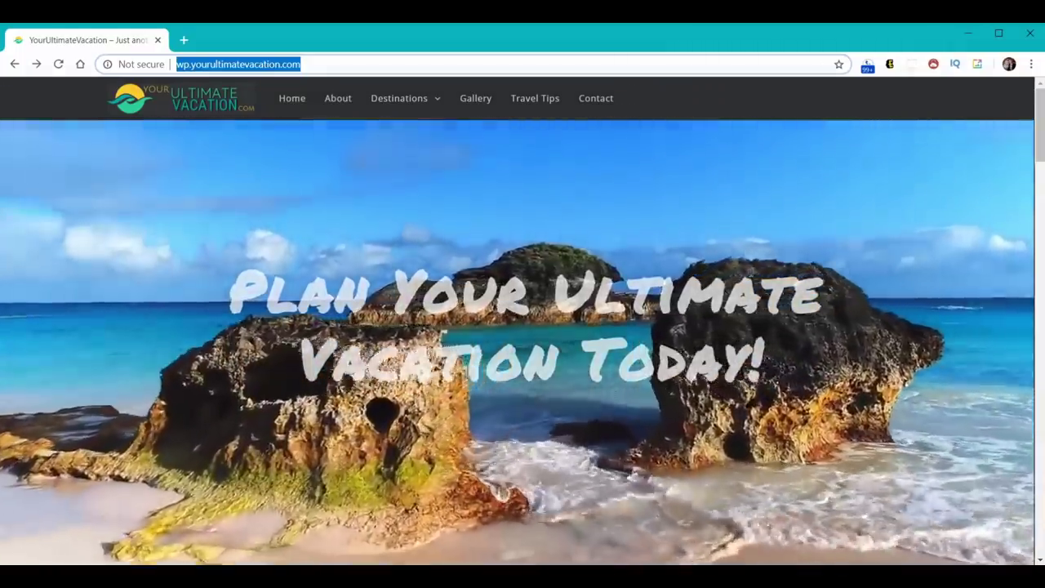
Scroll down the home page past the About blurbs to the Top 5 Travel Tips list
scroll(749, 277, "down", 5)
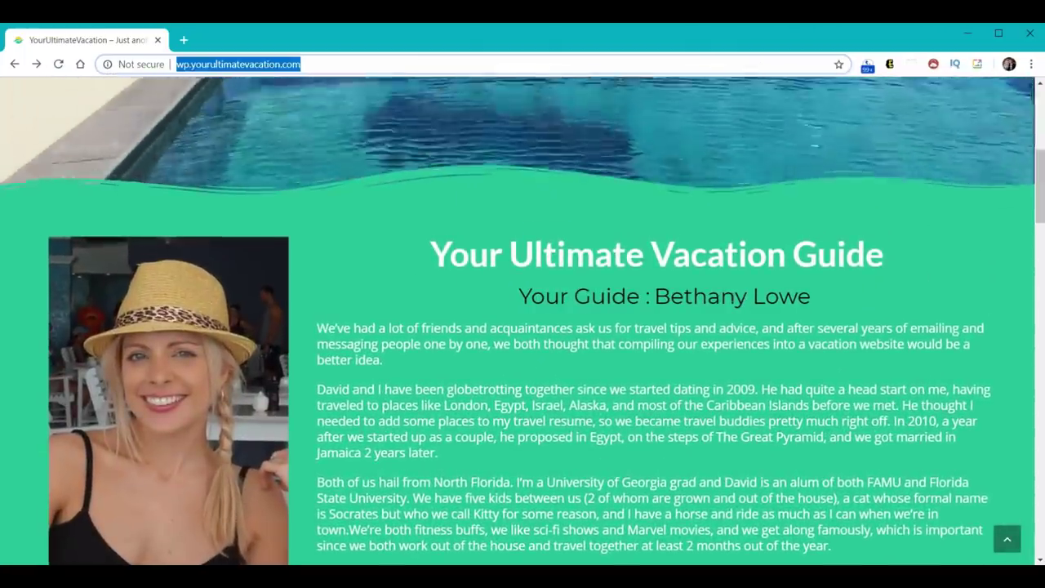
scroll(734, 303, "down", 1)
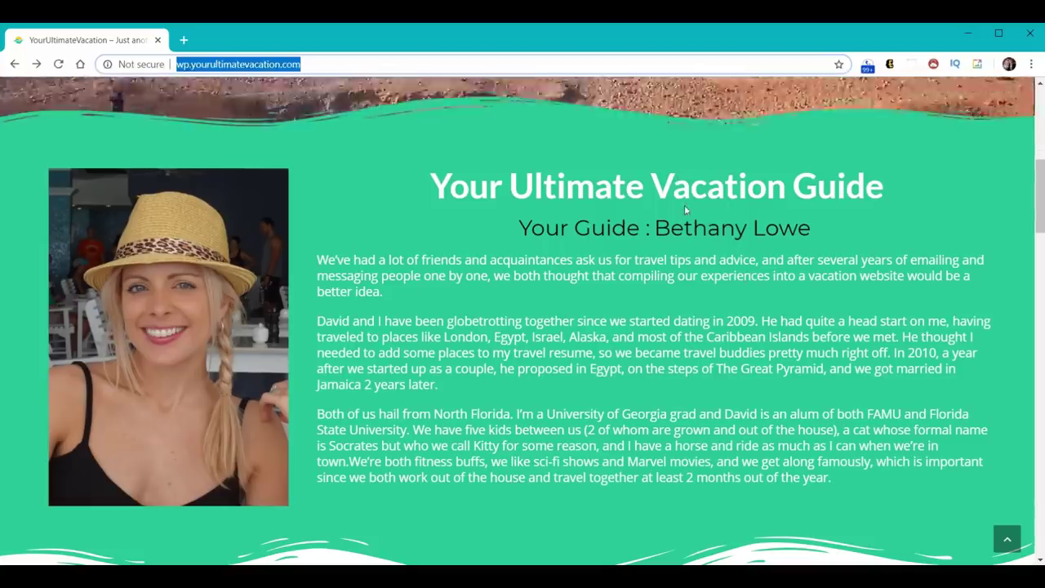
scroll(165, 365, "down", 2)
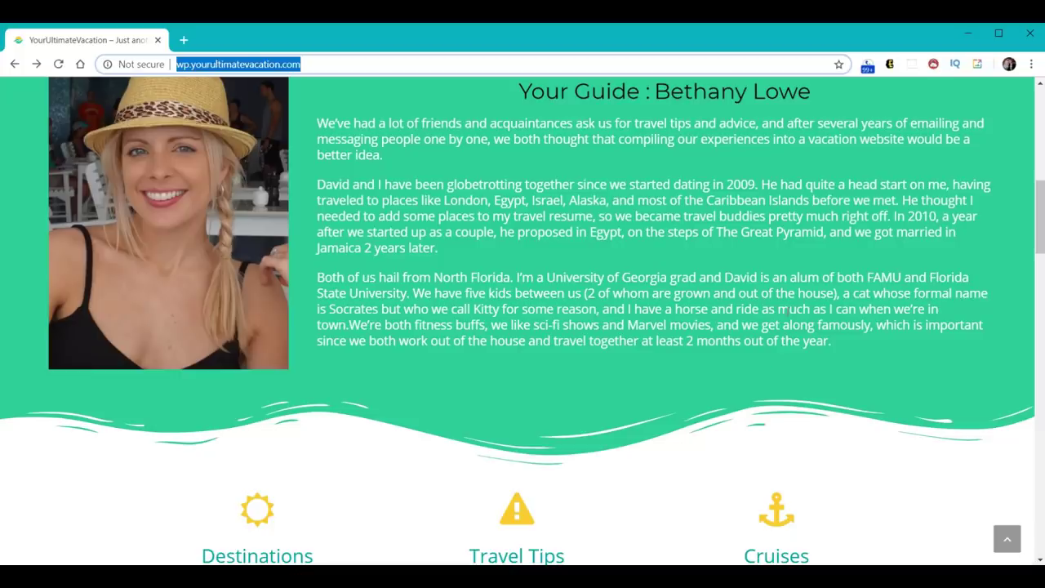
scroll(798, 314, "down", 3)
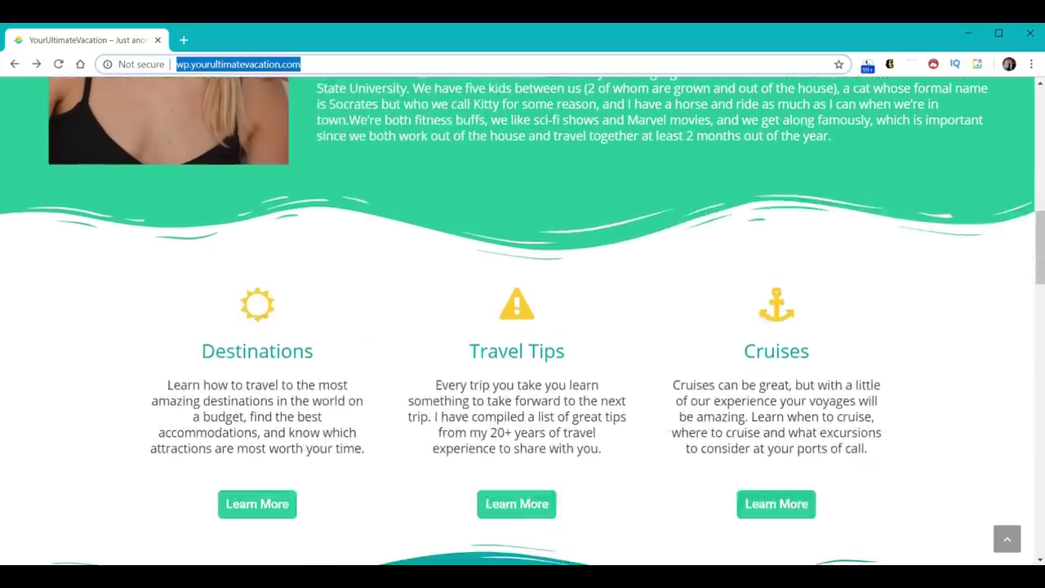
scroll(707, 334, "down", 5)
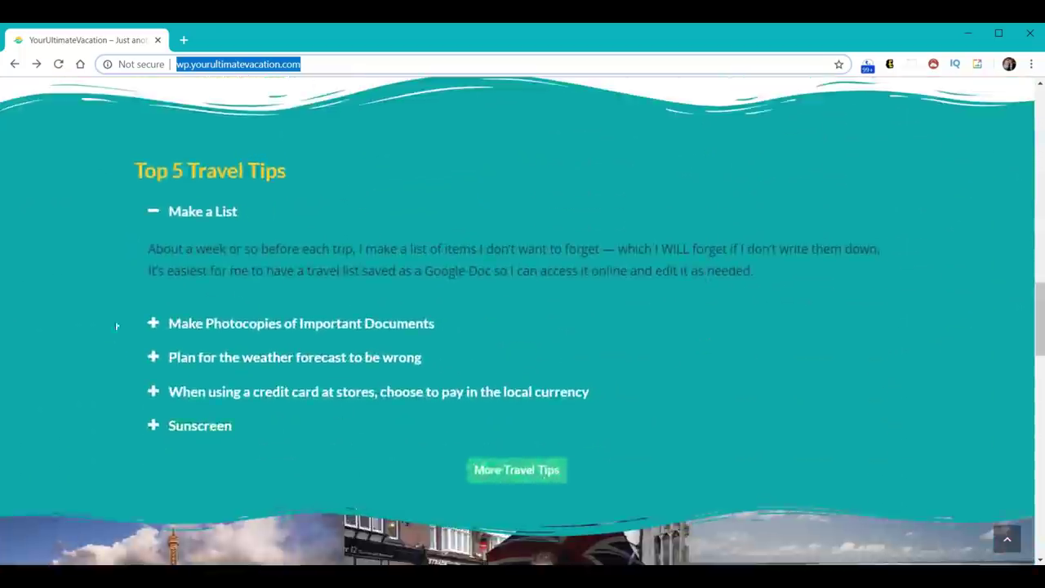
Expand each travel tip in turn: photocopies, weather forecast, local currency, sunscreen and Make a List
left_click(274, 325)
left_click(270, 354)
left_click(263, 415)
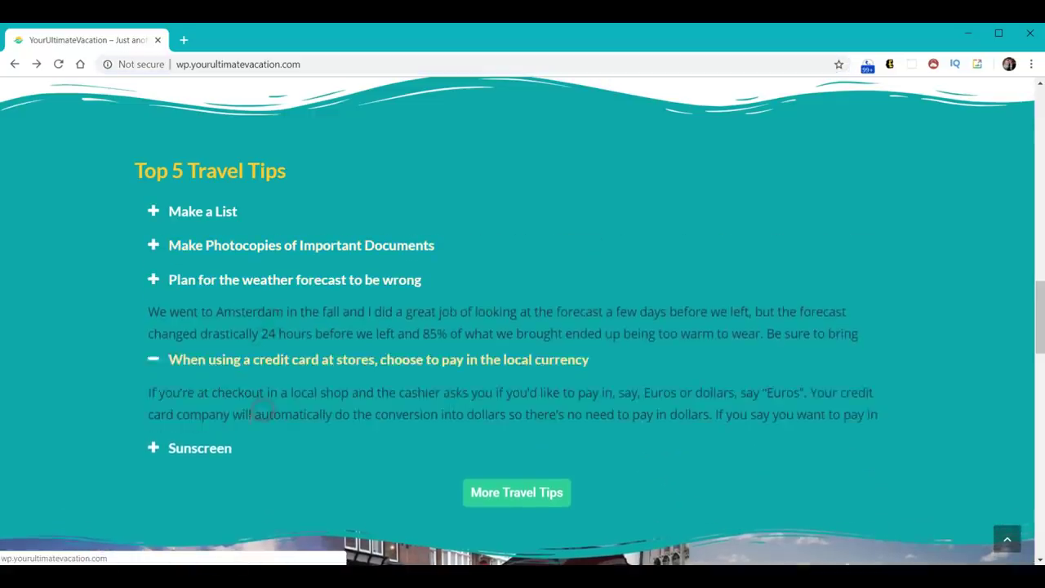
left_click(218, 449)
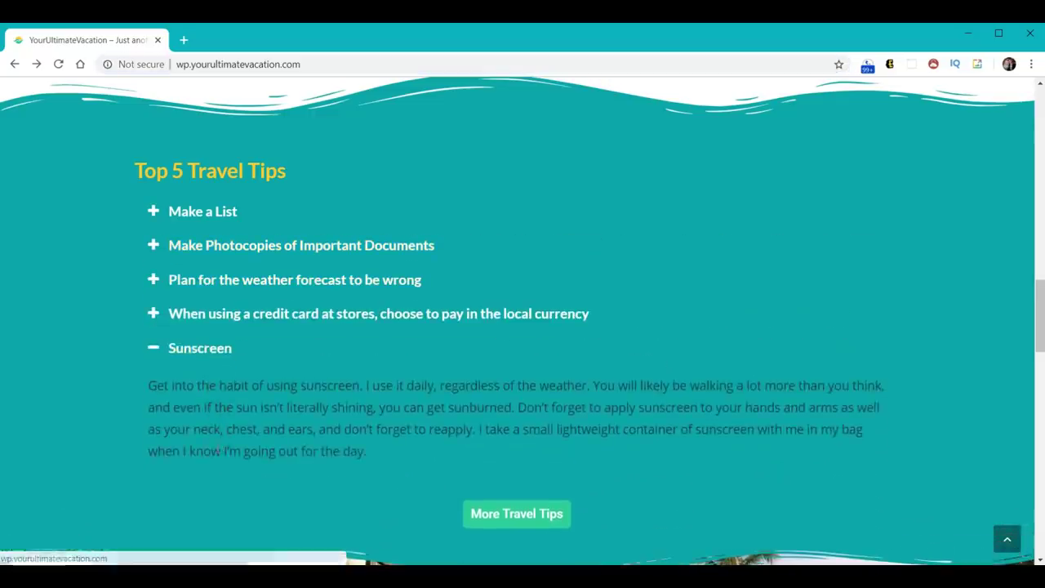
left_click(240, 315)
left_click(246, 284)
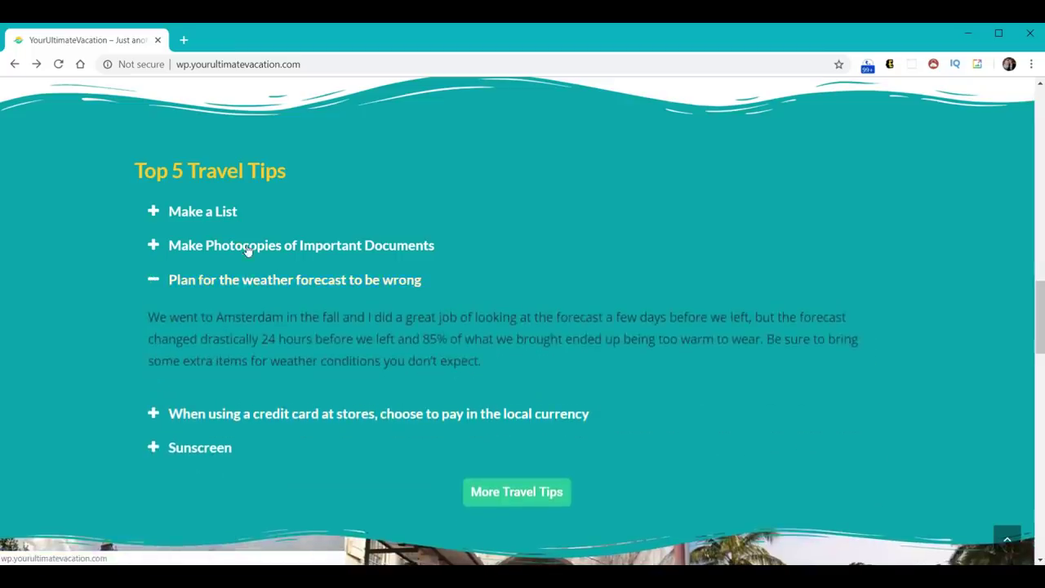
left_click(241, 248)
left_click(210, 214)
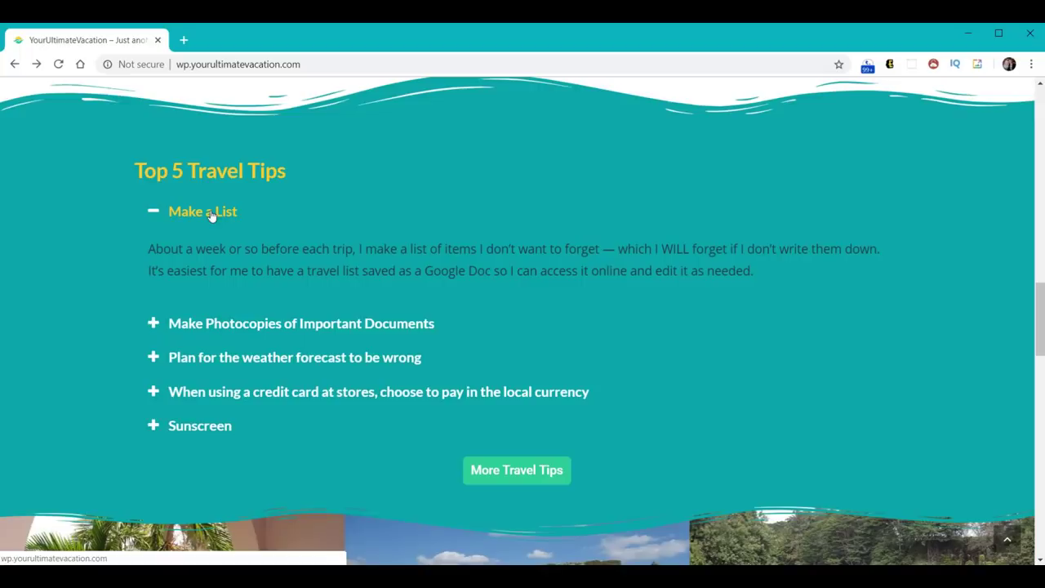
Page the destination photo carousel back twice, then scroll down to Testimonials
scroll(615, 391, "down", 3)
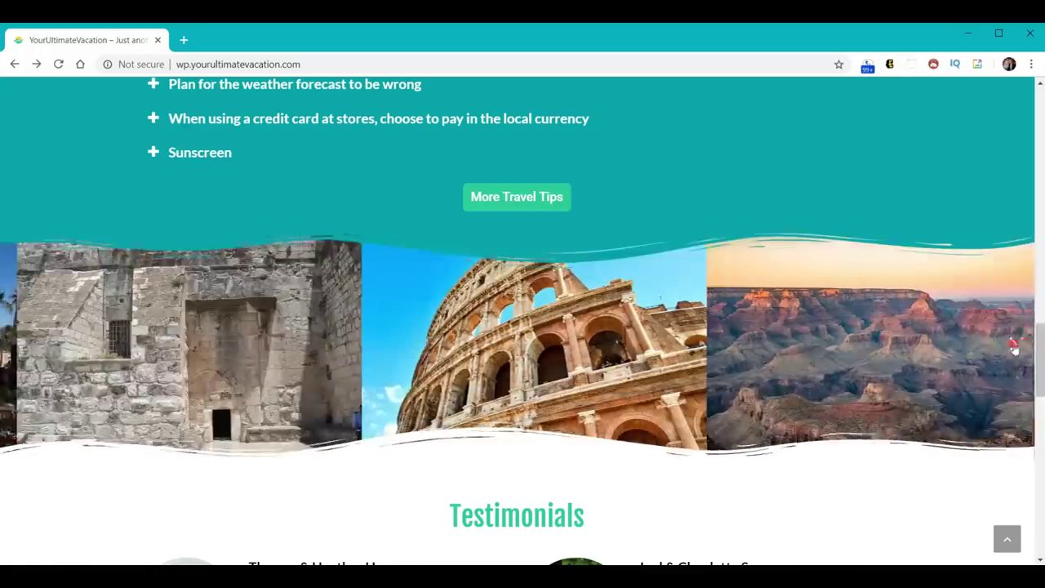
left_click(22, 347)
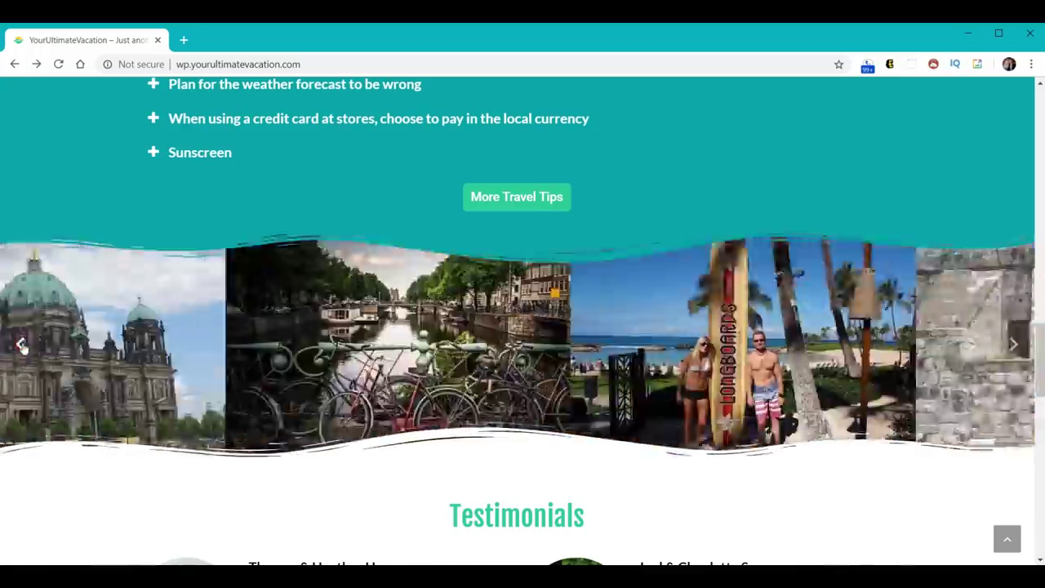
left_click(22, 346)
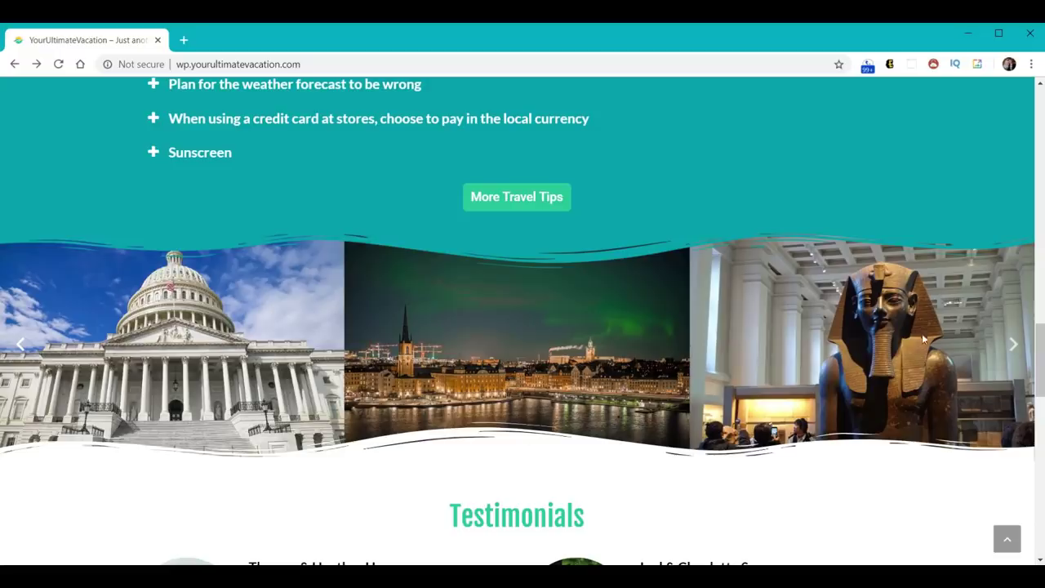
scroll(922, 335, "down", 4)
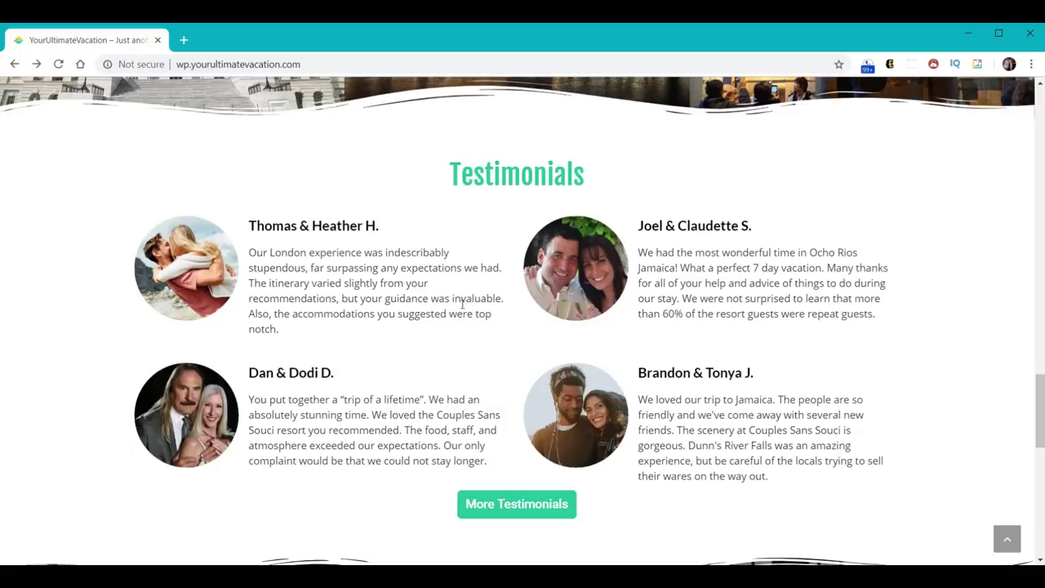
Scroll down to the Join Our Email List form and the footer
scroll(777, 275, "down", 5)
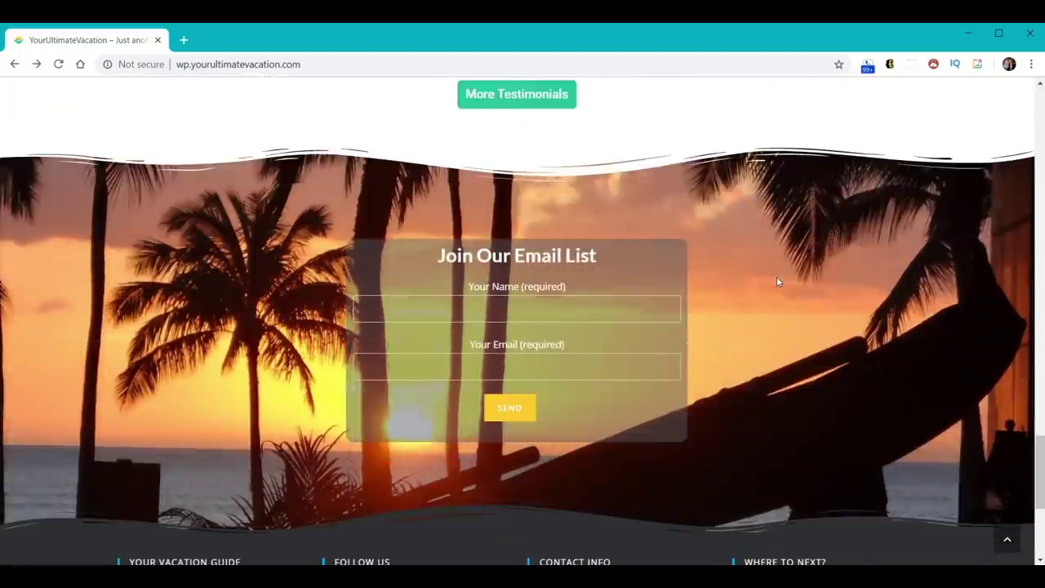
scroll(777, 302, "down", 2)
scroll(773, 317, "up", 1)
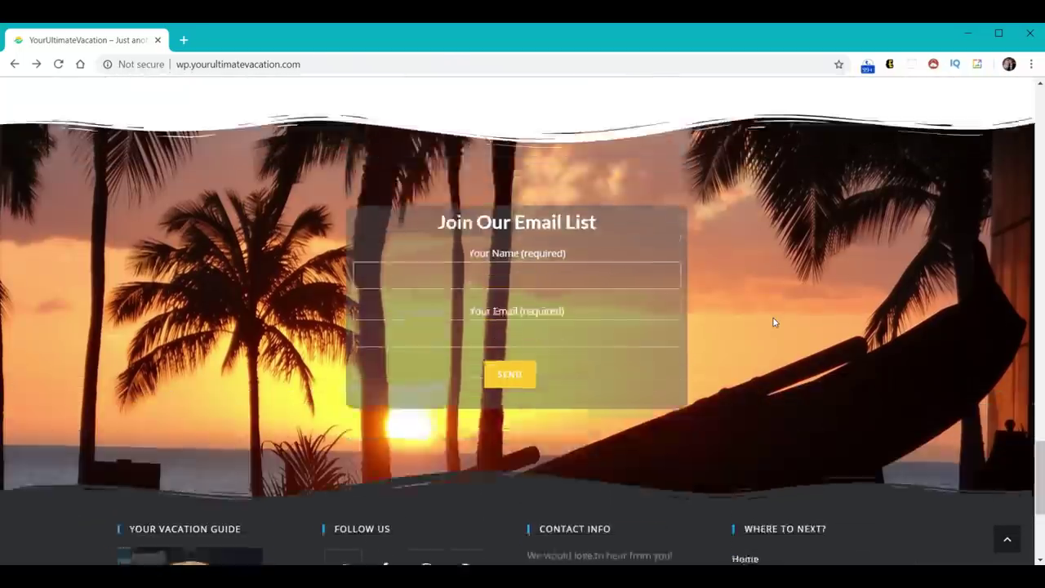
scroll(772, 319, "up", 2)
scroll(773, 338, "down", 5)
scroll(768, 338, "up", 4)
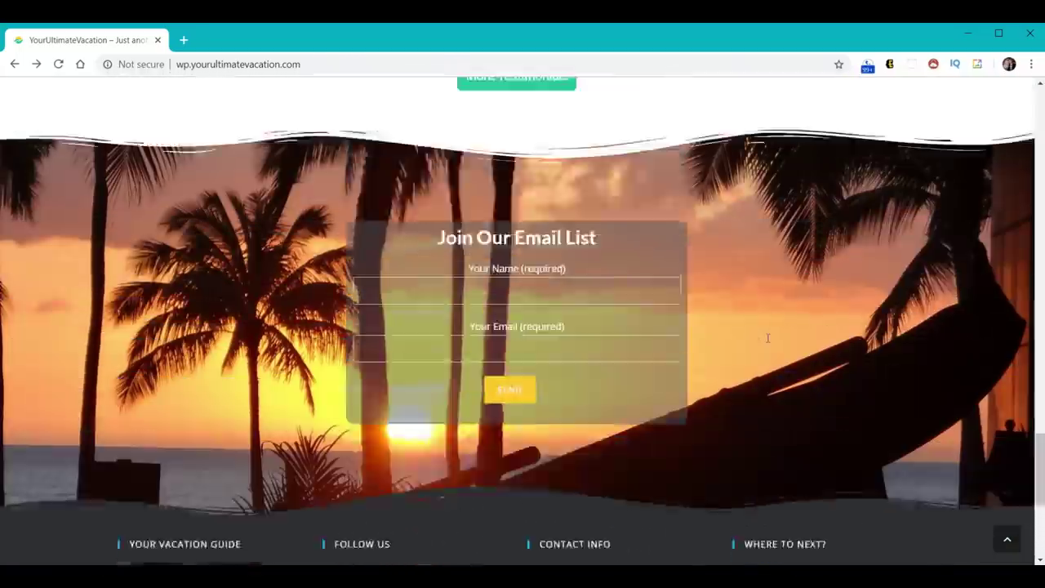
scroll(767, 337, "up", 2)
scroll(767, 345, "down", 4)
scroll(767, 347, "up", 1)
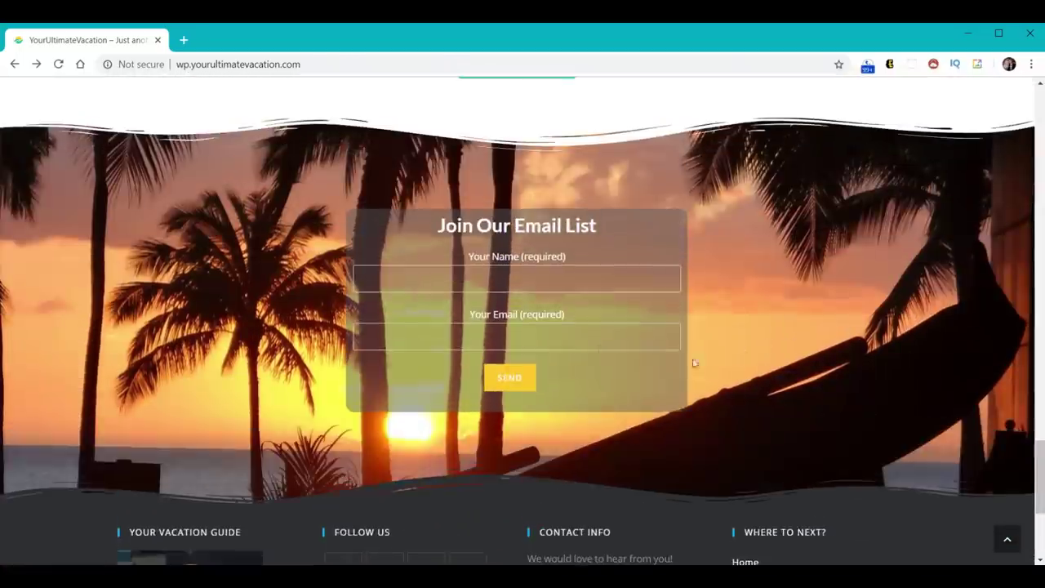
scroll(709, 306, "down", 3)
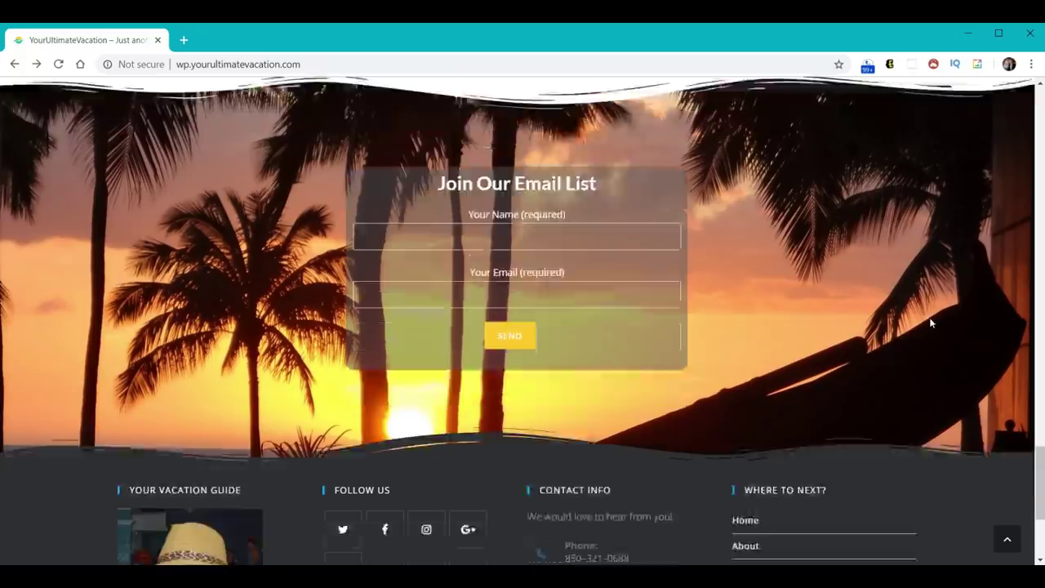
Look over the footer menu and return to the top with the back-to-top button
mouse_move(884, 340)
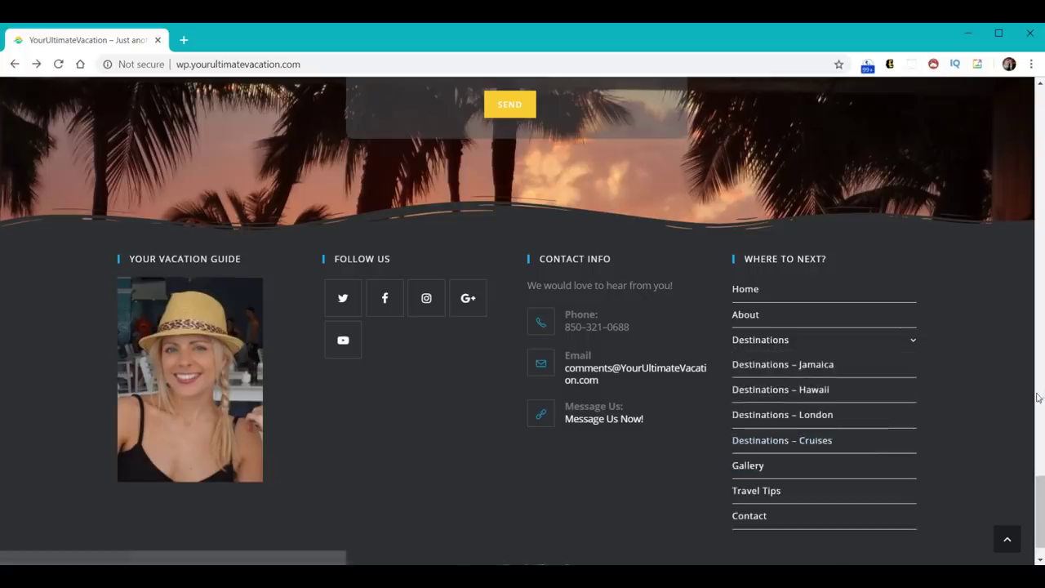
mouse_move(807, 340)
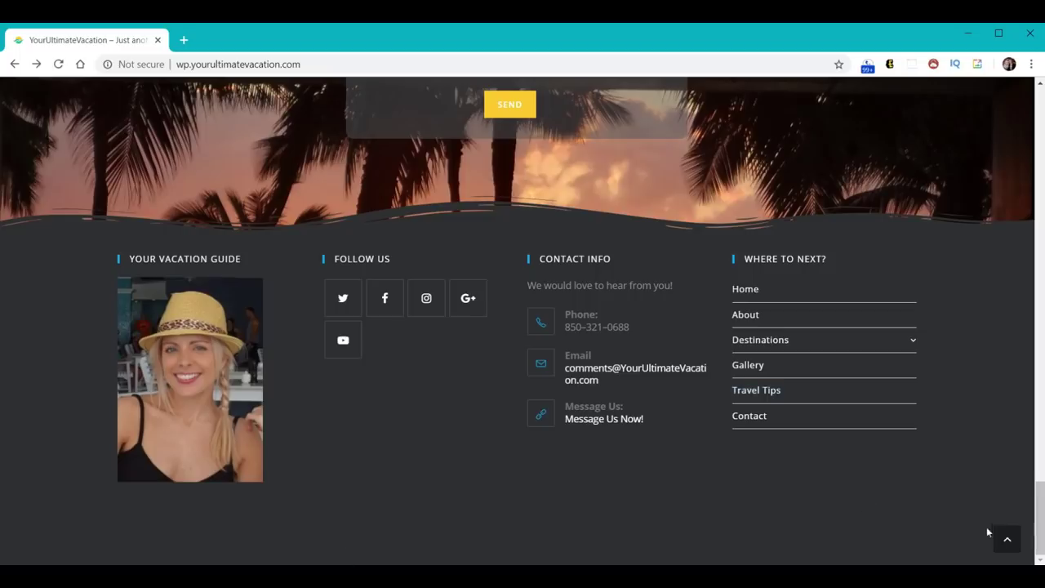
left_click(1007, 542)
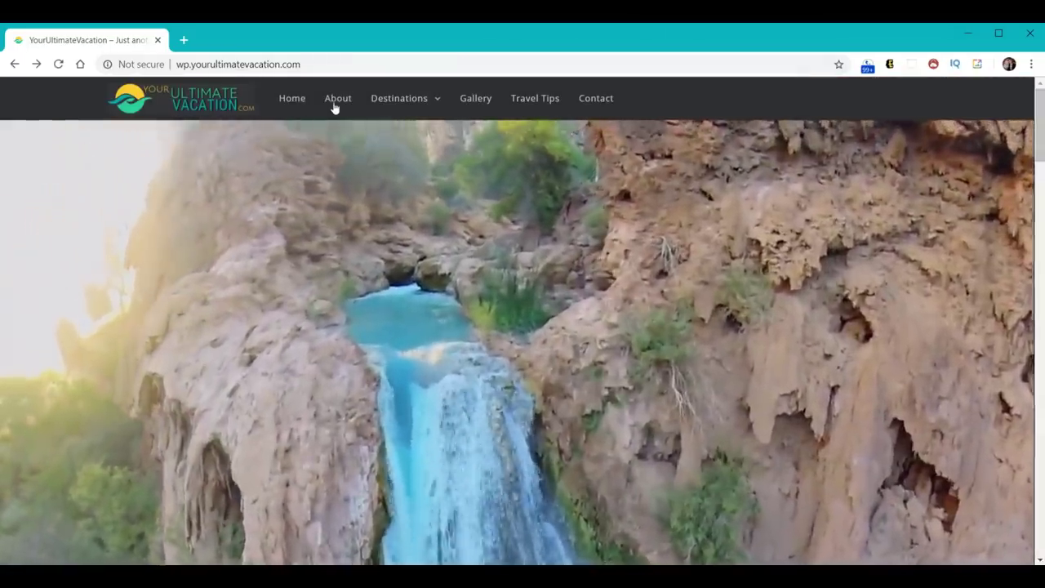
Open the About page from the header menu and scroll through the couple's travel story
left_click(337, 99)
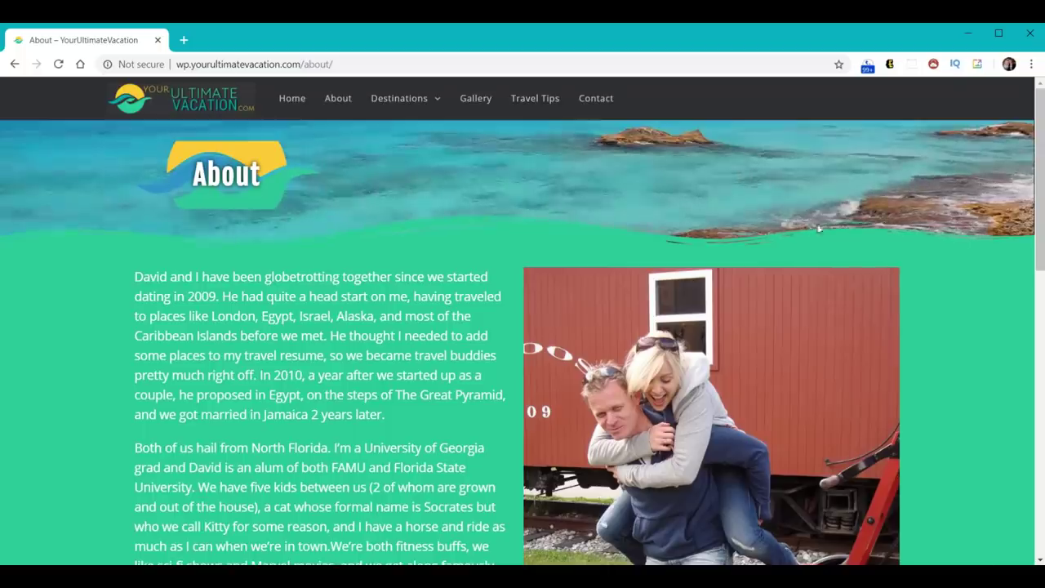
scroll(817, 249, "down", 2)
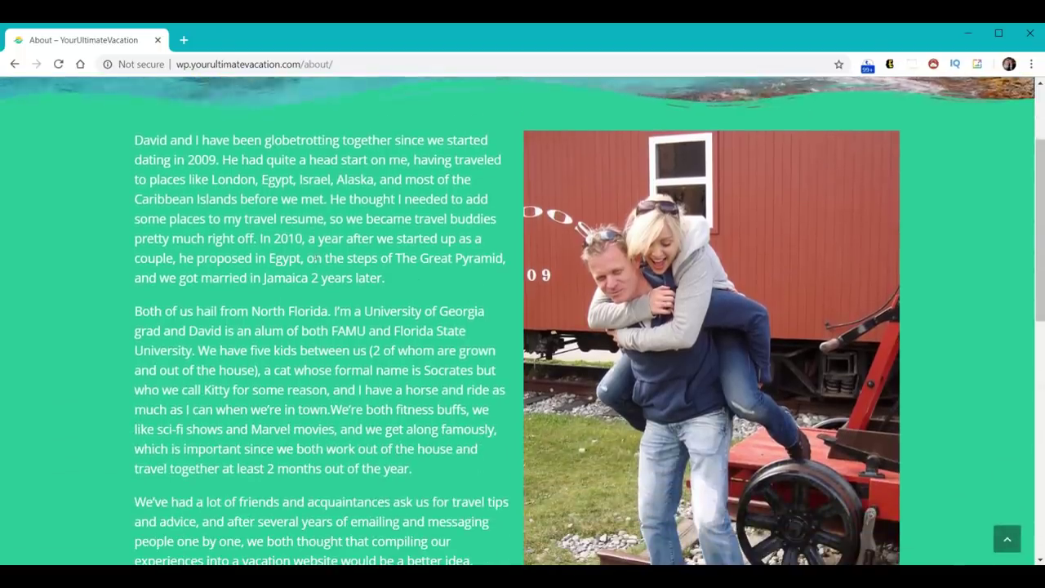
scroll(319, 244, "up", 2)
mouse_move(408, 98)
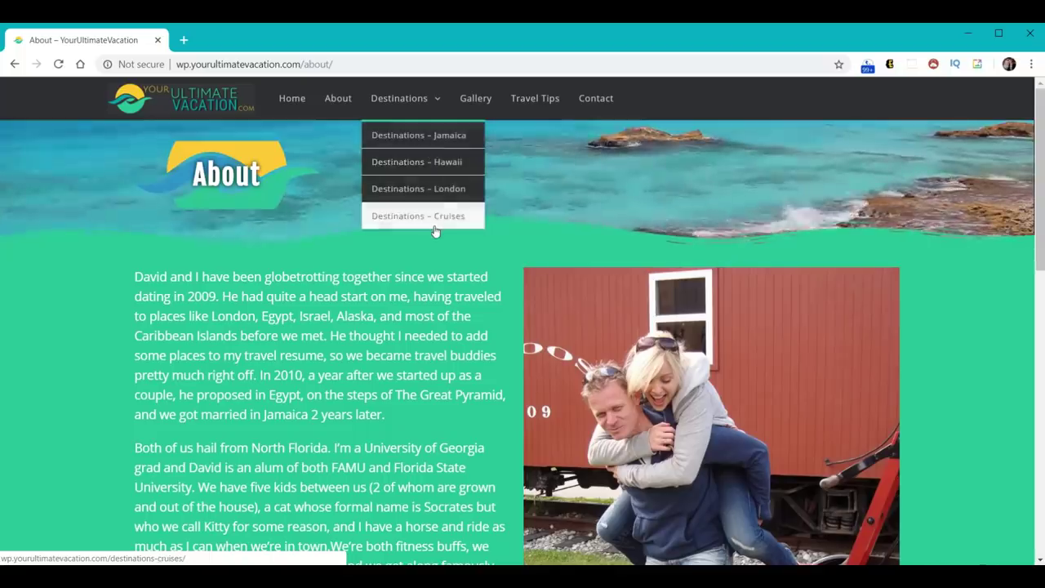
left_click(426, 138)
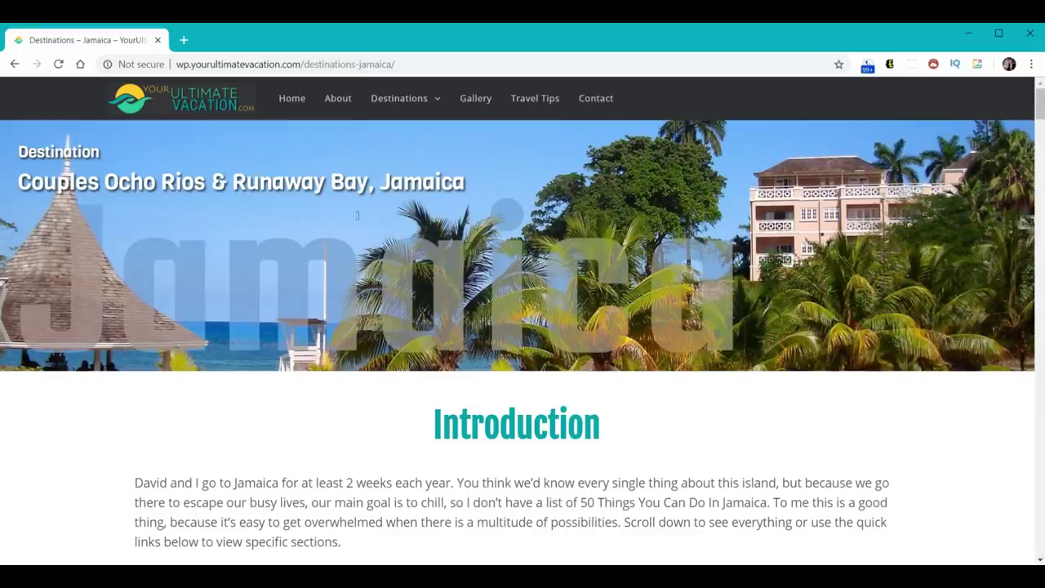
scroll(805, 292, "down", 3)
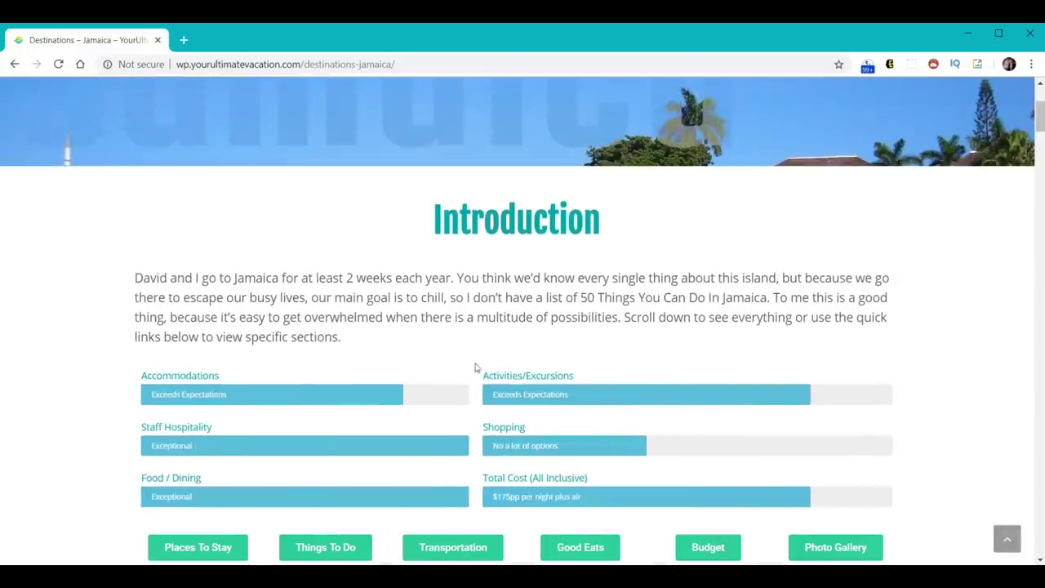
scroll(595, 334, "down", 2)
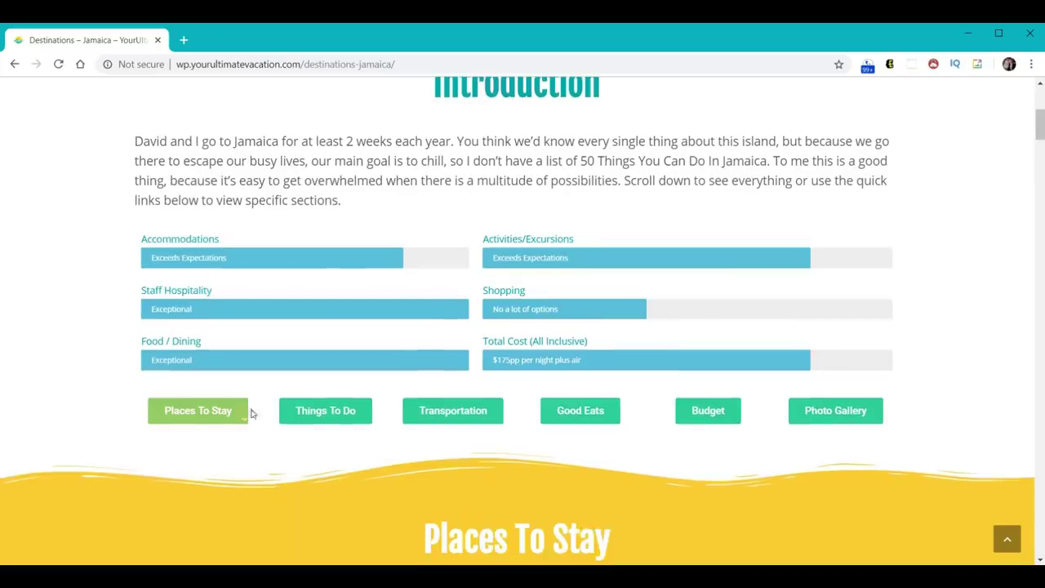
scroll(931, 400, "down", 10)
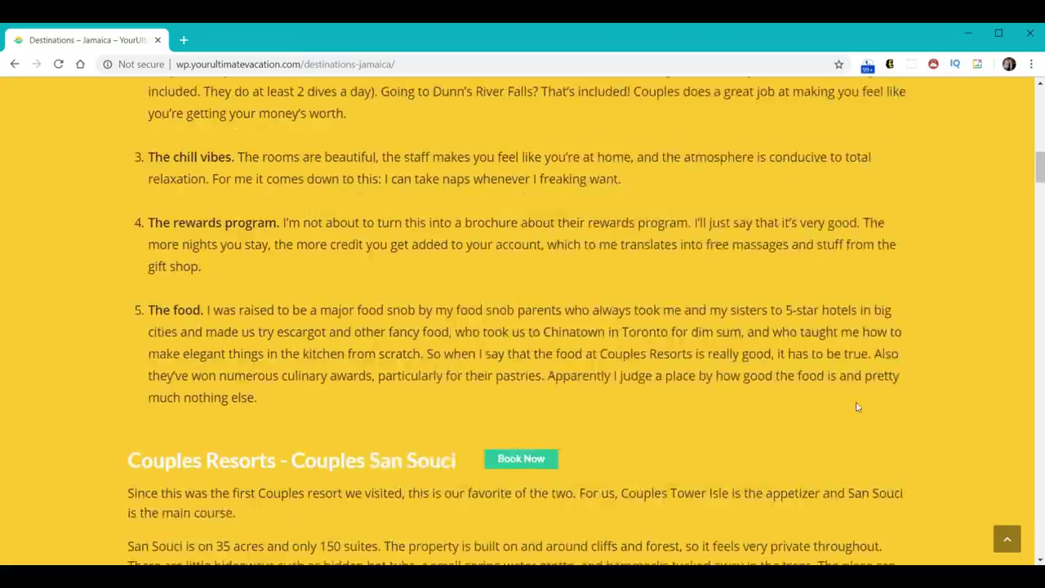
scroll(857, 407, "down", 20)
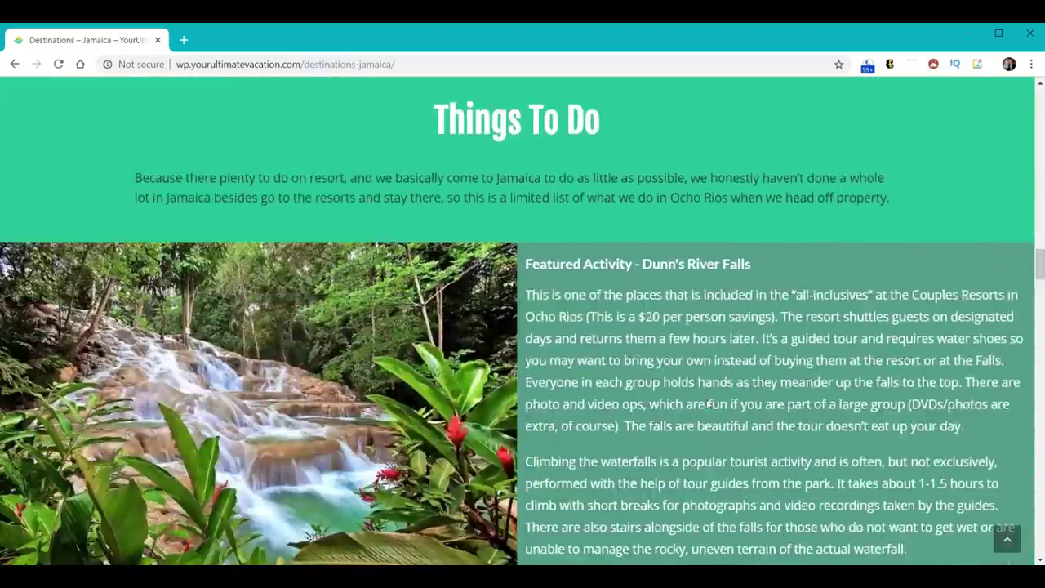
scroll(709, 405, "up", 6)
scroll(643, 500, "up", 20)
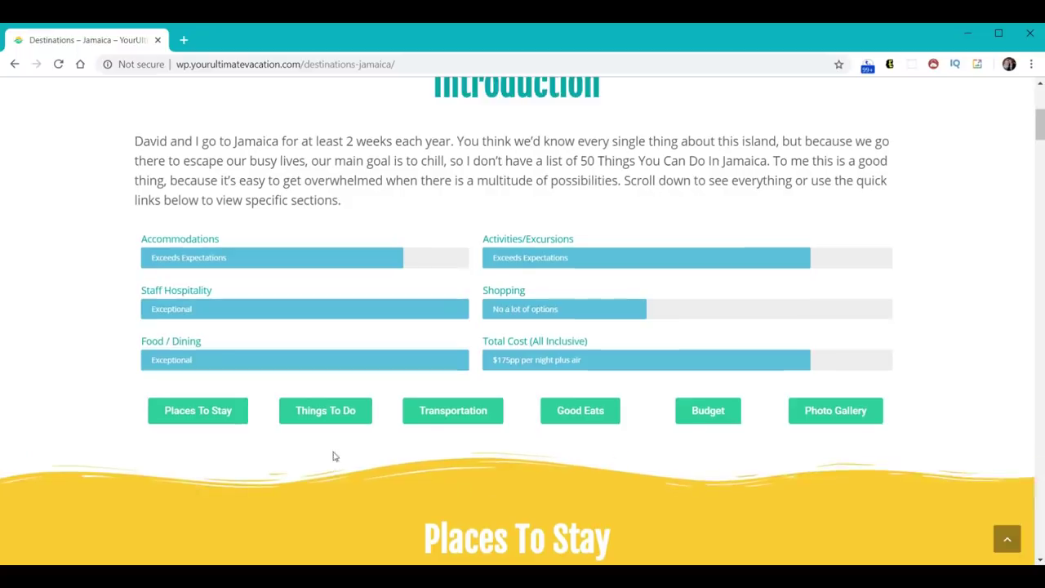
left_click(325, 411)
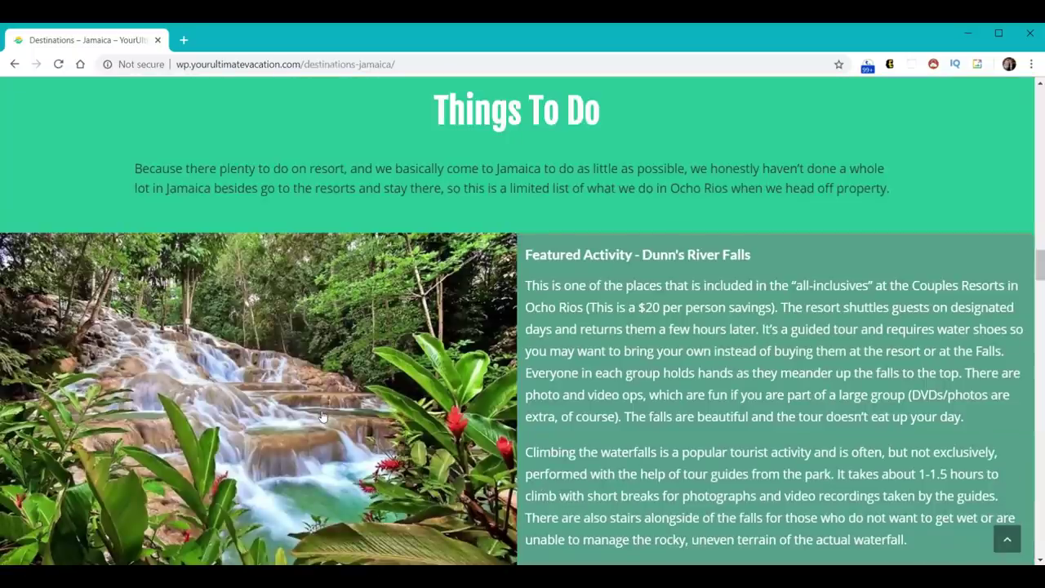
scroll(654, 452, "down", 4)
scroll(666, 420, "up", 2)
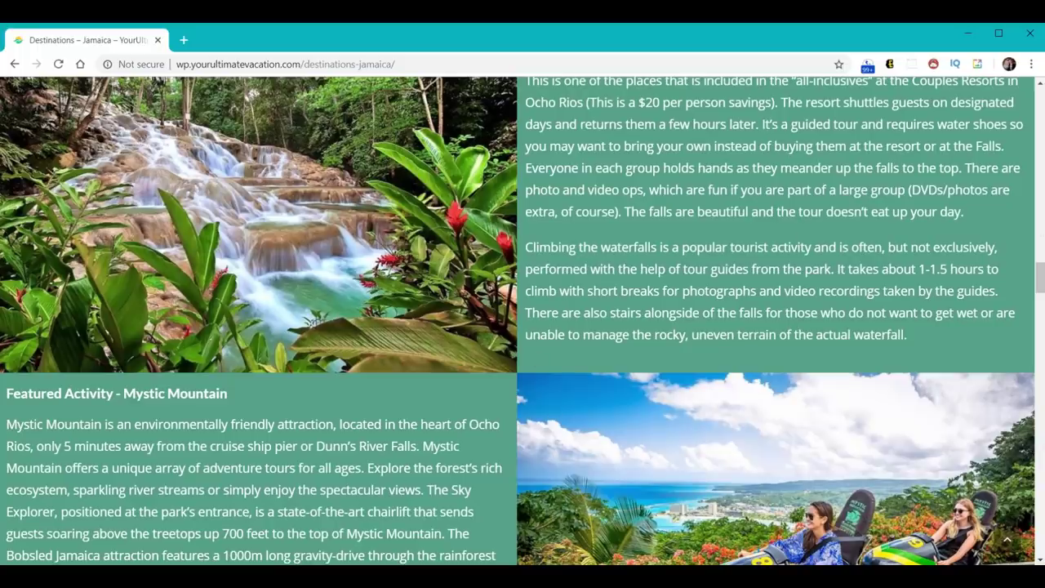
scroll(1007, 539, "down", 10)
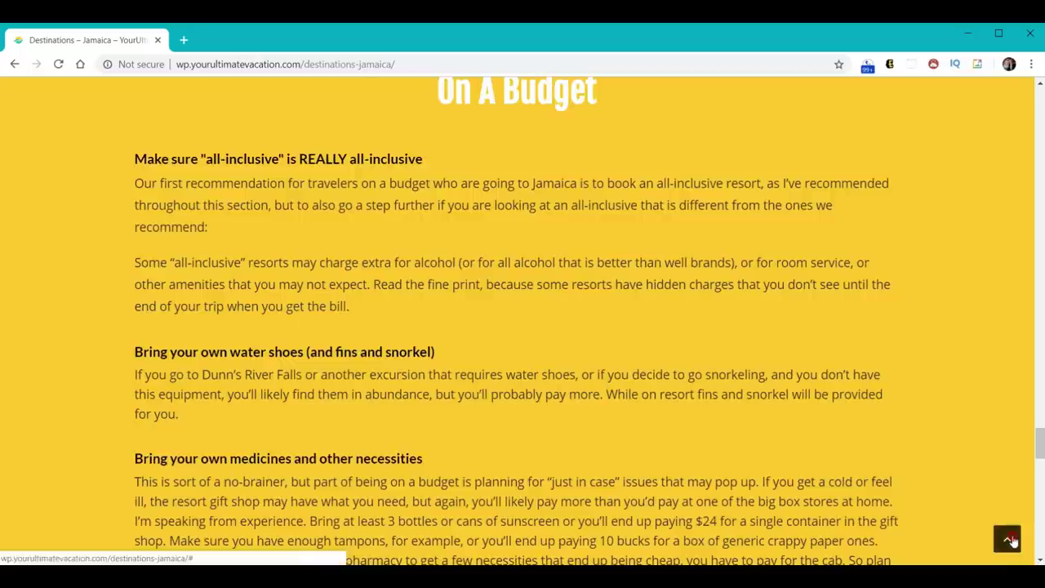
left_click(1009, 539)
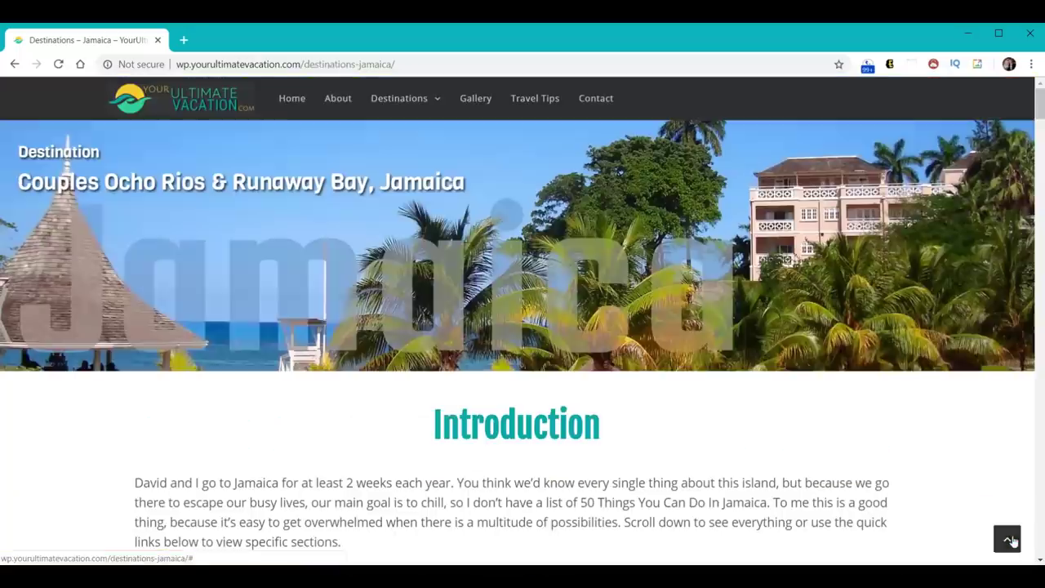
Open the Gallery, enlarge the Stonehenge photo, step through eight more photos, then close it
left_click(478, 101)
scroll(909, 237, "down", 3)
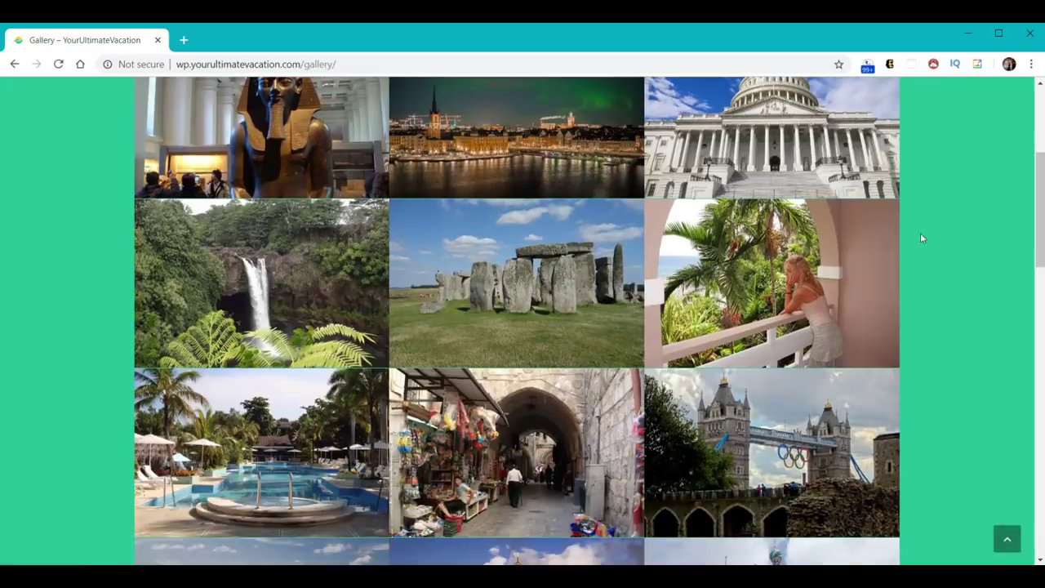
left_click(546, 288)
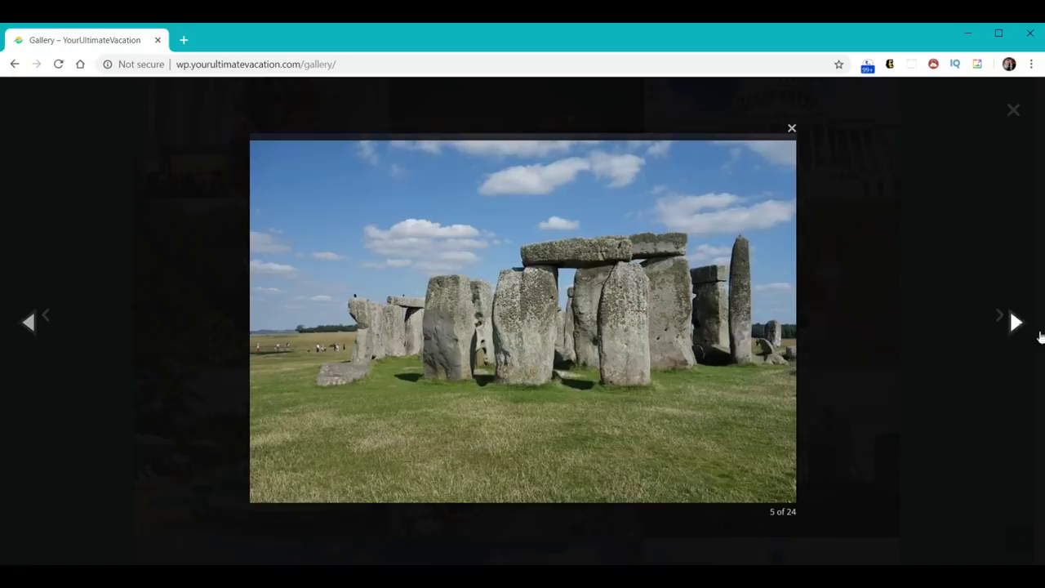
left_click(1016, 324)
left_click(1017, 324)
left_click(1017, 325)
left_click(1017, 324)
left_click(1017, 324)
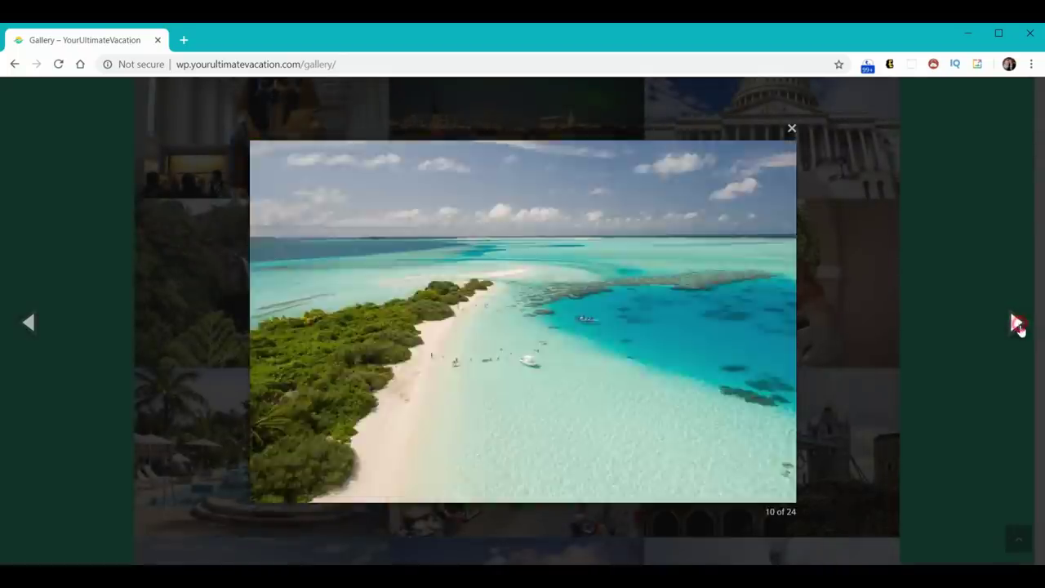
left_click(1017, 325)
left_click(1017, 325)
left_click(1018, 325)
left_click(1018, 325)
left_click(1018, 324)
left_click(1017, 325)
left_click(1017, 325)
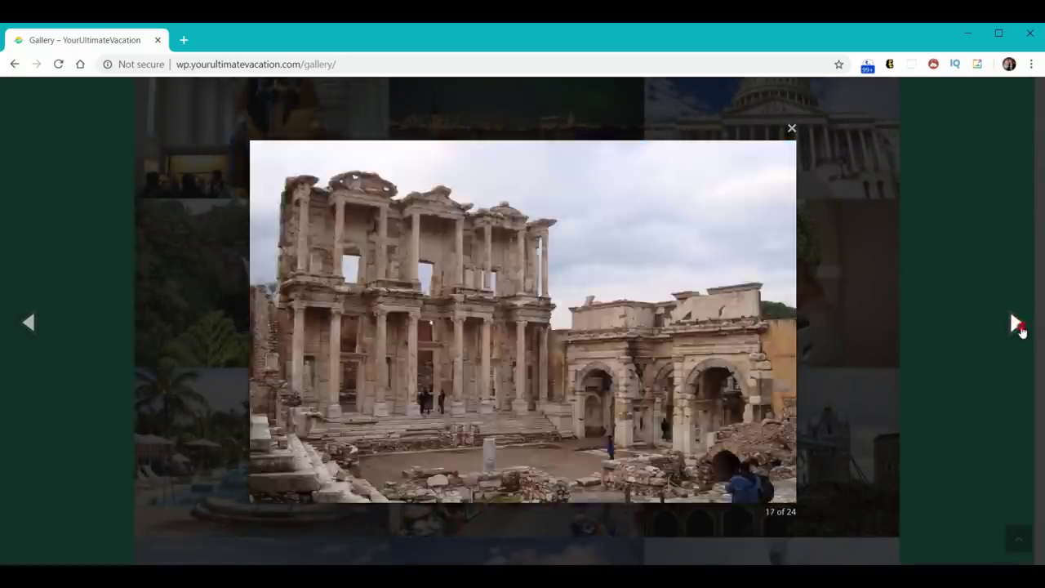
left_click(1018, 325)
left_click(792, 130)
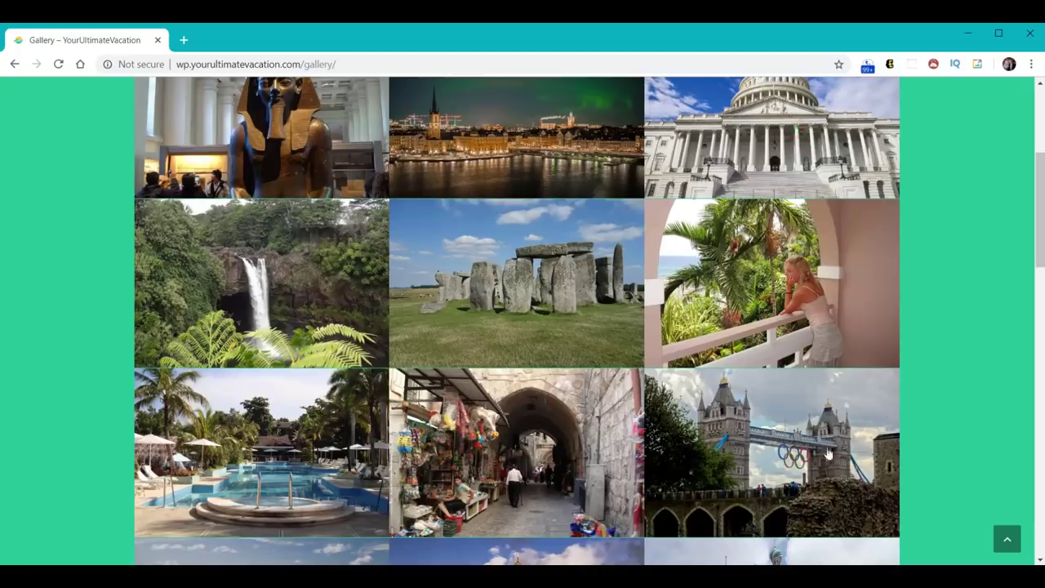
Enlarge the cathedral photo, view three more, close the lightbox, then go to Travel Tips
scroll(827, 454, "down", 3)
left_click(808, 417)
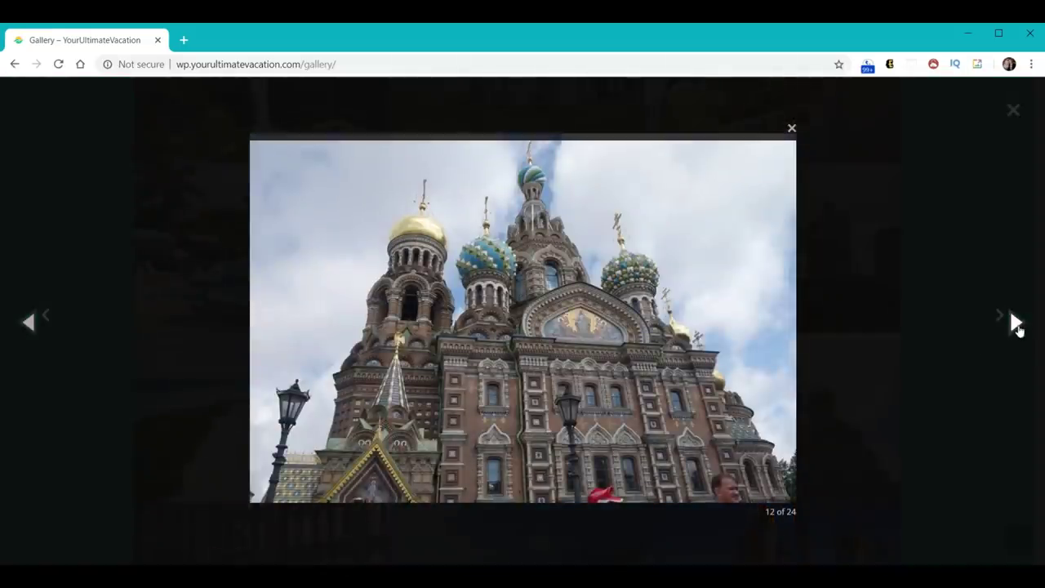
left_click(1017, 325)
left_click(1017, 324)
left_click(1017, 325)
left_click(1017, 325)
left_click(1015, 325)
left_click(1016, 324)
left_click(1016, 324)
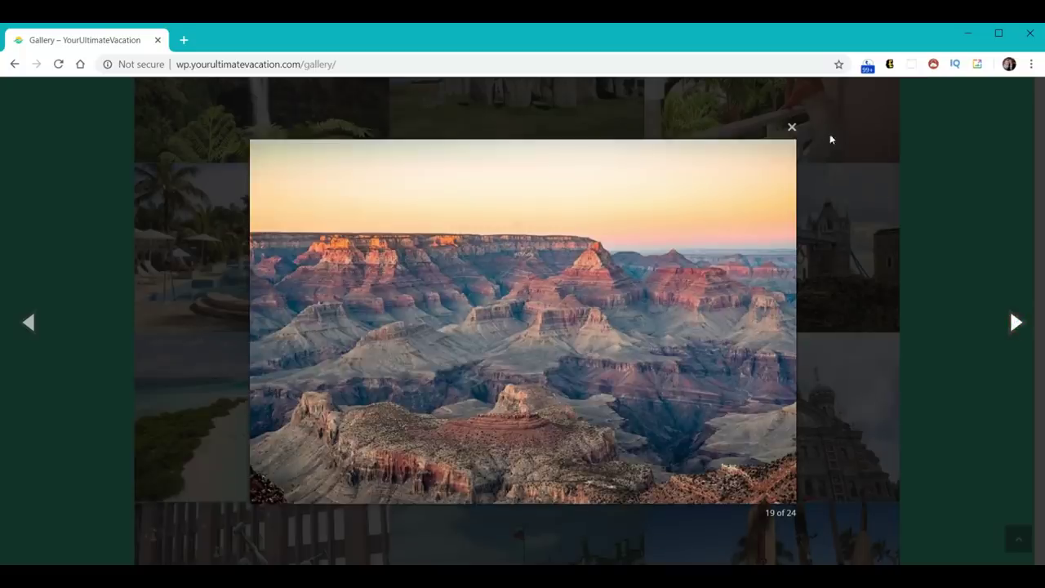
left_click(791, 131)
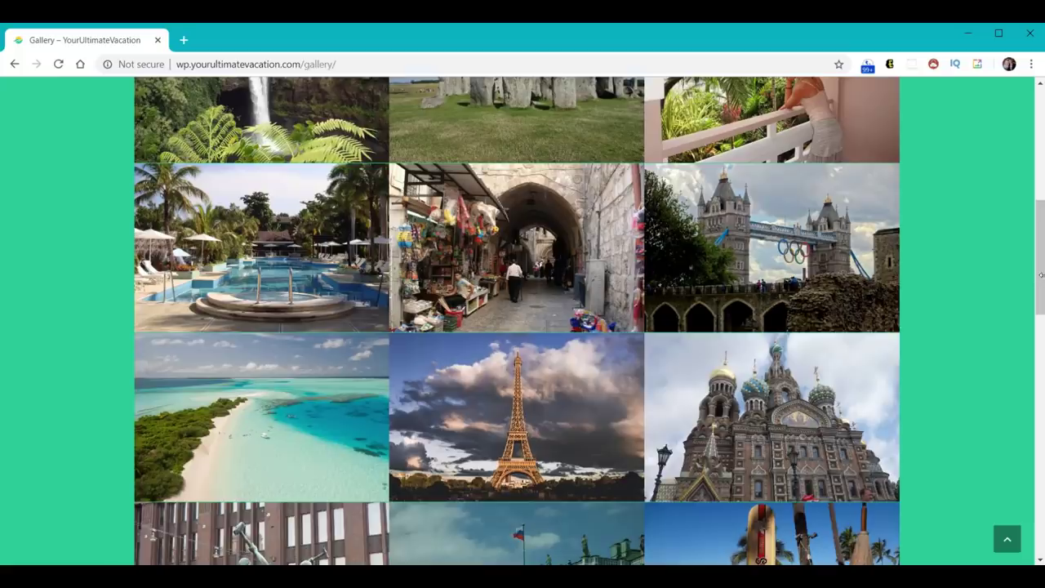
scroll(1009, 342, "up", 5)
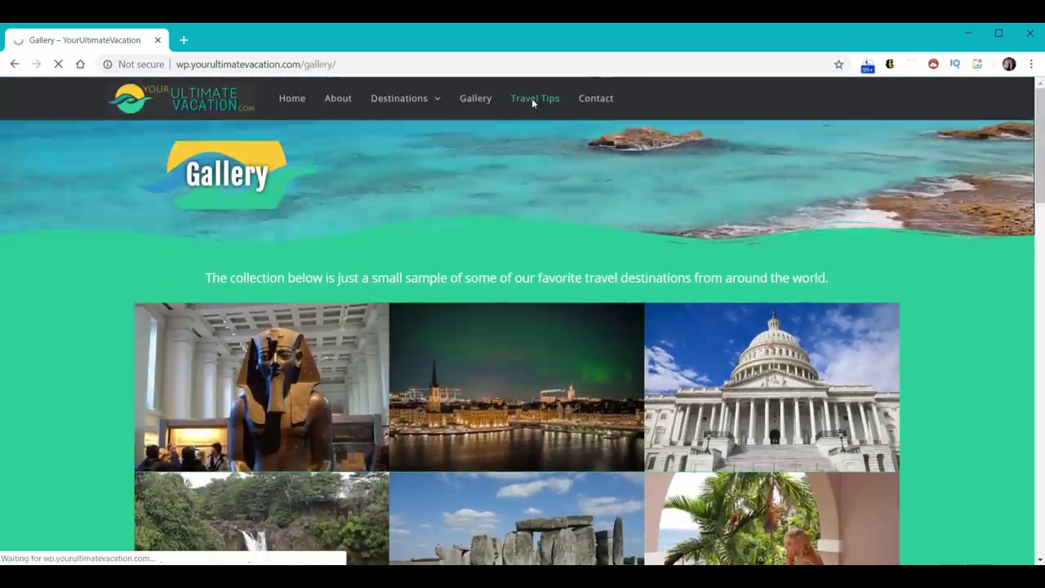
left_click(531, 97)
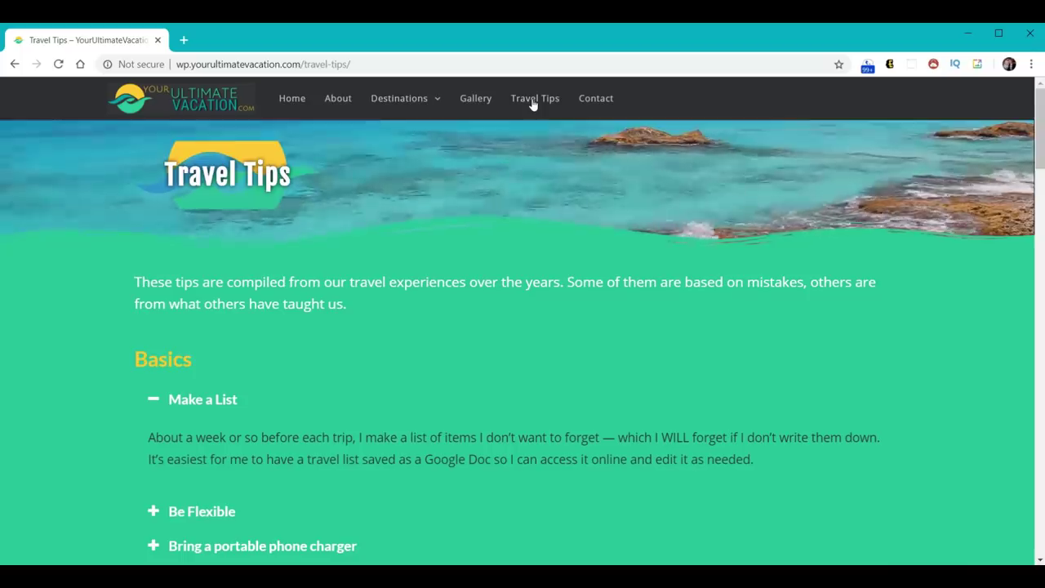
Expand the underwear, hand-washable basics, something warm and trending clothing tips, then go to Contact
scroll(492, 302, "down", 7)
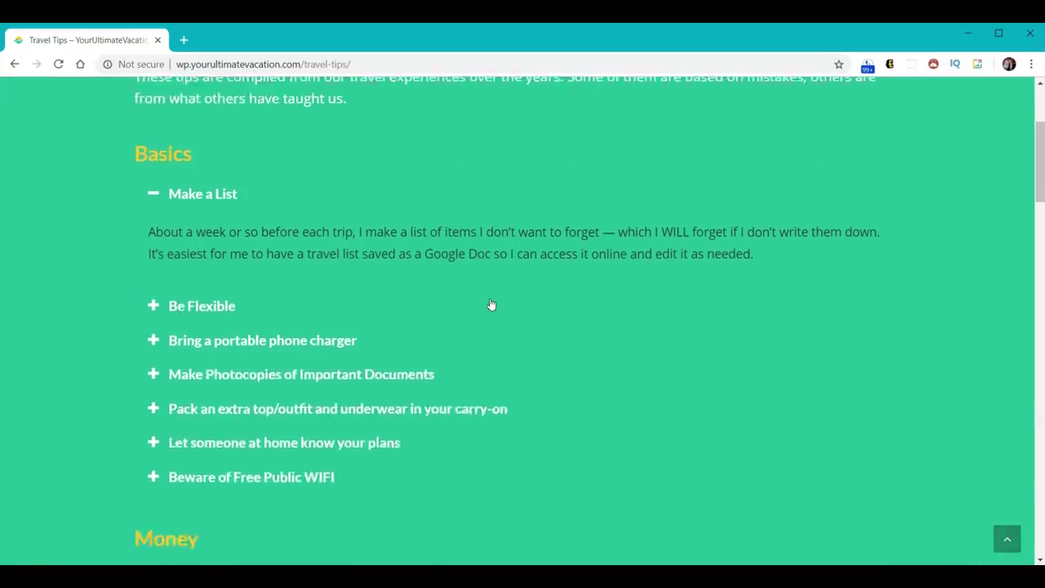
scroll(489, 306, "down", 6)
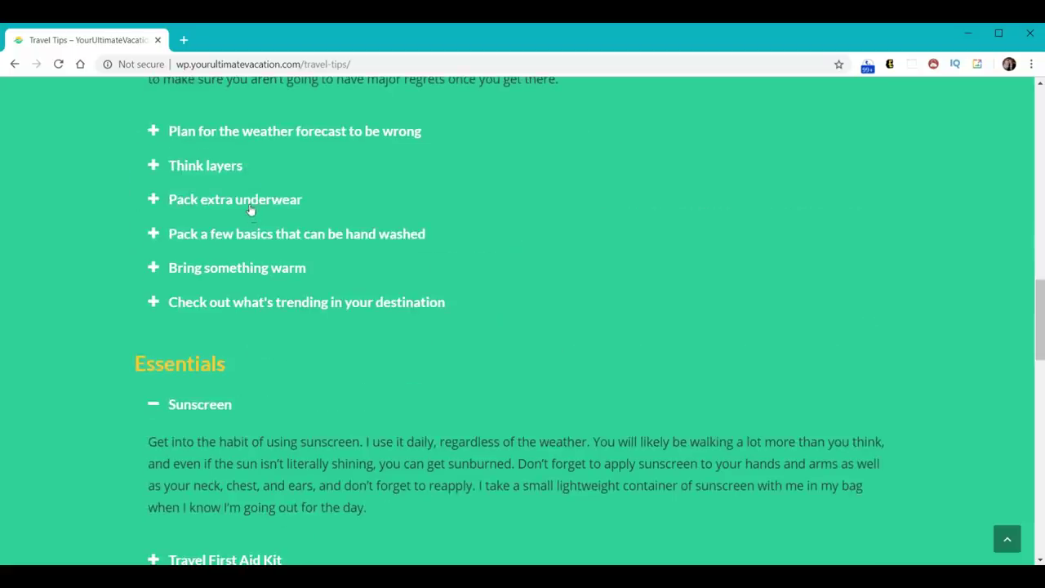
left_click(251, 205)
left_click(257, 295)
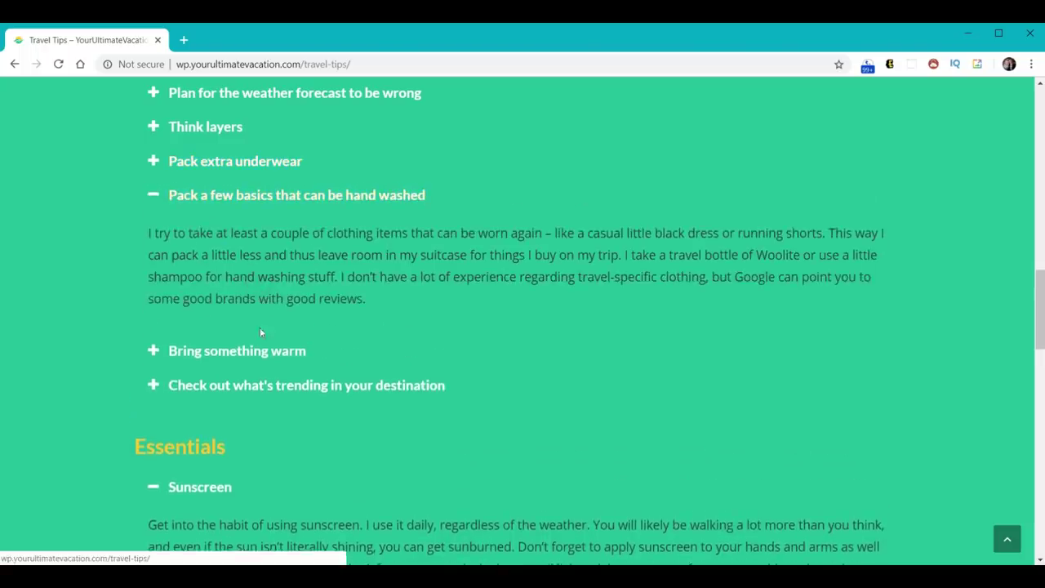
left_click(261, 351)
left_click(263, 364)
scroll(457, 351, "up", 12)
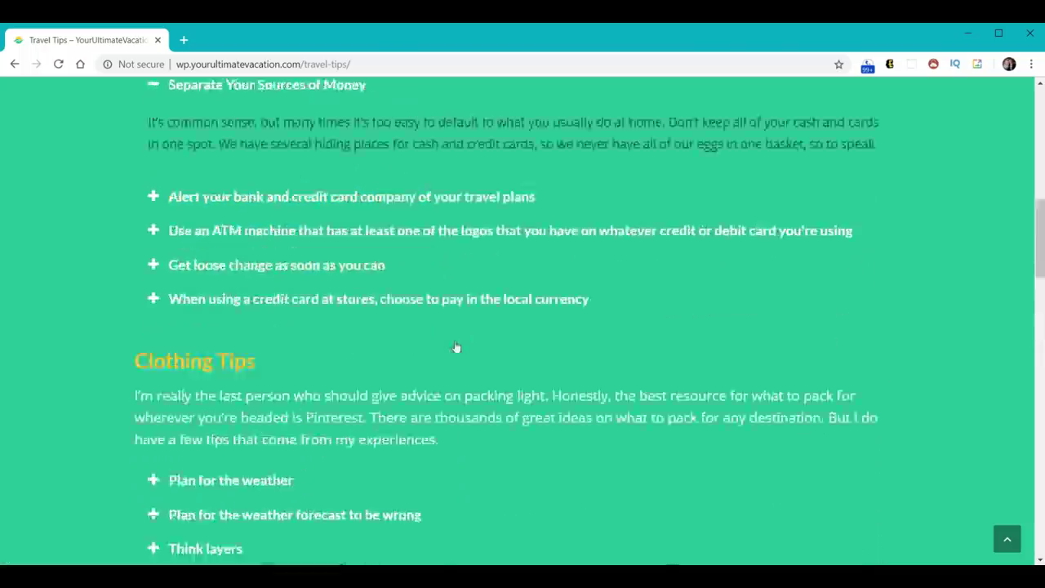
scroll(456, 349, "up", 2)
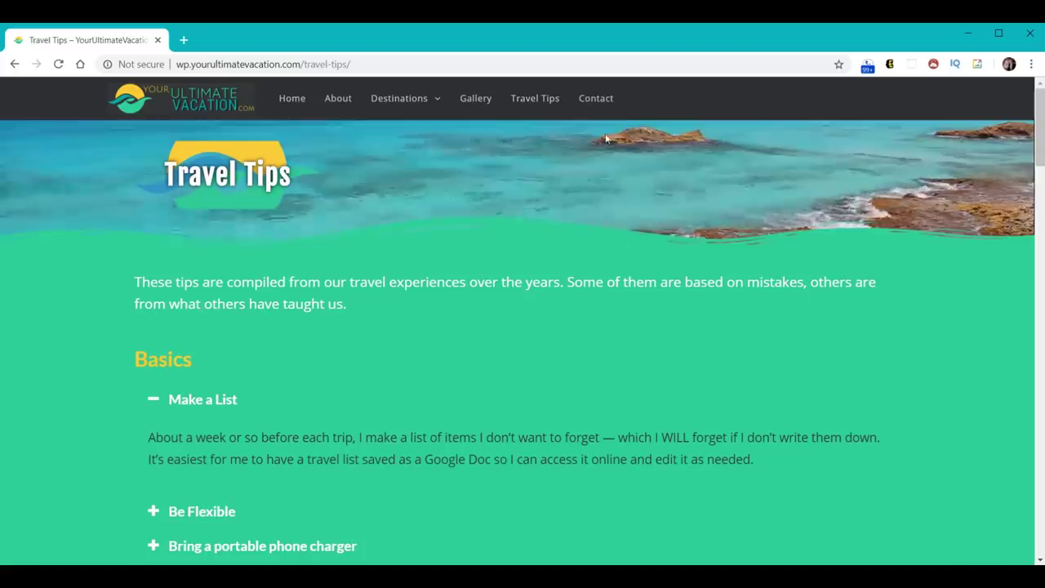
left_click(597, 98)
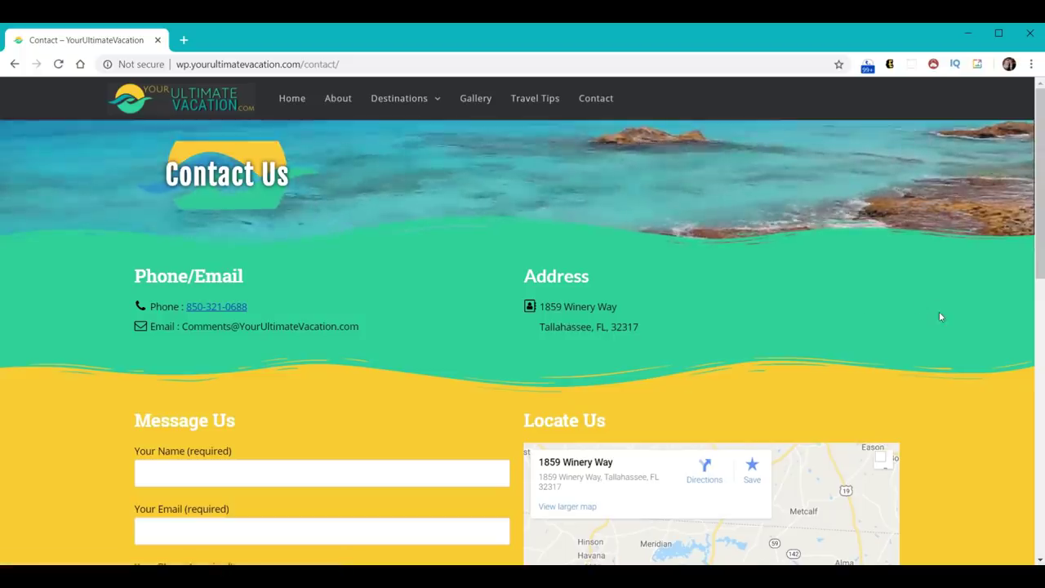
scroll(940, 315, "down", 1)
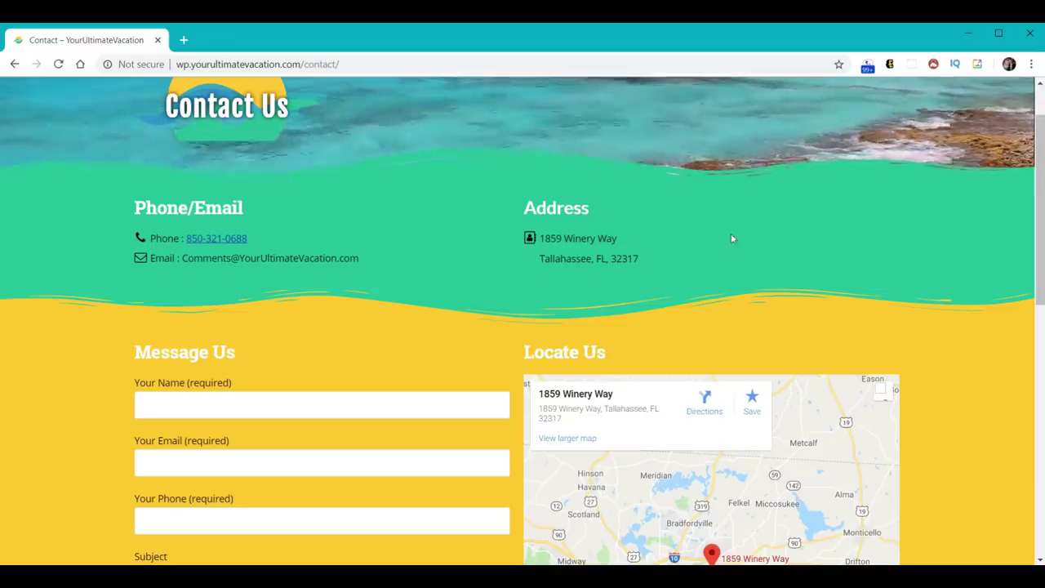
scroll(387, 239, "down", 1)
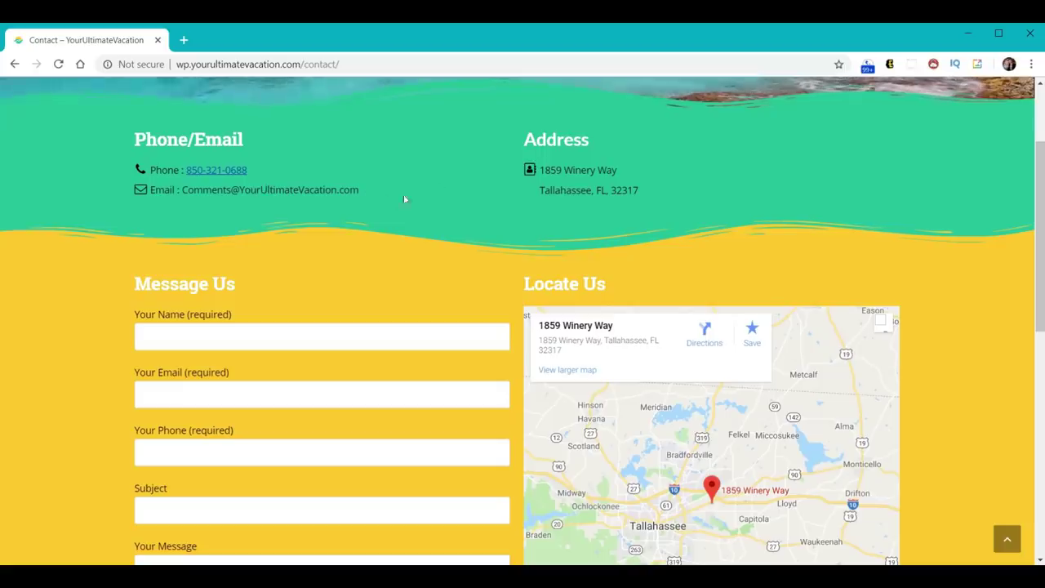
scroll(322, 234, "down", 2)
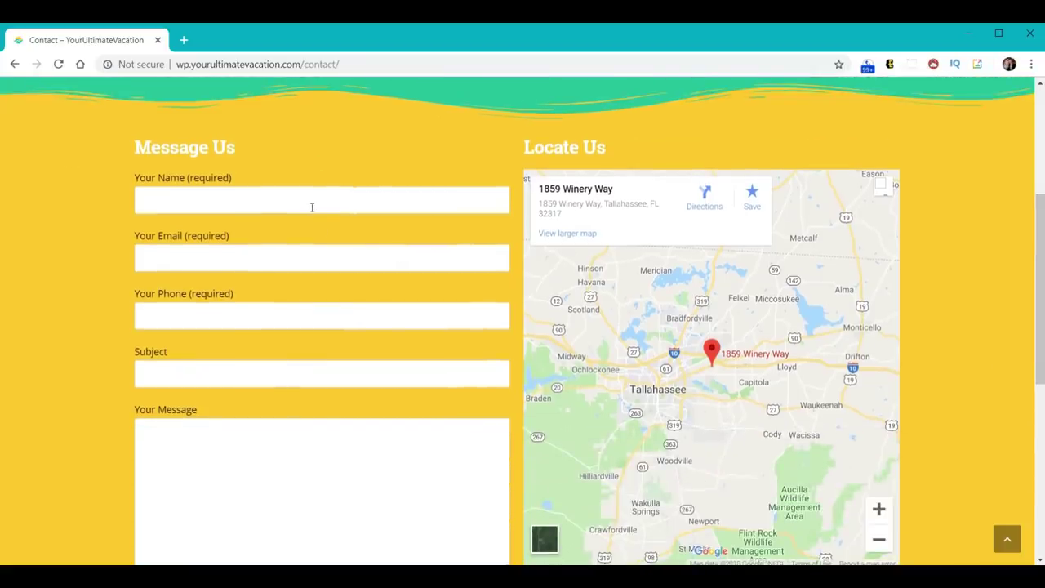
scroll(311, 207, "down", 1)
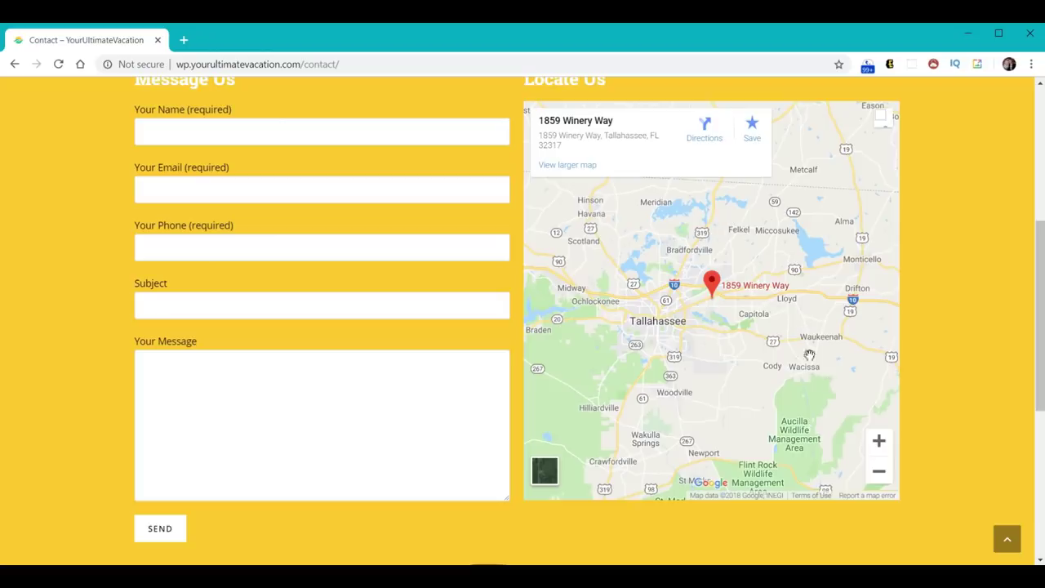
mouse_move(726, 283)
left_mouse_down()
mouse_move(721, 302)
mouse_move(714, 283)
left_mouse_up()
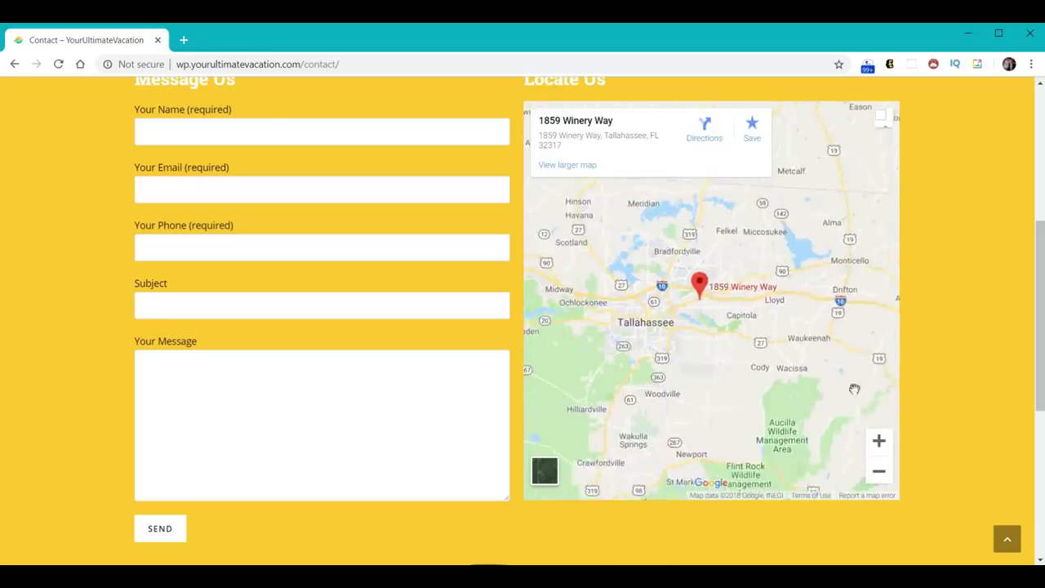
left_click(878, 442)
left_click(879, 441)
left_click(879, 471)
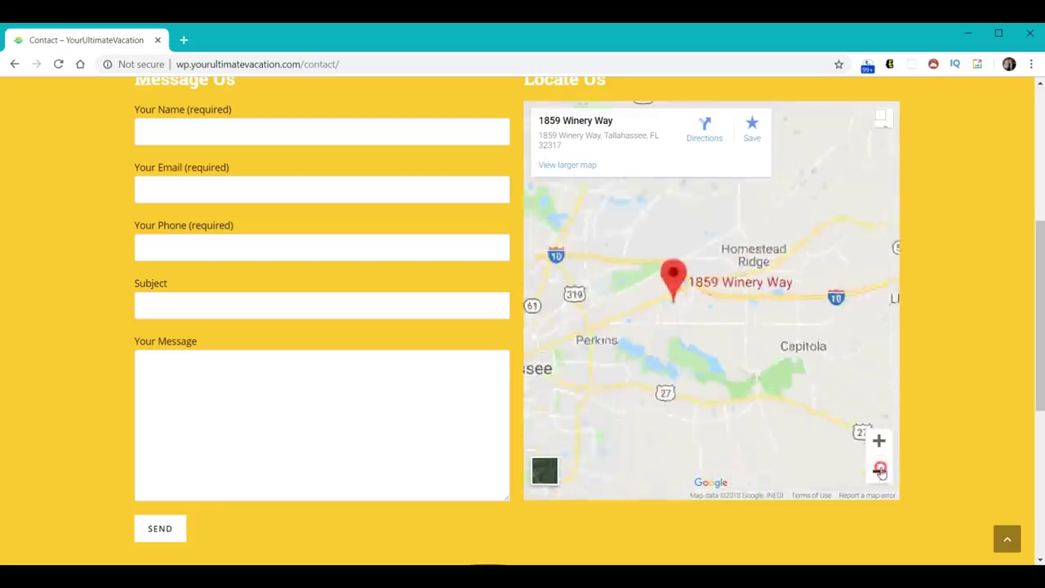
left_click(880, 471)
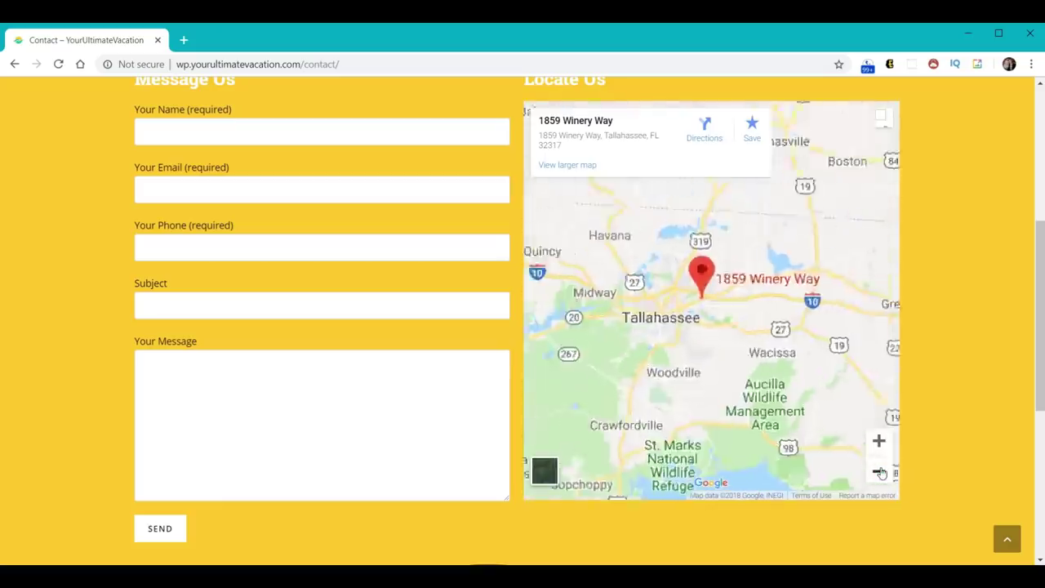
left_click(1006, 541)
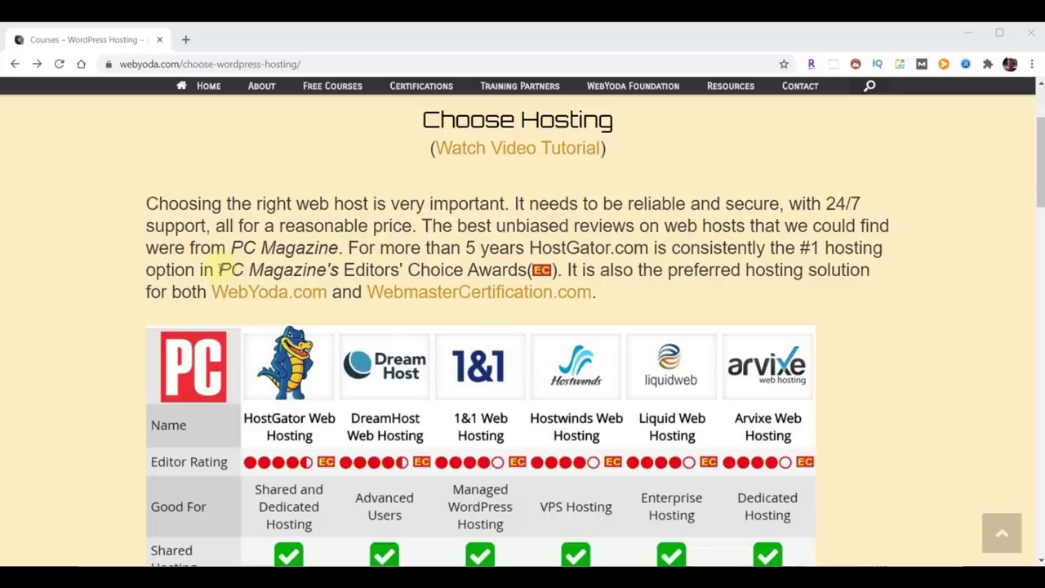
Highlight the PC Magazine Editors' Choice mention on the HostGator promo page
left_click_drag(219, 270, 529, 271)
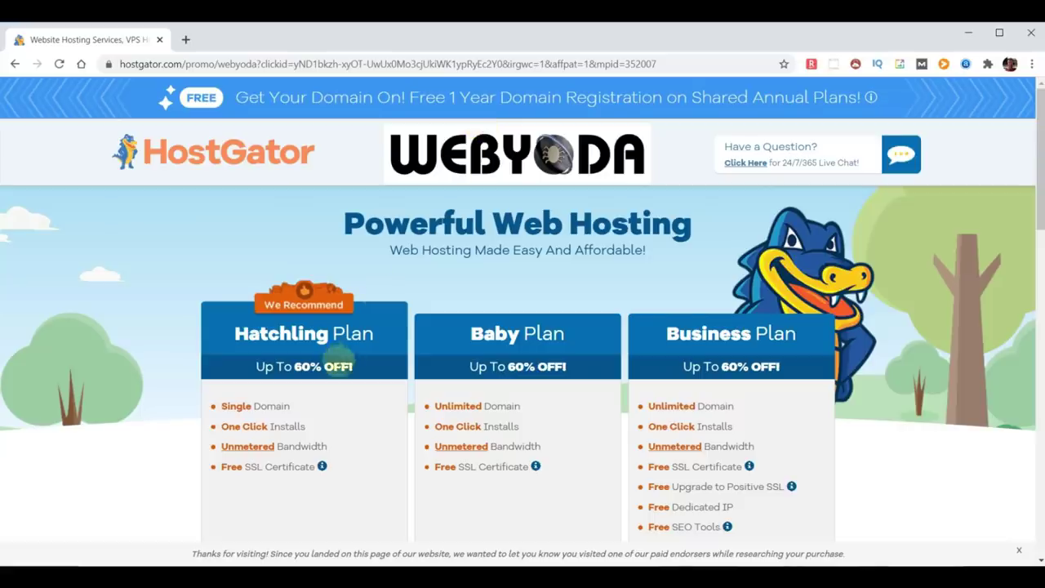
Highlight the Hatchling plan's One Click Installs, Unmetered Bandwidth and Free SSL Certificate features
scroll(336, 359, "down", 2)
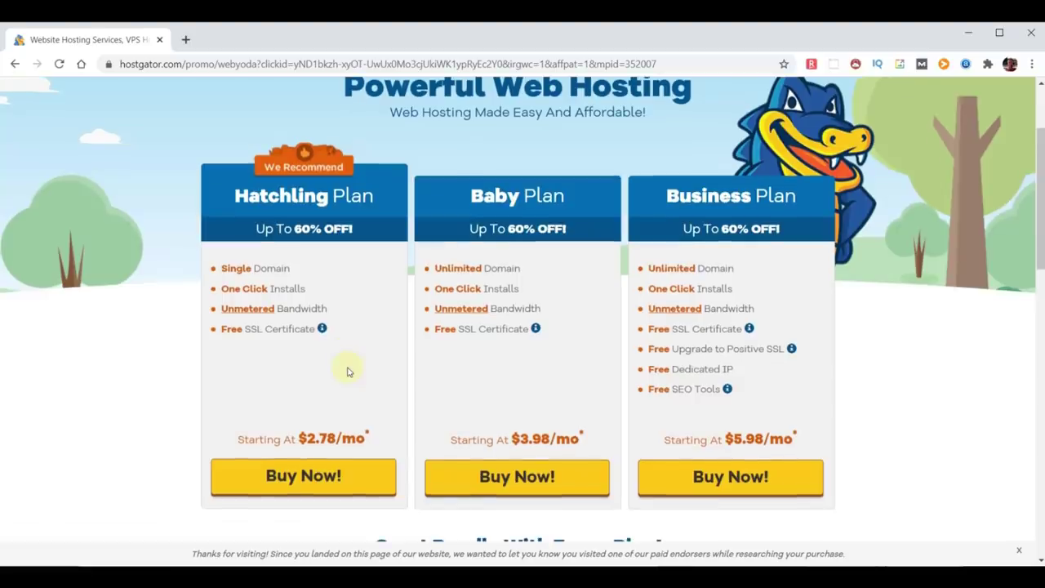
left_click_drag(313, 296, 217, 289)
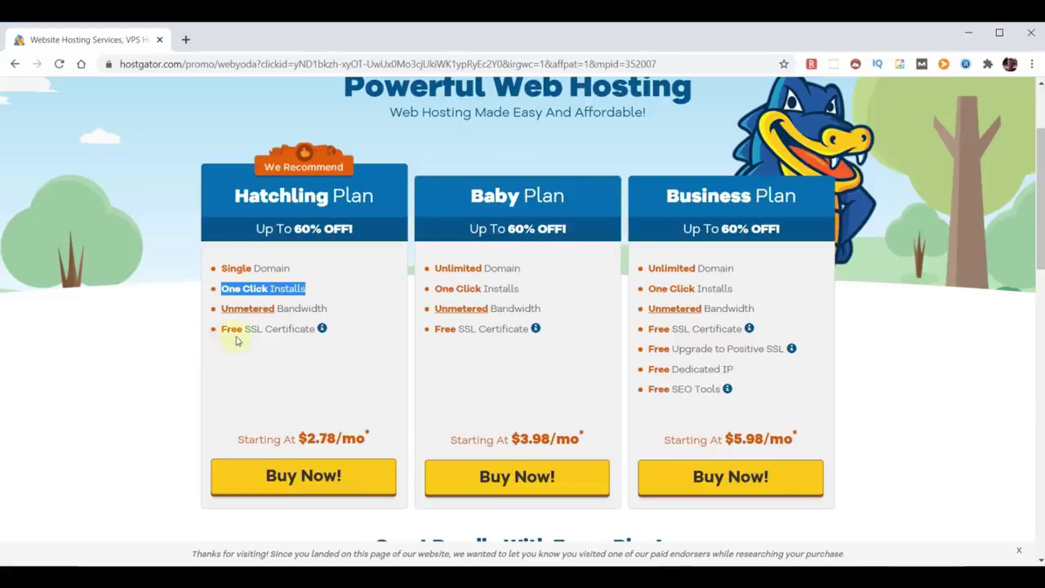
left_click_drag(332, 311, 219, 307)
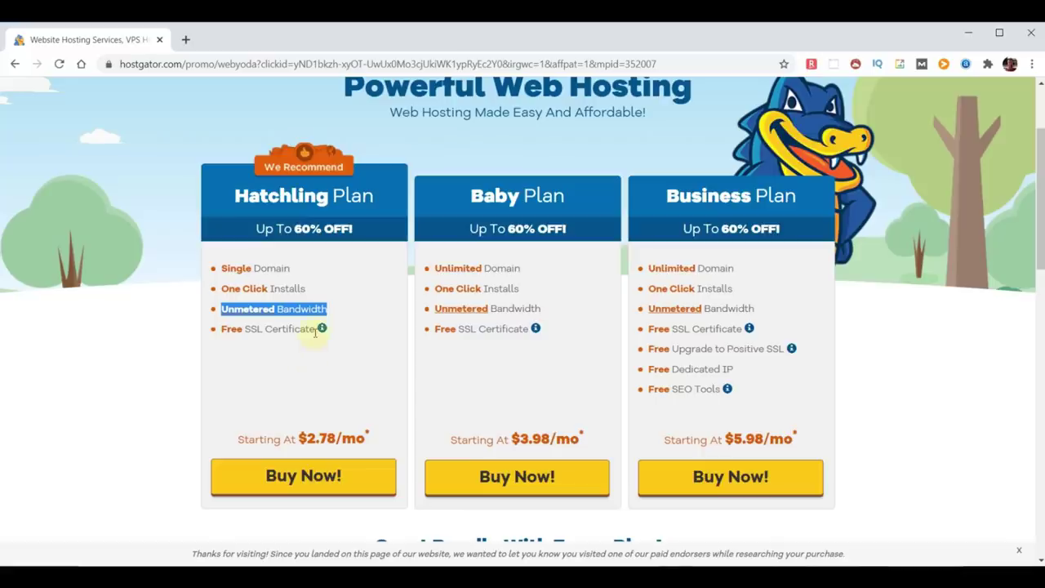
left_click_drag(315, 330, 219, 330)
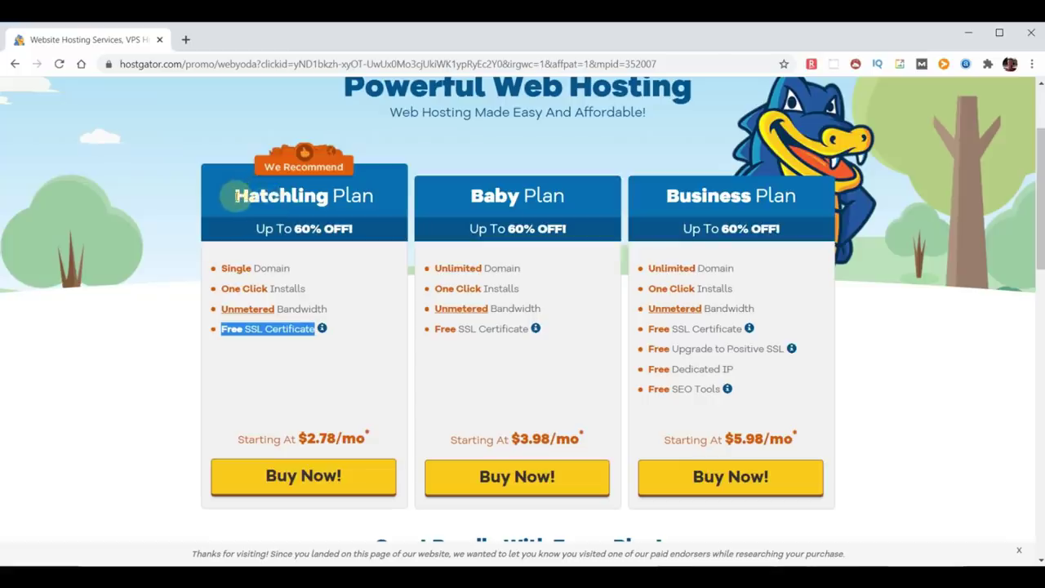
Highlight the Hatchling, Baby and Business plan headings, then choose Buy Now! for Hatchling
left_click_drag(235, 196, 369, 185)
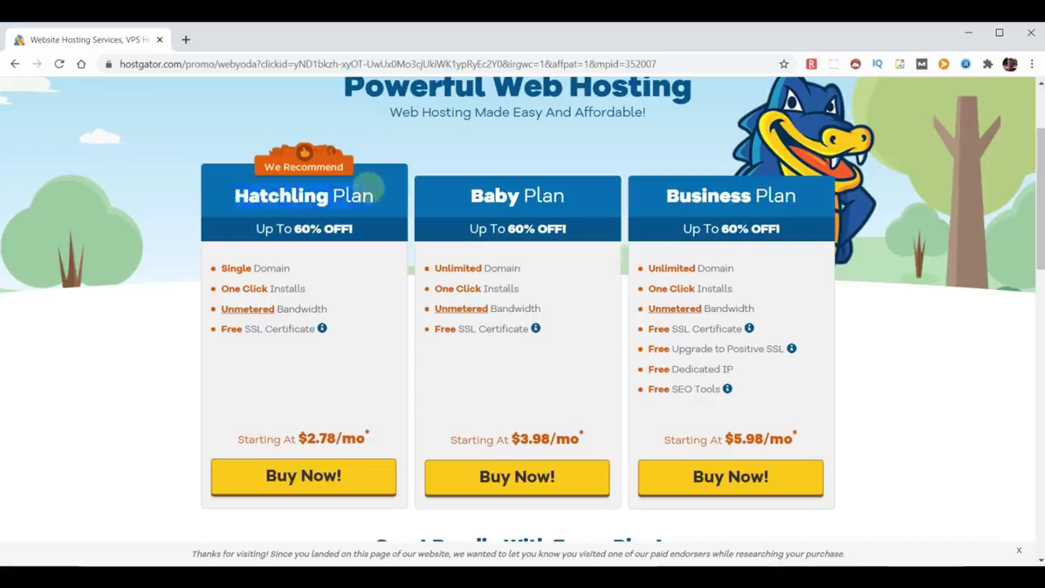
left_click_drag(466, 201, 578, 202)
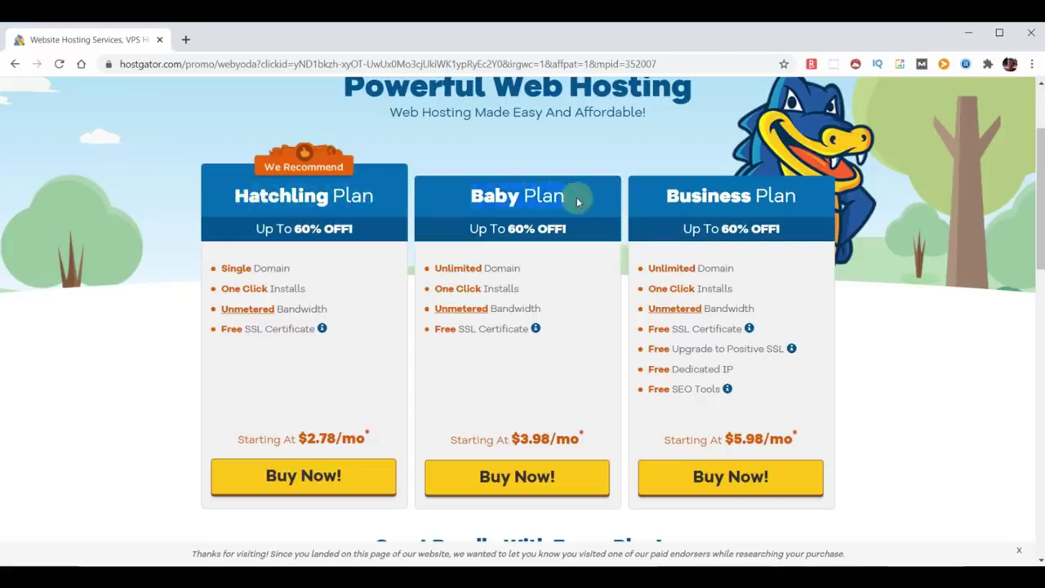
left_click_drag(661, 196, 804, 204)
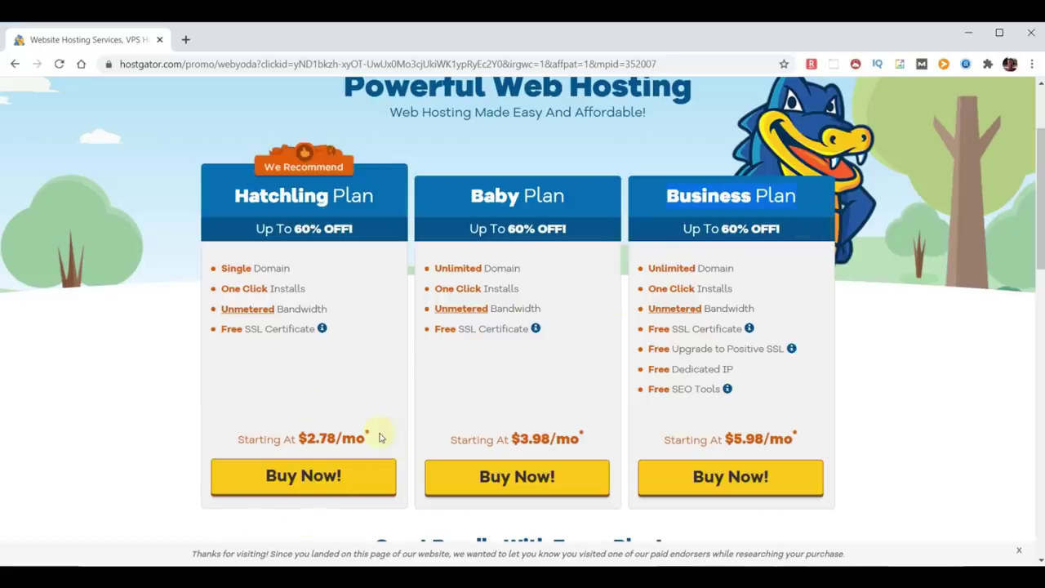
left_click(310, 477)
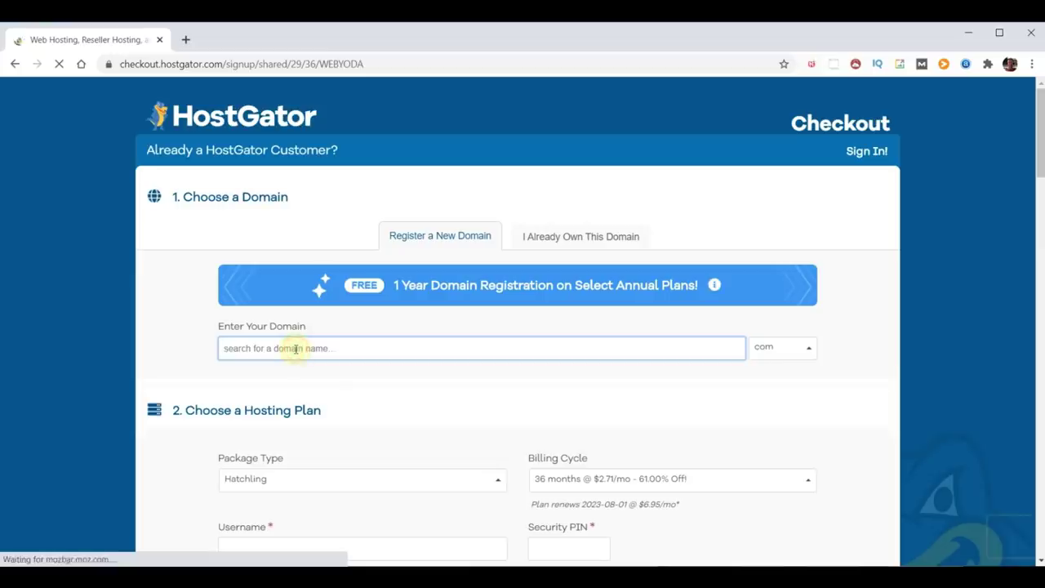
Enter choosemydomainname as the domain, run the search and scroll through the results
type("choosemy")
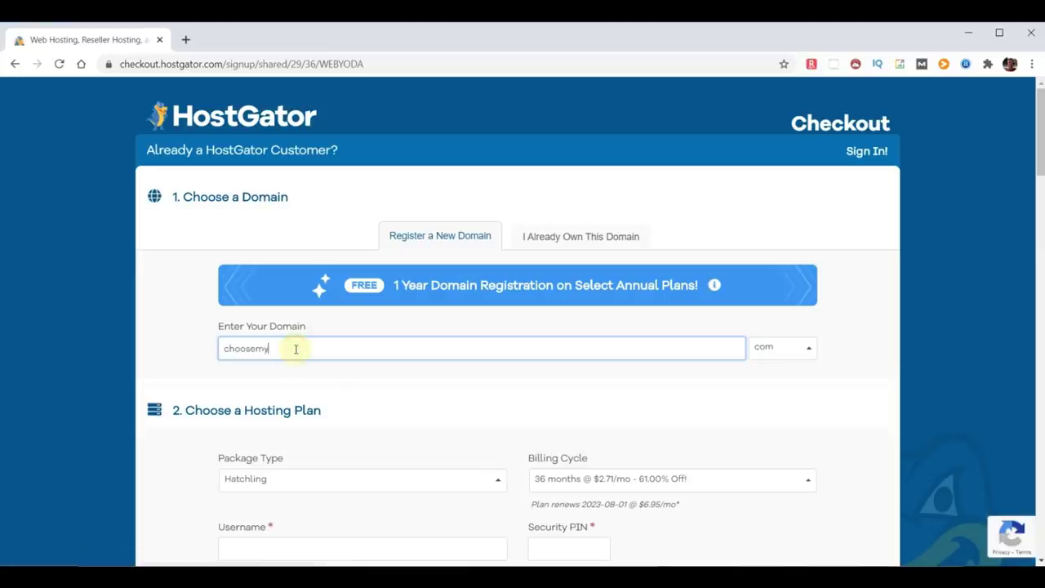
type("domainname")
double_click(295, 348)
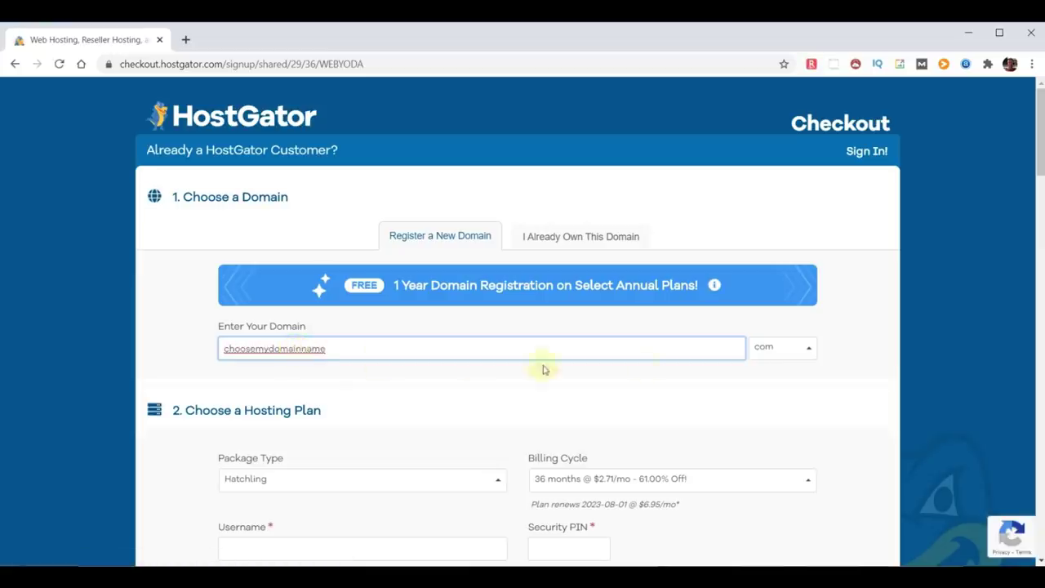
left_click(852, 351)
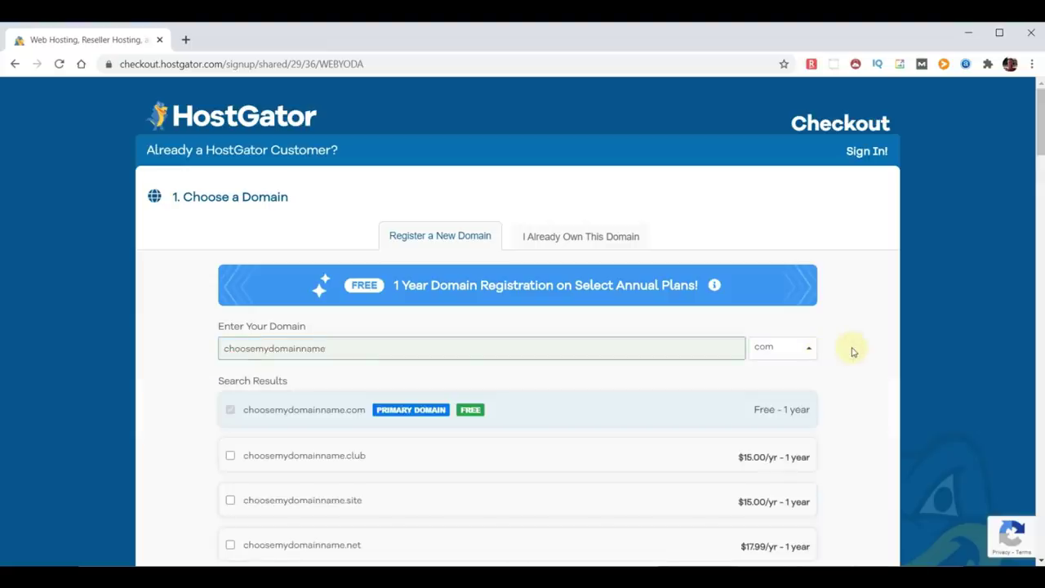
scroll(563, 390, "down", 5)
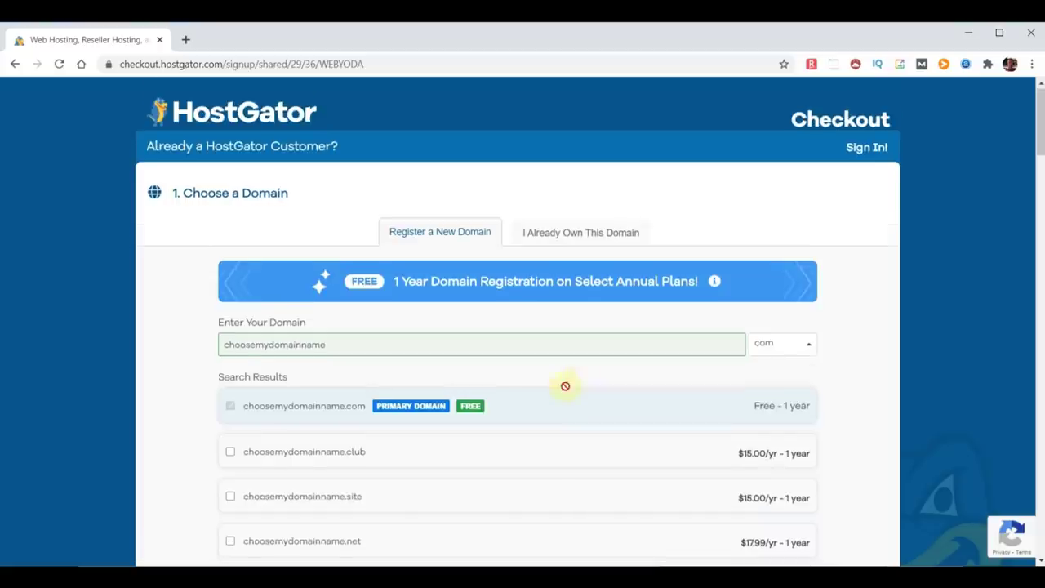
scroll(564, 392, "down", 5)
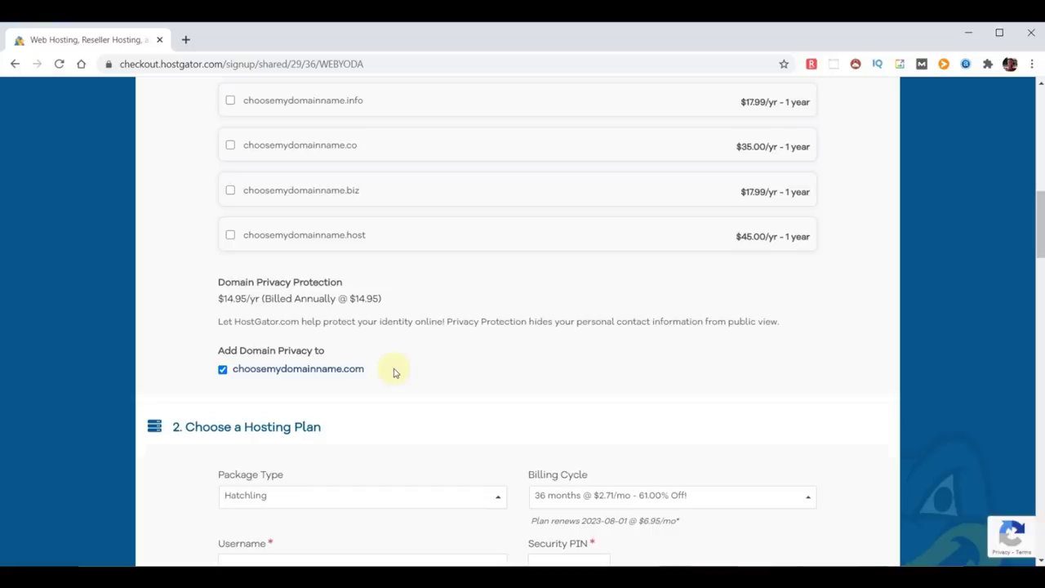
Untick Add Domain Privacy and pick the 12 months @ $2.58/mo billing cycle
left_click(222, 369)
scroll(578, 365, "down", 1)
scroll(578, 365, "down", 3)
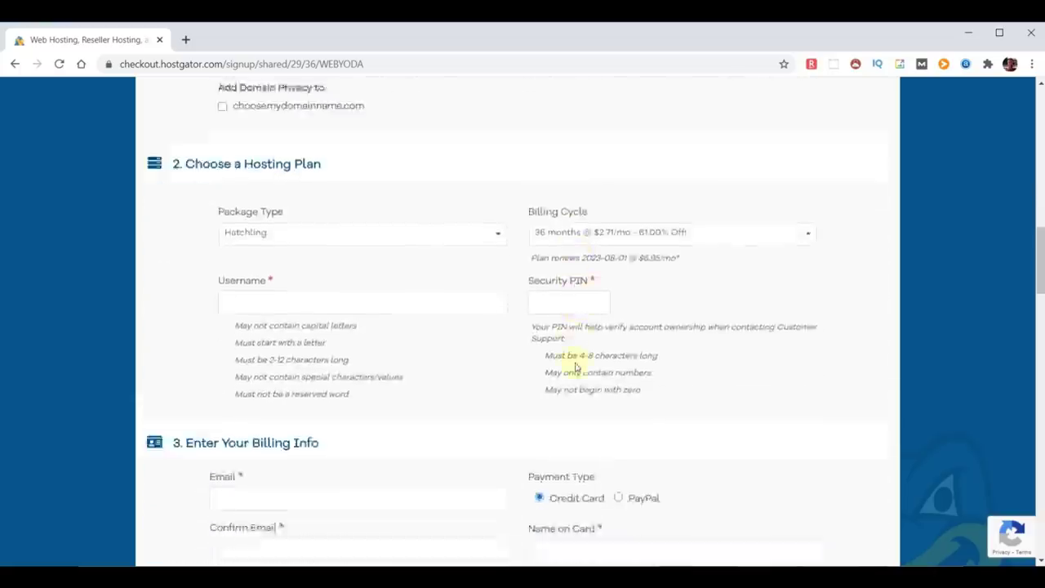
left_click(810, 222)
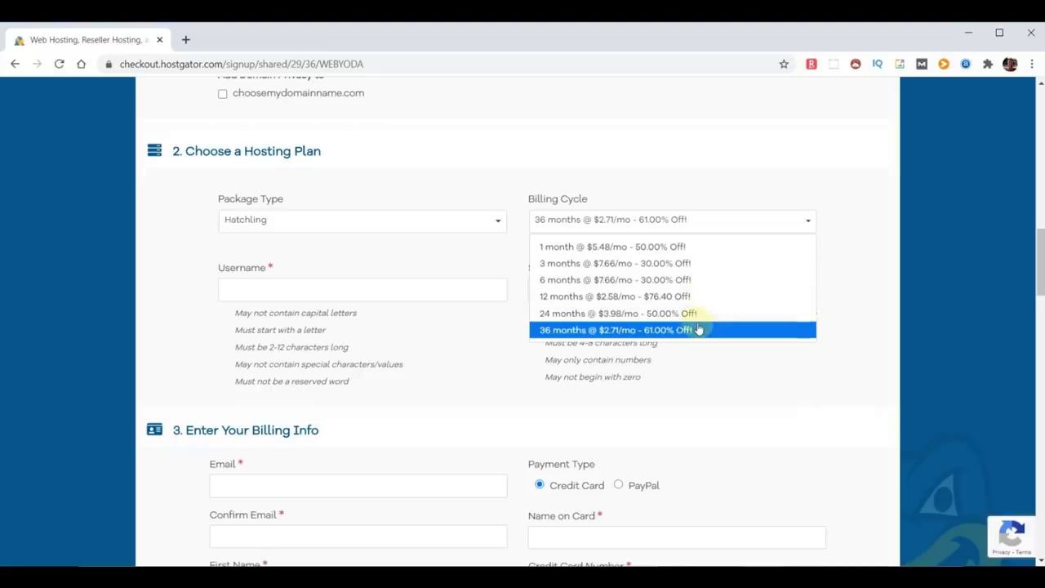
left_click(681, 296)
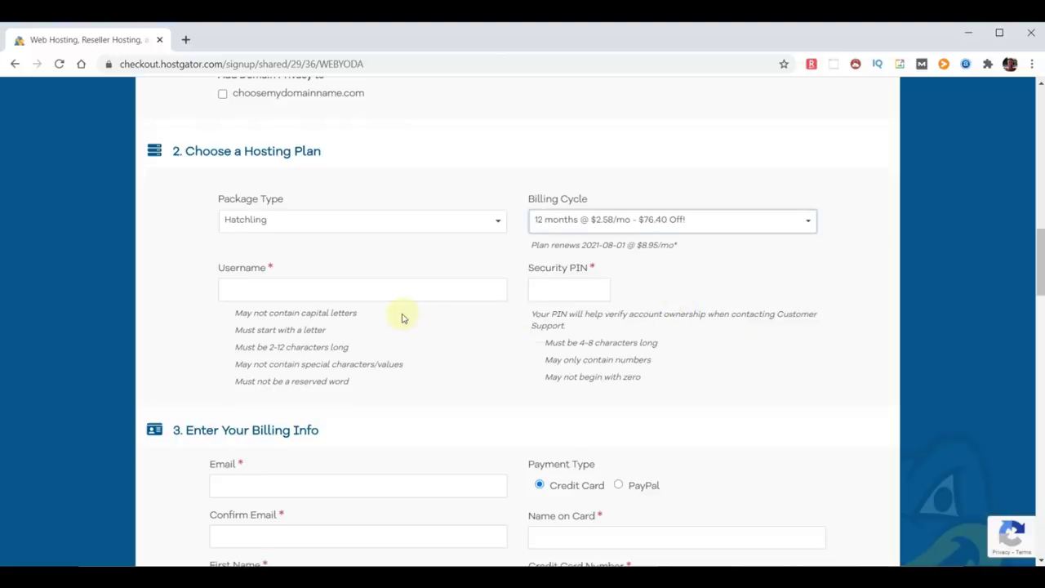
Enter the hosting account username and a four-digit numeric security PIN in the checkout form
left_click(319, 291)
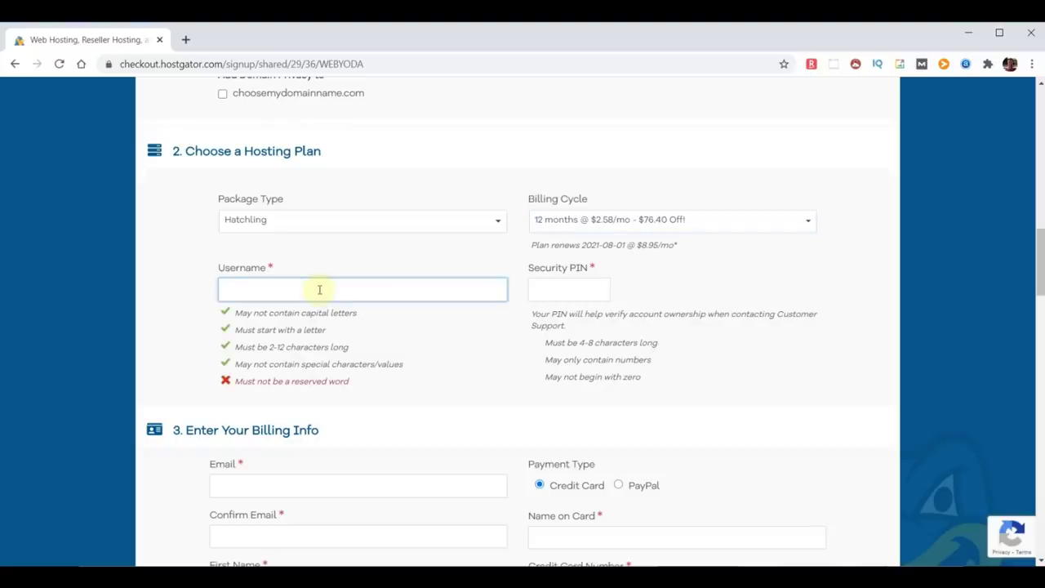
type("adminyoda")
left_click(546, 291)
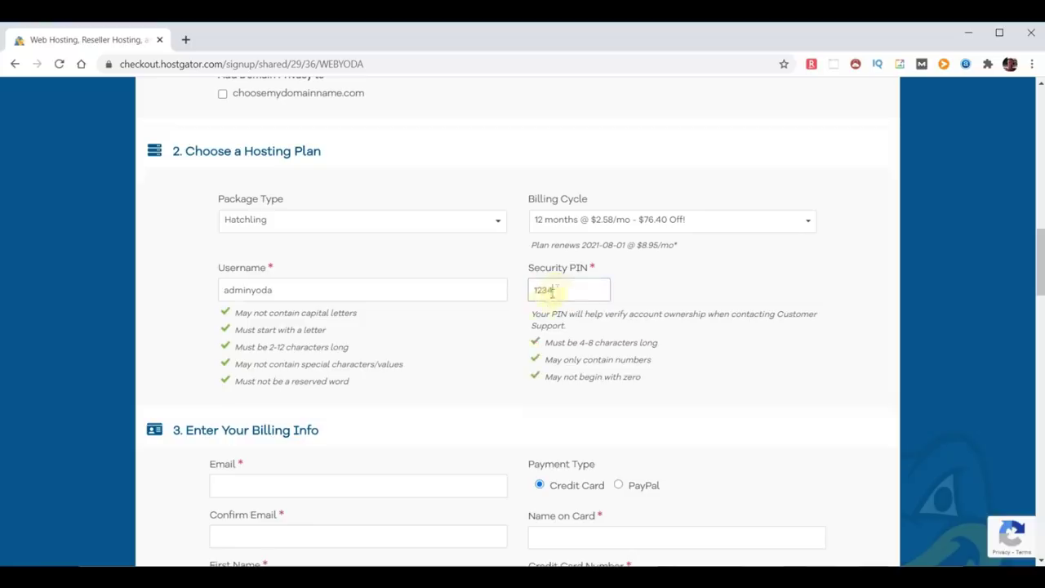
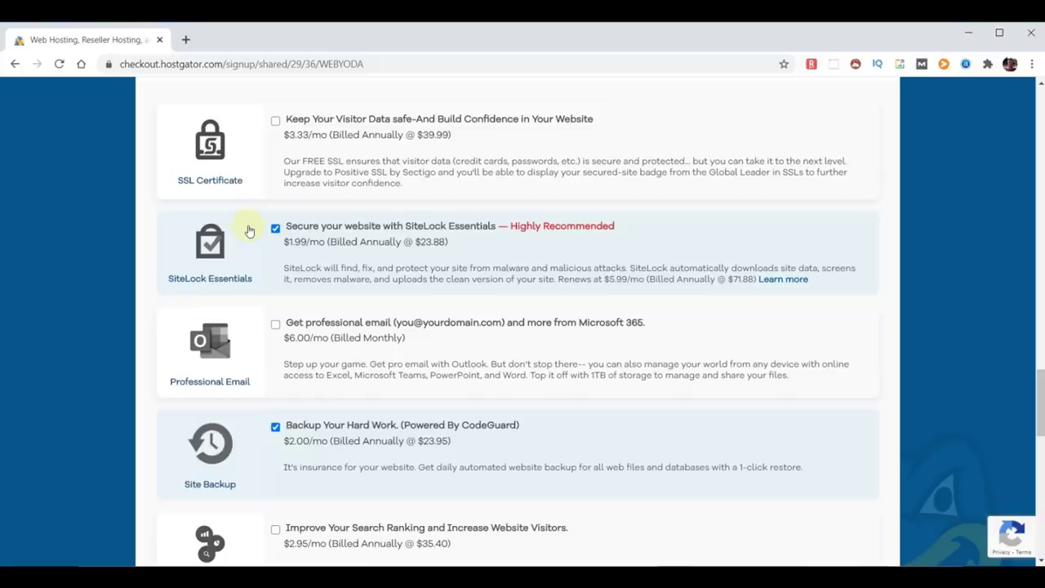
Uncheck the SiteLock Essentials and Site Backup add-ons, then scroll down to the order review
left_click(274, 228)
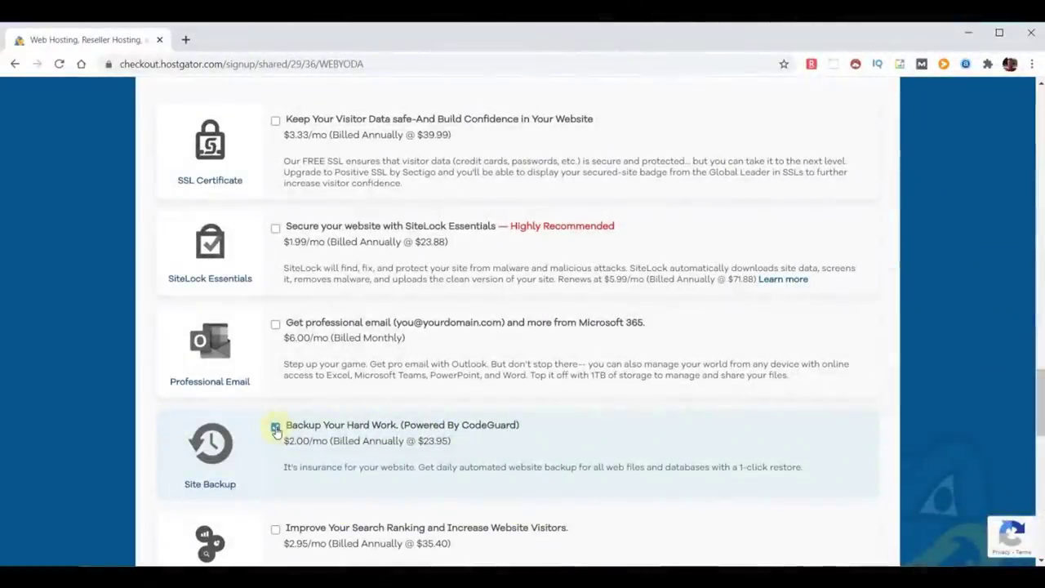
left_click(276, 428)
scroll(635, 361, "down", 1)
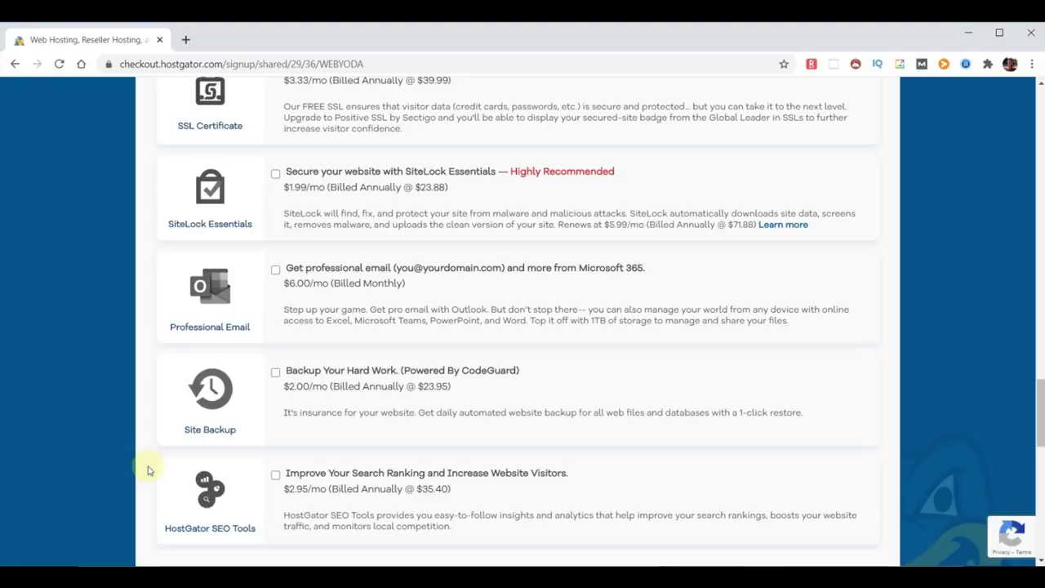
scroll(782, 410, "down", 3)
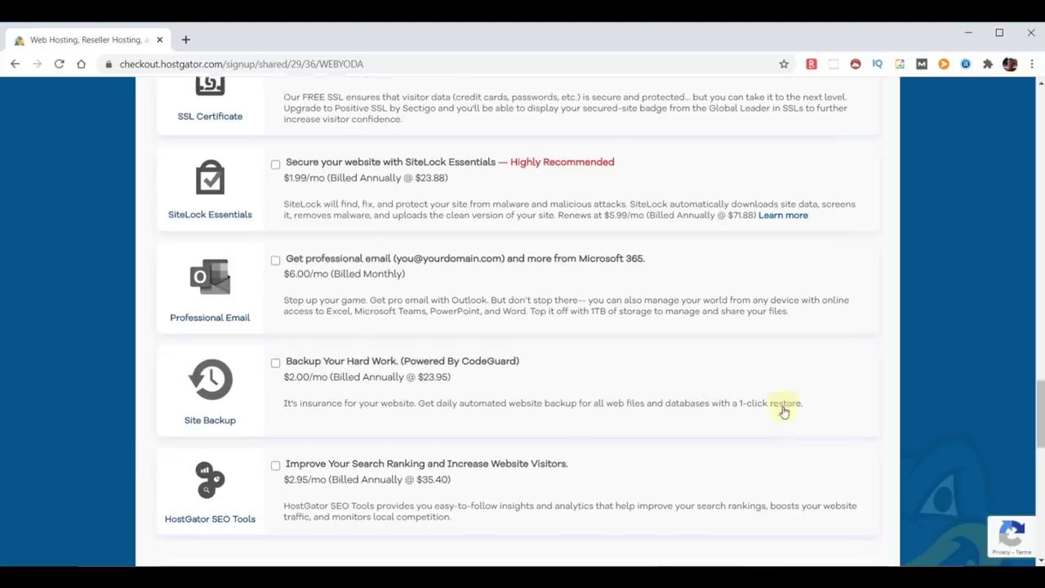
scroll(784, 412, "down", 2)
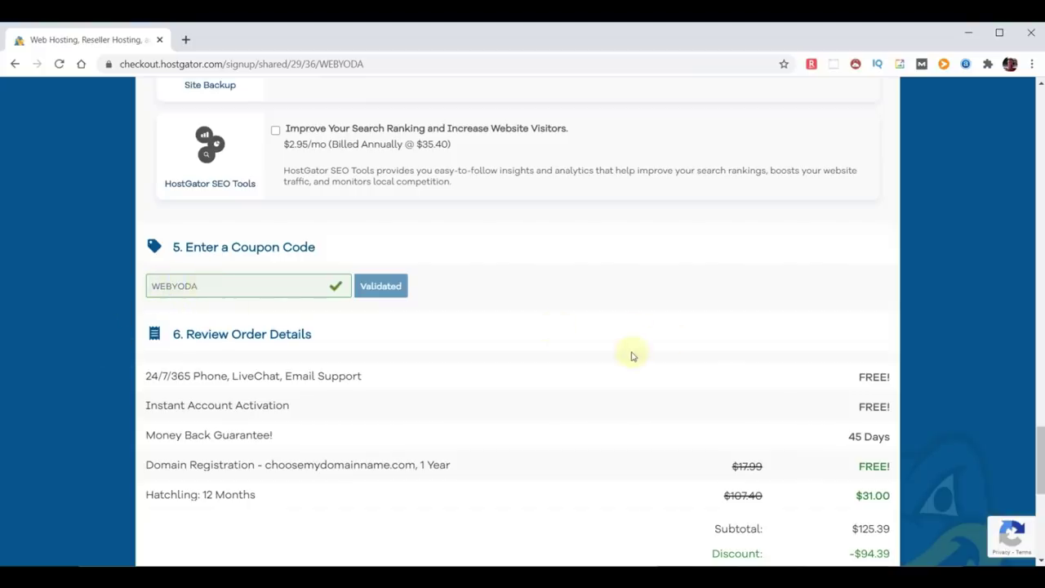
Highlight the free domain registration, 24/7/365 support and Money Back Guarantee! lines
scroll(632, 352, "down", 2)
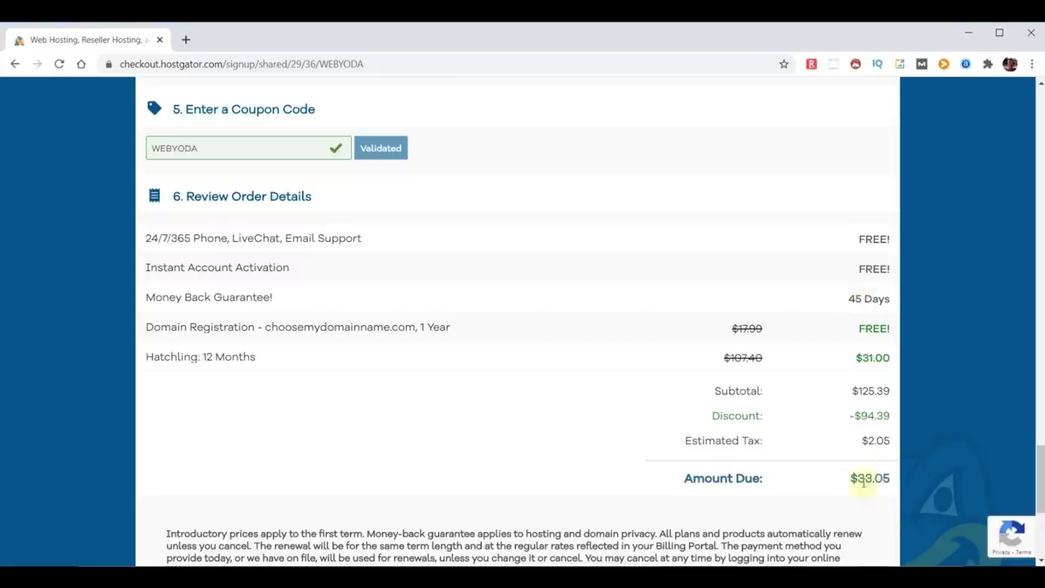
left_click(150, 326)
left_click_drag(149, 327, 464, 339)
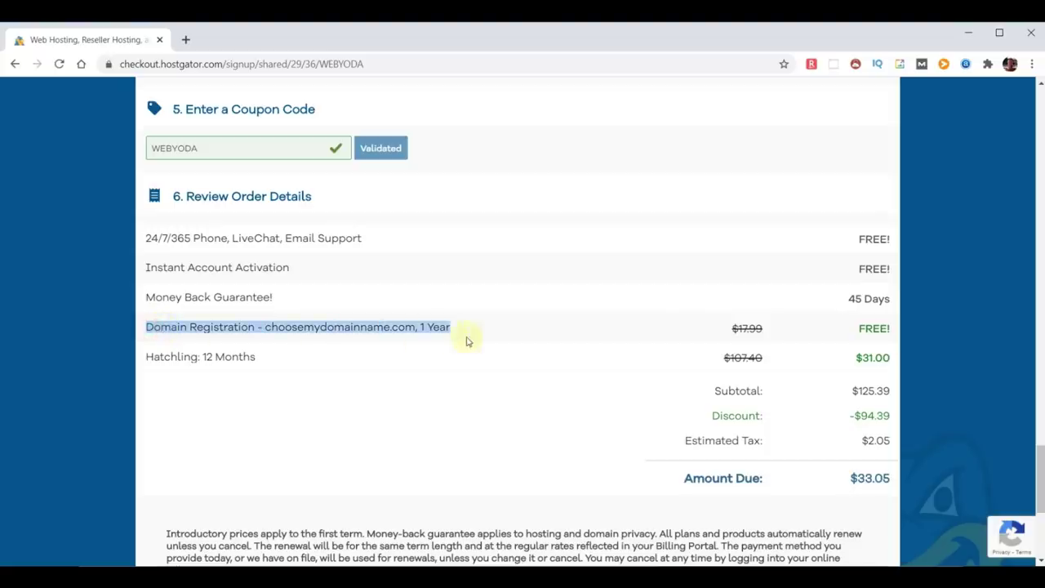
left_click(874, 328)
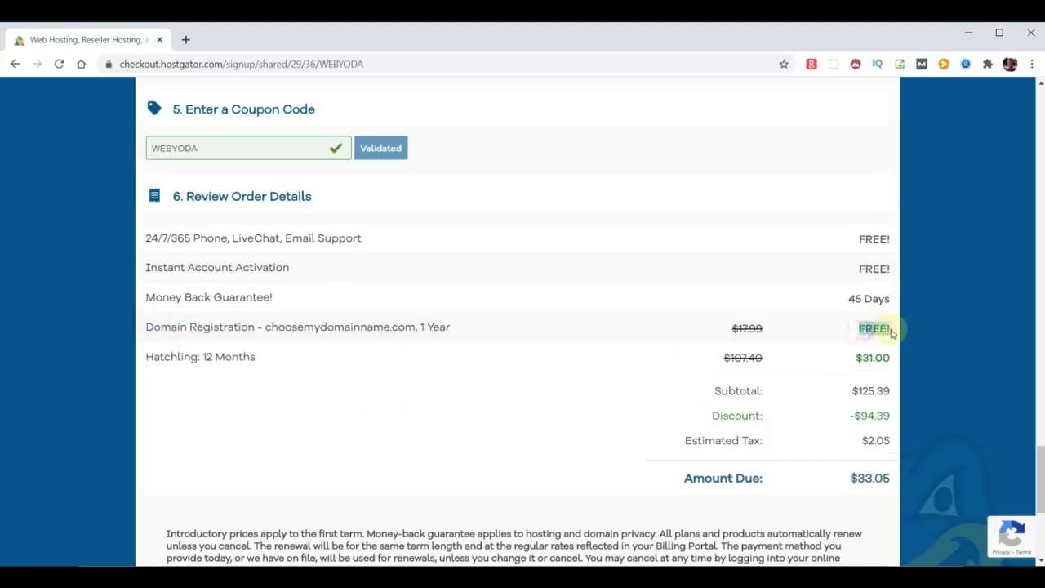
scroll(490, 310, "down", 1)
left_click(150, 229)
left_click_drag(150, 229, 373, 238)
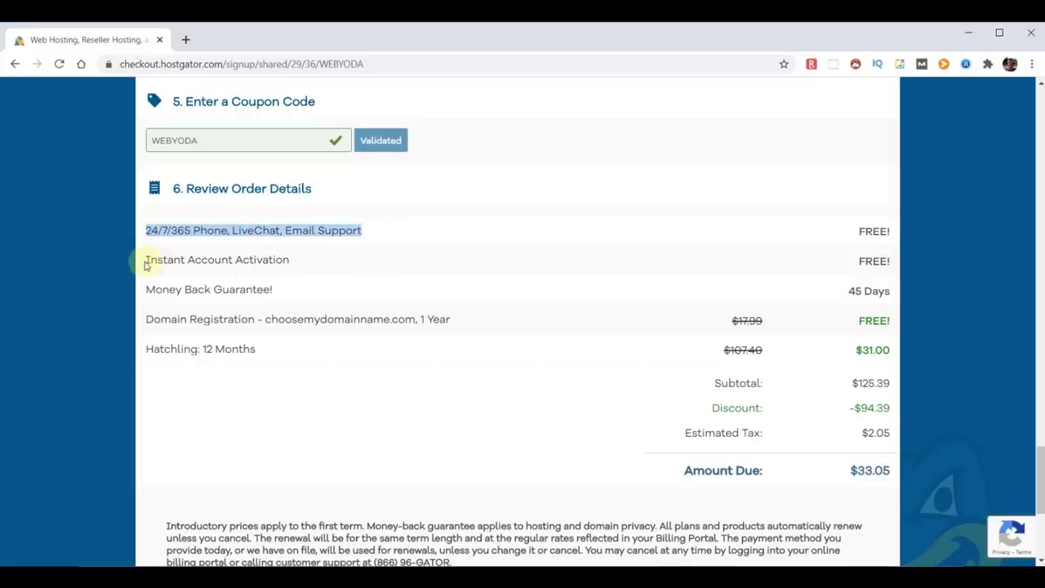
left_click(147, 290)
left_click_drag(173, 290, 324, 291)
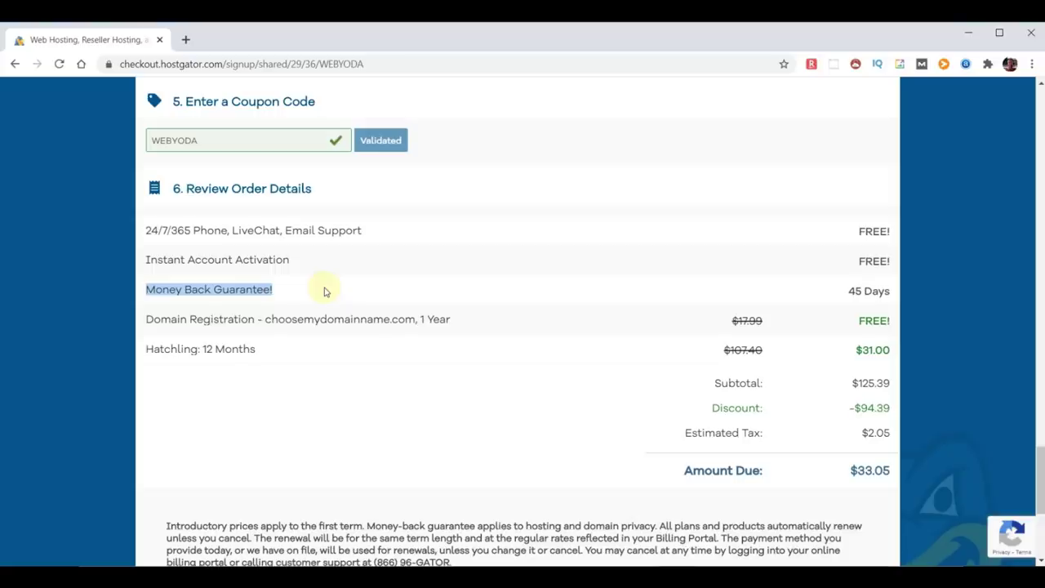
left_click(291, 350)
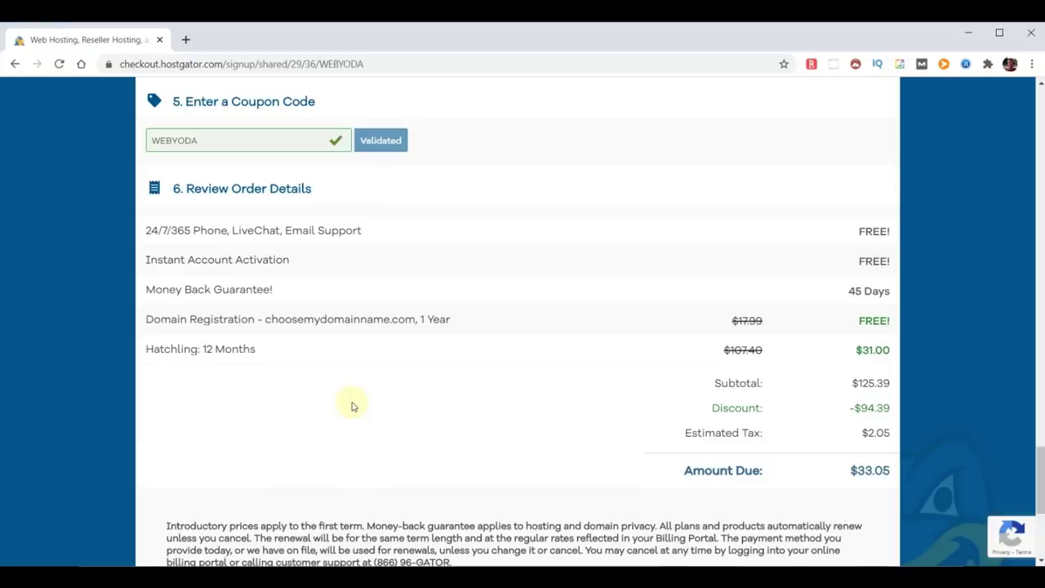
scroll(400, 401, "down", 3)
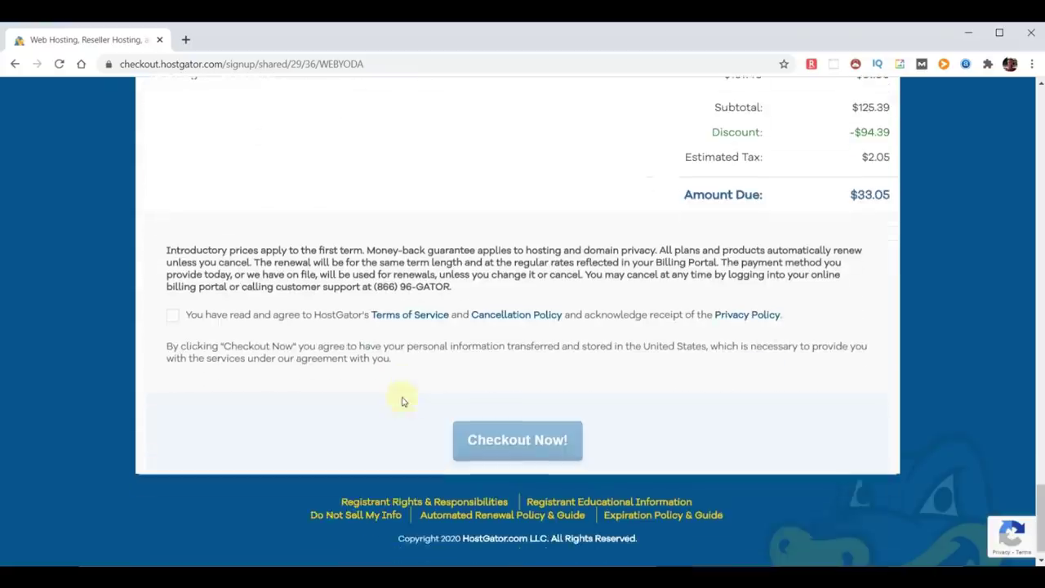
Agree to the terms and switch to the owned domain chooseyourdomainname.com, lowering the total to $31.00
left_click(172, 315)
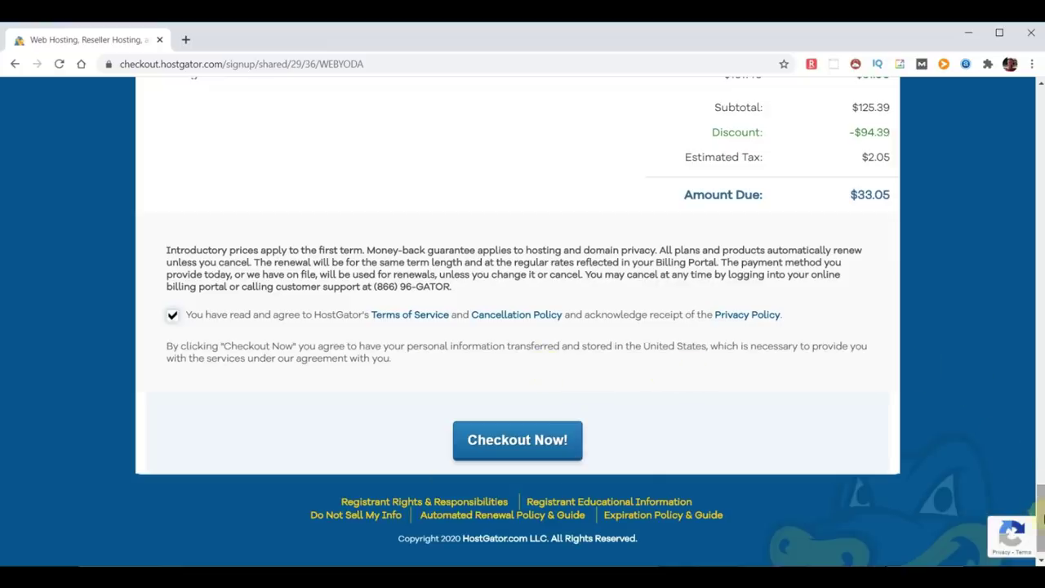
left_click_drag(1042, 537, 1043, 33)
left_click(572, 238)
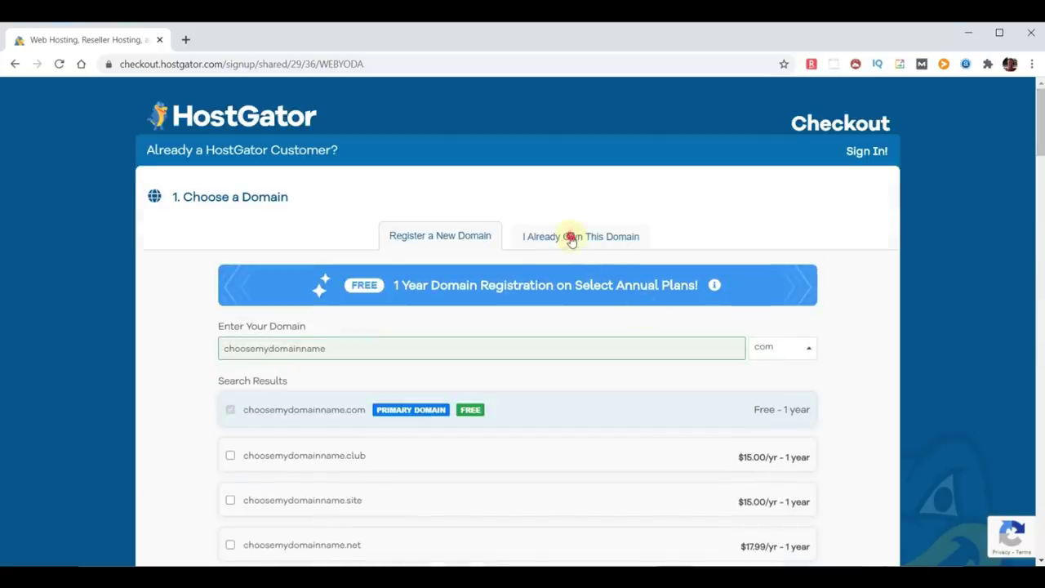
left_click(272, 351)
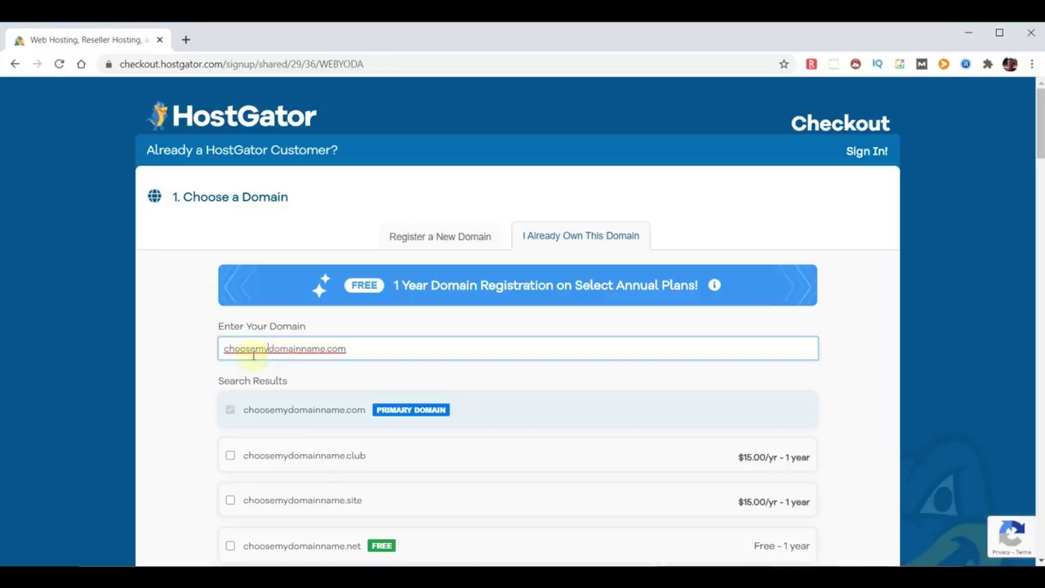
key("BackSpace")
key("BackSpace")
type("your")
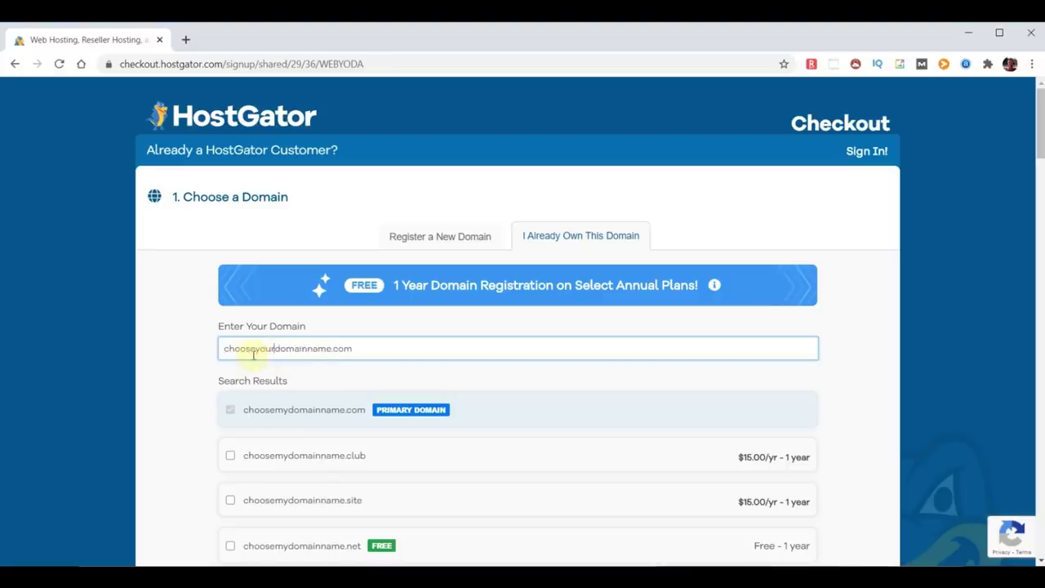
left_click(872, 367)
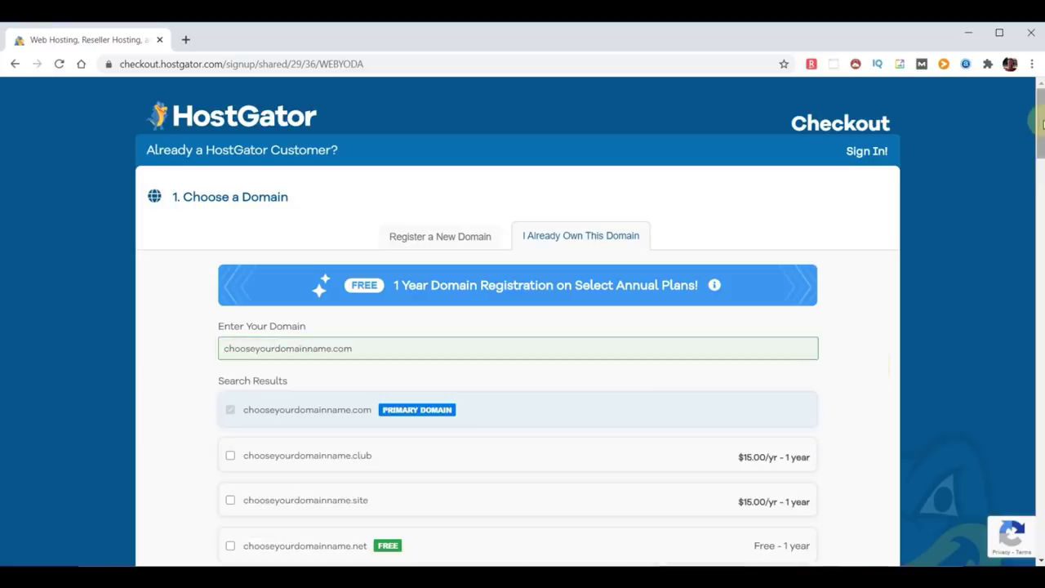
scroll(672, 467, "down", 20)
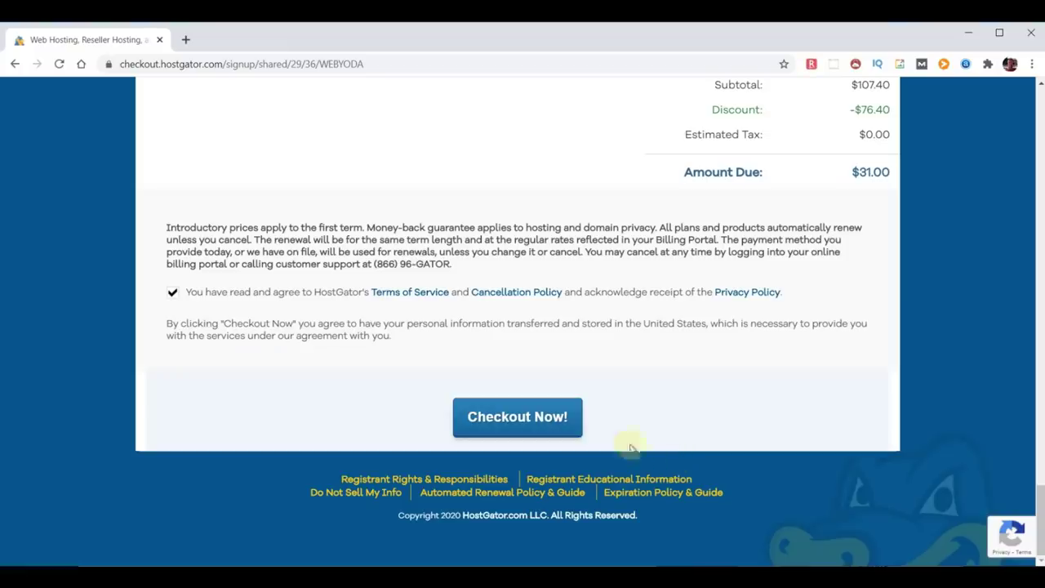
Place the order with Checkout Now! and wait for the Payment Completed confirmation
left_click(473, 423)
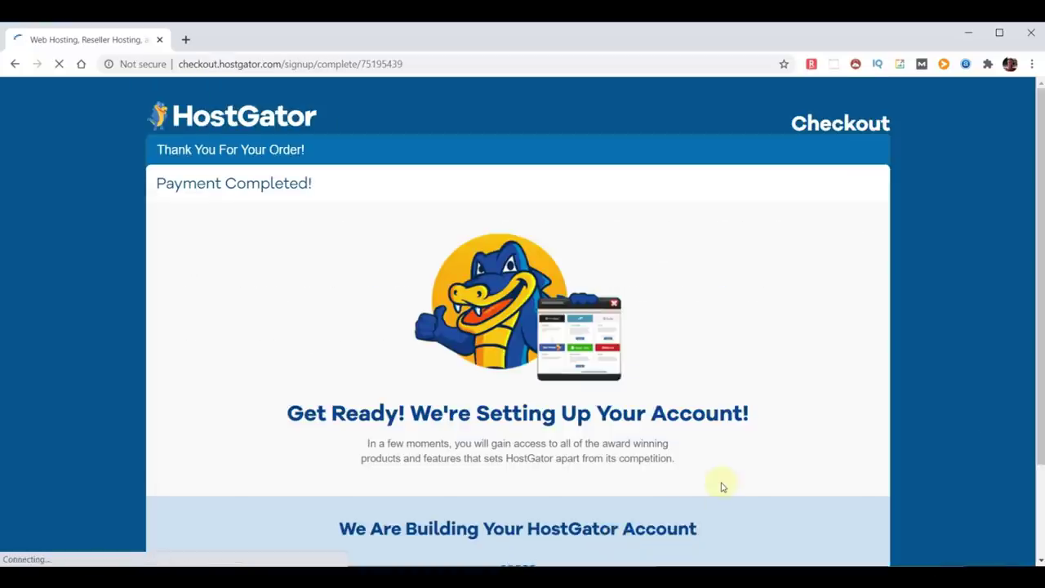
scroll(721, 487, "down", 1)
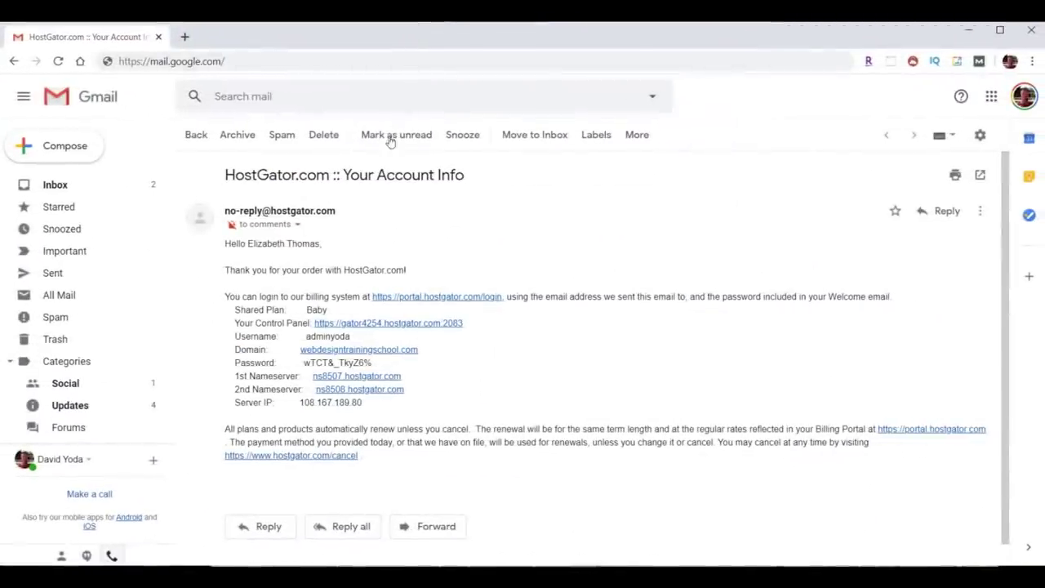
Highlight the email's subject line, the two nameserver lines and the account username
left_click_drag(227, 175, 485, 187)
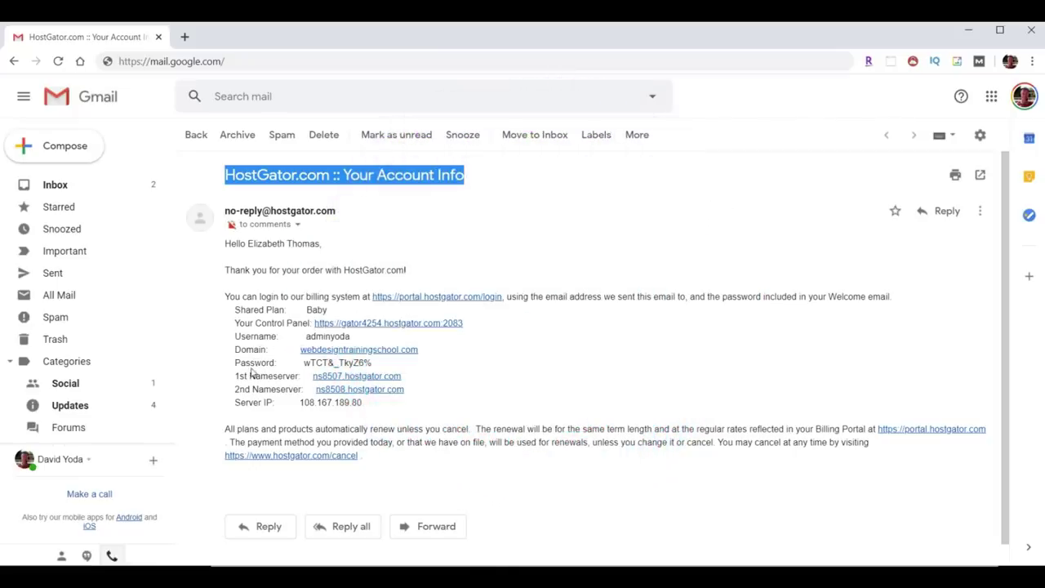
left_click_drag(232, 377, 467, 397)
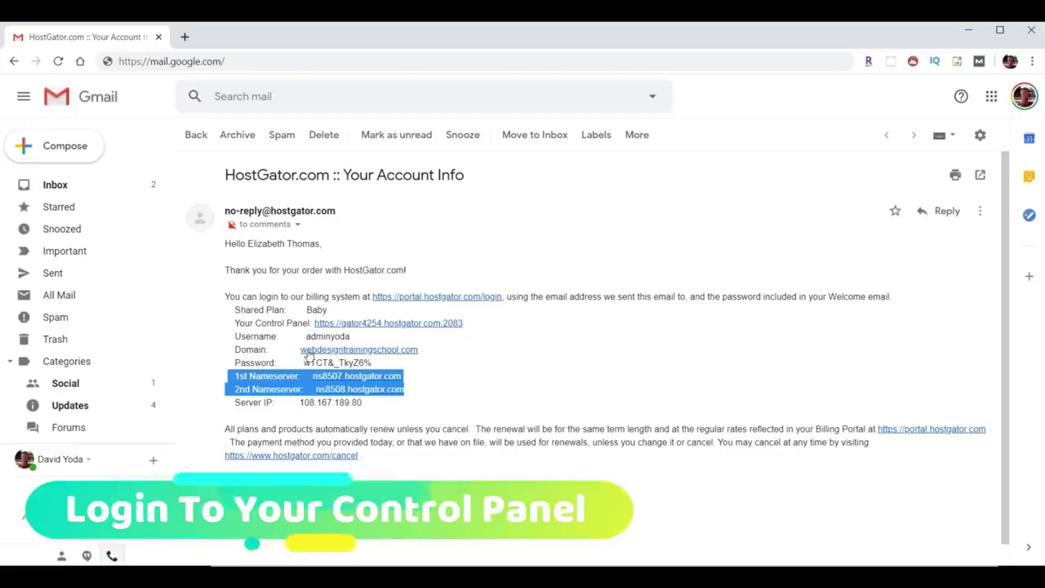
left_click_drag(308, 338, 304, 363)
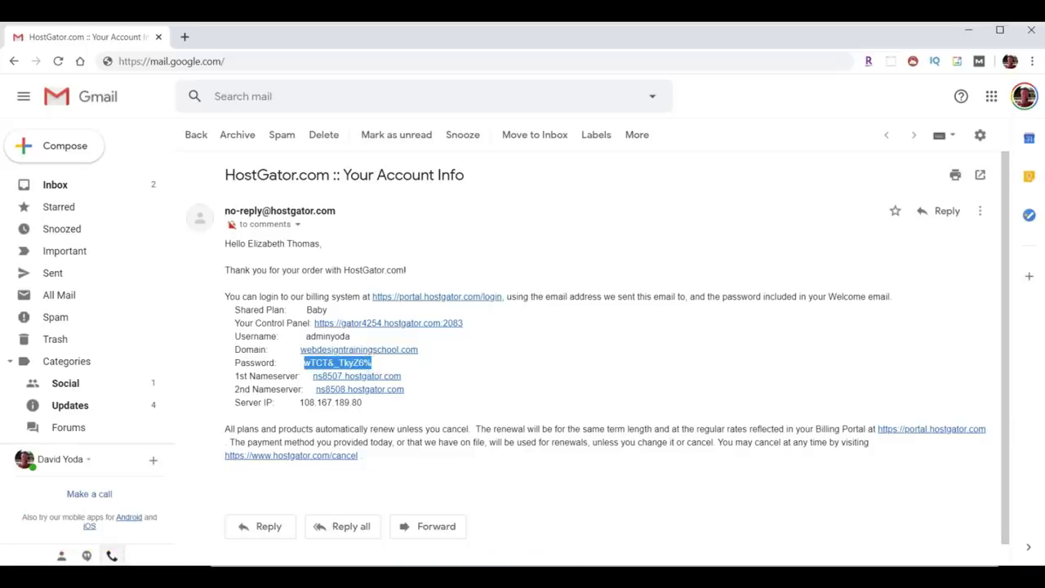
Copy the account password and open the Your Control Panel login link
right_click(343, 366)
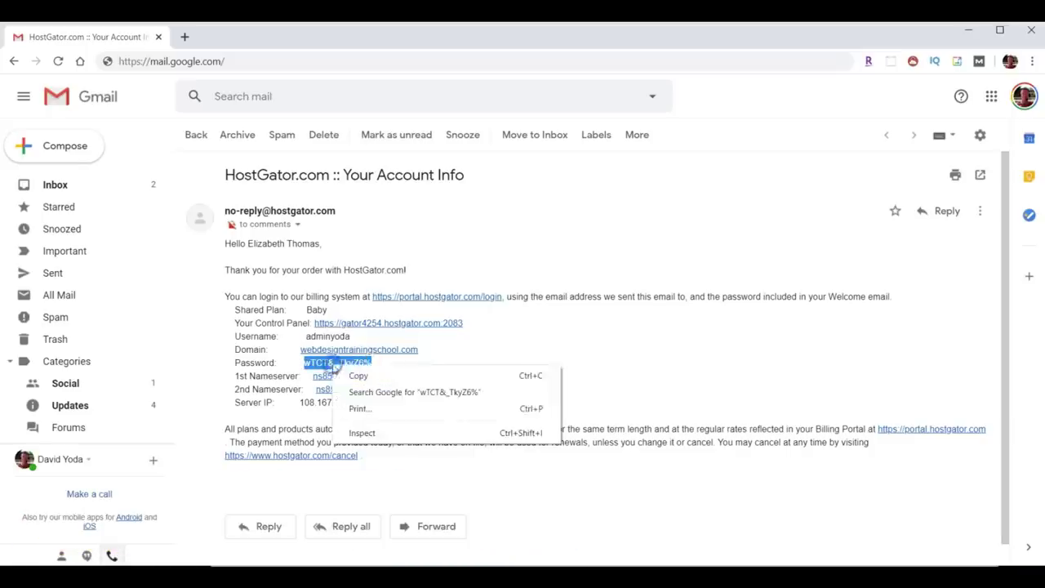
left_click(357, 375)
left_click_drag(234, 322, 309, 324)
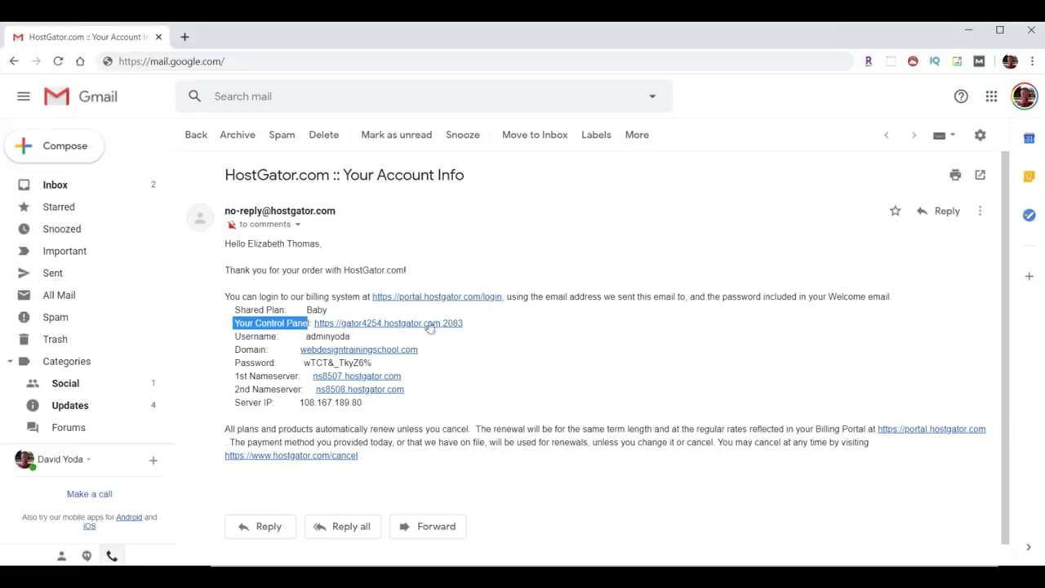
left_click(394, 324)
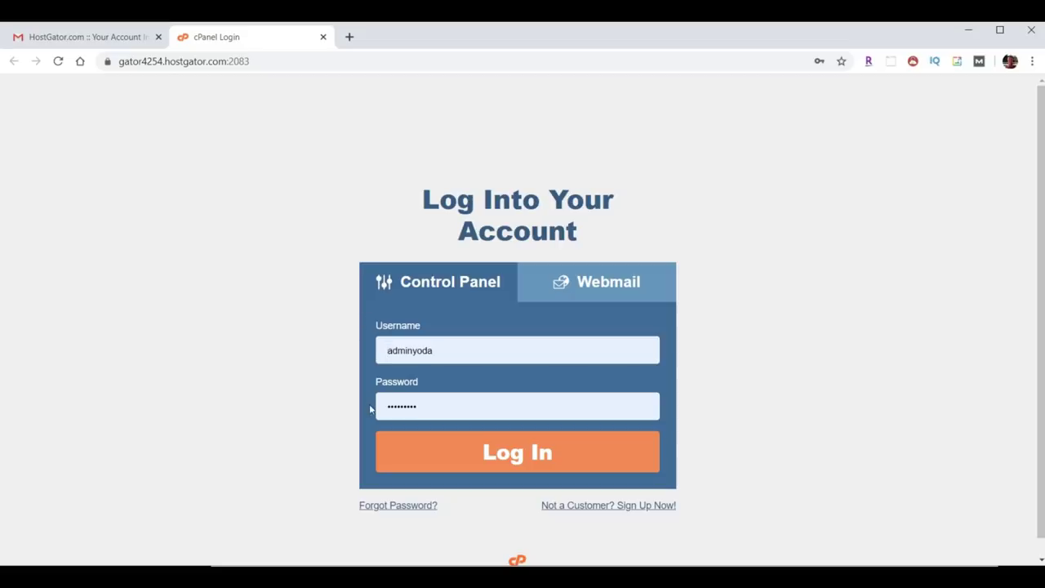
Log into cPanel and go to the Email Forwarders page
left_click(532, 462)
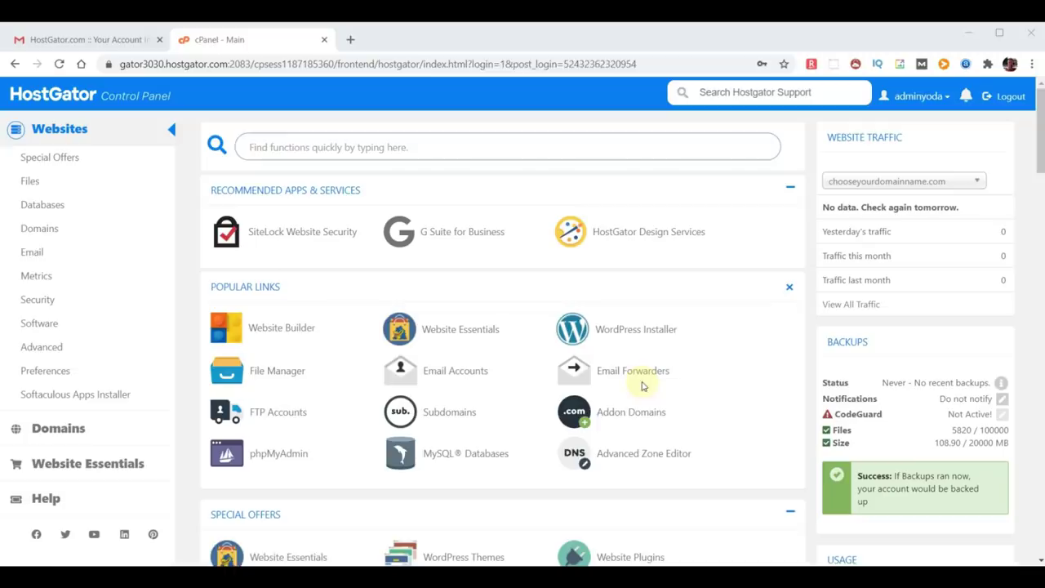
left_click(33, 253)
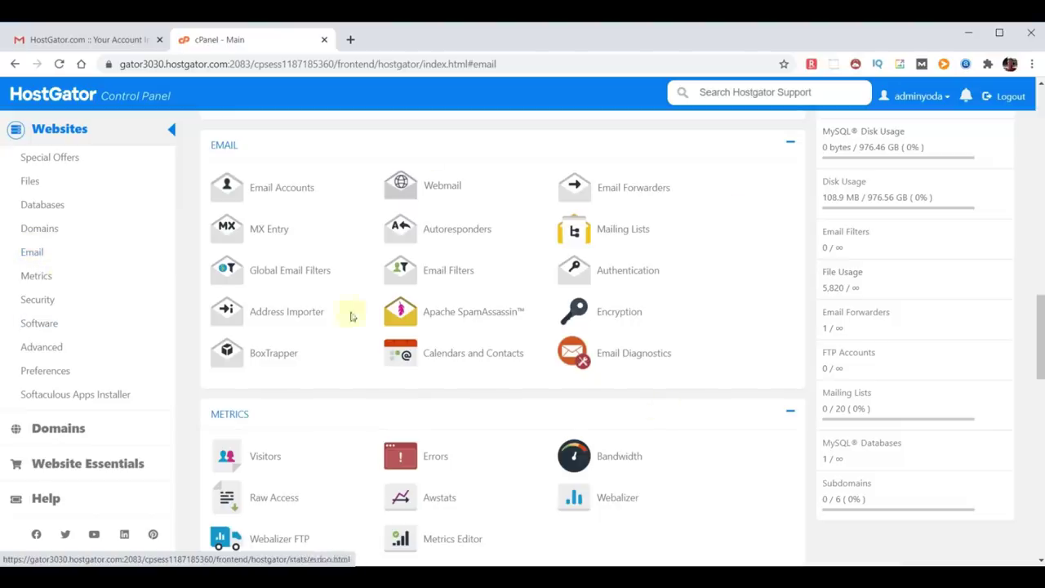
left_click(627, 195)
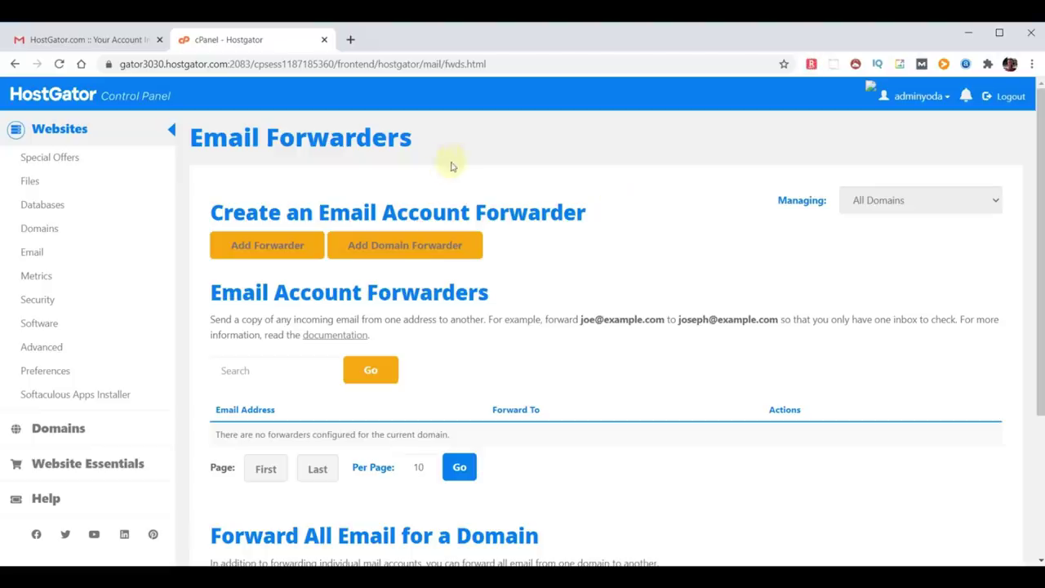
Add a forwarder from the domain's address to the pasted external e-mail address
left_click(270, 244)
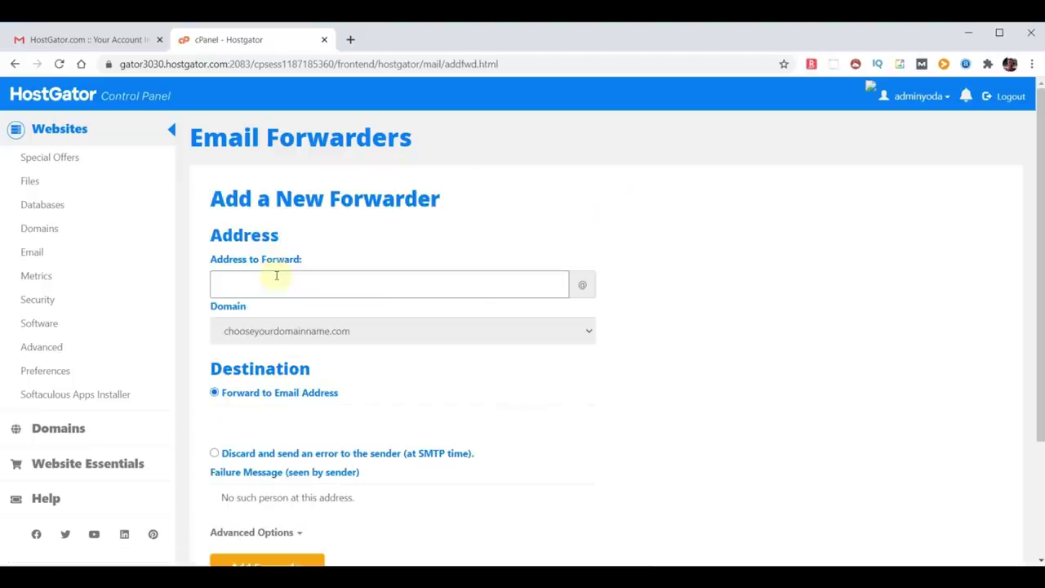
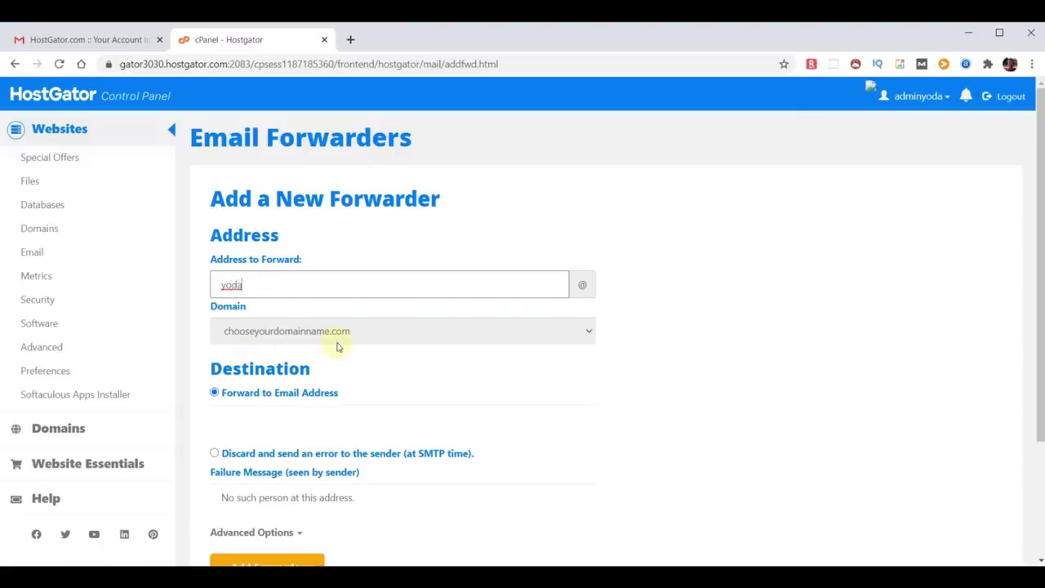
left_click(267, 417)
key("ctrl+v")
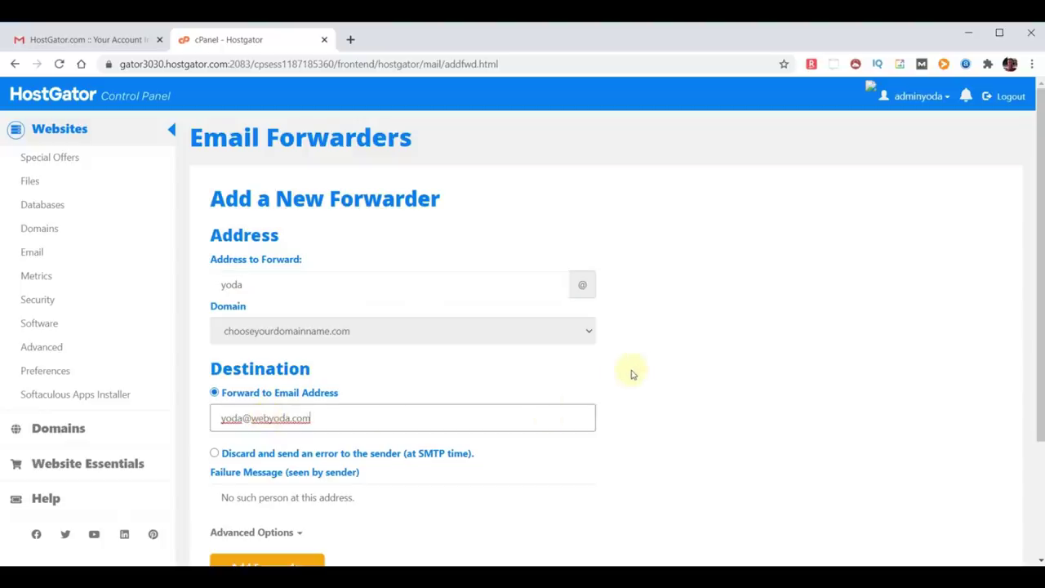
scroll(632, 374, "down", 1)
left_click(264, 500)
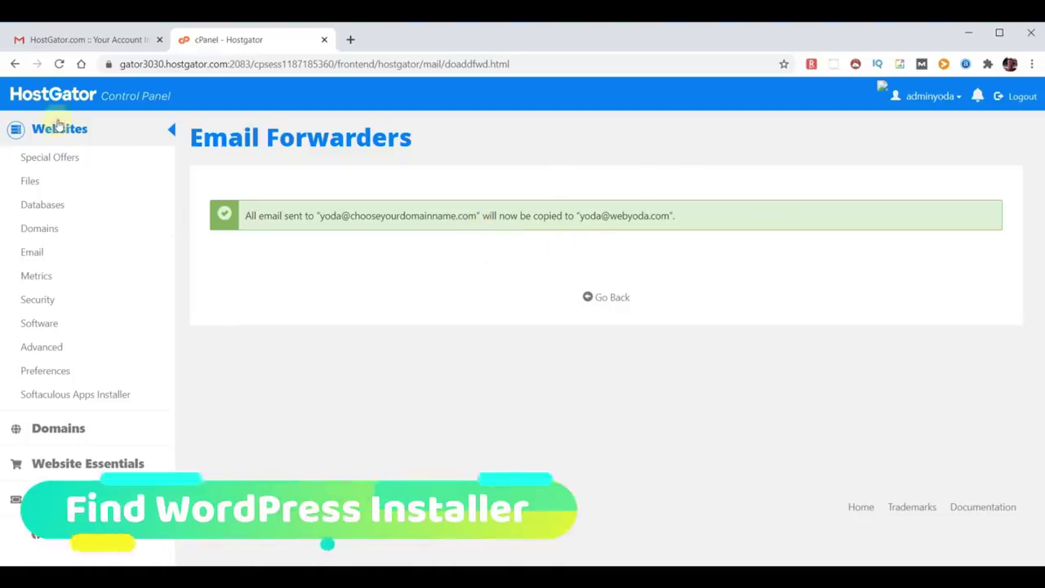
Open Softaculous from cPanel home, landing on the PrestaShop page, and start the app search
left_click(49, 93)
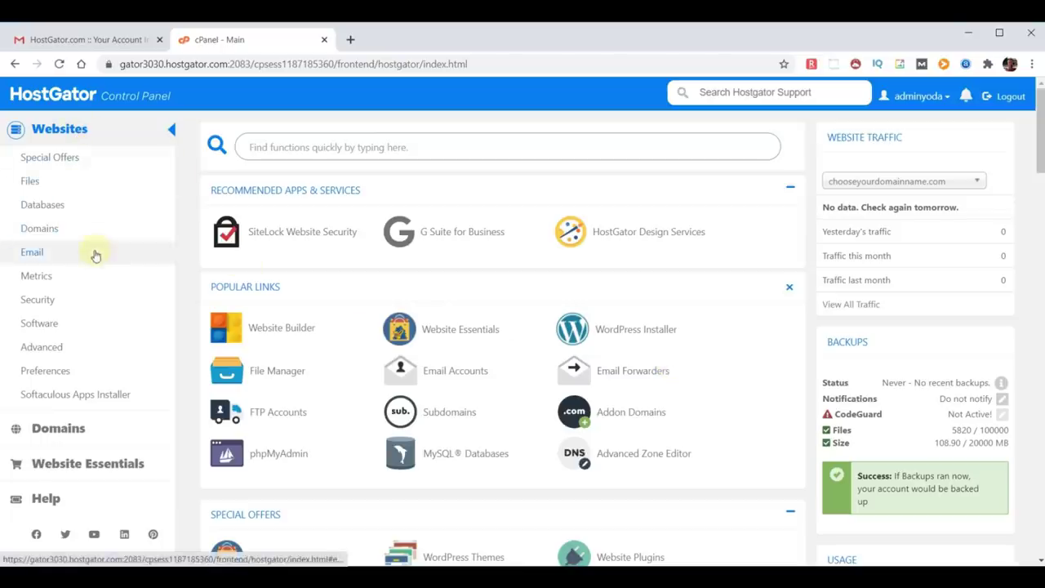
left_click(73, 399)
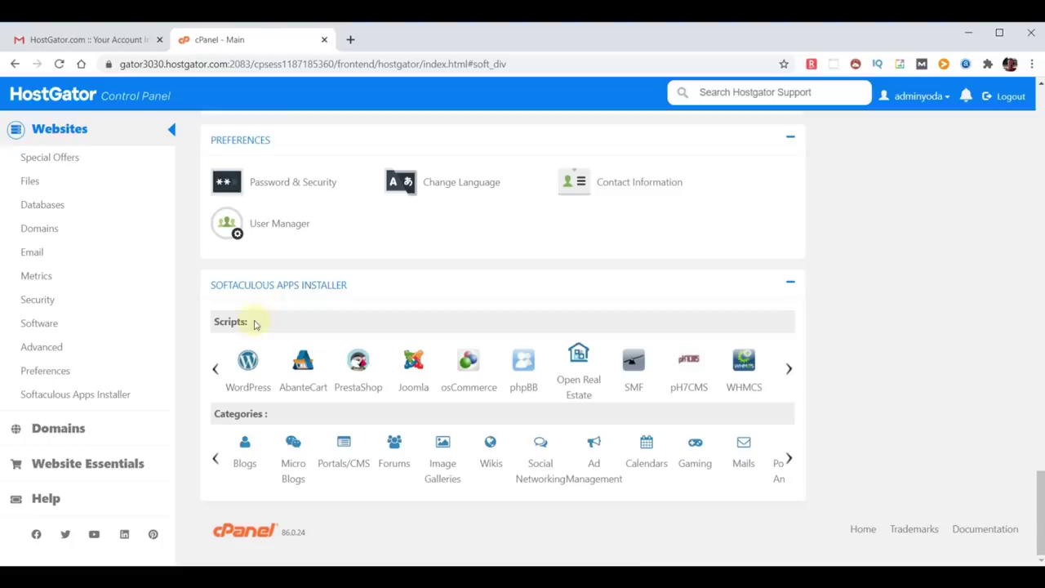
left_click(247, 368)
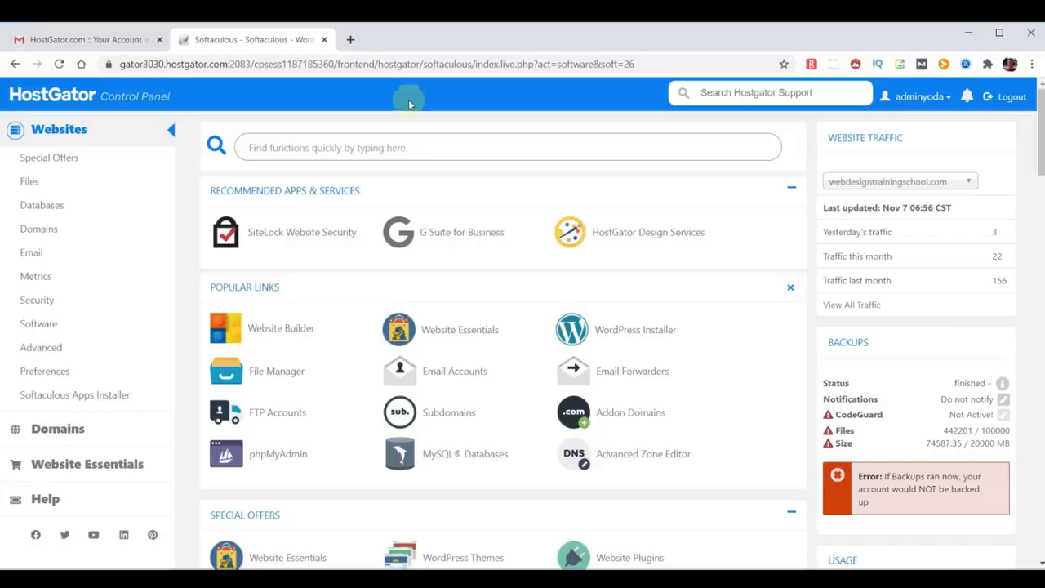
left_click(86, 395)
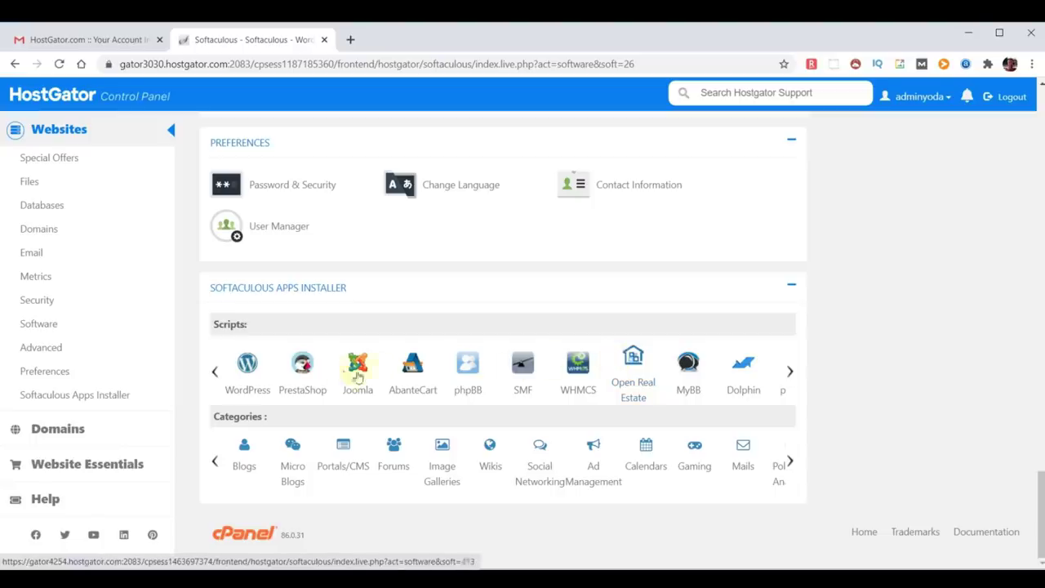
left_click(303, 366)
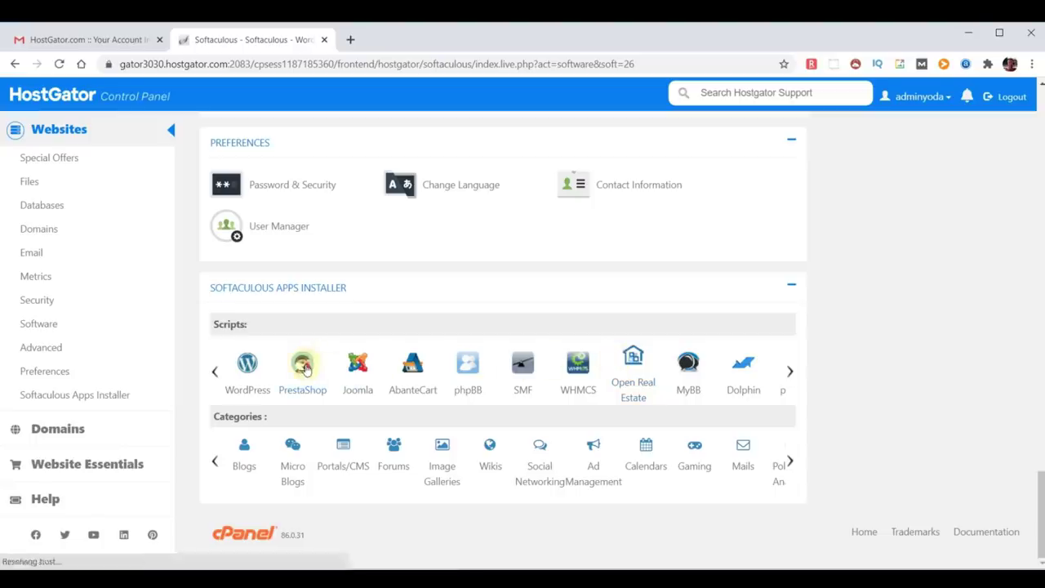
left_click(80, 147)
Search for wordpress and attempt the install, which reports an existing installation, then return home
type("wordpress")
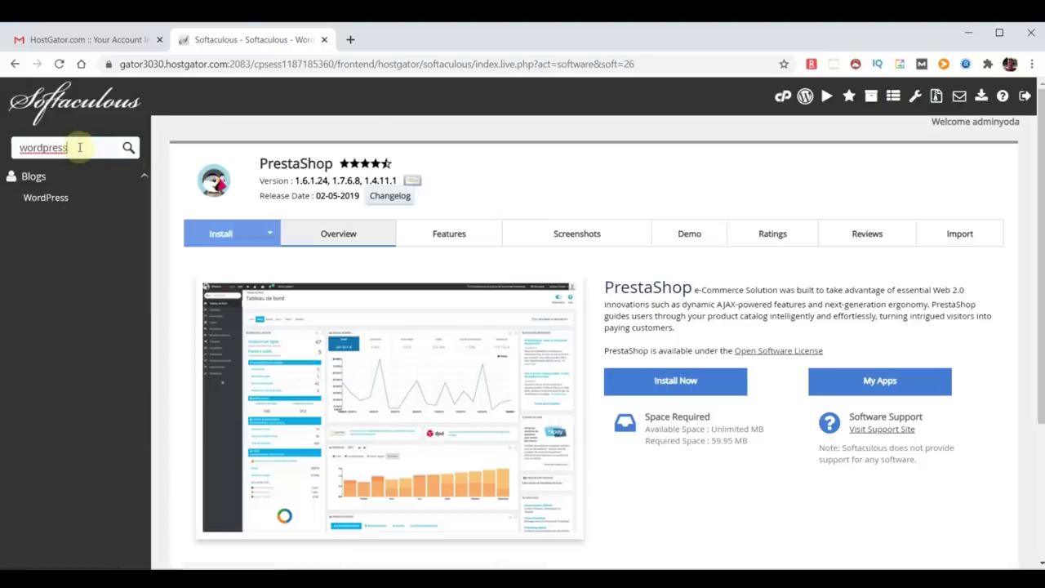
left_click(65, 198)
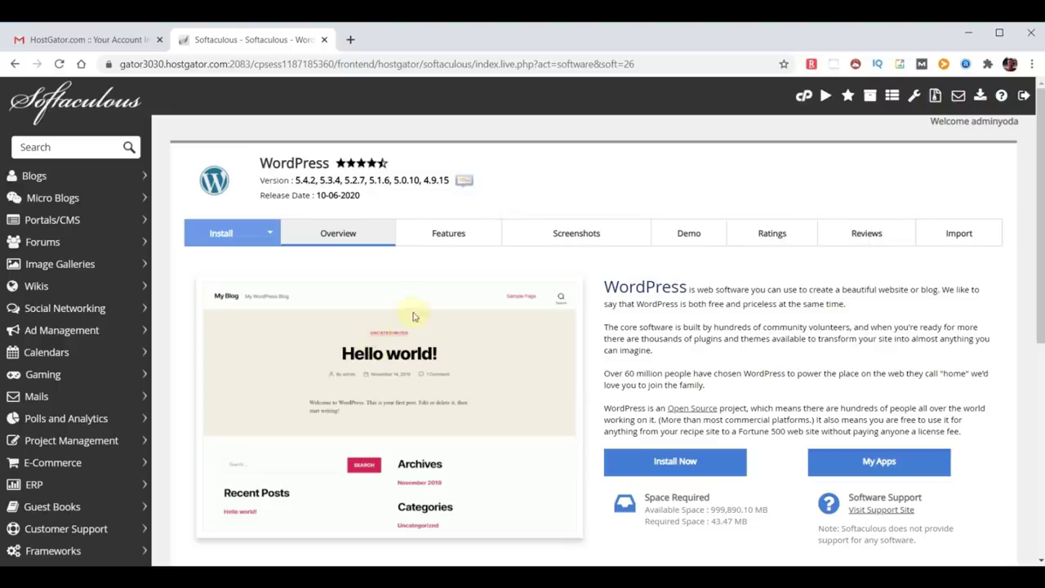
left_click(675, 471)
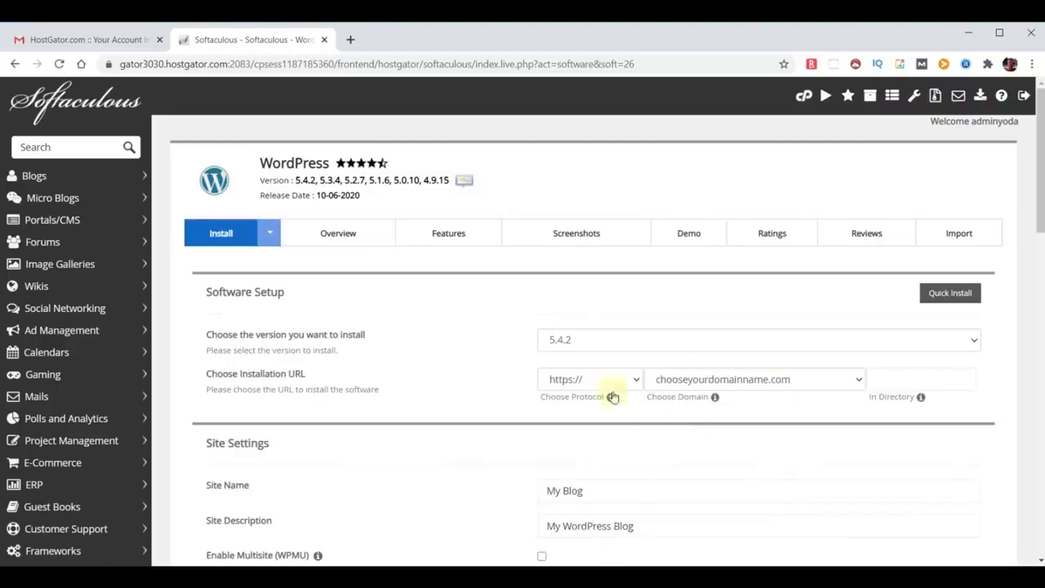
scroll(646, 368, "down", 6)
scroll(645, 369, "down", 10)
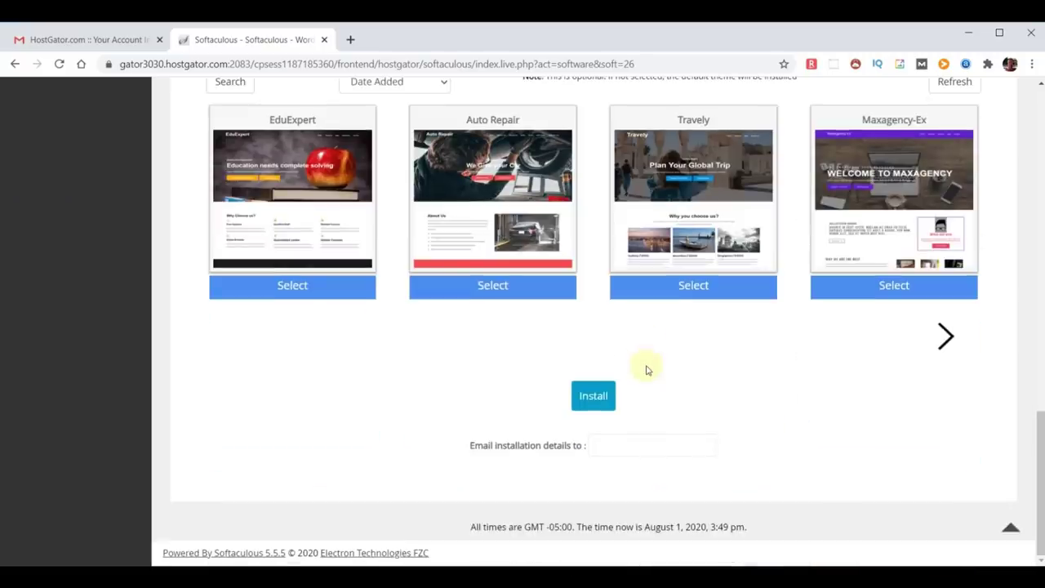
left_click(585, 397)
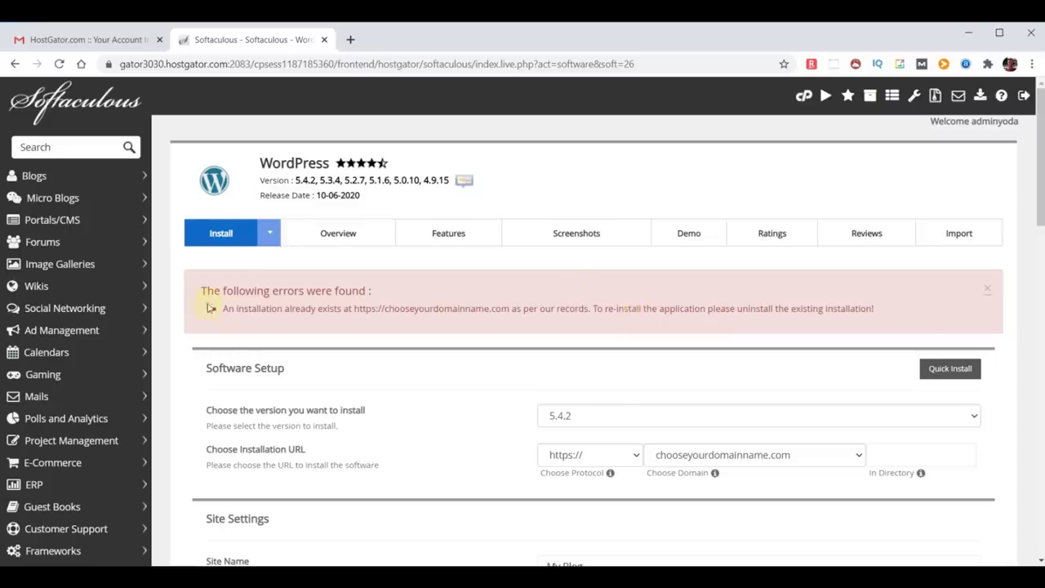
left_click(75, 106)
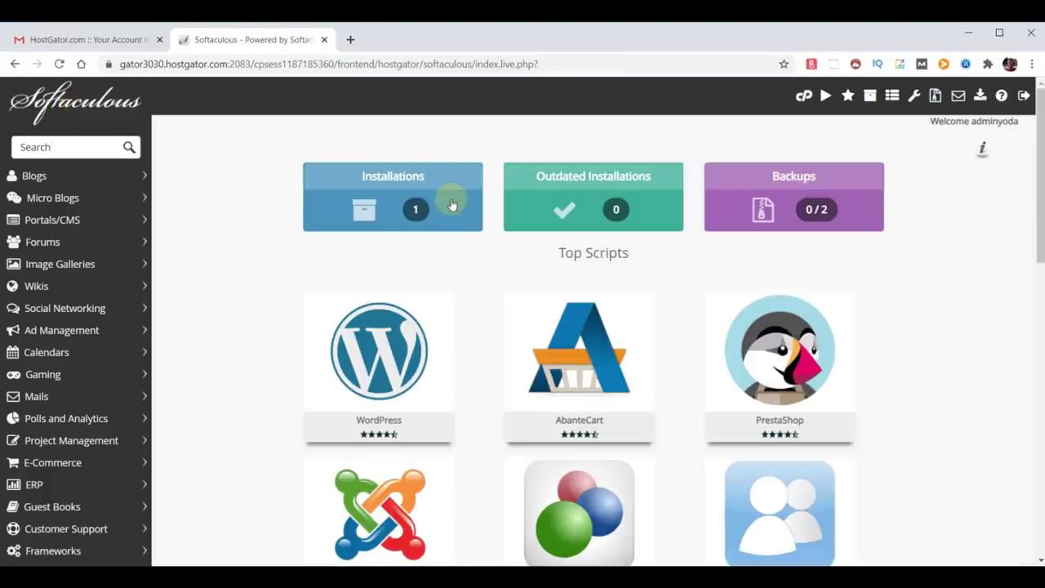
Delete the existing WordPress installation on chooseyourdomainname.com from Installations, confirming with OK
left_click(404, 209)
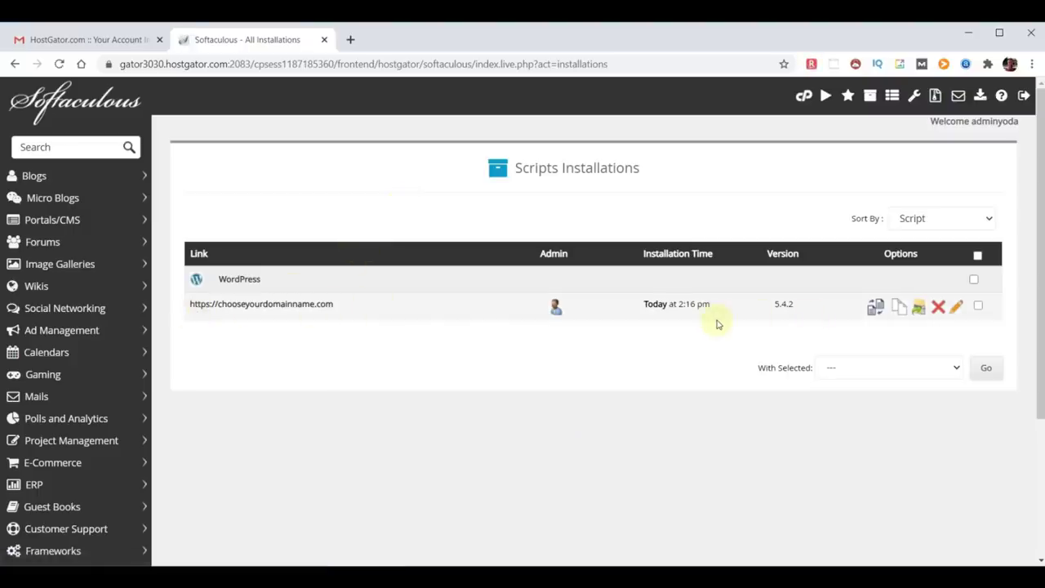
left_click(938, 308)
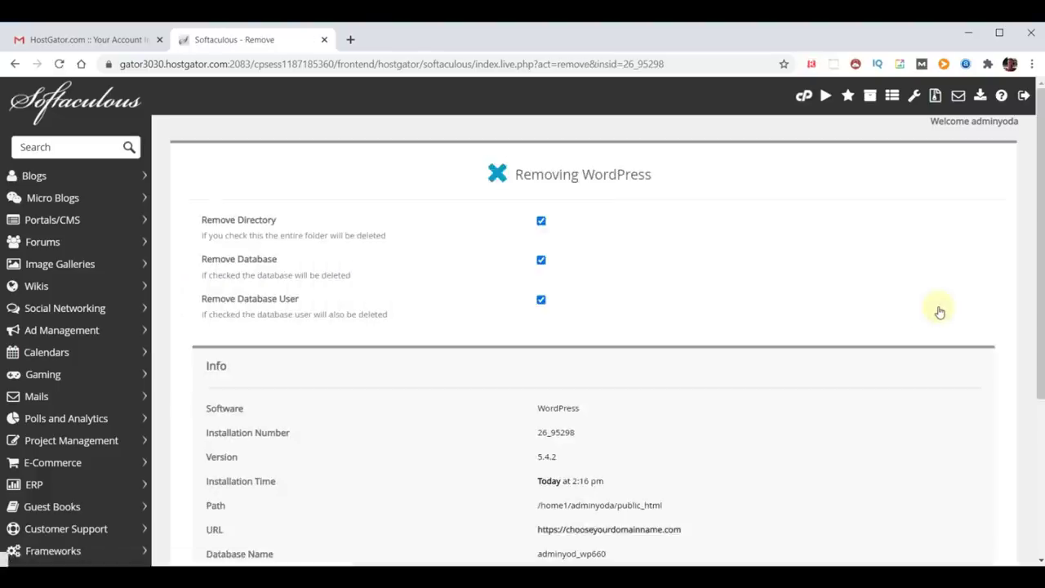
scroll(822, 296, "down", 3)
left_click(583, 420)
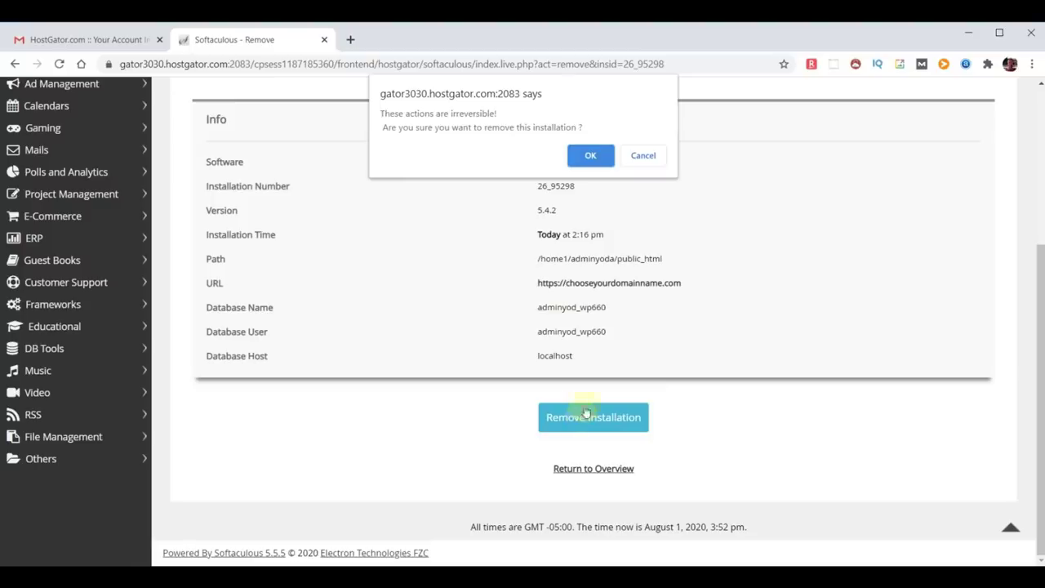
left_click(591, 156)
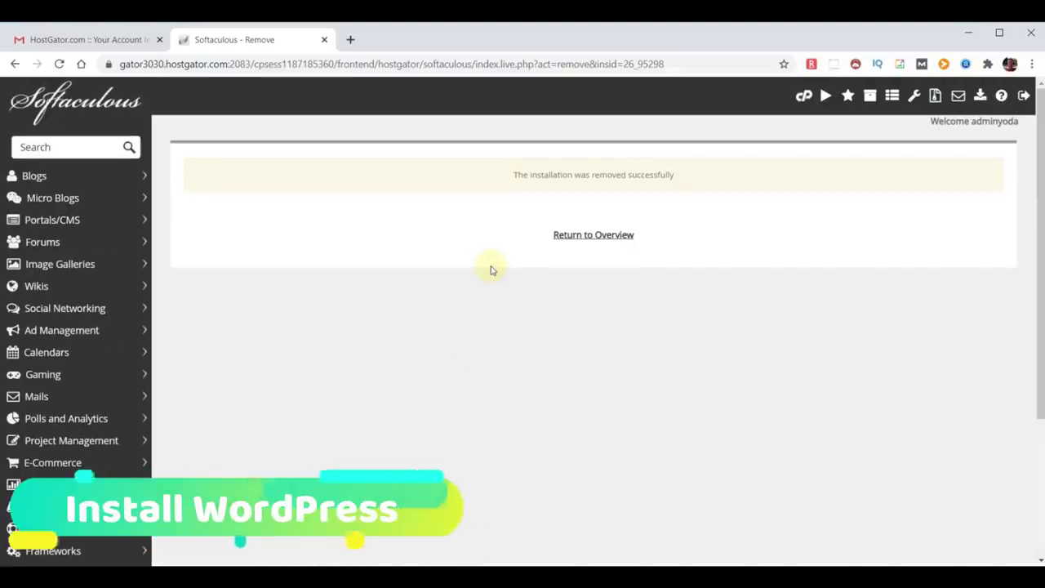
left_click(61, 99)
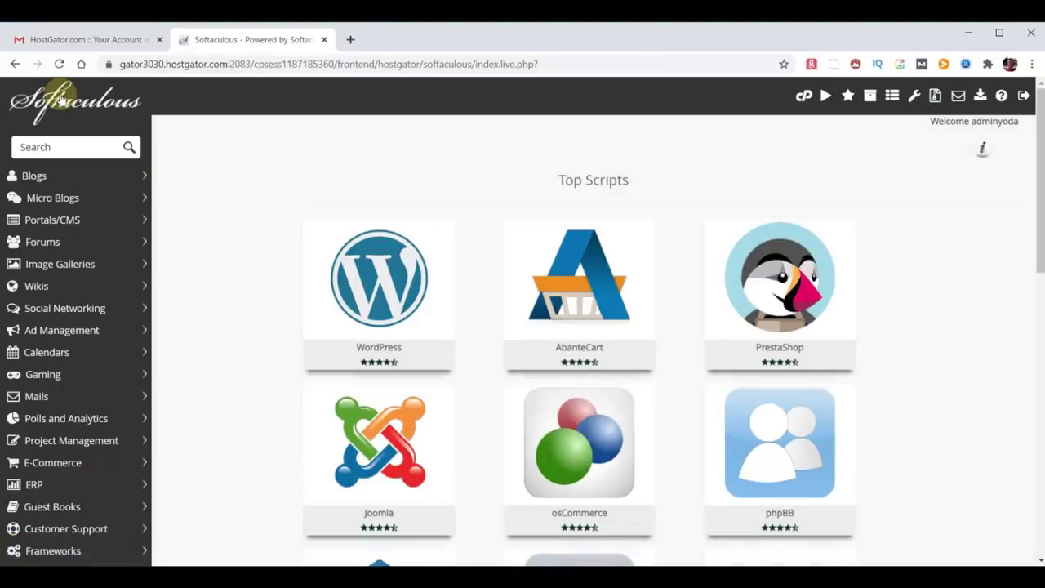
left_click(368, 282)
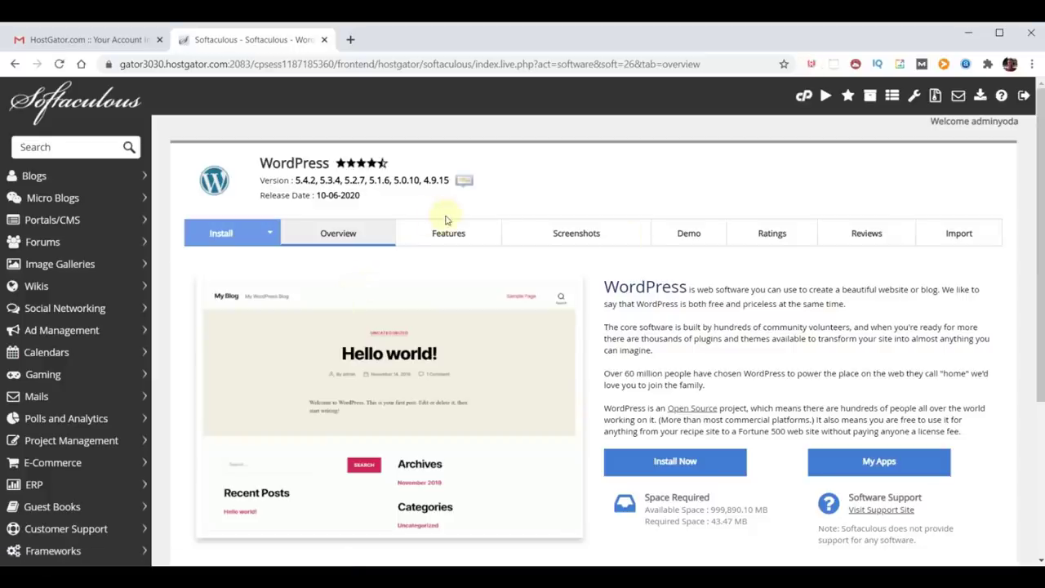
left_click(676, 462)
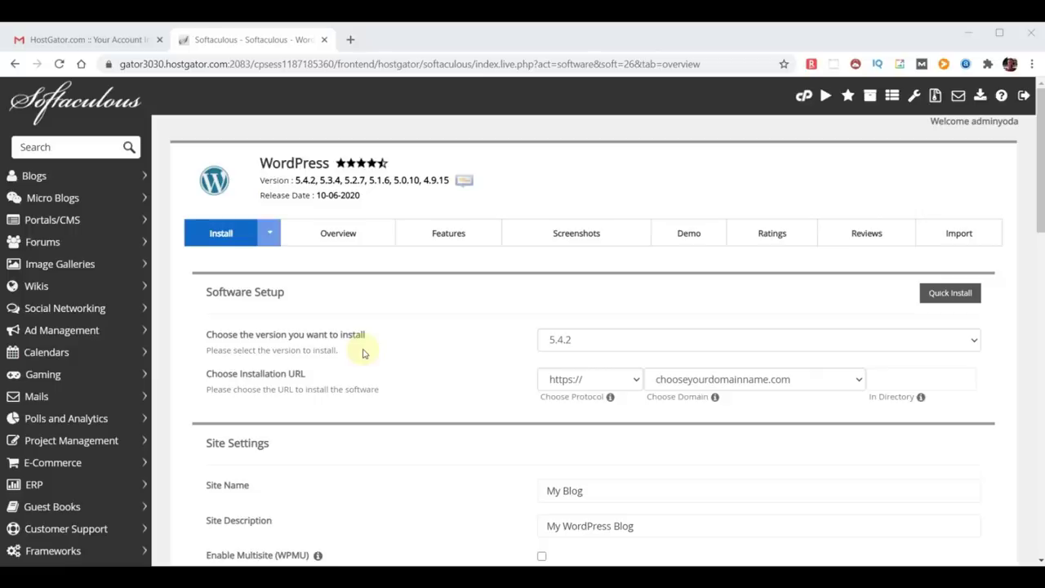
left_click(705, 343)
left_click(703, 359)
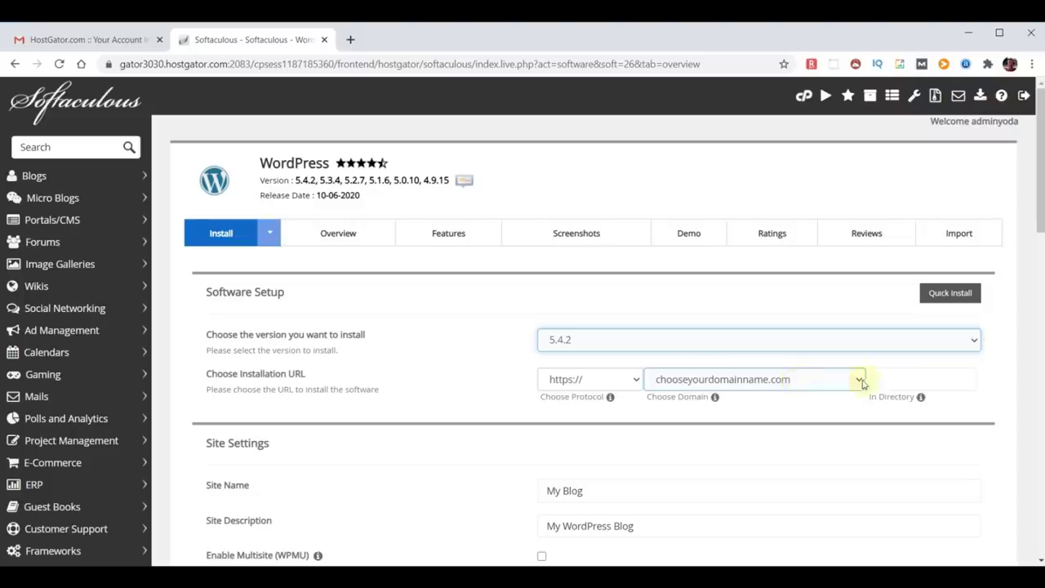
left_click(856, 381)
left_click(859, 381)
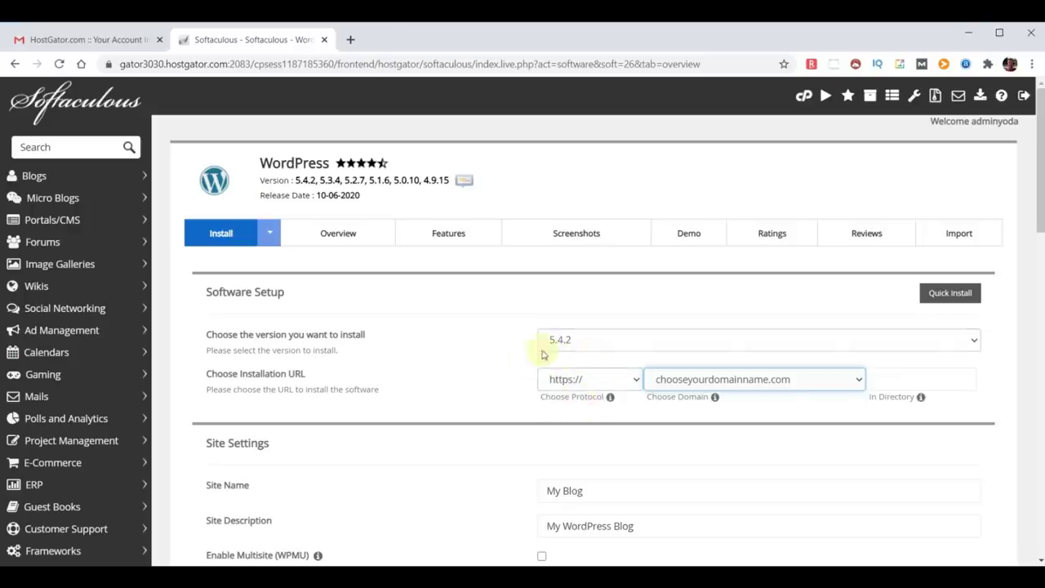
left_click(636, 380)
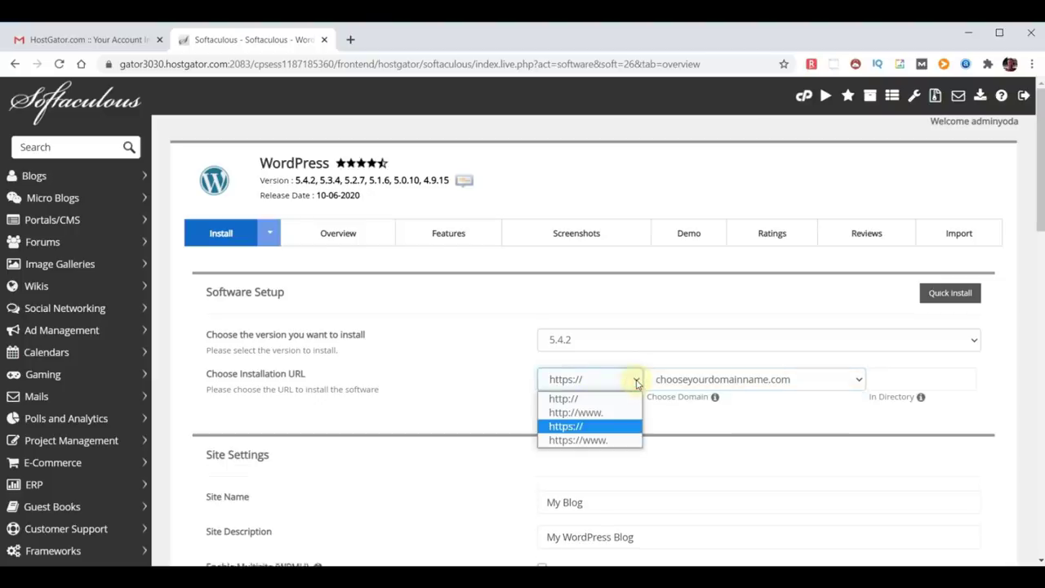
left_click(564, 398)
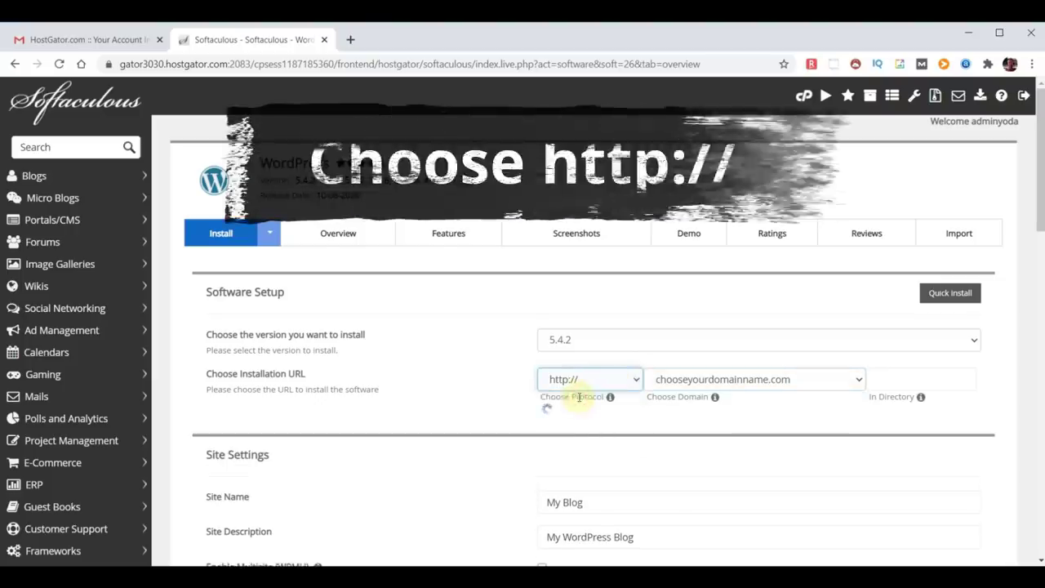
Set the site name to WebYoda, description to Free Online Courses, and a custom admin username
scroll(693, 303, "down", 2)
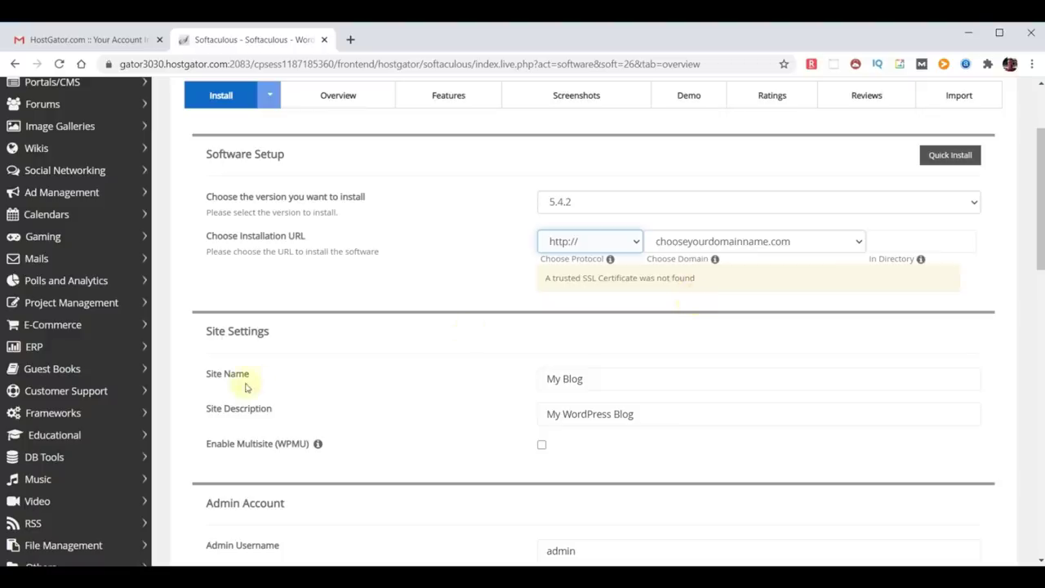
left_click_drag(619, 387, 485, 380)
type("WebYoda")
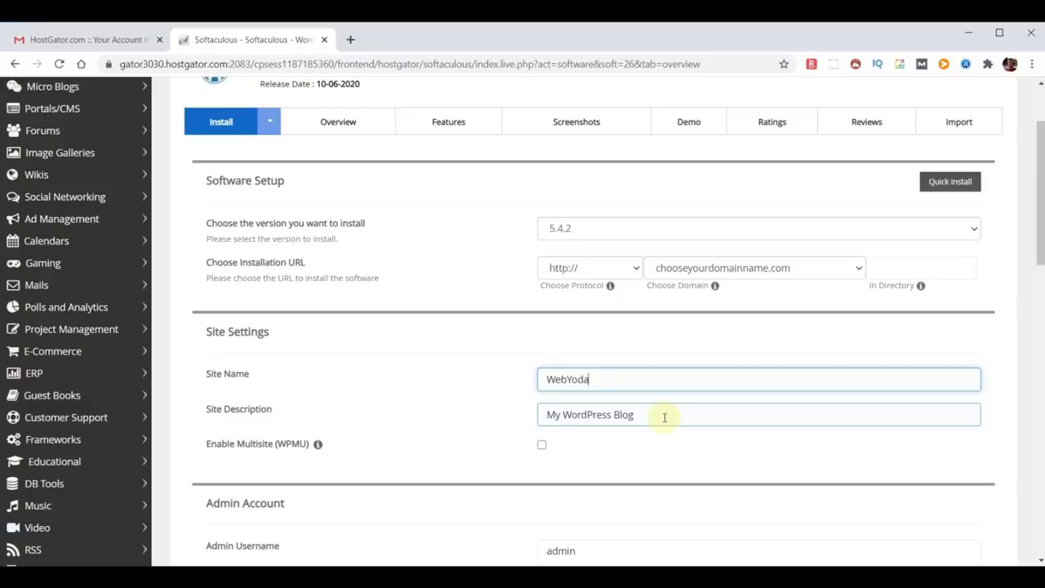
left_click_drag(665, 417, 411, 397)
type("Free O")
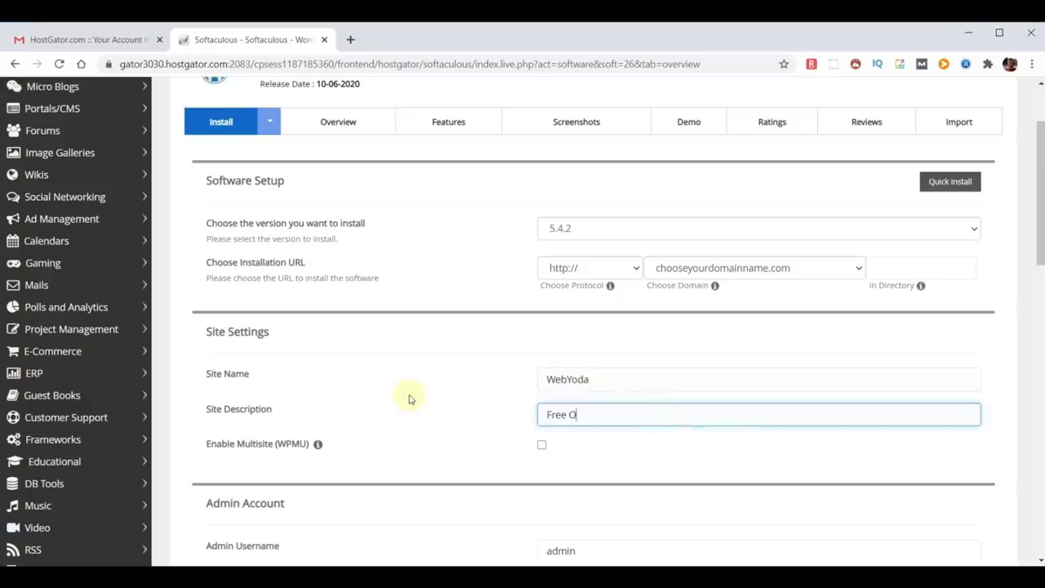
type("nline Courses")
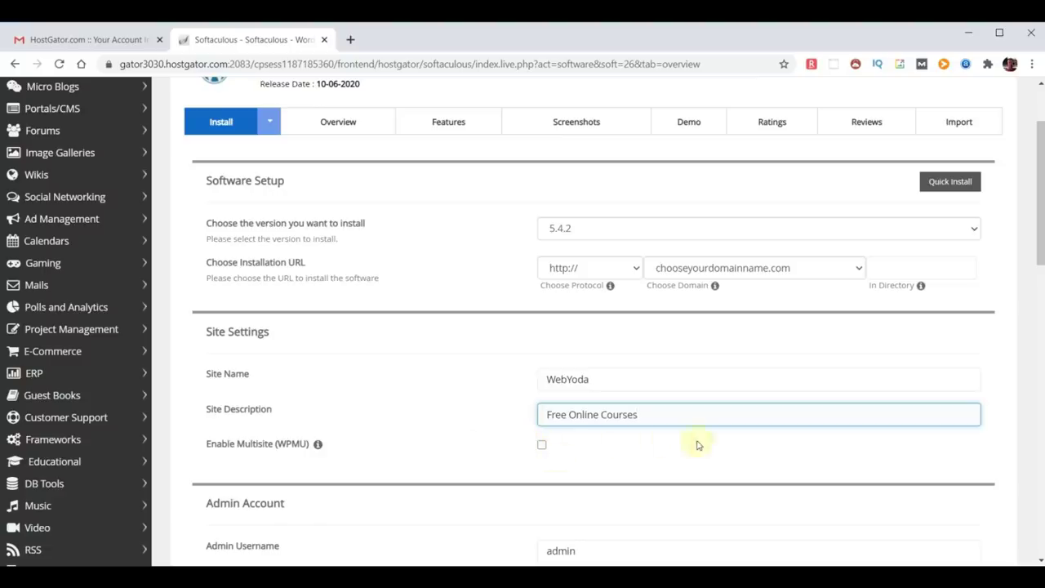
scroll(696, 444, "down", 2)
scroll(698, 445, "down", 2)
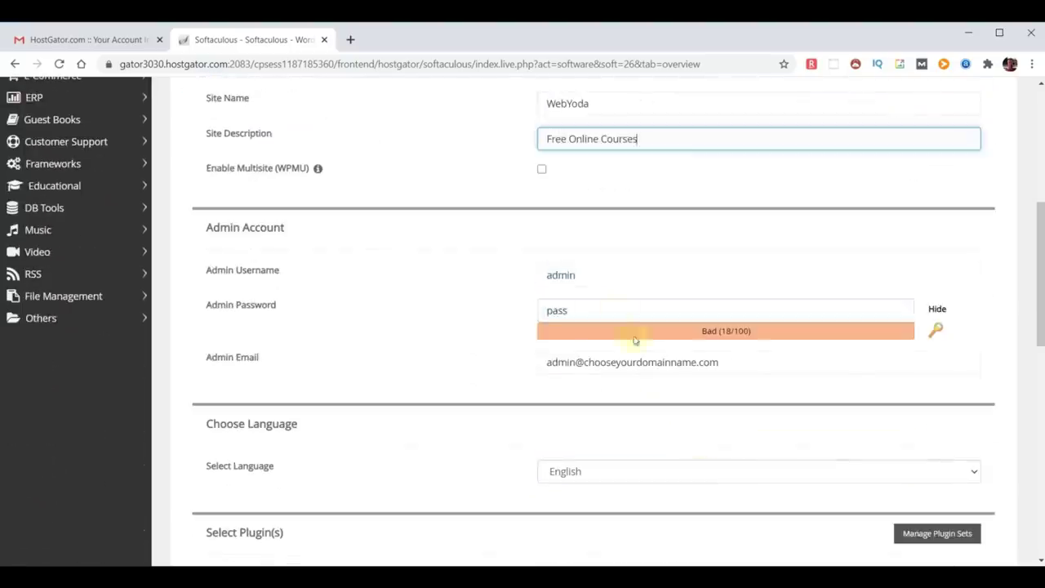
double_click(612, 276)
type("yodauser")
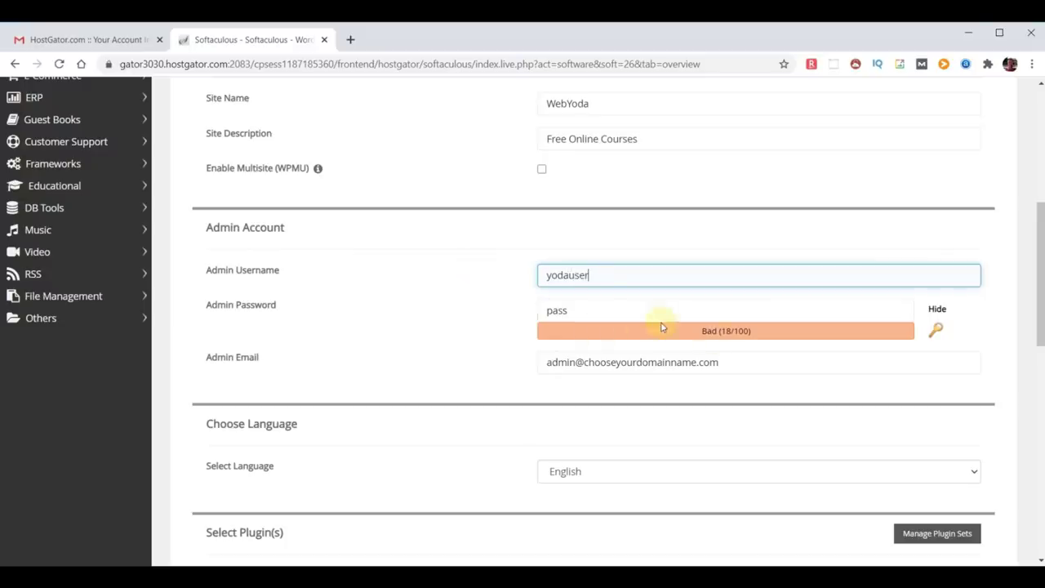
Paste a strong admin password and replace the placeholder admin e-mail with the site's own address
left_click(937, 312)
double_click(577, 310)
key("ctrl+v")
left_click(480, 316)
left_click_drag(204, 362, 264, 361)
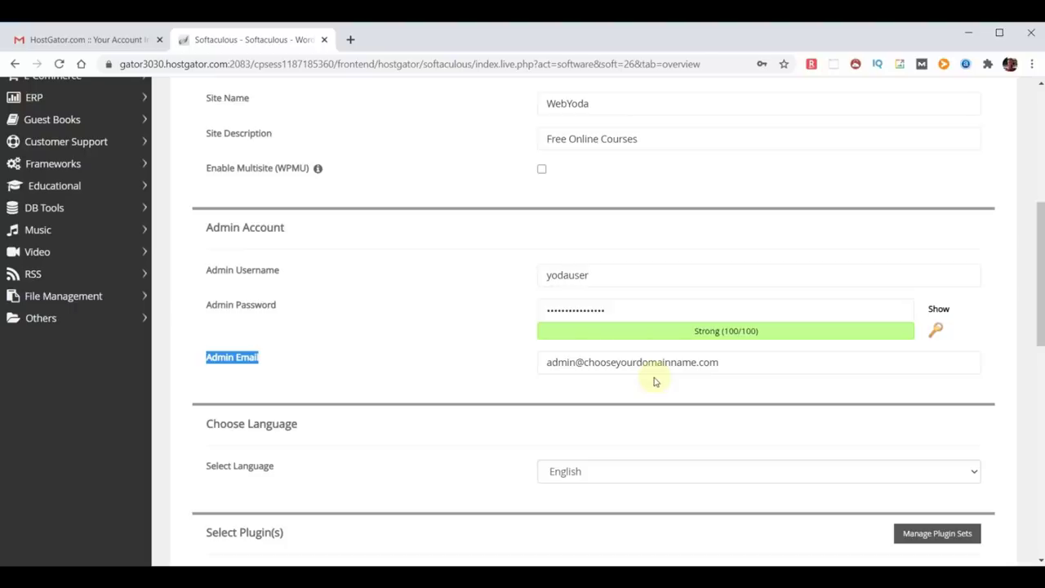
left_click(760, 369)
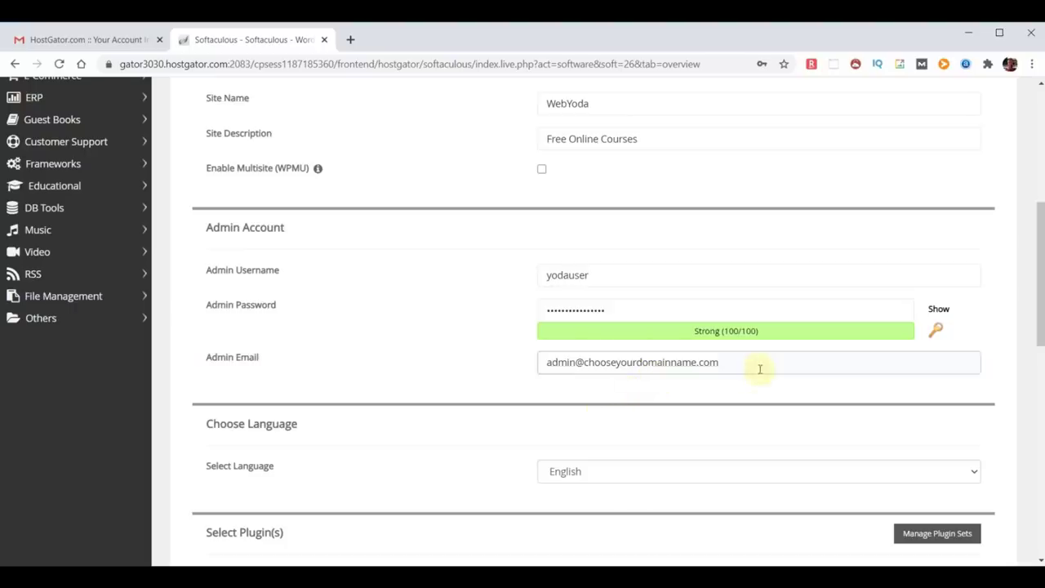
triple_click(759, 369)
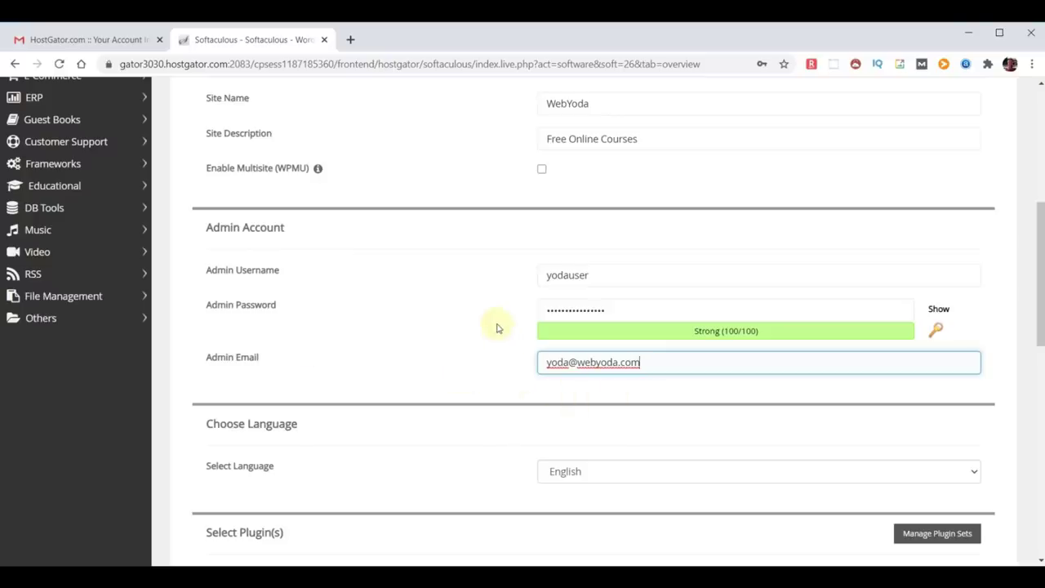
Paste the admin e-mail into 'Email installation details to' and launch the WordPress install
scroll(497, 328, "down", 2)
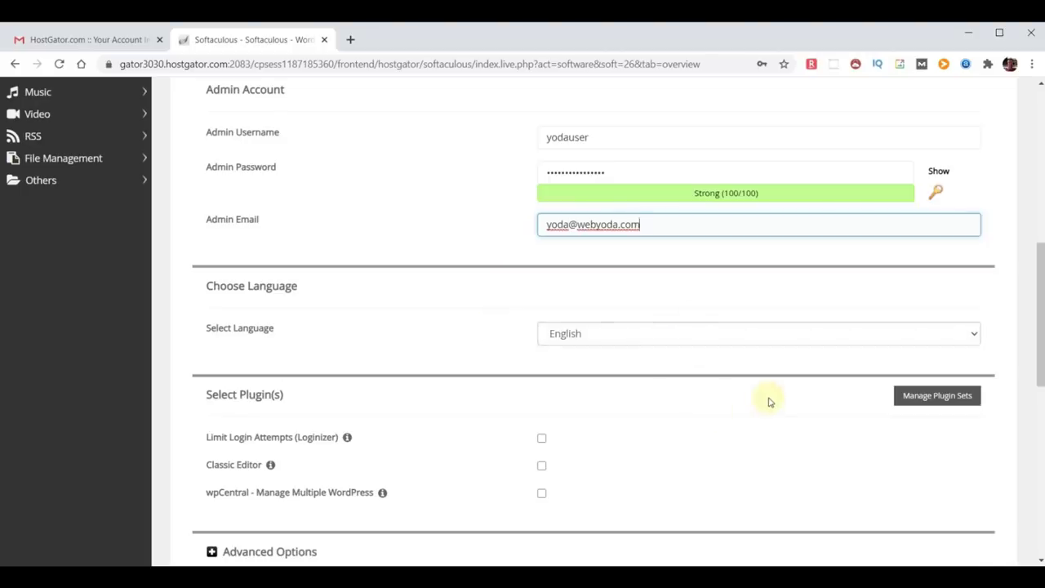
scroll(767, 402, "down", 2)
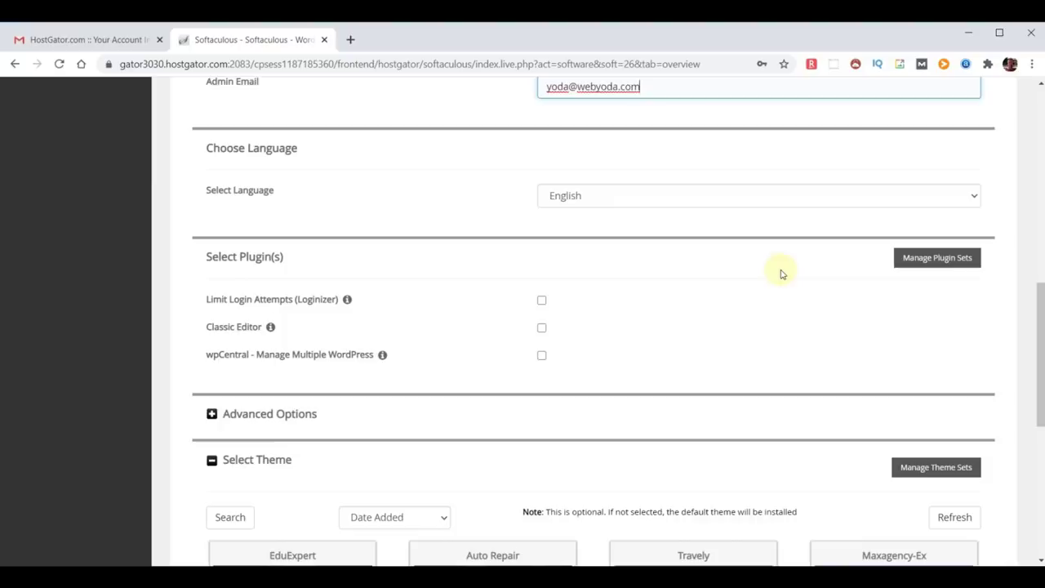
scroll(784, 274, "down", 2)
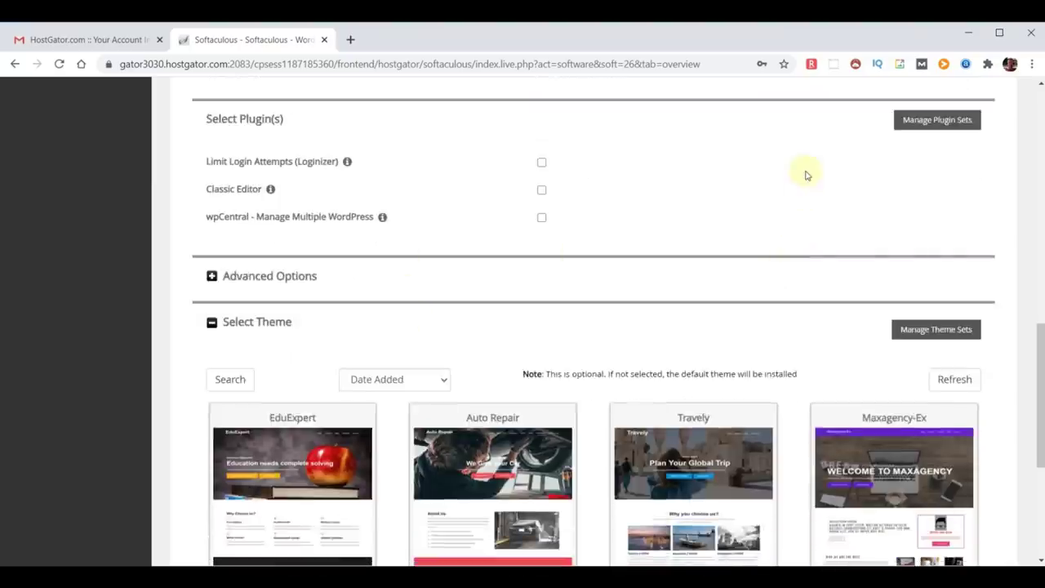
scroll(805, 172, "down", 3)
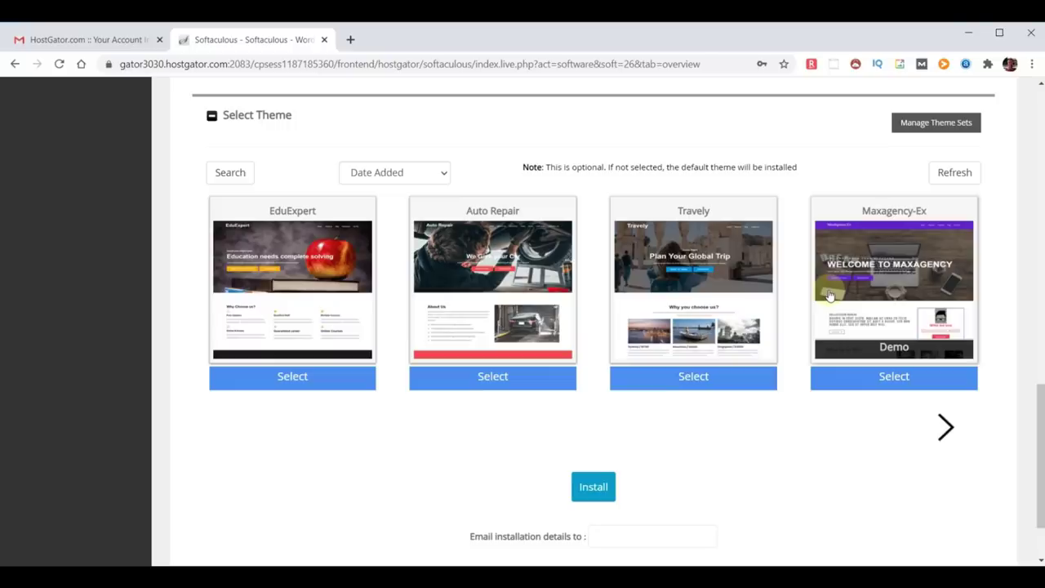
scroll(901, 378, "down", 2)
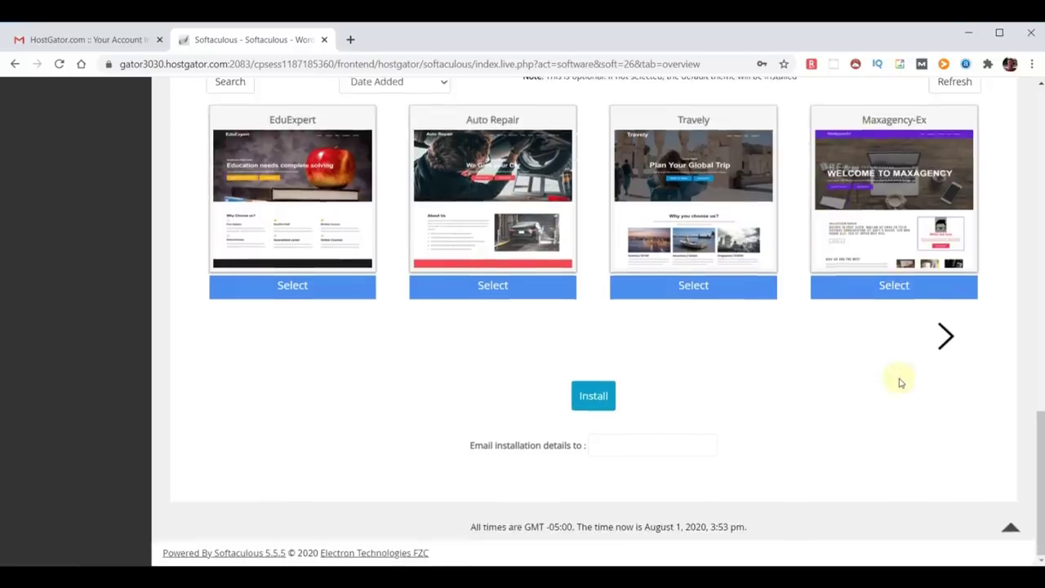
left_click(602, 451)
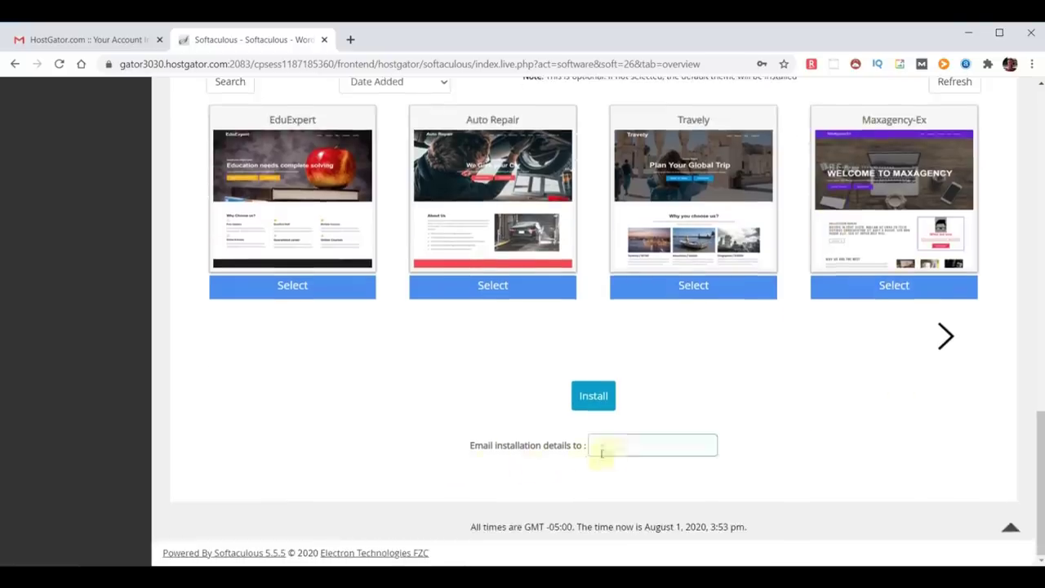
key("ctrl+v")
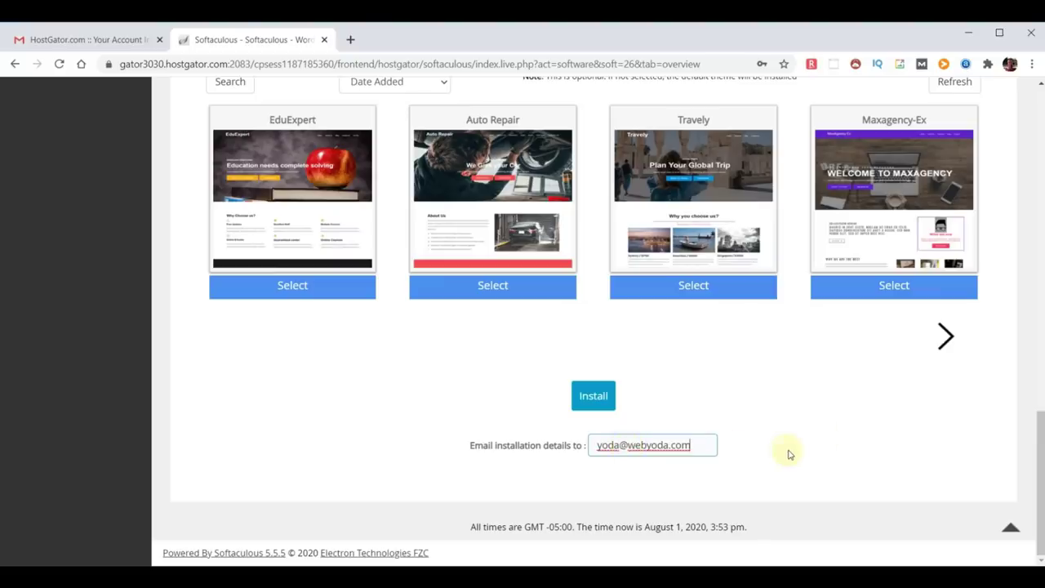
left_click(614, 398)
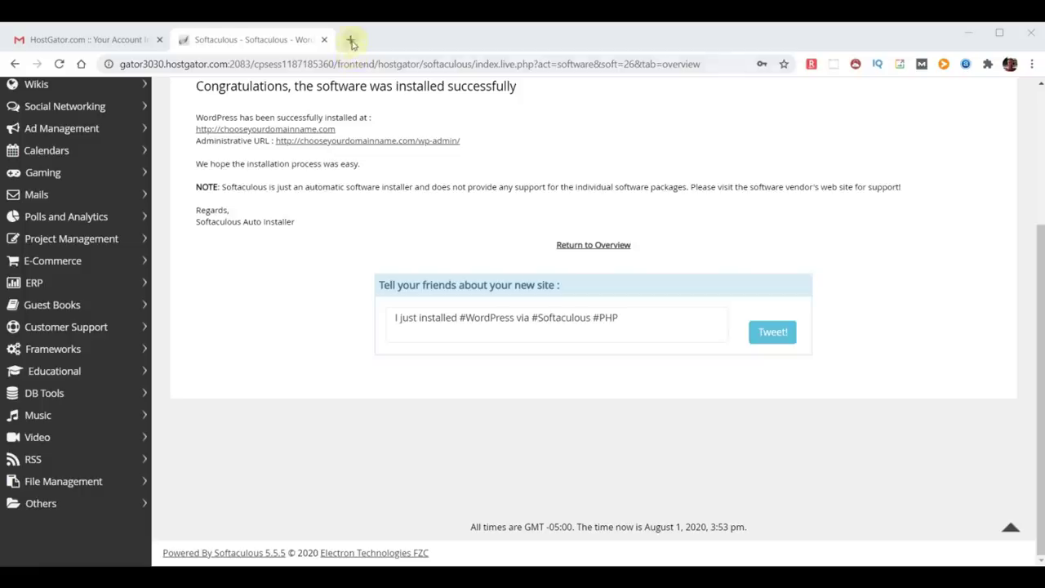
Once the Congratulations page appears, open a new browser tab
left_click(351, 39)
Load chooseyourdomainname.com, then go to chooseyourdomainname.com/wp-admin for the login page
type("chooseyourdomainname.com")
key("Return")
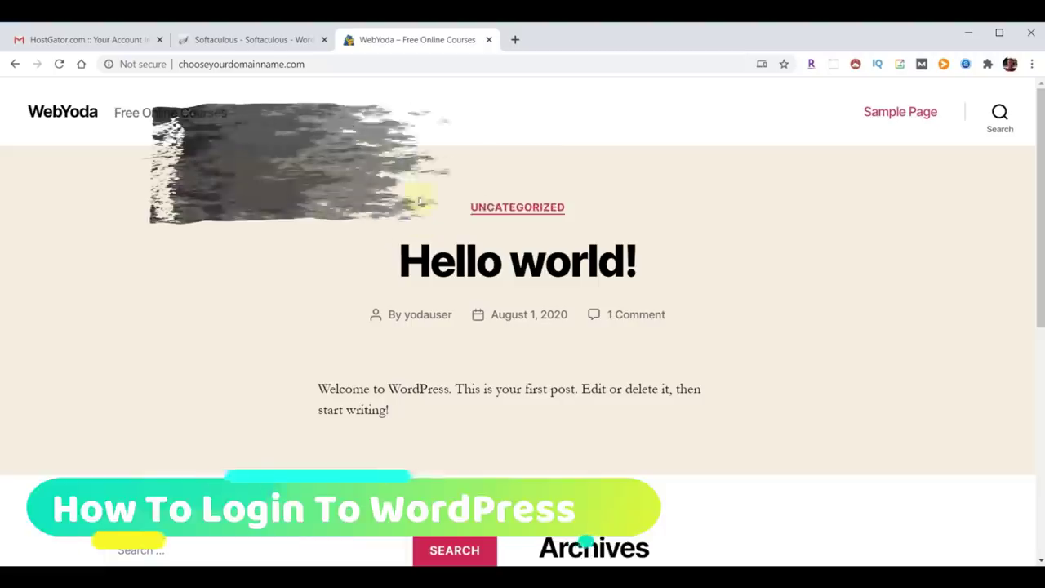
left_click(343, 64)
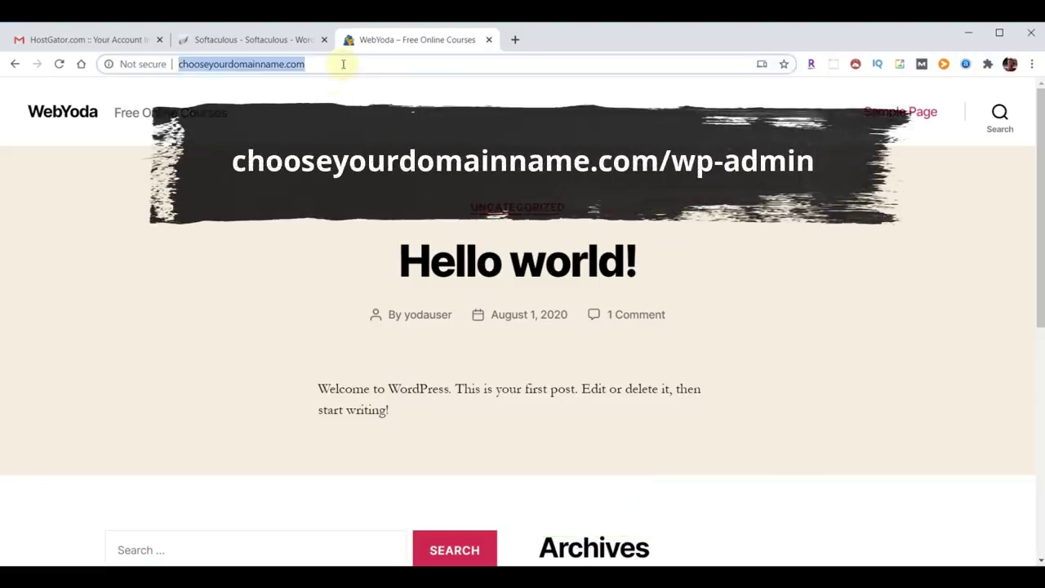
left_click(343, 64)
type("/wp")
type("-admin")
key("Return")
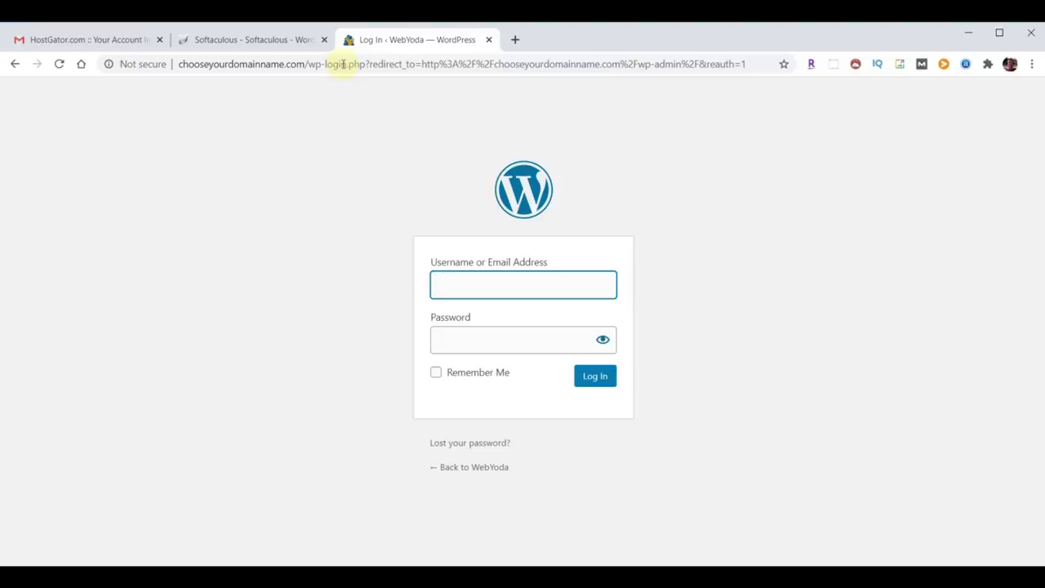
Log in with the admin username and saved password, retrying once to reach the Dashboard
type("yodauser")
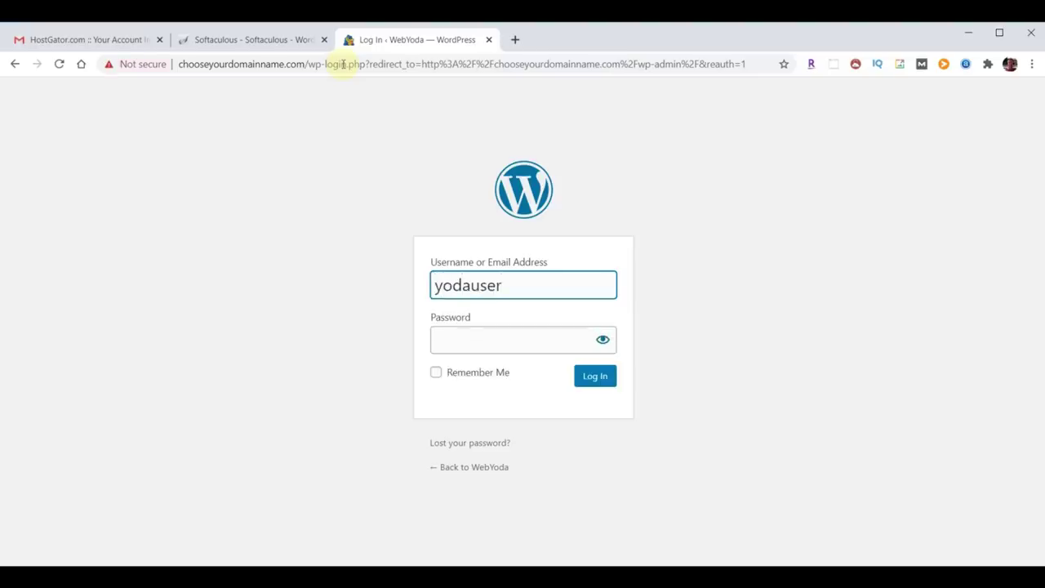
key("Tab")
key("ctrl+v")
left_click(595, 376)
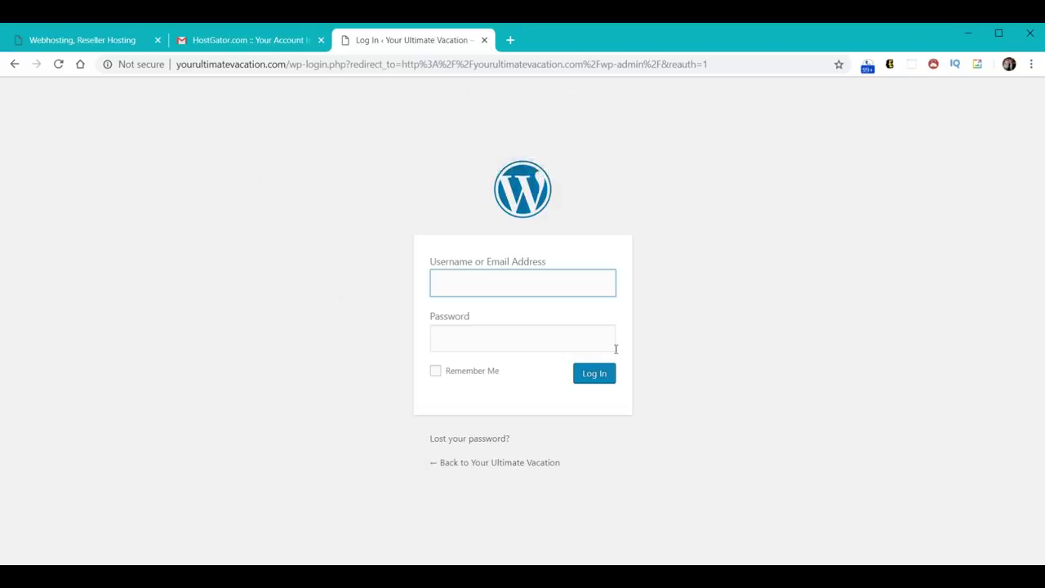
type("yodauser")
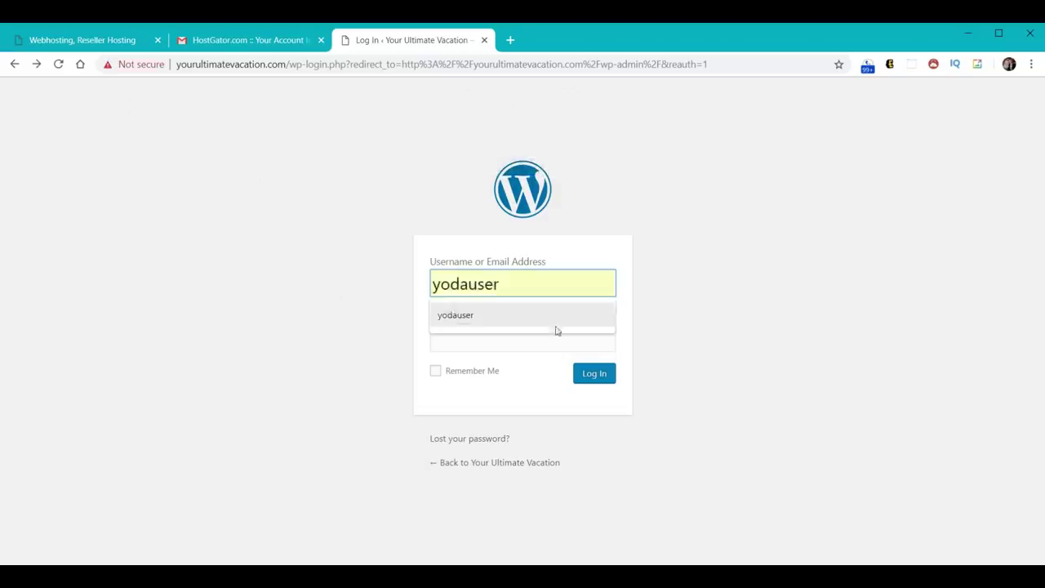
left_click(527, 340)
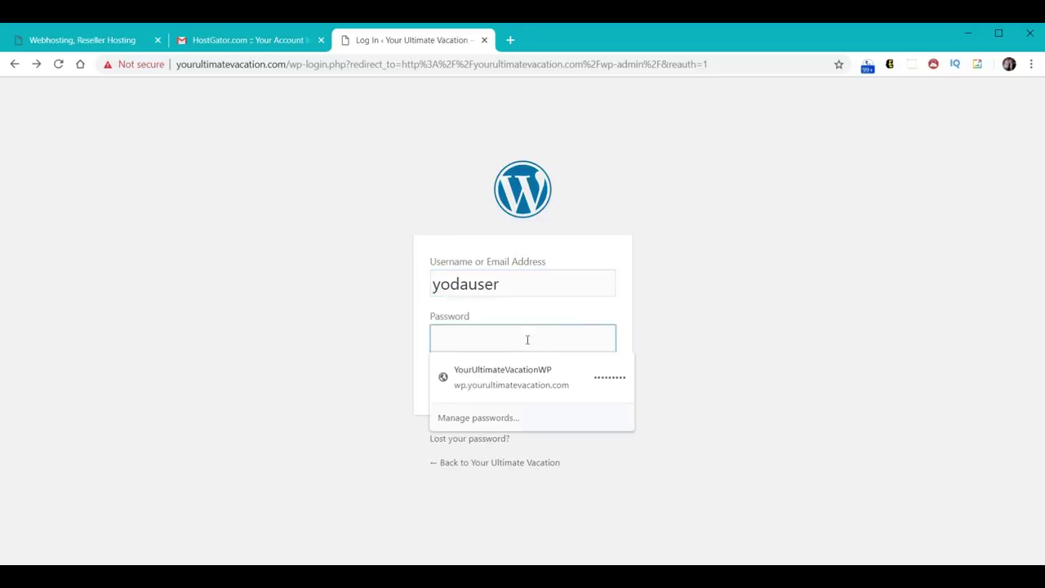
key("ctrl+v")
left_click(586, 374)
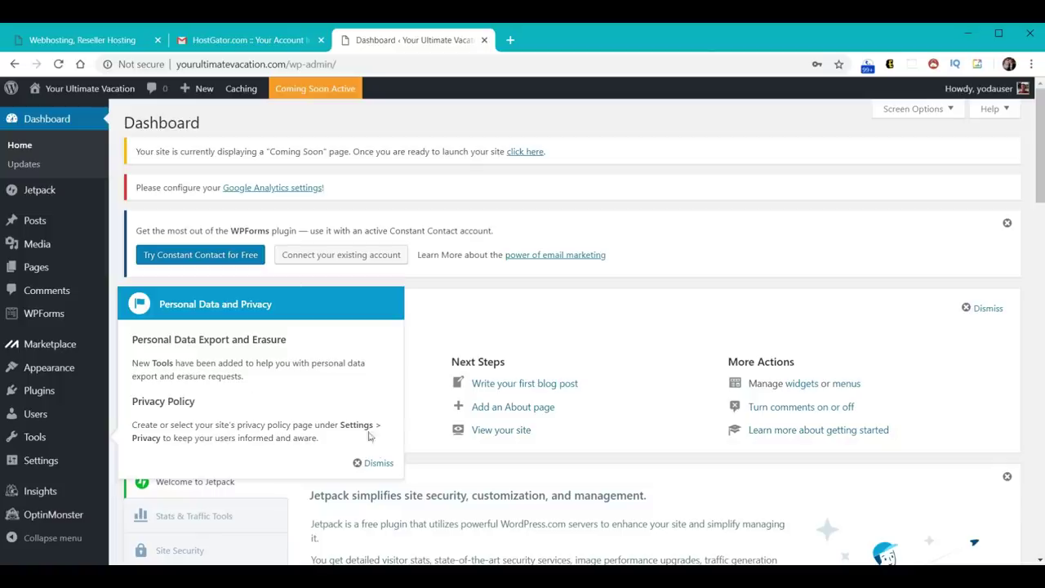
Dismiss the Personal Data and Privacy notice and close the web-hosting and HostGator tabs
left_click(378, 462)
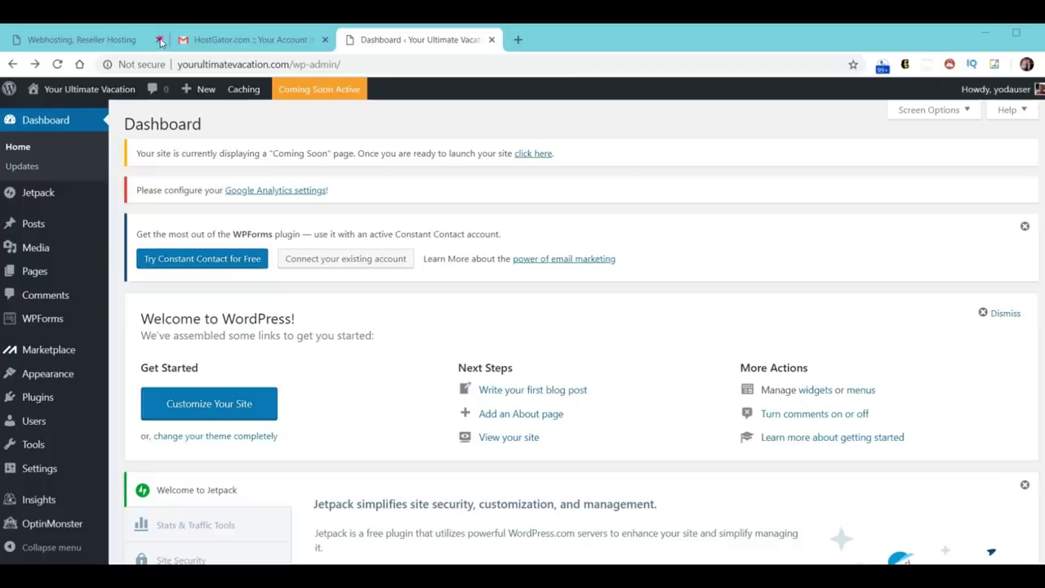
left_click(160, 40)
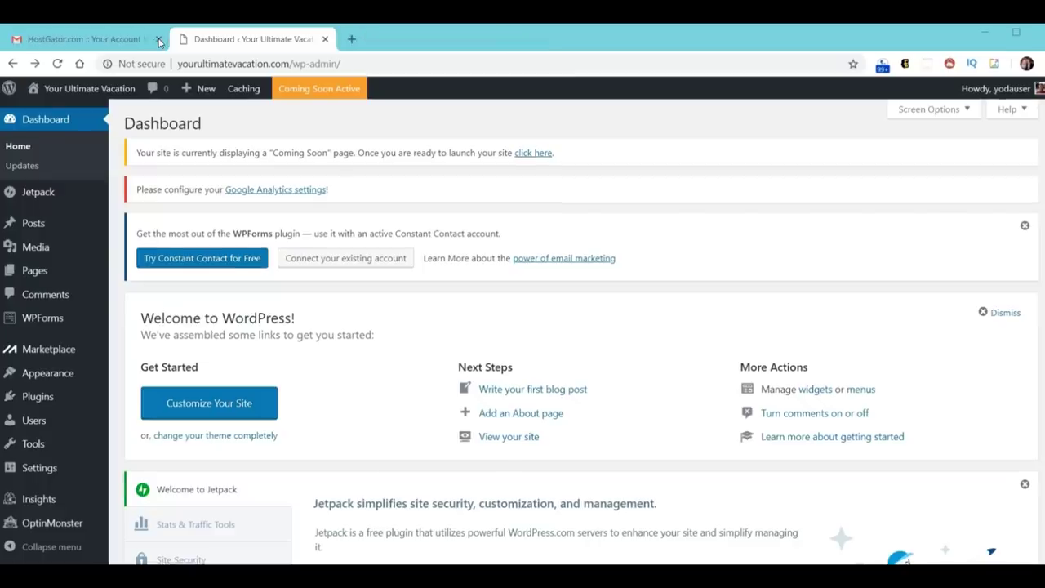
left_click(159, 40)
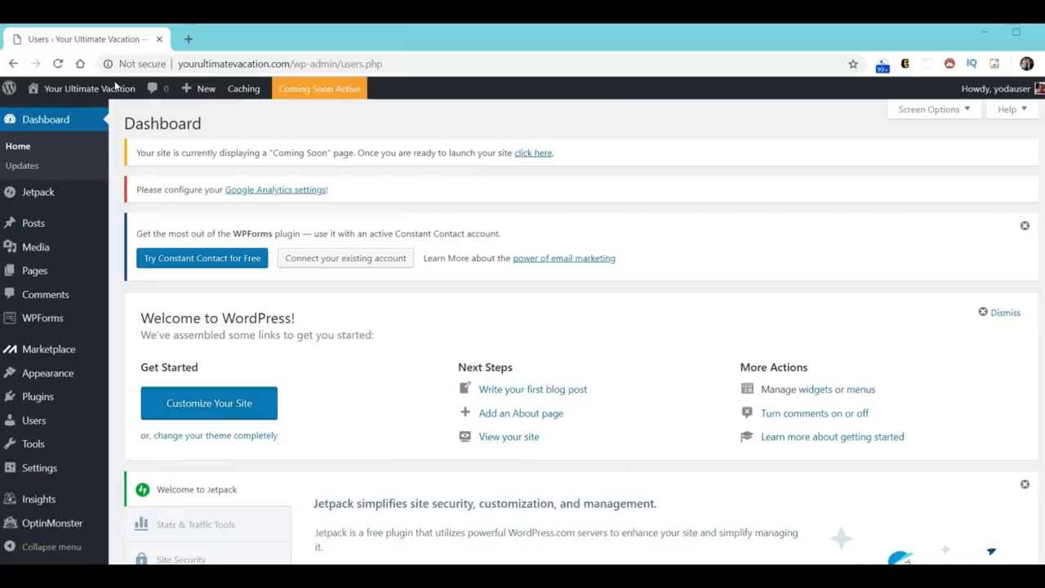
Open the site's front page in a new tab from the admin bar site name
mouse_move(109, 88)
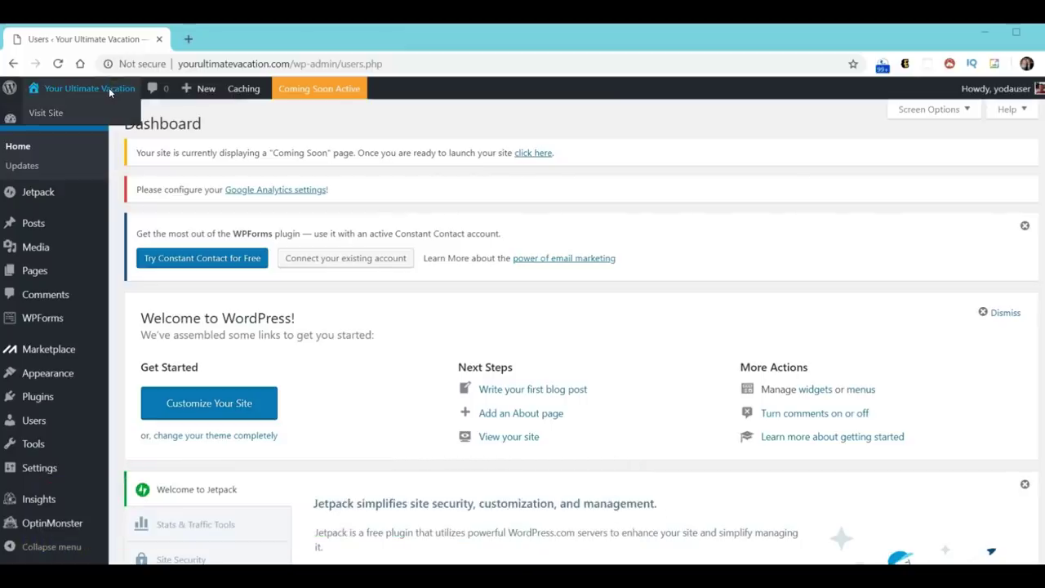
right_click(109, 87)
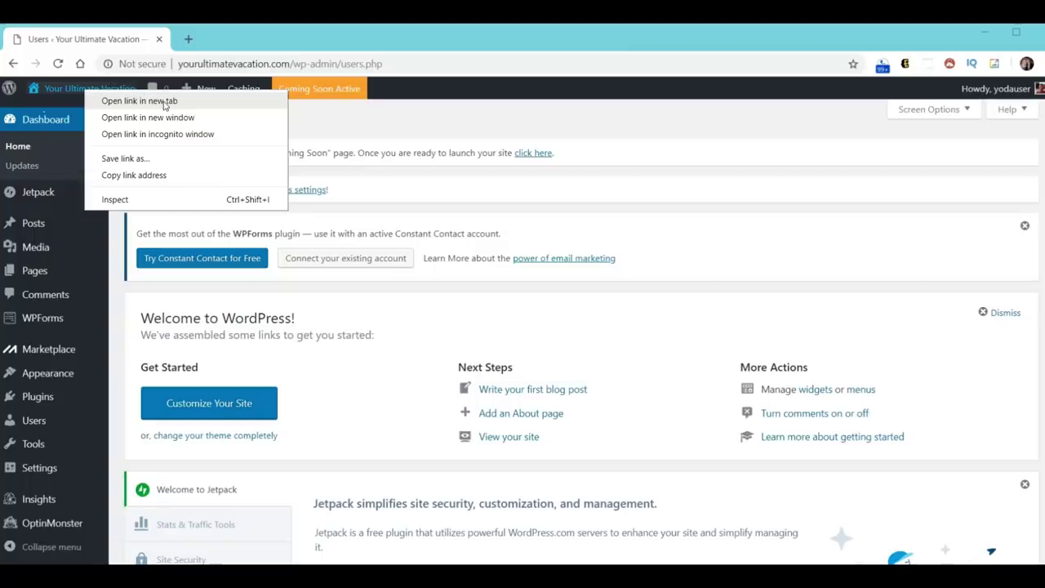
left_click(139, 100)
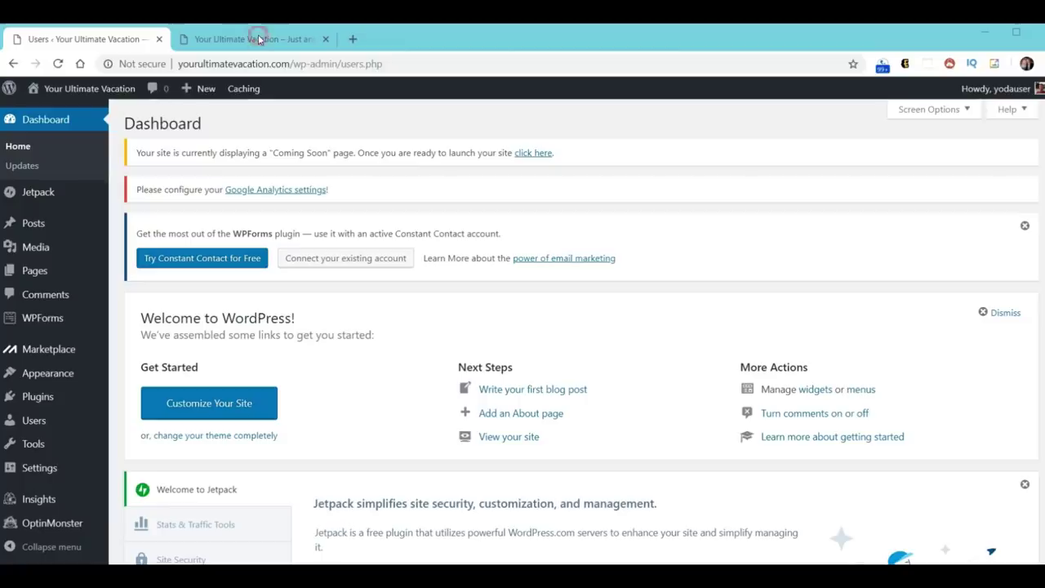
left_click(258, 39)
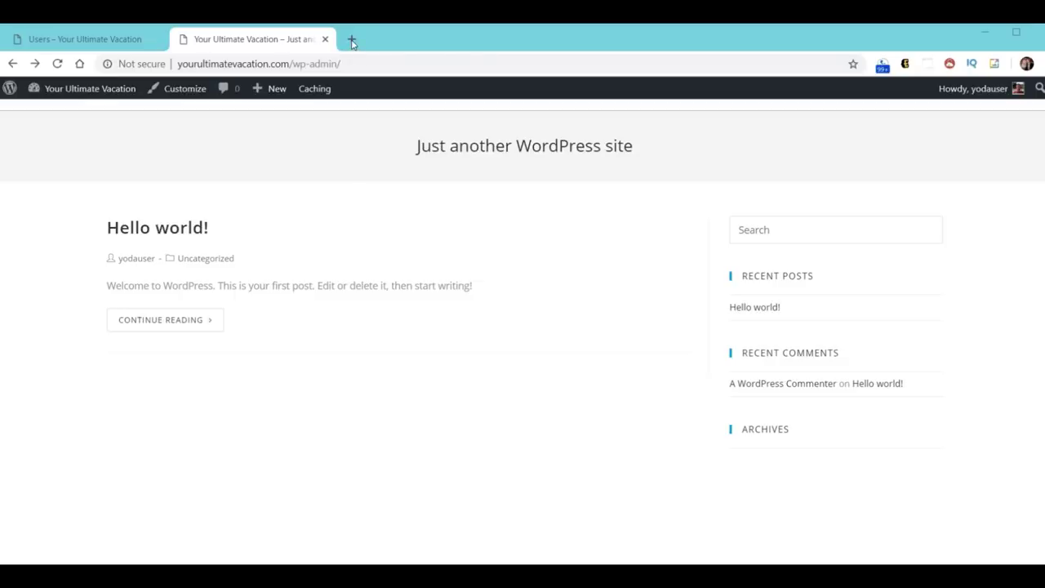
left_click(352, 40)
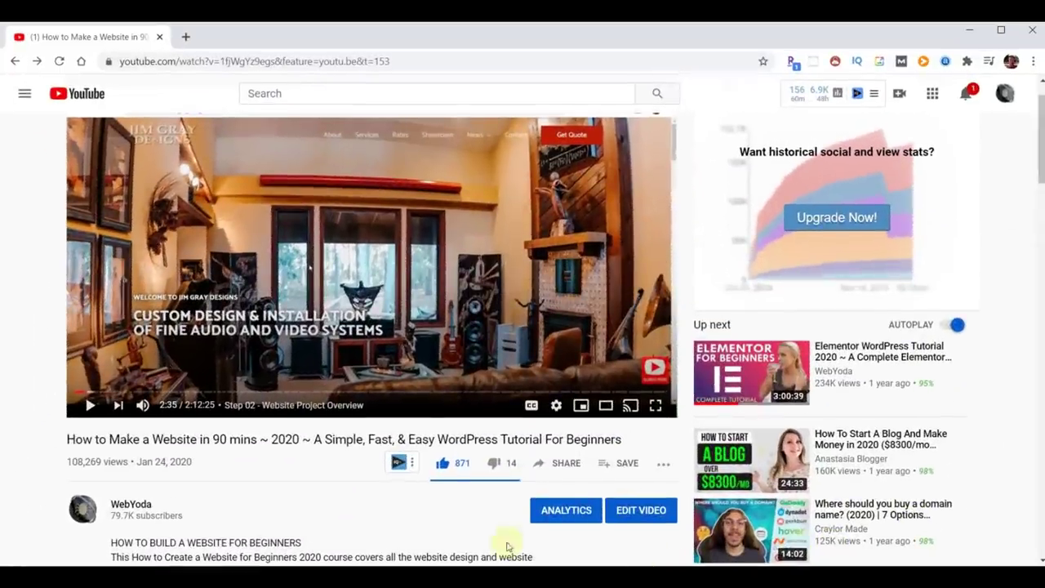
Expand the tutorial's description and highlight its TIMESTAMPS heading
scroll(282, 465, "down", 1)
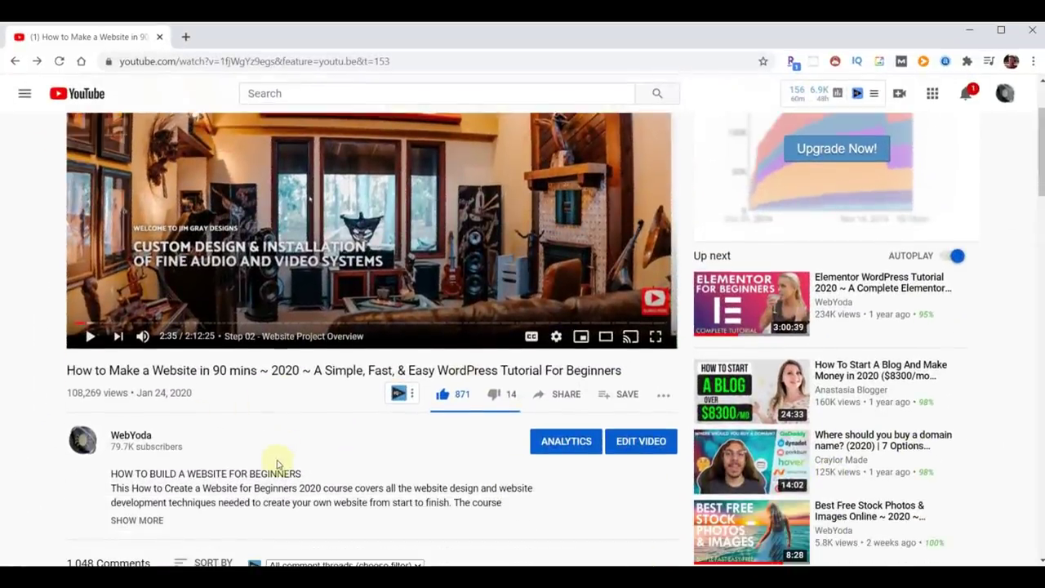
scroll(285, 421, "down", 5)
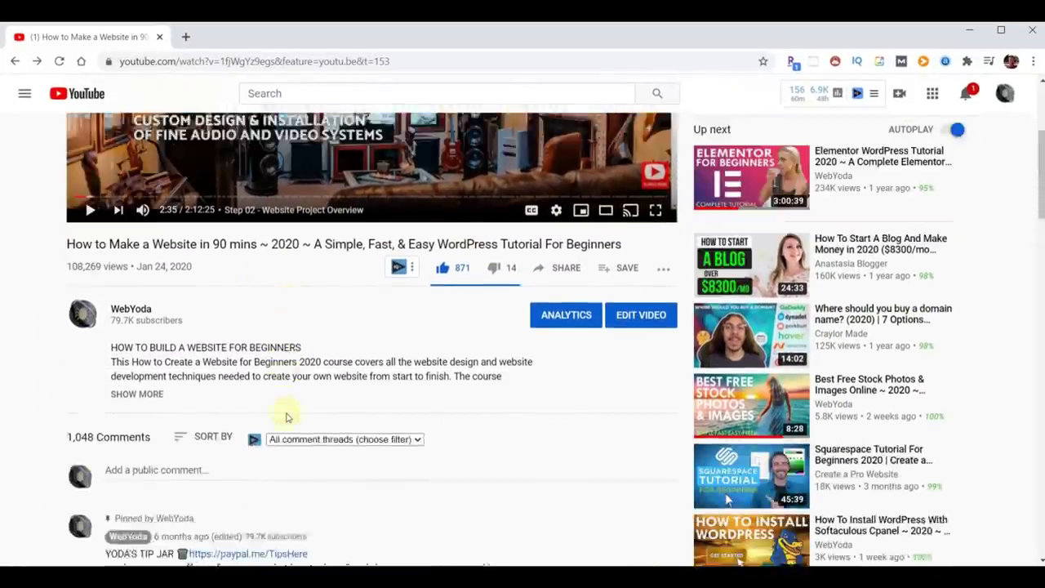
scroll(276, 338, "up", 2)
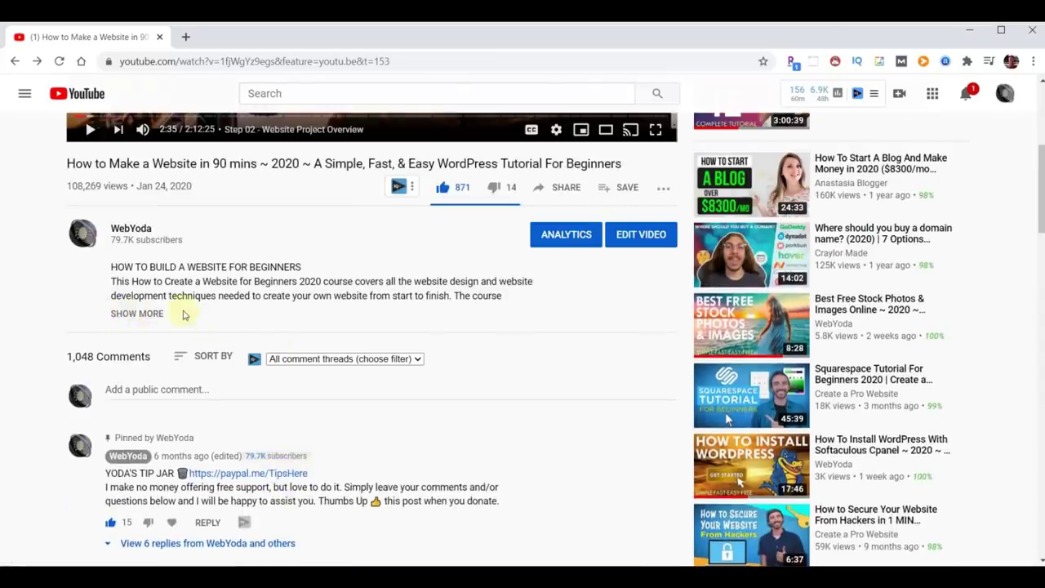
left_click(138, 316)
scroll(234, 340, "down", 7)
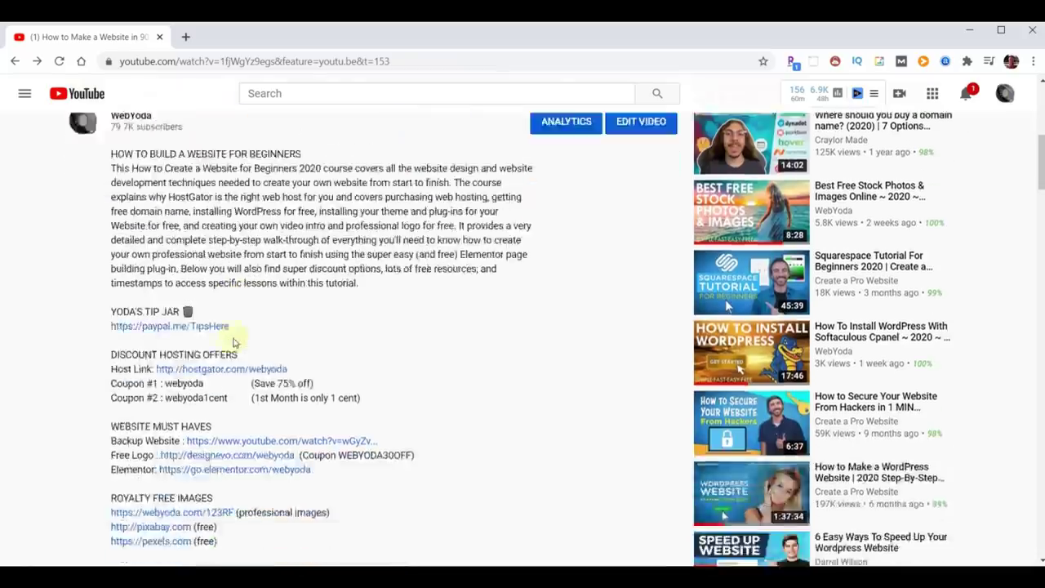
scroll(234, 343, "down", 3)
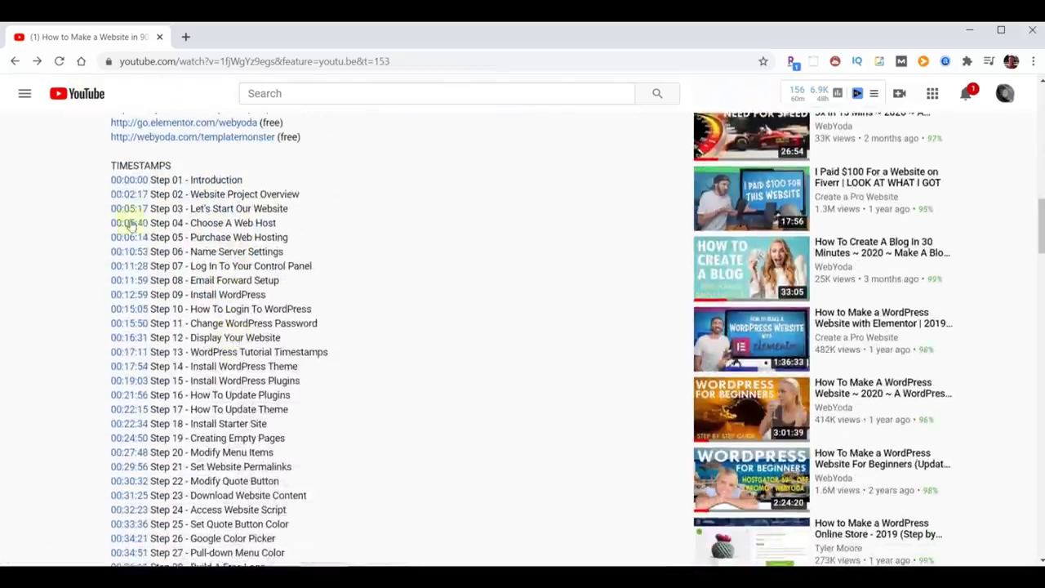
double_click(121, 167)
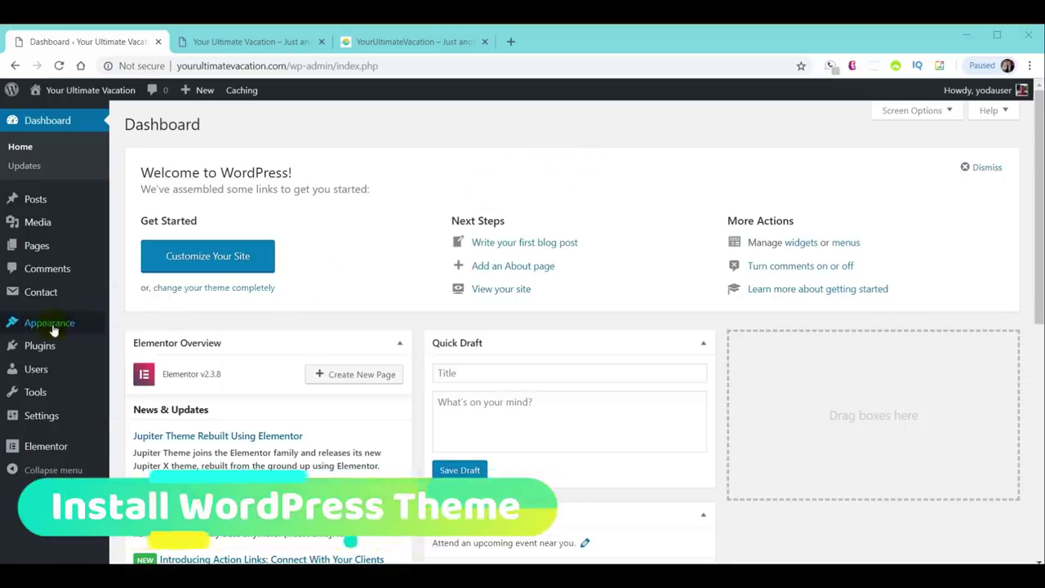
Open Appearance > Themes, showing 4 installed themes with Twenty Nineteen active
mouse_move(69, 322)
left_click(134, 326)
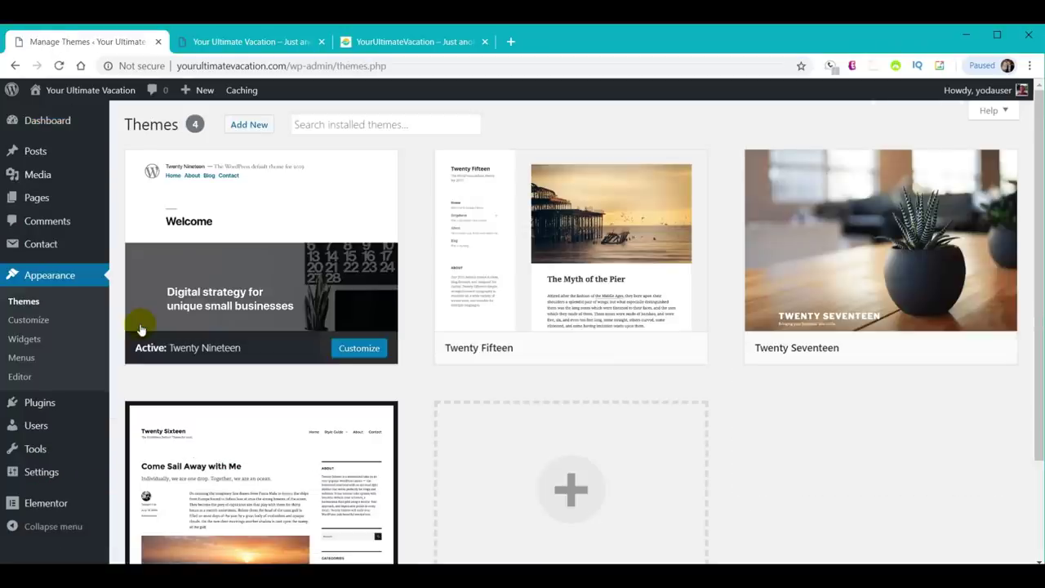
mouse_move(233, 170)
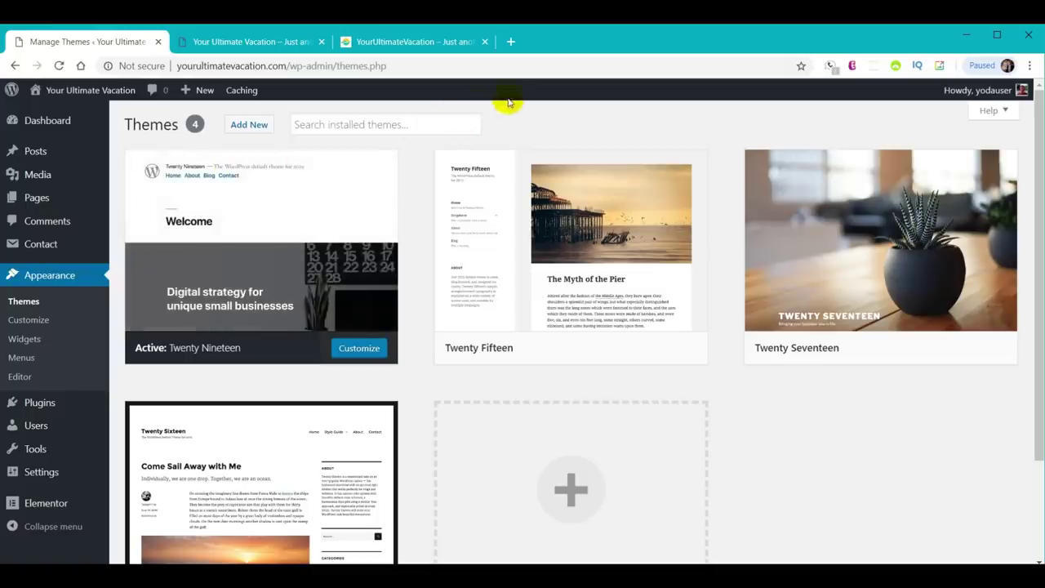
Download the OceanWP theme zip from webyoda.com/themes
left_click(511, 41)
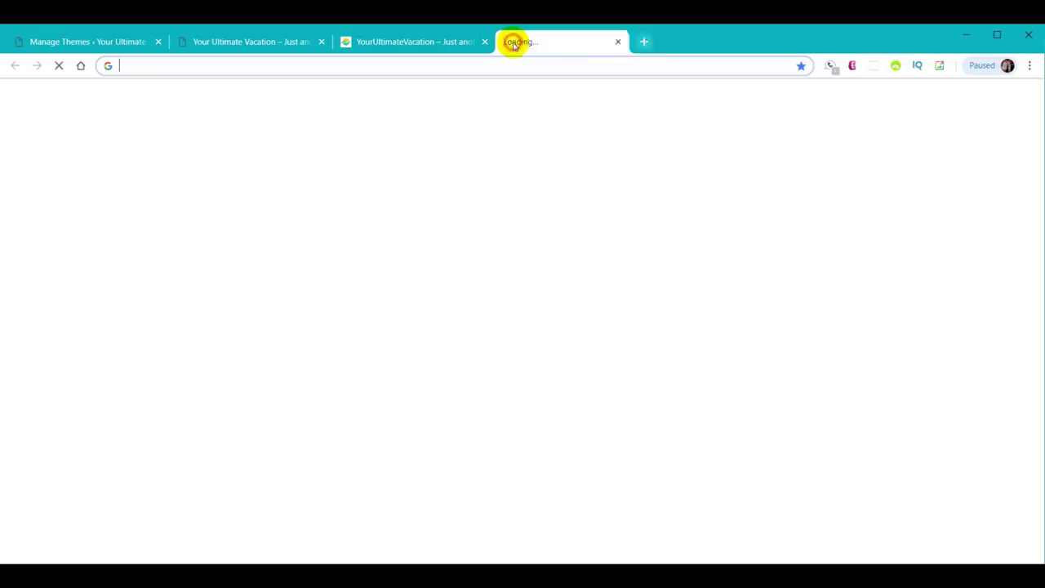
type("we")
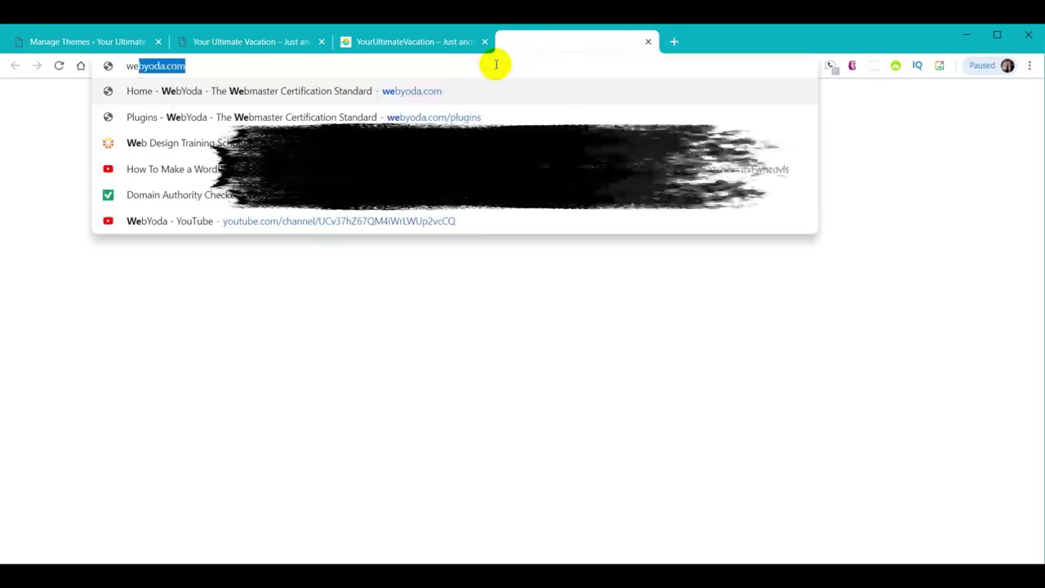
type("byoda.com")
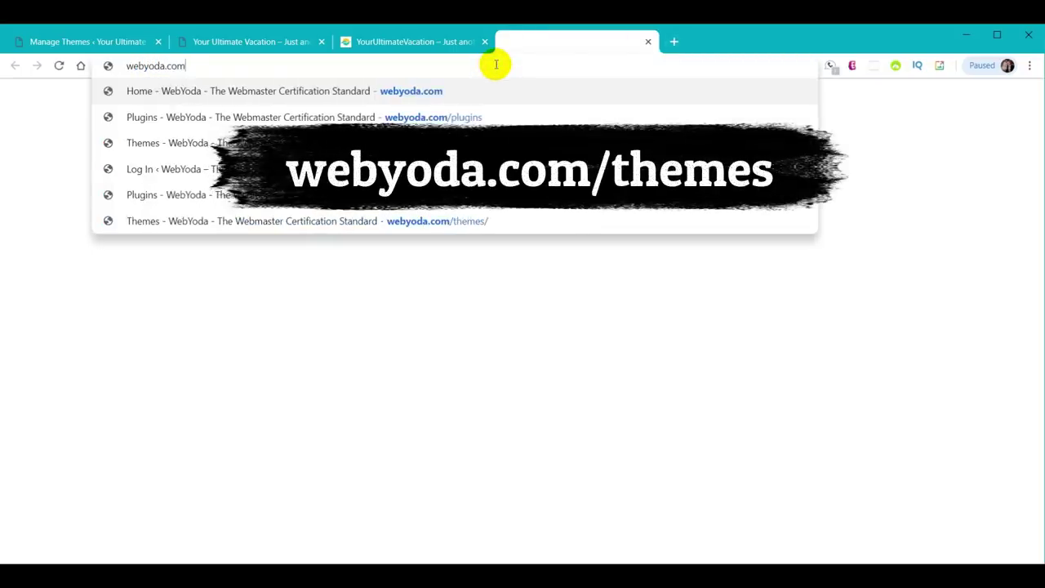
type("/t")
key("Return")
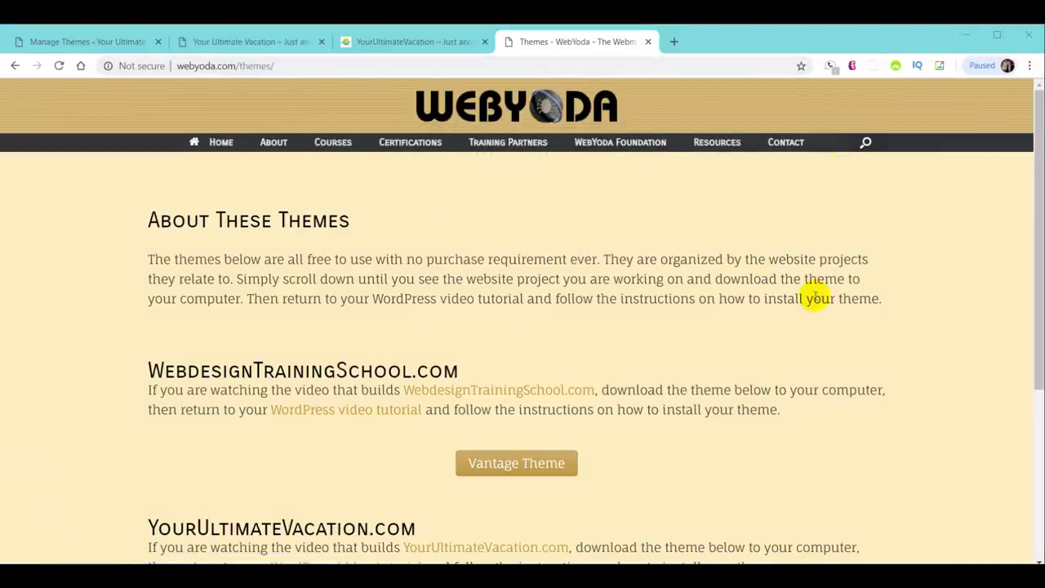
scroll(814, 301, "down", 2)
scroll(814, 302, "down", 1)
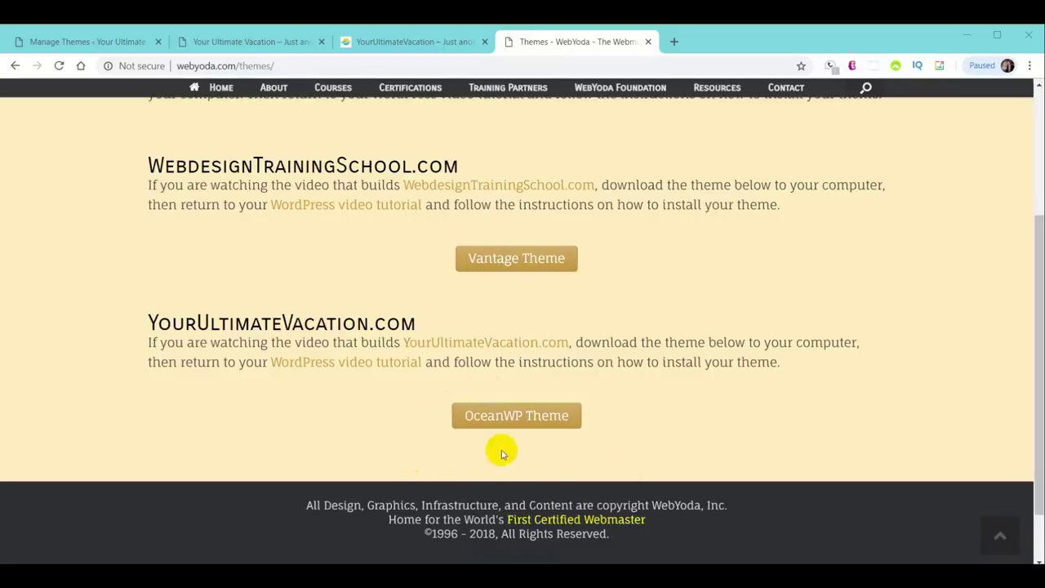
left_click(505, 420)
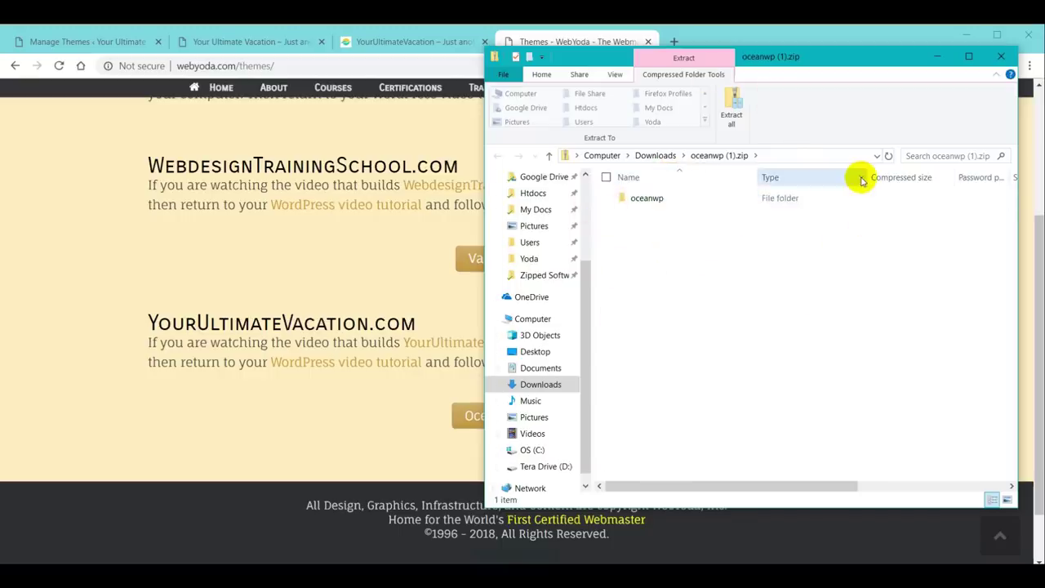
Close the download folder and WebYoda tab, returning to the WordPress Themes page
left_click(1003, 57)
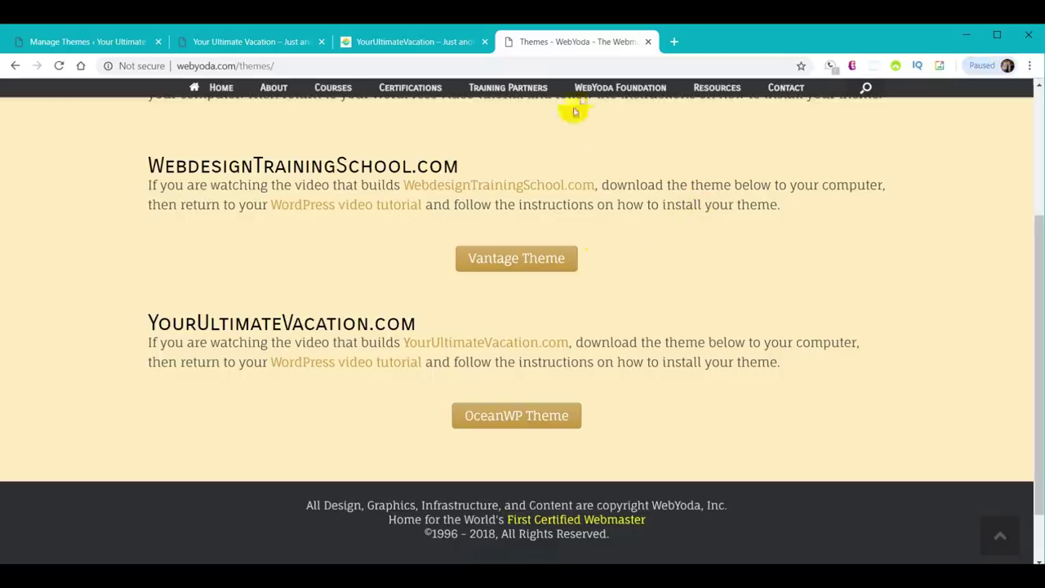
left_click(647, 42)
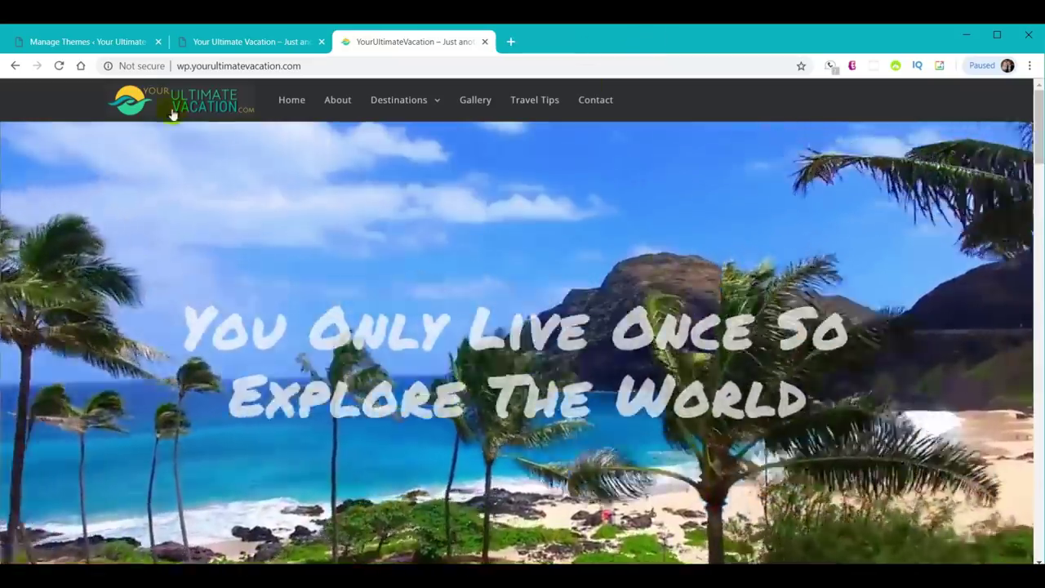
left_click(65, 42)
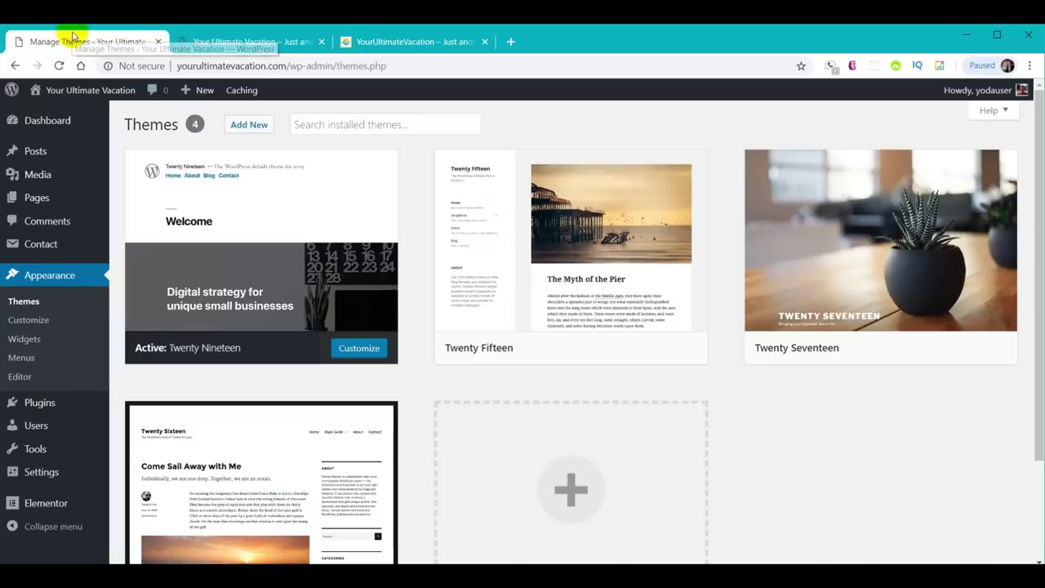
Upload oceanwp.zip through Add New > Upload Theme, install it, and activate OceanWP
left_click(254, 128)
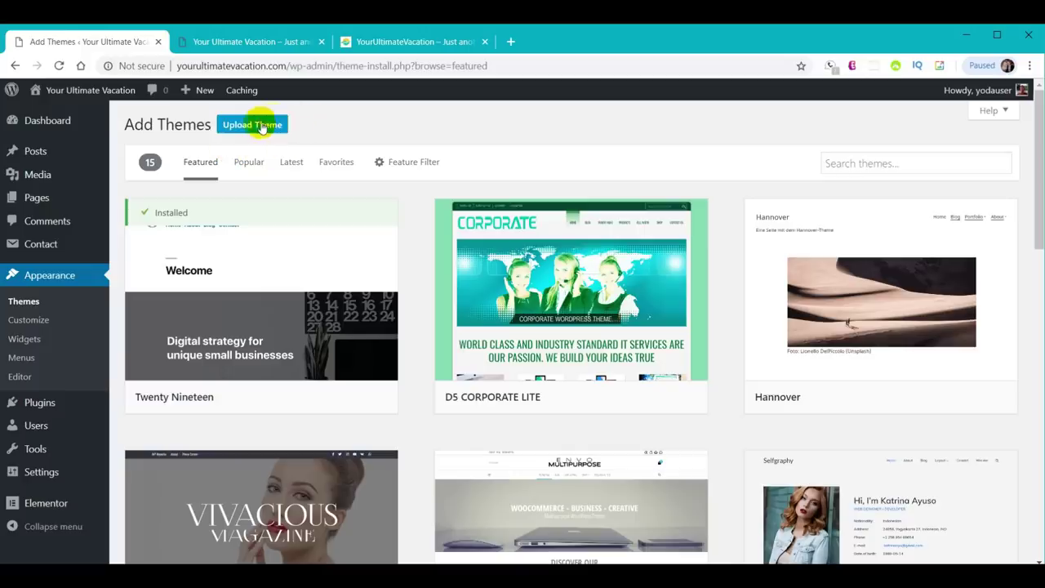
left_click(258, 127)
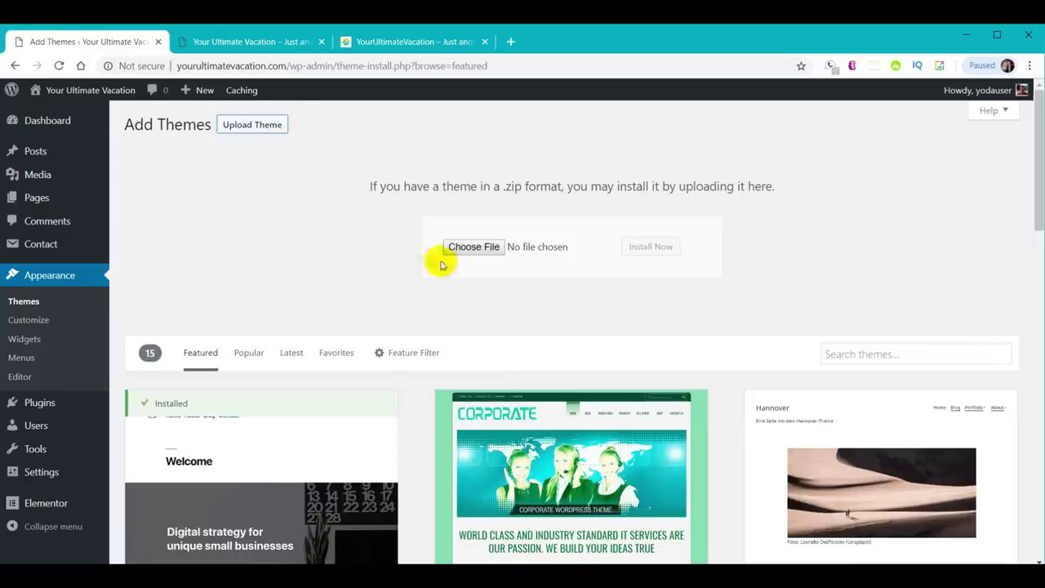
left_click(482, 247)
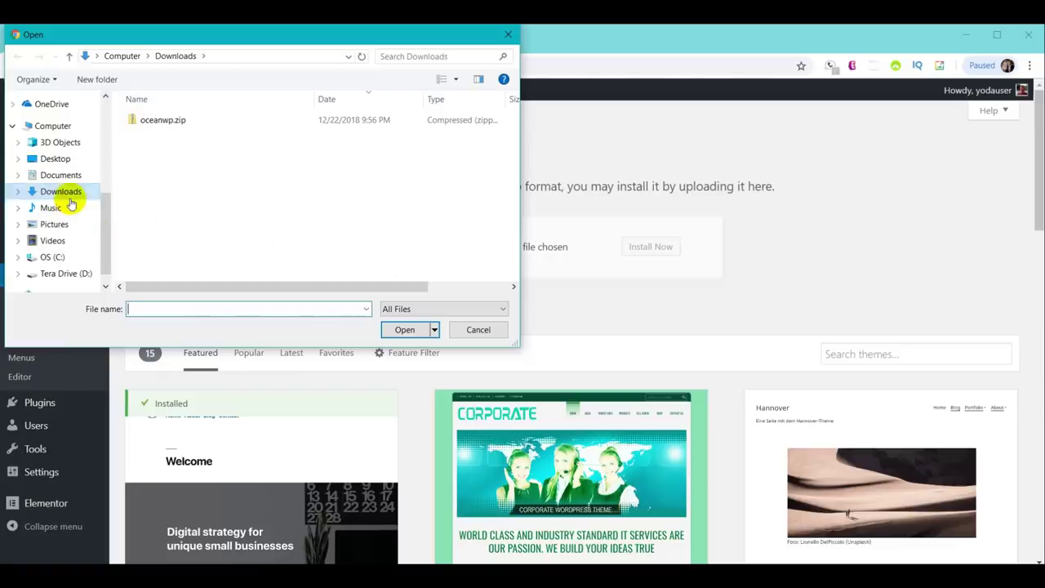
left_click(166, 122)
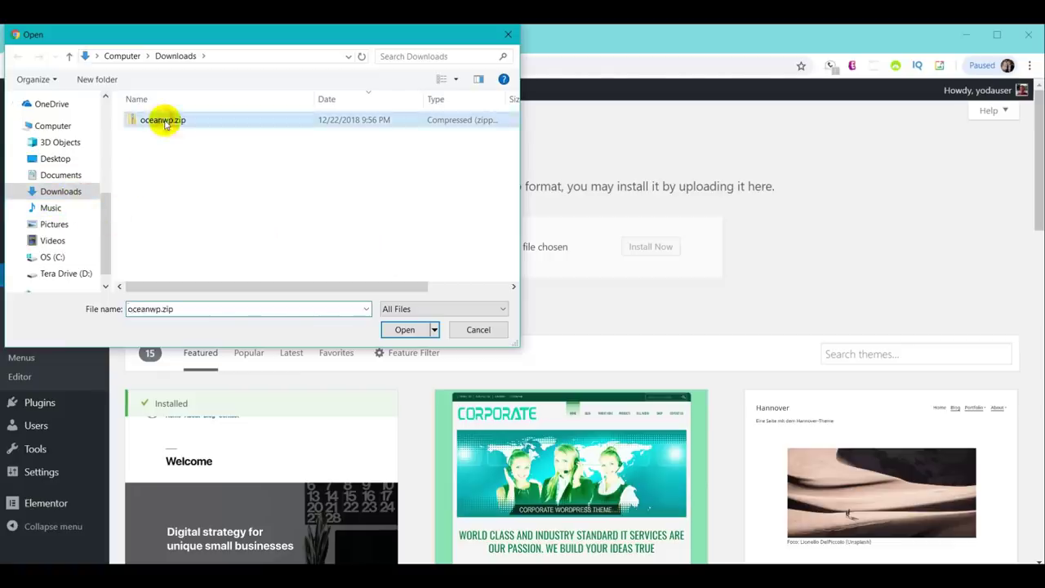
left_click(409, 330)
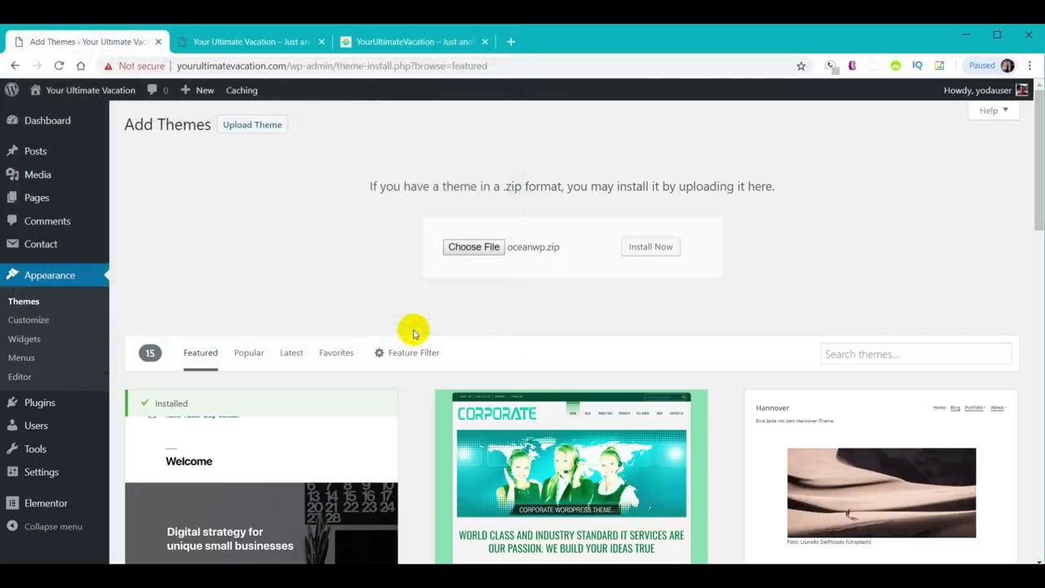
left_click(651, 246)
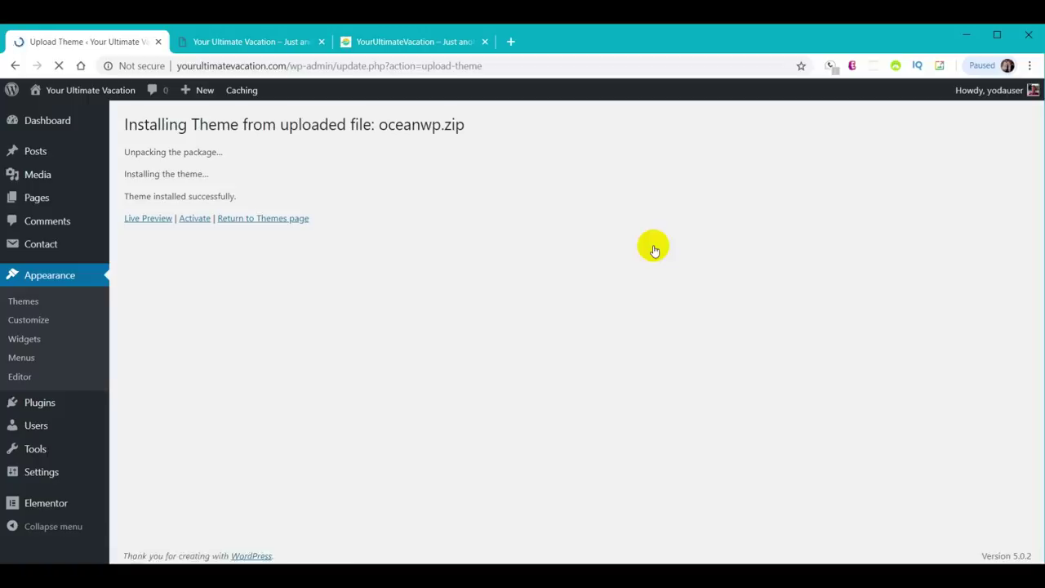
left_click(192, 220)
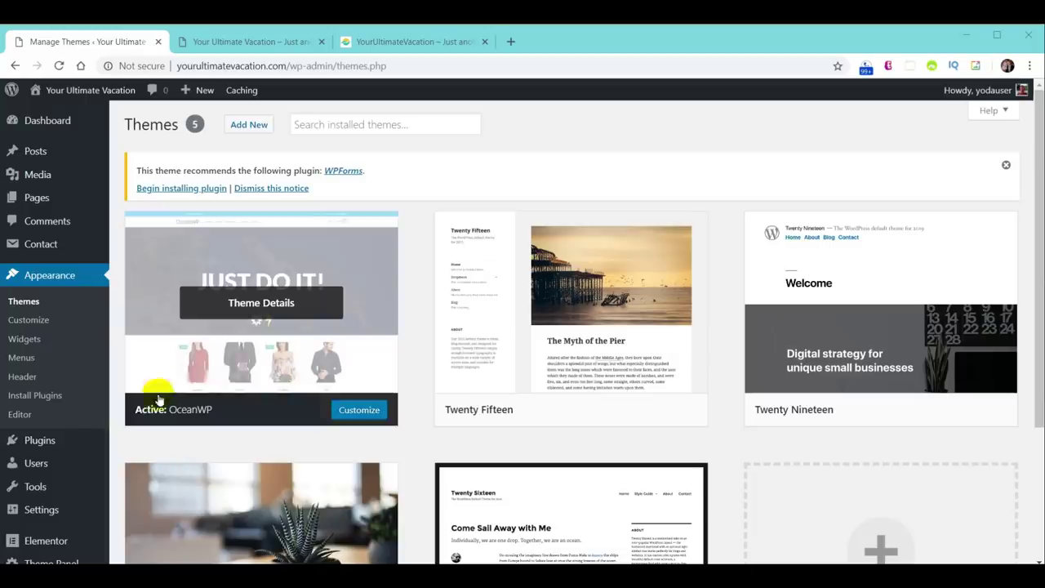
On the Plugins page, select all 7 plugins and apply the Deactivate bulk action
mouse_move(31, 439)
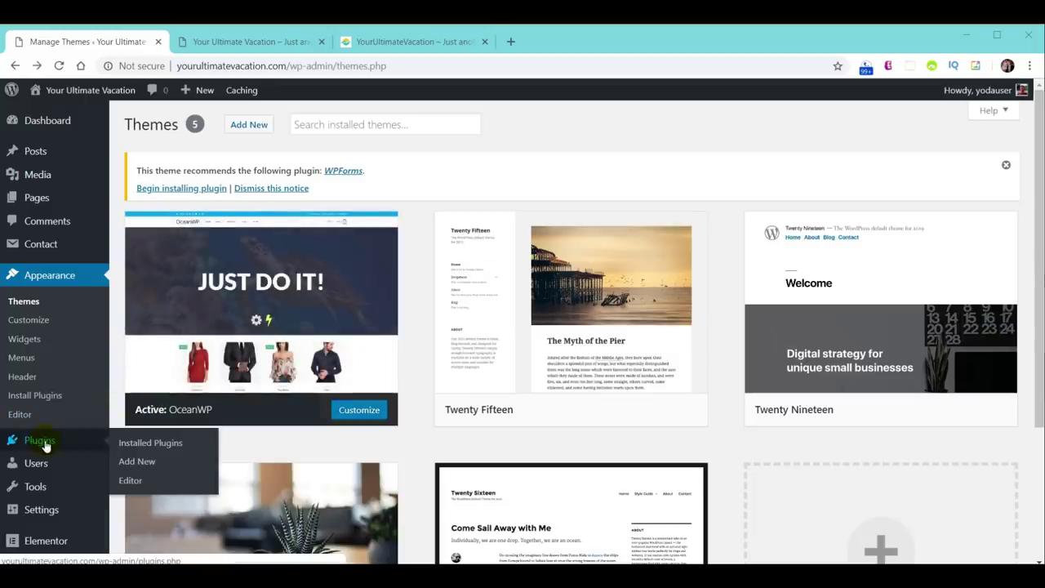
left_click(41, 440)
scroll(485, 311, "down", 4)
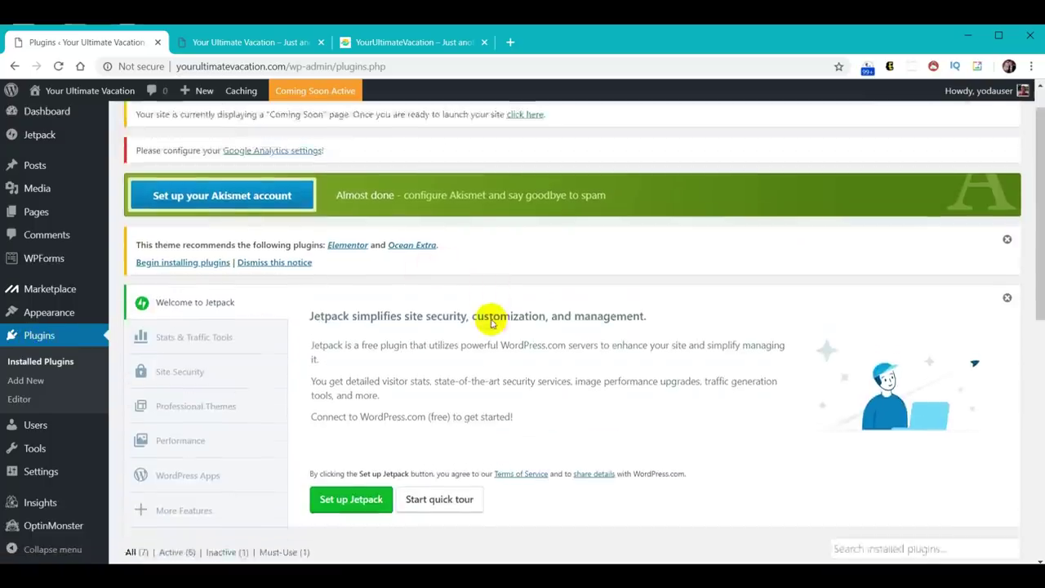
scroll(488, 327, "down", 2)
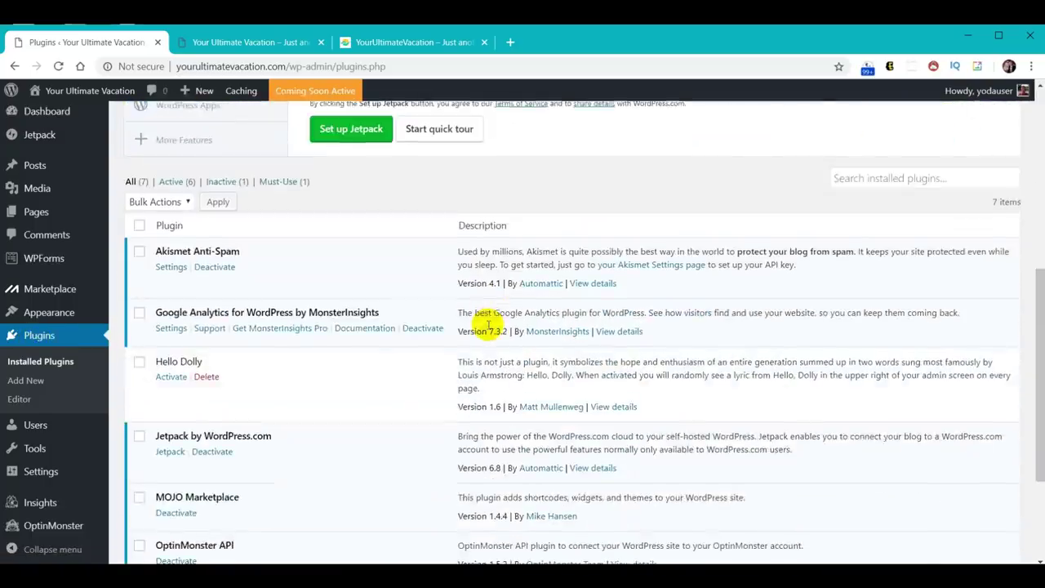
scroll(488, 325, "down", 1)
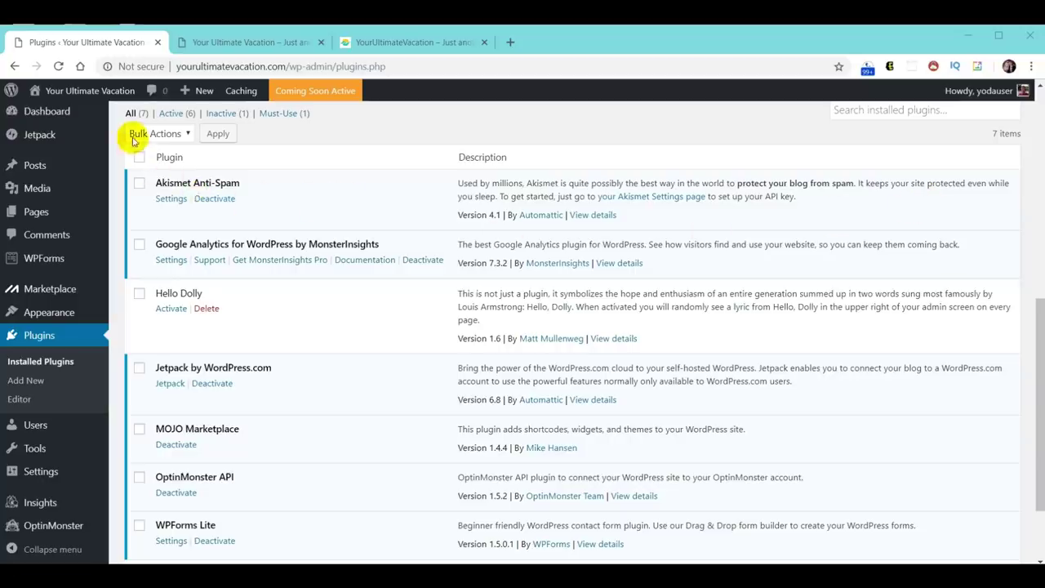
left_click(187, 134)
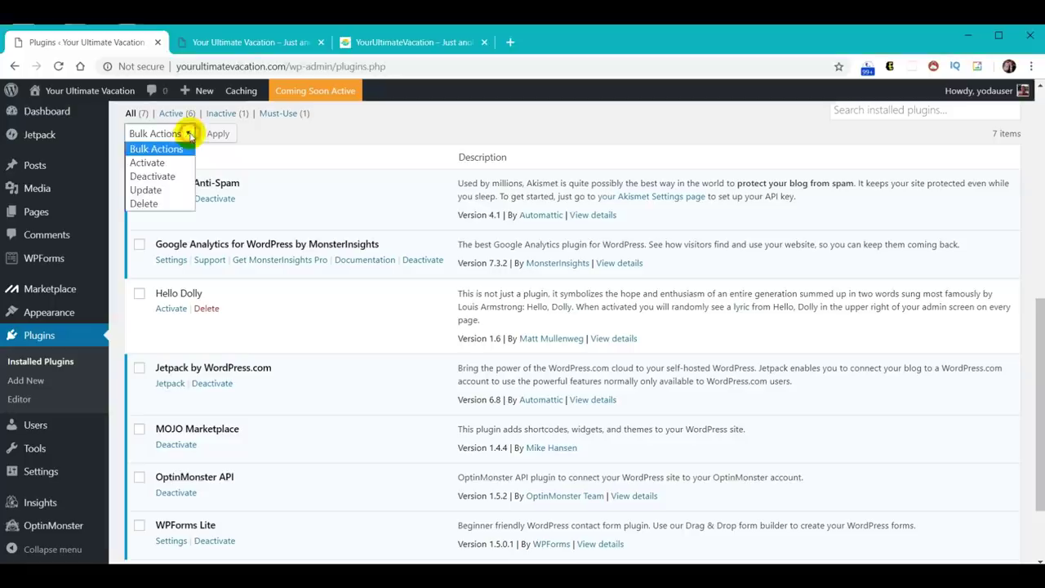
left_click(150, 177)
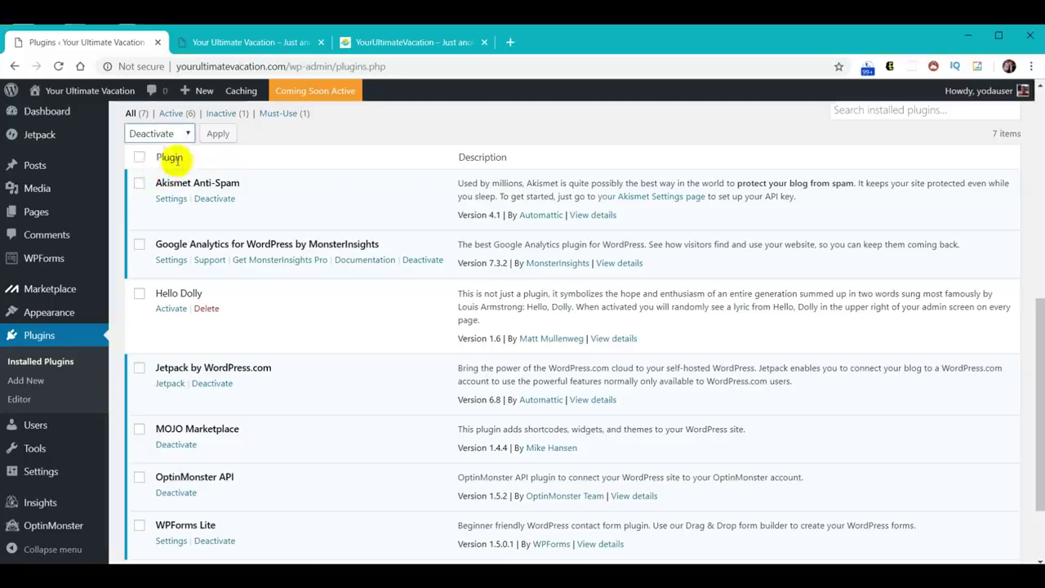
left_click(139, 158)
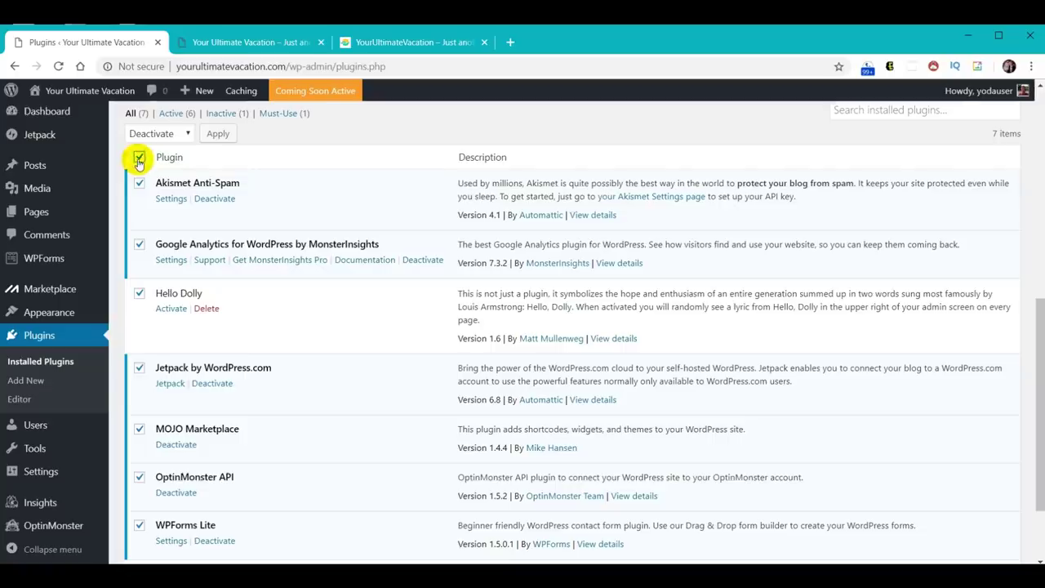
left_click(220, 135)
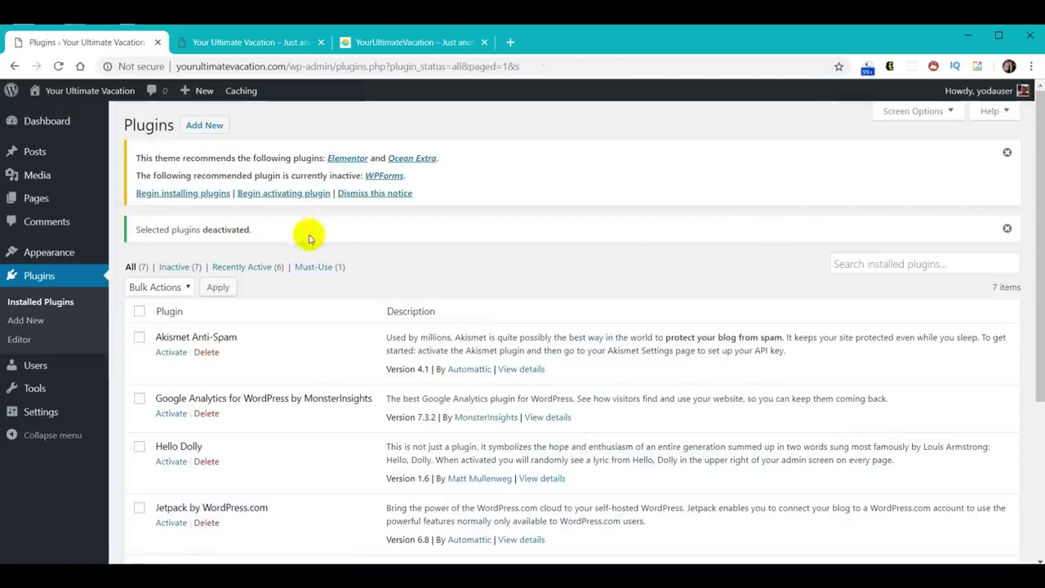
Bulk-delete all seven installed plugins, then open a new blank browser tab
scroll(361, 268, "down", 1)
scroll(364, 273, "down", 1)
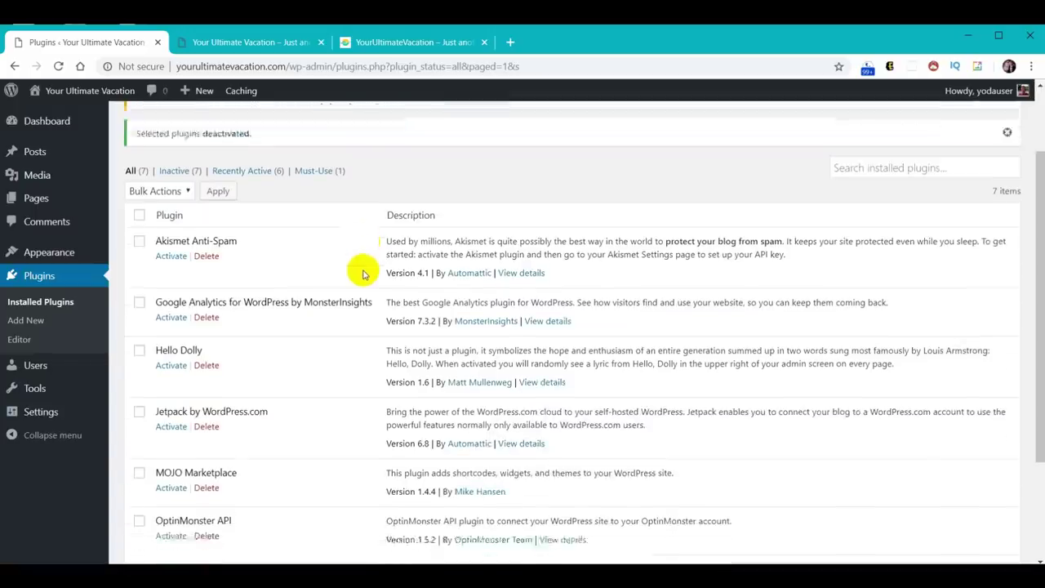
left_click(188, 152)
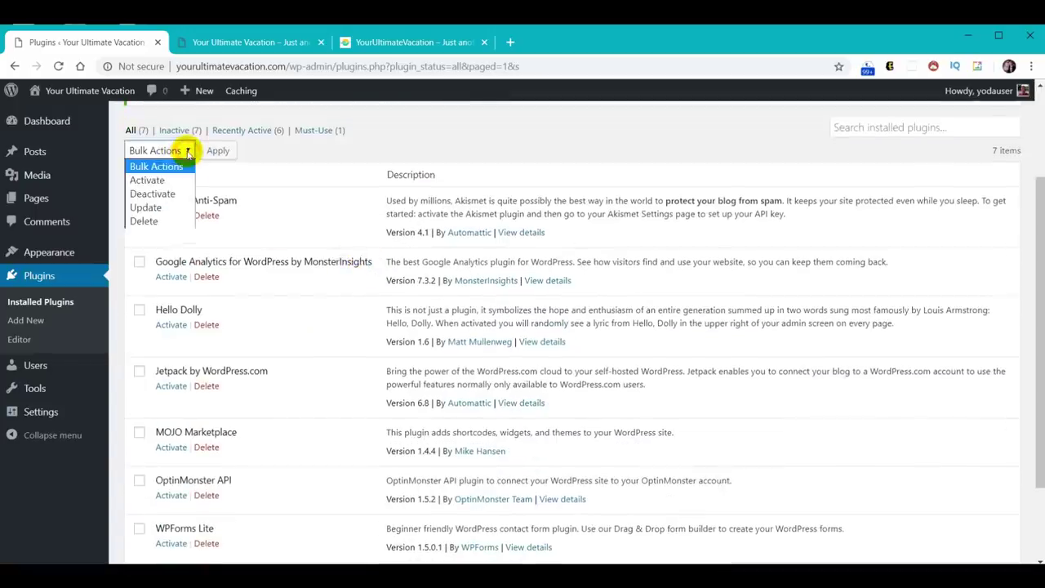
left_click(149, 221)
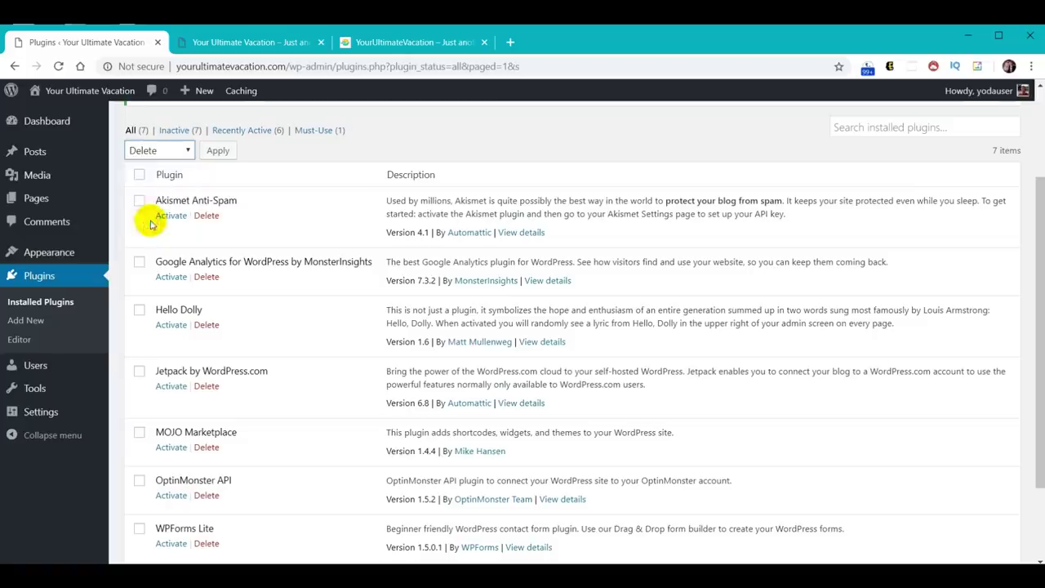
left_click(140, 177)
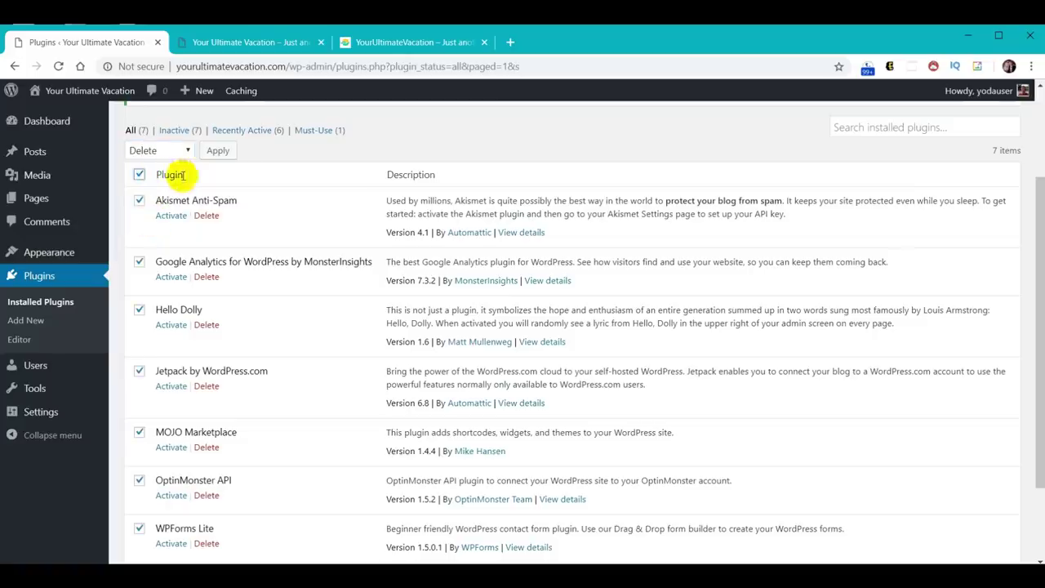
left_click(218, 152)
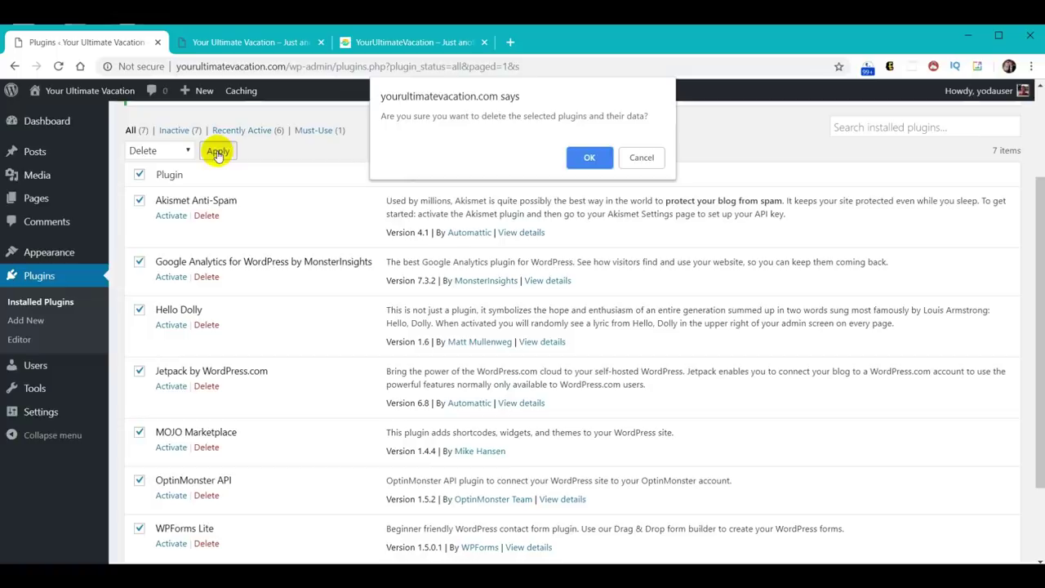
left_click(572, 157)
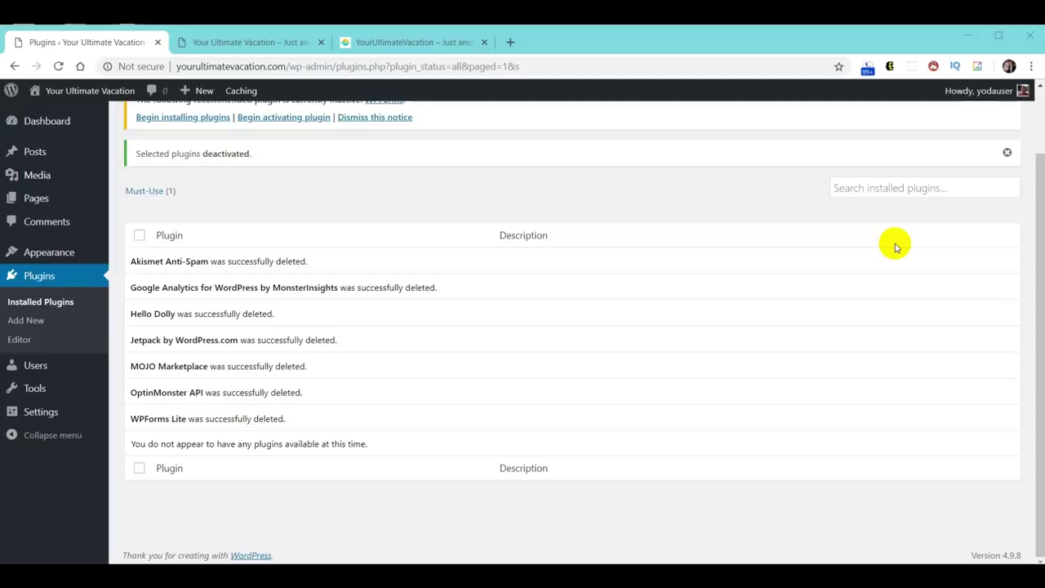
left_click(512, 42)
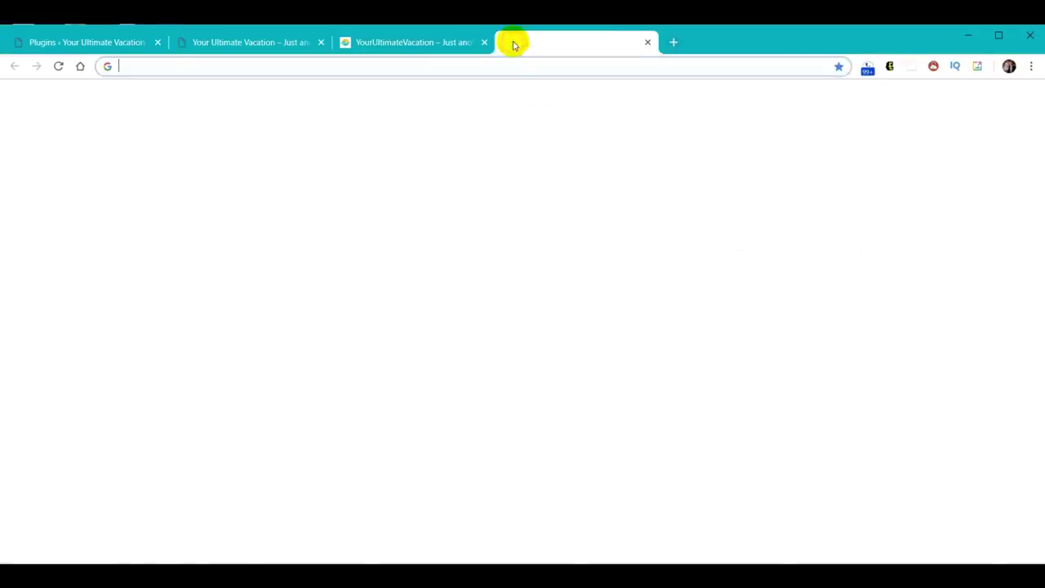
Load webyoda.com/plugins and download the Elementor and Contact Form 7 zips
type("webyoda.com/p")
key("Return")
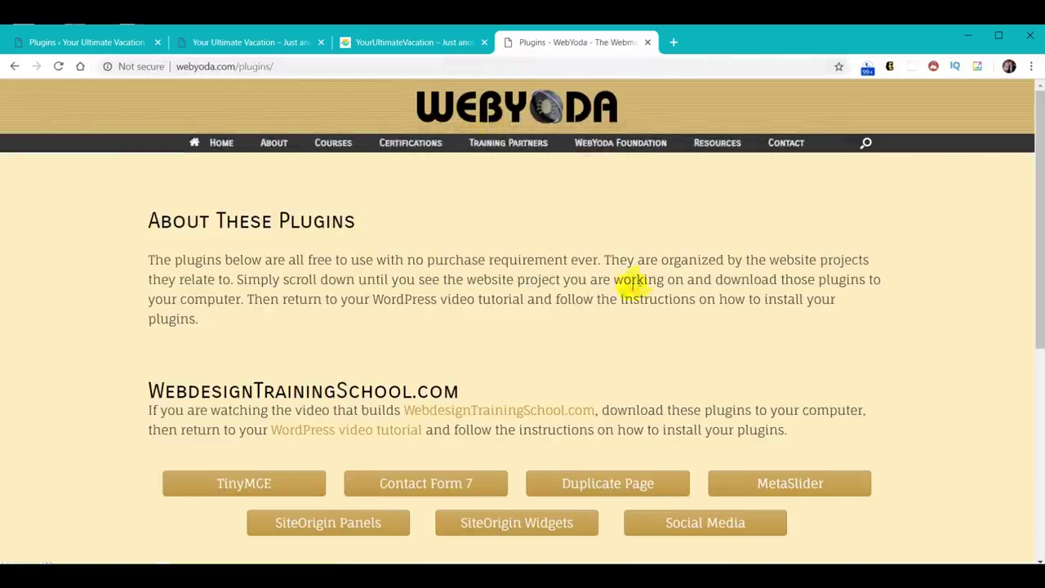
scroll(637, 275, "down", 3)
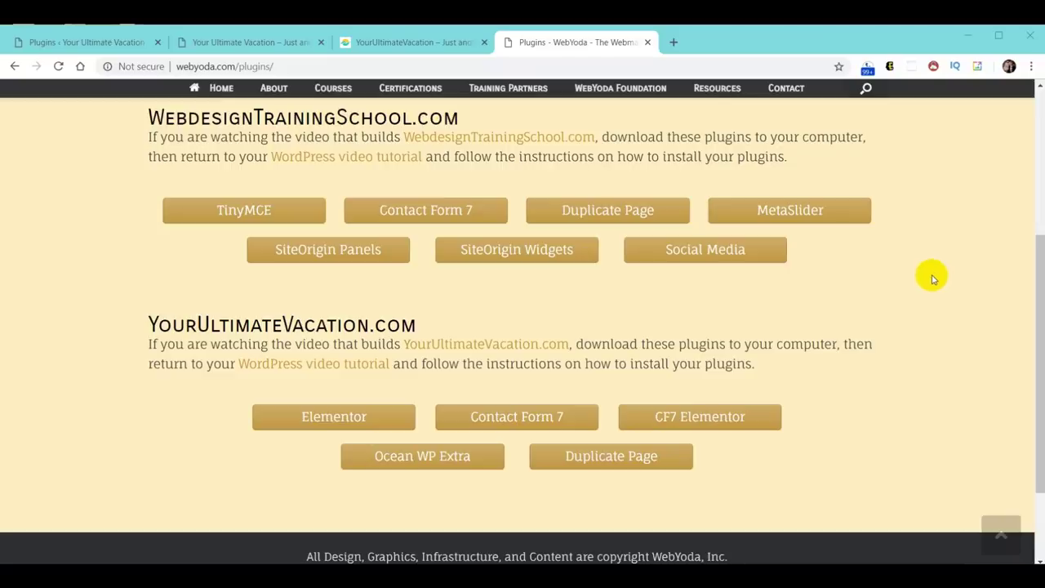
left_click(346, 421)
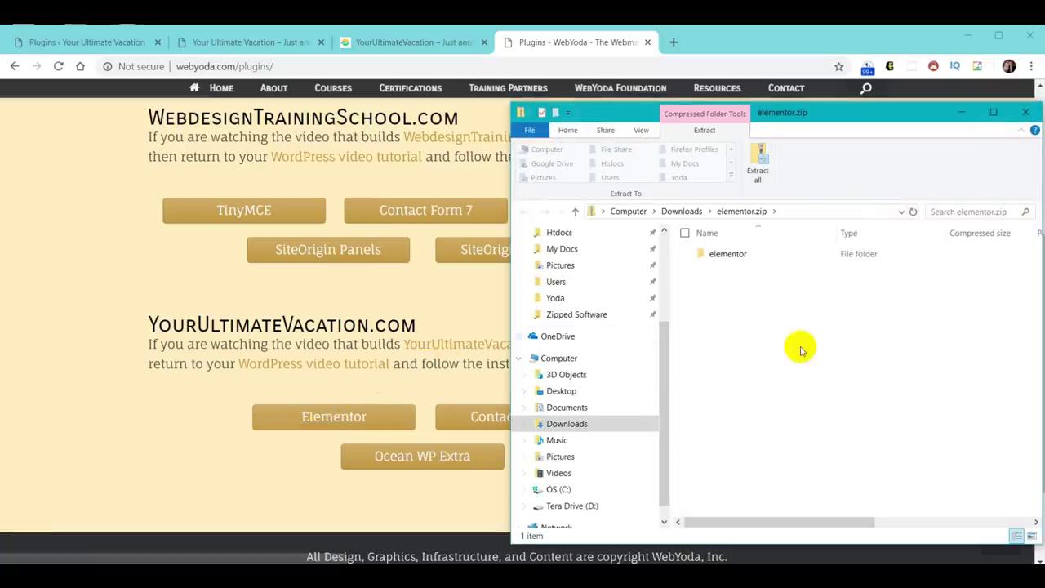
left_click(1027, 115)
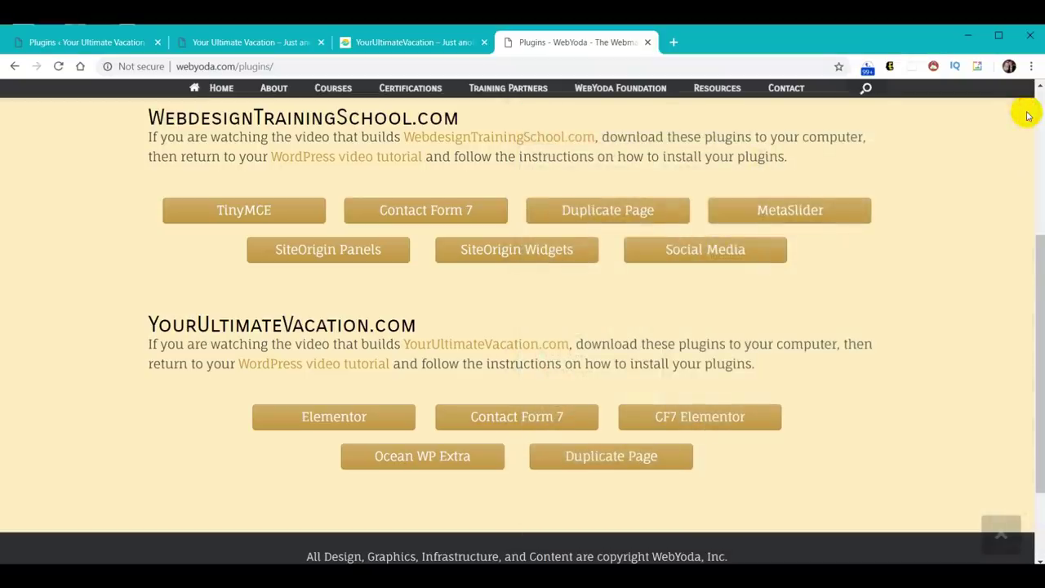
left_click(519, 416)
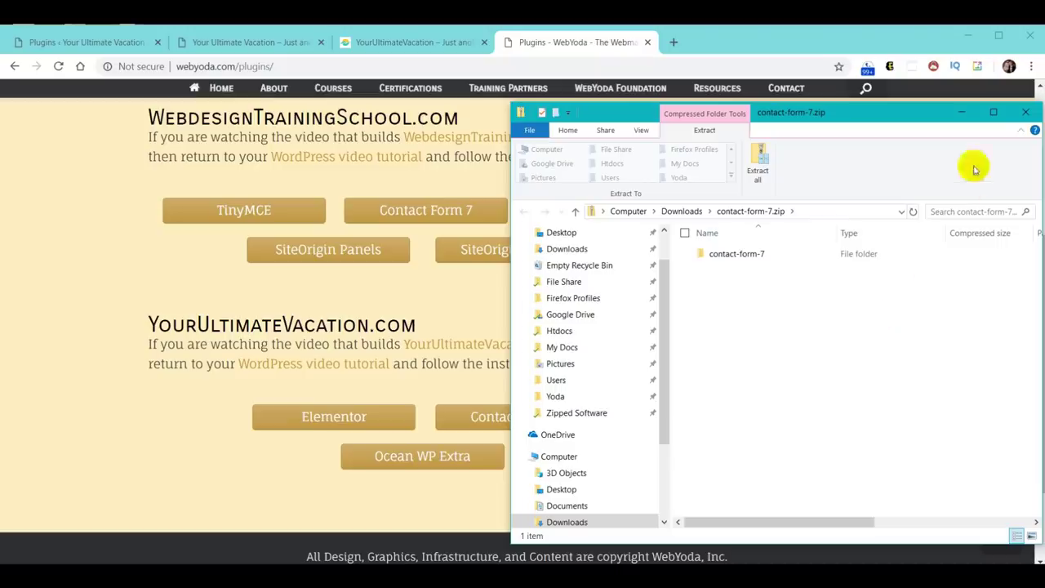
left_click(1023, 112)
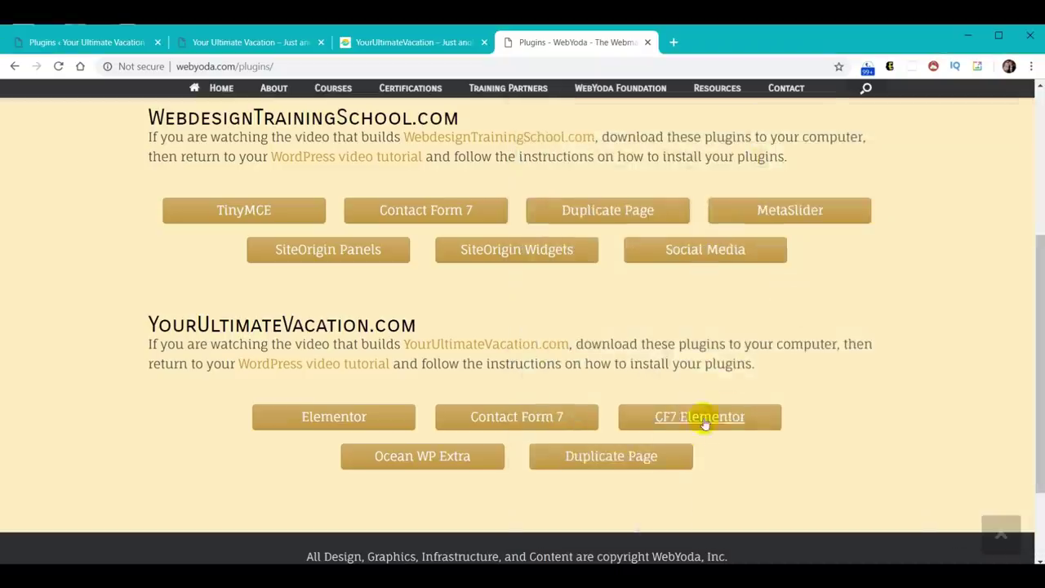
Download the CF7 Elementor, Ocean WP Extra and Duplicate Page zips, then return to WordPress
left_click(704, 419)
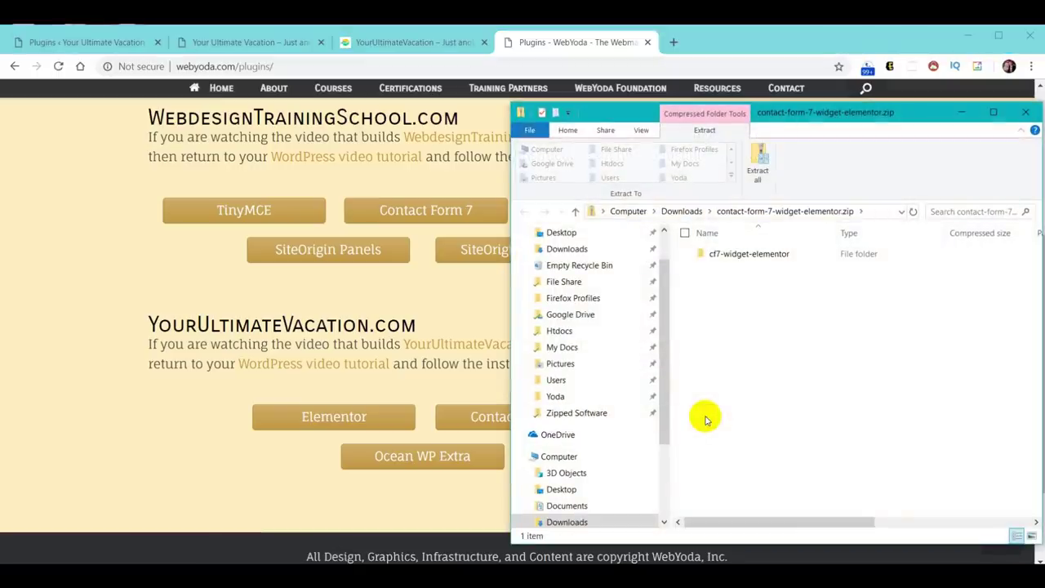
left_click(1025, 113)
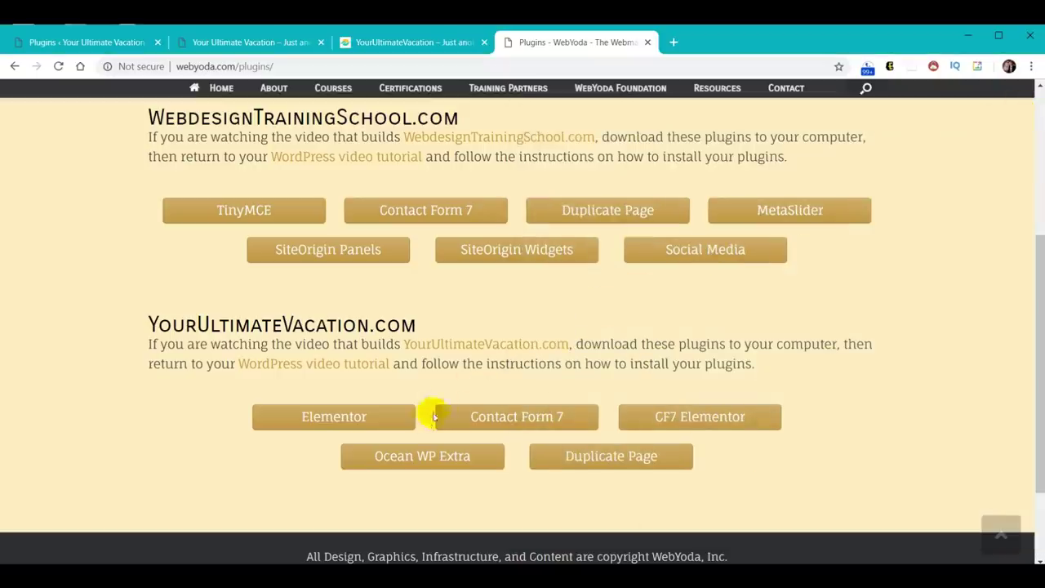
left_click(417, 460)
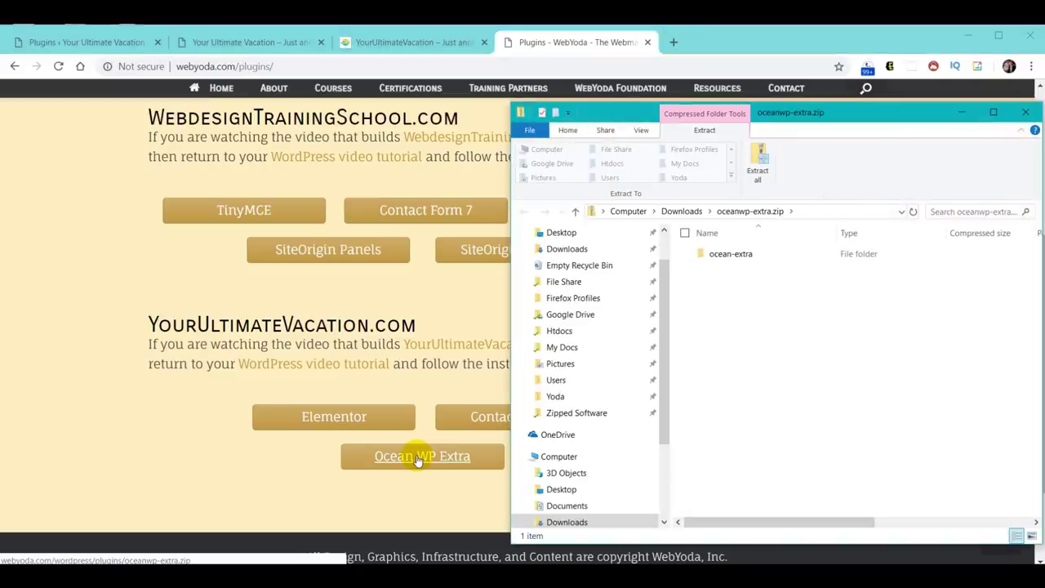
left_click(1025, 113)
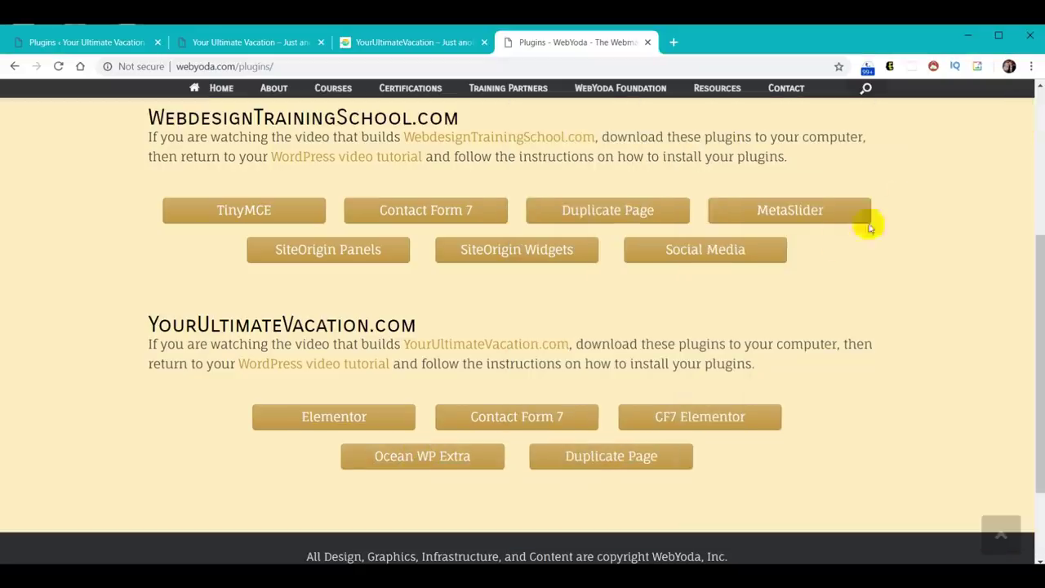
left_click(596, 459)
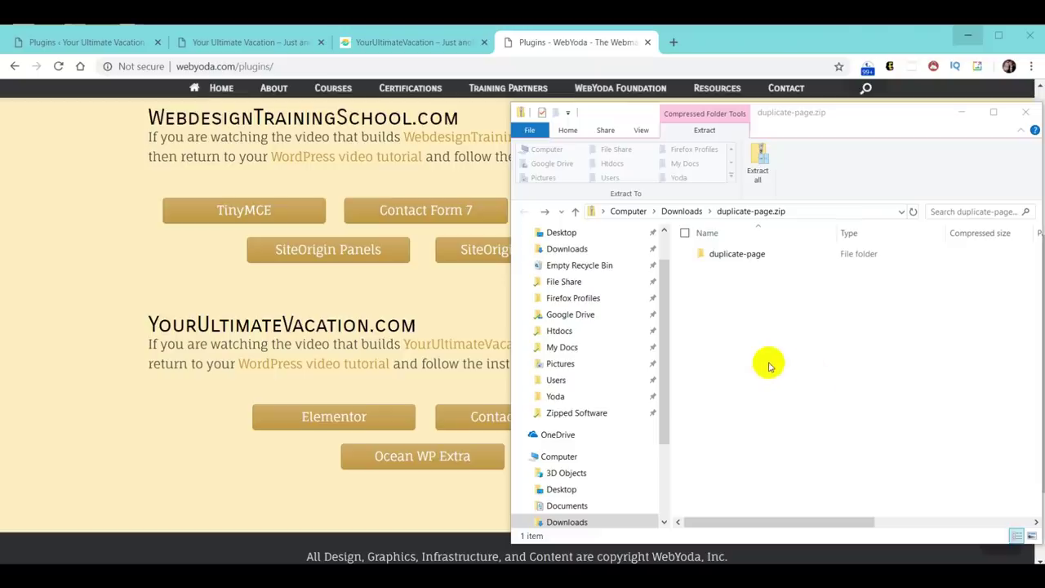
key("alt+Up")
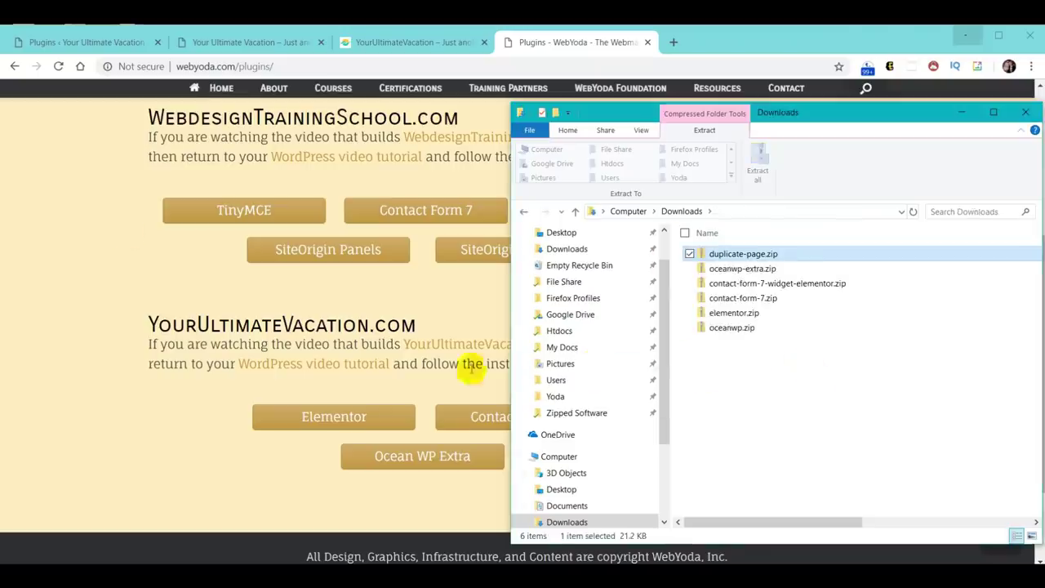
left_click(66, 43)
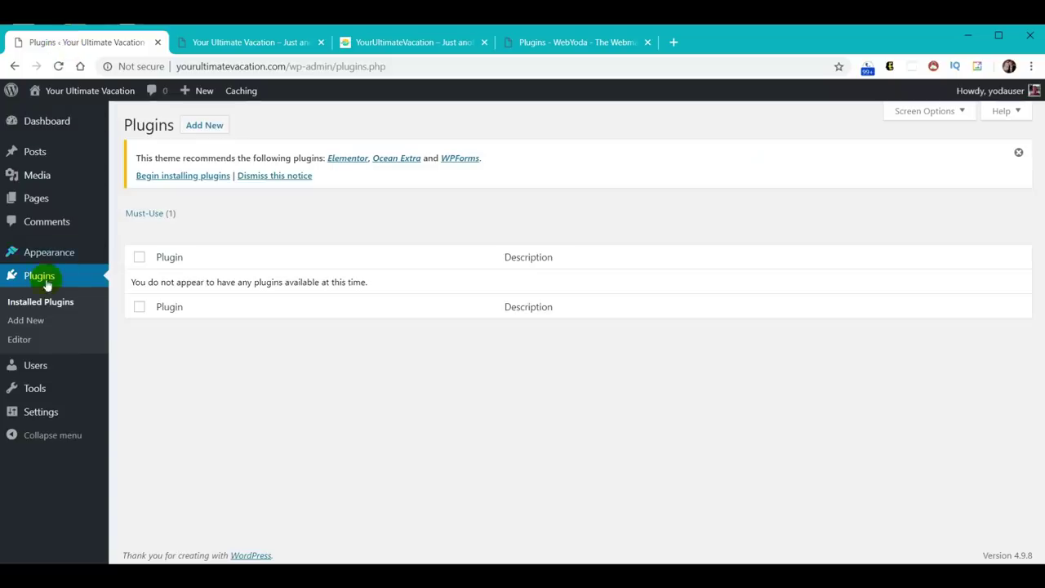
Upload duplicate-page.zip as a new plugin, install it and activate it
left_click(202, 130)
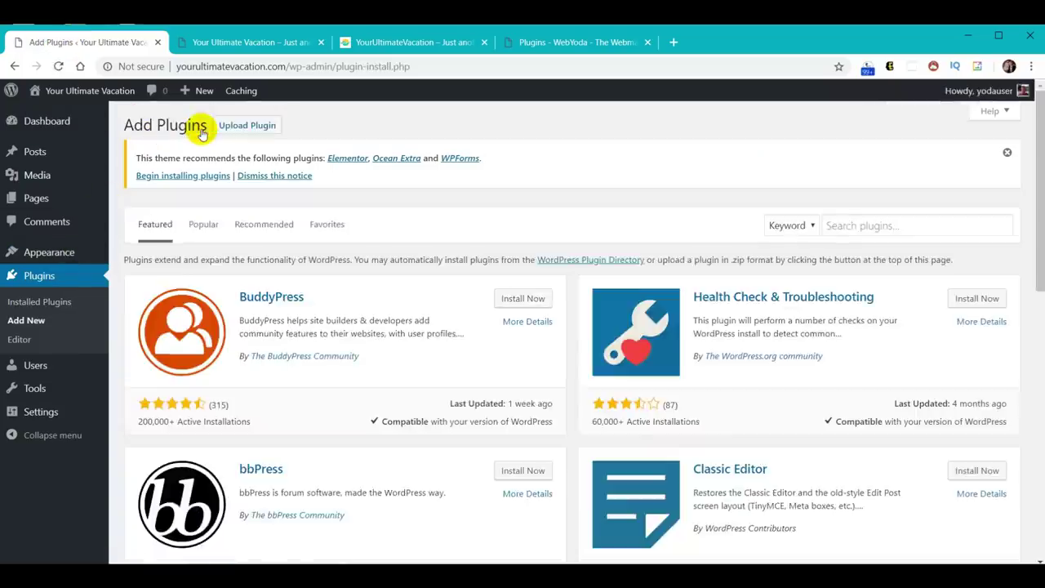
left_click(252, 129)
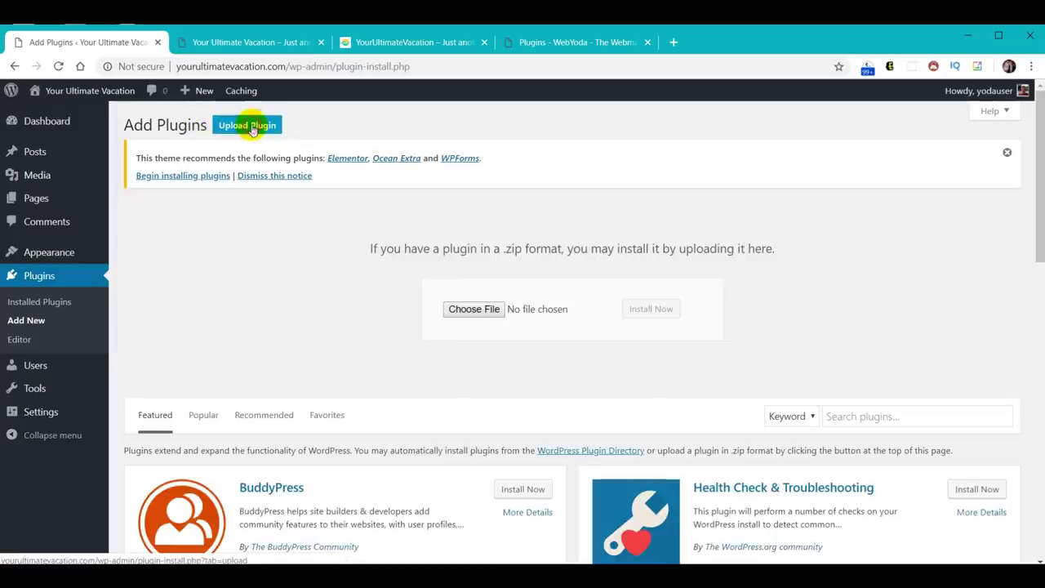
left_click(474, 310)
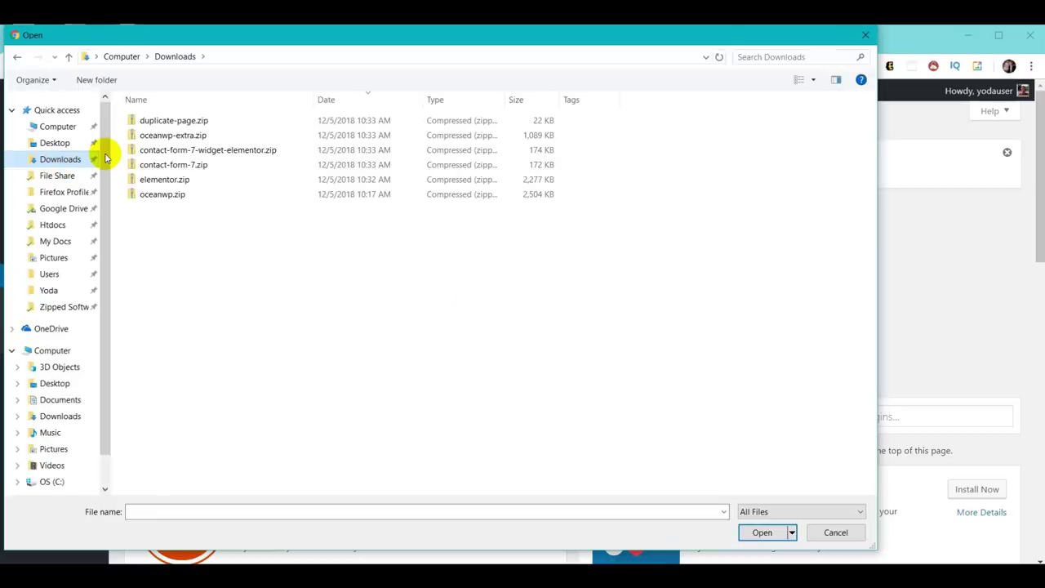
left_click(174, 120)
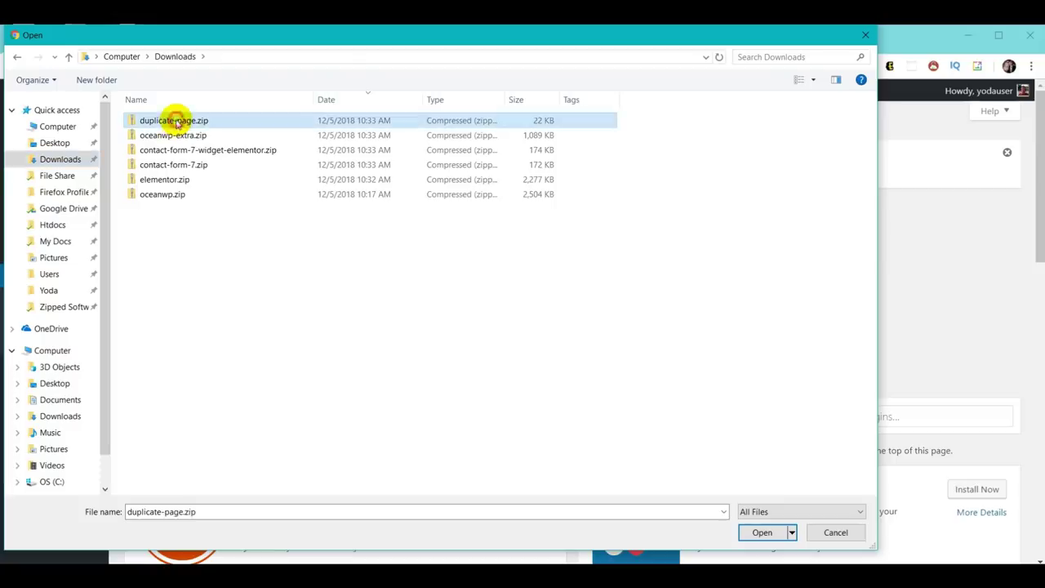
left_click(761, 532)
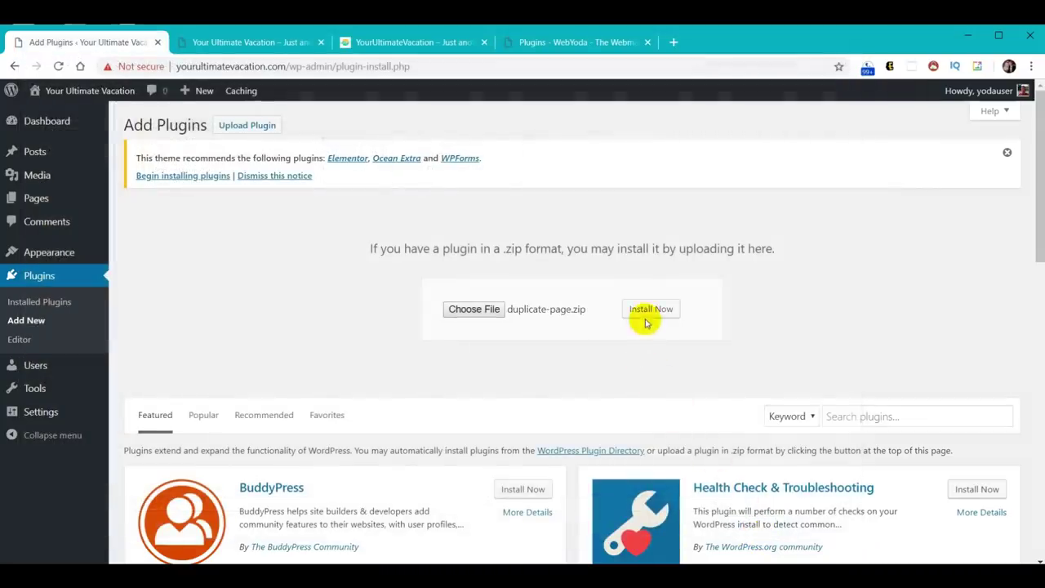
left_click(649, 315)
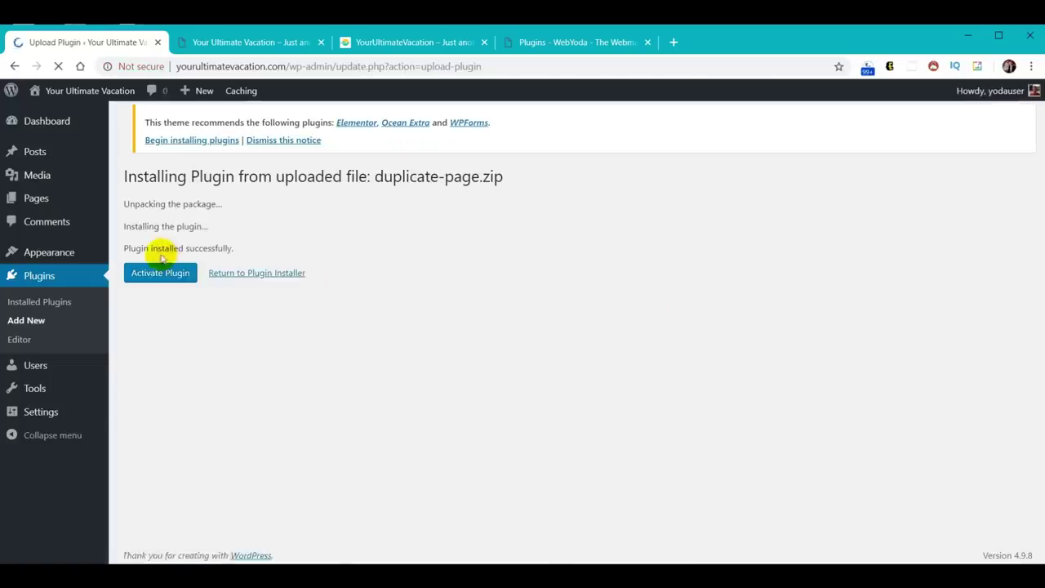
left_click(151, 276)
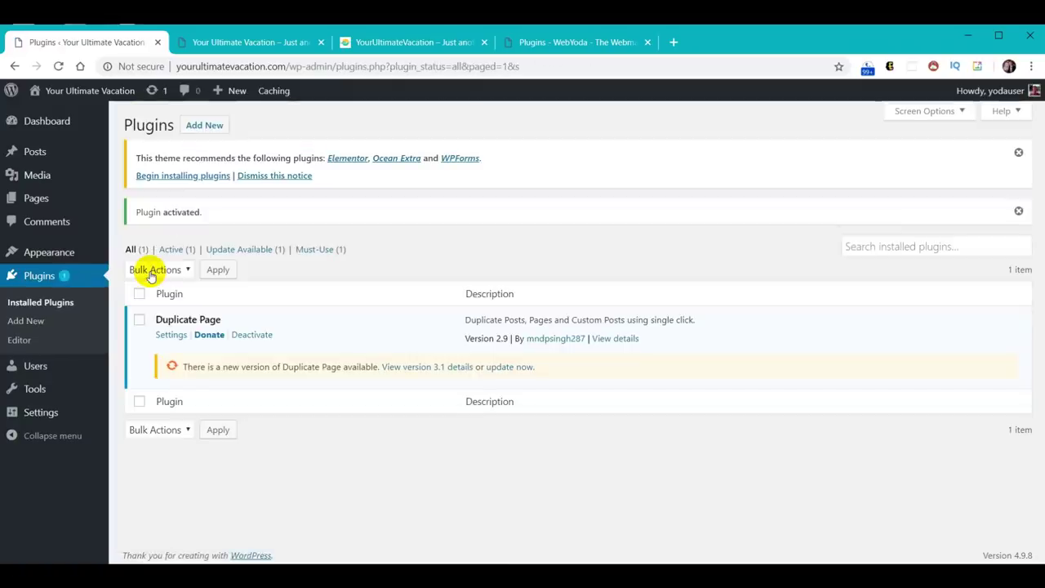
Upload and install the Ocean Extra plugin from oceanwp-extra.zip
left_click(206, 124)
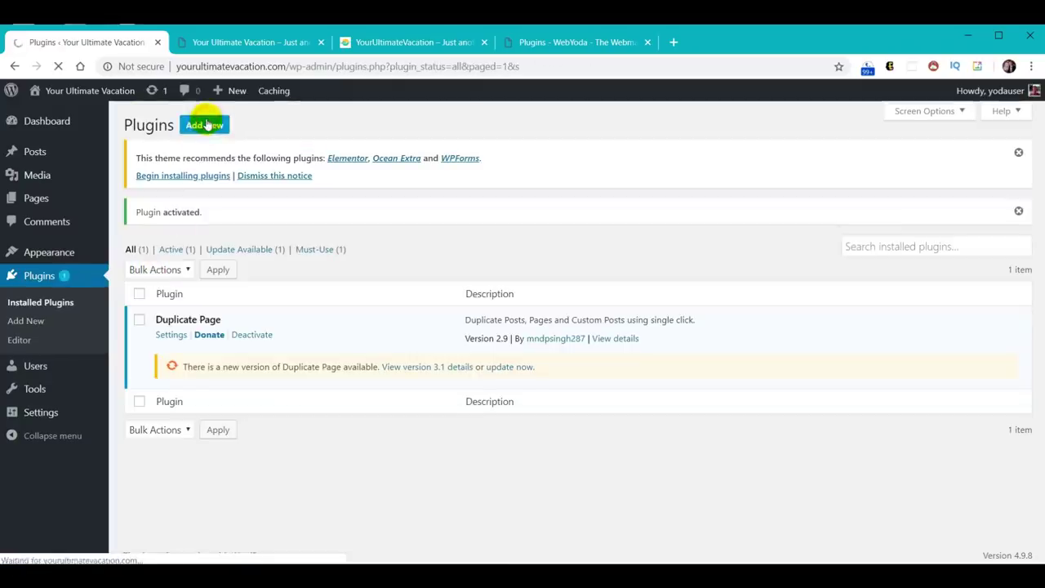
left_click(243, 133)
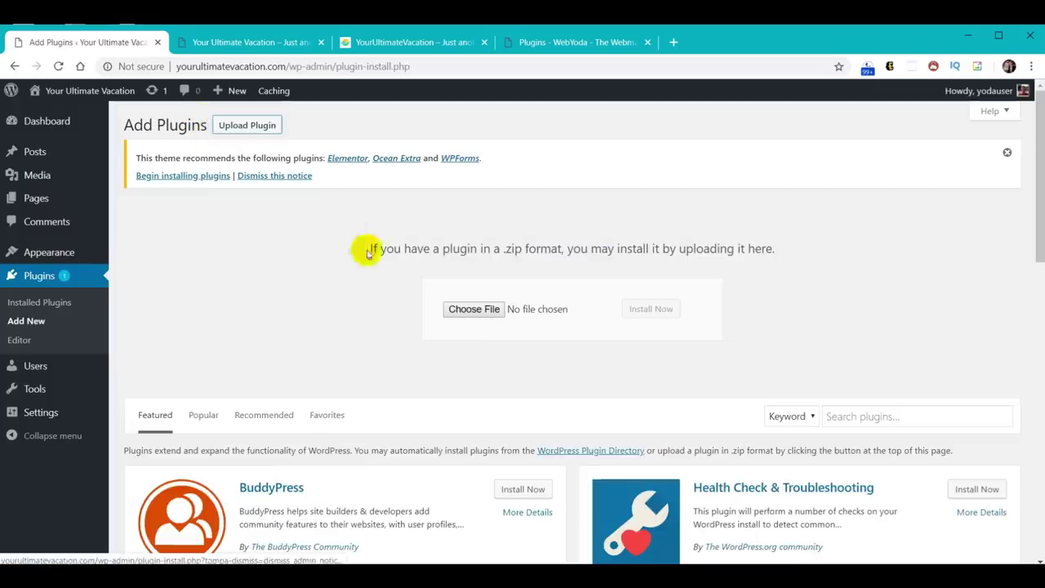
left_click(477, 310)
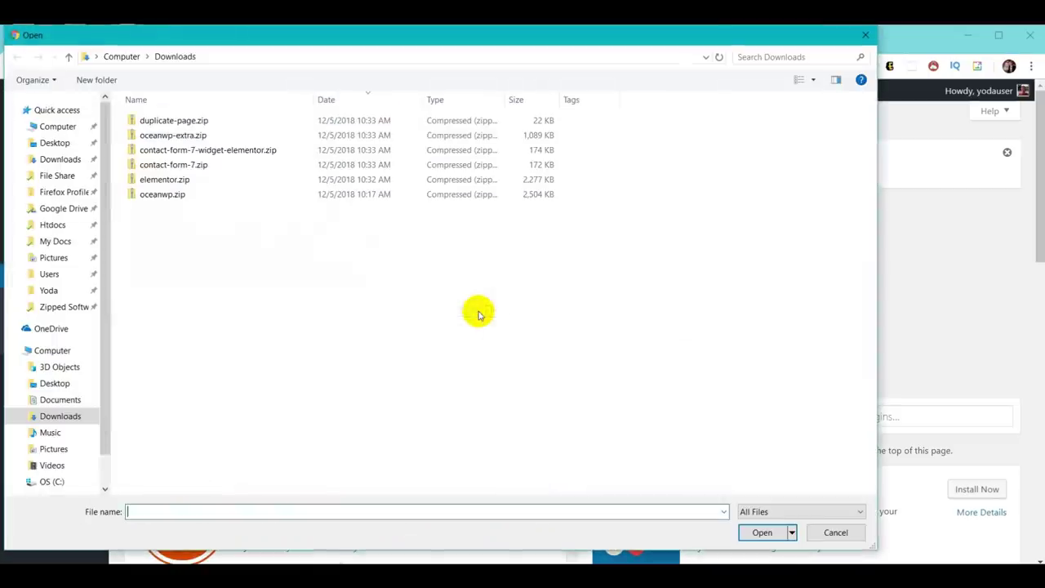
left_click(175, 136)
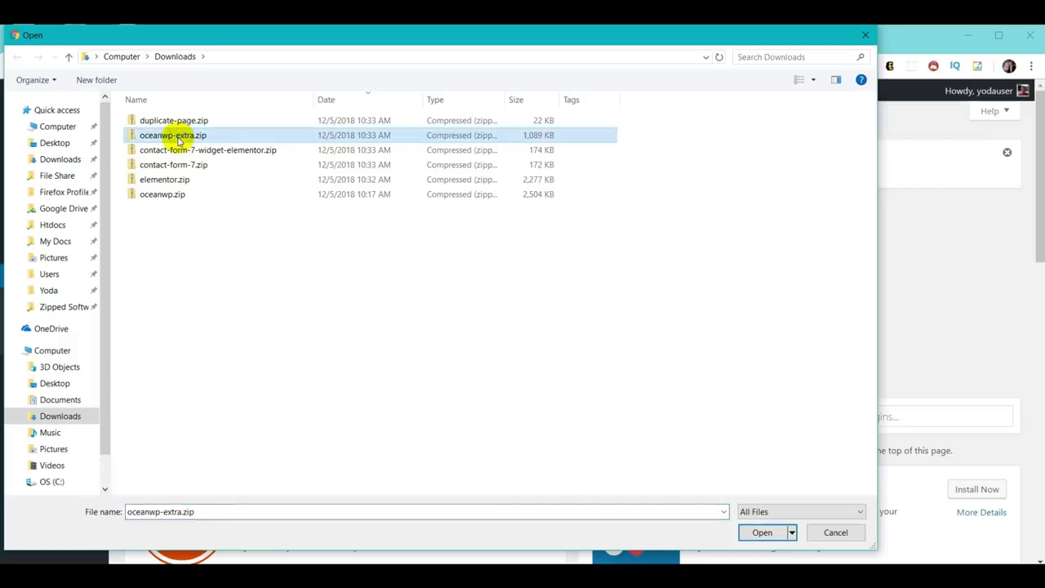
left_click(763, 533)
left_click(663, 316)
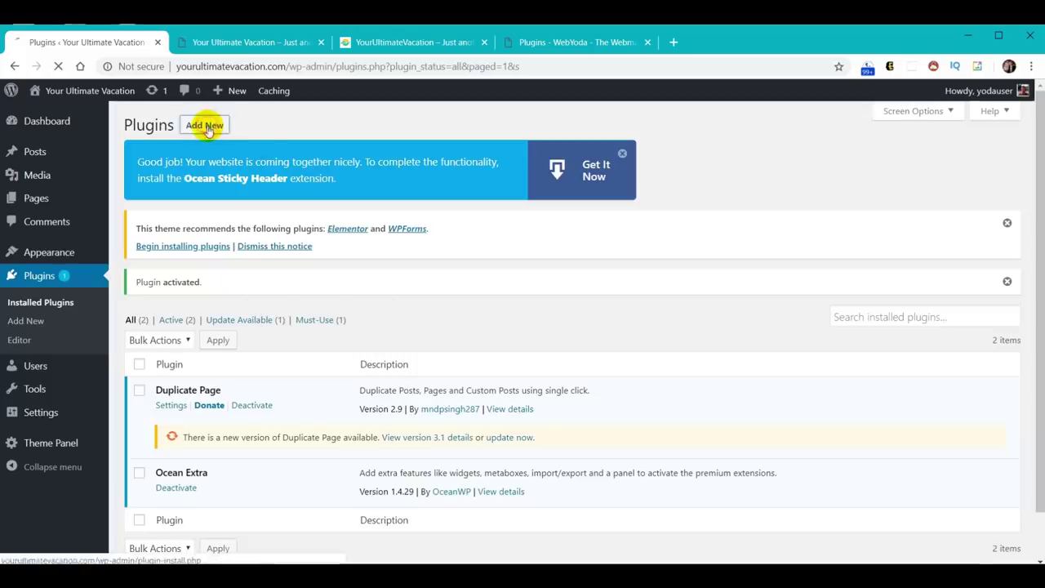
Upload contact-form-7-widget-elementor.zip as a new plugin
left_click(205, 126)
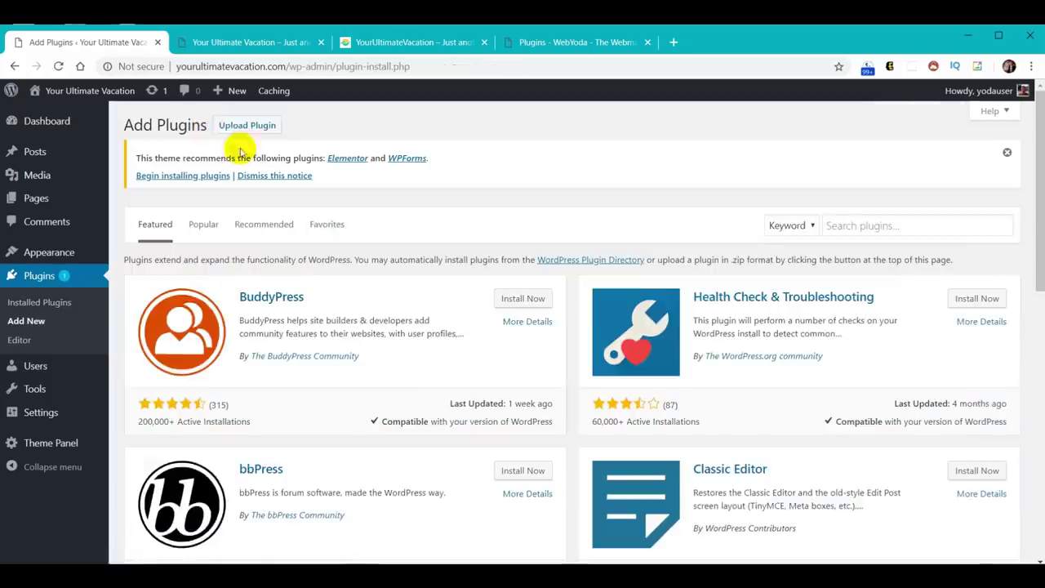
left_click(243, 130)
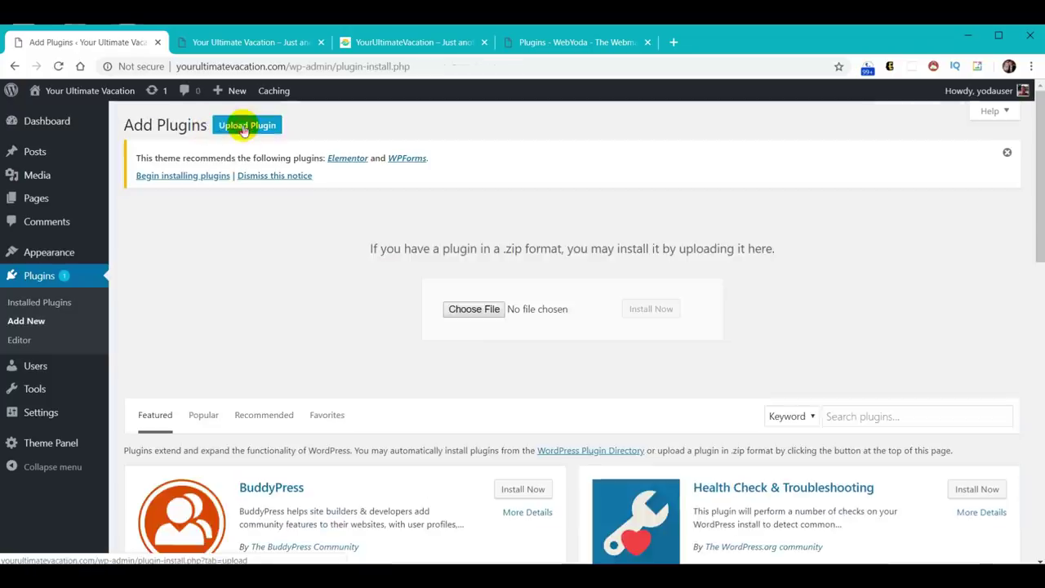
left_click(468, 312)
left_click(206, 151)
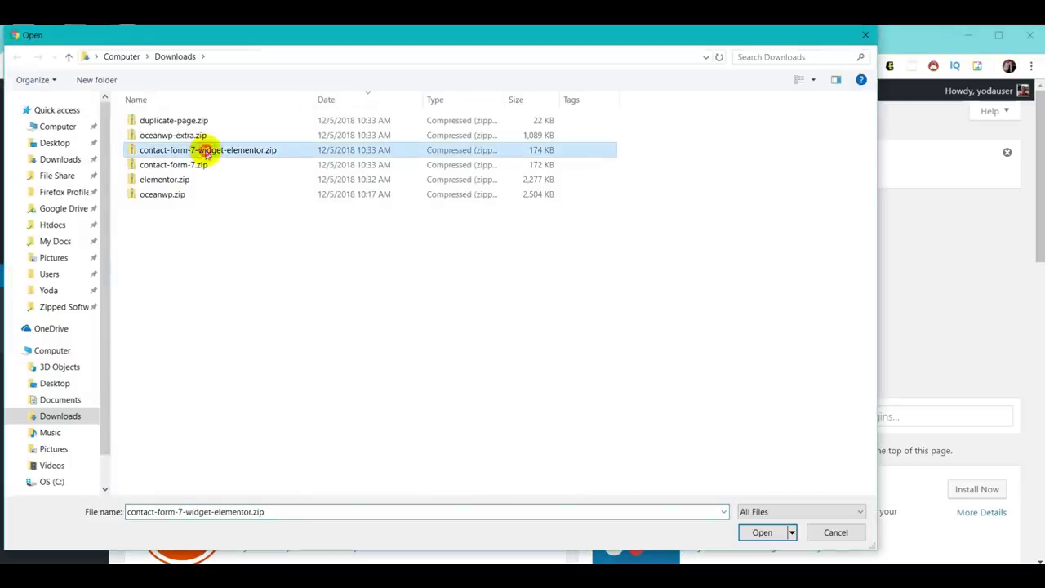
left_click(762, 532)
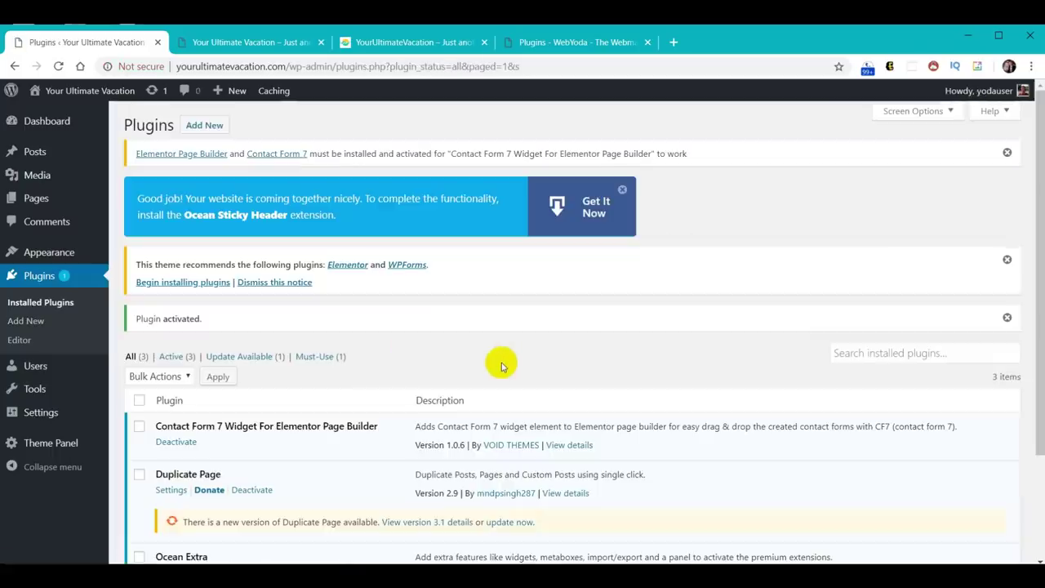
Install Contact Form 7 from contact-form-7.zip and activate it
left_click(203, 125)
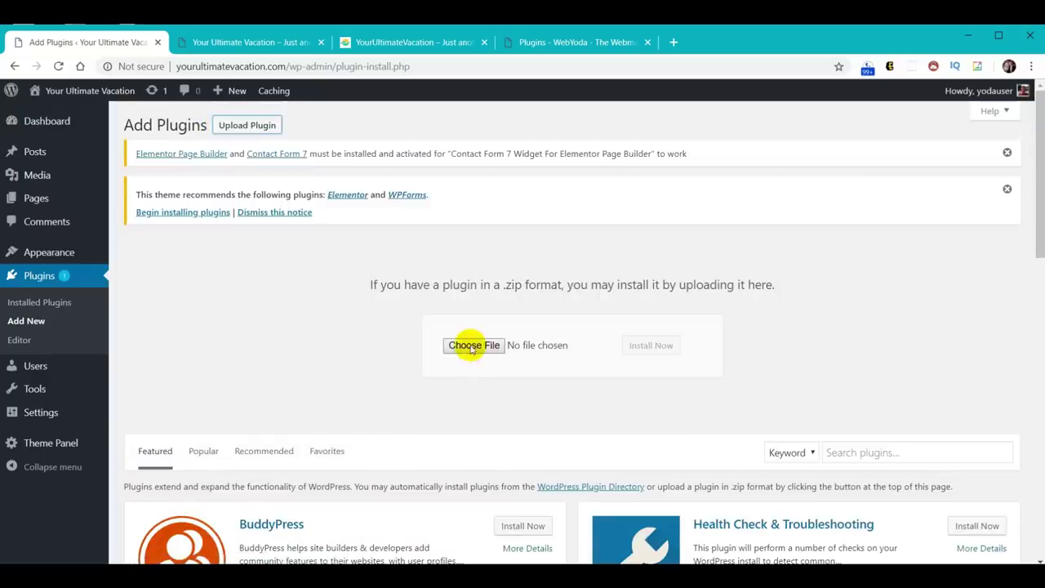
left_click(471, 346)
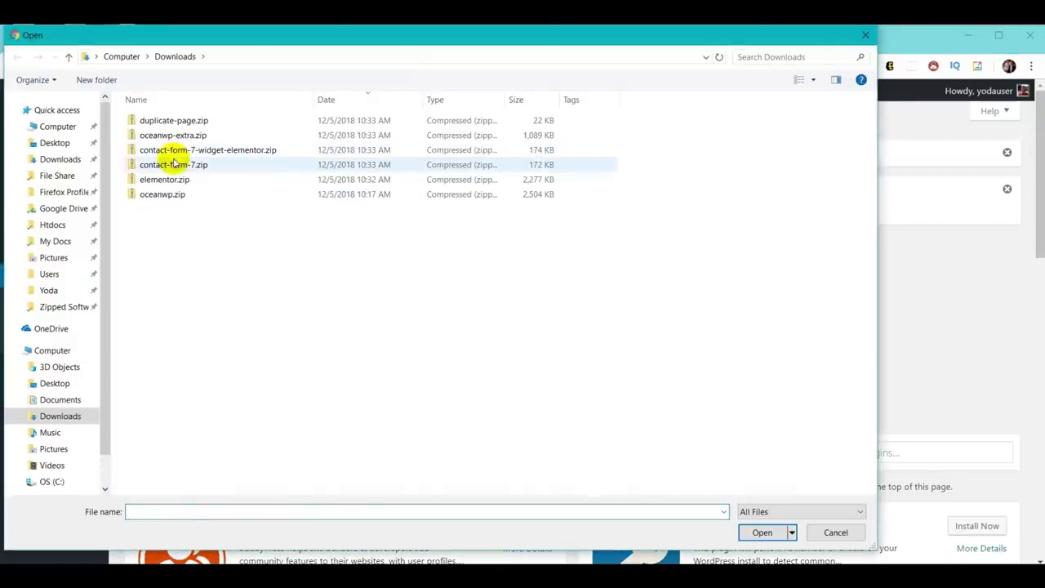
left_click(173, 164)
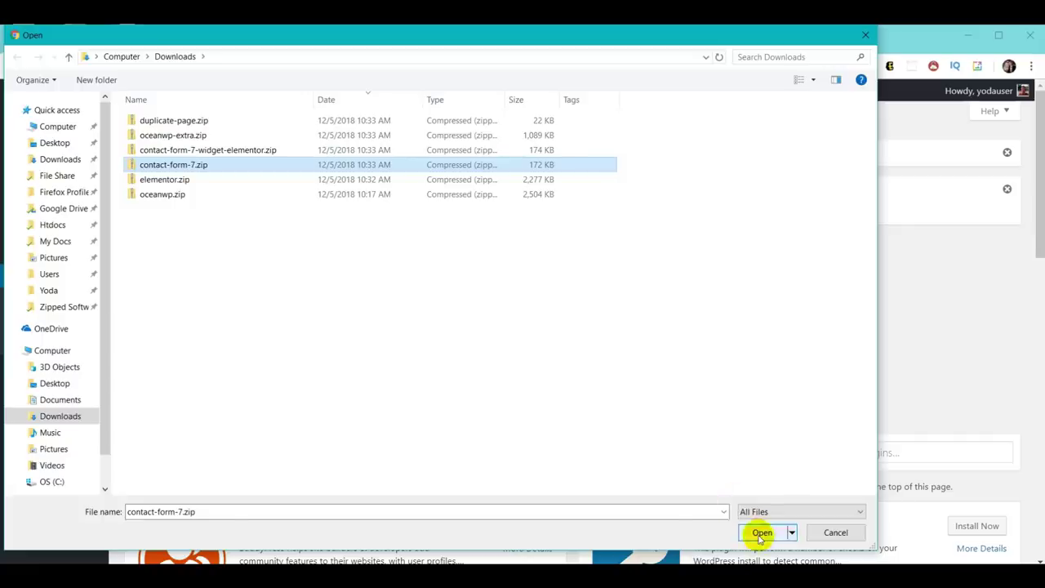
left_click(761, 533)
left_click(651, 346)
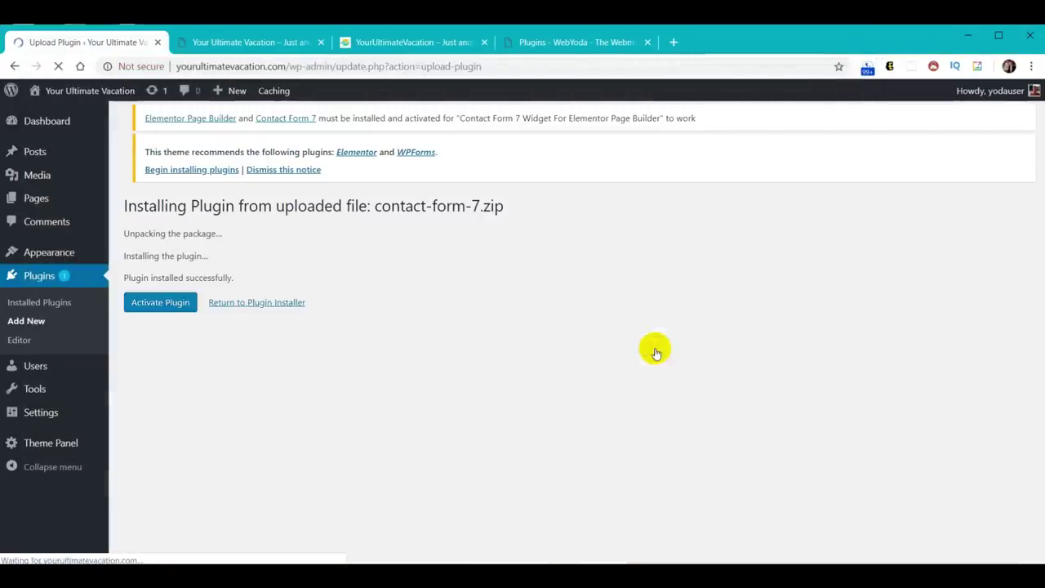
left_click(150, 306)
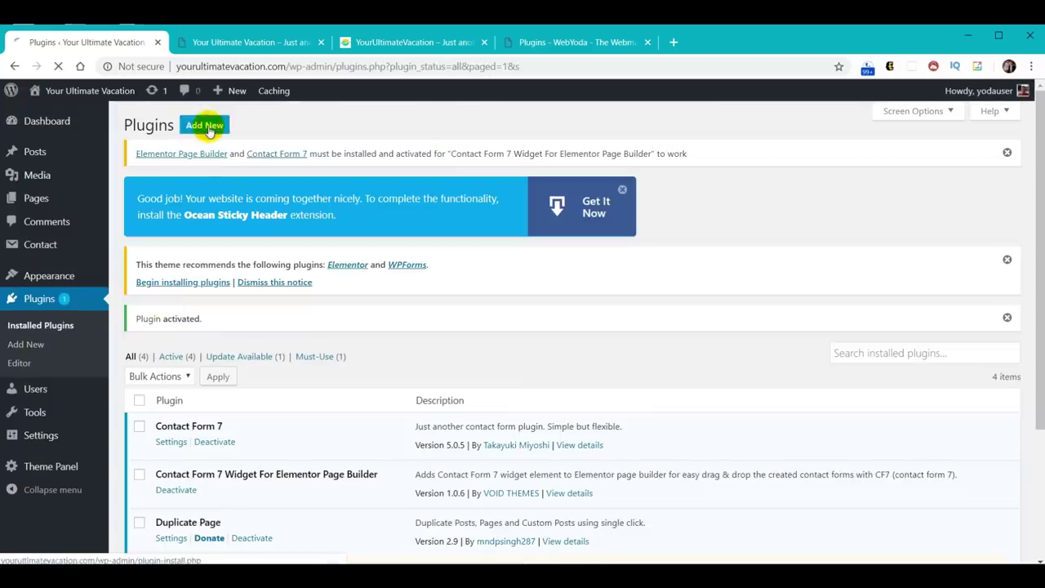
left_click(206, 127)
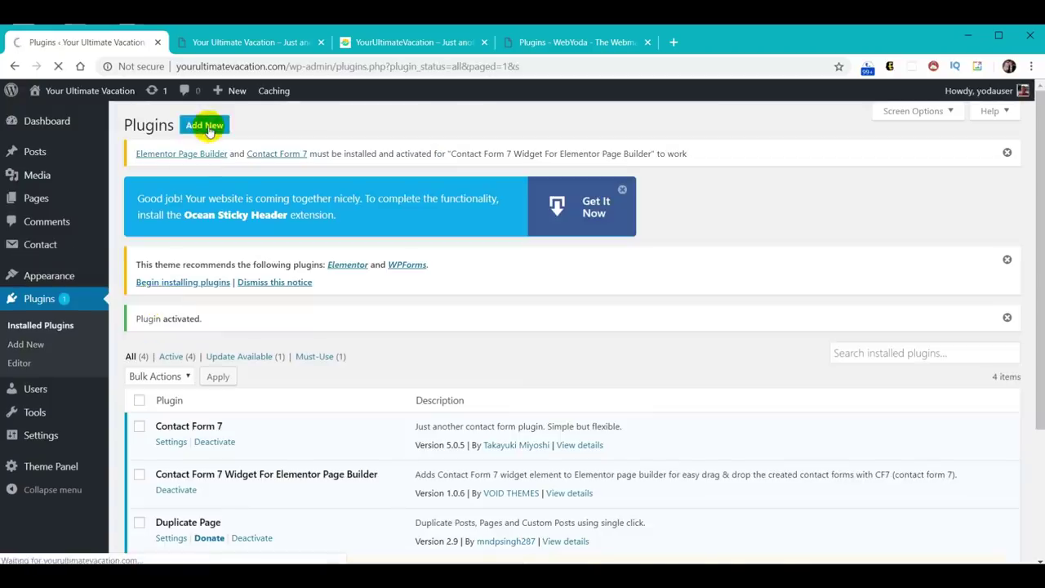
Install and activate Elementor from elementor.zip, then close its Getting Started screen
left_click(237, 126)
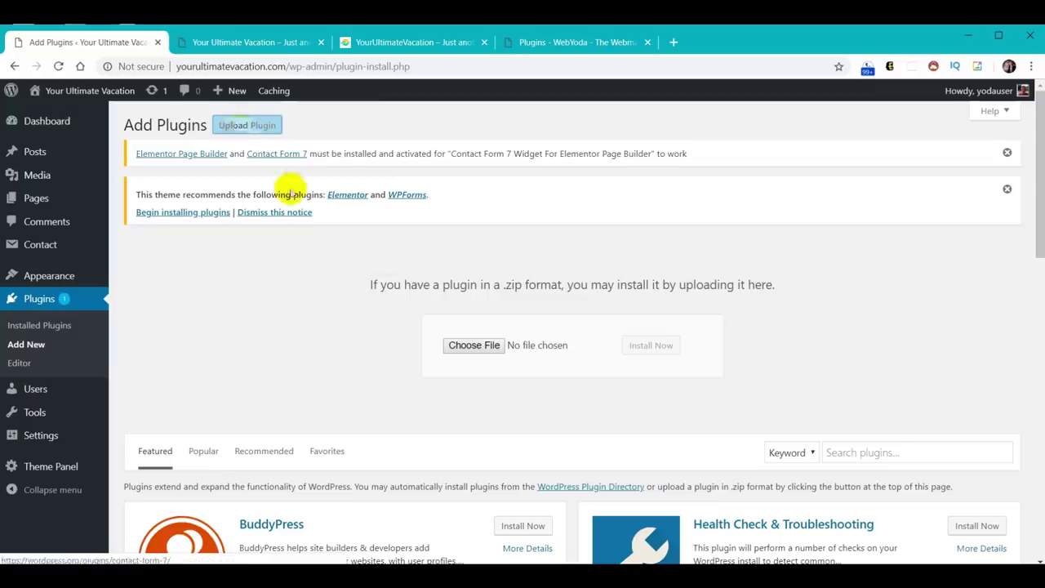
left_click(466, 346)
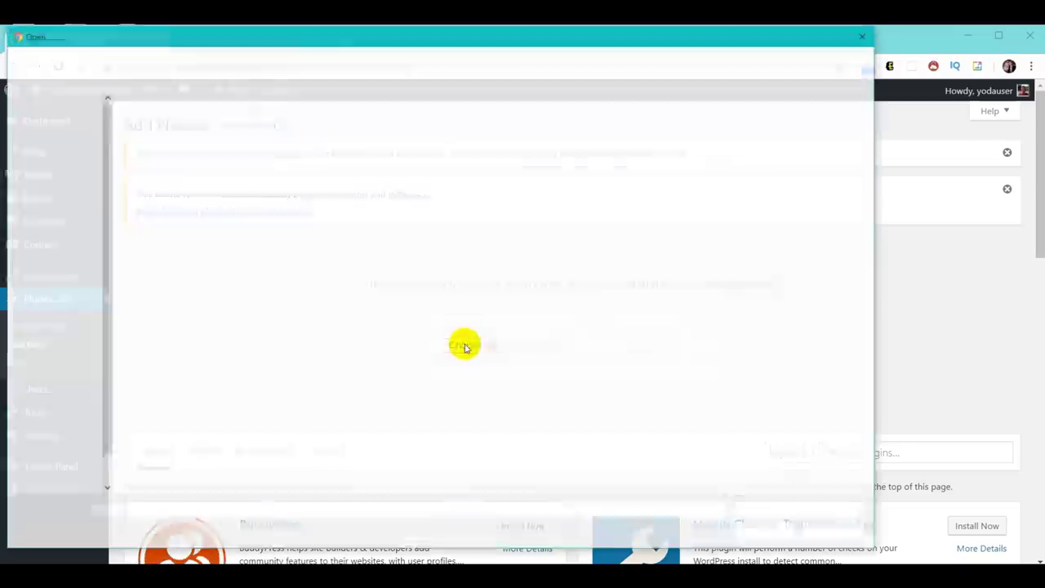
left_click(151, 180)
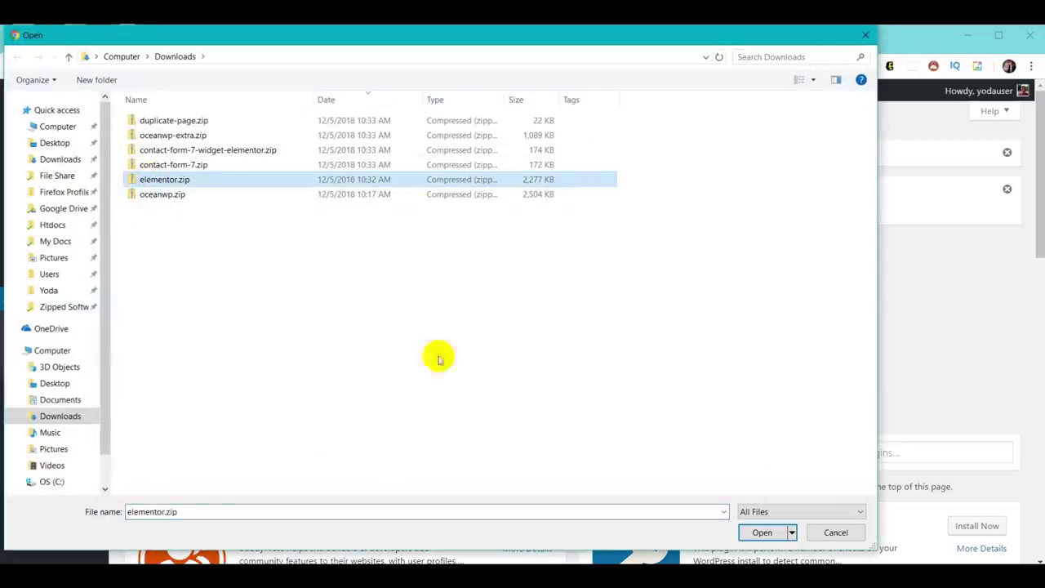
left_click(755, 535)
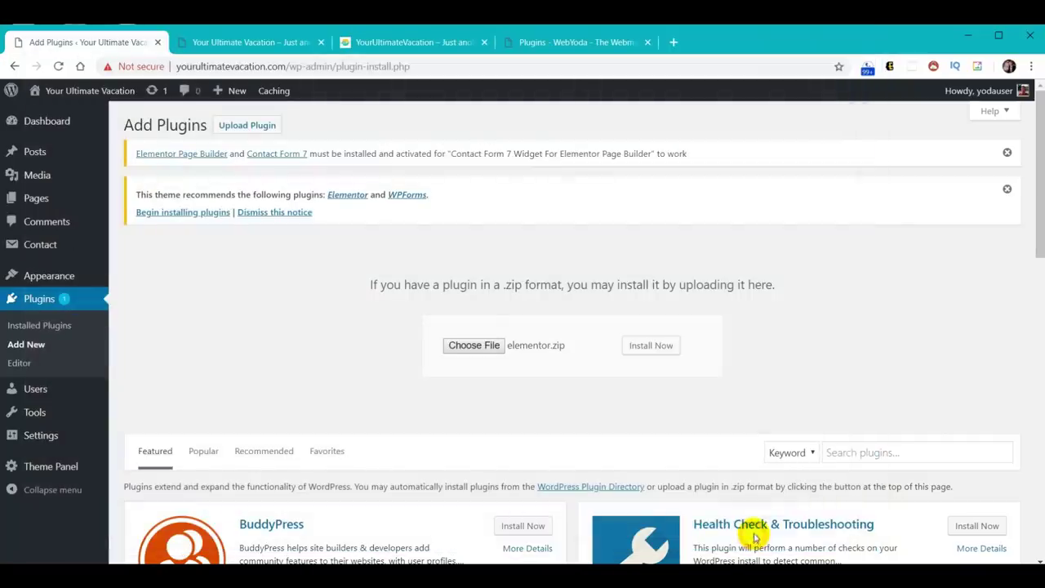
left_click(657, 347)
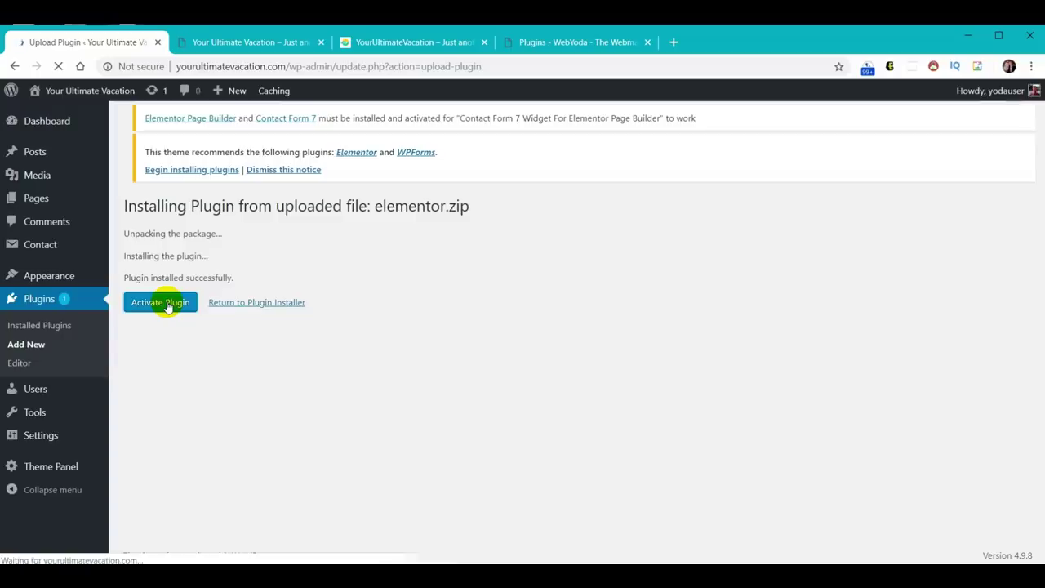
left_click(160, 302)
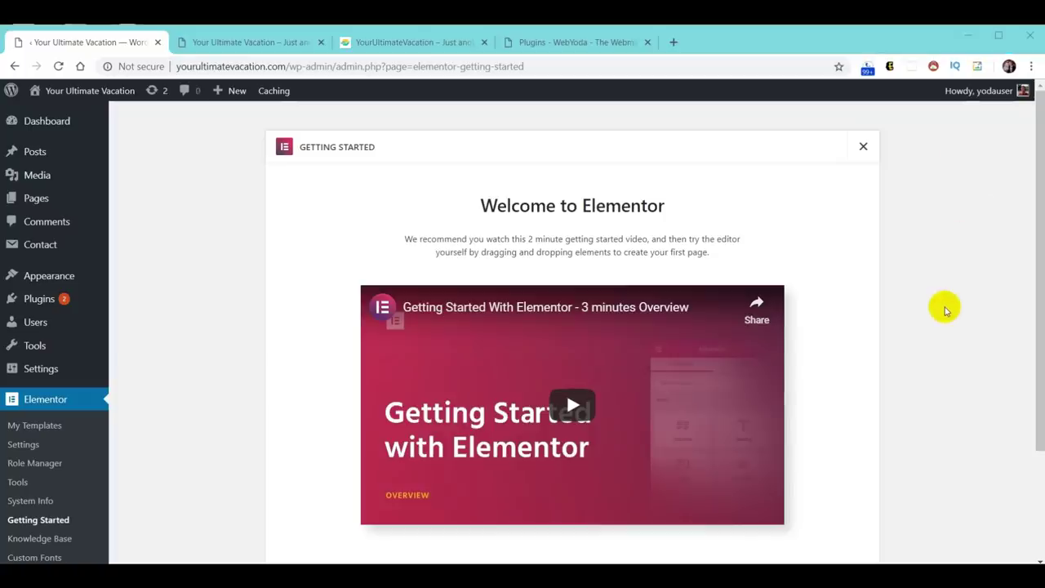
left_click(863, 147)
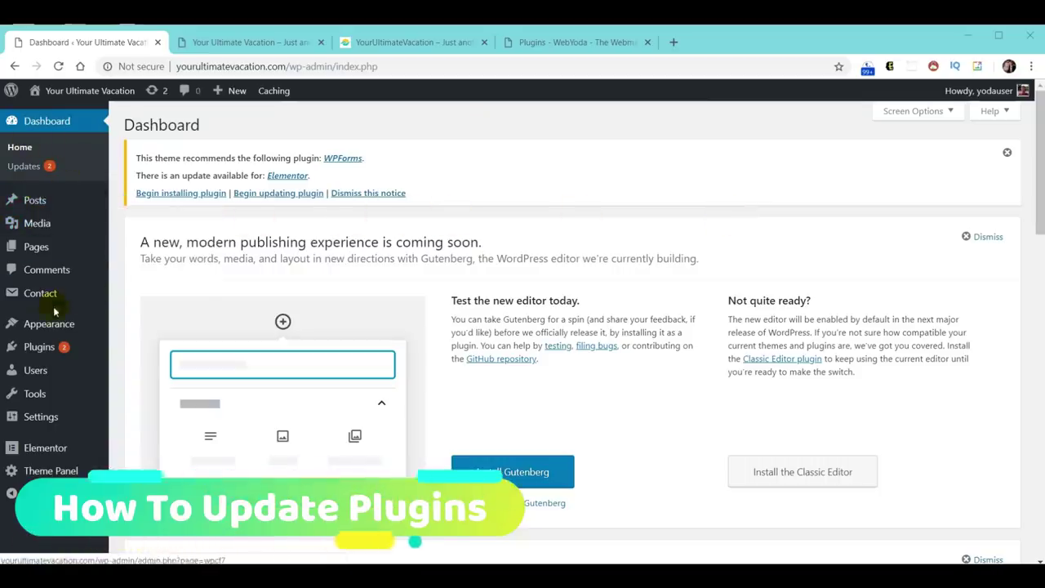
Update Duplicate Page to 3.1 and Elementor to 2.3.4, then return to the Dashboard
mouse_move(85, 359)
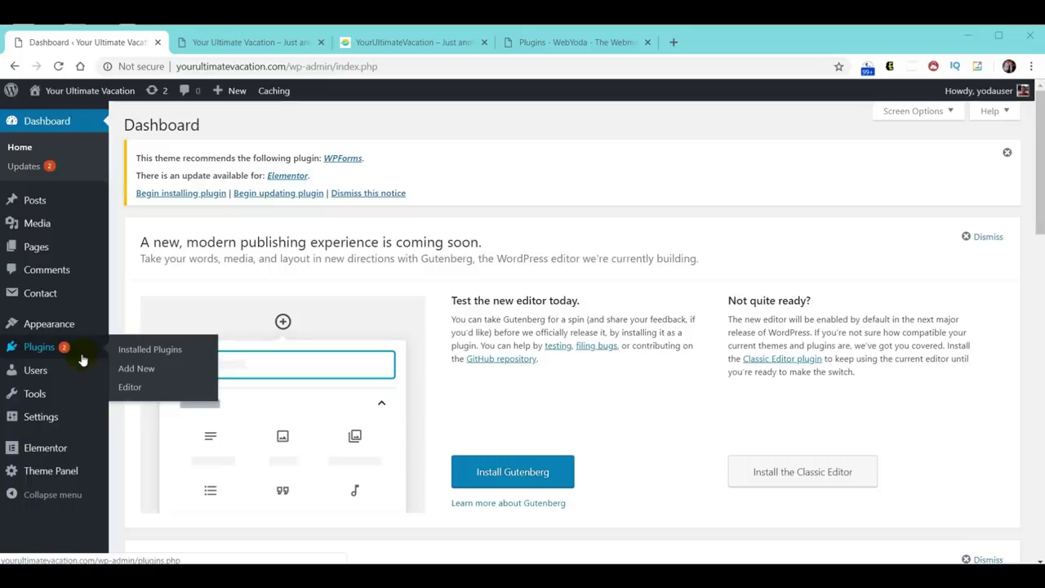
left_click(35, 350)
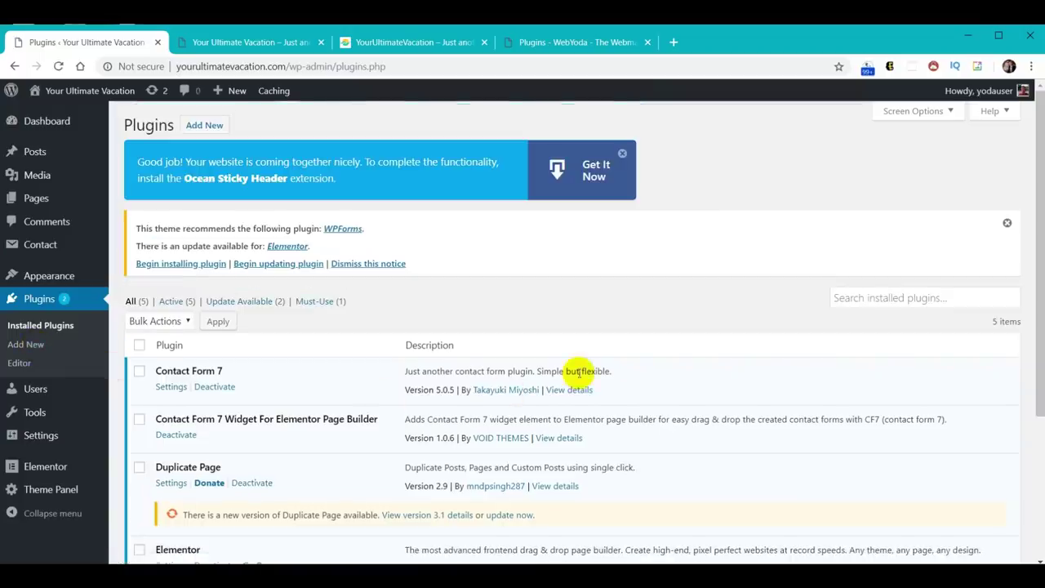
scroll(576, 373, "down", 2)
left_click(501, 378)
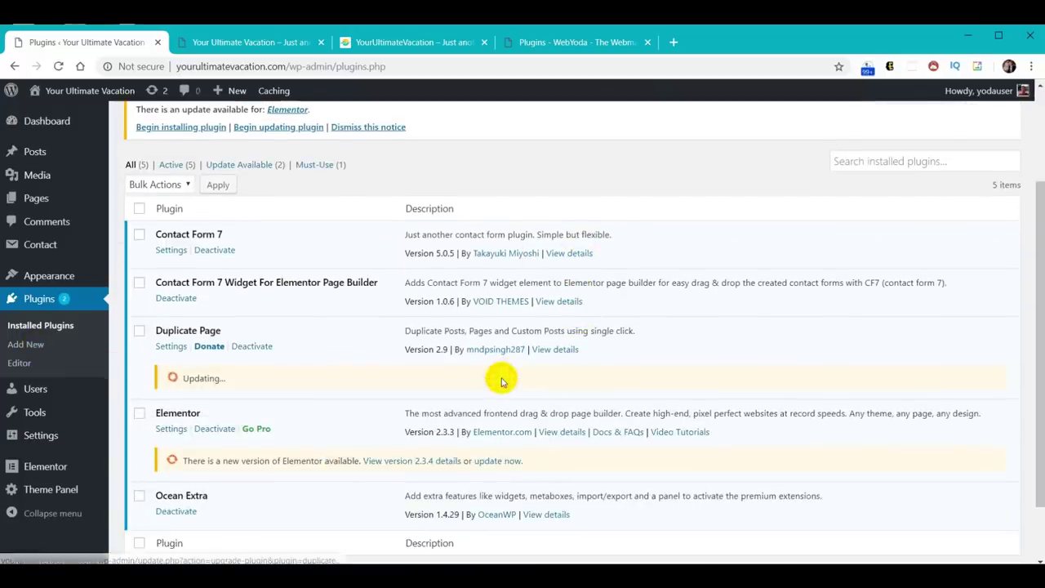
left_click(497, 461)
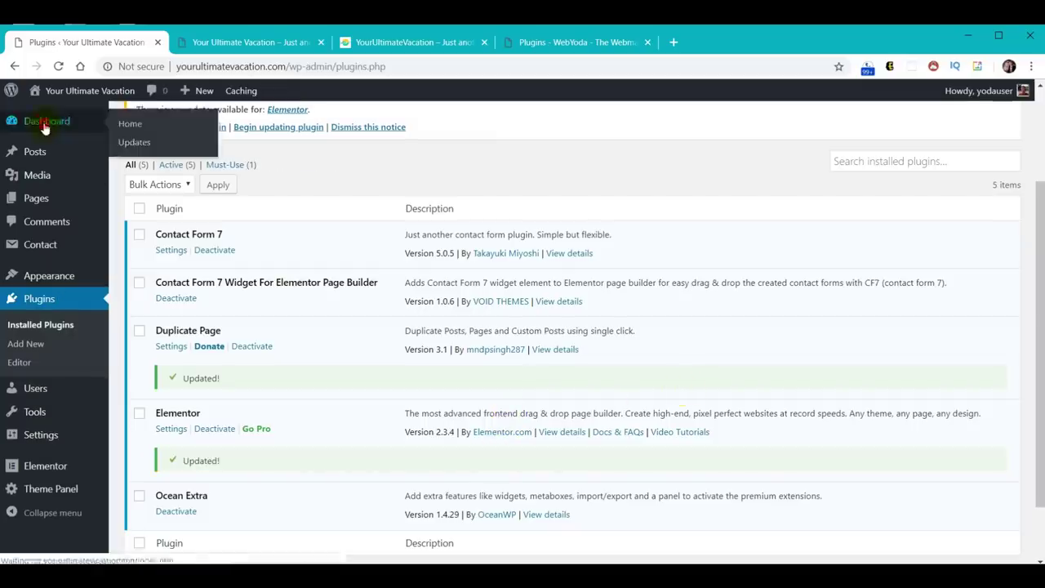
left_click(41, 121)
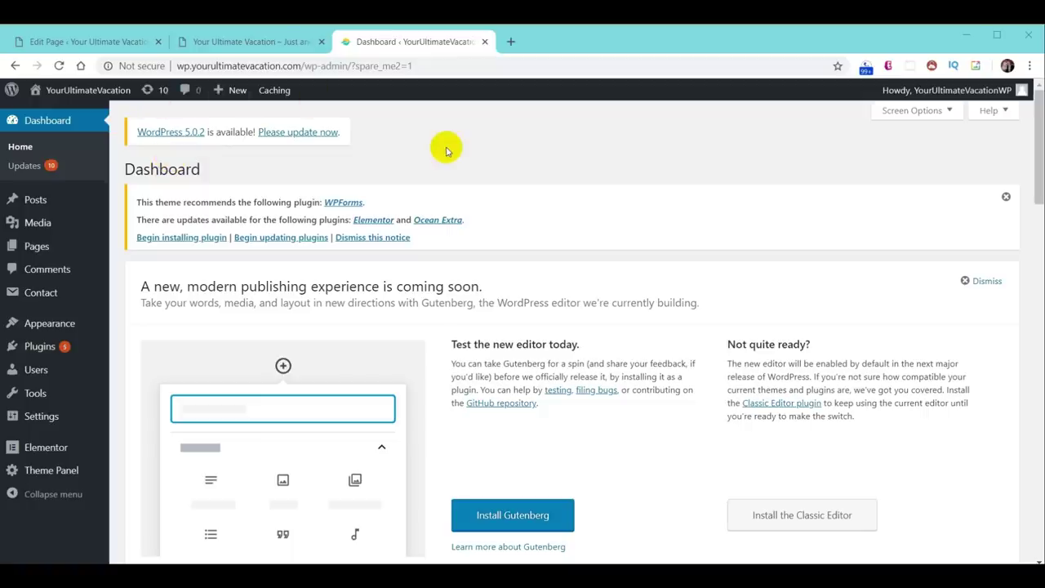
Run the WordPress core update to 5.0.2, then go back to the Dashboard
left_click(317, 134)
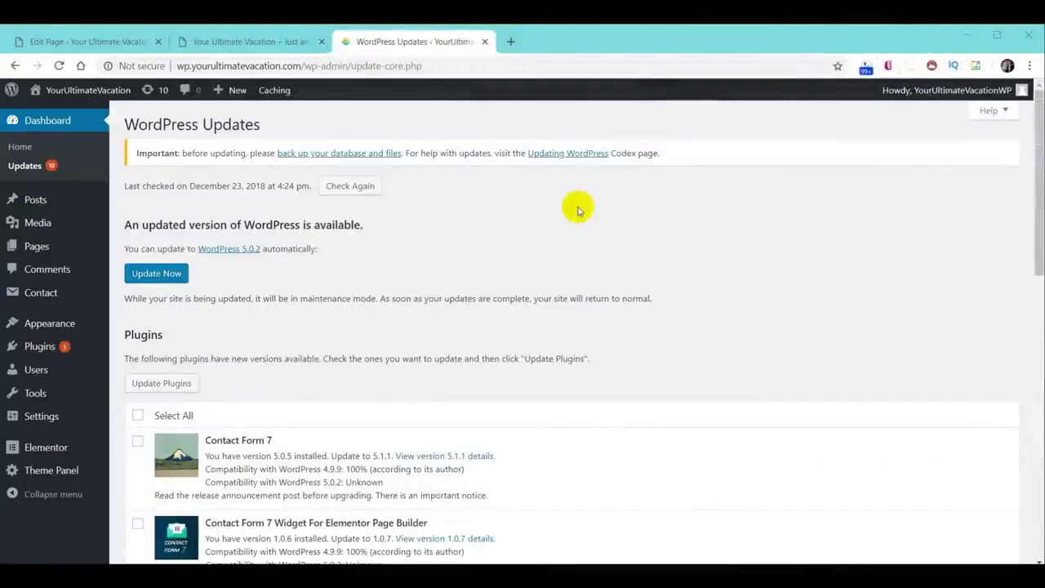
left_click(160, 275)
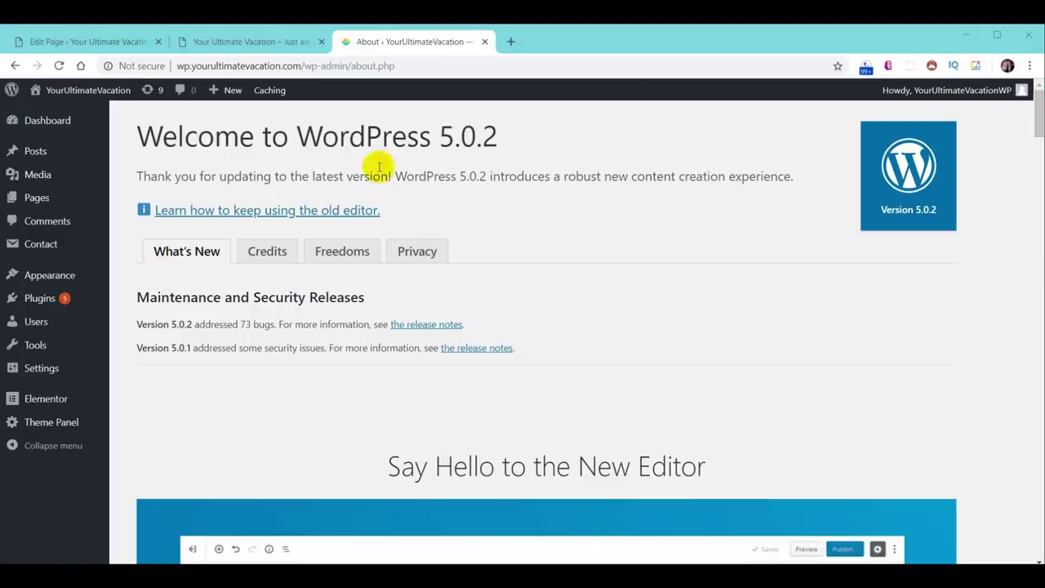
left_click(49, 128)
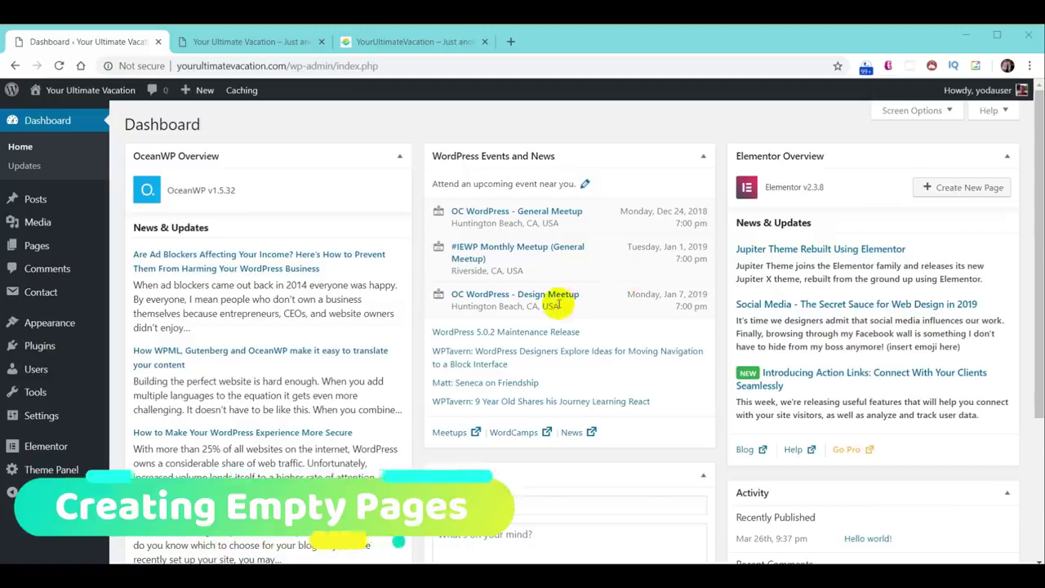
Trash Sample Page and WPForms Preview, then start a new blank page
left_click(38, 250)
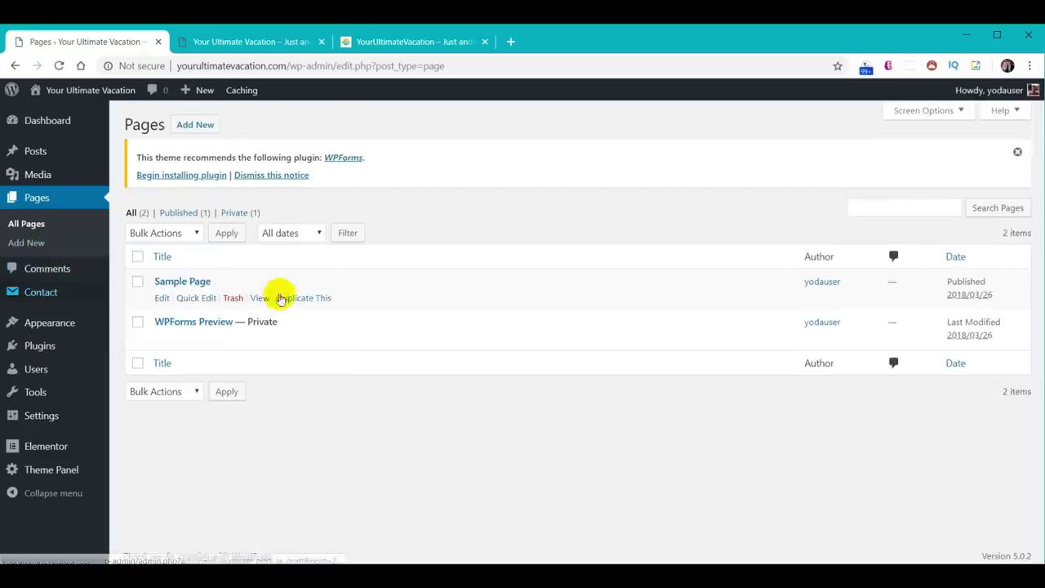
left_click(138, 282)
left_click(137, 323)
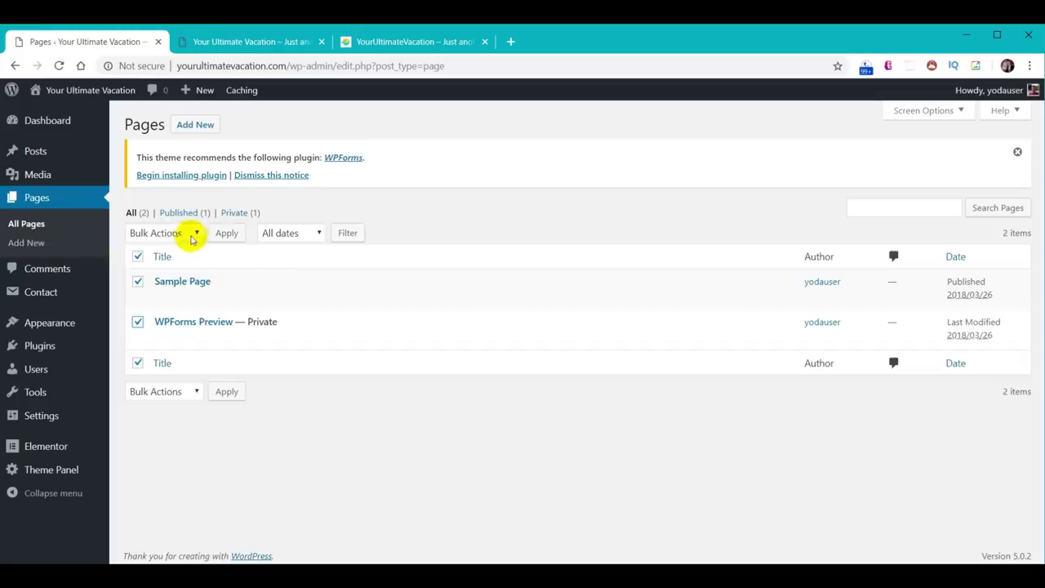
left_click(193, 233)
left_click(173, 276)
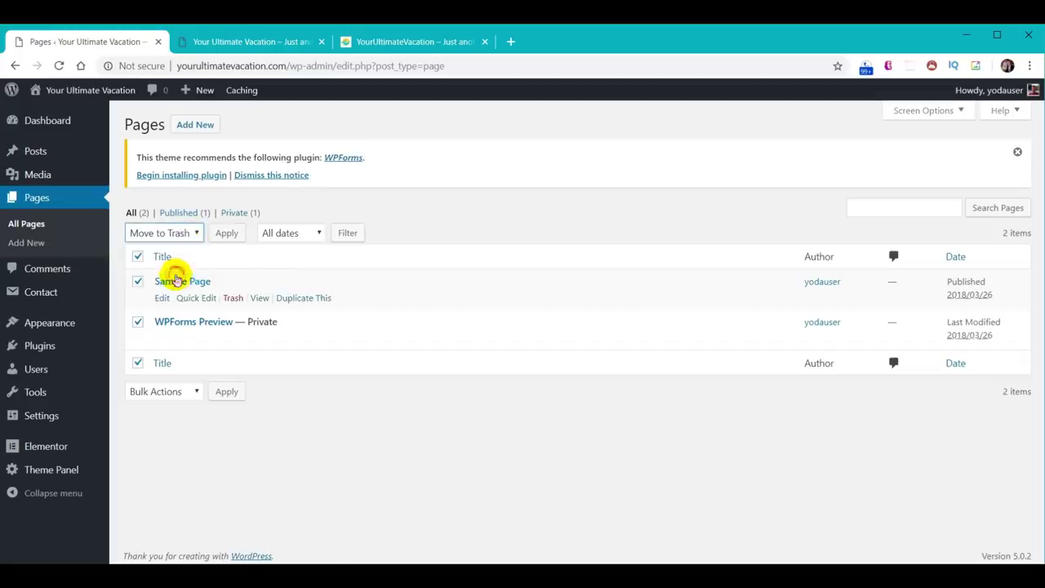
left_click(227, 391)
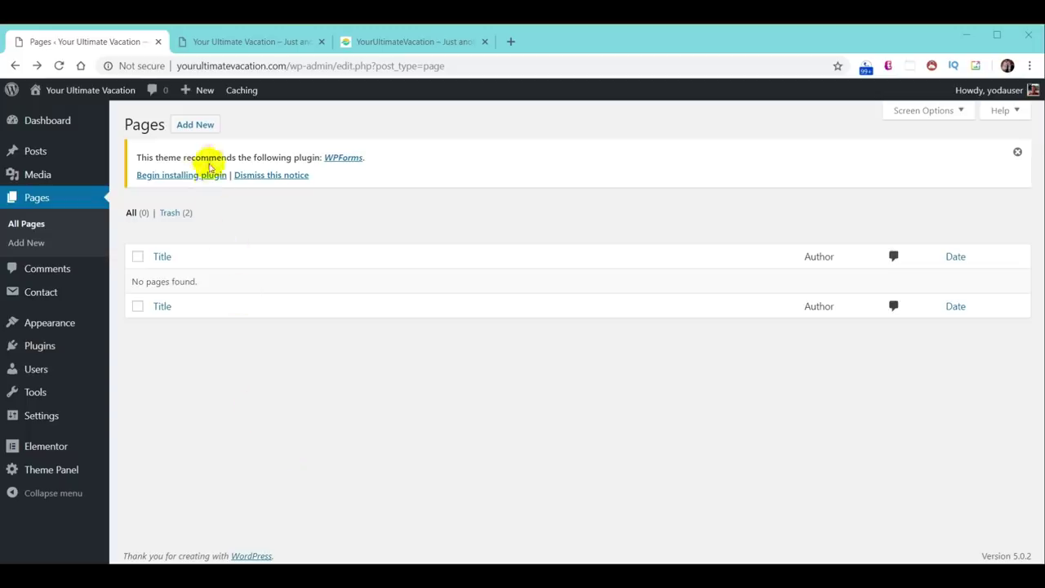
left_click(198, 125)
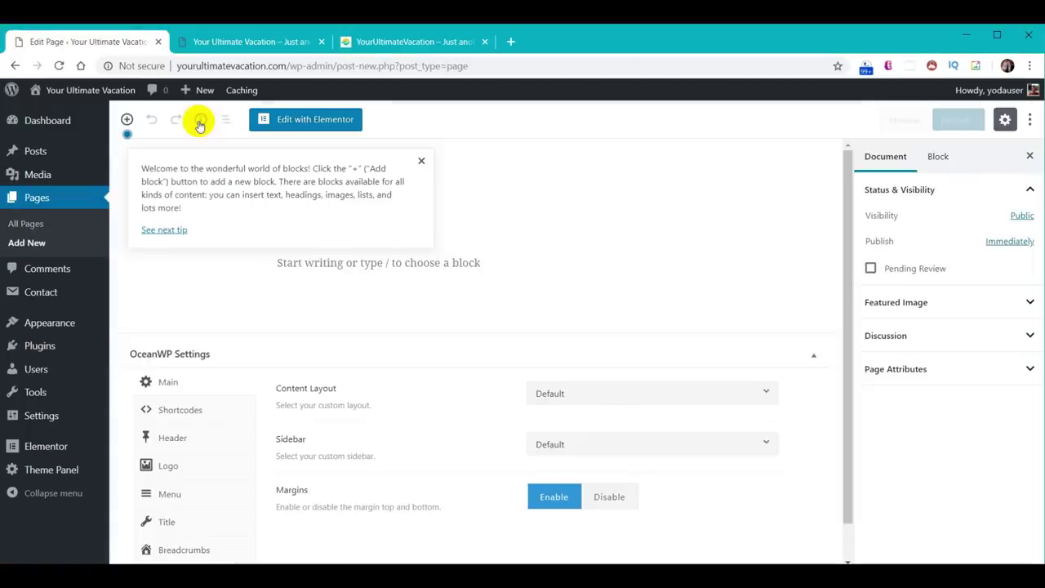
Title the new page 'Home', use a 100% Full Width layout and hide its title
left_click(422, 161)
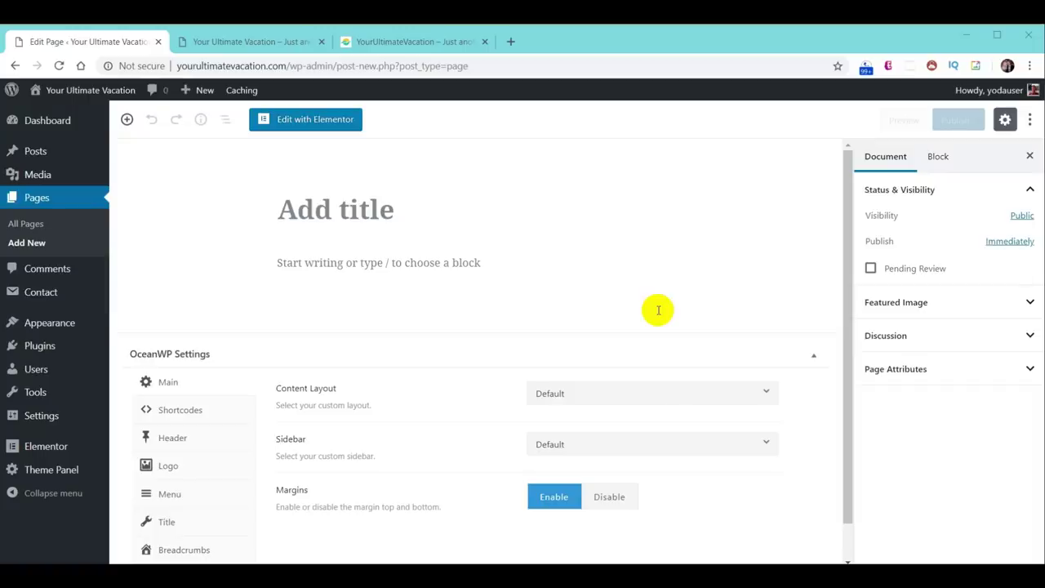
left_click(314, 210)
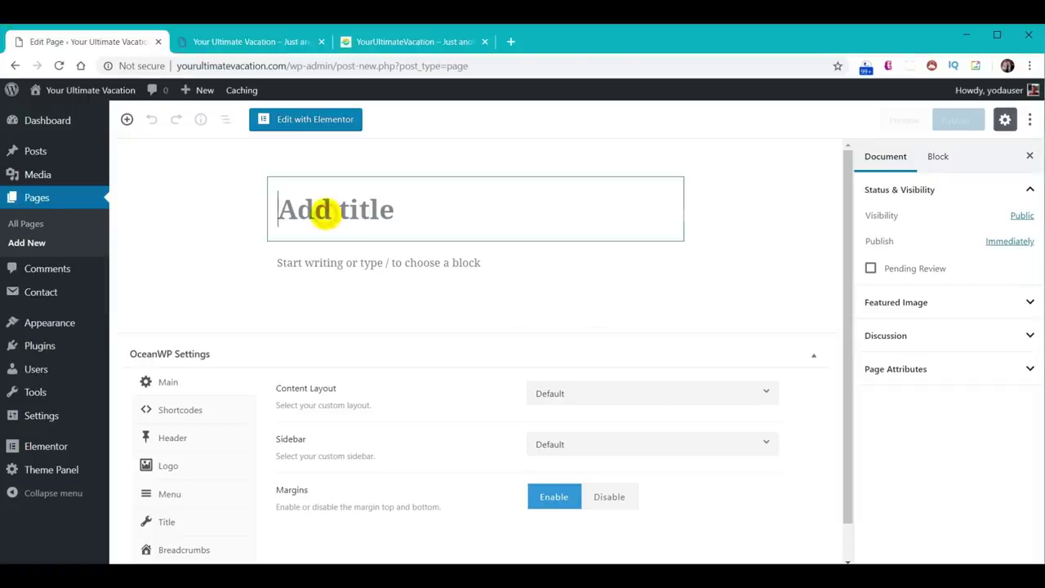
type("Home")
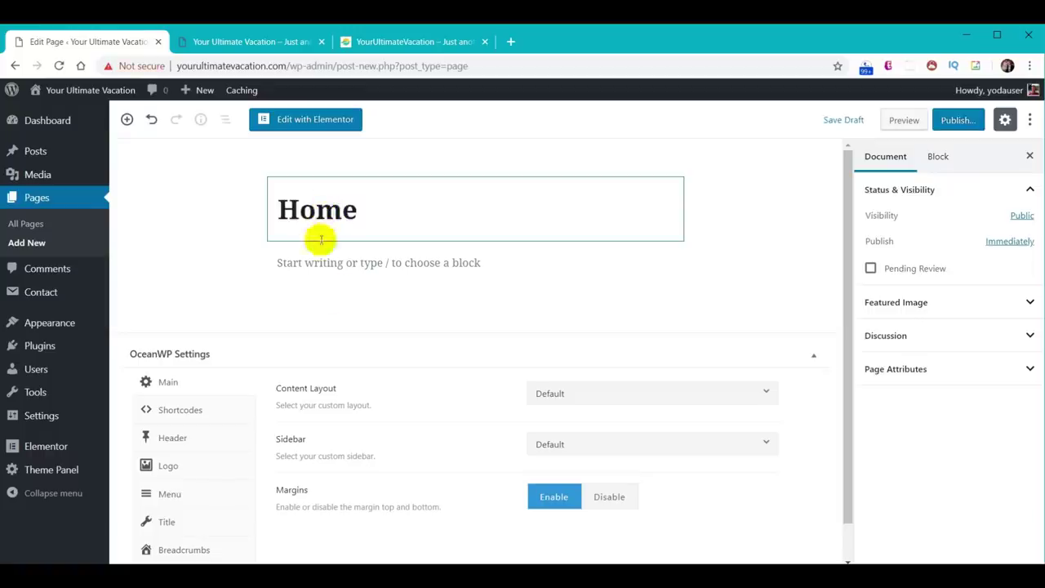
left_click(675, 401)
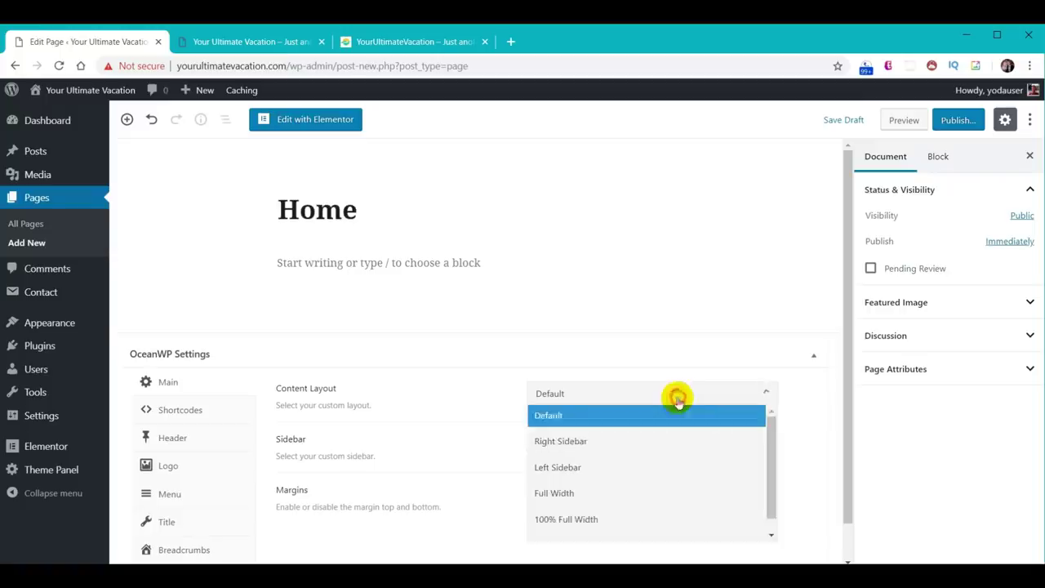
left_click(596, 523)
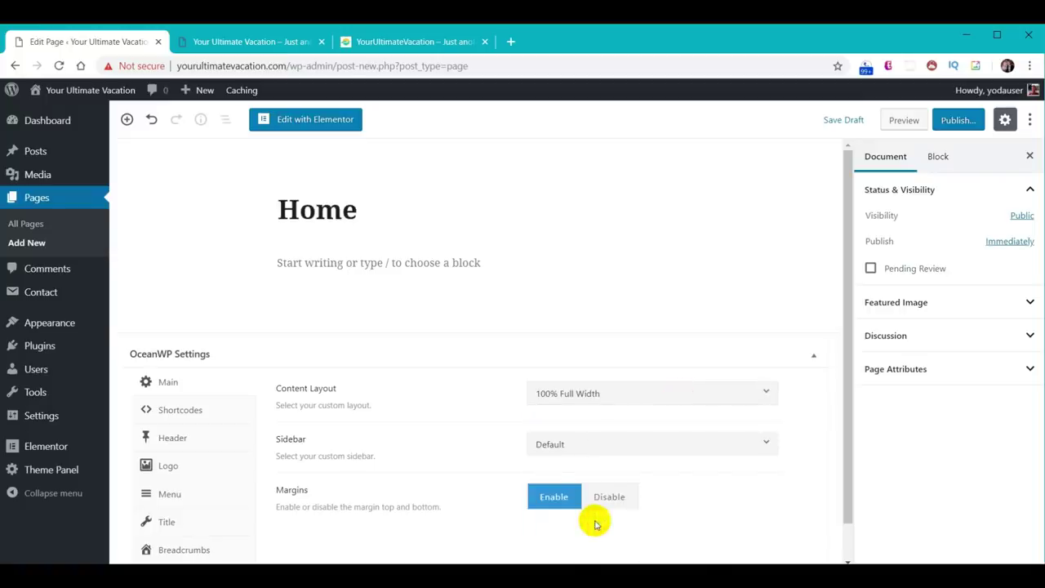
left_click(173, 523)
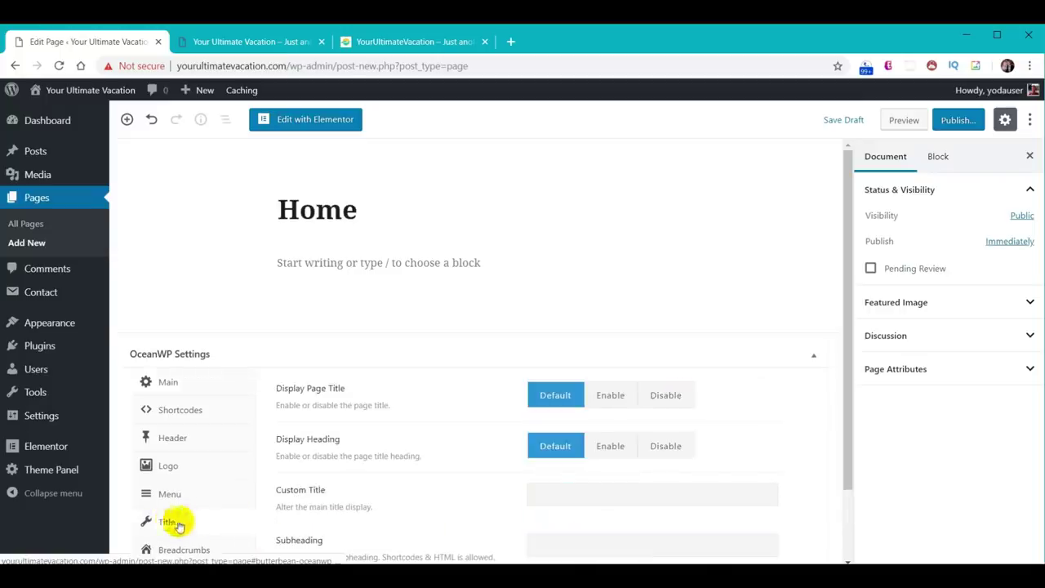
left_click(665, 395)
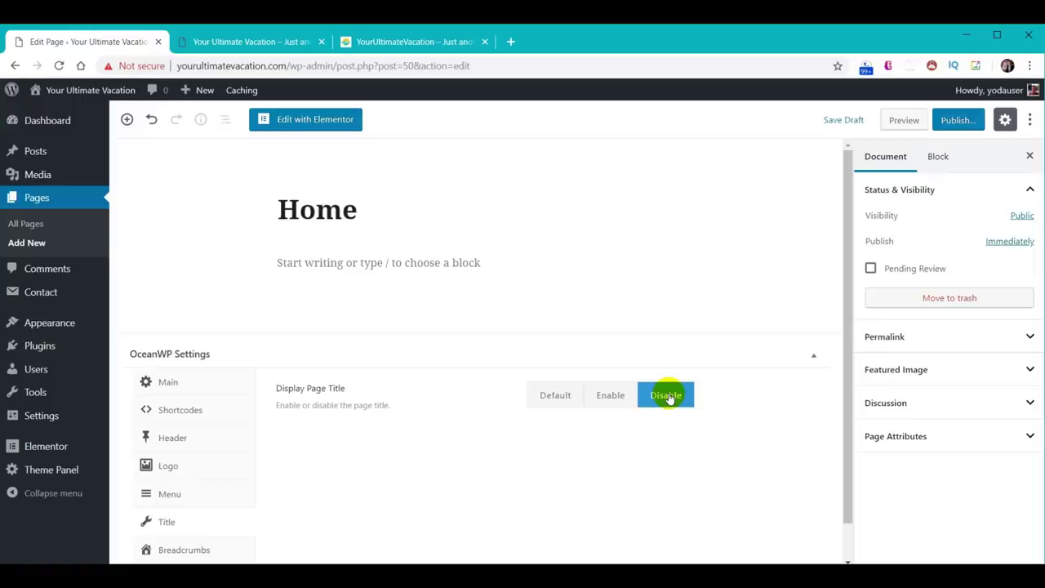
Publish the Home page and return to the Pages list
left_click(955, 120)
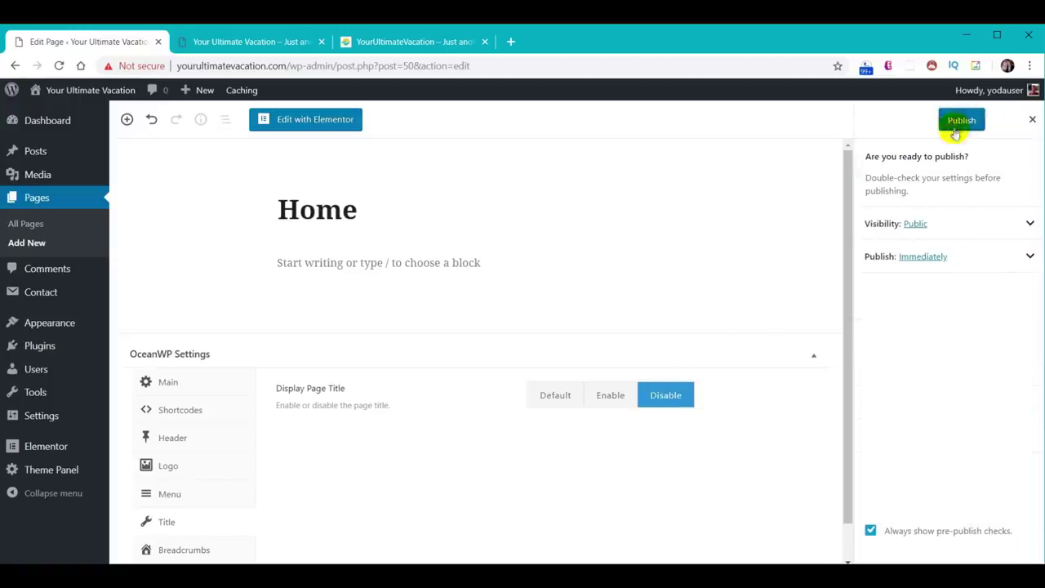
left_click(961, 120)
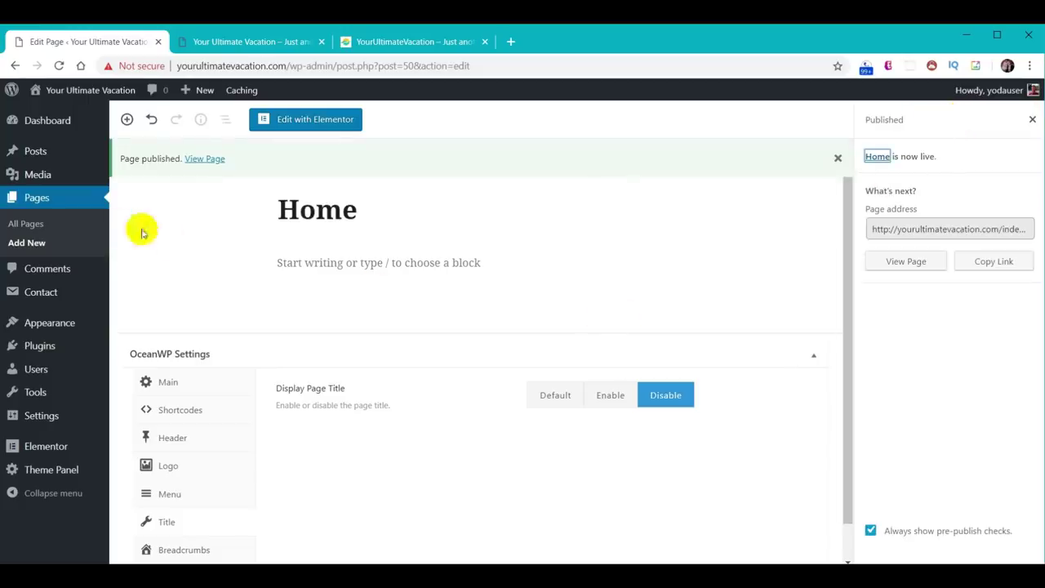
left_click(37, 200)
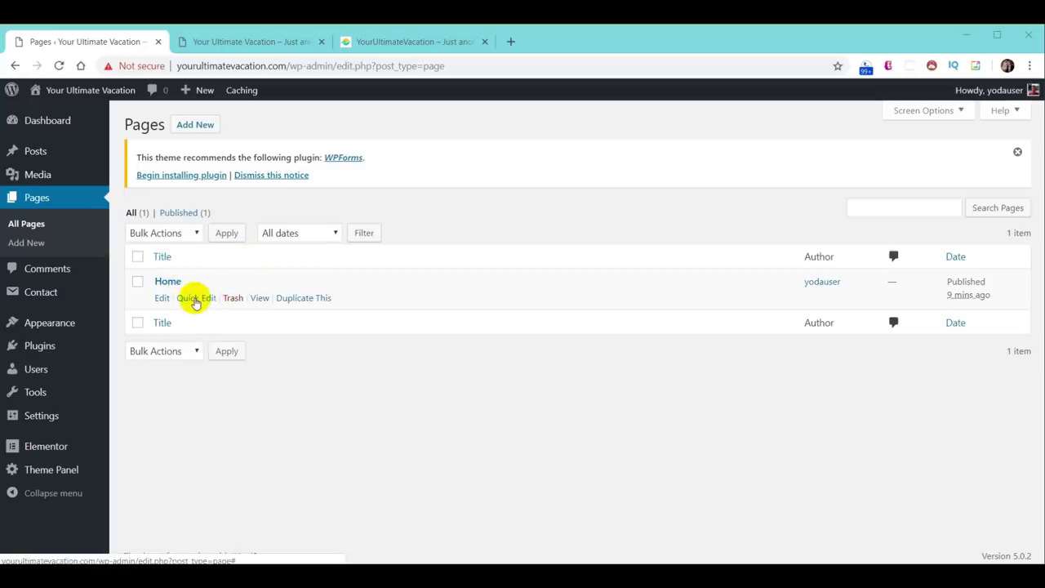
Quick-edit the Home page to use the Elementor Full Width template, then check the live site
left_click(194, 299)
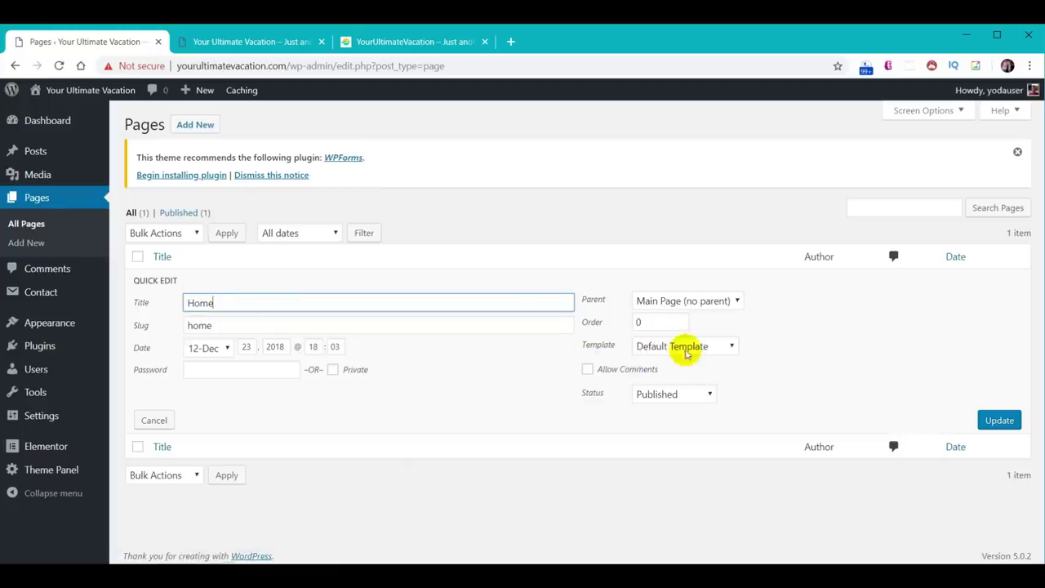
left_click(729, 347)
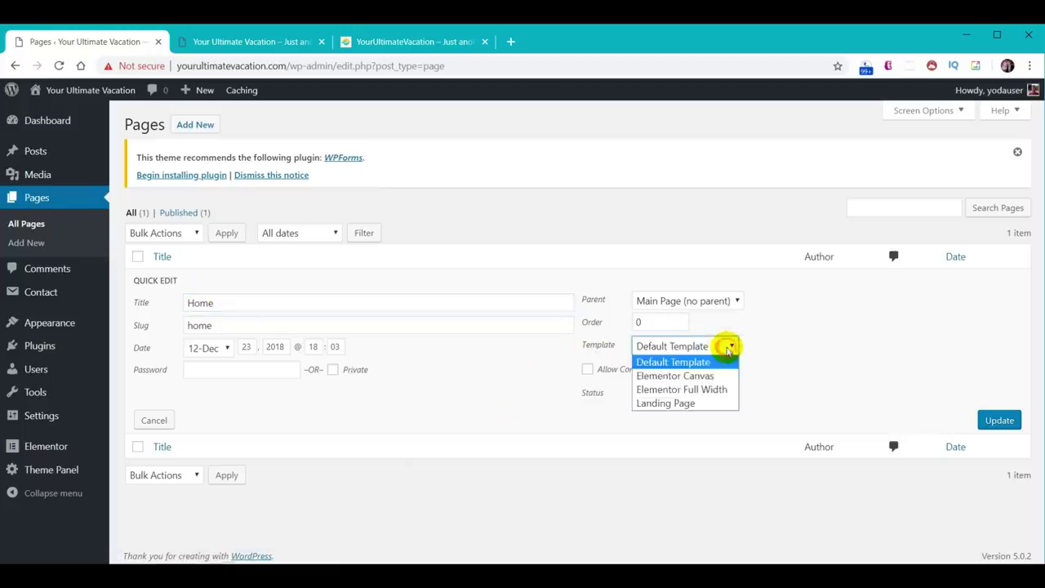
left_click(718, 390)
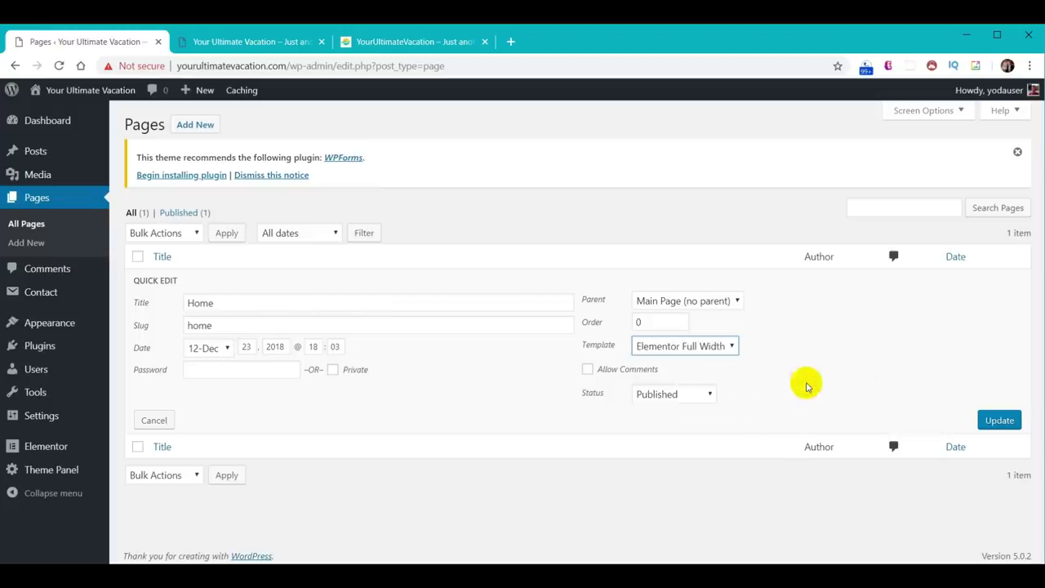
left_click(999, 423)
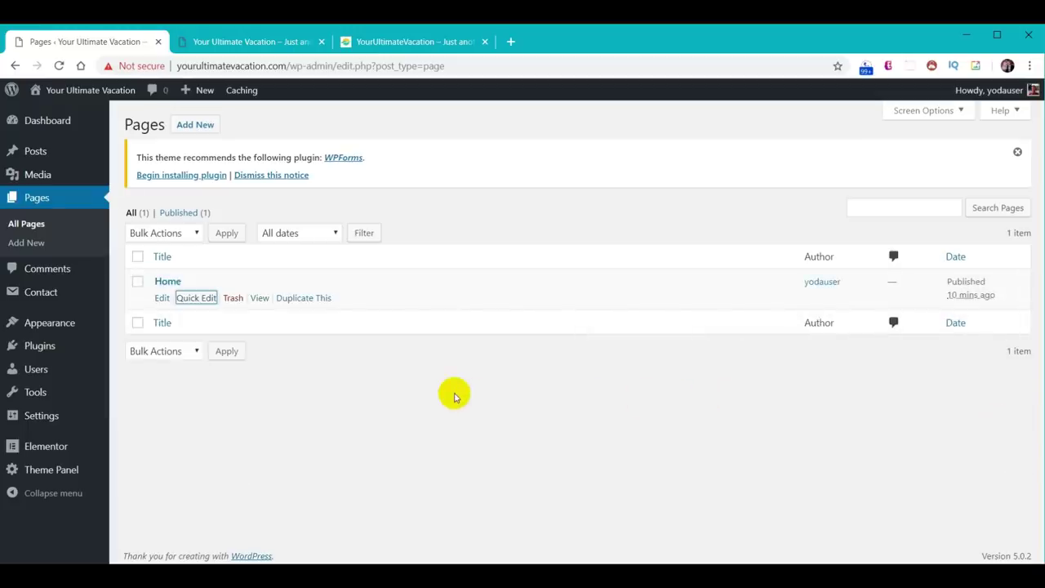
key("F5")
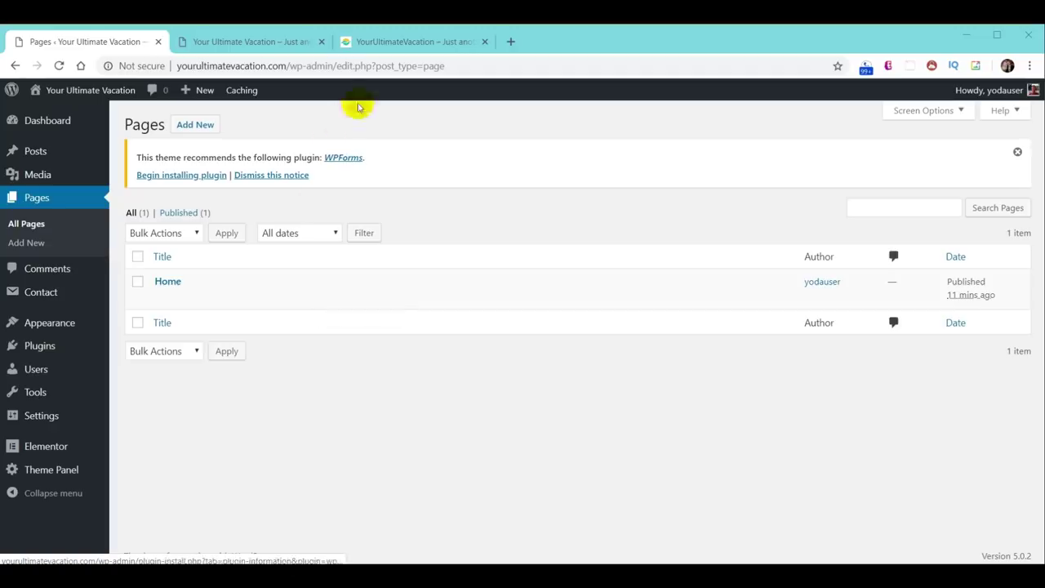
left_click(411, 42)
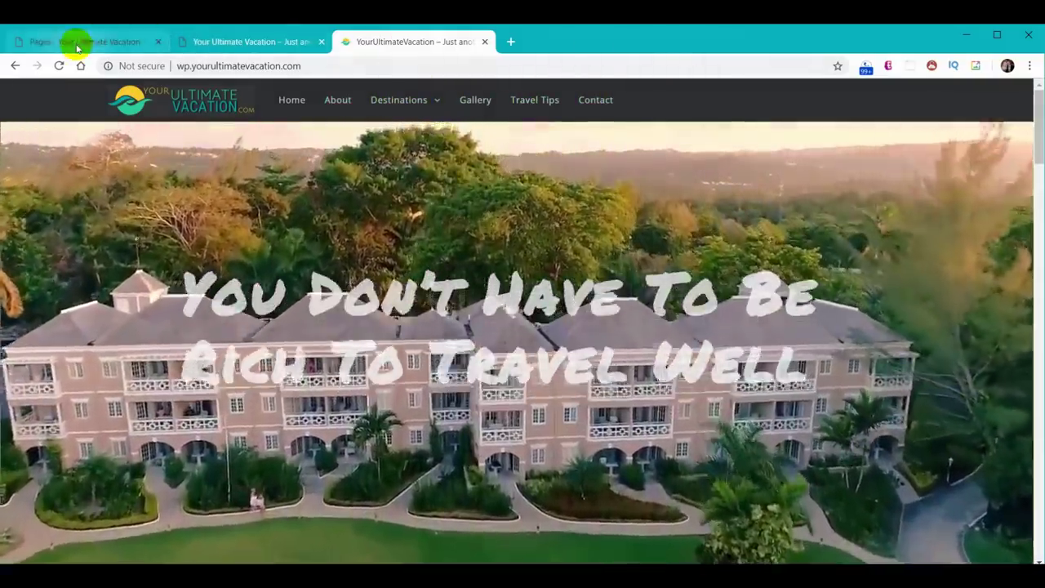
left_click(77, 43)
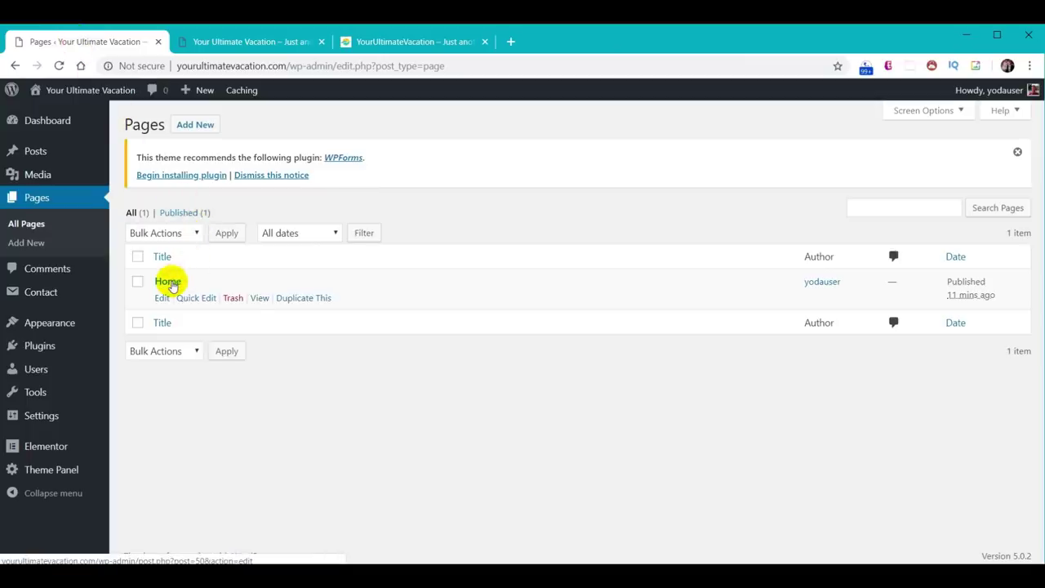
Duplicate the Home page five times to create five Home draft copies
left_click(311, 301)
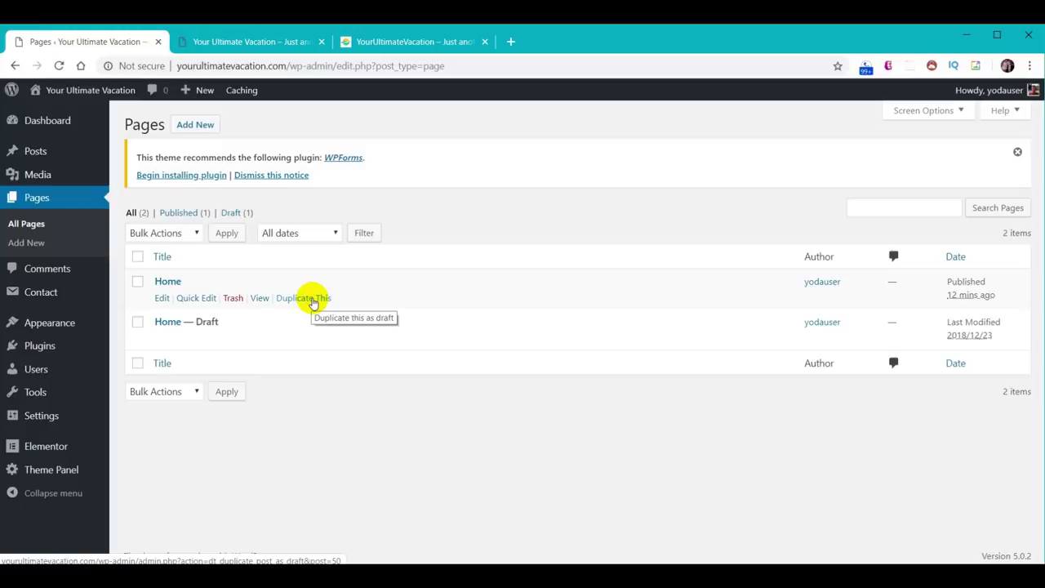
left_click(313, 302)
left_click(314, 300)
left_click(314, 300)
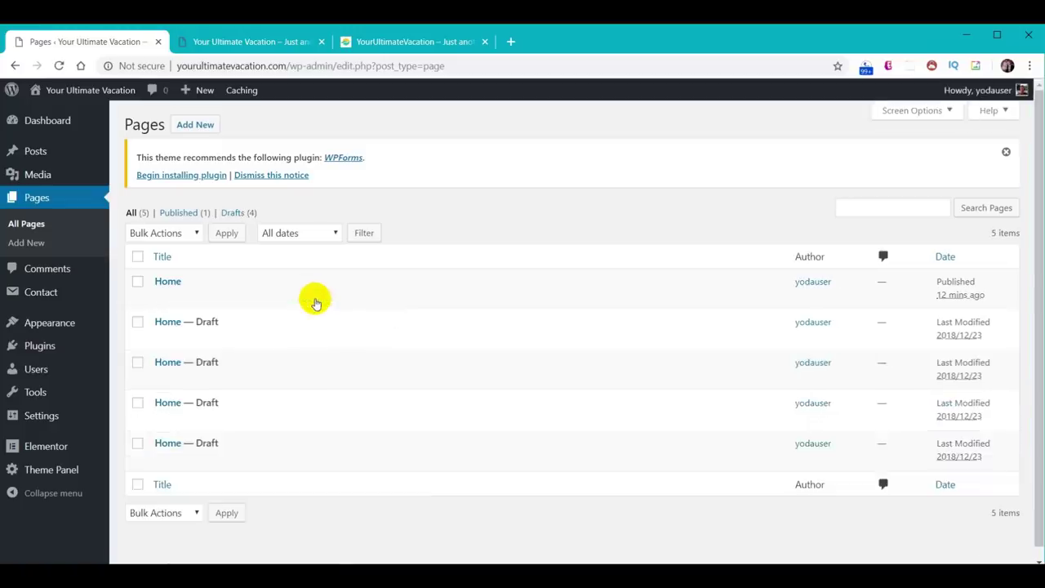
left_click(314, 299)
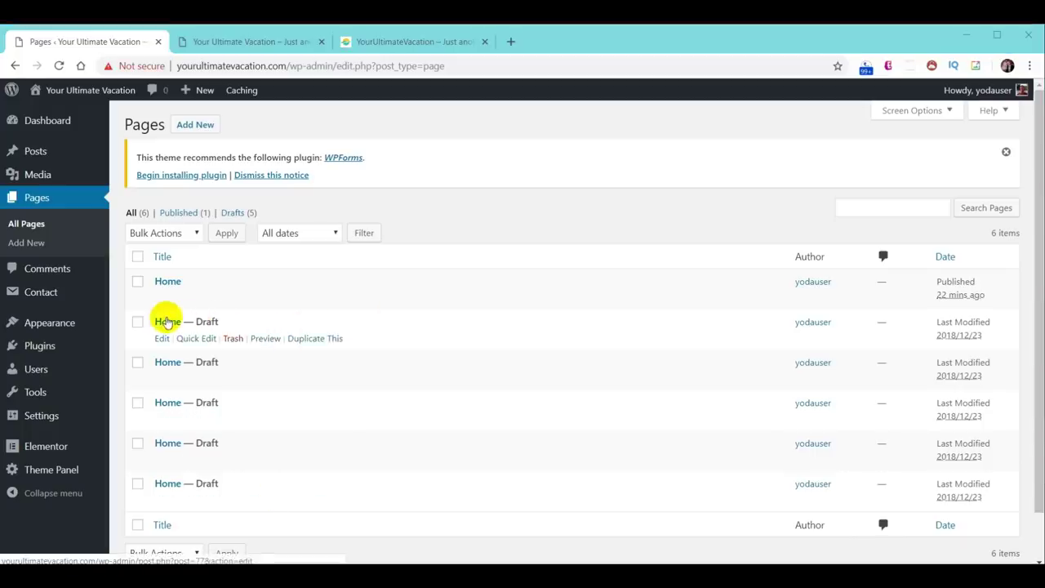
Rename the first Home draft to About, with slug About
left_click(207, 339)
left_click_drag(245, 340, 150, 339)
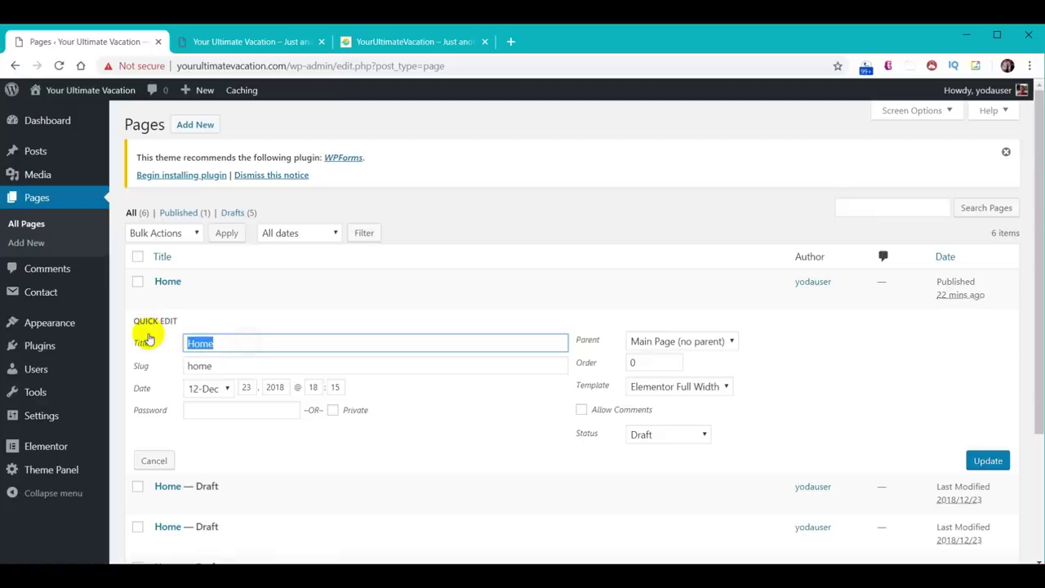
type("About")
left_click_drag(229, 367, 138, 369)
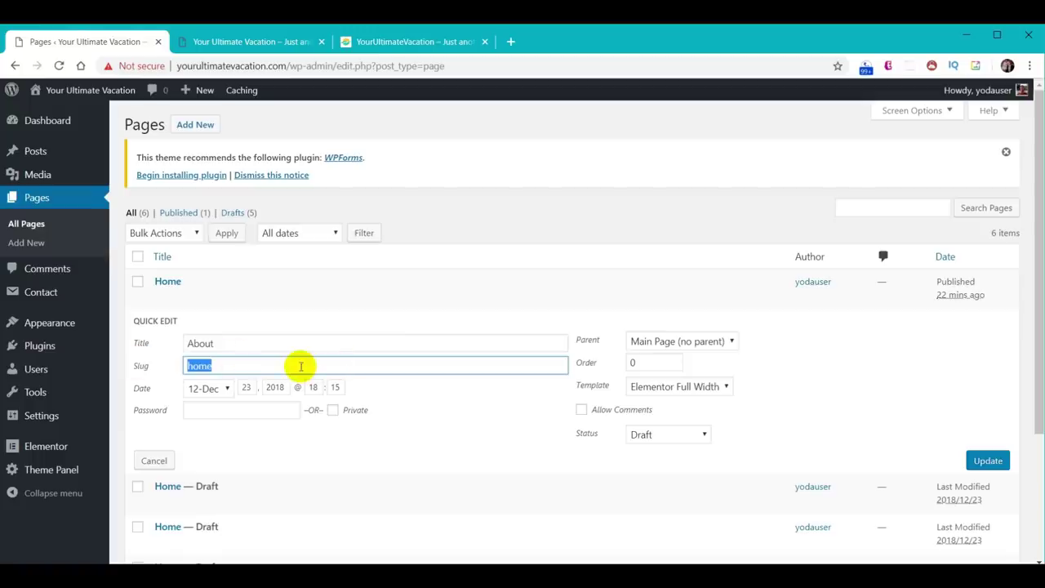
type("About")
left_click(983, 462)
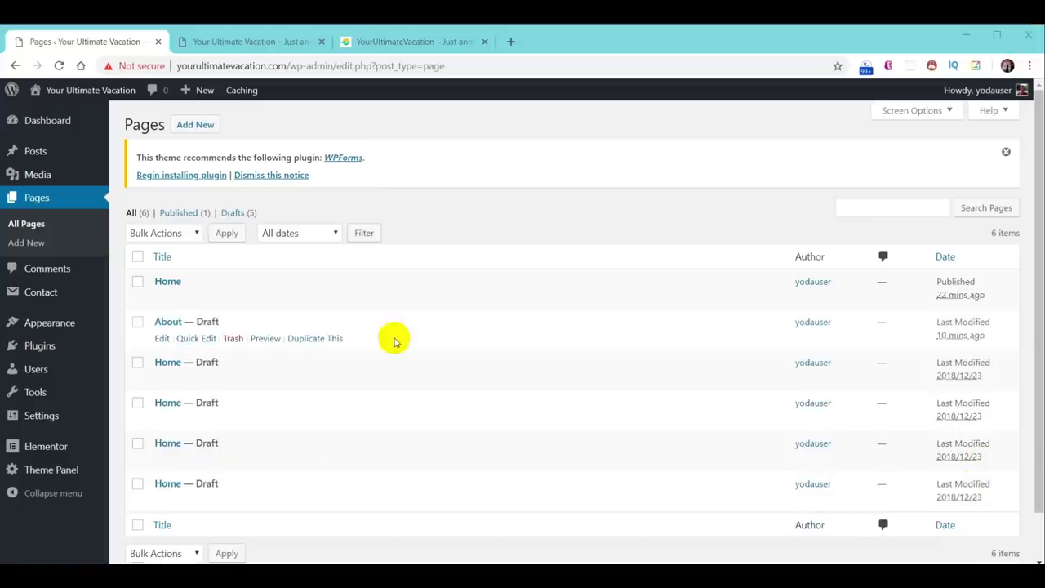
Rename the next Home draft to Destinations, with slug destinations
mouse_move(168, 365)
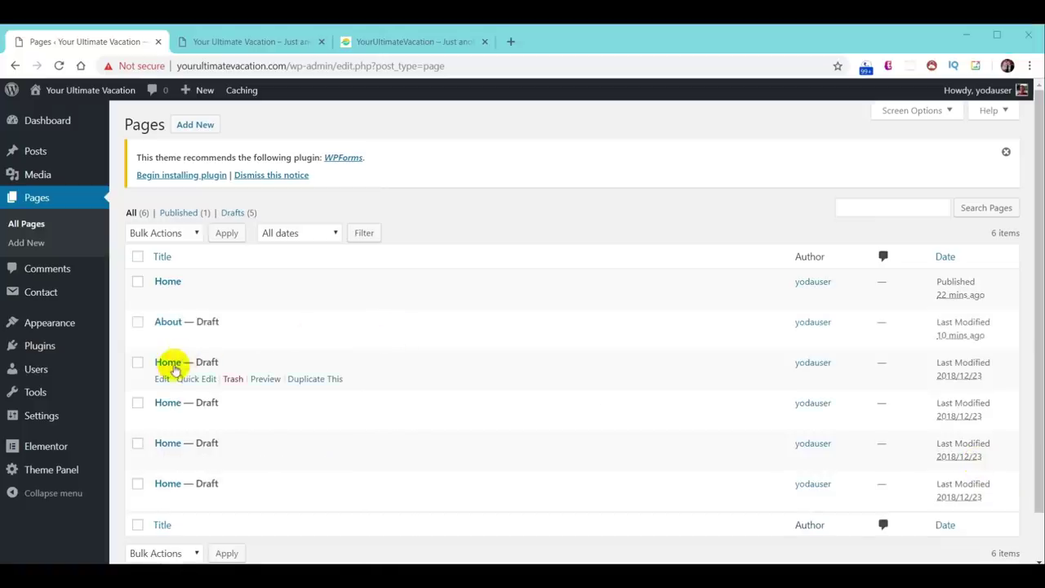
left_click(188, 379)
left_click_drag(225, 384, 170, 388)
type("Destinations")
left_click_drag(228, 405, 157, 402)
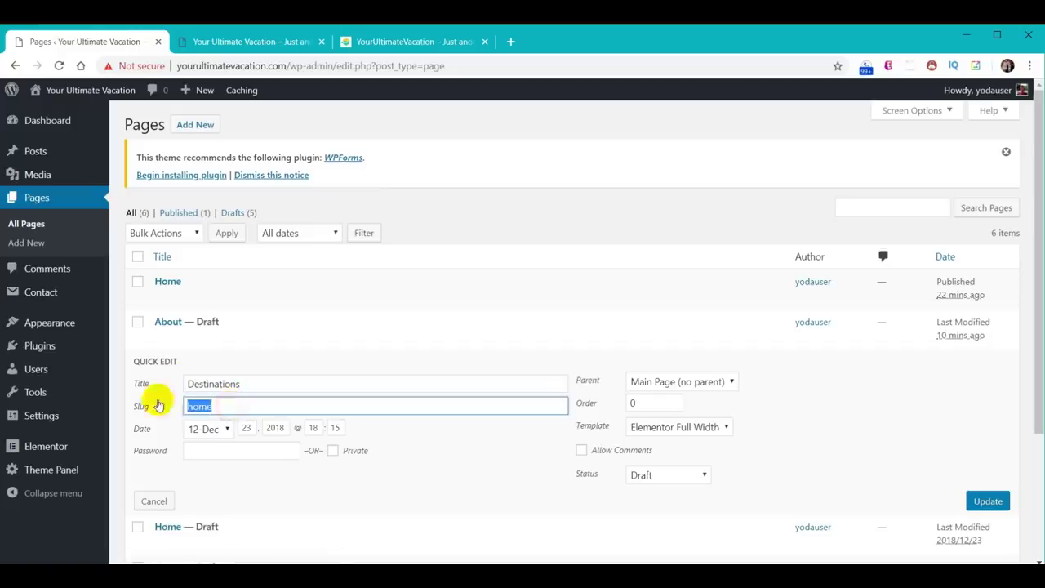
type("Destinations")
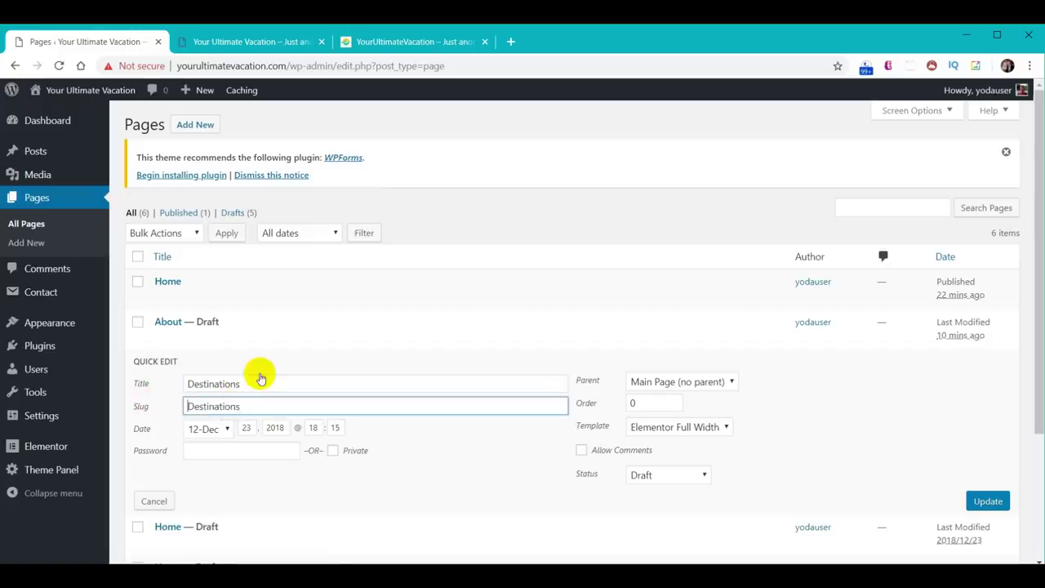
key("Home")
key("Delete")
type("d")
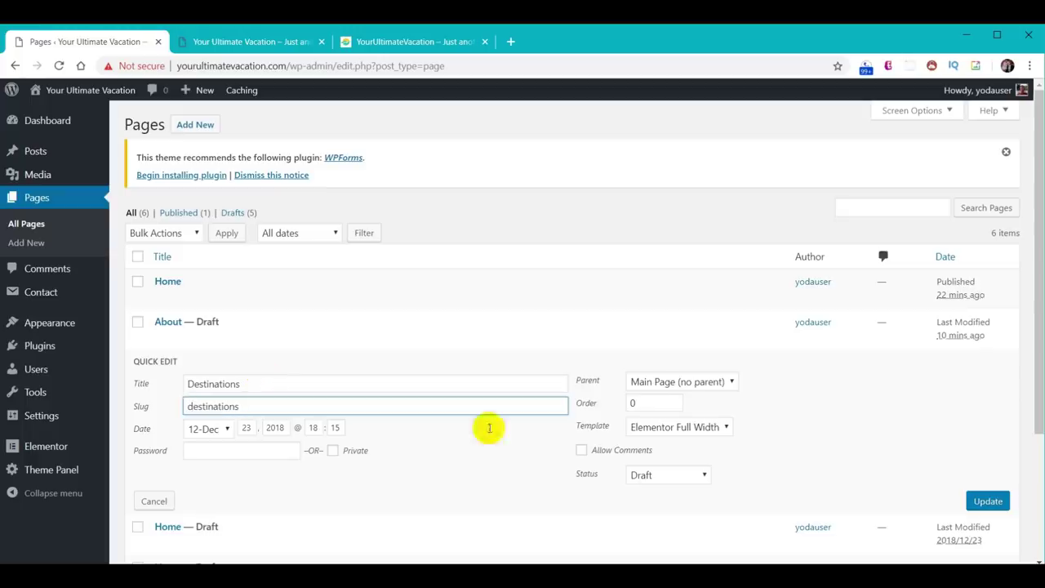
left_click(988, 501)
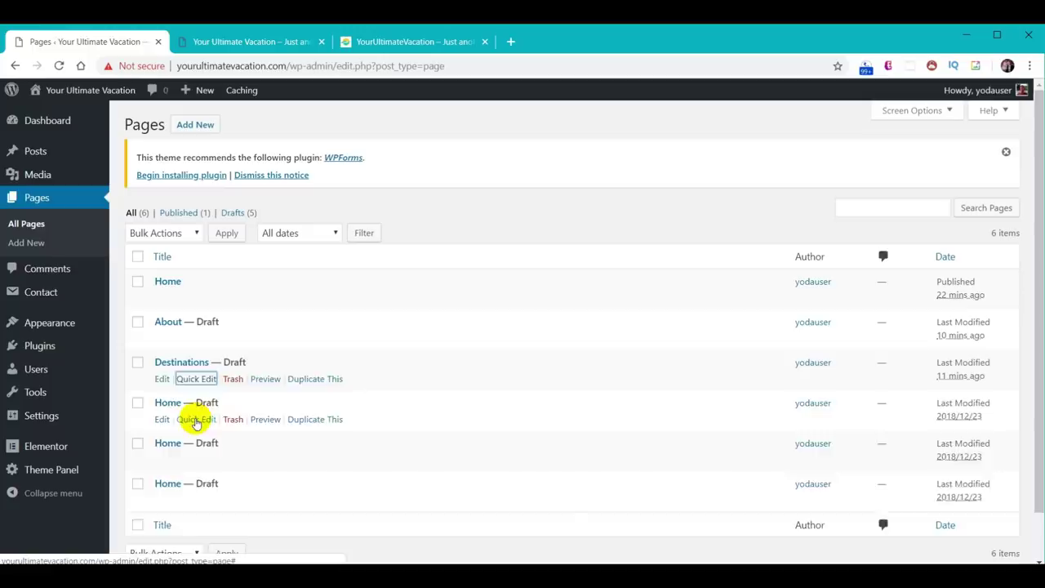
Rename the next Home draft to Gallery, with slug Gallery
left_click(196, 420)
left_click_drag(231, 424, 174, 425)
type("Gallery")
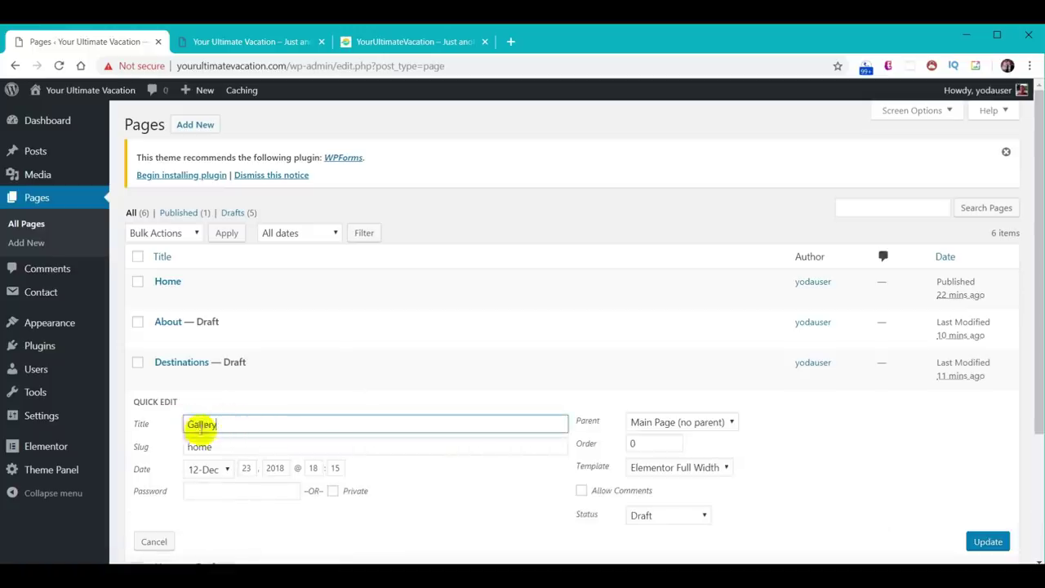
left_click_drag(229, 447, 154, 441)
type("Gallery")
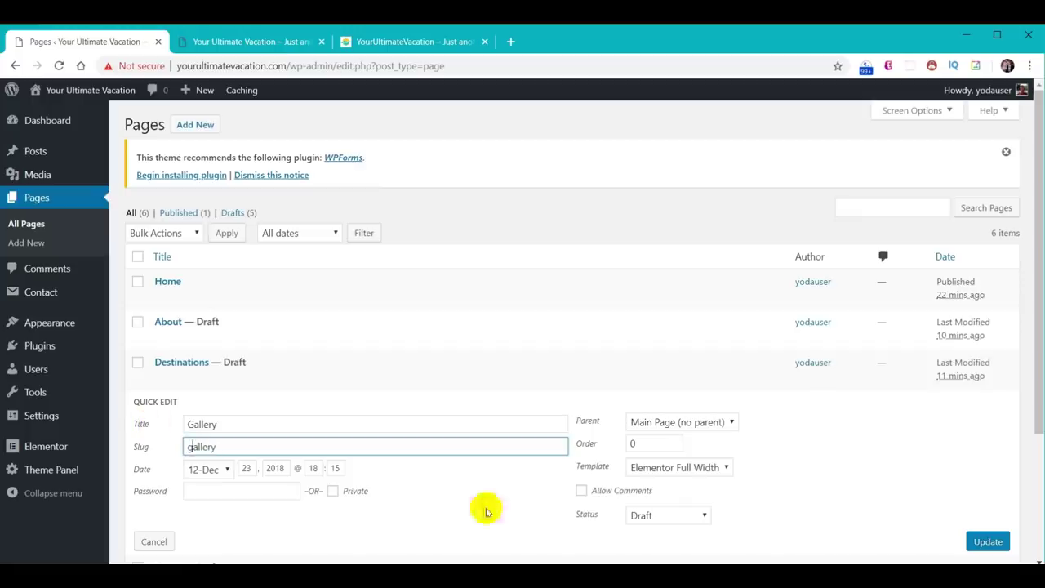
left_click(988, 541)
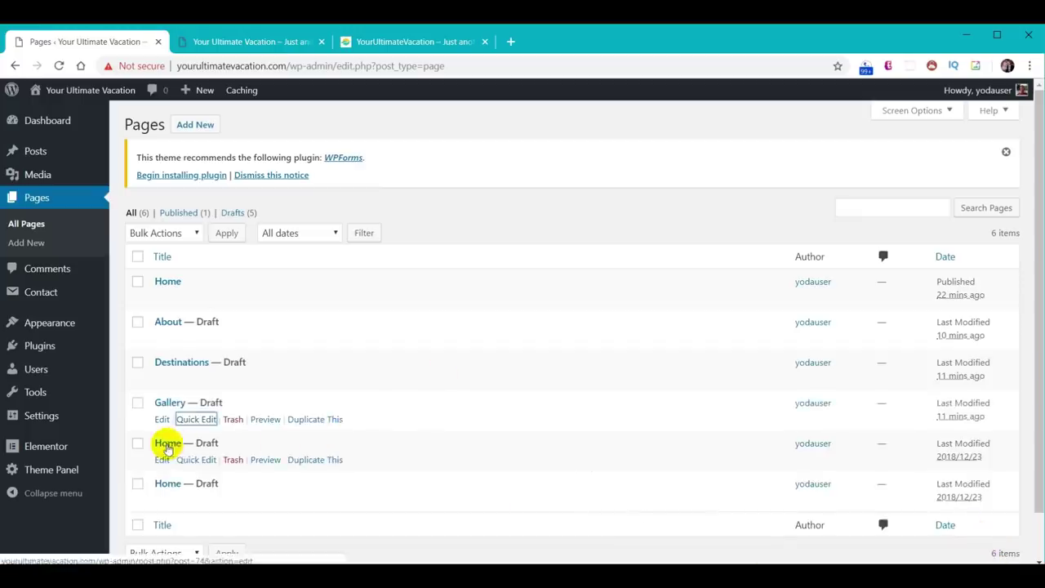
Rename the next Home draft to Travel Tips, with a matching slug
left_click(196, 459)
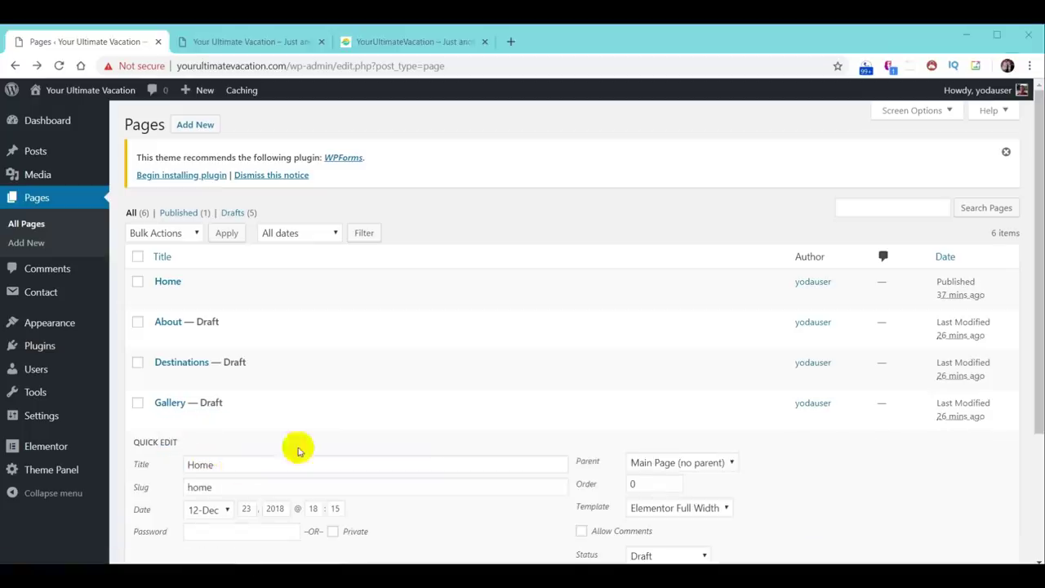
left_click_drag(213, 465, 168, 462)
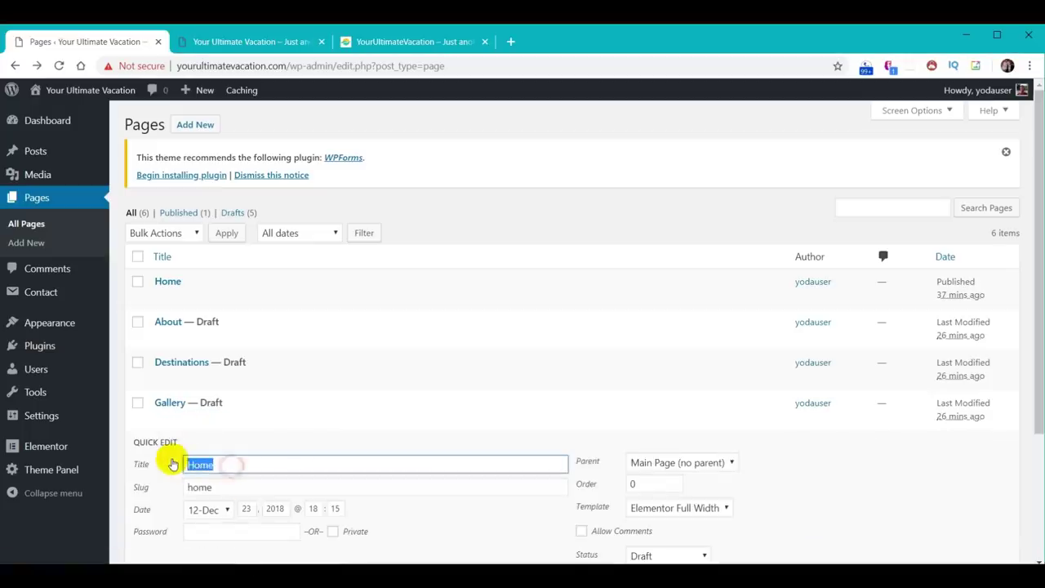
type("Travel Tips")
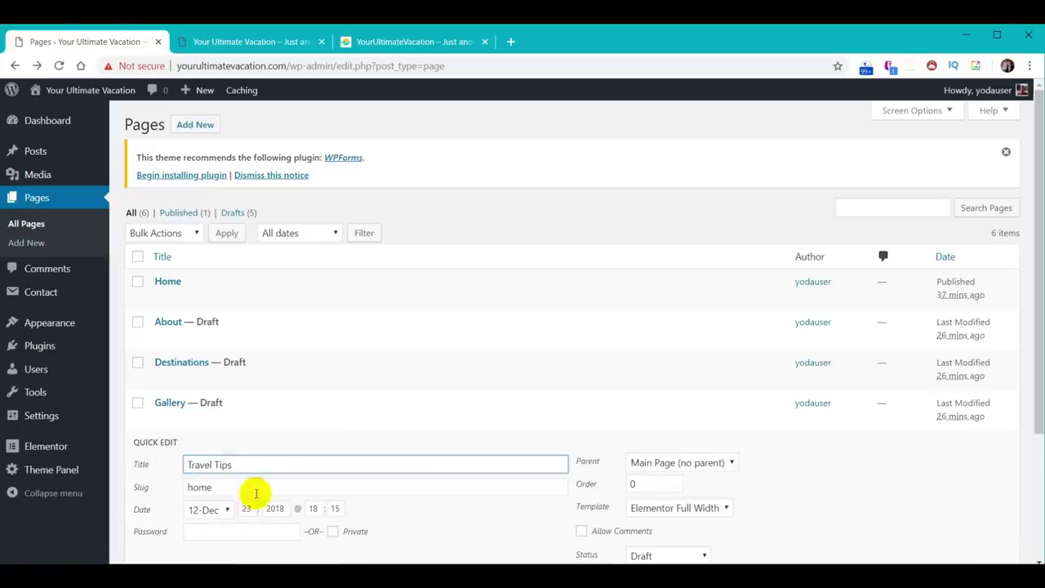
left_click_drag(233, 487, 129, 490)
type("Travel Tips")
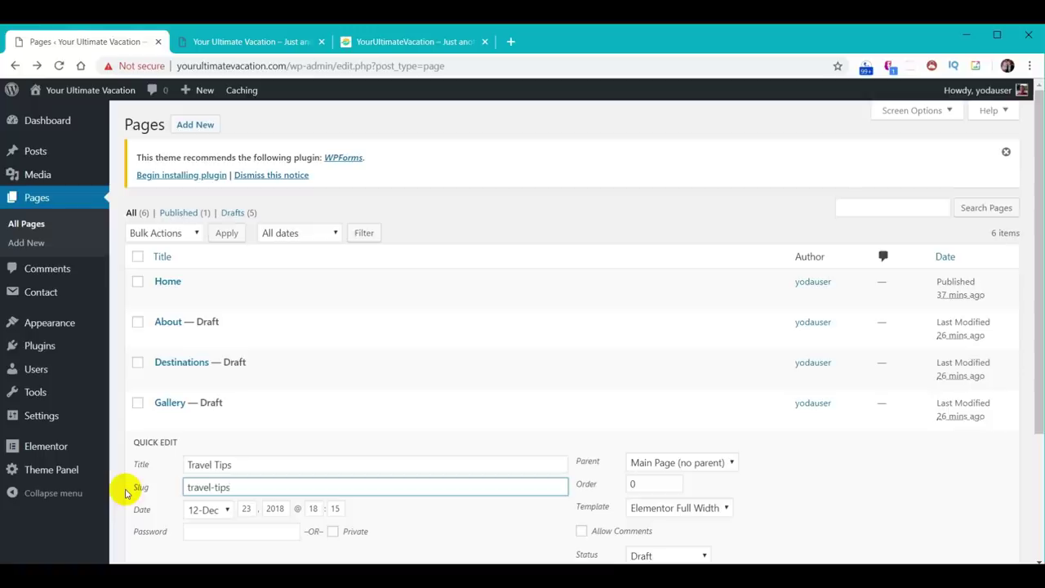
scroll(814, 472, "down", 1)
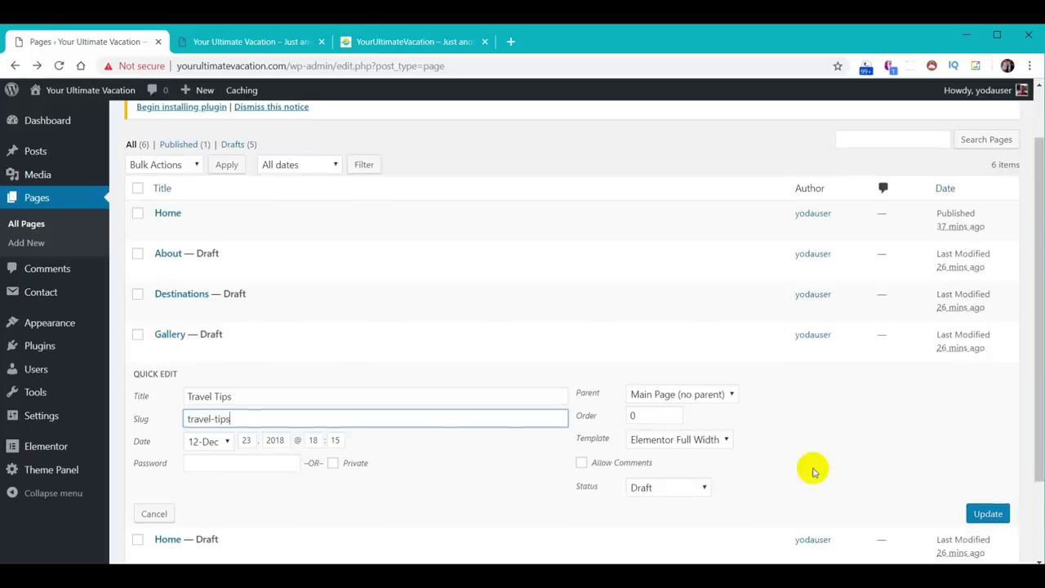
left_click(994, 515)
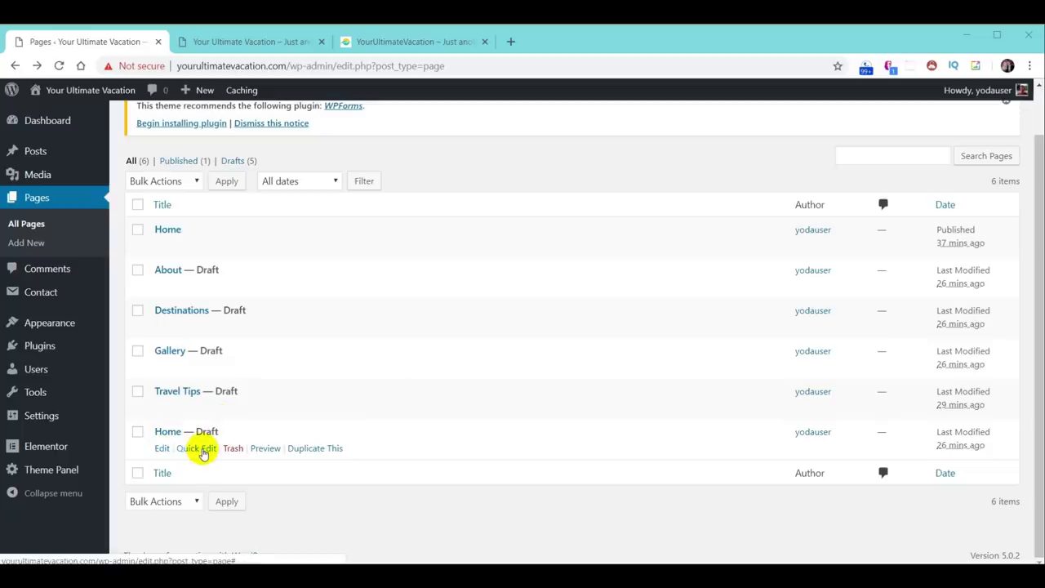
Rename the last Home draft to Contact, with slug Contact
left_click(203, 450)
type("Contact")
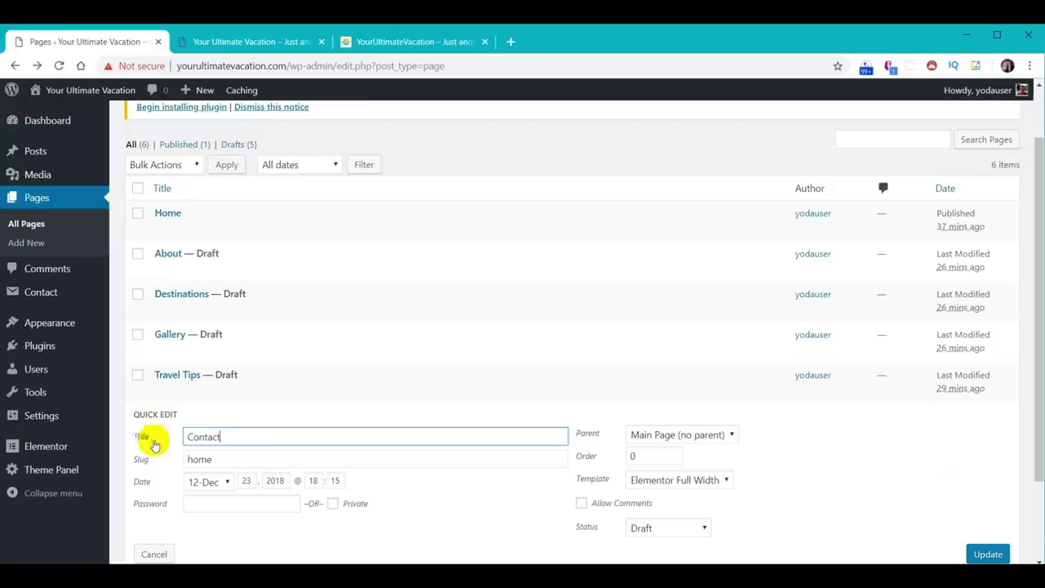
double_click(221, 459)
type("Contact")
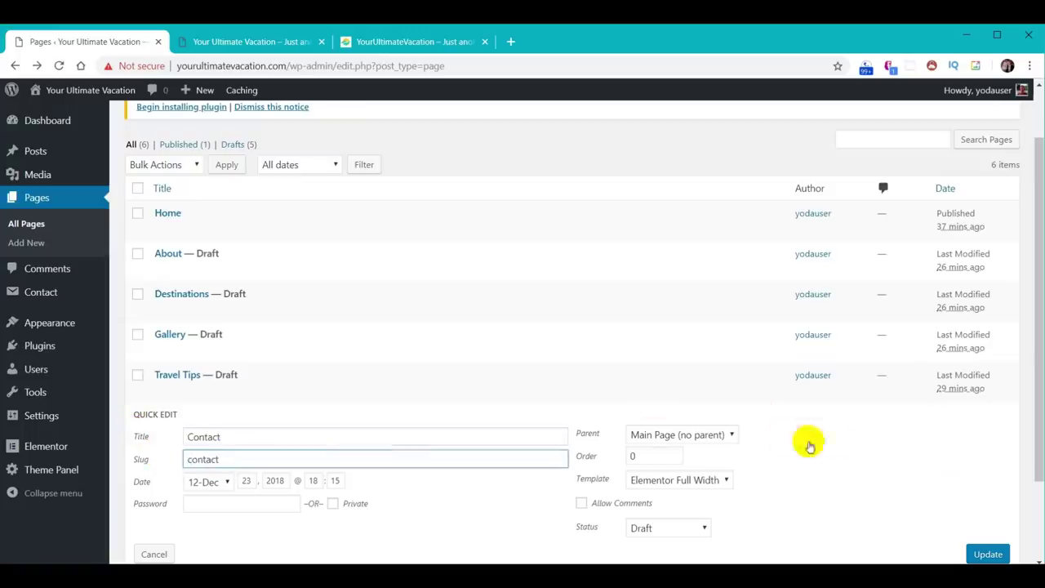
scroll(816, 441, "down", 2)
left_click(989, 486)
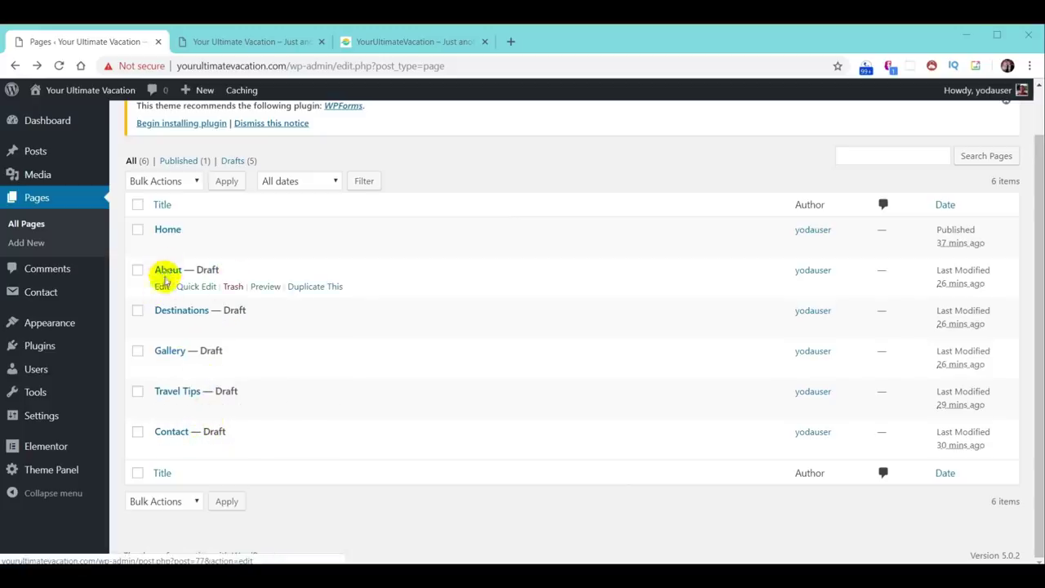
Set the About and Destinations pages to Published via Quick Edit
left_click(200, 286)
left_click(654, 301)
left_click(663, 315)
left_click(986, 328)
mouse_move(250, 324)
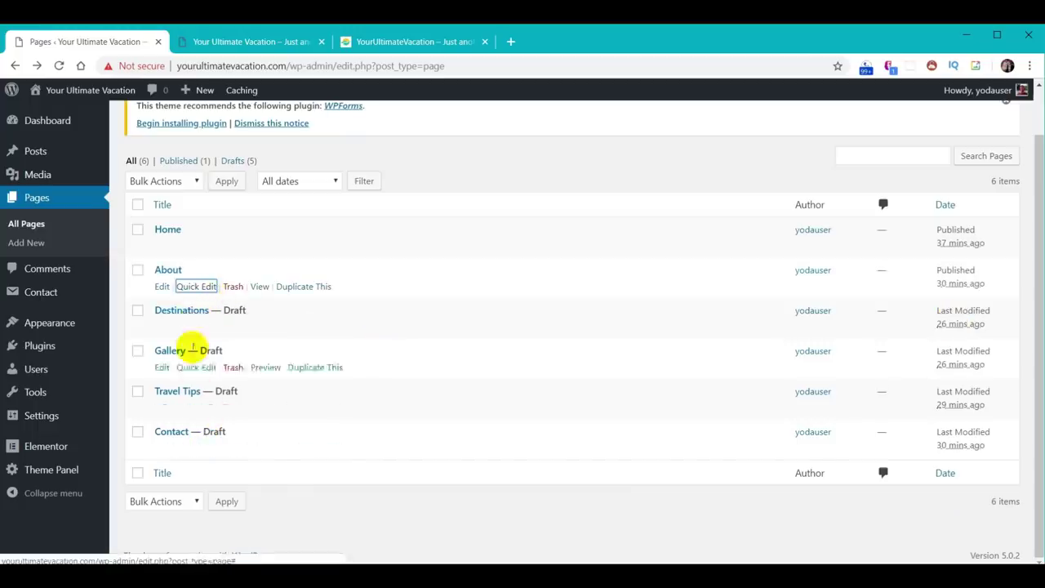
left_click(188, 327)
left_click(665, 338)
left_click(653, 355)
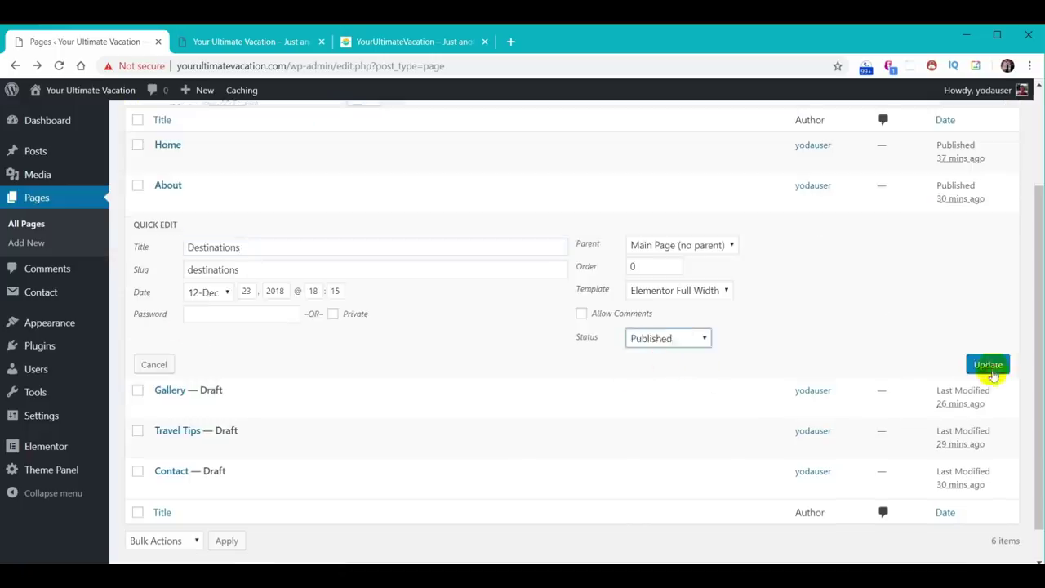
left_click(986, 364)
Set the Gallery, Travel Tips and Contact pages to Published via Quick Edit
left_click(187, 367)
left_click(668, 378)
left_click(680, 395)
left_click(988, 405)
left_click(196, 408)
left_click(667, 417)
left_click(653, 433)
left_click(988, 443)
left_click(196, 448)
left_click(668, 457)
left_click(661, 473)
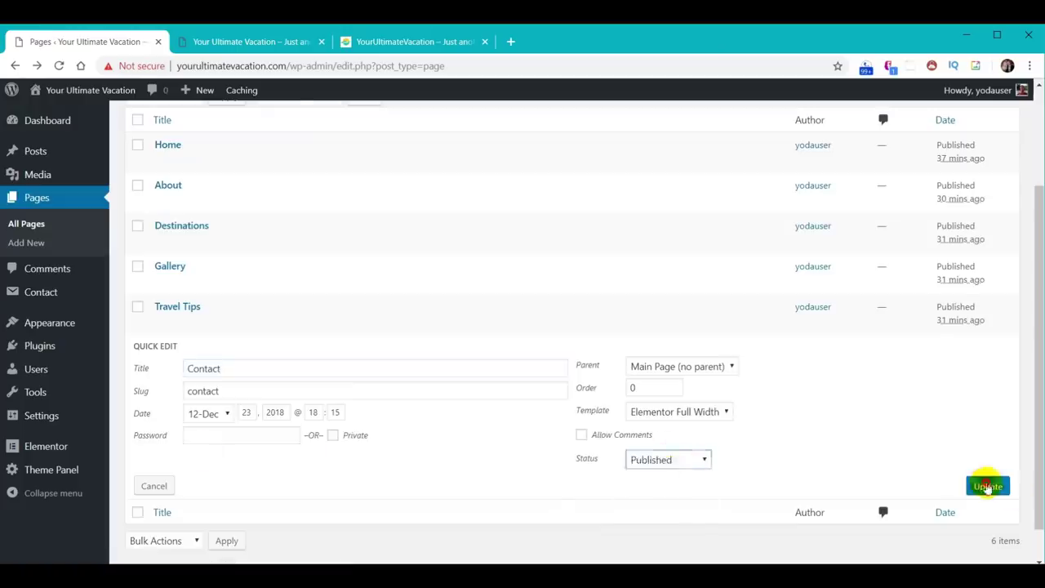
left_click(987, 483)
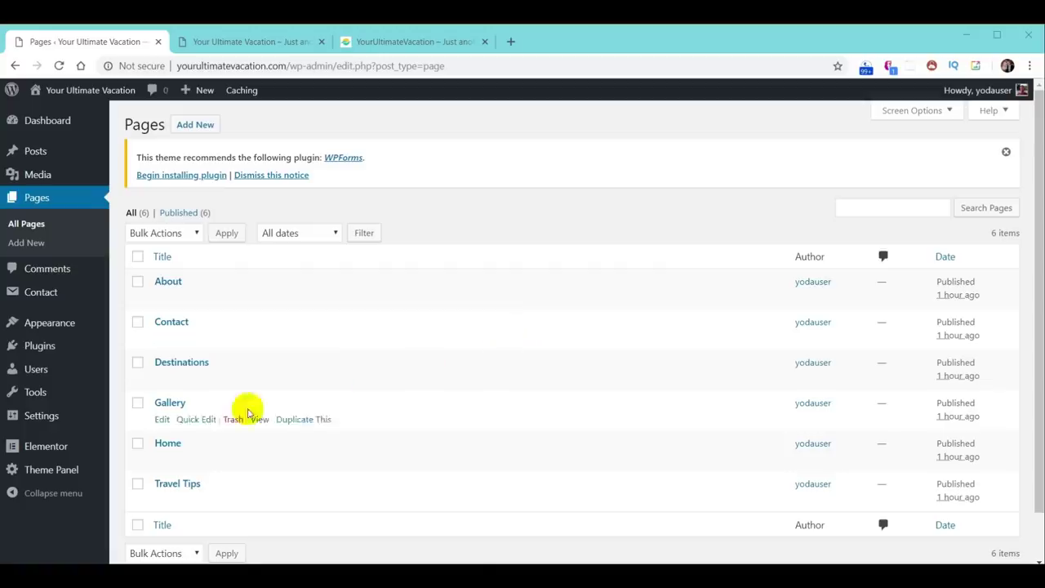
Open the About page with Edit with Elementor, then exit Elementor to the dashboard
left_click(37, 198)
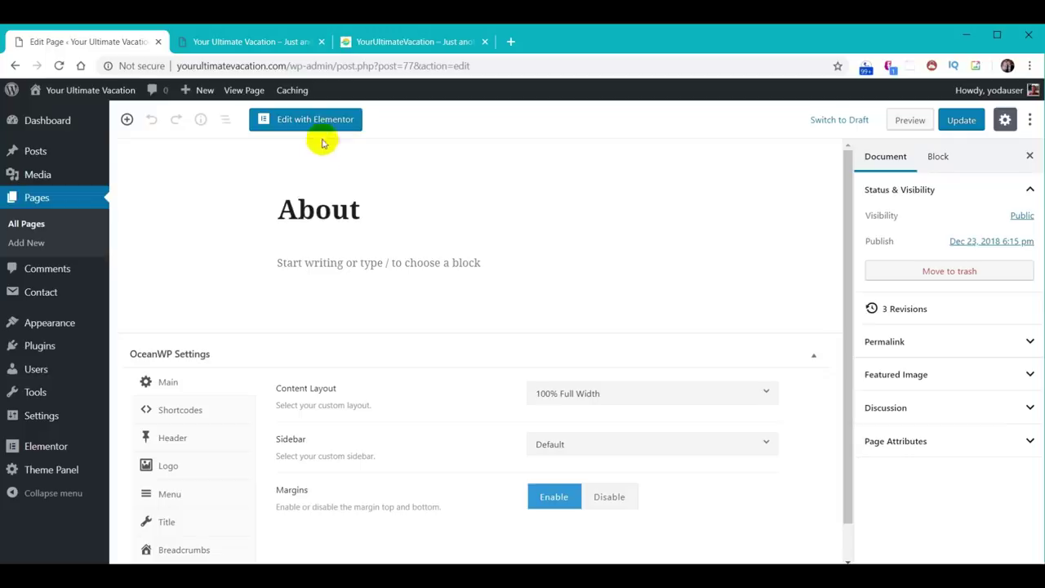
left_click(318, 121)
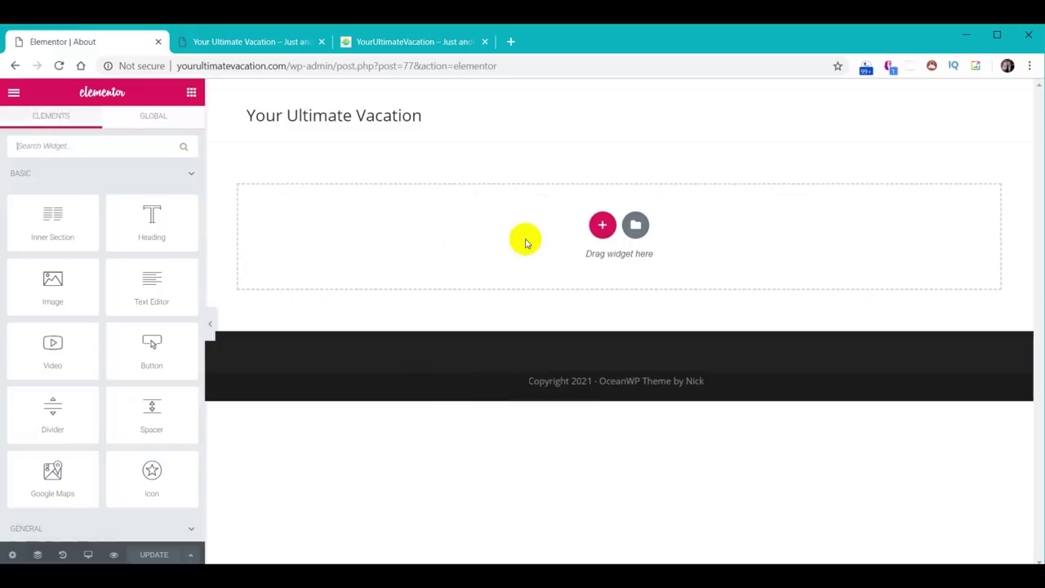
left_click(13, 95)
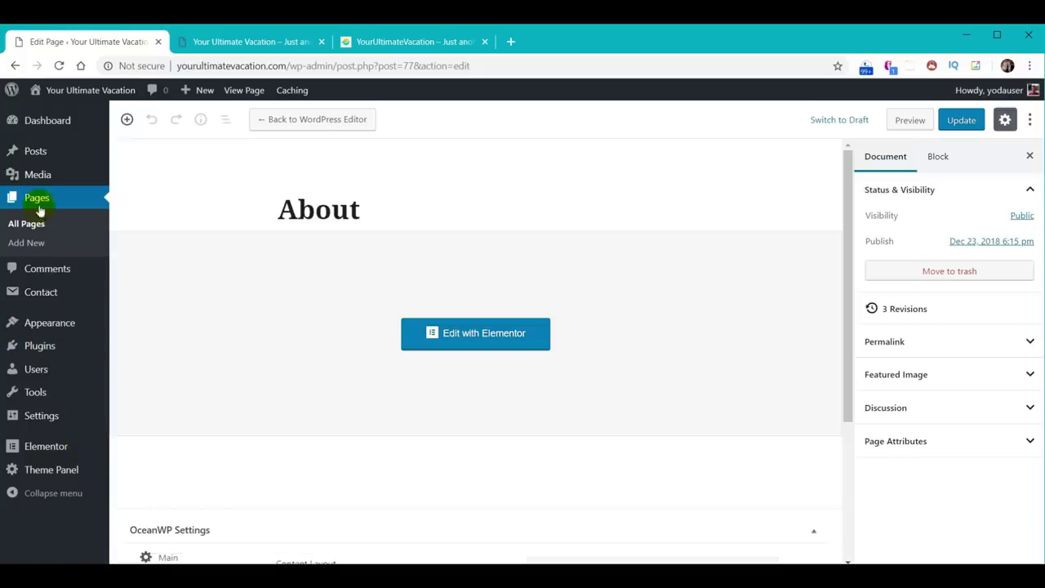
left_click(37, 202)
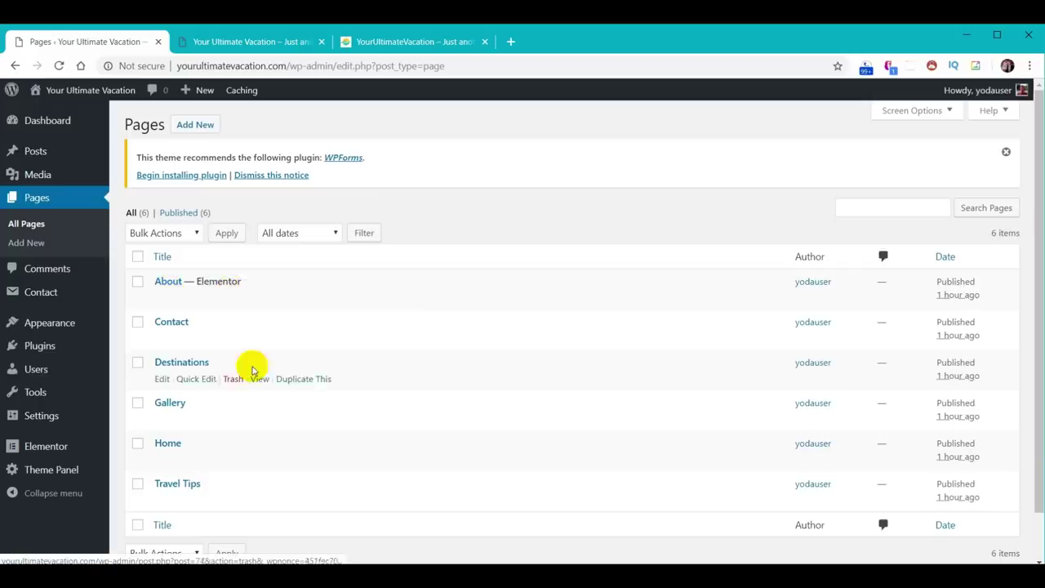
Open the About page editor, then return to Pages > All Pages showing Destinations-Jamaica
left_click(168, 281)
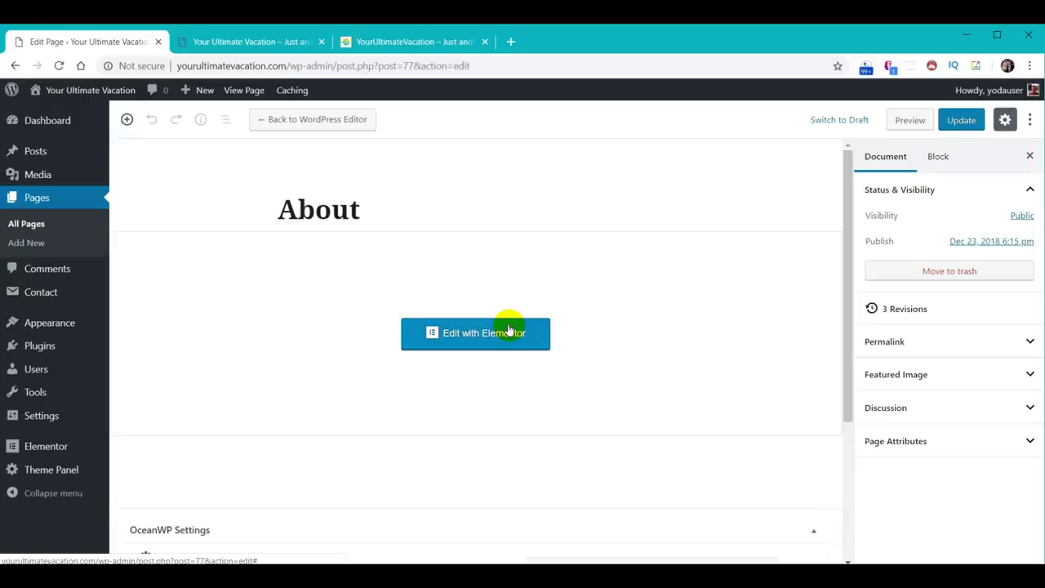
left_click(34, 203)
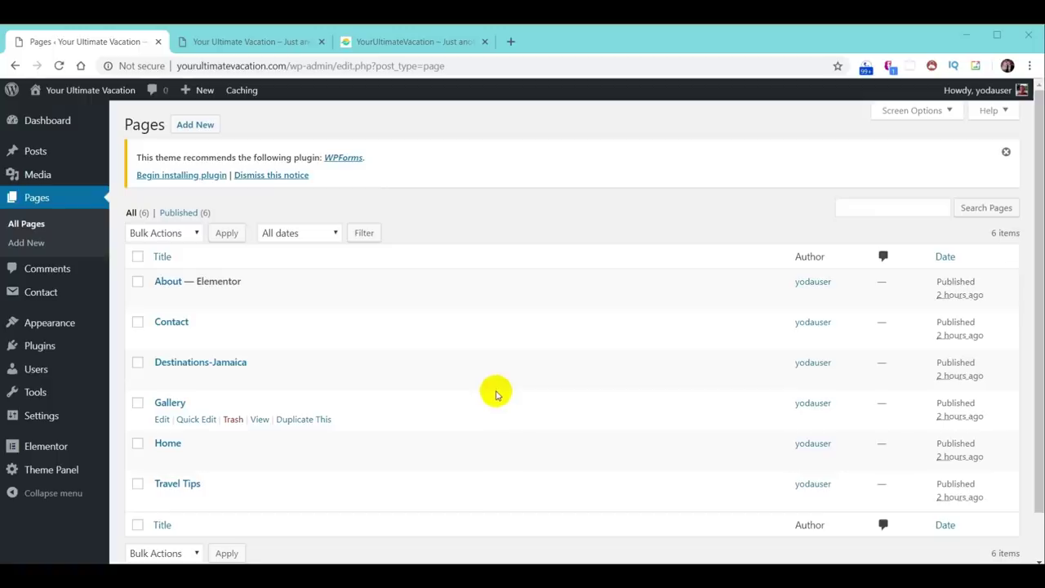
View the live homepage, then open Appearance > Menus and start naming a new menu
left_click(398, 44)
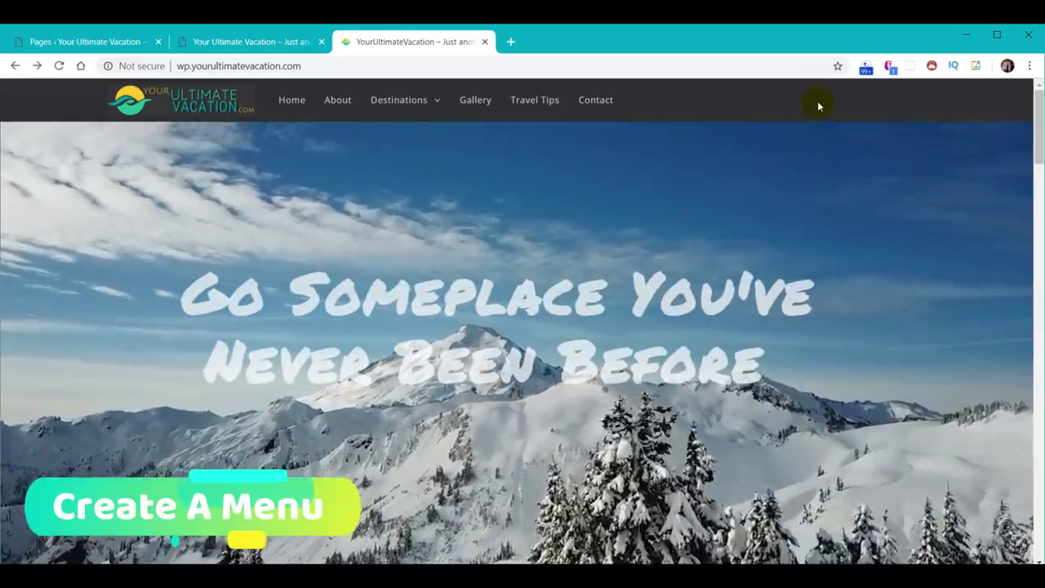
left_click(79, 39)
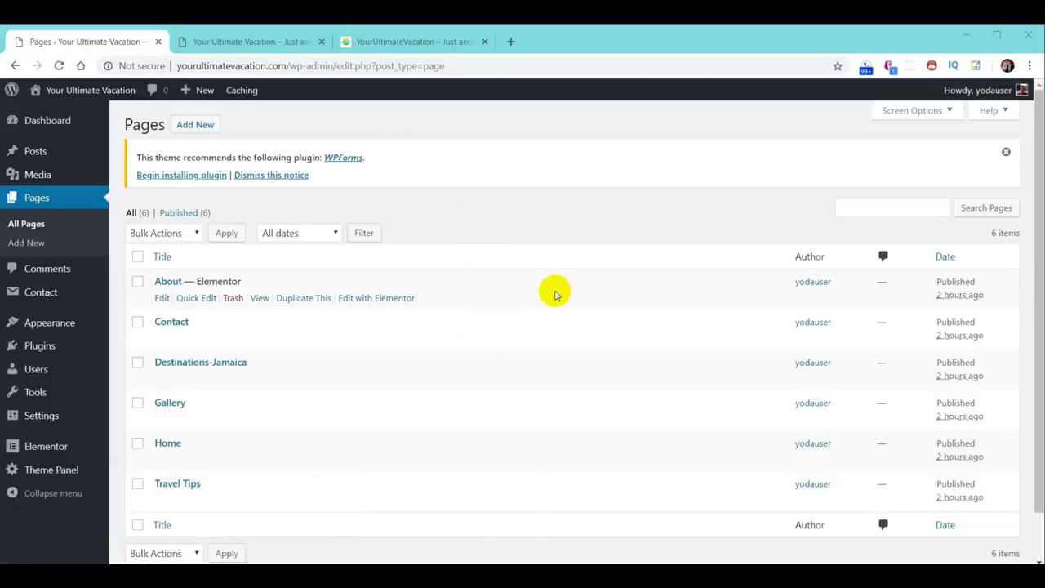
mouse_move(48, 327)
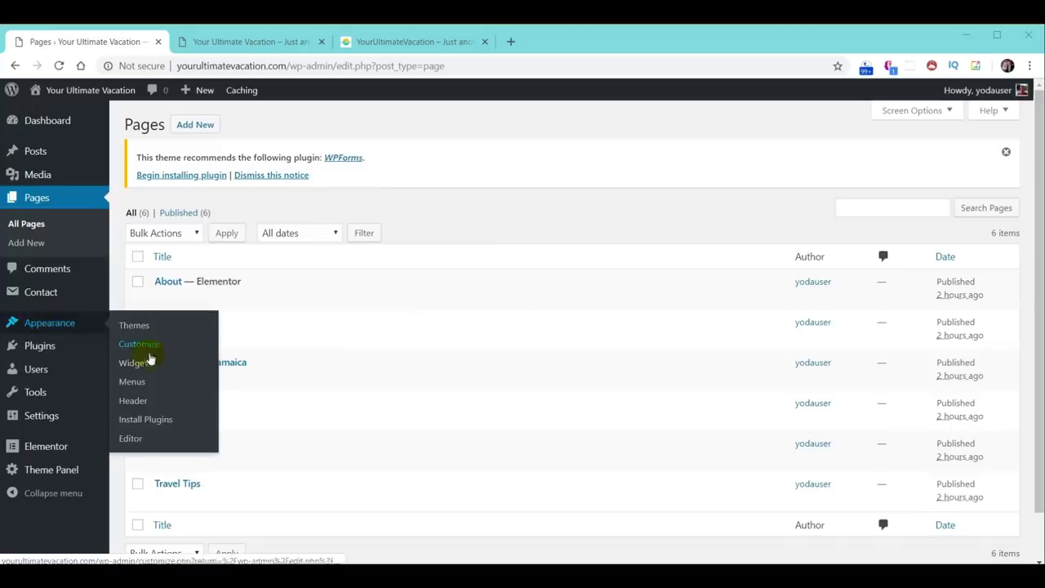
left_click(130, 381)
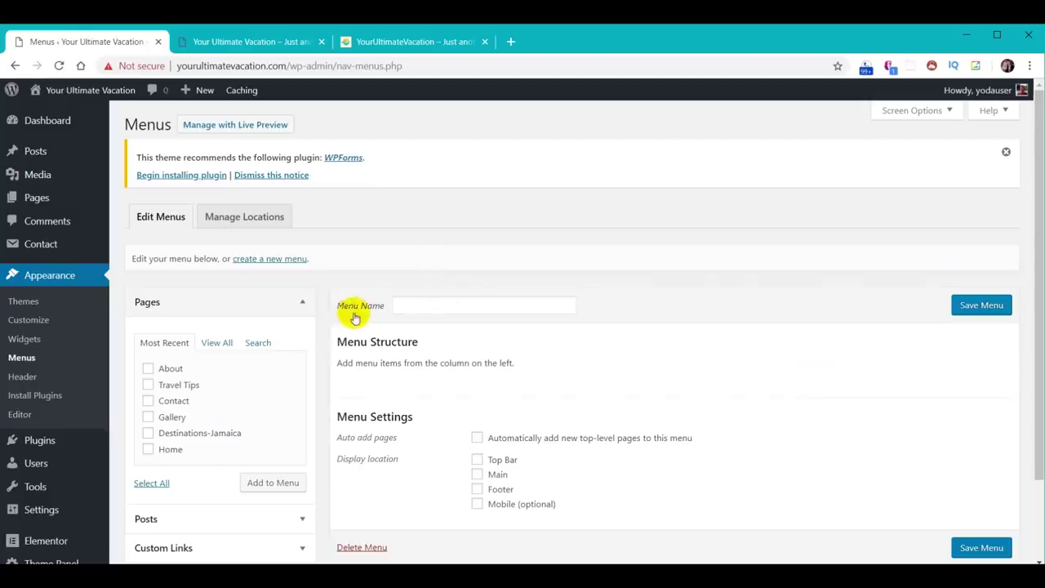
left_click(431, 305)
Create the Main Menu and add the Gallery, Destinations-Jamaica and Home pages to it
left_click(429, 332)
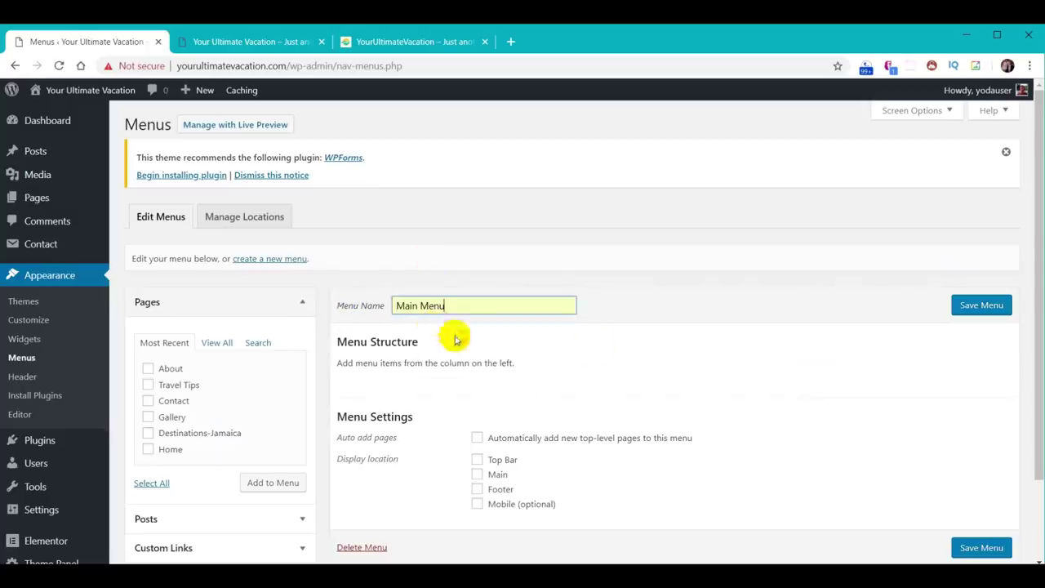
left_click(984, 306)
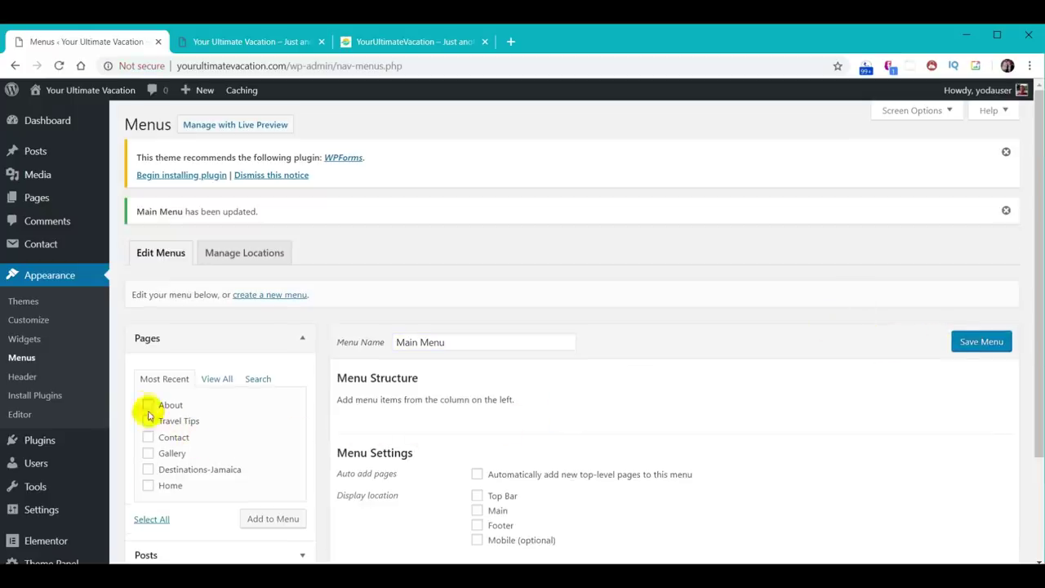
left_click(148, 453)
left_click(148, 469)
left_click(148, 485)
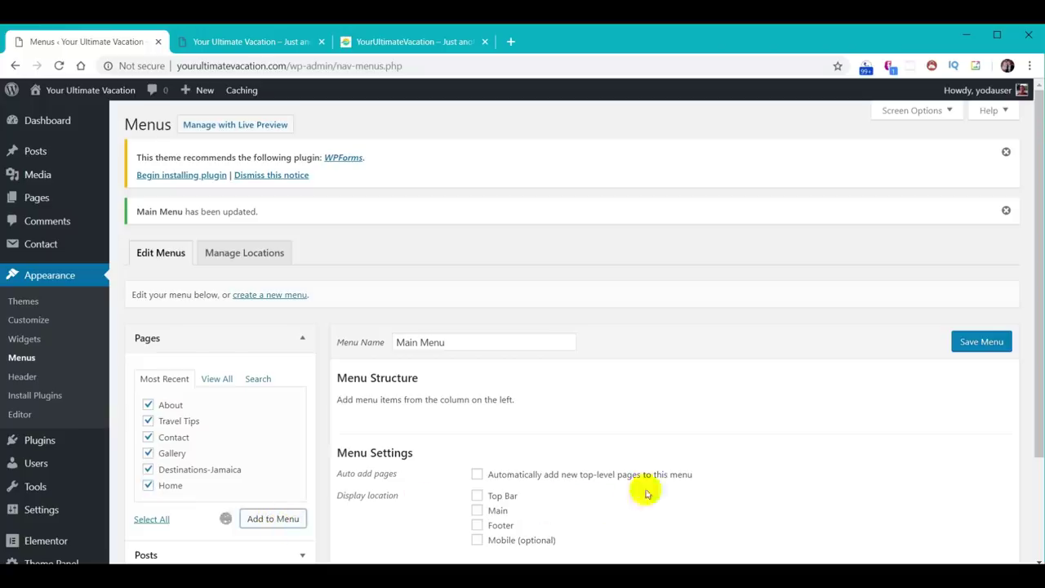
scroll(392, 356, "down", 1)
scroll(354, 356, "down", 2)
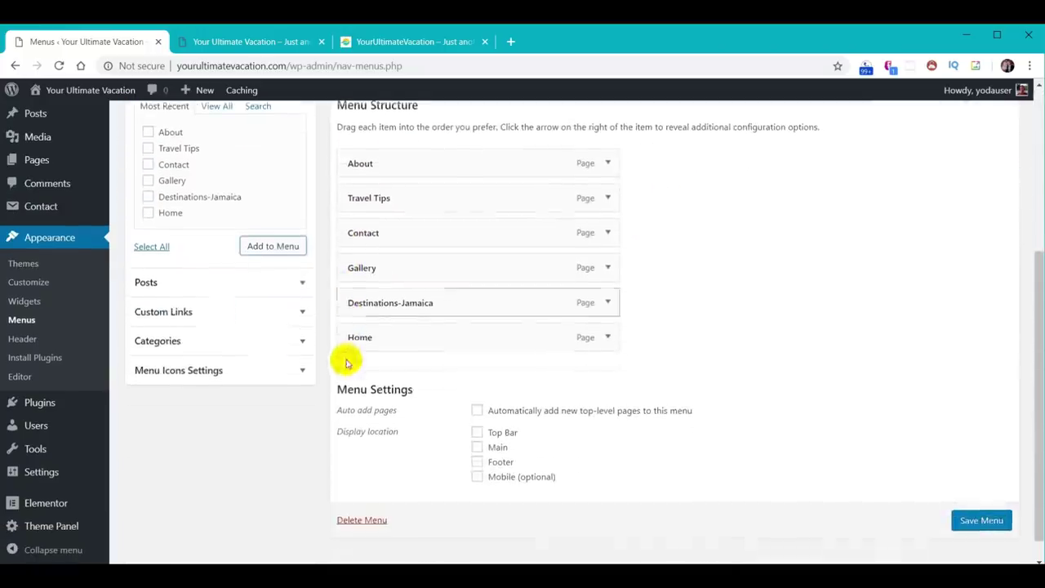
Add a Destinations custom link with a # URL to the menu
left_click(290, 314)
left_click(245, 199)
type("Destinations")
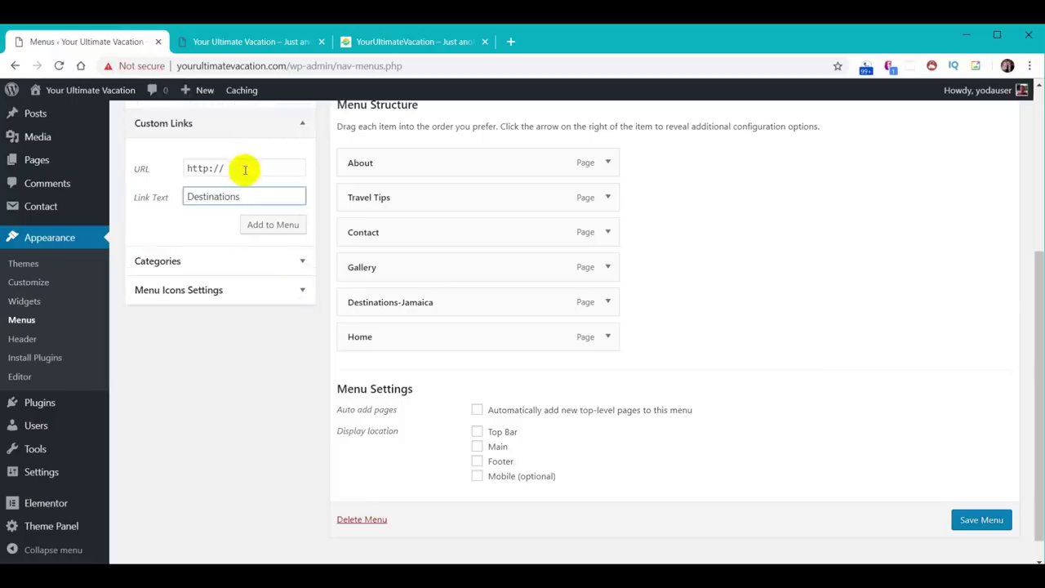
left_click_drag(245, 169, 128, 157)
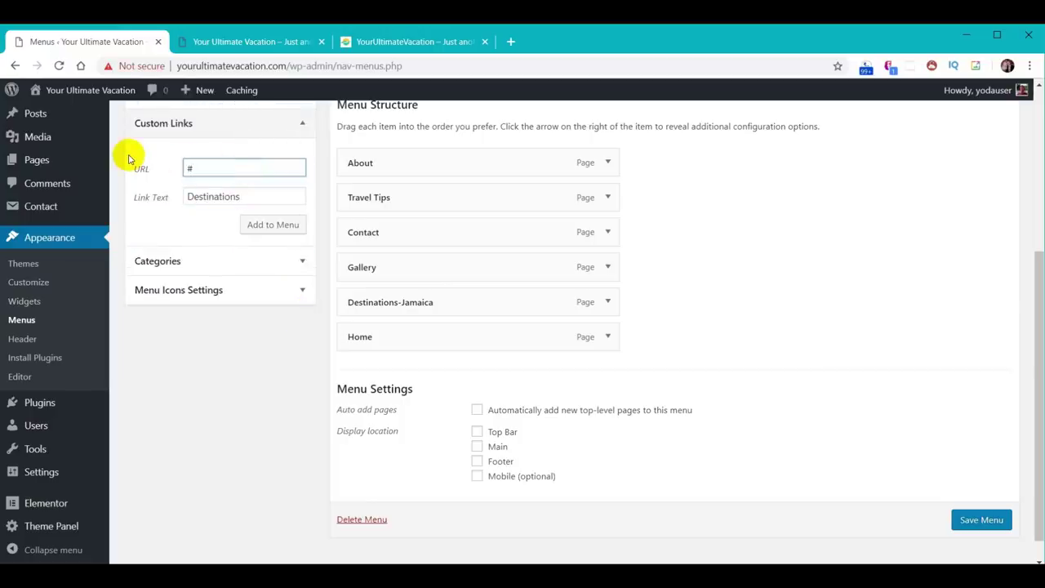
left_click(278, 225)
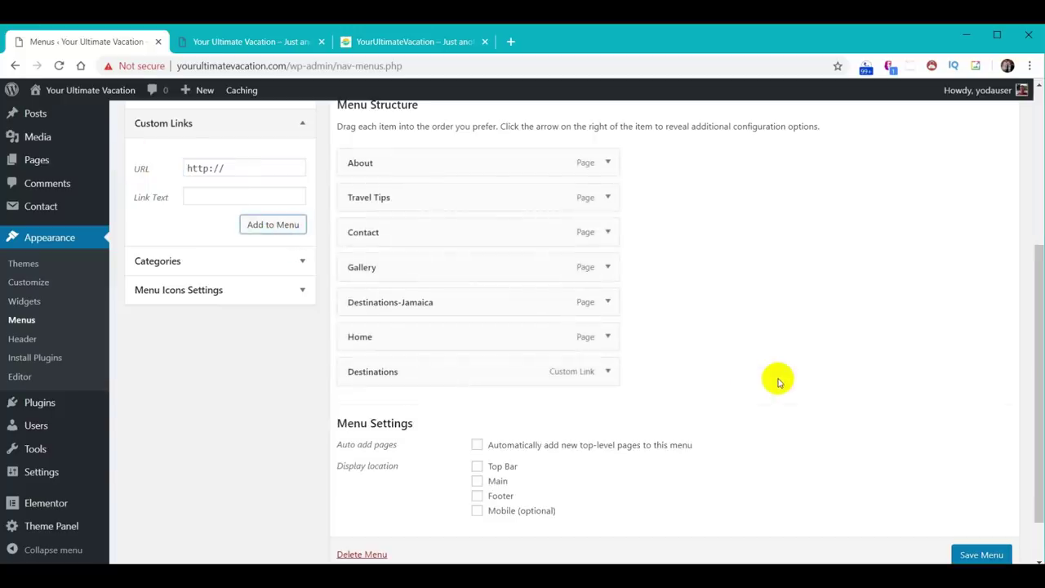
Reorder the menu as Home, About, Destinations, Gallery, nesting Destinations-Jamaica under Destinations
scroll(780, 378, "up", 2)
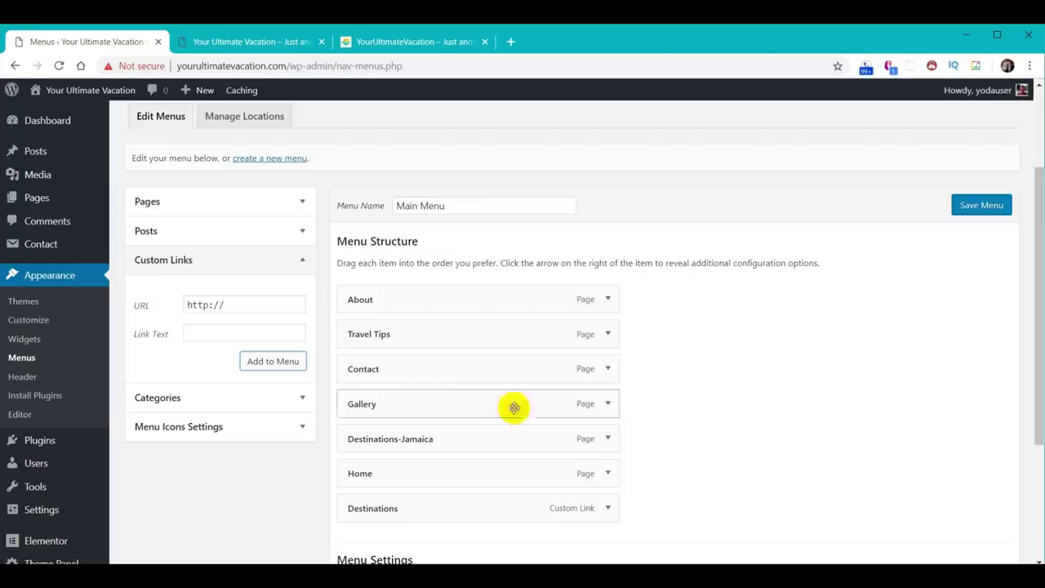
left_click_drag(401, 476, 397, 296)
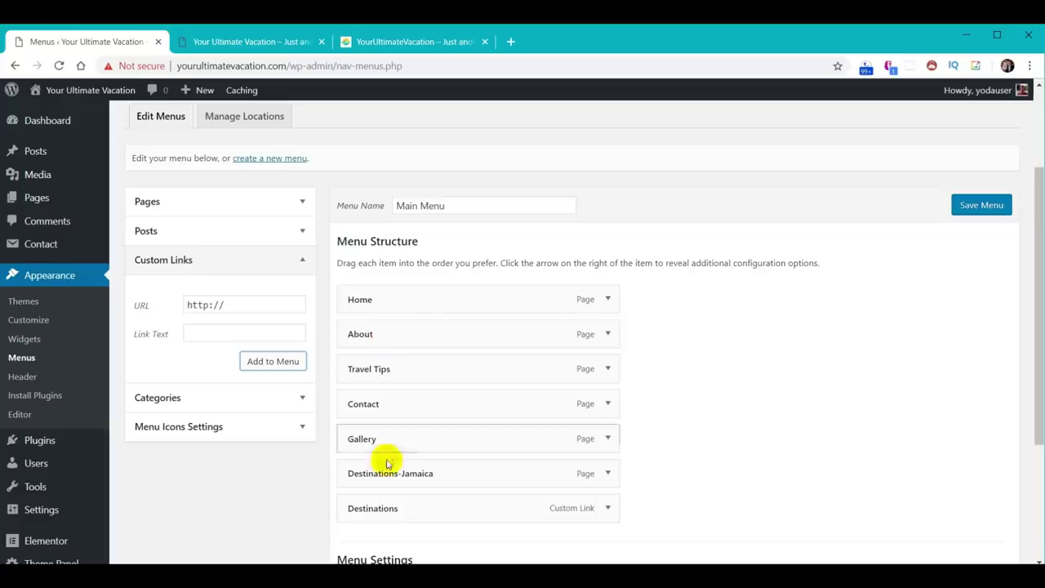
left_click_drag(385, 506, 374, 368)
left_click_drag(397, 481, 394, 408)
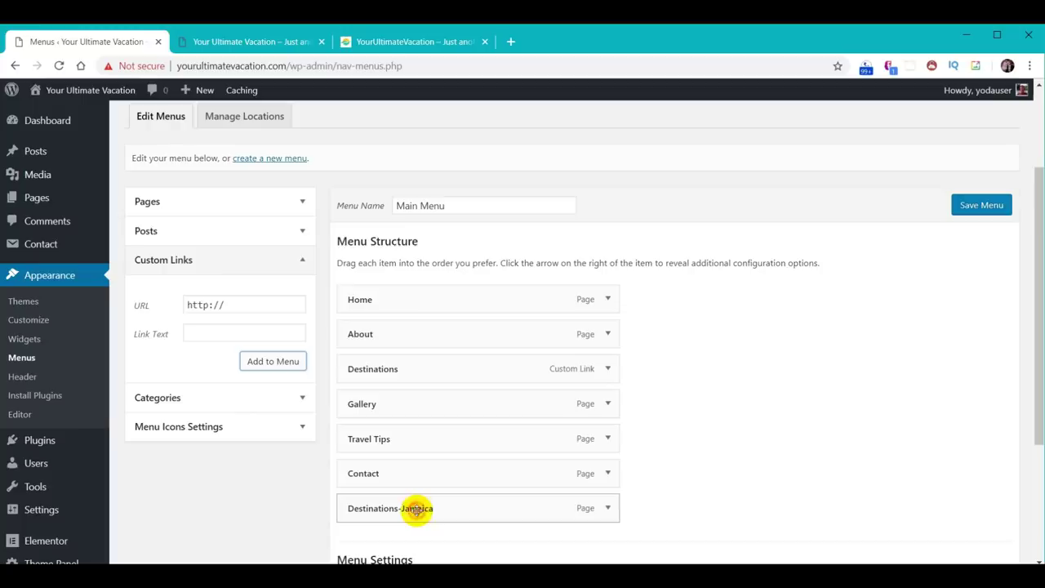
left_click_drag(416, 510, 440, 403)
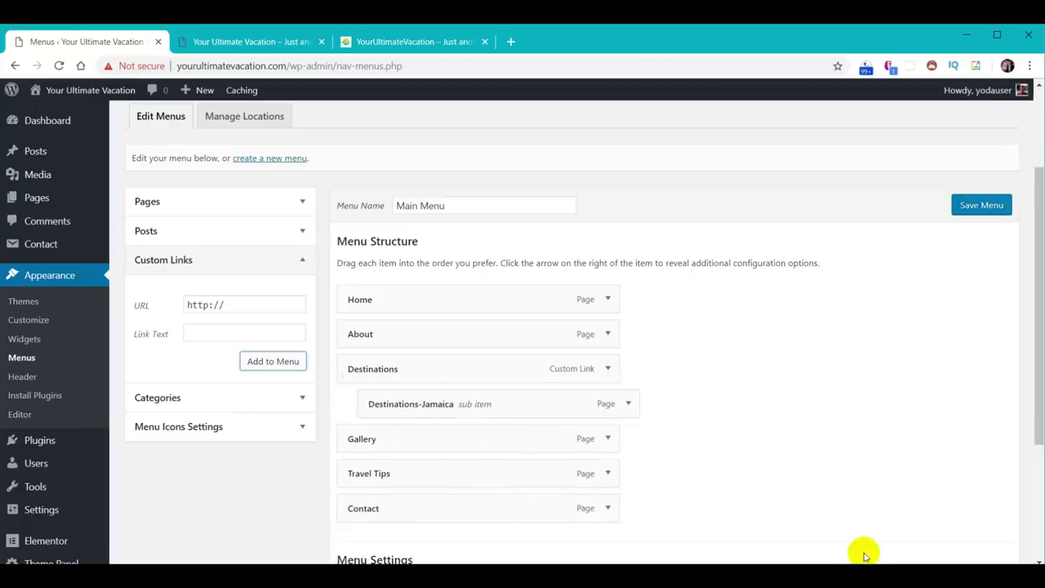
Clear the Destinations link's # URL and save the menu
left_click(610, 369)
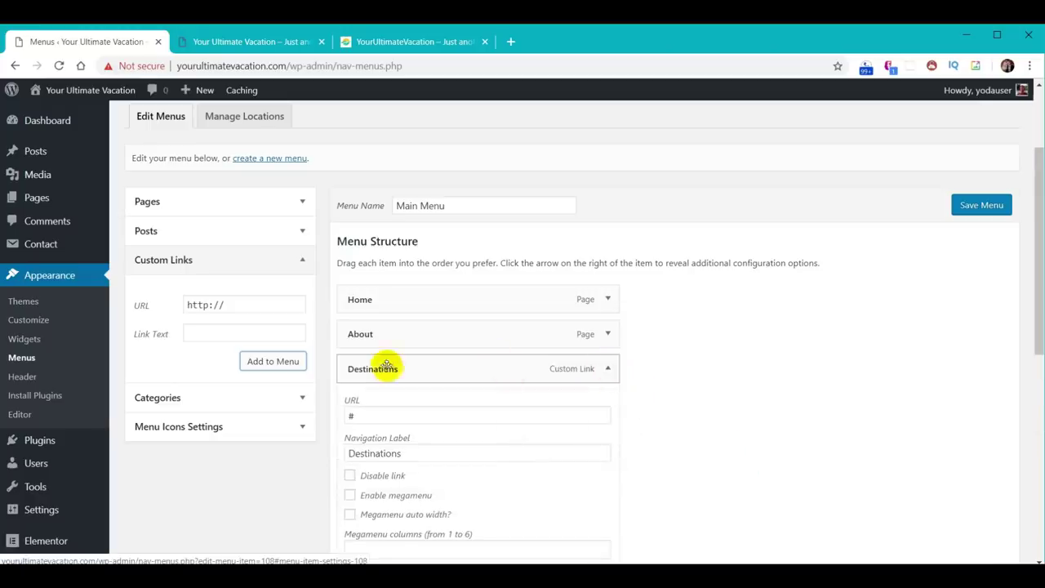
left_click_drag(370, 416, 331, 408)
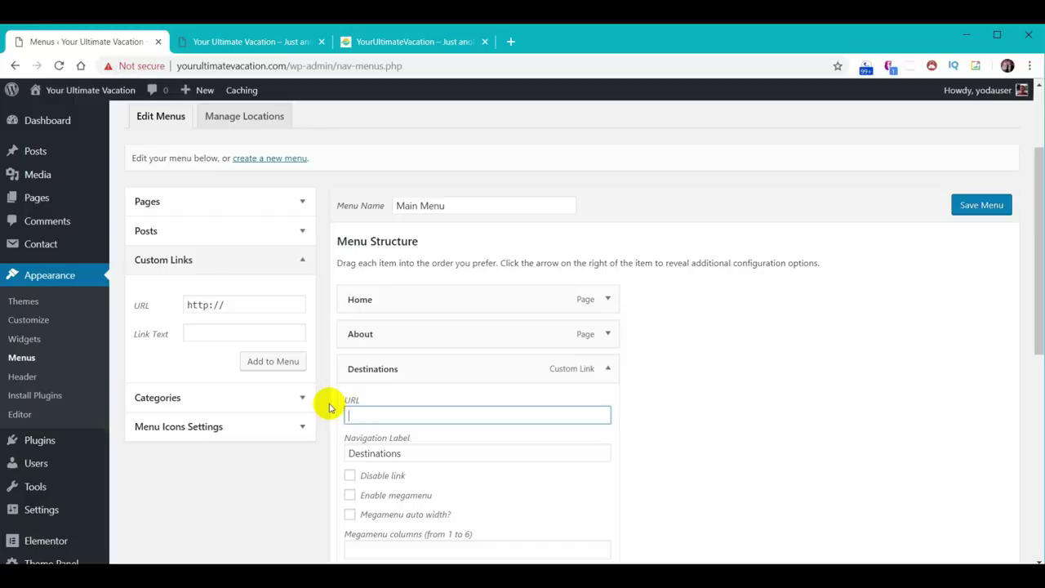
key("Return")
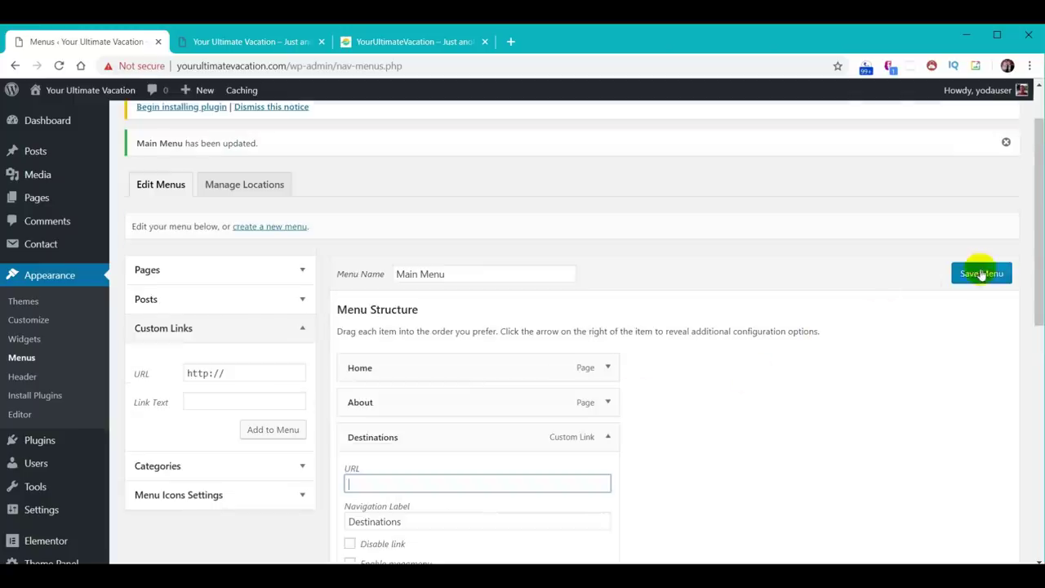
left_click(980, 273)
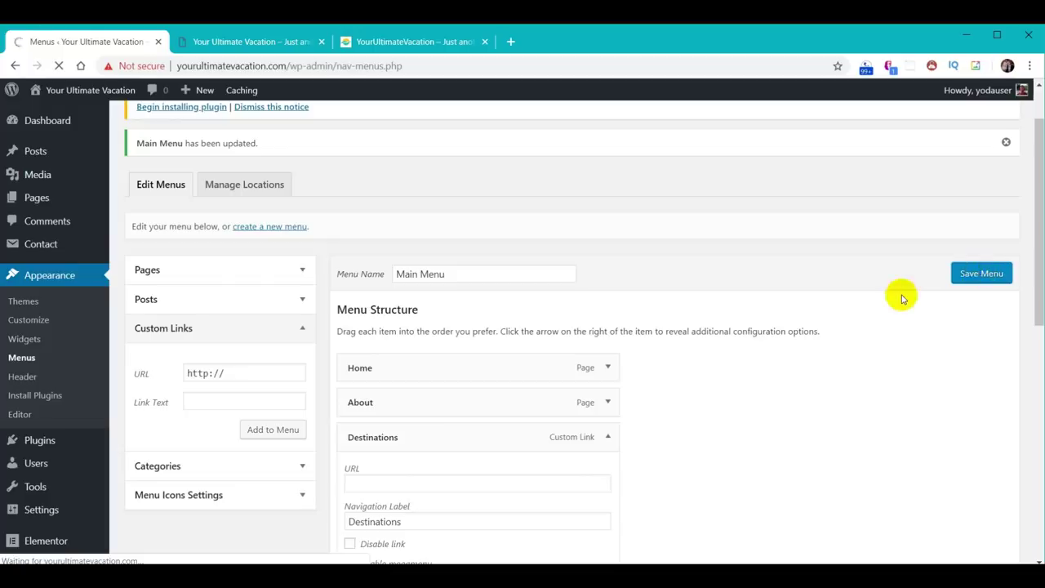
scroll(902, 299, "down", 4)
scroll(900, 303, "down", 10)
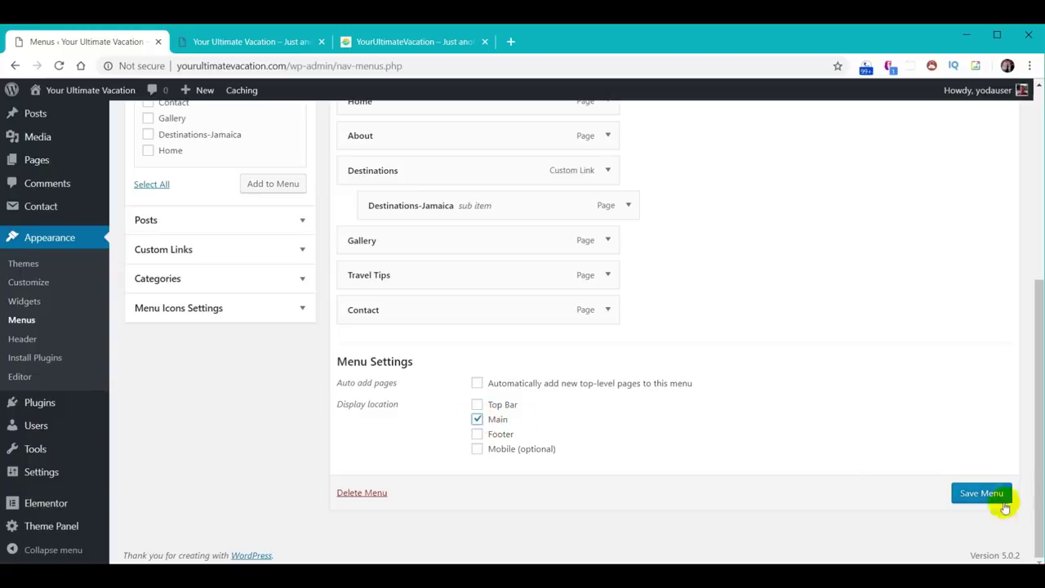
Save the Main-location menu, test its links and Destinations dropdown on the live site, then return
left_click(967, 494)
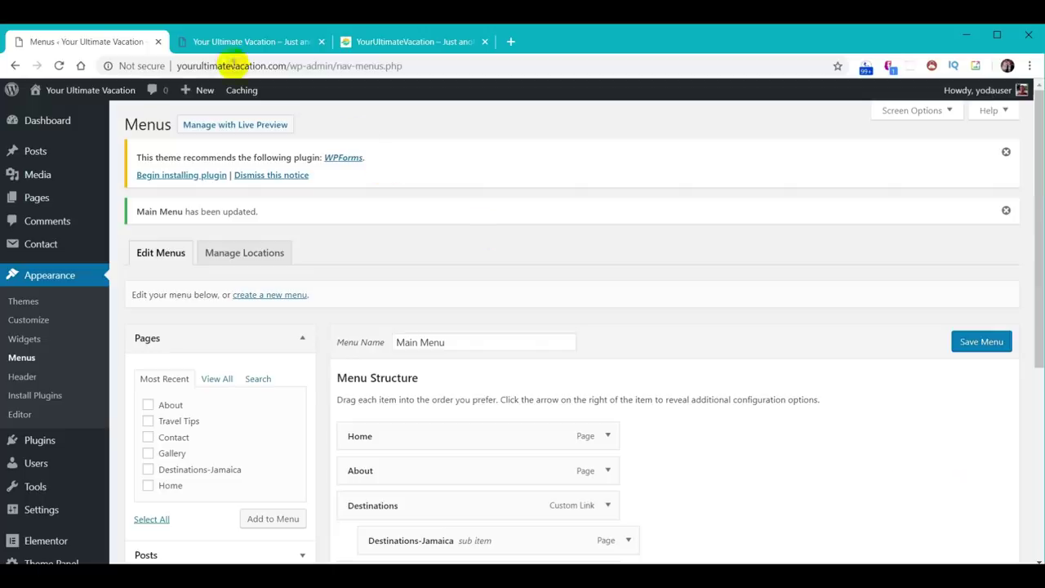
left_click(249, 45)
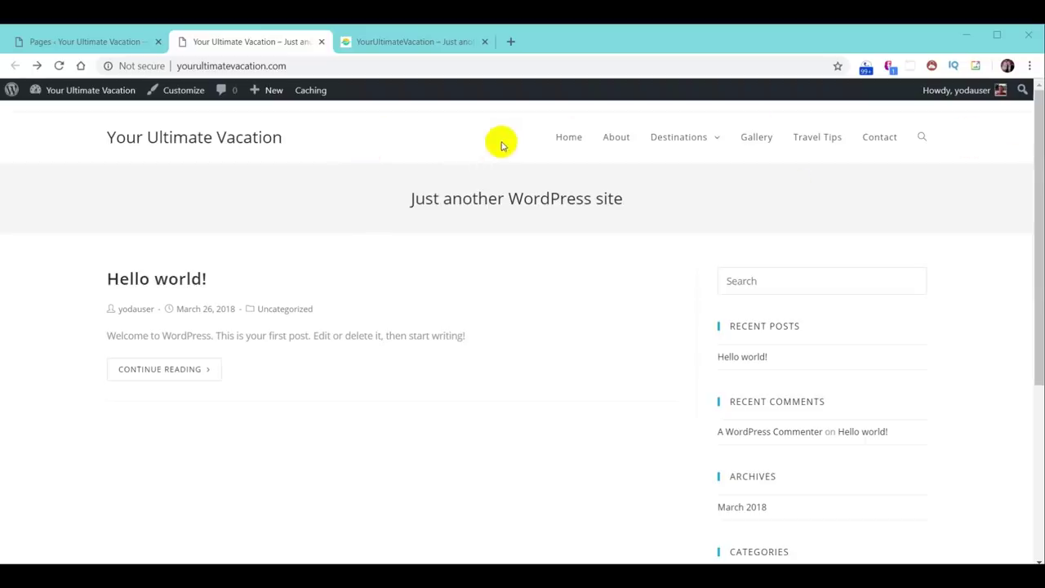
left_click(567, 145)
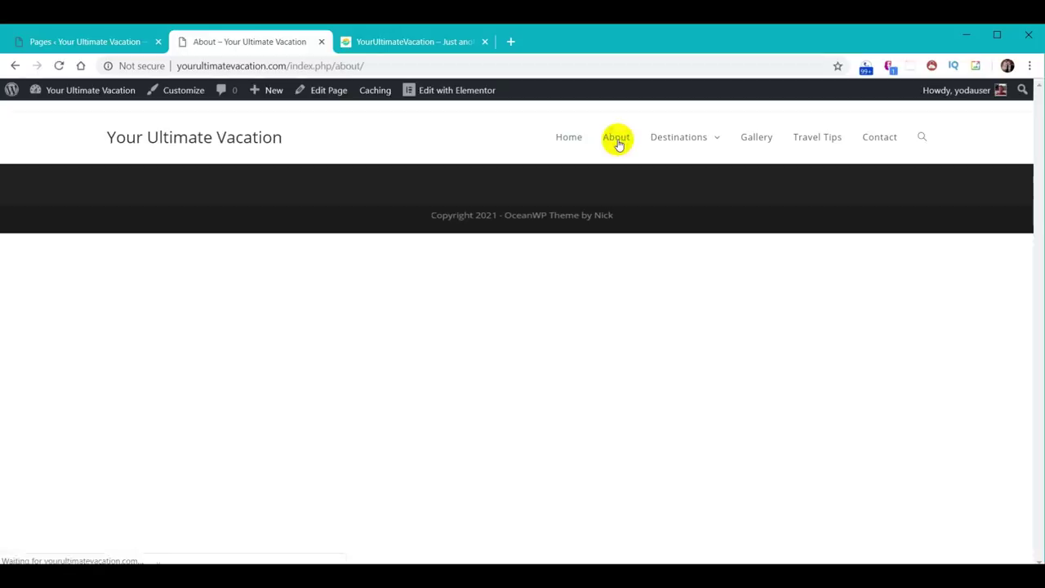
mouse_move(684, 140)
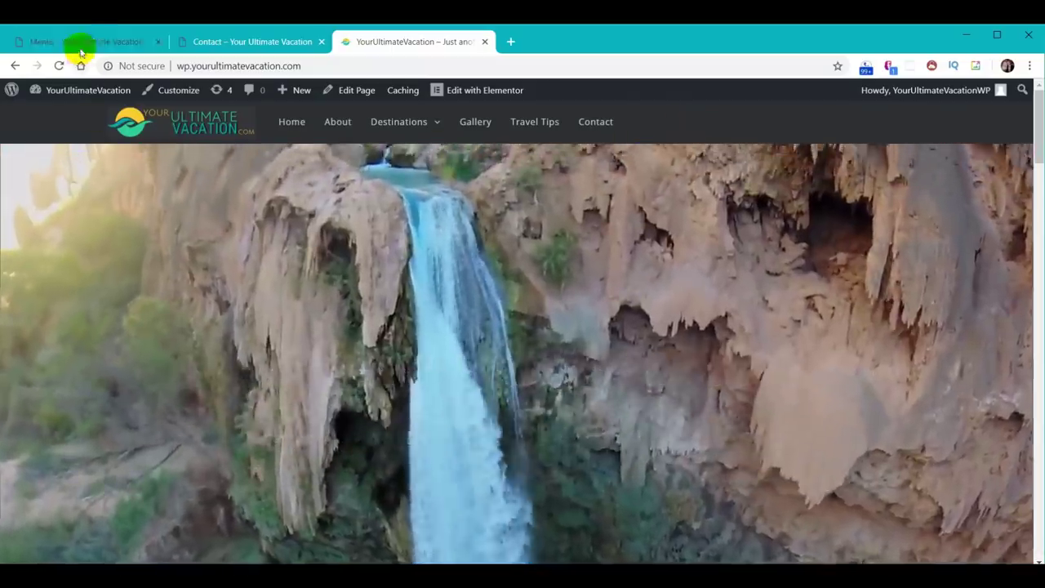
left_click(82, 42)
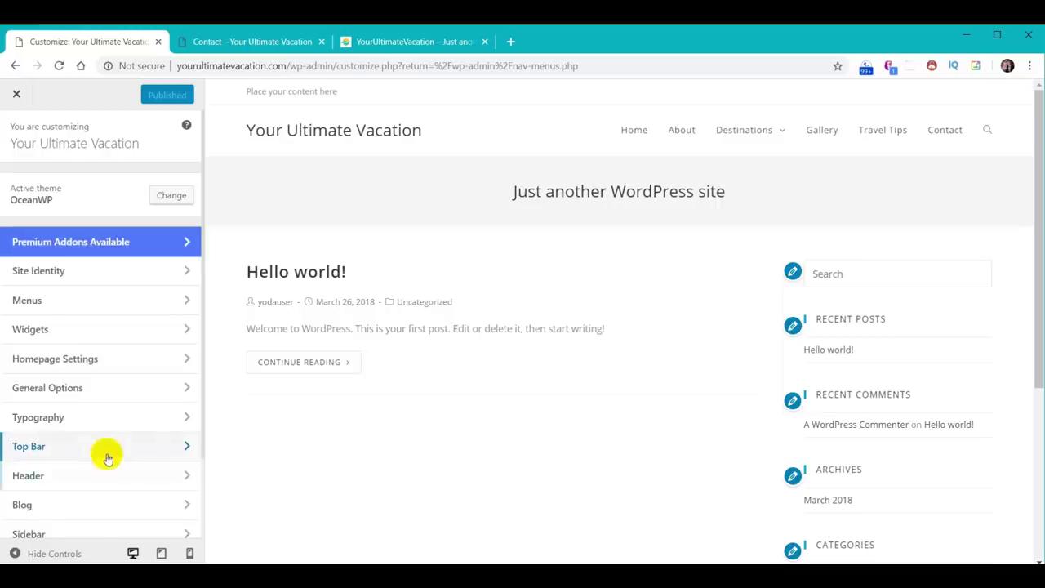
Open the Header section from the OceanWP Customizer sidebar
scroll(107, 455, "down", 1)
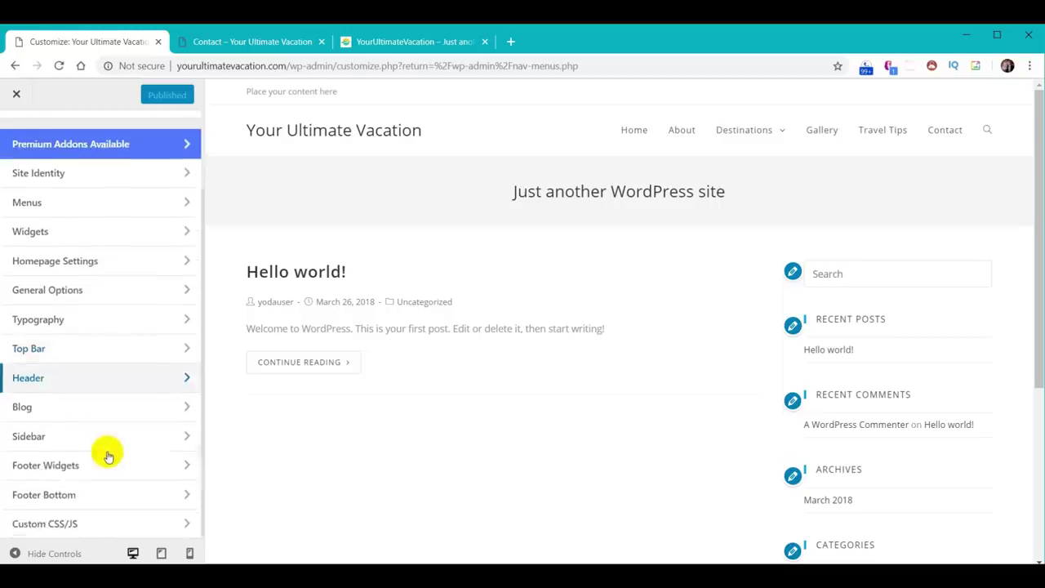
left_click(33, 377)
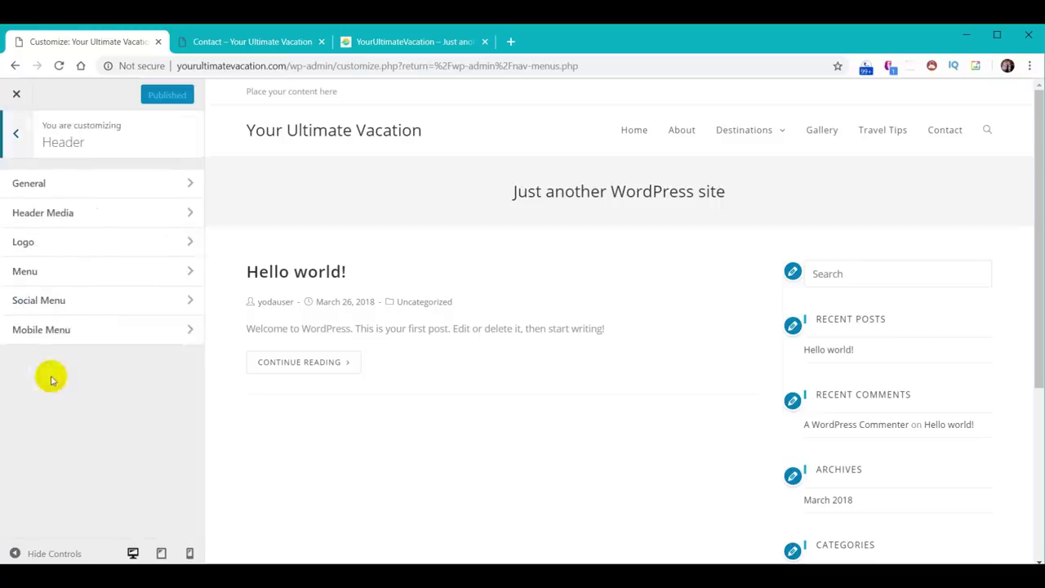
Try red, orange, yellow and a custom gradient colour as the header background
left_click(31, 183)
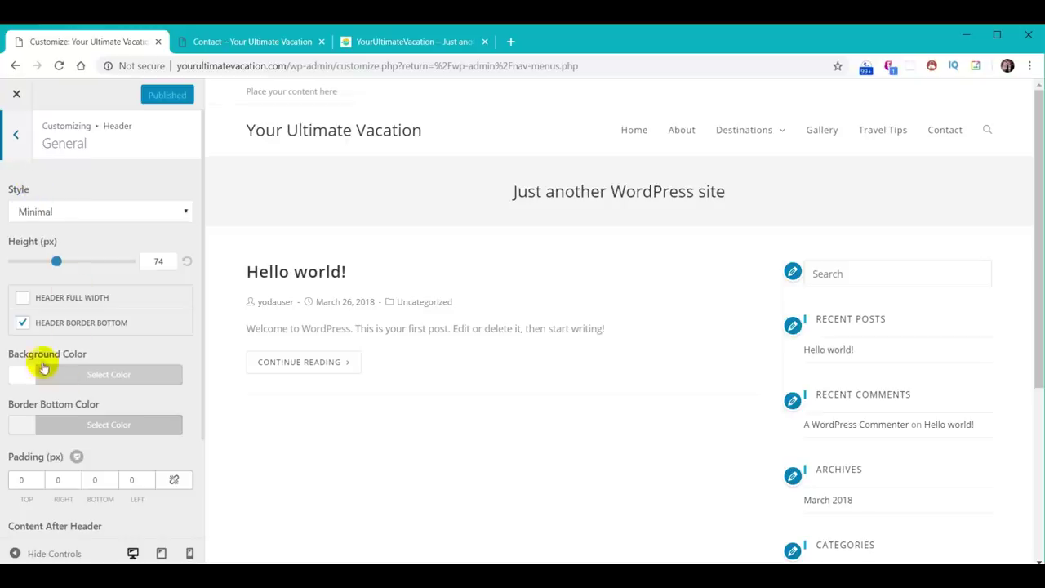
left_click(99, 377)
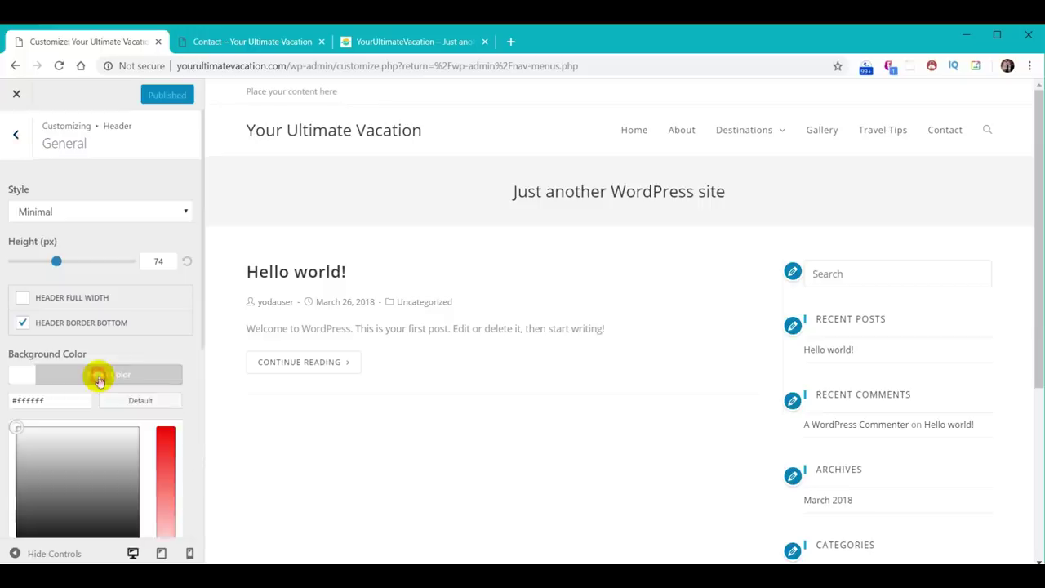
scroll(99, 378, "down", 3)
mouse_move(89, 310)
left_mouse_down()
mouse_move(87, 263)
mouse_move(107, 264)
mouse_move(57, 275)
mouse_move(86, 289)
mouse_move(98, 269)
left_mouse_up()
left_click(54, 354)
left_click(69, 355)
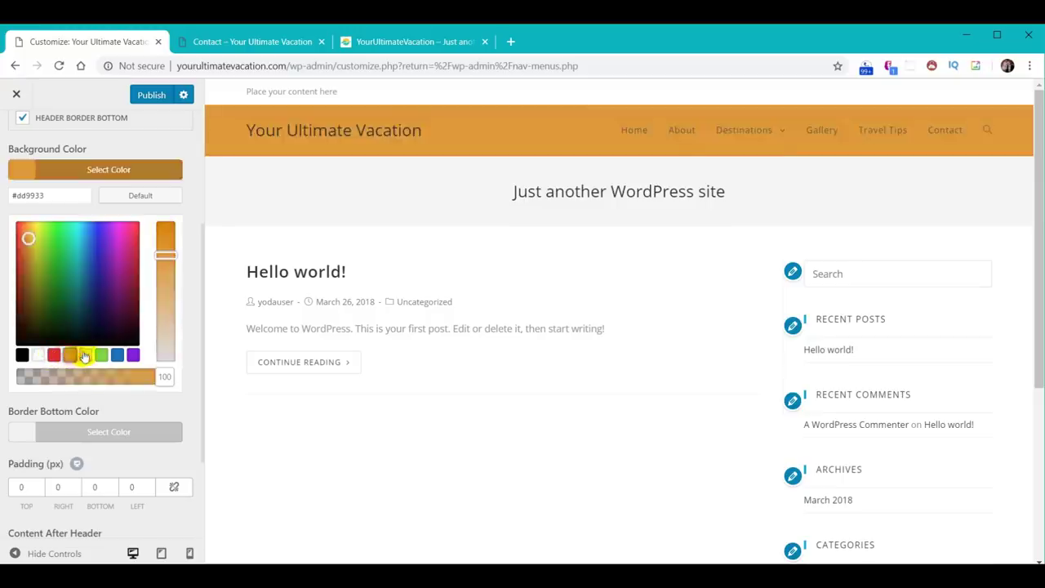
left_click(85, 354)
mouse_move(34, 233)
left_mouse_down()
mouse_move(122, 234)
mouse_move(123, 250)
mouse_move(82, 278)
mouse_move(118, 249)
left_mouse_up()
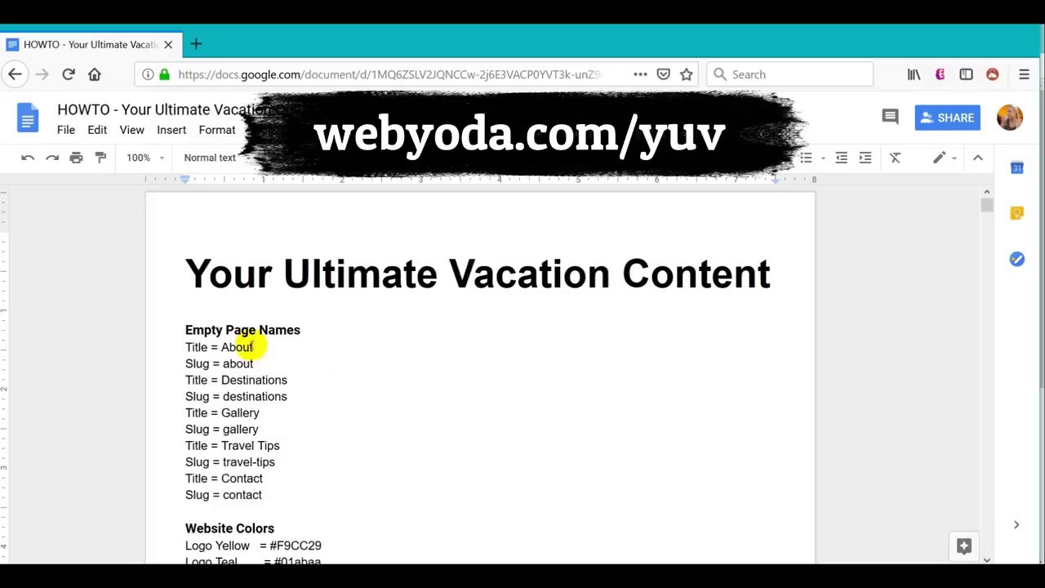
Copy the Menu & Footer colour code #2F3033 from Website Colors and return to WordPress
scroll(490, 356, "down", 3)
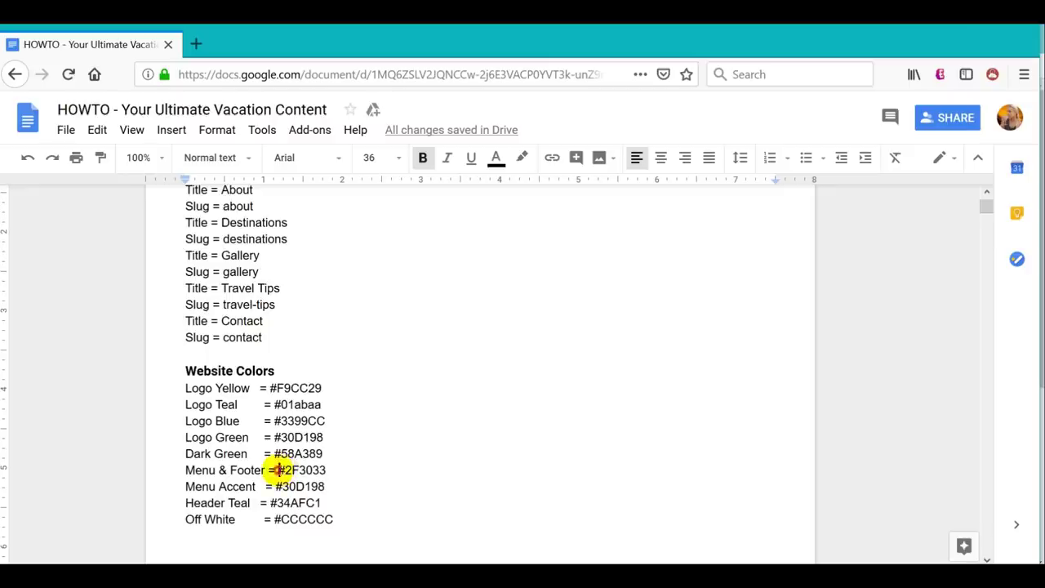
left_click_drag(277, 470, 323, 471)
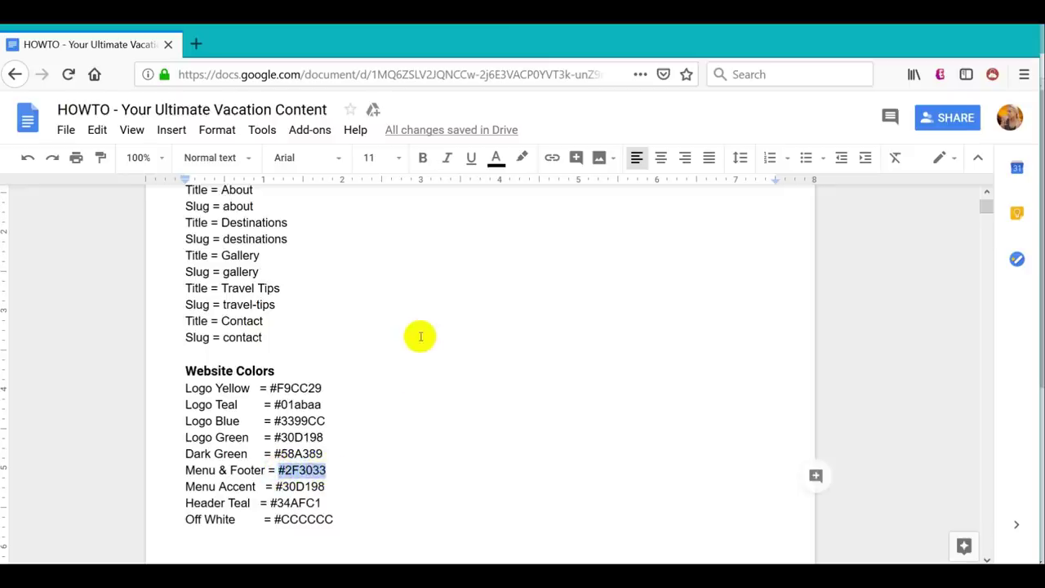
key("alt+Tab")
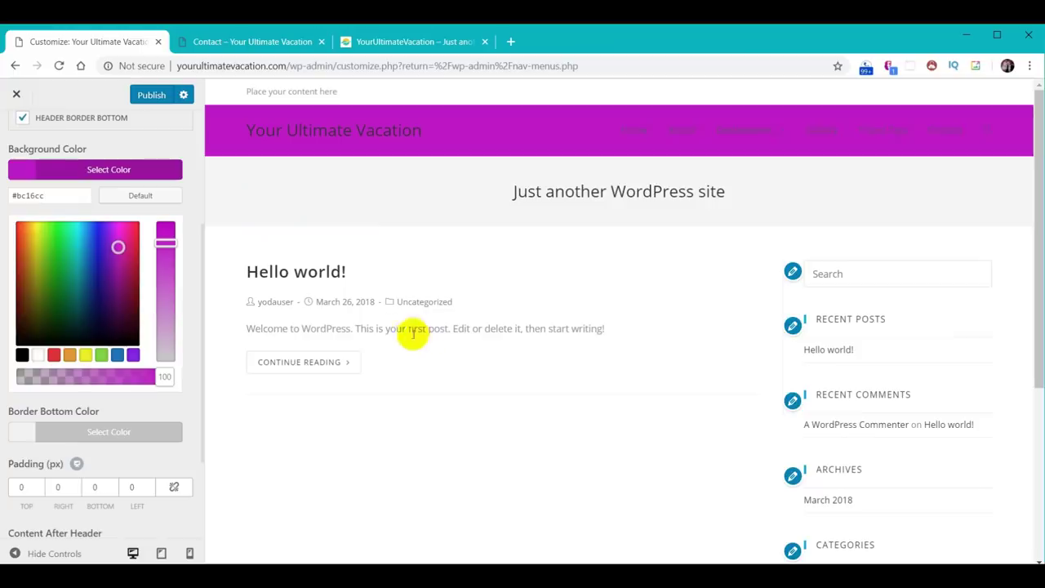
Try black and then white as the header background colour
left_click(21, 355)
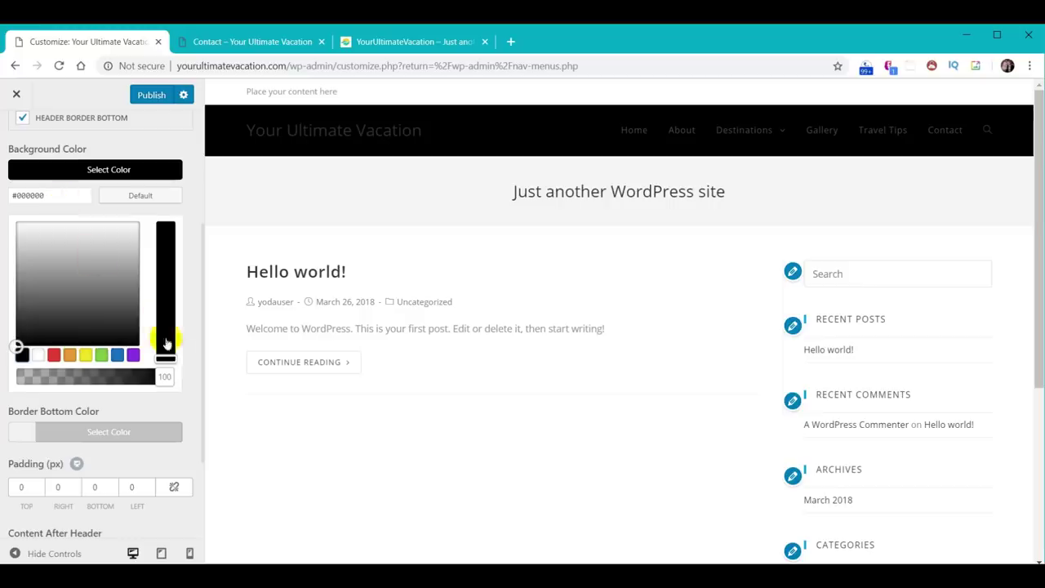
left_click(38, 356)
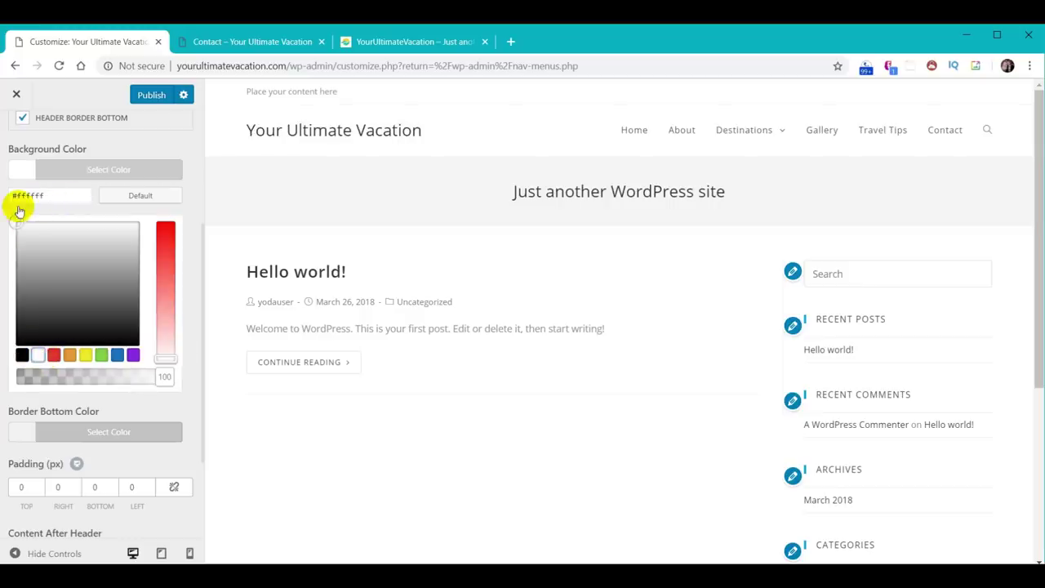
left_click(22, 355)
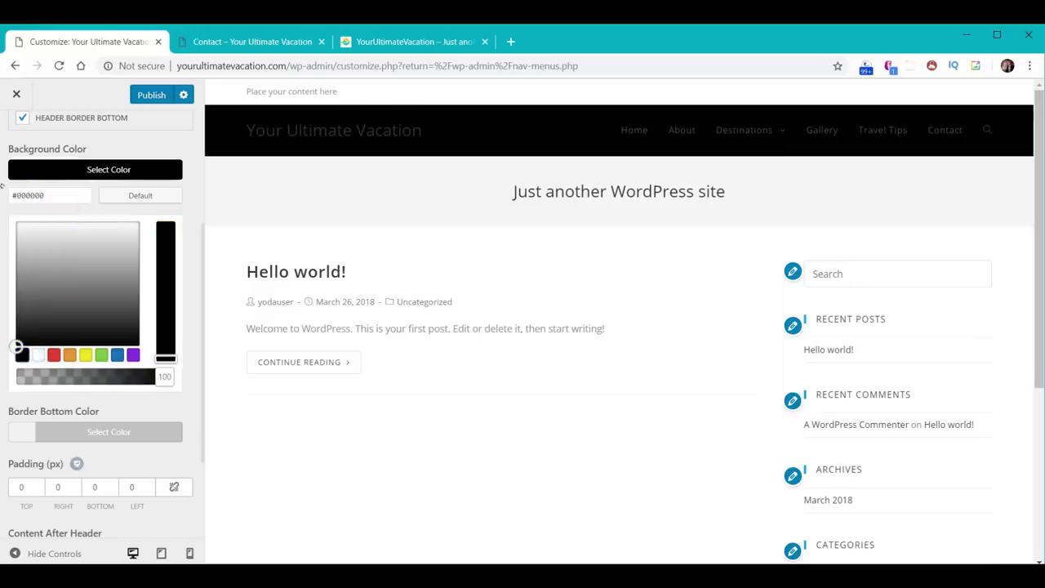
mouse_move(16, 326)
left_mouse_down()
mouse_move(27, 215)
mouse_move(22, 341)
left_mouse_up()
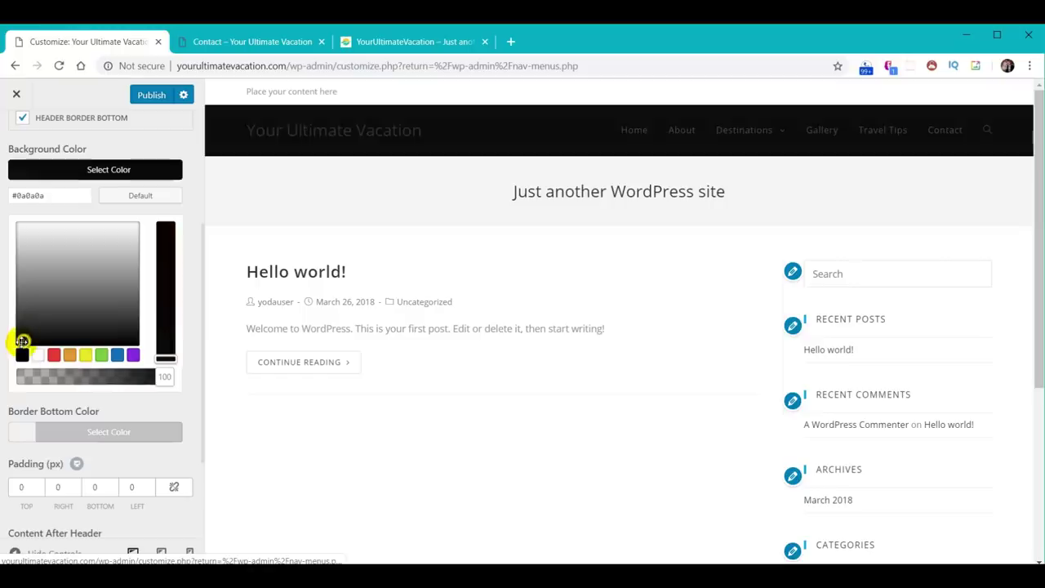
Paste #2f3033 as the header background hex value and publish it
left_click_drag(49, 194, 2, 192)
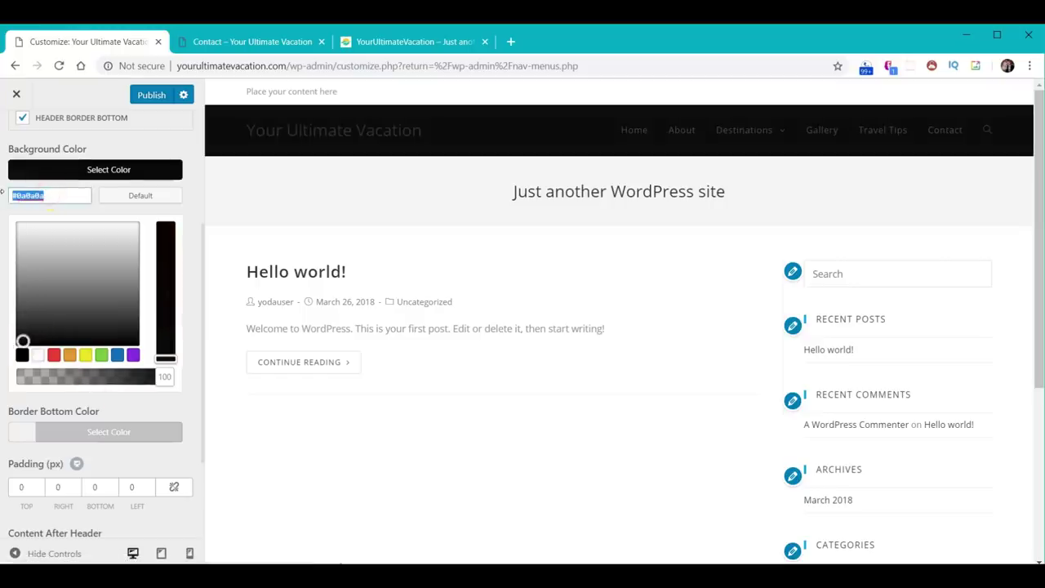
type("#2f3033")
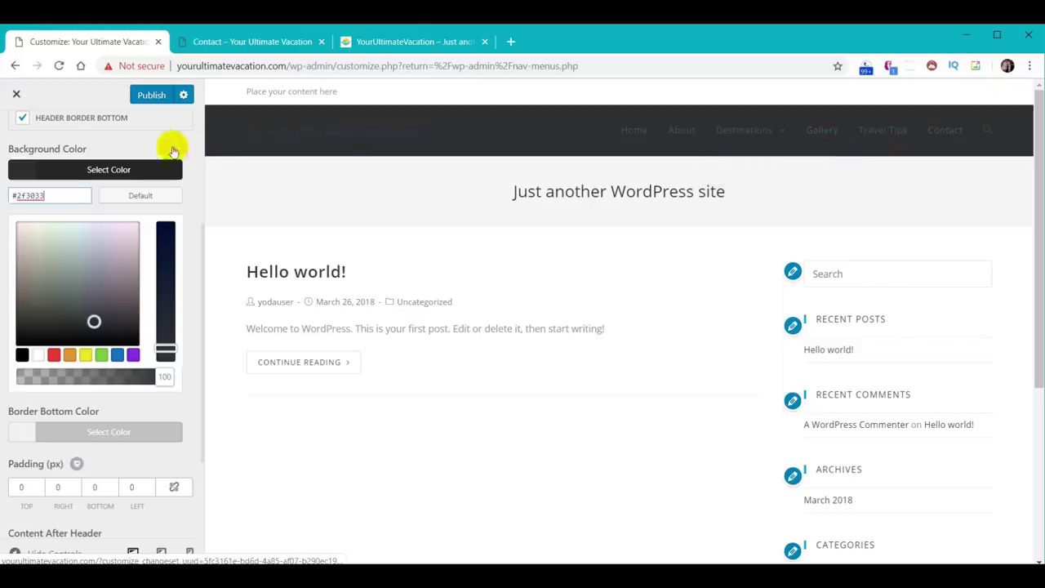
left_click(144, 96)
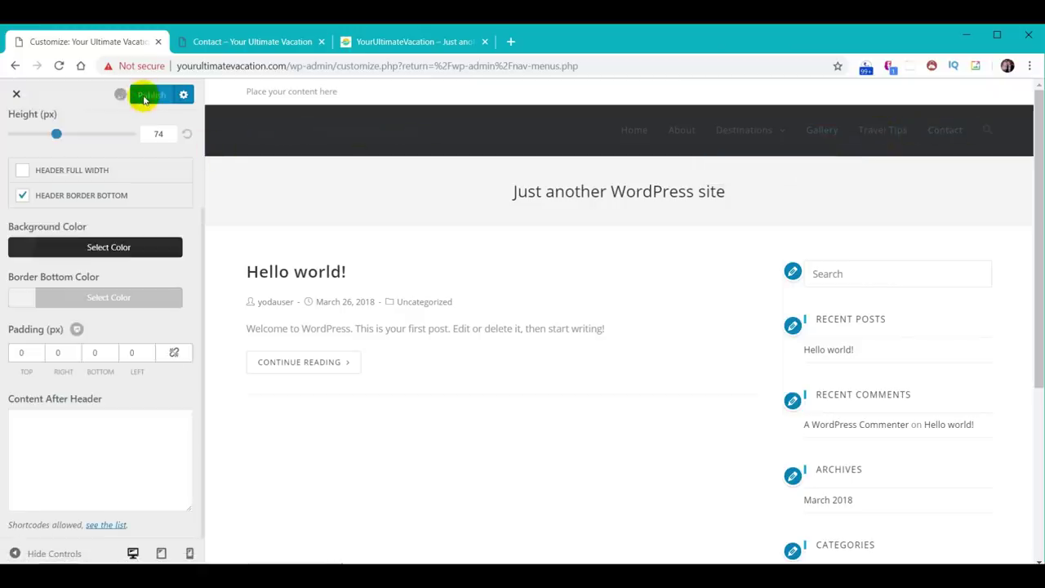
scroll(96, 235, "up", 3)
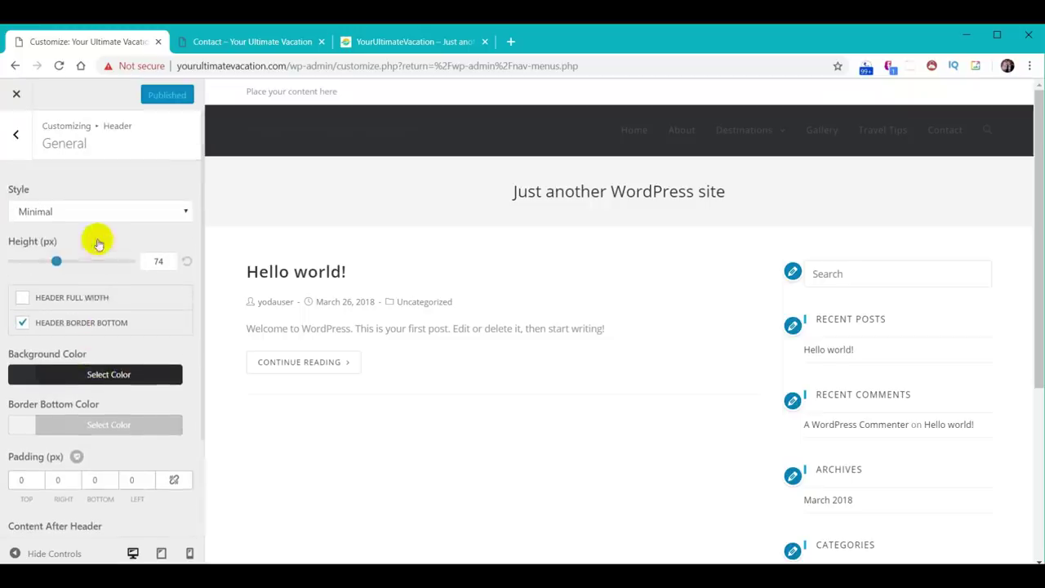
Go to Header > Menu settings and copy the Off White value #CCCCCC from the colours document
left_click(17, 134)
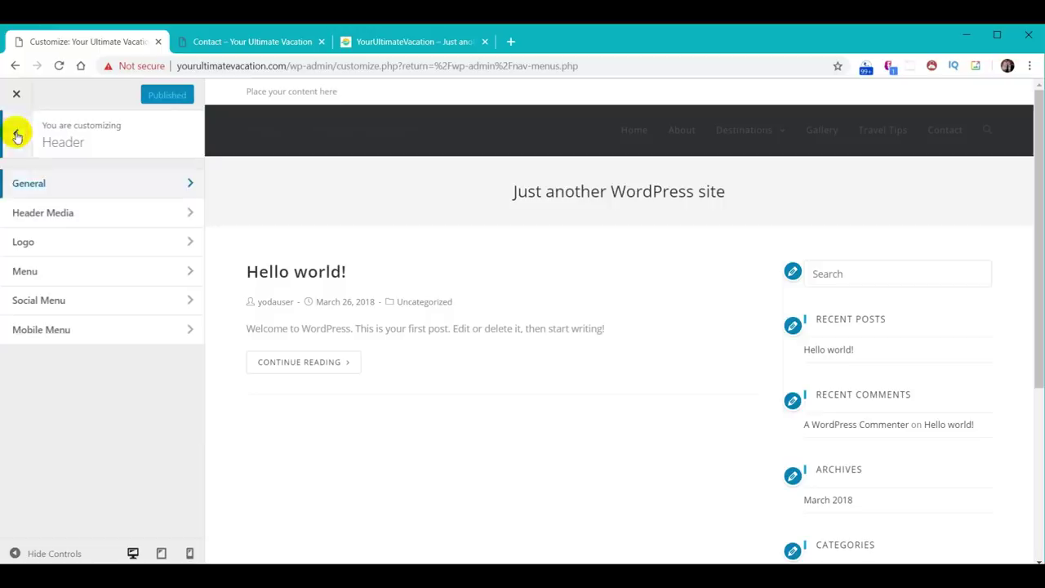
left_click(23, 271)
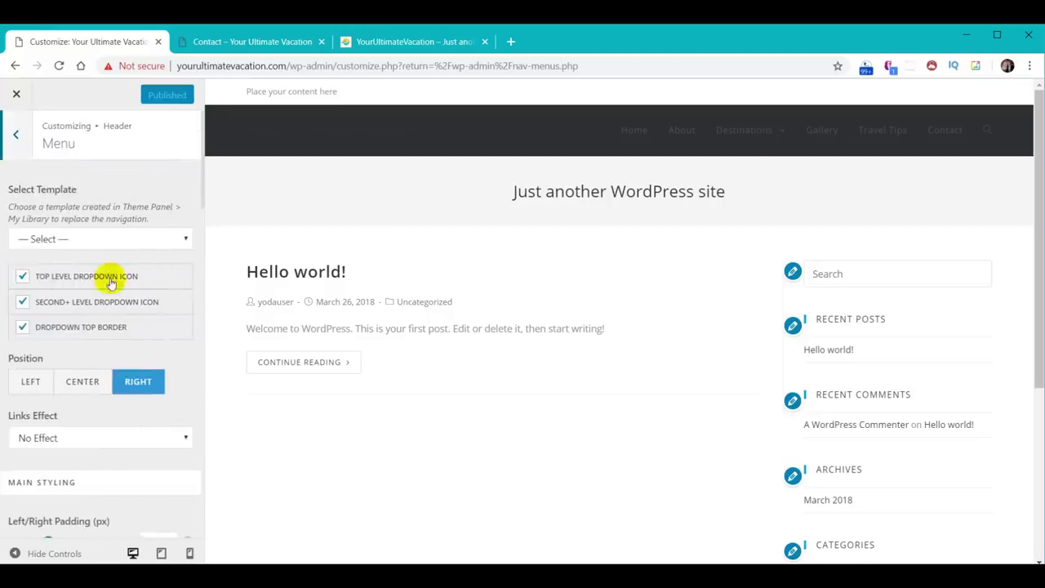
scroll(105, 278, "down", 3)
scroll(105, 282, "down", 1)
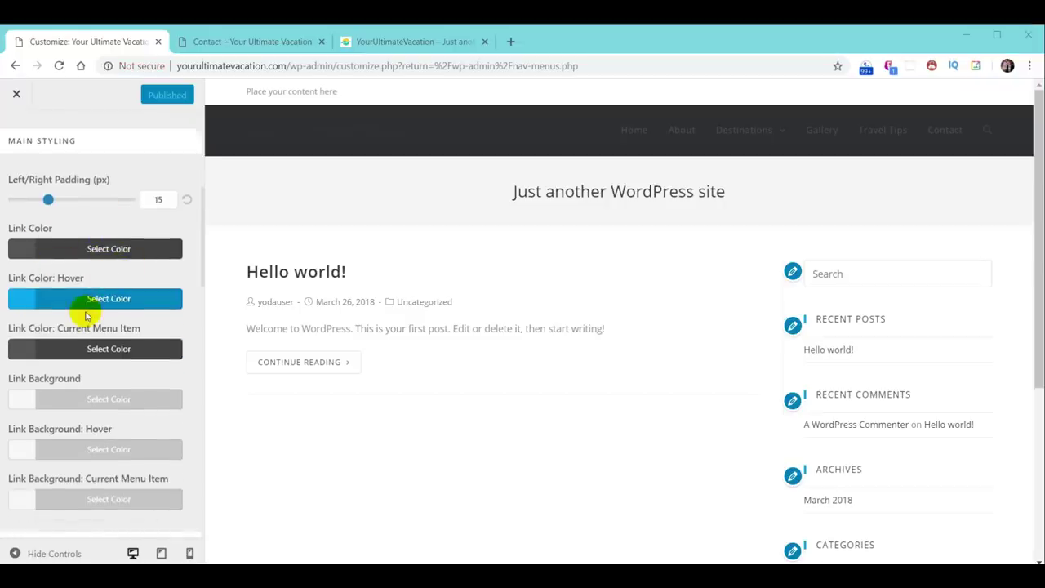
left_click(425, 562)
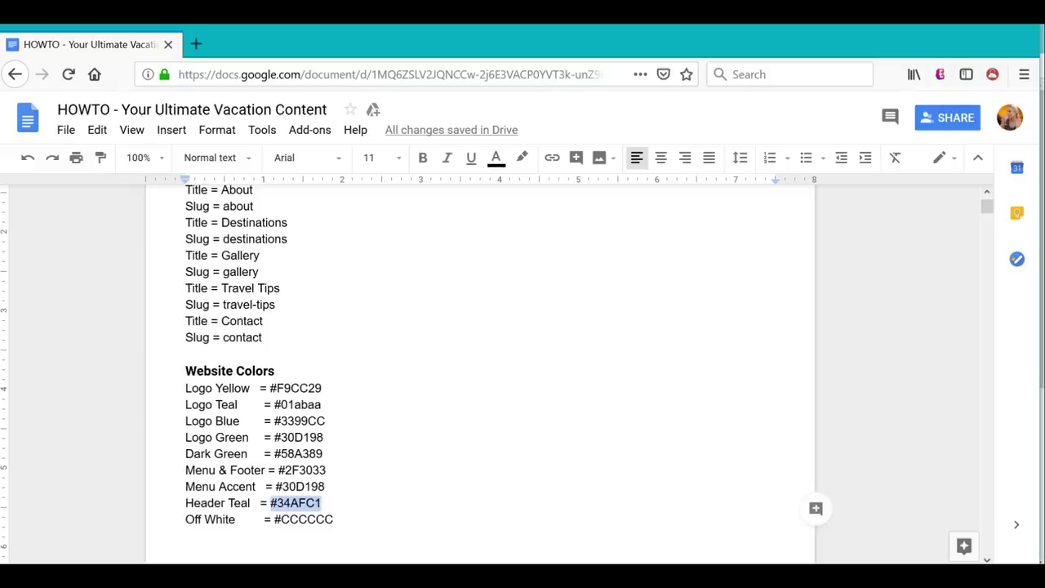
left_click_drag(276, 520, 333, 519)
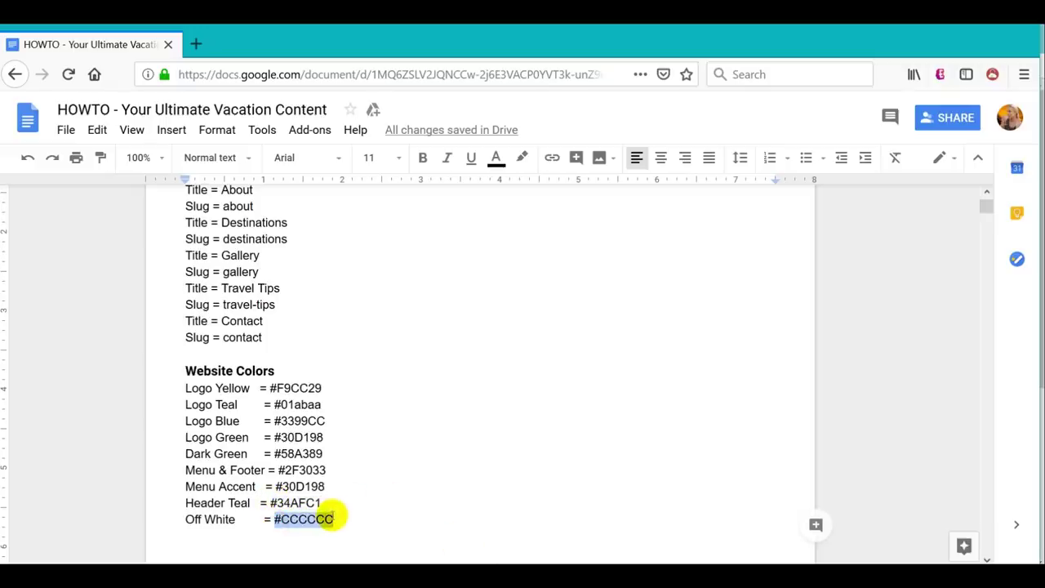
key("alt+Tab")
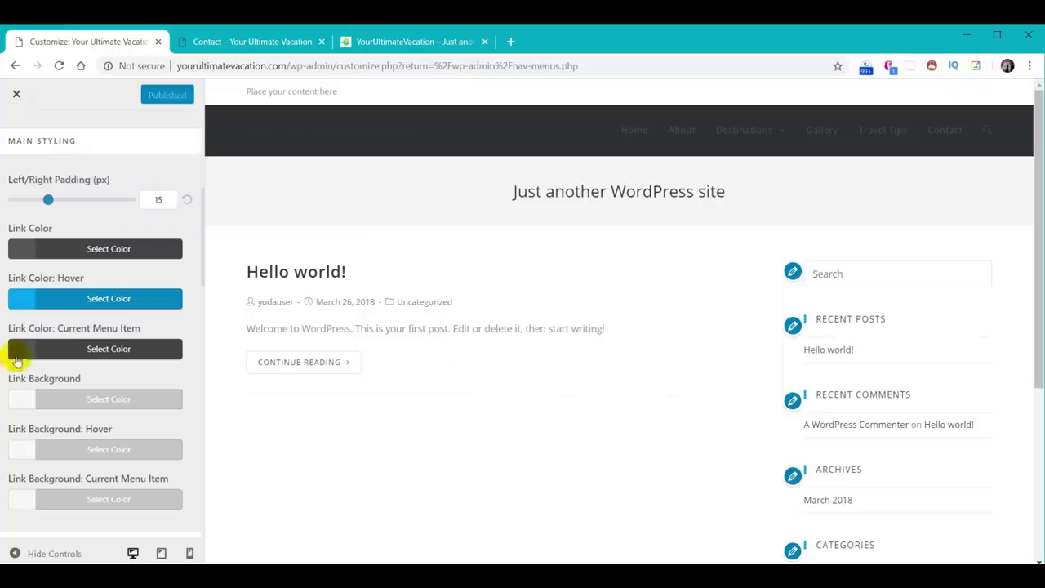
Set the menu link colour to #cccccc
left_click(96, 252)
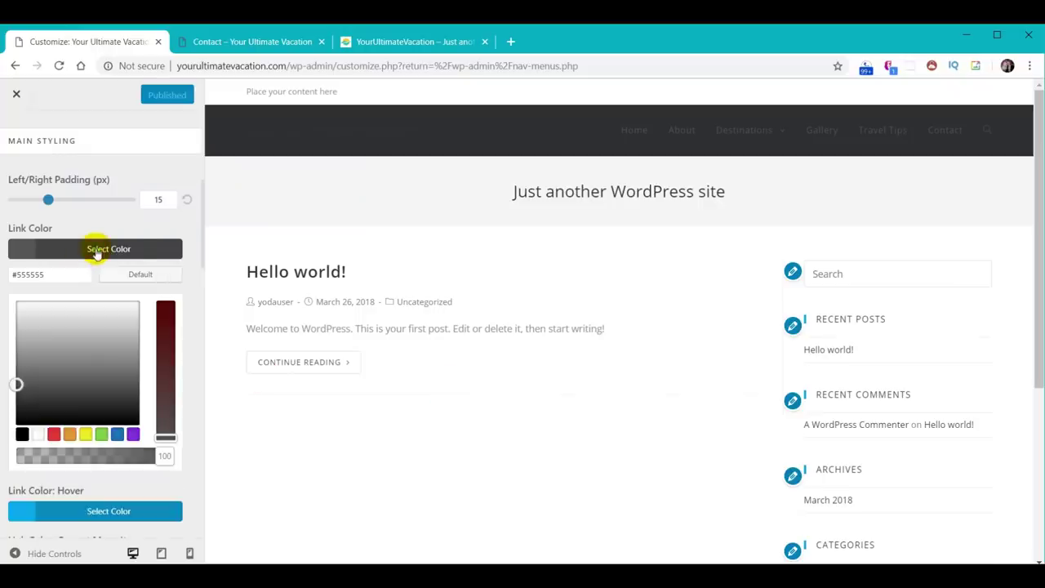
left_click(38, 435)
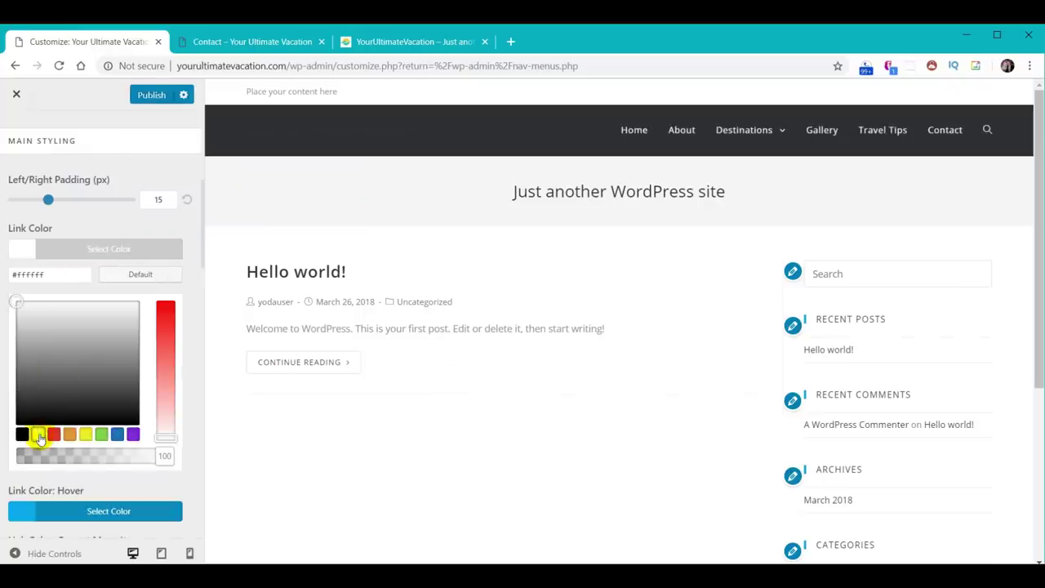
left_click(51, 275)
left_click_drag(52, 274, 2, 277)
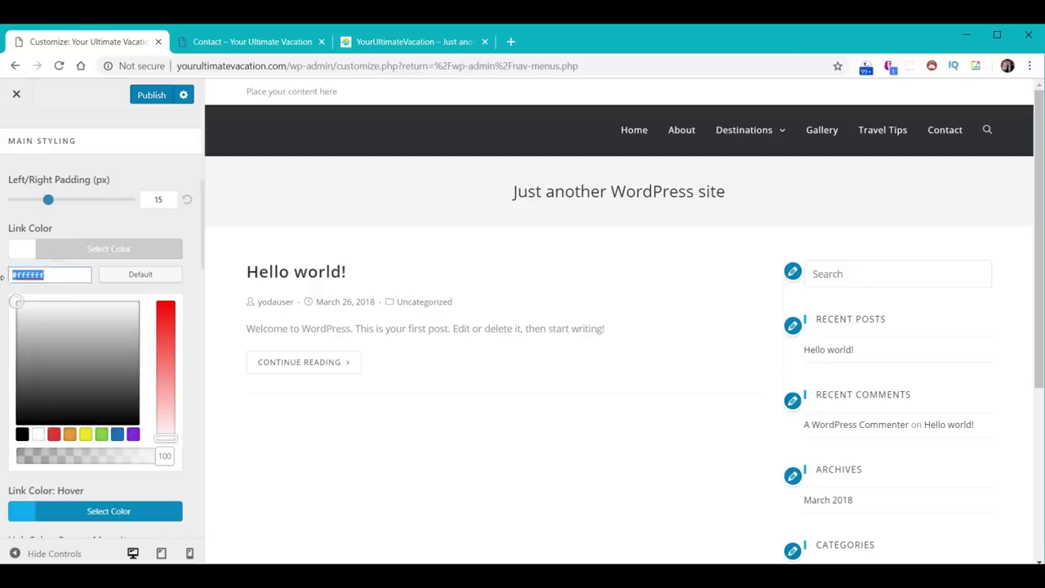
type("#cccccc")
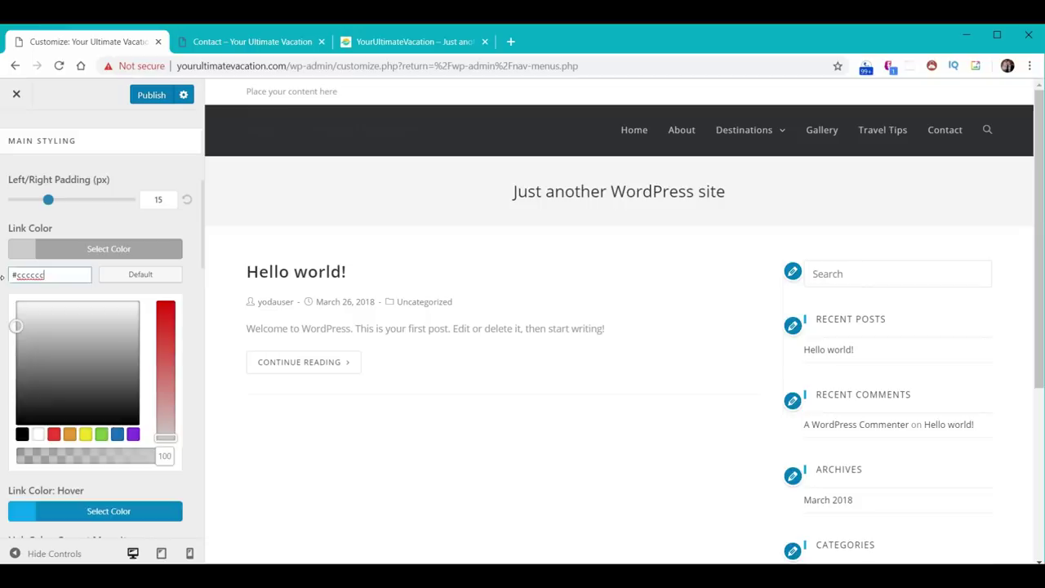
left_click(98, 215)
Copy the Menu Accent green #30D198 for the link hover colour
key("alt+Tab")
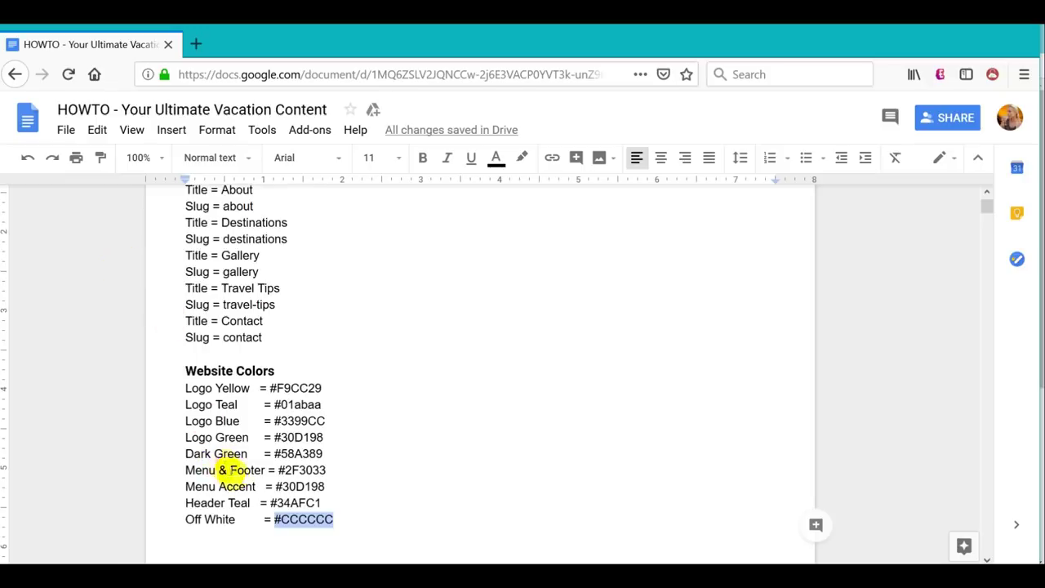
left_click_drag(275, 486, 323, 486)
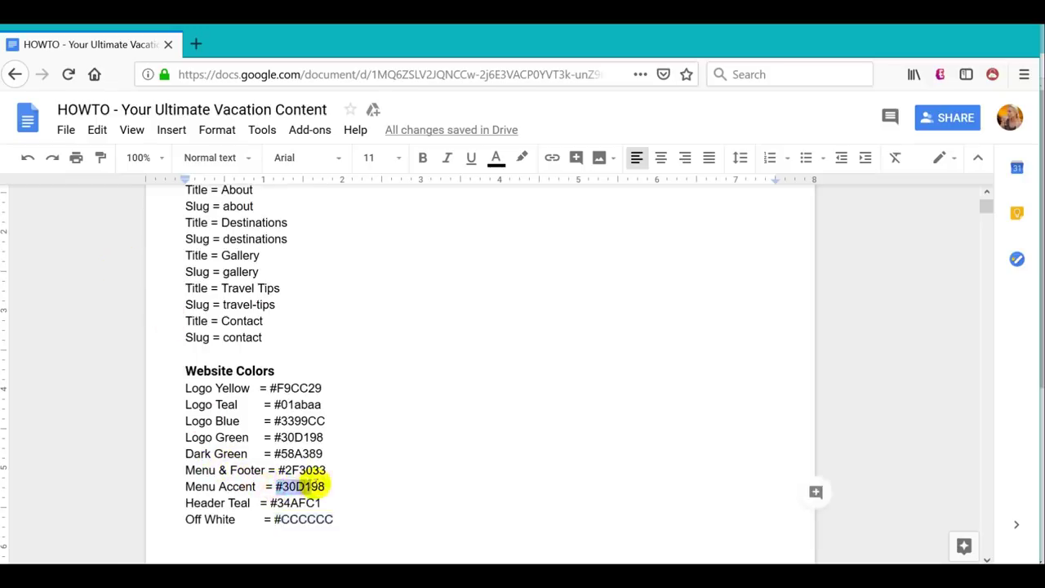
key("alt+Tab")
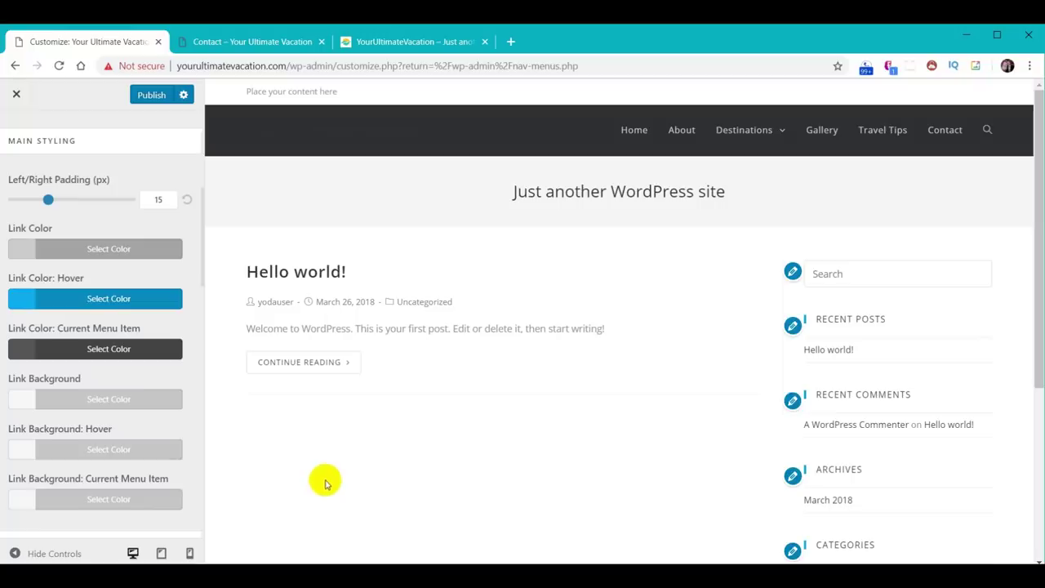
mouse_move(768, 130)
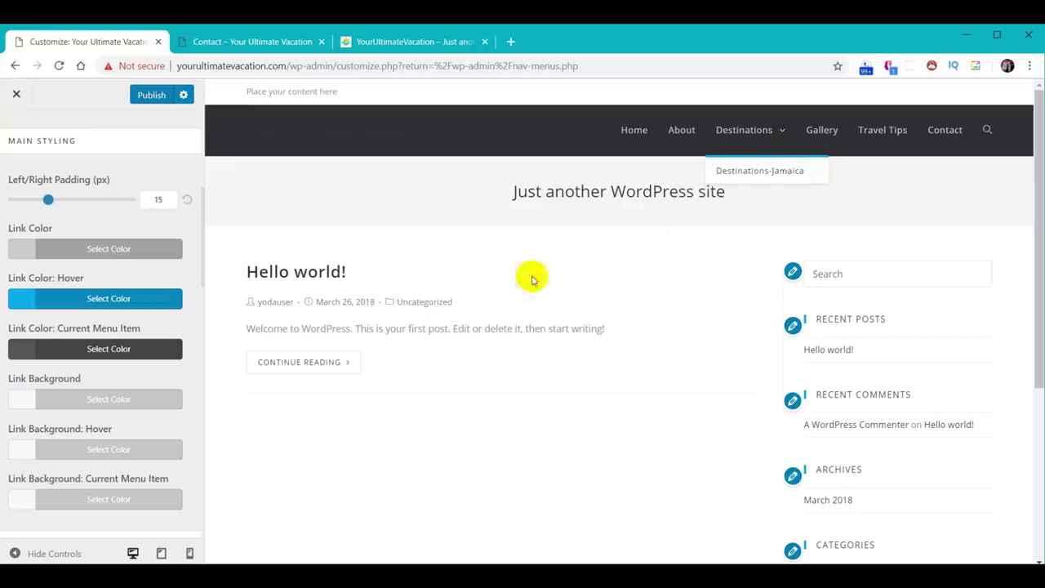
left_click(121, 299)
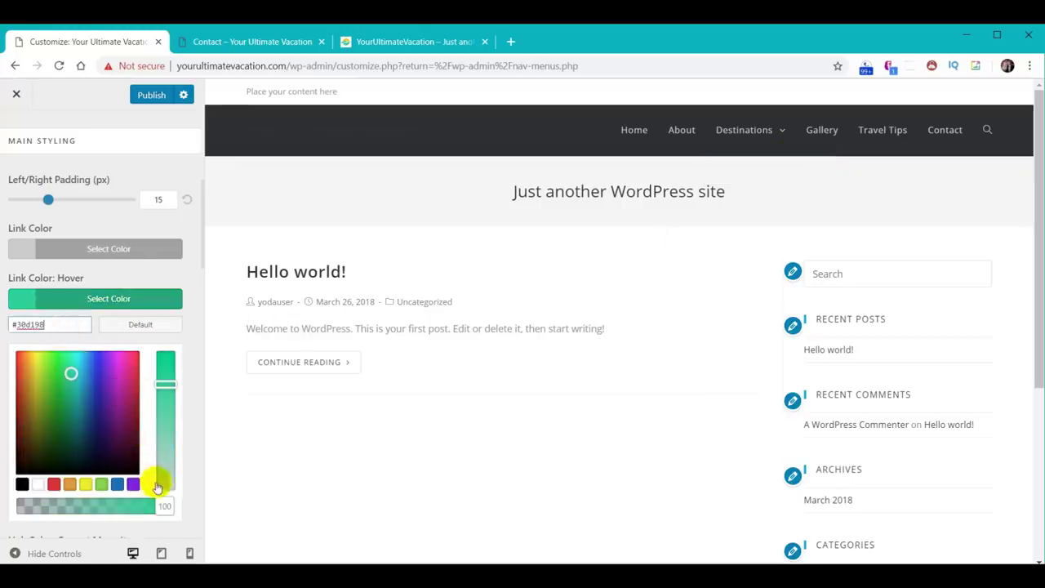
Set the dropdown top border colour to green #30d198
scroll(155, 480, "down", 3)
scroll(156, 481, "down", 3)
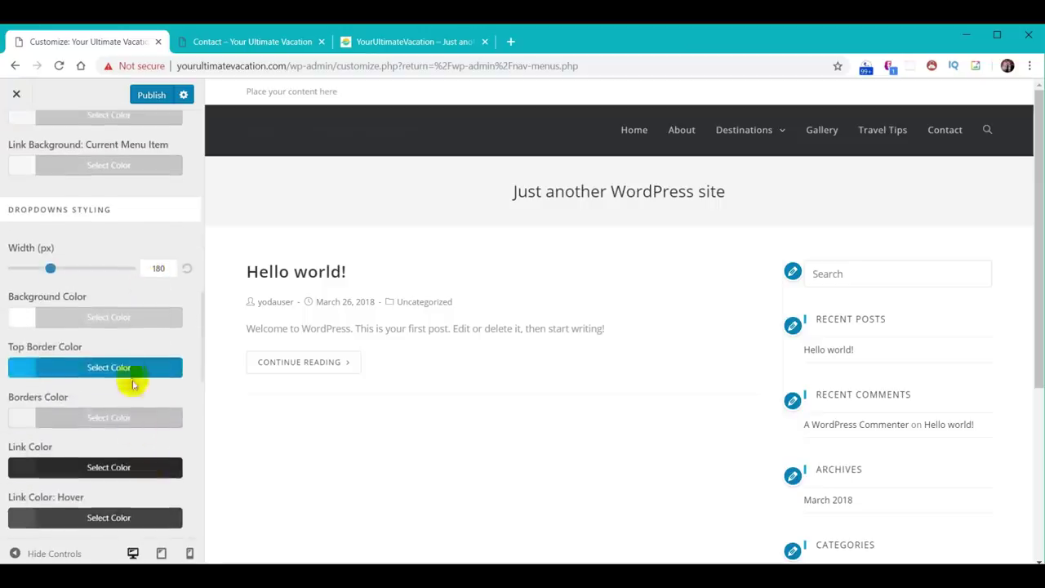
left_click(137, 366)
triple_click(70, 392)
type("#30d198")
mouse_move(744, 125)
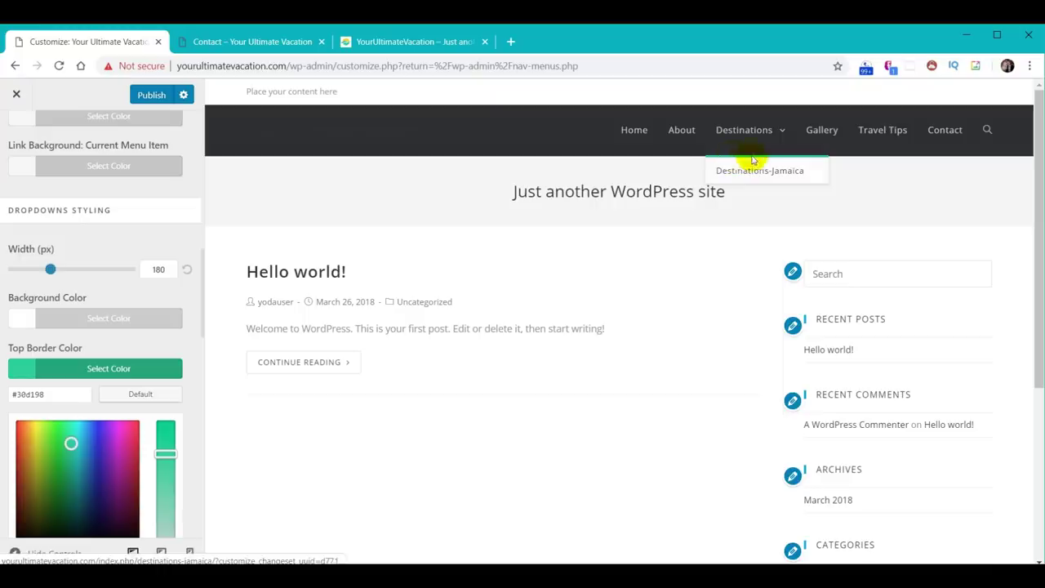
left_click(355, 155)
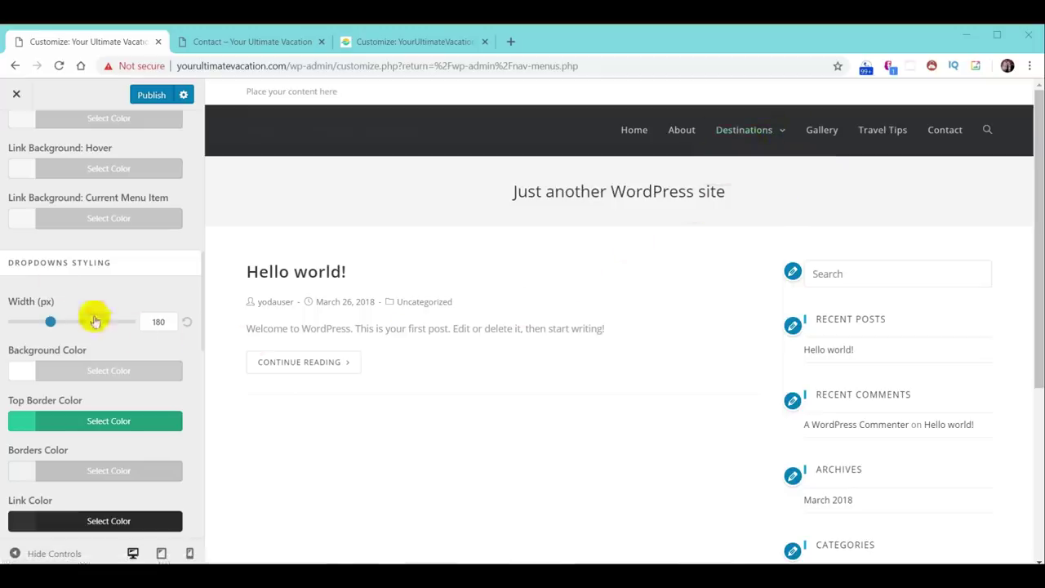
Give the dropdowns a charcoal #2f3033 background and #cccccc link colour
left_click(23, 370)
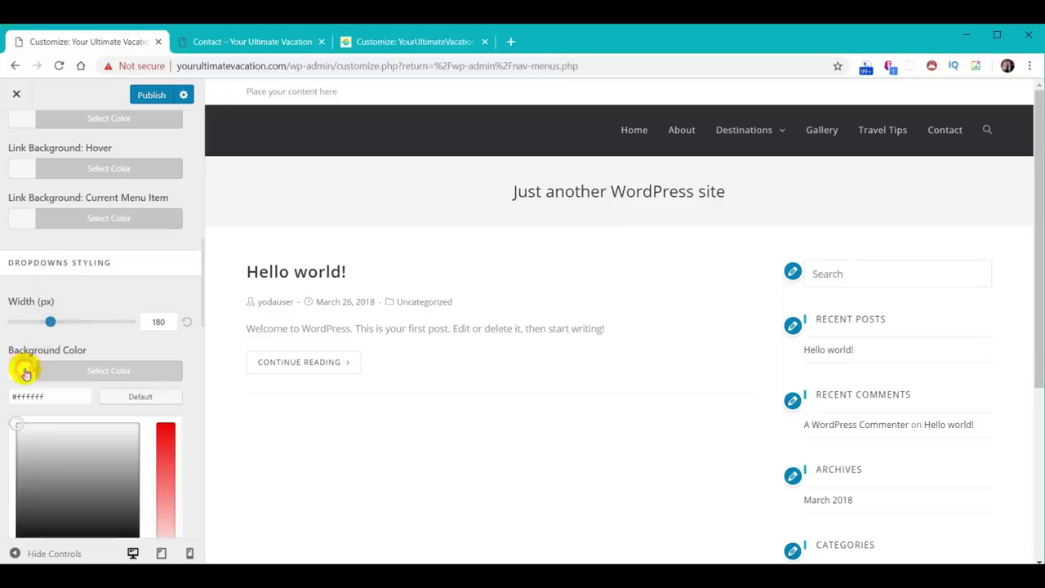
left_click_drag(57, 396, 2, 387)
type("#2f3033")
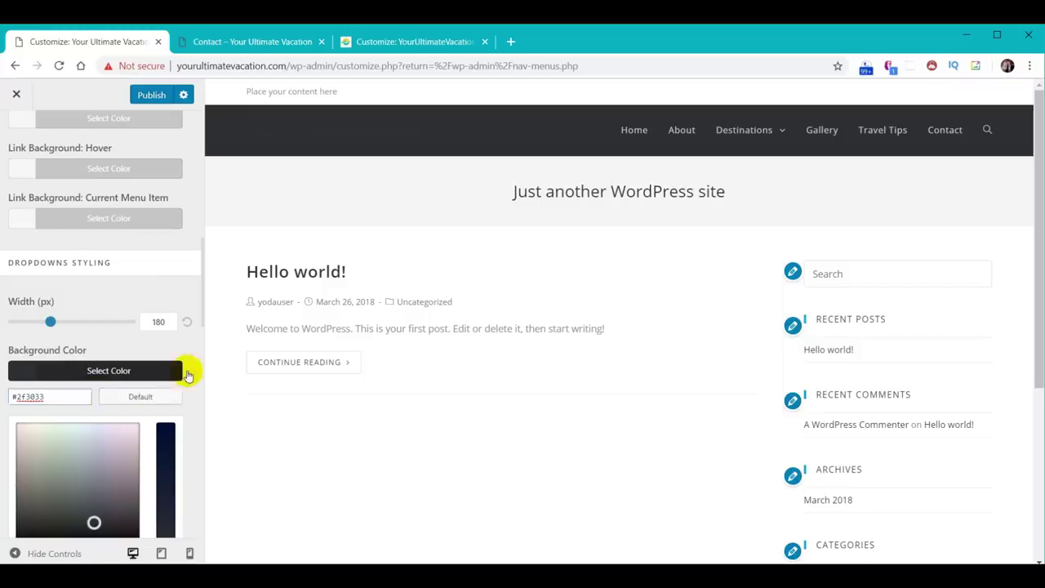
scroll(198, 382, "down", 5)
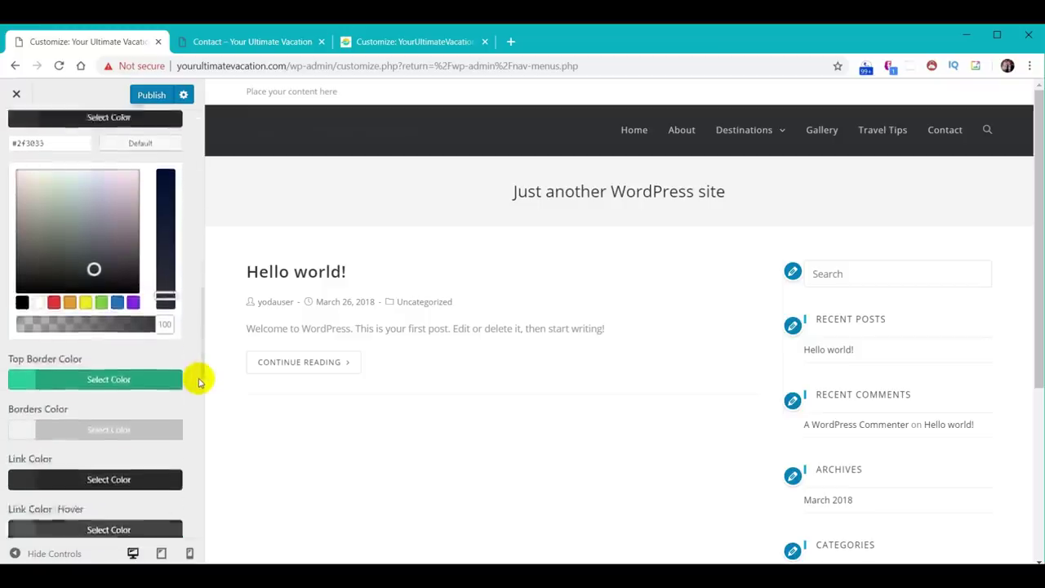
left_click(102, 391)
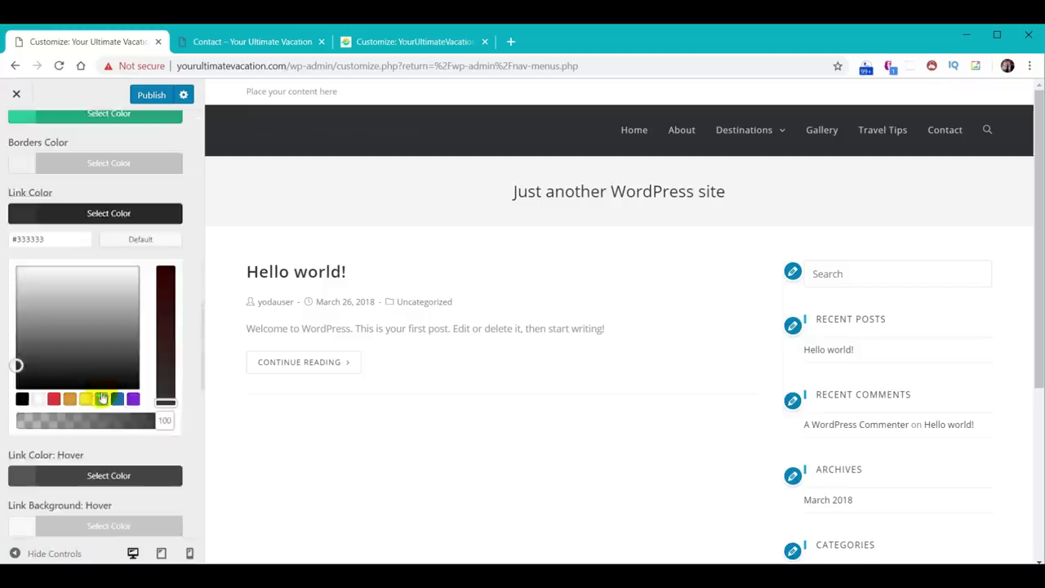
left_click_drag(55, 239, 5, 238)
type("#cccccc")
mouse_move(743, 137)
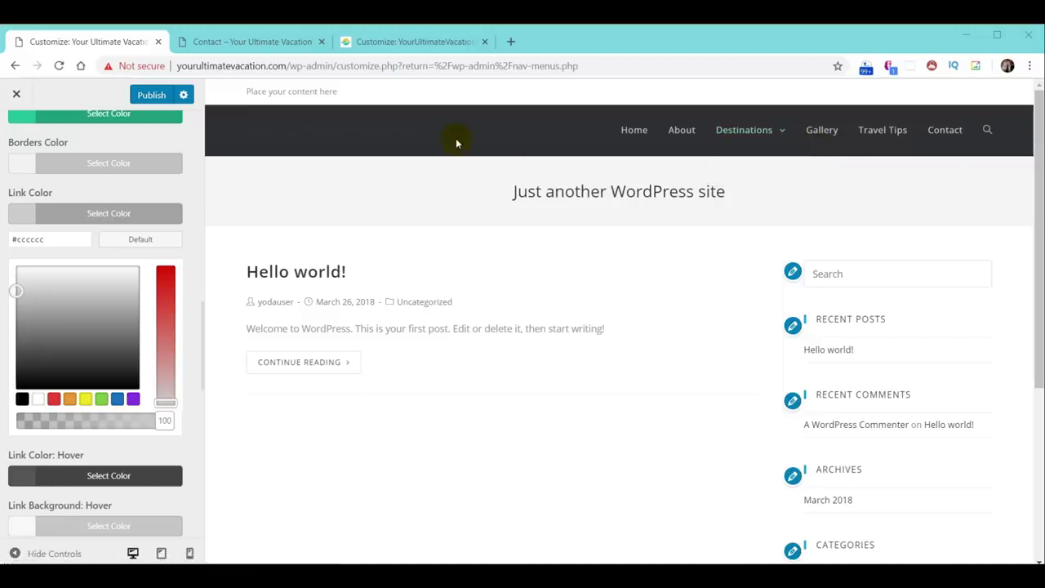
Align the header menu to the left and publish the changes
scroll(95, 308, "up", 5)
scroll(95, 307, "up", 4)
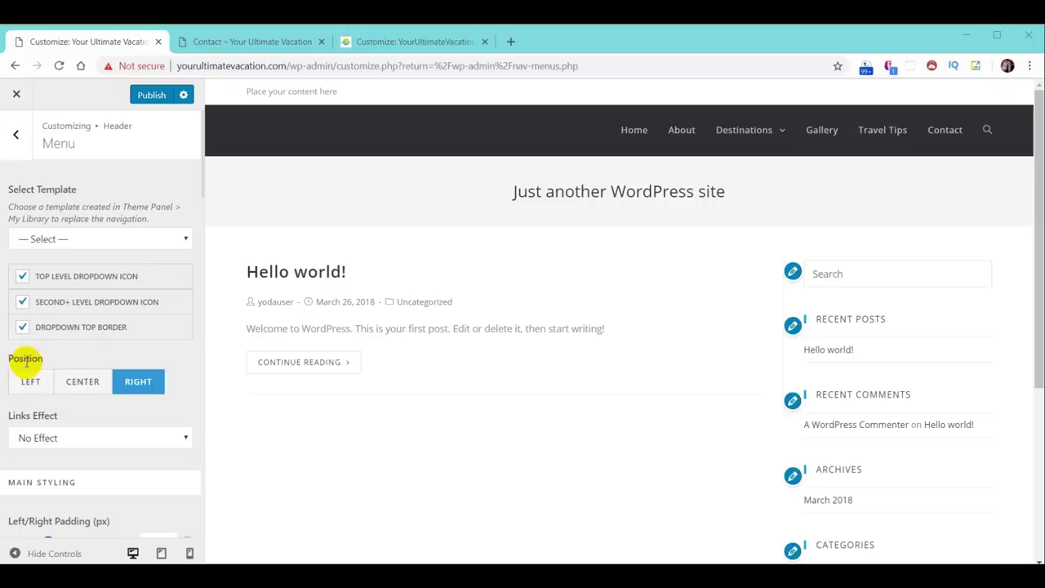
left_click(33, 385)
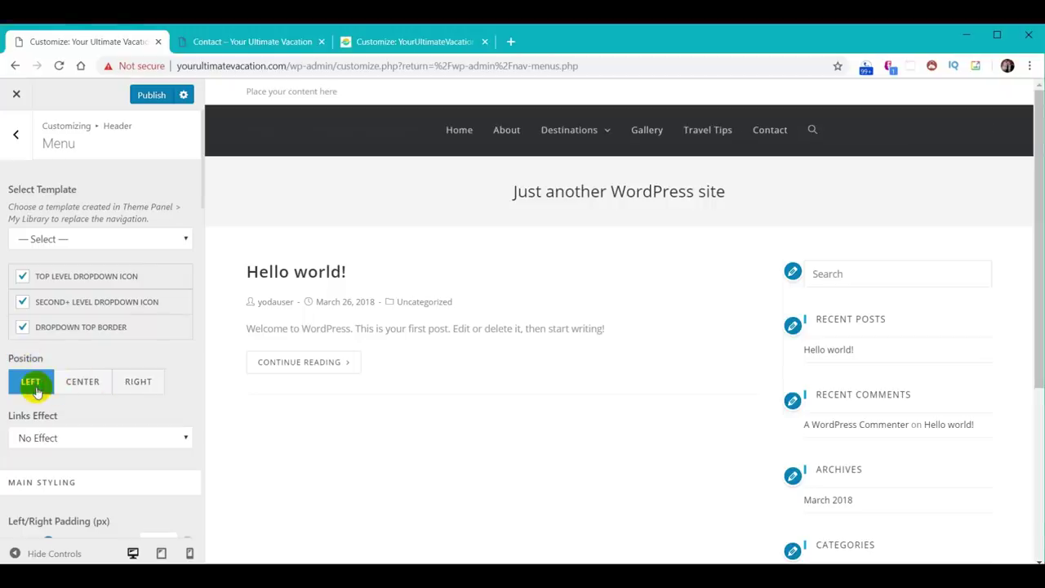
left_click(152, 96)
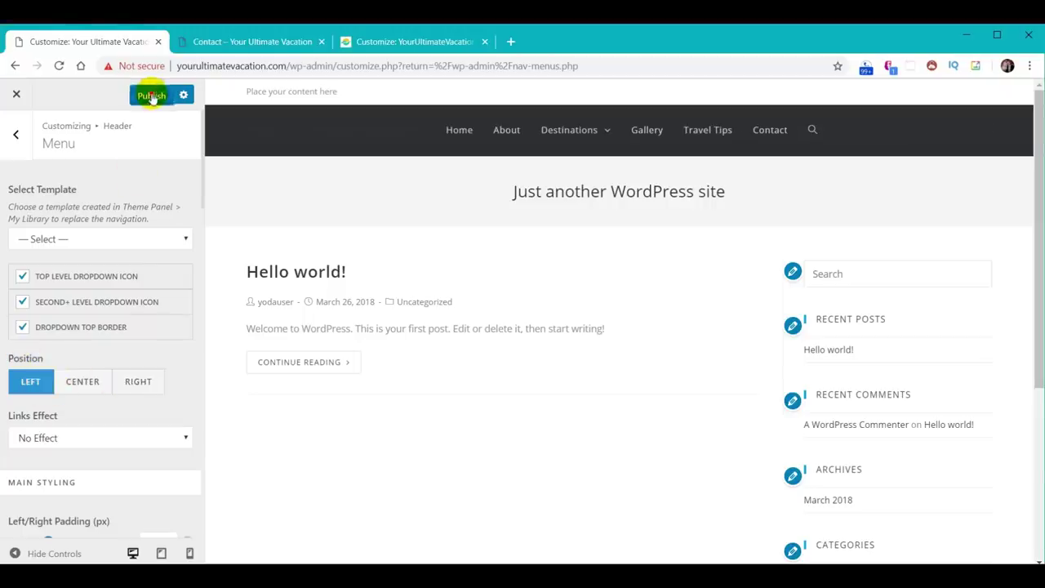
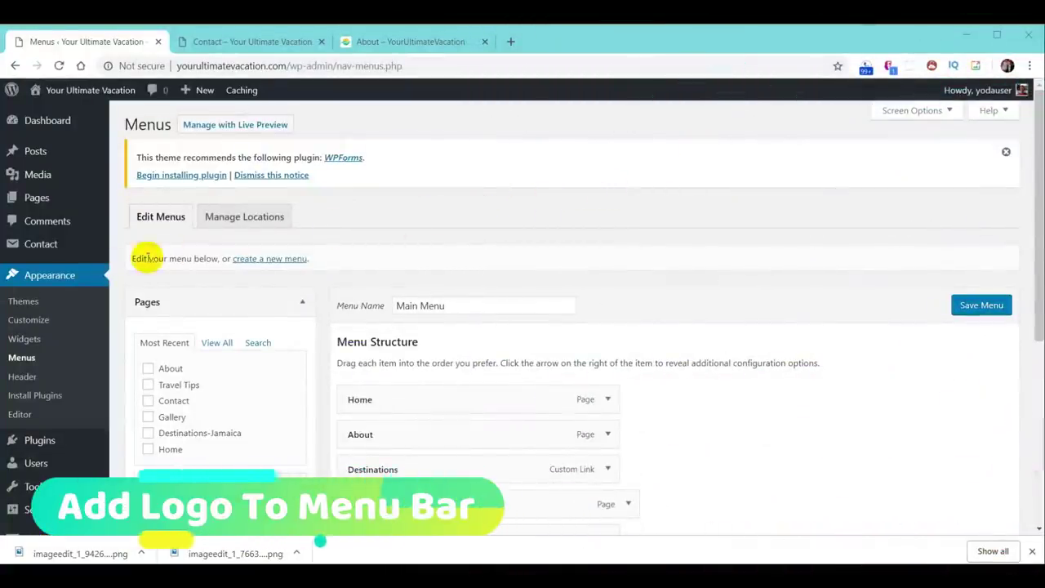
Upload logo-menu.png from Downloads as the header logo via Customize > Header > Logo
left_click(49, 276)
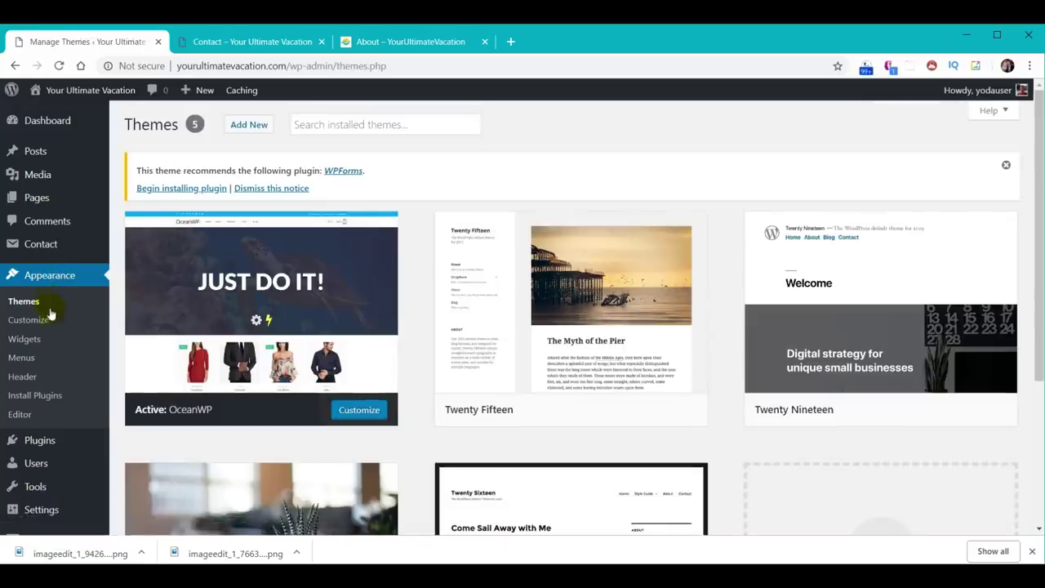
left_click(43, 317)
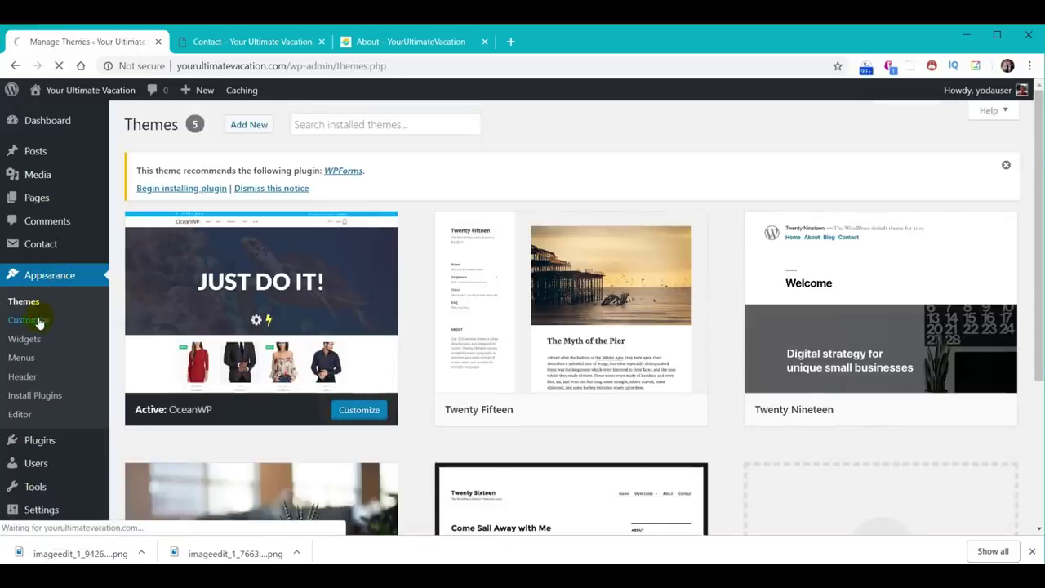
left_click(46, 475)
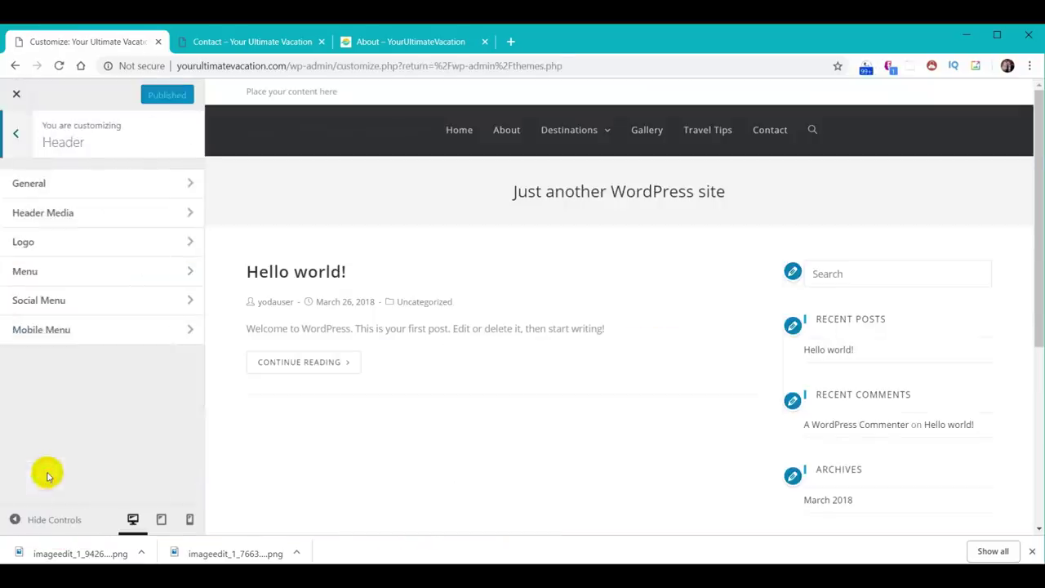
left_click(27, 243)
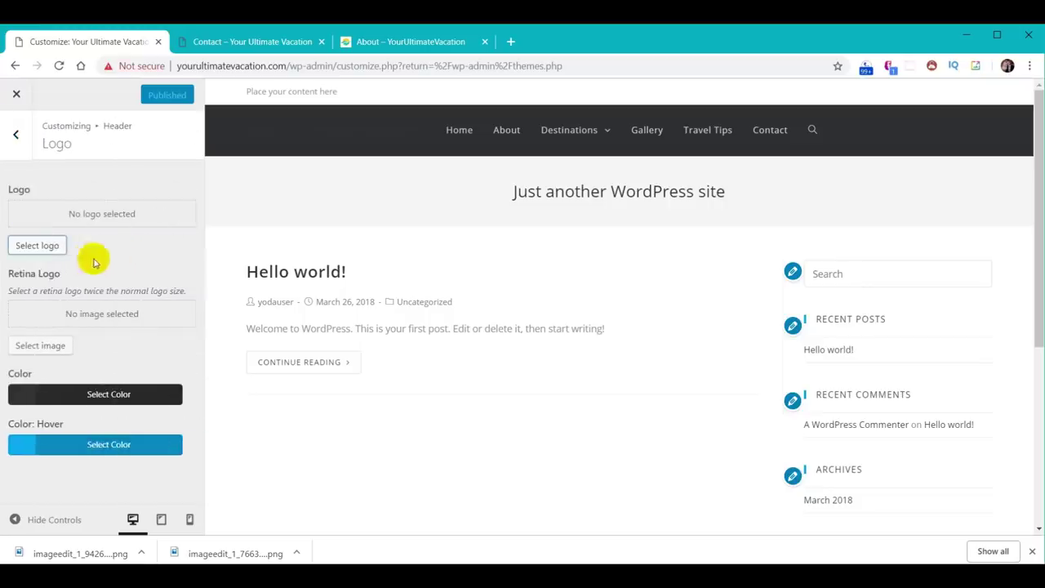
left_click(37, 245)
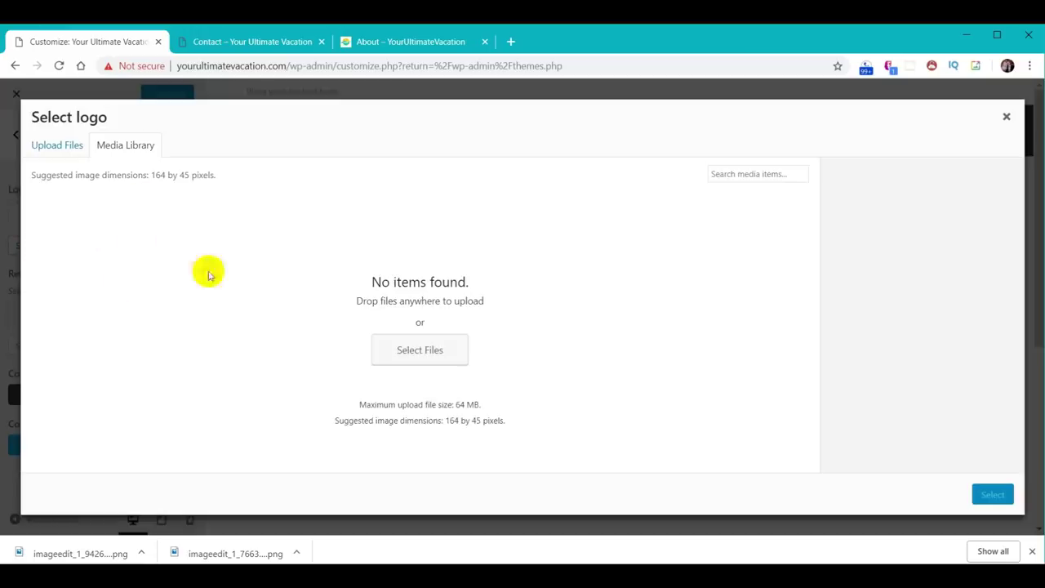
left_click(409, 349)
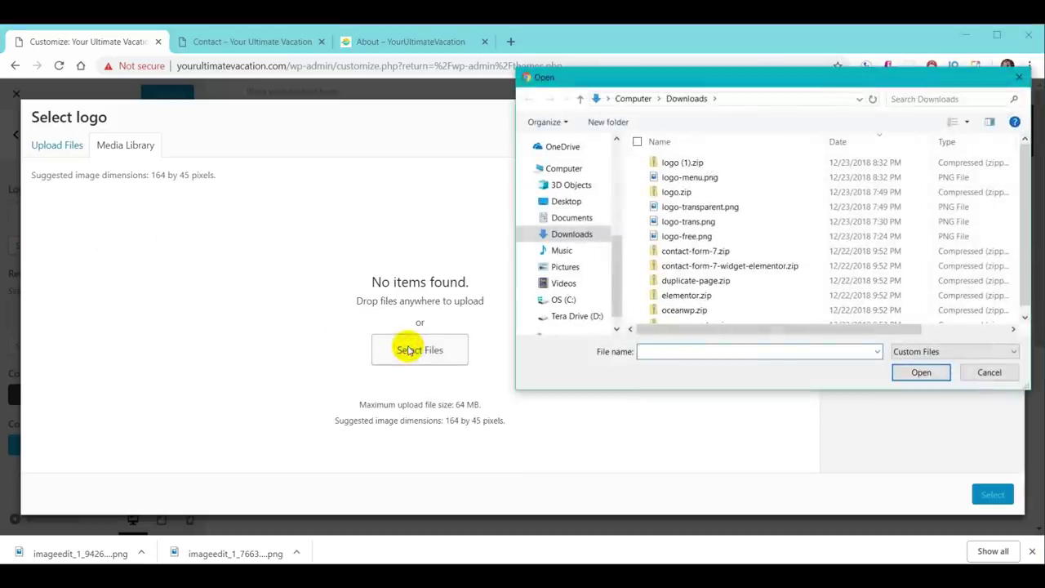
left_click(694, 176)
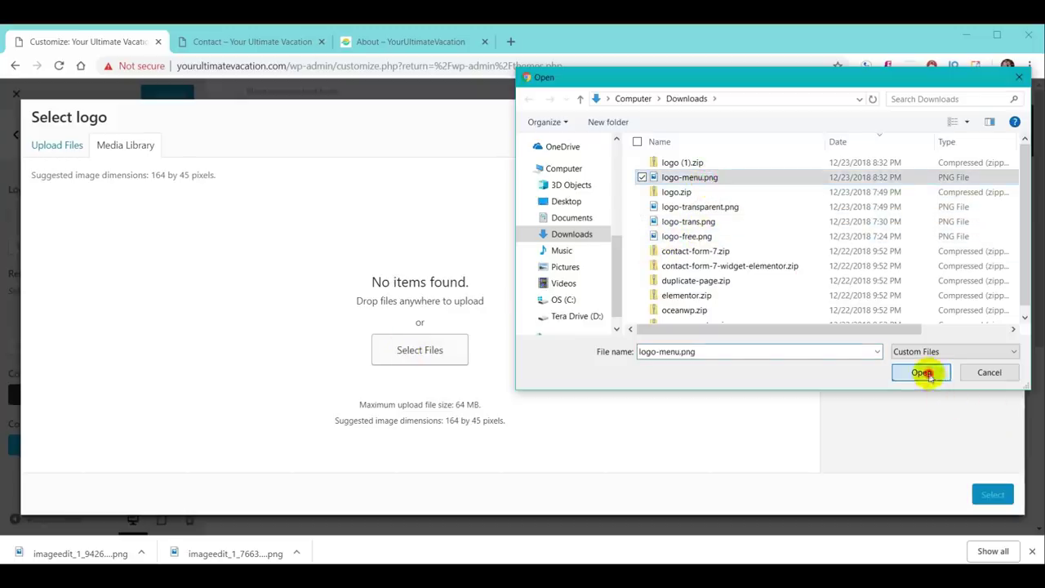
left_click(923, 373)
left_click(1003, 496)
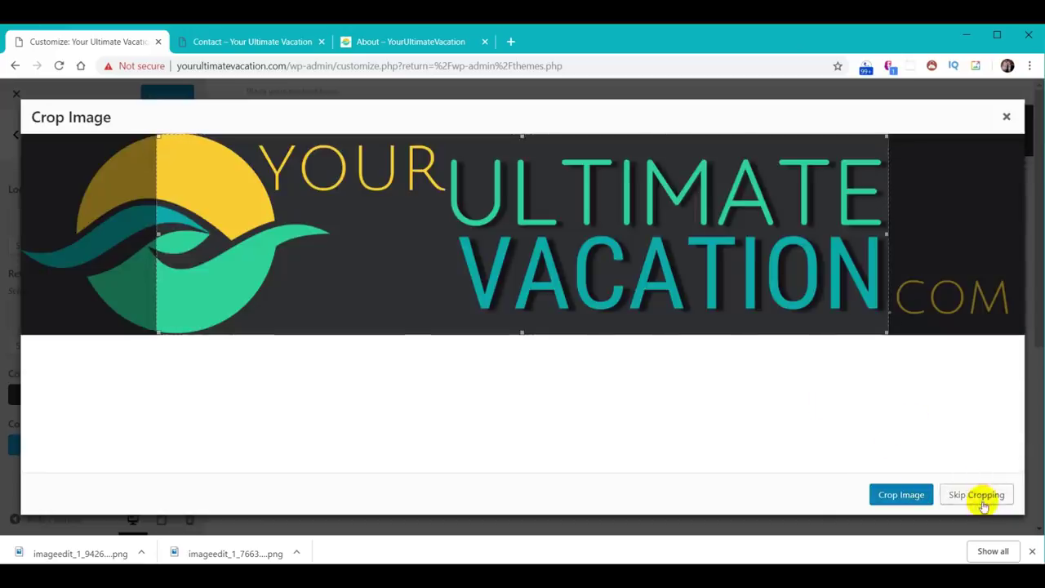
Skip cropping and set the logo's maximum width and height to 220 px
left_click(980, 496)
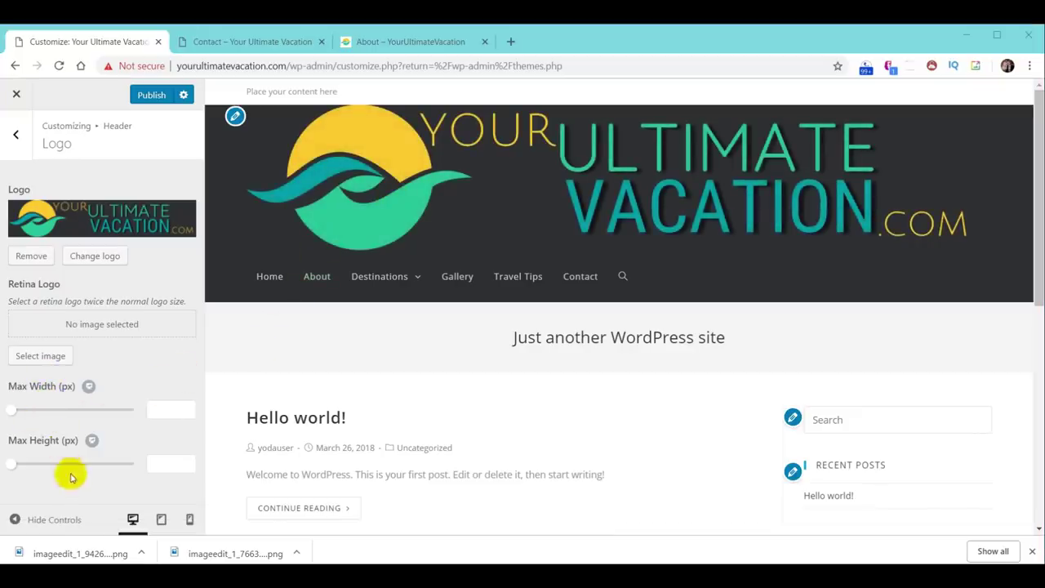
left_click(172, 411)
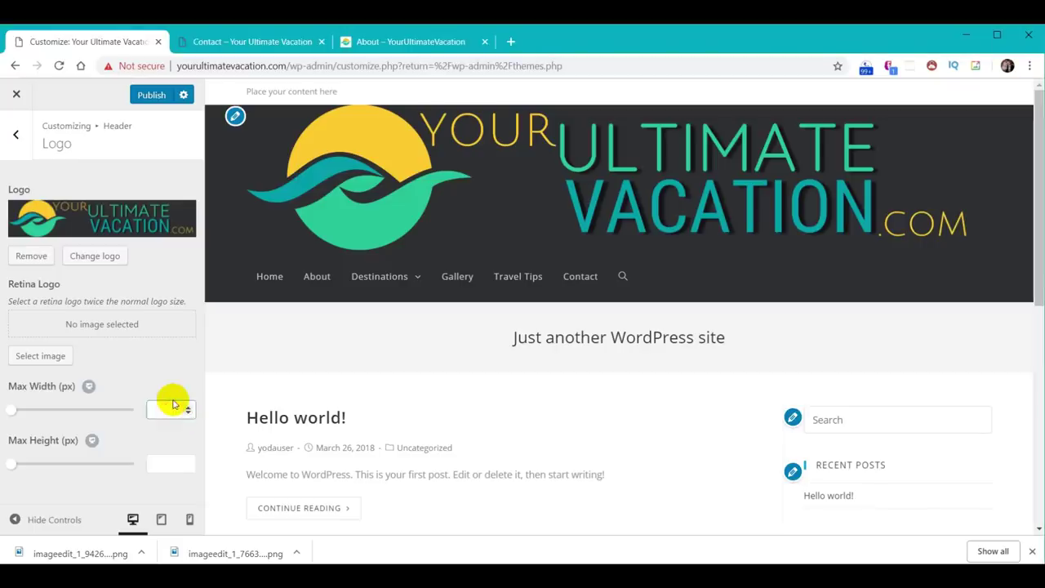
type("200")
left_click(171, 460)
type("200")
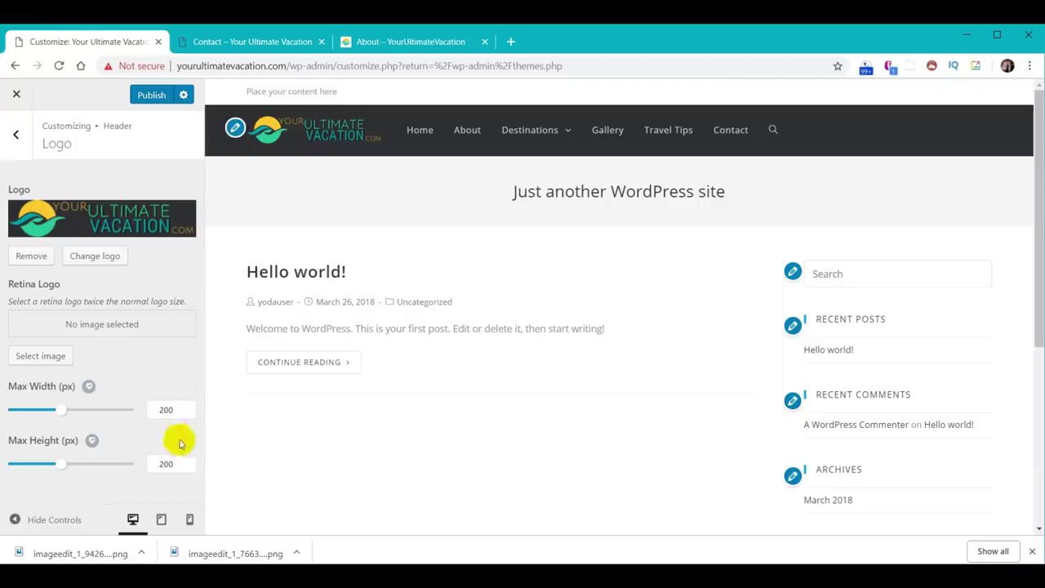
double_click(169, 411)
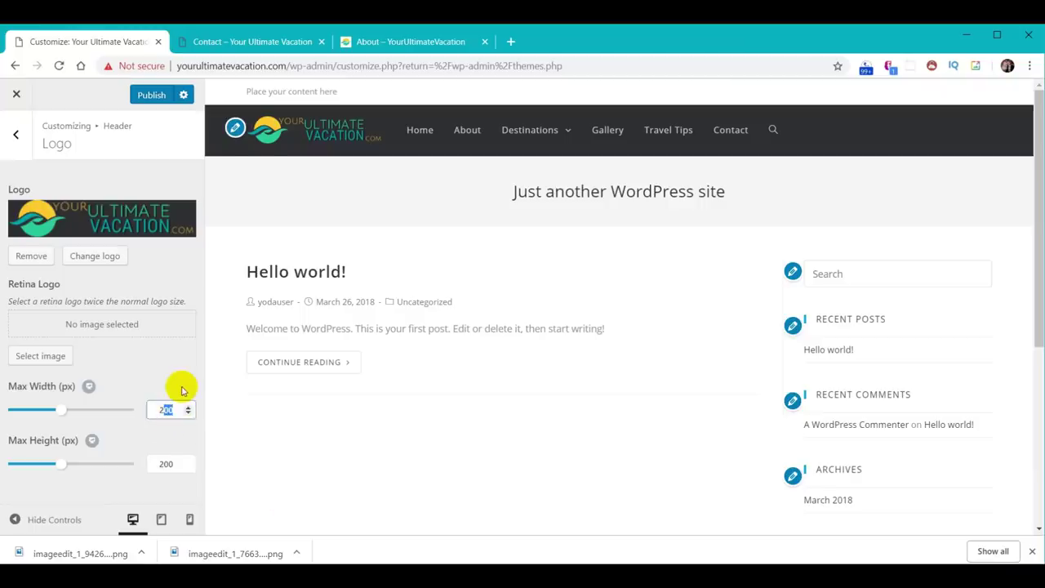
type("220")
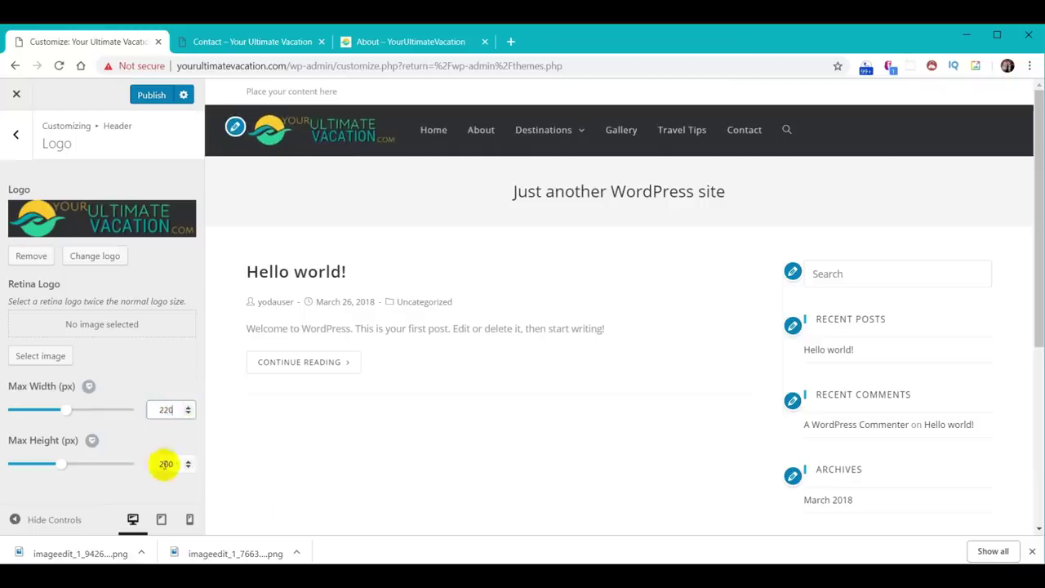
double_click(164, 463)
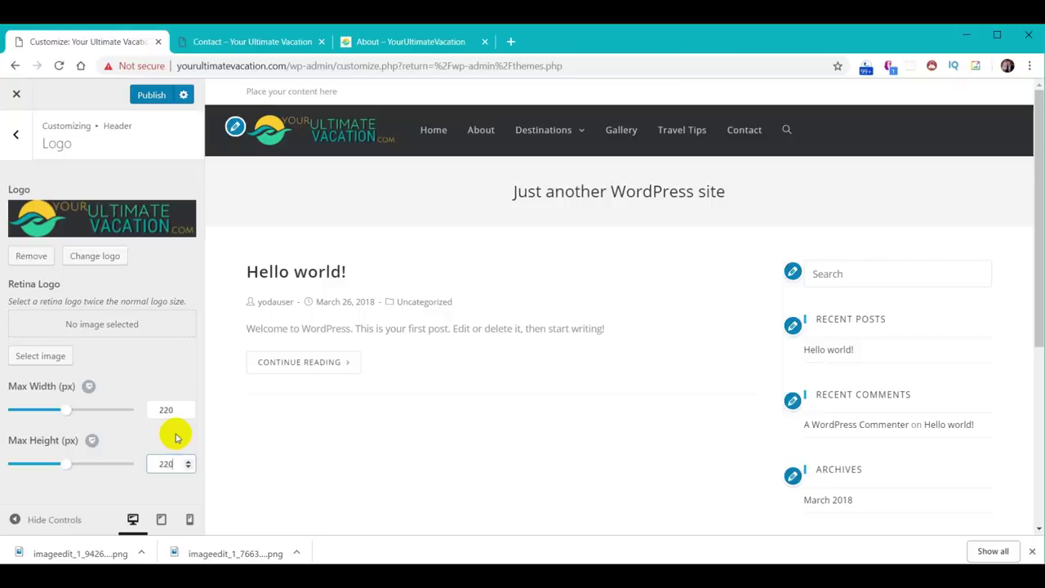
type("220")
left_click(187, 383)
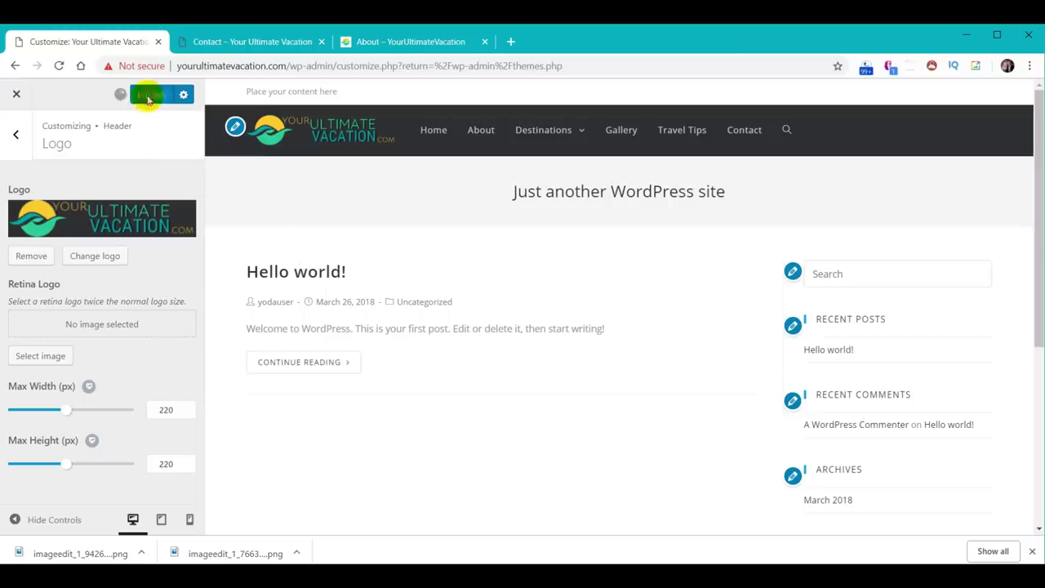
Reload the Contact page to check the new logo, then close the Customizer
left_click(275, 44)
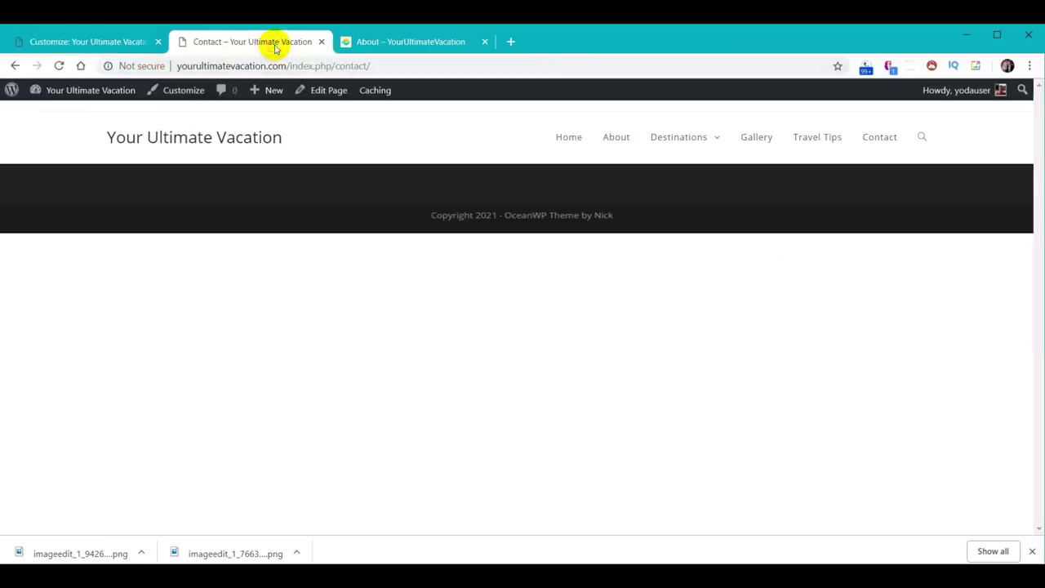
left_click(59, 65)
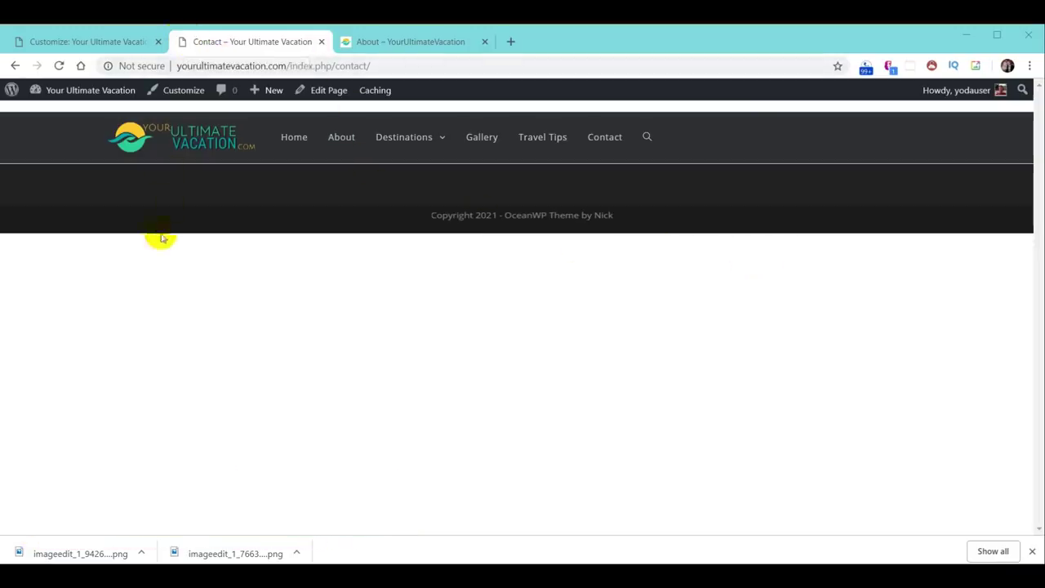
left_click(65, 44)
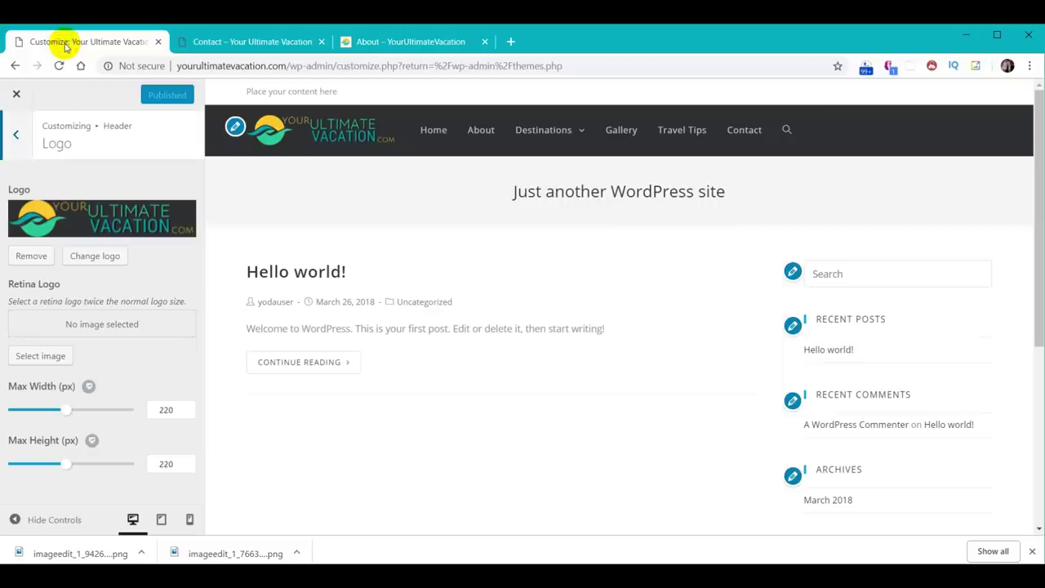
left_click(17, 95)
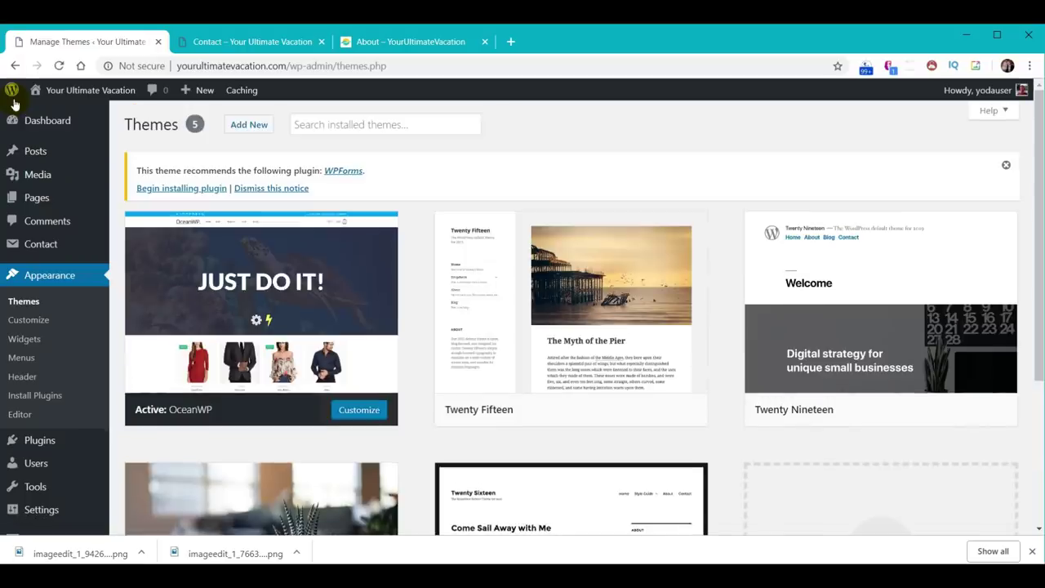
Upload logo-transparent.png as the site icon under Site Identity and publish it
left_click(58, 278)
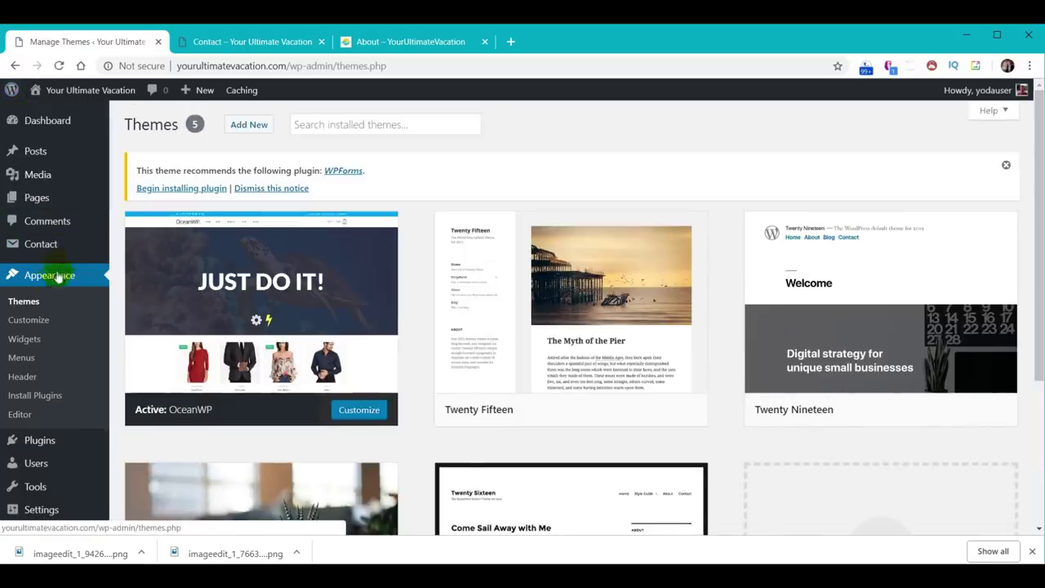
left_click(28, 319)
left_click(46, 272)
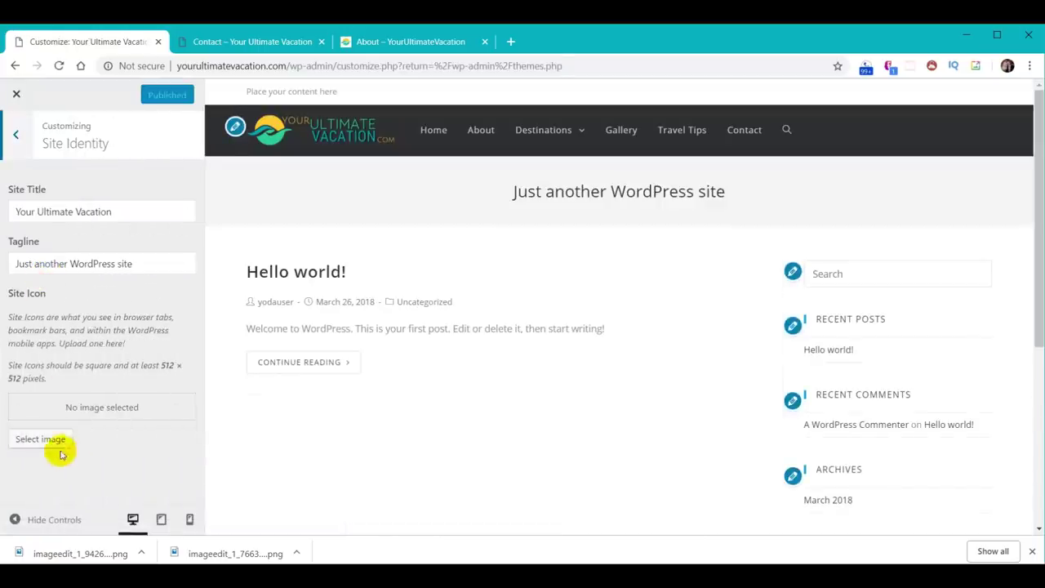
left_click(59, 444)
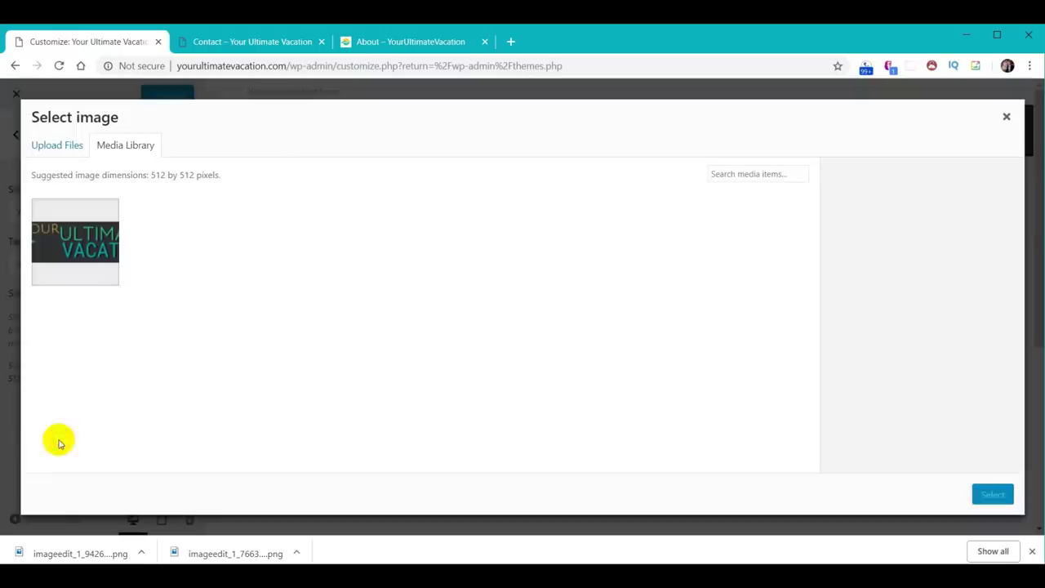
left_click(53, 147)
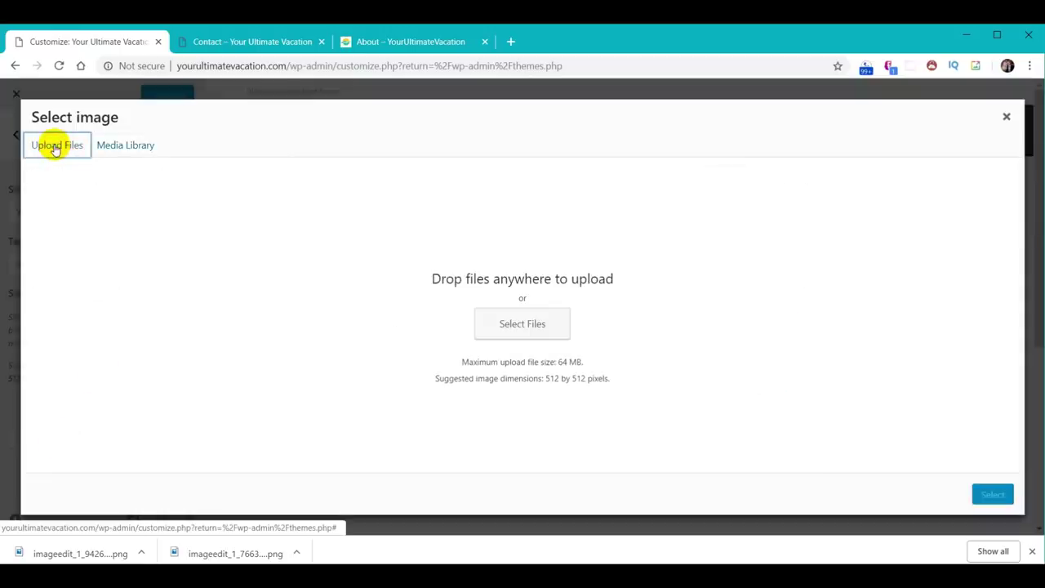
left_click(524, 325)
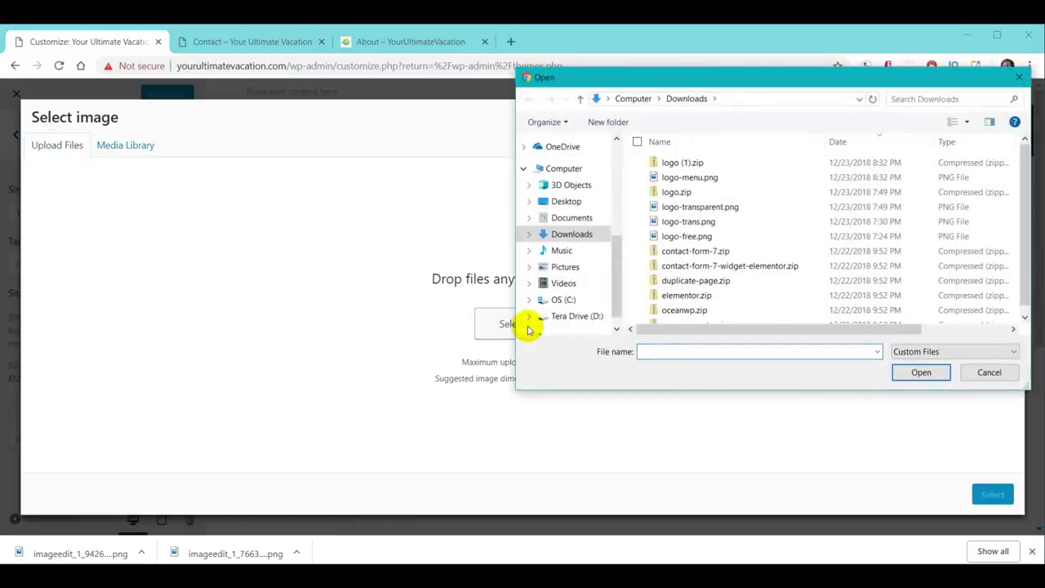
left_click(702, 208)
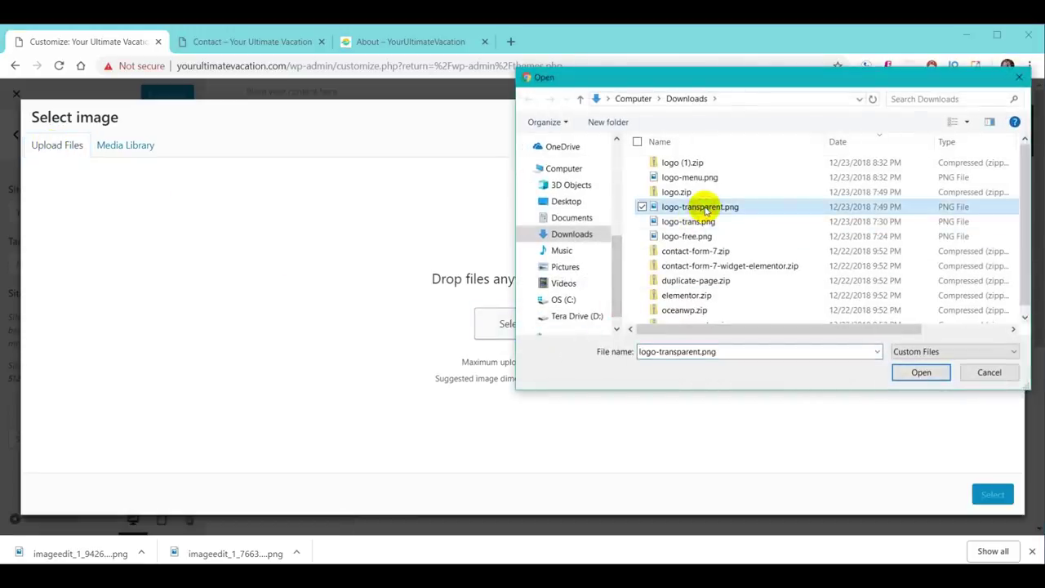
left_click(921, 372)
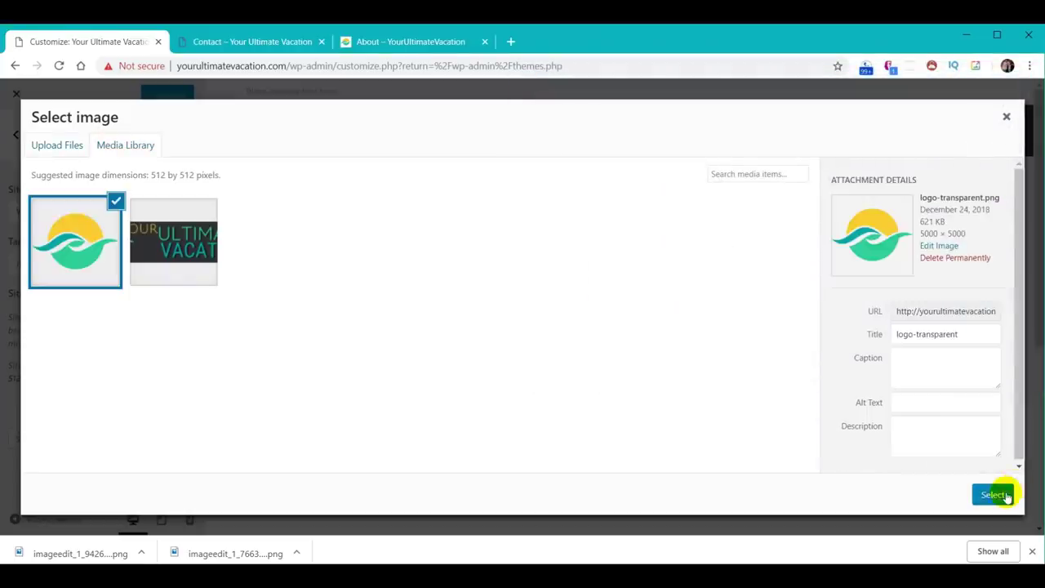
left_click(993, 495)
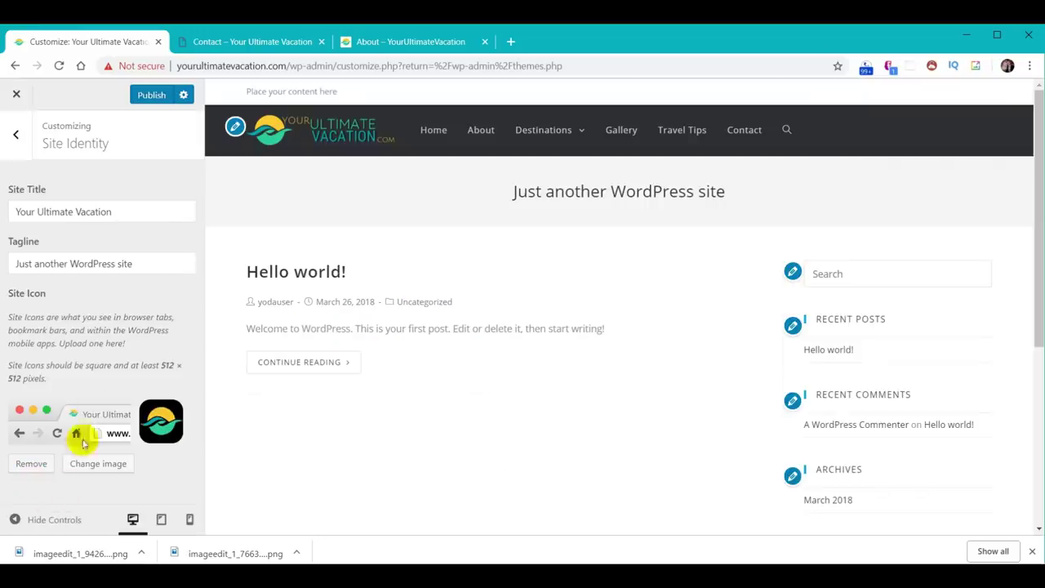
left_click(150, 95)
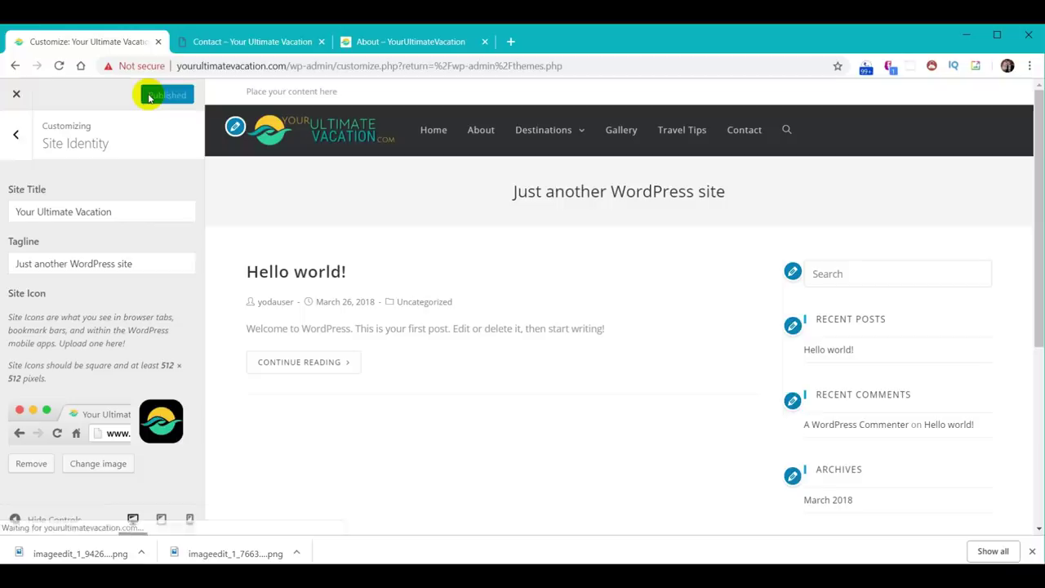
left_click(236, 44)
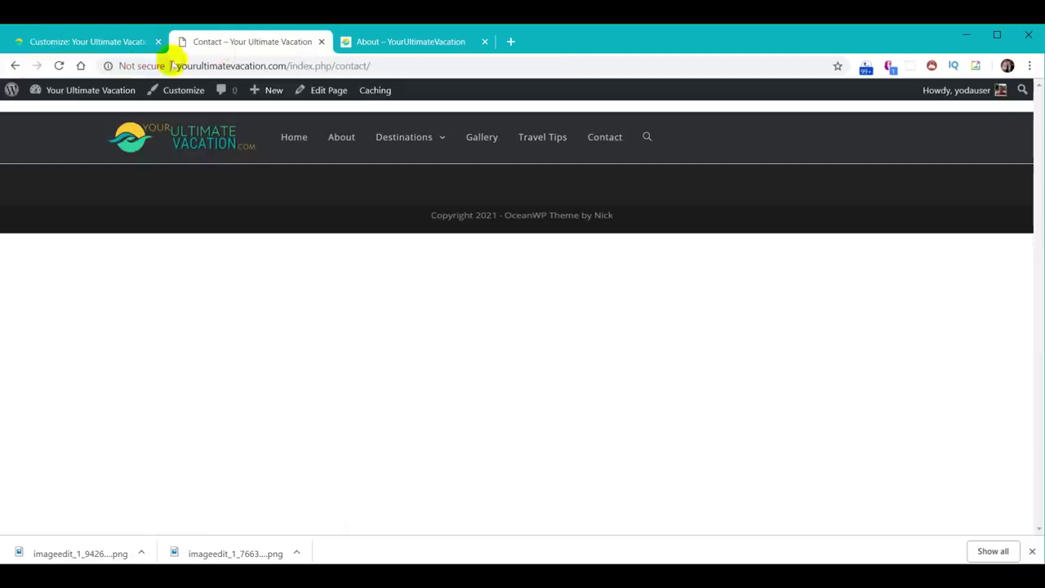
Load the home page by removing /contact/ from the URL, then close the Customizer
left_click(54, 65)
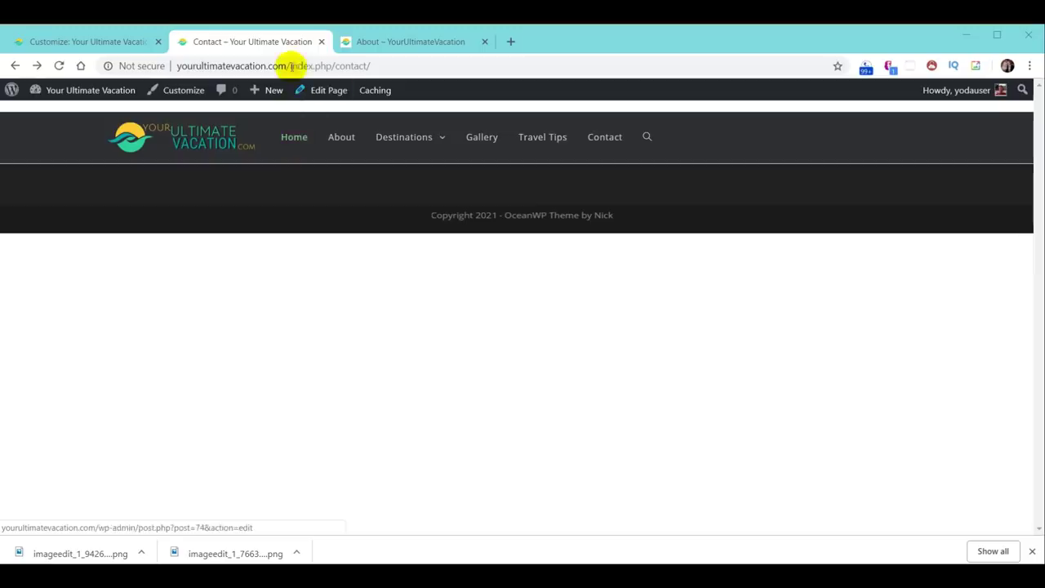
left_click_drag(286, 65, 463, 84)
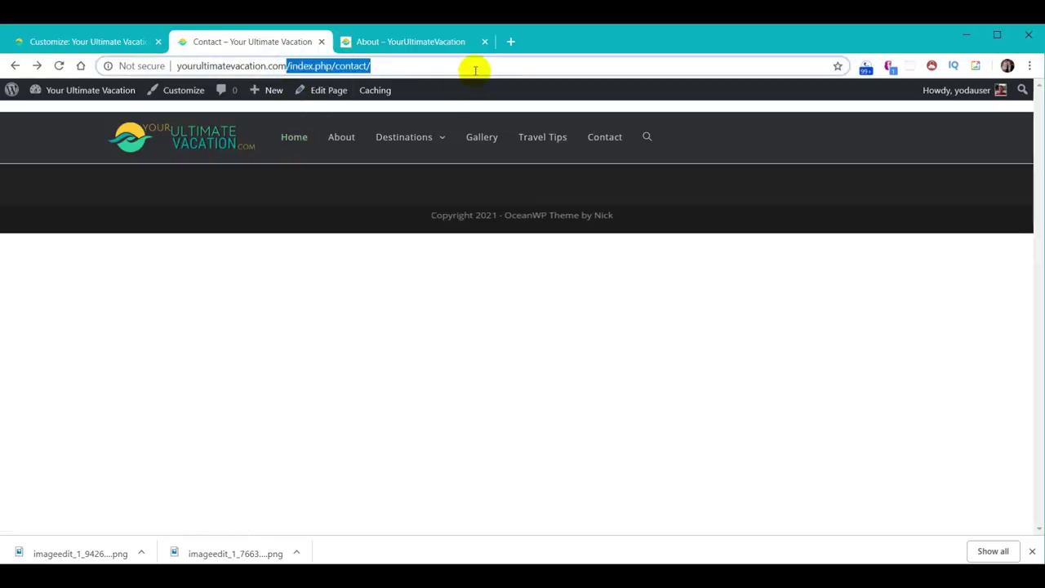
key("BackSpace")
key("Return")
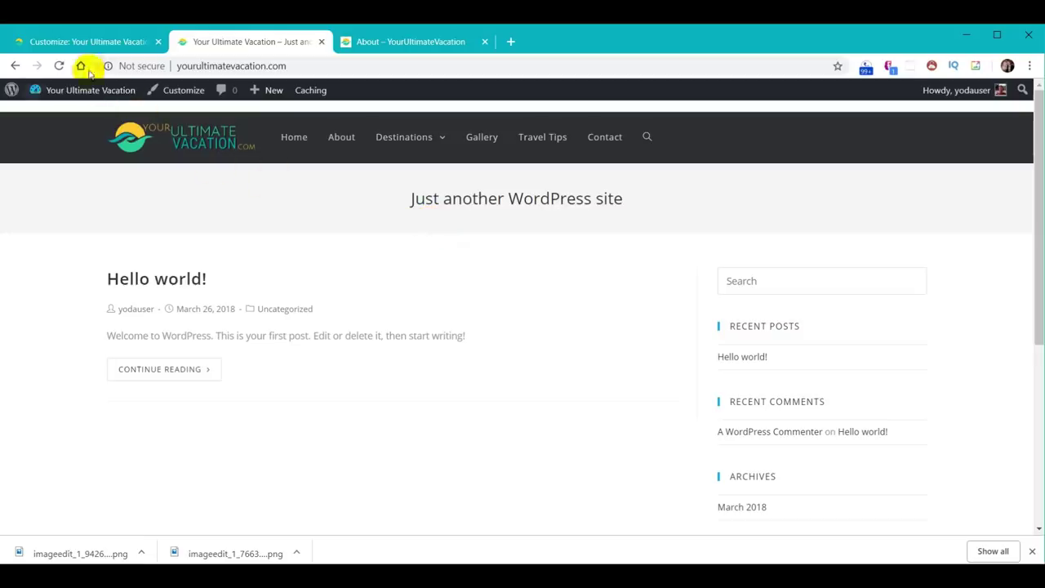
left_click(70, 43)
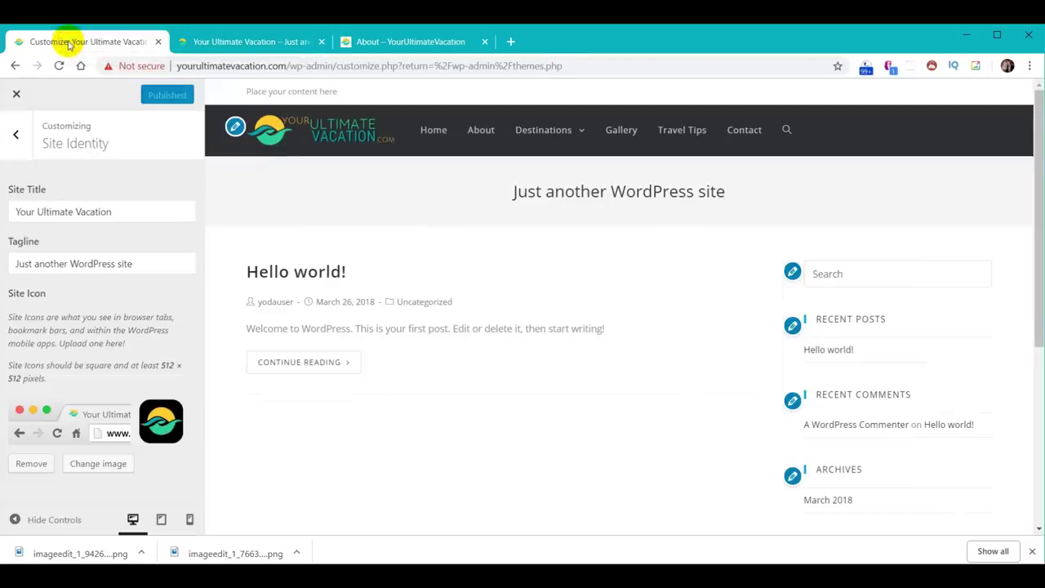
left_click(18, 96)
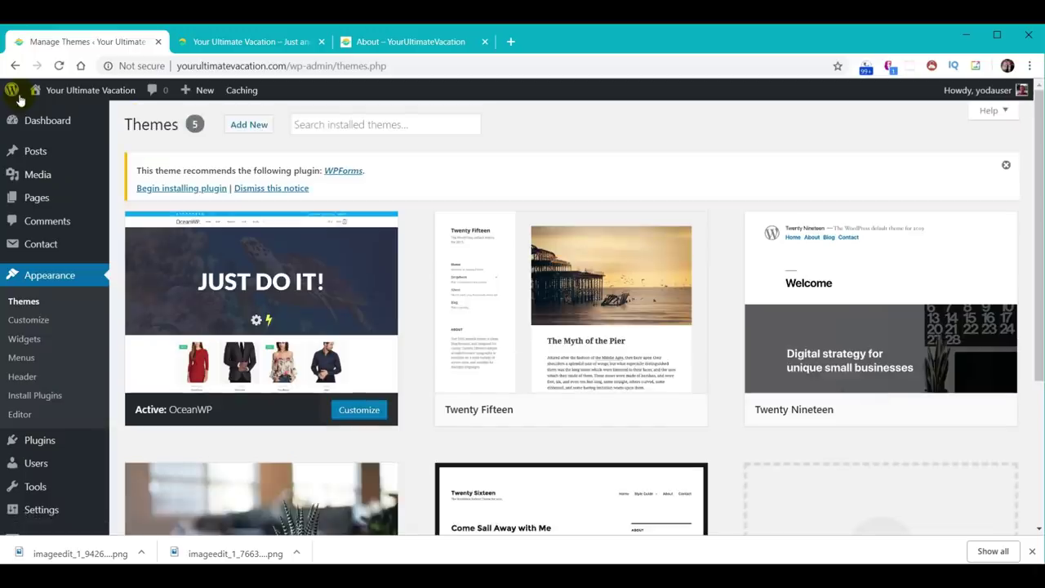
Set Homepage Settings to a static page with Home as the homepage and publish
mouse_move(37, 122)
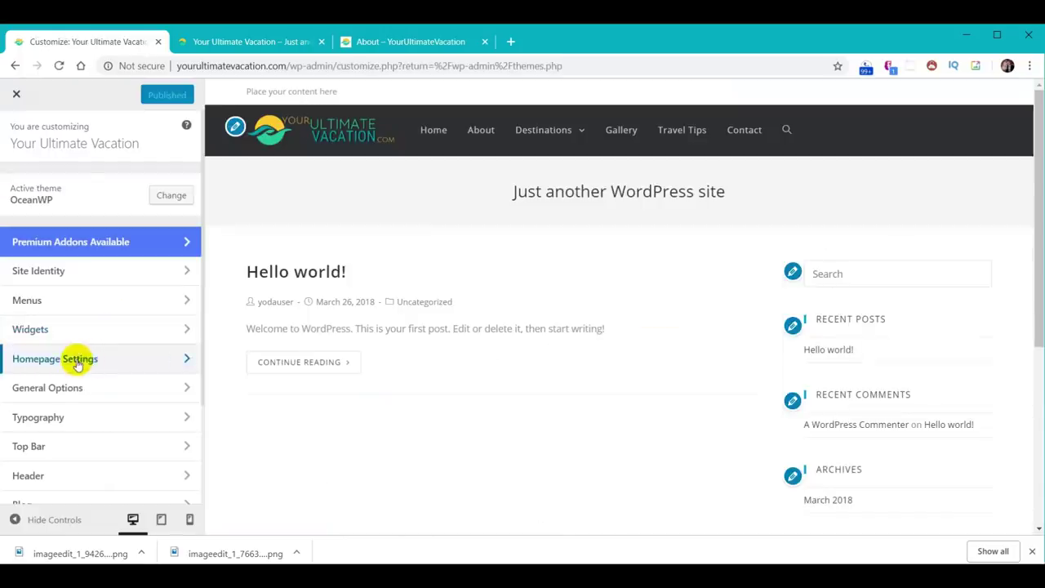
left_click(77, 361)
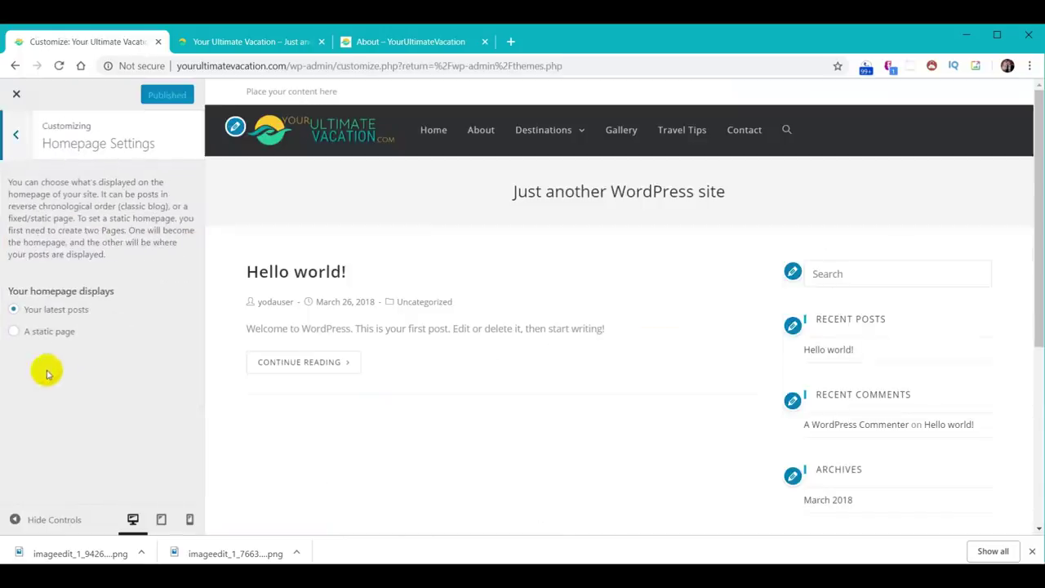
left_click(14, 333)
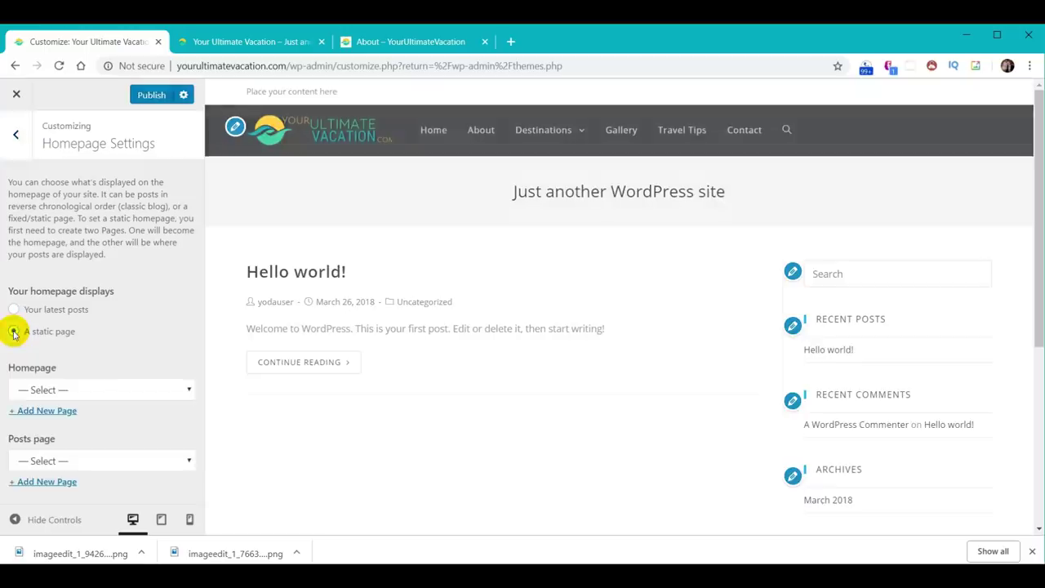
left_click(178, 397)
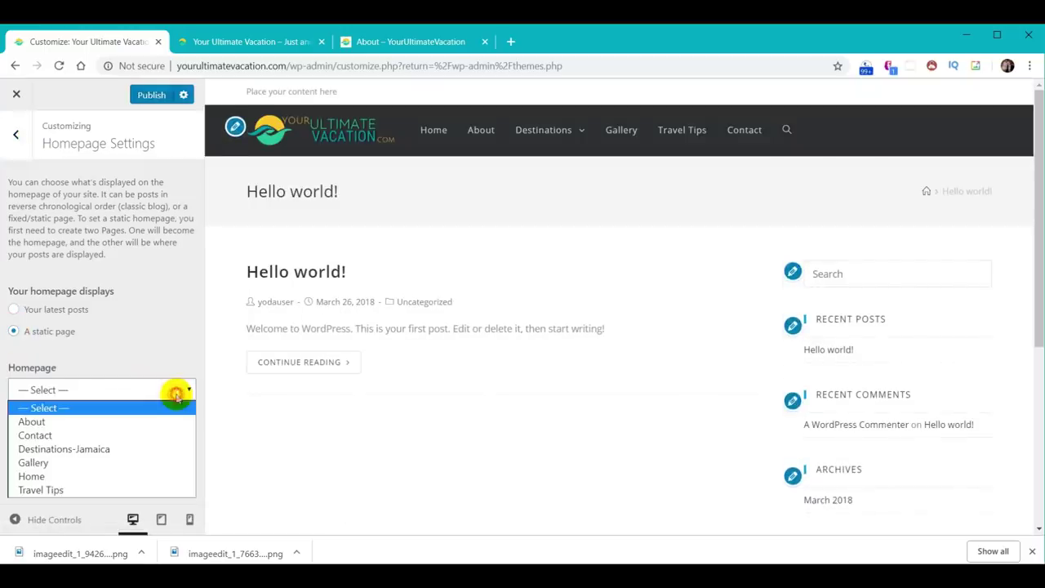
left_click(87, 476)
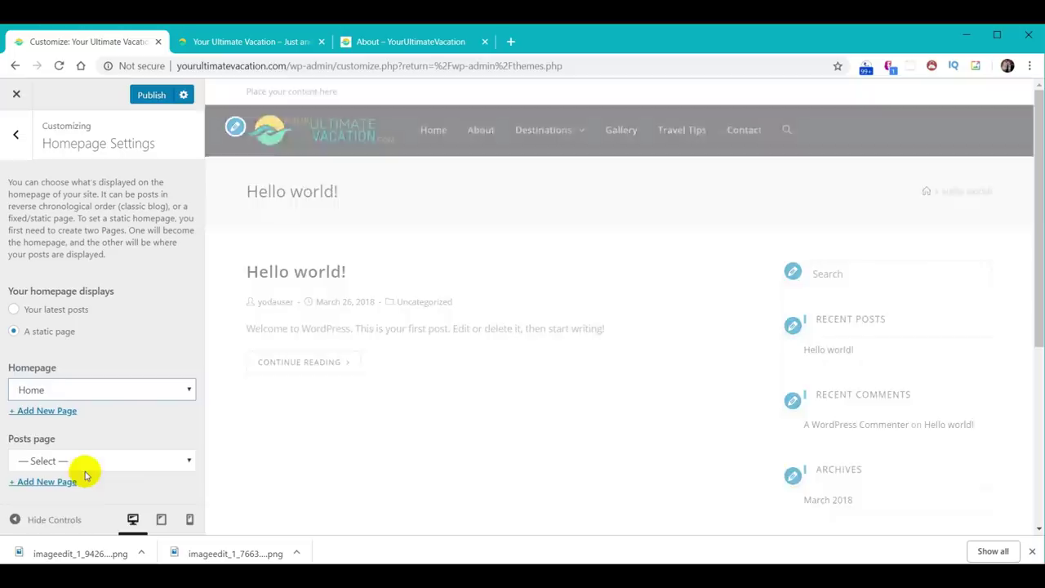
left_click(156, 96)
Reload the live site and open the Home page to check it
left_click(240, 43)
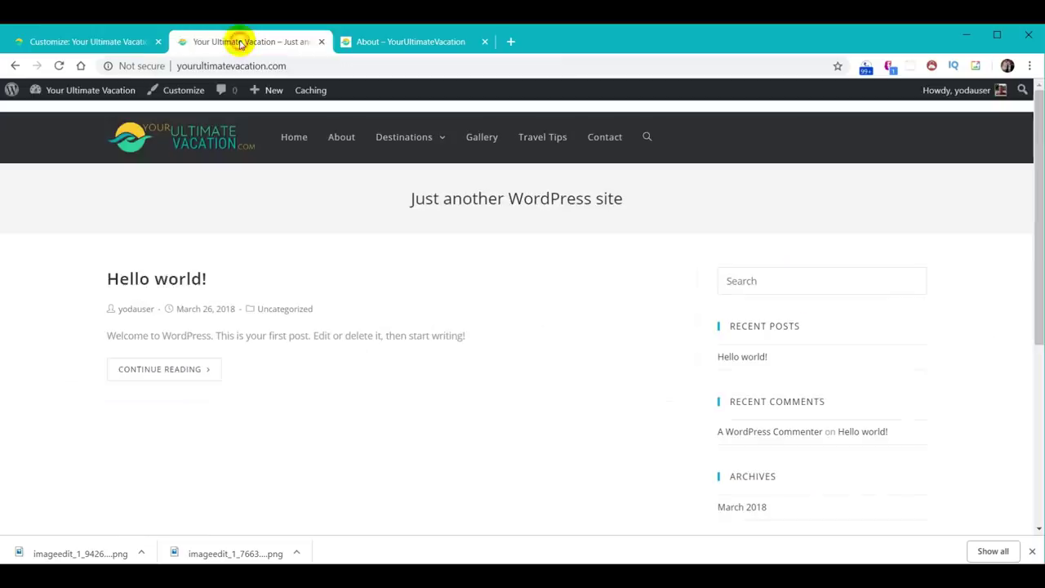
left_click(202, 129)
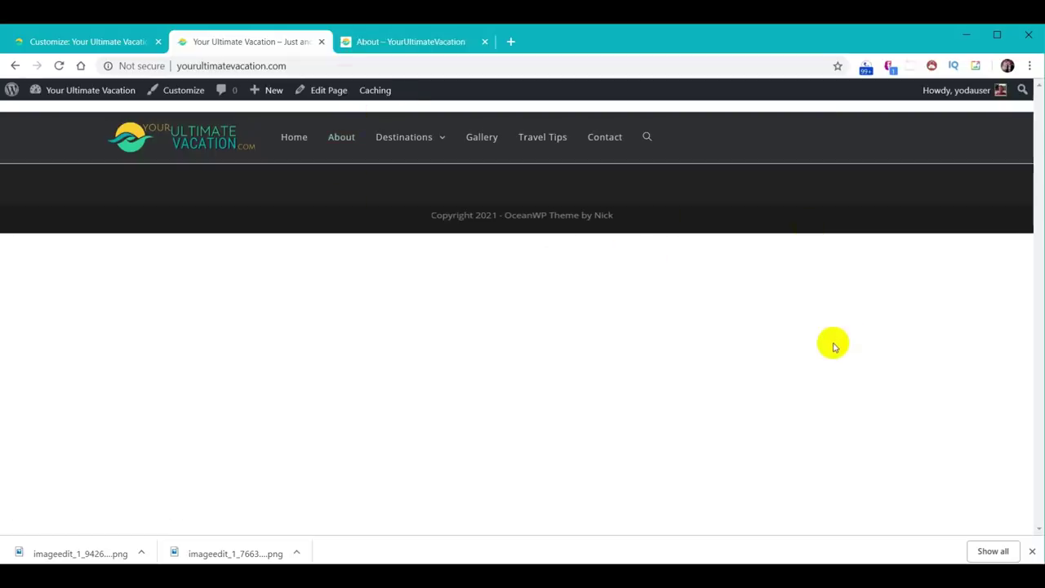
left_click(295, 137)
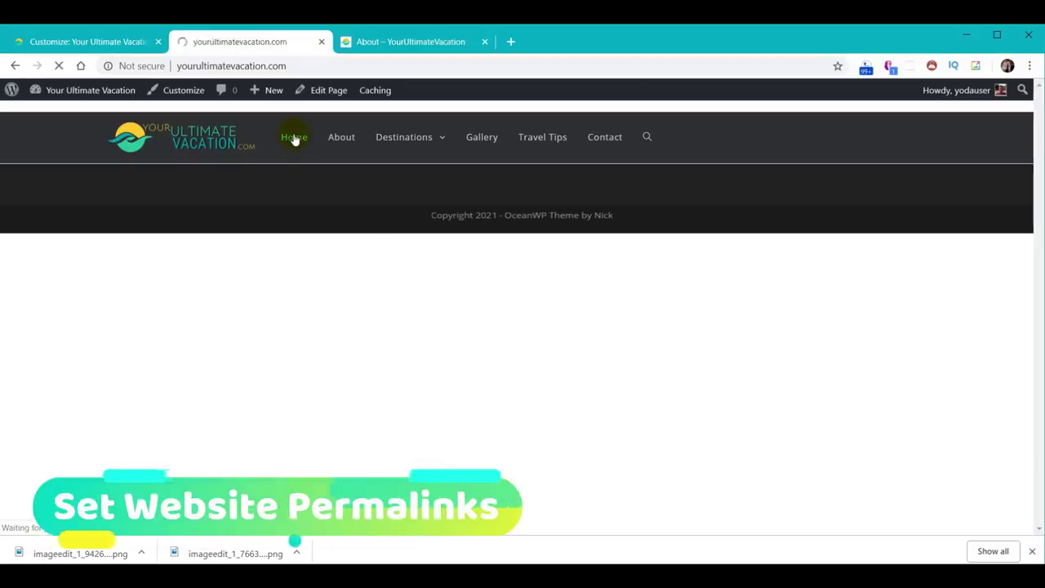
Recheck the Home page, then close the Customizer
left_click(333, 139)
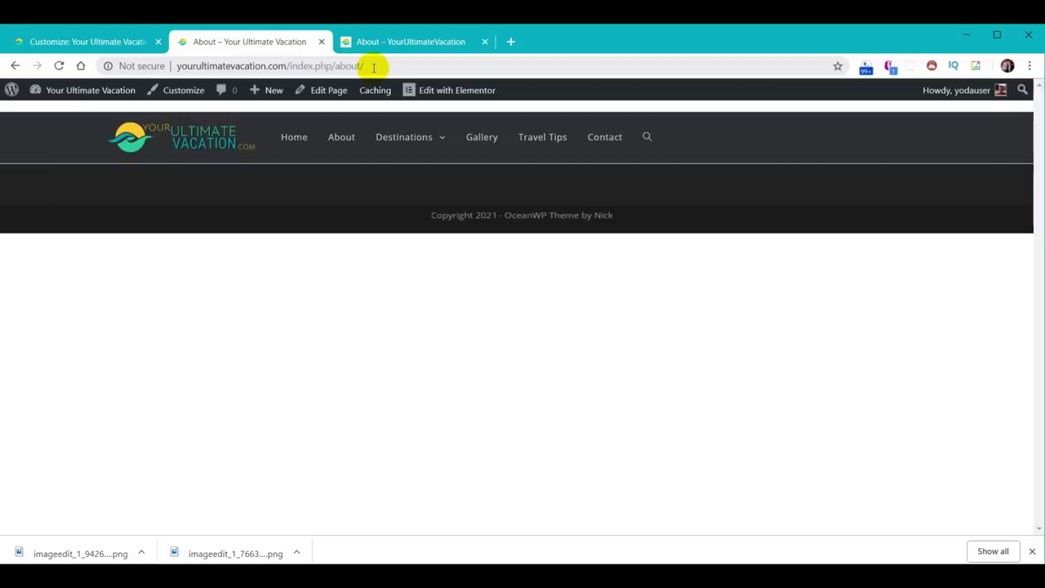
left_click(66, 41)
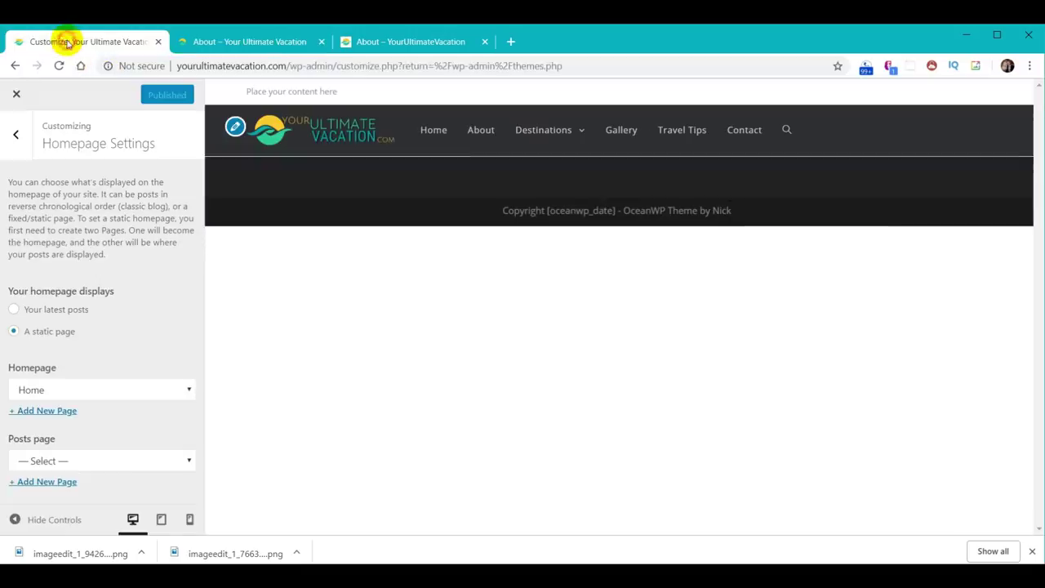
left_click(16, 95)
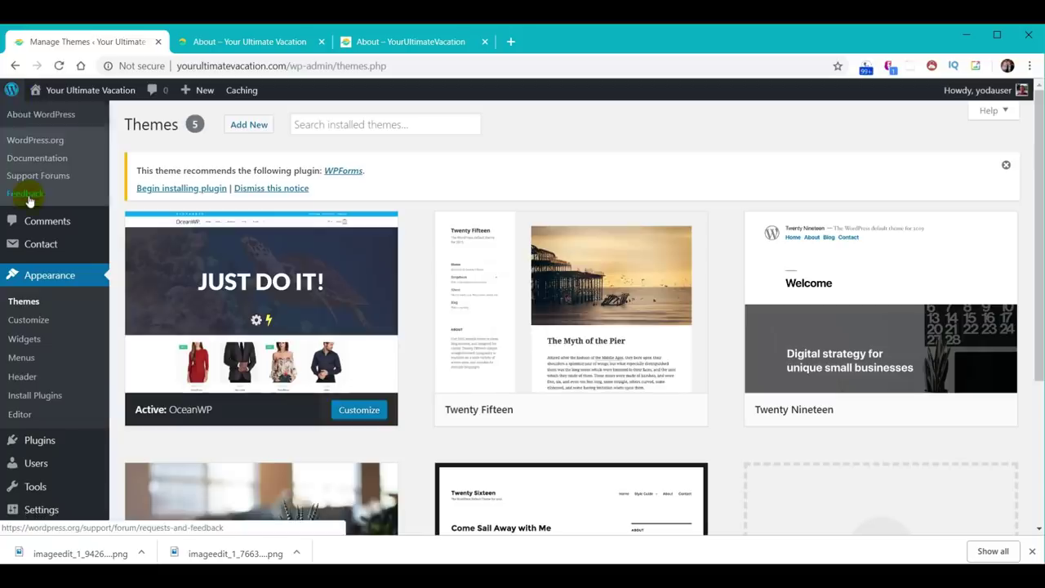
Choose Post name in Settings > Permalinks and save the changes
scroll(49, 408, "down", 1)
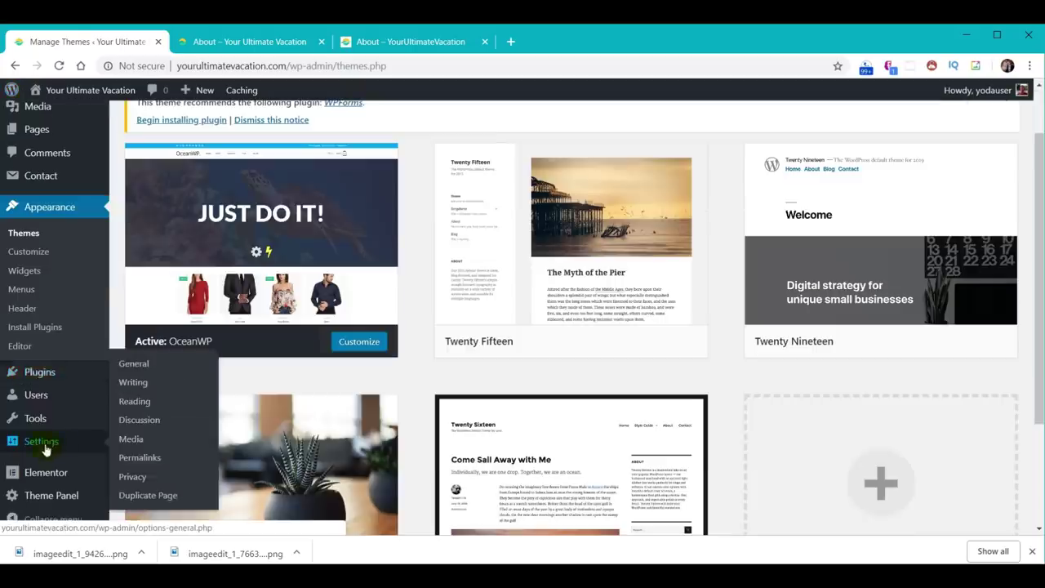
left_click(42, 447)
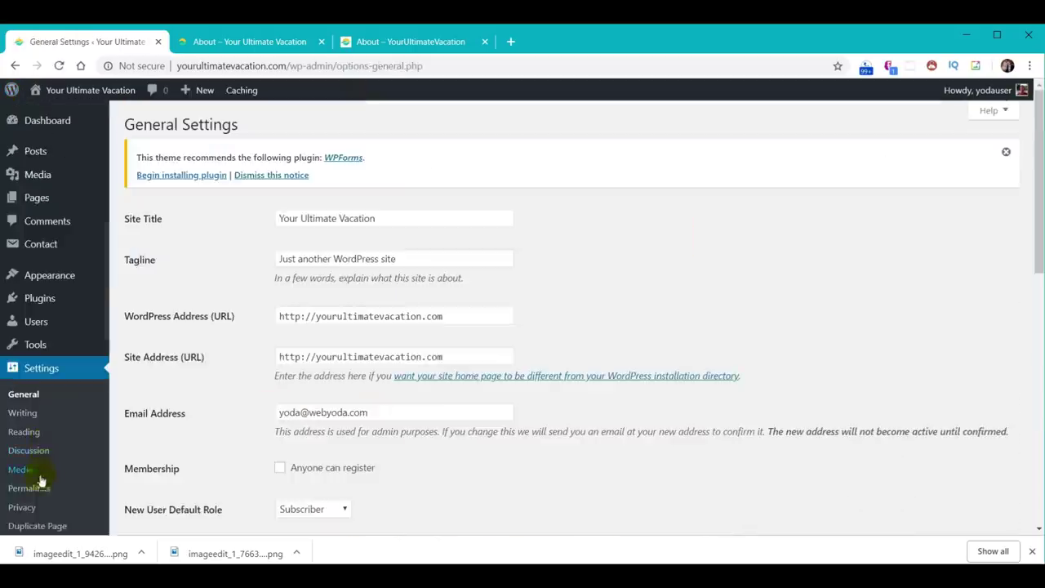
left_click(39, 490)
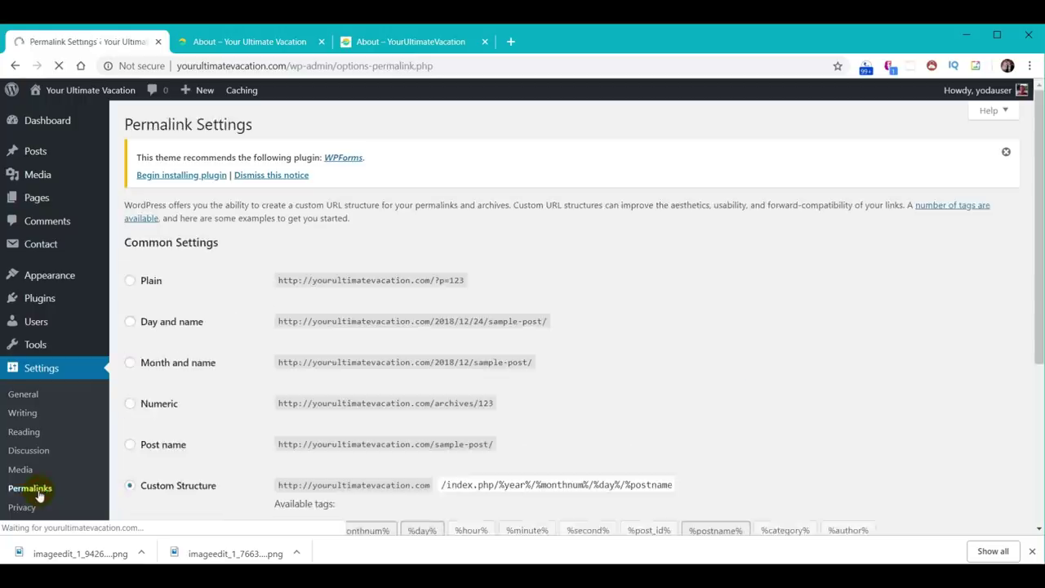
scroll(589, 341, "down", 1)
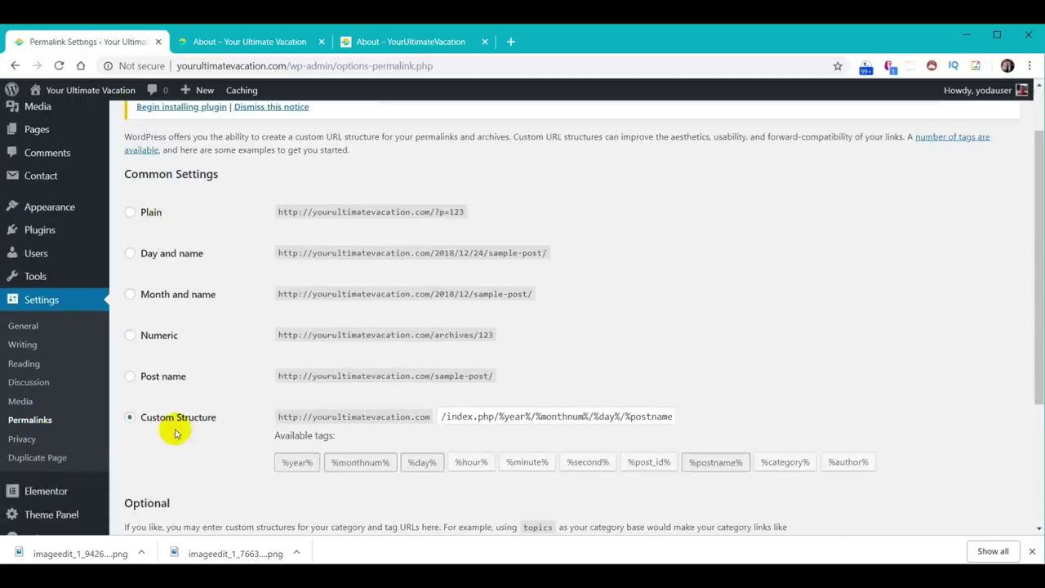
left_click(130, 377)
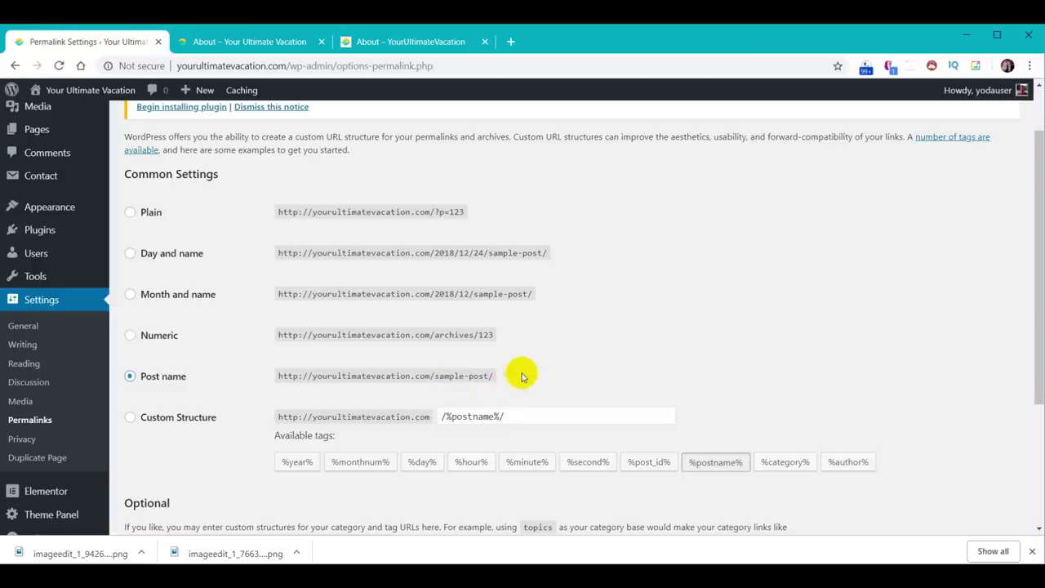
scroll(669, 308, "down", 2)
scroll(669, 306, "down", 1)
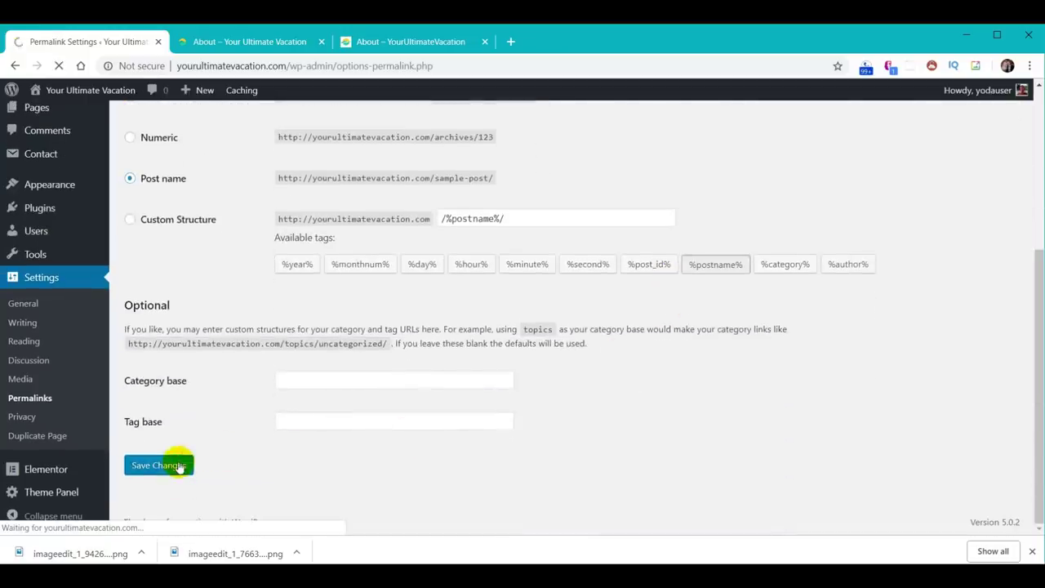
left_click(247, 42)
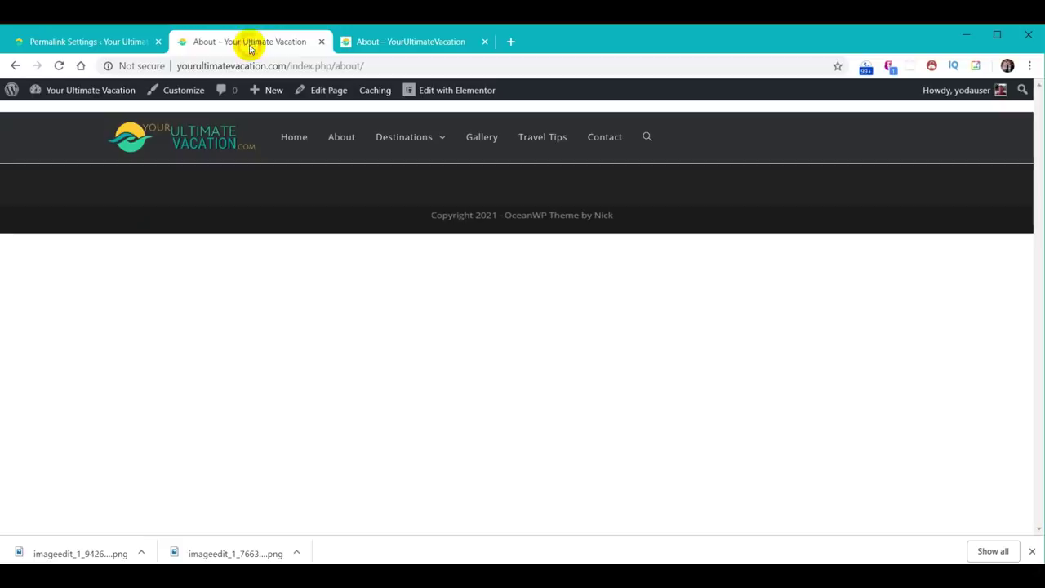
Reload the About page and open Gallery to confirm its /gallery/ address
left_click(59, 65)
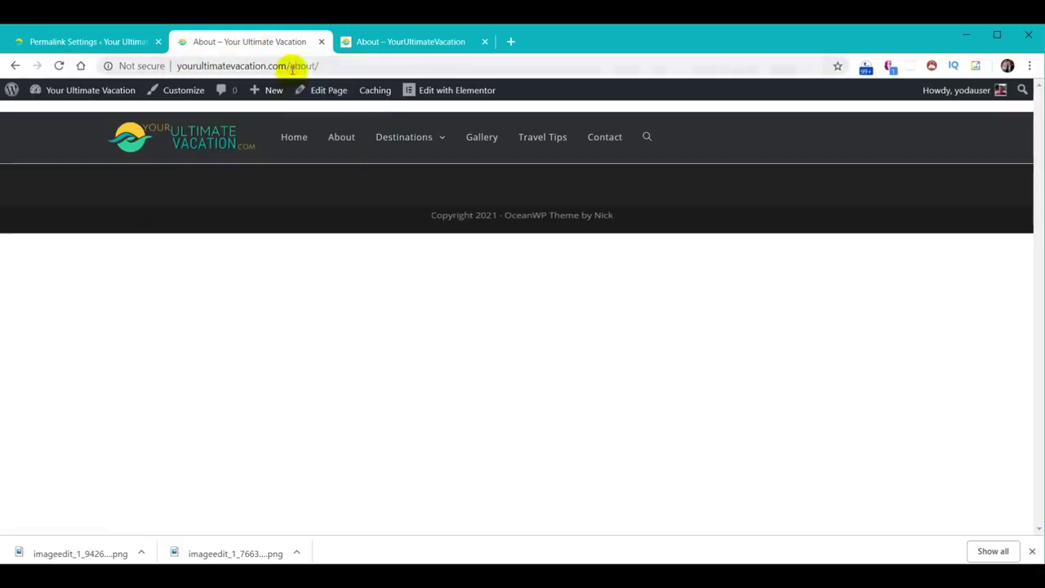
left_click(481, 137)
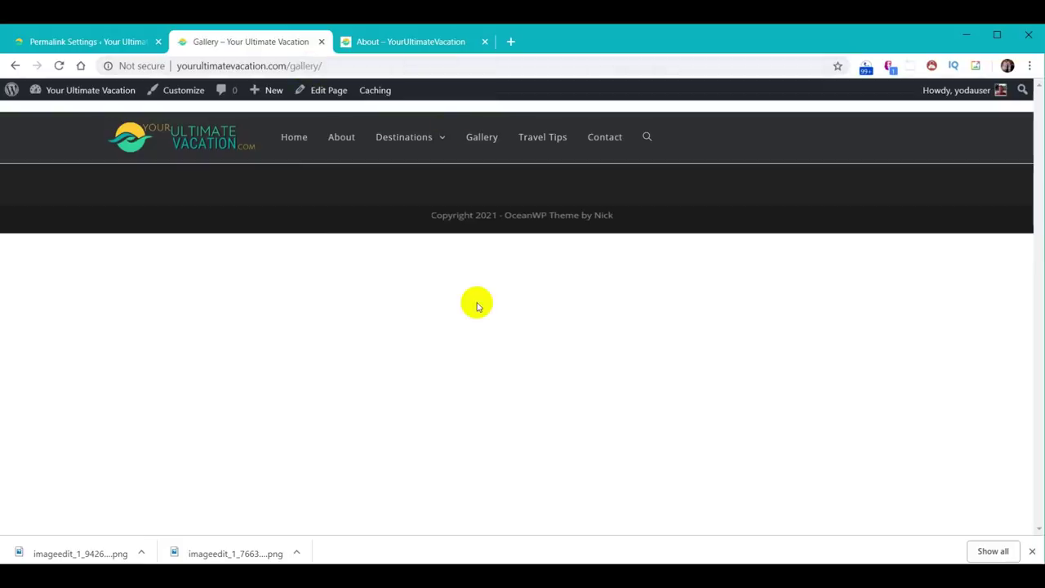
left_click(966, 34)
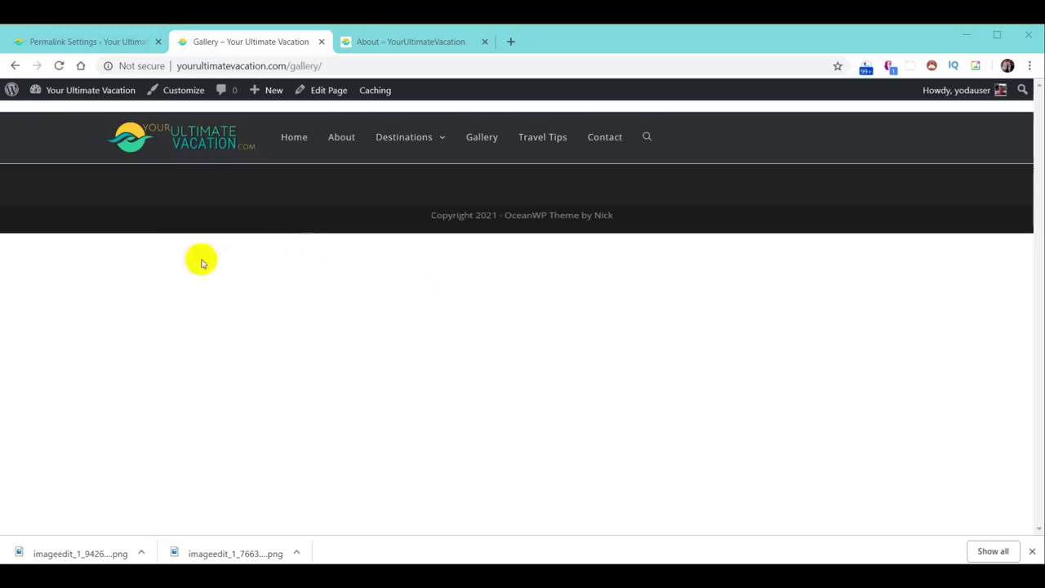
Set the header menu's Search Icon Style to Disabled and publish
left_click(58, 47)
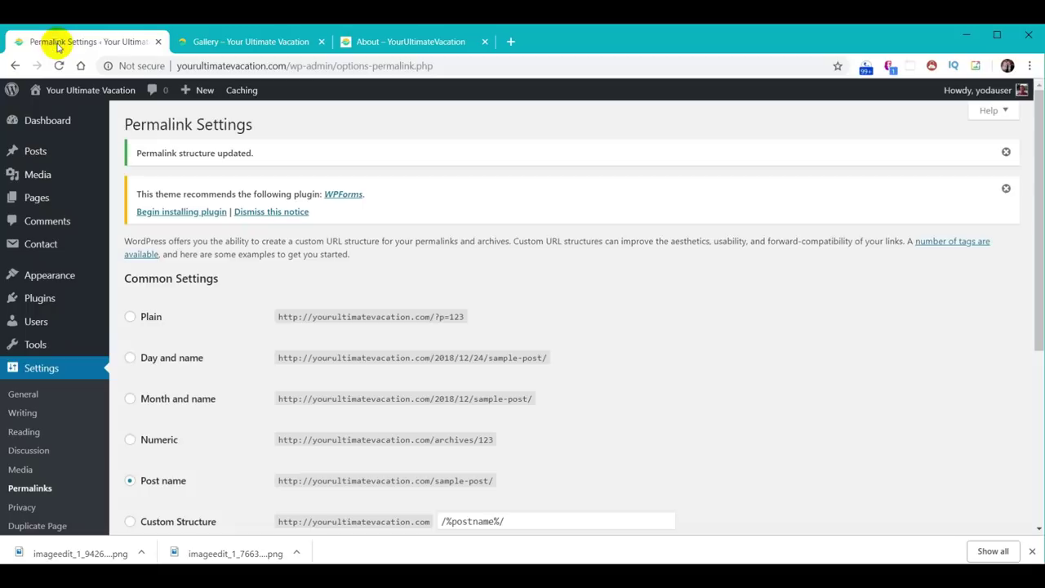
mouse_move(55, 276)
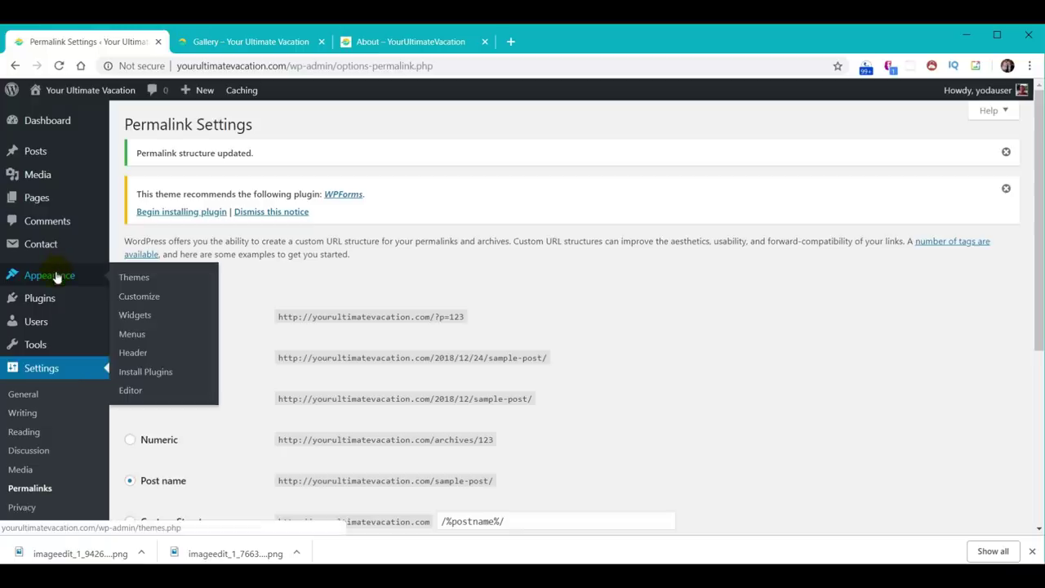
left_click(142, 302)
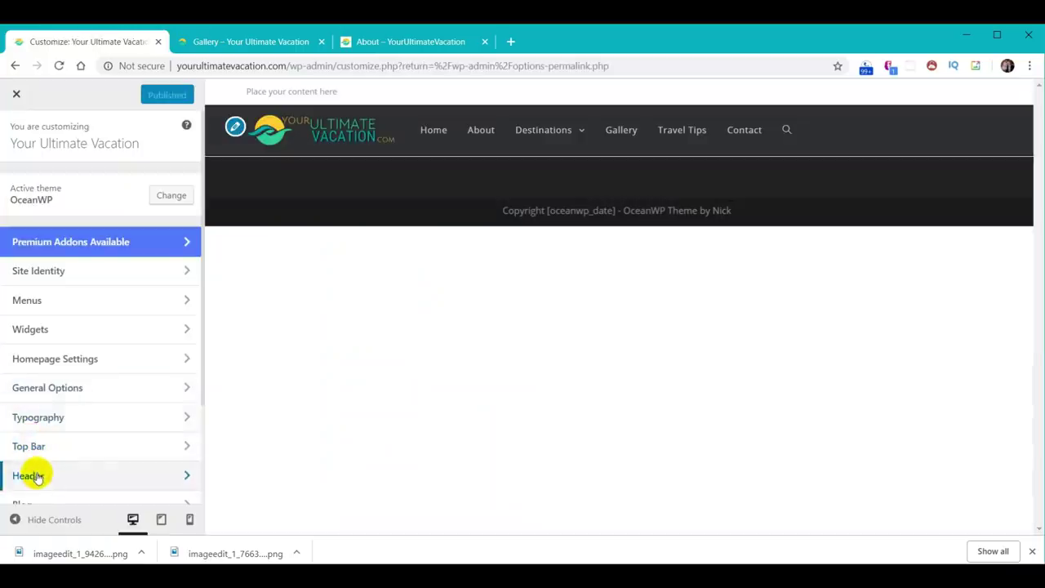
left_click(37, 478)
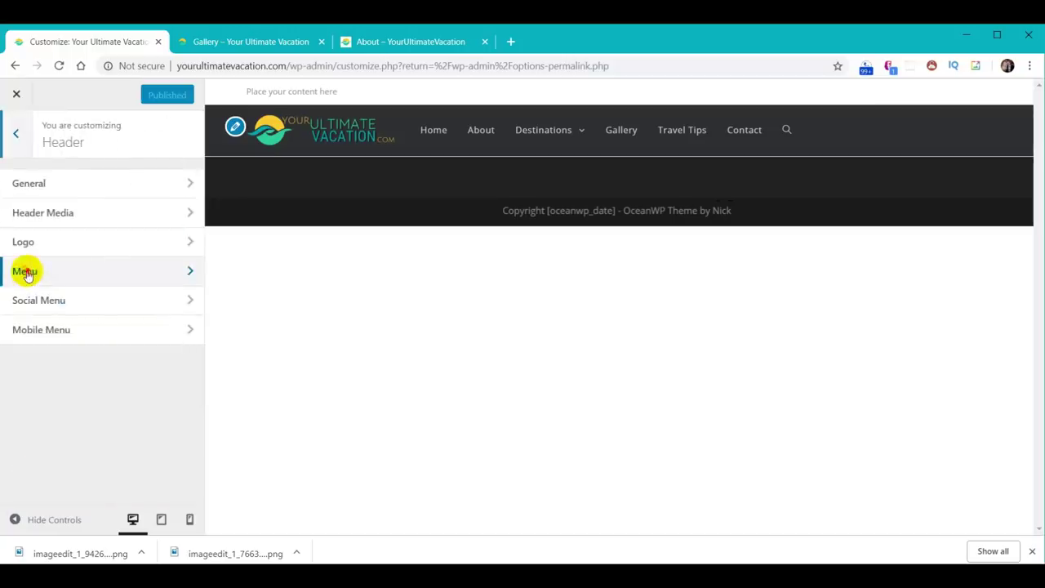
left_click(25, 271)
scroll(47, 329, "down", 5)
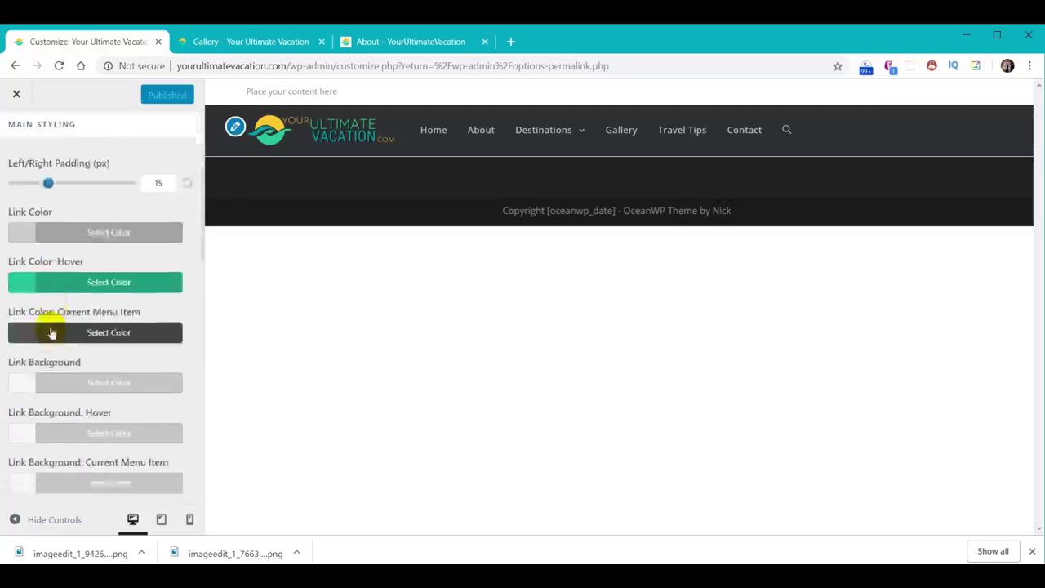
scroll(51, 333, "down", 10)
scroll(51, 331, "down", 3)
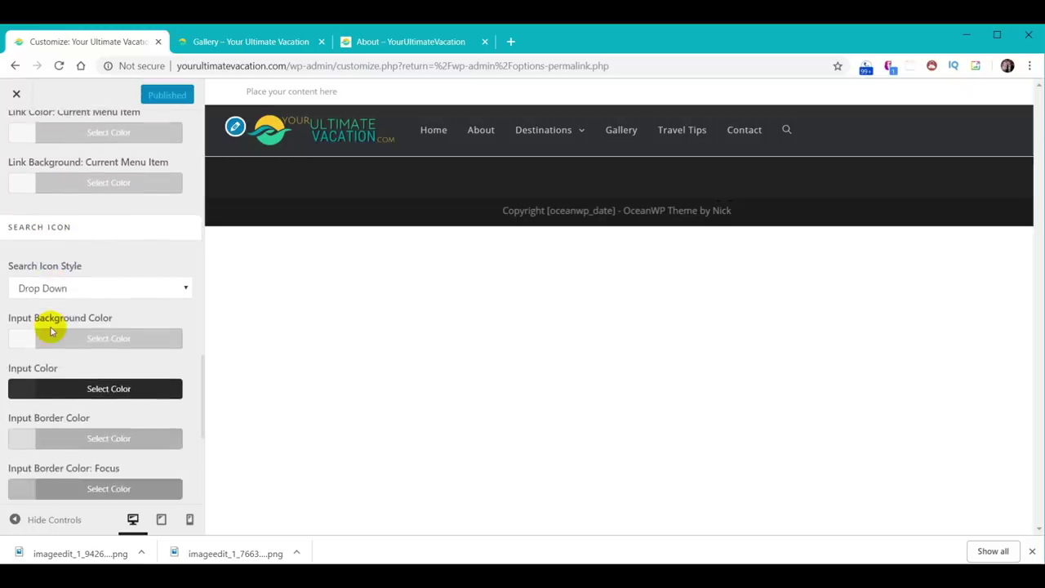
scroll(50, 331, "down", 1)
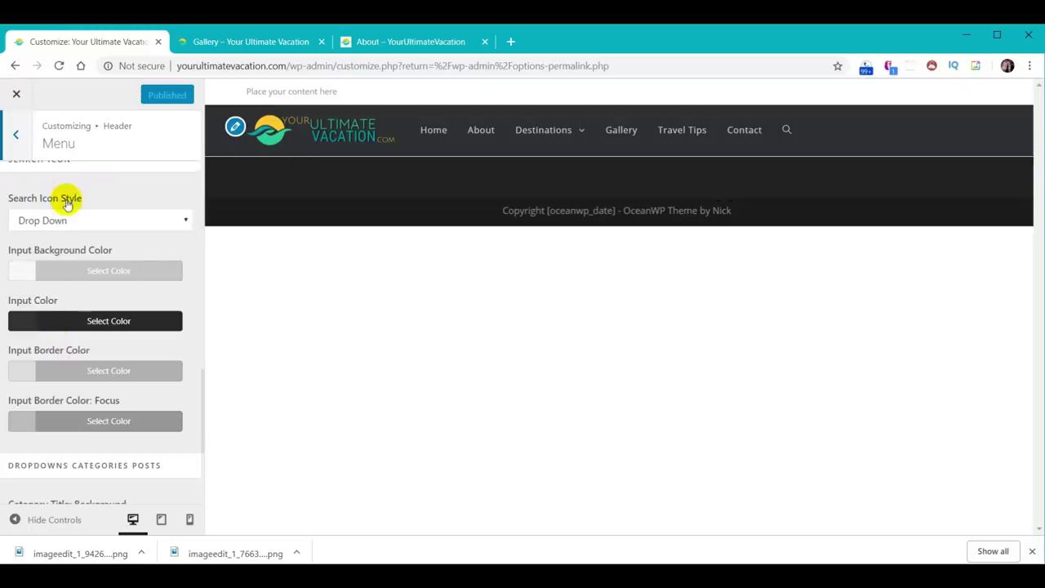
left_click(183, 223)
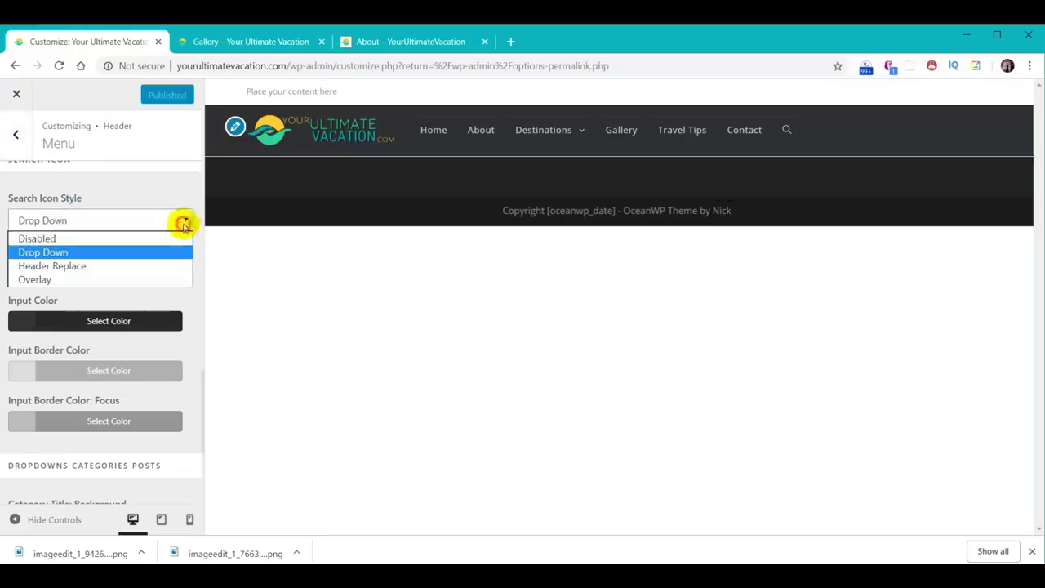
left_click(148, 238)
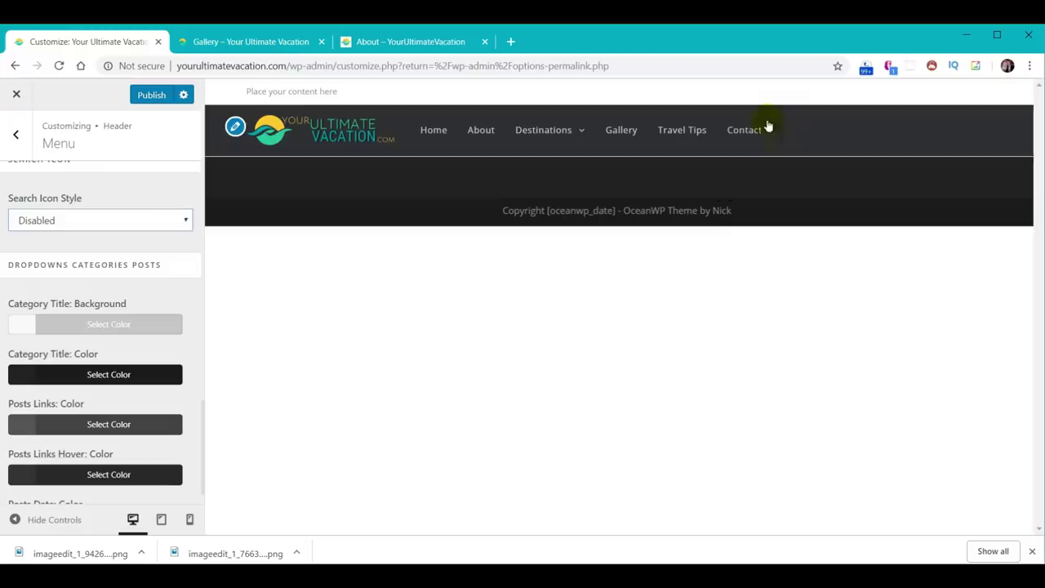
left_click(157, 95)
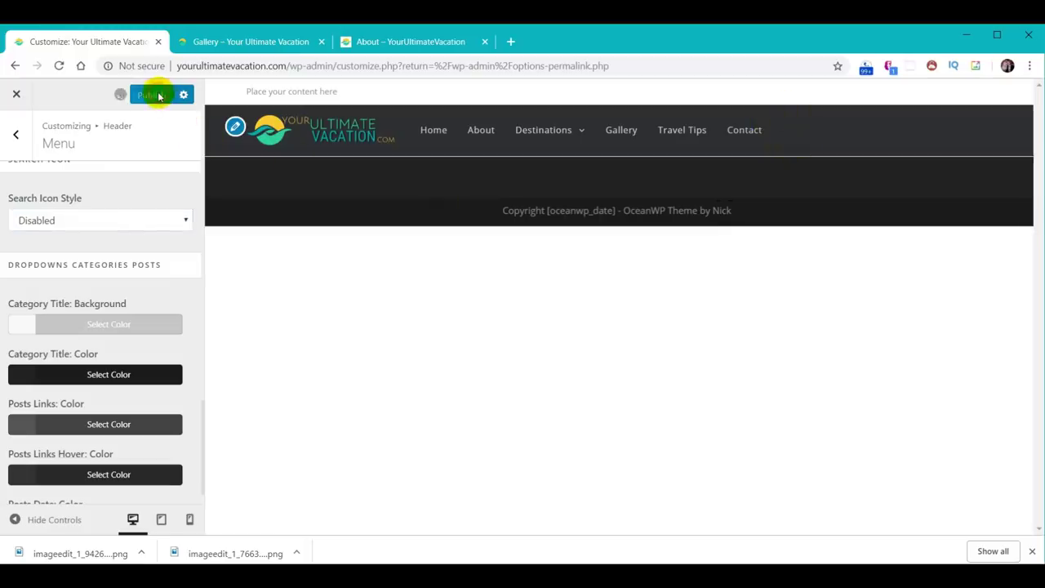
Check the live Gallery page, then return to the Customizer
left_click(253, 42)
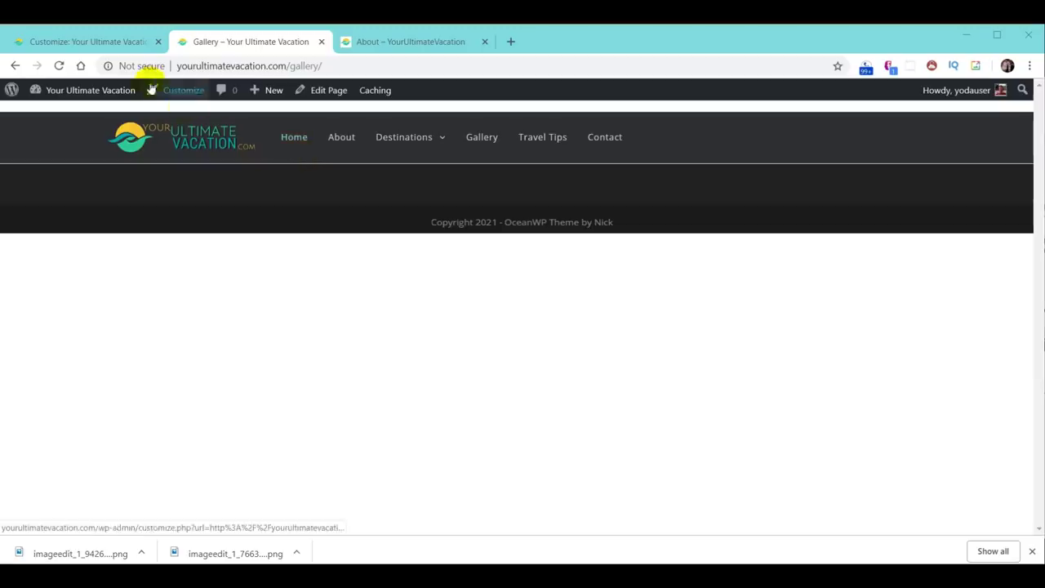
left_click(87, 37)
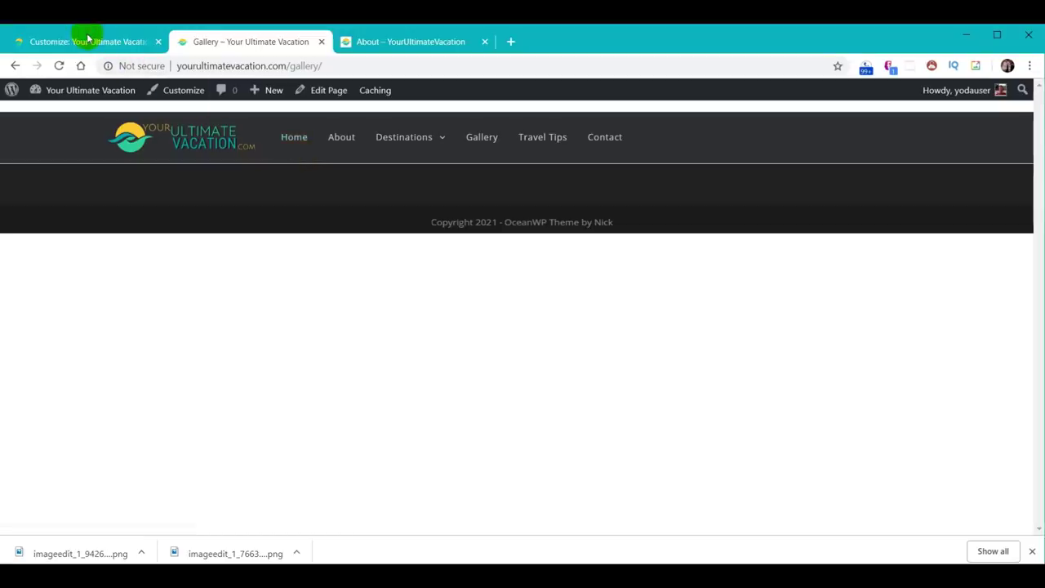
left_click(88, 38)
Uncheck Header Border Bottom under Header > General, publish, and close the Customizer
left_click(15, 96)
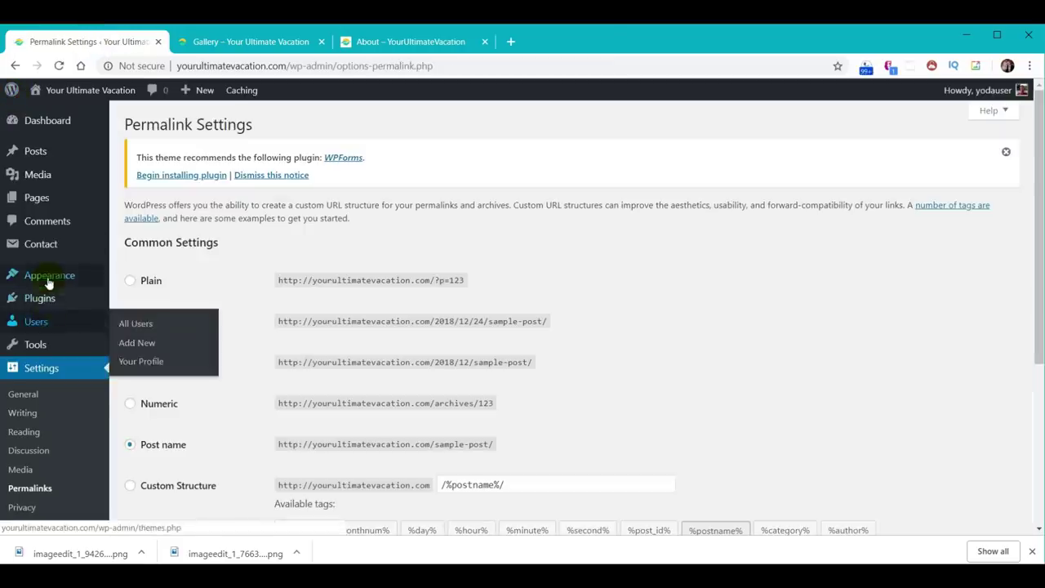
mouse_move(49, 282)
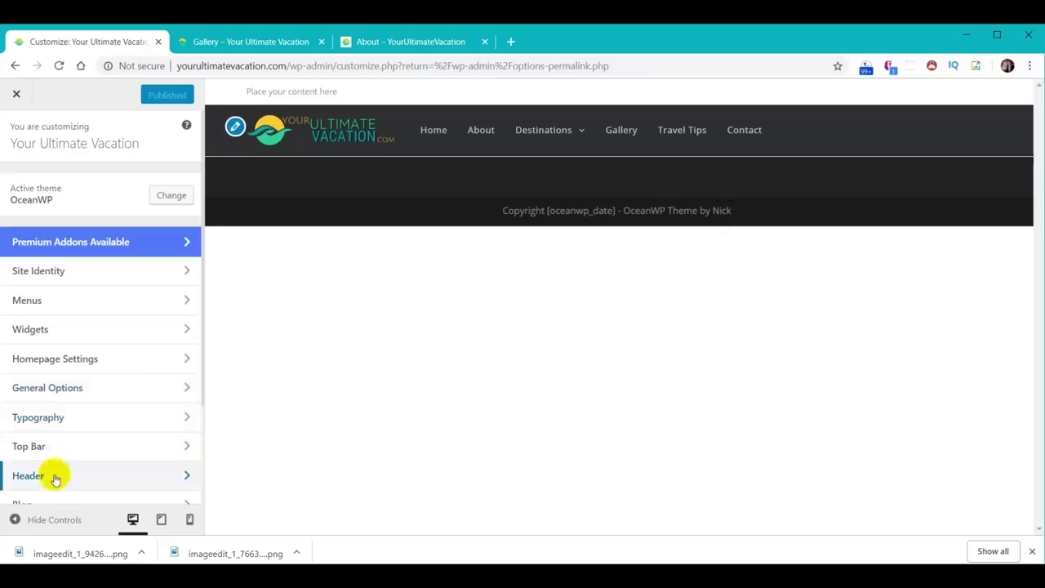
left_click(53, 475)
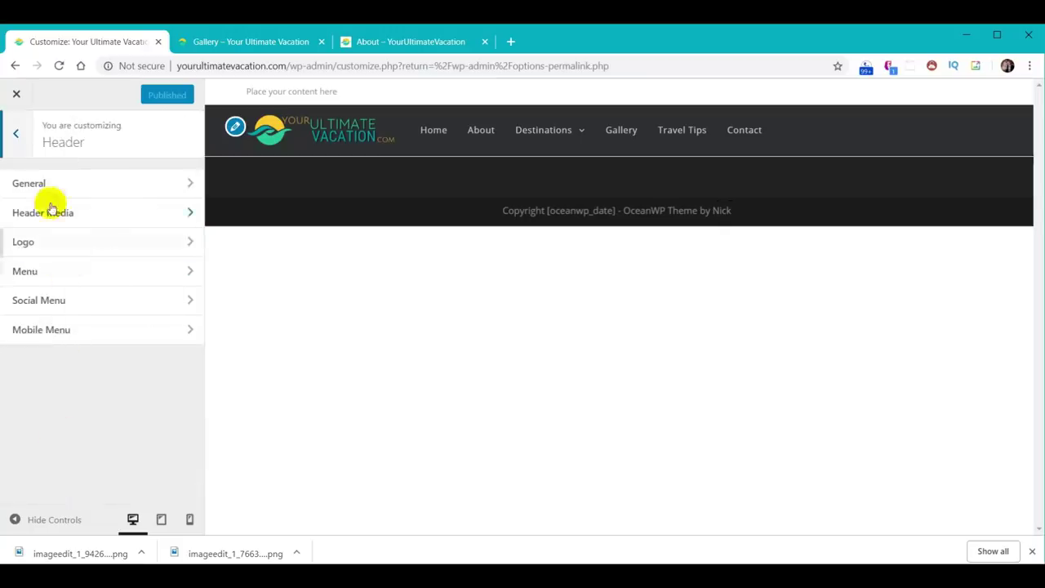
left_click(34, 184)
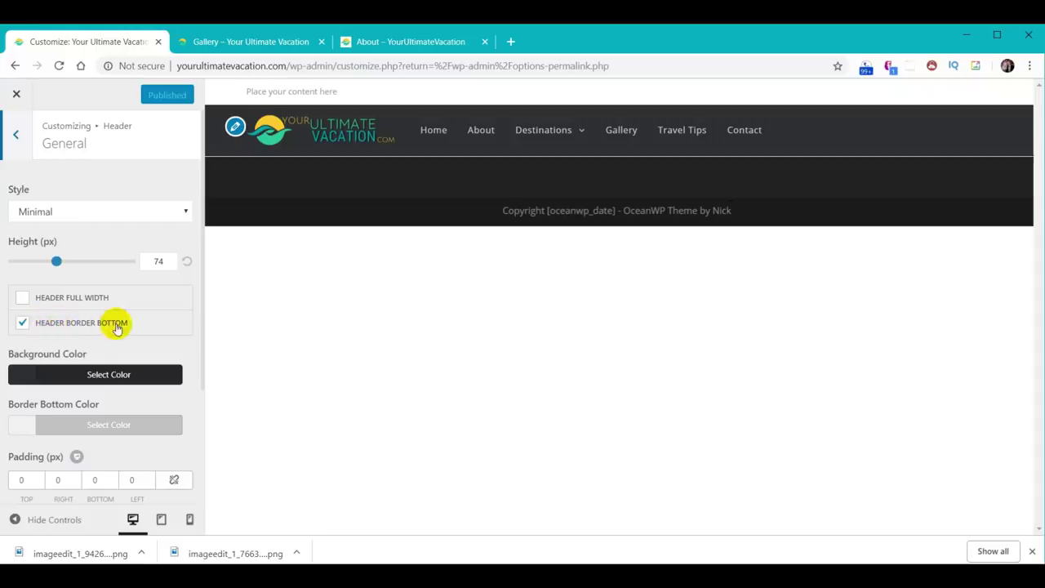
left_click(23, 323)
left_click(145, 96)
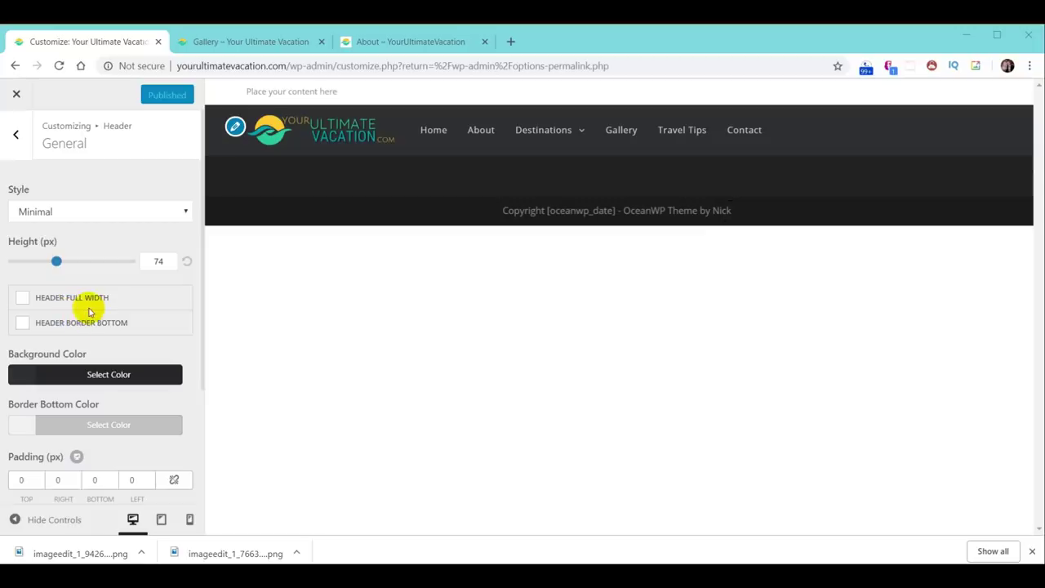
left_click(15, 96)
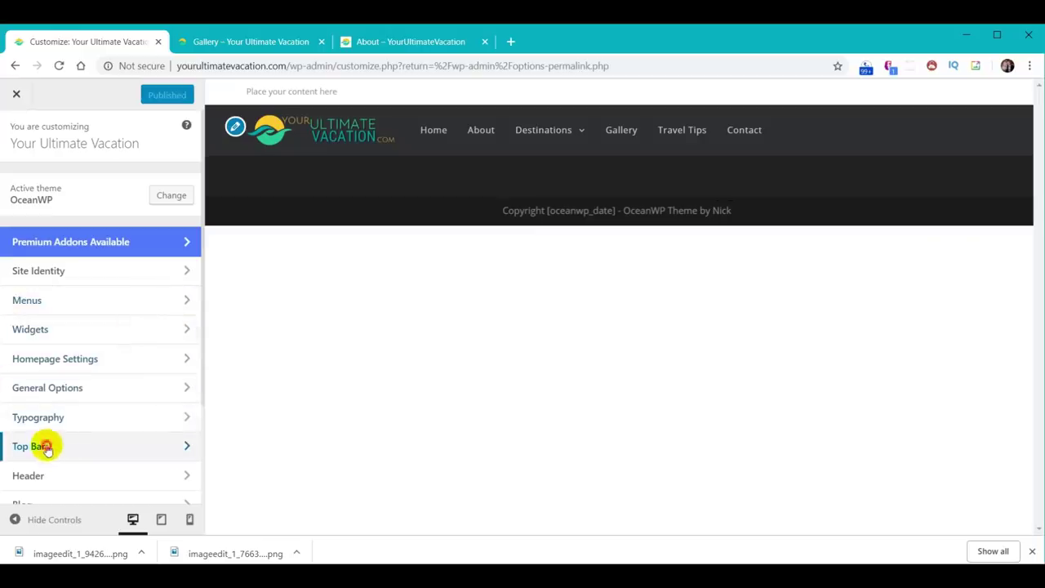
Uncheck Enable Top Bar under Top Bar > General, publish, and exit the Customizer to Themes
left_click(47, 448)
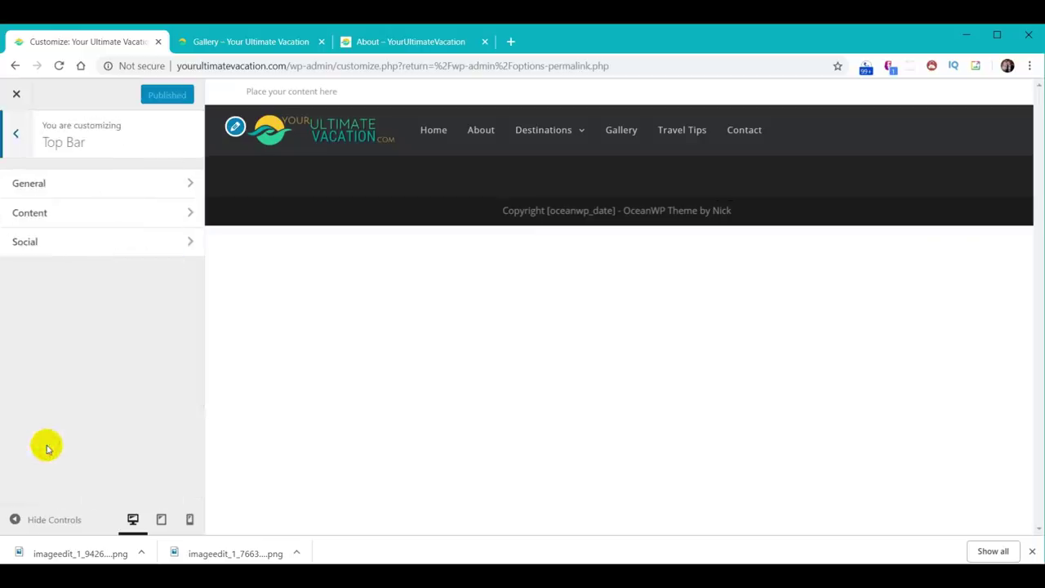
left_click(49, 186)
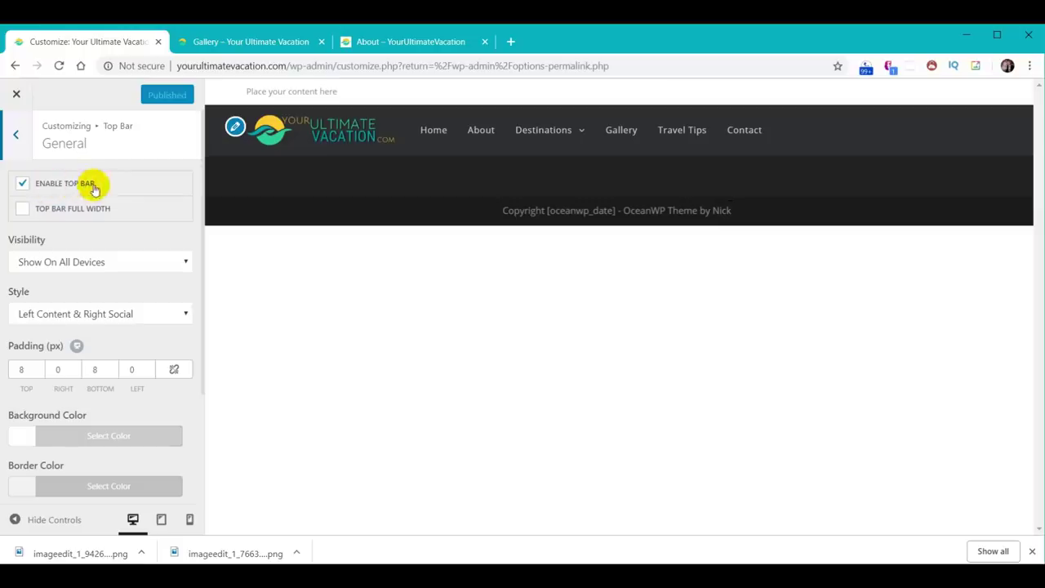
left_click(20, 184)
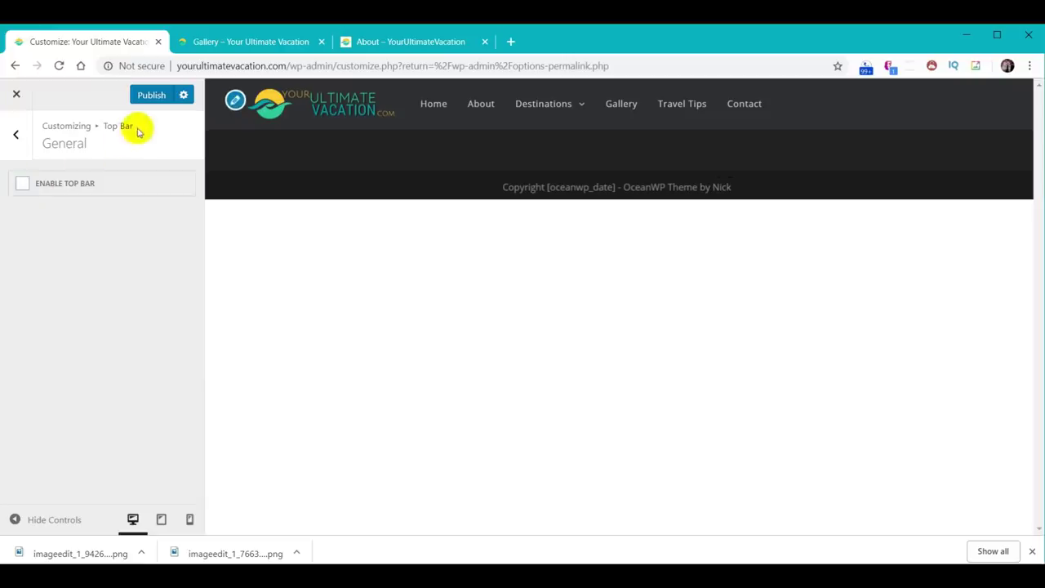
left_click(153, 94)
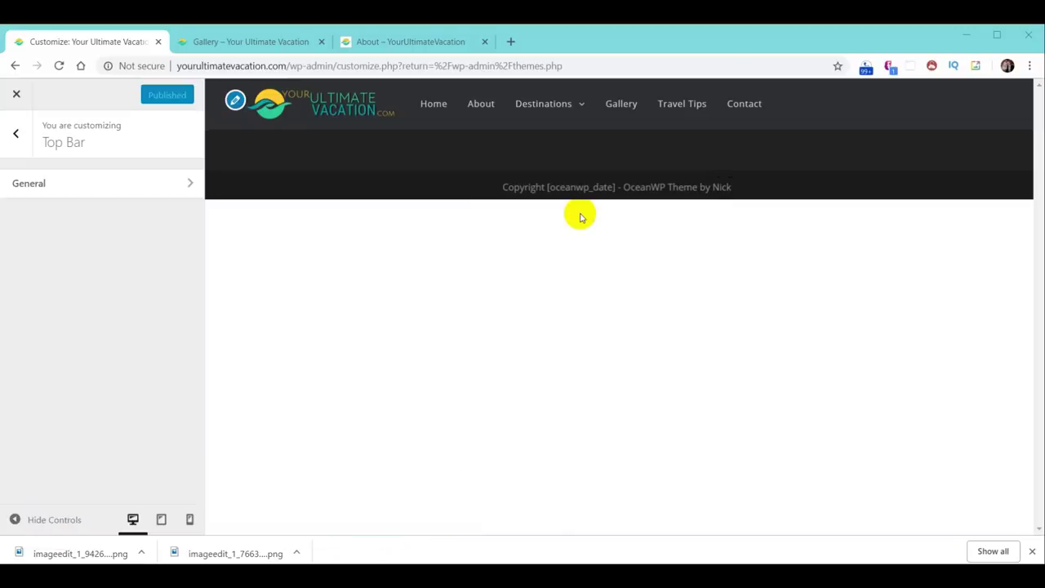
left_click(14, 97)
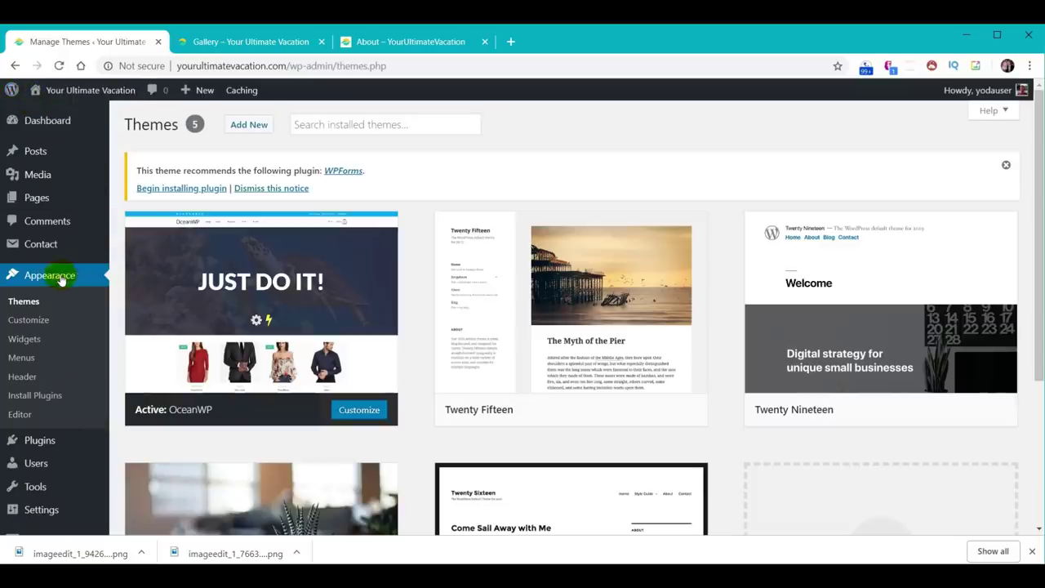
Replace the theme credit in the Footer Bottom copyright with 'WebYoda, Inc.' and publish
left_click(30, 322)
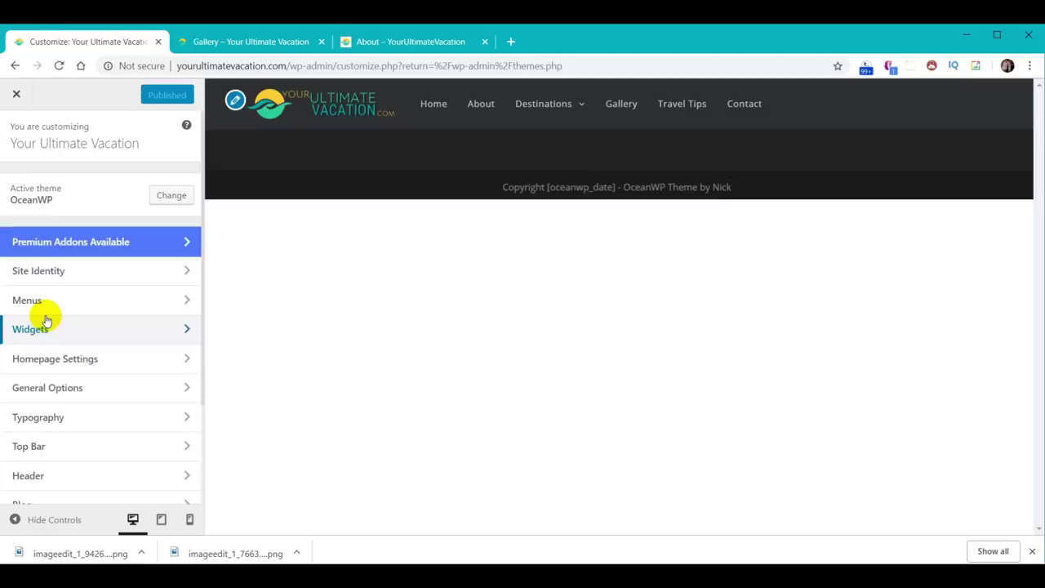
scroll(40, 318, "down", 3)
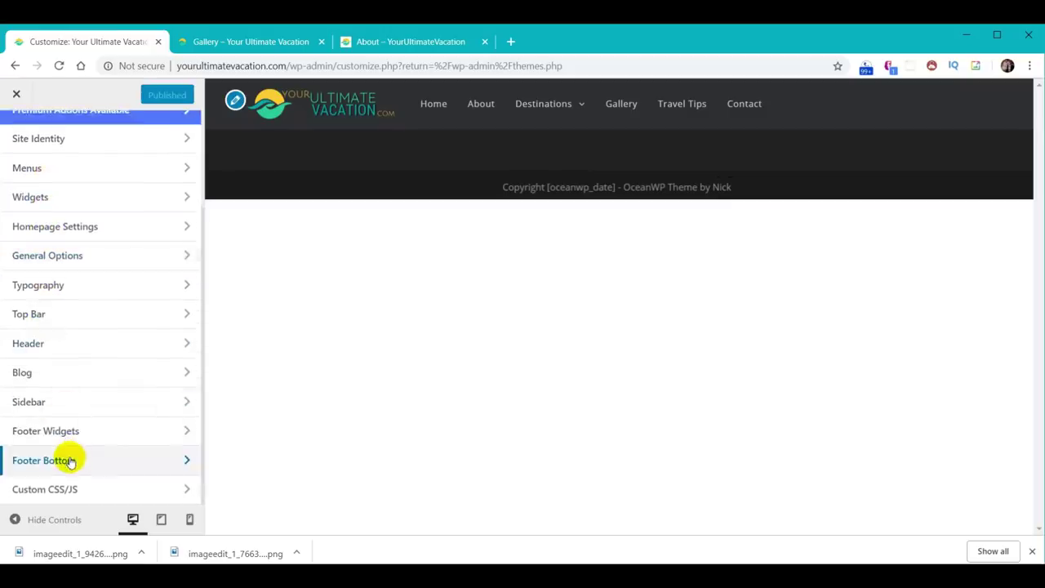
left_click(71, 461)
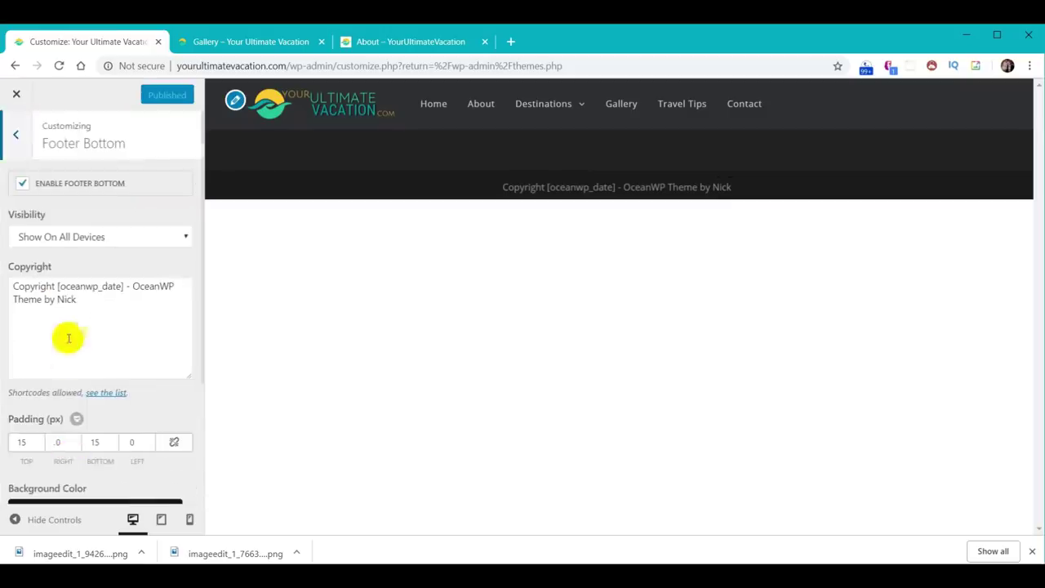
left_click_drag(134, 285, 168, 299)
type("Web")
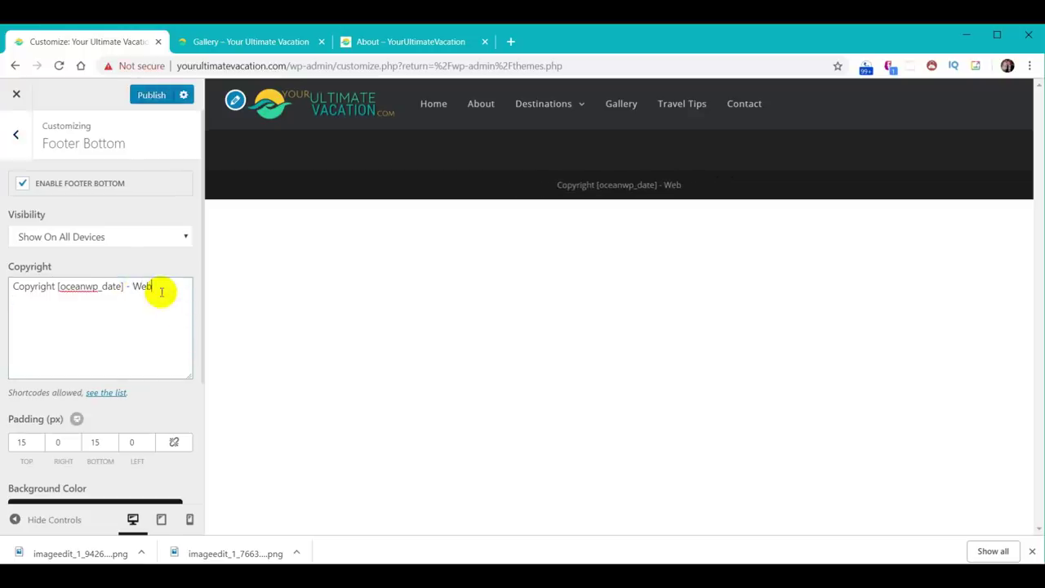
type("Yoda, Inc.")
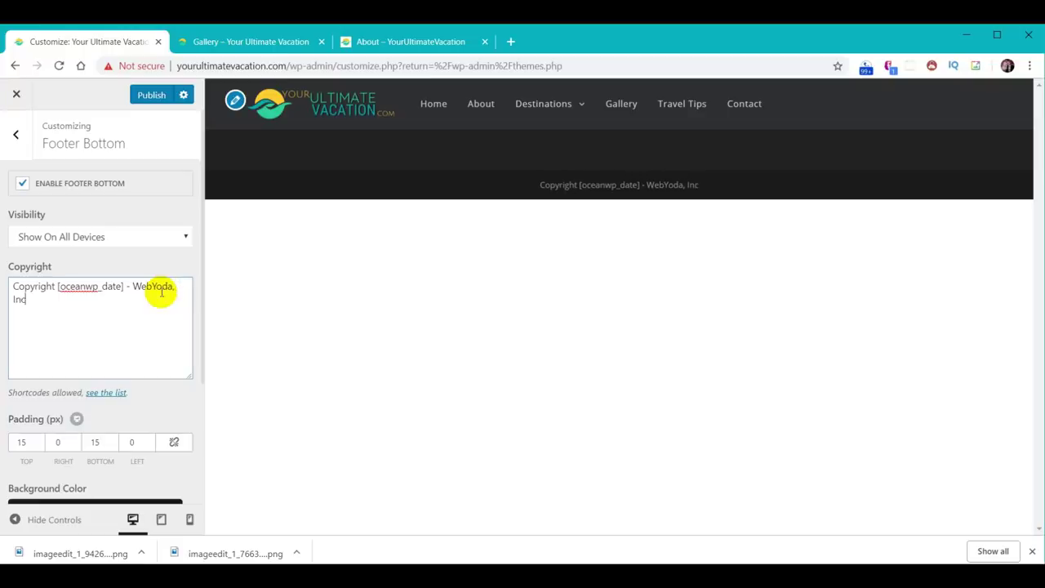
left_click(143, 96)
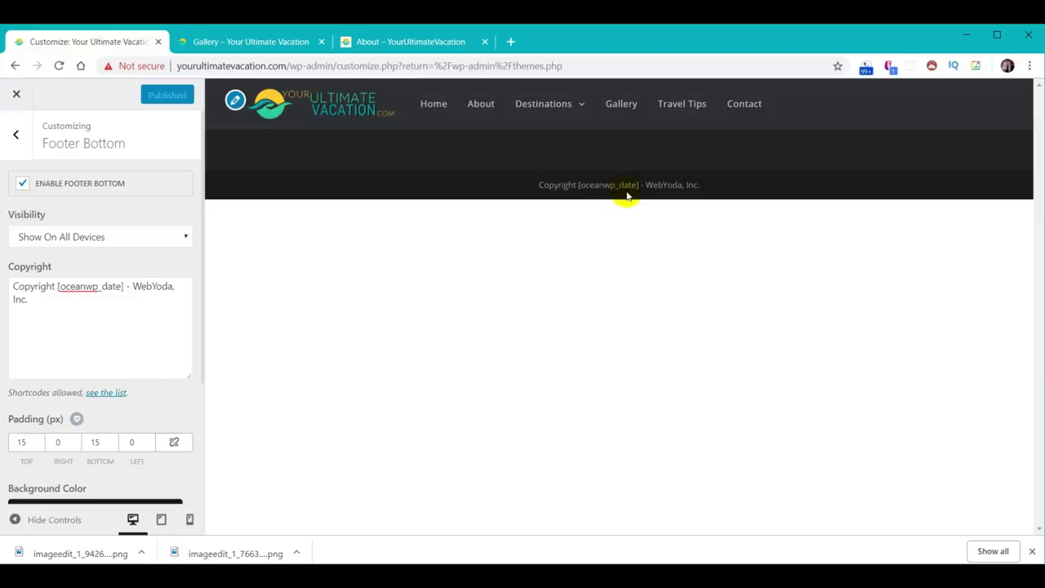
Reload the live Gallery page to confirm the footer reads 'Copyright 2021 - WebYoda, Inc.'
left_click(250, 42)
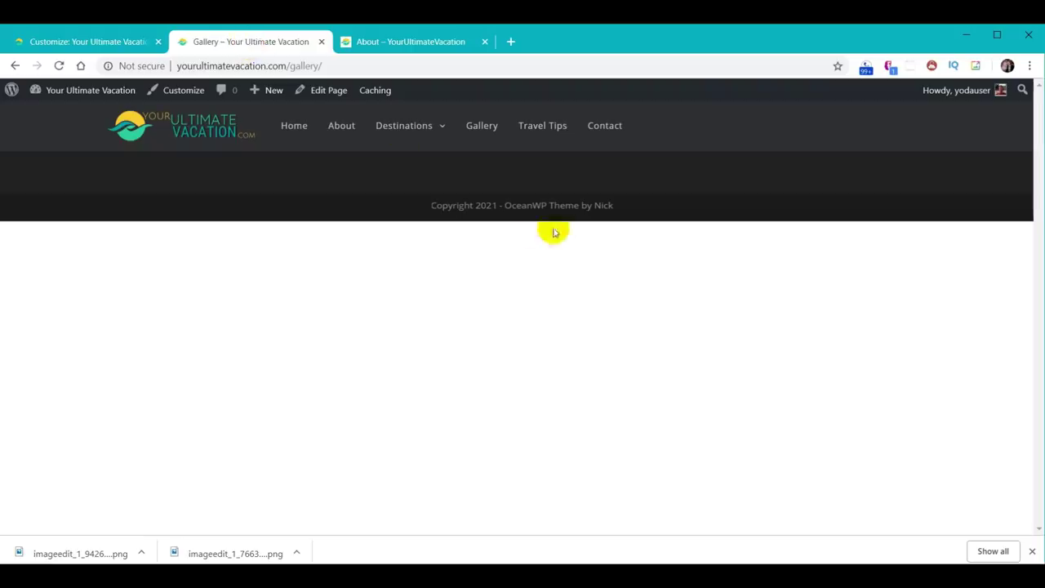
mouse_move(65, 90)
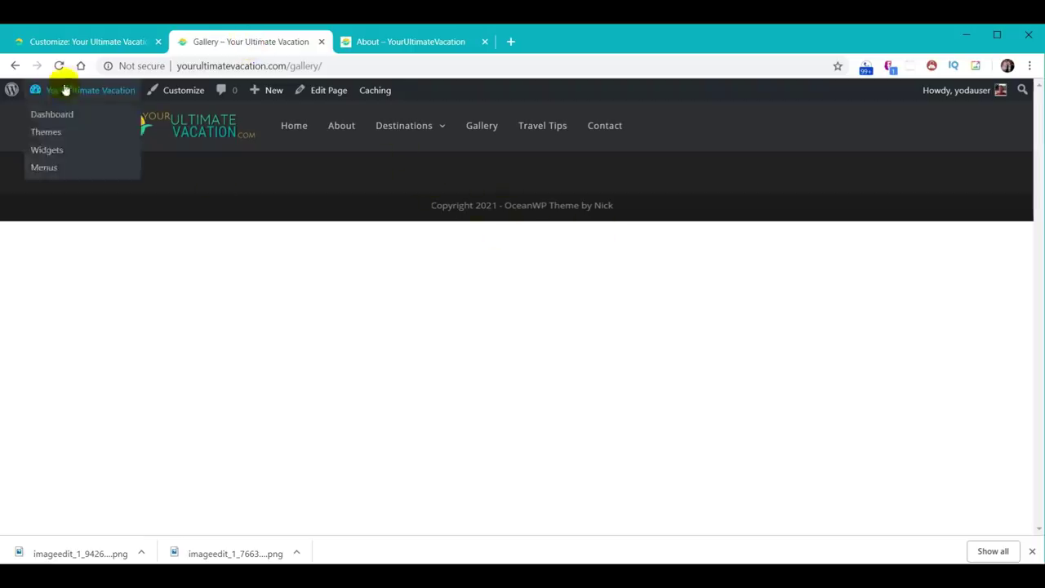
left_click(59, 65)
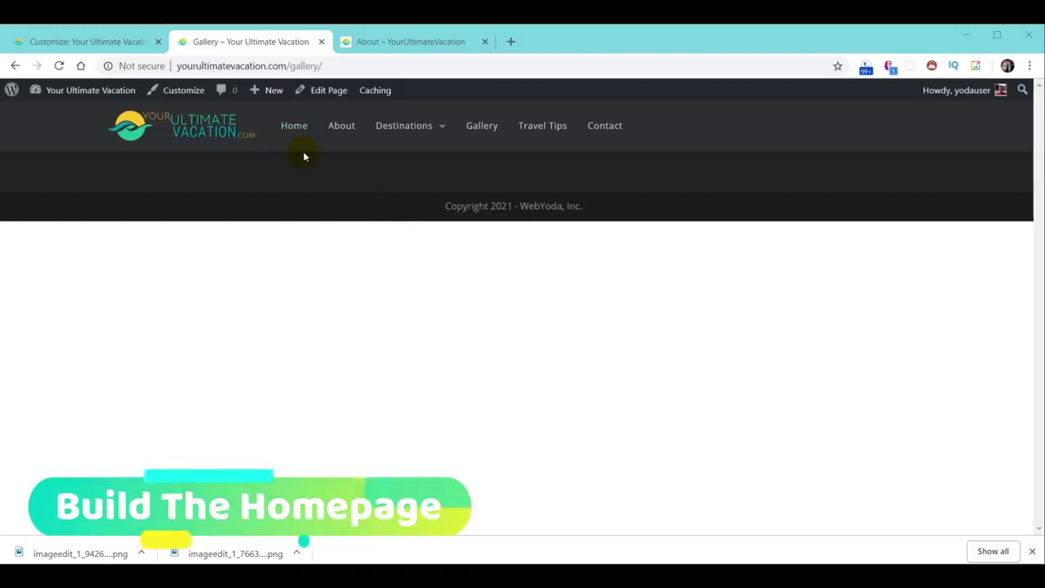
Leave the Customizer and open the Home page from Pages > All Pages in the block editor
left_click(71, 42)
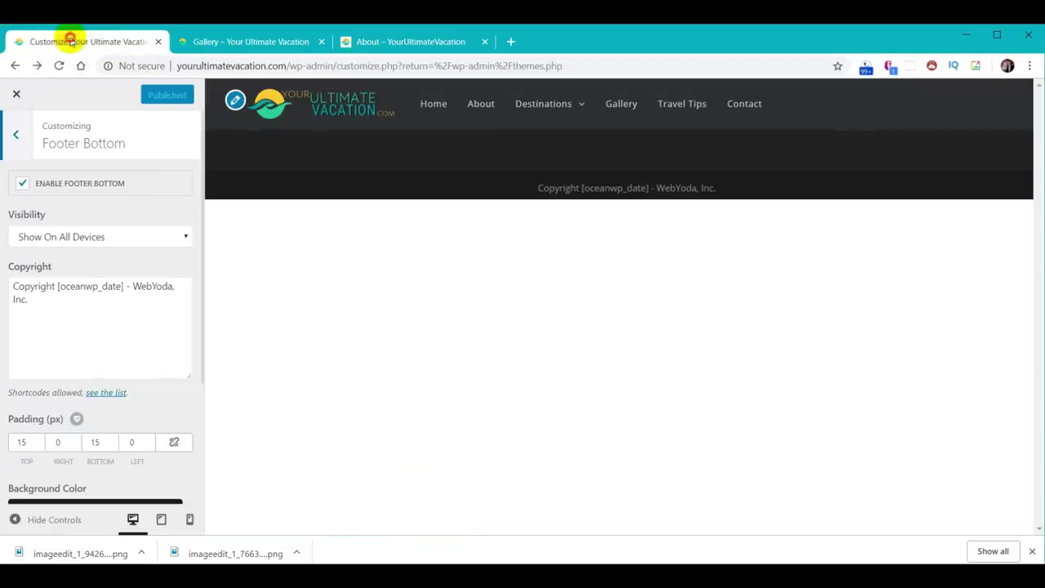
left_click(17, 95)
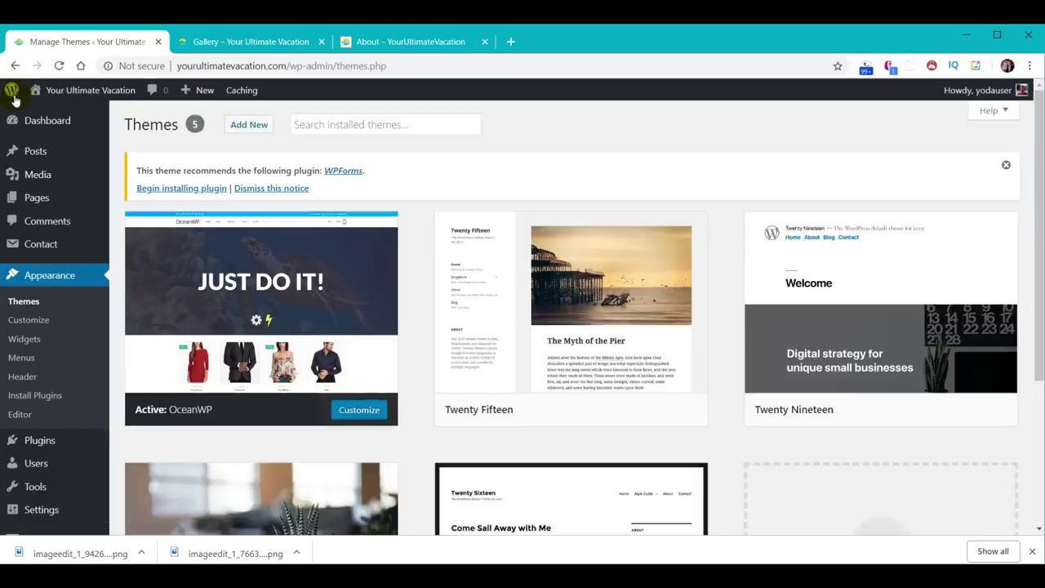
left_click(38, 205)
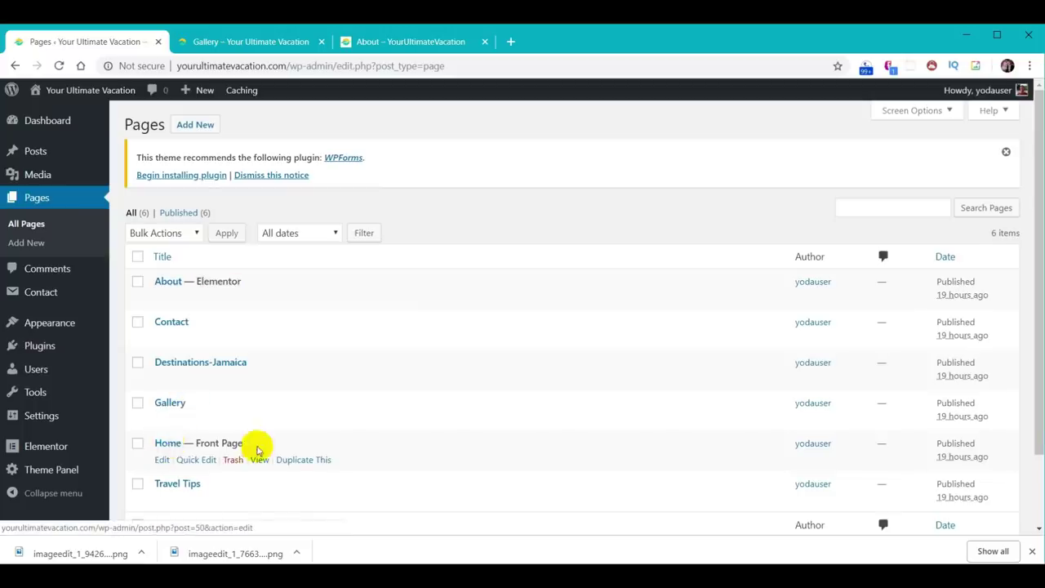
left_click(171, 448)
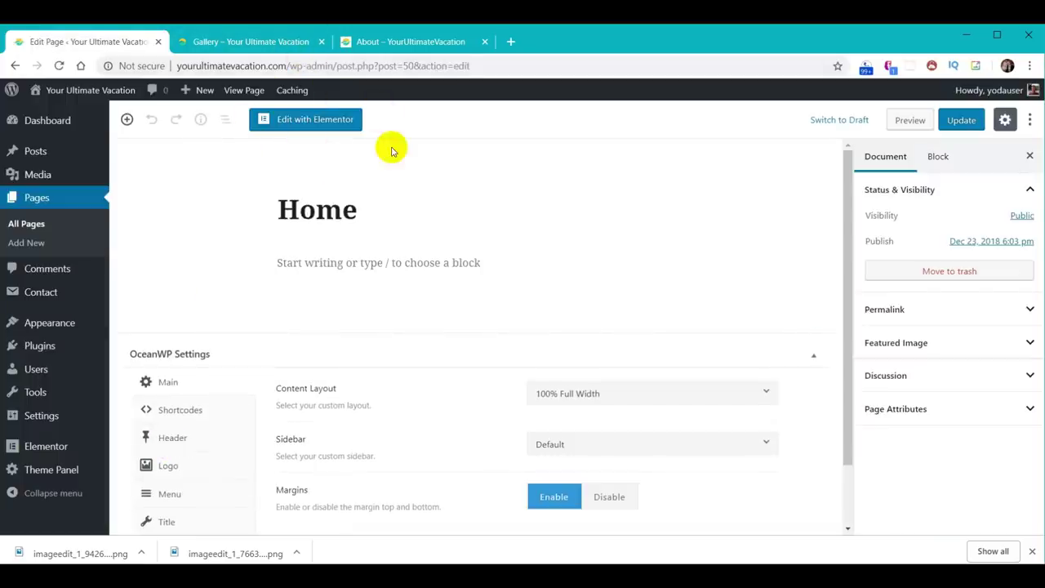
Open the Home page with Edit with Elementor
left_click(331, 122)
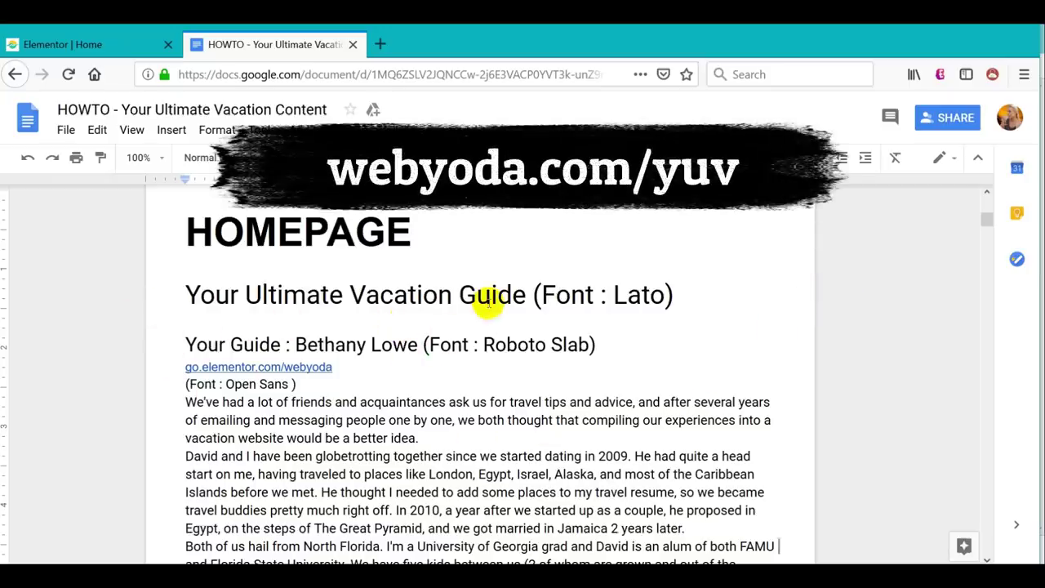
Scroll the HOWTO document down to the ABOUT US notes on the Living Landscapes in 4K video
scroll(647, 351, "down", 8)
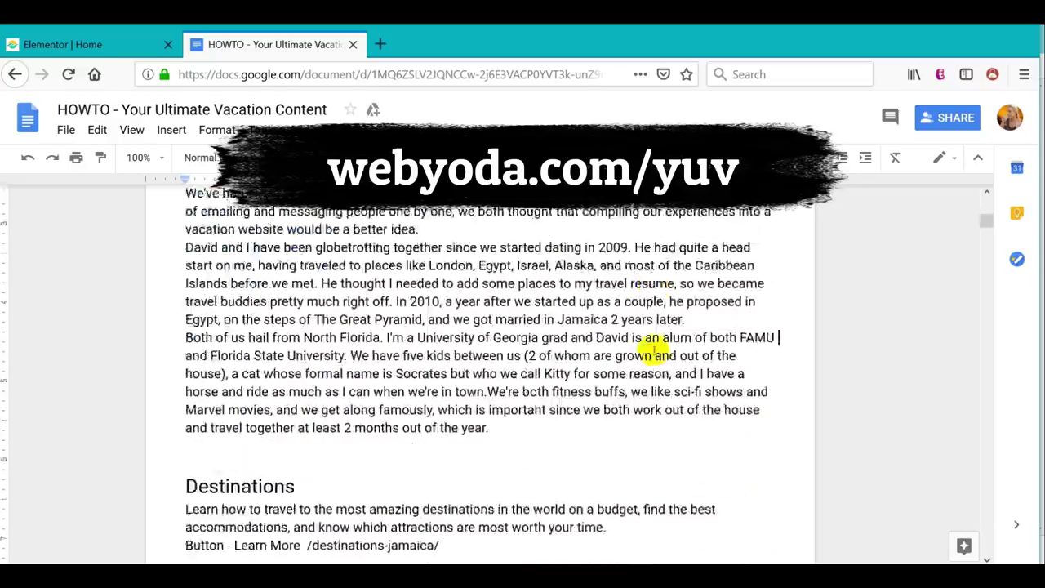
scroll(648, 345, "down", 15)
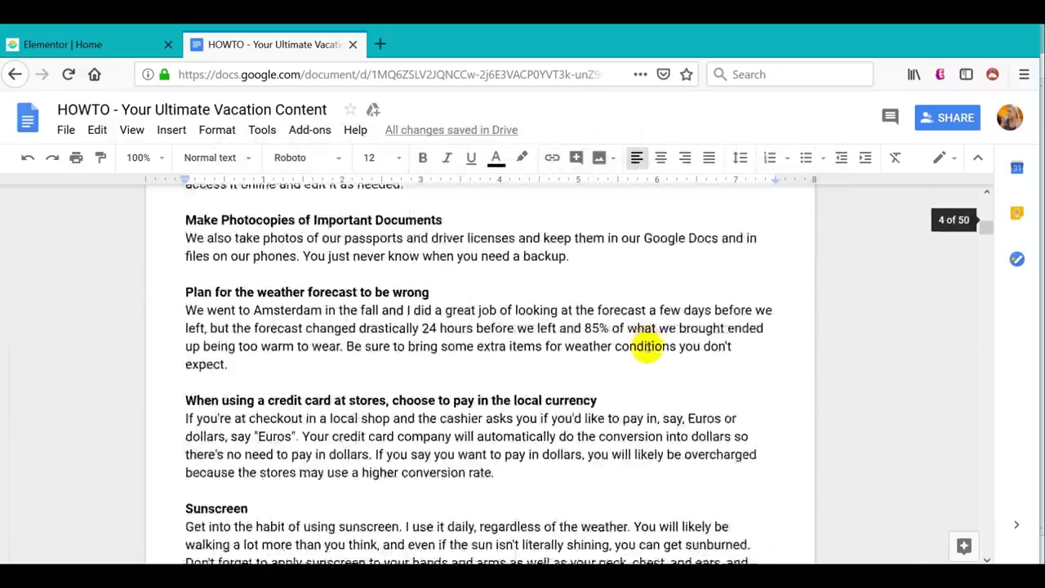
scroll(645, 345, "down", 3)
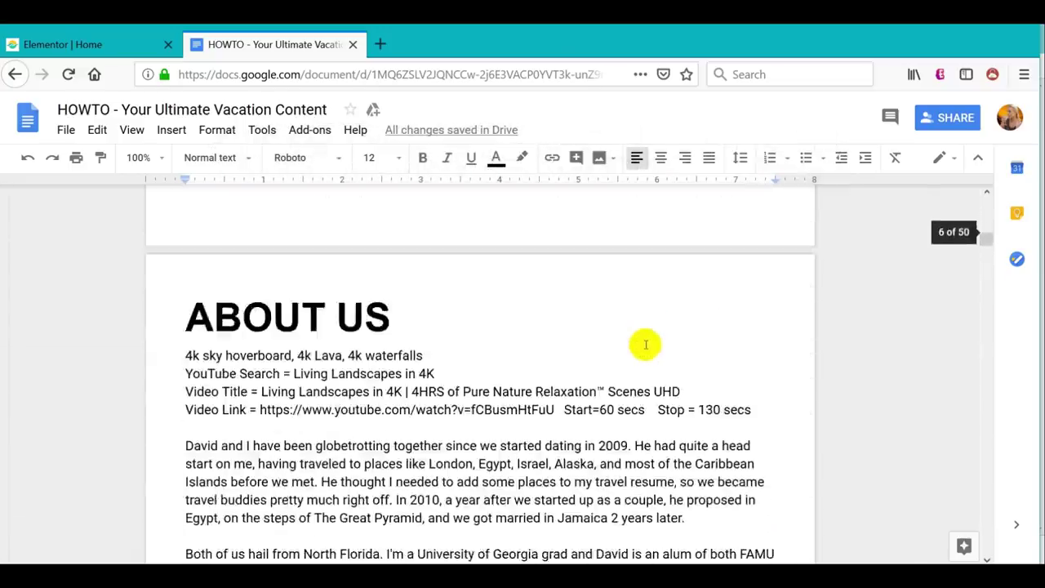
scroll(645, 345, "down", 1)
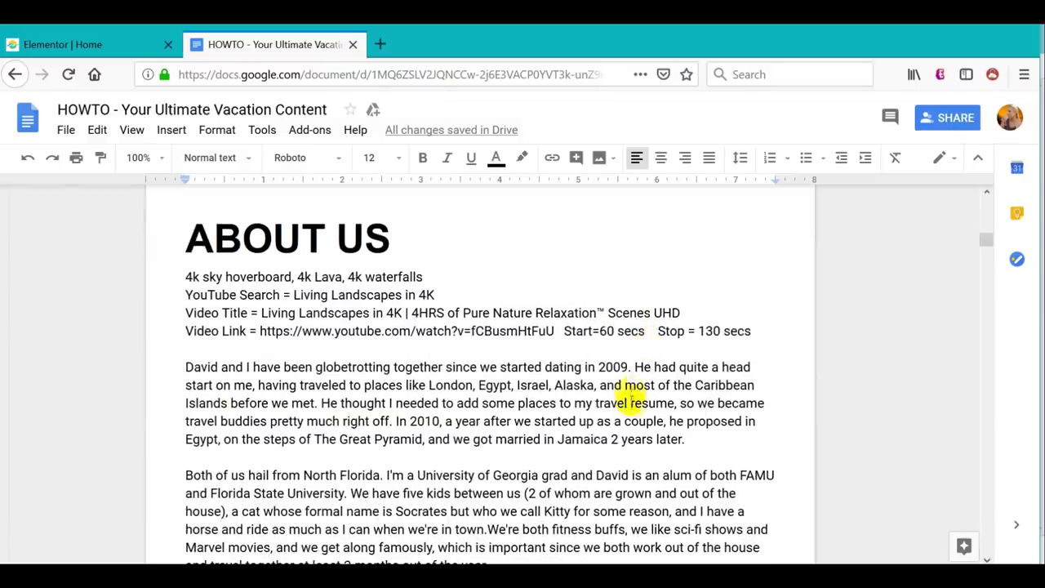
scroll(634, 398, "down", 3)
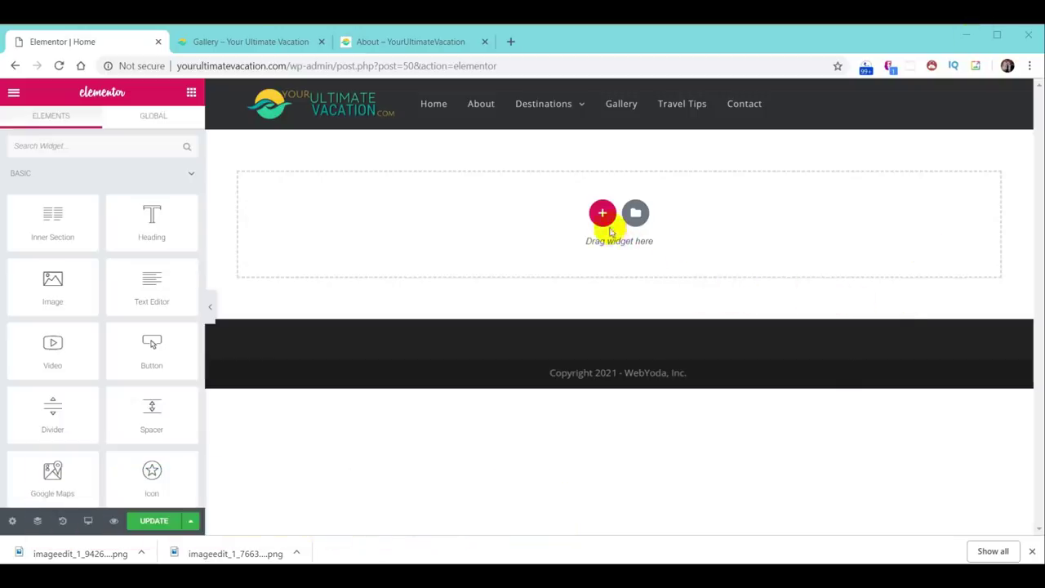
Add a single-column section with Fit To Screen height, then switch back to the Google Docs notes
left_click(602, 213)
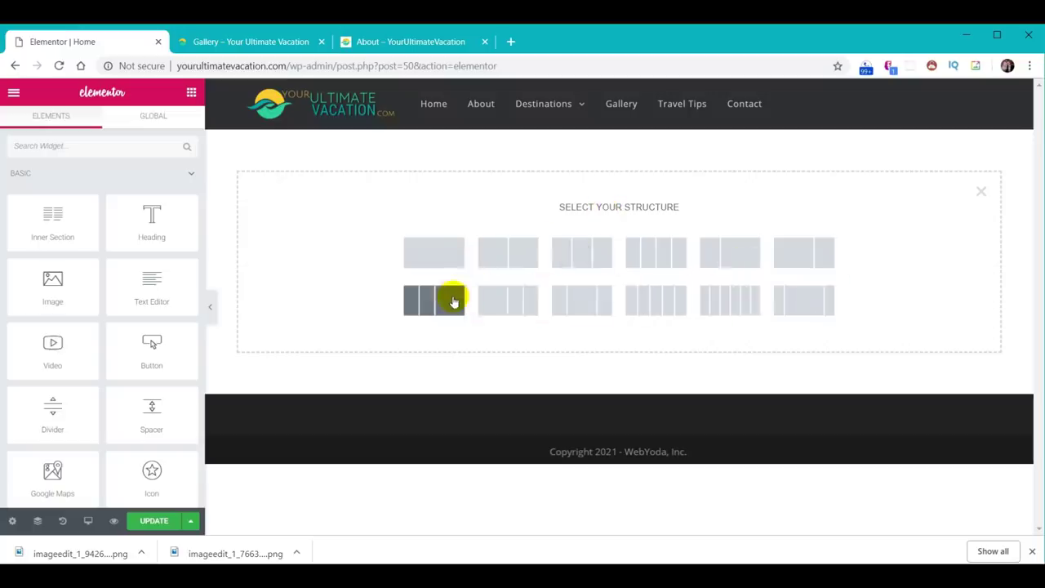
left_click(434, 253)
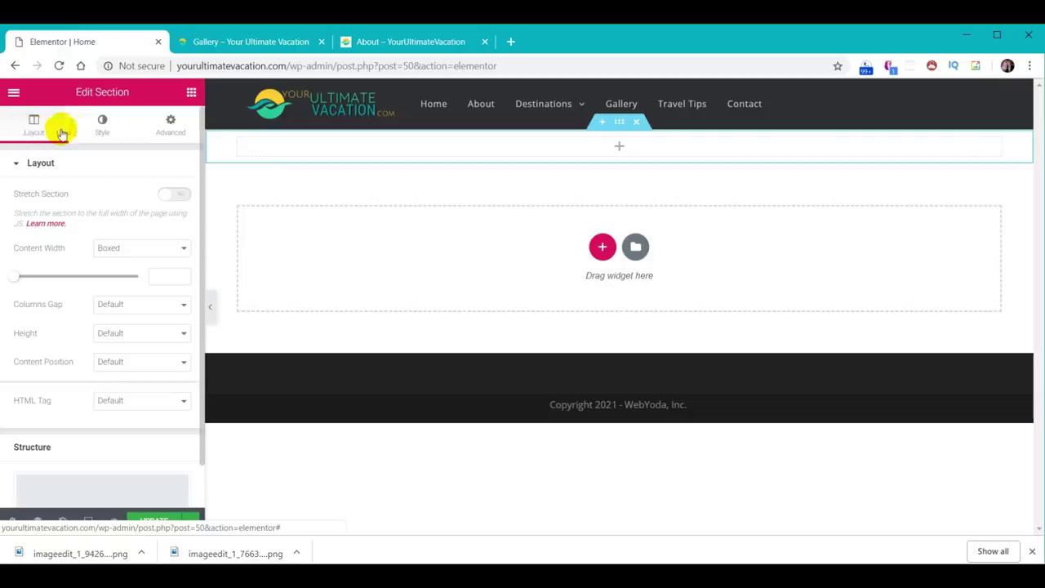
left_click(98, 125)
left_click(174, 131)
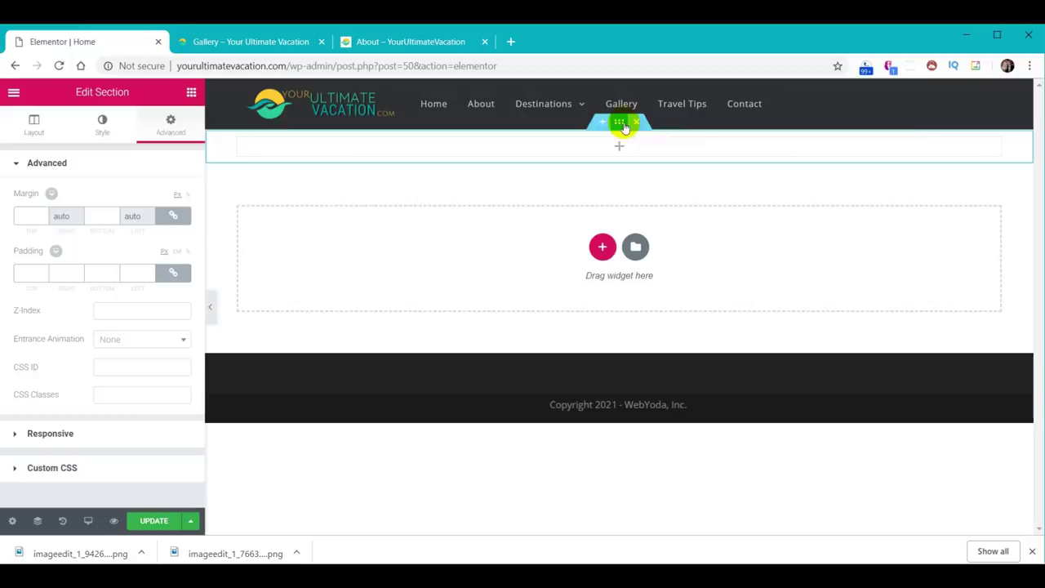
left_click(30, 123)
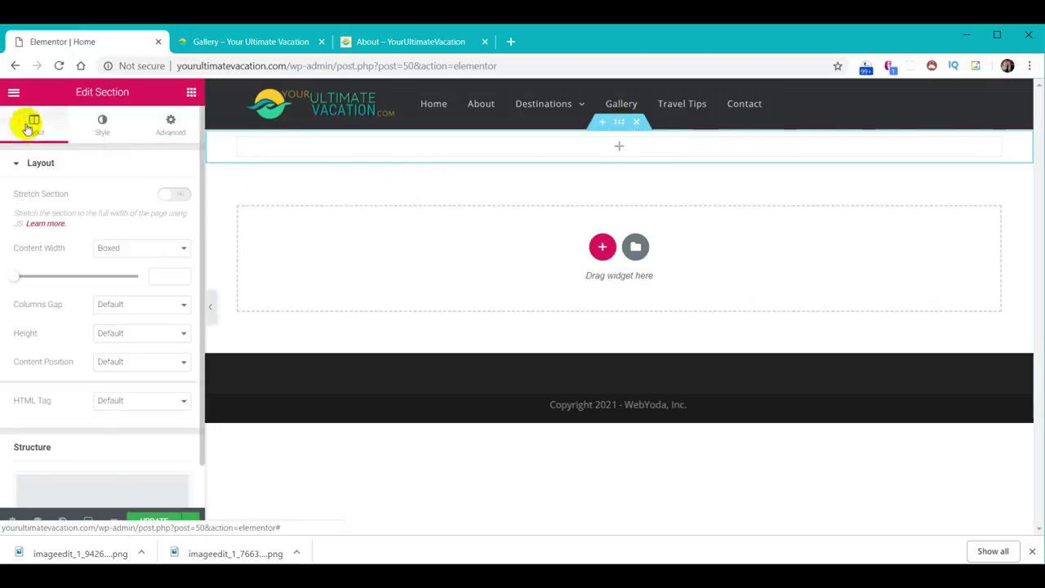
left_click(133, 335)
left_click(129, 358)
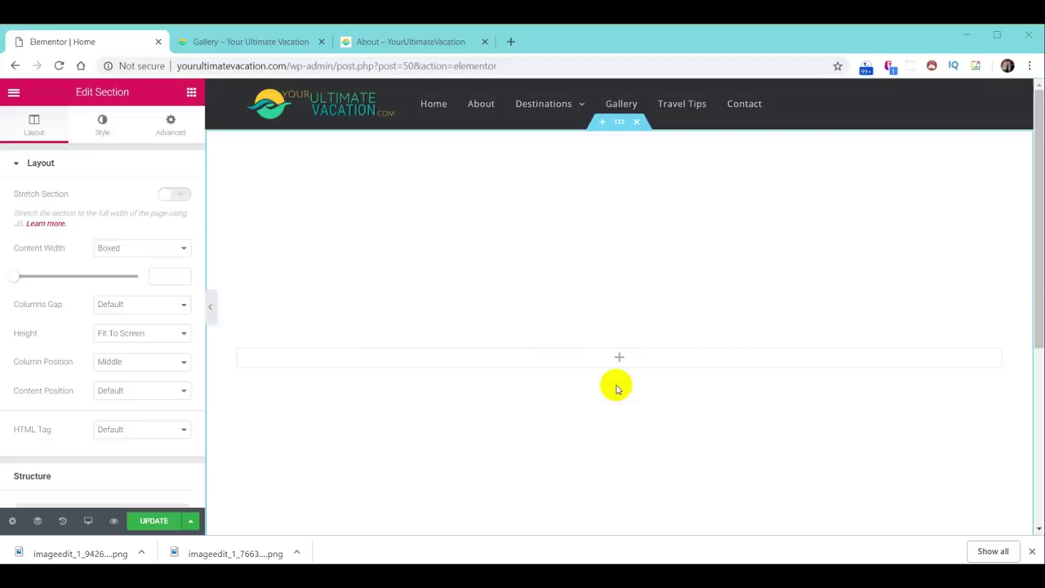
key("alt+Tab")
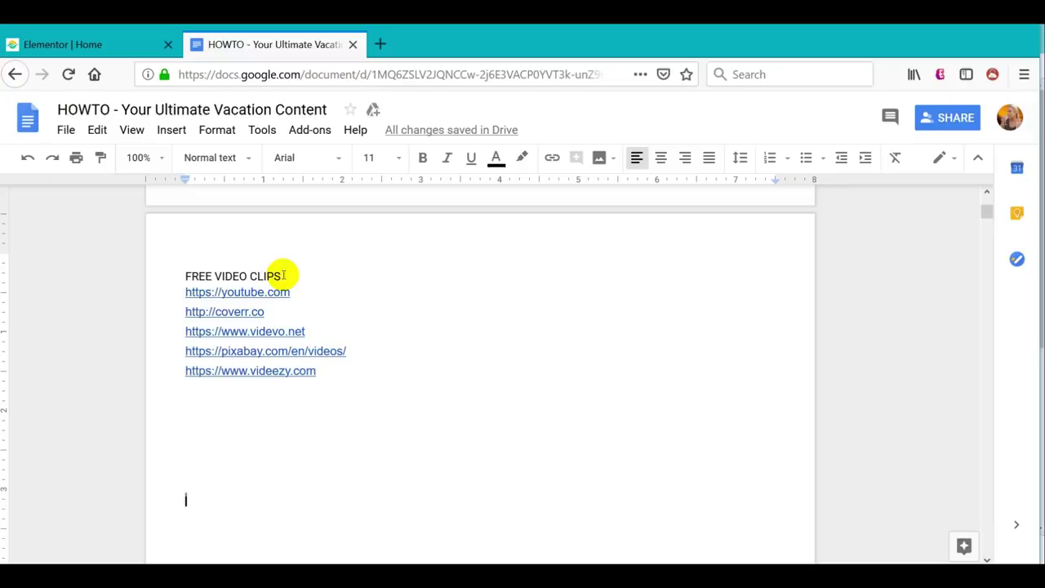
Open the youtube.com link from the FREE VIDEO CLIPS list in a new tab
left_click(235, 292)
left_click(255, 317)
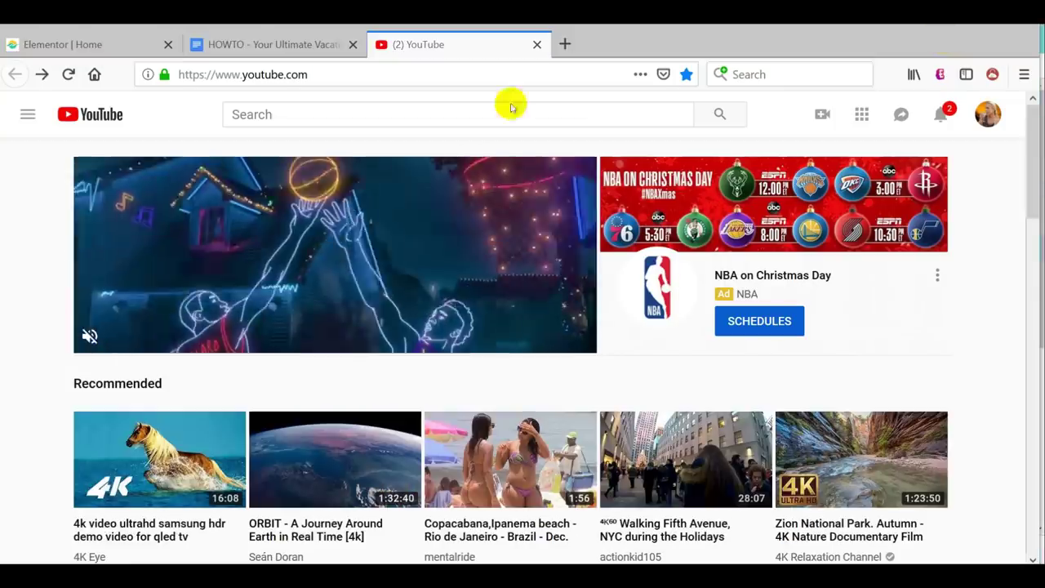
Search YouTube for '4k beach' and open the 4K Tropical Beach video
left_click(484, 117)
type("4k beach")
key("Return")
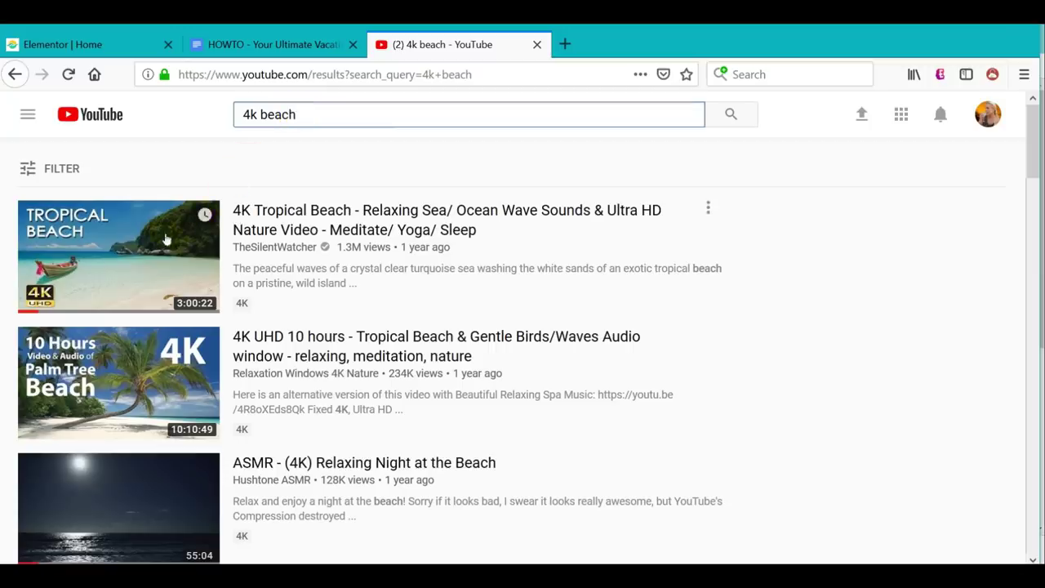
left_click(124, 256)
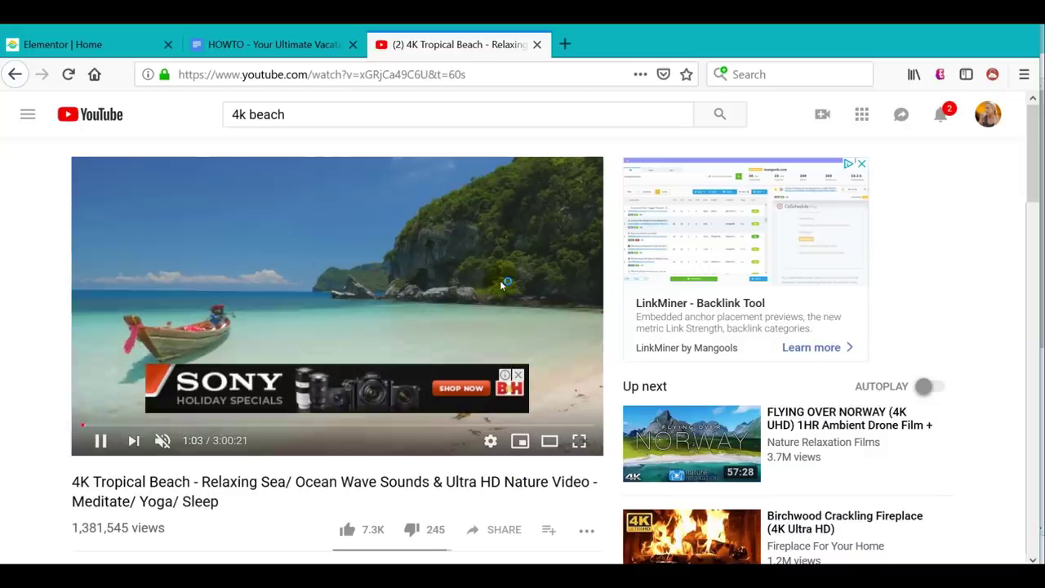
Select the video's web address and return to the Elementor editor
left_click_drag(485, 75, 152, 88)
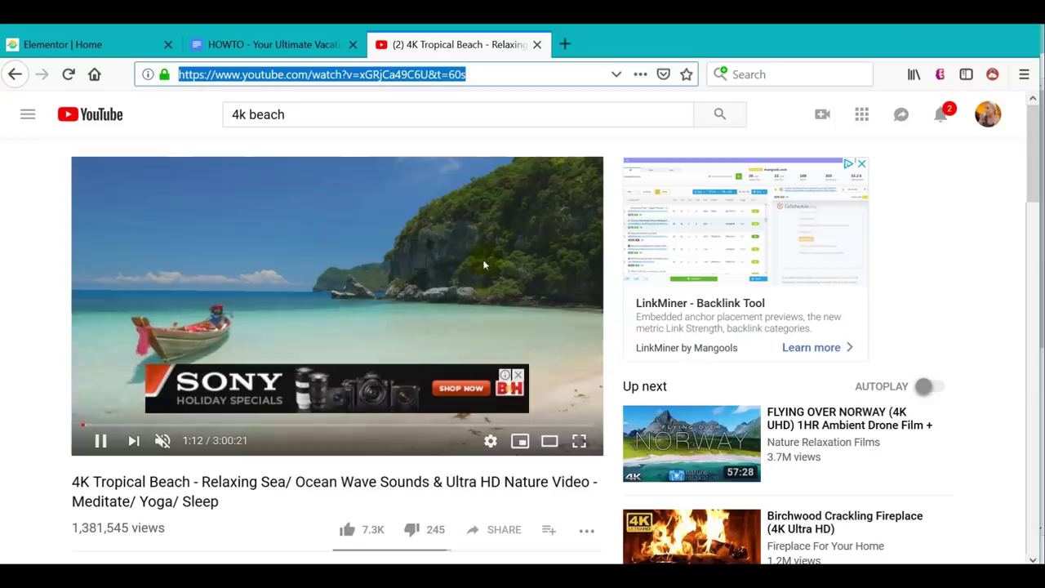
key("alt+Tab")
left_click(555, 167)
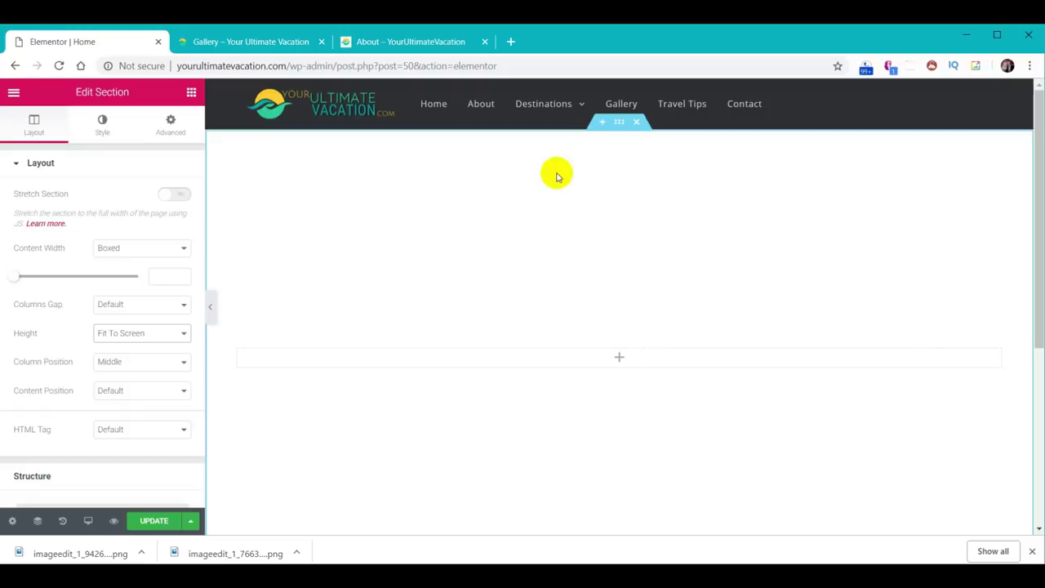
Set a Classic background on the section using the uploaded Hawaii-Sunset.jpg photo
left_click(102, 126)
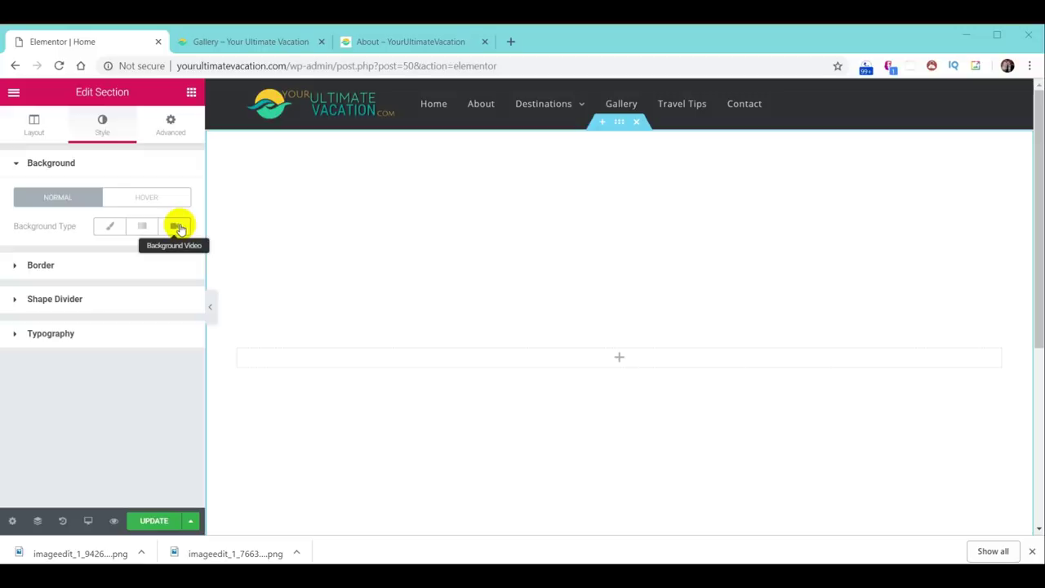
left_click(113, 228)
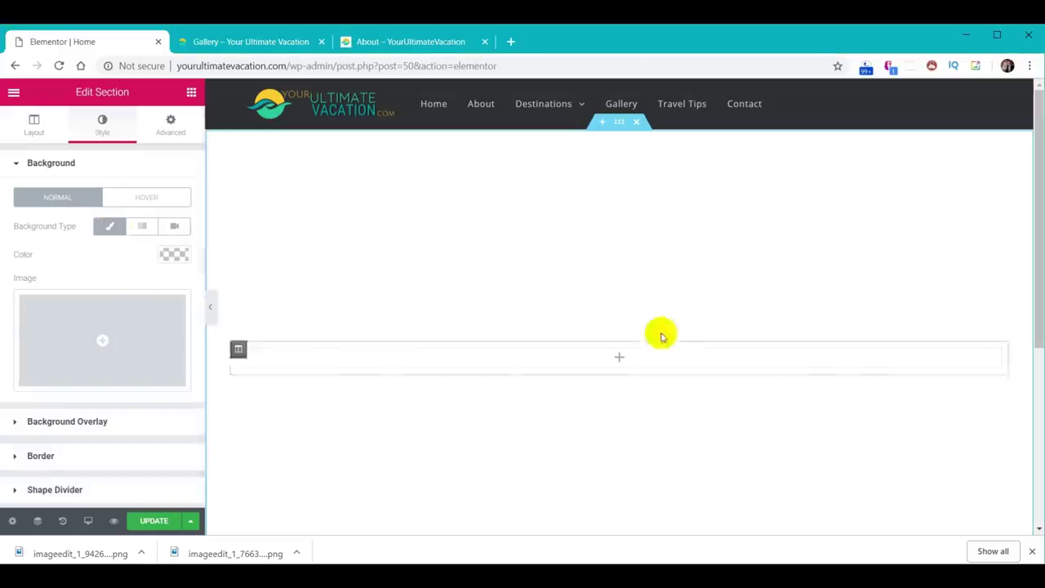
left_click(99, 343)
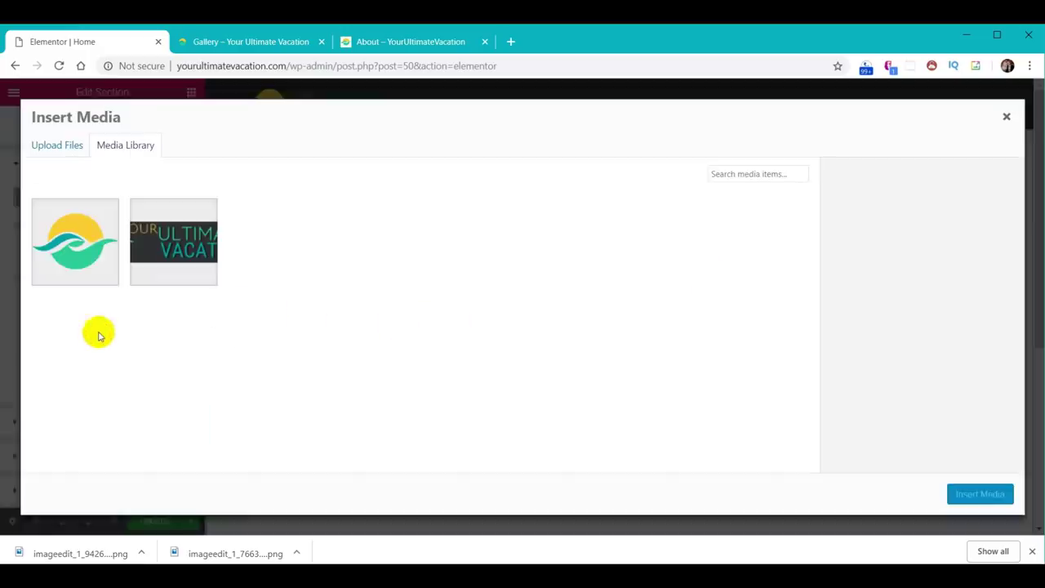
left_click(63, 146)
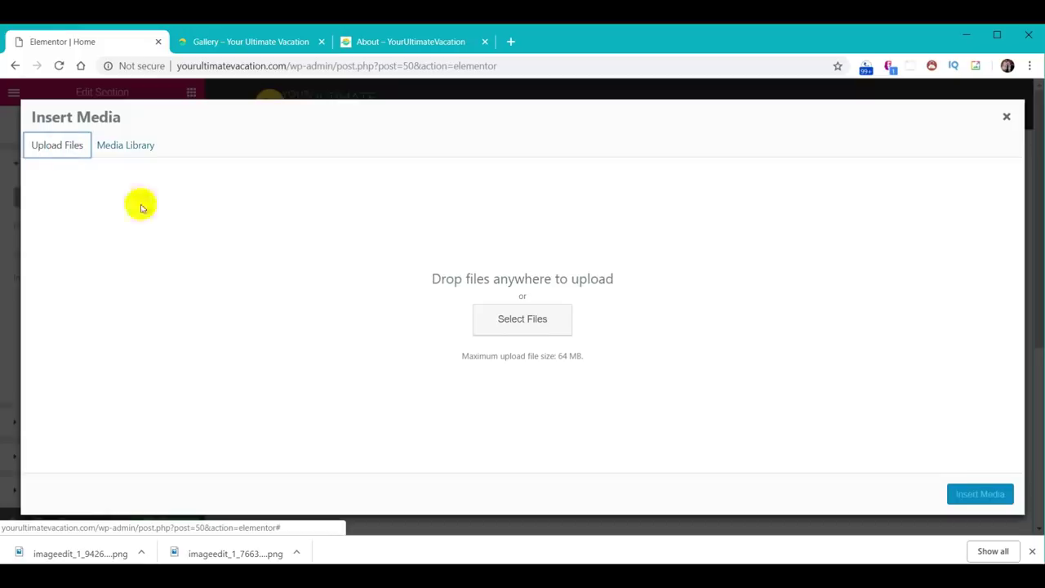
left_click(539, 328)
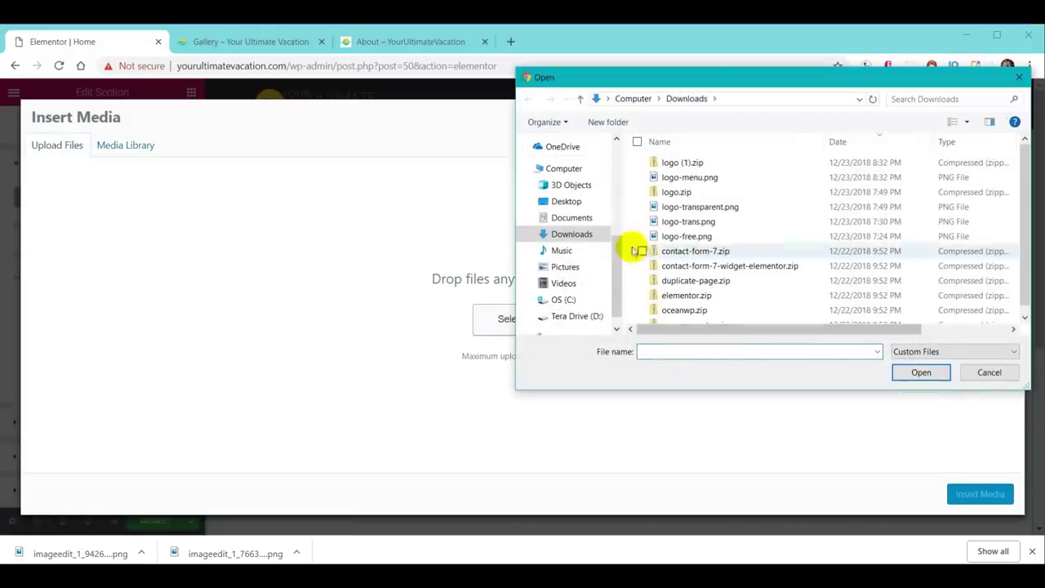
left_click(992, 375)
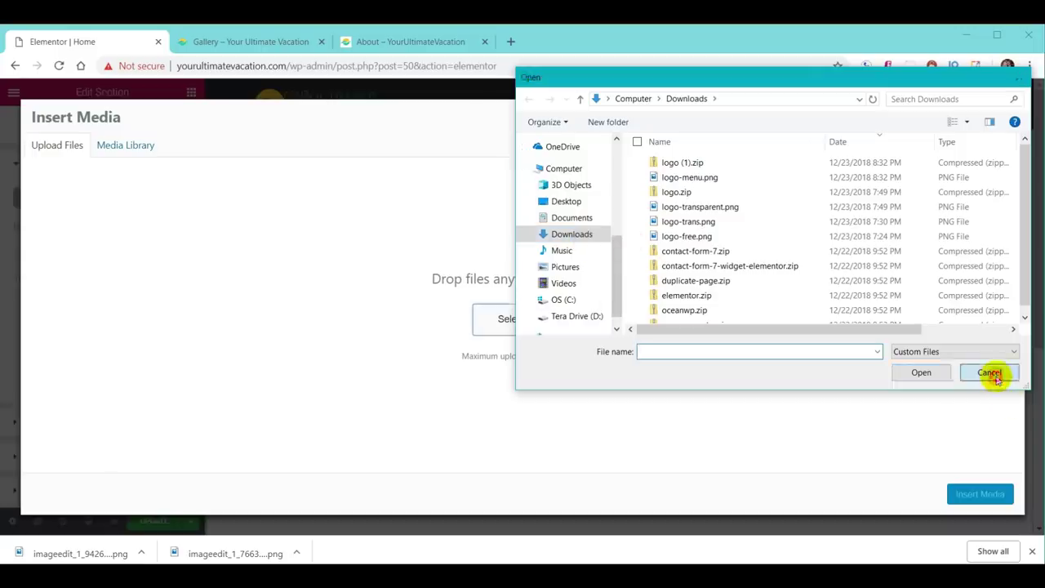
key("alt+Tab")
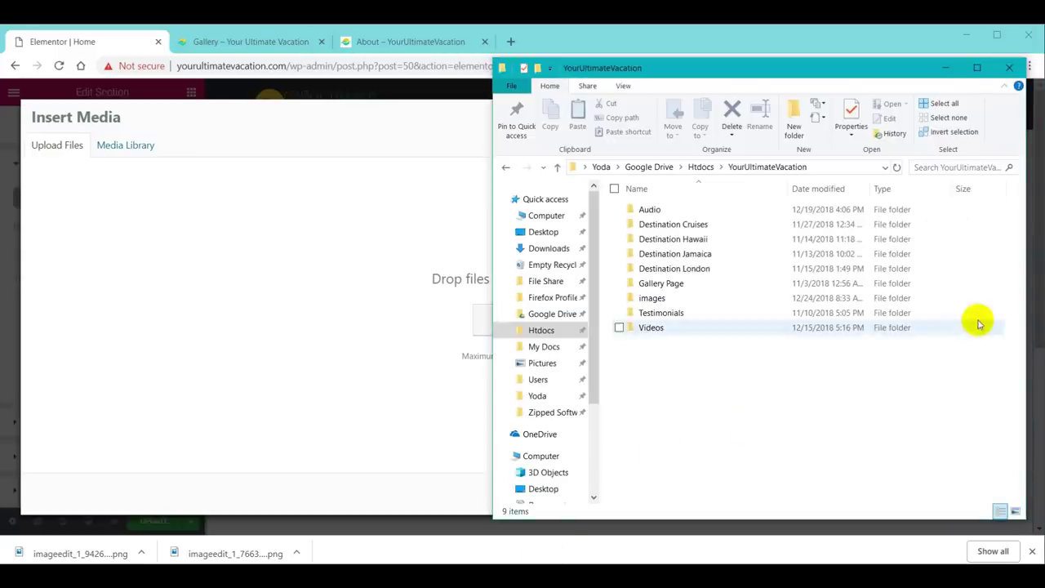
double_click(658, 298)
left_click_drag(887, 327, 378, 326)
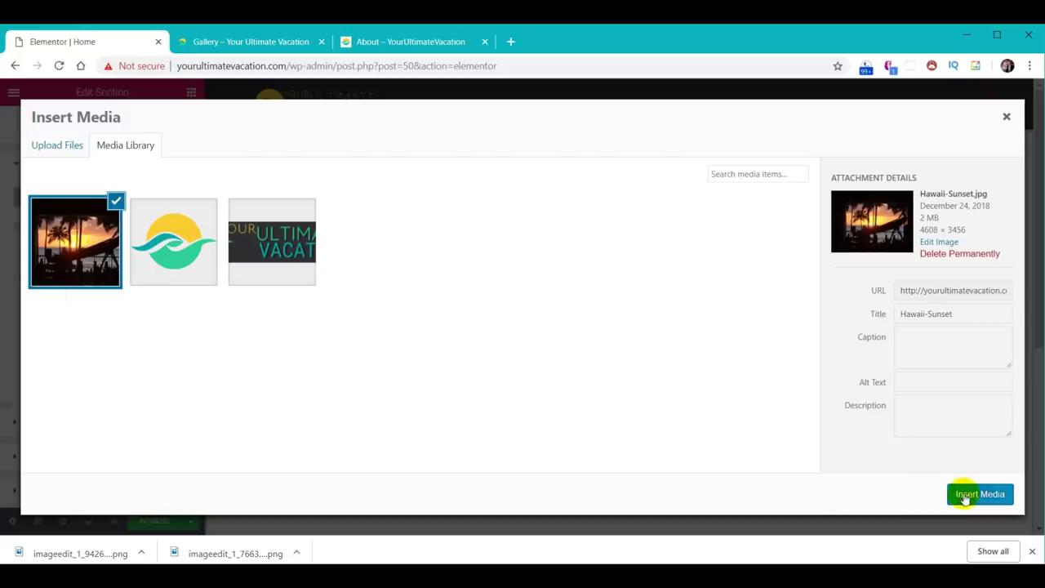
left_click(974, 495)
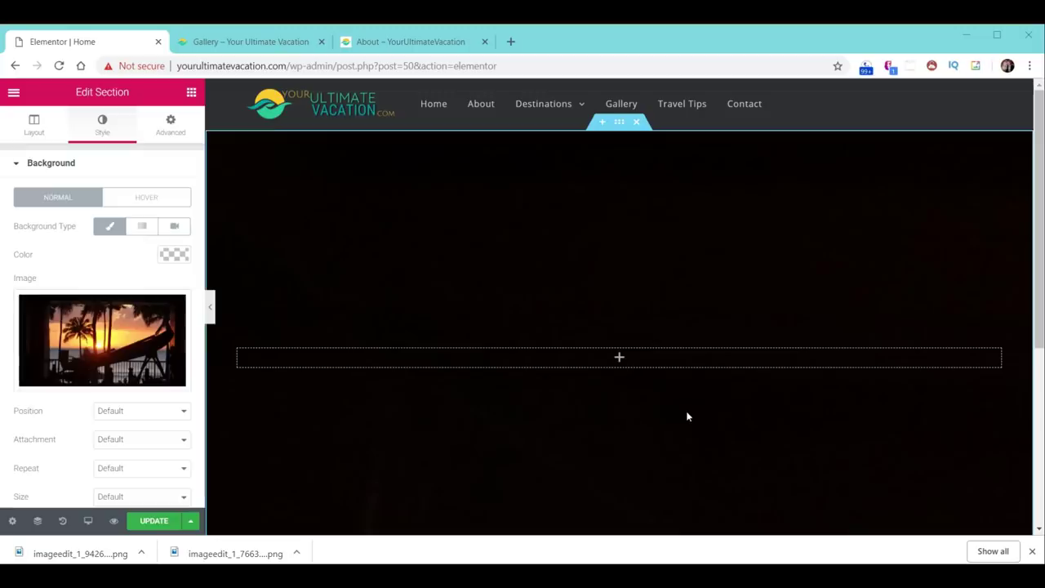
Set the background image Position to Center Center and Size to Cover
left_click(181, 411)
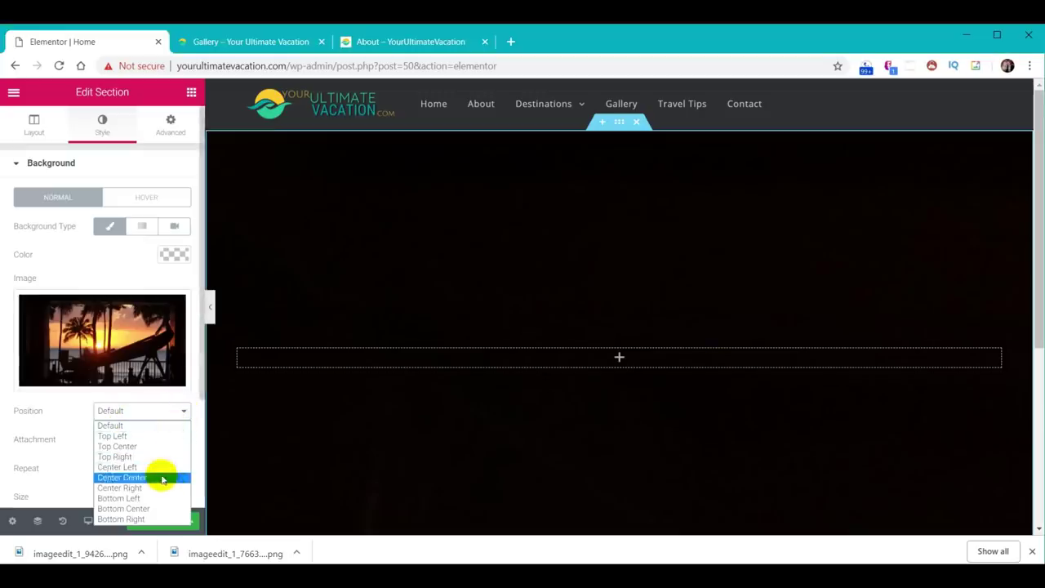
left_click(160, 477)
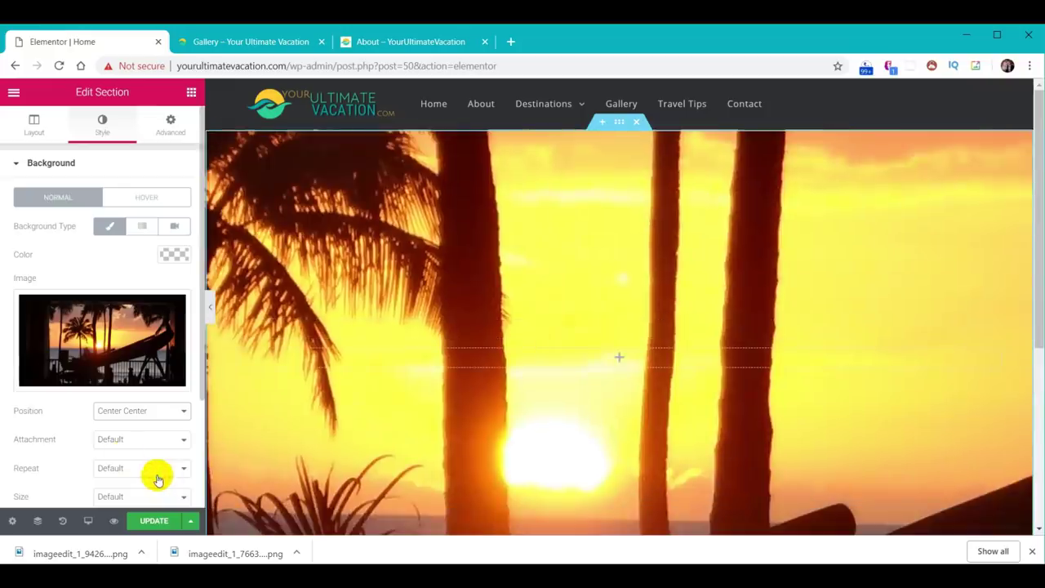
scroll(101, 441, "down", 1)
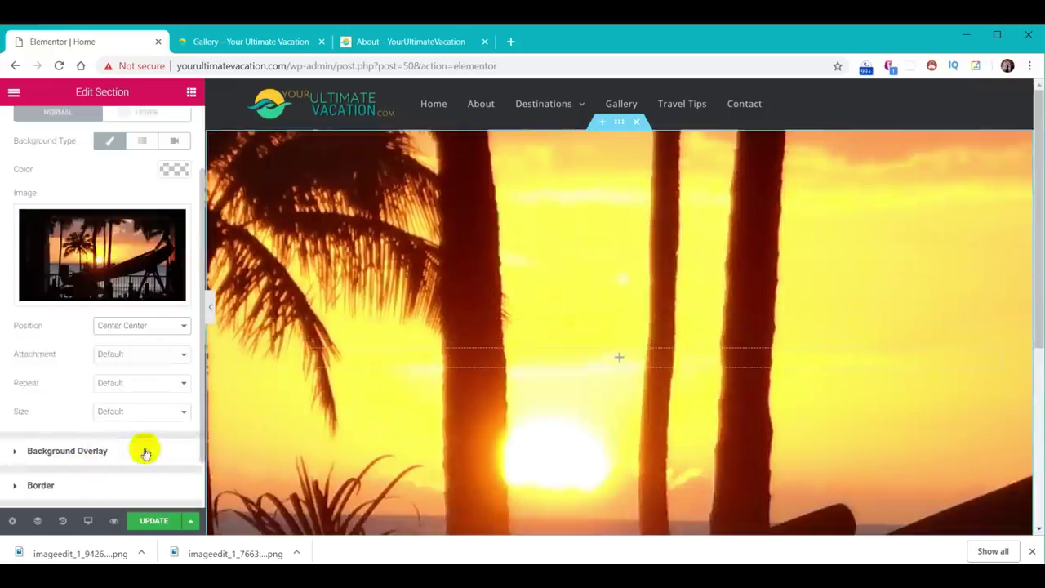
left_click(184, 414)
left_click(165, 448)
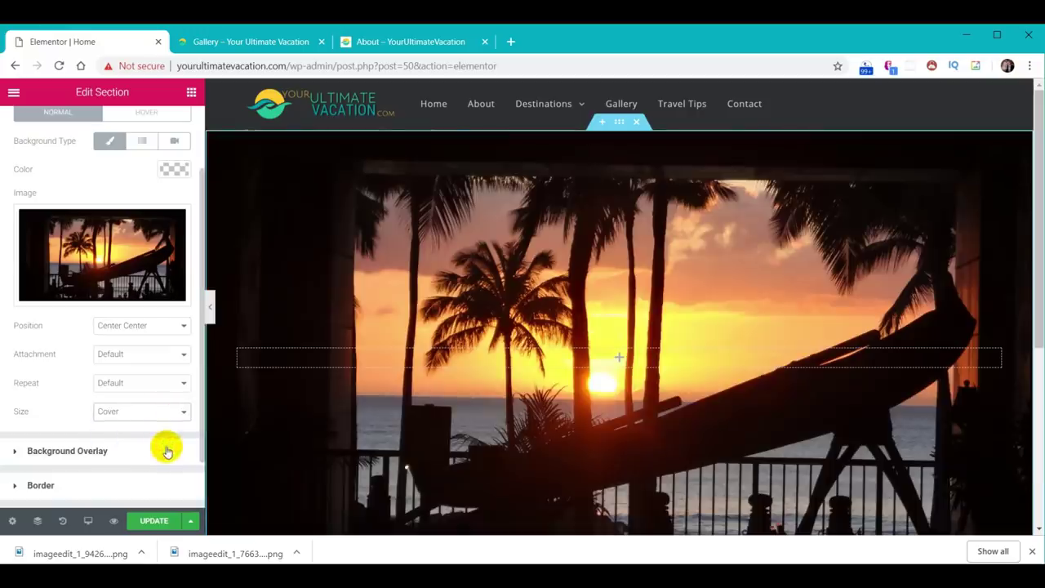
scroll(660, 408, "down", 3)
scroll(657, 418, "up", 3)
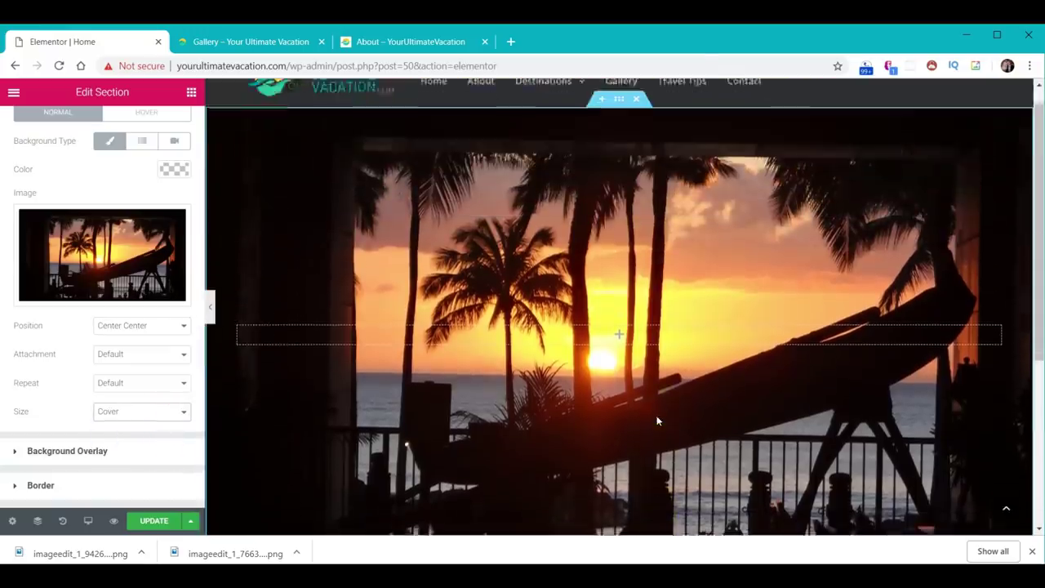
scroll(657, 418, "up", 1)
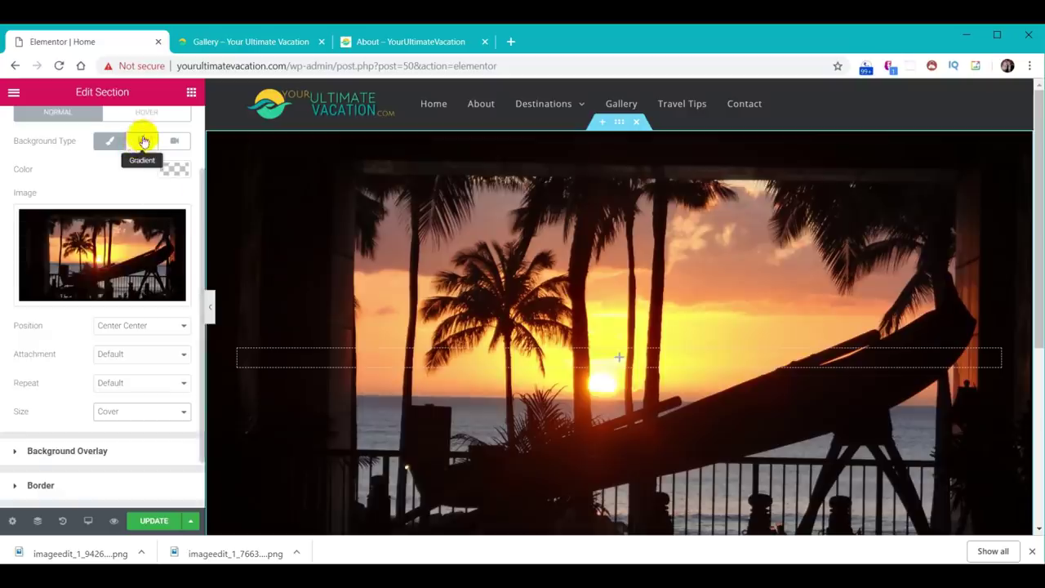
Give the section a gradient background with a green first colour at a changed angle
left_click(144, 142)
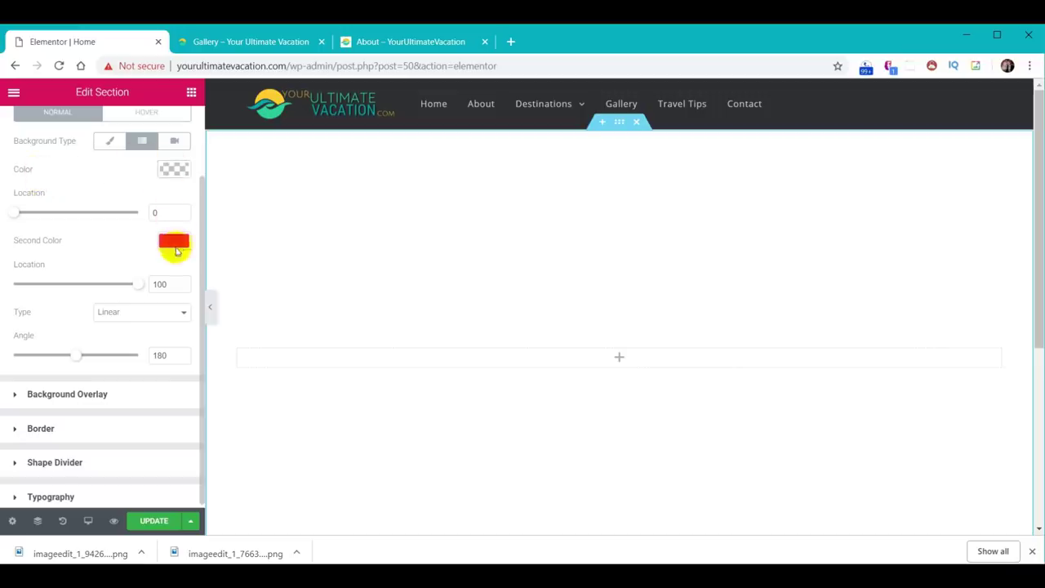
left_click(173, 170)
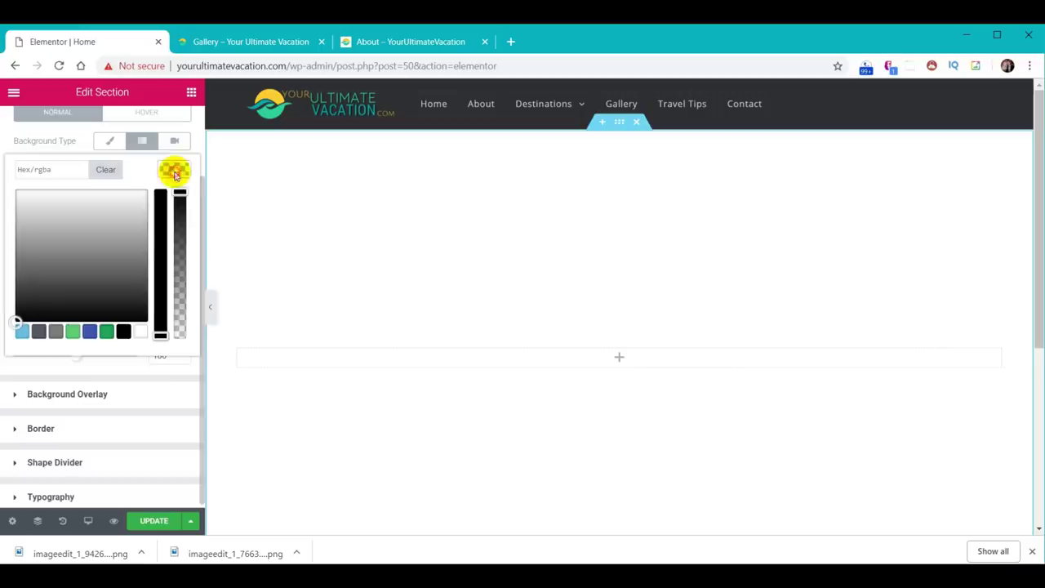
left_click(72, 332)
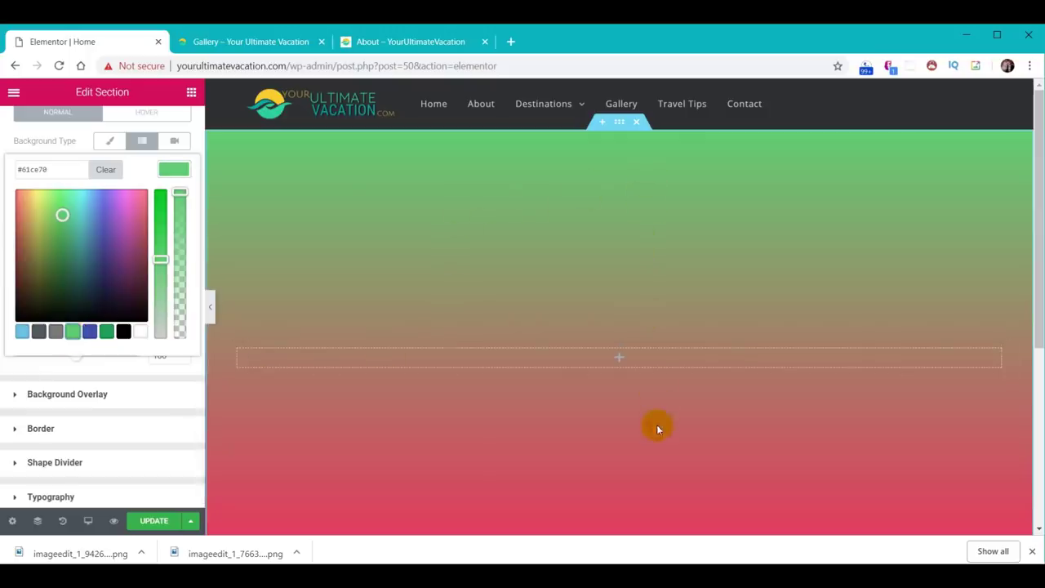
left_click(175, 172)
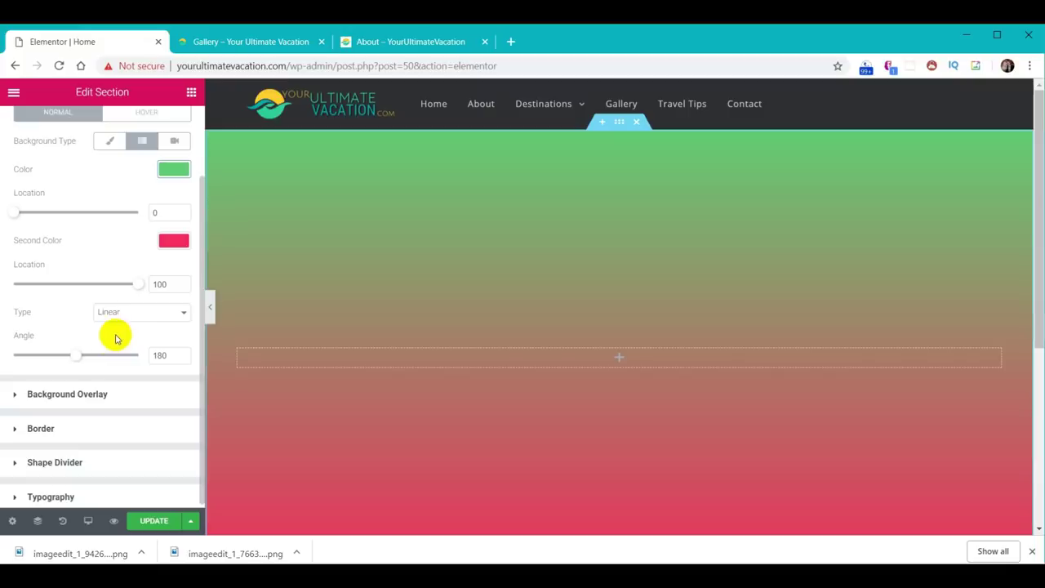
left_click_drag(76, 356, 100, 357)
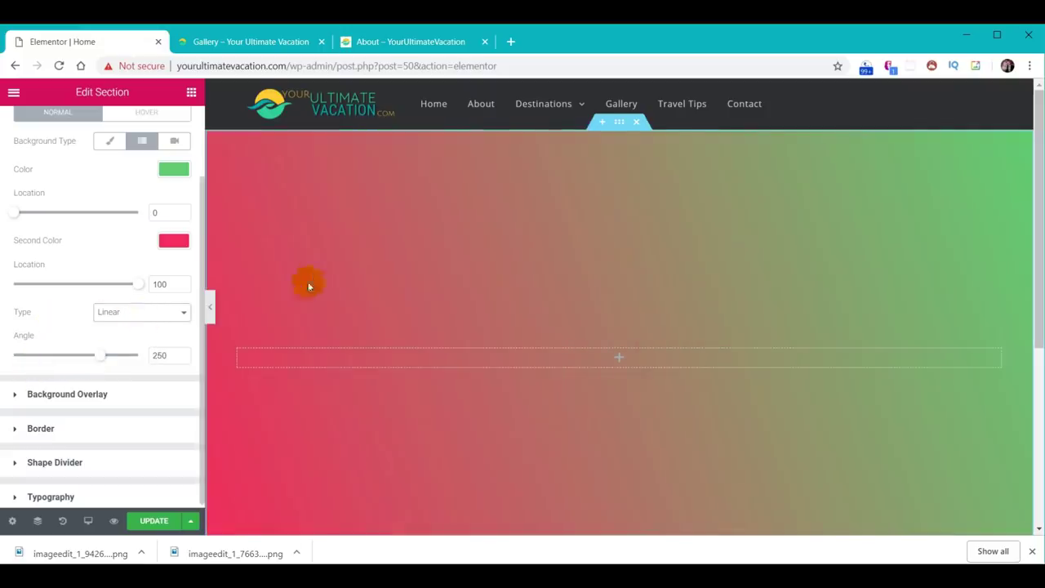
Make the gradient radial, then switch the section background to video
left_click(137, 312)
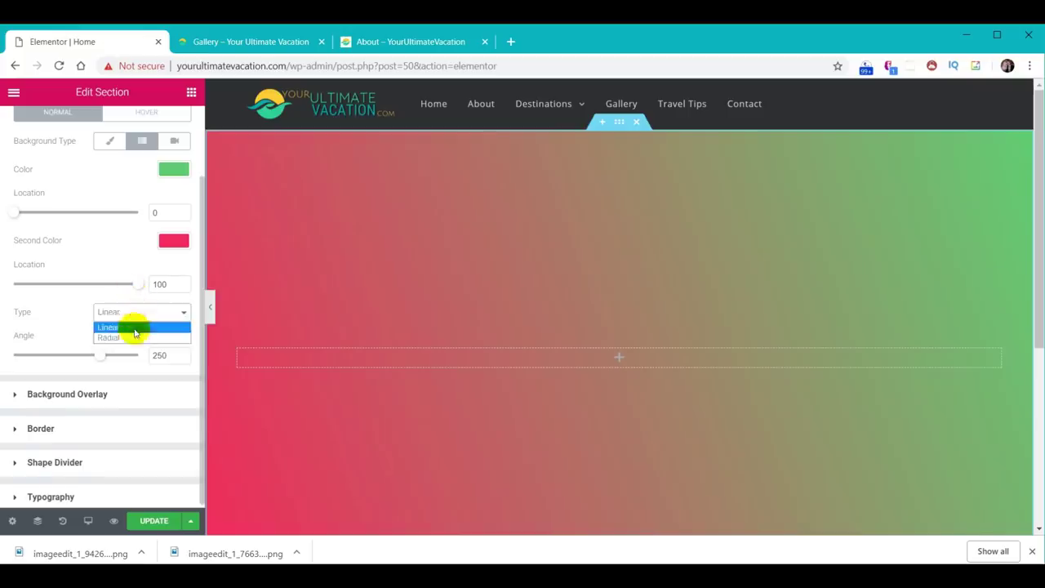
left_click(134, 336)
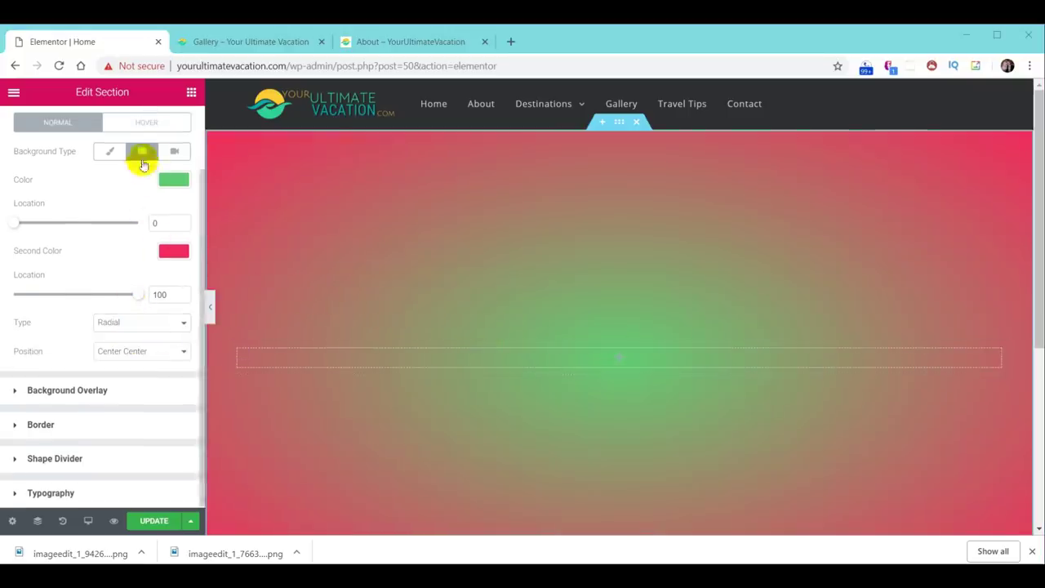
left_click(176, 154)
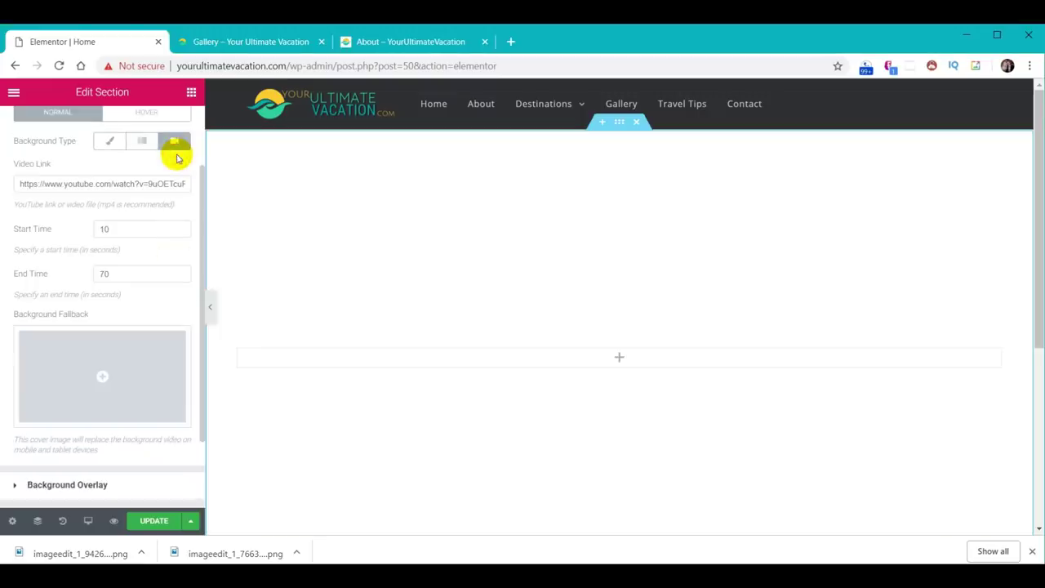
Paste the beach YouTube URL into Video Link, update the page and view the live site
left_click(43, 184)
key("ctrl+a")
key("ctrl+v")
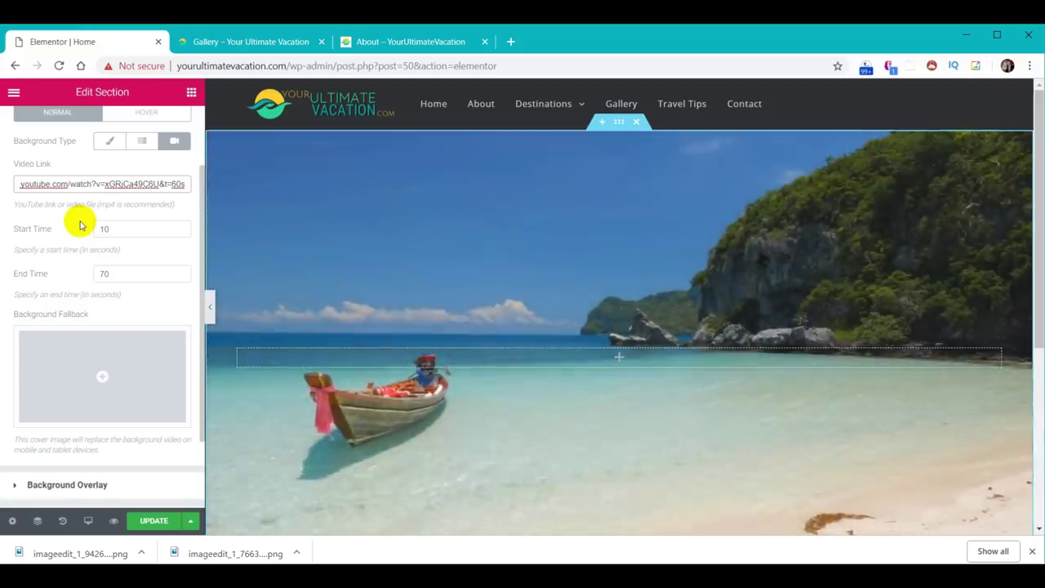
scroll(527, 348, "down", 5)
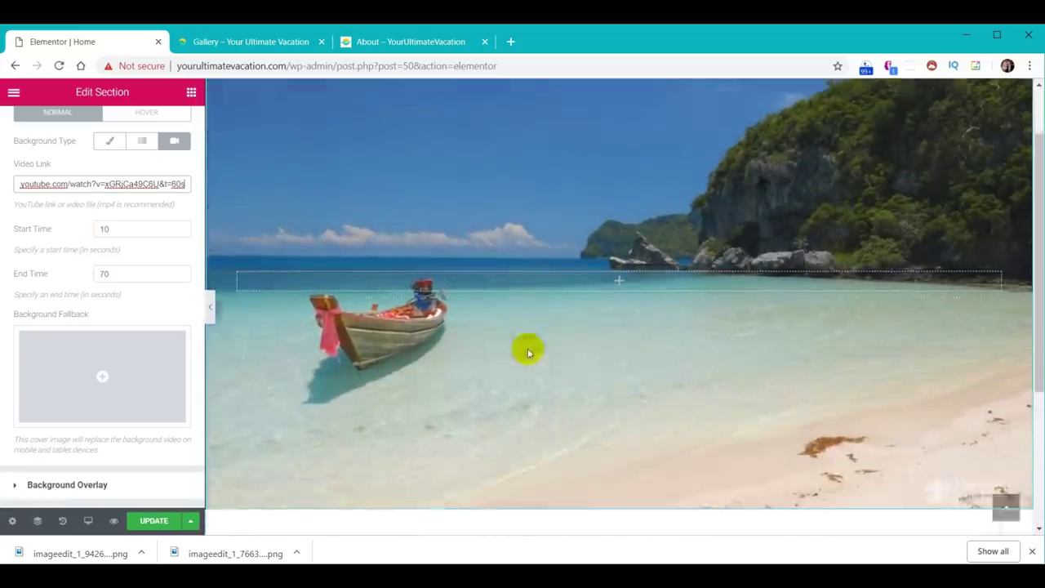
scroll(583, 405, "up", 5)
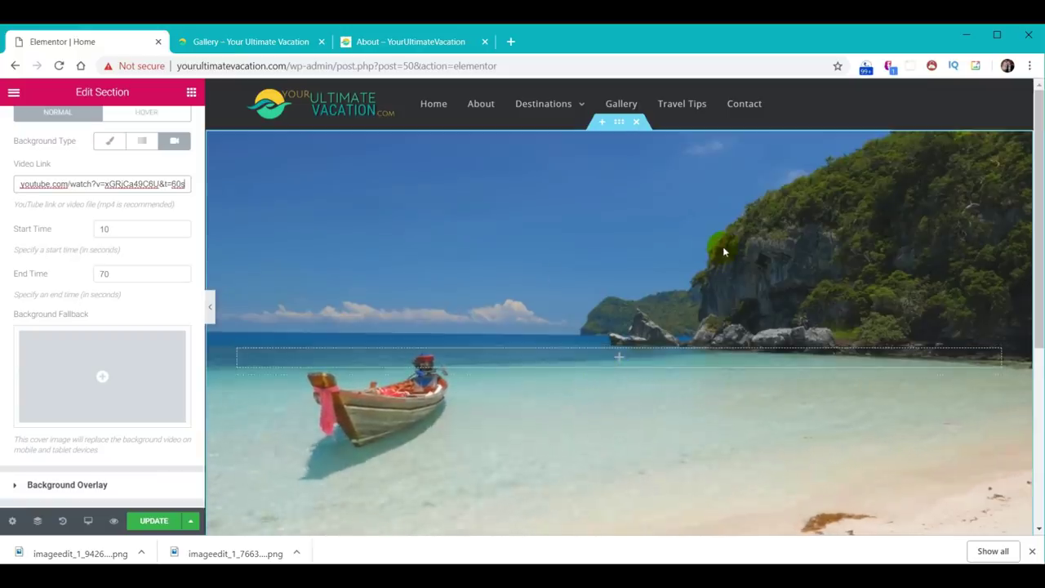
left_click(155, 523)
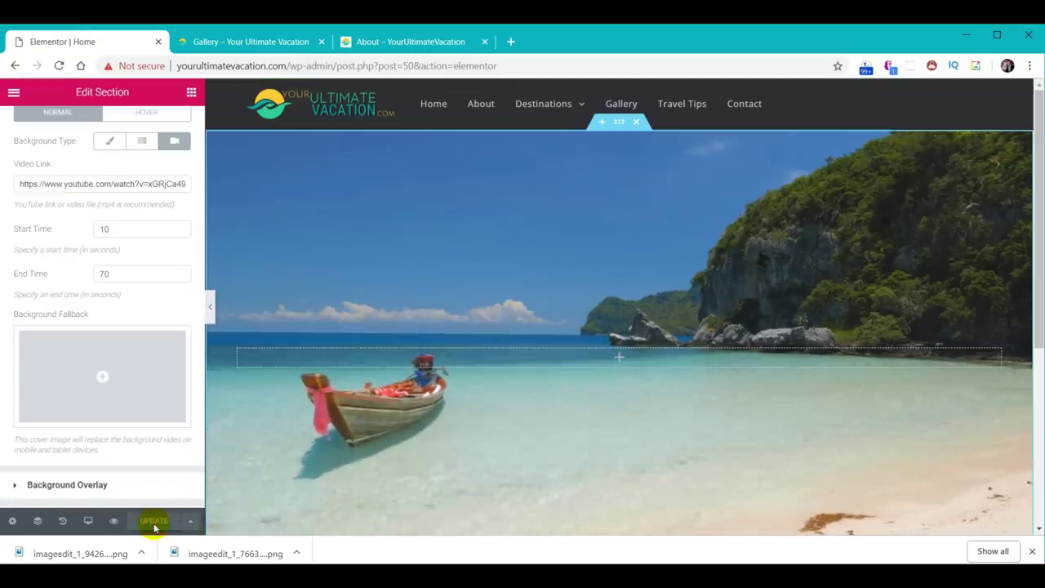
left_click(242, 46)
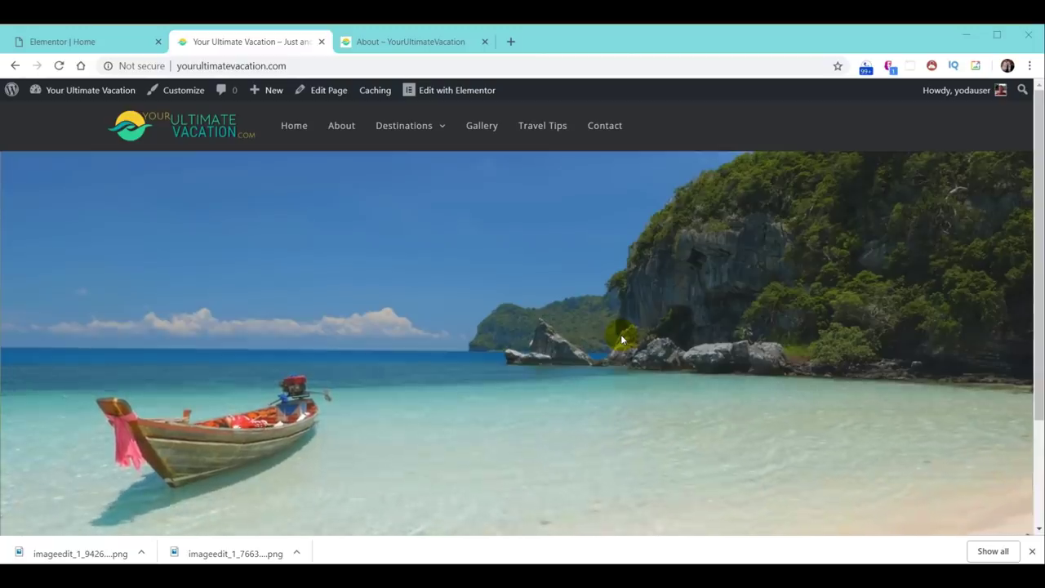
On YouTube, search 'your ultimate vacation' and open the Welcome To Your Ultimate Vacation video
left_click(510, 39)
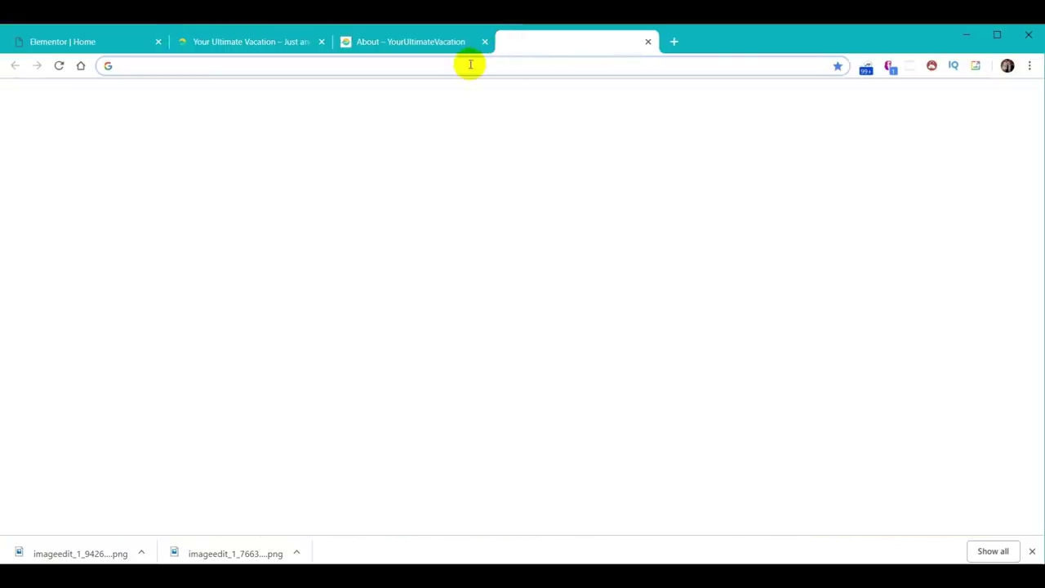
type("you")
key("Return")
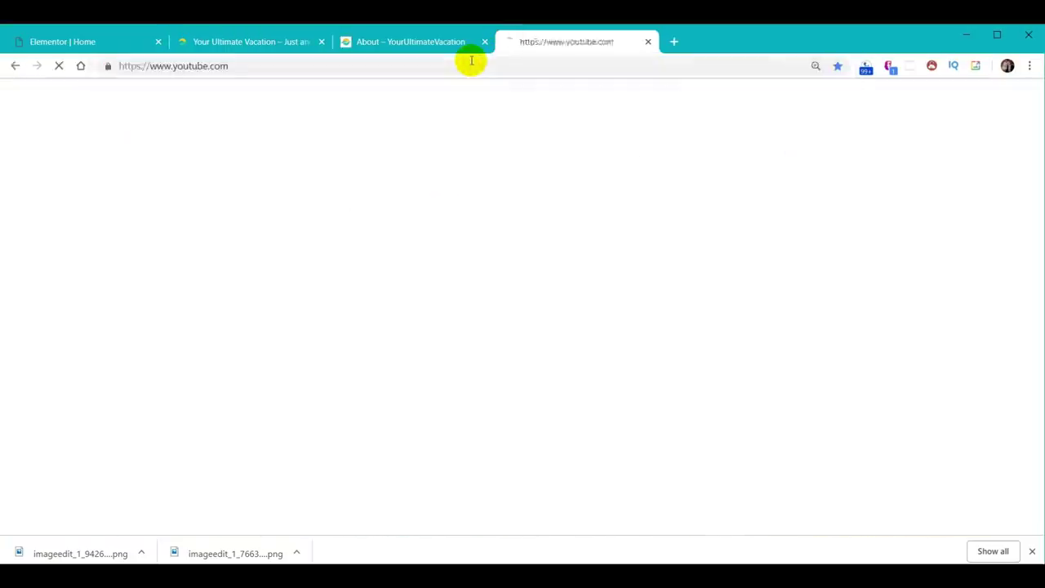
left_click(395, 104)
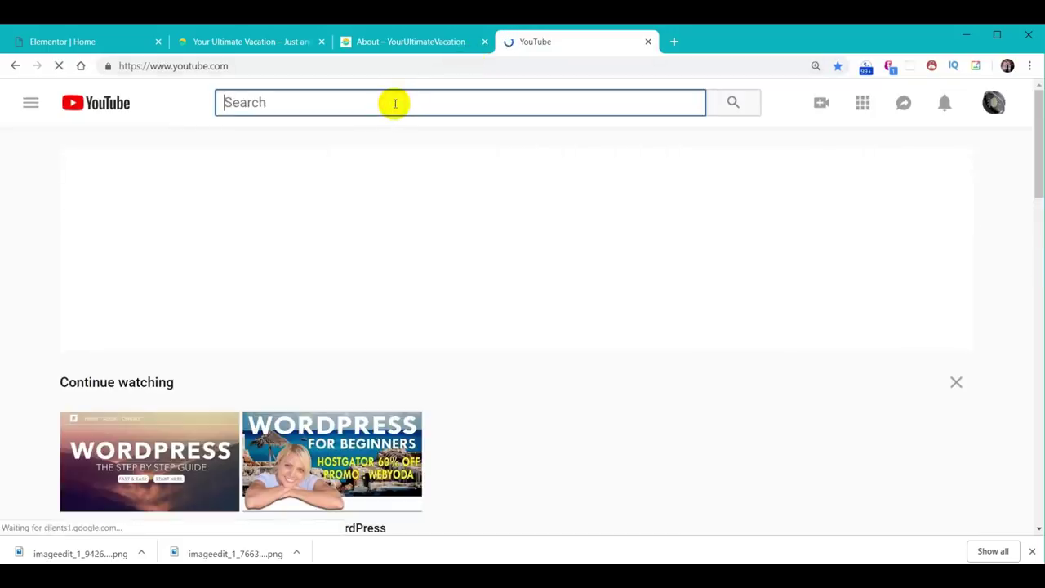
key("Return")
scroll(416, 292, "down", 2)
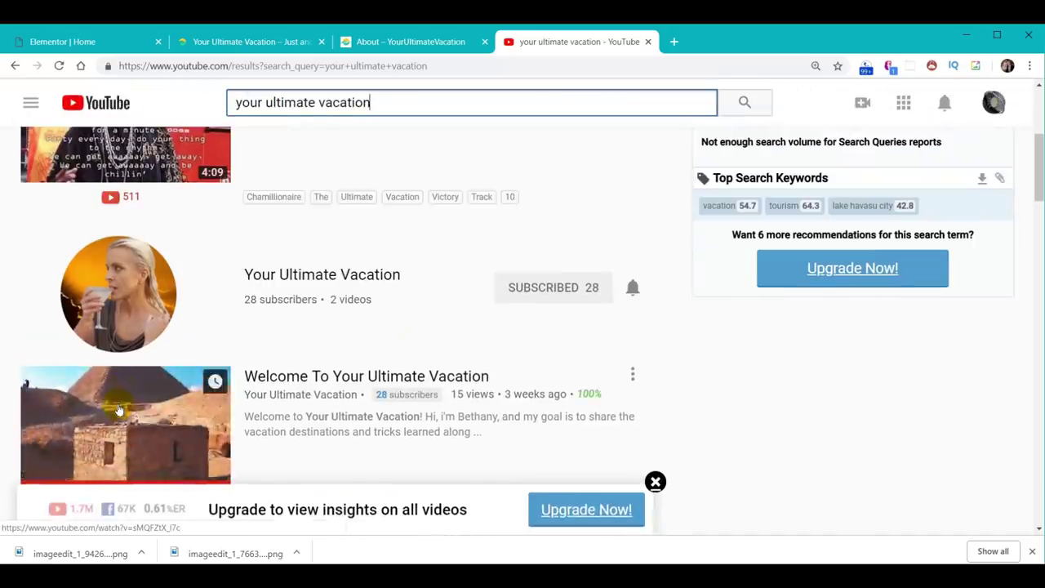
left_click(118, 411)
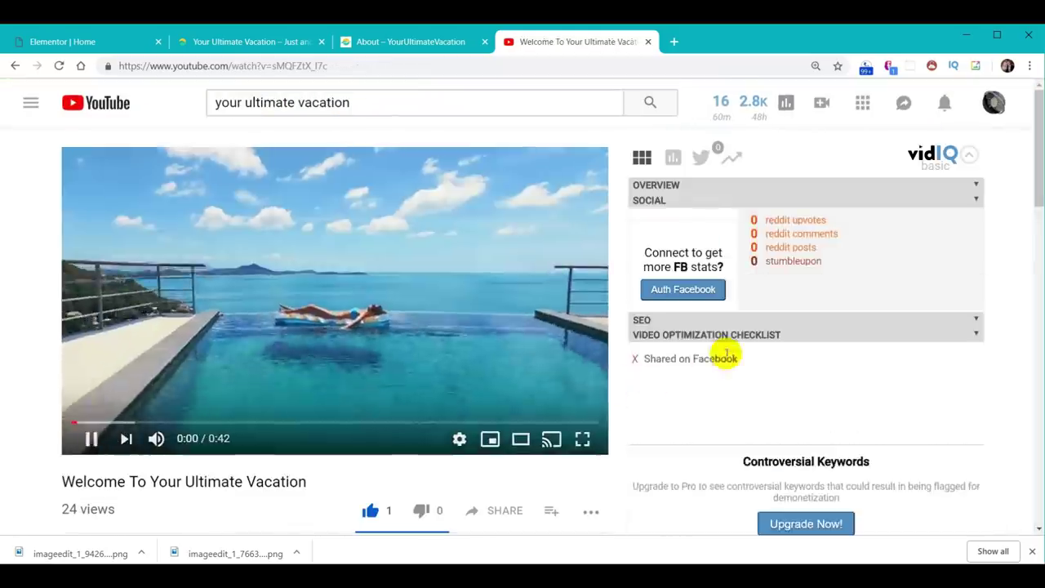
Check the video's description credits, select its web address, and go back to Elementor
scroll(469, 368, "down", 3)
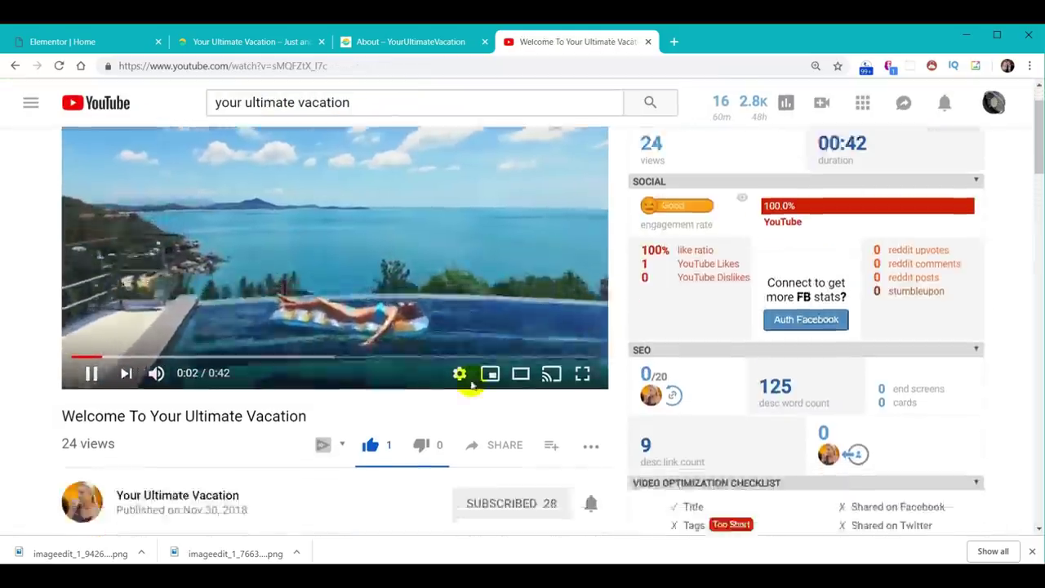
scroll(310, 408, "down", 2)
left_click(164, 326)
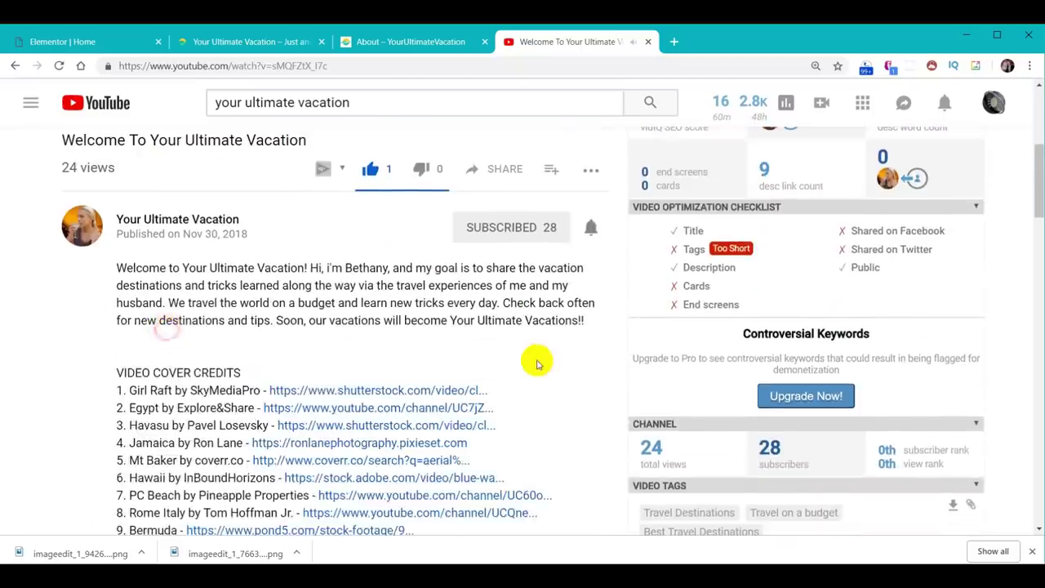
scroll(537, 362, "down", 1)
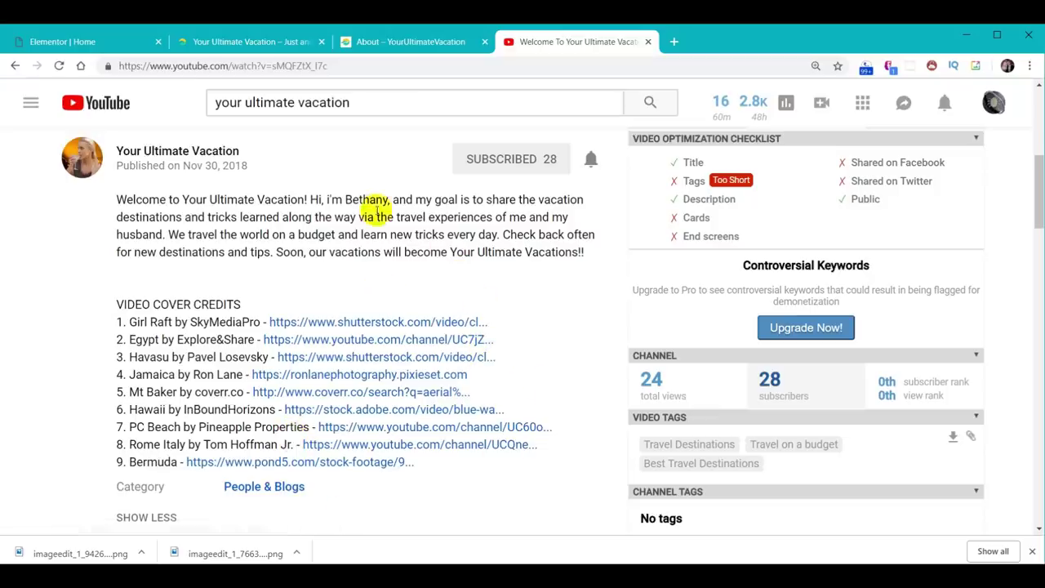
scroll(365, 272, "up", 10)
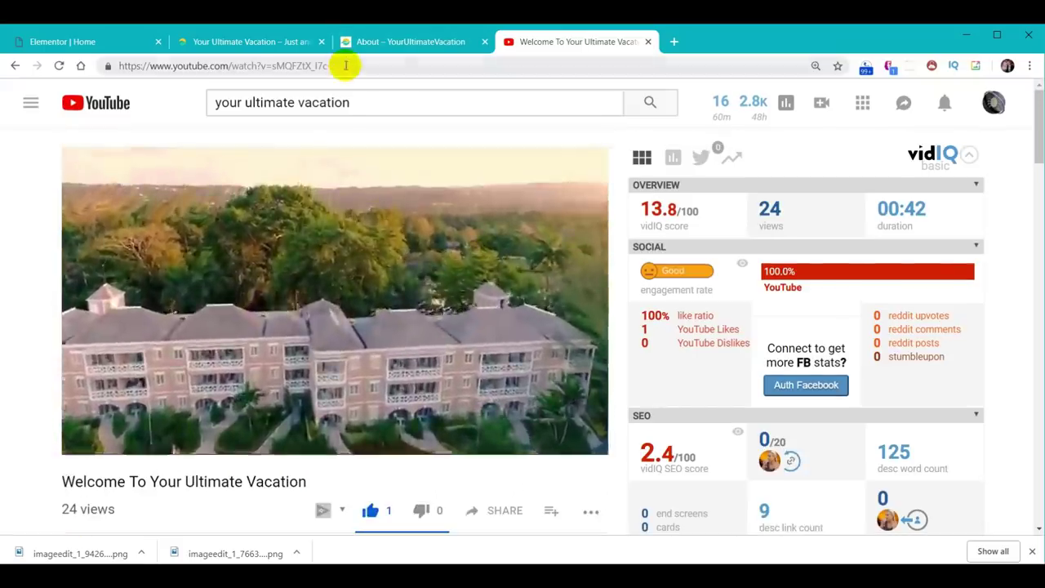
left_click(344, 65)
key("ctrl+c")
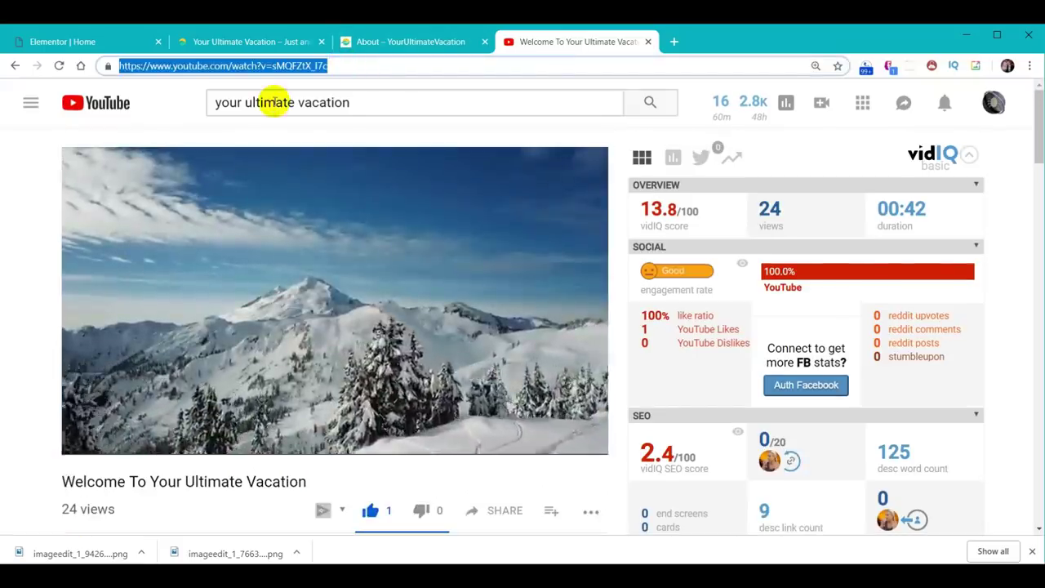
left_click(70, 41)
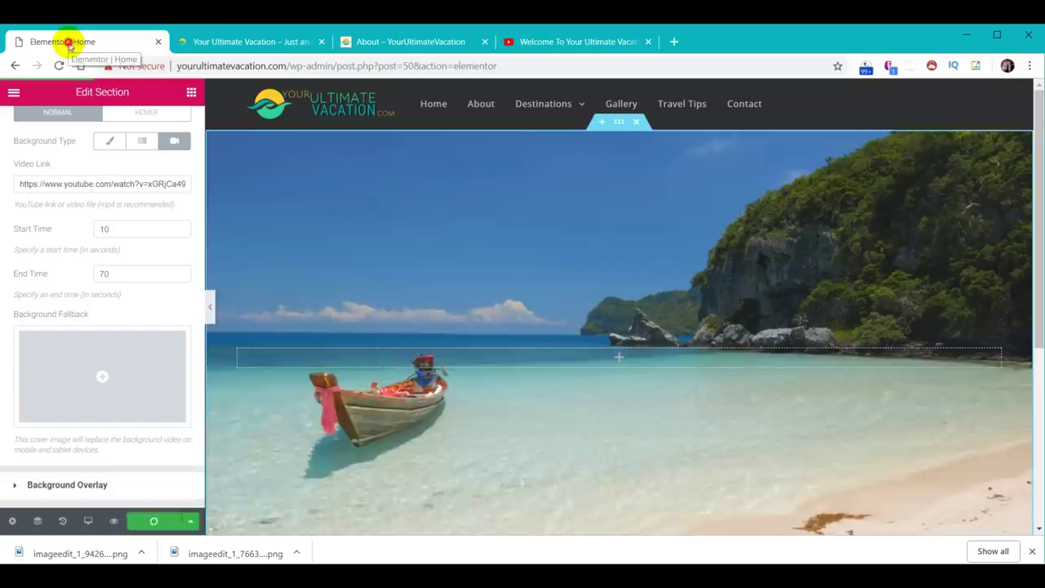
Paste the Welcome video link into Video Link, update, and compare the live site with Elementor
left_click(74, 183)
key("ctrl+a")
key("ctrl+v")
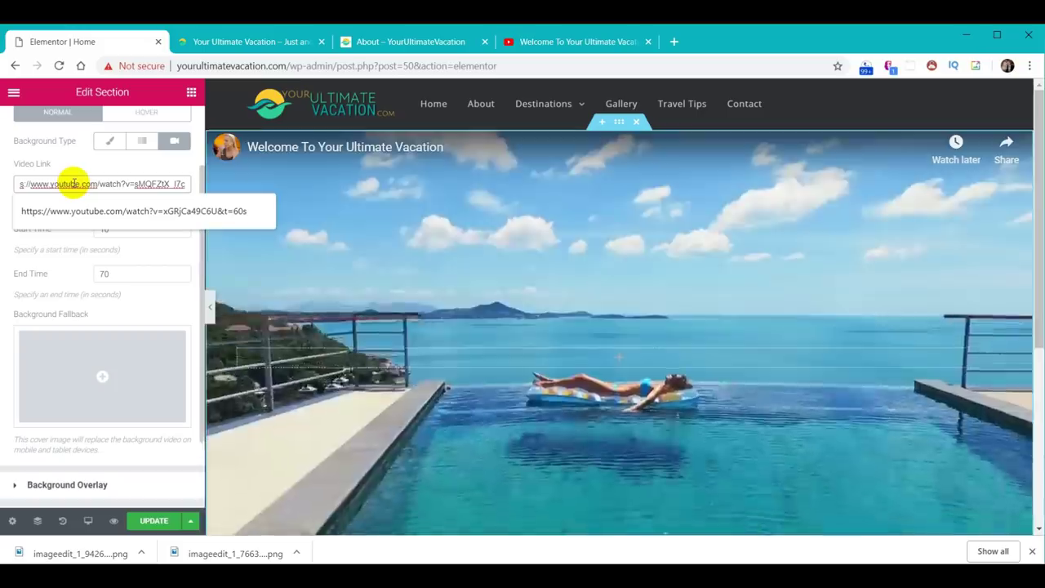
left_click(143, 521)
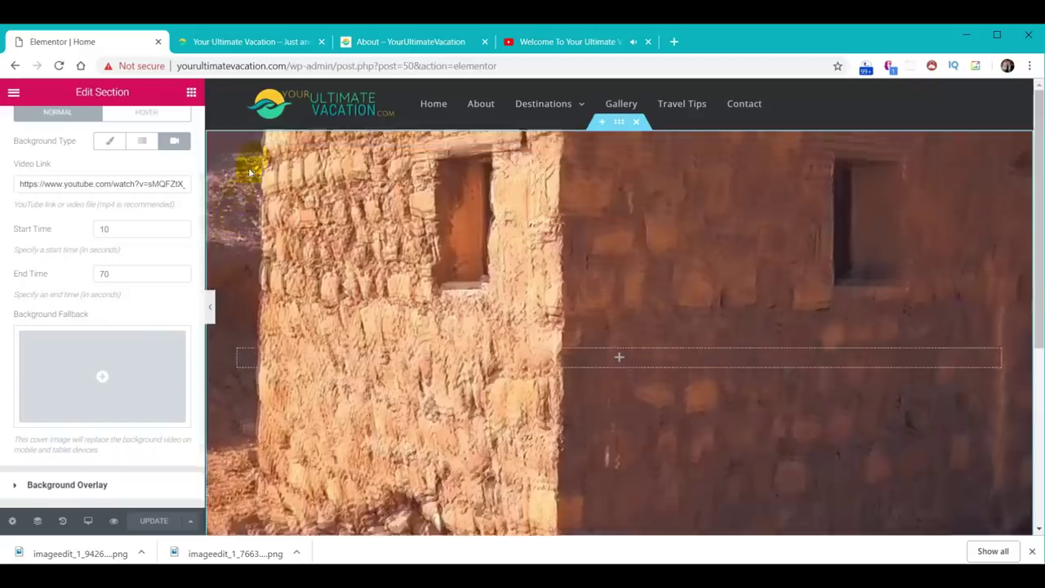
left_click(276, 45)
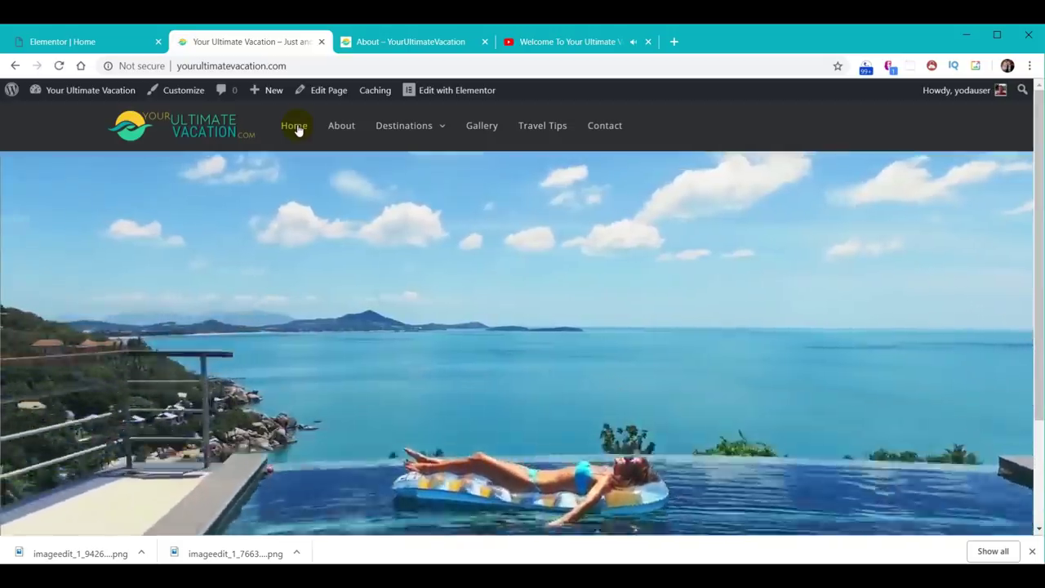
left_click(84, 42)
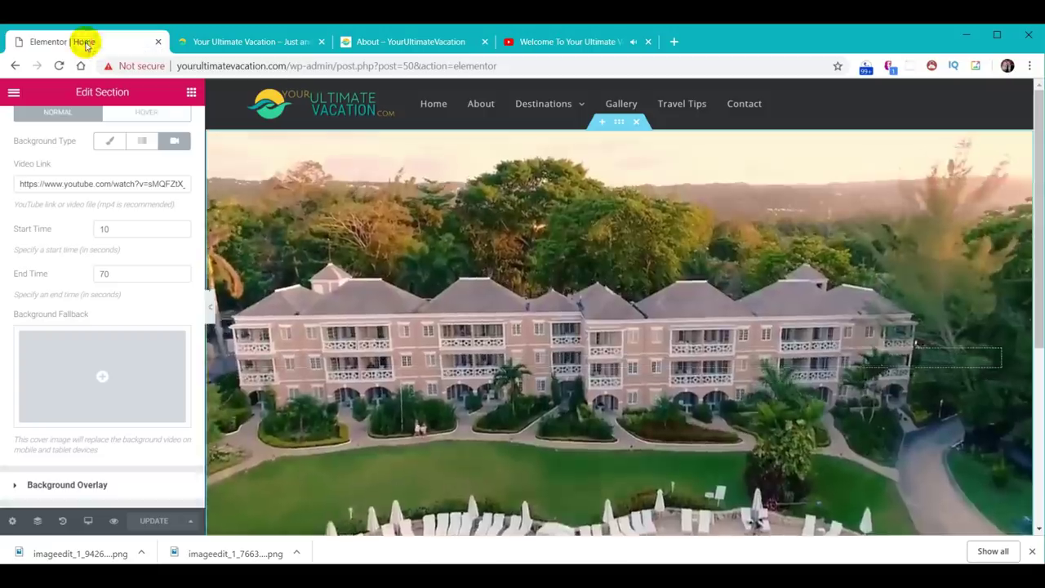
scroll(833, 343, "down", 5)
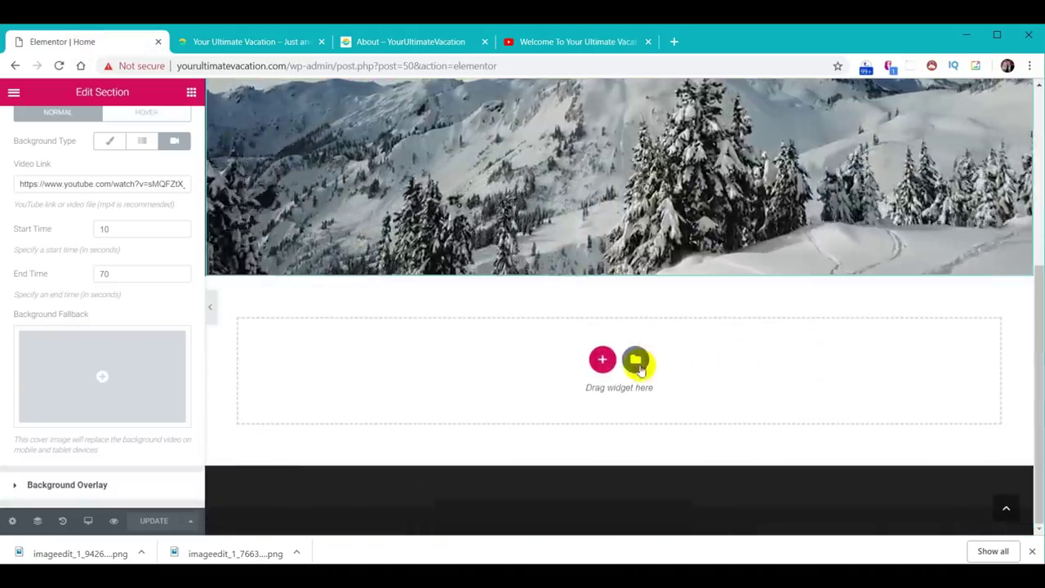
Look over the original site's 'Your Ultimate Vacation Guide' section, then return to the Elementor Home editor
left_click(428, 47)
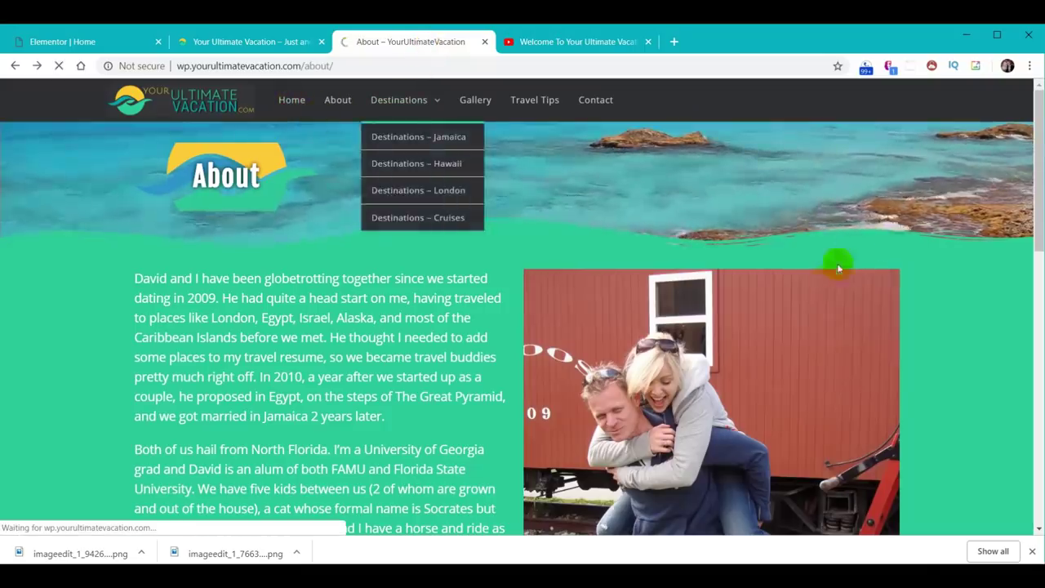
scroll(788, 303, "down", 2)
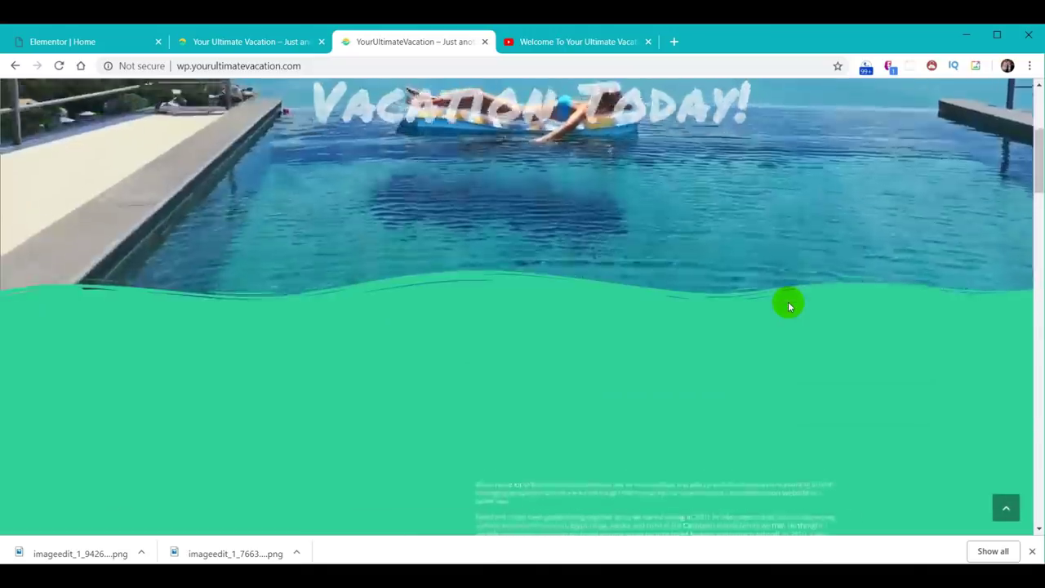
scroll(789, 304, "down", 2)
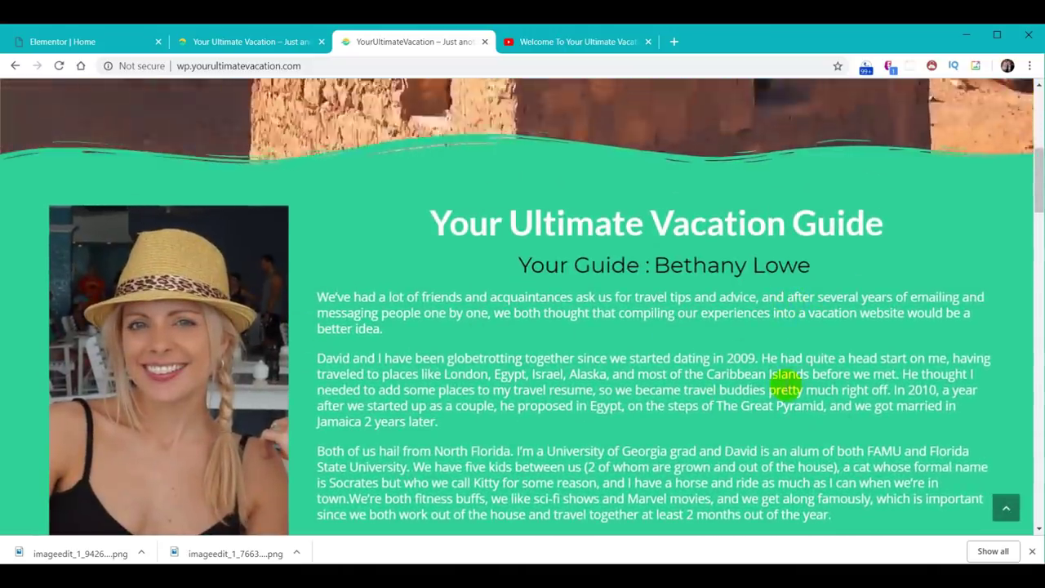
scroll(786, 382, "up", 3)
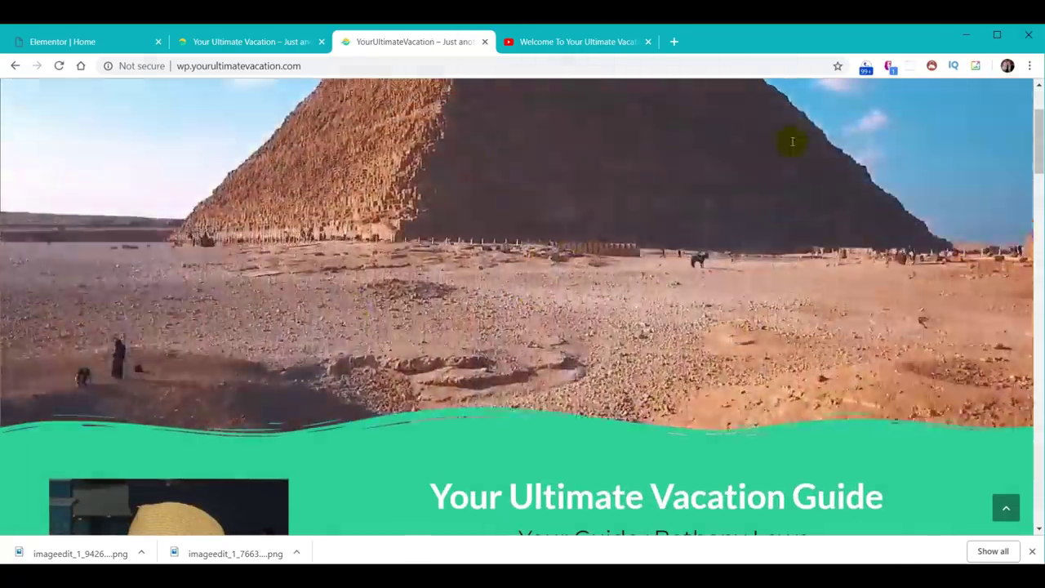
scroll(618, 310, "down", 4)
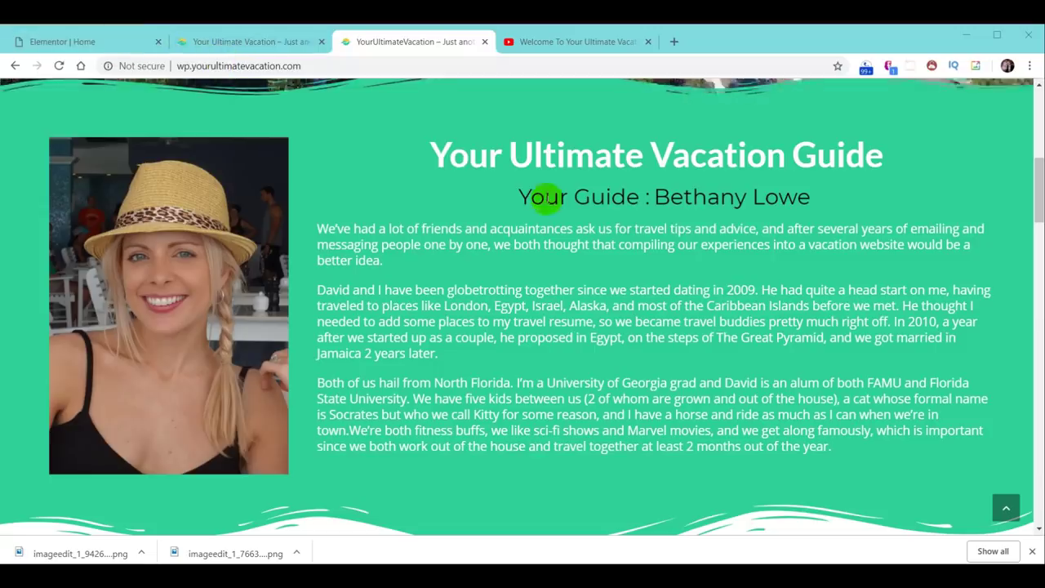
left_click(70, 40)
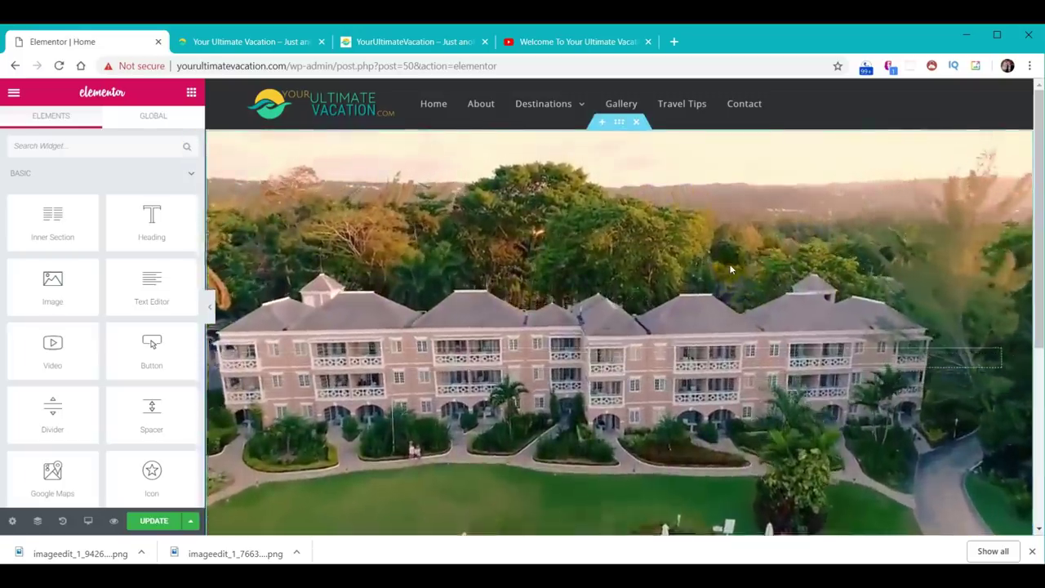
Add a new section below the hero with a two-equal-column structure
scroll(727, 278, "down", 3)
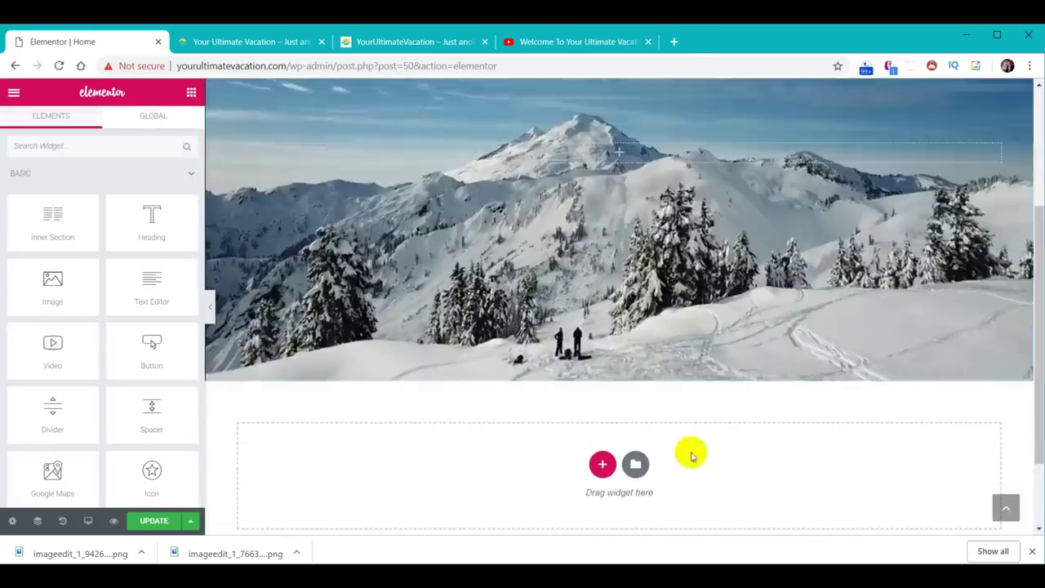
left_click(602, 465)
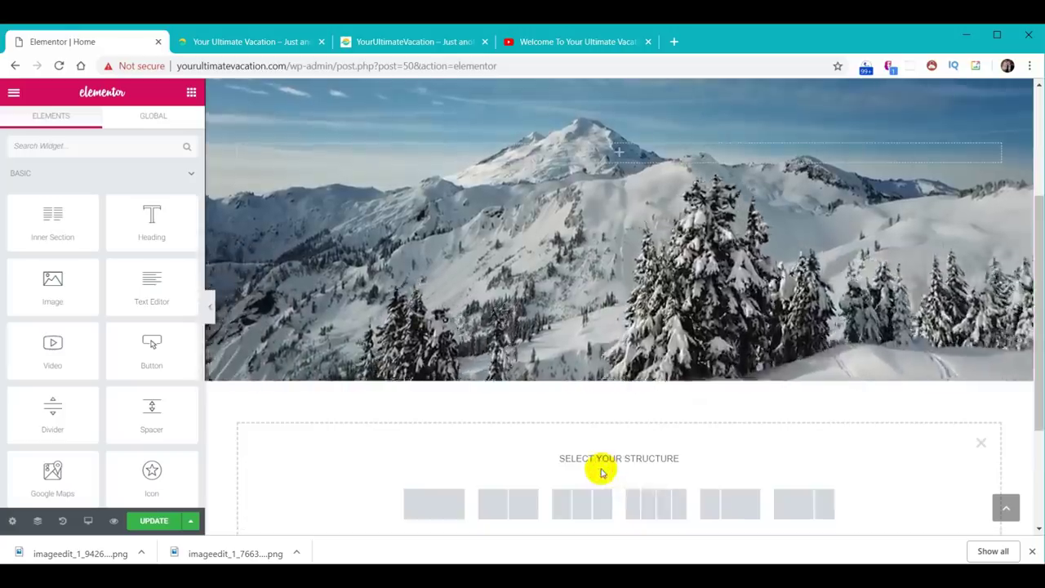
scroll(603, 472, "down", 2)
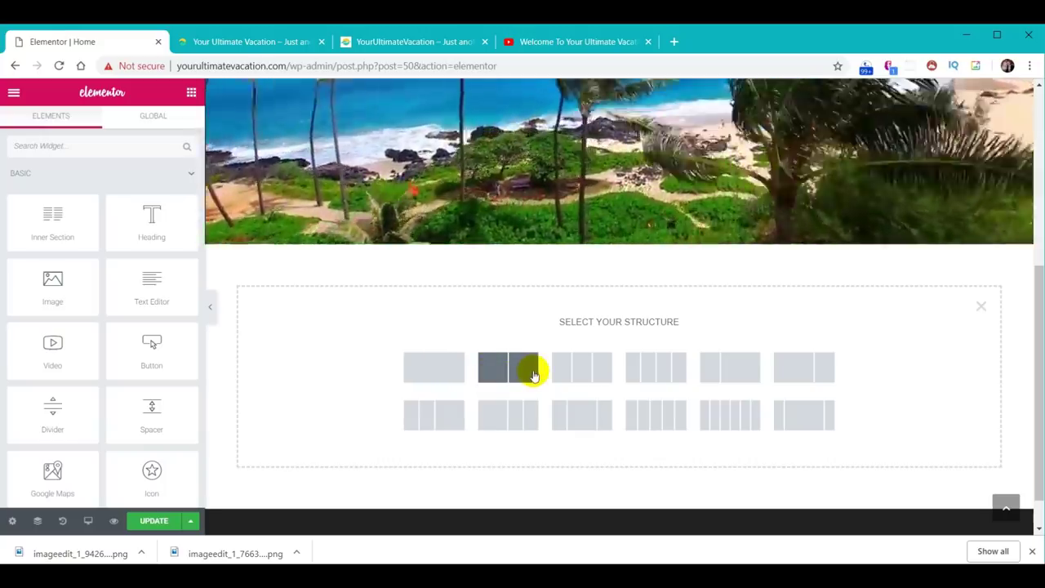
left_click(494, 371)
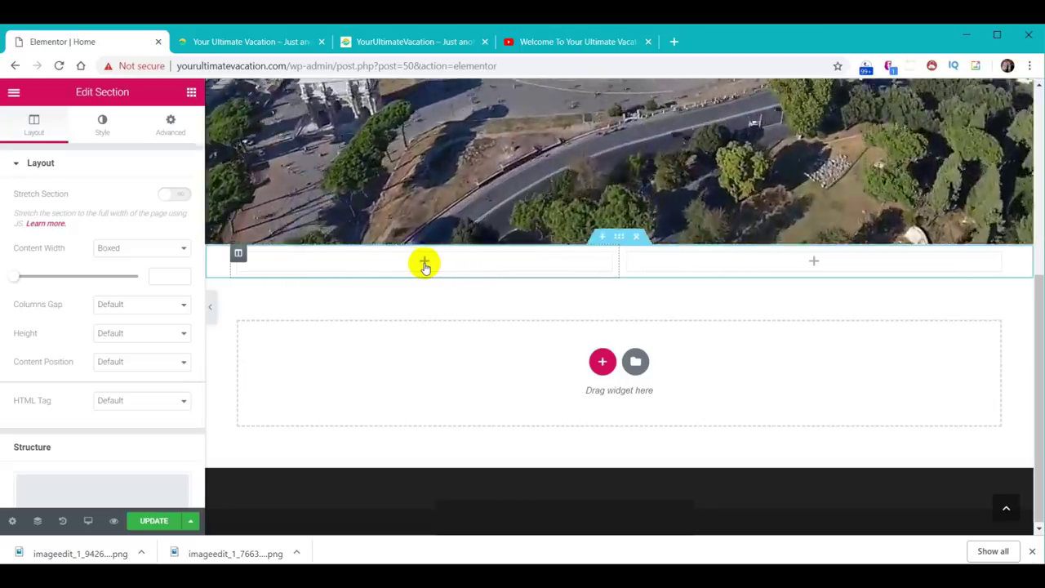
Place an Image widget in the new section's left column
left_click(424, 263)
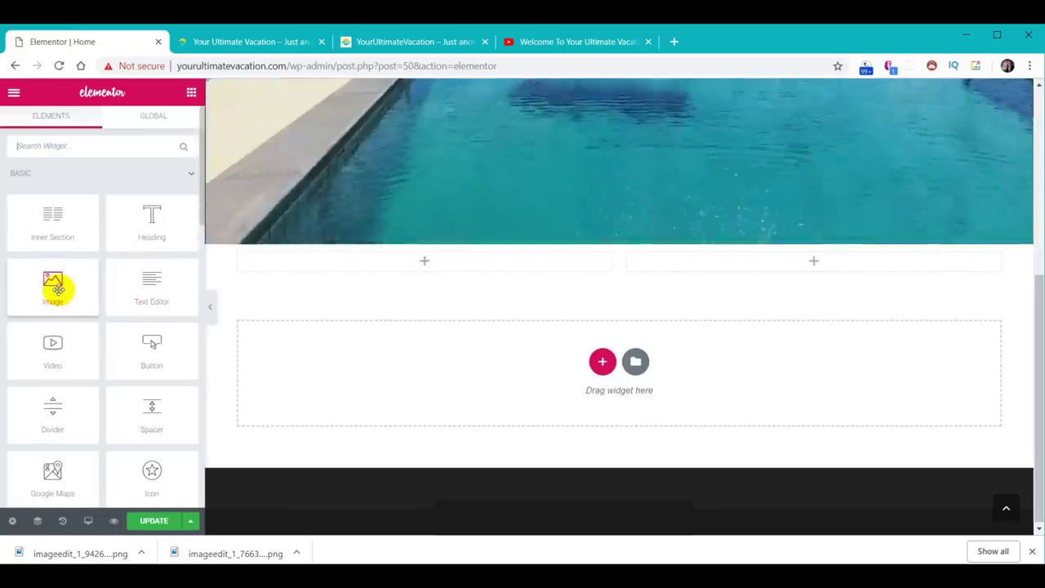
left_click_drag(57, 289, 356, 285)
left_click_drag(433, 268, 433, 274)
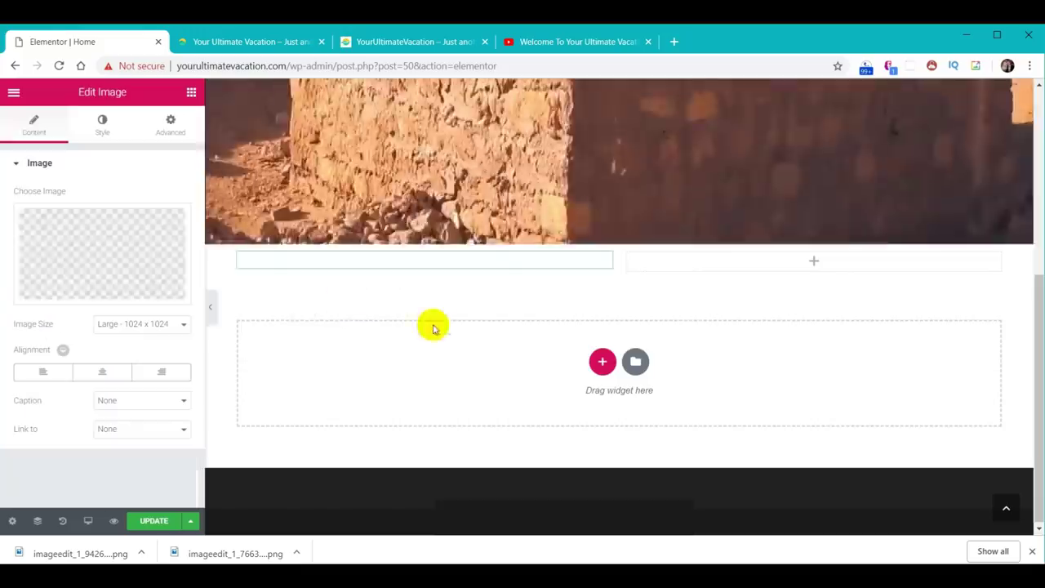
Upload the straw-hat profile photo from File Explorer and insert it at Large 1024 x 1024
left_click(103, 247)
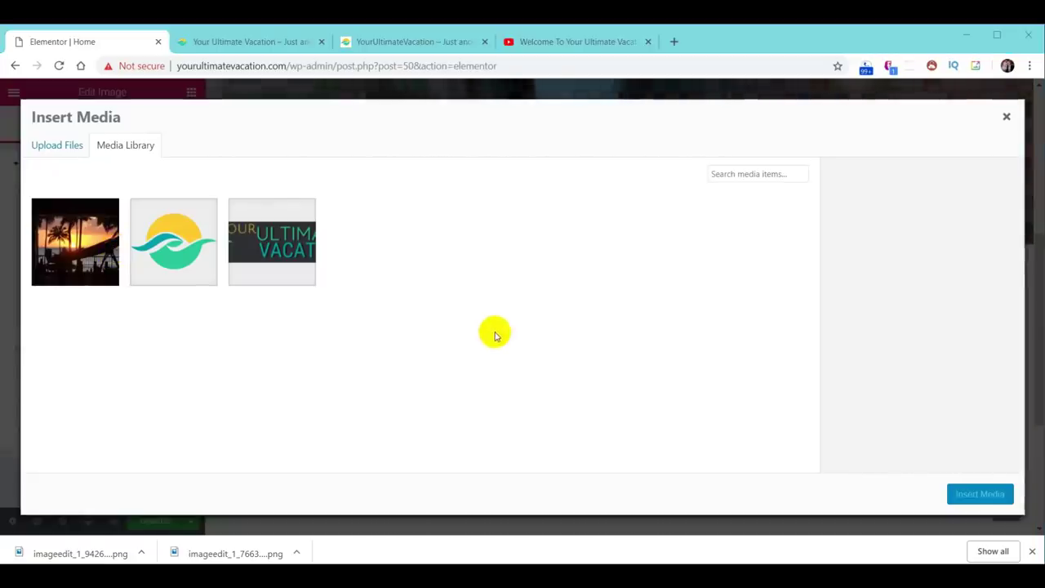
key("alt+Tab")
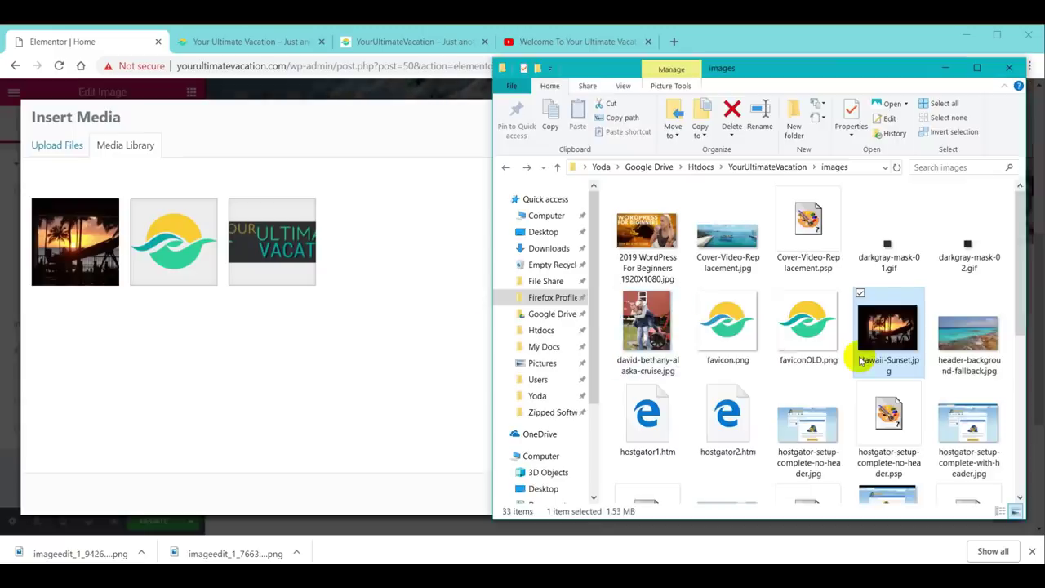
scroll(857, 359, "down", 1)
scroll(857, 359, "down", 2)
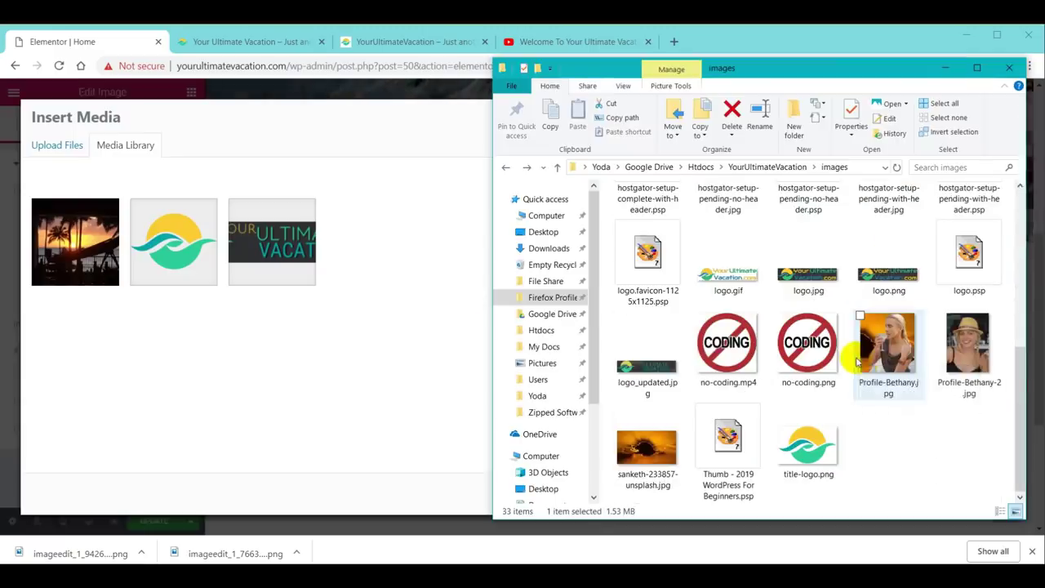
left_click_drag(961, 351, 320, 366)
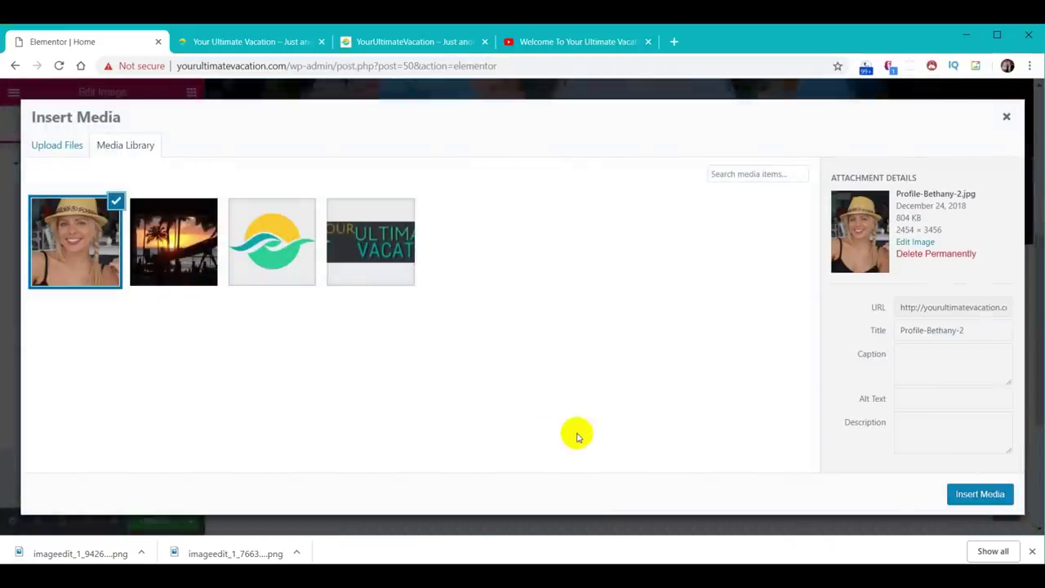
left_click(980, 494)
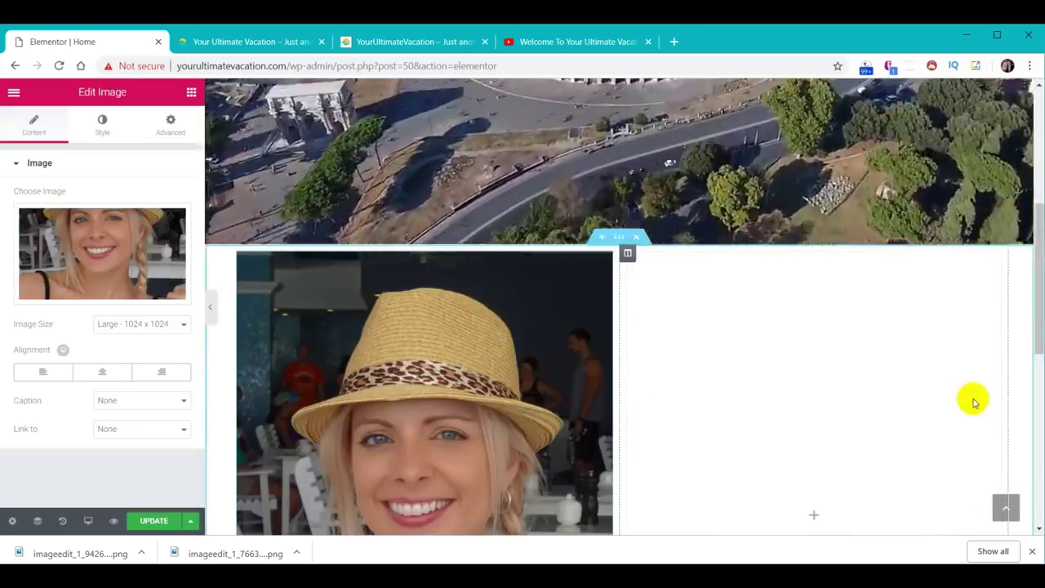
scroll(865, 404, "down", 1)
scroll(866, 406, "down", 2)
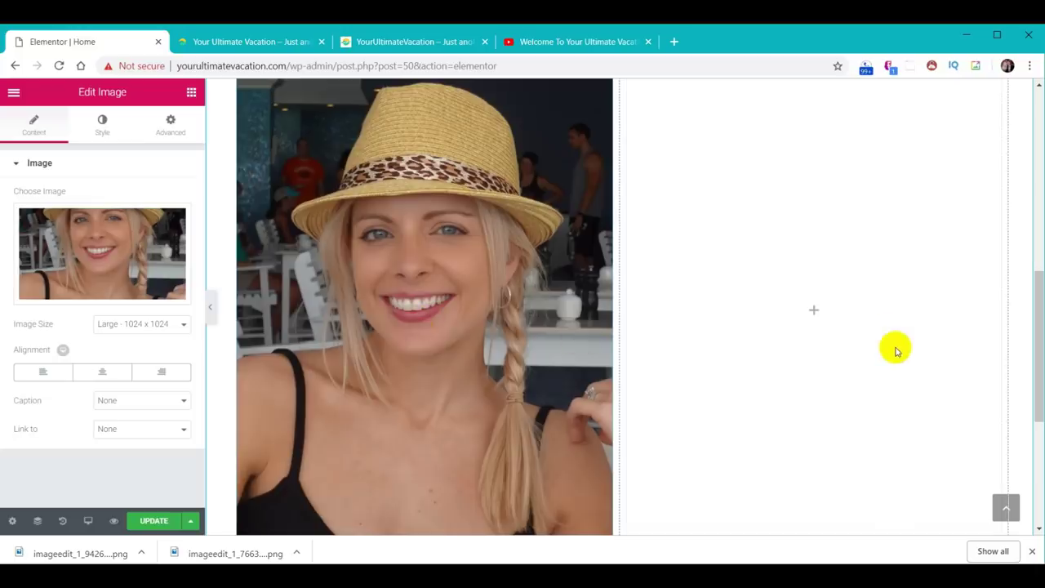
scroll(902, 326, "up", 1)
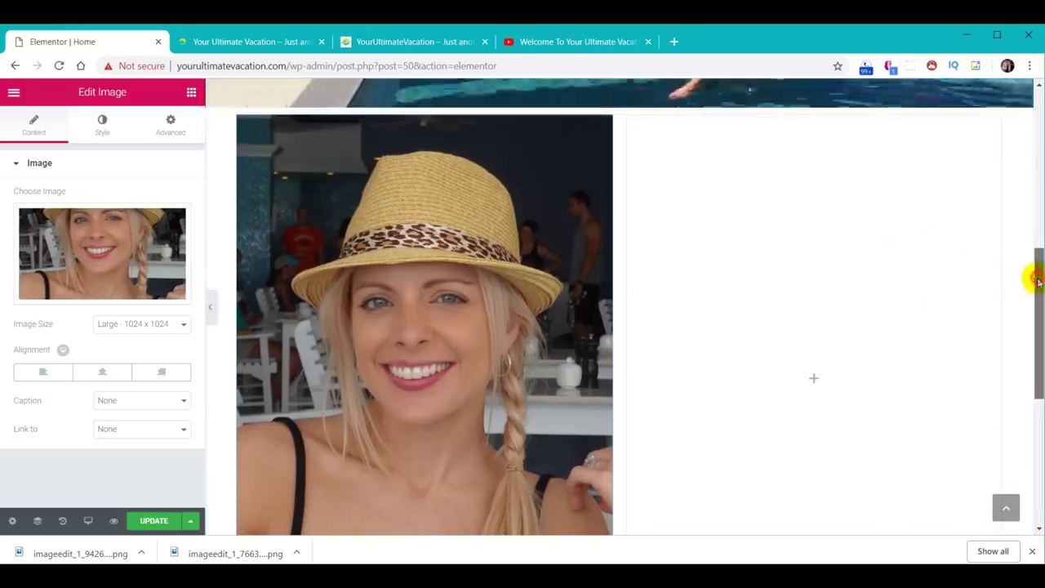
scroll(1034, 278, "down", 1)
scroll(1035, 283, "down", 2)
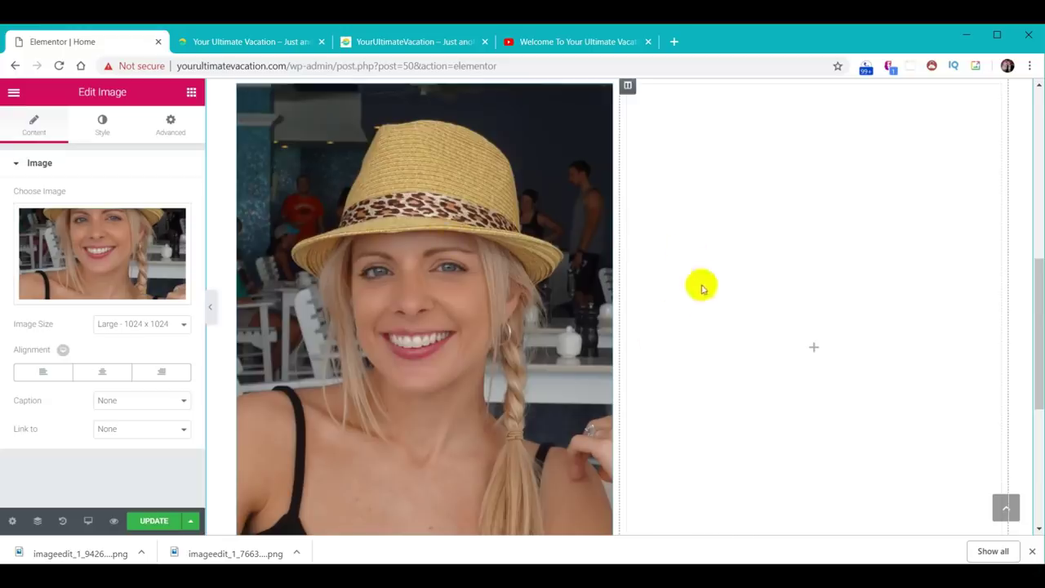
scroll(734, 318, "up", 5)
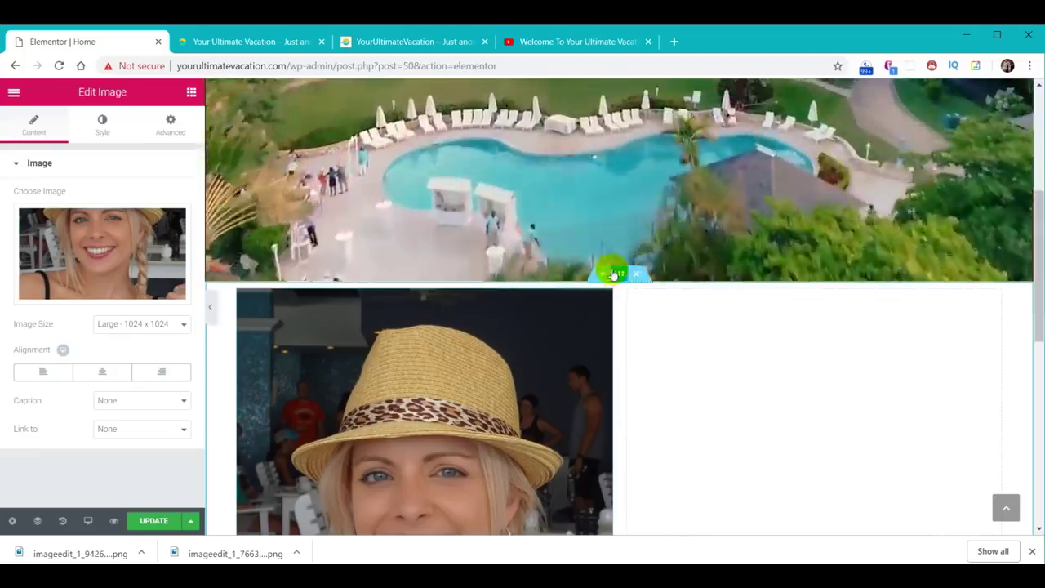
scroll(676, 380, "up", 5)
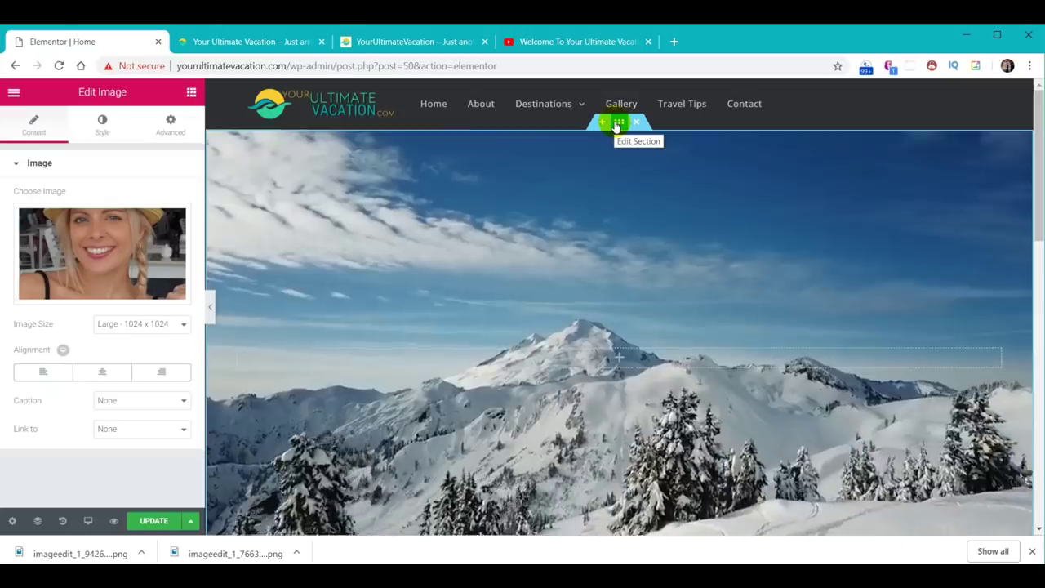
Review the Layout settings of the hero section, the photo section and the photo widget
left_click(618, 124)
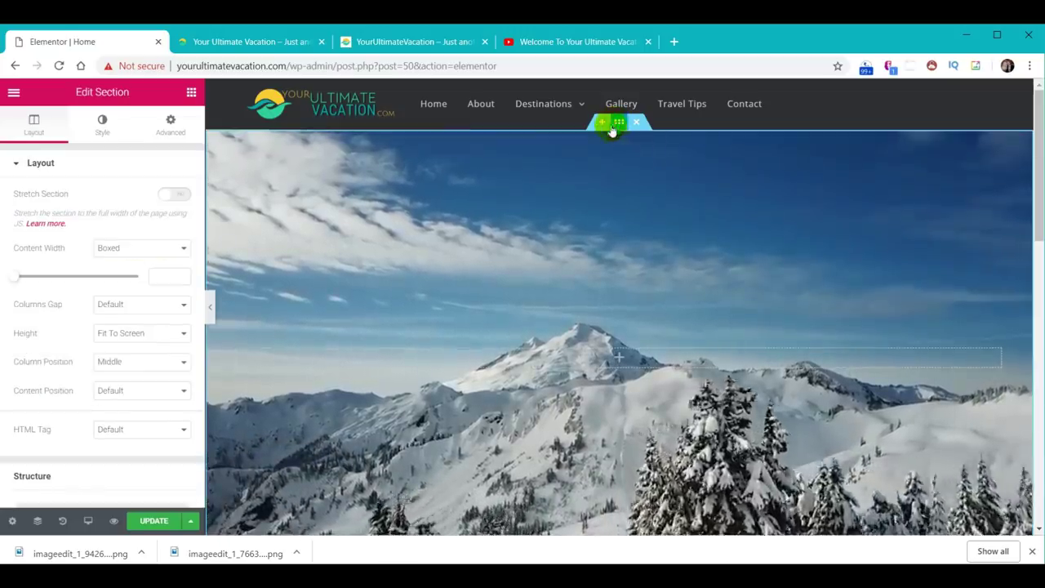
scroll(739, 332, "down", 8)
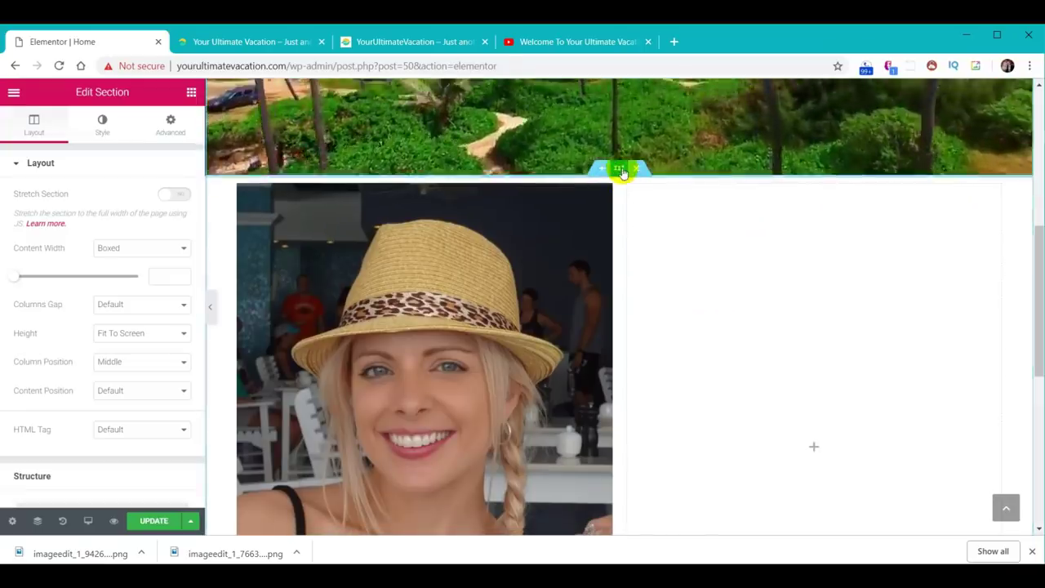
left_click(623, 172)
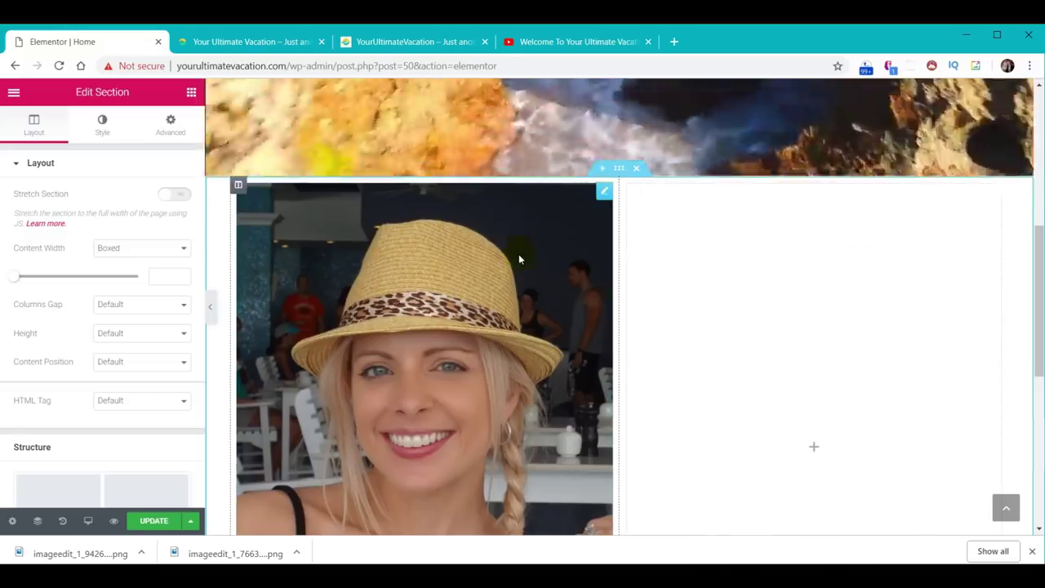
left_click(604, 193)
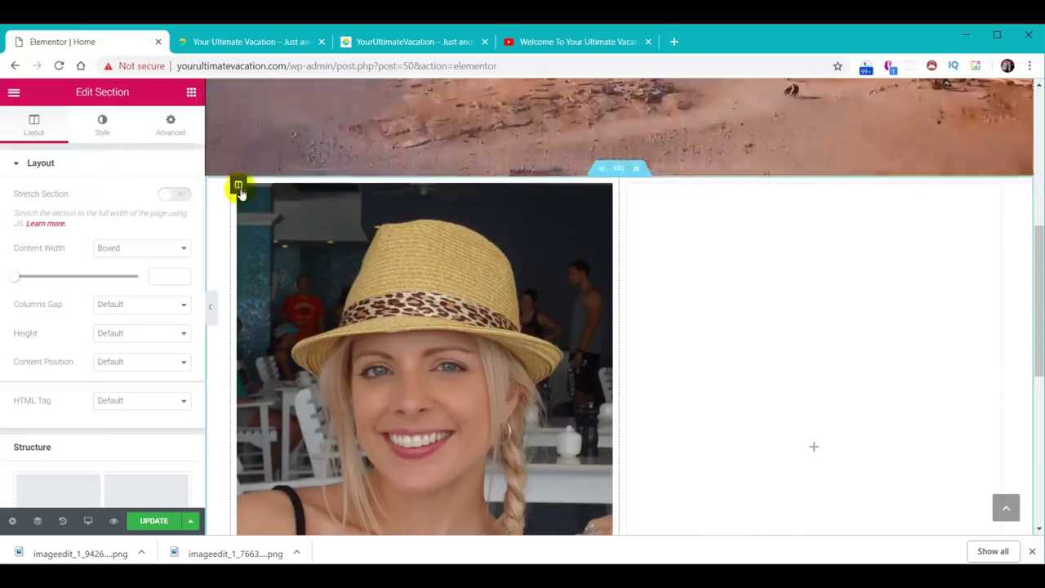
Inspect the photo column's settings, with 20 px widget spacing, and show the widget list
left_click(238, 187)
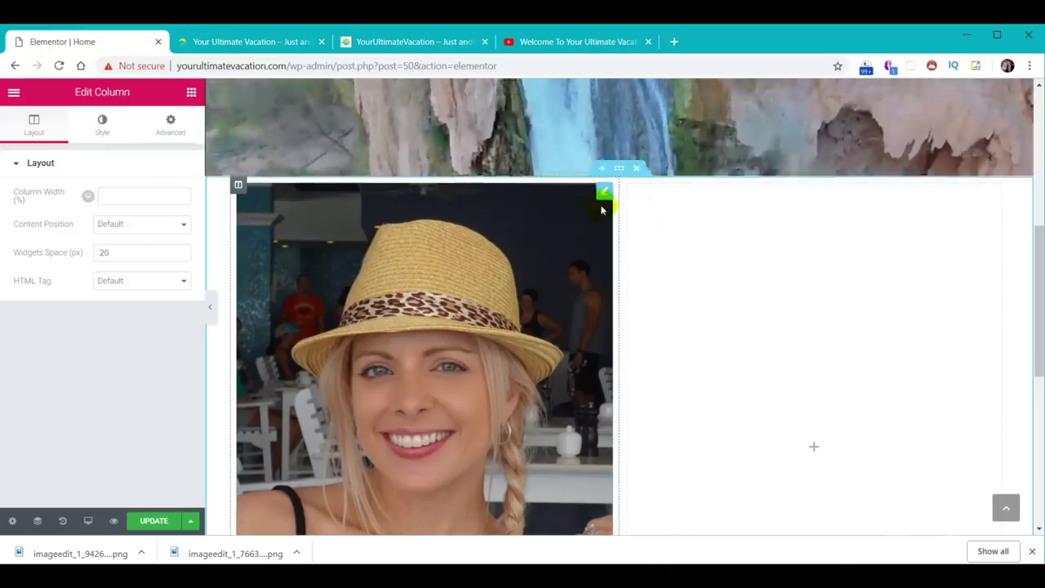
left_click_drag(1036, 256, 1035, 290)
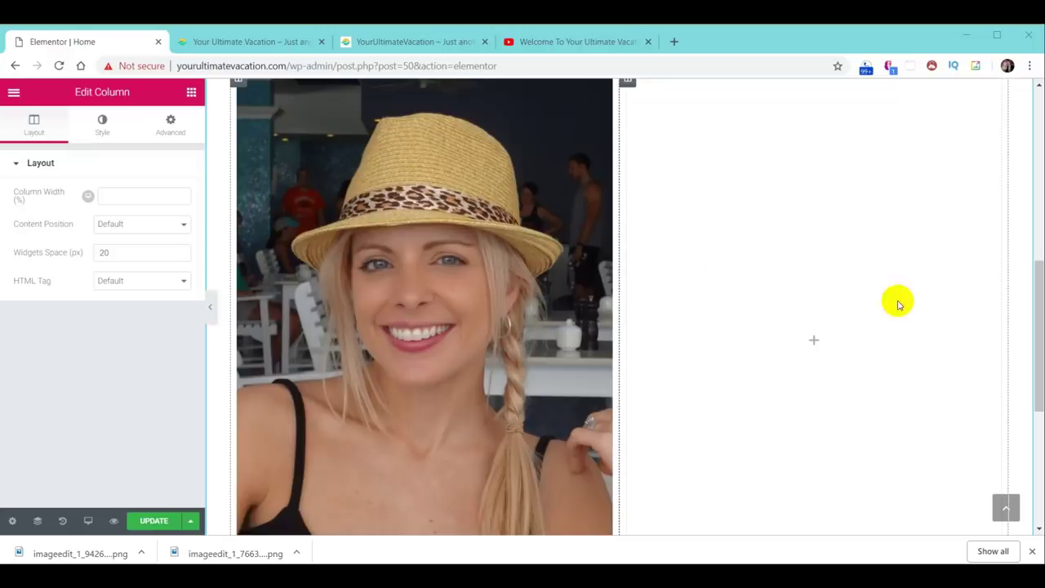
left_click(811, 227)
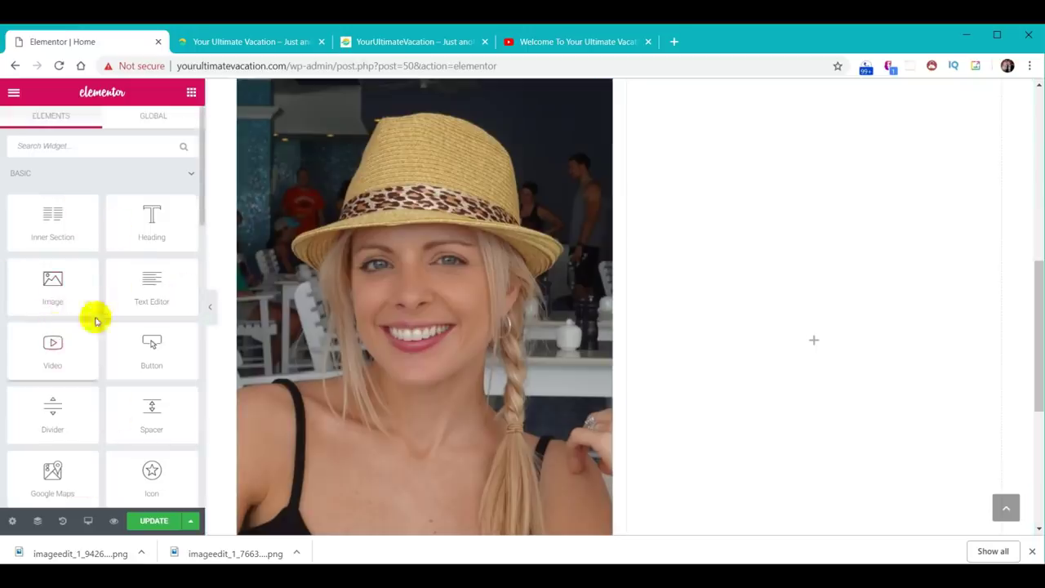
Add a Heading widget to the right column reading 'Your Ultimate Vacation Guide'
left_click_drag(176, 223, 777, 178)
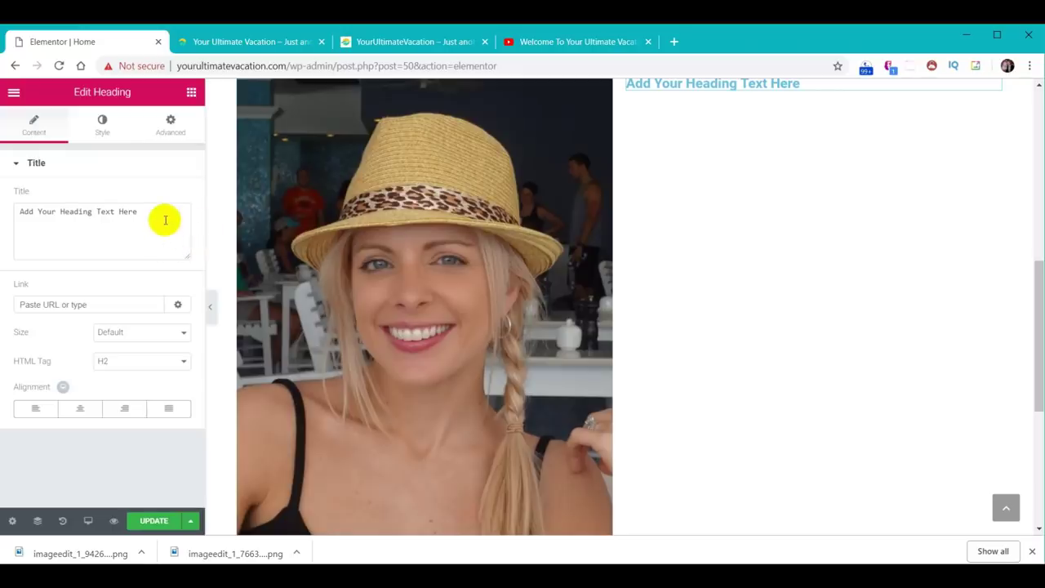
left_click_drag(165, 219, 3, 206)
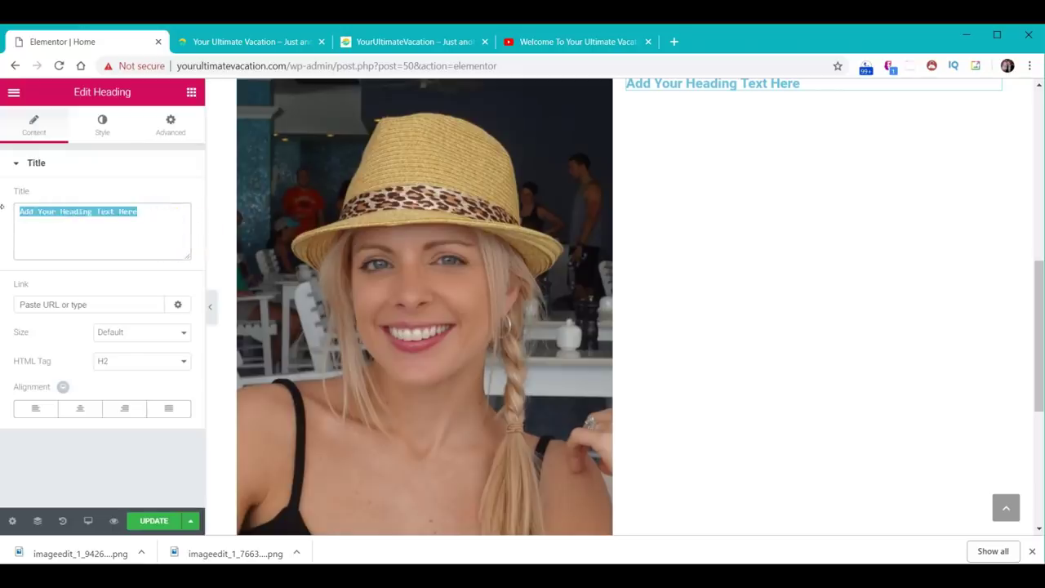
type("Your Ultimate Vacation Guide")
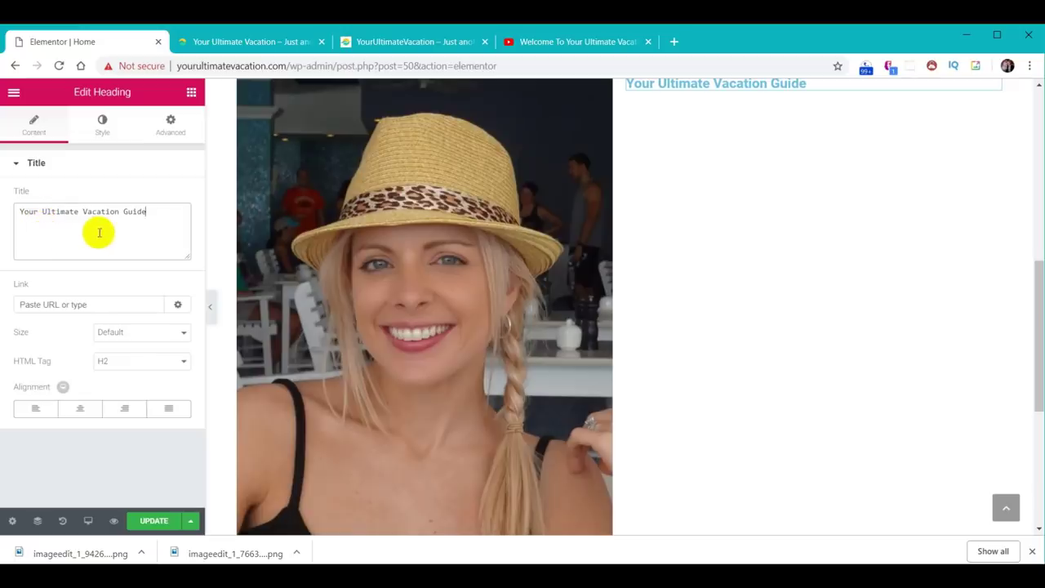
type("``")
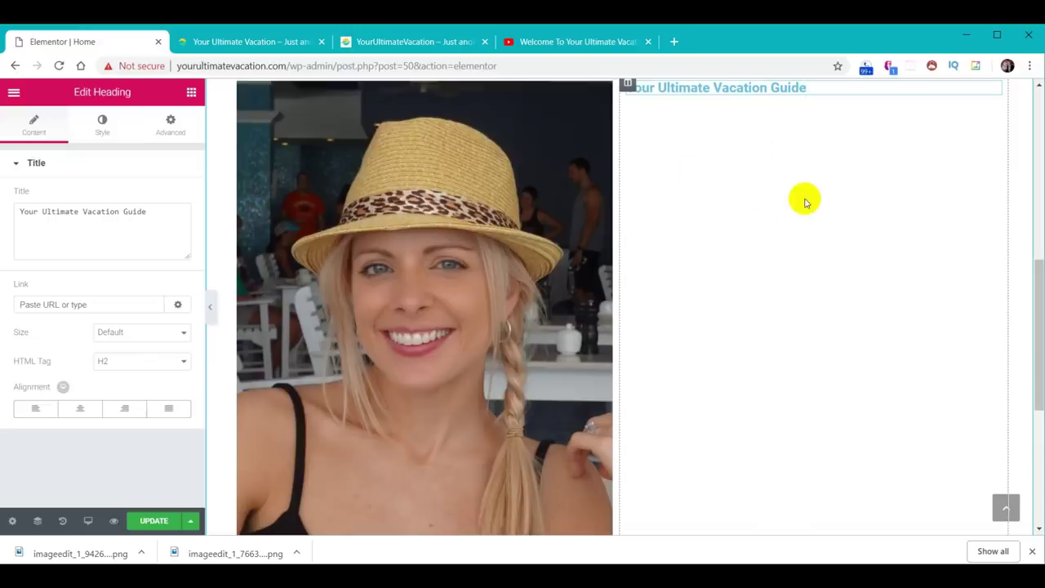
Add a second Heading below it reading 'Your Guide' followed by the guide's name
left_click(190, 94)
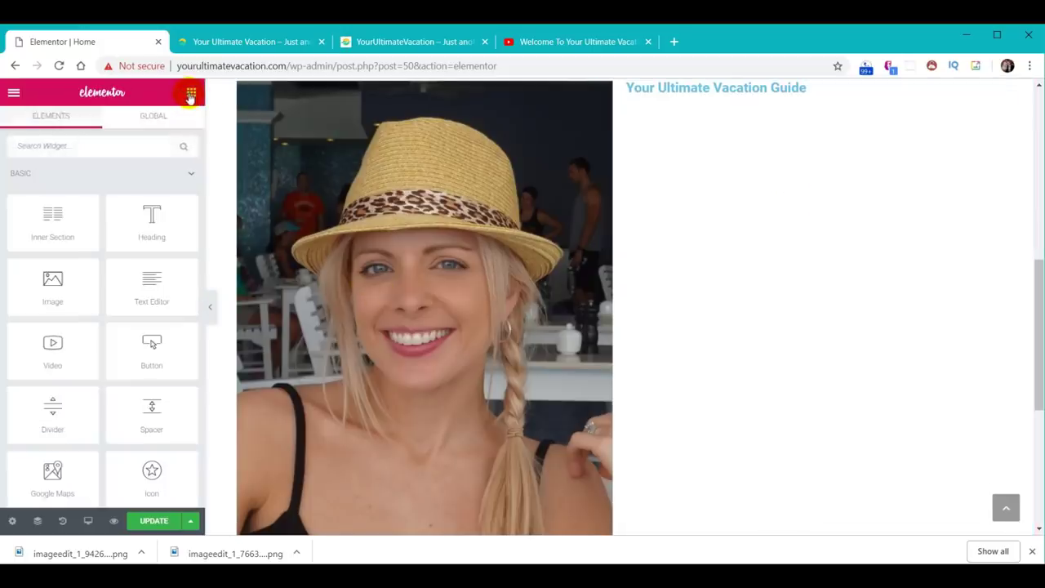
left_click_drag(159, 233, 806, 98)
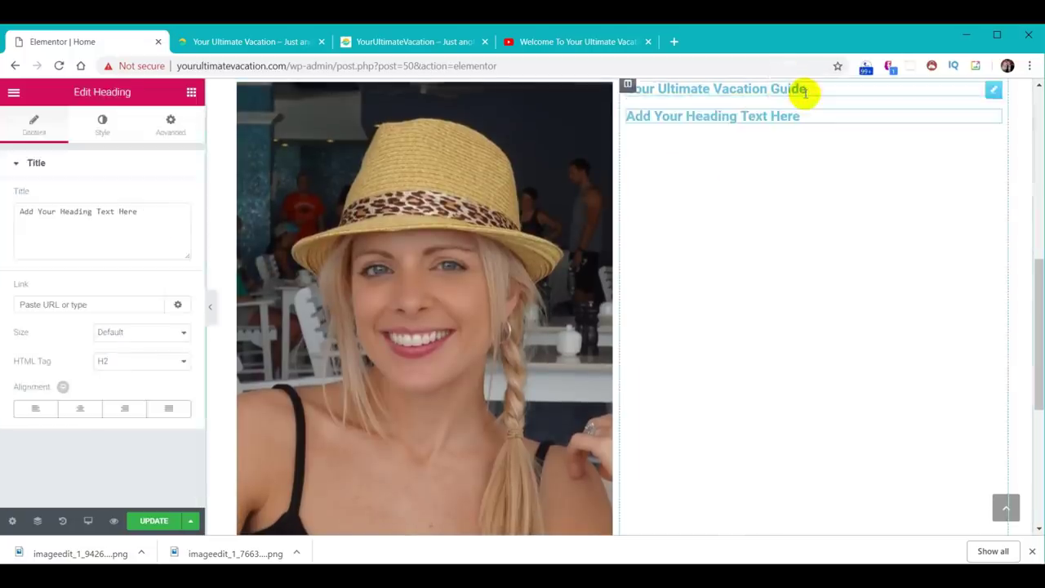
triple_click(141, 210)
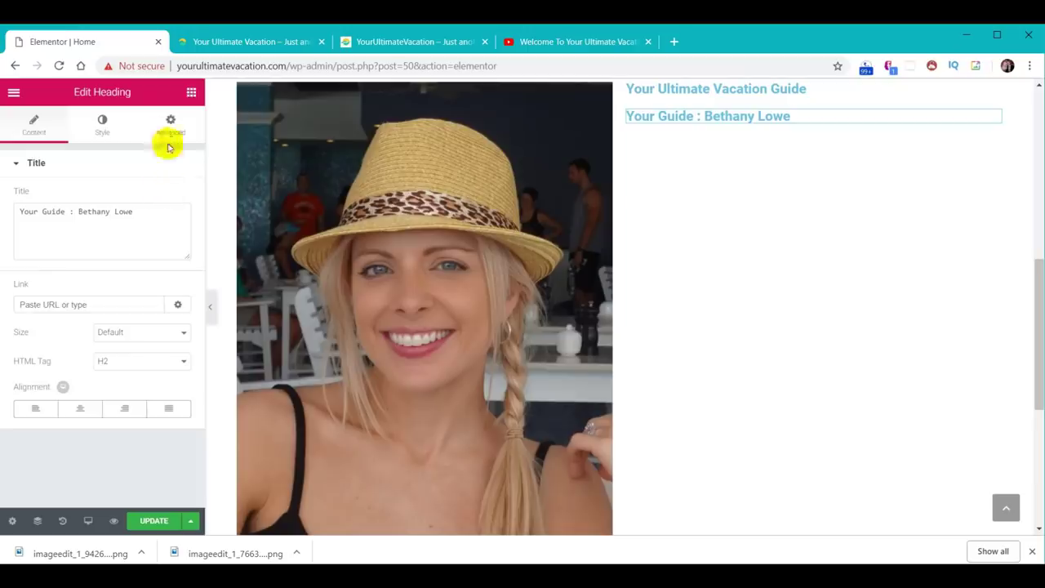
Add a Text Editor widget under the guide heading and paste the three couple's-travel paragraphs
left_click(189, 92)
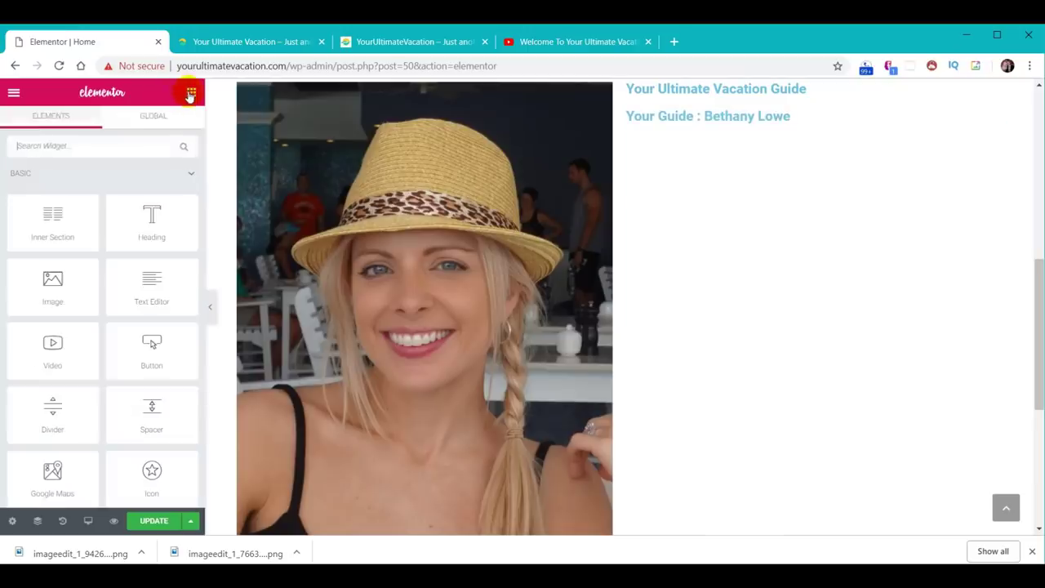
left_click_drag(151, 278, 755, 124)
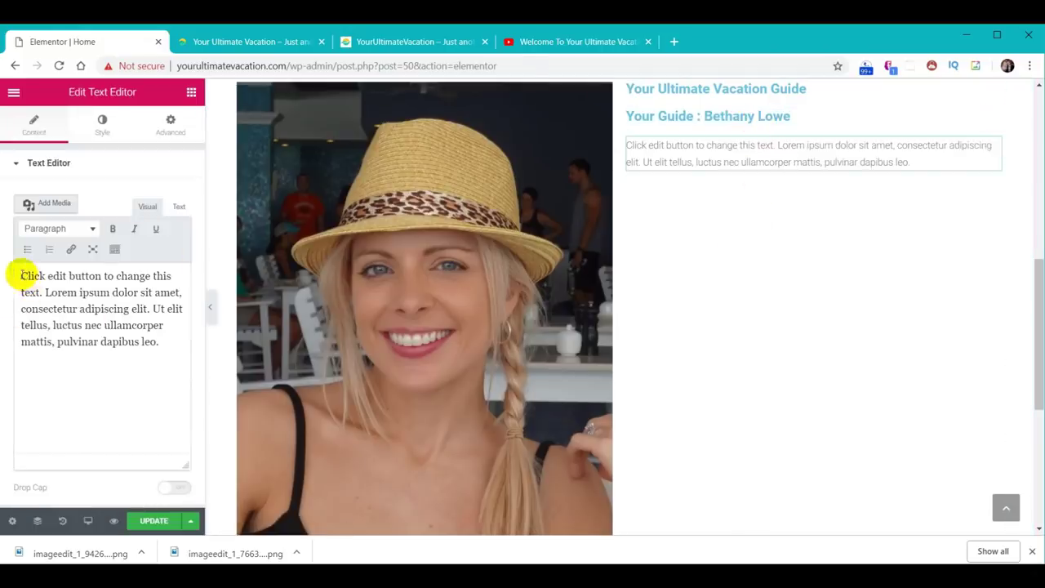
left_click_drag(21, 275, 176, 361)
key("ctrl+v")
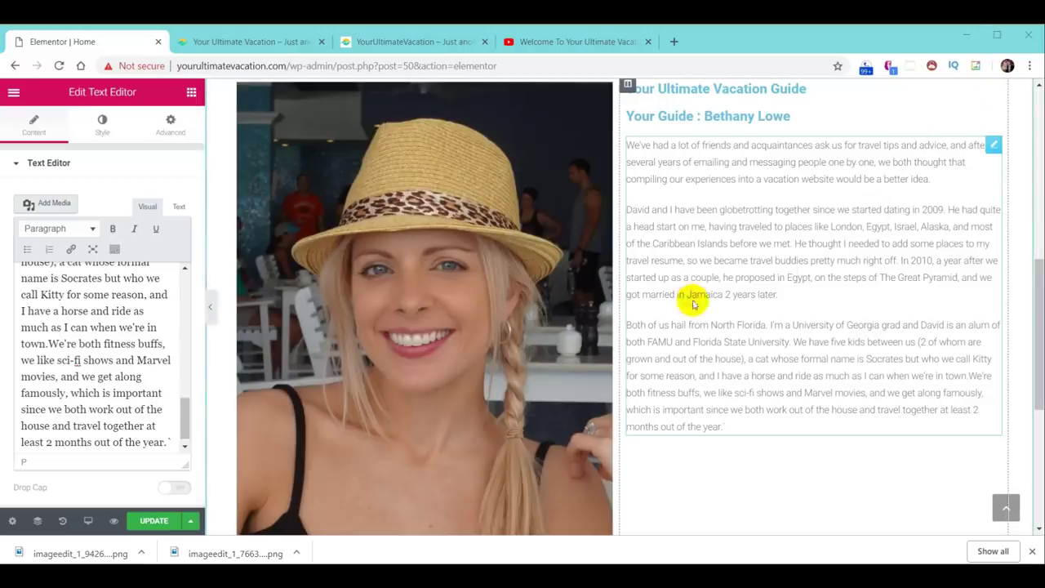
scroll(782, 279, "up", 1)
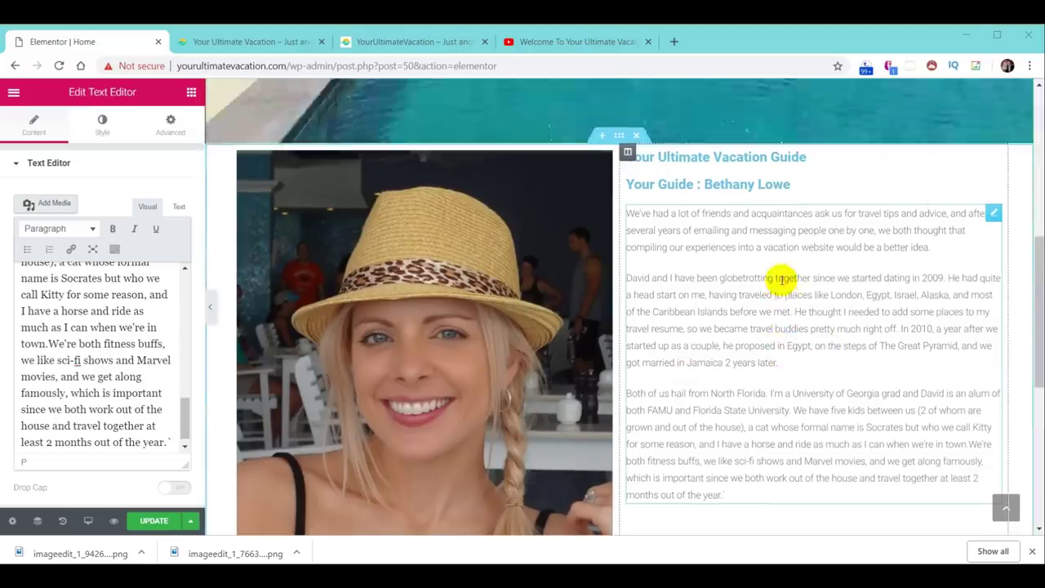
Set the about section's Style background to Classic with colour #30d198
left_click(619, 136)
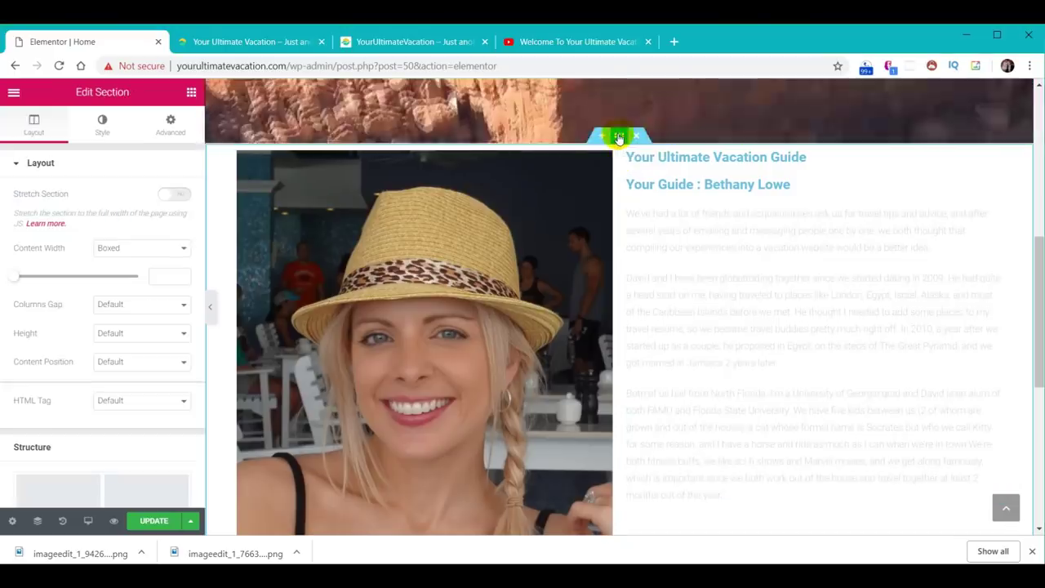
left_click(101, 127)
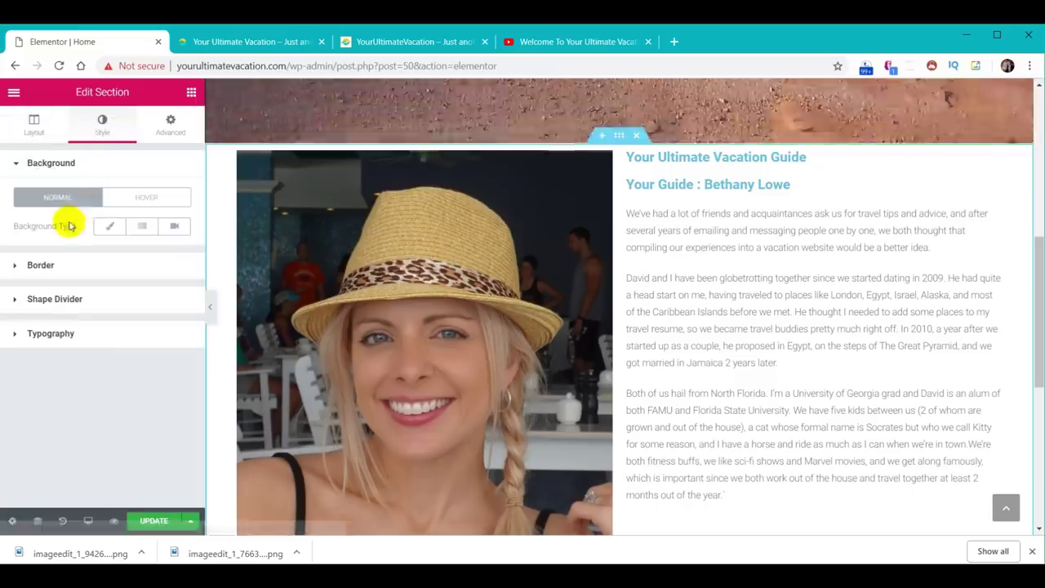
left_click(112, 228)
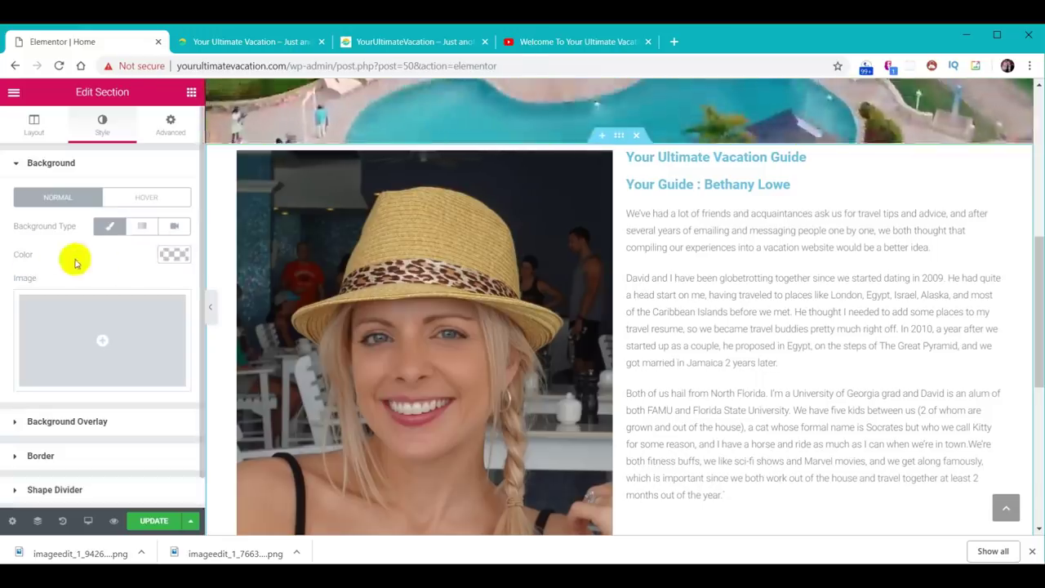
left_click(174, 254)
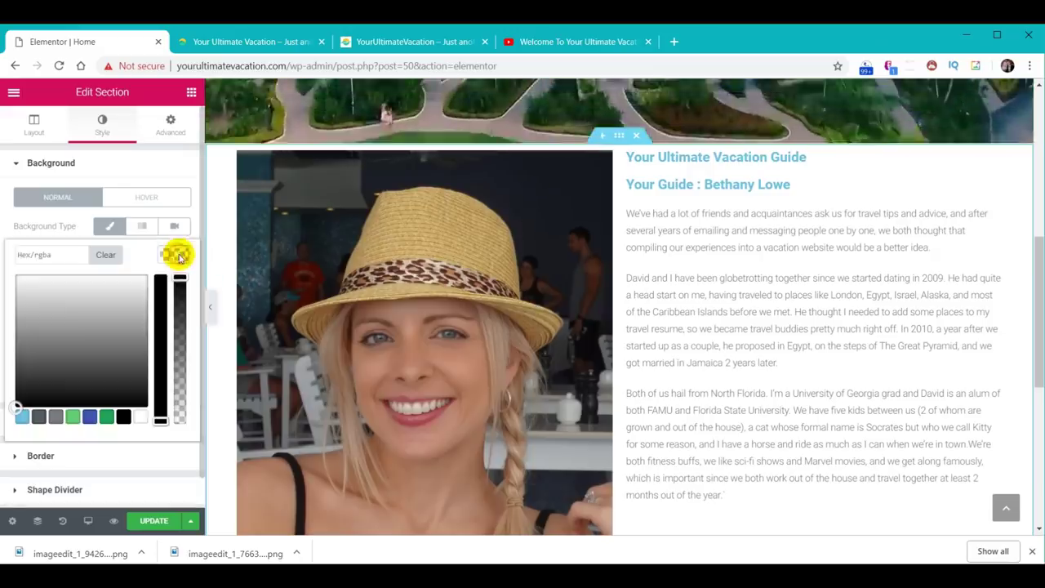
left_click(61, 260)
type("#30d198")
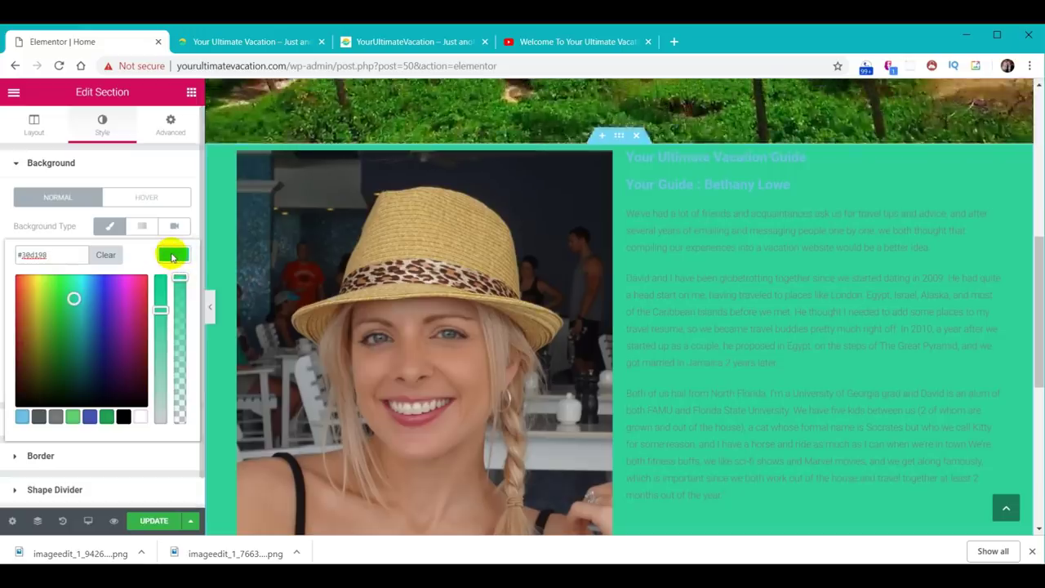
left_click(173, 256)
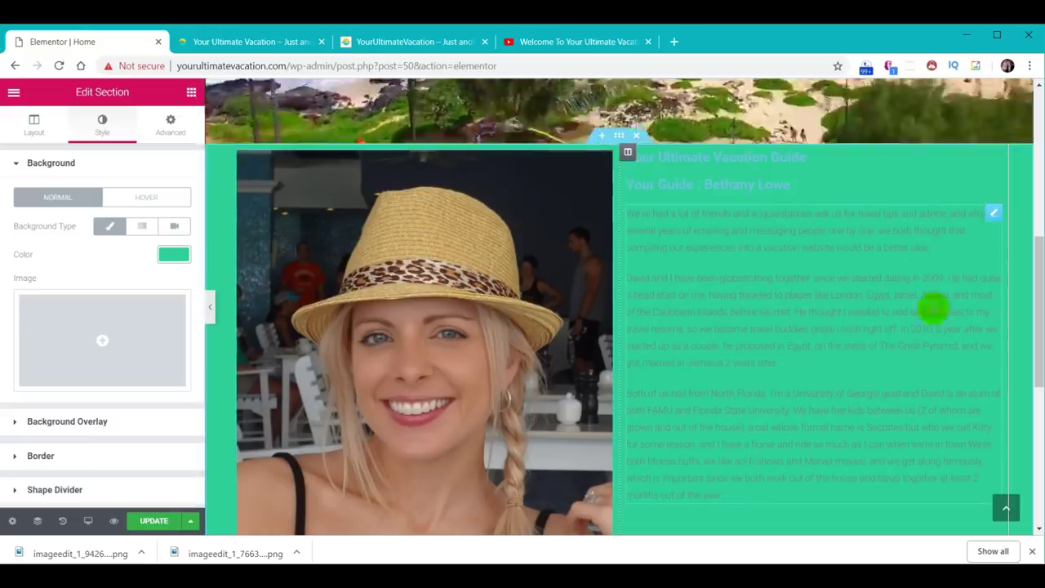
left_click_drag(1039, 252, 1035, 274)
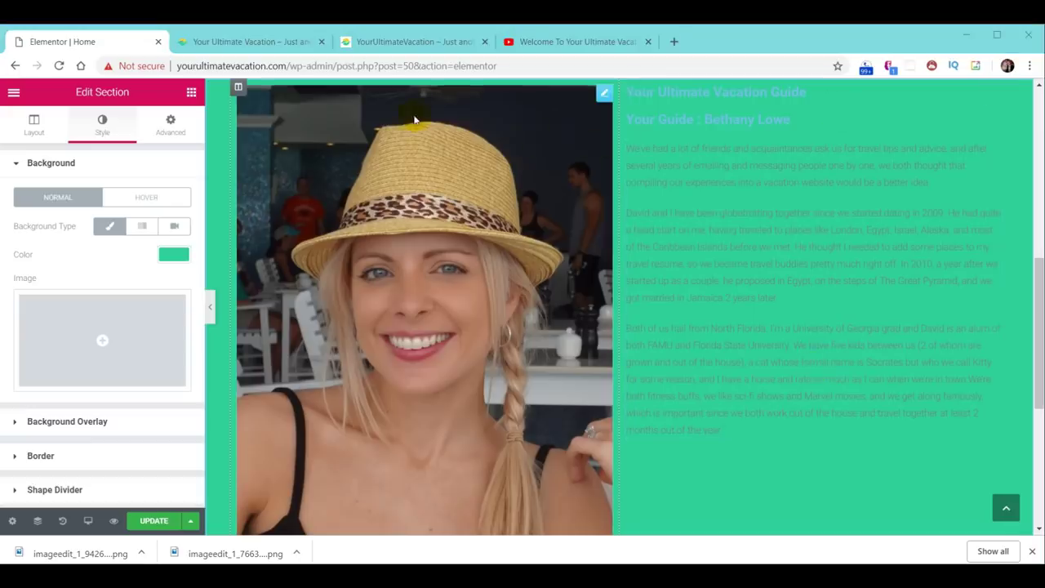
left_click(400, 42)
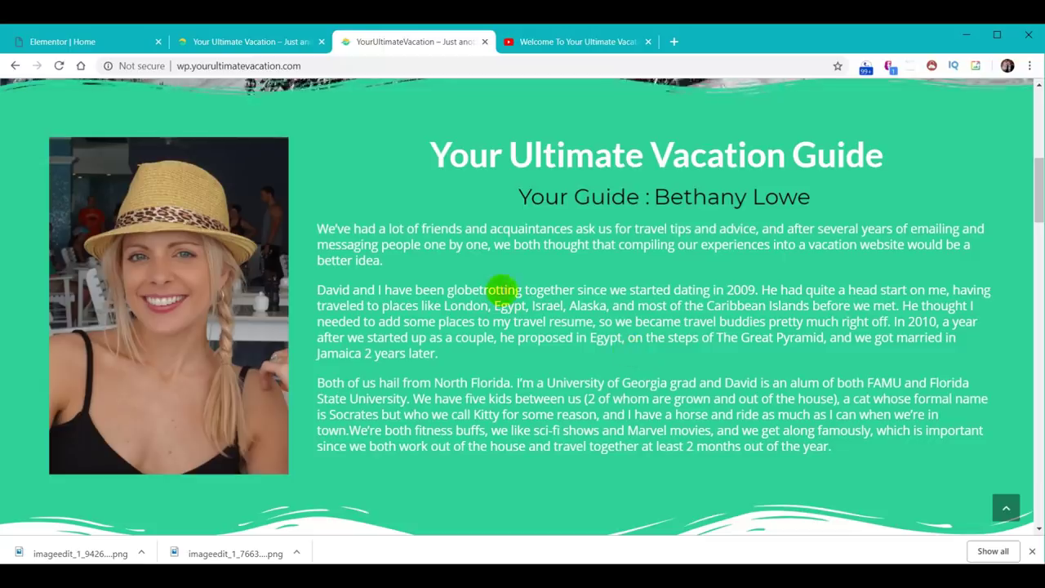
left_click(54, 41)
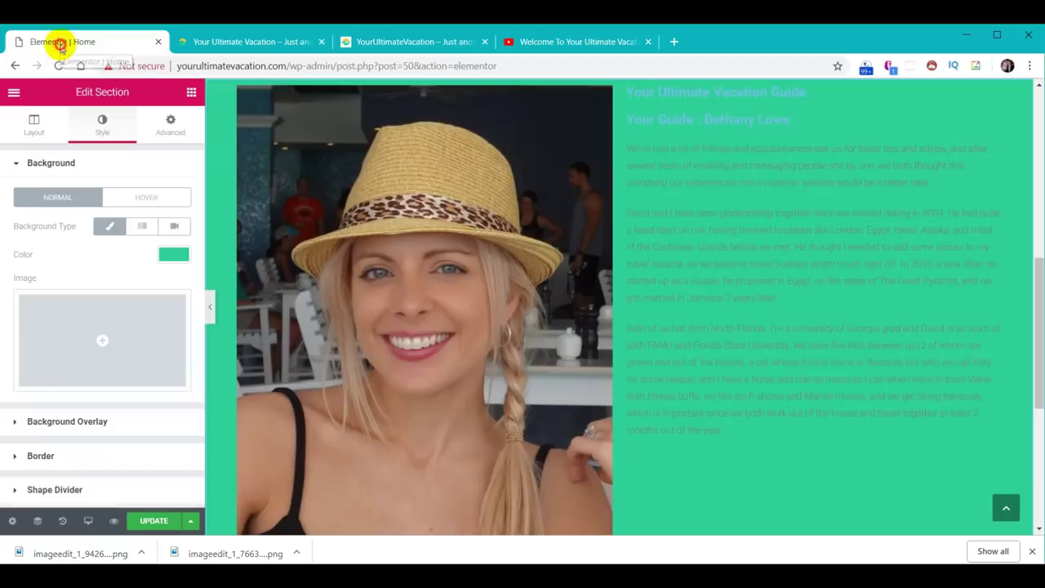
Set the default Primary Headline font to Lato at weight 600
left_click(13, 96)
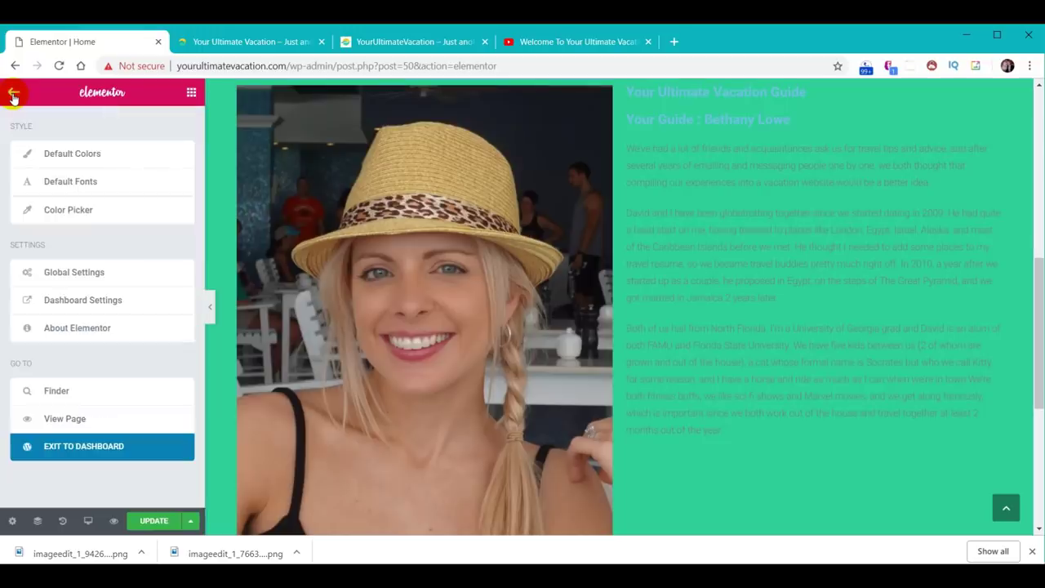
left_click(69, 184)
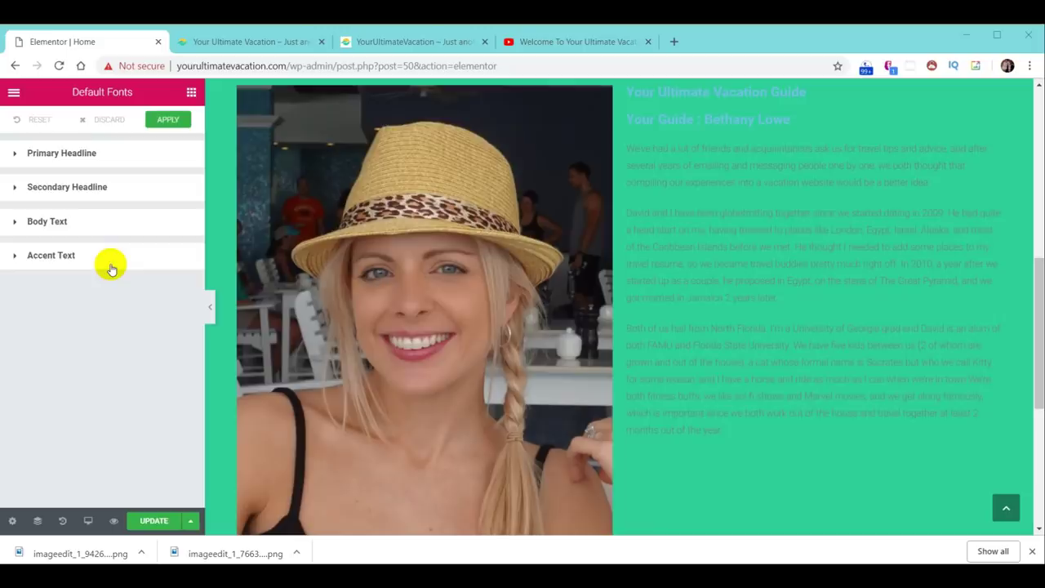
left_click(73, 155)
left_click(141, 191)
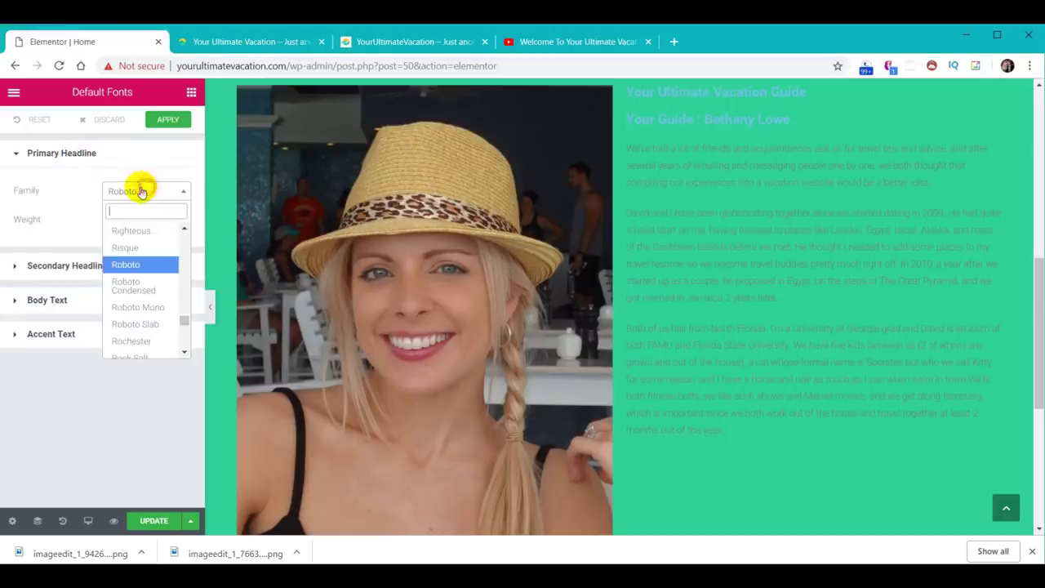
type("la")
key("Return")
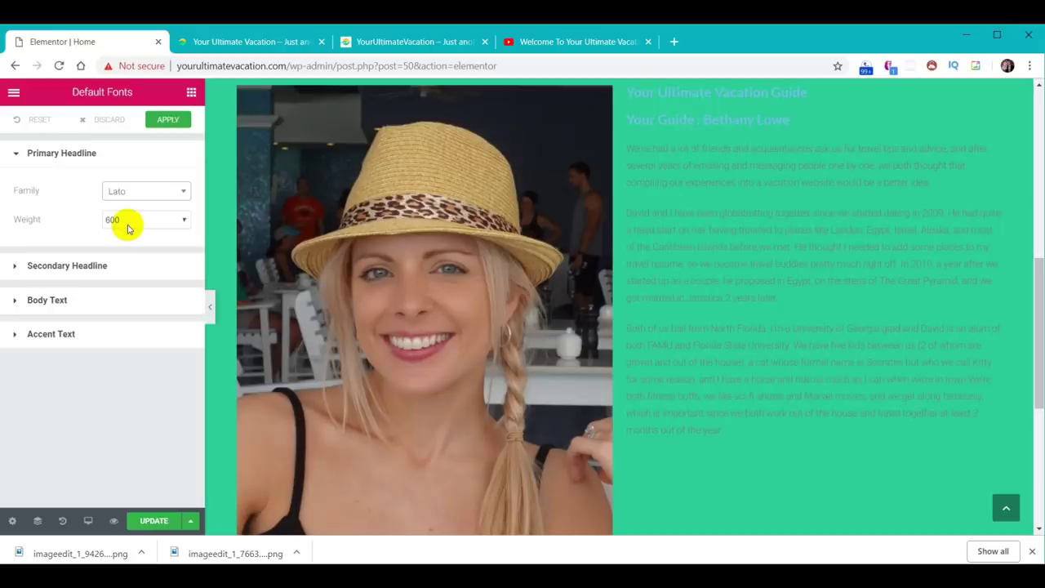
left_click(187, 222)
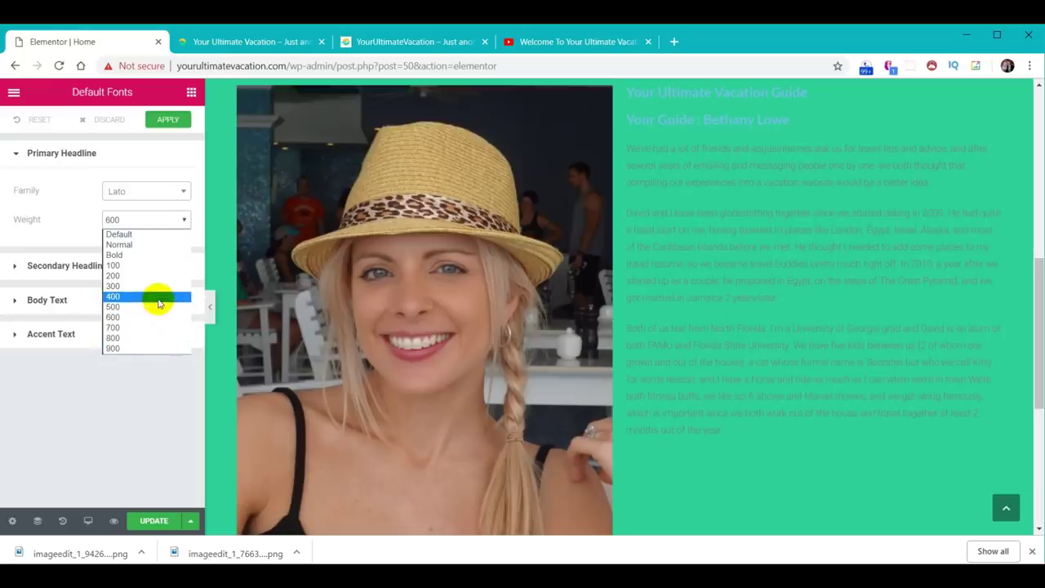
left_click(159, 318)
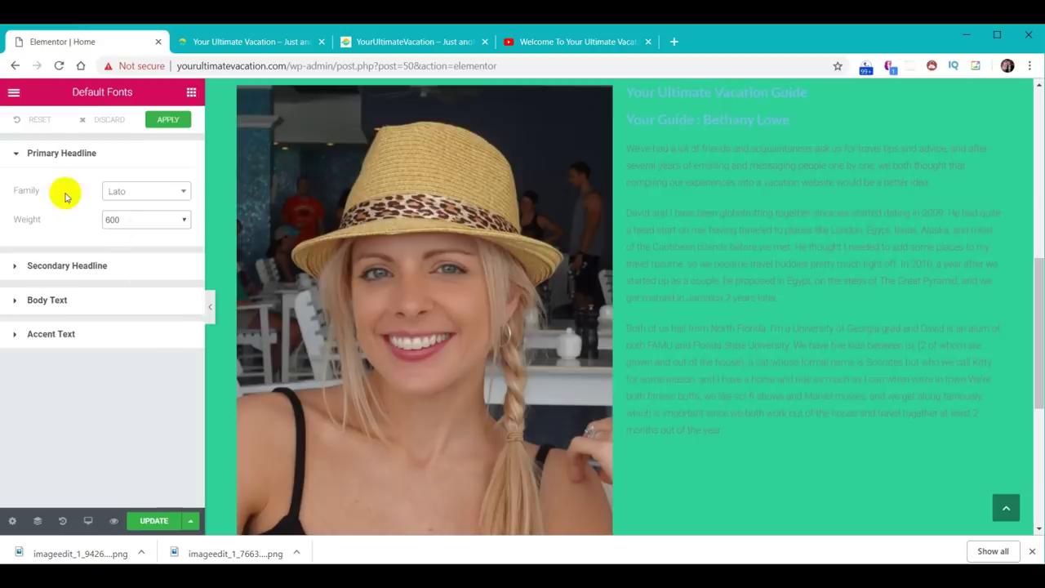
Set the default Body Text font to Open Sans and apply the font changes
left_click(87, 267)
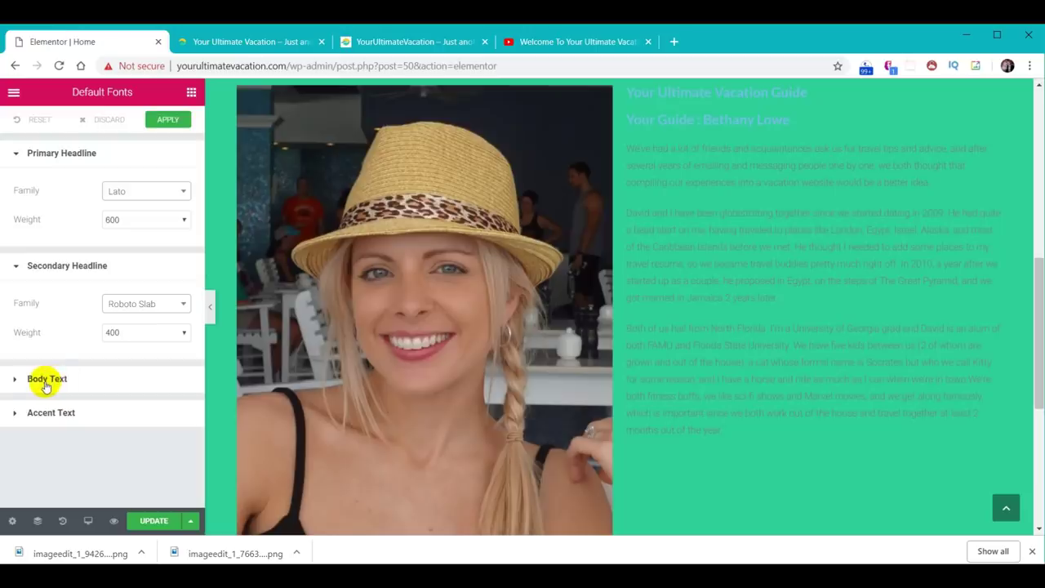
left_click(51, 379)
left_click(145, 424)
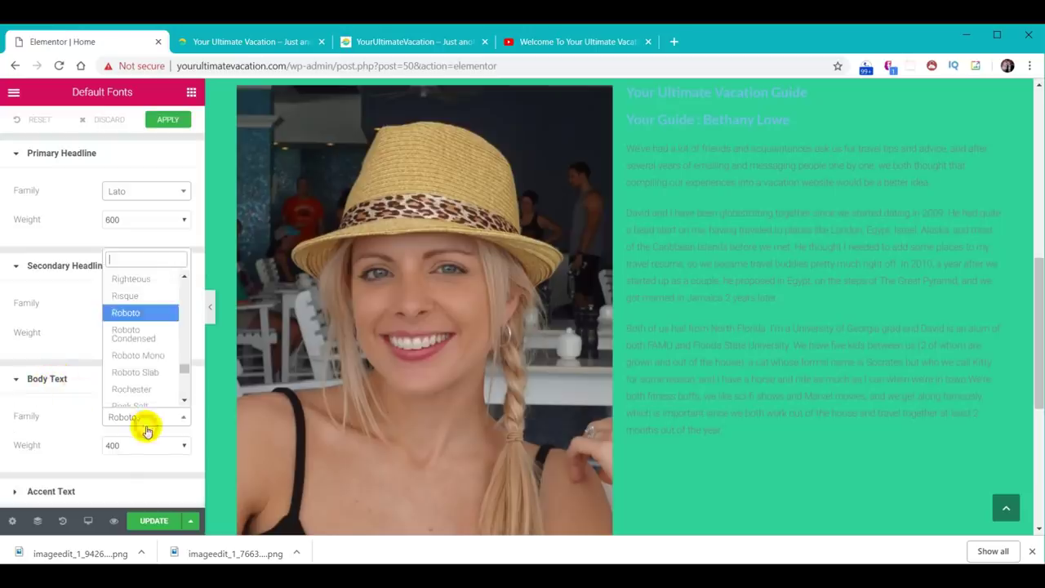
type("open")
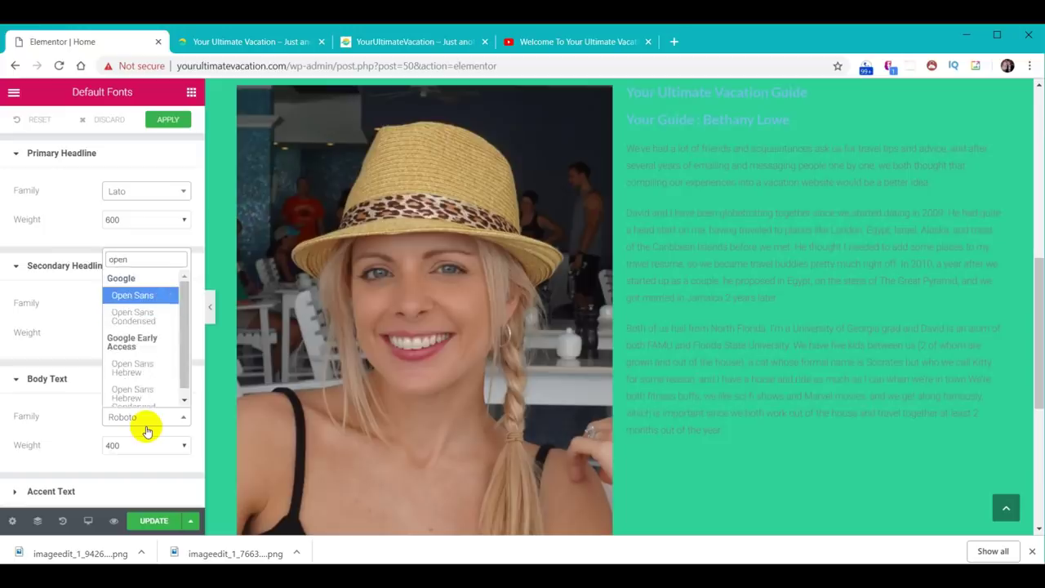
left_click(138, 299)
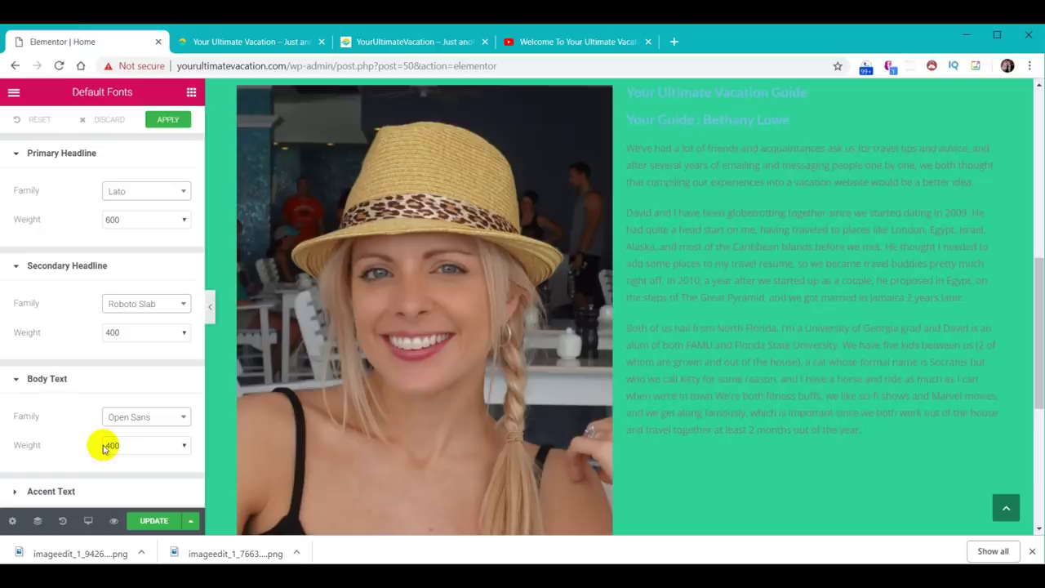
left_click(166, 119)
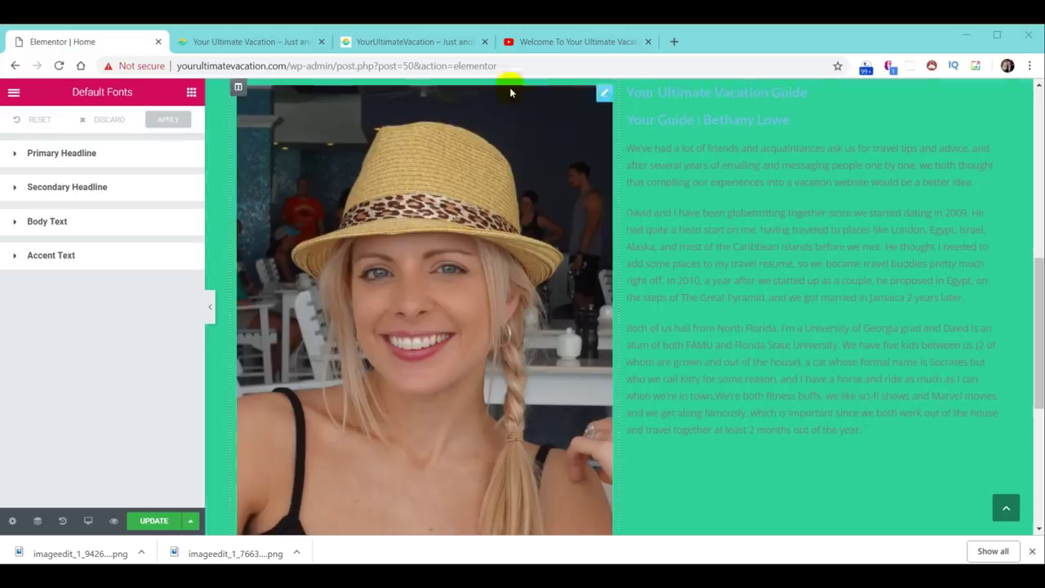
Search the web for 'google fonts' and open the Google Fonts site
left_click(569, 43)
left_click(528, 65)
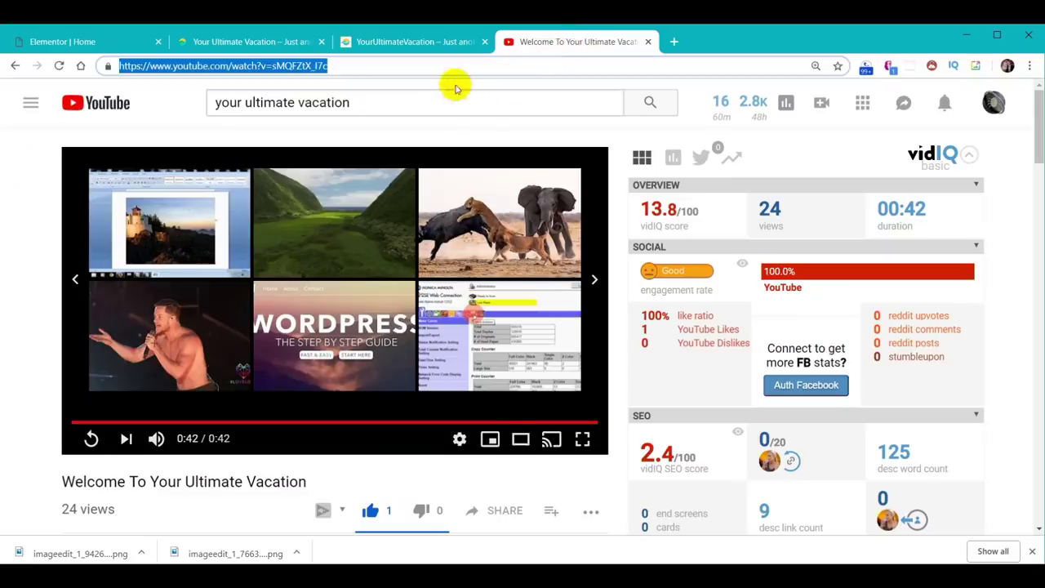
type("google fonts")
key("Return")
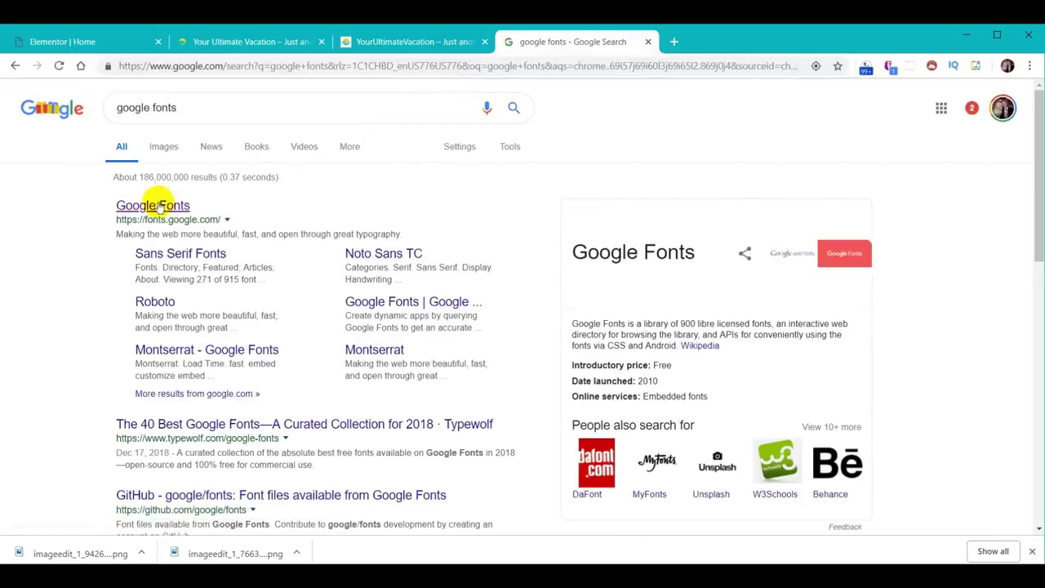
left_click(158, 207)
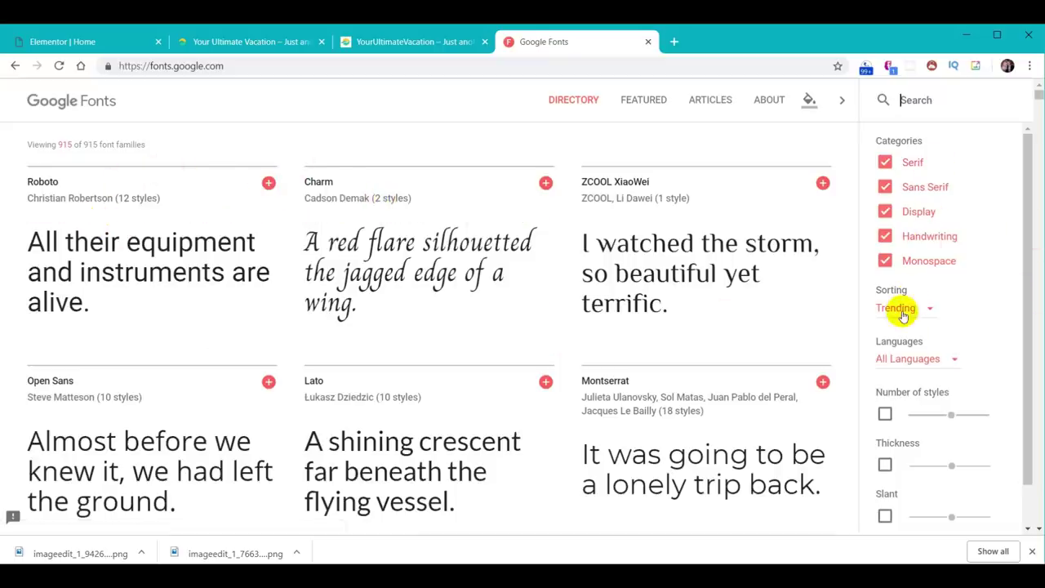
Look up 'lato' on Google Fonts, then close the Google Fonts tab
scroll(611, 338, "down", 8)
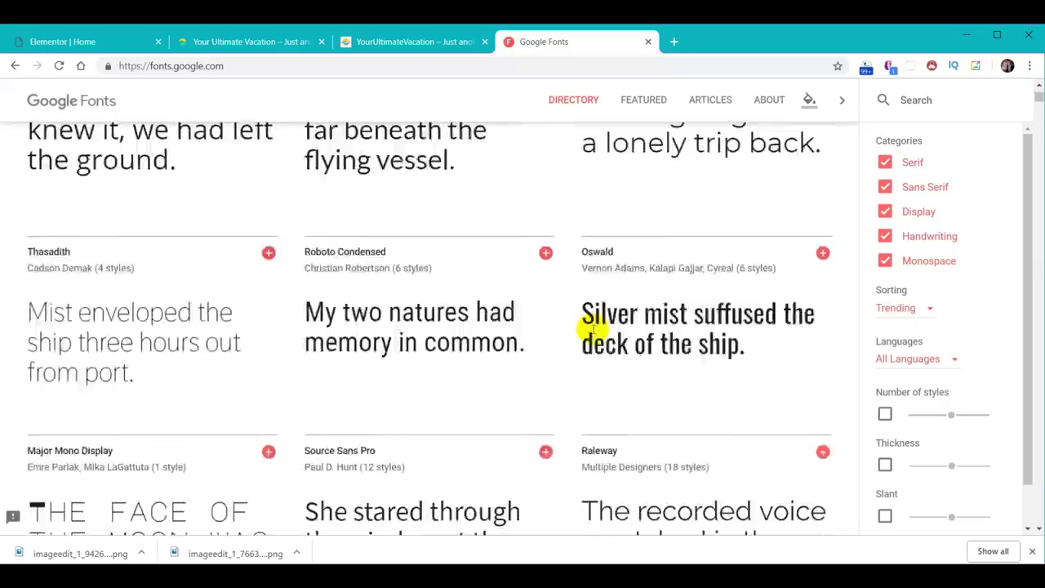
scroll(594, 328, "up", 8)
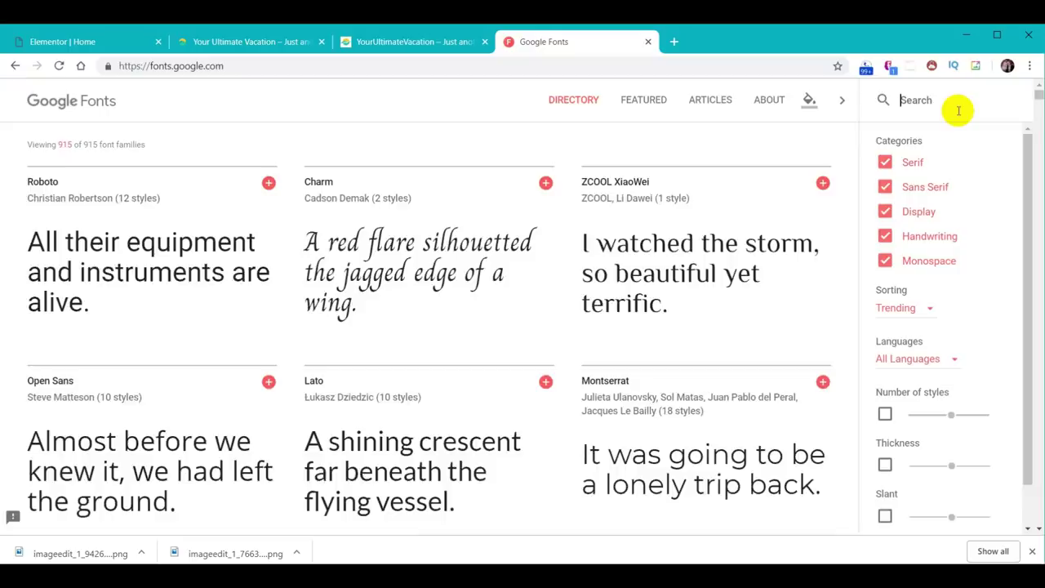
type("lato")
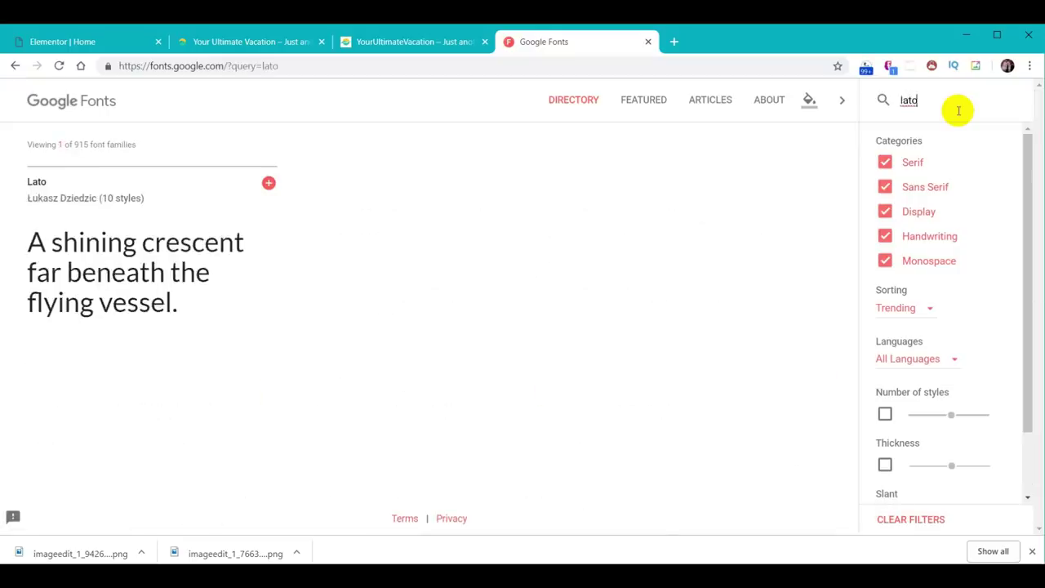
mouse_move(128, 275)
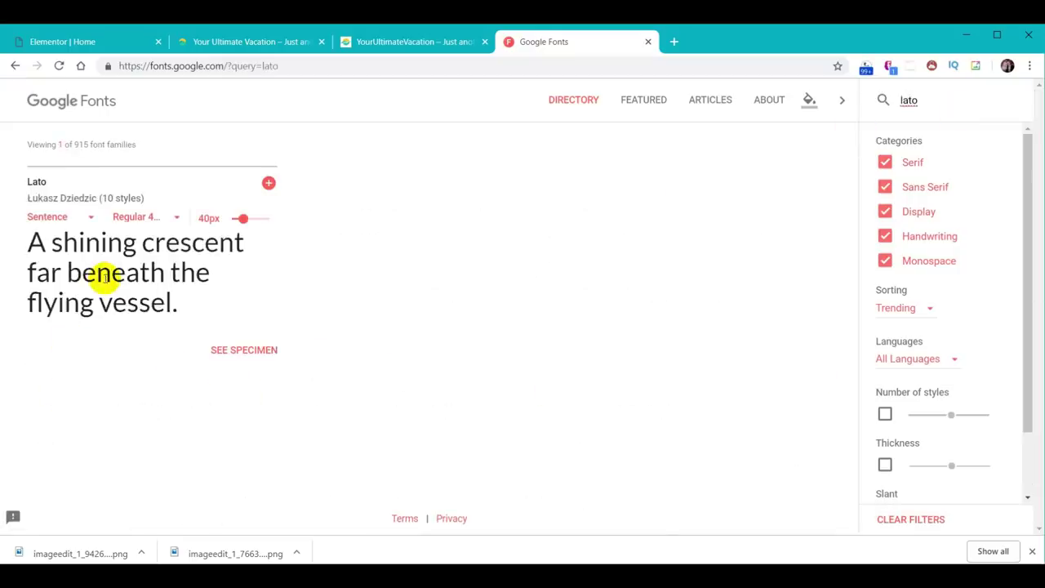
left_click(648, 42)
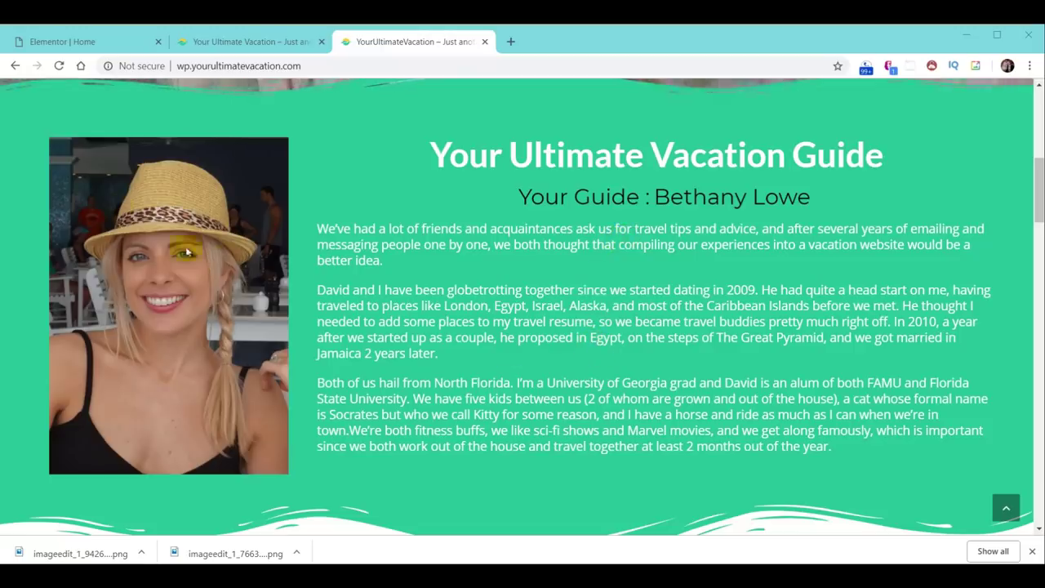
Back in Elementor, select the about section and edit the 'Your Ultimate Vacation Guide' heading
left_click(45, 43)
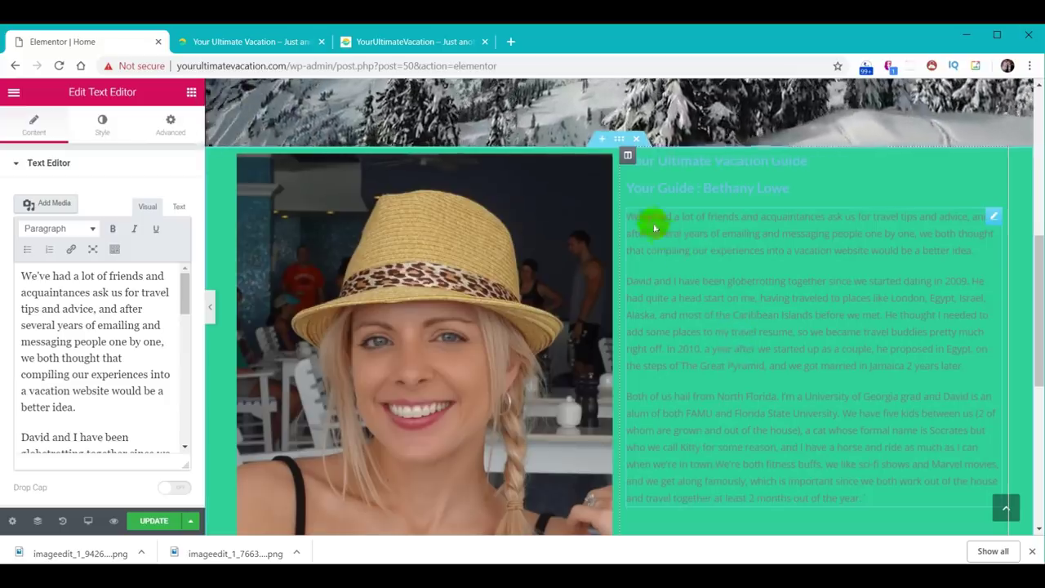
left_click(620, 142)
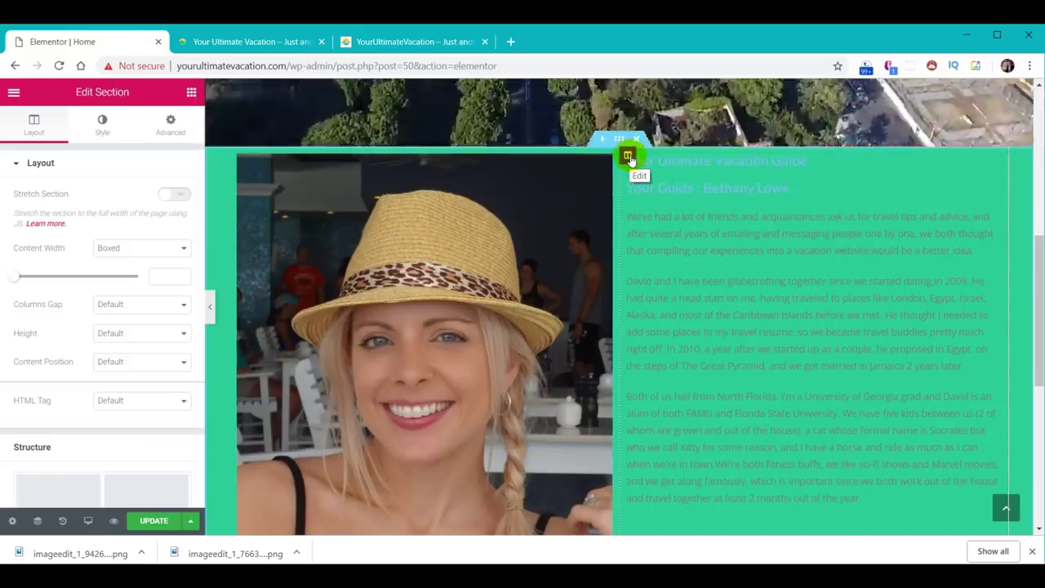
left_click_drag(604, 161, 769, 172)
left_click_drag(1040, 233, 1038, 269)
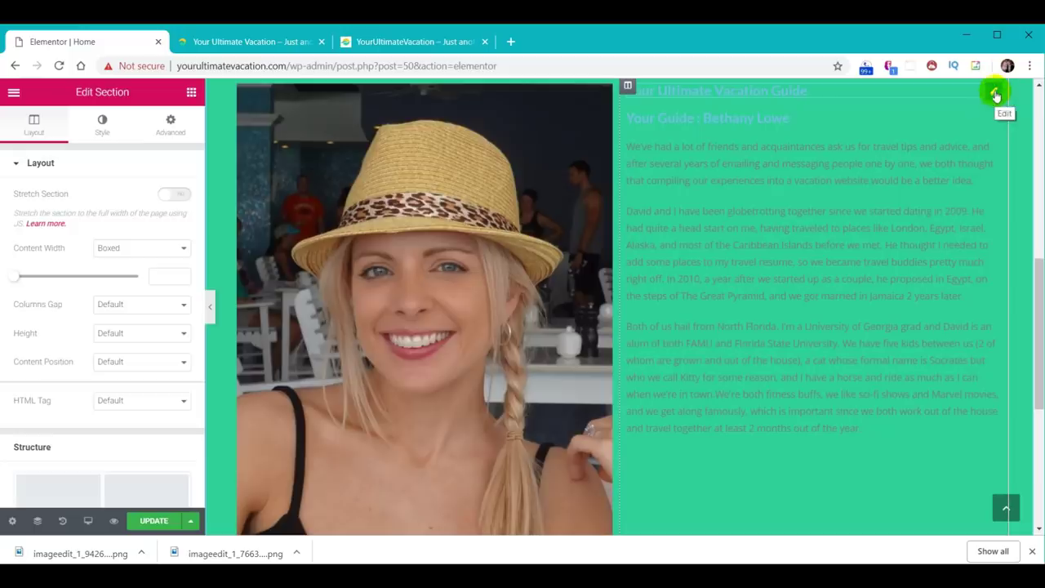
left_click(995, 95)
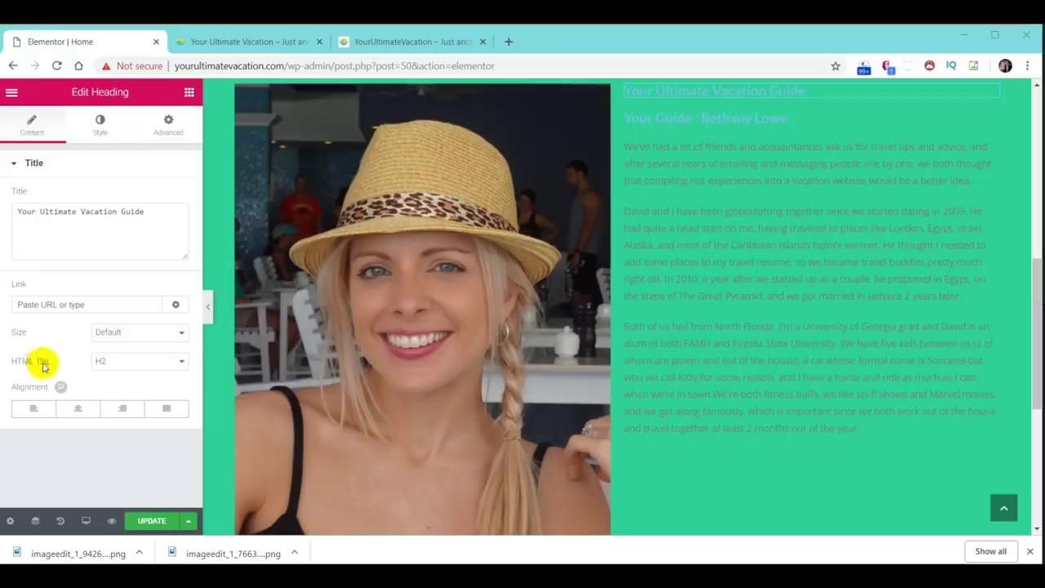
Make the heading an H1 with white (#ffffff) text colour
left_click(181, 362)
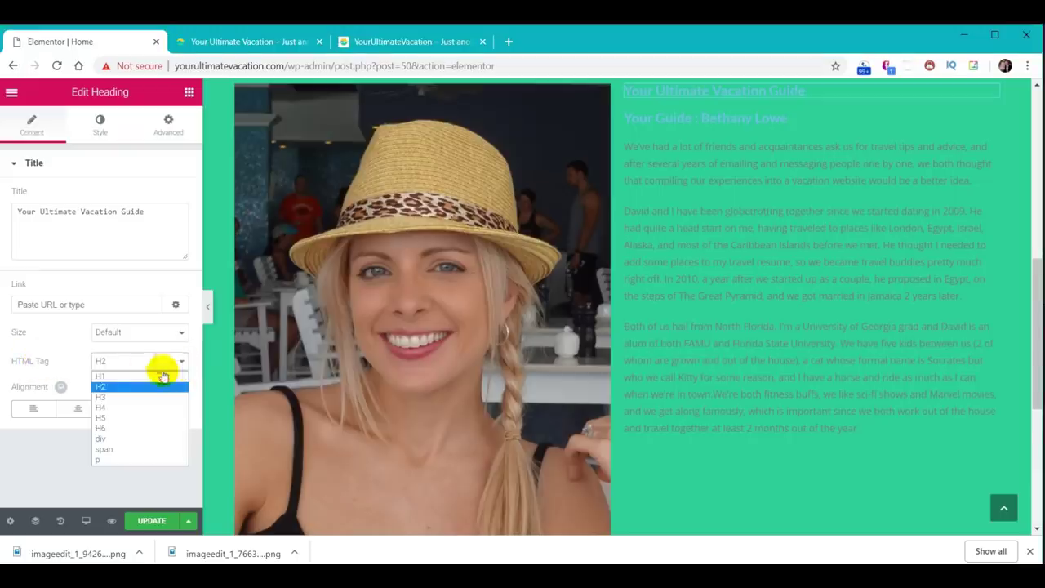
left_click(155, 382)
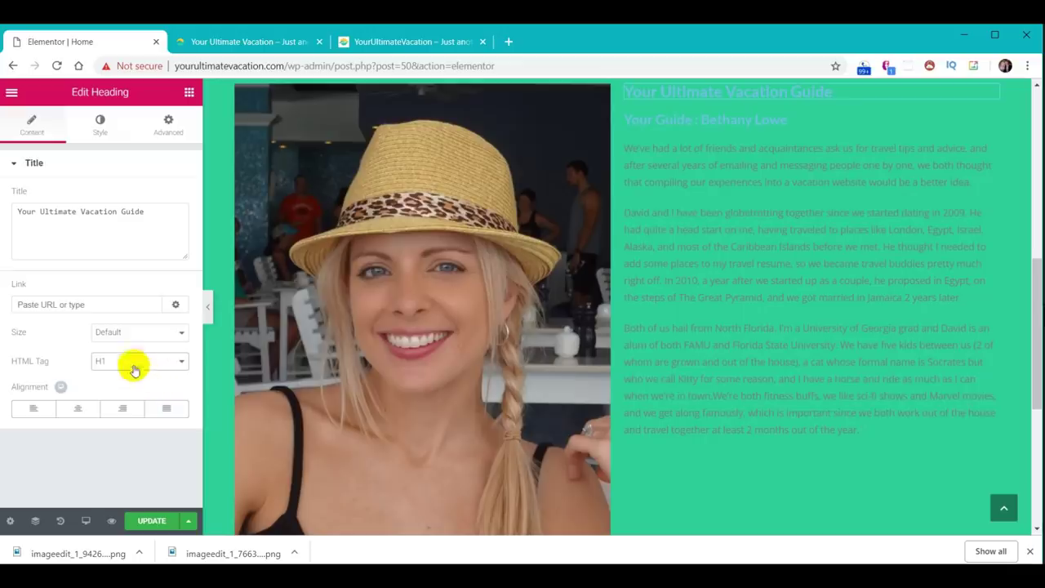
left_click(735, 96)
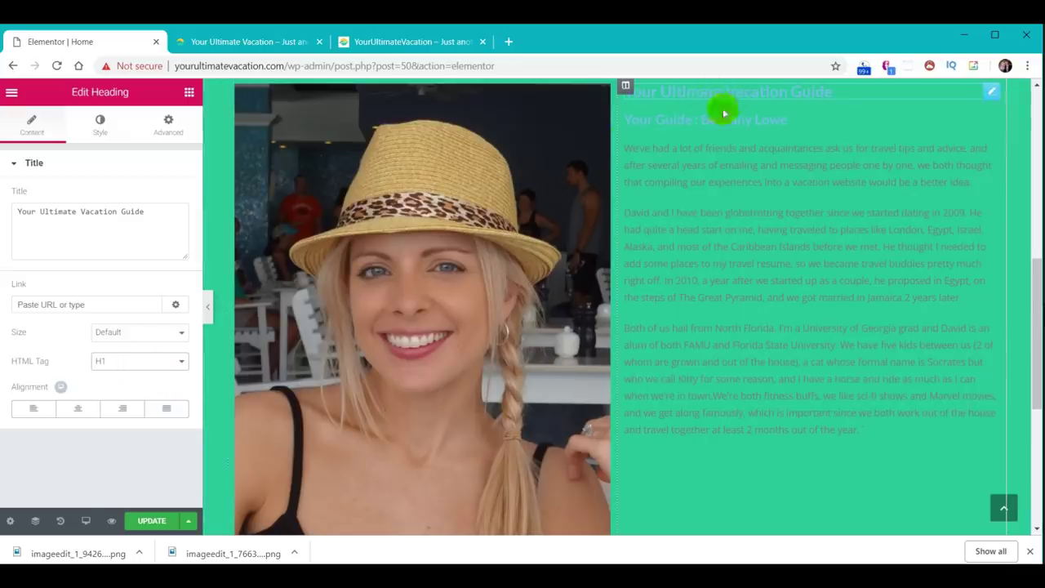
left_click(101, 124)
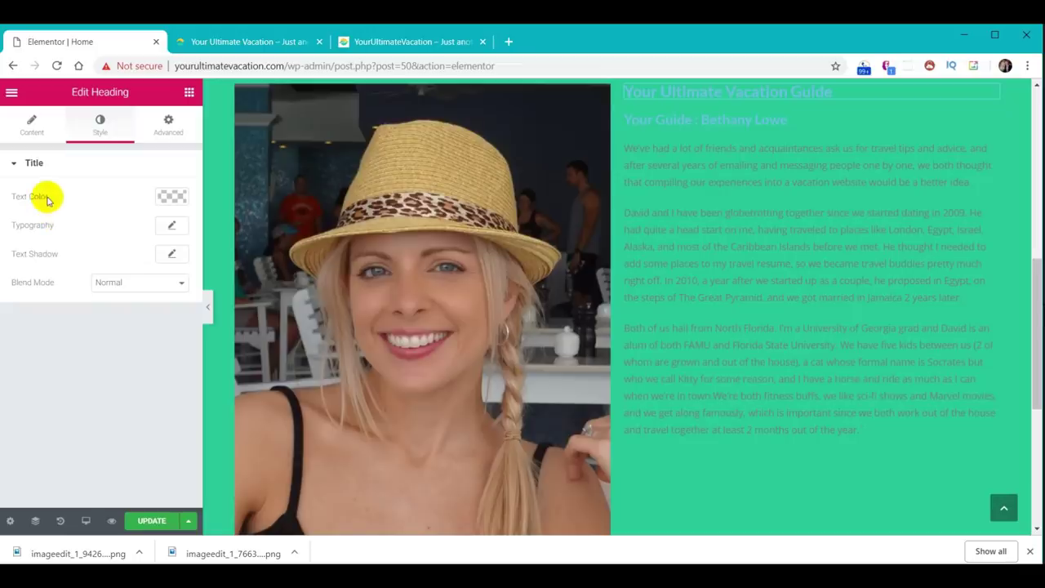
left_click(169, 200)
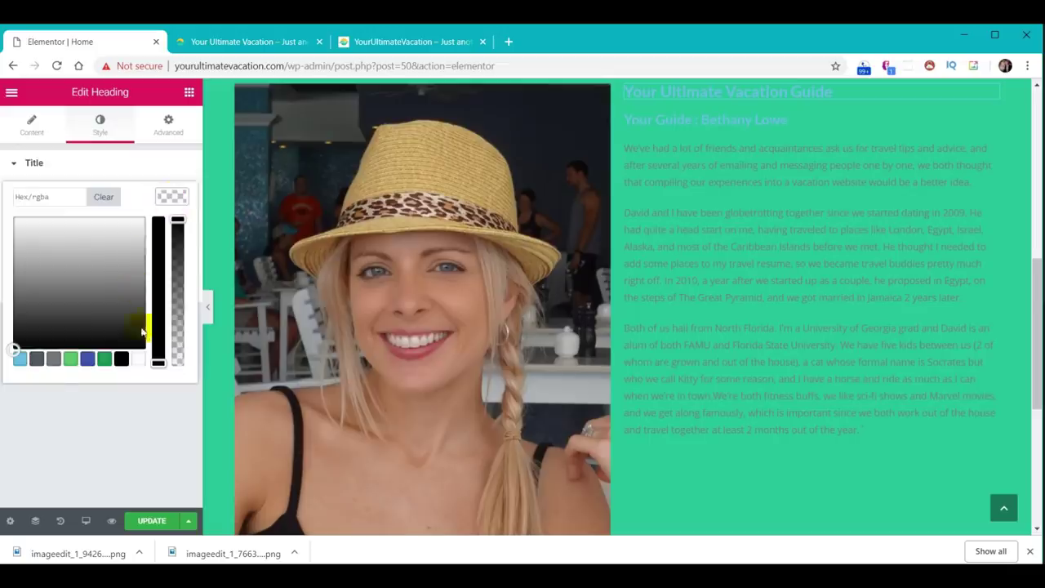
left_click(141, 360)
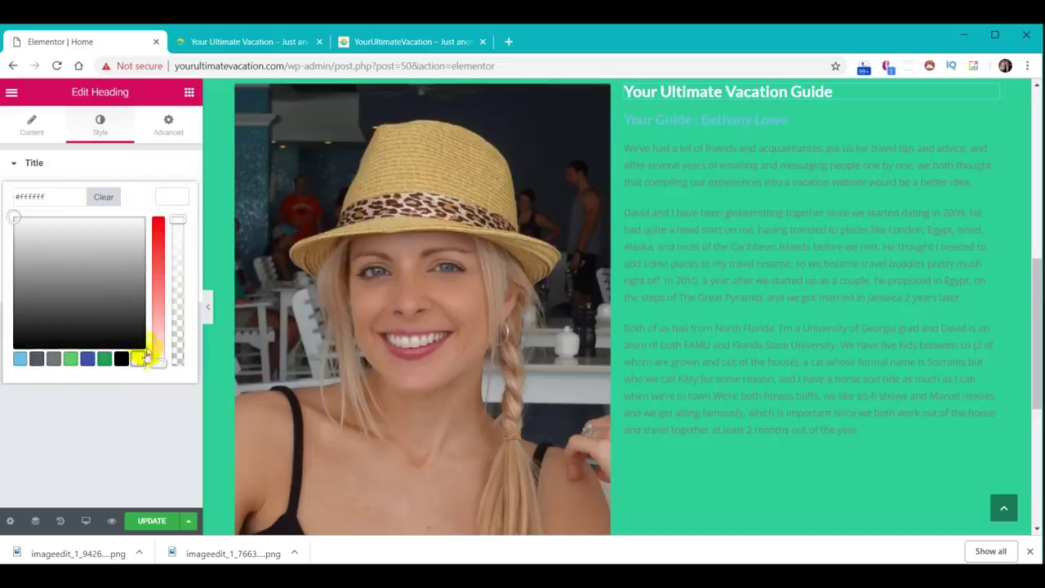
left_click(171, 200)
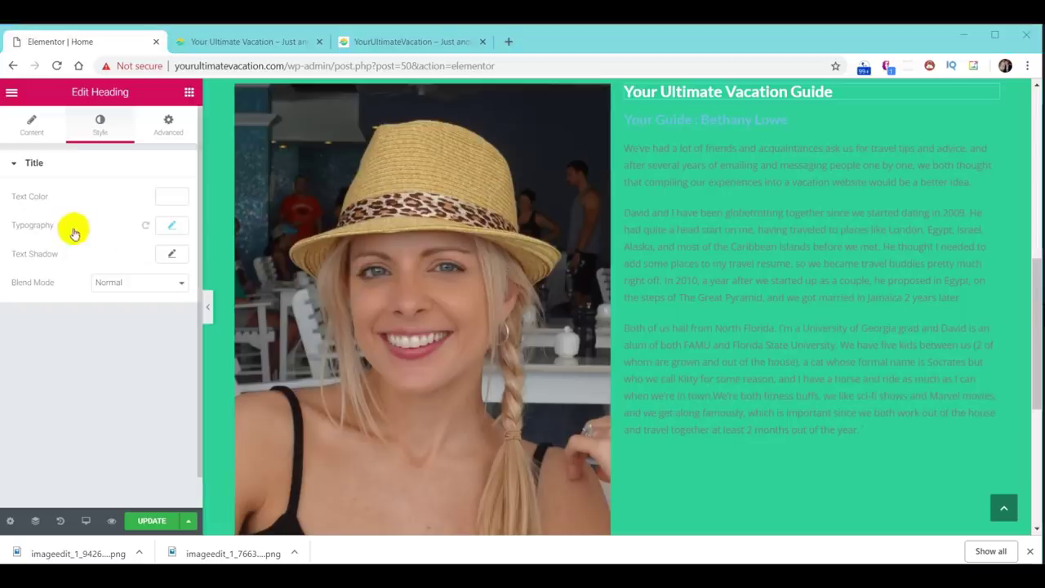
Set the heading's typography size to 50 px
left_click(172, 227)
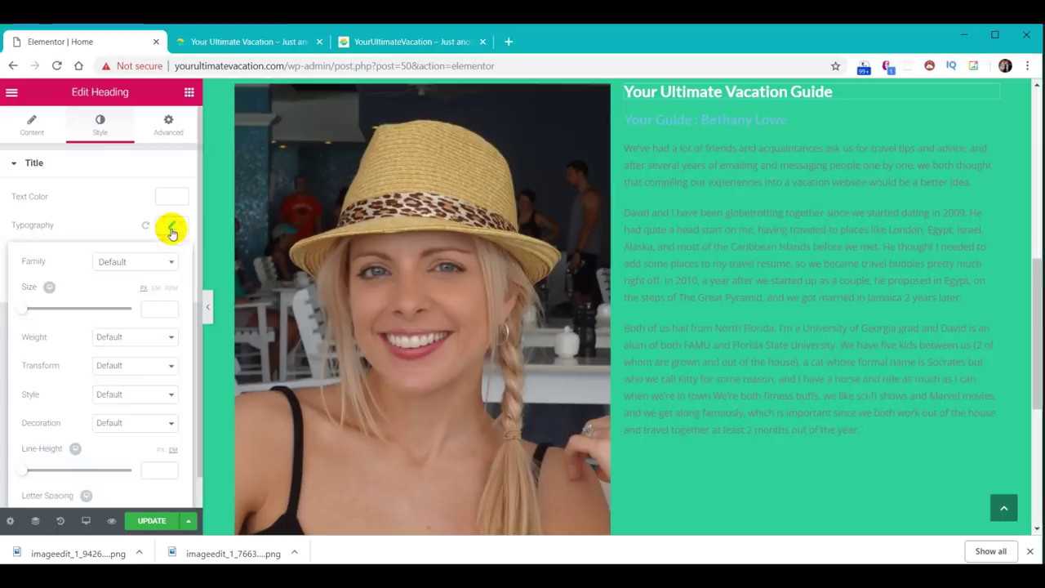
left_click_drag(25, 309, 67, 309)
left_click(157, 308)
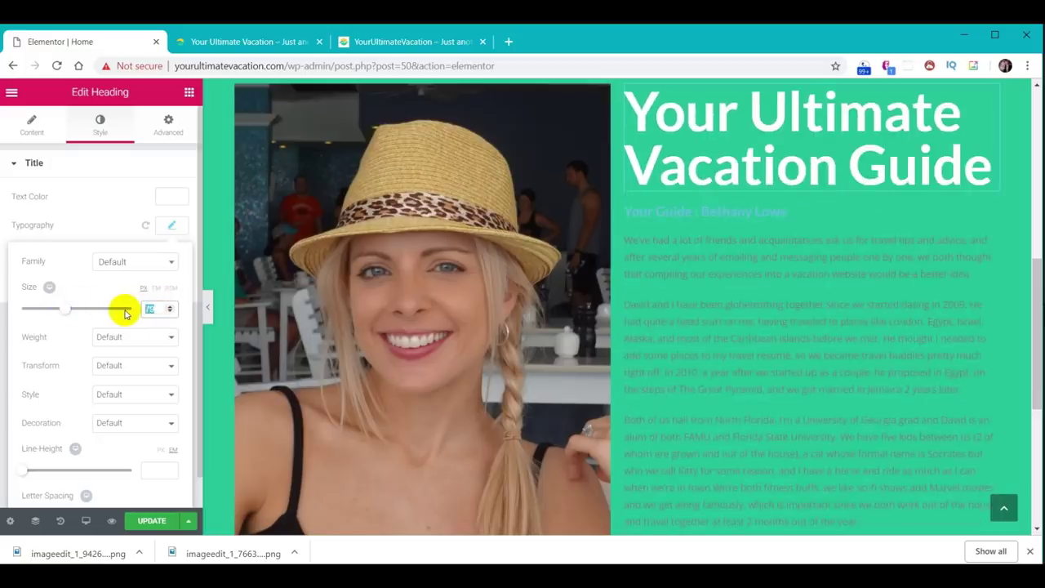
type("50")
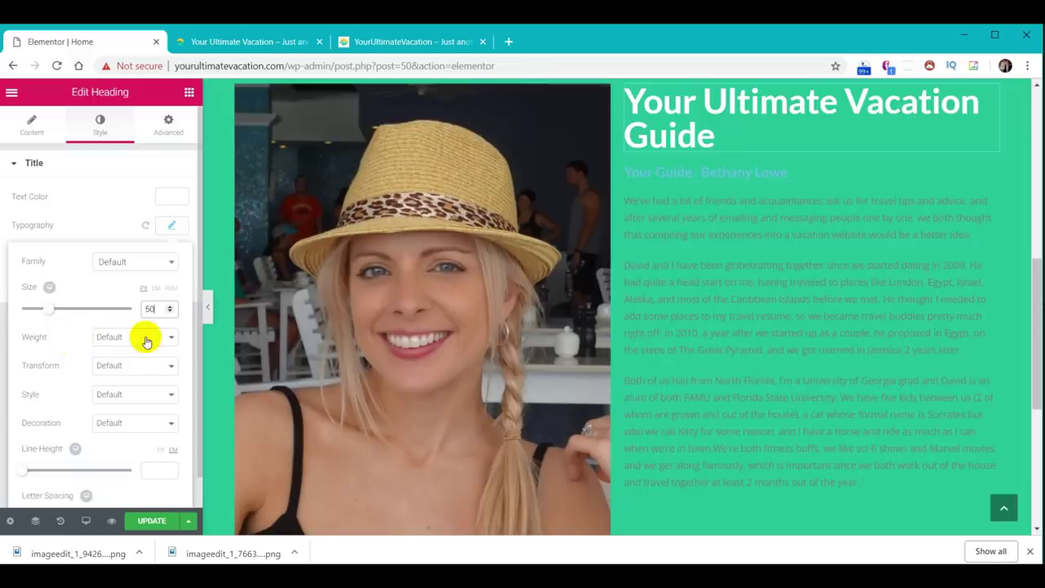
left_click(162, 367)
Try uppercase, lowercase, capitalize and normal text transforms, then reset transform to Default
left_click(163, 369)
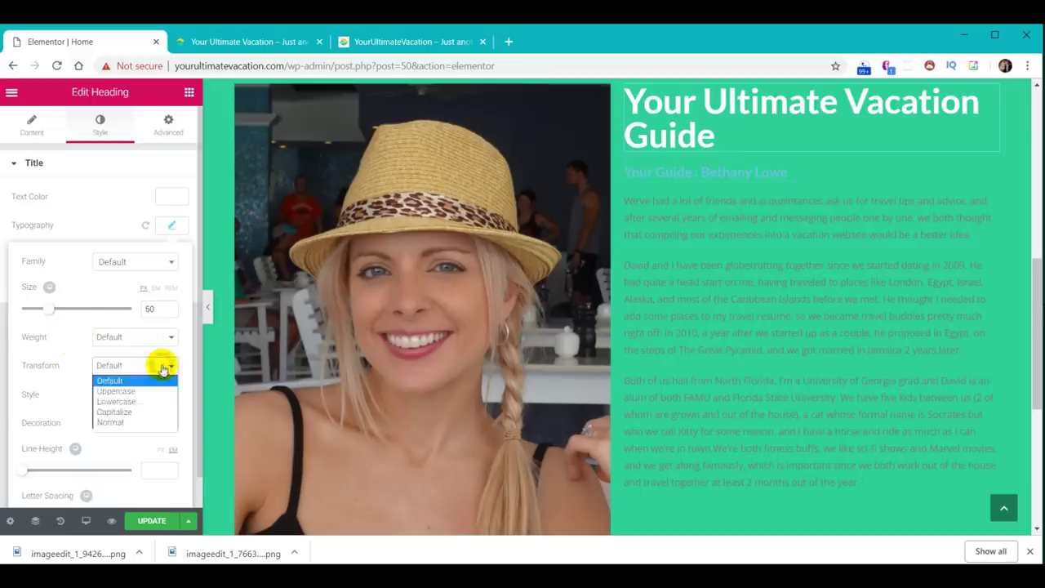
left_click(157, 385)
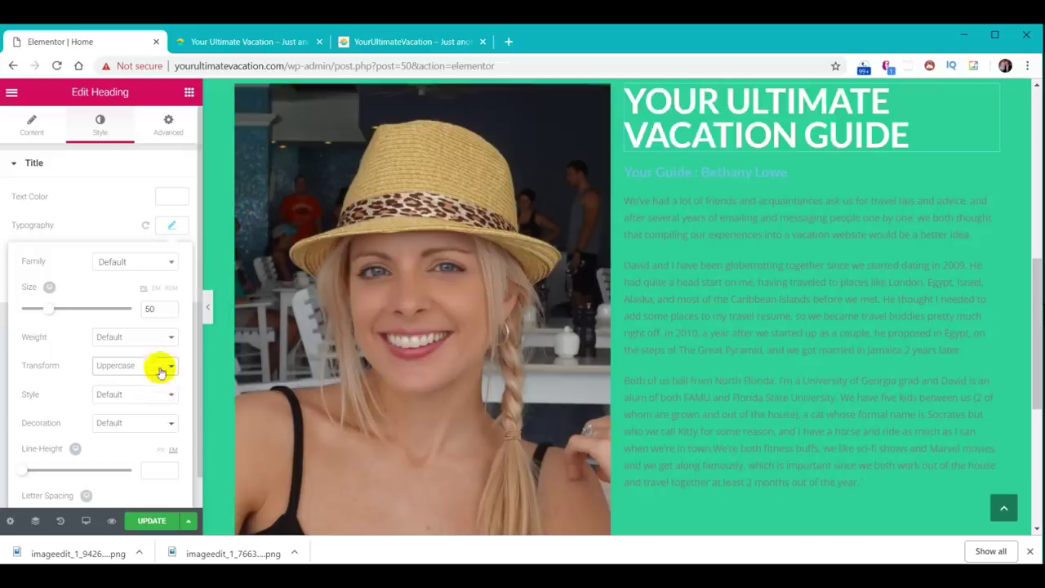
left_click(159, 365)
left_click(146, 403)
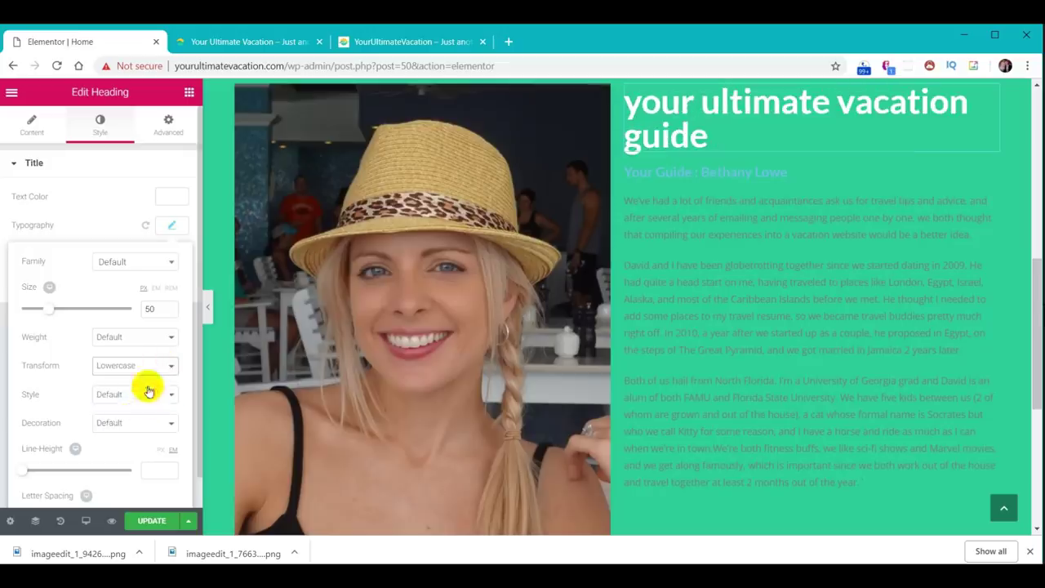
left_click(148, 369)
left_click(135, 414)
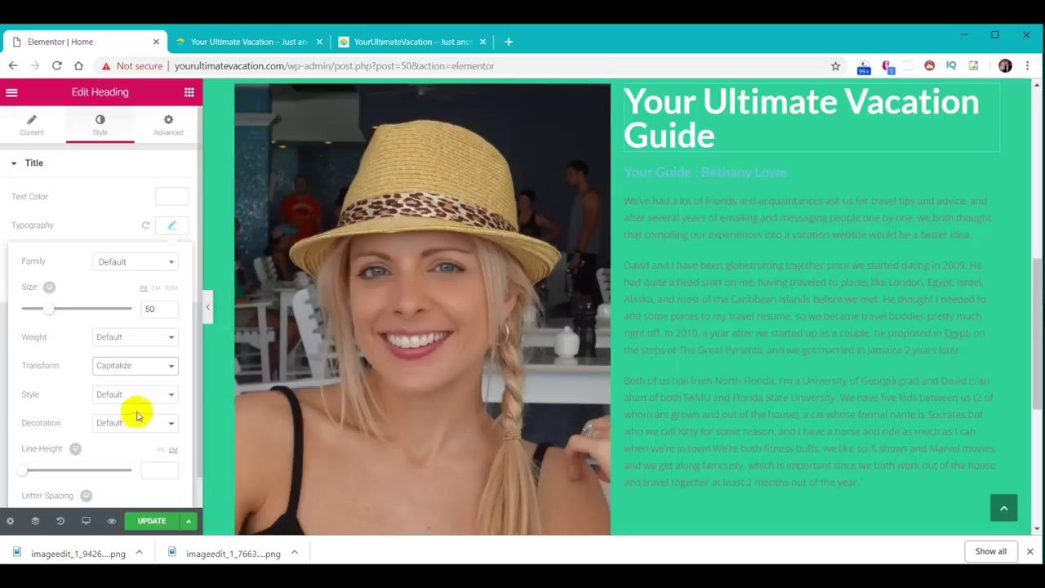
left_click(145, 369)
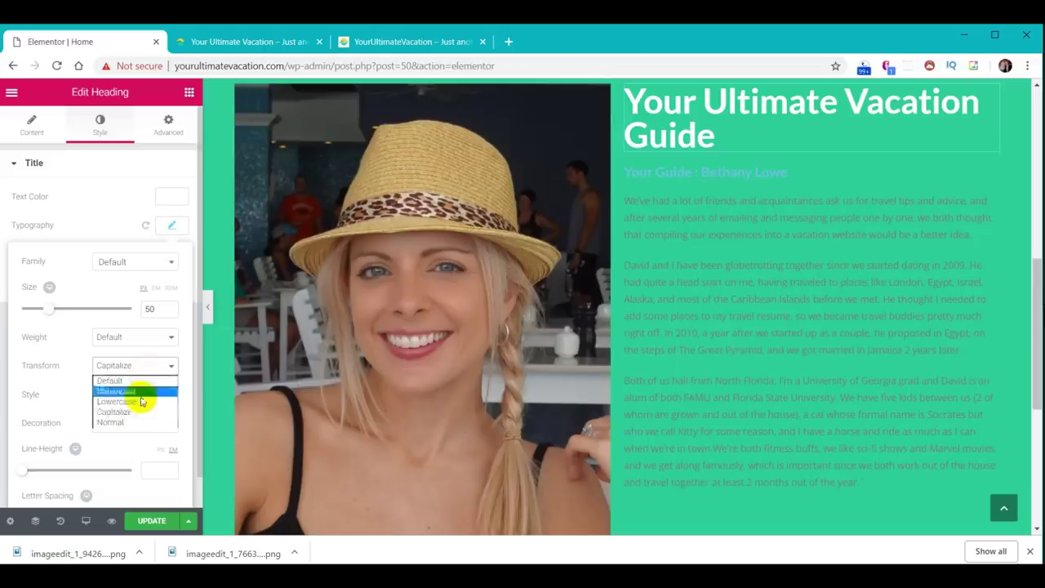
left_click(139, 427)
left_click(147, 372)
left_click(144, 379)
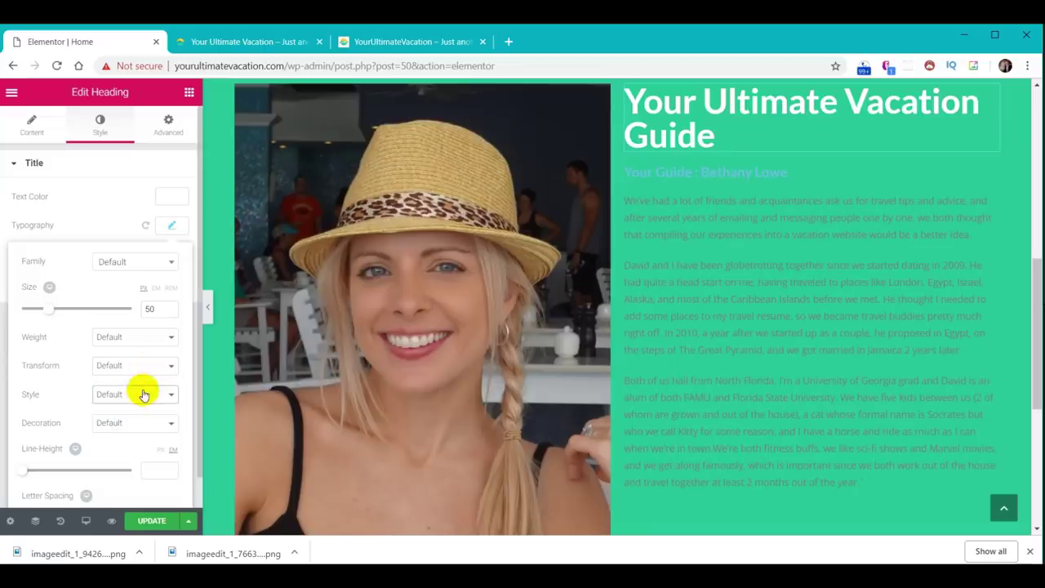
Try italic and oblique font styles on the heading, then reset style to Default
left_click(140, 397)
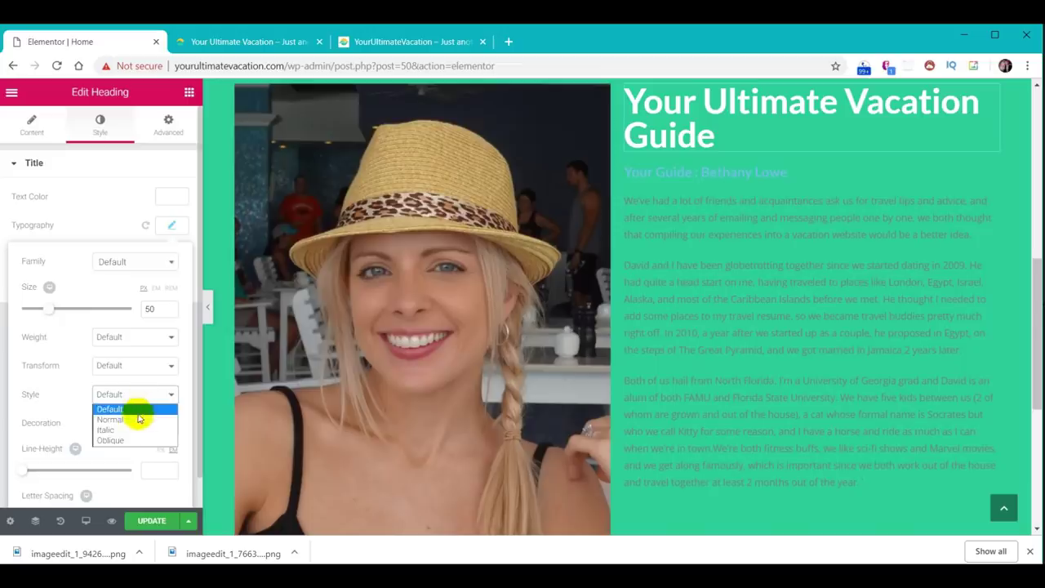
left_click(135, 429)
left_click(141, 399)
left_click(135, 441)
left_click(133, 395)
left_click(135, 409)
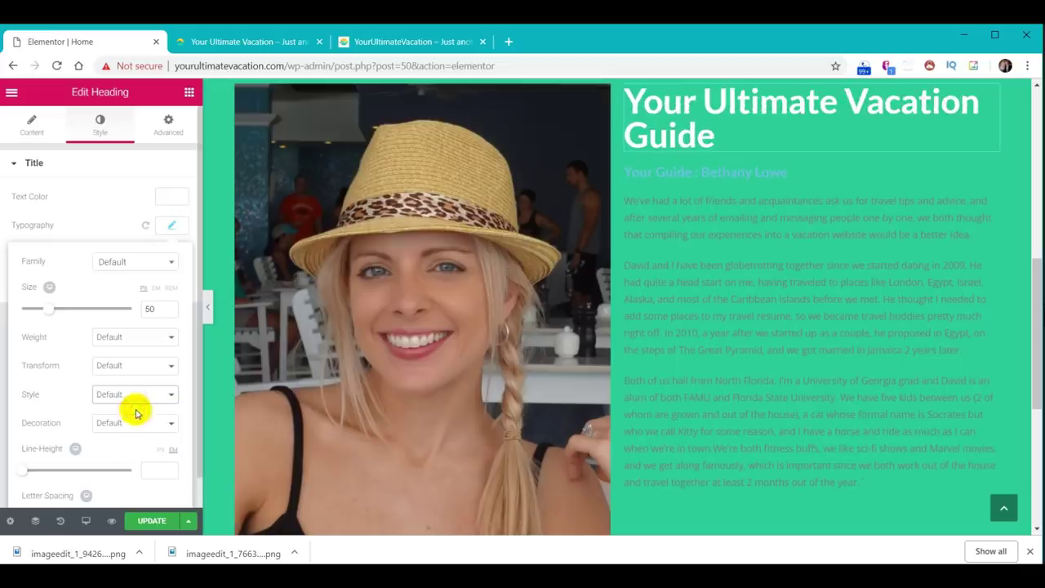
Try underline, overline and line-through decorations, then remove the heading's decoration
left_click(133, 423)
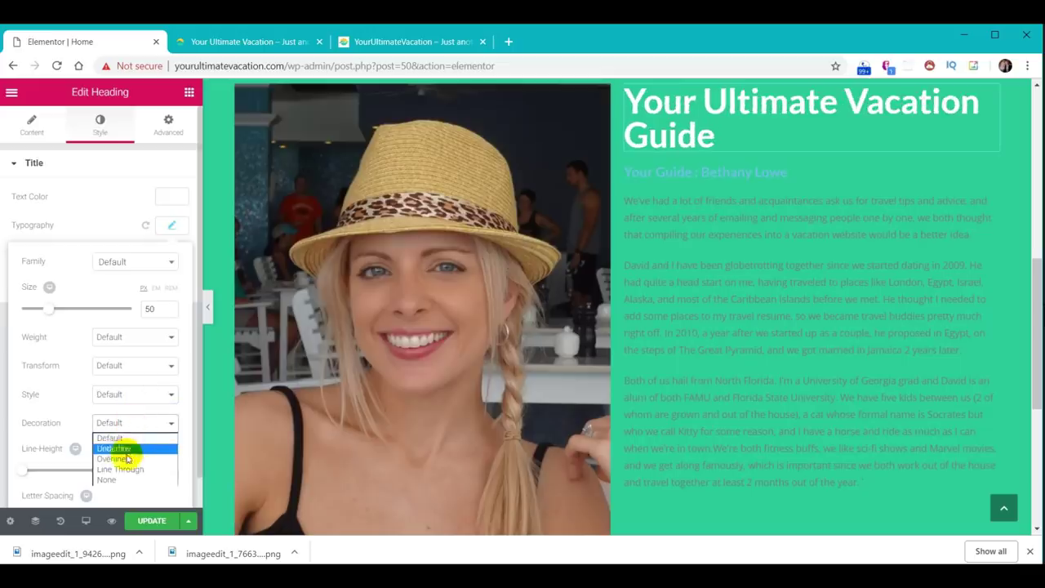
left_click(129, 450)
left_click(128, 428)
left_click(128, 460)
left_click(137, 423)
left_click(128, 468)
left_click(132, 422)
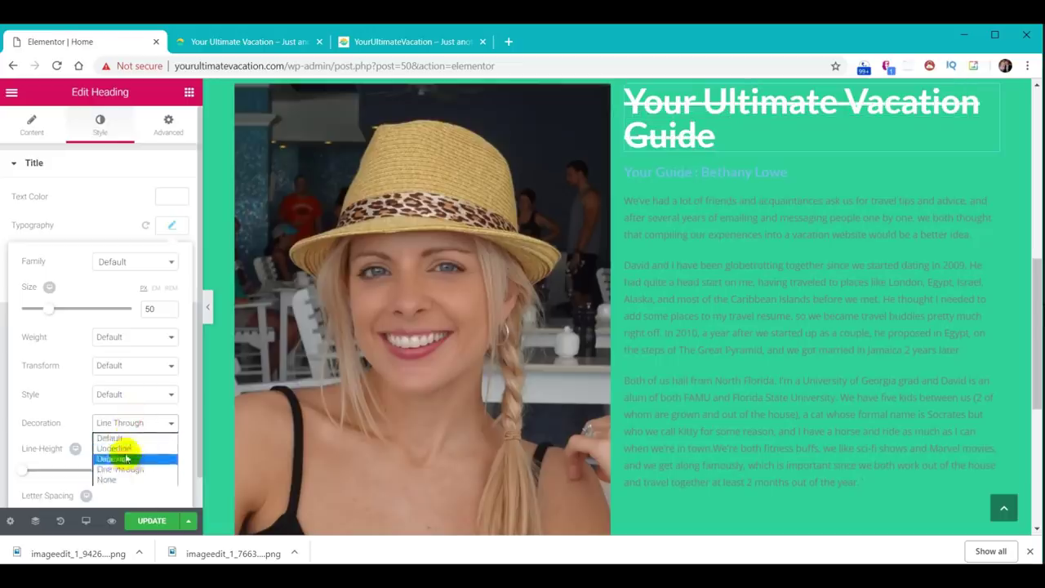
left_click(130, 438)
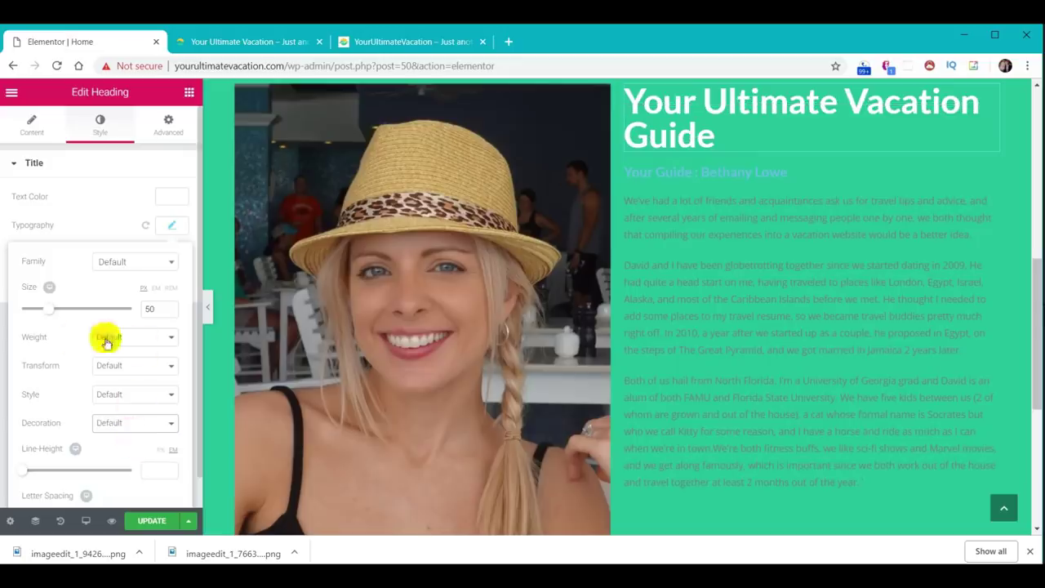
Experiment with line height and letter spacing, then clear both back to default
scroll(177, 397, "down", 1)
left_click_drag(23, 443, 54, 443)
left_click_drag(56, 485, 106, 487)
double_click(164, 485)
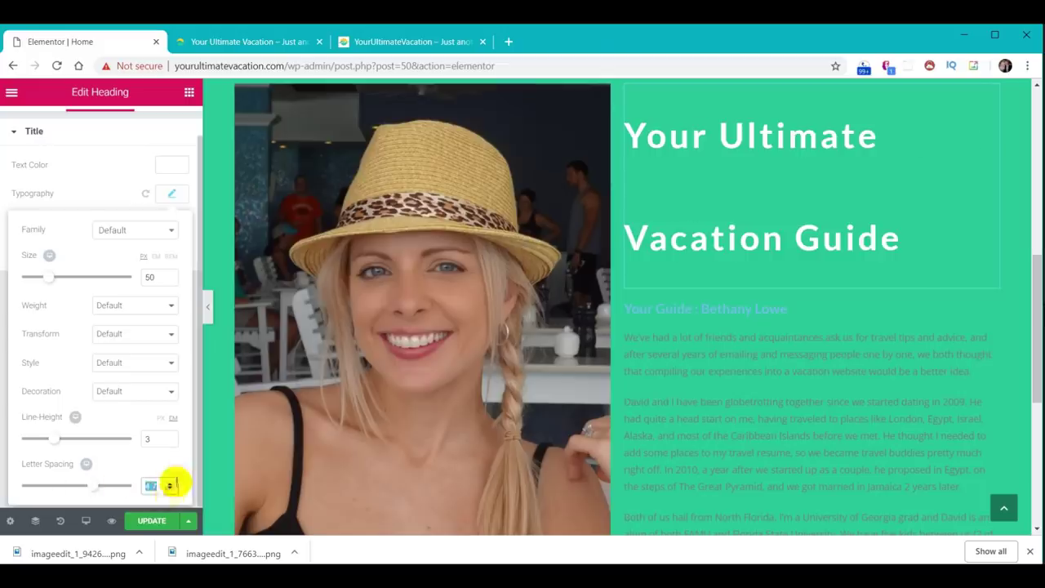
key("BackSpace")
double_click(152, 438)
key("BackSpace")
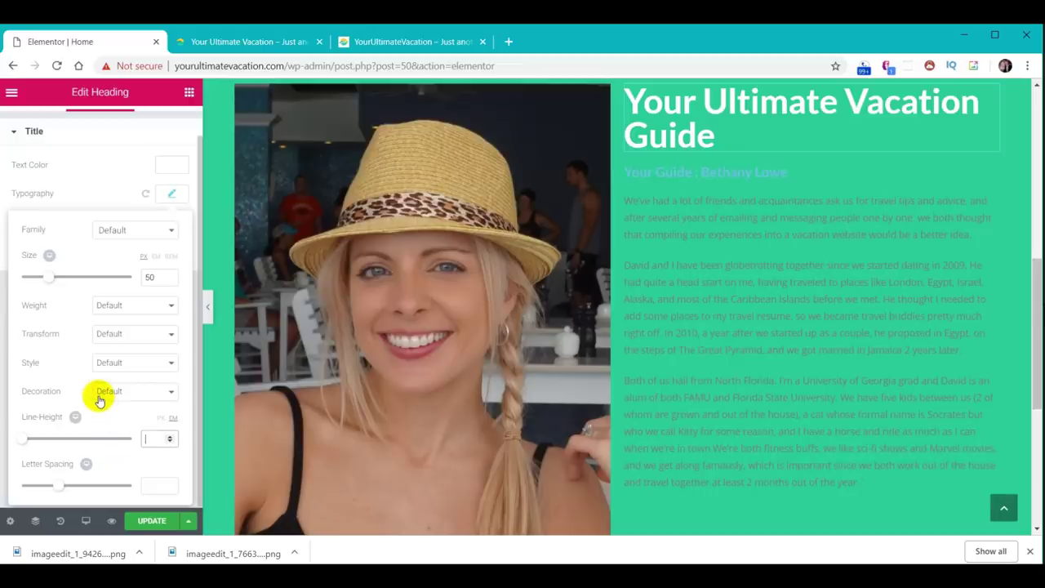
scroll(86, 375, "up", 1)
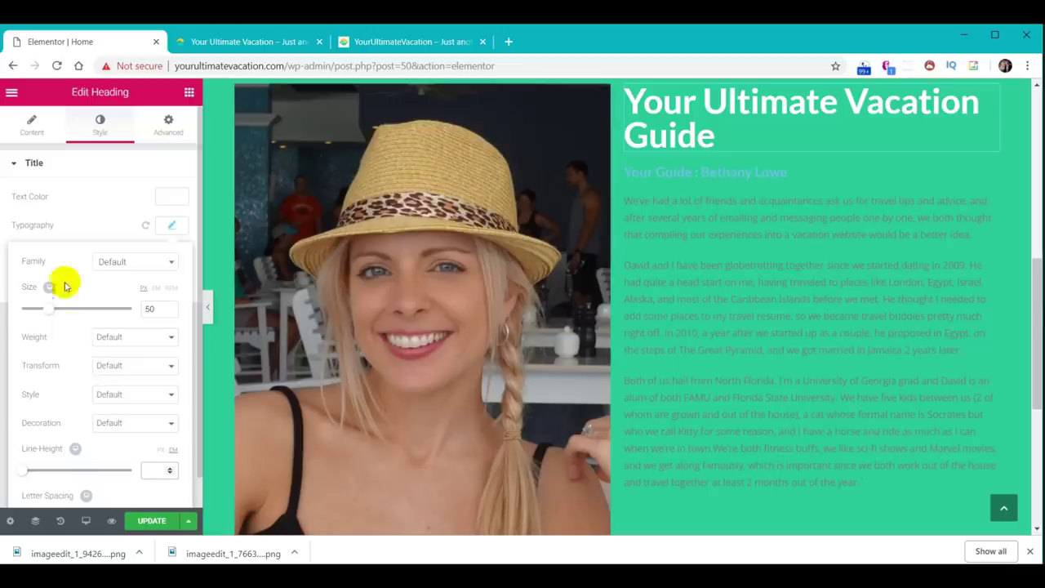
Give the heading a text shadow in fully opaque black
left_click(175, 228)
left_click(172, 255)
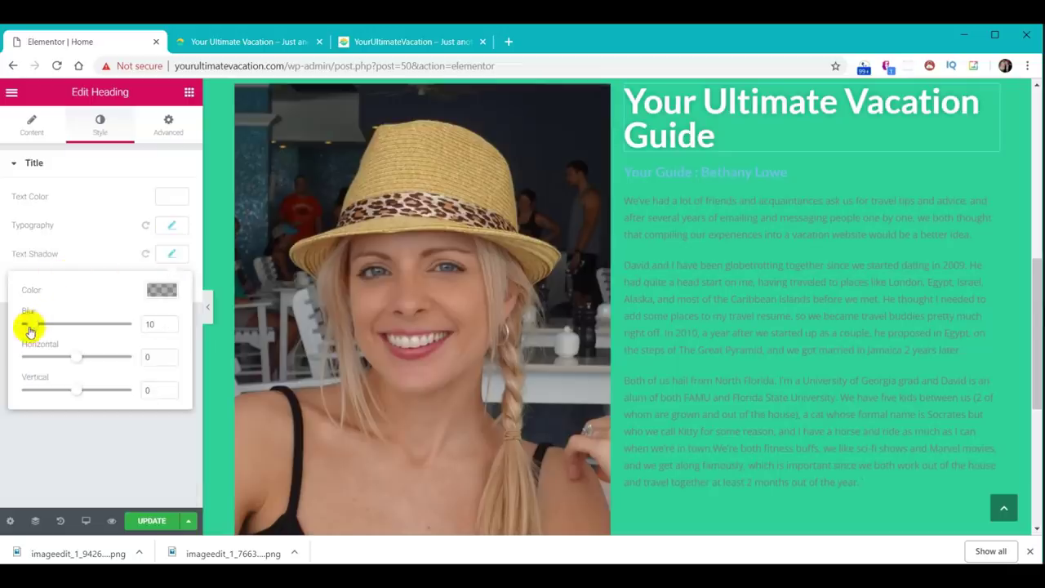
left_click(161, 289)
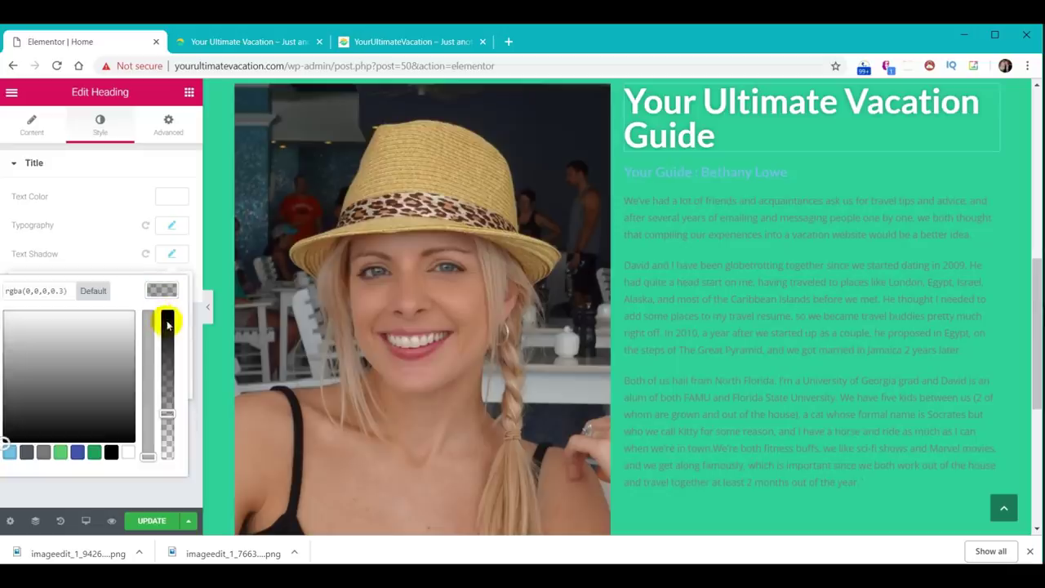
left_click(111, 454)
left_click_drag(166, 413, 180, 338)
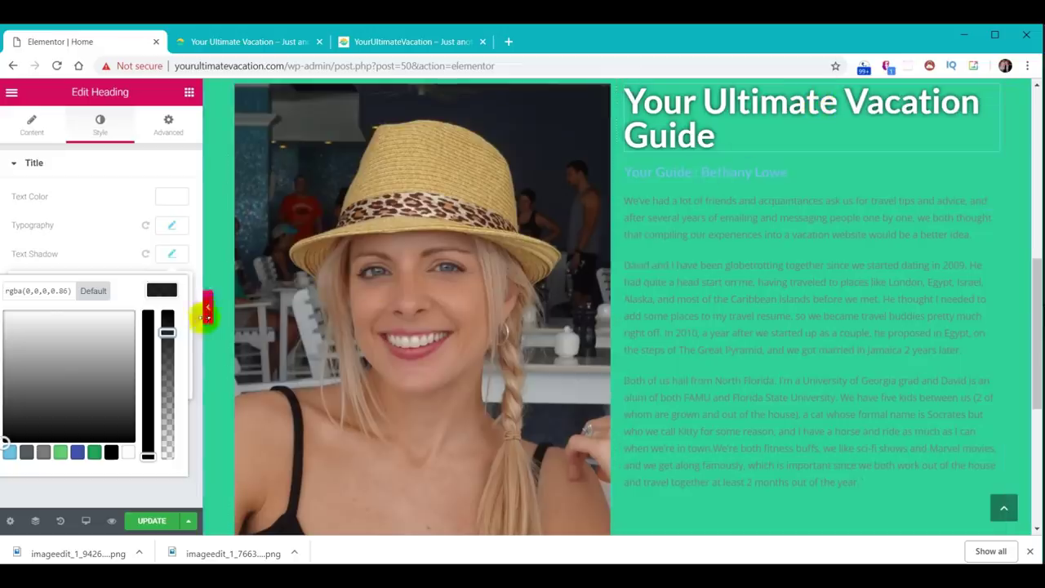
left_click_drag(168, 331, 177, 306)
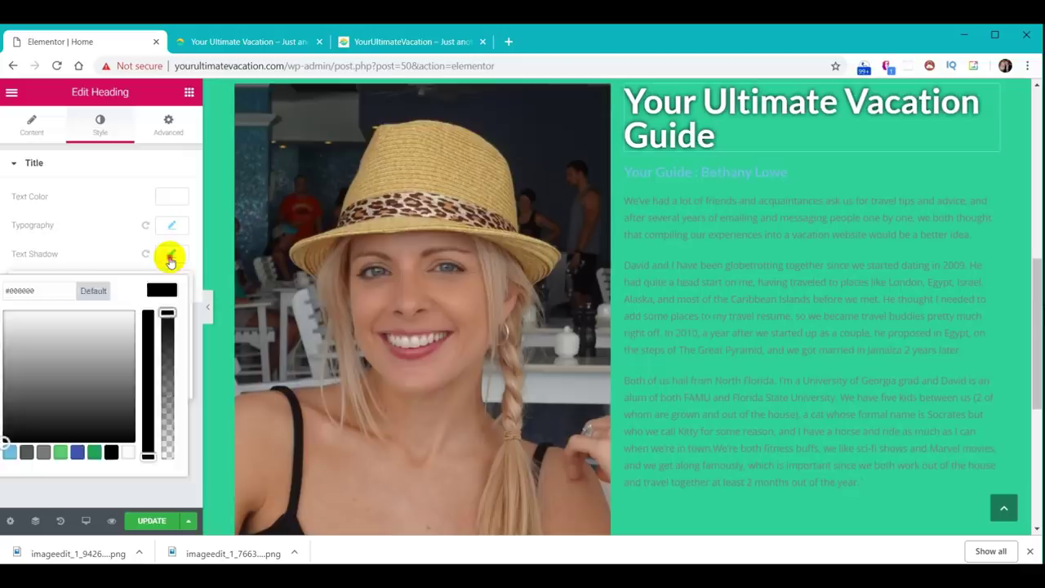
left_click(170, 260)
Try Darken, Hue and Color Dodge blend modes, then set blend mode back to Normal
left_click(171, 282)
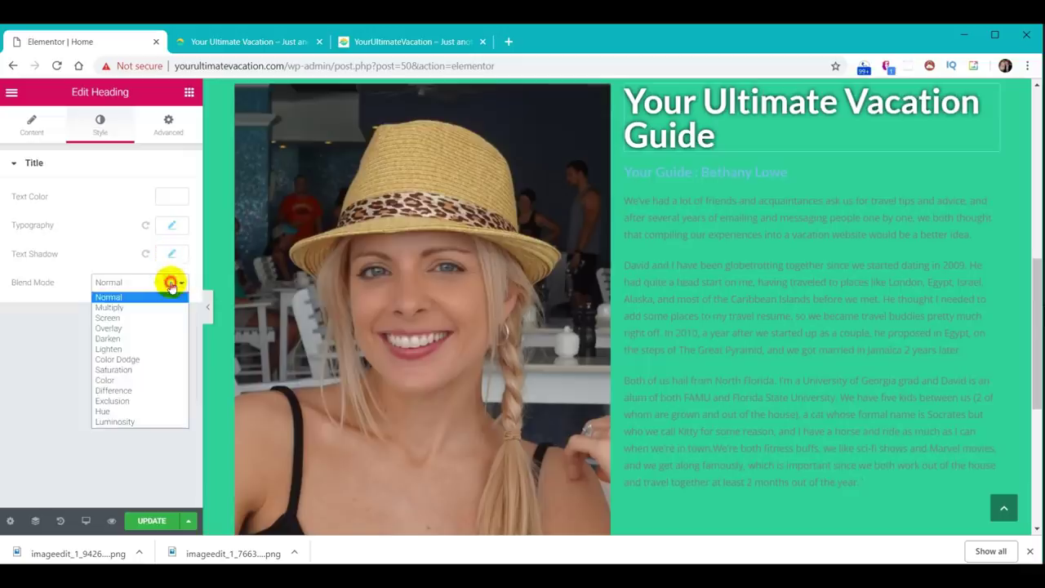
left_click(121, 338)
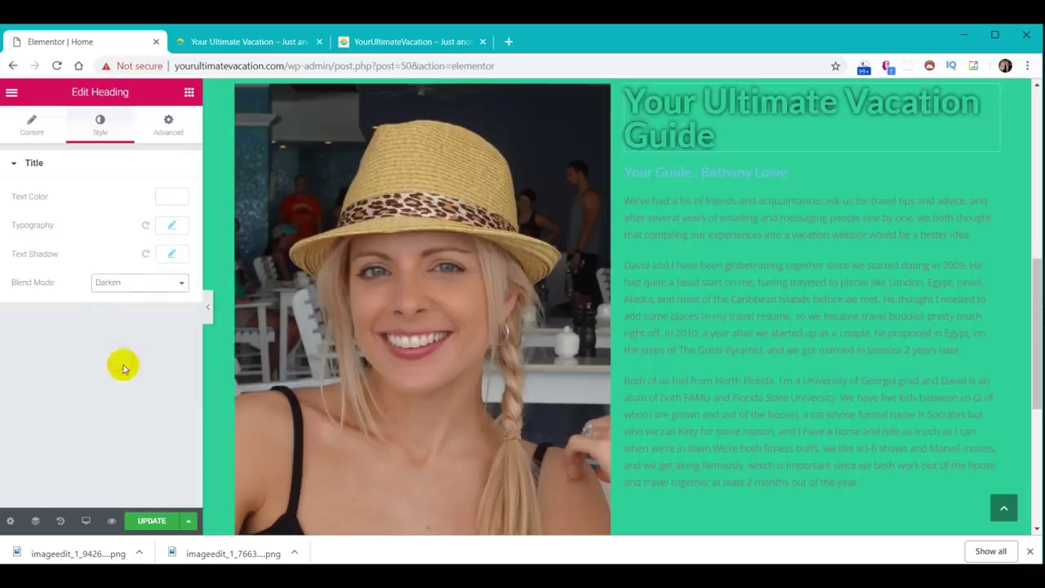
left_click(152, 283)
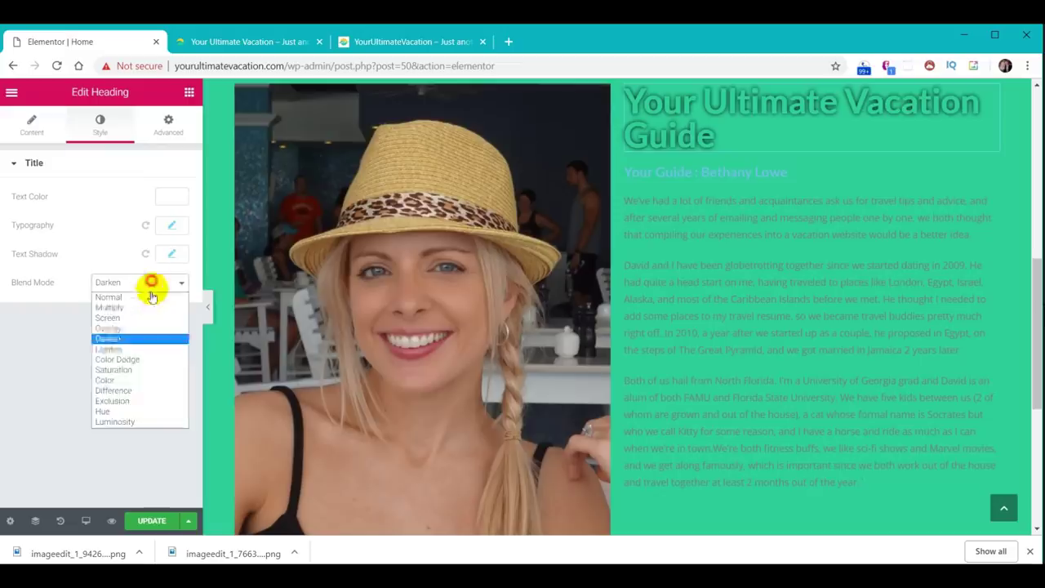
left_click(140, 409)
left_click(158, 281)
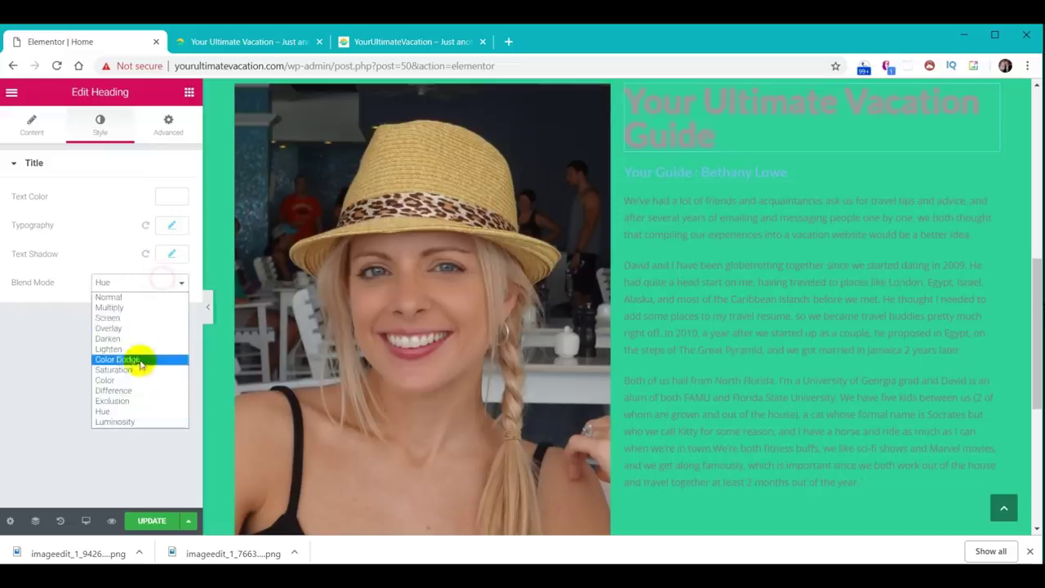
left_click(140, 364)
left_click(156, 283)
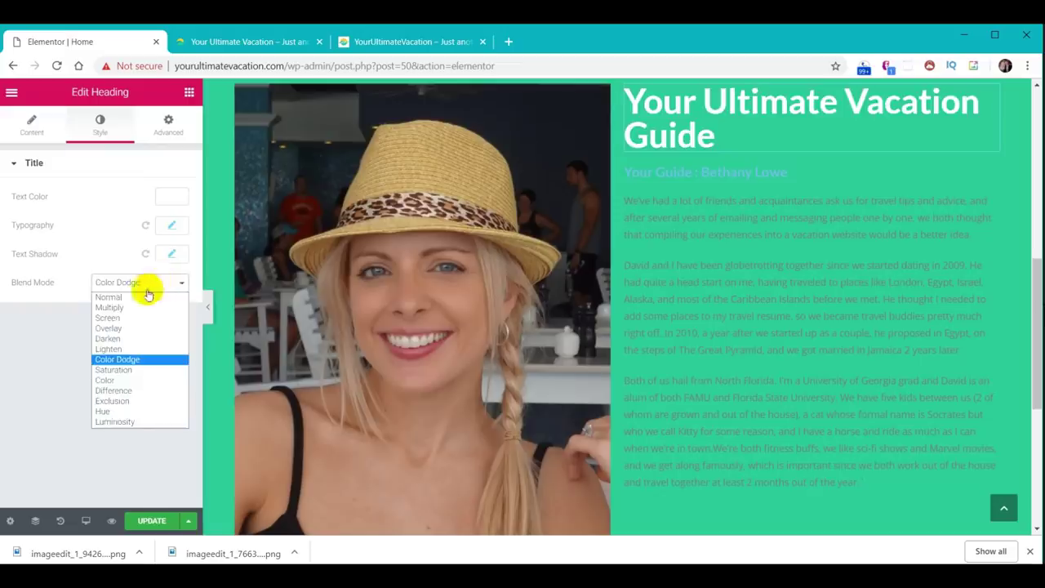
left_click(136, 298)
Reset the text shadow colour to its default translucent black
left_click(173, 253)
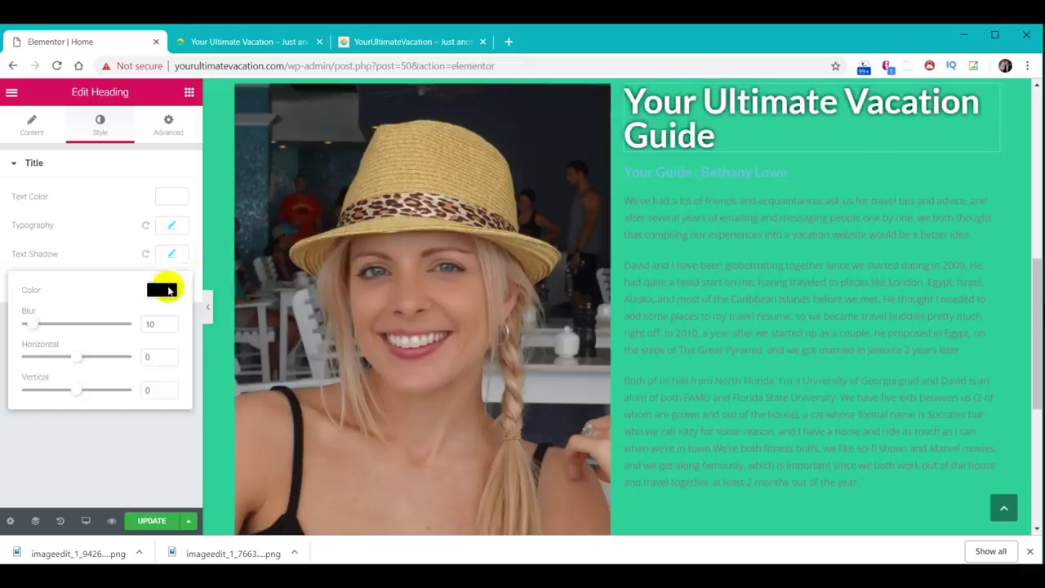
left_click(161, 289)
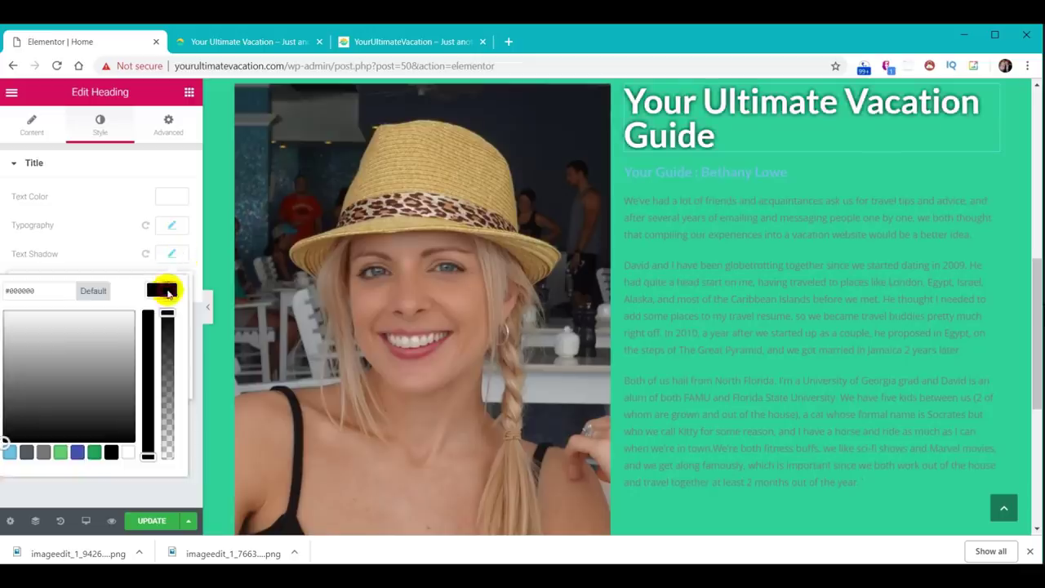
left_click(93, 291)
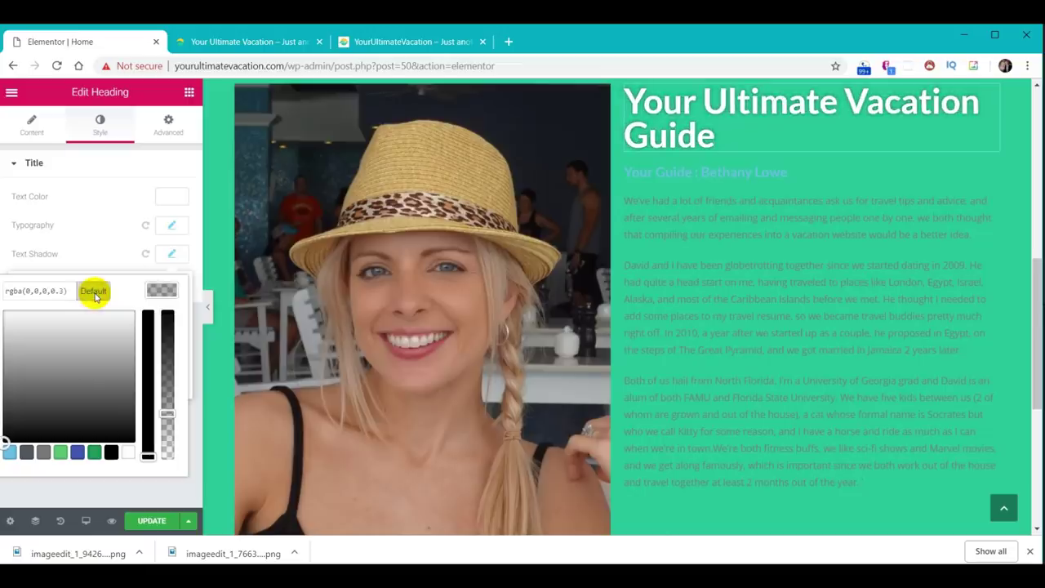
left_click(170, 255)
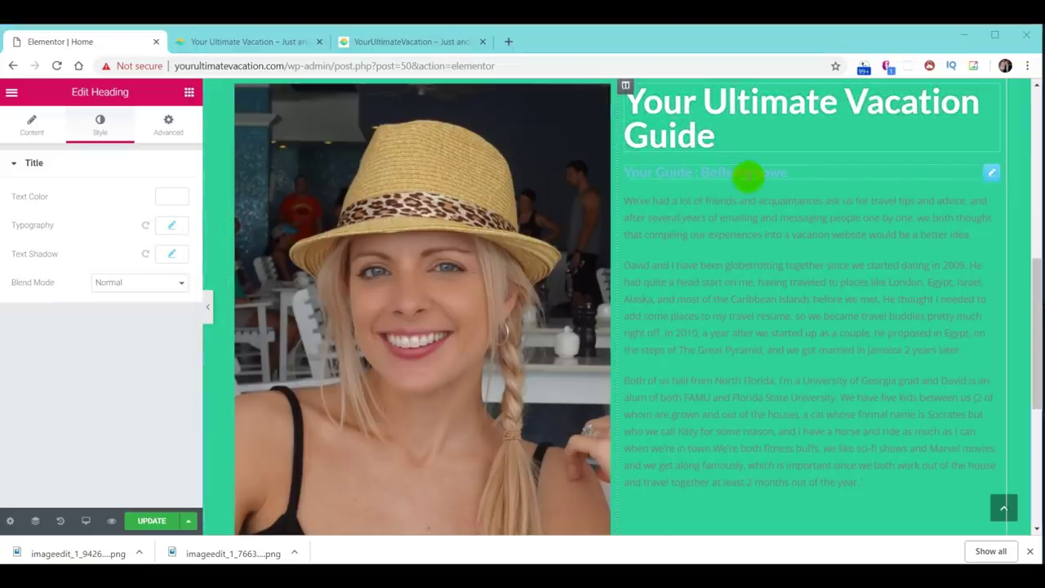
Set the subheading's text colour to black
left_click(991, 172)
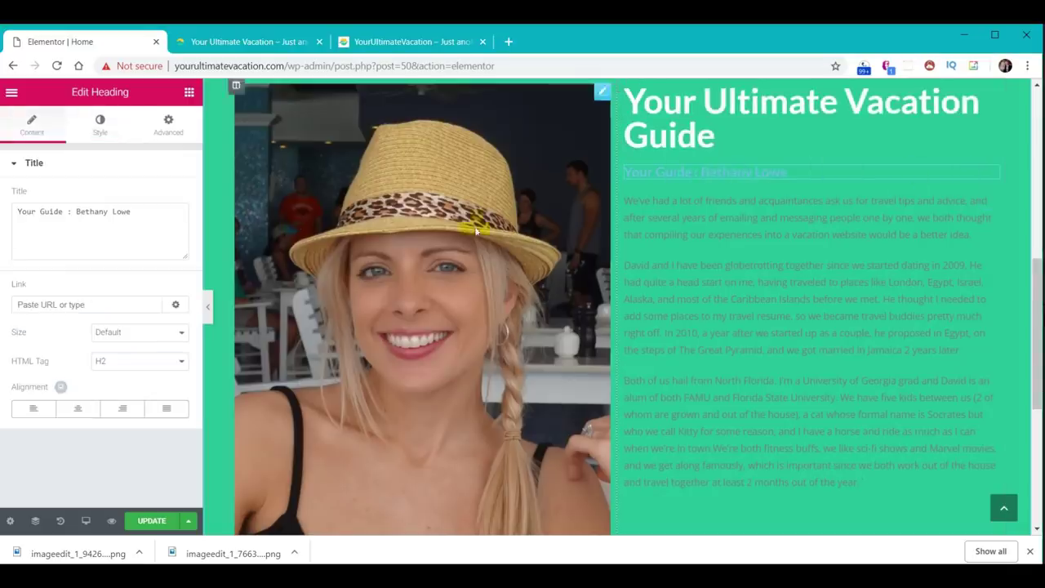
left_click(104, 135)
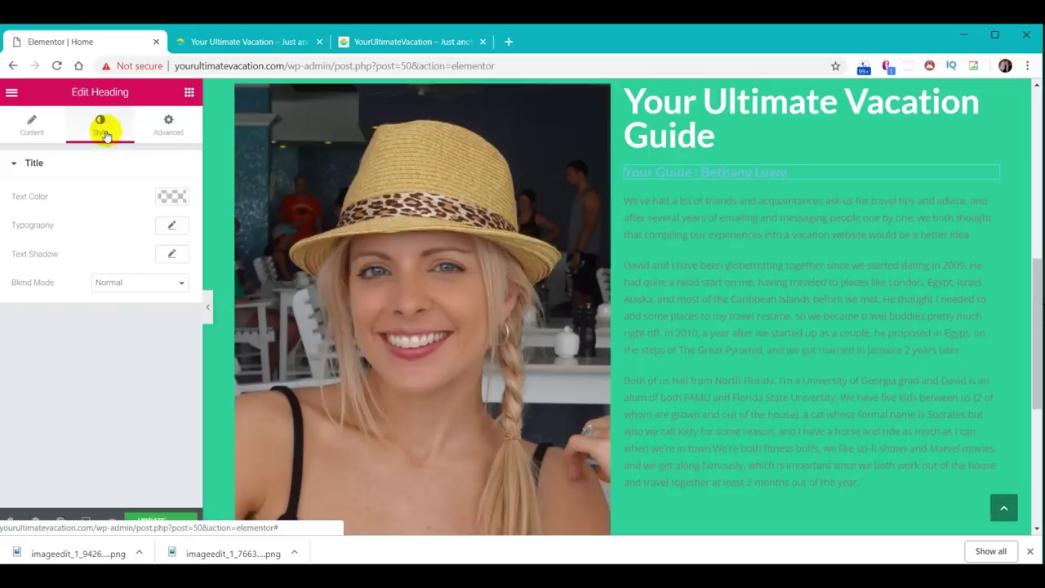
left_click(180, 195)
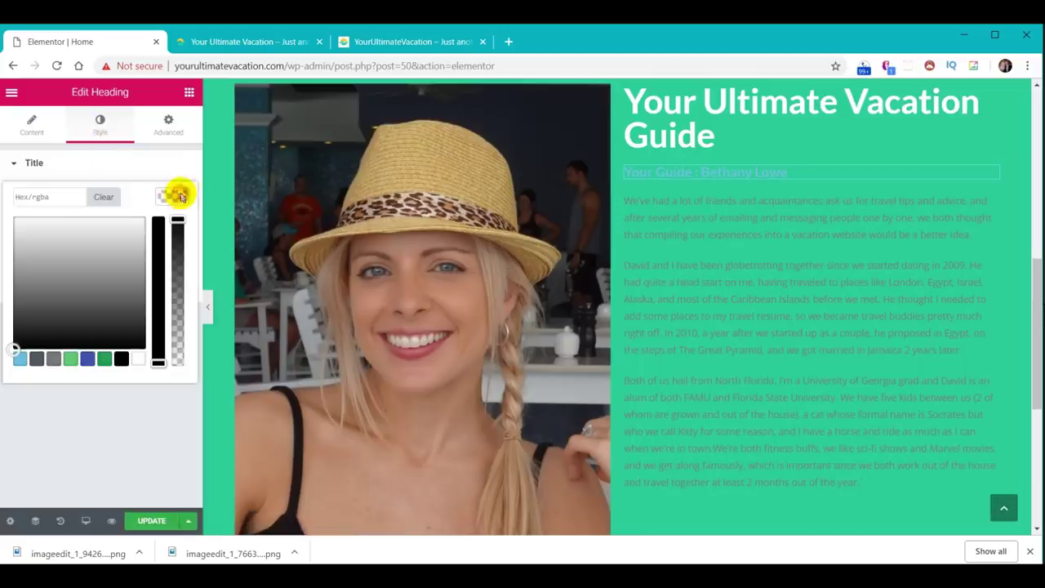
left_click(121, 359)
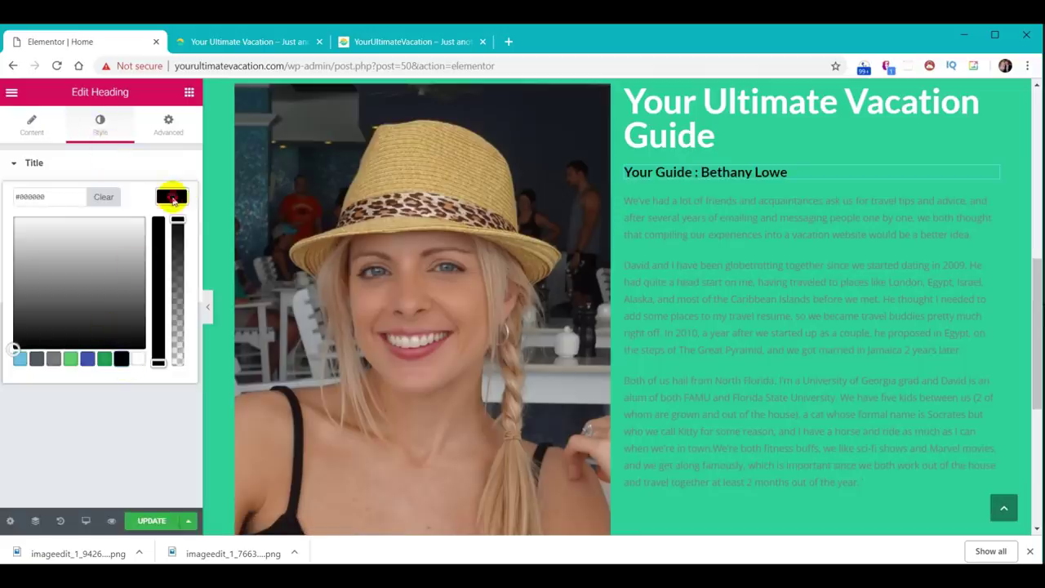
left_click(171, 198)
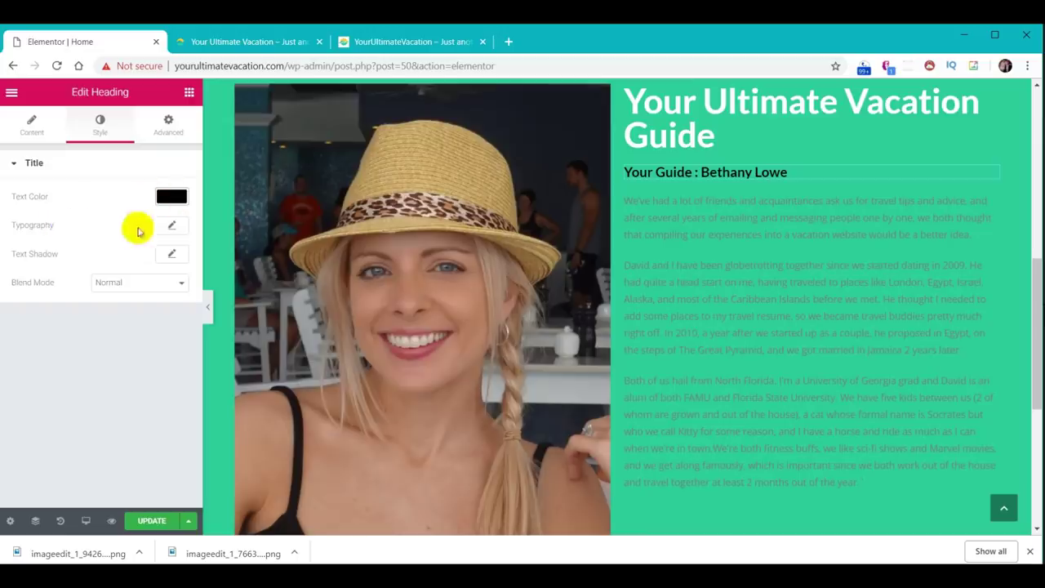
Change the subheading's font family to Montserrat
left_click(174, 228)
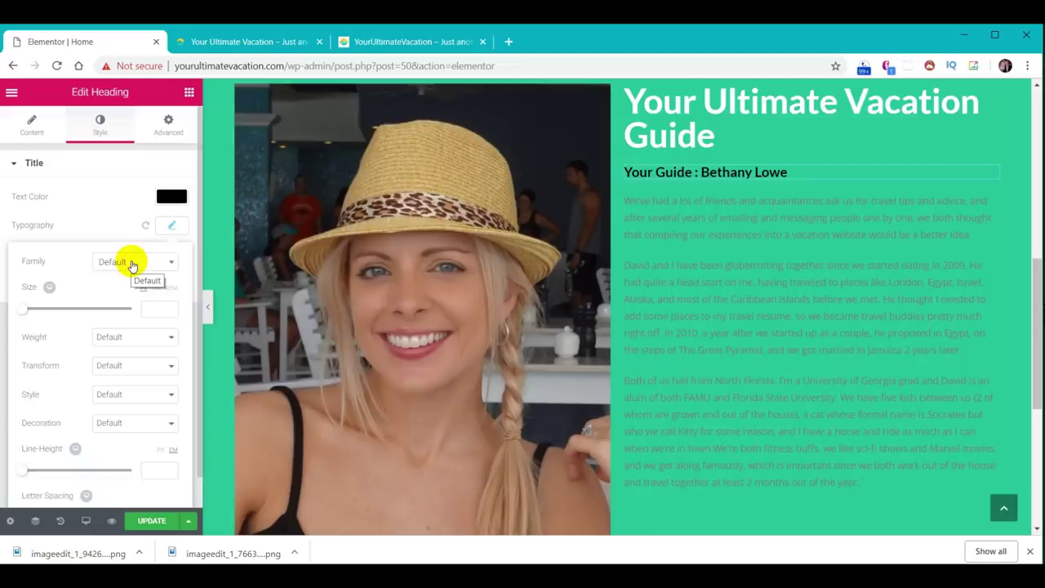
left_click(132, 263)
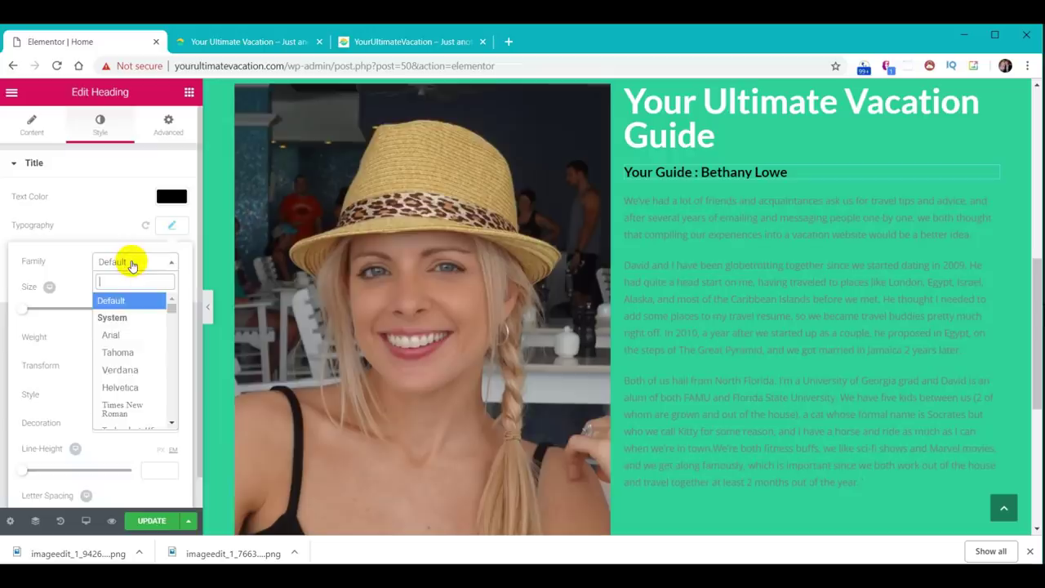
type("Montserrat")
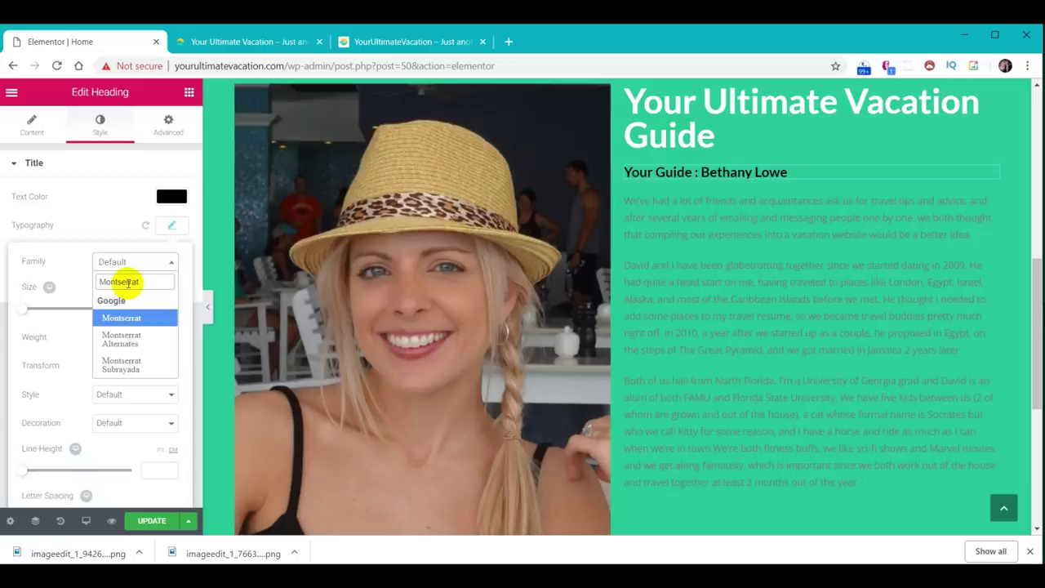
key("Return")
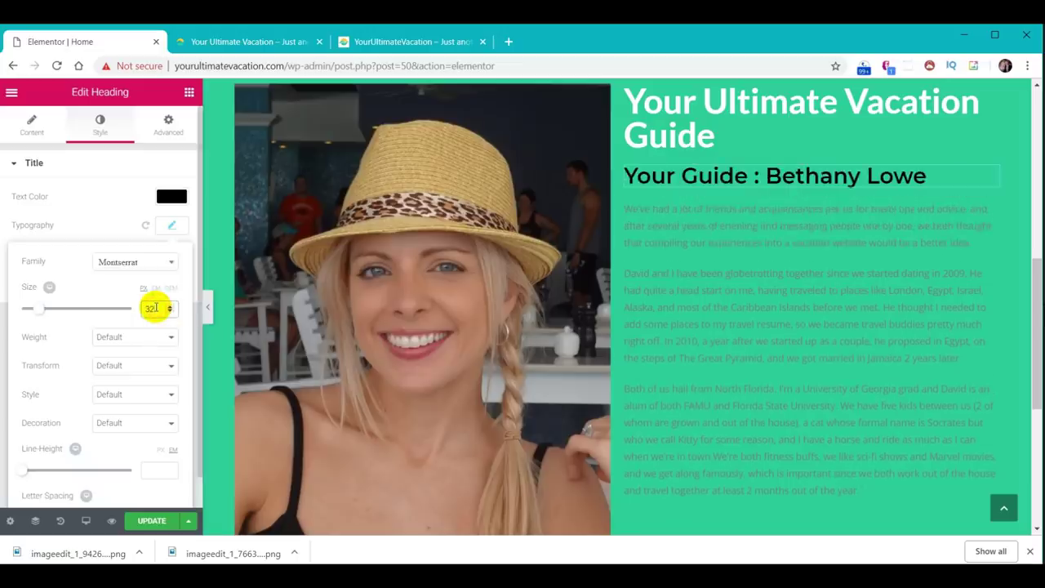
left_click(170, 226)
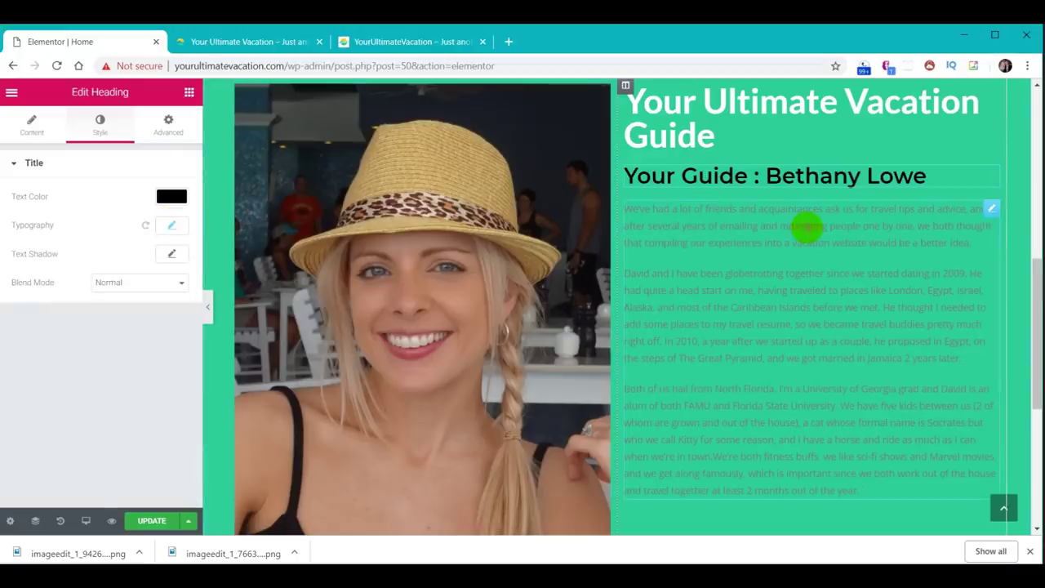
Set the about paragraphs' text colour to white
left_click(807, 229)
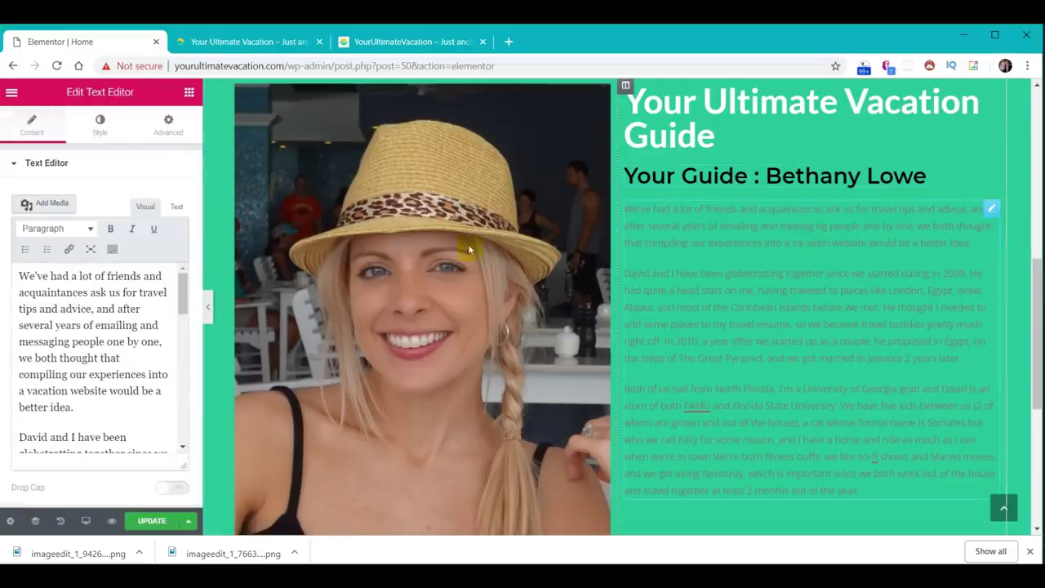
left_click(100, 127)
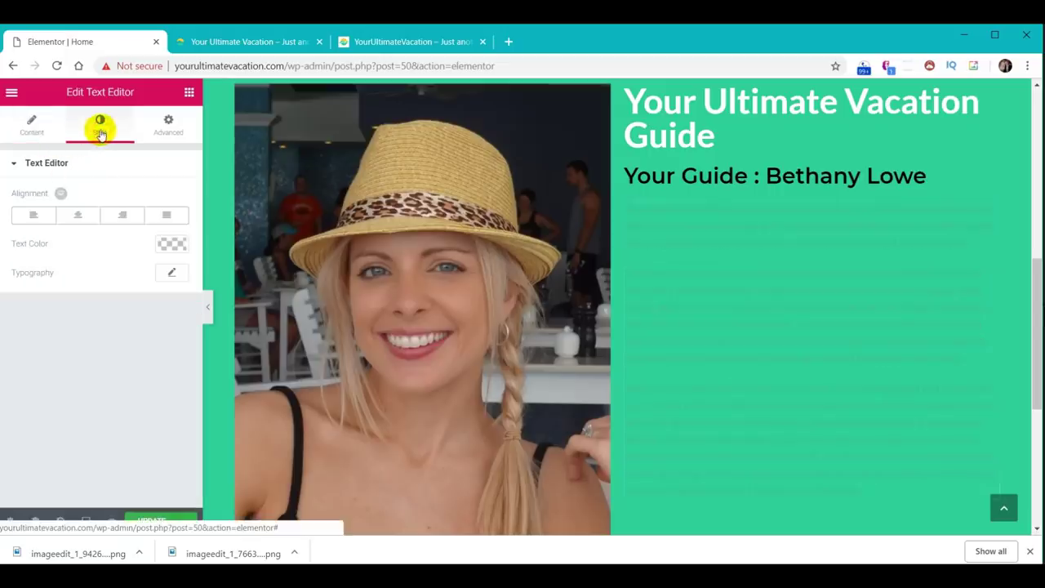
left_click(172, 244)
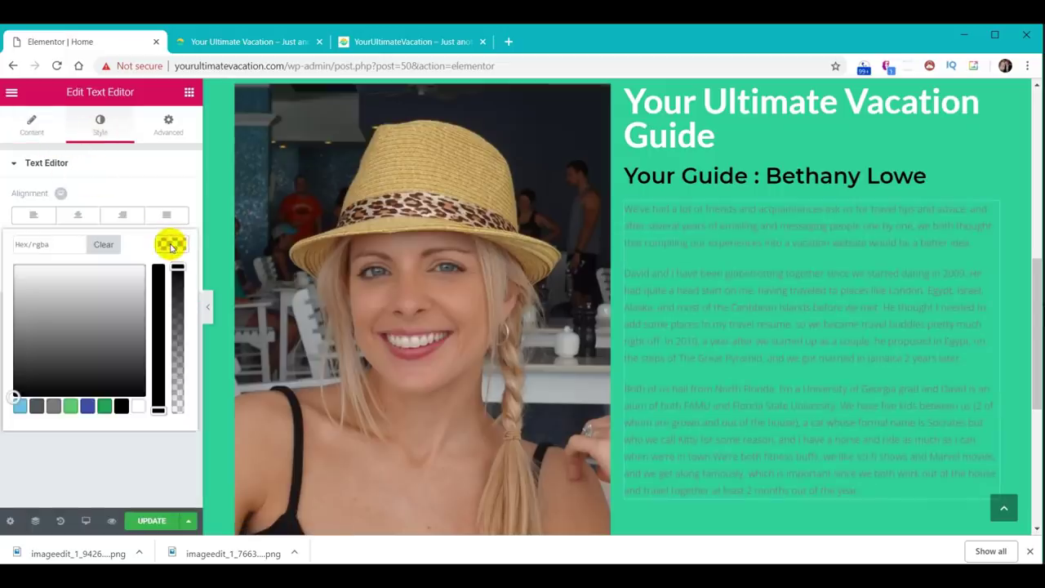
left_click(137, 407)
left_click(177, 249)
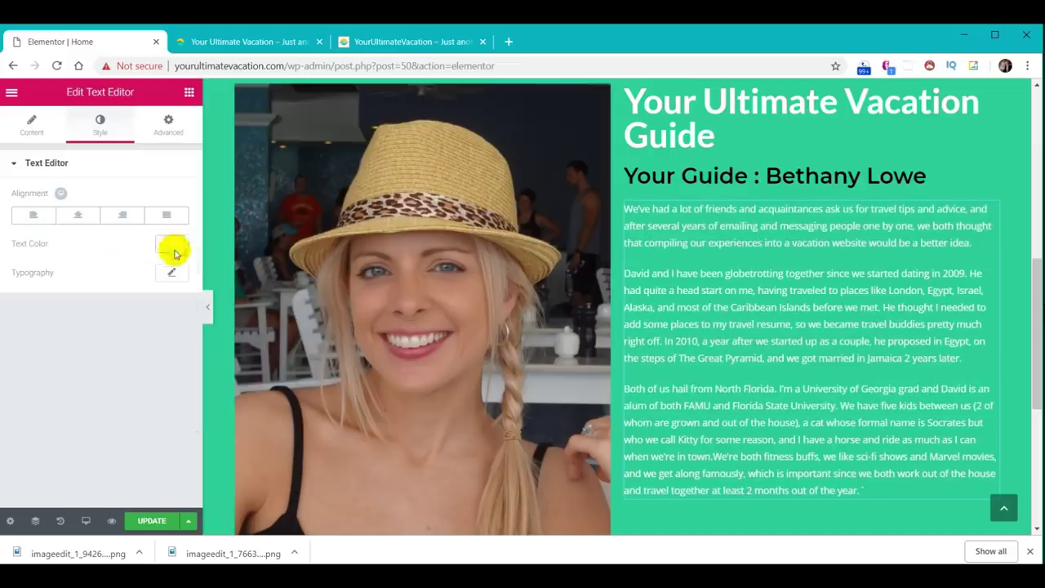
Set the paragraphs' typography size to 16 px
left_click(171, 272)
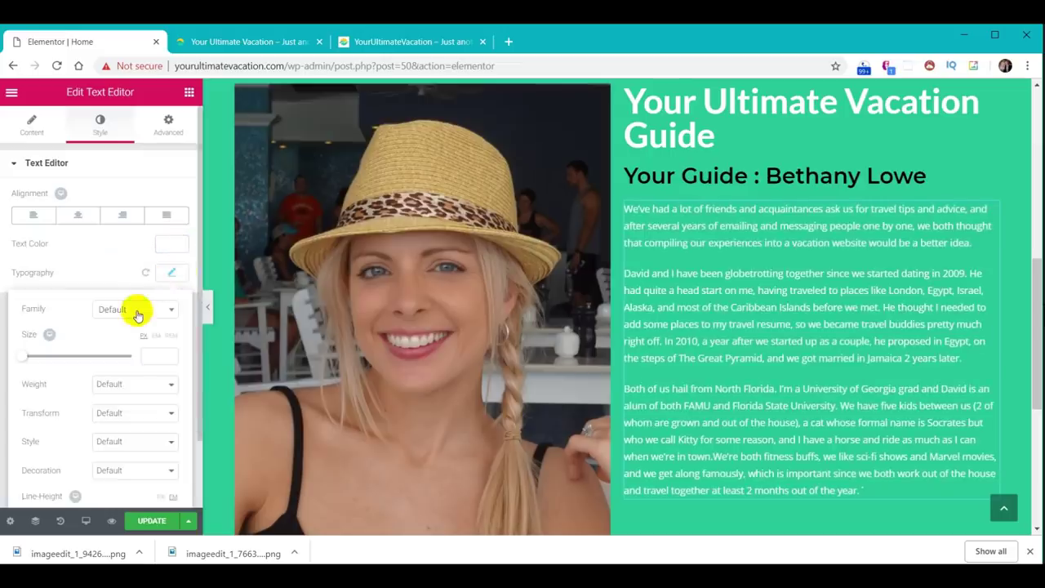
left_click(160, 355)
type("1")
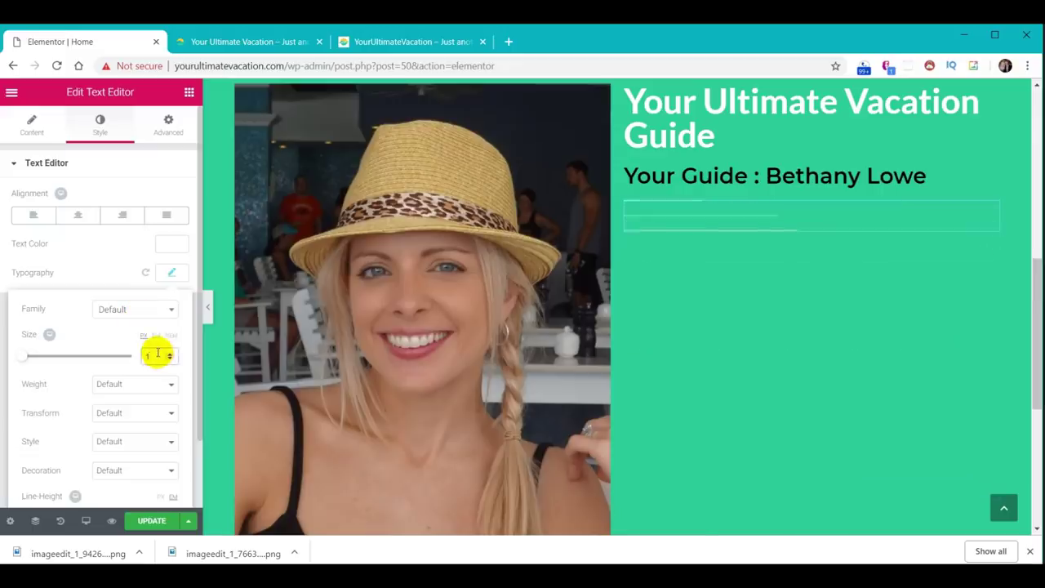
type("6")
left_click(173, 273)
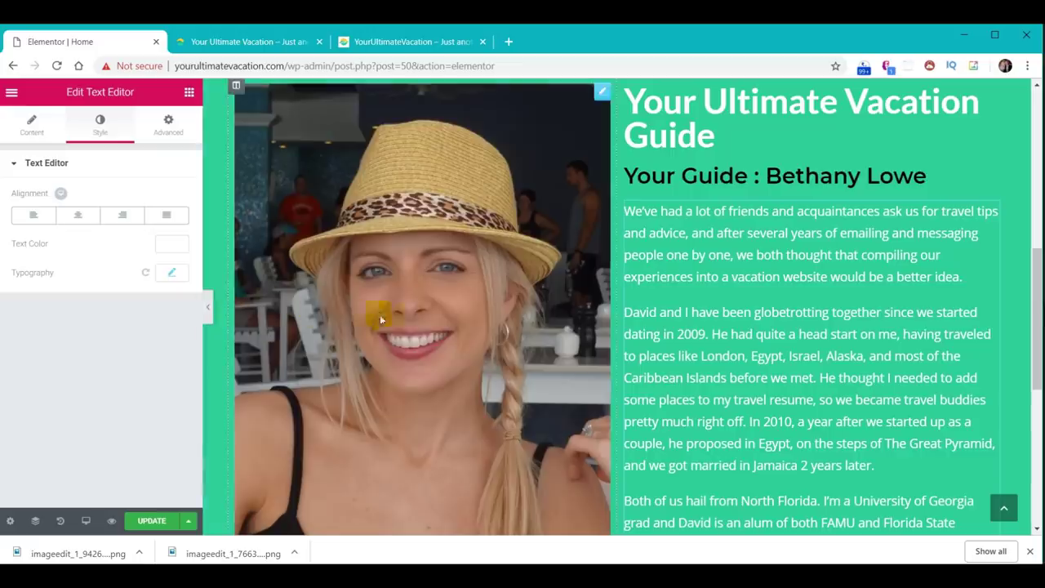
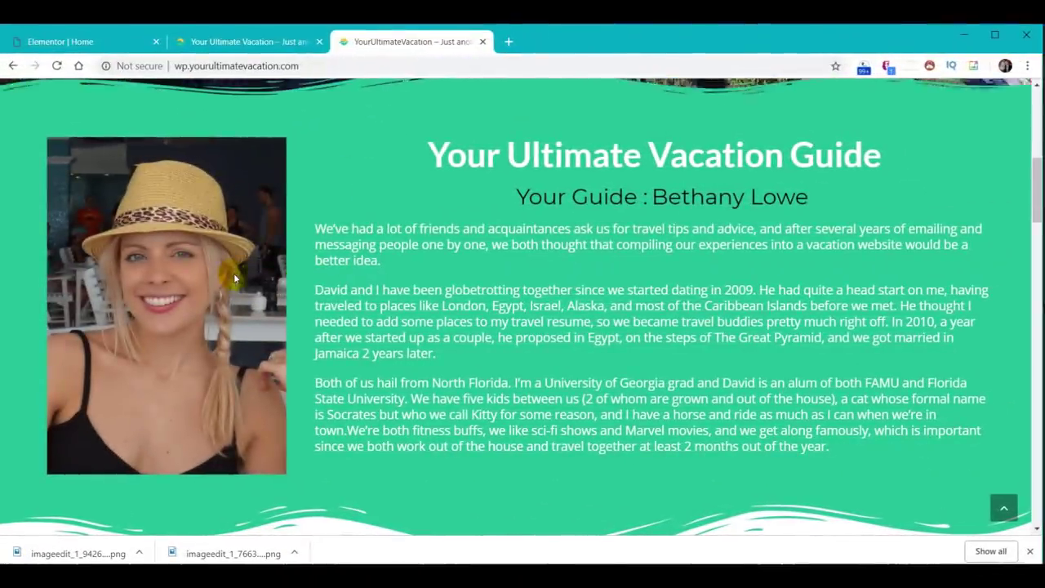
Compare the live page with the reference site's version, then return to the Elementor homepage editor
left_click(284, 46)
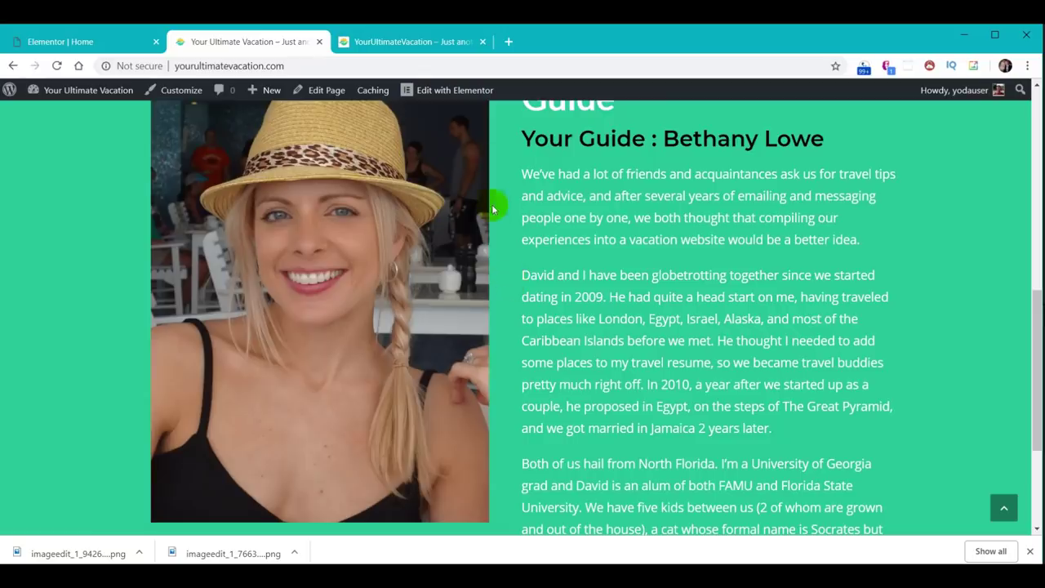
left_click(398, 44)
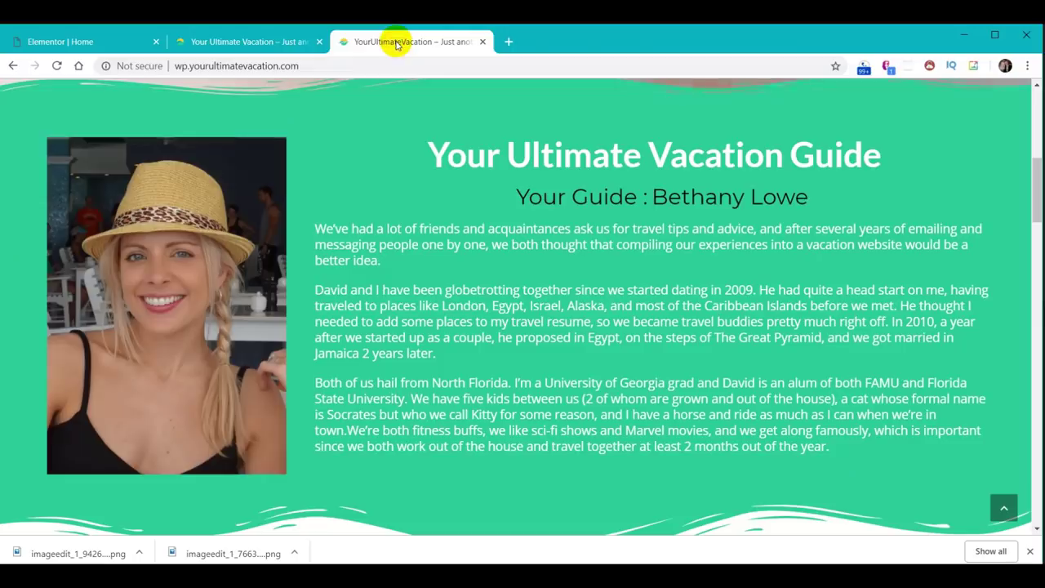
left_click(269, 44)
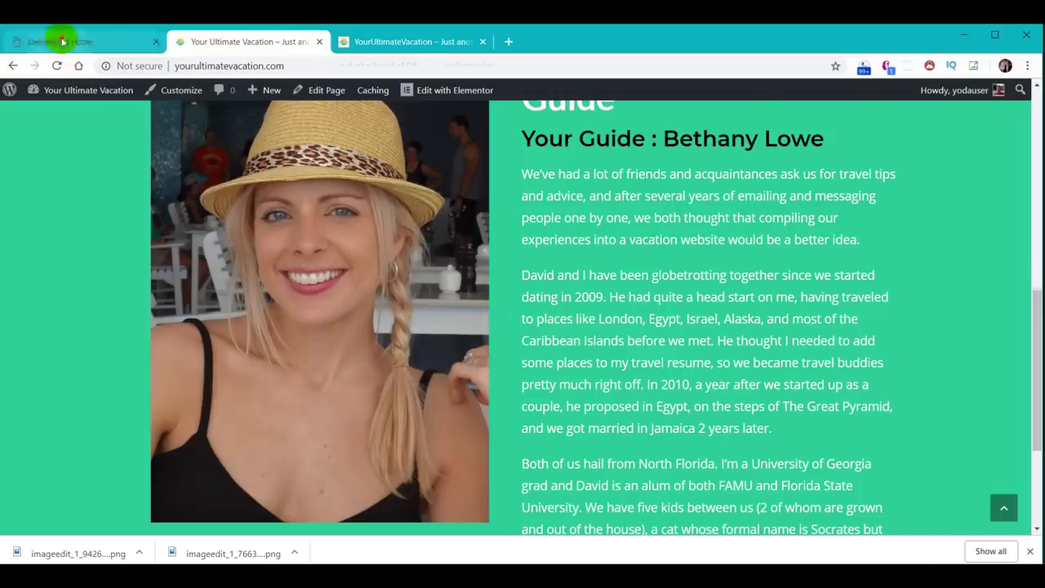
left_click(63, 41)
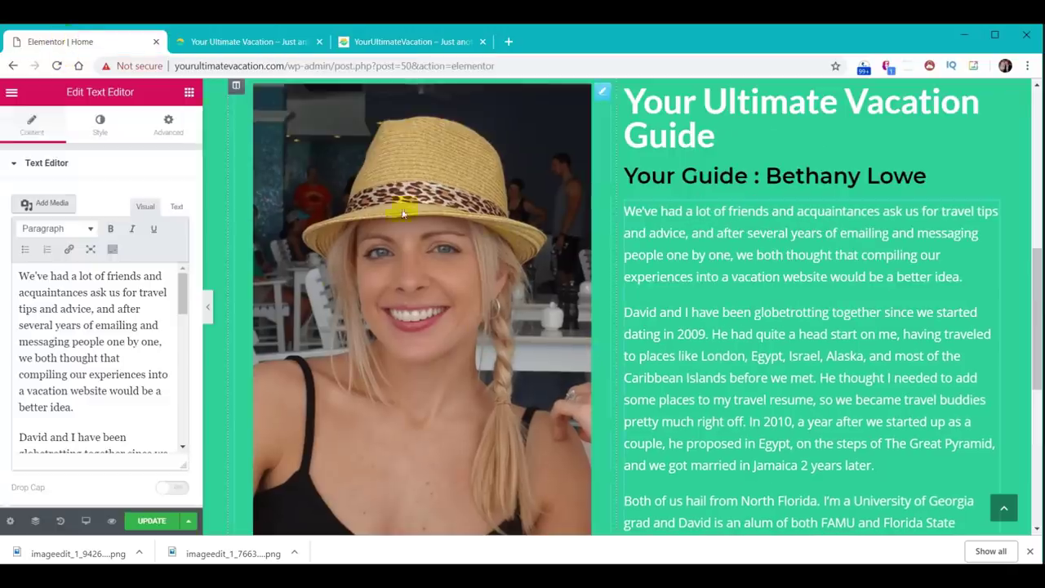
Set the photo column's width from 50% to 30% and save the page with UPDATE
left_click(236, 87)
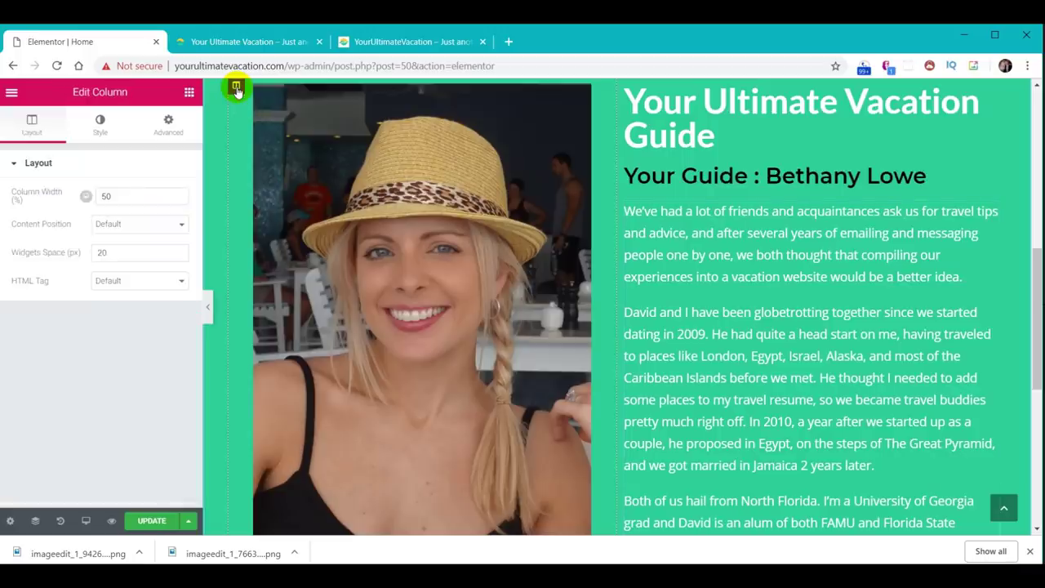
left_click_drag(139, 199, 80, 189)
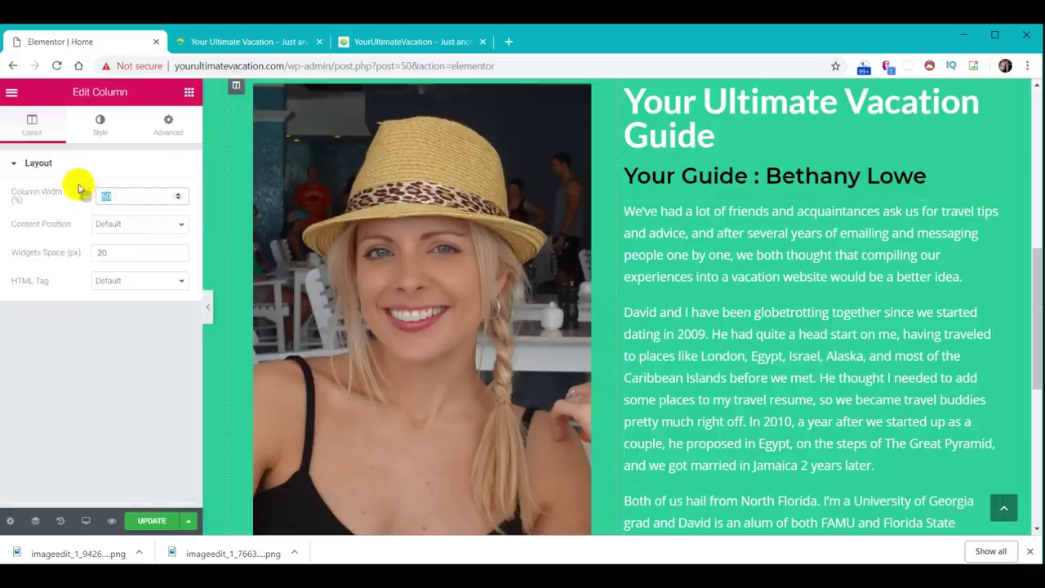
type("30")
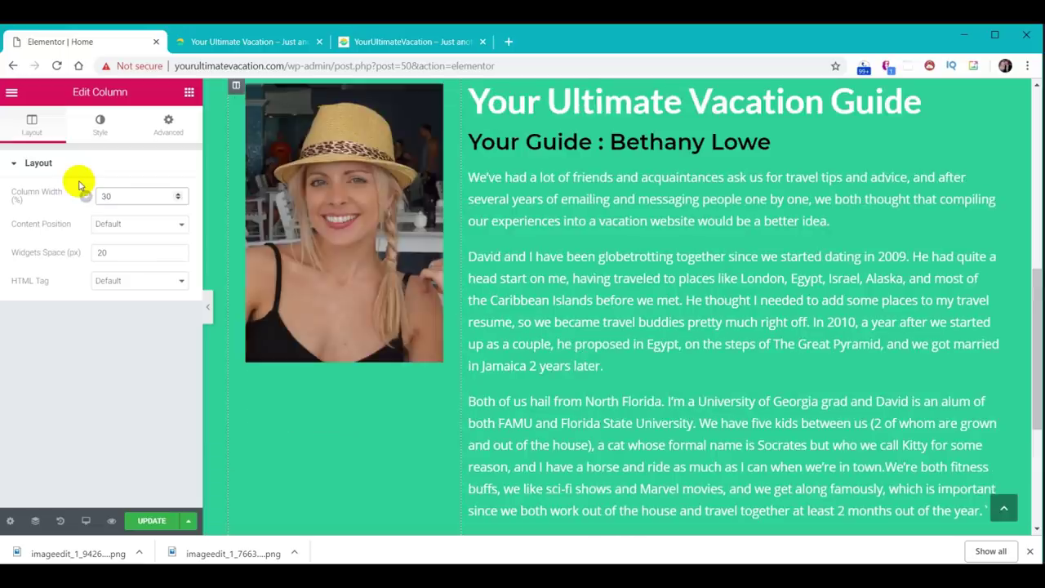
left_click(151, 522)
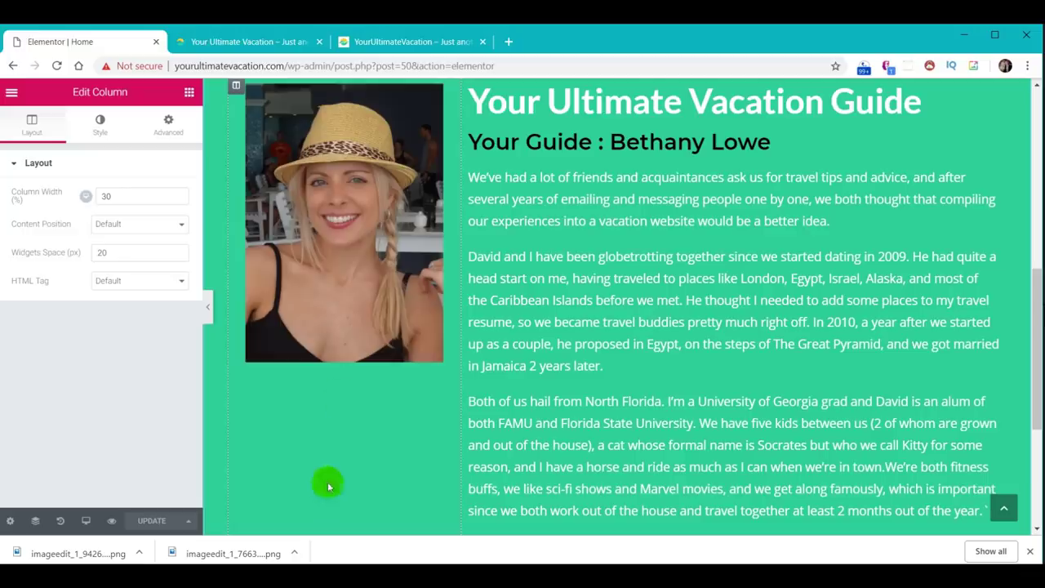
Reload the live site and compare the widened guide text with the reference site
left_click(253, 45)
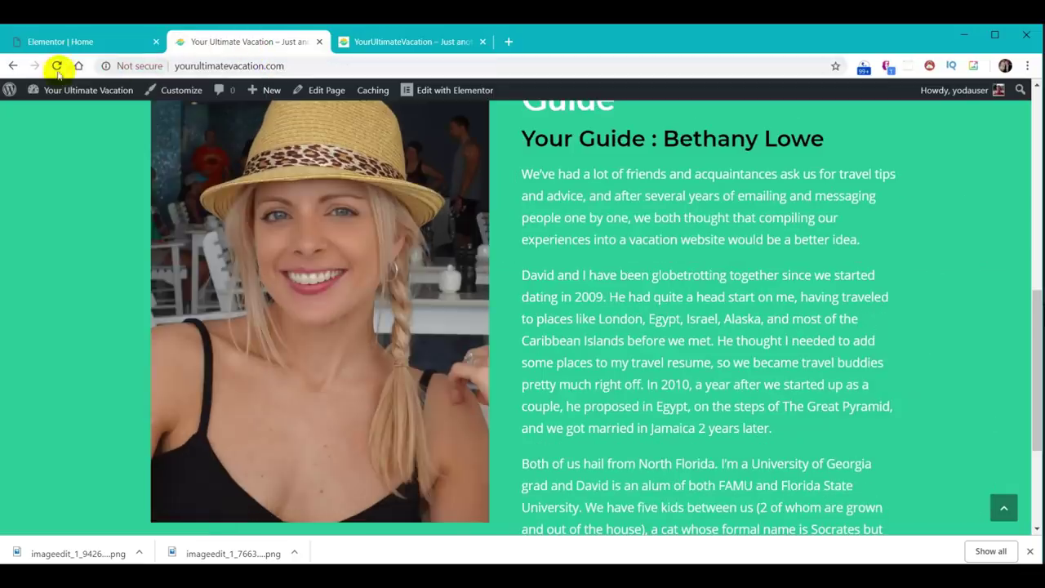
left_click(57, 65)
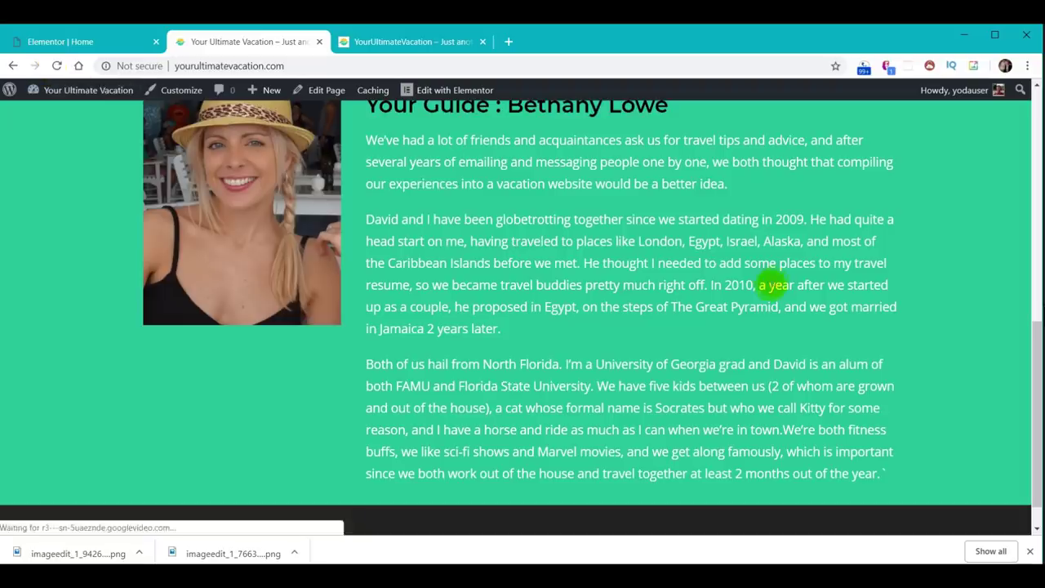
scroll(811, 285, "up", 1)
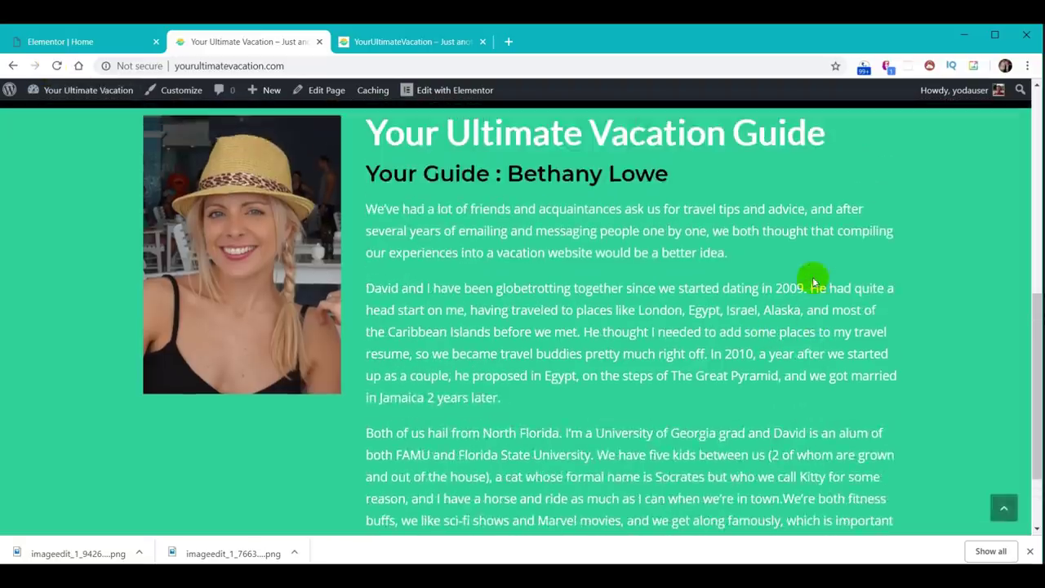
left_click(401, 43)
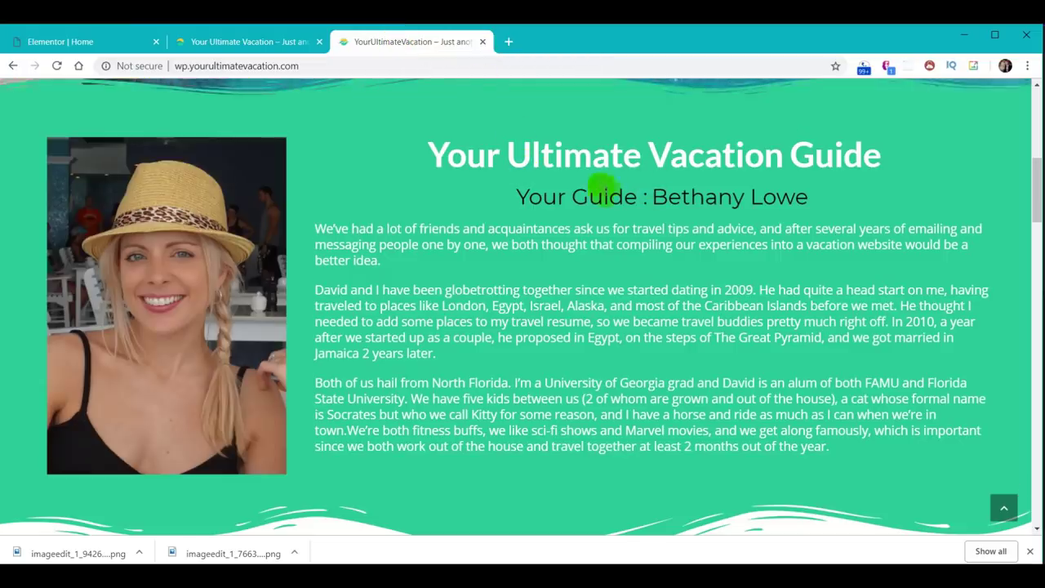
left_click(237, 43)
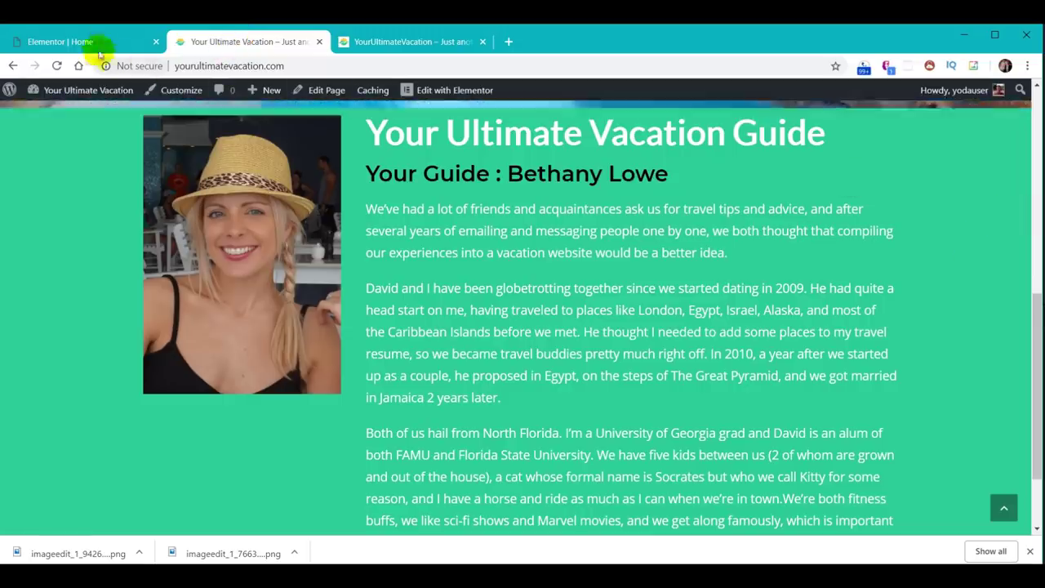
left_click(74, 41)
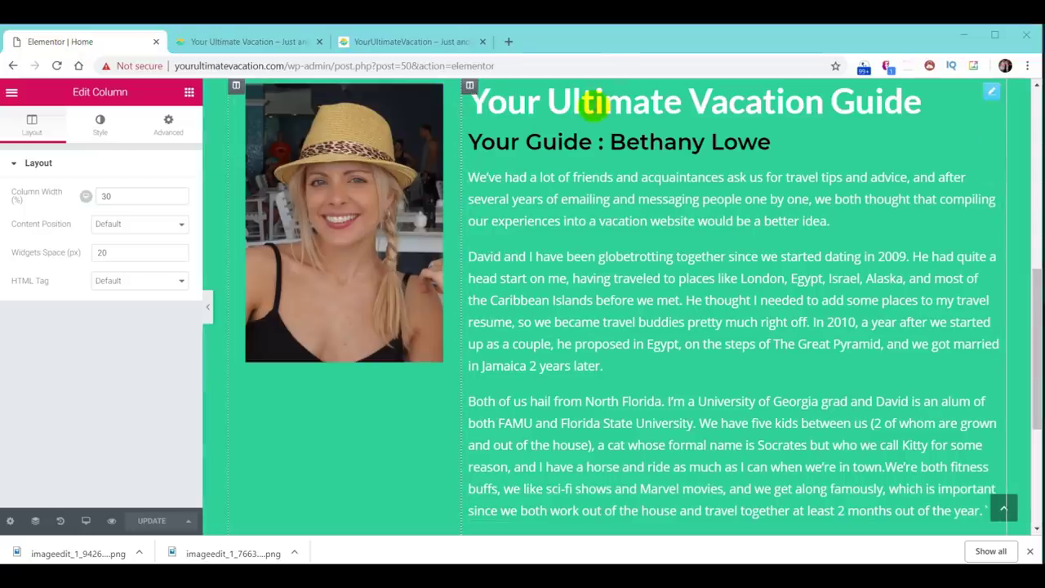
Center-align the Your Ultimate Vacation Guide heading and its subtitle, then save
left_click(611, 105)
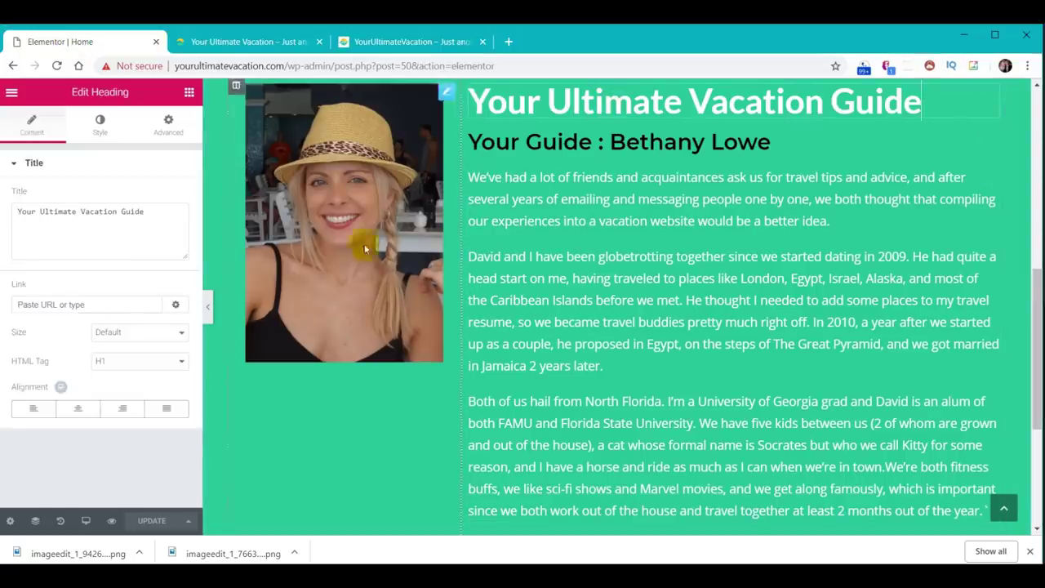
left_click(76, 410)
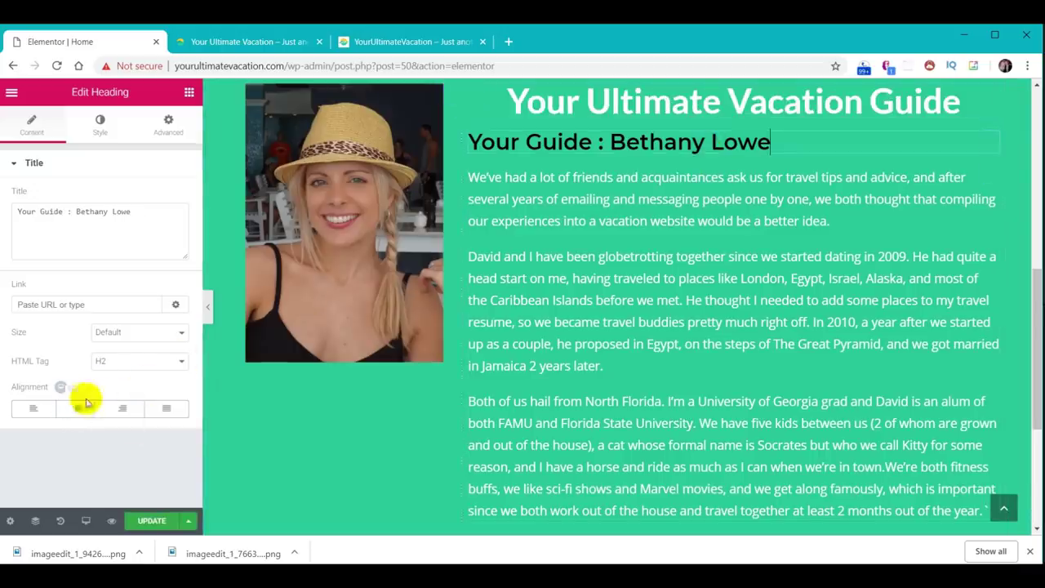
left_click(72, 408)
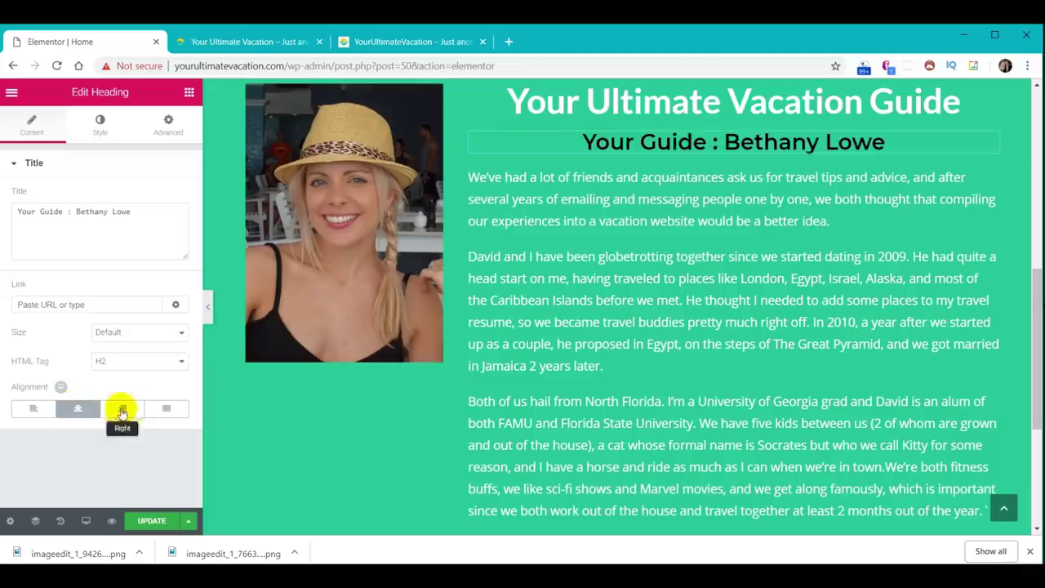
left_click(142, 525)
Reload the live page and compare the centered headings against the reference site
left_click(257, 42)
left_click(58, 66)
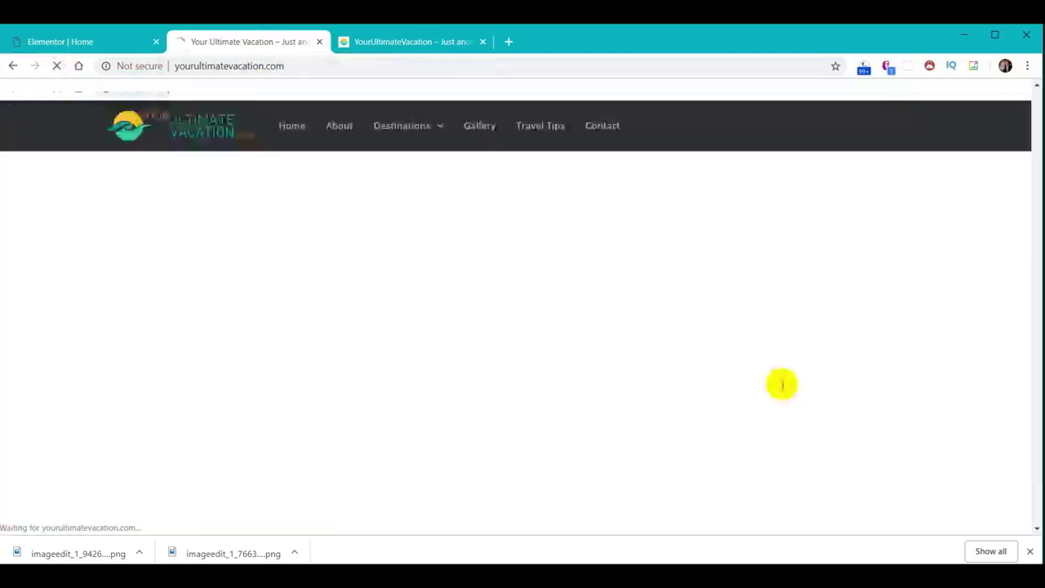
left_click_drag(1040, 379, 1039, 383)
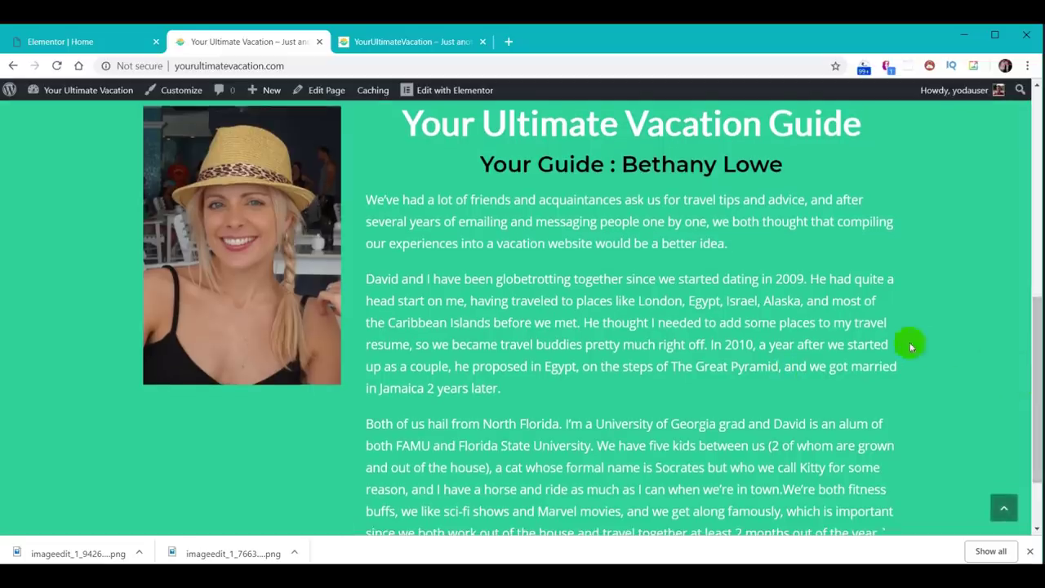
left_click(400, 359)
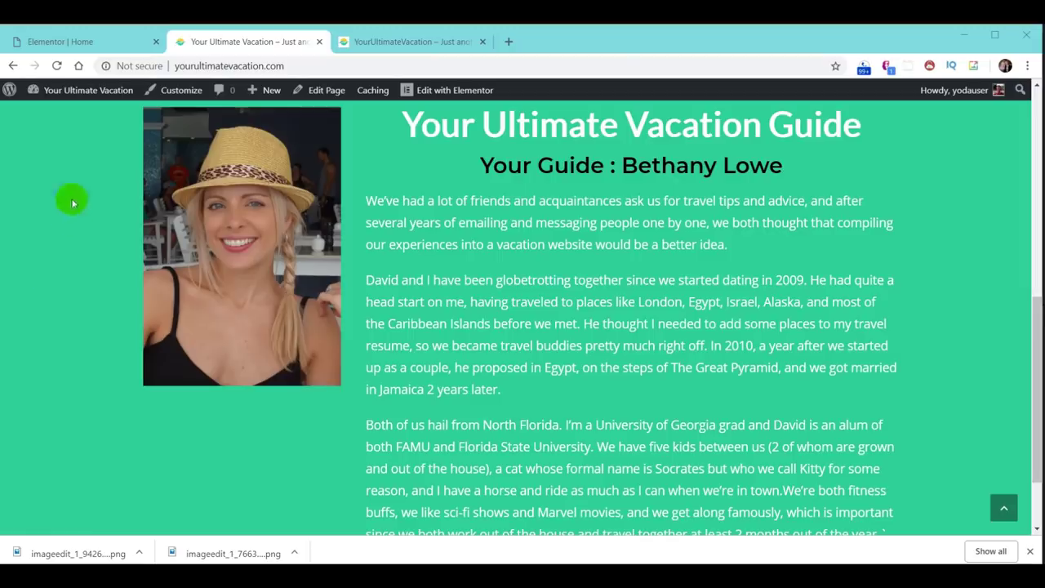
left_click(408, 43)
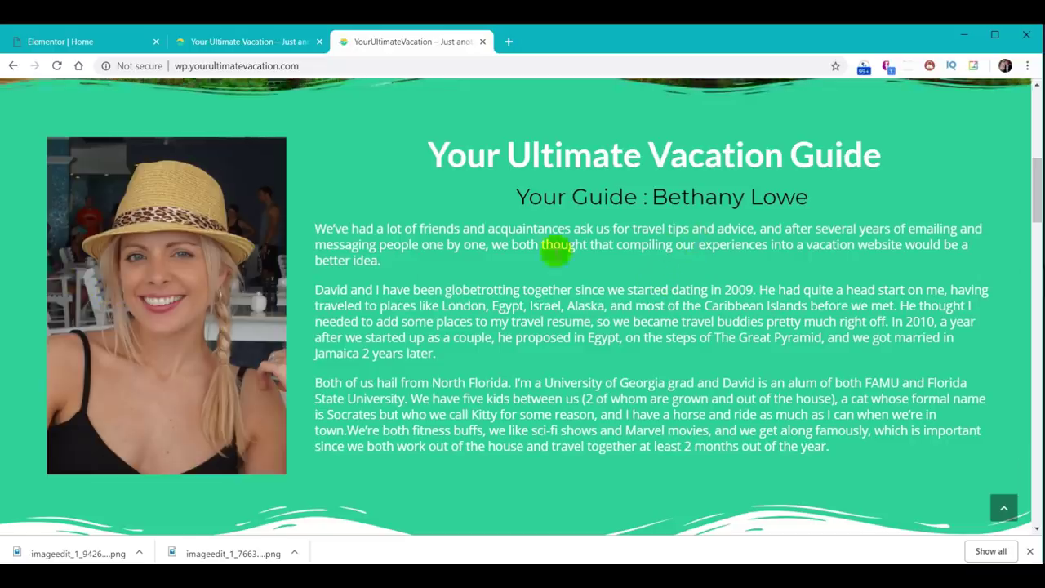
left_click(56, 42)
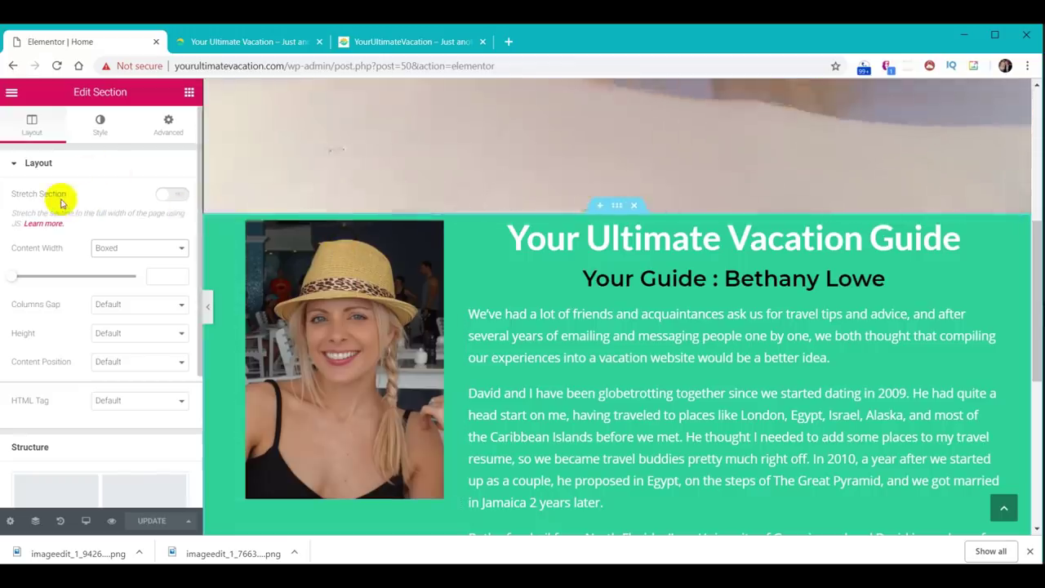
left_click(174, 196)
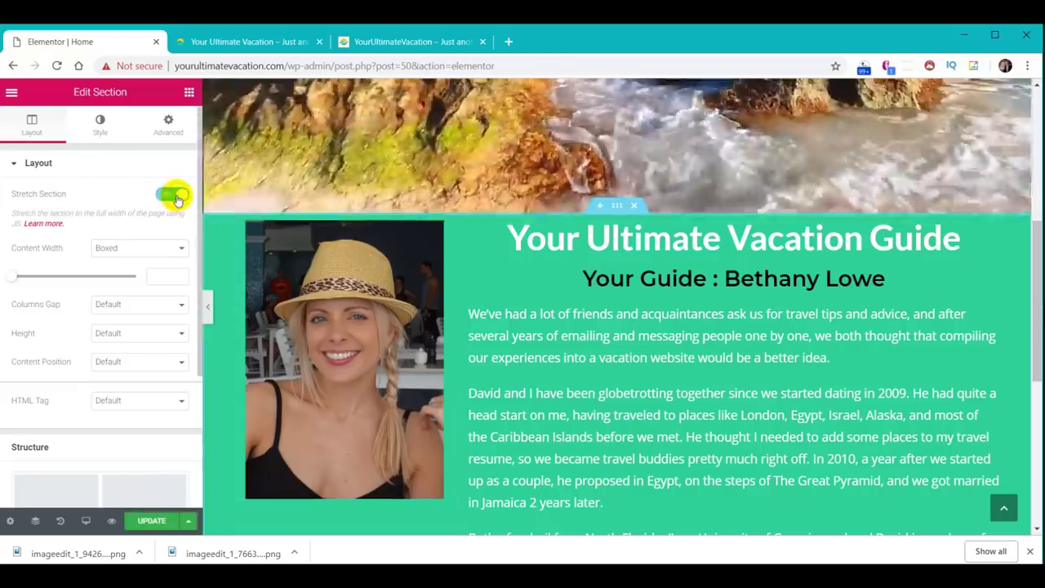
left_click(182, 250)
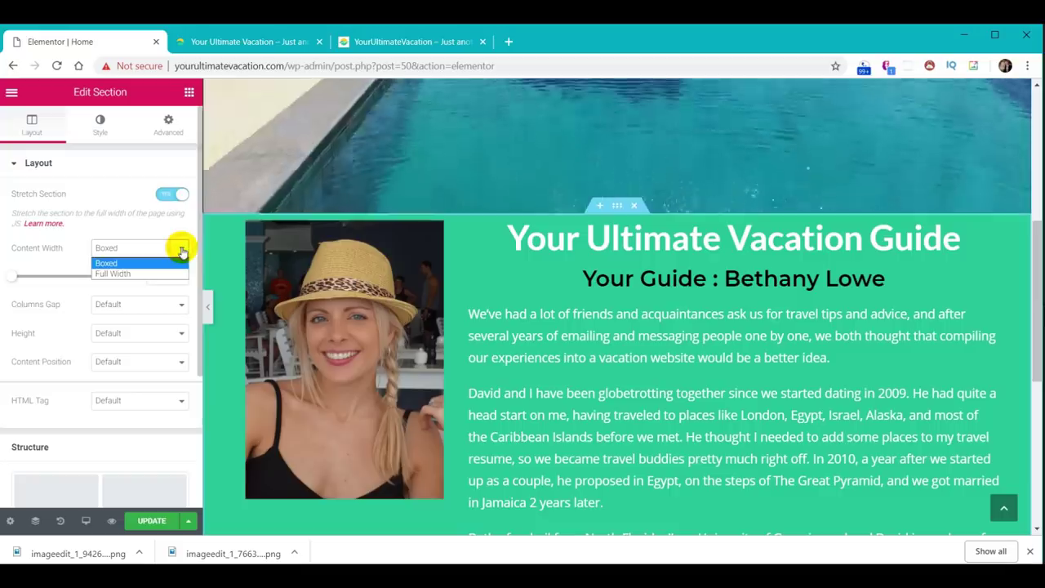
left_click(169, 274)
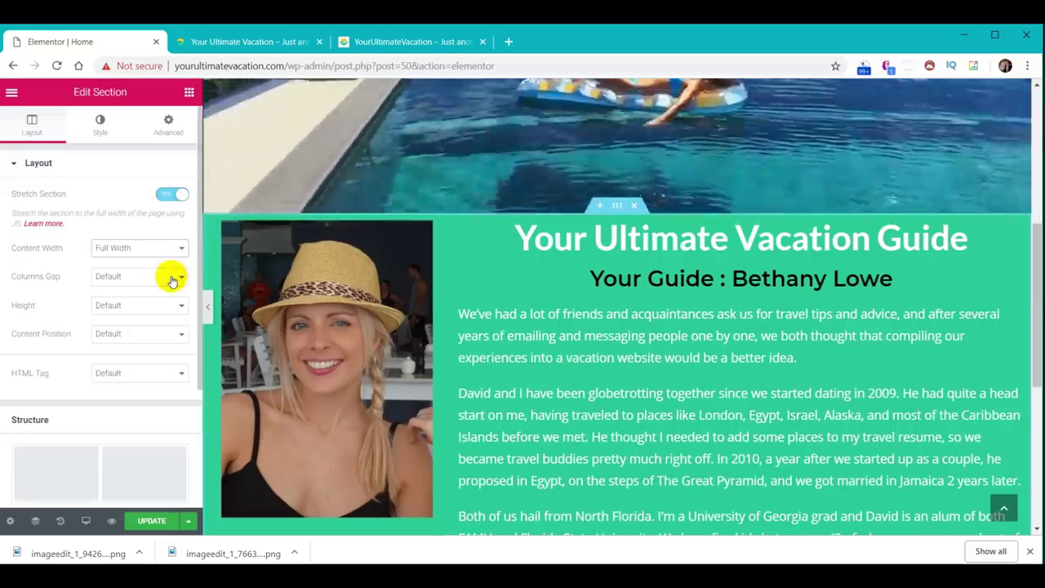
left_click(150, 522)
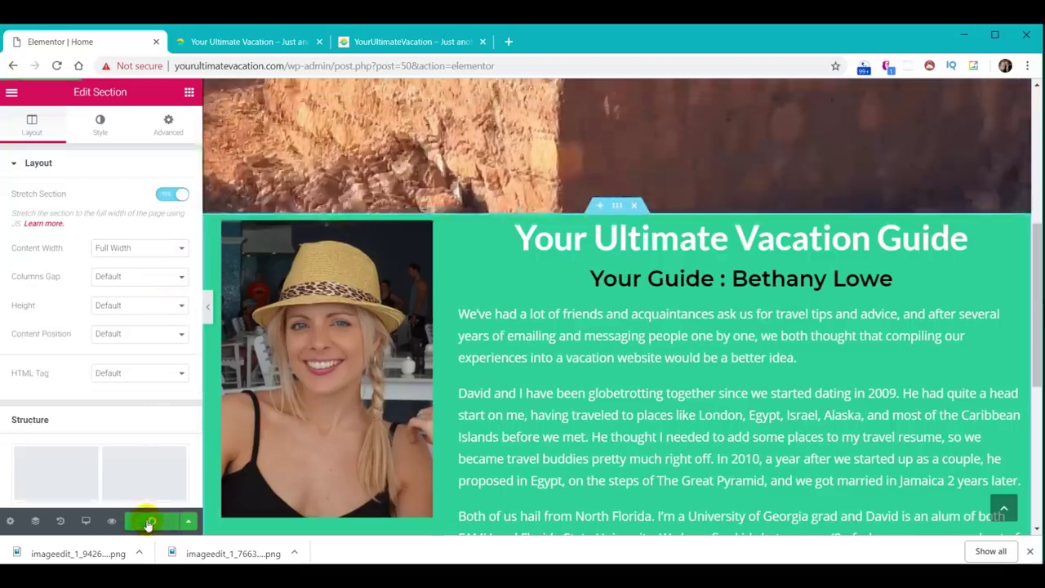
left_click(232, 43)
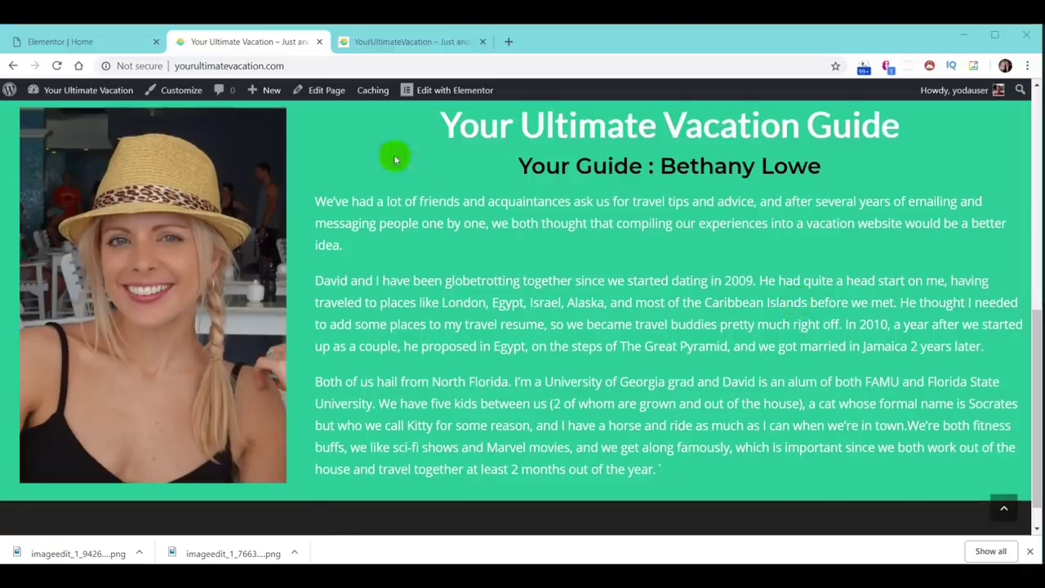
left_click(397, 42)
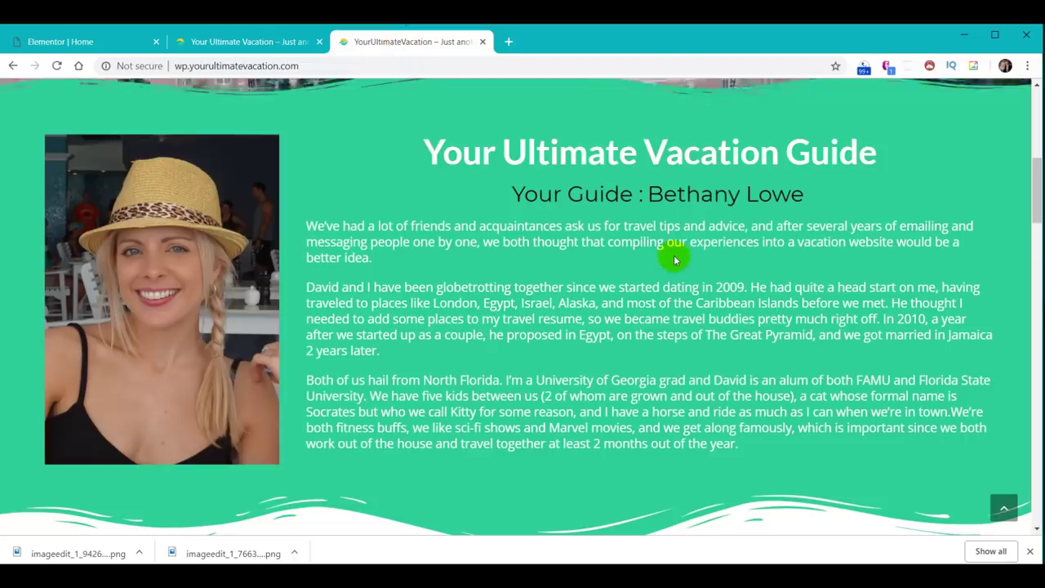
scroll(302, 252, "up", 2)
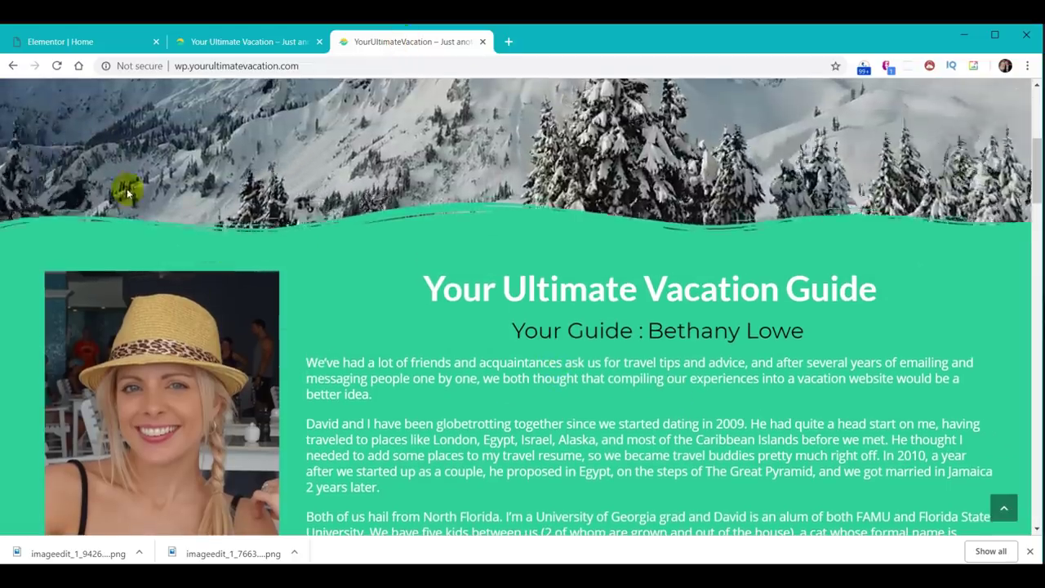
scroll(644, 302, "down", 1)
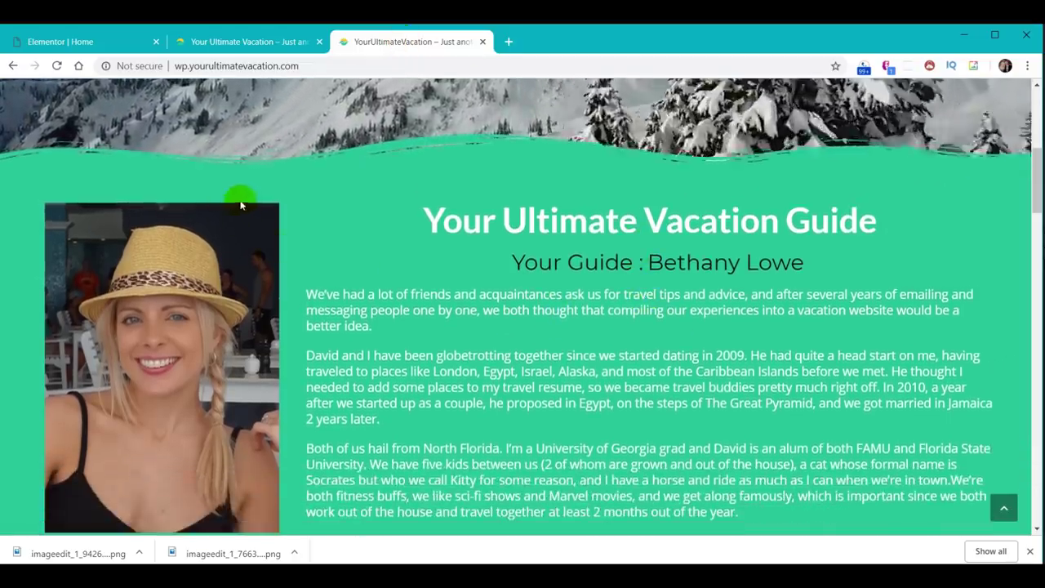
scroll(490, 269, "down", 2)
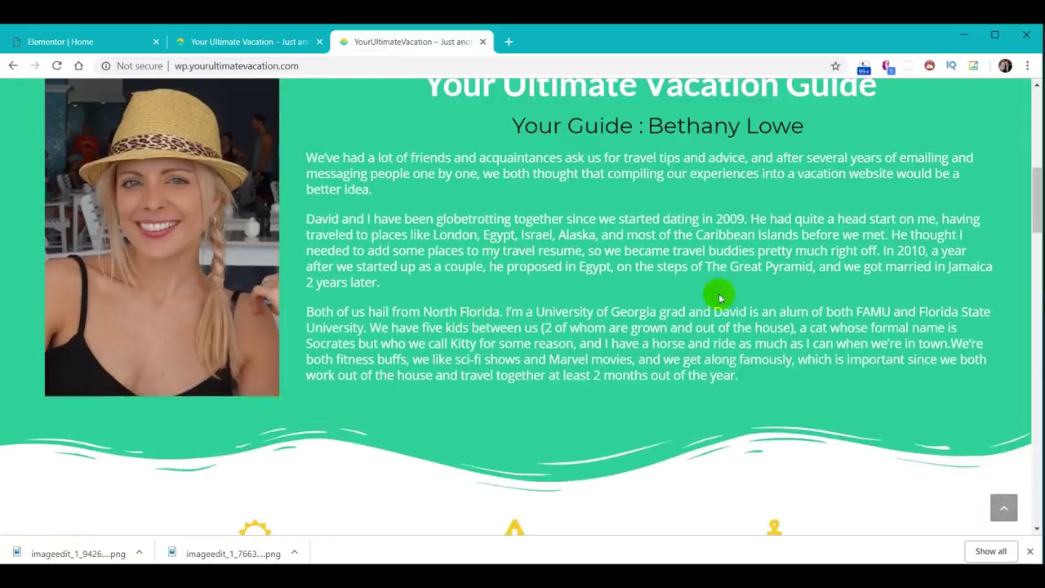
scroll(736, 288, "up", 1)
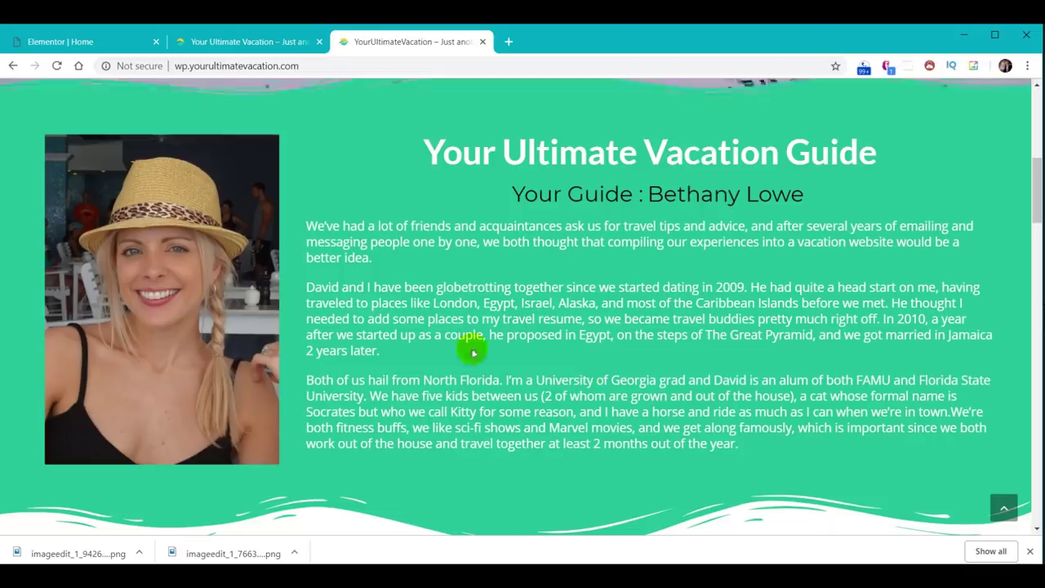
Open the guide section's Advanced padding controls and unlink the padding values
left_click(81, 47)
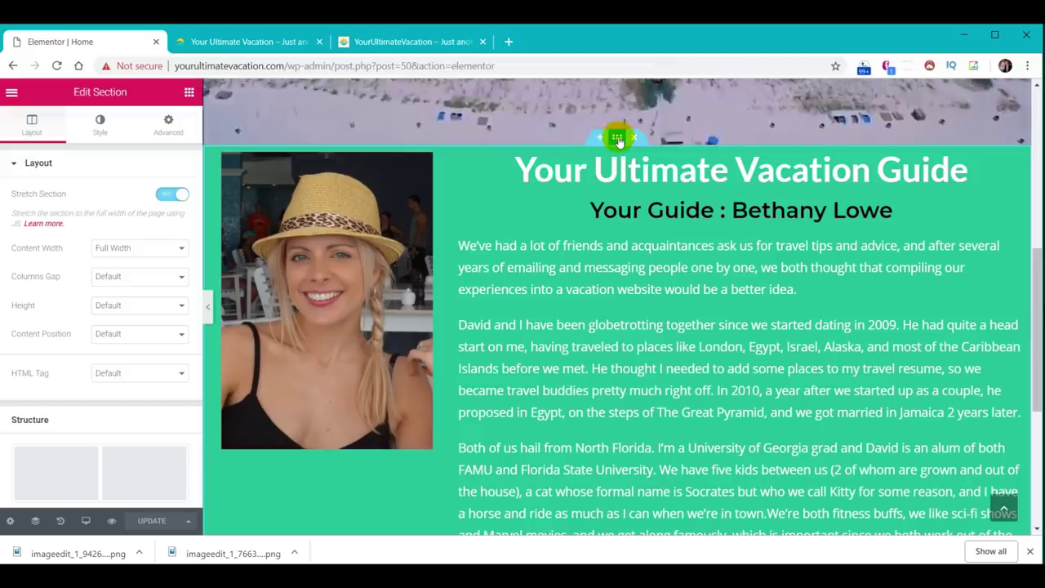
left_click(166, 131)
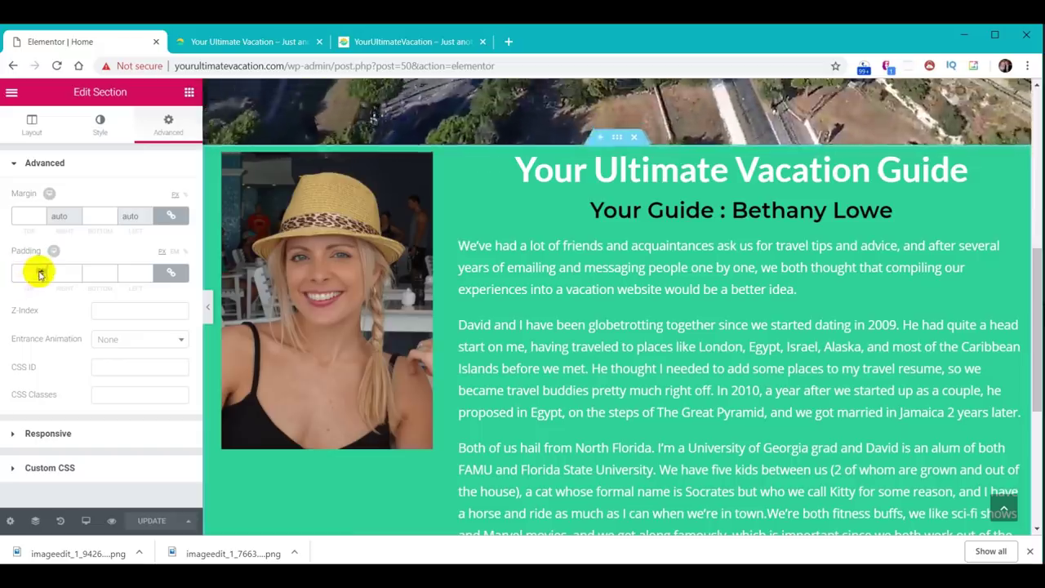
left_click(42, 271)
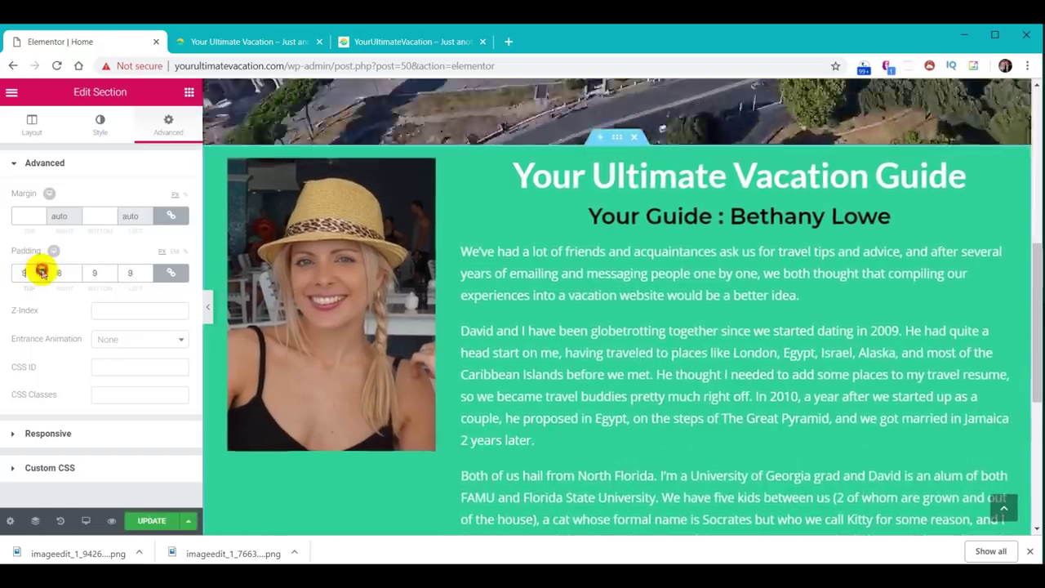
left_click(41, 275)
left_click(41, 275)
left_click(40, 276)
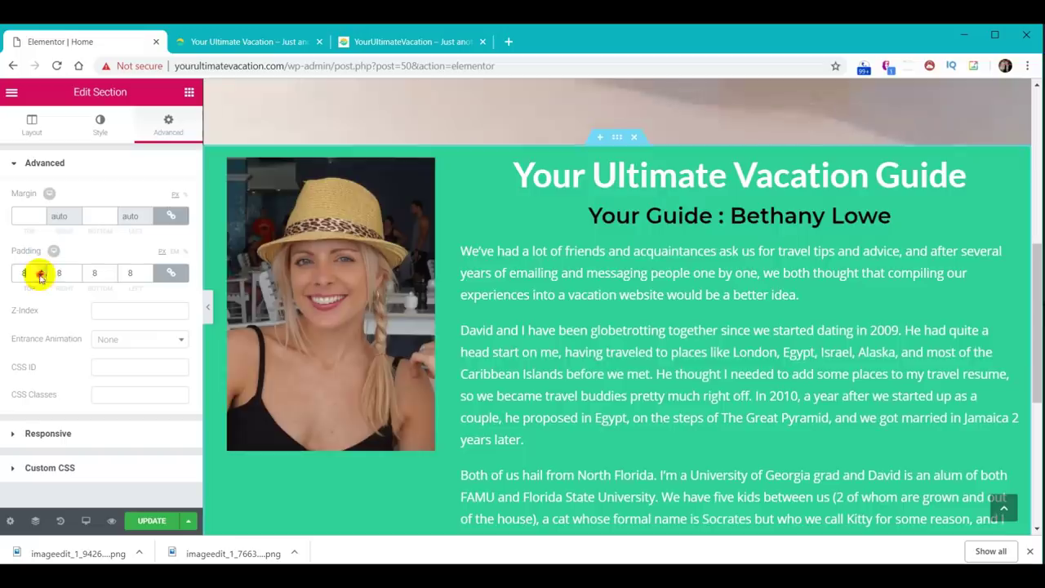
left_click(39, 276)
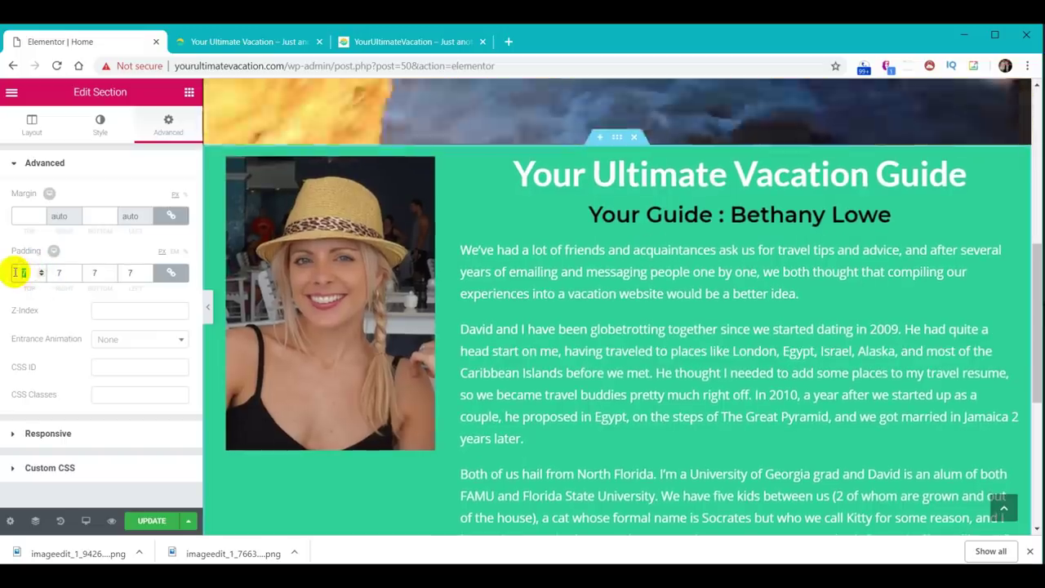
Enter padding 40 top and bottom and 0 left and right
type("40")
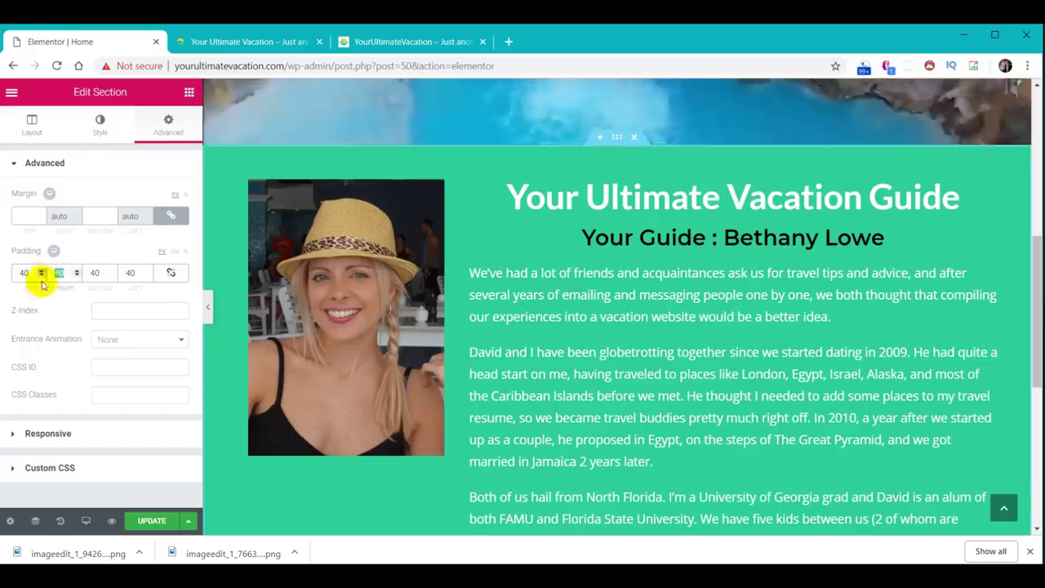
type("0")
double_click(135, 273)
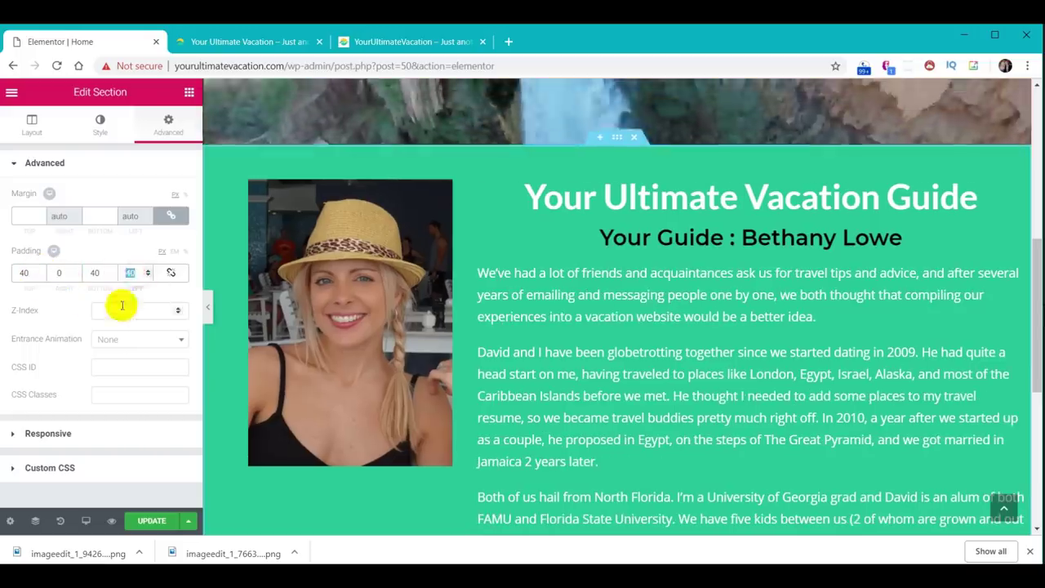
type("0")
scroll(768, 421, "down", 2)
scroll(755, 427, "down", 2)
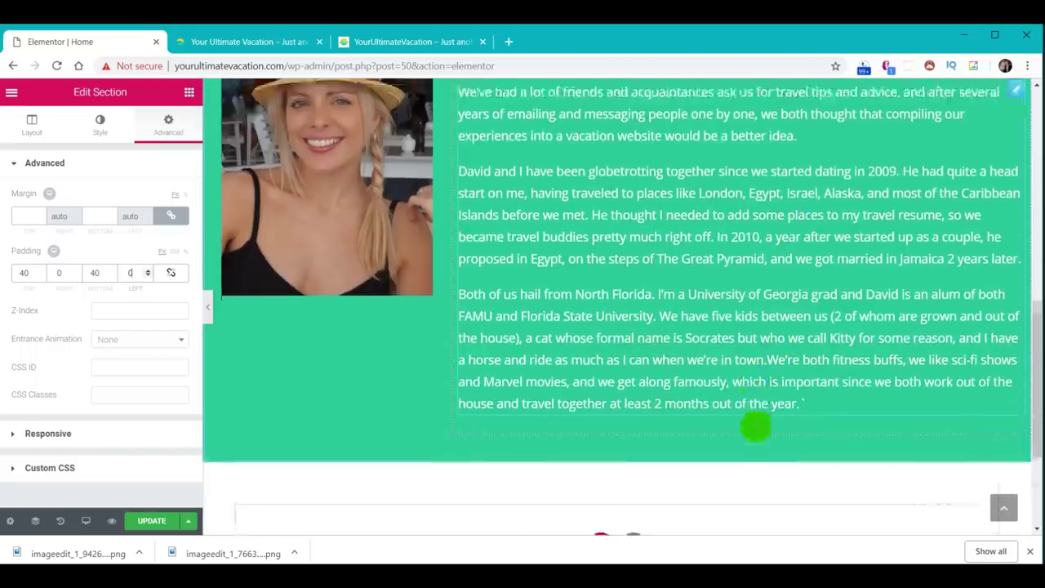
scroll(714, 450, "up", 4)
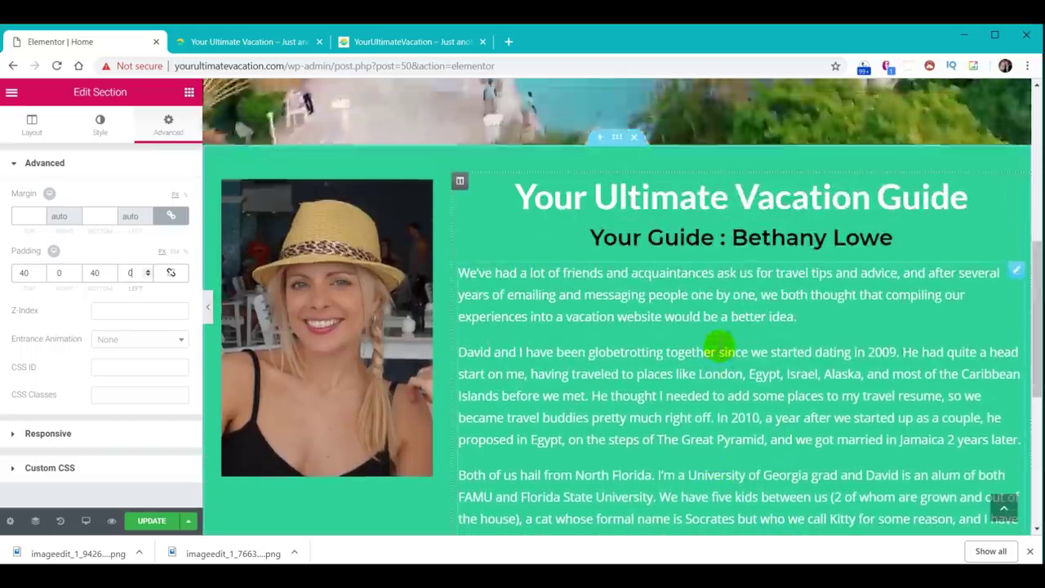
scroll(722, 337, "down", 1)
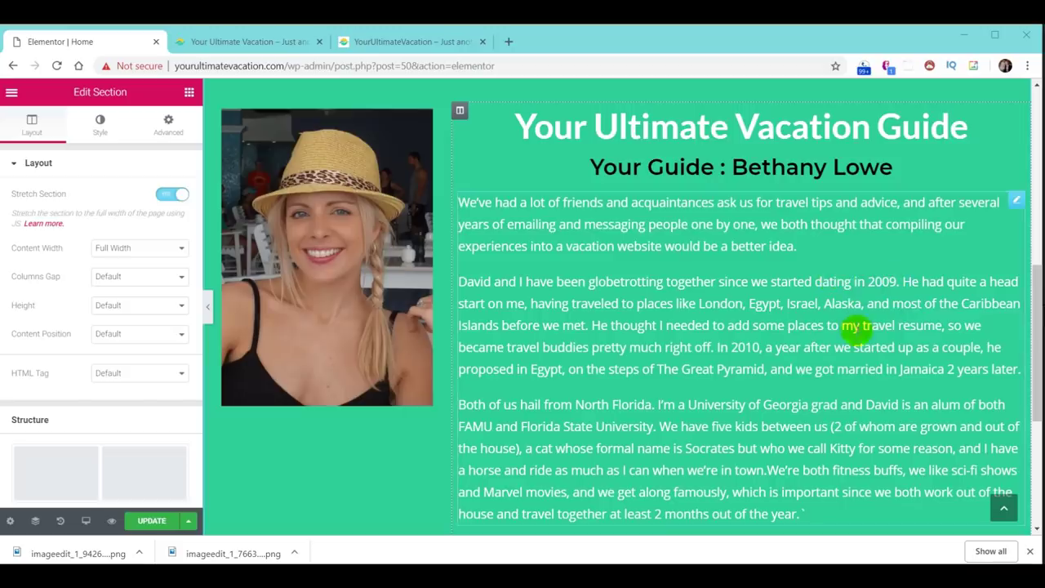
scroll(853, 329, "up", 2)
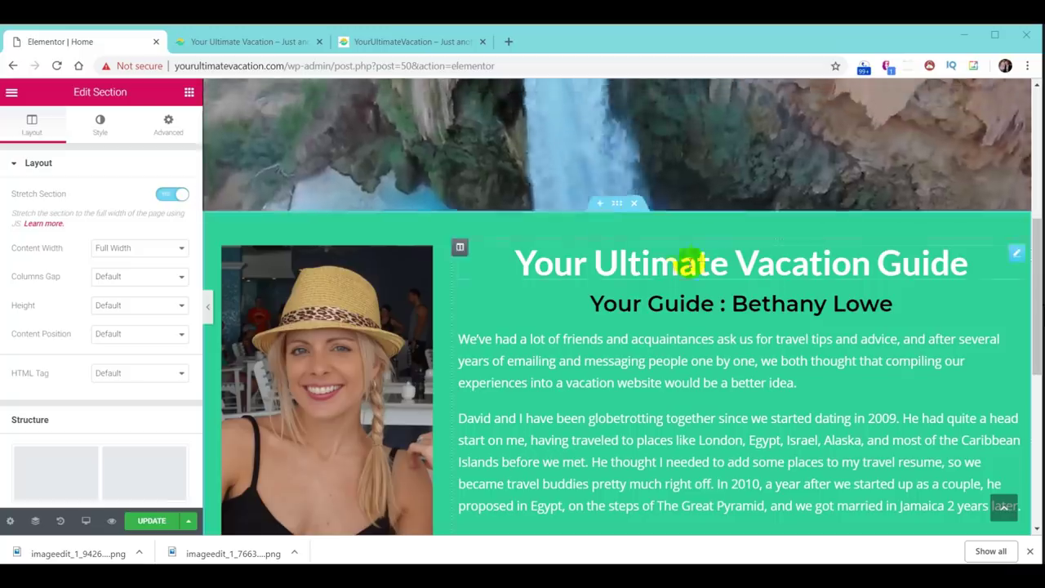
scroll(711, 270, "up", 2)
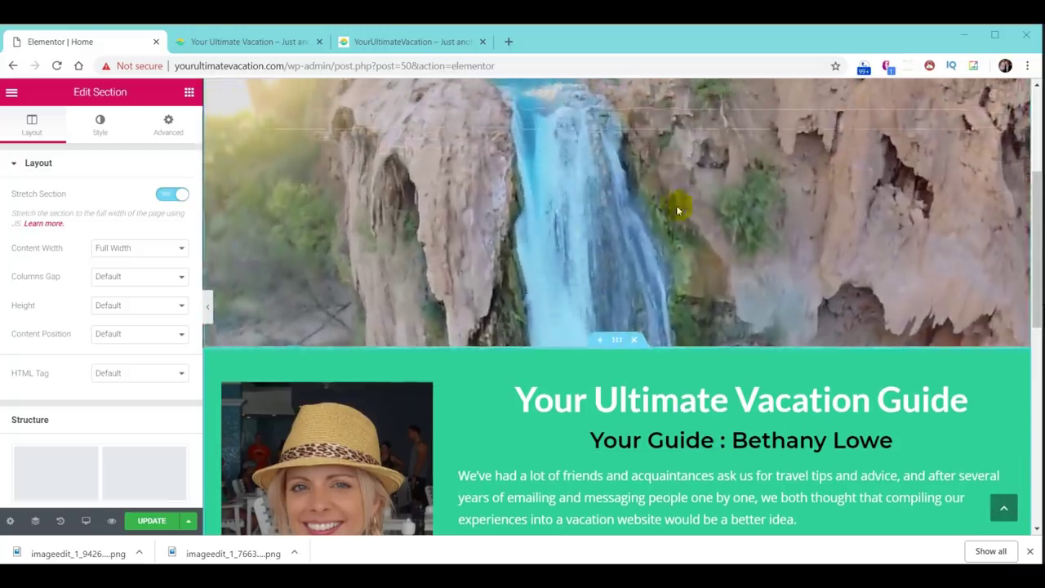
scroll(730, 362, "up", 4)
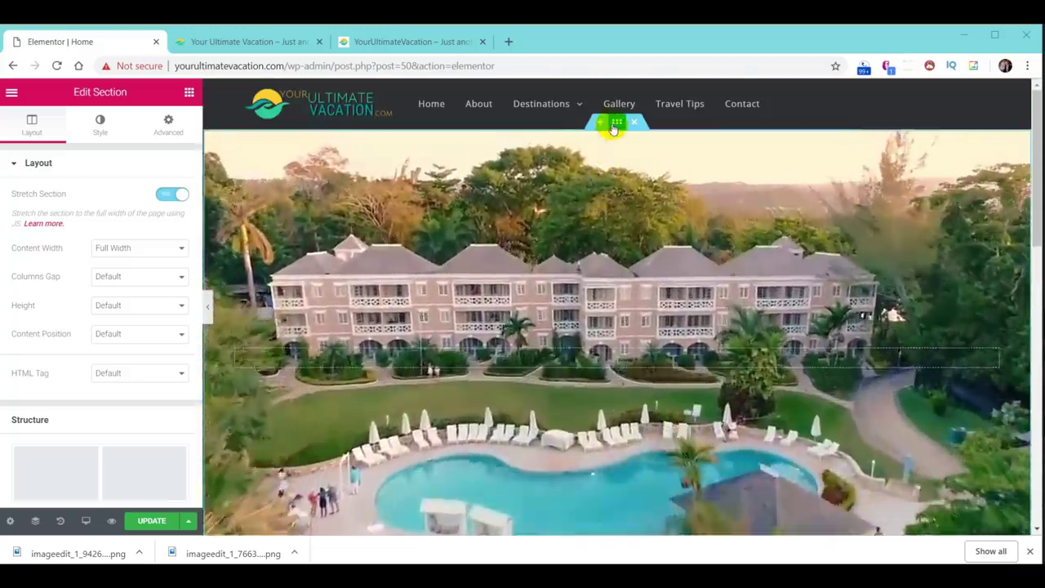
Add a bottom Waves Brush shape divider to the header video section
left_click(615, 124)
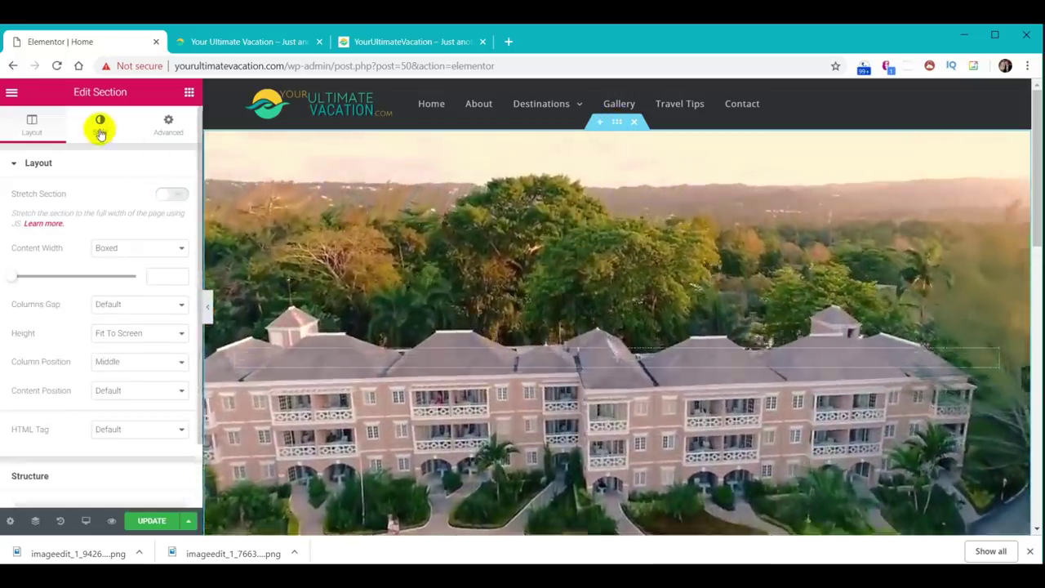
left_click(100, 125)
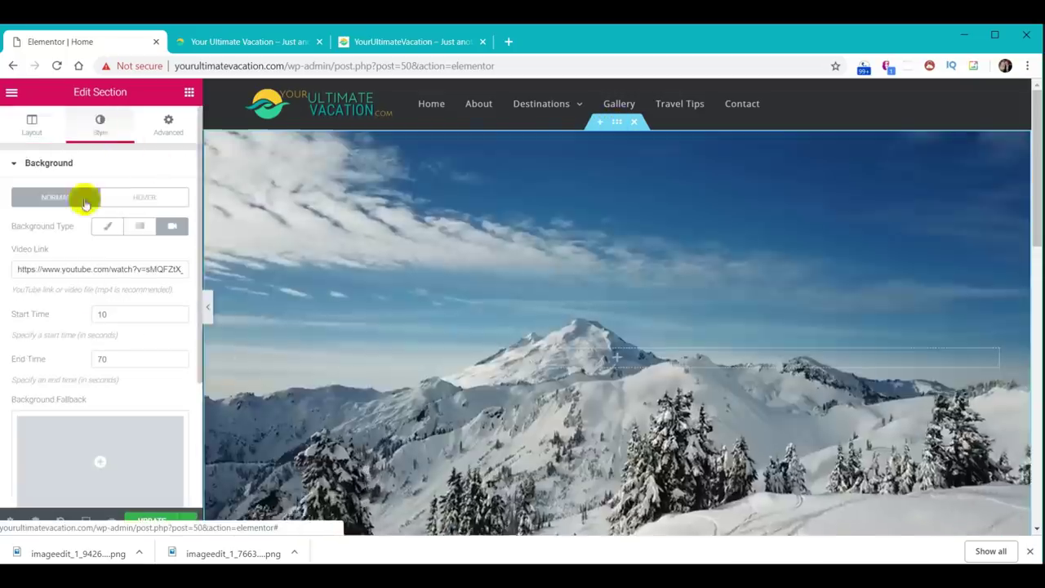
scroll(92, 316, "down", 2)
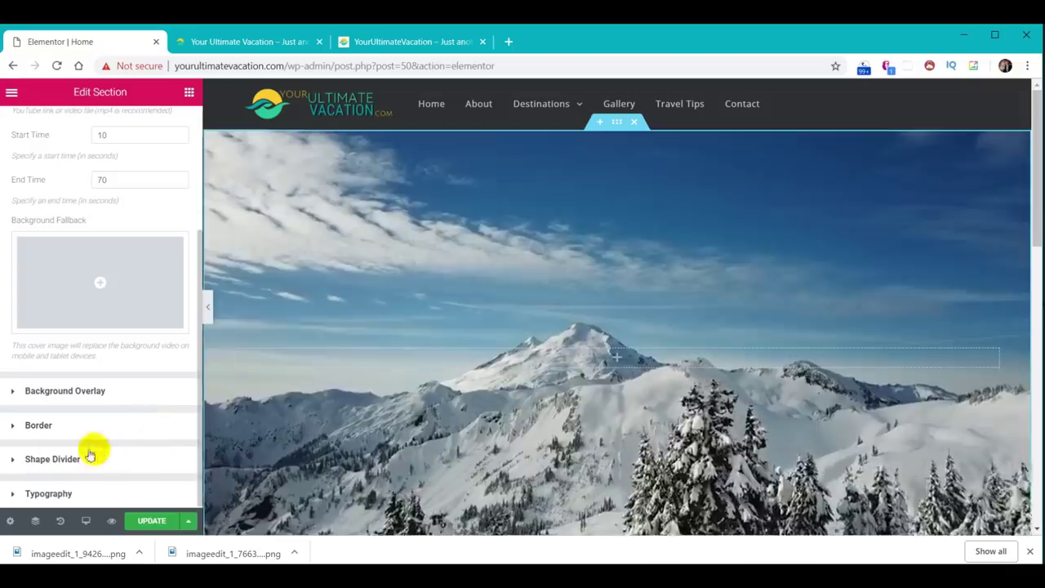
left_click(41, 460)
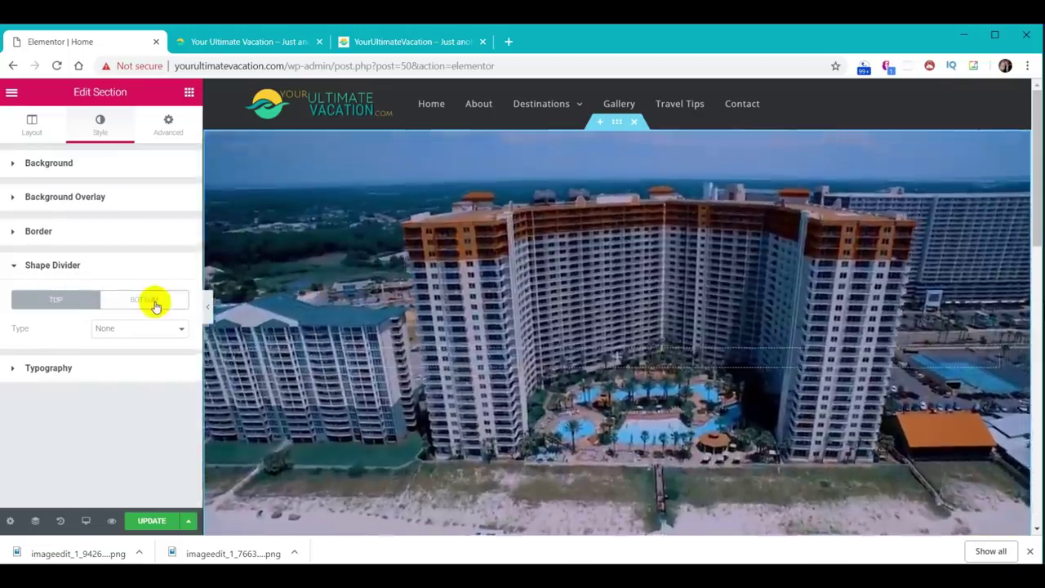
left_click(155, 302)
left_click(181, 331)
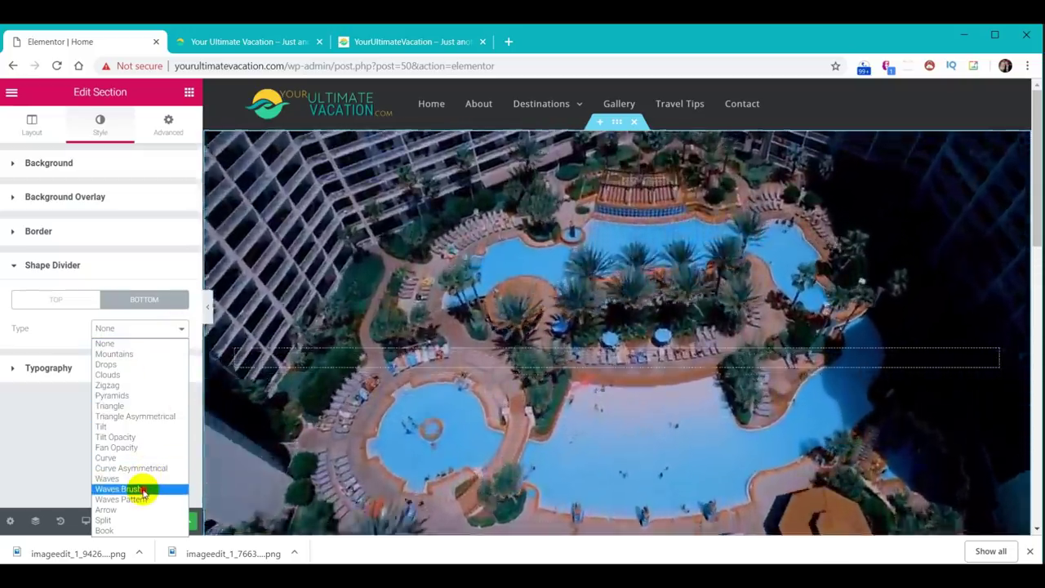
left_click(140, 489)
Color the divider green #3ed198 and set its height to 60
scroll(474, 412, "down", 2)
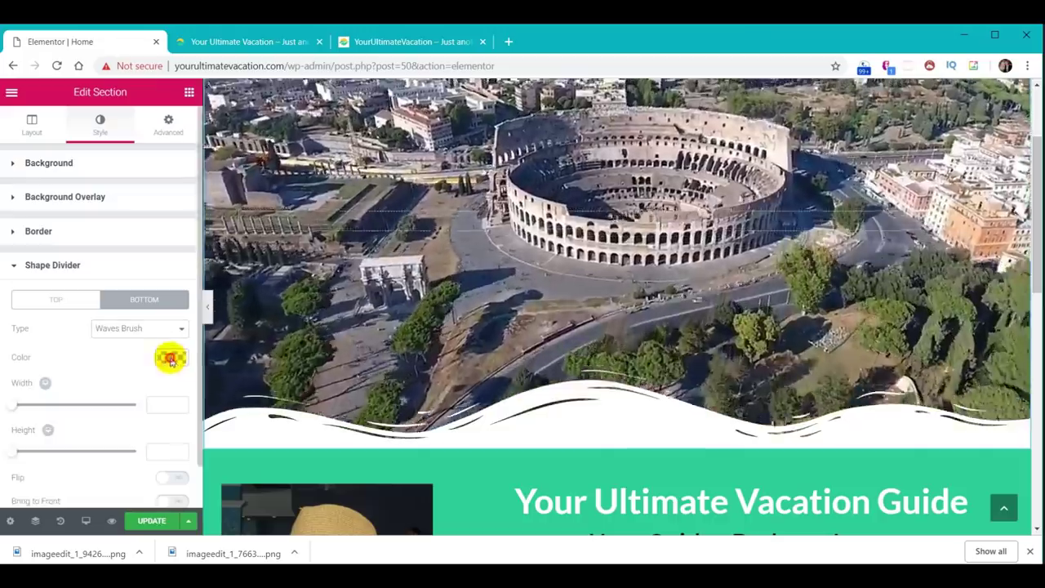
left_click(171, 359)
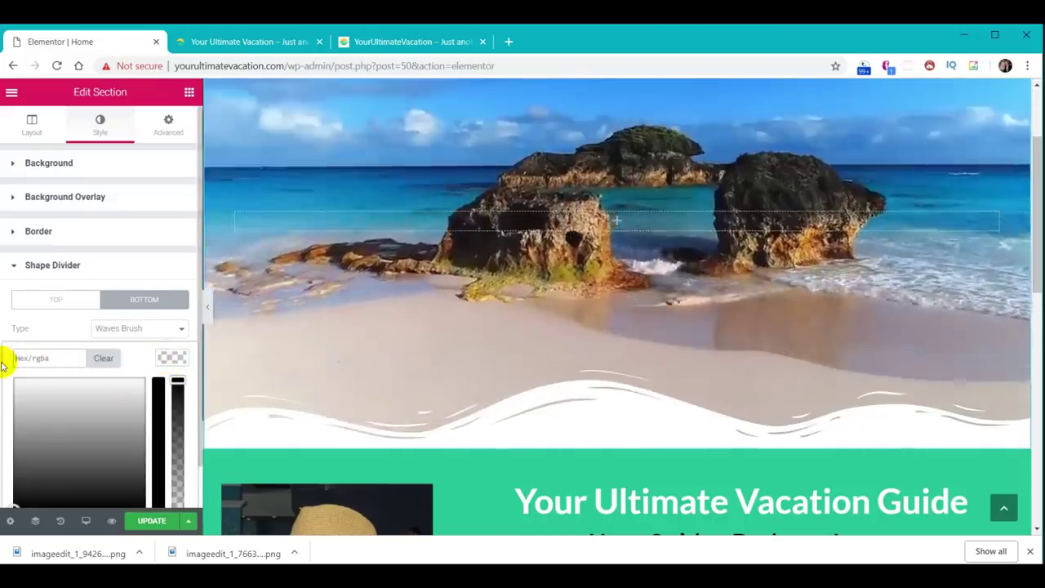
left_click(16, 357)
type("#3ed198")
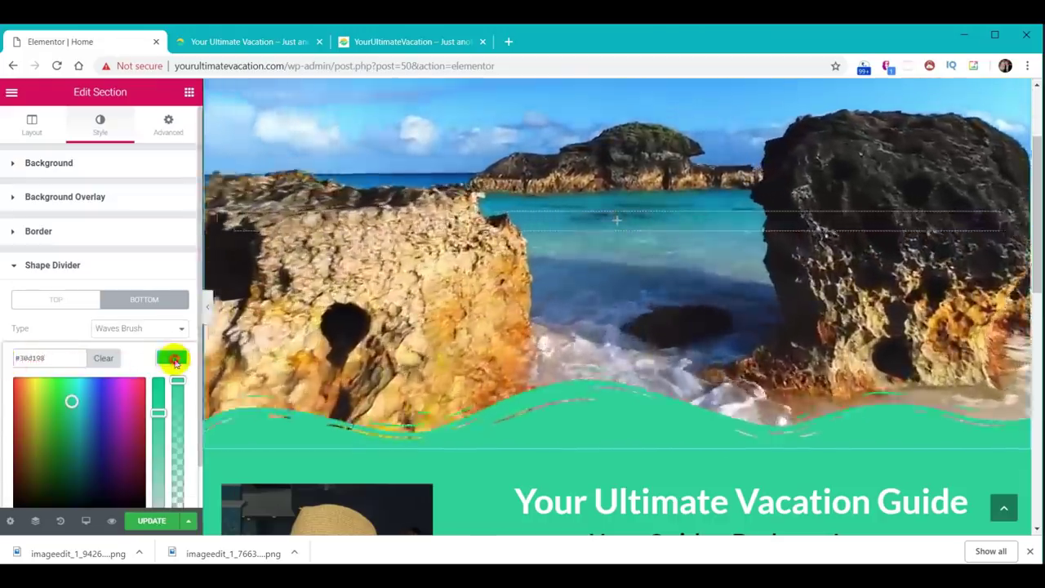
left_click(172, 361)
scroll(155, 392, "down", 1)
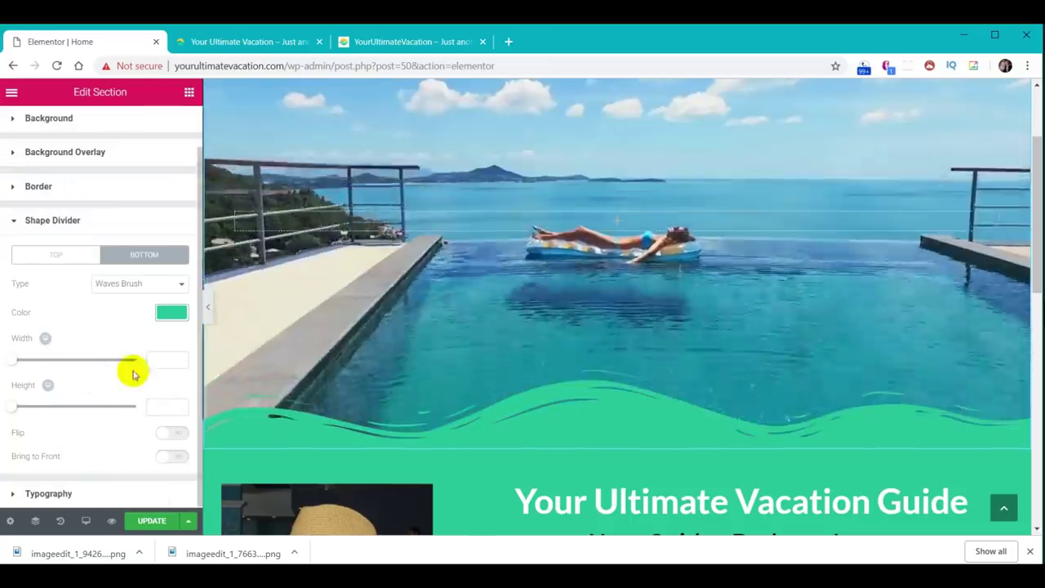
left_click(160, 409)
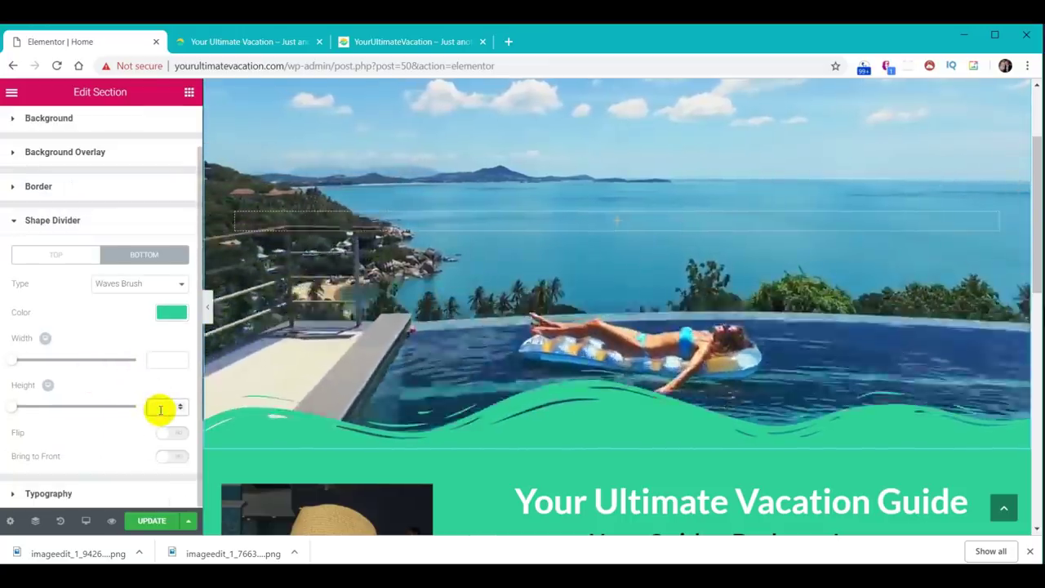
type("60")
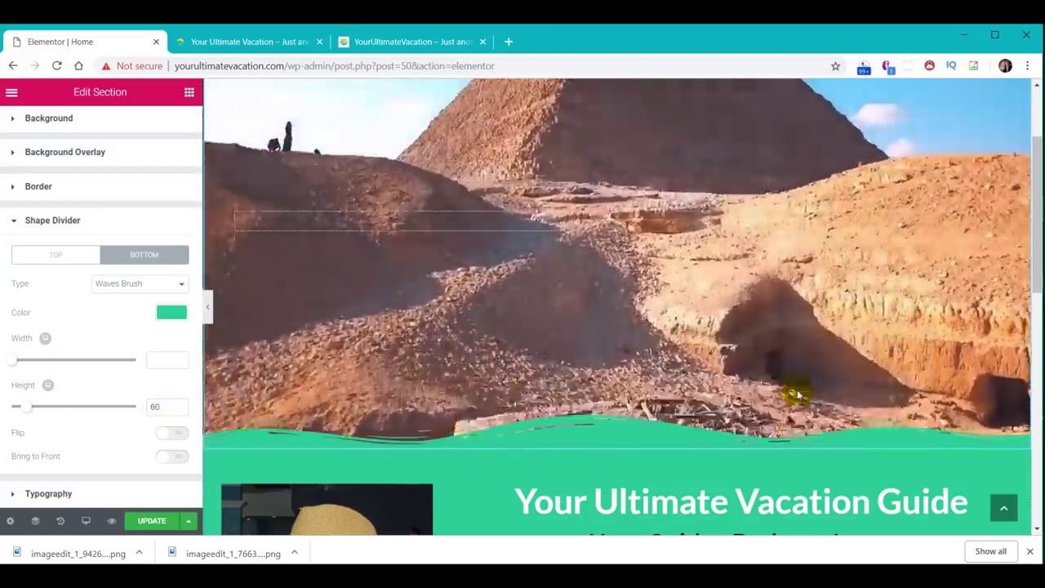
Add a bottom Waves Brush shape divider to the Your Ultimate Vacation Guide section
scroll(918, 302, "down", 2)
scroll(917, 305, "down", 5)
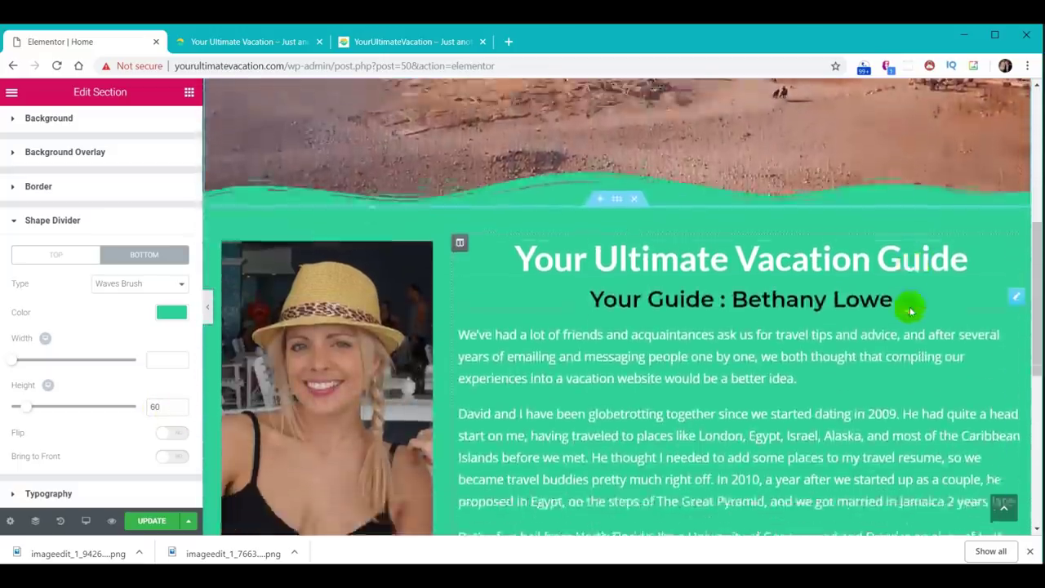
scroll(908, 300, "down", 1)
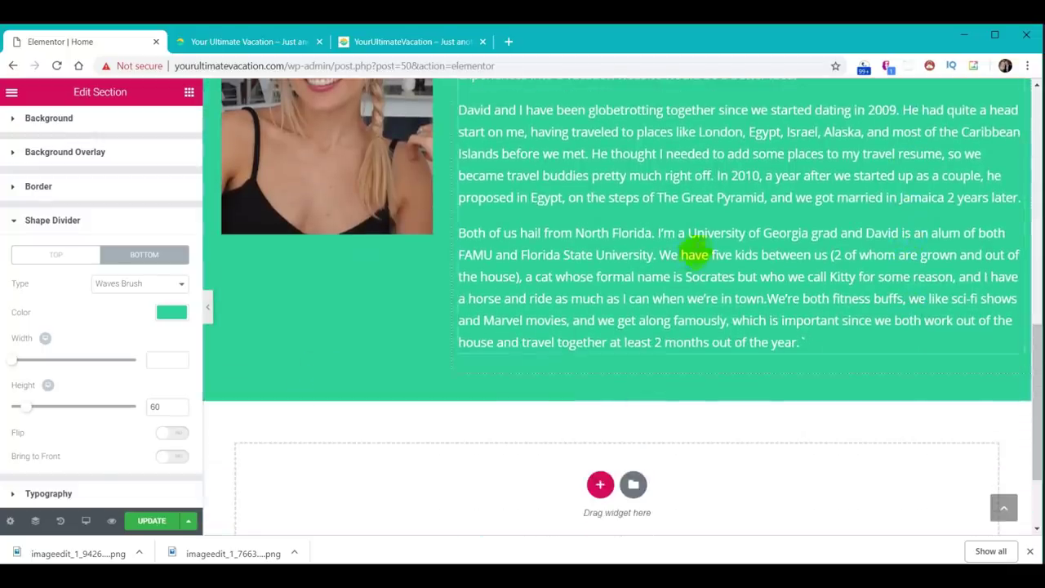
scroll(695, 252, "up", 4)
left_click(612, 180)
scroll(634, 275, "down", 4)
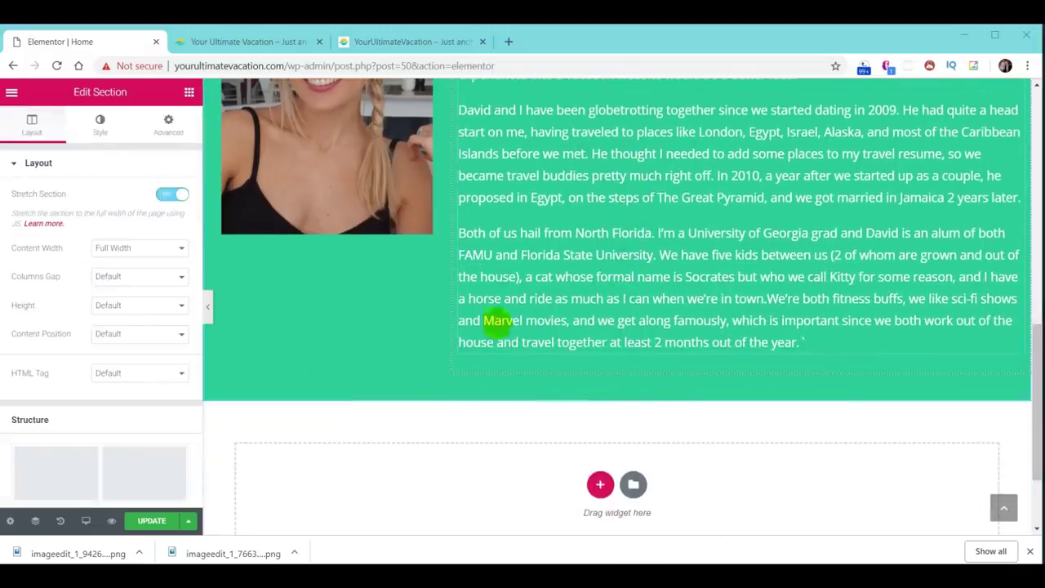
left_click(98, 131)
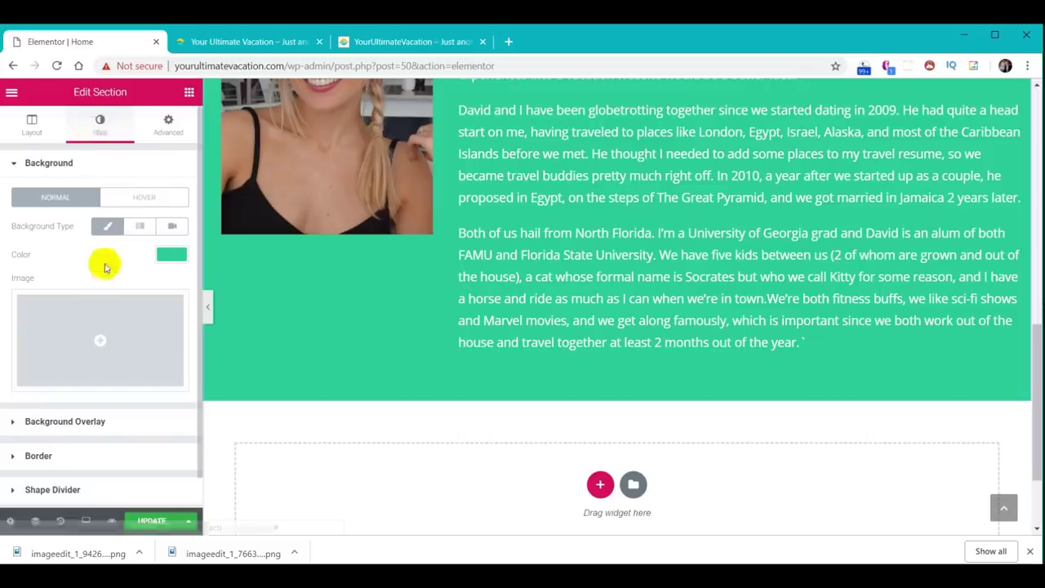
scroll(105, 266, "down", 1)
left_click(52, 459)
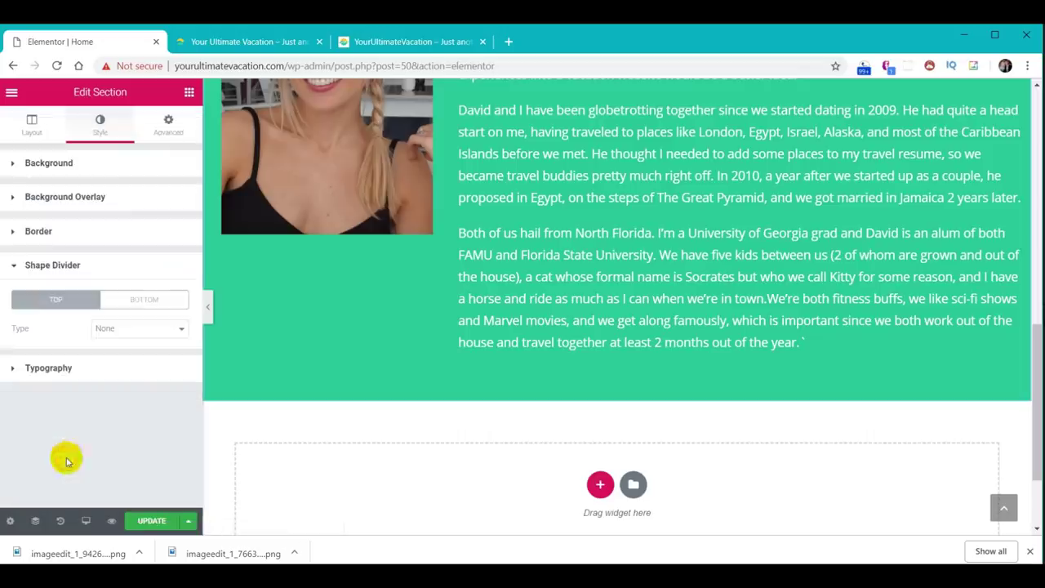
left_click(141, 300)
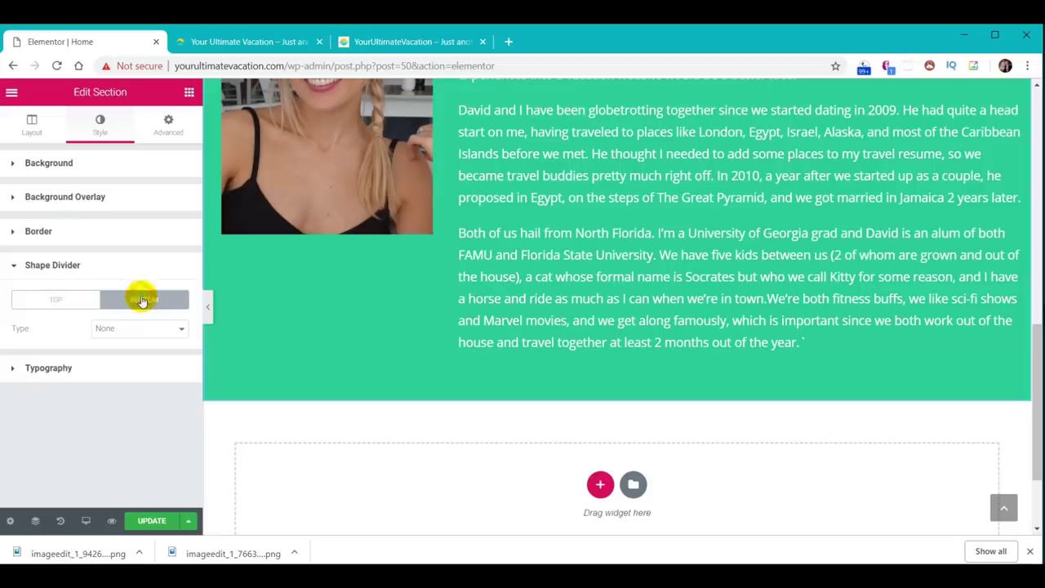
left_click(153, 331)
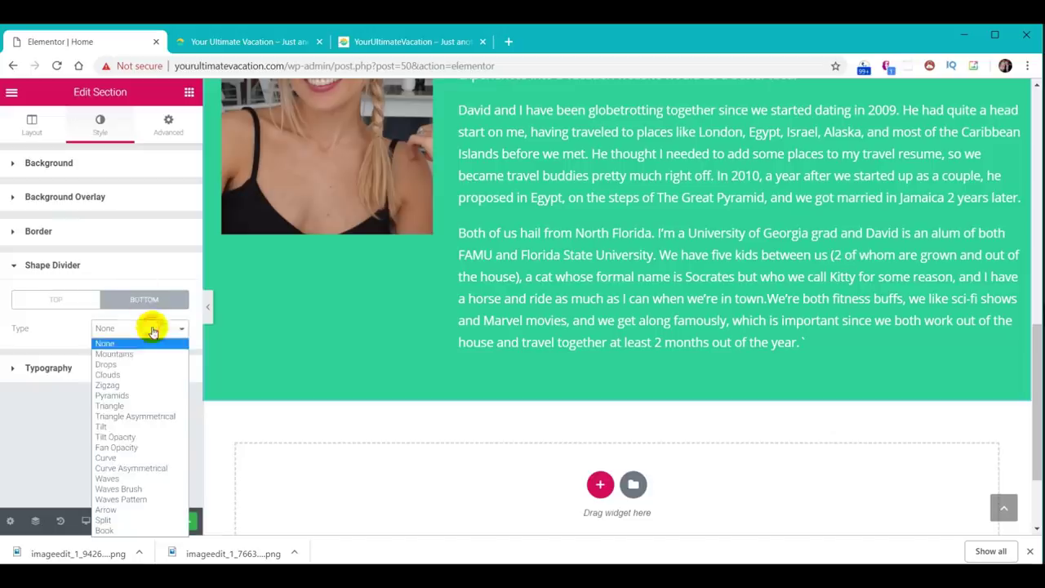
left_click(130, 489)
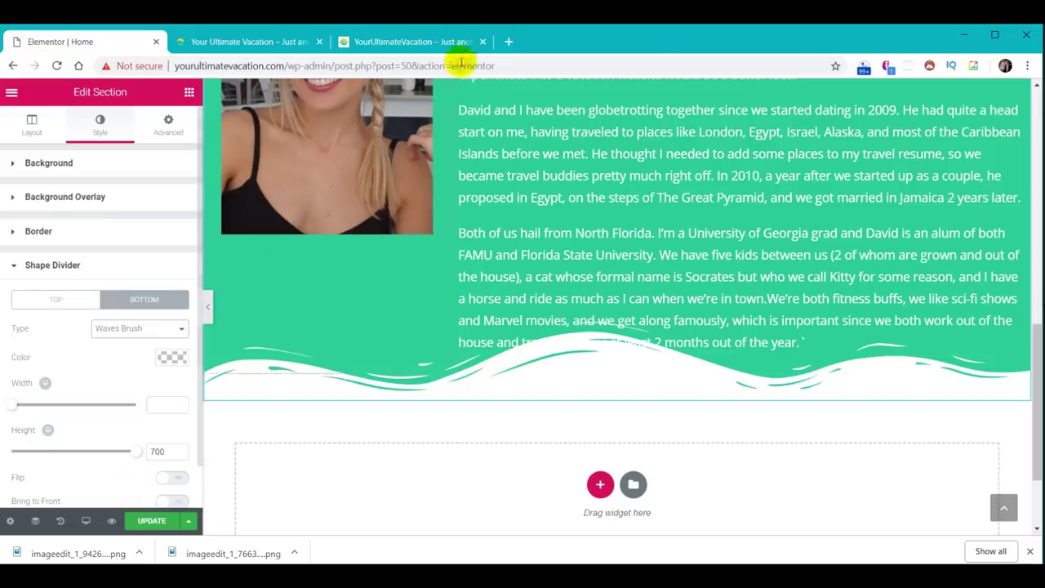
Check the divider on the live page, then lower its height to 60
left_click(416, 41)
scroll(598, 343, "down", 1)
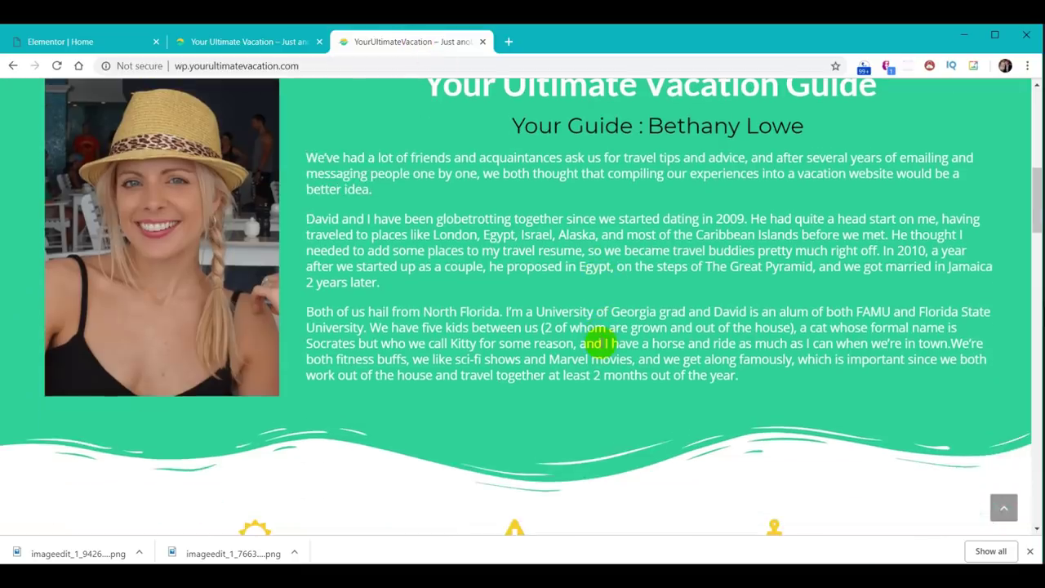
left_click(112, 41)
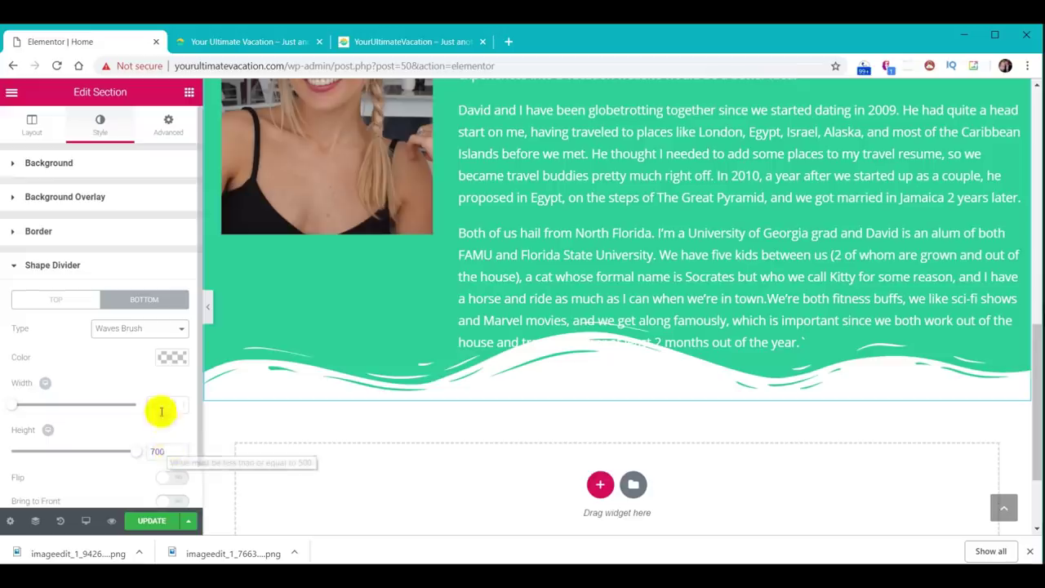
left_click_drag(172, 450, 143, 448)
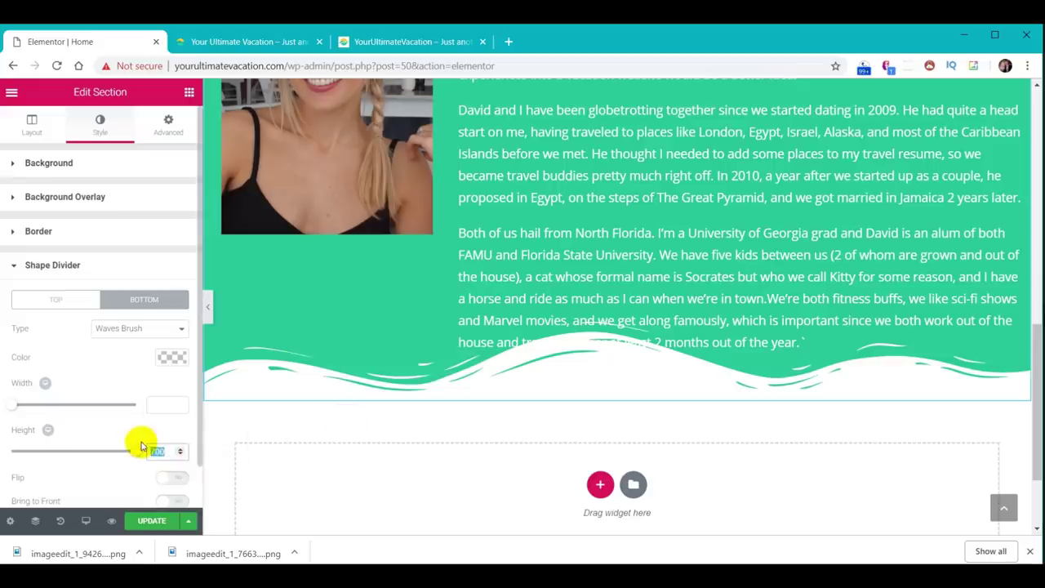
type("60")
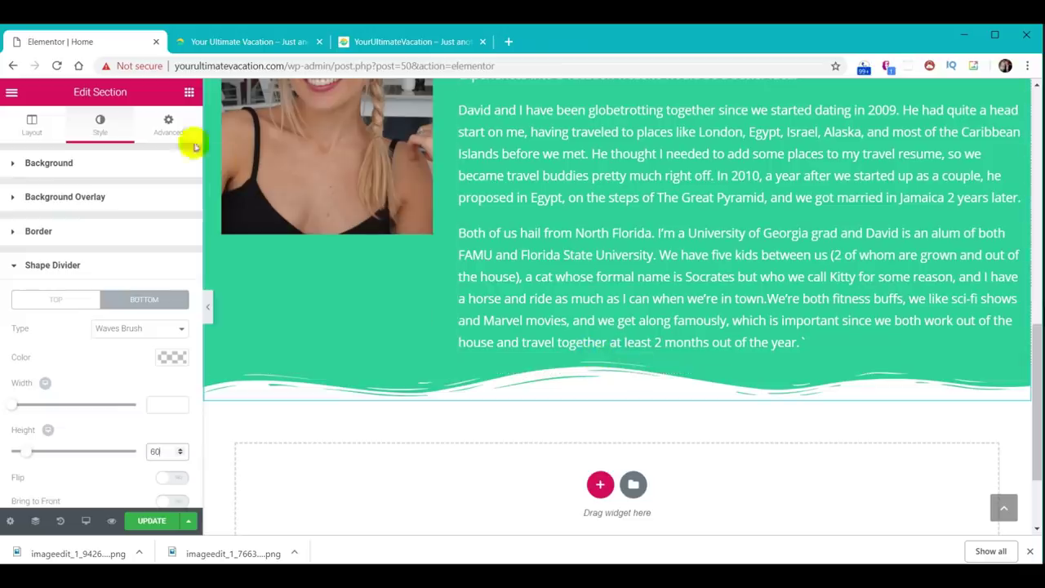
Set the guide section's bottom padding to 70 in Advanced and save with UPDATE
left_click(169, 125)
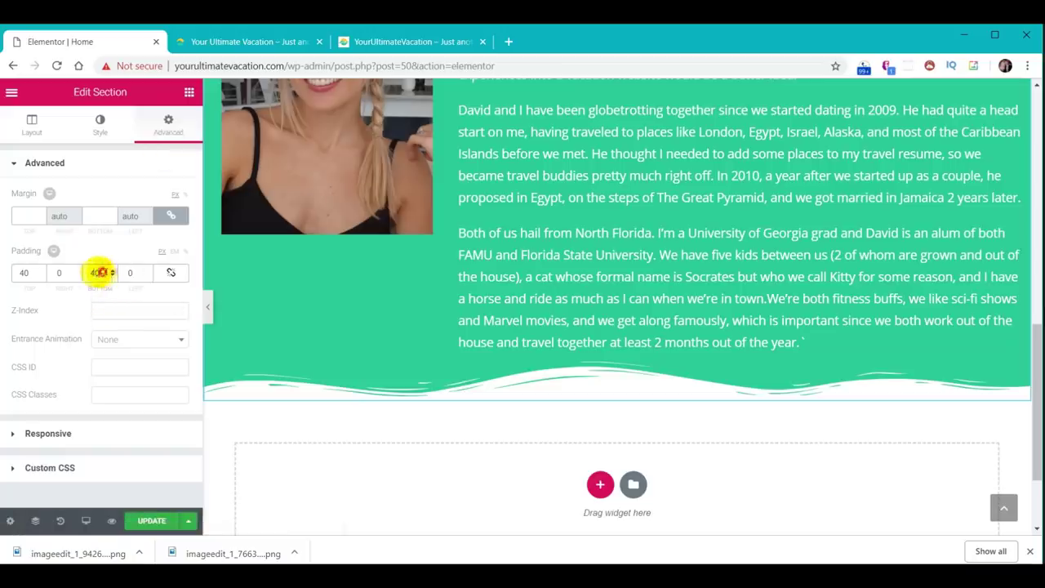
type("30")
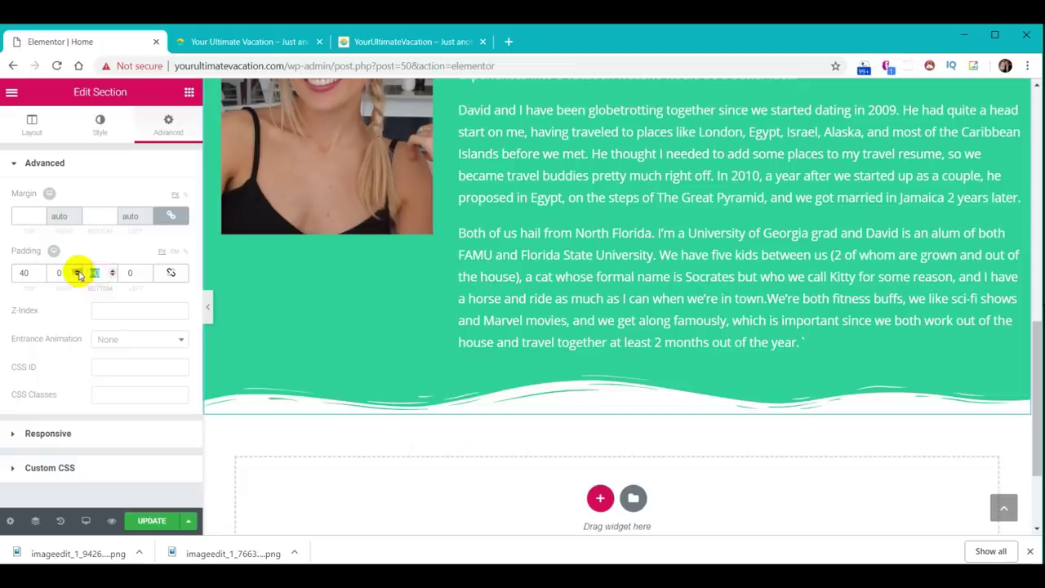
type("70")
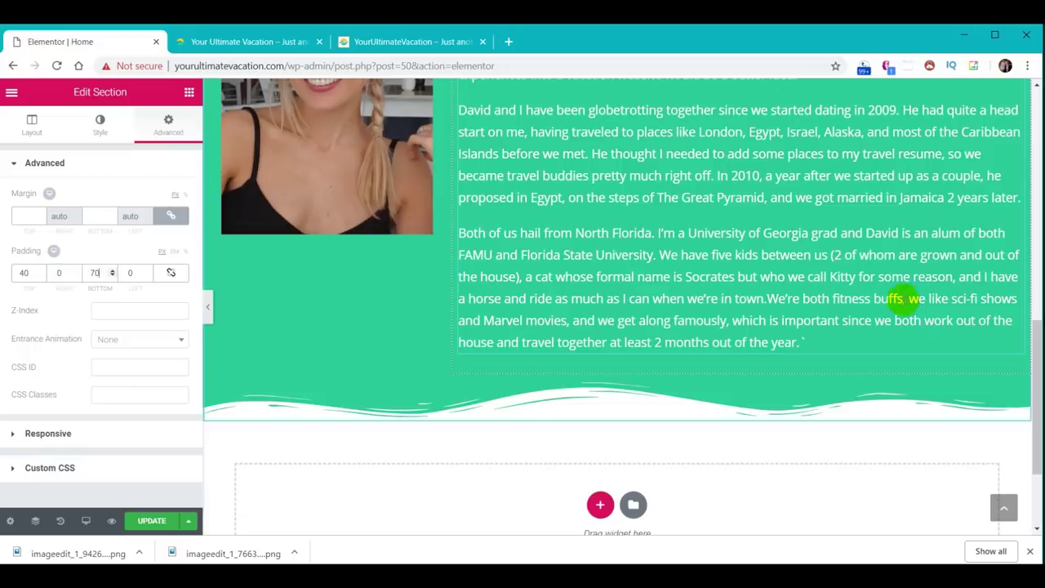
scroll(896, 298, "up", 3)
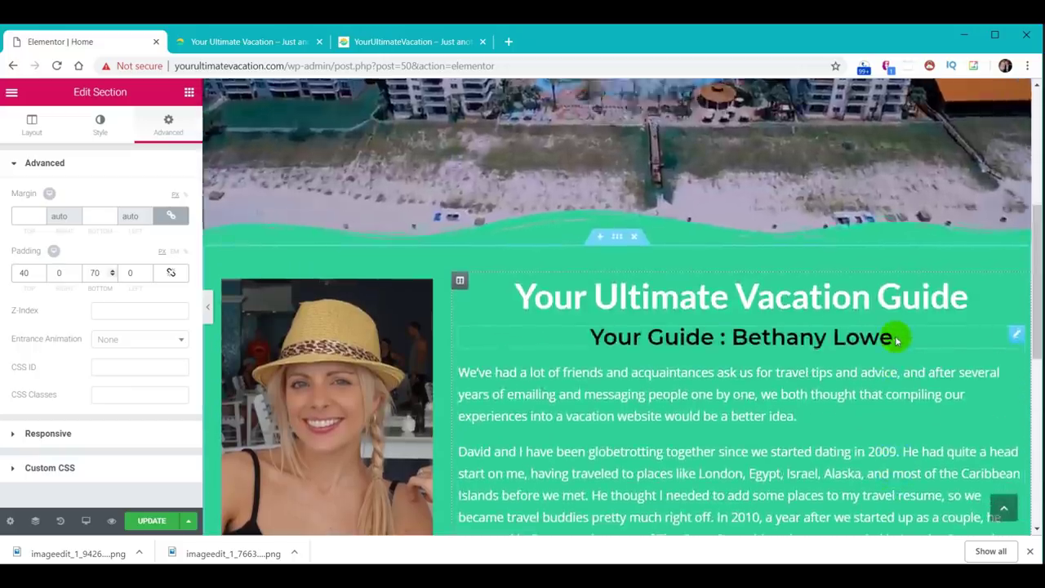
scroll(898, 333, "down", 1)
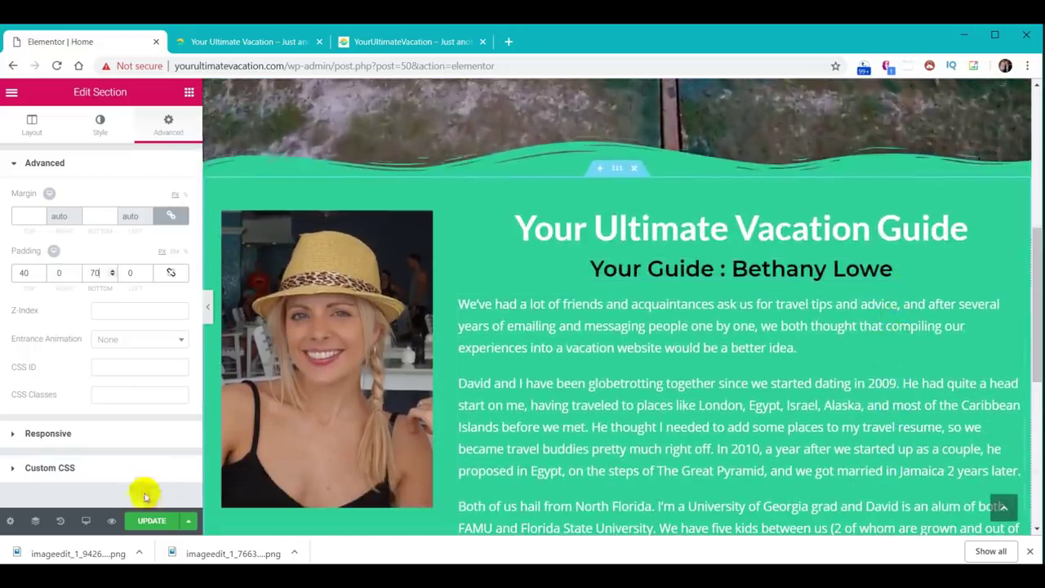
left_click(155, 520)
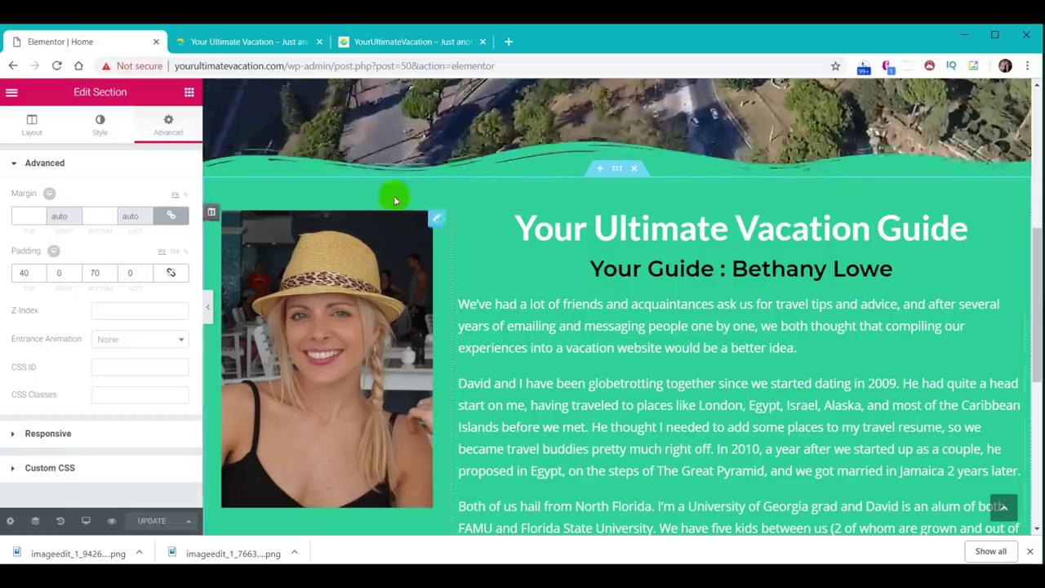
left_click(263, 45)
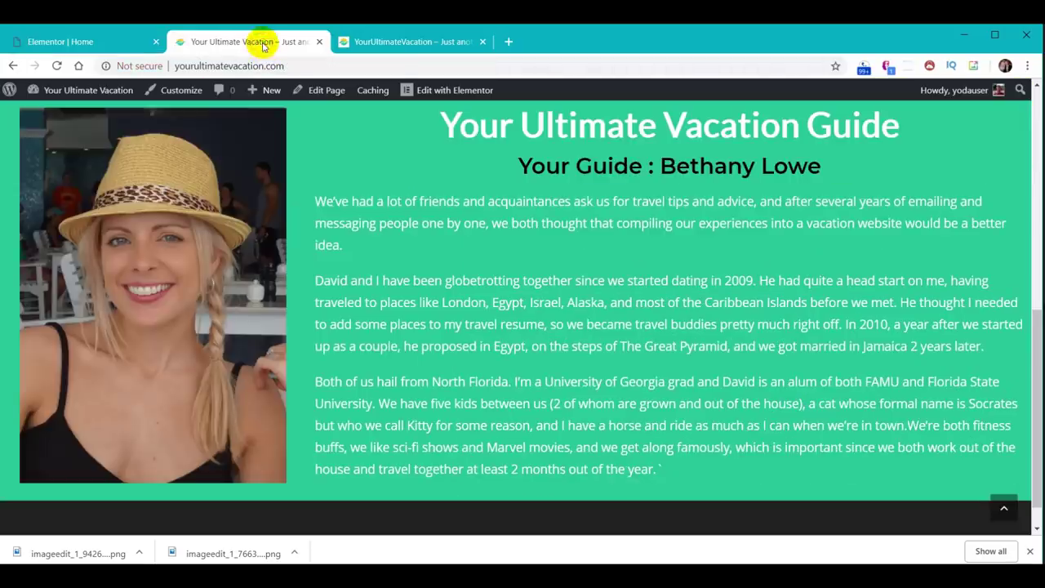
left_click(55, 67)
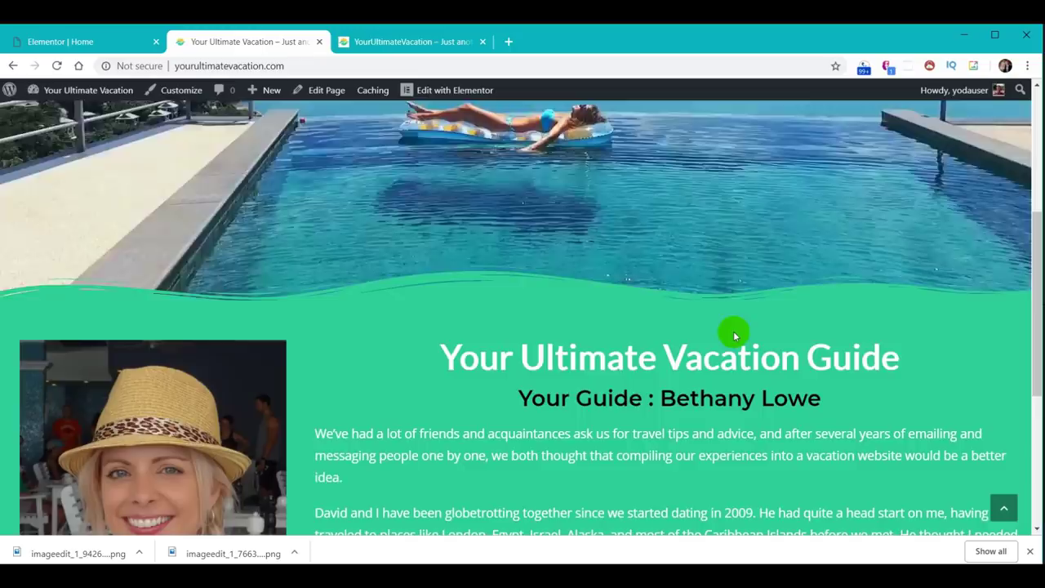
scroll(733, 330, "down", 4)
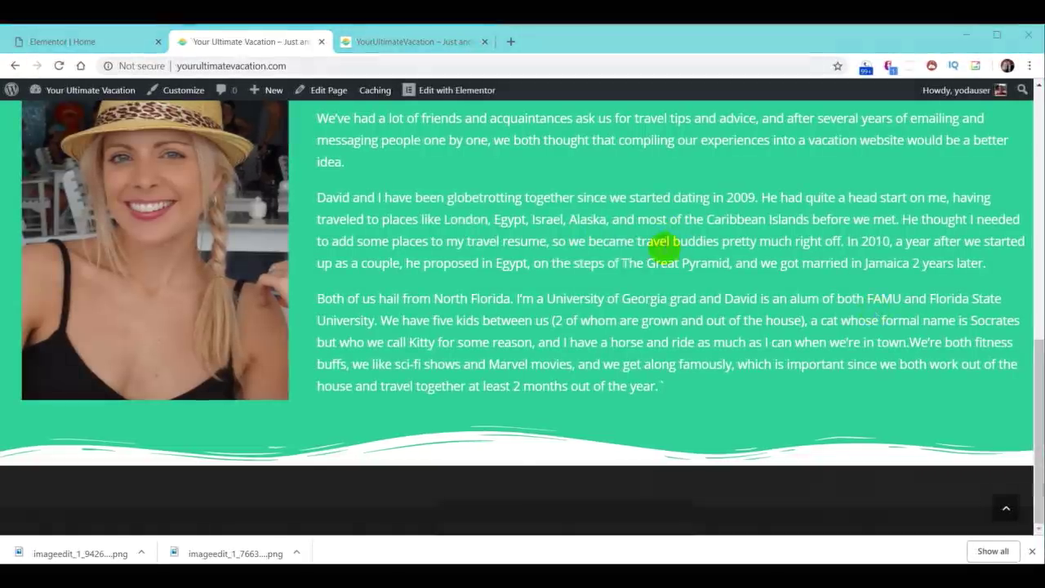
left_click(406, 41)
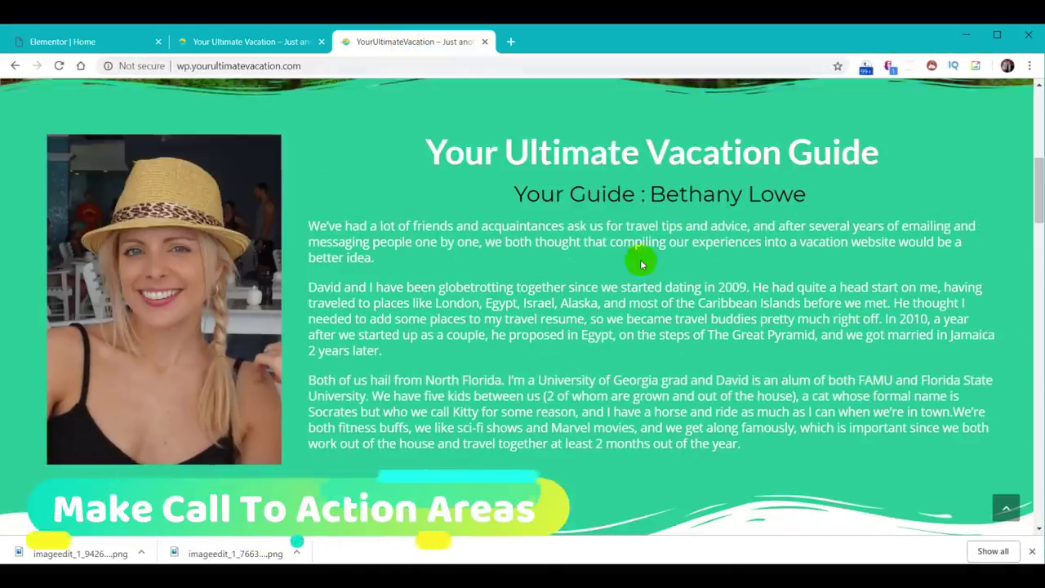
scroll(640, 259, "down", 4)
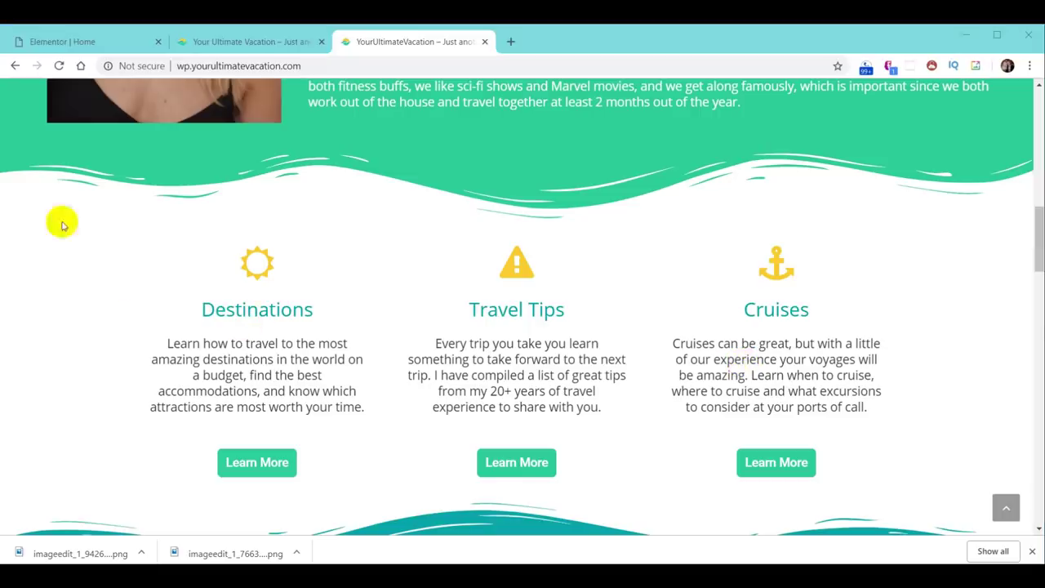
left_click(49, 45)
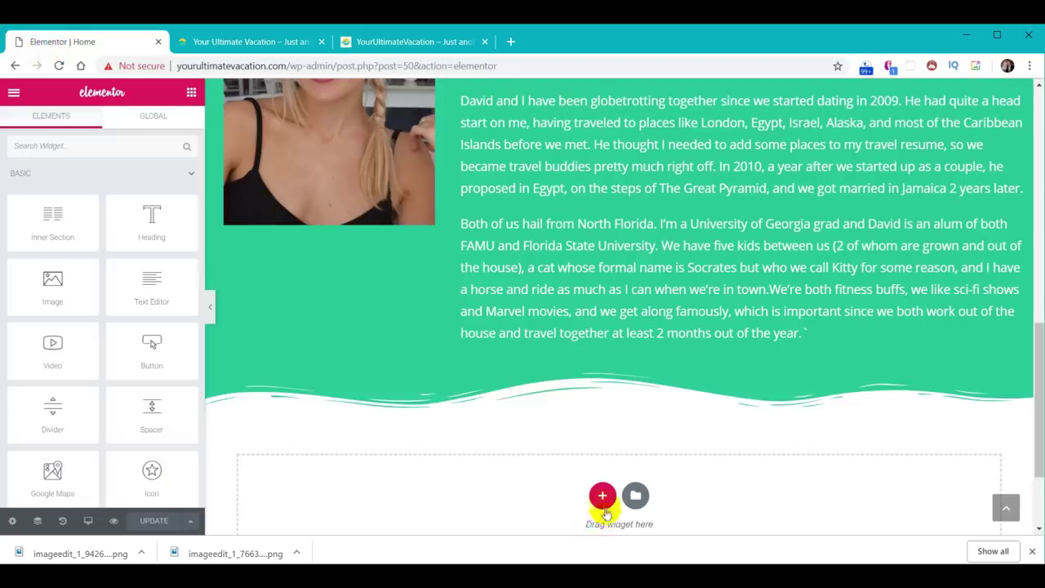
left_click(602, 496)
Insert a three-column structure below the bio and drop an Icon Box into the first column
scroll(601, 502, "down", 1)
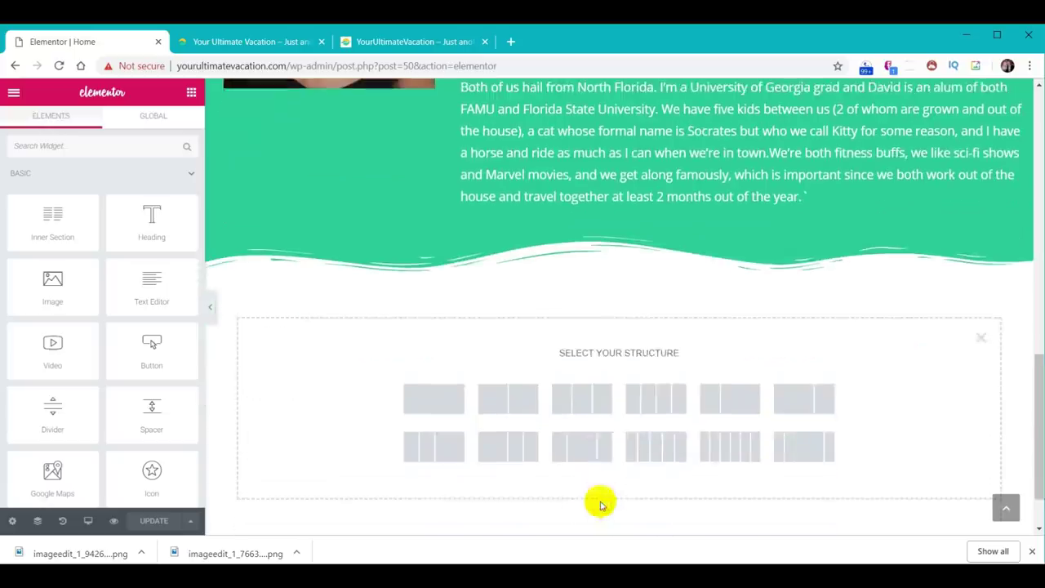
left_click(584, 403)
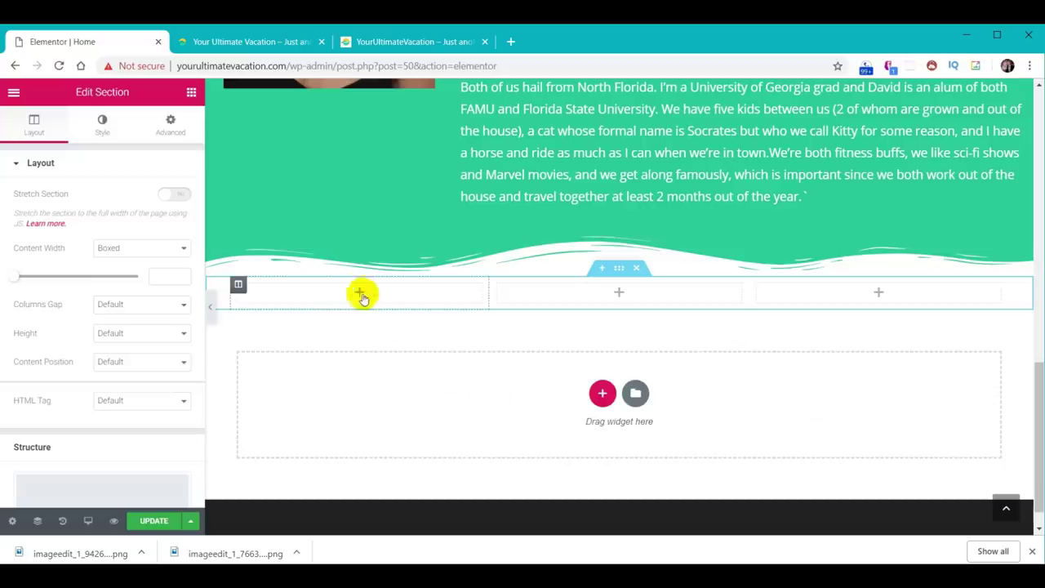
left_click(361, 294)
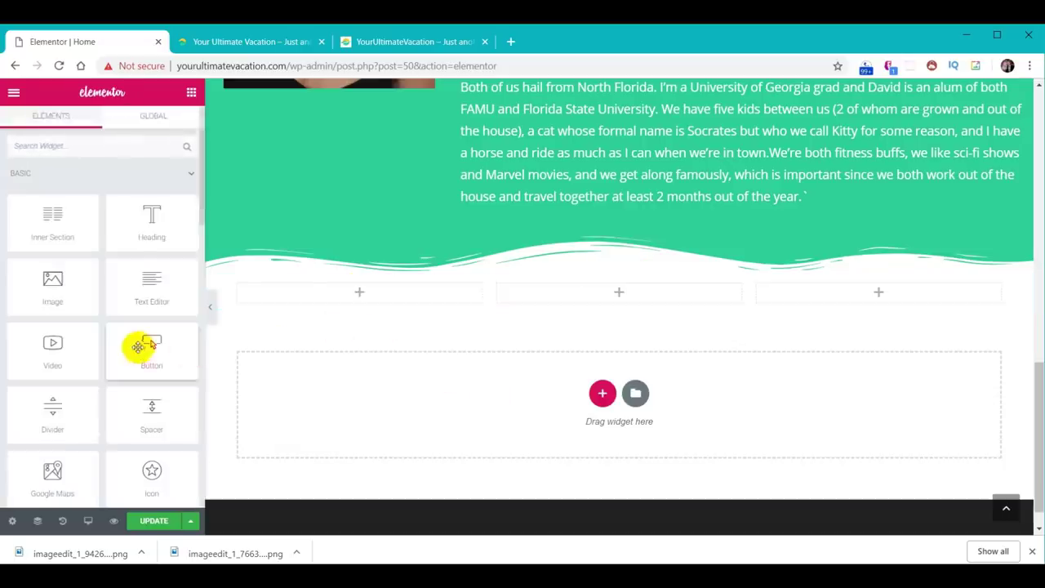
scroll(144, 343, "down", 1)
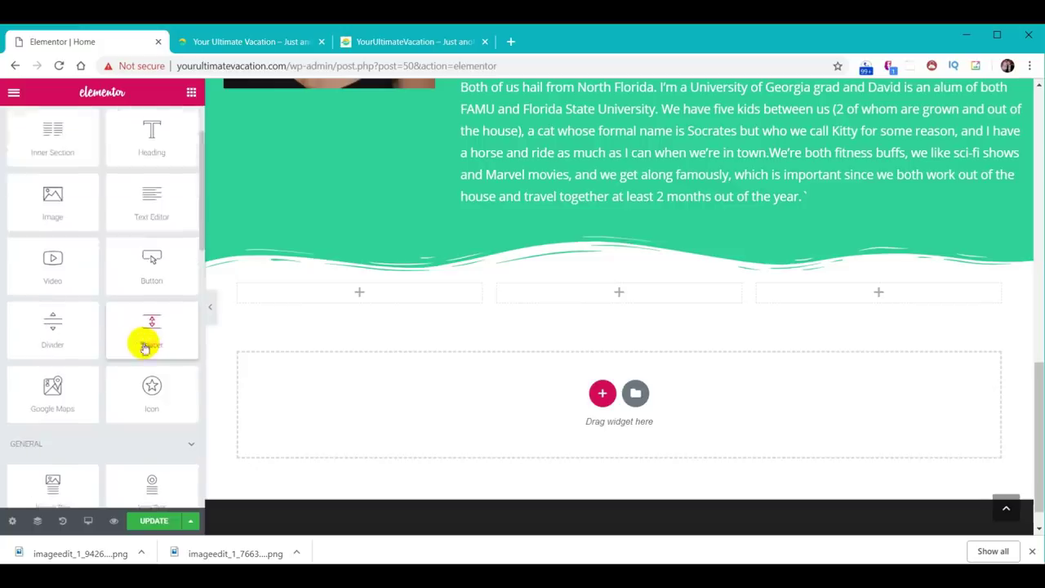
scroll(143, 343, "down", 2)
left_click_drag(154, 323, 360, 294)
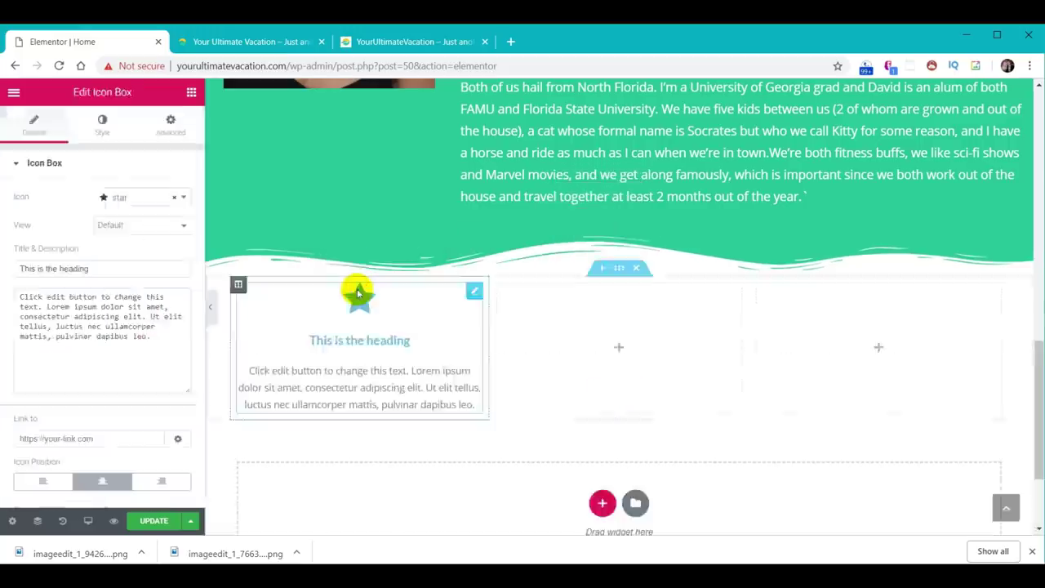
left_click(191, 95)
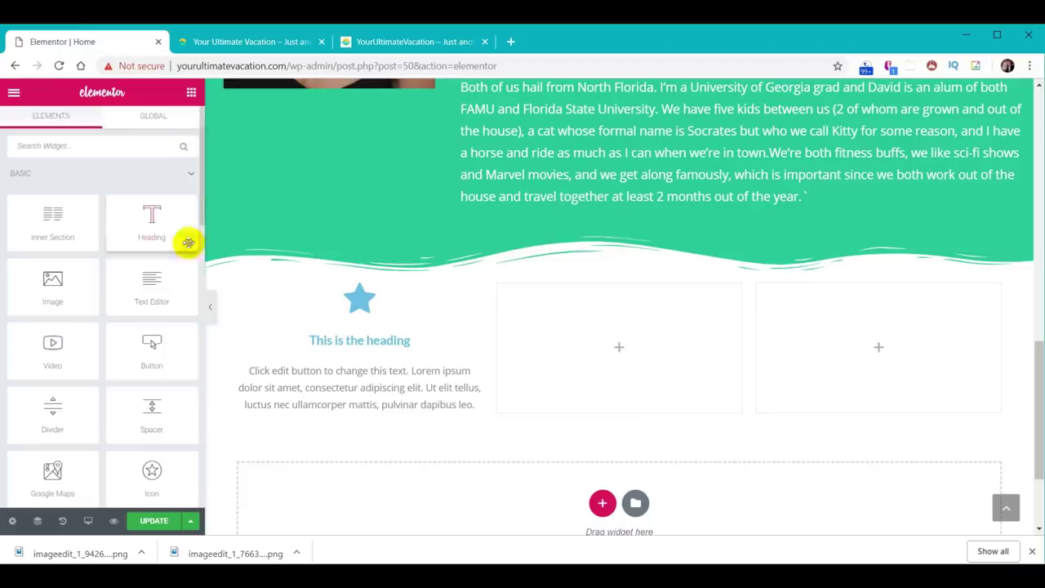
Add a centred button below the icon box and change its icon to sun-o
left_click_drag(155, 347, 363, 413)
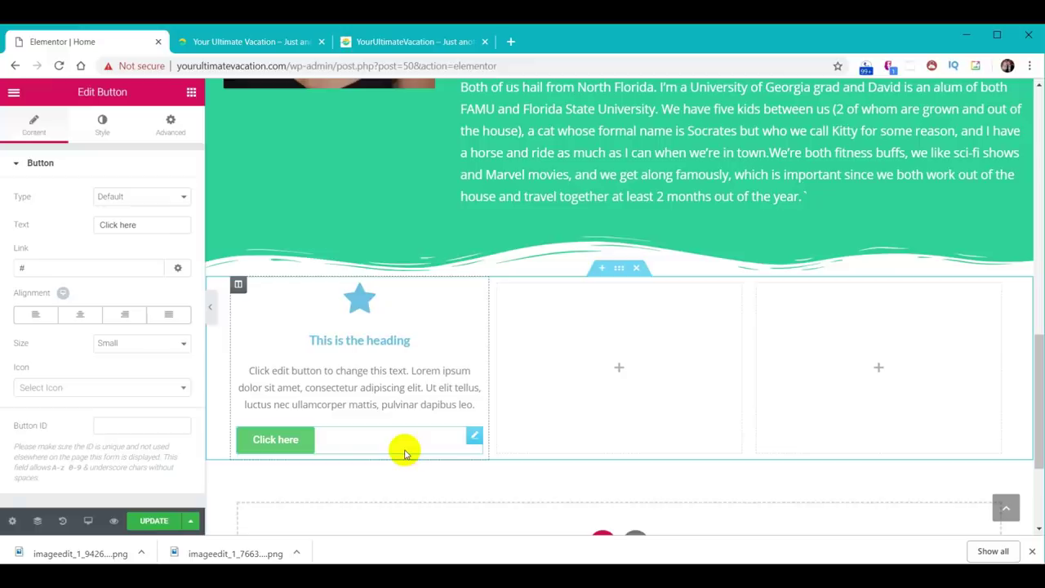
left_click(80, 317)
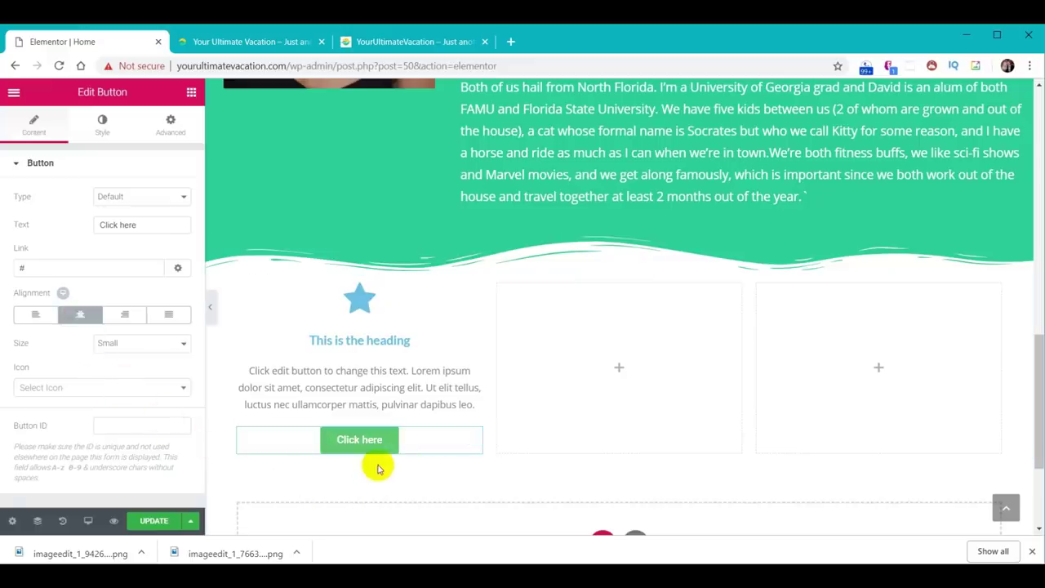
left_click(441, 400)
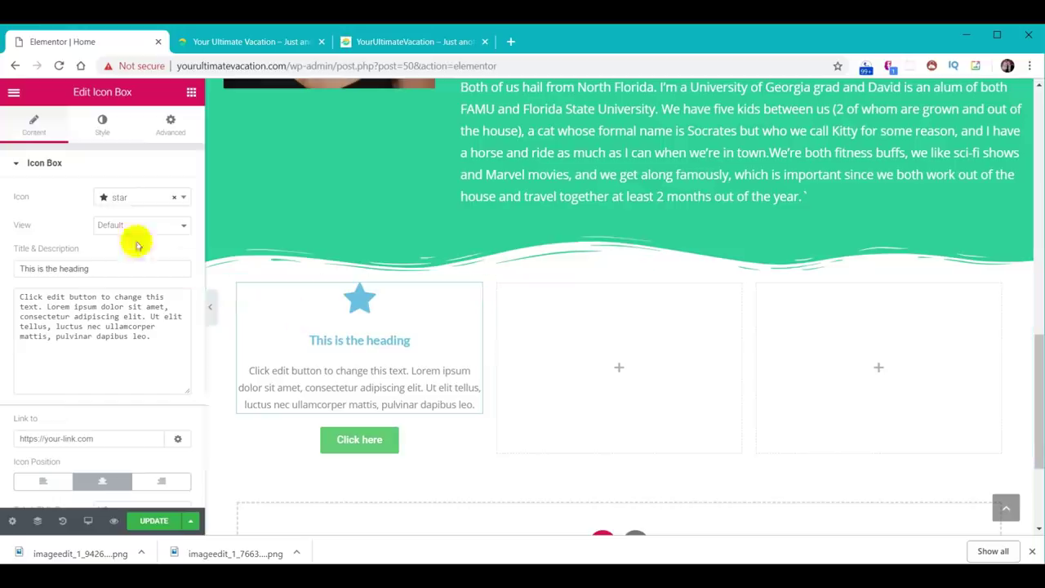
left_click(124, 201)
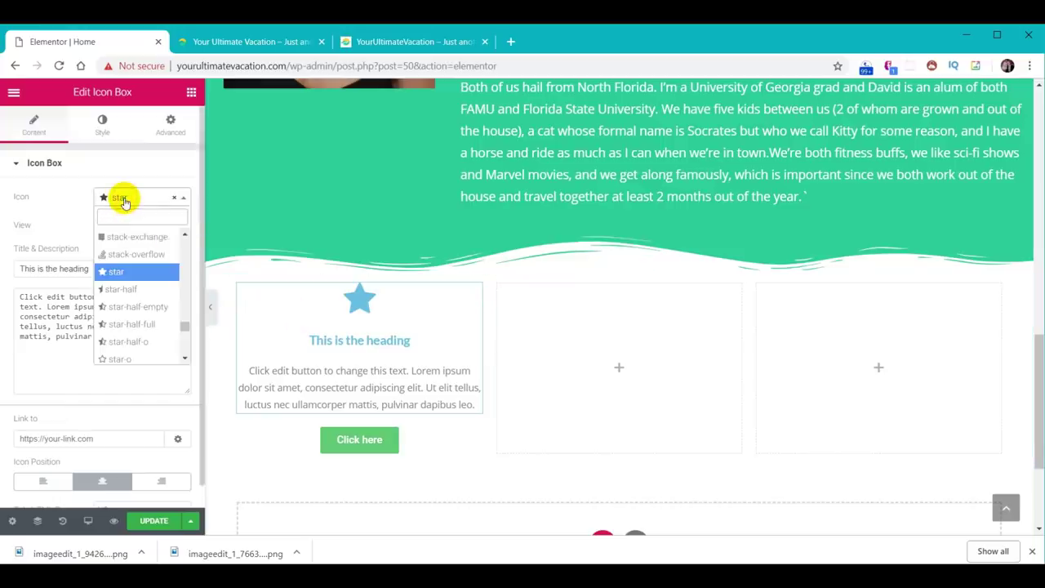
type("sun")
left_click(133, 236)
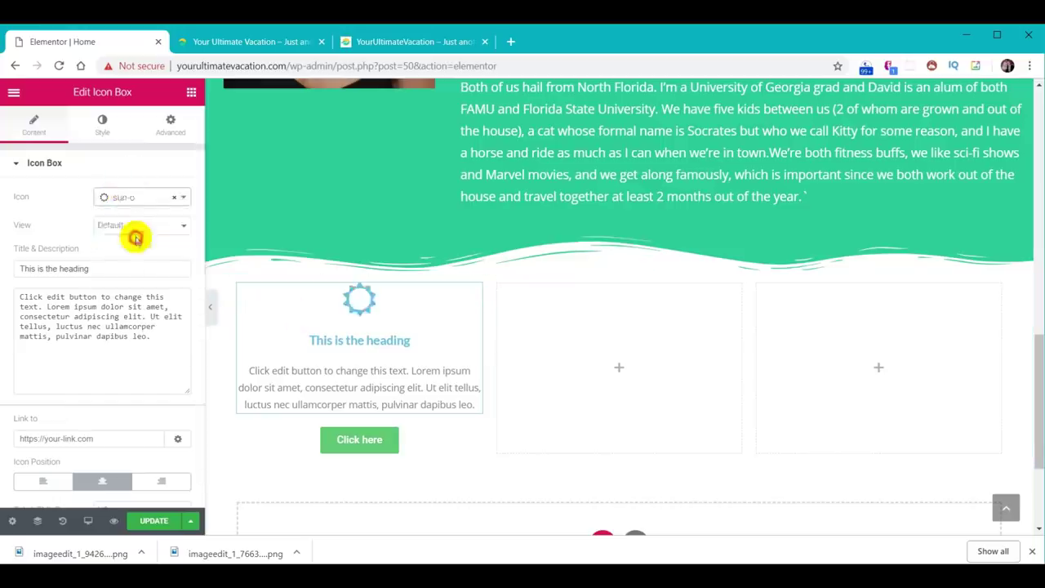
Title the icon box 'Destinations' and paste the budget-travel description paragraph
left_click_drag(107, 267, 4, 268)
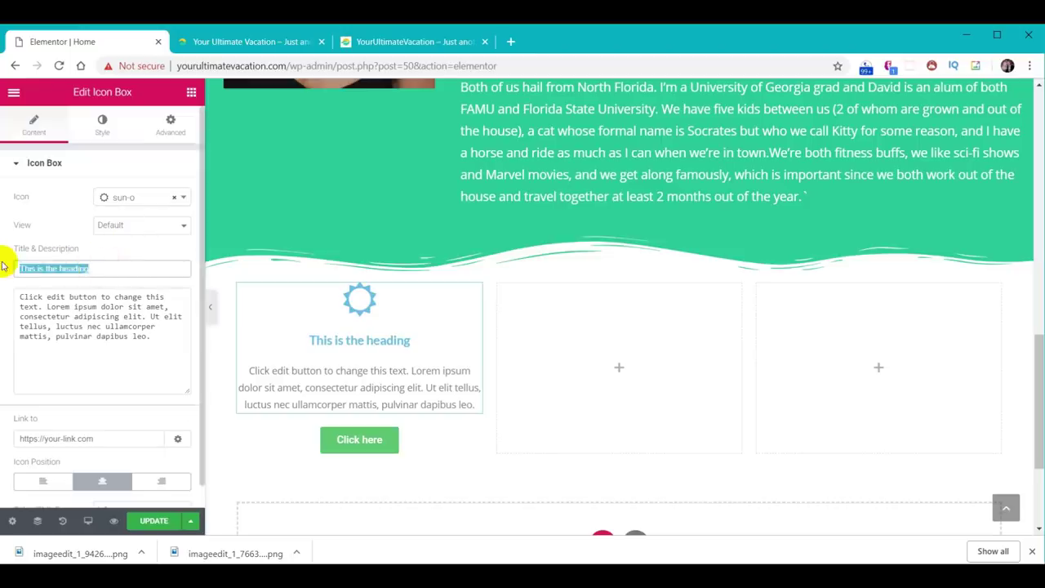
type("Destinations")
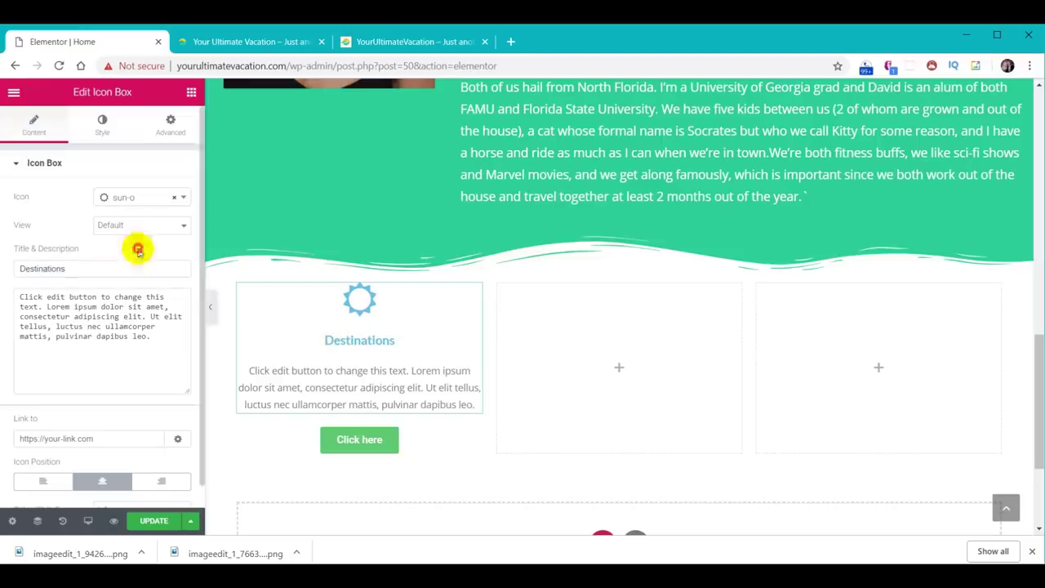
left_click_drag(155, 346, 4, 282)
type("Learn how to travel to the most amazing destinations in the world on a budget, find the best accommodations, and know which attractions are most worth your time.")
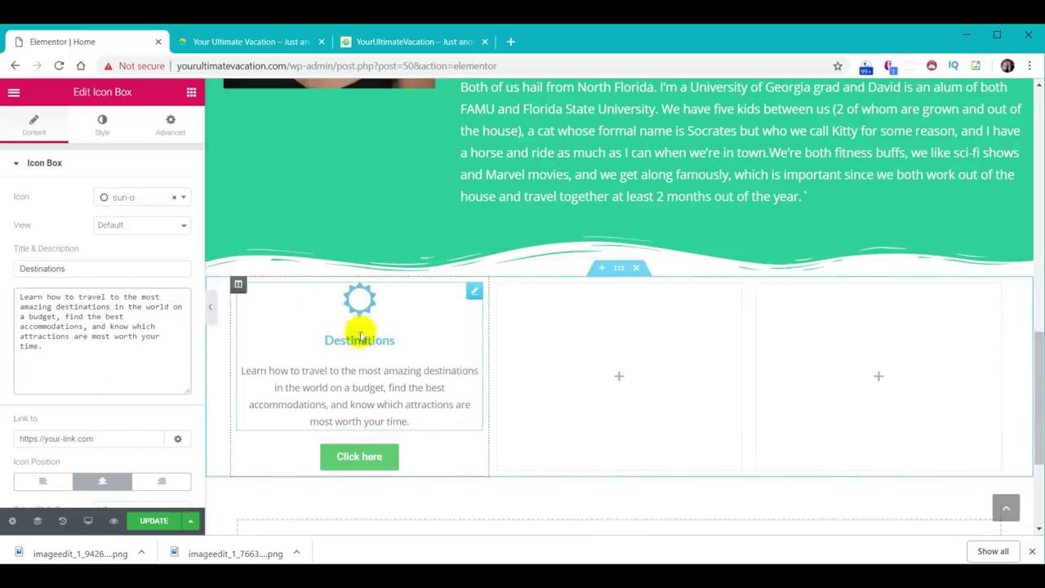
Color the sun icon yellow #f9cc29 and the Destinations title teal #01abaa
left_click(101, 127)
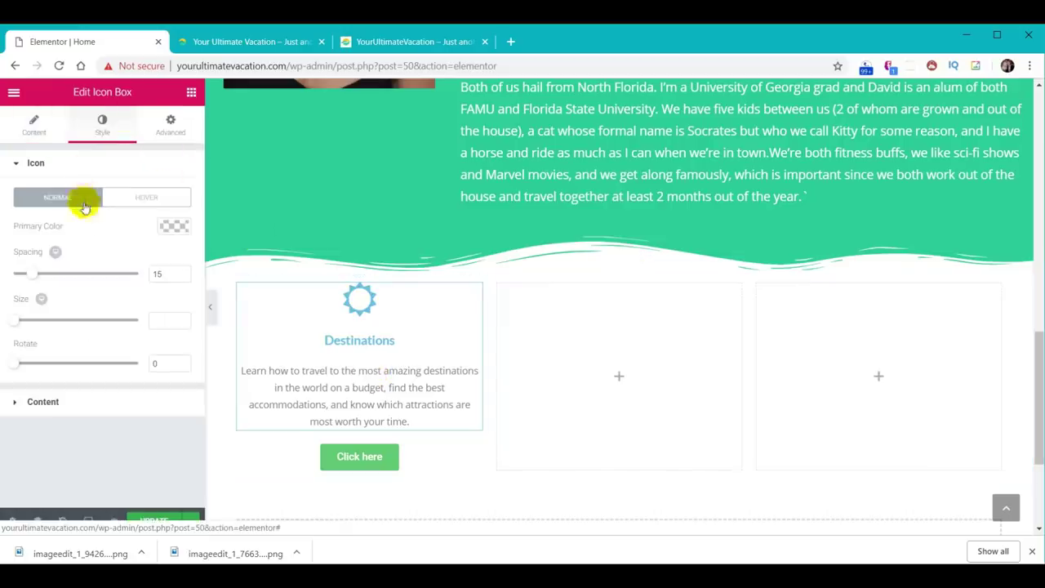
left_click(175, 229)
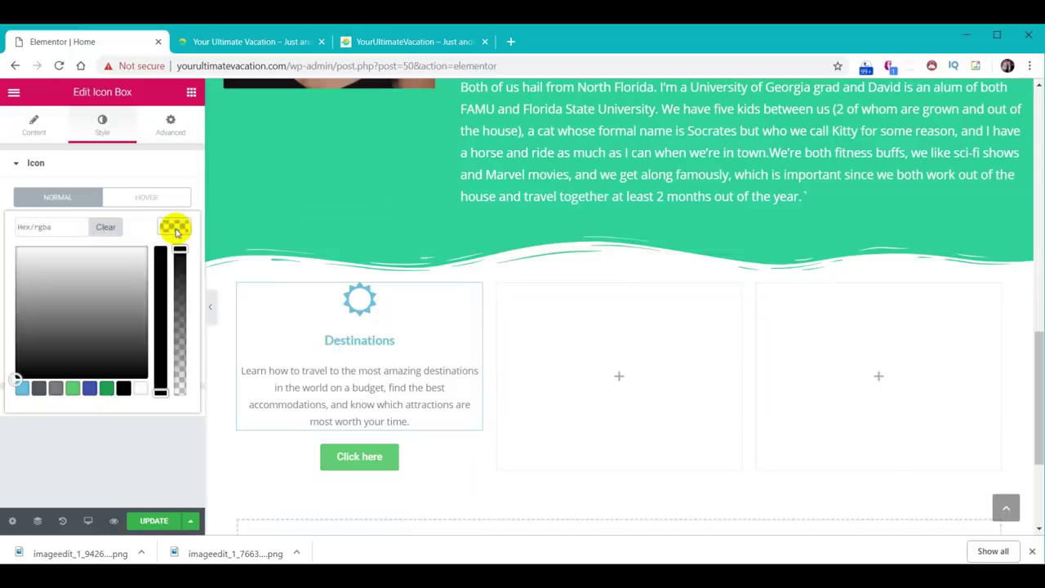
left_click(50, 229)
type("#f9cc29")
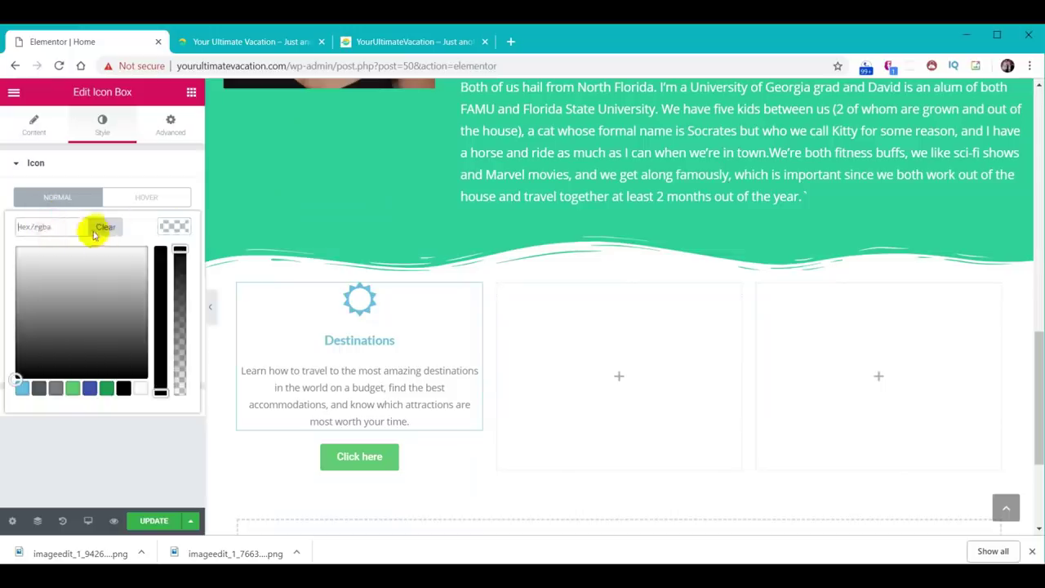
left_click(167, 230)
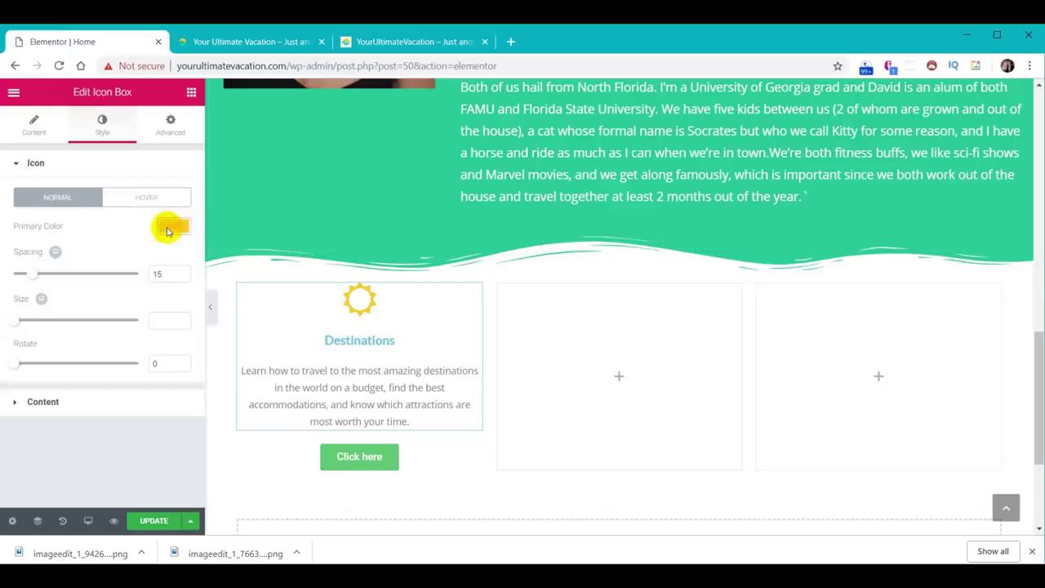
left_click(38, 401)
scroll(66, 368, "down", 1)
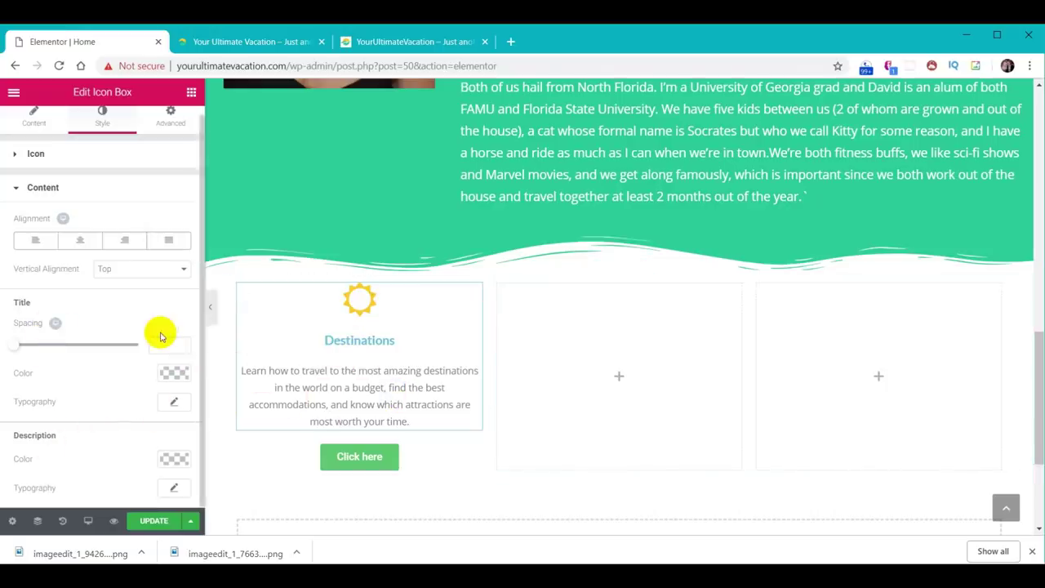
left_click(171, 375)
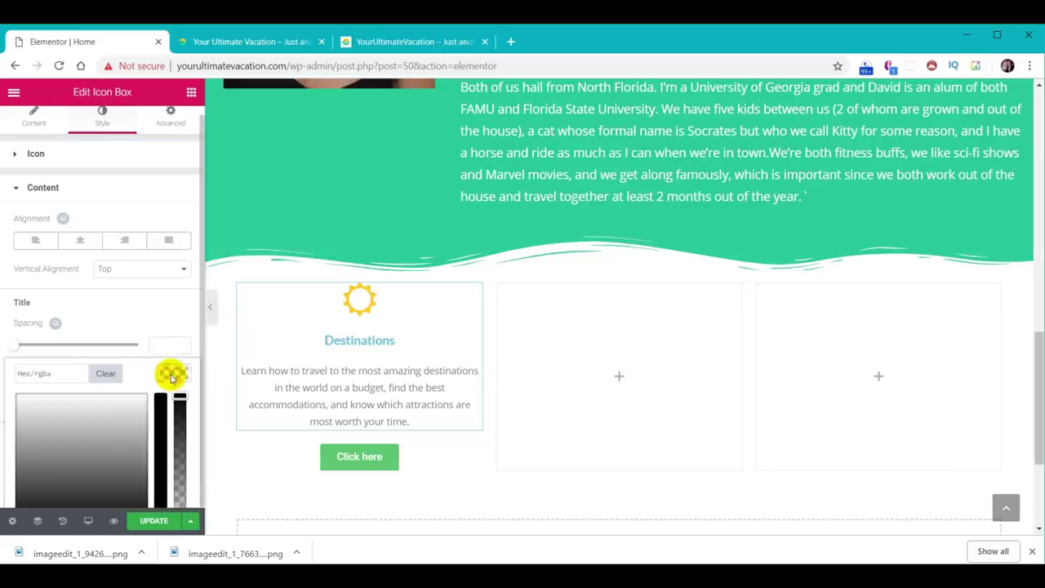
type("#01abaa")
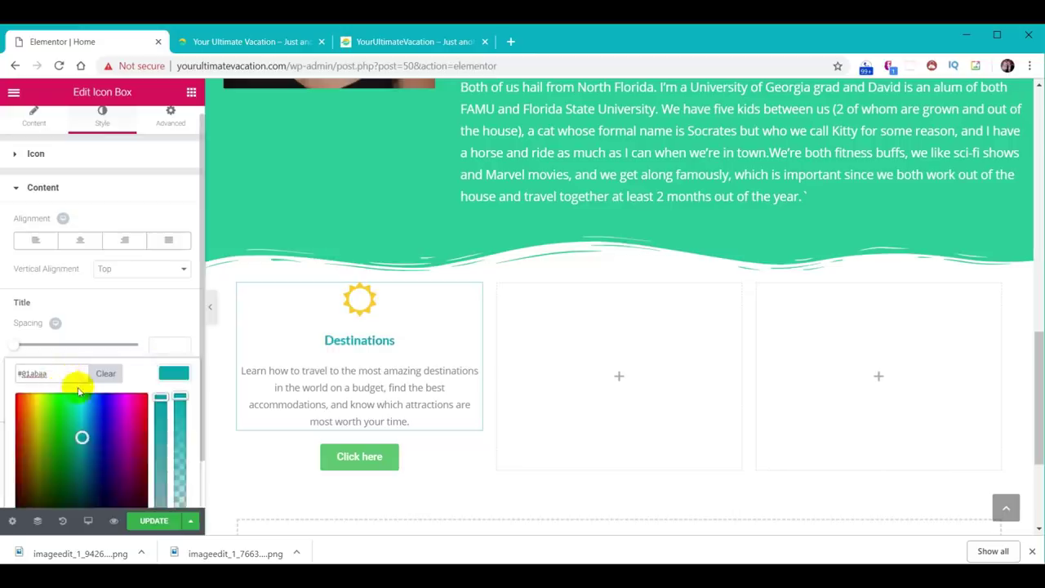
scroll(78, 391, "down", 1)
left_click(174, 325)
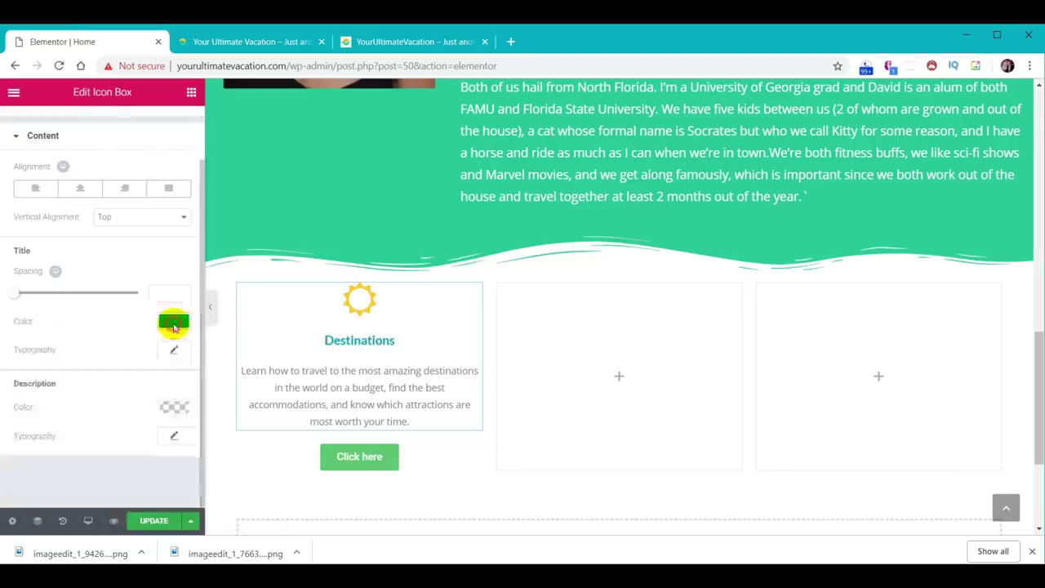
Set the title font size to 28 and the description font size to 18
left_click(174, 351)
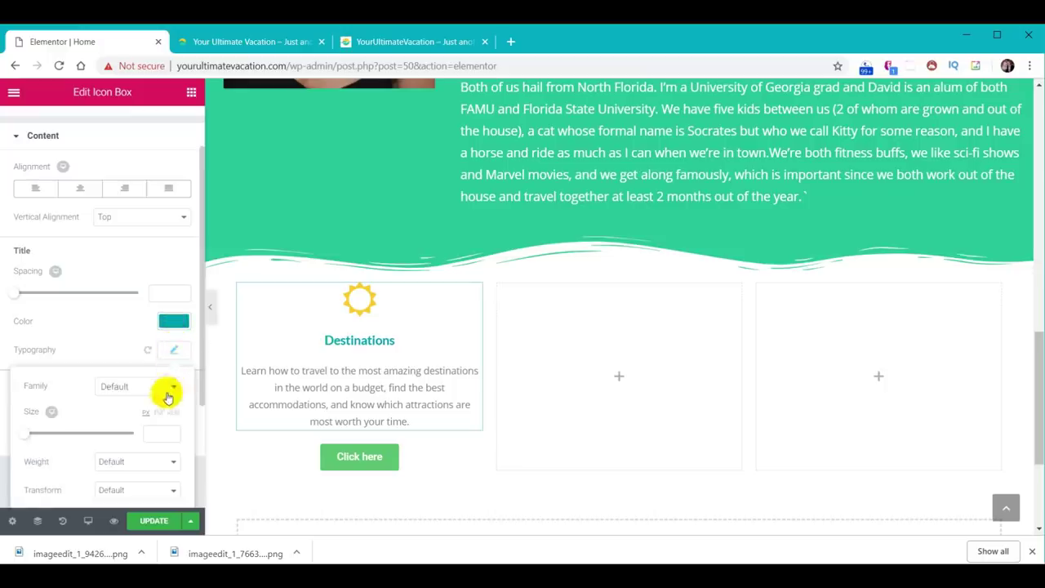
left_click(148, 432)
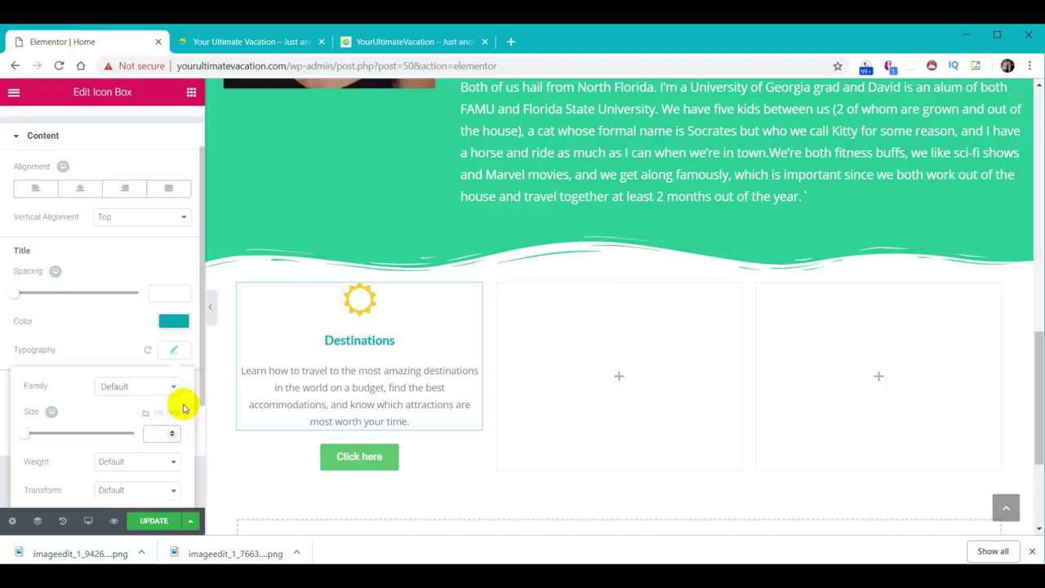
type("28")
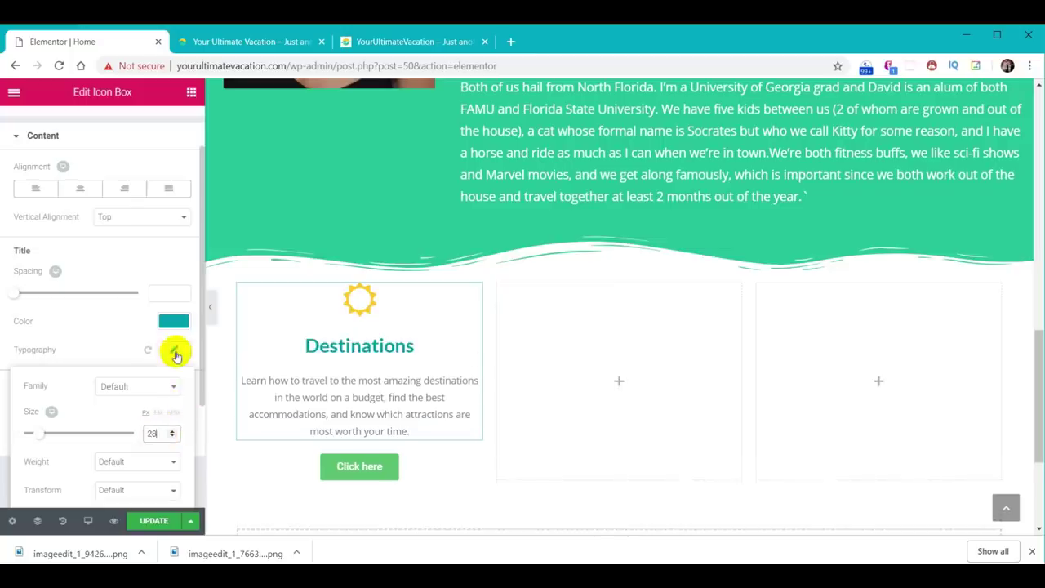
left_click(174, 350)
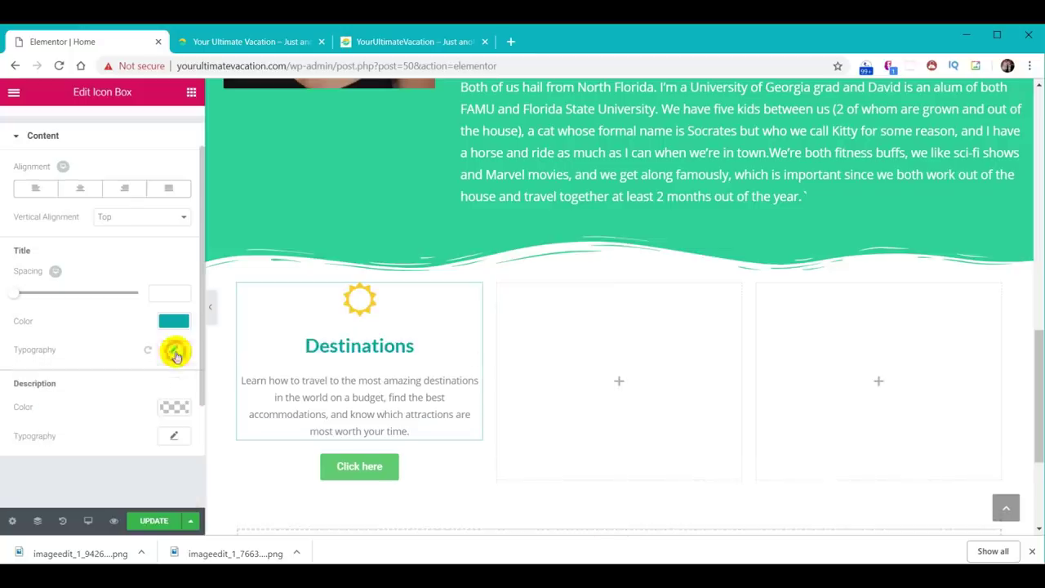
left_click(174, 435)
scroll(86, 362, "down", 3)
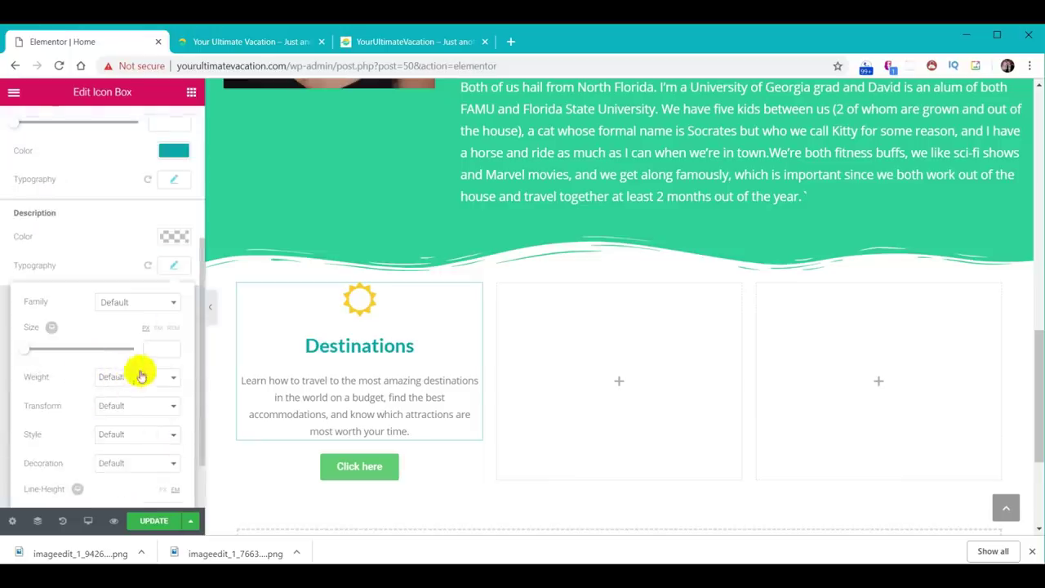
left_click(147, 350)
type("18")
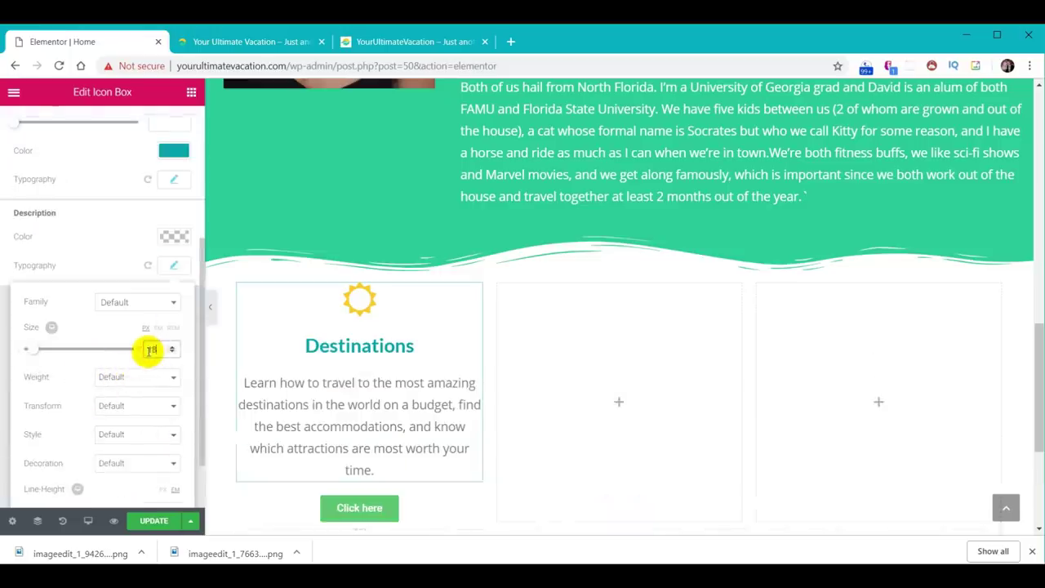
left_click(177, 266)
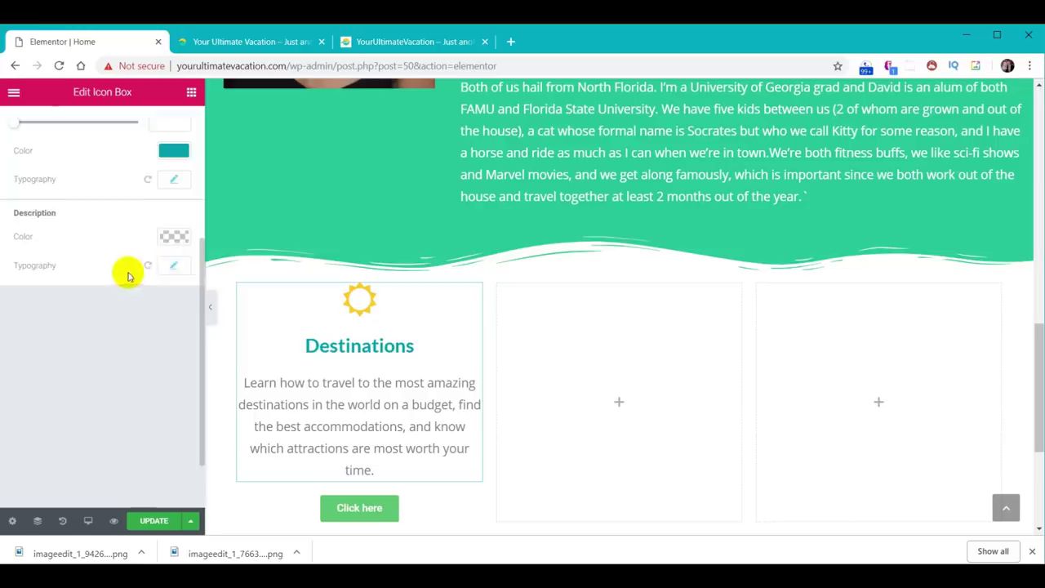
scroll(127, 275, "up", 3)
Set the Destinations icon box's linked padding to 20 px on all four sides
left_click(171, 126)
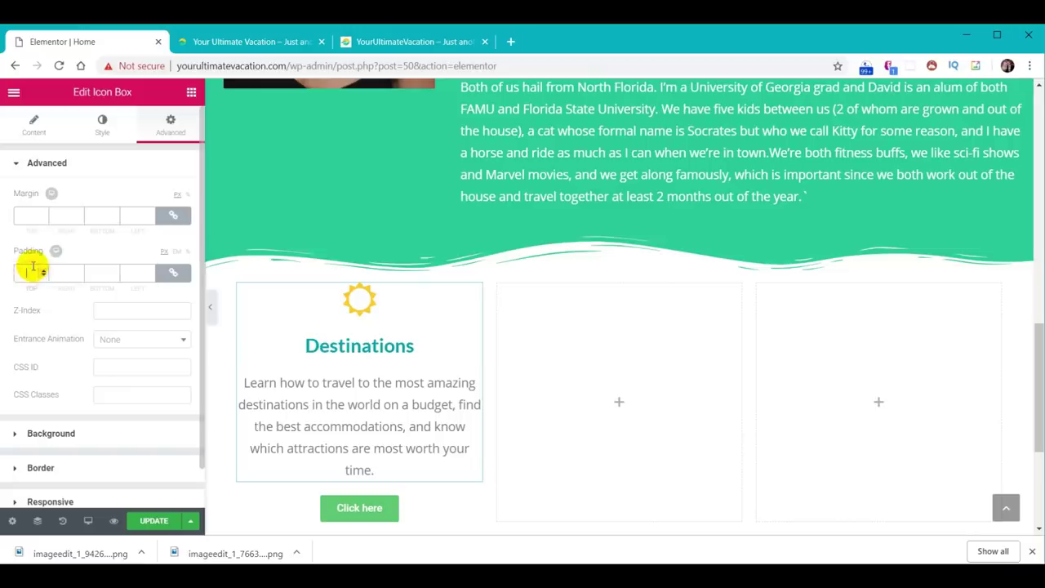
type("20")
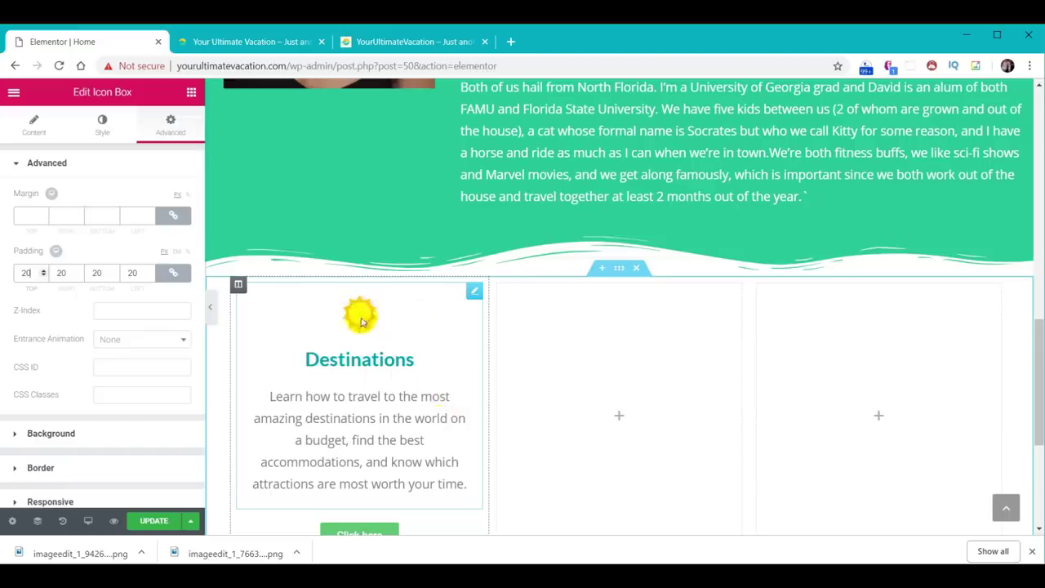
left_click(102, 127)
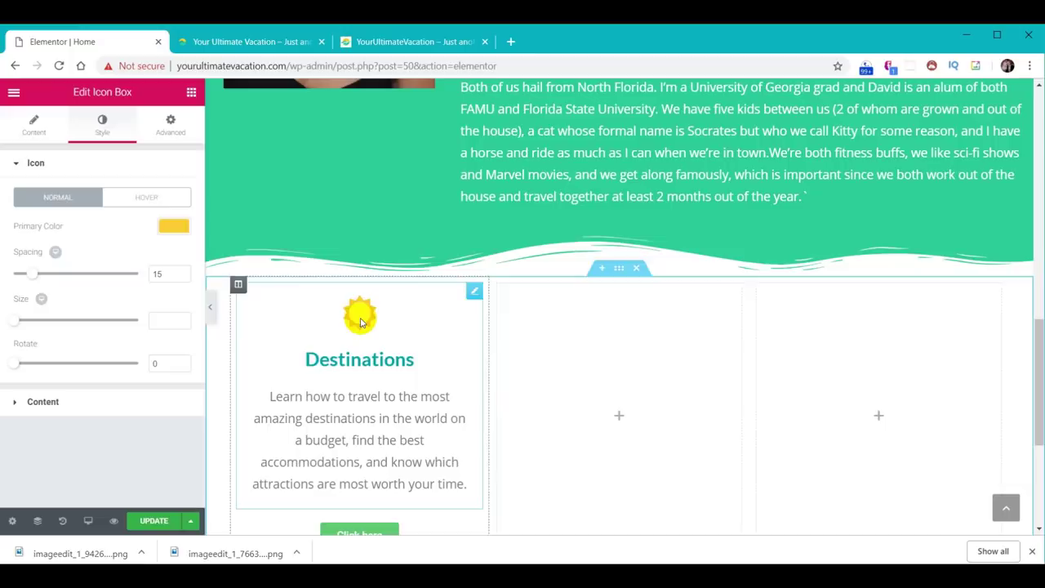
Set the Destinations sun icon's hover animation to Bounce In
left_click(151, 201)
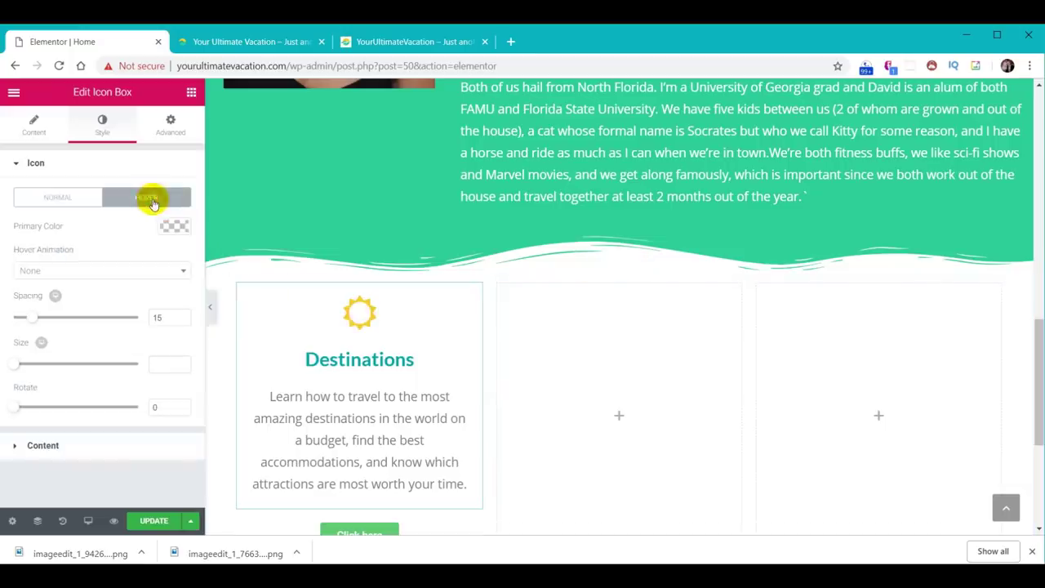
left_click(92, 274)
scroll(115, 410, "down", 3)
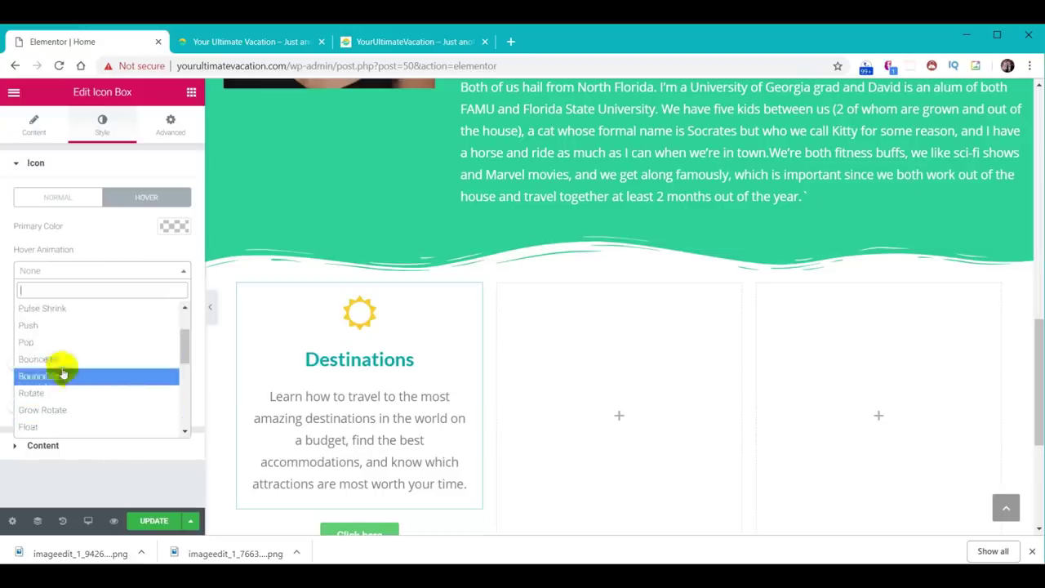
left_click(67, 372)
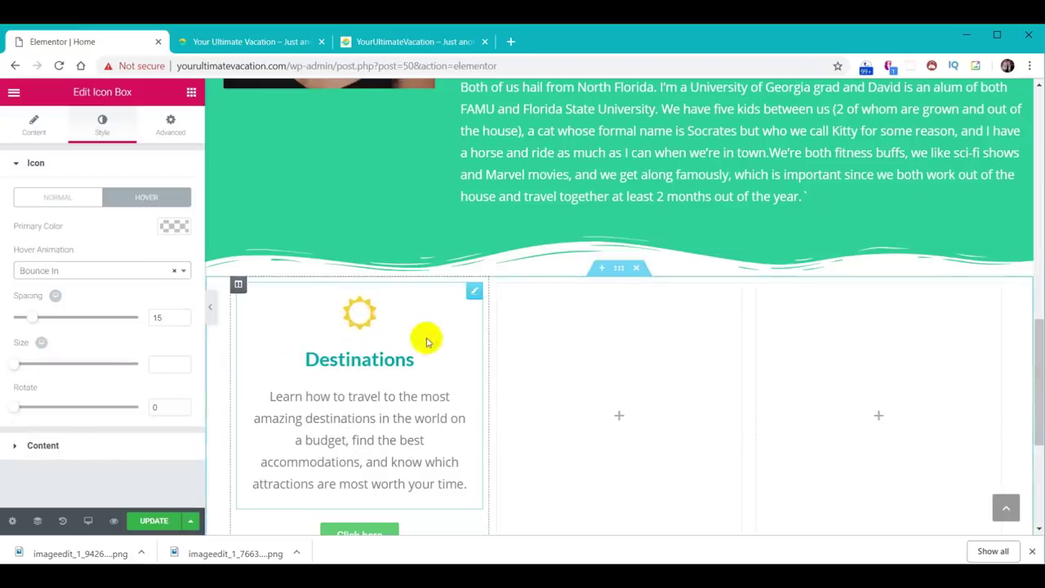
scroll(426, 341, "down", 1)
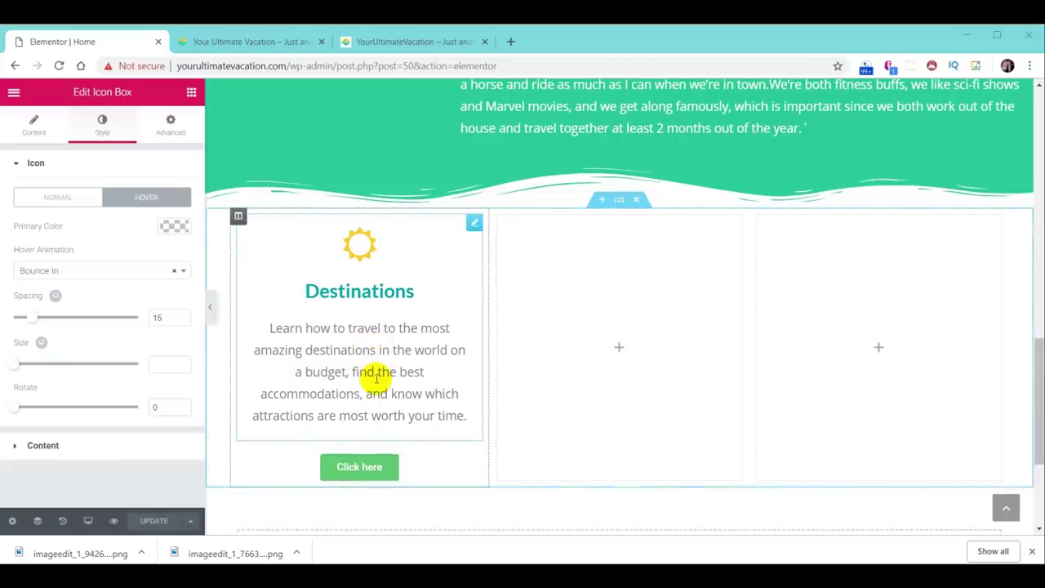
left_click(387, 338)
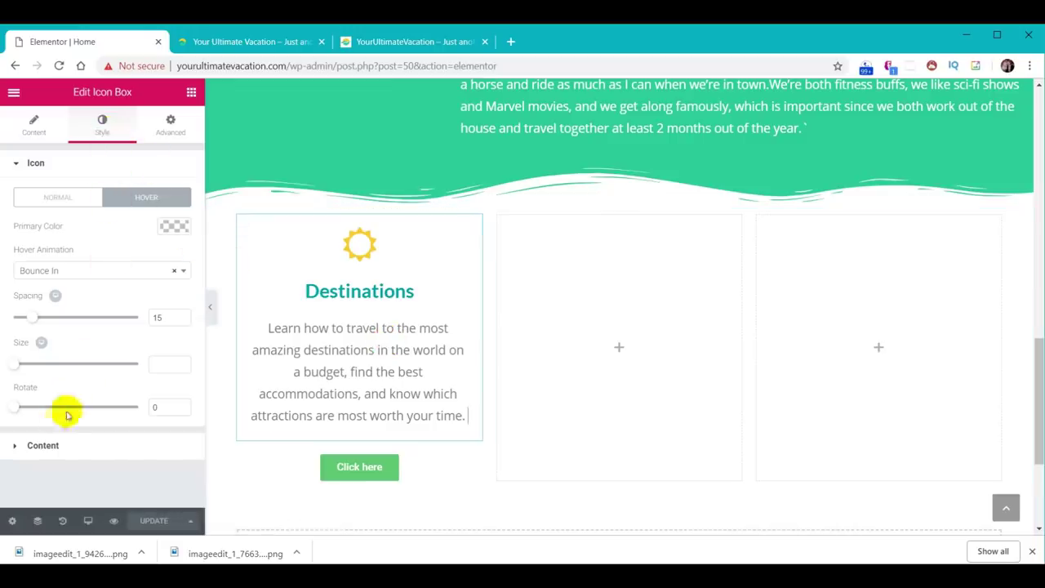
Set the Destinations description typography line height to 1.3 em
left_click(45, 445)
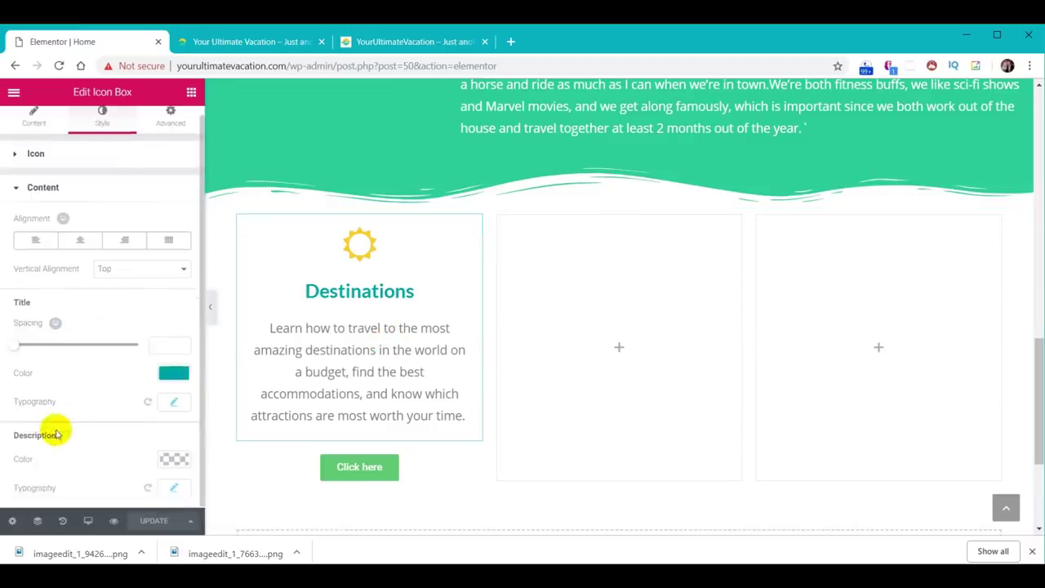
left_click(173, 488)
scroll(107, 406, "down", 2)
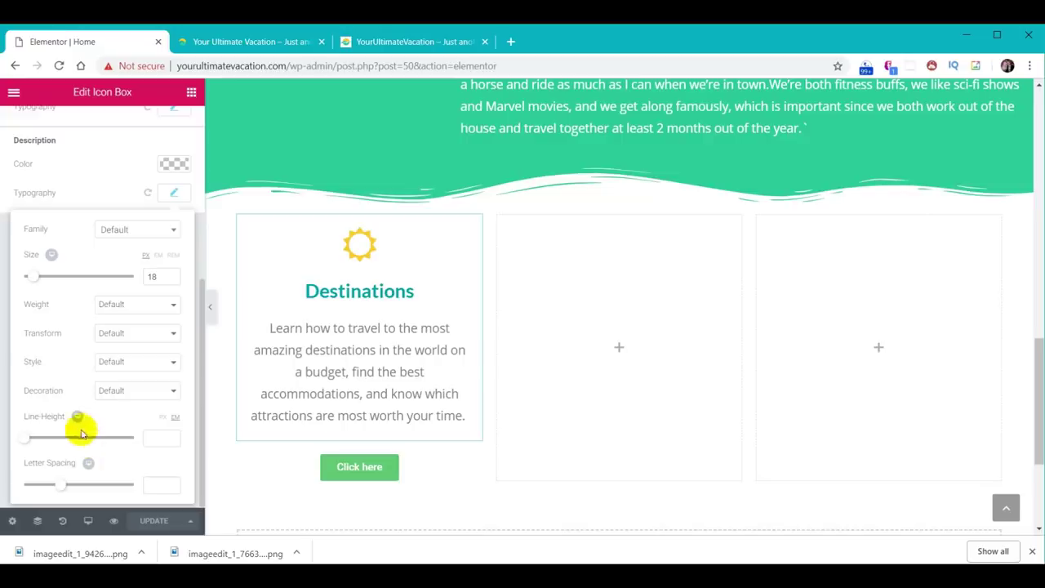
left_click(158, 442)
type("1")
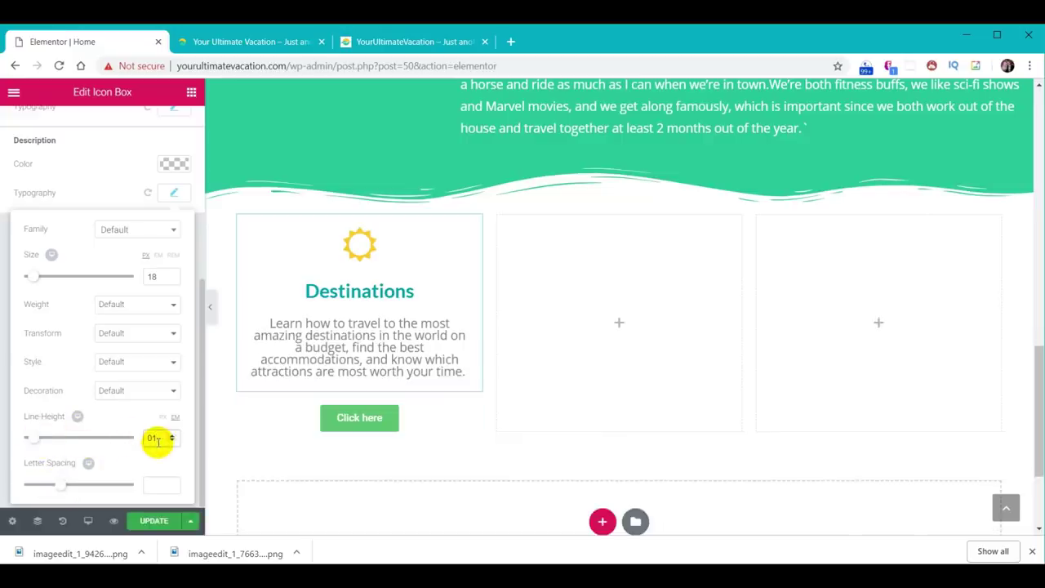
type(".3")
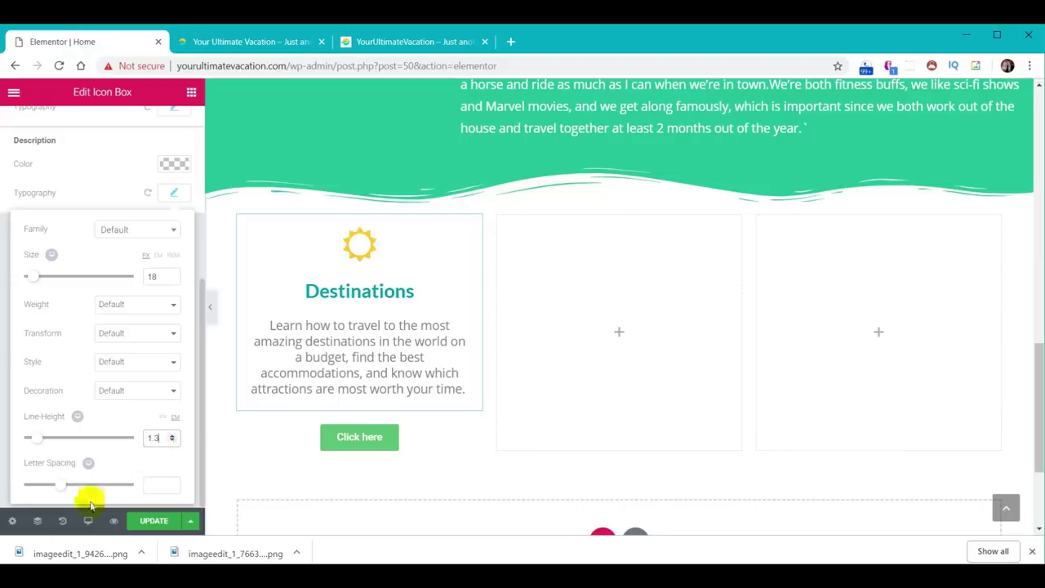
left_click(382, 454)
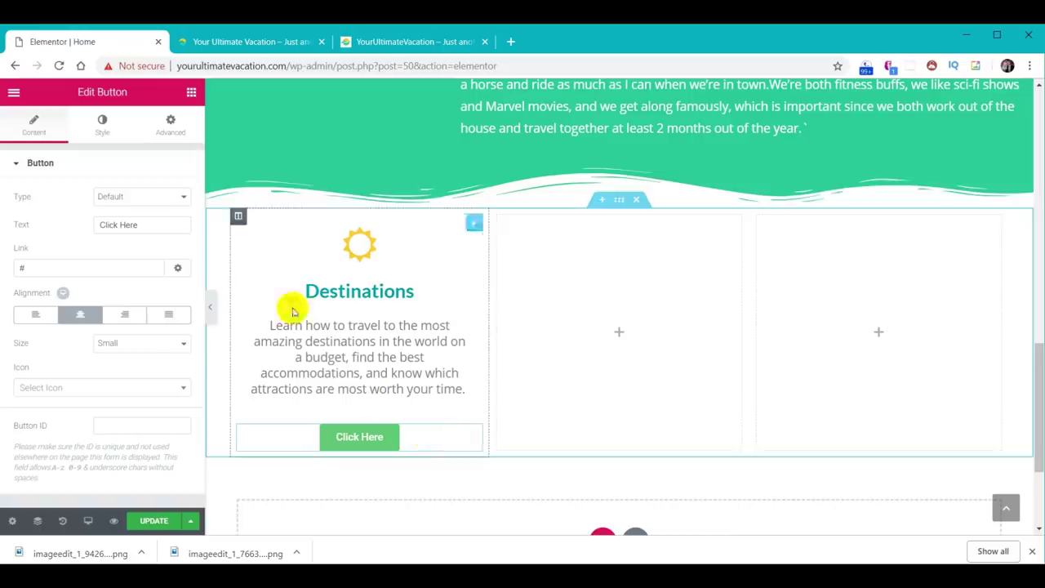
Label the button Learn More, link it to /destinations-jamaica/, and give it a #30d198 background
left_click_drag(153, 227, 79, 231)
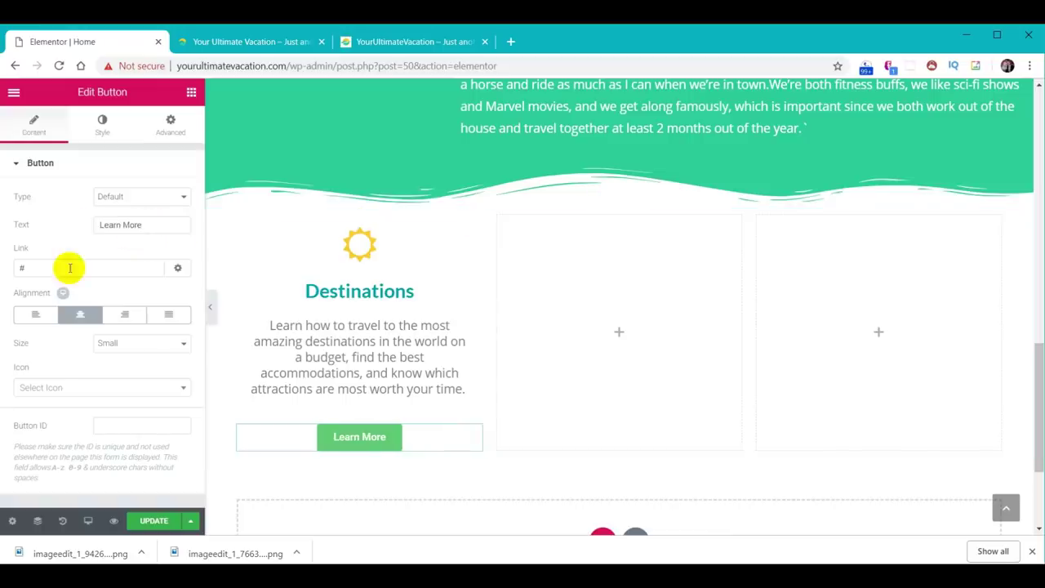
left_click_drag(69, 267, 33, 268)
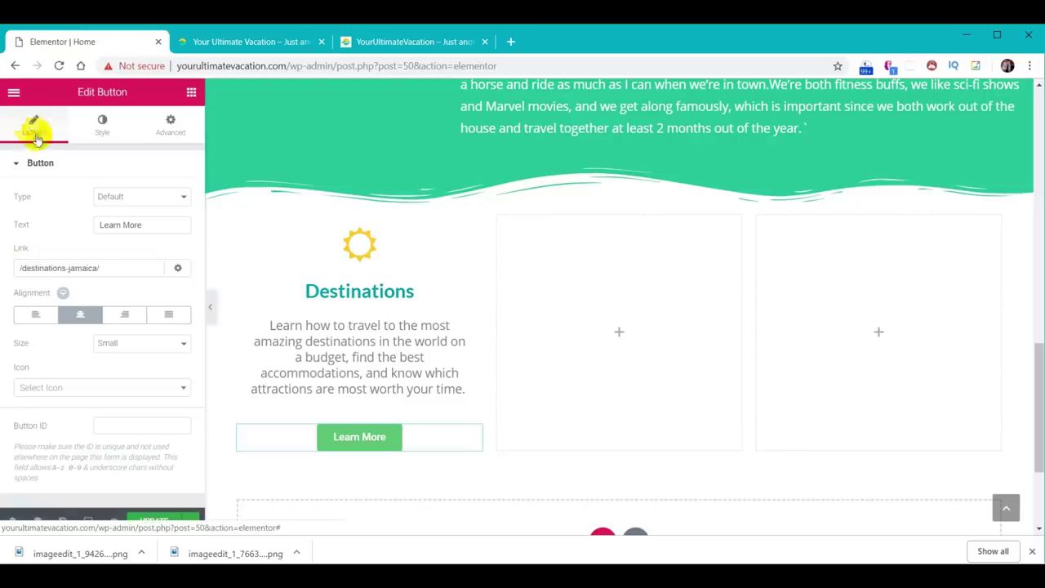
left_click(107, 135)
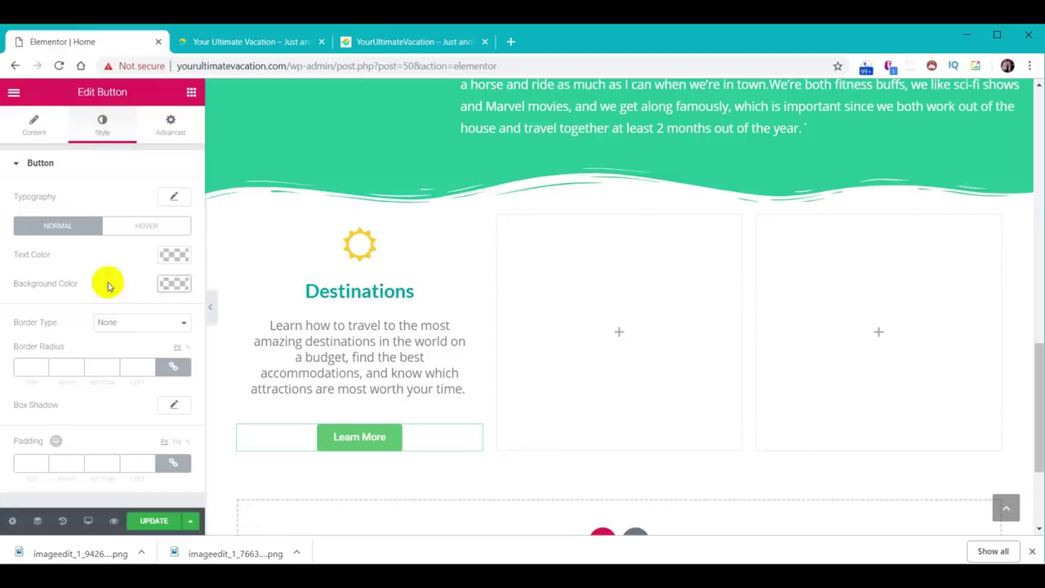
left_click(173, 283)
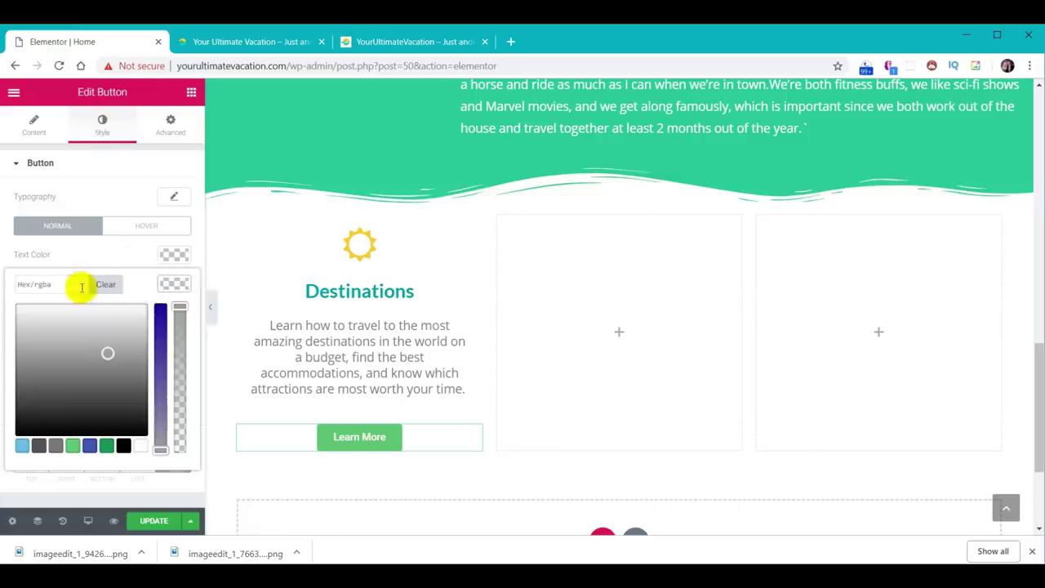
left_click(46, 285)
type("#30d198")
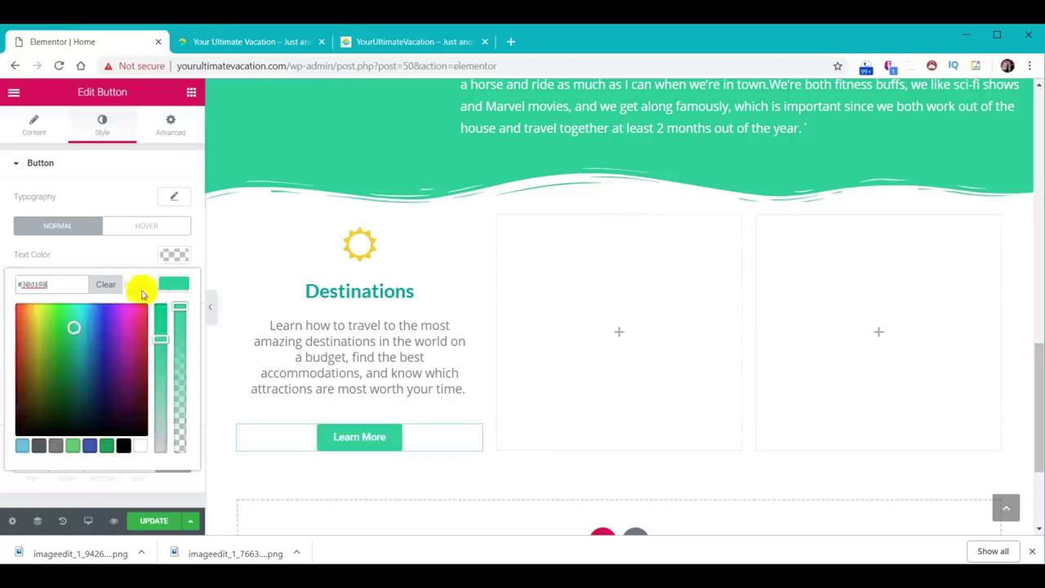
left_click(169, 288)
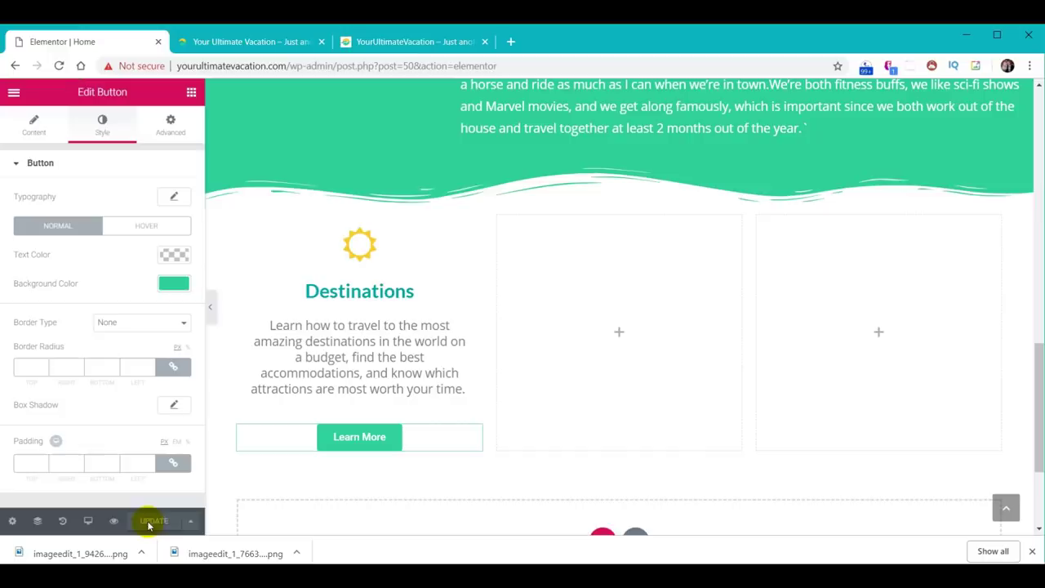
left_click(239, 41)
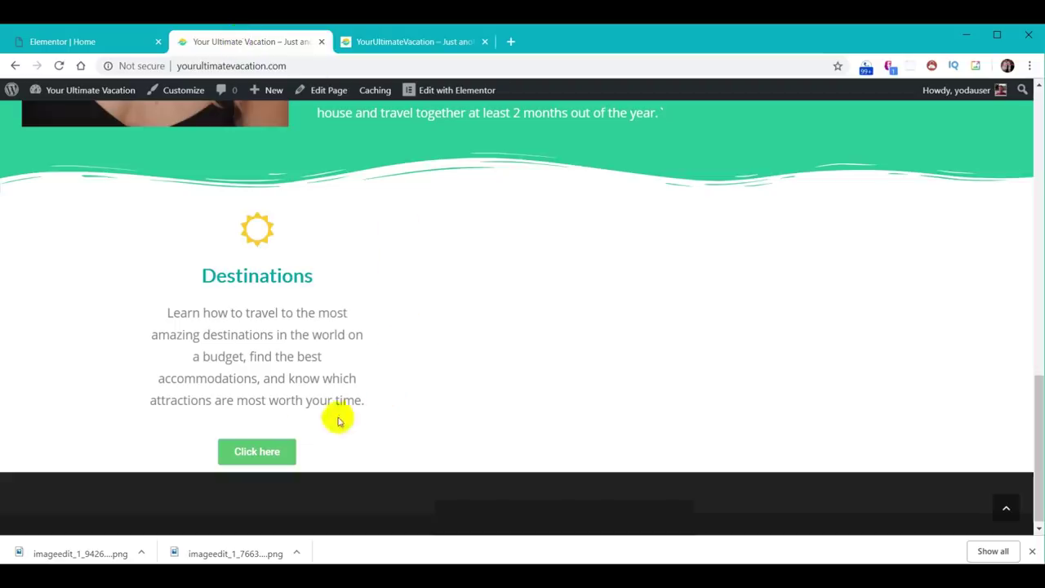
left_click(60, 65)
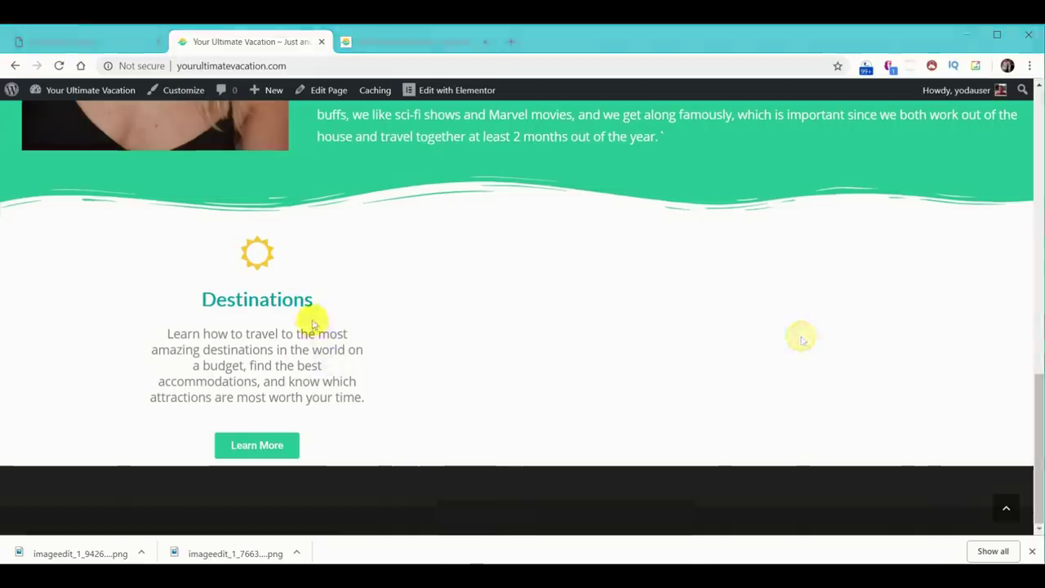
left_click(59, 43)
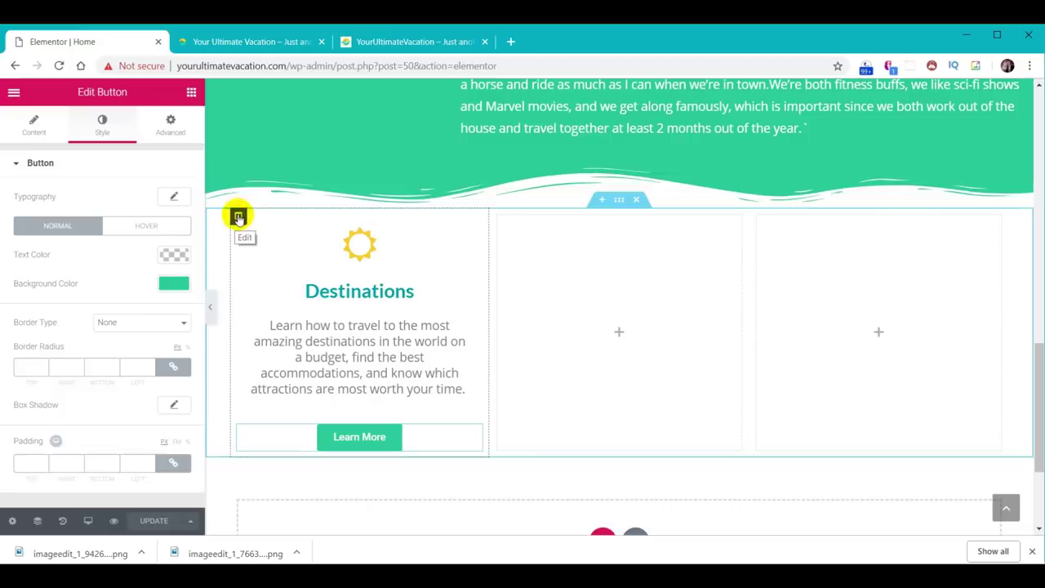
Duplicate the Destinations column twice so the row holds three icon boxes
right_click(238, 217)
left_click(275, 245)
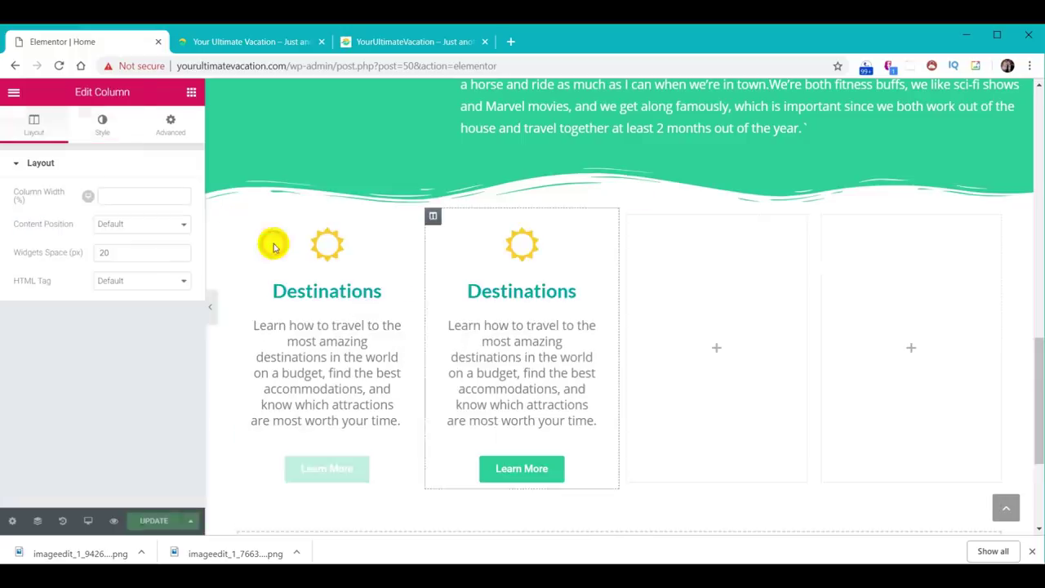
right_click(238, 214)
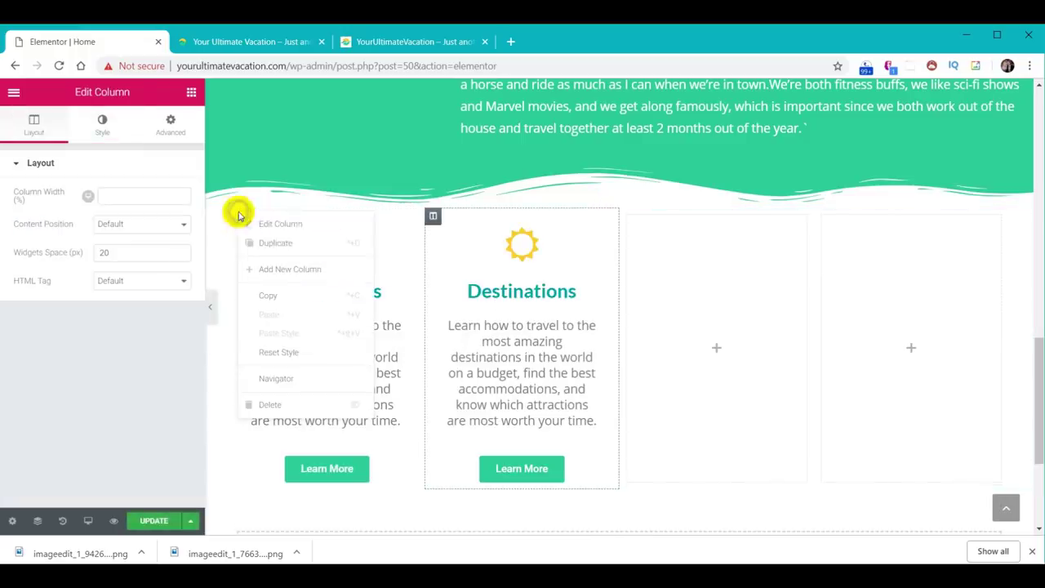
left_click(265, 242)
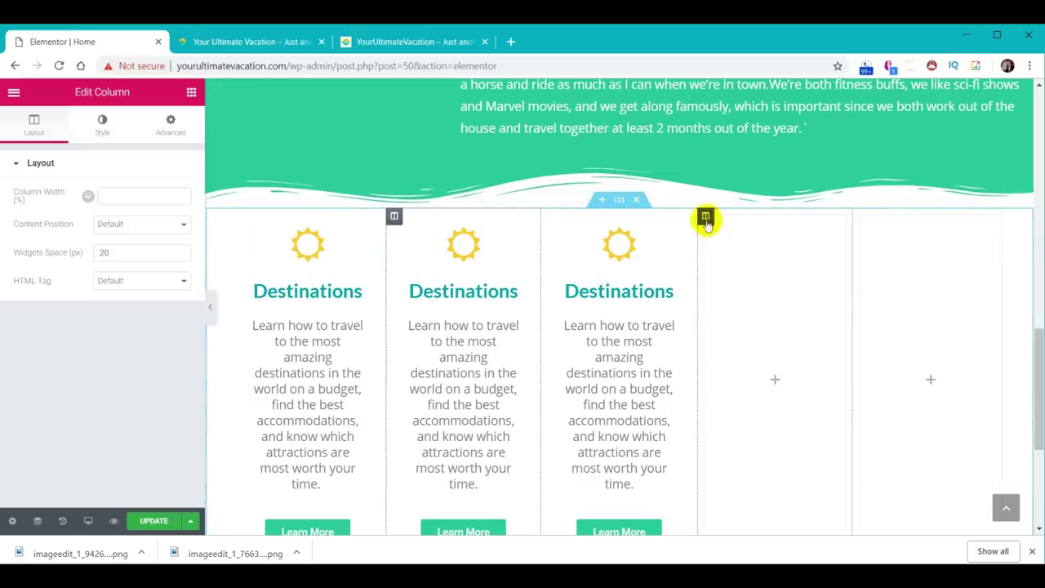
Delete the two leftover empty columns and save the page
right_click(706, 217)
left_click(737, 409)
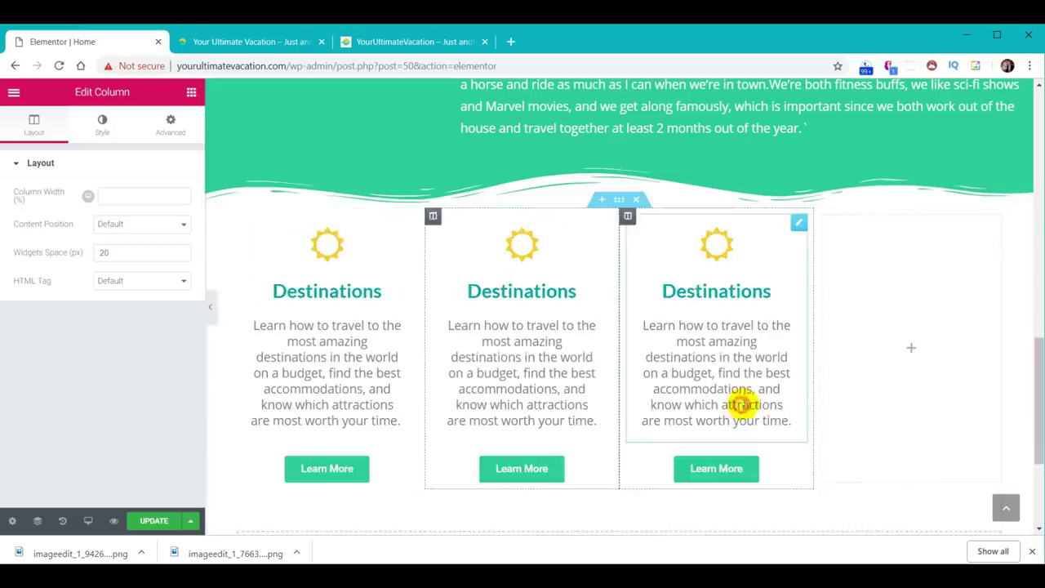
right_click(821, 218)
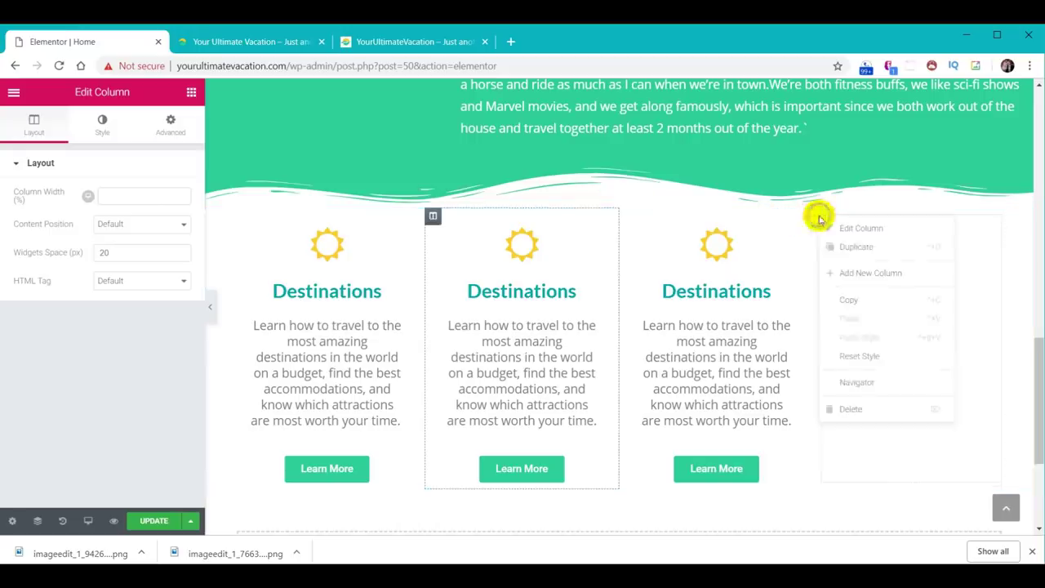
left_click(853, 408)
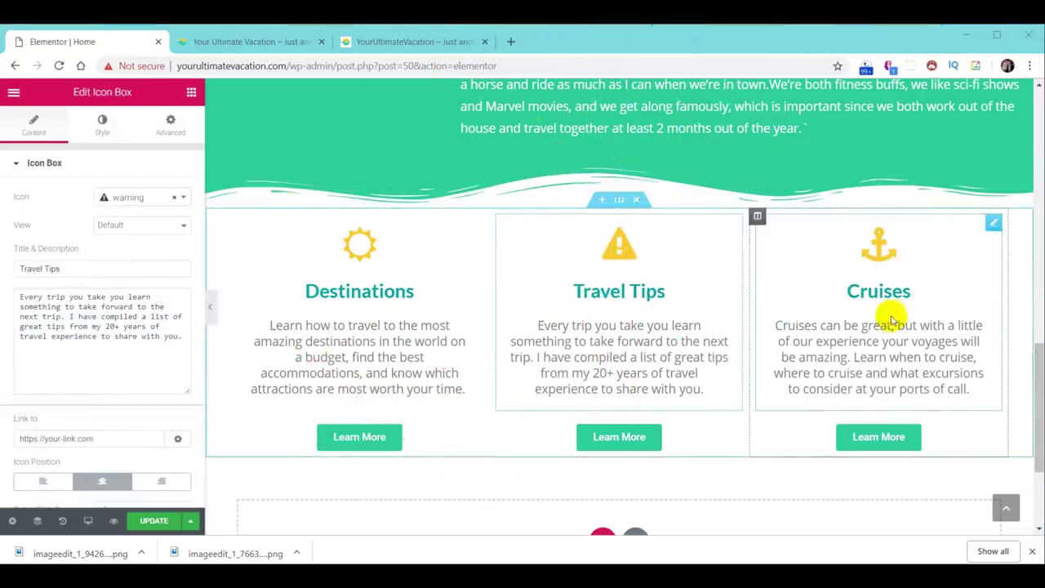
left_click(155, 520)
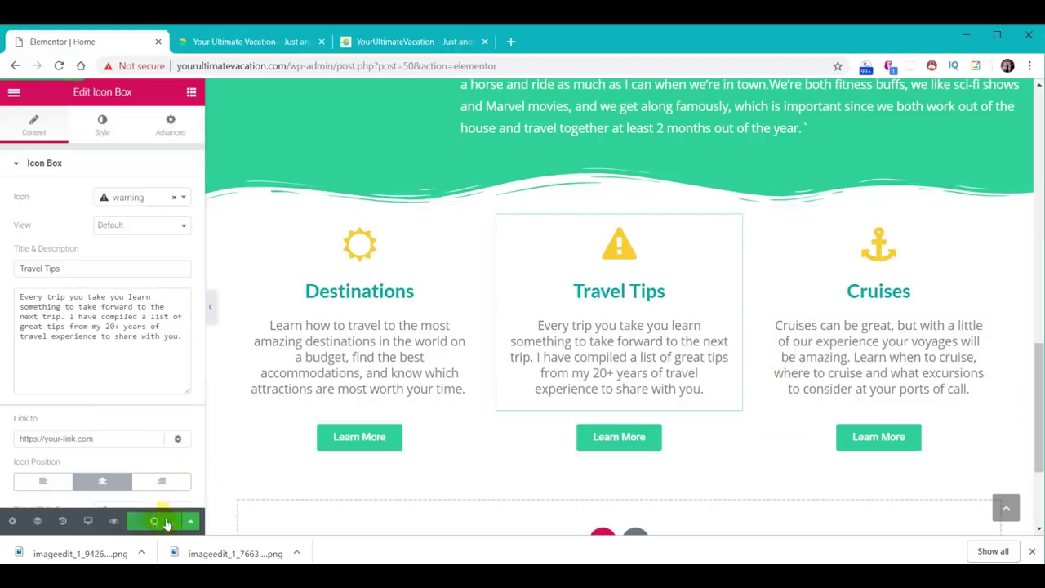
left_click(274, 45)
left_click(58, 65)
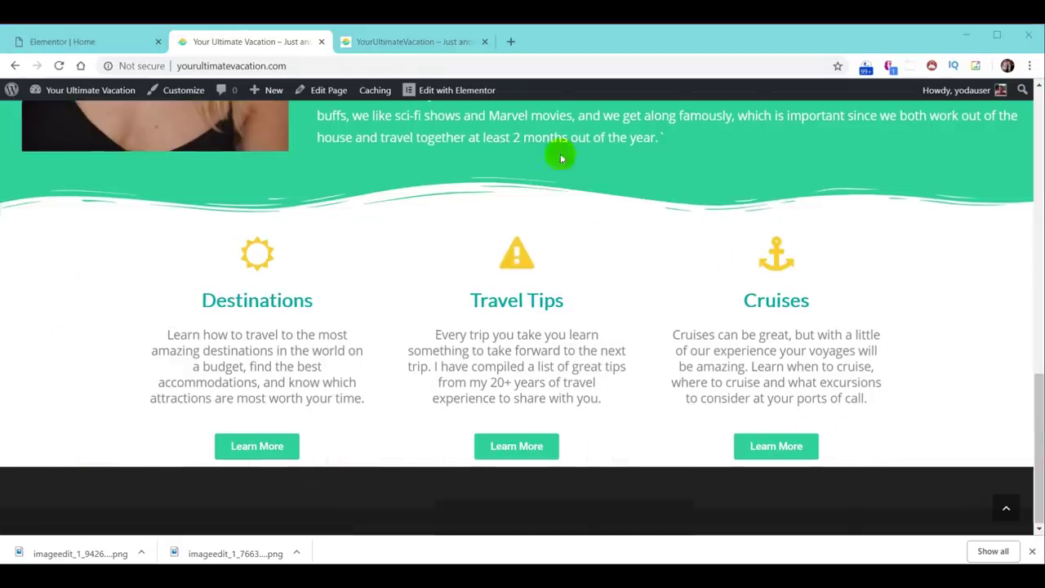
left_click(401, 42)
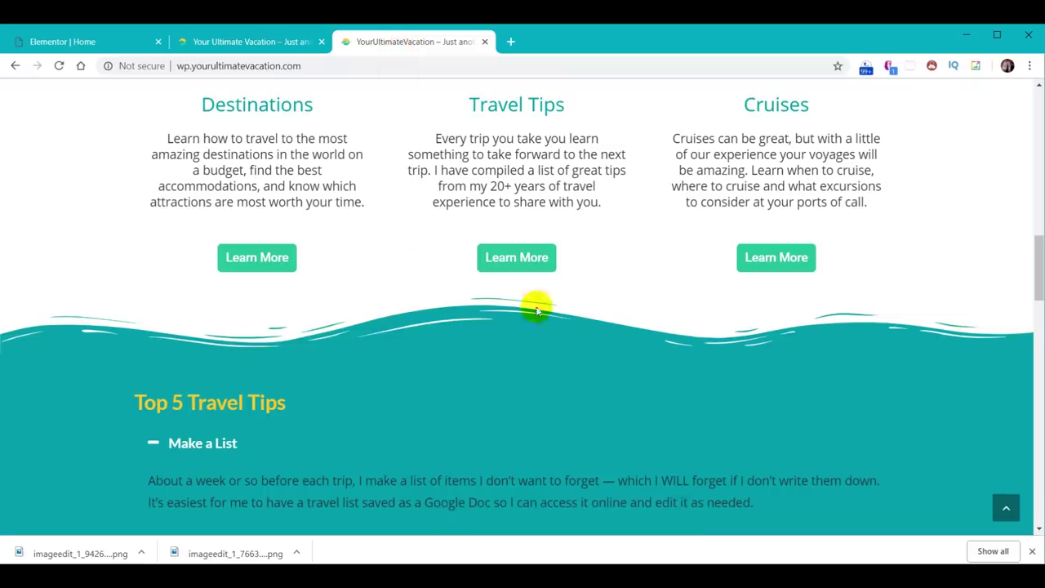
left_click(276, 45)
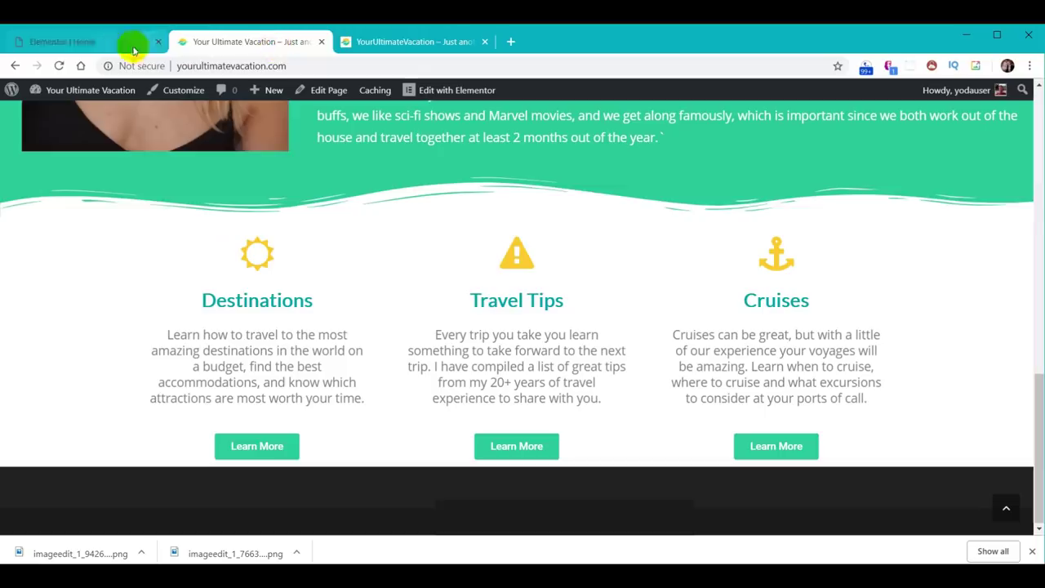
left_click(84, 45)
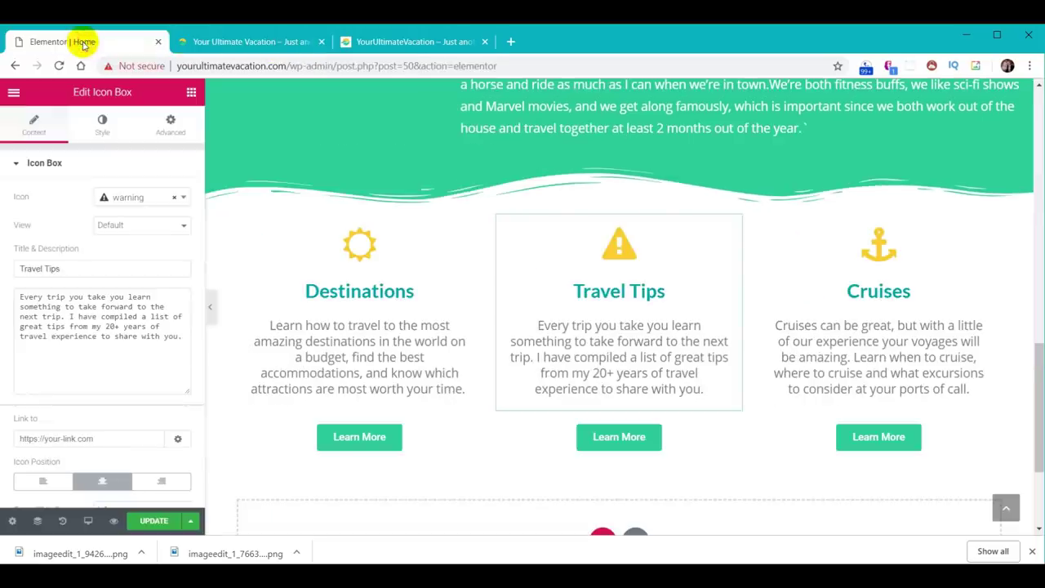
Add a Waves Brush shape divider to the bottom of the icon-box section
left_click(621, 201)
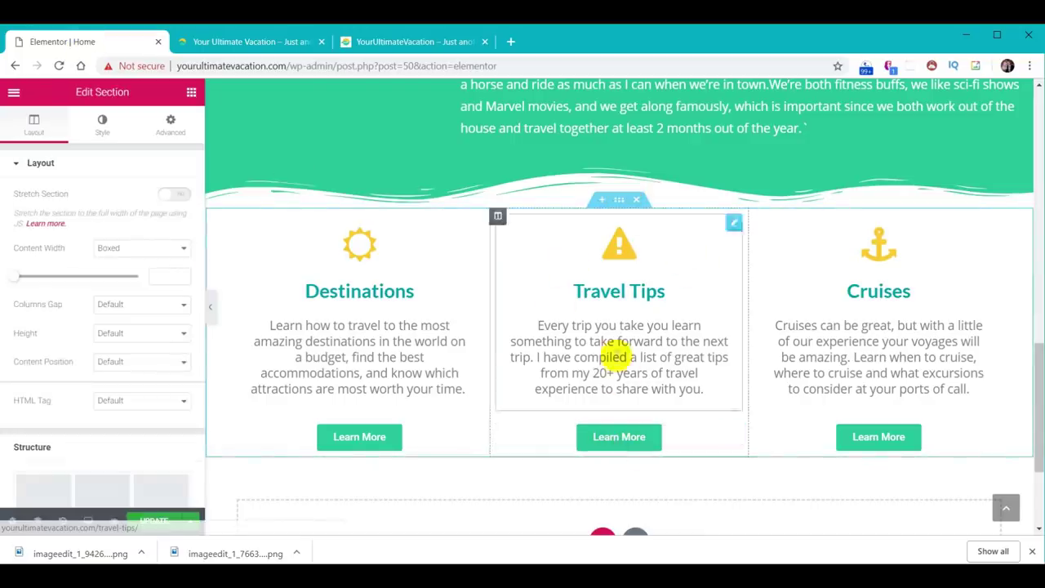
left_click(103, 125)
left_click(68, 299)
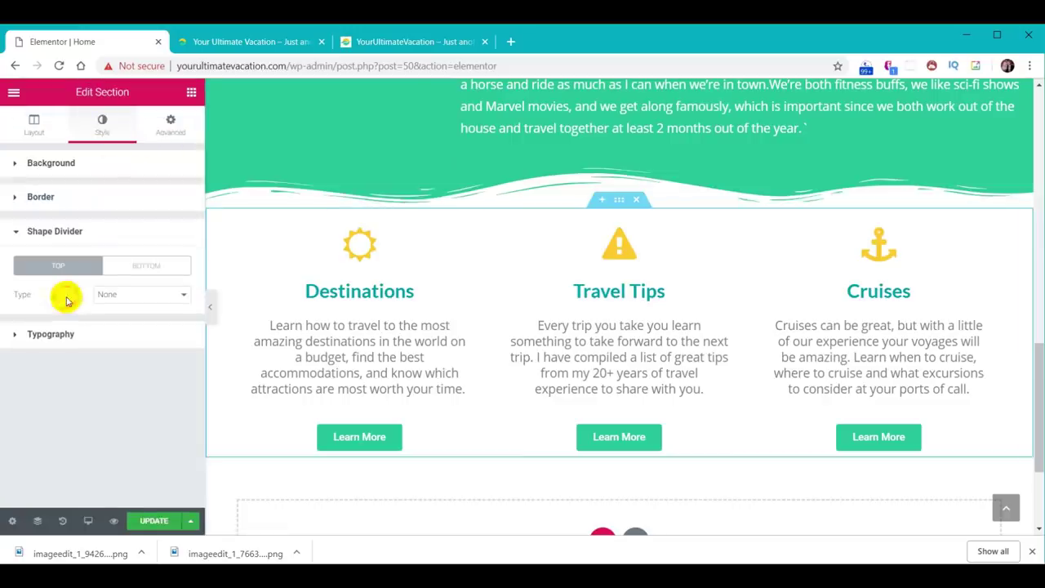
left_click(164, 268)
left_click(182, 299)
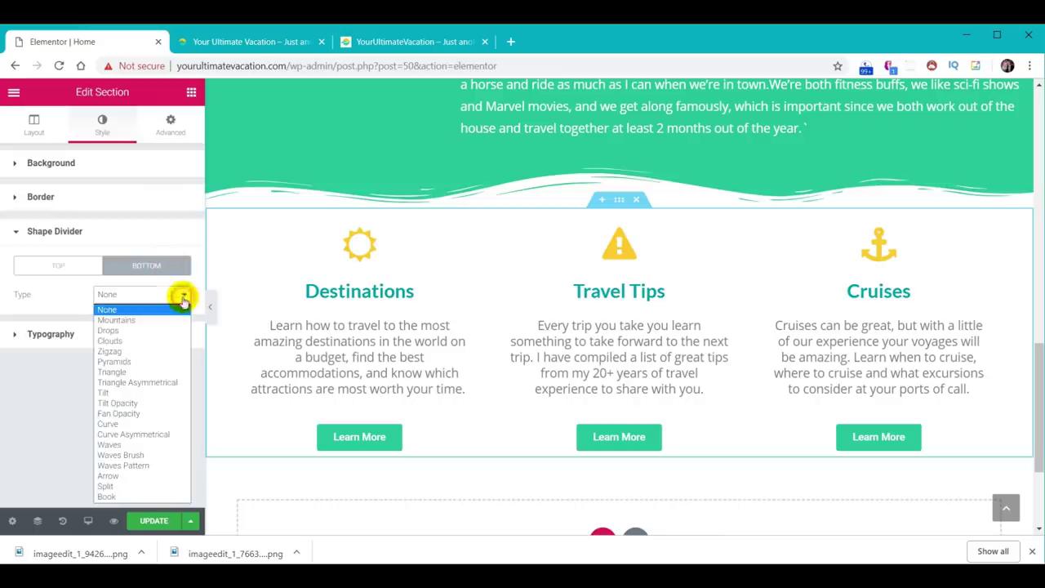
left_click(143, 456)
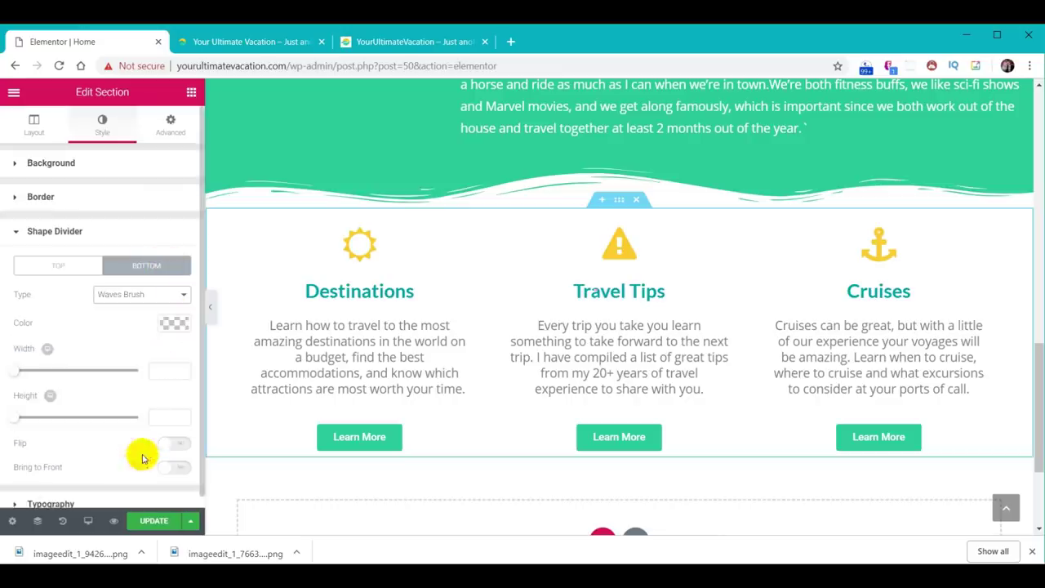
Colour the wave divider teal #01abaa and set its height to 60
left_click(172, 323)
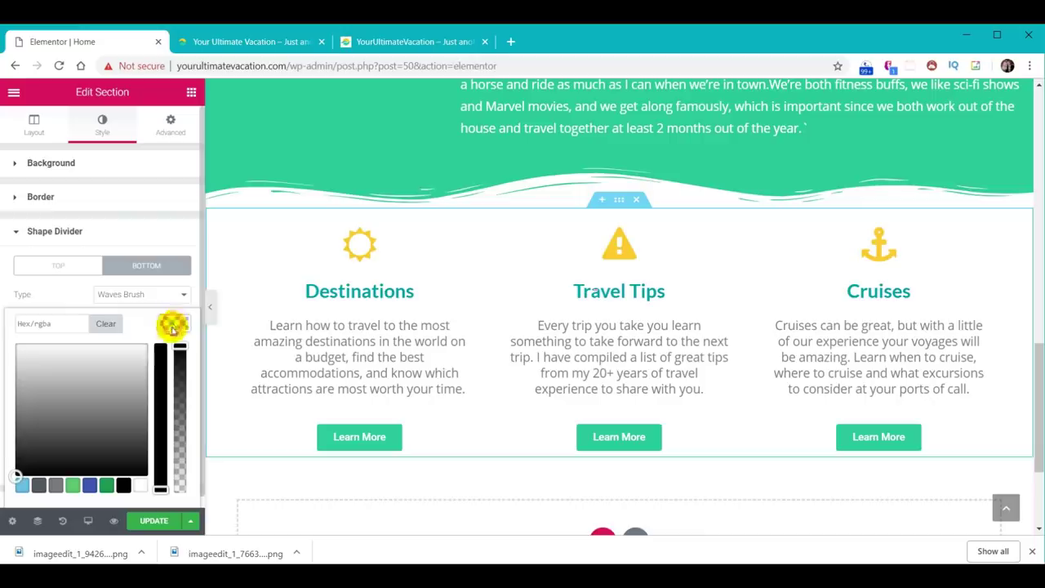
left_click(57, 325)
type("#01abaa")
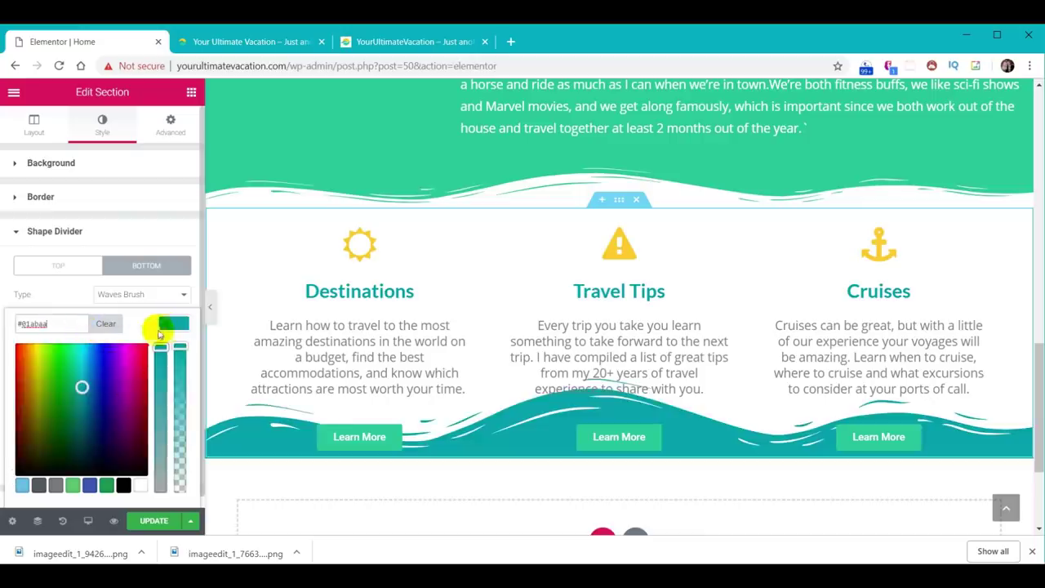
left_click(172, 327)
scroll(170, 349, "down", 1)
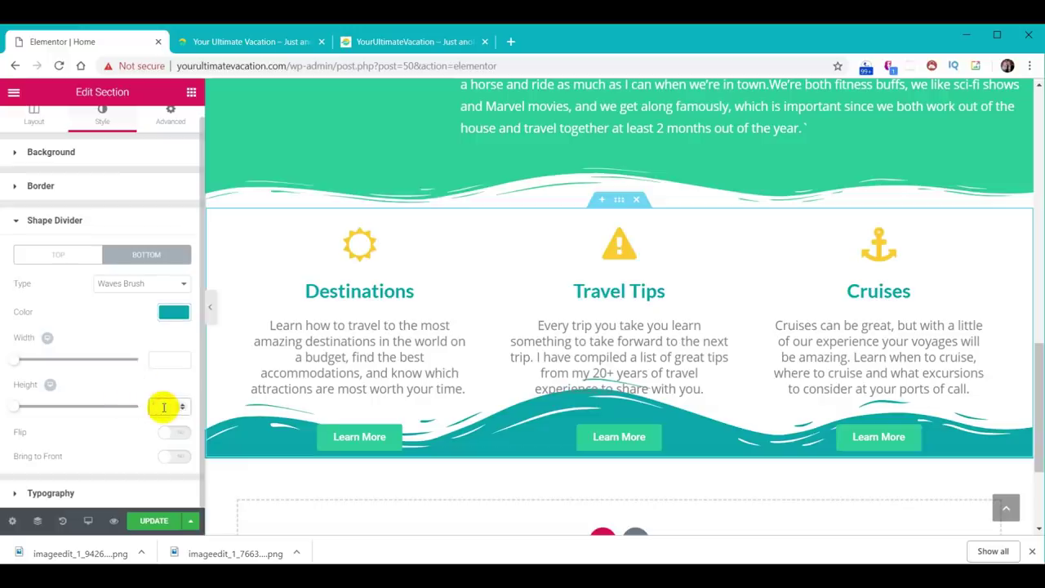
left_click(163, 406)
type("60")
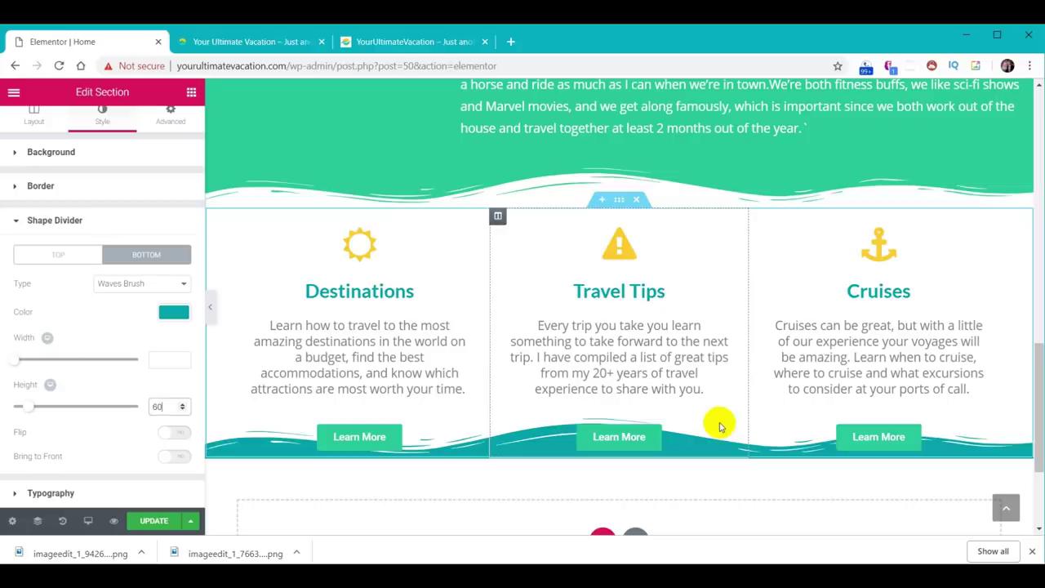
Unlink the section padding and set the bottom padding to 80
left_click(170, 115)
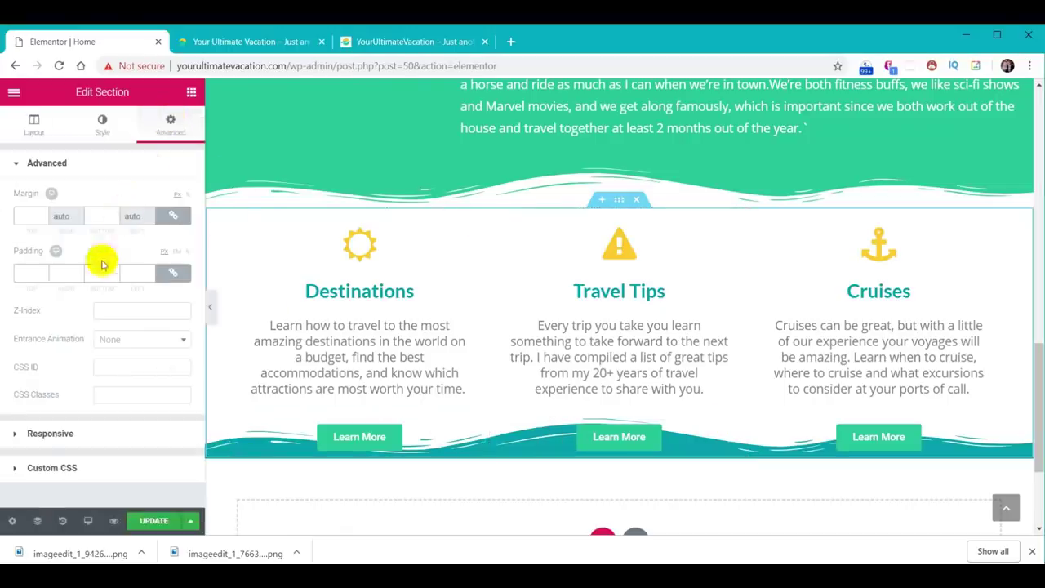
left_click(174, 273)
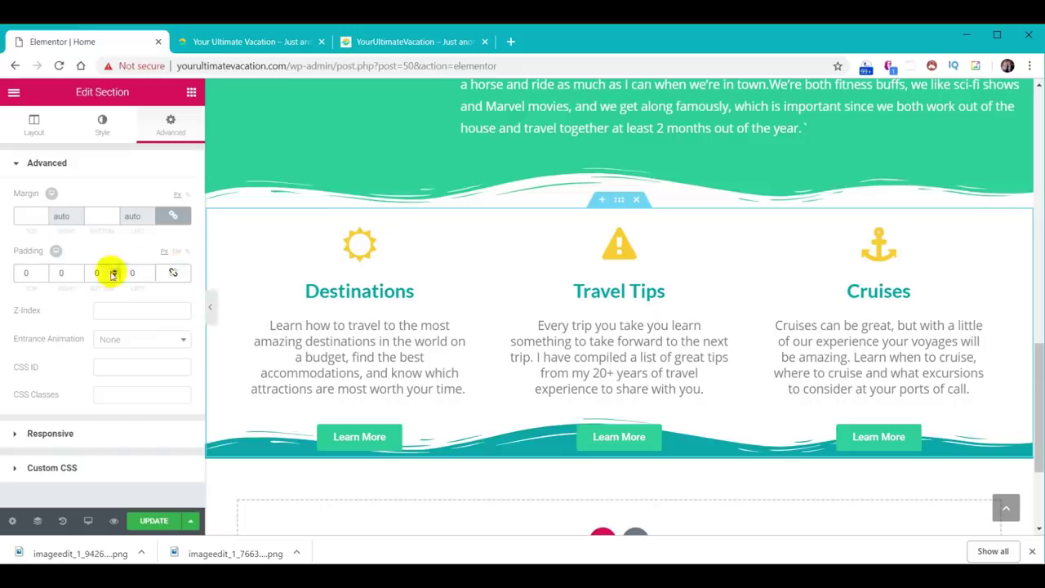
left_click(117, 273)
type("10")
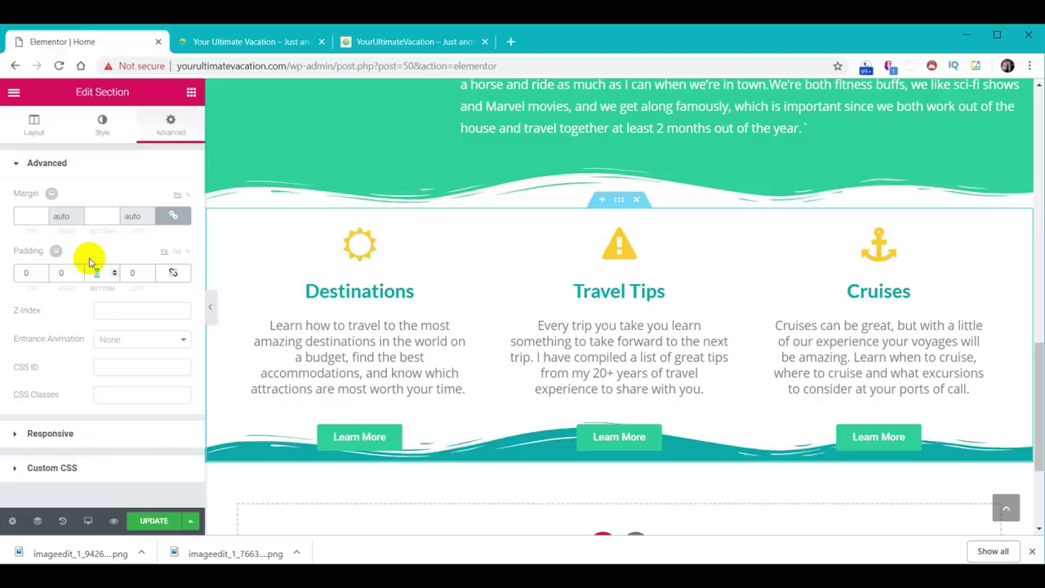
type("70")
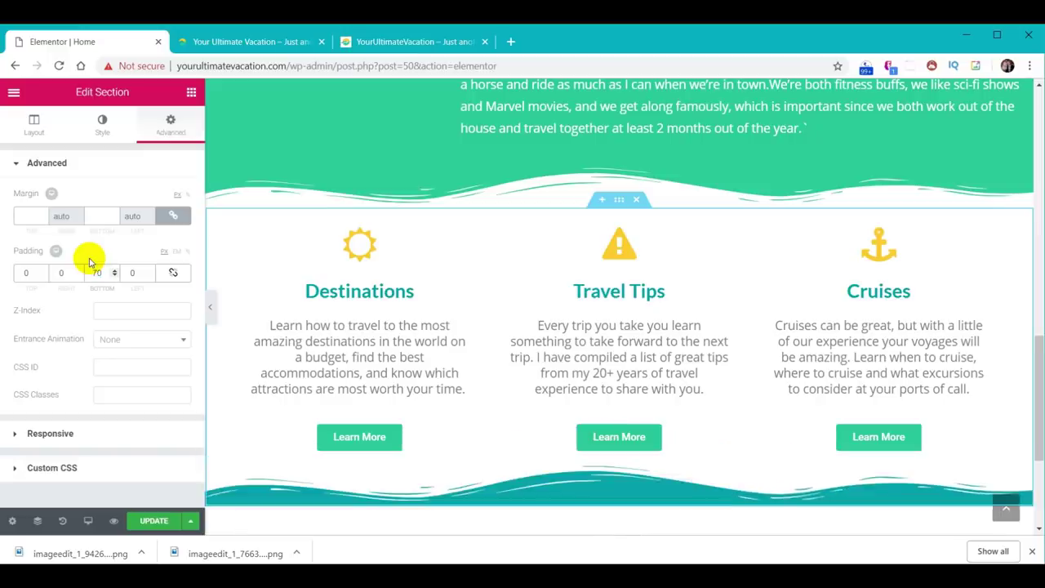
key("BackSpace")
key("BackSpace")
type("80")
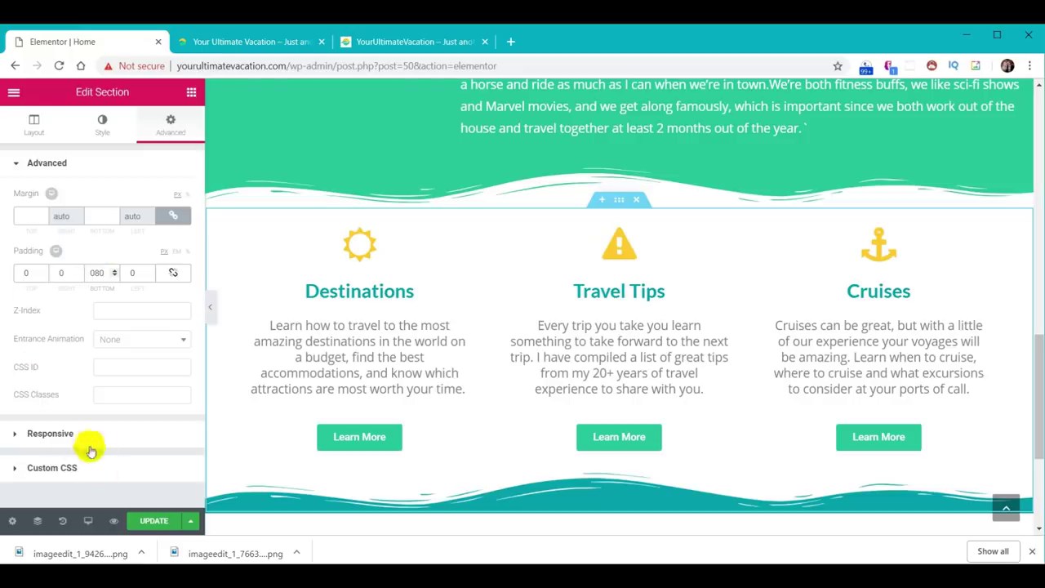
Reload the live homepage to check the teal wave below the icon boxes
left_click(269, 46)
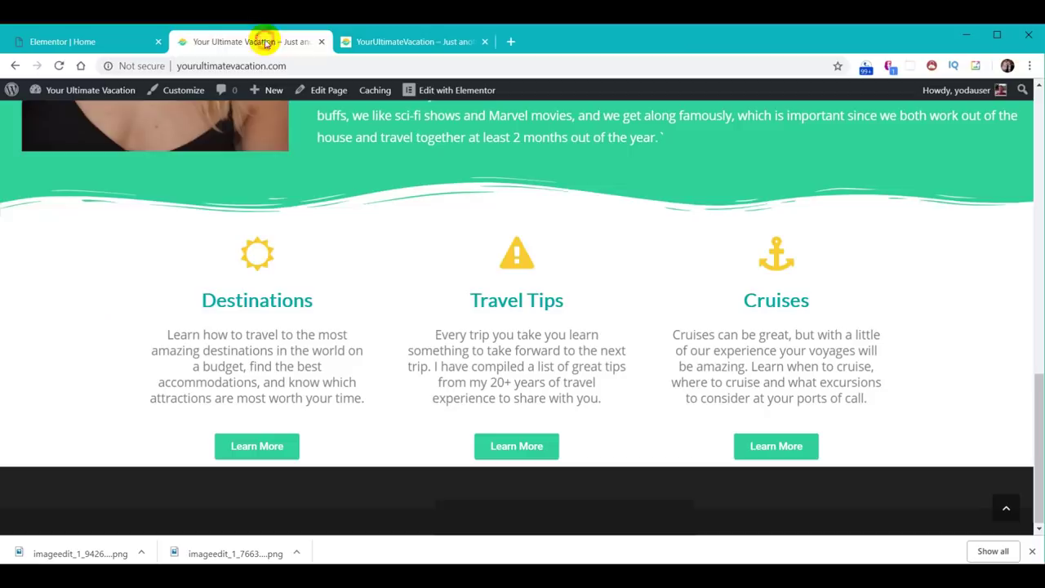
left_click(60, 66)
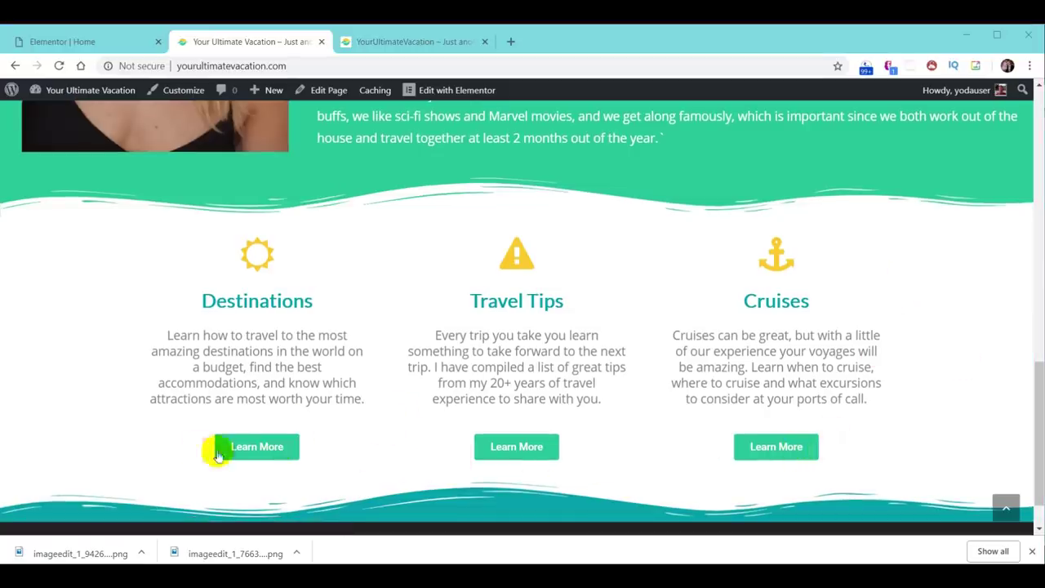
left_click(76, 42)
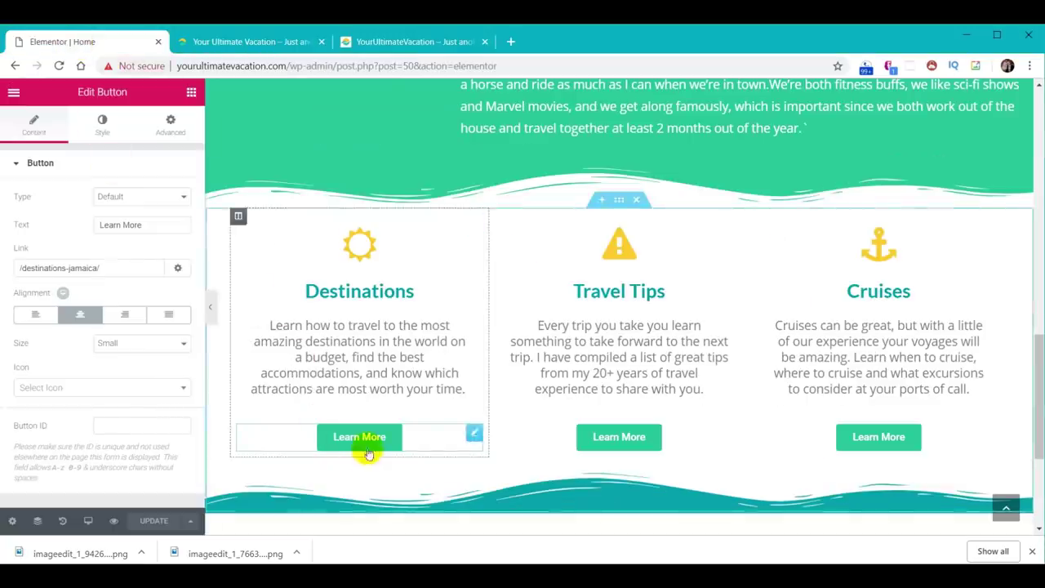
Give the Learn More button a yellow #f9cc29 hover background and a Bounce In hover animation
left_click(102, 127)
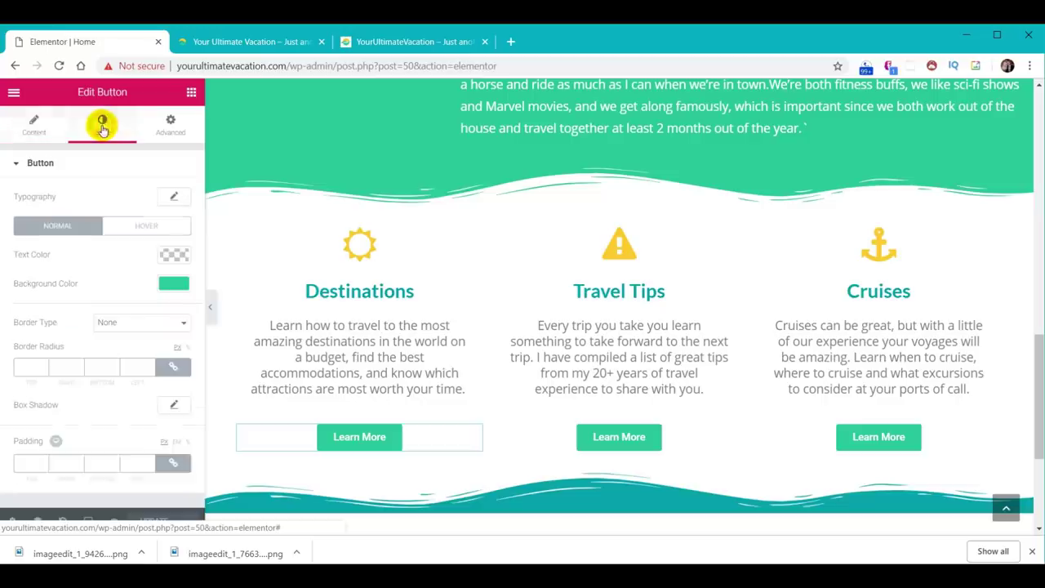
left_click(147, 232)
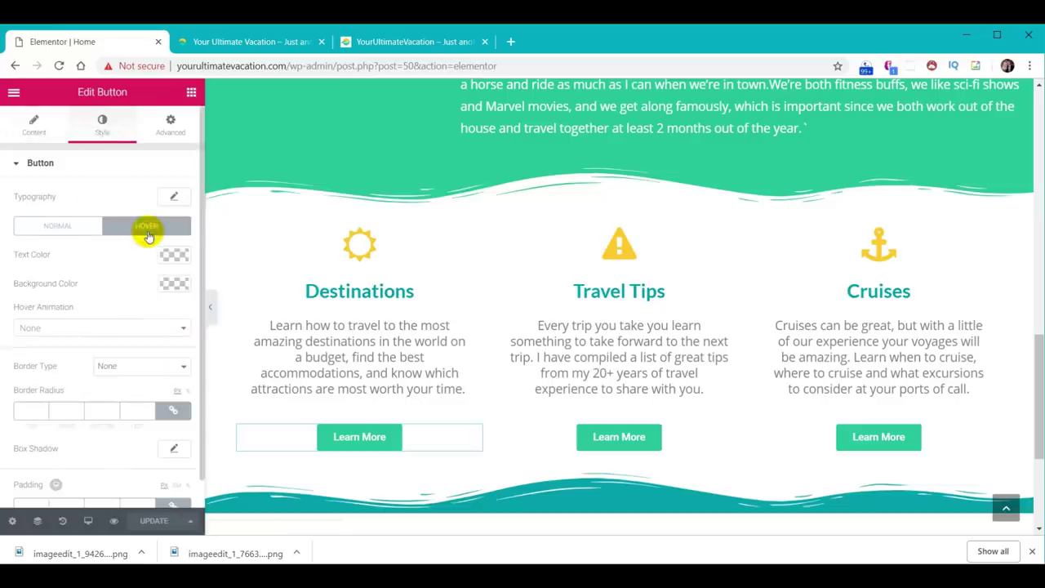
left_click(173, 283)
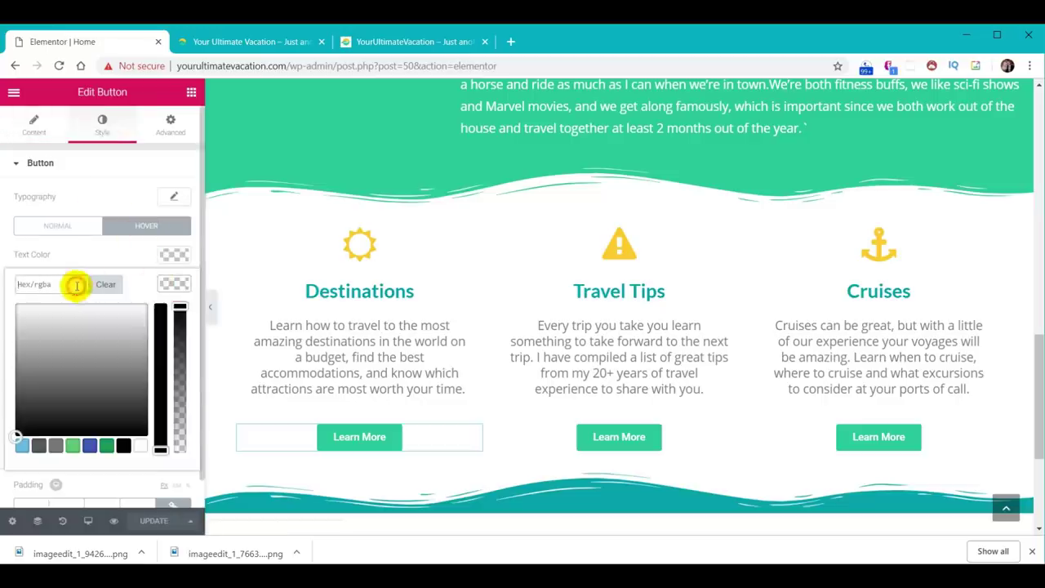
key("Return")
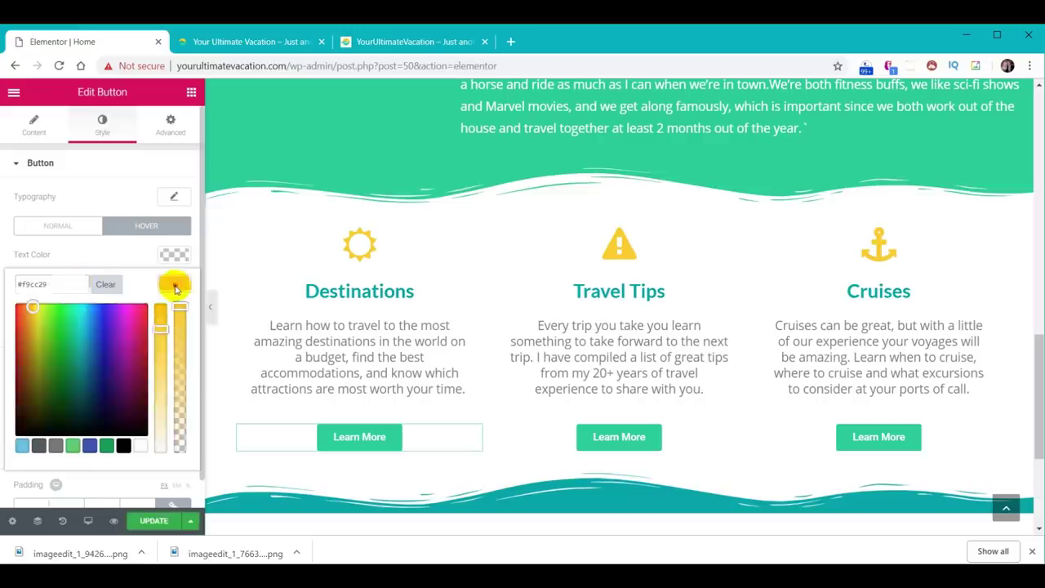
left_click(174, 285)
left_click(126, 328)
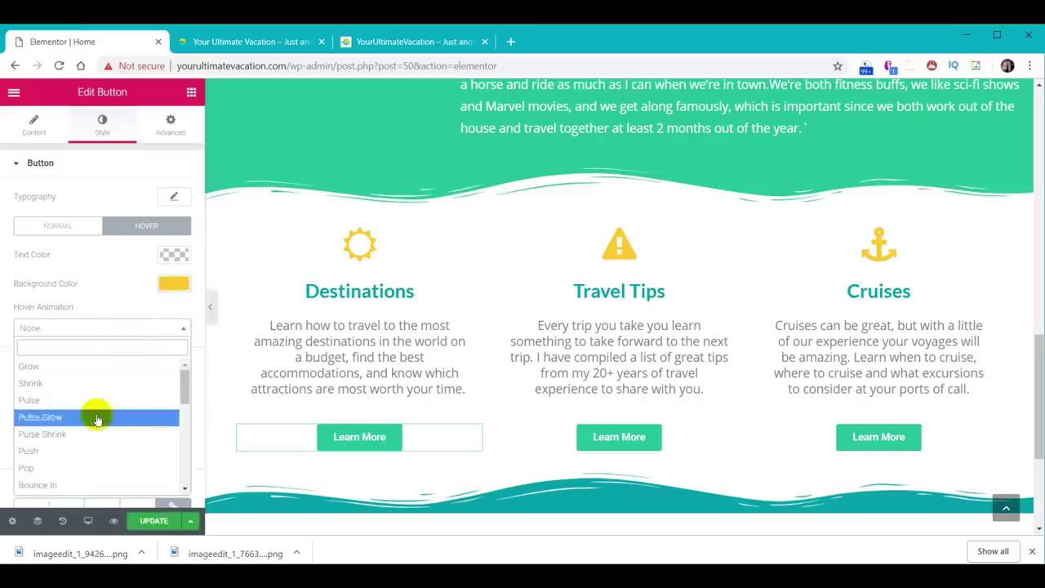
left_click(74, 488)
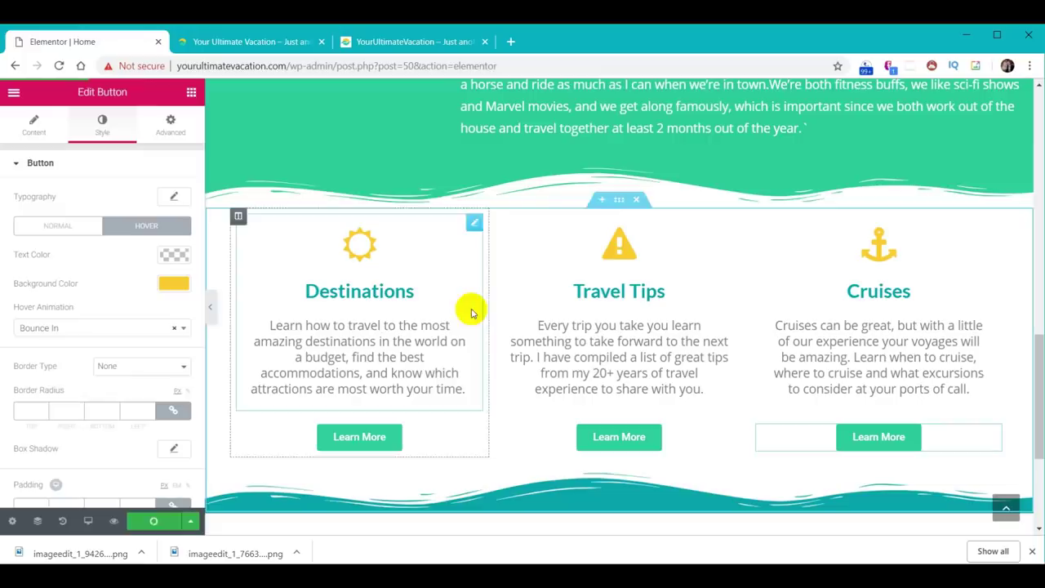
left_click(250, 42)
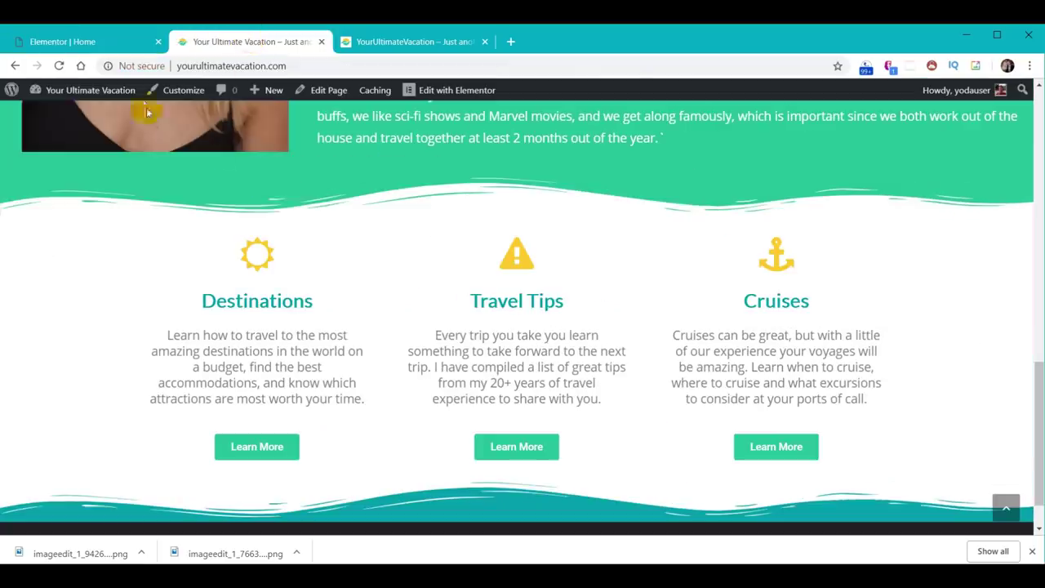
Reload the live page, then expand each tip in the reference site's Top 5 Travel Tips accordion
left_click(58, 65)
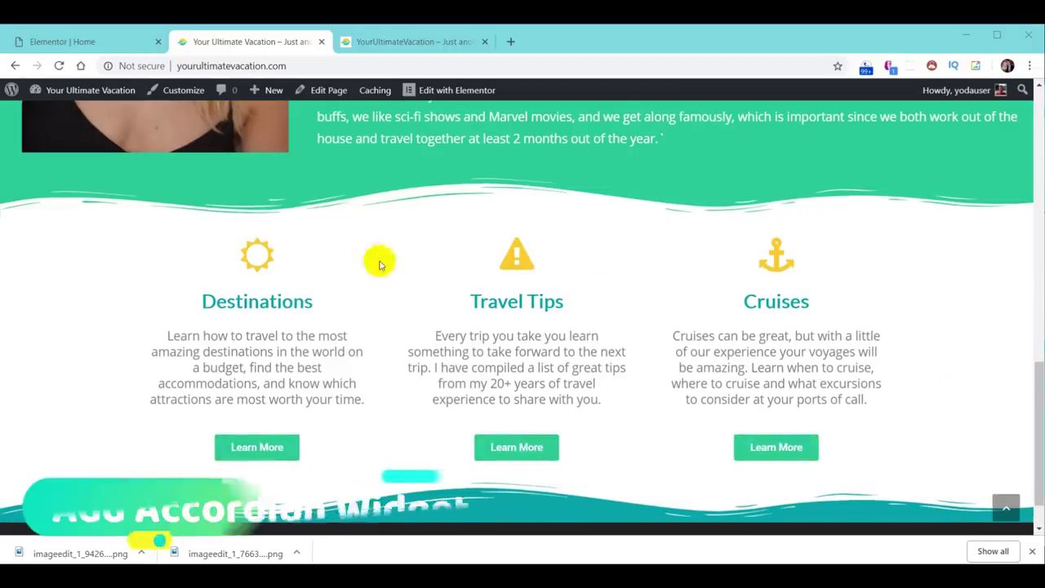
left_click(392, 46)
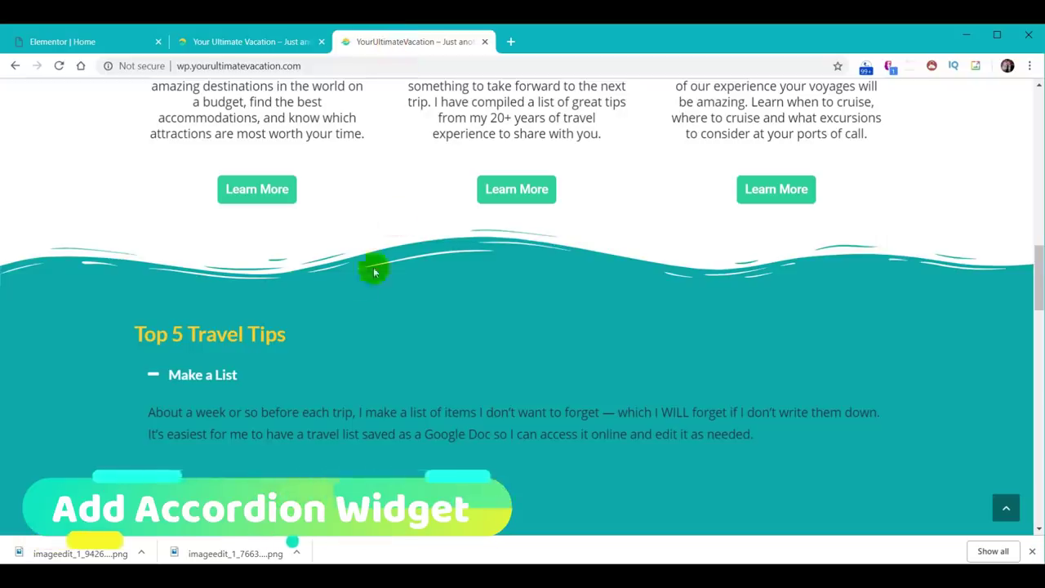
scroll(420, 292, "down", 1)
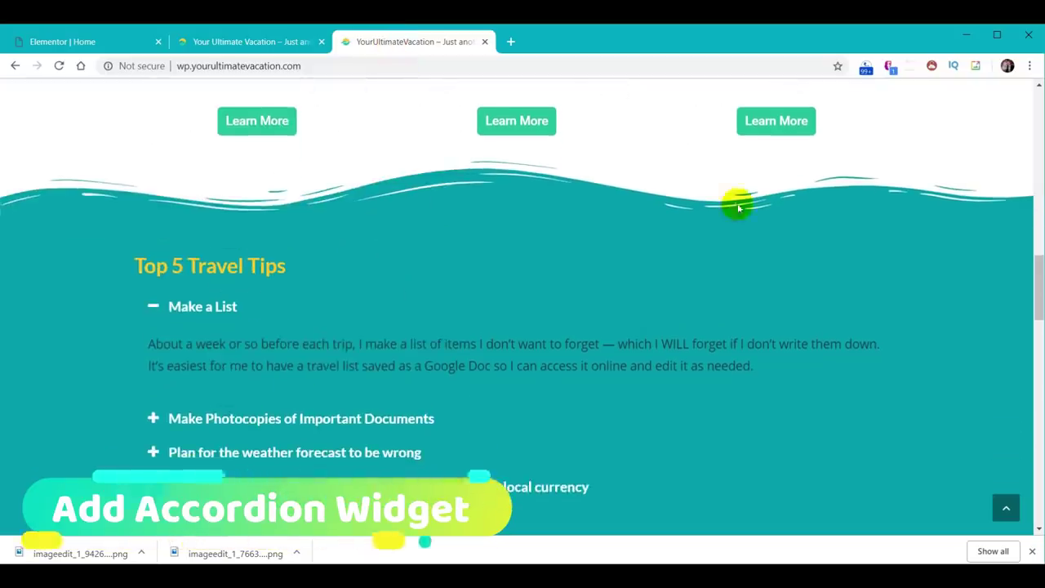
scroll(743, 205, "down", 2)
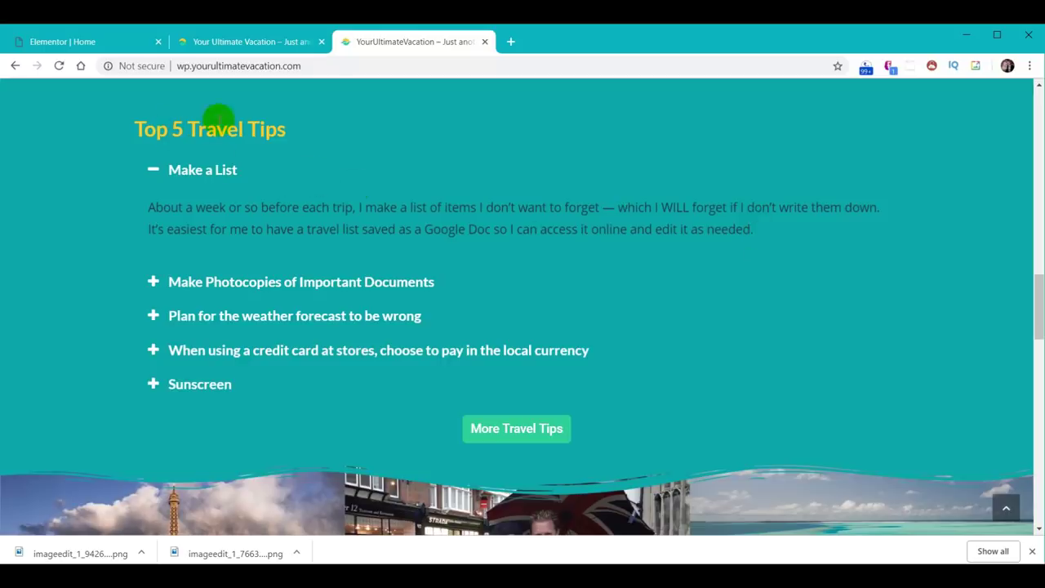
left_click(227, 281)
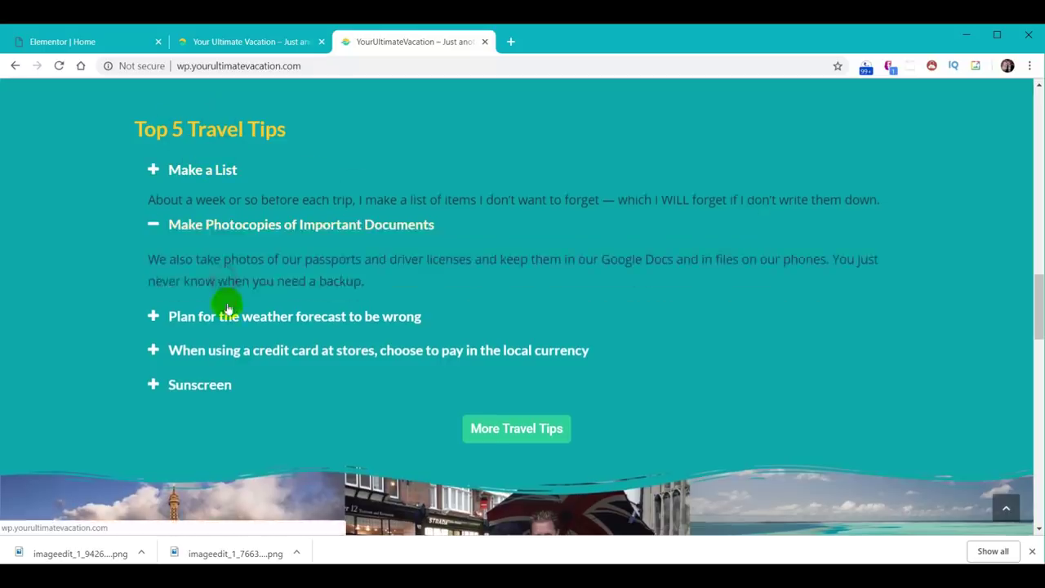
left_click(233, 322)
left_click(250, 369)
left_click(214, 406)
left_click(229, 239)
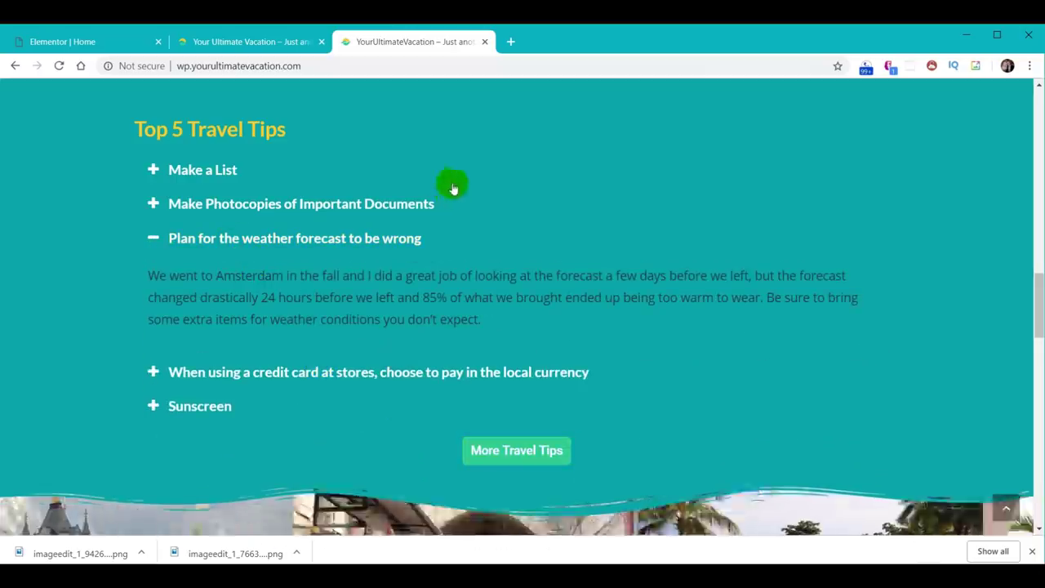
left_click(63, 45)
Add a one-column section below the wave holding Heading, Accordion and Button widgets
left_click(602, 391)
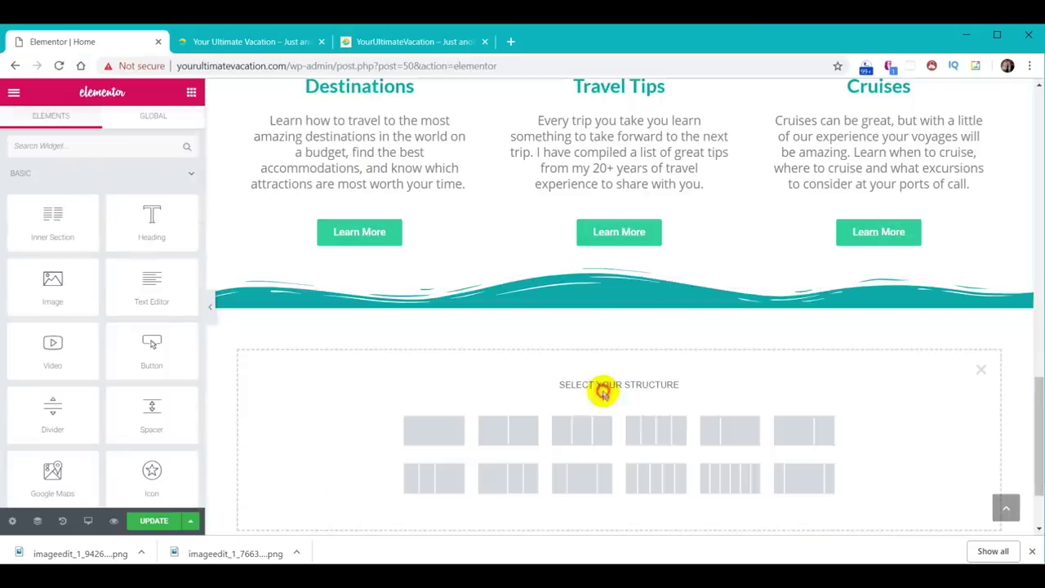
left_click(441, 431)
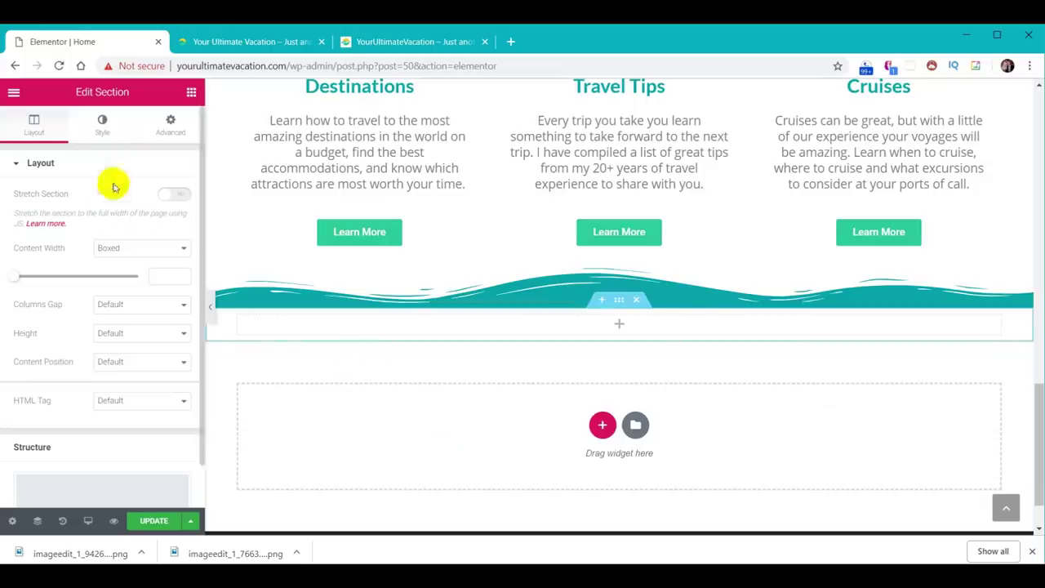
left_click(191, 92)
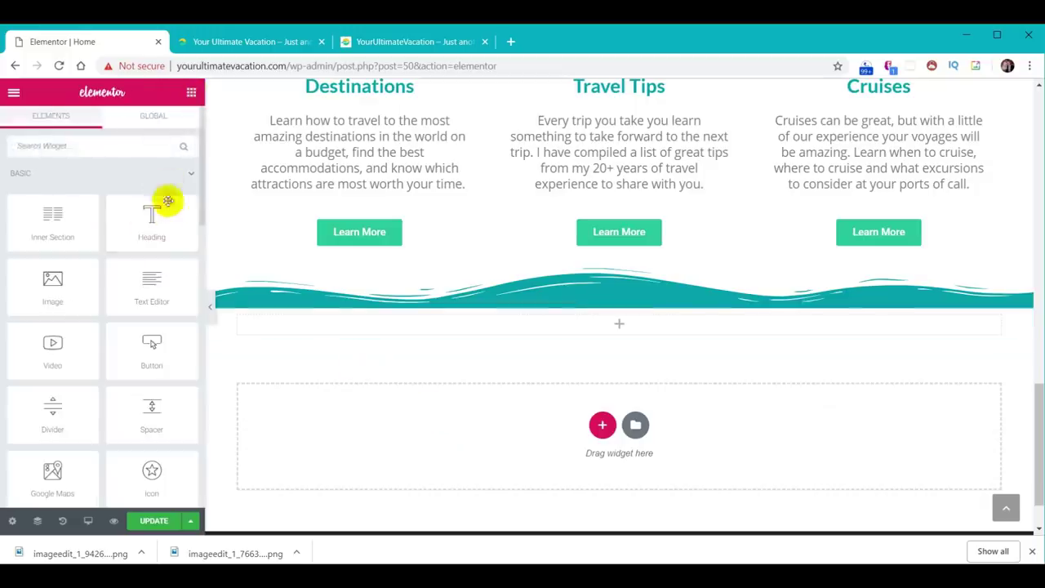
left_click_drag(154, 218, 354, 320)
left_click(191, 95)
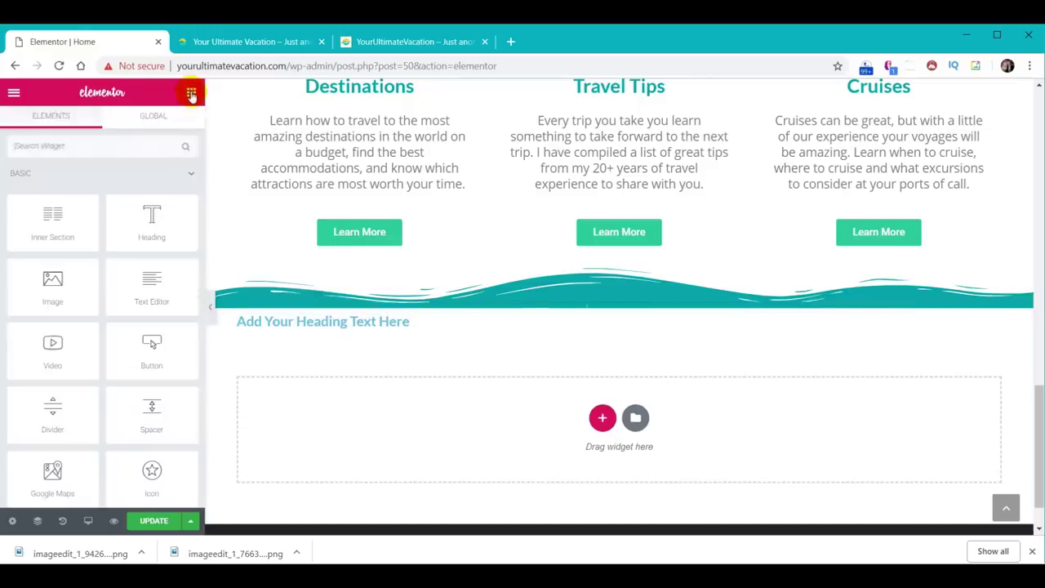
scroll(109, 336, "down", 6)
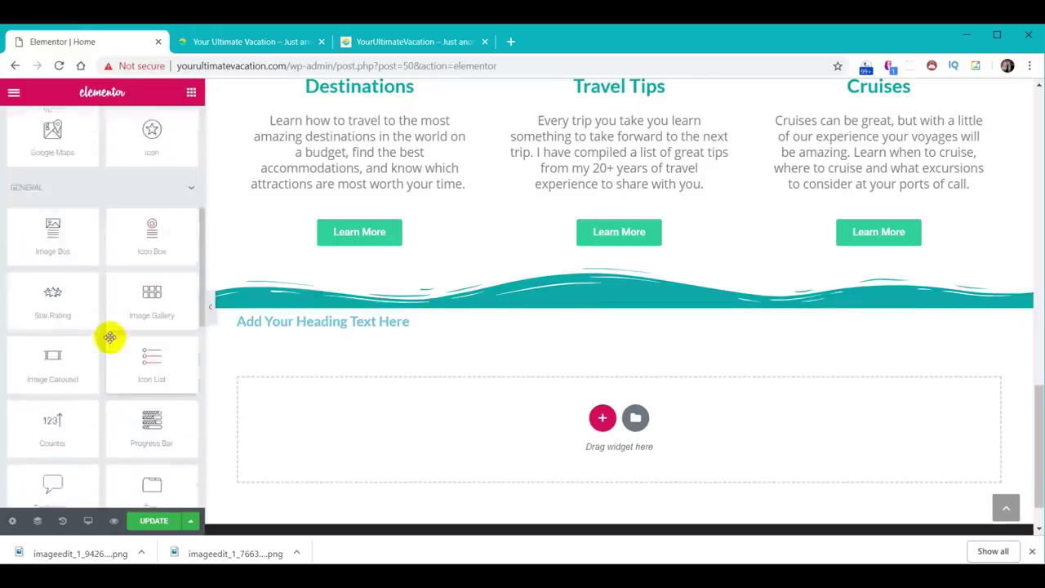
left_click_drag(58, 462, 400, 335)
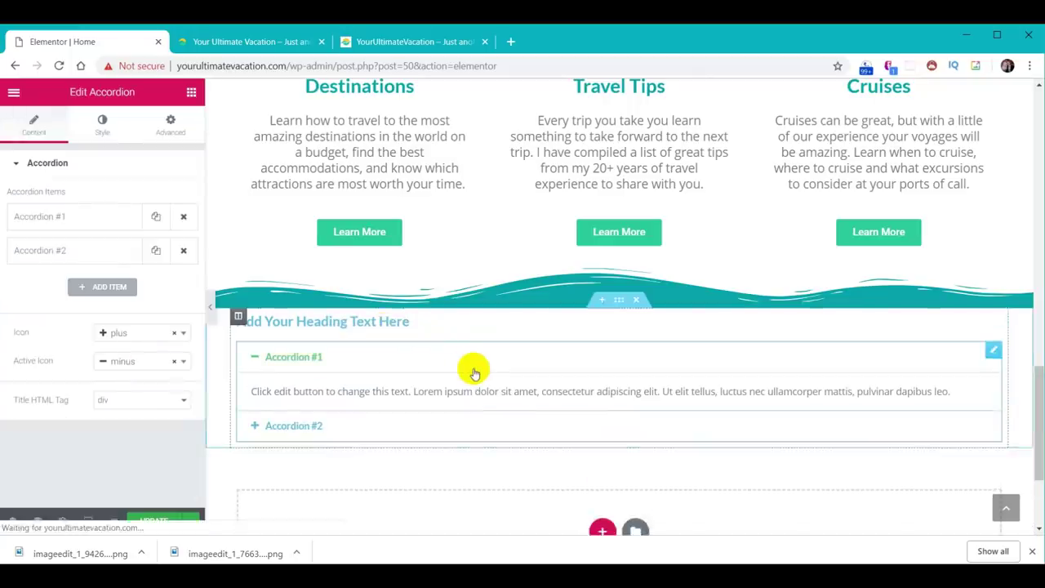
left_click(191, 93)
left_click_drag(177, 341, 359, 459)
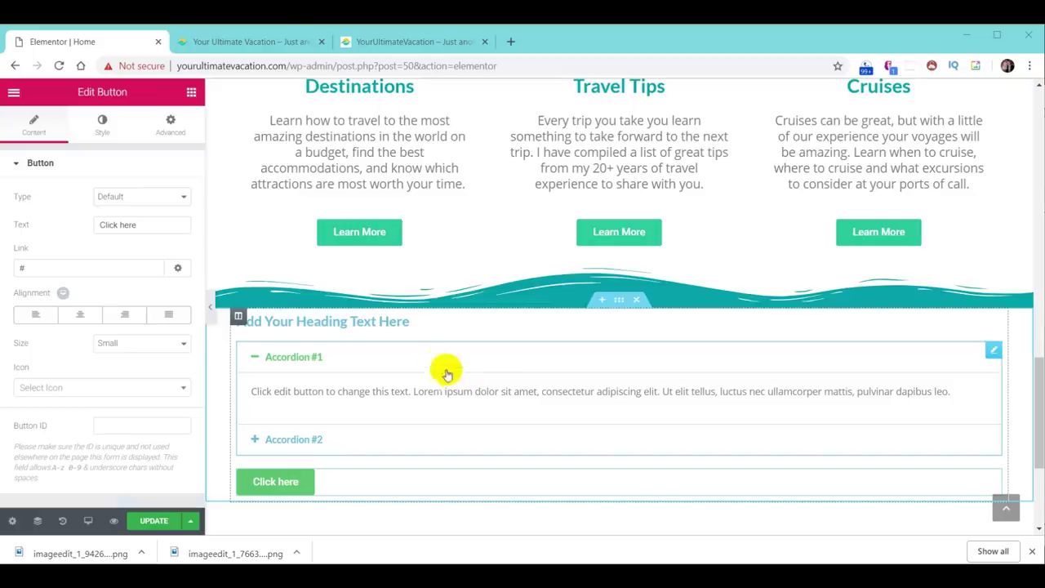
Change the heading text to 'Top 5 Travel Tips'
left_click(339, 323)
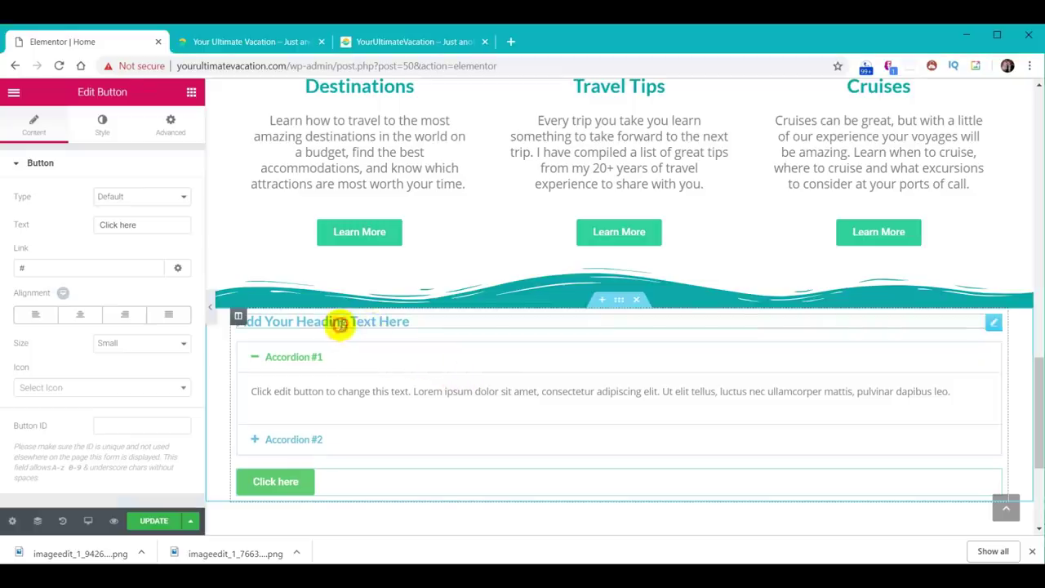
left_click_drag(148, 212, 2, 204)
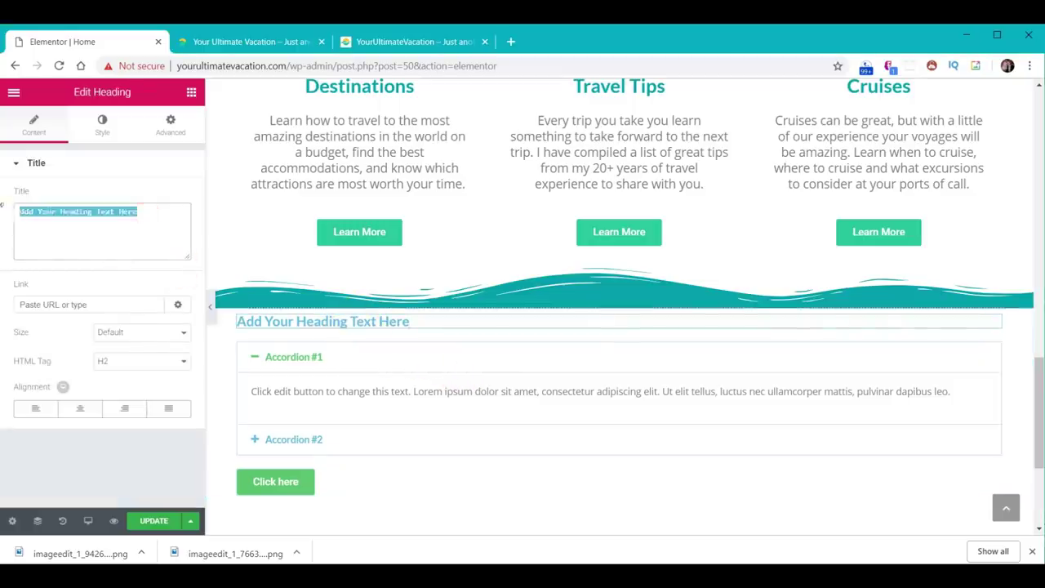
type("Top 5 Travel Tips")
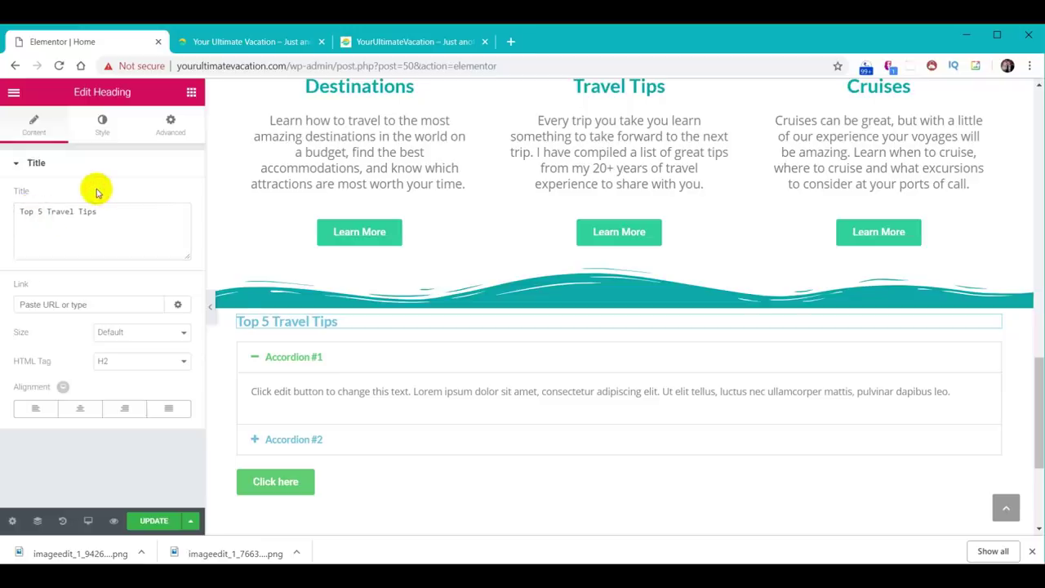
left_click(292, 358)
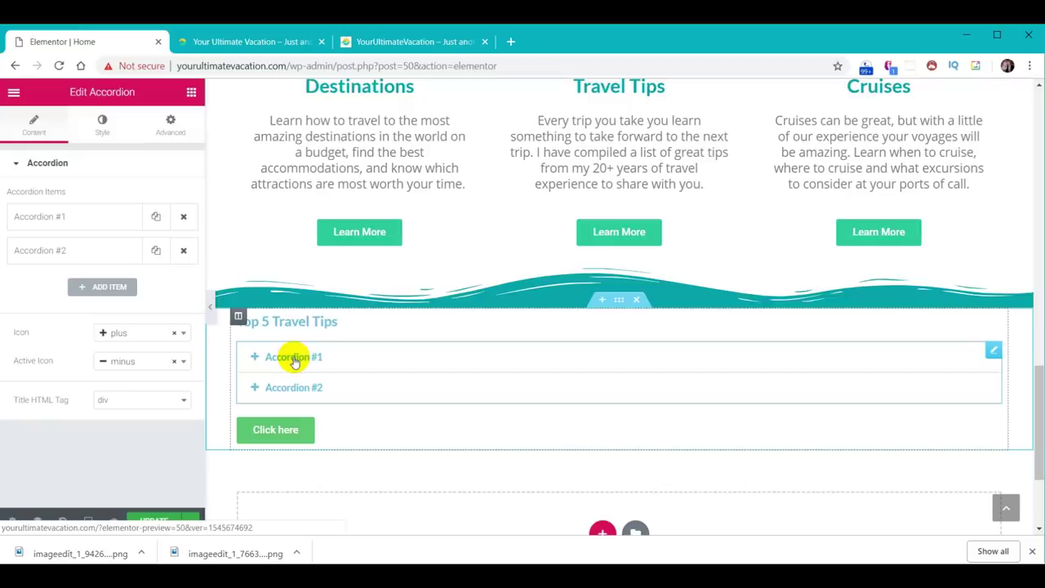
Replace the Make a List item's placeholder content with the pasted tip paragraph
left_click(290, 359)
left_click(45, 219)
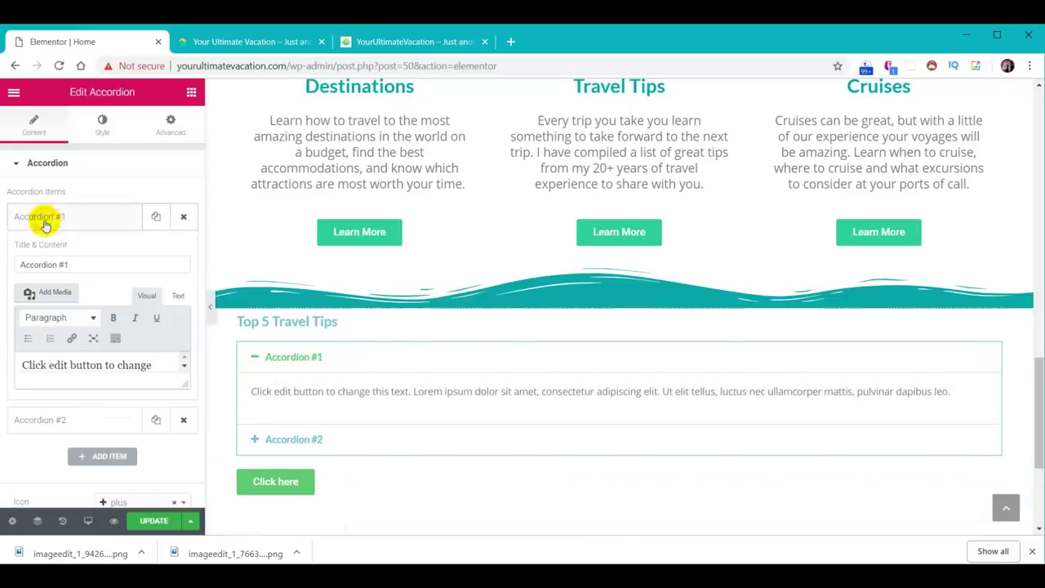
left_click_drag(77, 266, 2, 257)
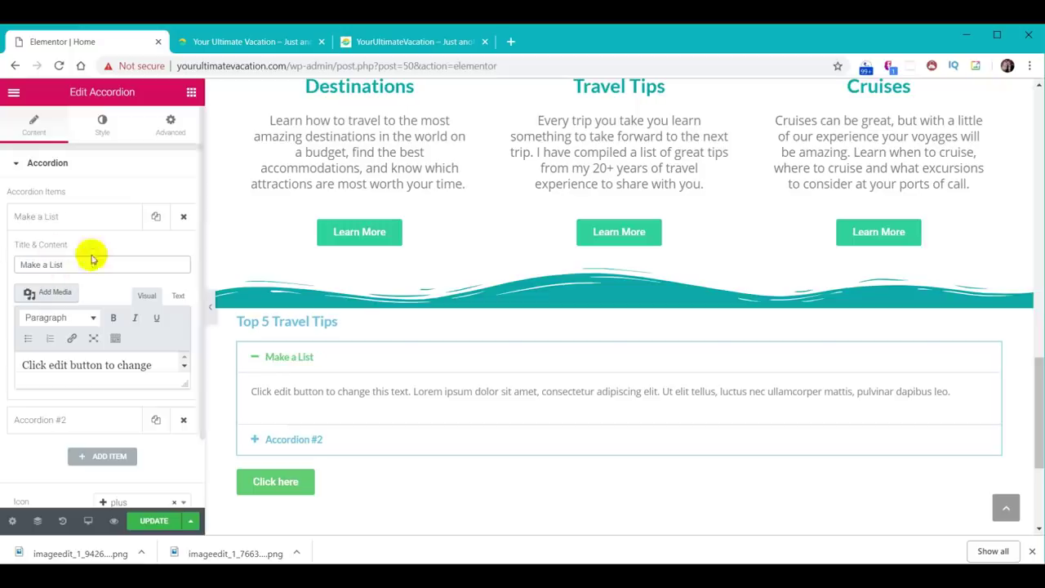
scroll(103, 245, "down", 2)
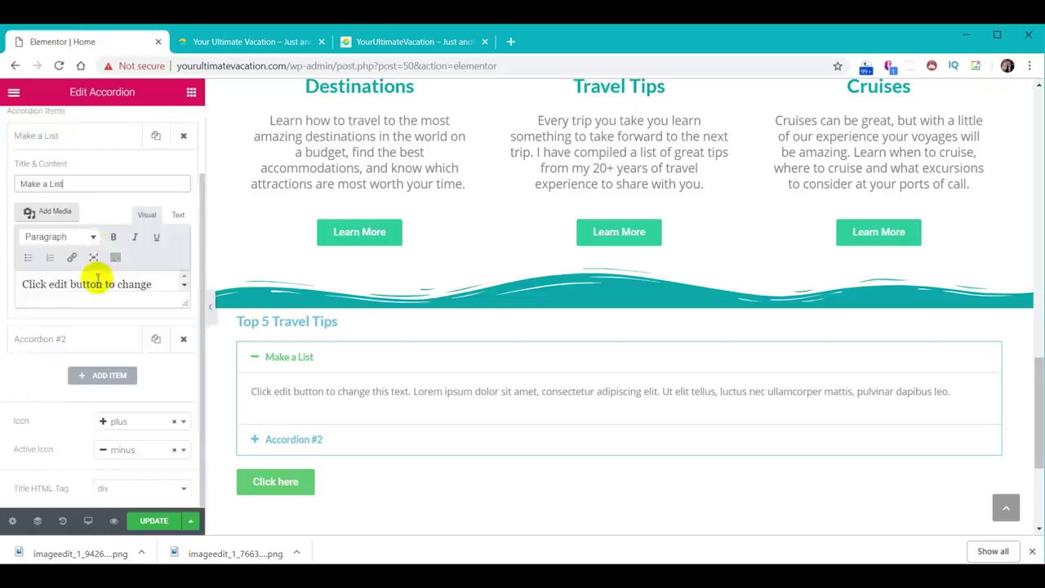
left_click_drag(153, 284, 15, 280)
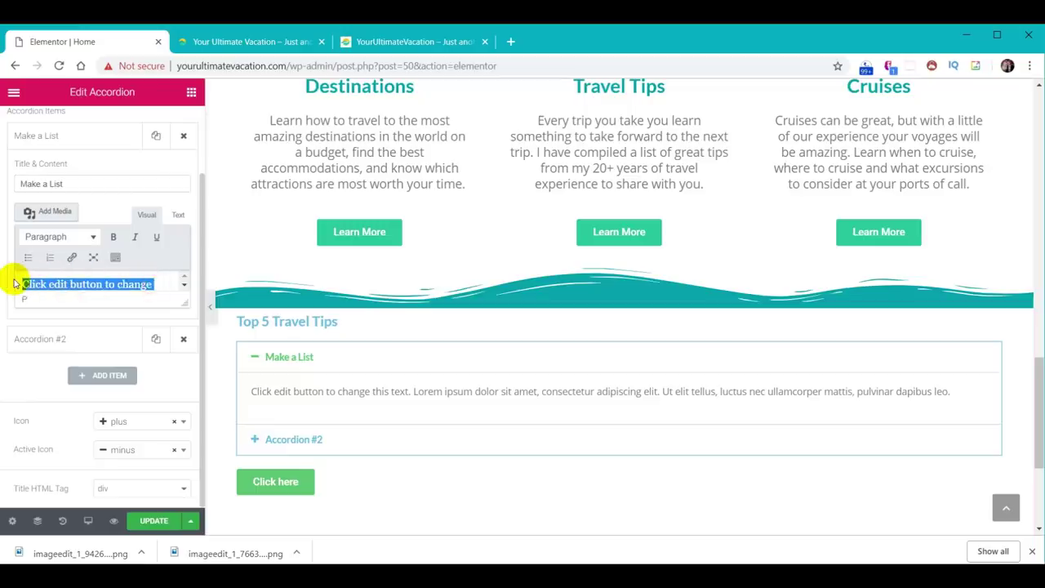
key("BackSpace")
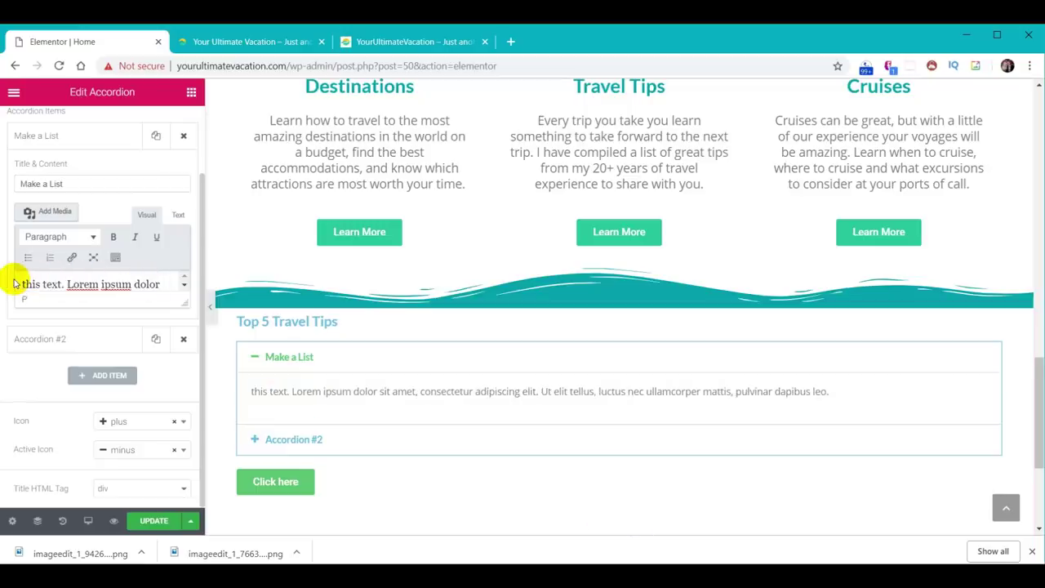
key("ctrl+a")
key("BackSpace")
type("About a week or so before each trip, I make a list of items I don't want to forget — which I WILL forget if I don't write them down. It's easiest for me to have a travel list saved as a Google Doc so I can access it online and edit it as needed.")
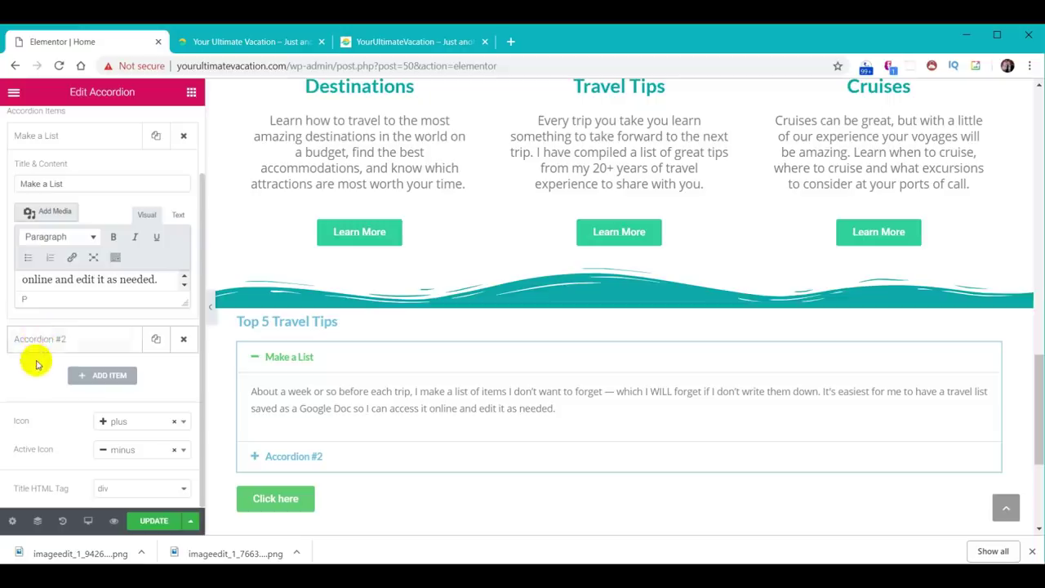
Retitle Accordion #2 'Make Photocopies of Important Documents' and paste its tip paragraph
left_click(38, 338)
left_click_drag(101, 217, 3, 206)
type("Make Photocopies of Important Documents")
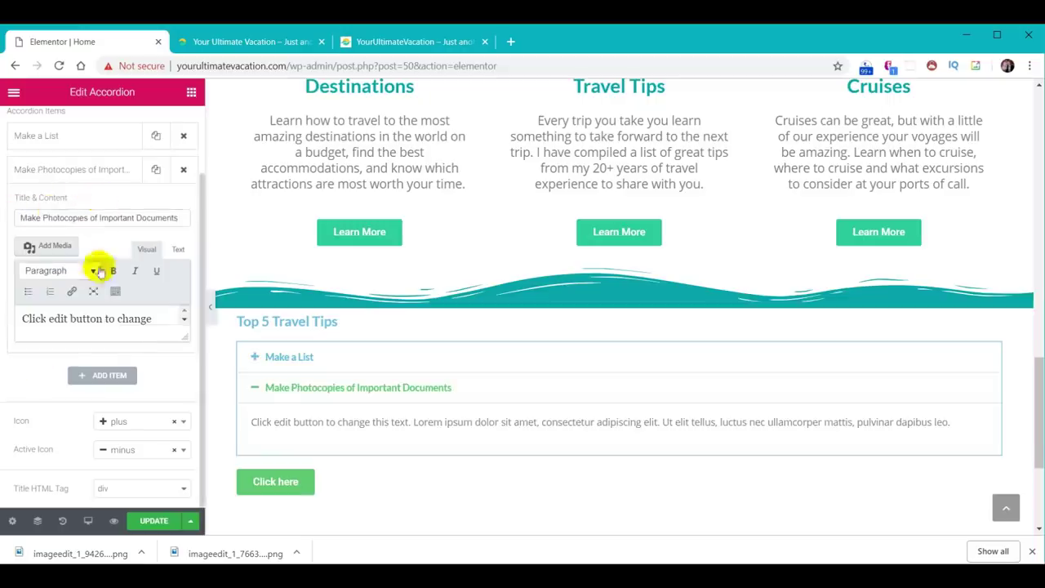
triple_click(75, 318)
type("We also take photos of our passports and driver licenses and keep them in our Google Docs and in files on our phones. You just never know when you need a backup.")
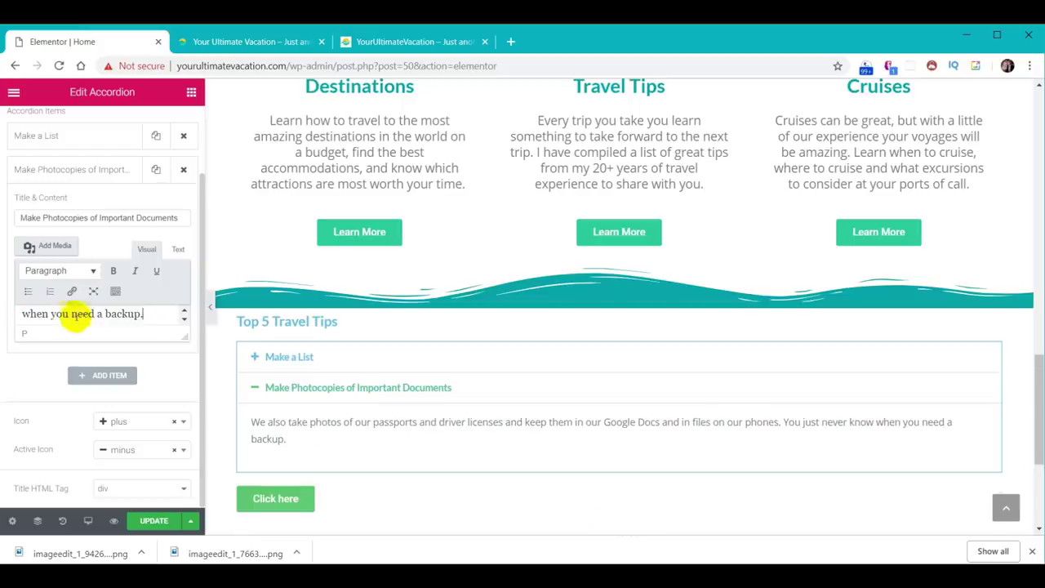
scroll(88, 310, "down", 1)
left_click_drag(185, 333, 189, 447)
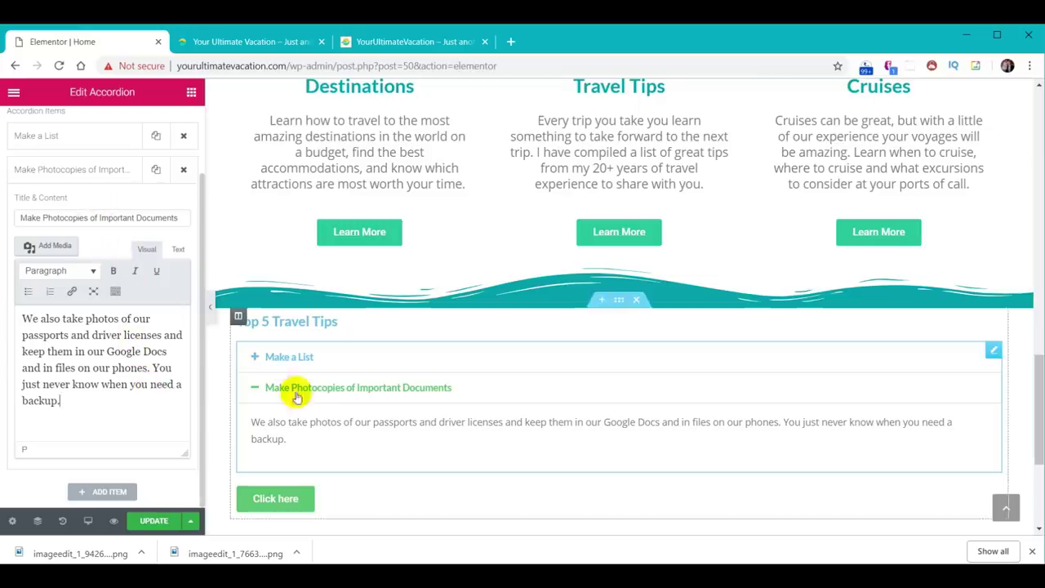
left_click(294, 359)
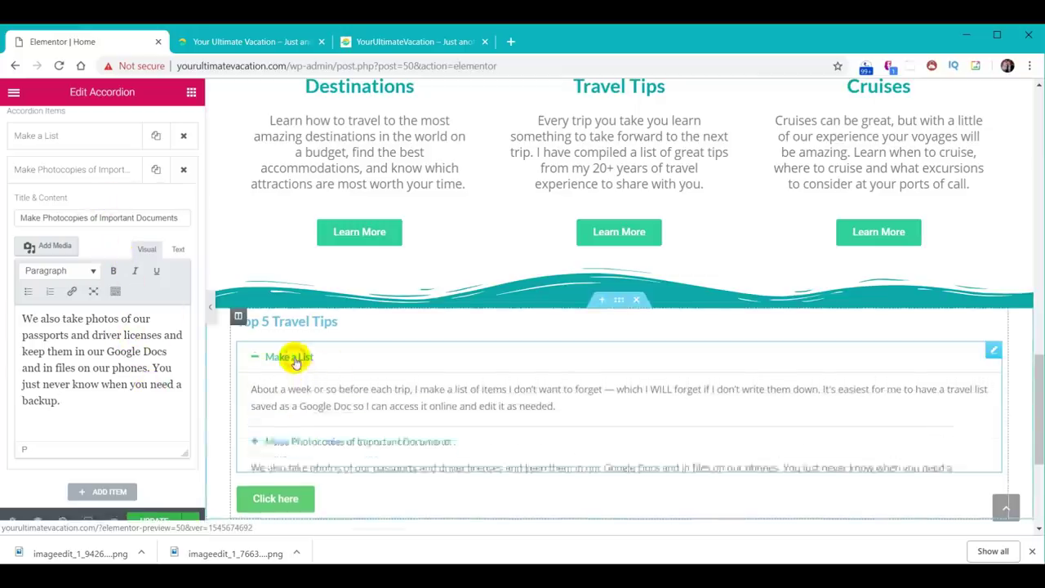
left_click(324, 455)
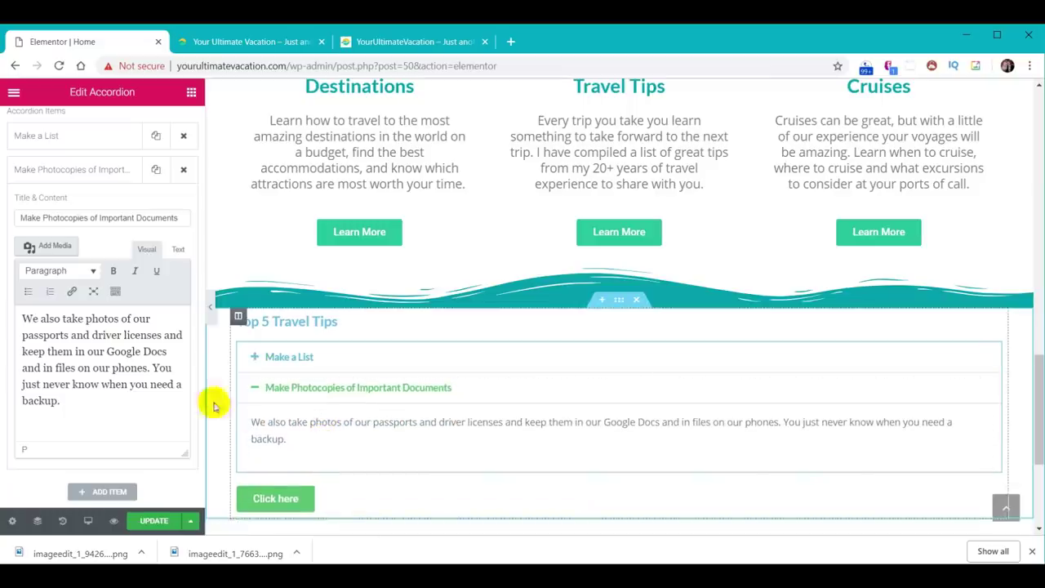
Add a third accordion item with the weather forecast tip title and paragraph
left_click(118, 493)
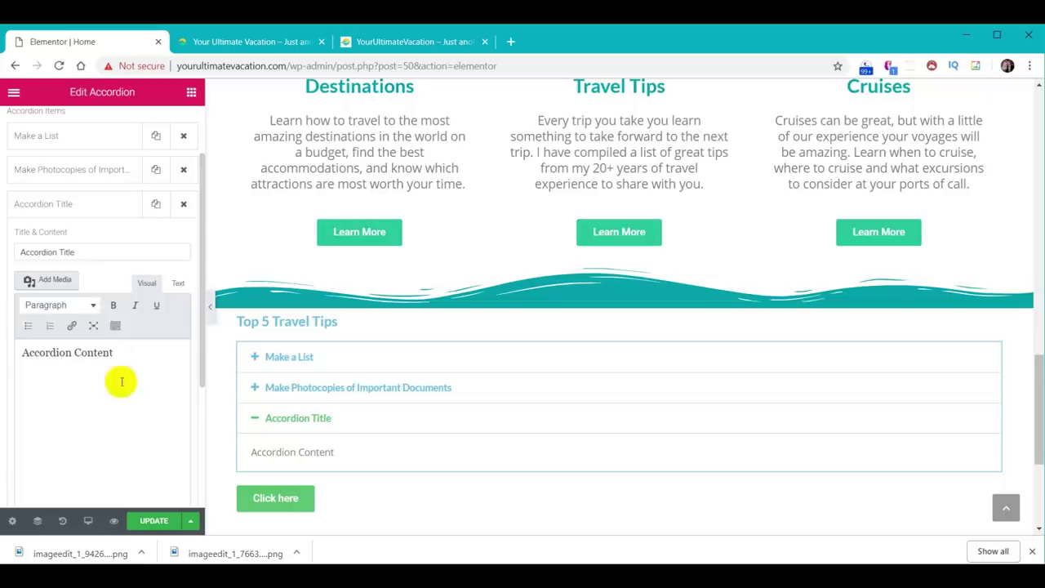
triple_click(87, 247)
type("Plan for the weather forecast to be wrong")
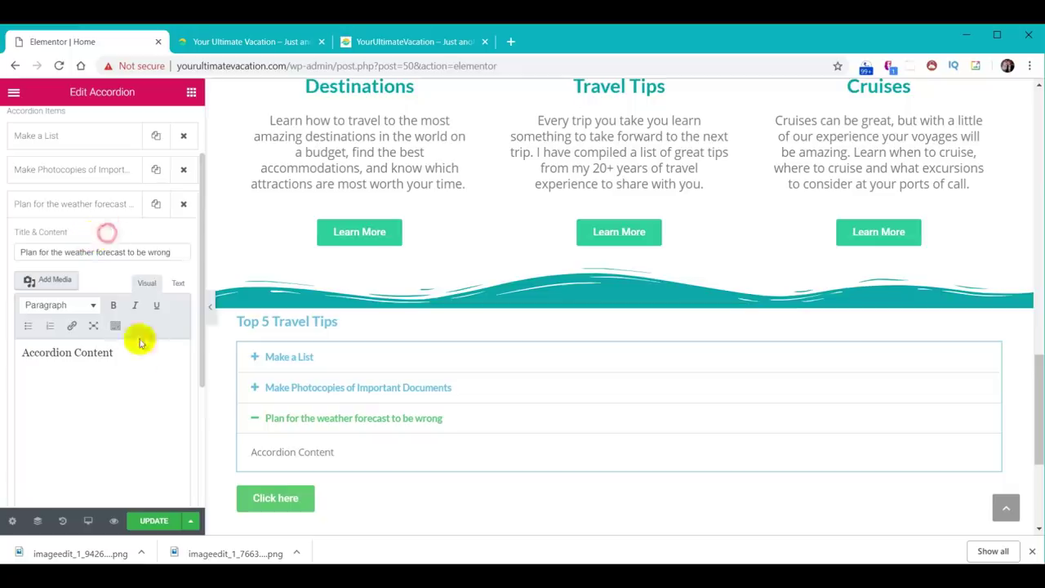
left_click_drag(102, 352, 3, 349)
type("We went to Amsterdam in the fall and I did a great job of looking at the forecast a few days before we left, but the forecast changed drastically 24 hours before we left and 85% of what we brought ended up being too warm to wear. Be sure to bring some extra items for weather conditions you don't expect.")
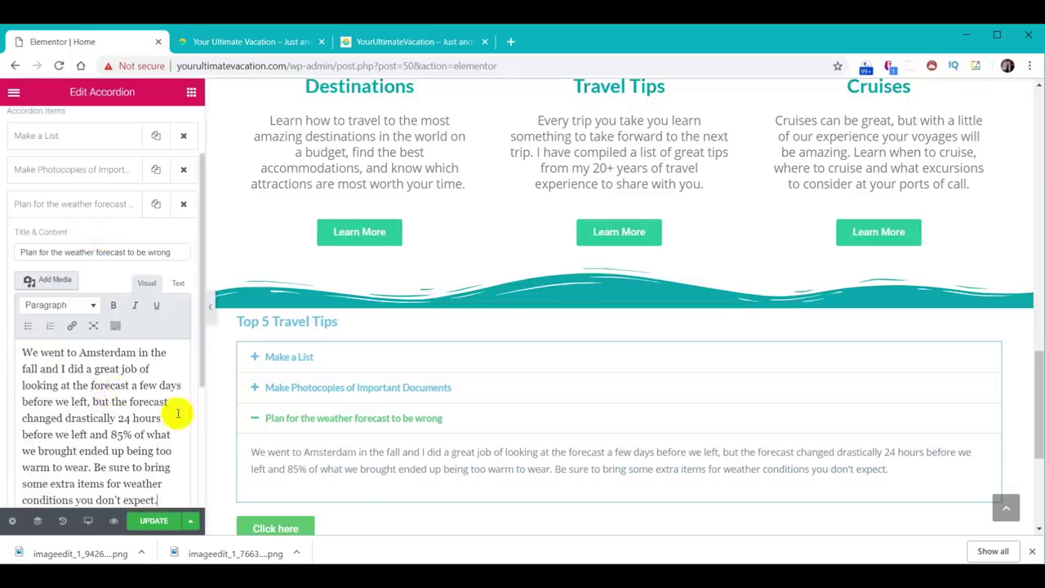
left_click(73, 206)
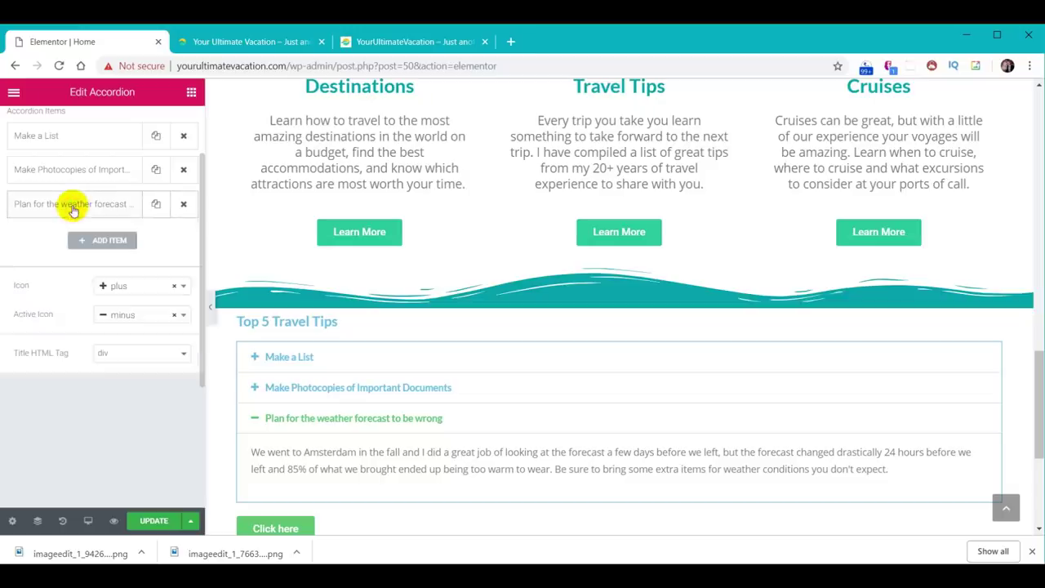
Add a fourth item with the local-currency credit card tip title and paragraph
left_click(113, 244)
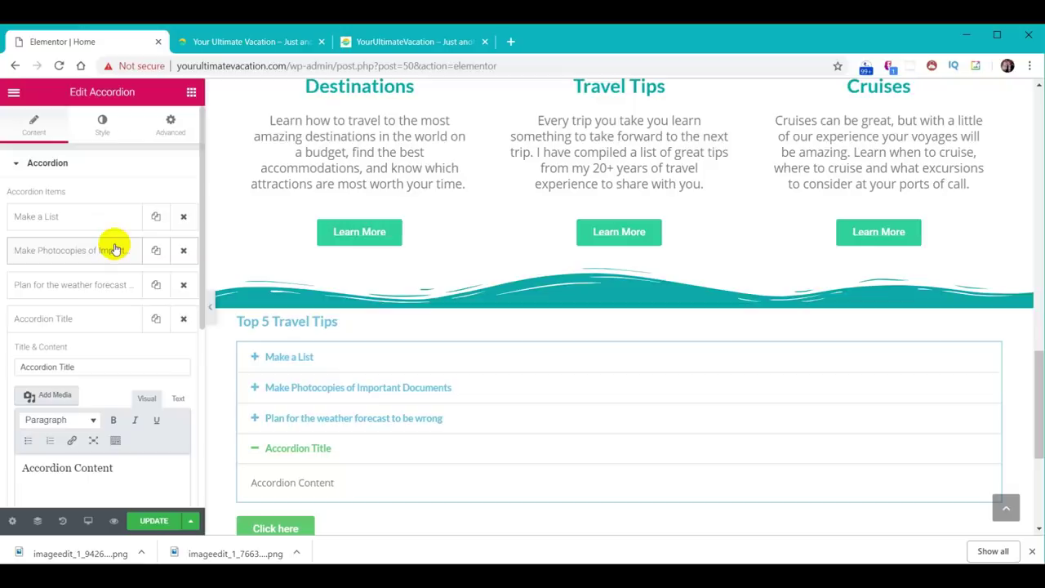
triple_click(19, 366)
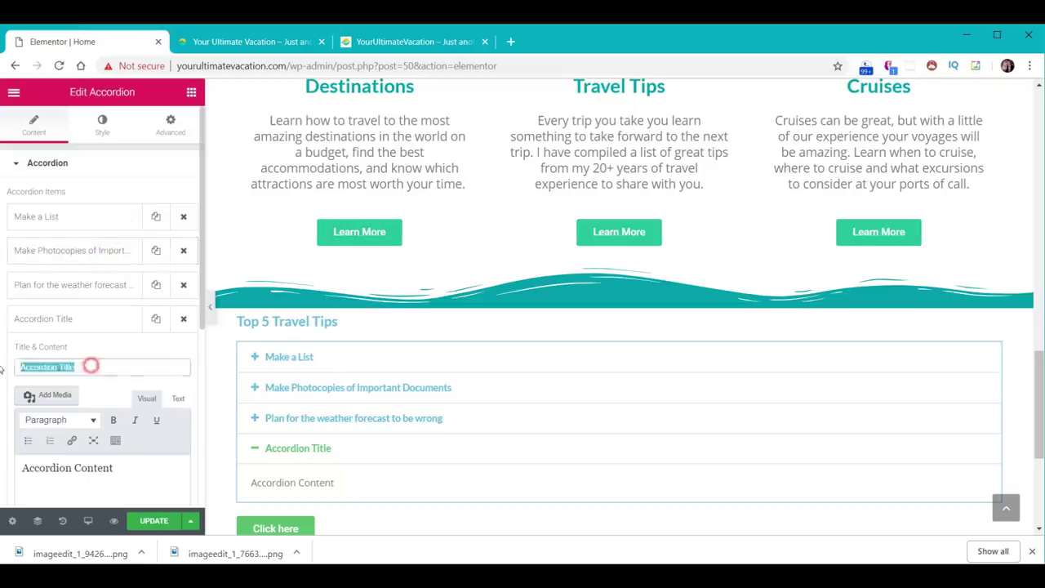
type("When using a credit card at stores, choose to pay in the local currency")
left_click(104, 351)
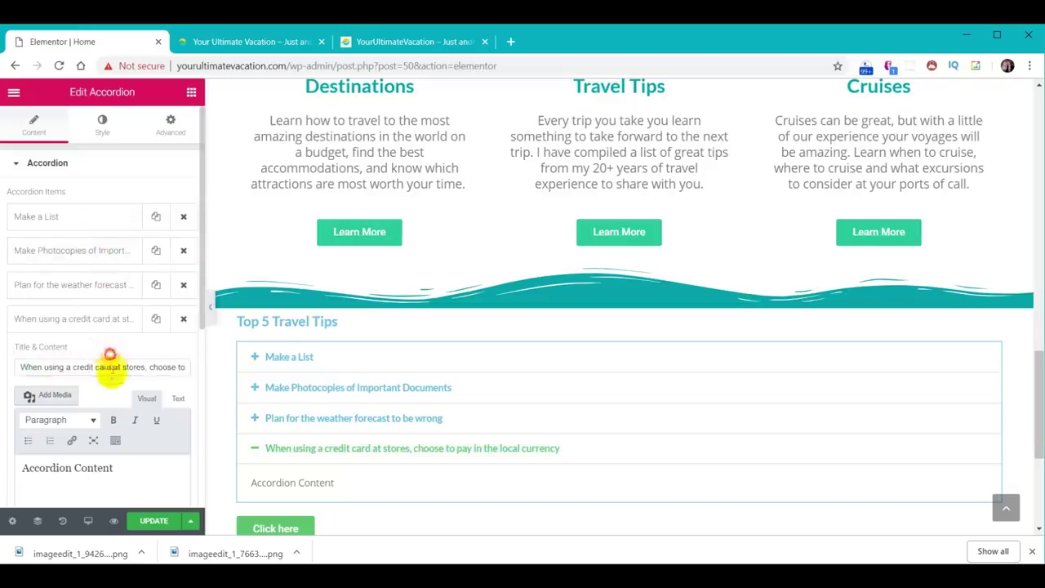
scroll(111, 375, "down", 1)
left_click_drag(122, 391, 7, 382)
type("If you're at checkout in a local shop and the cashier asks you if you'd like to pay in, say, Euros or dollars, say \"Euros\". Your credit card company will automatically do the conversion into dollars so there's no need to pay in dollars. If you say you want to pay in dollars, you will likely be overcharged because the stores may use a higher conversion rate.")
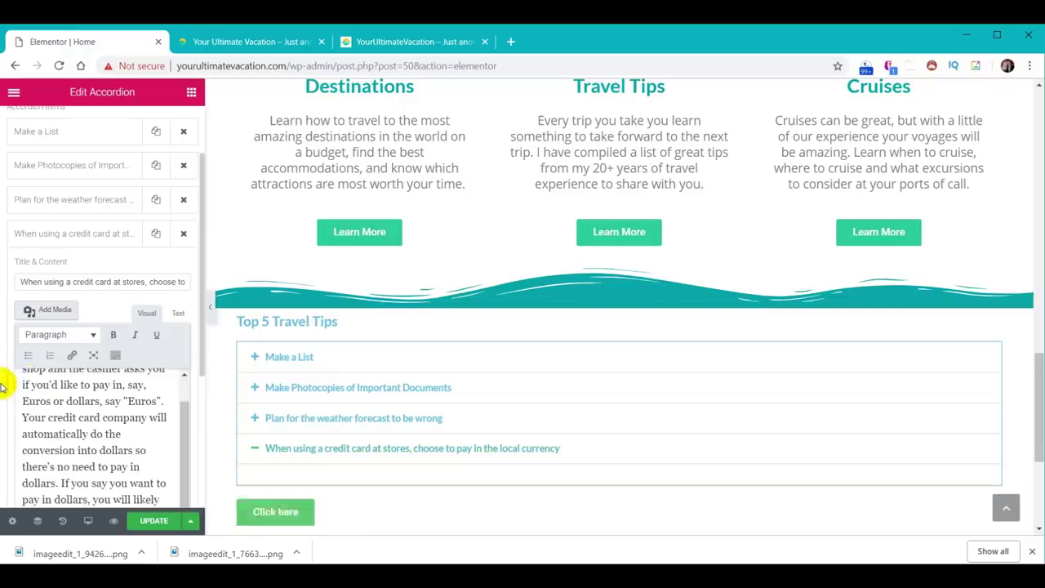
left_click(58, 233)
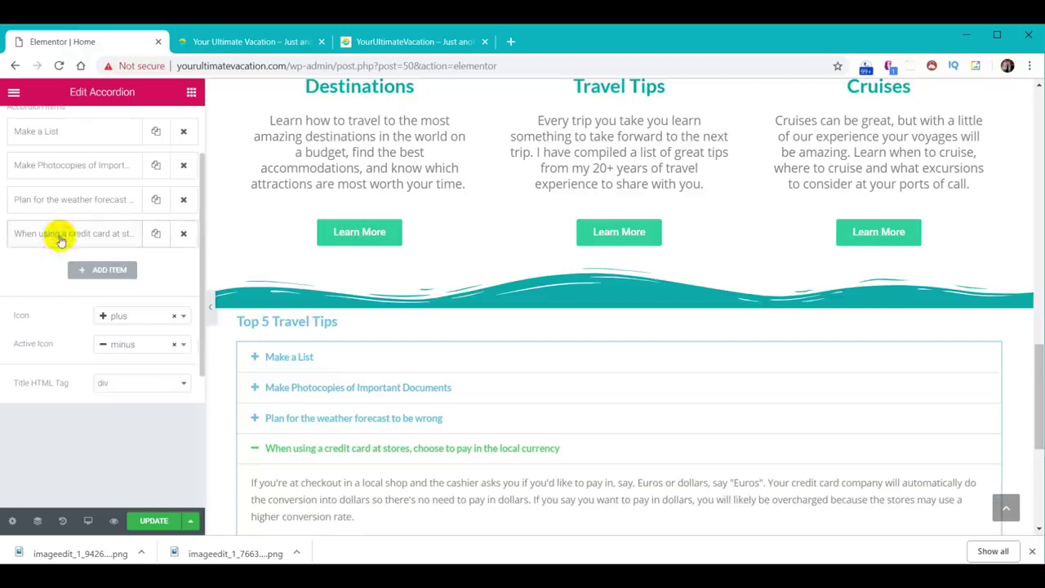
Add a fifth item titled 'Sunscreen' with its pasted tip paragraph
left_click(110, 270)
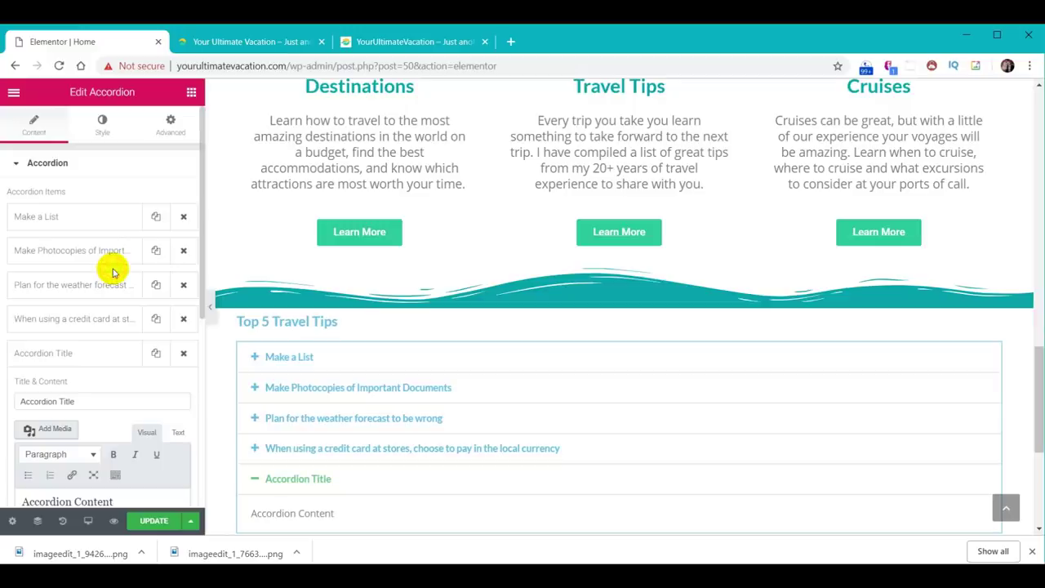
left_click(82, 385)
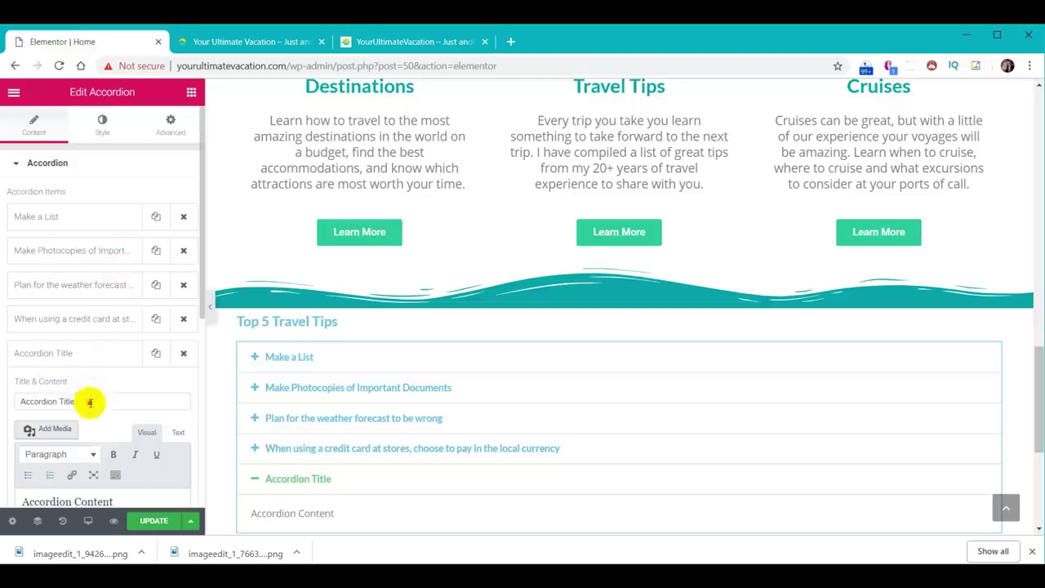
left_click_drag(91, 402, 2, 397)
type("Sunscreen")
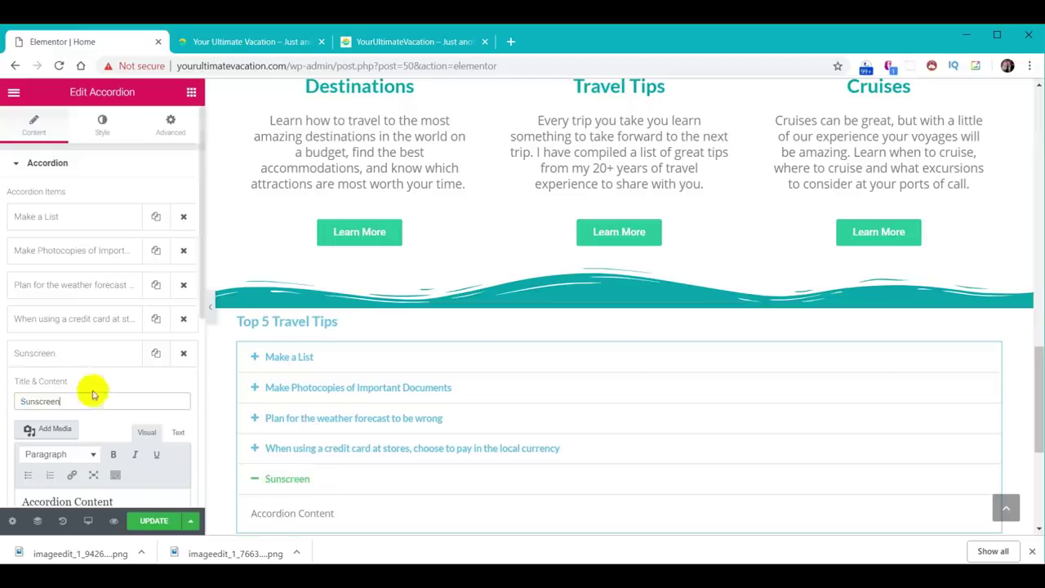
scroll(102, 389, "down", 2)
left_click(110, 339)
left_click_drag(112, 335, 18, 338)
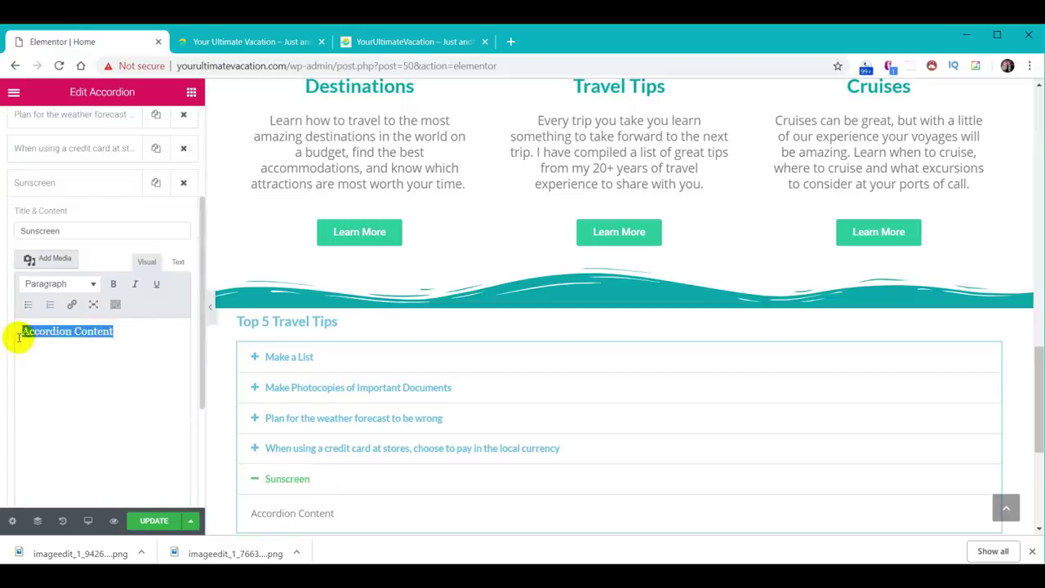
type("Get into the habit of using sunscreen. I use it daily, regardless of the weather. You will likely be walking a lot more than you think, and even if the sun isn't literally shining, you can get sunburned. Don't forget to apply sunscreen to your hands and arms as well as your neck, chest, and ears, and don't forget to reapply. I take a small lightweight container of sunscreen with me in my bag when I know I'm going out for the day.")
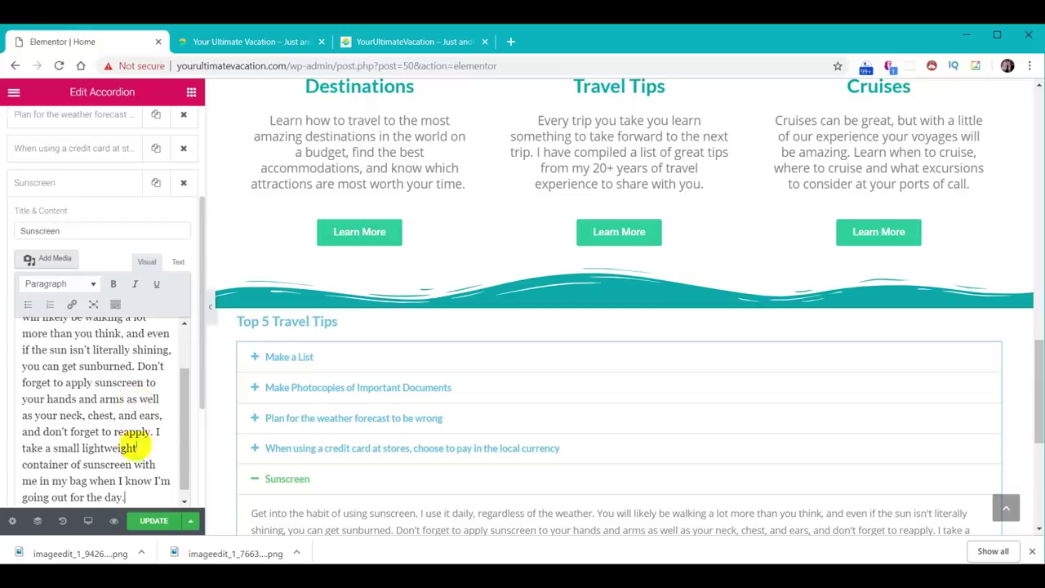
left_click(77, 185)
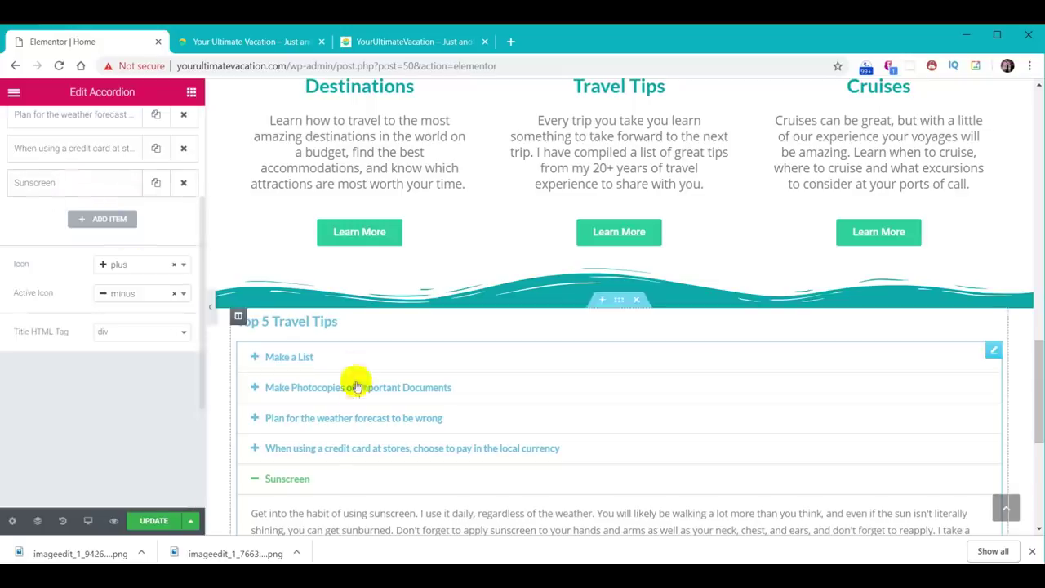
Expand the credit card, weather, photocopies and Make a List tips to check them
left_click(327, 449)
left_click(326, 417)
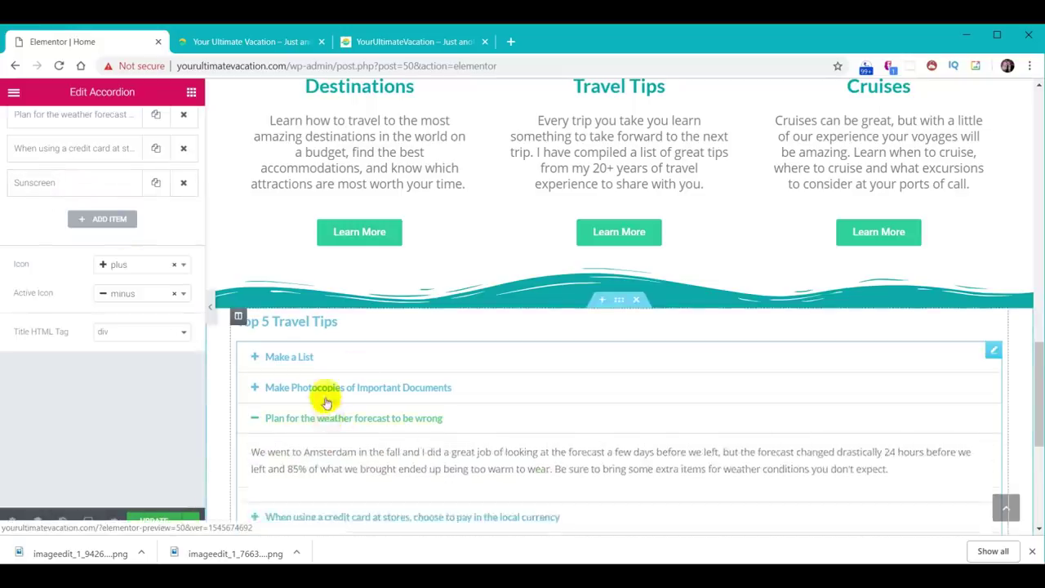
left_click(320, 388)
left_click(299, 360)
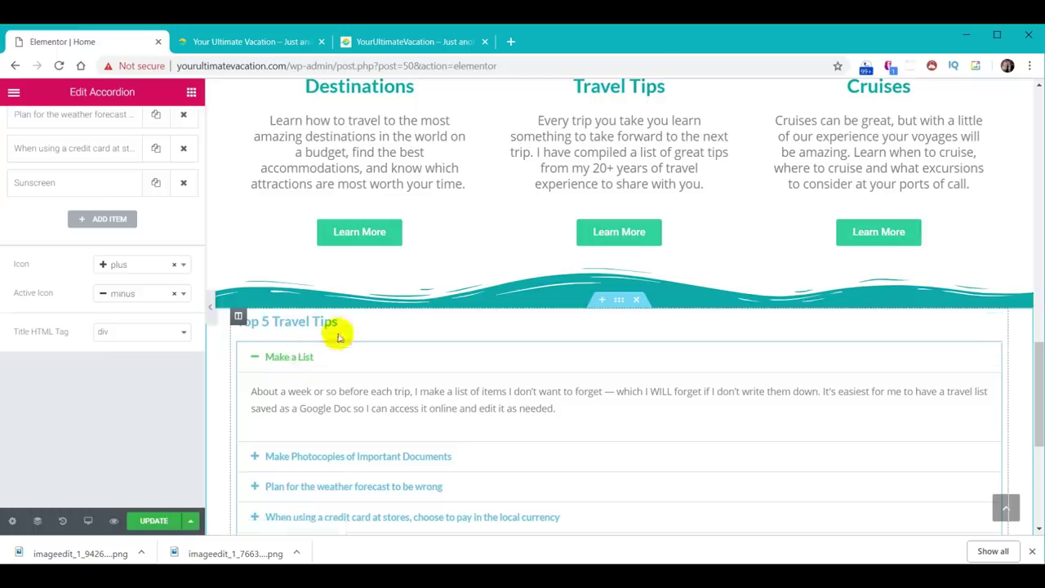
scroll(343, 343, "down", 3)
scroll(517, 439, "up", 2)
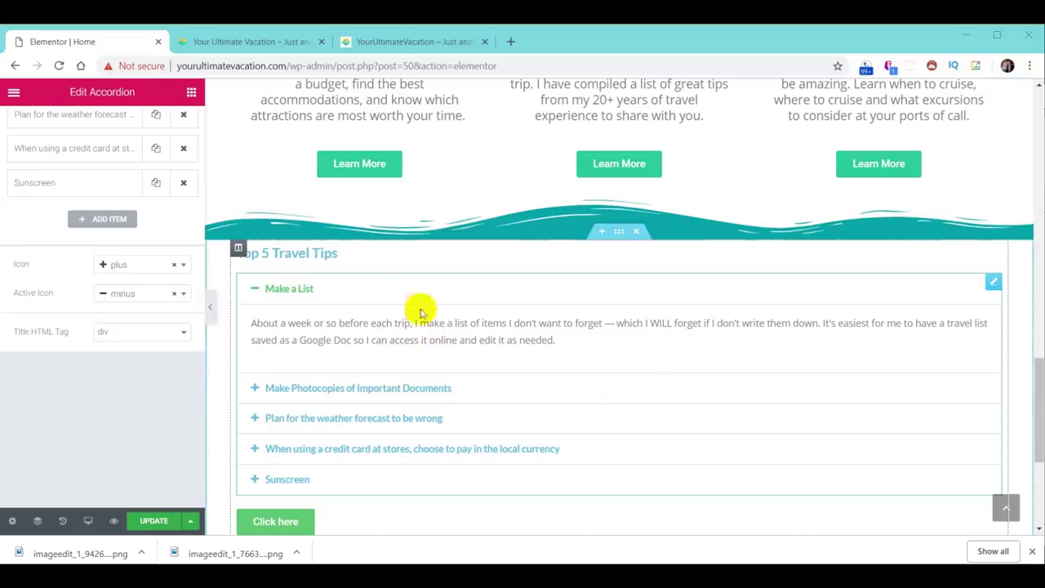
left_click(295, 252)
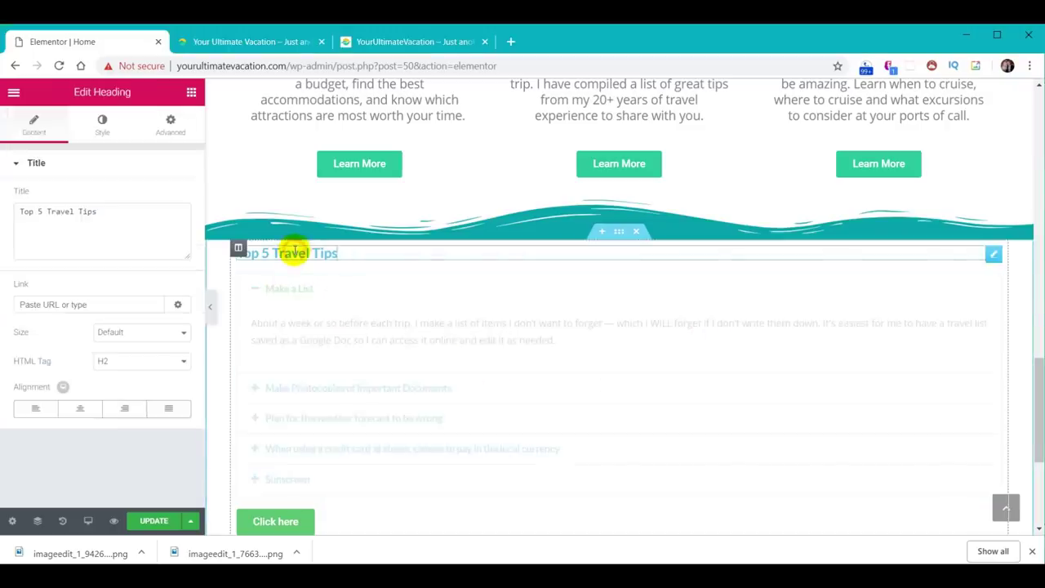
Set the Top 5 Travel Tips heading text colour to the pasted yellow hex value
left_click(102, 130)
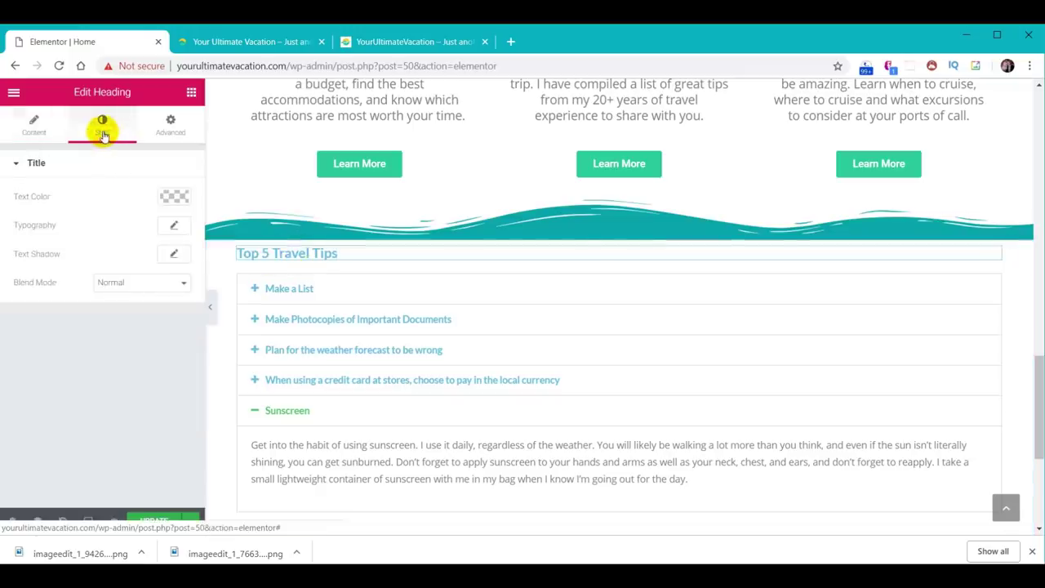
left_click(171, 197)
left_click(57, 198)
key("ctrl+v")
left_click(167, 196)
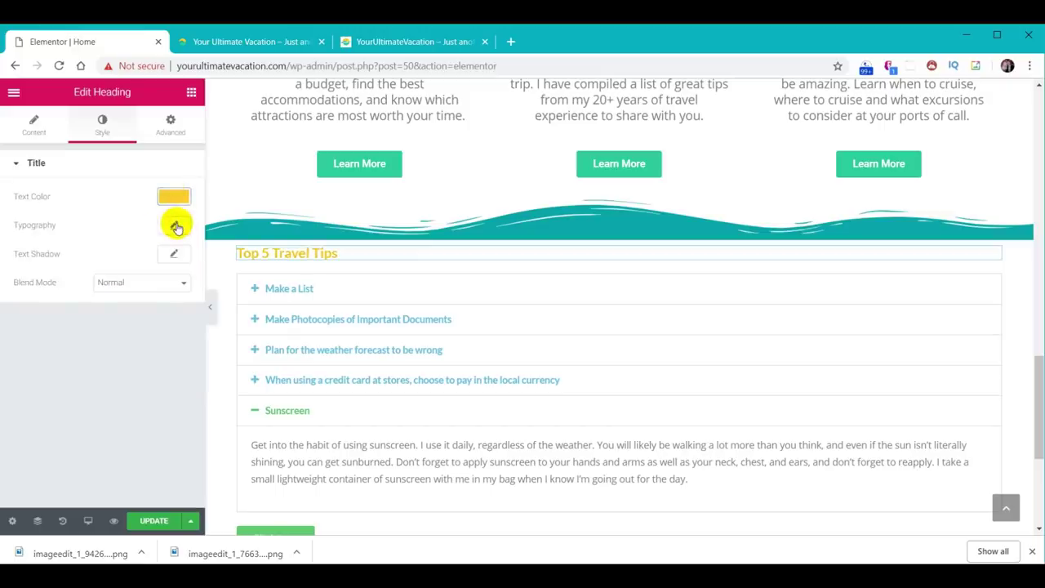
Set the heading's typography size to 30
left_click(175, 226)
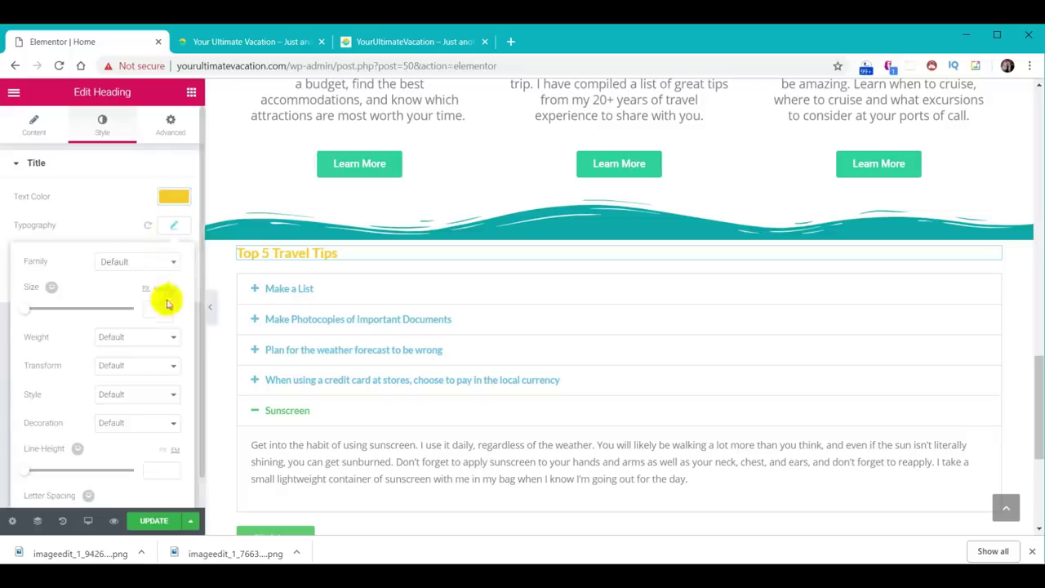
type("30")
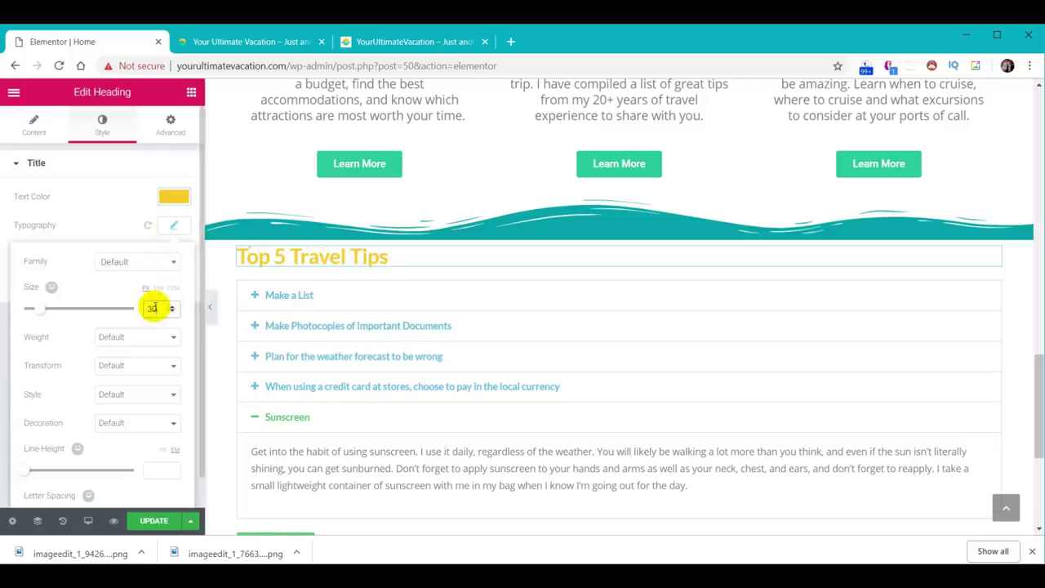
left_click(172, 226)
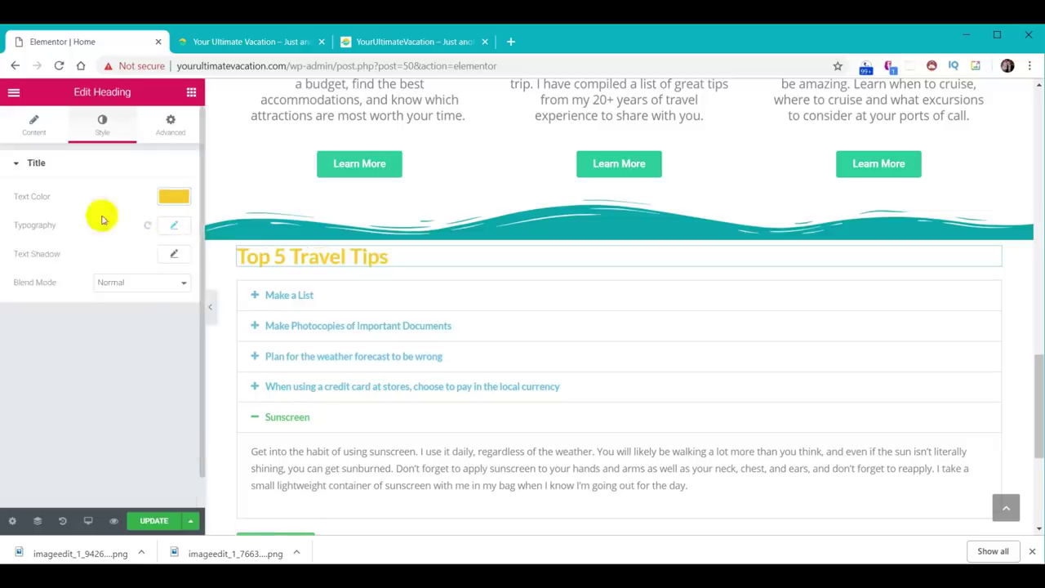
left_click(335, 299)
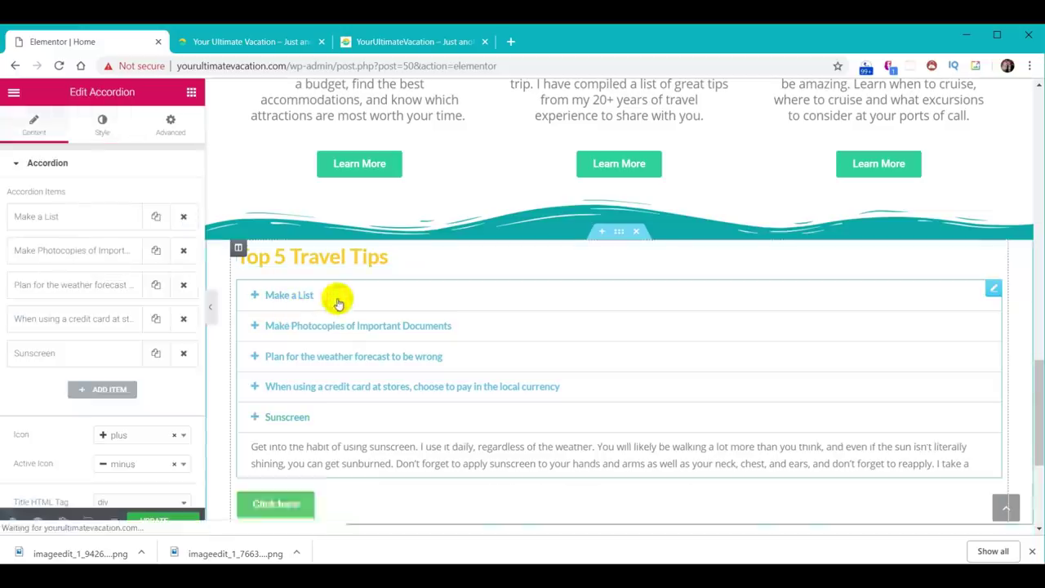
Set the accordion Title colour to the white preset
left_click(102, 122)
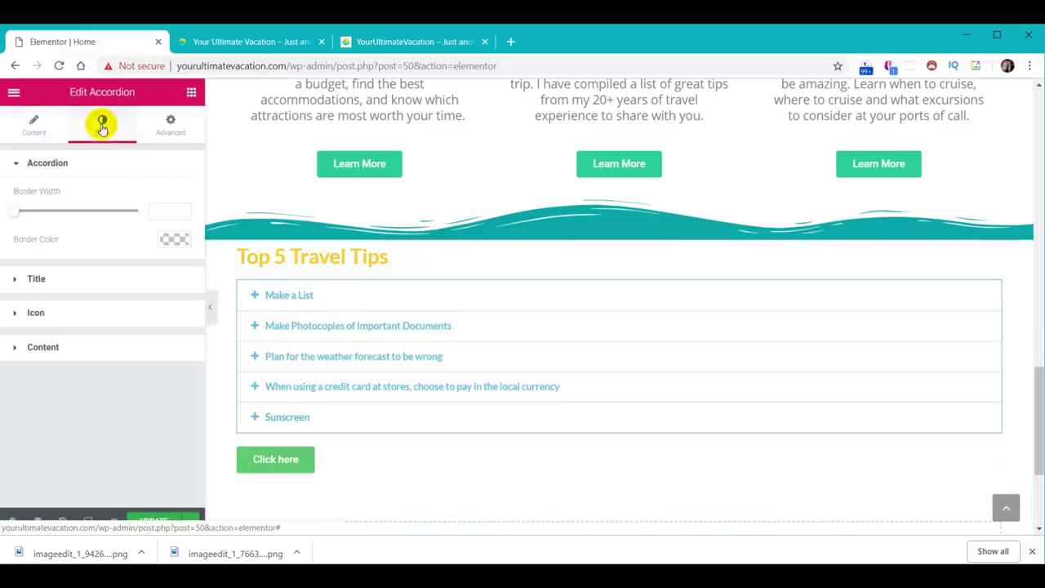
left_click(38, 279)
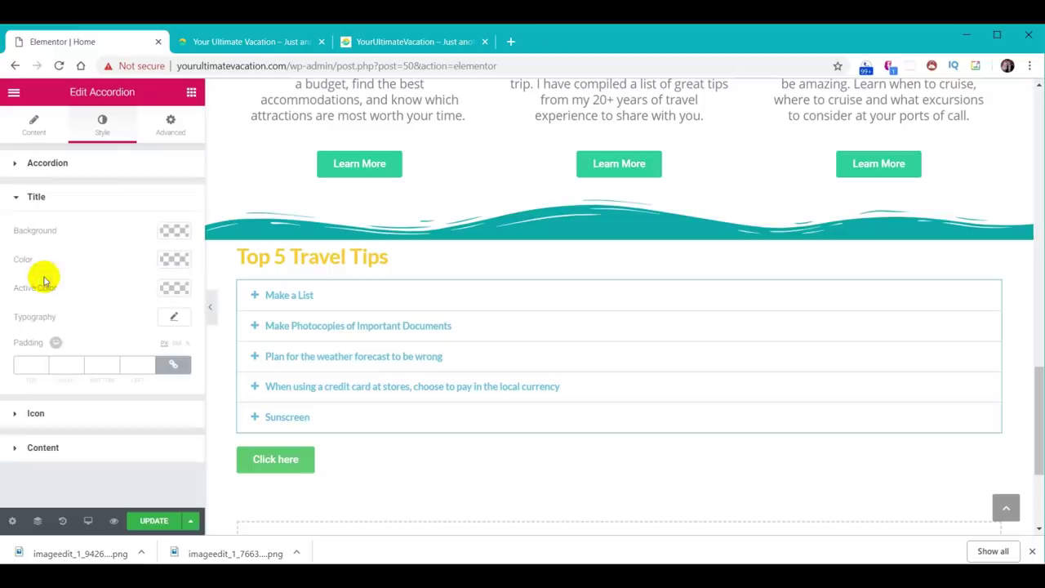
left_click(170, 260)
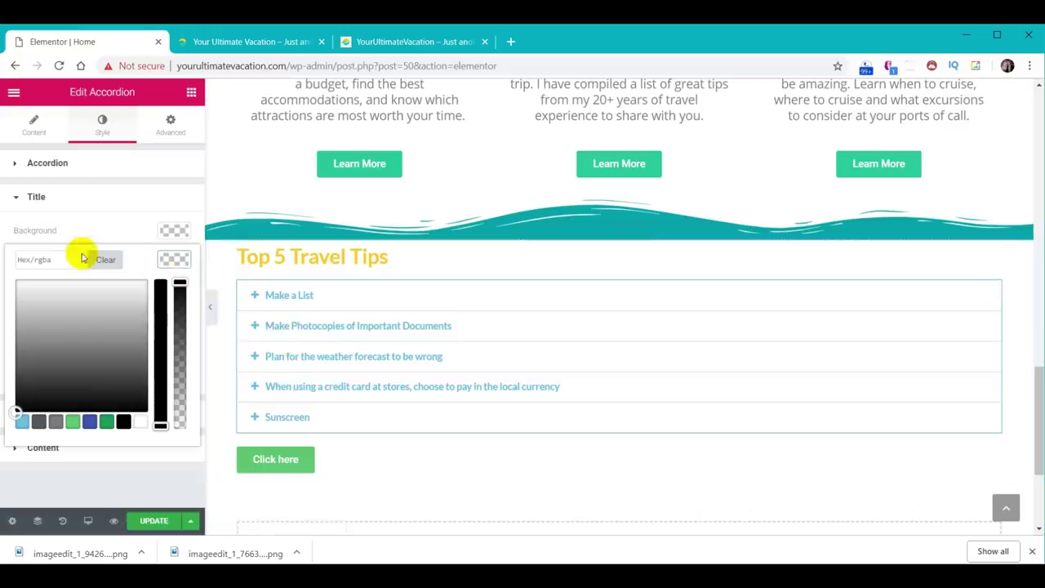
left_click(137, 423)
left_click(165, 258)
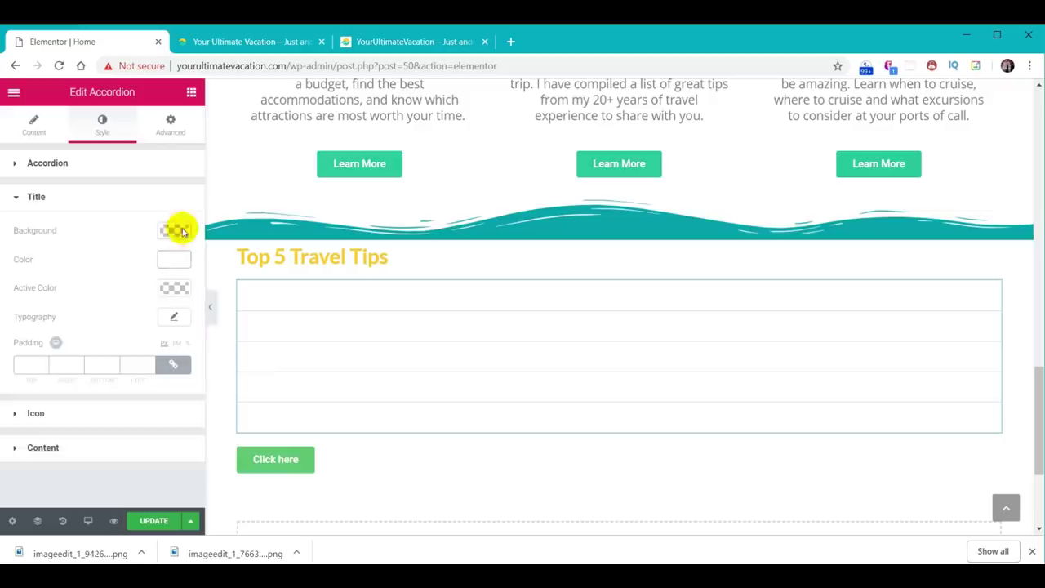
left_click(176, 231)
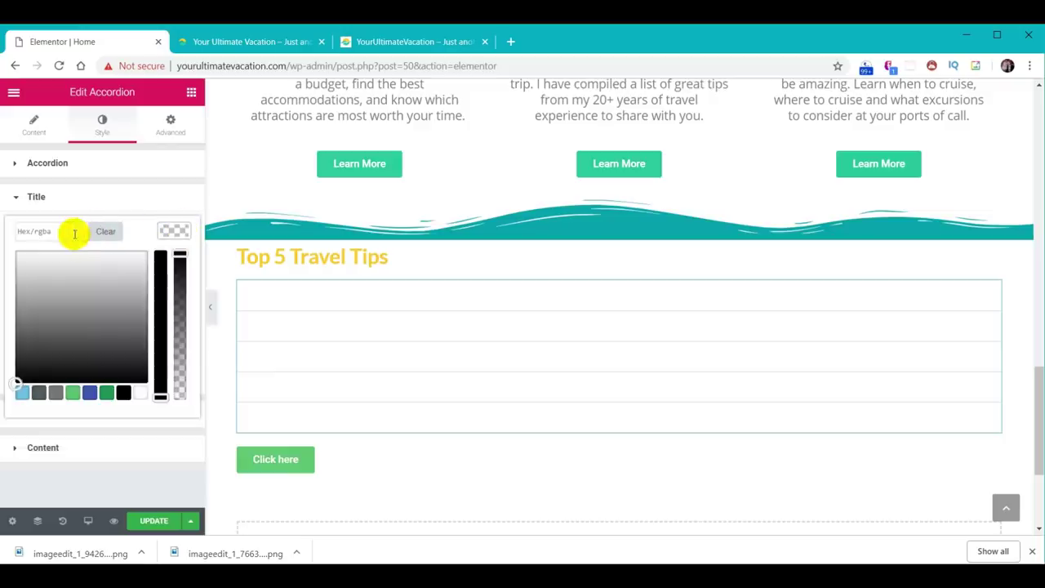
left_click(83, 201)
left_click(82, 201)
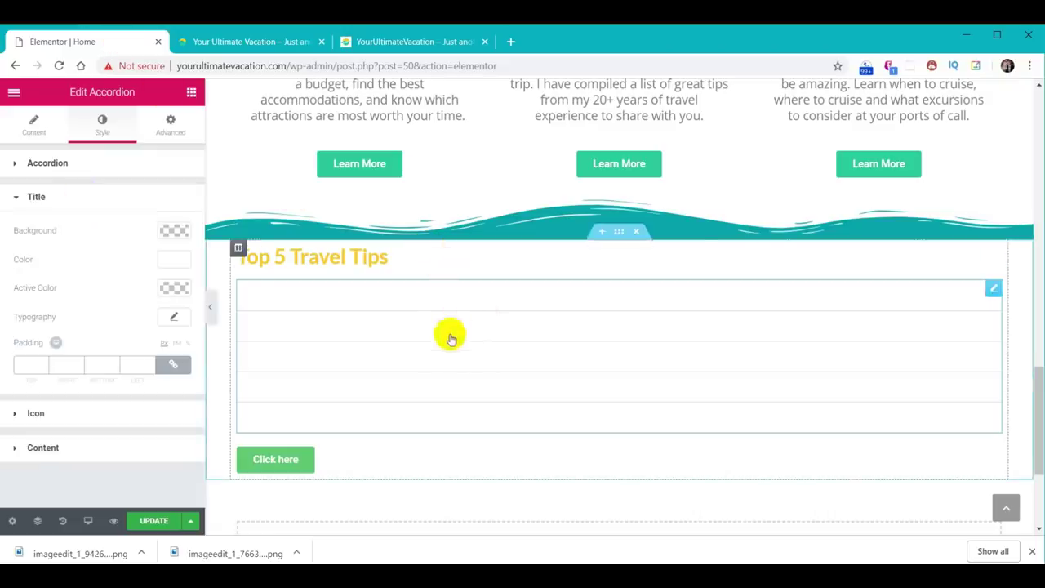
Give the Top 5 Travel Tips section a Classic teal #01abaa background
left_click(620, 235)
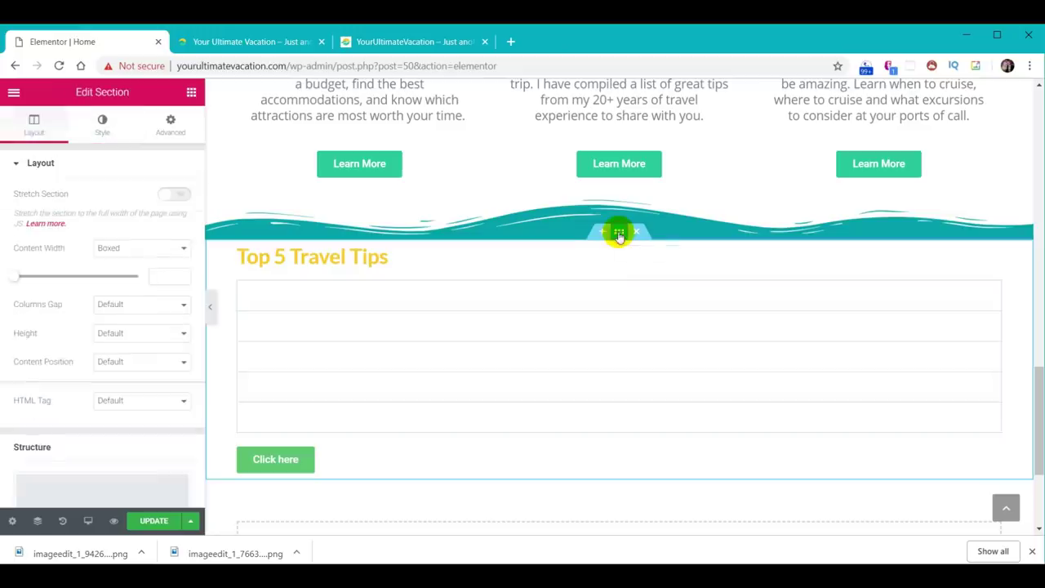
left_click(102, 126)
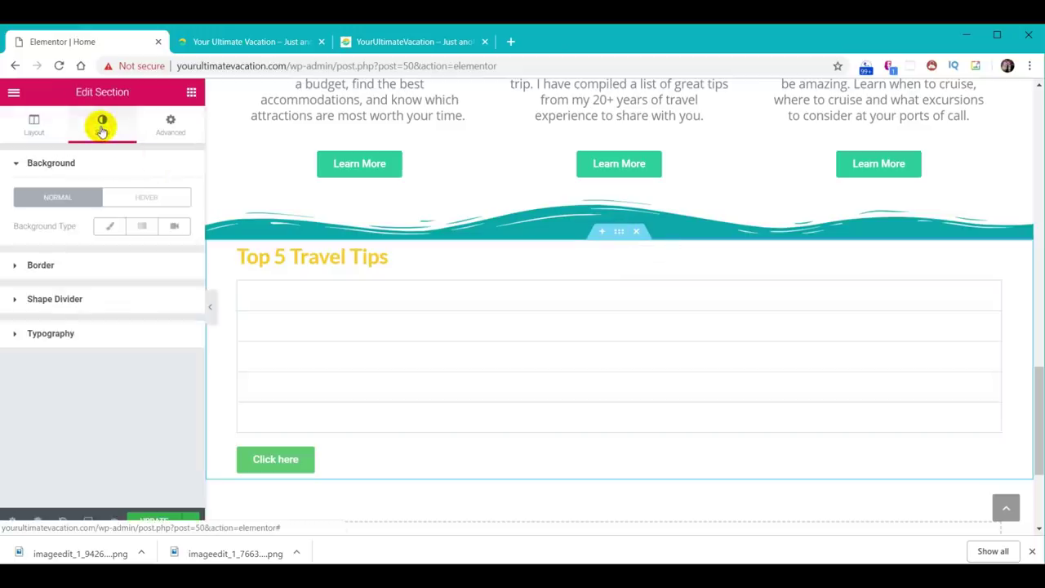
left_click(106, 227)
left_click(173, 254)
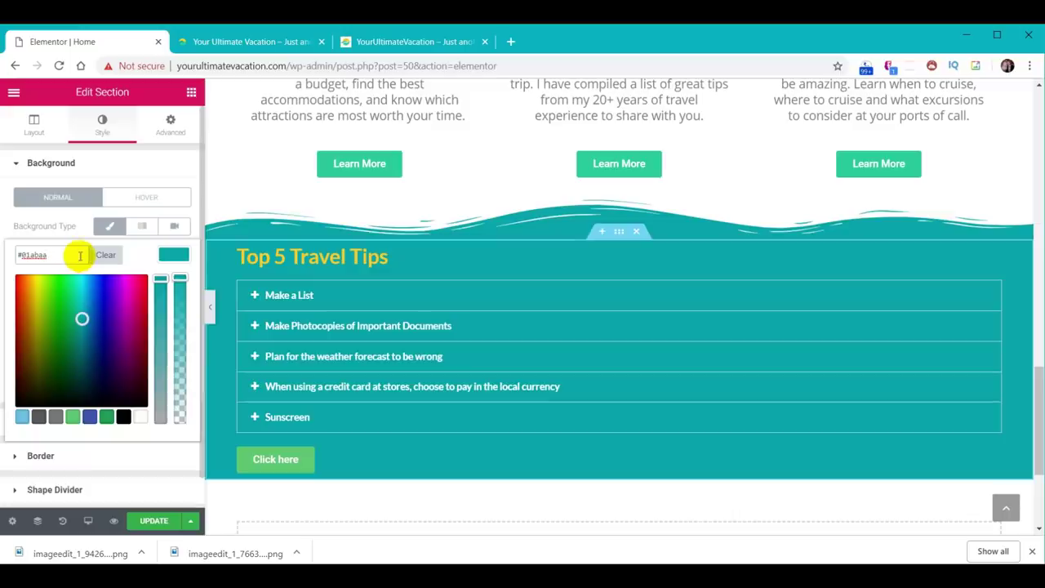
left_click(173, 257)
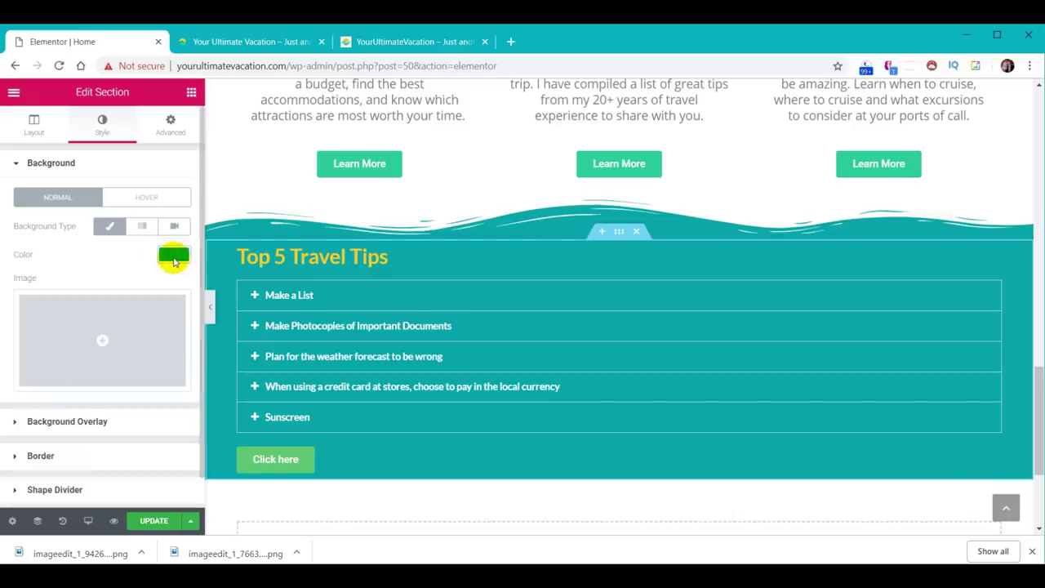
left_click(305, 299)
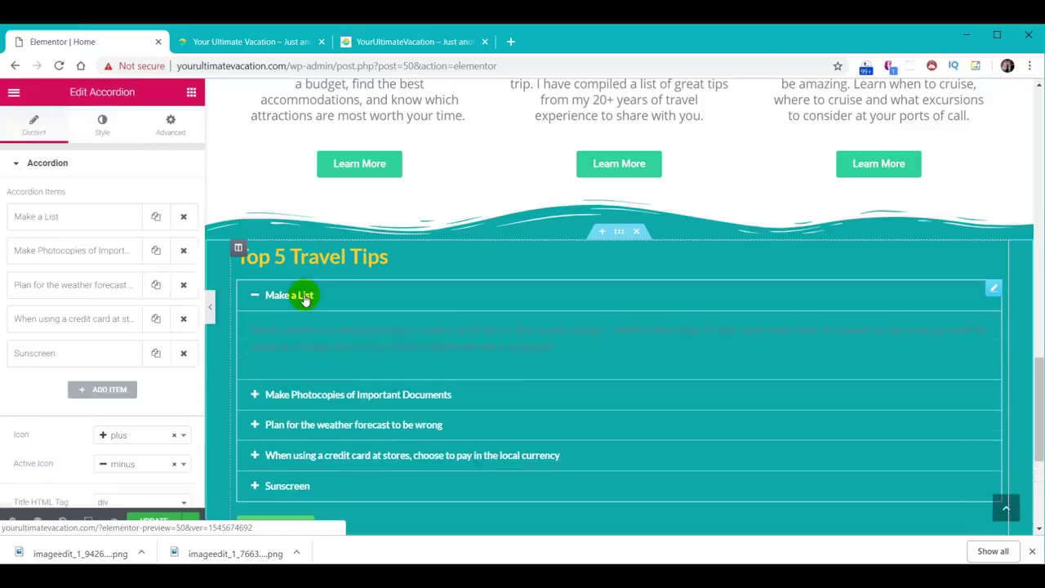
Set the accordion content typography size to 18 and its colour to black
left_click(100, 131)
left_click(76, 279)
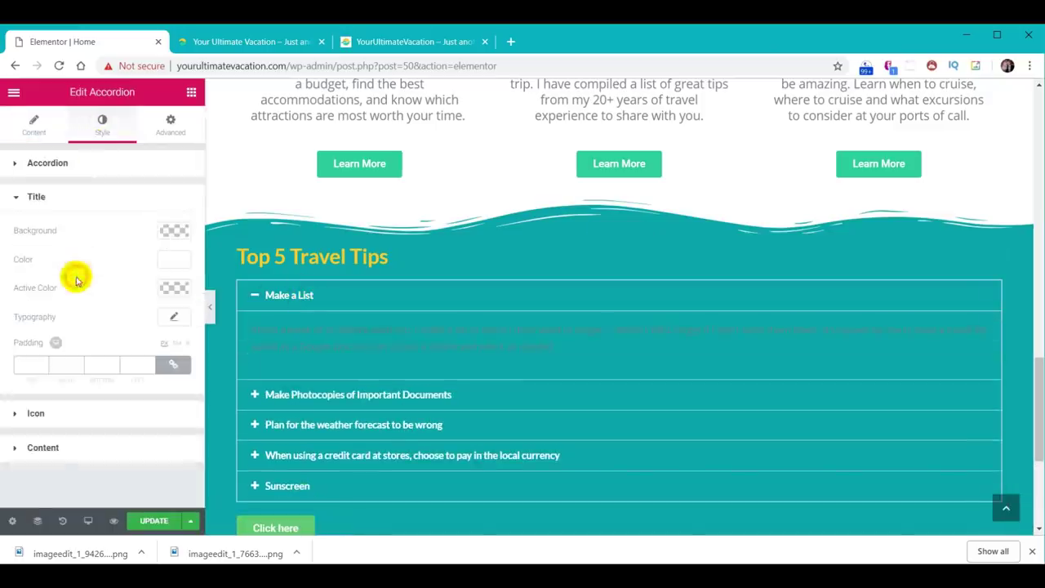
left_click(175, 316)
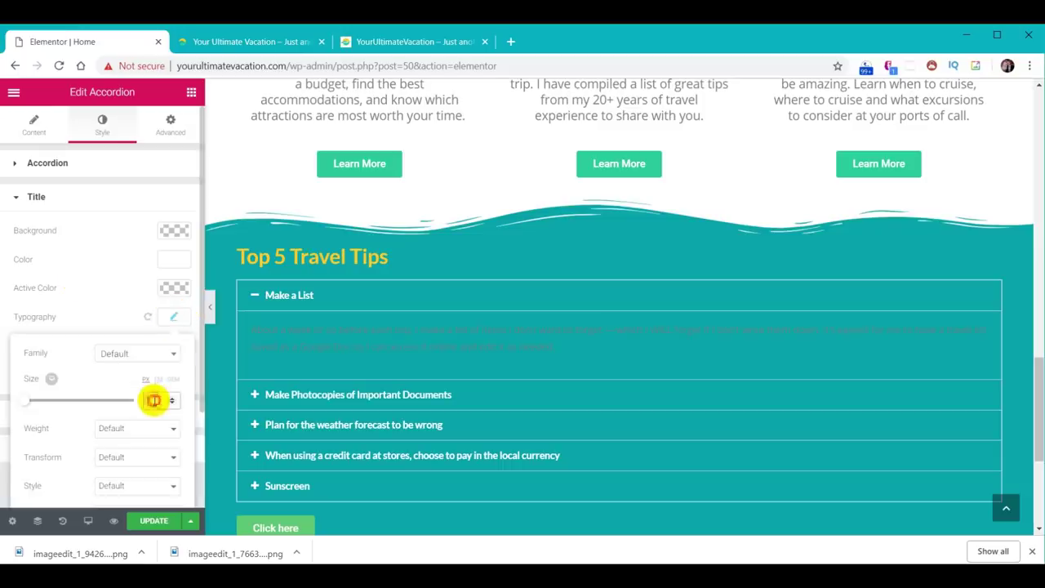
left_click(173, 318)
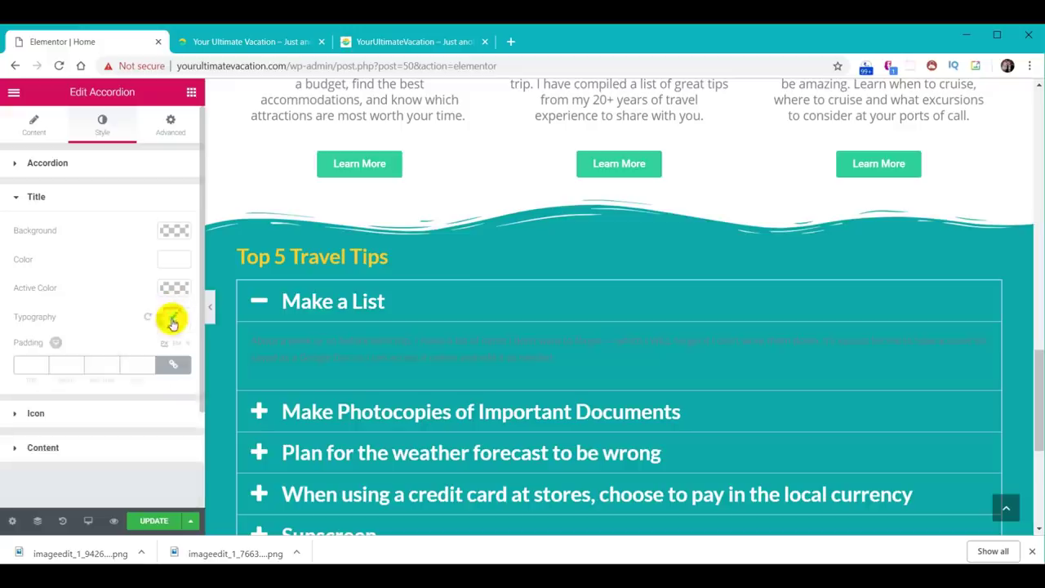
left_click(76, 449)
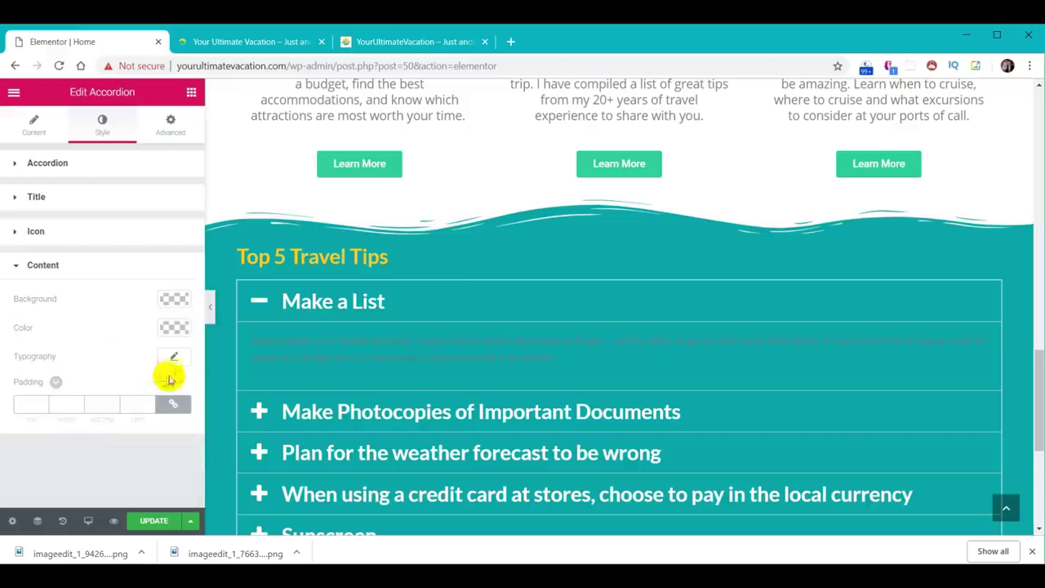
left_click(173, 360)
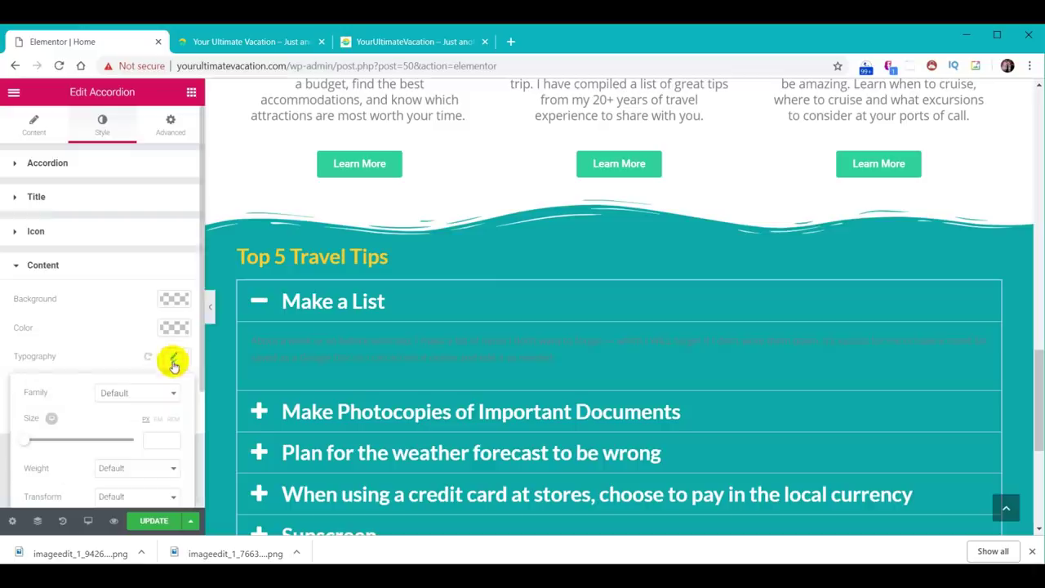
left_click(155, 439)
type("18")
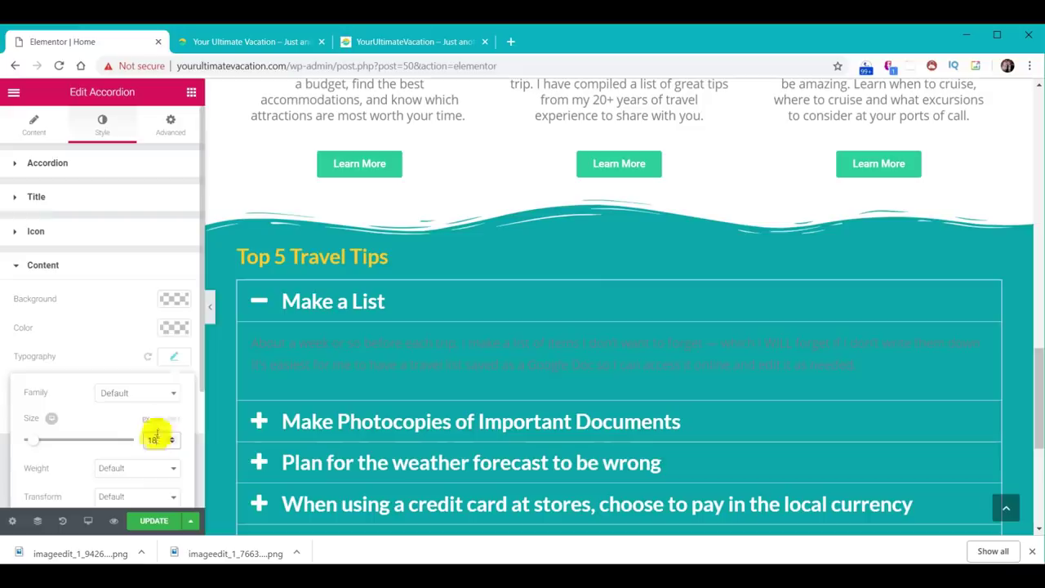
left_click(173, 327)
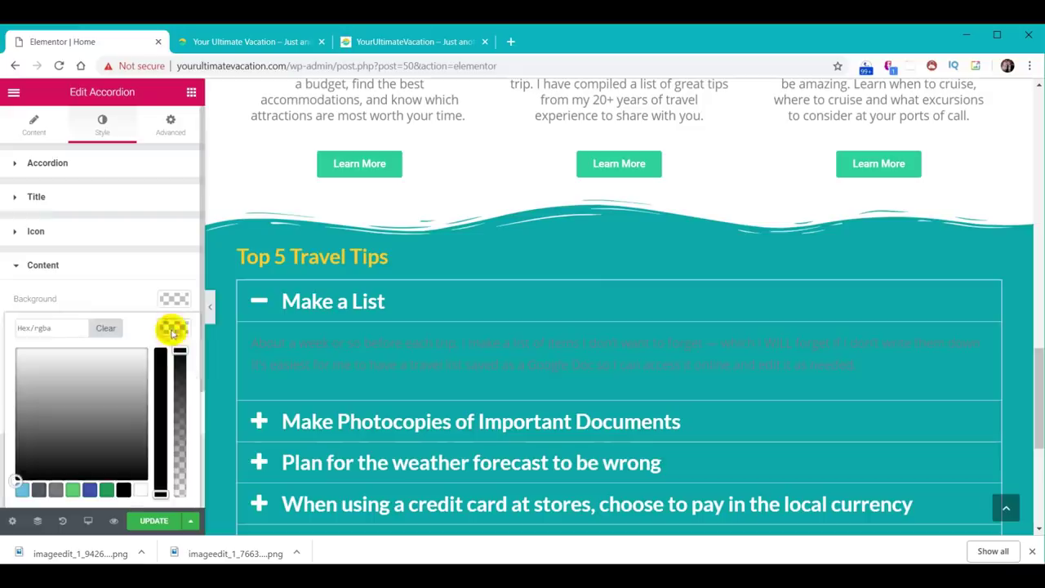
left_click(123, 490)
scroll(482, 382, "down", 1)
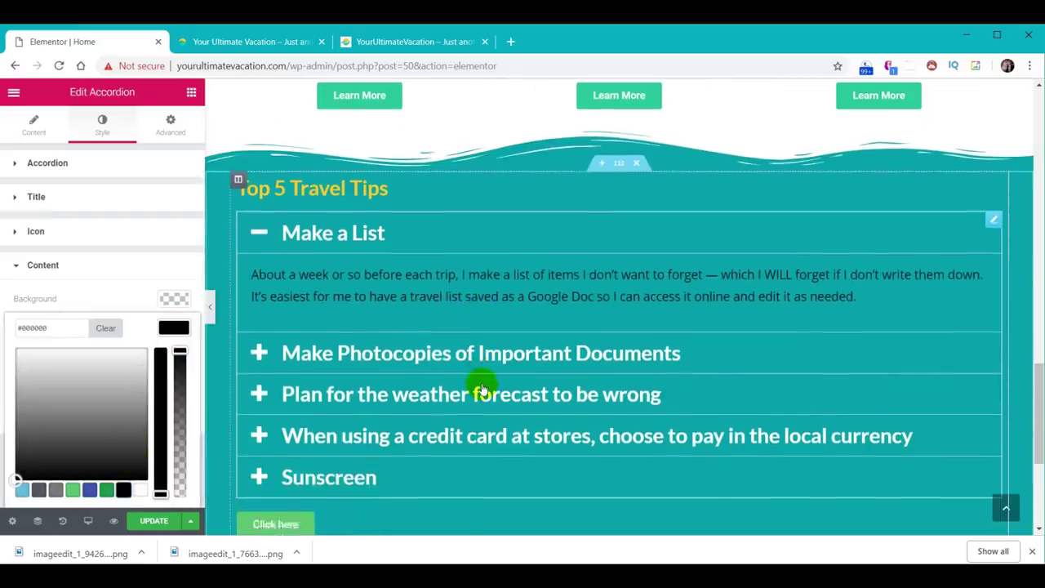
Change the accordion title typography size from 30 to 20
left_click(330, 235)
left_click(74, 200)
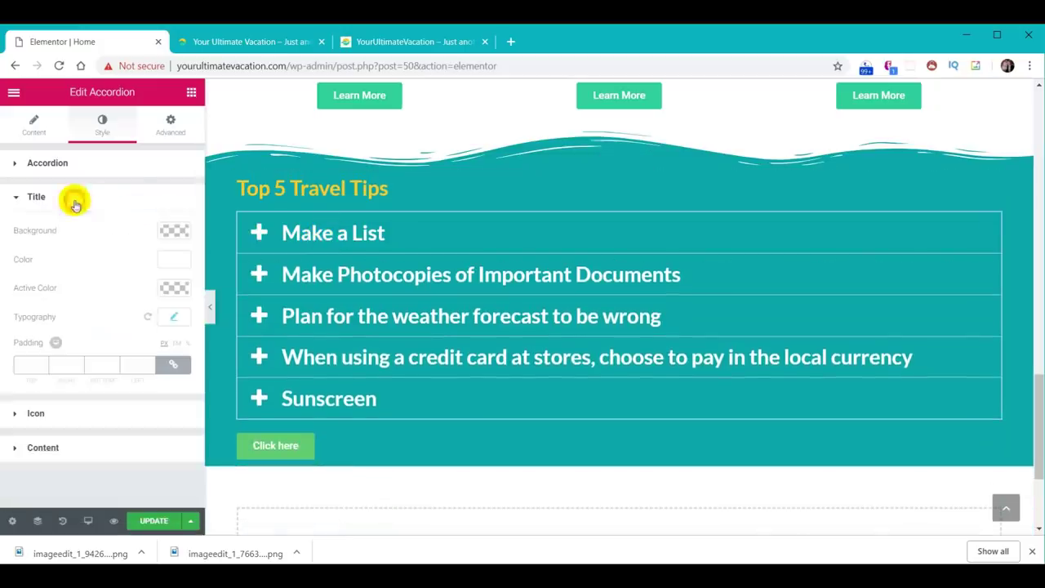
left_click(170, 316)
left_click_drag(158, 402, 142, 403)
type("20")
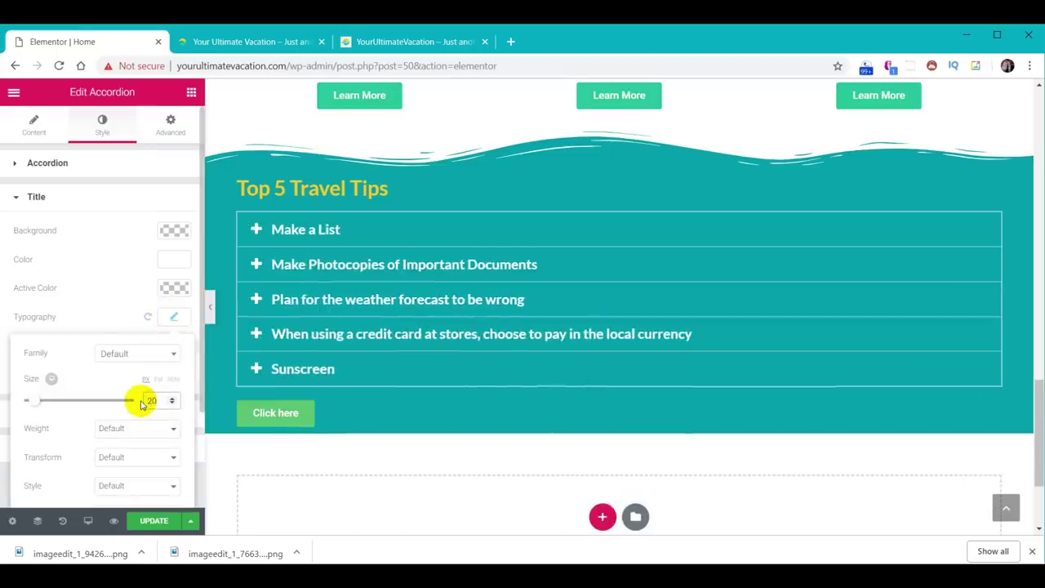
left_click(299, 230)
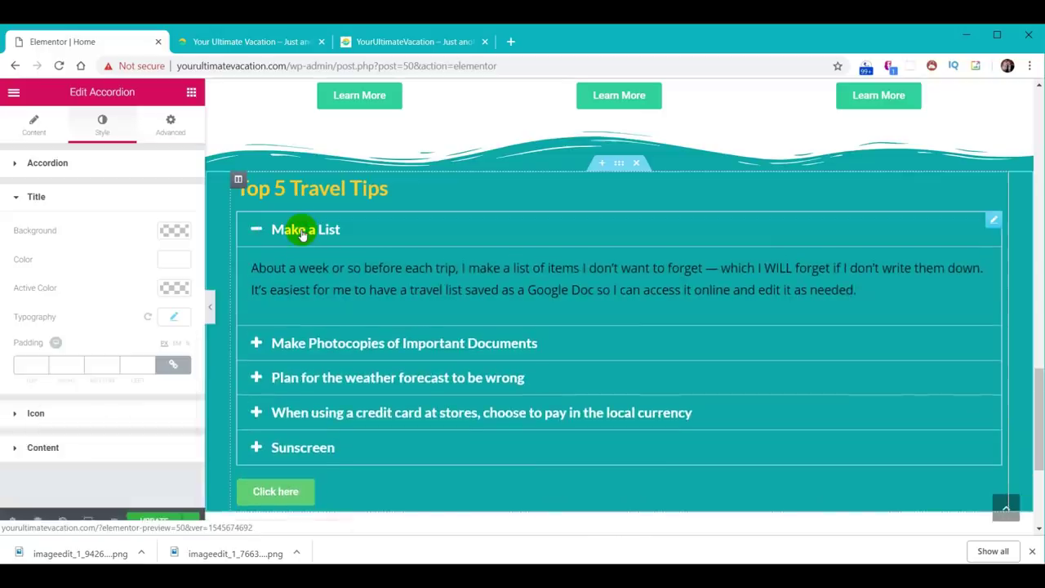
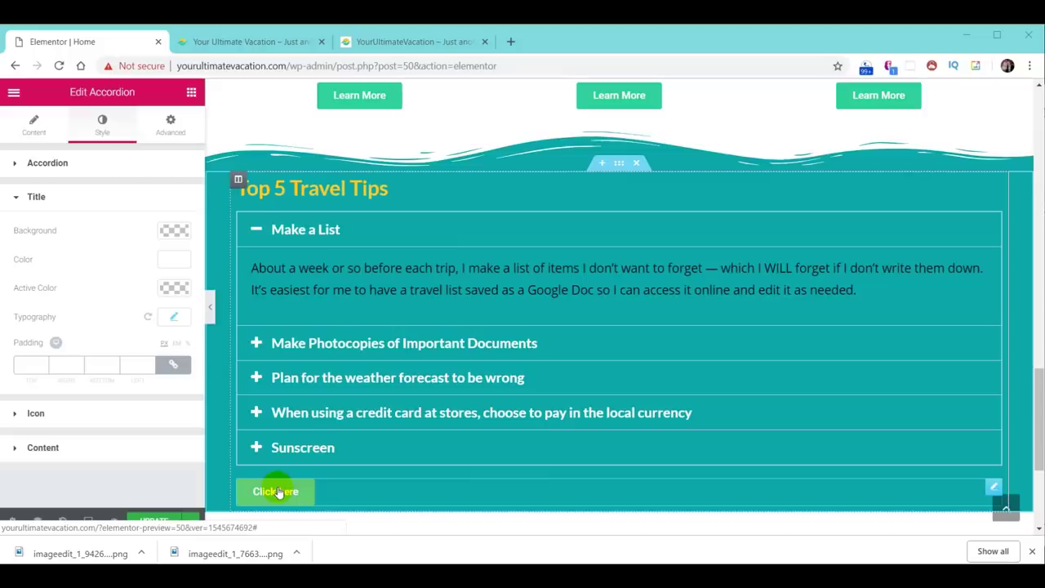
Delete the Click here button and start saving the Travel Tips section as a template
right_click(991, 487)
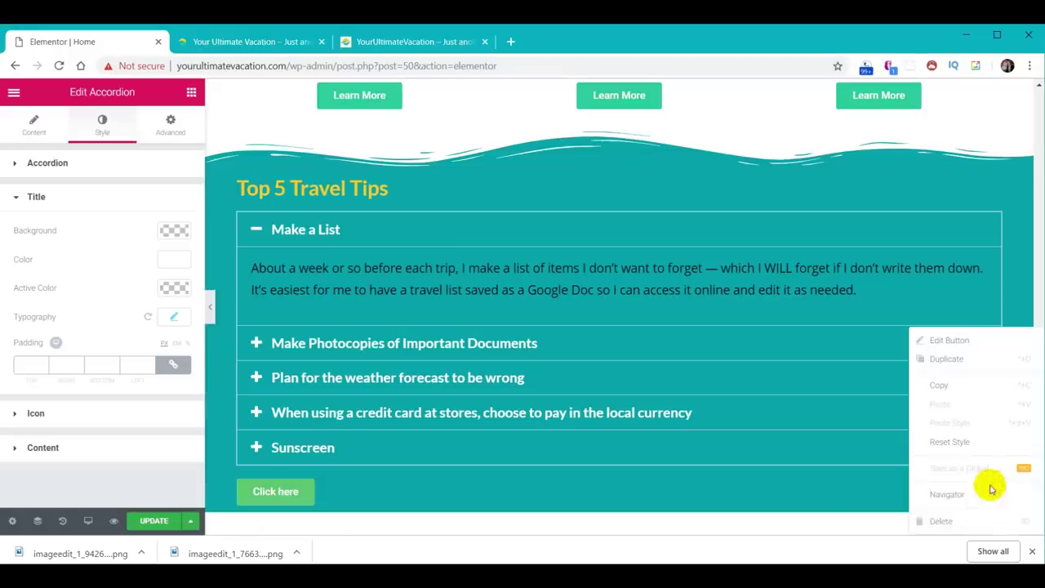
left_click(945, 522)
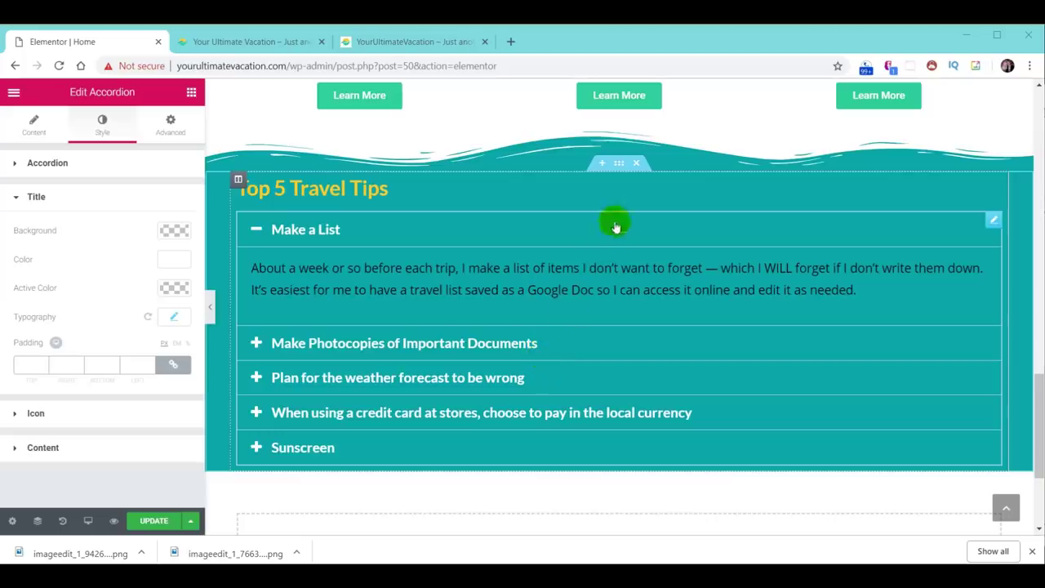
right_click(618, 168)
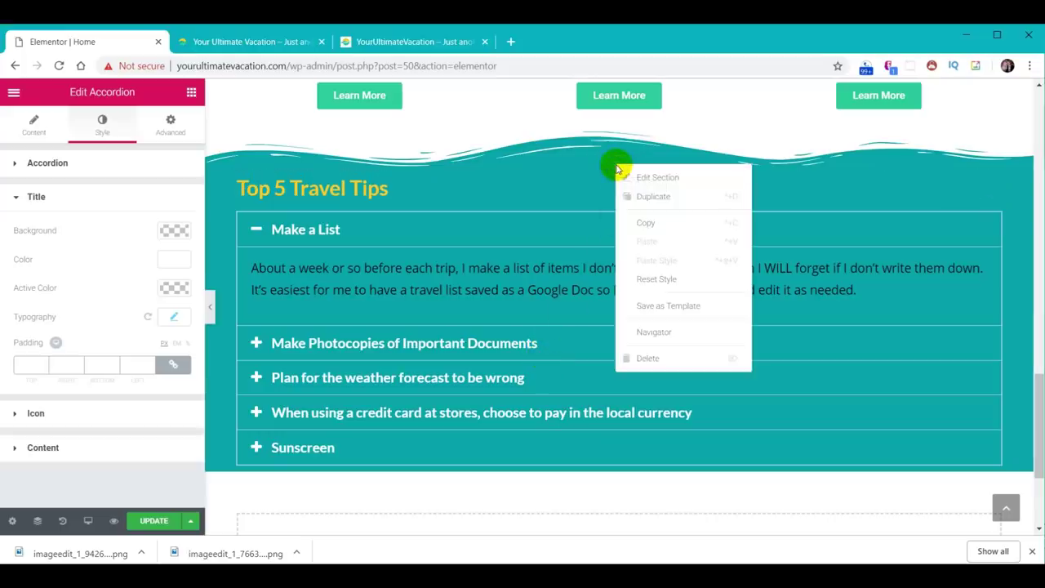
left_click(646, 306)
Name the section template 'YUV - Travels Tips', then close the template library
left_click(472, 360)
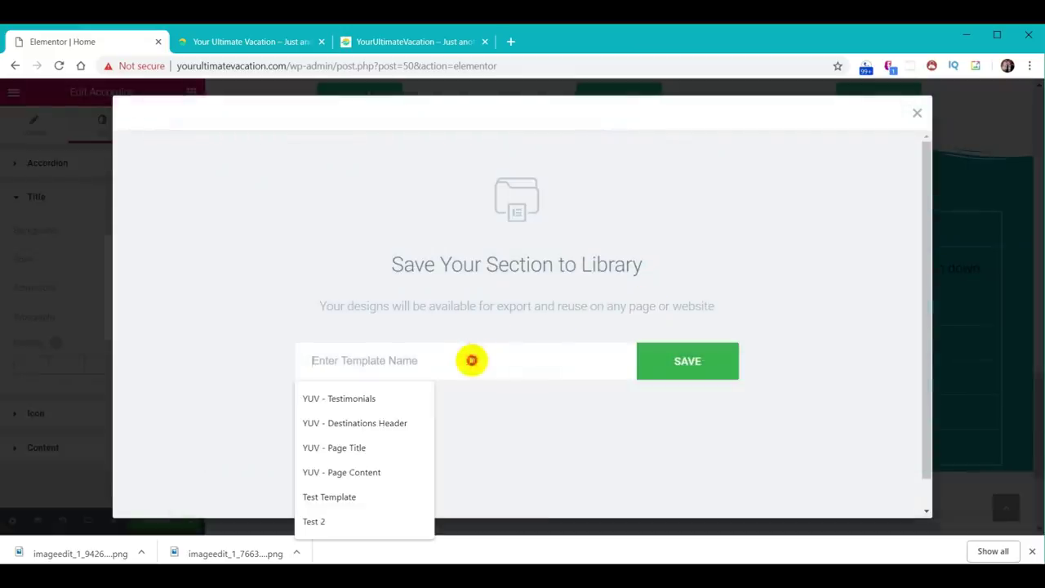
type("YUV")
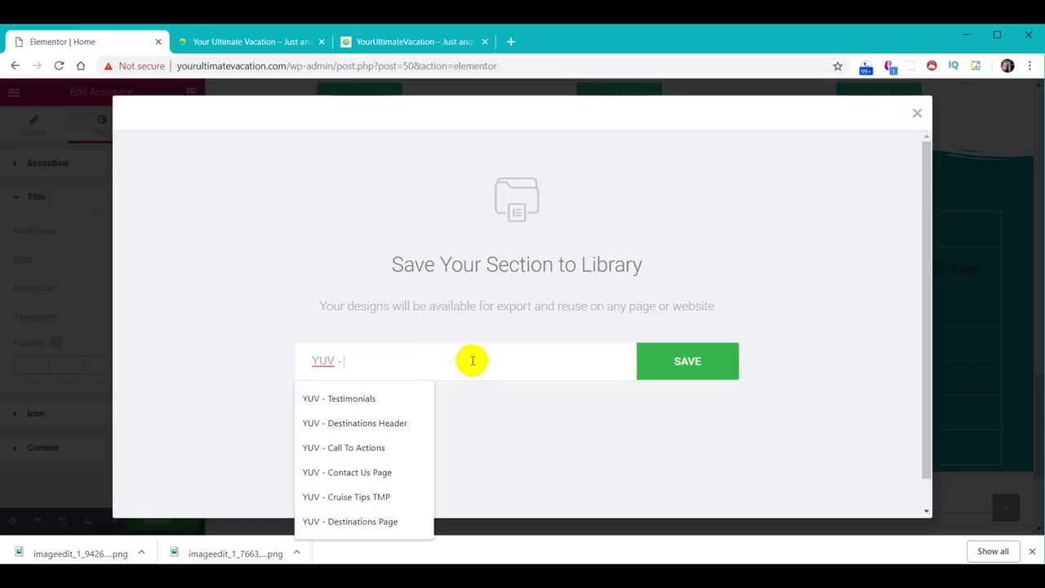
type(" - ")
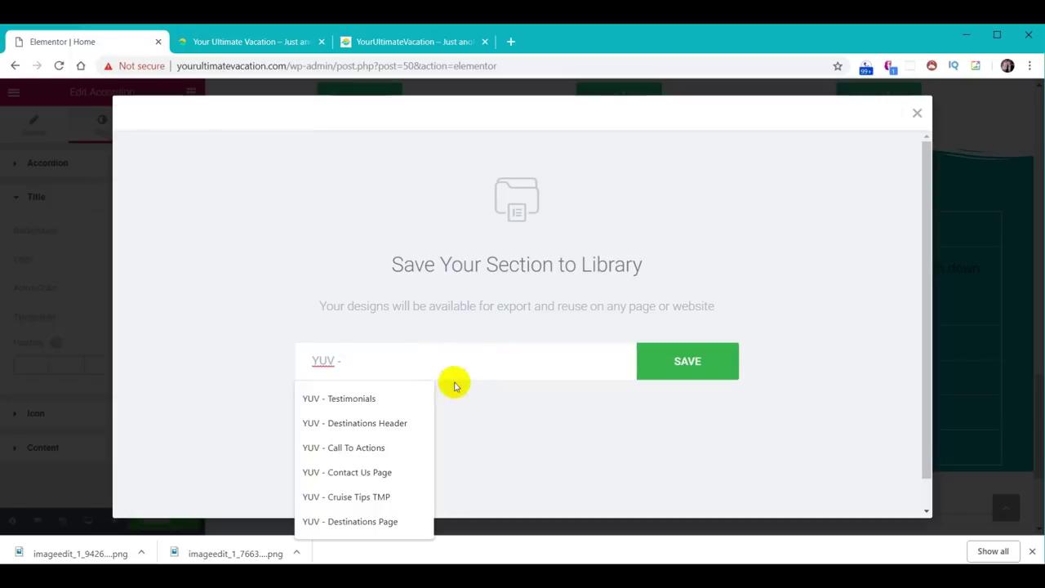
type("Travels Tips")
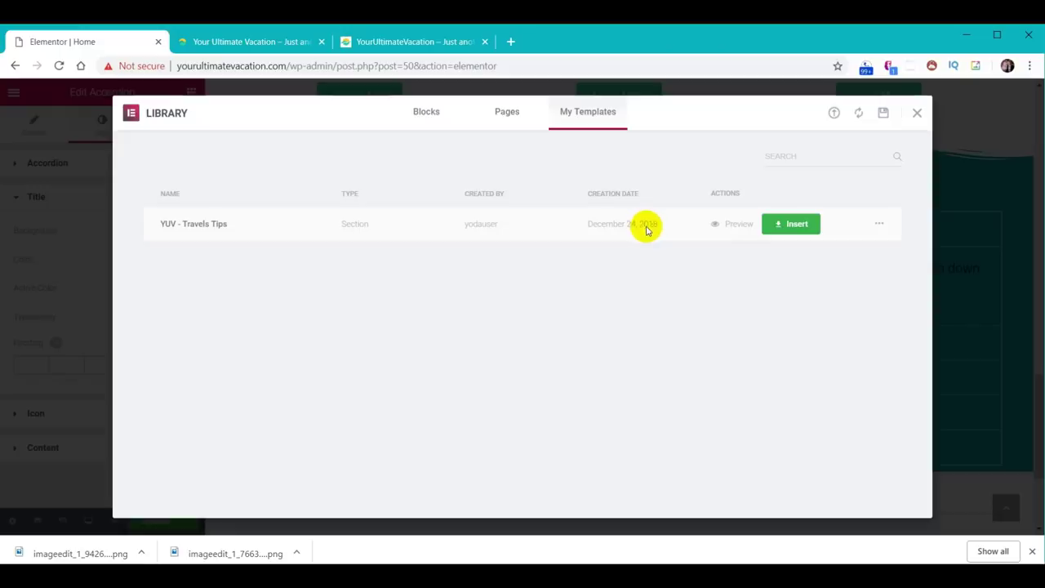
left_click(917, 114)
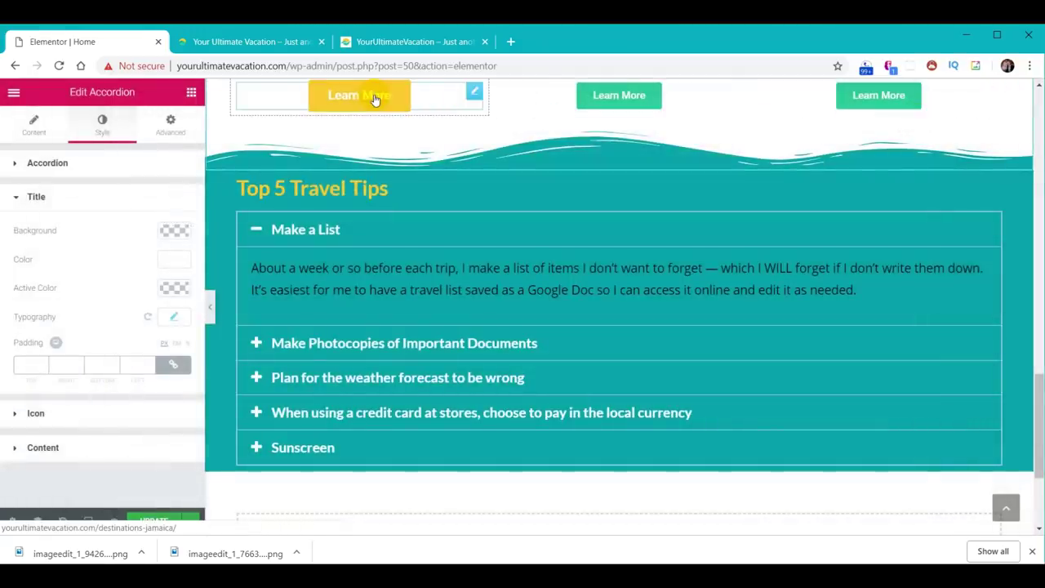
Duplicate a Learn More button and move the copy below the Travel Tips accordion
right_click(472, 93)
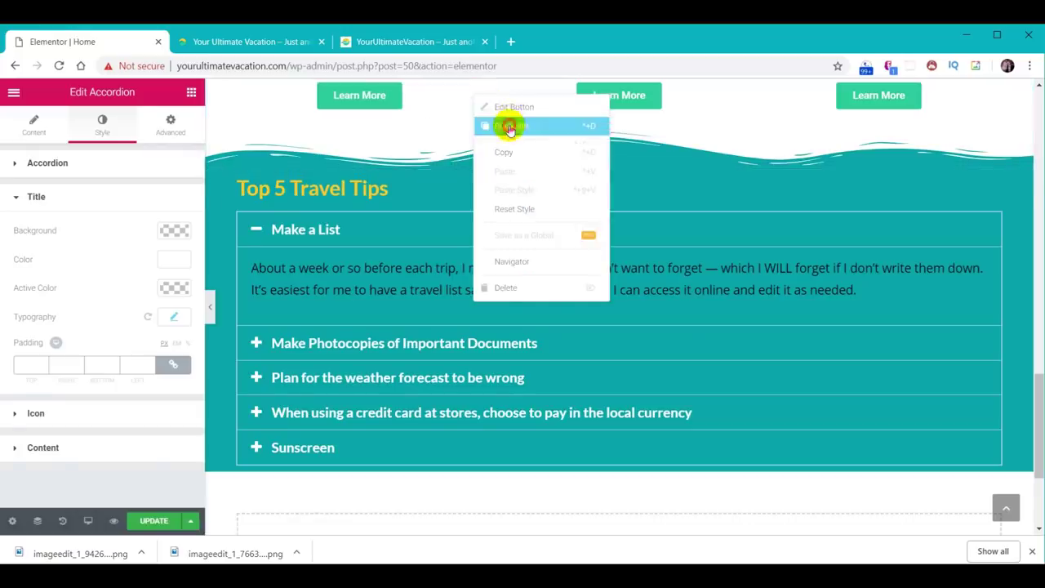
left_click(509, 128)
left_click_drag(414, 146, 434, 501)
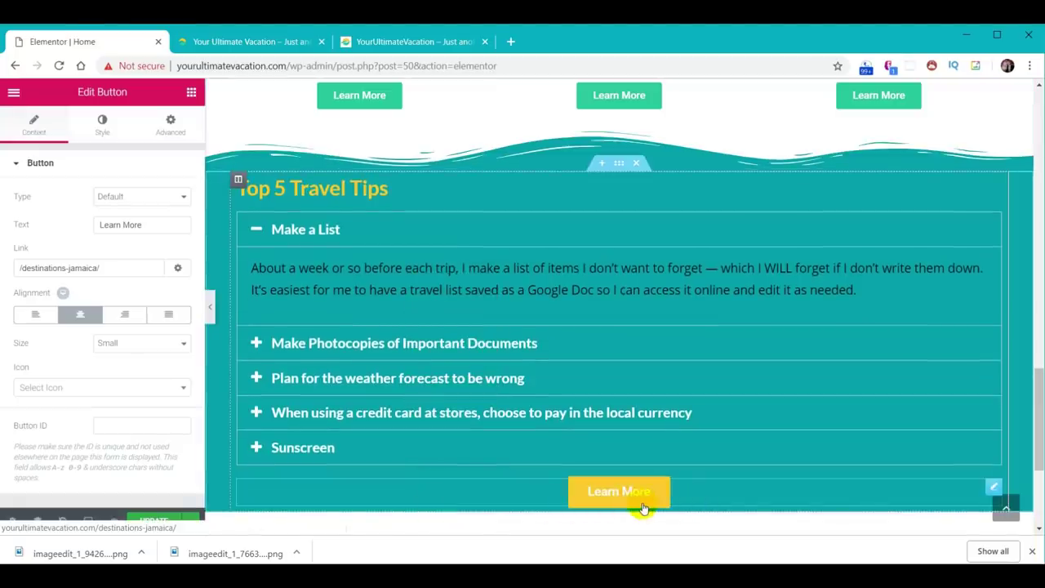
left_click(754, 495)
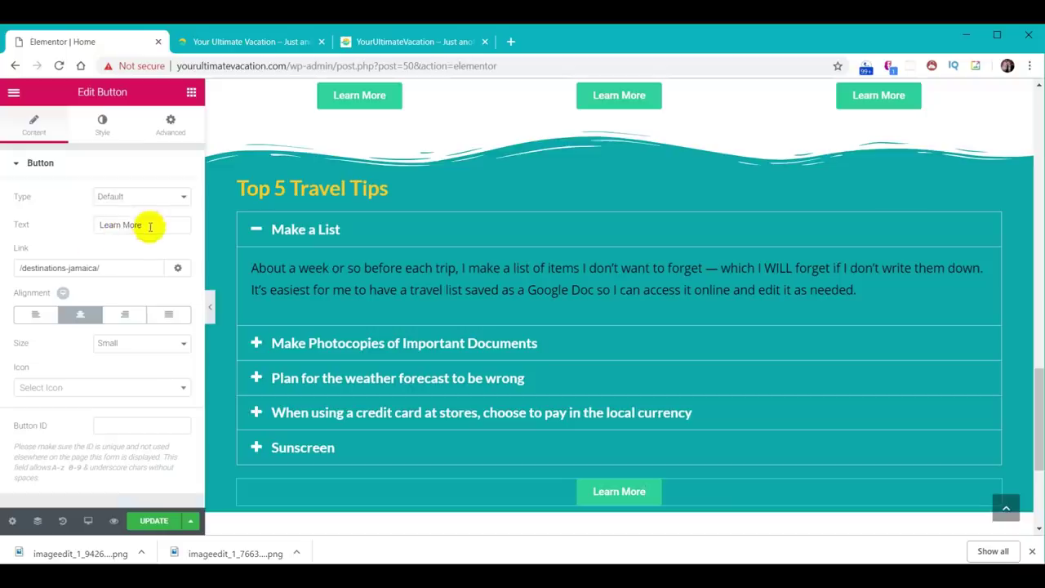
Relabel the copy 'More Travel Tips', link it to /travel-tips/, and update the page
left_click_drag(166, 224, 86, 227)
left_click(64, 235)
left_click_drag(124, 269, 2, 269)
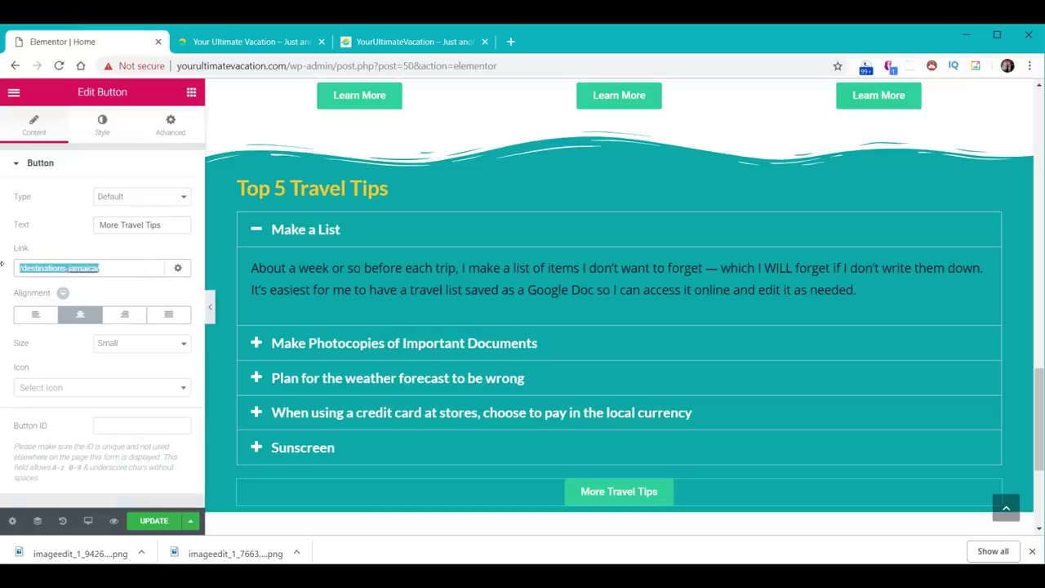
type("/travel-tips/")
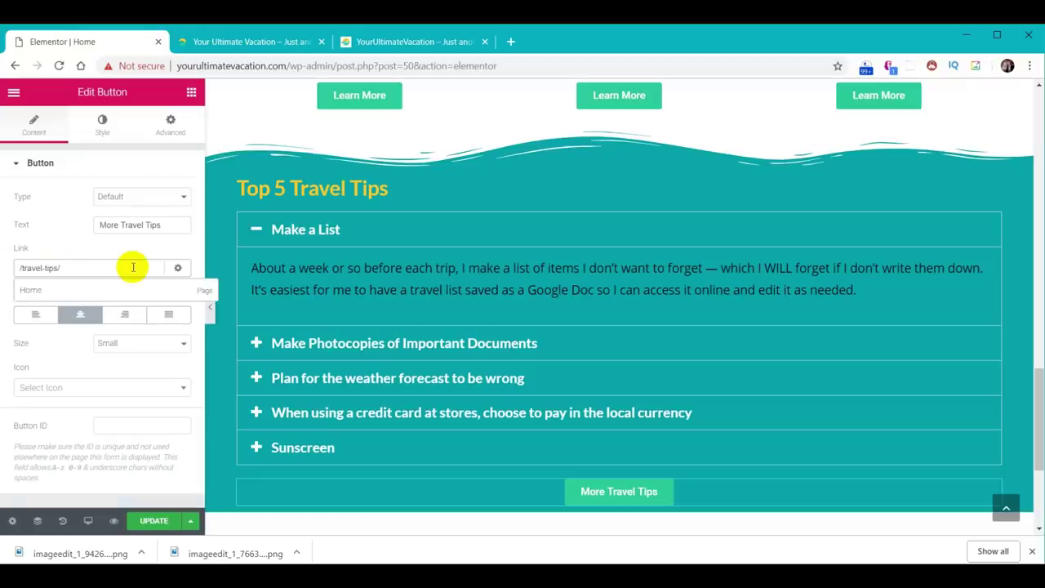
left_click(76, 237)
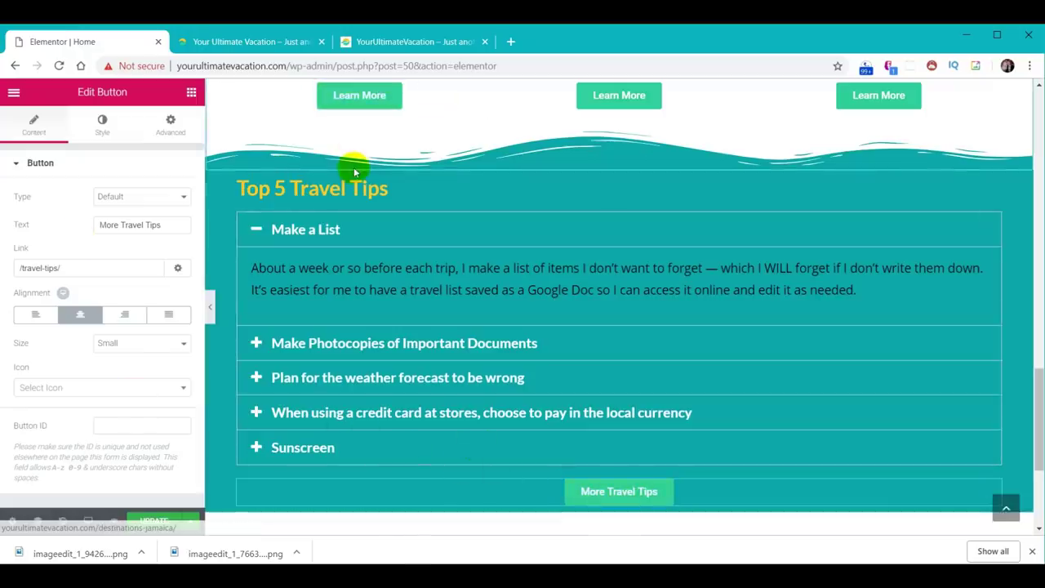
left_click(161, 521)
left_click(237, 42)
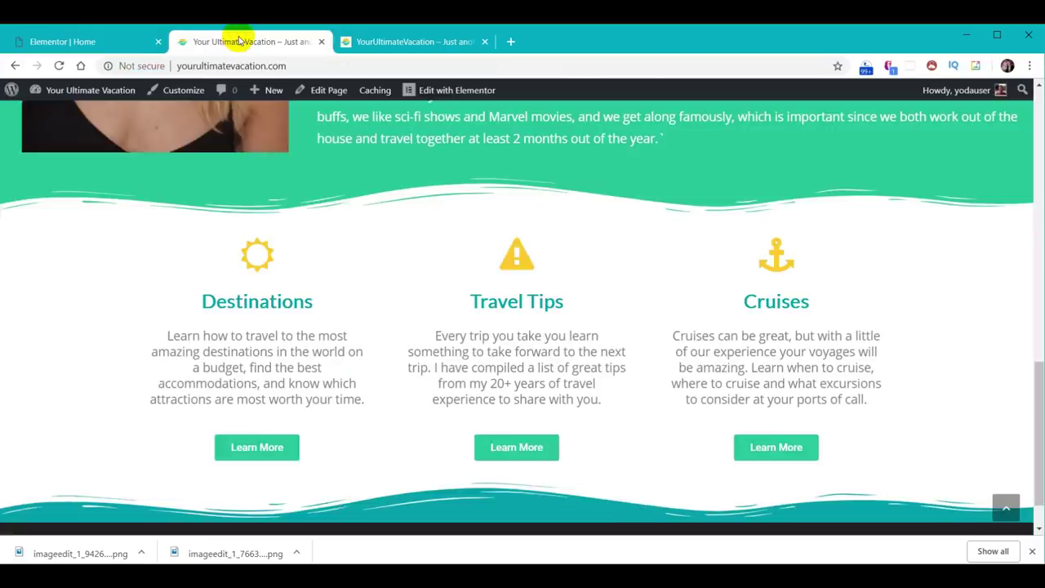
Reload the live homepage and test the accordion's weather, credit card and Sunscreen tips
left_click(59, 65)
scroll(640, 286, "down", 4)
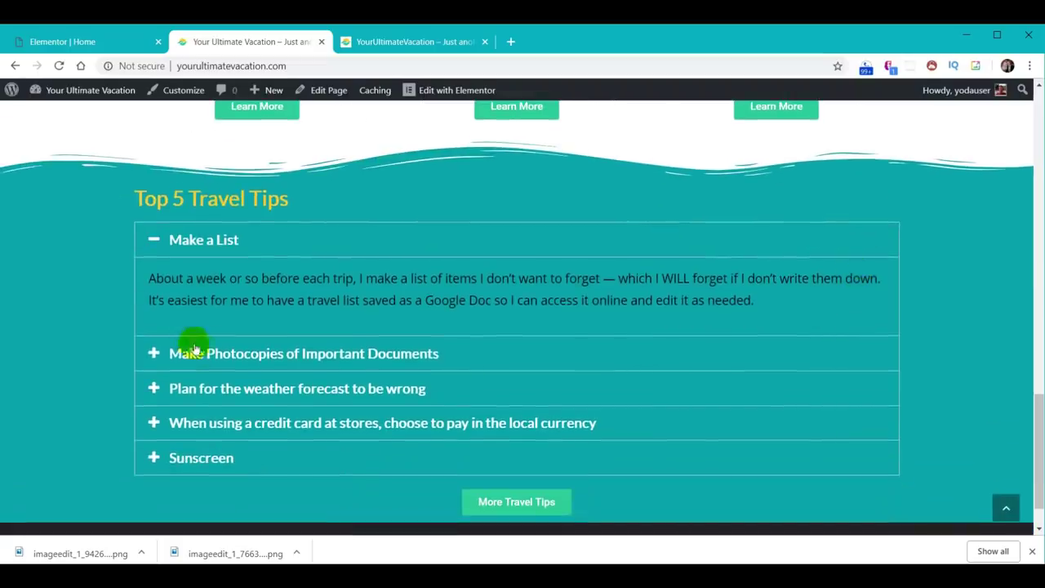
left_click(189, 351)
left_click(207, 389)
left_click(210, 444)
left_click(206, 479)
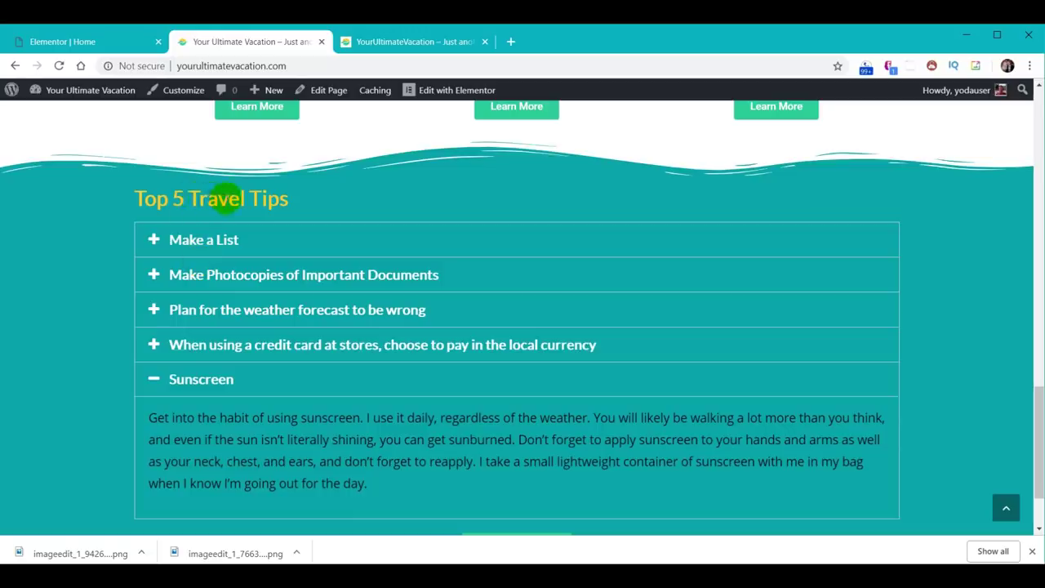
scroll(392, 245, "down", 2)
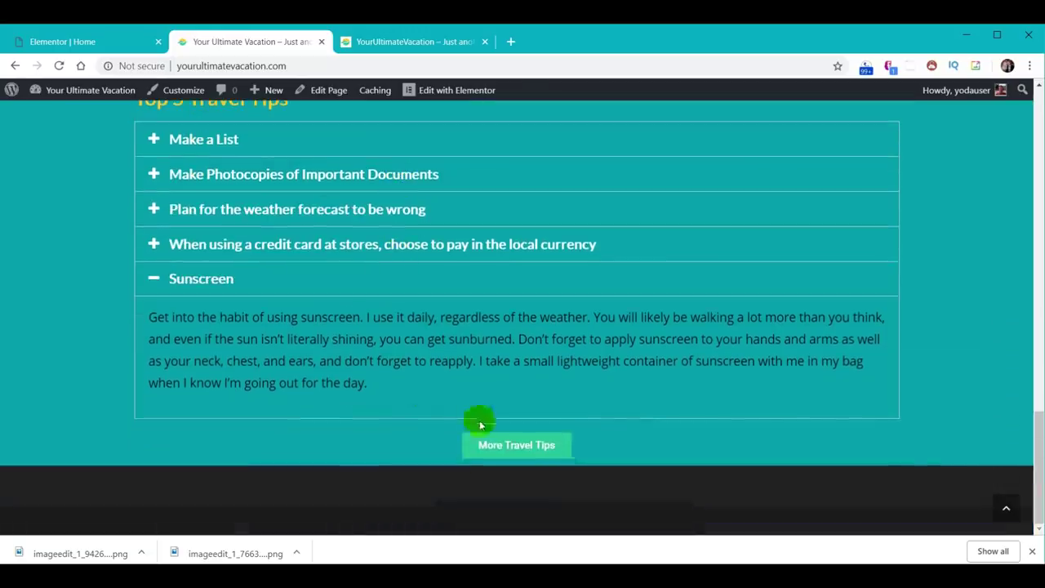
left_click(84, 44)
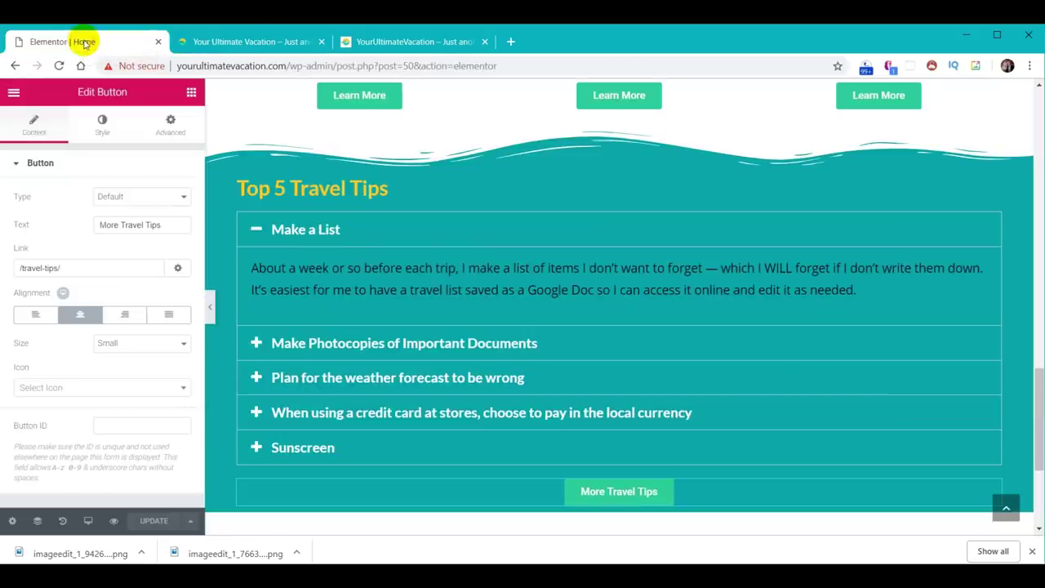
Unlink the Travel Tips section padding and set top and bottom padding to 30
left_click(620, 163)
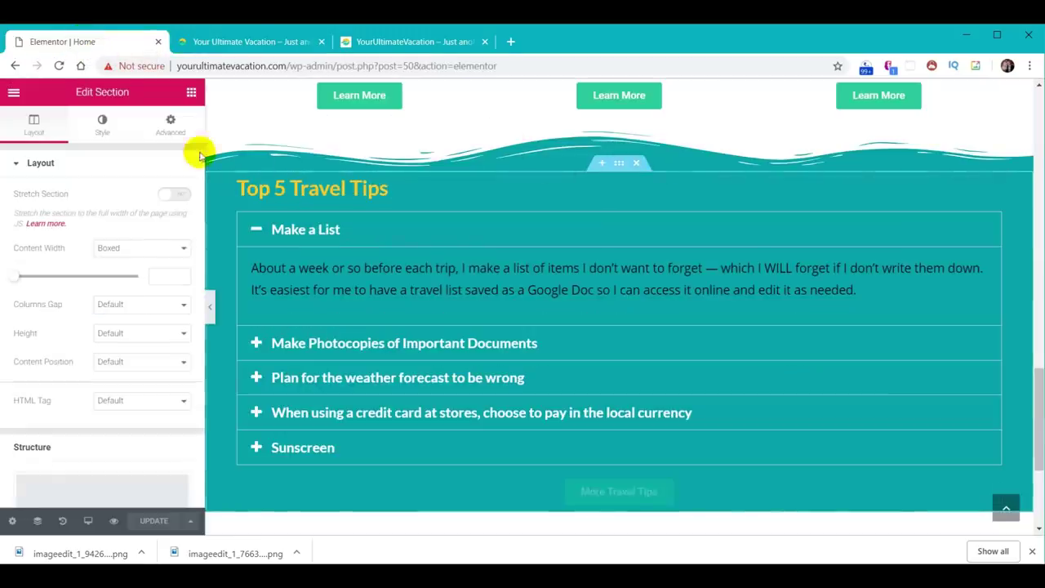
left_click(170, 126)
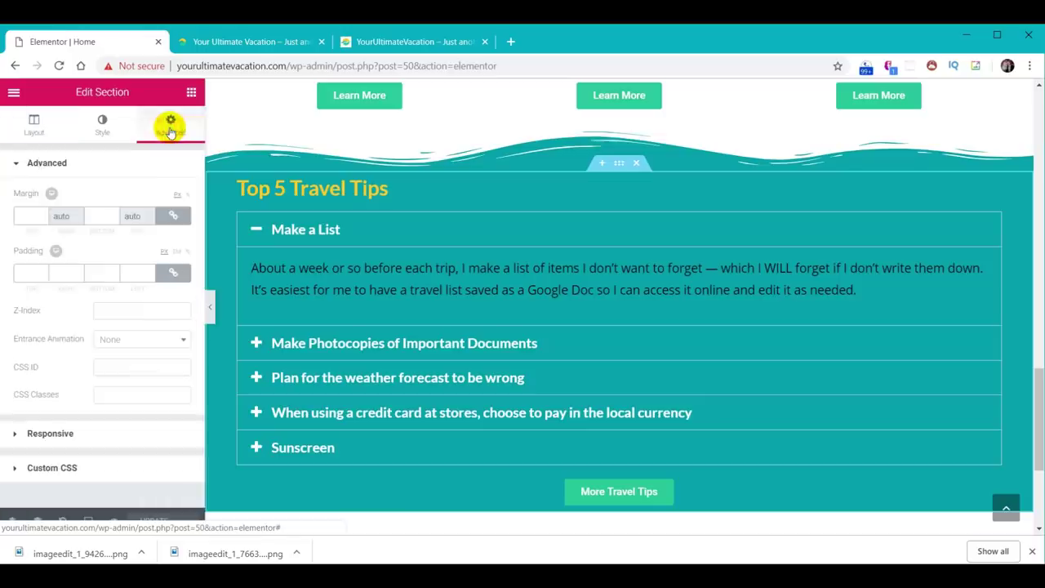
left_click(174, 274)
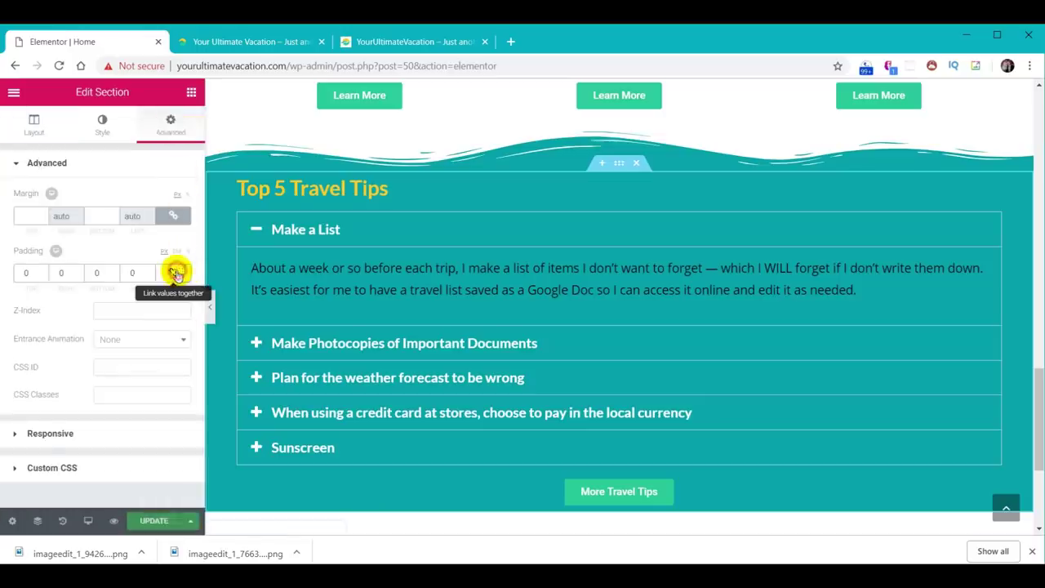
left_click(23, 272)
type("20")
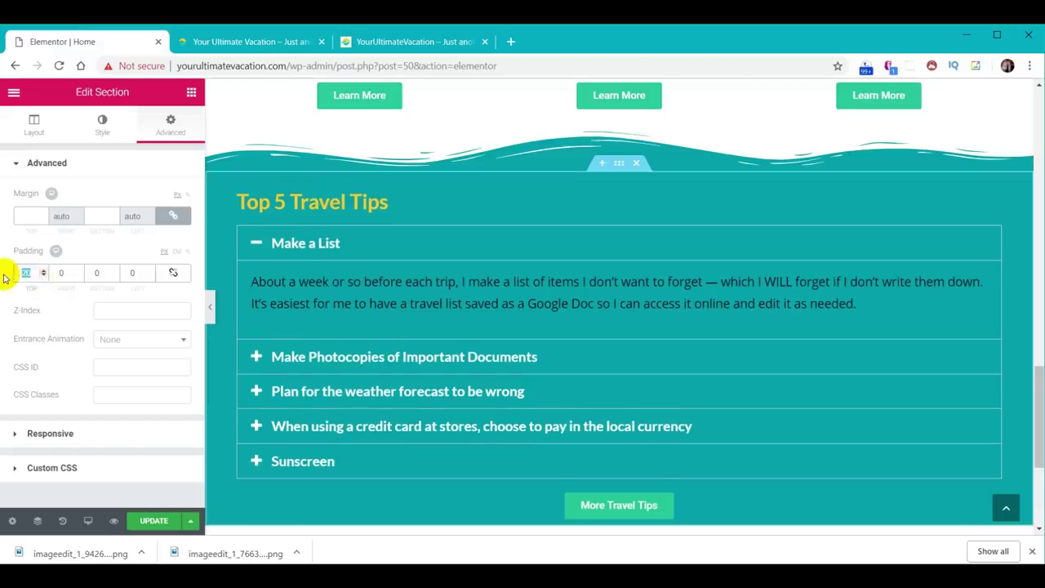
key("BackSpace")
key("BackSpace")
type("30")
left_click(97, 273)
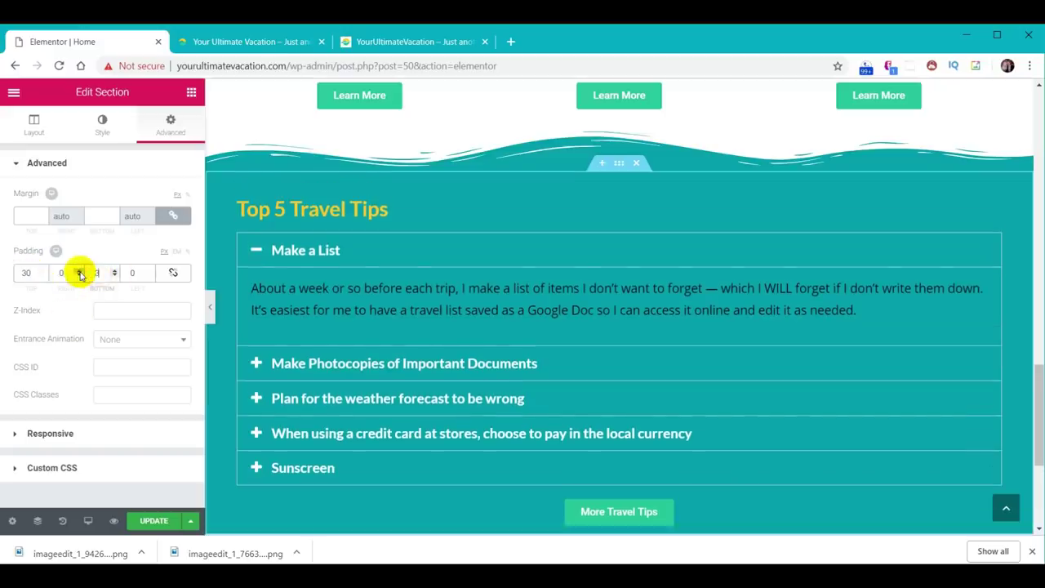
type("30")
Update the page and compare the live and staging sites' Travel Tips accordions
scroll(769, 376, "down", 1)
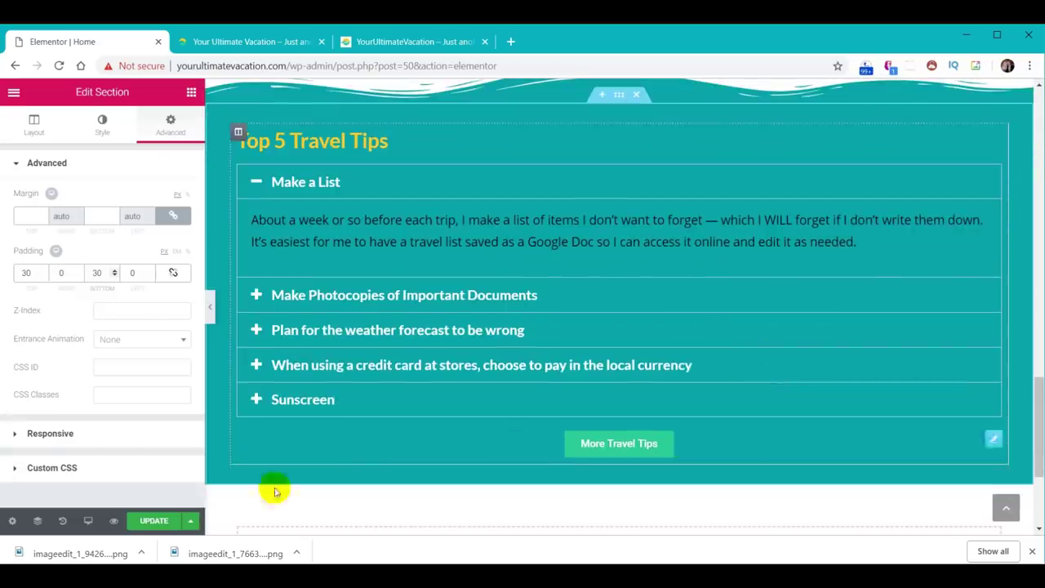
left_click(153, 524)
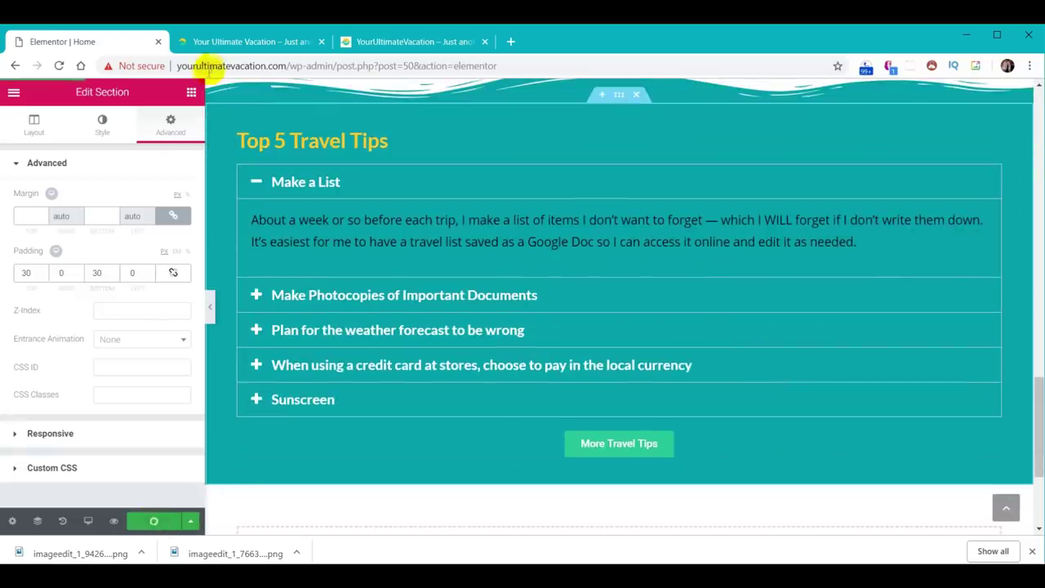
left_click(219, 43)
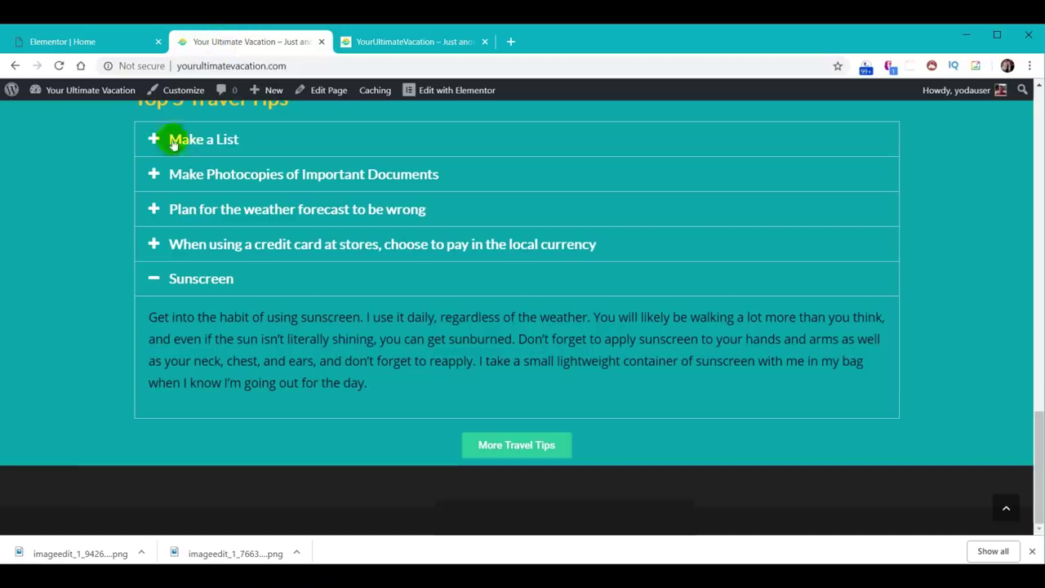
left_click(58, 66)
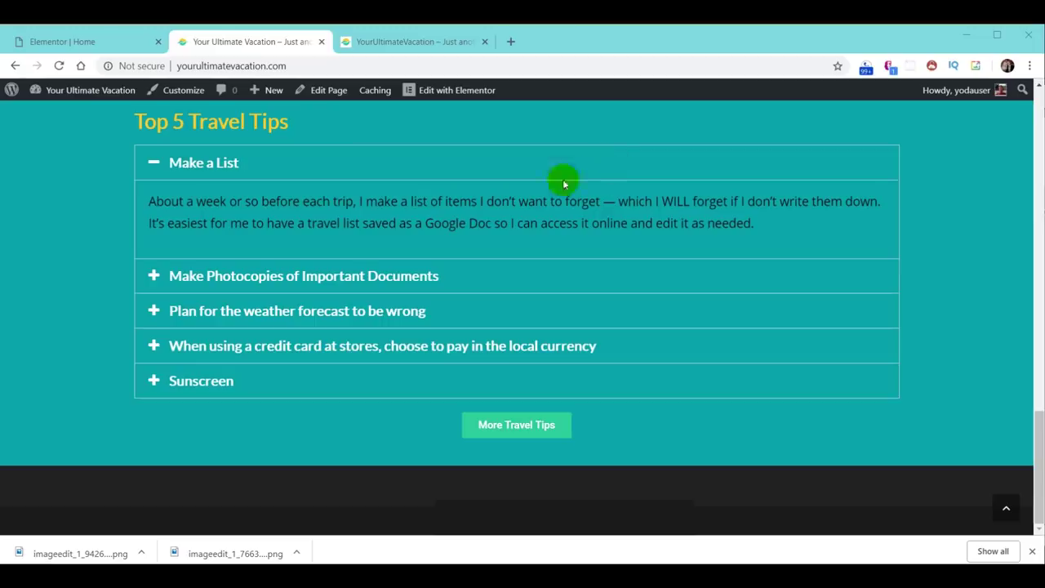
left_click(394, 41)
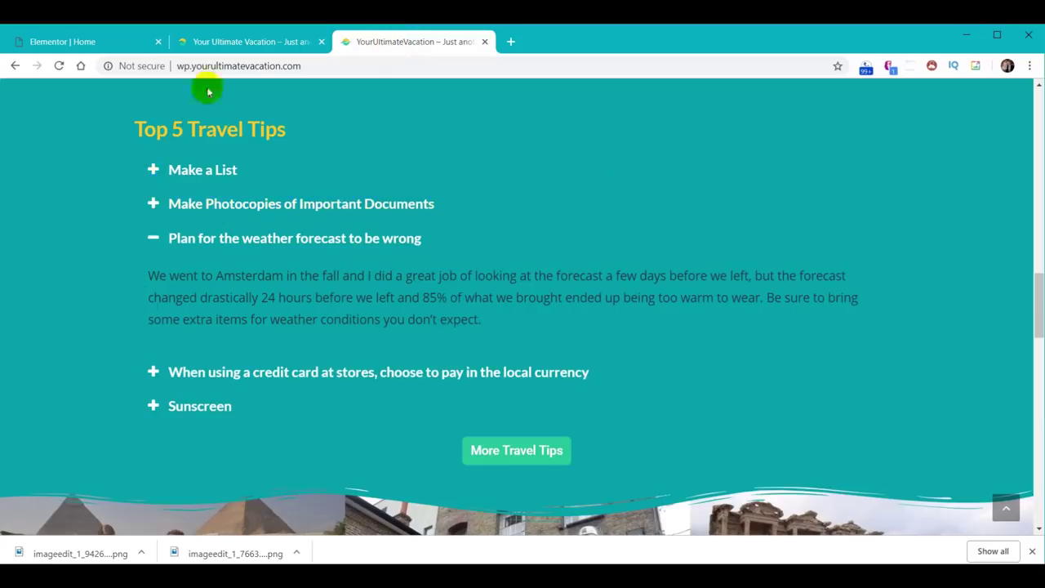
left_click(237, 44)
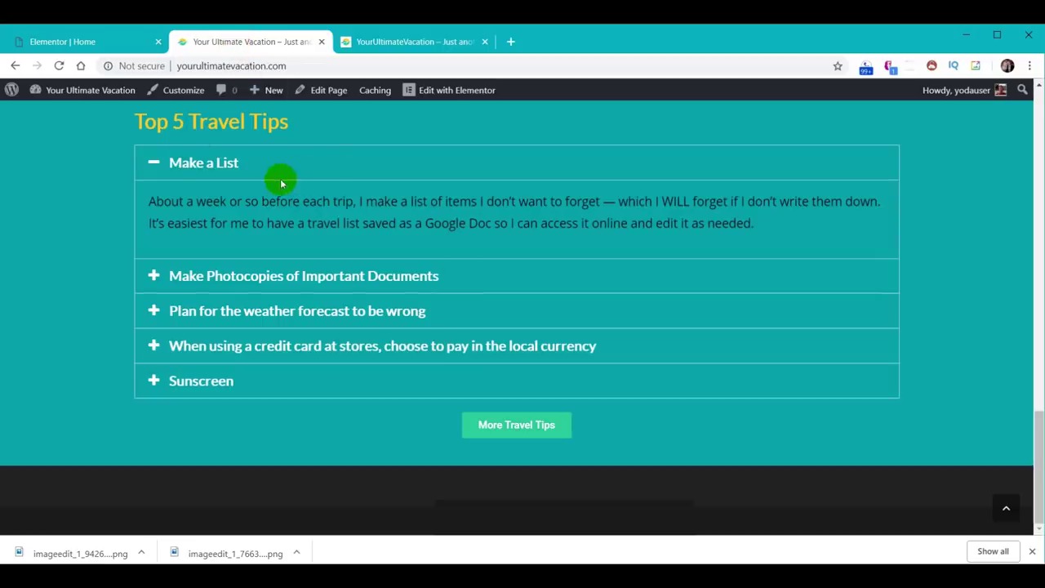
left_click(406, 45)
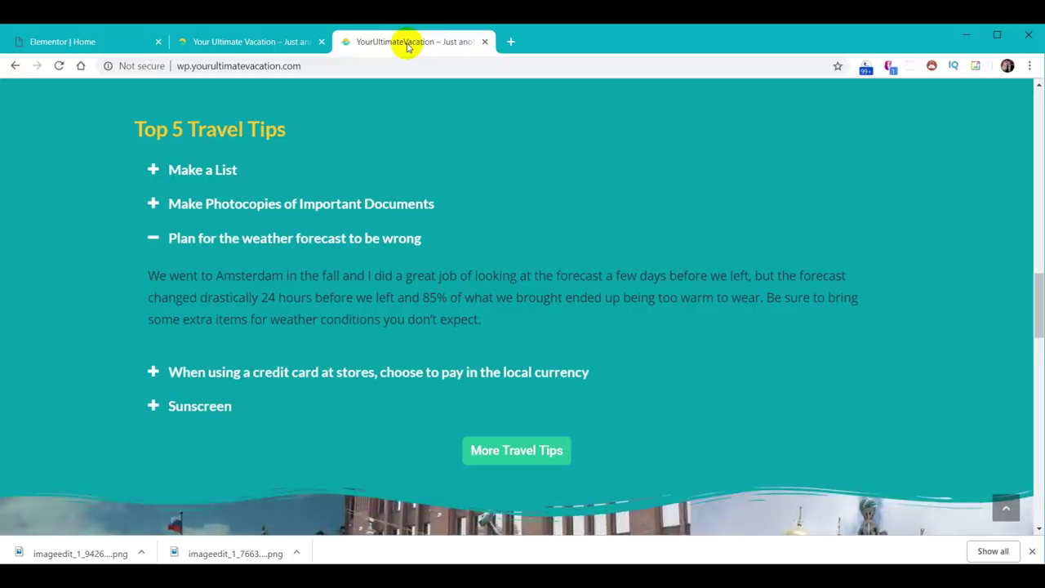
left_click(283, 43)
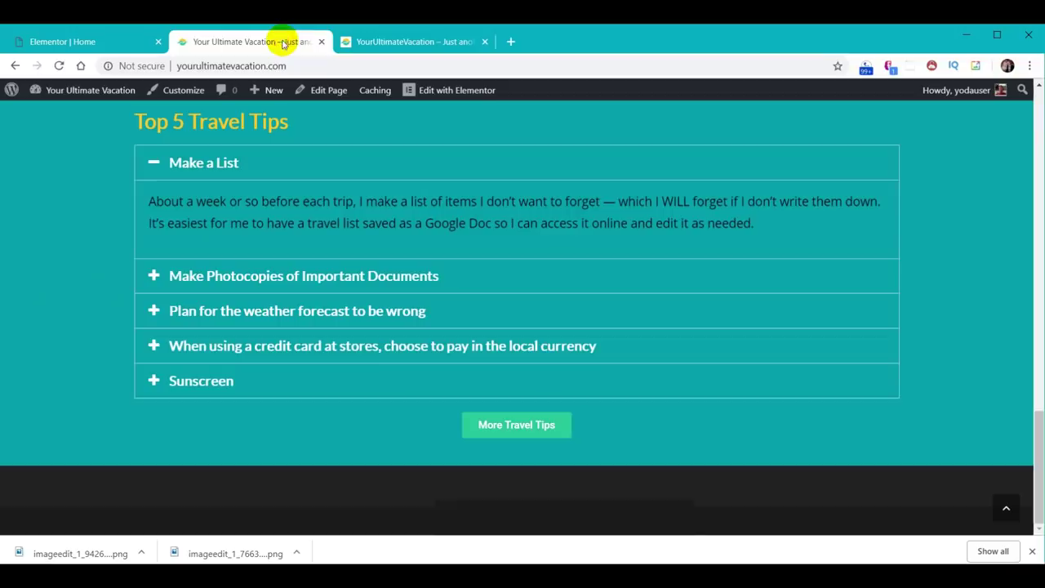
left_click(79, 43)
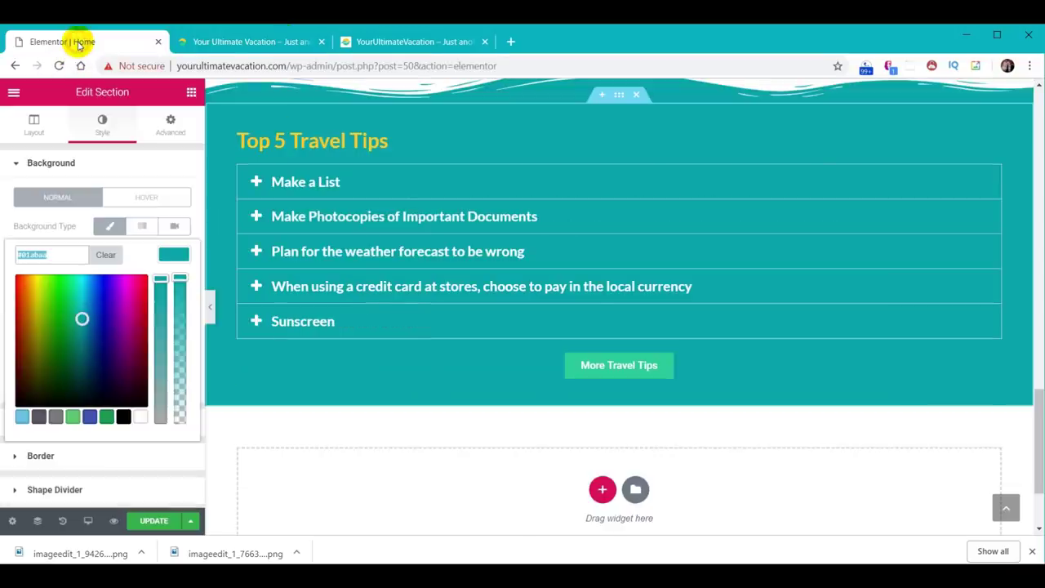
Paste the teal hex value as the Top 5 Travel Tips accordion border colour and update
left_click(421, 188)
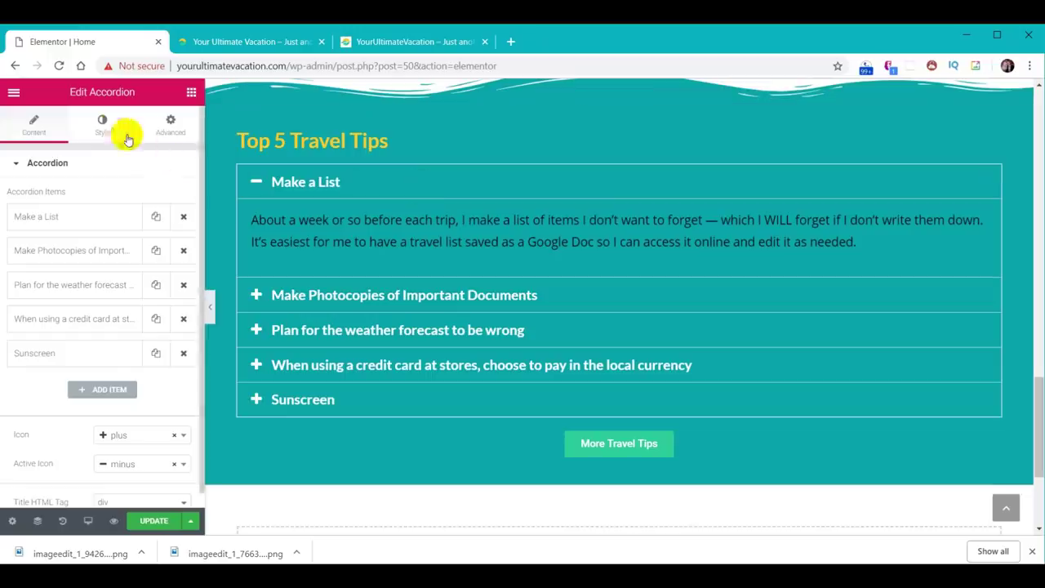
left_click(103, 127)
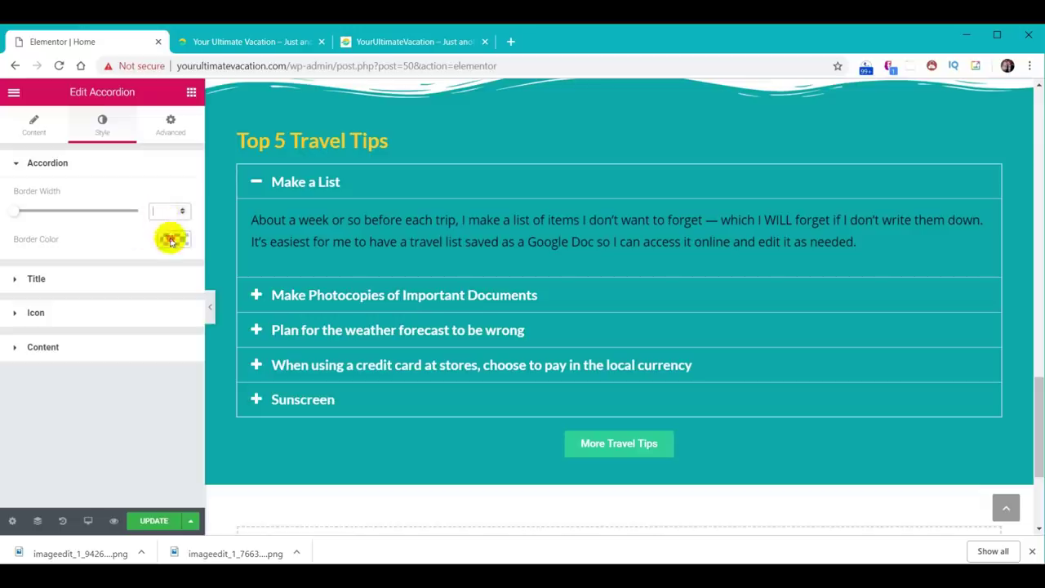
left_click(171, 239)
left_click(65, 243)
key("ctrl+v")
left_click(167, 239)
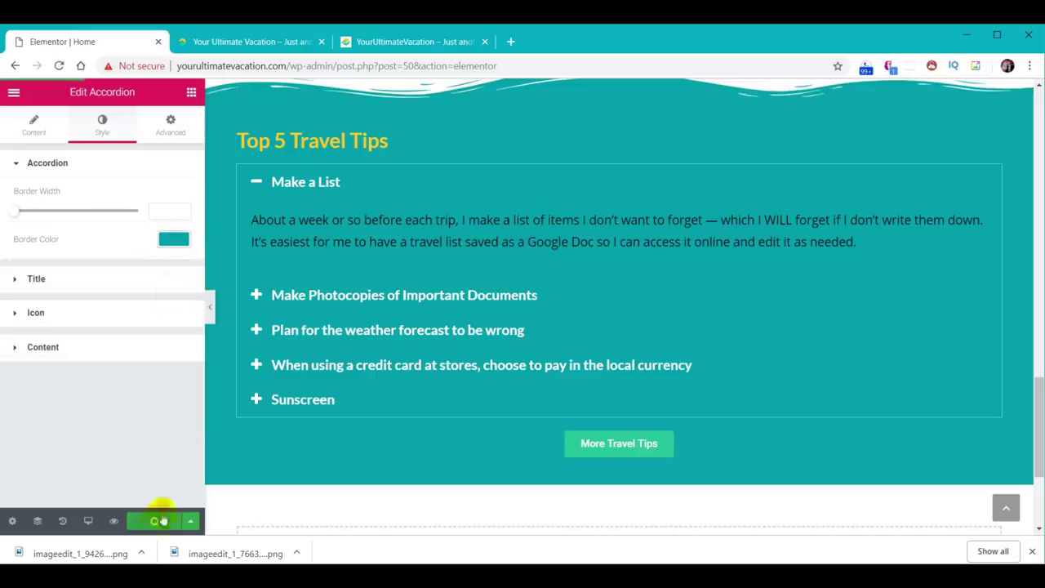
left_click(257, 45)
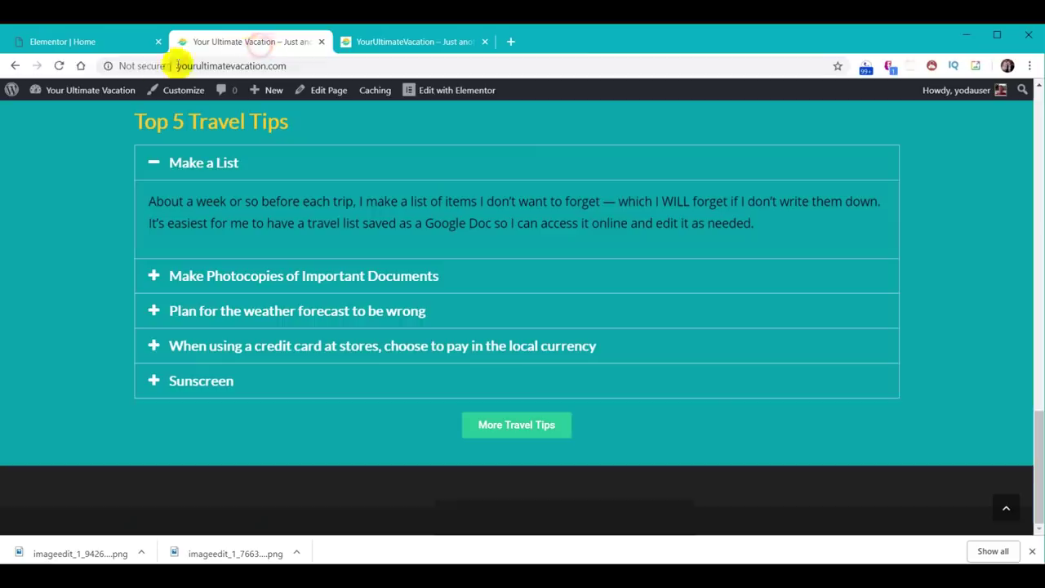
Reload the live page's tips accordion and compare it with the staging page's carousel area
left_click(59, 65)
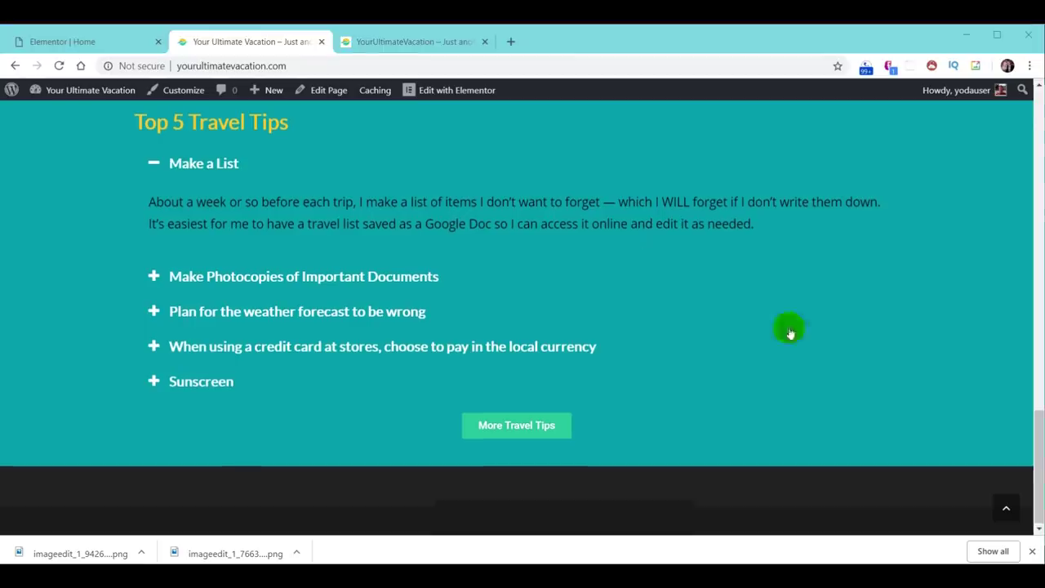
left_click(397, 42)
scroll(776, 309, "down", 3)
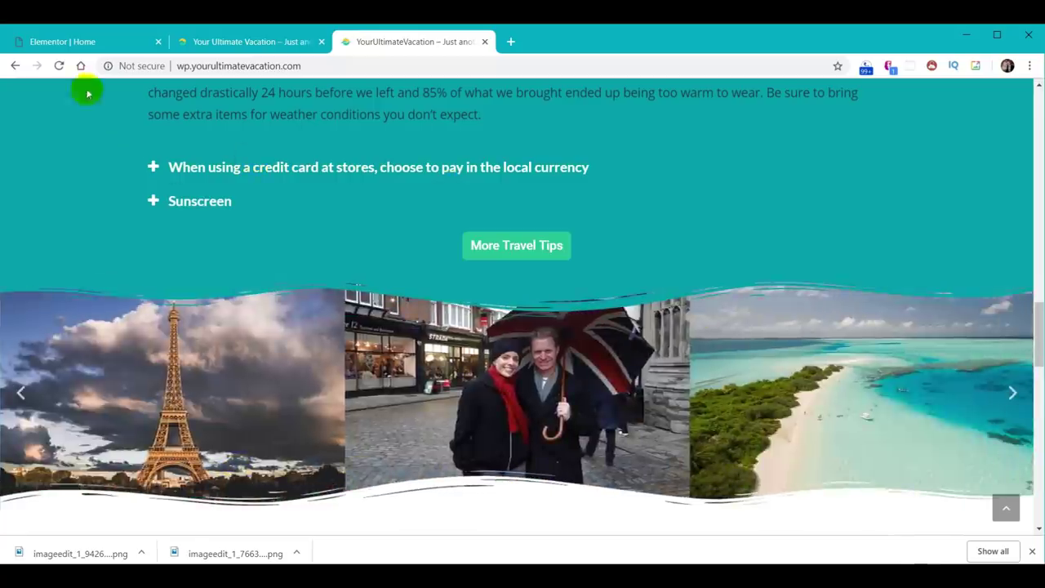
left_click(66, 42)
scroll(653, 376, "down", 3)
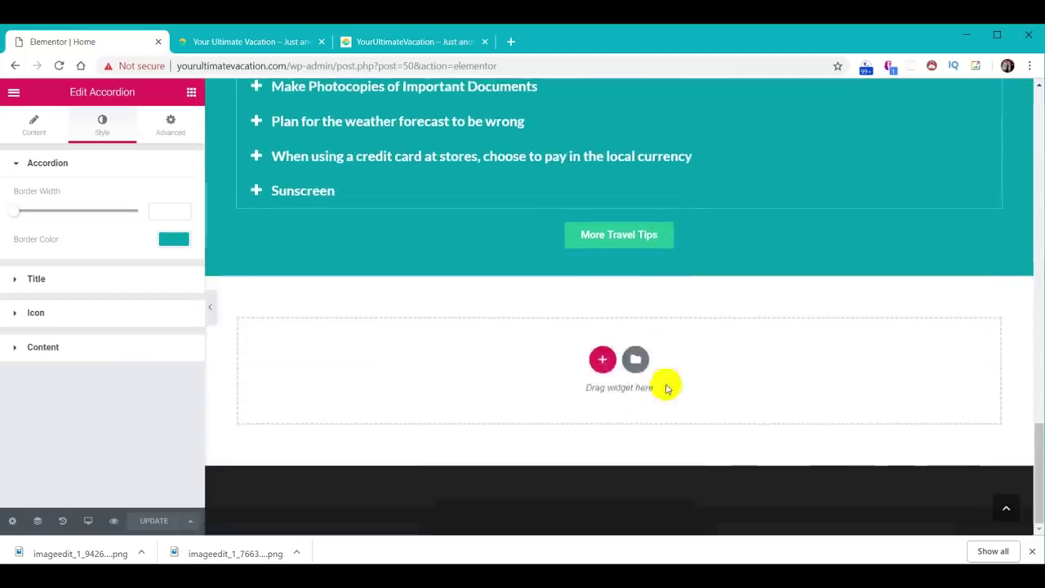
Add a one-column section with Stretch Section on, Full Width content and No Gap columns
left_click(601, 361)
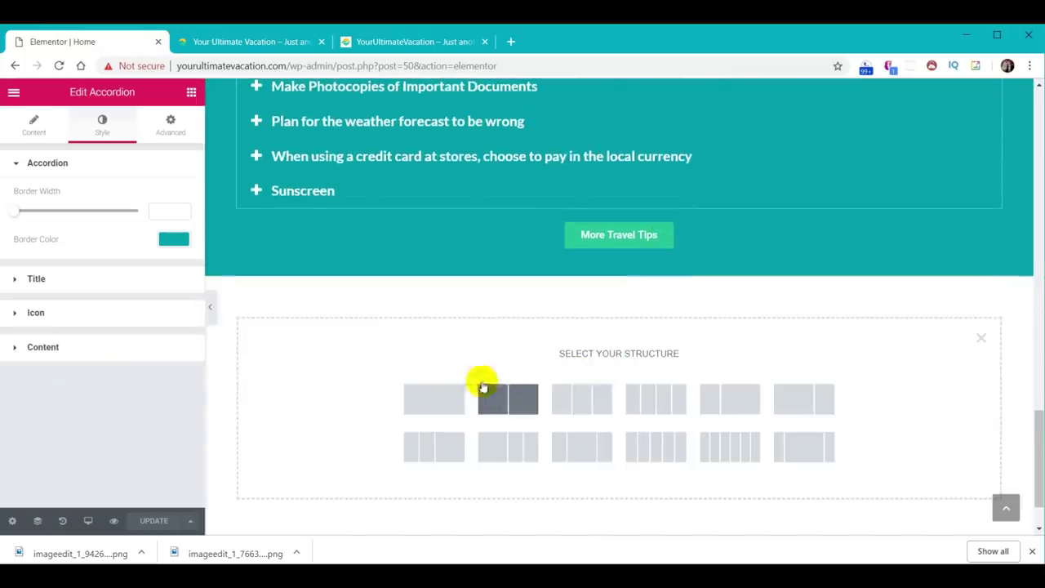
left_click(426, 400)
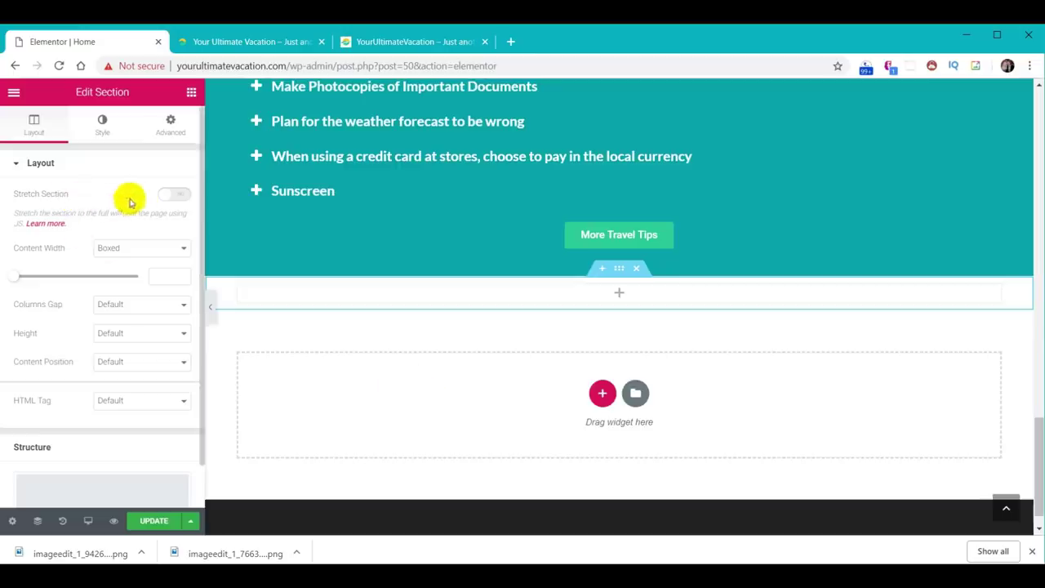
left_click(173, 196)
left_click(181, 247)
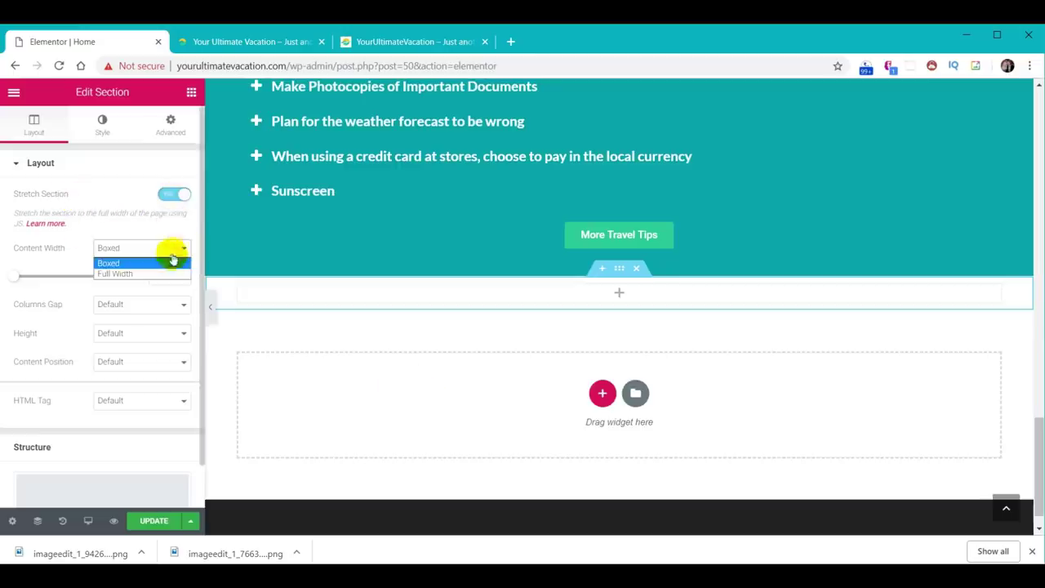
left_click(168, 273)
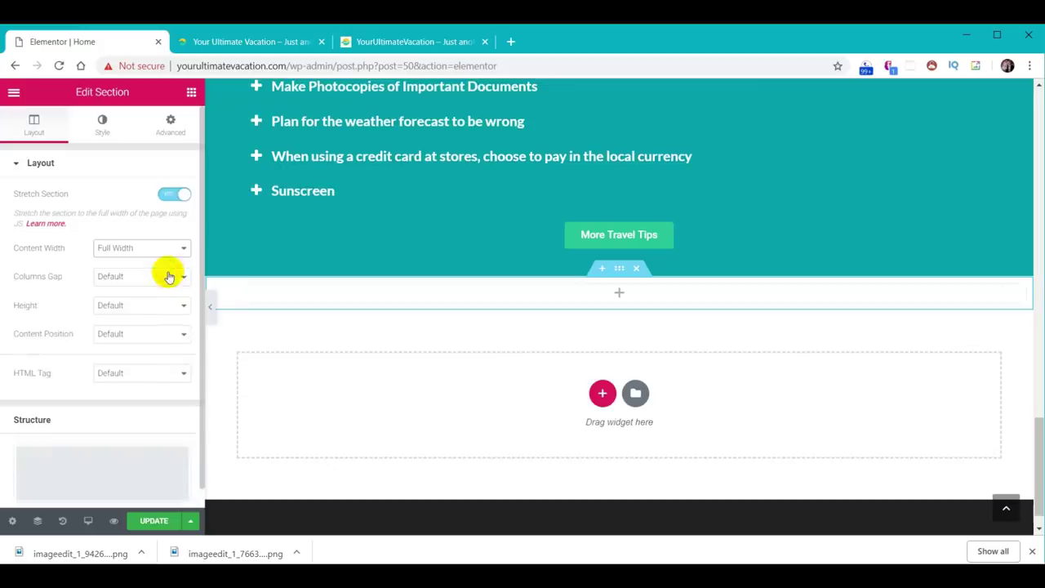
left_click(167, 280)
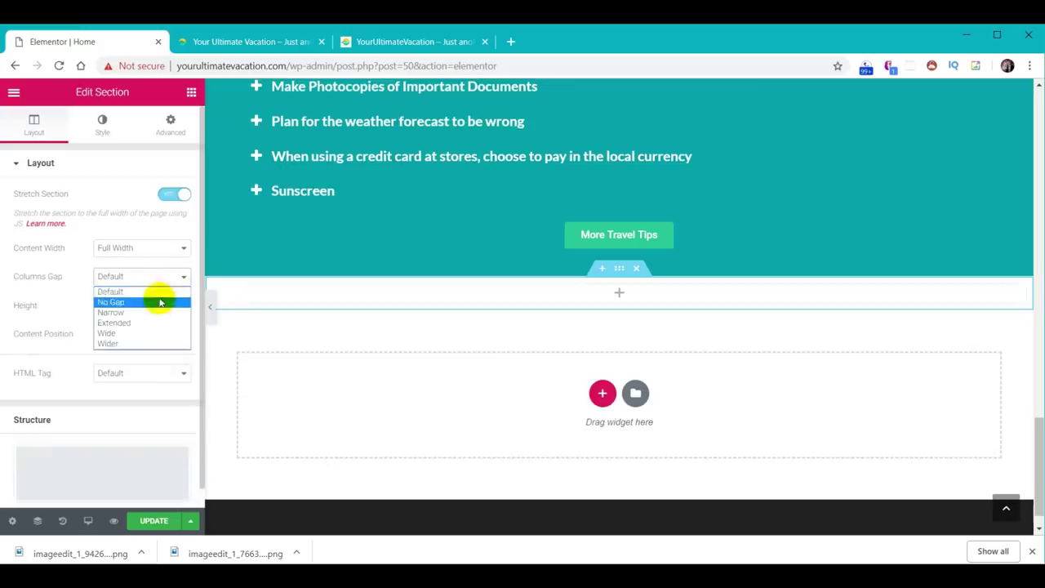
left_click(160, 304)
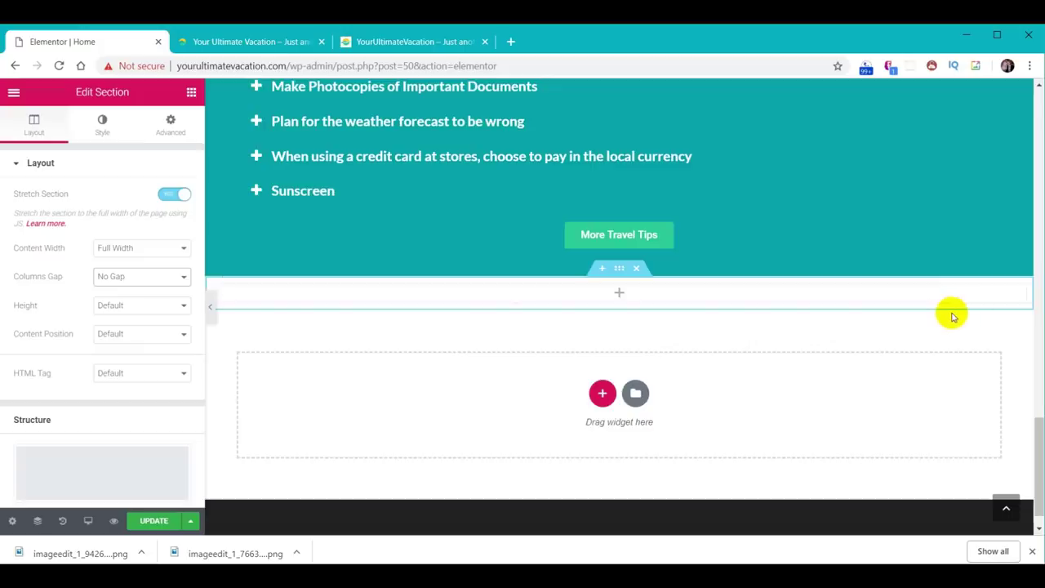
left_click(191, 93)
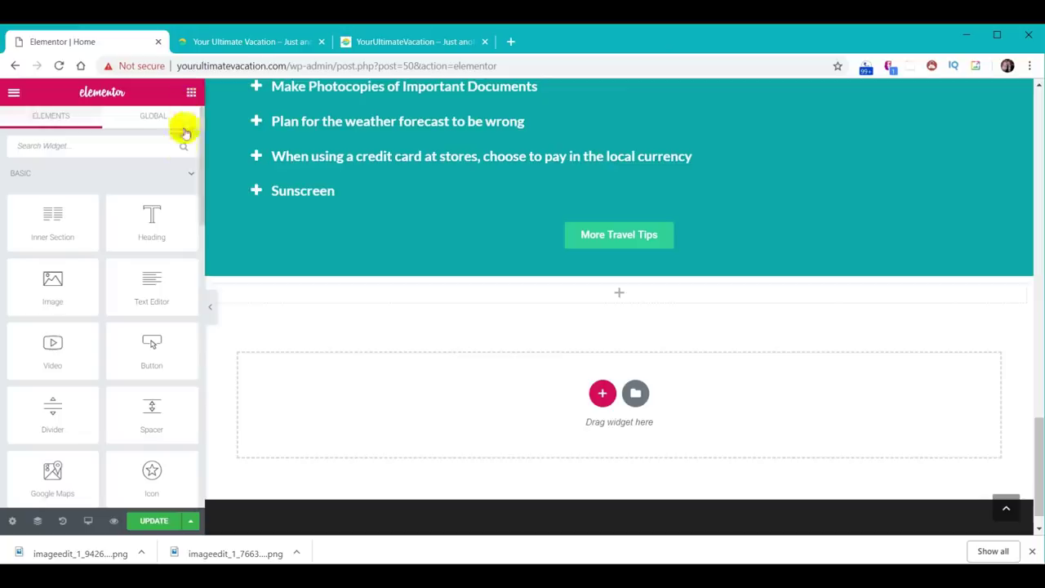
Drag an Image Carousel widget into the new section and open its file upload panel
scroll(168, 283, "down", 3)
scroll(156, 285, "down", 4)
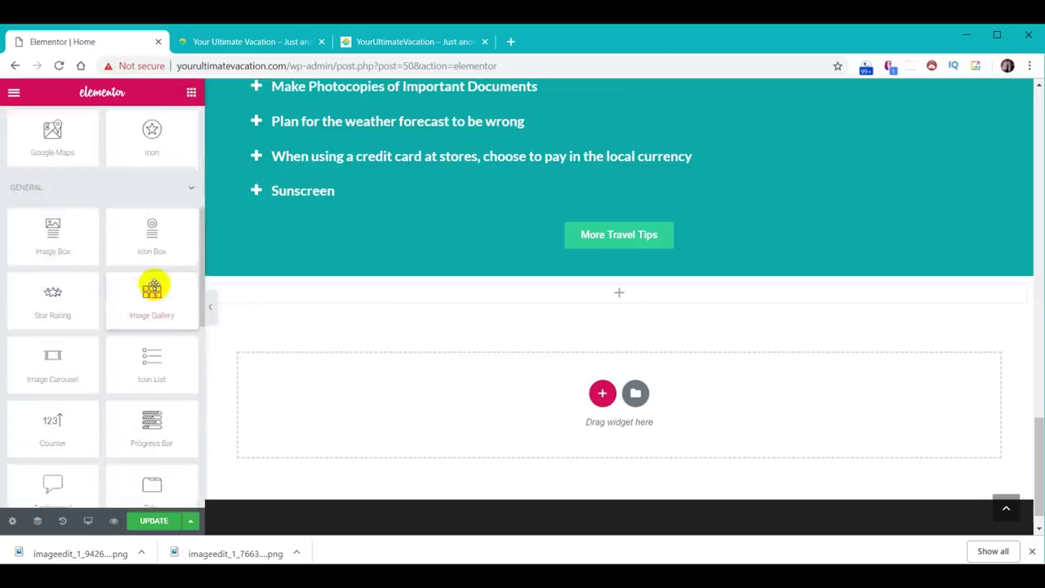
left_click_drag(62, 275, 625, 286)
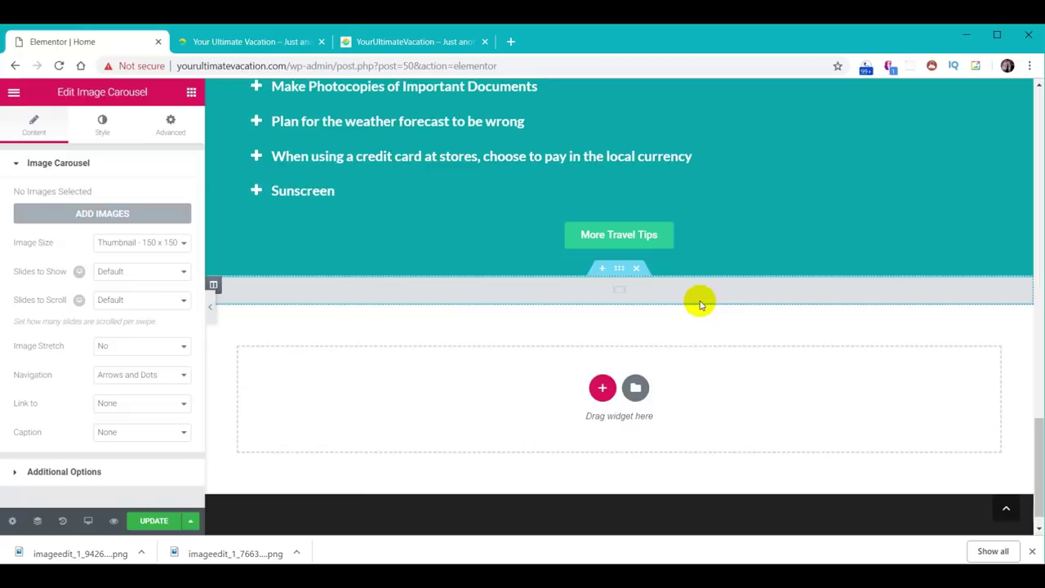
left_click(88, 216)
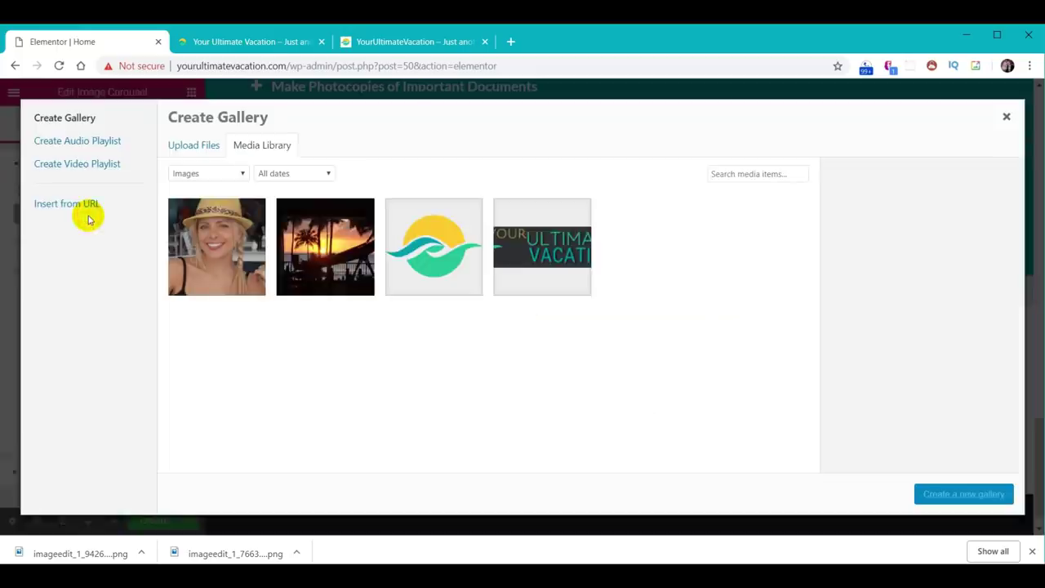
left_click(196, 147)
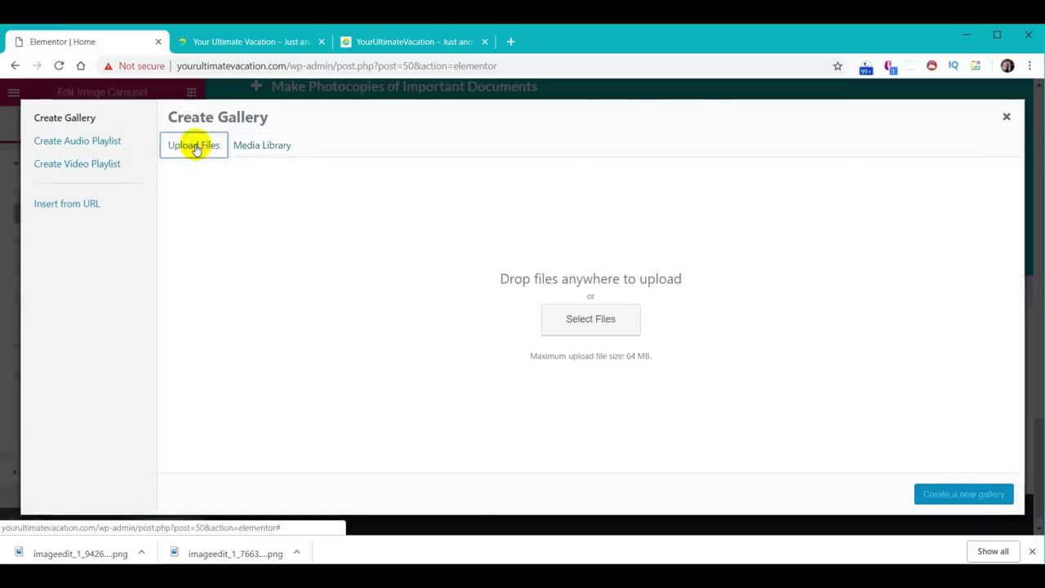
Upload all 24 photos from the Gallery Page folder and insert them as a new gallery
key("alt+Tab")
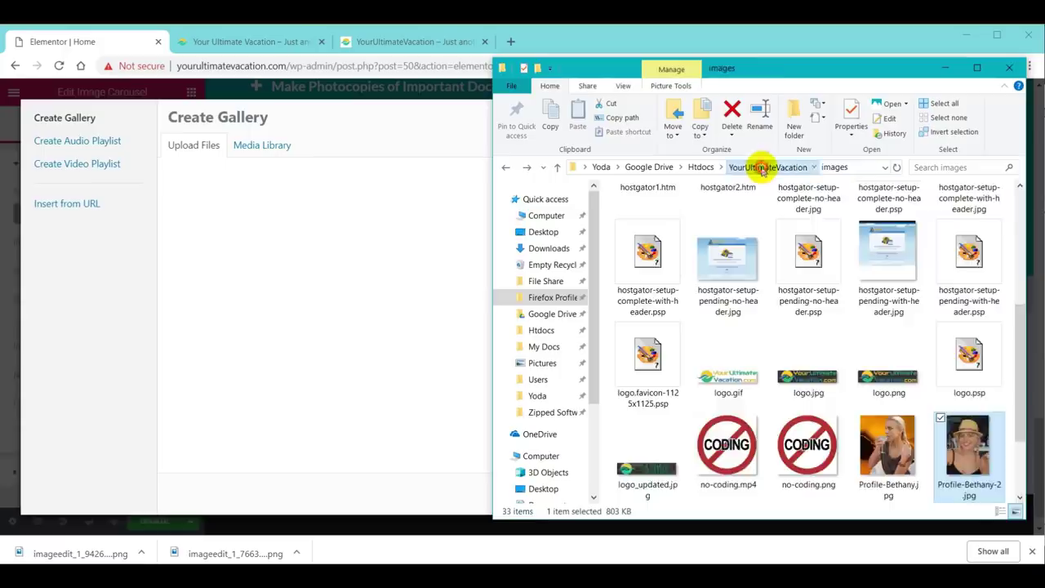
left_click(763, 168)
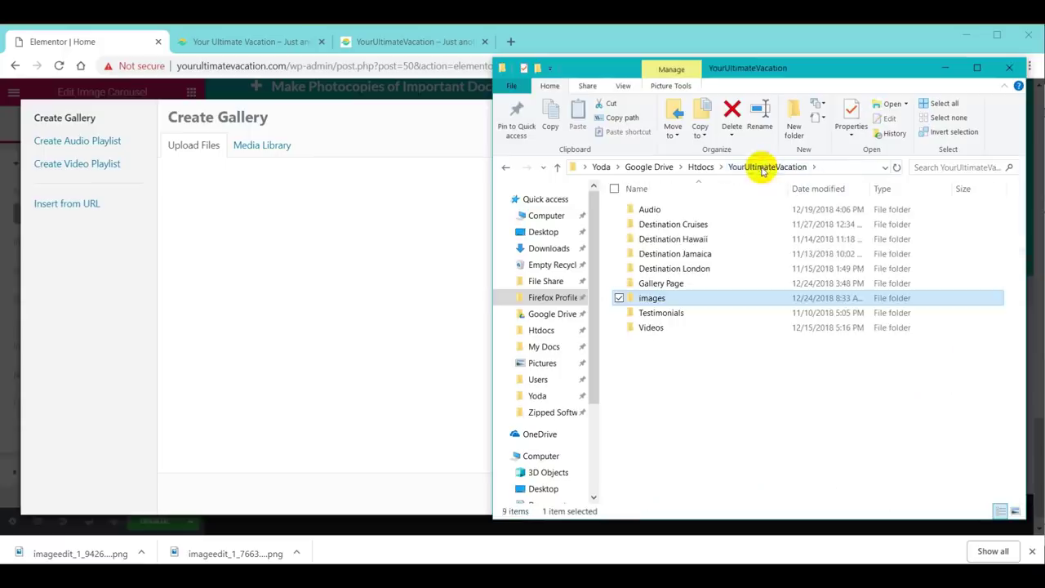
double_click(661, 287)
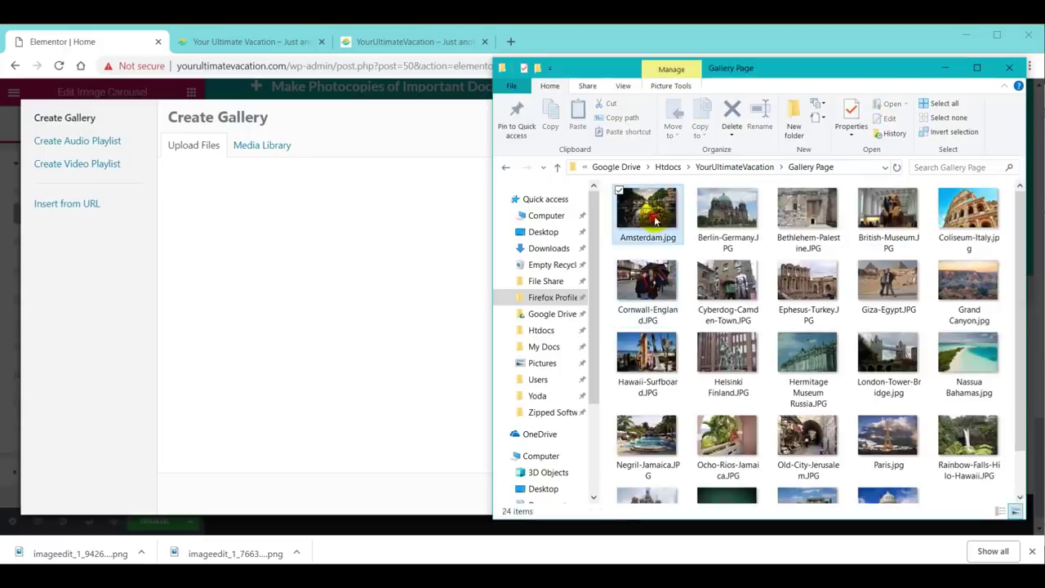
left_click(655, 221)
key("ctrl+a")
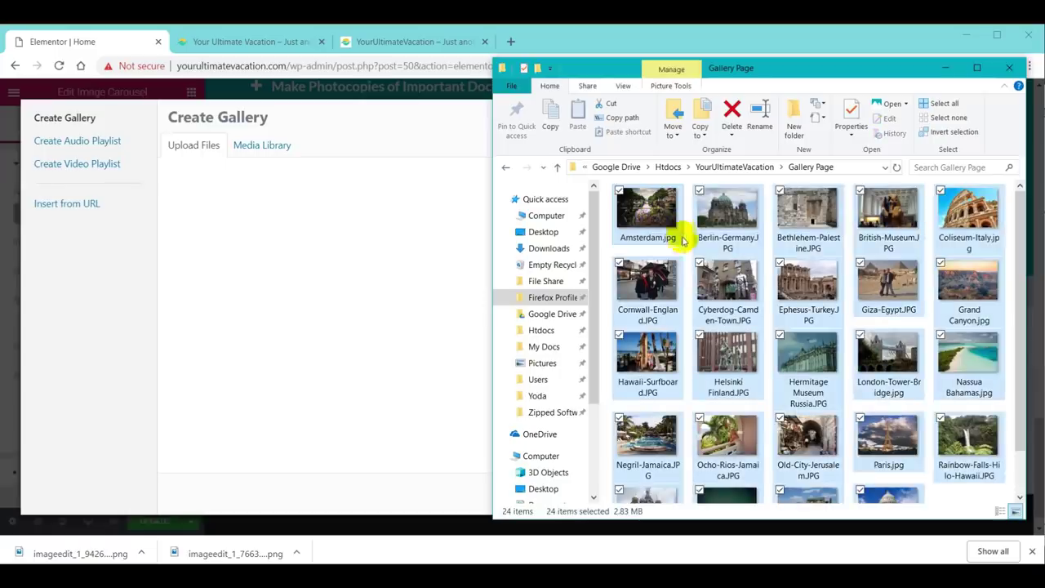
left_click_drag(722, 221, 331, 272)
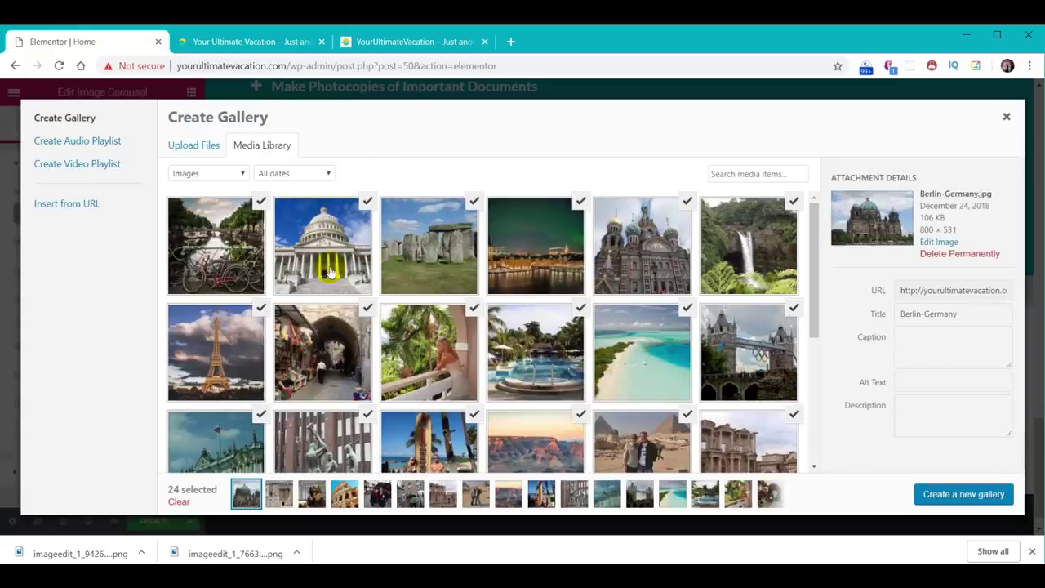
left_click(968, 499)
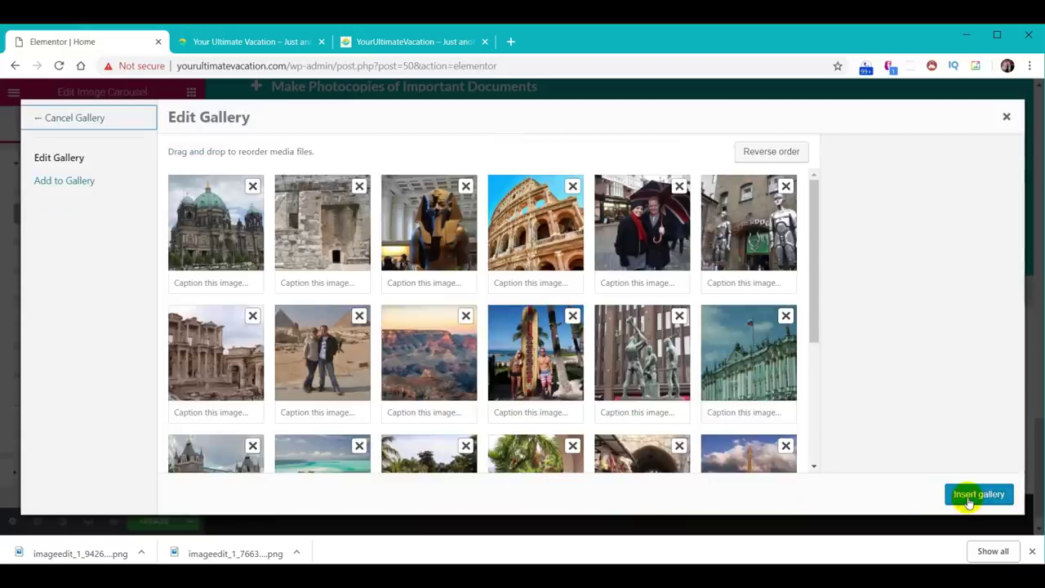
left_click(978, 494)
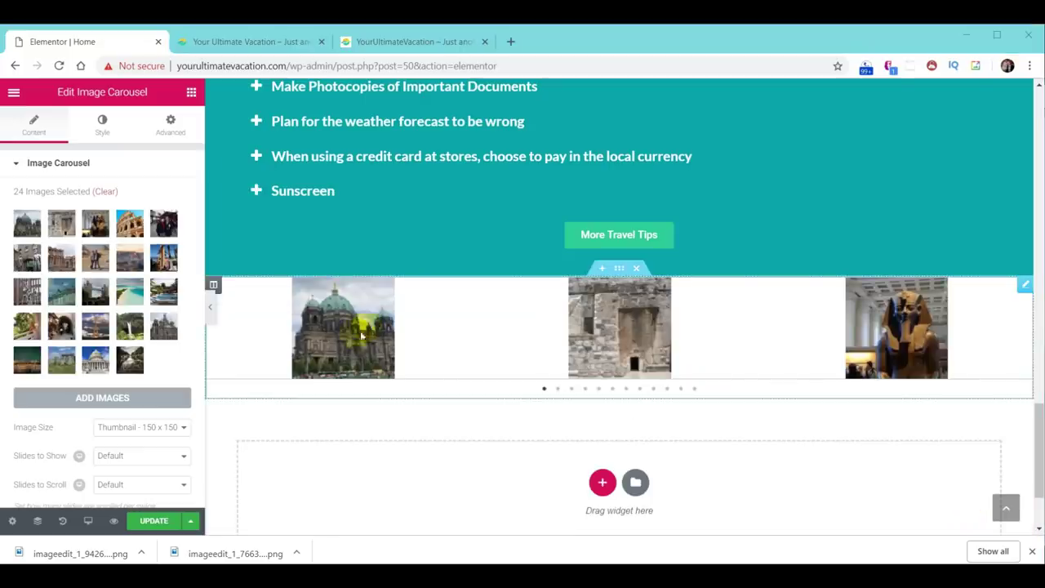
Set the carousel to Full image size, 3 slides shown, 3 scrolled, and arrows-only navigation
left_click(140, 427)
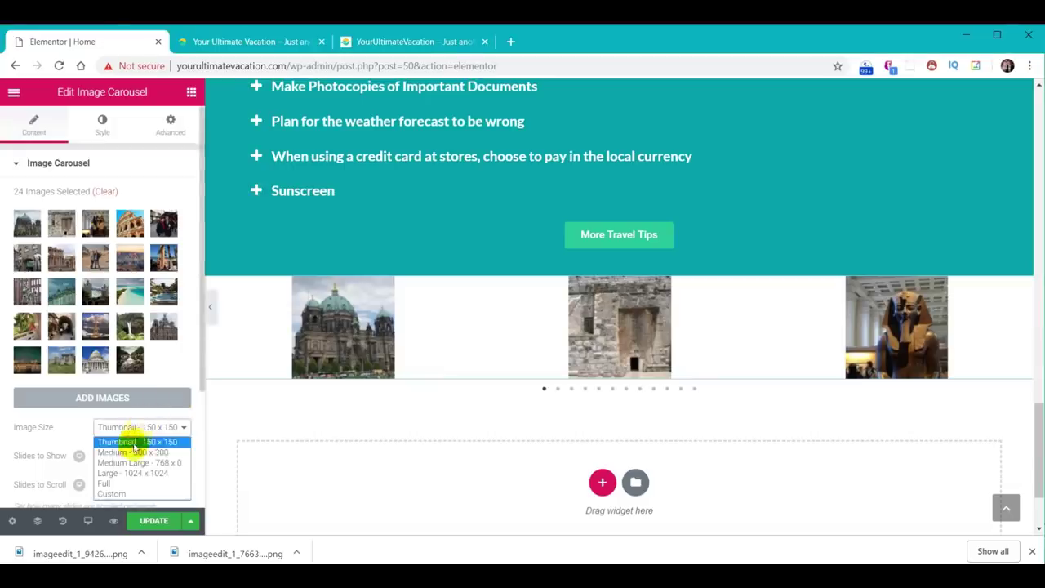
left_click(112, 483)
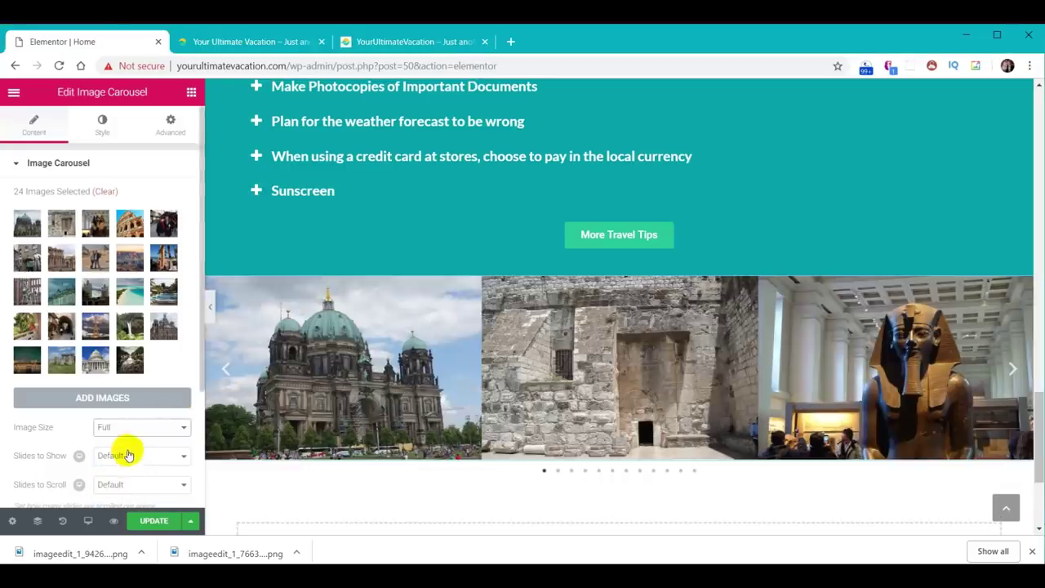
left_click(128, 456)
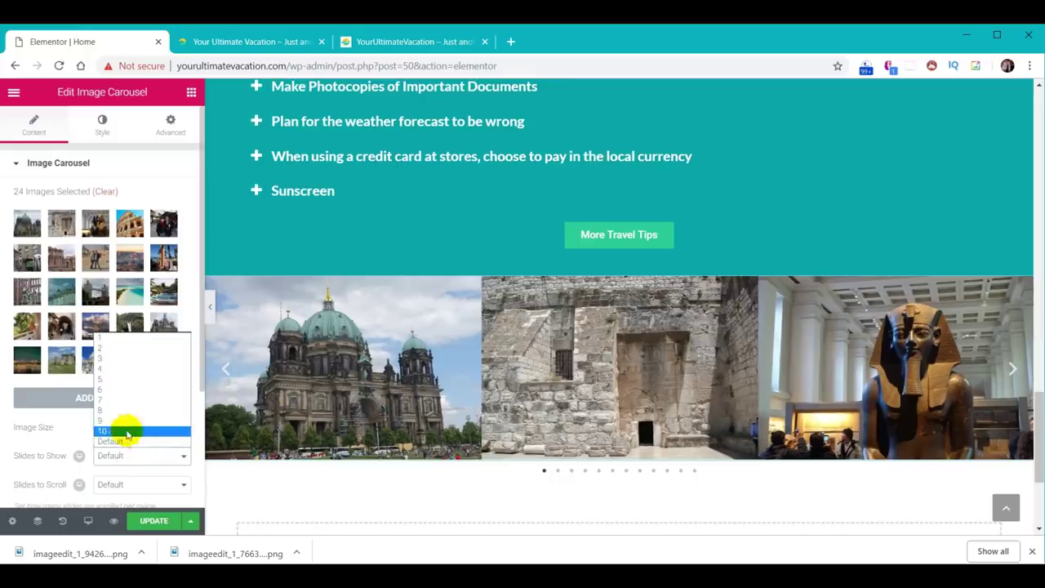
left_click(107, 359)
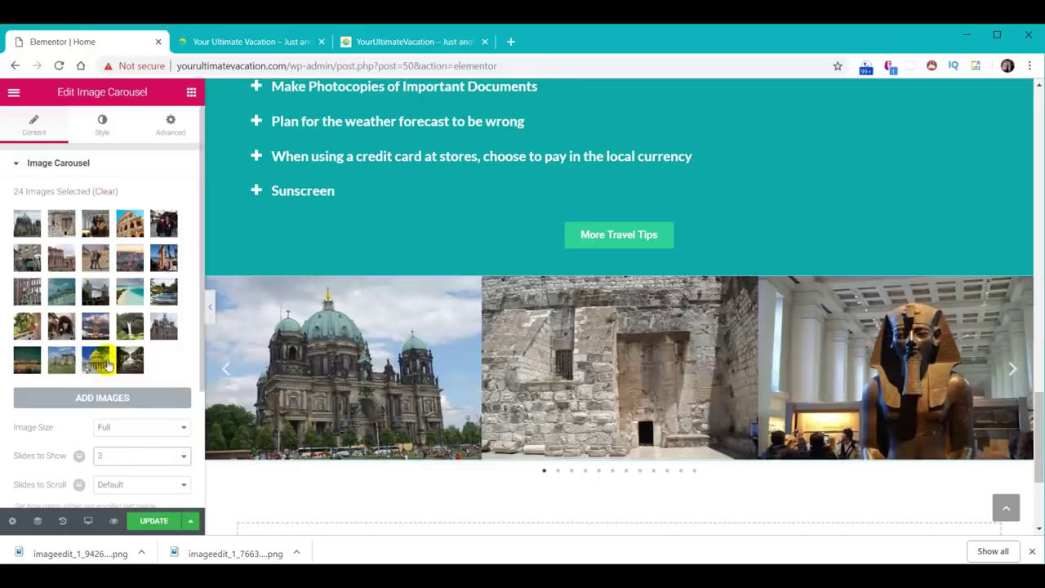
left_click(124, 487)
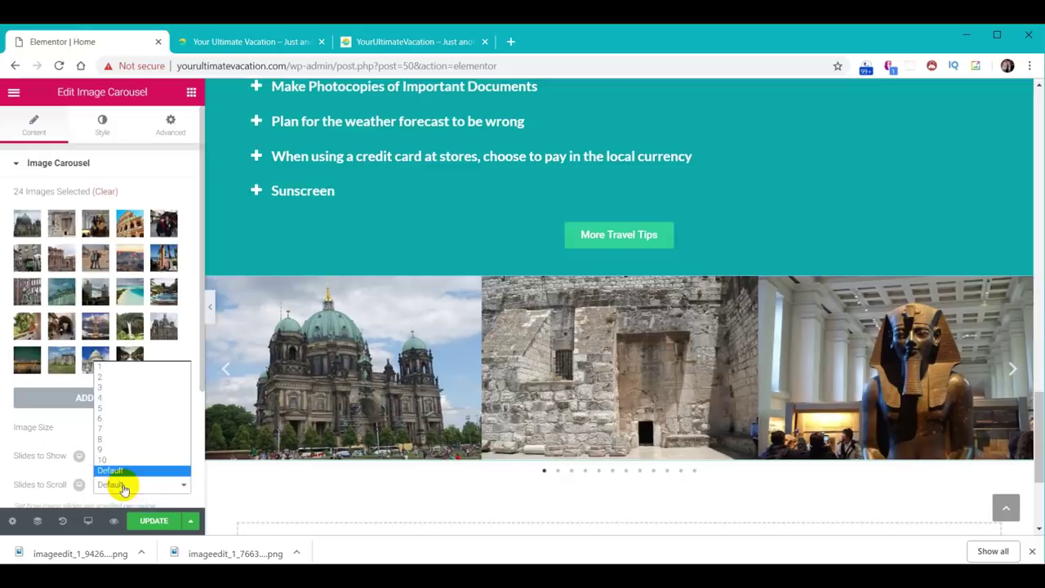
left_click(115, 389)
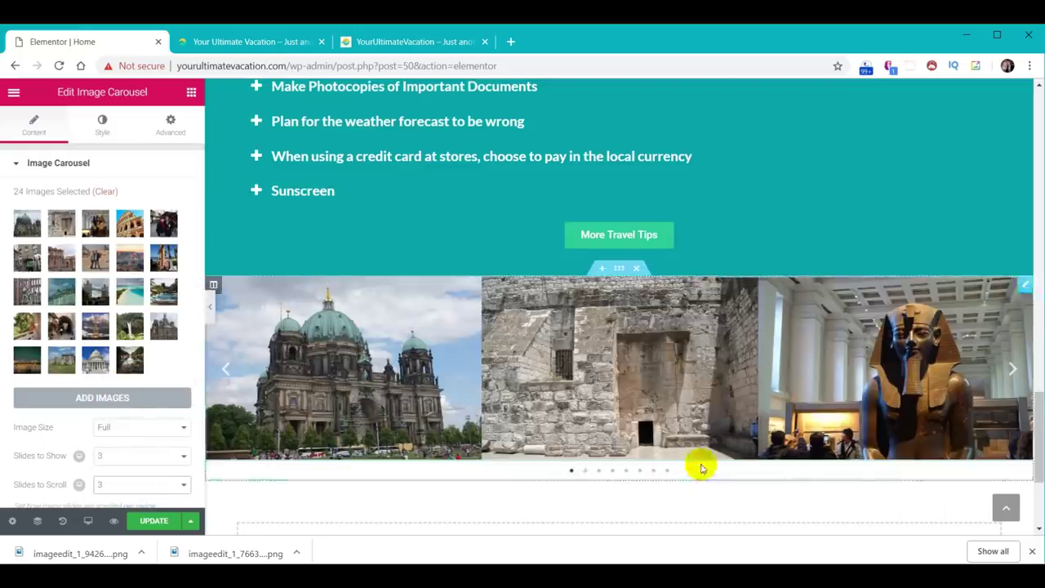
scroll(133, 441, "down", 1)
scroll(133, 444, "down", 1)
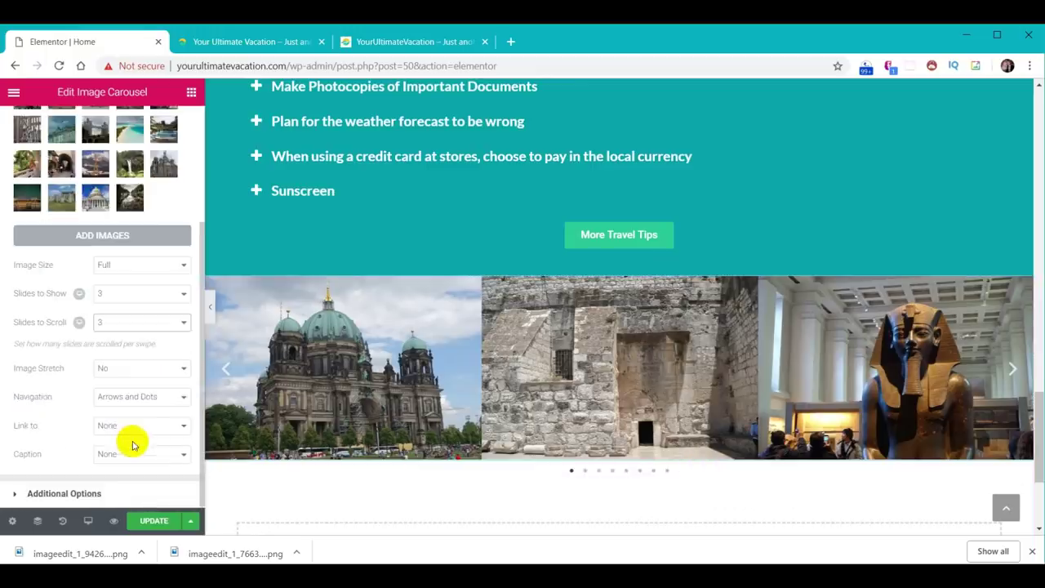
left_click(184, 398)
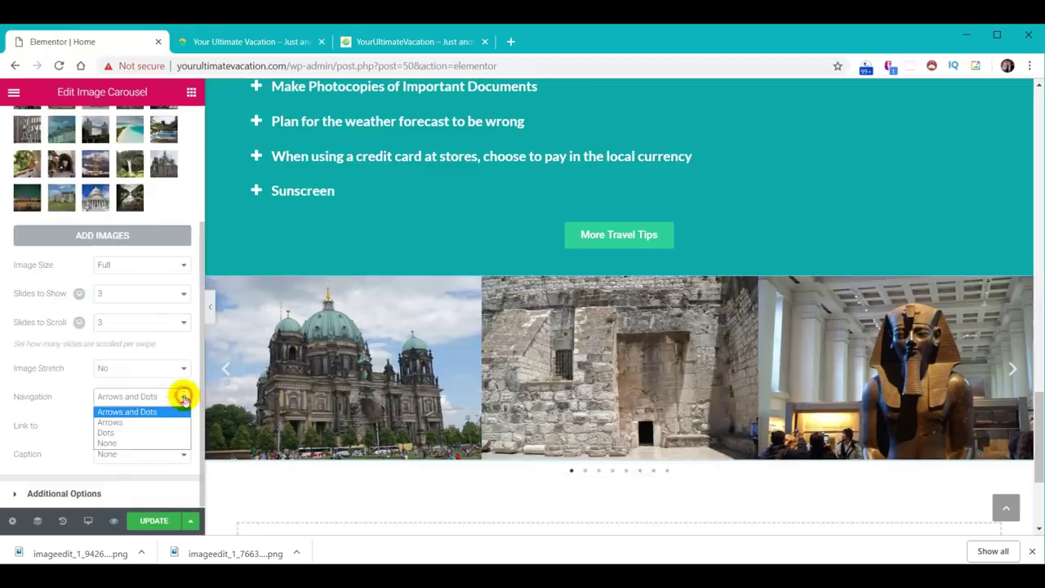
left_click(128, 423)
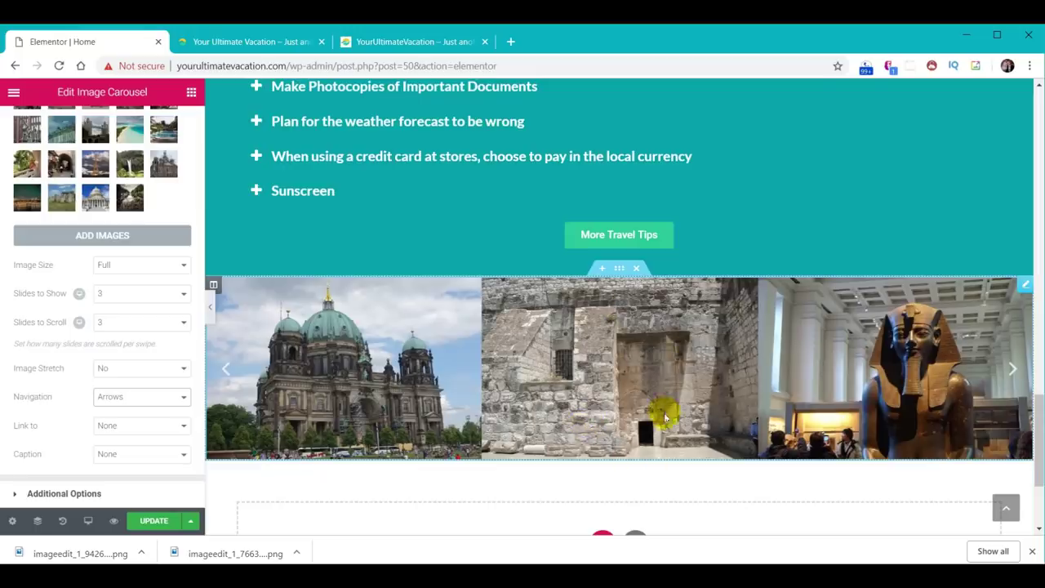
Add a Waves Brush top divider to the carousel section in teal #01abaa, height 60, brought to front
left_click(619, 269)
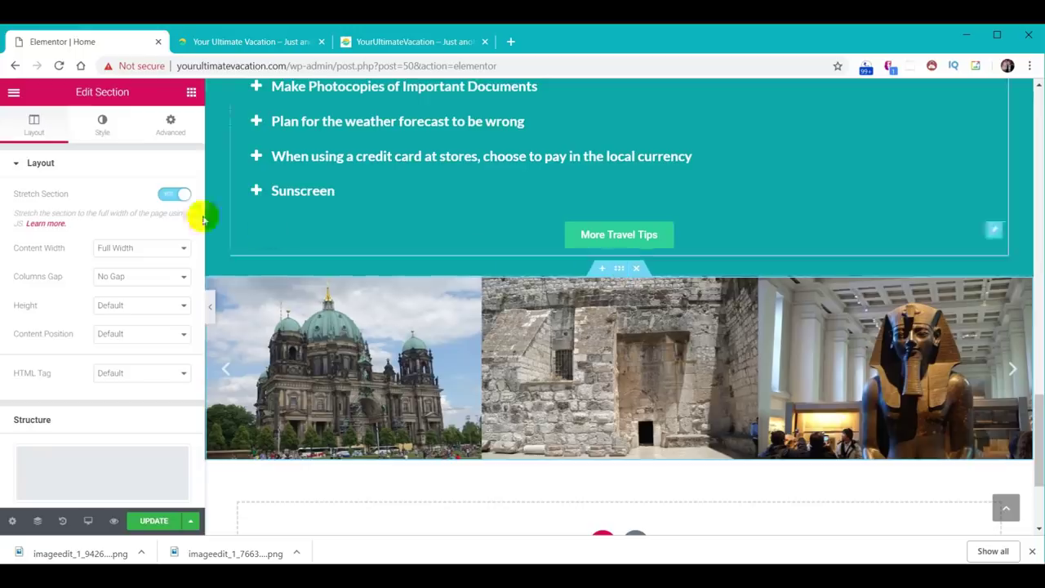
left_click(102, 126)
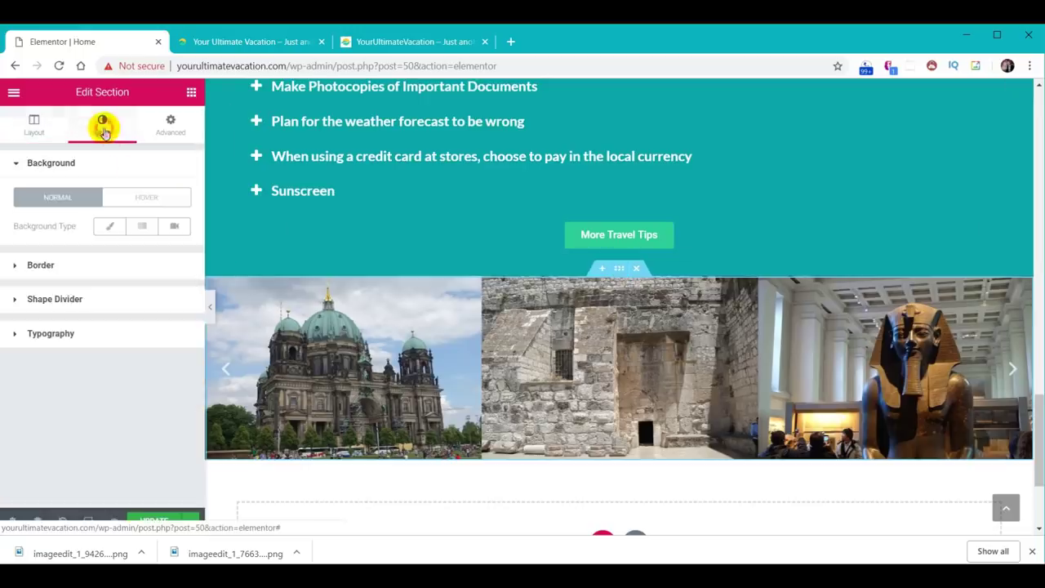
left_click(78, 298)
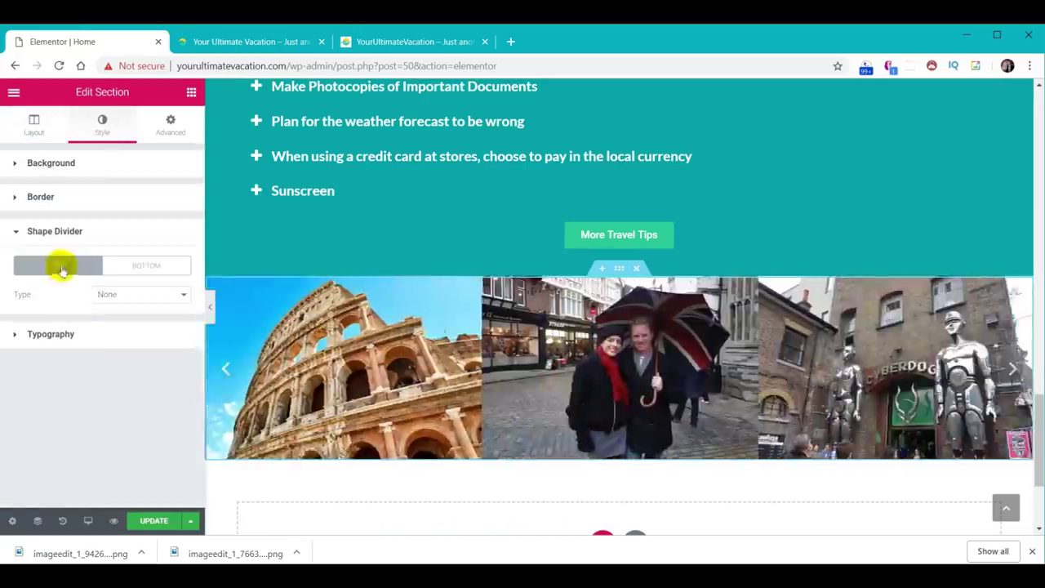
left_click(166, 298)
left_click(125, 455)
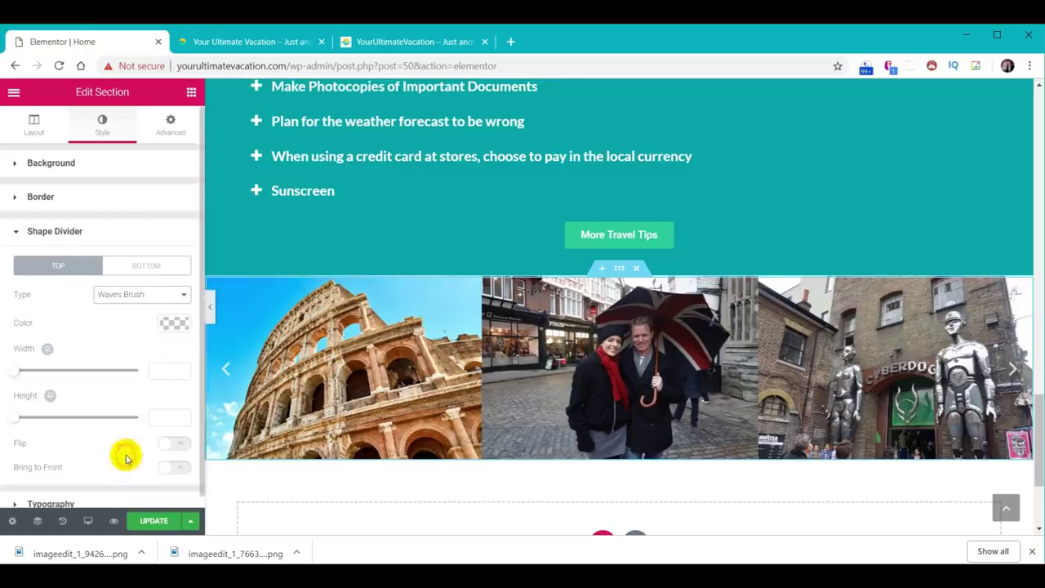
left_click(174, 324)
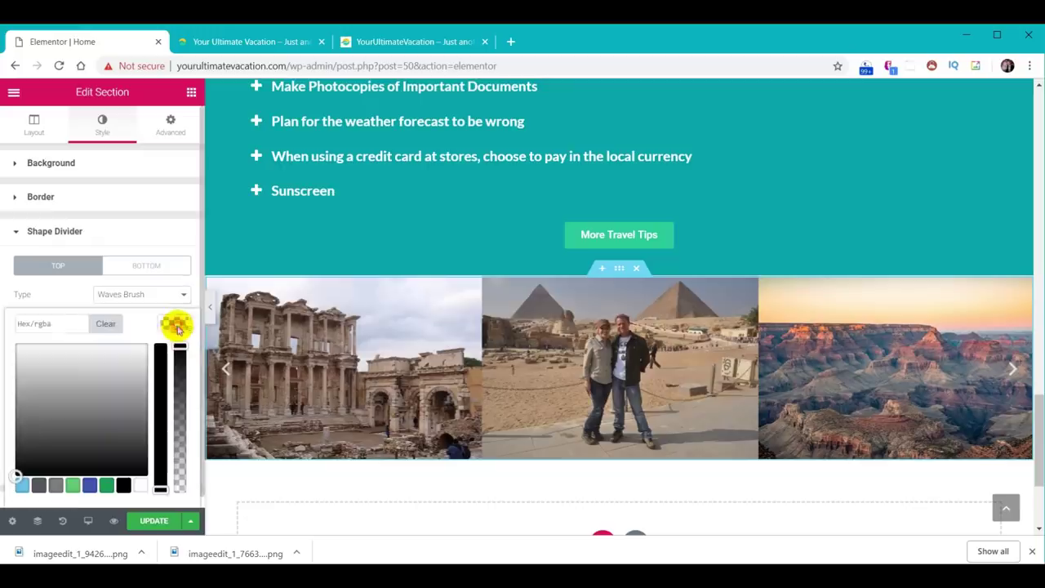
left_click(65, 327)
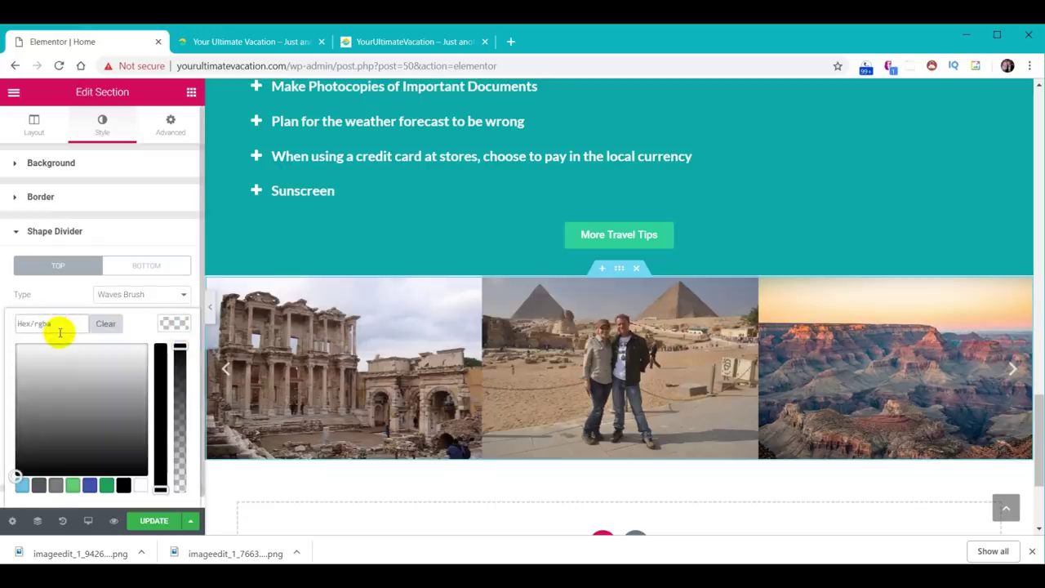
type("#01abaa")
left_click(170, 323)
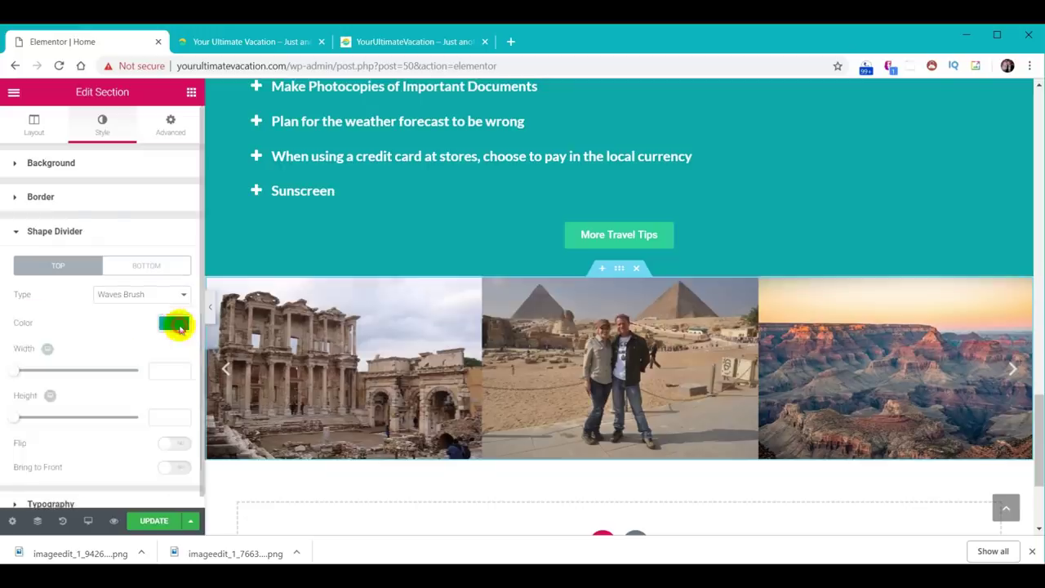
left_click(173, 414)
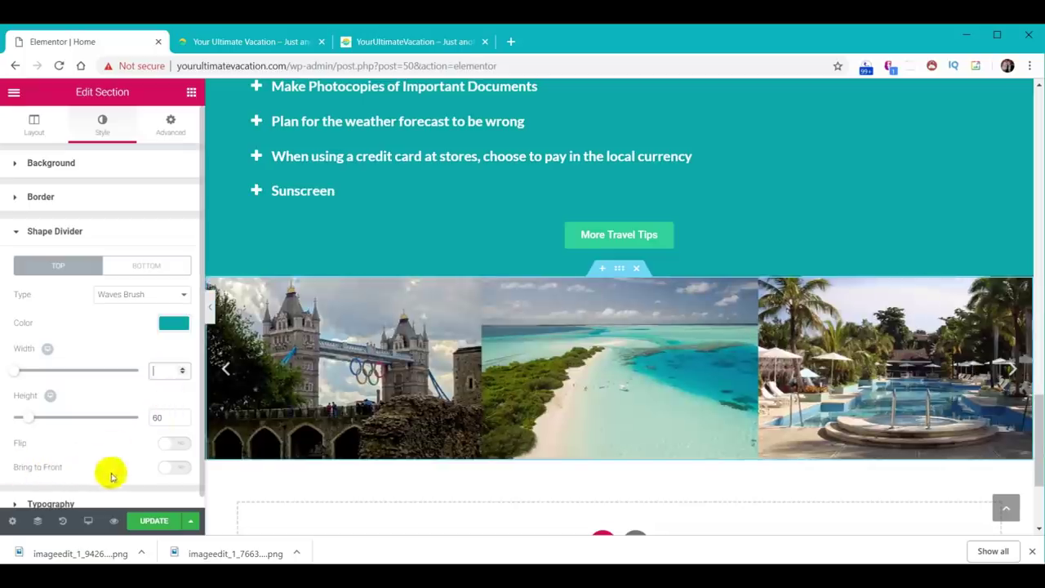
left_click(178, 471)
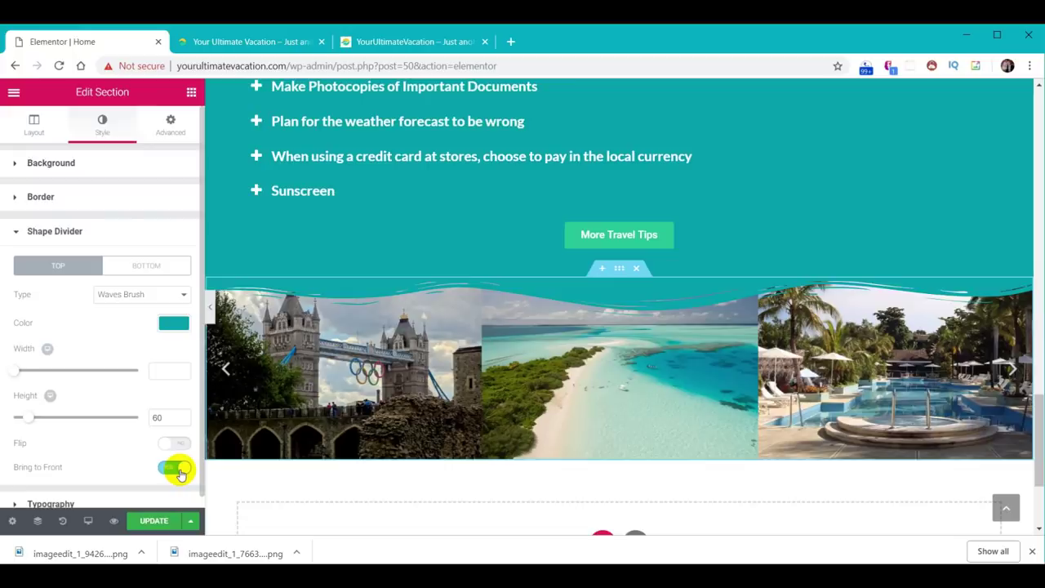
Set the bottom shape divider to a white Waves Brush layered in front of the images
left_click(150, 264)
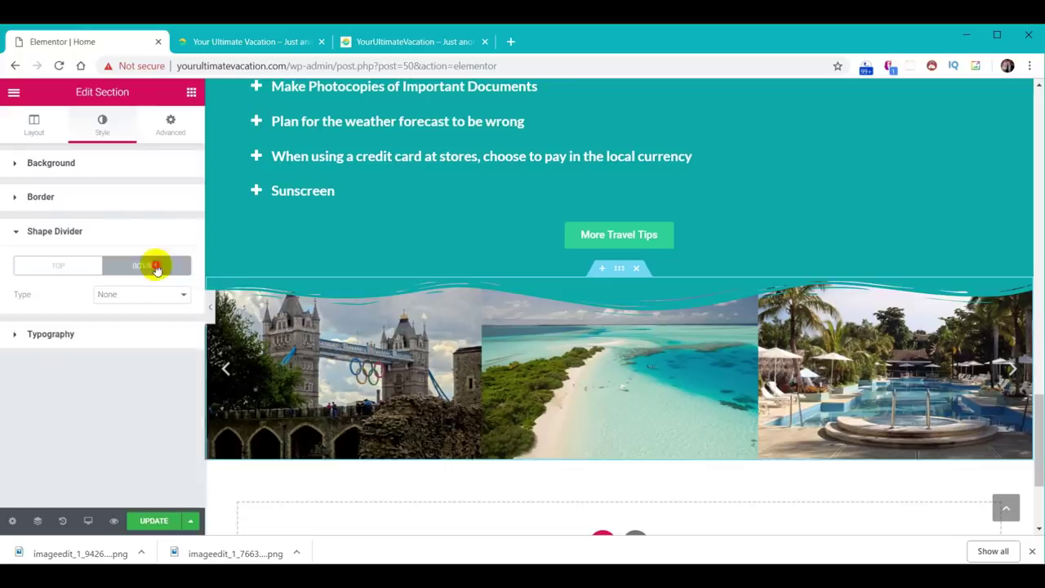
left_click(154, 297)
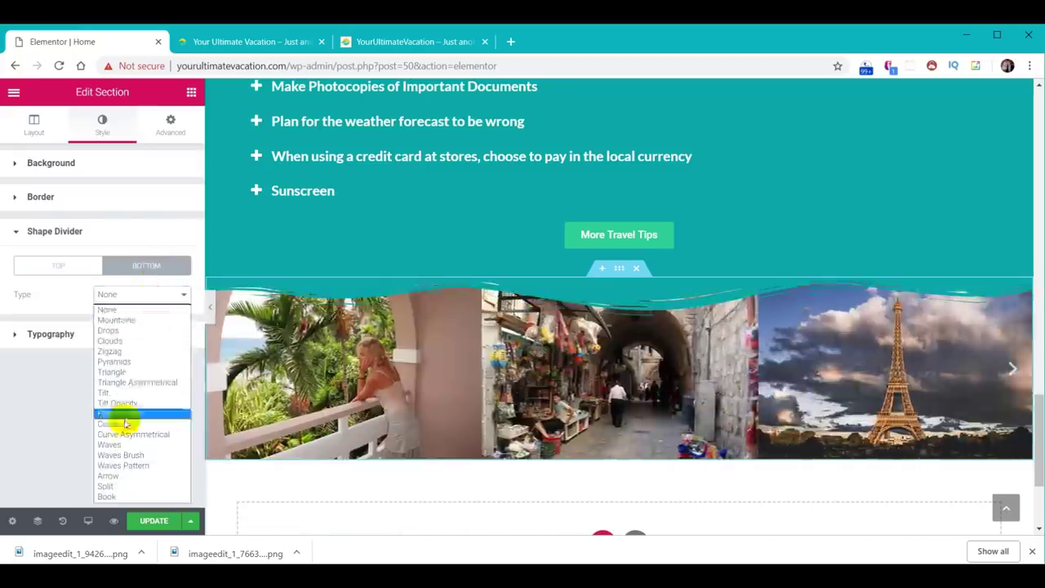
left_click(125, 456)
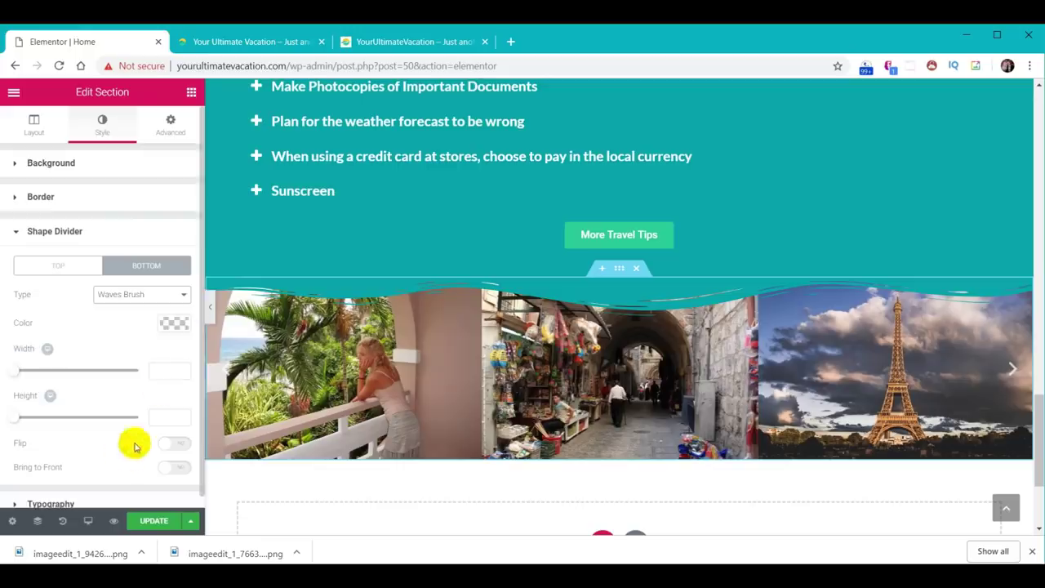
left_click(174, 331)
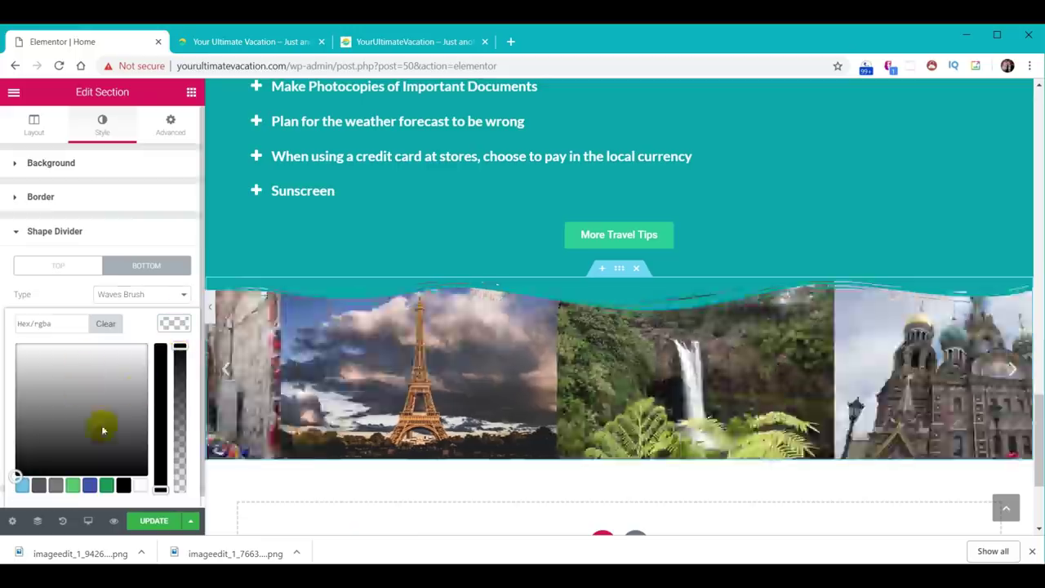
left_click(137, 487)
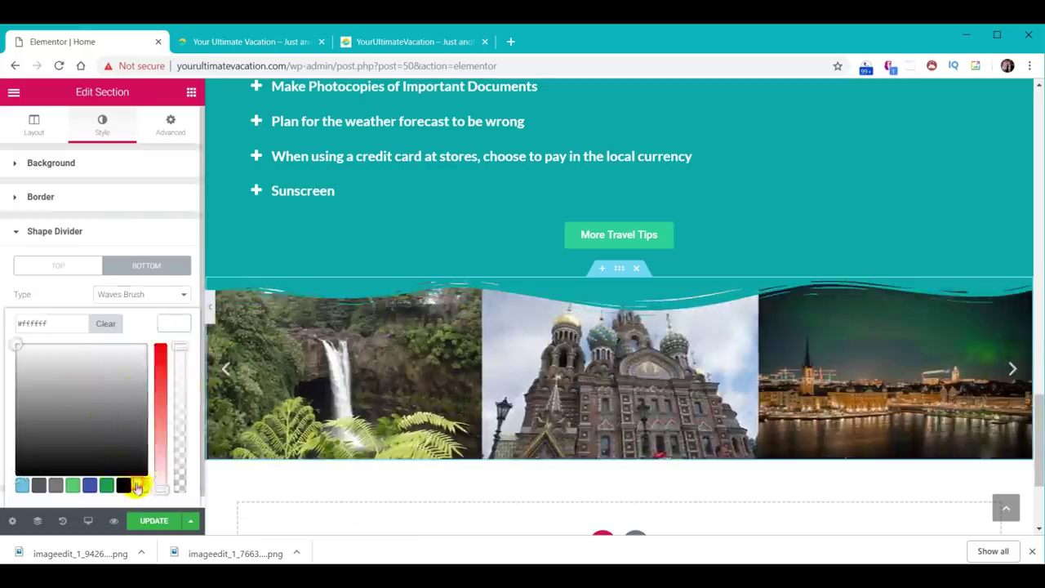
left_click(175, 328)
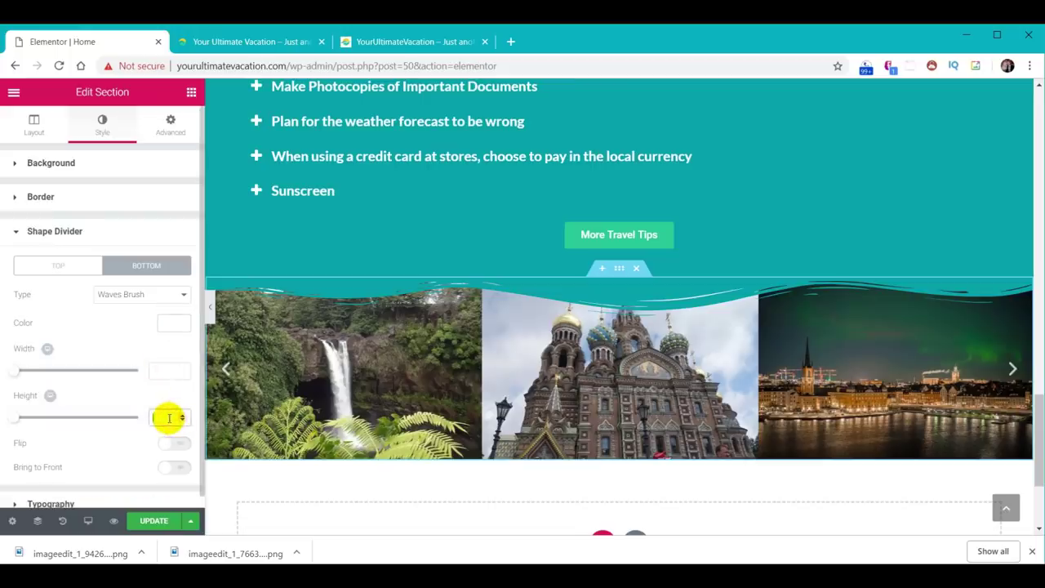
left_click(174, 468)
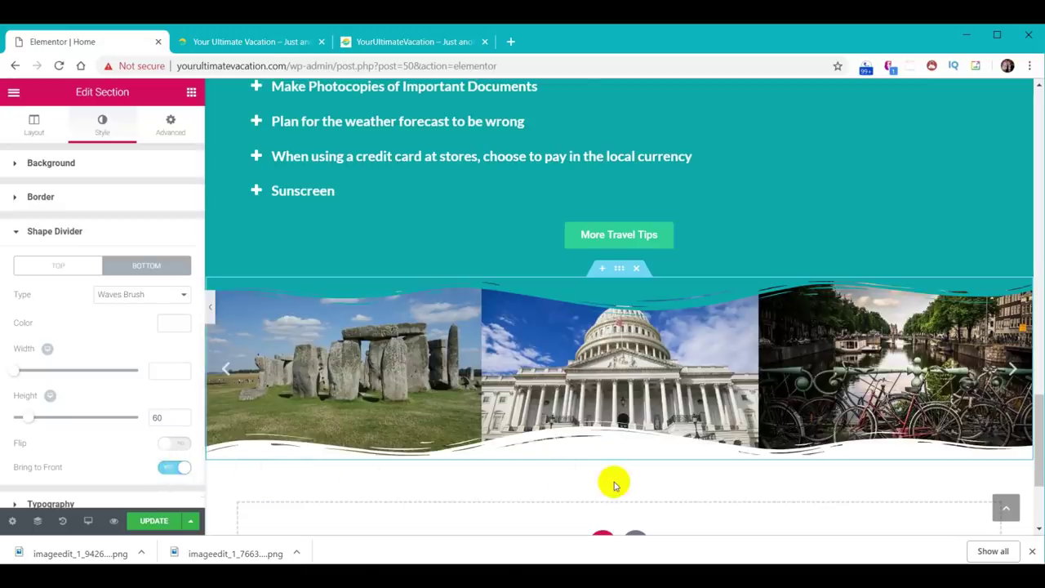
After trying Mountains, Pyramids, Triangle Asymmetrical and Fan Opacity, keep Waves Brush and save the page
left_click(158, 293)
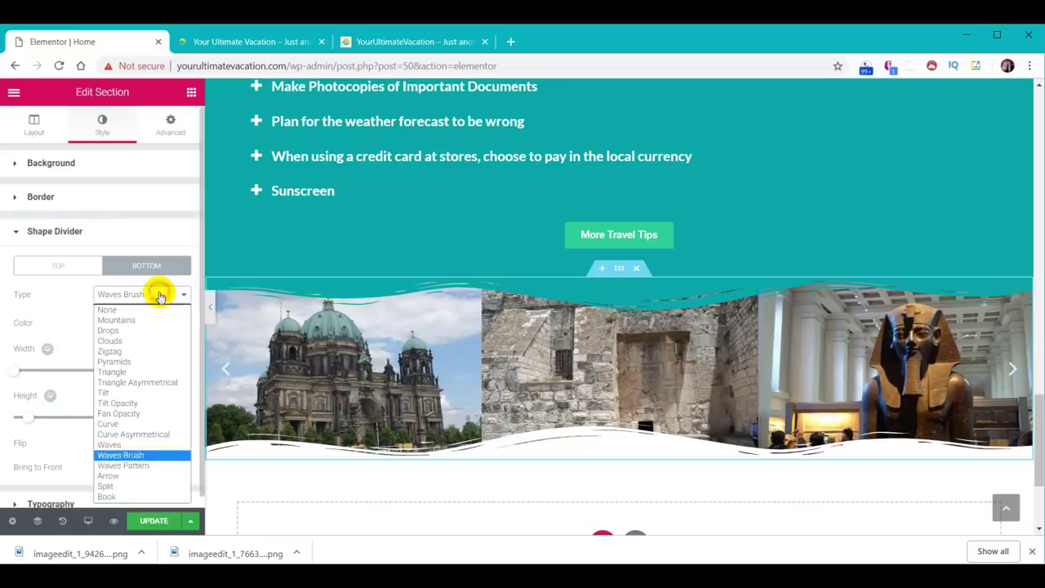
left_click(143, 320)
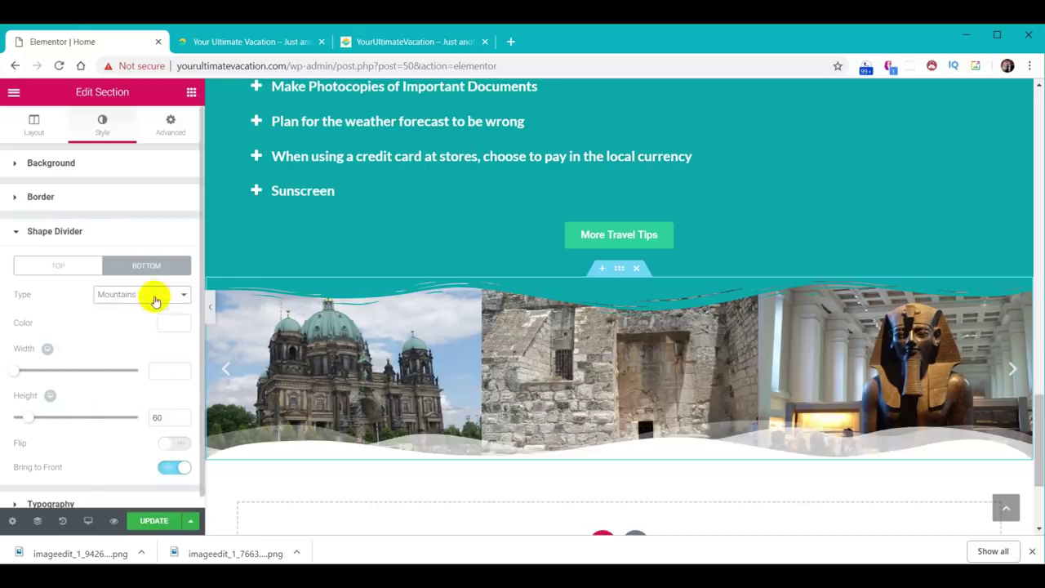
left_click(152, 294)
left_click(138, 356)
left_click(139, 294)
left_click(129, 381)
left_click(143, 297)
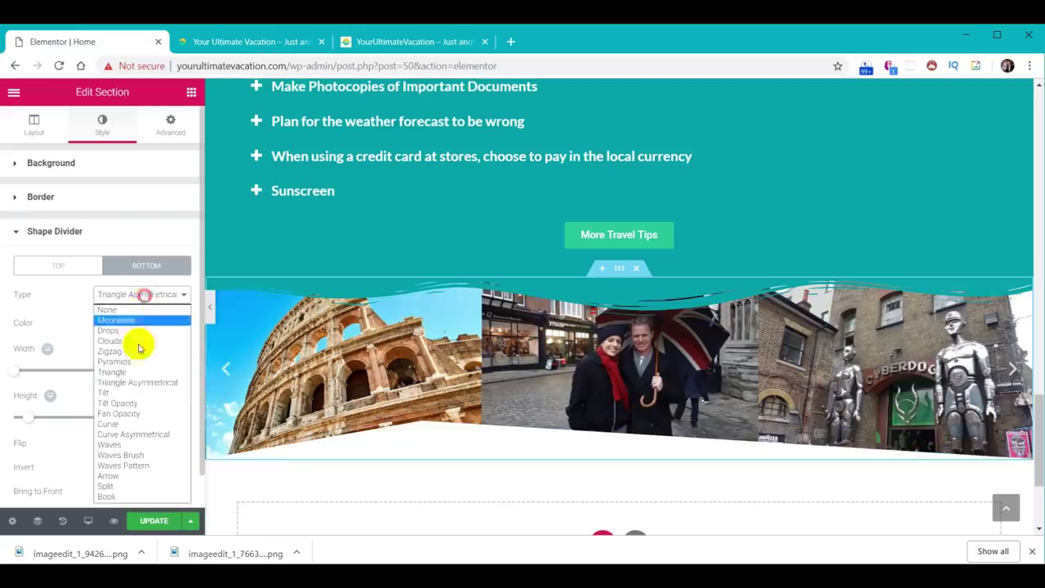
left_click(133, 415)
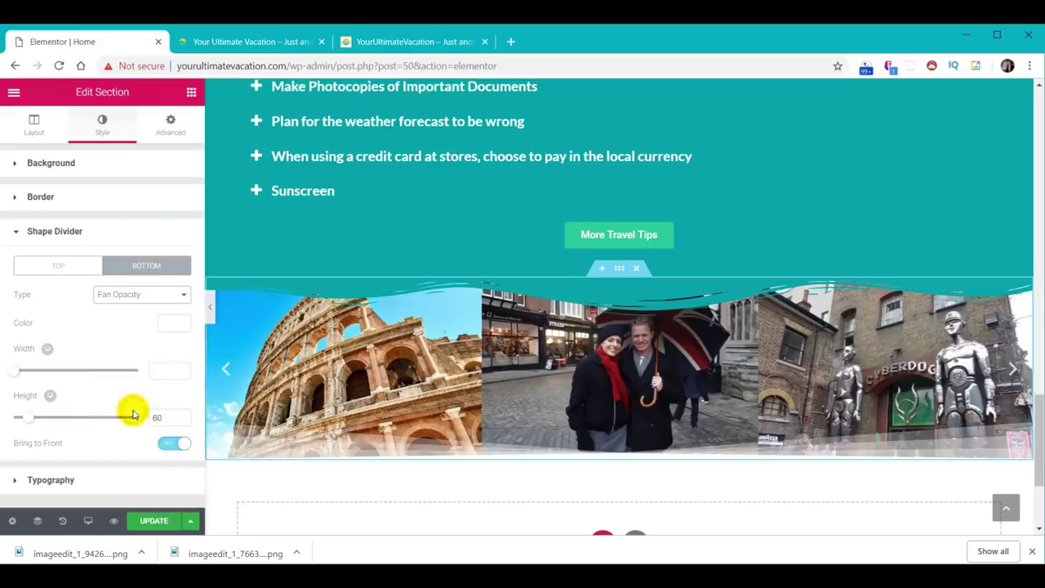
left_click(152, 296)
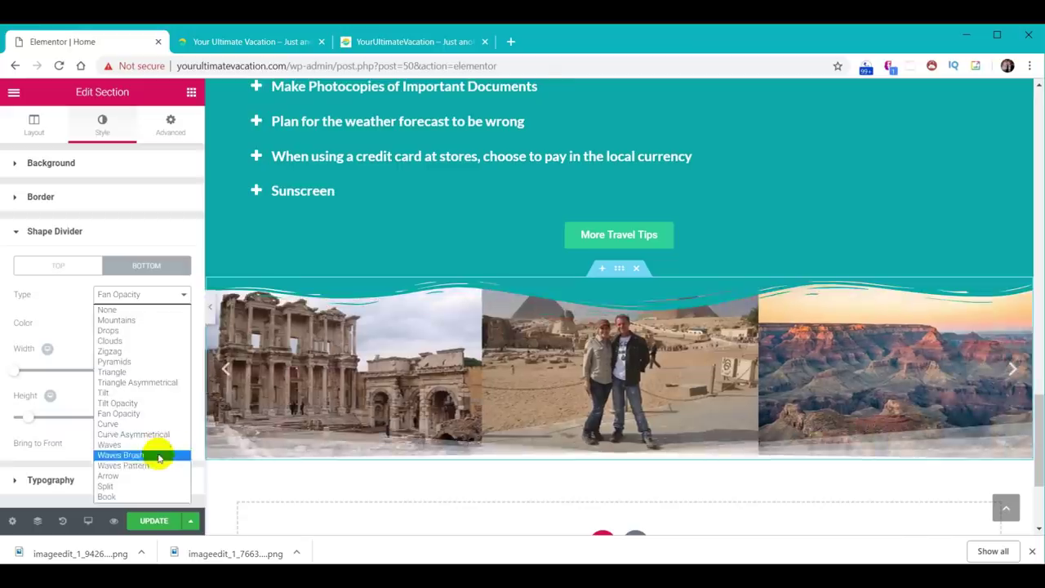
left_click(158, 455)
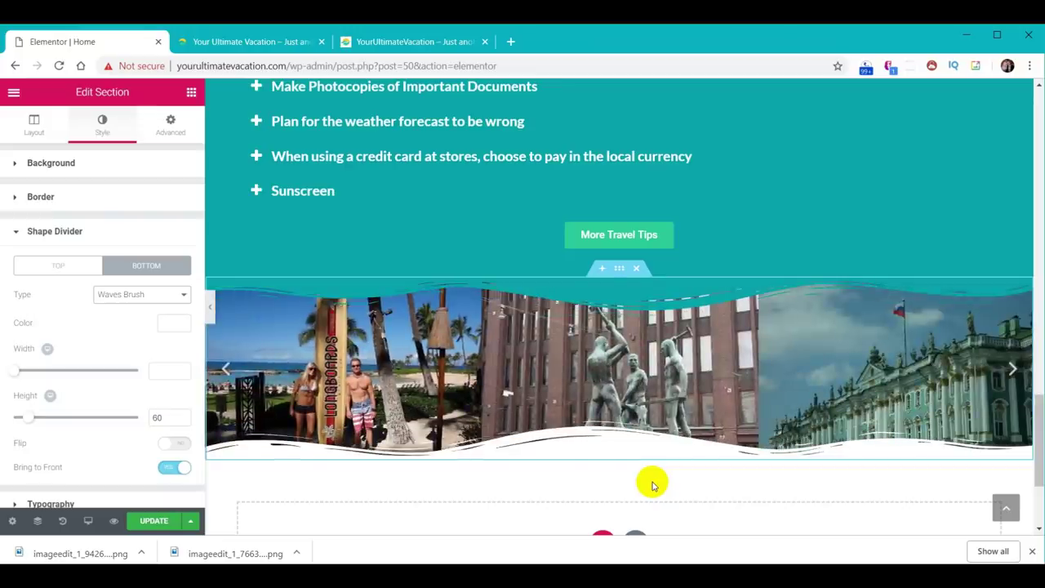
left_click(155, 525)
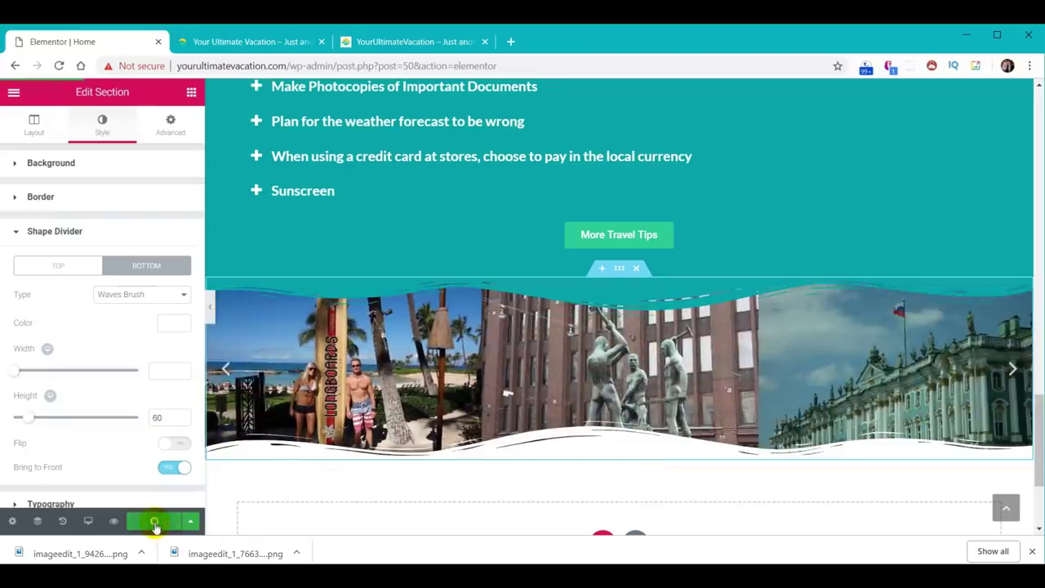
left_click(283, 42)
left_click(60, 65)
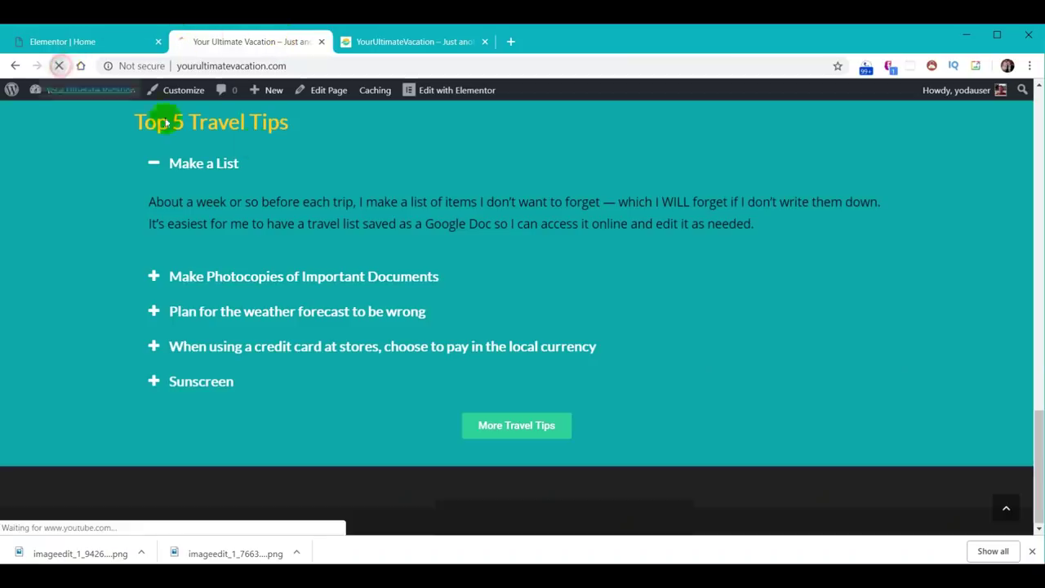
scroll(610, 241, "down", 2)
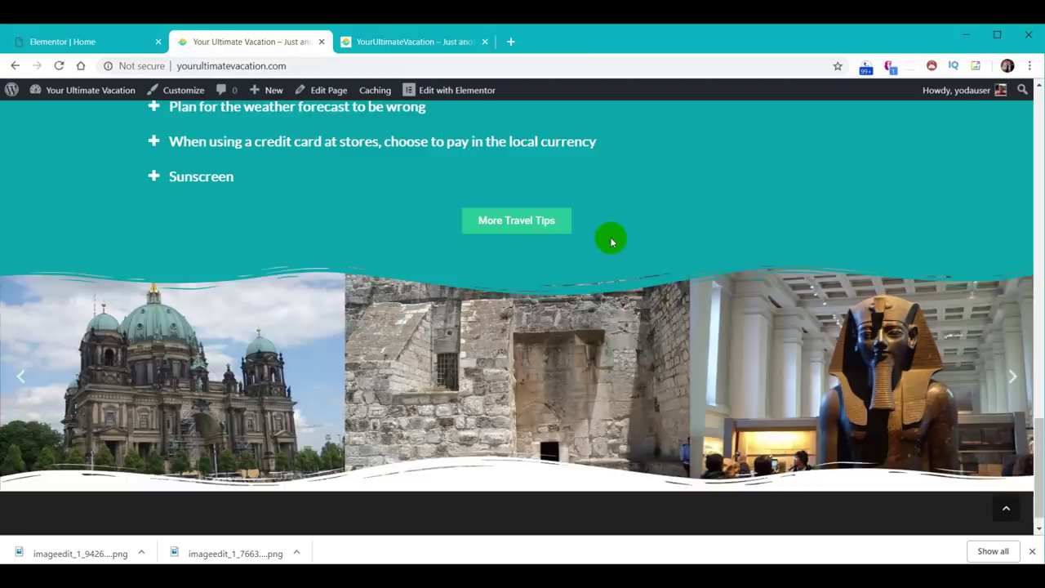
scroll(611, 241, "down", 1)
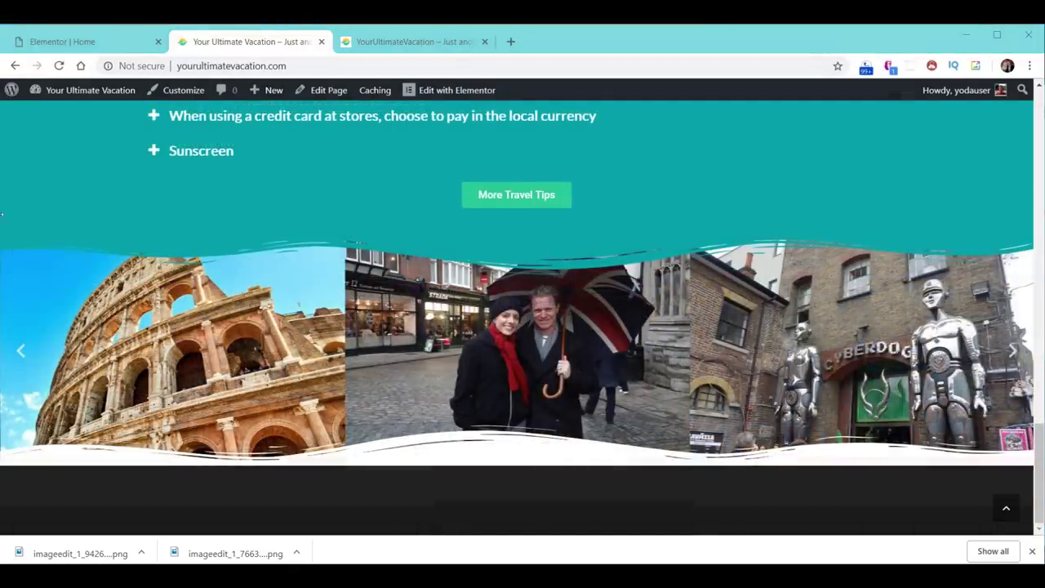
left_click(79, 41)
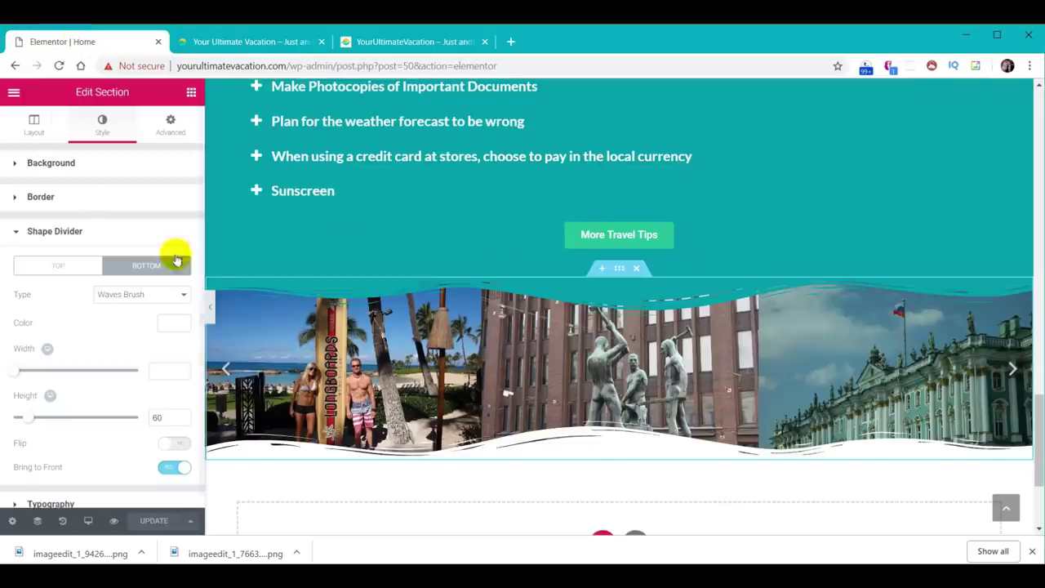
Save the carousel section as the template 'YUV - Carousel' and close the library
left_click(620, 268)
right_click(622, 271)
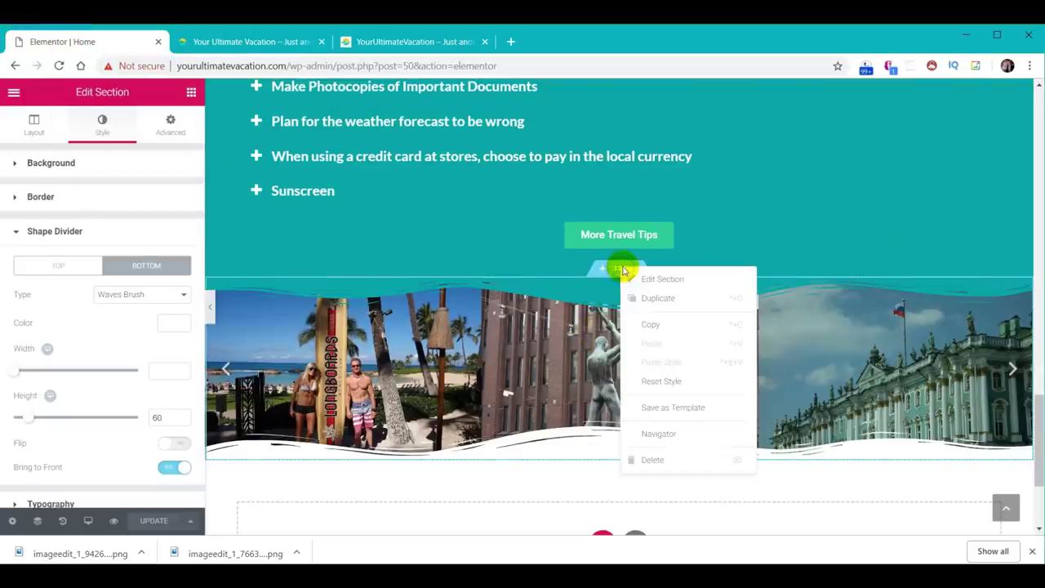
left_click(693, 408)
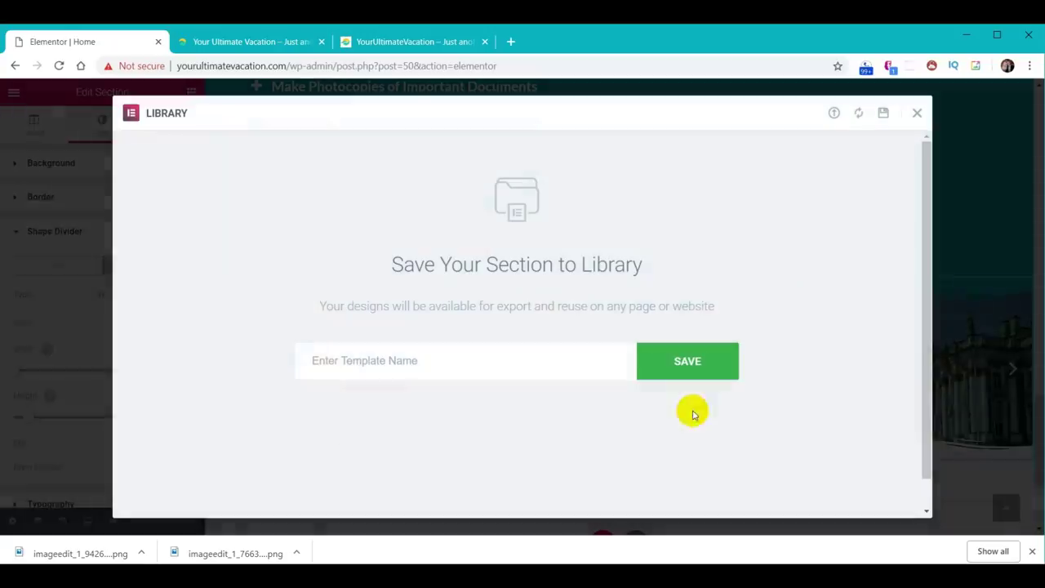
left_click(477, 365)
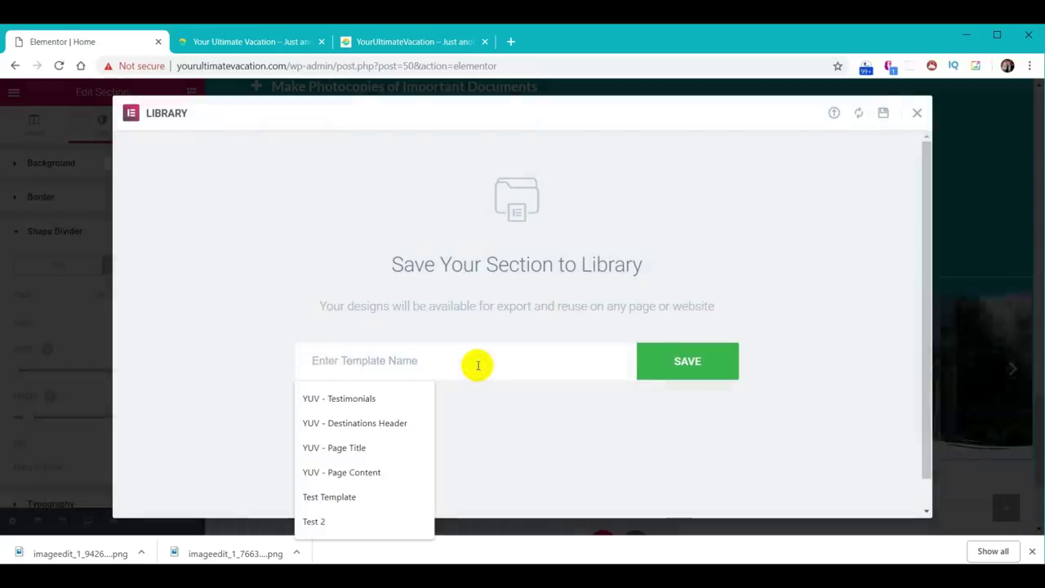
type("YUV - ")
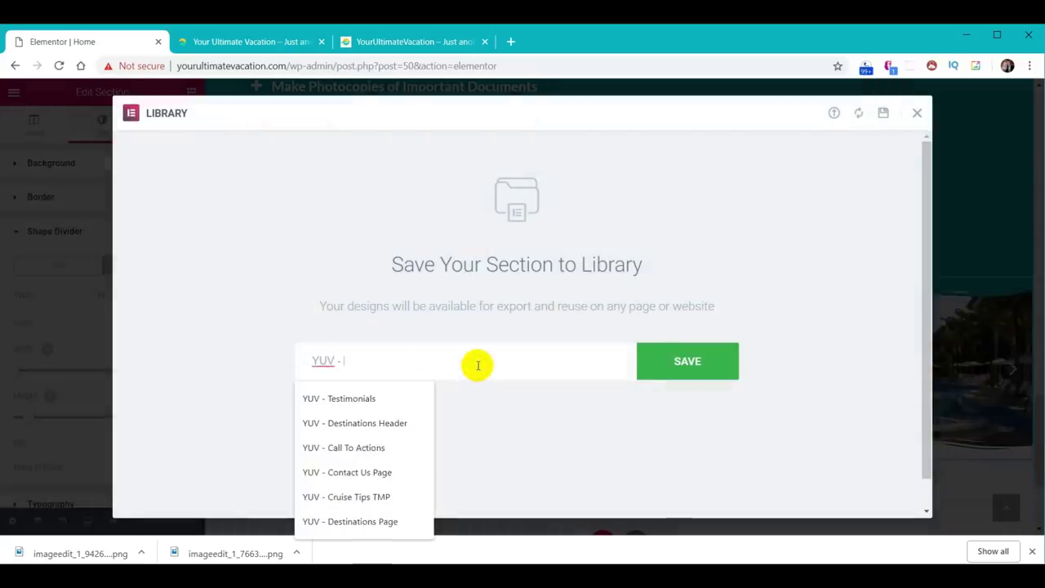
type("Carousel")
left_click(669, 363)
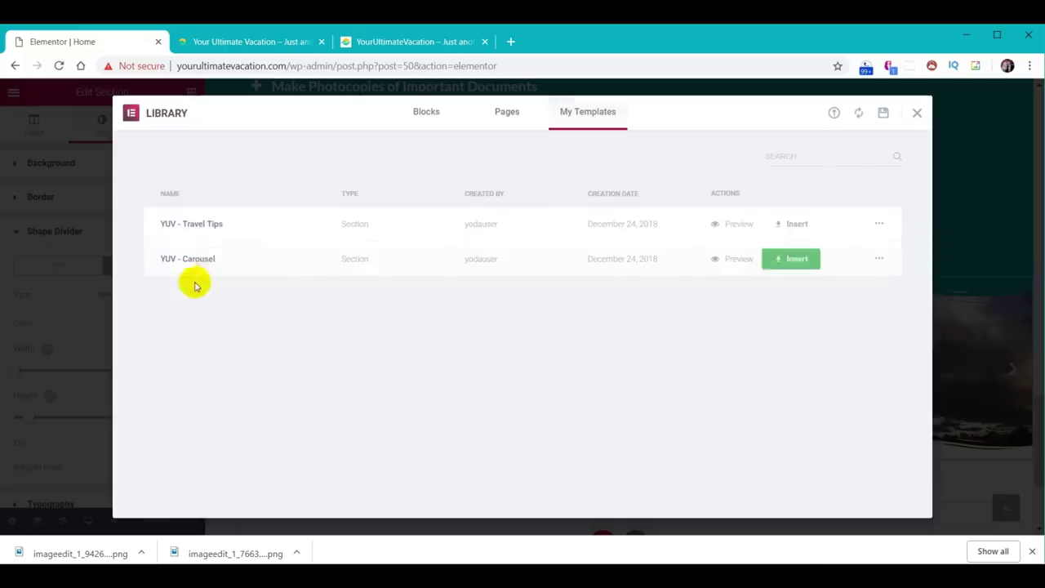
left_click(917, 113)
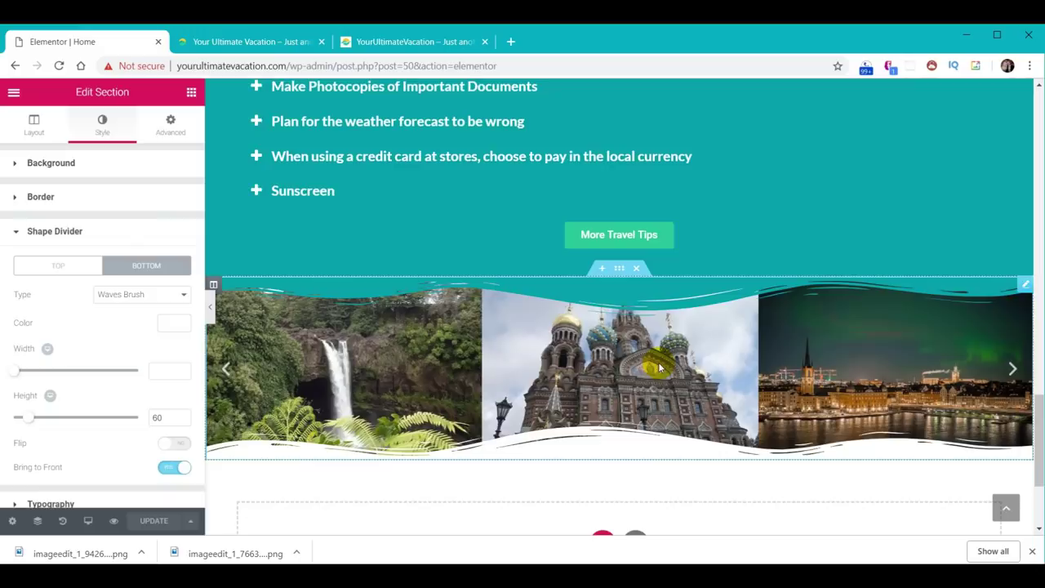
Review the Testimonials section on the other live site, then return to the page editor
left_click(391, 45)
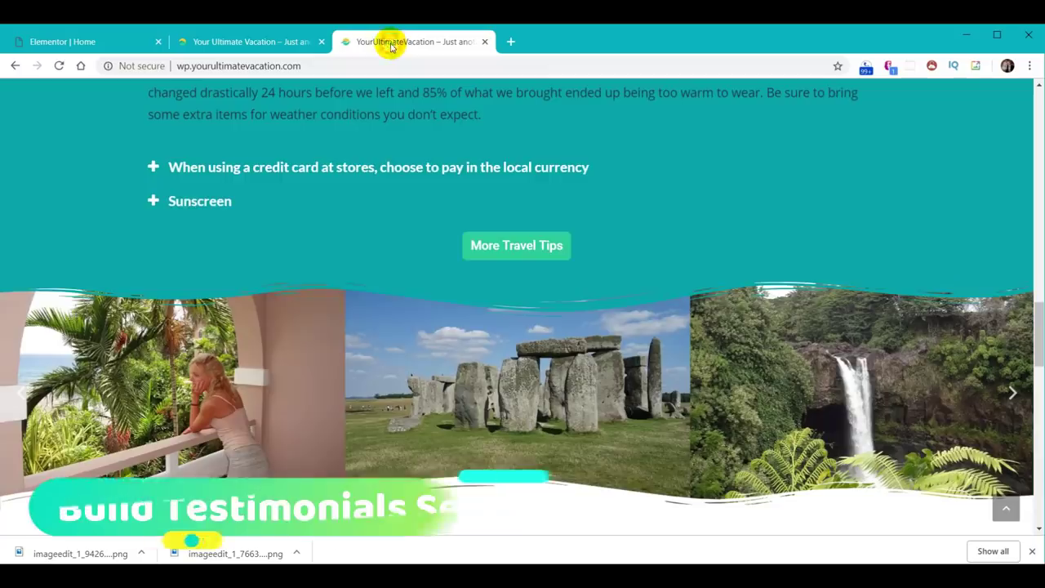
scroll(727, 303, "down", 5)
scroll(729, 302, "down", 1)
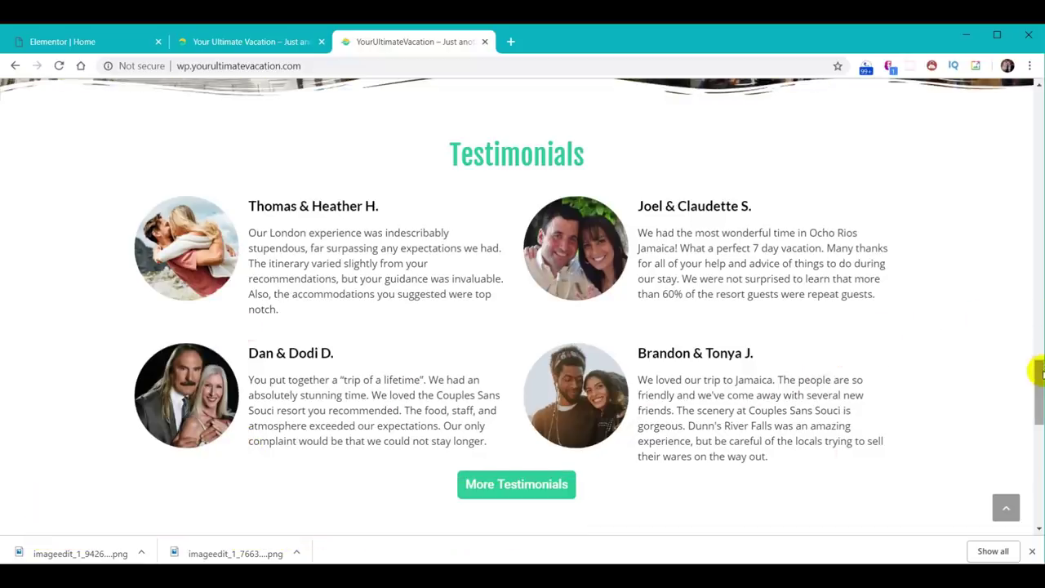
left_click_drag(1039, 373, 1039, 377)
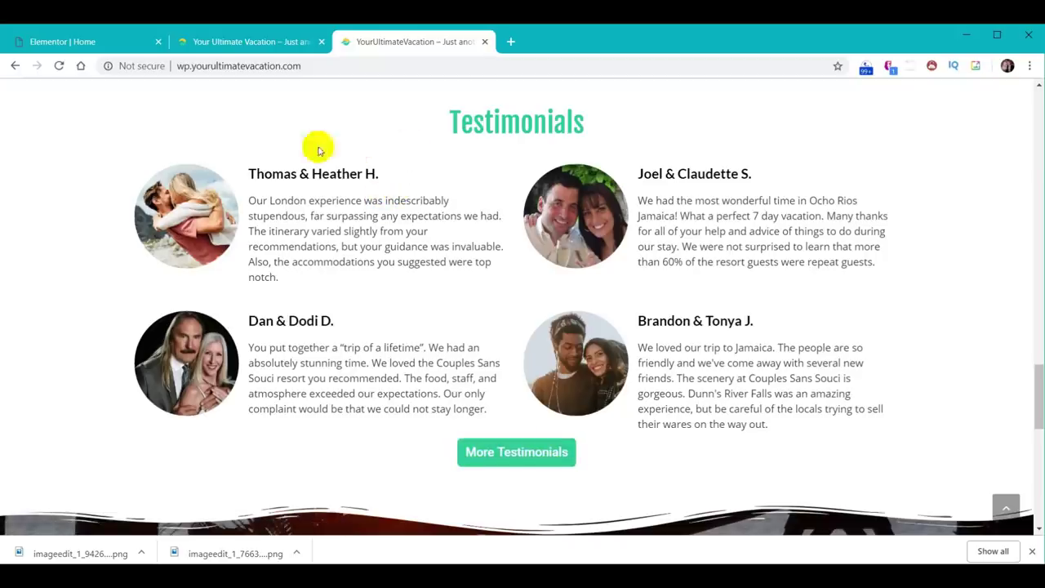
left_click(59, 48)
Add a single-column section below the carousel, stretched to page width with Full Width content
scroll(580, 366, "down", 7)
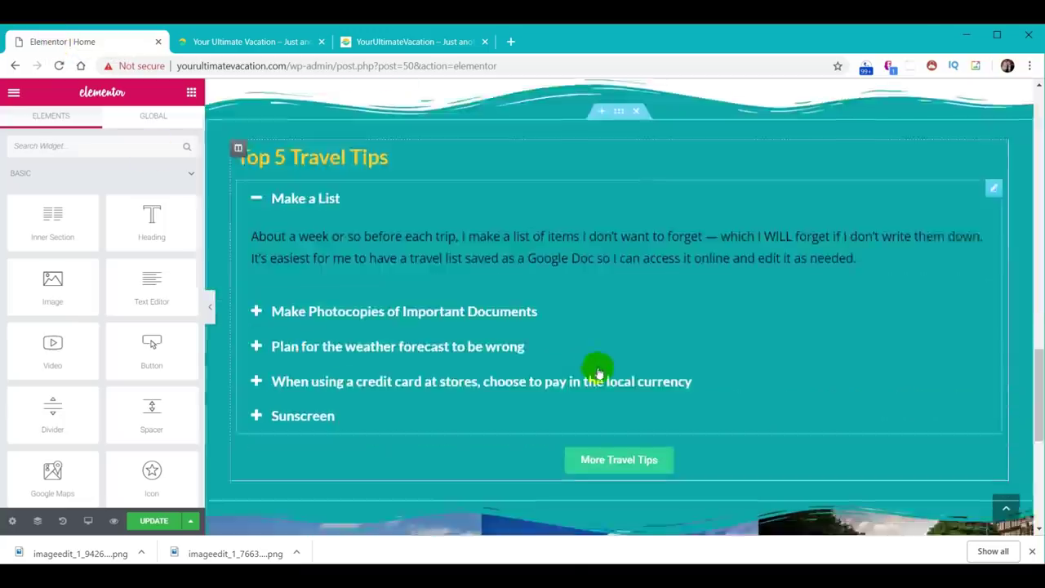
left_click(601, 427)
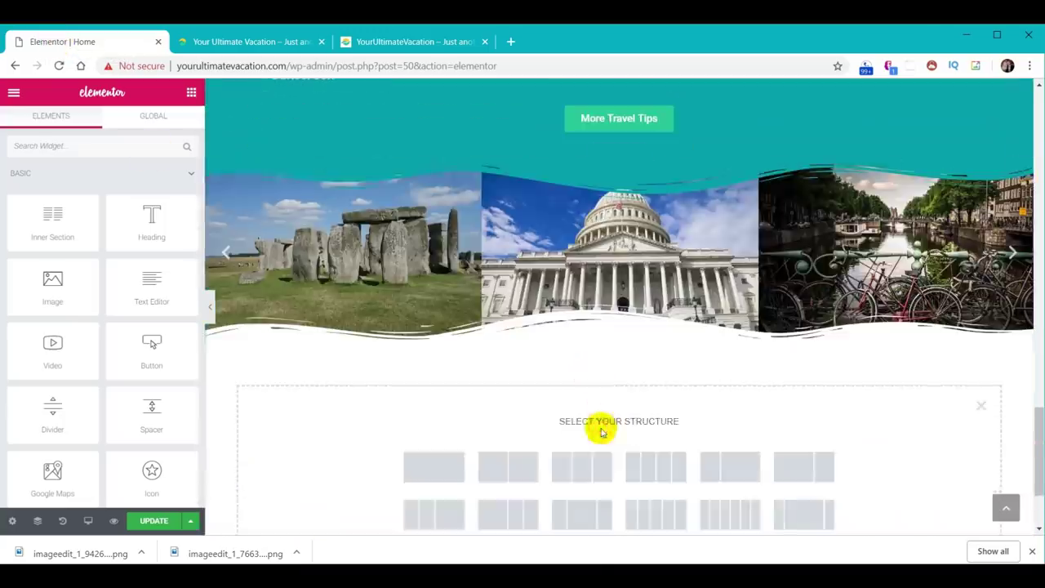
left_click(439, 464)
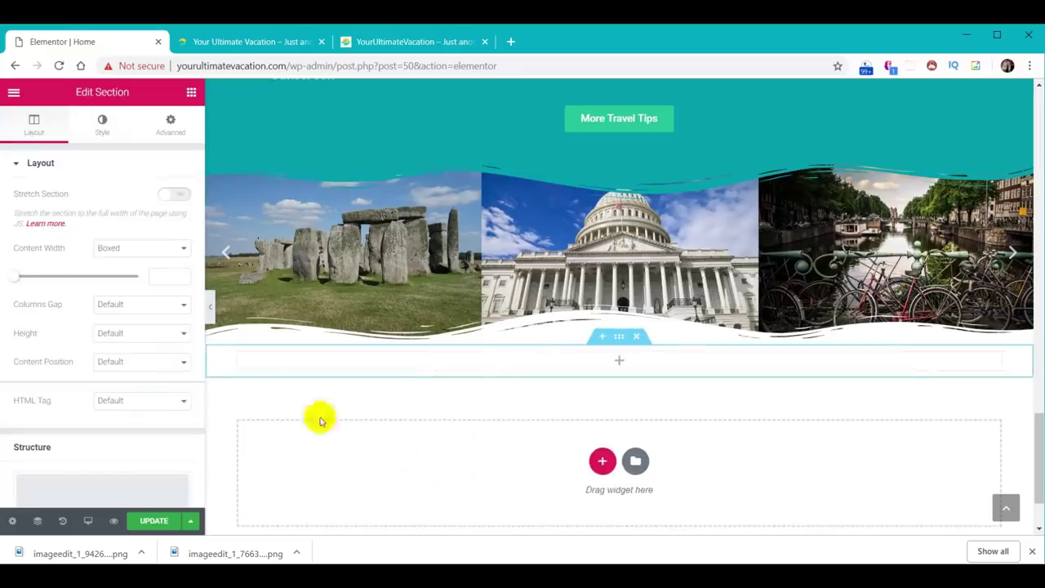
left_click(172, 196)
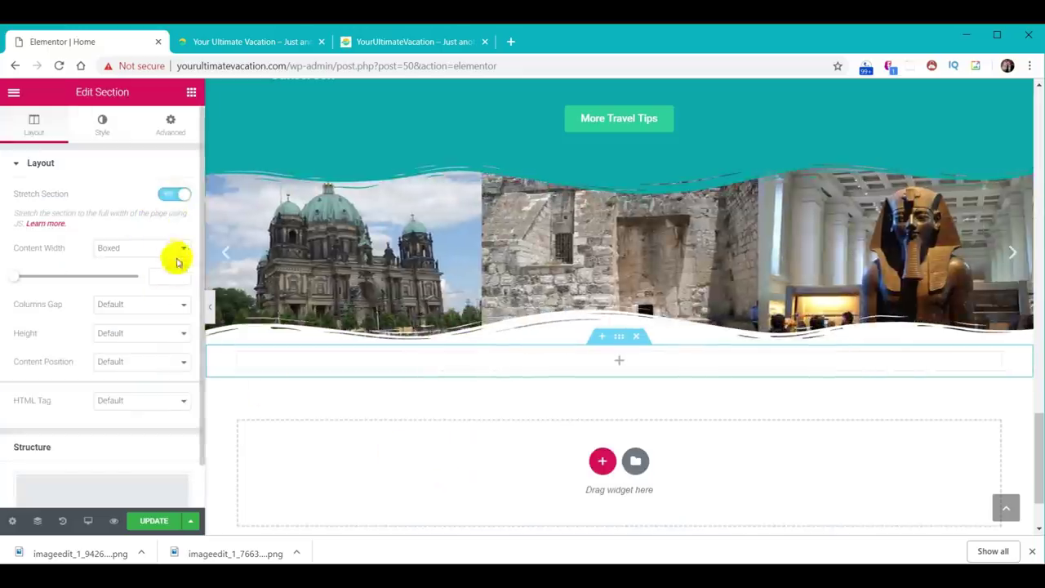
left_click(182, 248)
left_click(168, 271)
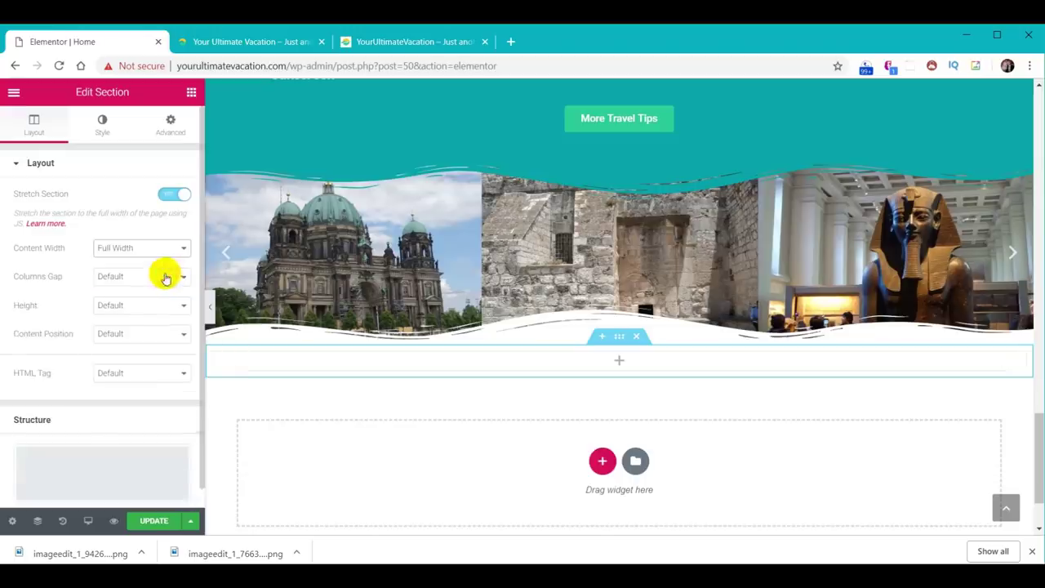
left_click(192, 93)
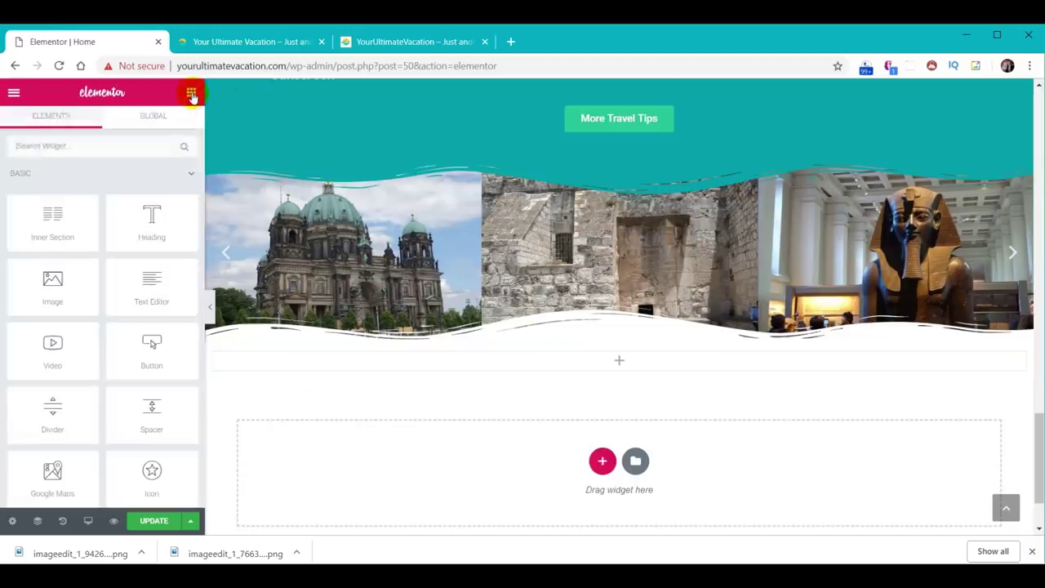
Place a Heading and a two-column Inner Section into the new section
left_click_drag(163, 224, 616, 361)
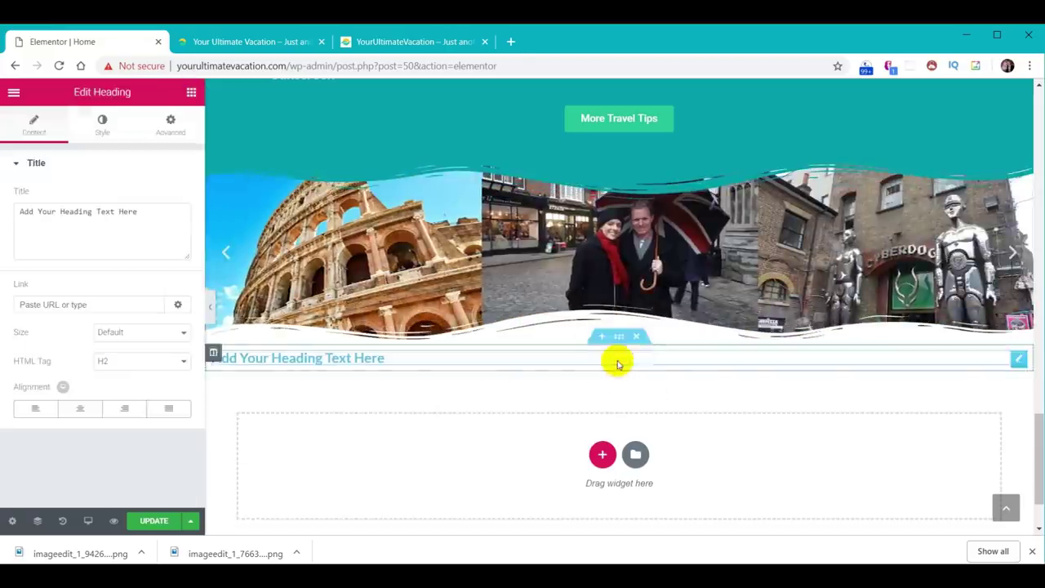
left_click(192, 93)
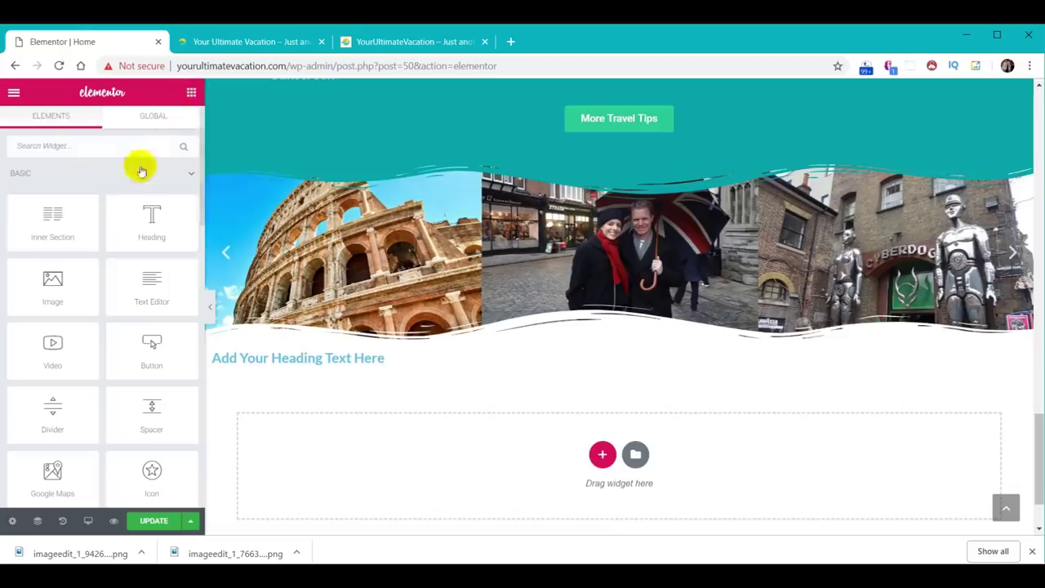
left_click_drag(58, 219, 617, 368)
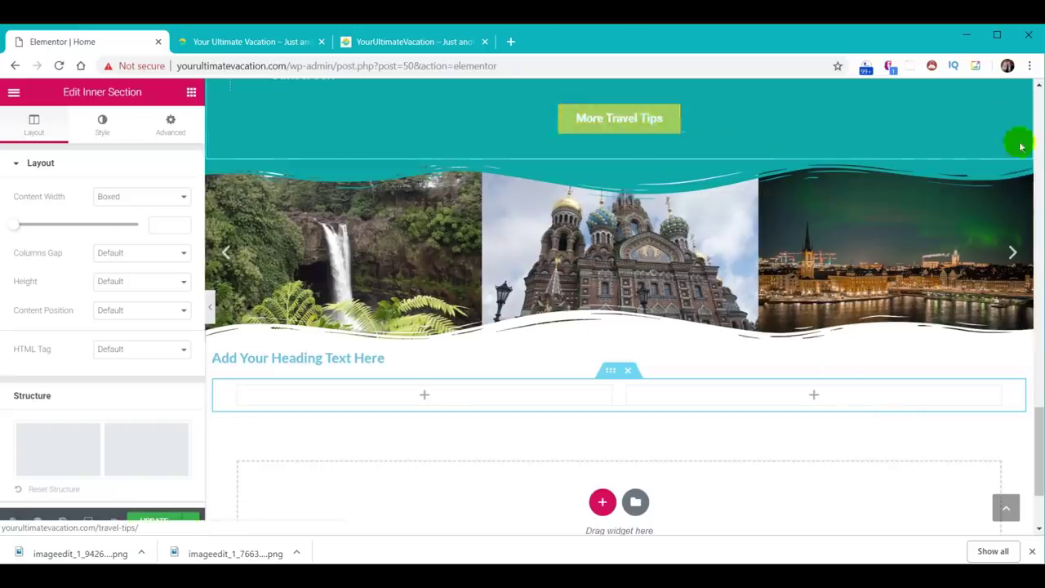
Duplicate the More Travel Tips button and move the copy below the inner section
right_click(996, 117)
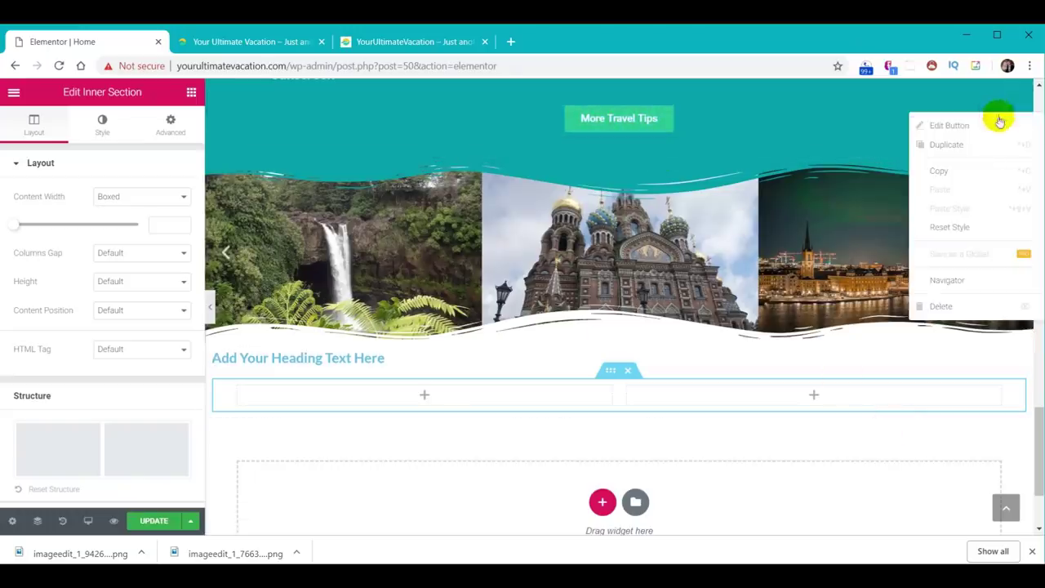
left_click(950, 144)
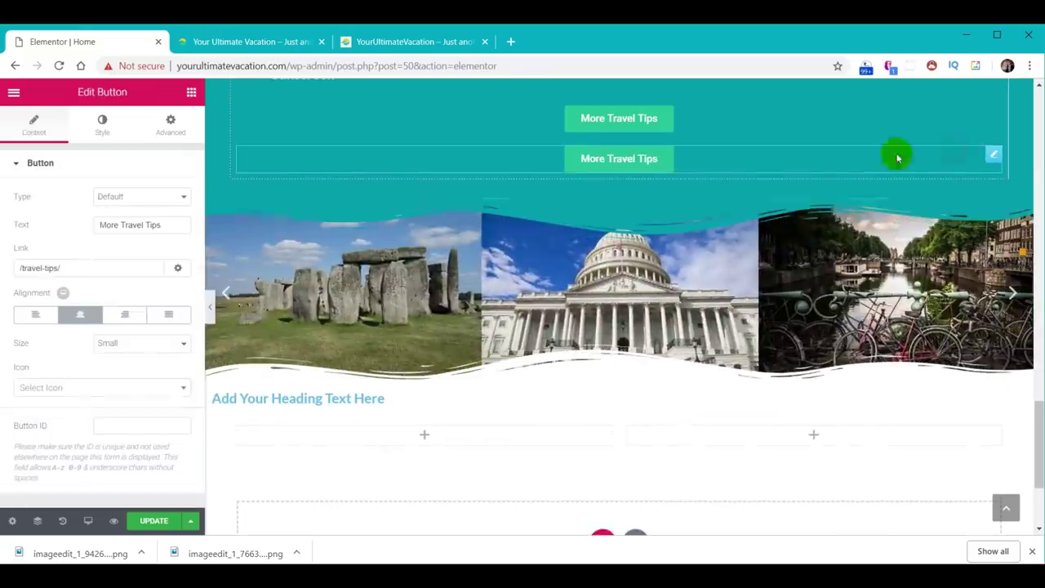
left_click_drag(726, 158, 608, 369)
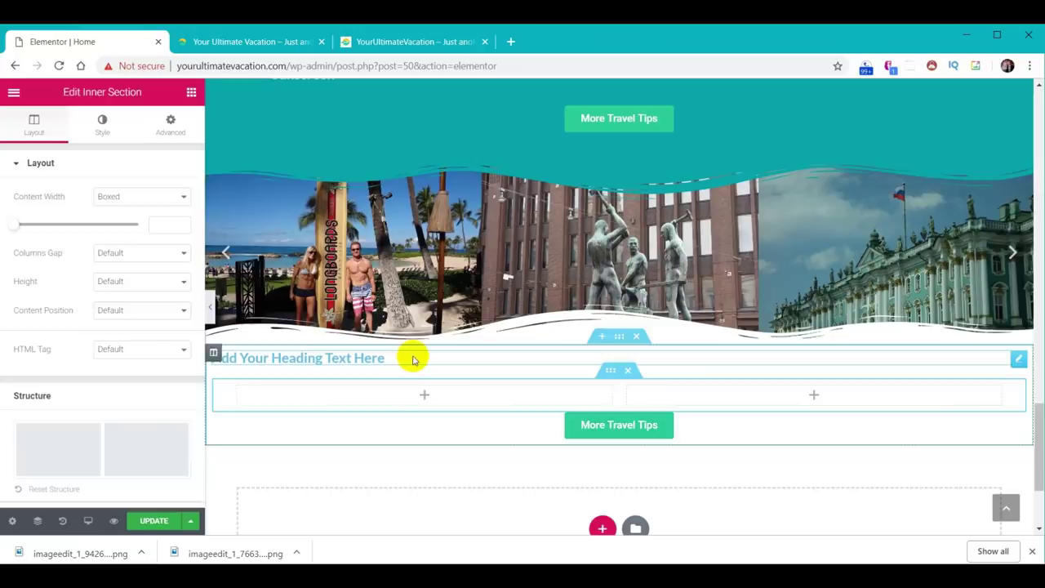
left_click(278, 210)
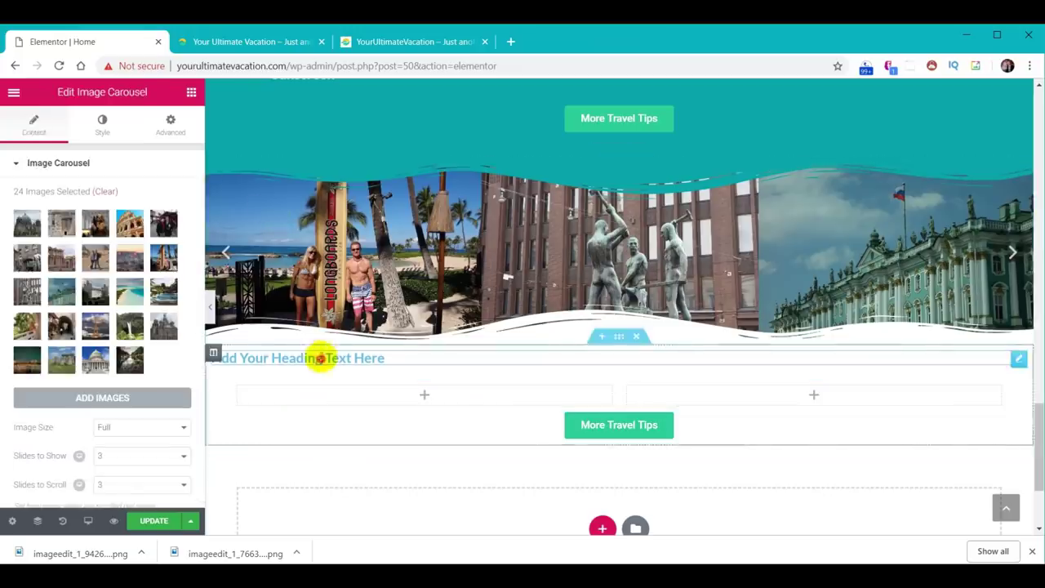
Retitle the heading 'Testimonials' and colour it green #30d198
left_click(319, 356)
triple_click(143, 214)
type("Testimonials")
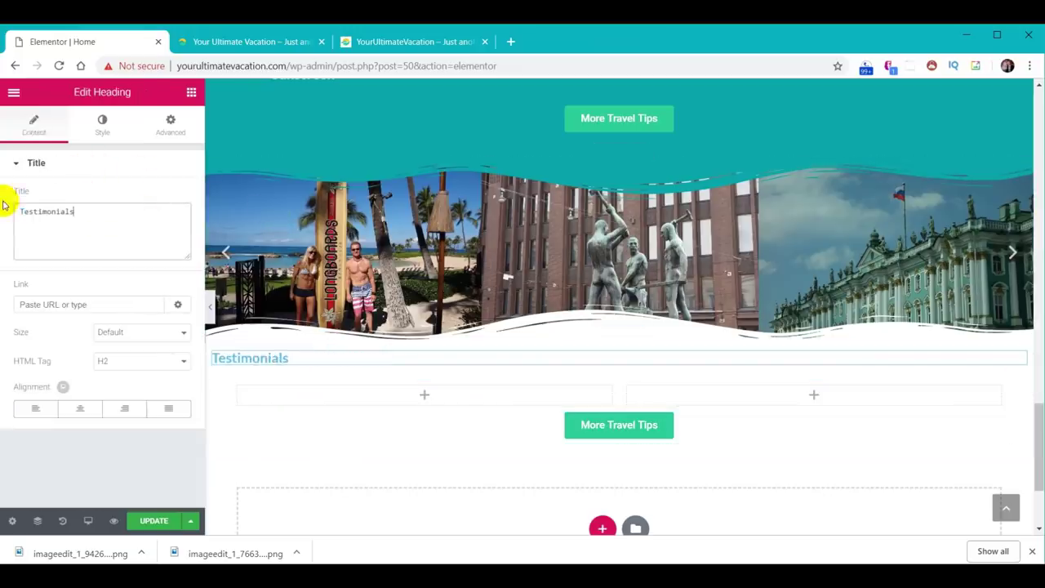
left_click(106, 129)
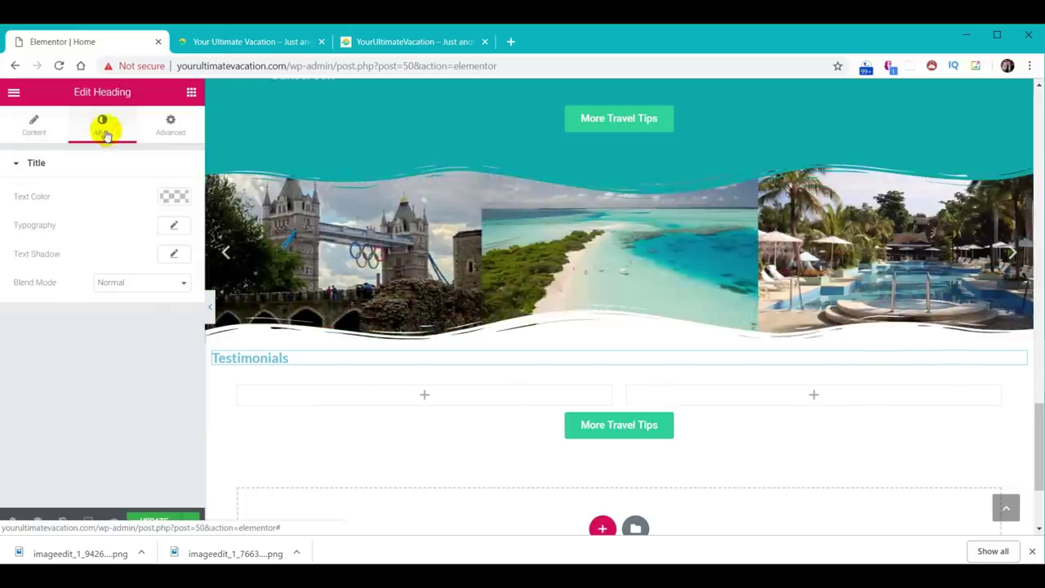
left_click(176, 197)
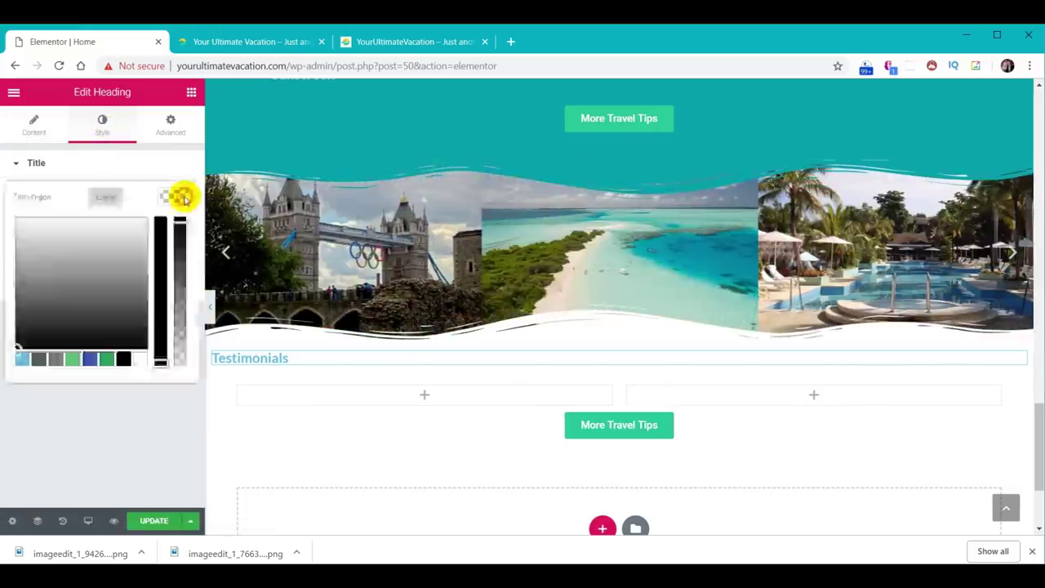
left_click(73, 197)
type("#30d198")
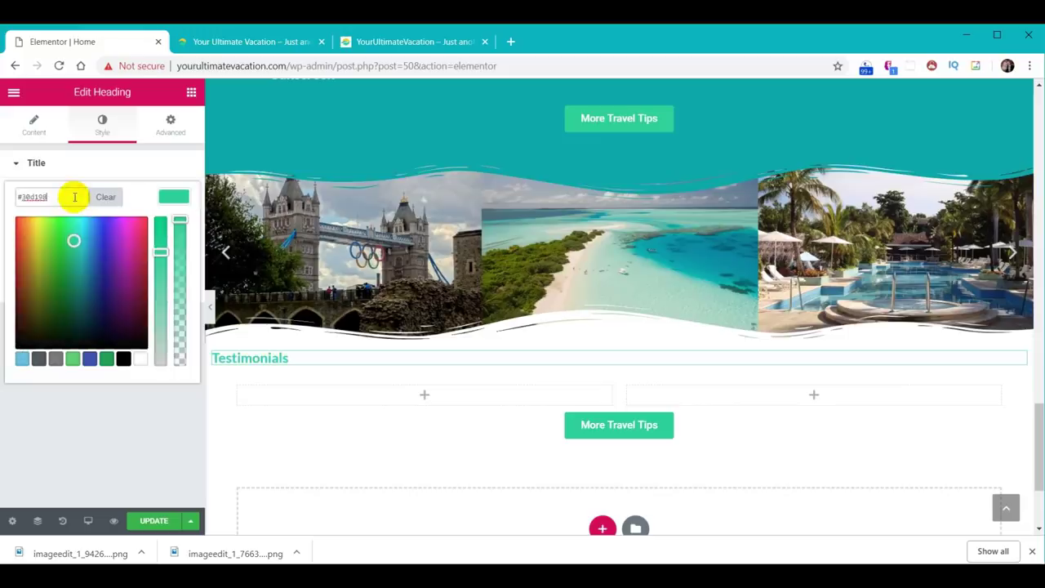
left_click(173, 196)
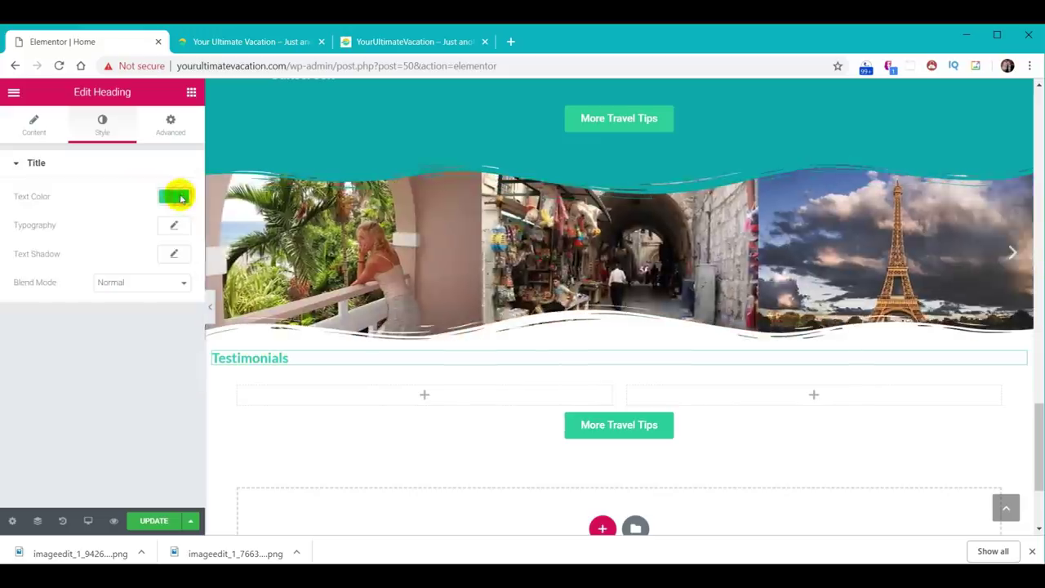
Set the heading typography to Fjalla One, size 48, weight 300
left_click(175, 226)
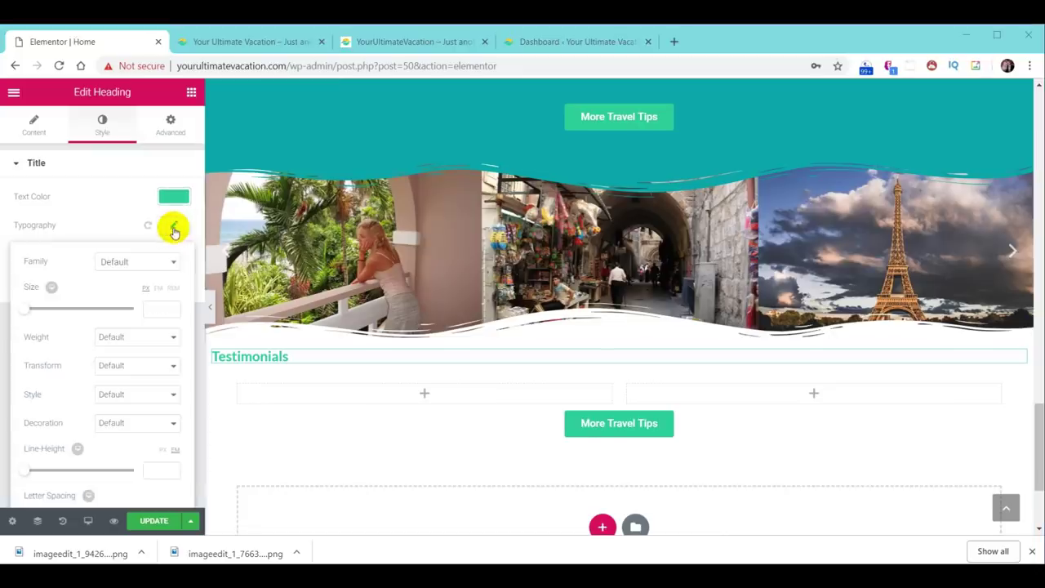
left_click(154, 303)
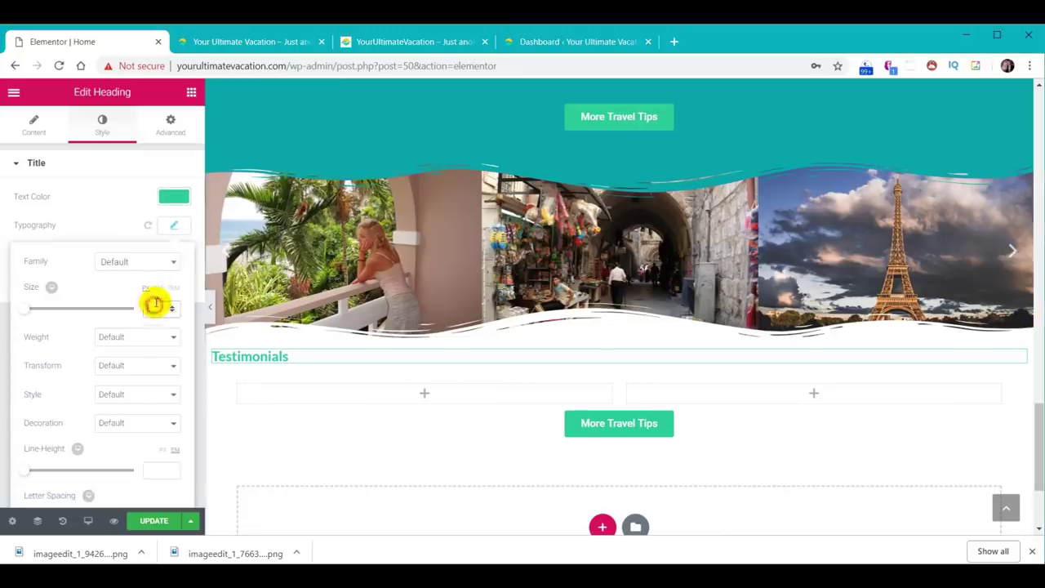
type("48")
left_click(127, 261)
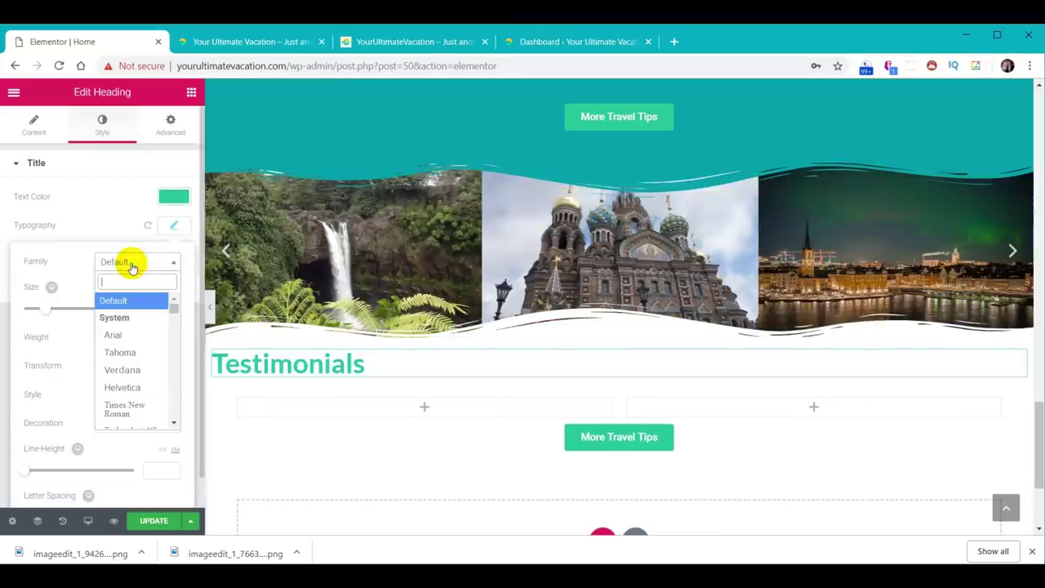
type("fj")
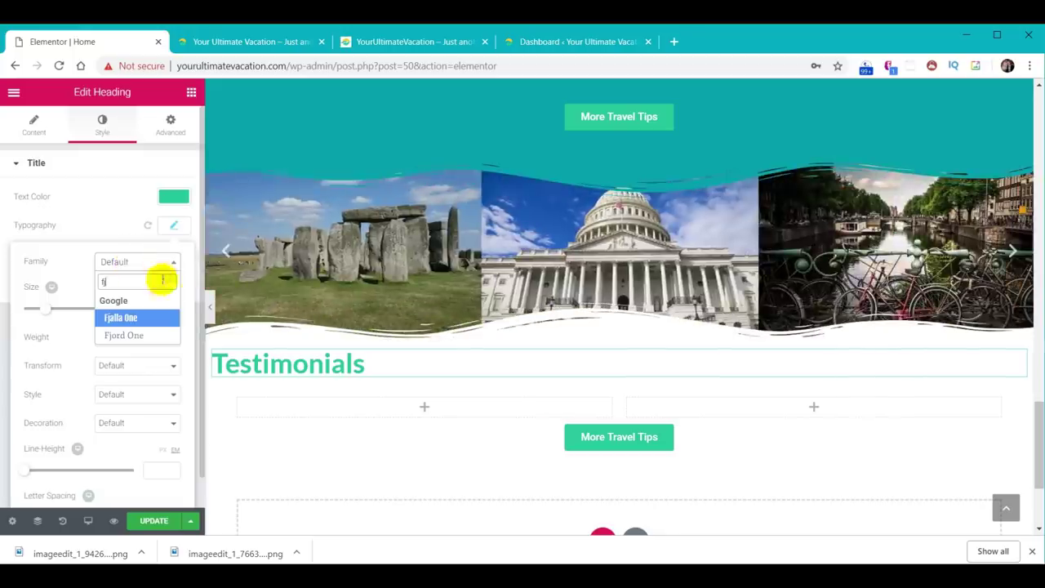
left_click(131, 317)
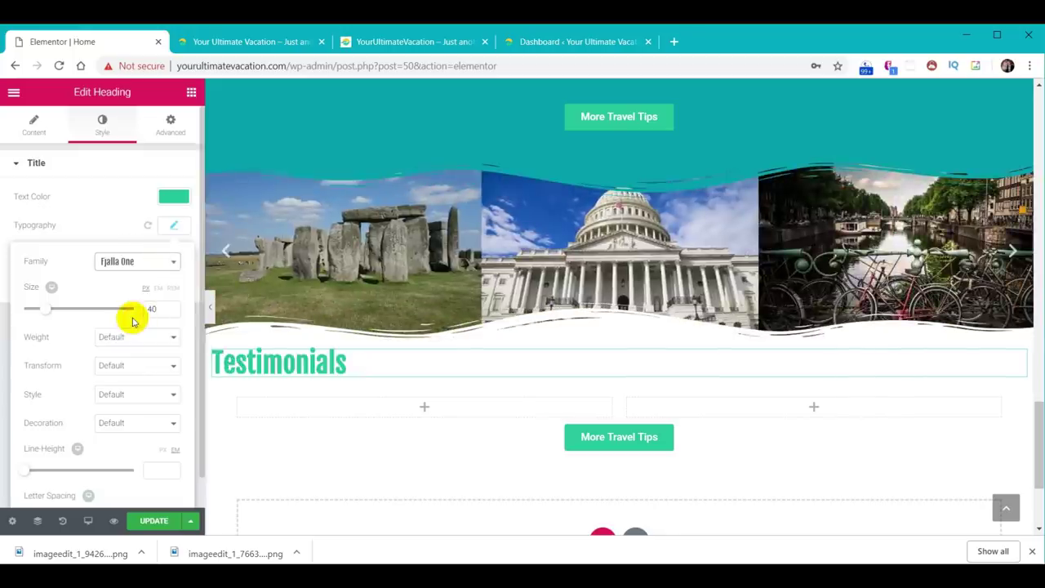
left_click(134, 338)
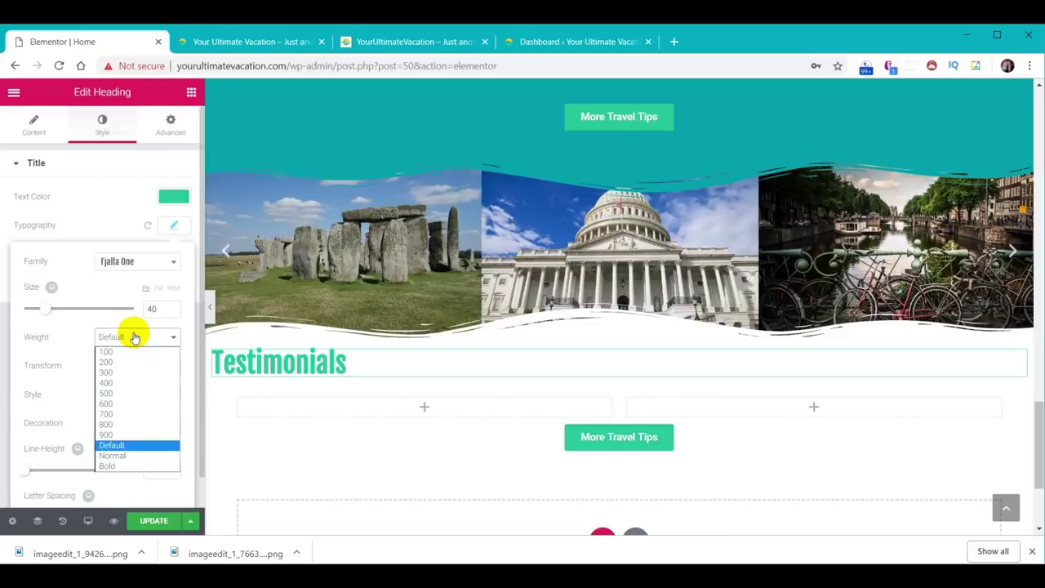
key("3")
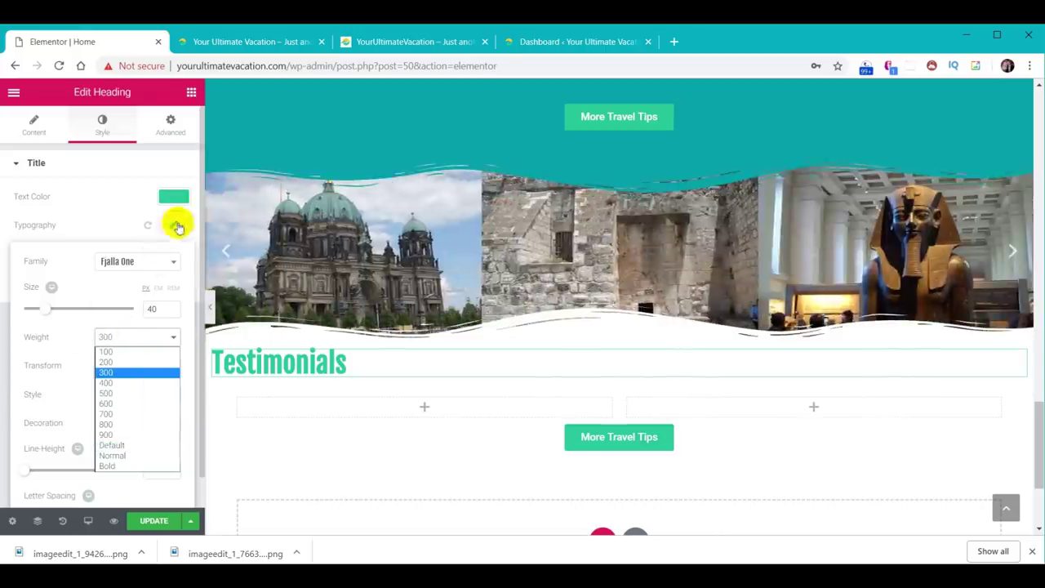
left_click(178, 227)
Centre-align the Testimonials heading
left_click(35, 128)
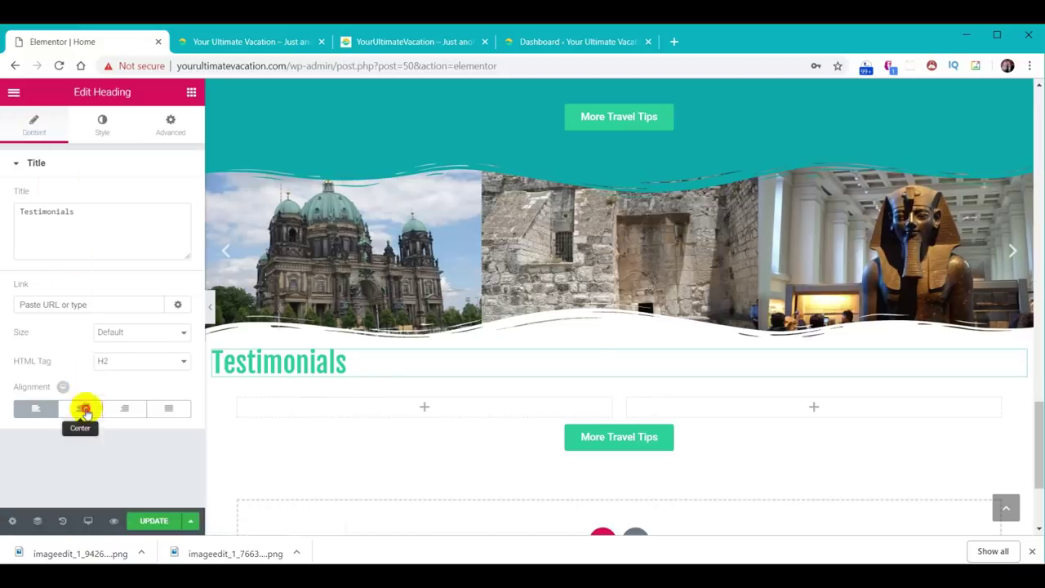
left_click(84, 409)
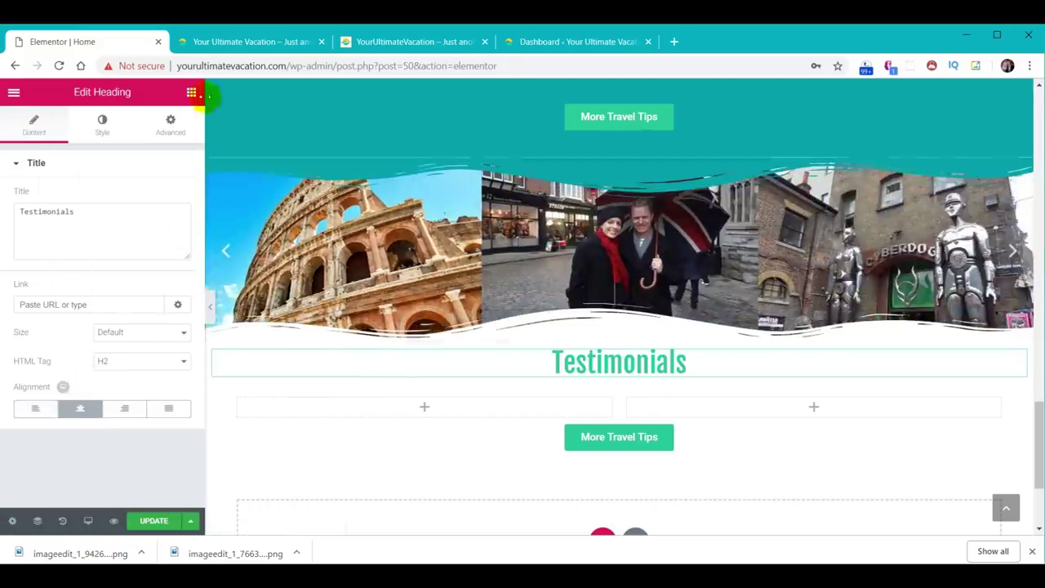
left_click(191, 93)
Drop an Image Box into the left Testimonials column with its image position set to Left
scroll(147, 253, "down", 3)
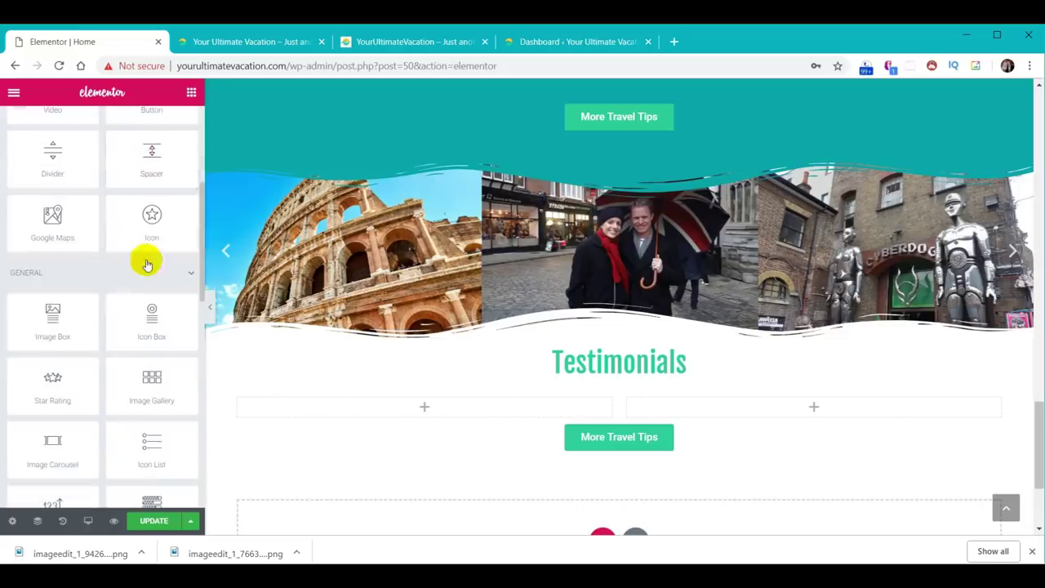
left_click_drag(53, 314, 424, 406)
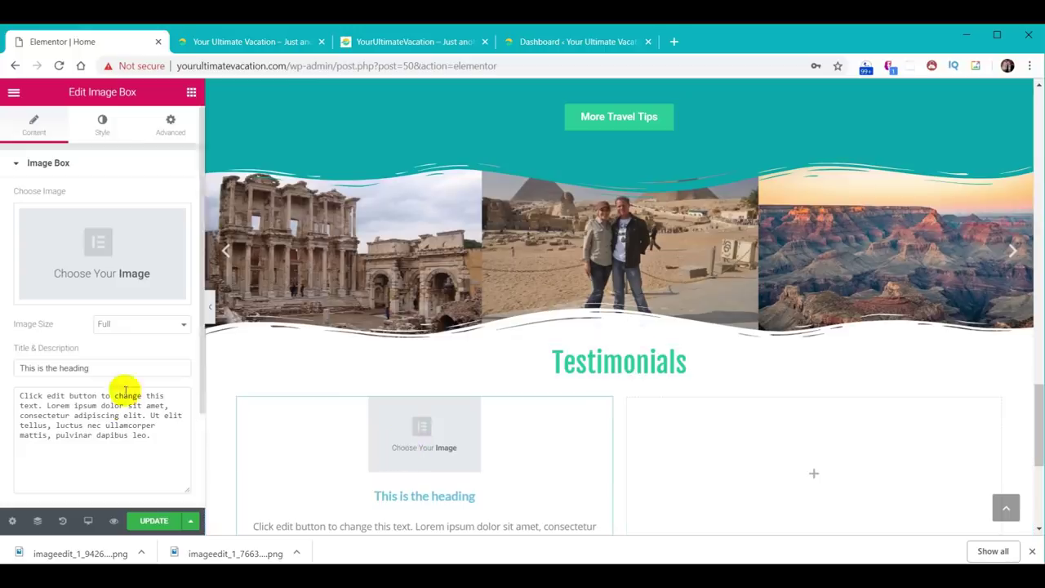
scroll(119, 392, "down", 2)
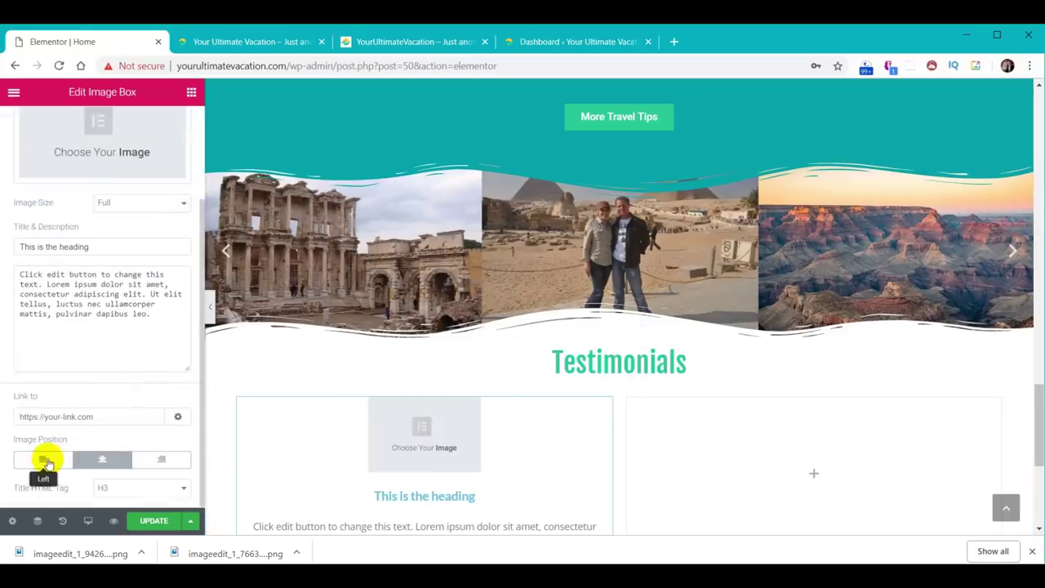
left_click(46, 460)
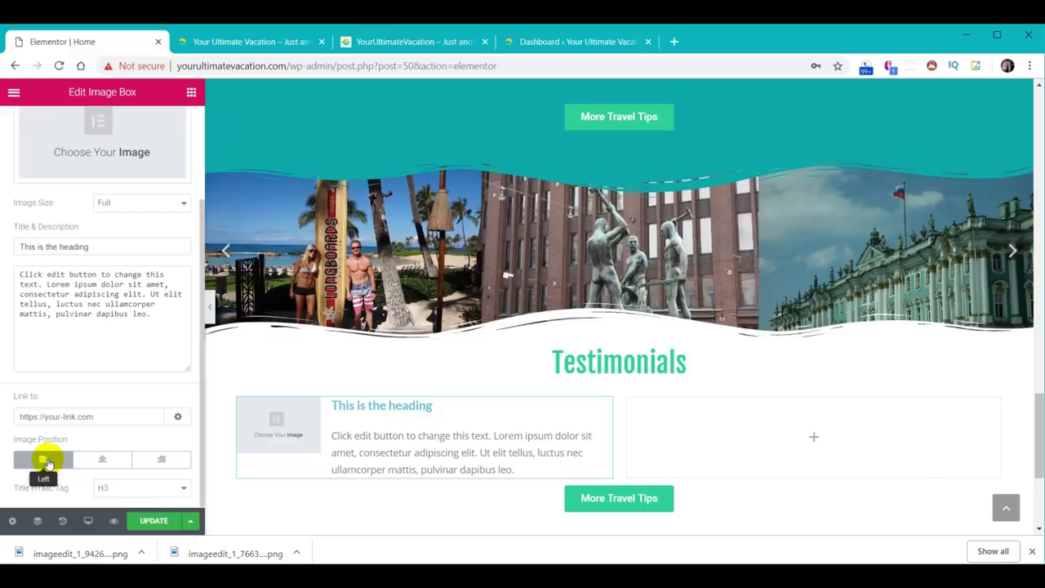
left_click_drag(1038, 401, 1038, 446)
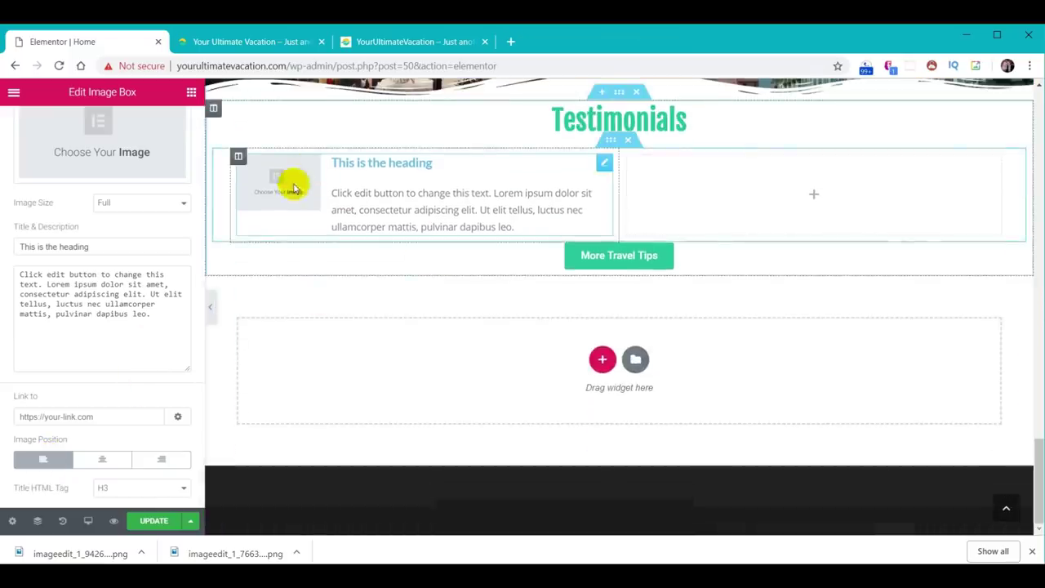
scroll(306, 273, "up", 1)
scroll(84, 236, "up", 1)
scroll(84, 236, "up", 1)
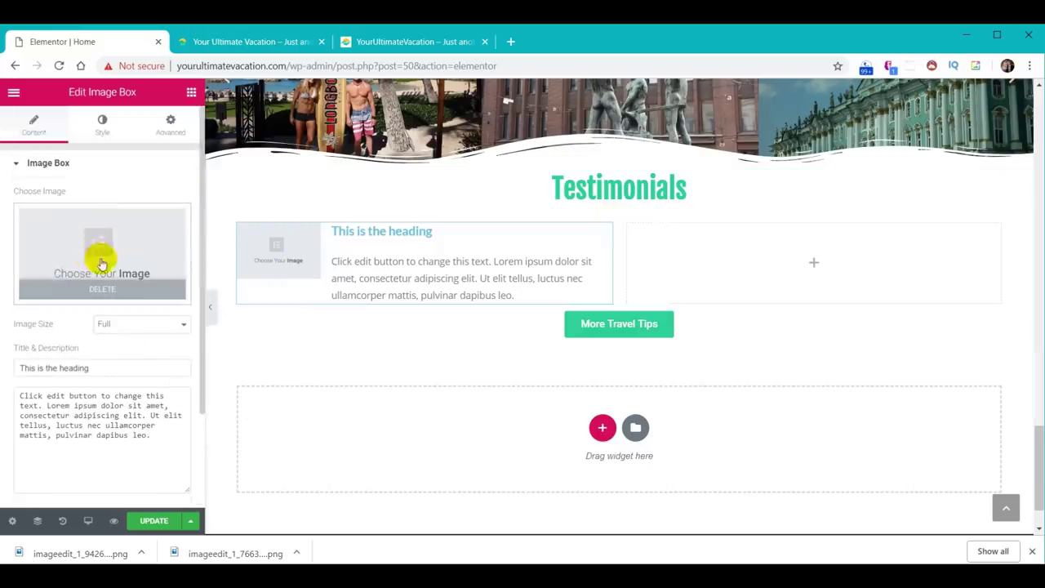
Open Upload Files in the box's media picker and switch to File Explorer for the photos
left_click(102, 255)
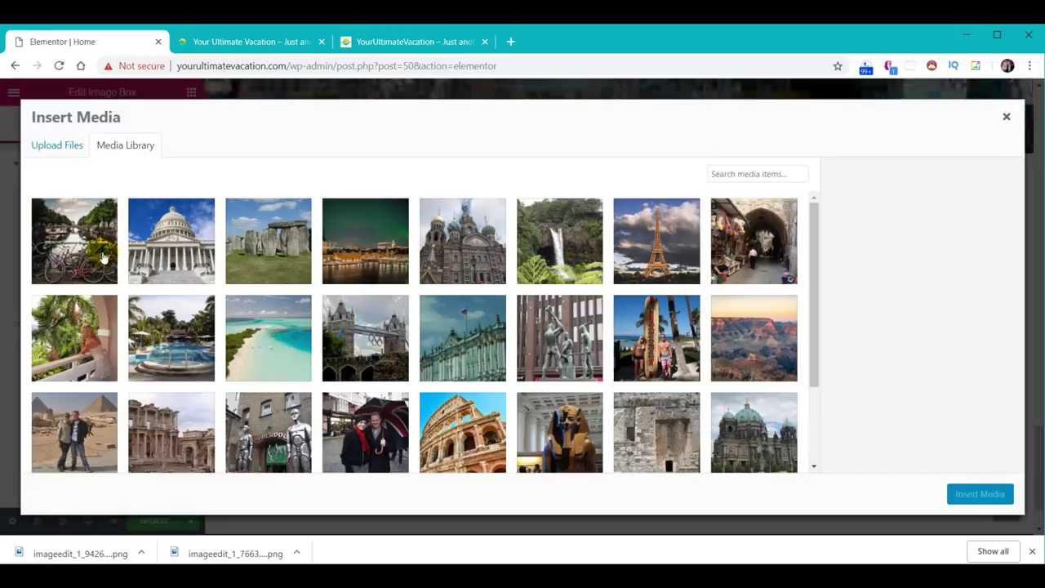
left_click(49, 146)
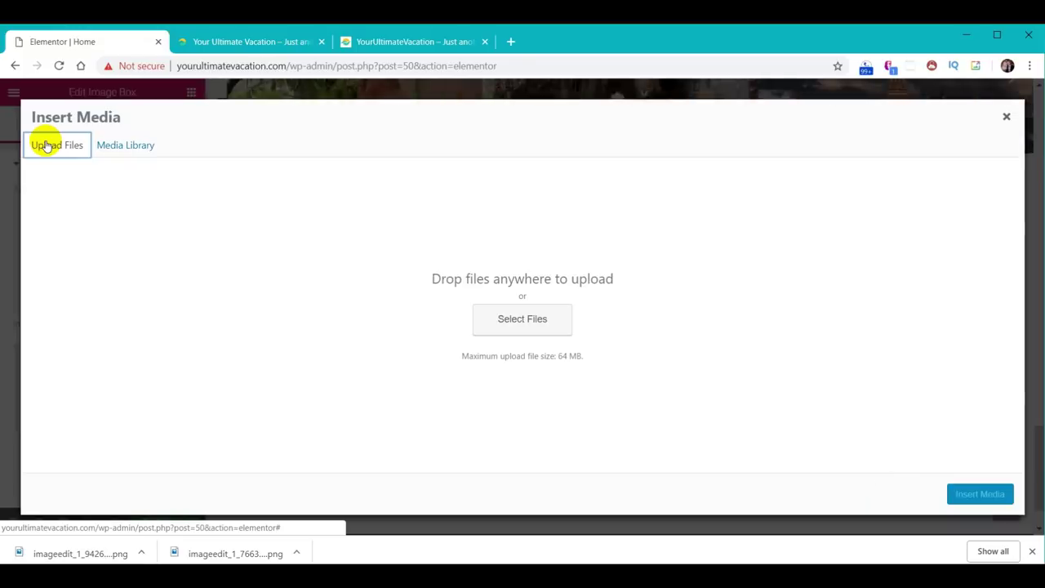
key("alt+Tab")
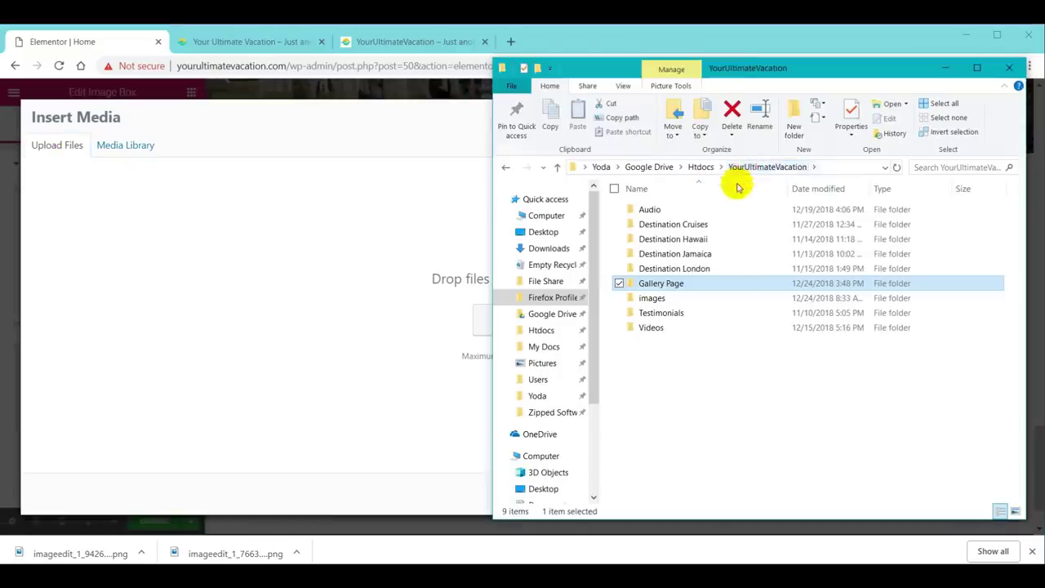
Select testimonials-01 through testimonials-12 in the Testimonials folder and drag them into the upload area
double_click(663, 312)
left_click(729, 258)
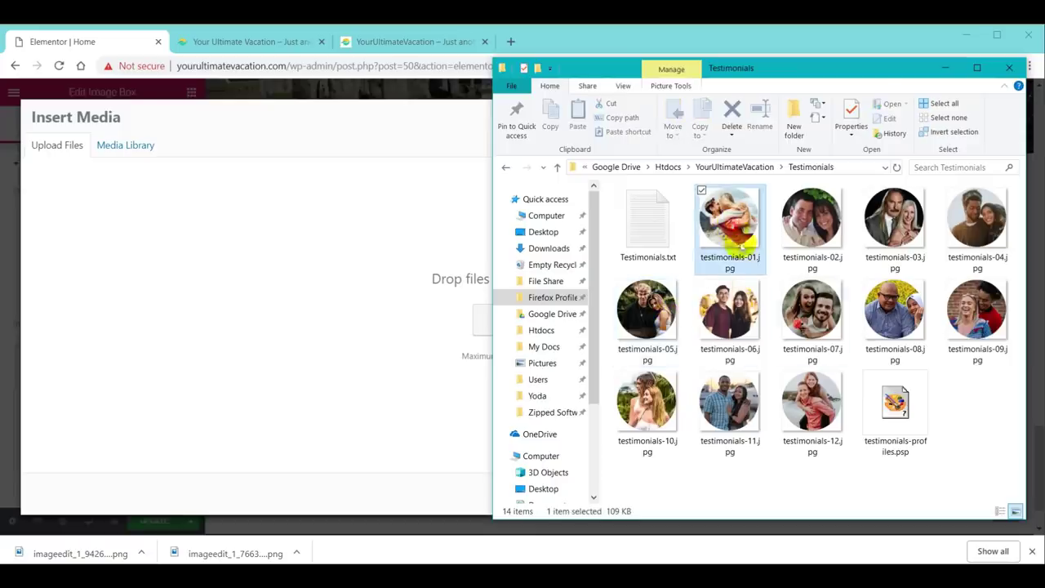
left_click(821, 420, "shift")
left_click_drag(796, 369, 389, 300)
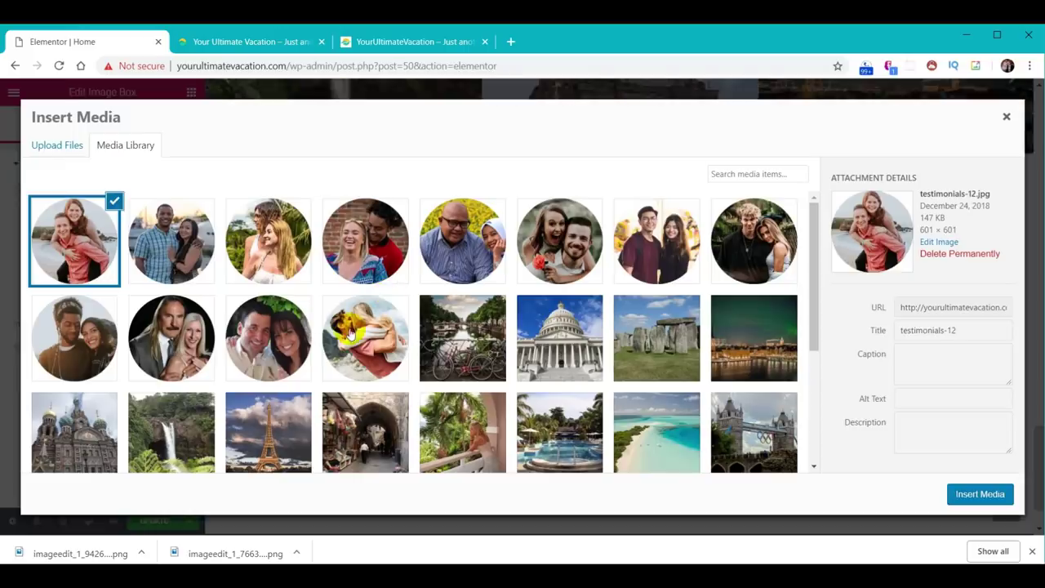
Insert the testimonials-01 photo and replace the box title with the couple's names, ending in a period
left_click(364, 340)
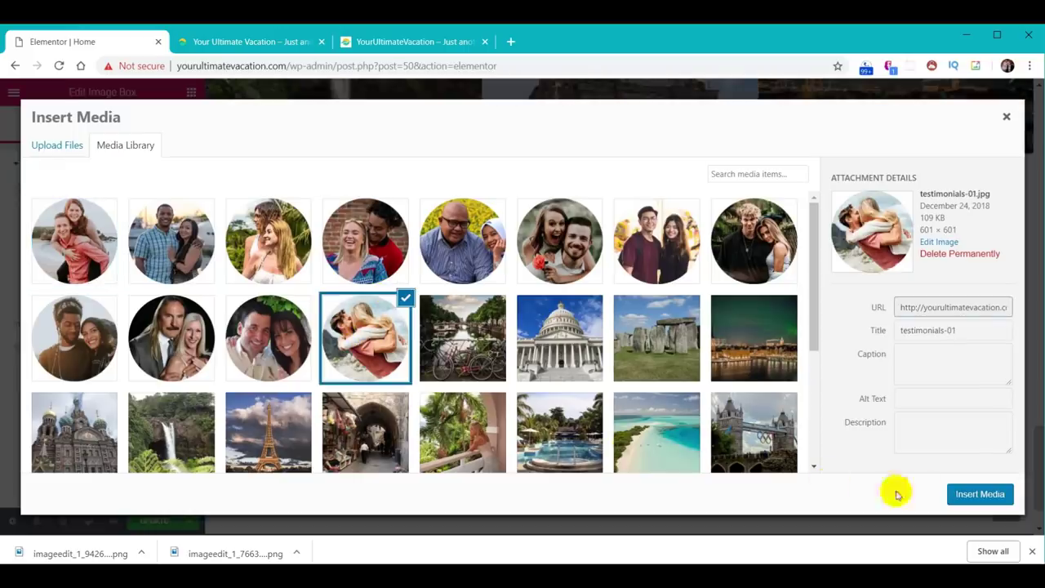
left_click(980, 494)
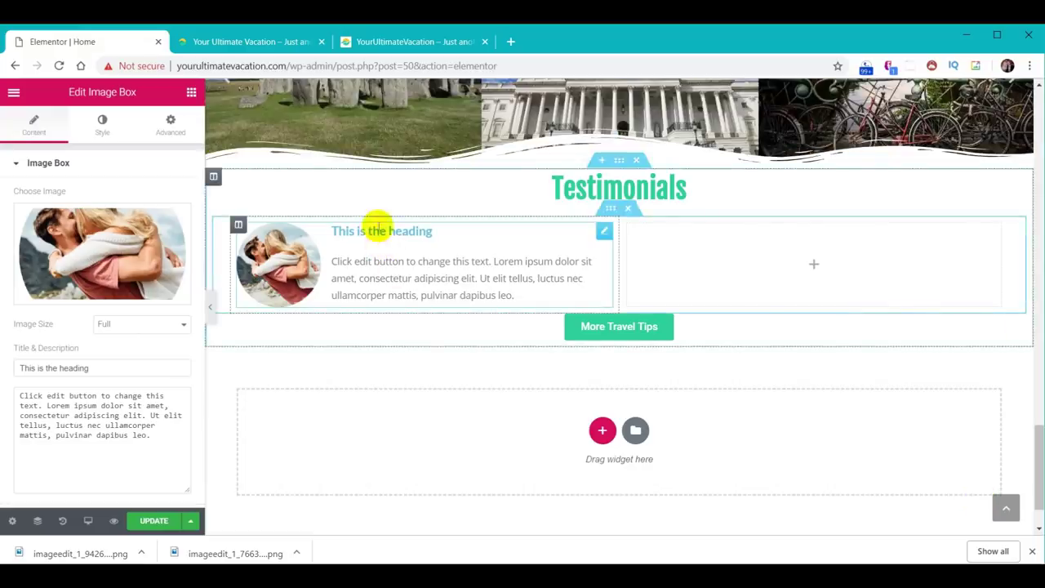
left_click_drag(98, 367, 1, 360)
type("Thomas &amp; Heather H.")
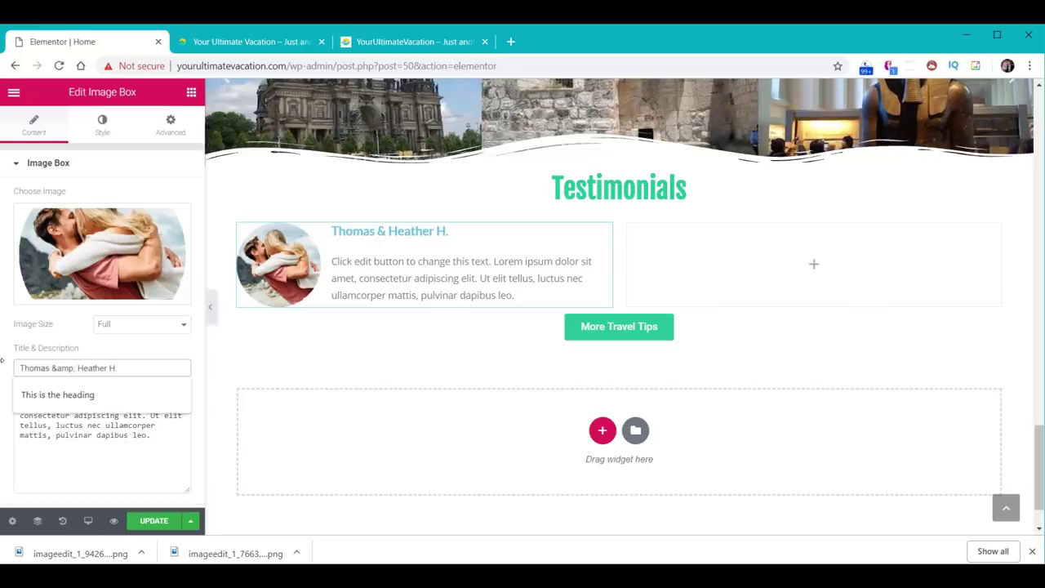
left_click_drag(51, 368, 74, 367)
left_click(122, 366)
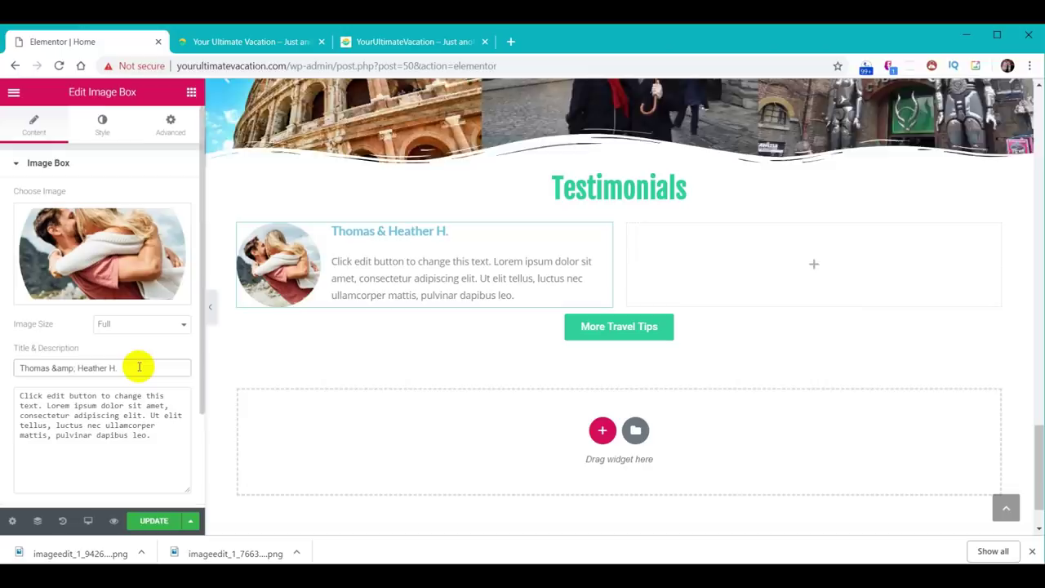
key("BackSpace")
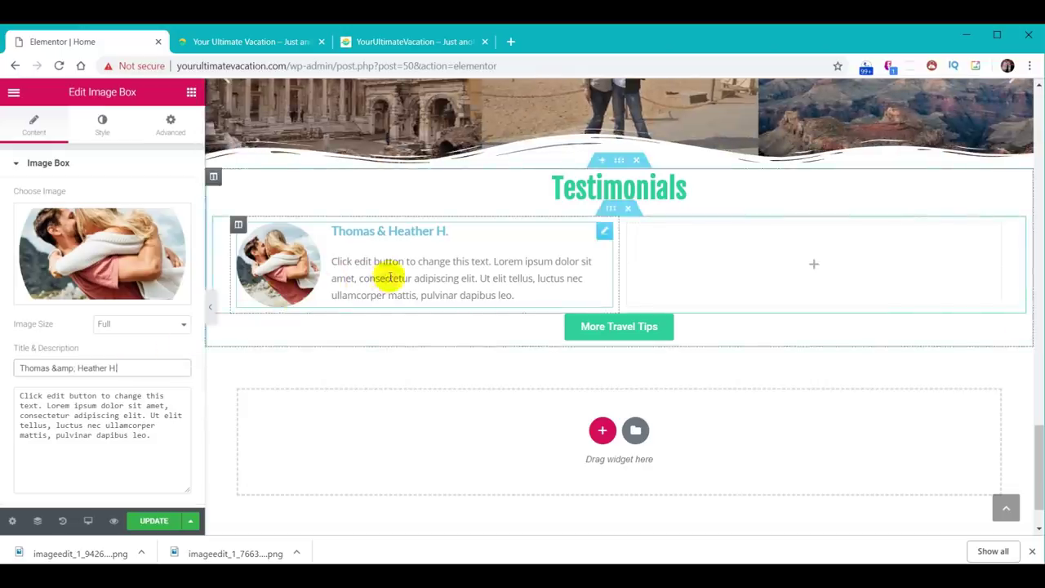
type(".")
Paste the London experience review over the placeholder description text
left_click_drag(168, 445, 2, 392)
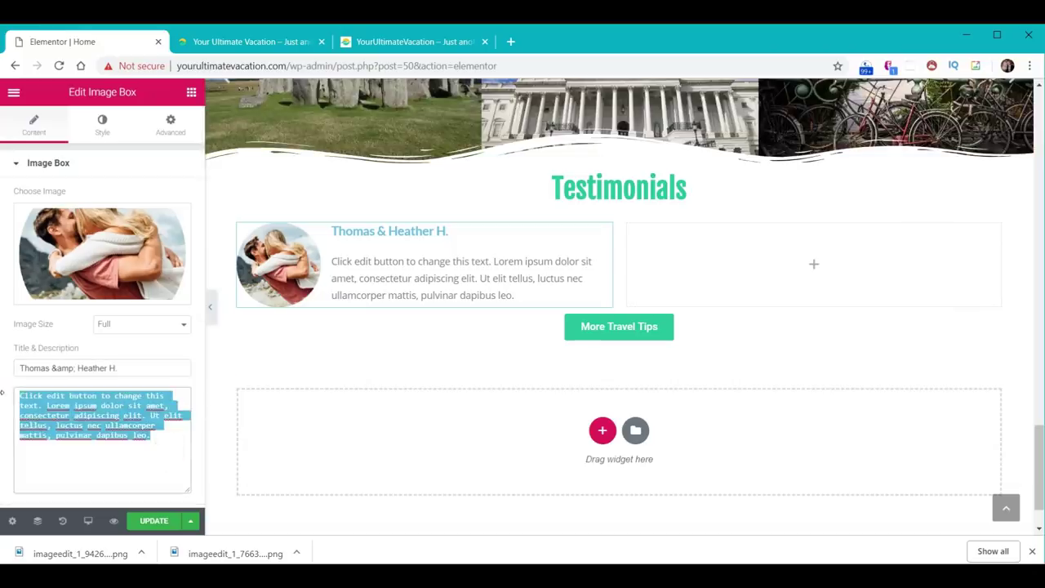
type("Our London experience was indescribably stupendous, far surpassing any expectations we had. The itinerary varied slightly from your recommendations, but your guidance was invaluable. Also, the accommodations you suggested were top notch.")
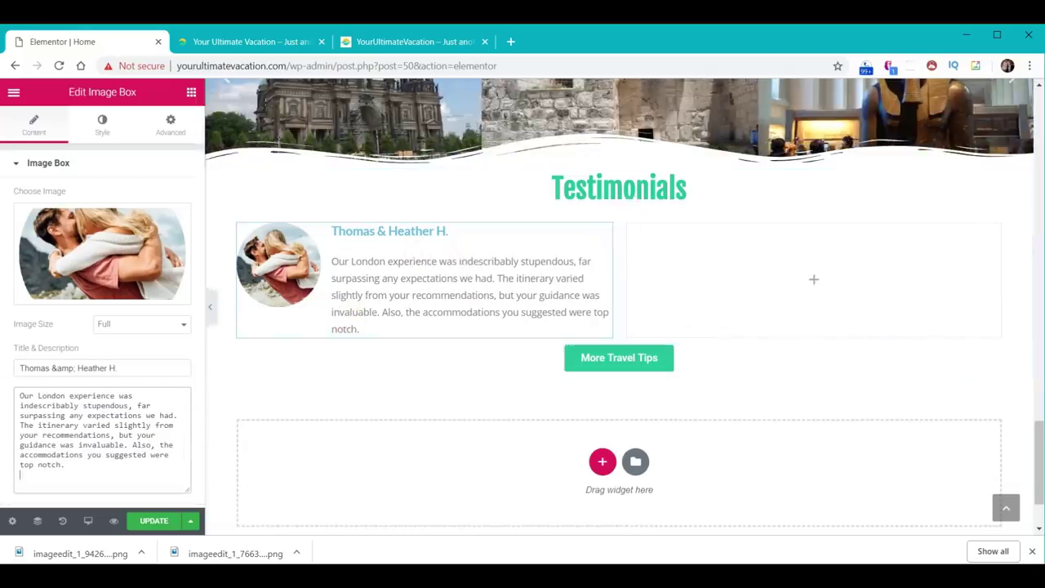
mouse_move(1040, 447)
left_mouse_down()
mouse_move(1041, 461)
mouse_move(1041, 452)
left_mouse_up()
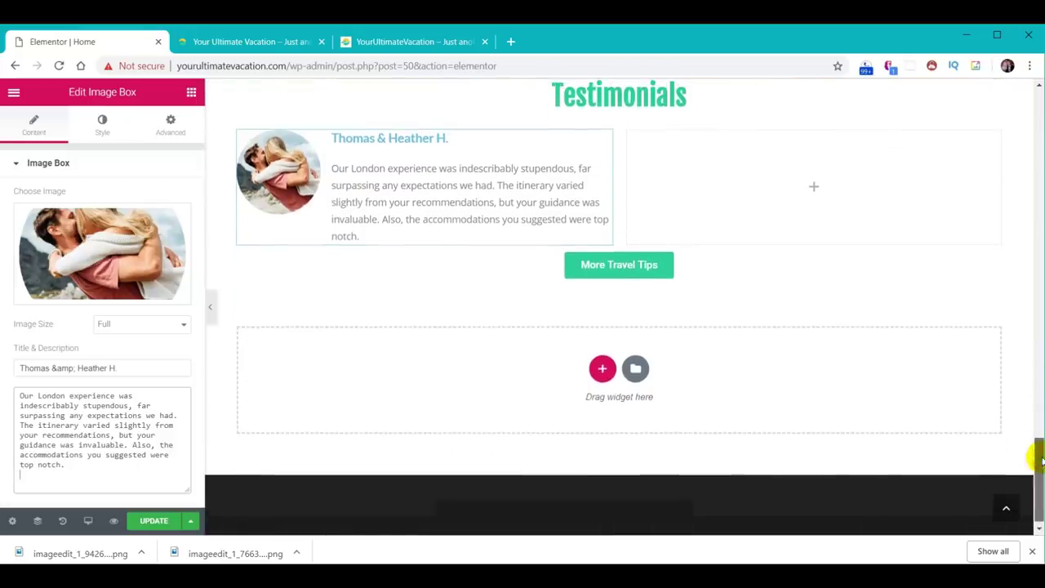
type("`")
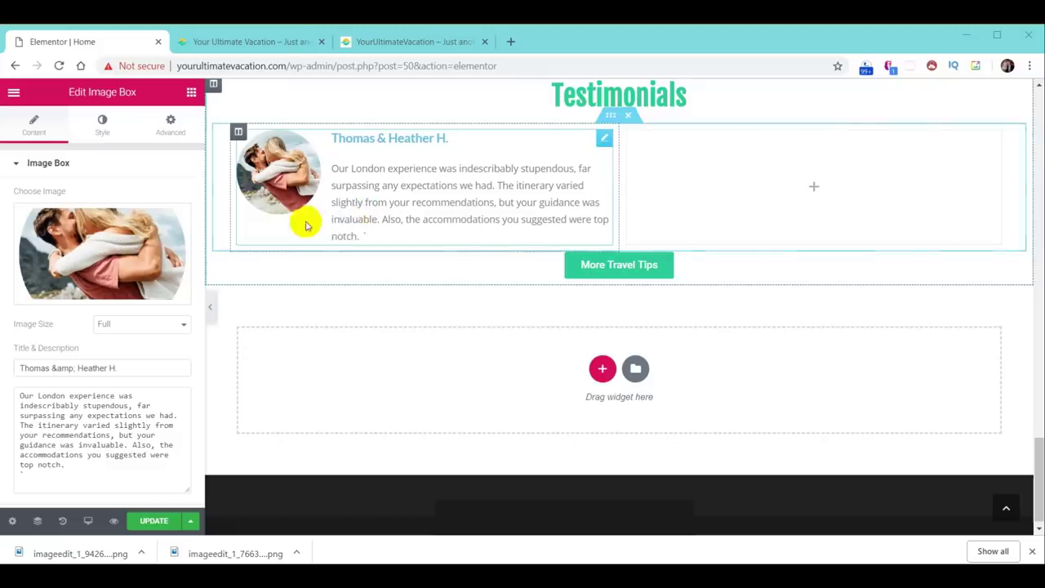
Set the testimonial image spacing to 20 and image width to 40
left_click(102, 131)
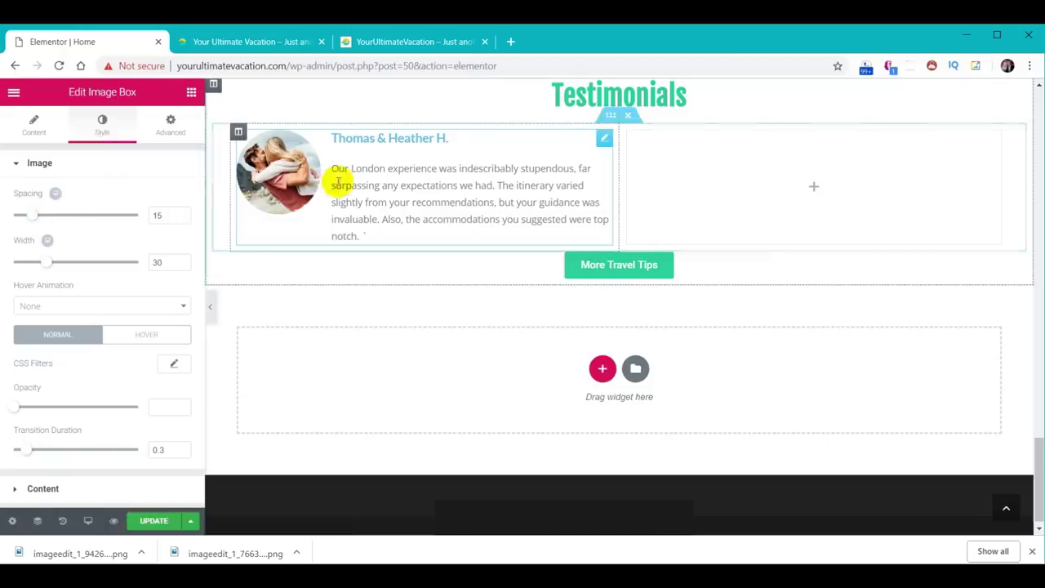
left_click_drag(173, 214, 140, 218)
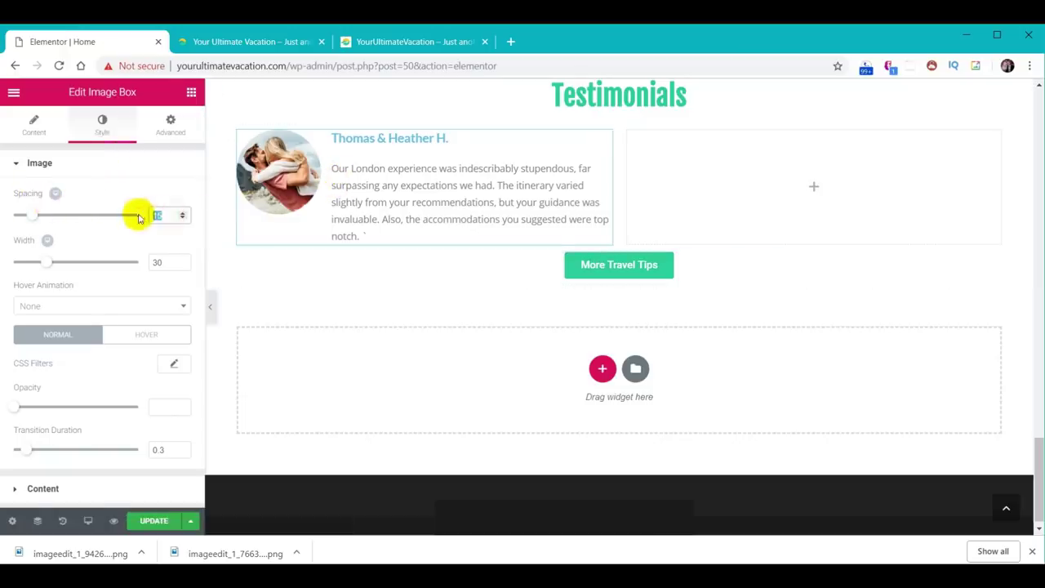
type("20")
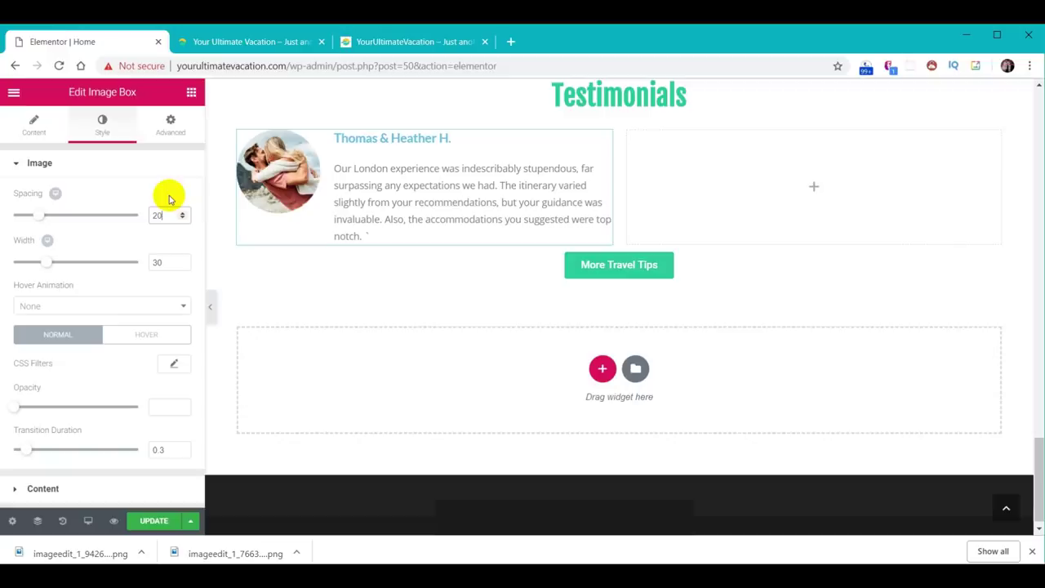
double_click(168, 263)
type("40")
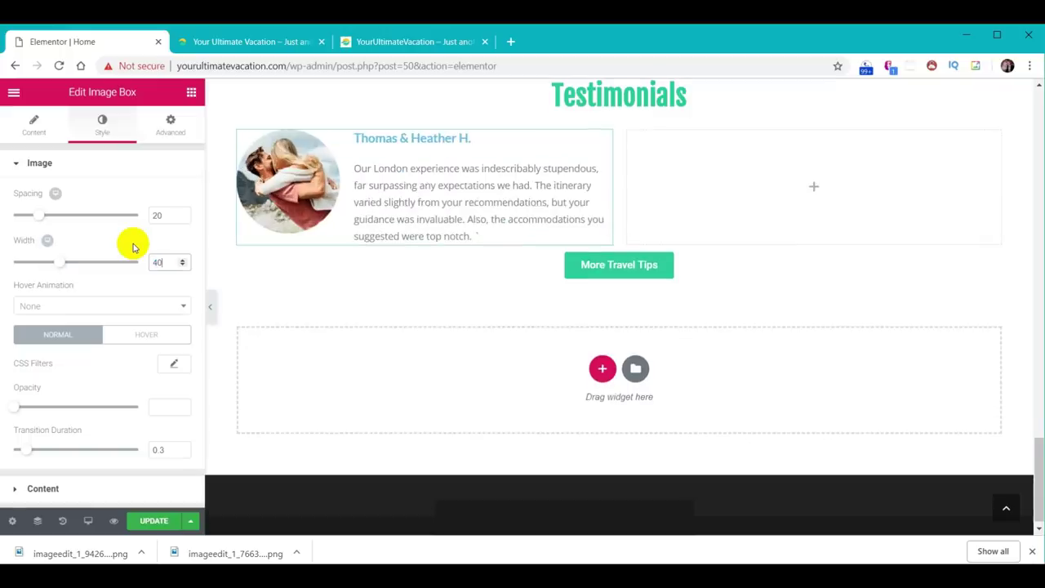
Make the testimonial title black with a font size of 20
left_click(41, 490)
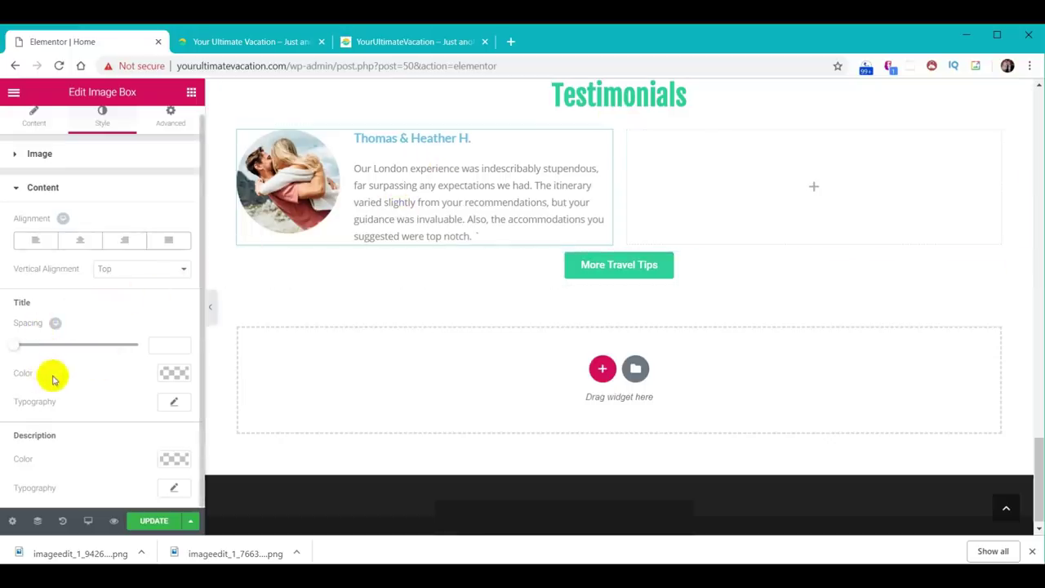
left_click(176, 374)
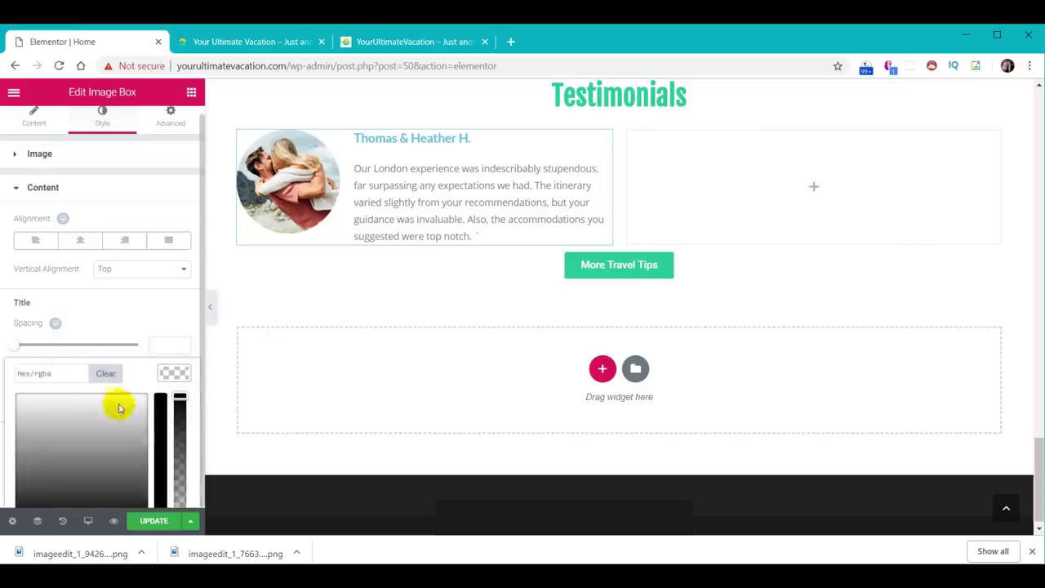
scroll(117, 406, "down", 1)
left_click(125, 485)
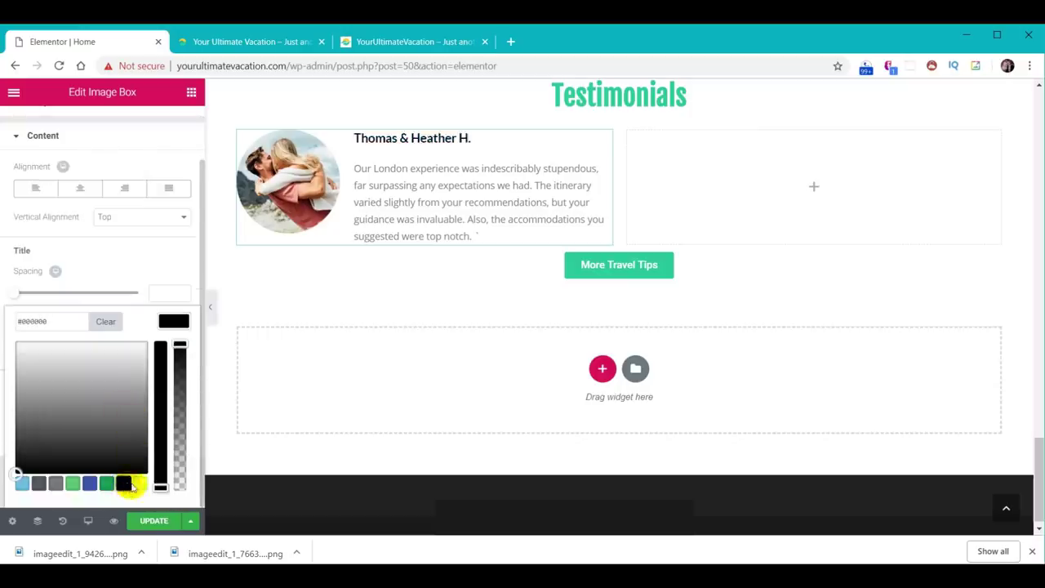
left_click(181, 323)
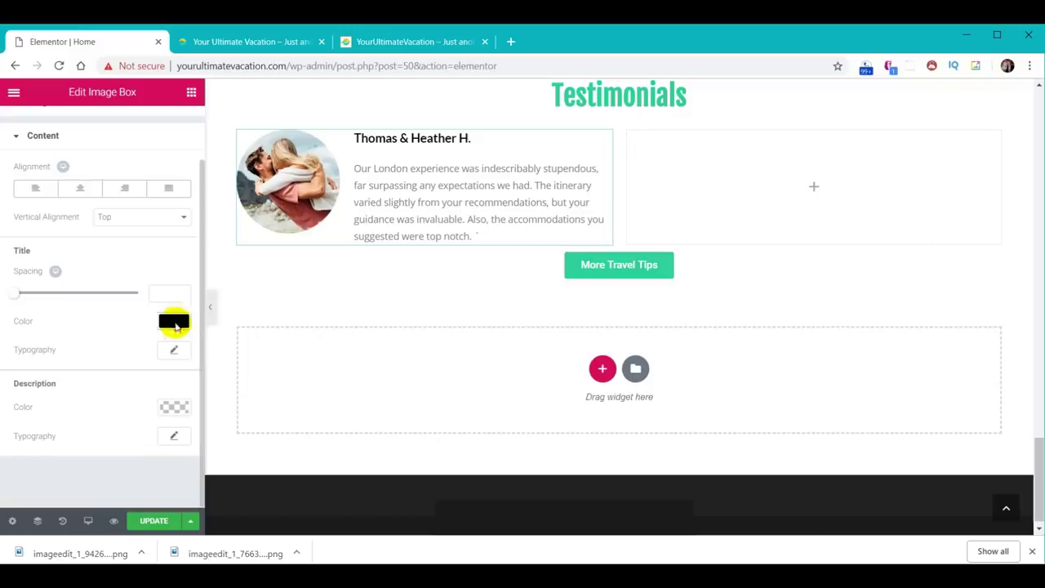
left_click(180, 351)
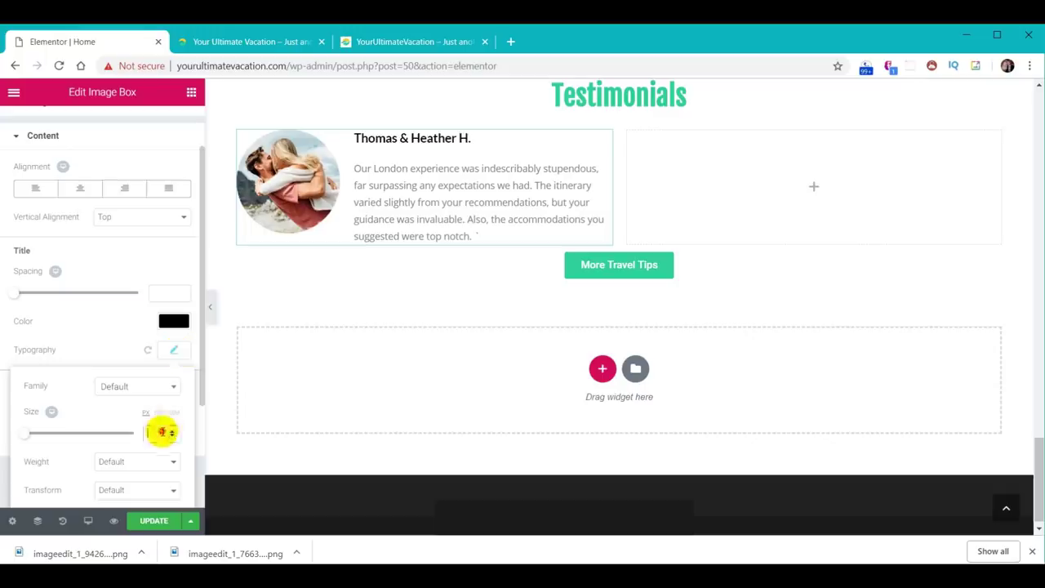
left_click(162, 432)
type("20")
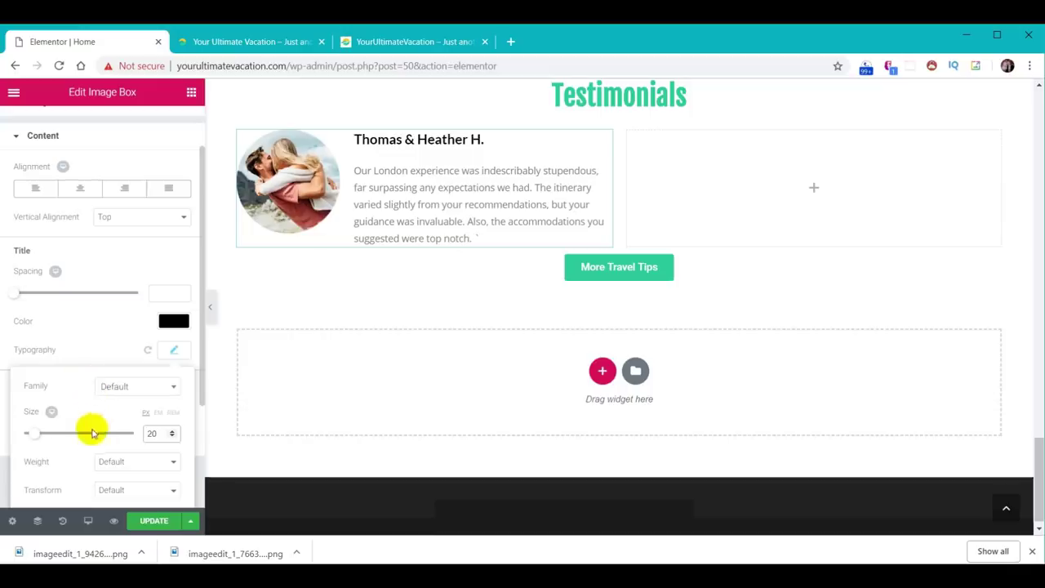
left_click(170, 350)
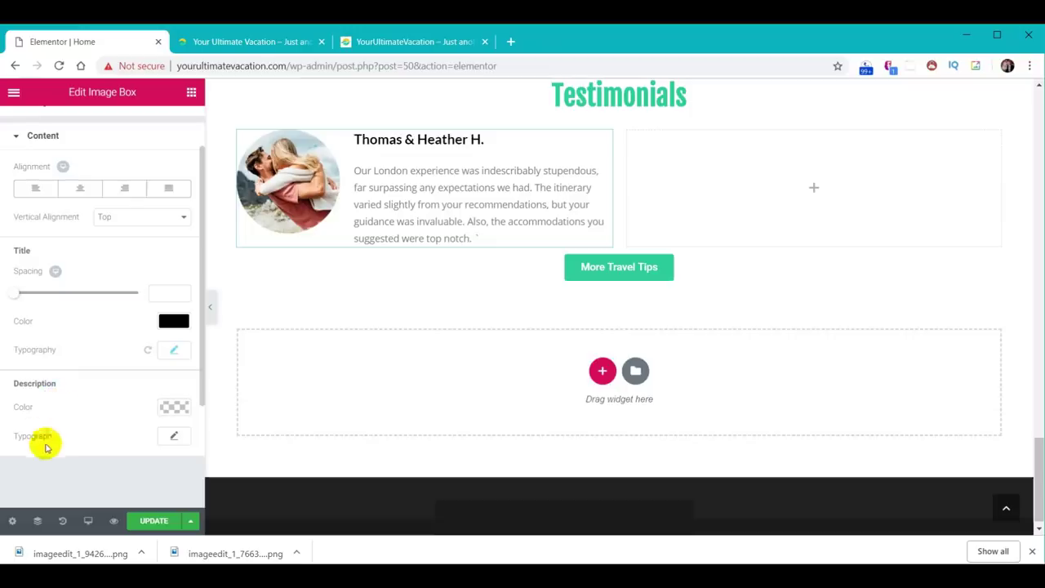
Set the description font size to 15 and remove the stray character after 'notch.'
left_click(174, 440)
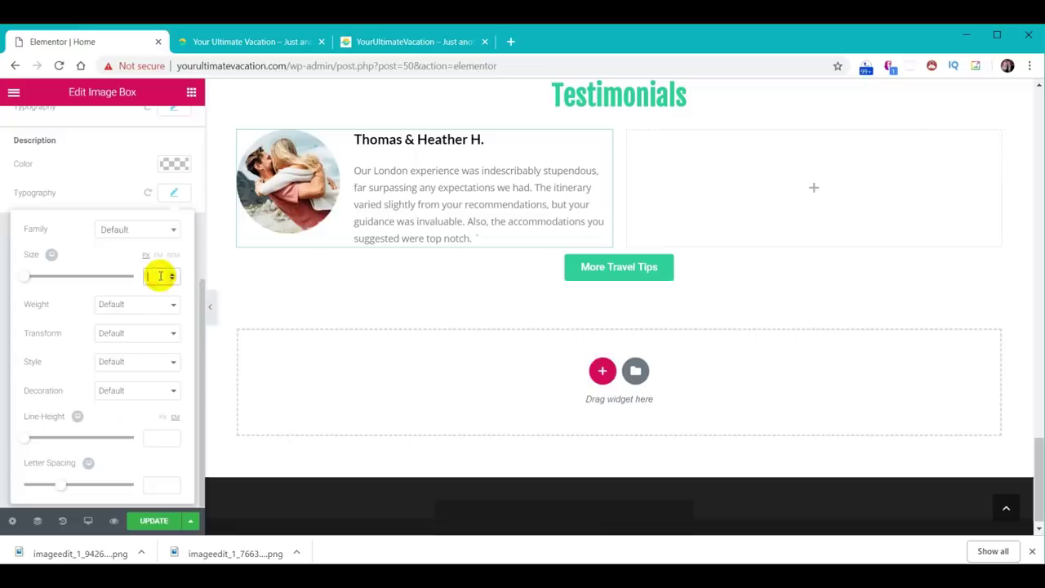
type("15")
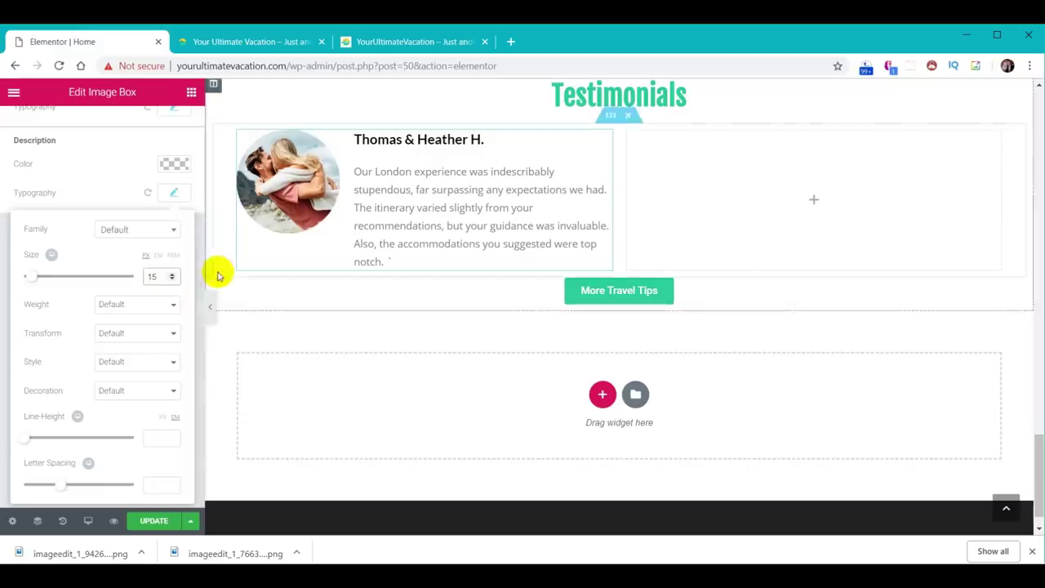
left_click(180, 194)
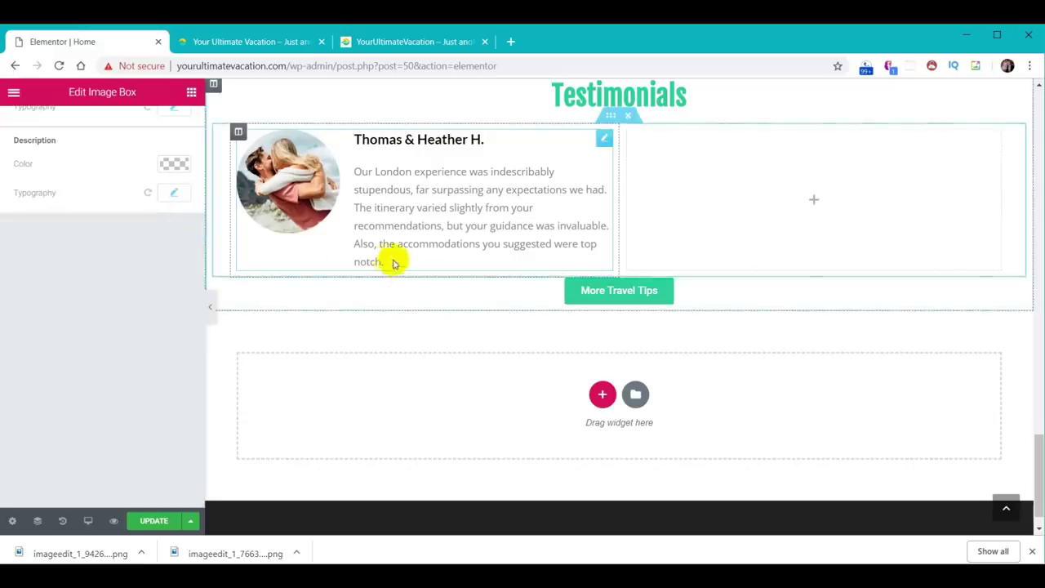
key("Return")
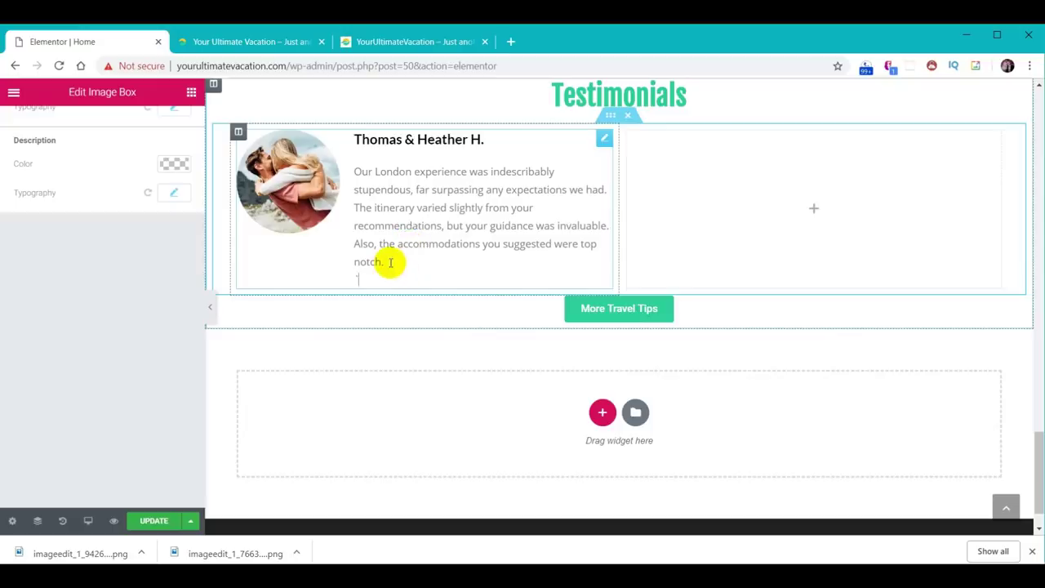
key("BackSpace")
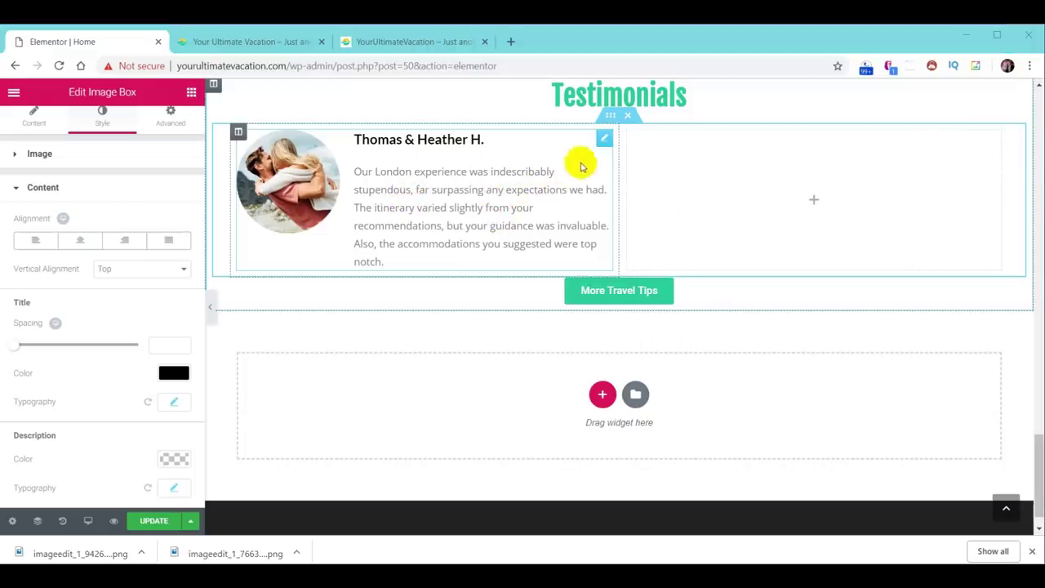
Duplicate the testimonial box into the right column, then duplicate the row into a second row
right_click(605, 142)
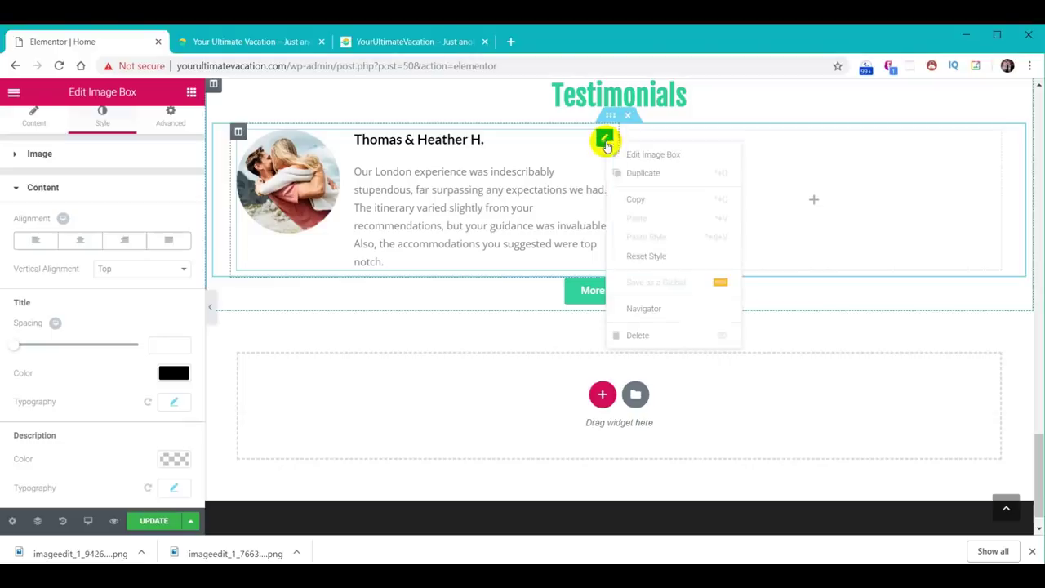
left_click(639, 177)
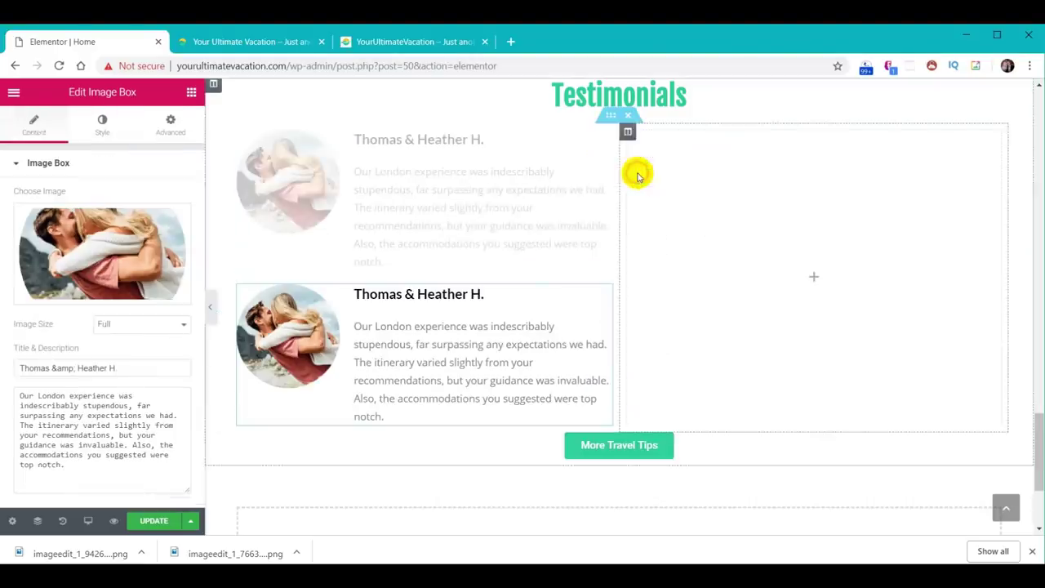
left_click_drag(439, 313, 751, 196)
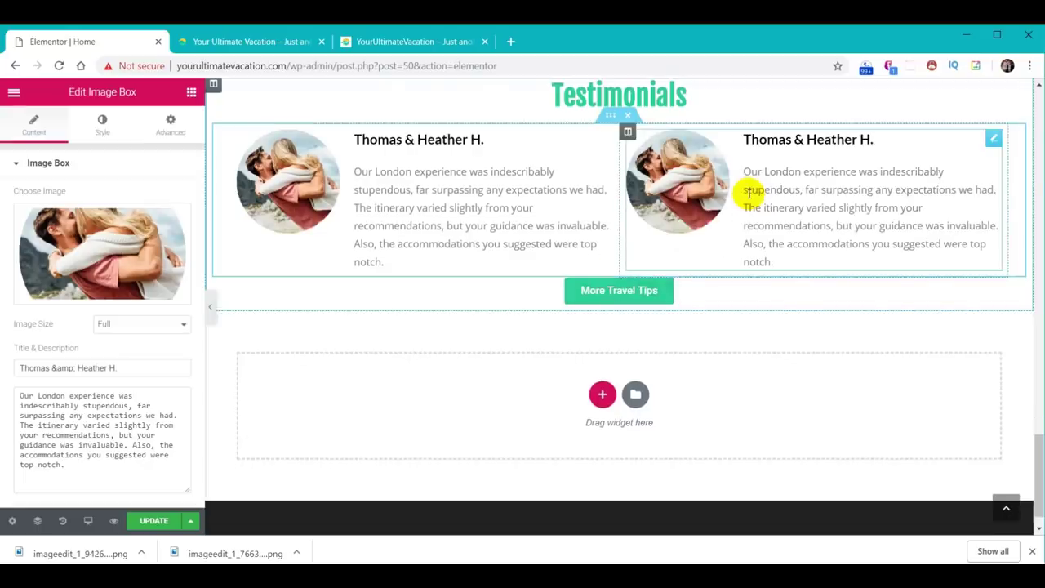
right_click(606, 120)
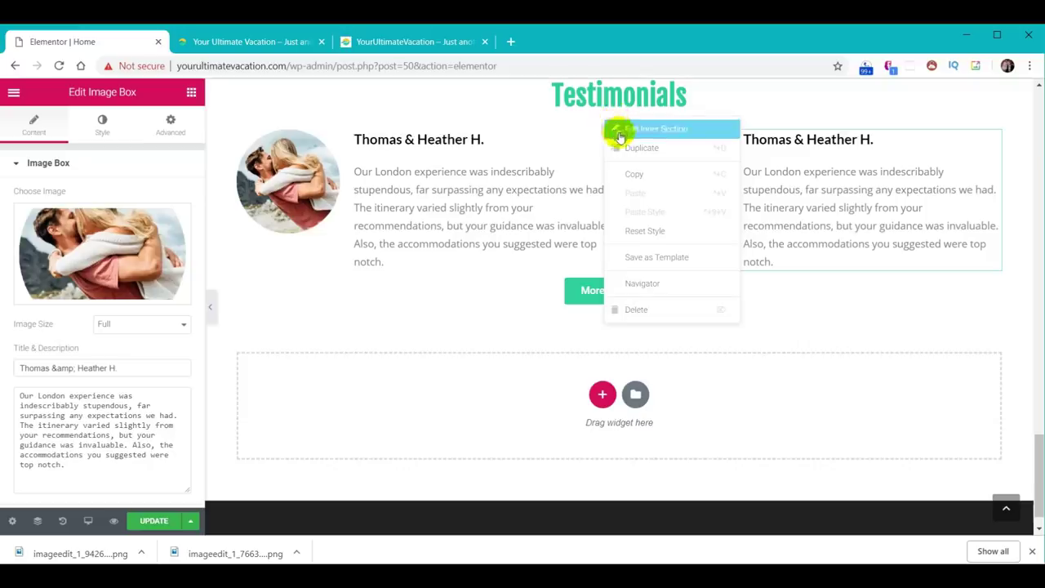
left_click(627, 147)
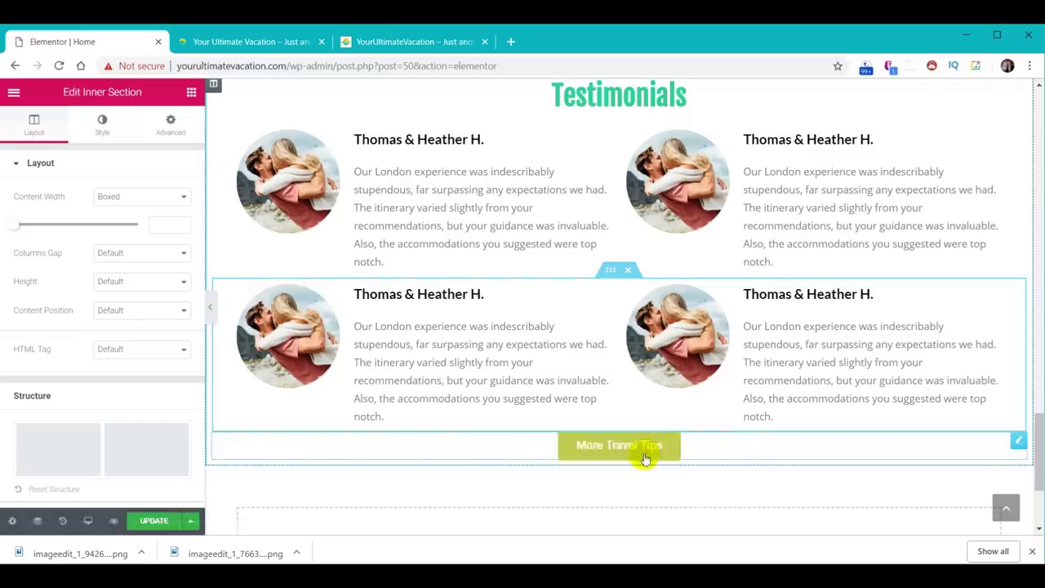
left_click(724, 452)
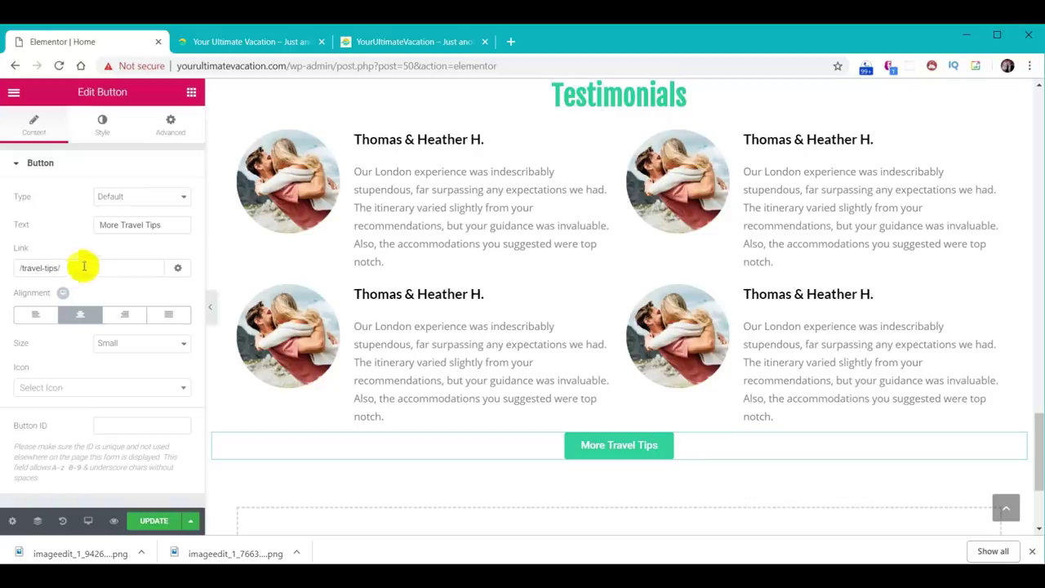
Rename the button to 'More Testimonials' and change its link to /testimonials/
left_click_drag(168, 226, 120, 226)
type("Testimonials")
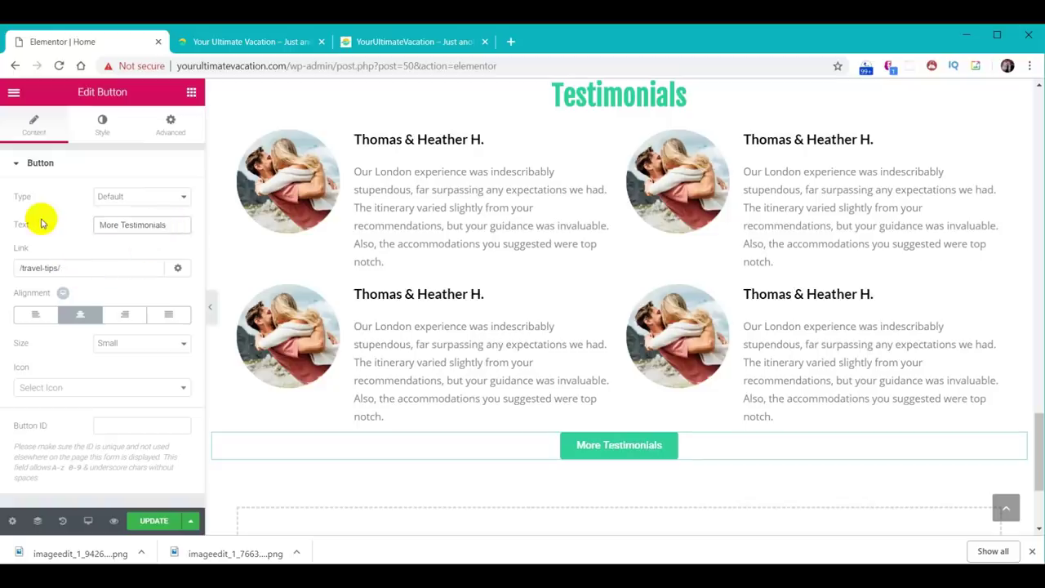
left_click_drag(62, 268, 8, 266)
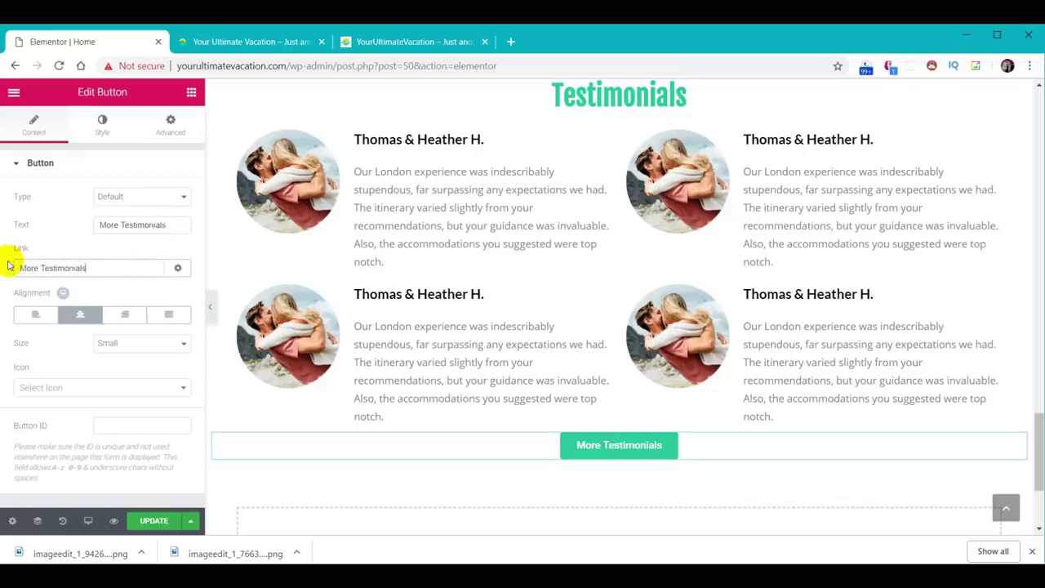
type("/testimonials/")
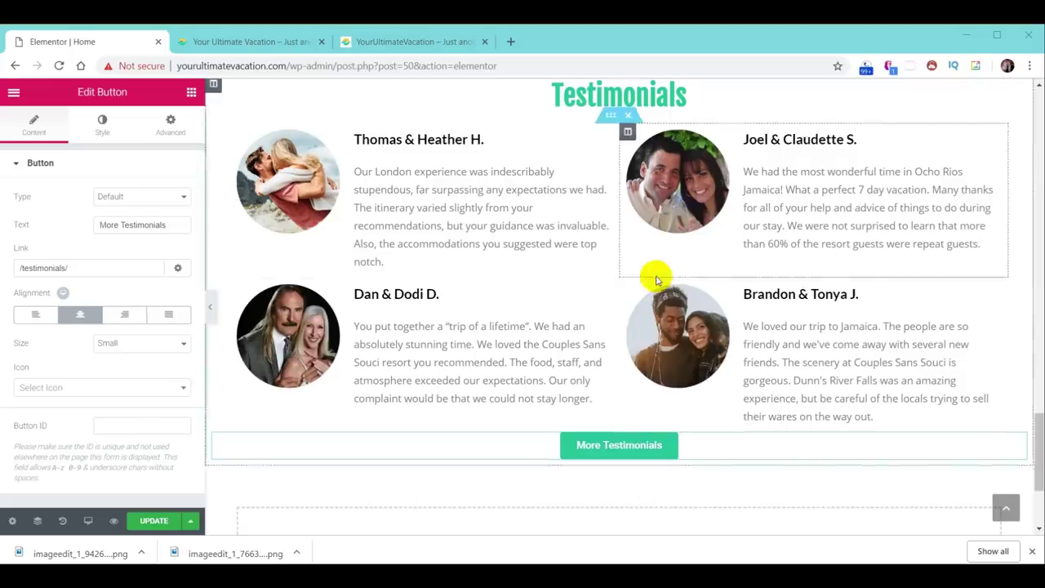
Save the Testimonials section as the template 'YUV - Testimonials' and close the library
scroll(656, 275, "up", 2)
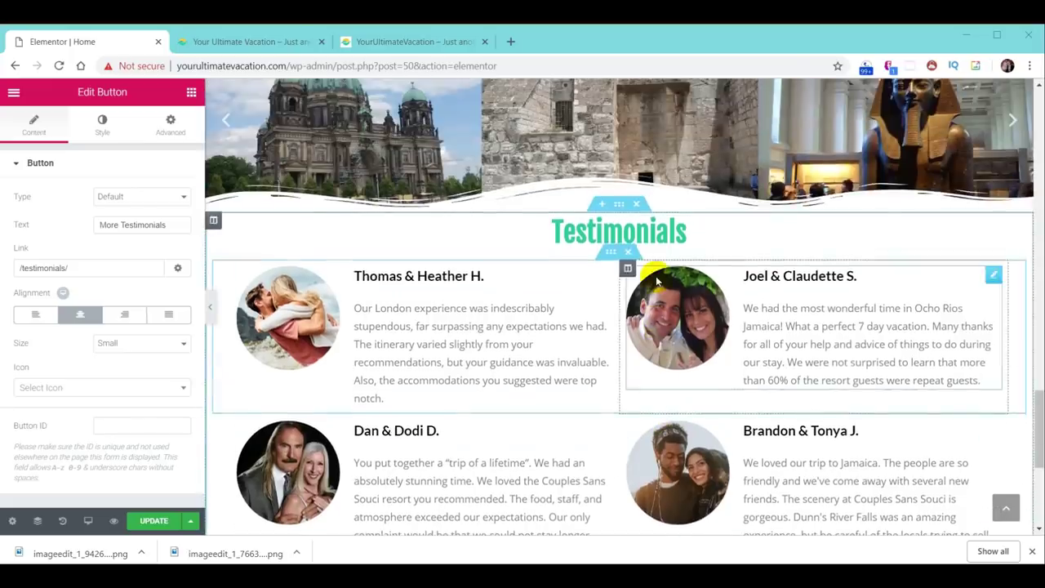
right_click(620, 211)
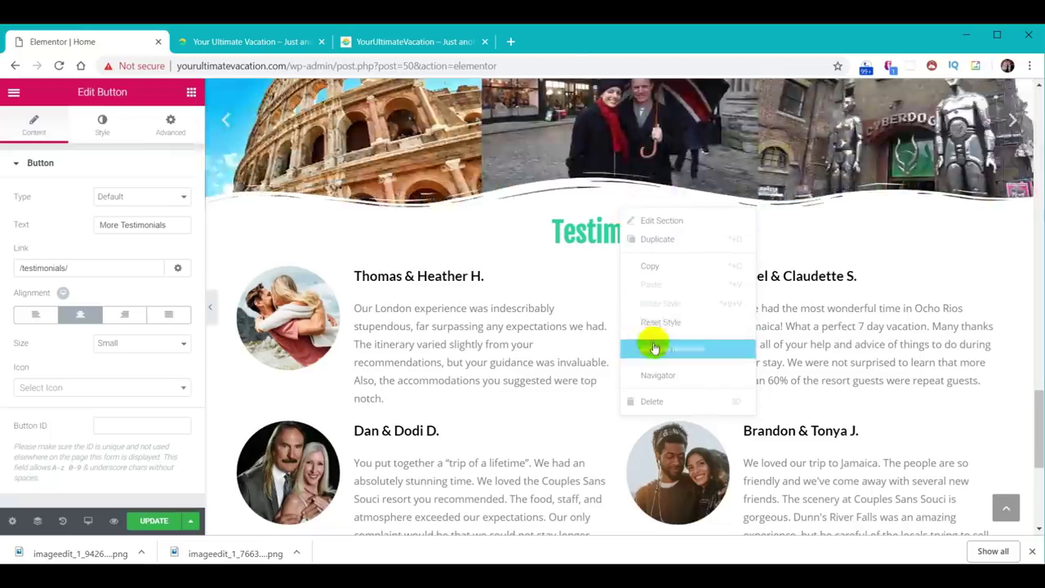
left_click(664, 348)
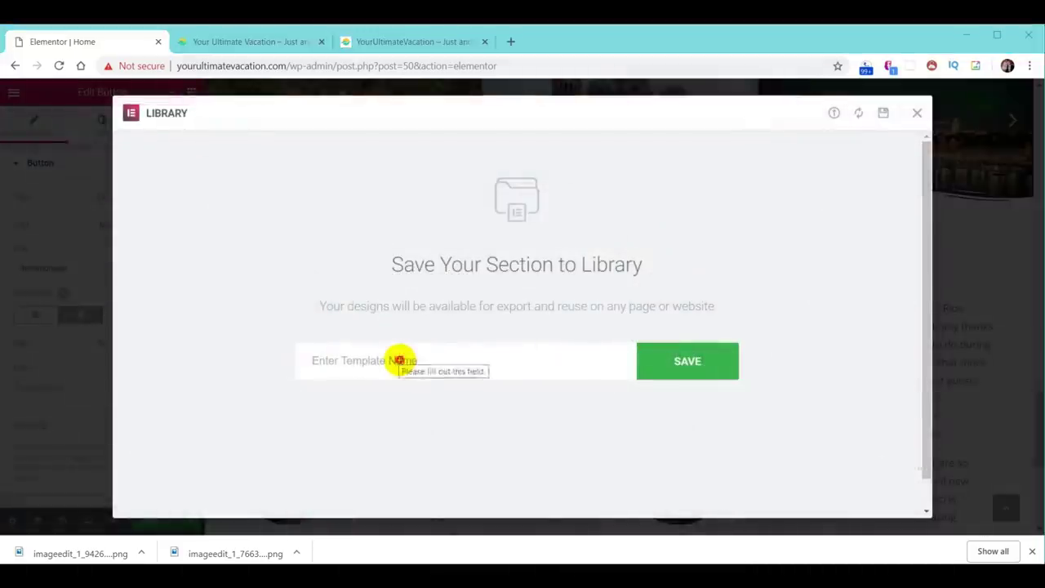
left_click(404, 356)
type("YUV - Testimonials")
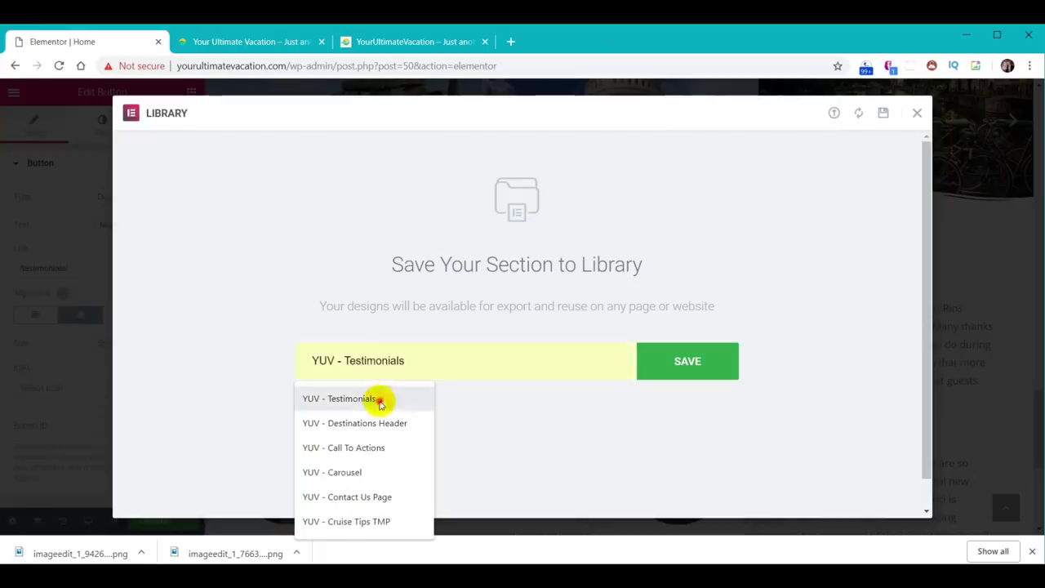
left_click(351, 399)
left_click(689, 361)
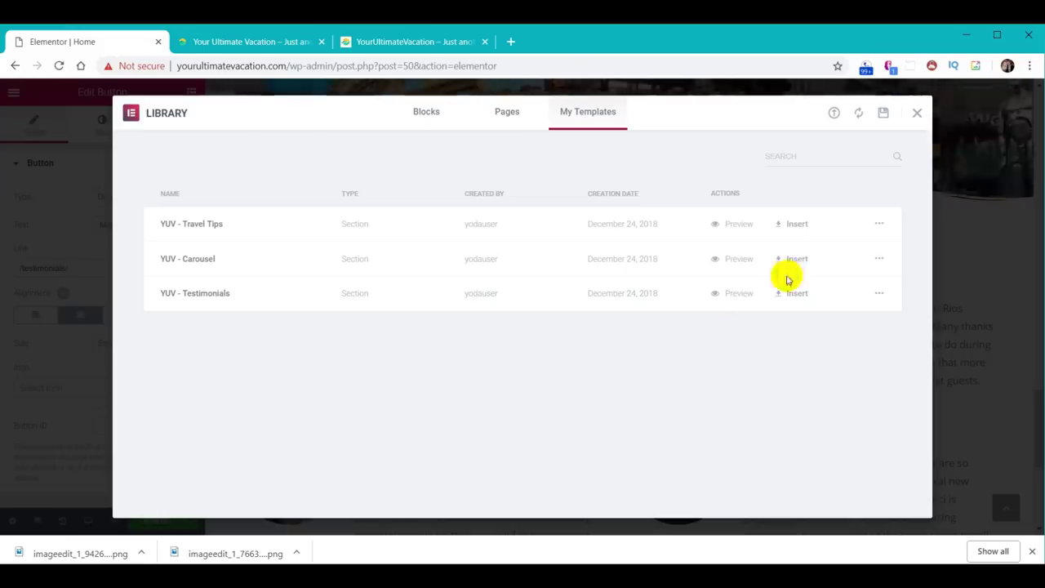
left_click(917, 113)
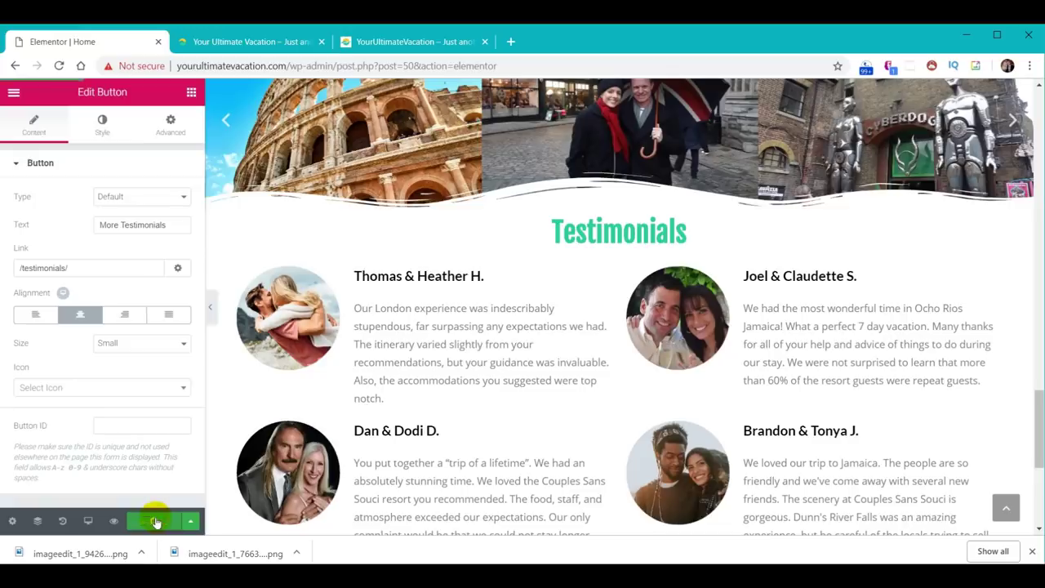
Reload the live homepage and scroll down to check the updated testimonials
left_click(255, 49)
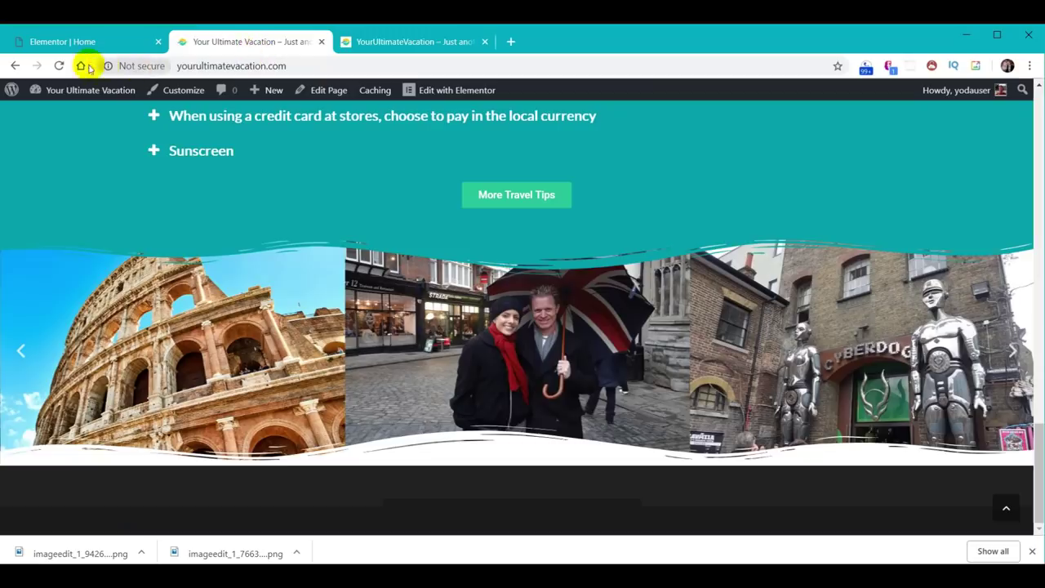
left_click(58, 64)
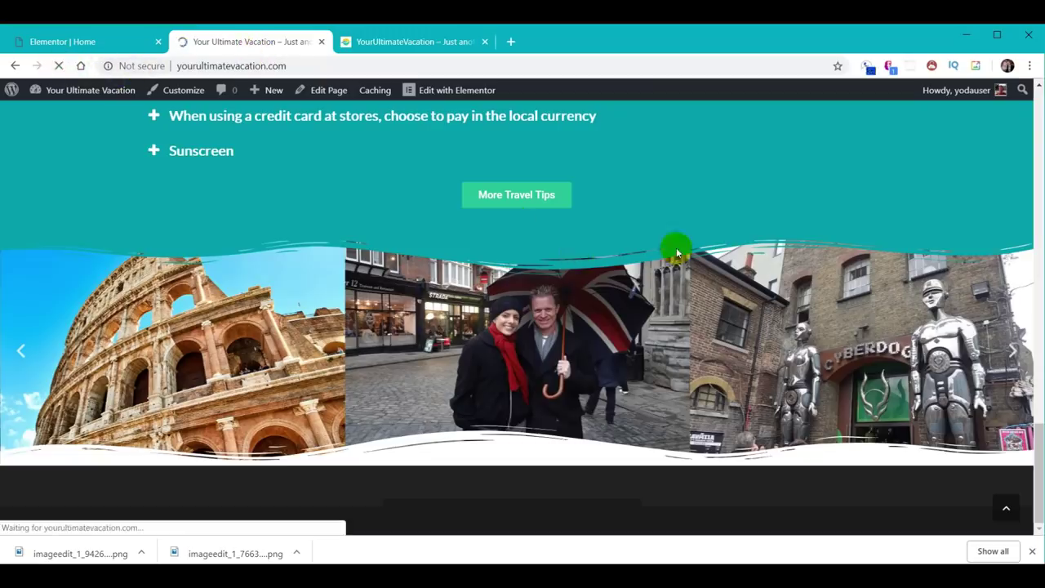
scroll(816, 286, "down", 5)
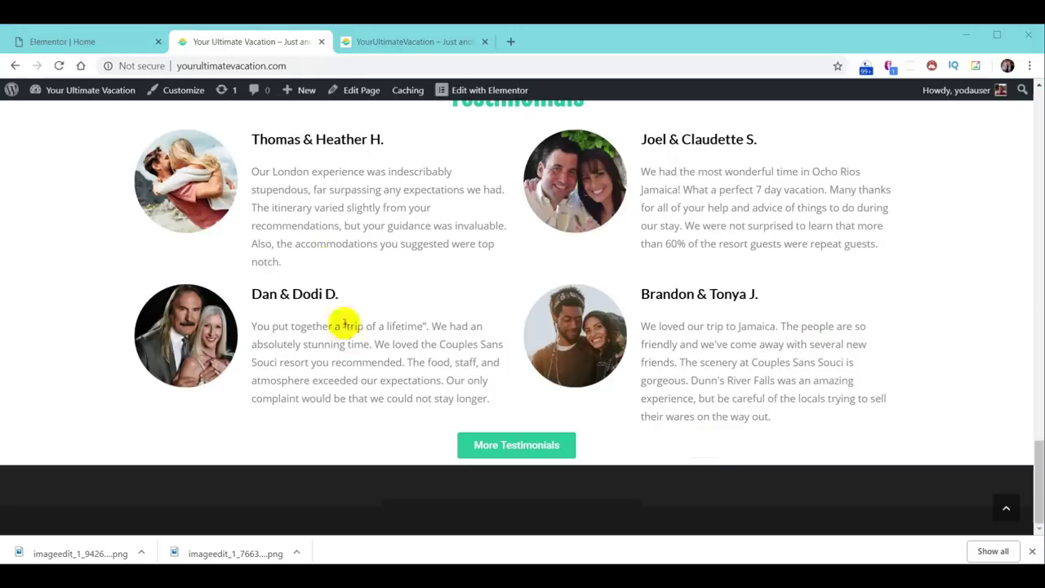
Switch to the other site and scroll to its sunset Join Our Email List section
left_click(392, 43)
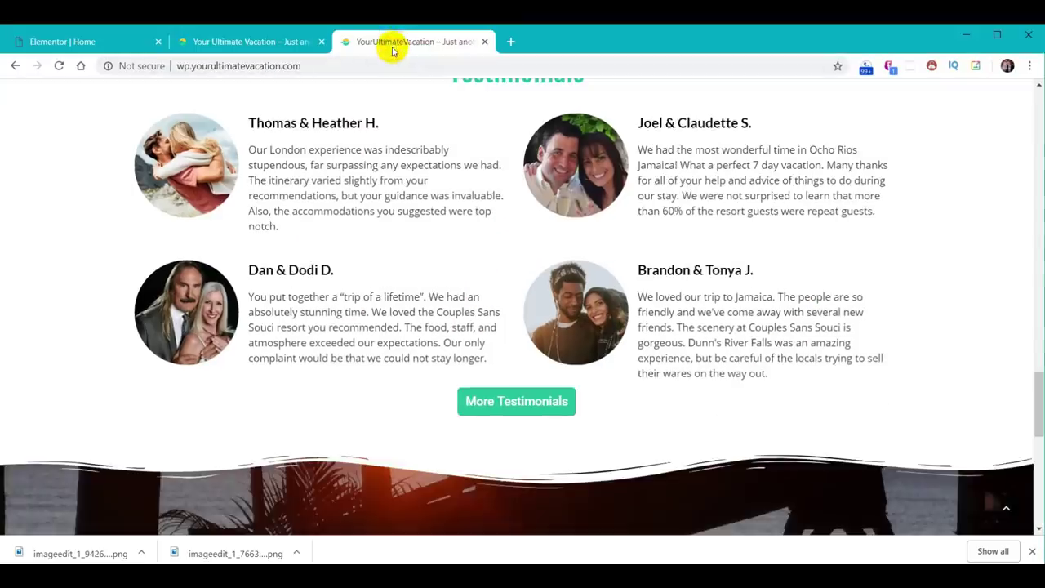
scroll(857, 303, "down", 3)
scroll(844, 291, "down", 2)
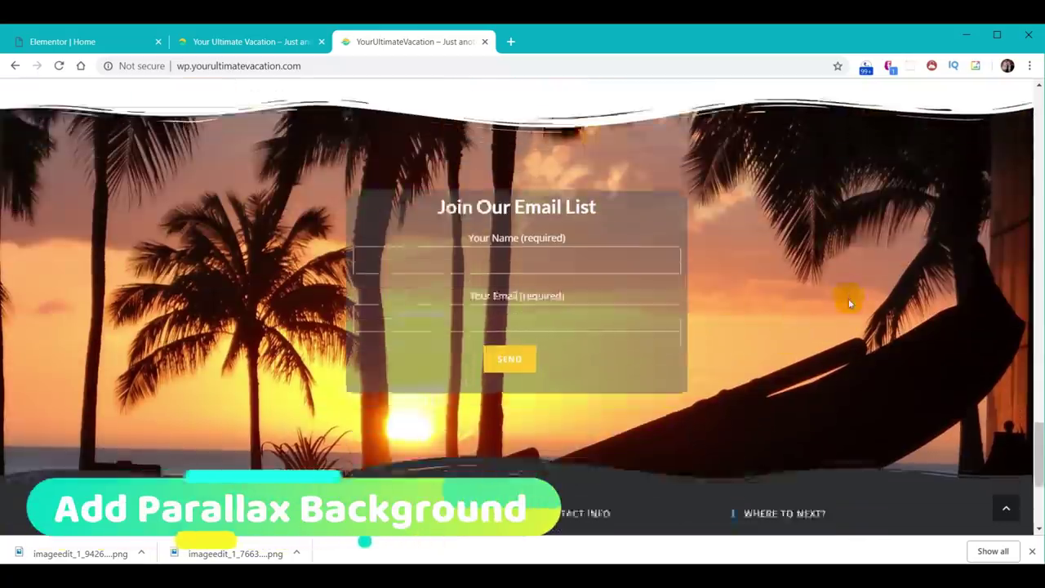
scroll(846, 302, "down", 3)
scroll(844, 303, "up", 4)
scroll(844, 307, "down", 3)
scroll(842, 310, "up", 2)
scroll(841, 310, "down", 2)
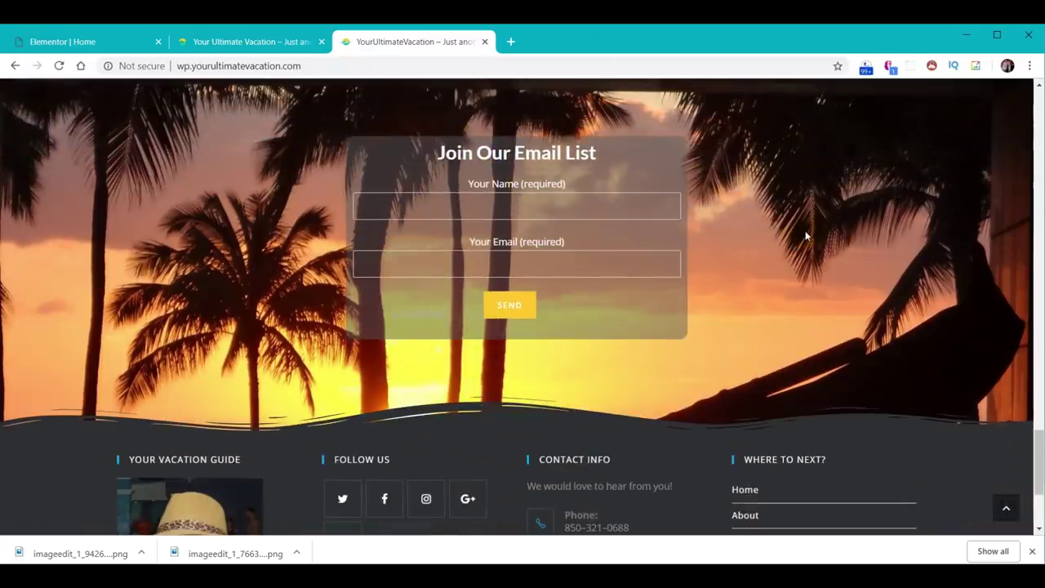
Back in the editor, add a new single-column section below the testimonials
left_click(76, 44)
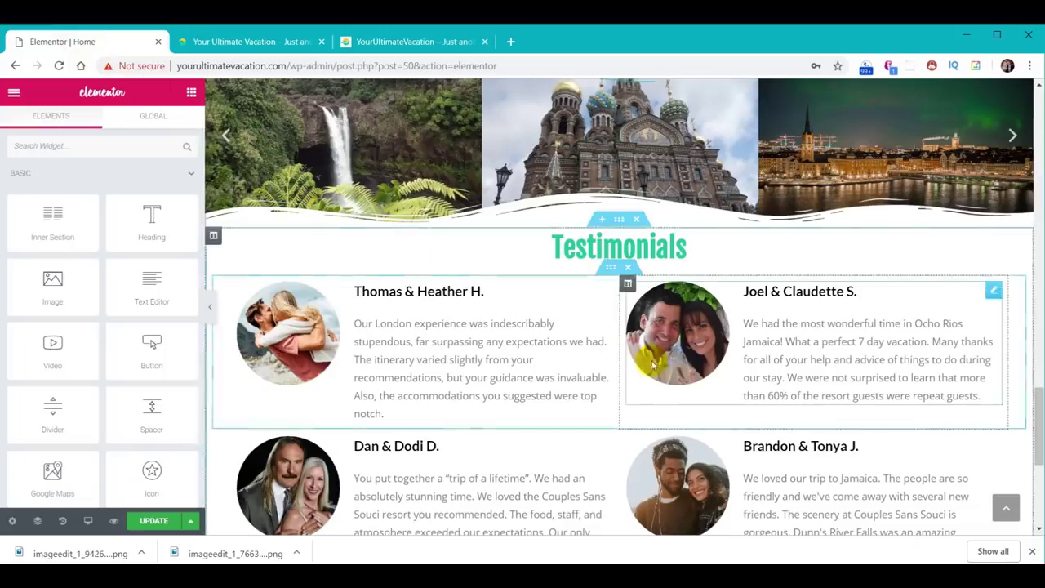
scroll(626, 363, "down", 3)
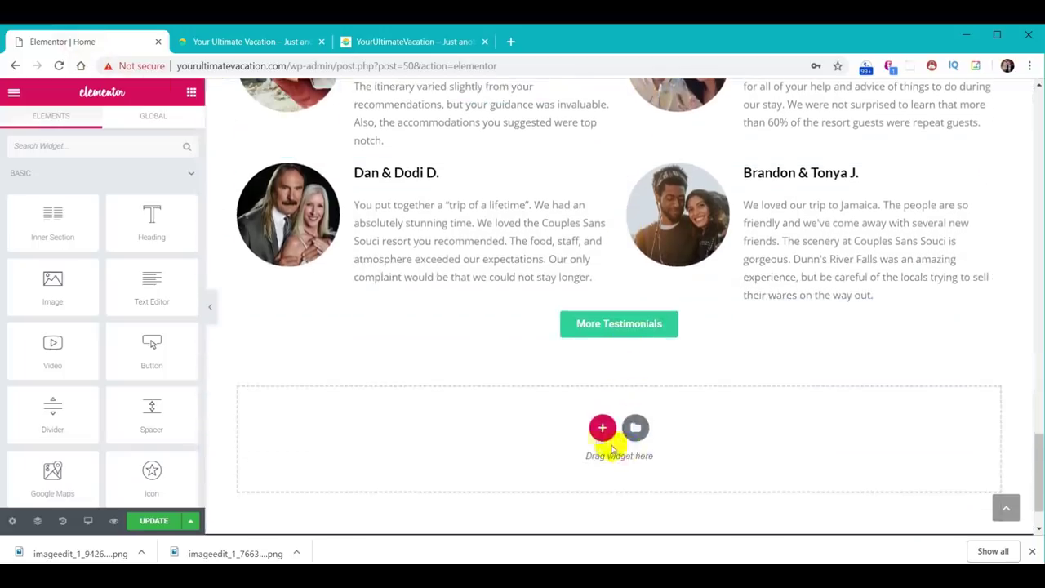
left_click(601, 427)
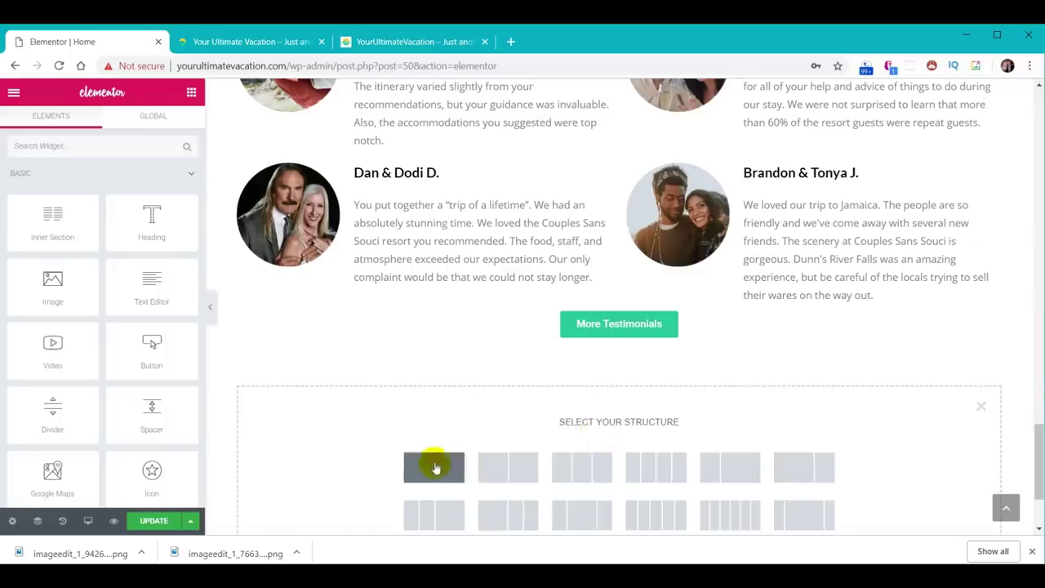
left_click(452, 467)
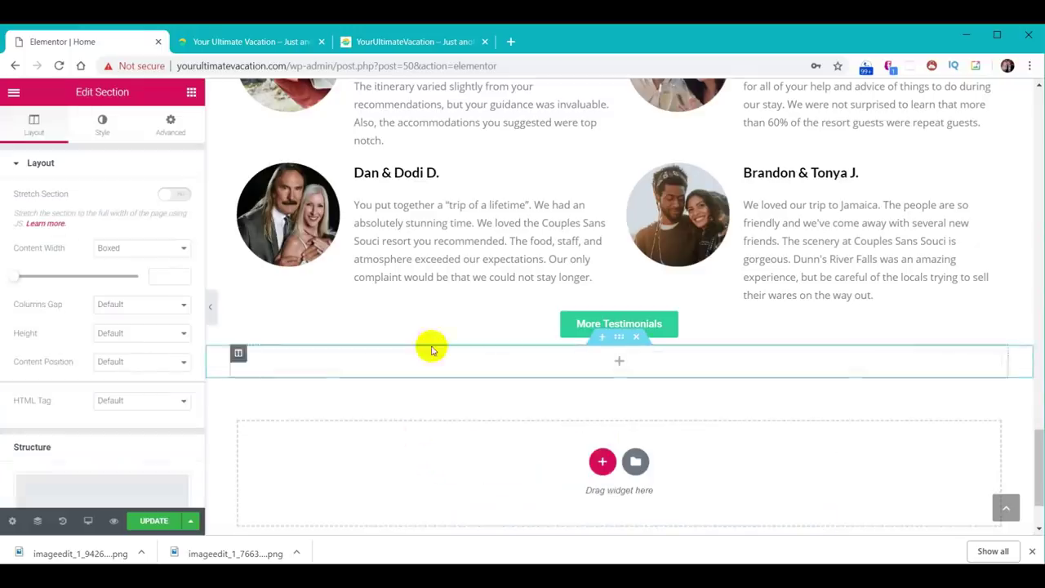
Unlink the section's padding and set top and bottom padding to 130
left_click(171, 126)
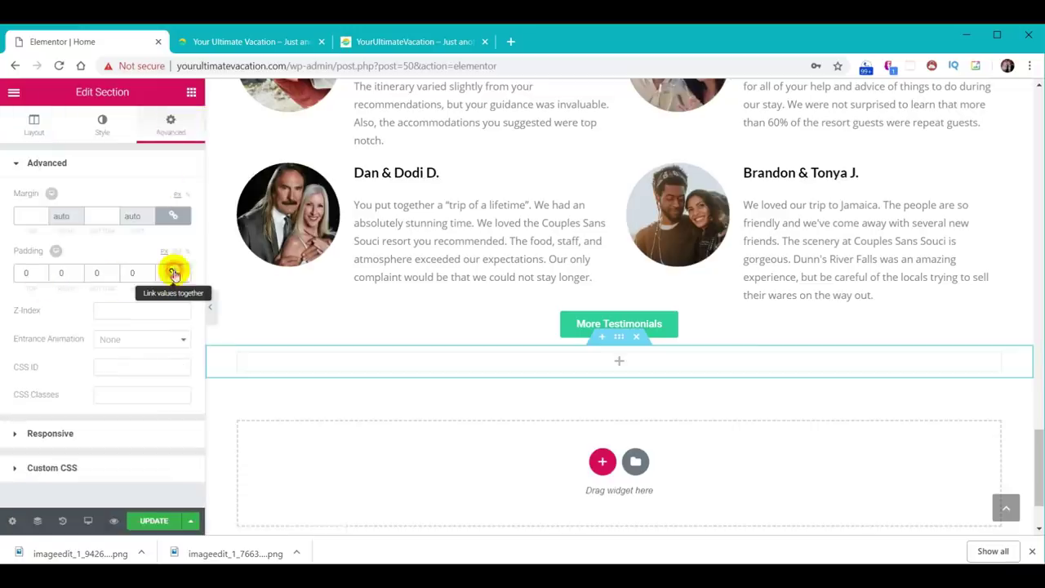
left_click(174, 275)
left_click(25, 272)
type("130")
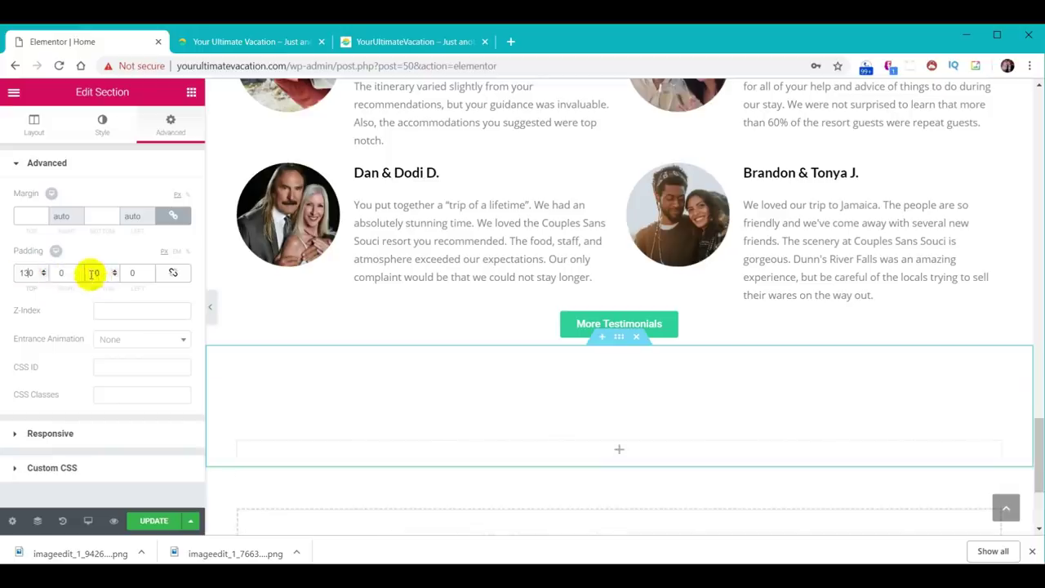
left_click(96, 274)
type("130")
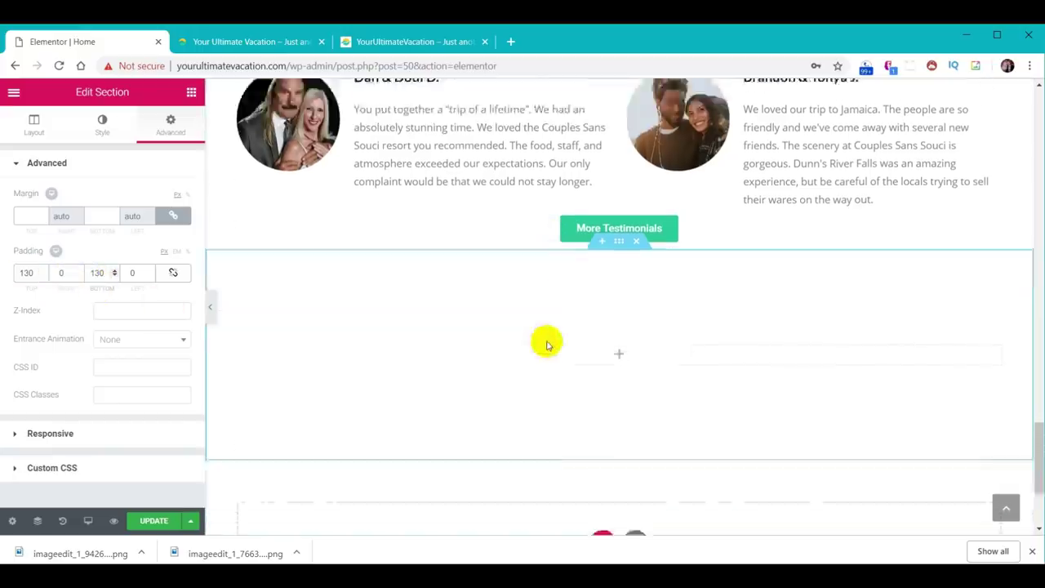
Give the section a classic background using the Hawaii-Sunset palm tree image
left_click(102, 127)
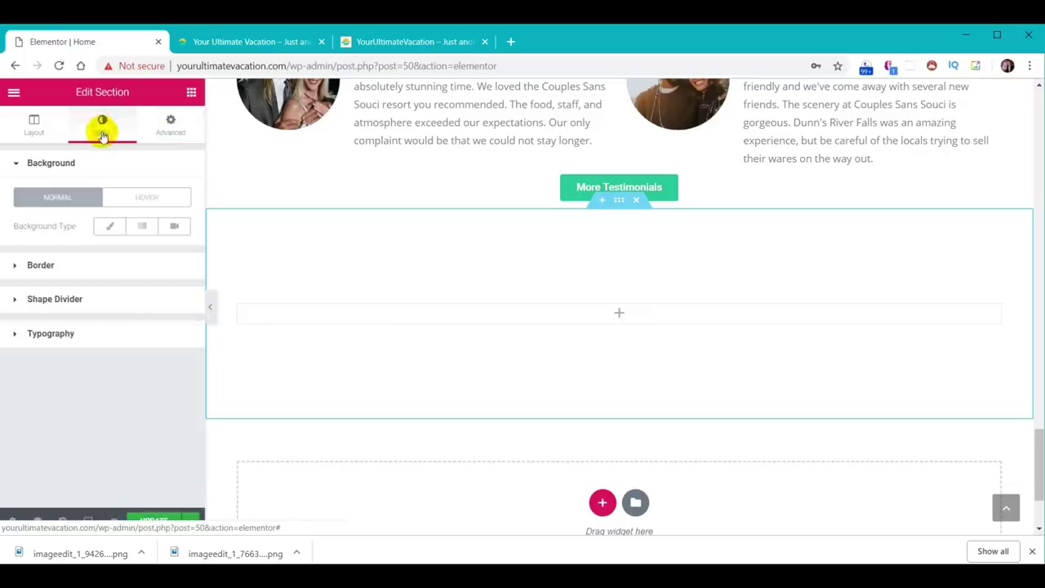
left_click(109, 226)
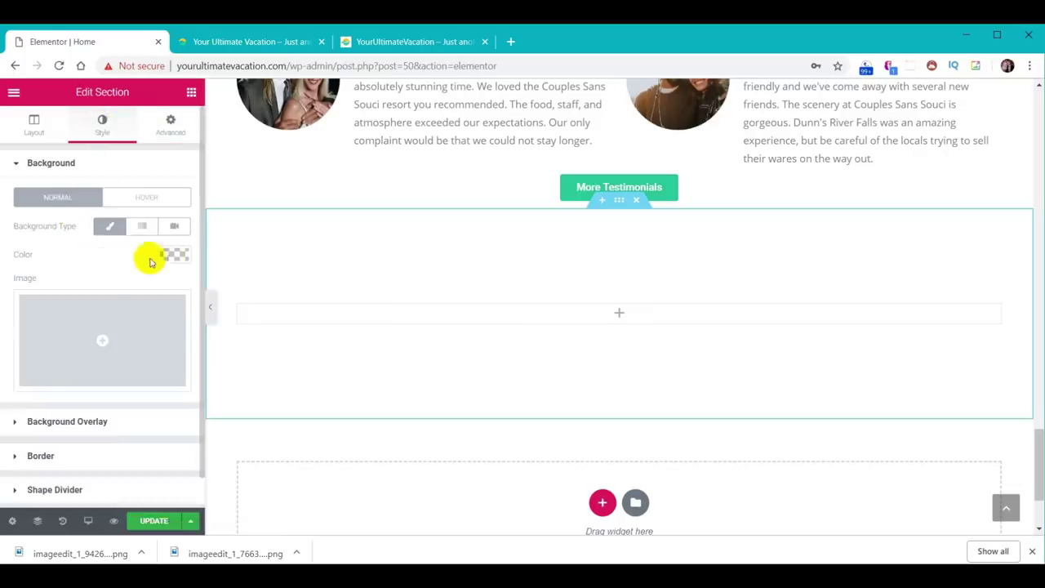
left_click(108, 340)
scroll(508, 284, "down", 3)
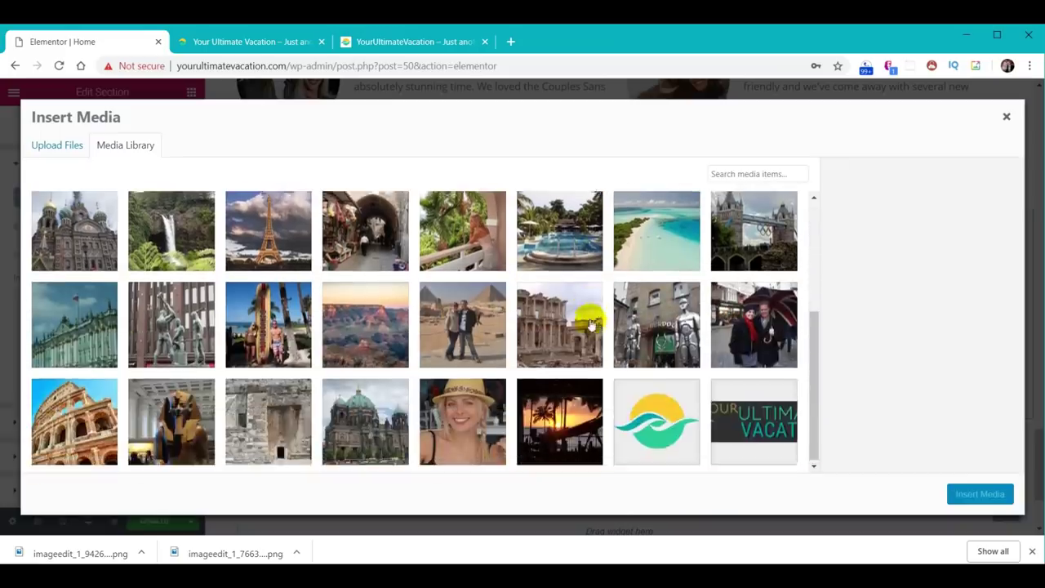
scroll(574, 422, "up", 1)
left_click(574, 462)
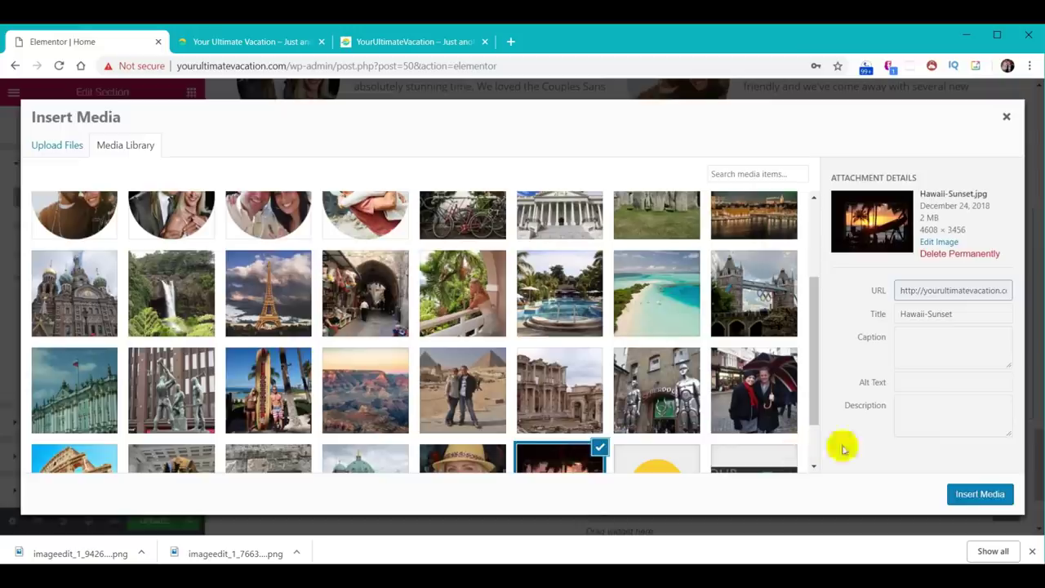
left_click(979, 493)
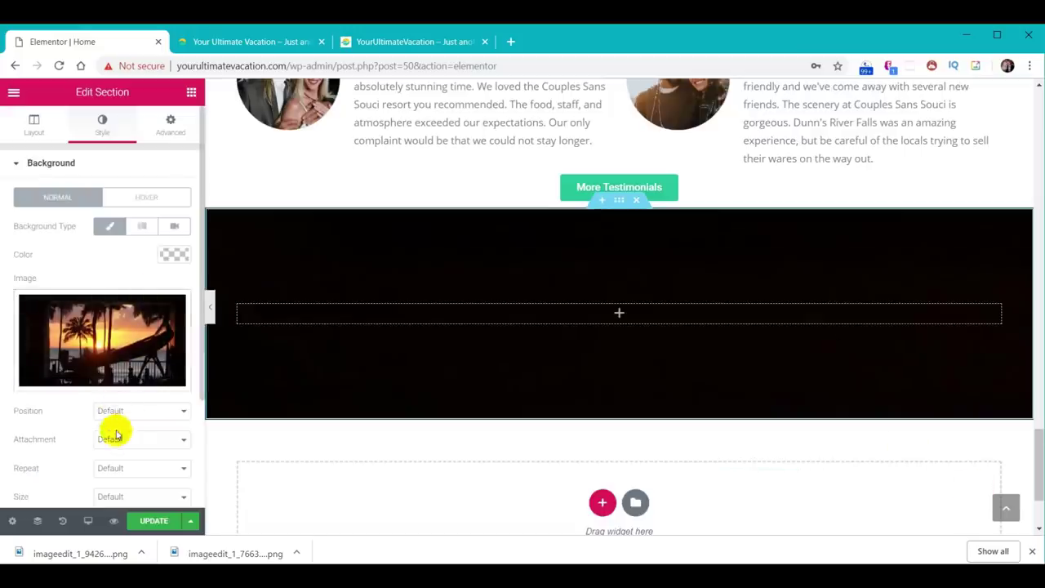
Set the background attachment to Fixed and the size to Cover
left_click(144, 440)
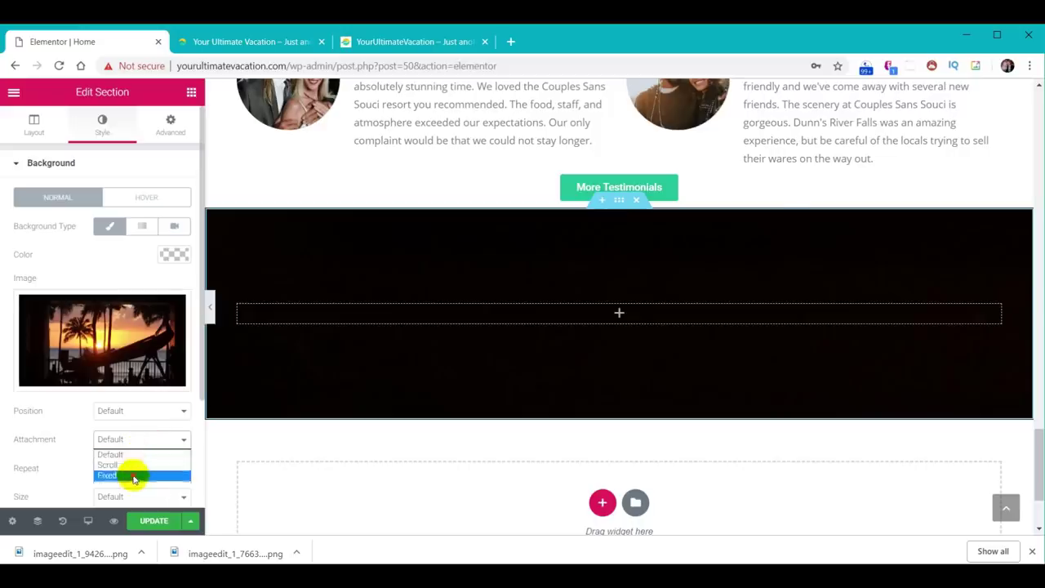
left_click(131, 474)
scroll(123, 467, "down", 2)
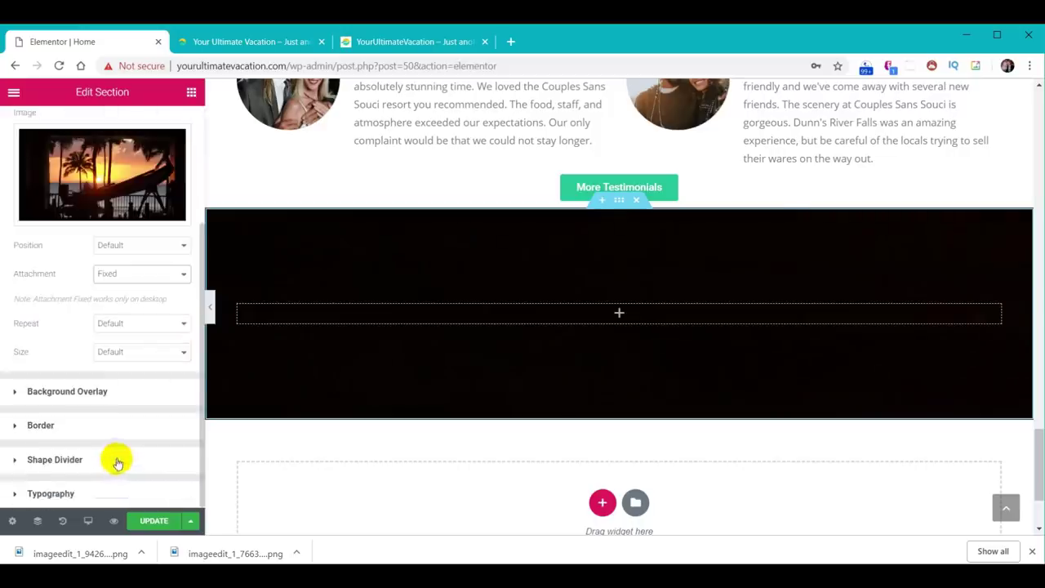
left_click(144, 351)
left_click(142, 390)
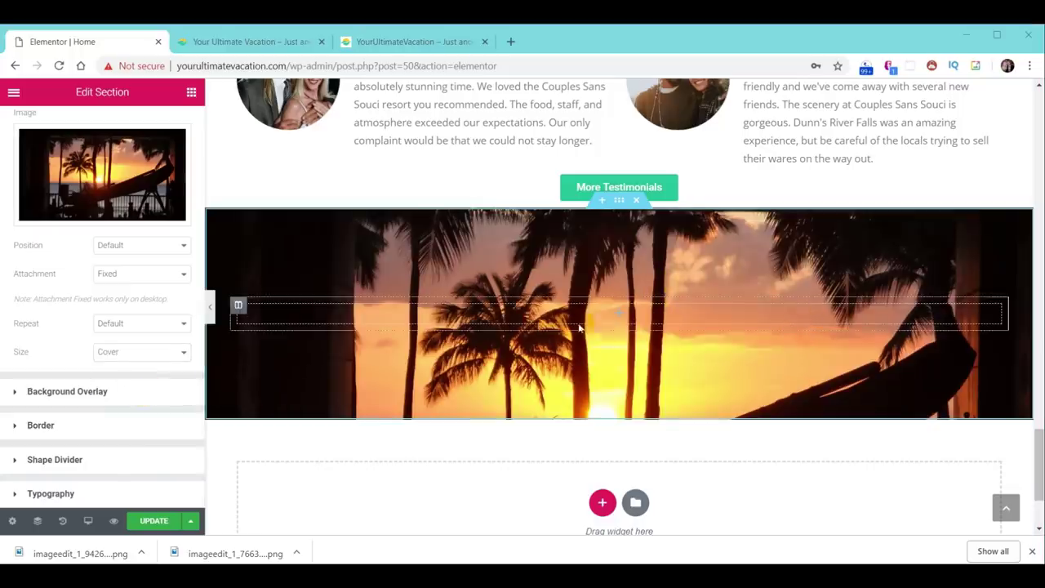
left_click(191, 92)
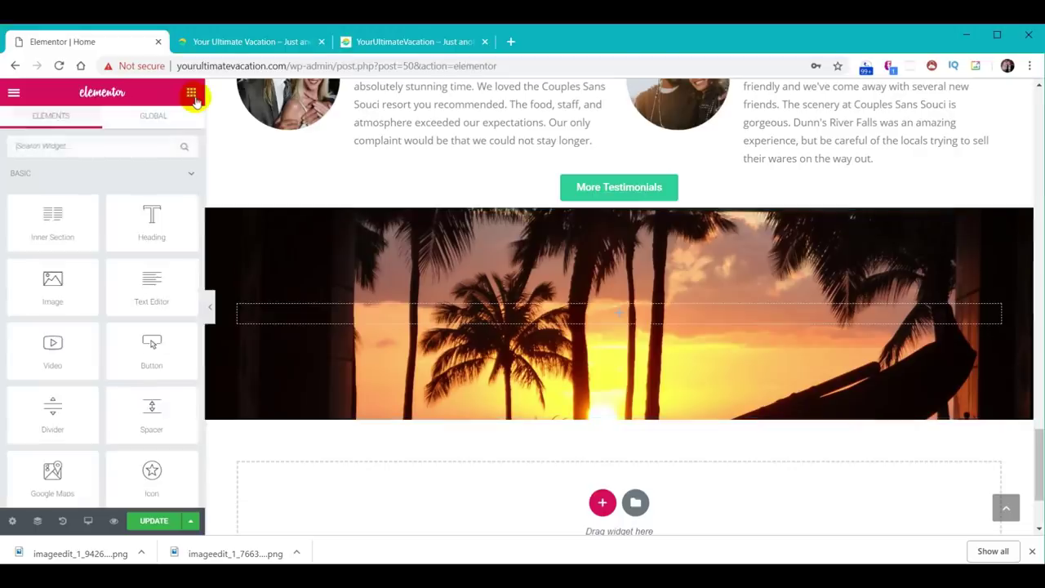
Drop an inner section into the sunset section, delete one column, set content width 500, and add a Heading
left_click_drag(52, 216, 699, 317)
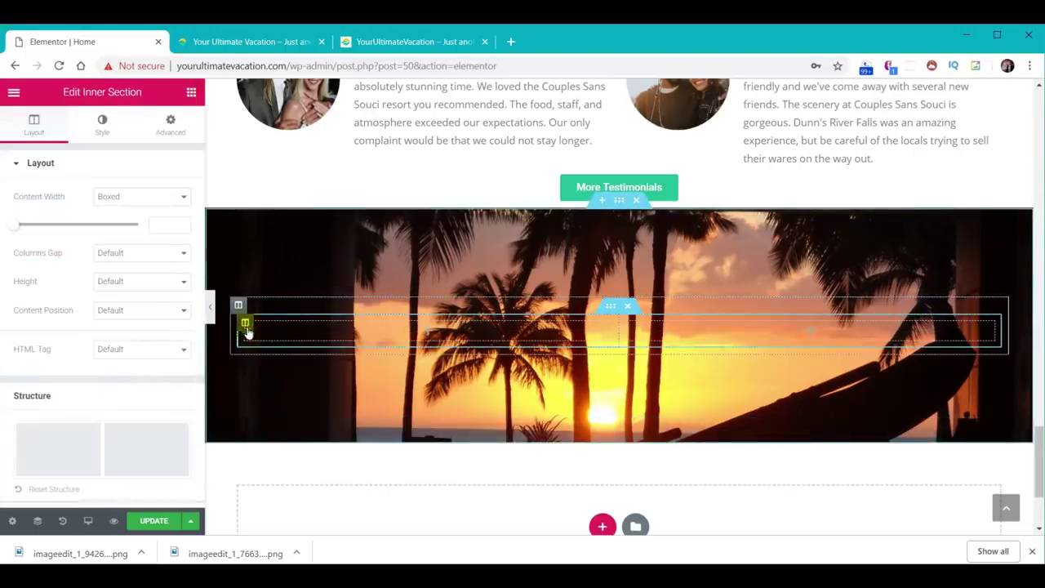
right_click(245, 327)
left_click(280, 510)
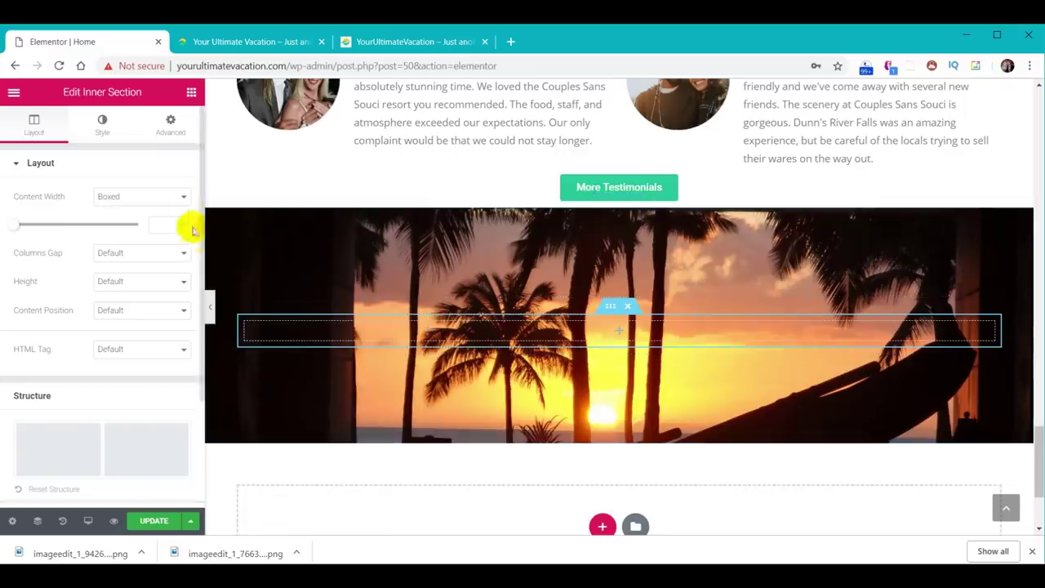
left_click(167, 222)
type("500")
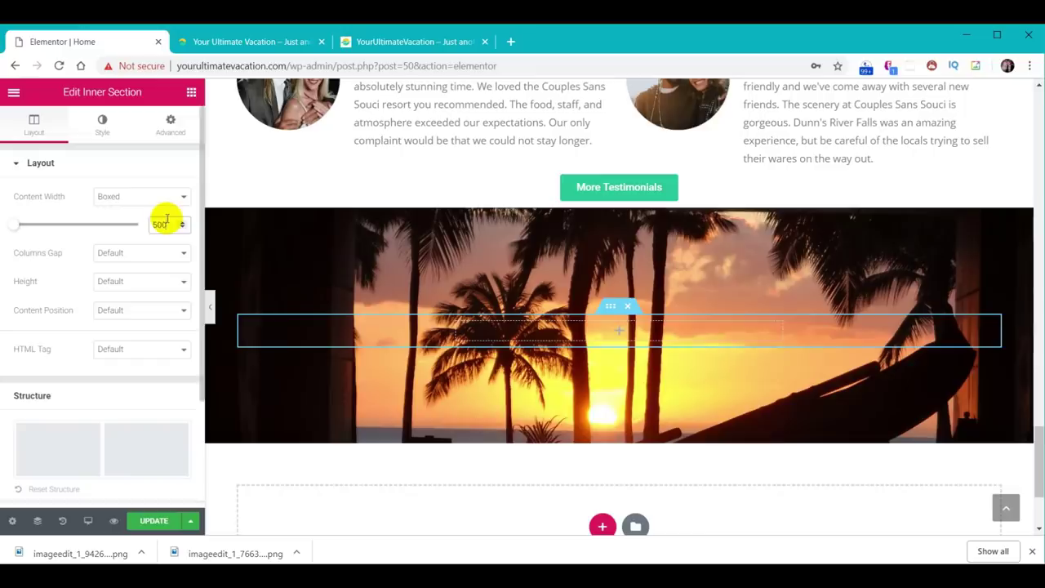
left_click(190, 93)
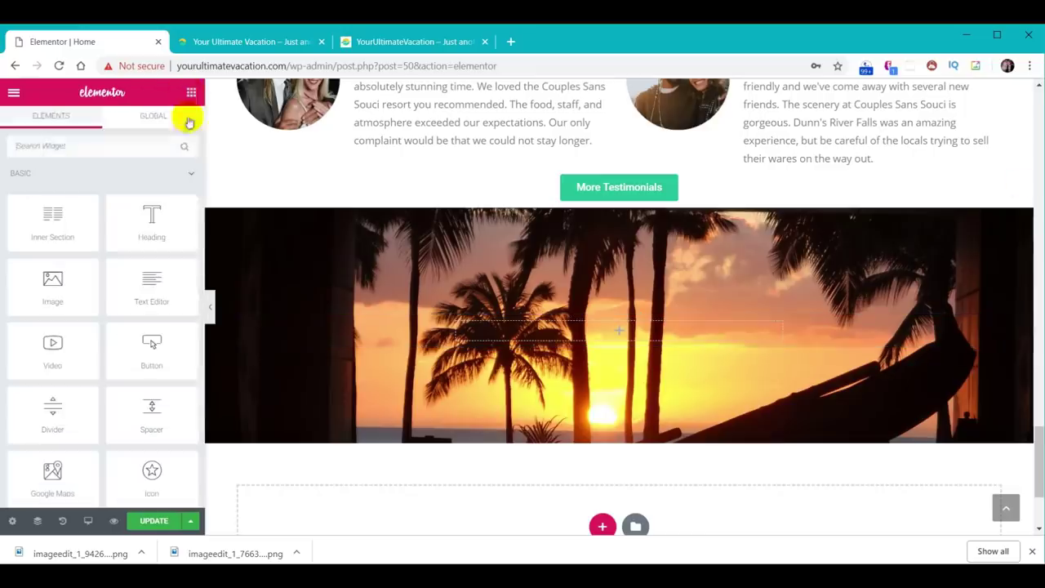
left_click_drag(153, 216, 672, 327)
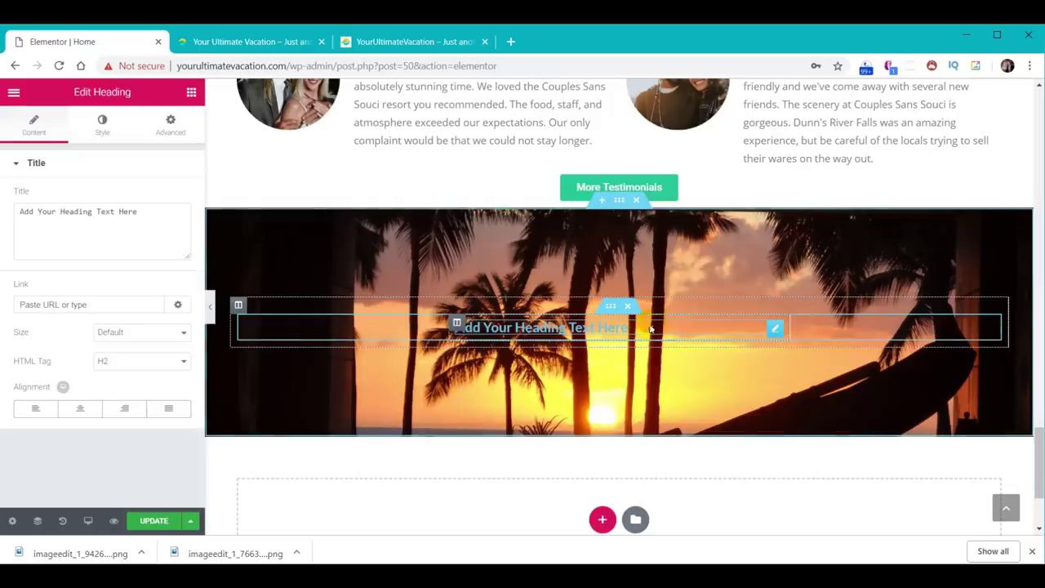
Give the heading's column a semi-transparent dark grey rgba(84,89,95) classic background
left_click(456, 325)
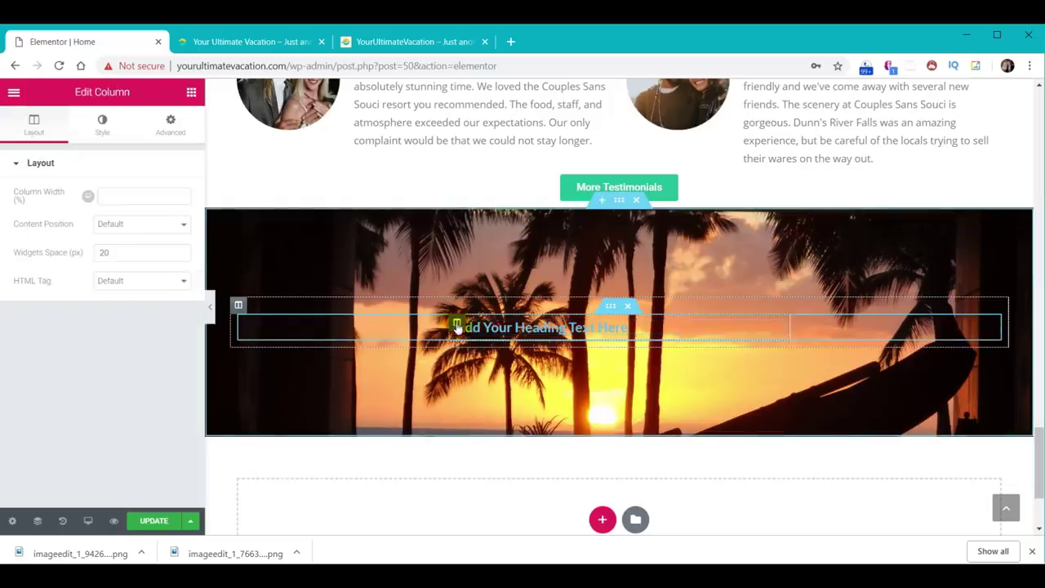
left_click(100, 126)
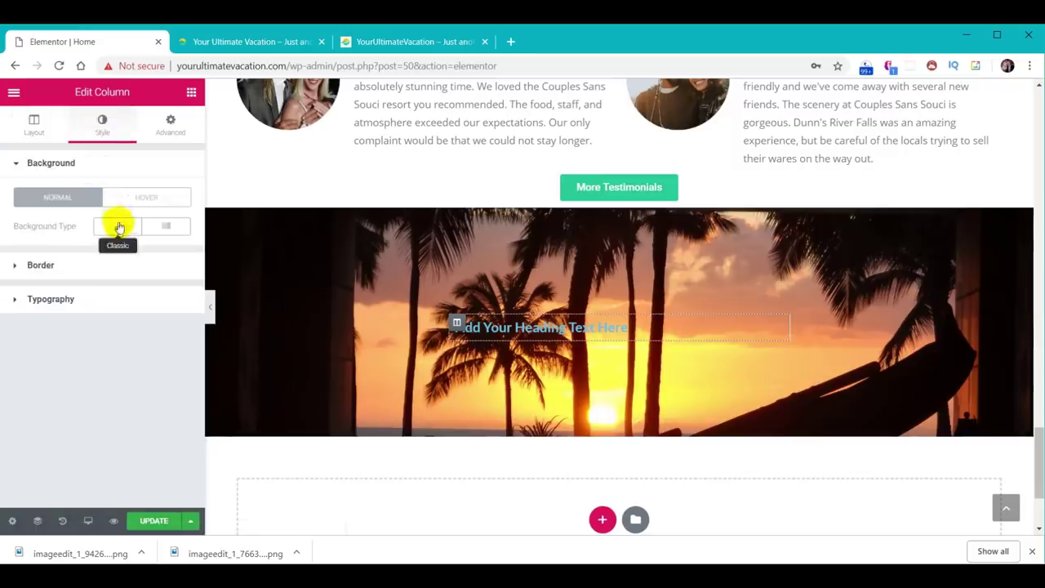
left_click(118, 226)
left_click(171, 254)
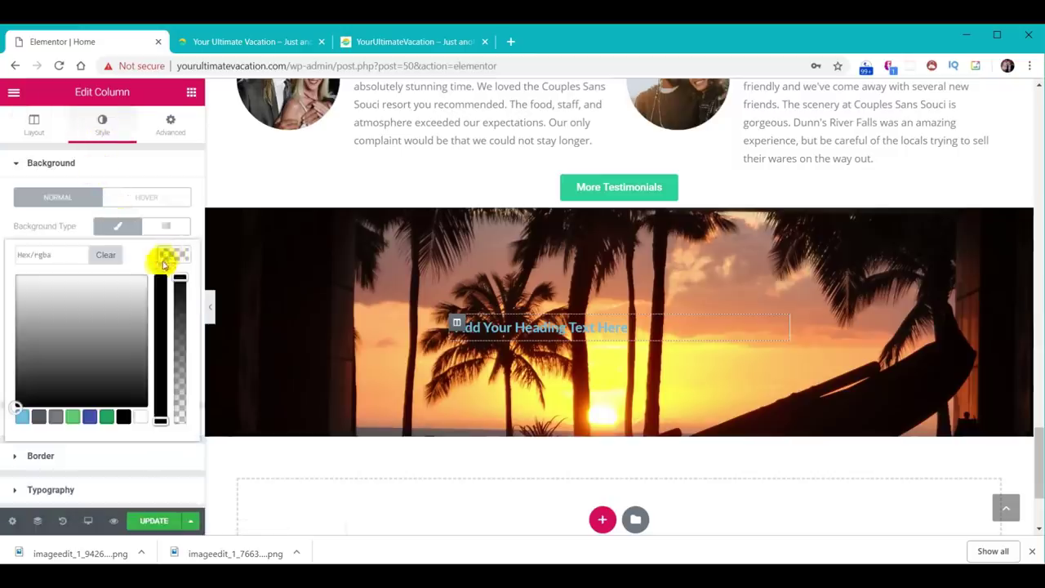
left_click(39, 416)
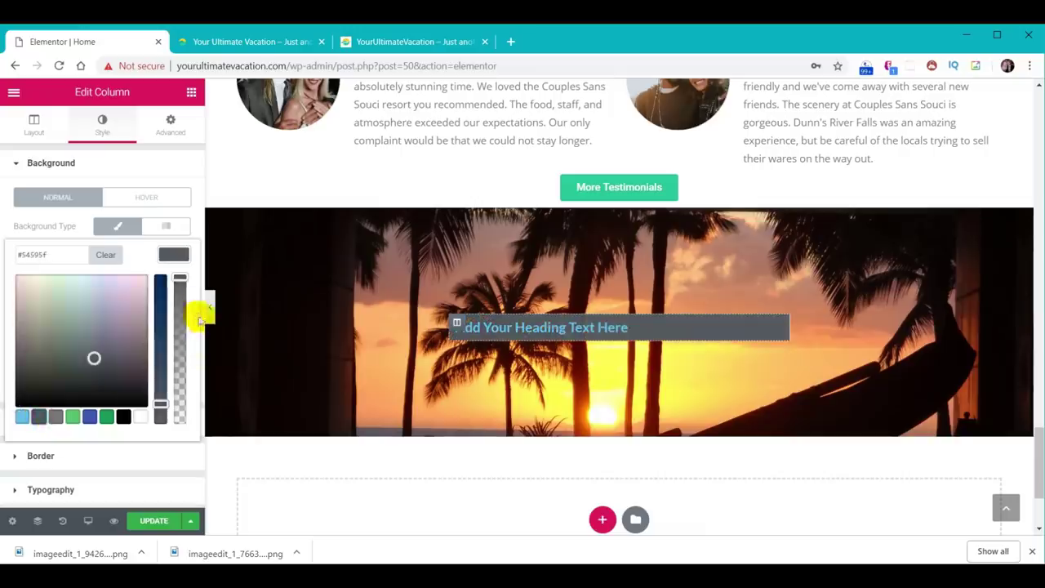
left_click(178, 282)
left_click_drag(184, 300, 179, 348)
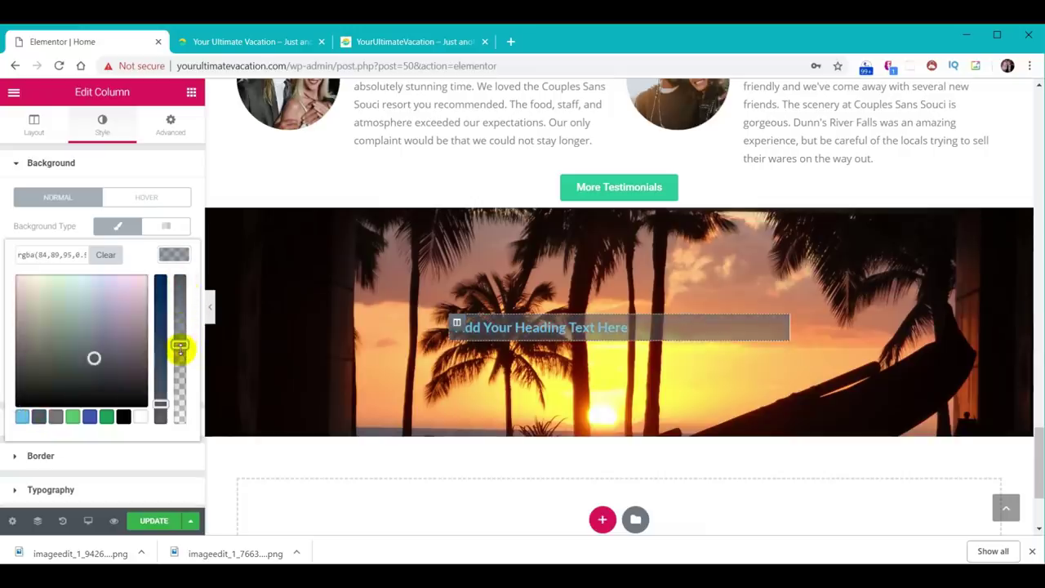
left_click(41, 457)
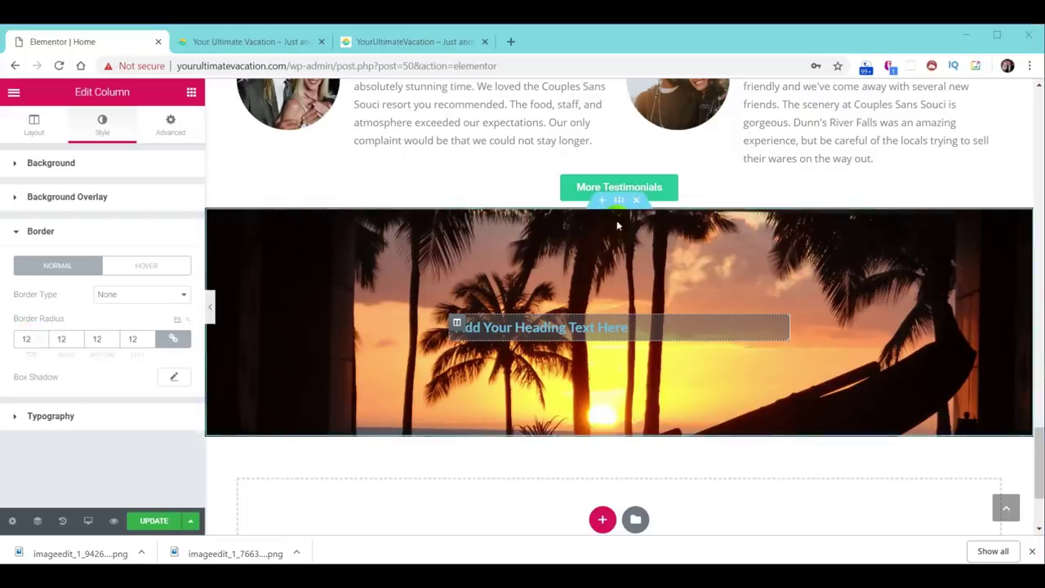
Add a Waves Brush top shape divider to the sunset section with height 20
left_click(619, 202)
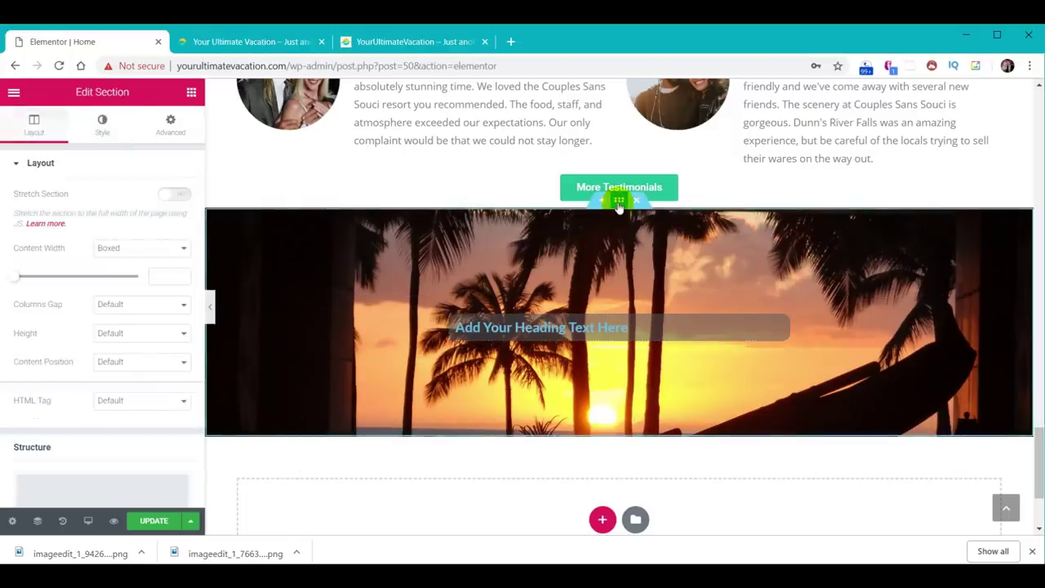
left_click(101, 125)
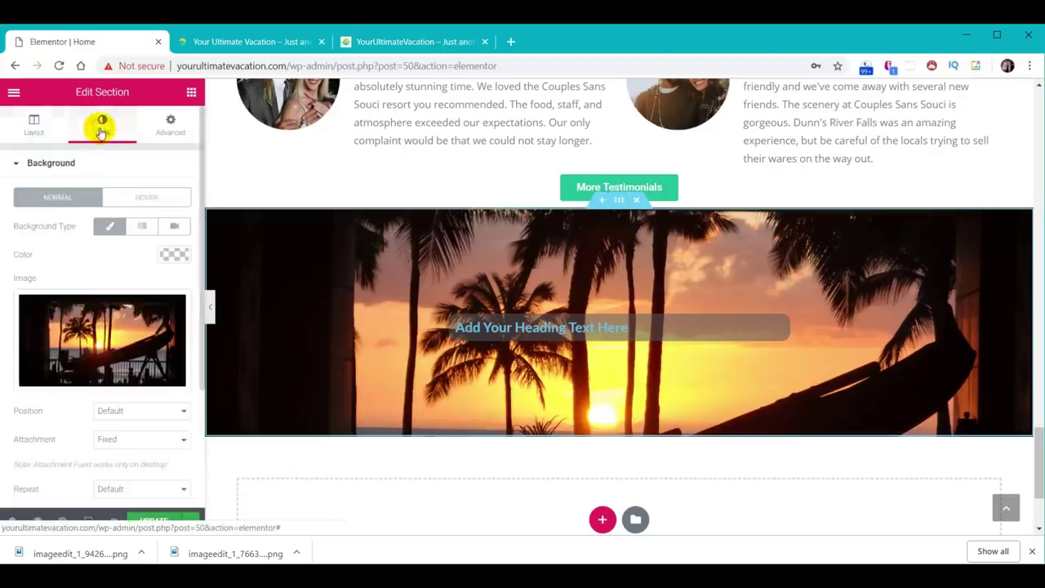
scroll(122, 366, "down", 3)
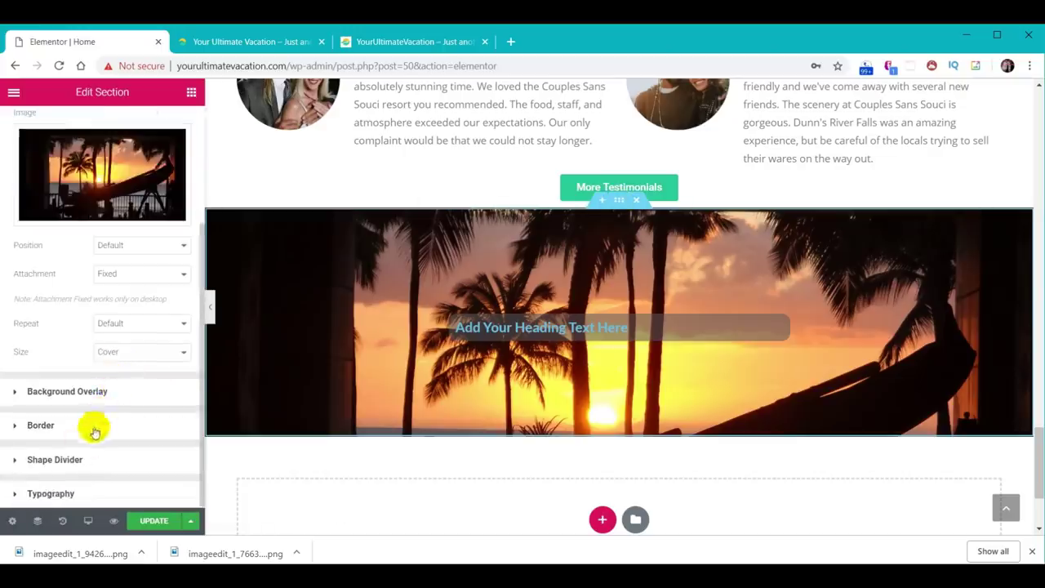
left_click(55, 462)
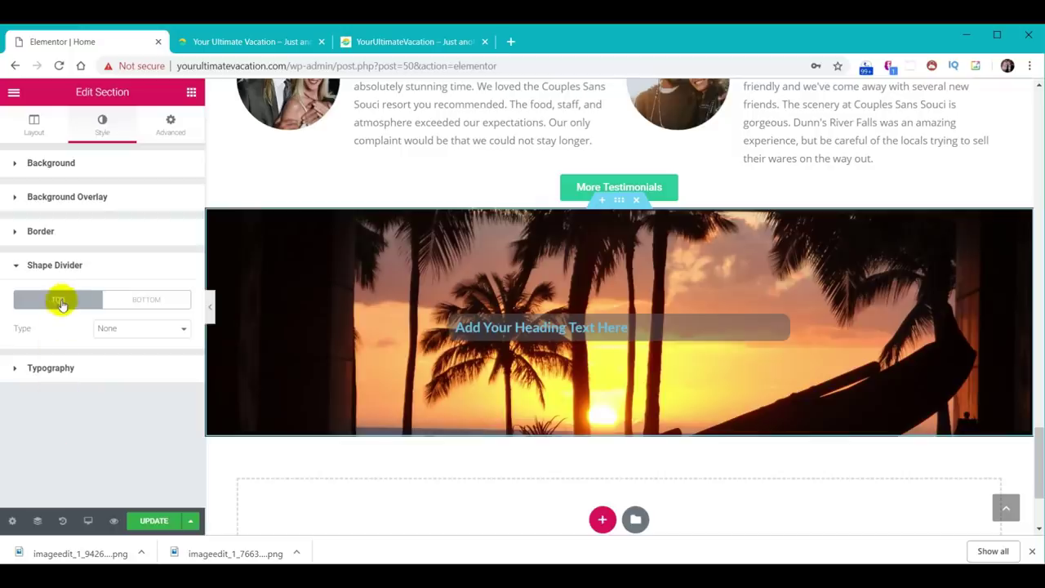
left_click(140, 329)
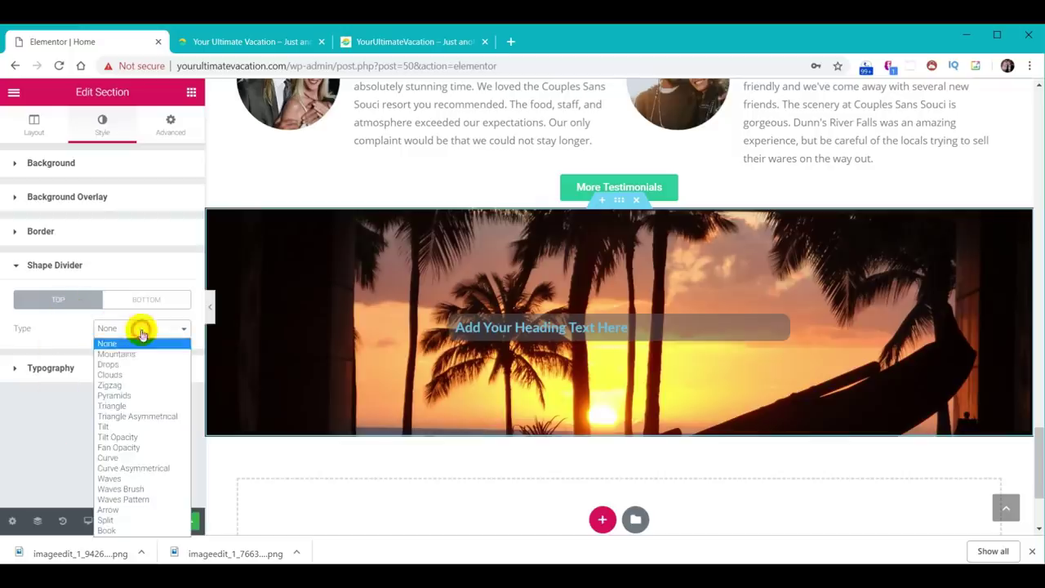
left_click(138, 488)
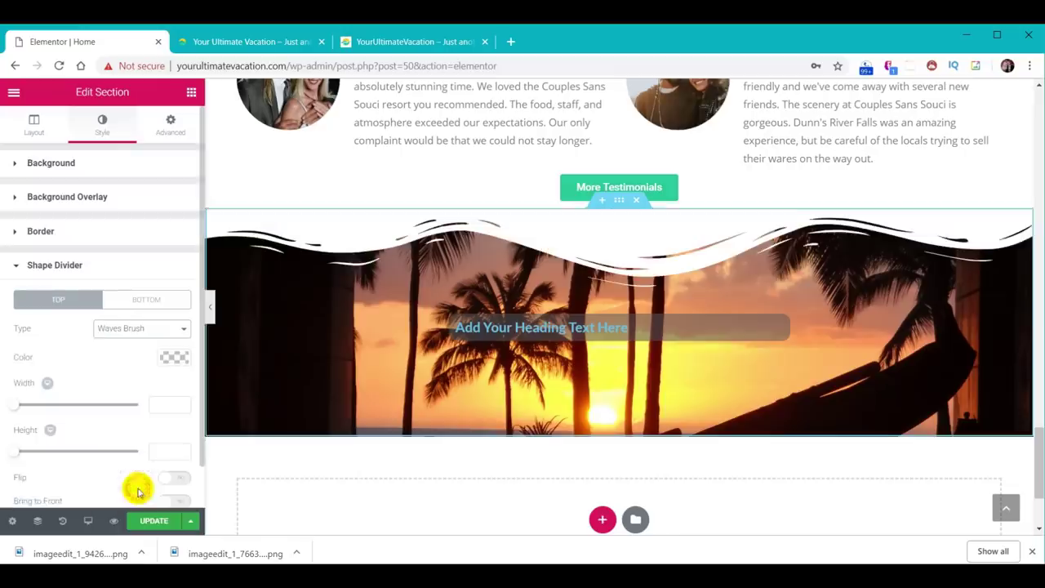
left_click(167, 359)
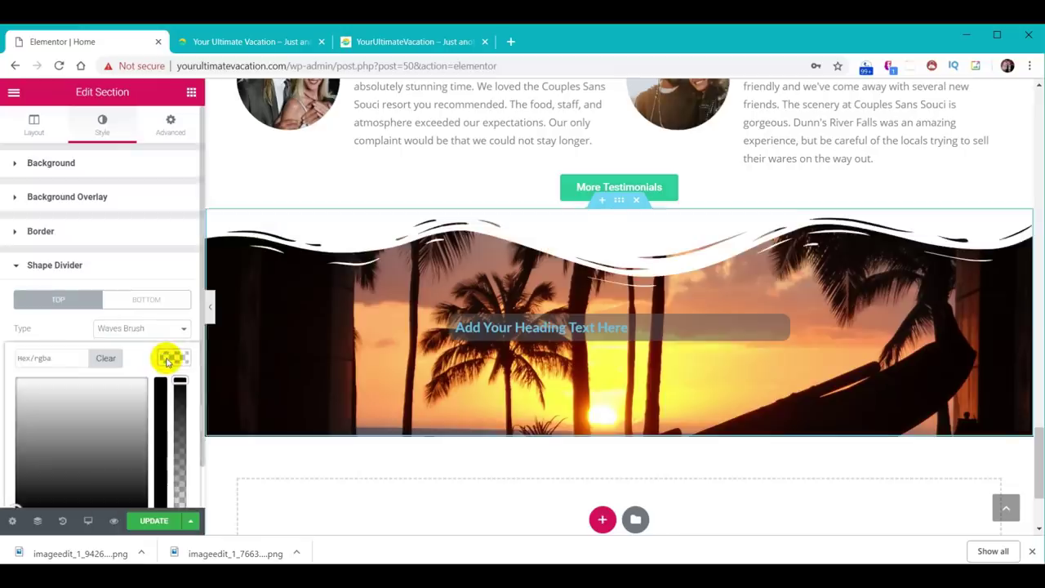
left_click(168, 359)
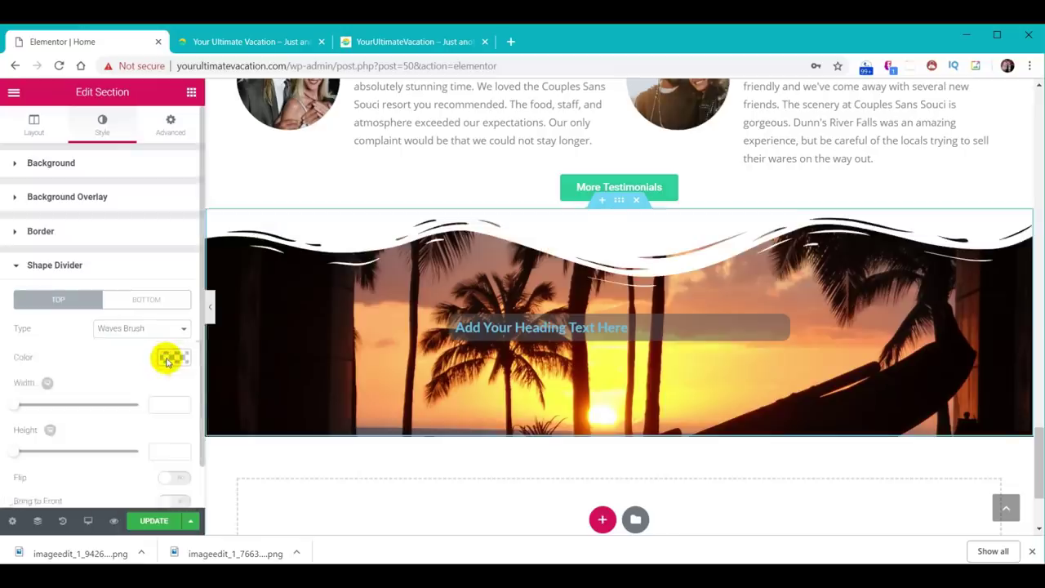
left_click(165, 449)
type("20")
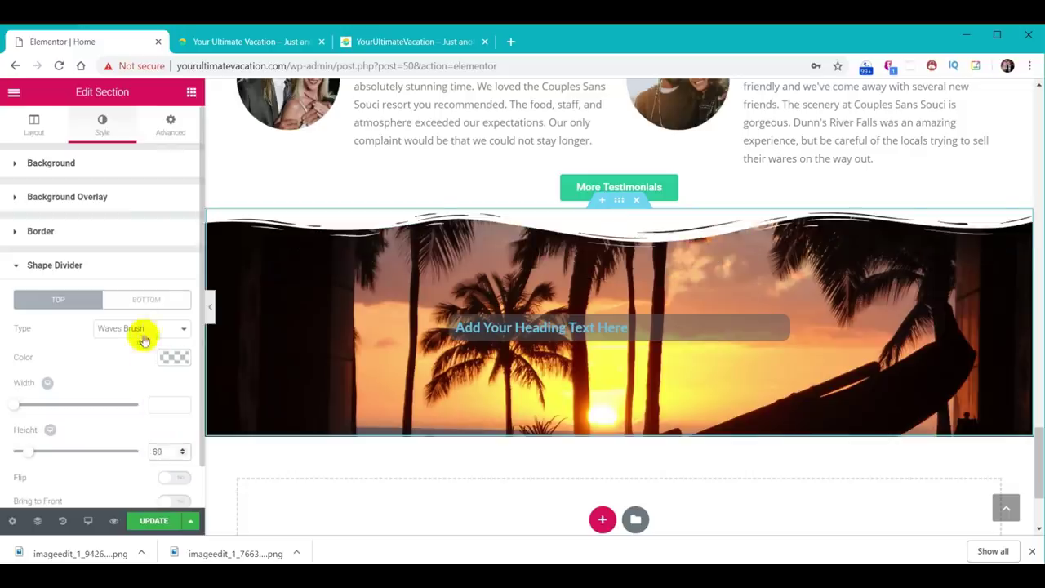
Add a dark grey #2f3033 Waves Brush bottom divider with height 60
left_click(152, 300)
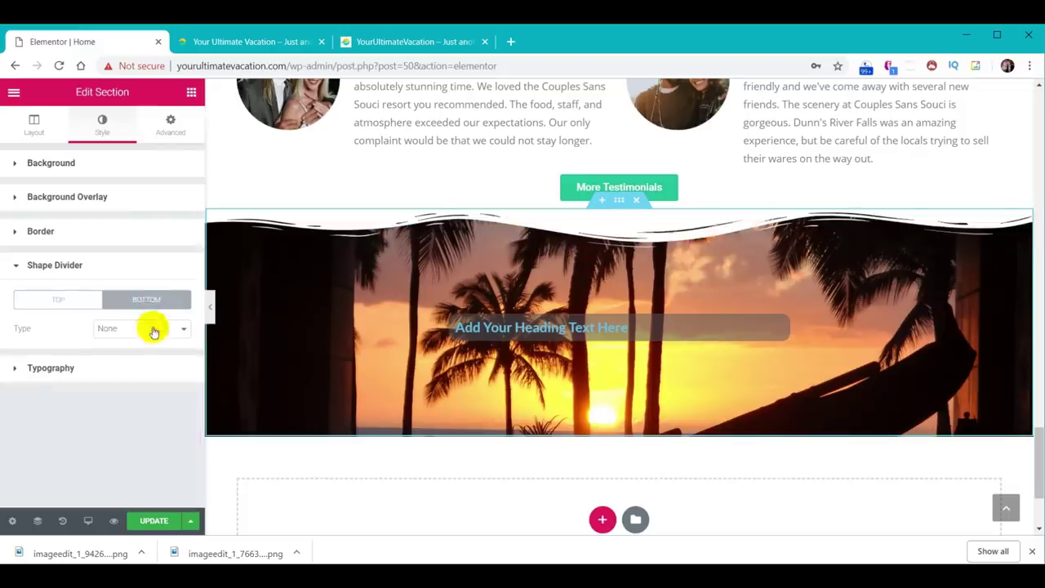
left_click(152, 329)
left_click(141, 489)
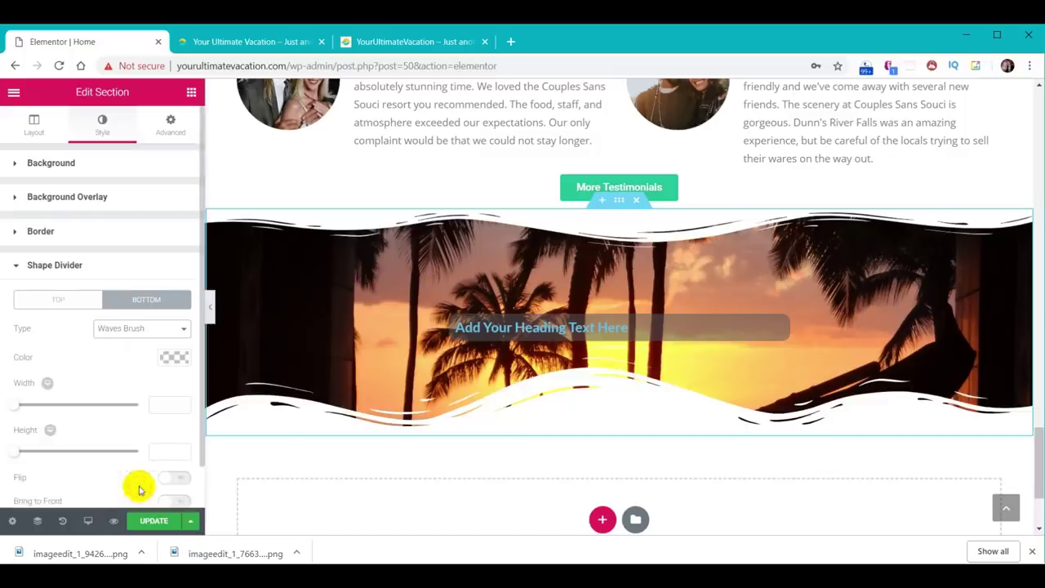
left_click(172, 357)
scroll(118, 425, "down", 1)
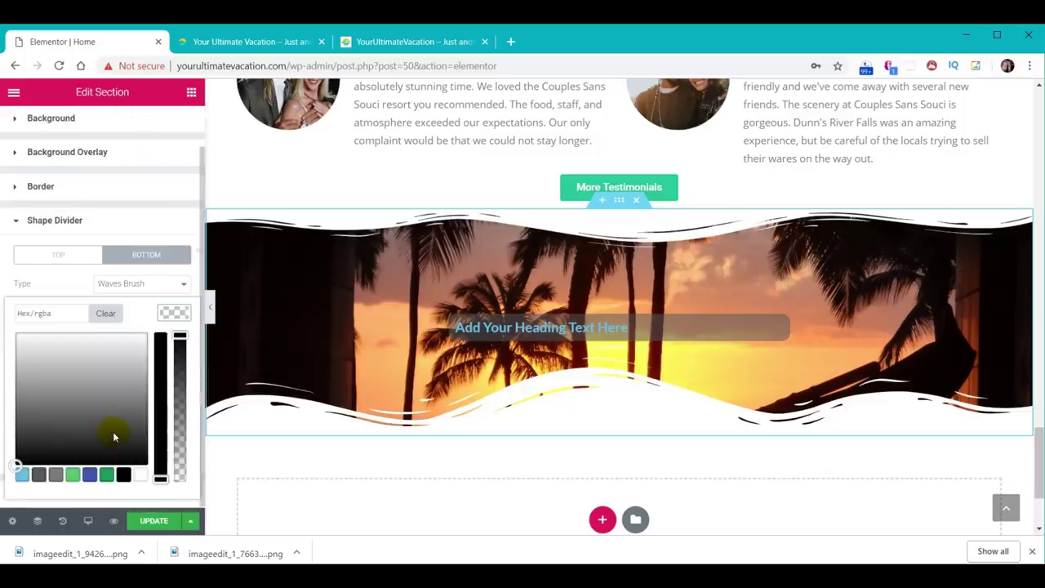
left_click(114, 434)
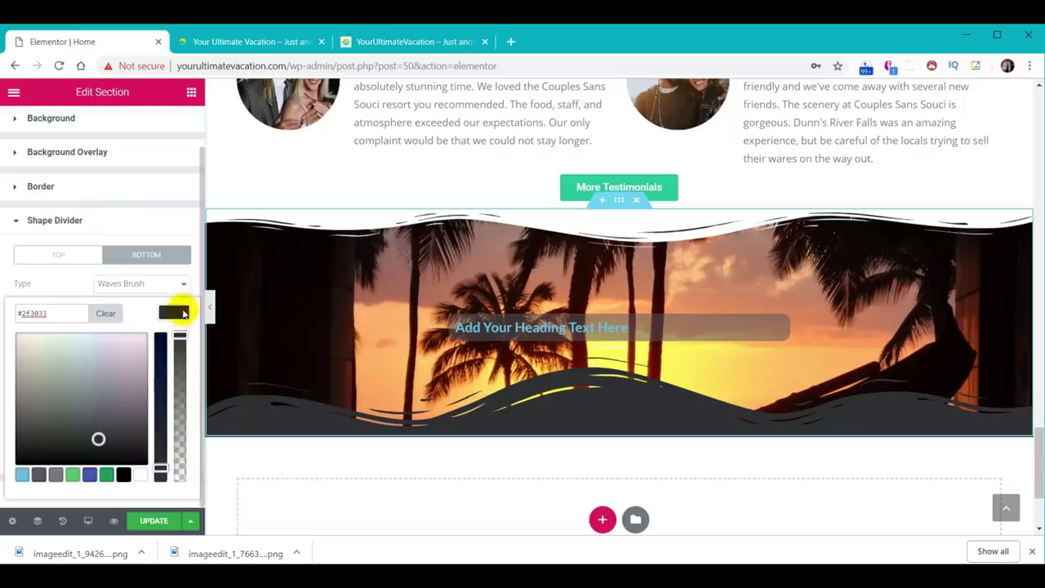
left_click(172, 311)
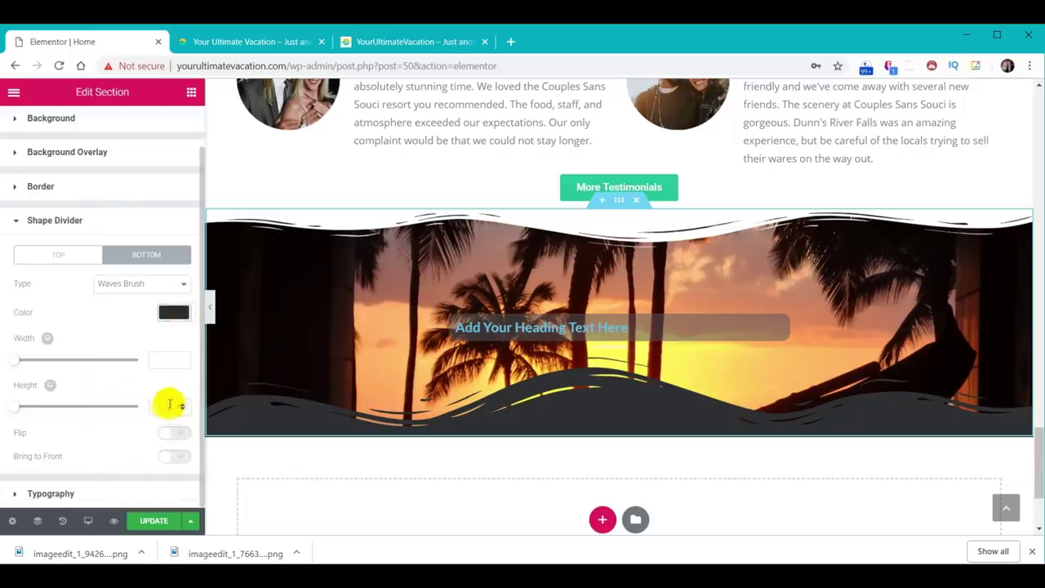
left_click(168, 405)
type("60")
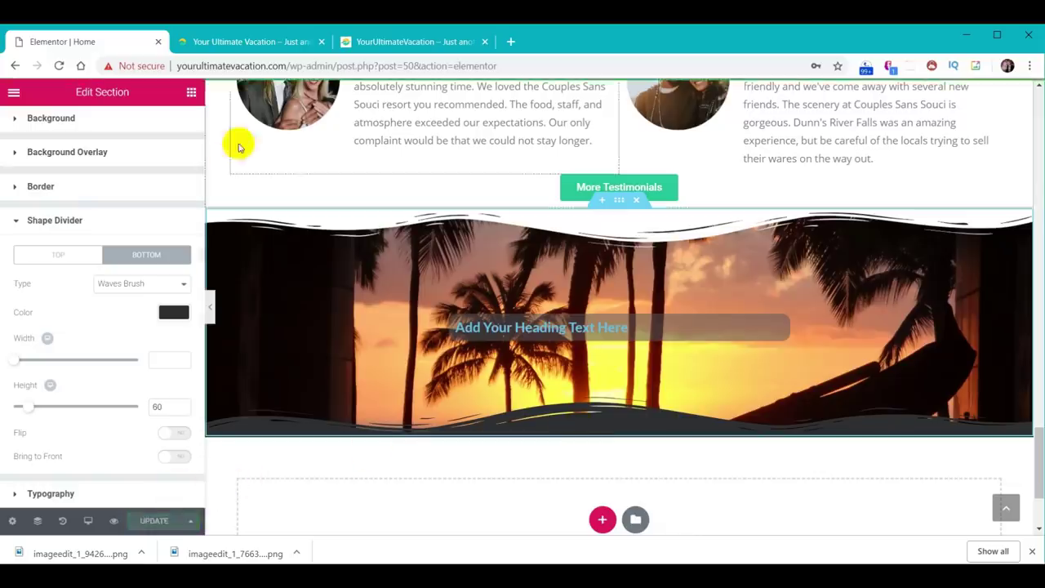
Reload the live homepage to check the sunset section's two wave dividers
left_click(251, 42)
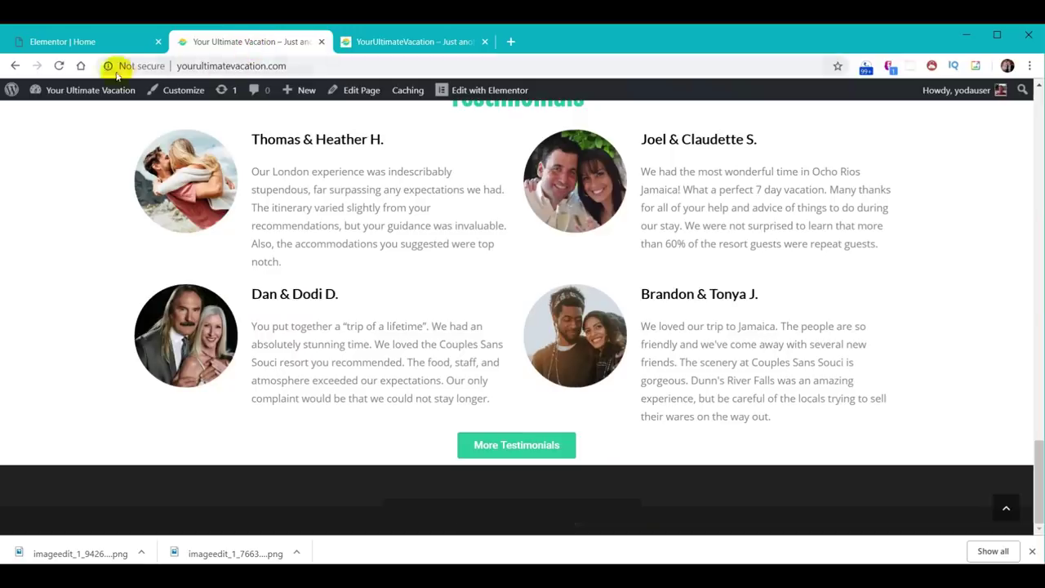
left_click(58, 65)
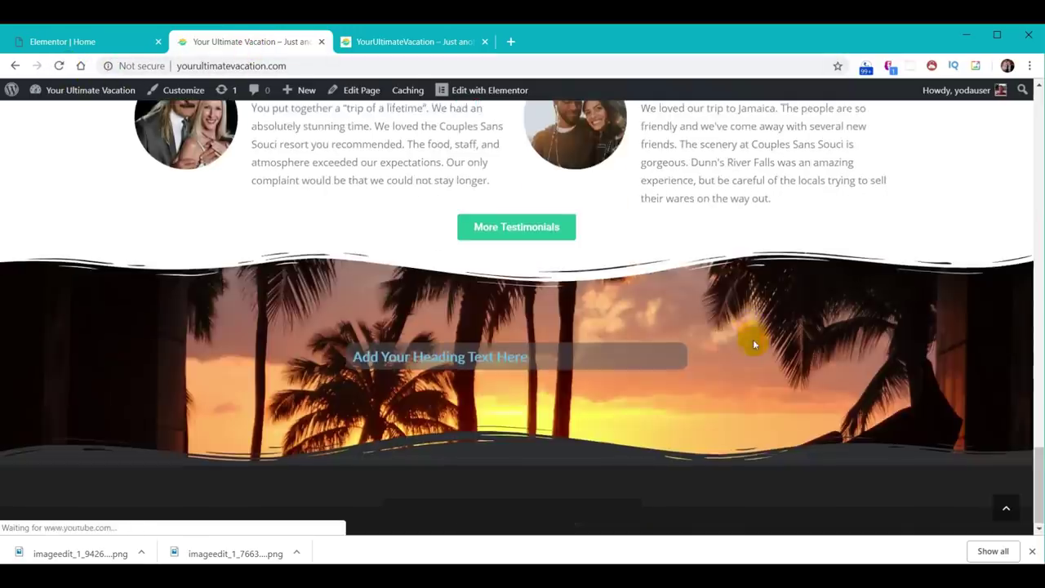
scroll(733, 366, "down", 2)
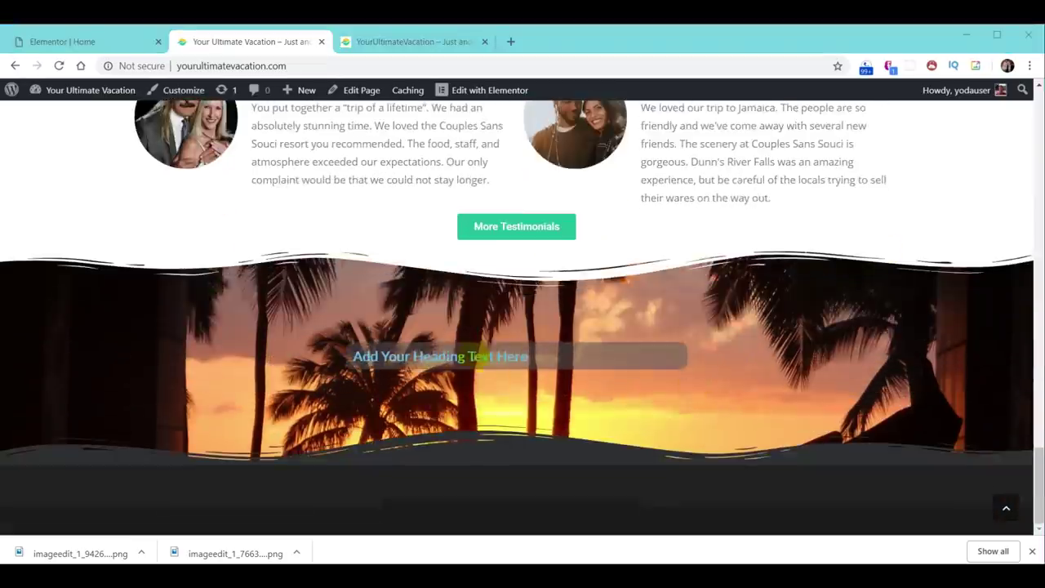
Exit the Elementor editor for the Home page back to the WordPress dashboard
left_click(69, 42)
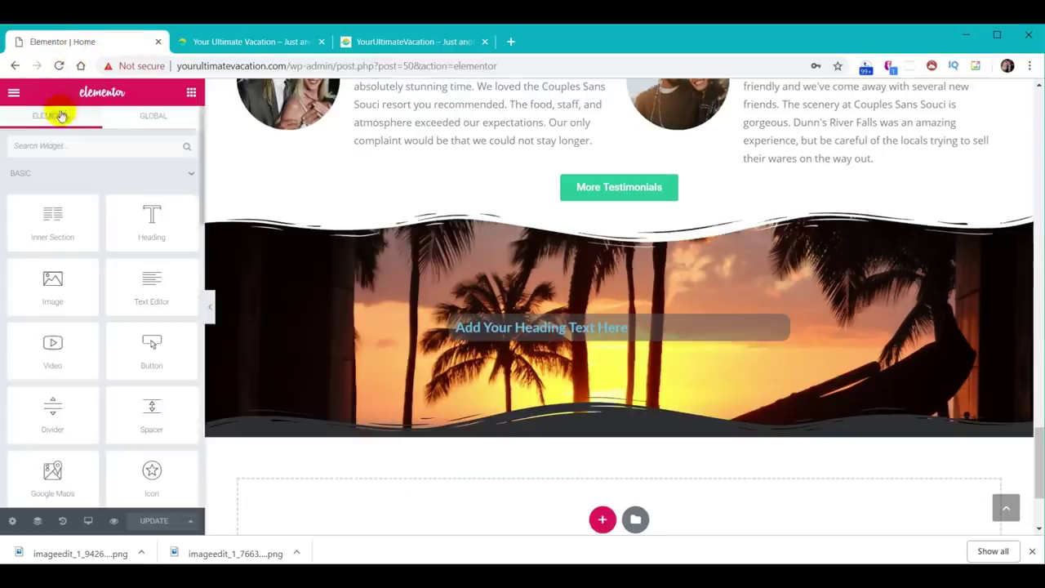
left_click(14, 95)
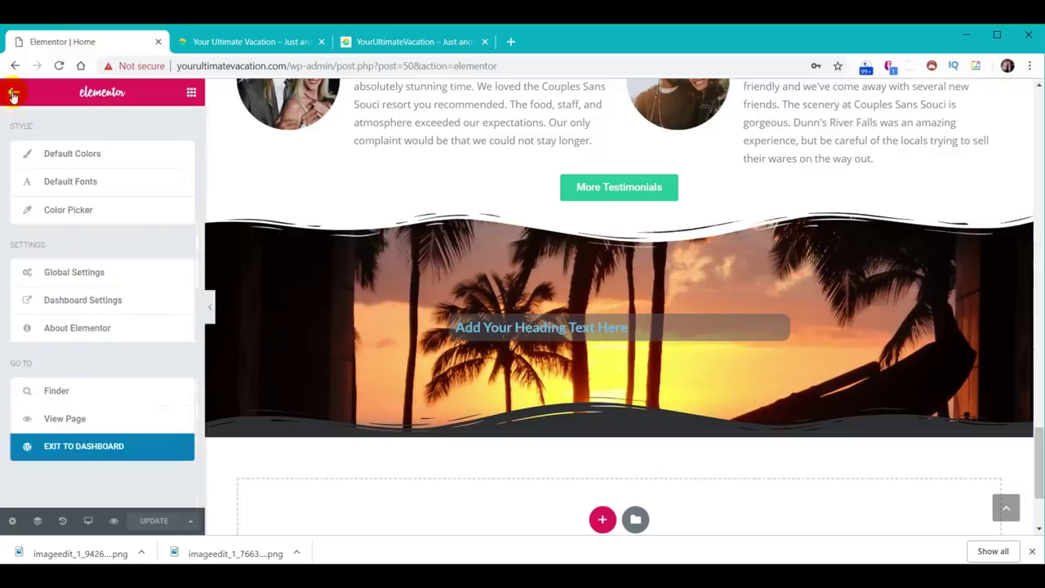
left_click(82, 454)
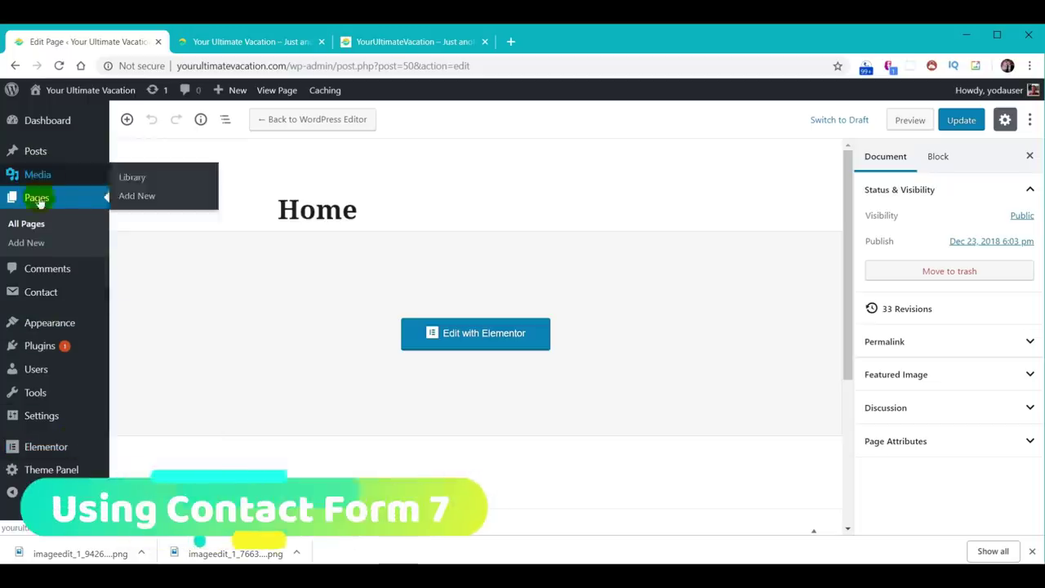
Retitle the Contact Form 7 form 'Contact form 1' as 'Contact Us' and save it
mouse_move(33, 295)
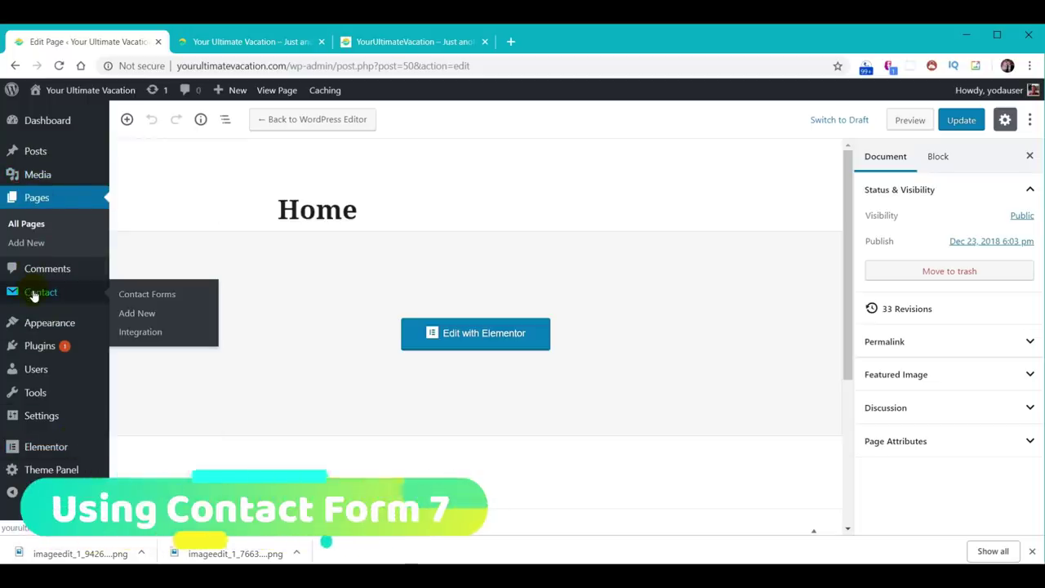
left_click(33, 294)
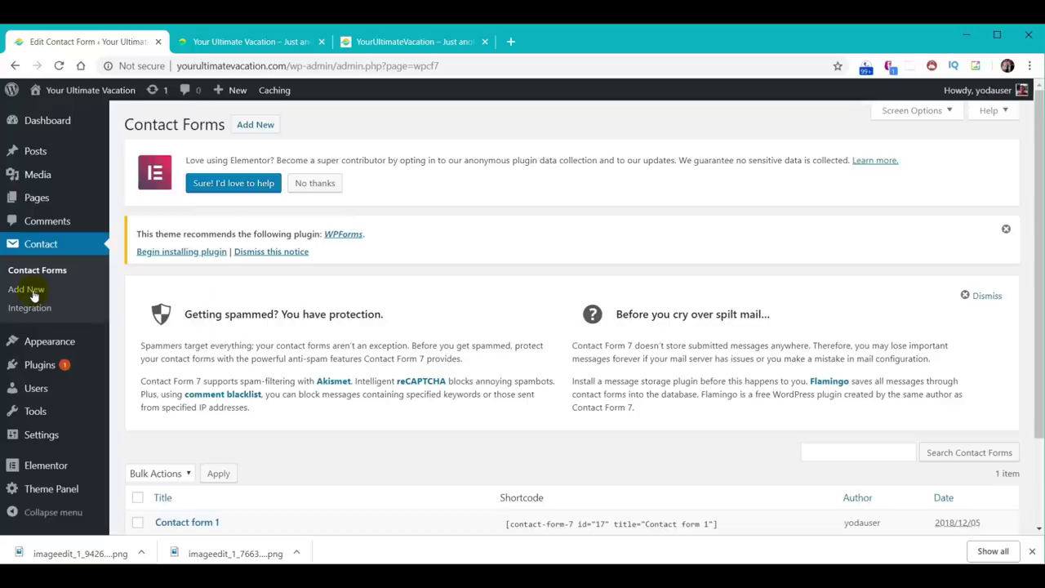
scroll(259, 335, "down", 2)
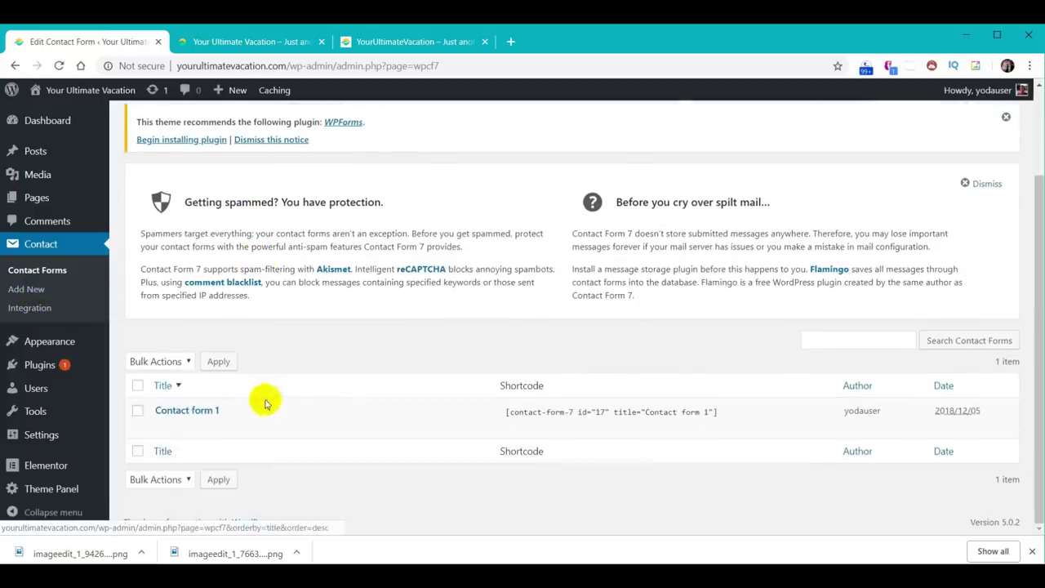
left_click(188, 410)
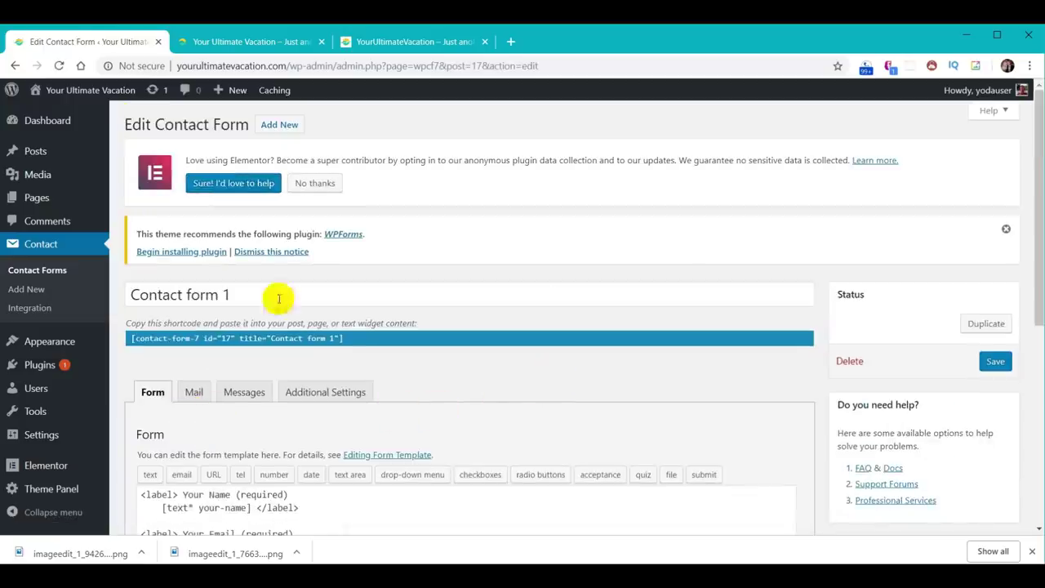
left_click_drag(188, 295, 269, 294)
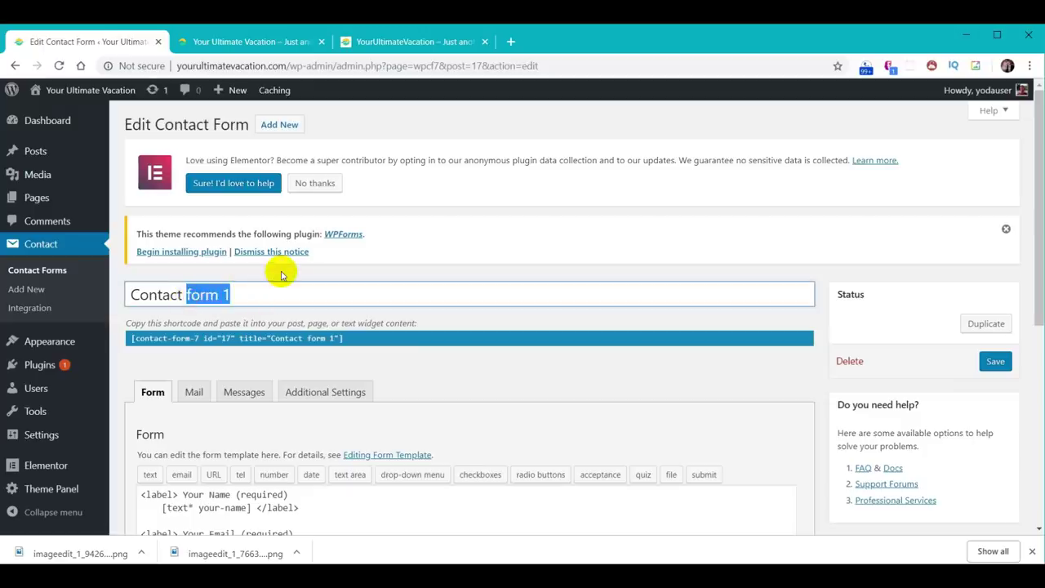
type("Us")
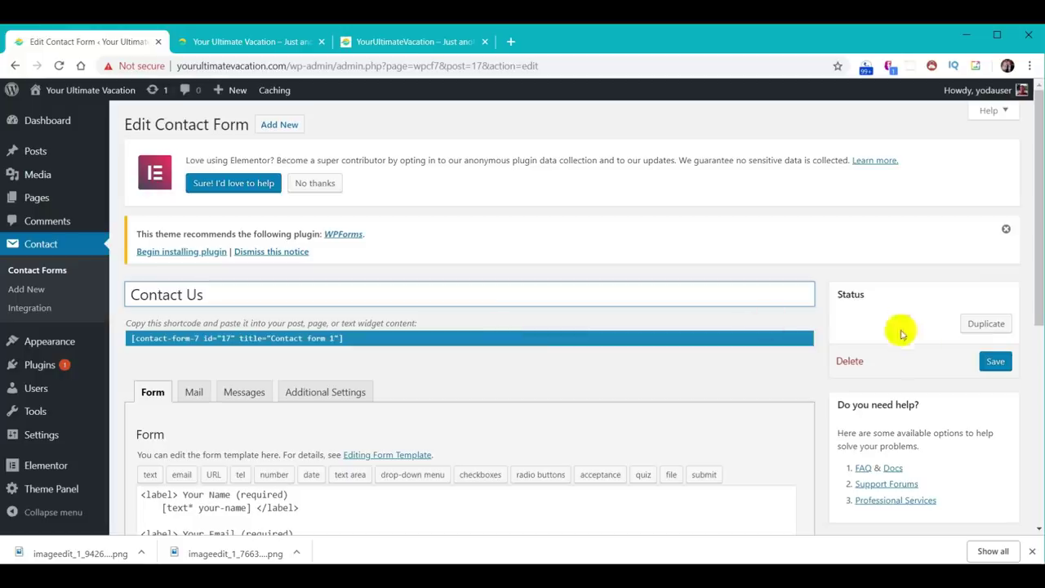
left_click(995, 363)
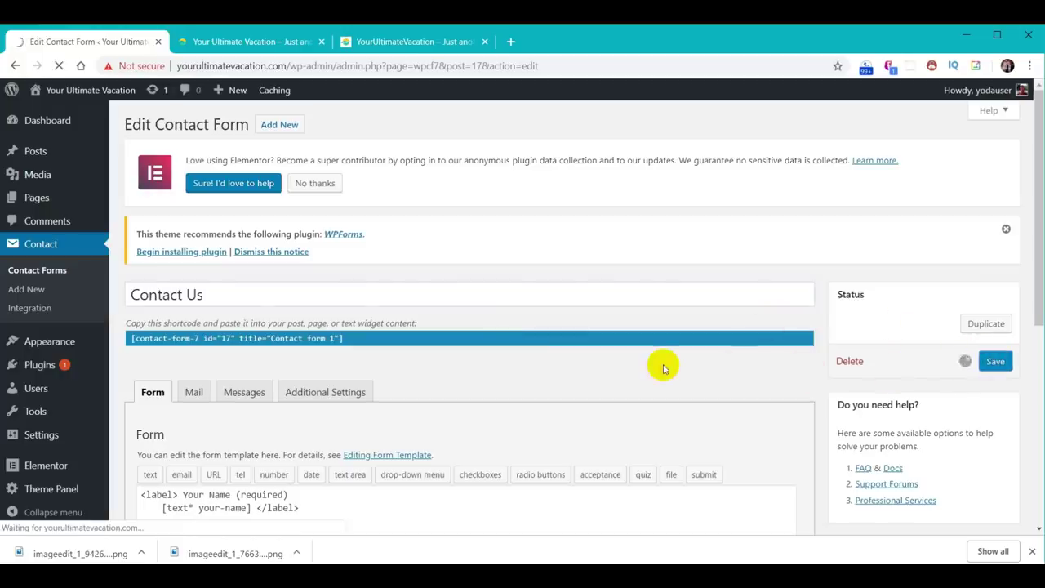
Insert a telephone field tag on a new line after the email field
scroll(553, 311, "down", 3)
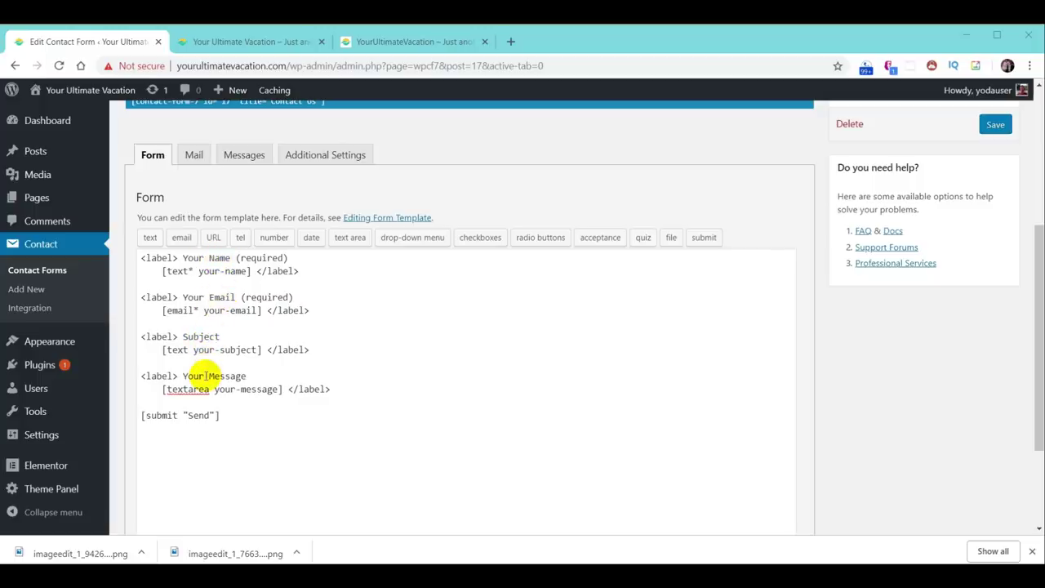
left_click(323, 311)
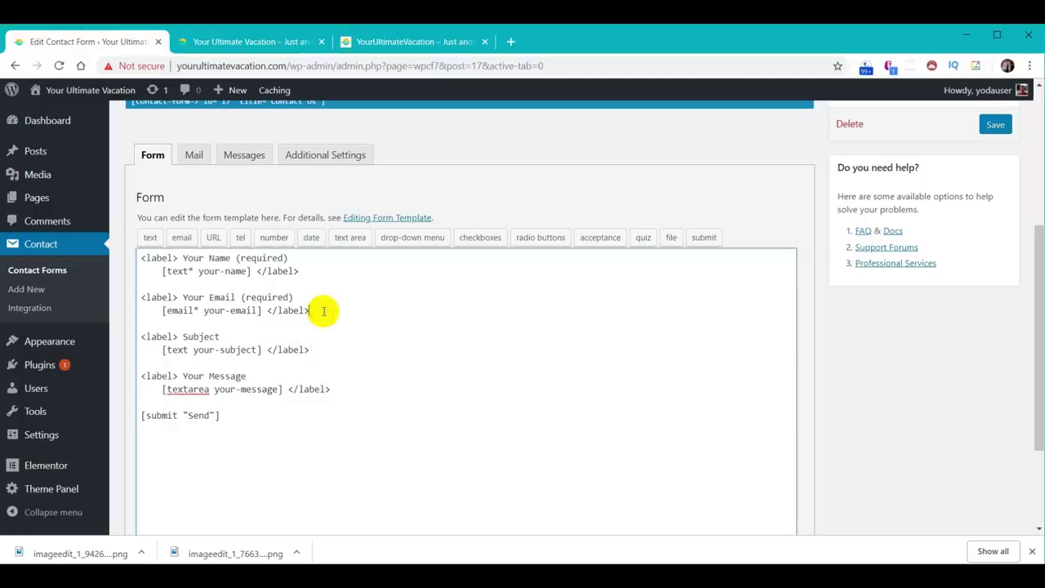
key("Return")
key("Return")
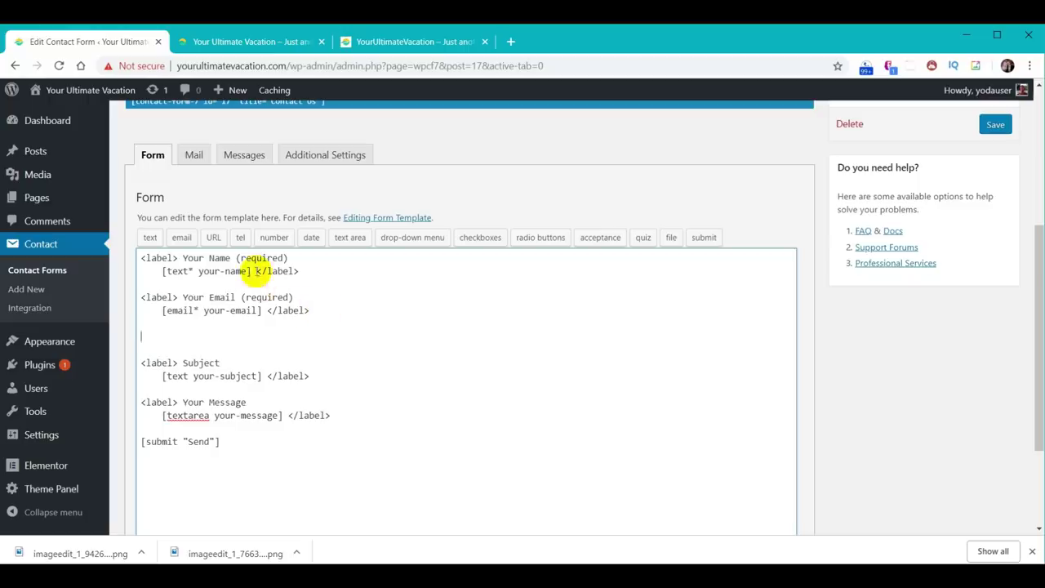
left_click(239, 237)
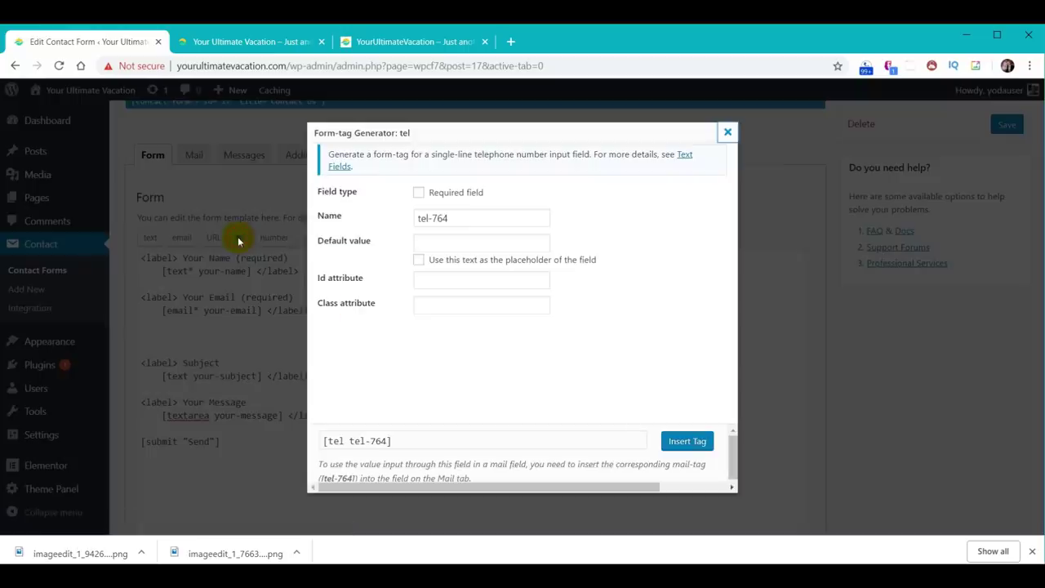
left_click(687, 441)
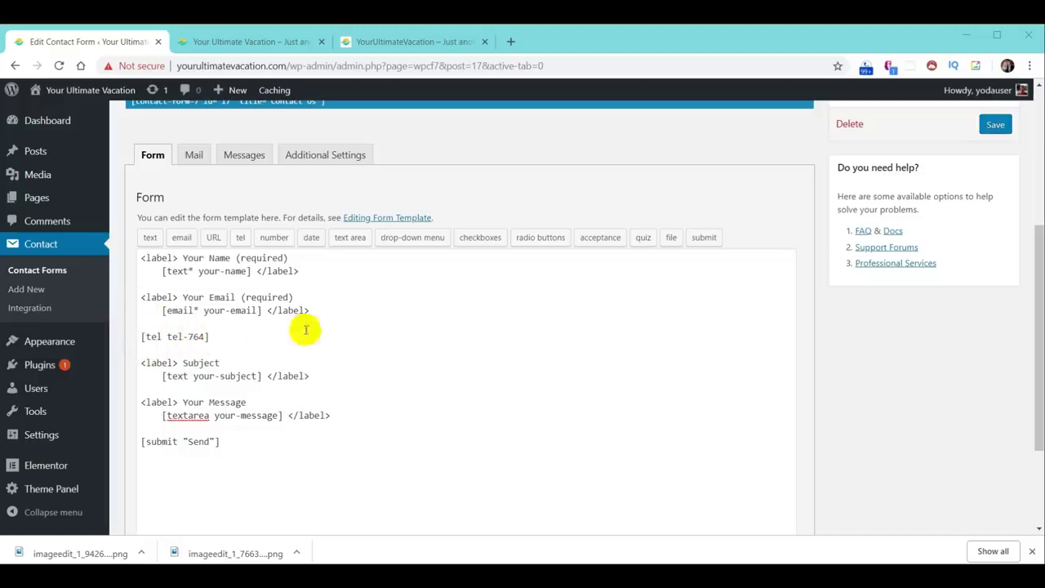
Duplicate the Your Email block and replace its email field with the tel tag
left_click(139, 296)
left_click_drag(139, 297, 336, 306)
key("ctrl+c")
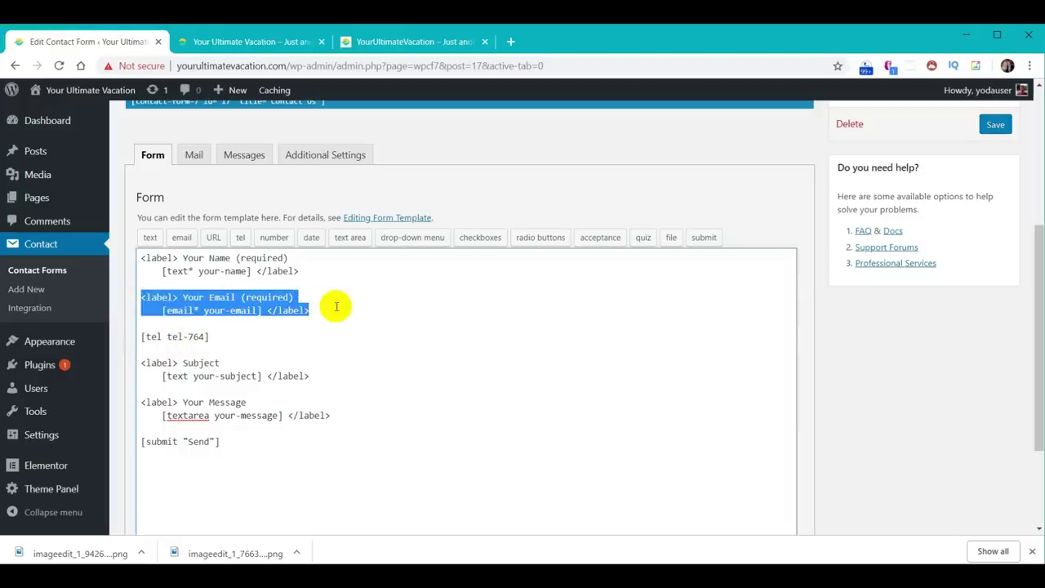
key("Down")
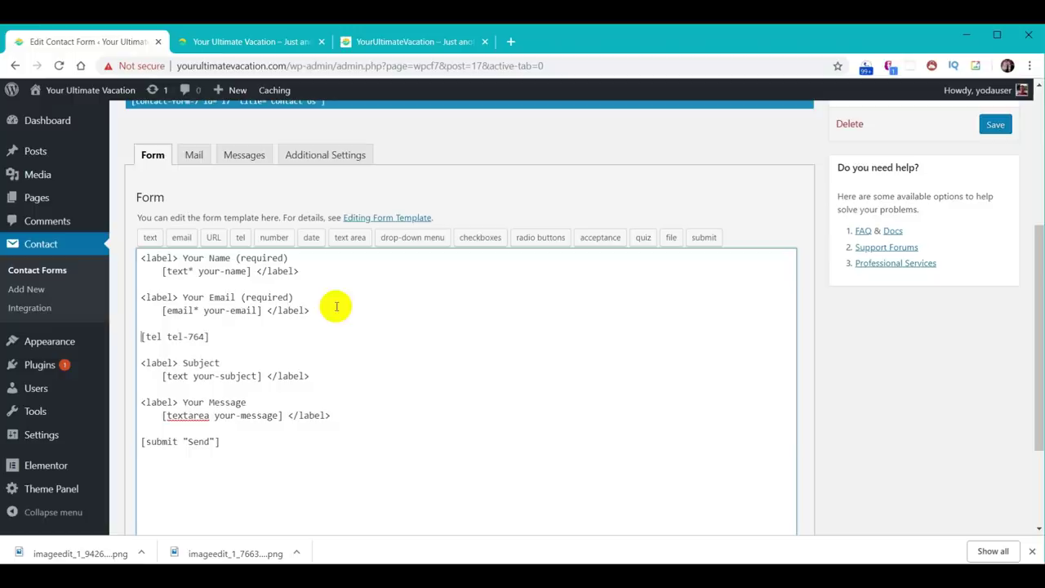
key("ctrl+v")
key("Return")
key("Return")
key("shift+Right")
key("shift+Right")
key("shift+Right")
key("shift+Right")
key("shift+Right")
key("shift+Right")
key("shift+Right")
key("shift+Right")
key("shift+Right")
key("shift+Right")
key("shift+Right")
key("shift+Right")
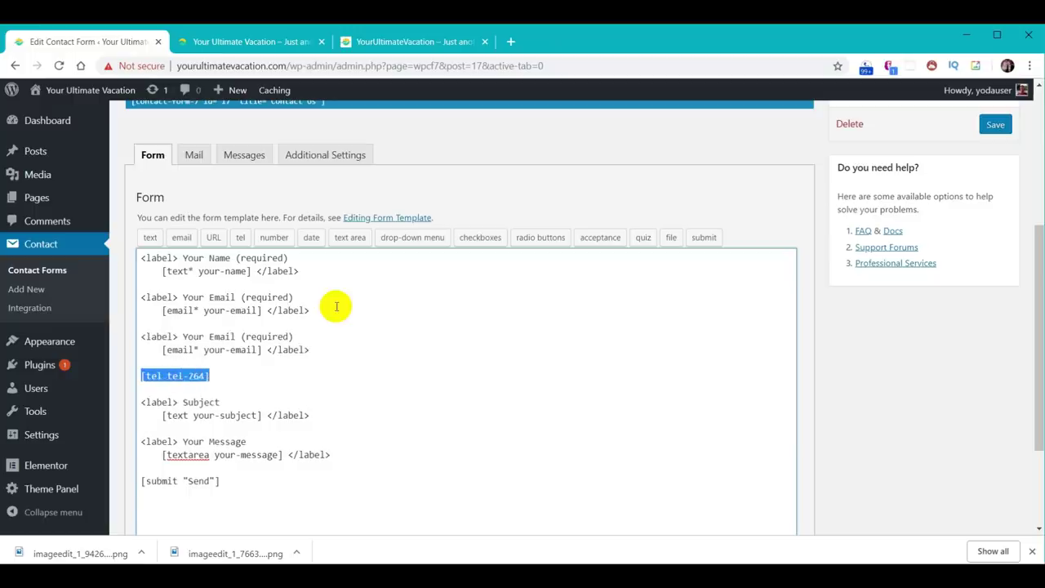
key("Delete")
key("Delete")
key("Delete")
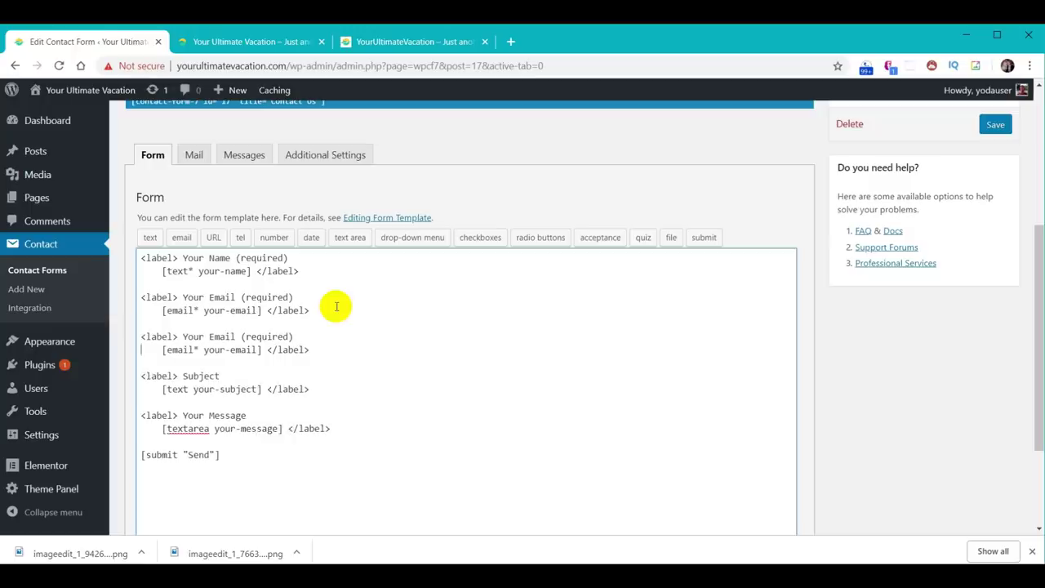
key("shift+Right")
key("shift+Right")
key("shift+Right")
key("shift+Right")
key("shift+Right")
key("shift+Right")
key("shift+Right")
key("shift+Right")
key("shift+Right")
key("shift+Right")
key("shift+Right")
key("shift+Right")
key("shift+Right")
key("shift+Right")
key("shift+Right")
key("shift+Right")
key("shift+Right")
key("shift+Right")
key("shift+Right")
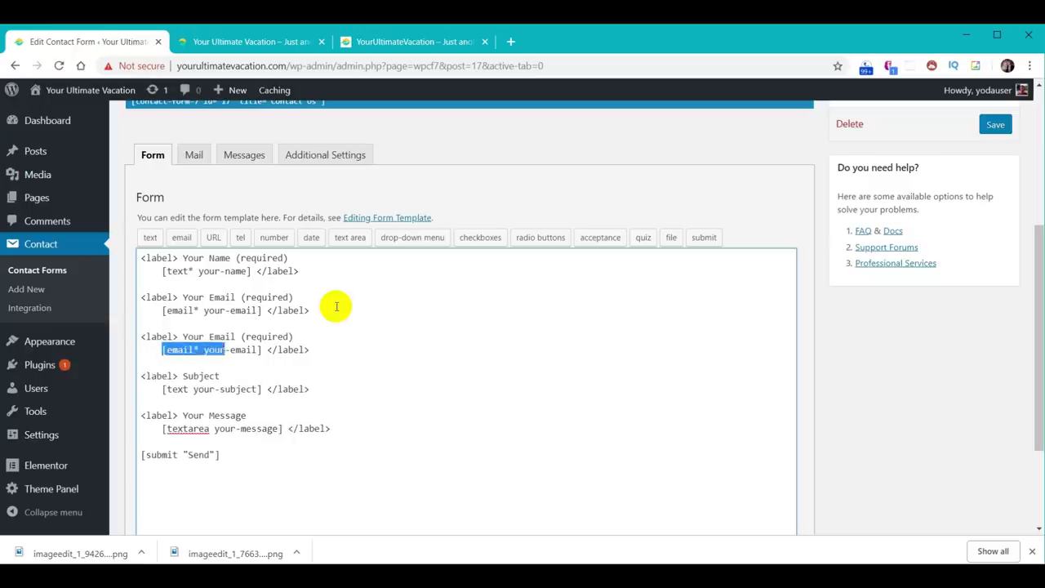
type("[tel tel-764]")
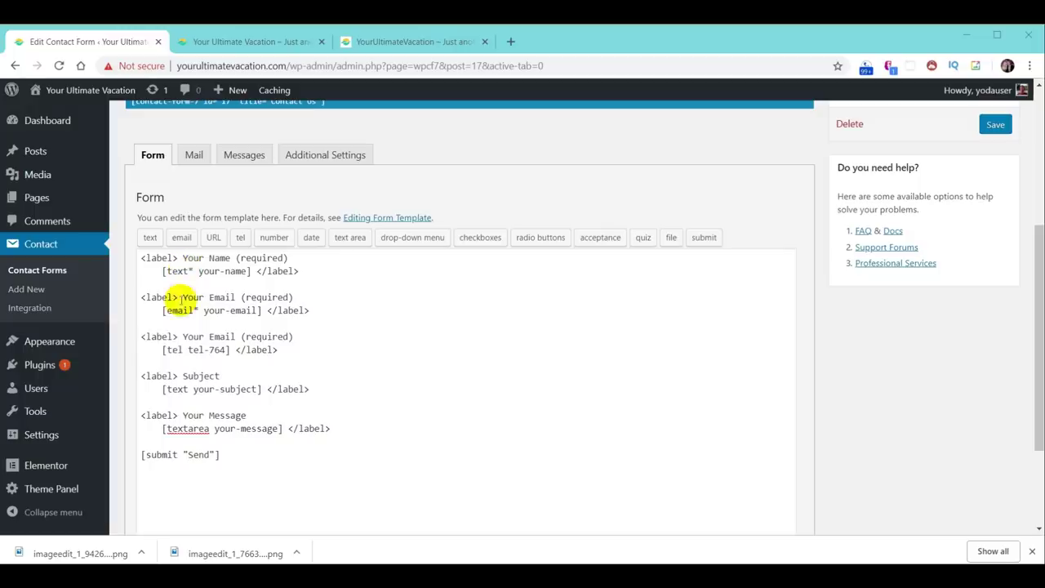
Make the tag required as tel* and relabel the copied block 'Your Phone'
left_click(179, 349)
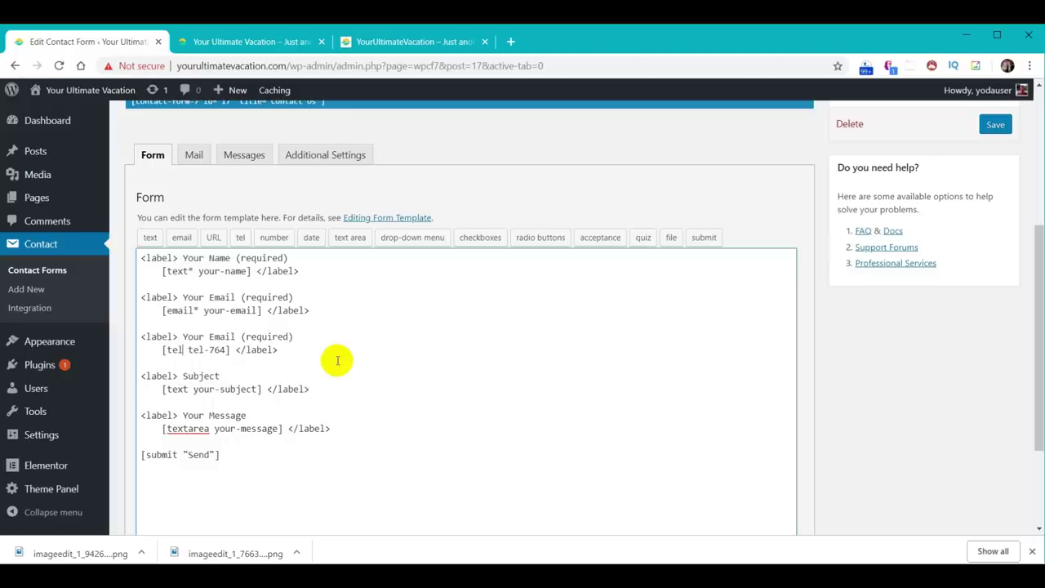
type("*")
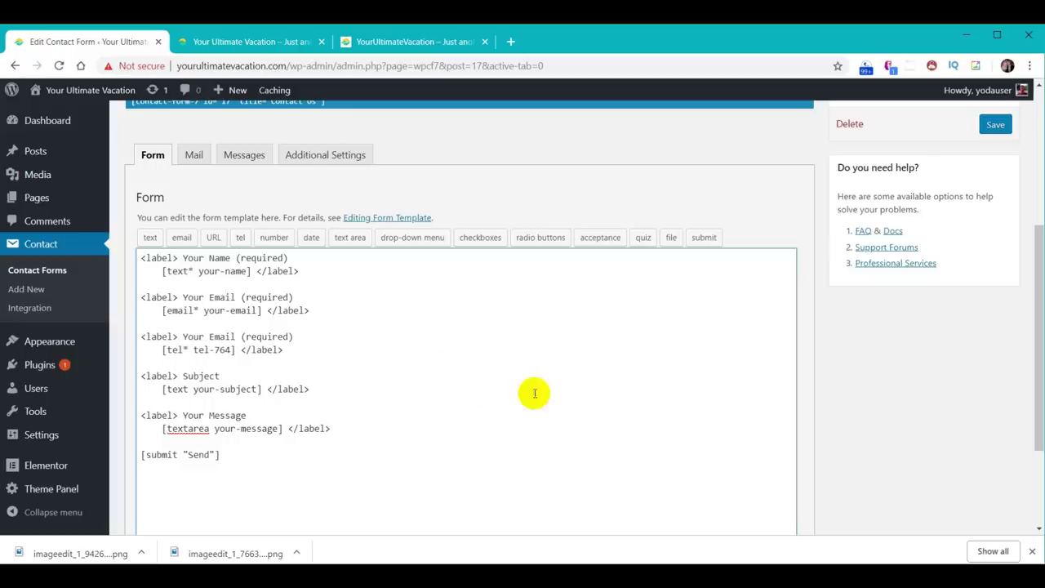
left_click(184, 336)
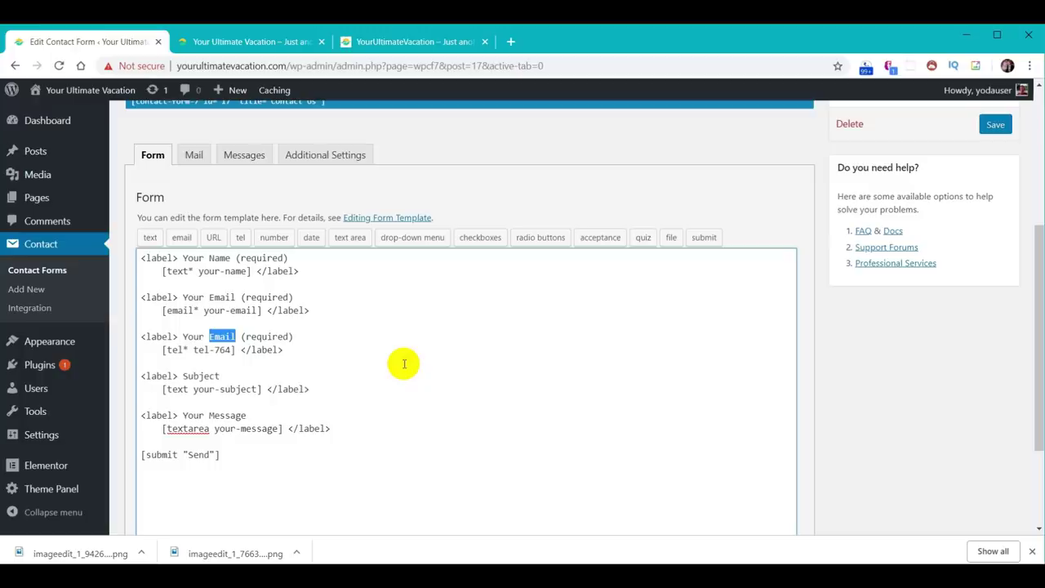
type("Phone")
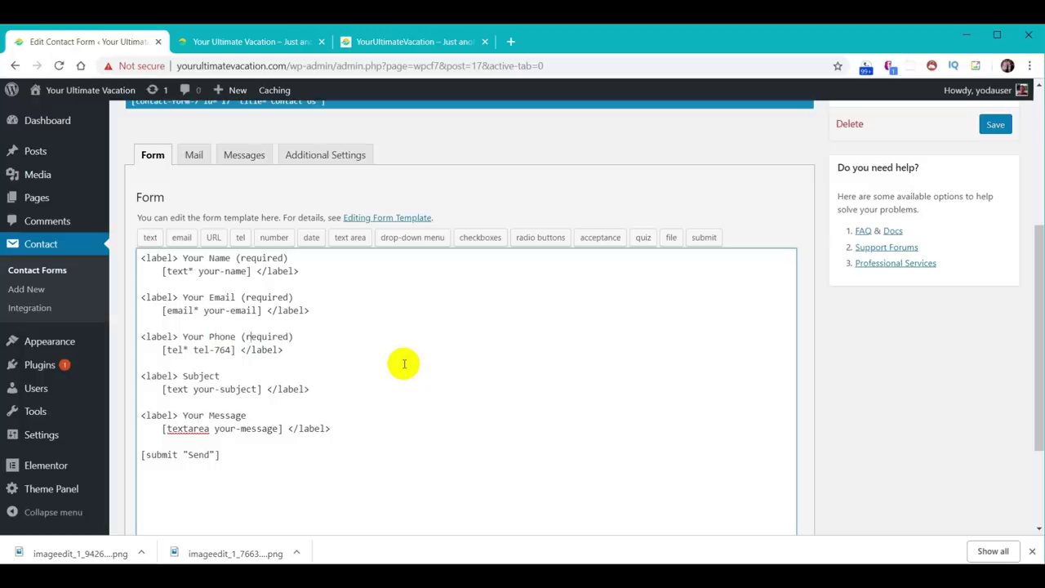
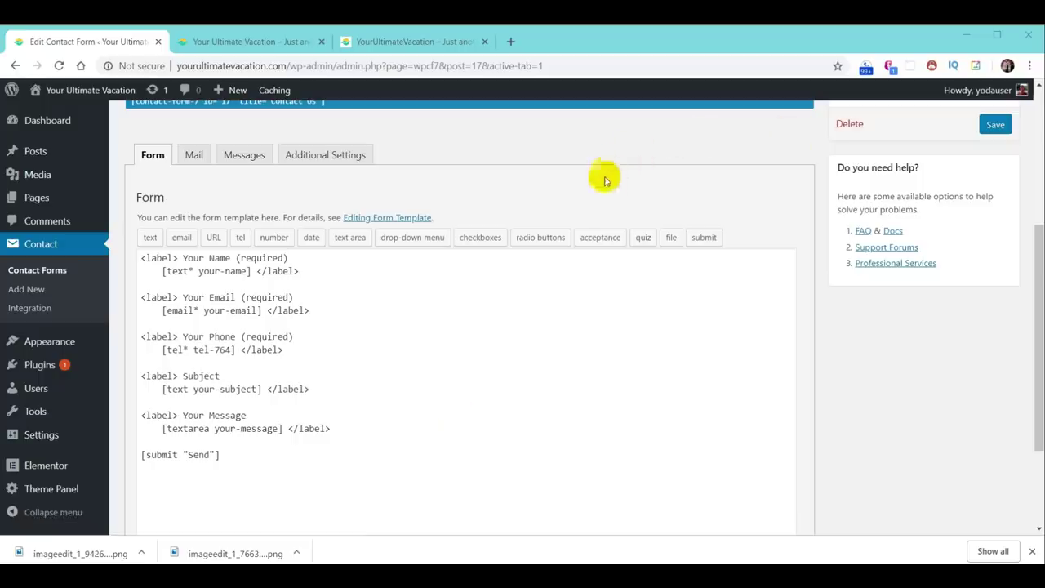
Save the Contact Us form with its required Phone field and bring up its Mail settings
left_click(994, 124)
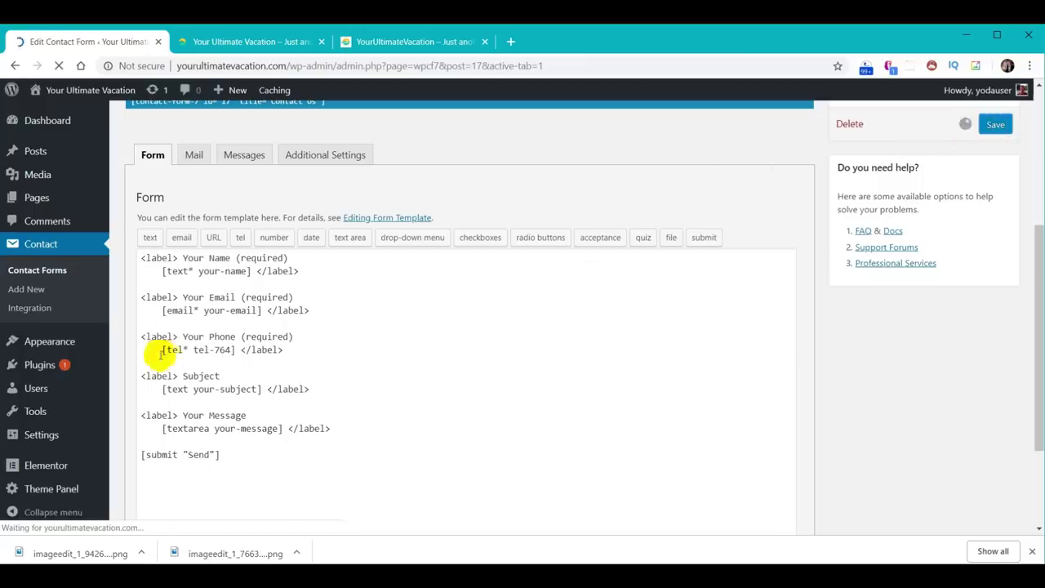
scroll(596, 240, "down", 3)
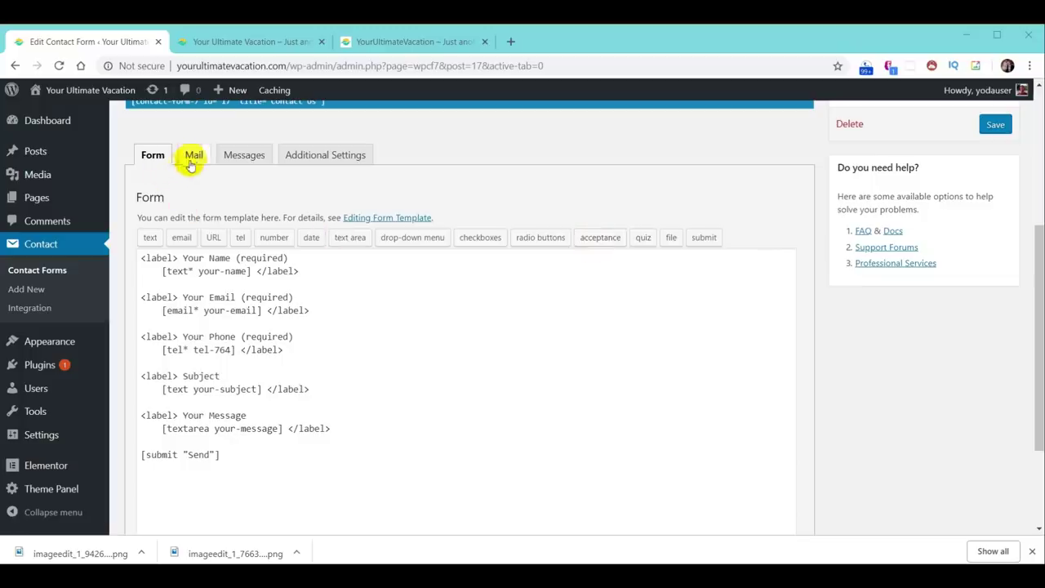
left_click(193, 156)
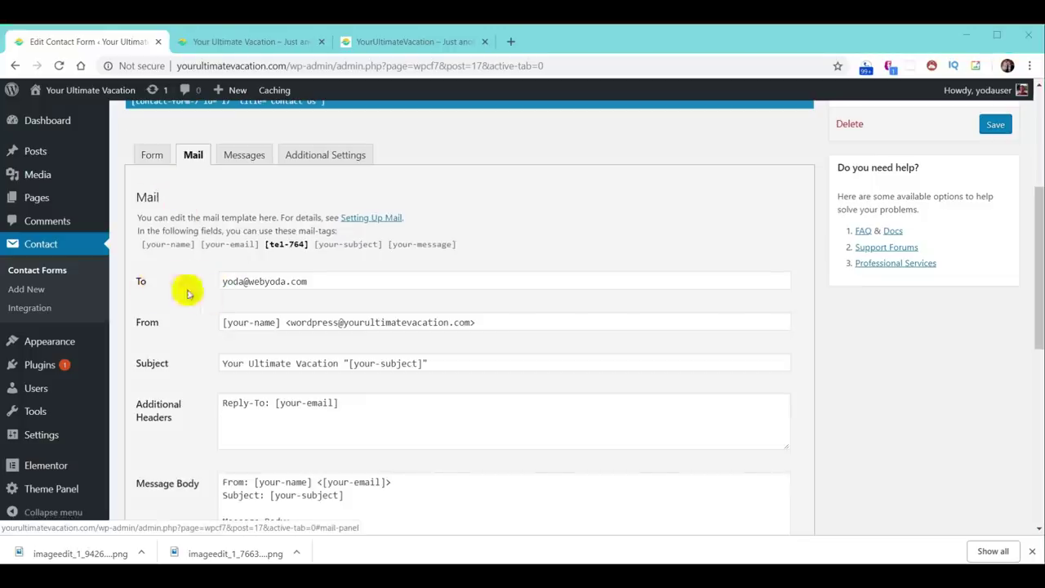
Replace the mail To recipient with a new pasted address
left_click(336, 284)
left_click_drag(333, 282, 205, 280)
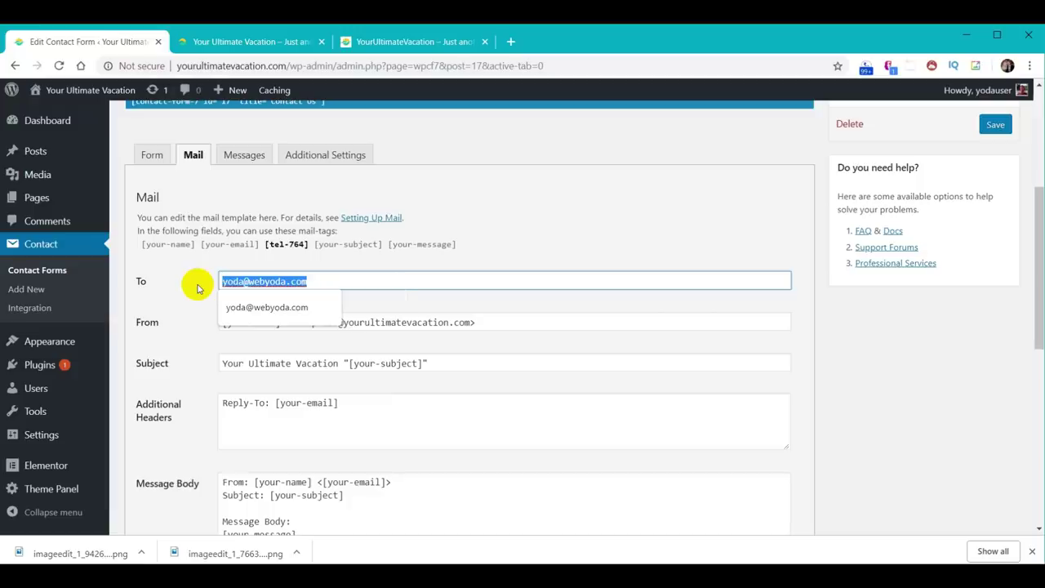
key("ctrl+v")
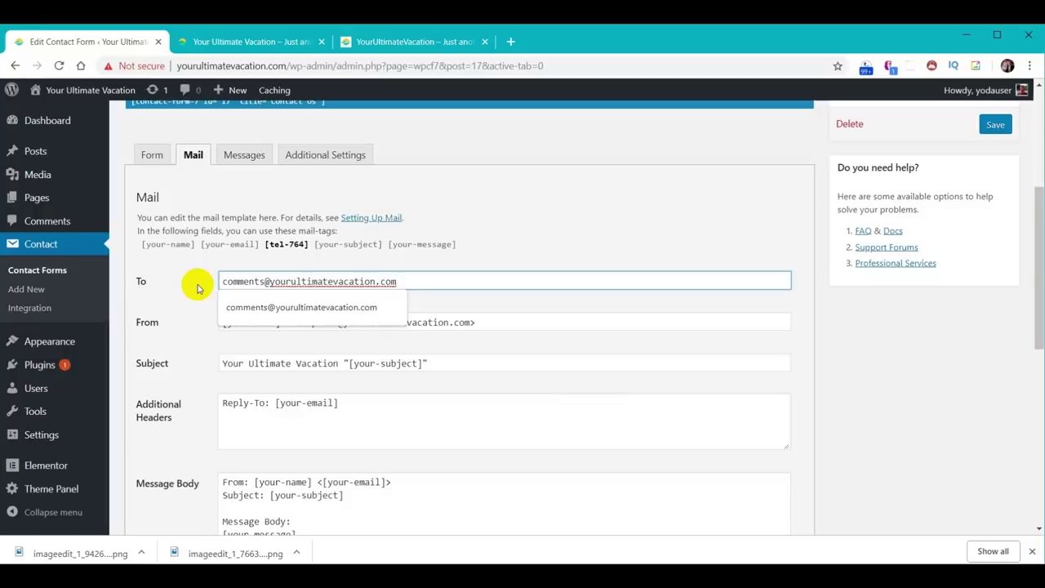
left_click(497, 202)
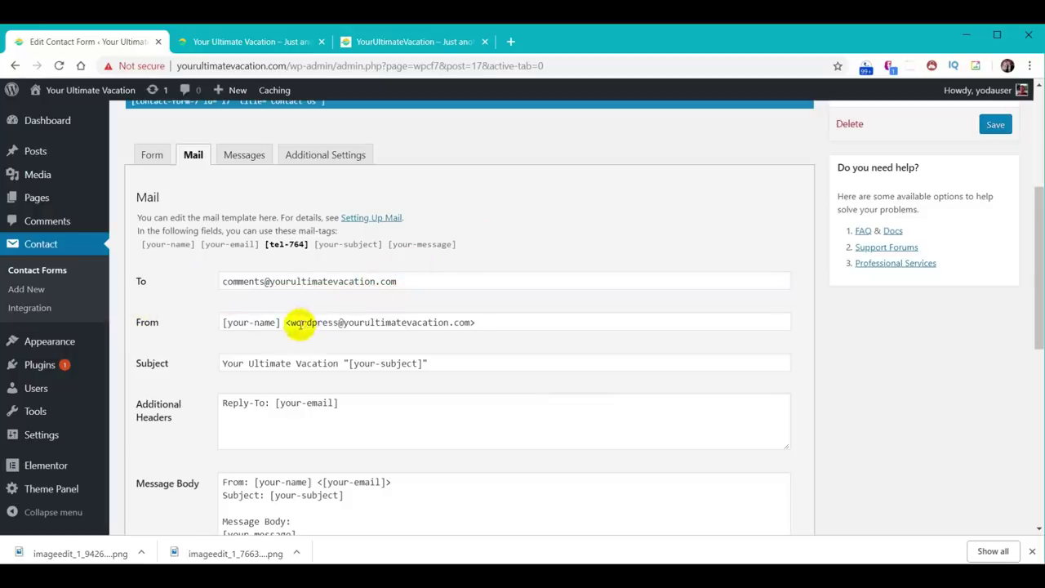
Change the From sender to a noreply address, then check the Form template and return
double_click(312, 321)
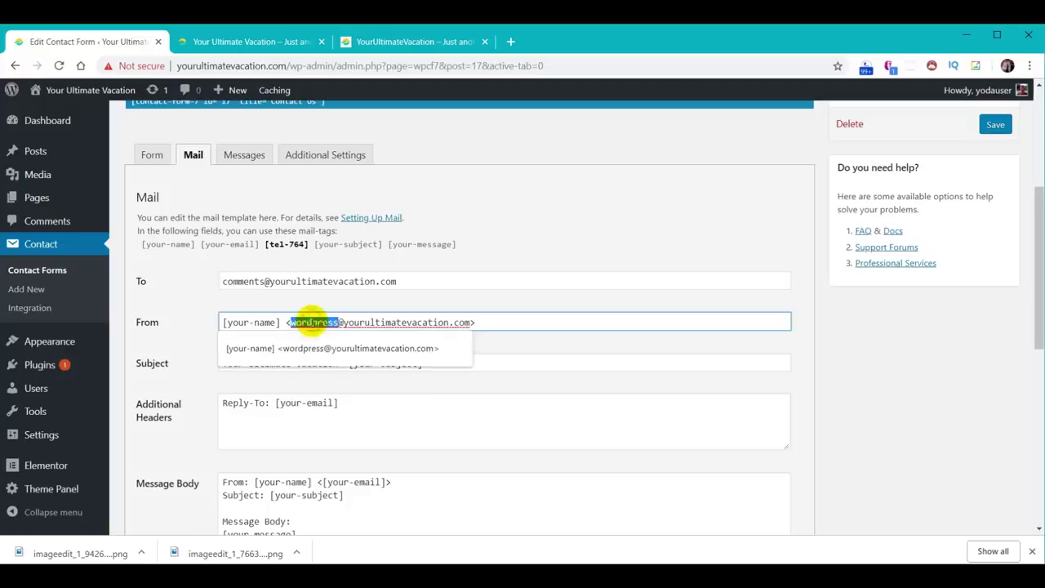
type("noreply")
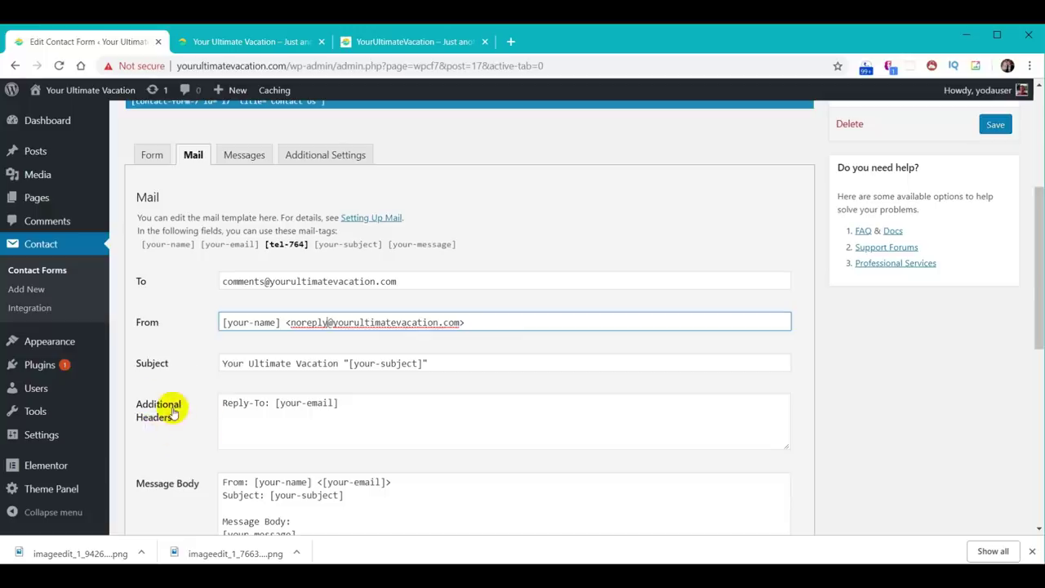
left_click_drag(283, 404, 331, 403)
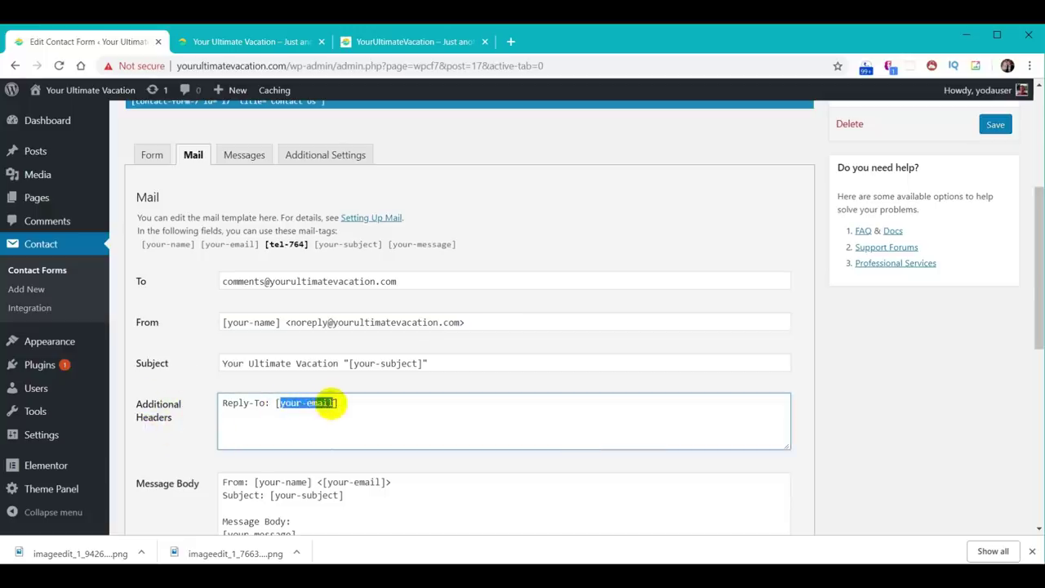
left_click(151, 155)
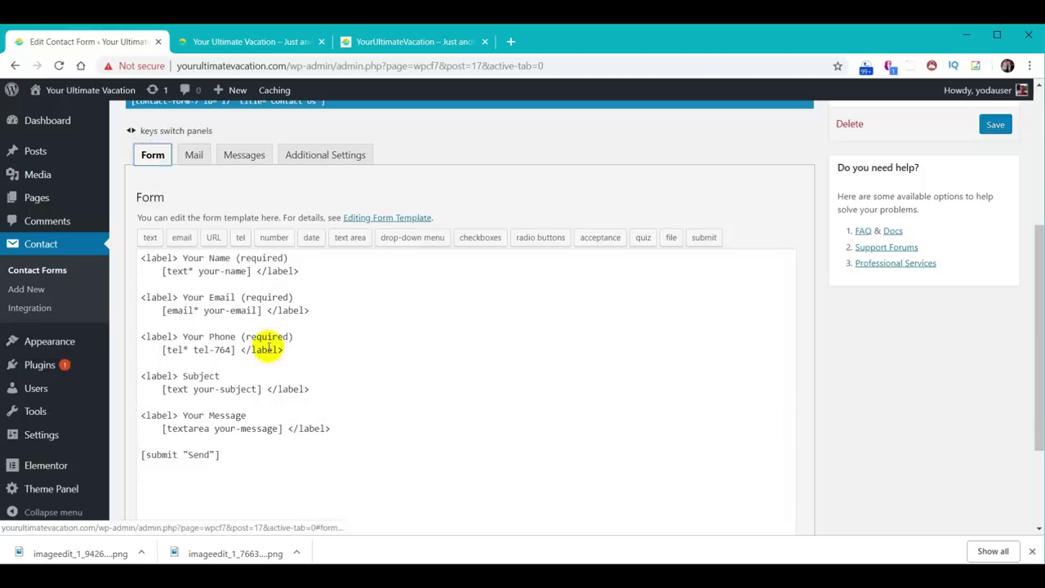
left_click(194, 155)
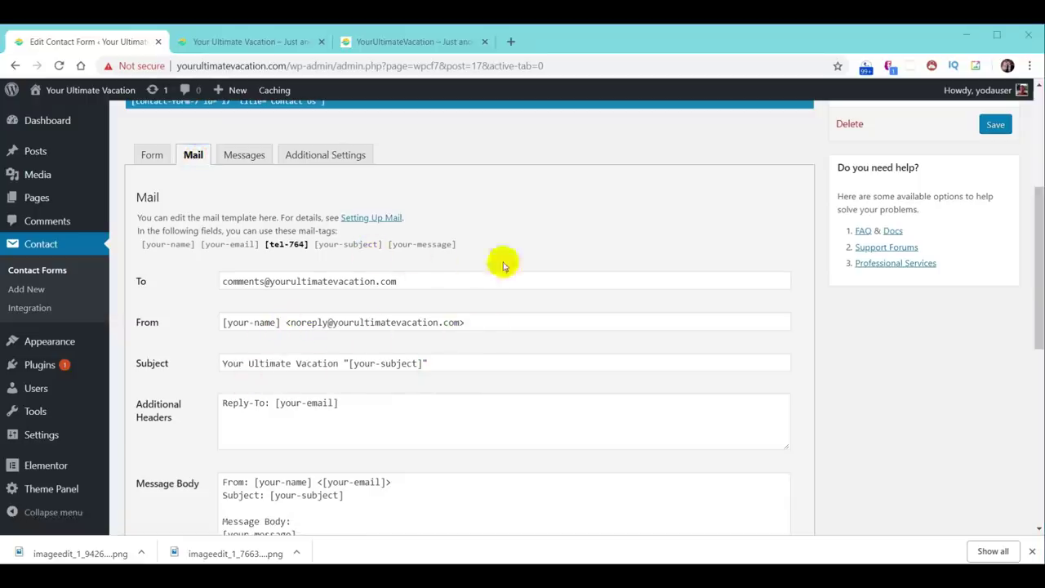
scroll(529, 269, "down", 1)
scroll(523, 276, "down", 2)
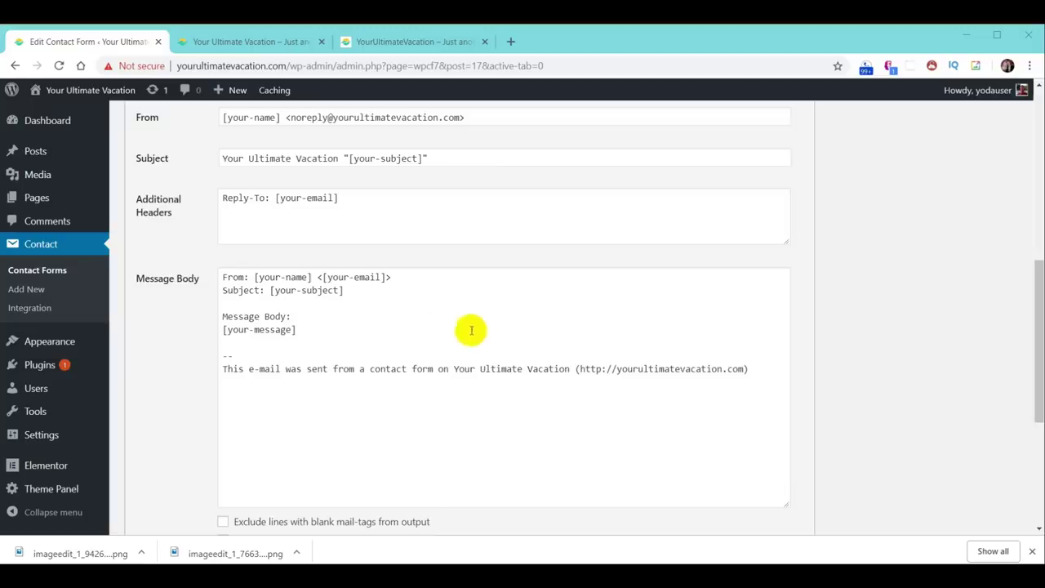
Add a 'Phone: [tel-764]' line under Subject in the Message Body and save the form
scroll(485, 365, "up", 2)
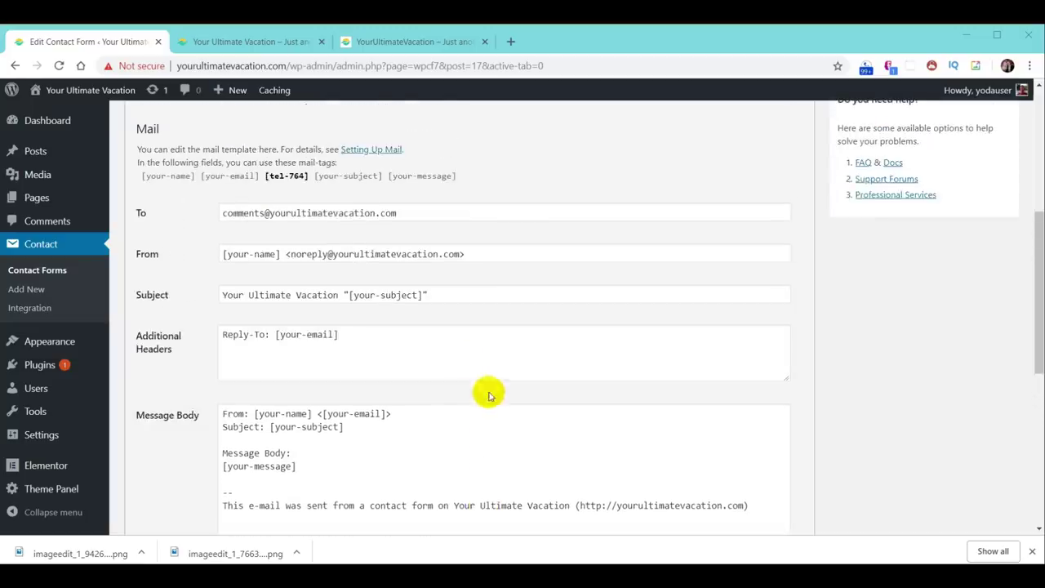
left_click(264, 181)
key("ctrl+c")
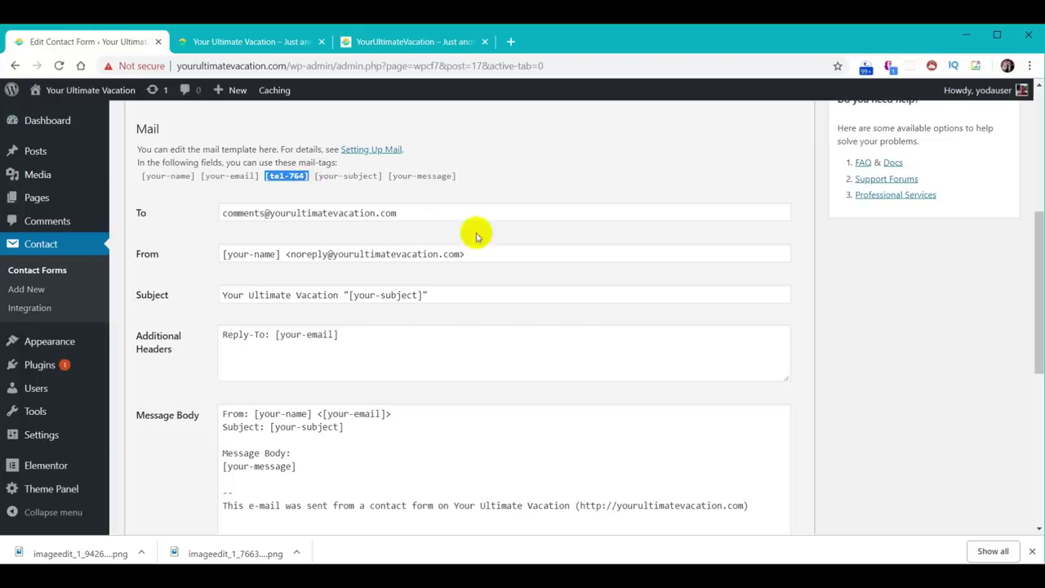
scroll(483, 250, "down", 2)
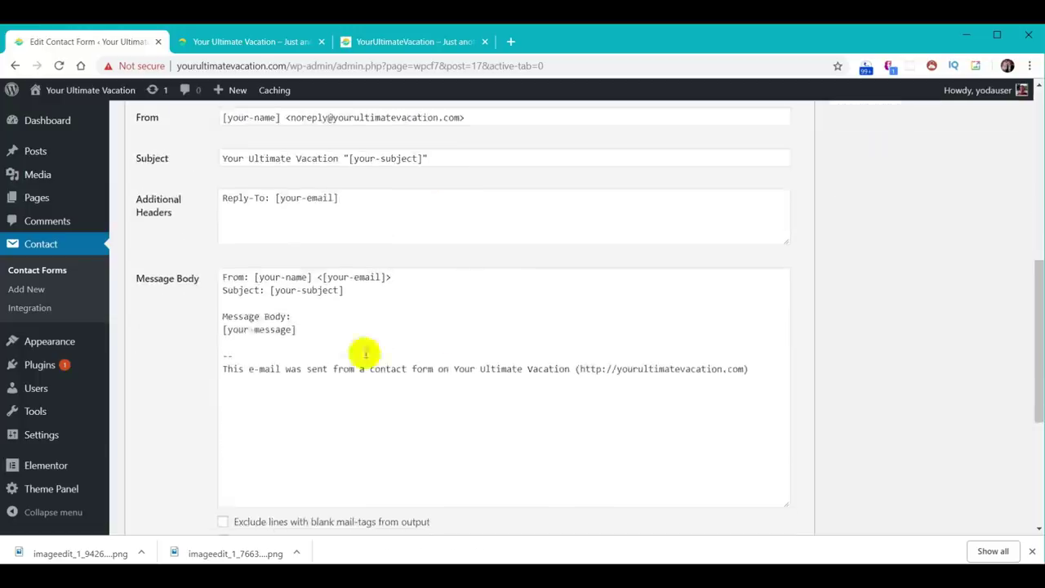
left_click(254, 300)
key("Return")
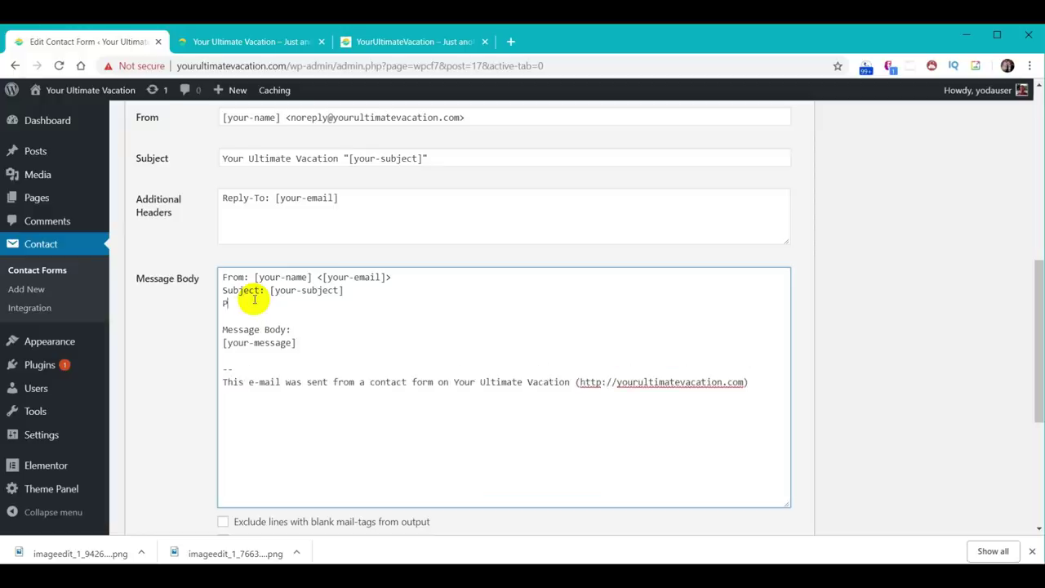
type("Phone:")
key("ctrl+v")
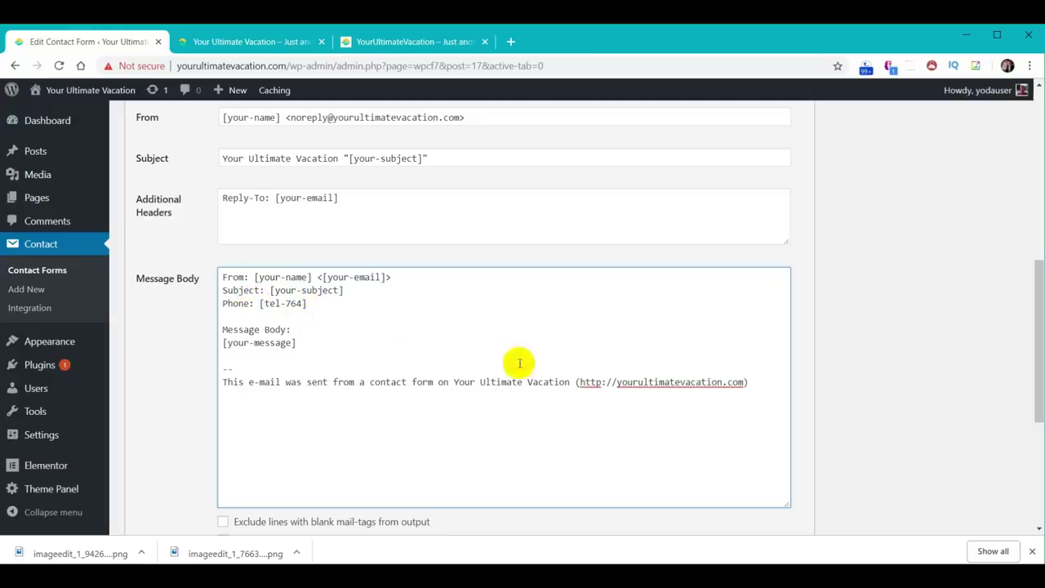
scroll(909, 405, "up", 3)
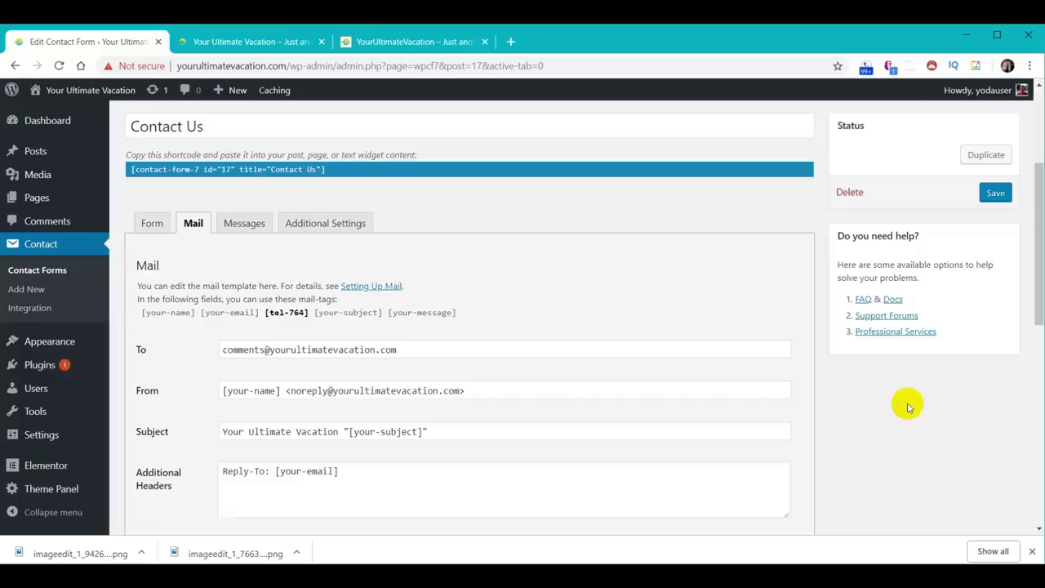
left_click(996, 193)
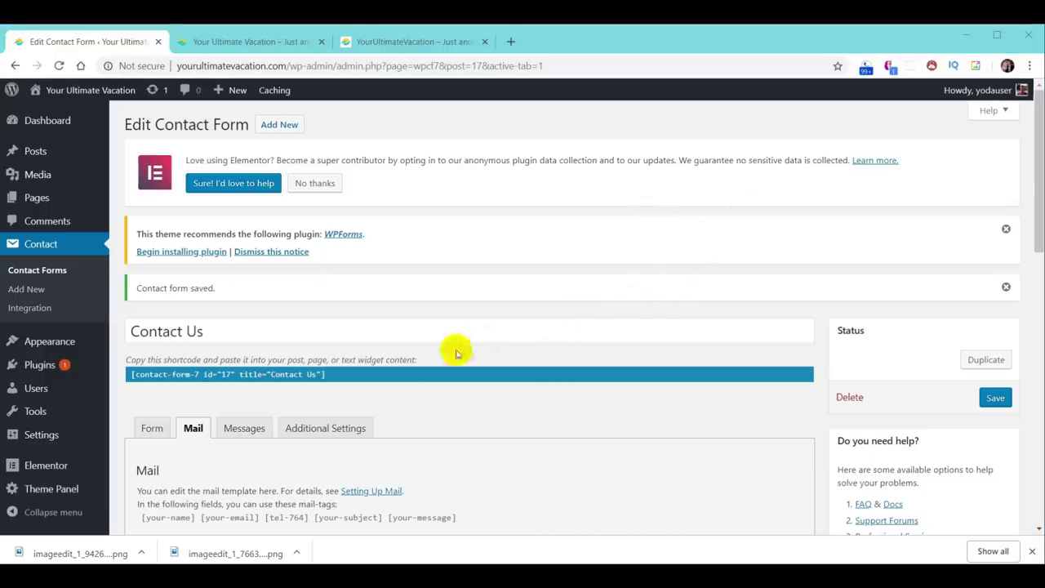
Duplicate Contact Us from the contact forms list, creating Contact Us_copy
left_click(29, 244)
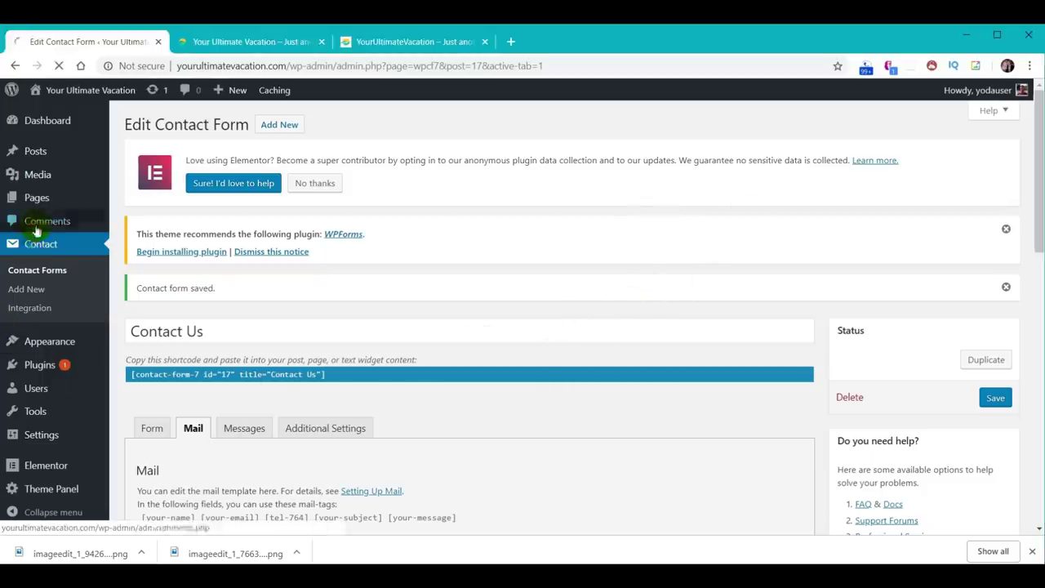
scroll(532, 346, "down", 2)
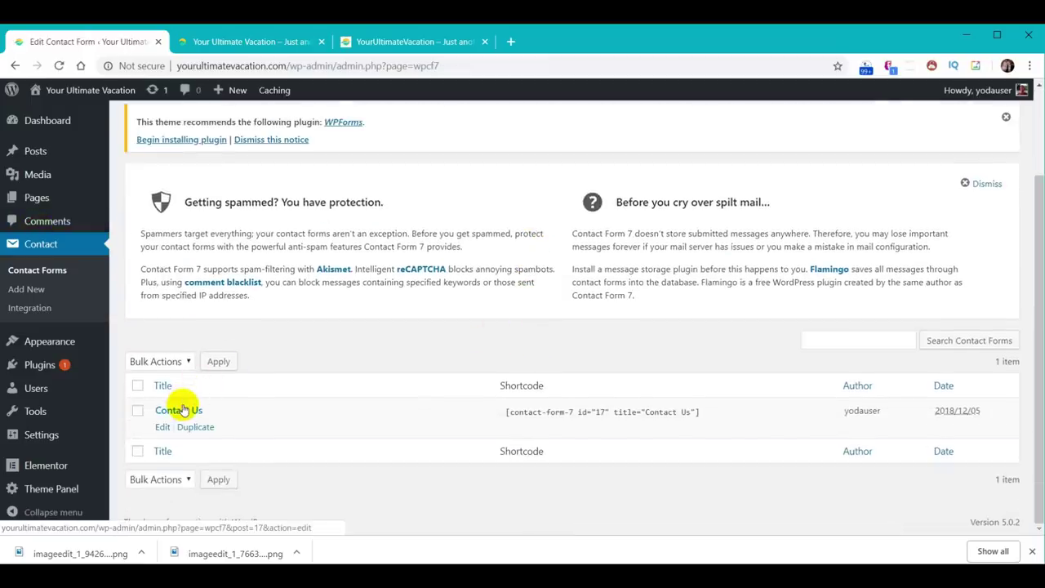
left_click(195, 426)
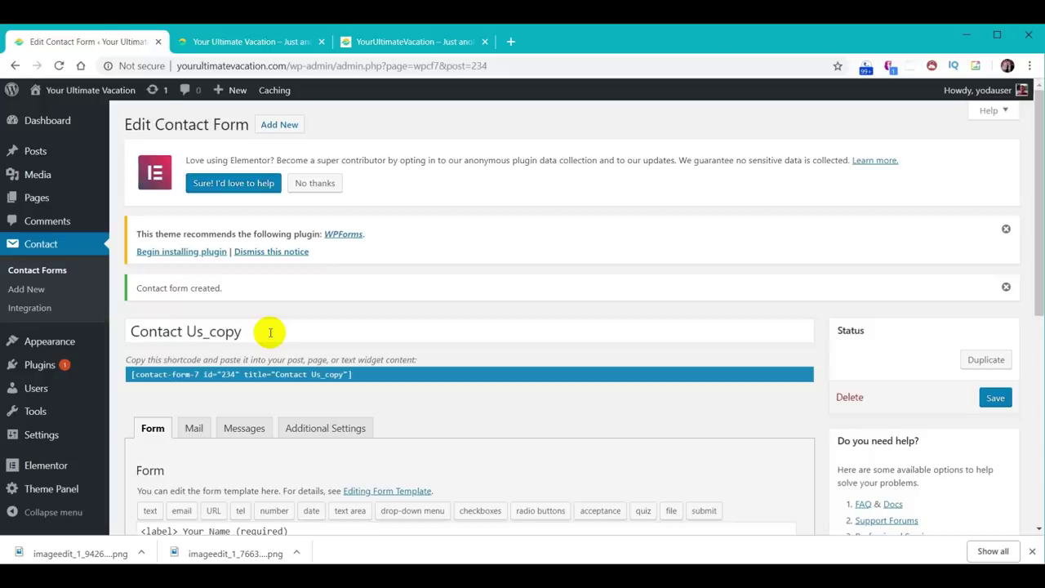
Rename the copy 'Join Our Email', delete its Phone, Subject and Message fields, and save
left_click_drag(278, 294, 84, 297)
type("Join Our Email")
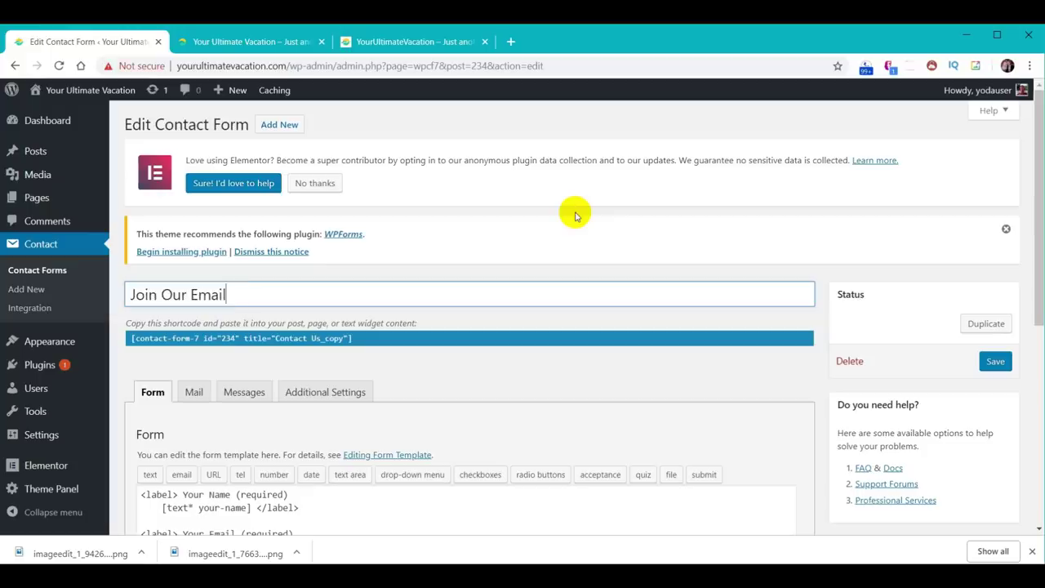
scroll(592, 301, "down", 3)
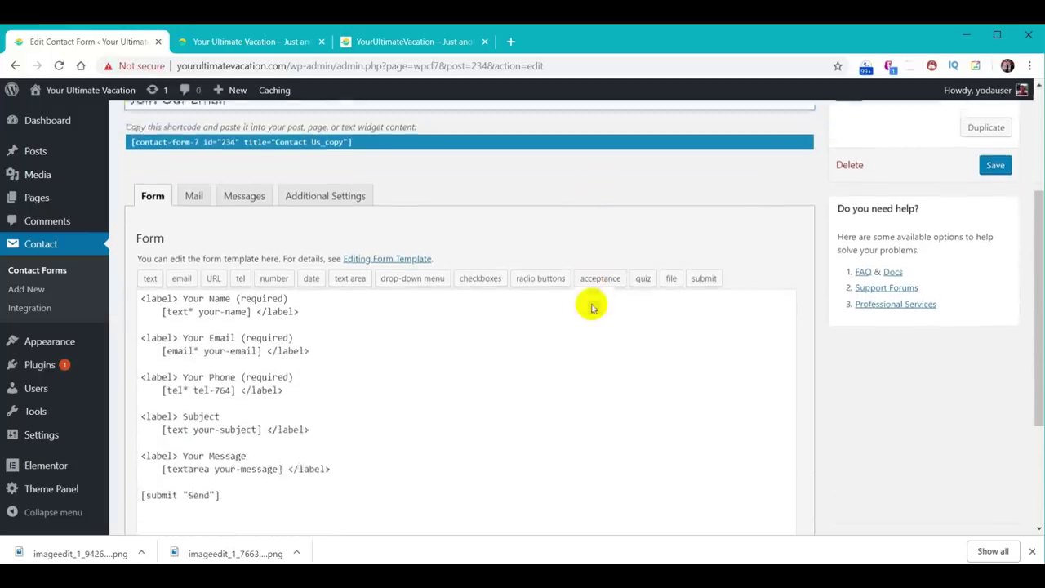
scroll(592, 304, "down", 1)
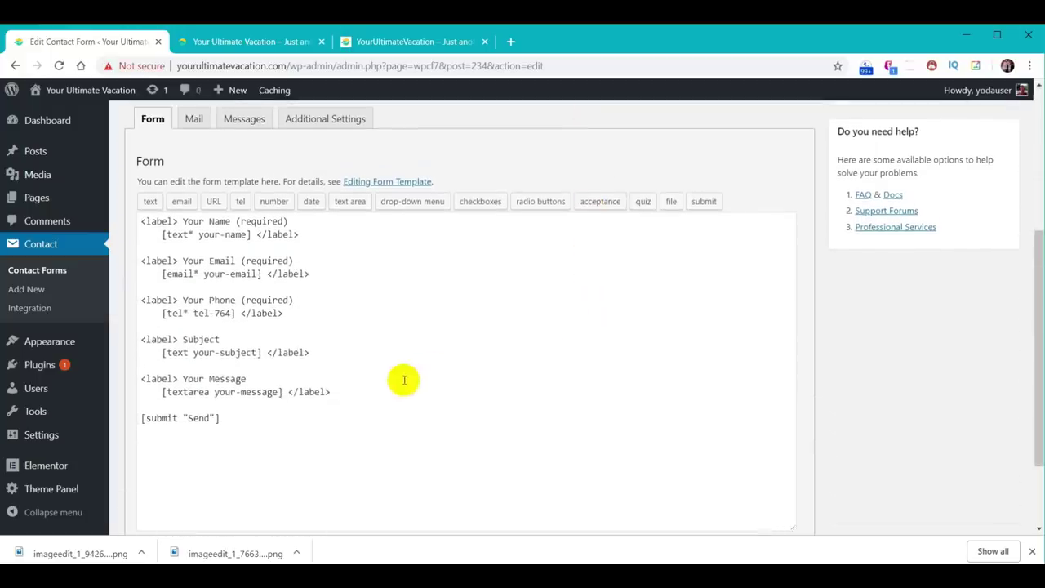
left_click_drag(374, 398, 105, 288)
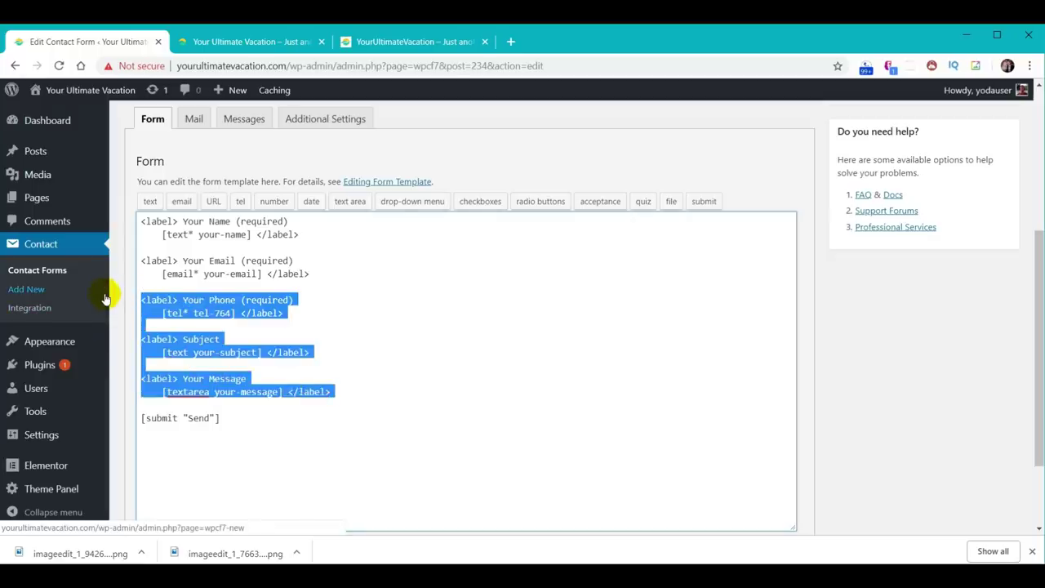
key("BackSpace")
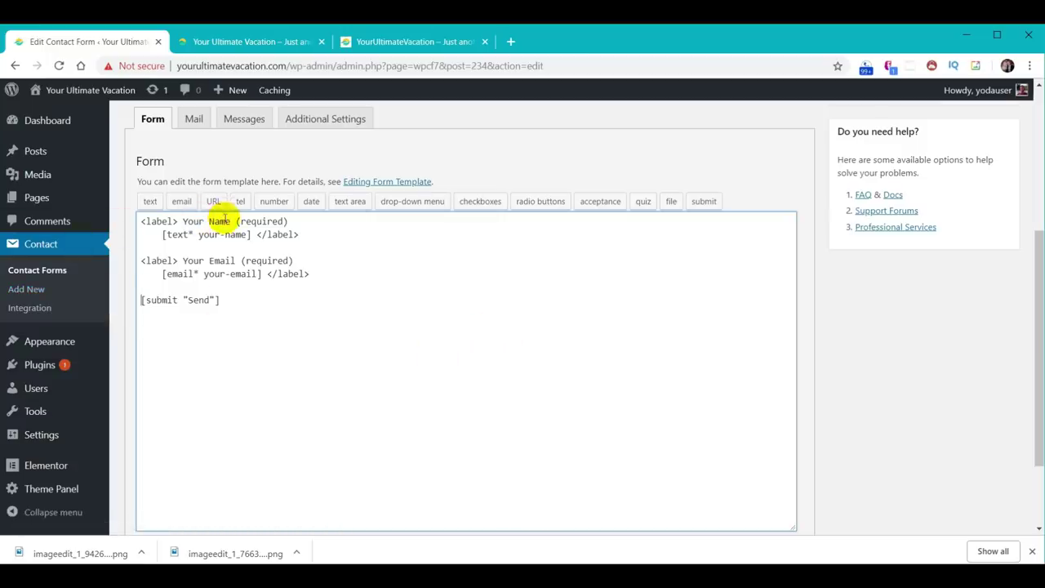
scroll(770, 425, "up", 4)
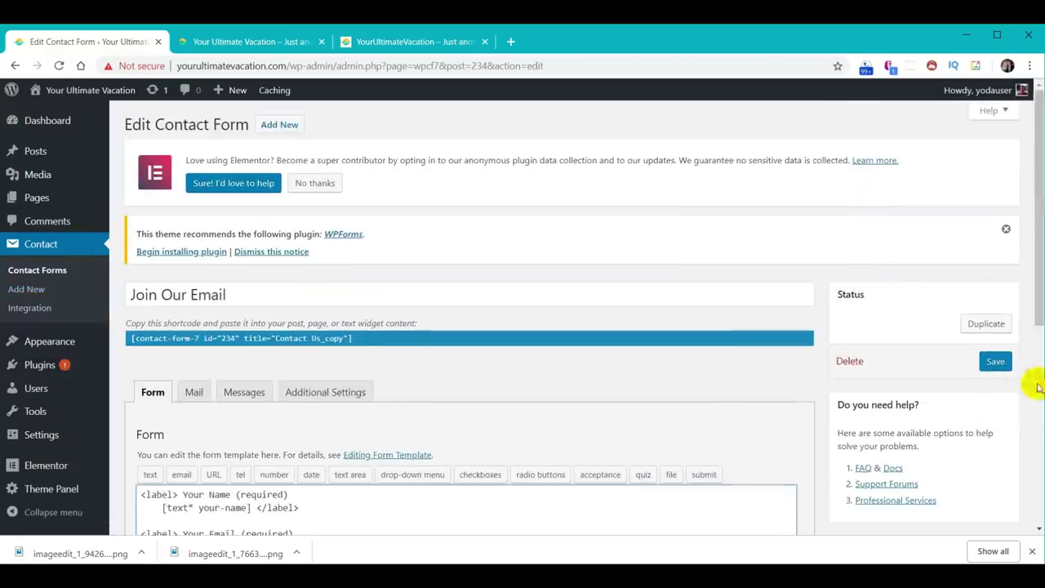
left_click(997, 364)
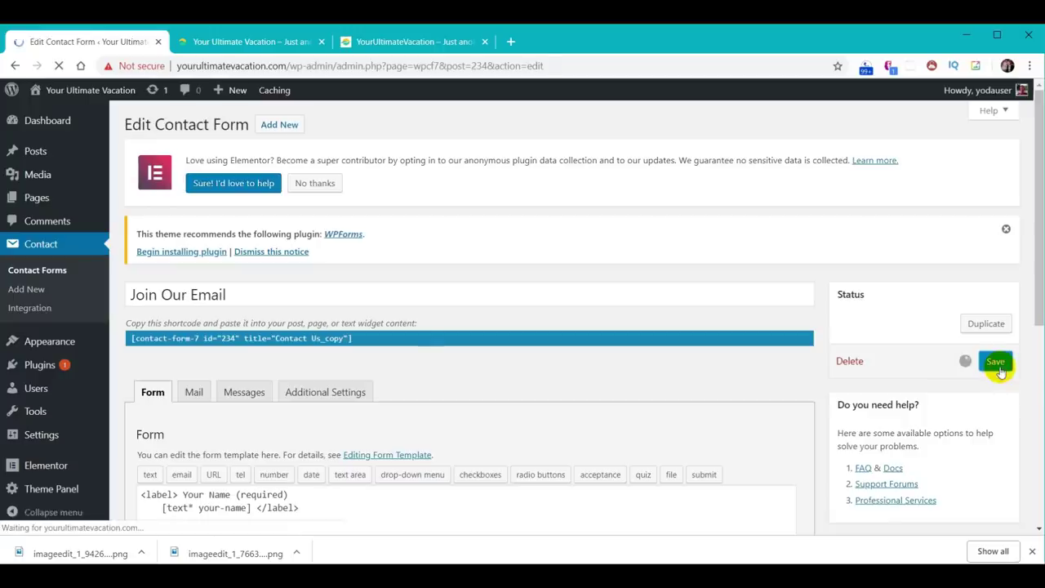
Edit the Join Our Email mail subject, trim the body to name and email lines, and save
left_click(195, 430)
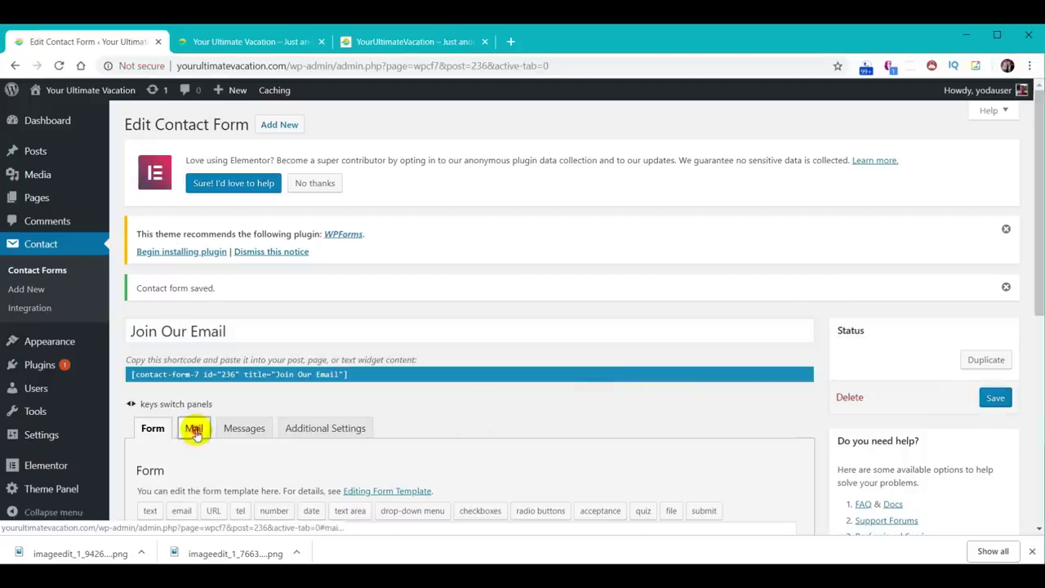
scroll(549, 399, "down", 3)
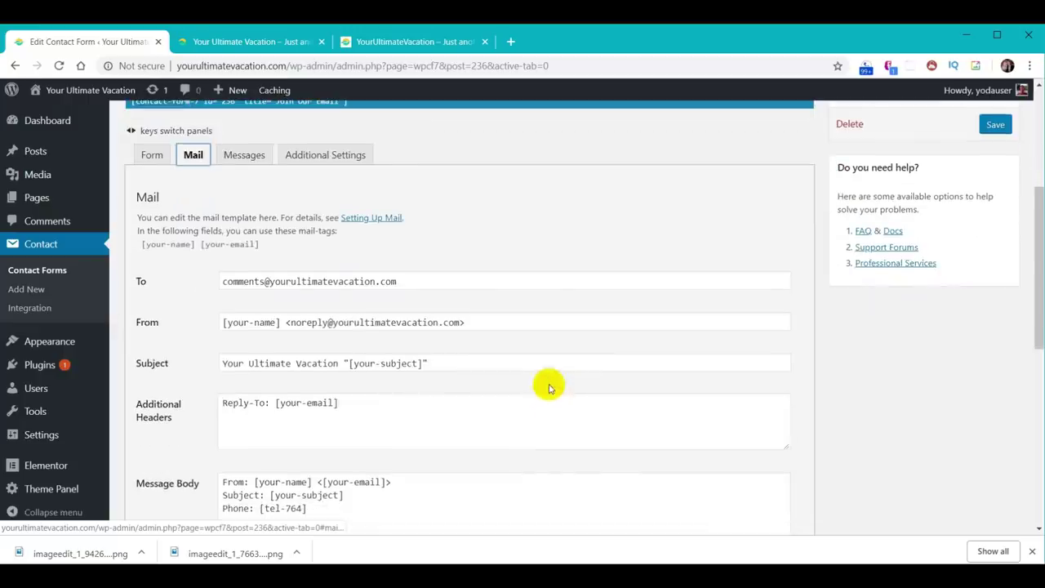
left_click(353, 366)
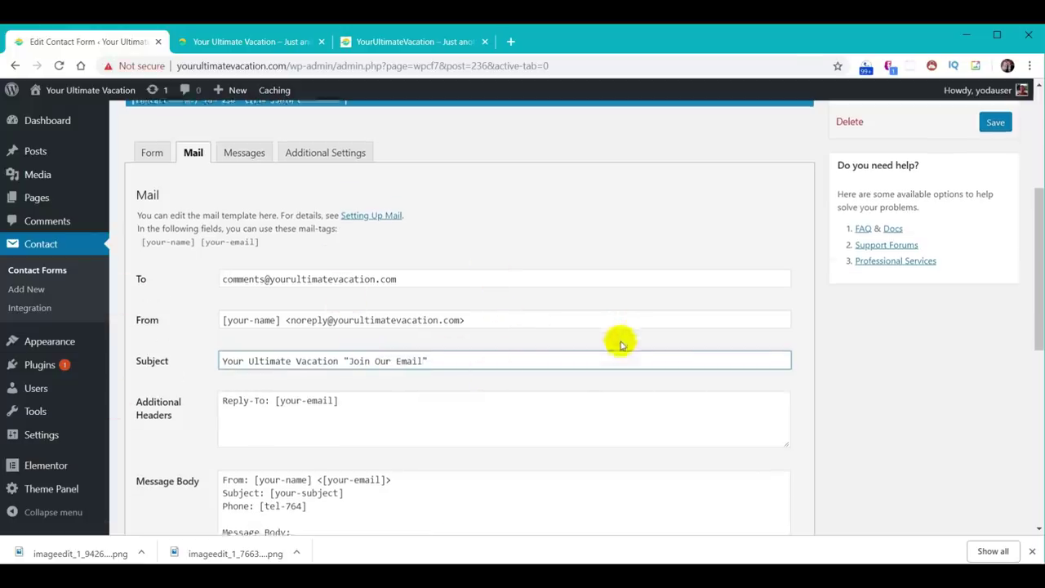
scroll(621, 343, "down", 2)
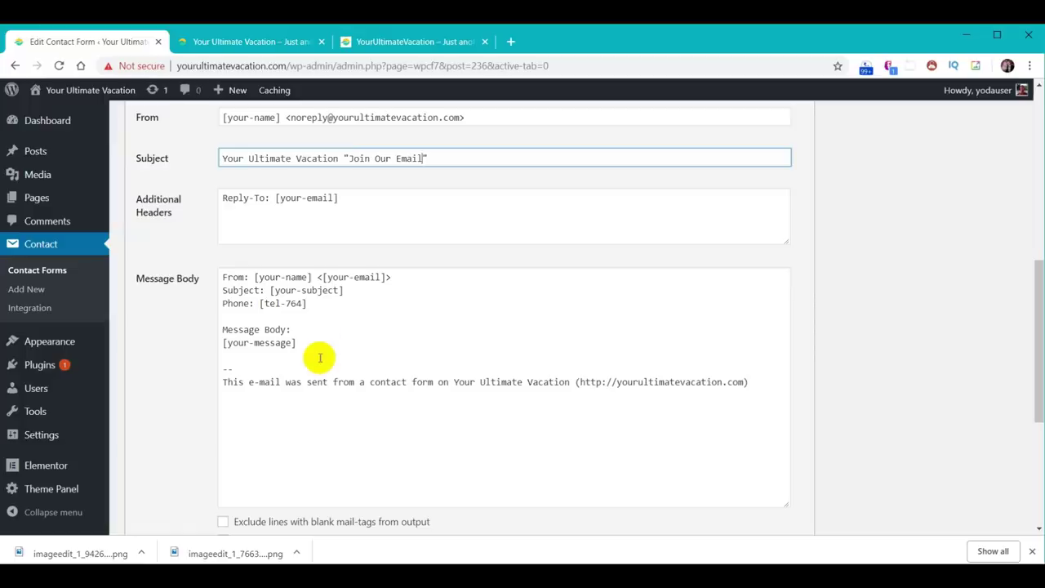
left_click_drag(320, 358, 205, 297)
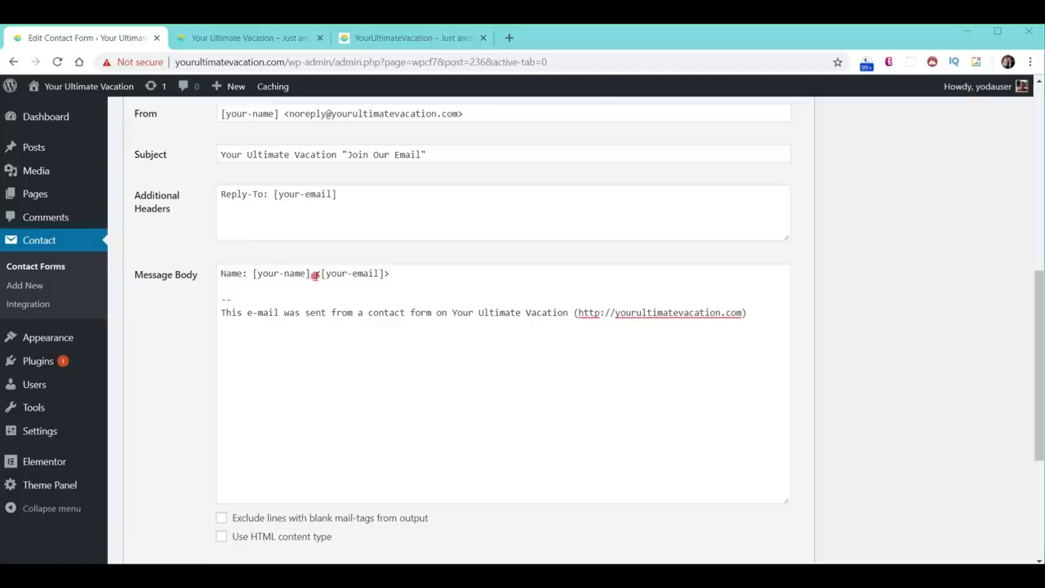
left_click(314, 276)
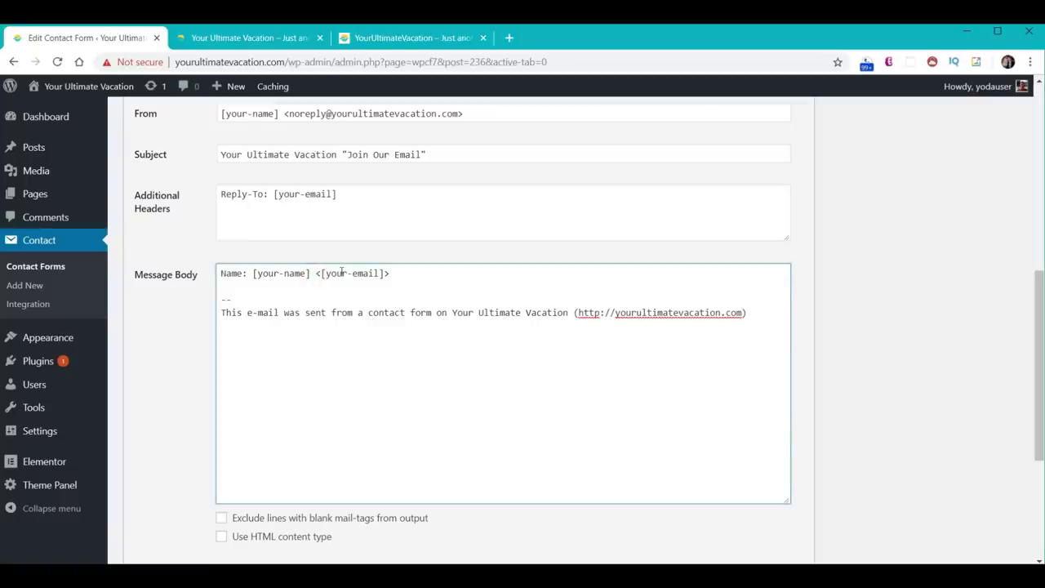
key("Return")
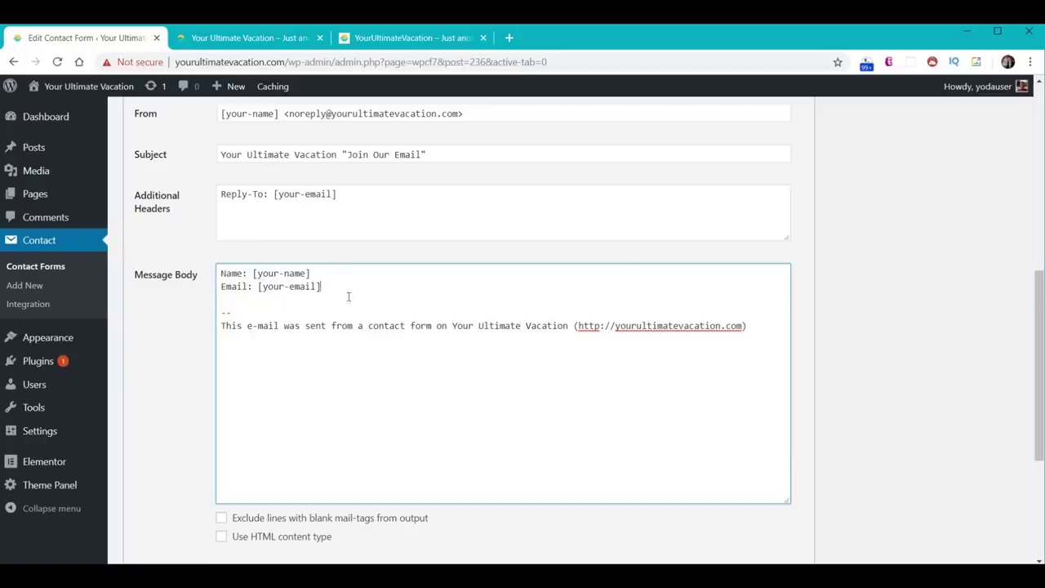
scroll(907, 266, "up", 3)
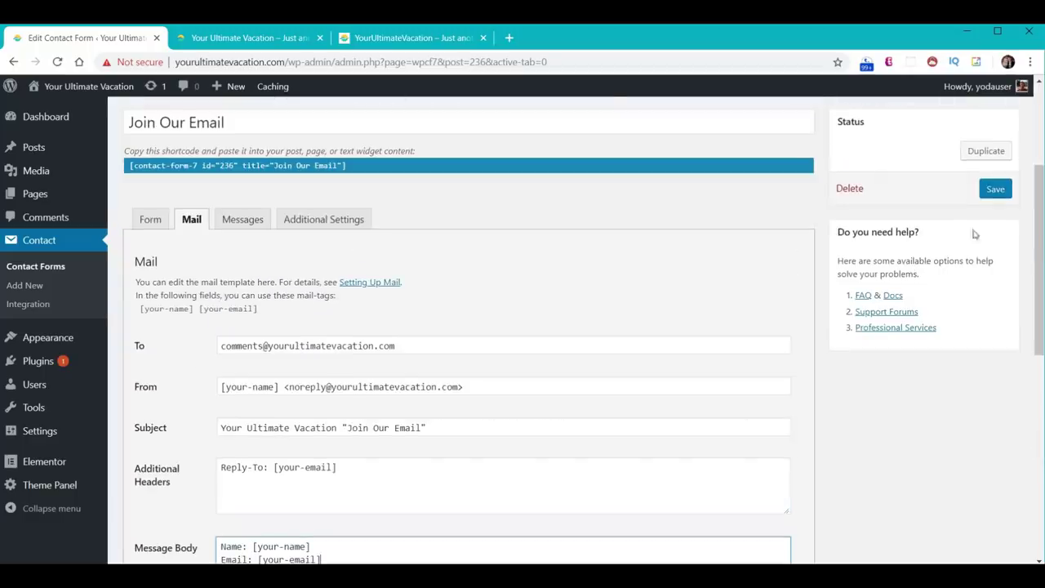
left_click(993, 189)
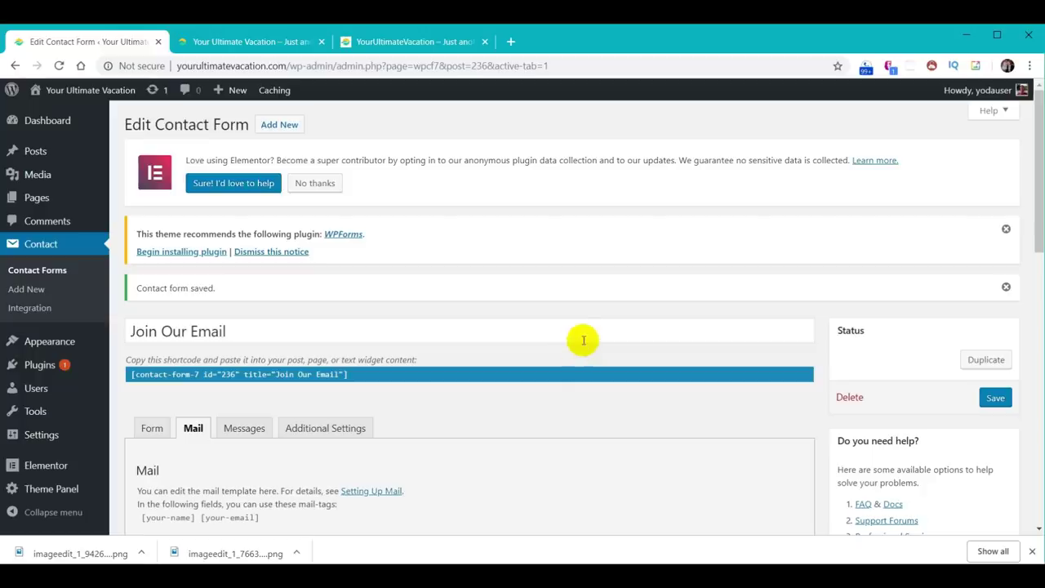
Open the Home page in the Elementor editor
left_click(35, 202)
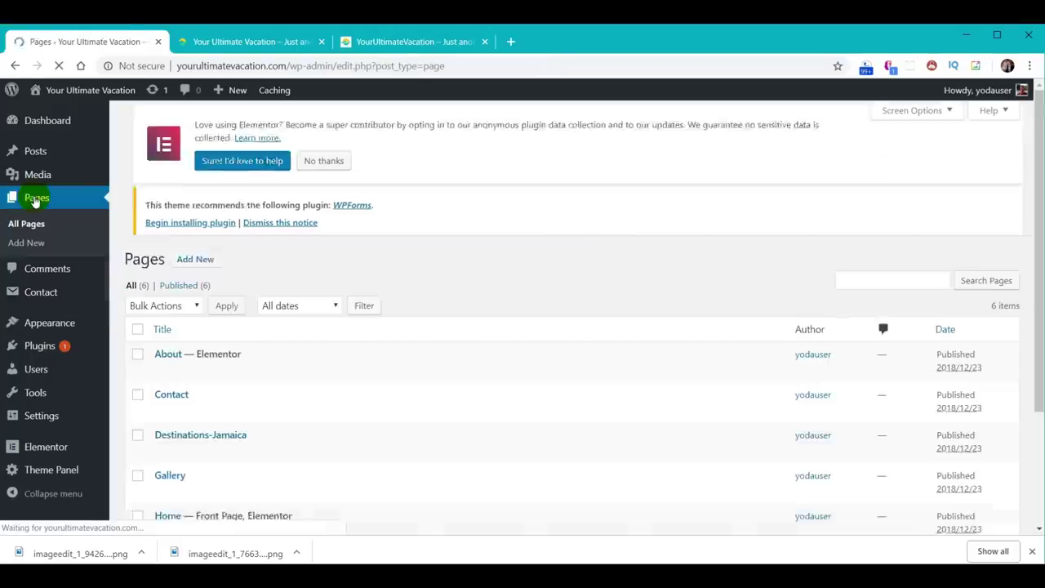
scroll(239, 329, "down", 1)
scroll(240, 329, "down", 2)
left_click(167, 385)
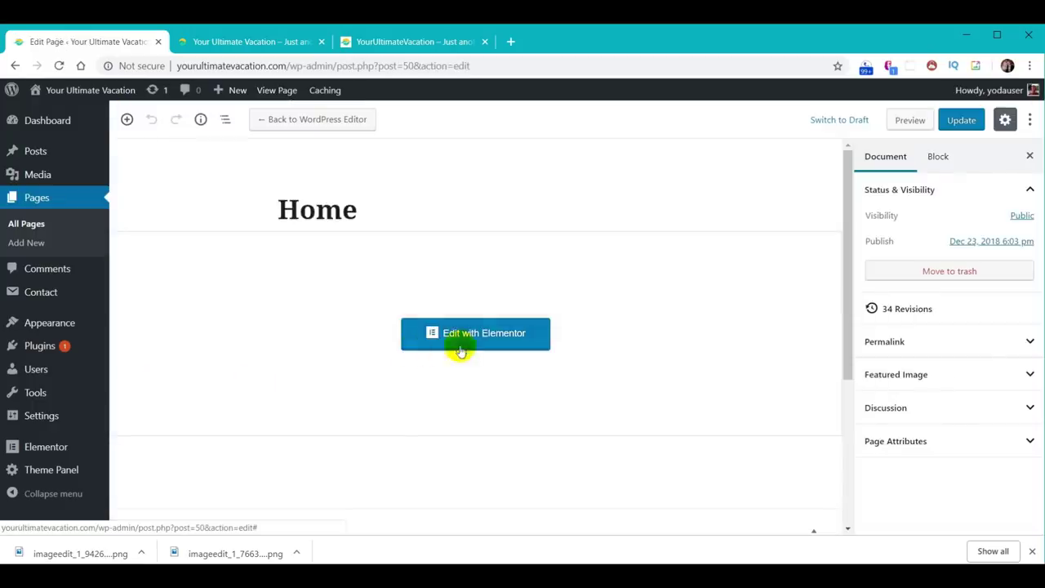
left_click(442, 348)
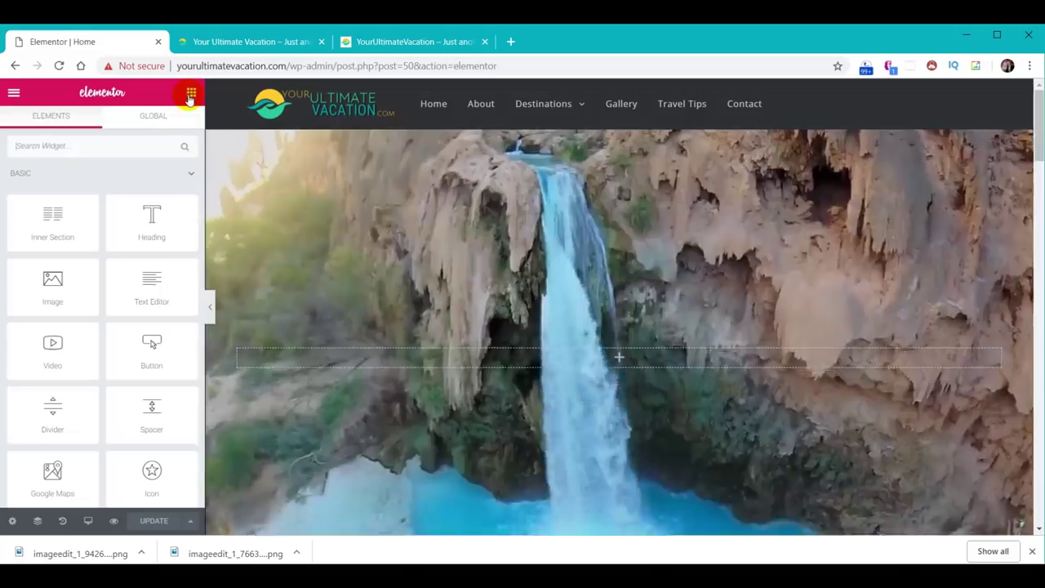
Drop a Void Contact Form 7 widget into the sunset section and choose the Join Our Email form
scroll(560, 285, "down", 5)
scroll(564, 310, "down", 15)
scroll(577, 353, "down", 9)
scroll(574, 354, "up", 2)
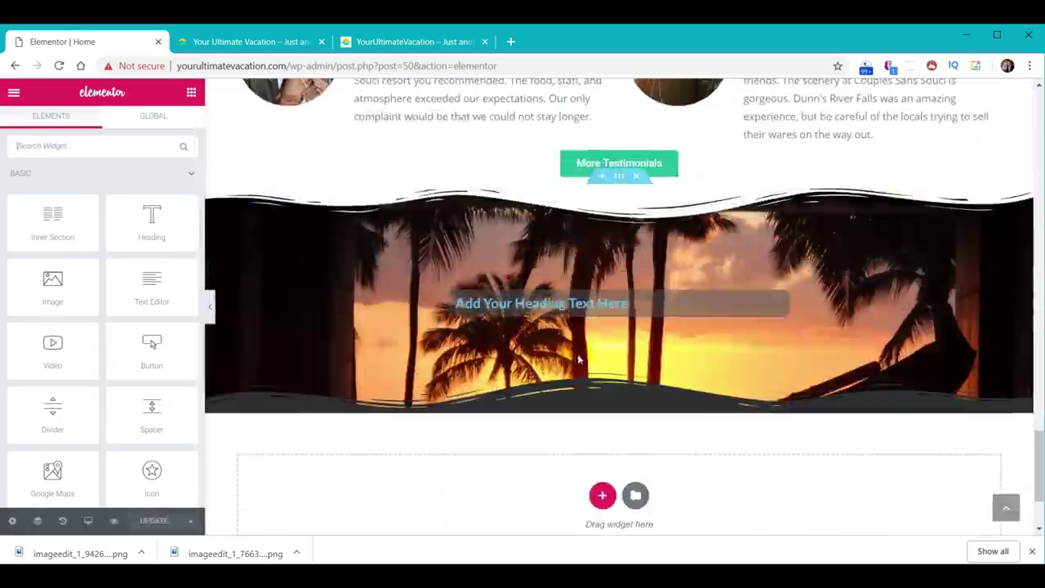
left_click(622, 356)
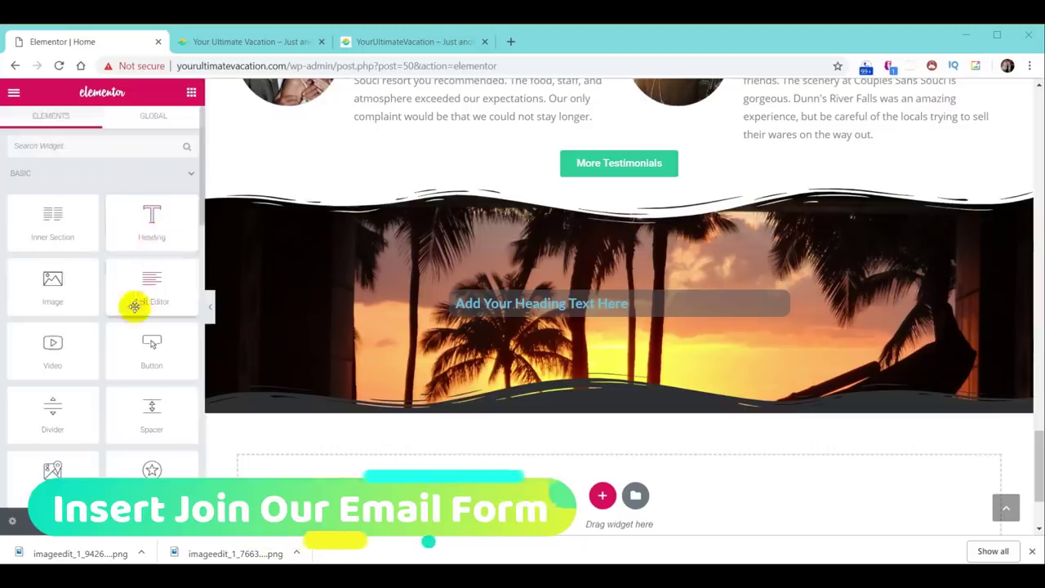
scroll(134, 303, "down", 15)
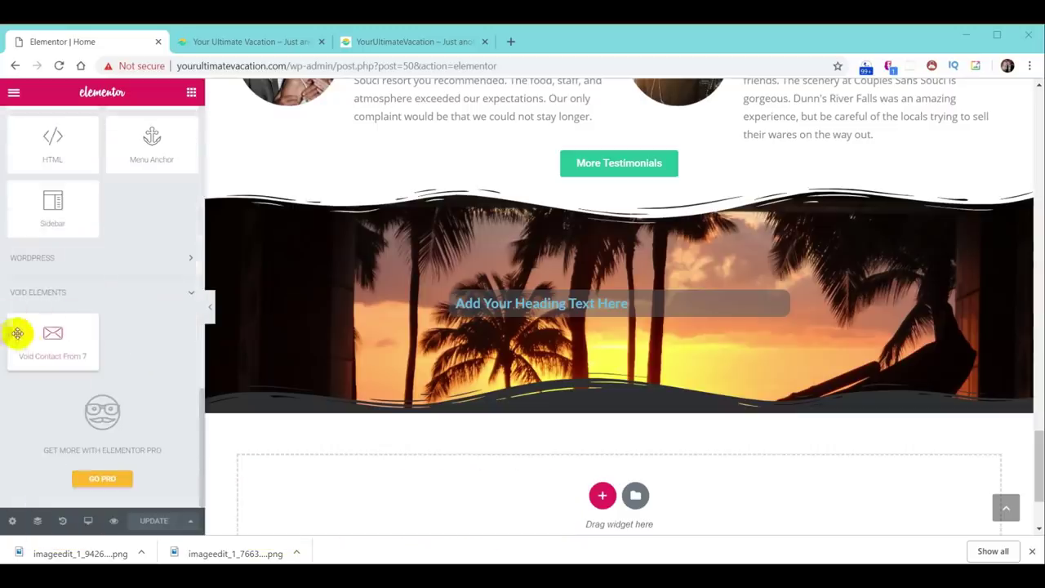
left_click_drag(39, 343, 622, 318)
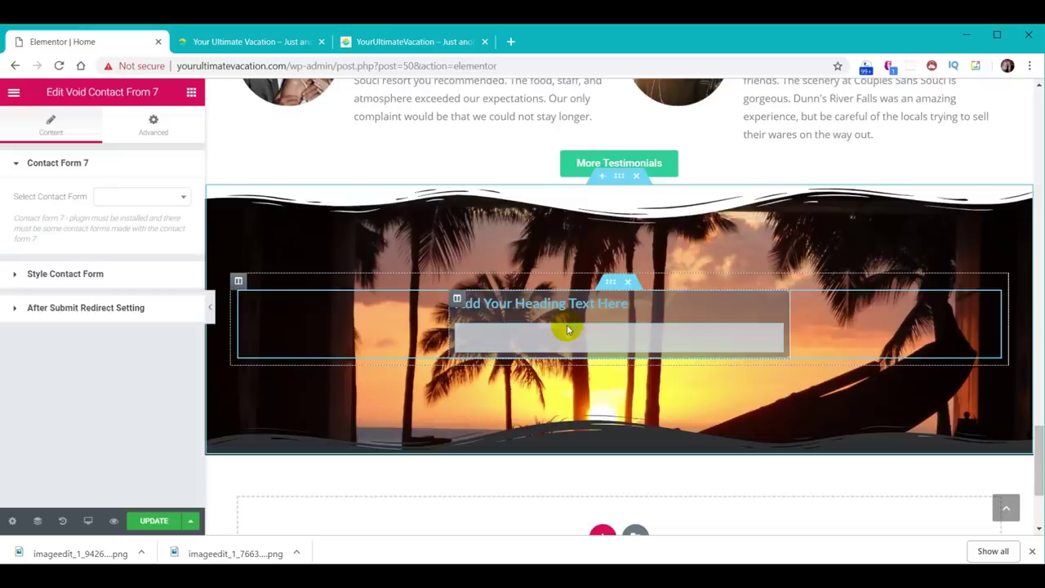
left_click(183, 201)
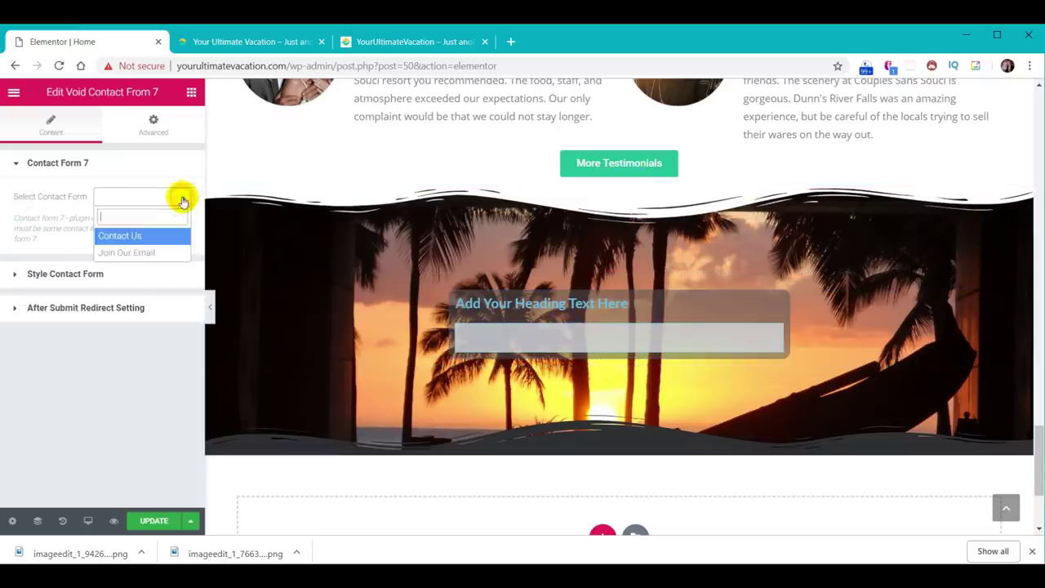
left_click(159, 253)
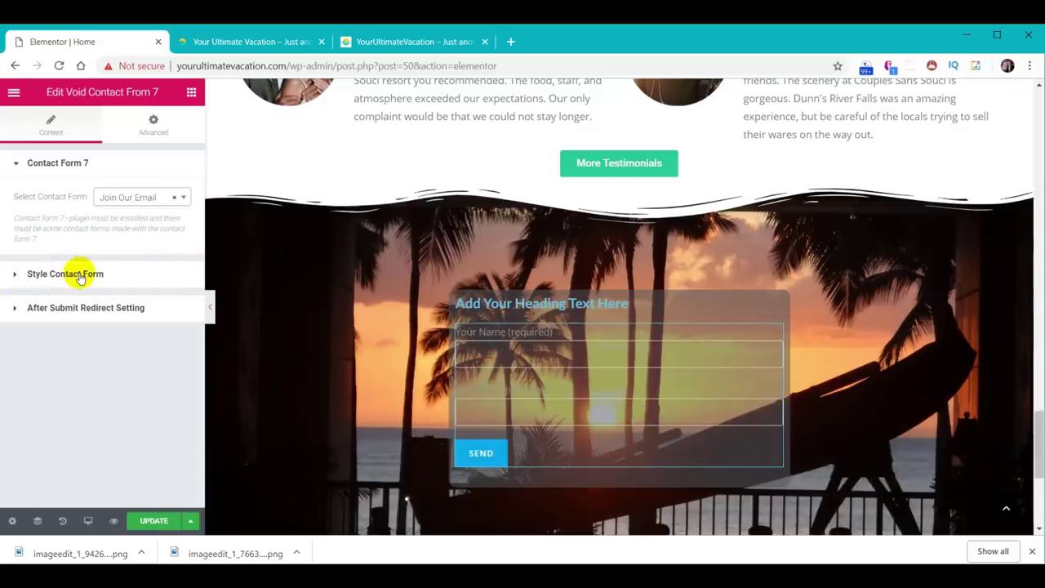
left_click(80, 274)
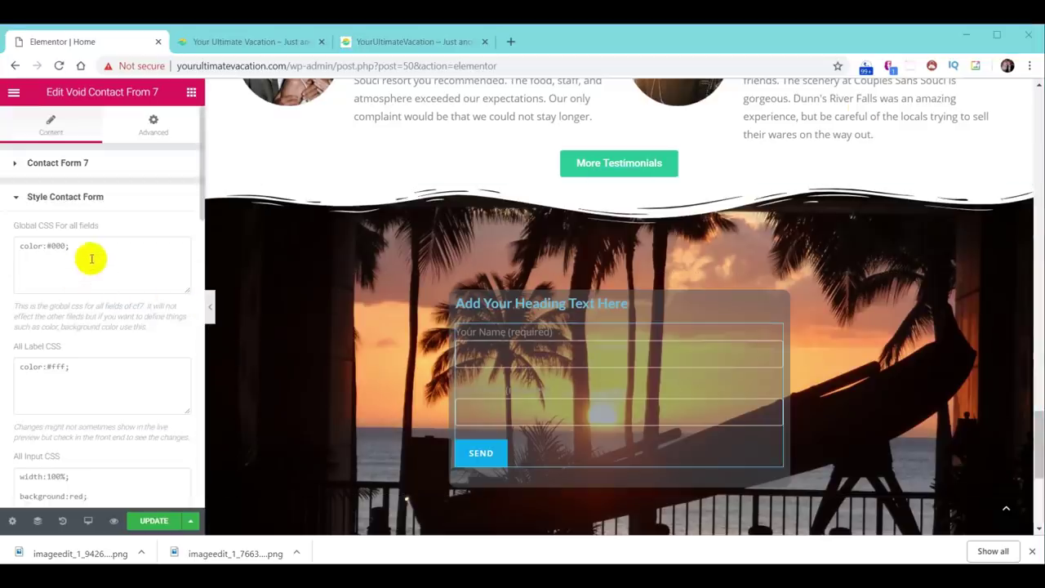
Set the Global CSS and All Input CSS to color:white;
left_click(90, 246)
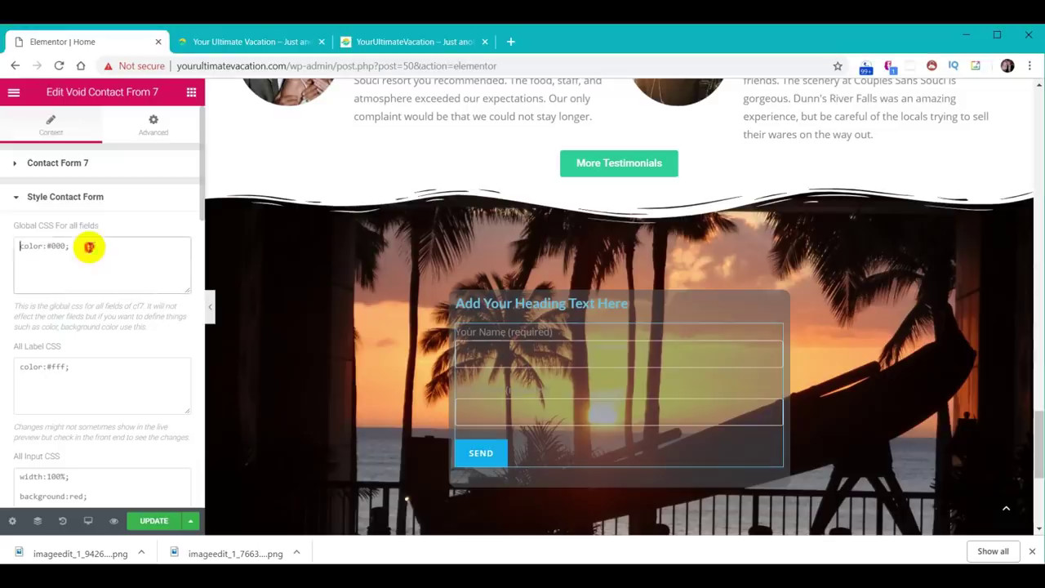
left_click_drag(90, 246, 36, 245)
type("color:white;")
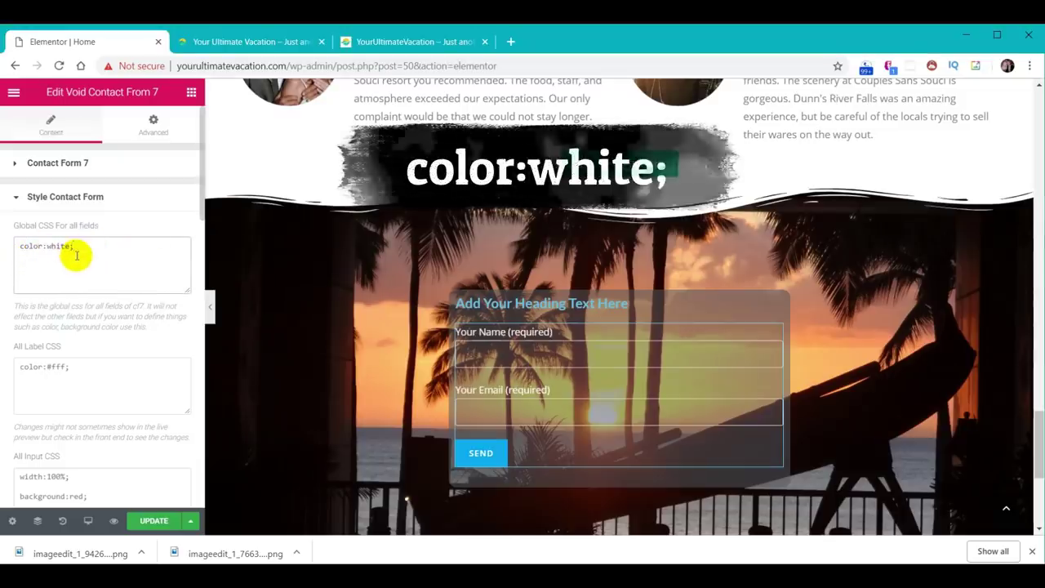
scroll(139, 281, "down", 1)
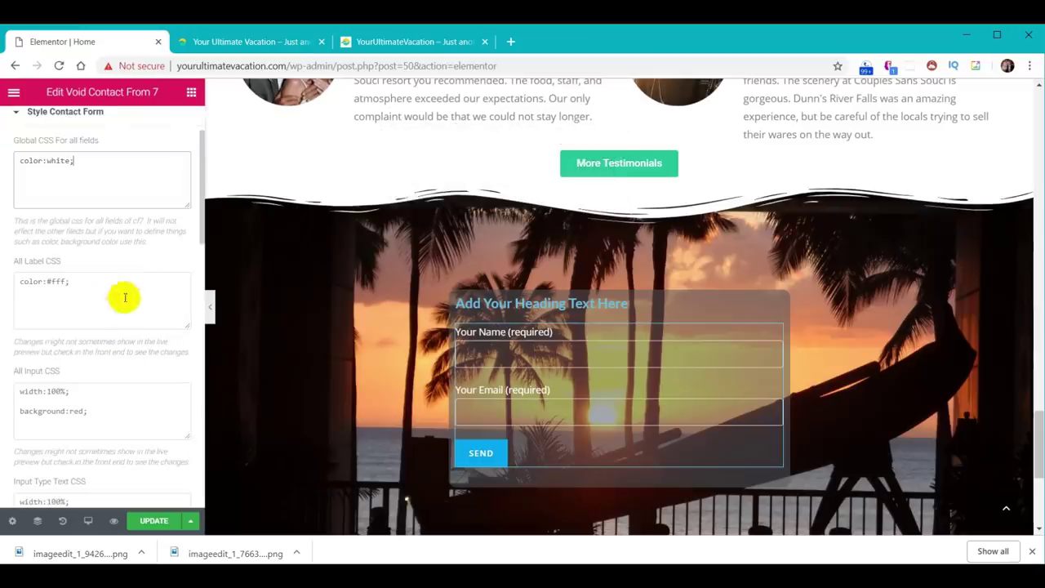
left_click(57, 396)
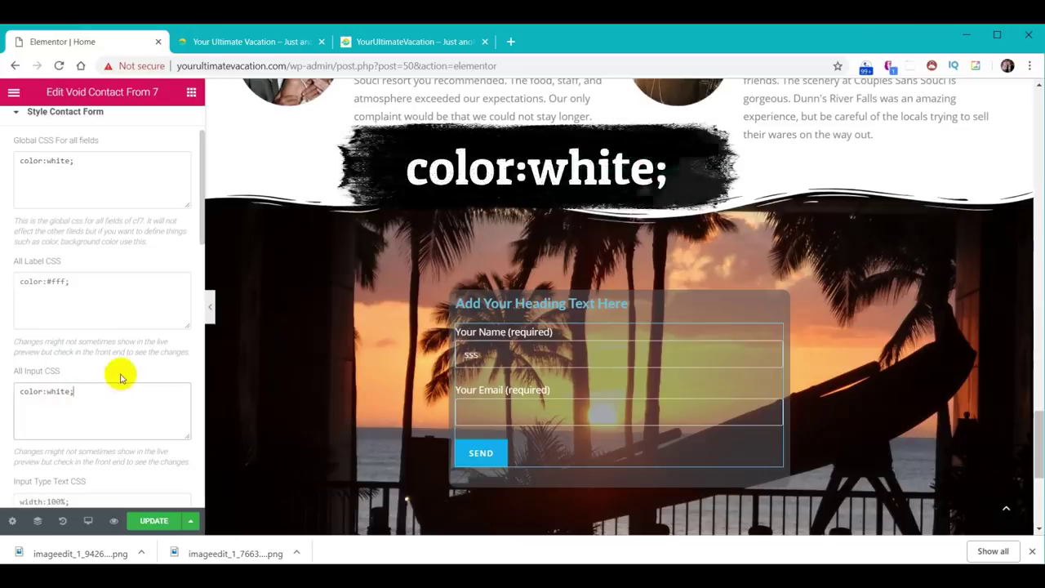
Give the submit button CSS color:white; with a #F9CC29 background
scroll(121, 376, "down", 2)
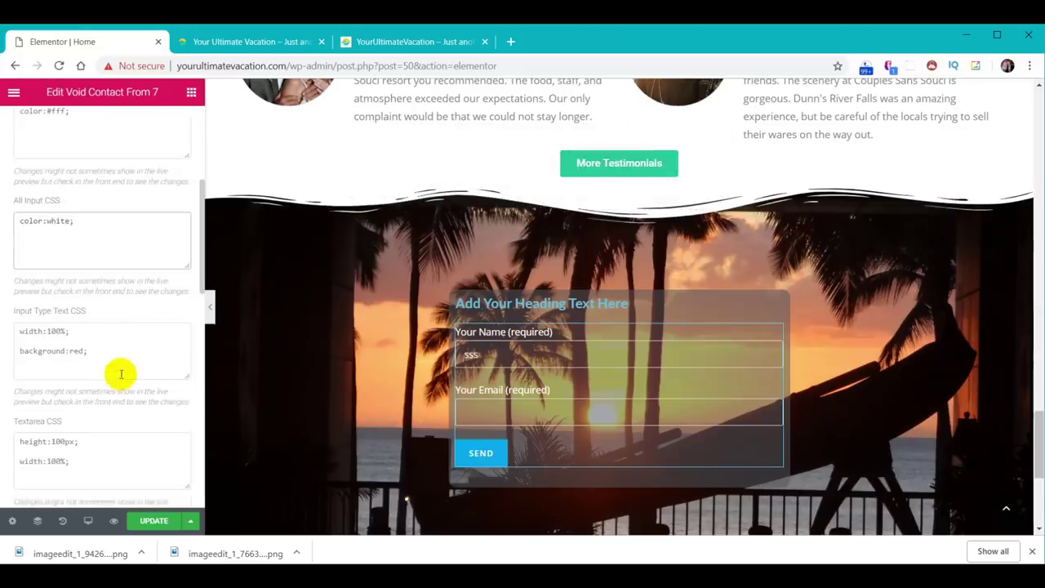
scroll(121, 374, "down", 1)
scroll(121, 374, "down", 5)
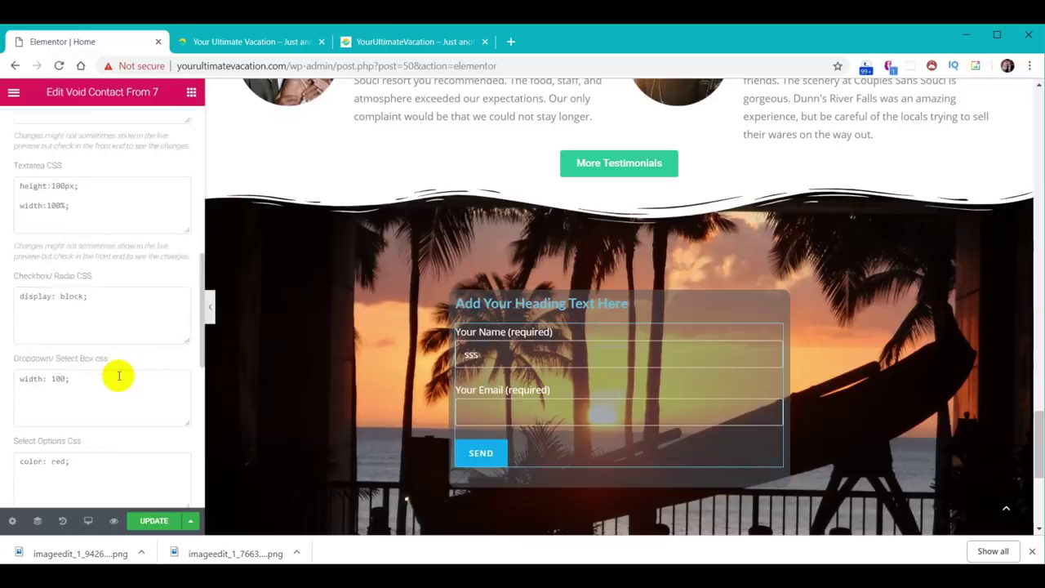
scroll(115, 380, "down", 1)
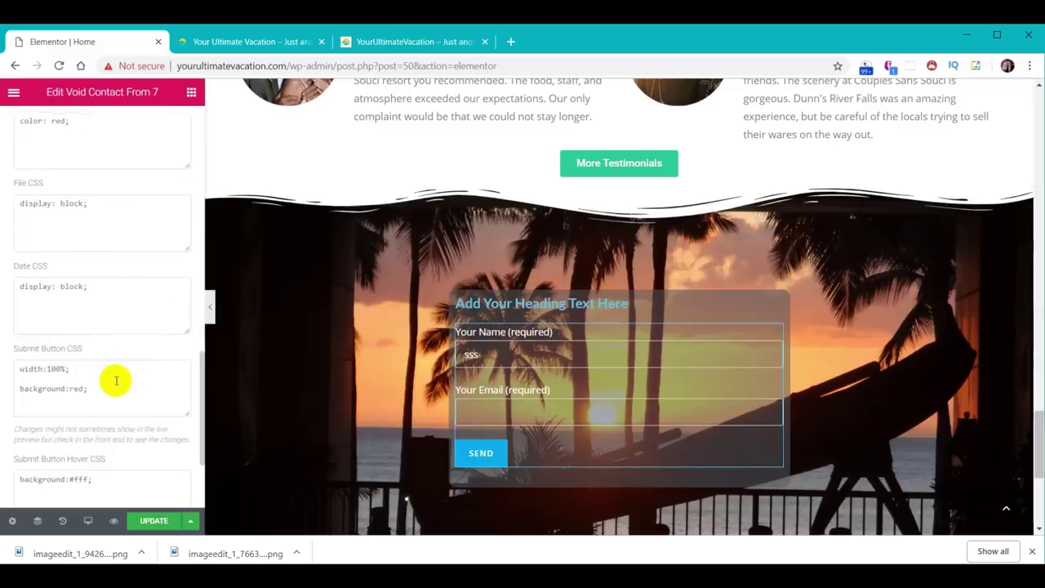
left_click(82, 370)
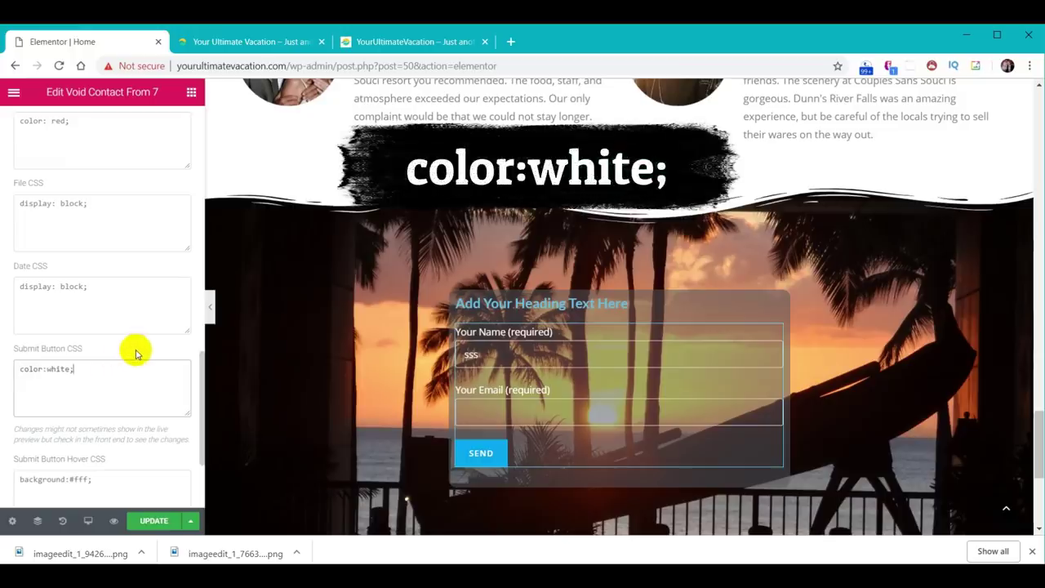
left_click_drag(48, 369, 63, 383)
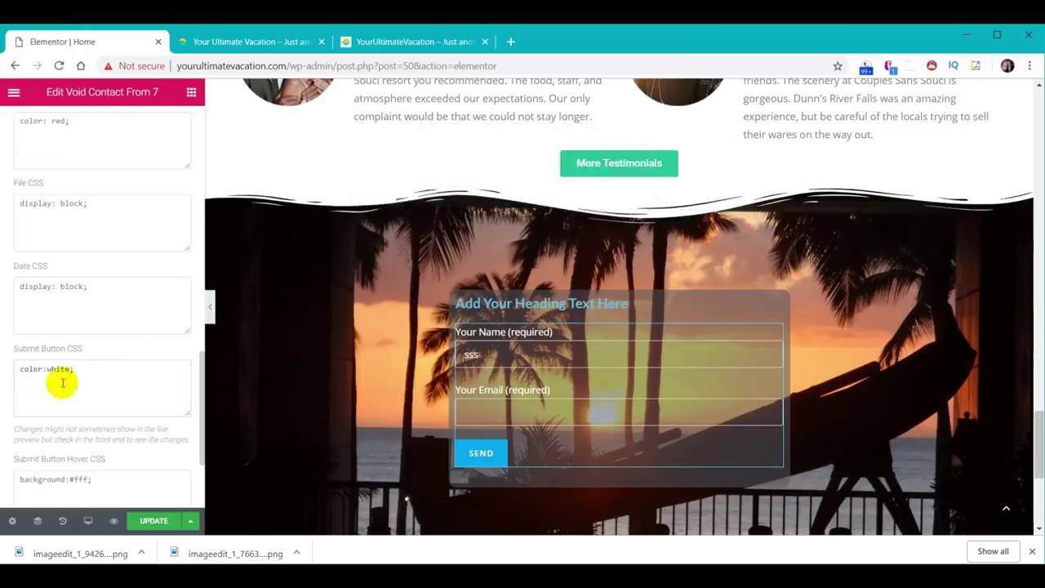
left_click(58, 382)
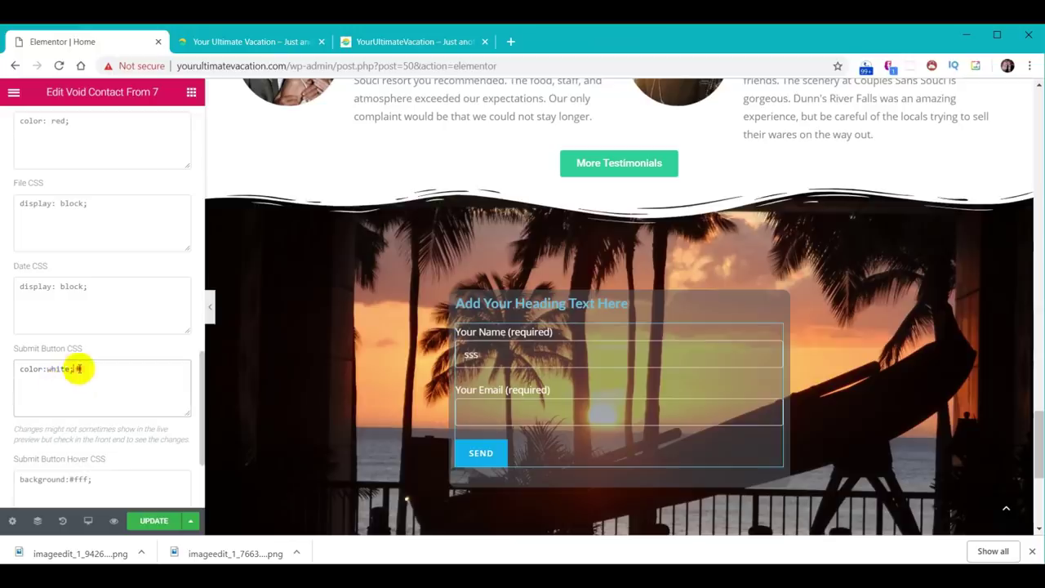
type("background:#F9CC29;")
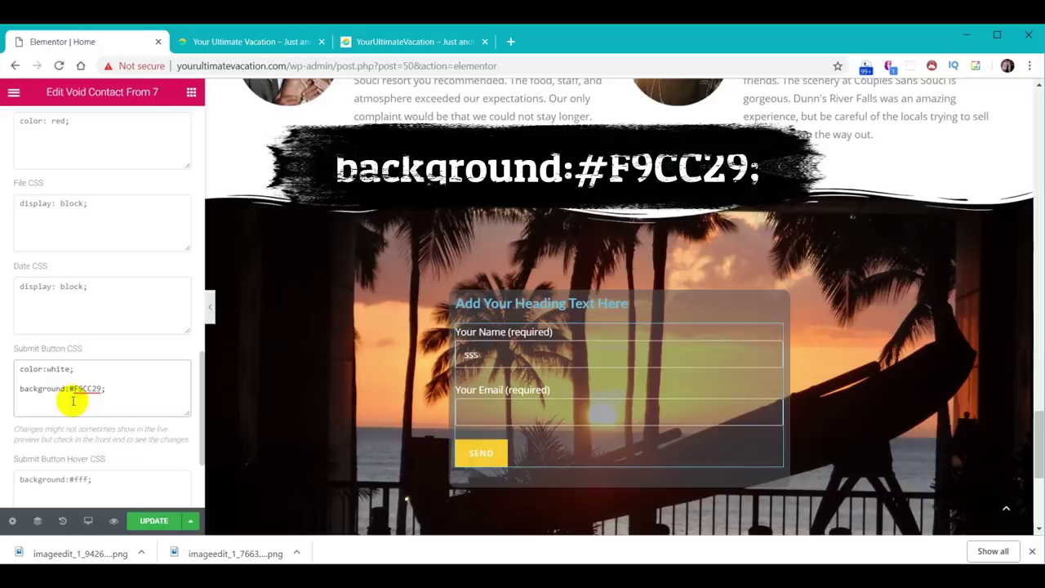
left_click_drag(78, 388, 95, 390)
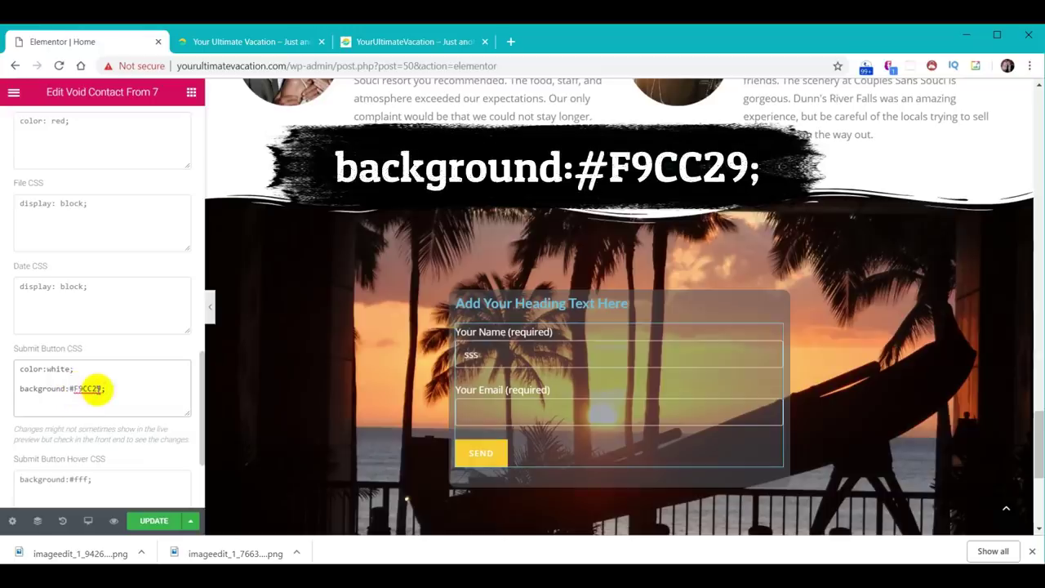
scroll(96, 390, "down", 1)
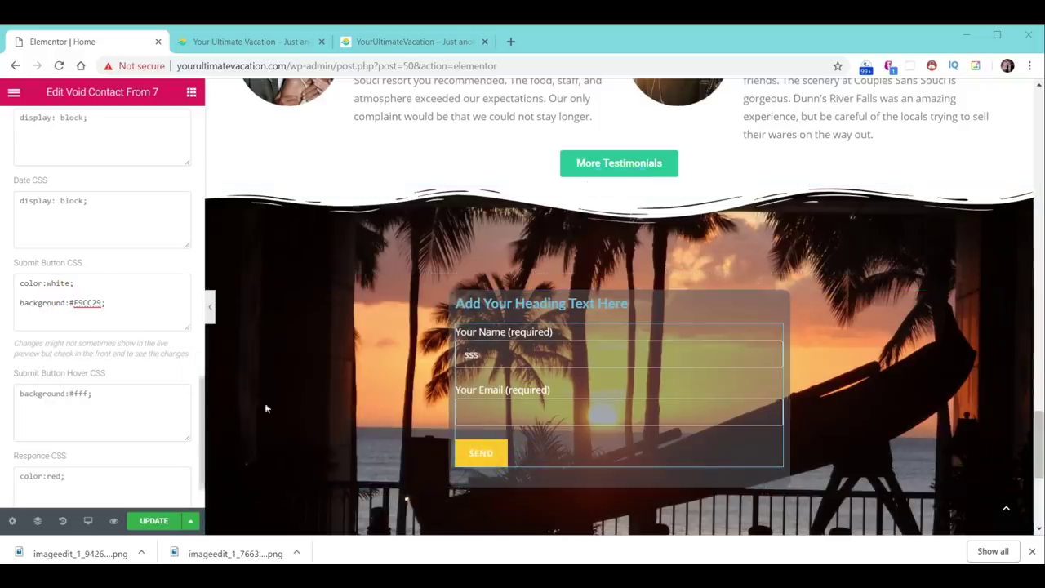
scroll(65, 310, "up", 10)
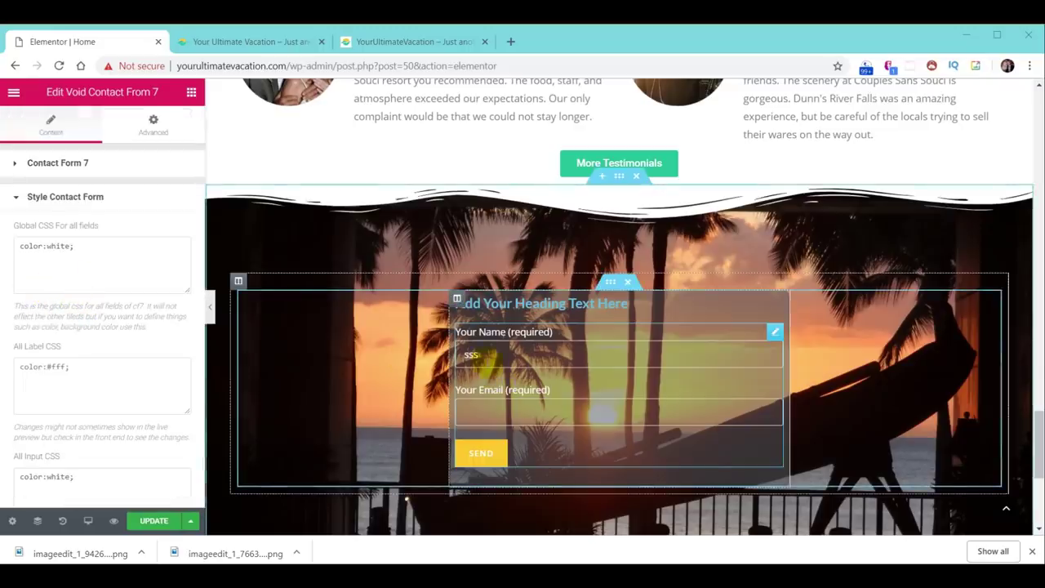
Type test text in the Name field, then center-align the form column's typography
left_click(480, 357)
type("dddddd")
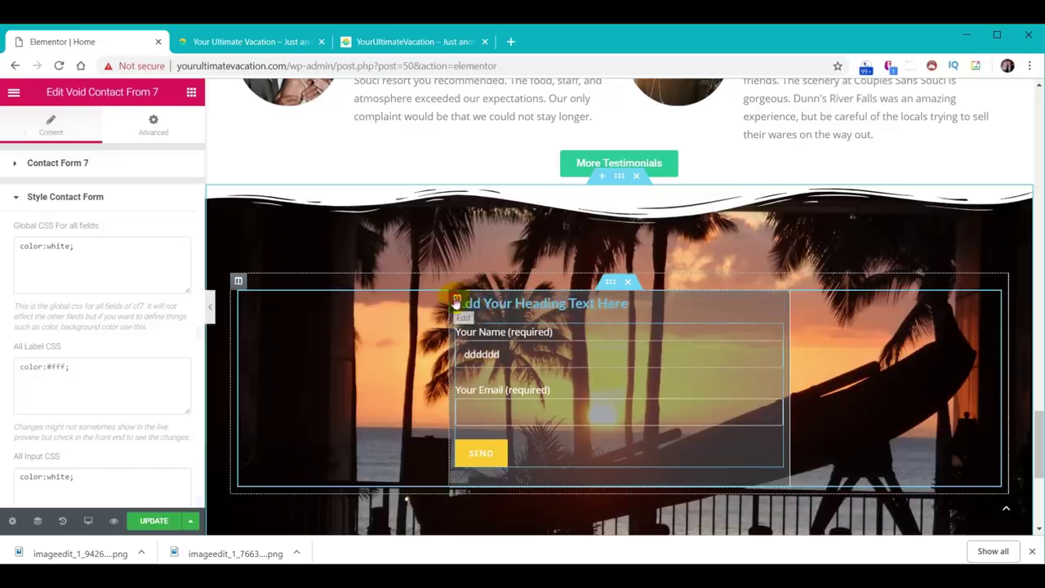
left_click(456, 301)
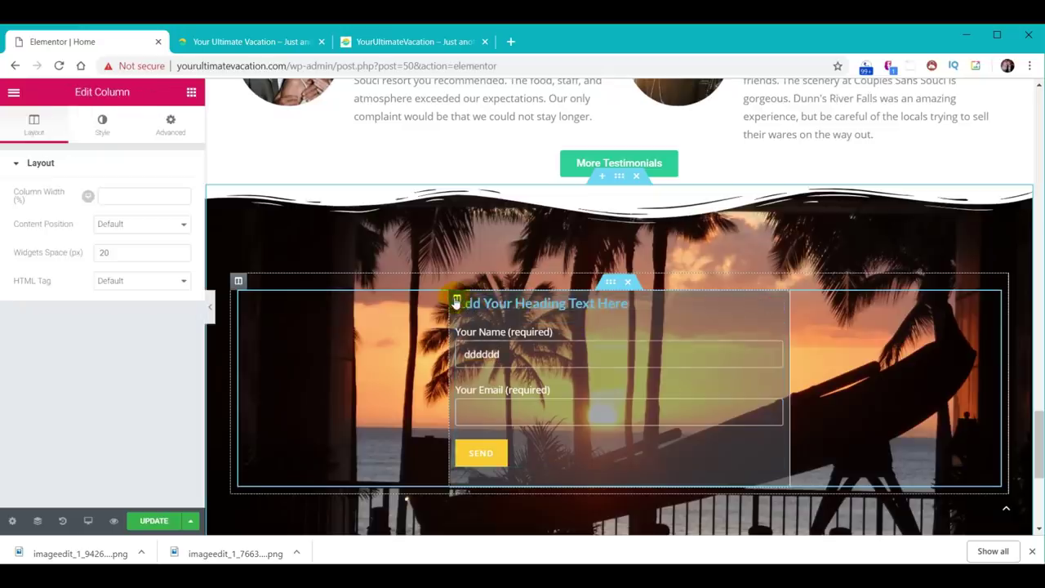
left_click(100, 124)
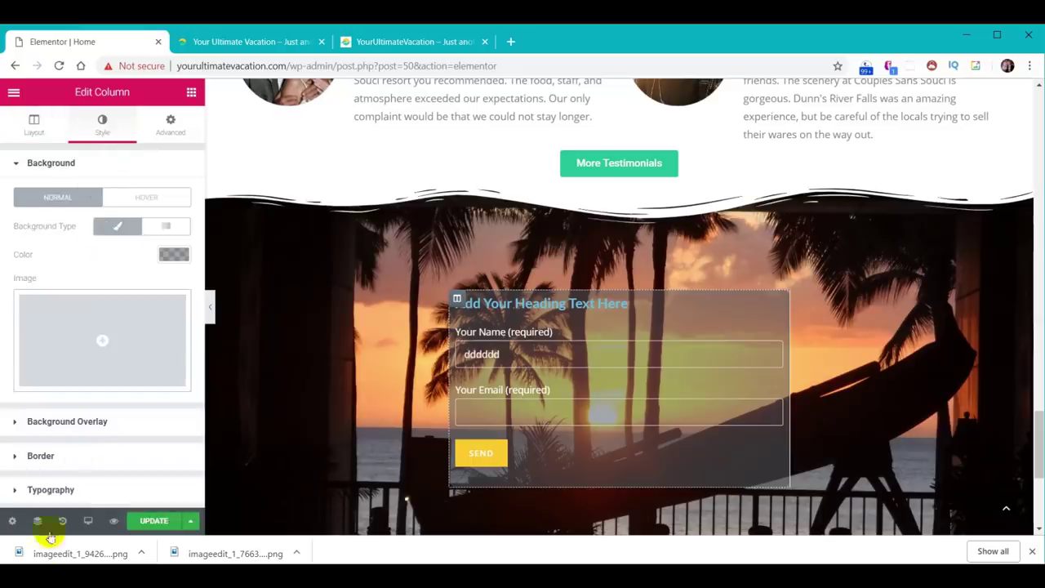
left_click(51, 490)
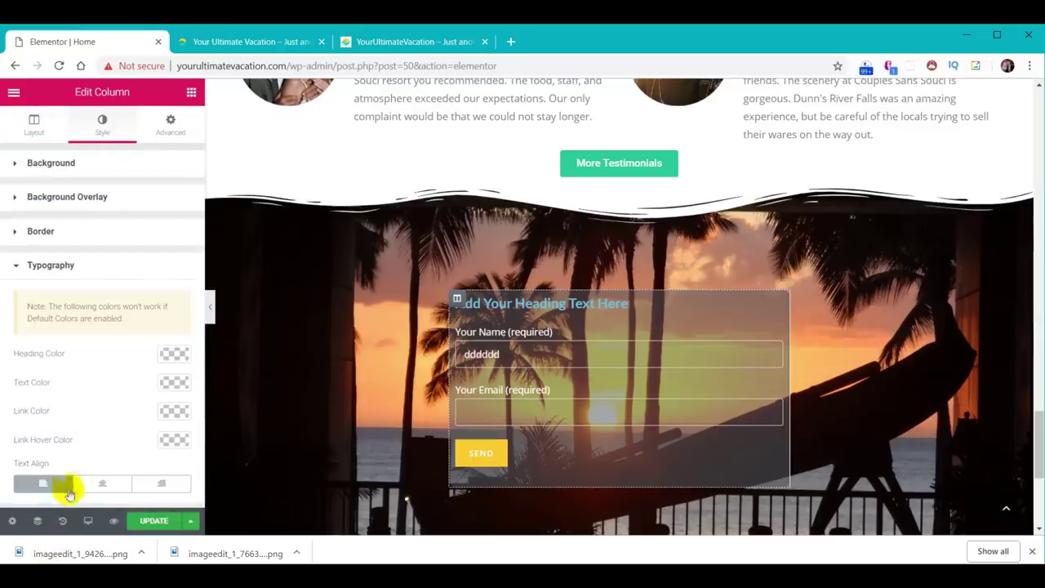
left_click(104, 488)
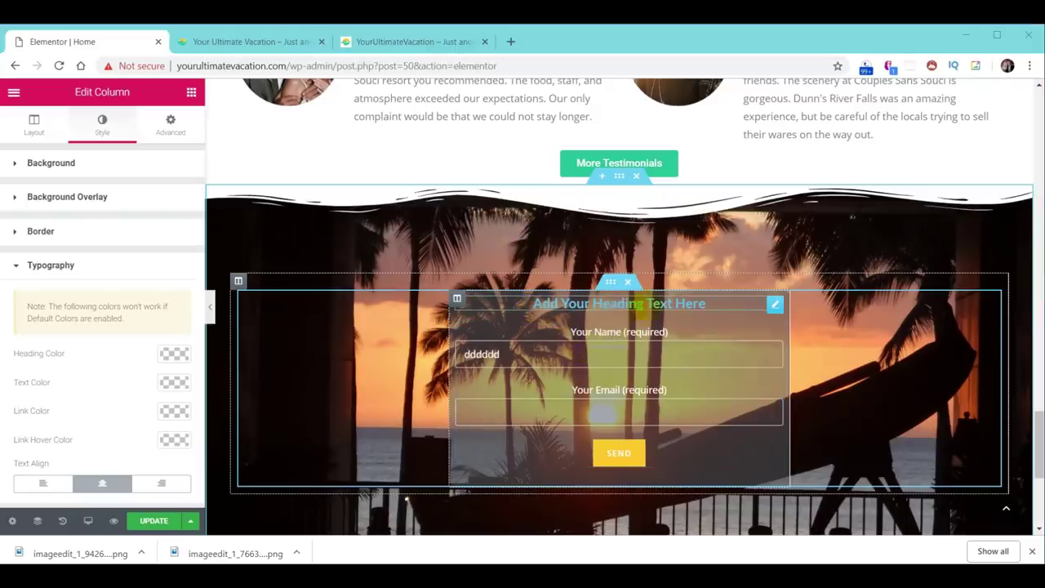
left_click(618, 307)
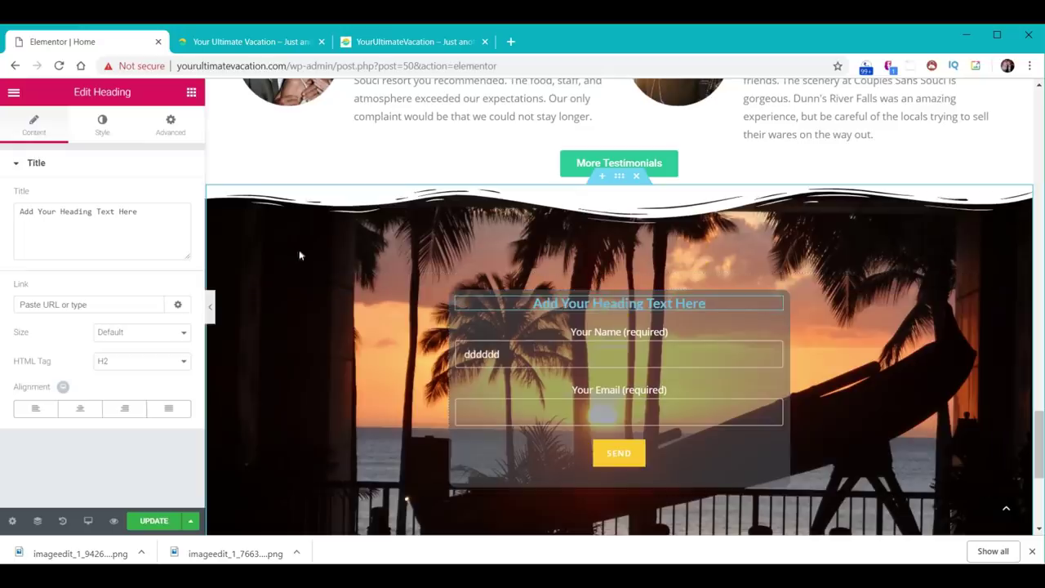
Change the heading title text to 'Join Our Email'
left_click_drag(142, 211, 11, 211)
type("Join Our Email")
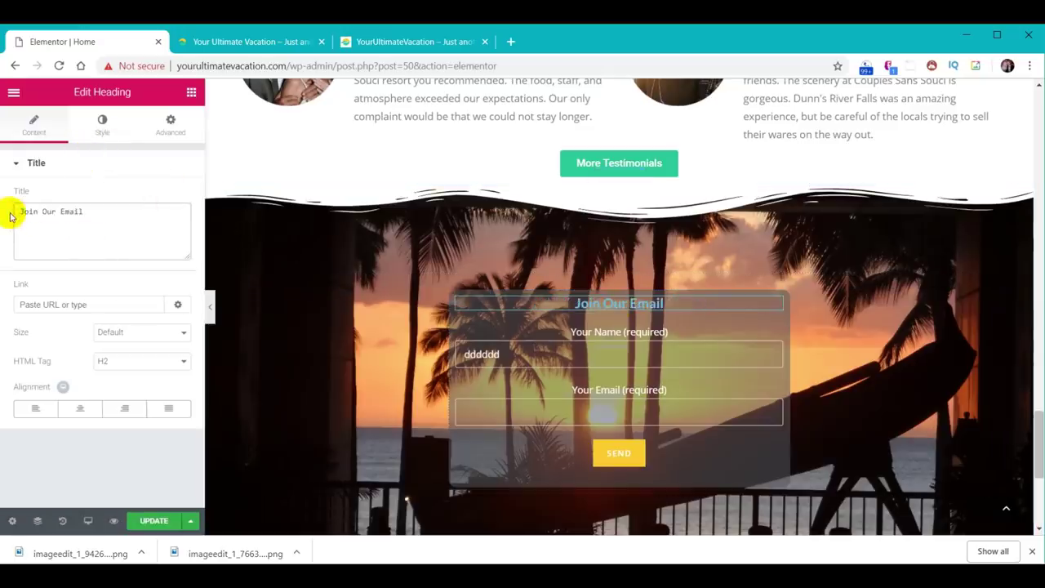
key("Return")
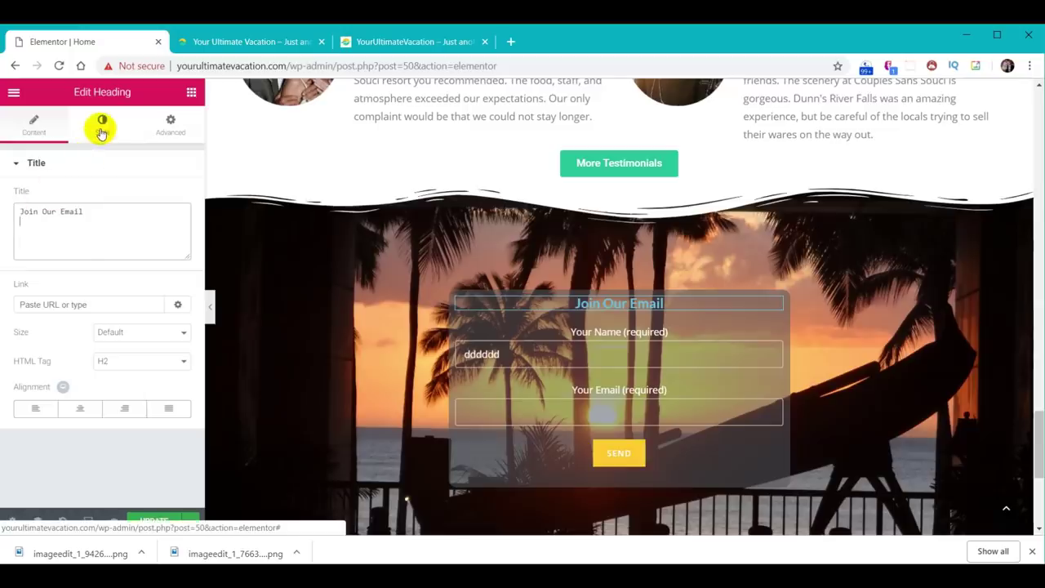
Make the heading size 28 and white, update the page and view it live
left_click(102, 127)
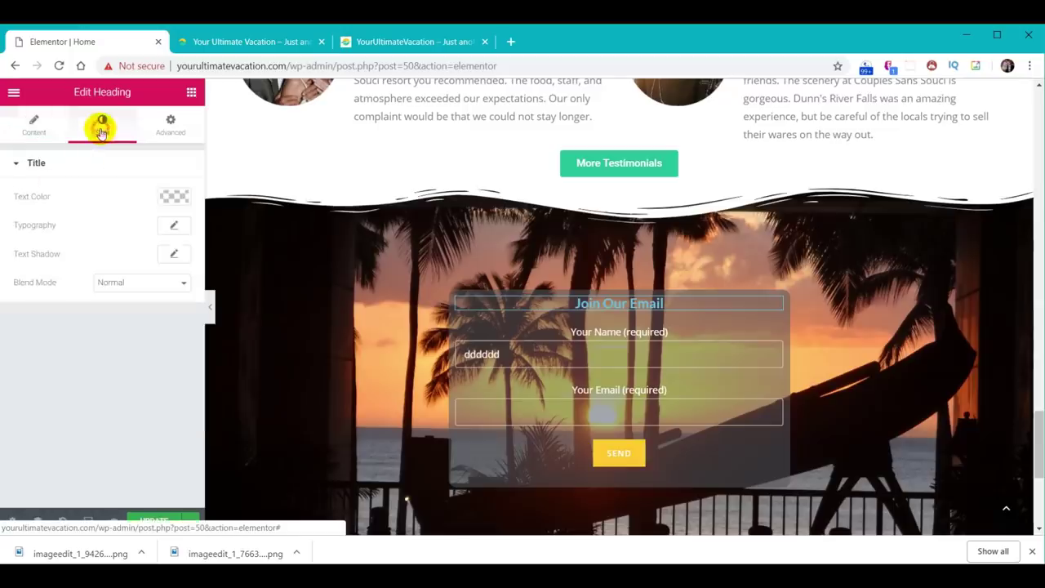
left_click(174, 227)
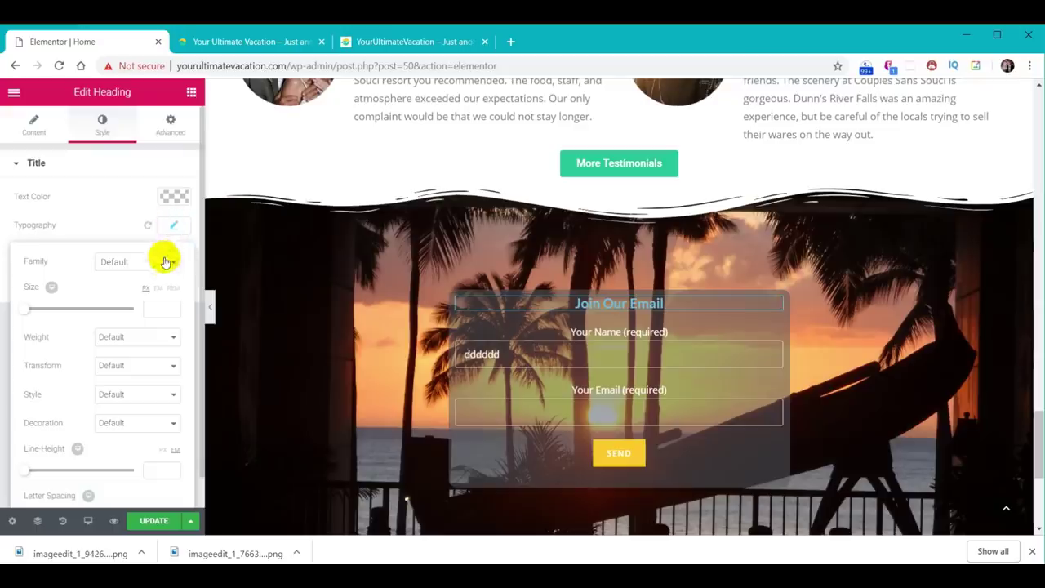
left_click(160, 309)
type("28")
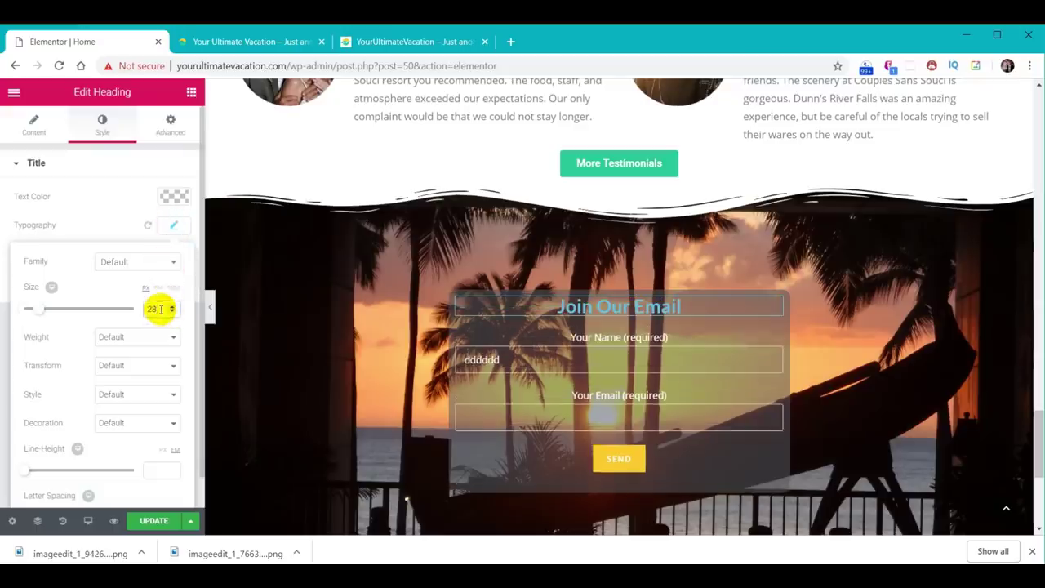
left_click(174, 196)
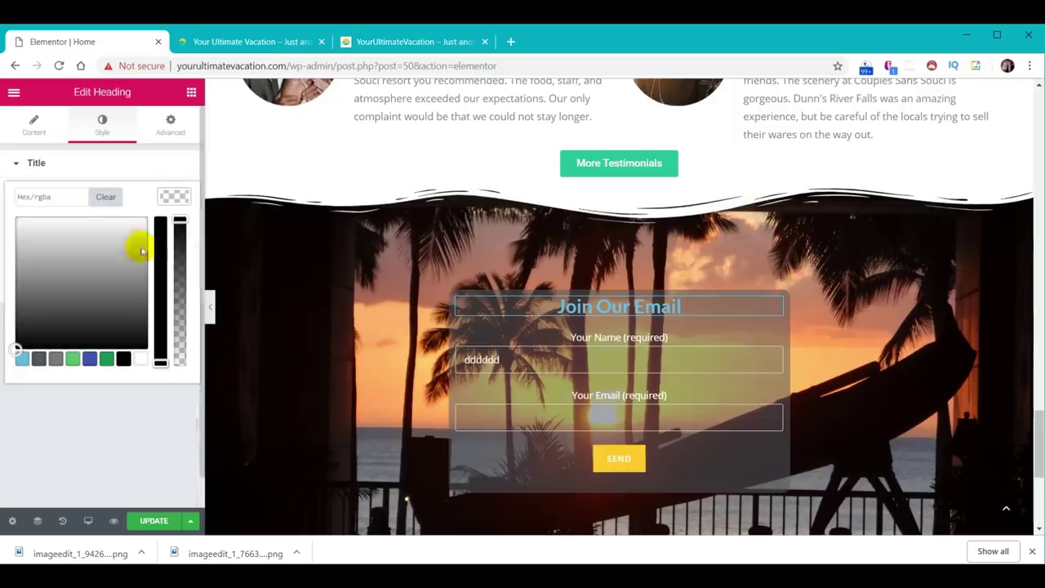
left_click(137, 361)
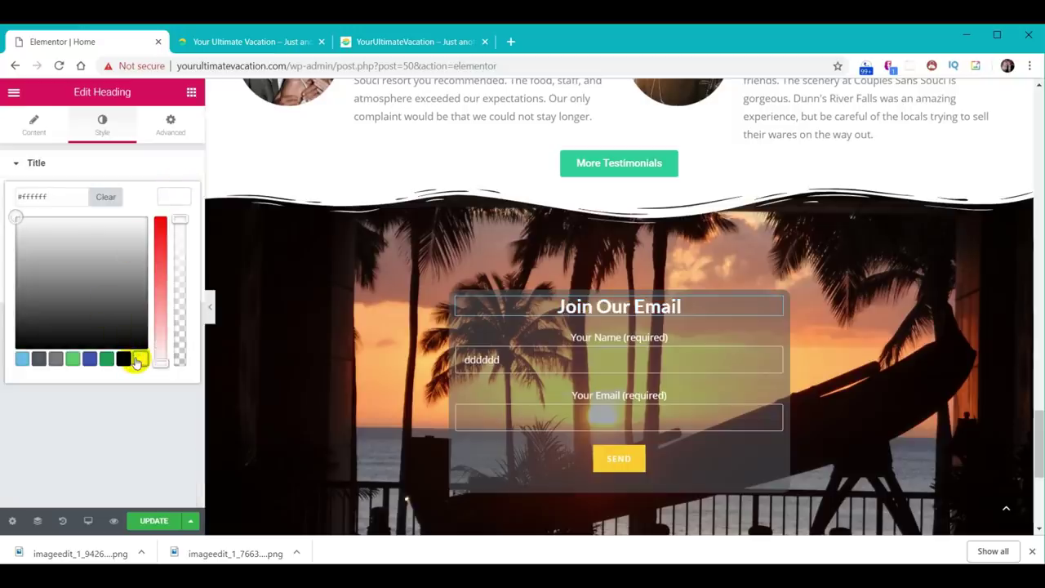
left_click(151, 522)
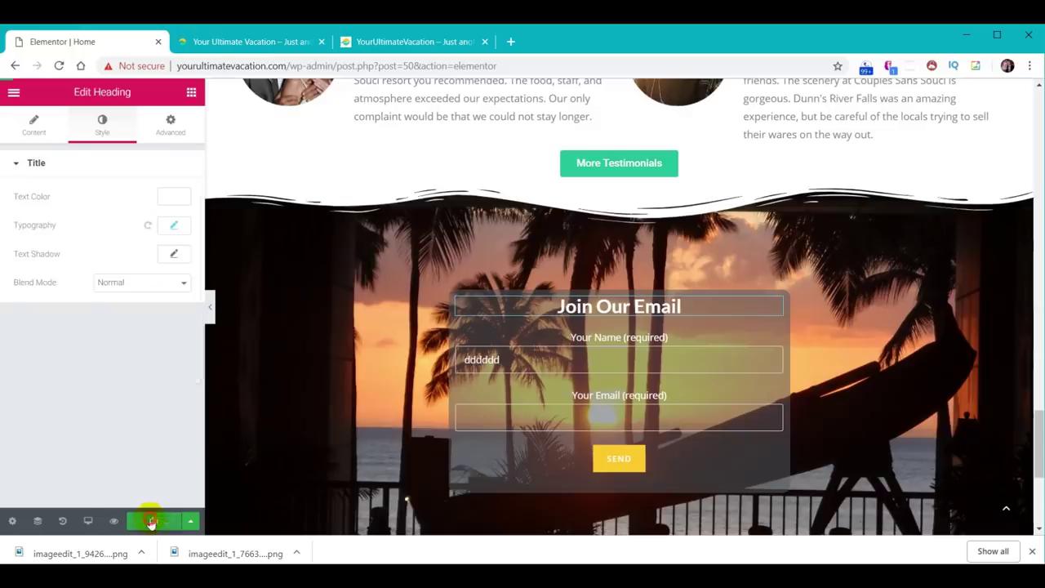
left_click(229, 41)
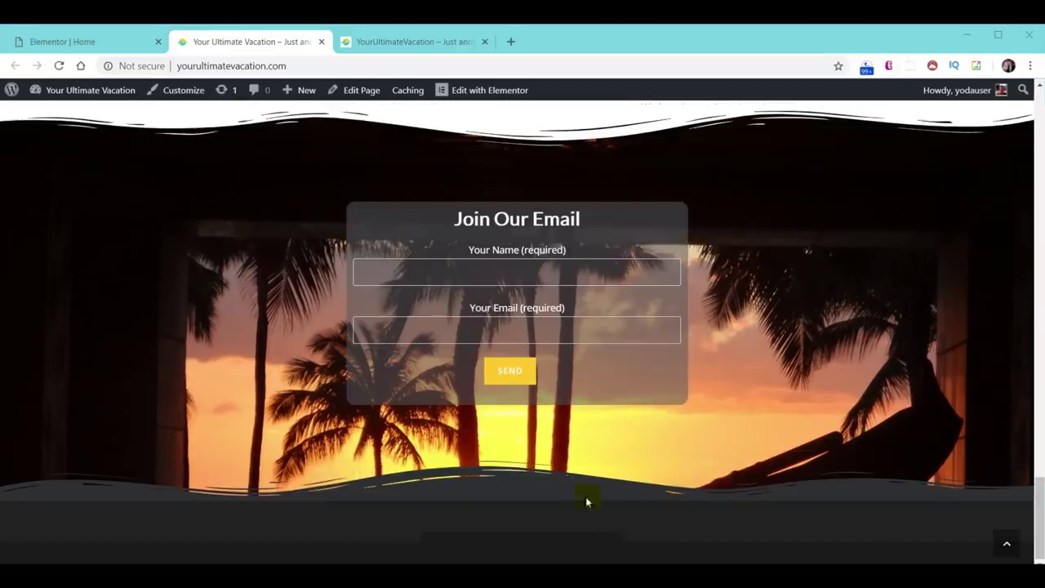
Check the centred Join Our Email form on the live page, then the other site's footer
scroll(690, 260, "up", 2)
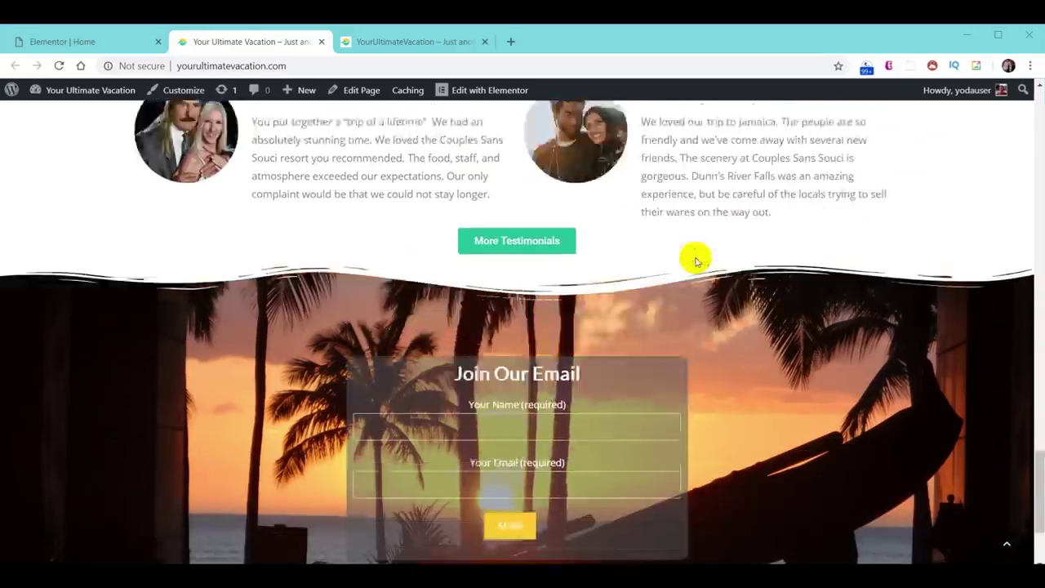
scroll(691, 265, "down", 2)
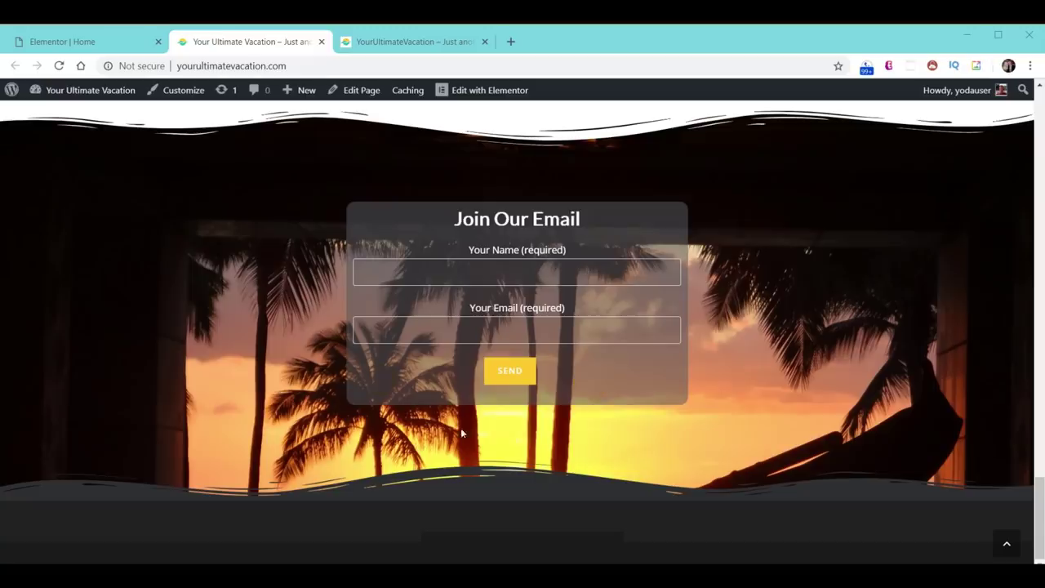
left_click(402, 43)
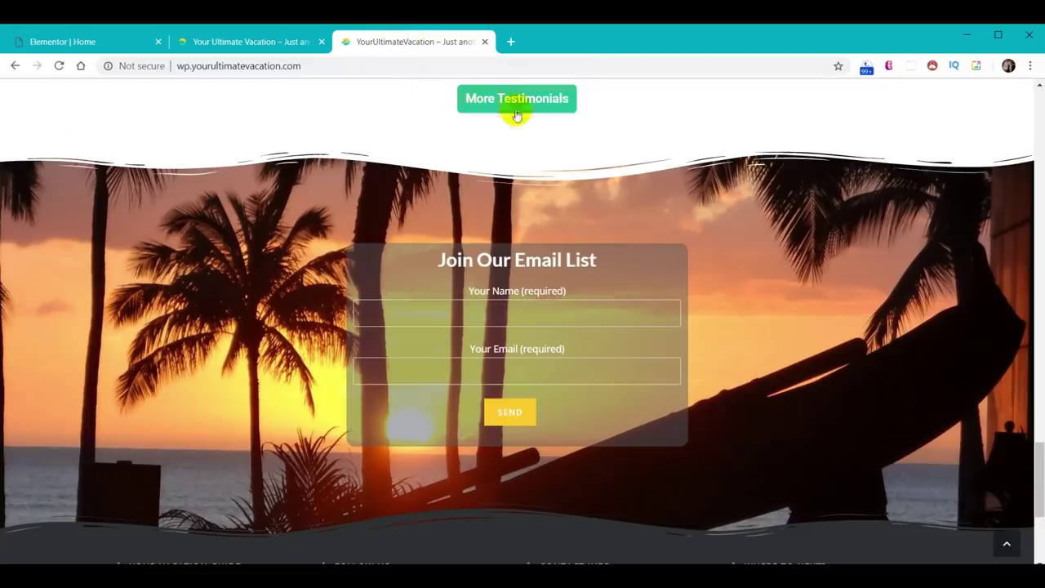
scroll(911, 245, "down", 3)
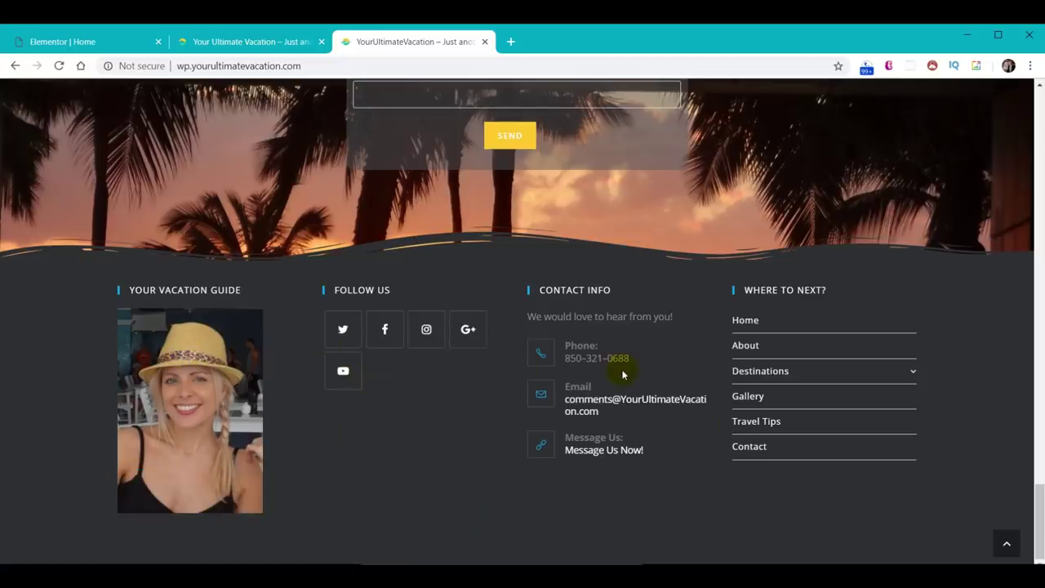
mouse_move(817, 366)
Exit the Elementor editor to the Home page's standard WordPress Edit Page screen
left_click(61, 45)
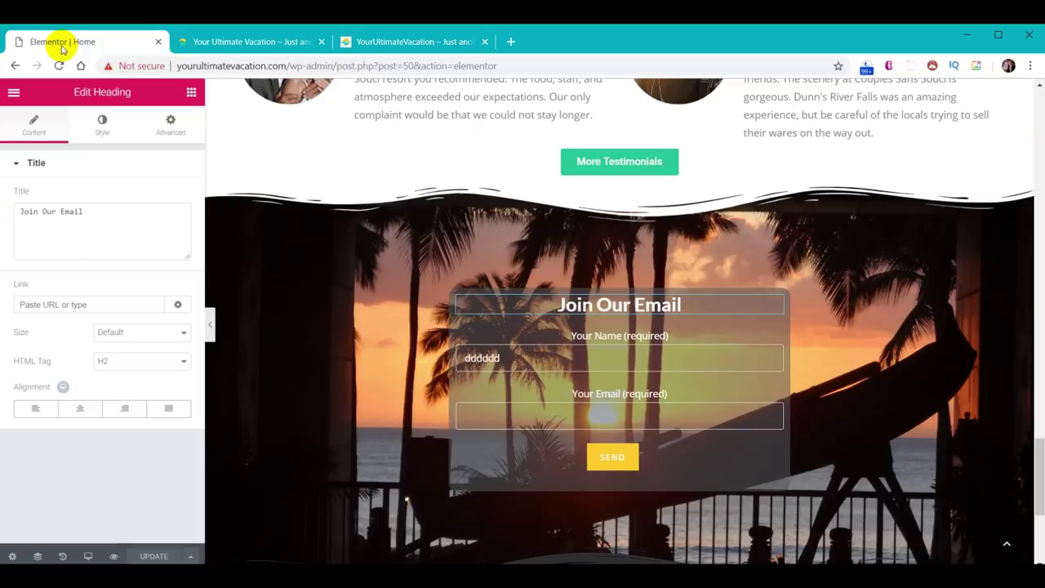
left_click(13, 94)
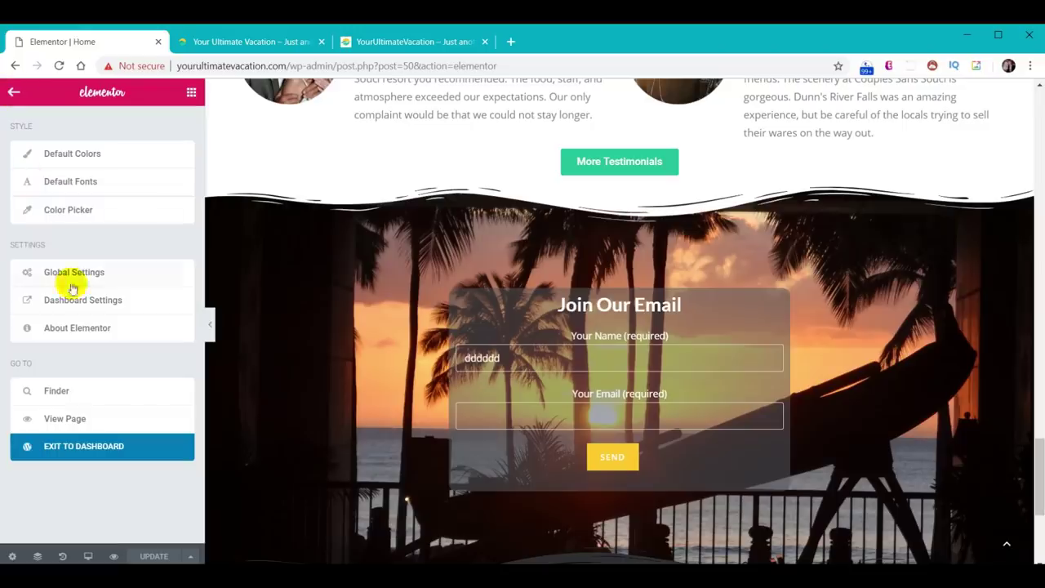
left_click(86, 447)
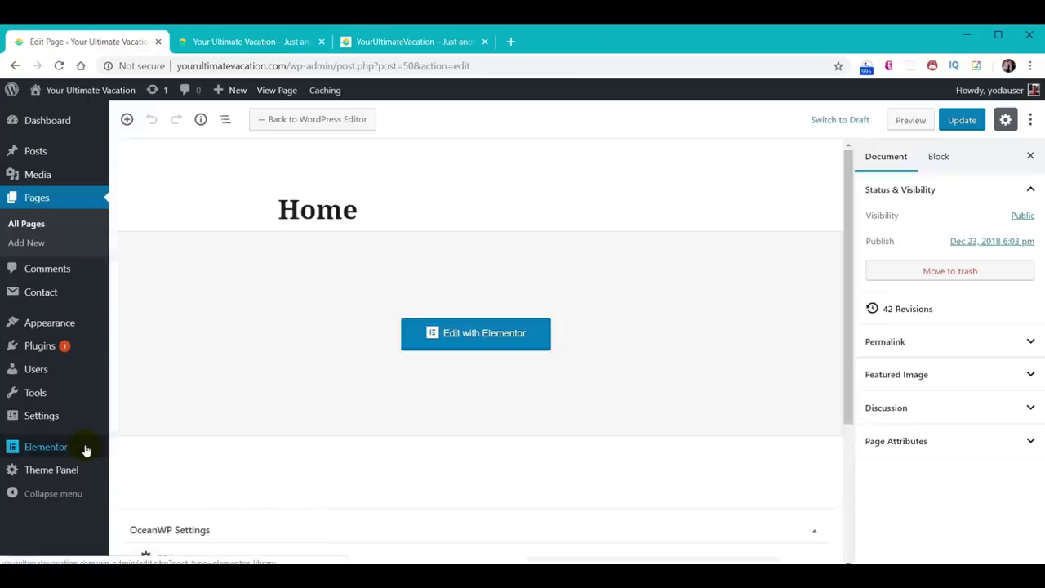
Open the Widgets screen, compare it with the other site's footer, and scroll Available Widgets to Image
left_click(43, 327)
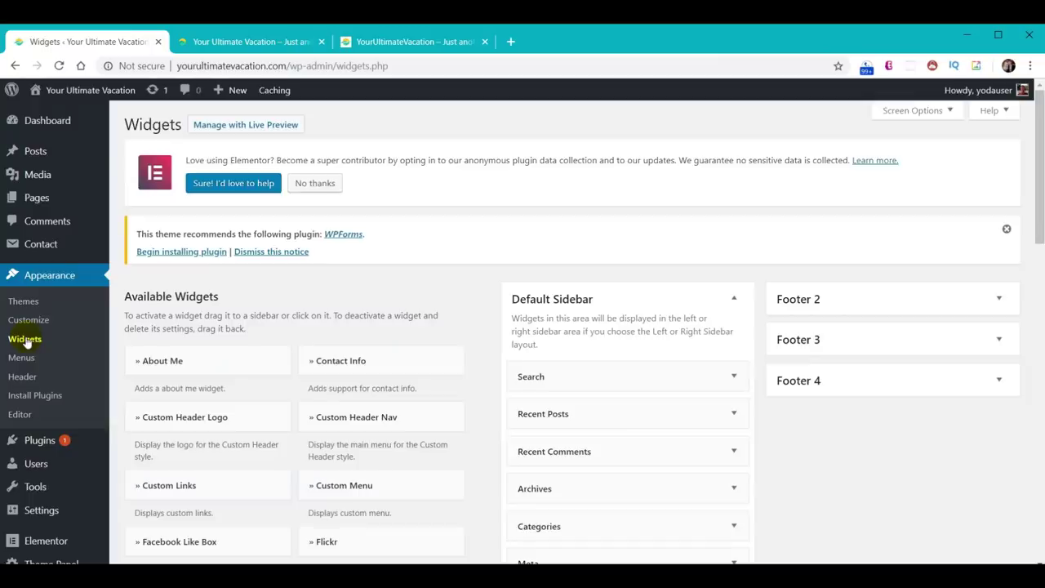
scroll(718, 466, "down", 2)
scroll(706, 496, "down", 2)
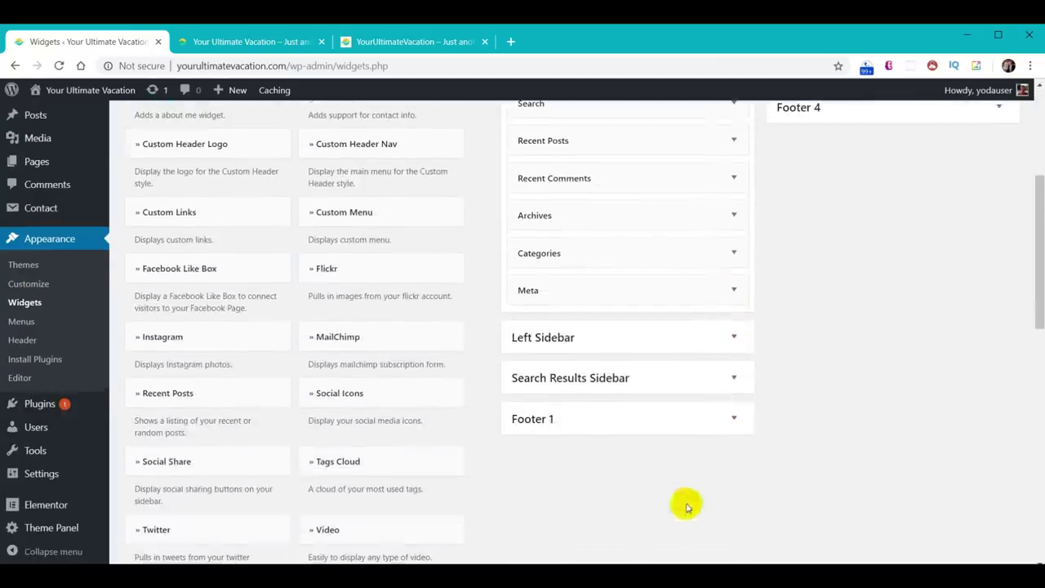
scroll(816, 405, "up", 3)
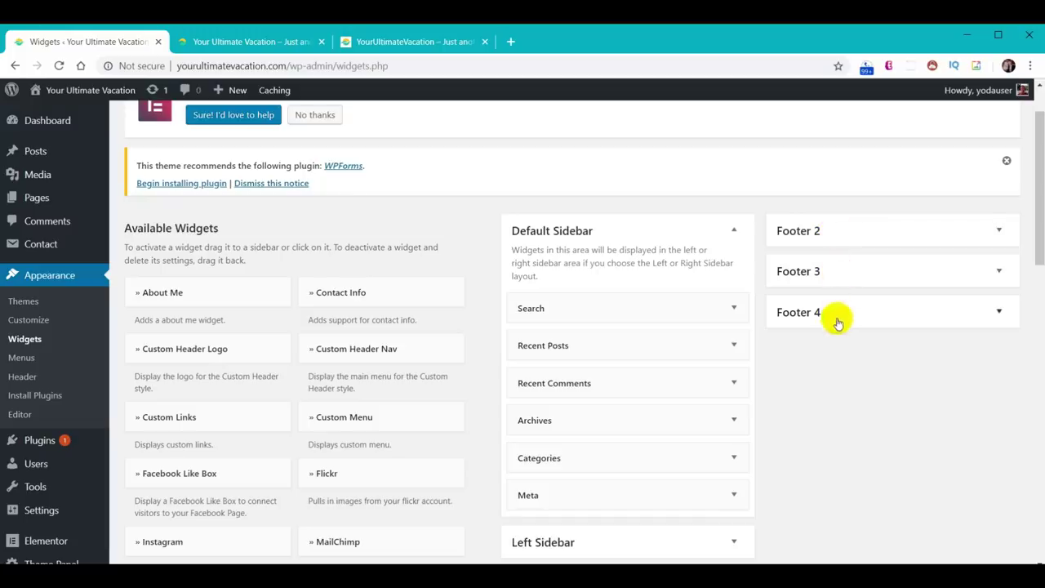
left_click(418, 45)
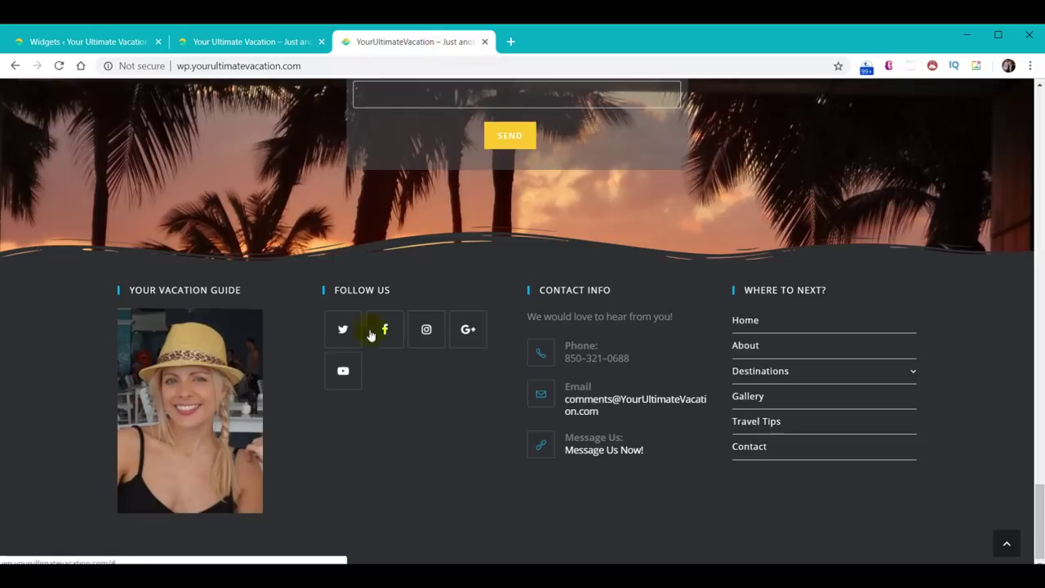
left_click(82, 42)
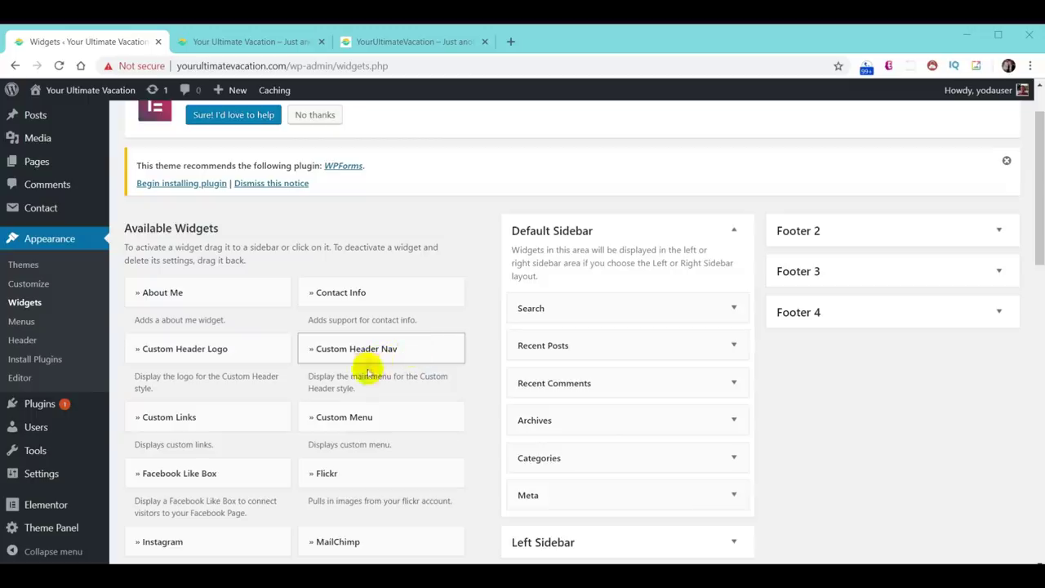
scroll(318, 417, "down", 3)
scroll(317, 423, "down", 6)
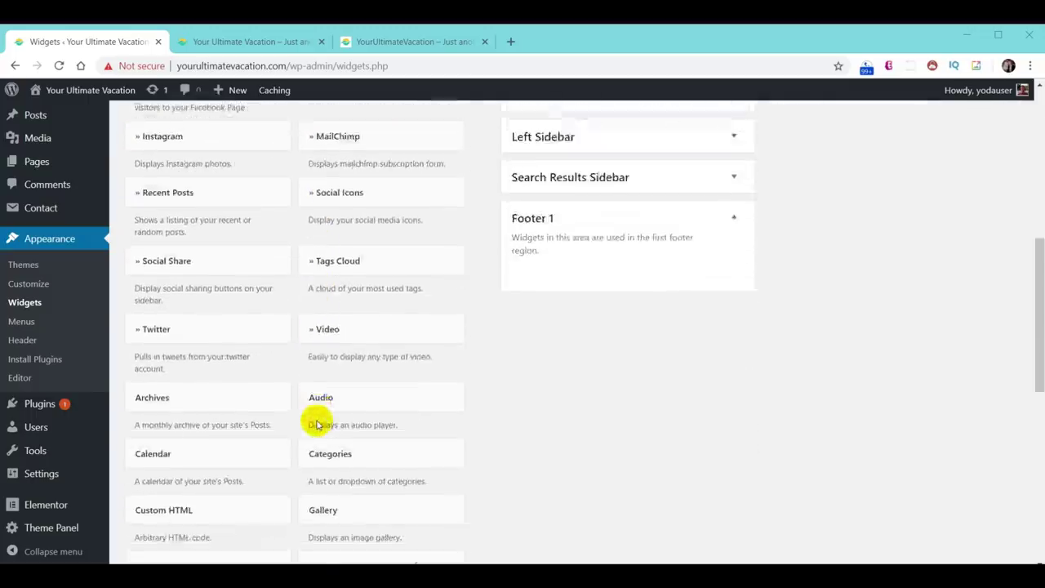
scroll(316, 423, "down", 1)
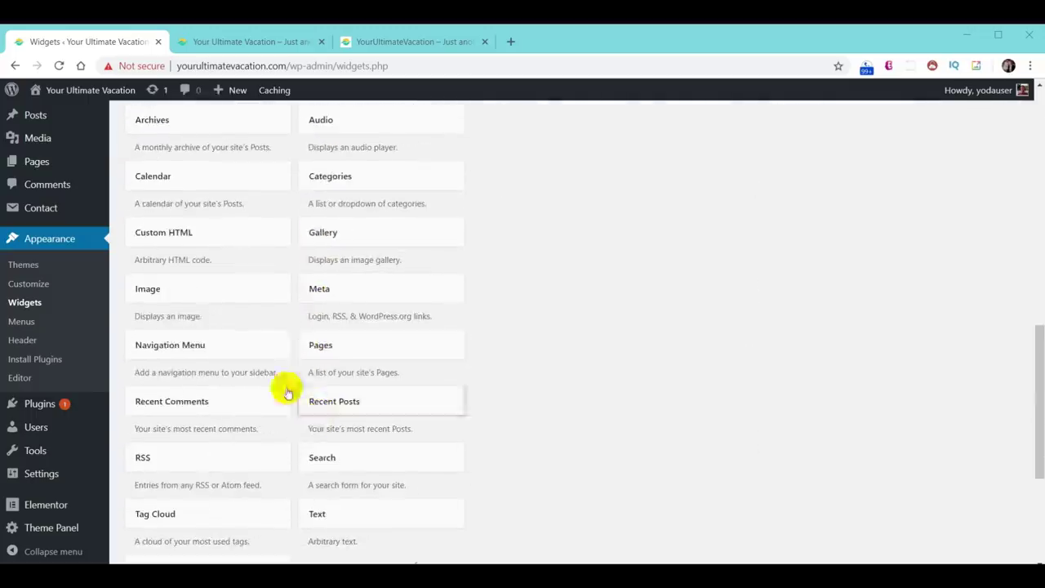
Add an Image widget to Footer 1 titled 'Your Vacation Guide'
left_click(176, 285)
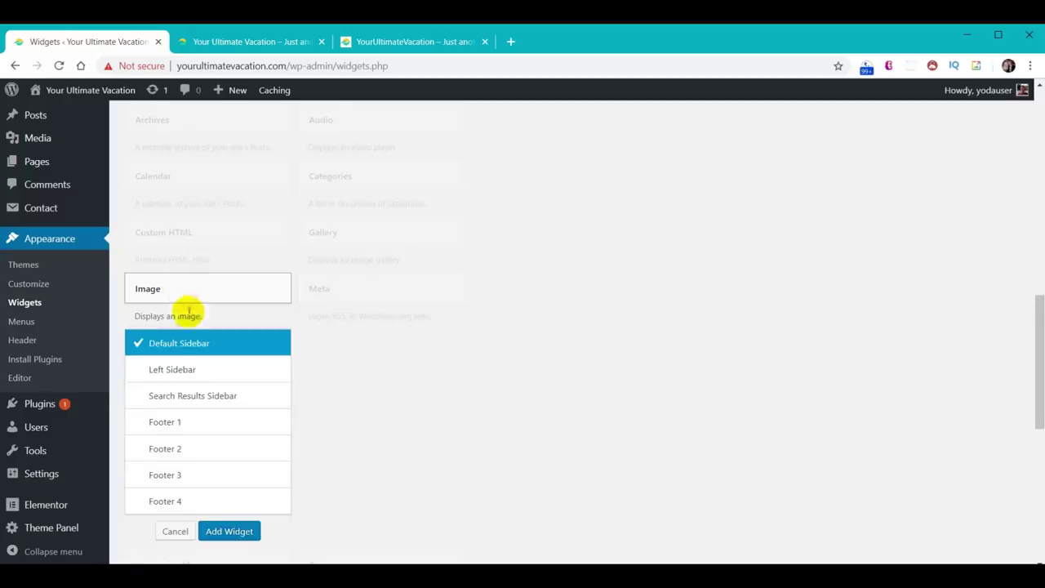
left_click(190, 422)
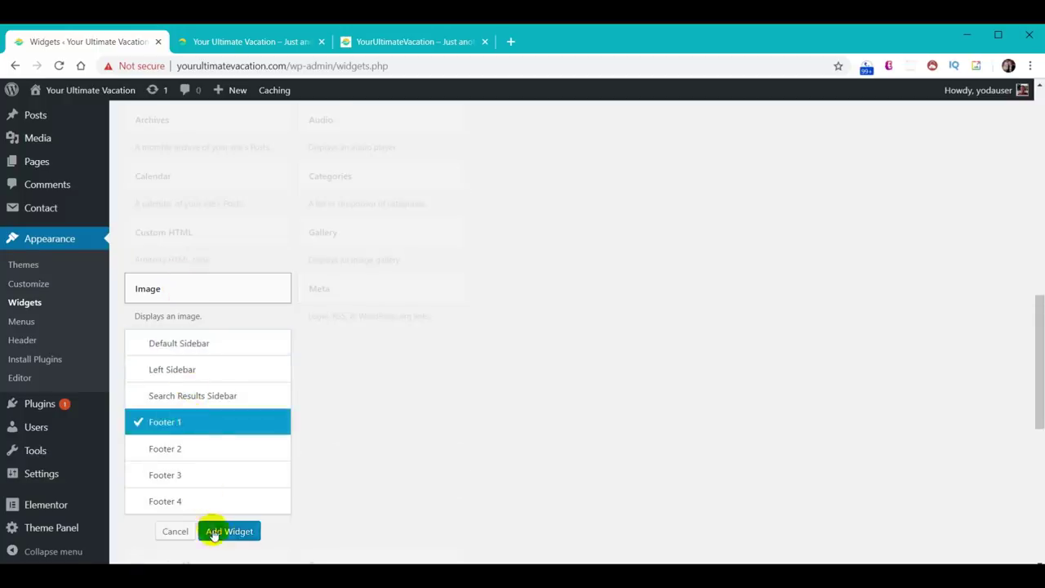
left_click(219, 530)
left_click(602, 296)
type("Your Vacation Guide")
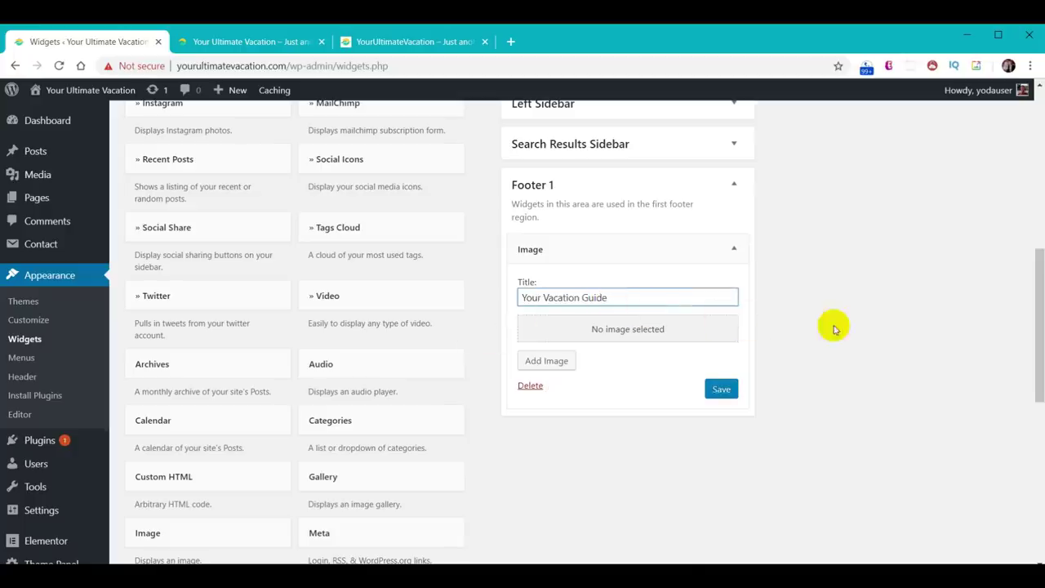
Insert the portrait photo from the Media Library, link it to /about/, and save the widget
left_click(658, 332)
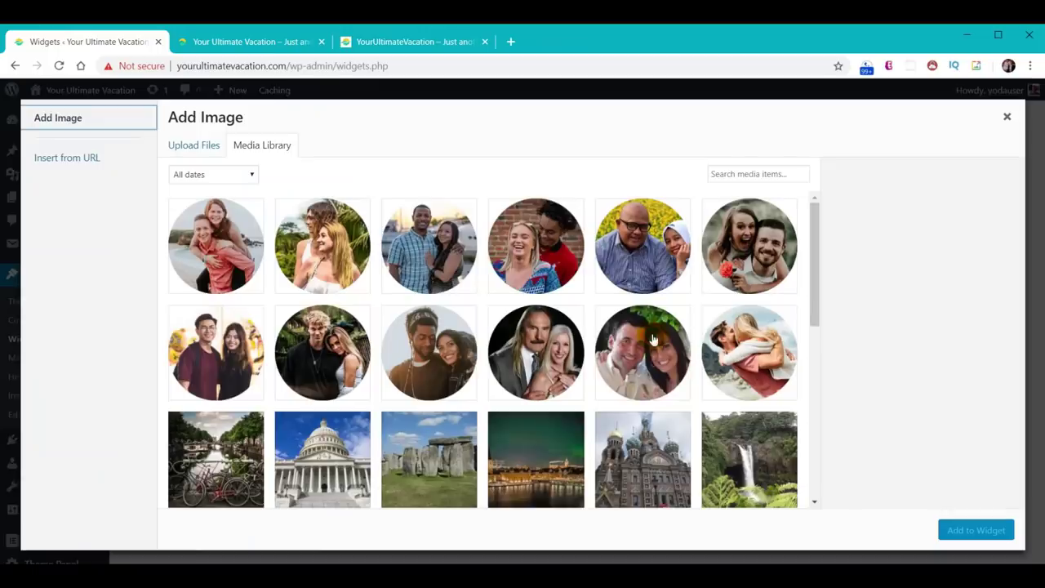
scroll(640, 353, "down", 10)
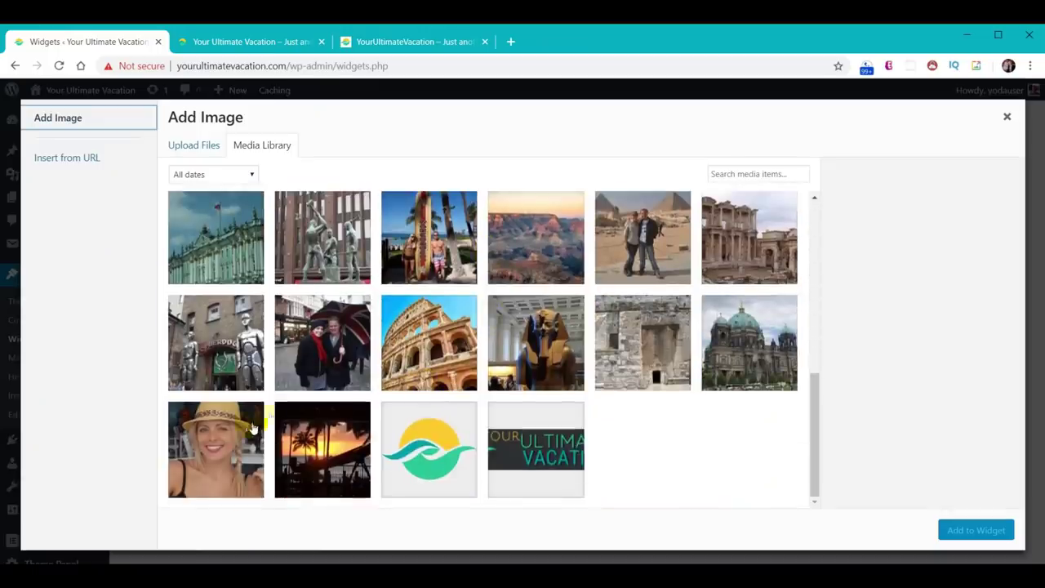
left_click(236, 437)
left_click(976, 530)
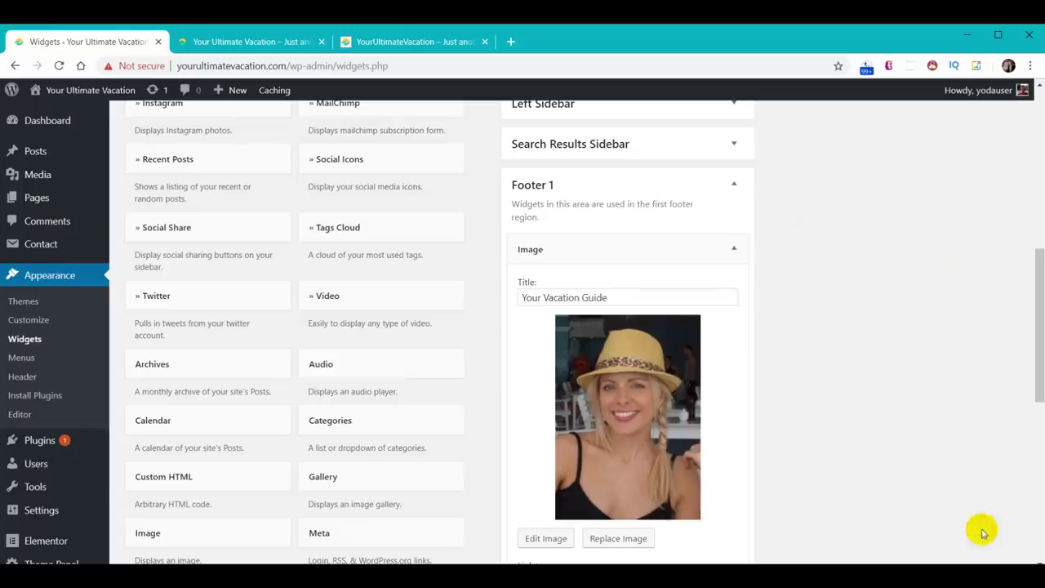
scroll(898, 417, "down", 2)
left_click(565, 443)
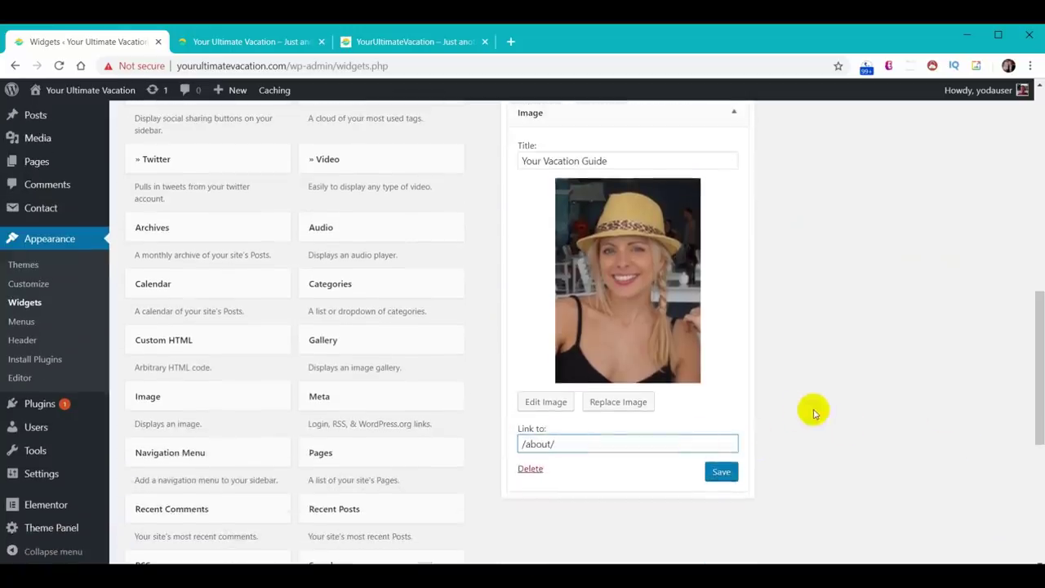
left_click(740, 471)
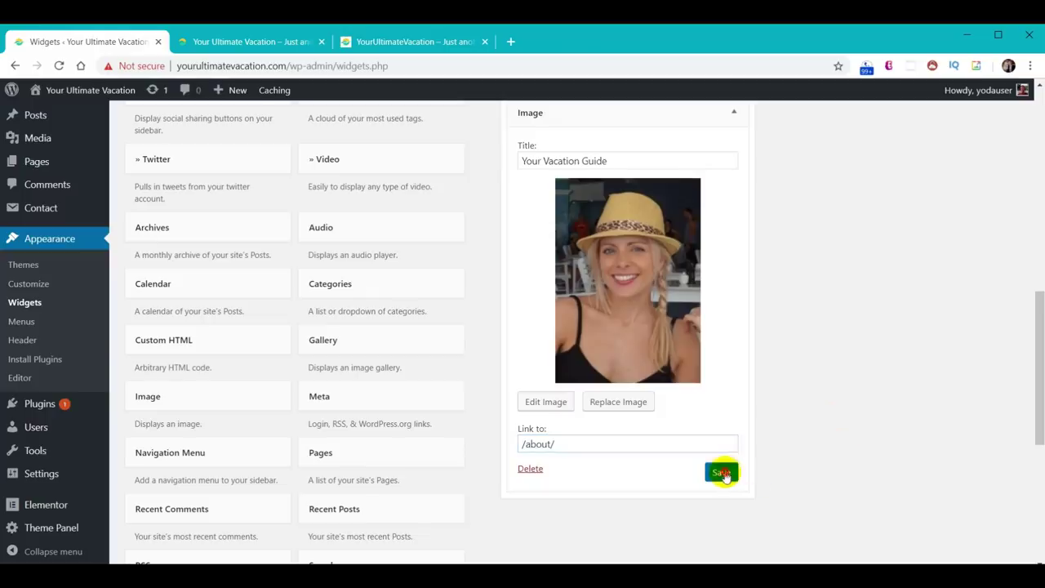
Reload the live site to check the new footer image, then return to Widgets
left_click(246, 41)
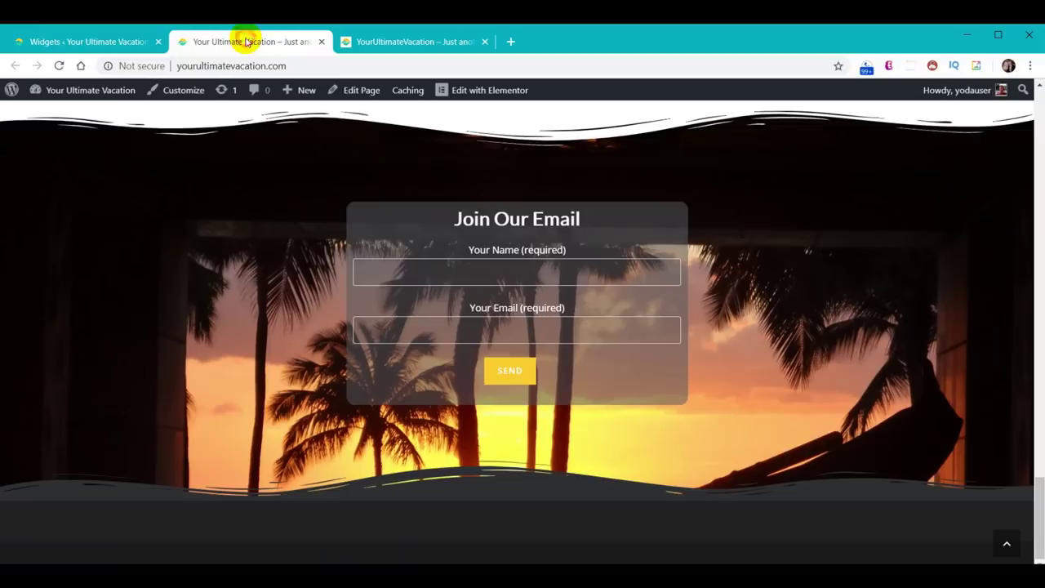
left_click(57, 65)
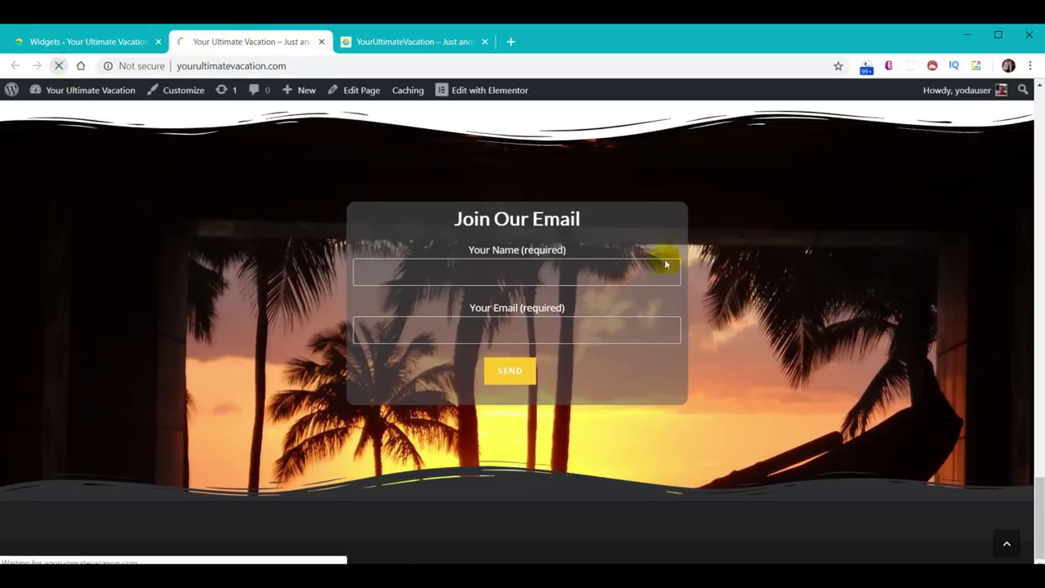
scroll(849, 307, "down", 3)
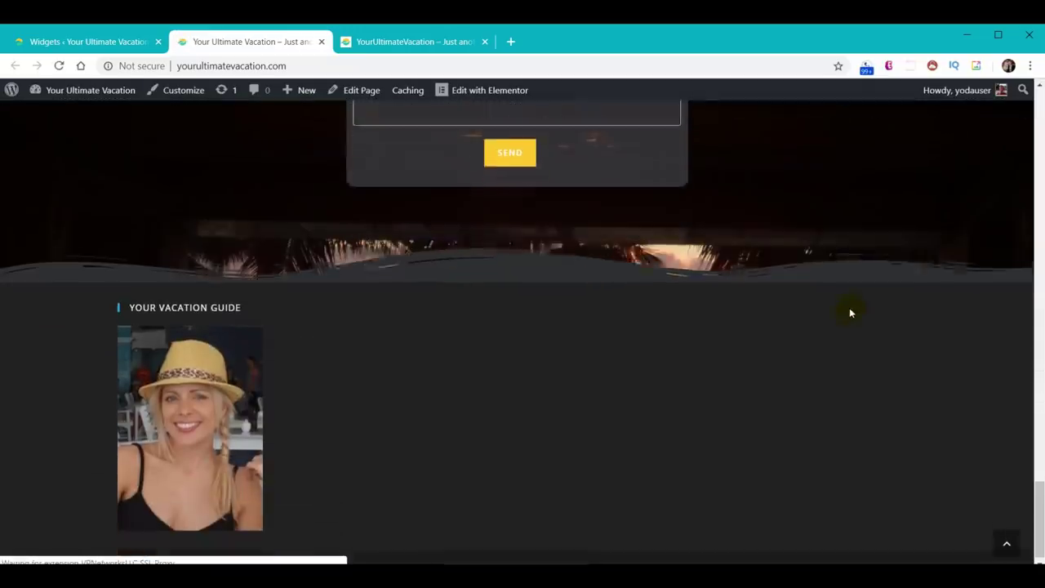
left_click(100, 42)
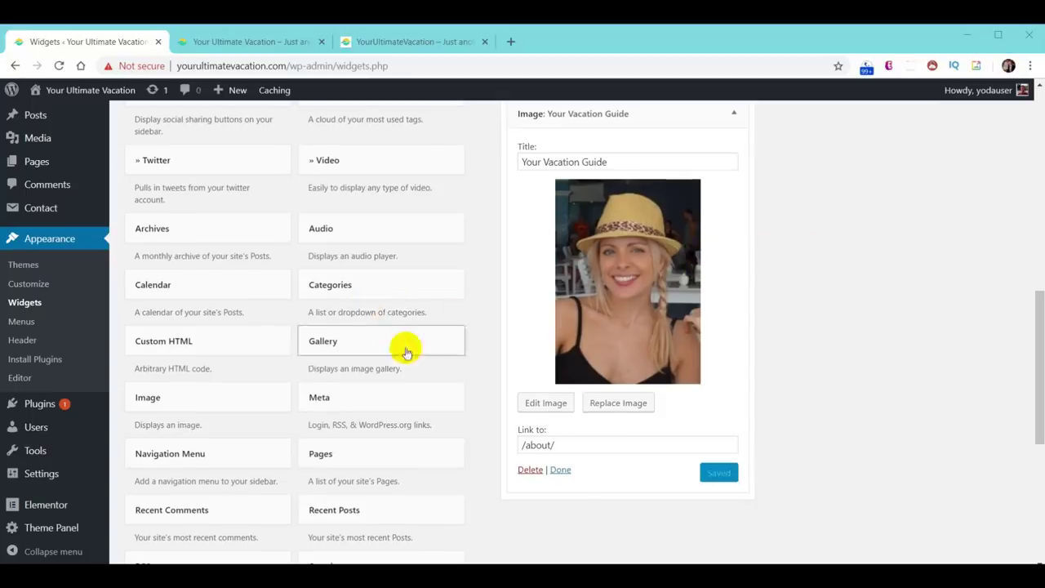
scroll(410, 369, "up", 2)
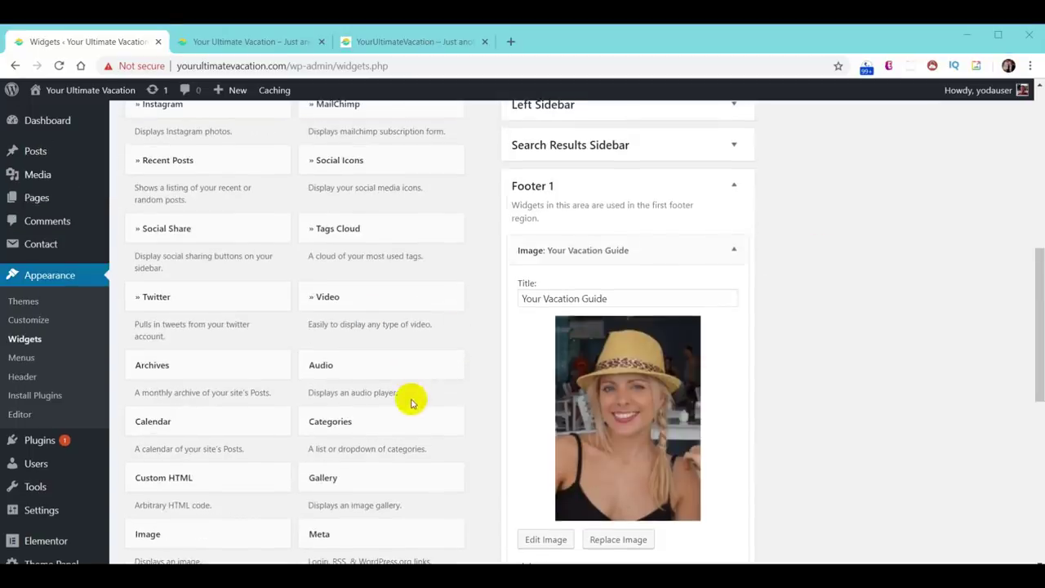
Add a Follow Us Social Icons widget to Footer 2 and save it
left_click(379, 168)
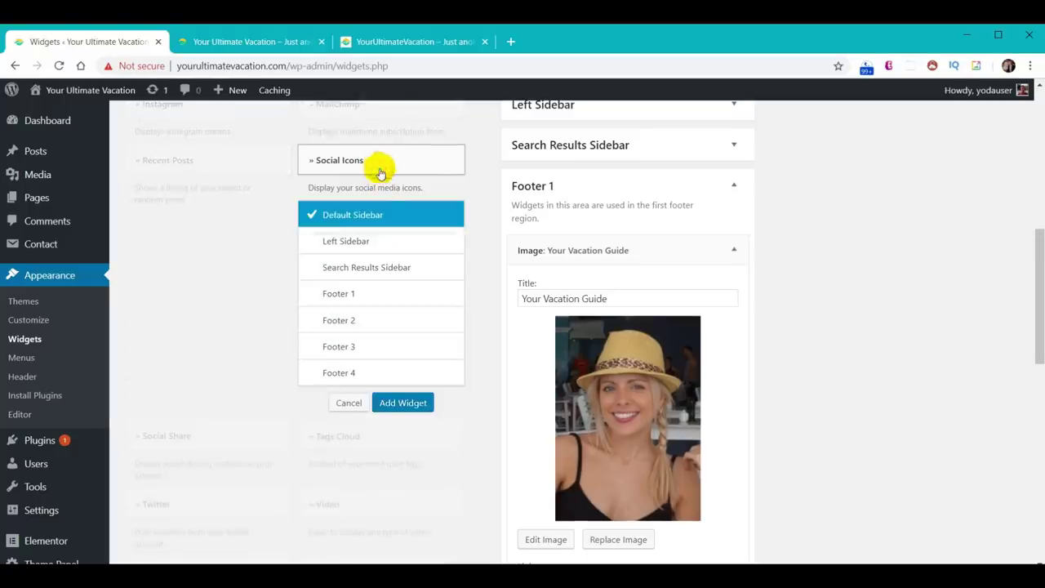
left_click(384, 320)
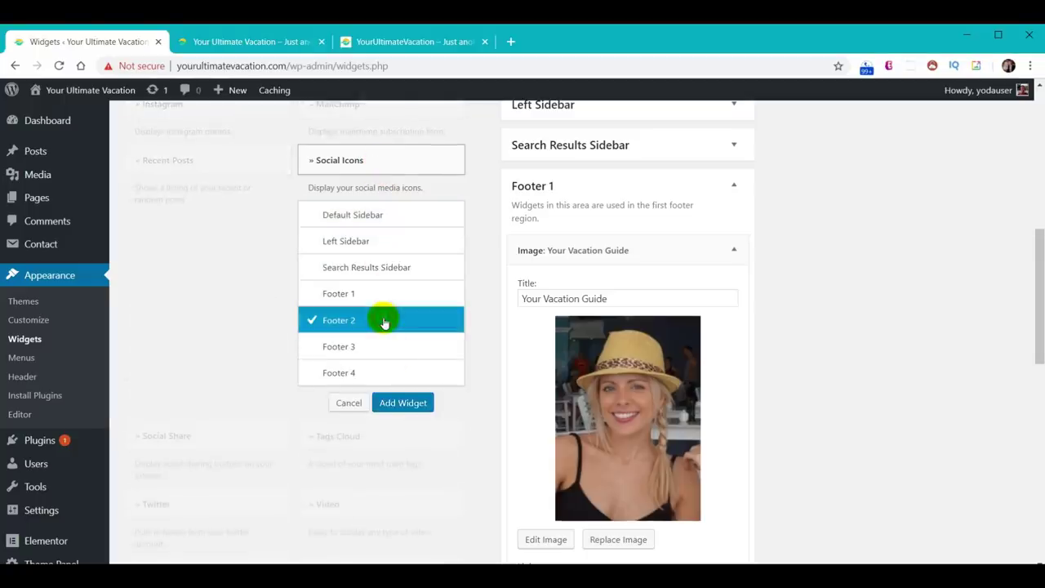
left_click(403, 402)
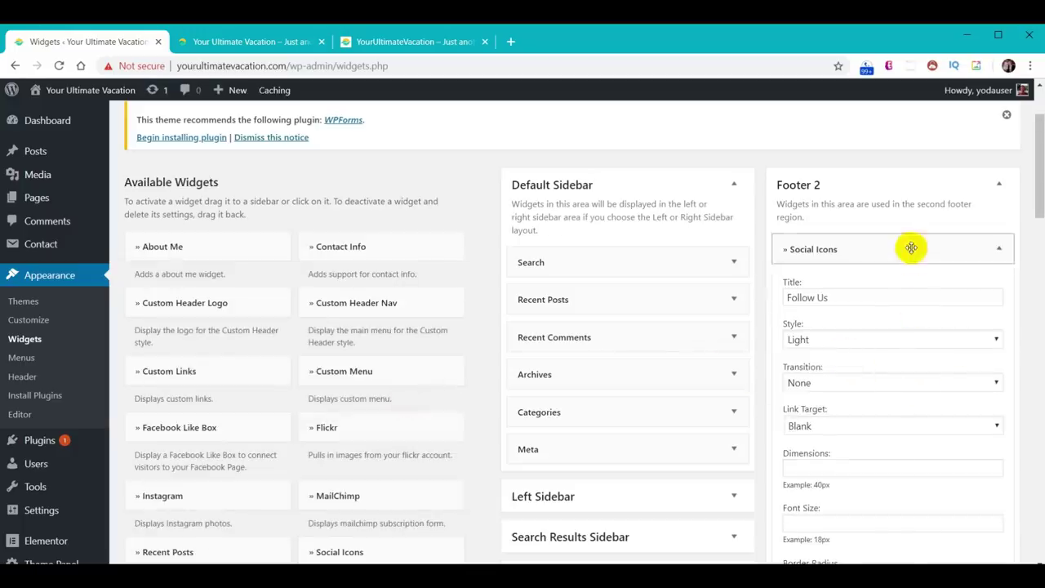
scroll(911, 277, "down", 10)
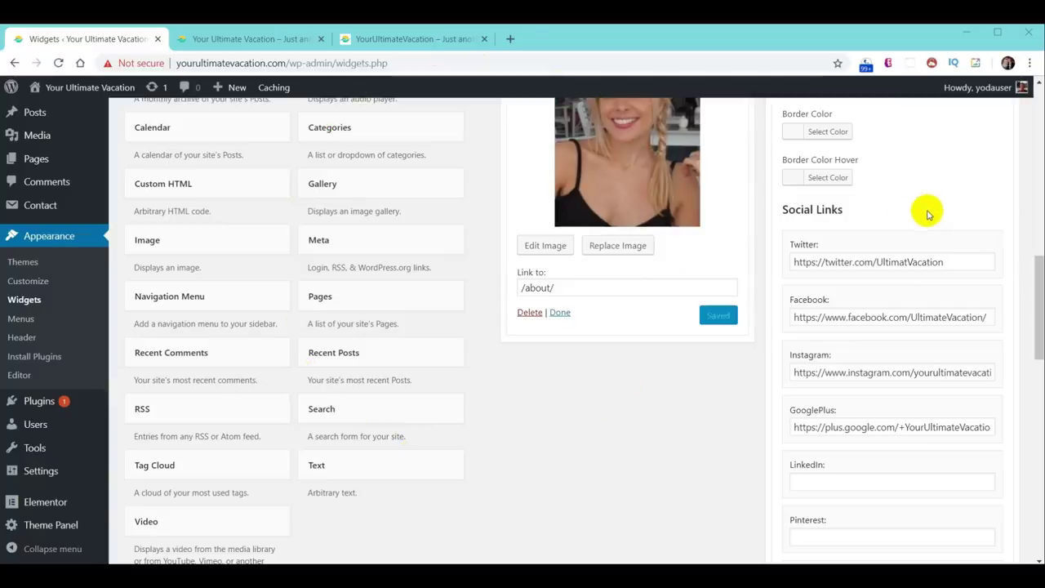
scroll(928, 214, "down", 10)
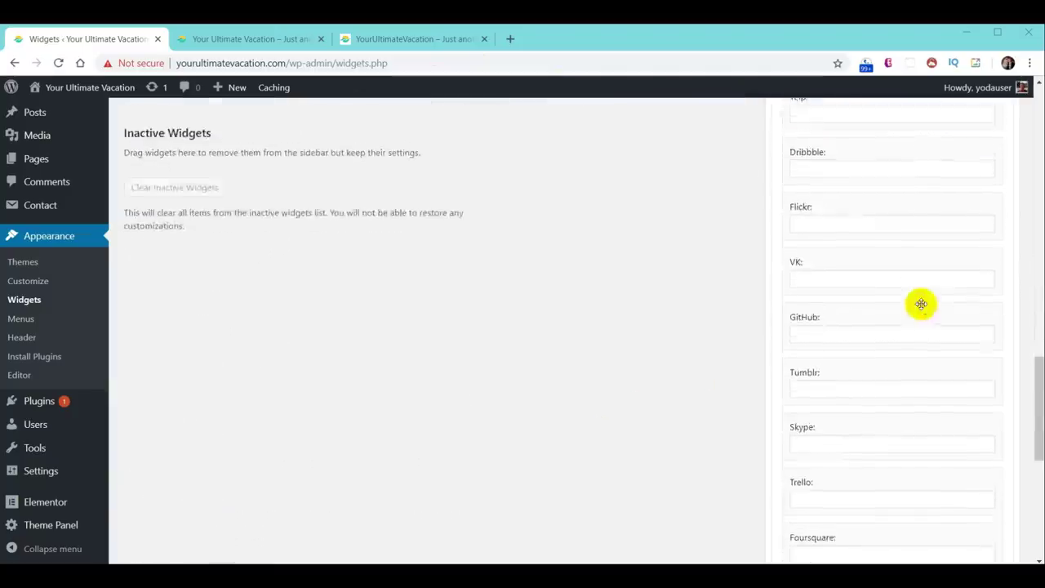
left_click(987, 457)
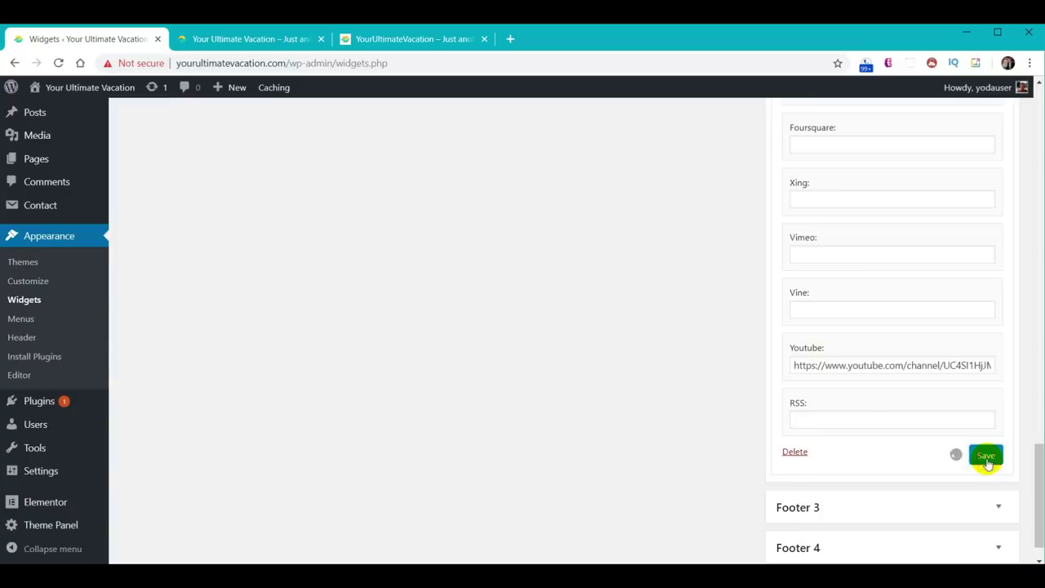
Reload the live site to see the five social icons, then return to Widgets
left_click(257, 39)
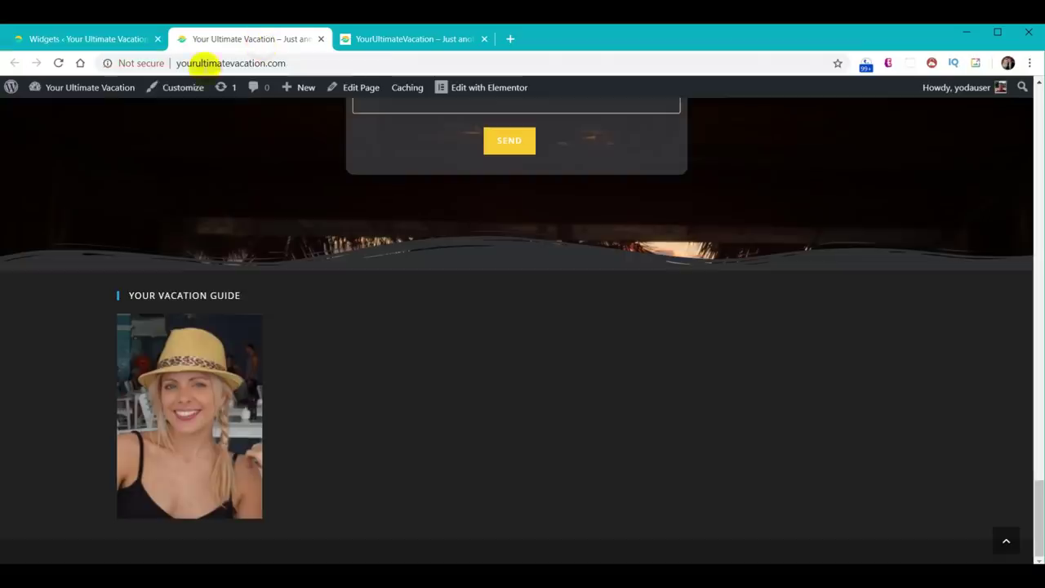
left_click(59, 63)
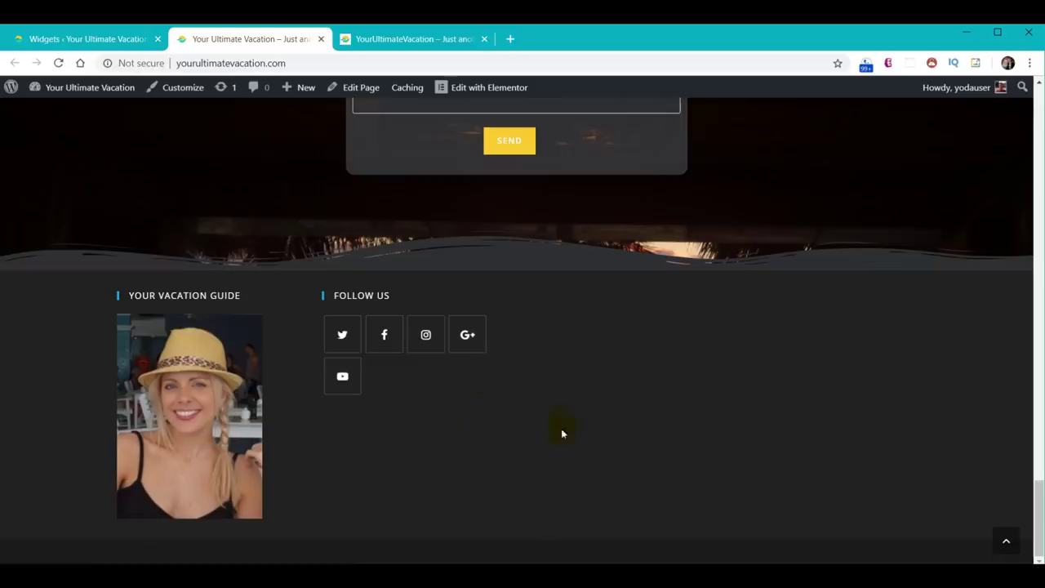
left_click(82, 40)
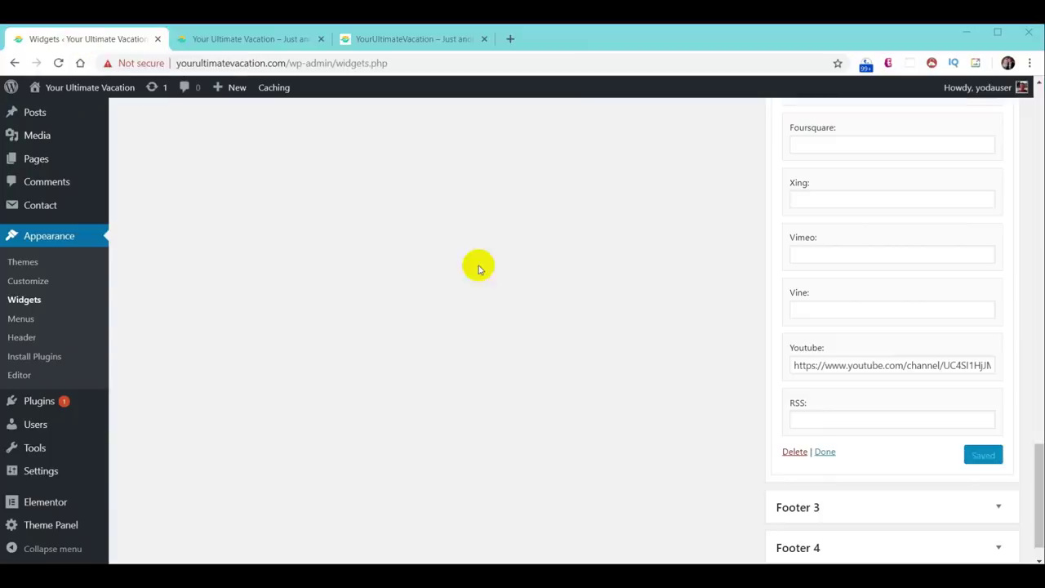
scroll(486, 339, "up", 15)
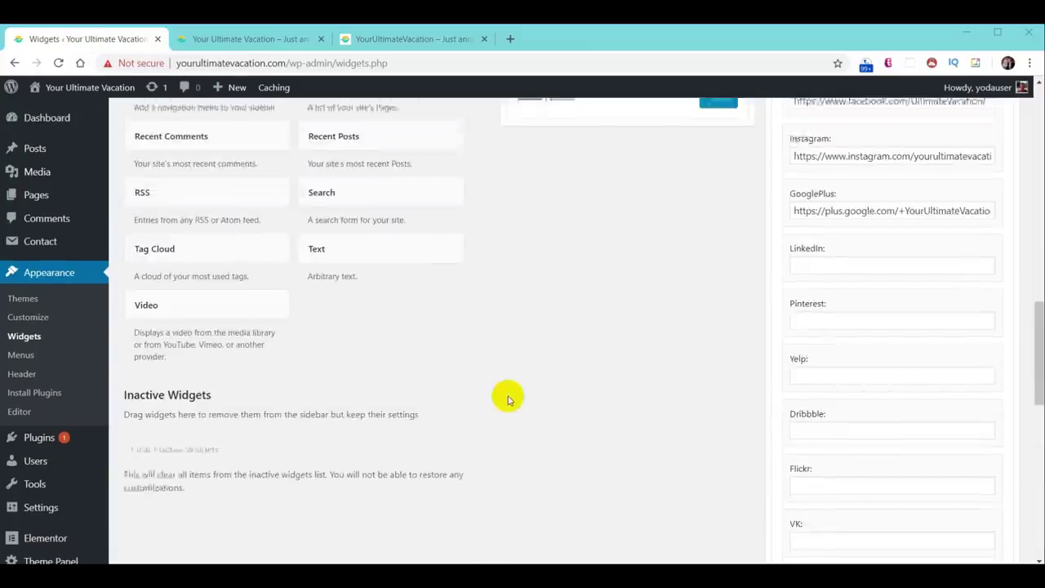
scroll(511, 395, "up", 8)
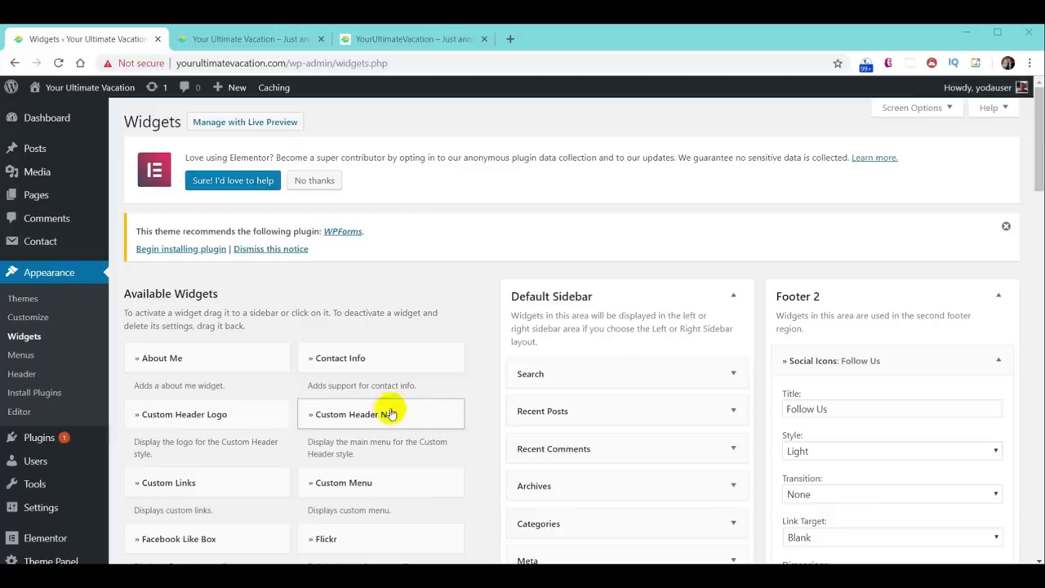
Add a Contact Info widget to Footer 3 and replace its lorem ipsum text with the contact blurb
left_click(344, 362)
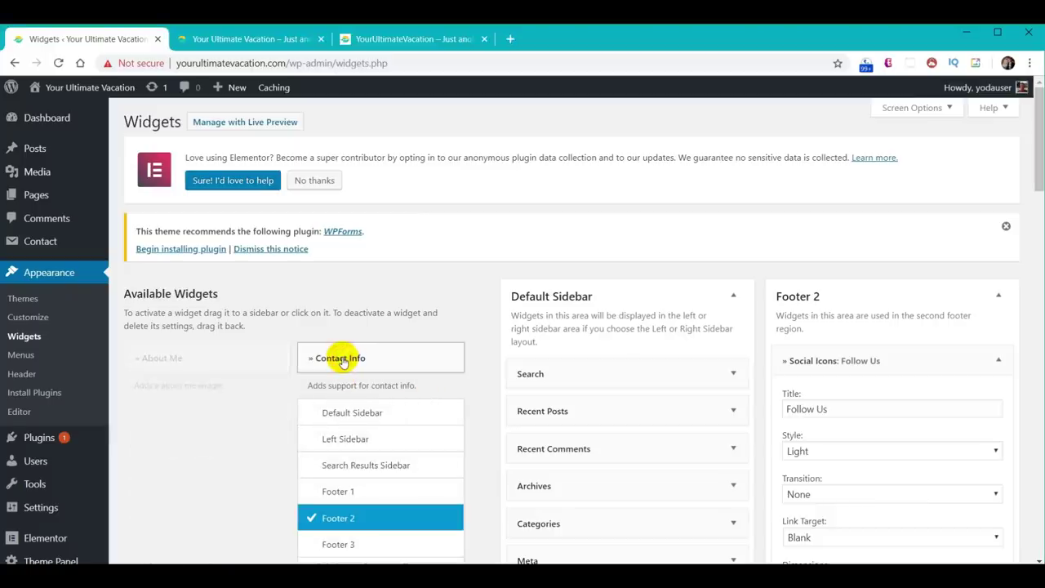
scroll(367, 375, "down", 2)
left_click(349, 408)
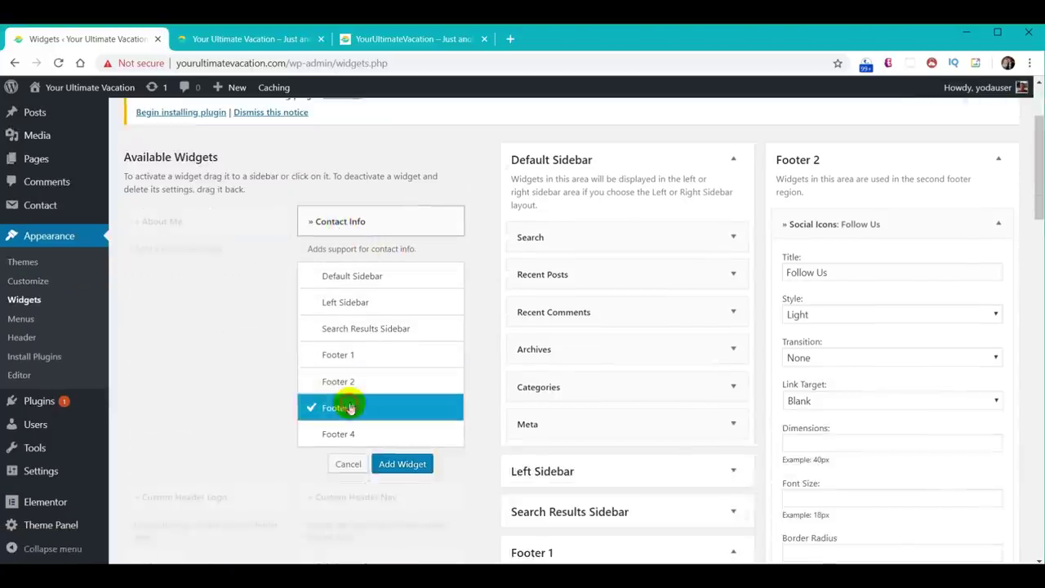
left_click(415, 465)
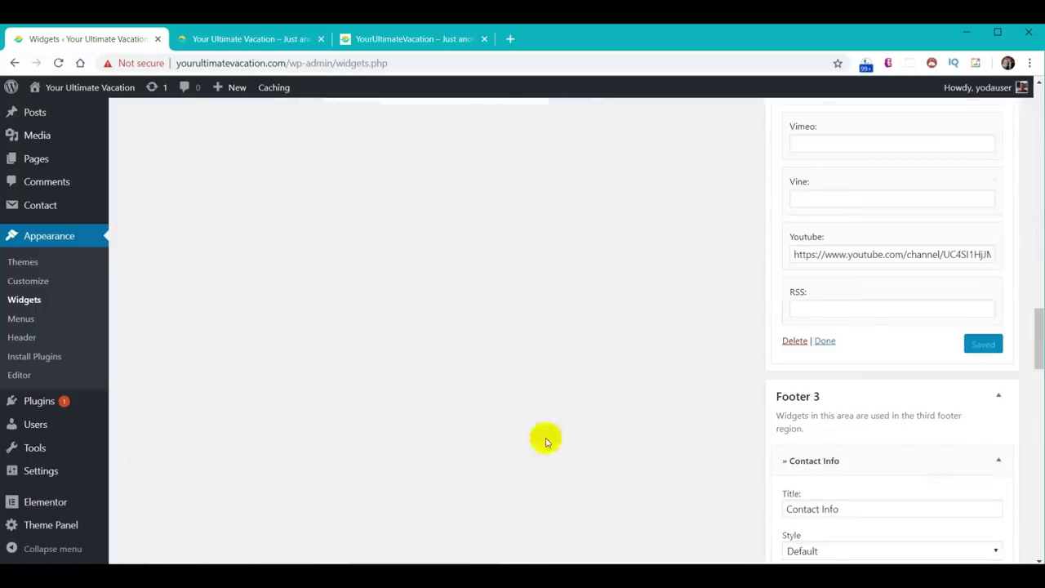
scroll(637, 405, "down", 3)
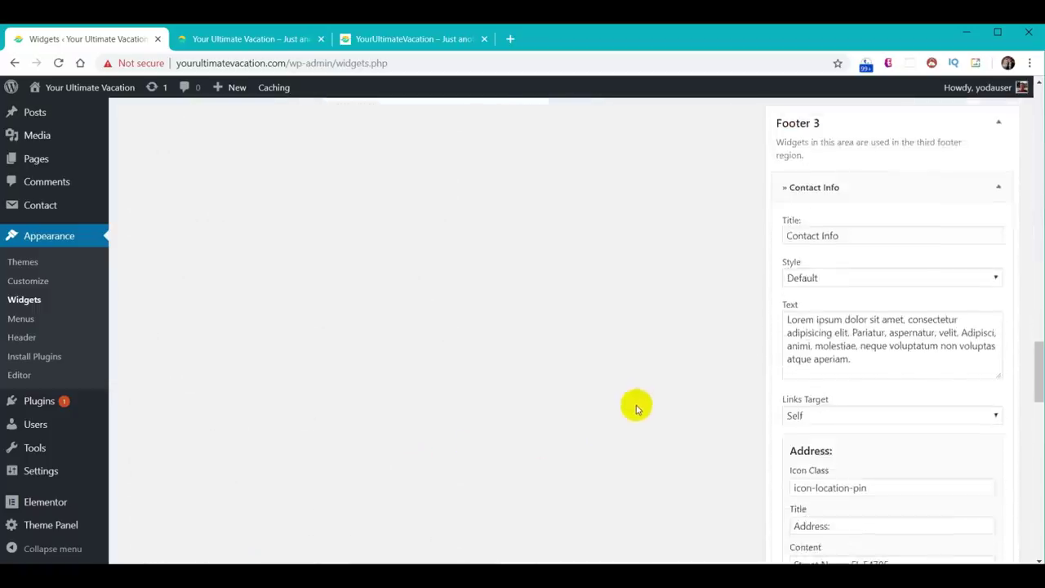
left_click_drag(868, 371, 756, 324)
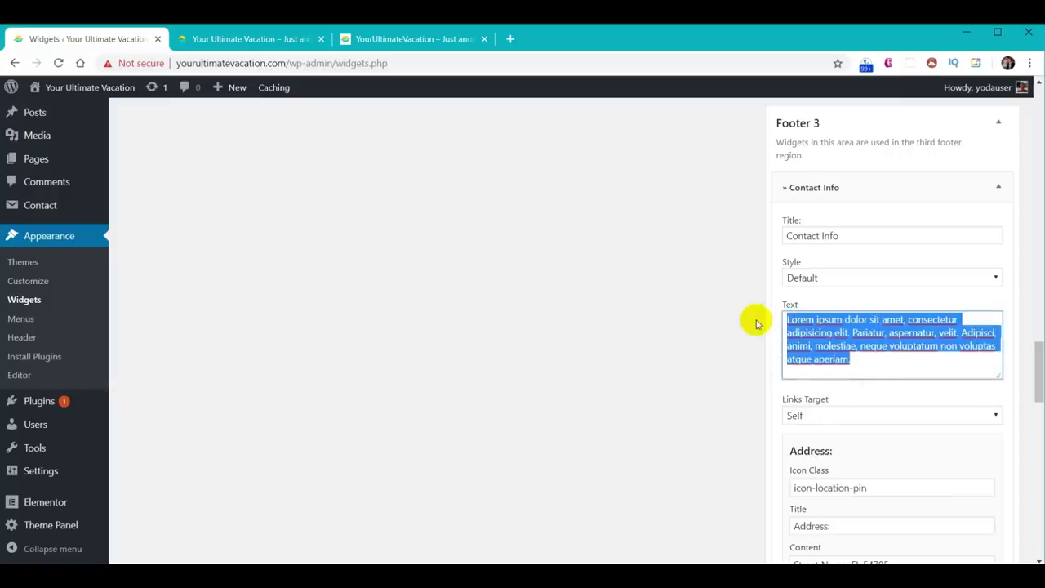
type("We would love to hear from you!")
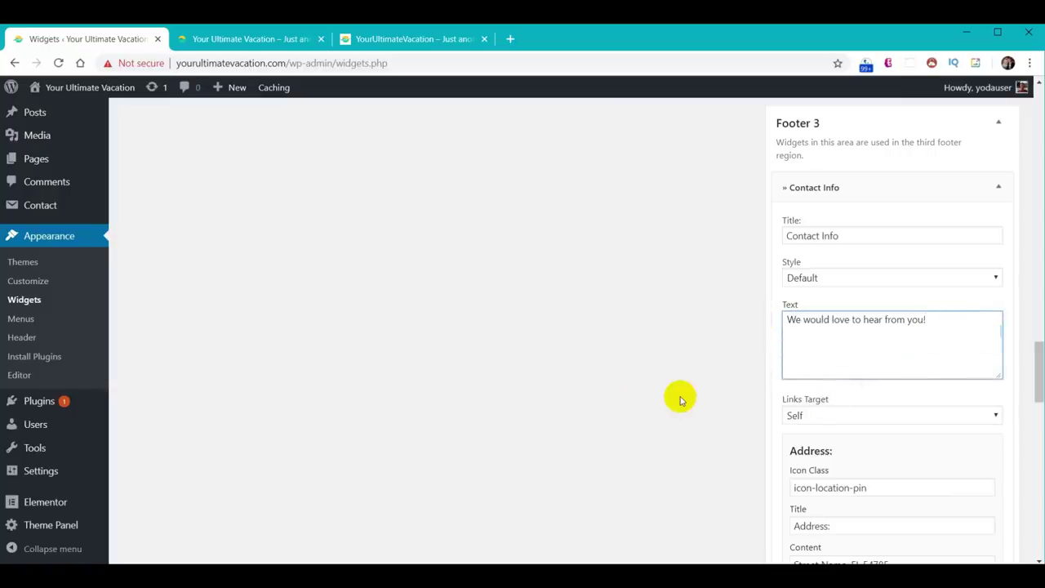
Clear the Address icon class, title and content
scroll(667, 278, "down", 2)
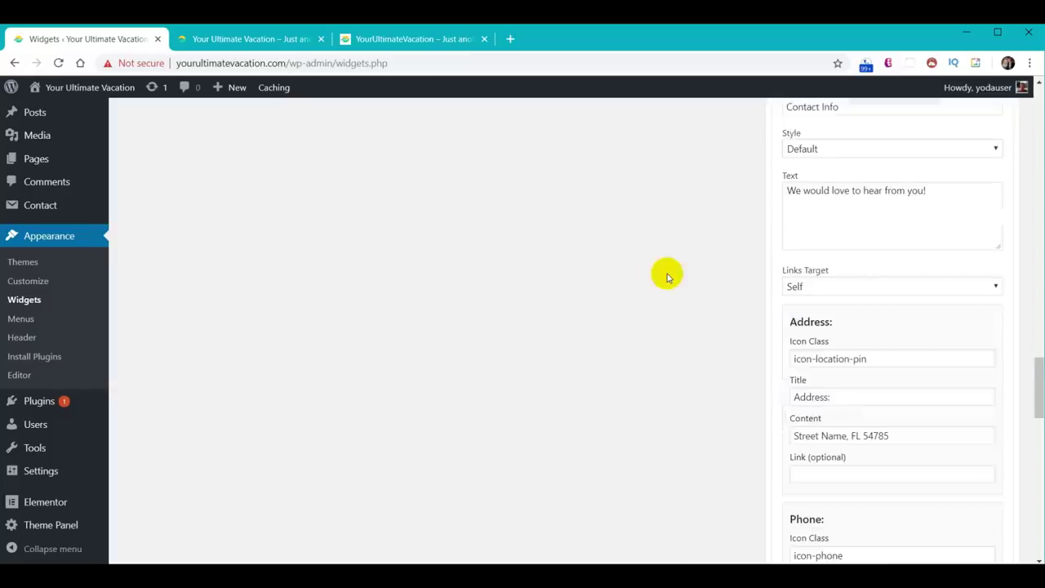
scroll(667, 277, "down", 1)
left_click_drag(867, 283, 776, 282)
key("BackSpace")
left_click_drag(854, 324, 793, 324)
key("BackSpace")
left_click_drag(897, 360, 791, 360)
key("BackSpace")
Clear the Mobile icon class, title and phone number
scroll(693, 357, "down", 2)
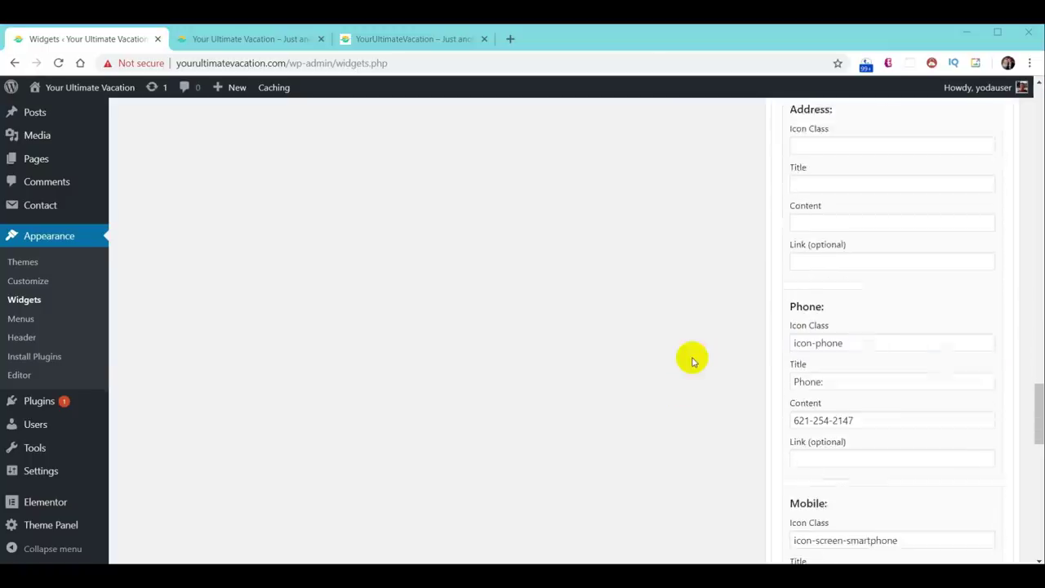
scroll(692, 360, "down", 1)
left_click_drag(883, 353, 703, 352)
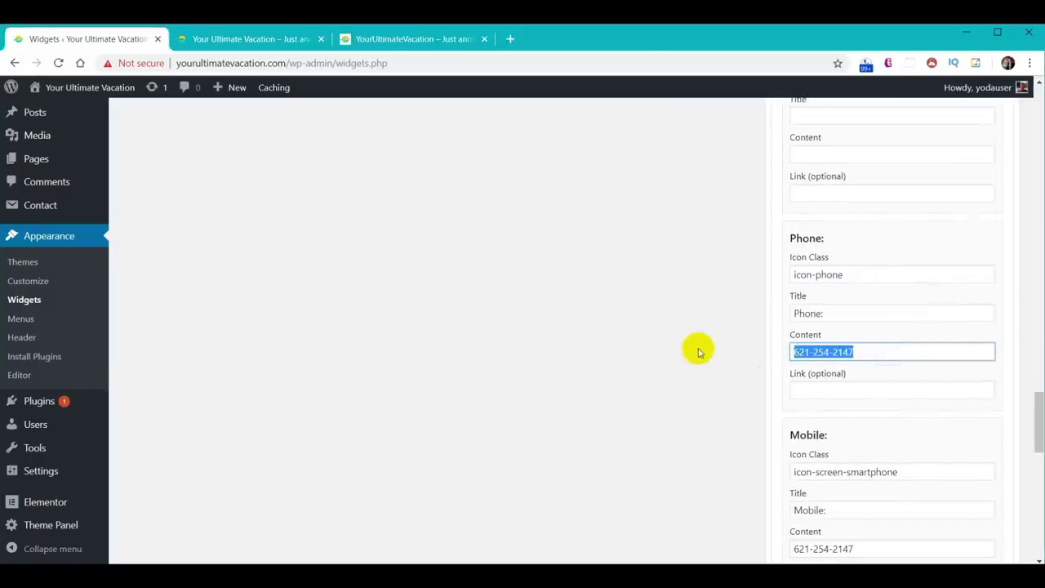
scroll(698, 351, "down", 3)
left_click_drag(910, 265, 724, 269)
key("BackSpace")
left_click_drag(837, 305, 791, 304)
key("BackSpace")
left_click_drag(882, 343, 746, 362)
key("BackSpace")
Clear the Fax icon class and title
scroll(857, 418, "down", 1)
scroll(858, 418, "down", 2)
left_click_drag(858, 327, 728, 411)
key("BackSpace")
key("BackSpace")
key("BackSpace")
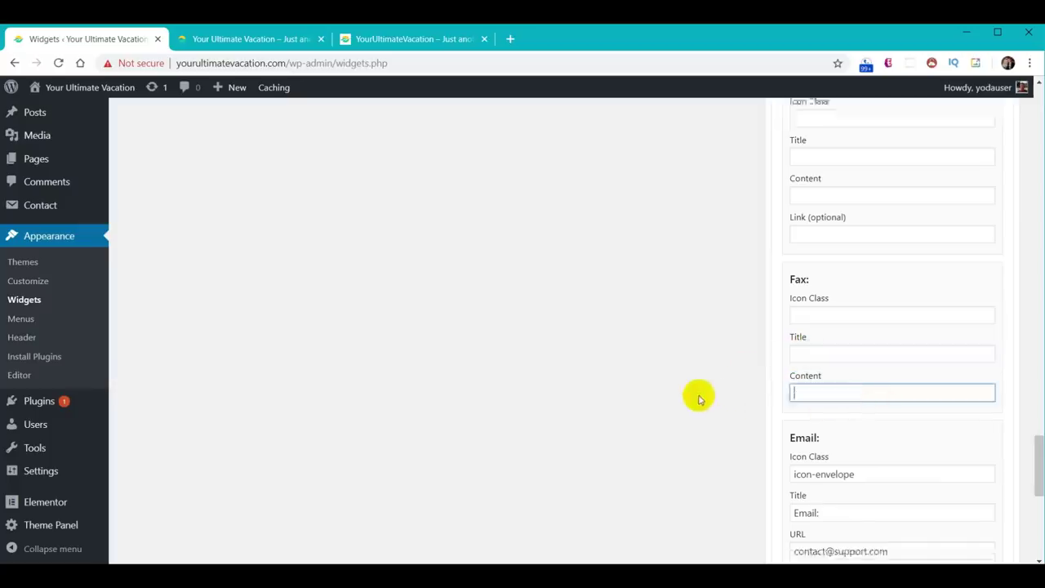
Replace the email link address and link text with the site's contact address
scroll(694, 402, "down", 2)
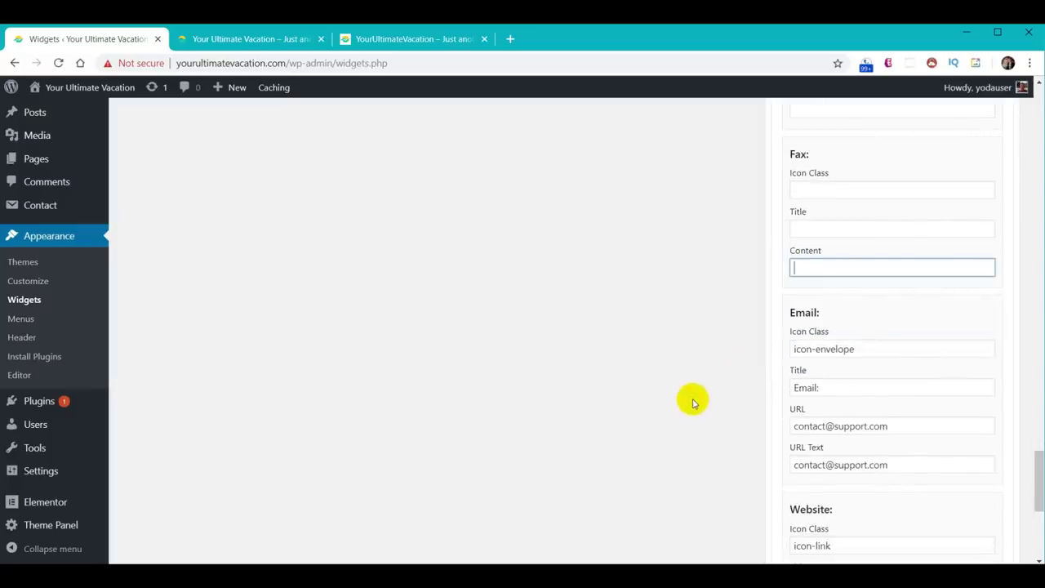
left_click_drag(905, 425, 763, 436)
key("ctrl+v")
left_click_drag(909, 462, 691, 457)
key("ctrl+v")
Set the Website entry title to 'Message Us' and its URL to /contact/
scroll(694, 459, "down", 4)
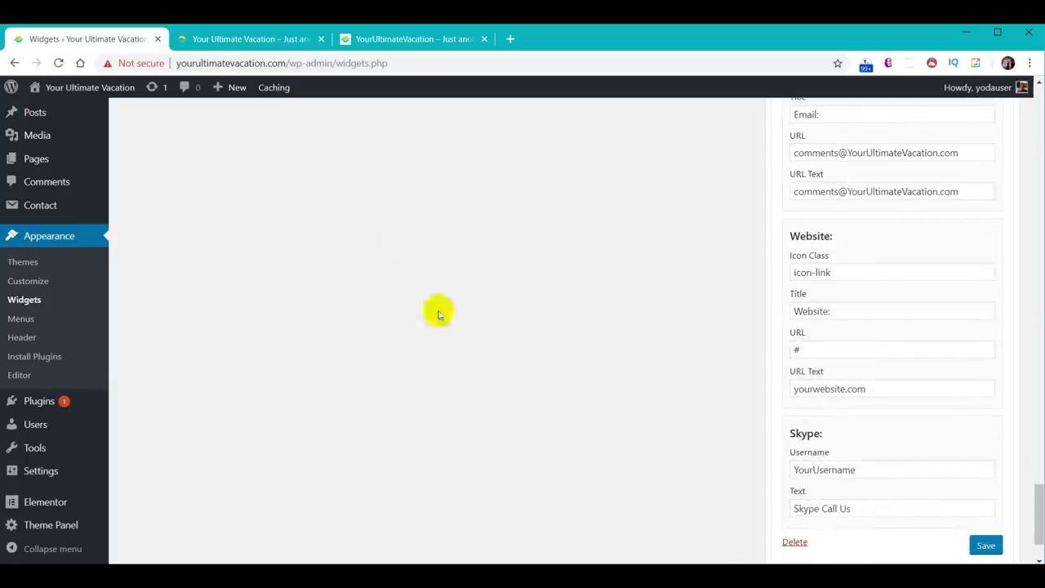
left_click_drag(868, 313, 753, 310)
type("Message Us")
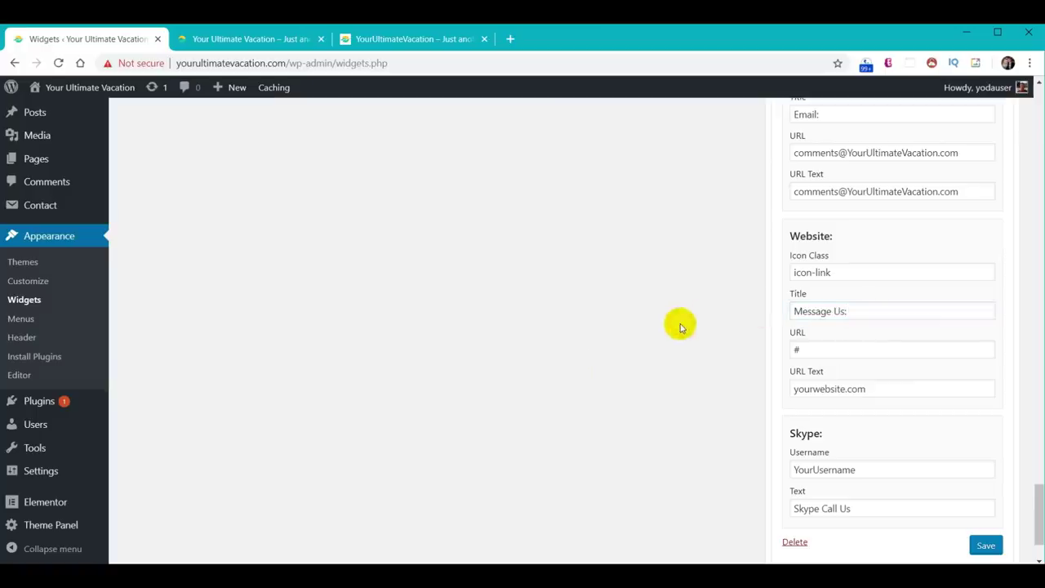
left_click_drag(823, 345, 715, 348)
type("/contact/")
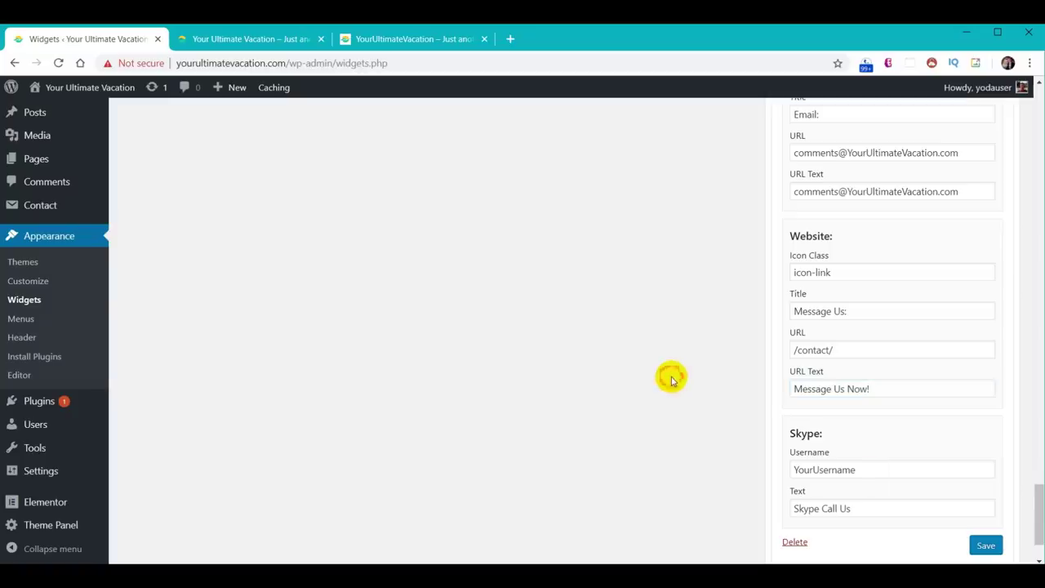
Clear the Skype username and Skype call text
left_click_drag(870, 473, 744, 468)
key("BackSpace")
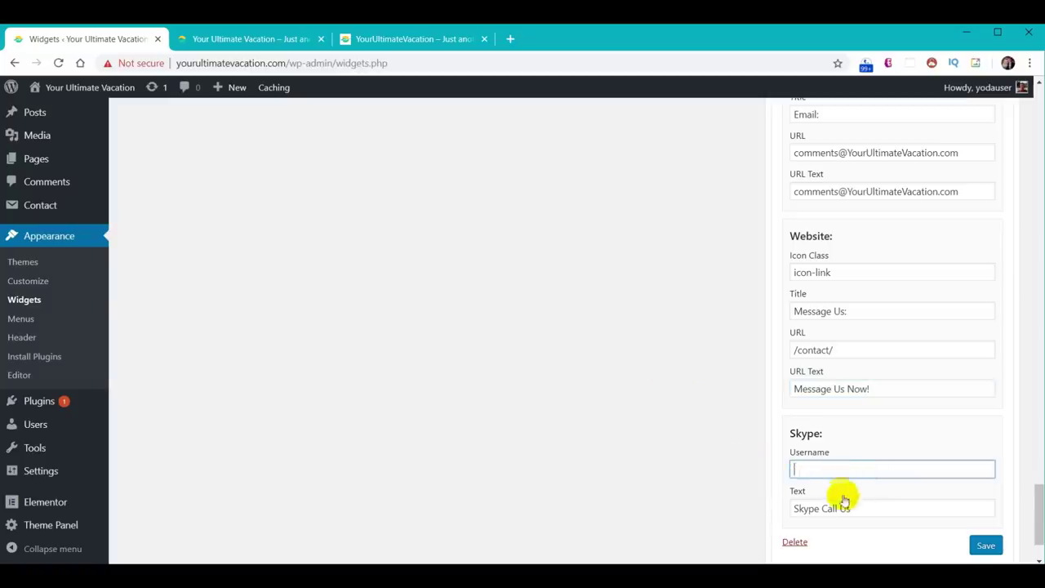
left_click_drag(860, 507, 751, 511)
key("BackSpace")
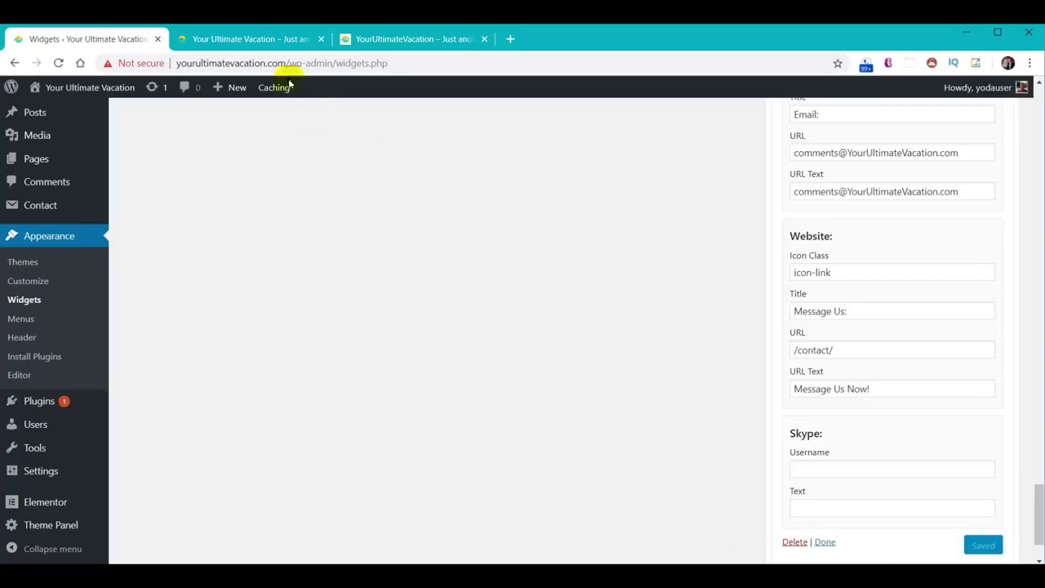
left_click(237, 37)
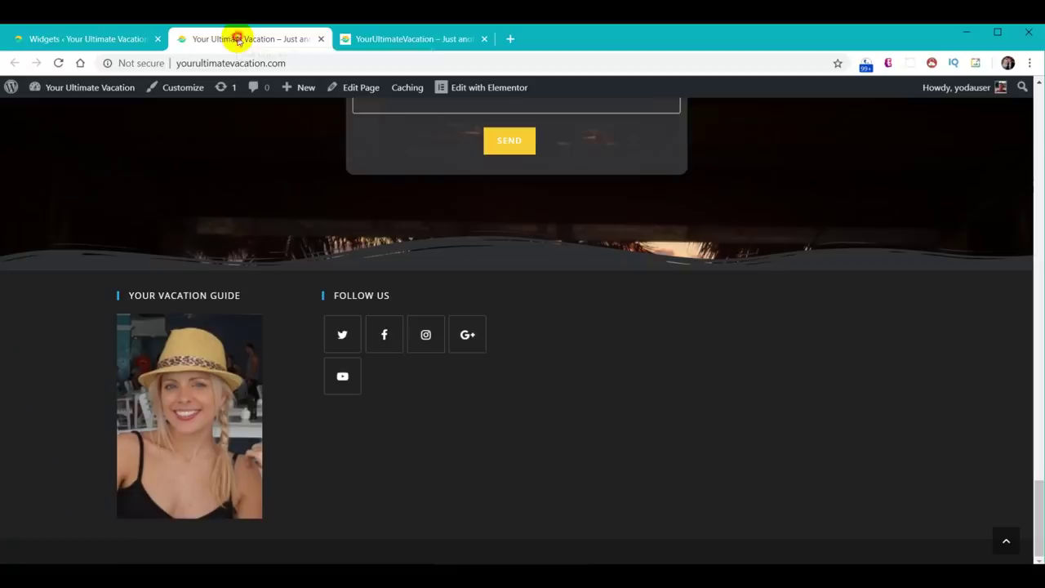
left_click(58, 63)
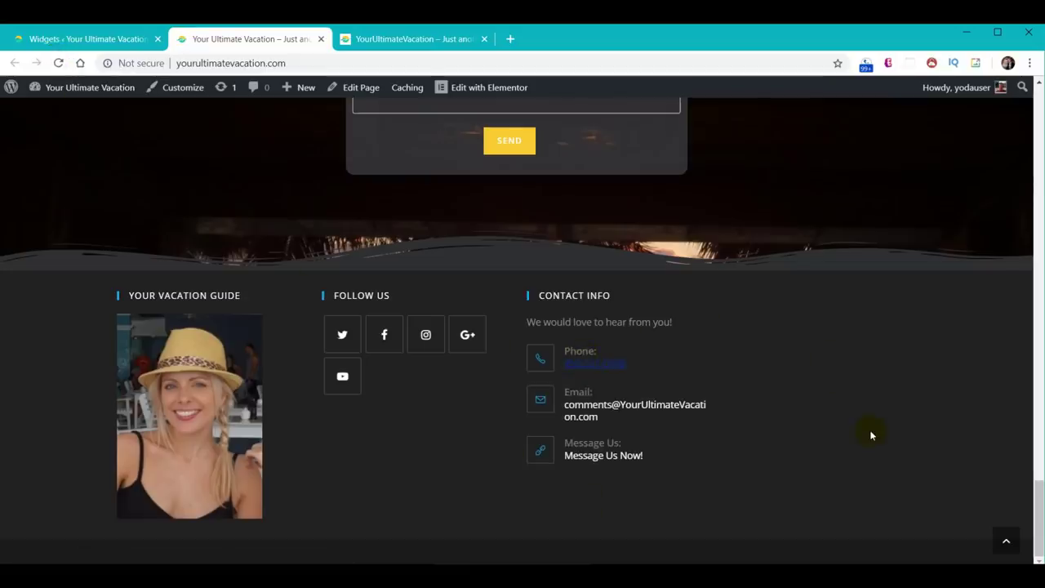
left_click(87, 37)
scroll(445, 430, "up", 15)
scroll(430, 411, "up", 15)
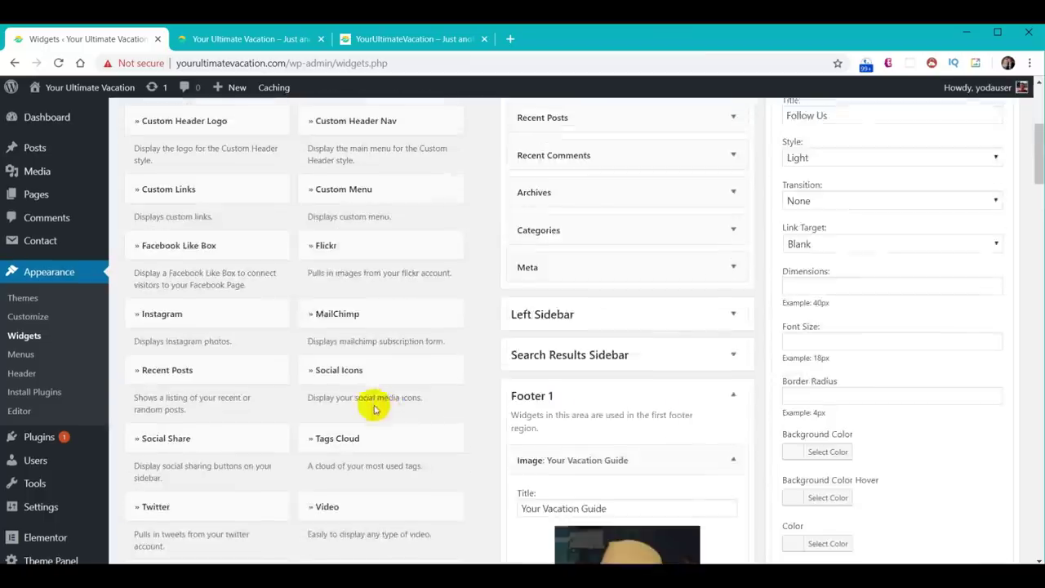
Add a Custom Menu widget to Footer 4 displaying the Main Menu
scroll(386, 404, "up", 5)
scroll(368, 400, "down", 2)
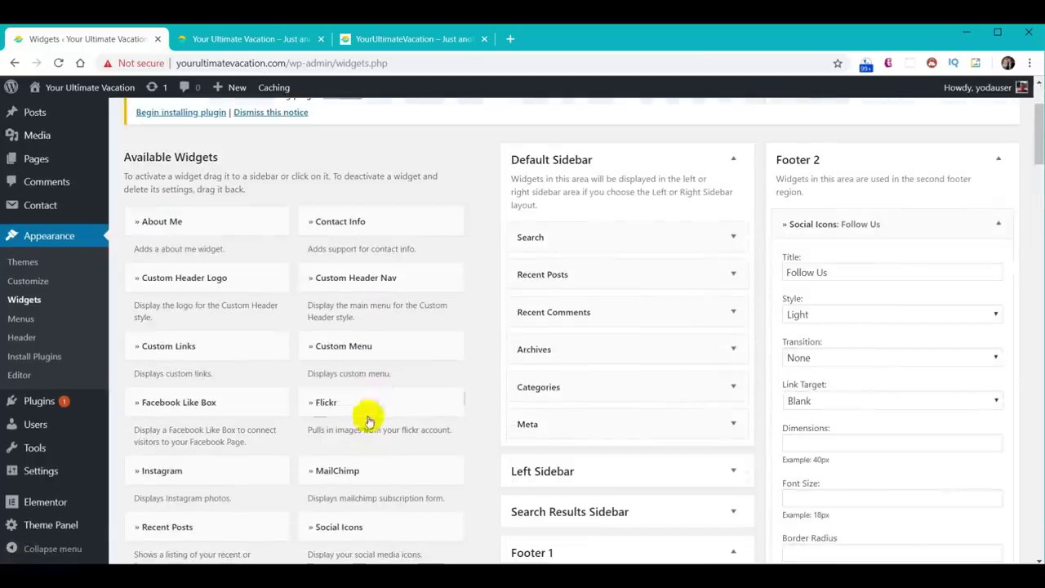
left_click(352, 349)
scroll(358, 366, "down", 3)
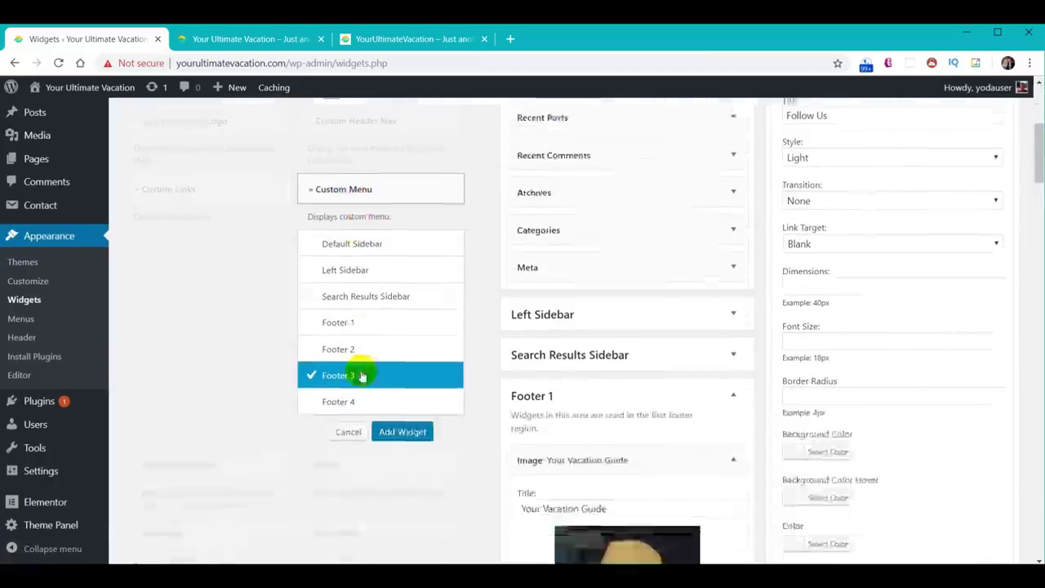
left_click(351, 355)
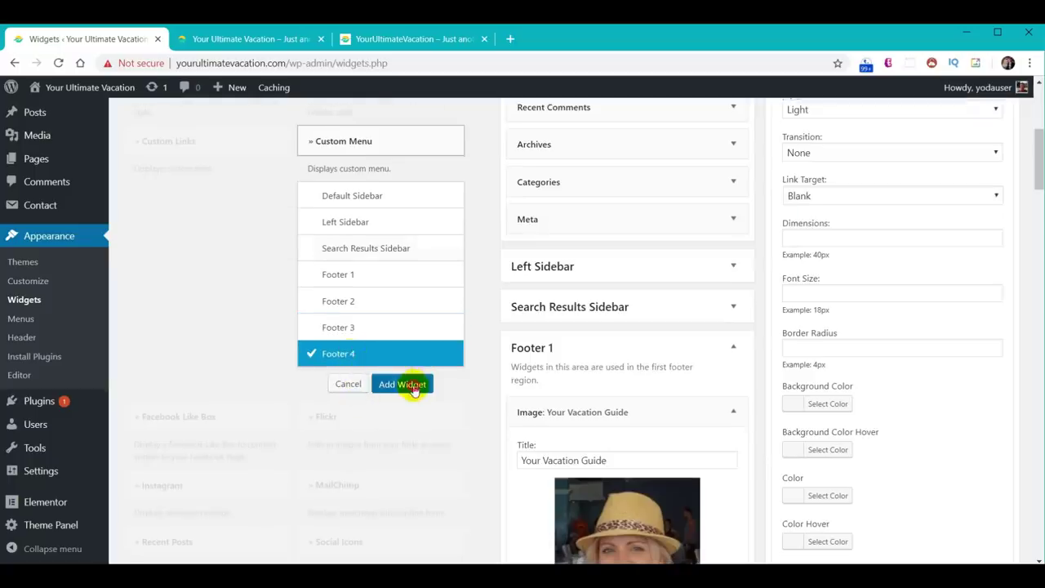
left_click(413, 390)
scroll(590, 408, "down", 4)
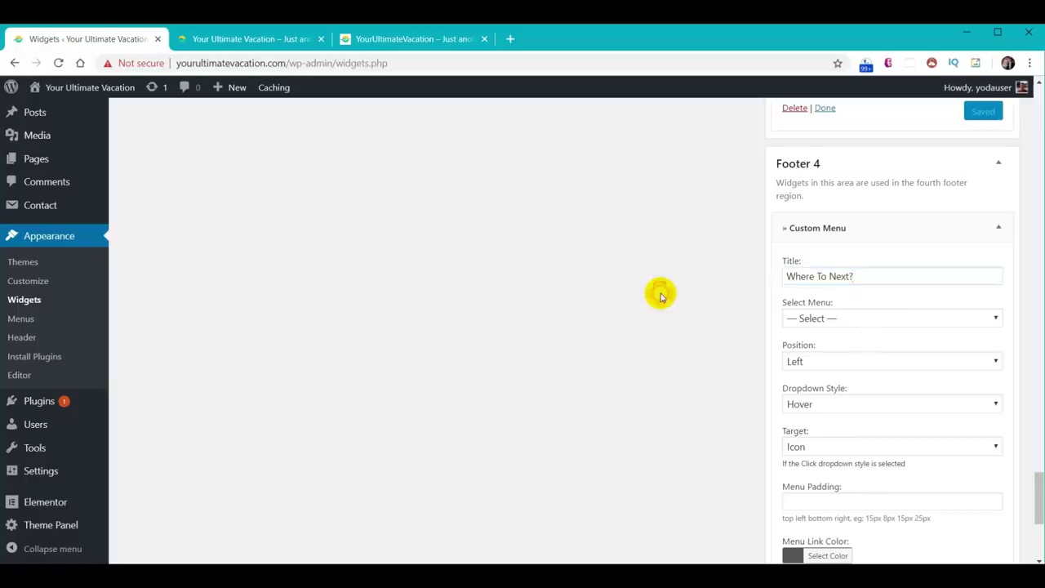
left_click(893, 319)
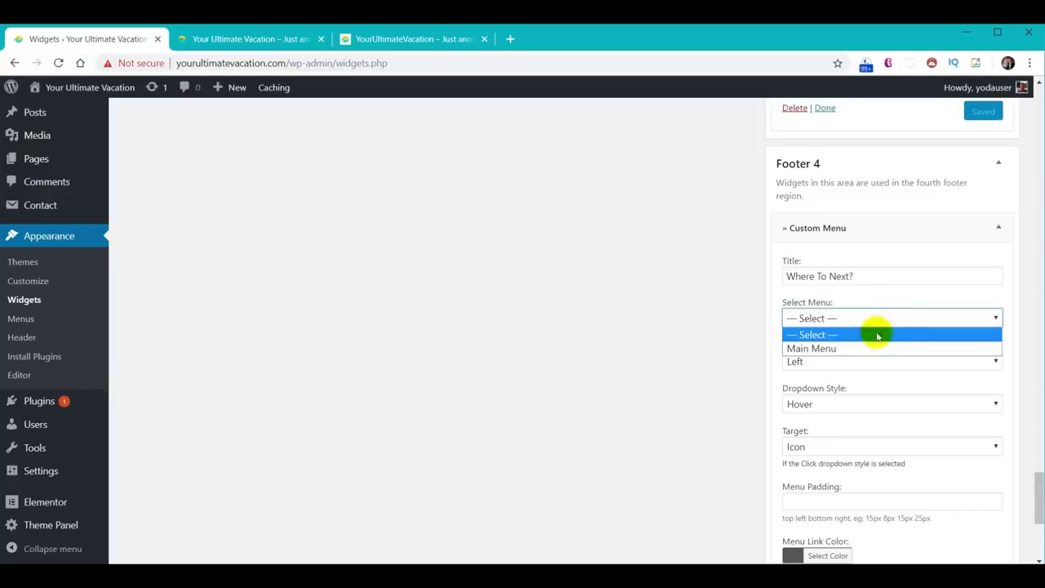
left_click(837, 348)
Set the menu link colour to #cccccc and the hover colour to #30d198
scroll(730, 397, "down", 3)
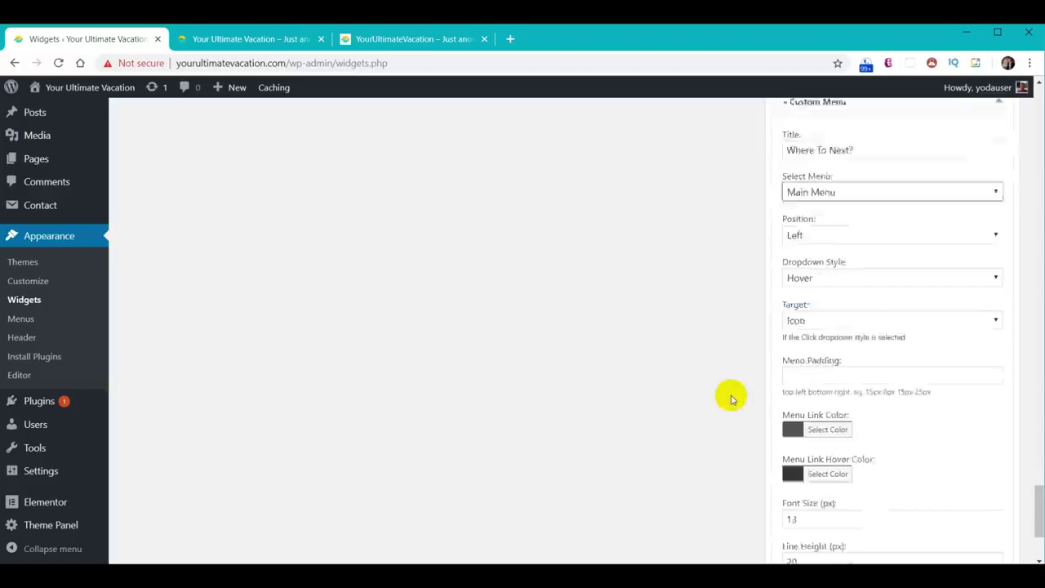
left_click(841, 355)
triple_click(872, 349)
type("#cccccc")
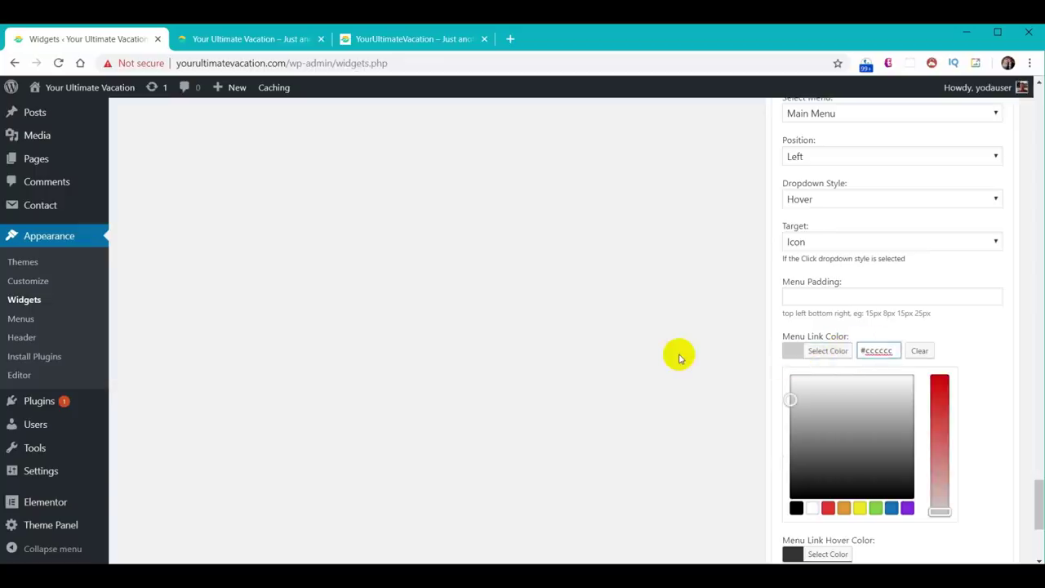
left_click(679, 358)
left_click(825, 397)
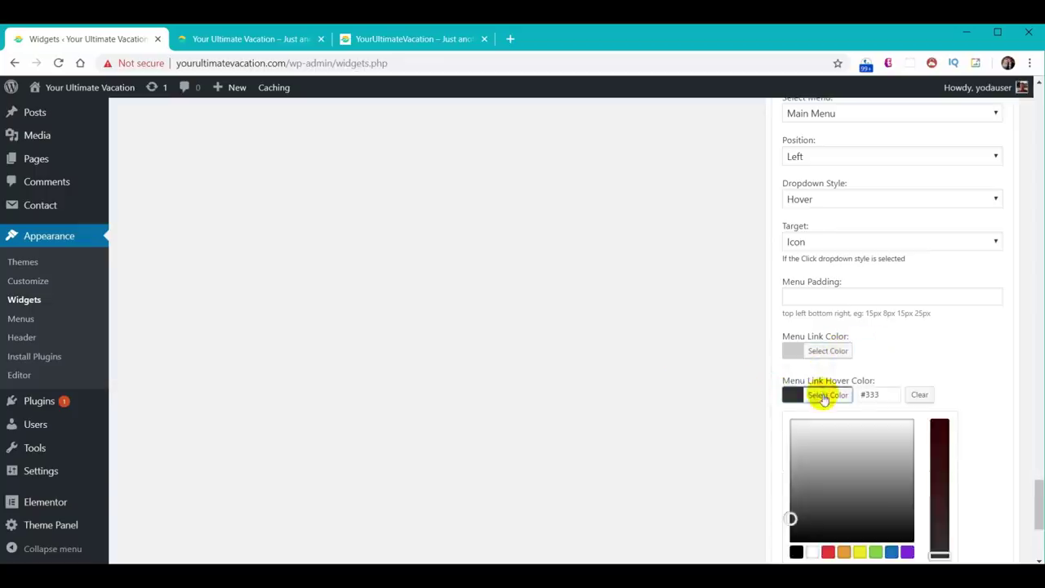
triple_click(872, 394)
type("#30d198")
left_click(697, 381)
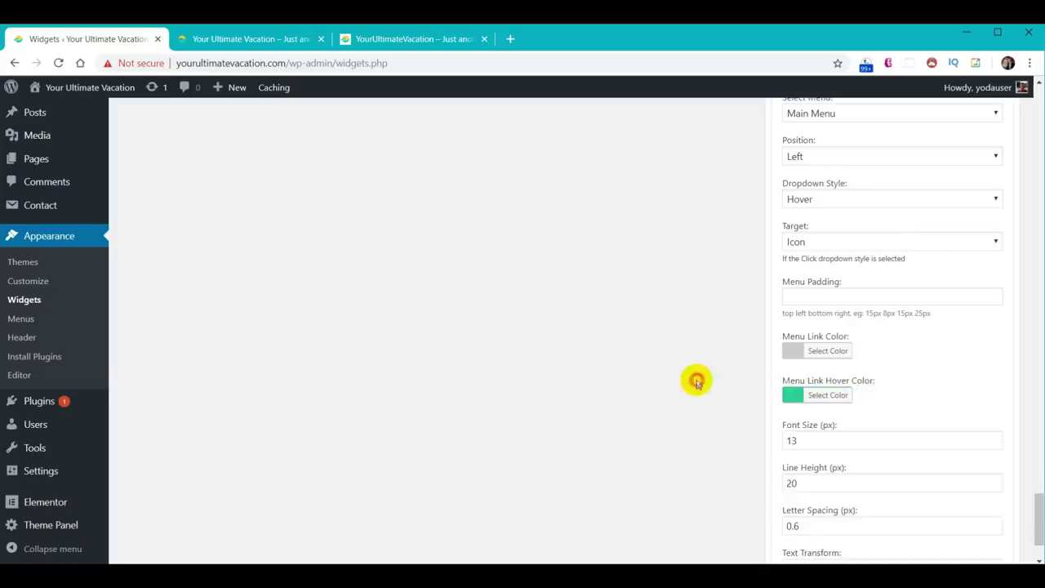
scroll(695, 373, "down", 2)
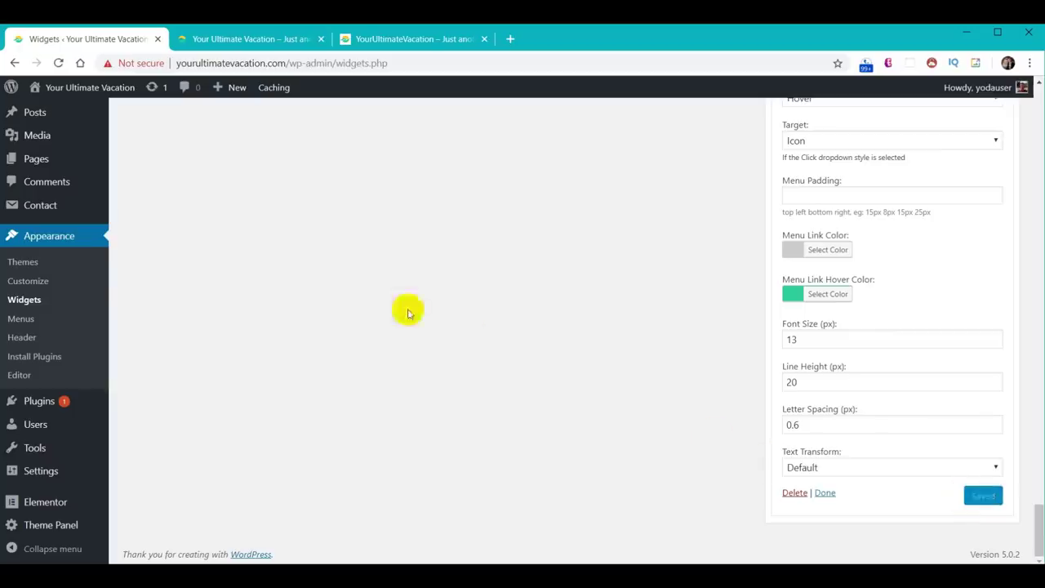
left_click(262, 41)
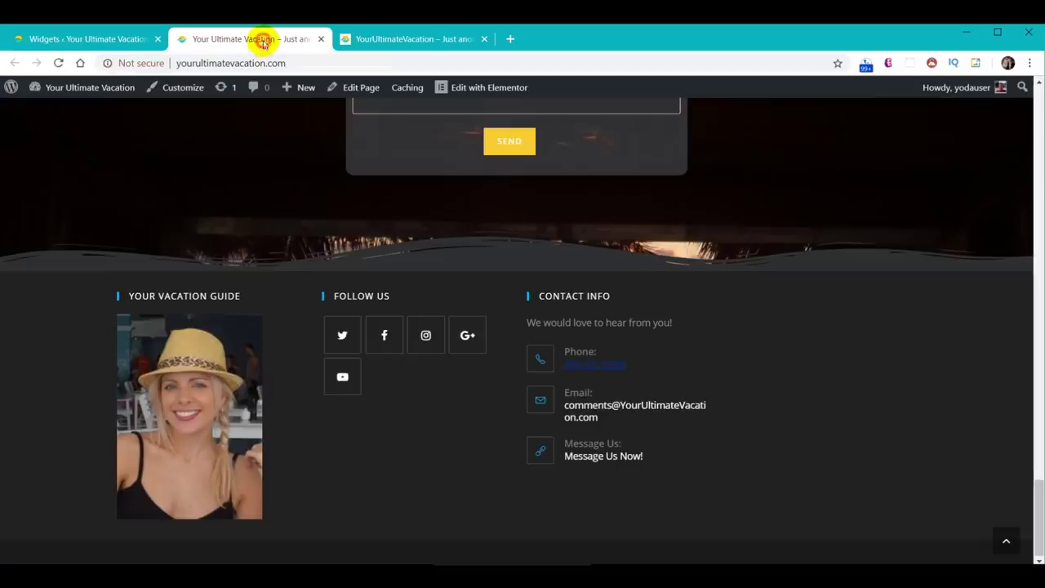
Reload the live site to confirm the Where To Next? footer menu, then return to Widgets
left_click(58, 64)
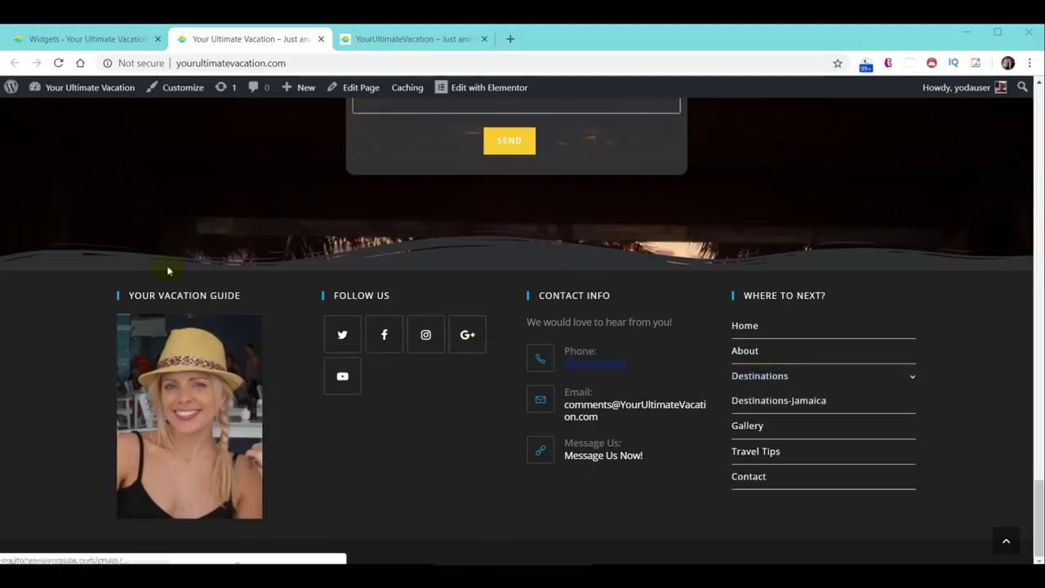
left_click(76, 38)
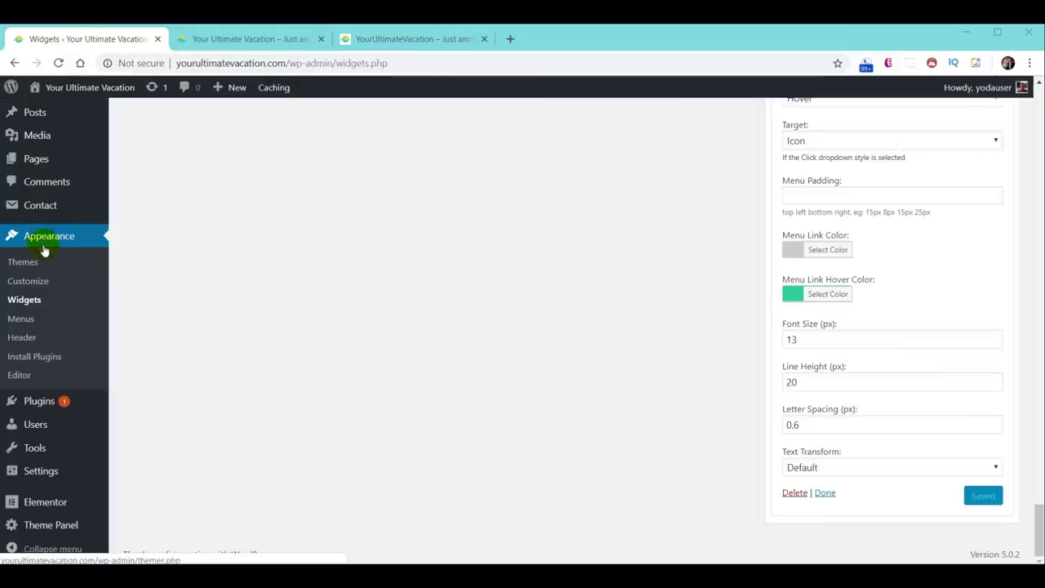
Set the footer widgets background to #2f3033 in the Customizer and publish it
left_click(37, 282)
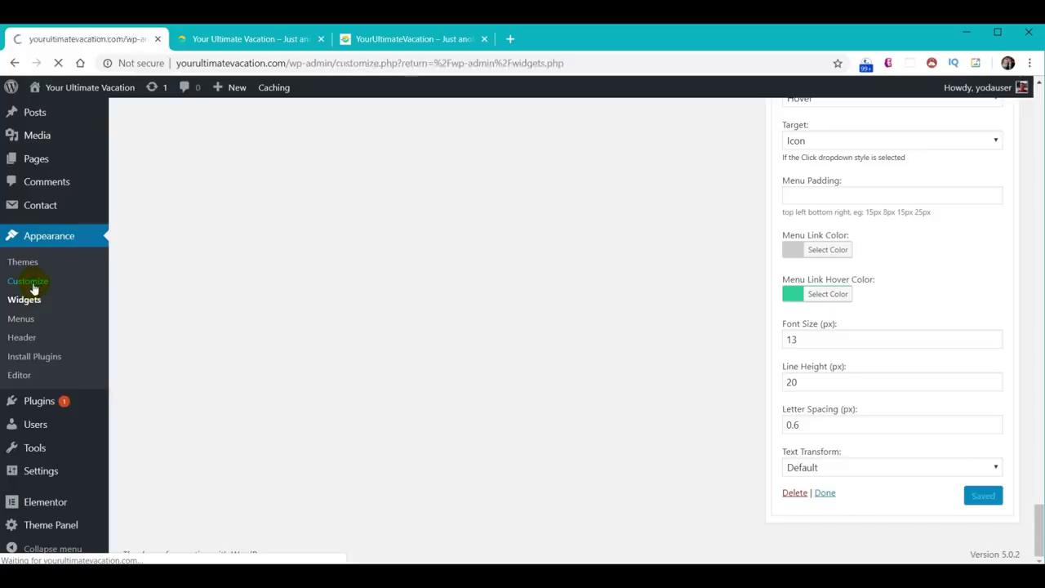
scroll(54, 394, "down", 2)
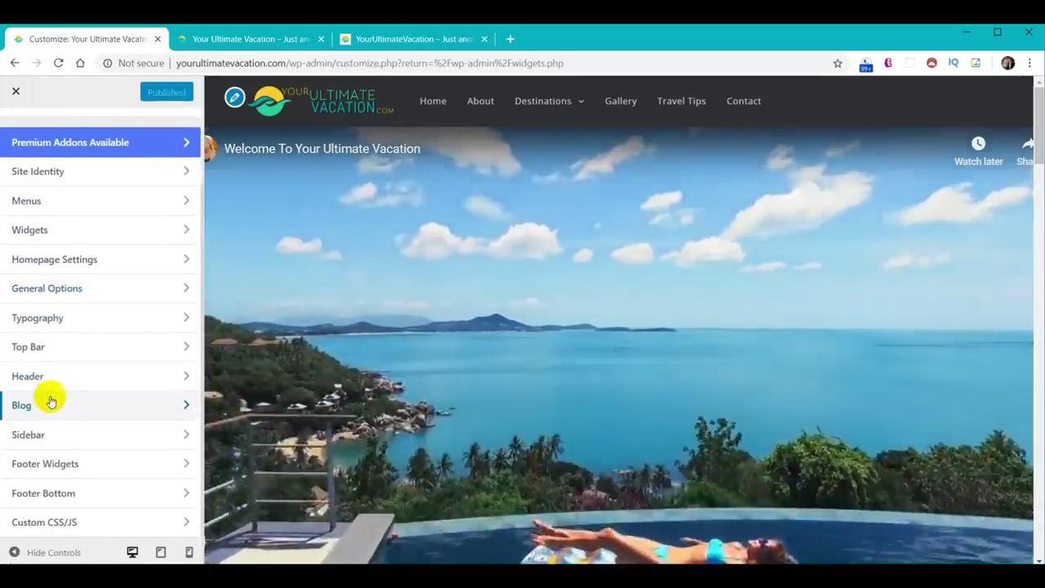
left_click(49, 463)
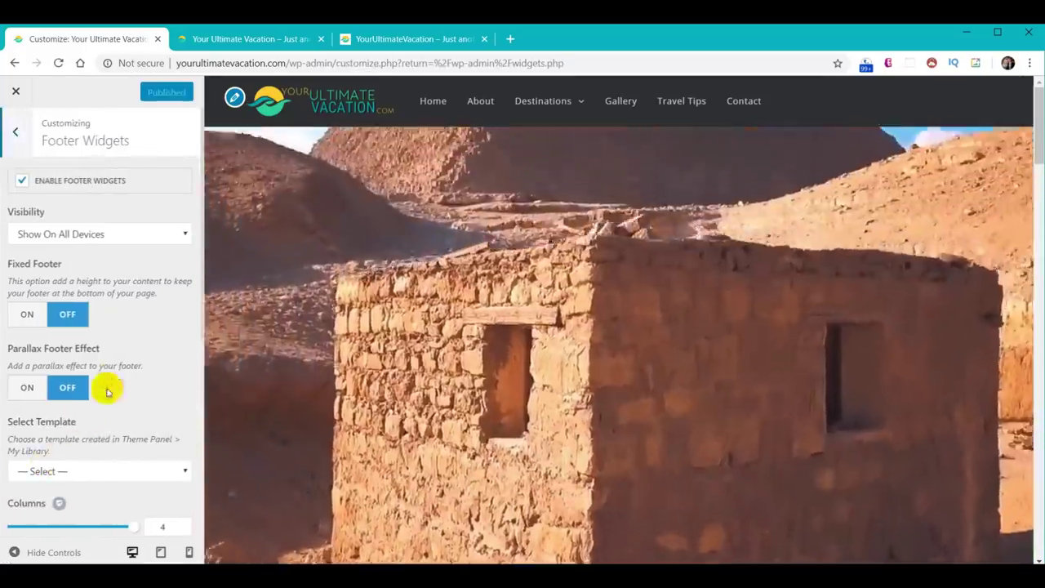
scroll(109, 351, "down", 5)
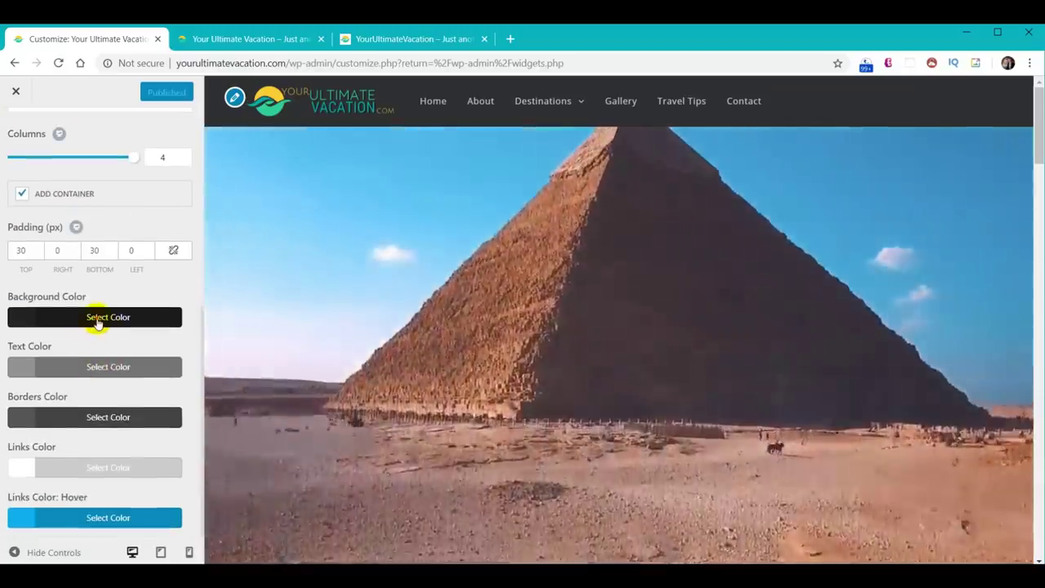
left_click(95, 320)
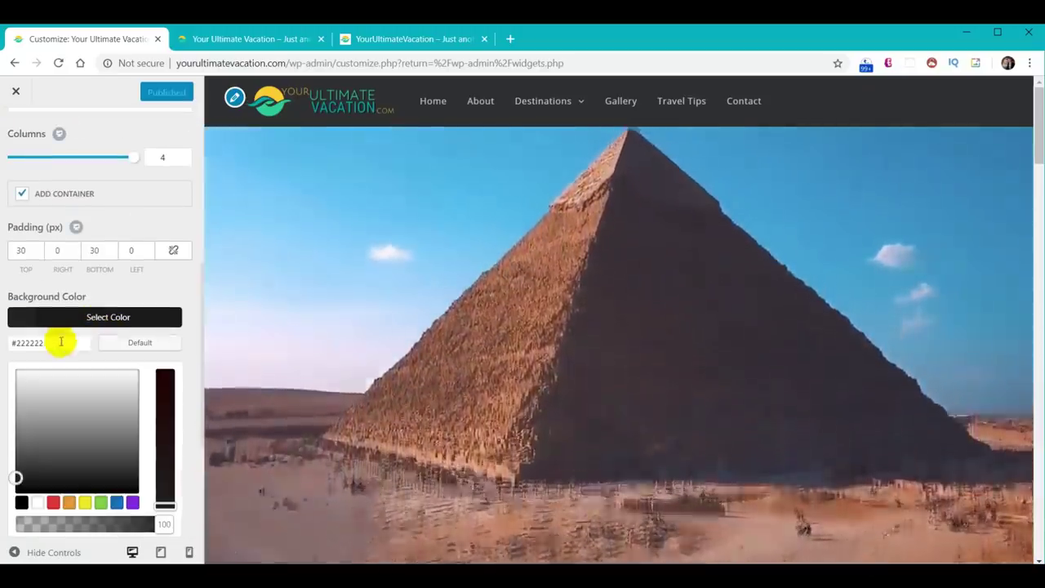
triple_click(61, 340)
type("#2f3033")
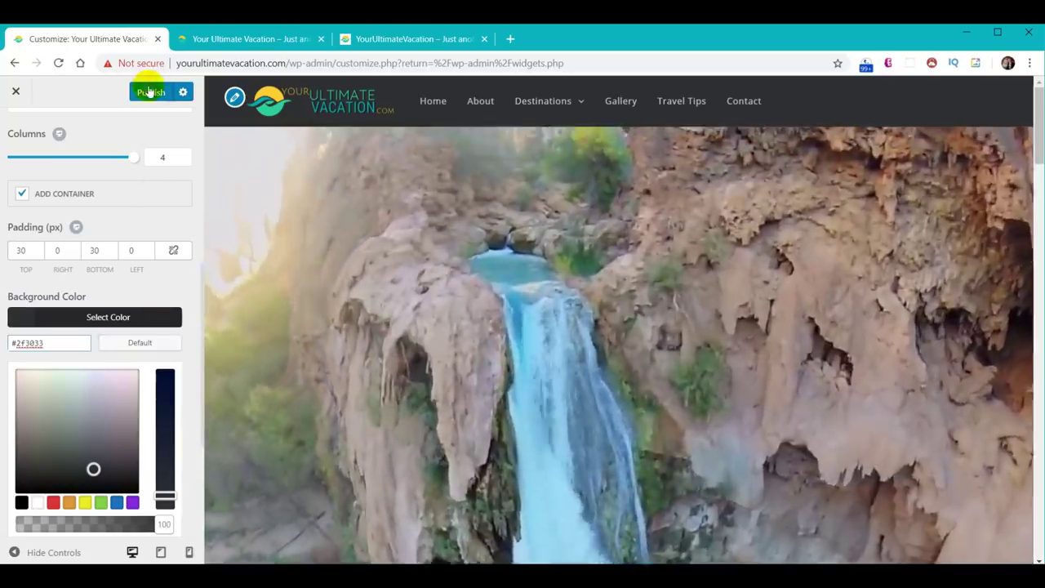
left_click(147, 93)
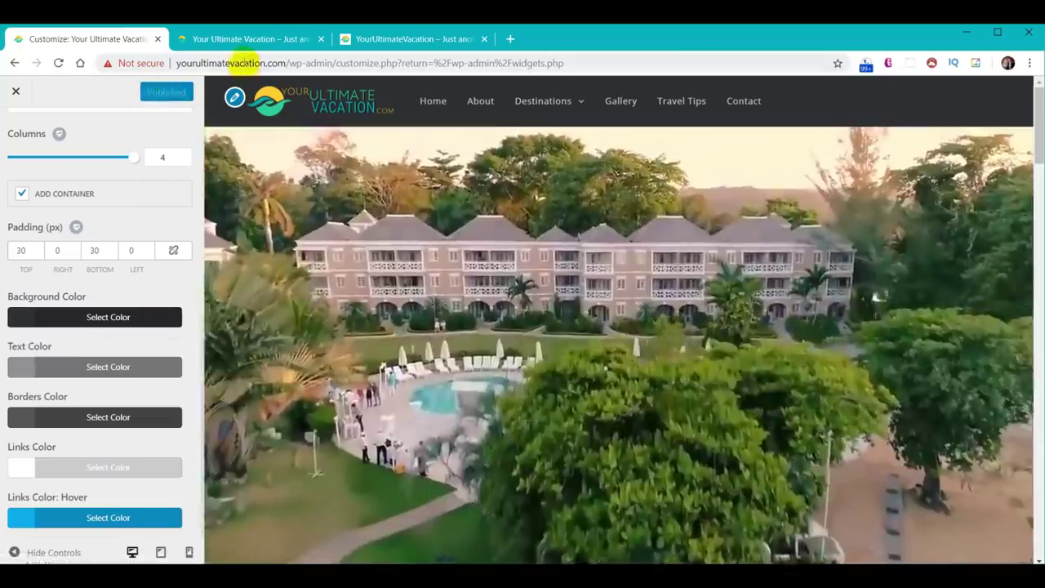
left_click(243, 39)
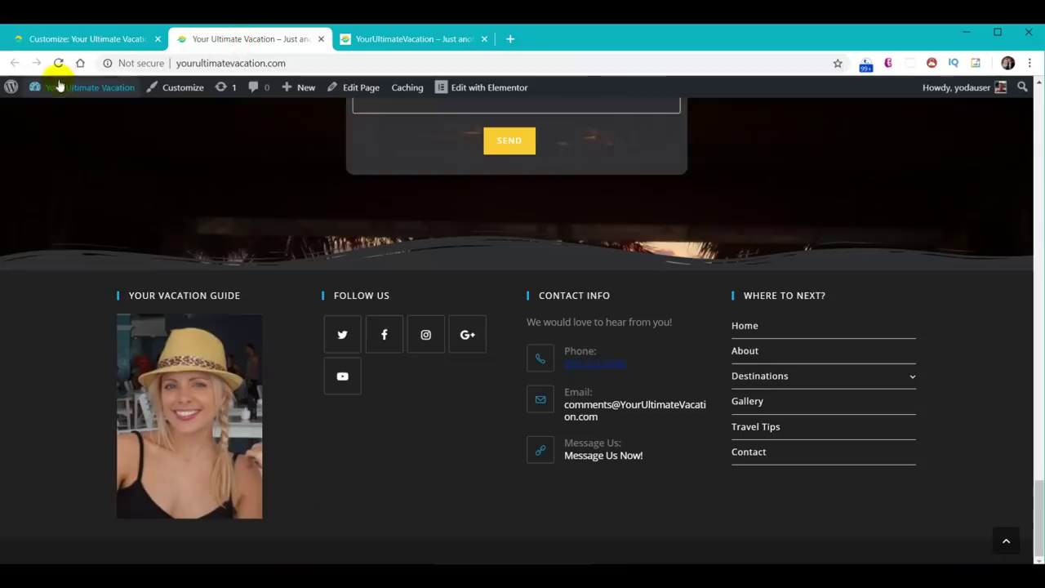
Reload the live site and scroll through it to review the published footer
left_click(58, 63)
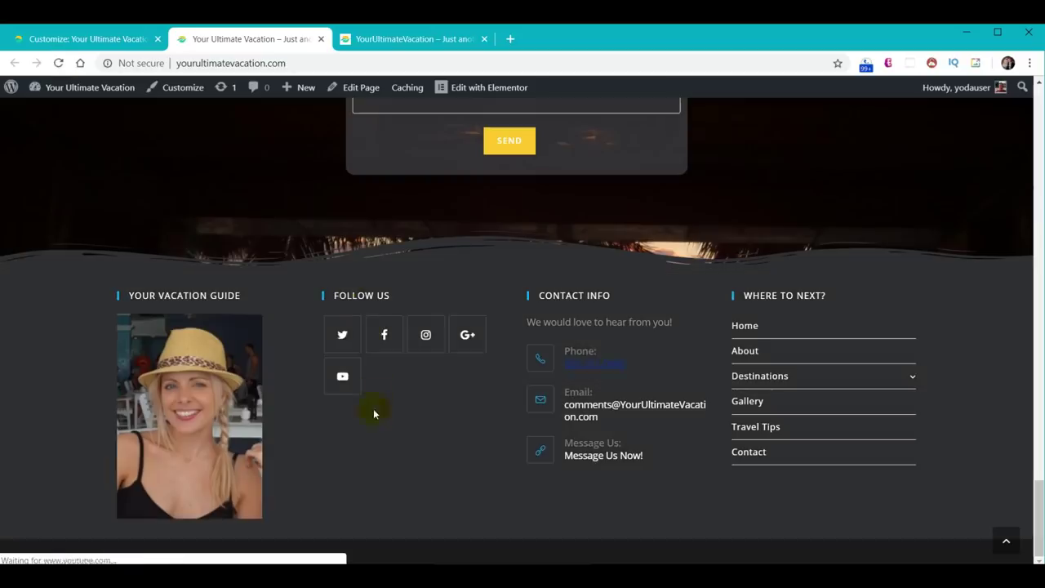
scroll(952, 375, "up", 10)
scroll(884, 462, "up", 10)
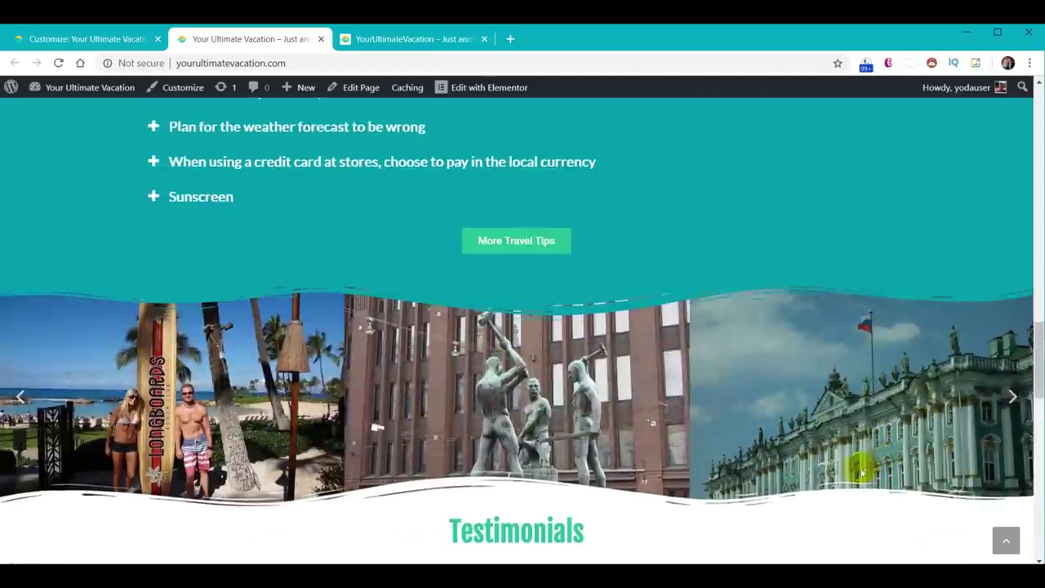
scroll(844, 467, "up", 10)
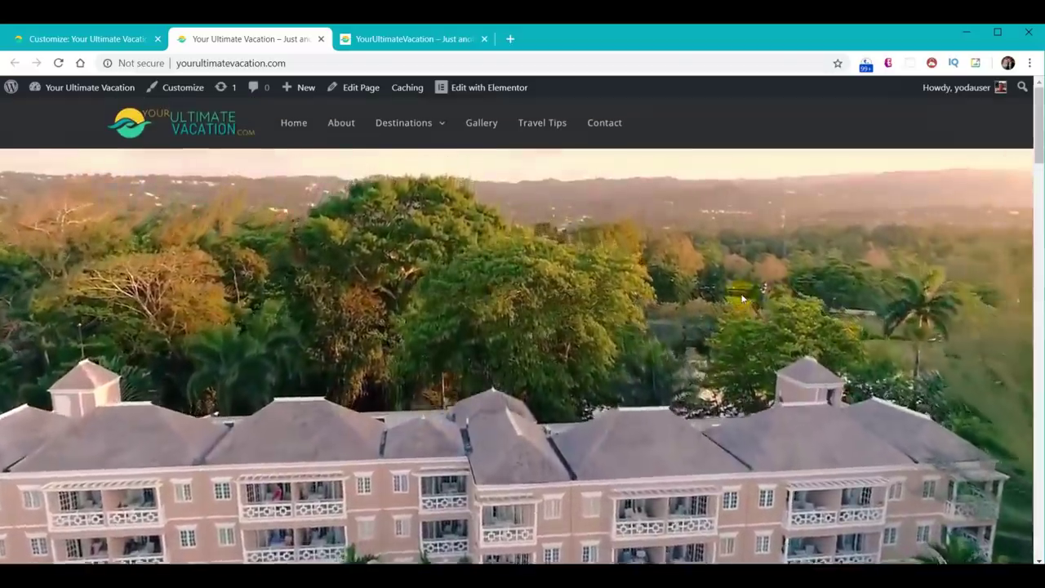
scroll(740, 304, "down", 5)
scroll(737, 303, "down", 10)
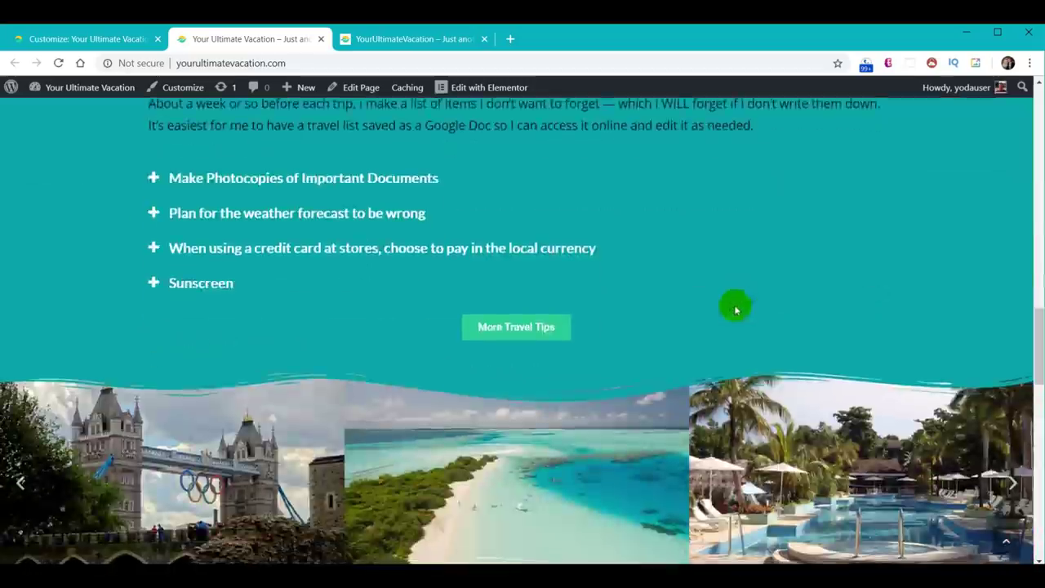
scroll(735, 308, "up", 10)
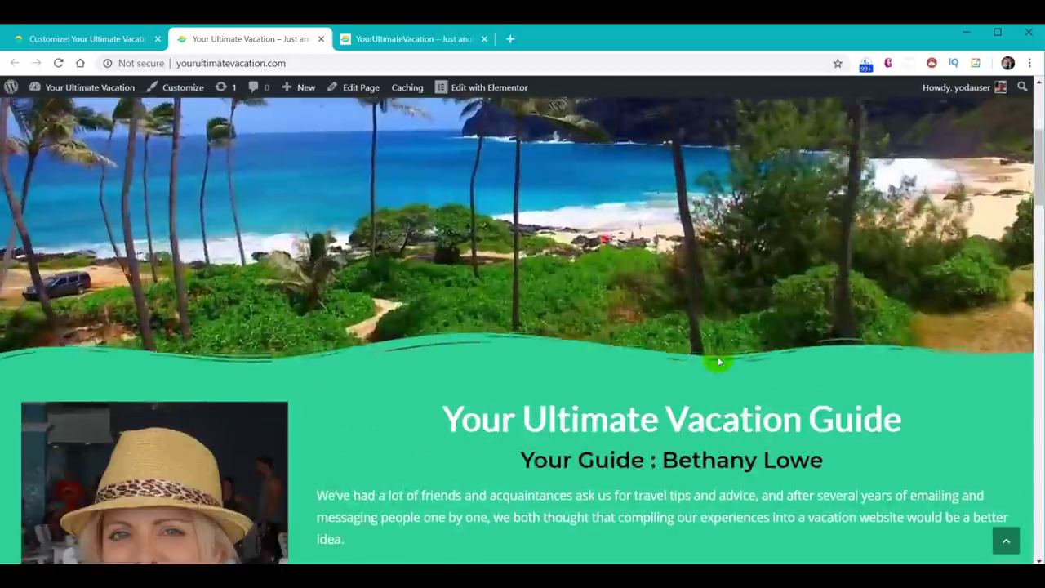
scroll(717, 351, "up", 5)
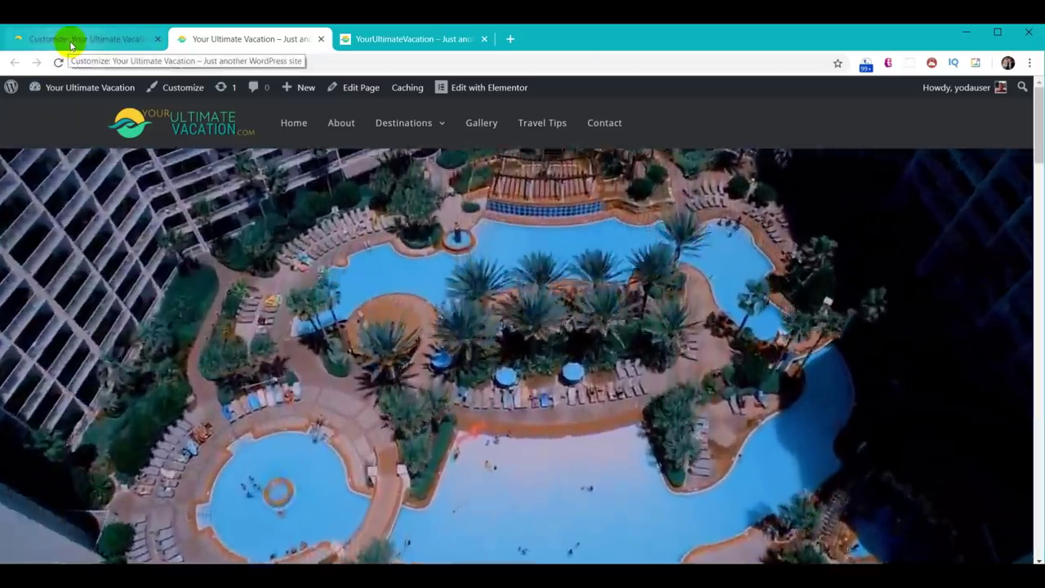
Close the Customizer and go to the Pages list
left_click(70, 40)
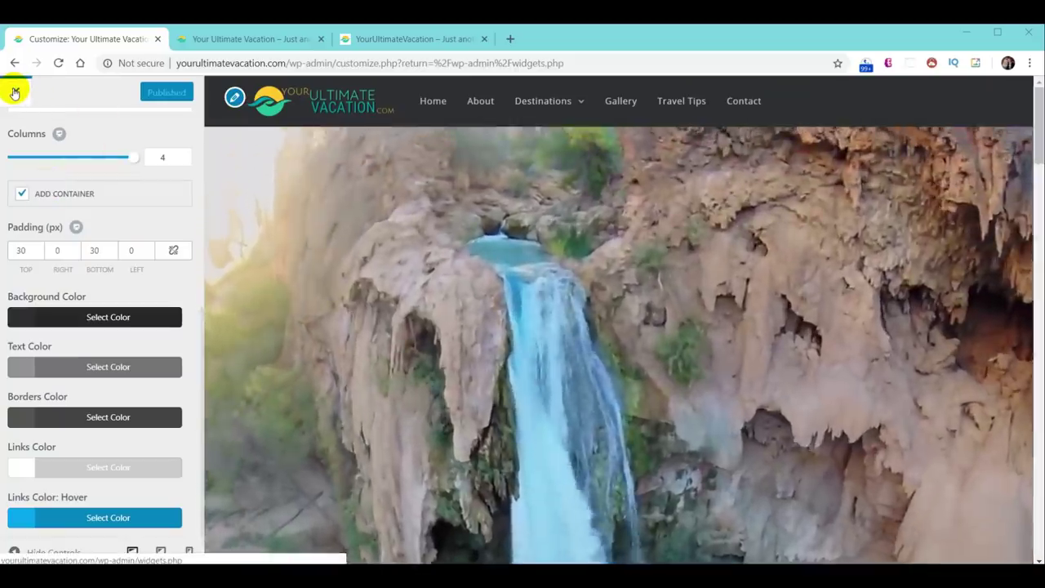
left_click(15, 92)
left_click(37, 198)
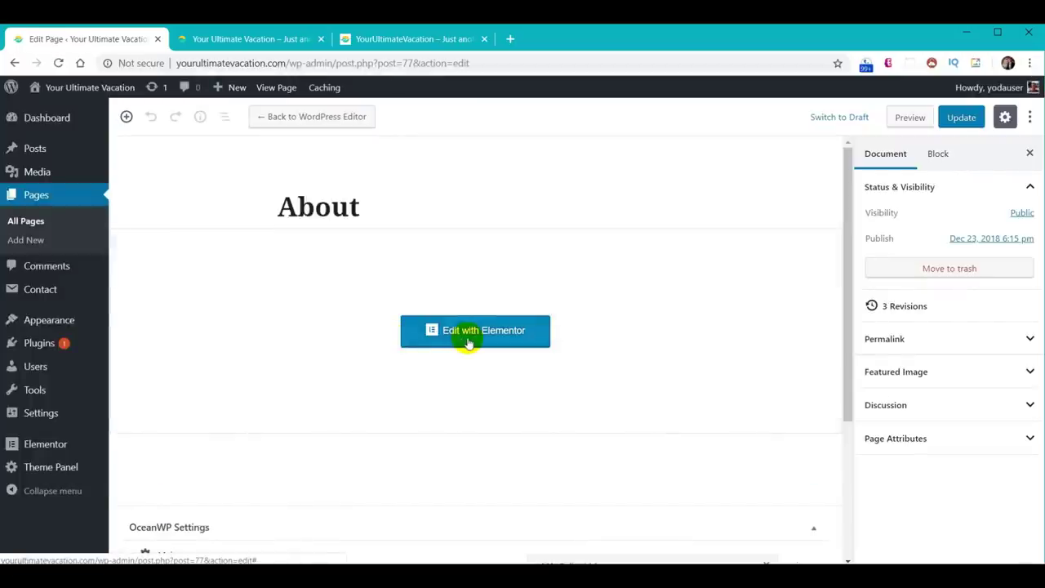
Open the About page in Elementor, then browse the live About page's bio and photo in the other tab
left_click(468, 342)
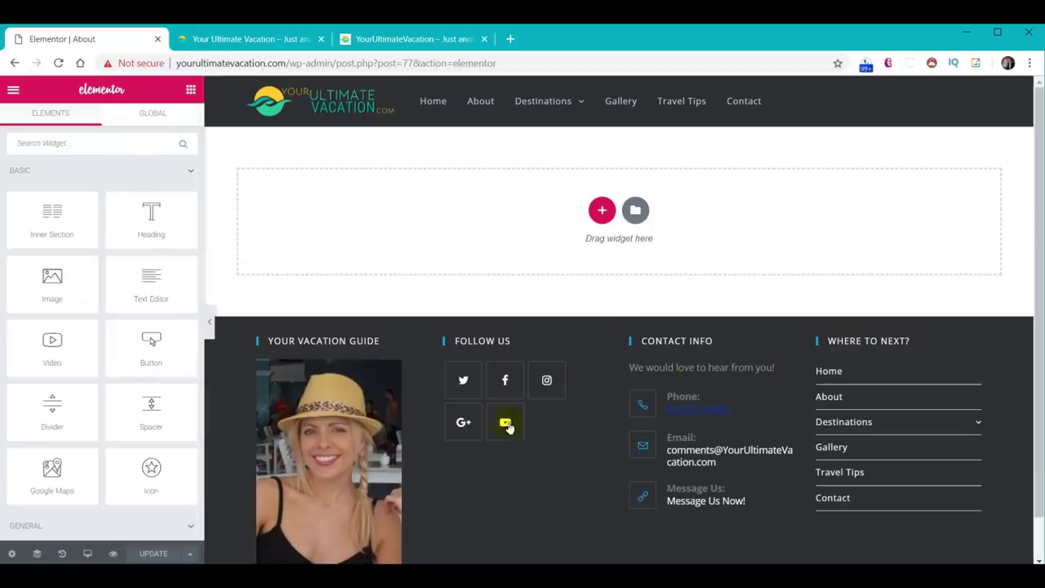
left_click(378, 38)
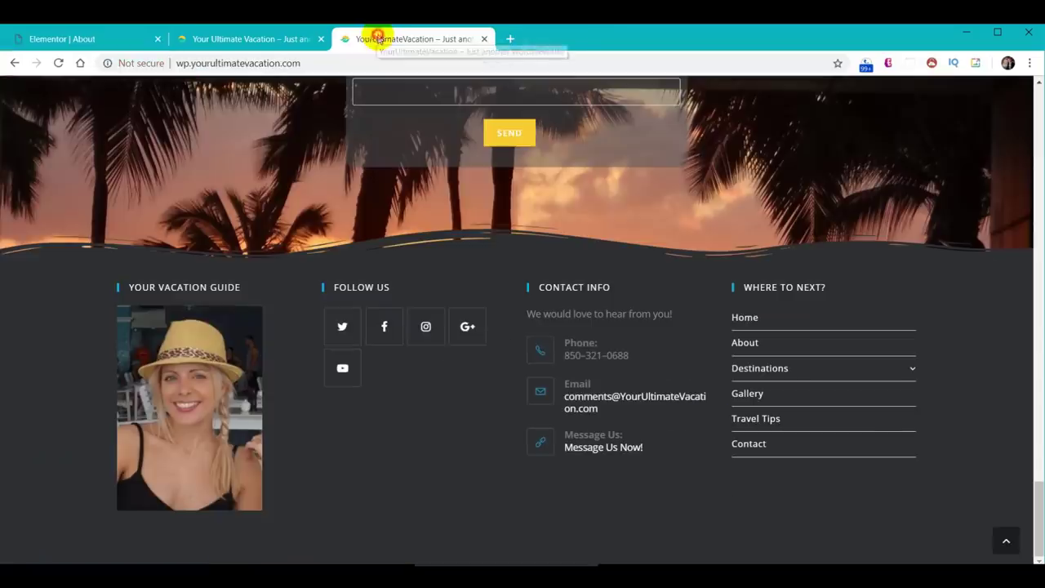
scroll(472, 327, "up", 5)
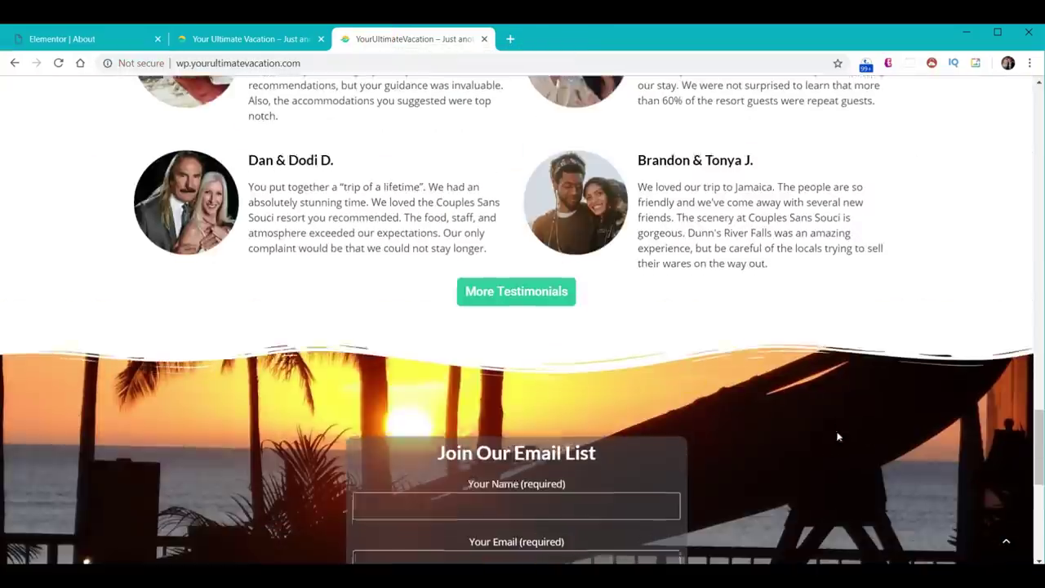
scroll(827, 438, "down", 5)
left_click(1006, 540)
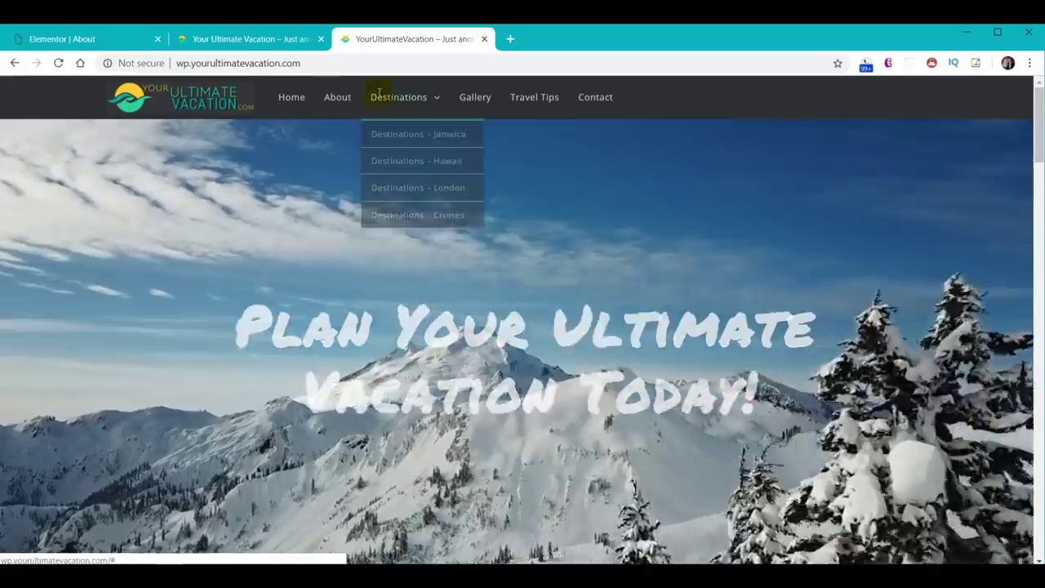
left_click(338, 101)
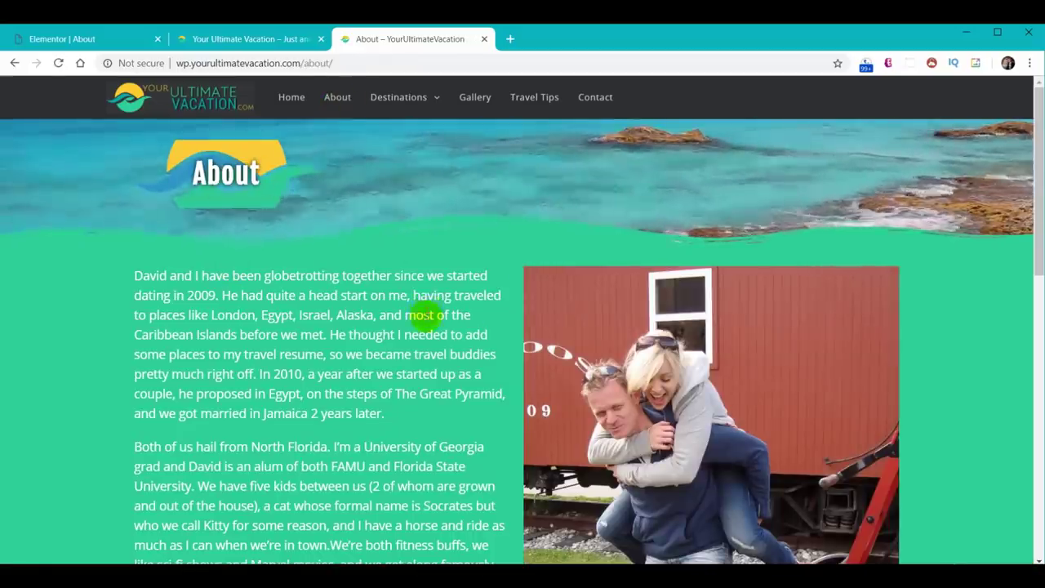
scroll(457, 308, "down", 3)
scroll(614, 349, "down", 7)
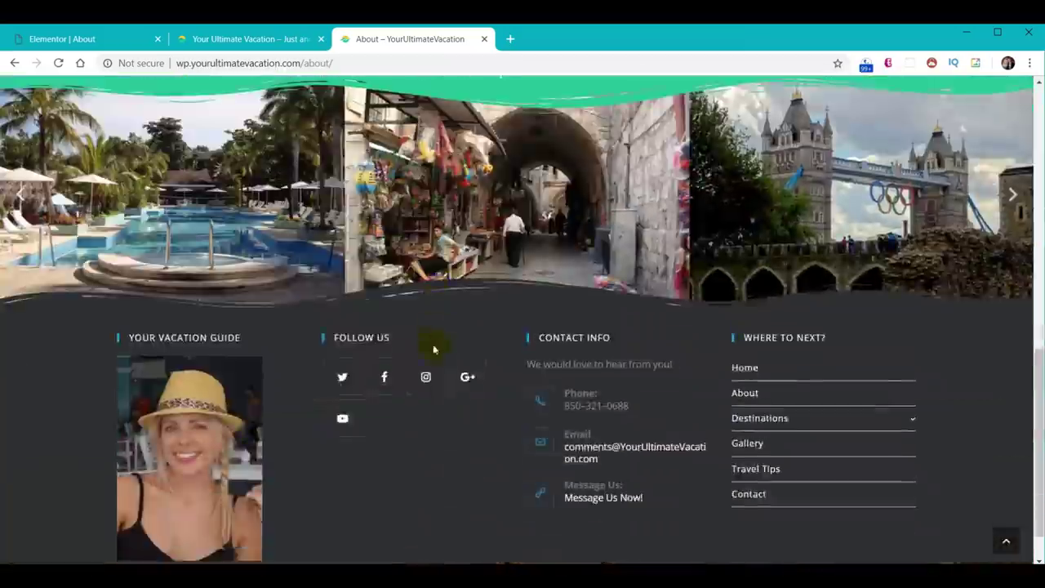
scroll(482, 334, "up", 1)
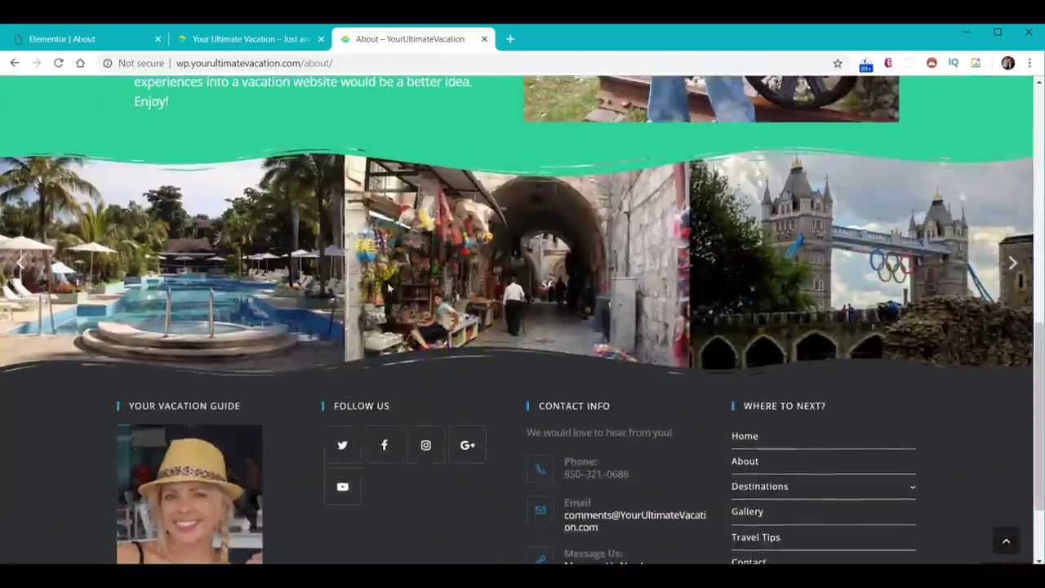
scroll(445, 431, "down", 1)
scroll(465, 409, "up", 5)
scroll(425, 376, "up", 3)
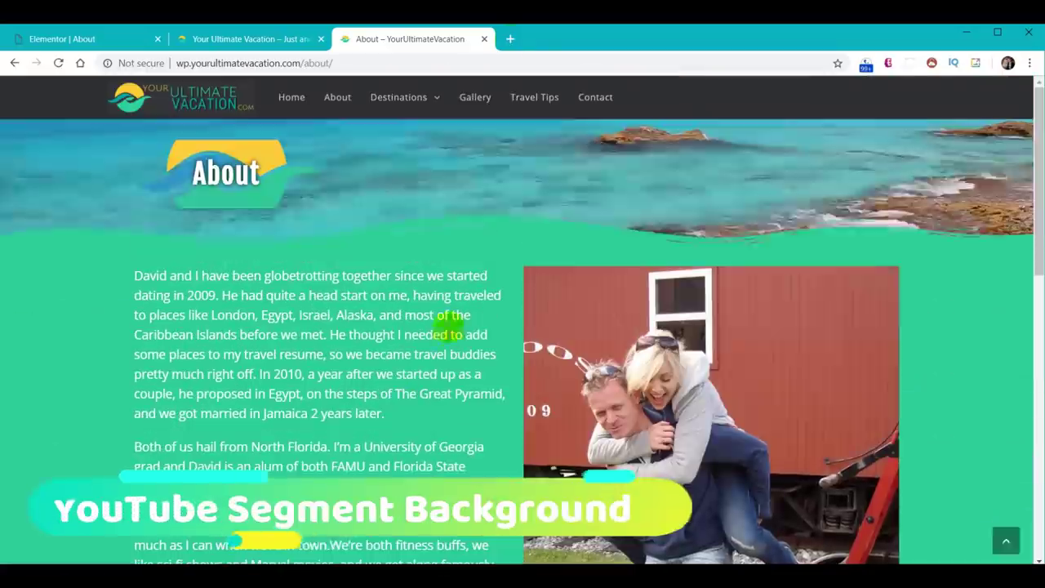
Load youtube.com in a new browser tab
left_click(511, 38)
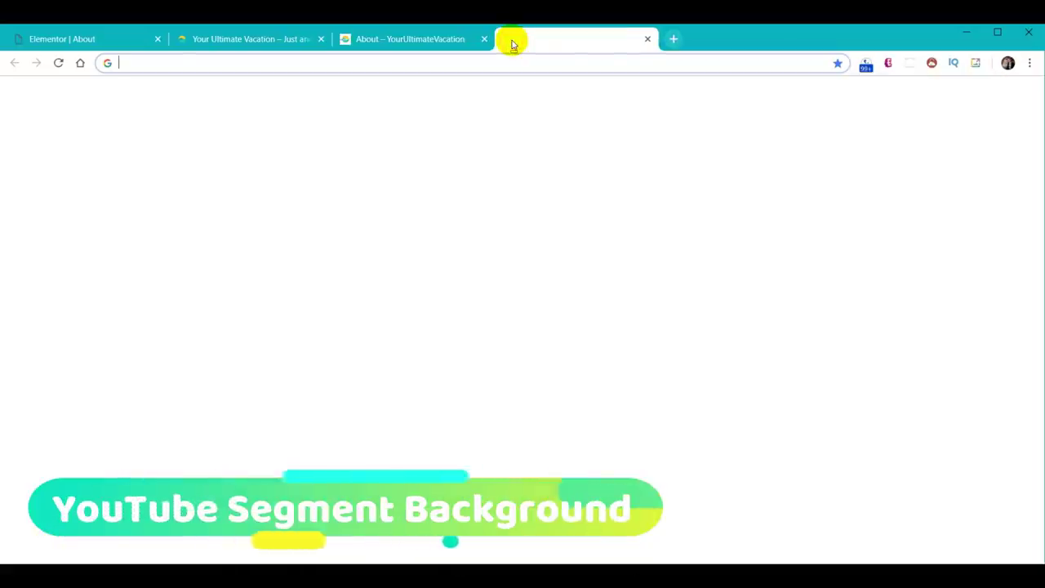
type("yo")
key("Return")
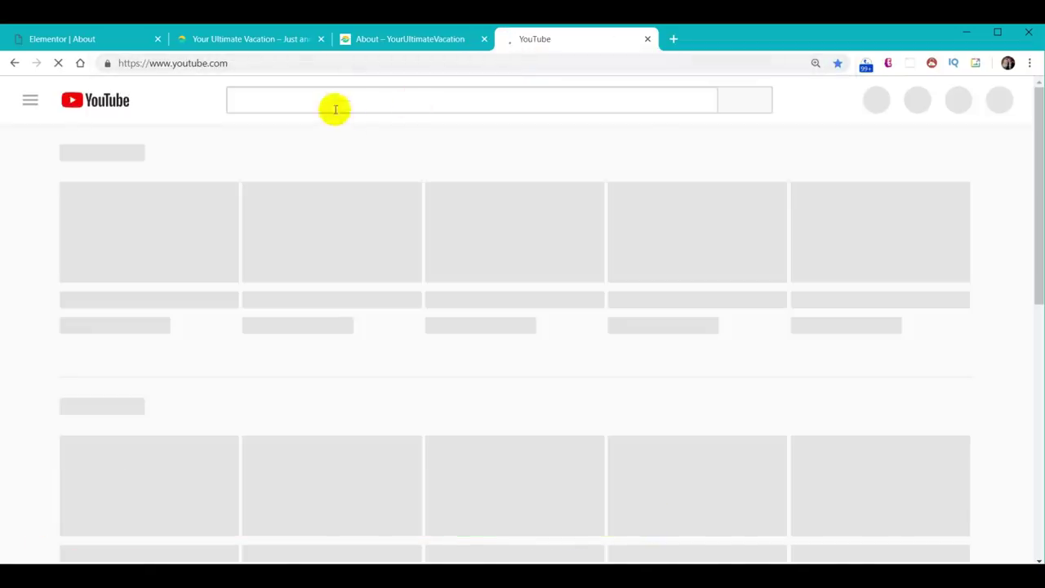
Search 'Landscapes Nature Relaxation 4K', open Living Landscapes in 4K, skip ahead and close the ad
left_click(334, 107)
type("Landscapes Nature Relaxation 4K")
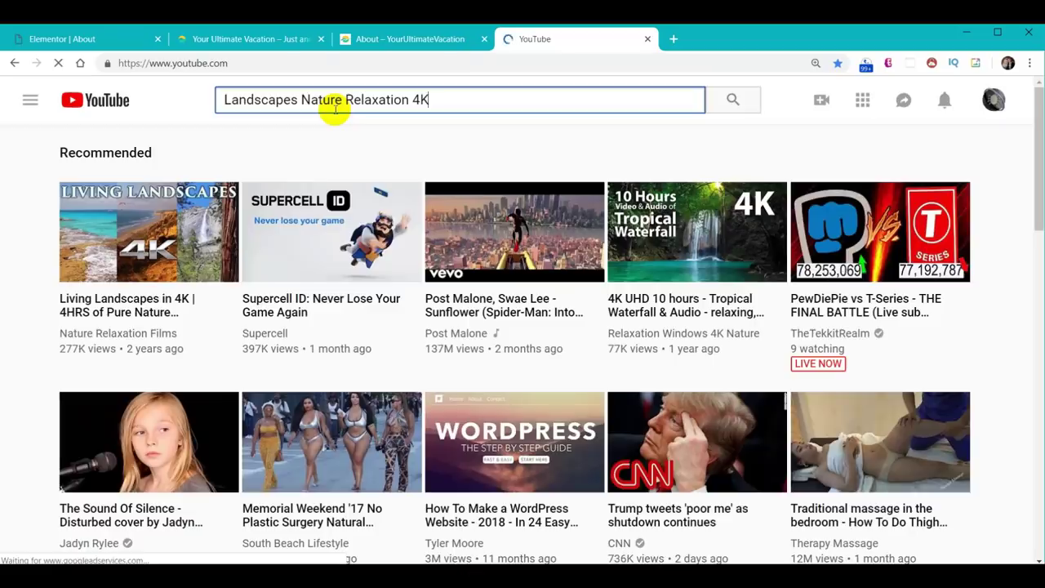
key("Return")
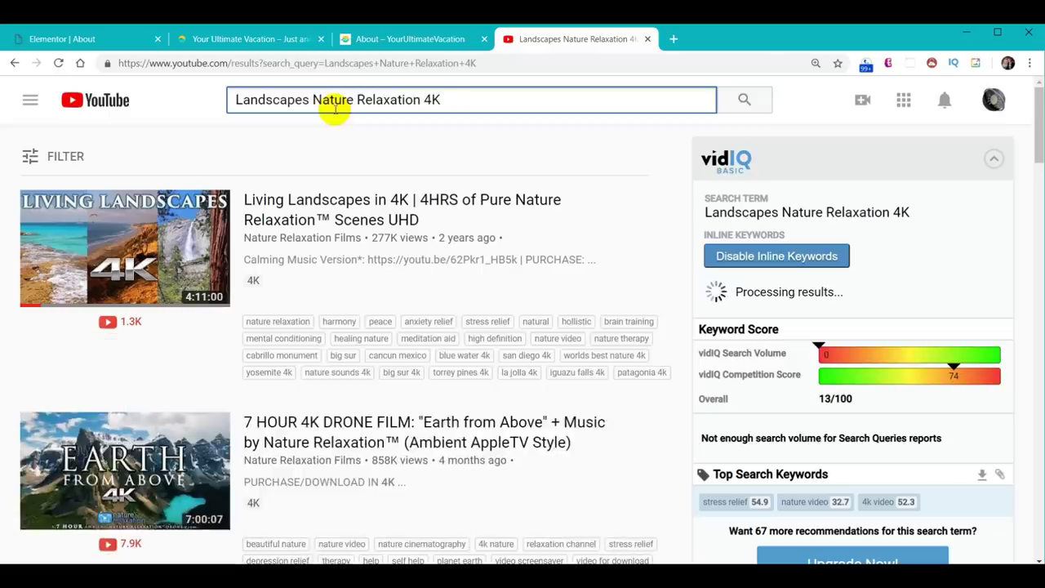
left_click(60, 243)
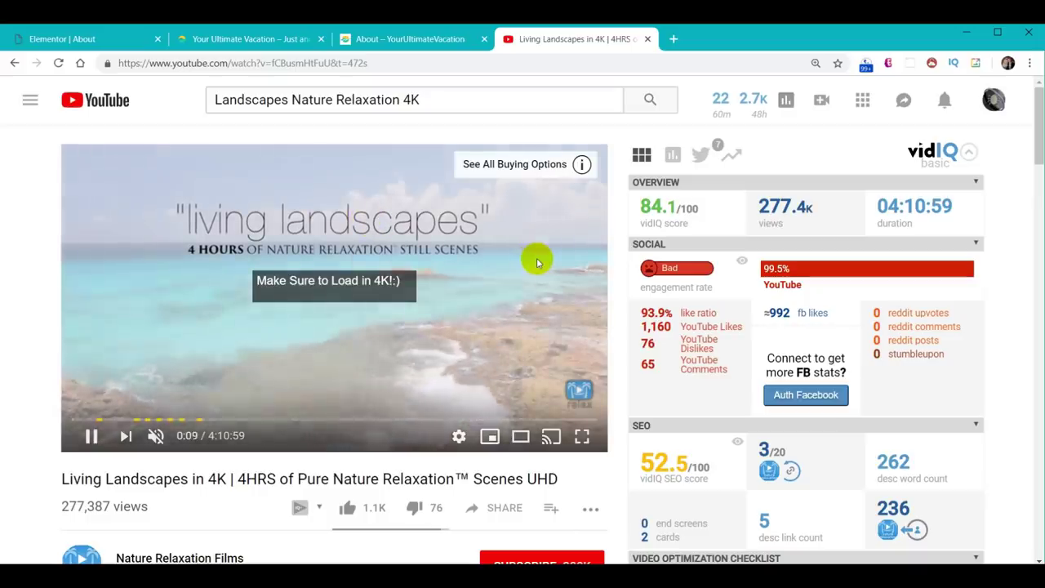
left_click(385, 420)
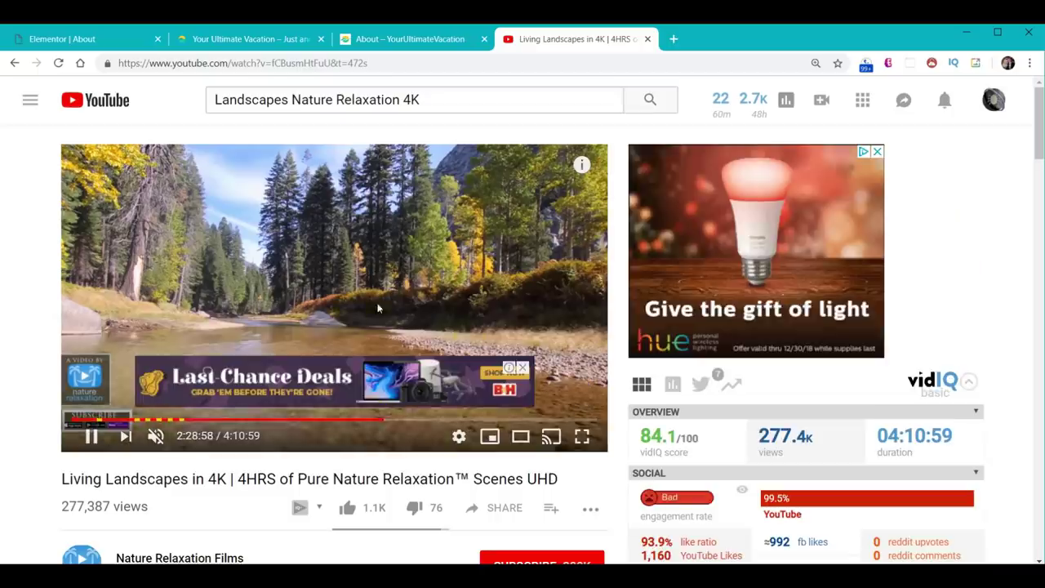
left_click(523, 368)
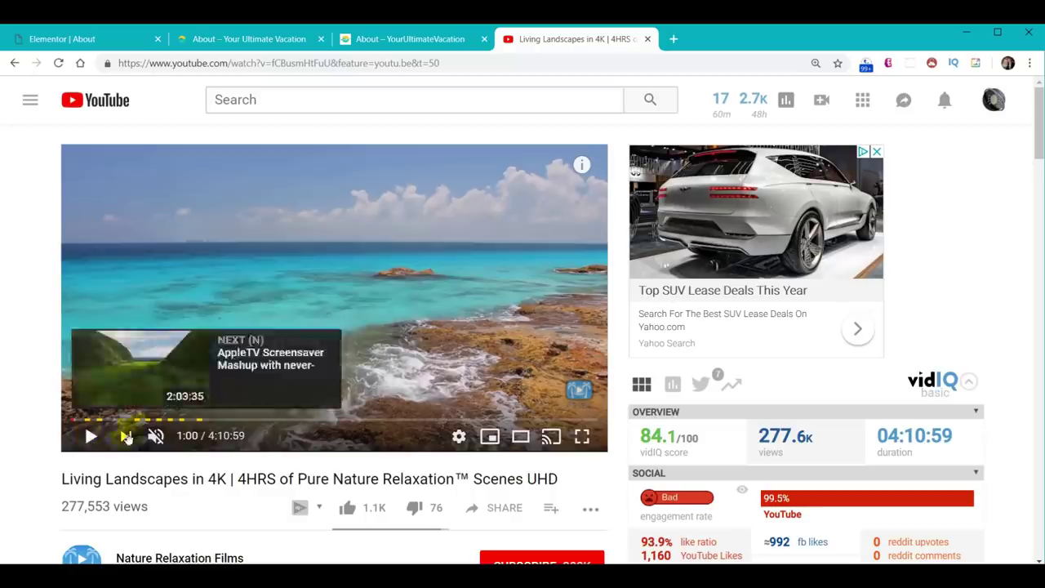
Paste the video's timed link into the address bar, then play and pause near three minutes
right_click(458, 436)
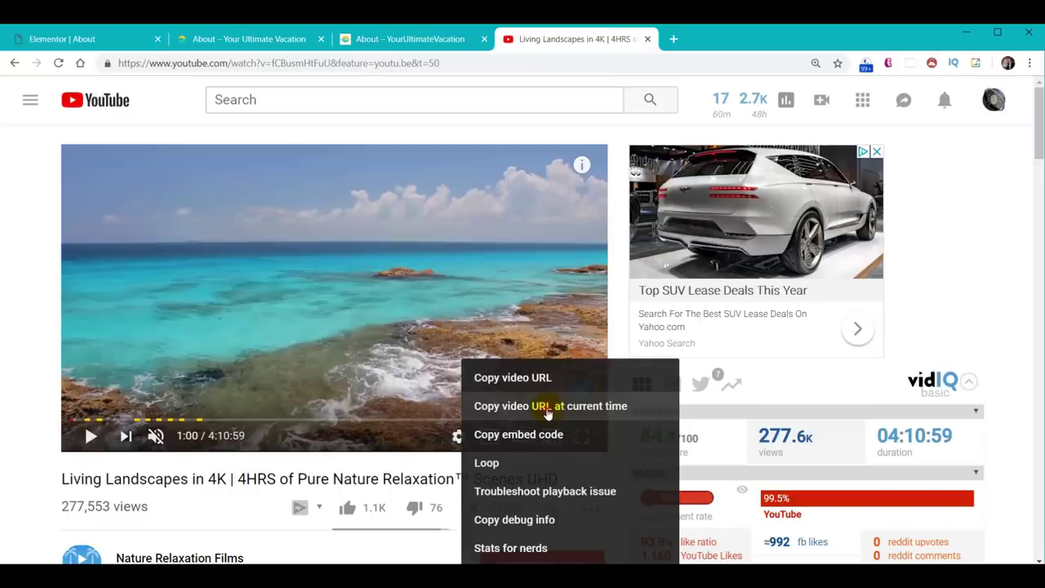
left_click(547, 412)
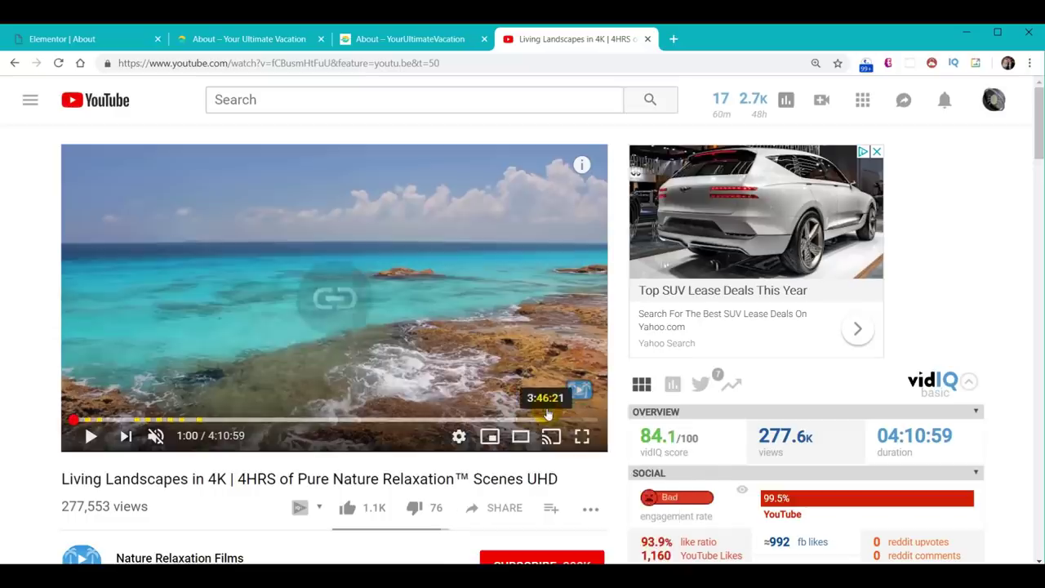
left_click(511, 71)
key("ctrl+v")
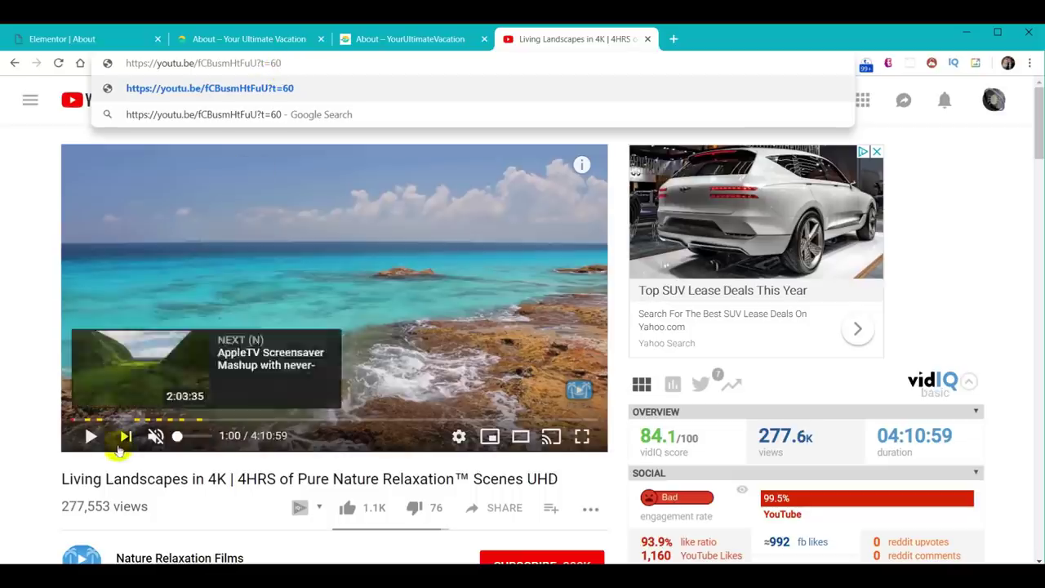
left_click(92, 439)
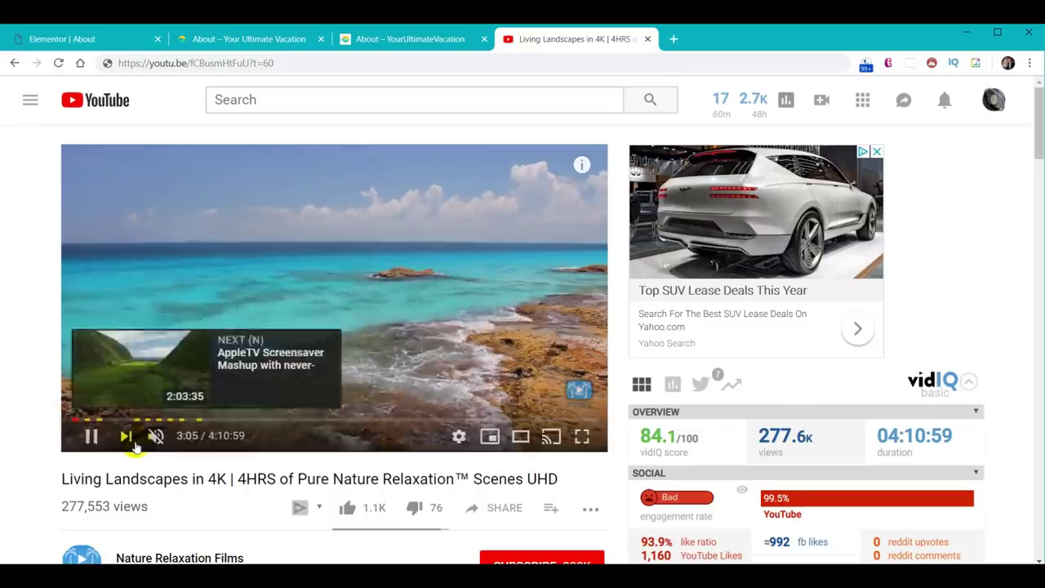
left_click(92, 438)
left_click(92, 439)
Copy the youtu.be link at 3:06 (t=186), paste and select it, then return to Elementor
right_click(459, 438)
left_click(510, 411)
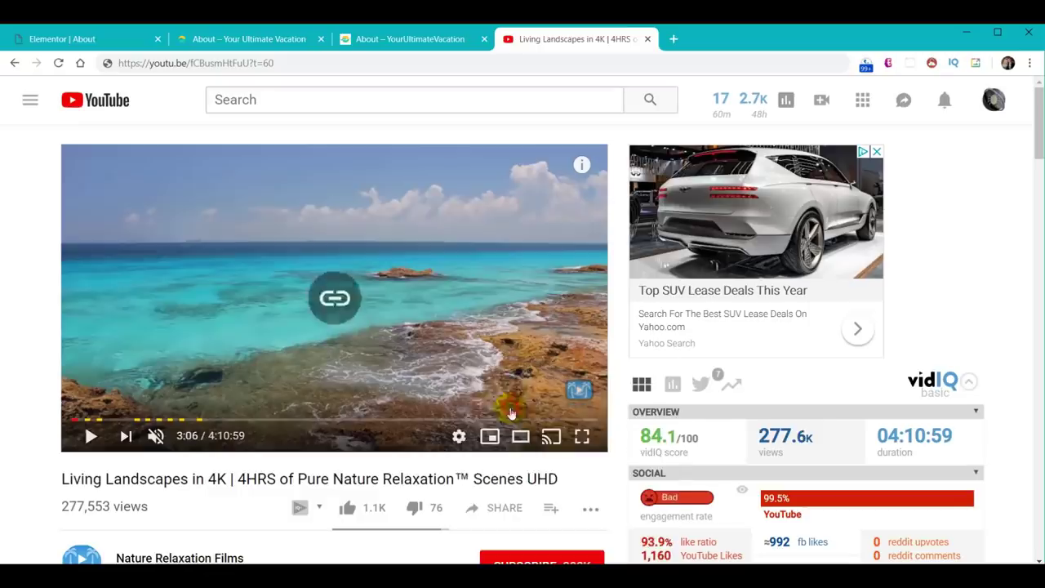
left_click(334, 63)
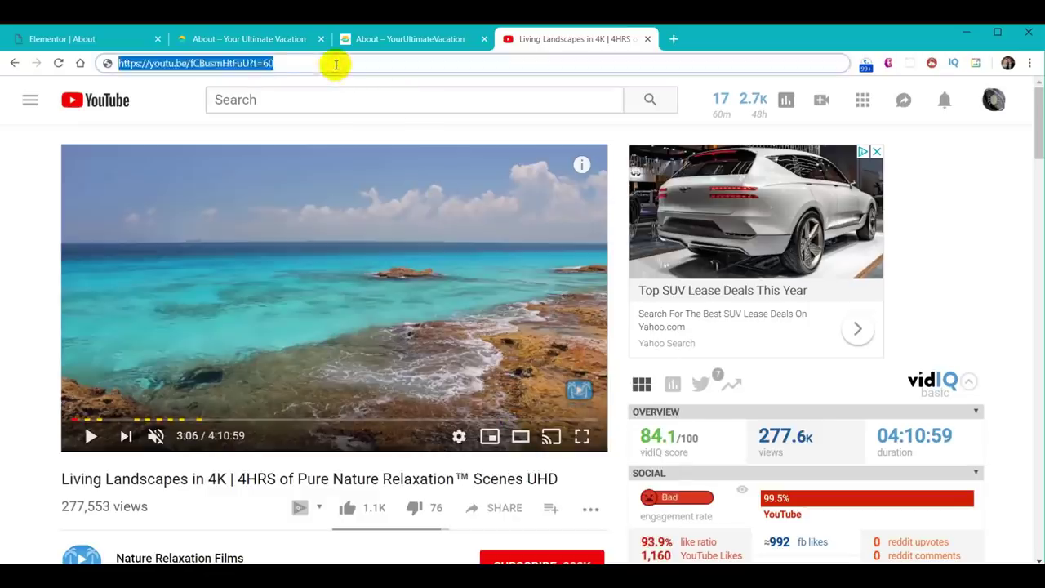
key("ctrl+v")
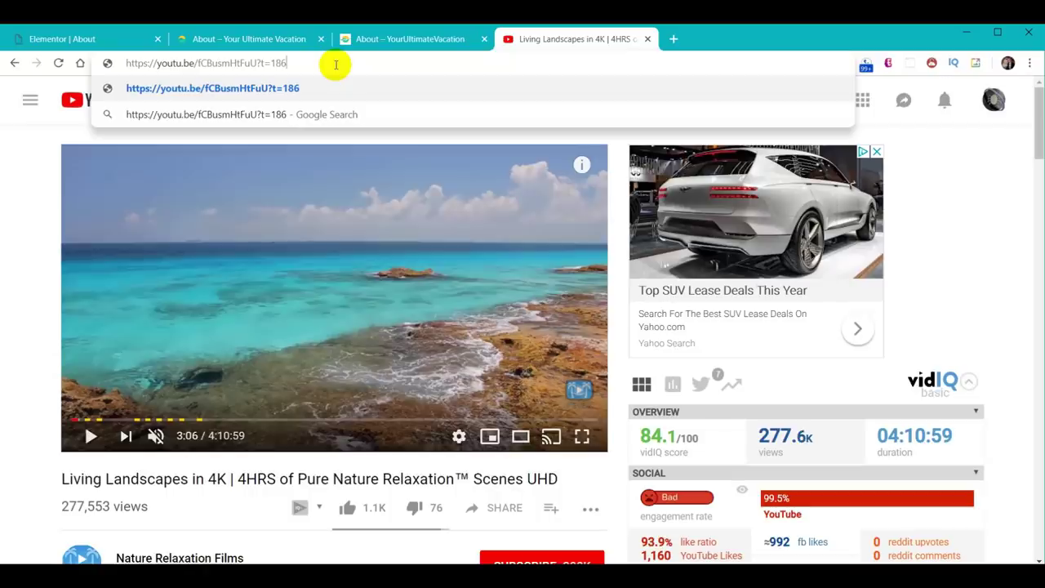
key("Escape")
left_click_drag(291, 63, 98, 62)
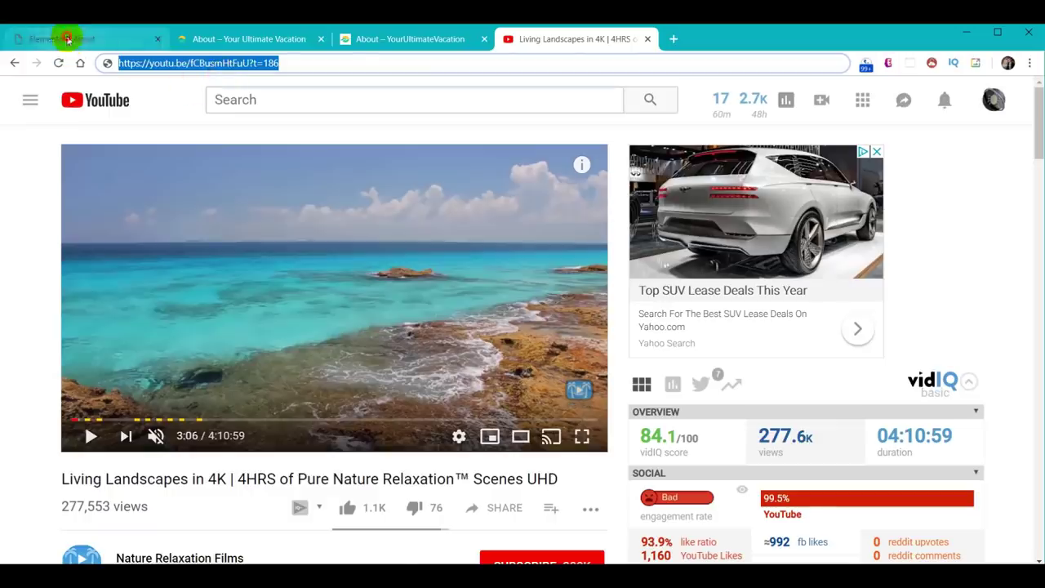
left_click(69, 40)
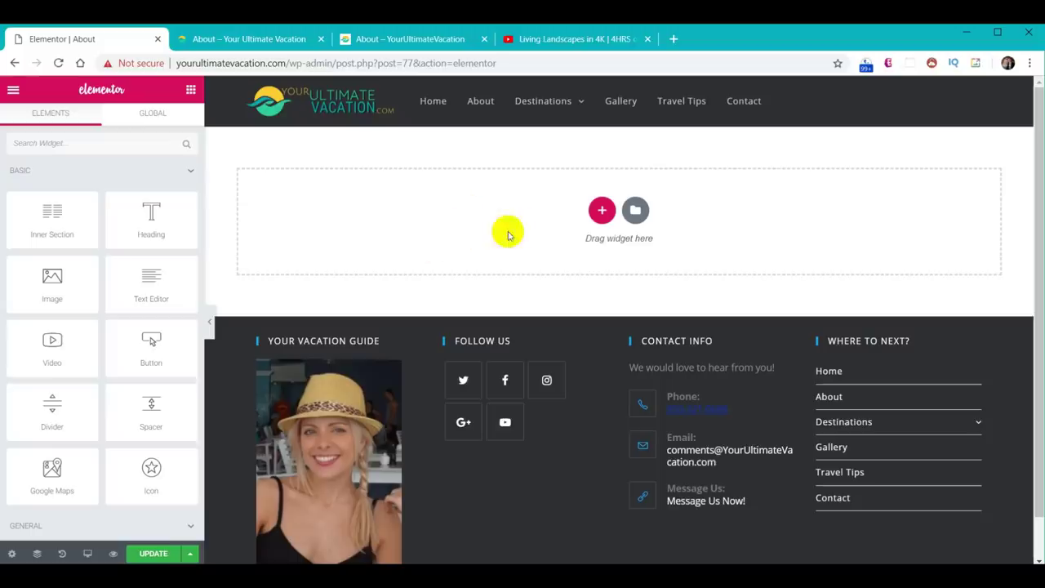
Add a one-column section with the t=186 youtu.be video background, start time 60, end time 130
left_click(602, 212)
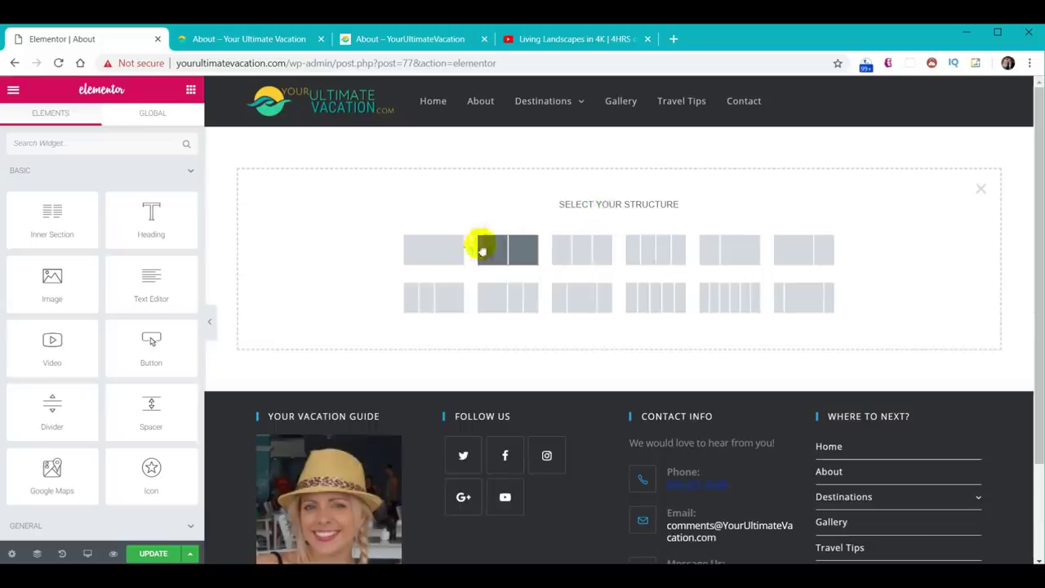
left_click(420, 255)
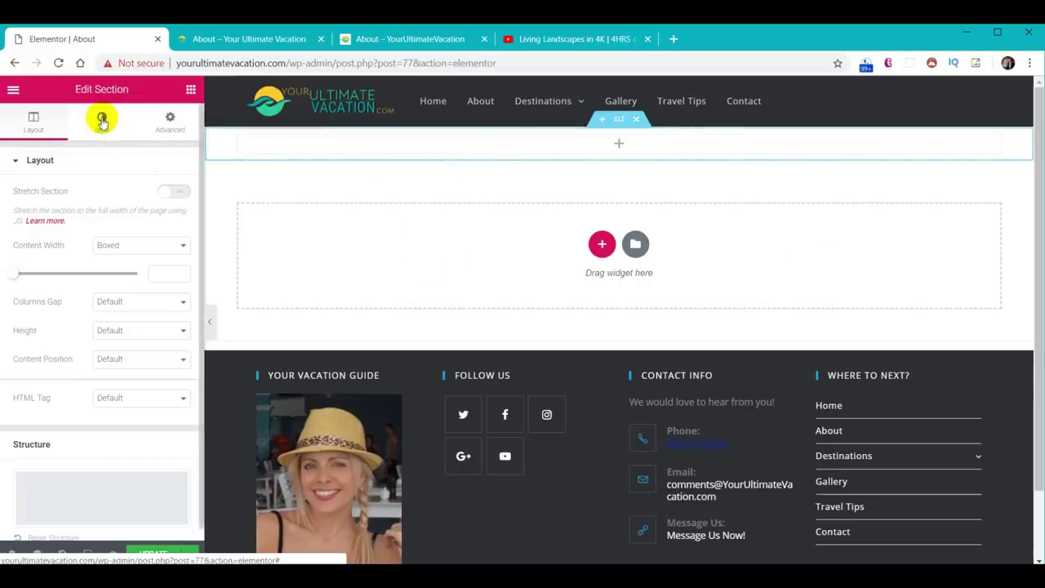
left_click(102, 123)
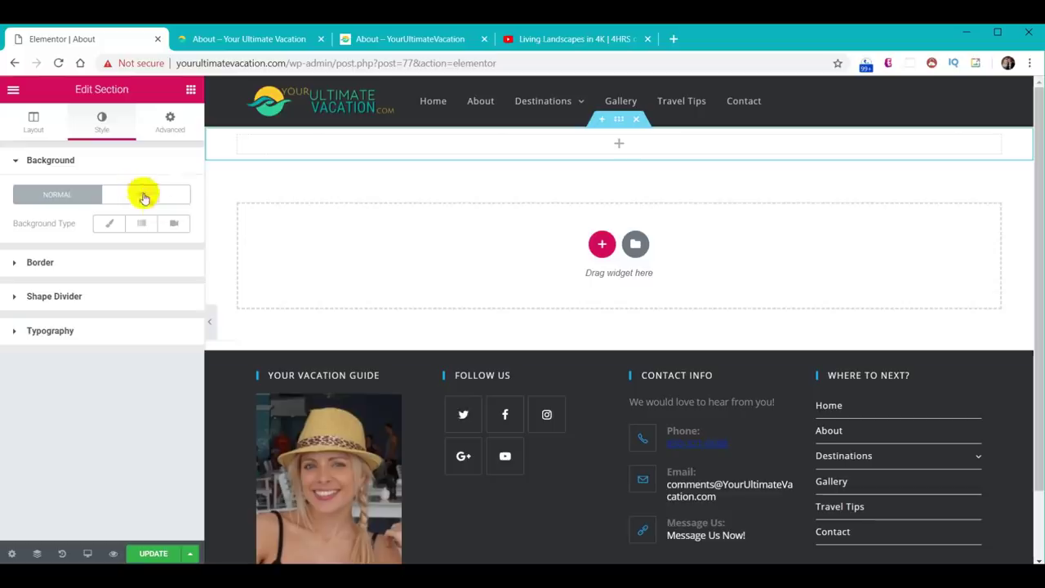
left_click(174, 224)
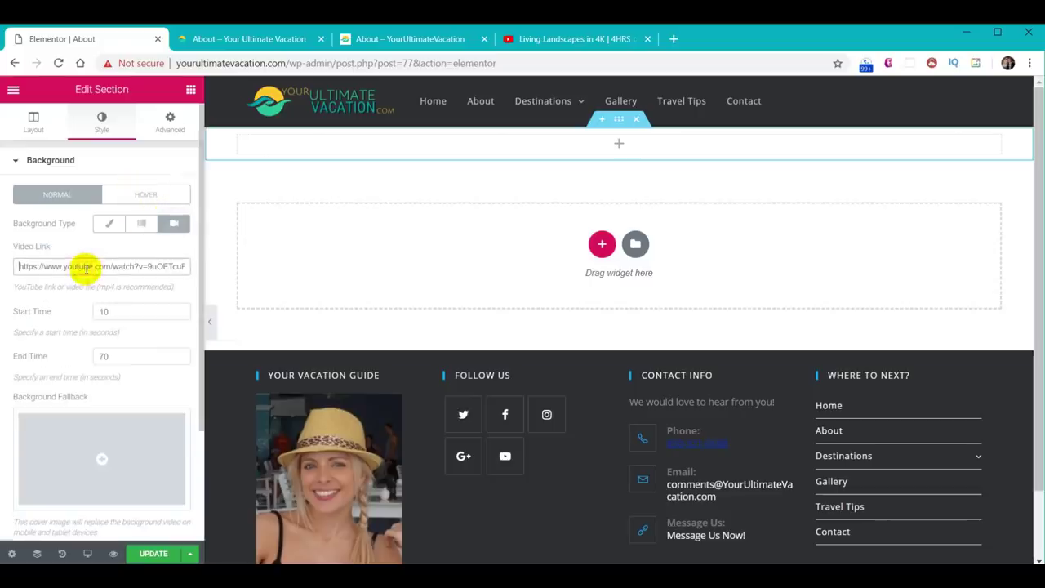
key("ctrl+a")
key("ctrl+v")
left_click(110, 317)
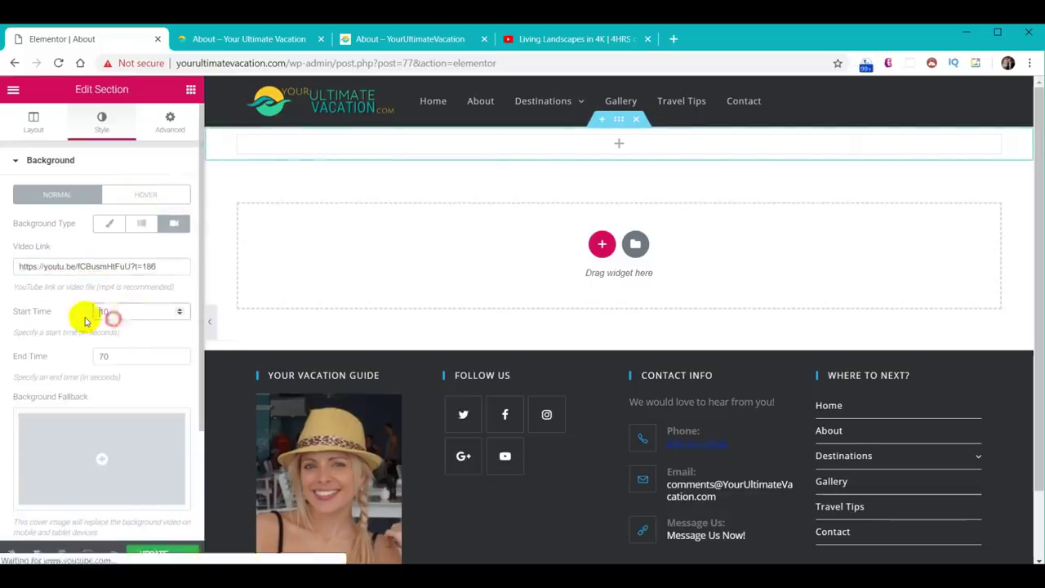
type("60")
left_click(126, 339)
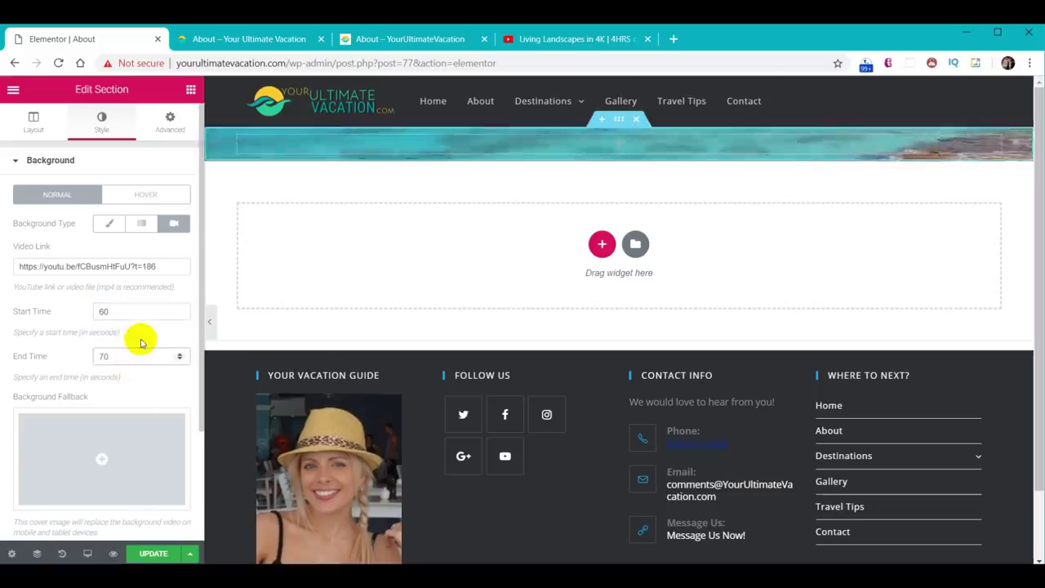
key("Delete")
key("Delete")
type("130")
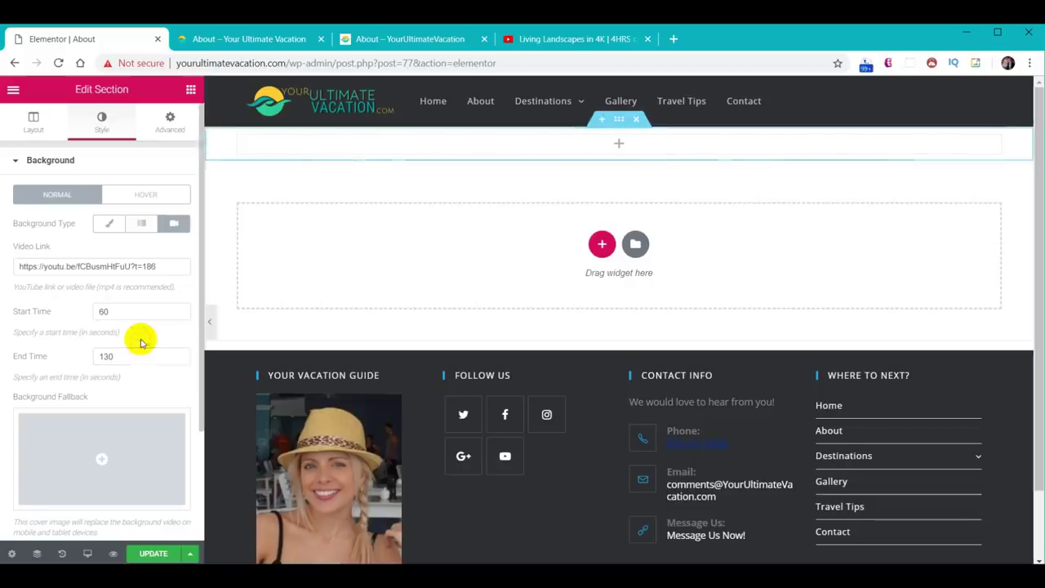
Set the video section's padding to 30 top and 50 bottom
left_click(166, 131)
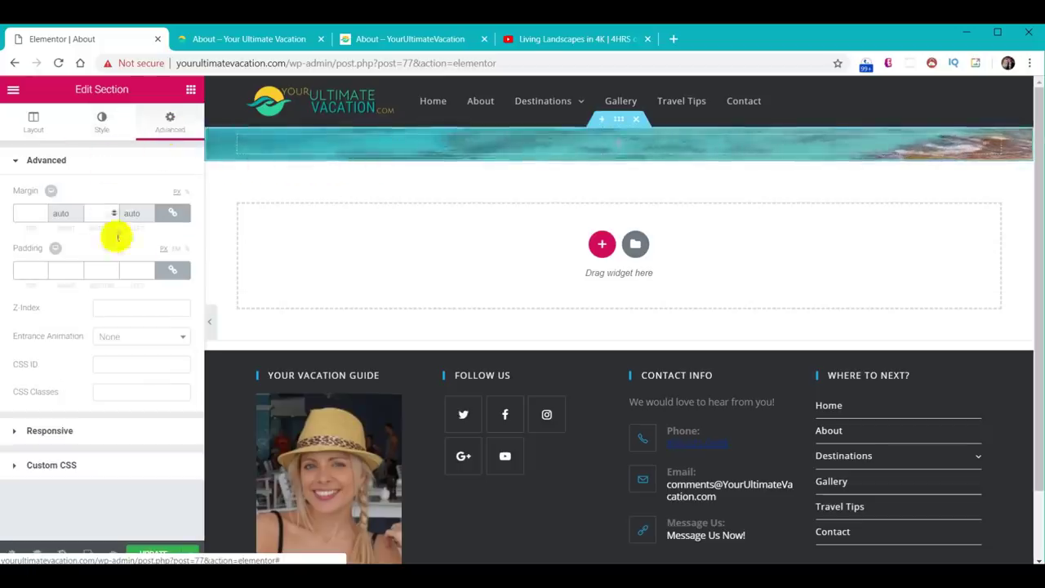
left_click(172, 270)
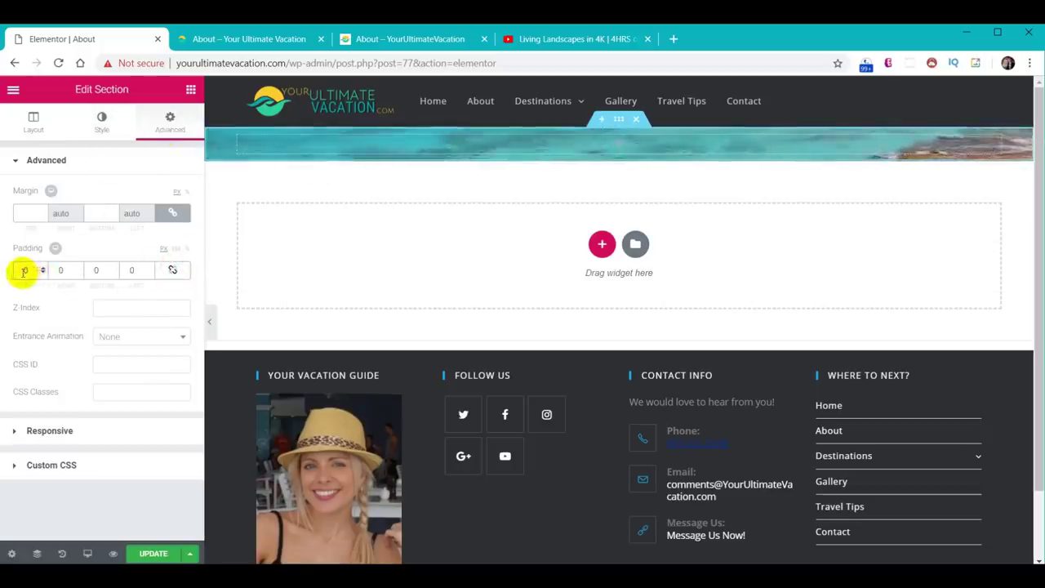
left_click(23, 271)
type("30")
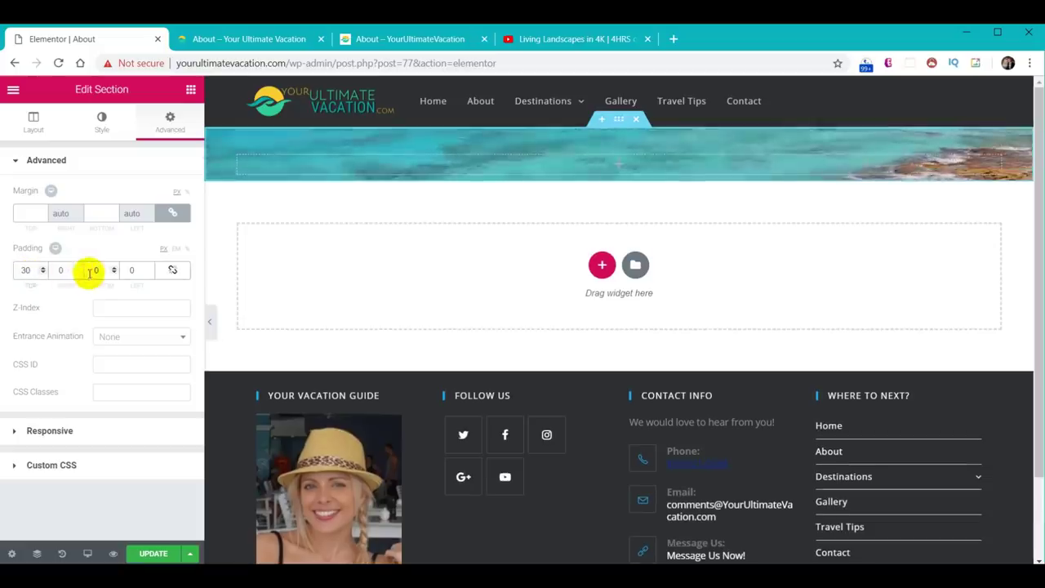
left_click(92, 271)
type("50")
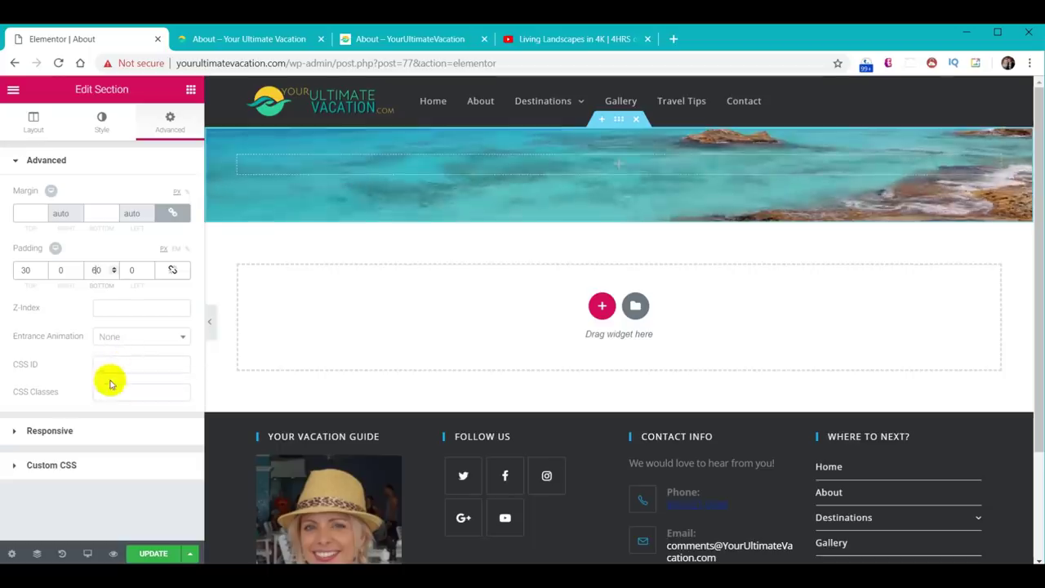
Add a bottom Waves Brush shape divider in green #30d198 with height 60
left_click(101, 120)
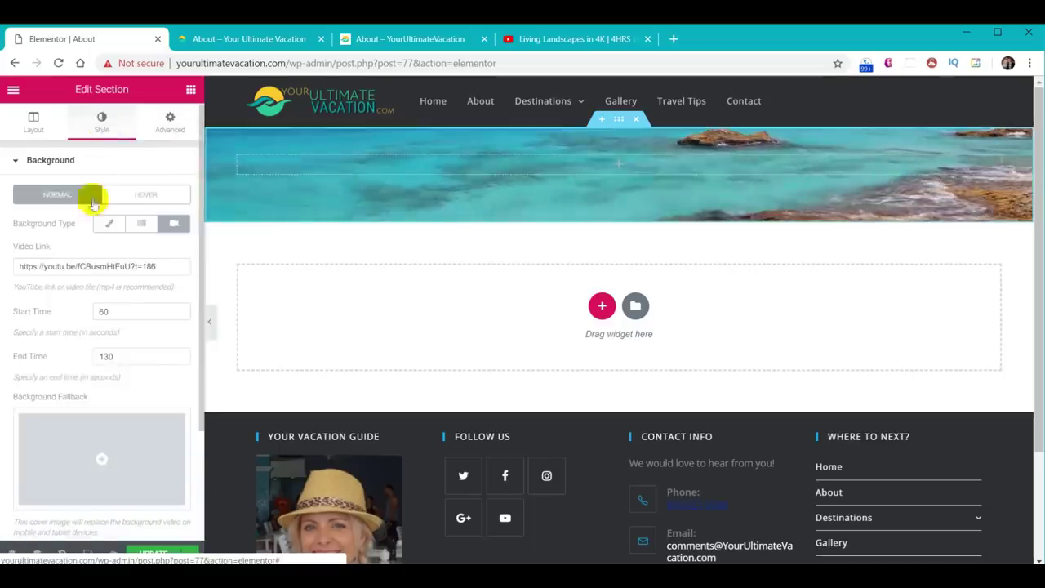
scroll(106, 411, "down", 2)
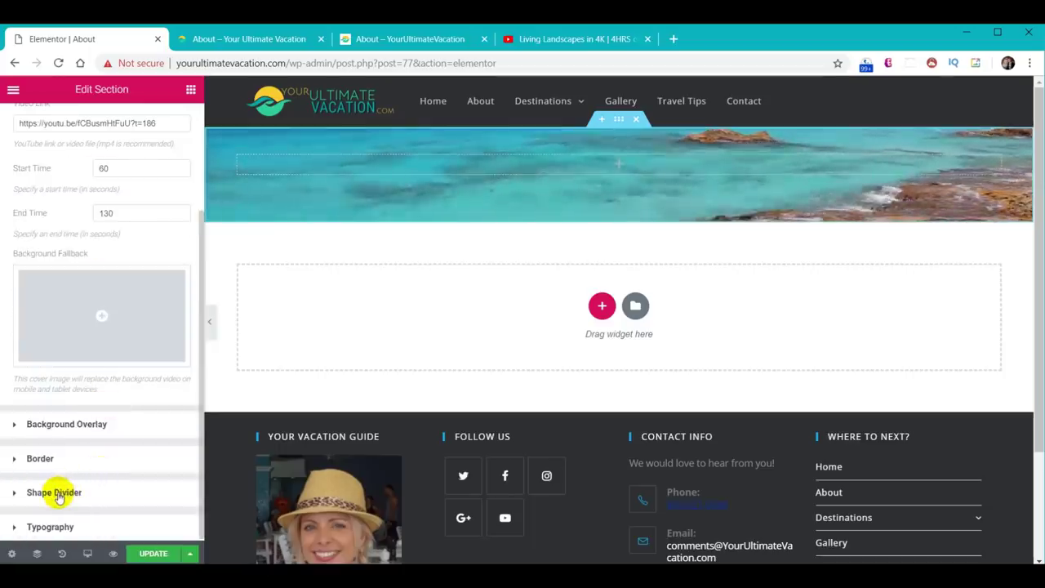
left_click(57, 493)
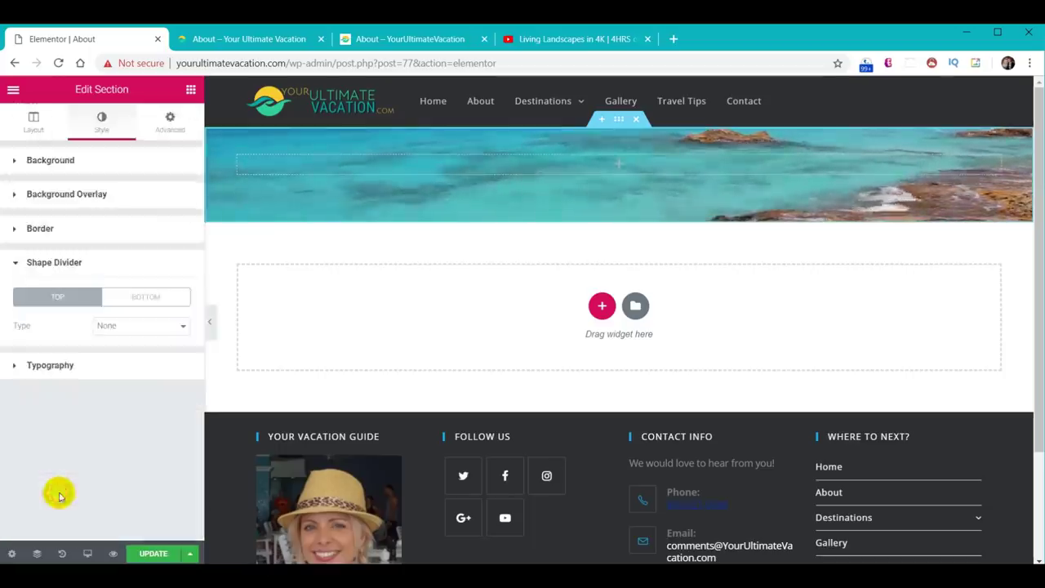
left_click(159, 302)
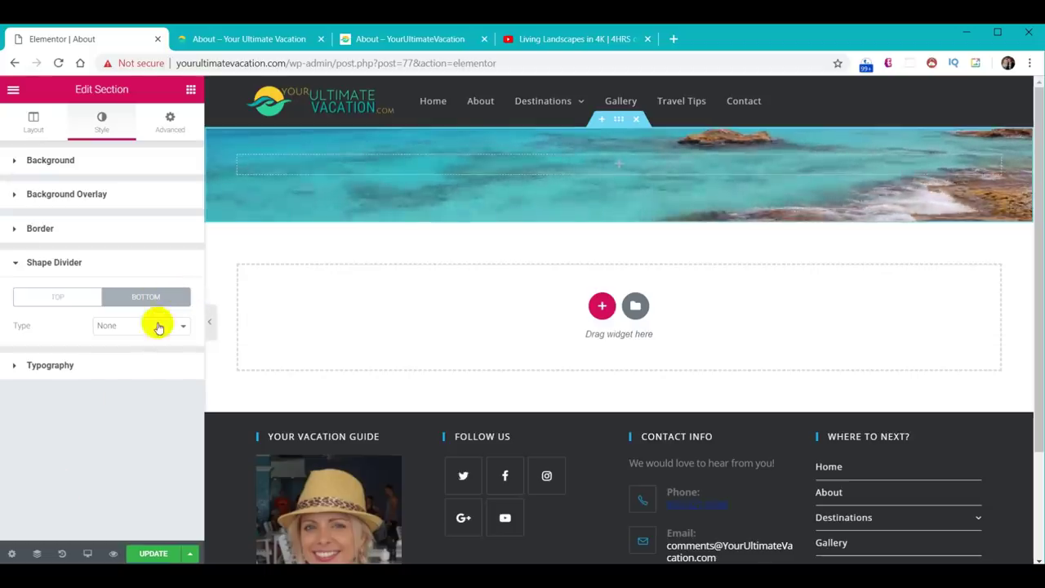
left_click(155, 325)
left_click(141, 486)
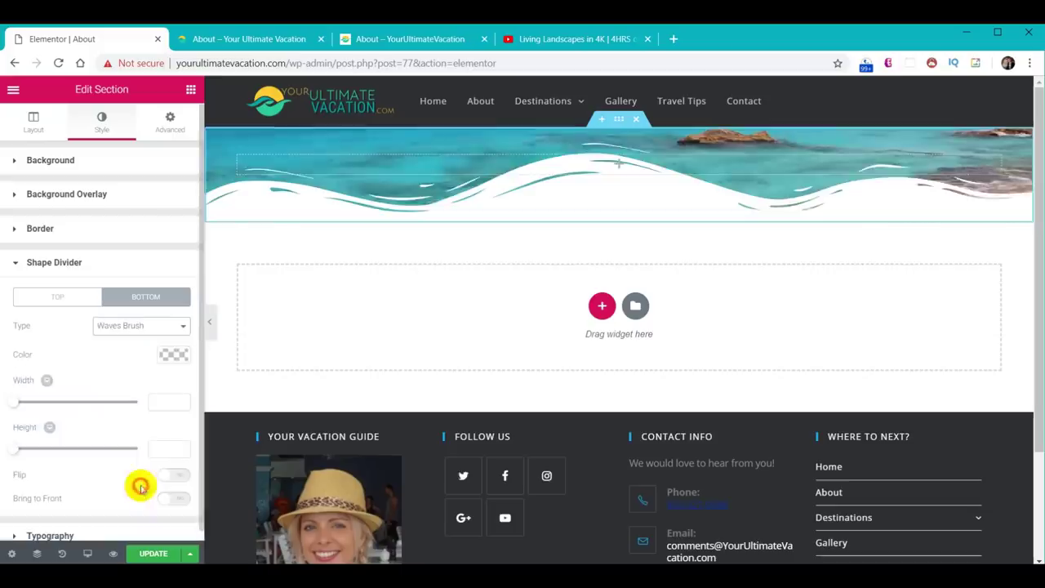
left_click(173, 355)
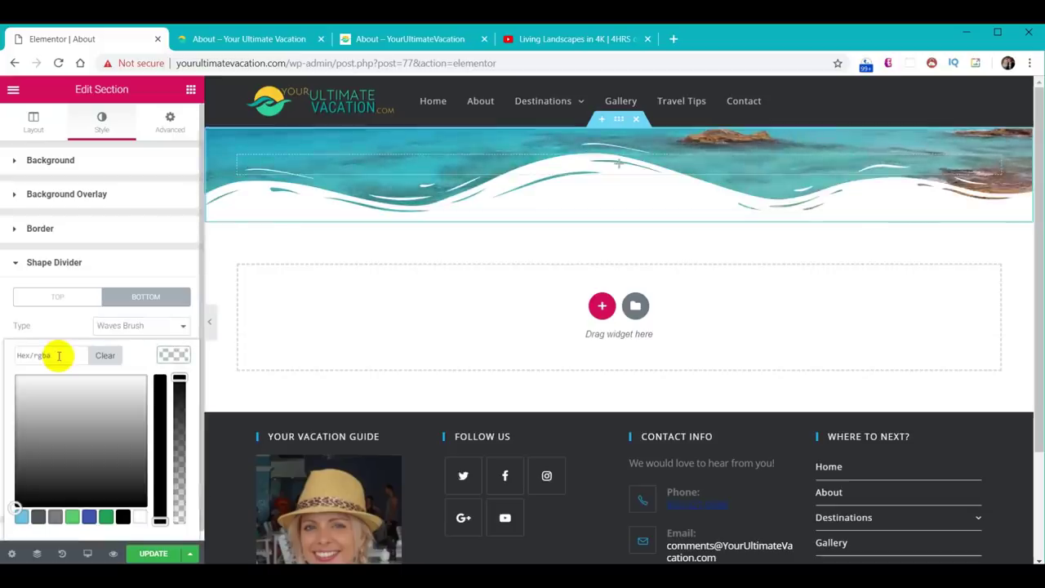
key("ctrl+v")
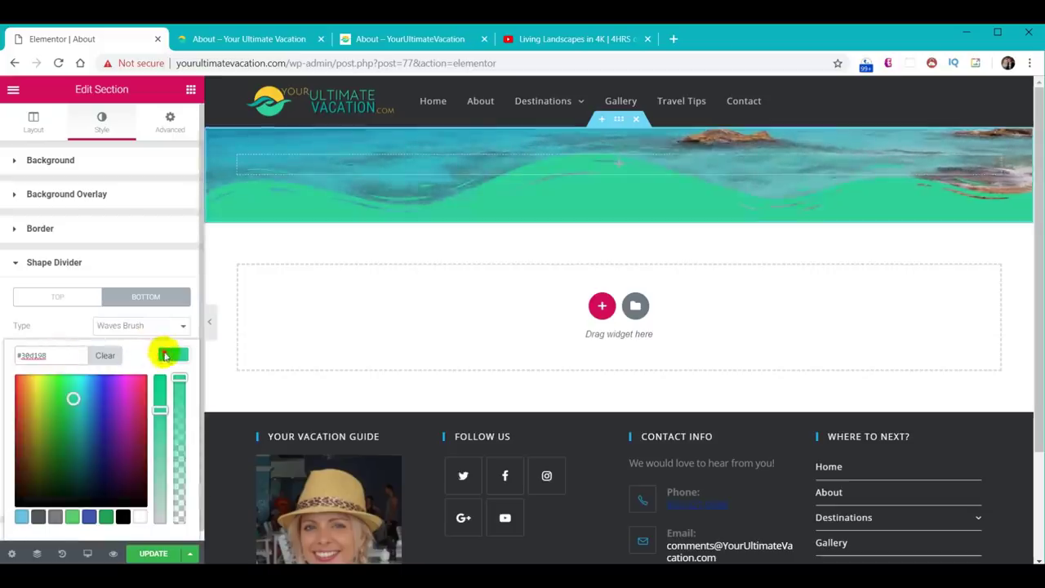
left_click(164, 355)
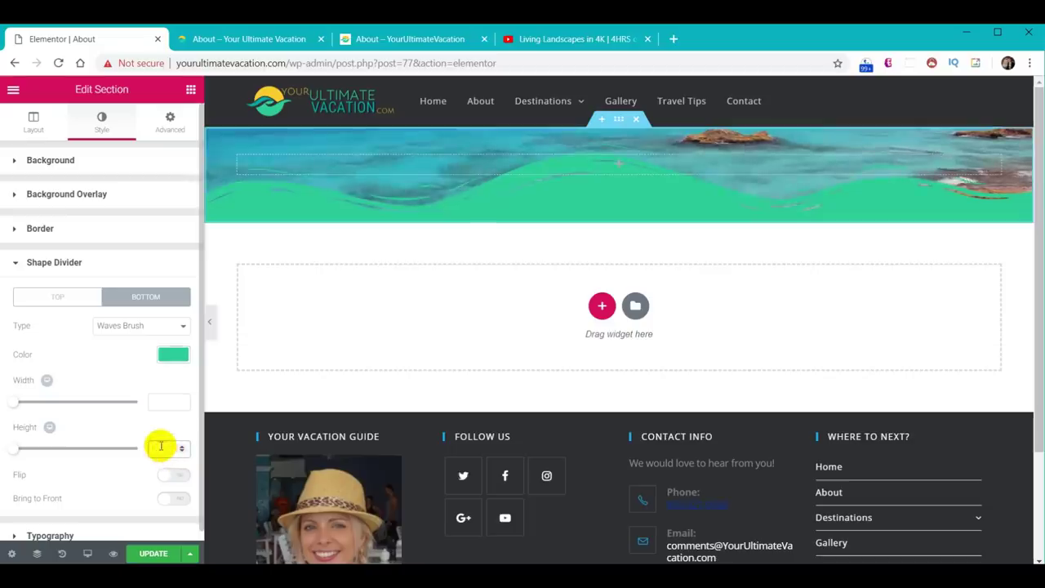
type("60")
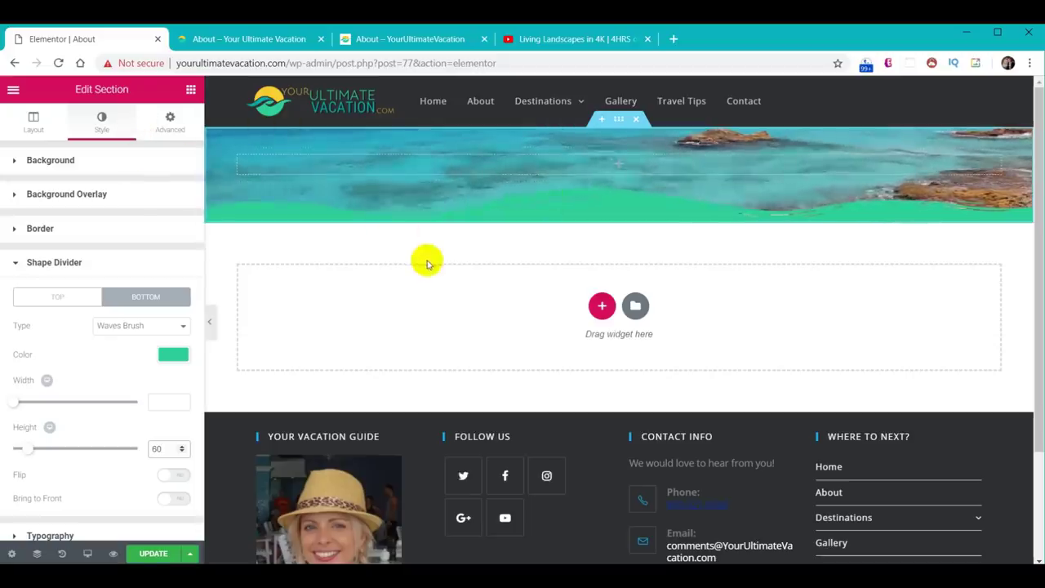
Drop a Heading widget into the video banner and type 'About'
left_click(190, 90)
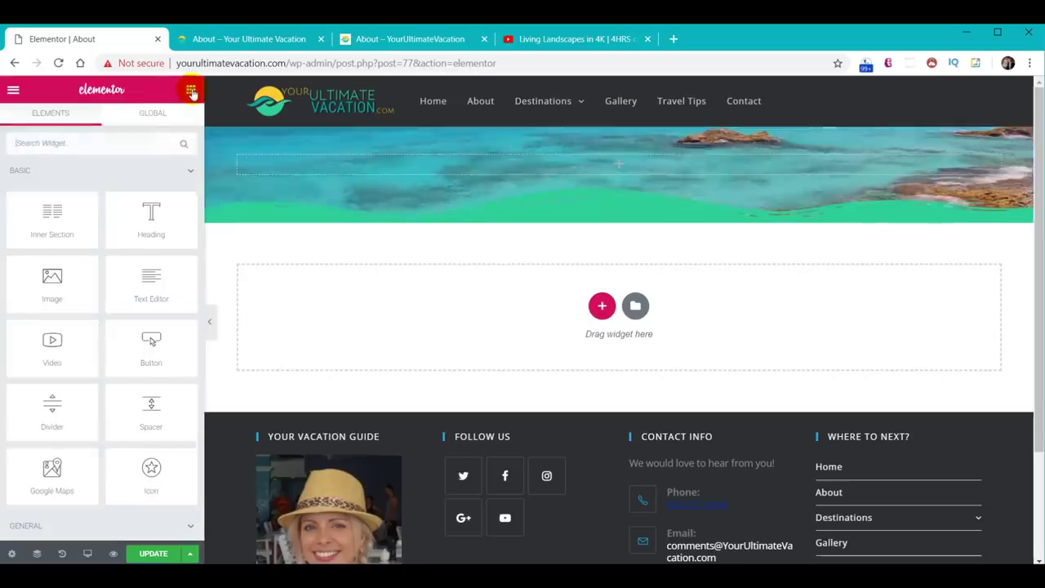
left_click_drag(154, 205, 615, 164)
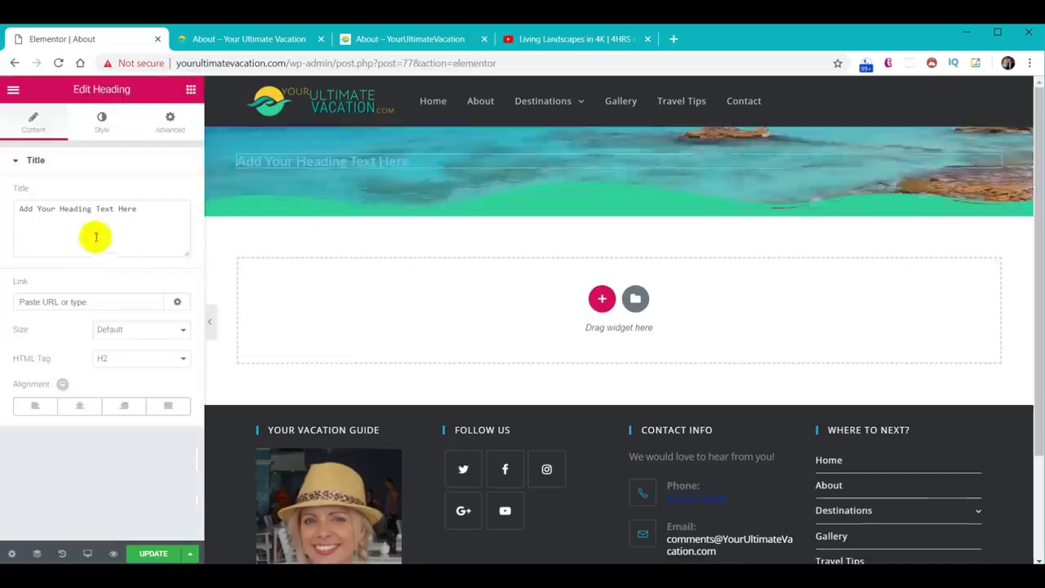
left_click_drag(145, 210, 2, 193)
type("About")
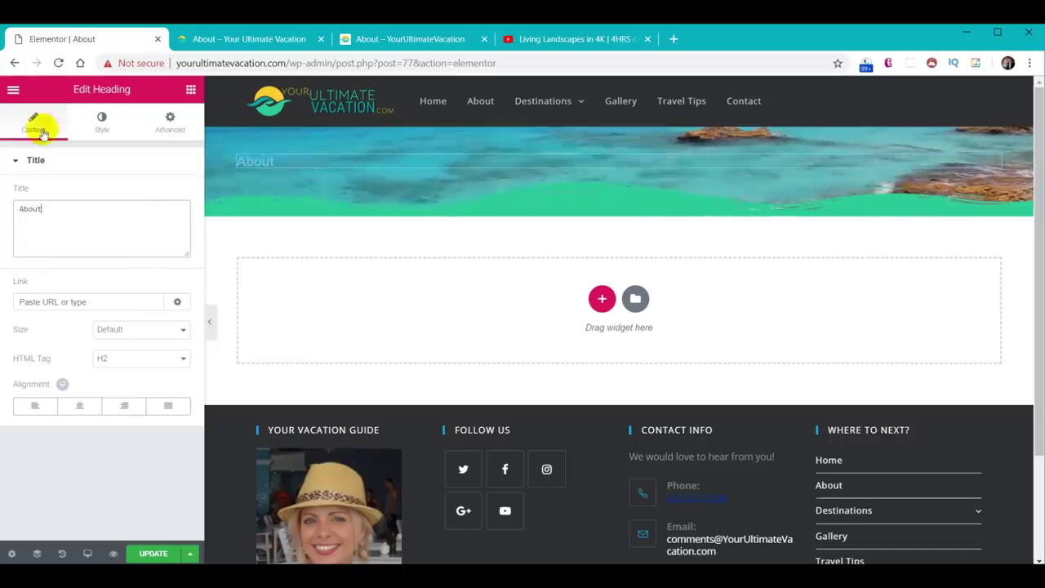
Style the heading white in Fjalla One at size 40
left_click(103, 119)
left_click(171, 196)
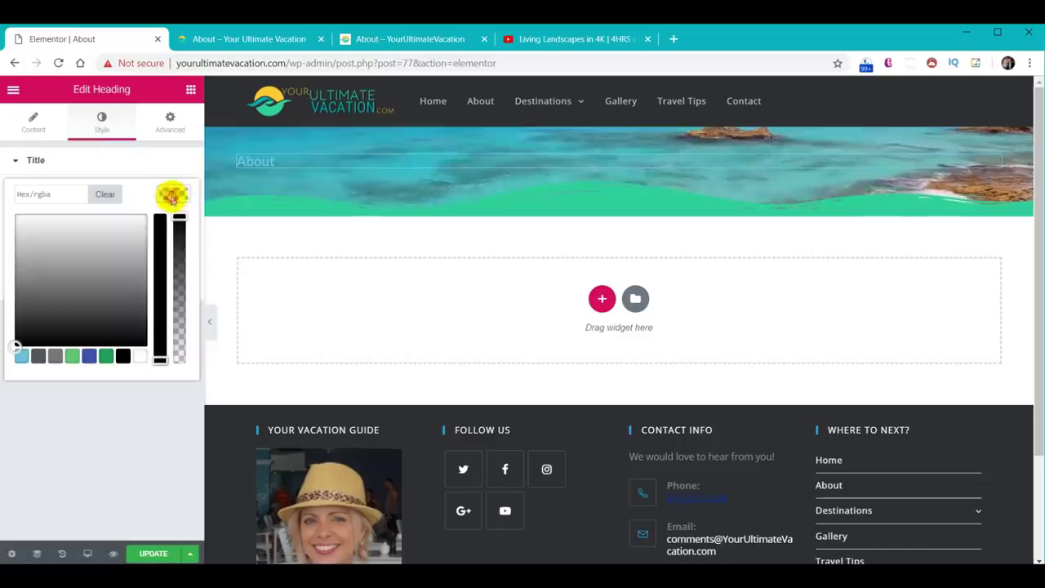
left_click(142, 357)
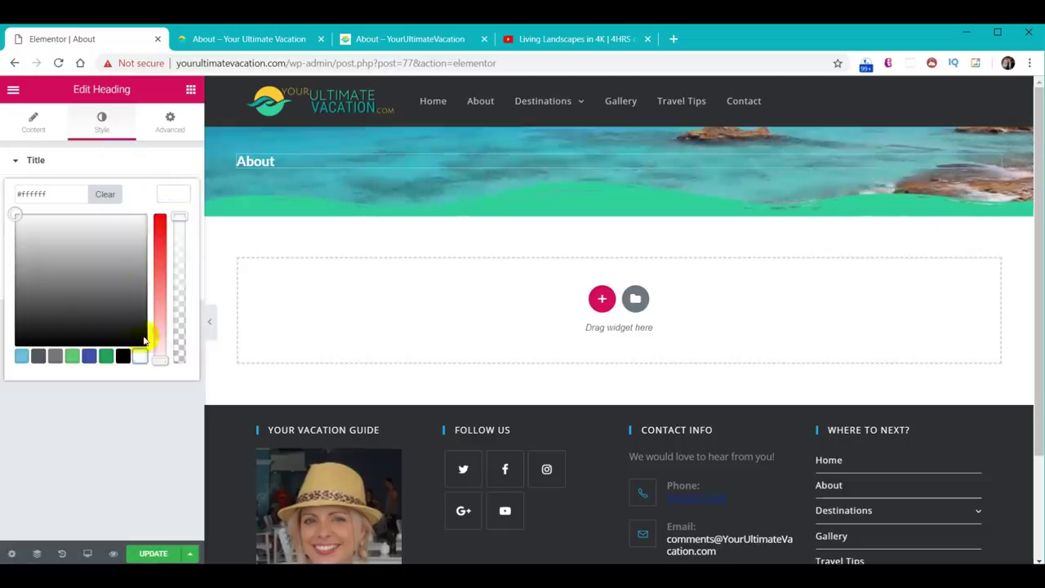
left_click(173, 193)
left_click(174, 226)
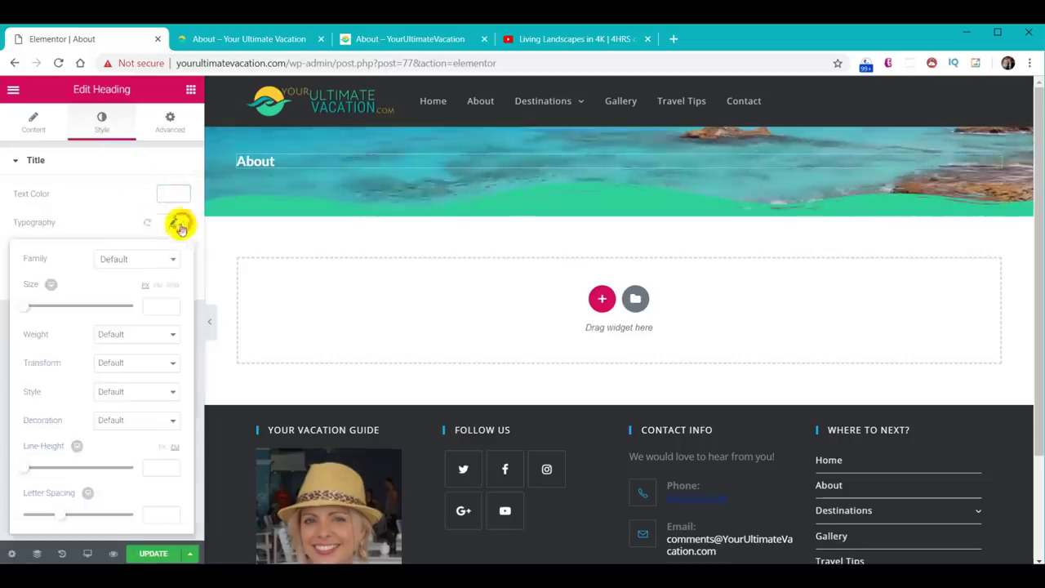
left_click(136, 259)
type("fj")
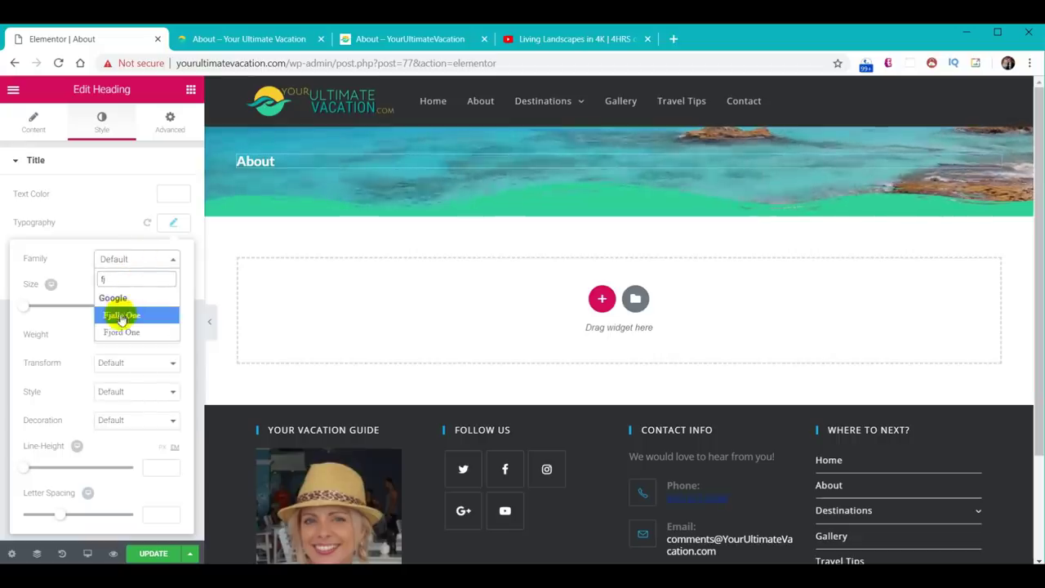
left_click(120, 314)
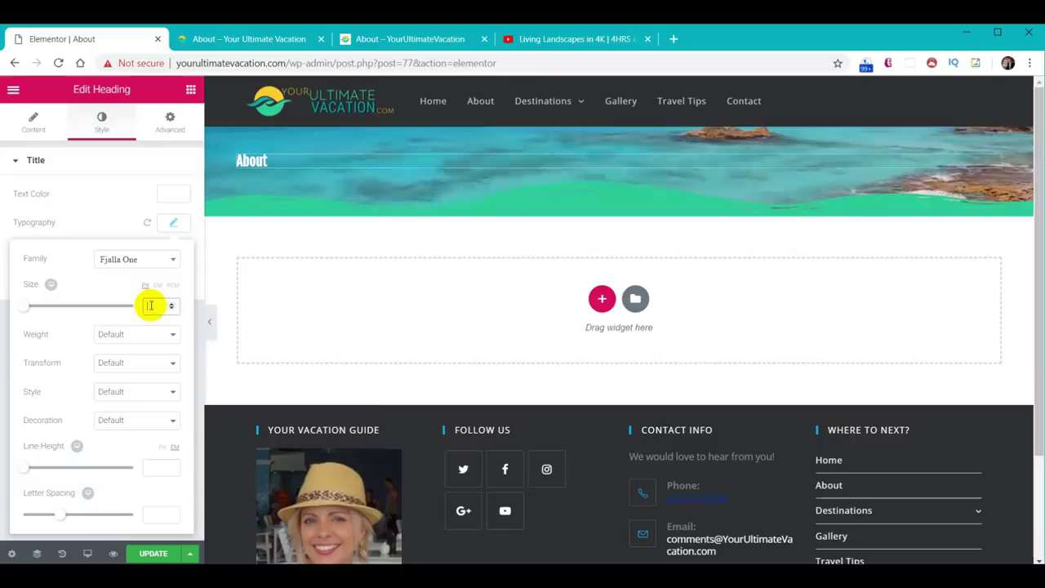
type("40")
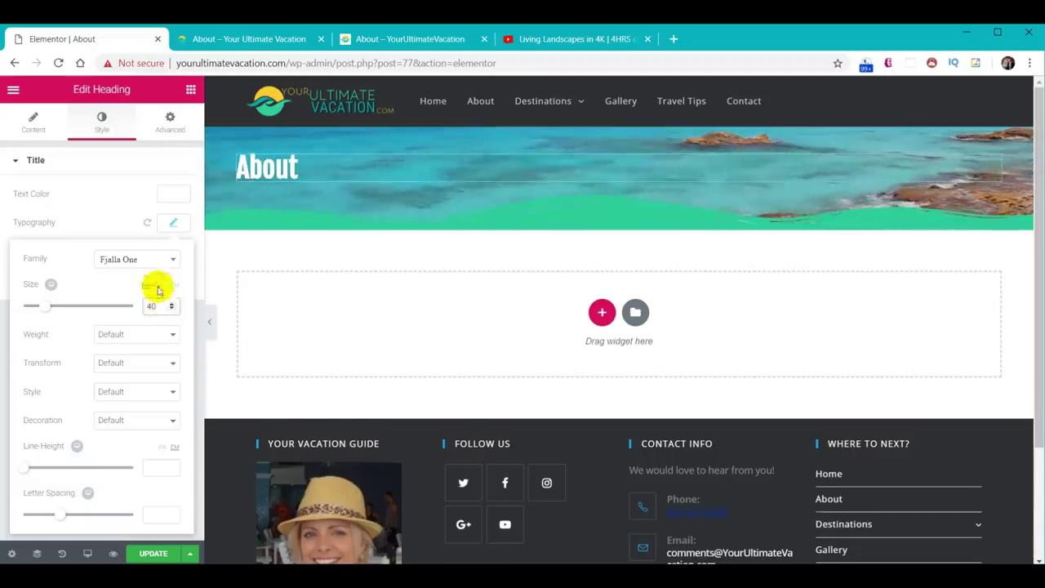
left_click(173, 222)
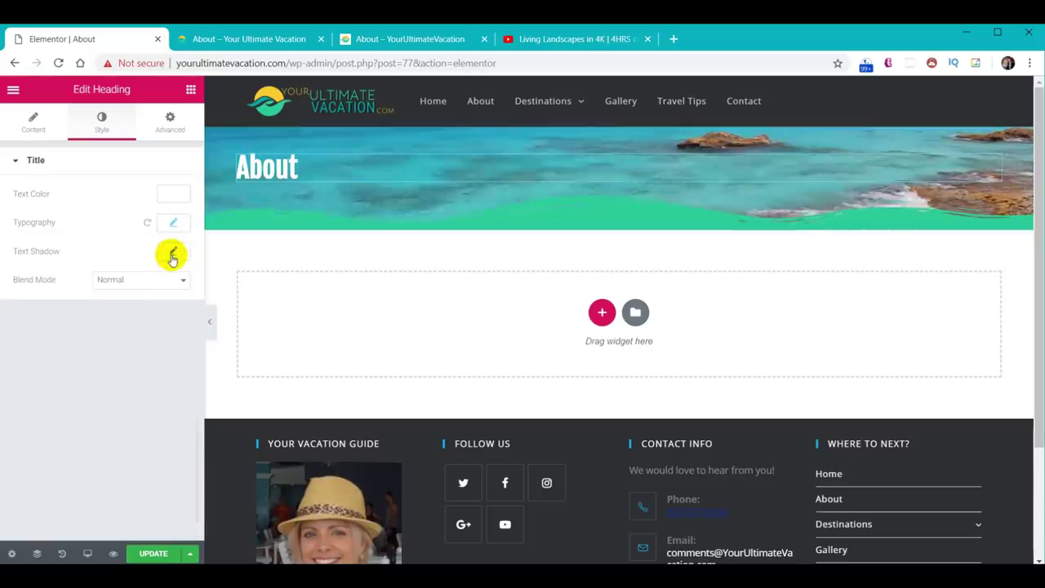
Give the heading a nearly opaque black text shadow and centre-align it
left_click(172, 255)
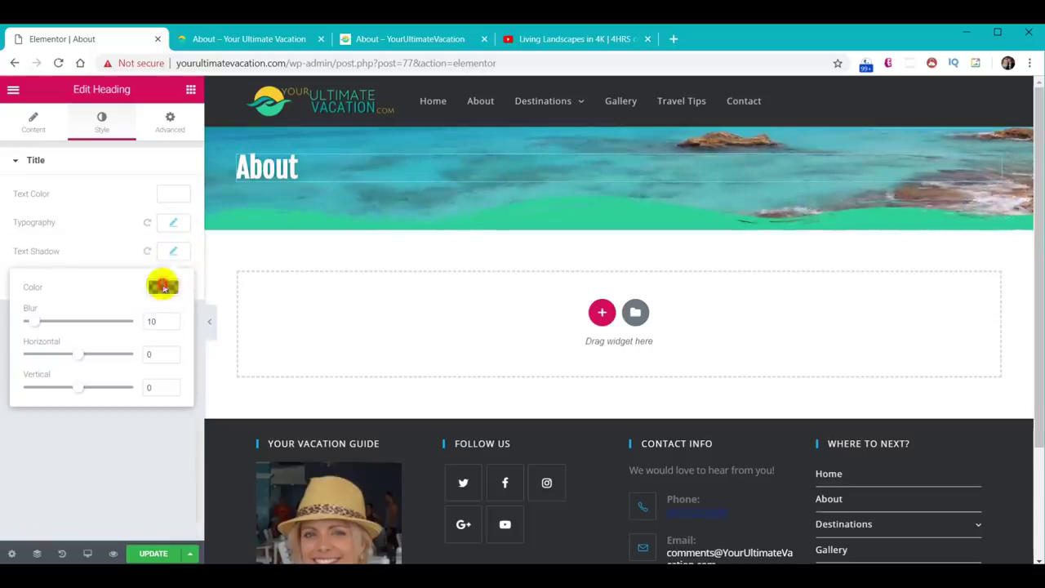
left_click(163, 288)
left_click(113, 449)
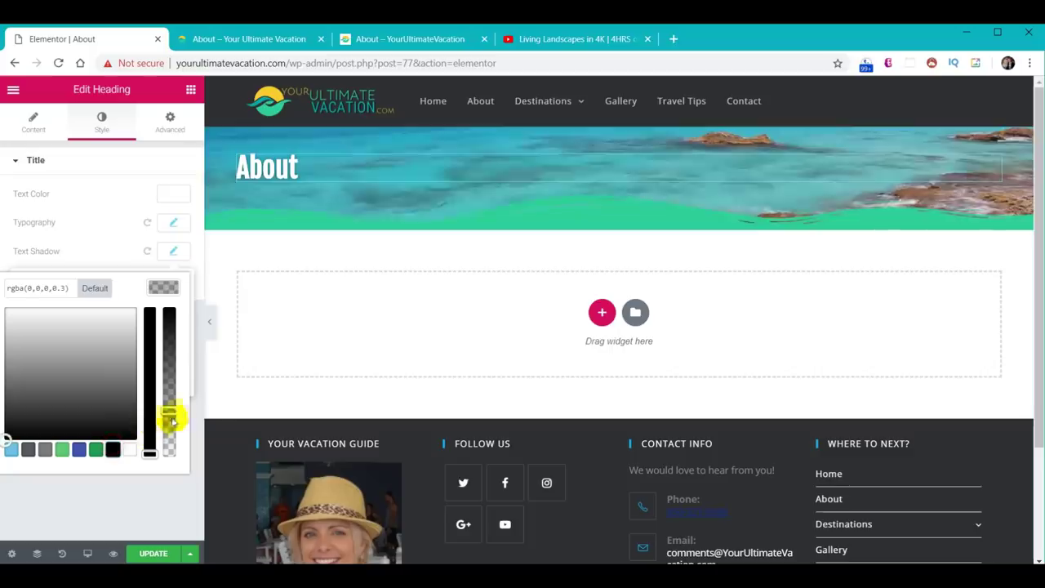
left_click_drag(169, 410, 169, 322)
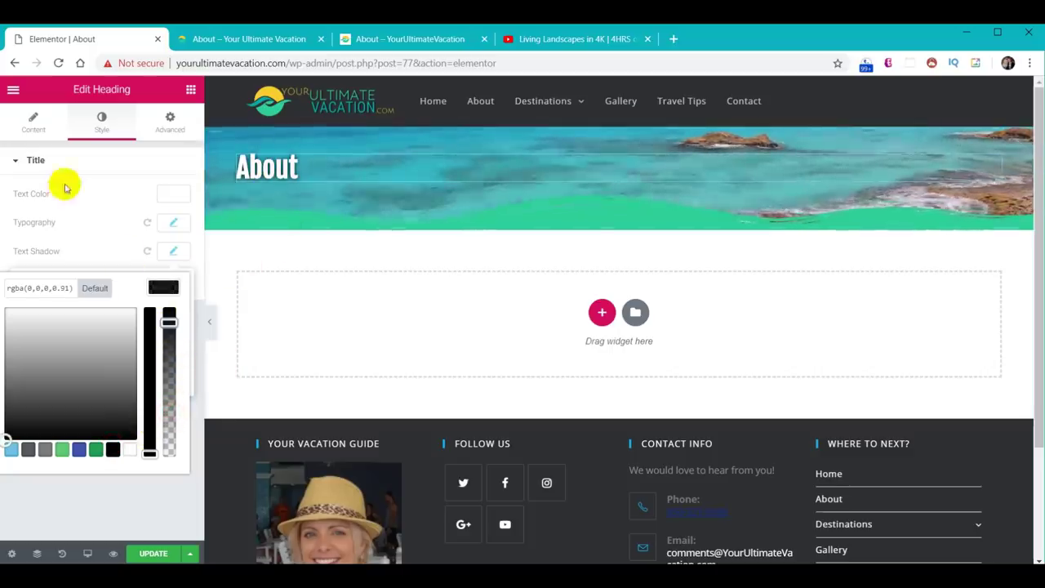
left_click(33, 129)
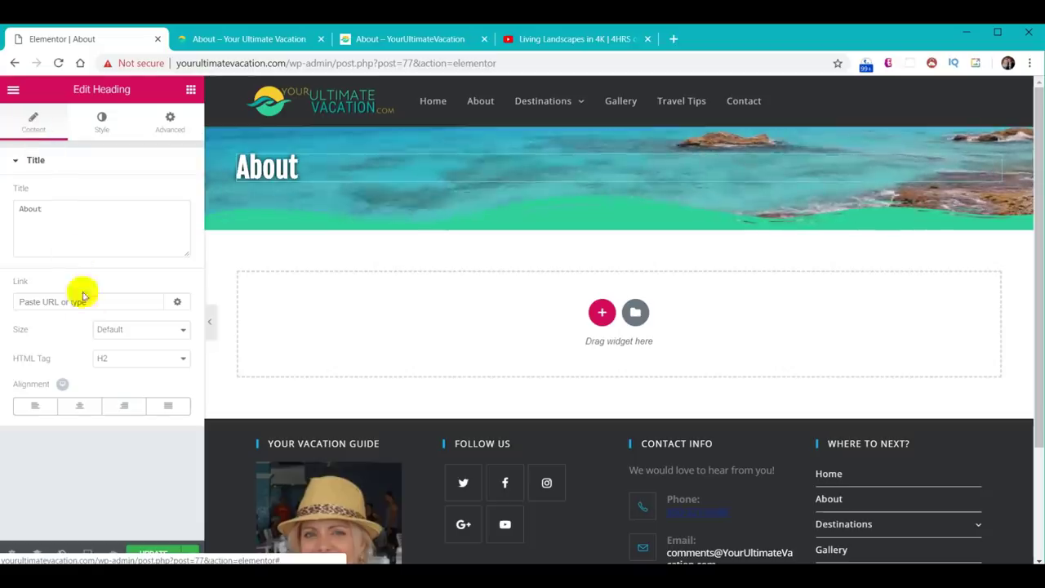
left_click(81, 405)
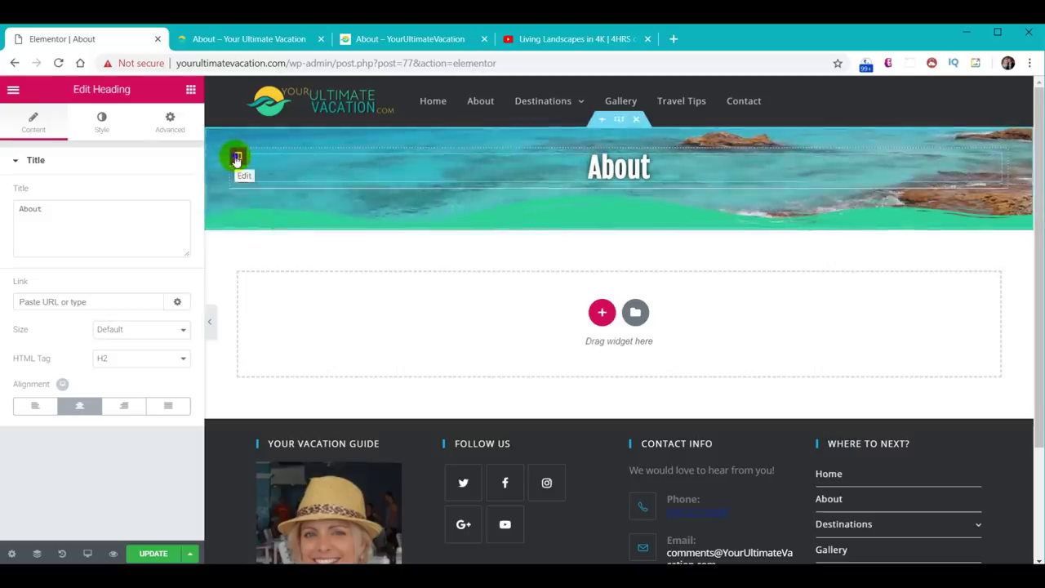
right_click(237, 159)
Narrow the heading's column to about a quarter of the section width
left_click(242, 166)
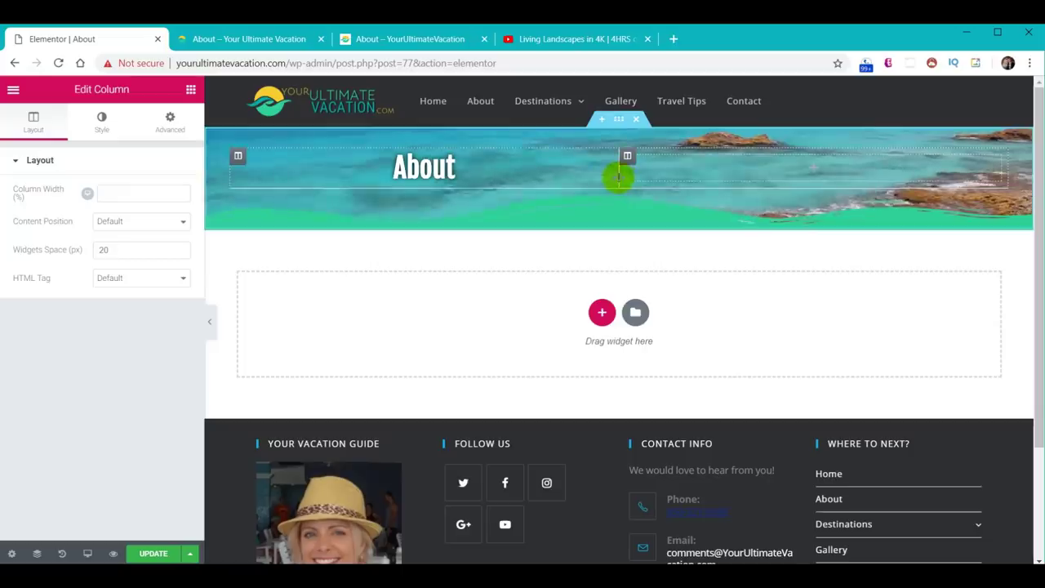
left_click_drag(619, 177, 549, 176)
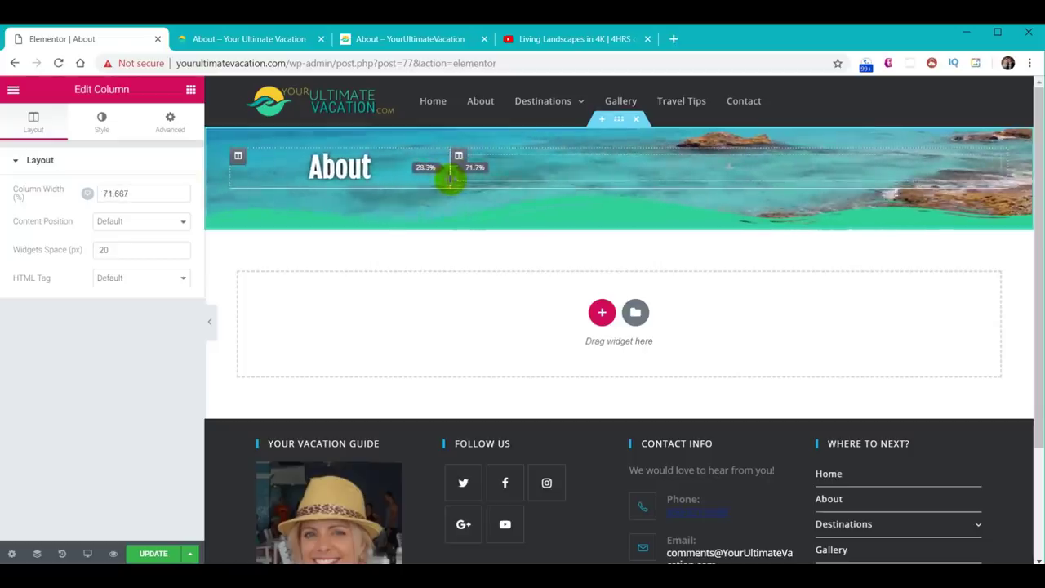
left_click_drag(437, 182, 436, 181)
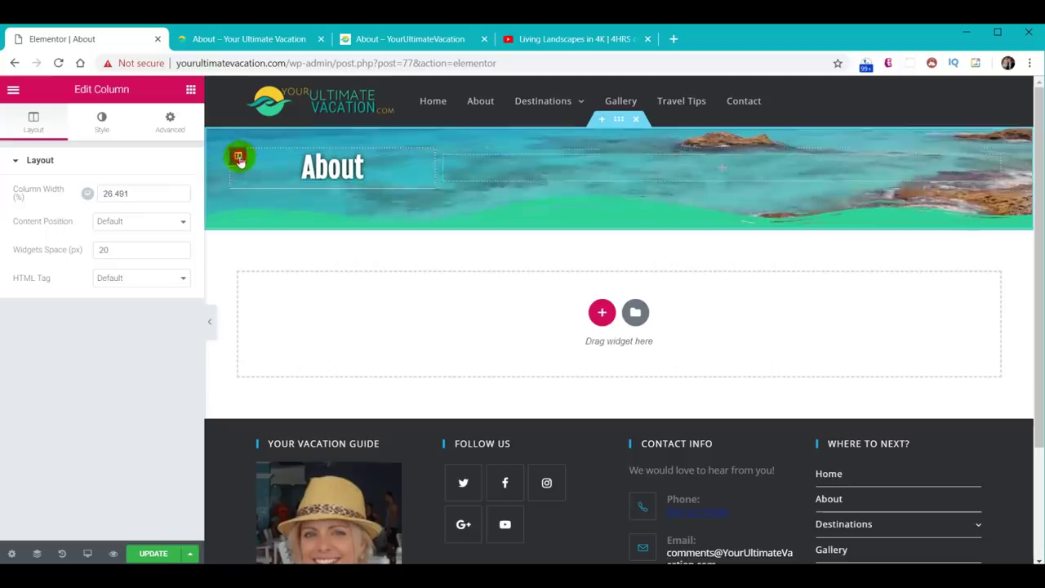
Set the column background to the sun-and-wave logo image, positioned Center Center, size Cover
left_click(98, 121)
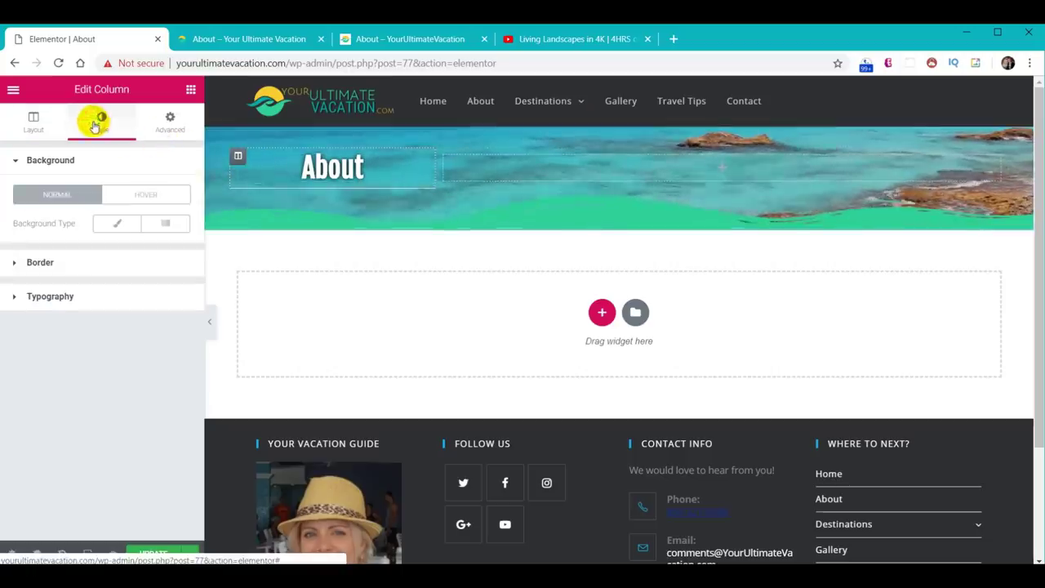
left_click(118, 224)
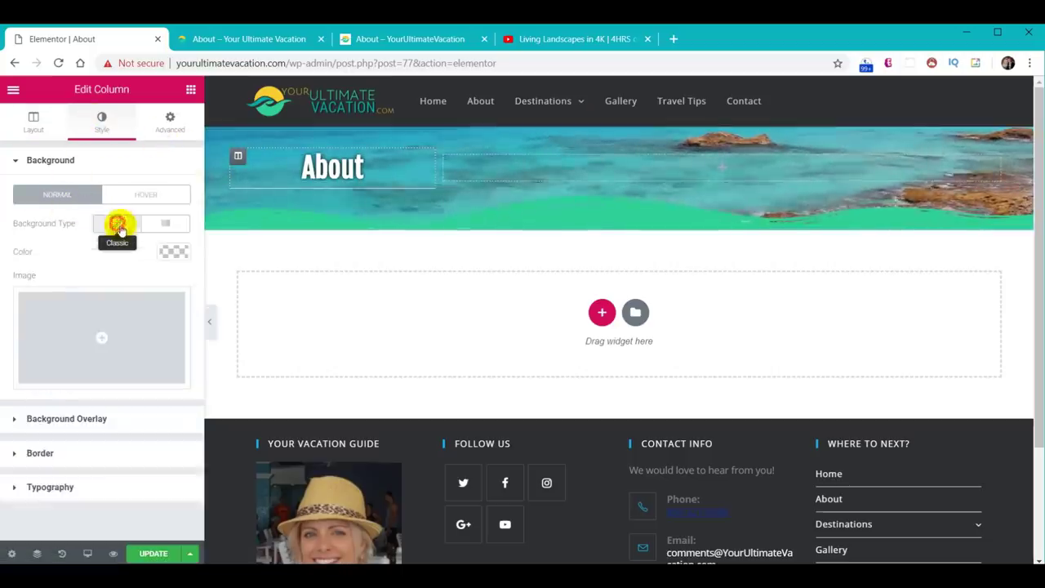
left_click(102, 333)
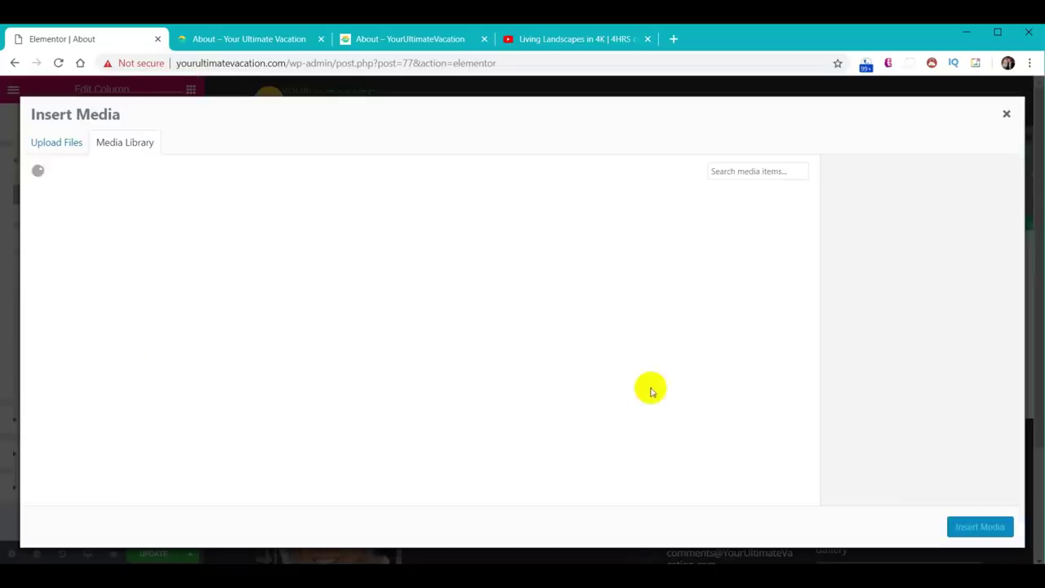
scroll(645, 356, "down", 3)
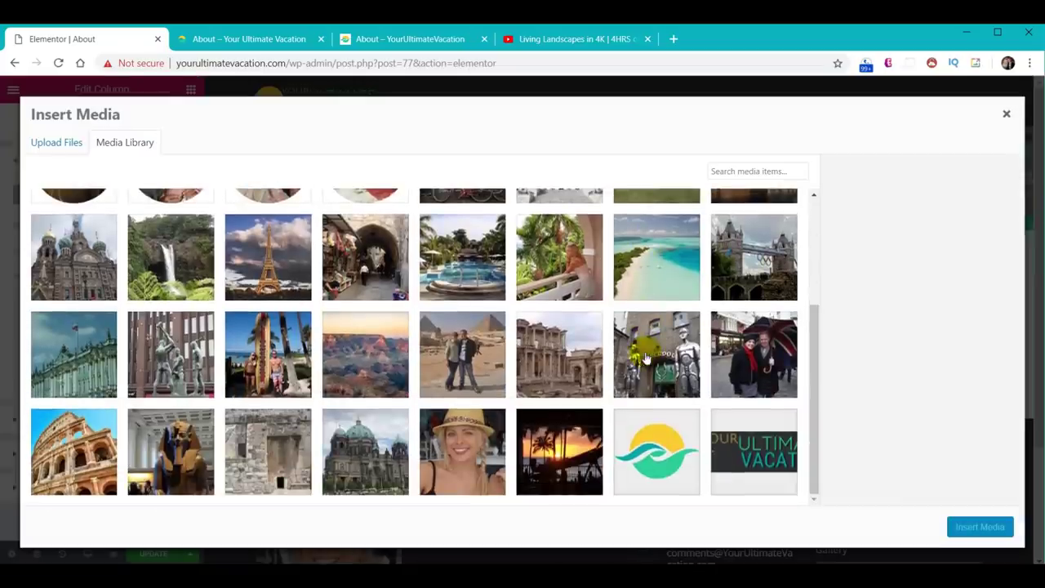
left_click(656, 441)
left_click(979, 527)
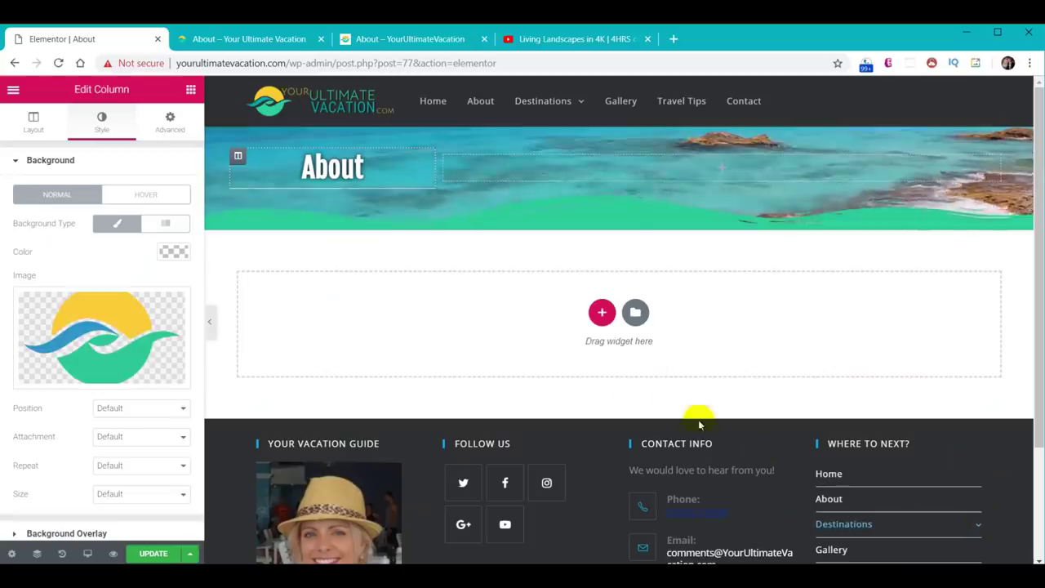
left_click(160, 408)
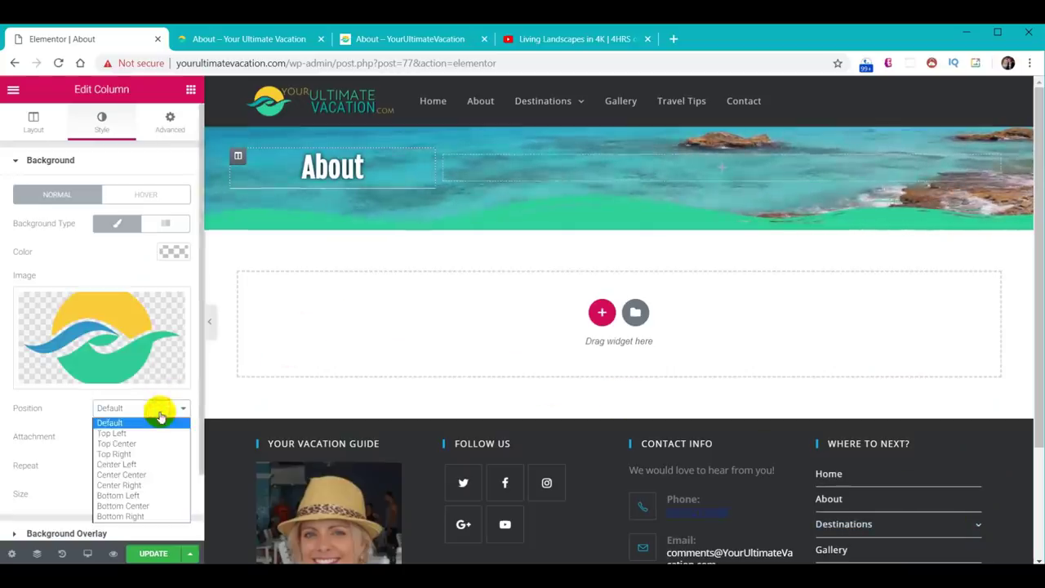
left_click(134, 475)
scroll(139, 467, "down", 1)
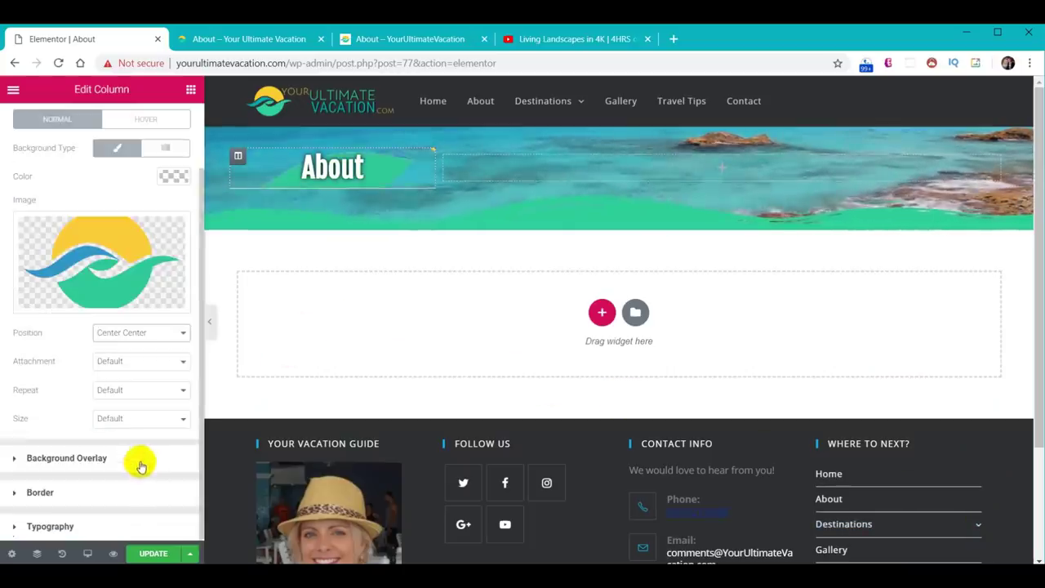
left_click(140, 420)
left_click(136, 456)
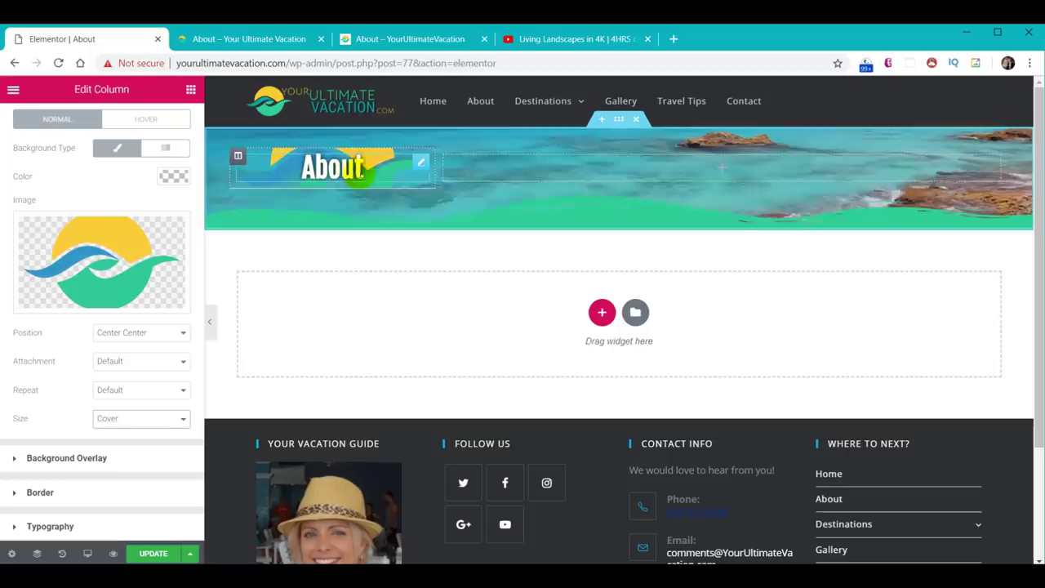
Give the About heading unlinked padding of 20 top and 20 bottom
left_click(421, 162)
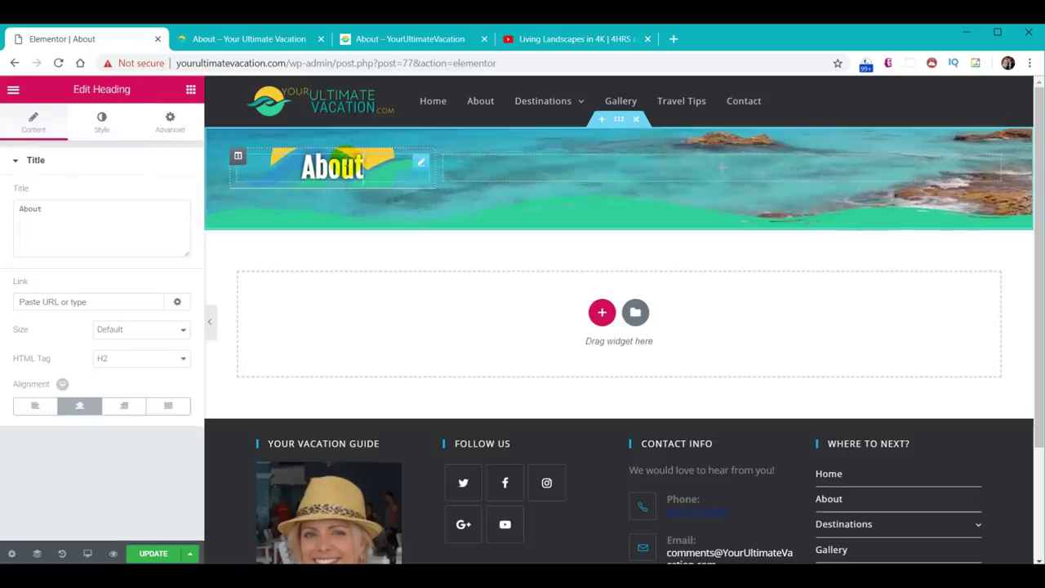
left_click(173, 121)
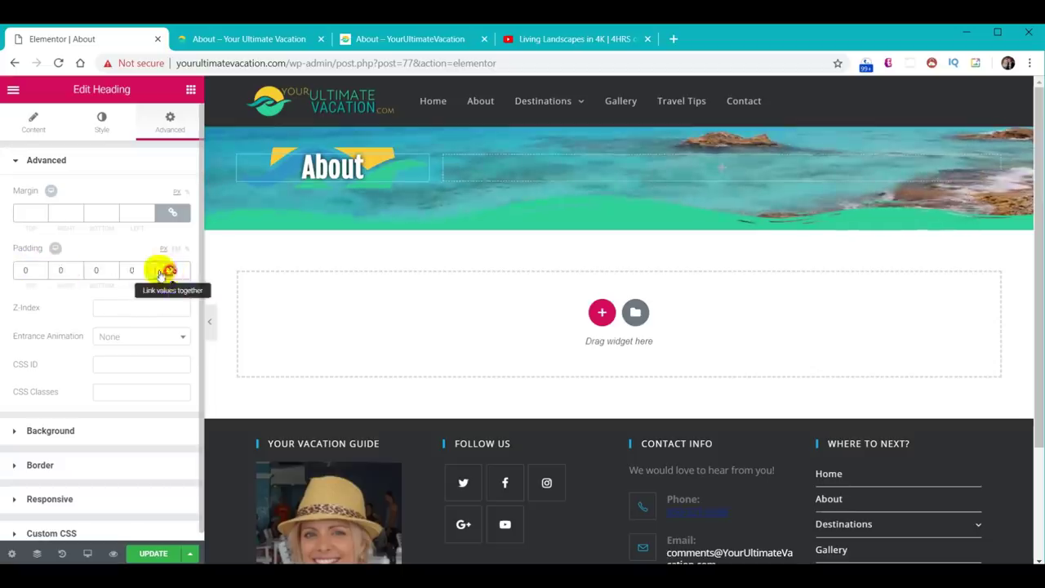
left_click(171, 271)
left_click(44, 270)
type("1")
type("0")
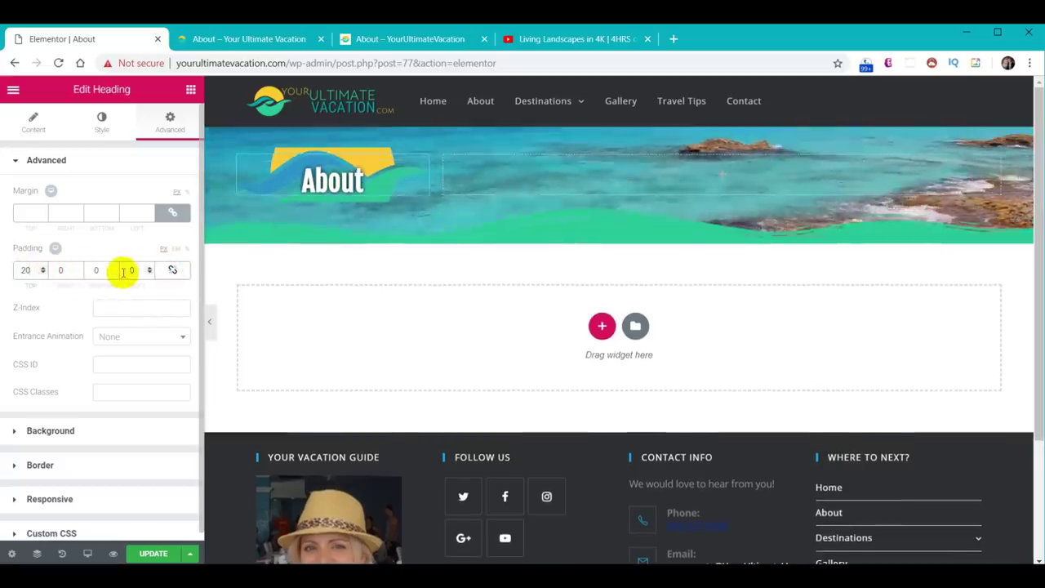
left_click(93, 270)
type("20")
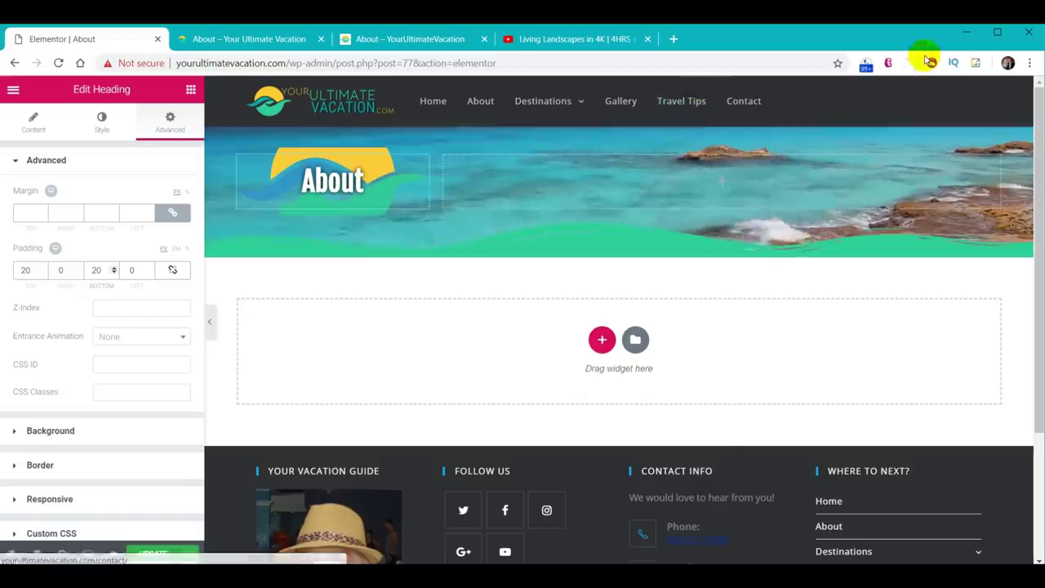
left_click(190, 89)
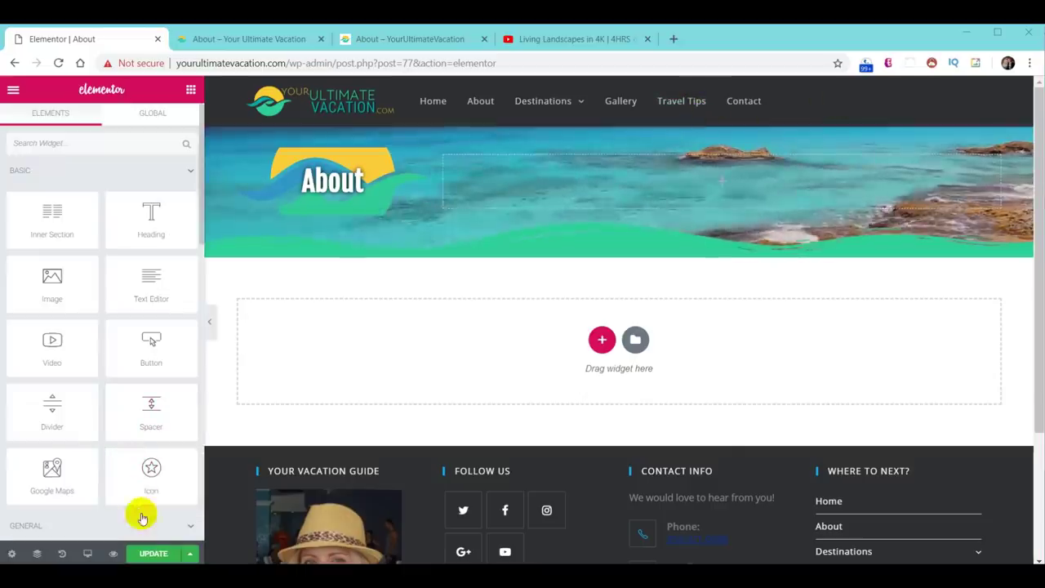
Update the page, reload the live About tab to preview the hero, then go back to Elementor
left_click(148, 556)
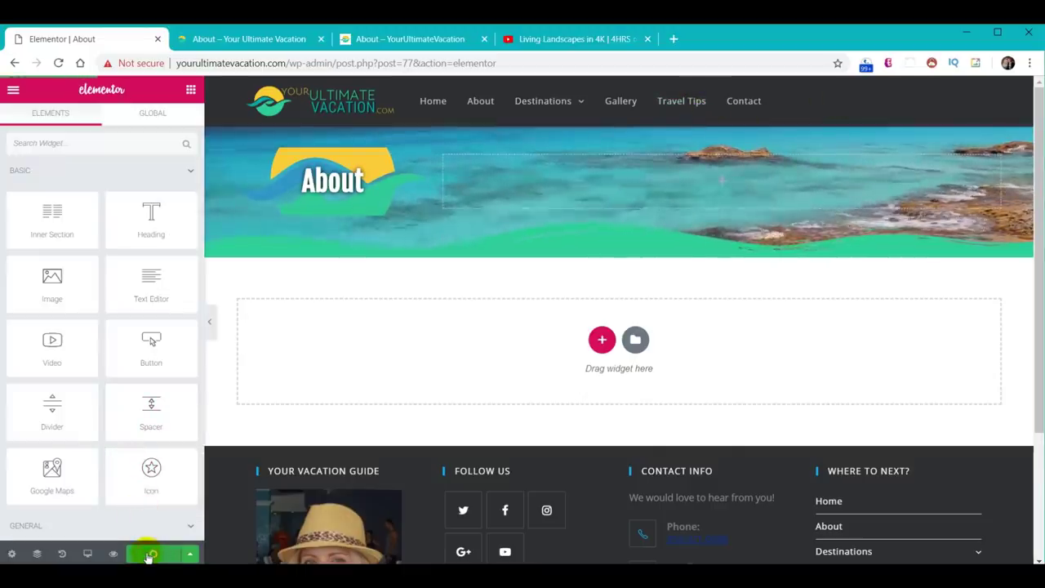
left_click(243, 39)
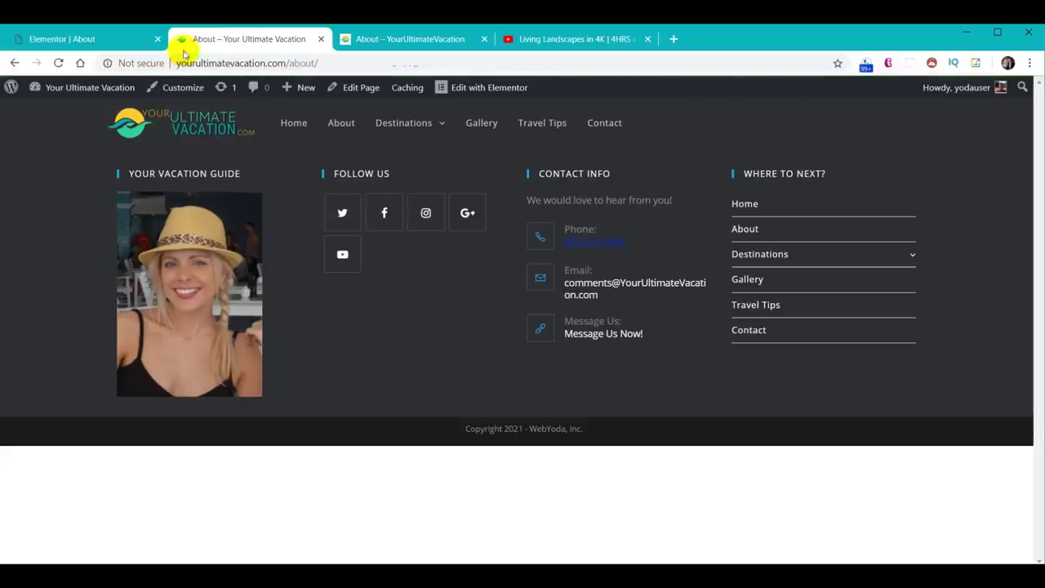
left_click(59, 63)
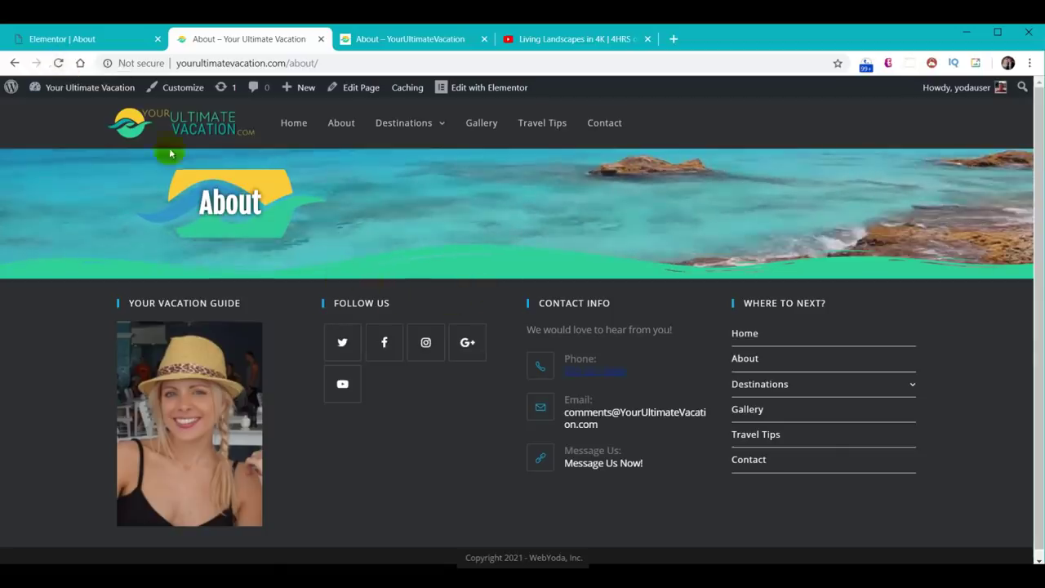
left_click(90, 43)
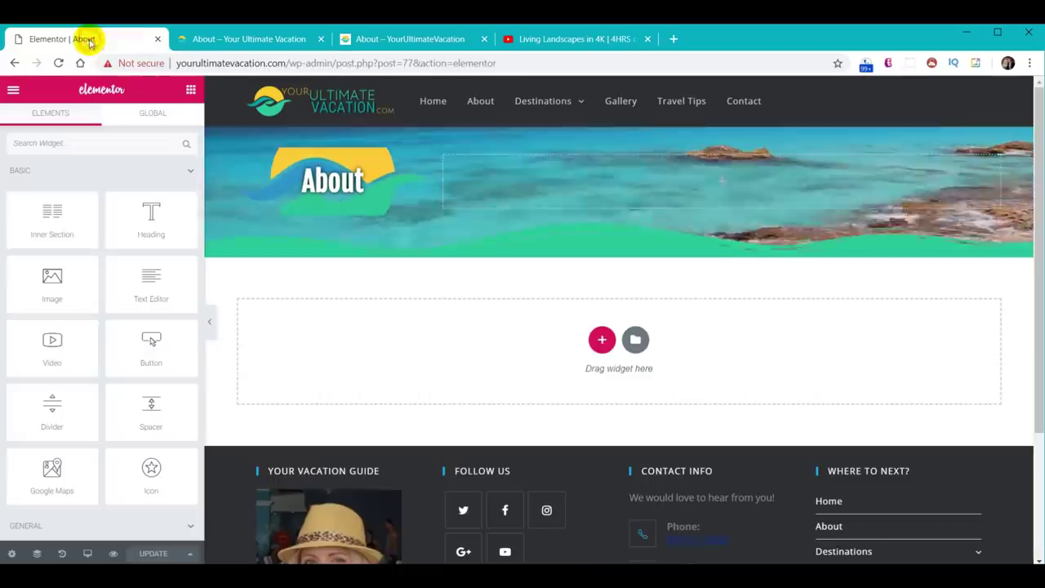
Insert a new two-equal-column section beneath the video hero
left_click(601, 341)
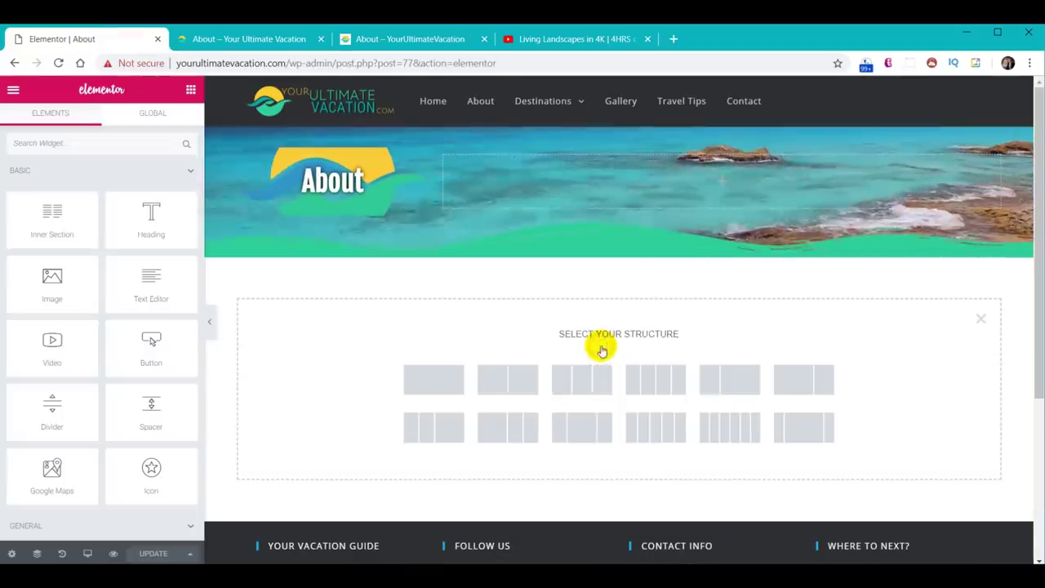
left_click(518, 388)
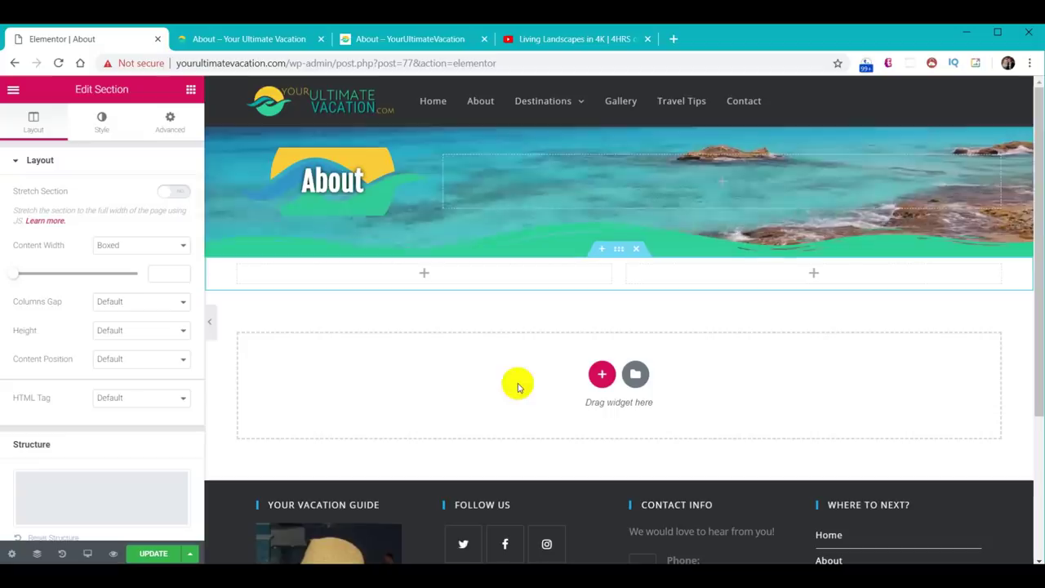
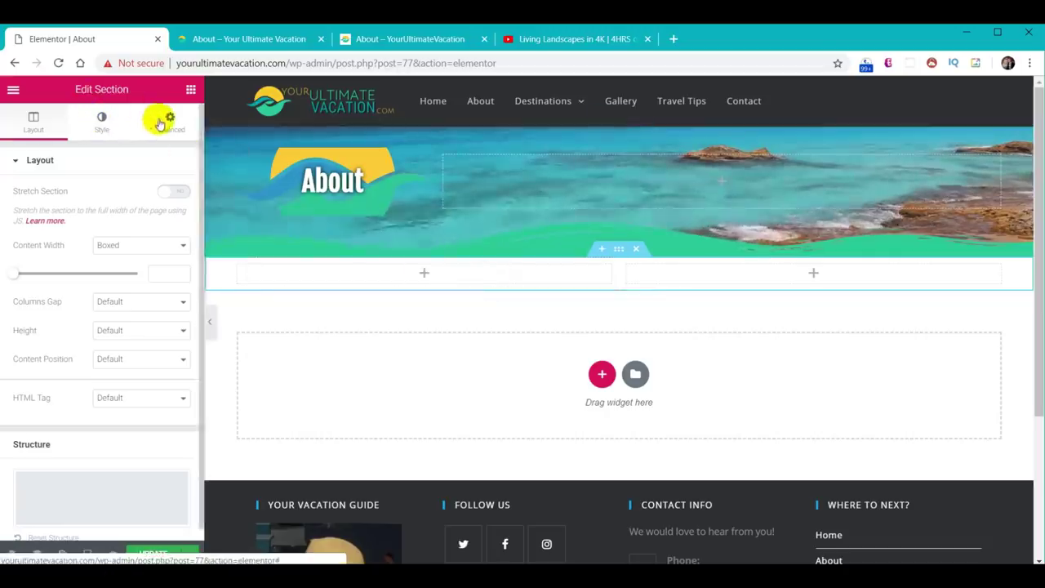
Give the two-column section a Classic background with a pasted green hex colour
left_click(101, 124)
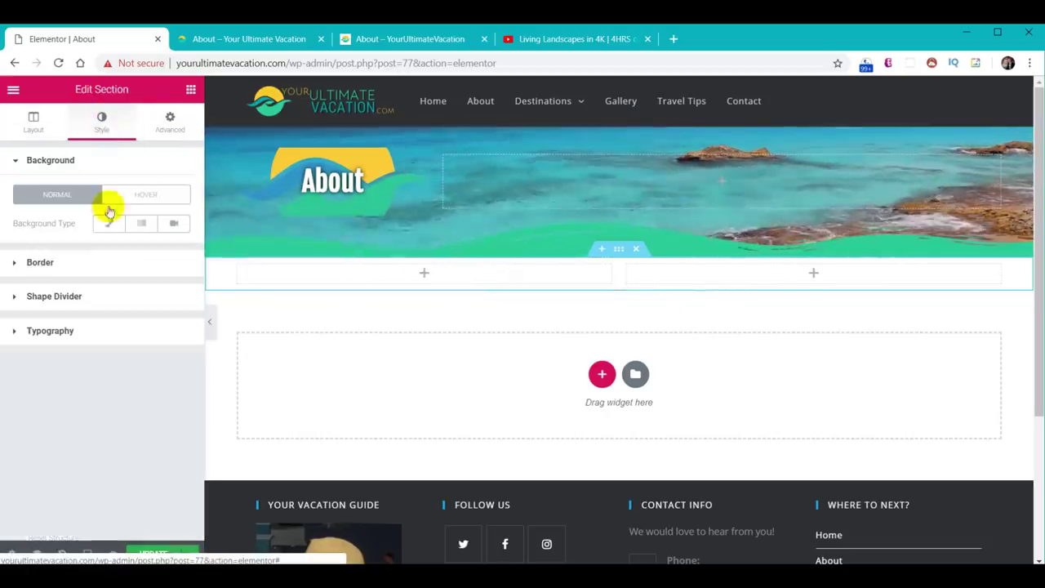
left_click(107, 222)
left_click(171, 254)
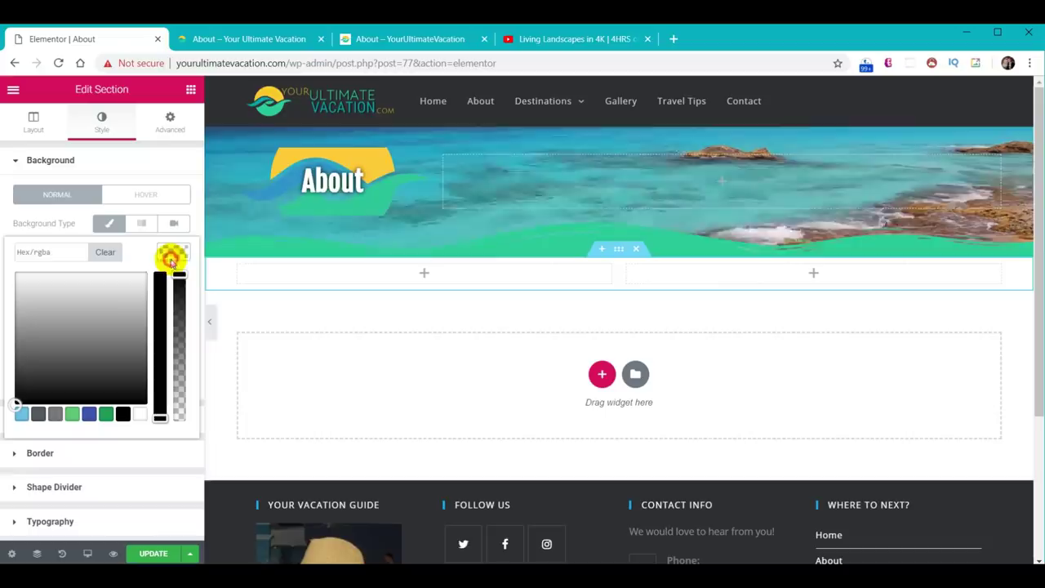
key("ctrl+v")
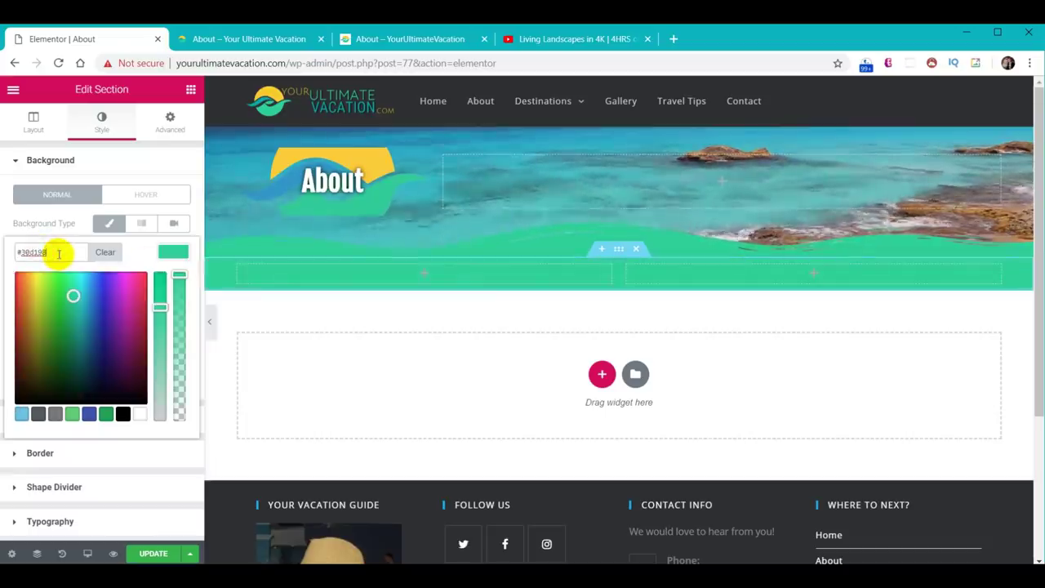
left_click(171, 252)
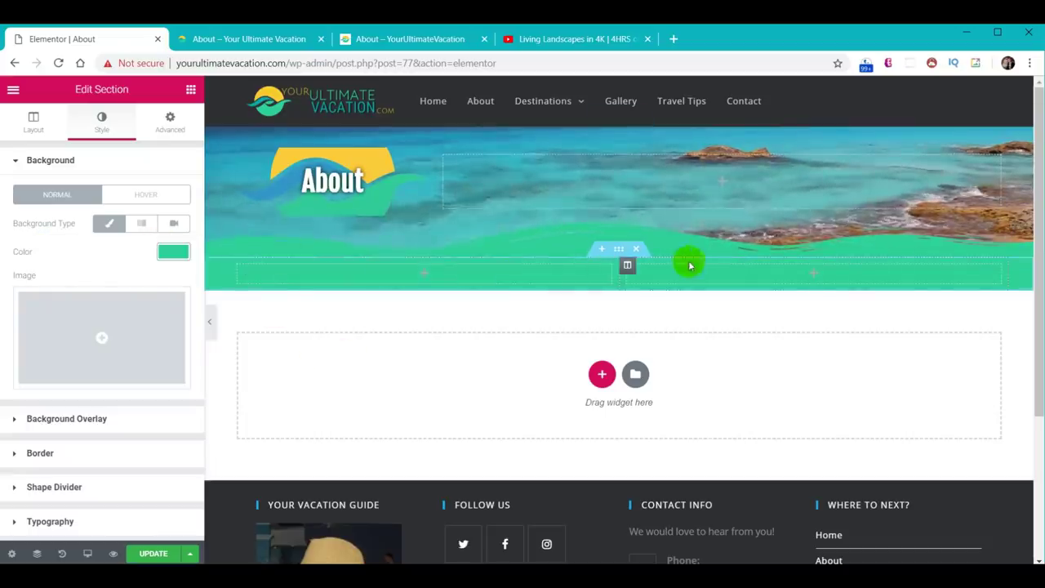
Add an Image widget to the right column and open its media library
left_click(189, 91)
left_click_drag(54, 287, 847, 275)
left_click(117, 240)
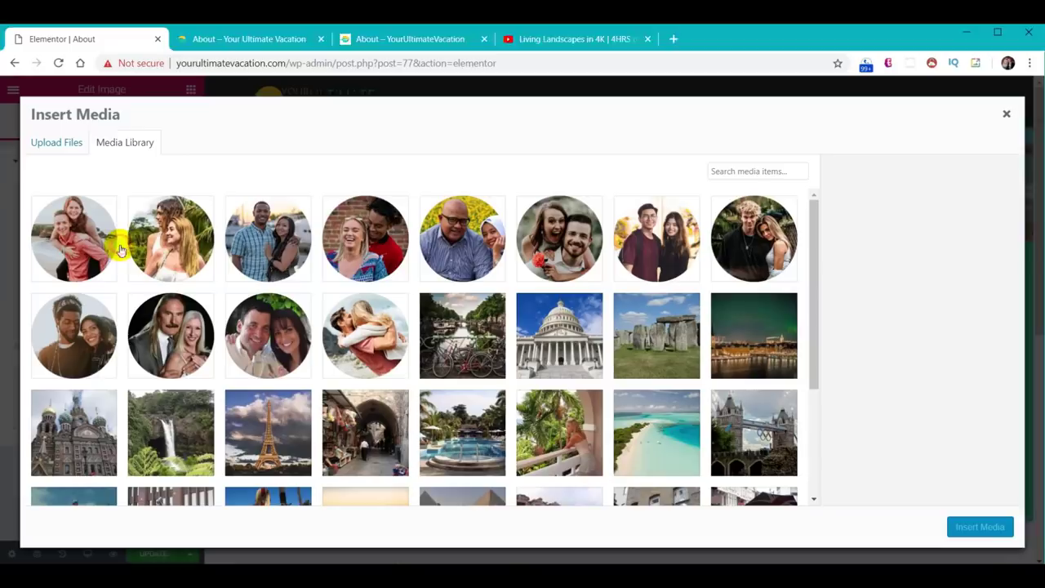
Upload yoda-bethany-alaska-cruise.jpg from the images folder and insert it into the Image widget
left_click(54, 145)
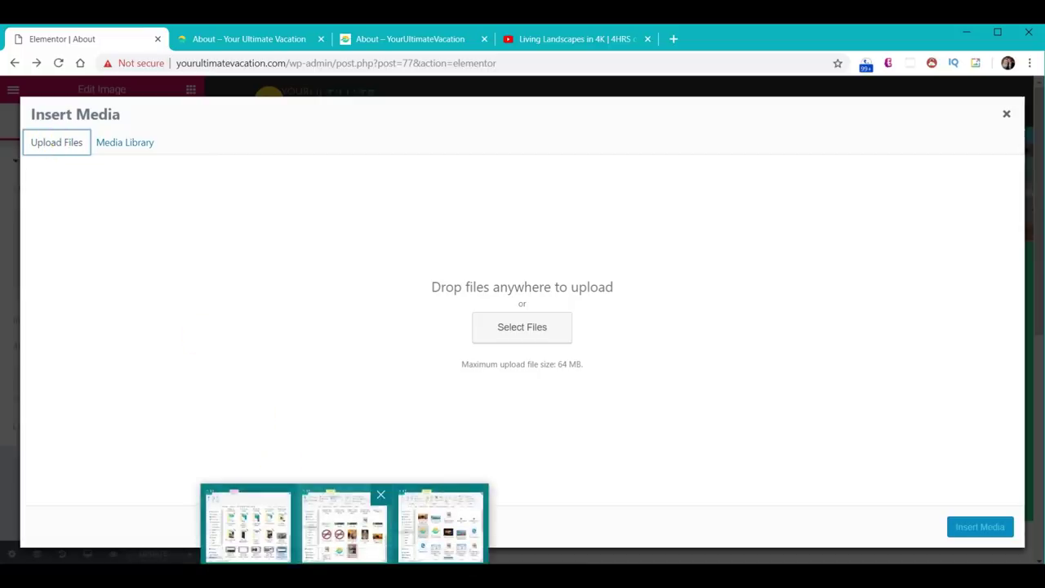
left_click(343, 527)
left_click(734, 197)
left_click(668, 328)
double_click(668, 328)
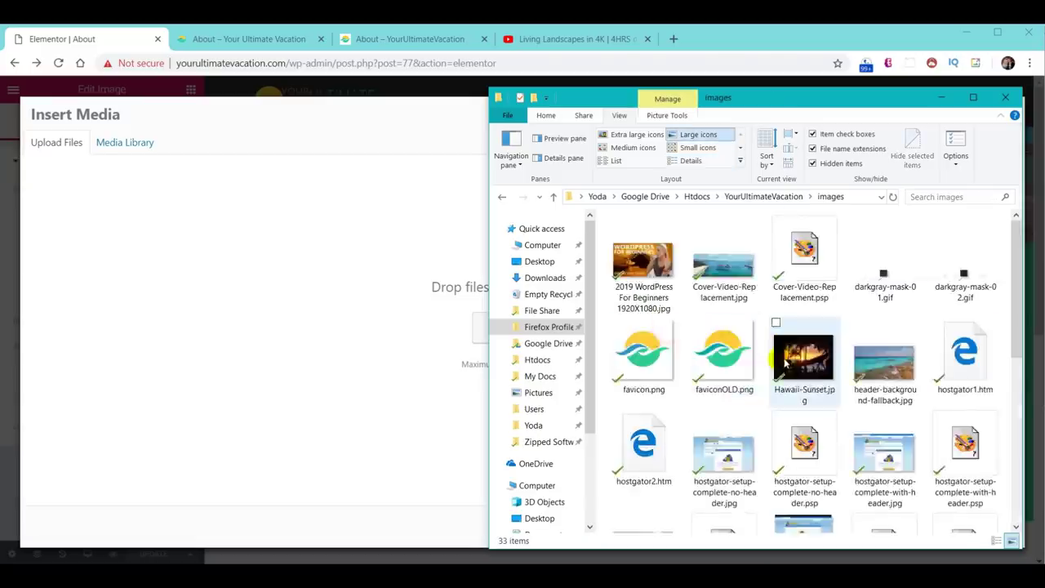
scroll(809, 370, "down", 3)
left_click_drag(806, 472, 278, 142)
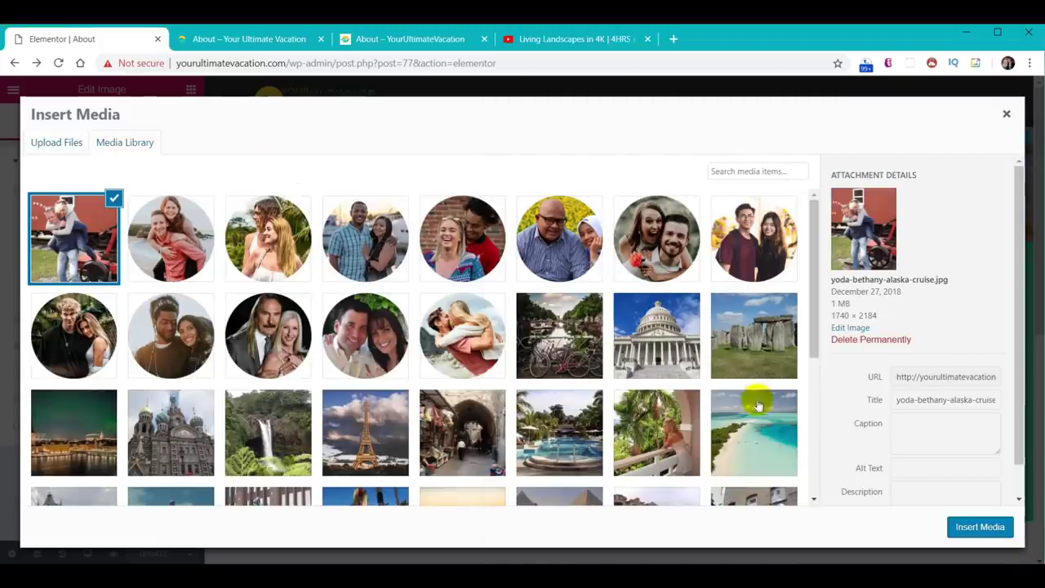
left_click(980, 528)
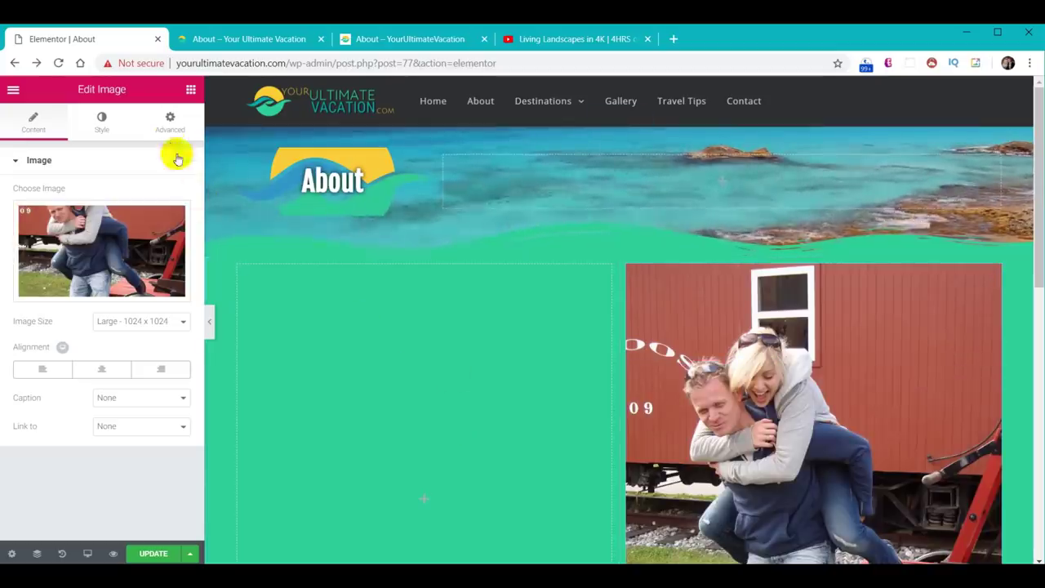
Add a Text Editor widget to the left column and paste the three About paragraphs
left_click(191, 92)
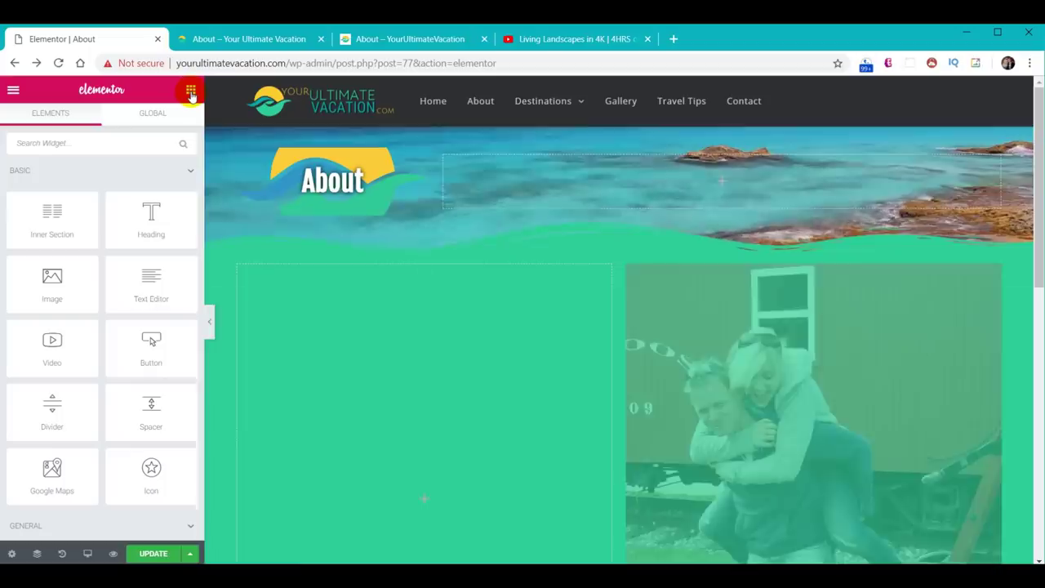
left_click_drag(167, 282, 394, 423)
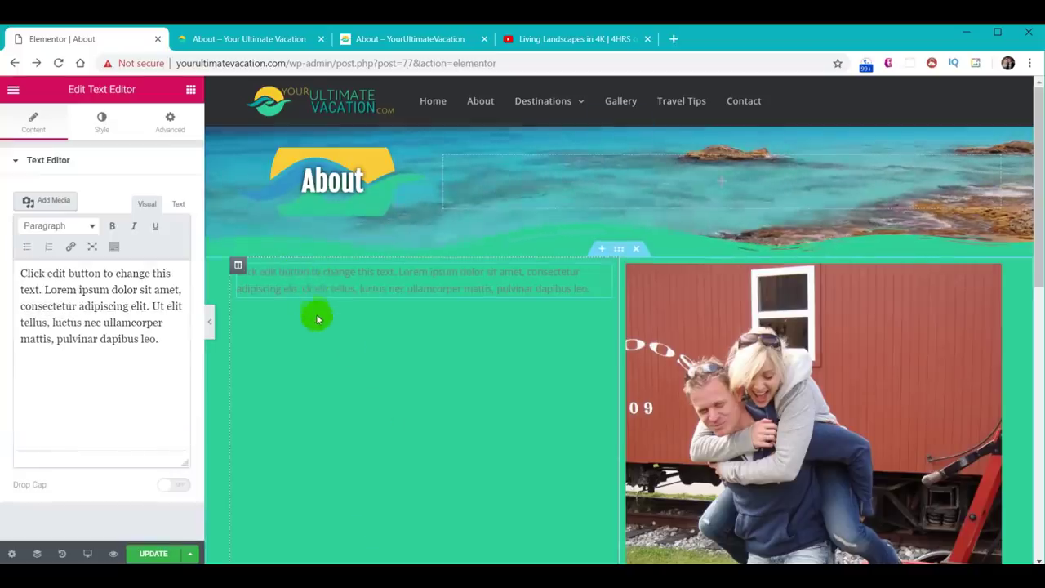
left_click(85, 304)
key("ctrl+a")
key("ctrl+v")
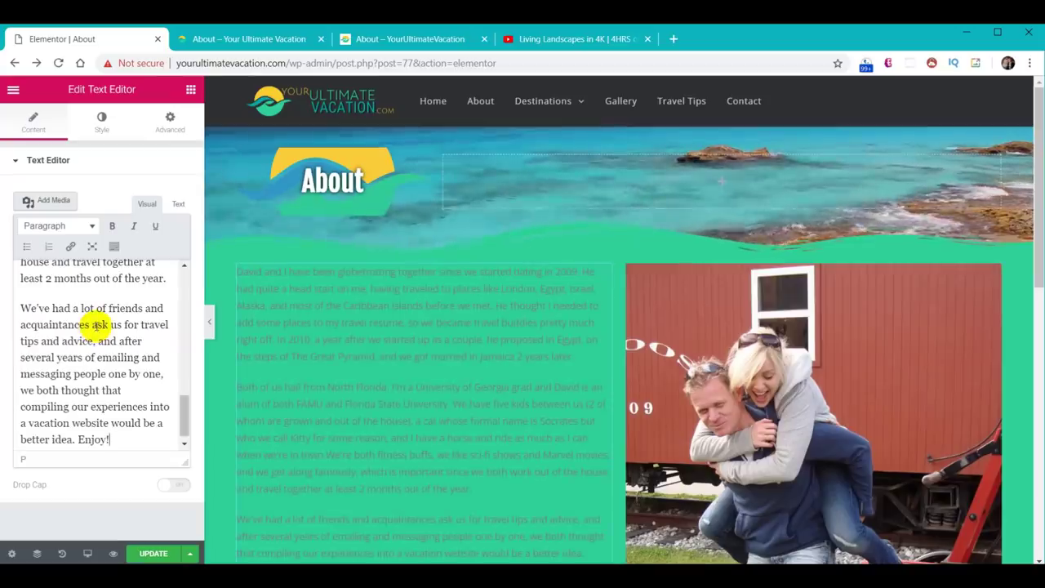
Make the paragraph text white at font size 18 and update the page
left_click(98, 124)
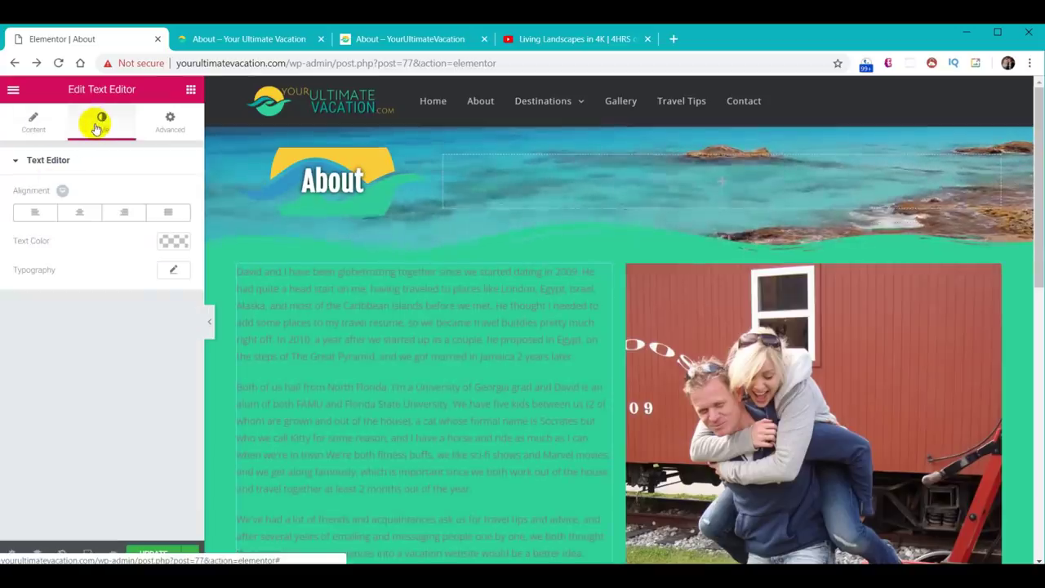
left_click(169, 240)
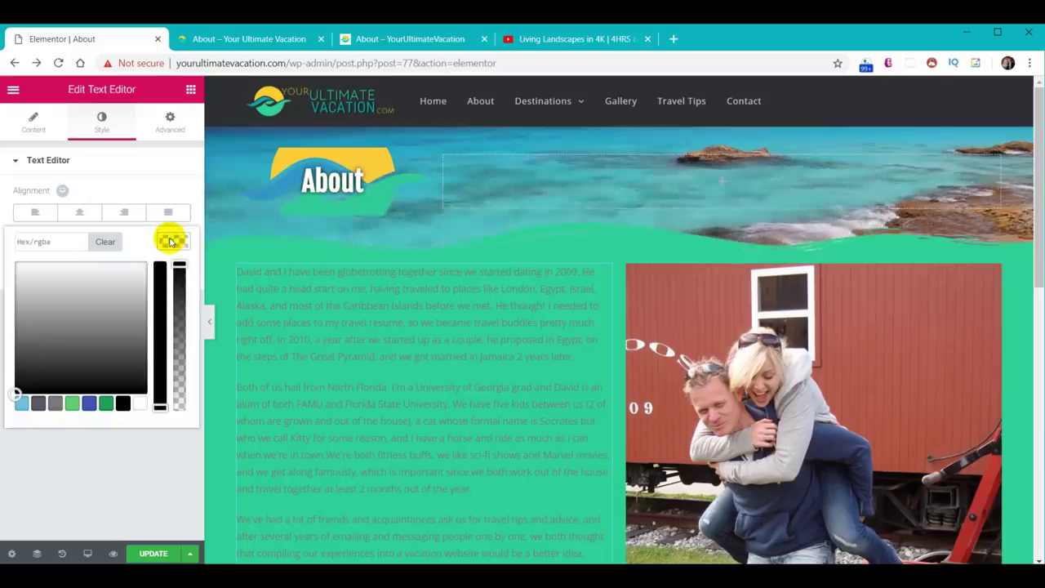
left_click(140, 403)
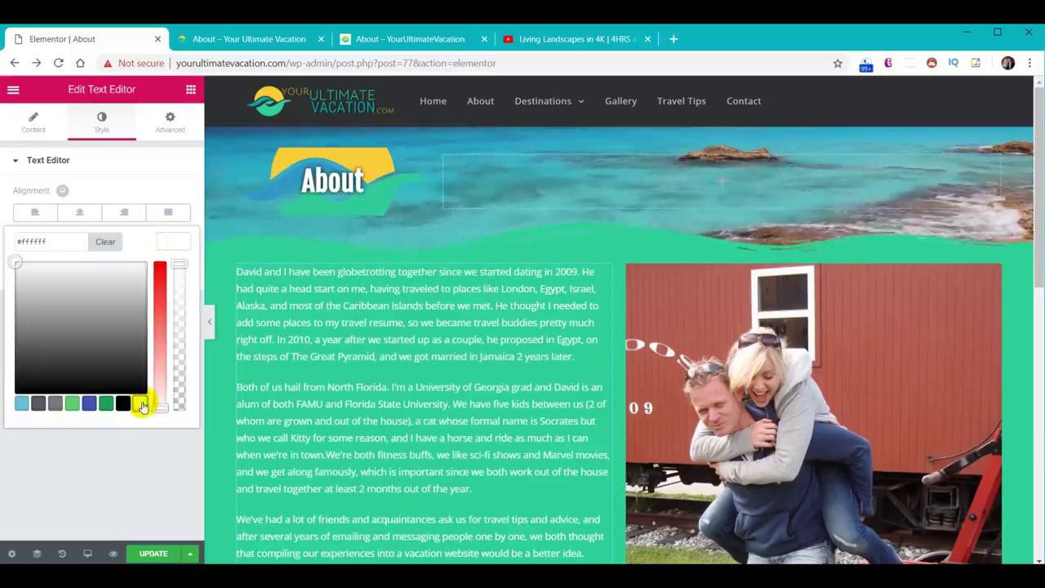
left_click(178, 240)
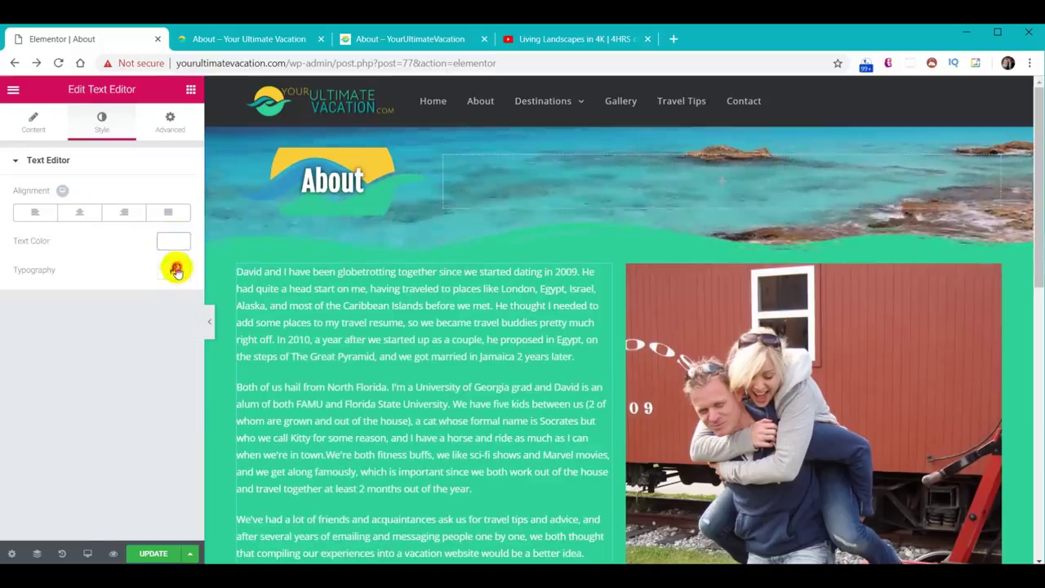
left_click(173, 270)
left_click(166, 352)
type("18")
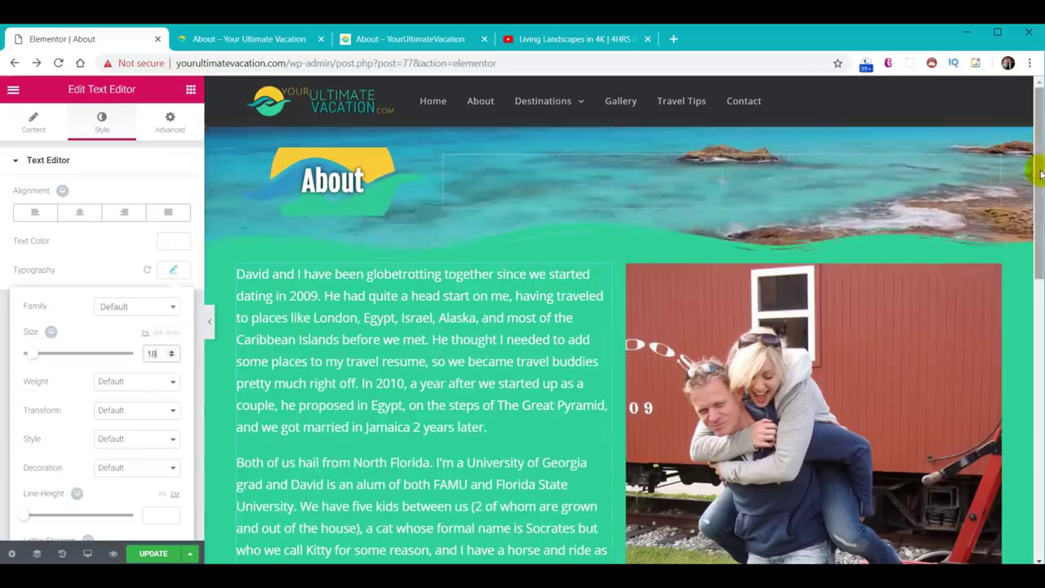
scroll(1039, 270, "down", 4)
left_click_drag(1040, 295, 1040, 219)
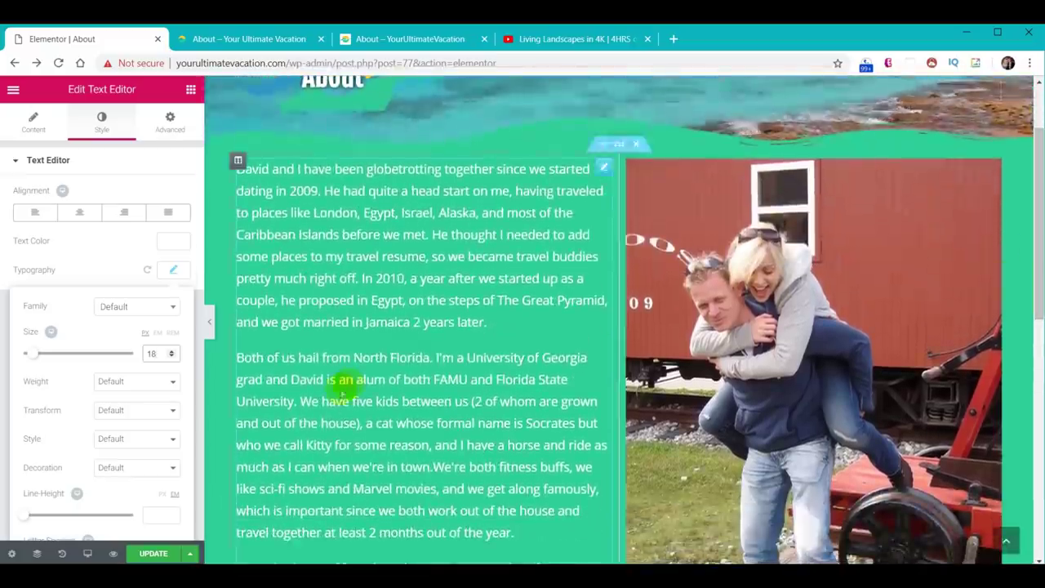
left_click(135, 553)
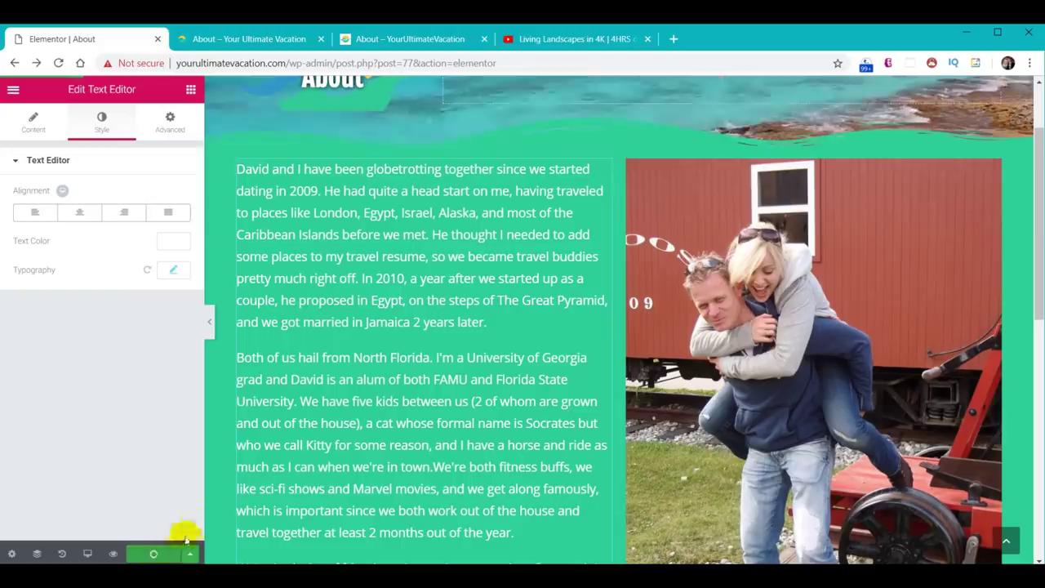
Reload the live About page, scroll through the new green section, then return to Elementor
left_click(260, 38)
left_click(58, 63)
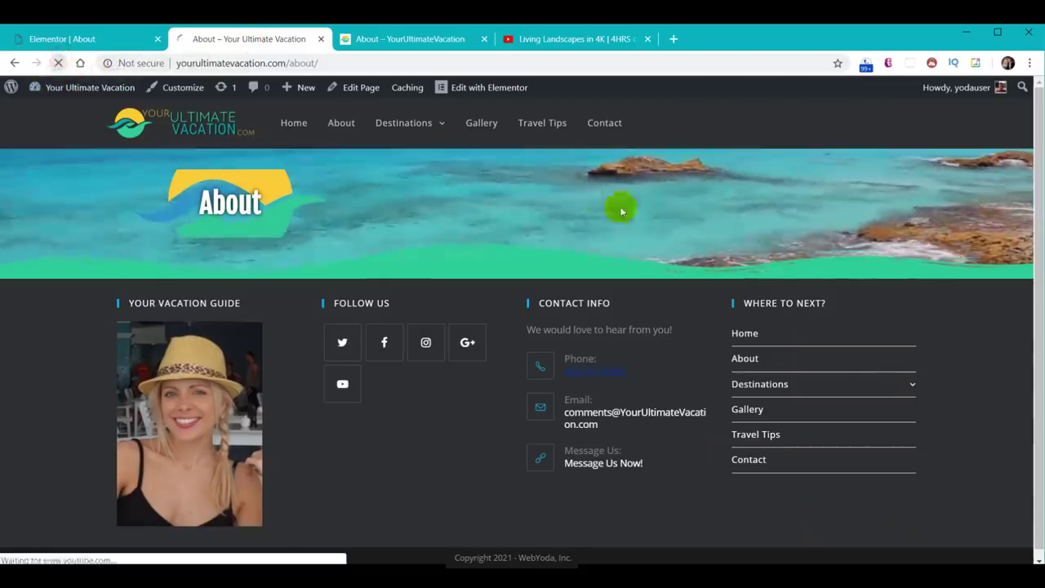
scroll(943, 302, "down", 6)
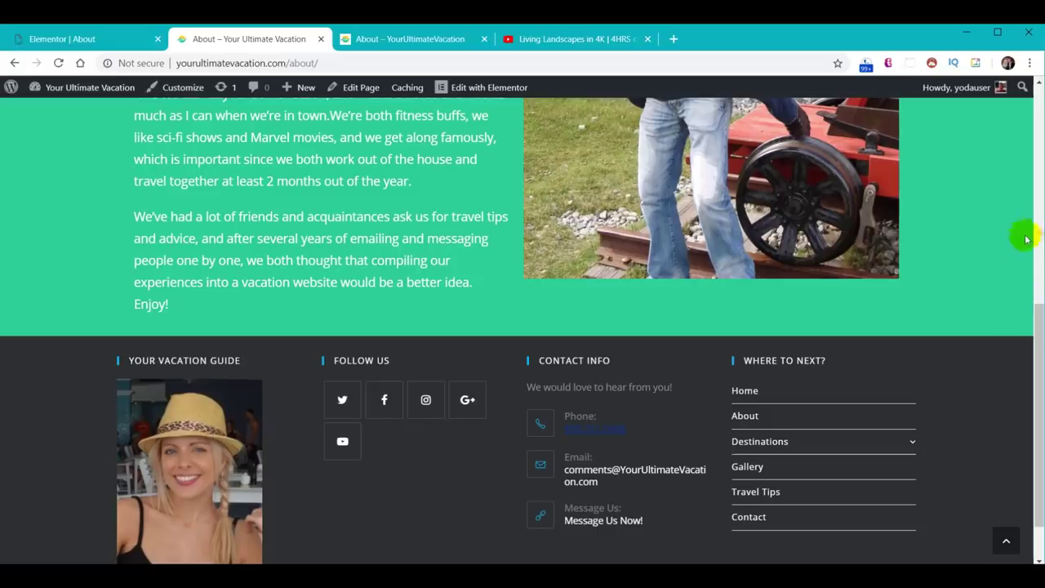
left_click(40, 41)
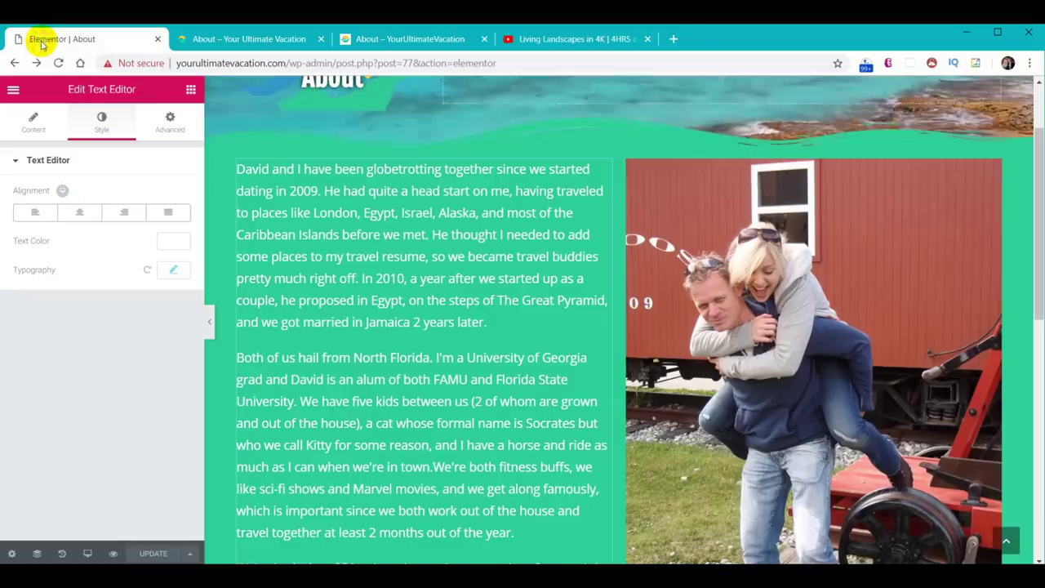
Insert the YUV - Carousel template from My Templates without importing its document settings
scroll(535, 310, "down", 5)
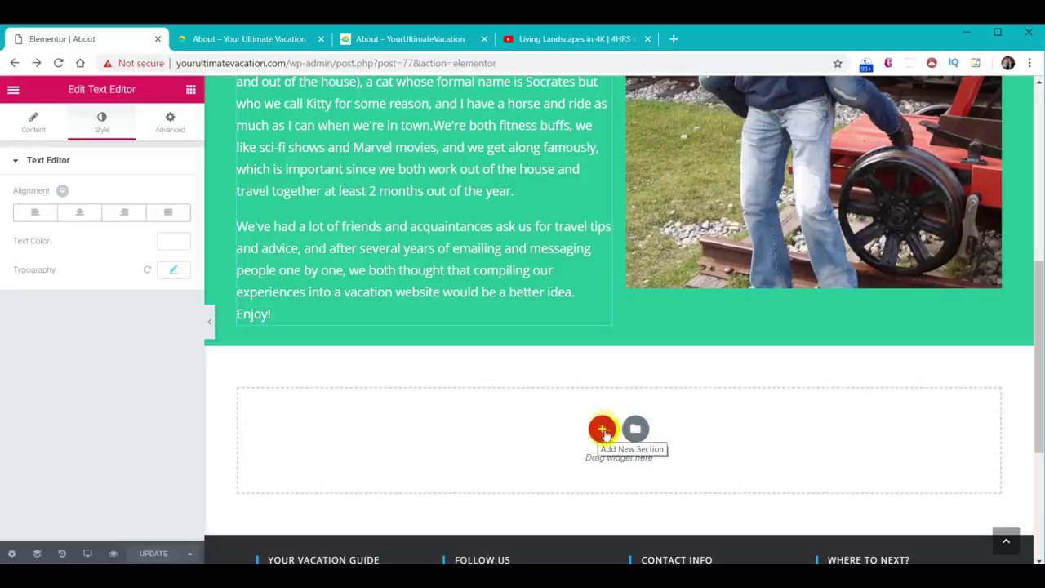
left_click(636, 428)
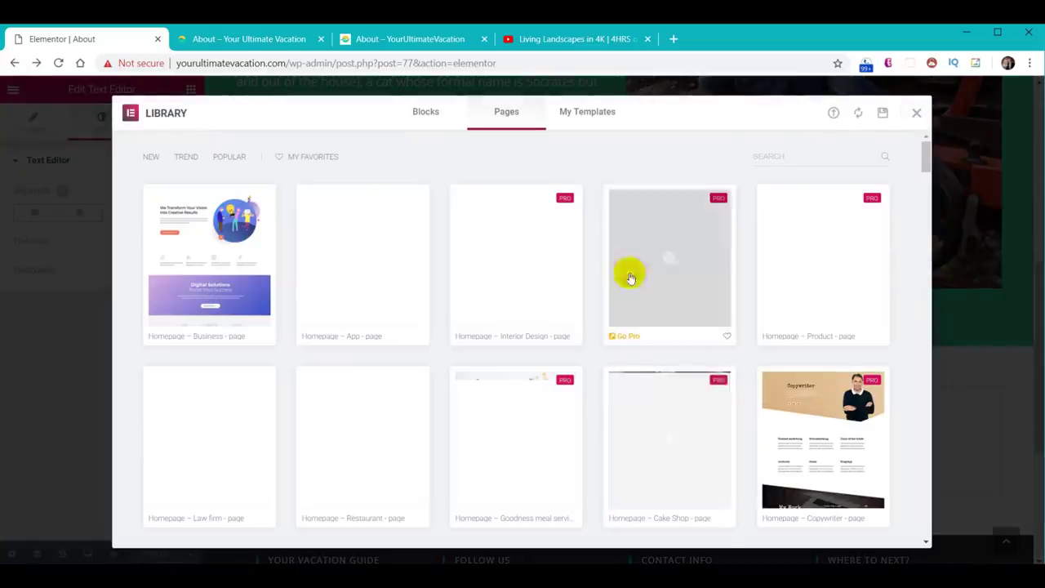
left_click(596, 117)
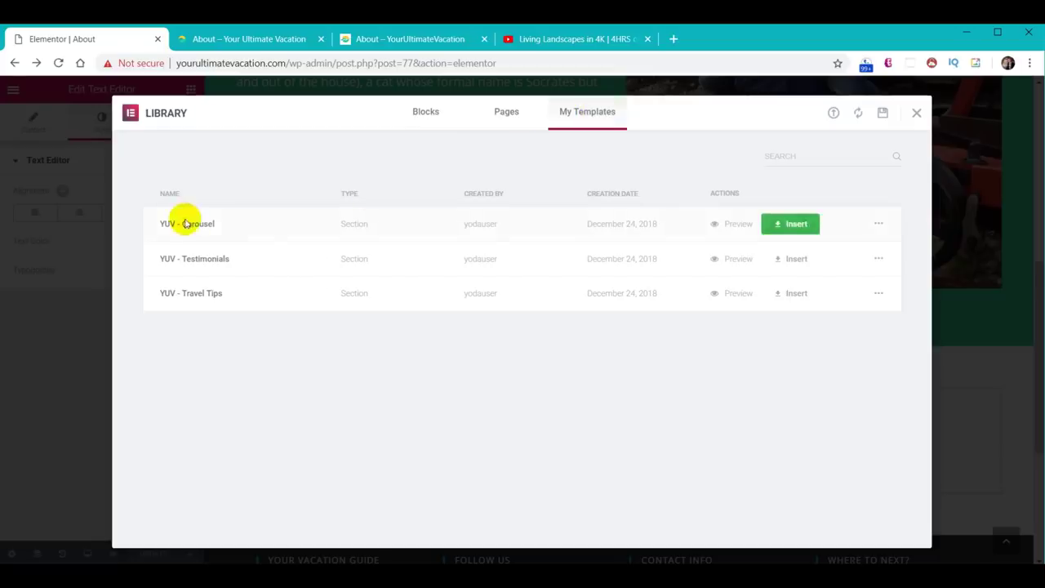
left_click(794, 216)
left_click(789, 227)
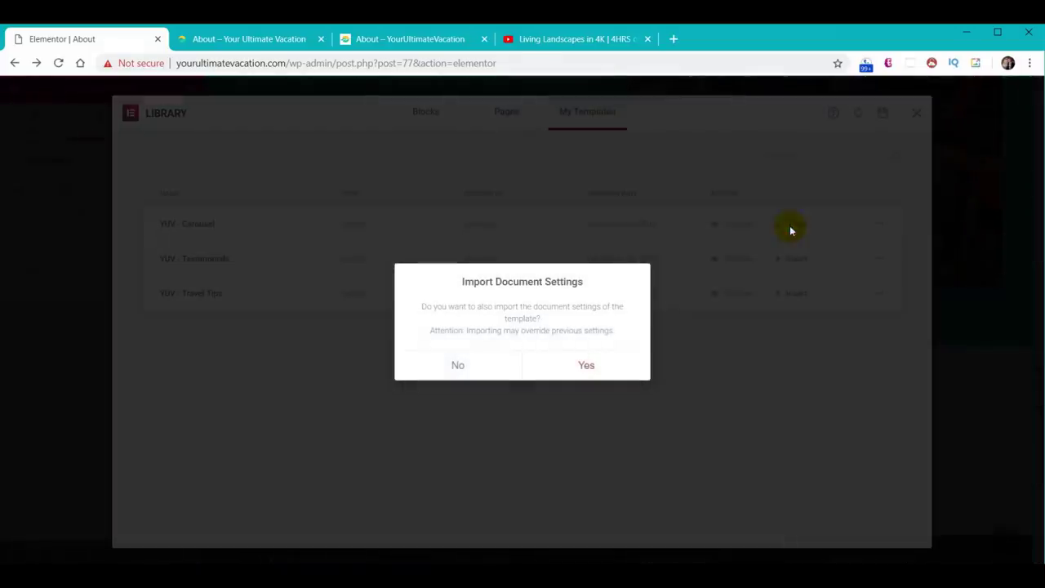
left_click(458, 367)
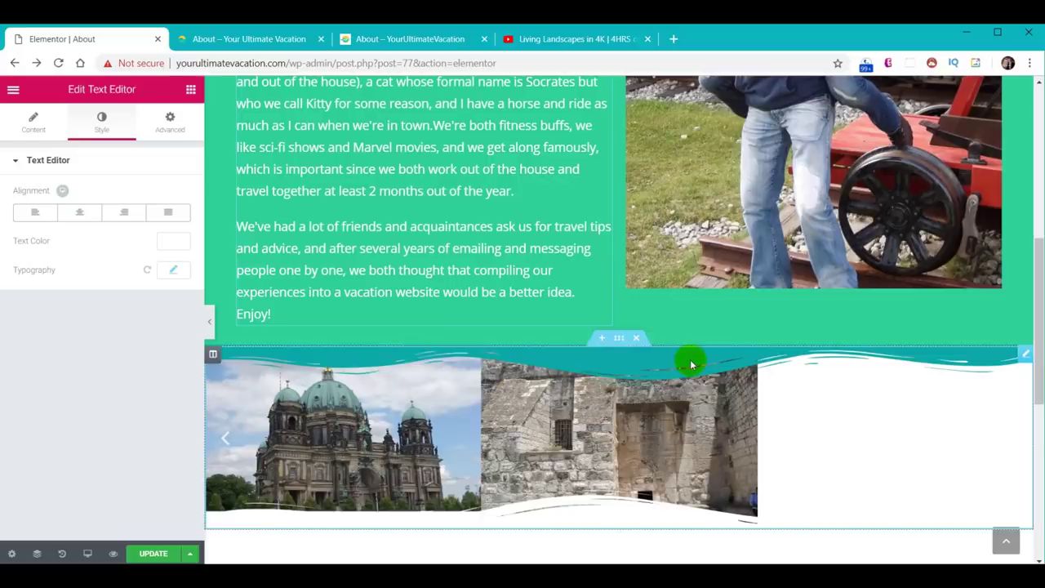
scroll(620, 453, "down", 1)
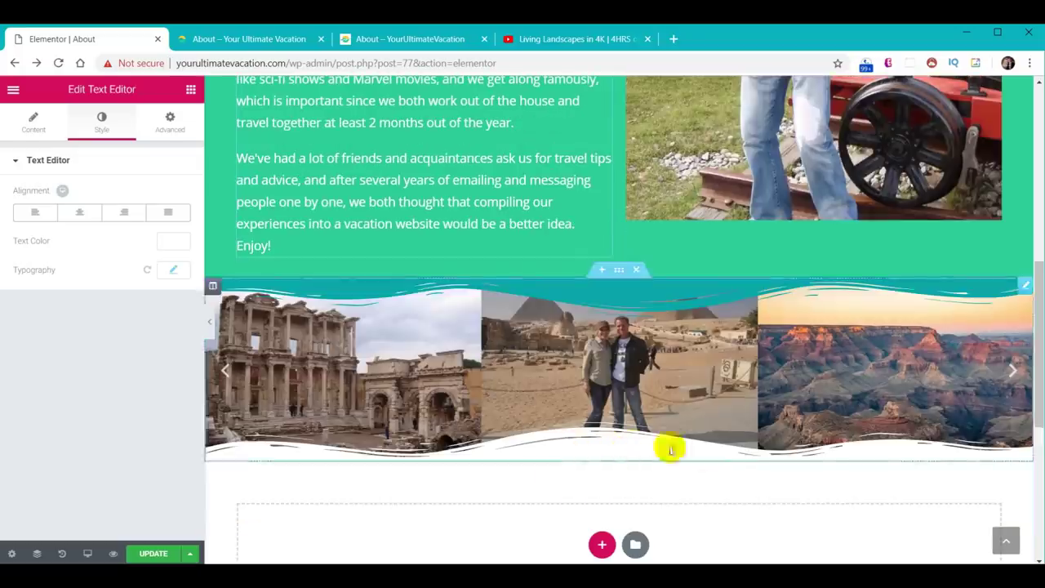
Colour the carousel section's top wave shape divider green #38d198
left_click(626, 272)
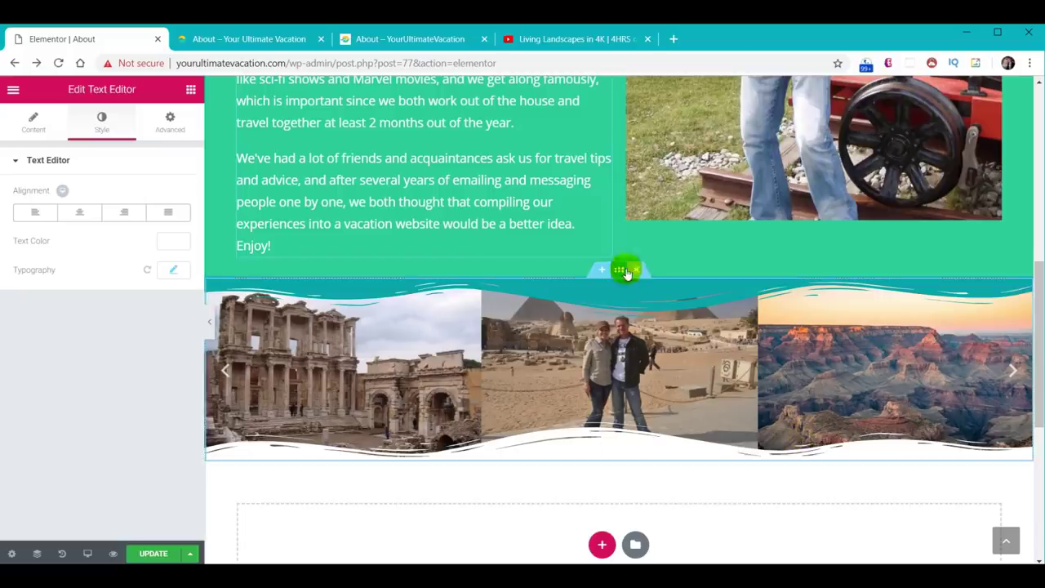
left_click(100, 121)
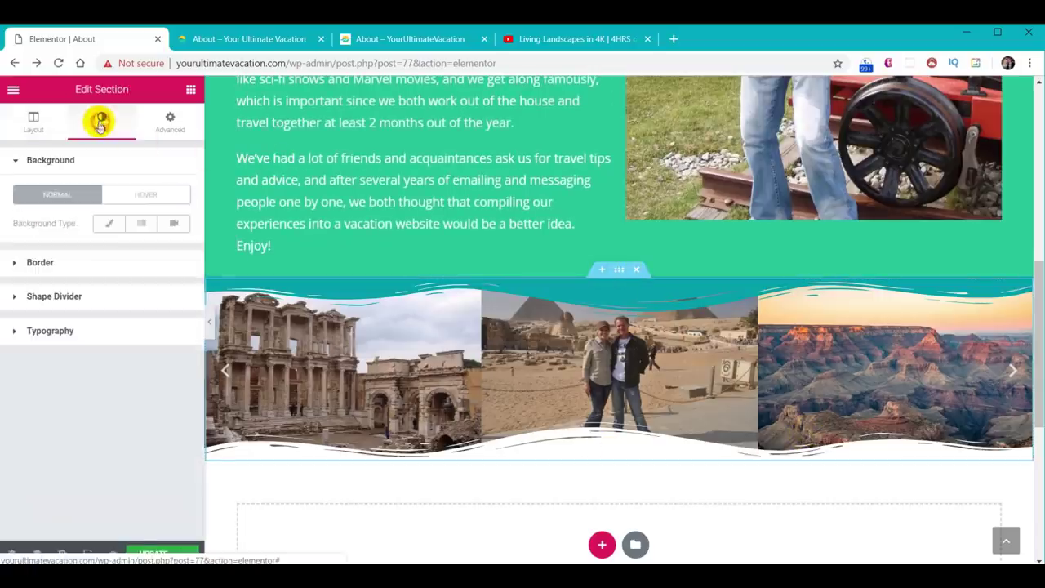
left_click(53, 296)
left_click(171, 321)
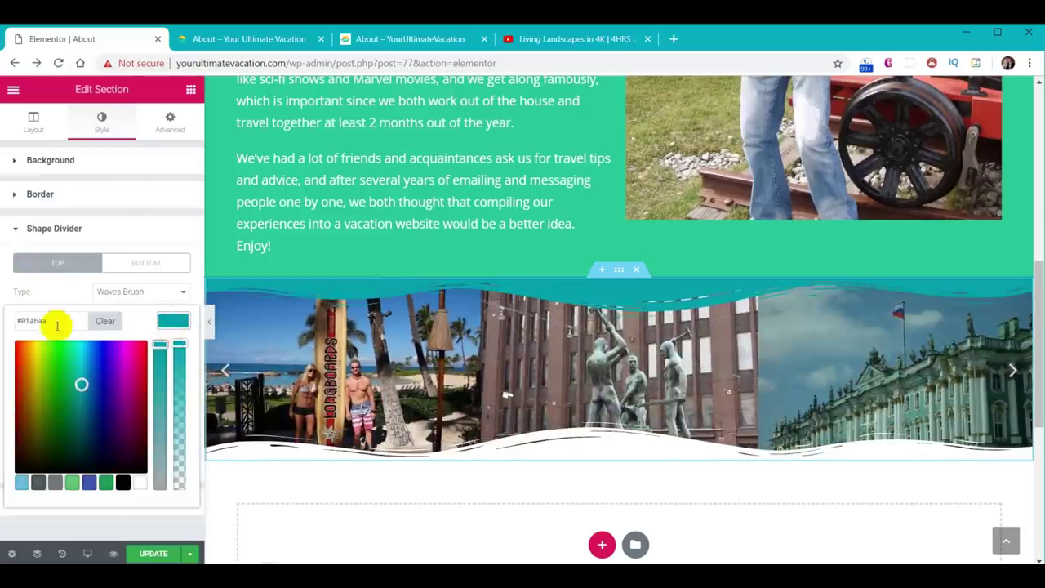
type("#38d198")
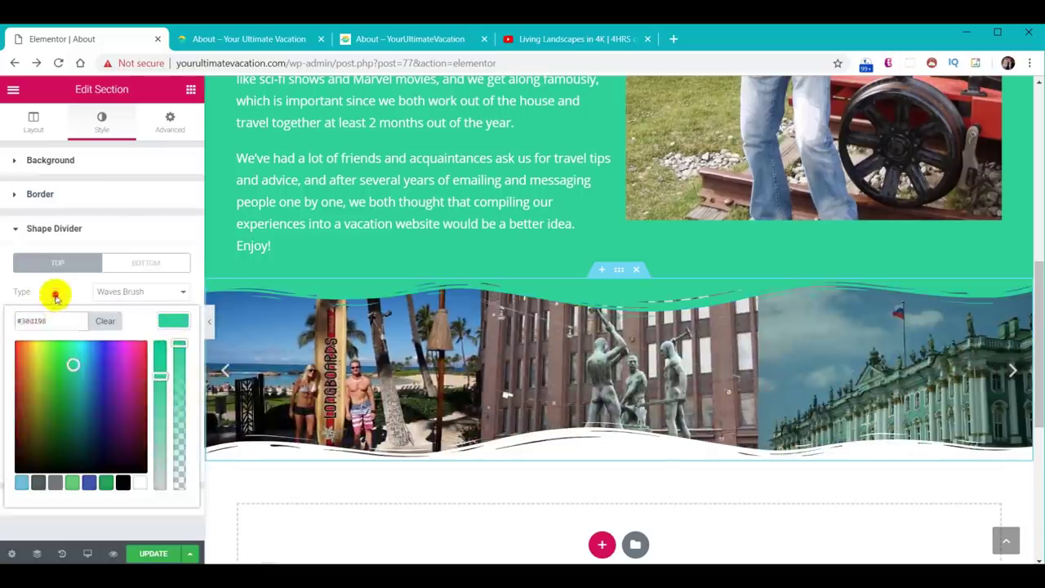
Colour the bottom wave shape divider dark charcoal #2f3033 and view the live About page
left_click(146, 263)
left_click(179, 321)
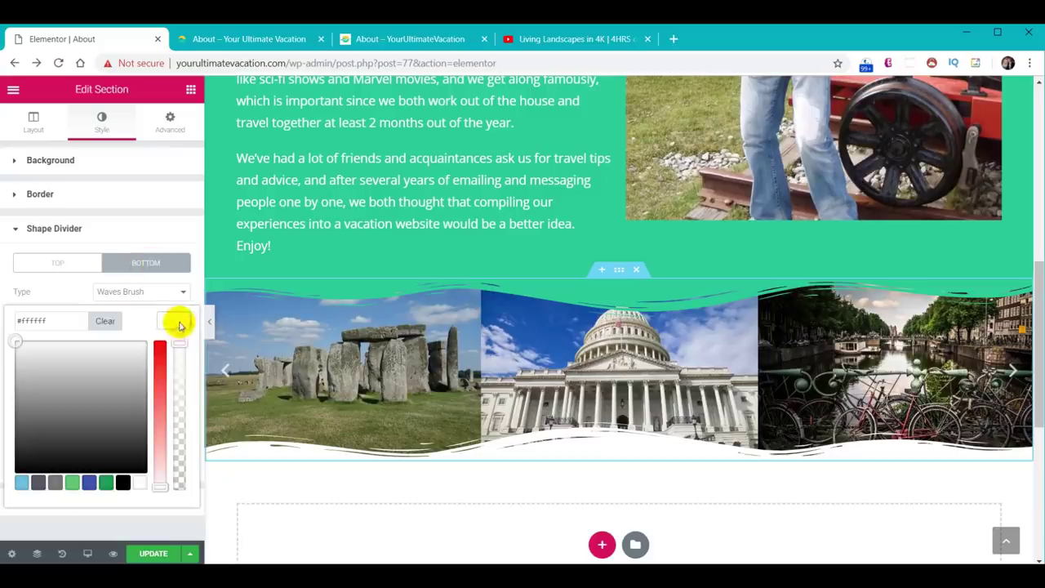
left_click_drag(59, 326, 26, 325)
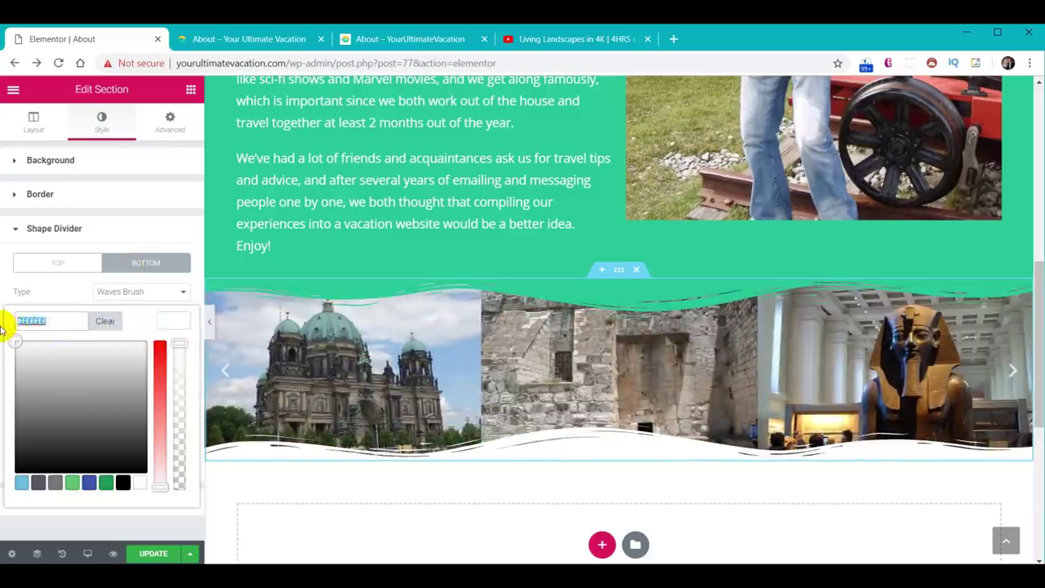
type("#2f3033")
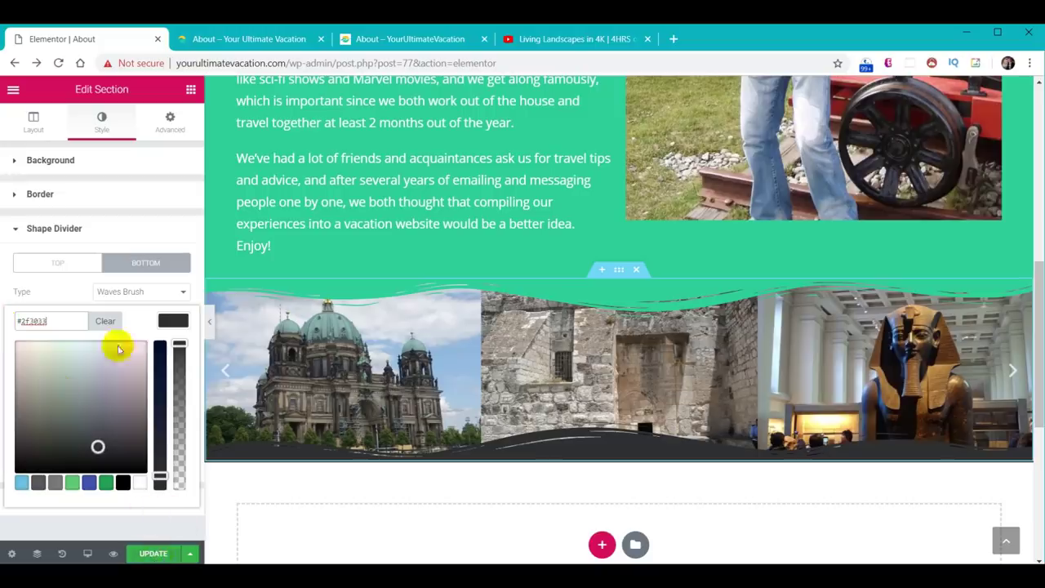
left_click(168, 325)
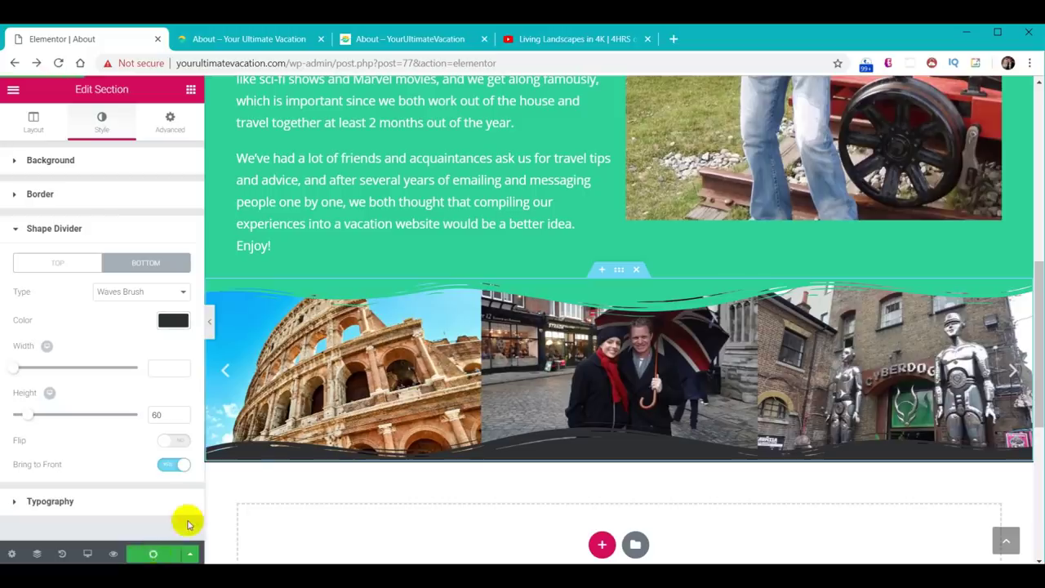
left_click(243, 38)
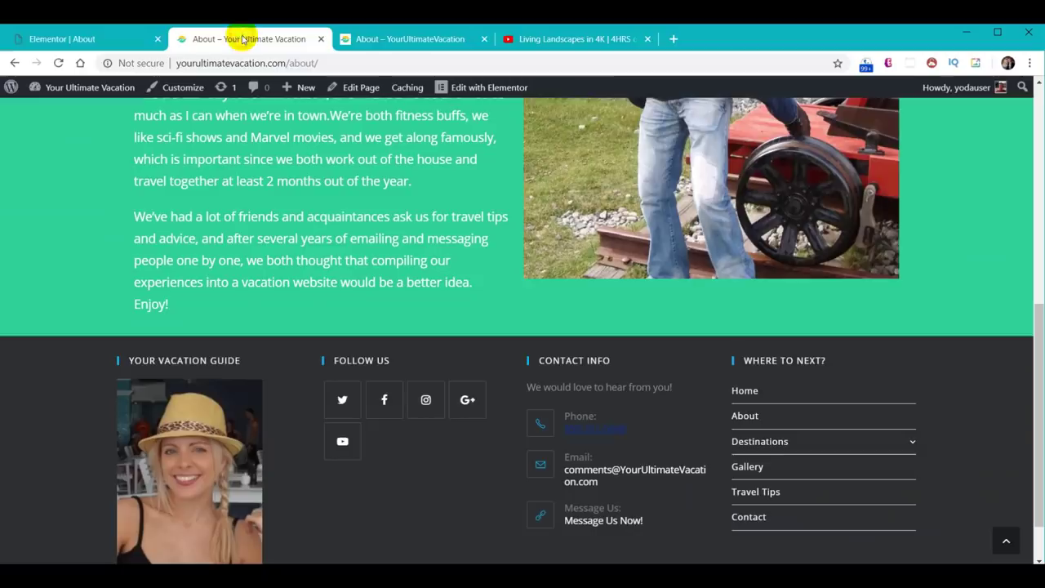
Reload the live About page, inspect the dark wave above the footer, and return to the editor
left_click(58, 63)
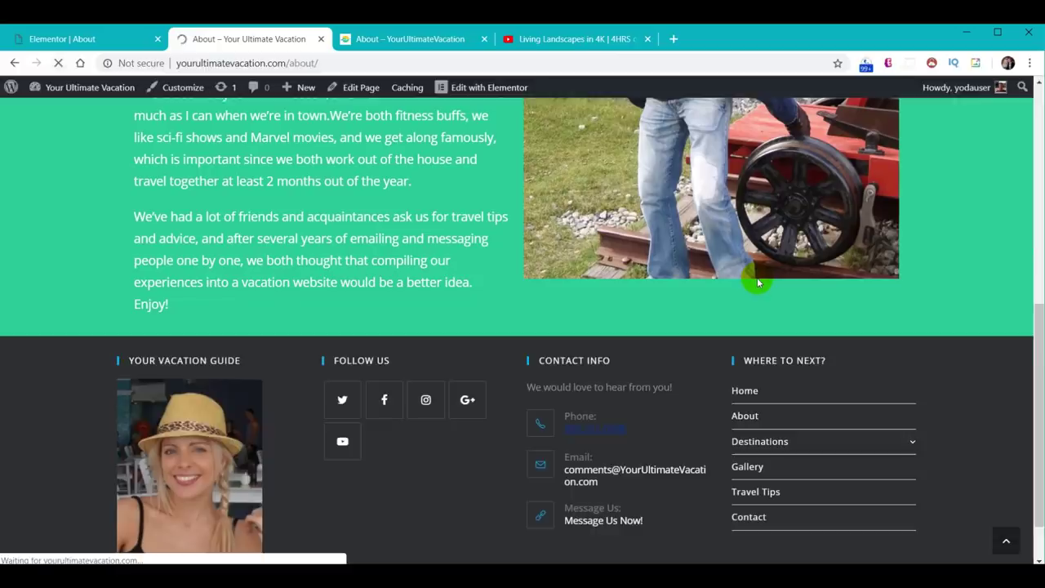
scroll(757, 280, "down", 3)
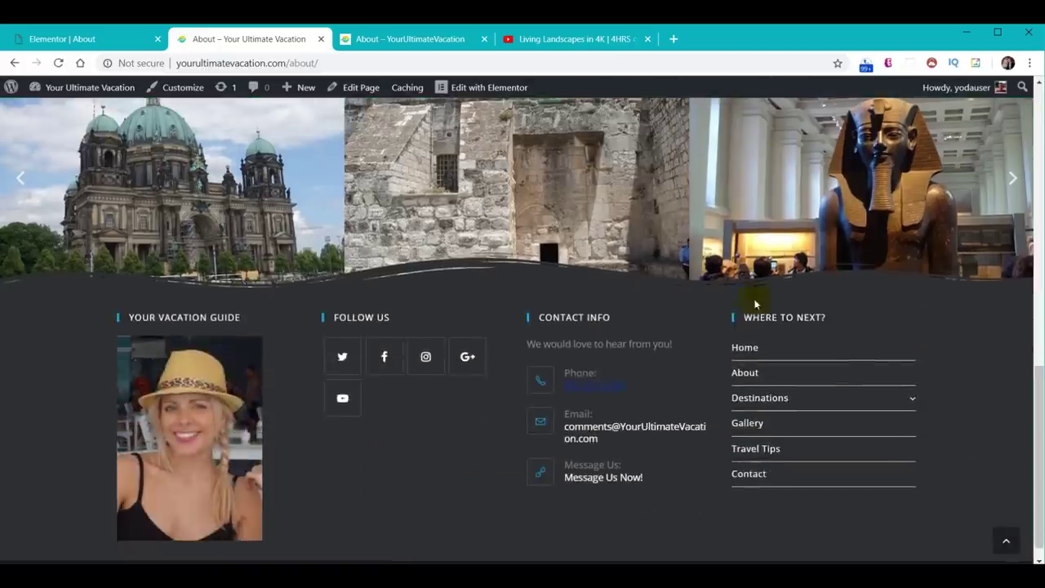
scroll(759, 310, "up", 3)
scroll(768, 331, "up", 5)
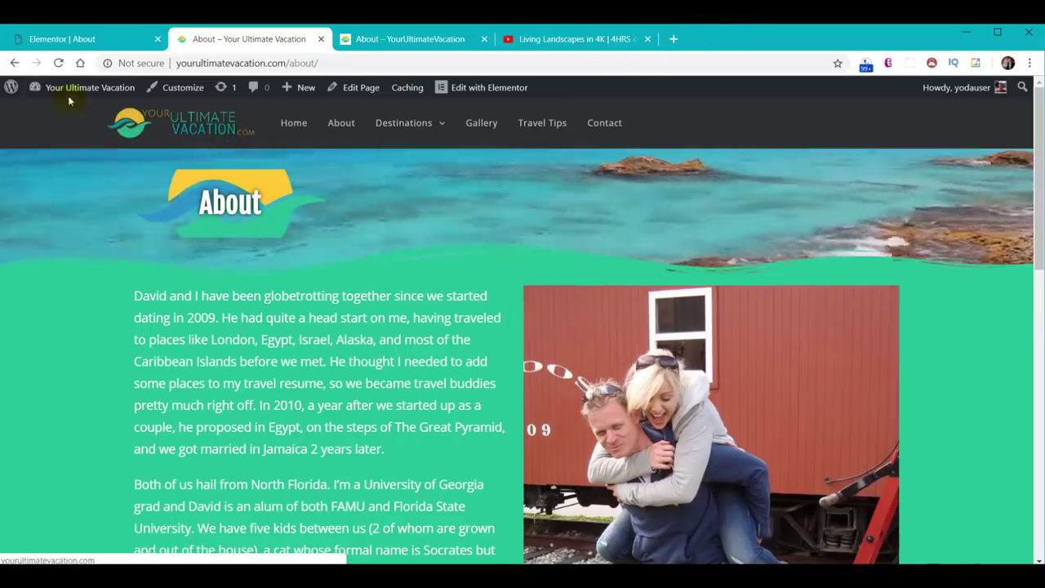
left_click(73, 38)
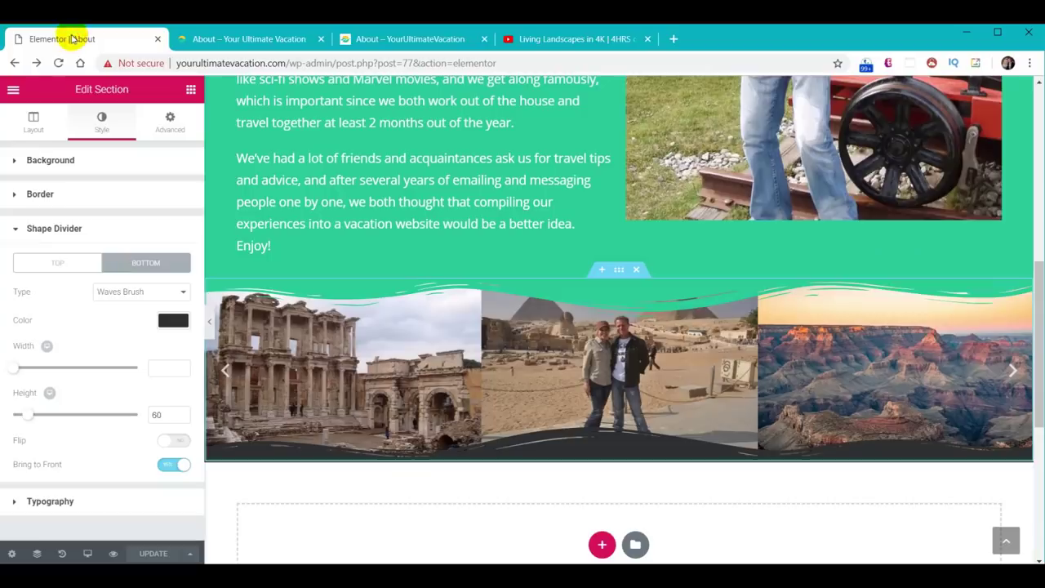
Exit to the dashboard, open Destinations-Jamaica in Elementor, and add a one-column section
left_click(14, 91)
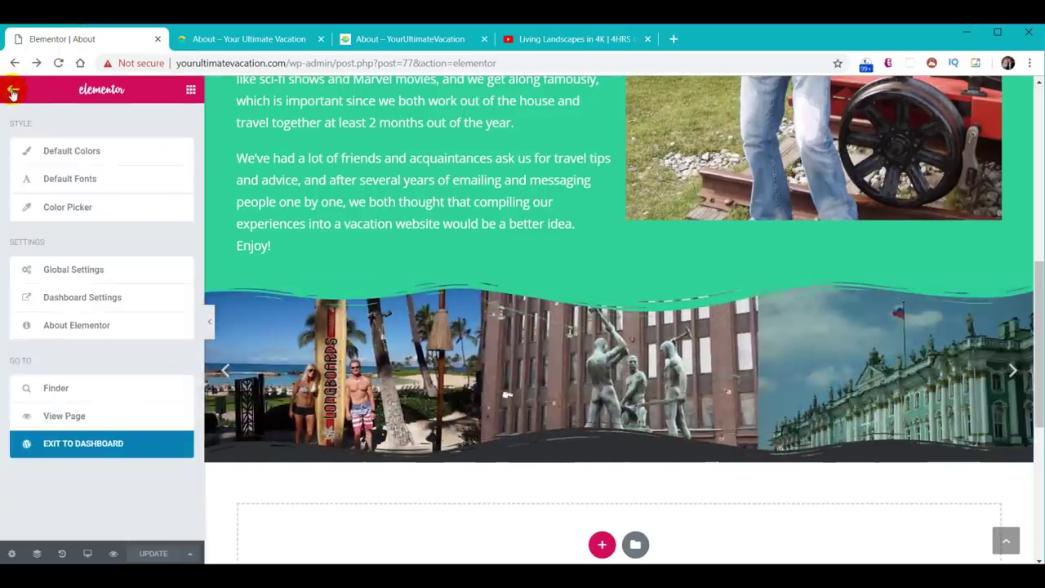
left_click(71, 449)
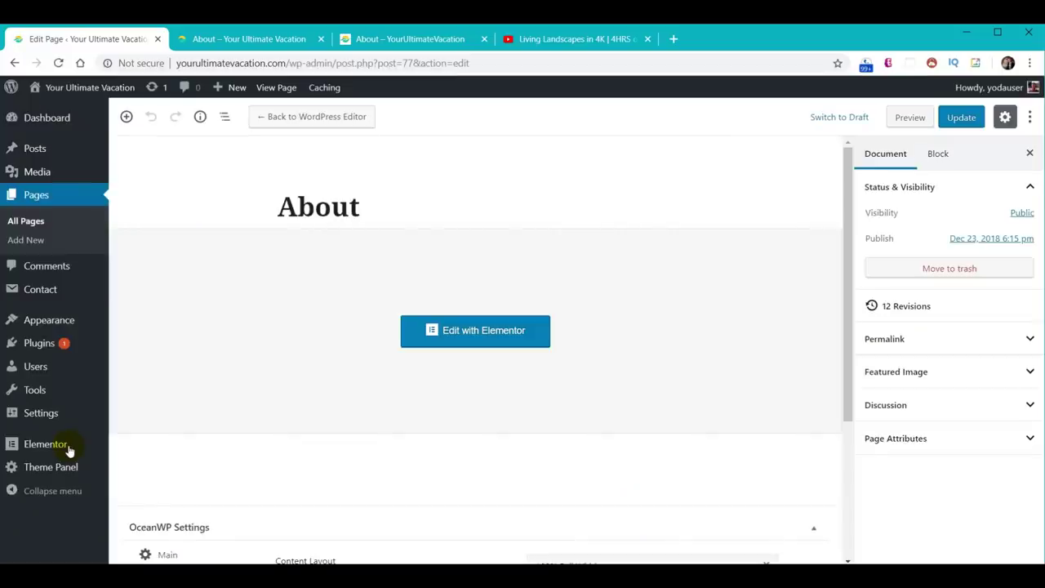
left_click(38, 197)
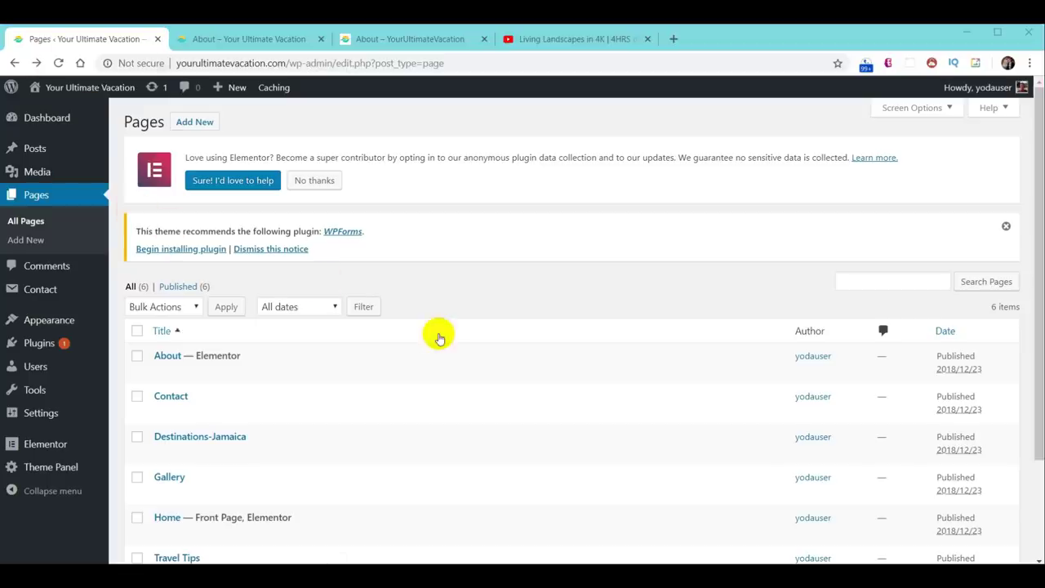
scroll(433, 341, "down", 3)
left_click(195, 310)
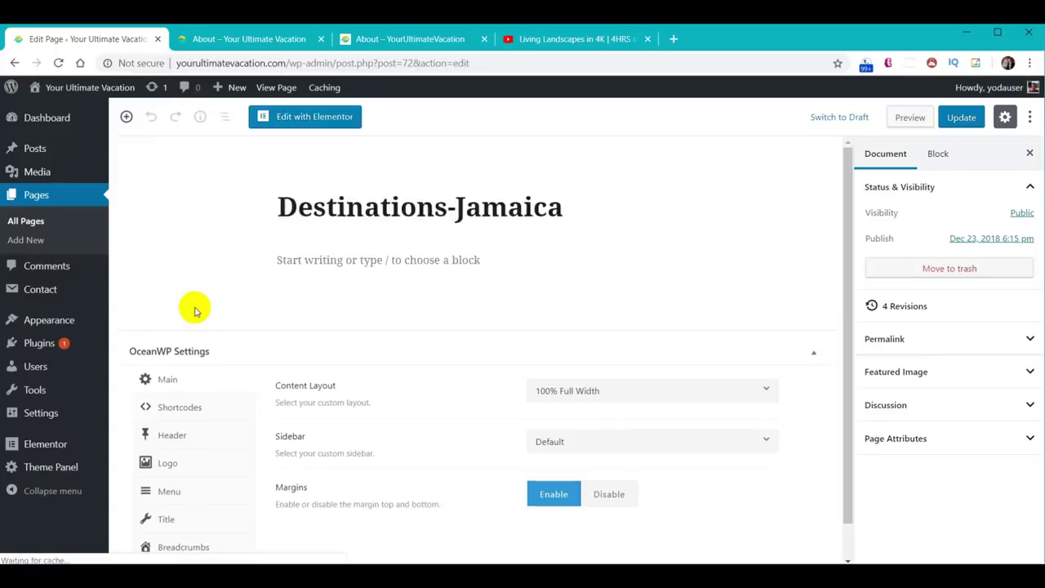
left_click(303, 114)
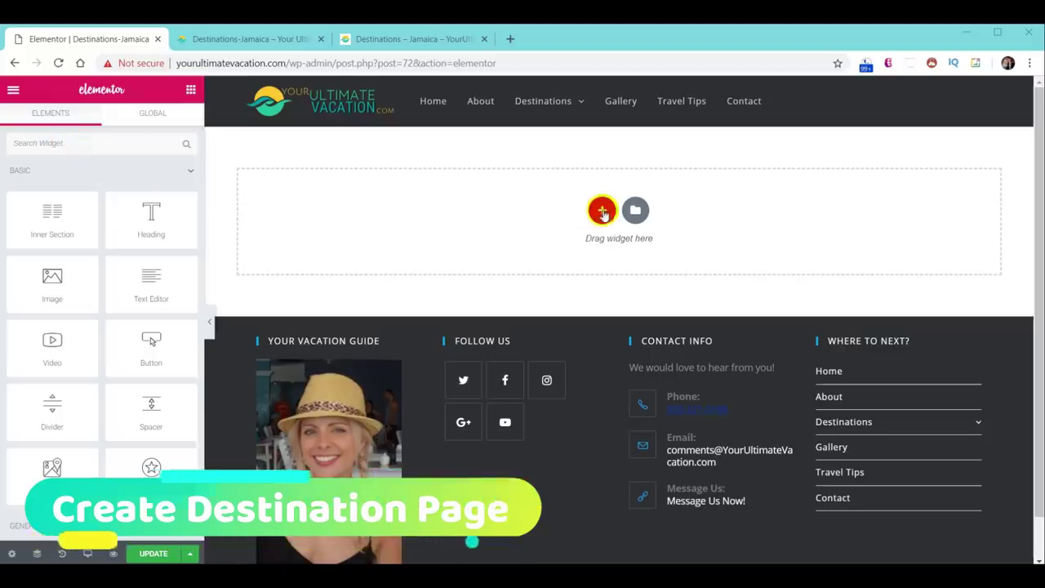
left_click(602, 210)
left_click(439, 249)
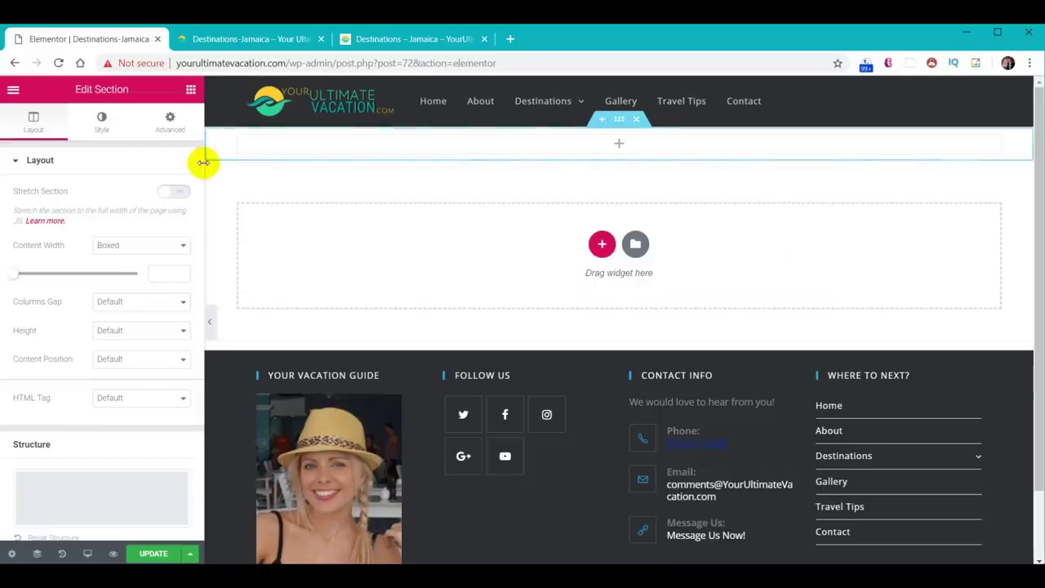
Stretch the new section and set its Content Width to Full Width
left_click(181, 191)
left_click(179, 248)
left_click(167, 271)
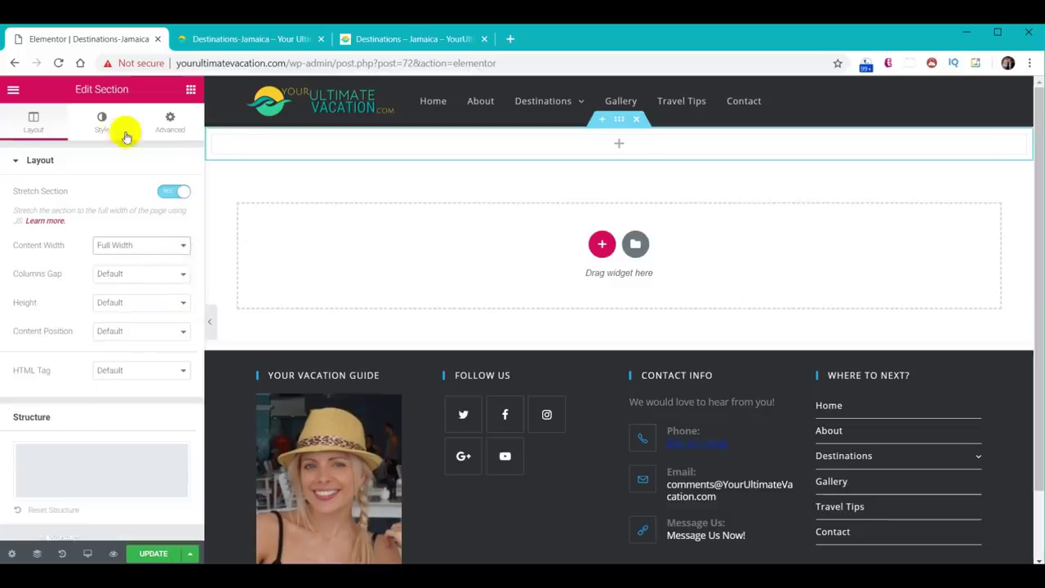
Upload Cover-Photo-Jamaica.JPG and set it as the section's Classic background image
left_click(97, 121)
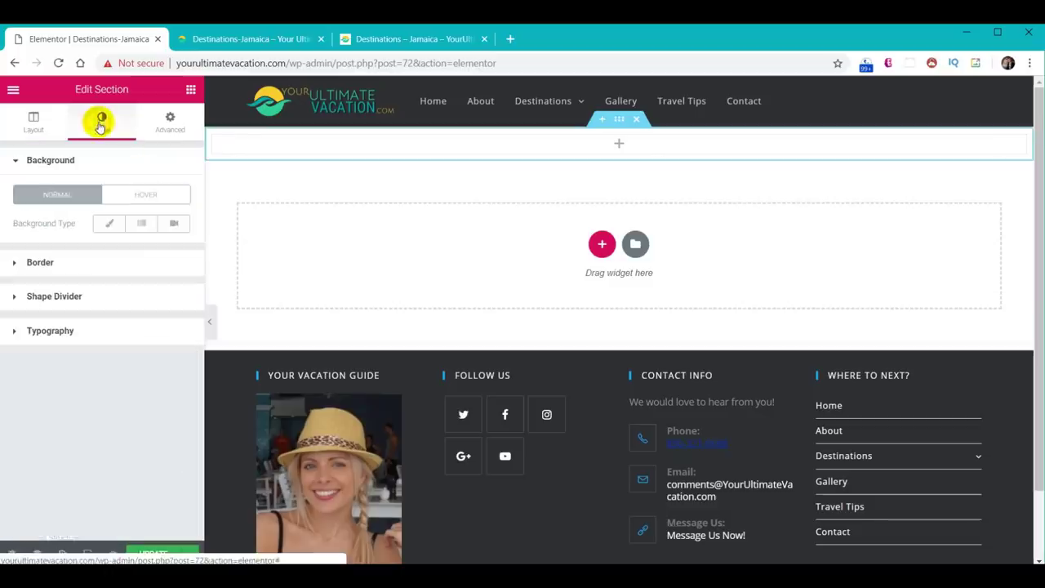
left_click(112, 224)
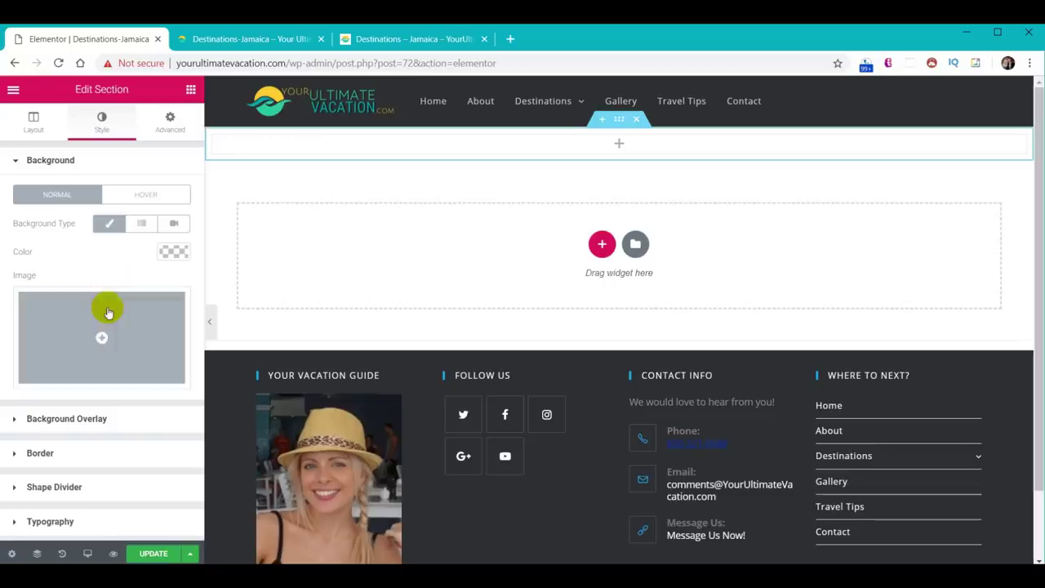
left_click(99, 339)
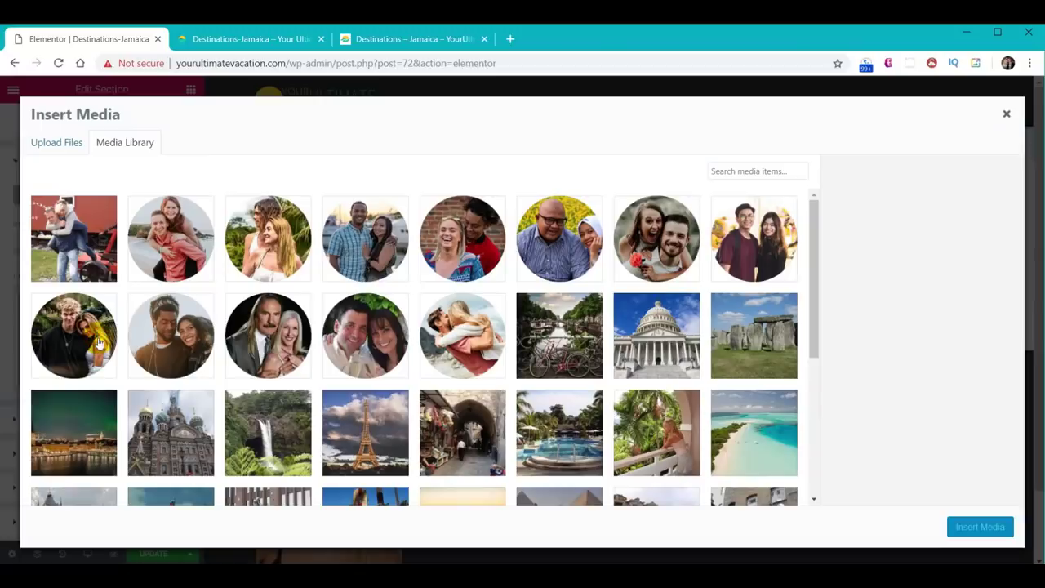
key("alt+Tab")
left_click(737, 196)
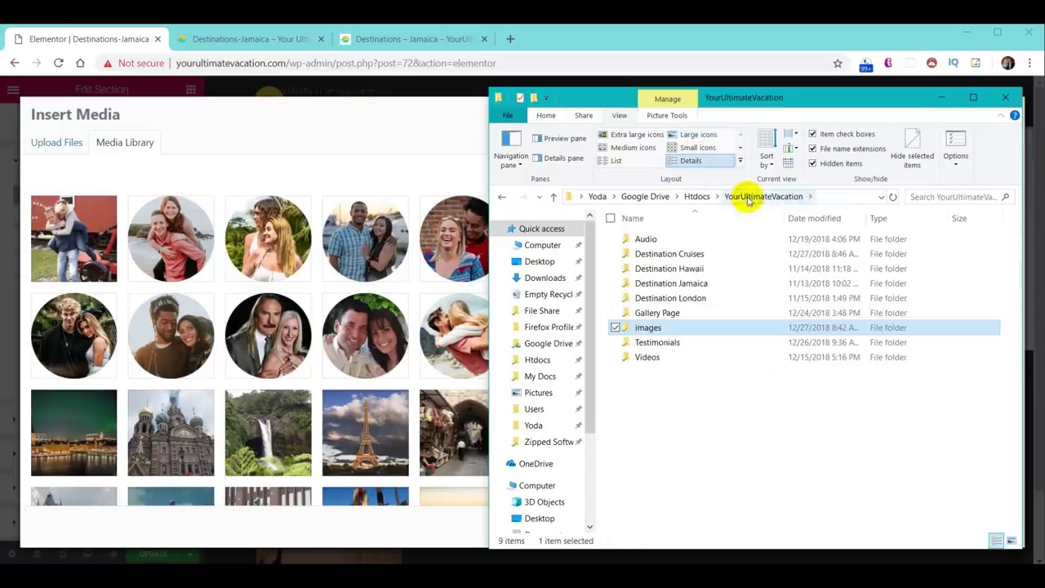
double_click(691, 283)
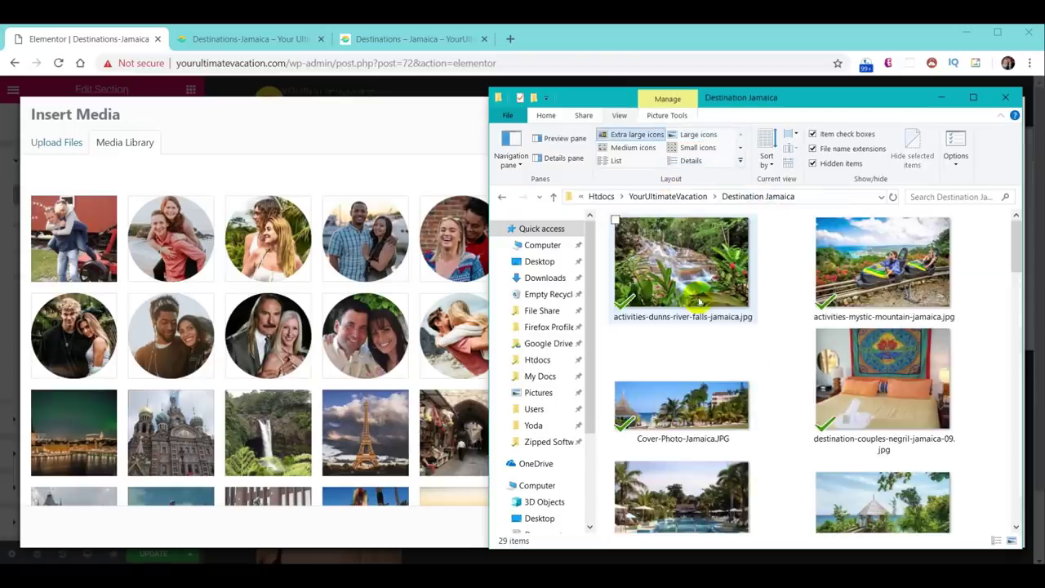
left_click(41, 145)
key("alt+Tab")
left_click(614, 331)
left_click_drag(419, 325, 334, 293)
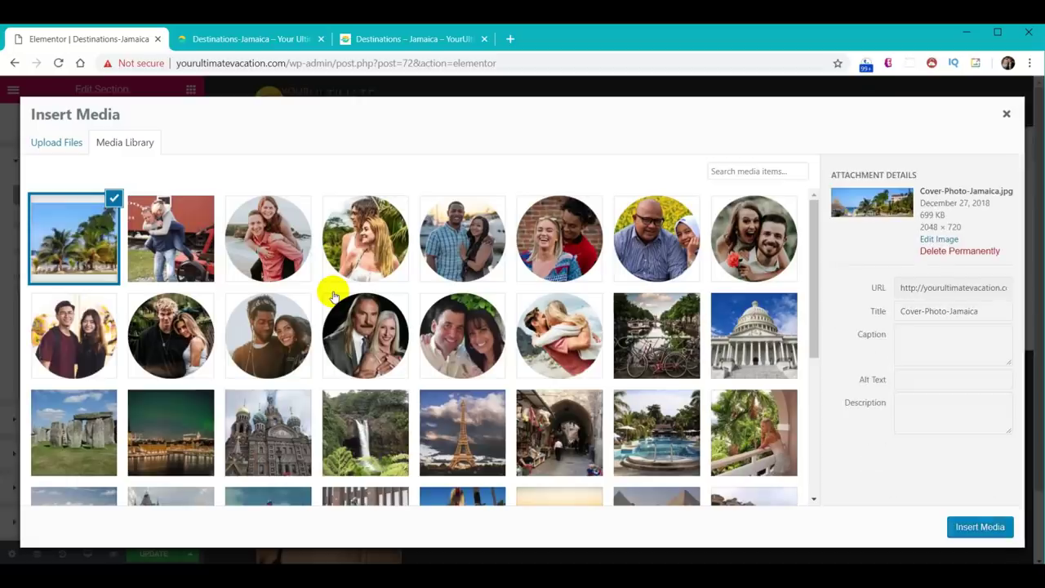
left_click(975, 530)
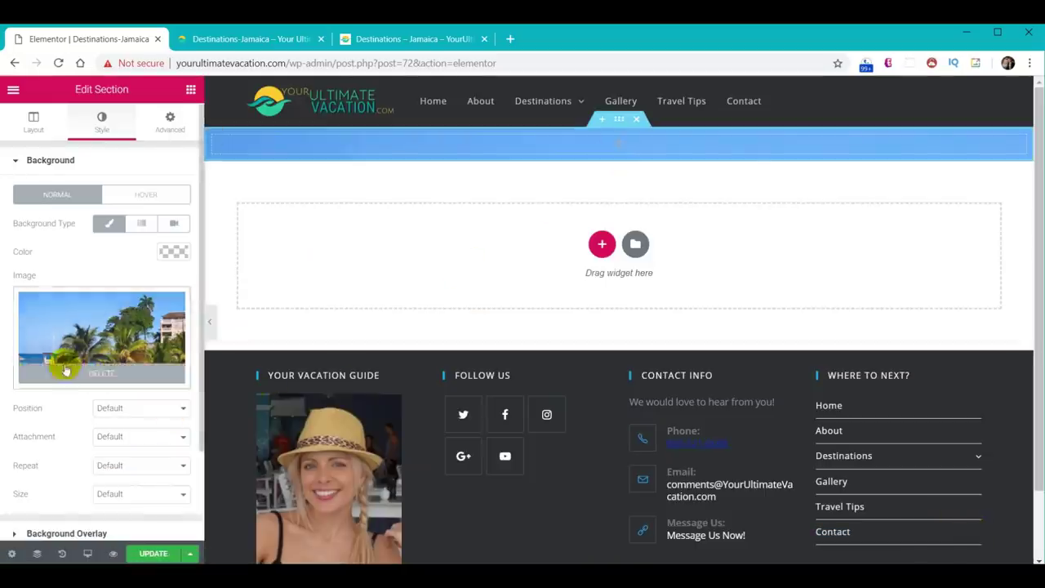
Set the background attachment to Fixed and size to Contain, then add a Heading widget
left_click(137, 443)
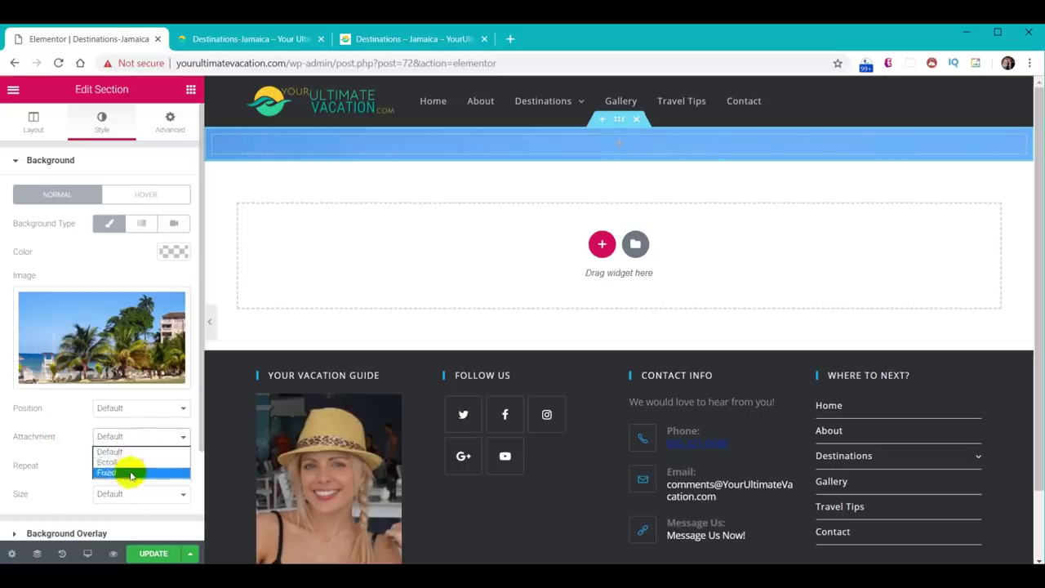
left_click(128, 466)
left_click(101, 513)
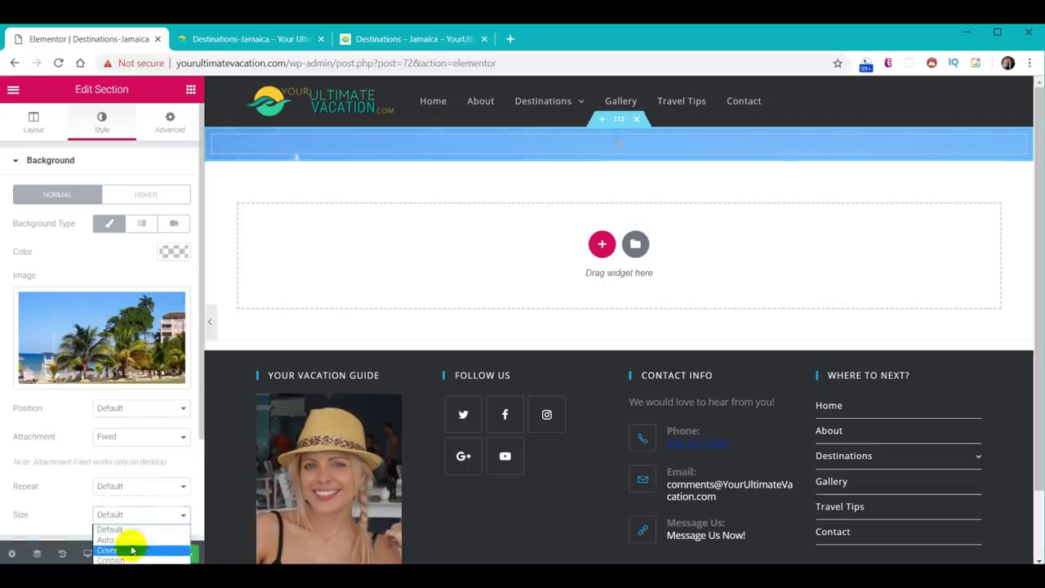
left_click(131, 558)
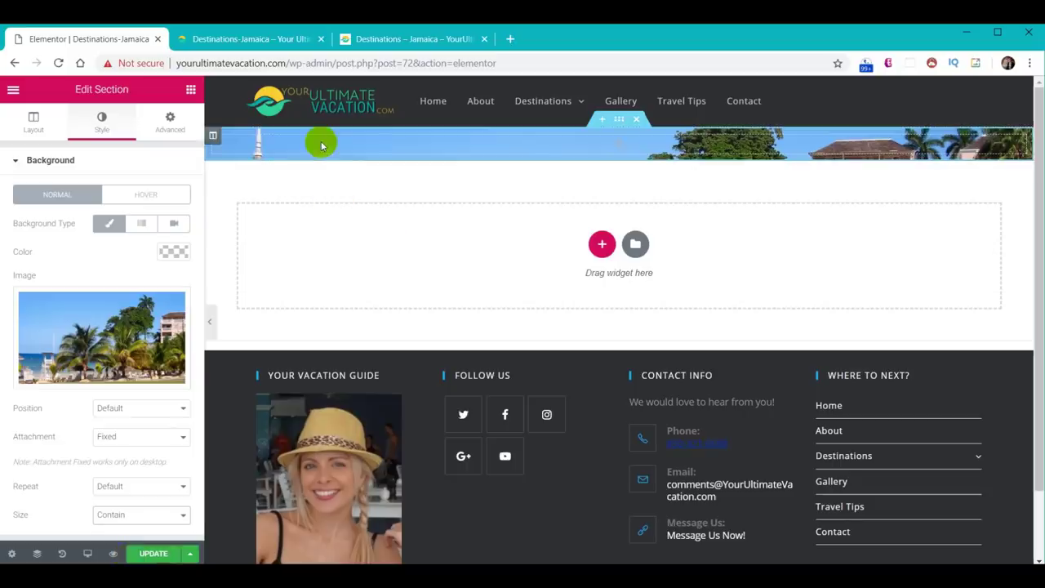
left_click(191, 90)
left_click_drag(156, 222, 310, 149)
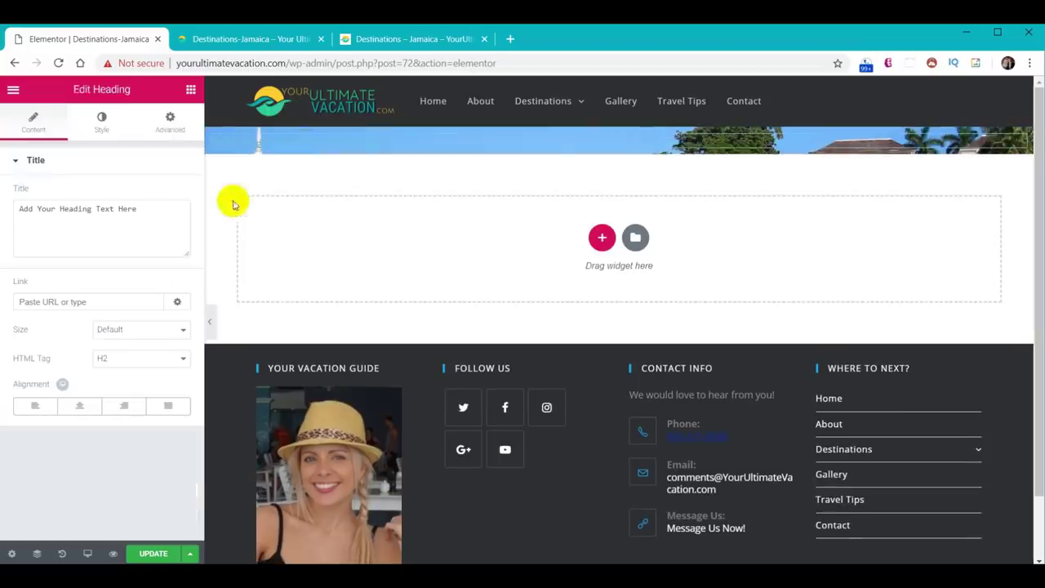
Add headings to the banner and retitle the first one 'Destination'
left_click(190, 90)
left_click_drag(159, 217, 335, 147)
left_click(190, 90)
left_click_drag(164, 224, 371, 144)
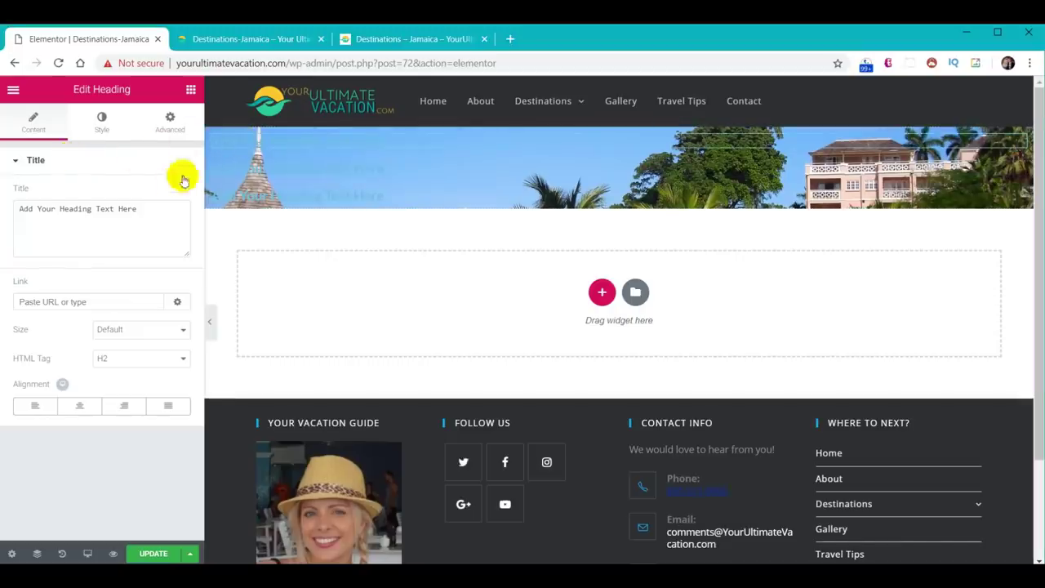
left_click_drag(149, 207, 5, 207)
type("Destination")
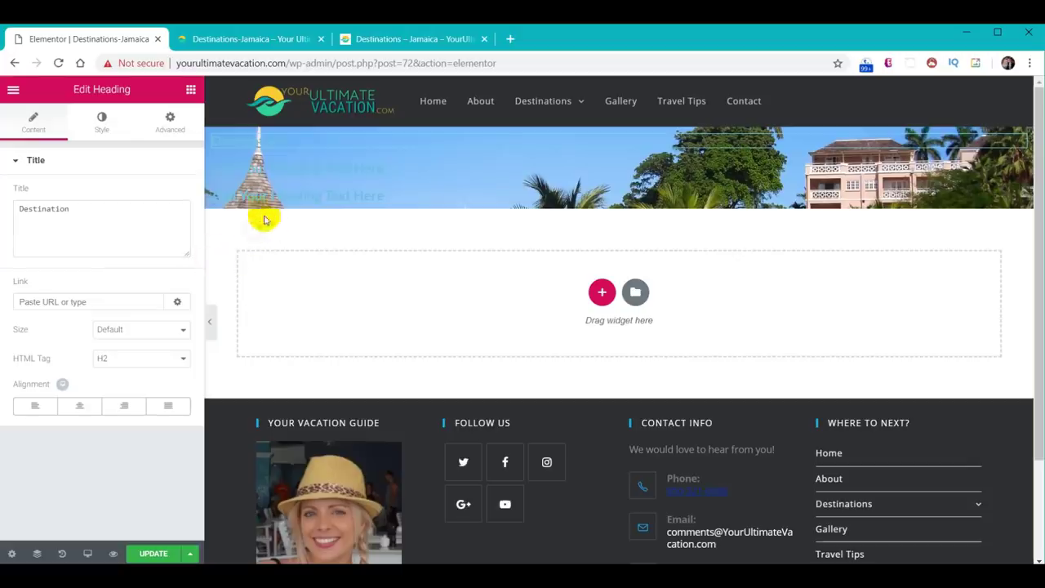
Make the Destination heading text white
left_click(94, 123)
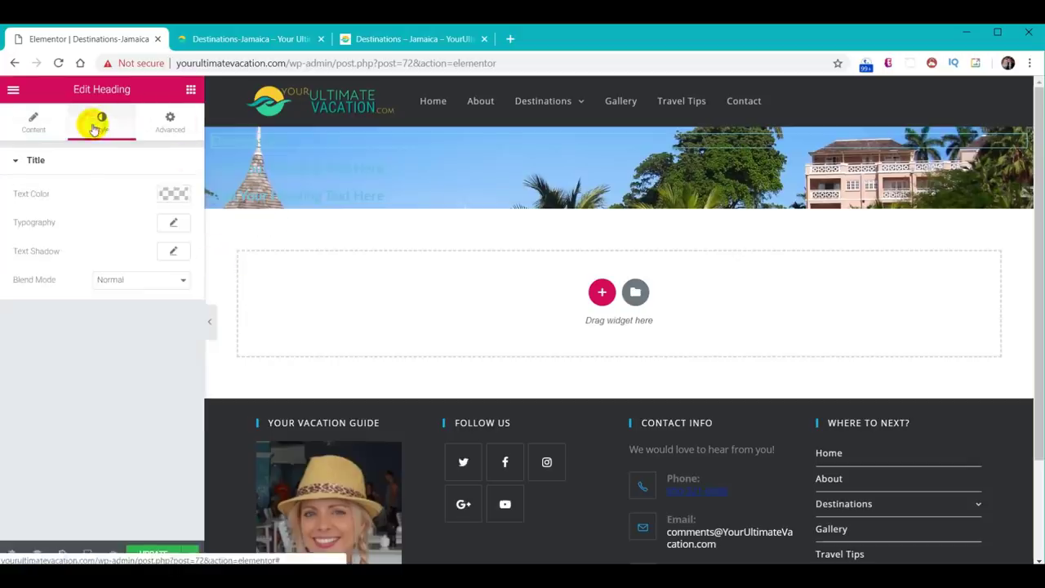
left_click(174, 194)
left_click(139, 359)
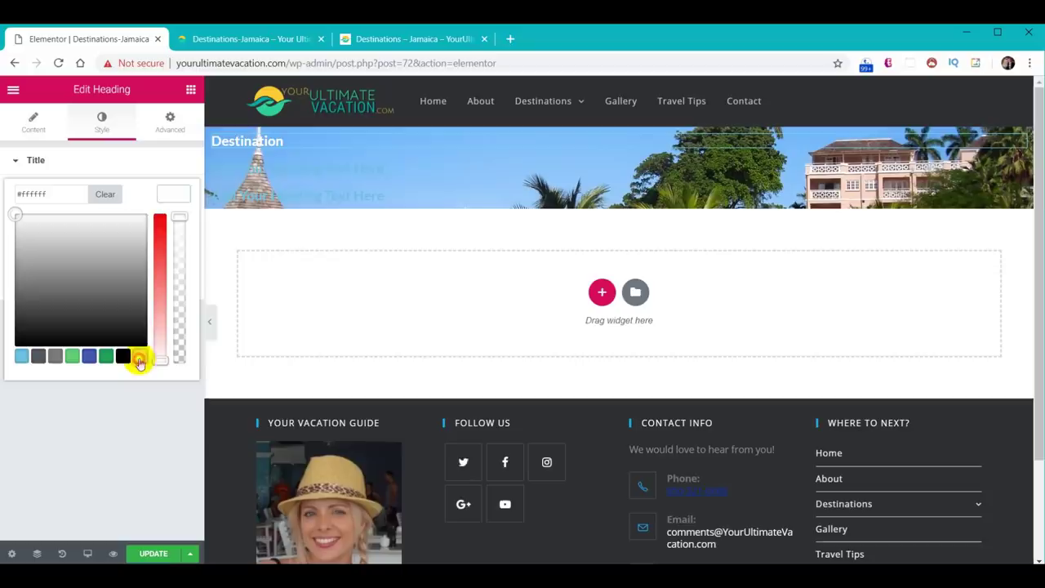
left_click(173, 194)
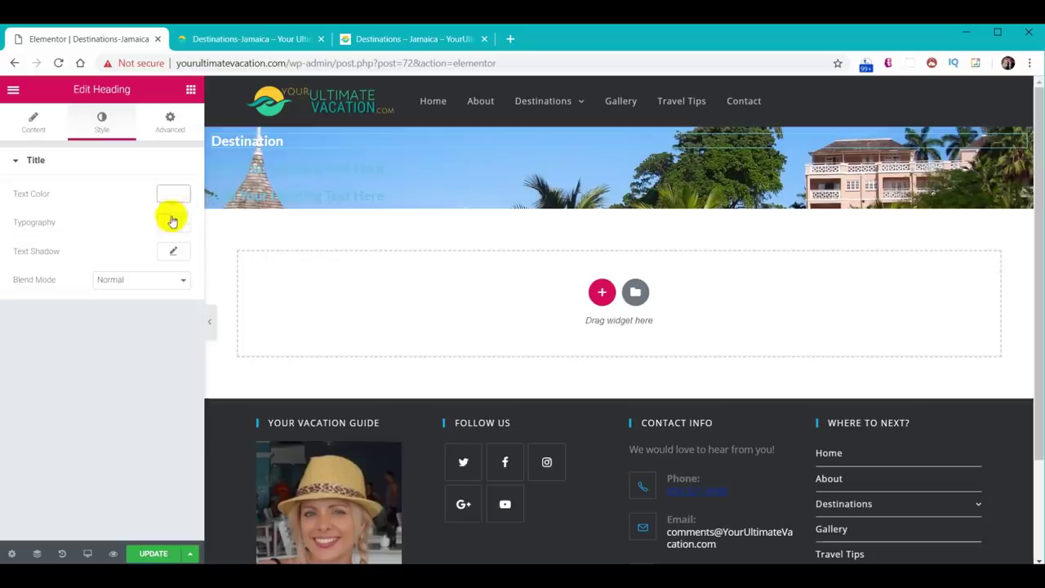
Set the heading typography to Viga, size 23, weight 200
left_click(173, 225)
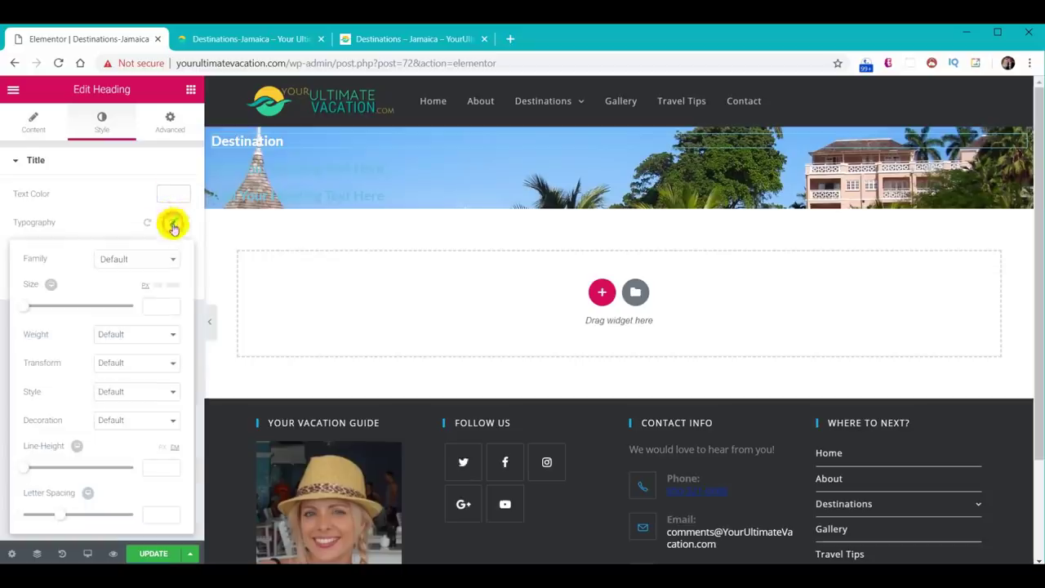
left_click(160, 304)
type("23")
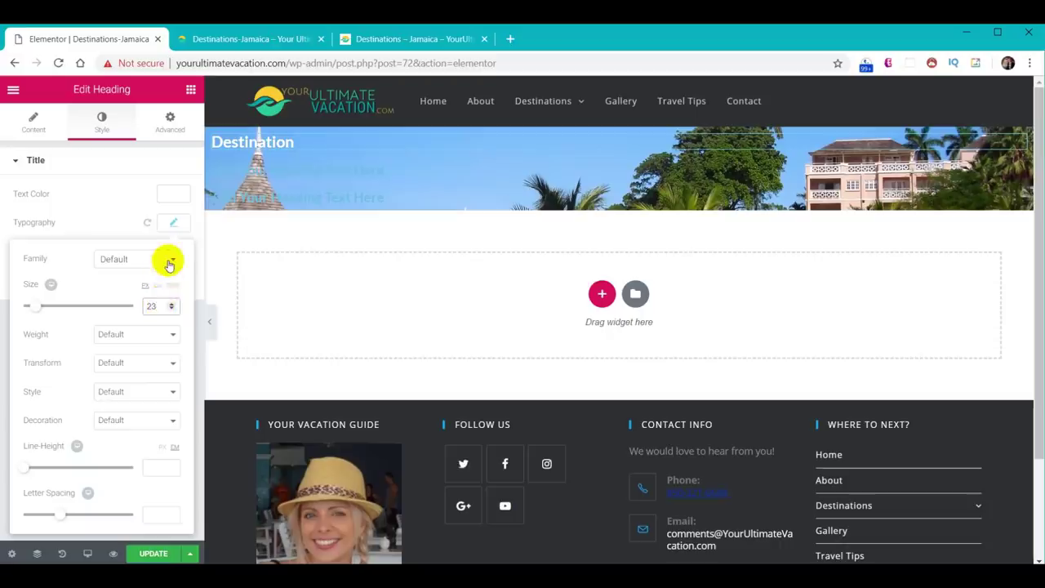
left_click(169, 262)
type("vig")
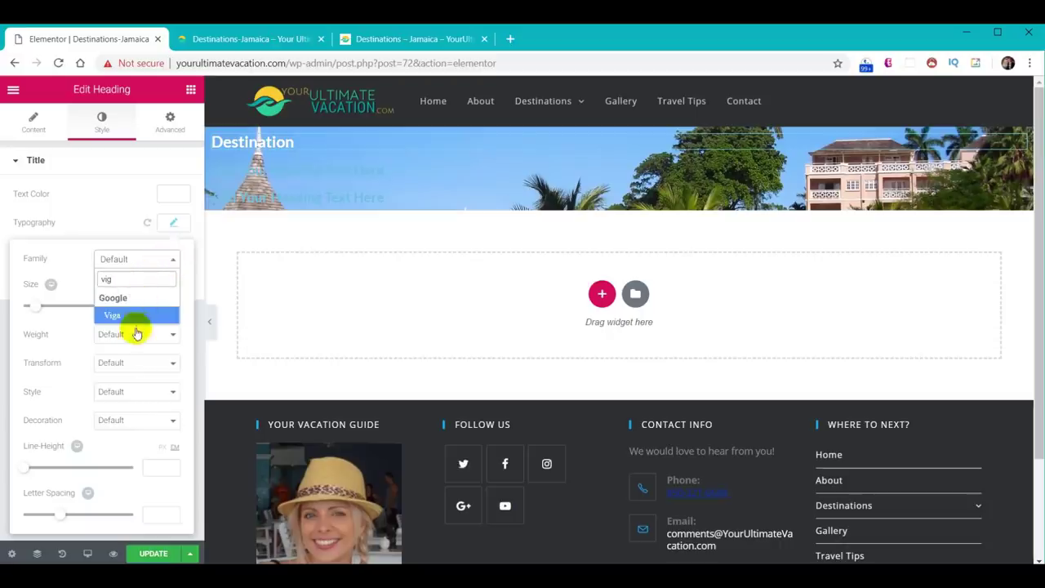
left_click(133, 315)
left_click(160, 334)
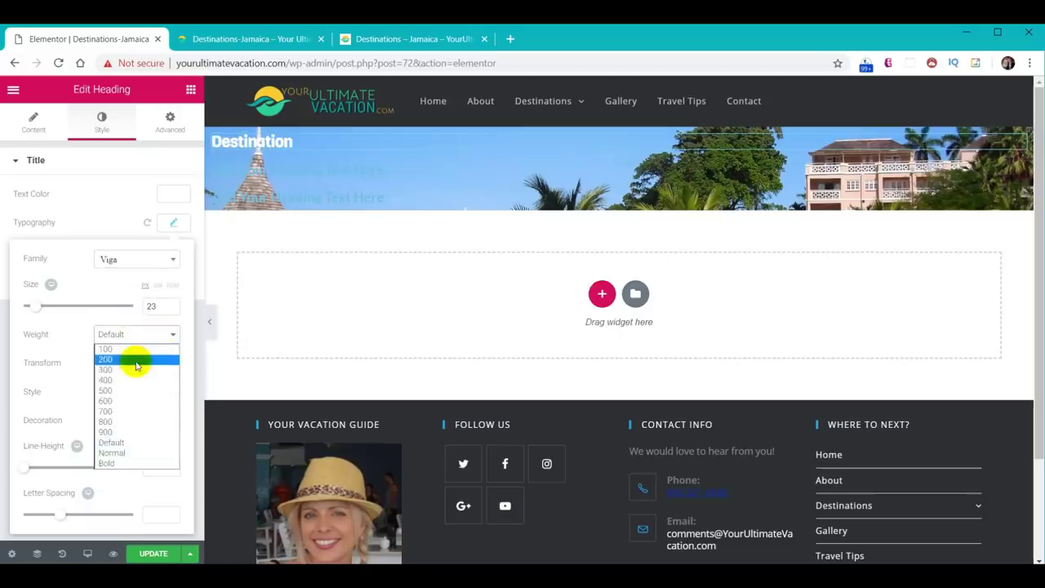
left_click(136, 360)
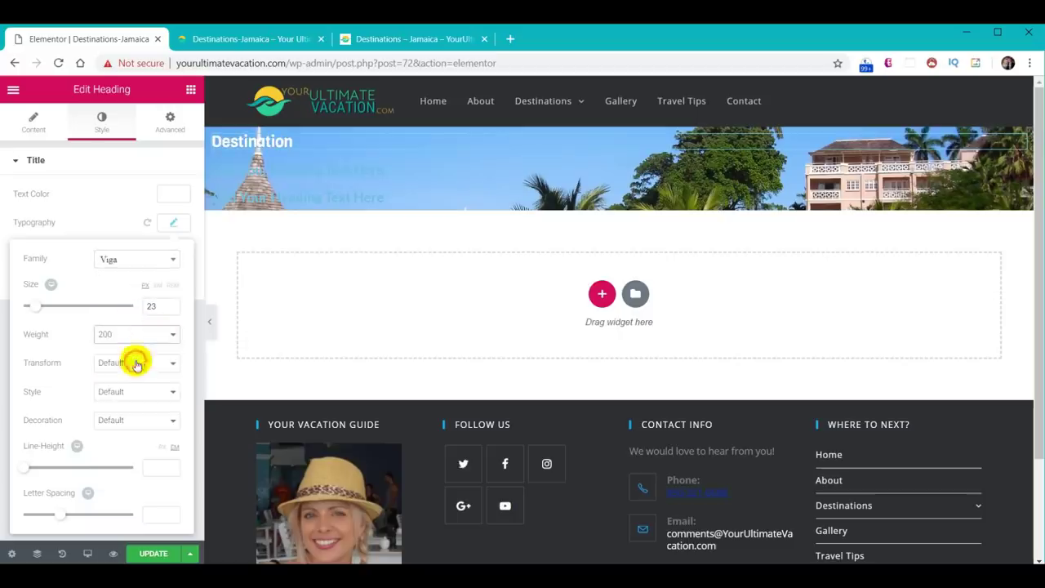
left_click(173, 223)
Give the heading a text shadow with blur 5 and horizontal offset 2
left_click(174, 254)
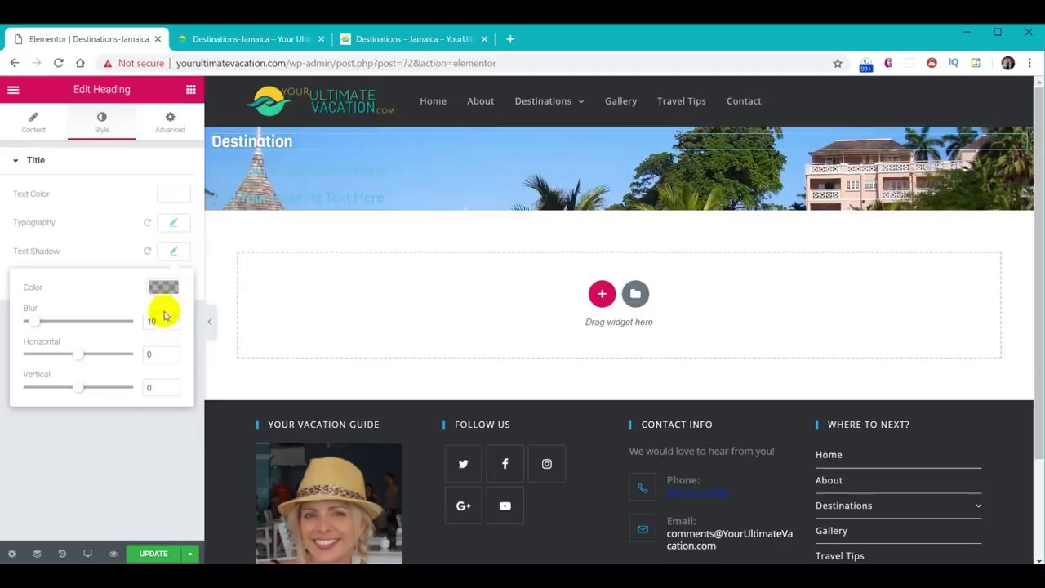
left_click_drag(163, 320, 142, 308)
type("5")
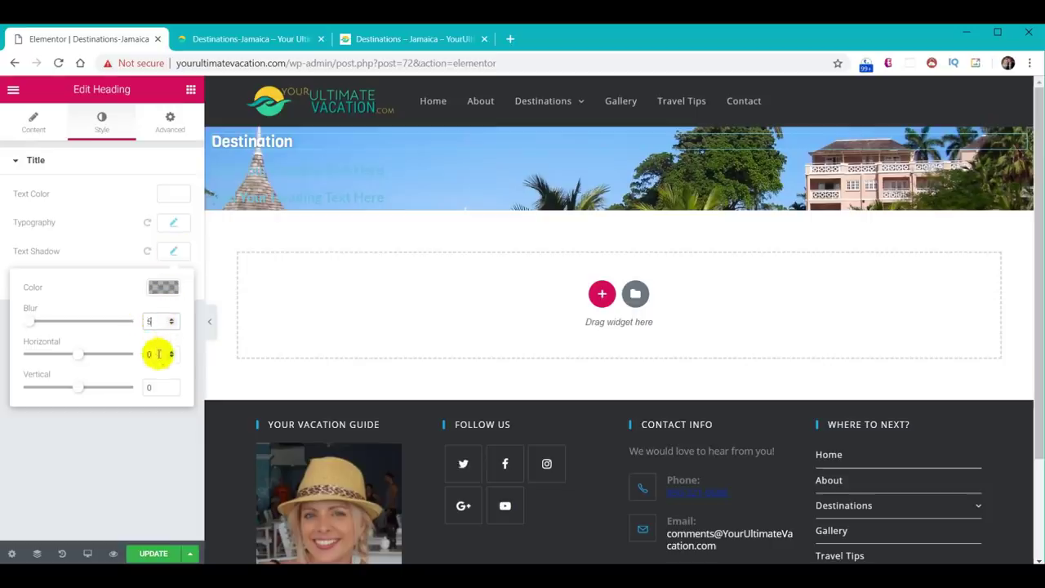
left_click_drag(144, 351, 142, 381)
type("2")
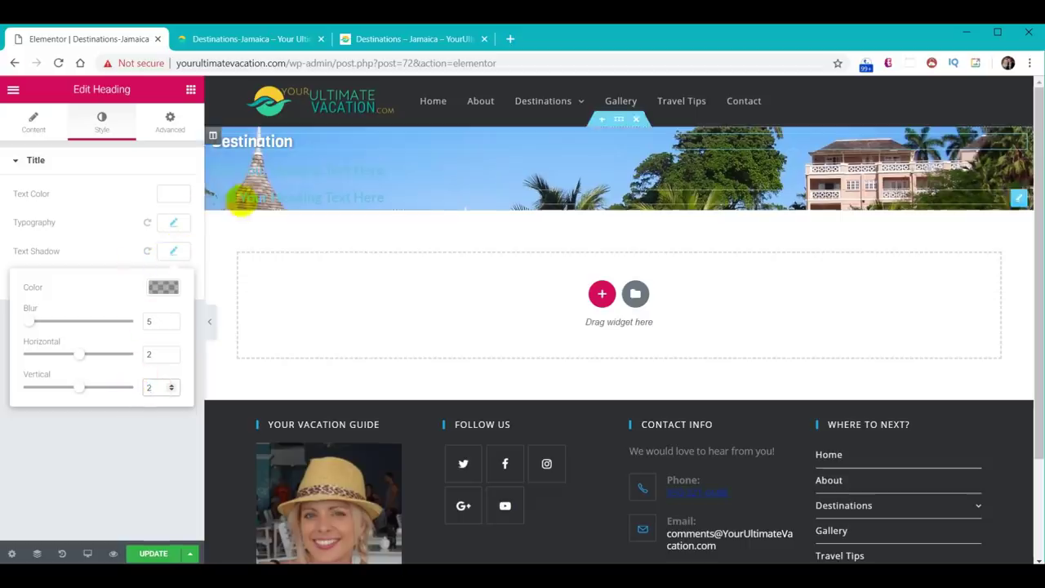
Paste 'Couples Ocho Rios & Runaway Bay, Jamaica' as the second heading's title
left_click(280, 172)
left_click_drag(167, 210, 87, 207)
type("Couples Ocho Rios & Runaway Bay, Jamaica")
Join the Couples Ocho Rios & Runaway Bay title onto one line and make it white
left_click(111, 210)
key("Delete")
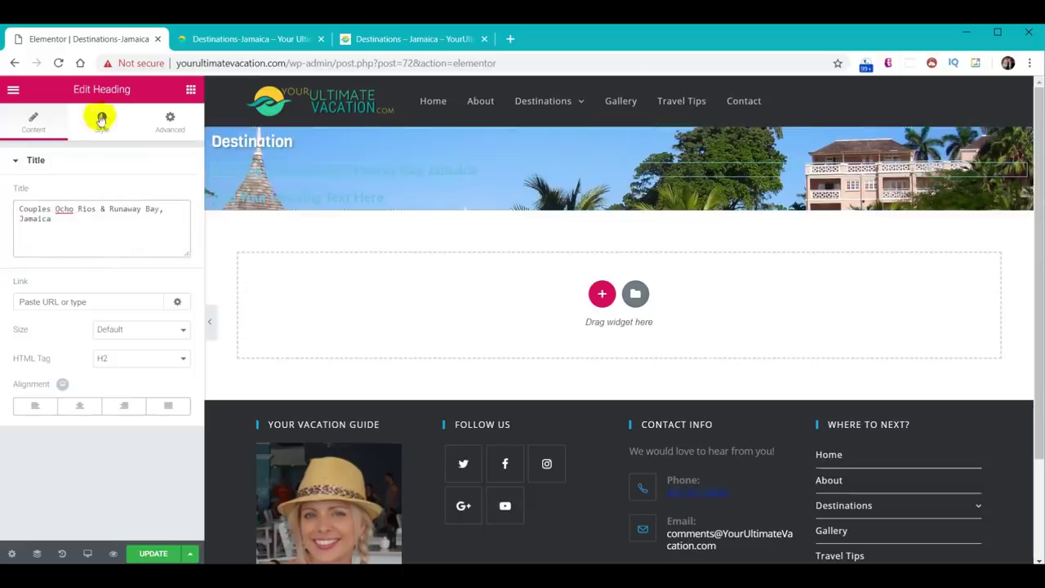
left_click(102, 121)
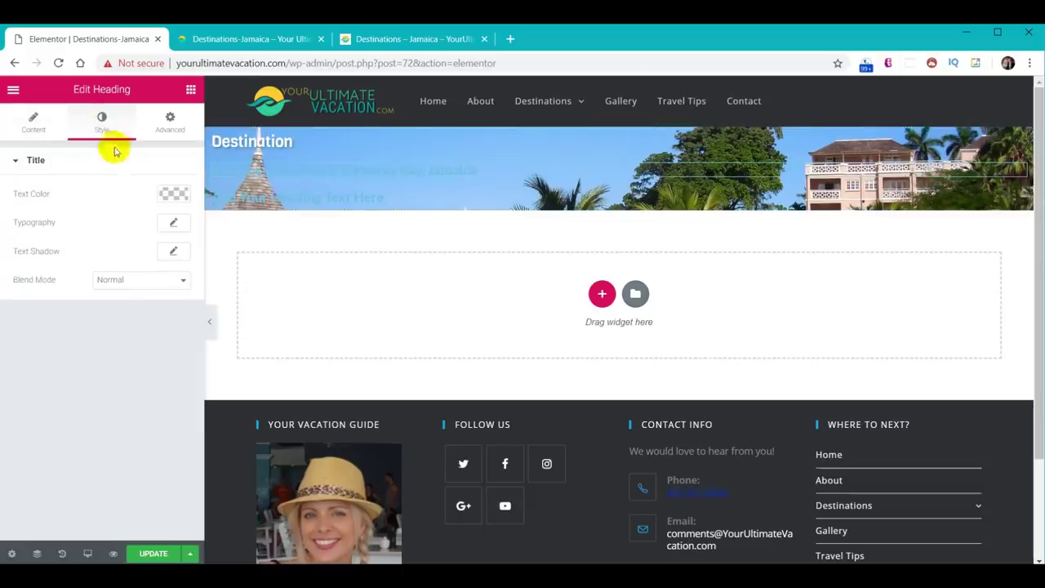
left_click(172, 194)
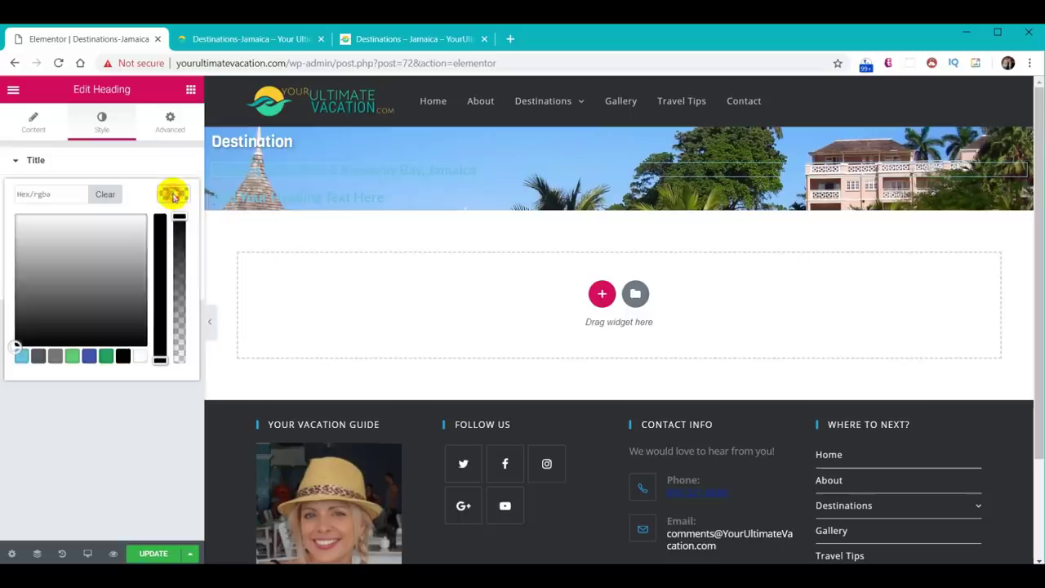
left_click(143, 356)
left_click(173, 194)
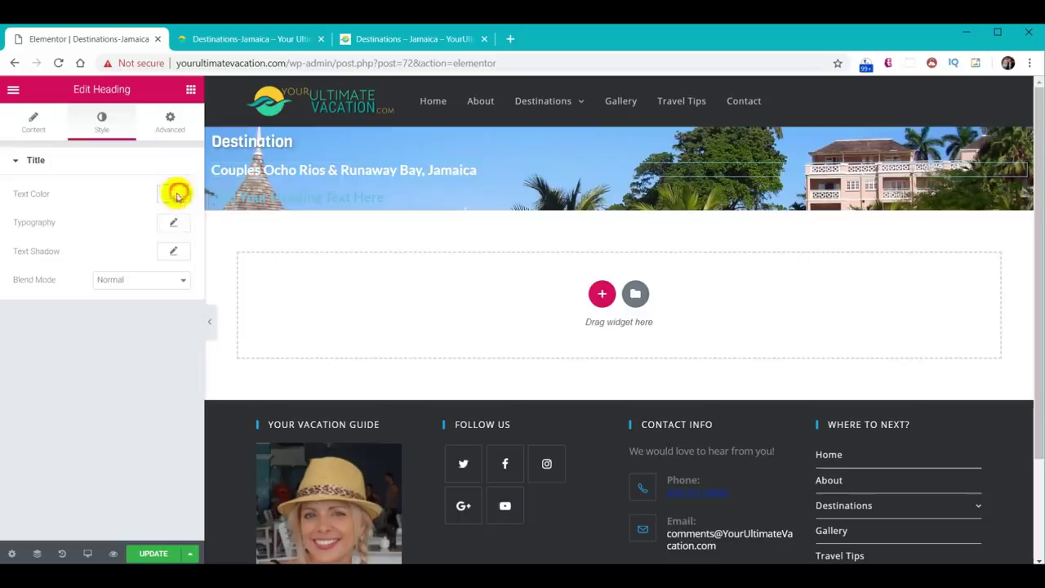
Set the heading's font size to 30, keeping the font after 'vigo' finds no match
left_click(173, 225)
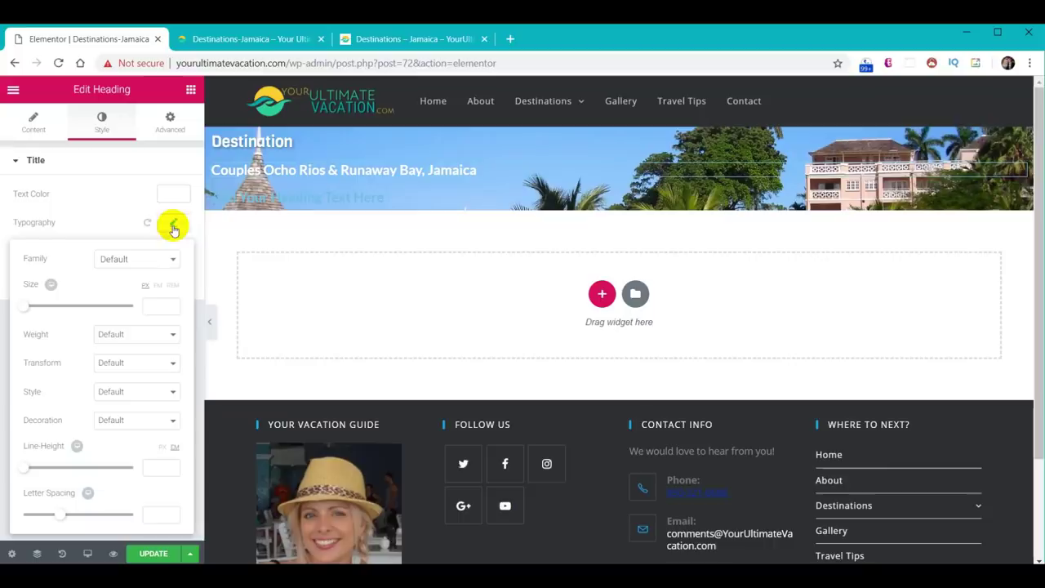
left_click(157, 310)
type("30")
left_click(151, 262)
type("vigo")
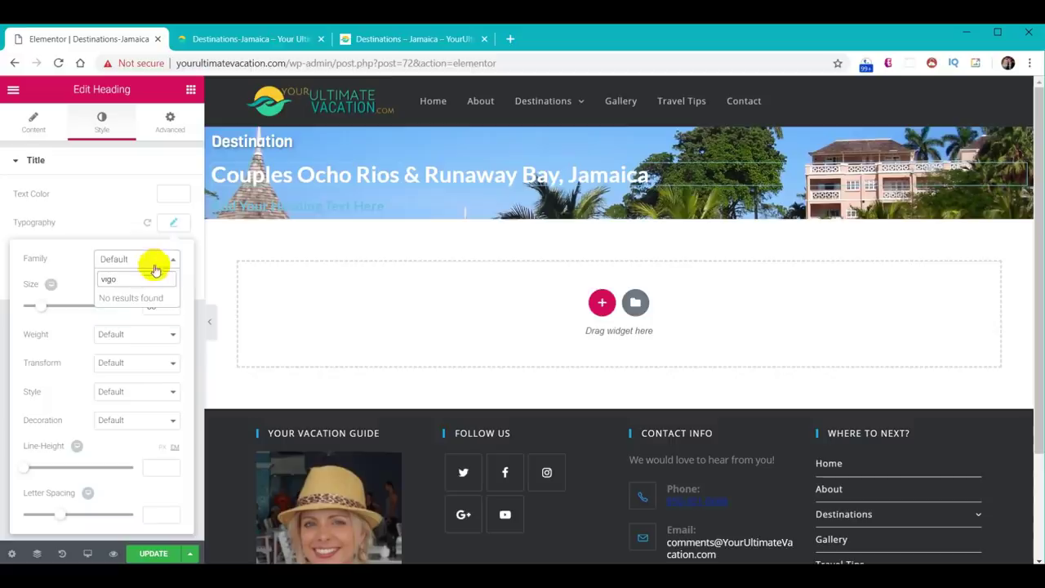
left_click(170, 234)
left_click(173, 222)
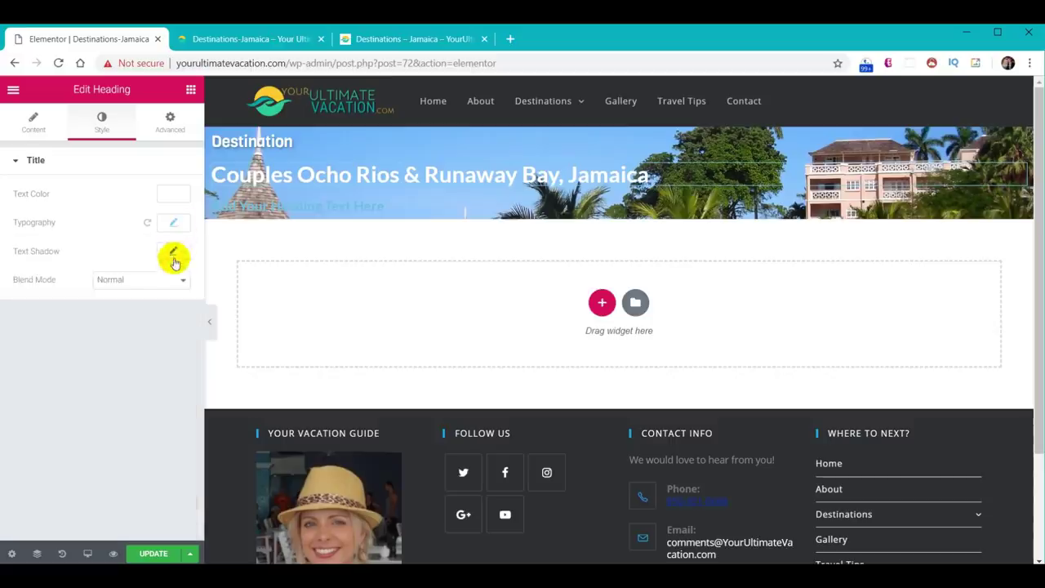
Give the heading a text shadow with blur 5, horizontal 2 and vertical 2
left_click(173, 254)
left_click_drag(162, 320, 136, 316)
type("5")
double_click(150, 354)
type("2")
left_click_drag(151, 388, 135, 387)
type("2")
left_click(174, 251)
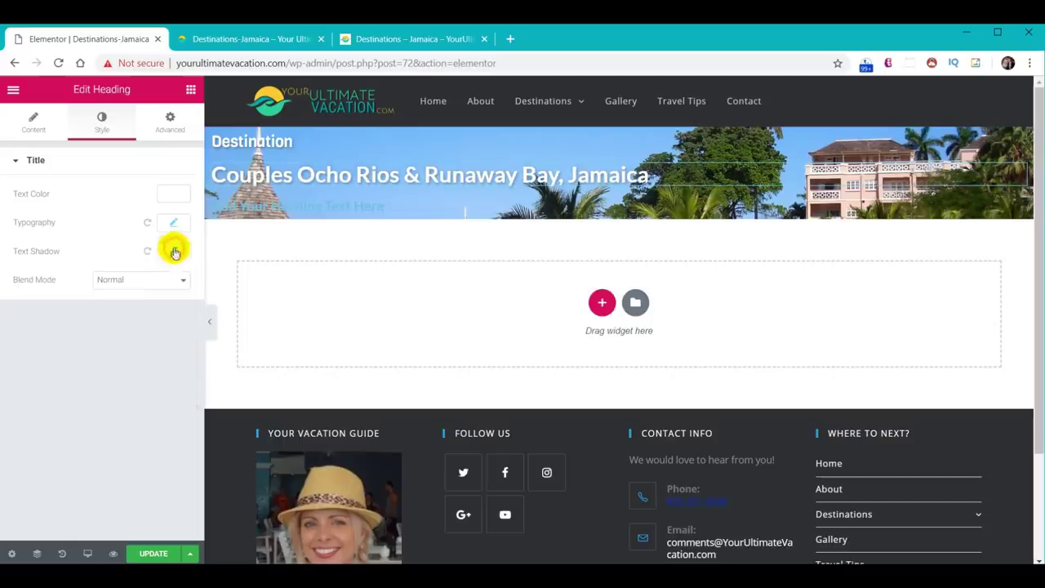
left_click(303, 205)
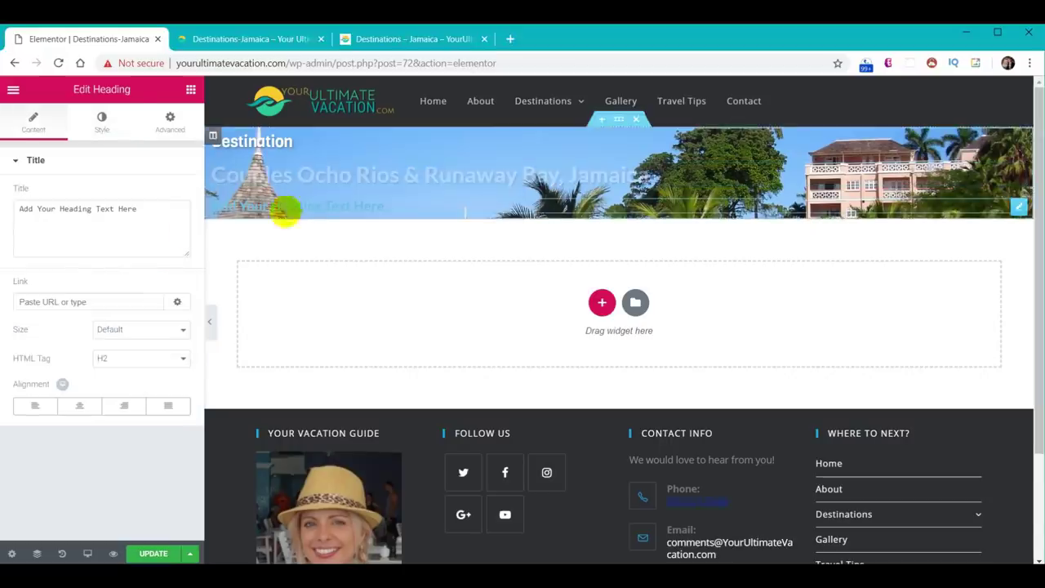
Replace the third heading's placeholder title and colour it with the pasted green code
left_click_drag(169, 222, 0, 211)
type("Swedish")
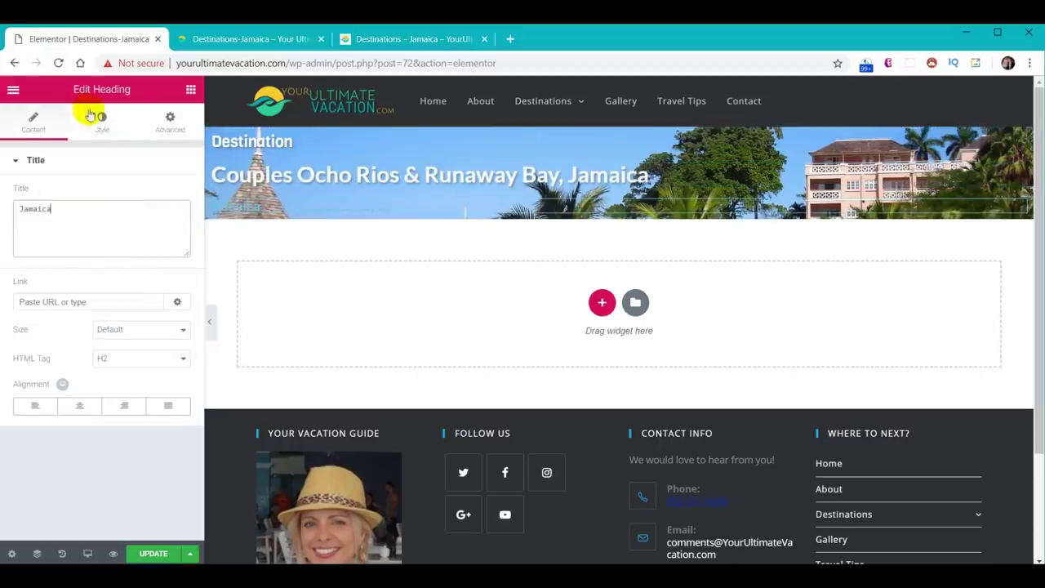
left_click(102, 121)
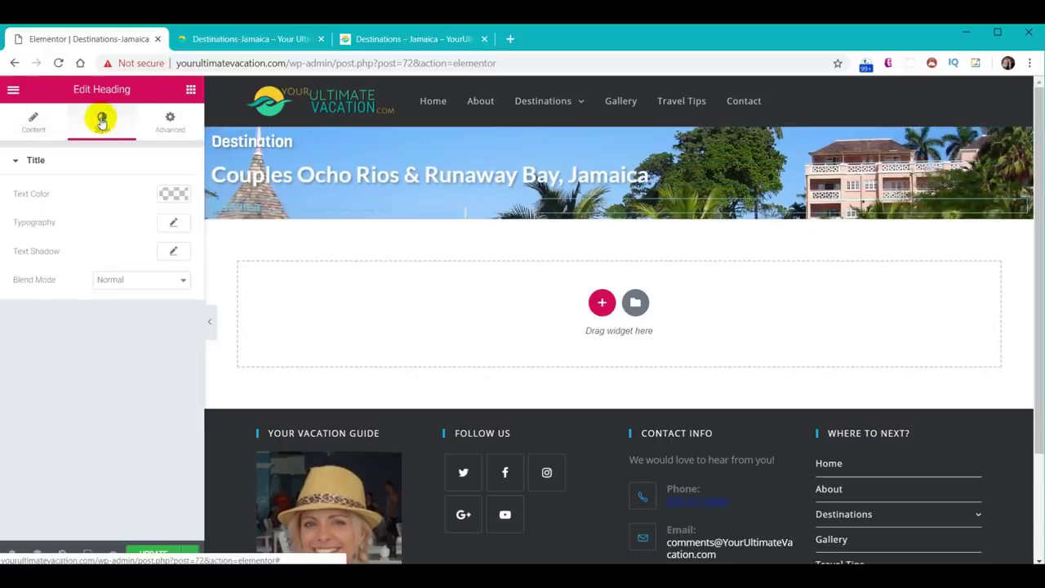
left_click(174, 195)
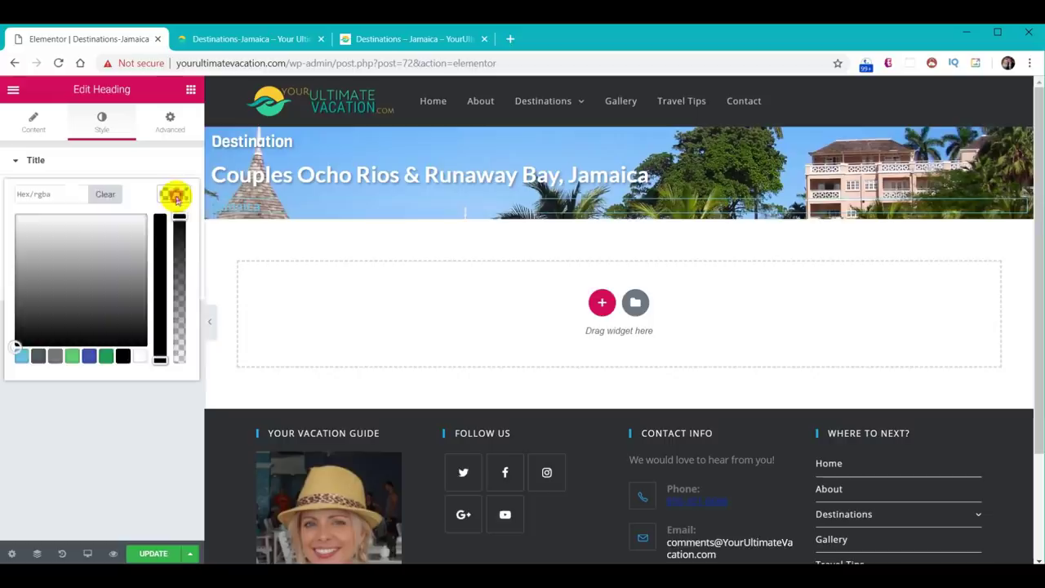
left_click(66, 195)
key("ctrl+v")
left_click(173, 194)
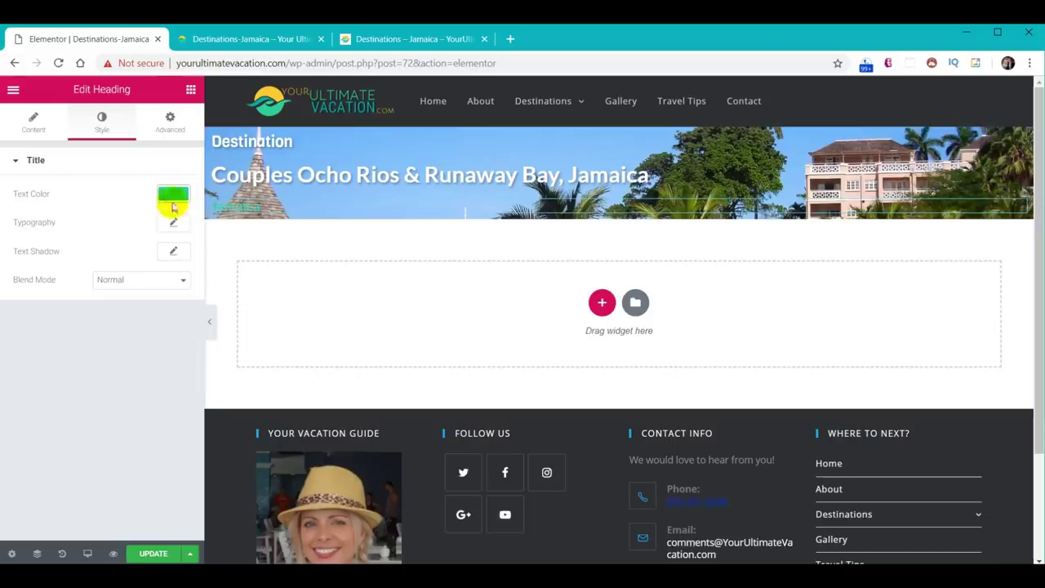
Set the Jamaica heading to Squada One at size 300 in semi-transparent green
left_click(174, 225)
left_click(128, 259)
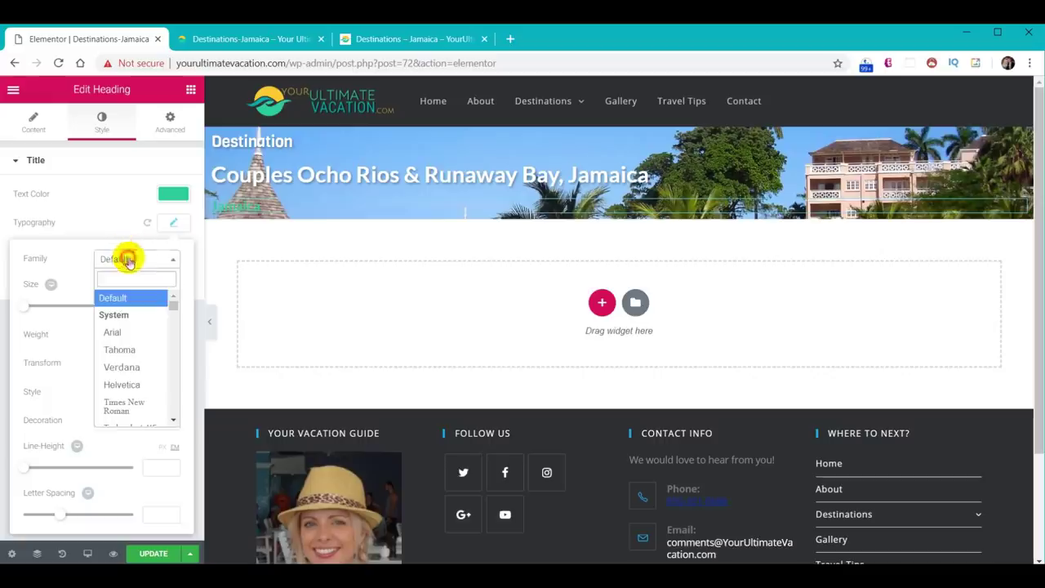
type("sq")
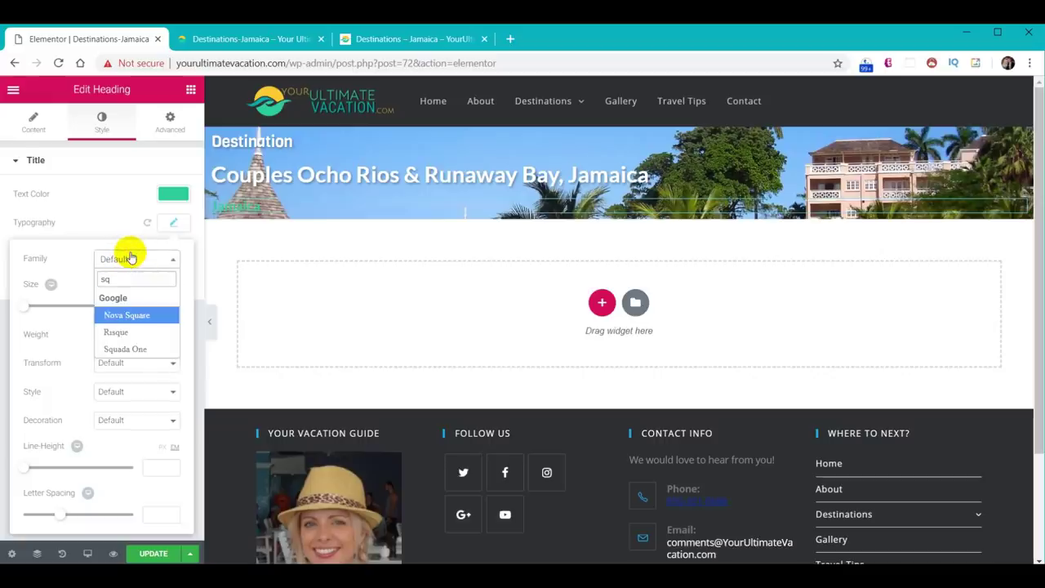
left_click(132, 348)
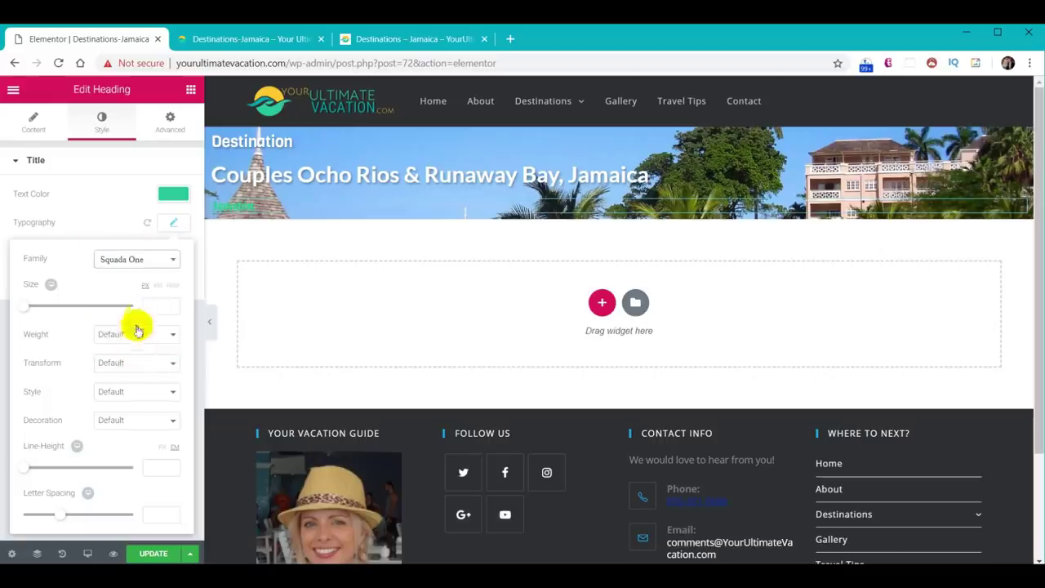
left_click(154, 307)
type("300")
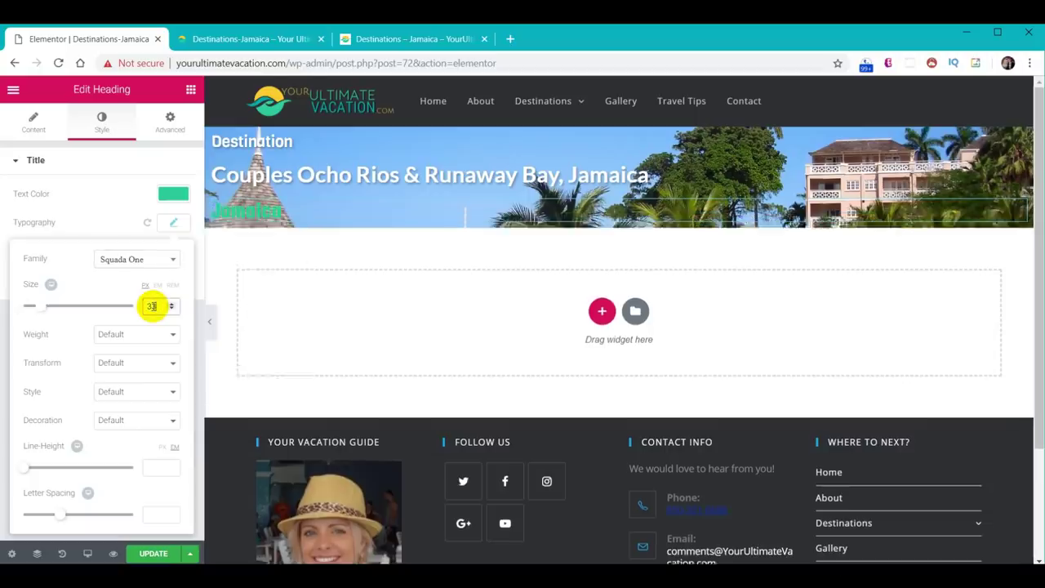
left_click(178, 225)
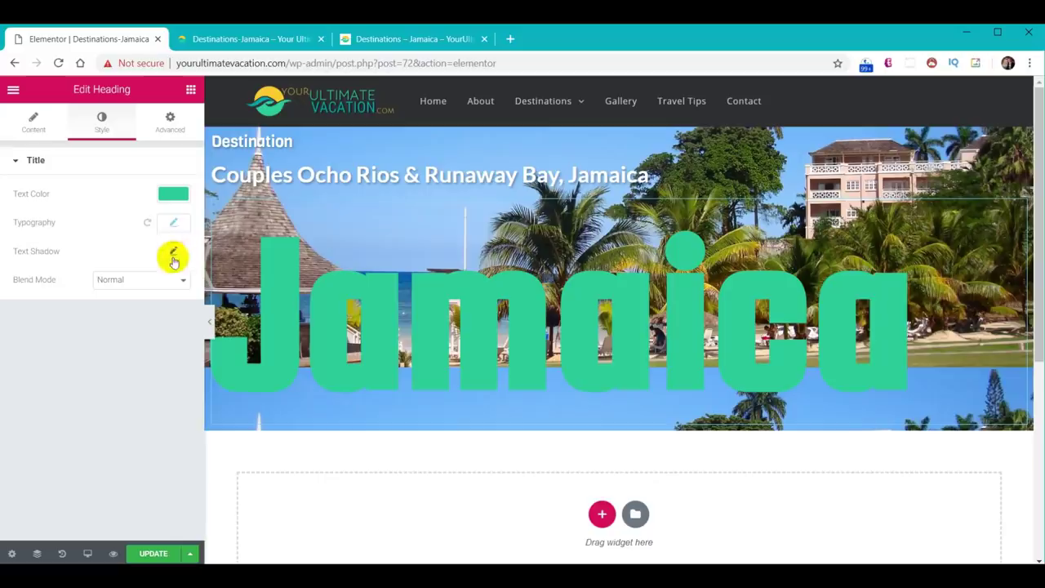
left_click(173, 196)
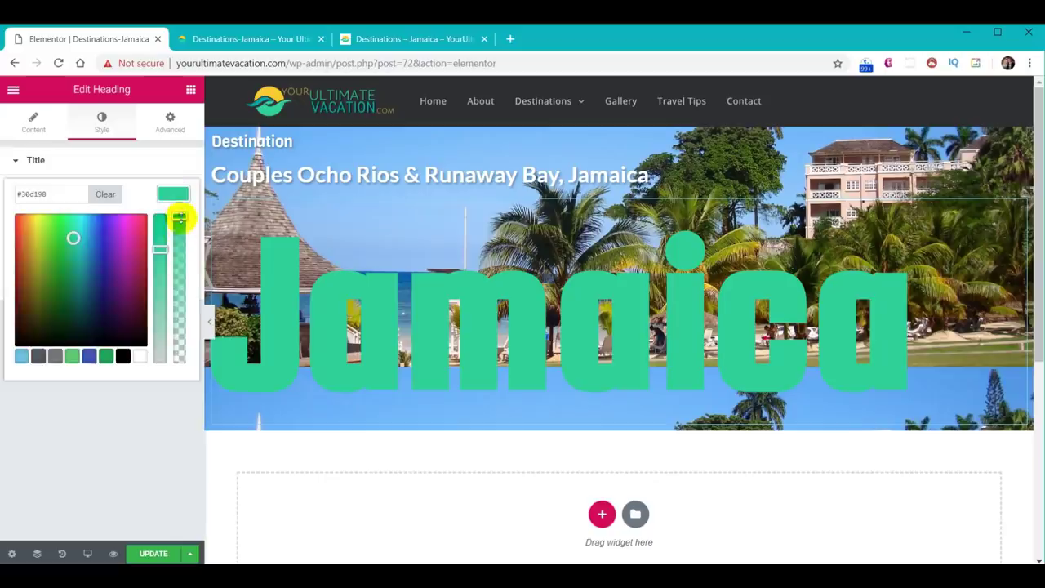
left_click_drag(179, 219, 180, 253)
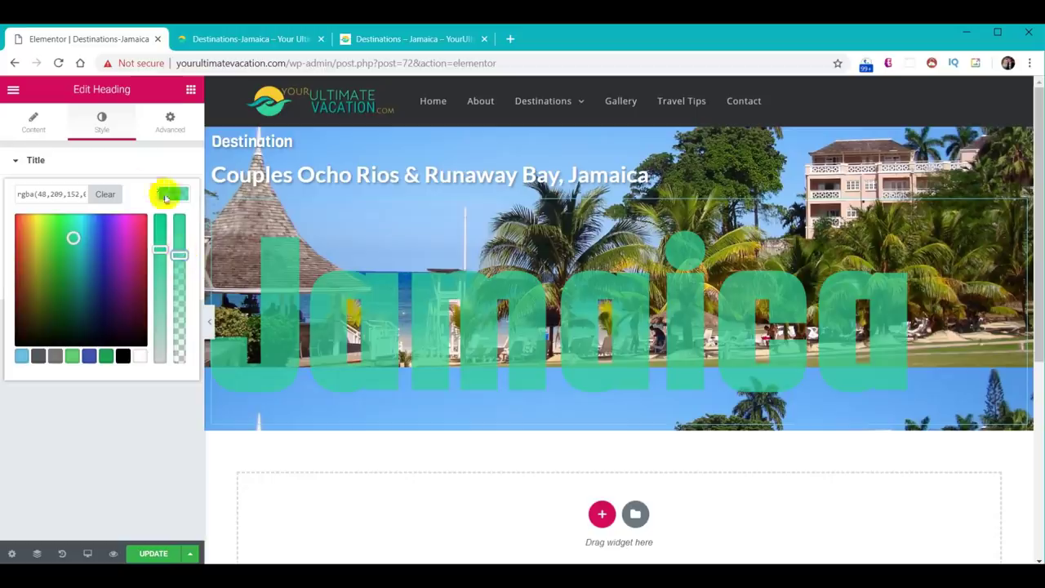
left_click(170, 191)
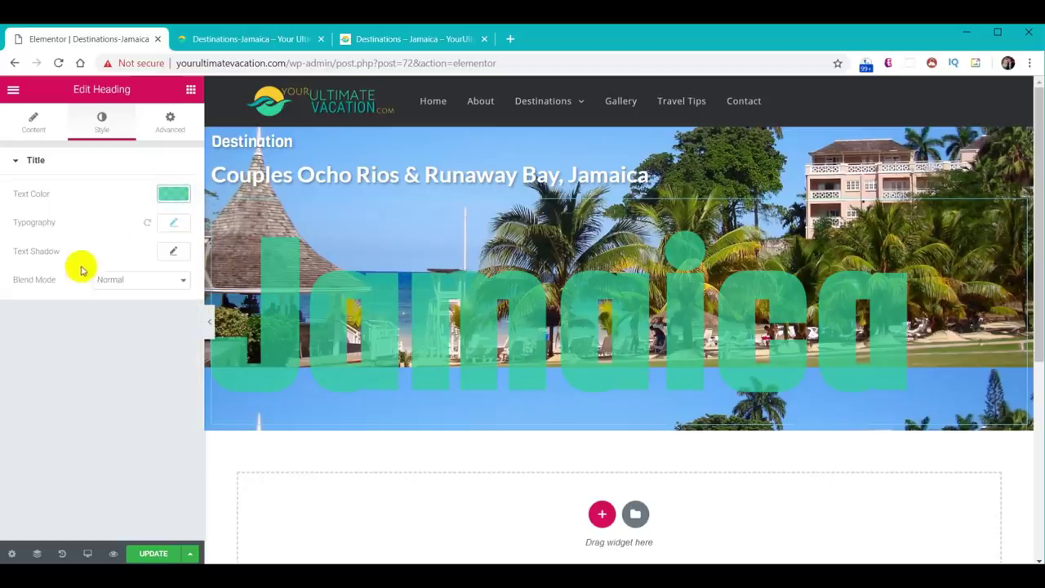
Give the Jamaica heading a text shadow offset 2/2 and Luminosity blend mode
left_click(173, 250)
double_click(153, 322)
double_click(159, 353)
type("2")
double_click(152, 387)
type("2")
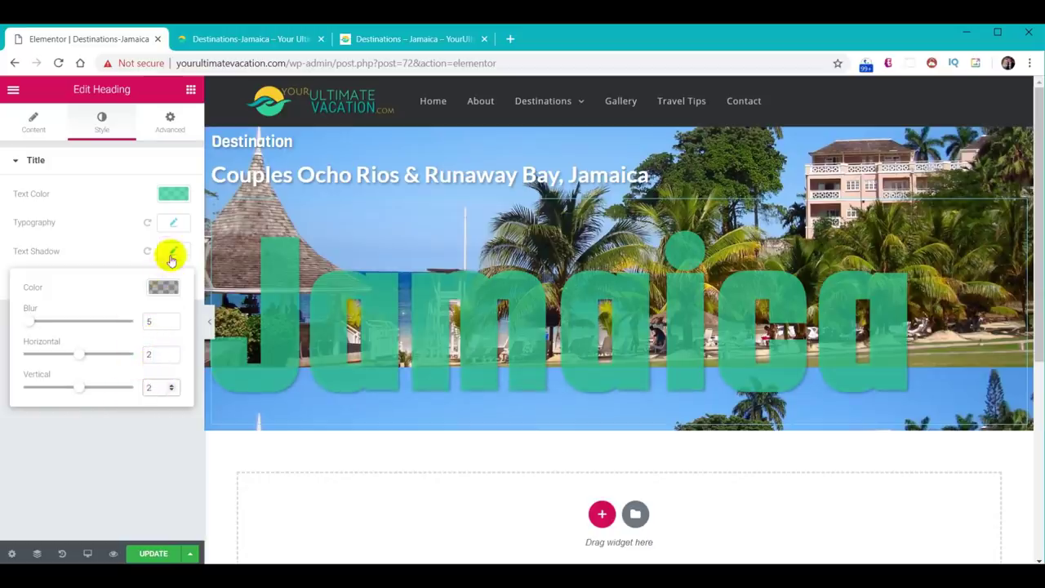
left_click(171, 255)
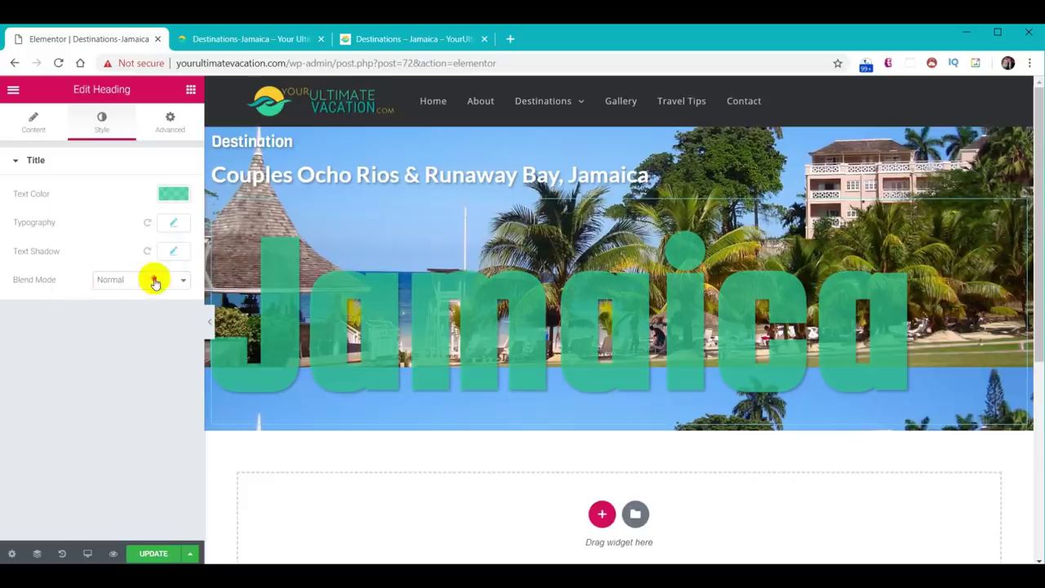
left_click(152, 278)
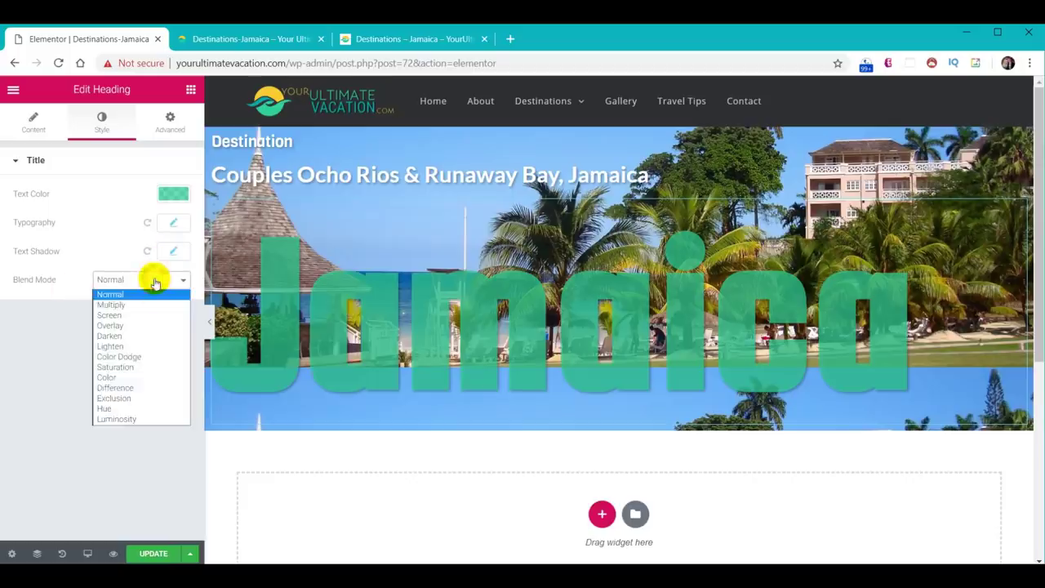
left_click(130, 419)
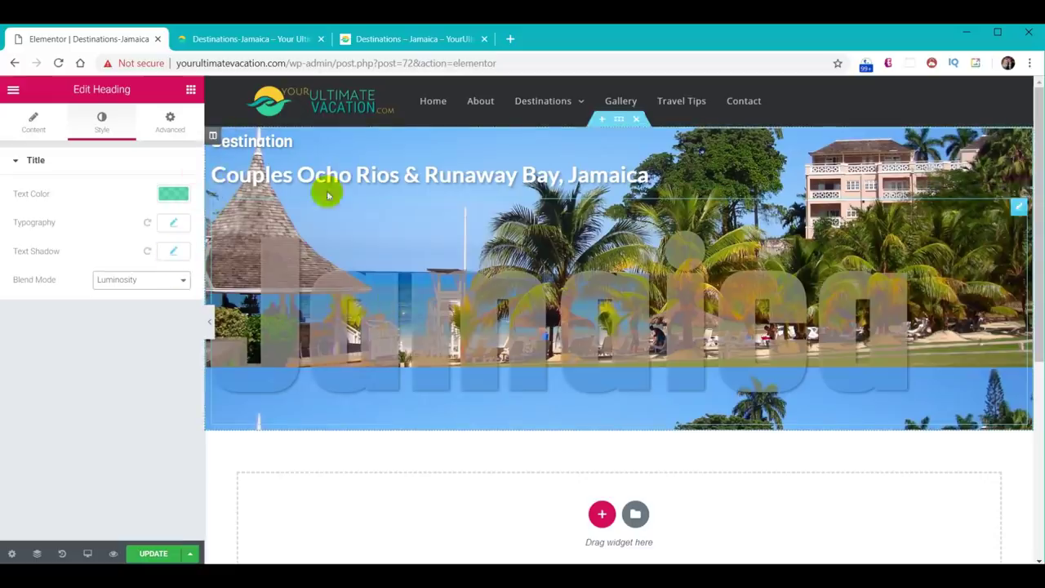
left_click(615, 121)
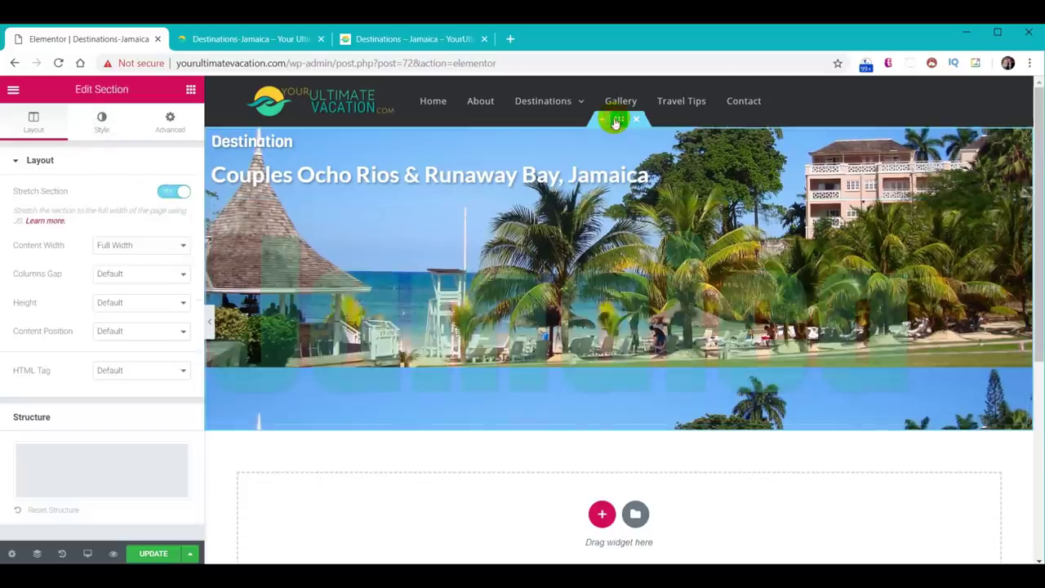
Give the hero section a left padding of 20
left_click(170, 122)
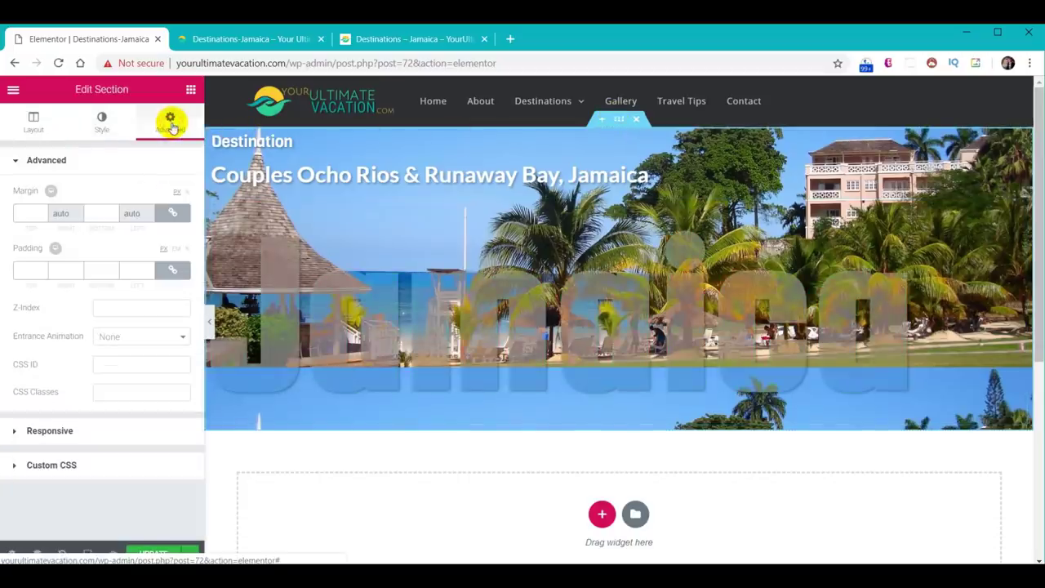
left_click(129, 270)
type("2")
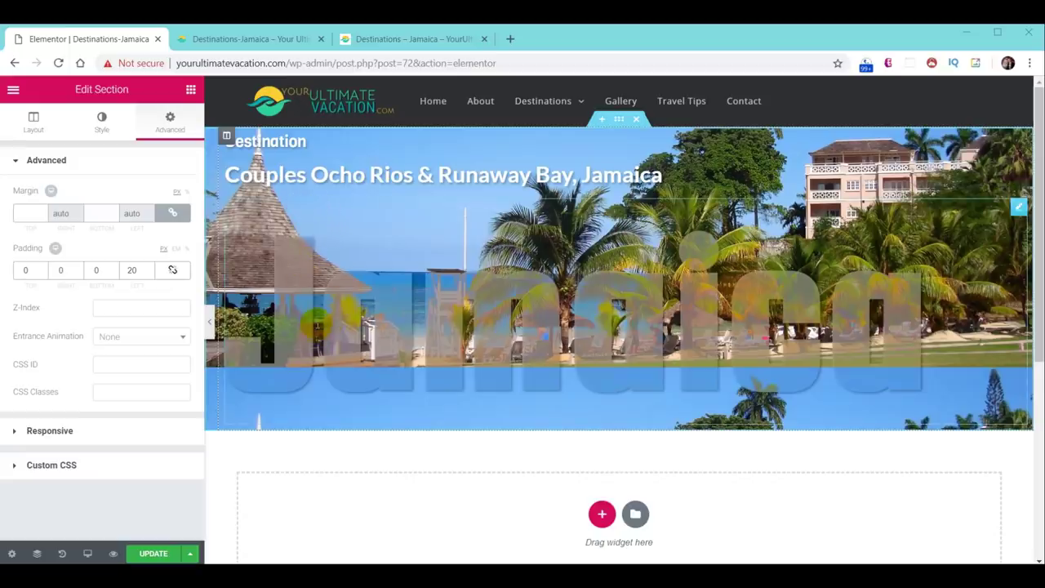
Set the big Jamaica heading's top margin to -30
left_click(317, 325)
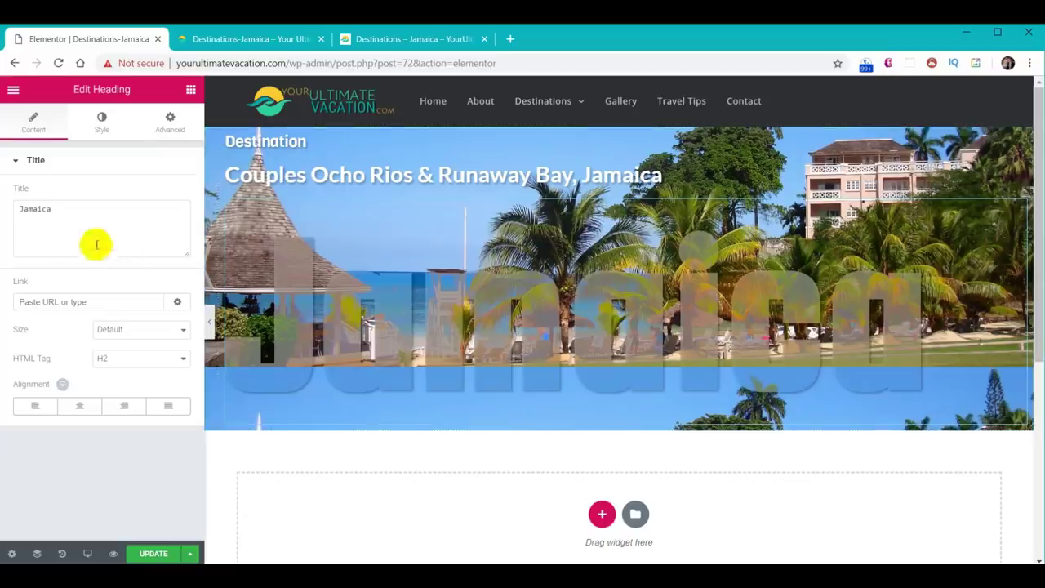
left_click(169, 122)
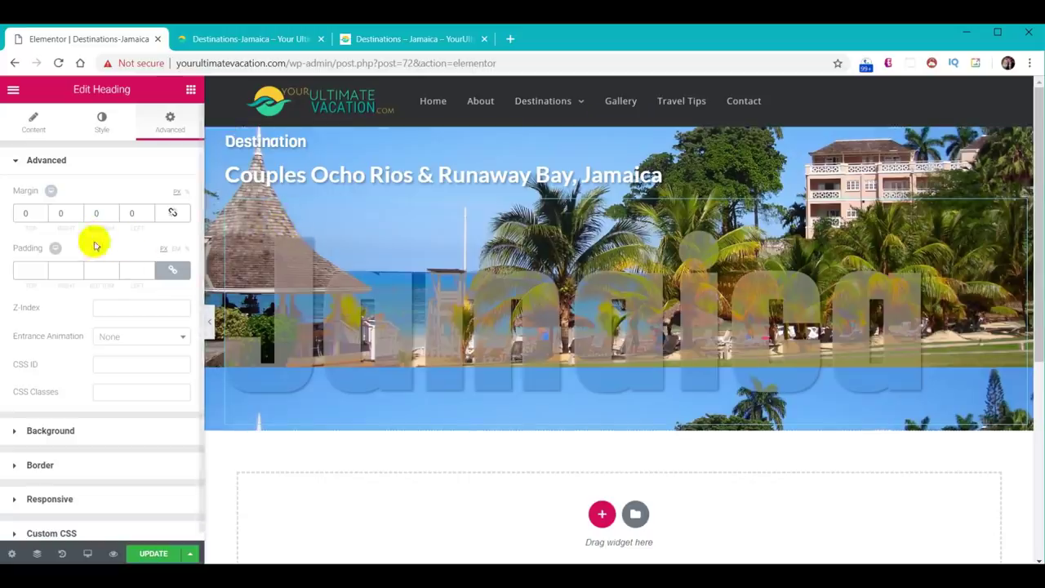
double_click(25, 214)
type("-30")
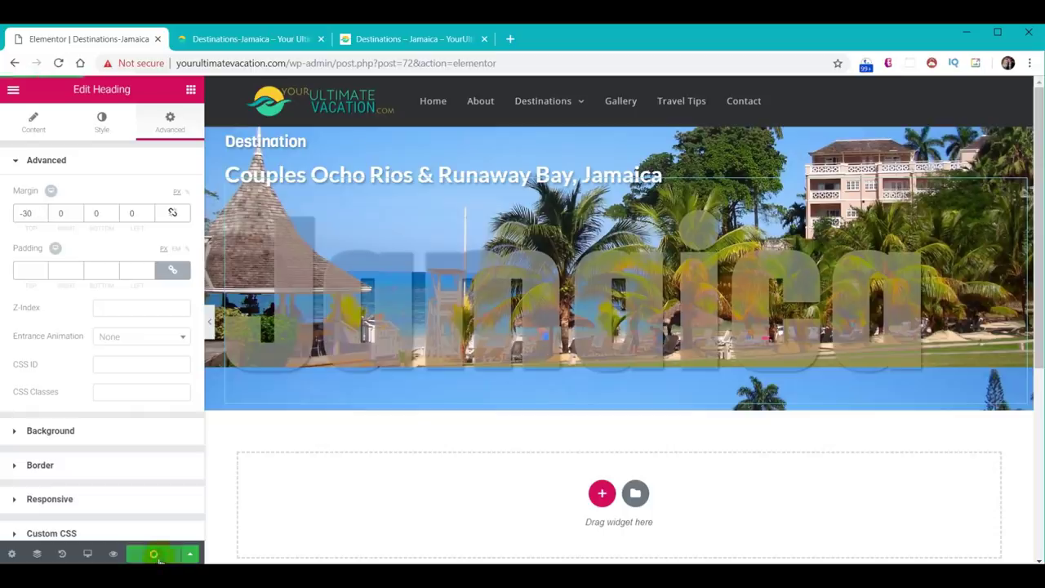
Reload the live Destinations-Jamaica page to check the banner
left_click(242, 41)
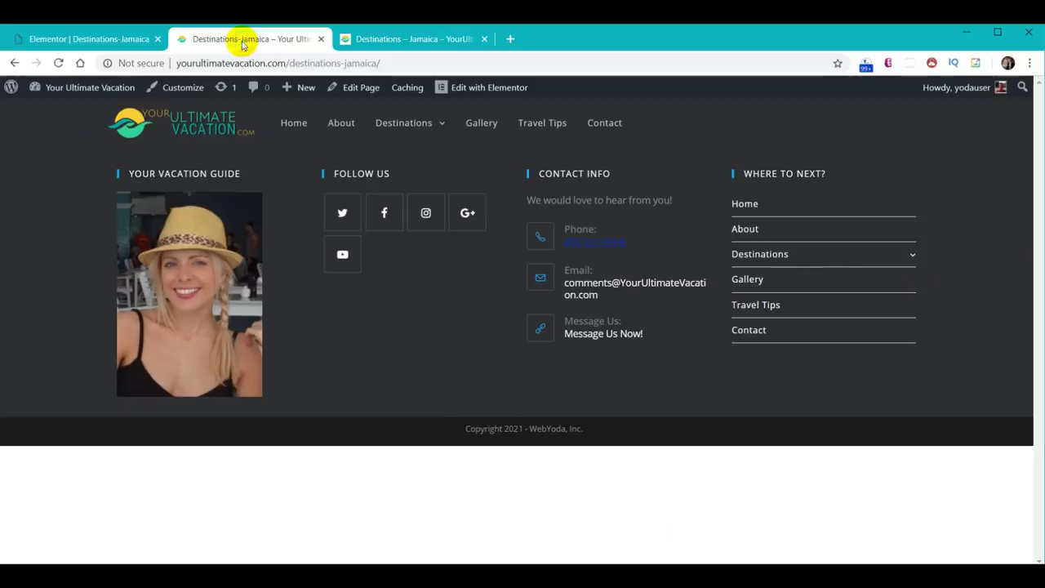
left_click(59, 63)
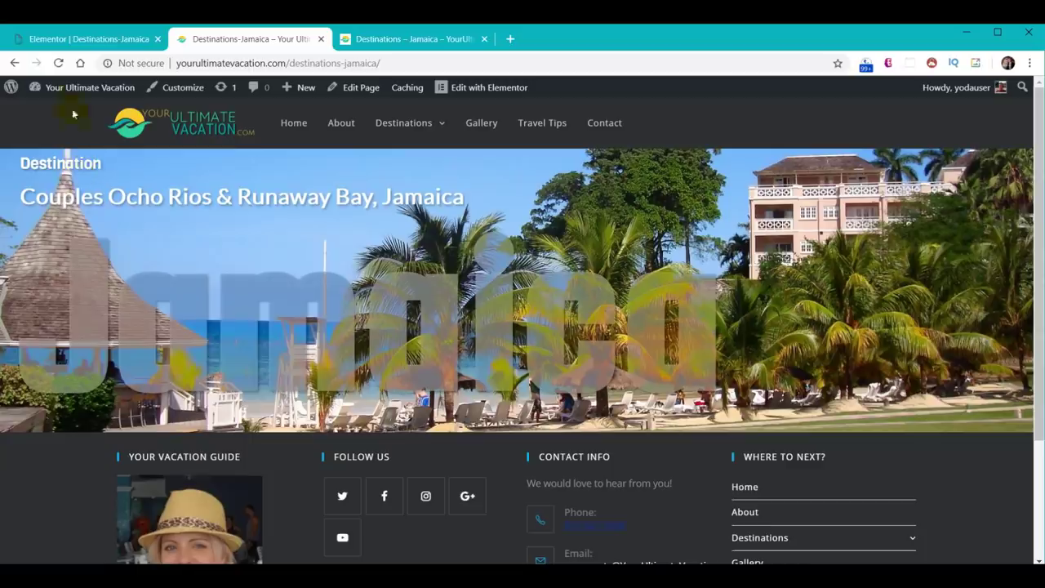
left_click(104, 40)
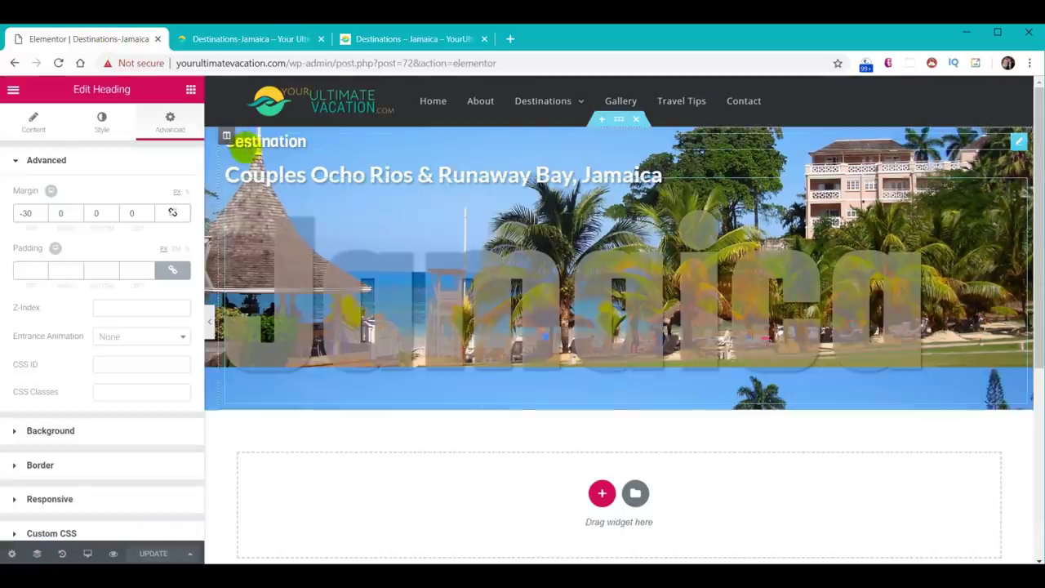
Give the Destination heading a 20 px top padding and reload the live page
left_click(233, 140)
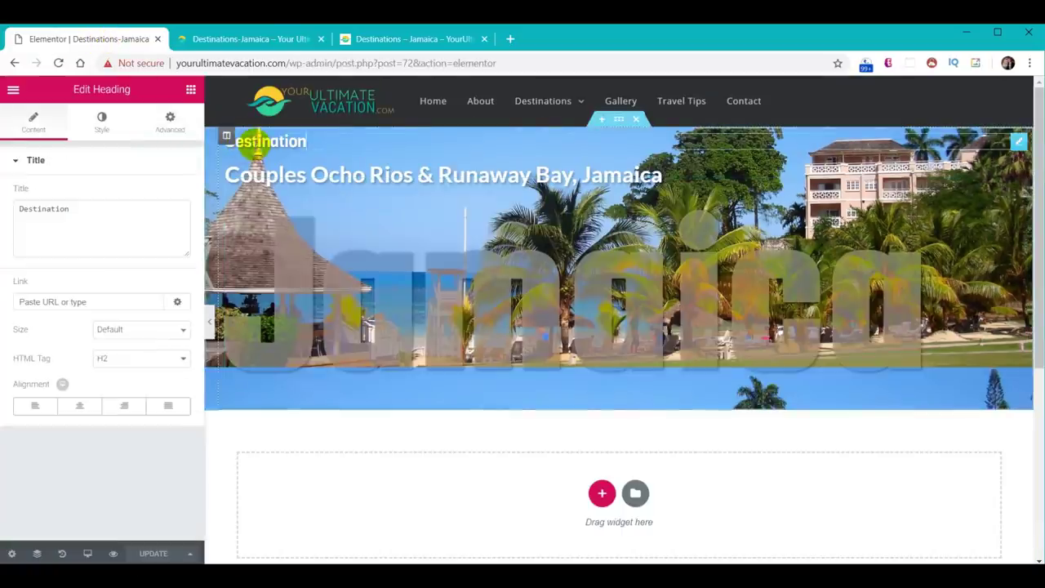
left_click(171, 124)
left_click(173, 271)
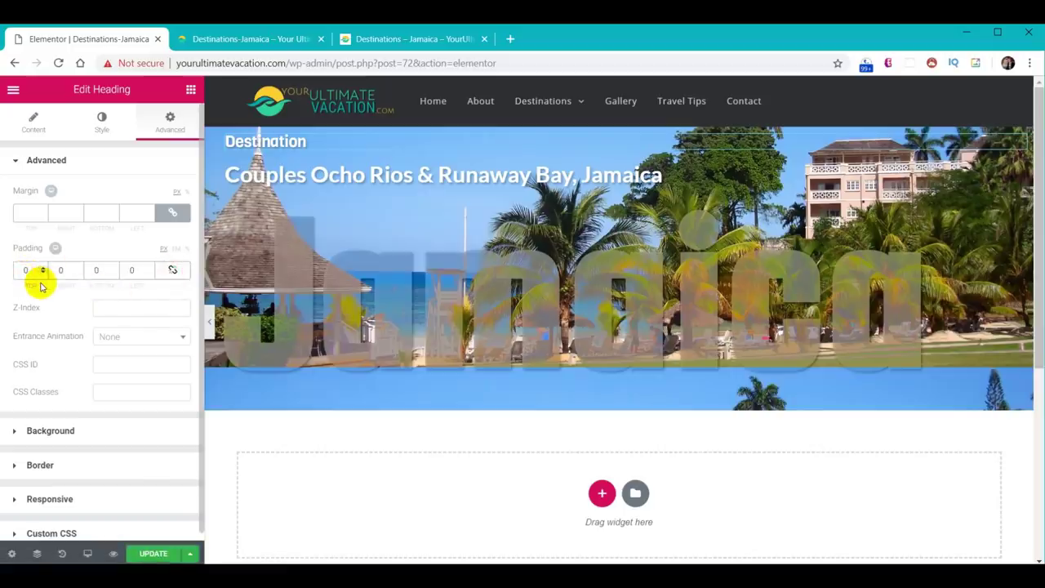
left_click(41, 281)
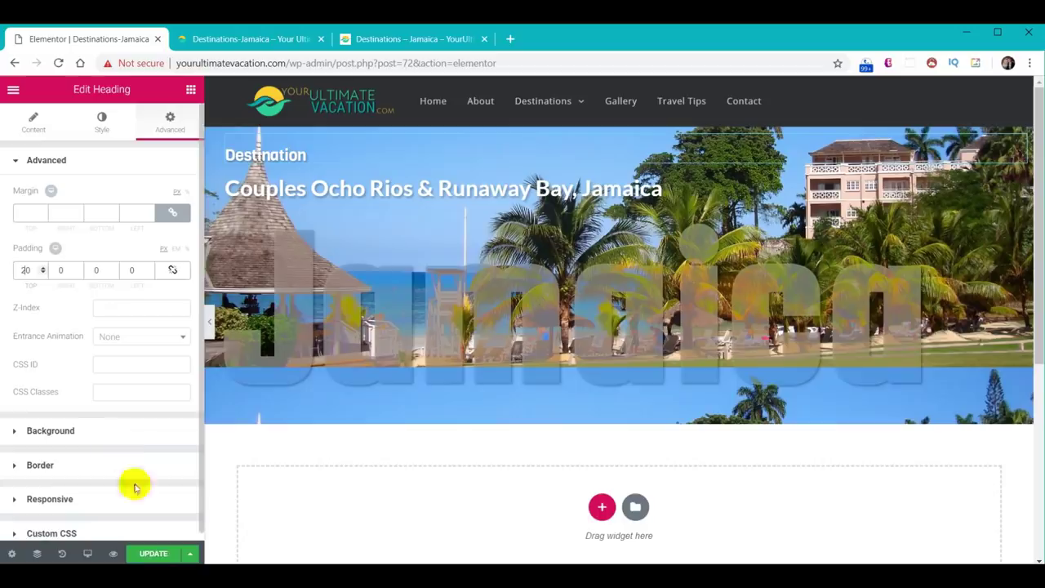
left_click(243, 42)
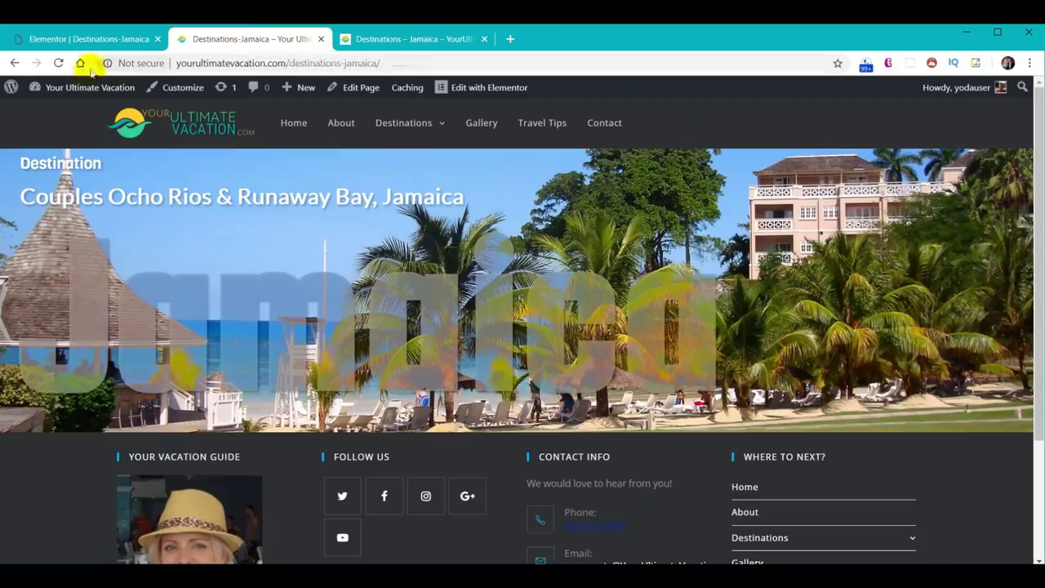
left_click(58, 64)
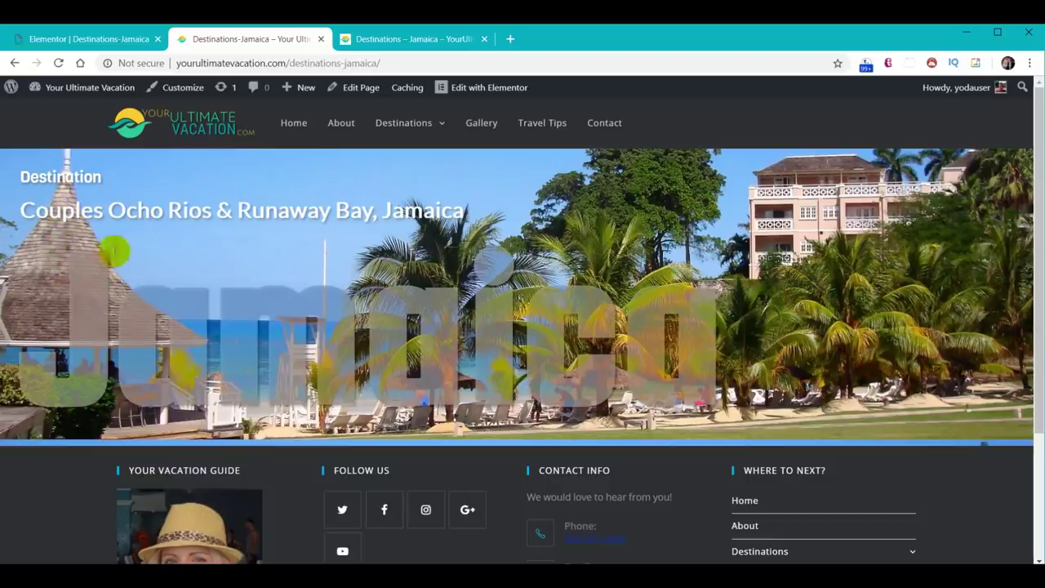
Set the Destination heading's bottom margin to -10 with margin sides unlinked
left_click(116, 38)
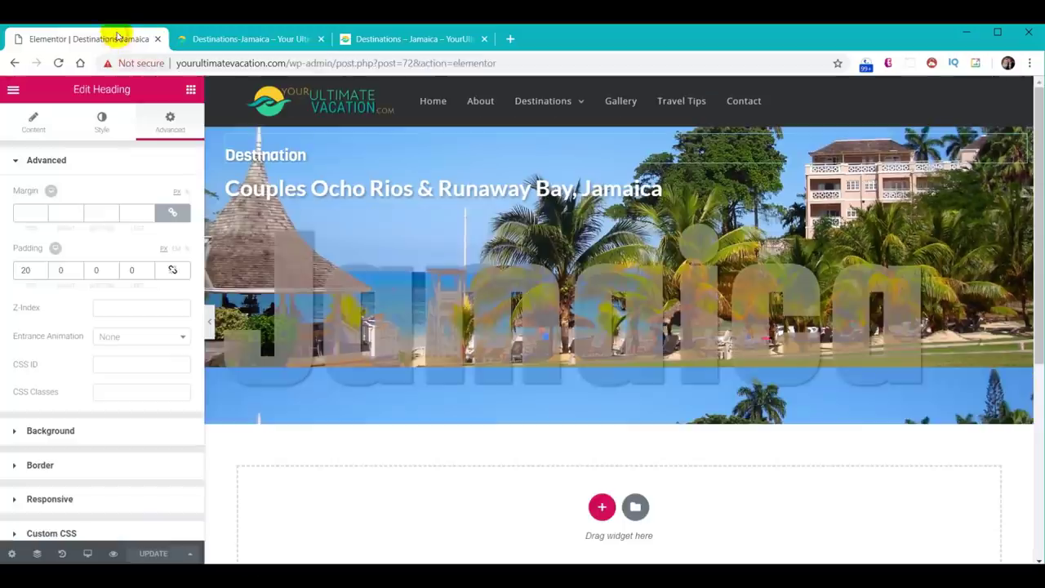
left_click(278, 175)
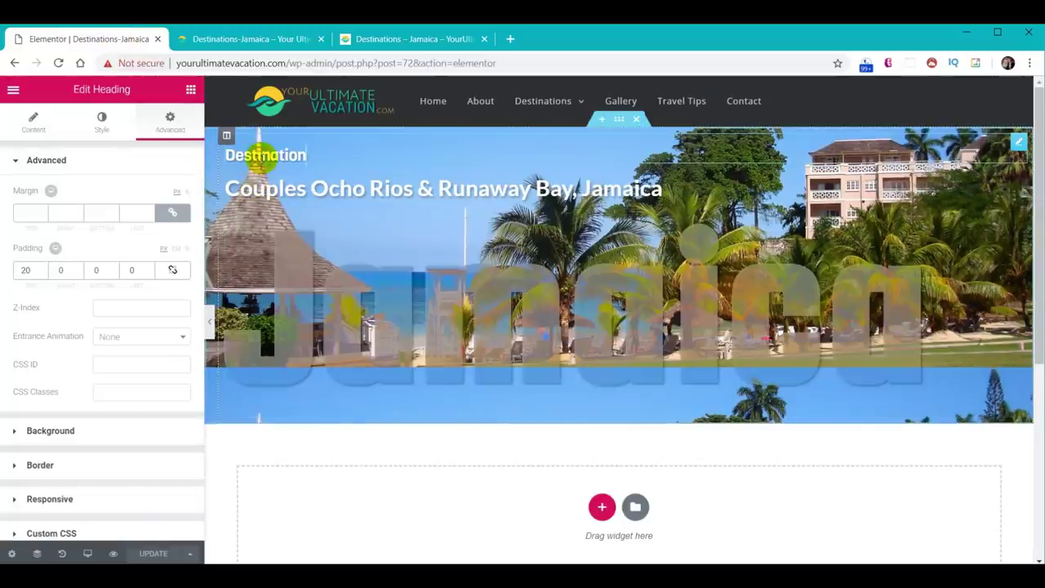
left_click(172, 120)
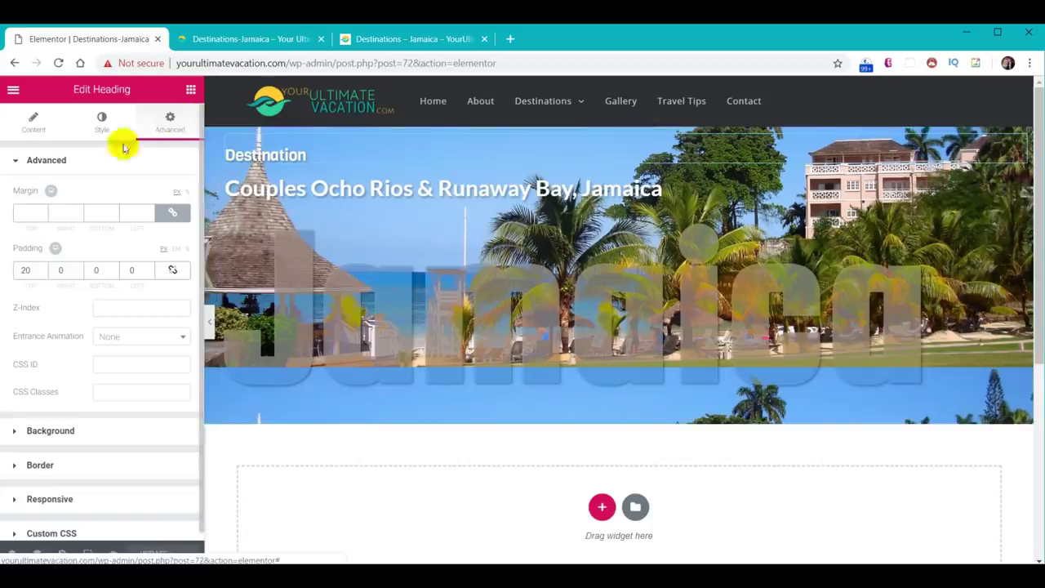
left_click(172, 214)
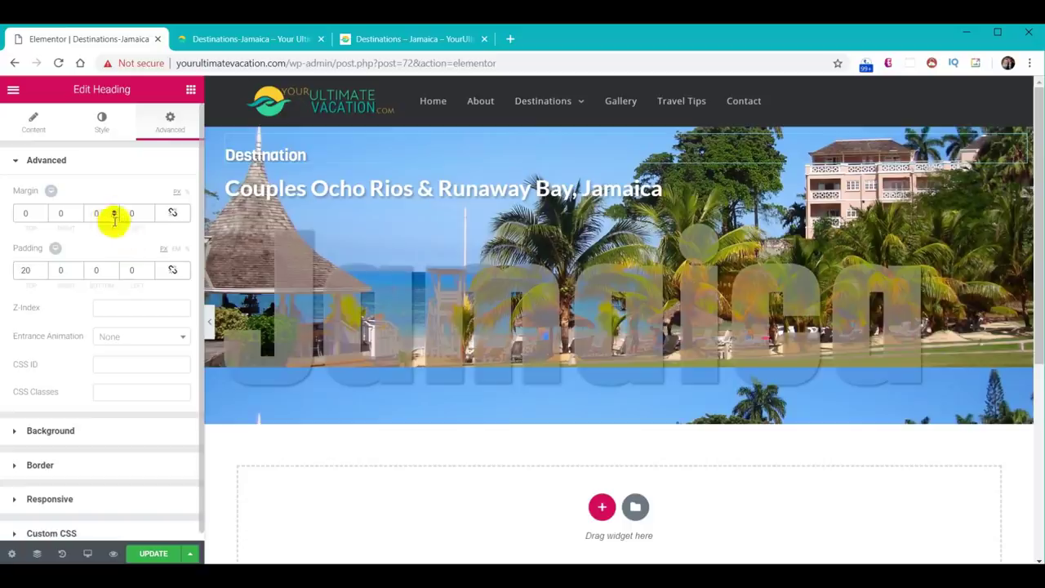
left_click(92, 214)
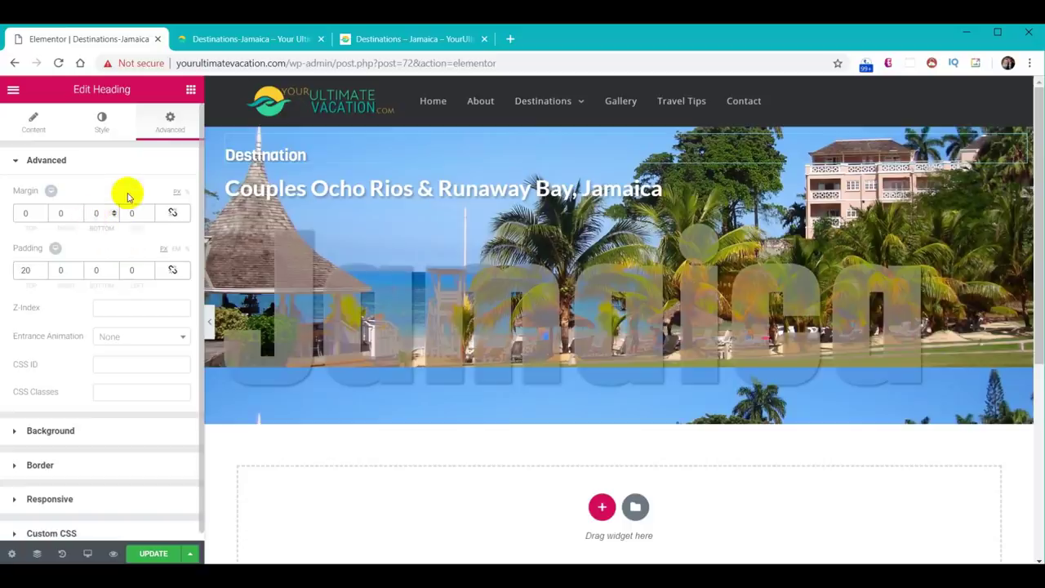
type("-1")
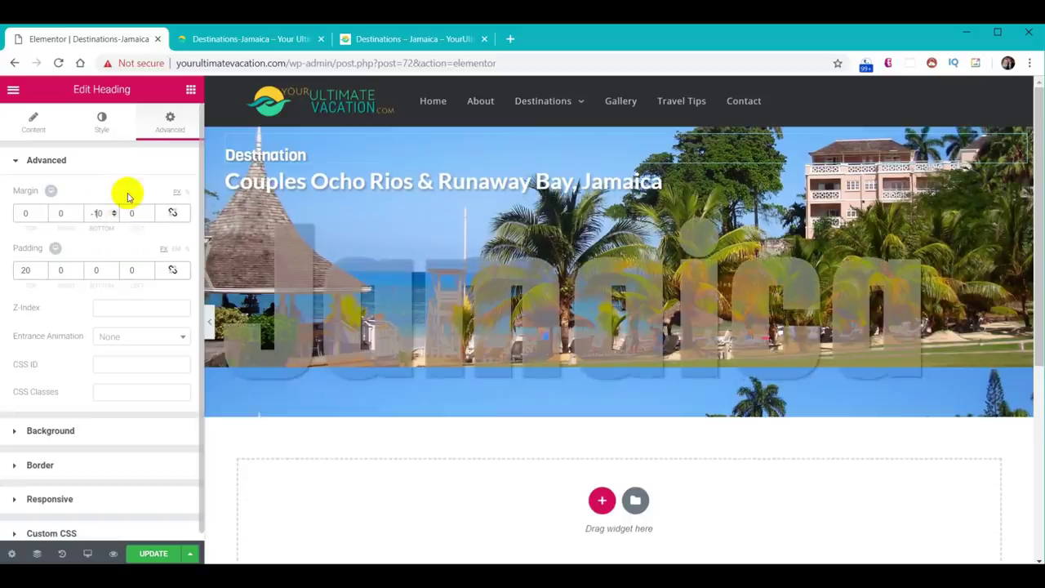
Change the Jamaica heading's top margin to -40, save, and reload the live page
left_click(296, 244)
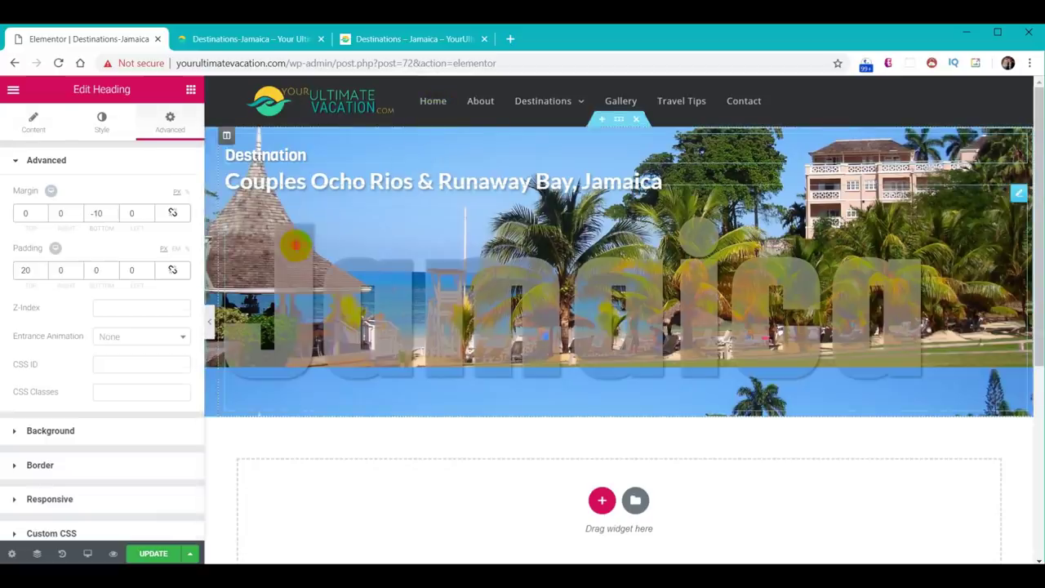
left_click(169, 121)
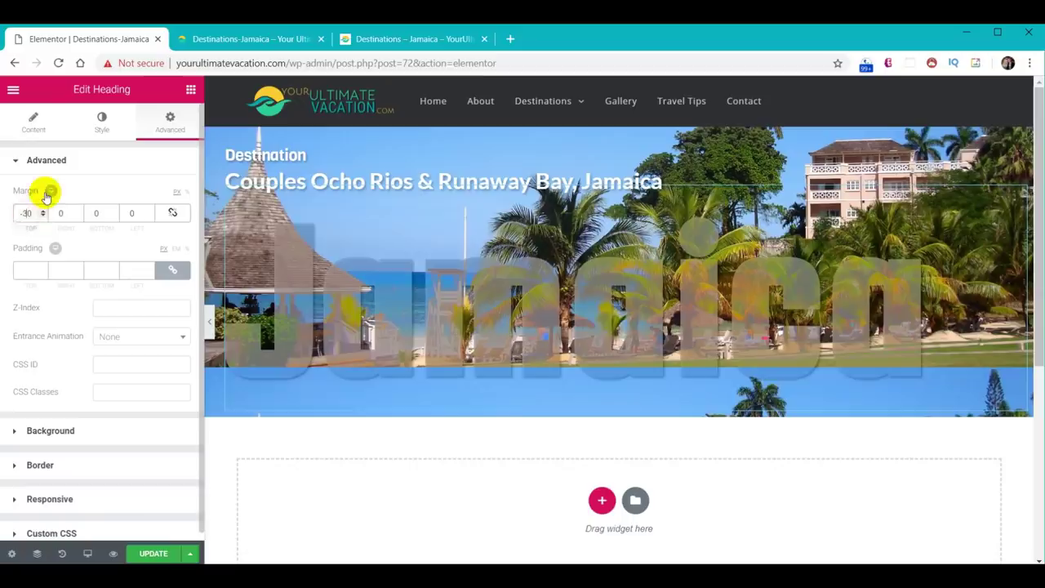
key("Delete")
type("4")
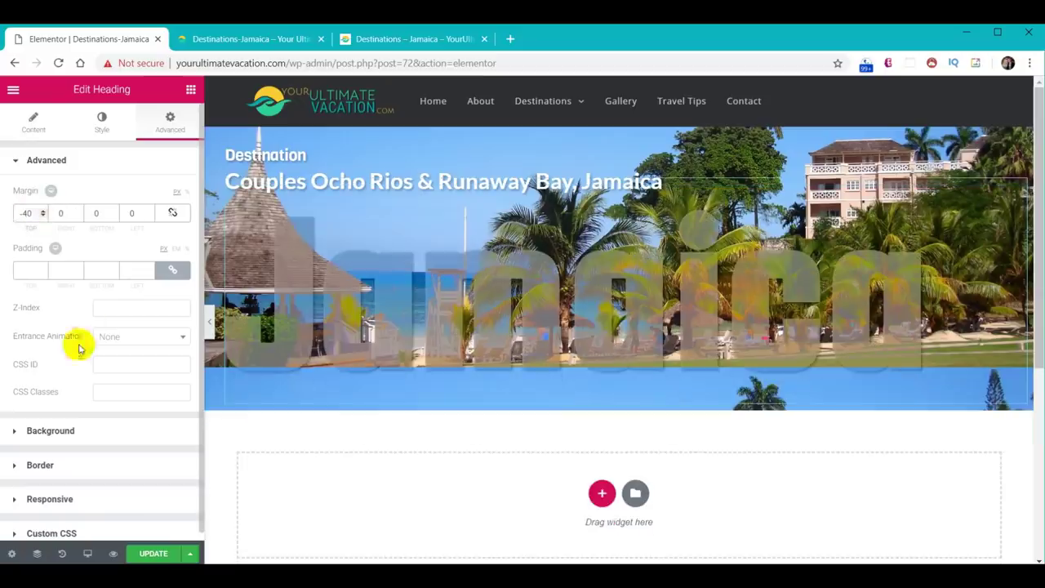
left_click(138, 553)
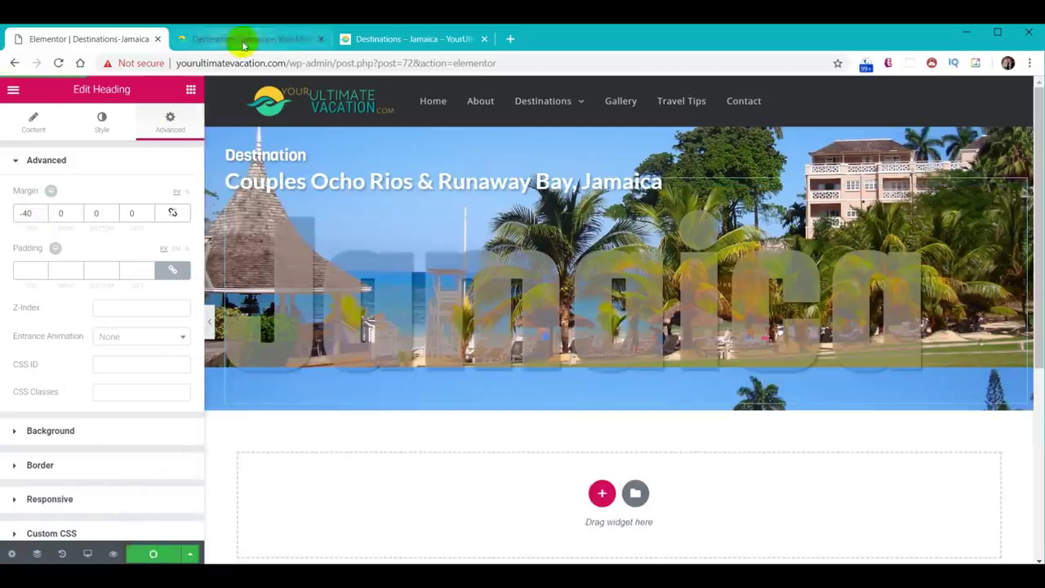
left_click(243, 38)
left_click(58, 64)
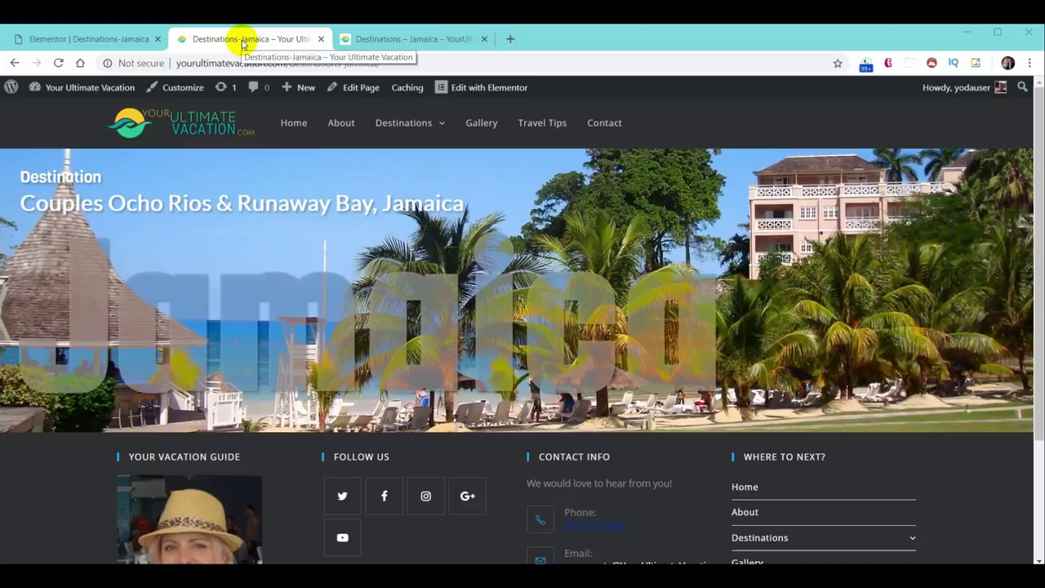
Scroll through the reference Jamaica page's hero and Introduction, then go back to the editor
left_click(399, 40)
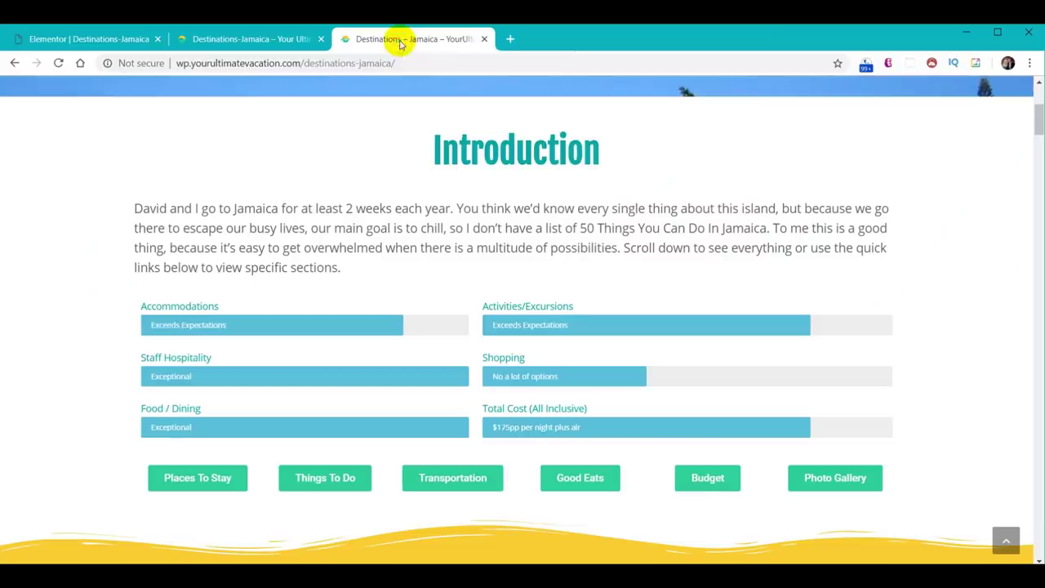
scroll(582, 201, "up", 2)
scroll(582, 201, "up", 2)
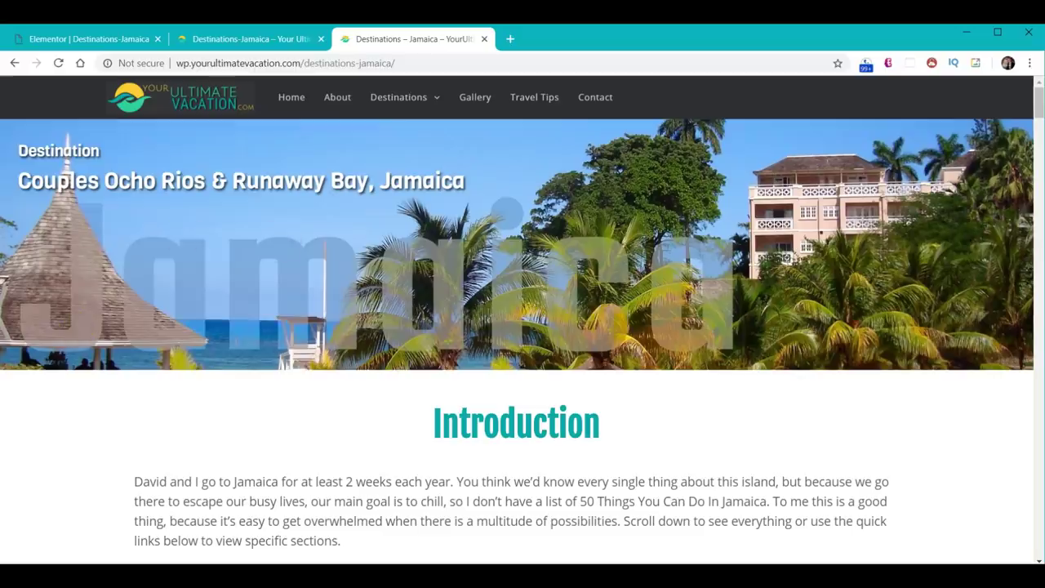
scroll(630, 338, "down", 3)
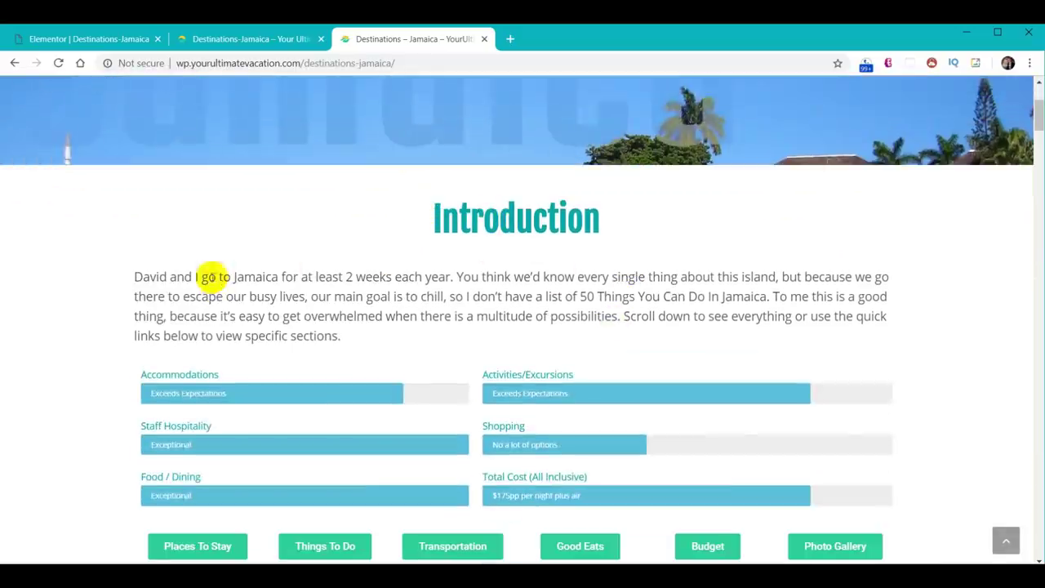
scroll(620, 276, "down", 2)
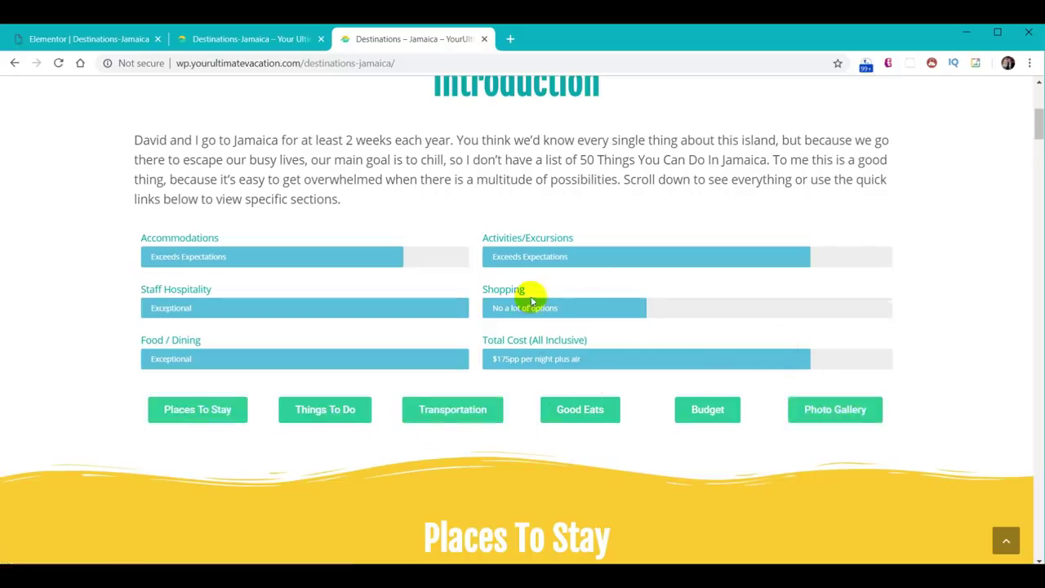
scroll(539, 294, "up", 2)
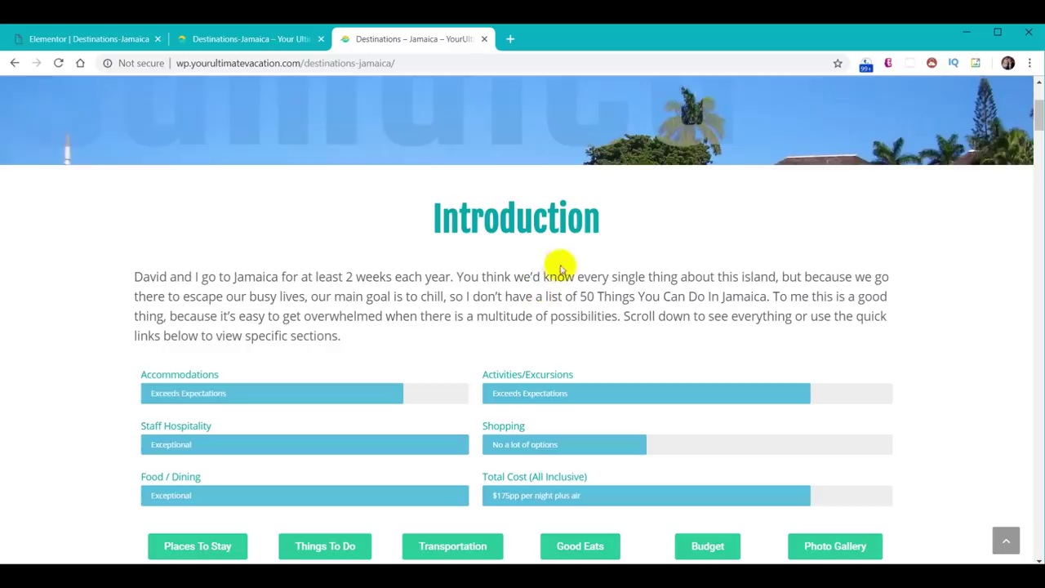
left_click(84, 38)
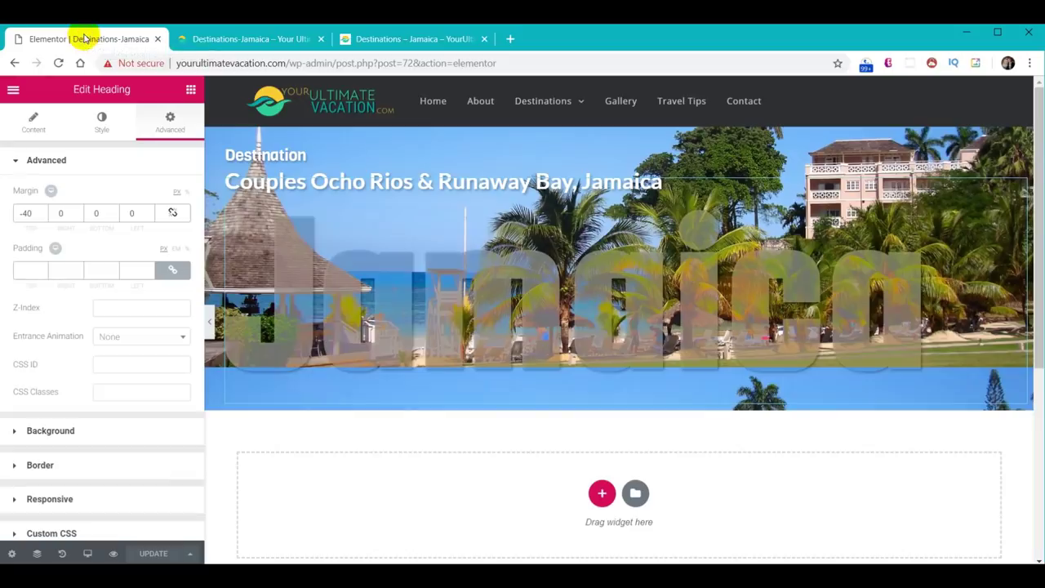
Add a new single-column section below the Jamaica banner
scroll(694, 482, "down", 1)
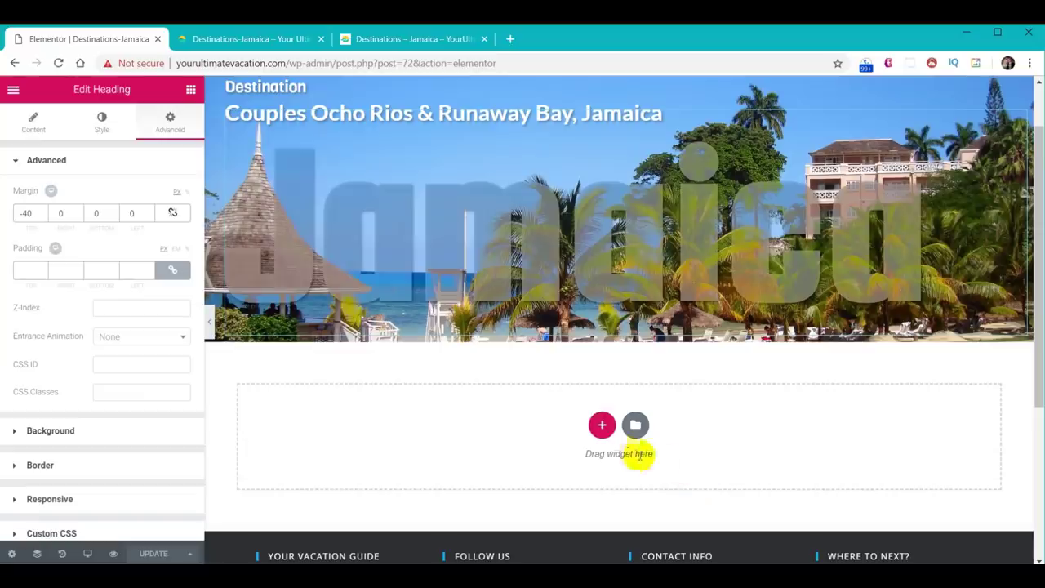
left_click(602, 426)
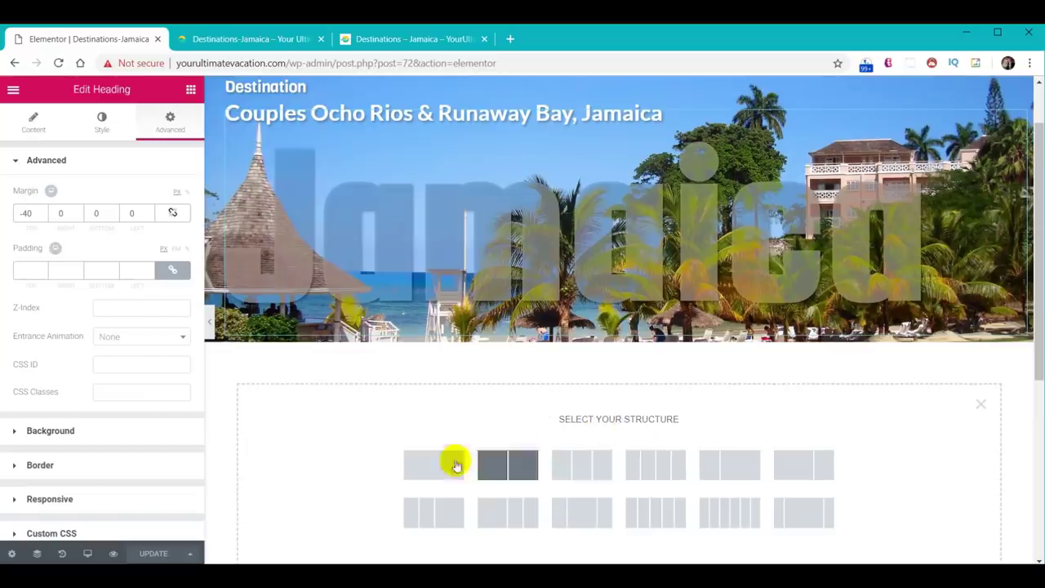
left_click(431, 467)
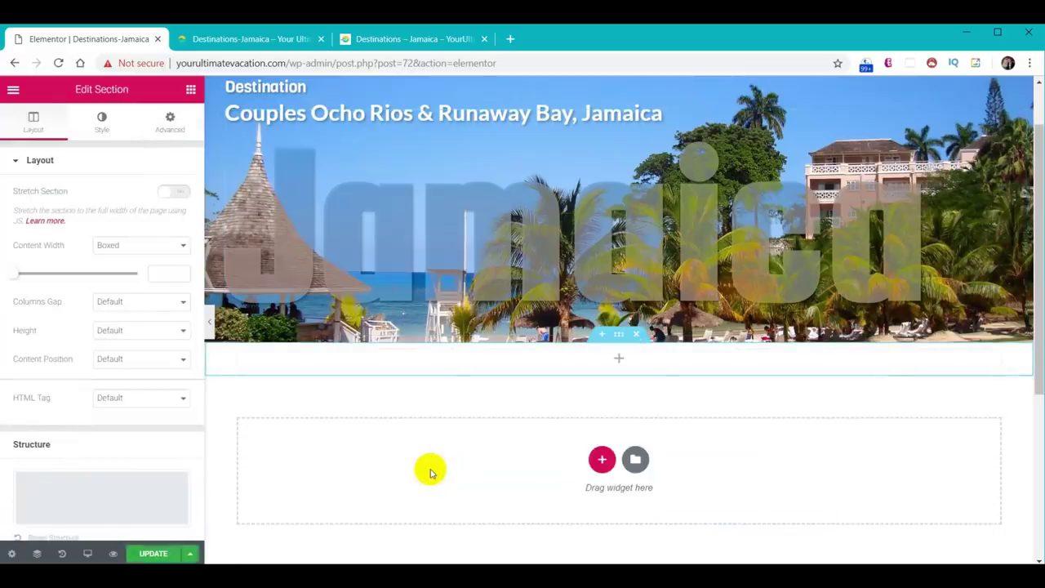
Fill the section with a Heading, a Text Editor and a two-column Inner Section
left_click(191, 91)
left_click_drag(158, 232, 614, 365)
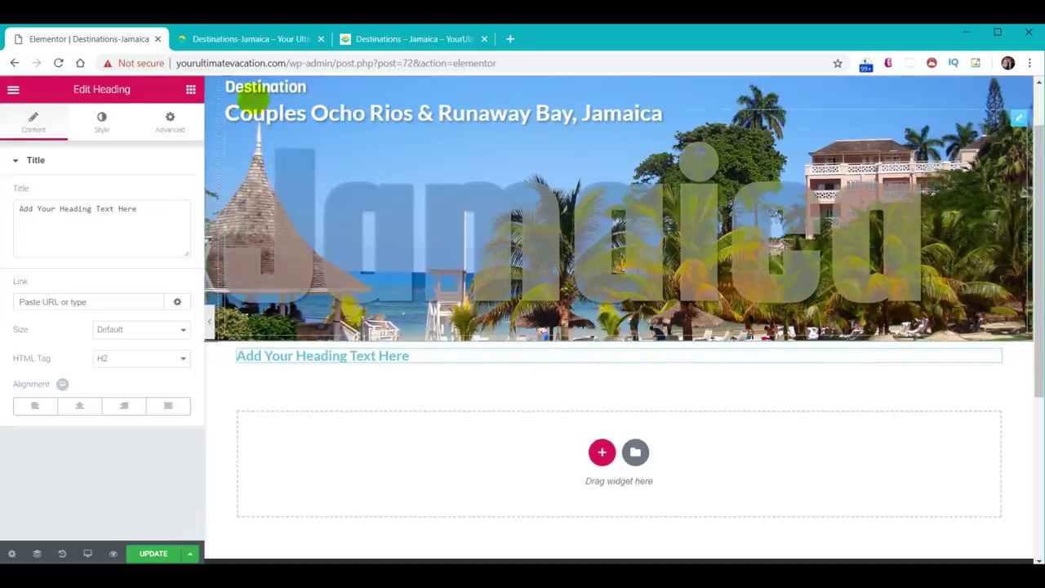
left_click(190, 90)
left_click_drag(154, 272, 378, 363)
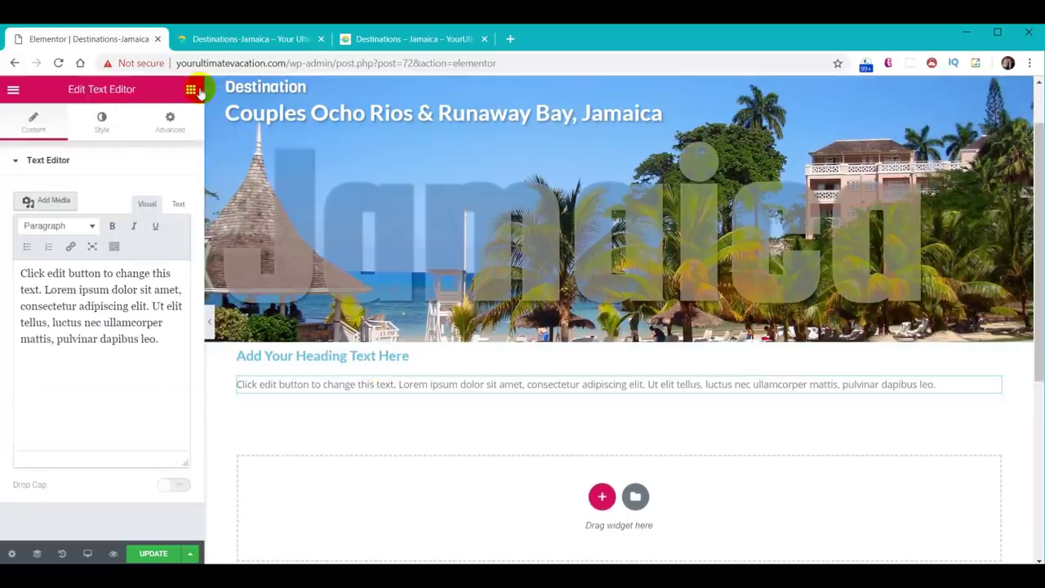
left_click(191, 89)
left_click_drag(82, 205, 424, 398)
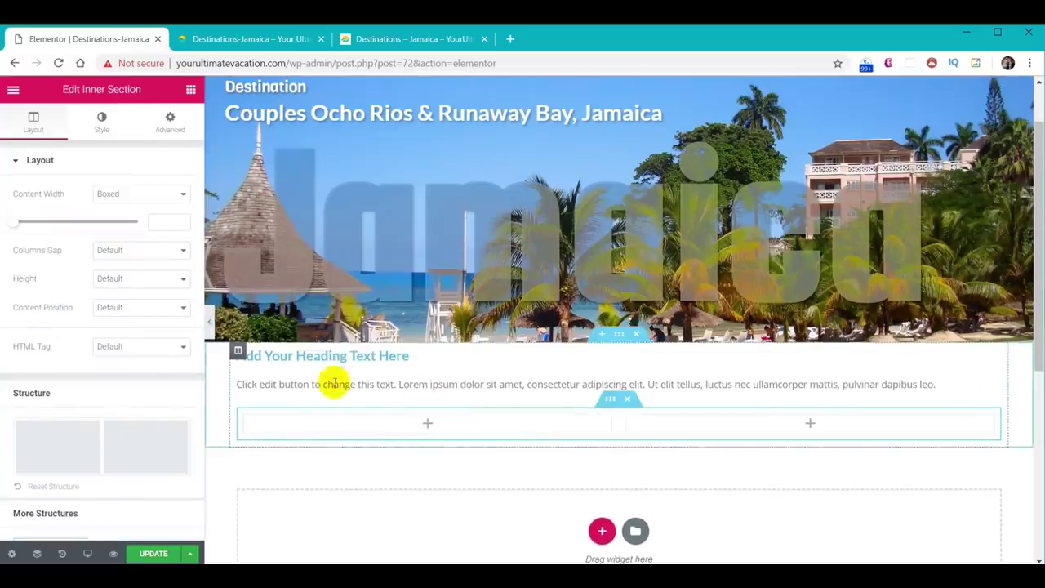
Place a Progress Bar widget in the left inner column
left_click(190, 90)
scroll(175, 248, "down", 10)
scroll(178, 316, "down", 2)
scroll(175, 322, "up", 4)
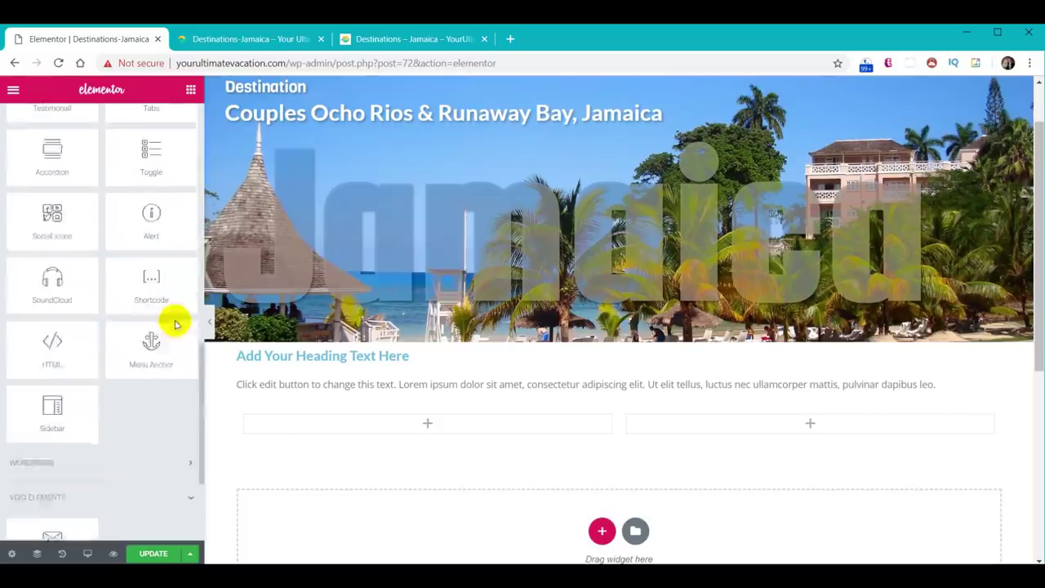
scroll(157, 301, "up", 2)
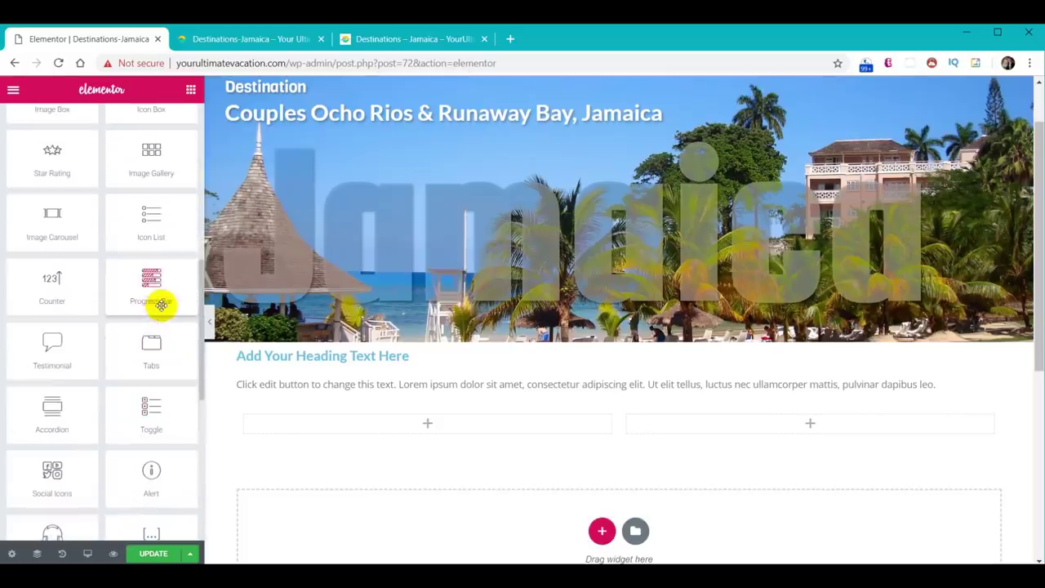
left_click_drag(150, 280, 413, 421)
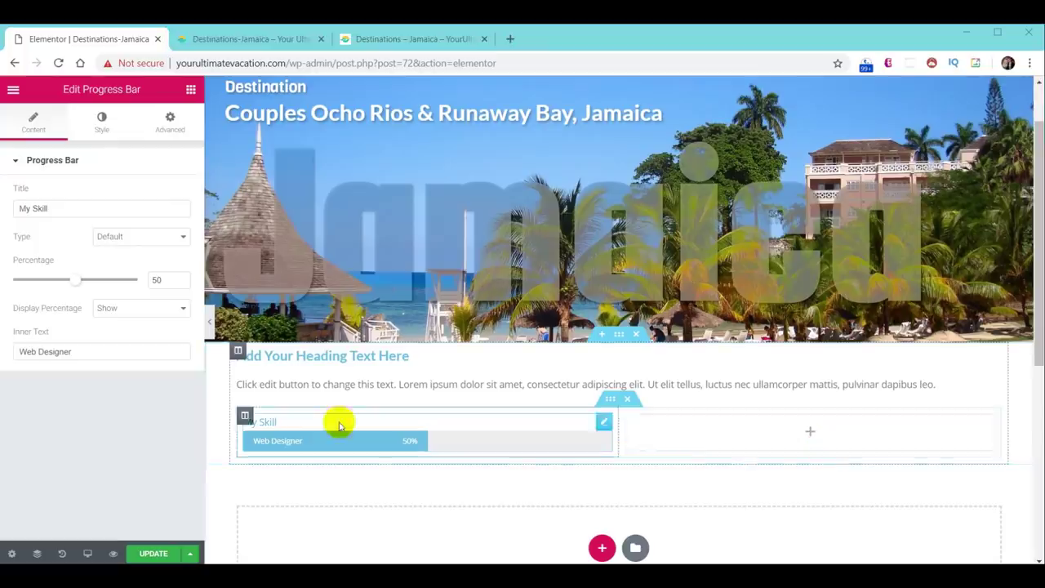
Centre-align the placeholder heading and select its title text
left_click(303, 356)
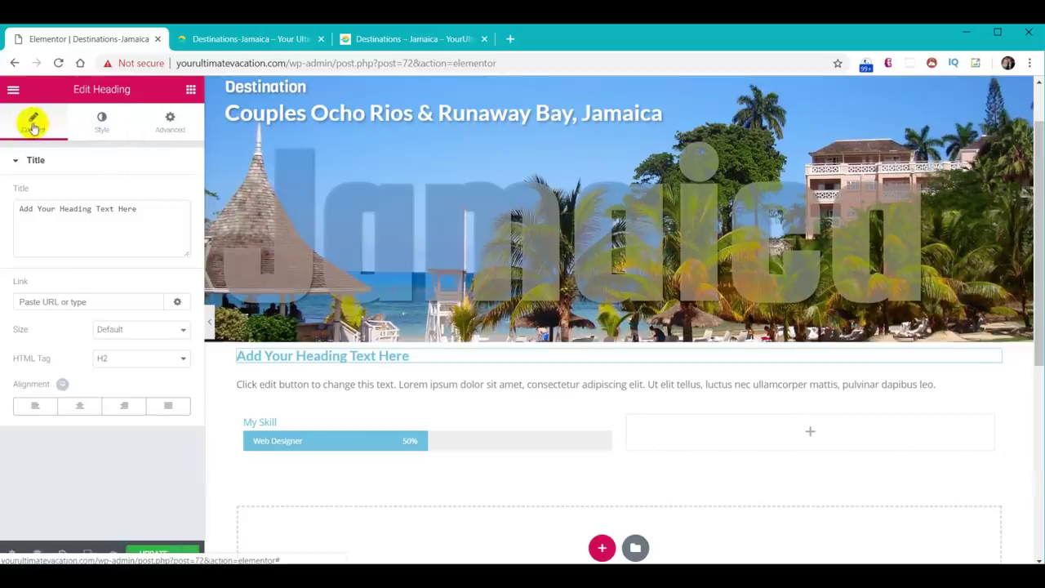
left_click(80, 406)
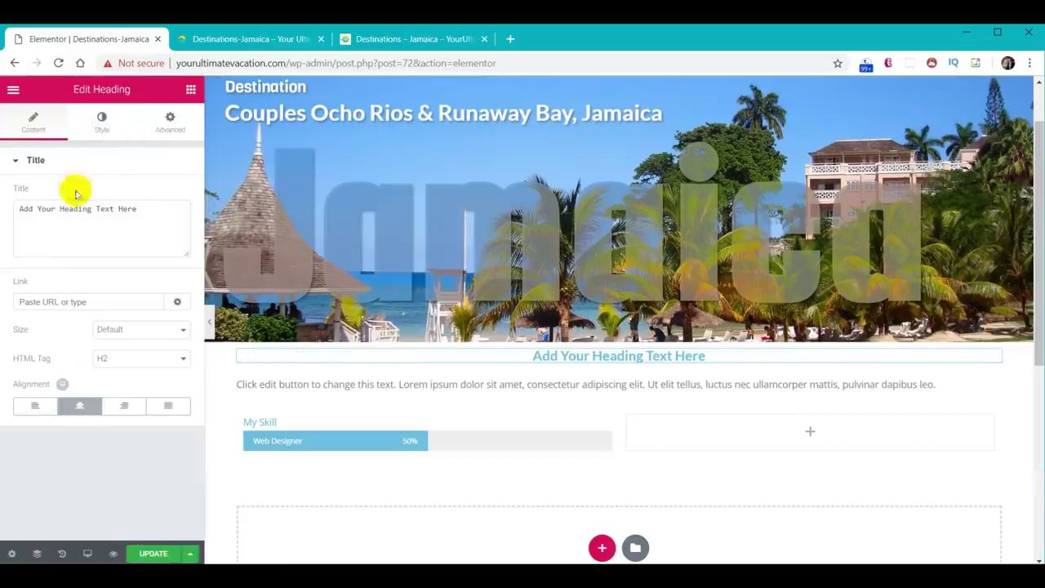
left_click_drag(140, 211, 7, 203)
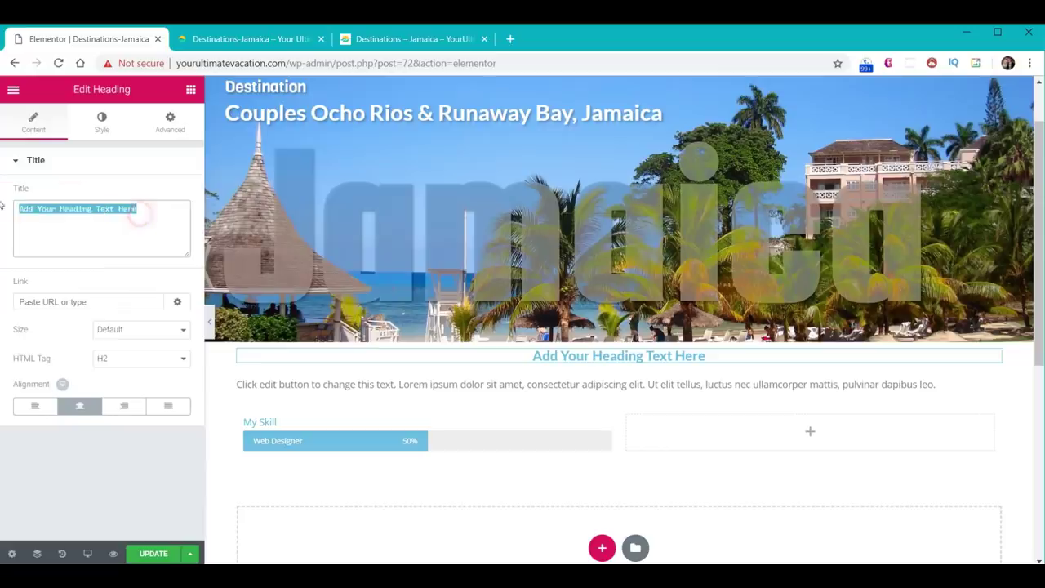
Retitle the heading 'Introduction' and colour it teal #01abaa
type("Introduction")
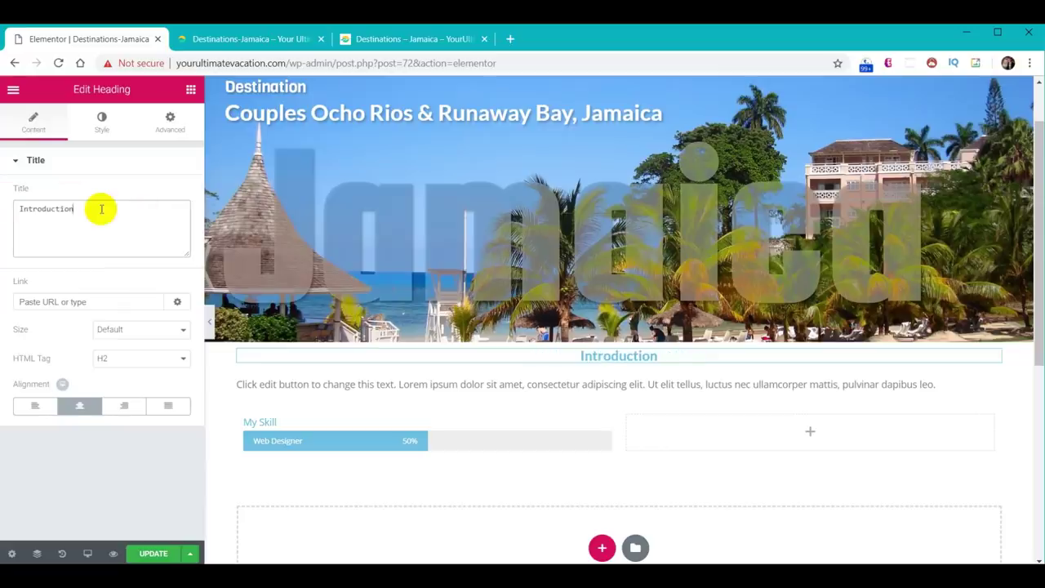
left_click(102, 126)
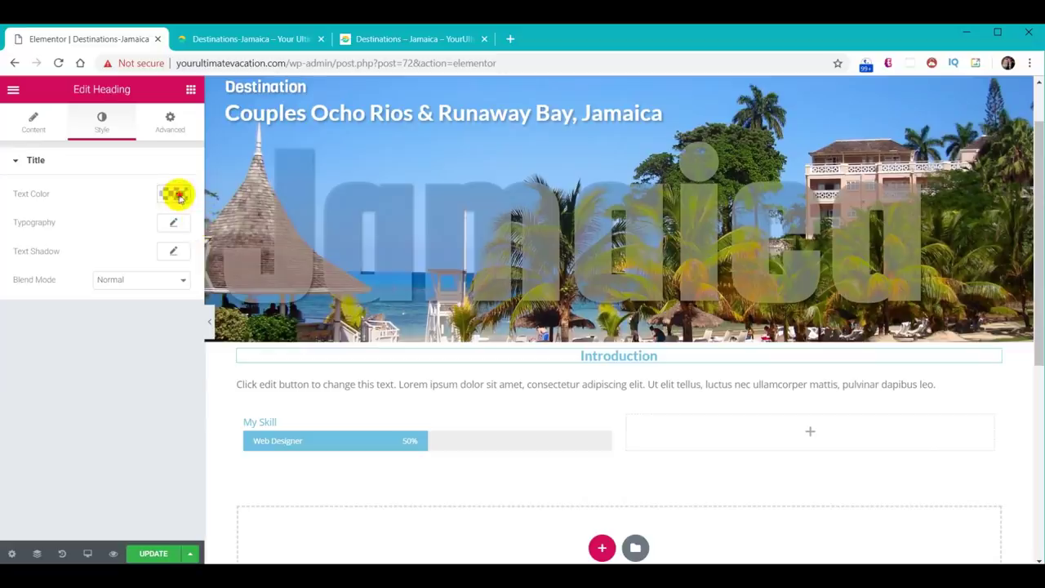
left_click(179, 196)
left_click(82, 196)
type("#01abaa")
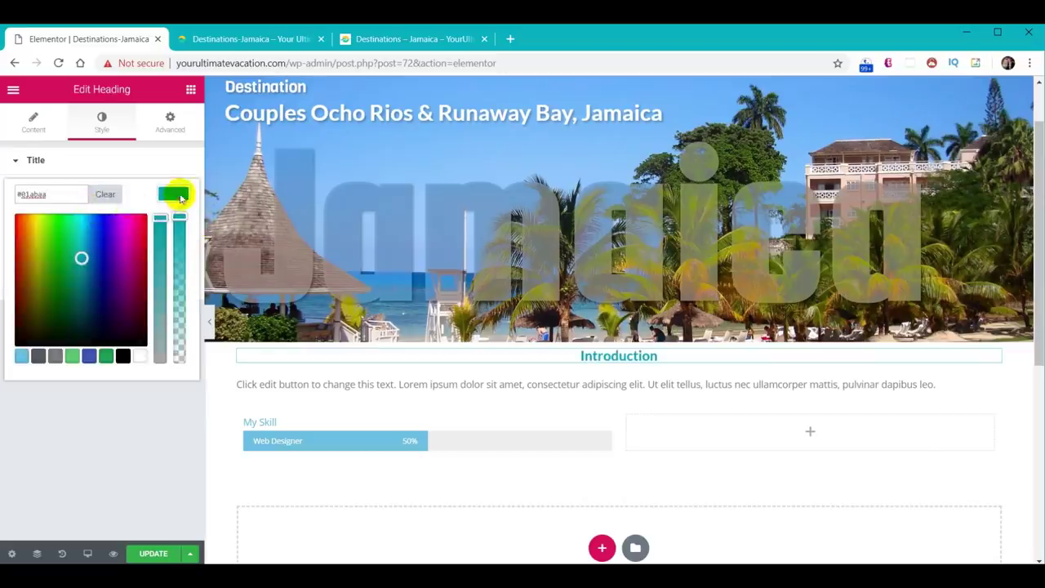
left_click(180, 199)
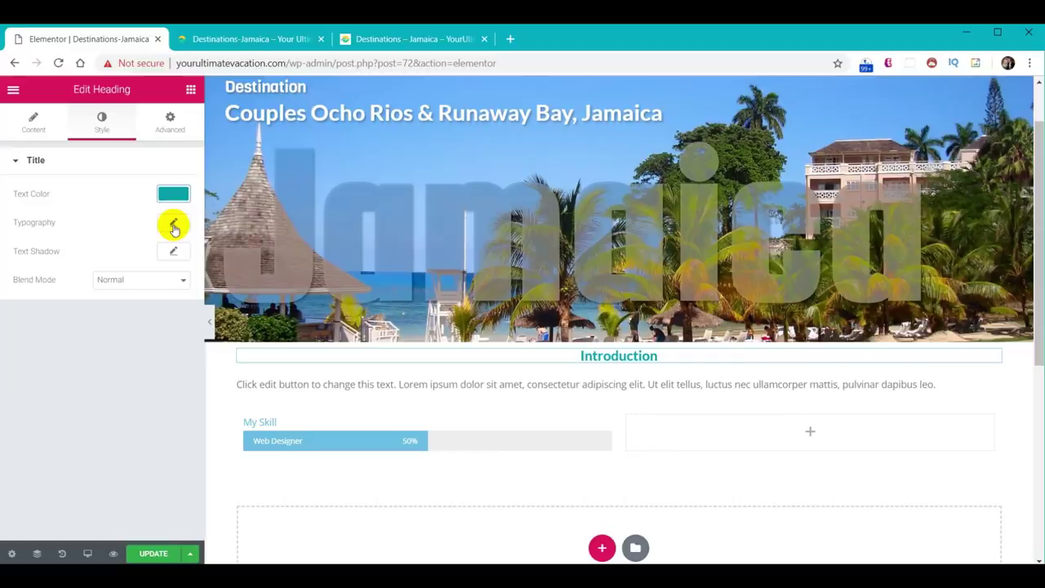
Set the Introduction heading's font family to Fjalla One
left_click(173, 226)
left_click(129, 261)
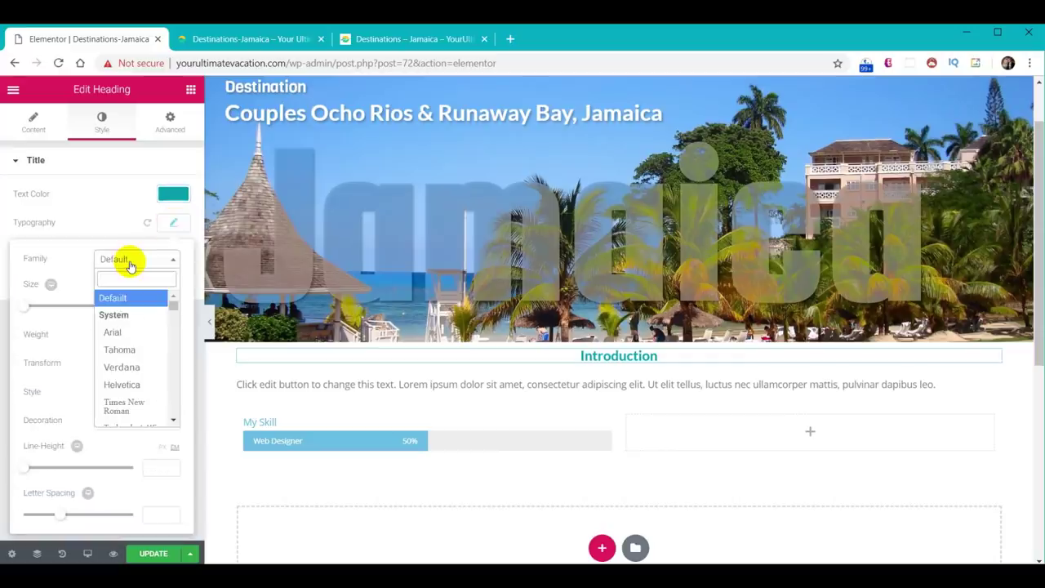
type("fj")
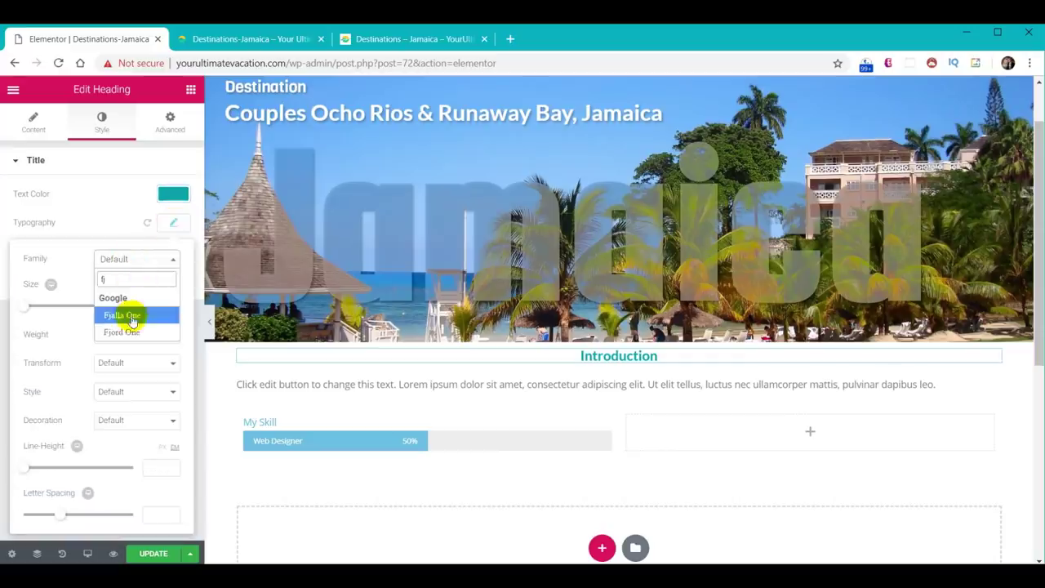
left_click(132, 313)
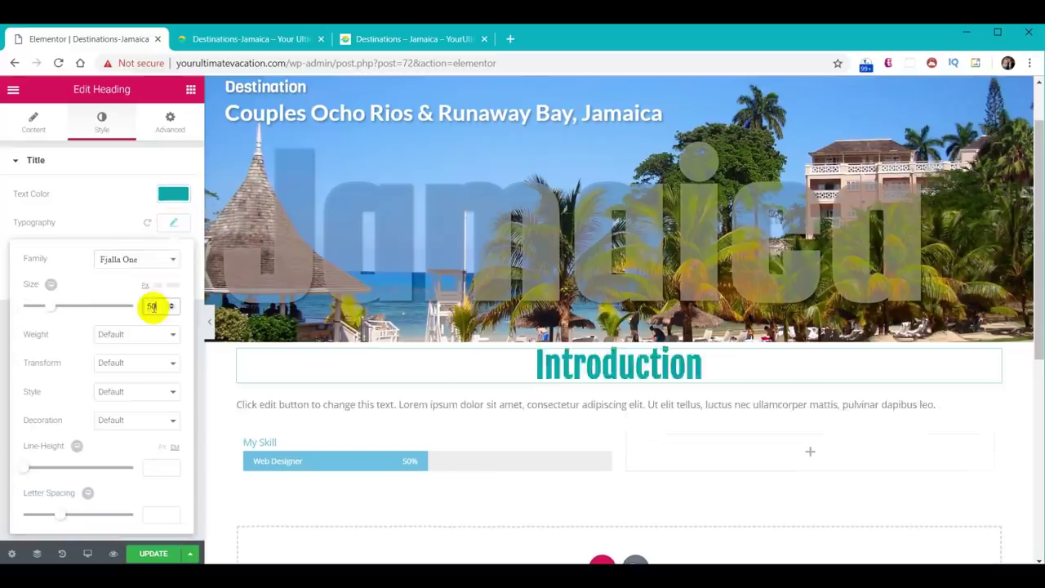
left_click(173, 222)
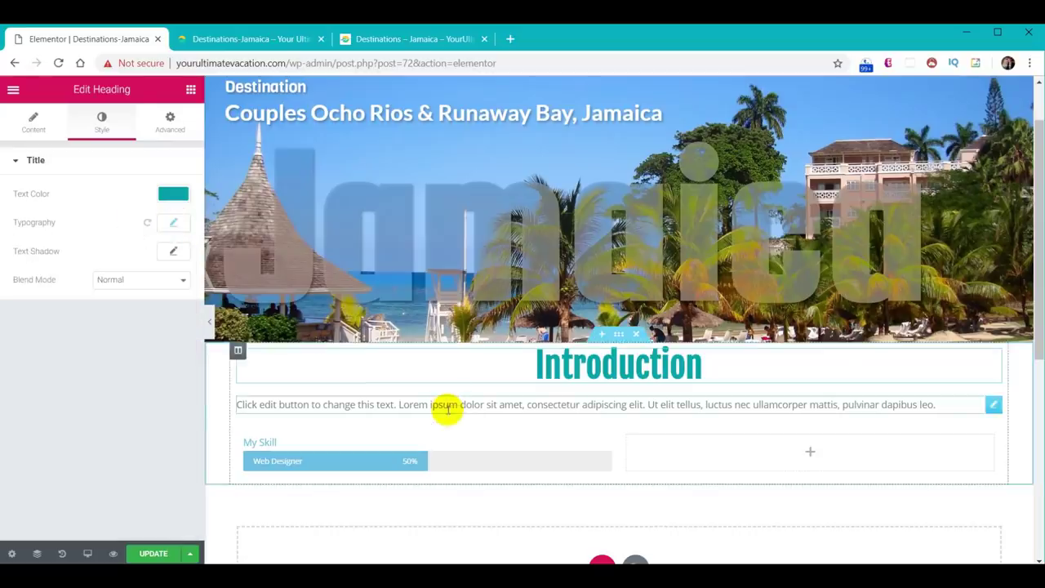
left_click(445, 397)
Paste the Jamaica introduction over the placeholder paragraph and style it size 18 in black
left_click_drag(166, 347, 21, 273)
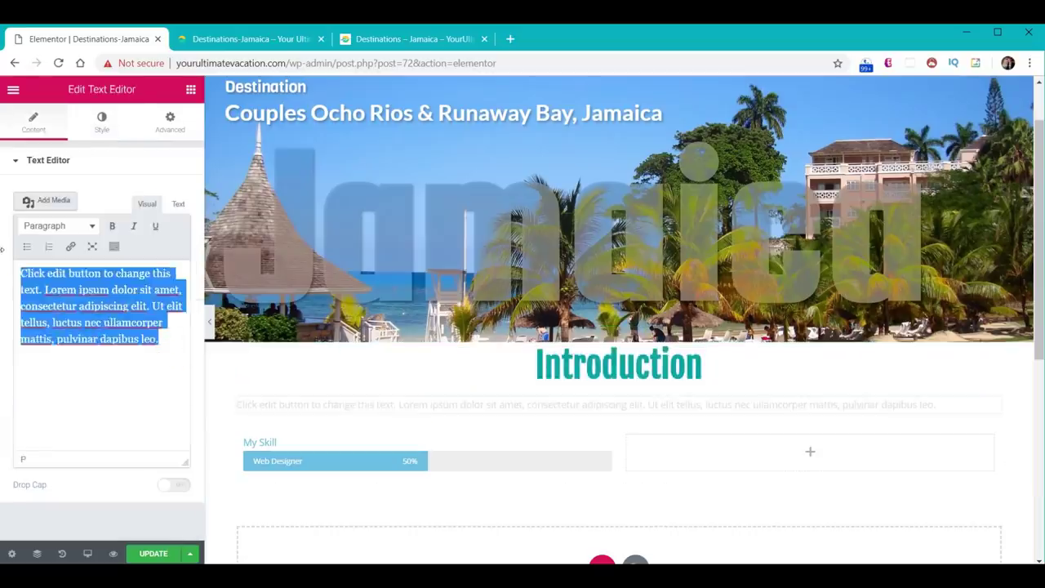
type("David and I go to Jamaica for at least 2 weeks each year. You think we'd know every single thing about this island, but because we go there to escape our busy lives, our main goal is to chill, so I don't have a list of 50 Things You Can Do In Jamaica. To me this is a good thing, because it's easy to get overwhelmed when there is a multitude of possibilities. Scroll down to see everything or use the quick links below to view specific sections.")
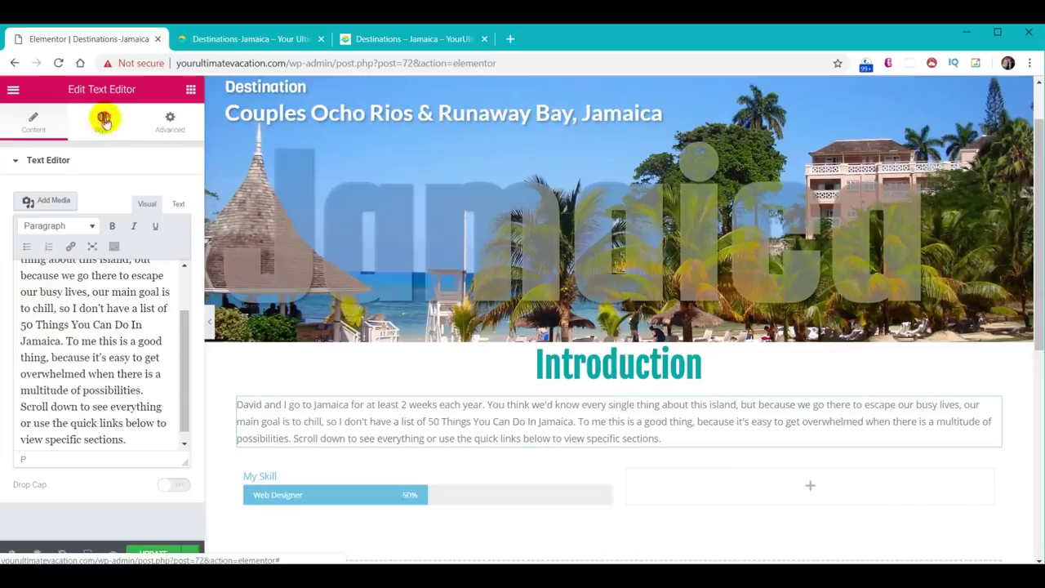
left_click(103, 122)
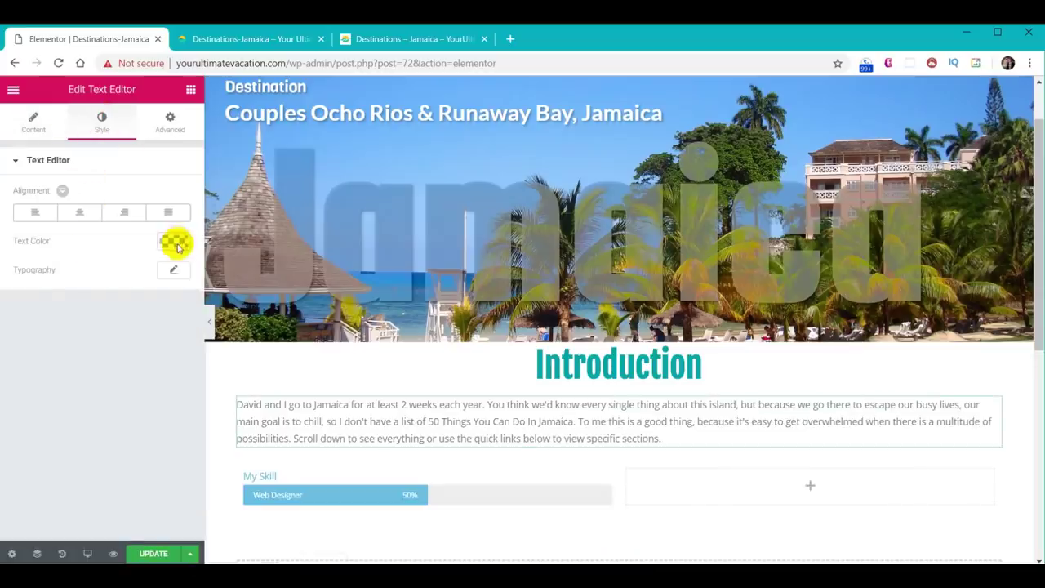
left_click(173, 273)
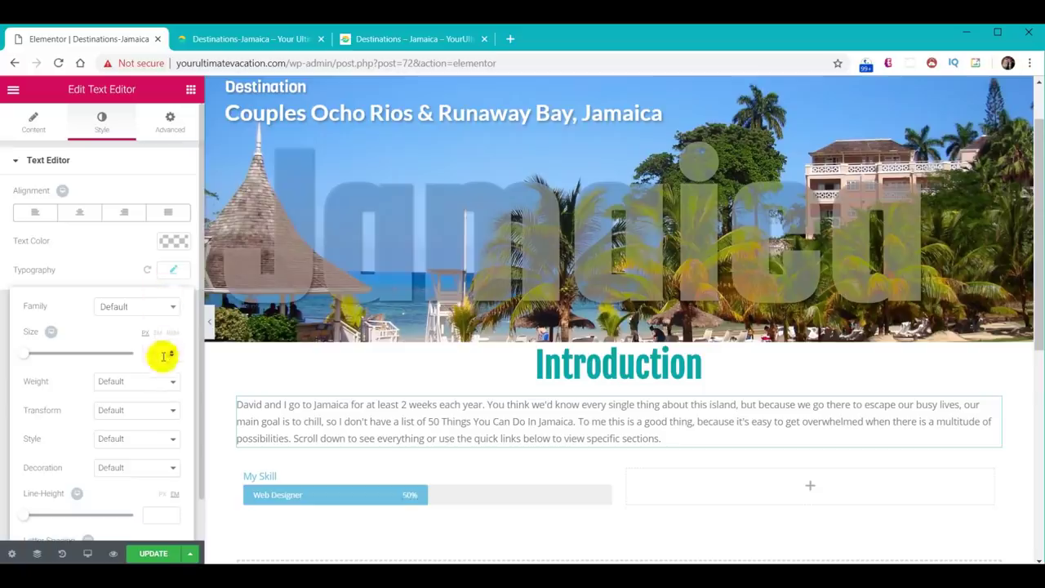
type("18")
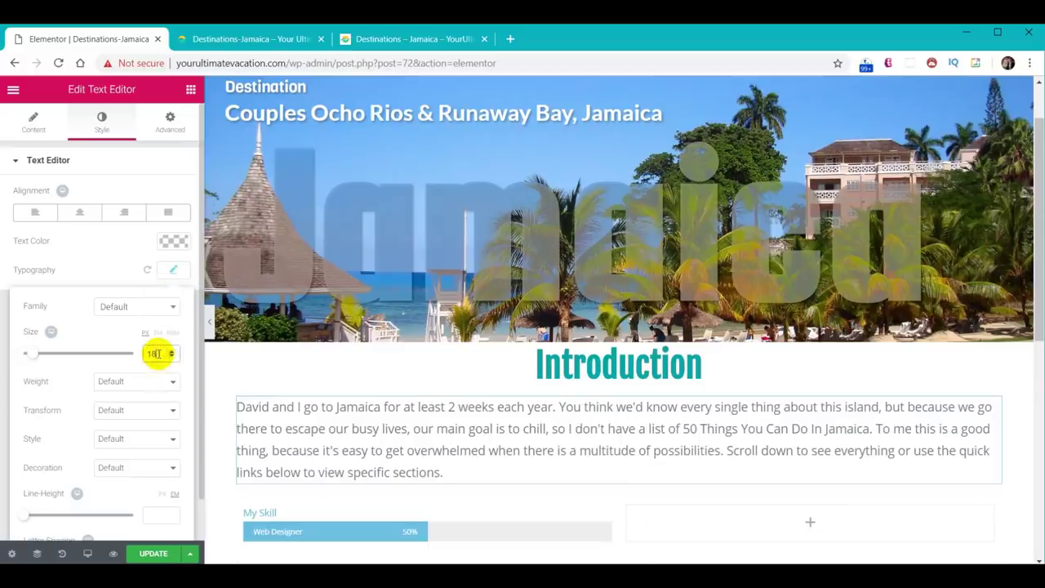
left_click(173, 243)
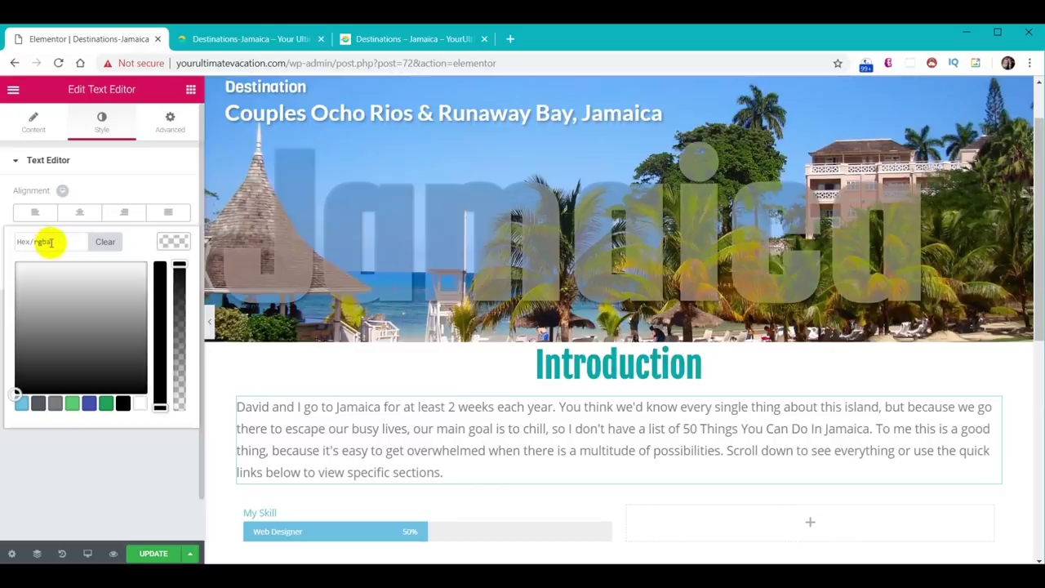
left_click(124, 403)
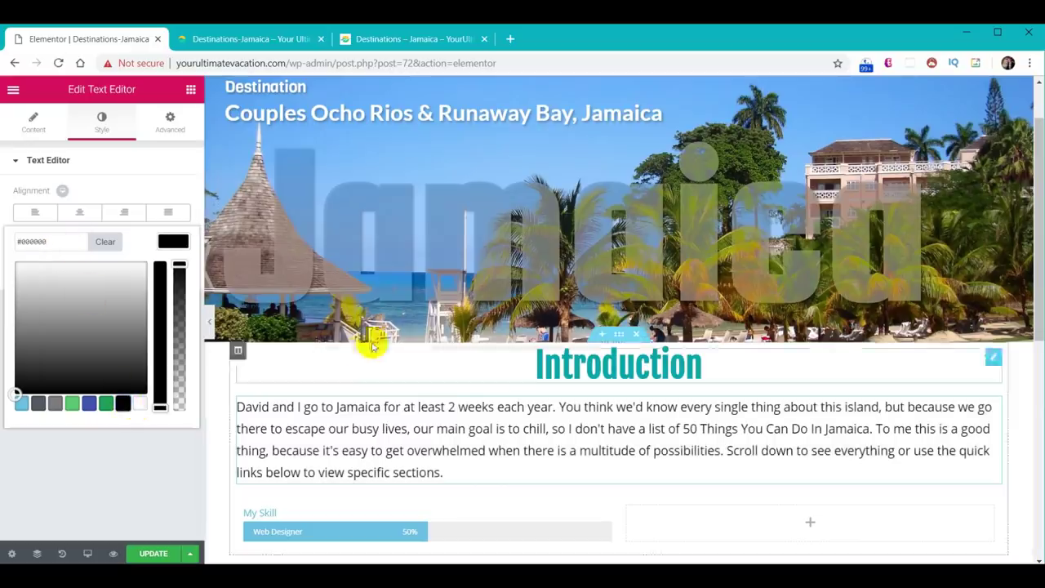
scroll(397, 338, "down", 3)
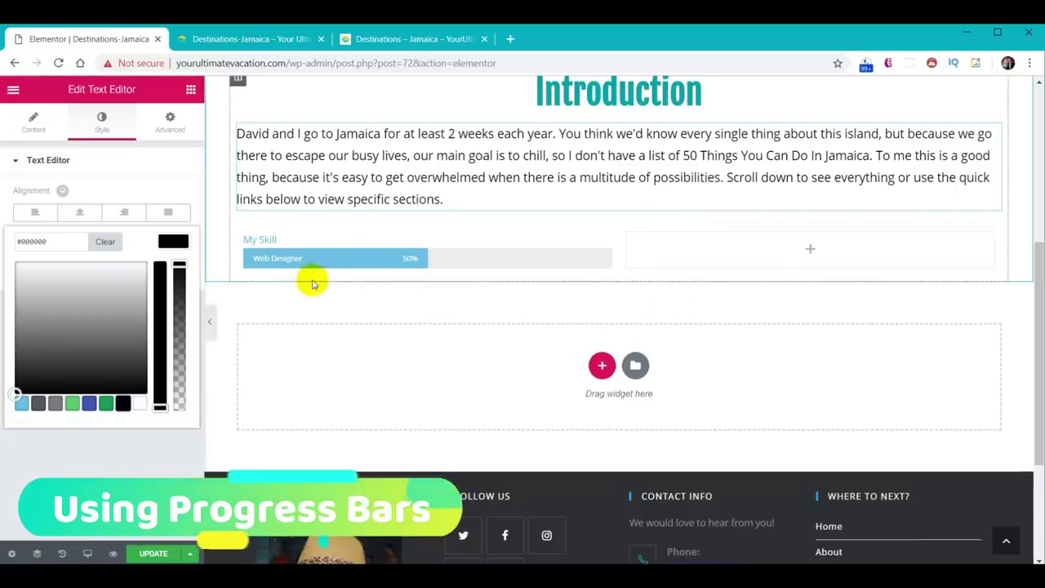
Retitle the progress bar 'Accommodations' at 80% with inner text 'Exceeds Expectations'
left_click(289, 241)
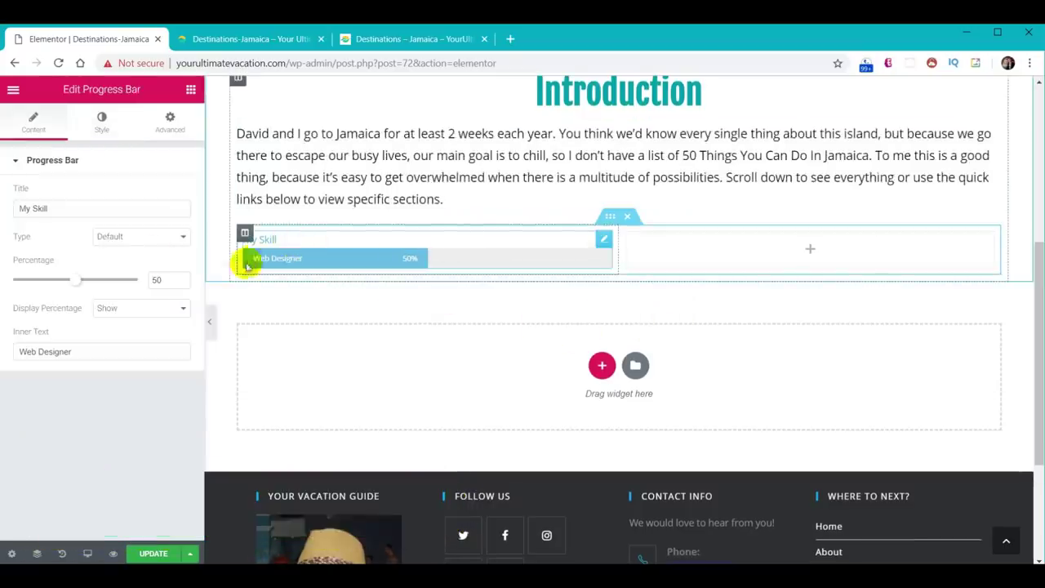
triple_click(64, 214)
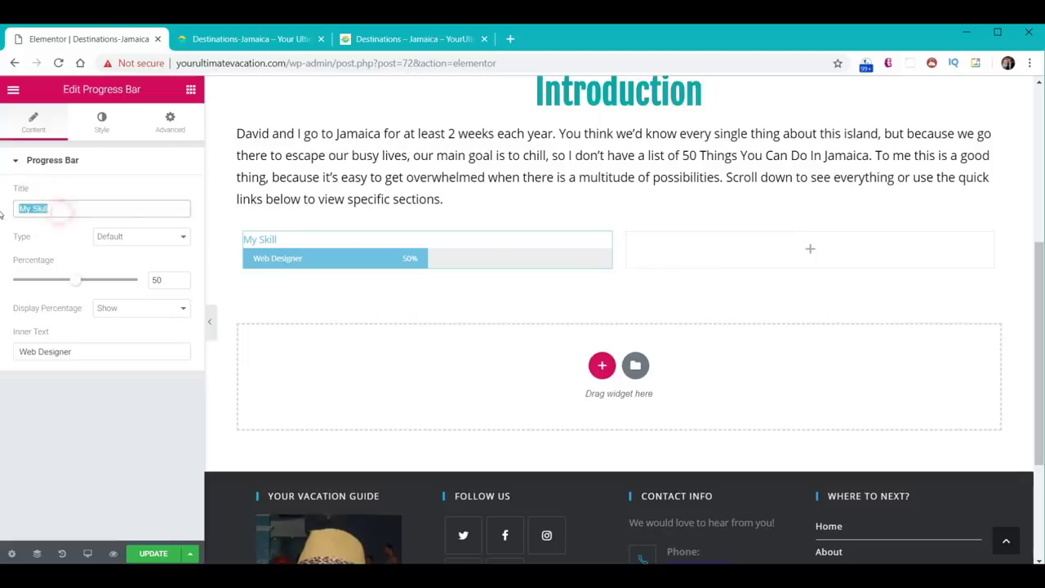
type("Accommodations")
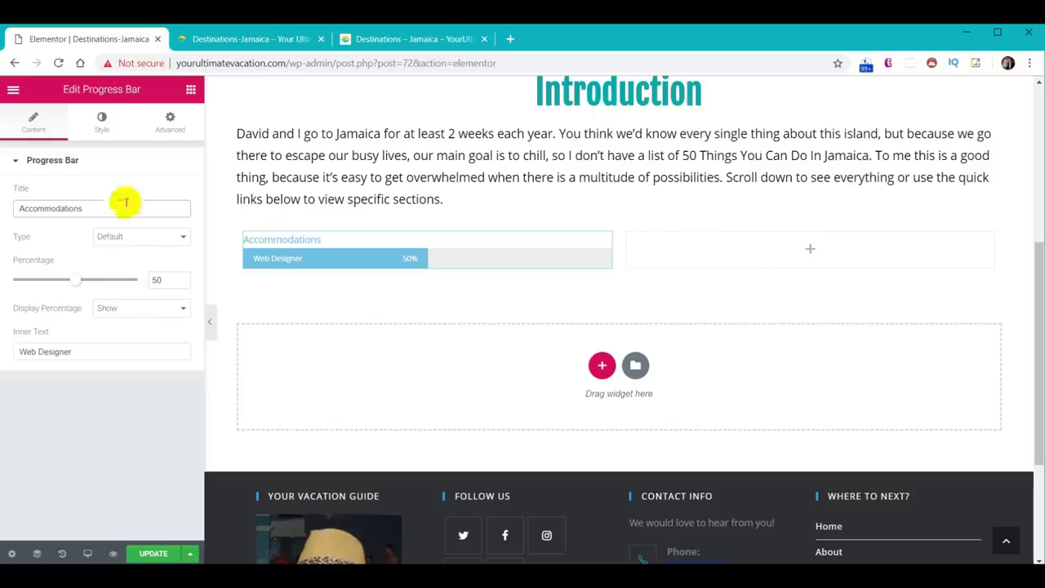
double_click(161, 280)
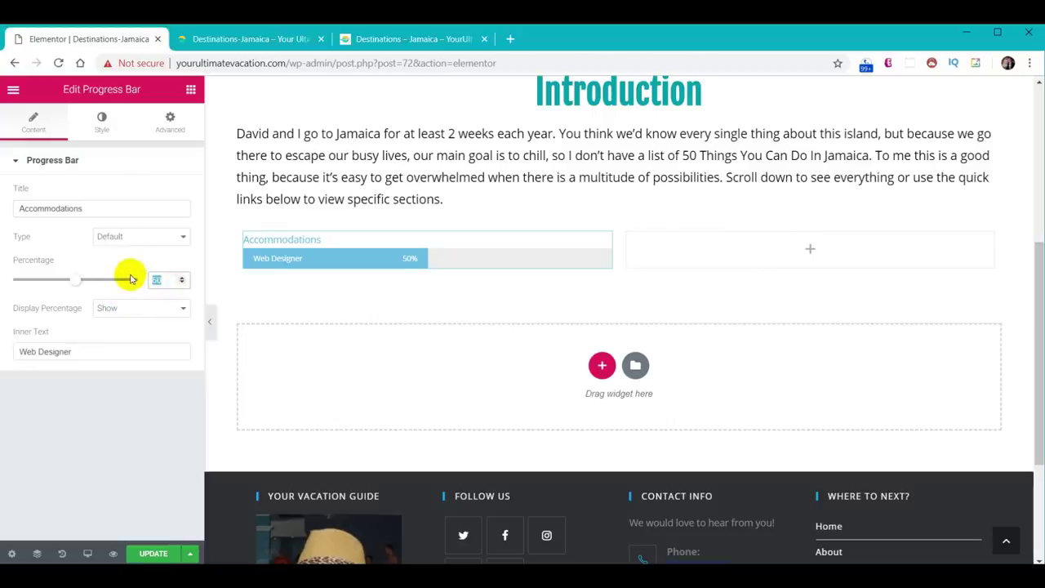
type("80")
left_click_drag(73, 351, 0, 347)
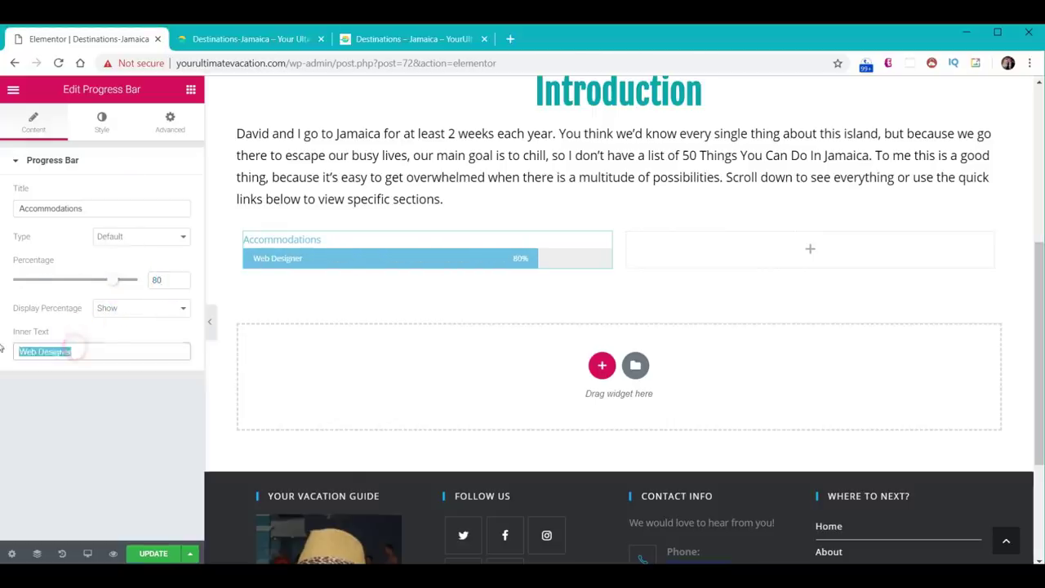
type("Exceeds Expectations")
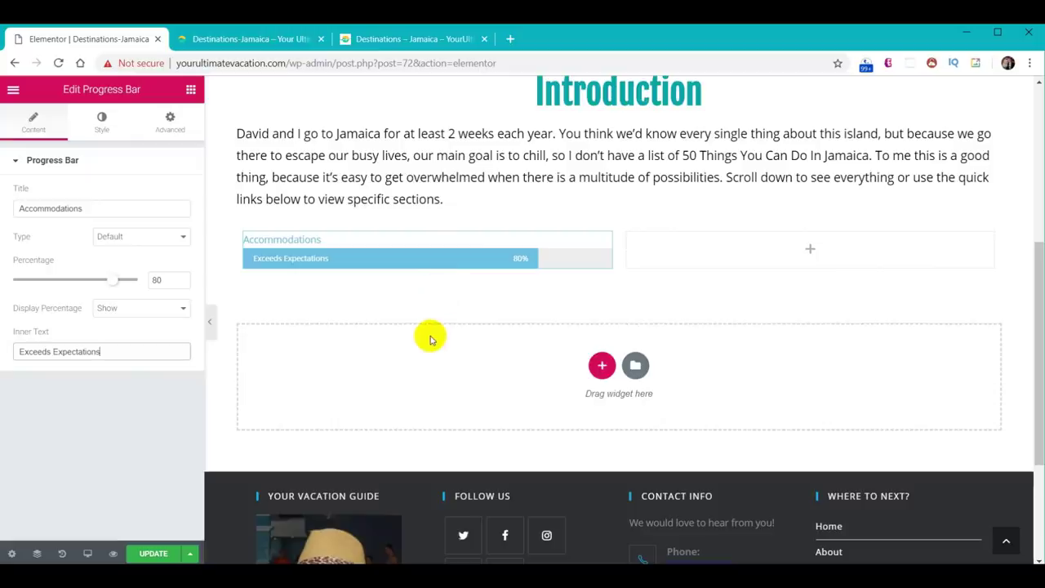
Duplicate the Accommodations bar so each of the two columns holds three copies
scroll(431, 339, "up", 2)
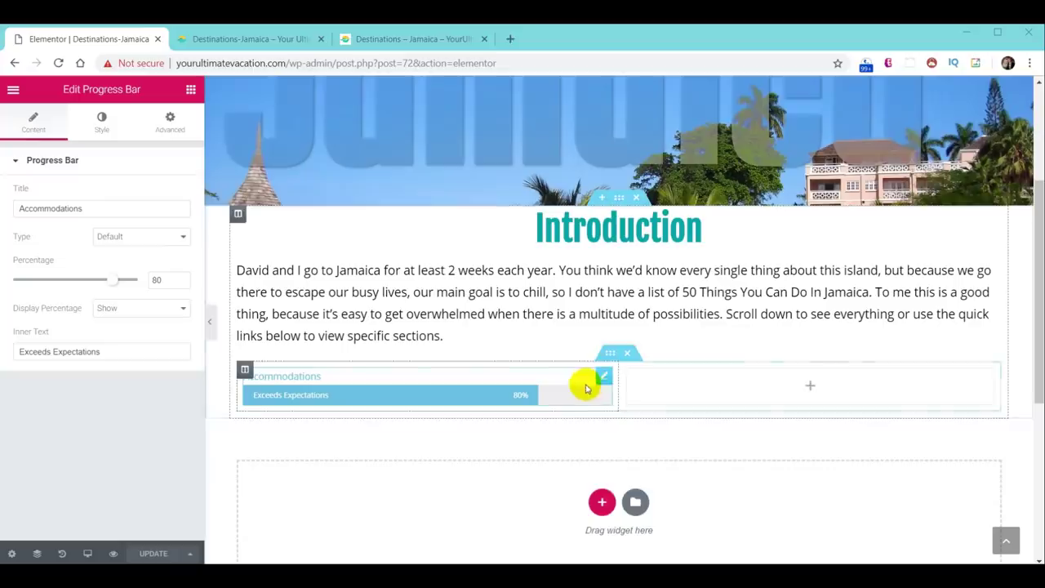
right_click(599, 380)
left_click(610, 391)
right_click(604, 380)
left_click(631, 395)
right_click(608, 374)
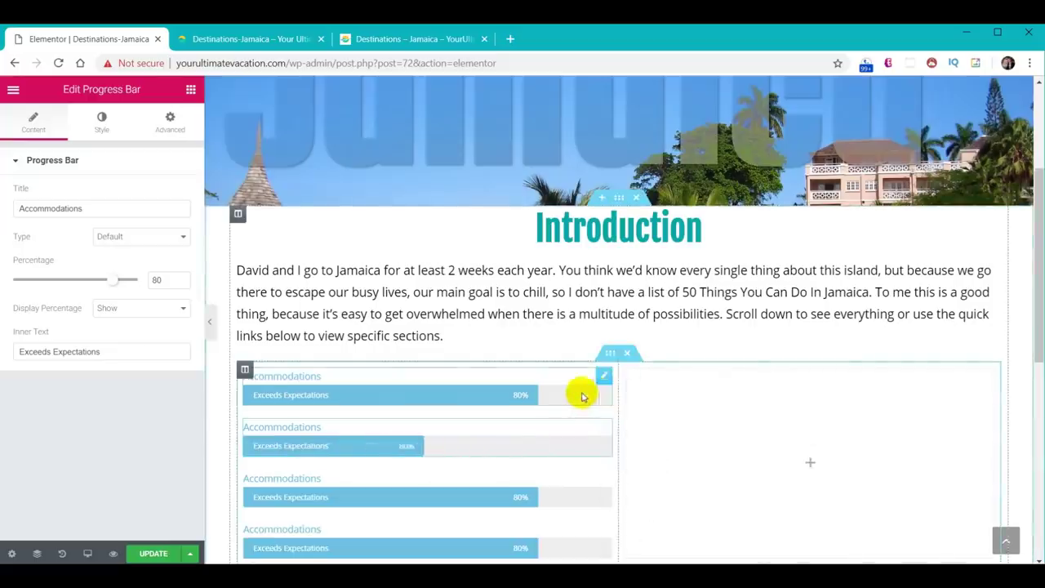
left_click_drag(604, 374, 788, 383)
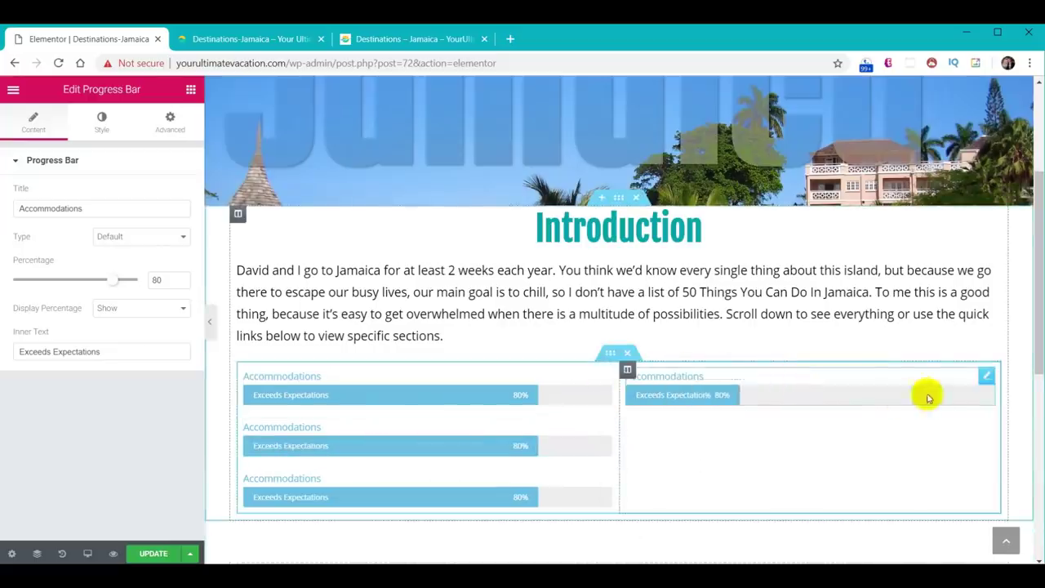
right_click(986, 374)
left_click(980, 394)
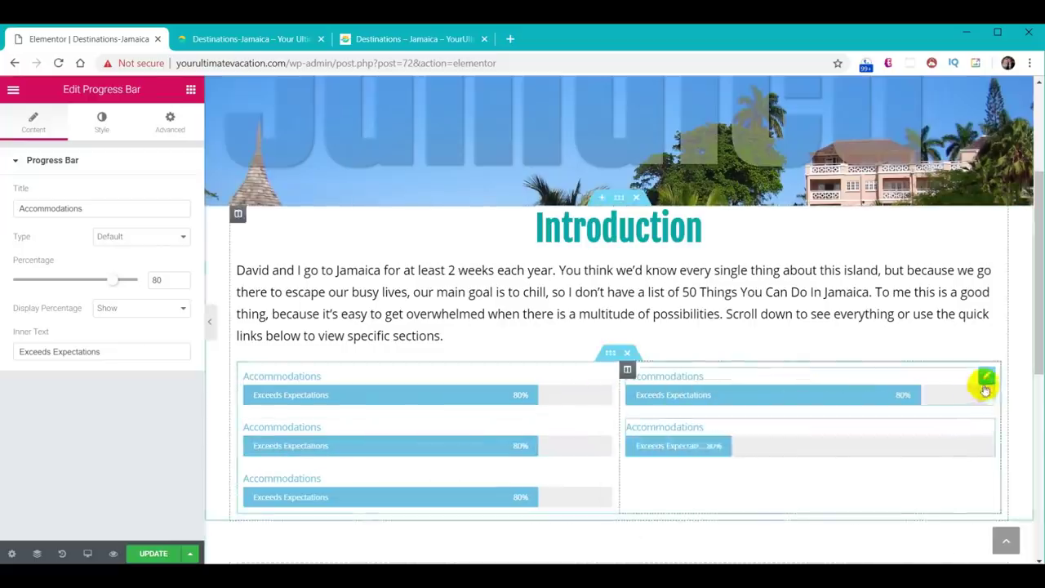
right_click(984, 376)
left_click(985, 393)
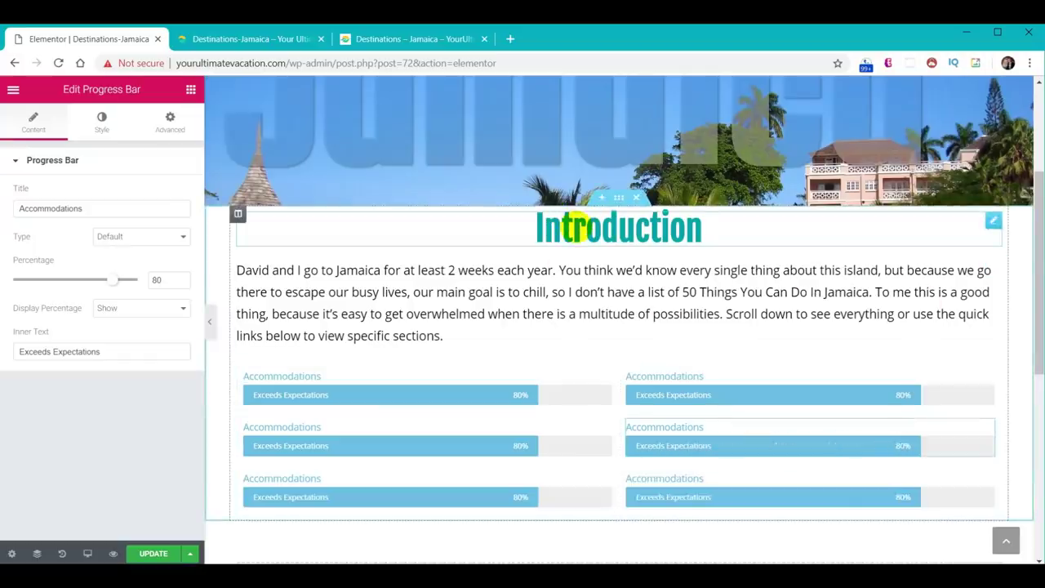
Unlink the Introduction heading's padding in Advanced and enter a separate top padding value
left_click(575, 227)
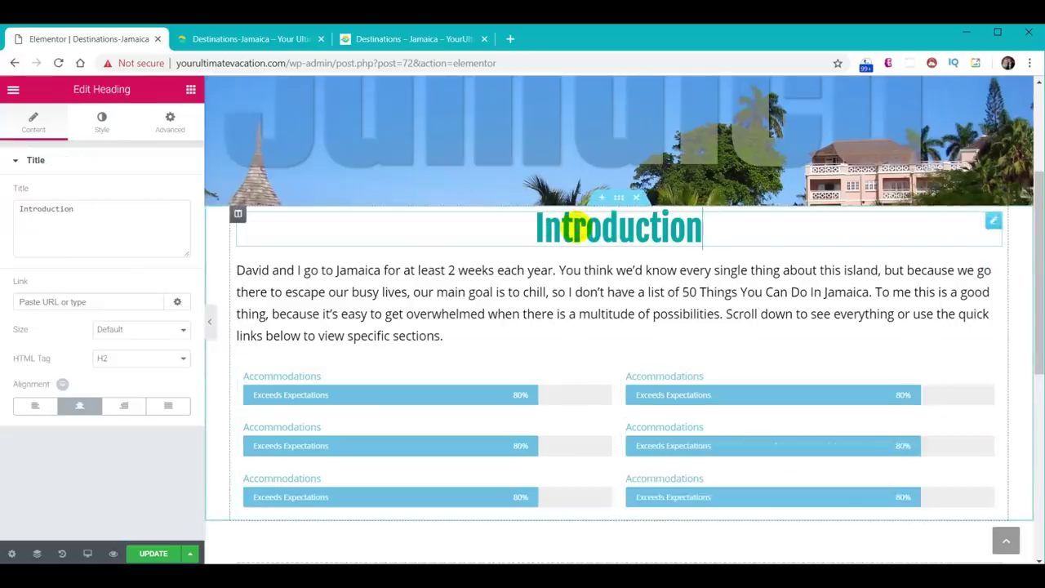
left_click(170, 123)
left_click(186, 270)
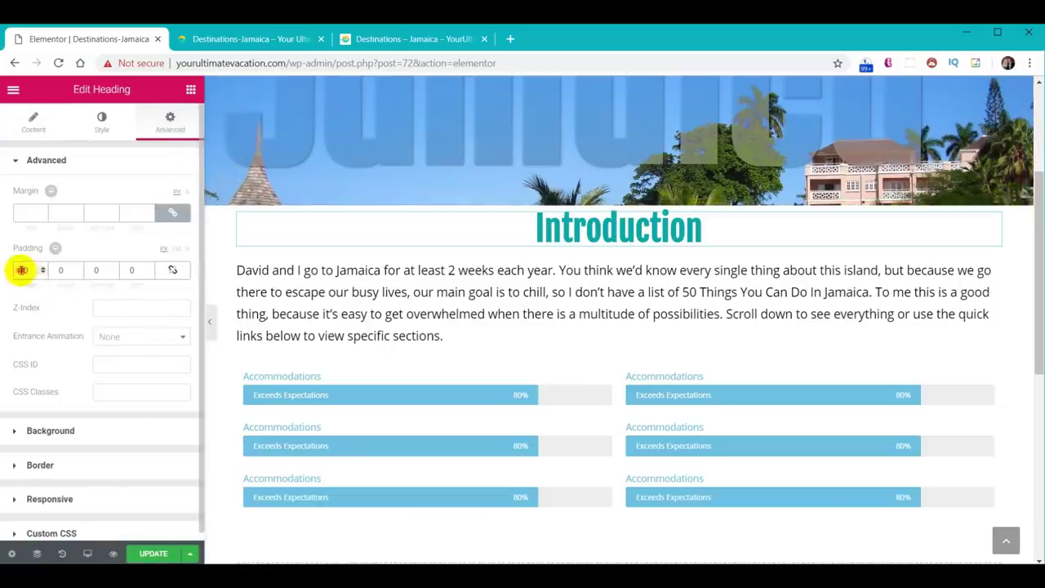
left_click(24, 270)
type("10")
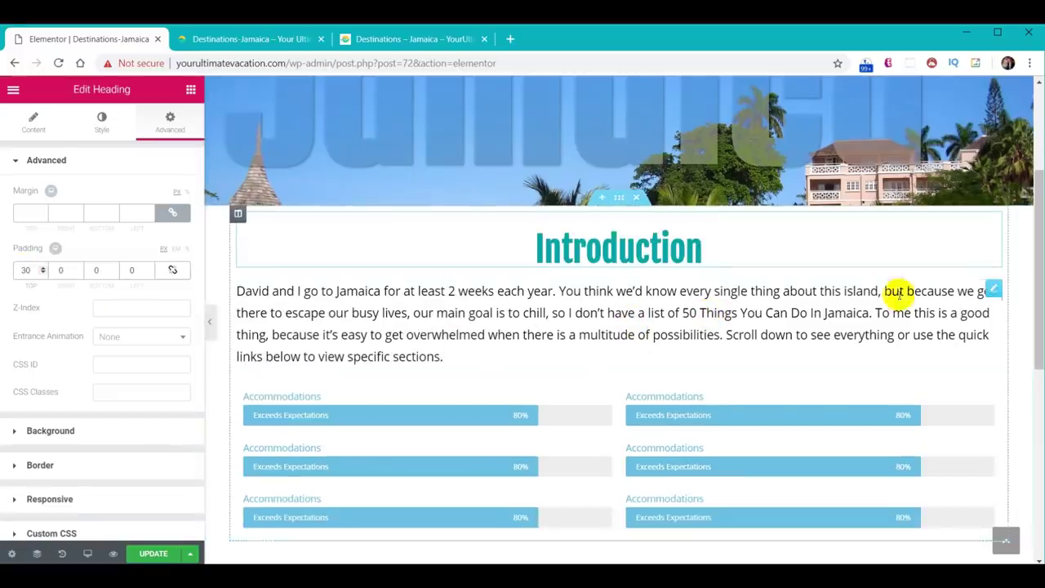
scroll(823, 322, "down", 3)
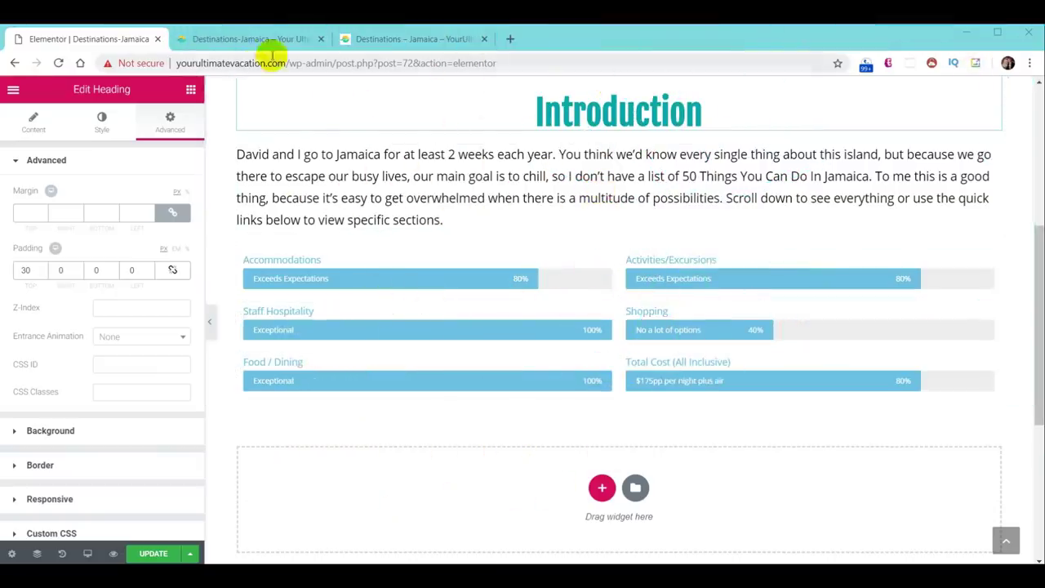
left_click(387, 39)
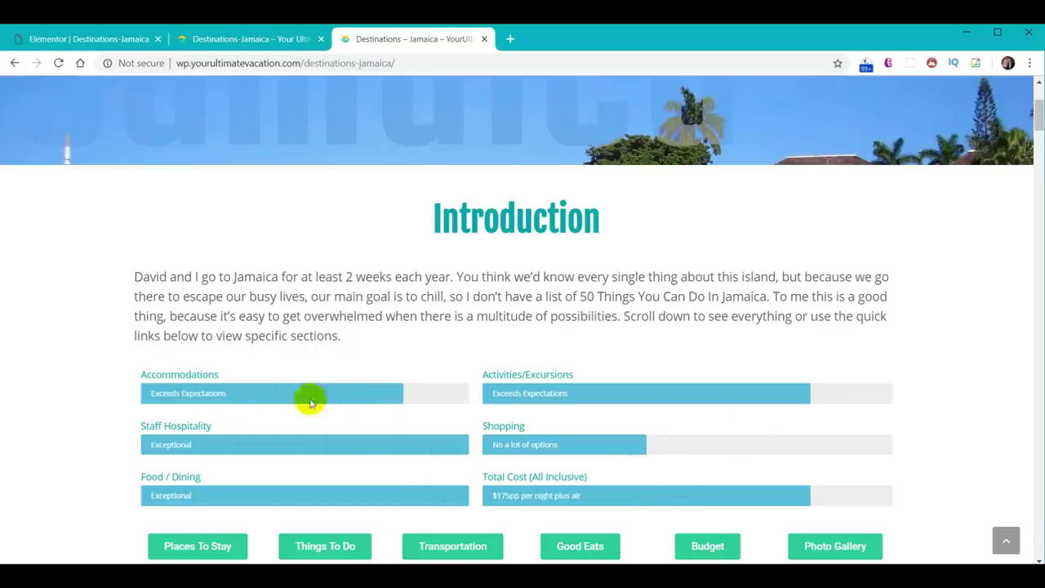
left_click(224, 100)
left_click(124, 36)
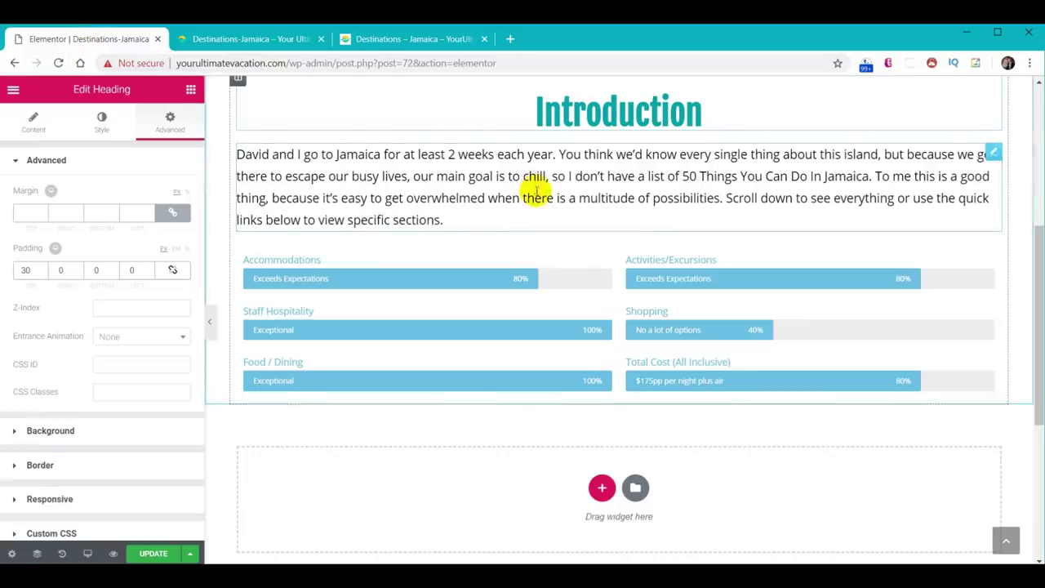
Set Display Percentage to Hide on the Accommodations bar, then select the Total Cost bar
left_click(461, 285)
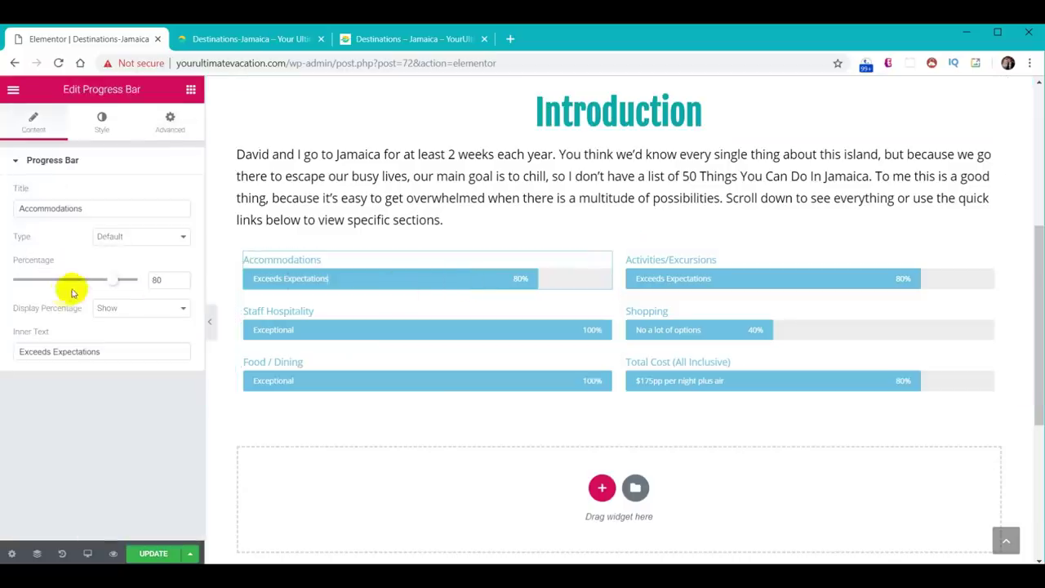
left_click(135, 316)
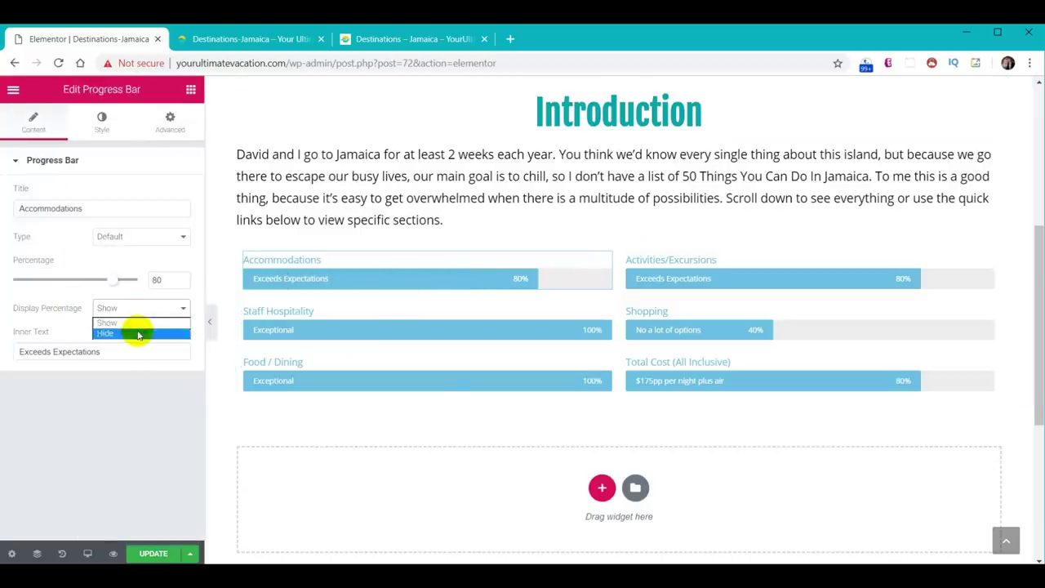
left_click(136, 330)
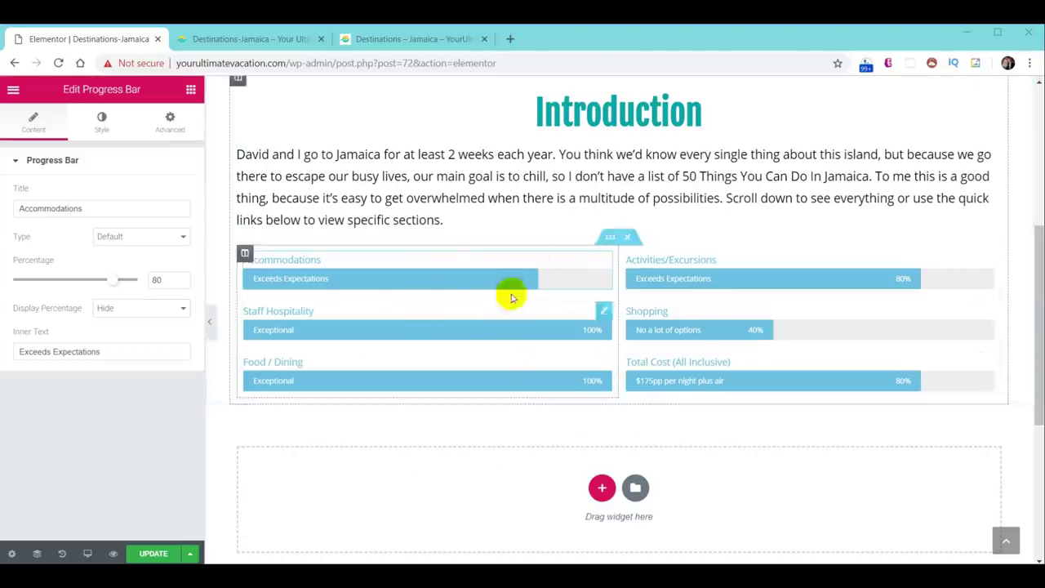
left_click(694, 371)
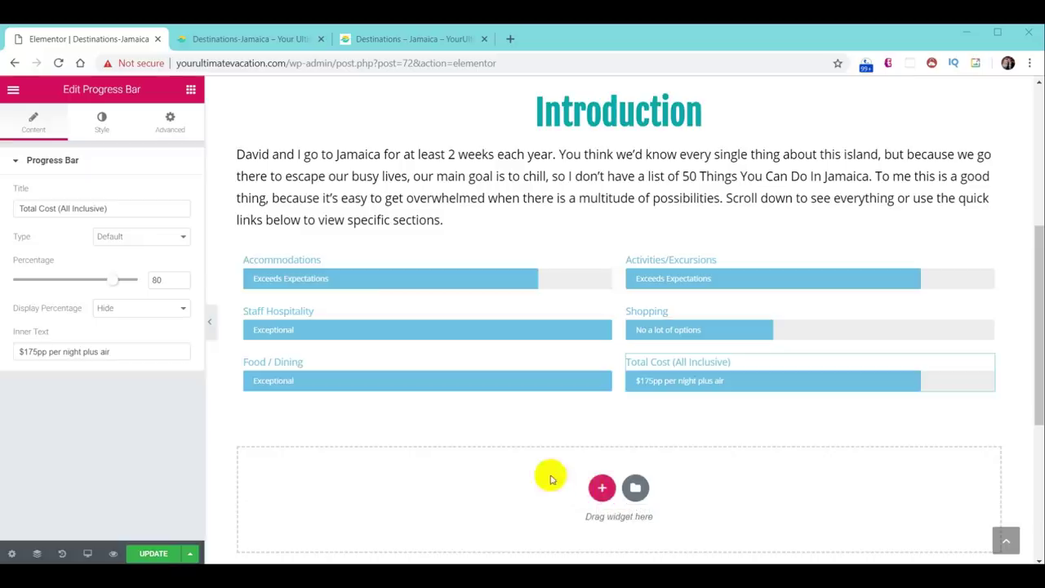
left_click(191, 90)
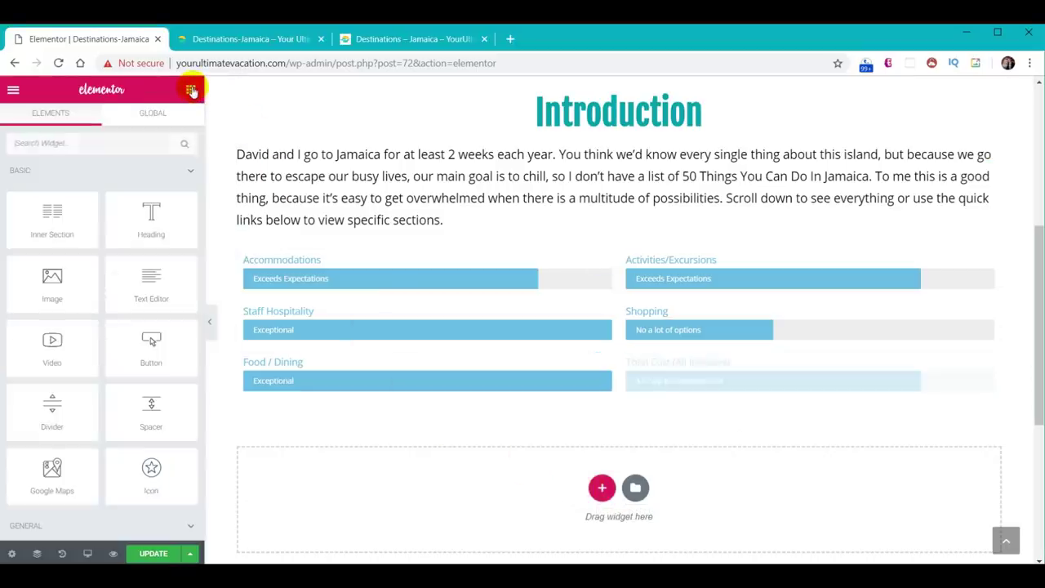
Drop an Inner Section below the Total Cost bar and compare against the live Jamaica page
left_click_drag(51, 212, 646, 398)
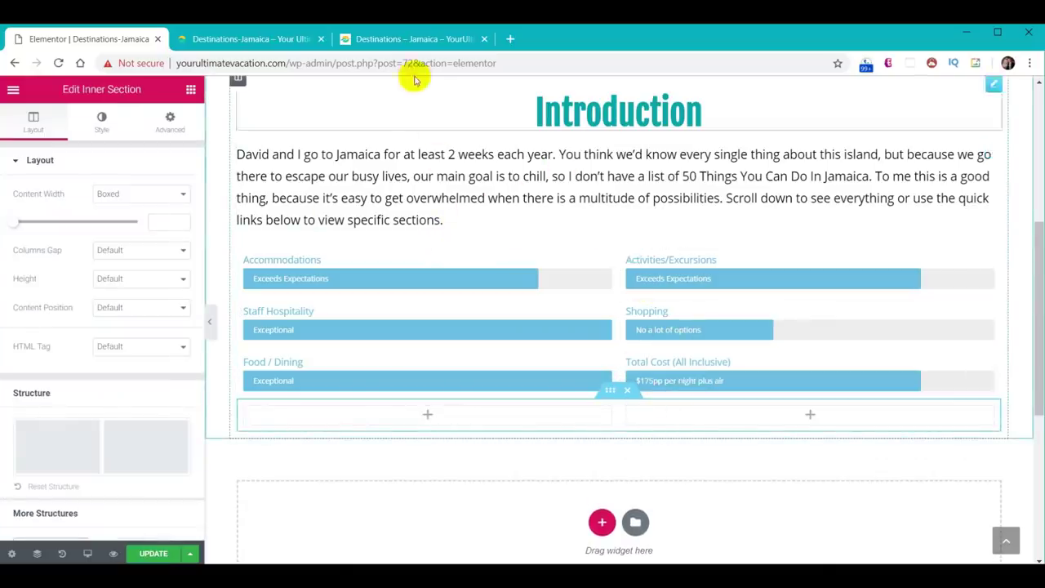
left_click(414, 40)
scroll(577, 403, "up", 3)
scroll(577, 402, "up", 15)
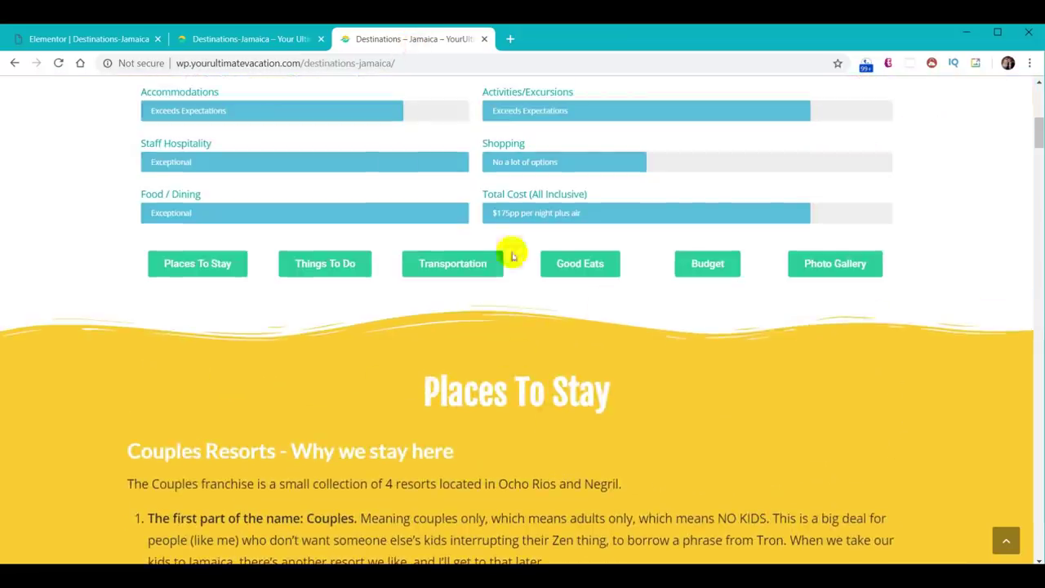
left_click(104, 39)
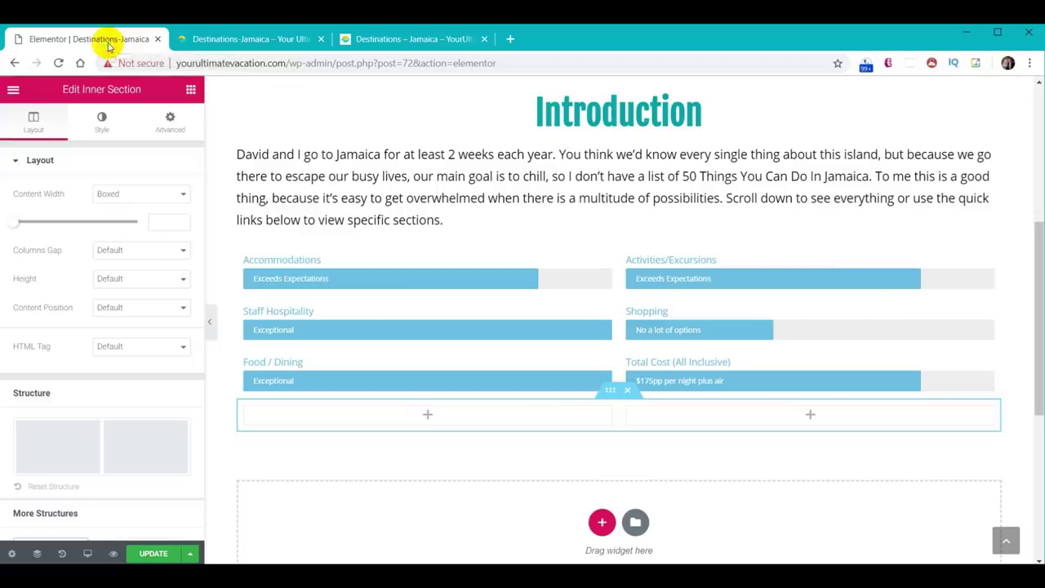
scroll(588, 204, "up", 3)
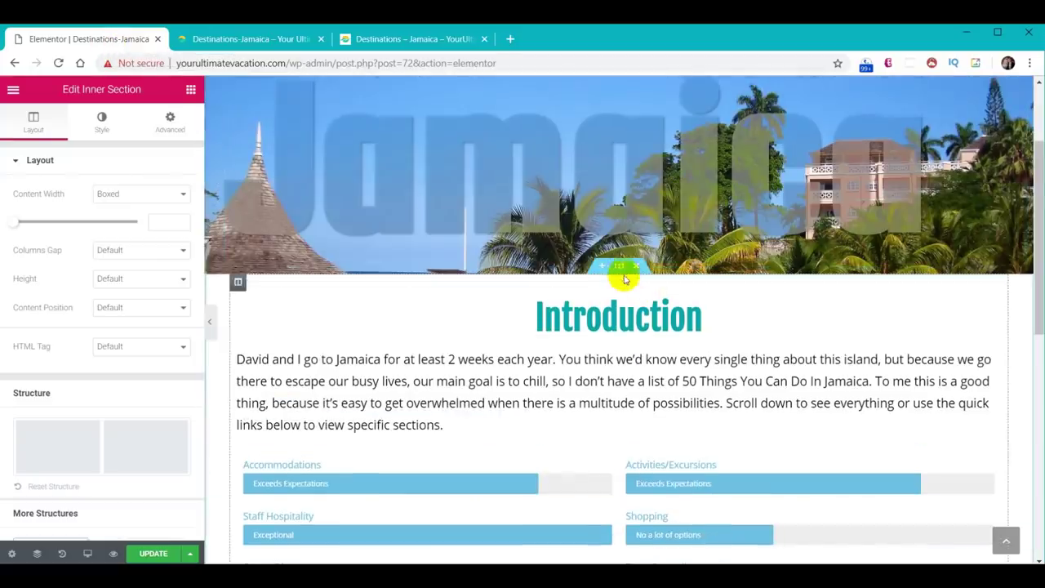
Add a bottom Waves Brush shape divider coloured #f9cc29 to the Introduction section
left_click(618, 268)
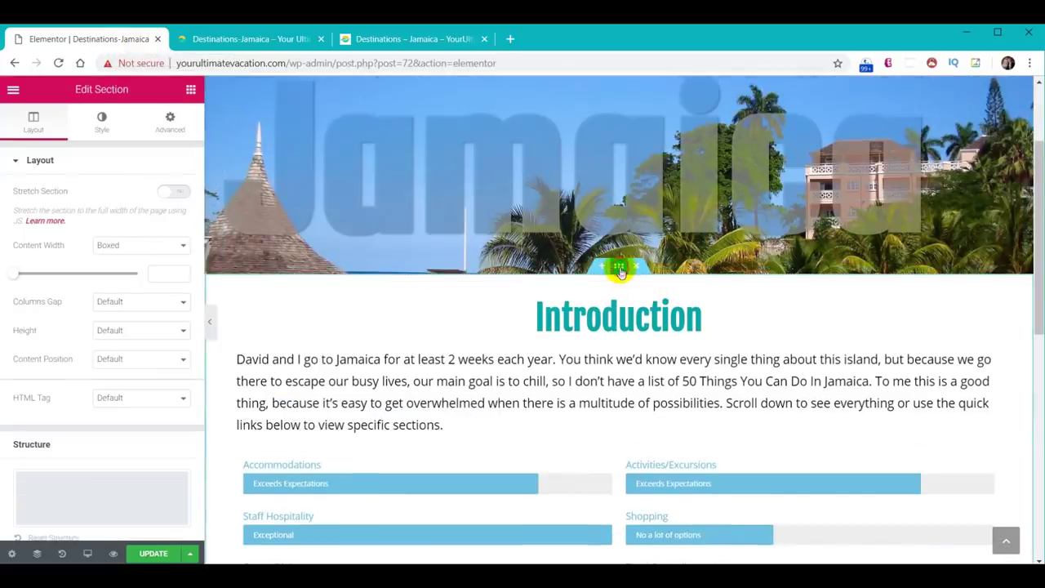
left_click(102, 121)
left_click(74, 297)
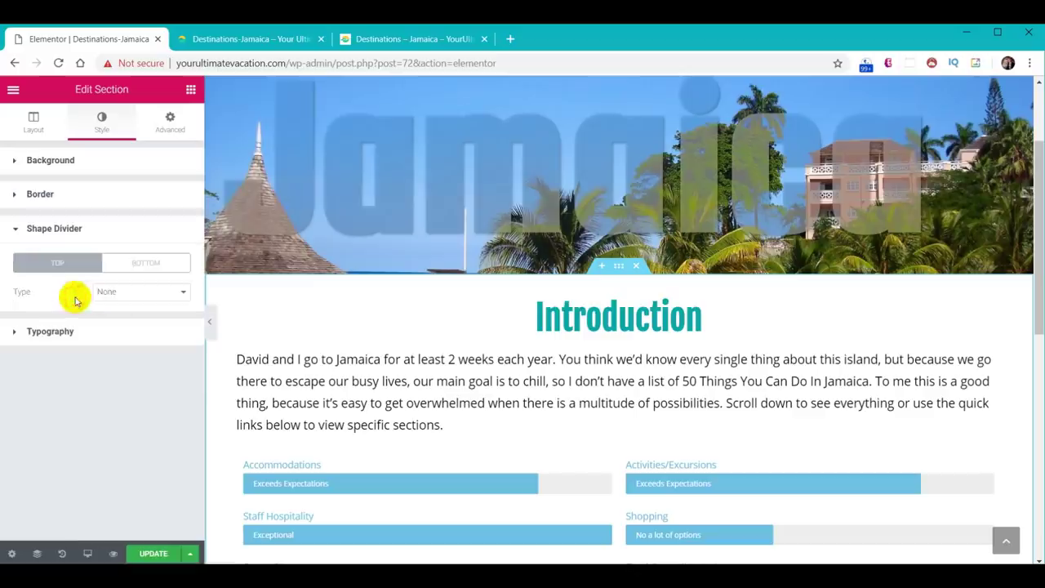
left_click(148, 267)
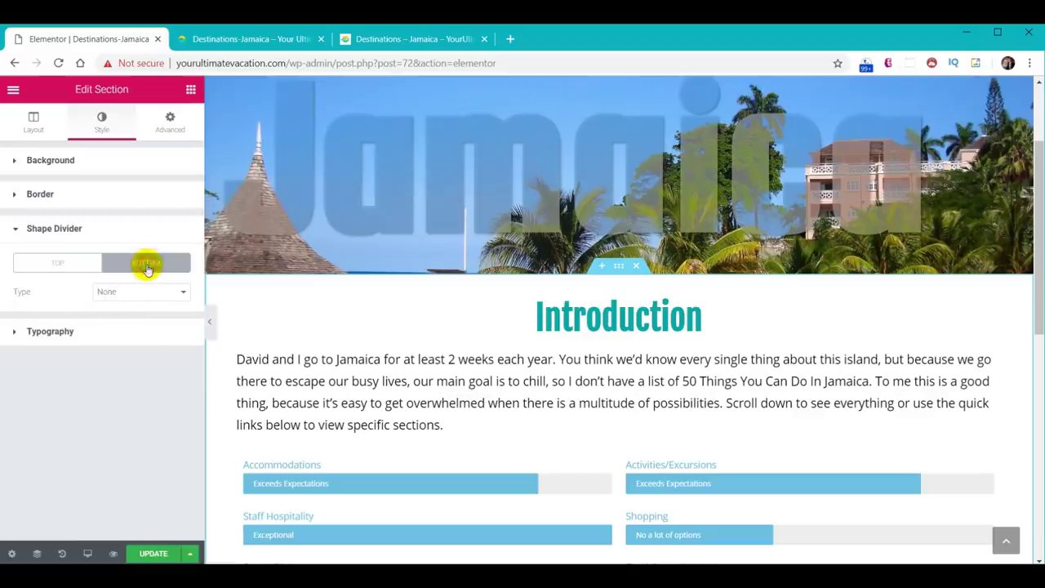
left_click(144, 289)
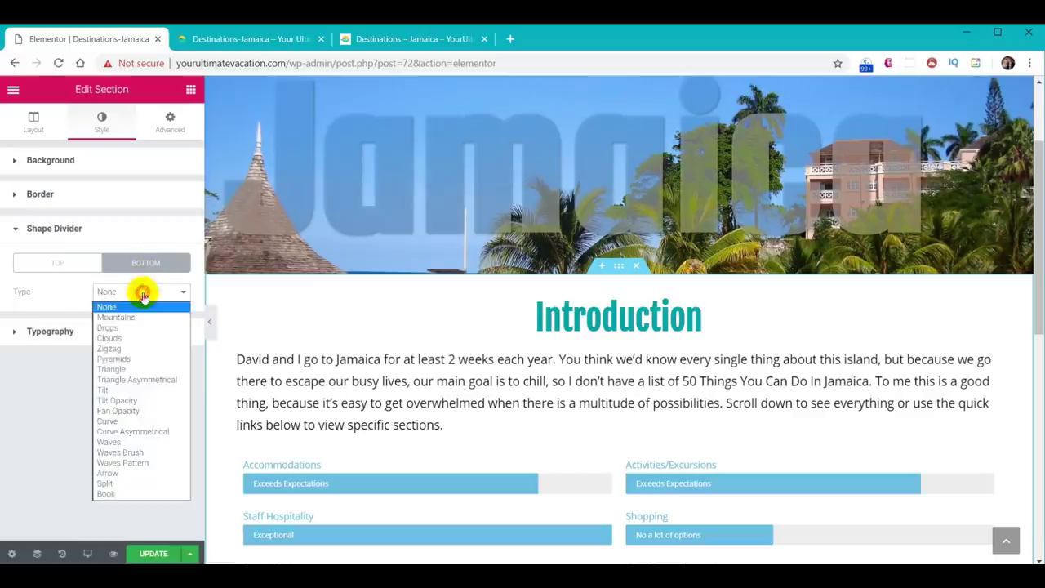
left_click(149, 451)
left_click(167, 322)
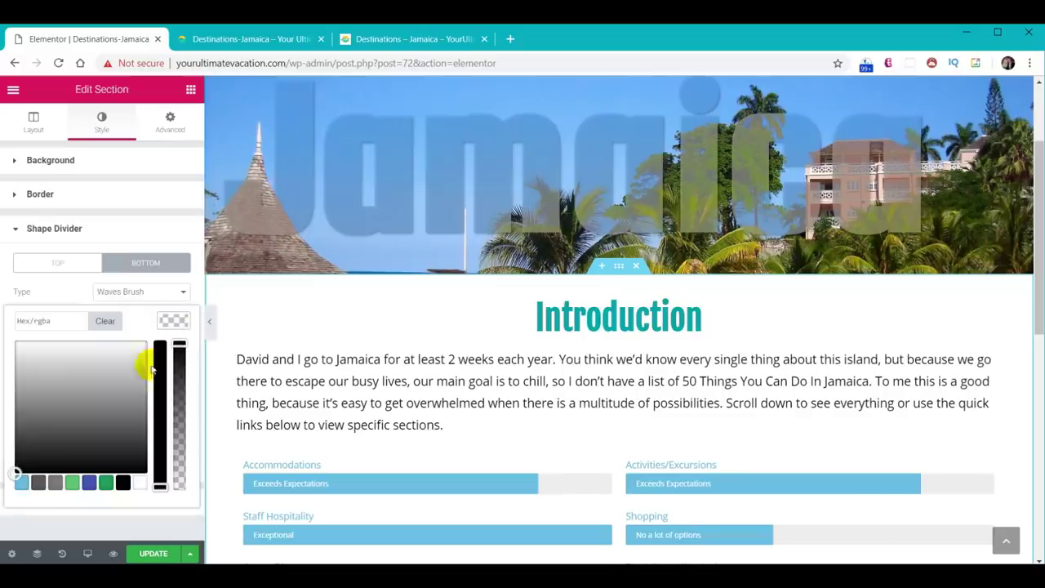
left_click(61, 318)
type("#f9cc29")
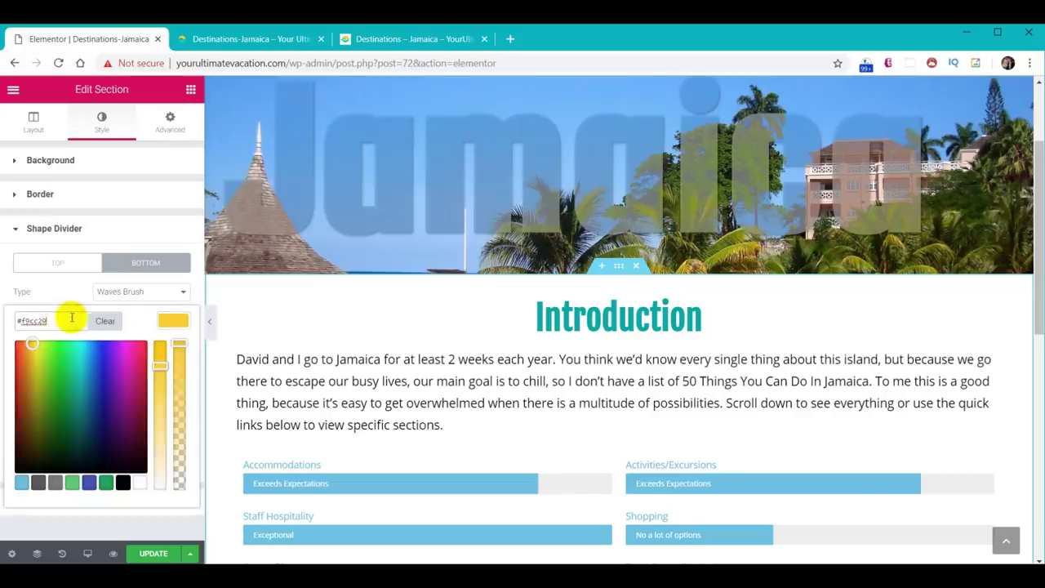
left_click(178, 324)
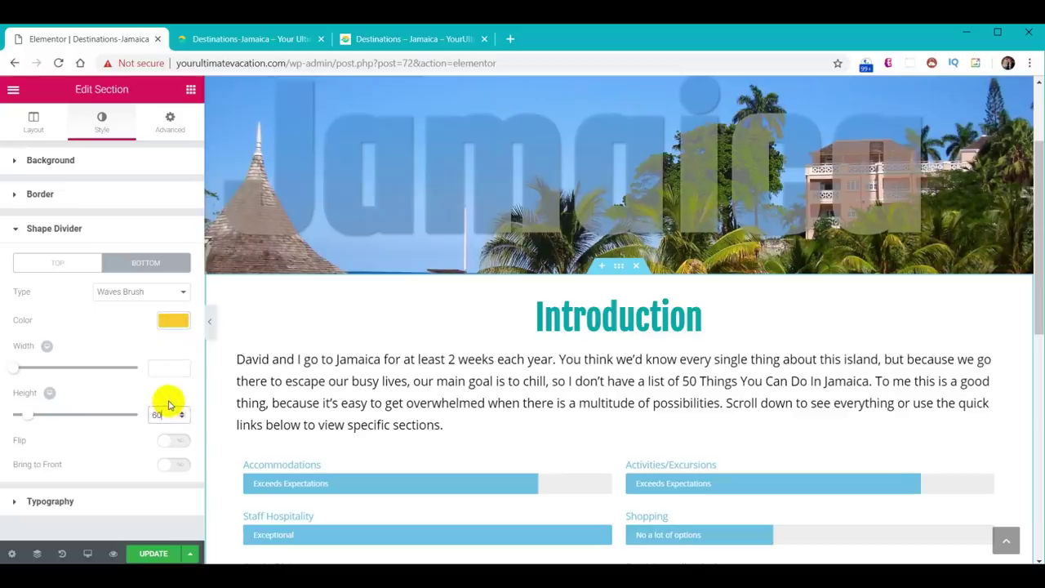
scroll(534, 362, "down", 3)
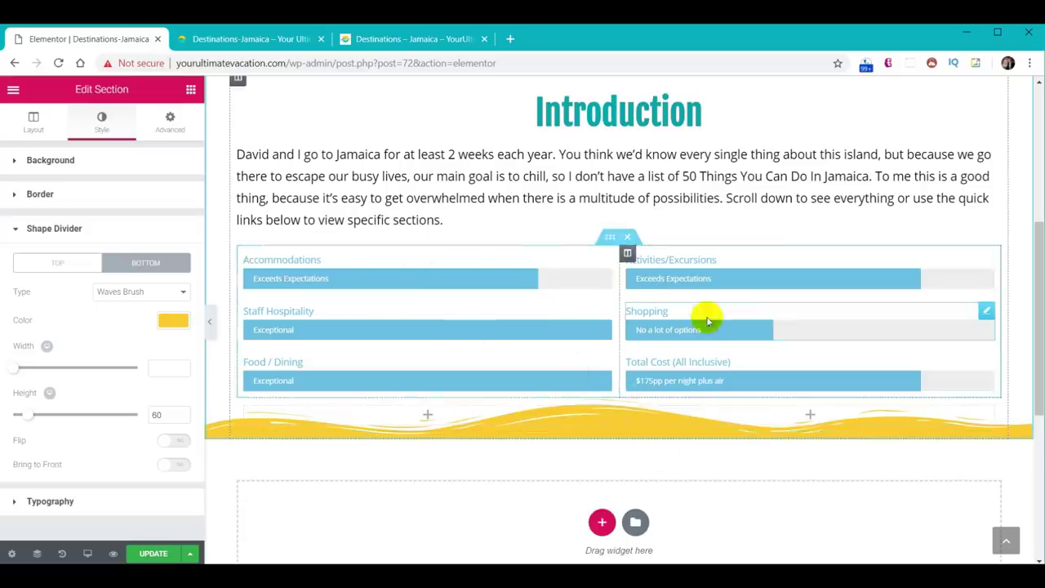
Unlink the section's padding and set the bottom padding to 60
left_click(170, 124)
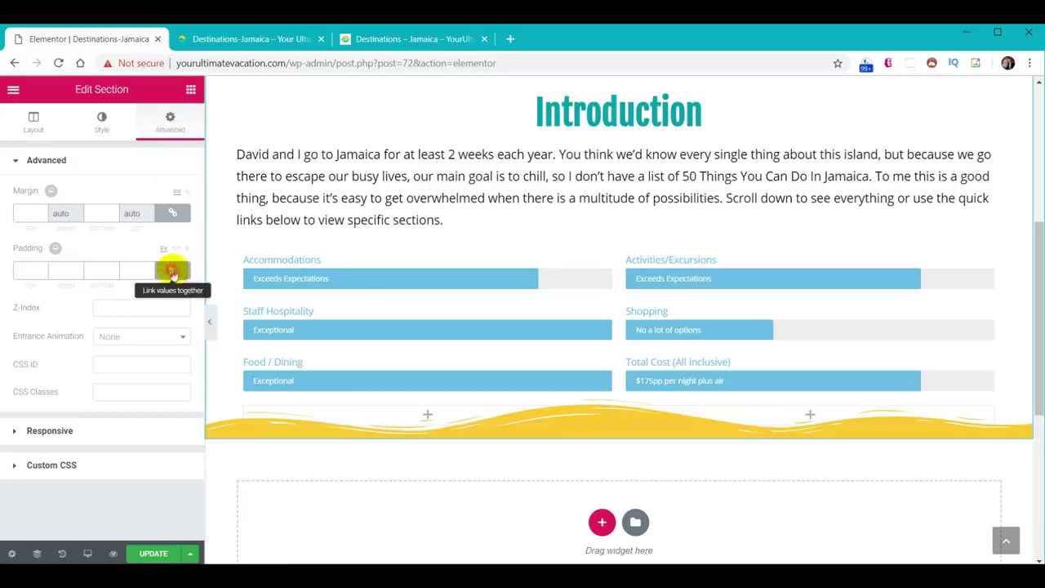
left_click(172, 271)
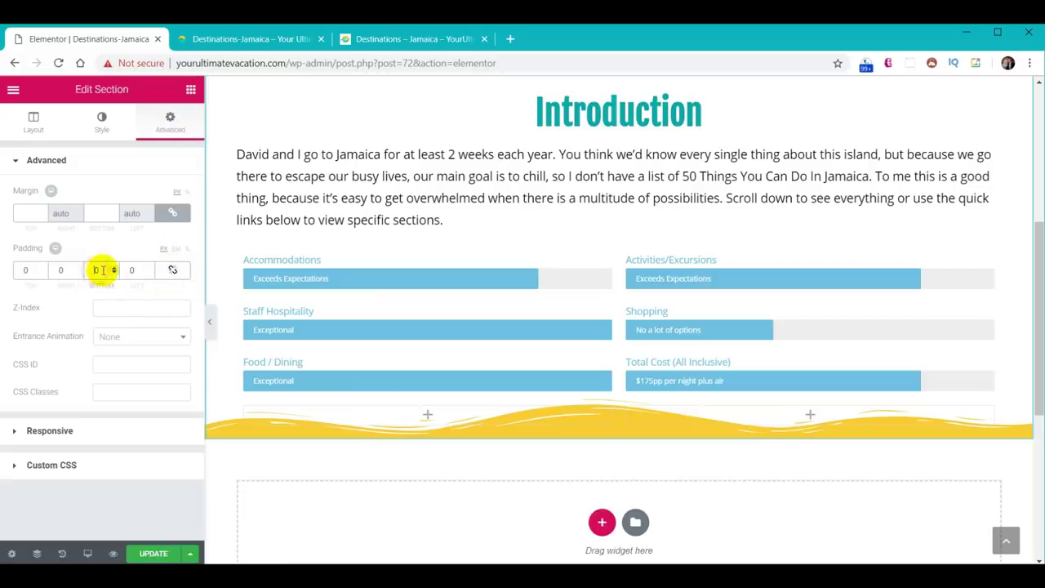
type("6")
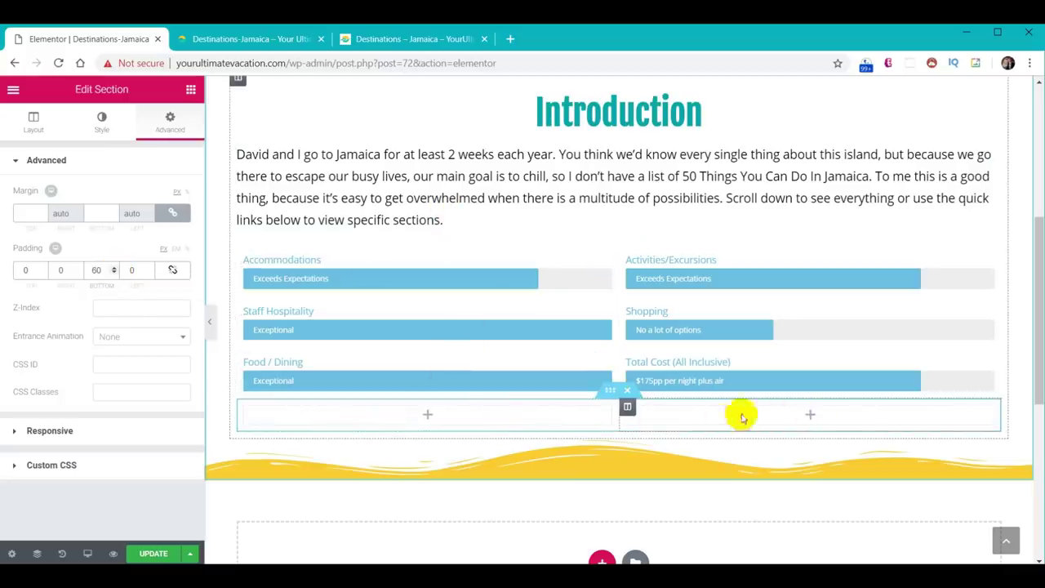
left_click(191, 90)
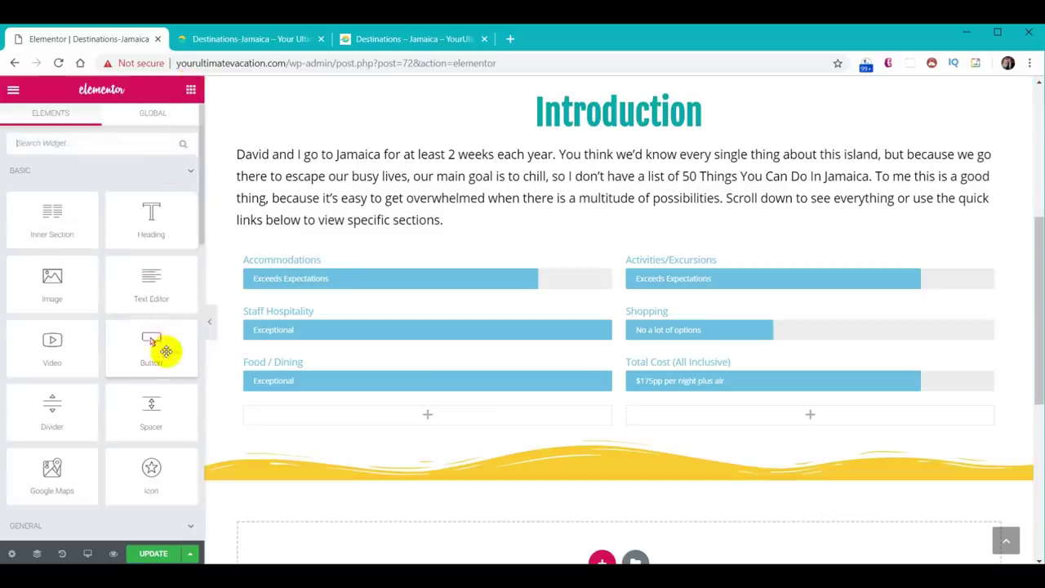
Place a centre-aligned Click here button in the left column and delete the empty right column
left_click_drag(157, 343, 447, 417)
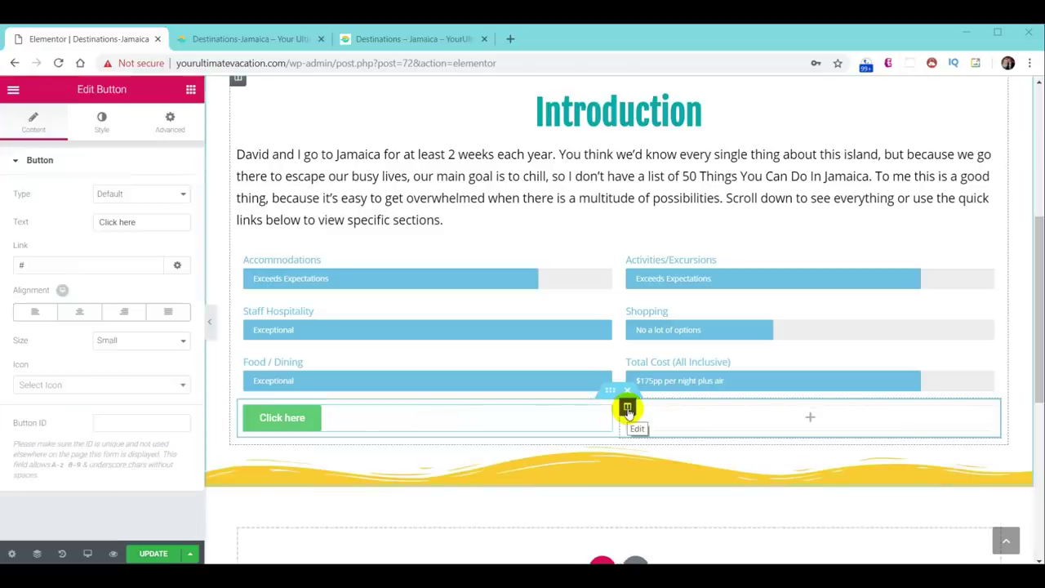
right_click(627, 408)
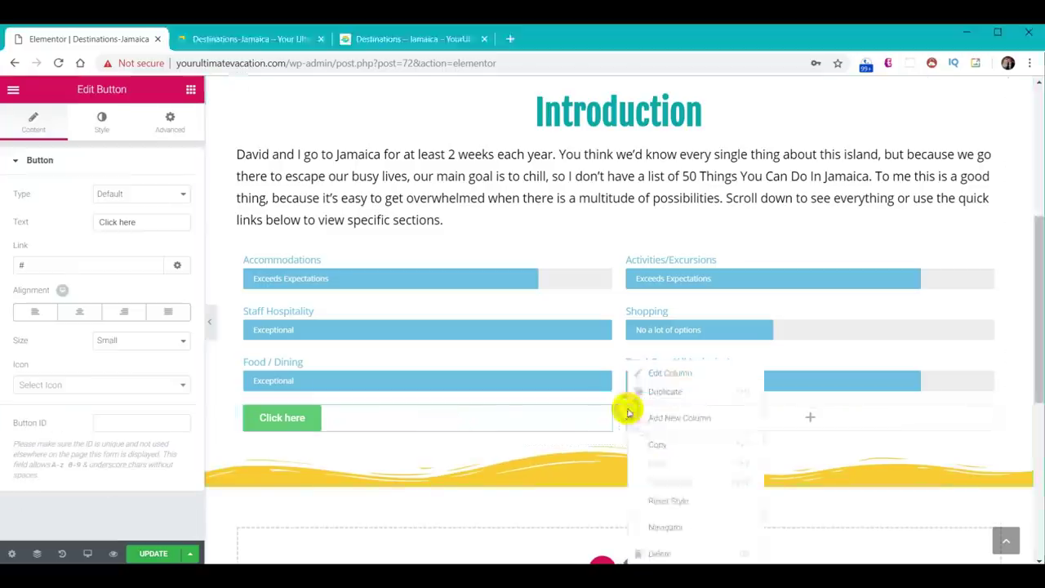
left_click(658, 552)
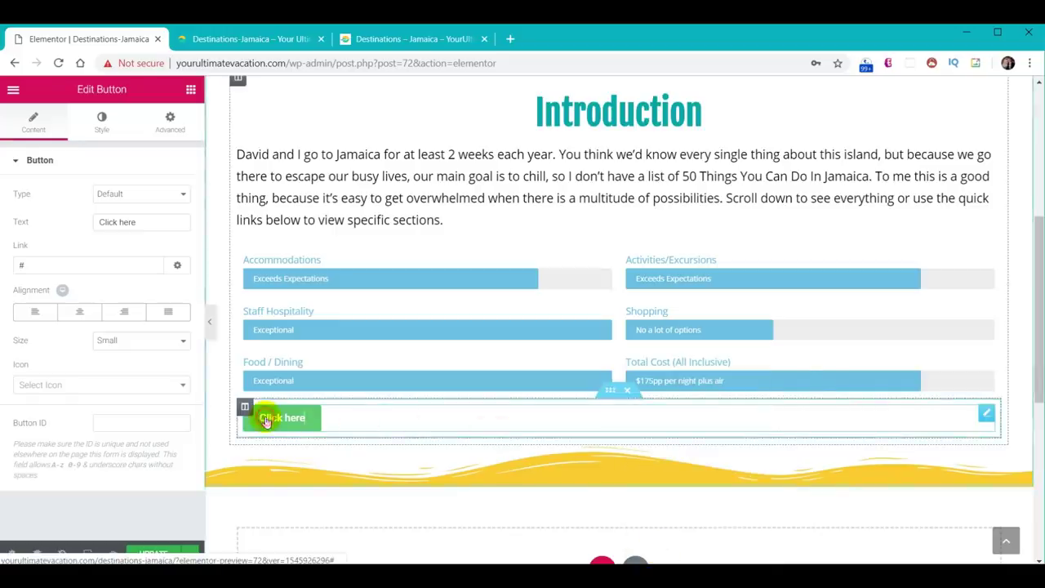
left_click(81, 313)
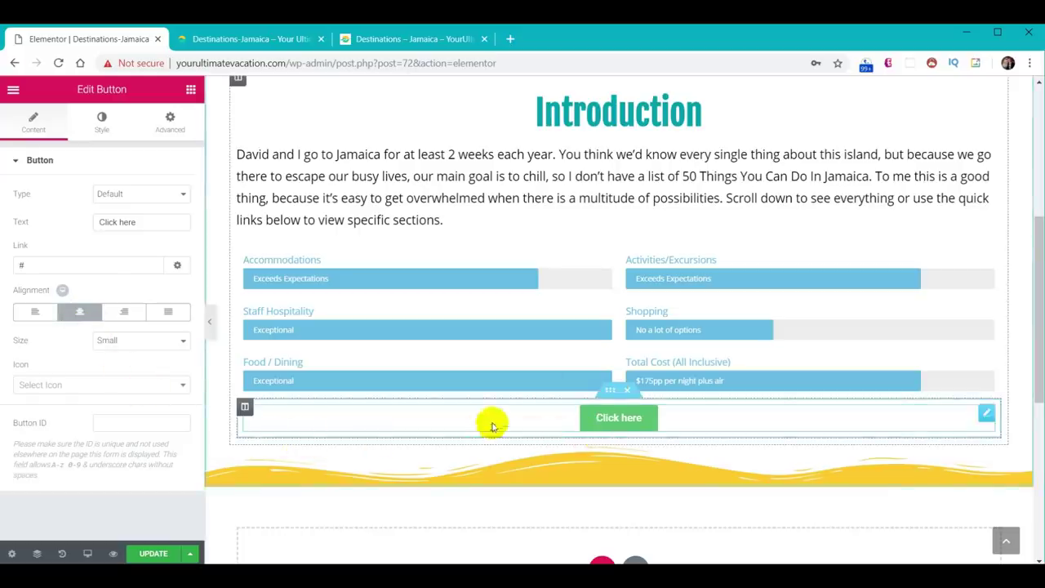
scroll(482, 431, "down", 3)
left_click(99, 121)
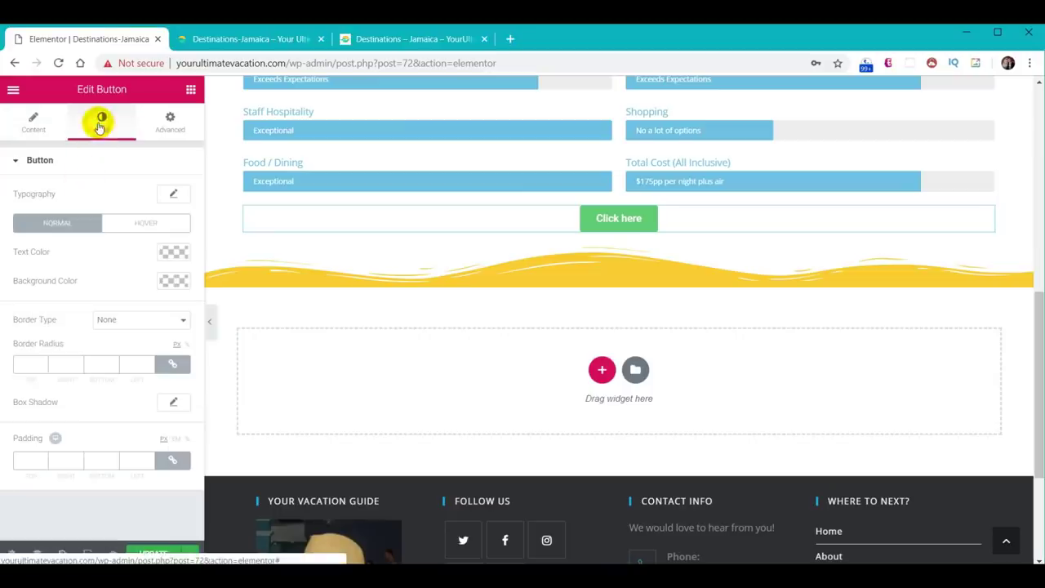
Give the button a green background and a #F9CC29 hover background
left_click(174, 282)
key("ctrl+v")
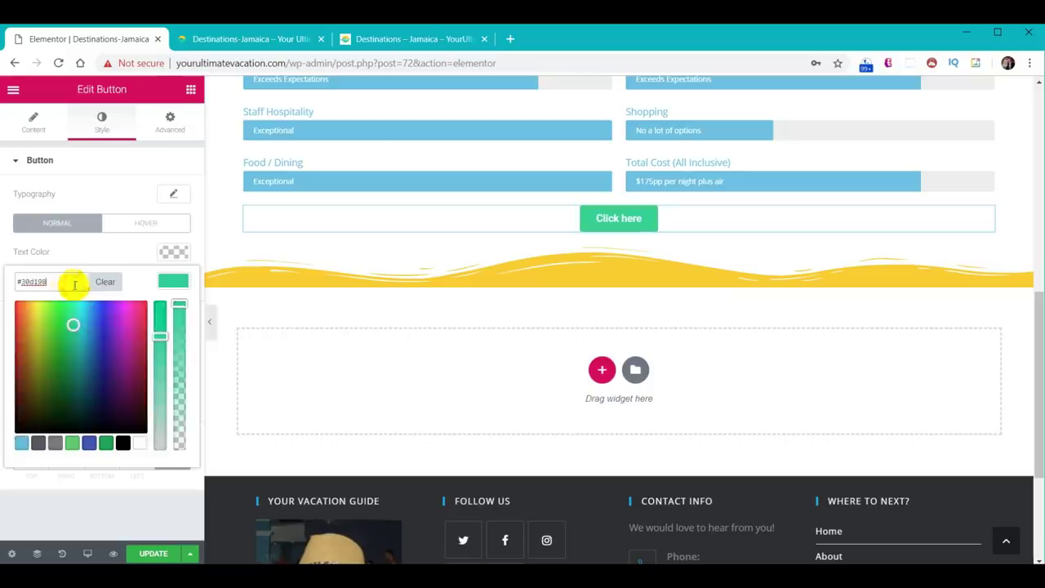
key("Return")
left_click(140, 230)
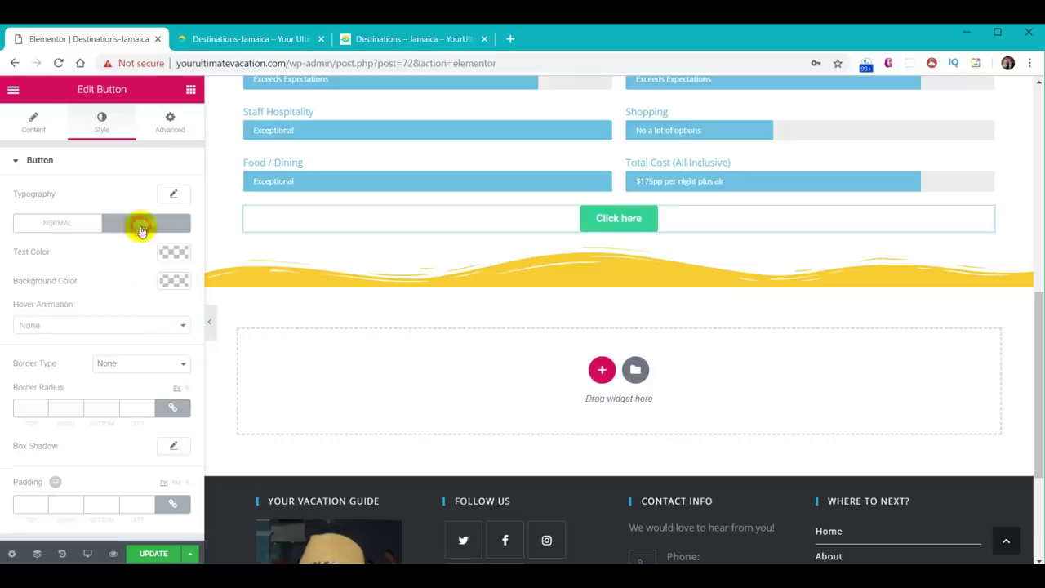
left_click(171, 282)
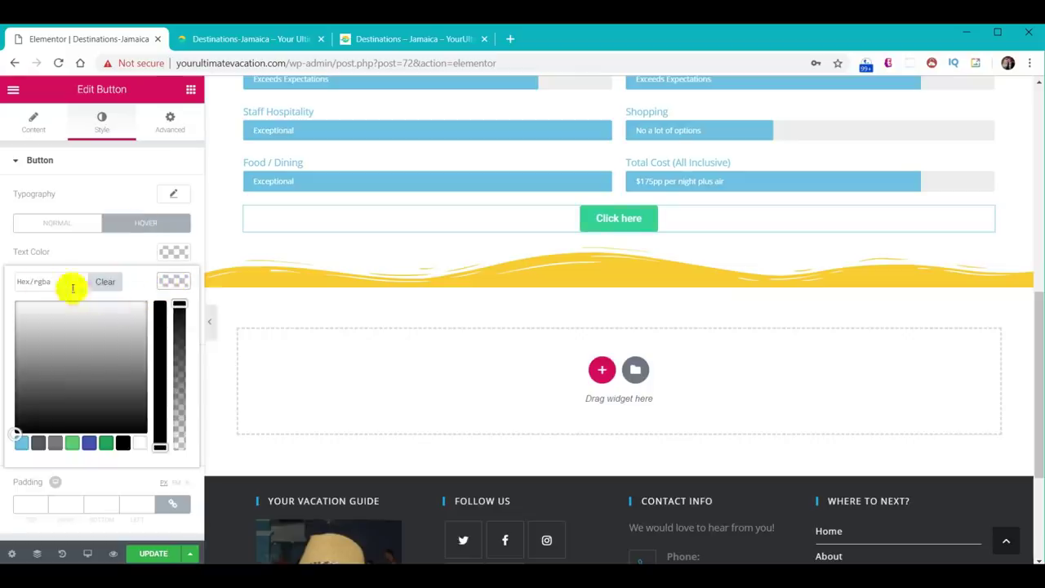
left_click(168, 280)
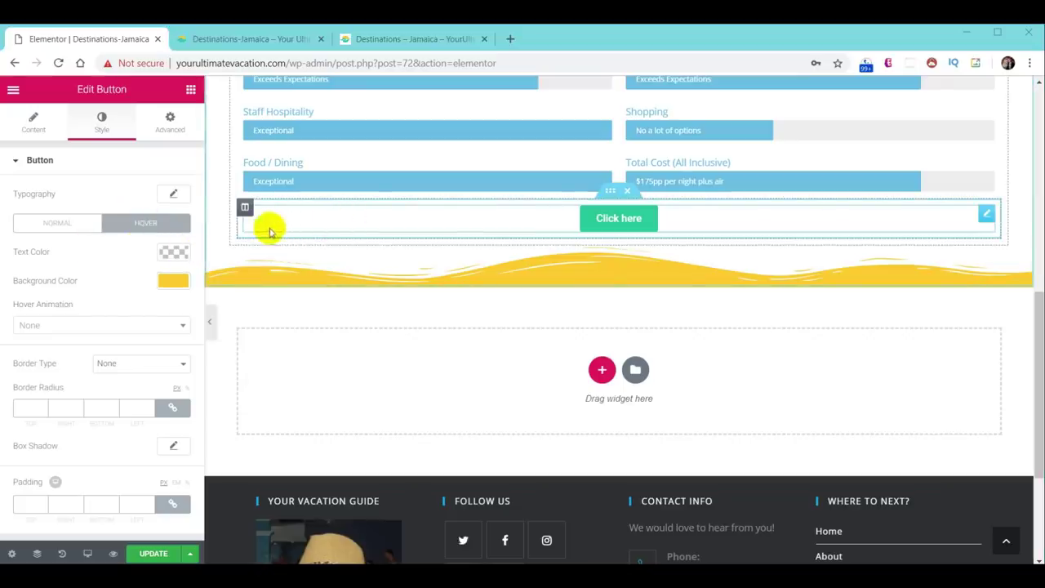
Duplicate the button column into a row of six Click here buttons
right_click(244, 209)
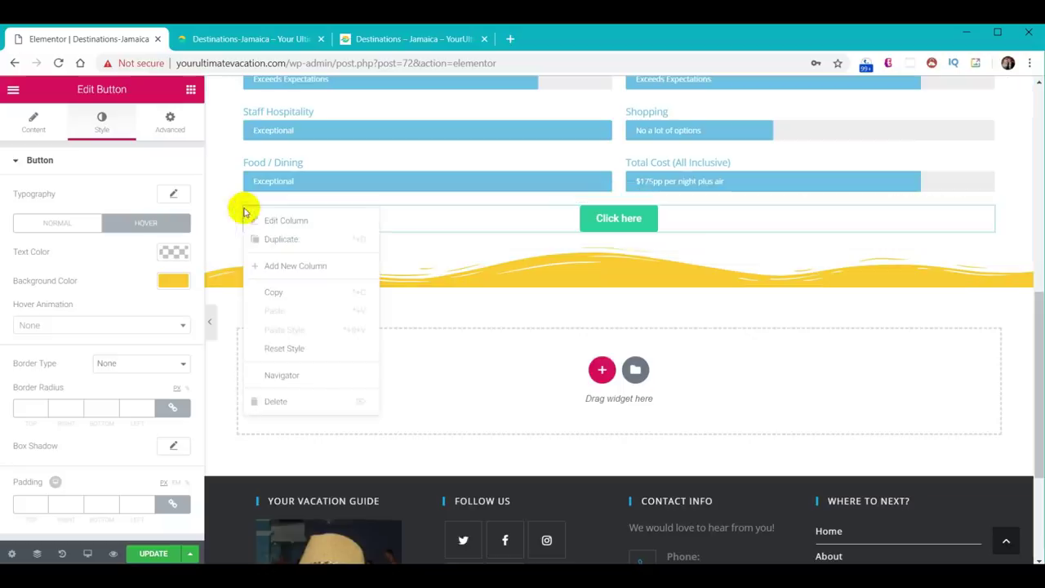
left_click(275, 250)
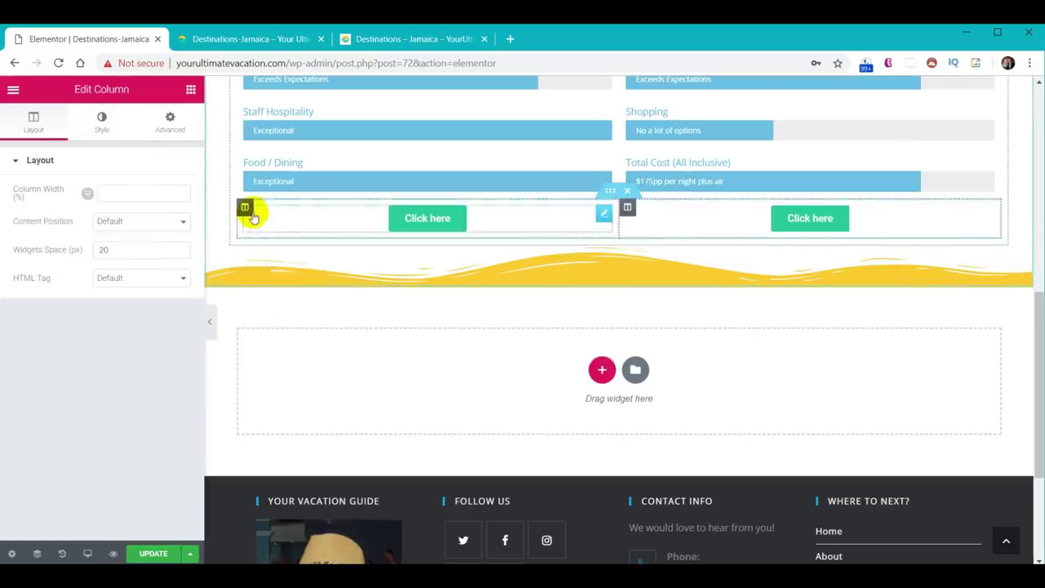
right_click(245, 210)
left_click(261, 238)
key("ctrl+d")
key("ctrl+d")
key("ctrl+d")
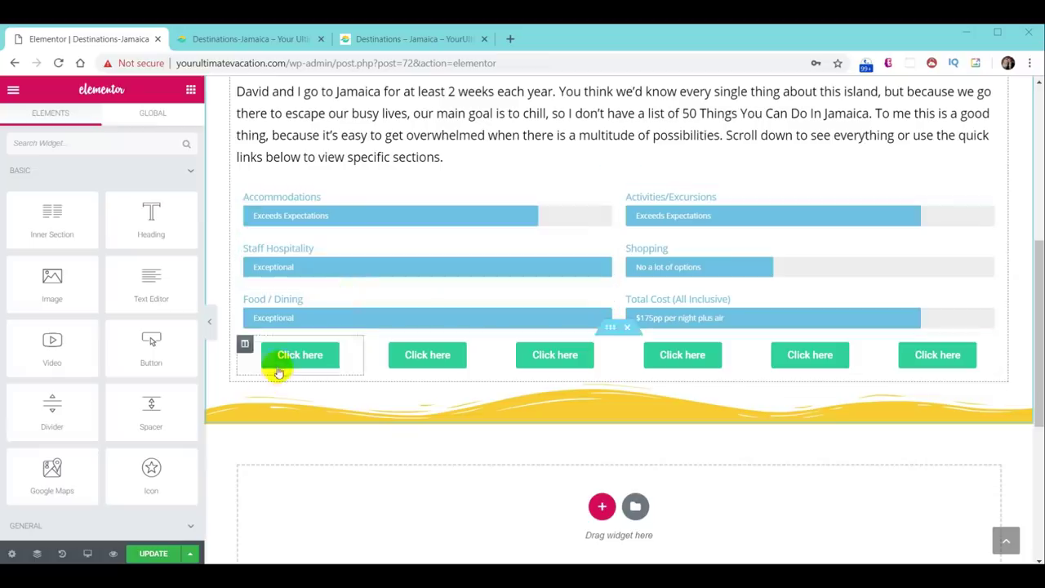
left_click_drag(294, 362, 782, 373)
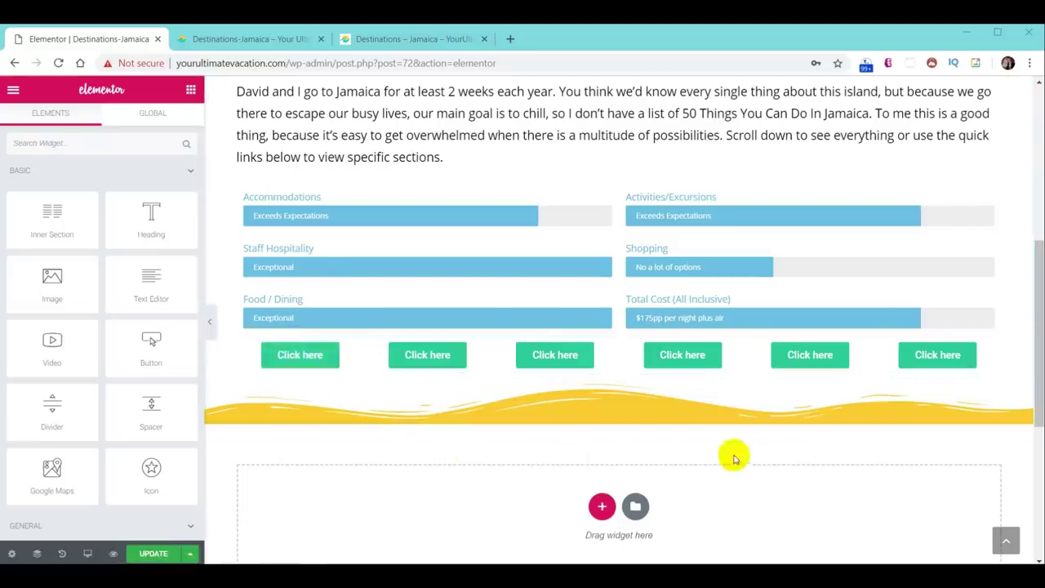
Add a one-column section below the wave with a classic #f9cc29 background colour
left_click(600, 507)
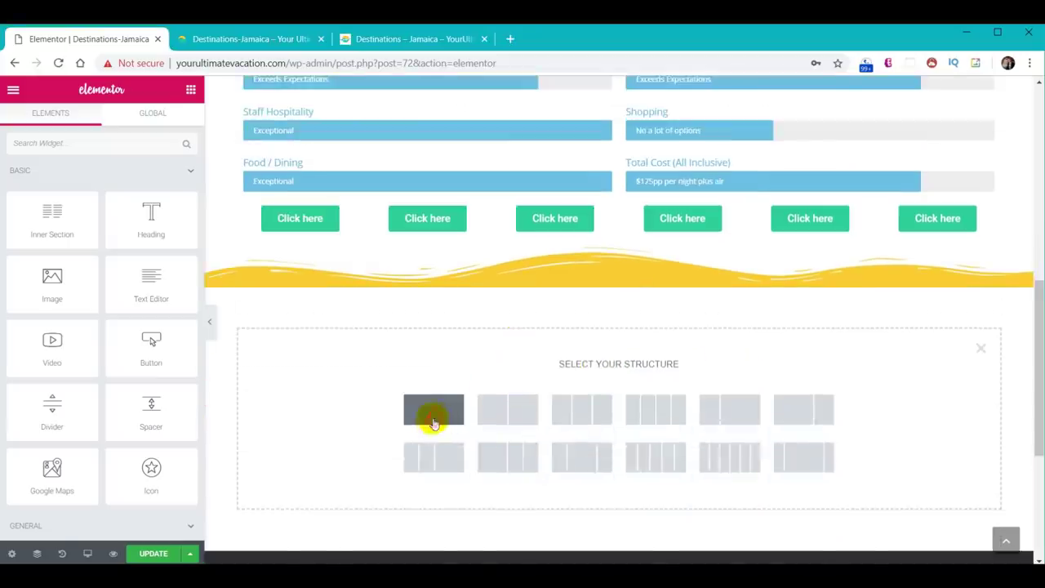
left_click(434, 411)
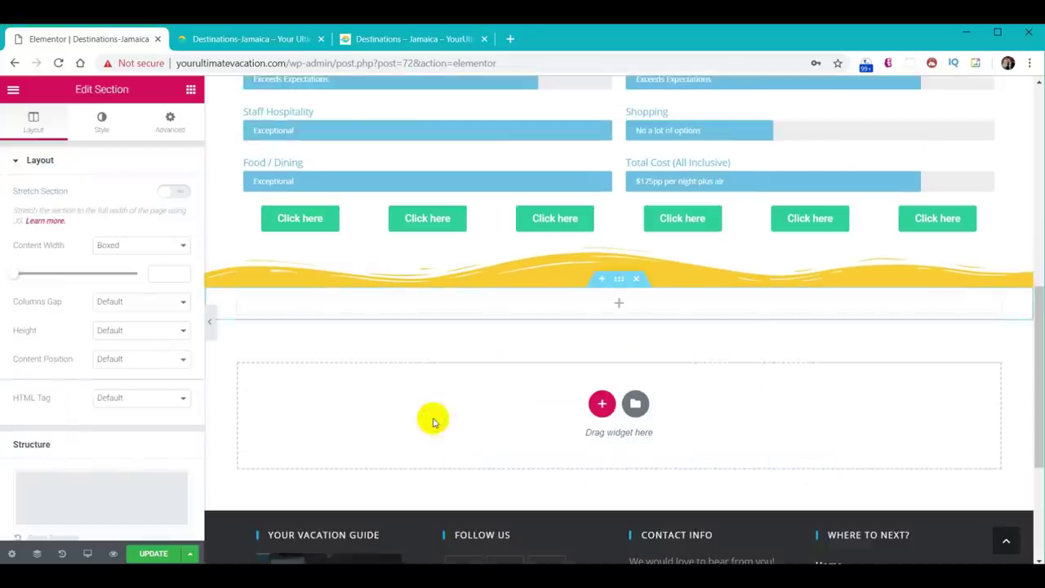
left_click(101, 120)
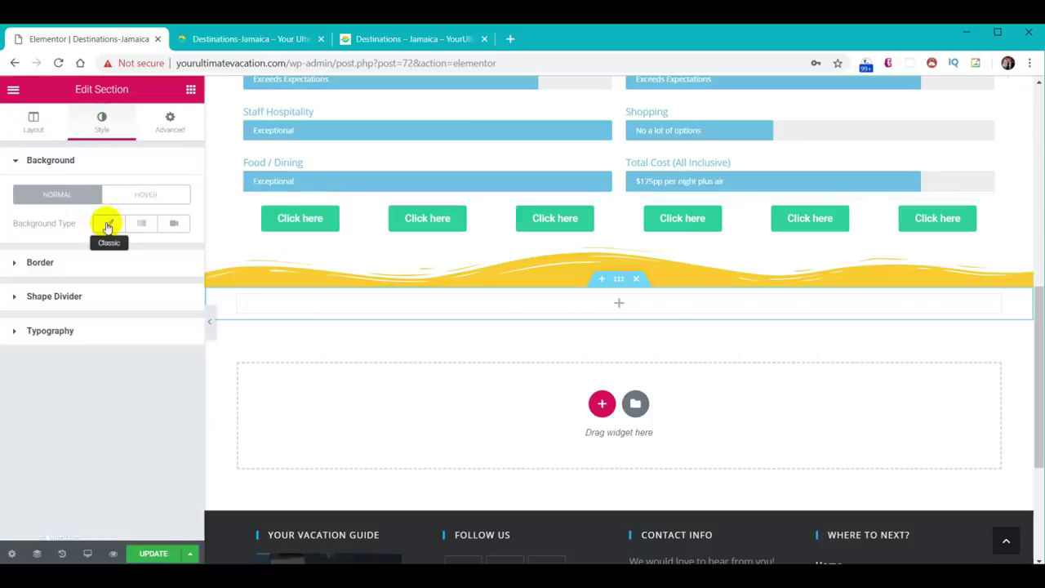
left_click(109, 226)
left_click(159, 251)
left_click(64, 252)
type("#f9cc29")
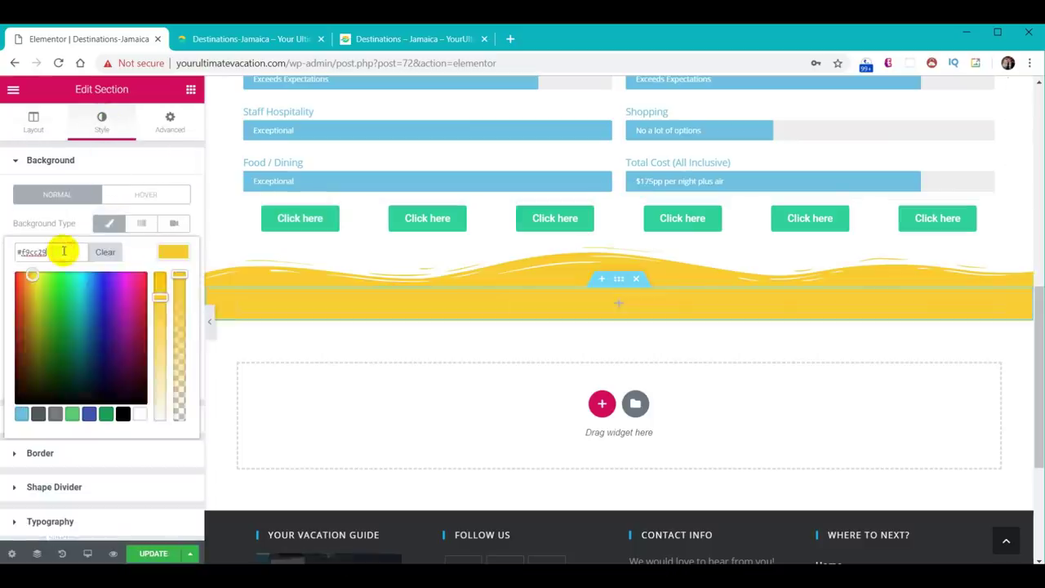
left_click(177, 259)
left_click(190, 90)
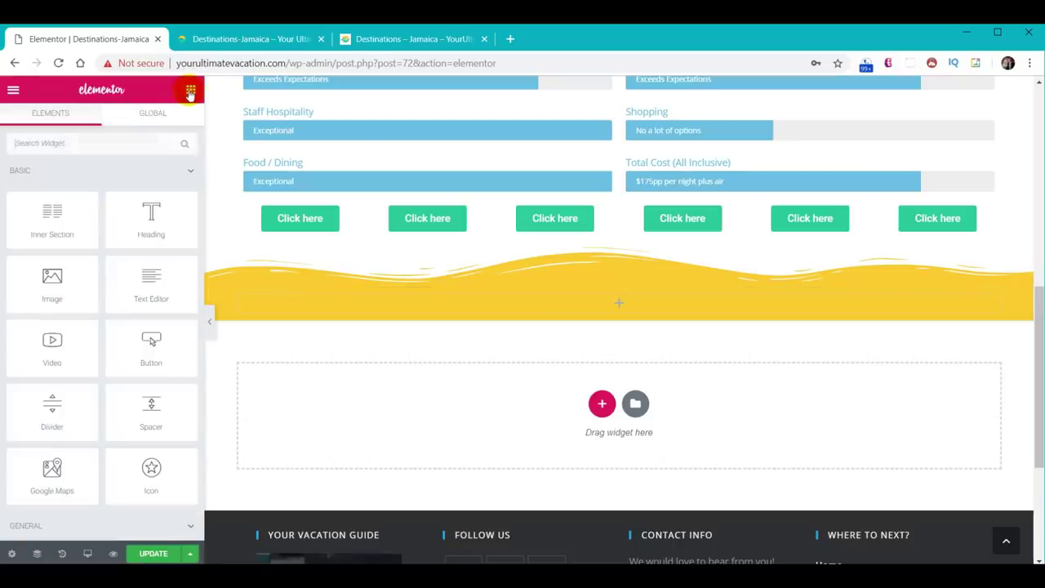
Add a heading, a text block and a second heading to the yellow section
left_click_drag(151, 212, 588, 308)
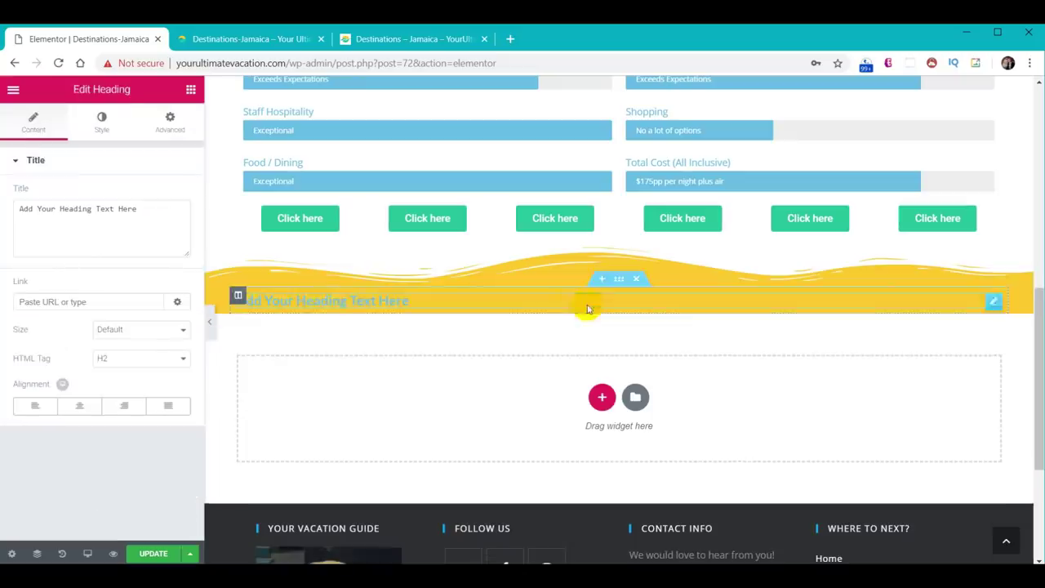
left_click(190, 90)
left_click_drag(160, 261, 525, 305)
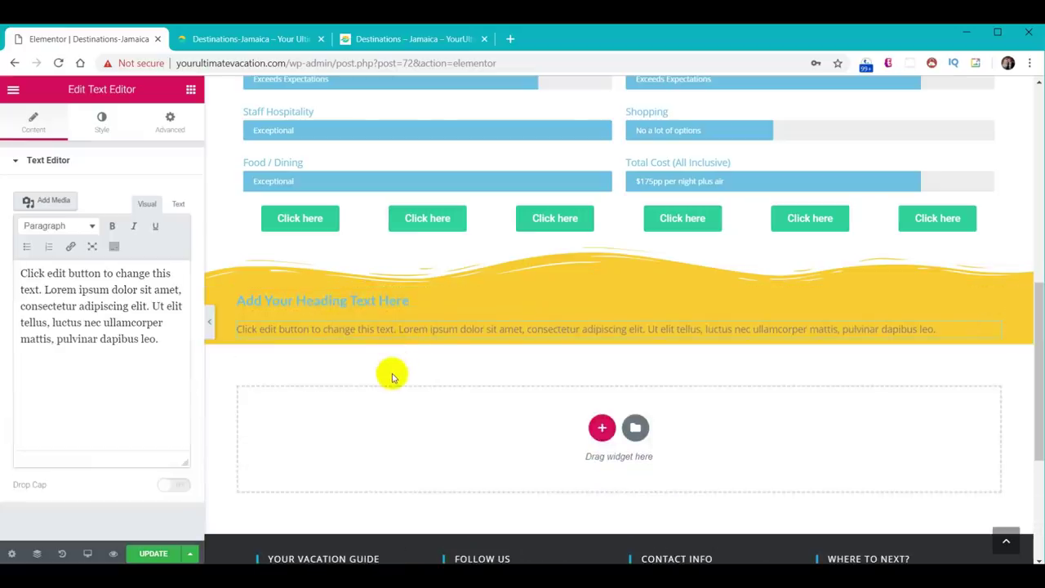
left_click(190, 90)
left_click_drag(154, 200, 330, 312)
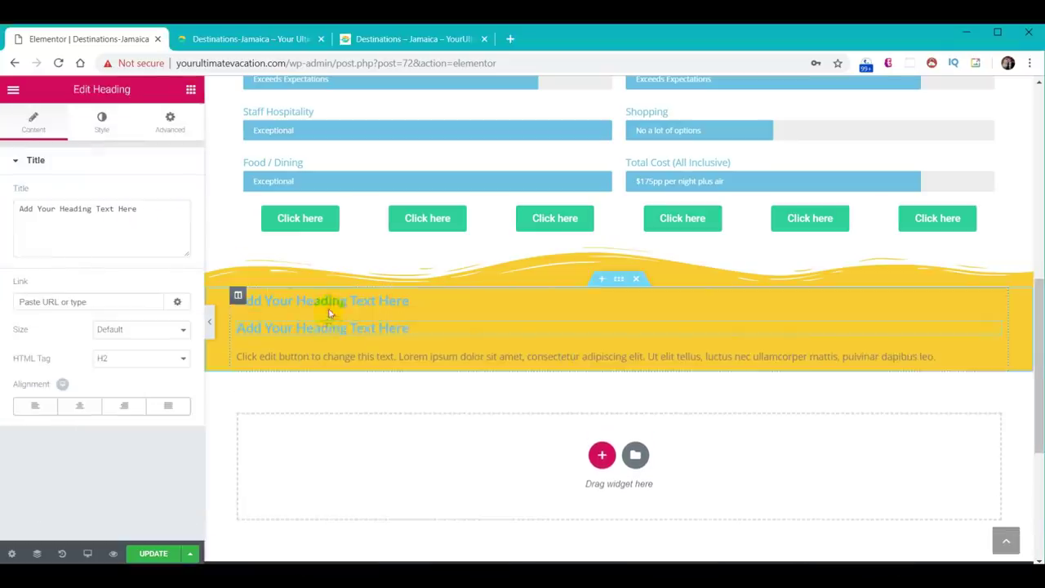
Set the heading's typography to Fjalla One at size 50
left_click(94, 126)
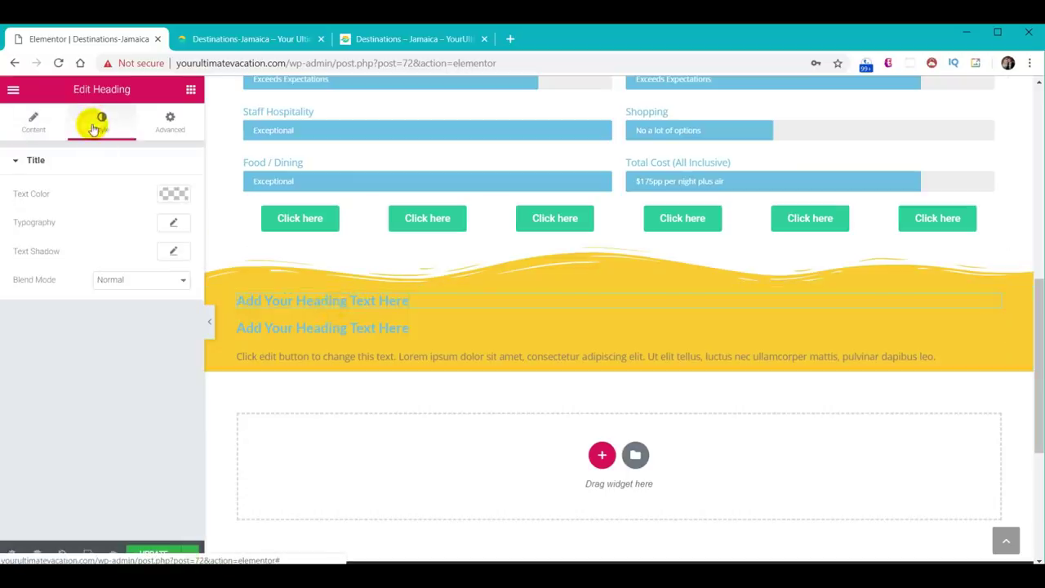
left_click(173, 223)
left_click(133, 260)
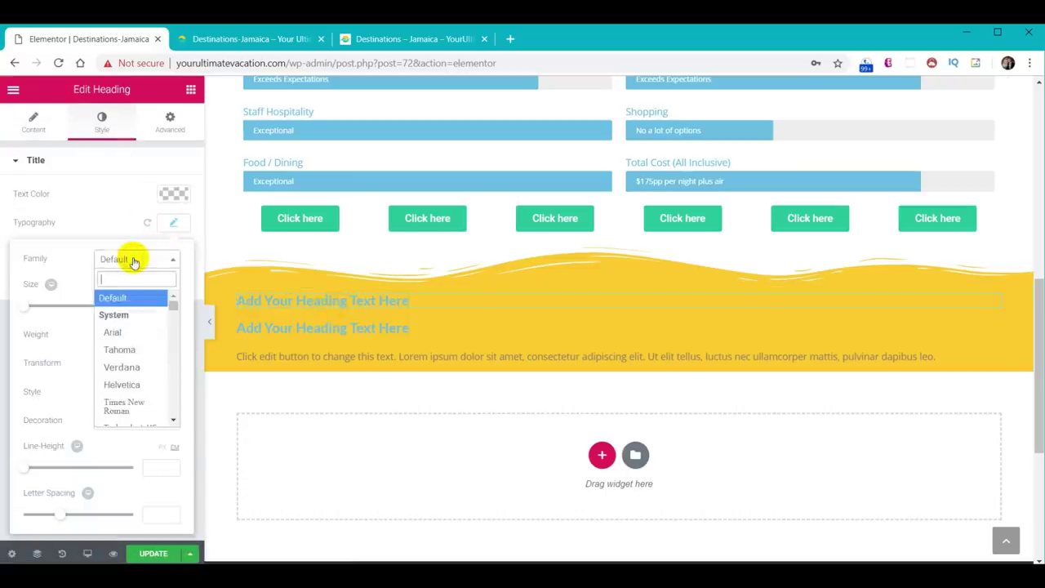
type("fj")
left_click(135, 316)
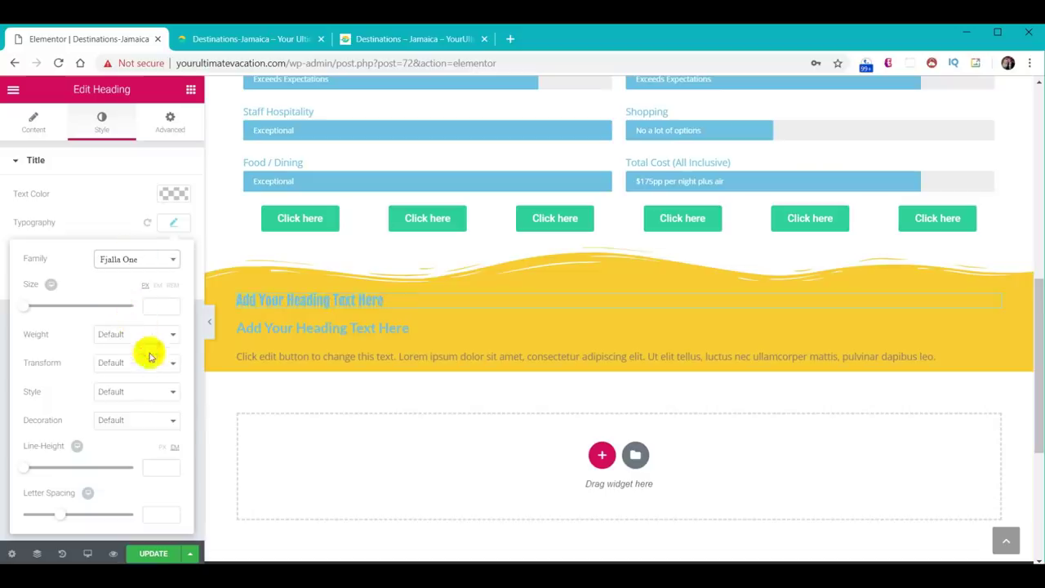
type("50")
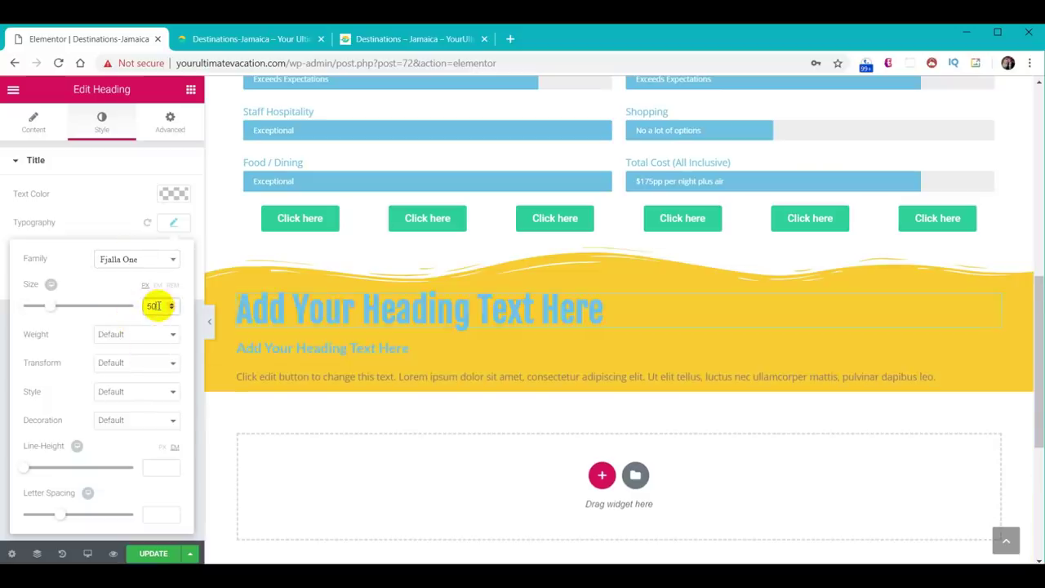
left_click(181, 221)
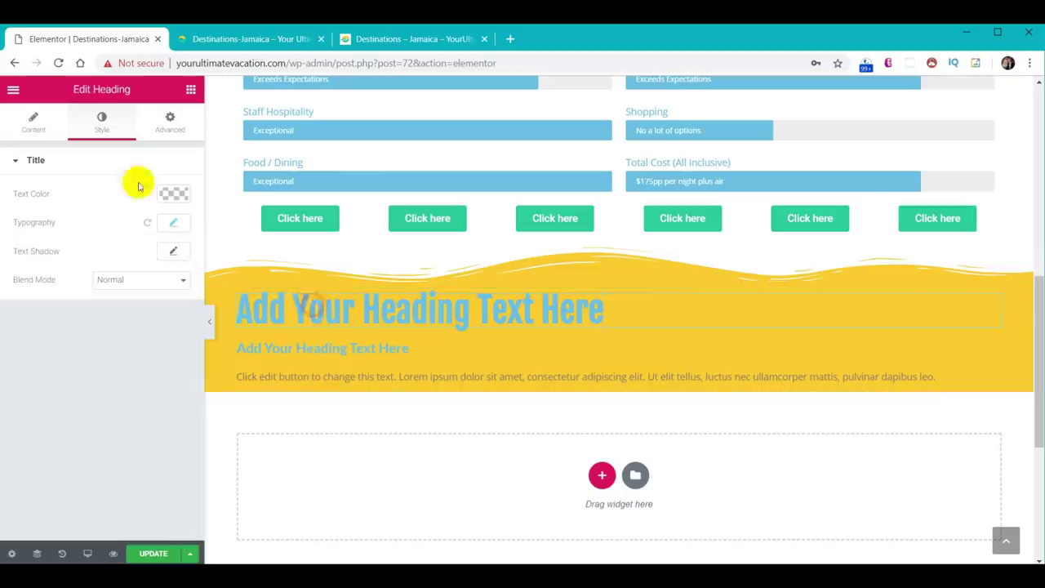
Change the heading text to 'Places To Stay' and colour it white
left_click(29, 122)
triple_click(142, 211)
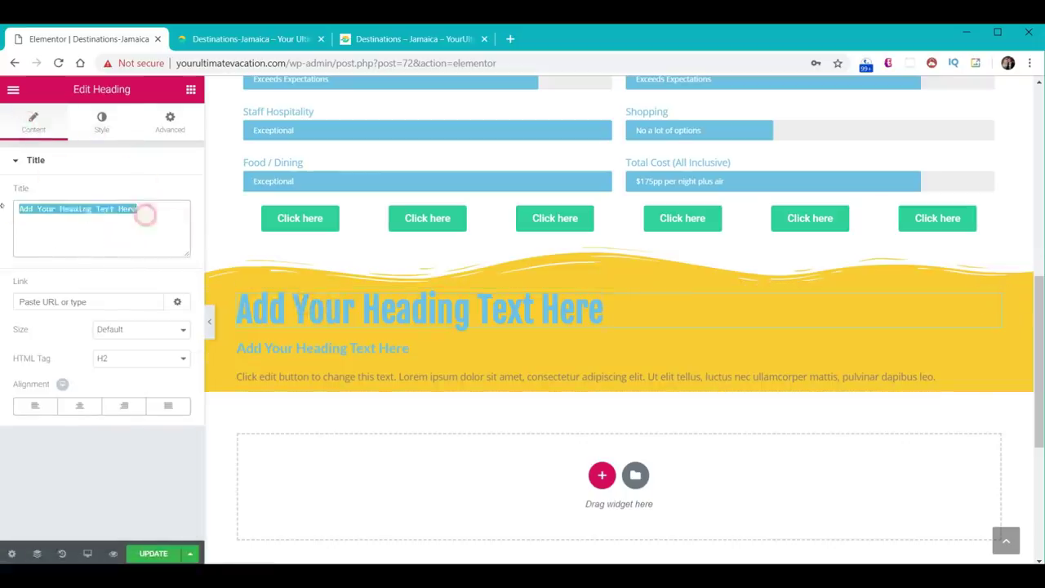
type("Places To Stay")
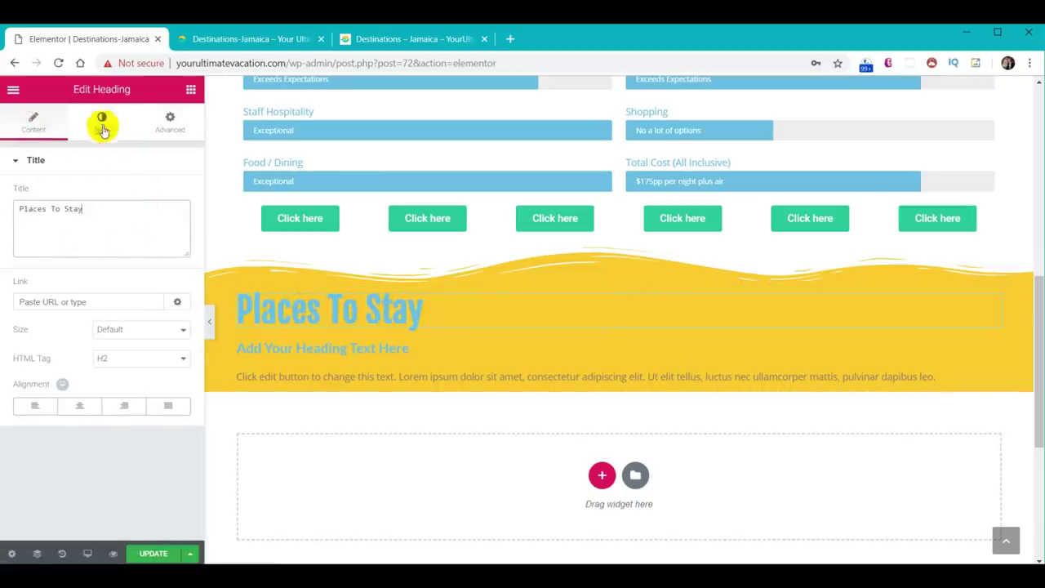
left_click(102, 123)
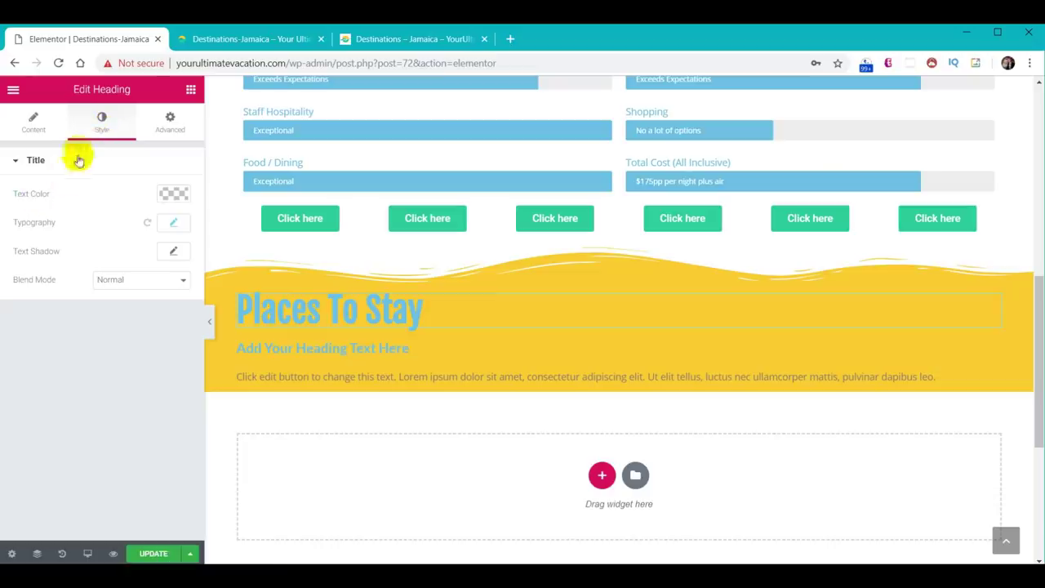
left_click(177, 196)
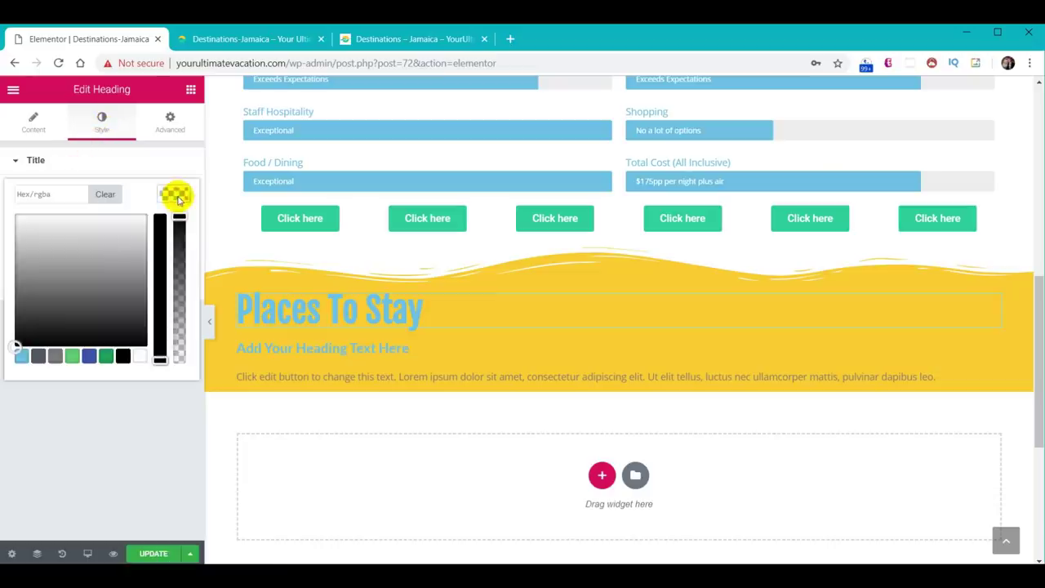
left_click(140, 356)
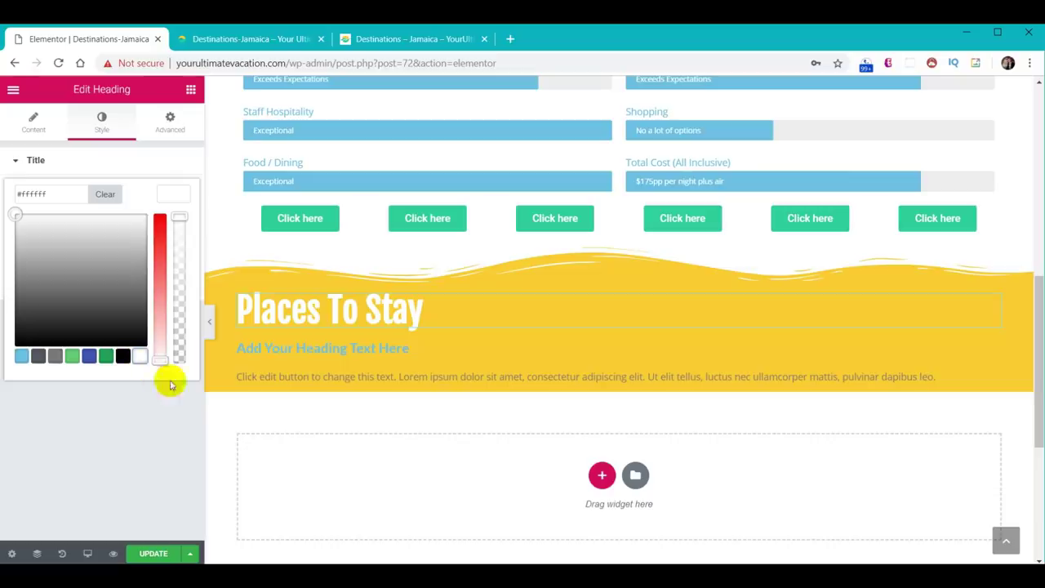
left_click(303, 348)
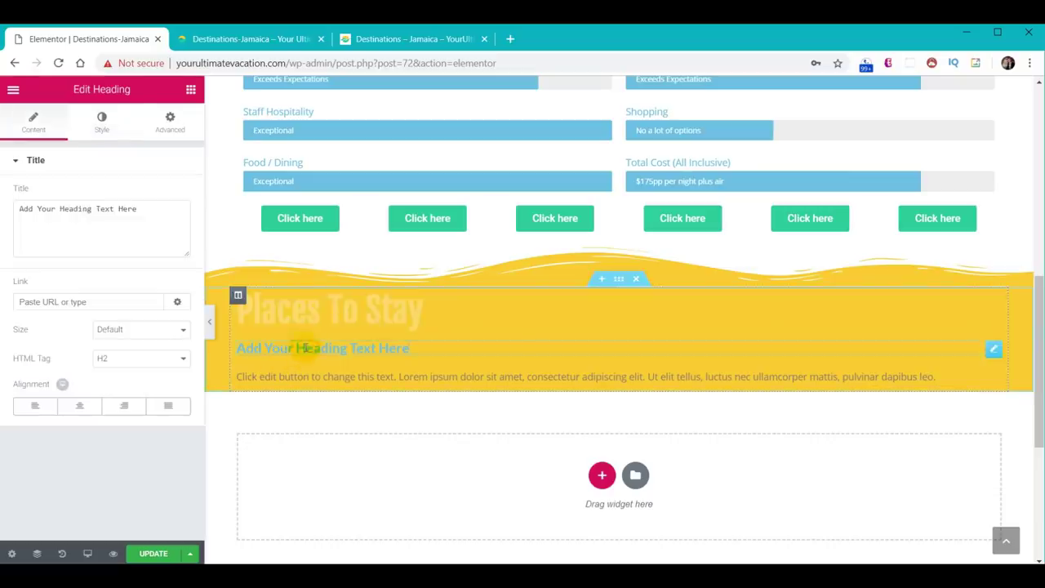
Change the subheading to 'Couples Resorts - Why we stay here' in white at size 30
left_click_drag(137, 209, 12, 205)
type("Couples Resorts - Why we stay here")
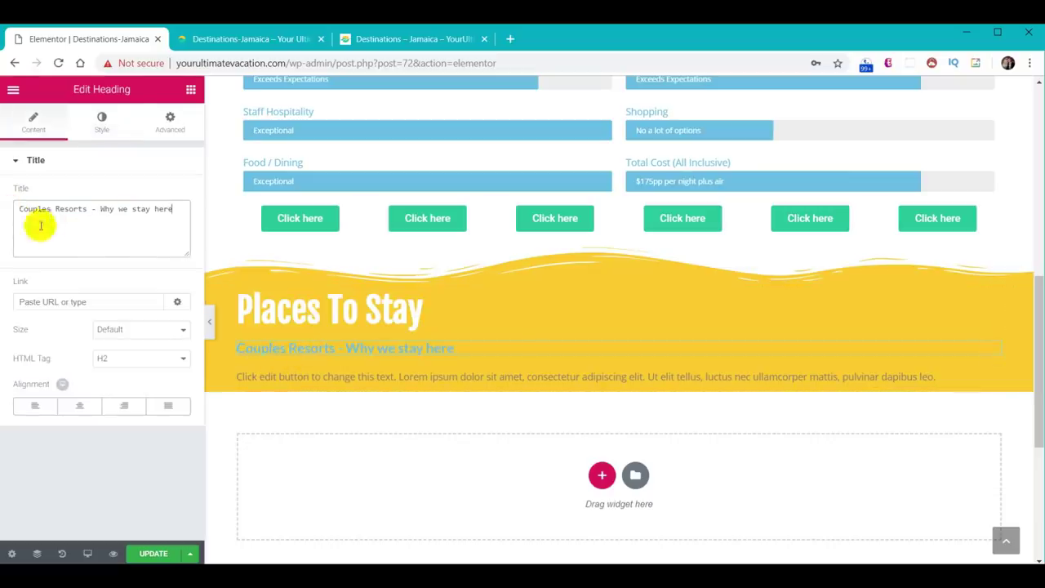
left_click(101, 124)
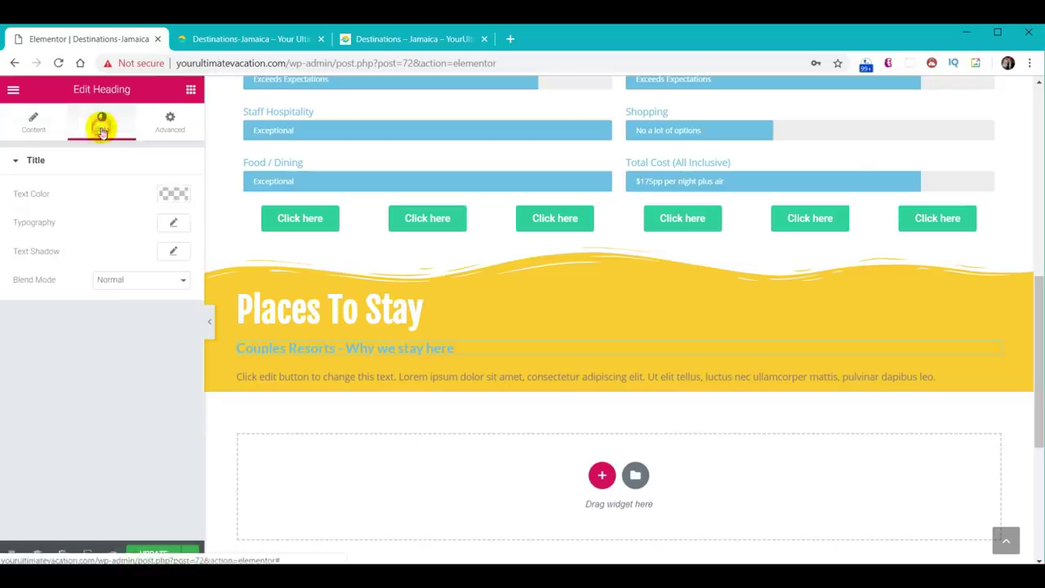
left_click(174, 195)
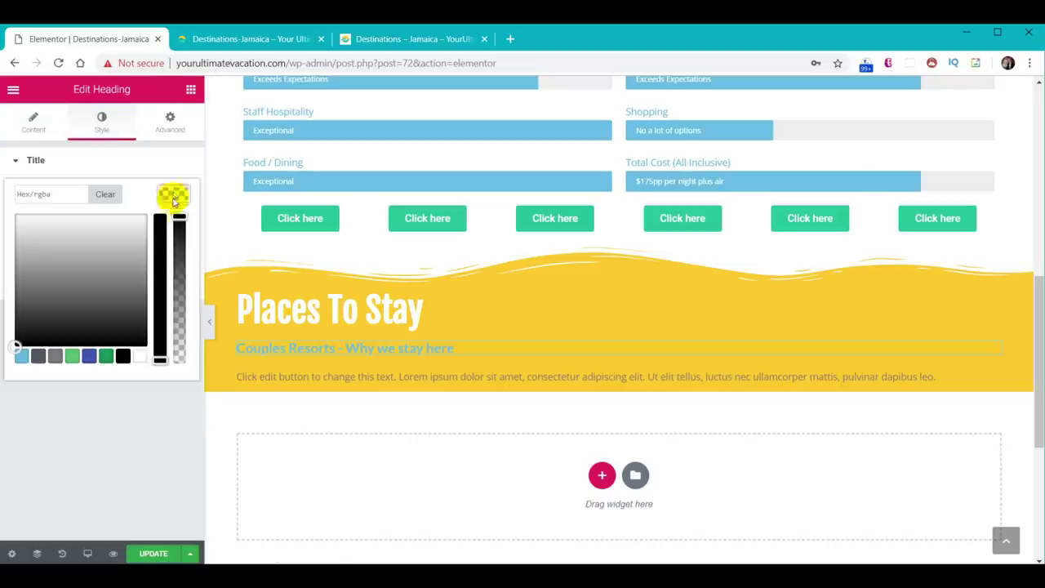
left_click(141, 359)
left_click(177, 198)
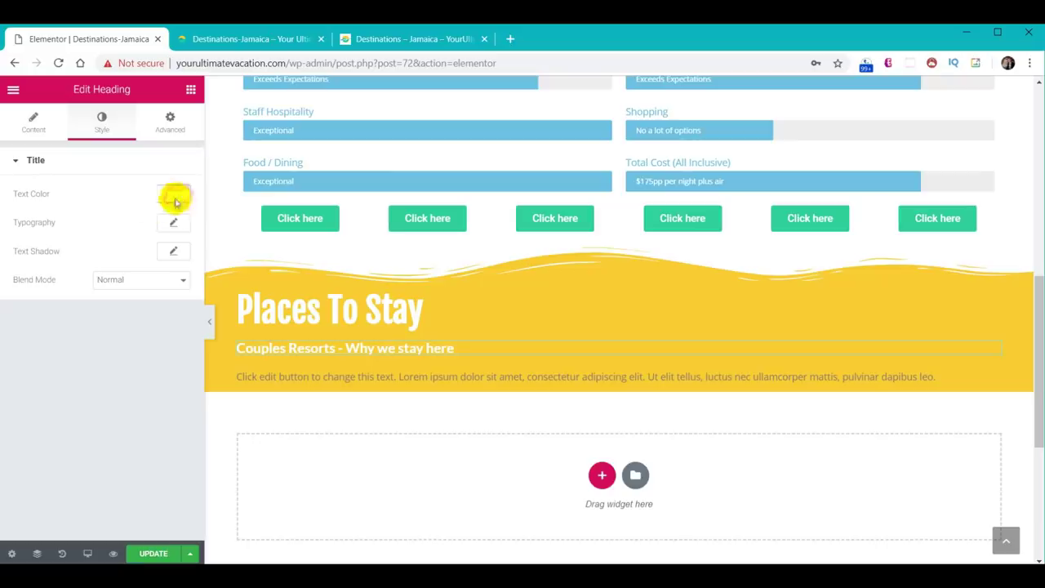
left_click(173, 223)
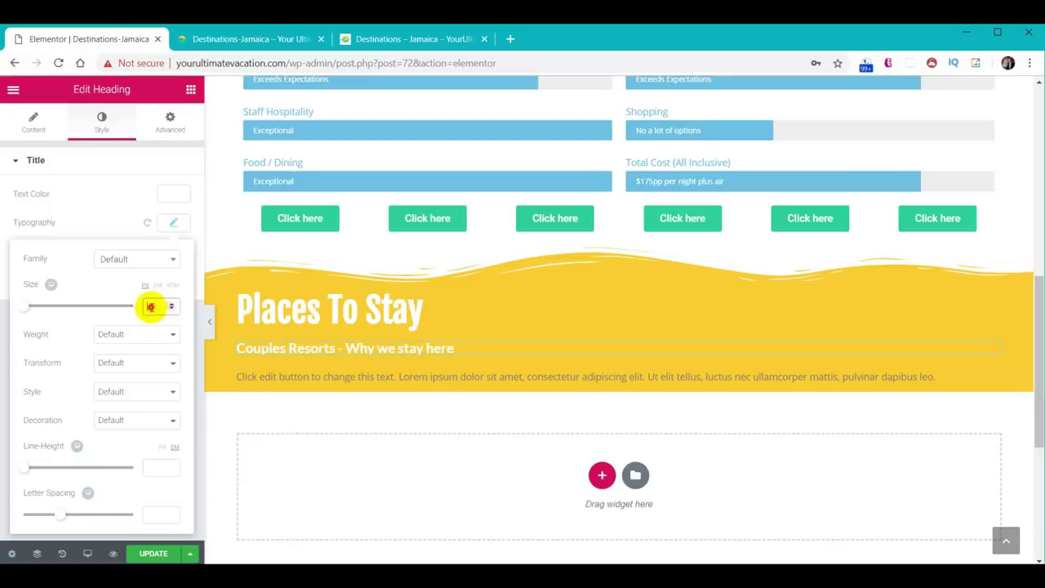
left_click(152, 307)
type("30")
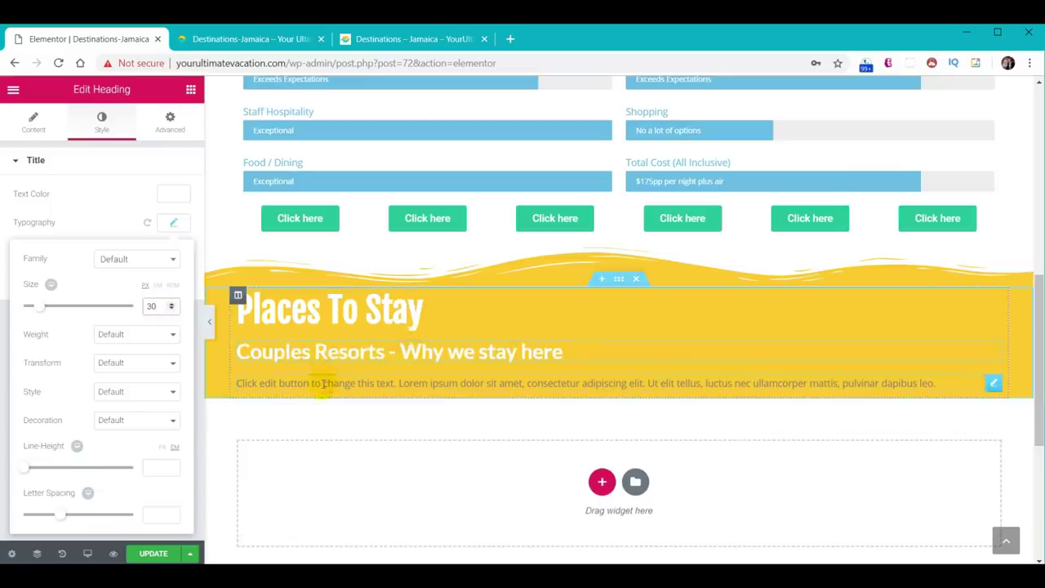
Replace the placeholder paragraph with the pasted Couples introduction sentence
left_click(323, 384)
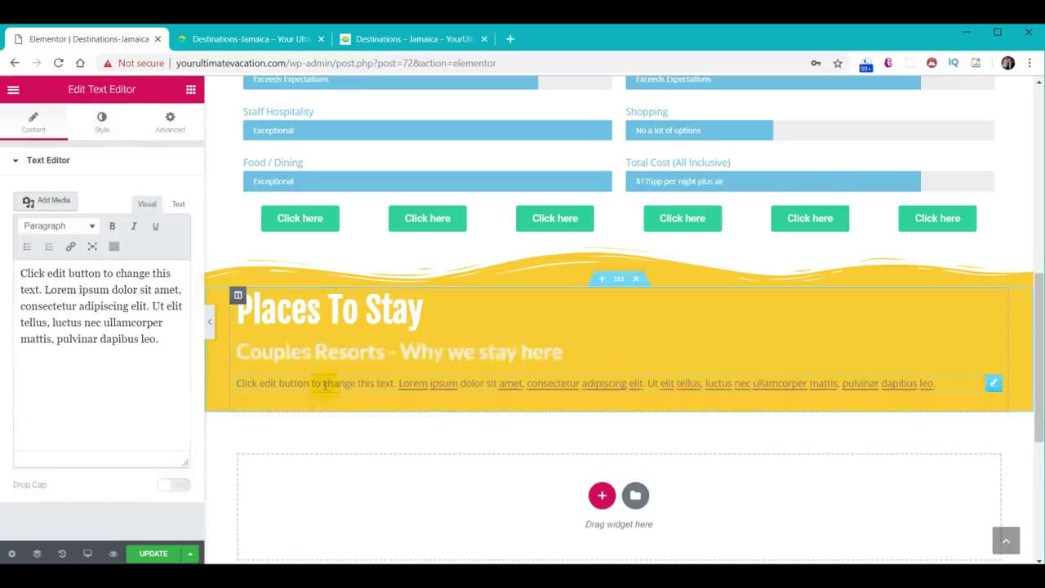
key("ctrl+a")
type("The Couples franchise is a small collection of 4 resorts located in Ocho Rios and Negril.")
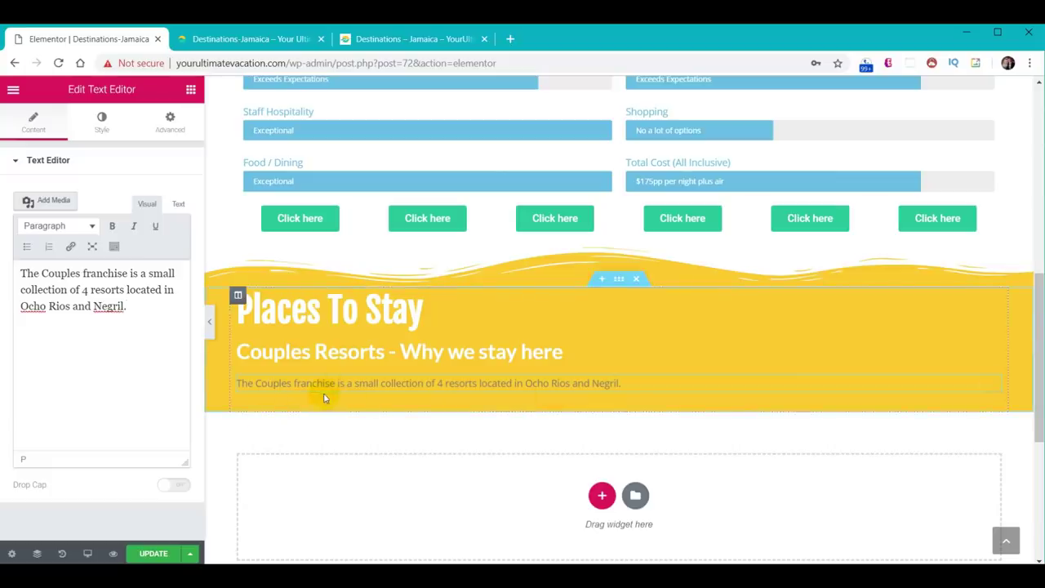
Add a Text Editor block below the intro and make the Couples paragraph black, size 18
left_click(190, 90)
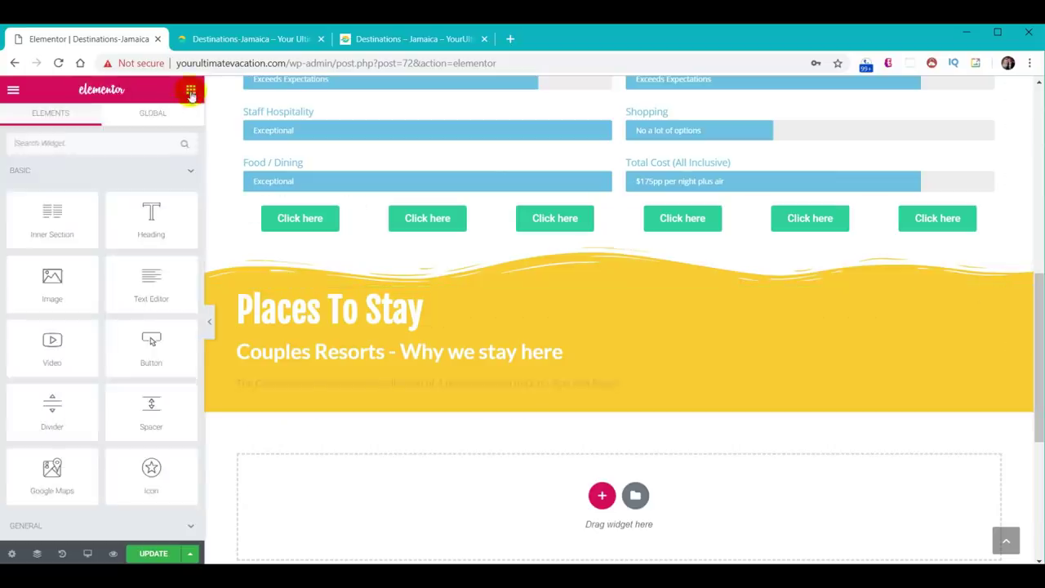
left_click_drag(155, 269, 311, 395)
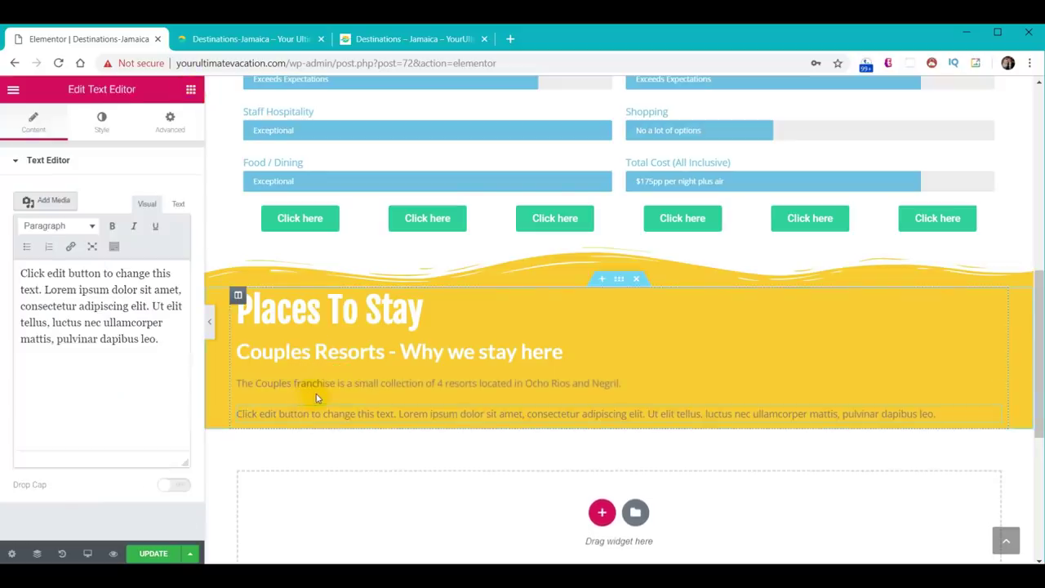
left_click(341, 383)
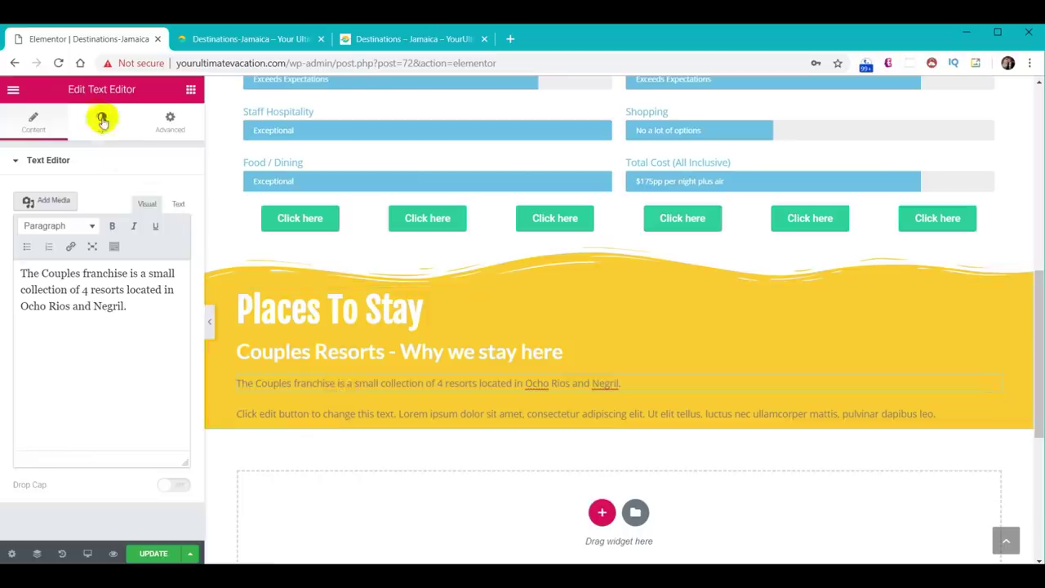
left_click(101, 121)
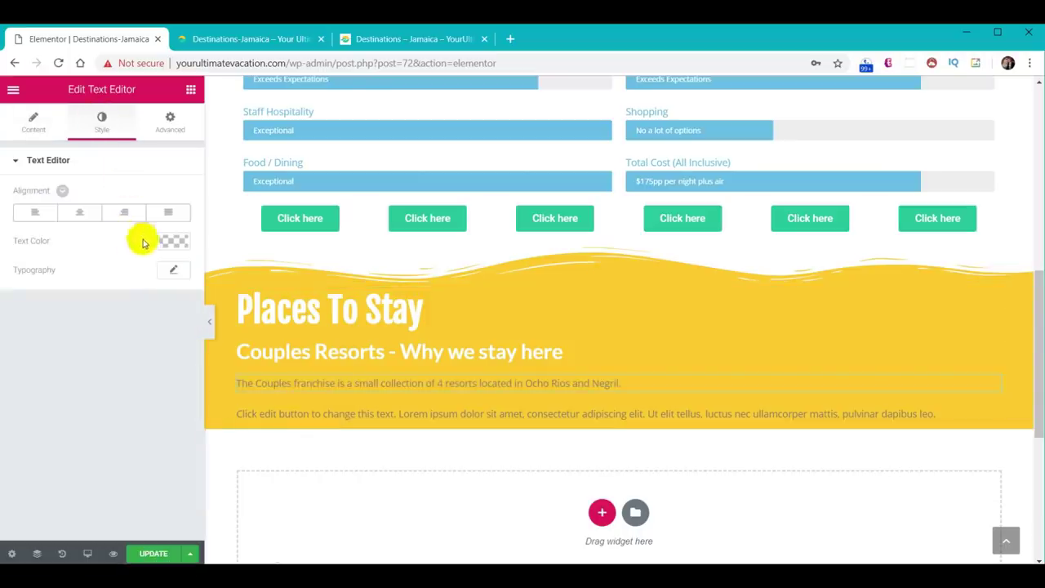
left_click(173, 241)
left_click(122, 403)
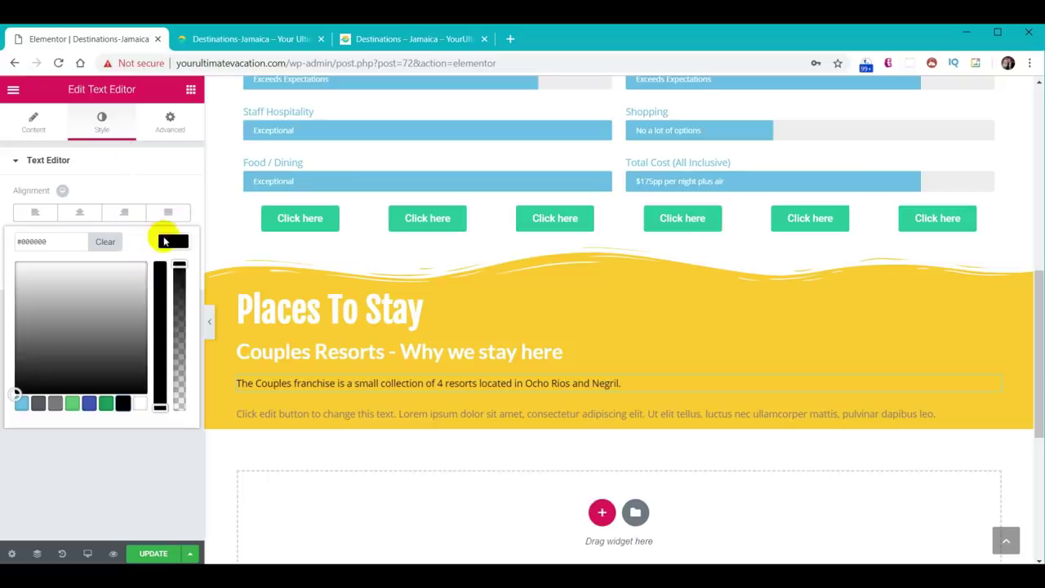
left_click(164, 240)
left_click(174, 270)
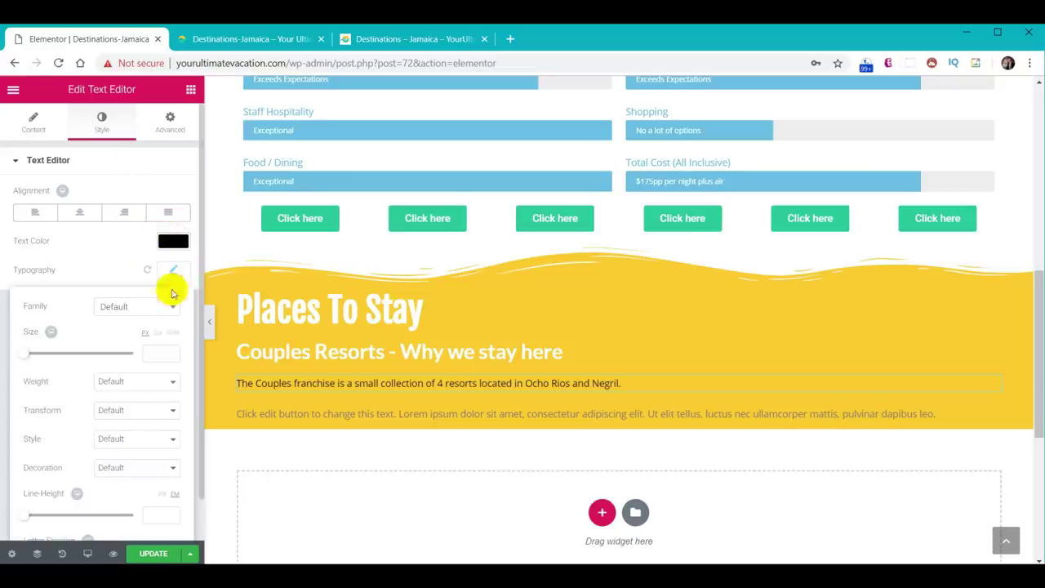
type("18")
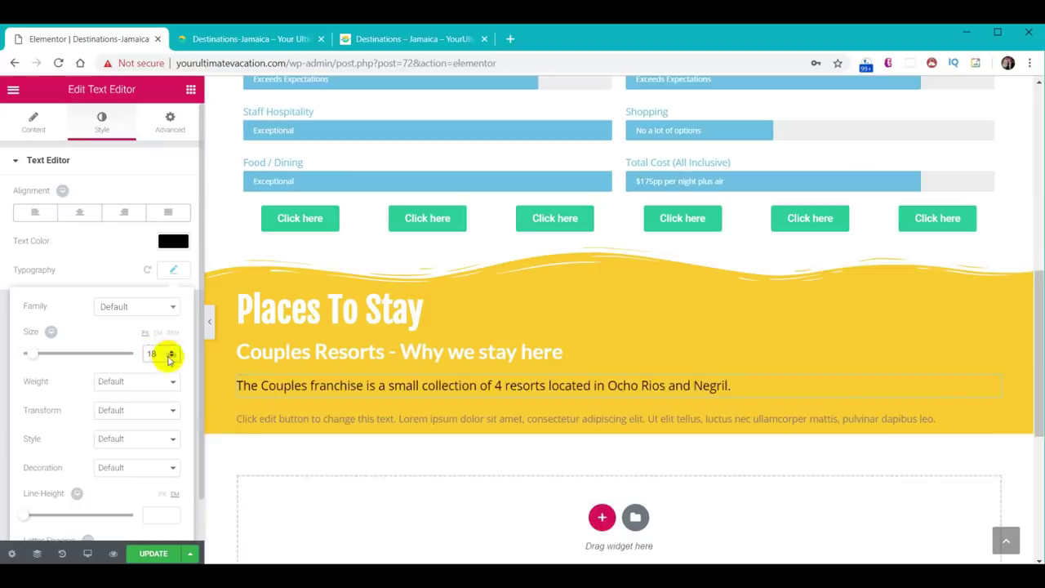
Make the new placeholder paragraph black with font size 18
left_click(347, 419)
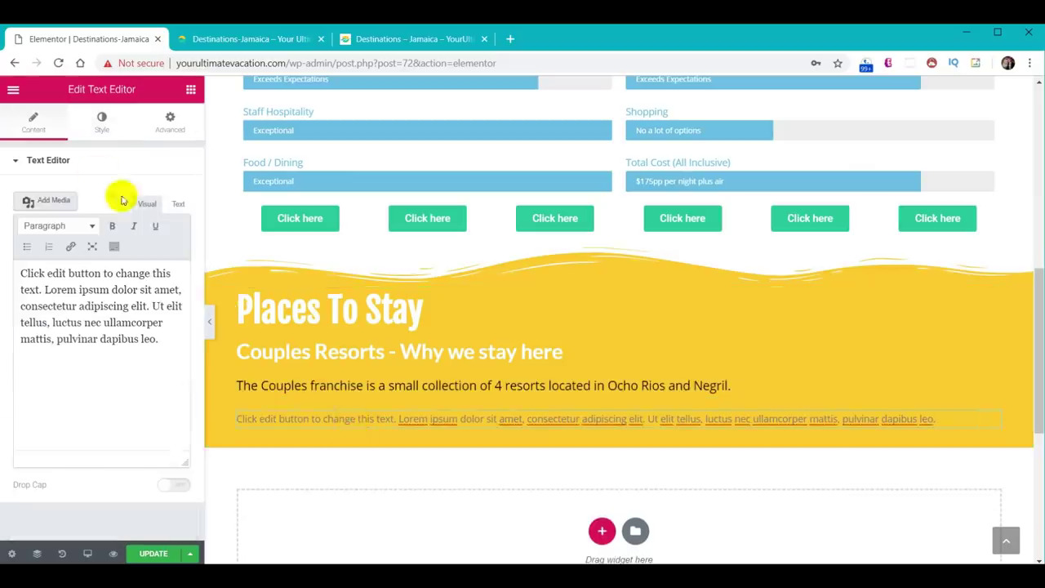
left_click(99, 119)
left_click(171, 242)
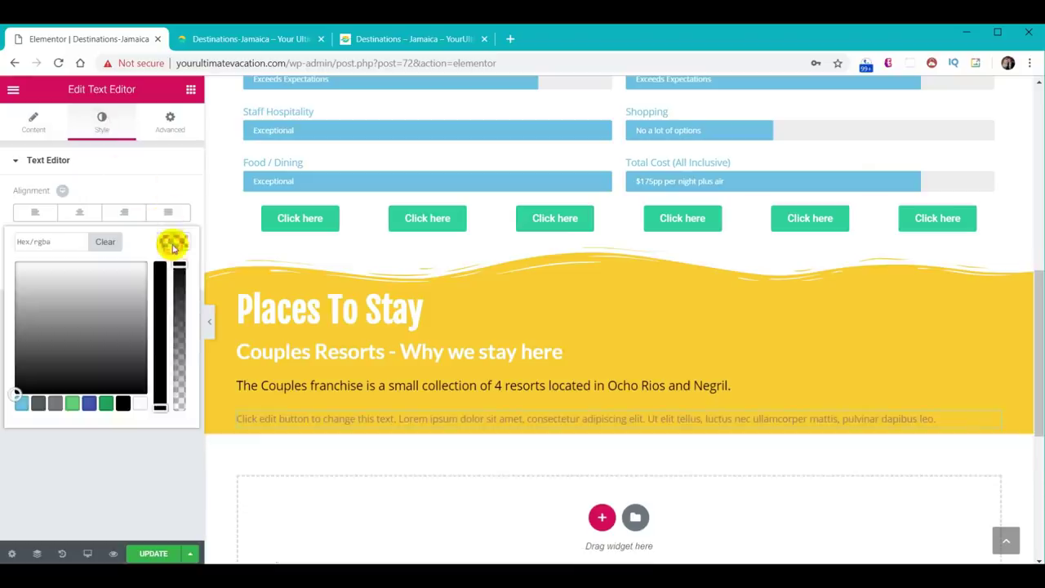
left_click(123, 404)
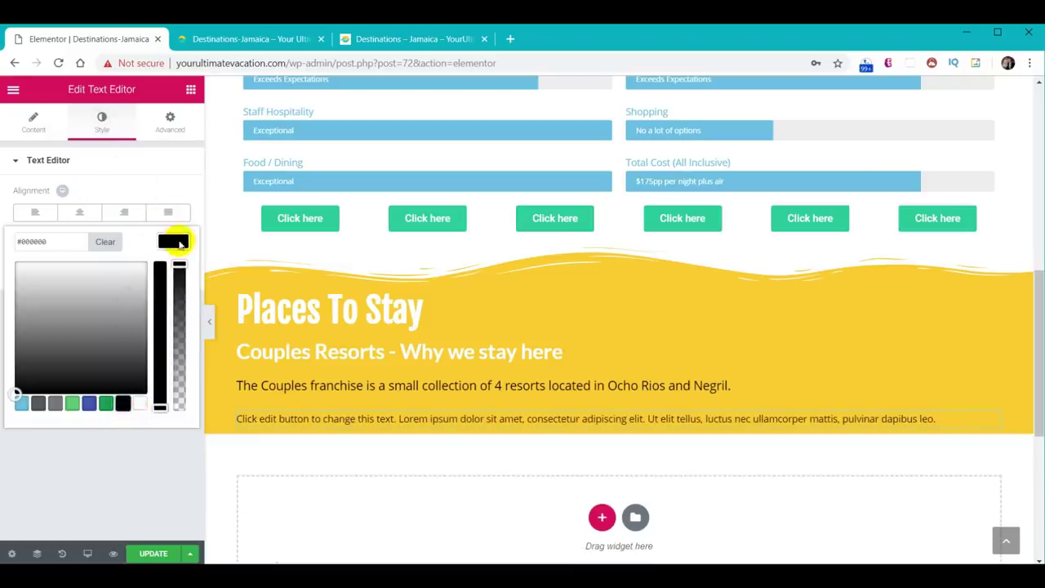
left_click(176, 241)
left_click(170, 275)
left_click(160, 353)
type("18")
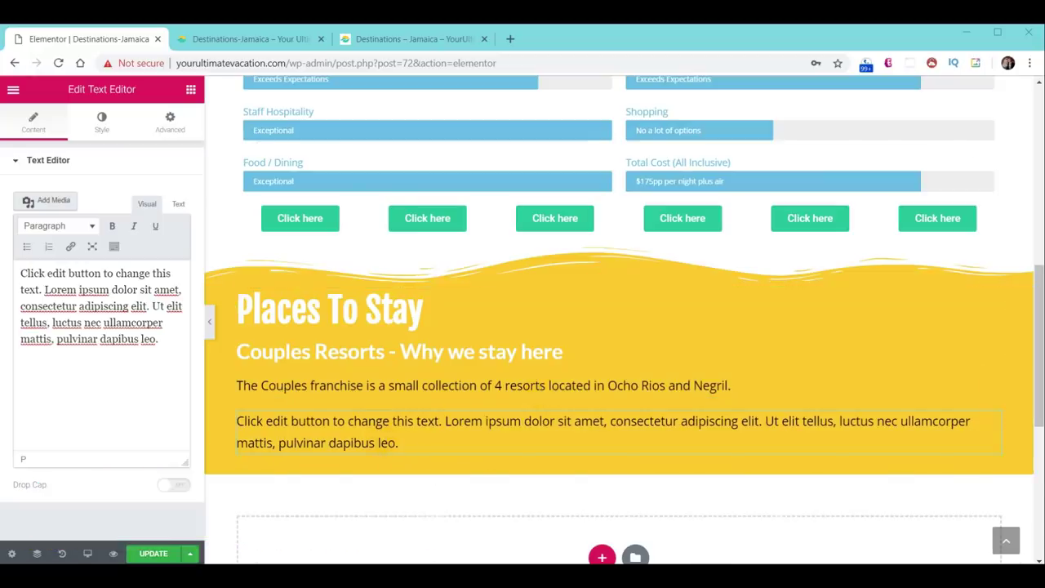
Copy the five resort paragraphs from the notes file into the new text block
key("alt+Tab")
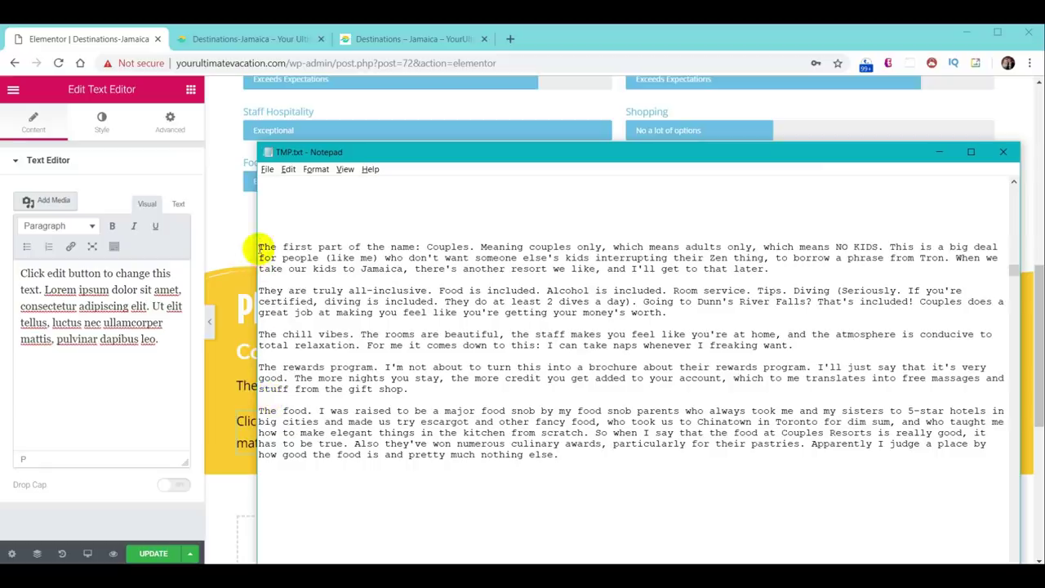
left_click_drag(258, 246, 618, 463)
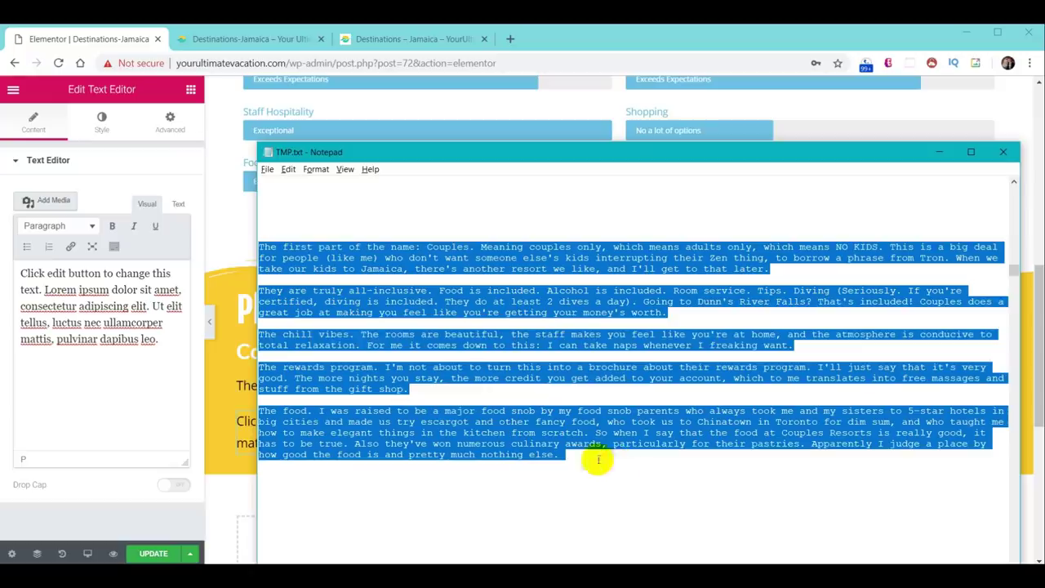
left_click(87, 380)
left_click_drag(20, 273, 170, 362)
key("ctrl+v")
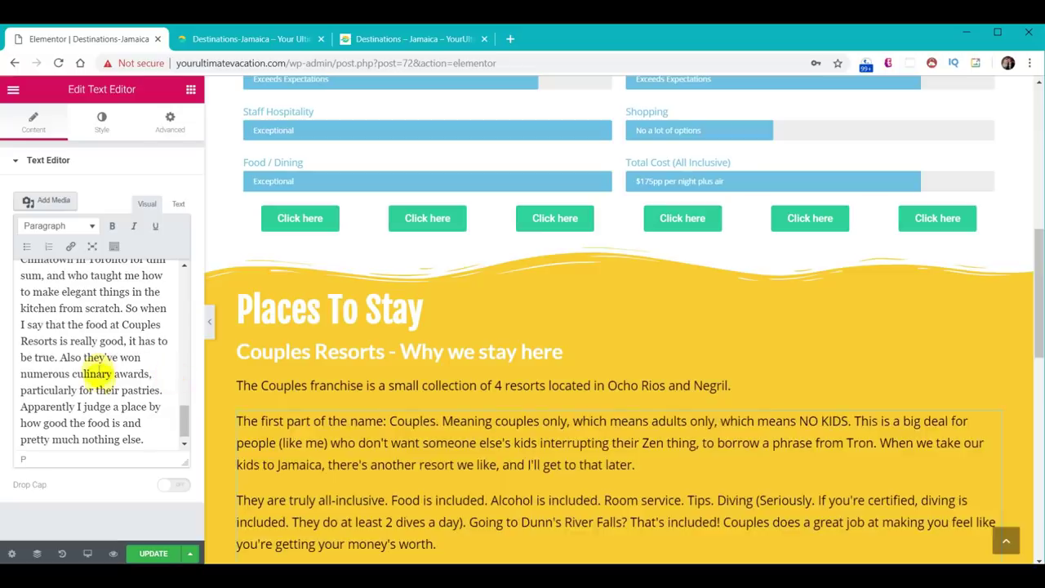
Turn the five pasted Couples Resorts reasons into a numbered list
scroll(87, 406, "up", 10)
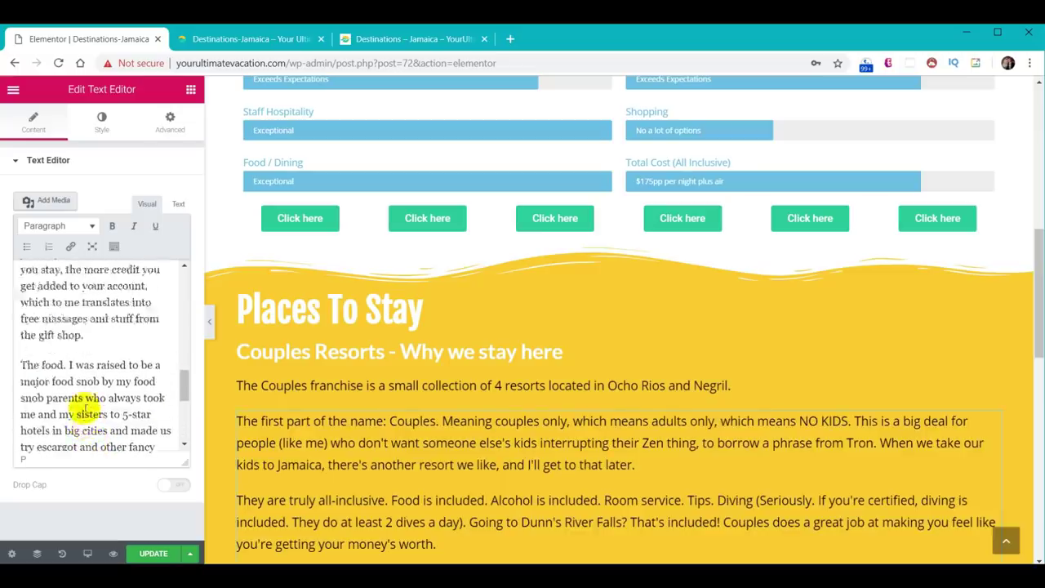
scroll(84, 408, "up", 5)
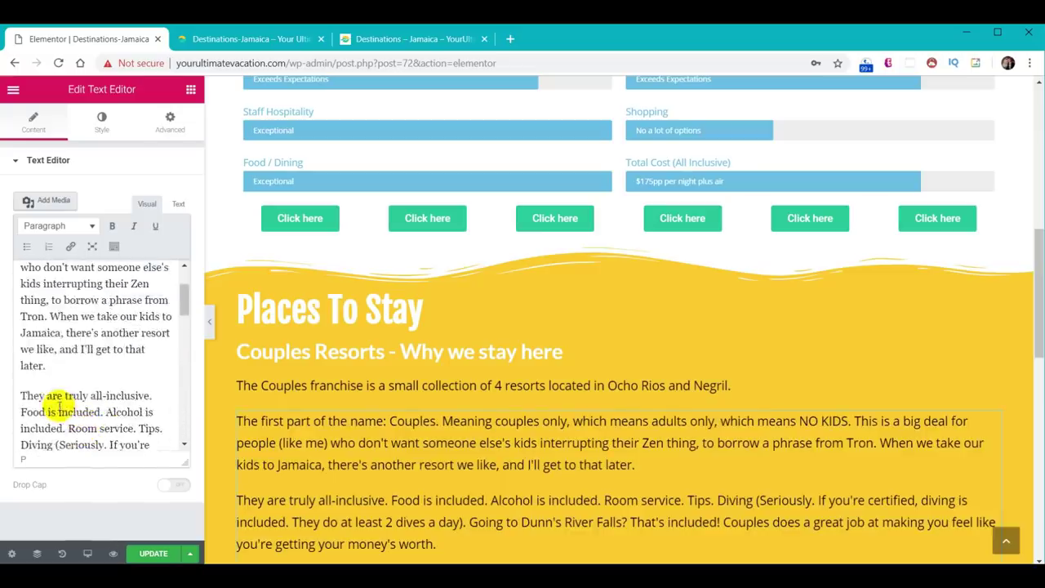
scroll(85, 372, "up", 2)
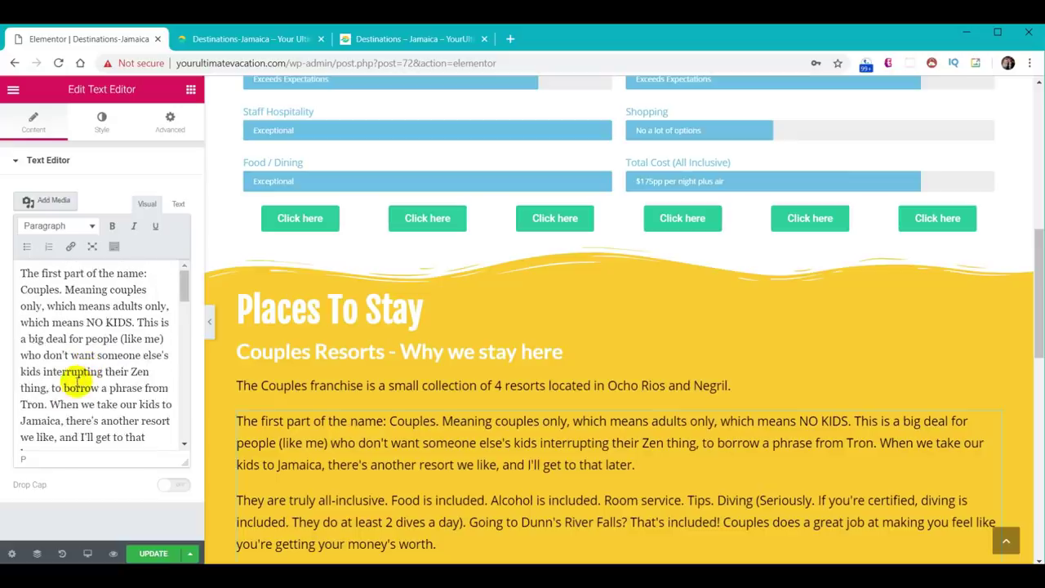
triple_click(66, 331)
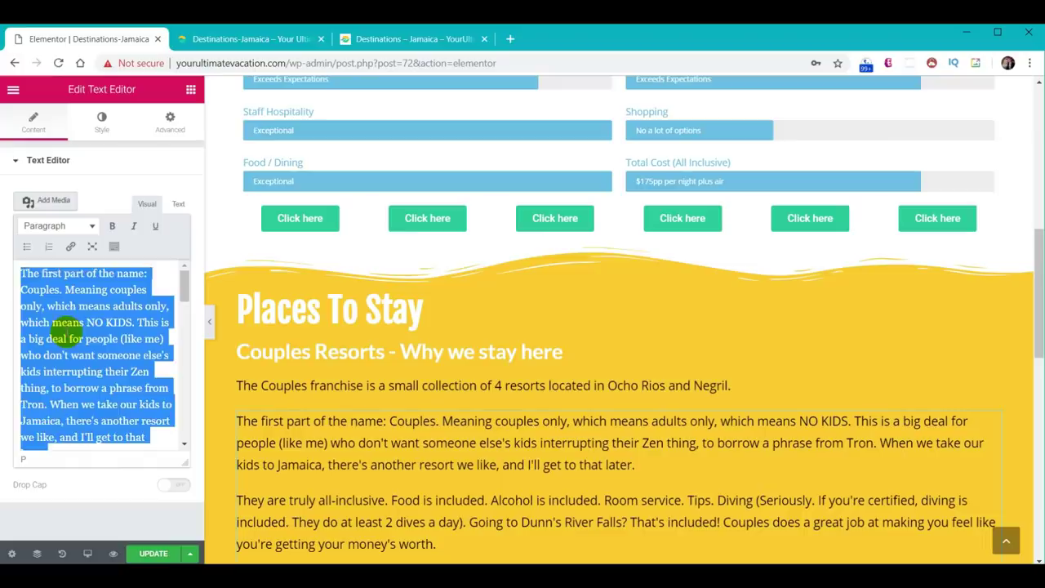
left_click(49, 248)
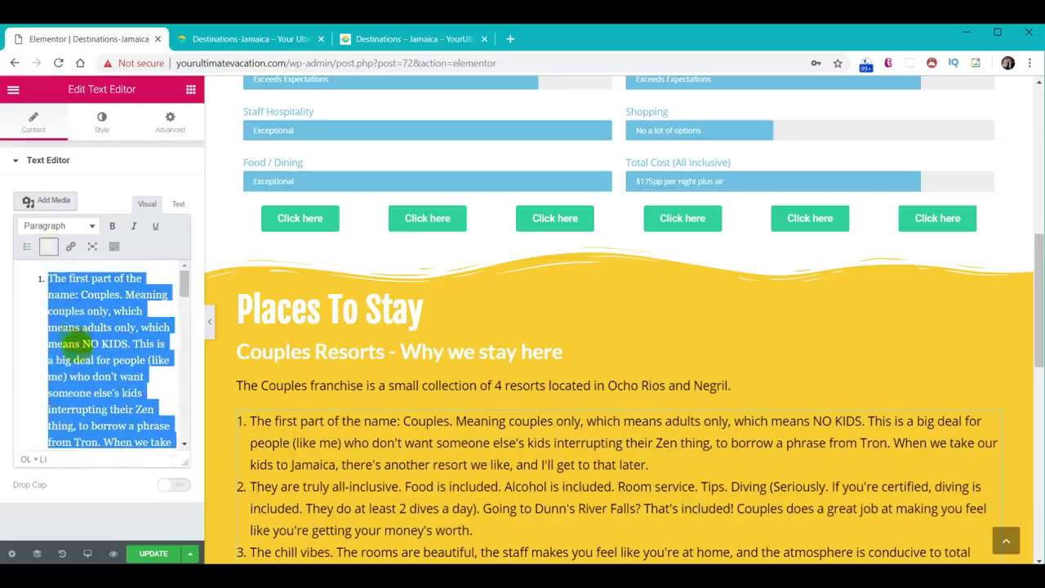
scroll(72, 349, "down", 3)
scroll(71, 350, "down", 2)
scroll(66, 376, "up", 4)
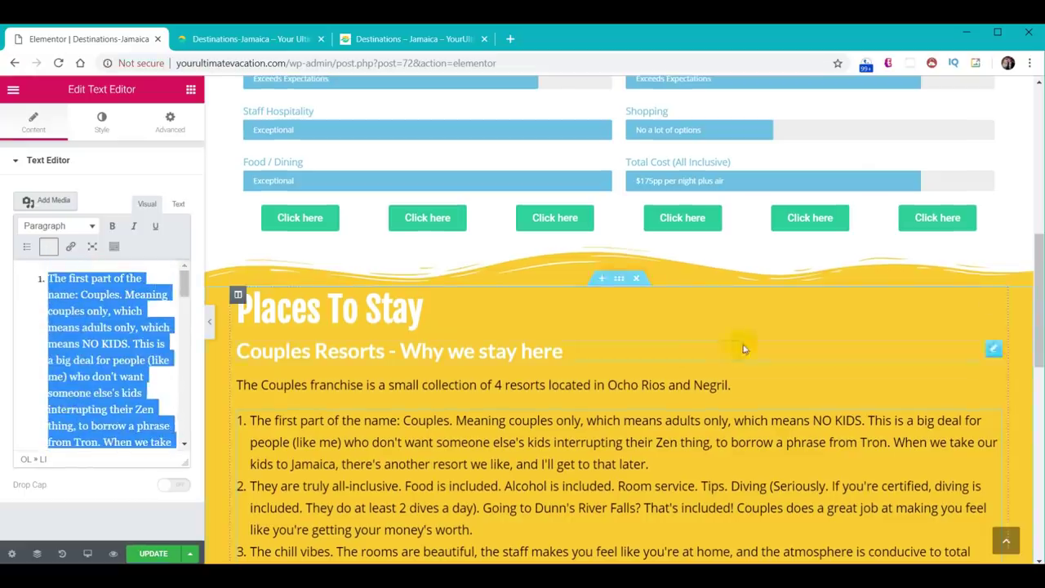
scroll(687, 358, "down", 5)
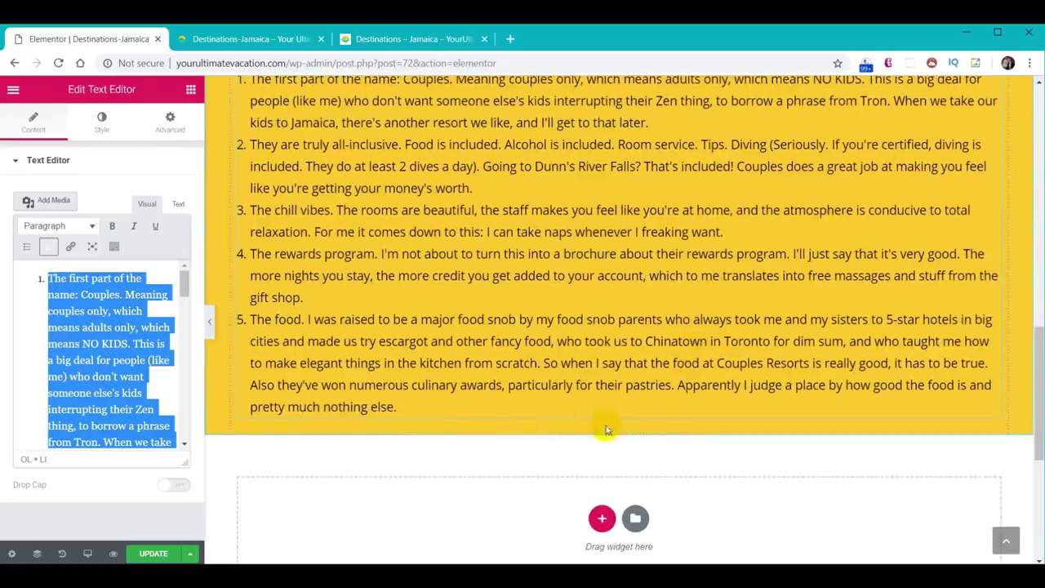
scroll(564, 324, "up", 4)
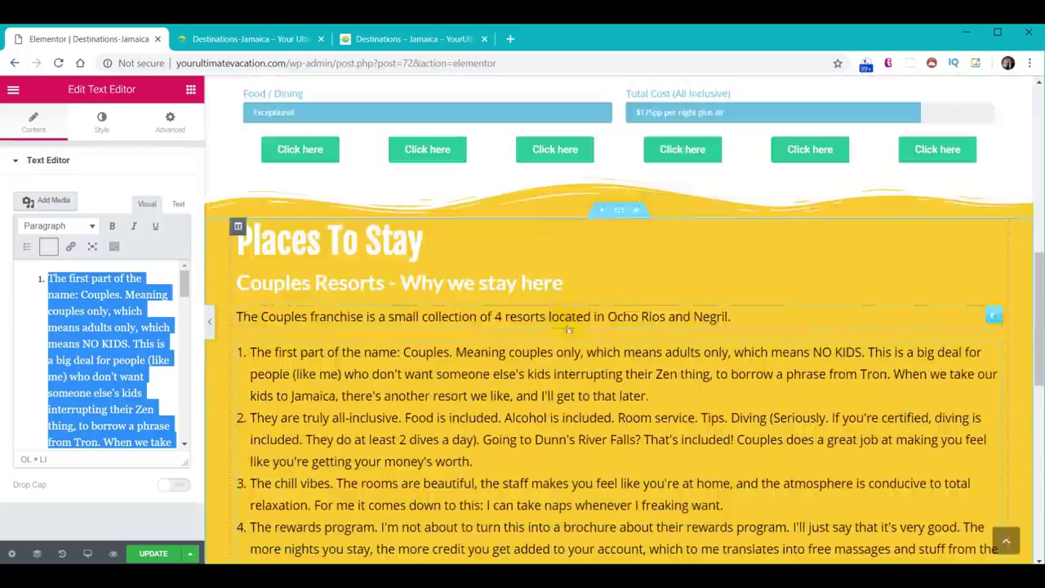
Add a bottom Waves Brush shape divider in #30d198 with height 60 to the section
left_click(619, 210)
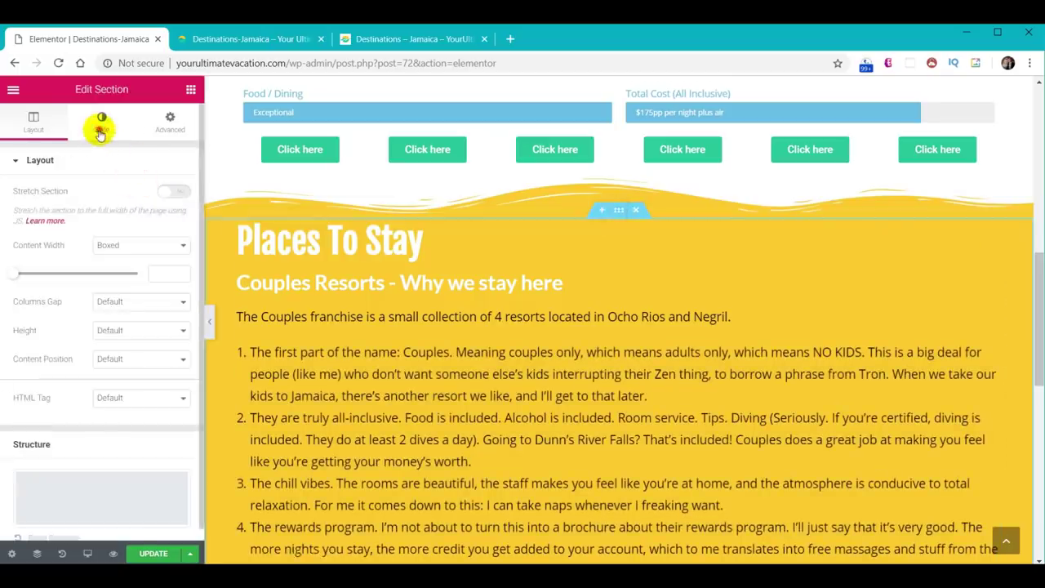
left_click(101, 124)
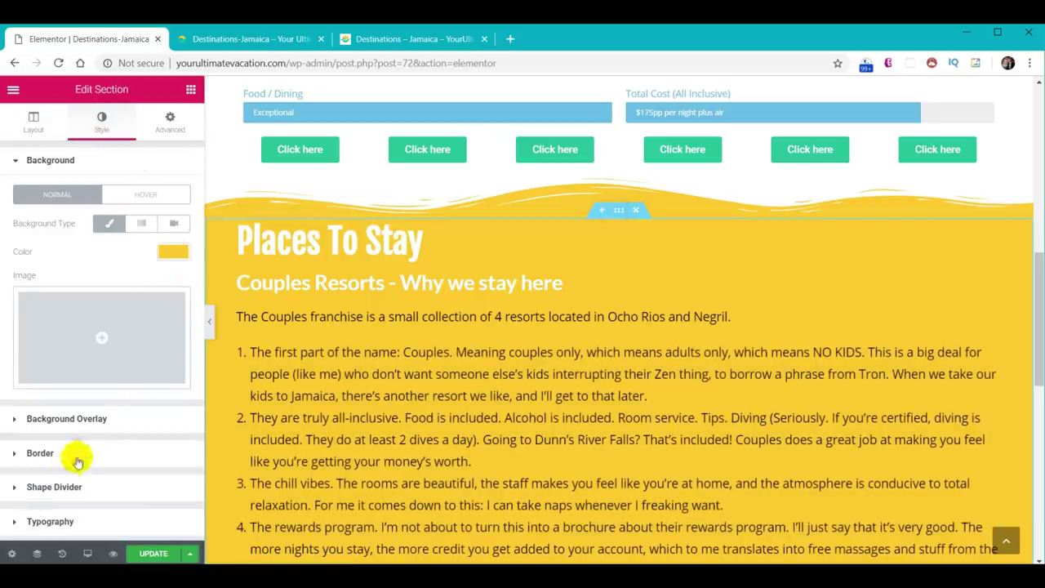
left_click(54, 486)
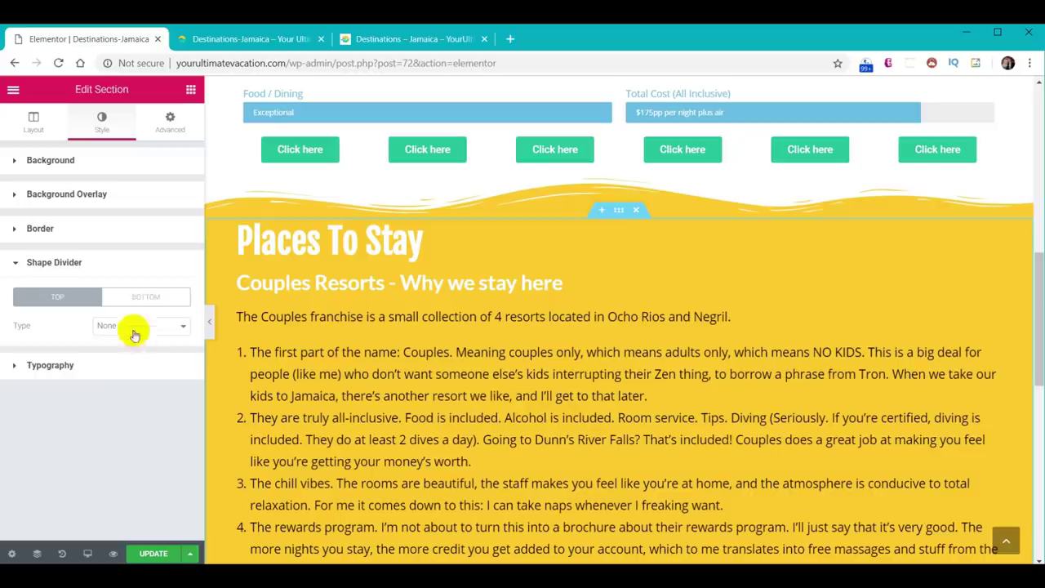
left_click(142, 299)
left_click(140, 325)
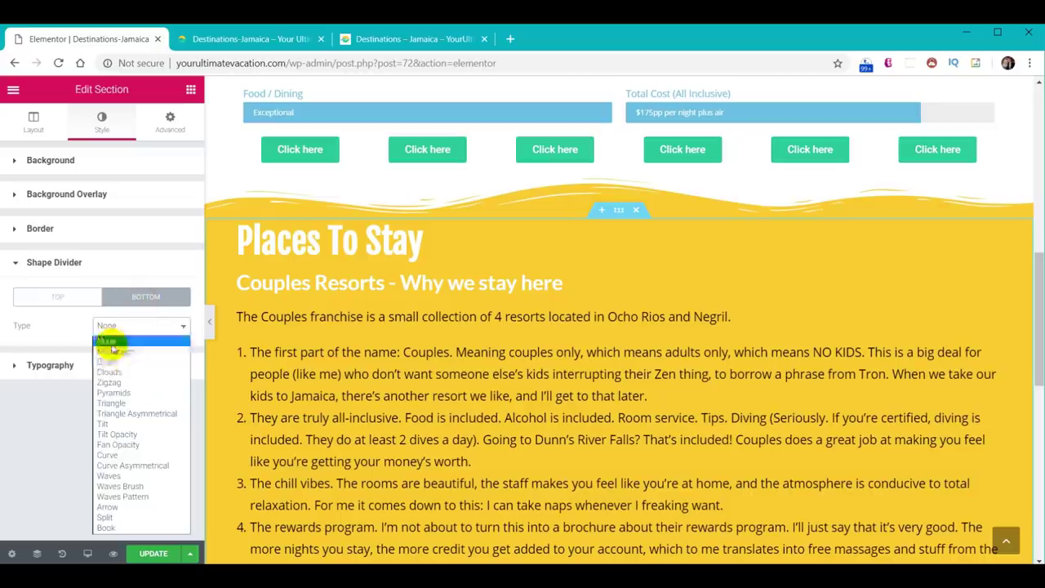
left_click(135, 487)
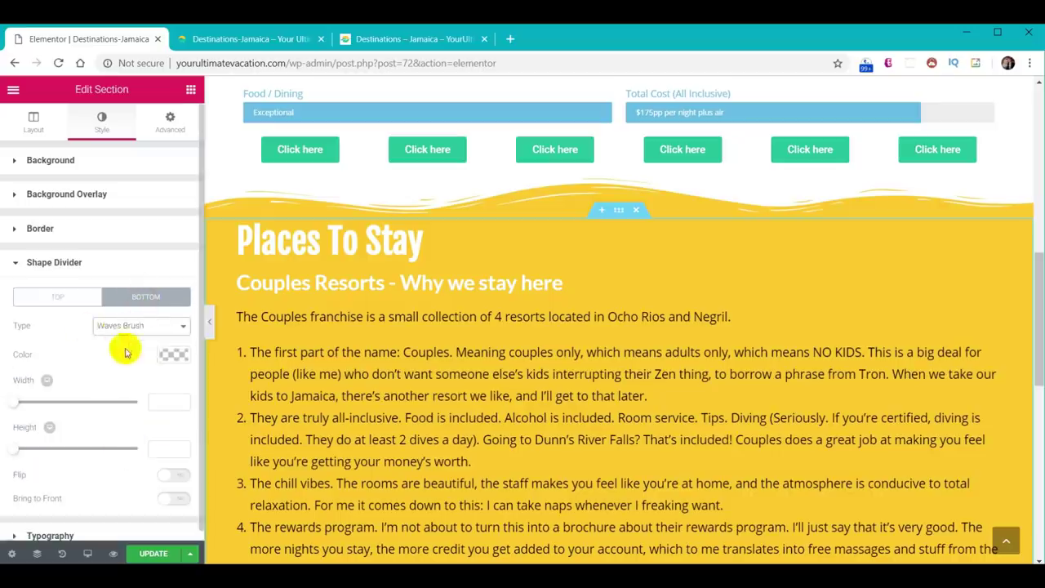
left_click(172, 356)
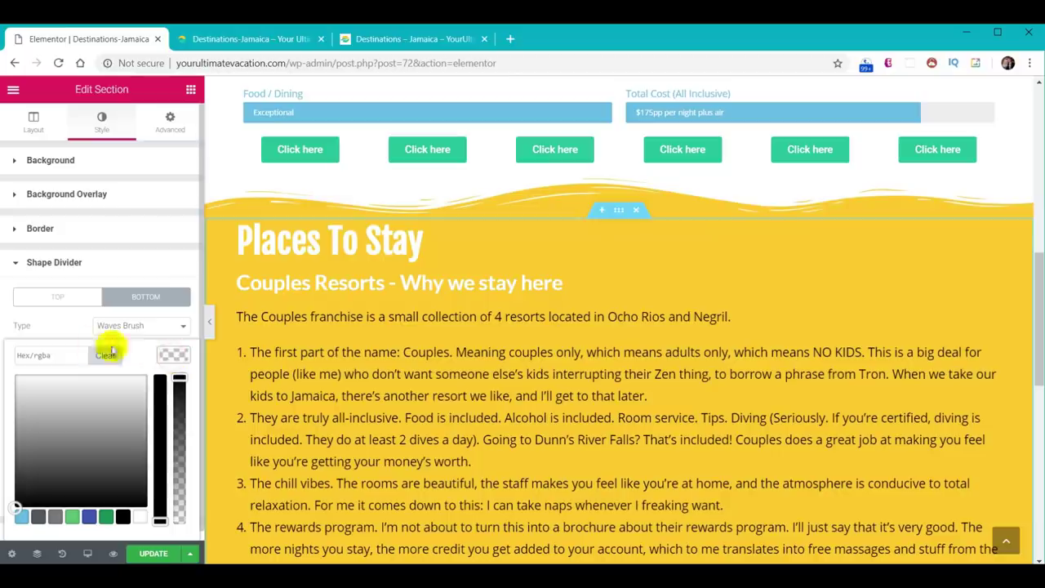
left_click(63, 358)
type("#30d198")
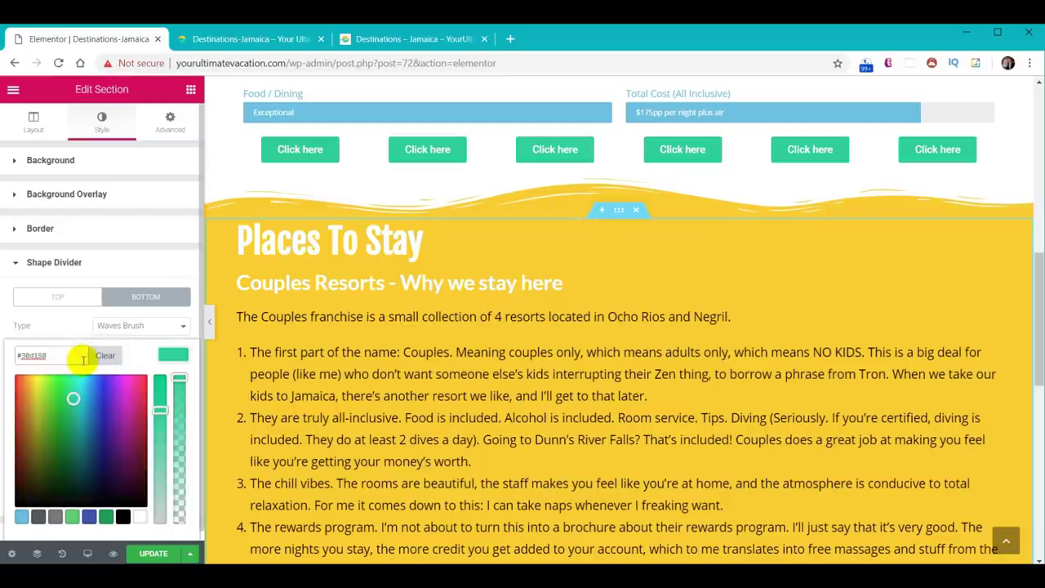
left_click(172, 355)
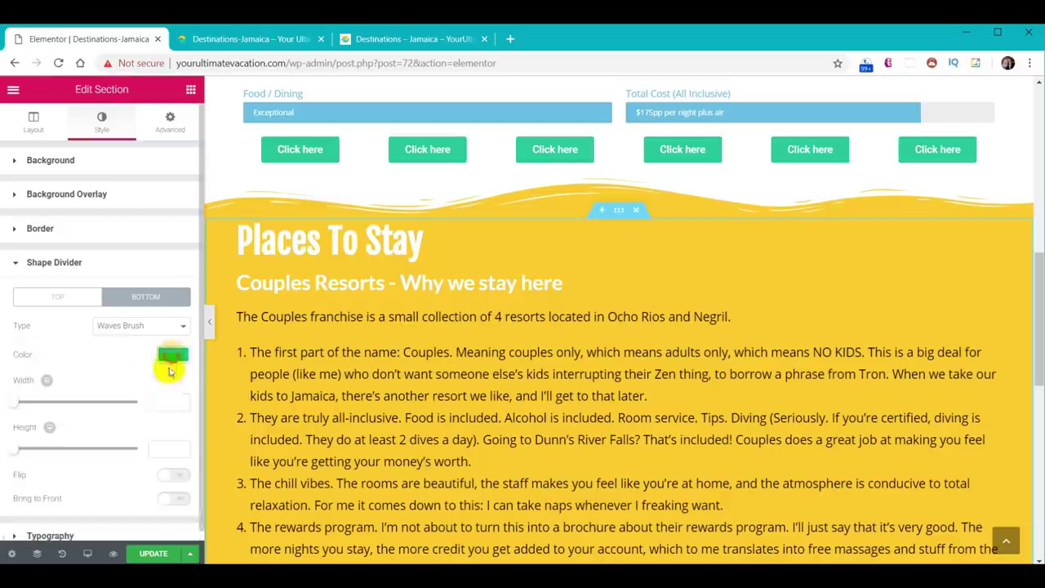
left_click(172, 443)
type("60")
Unlink the section padding and set the bottom padding to 60
scroll(560, 346, "down", 5)
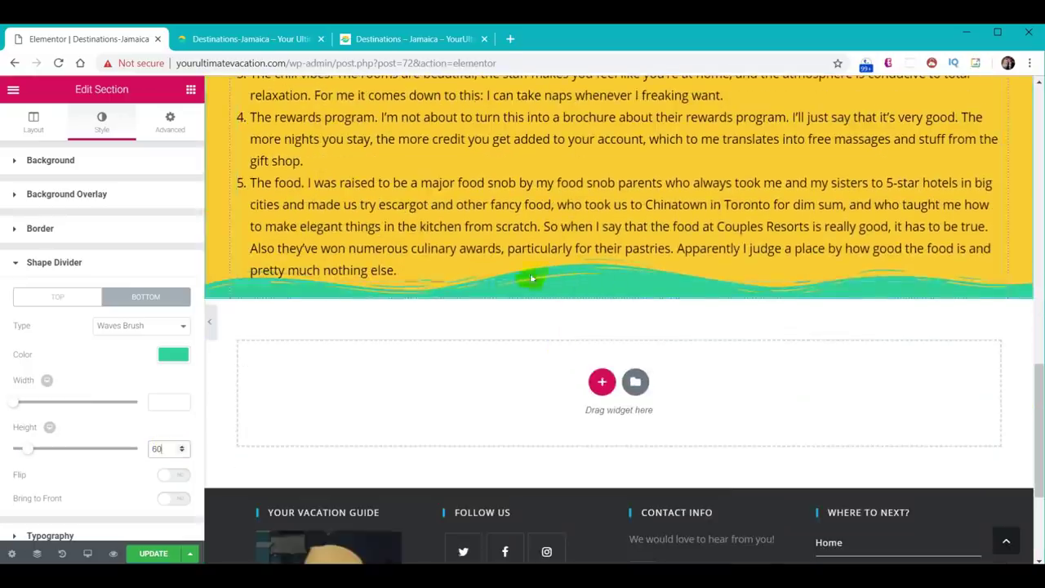
left_click(171, 123)
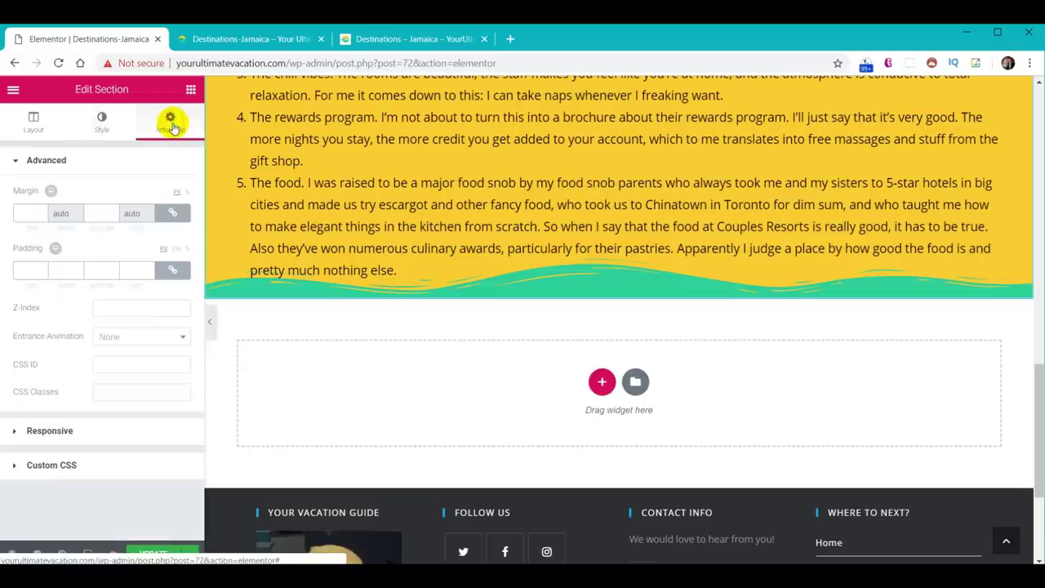
left_click(174, 272)
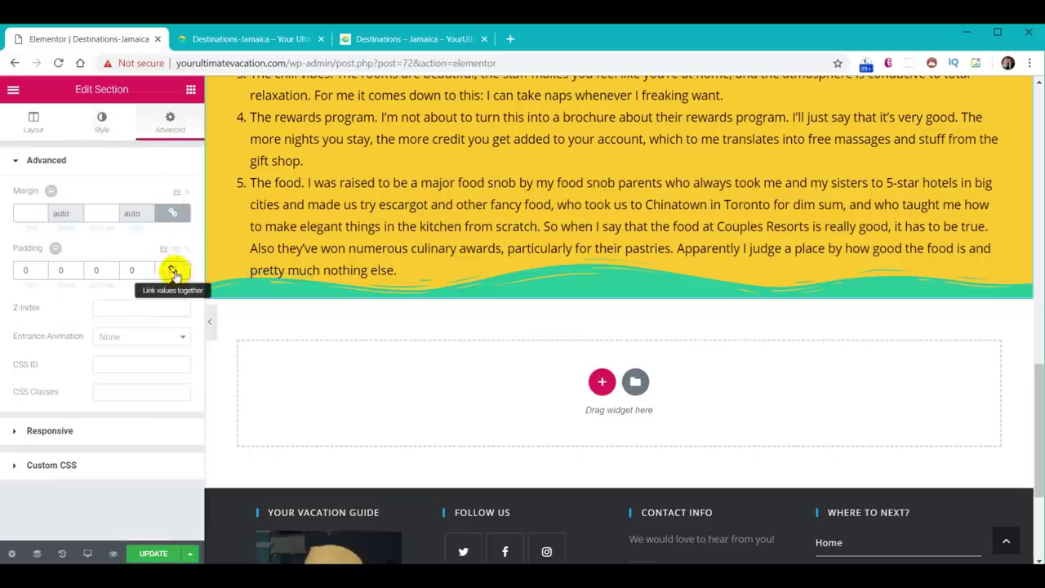
left_click(92, 270)
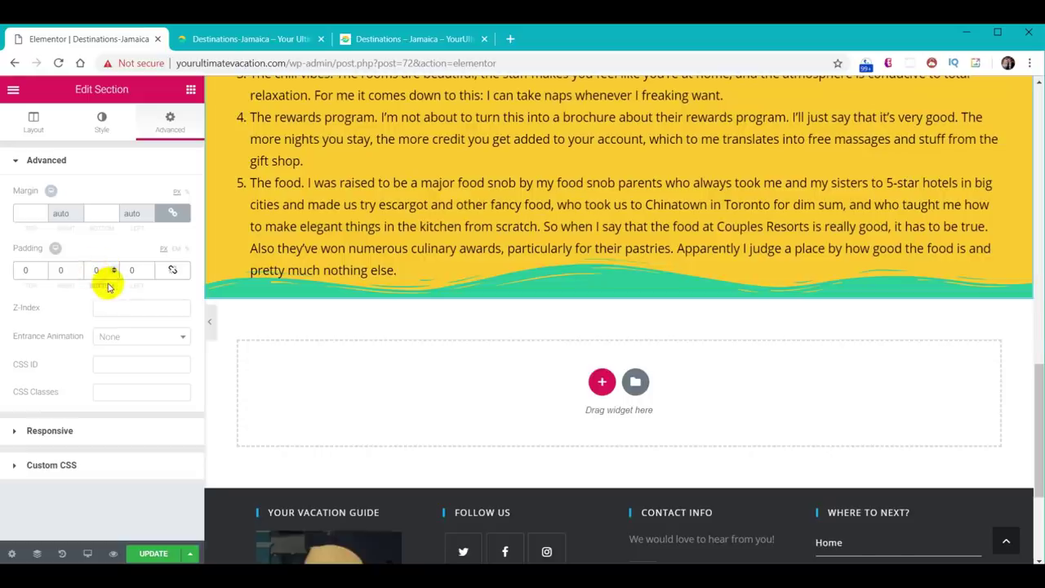
type("5")
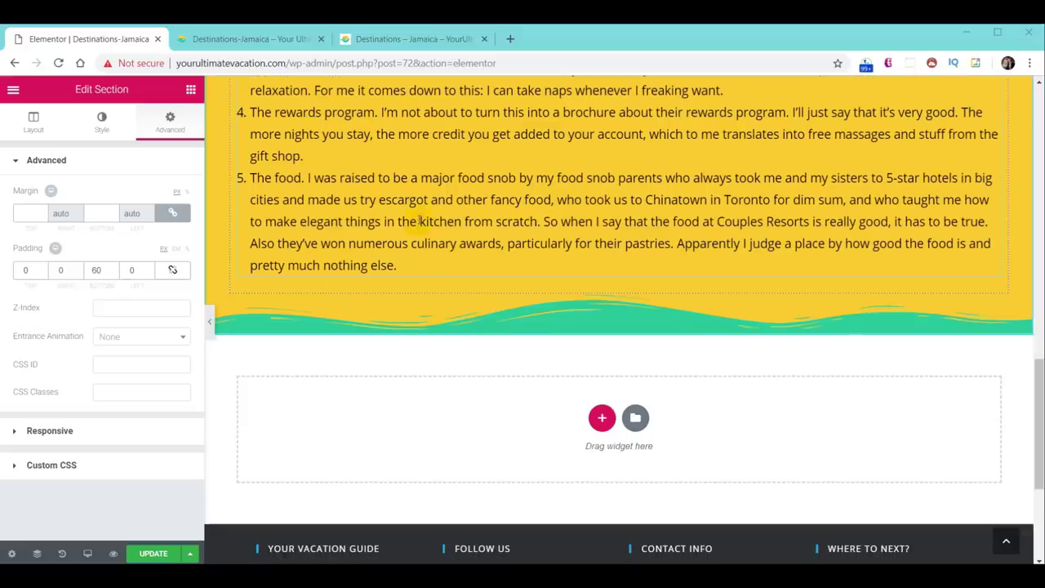
Scroll through the live Destinations-Jamaica page to review its Places To Stay section
left_click(368, 41)
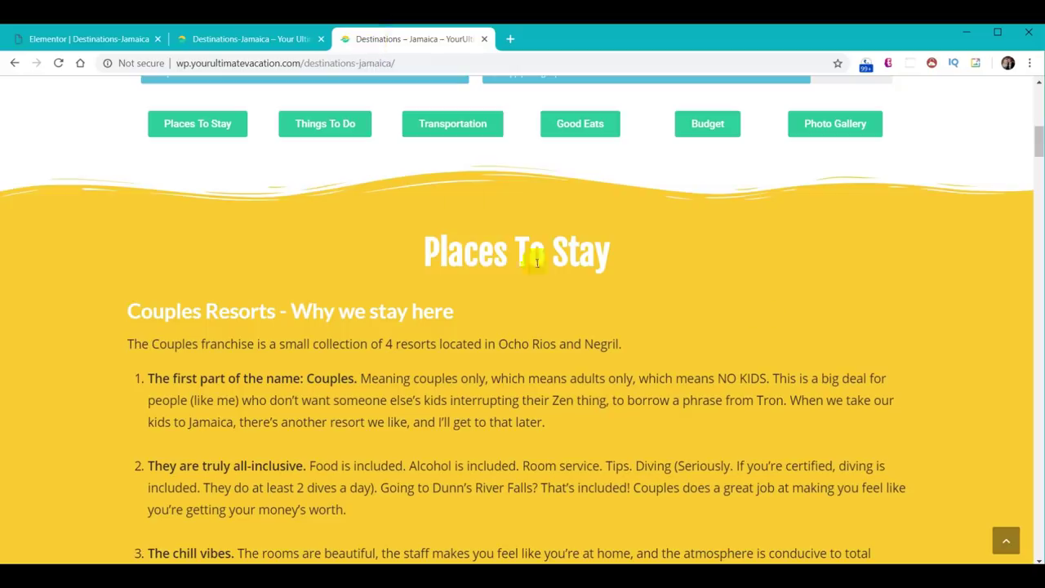
scroll(878, 270, "down", 15)
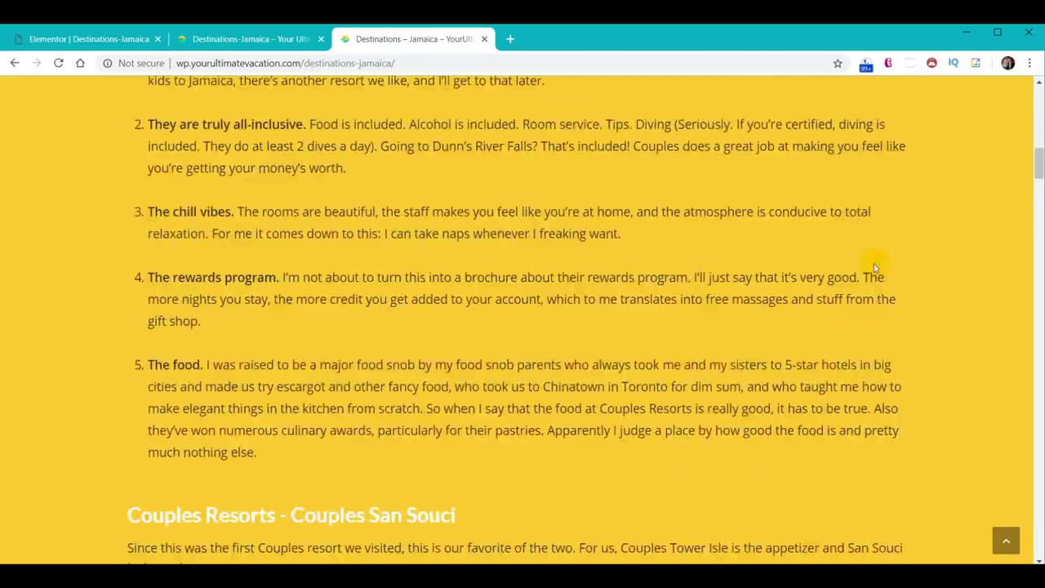
scroll(876, 255, "down", 9)
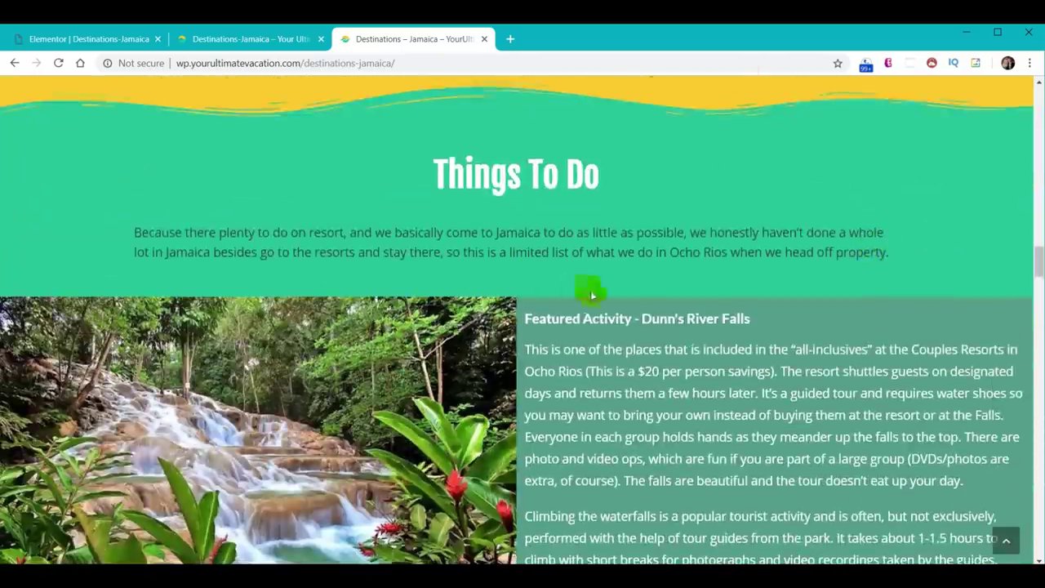
scroll(722, 159, "down", 3)
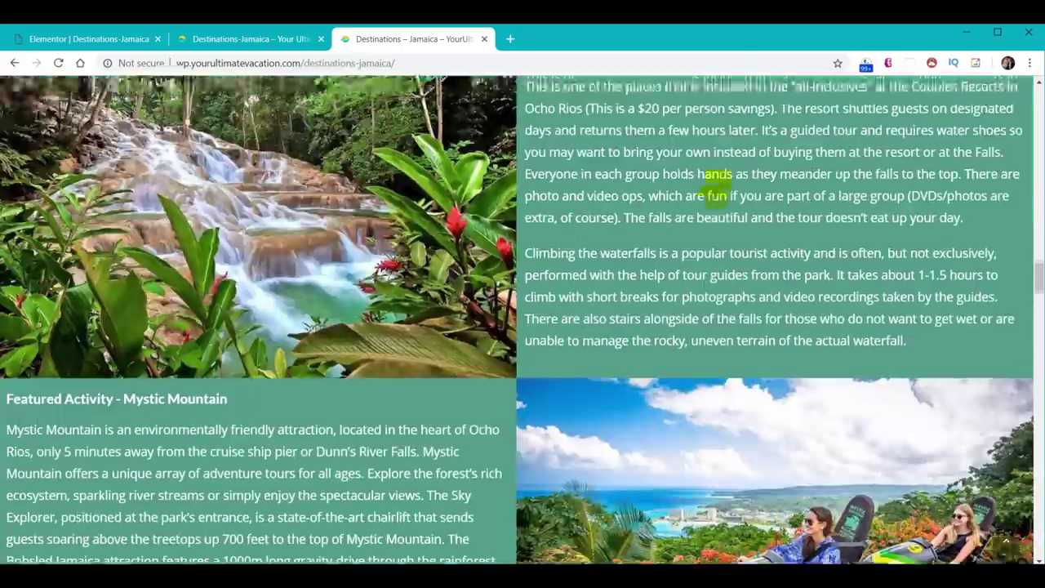
scroll(702, 343, "down", 10)
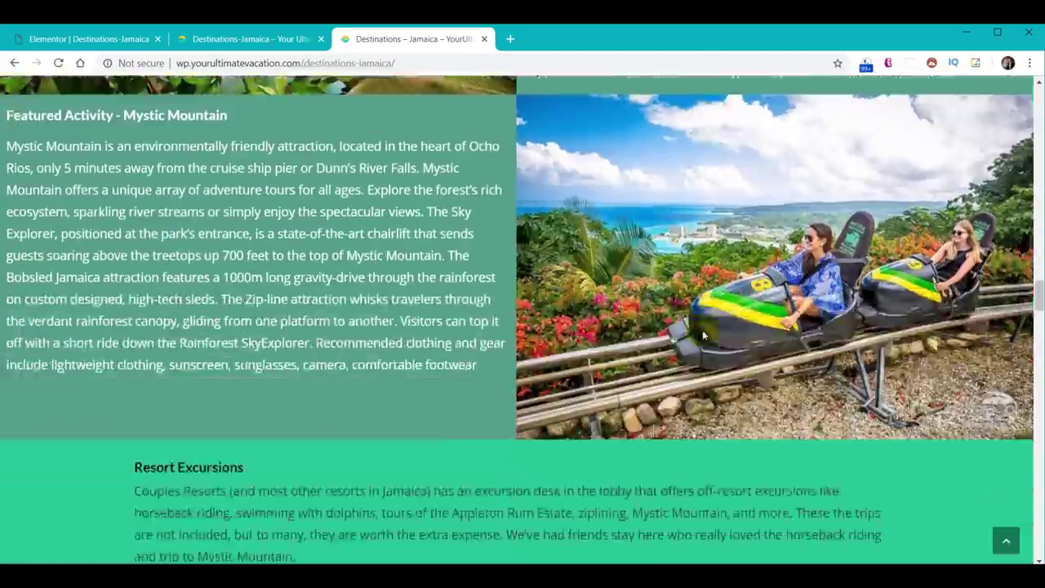
scroll(694, 335, "down", 20)
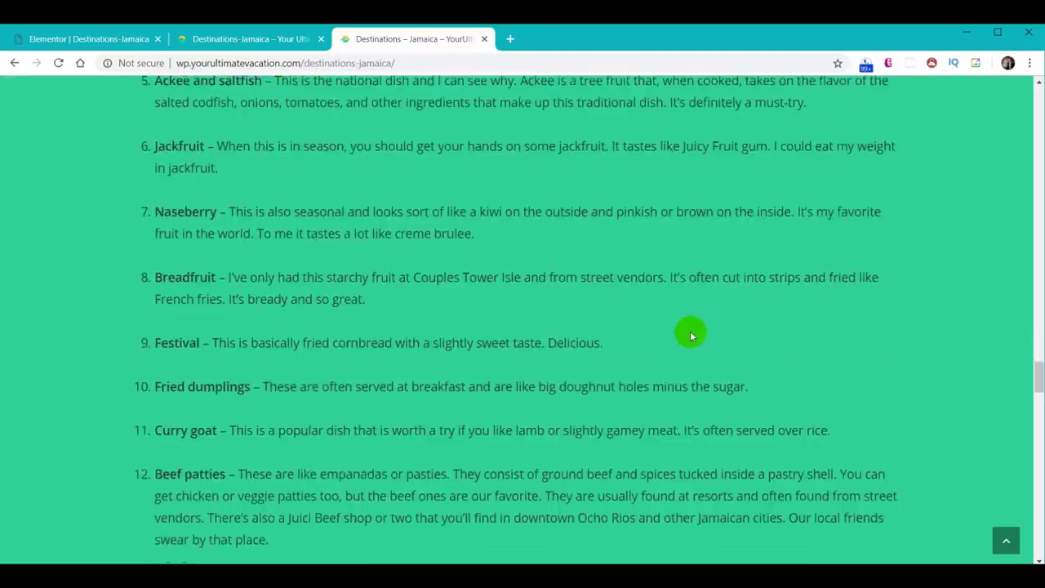
scroll(689, 329, "down", 20)
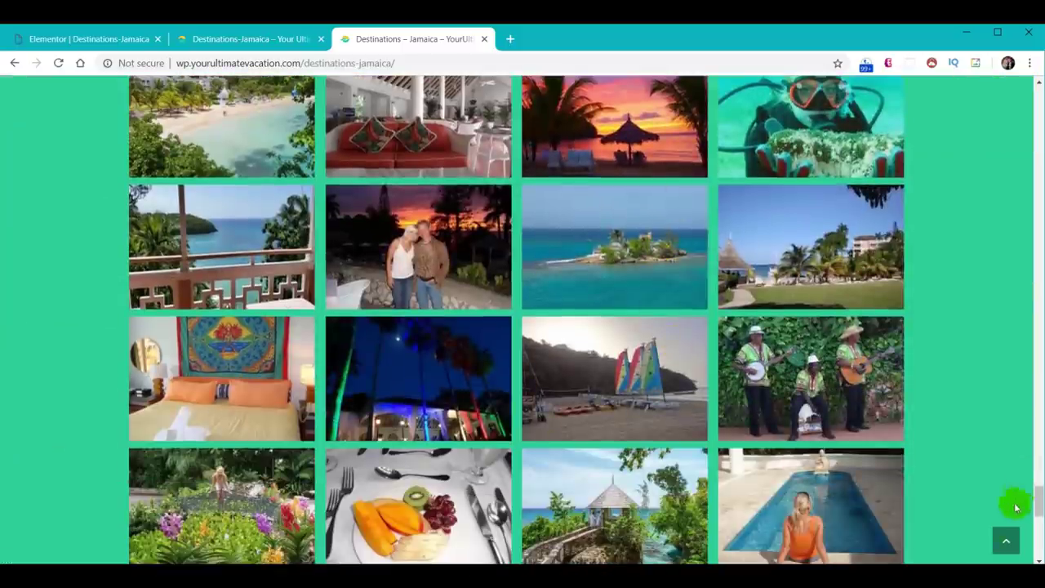
left_click(1006, 539)
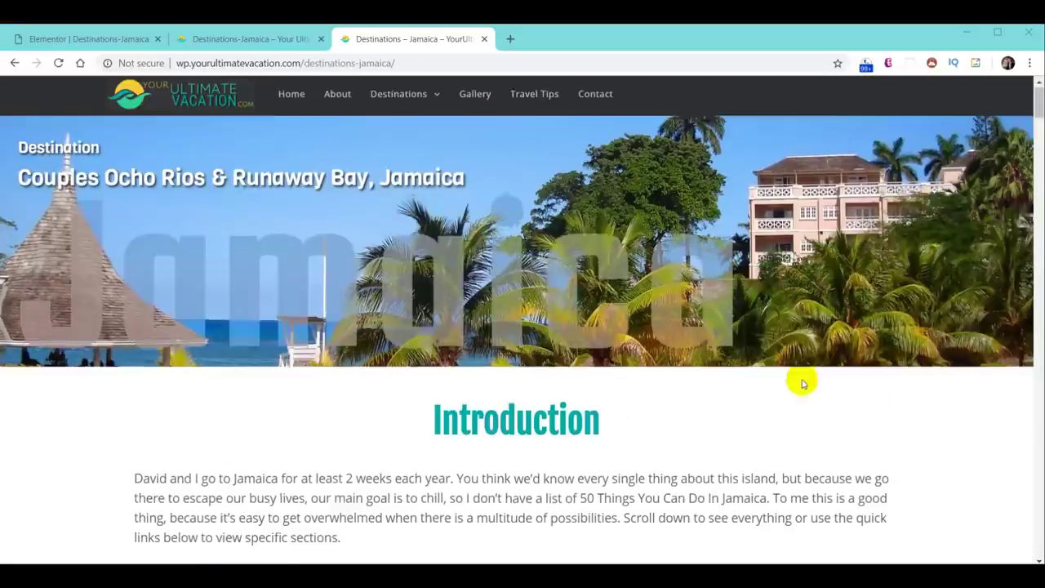
scroll(804, 383, "down", 9)
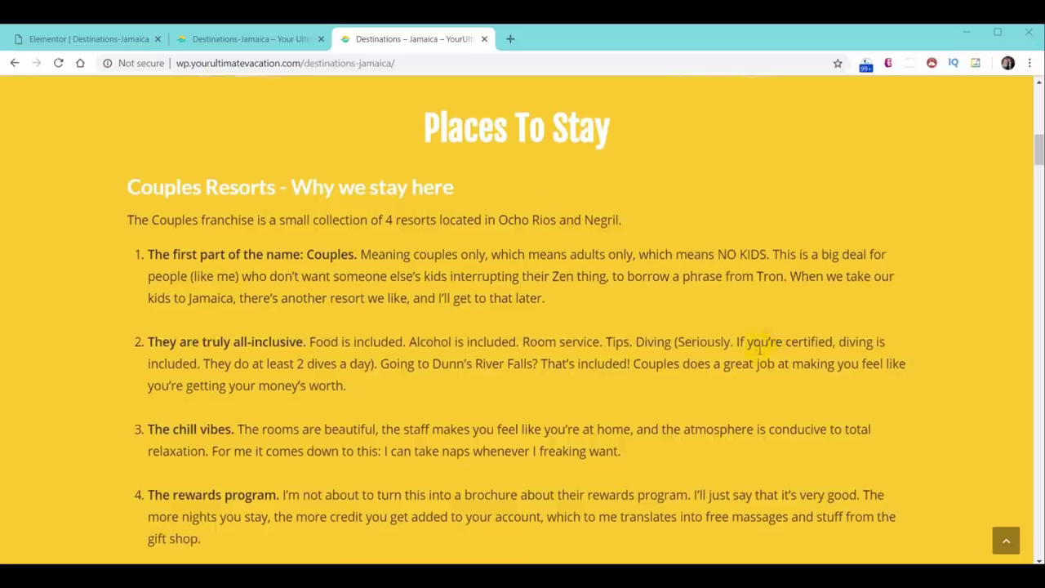
scroll(759, 346, "up", 1)
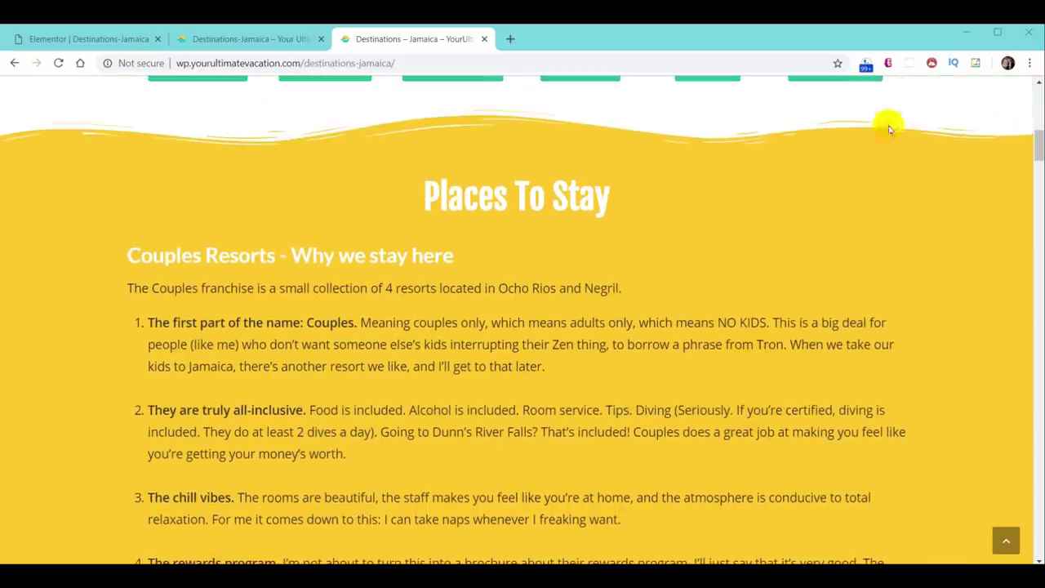
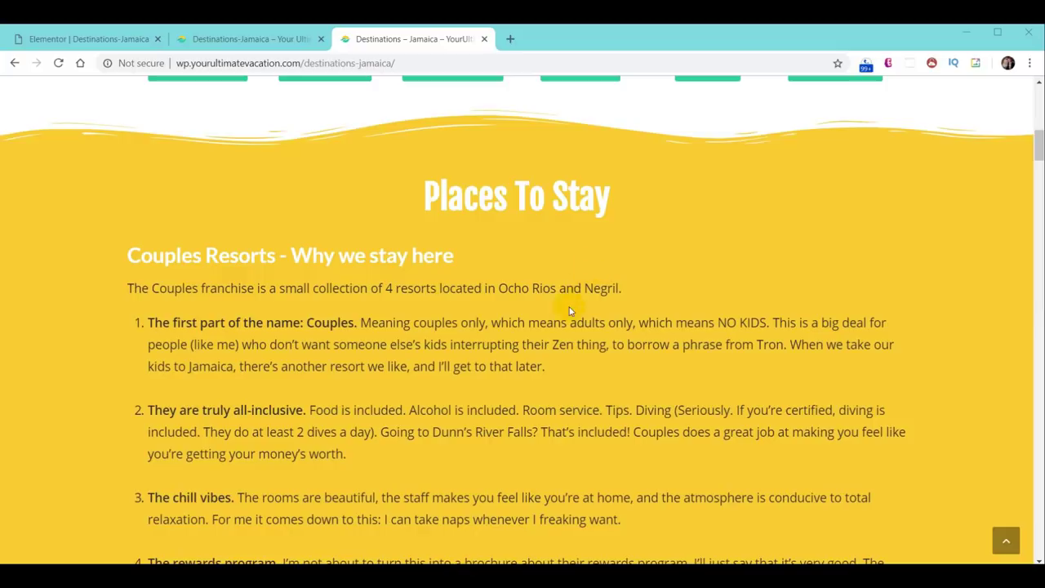
Save the yellow Places To Stay section as a template named 'YUV - Destinations - Stay Original'
scroll(569, 311, "down", 2)
scroll(570, 310, "down", 10)
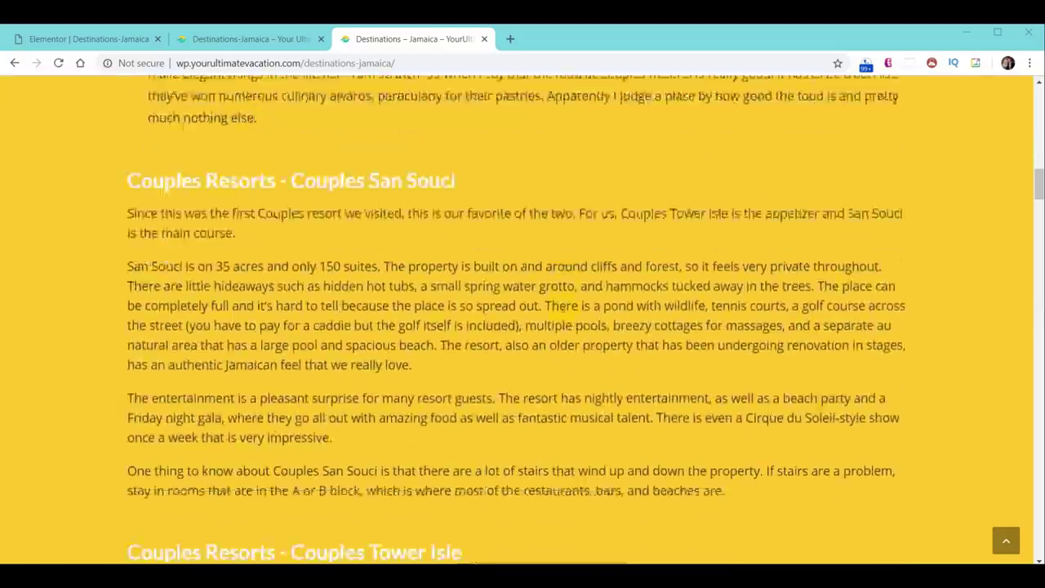
scroll(561, 311, "up", 7)
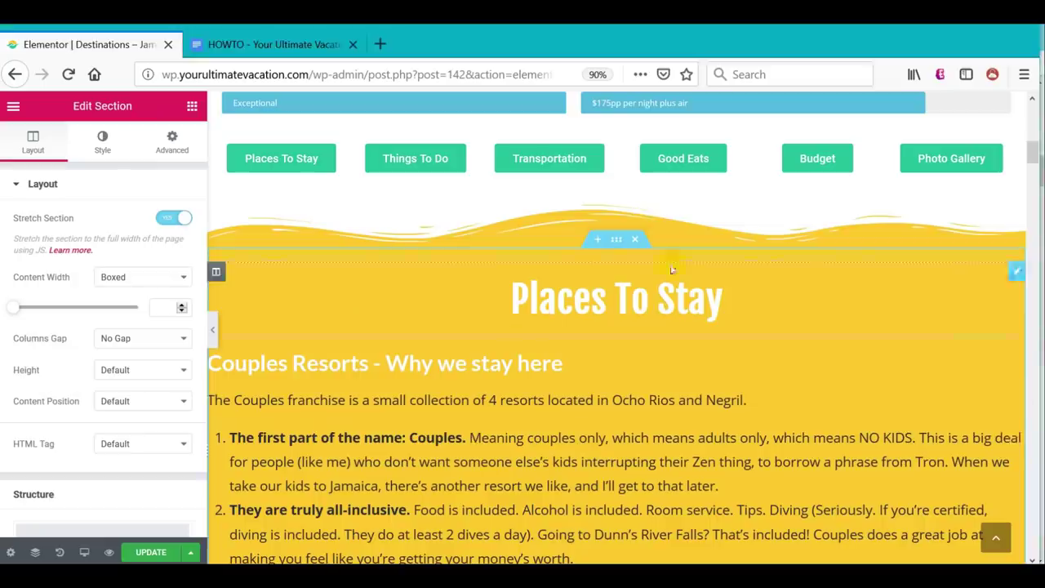
scroll(656, 352, "down", 15)
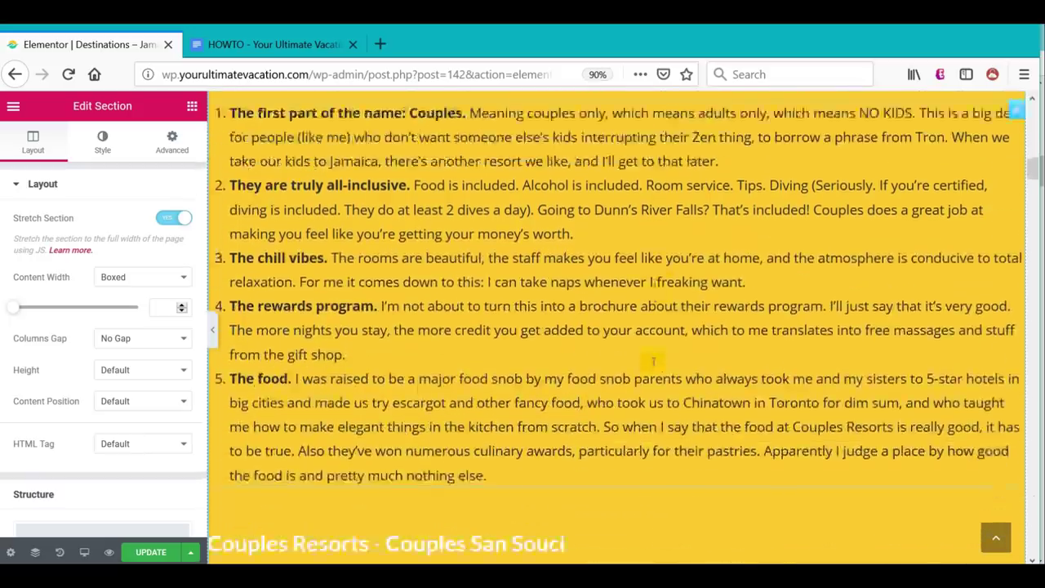
scroll(653, 366, "up", 15)
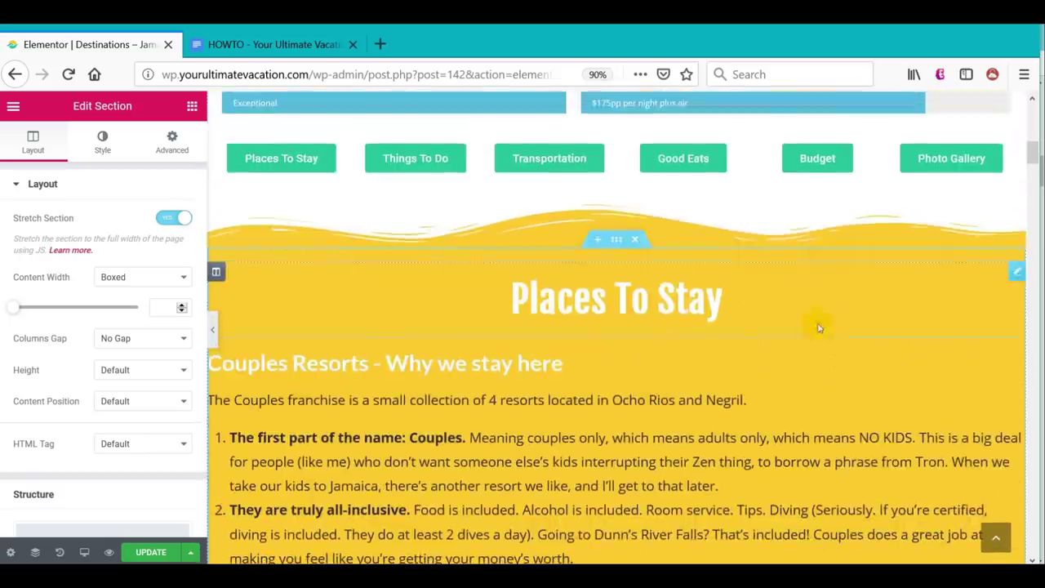
right_click(614, 238)
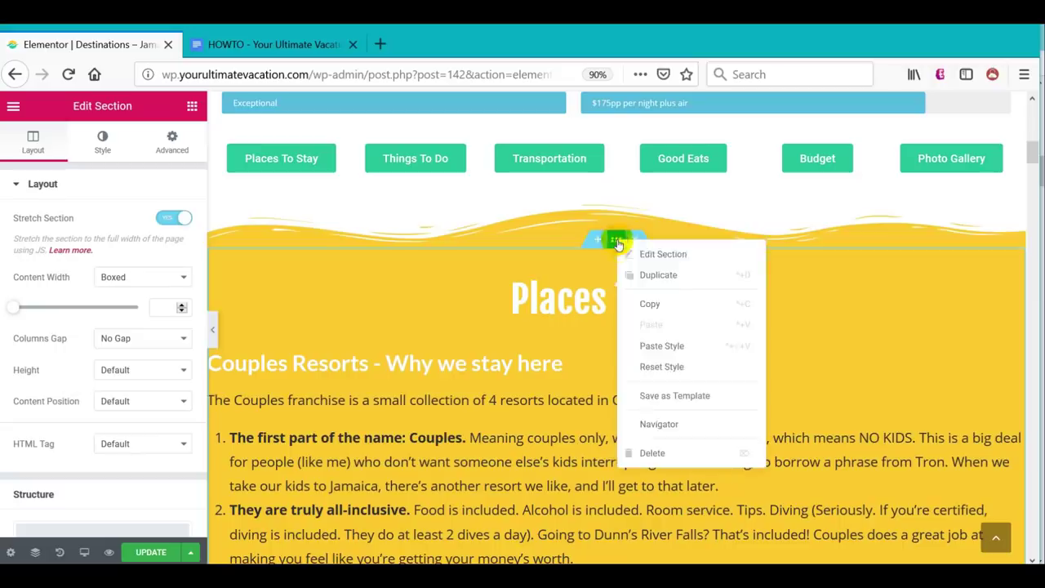
left_click(669, 395)
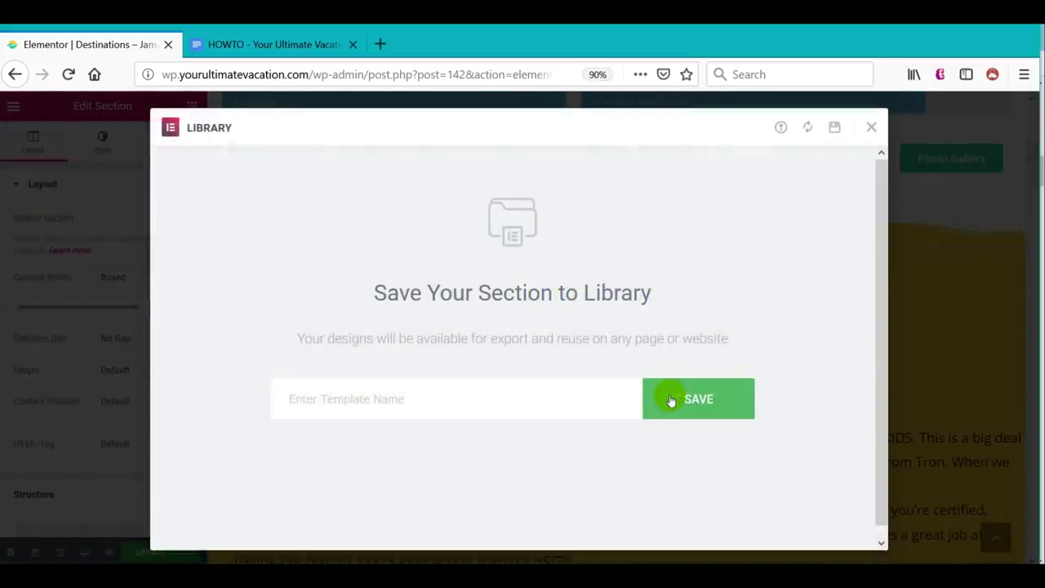
left_click(476, 402)
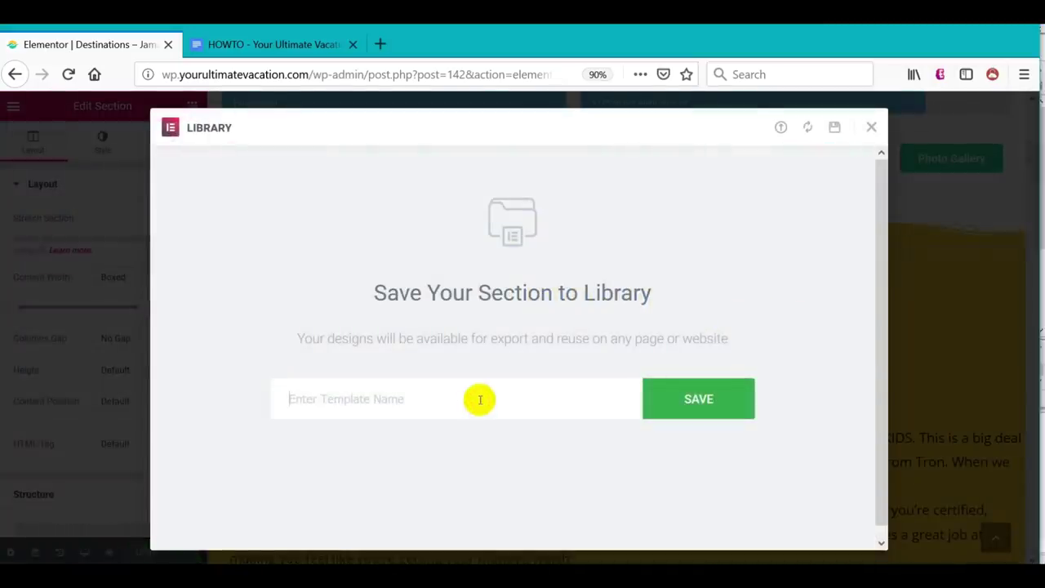
key("Down")
key("Down")
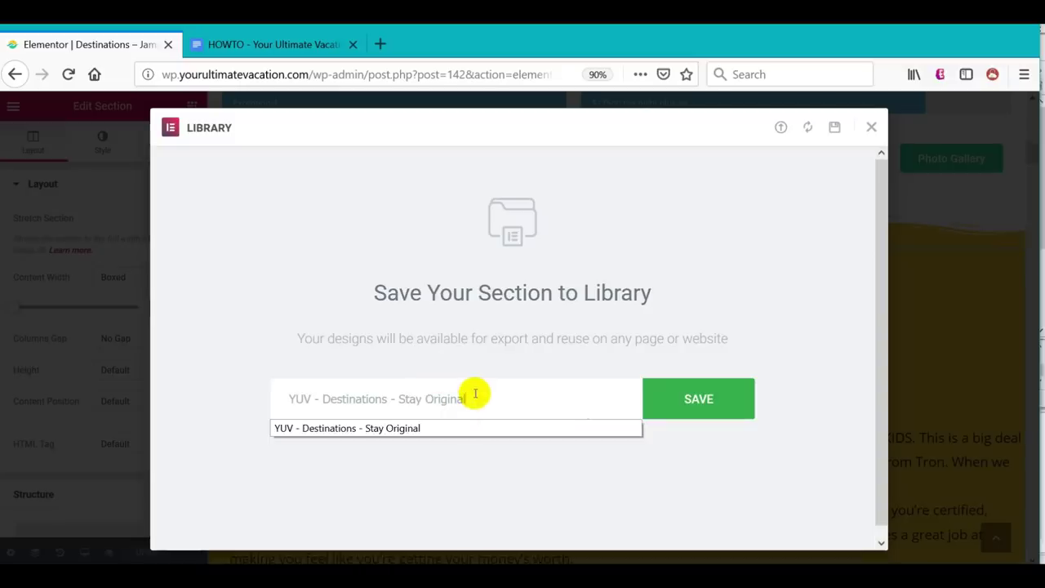
key("Return")
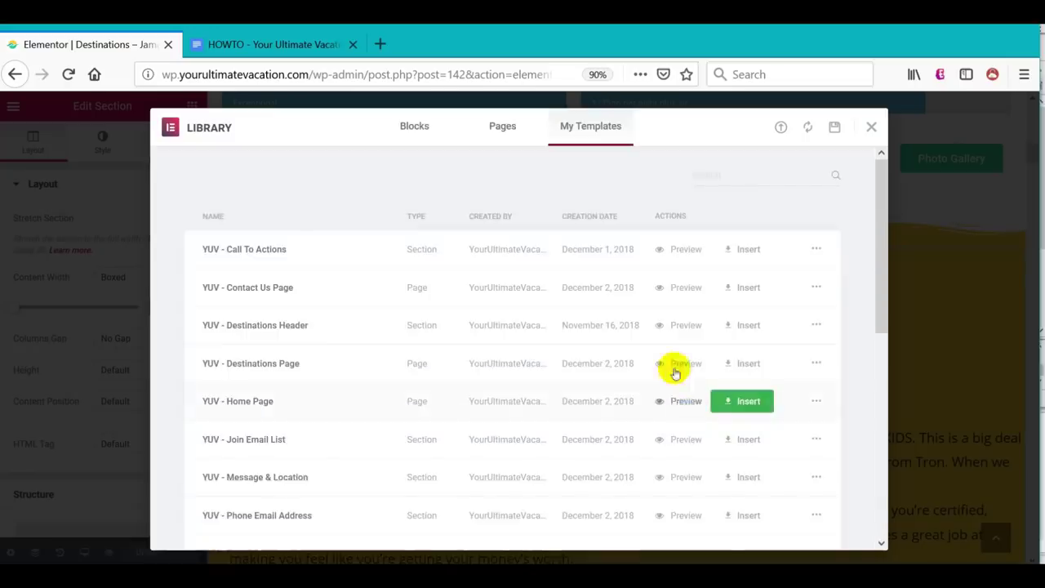
scroll(642, 389, "down", 5)
scroll(641, 383, "down", 3)
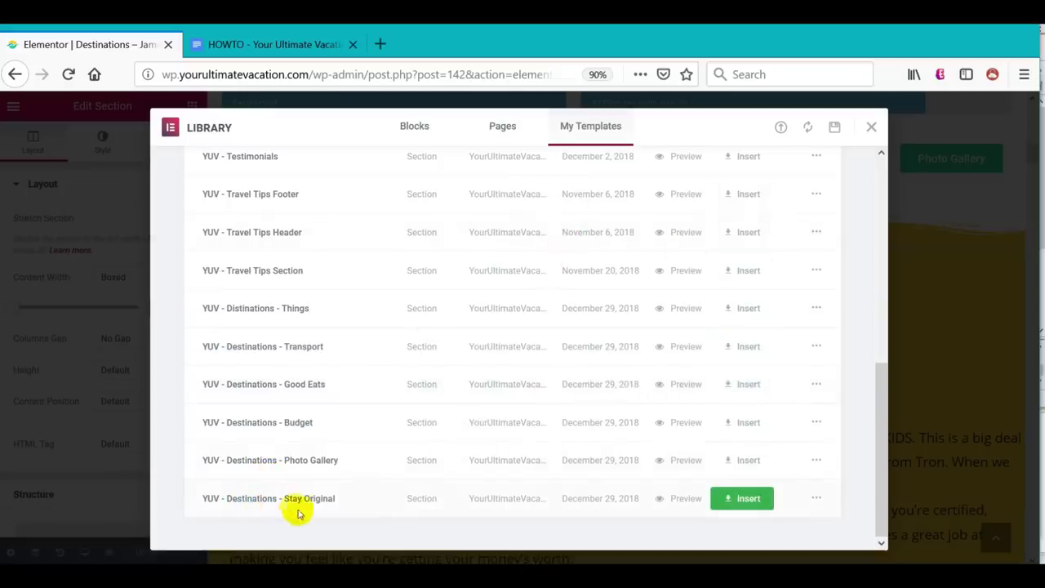
left_click(817, 500)
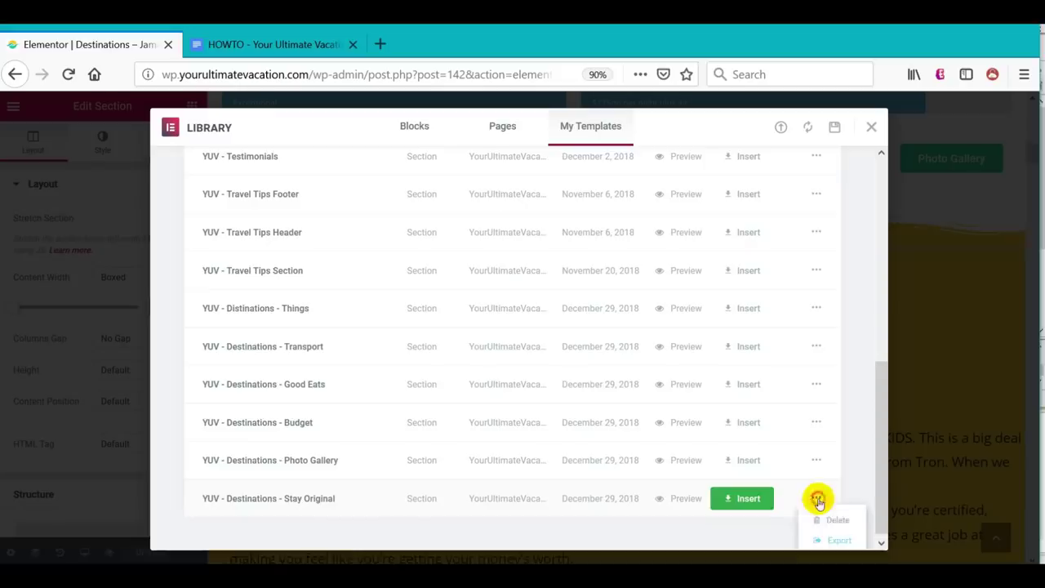
left_click(839, 542)
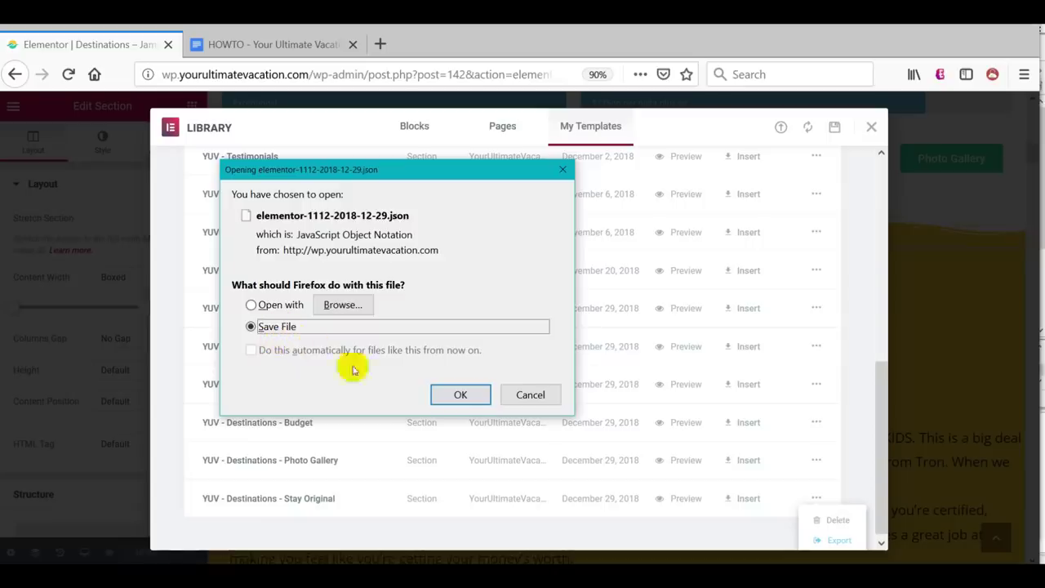
left_click(464, 394)
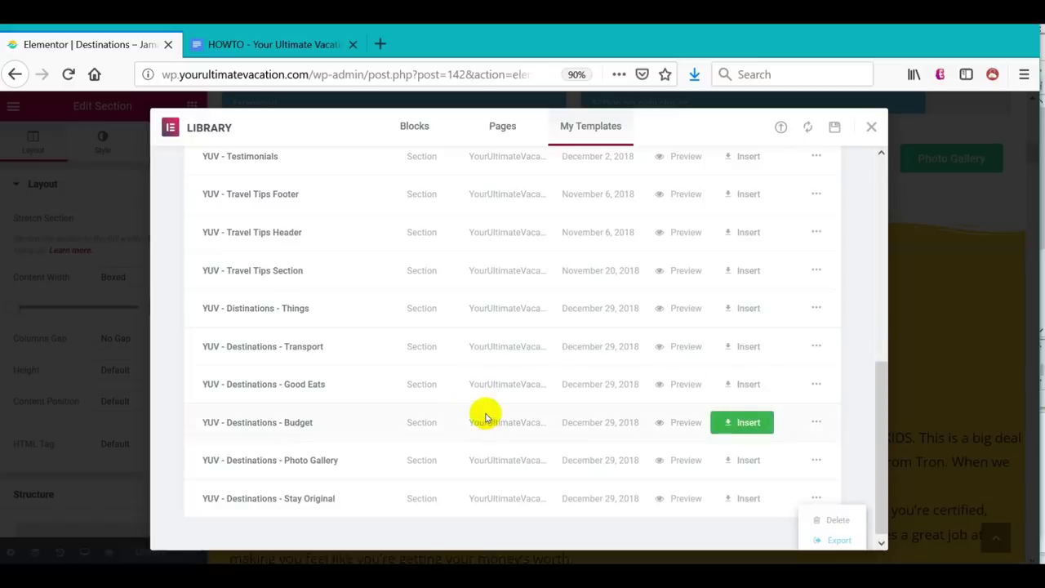
key("alt+Tab")
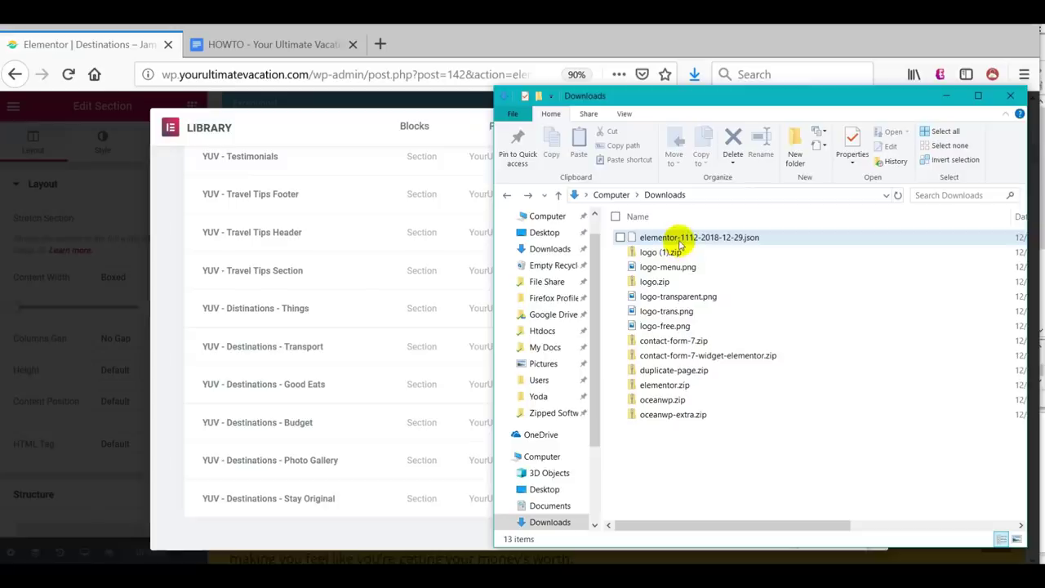
Rename the downloaded json to 'YUV - Destinations - Stay Original.json' and update the Elementor page
left_click(688, 242)
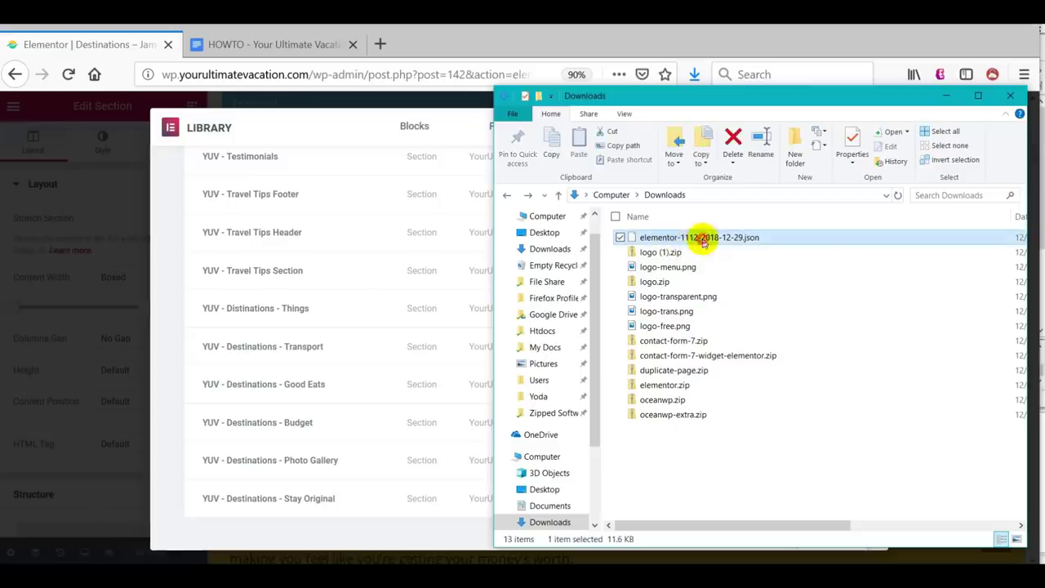
left_click(700, 238)
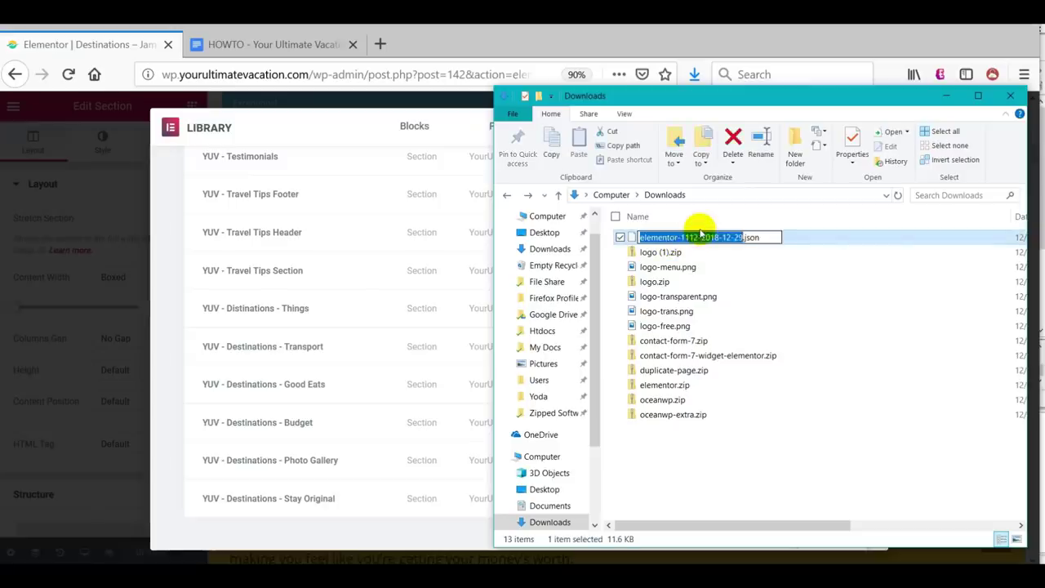
type("YUV - Destinations - Stay Original")
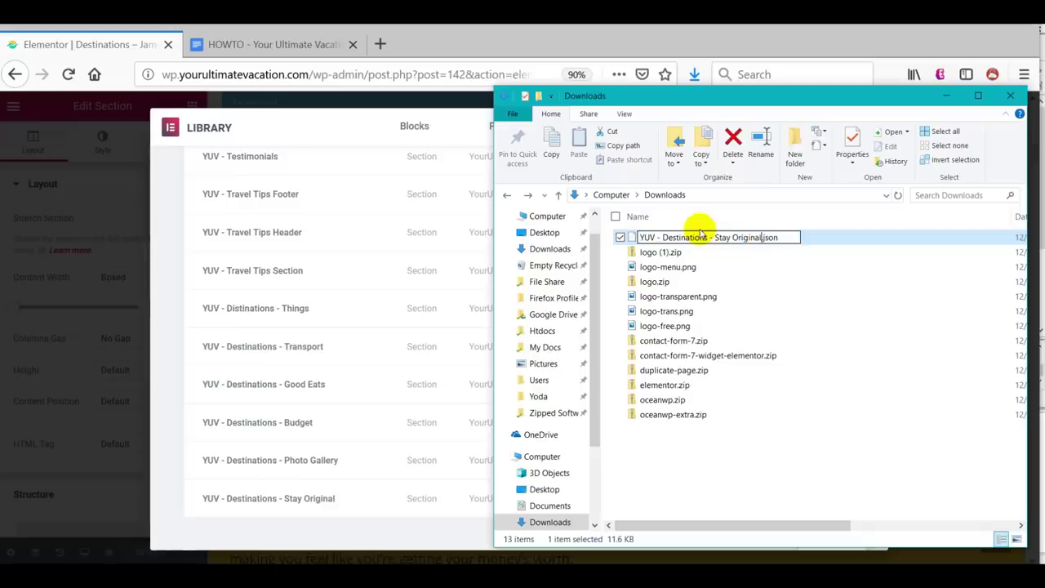
left_click(735, 444)
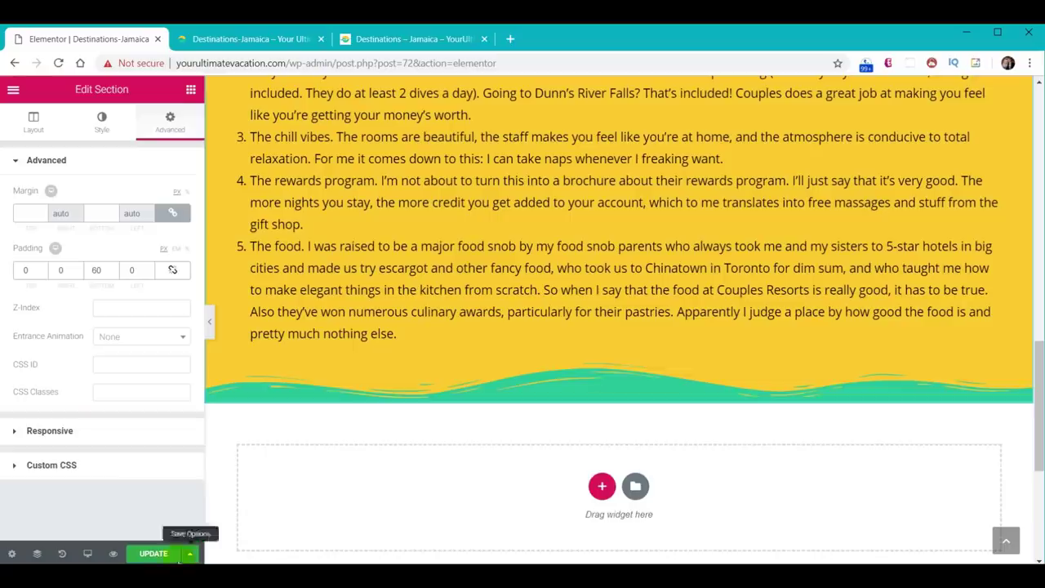
left_click(155, 554)
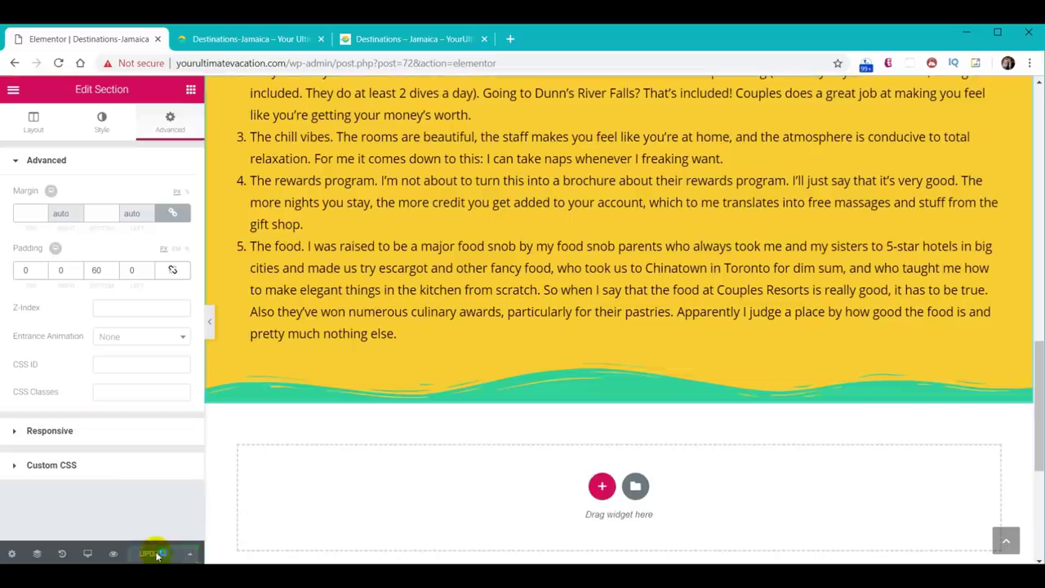
Exit the Elementor editor to the WordPress dashboard and open Elementor's My Templates
left_click(13, 90)
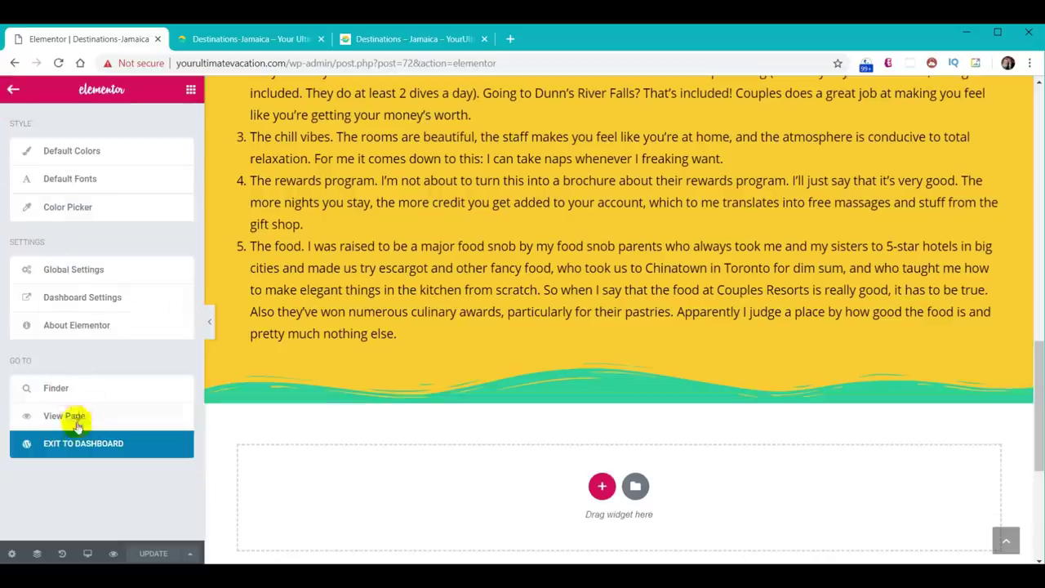
left_click(79, 449)
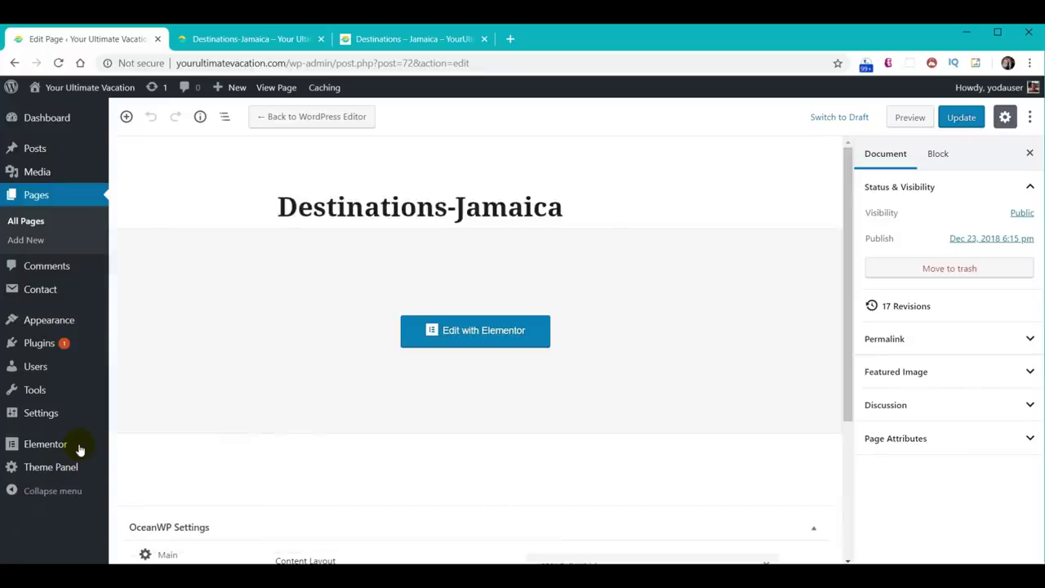
left_click(29, 448)
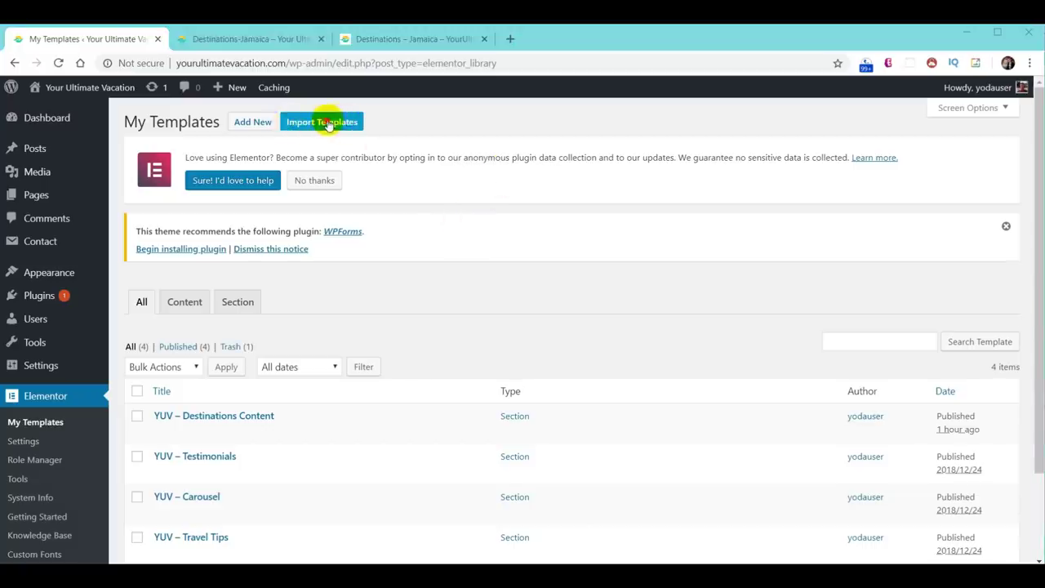
Import the Stay Original JSON template file, then go to the Pages list
left_click(326, 123)
left_click(480, 231)
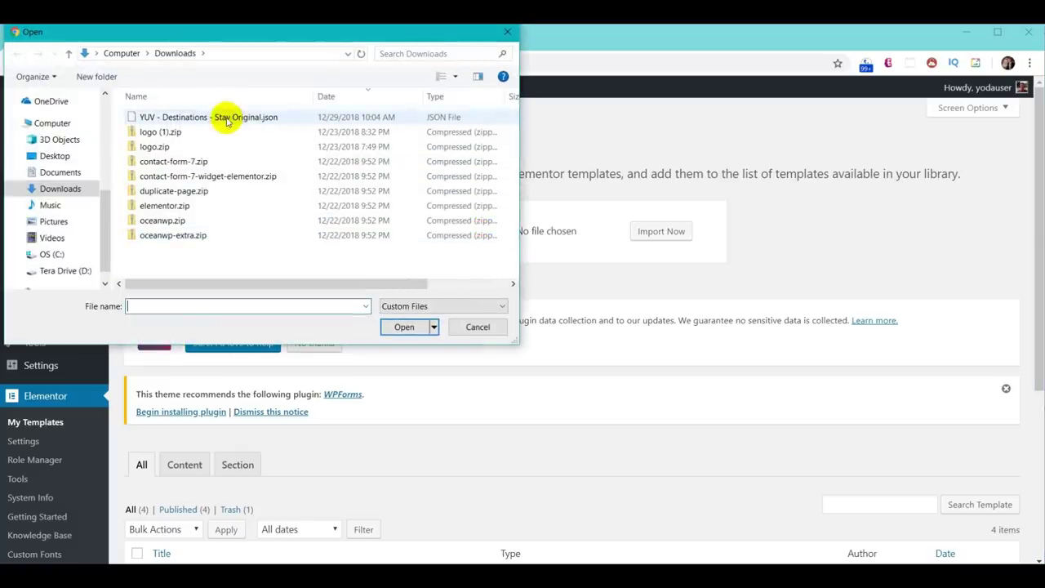
left_click(227, 119)
left_click(404, 327)
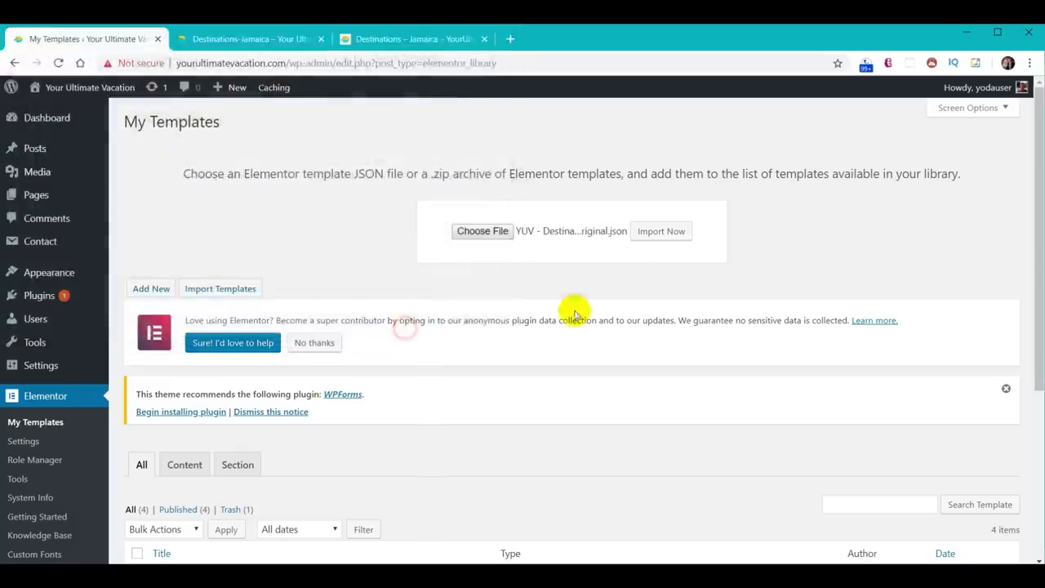
left_click(655, 237)
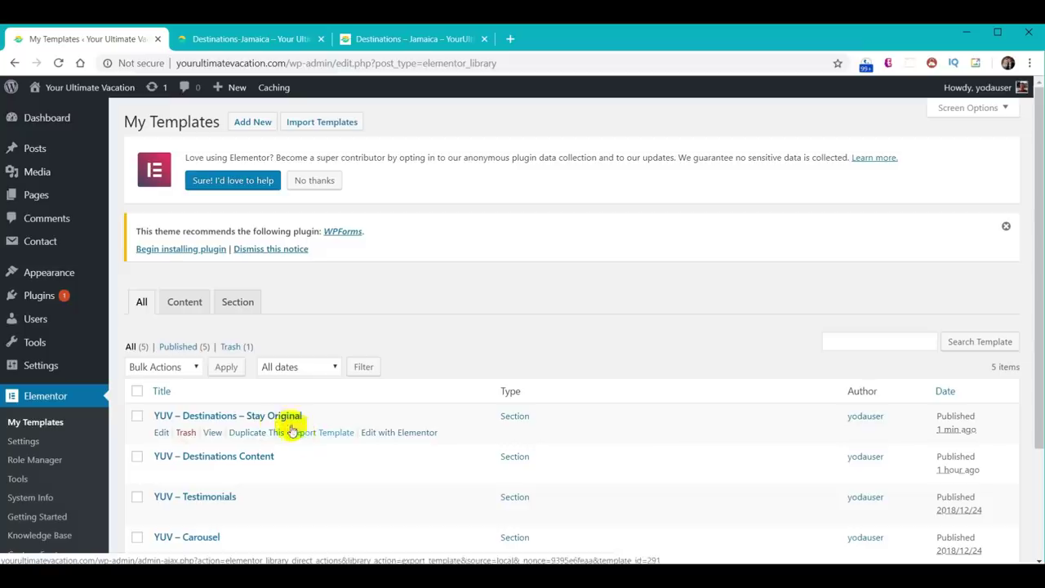
left_click(39, 196)
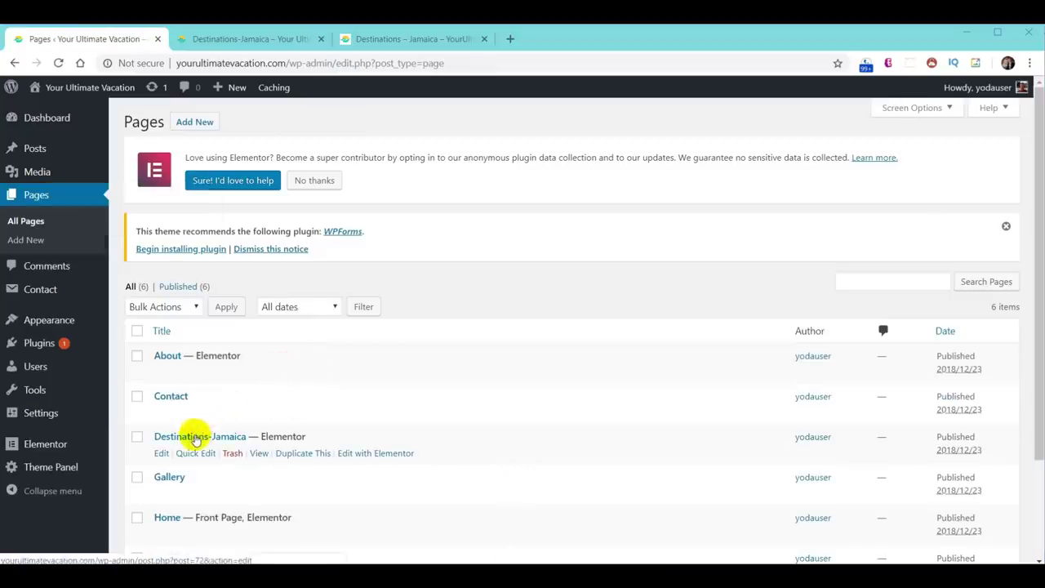
Edit Destinations-Jamaica with Elementor, delete its Places To Stay section, and open the template library
left_click(196, 438)
left_click(491, 328)
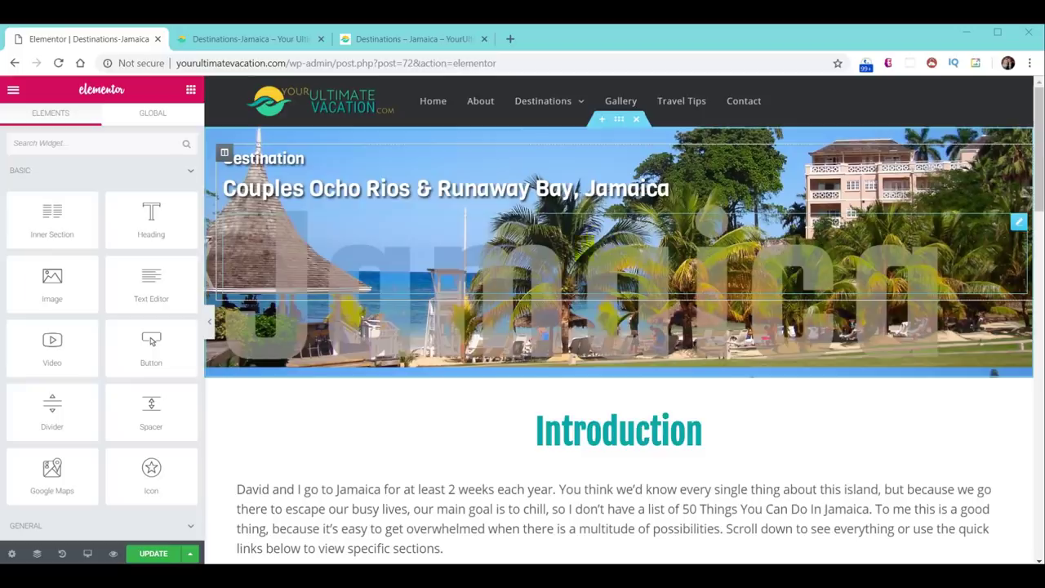
scroll(747, 283, "down", 8)
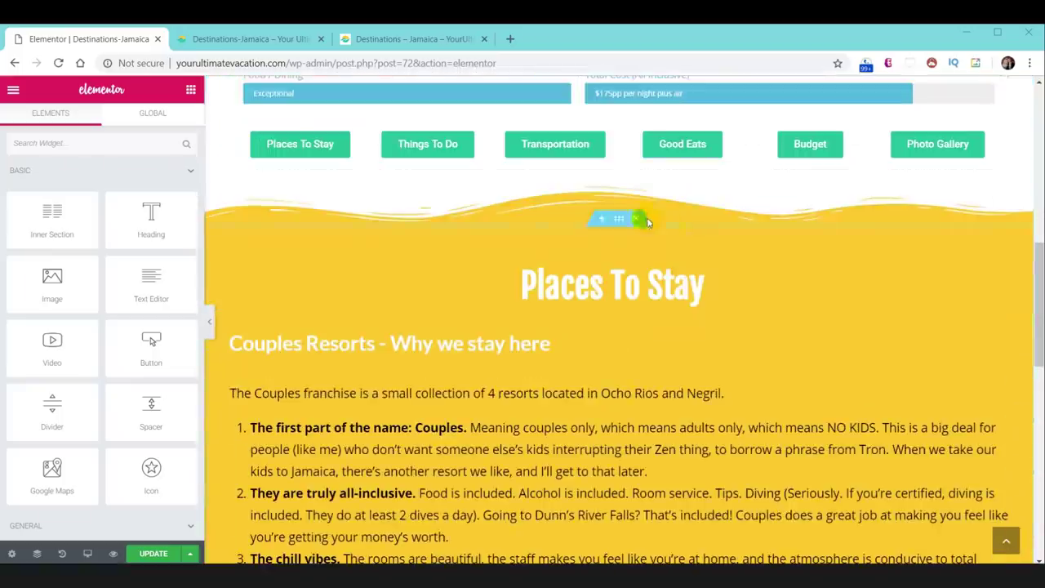
left_click(637, 220)
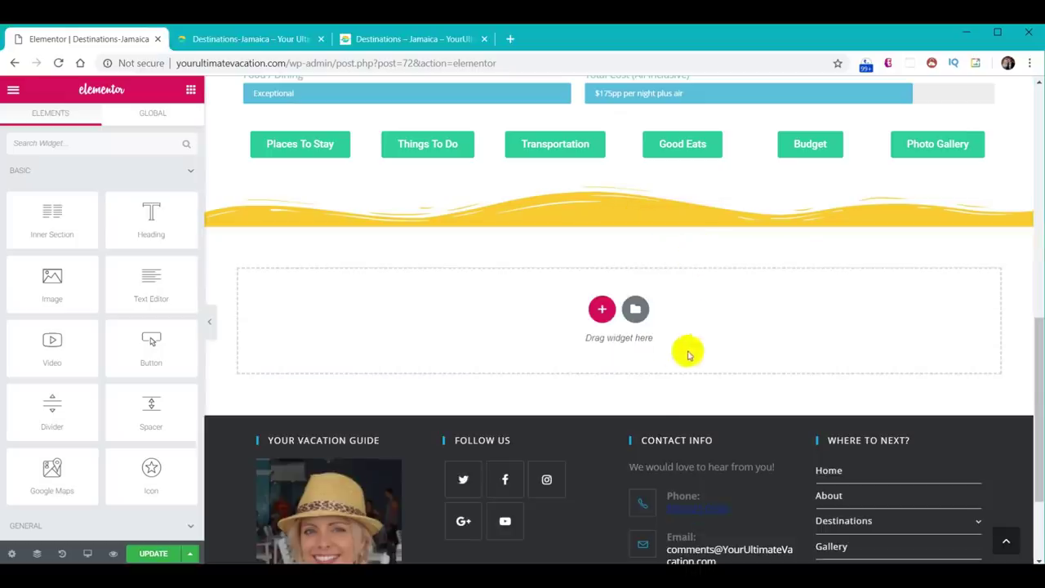
left_click(635, 310)
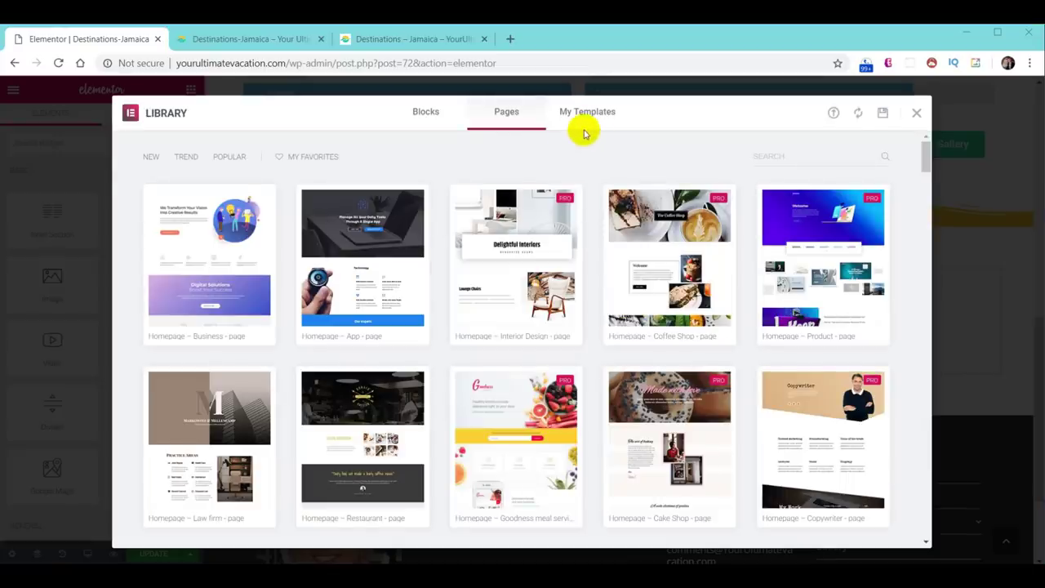
Browse the template library's Blocks and Pages collections
left_click(427, 111)
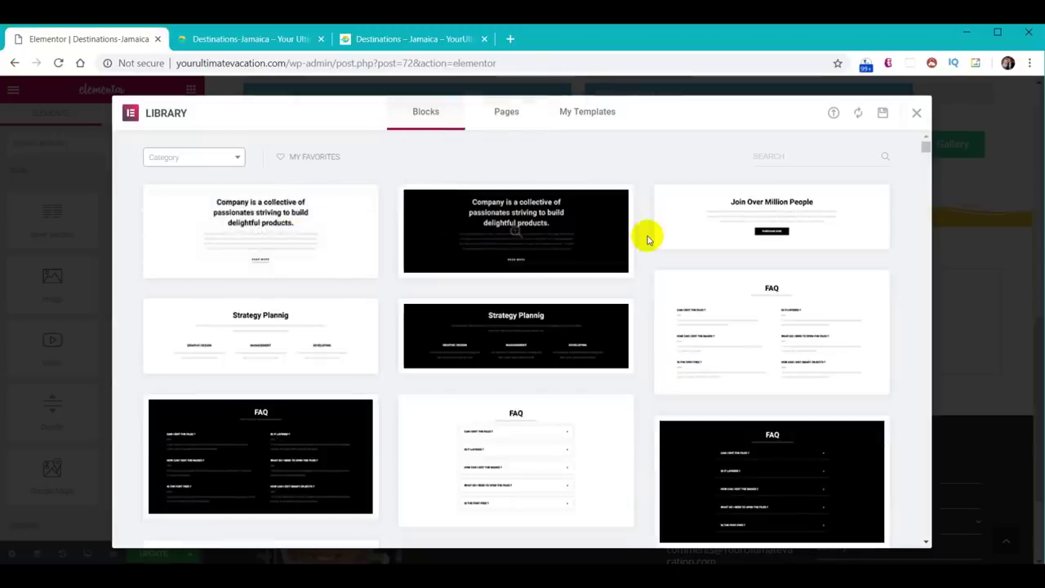
scroll(647, 242, "down", 8)
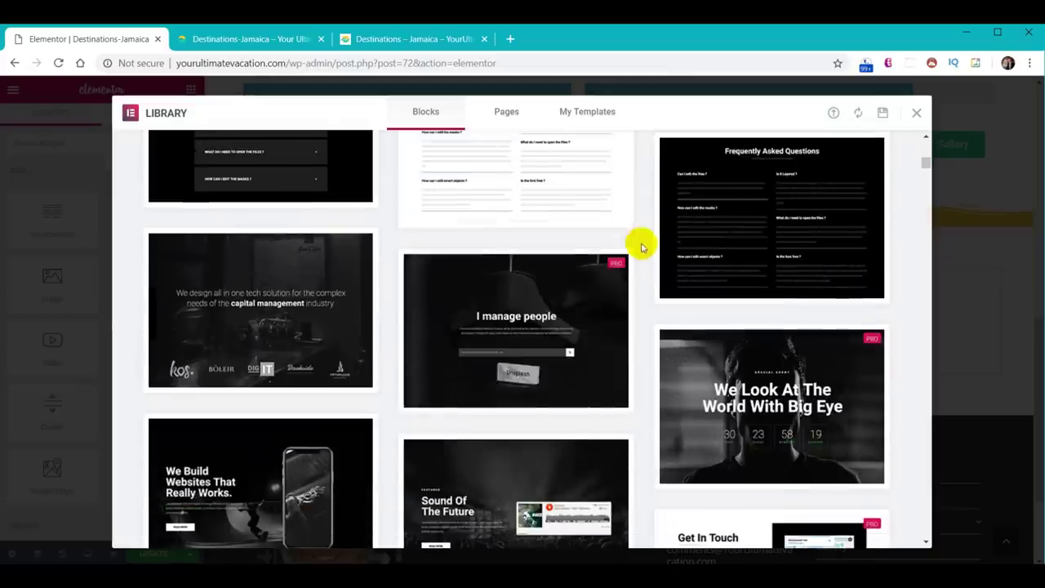
mouse_move(625, 283)
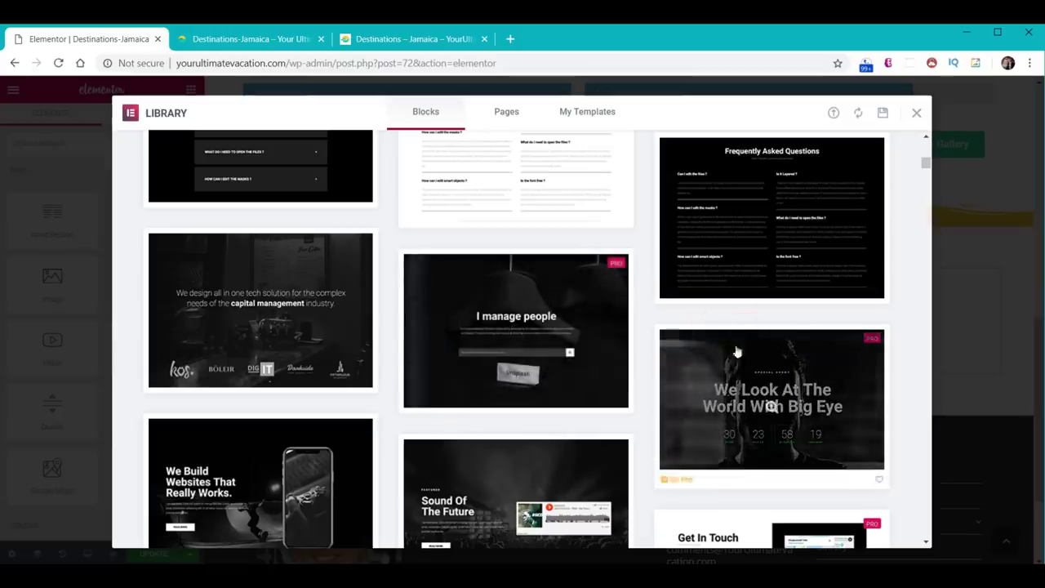
mouse_move(535, 307)
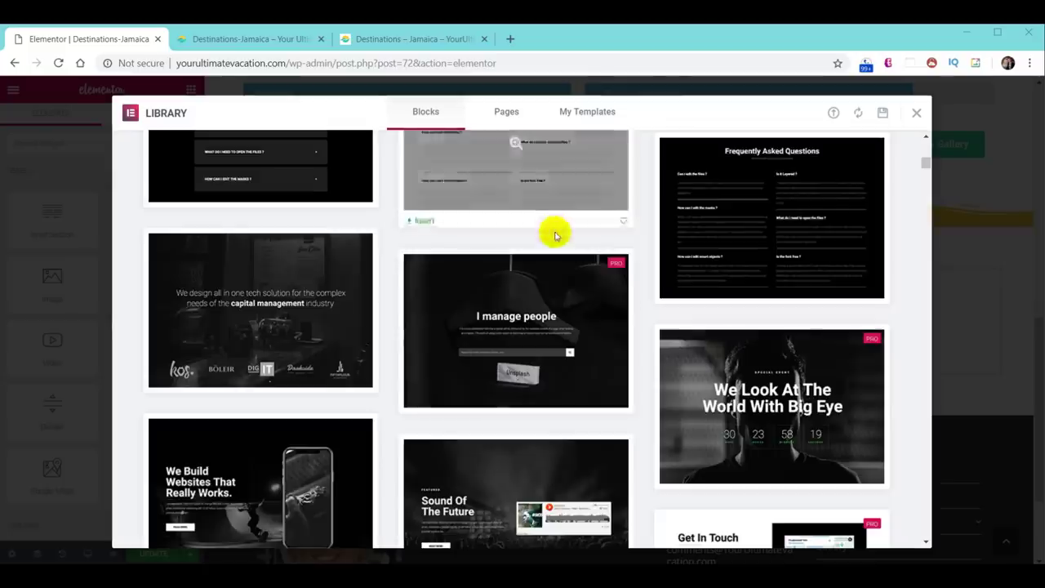
scroll(555, 229, "down", 3)
scroll(552, 238, "down", 15)
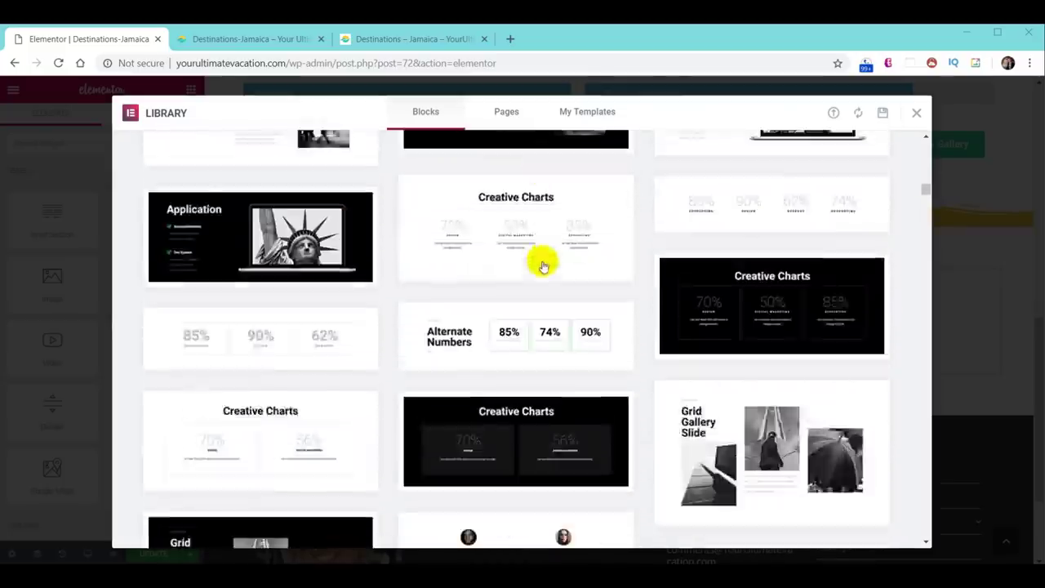
scroll(541, 267, "down", 6)
scroll(535, 266, "up", 6)
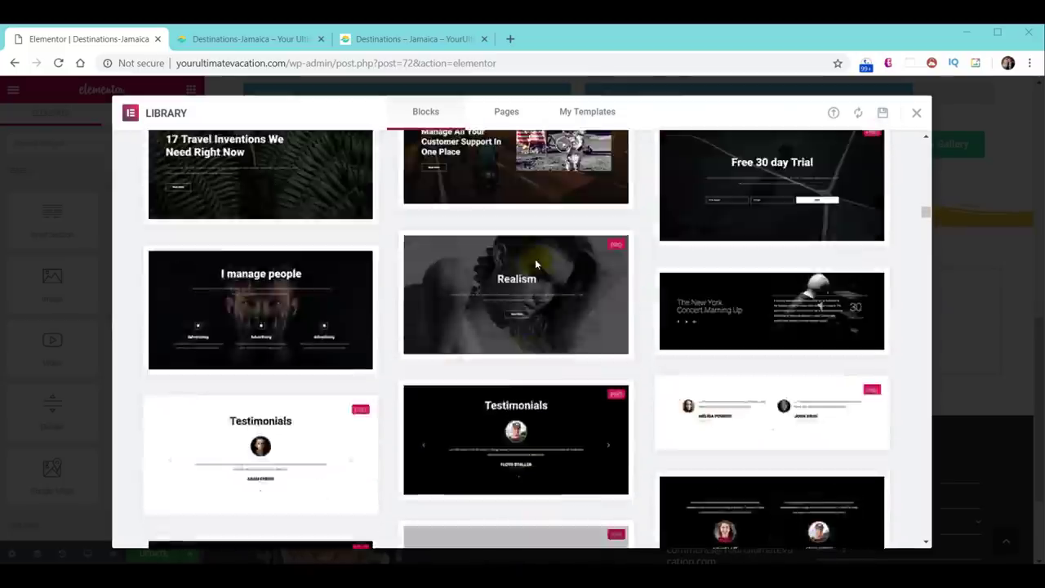
scroll(534, 266, "up", 10)
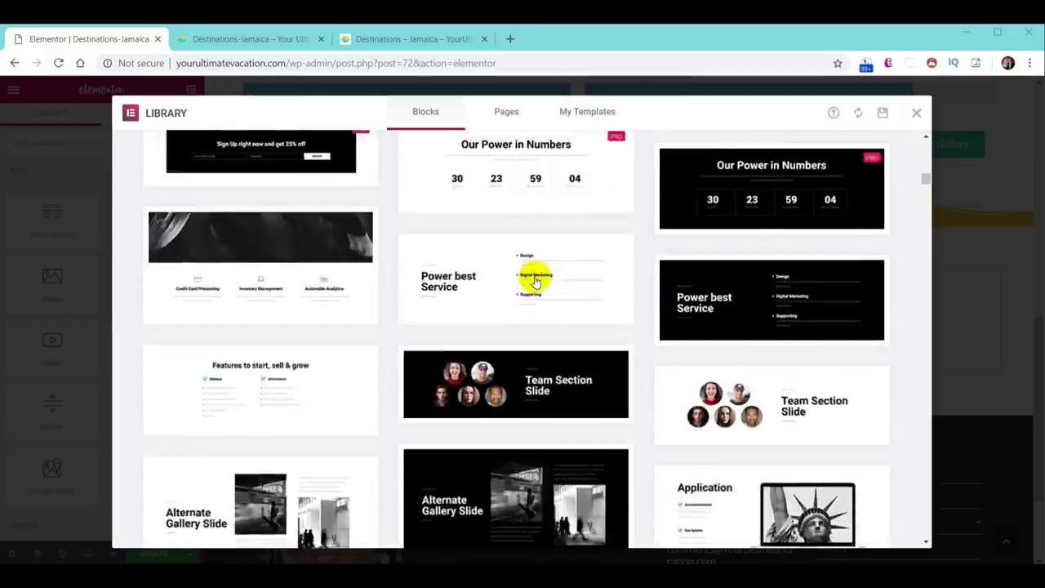
scroll(535, 281, "up", 4)
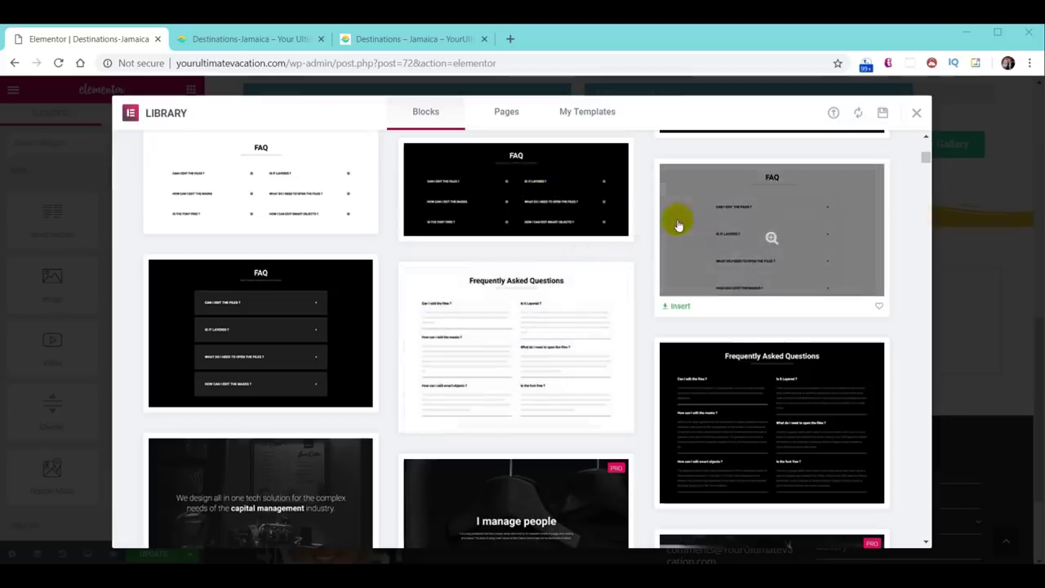
left_click(499, 115)
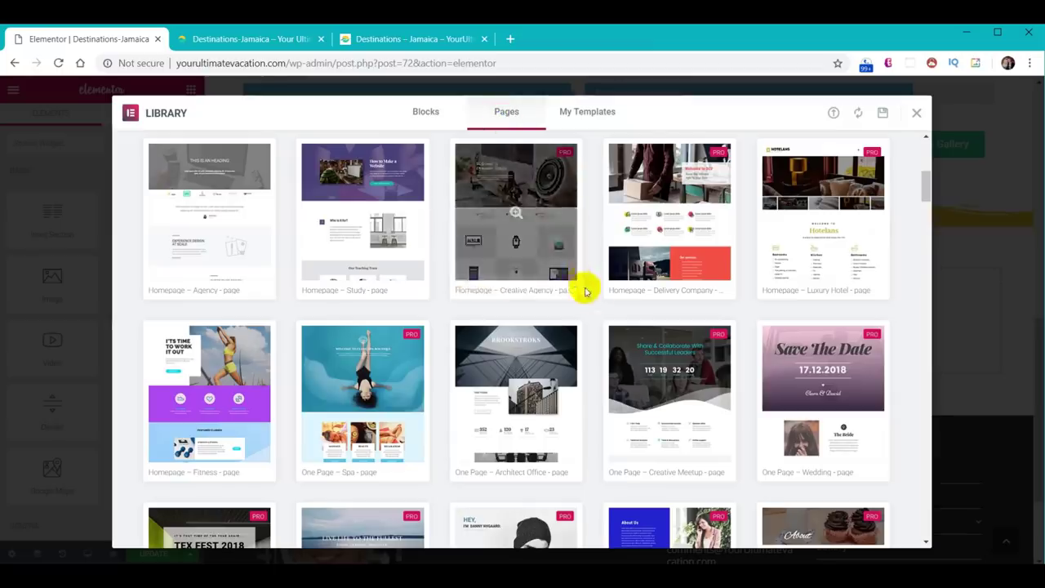
scroll(595, 299, "down", 10)
scroll(585, 299, "down", 8)
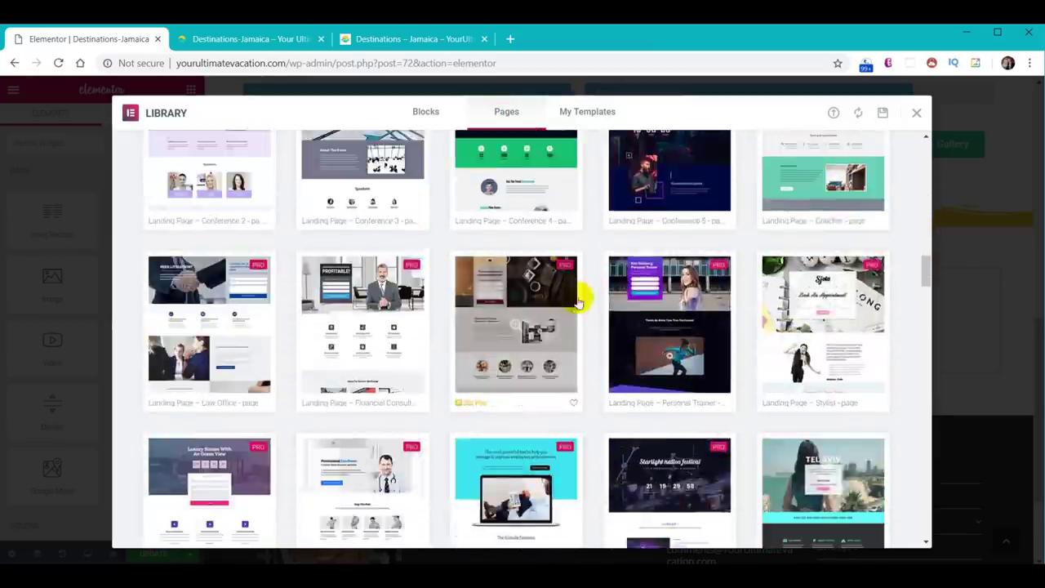
scroll(579, 297, "up", 4)
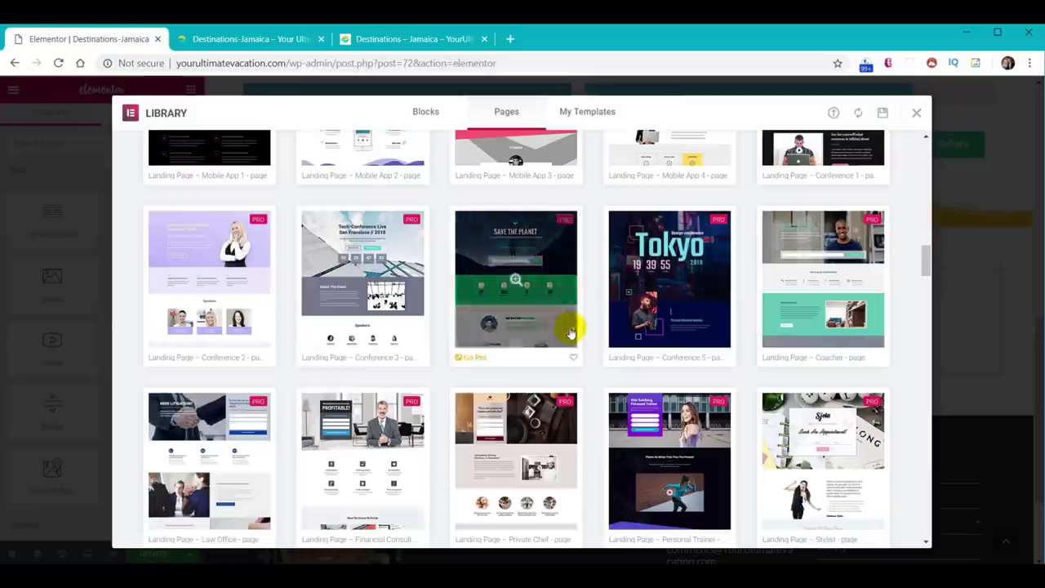
scroll(571, 324, "up", 3)
scroll(569, 328, "up", 2)
scroll(569, 328, "up", 5)
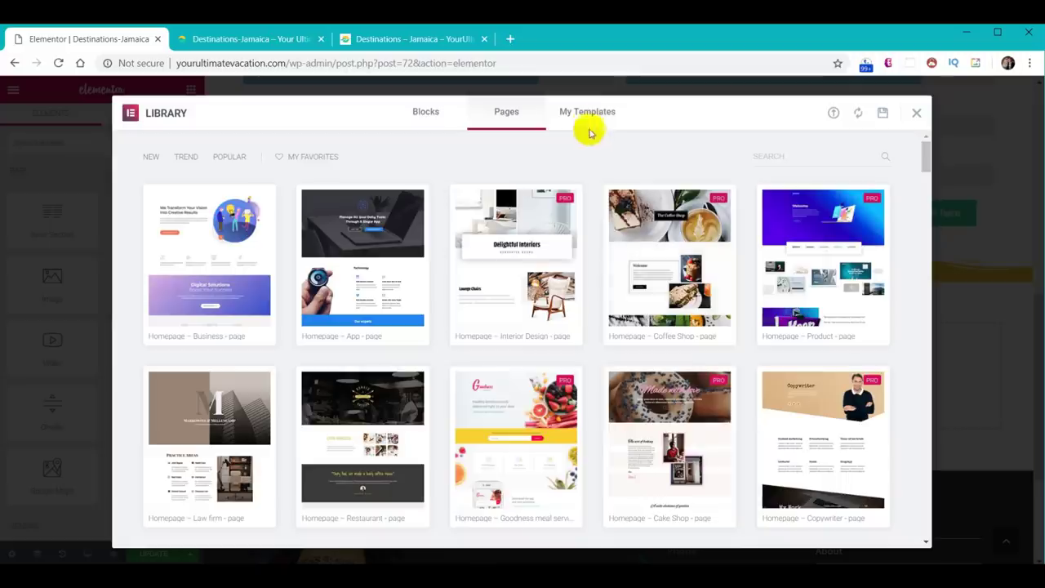
Insert YUV – Destinations – Stay Original from My Templates, declining its document settings
left_click(587, 113)
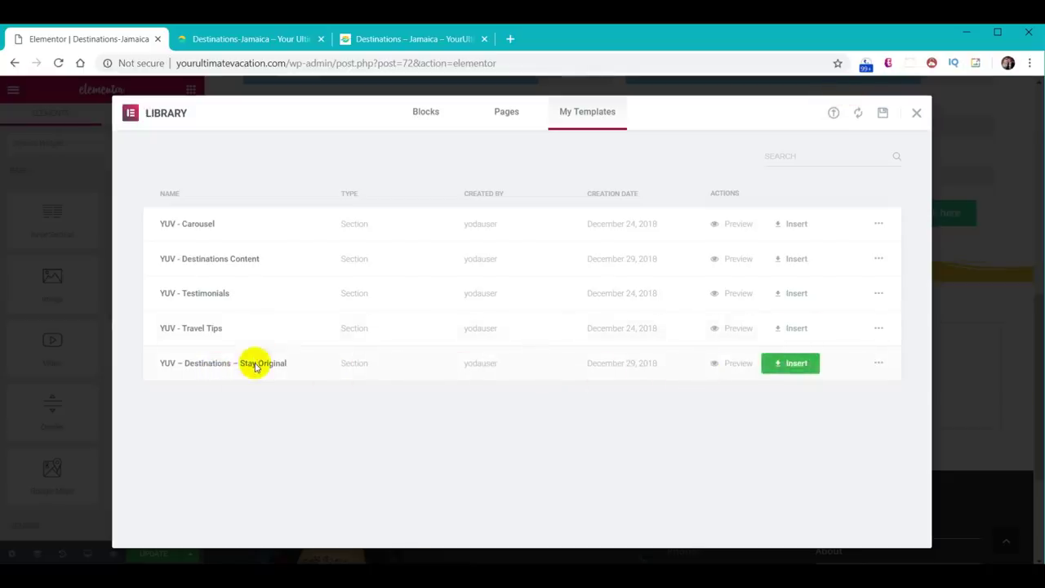
left_click(796, 364)
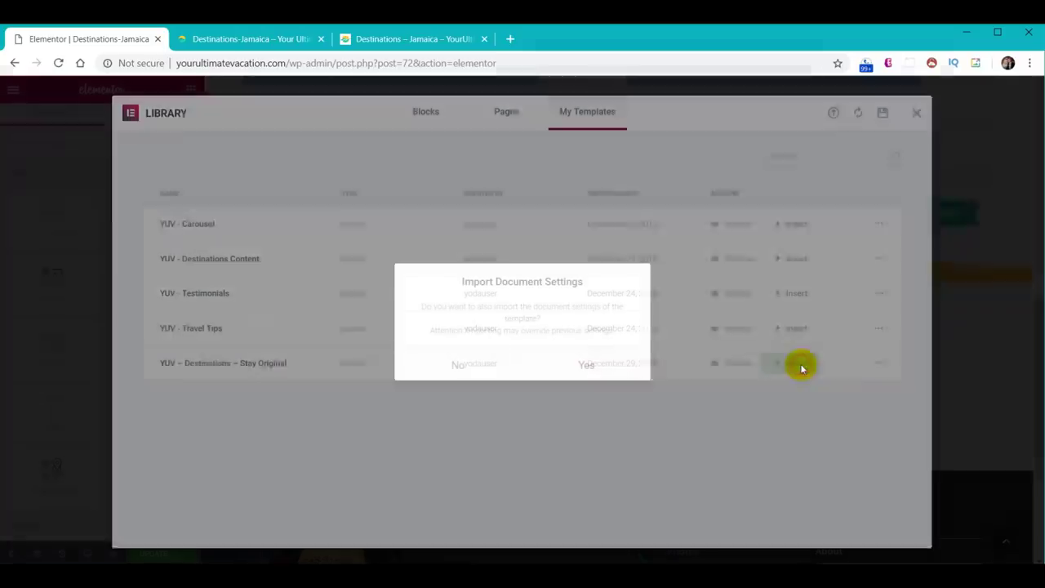
left_click(458, 366)
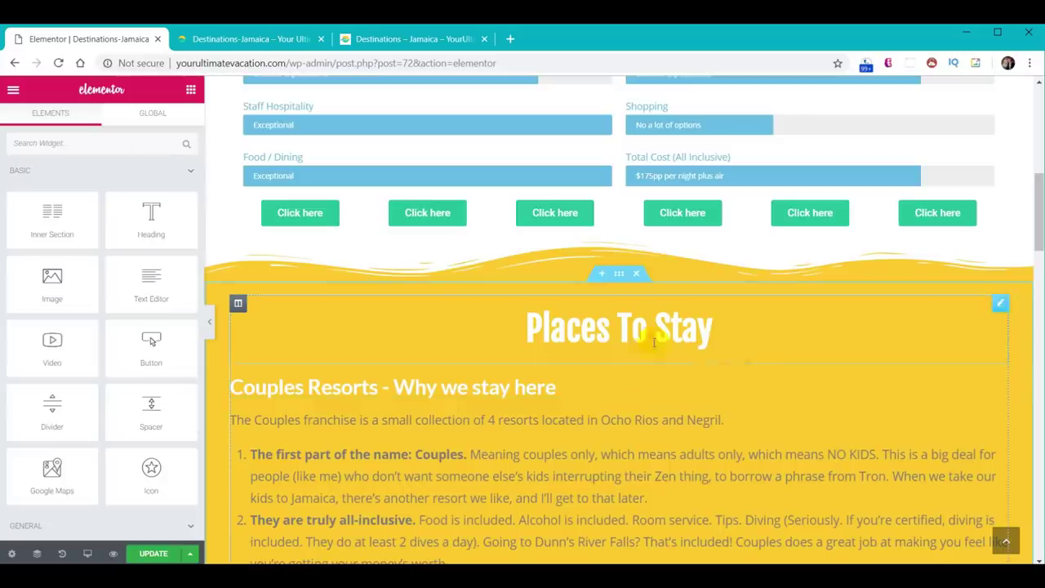
scroll(763, 359, "down", 2)
scroll(766, 352, "down", 10)
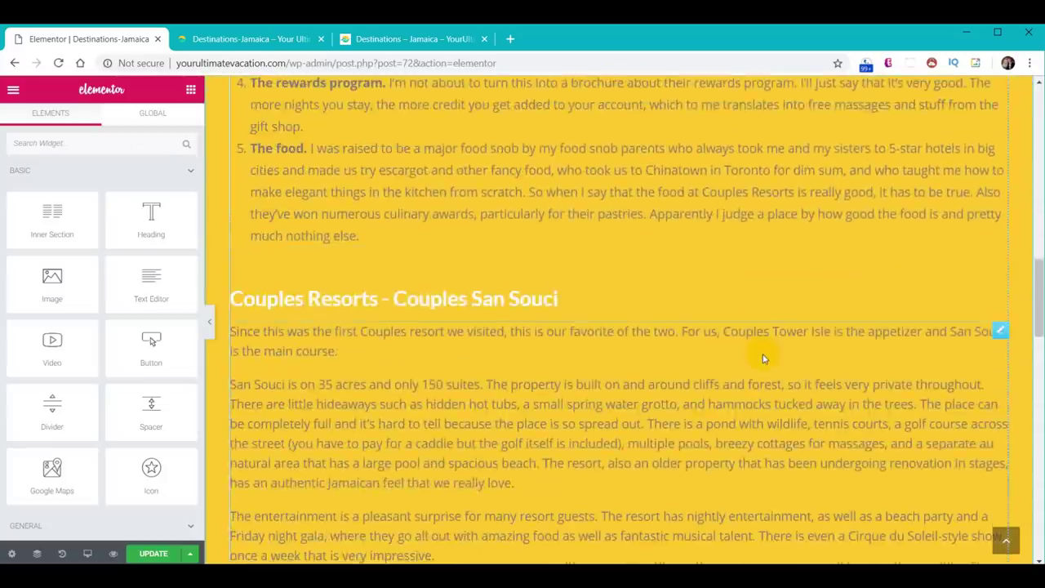
scroll(760, 349, "down", 7)
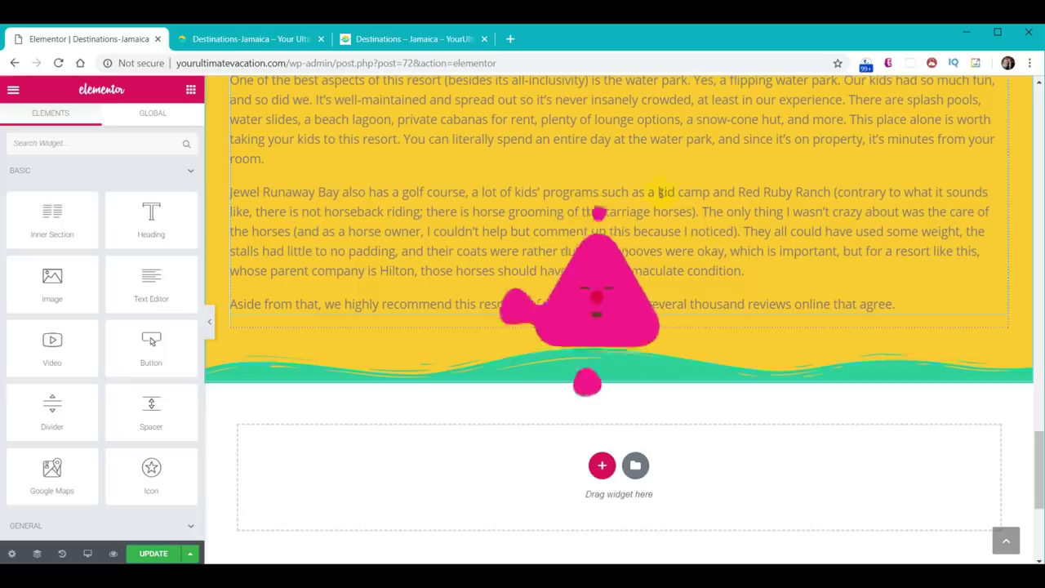
scroll(668, 377, "up", 10)
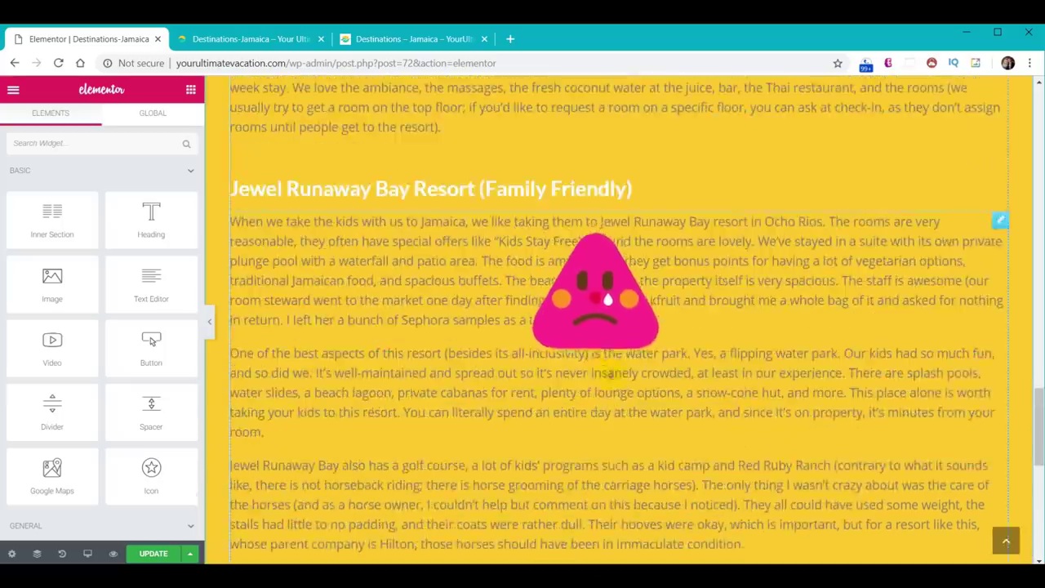
scroll(668, 377, "up", 4)
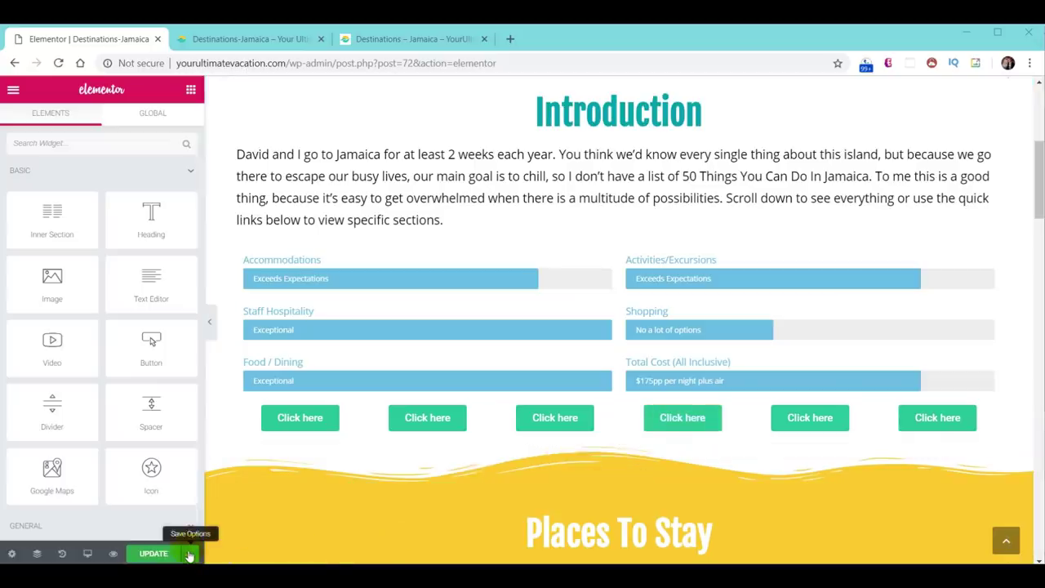
Show the Update button's save options, then review the page down to the footer and back
left_click(189, 555)
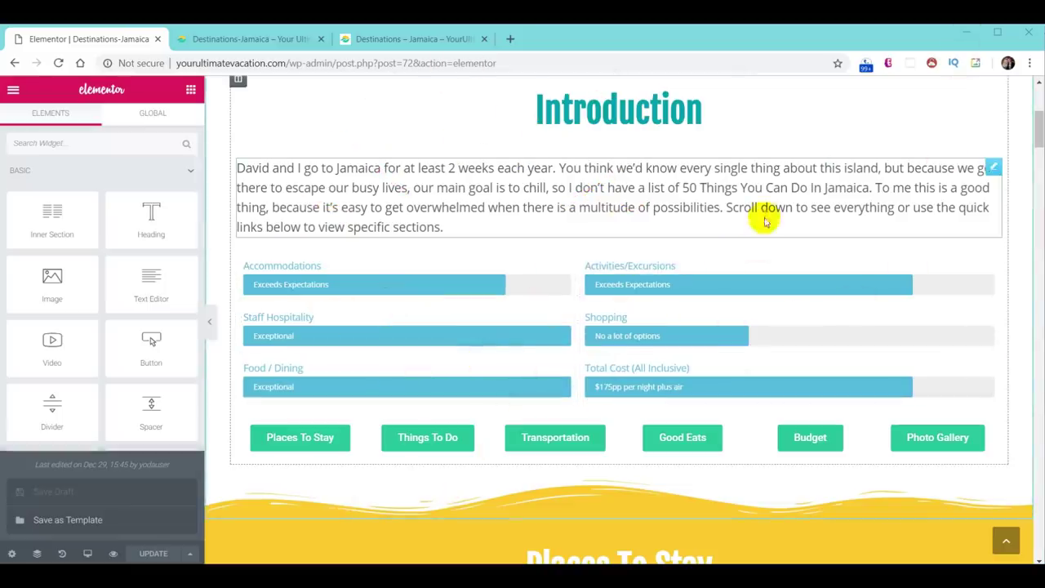
scroll(732, 201, "down", 3)
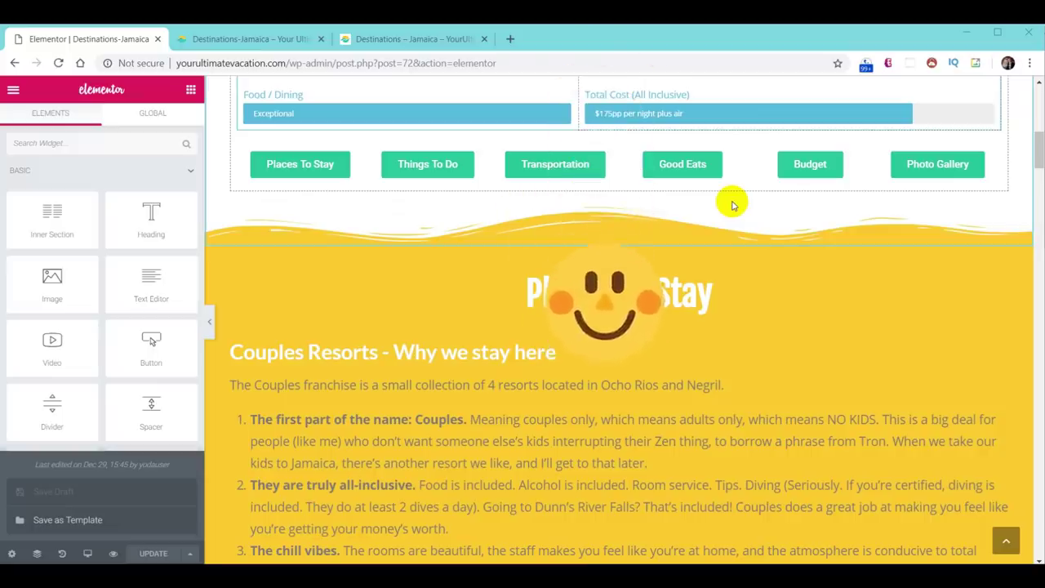
scroll(732, 204, "down", 13)
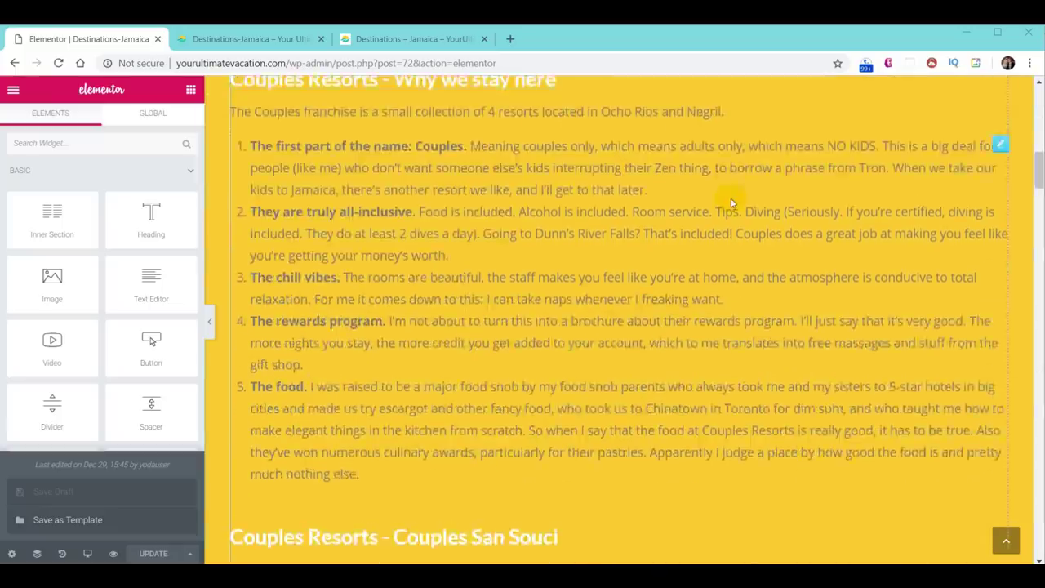
scroll(730, 200, "down", 10)
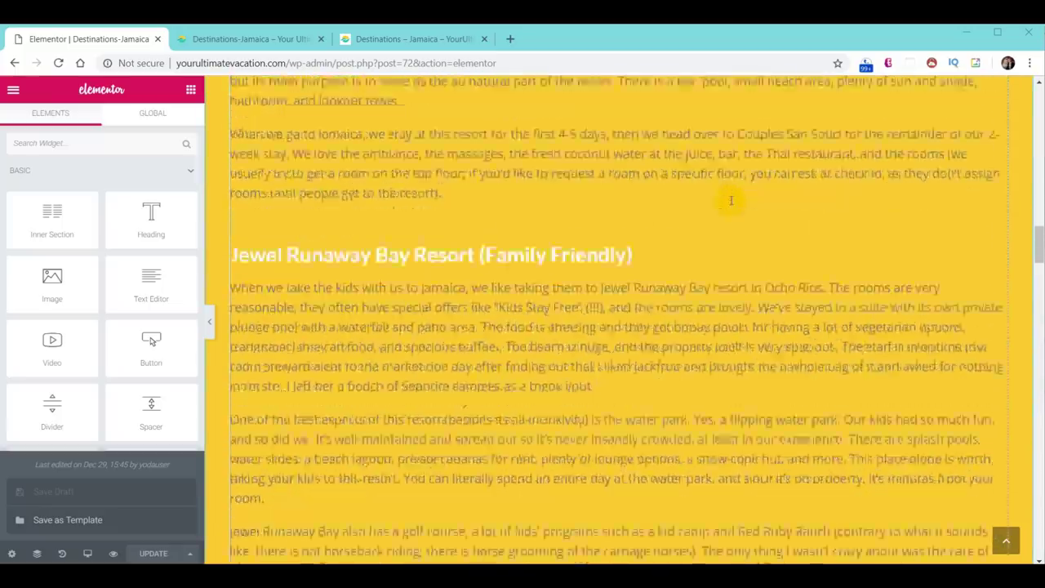
scroll(747, 205, "down", 2)
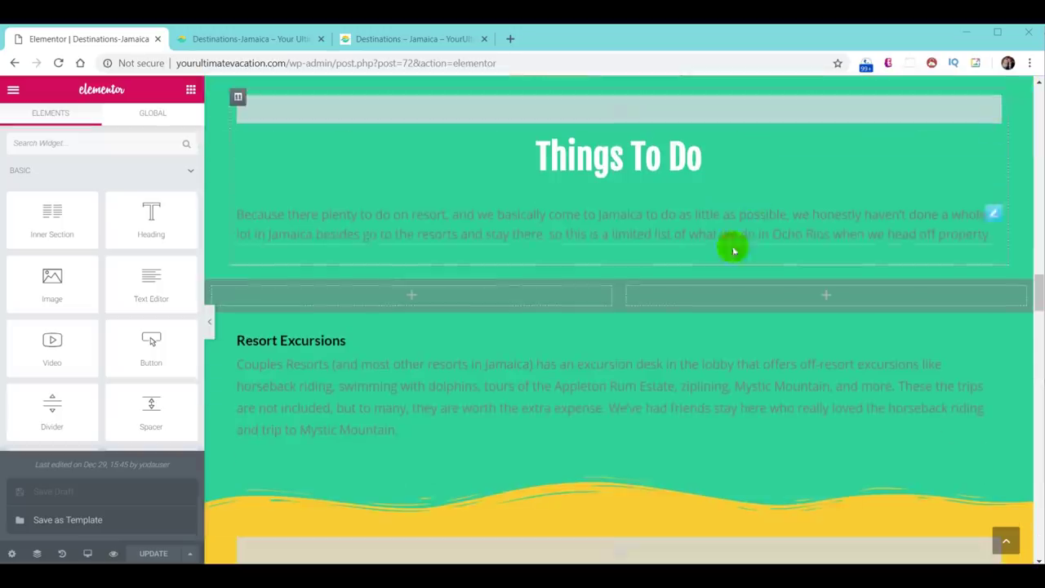
scroll(812, 264, "down", 12)
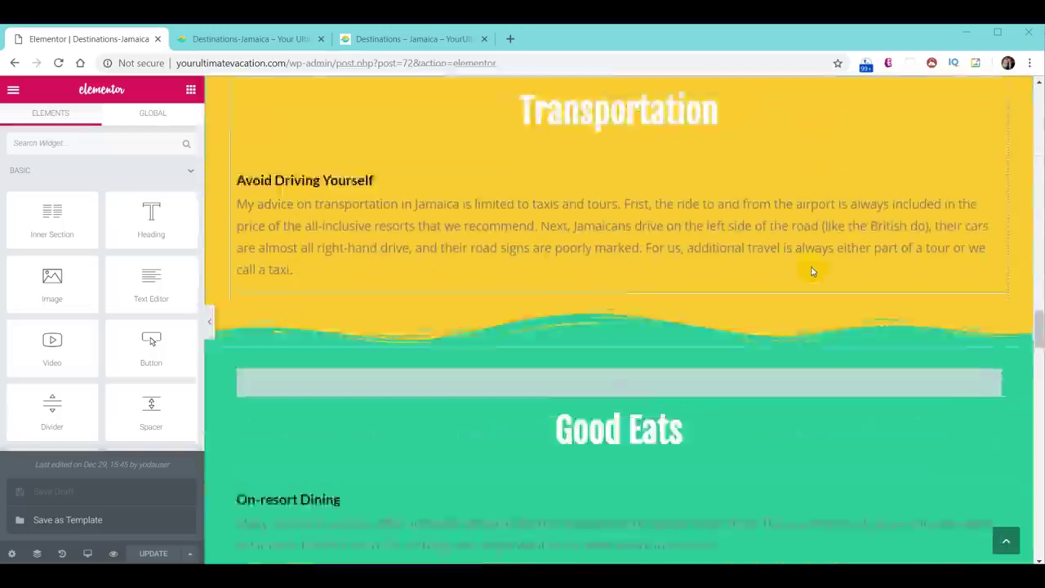
scroll(801, 264, "down", 15)
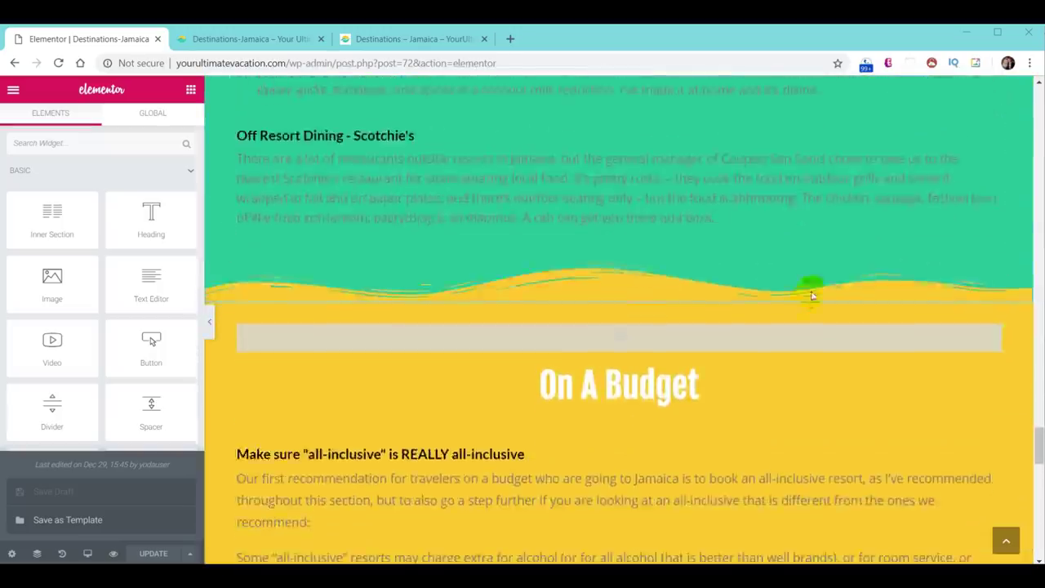
scroll(768, 355, "down", 4)
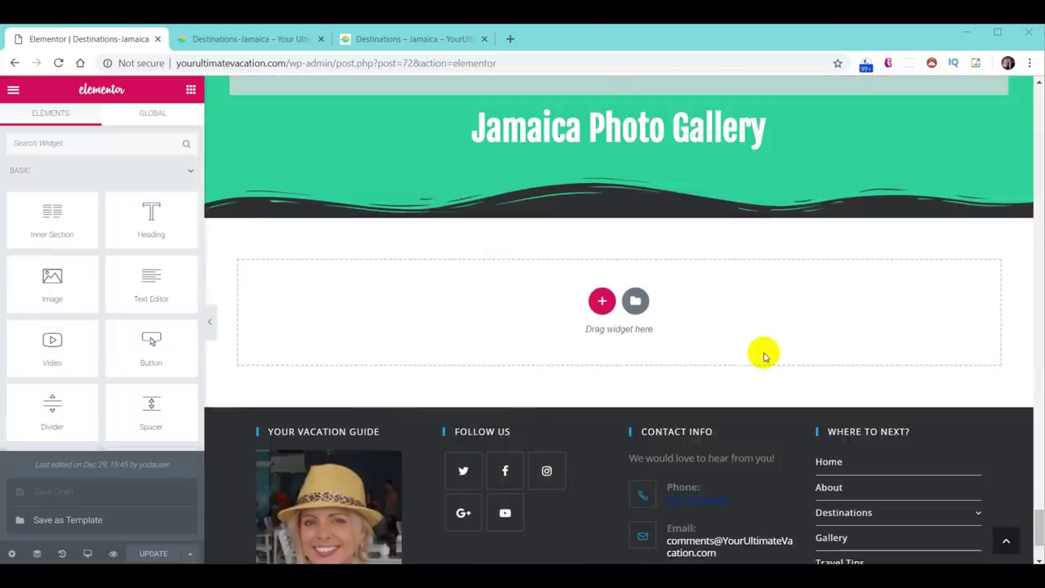
scroll(1040, 506, "down", 2)
left_click(1007, 541)
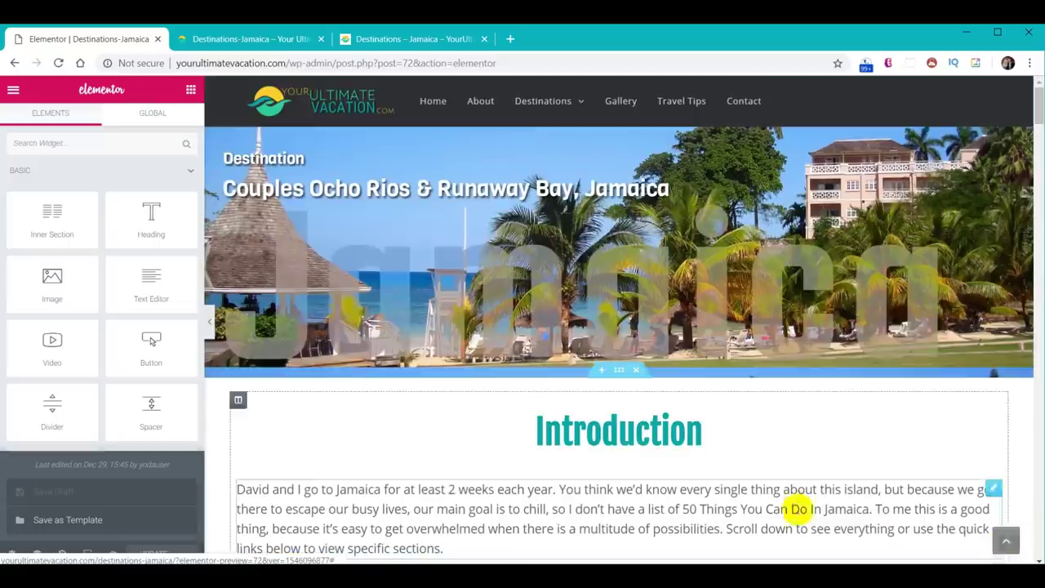
scroll(595, 349, "down", 3)
scroll(594, 350, "down", 4)
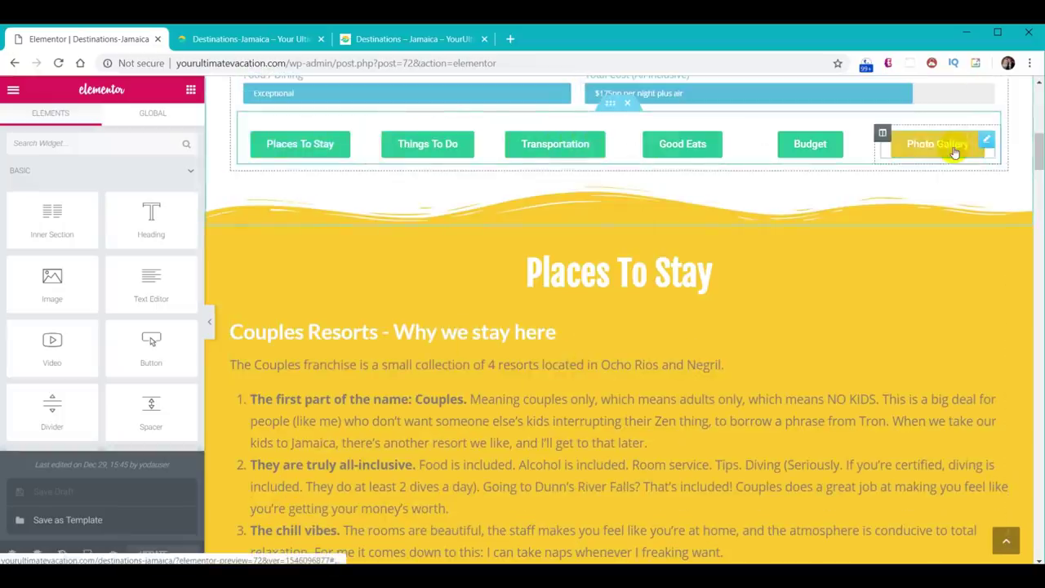
Verify the Places To Stay and Things To Do buttons link to #places-to-stay and #things-to-do
left_click(310, 155)
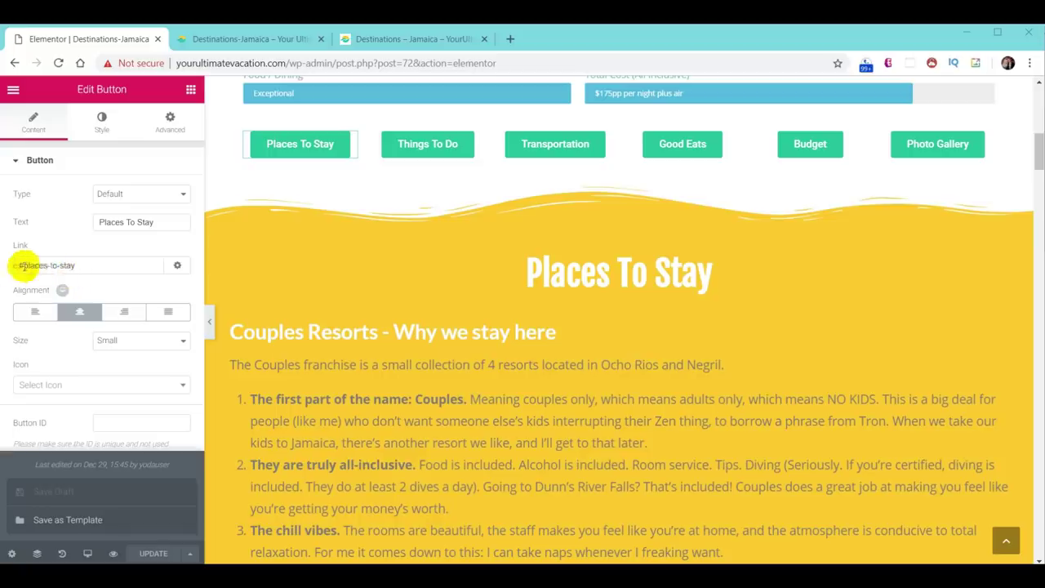
left_click(476, 141)
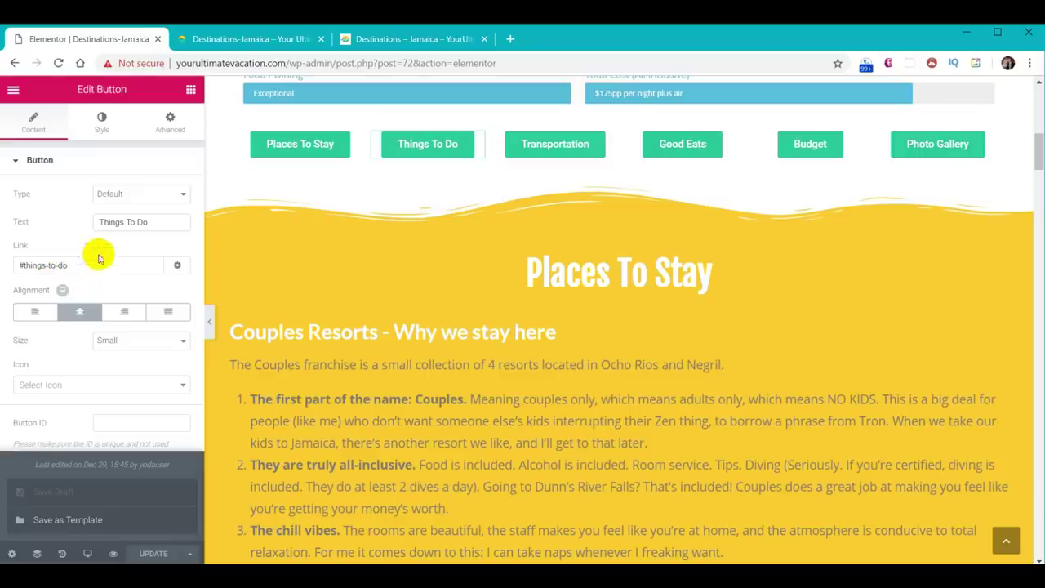
left_click(190, 90)
scroll(143, 261, "down", 15)
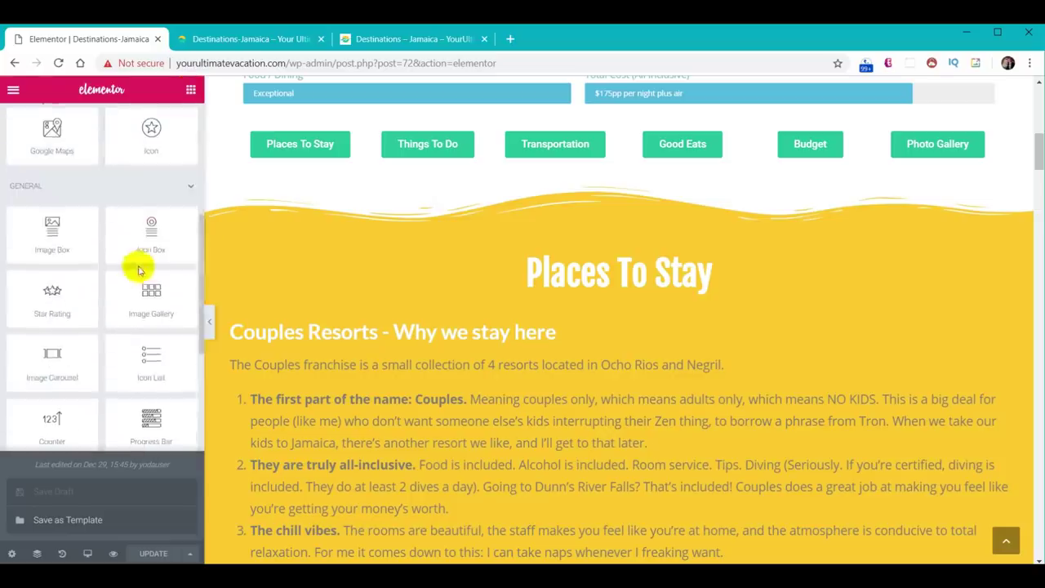
Add a Menu Anchor above Places To Stay with ID places-to-stay, then recheck that button's link
scroll(142, 287, "up", 2)
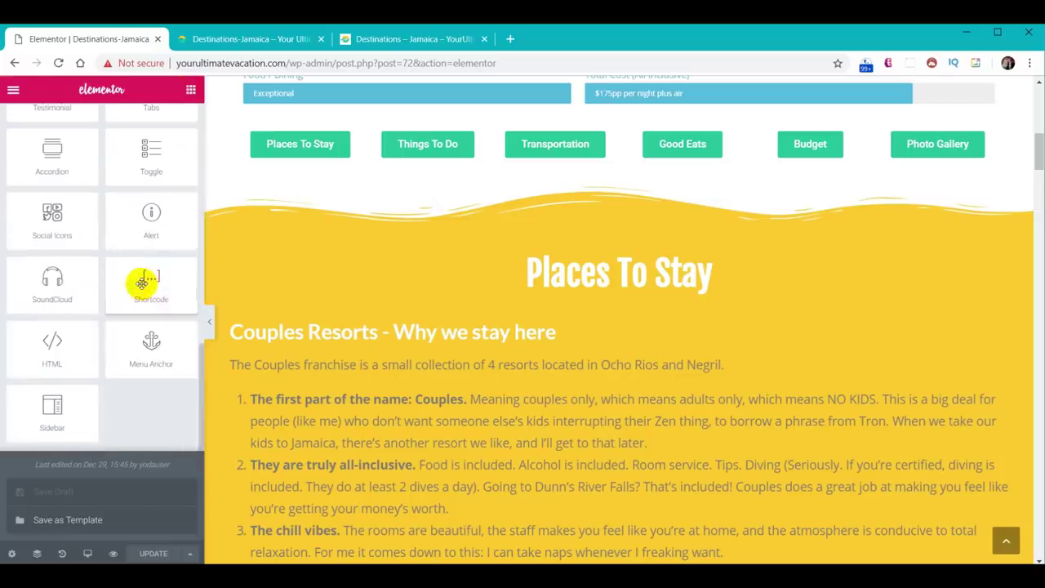
left_click_drag(152, 349, 652, 264)
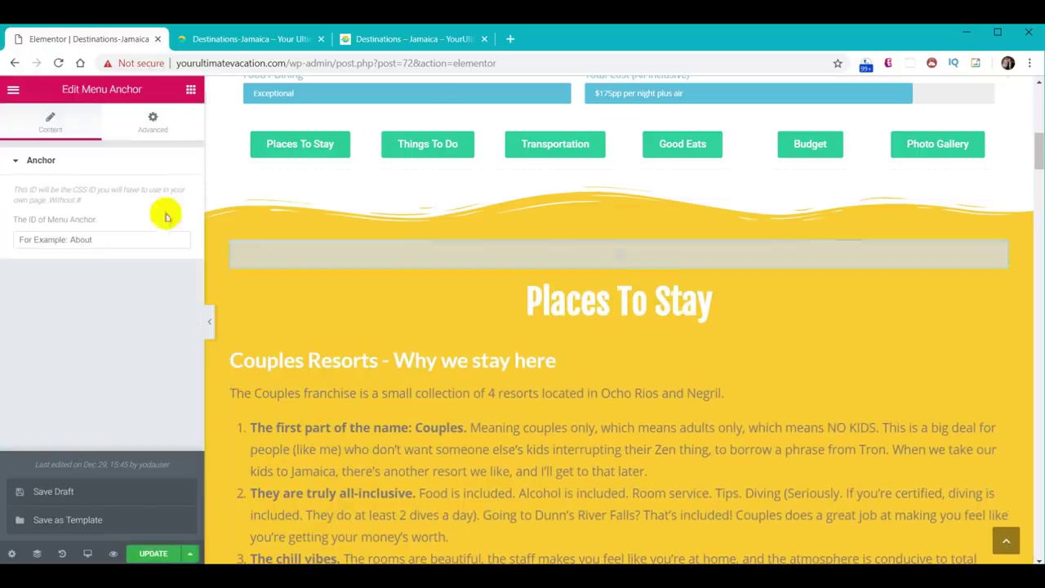
left_click(133, 241)
type("#places-to-stay")
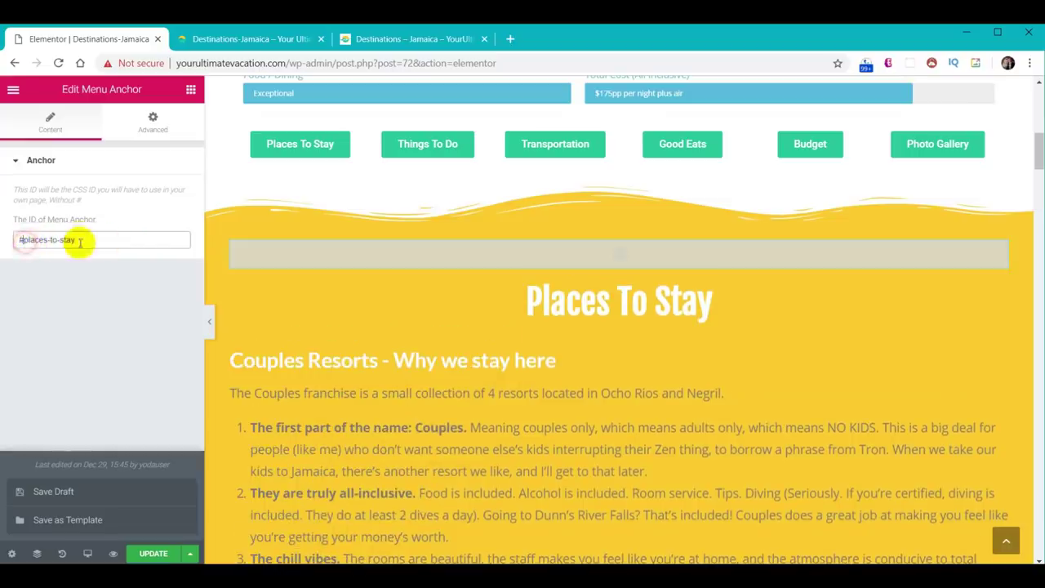
key("BackSpace")
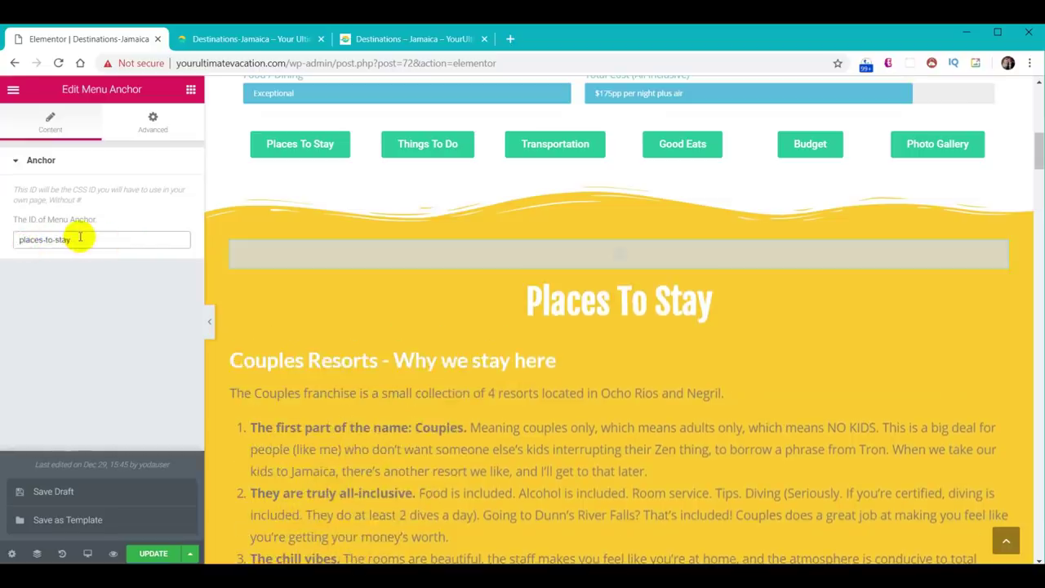
scroll(494, 339, "up", 3)
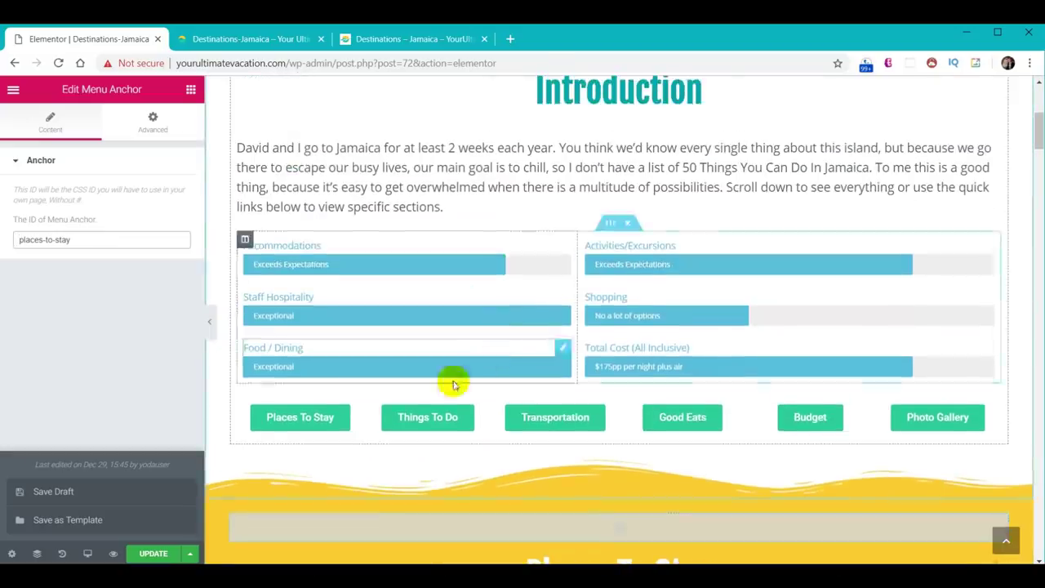
left_click(298, 419)
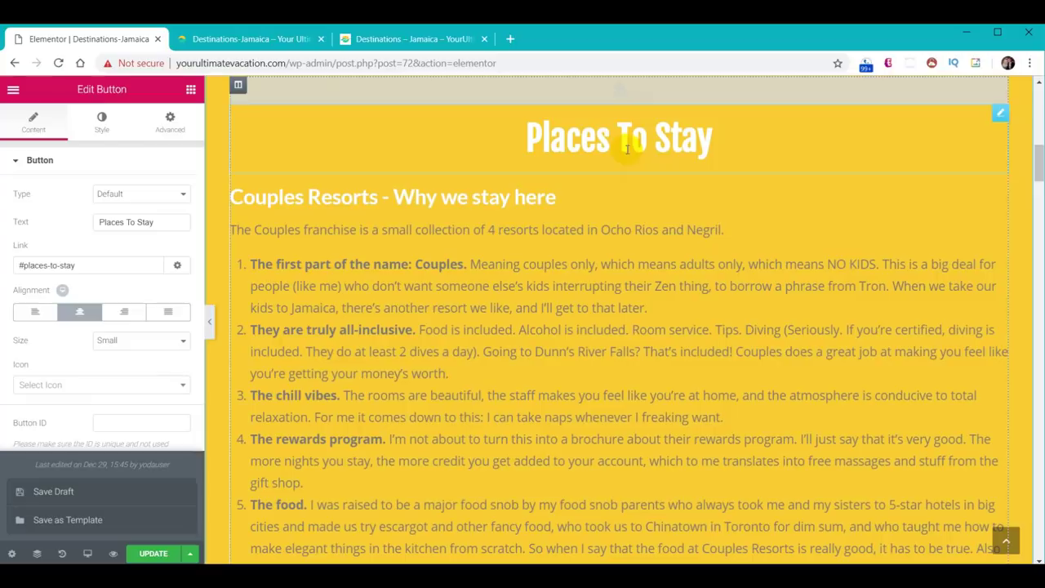
Confirm the Things To Do and Budget button links, then update the page
scroll(676, 380, "up", 3)
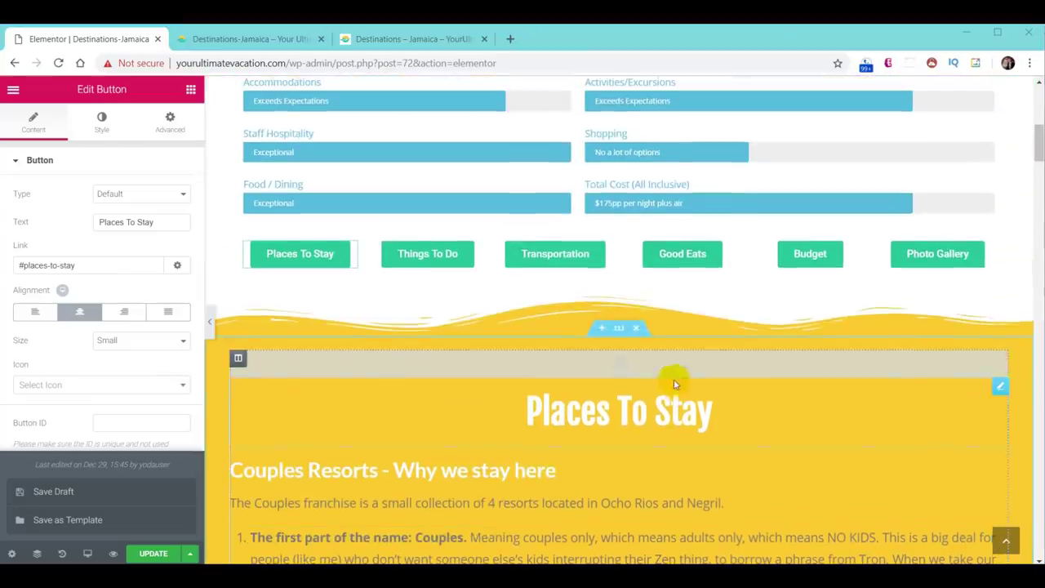
left_click(424, 260)
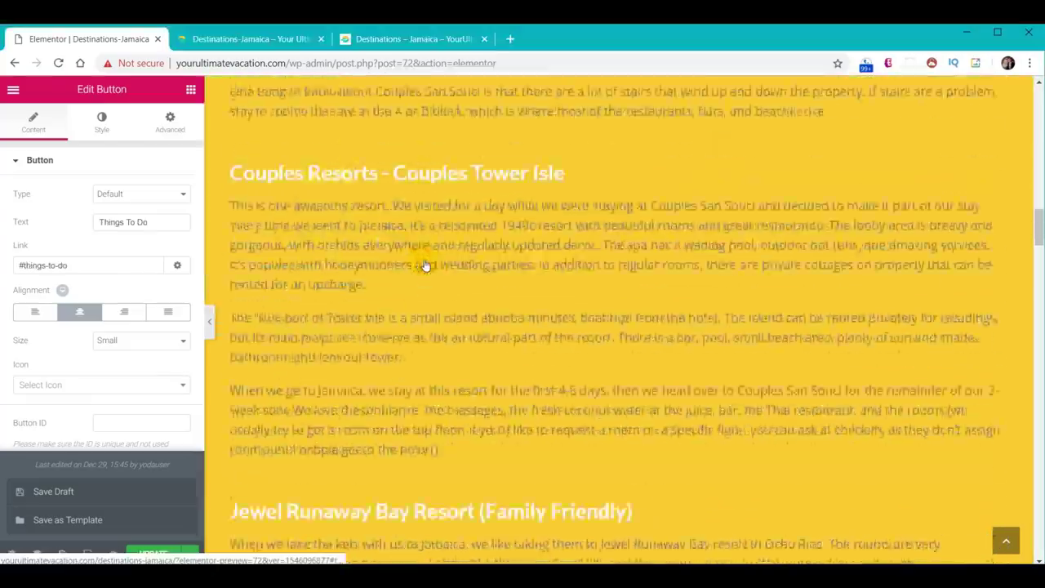
scroll(752, 357, "down", 10)
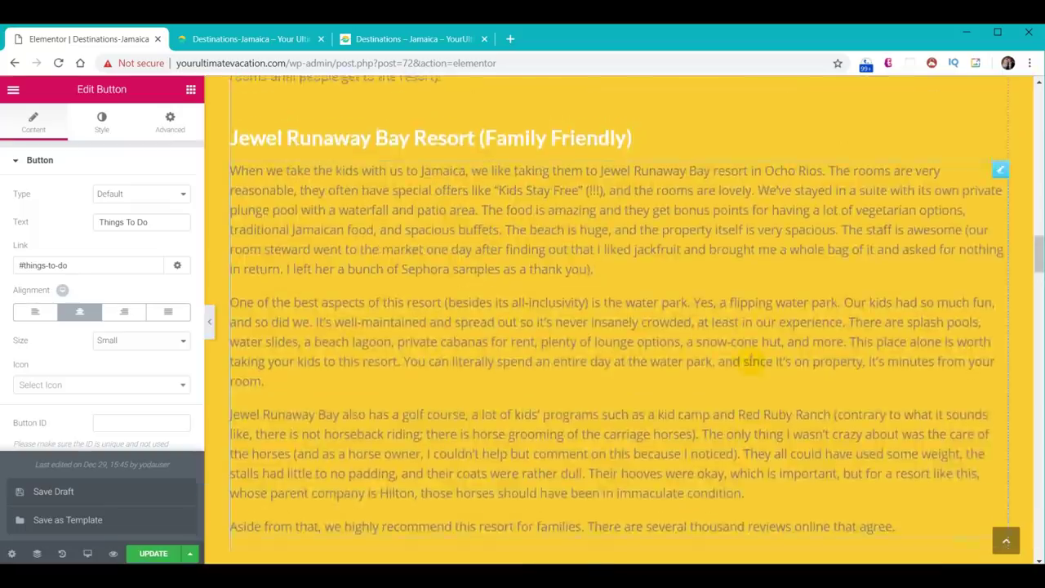
scroll(751, 363, "up", 10)
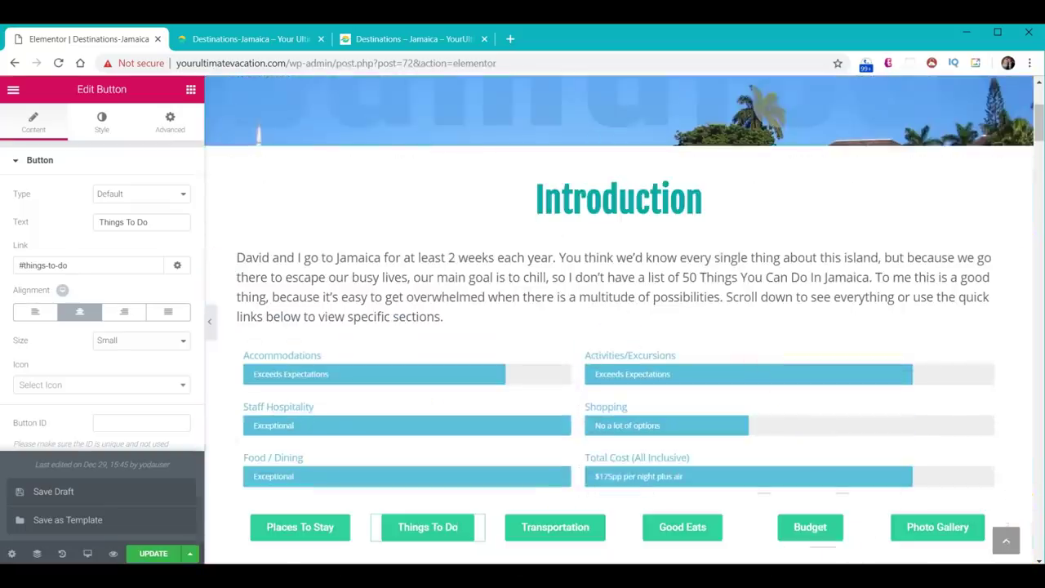
left_click(814, 529)
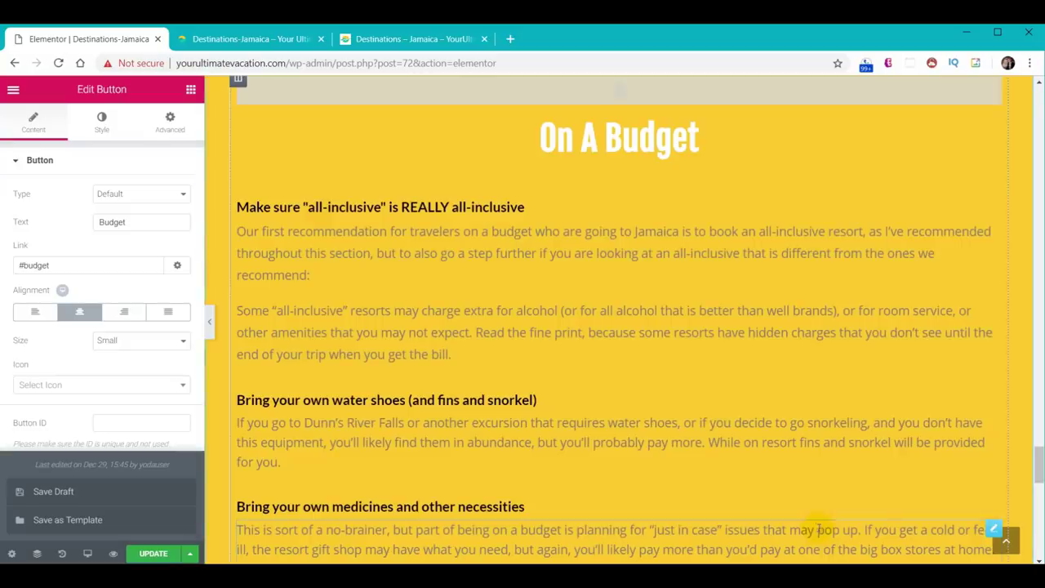
left_click(1001, 542)
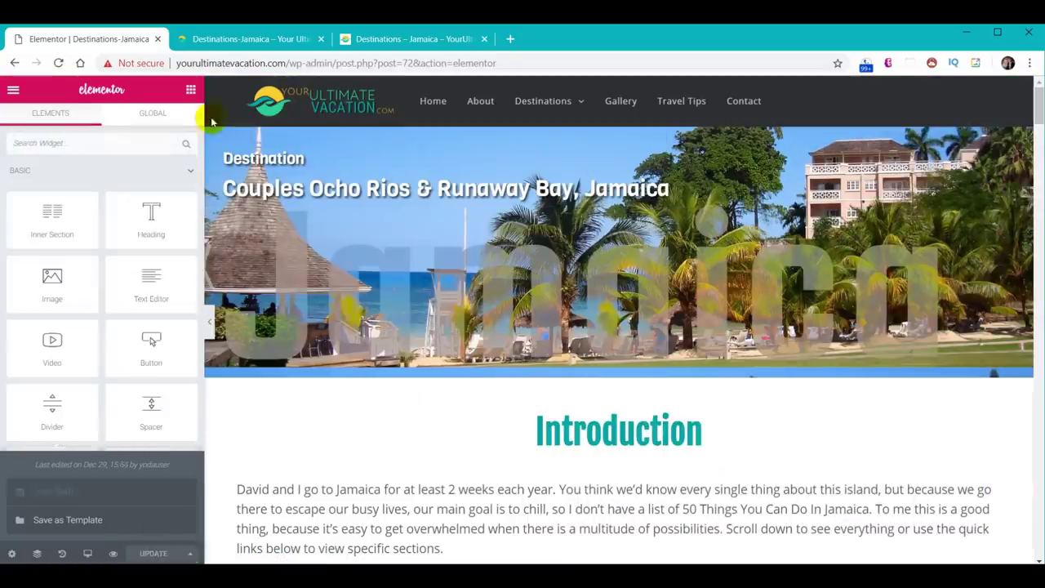
left_click(225, 40)
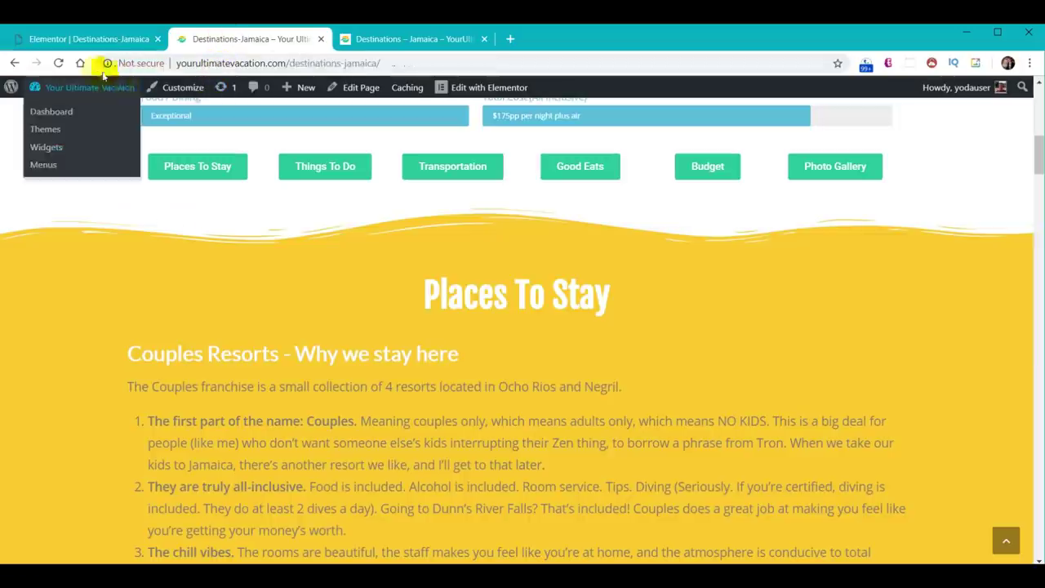
Reload the live Destinations-Jamaica page, check the Good Eats quick link jumps to its section, then return to the editor
left_click(58, 63)
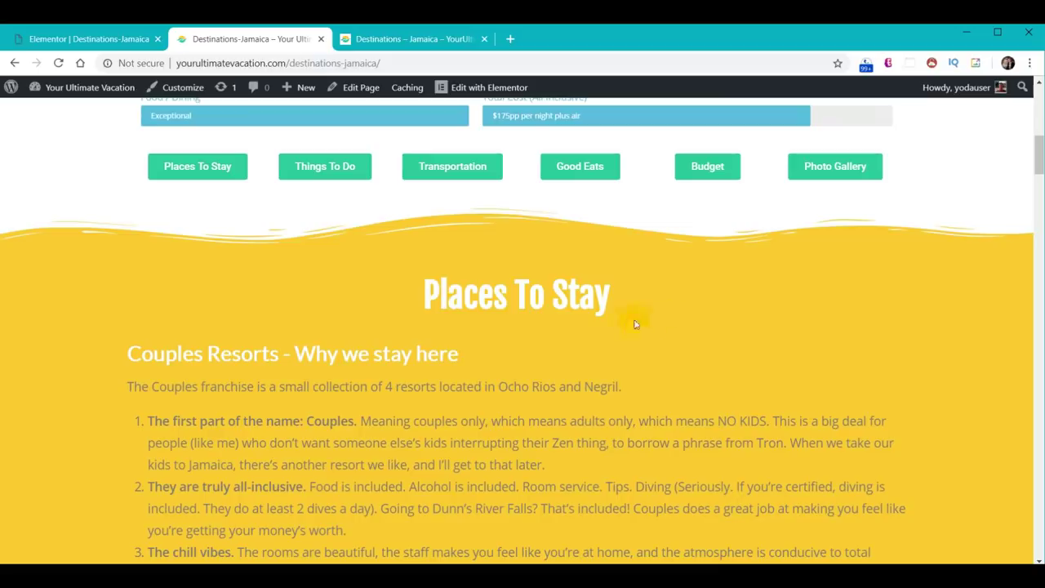
left_click(581, 166)
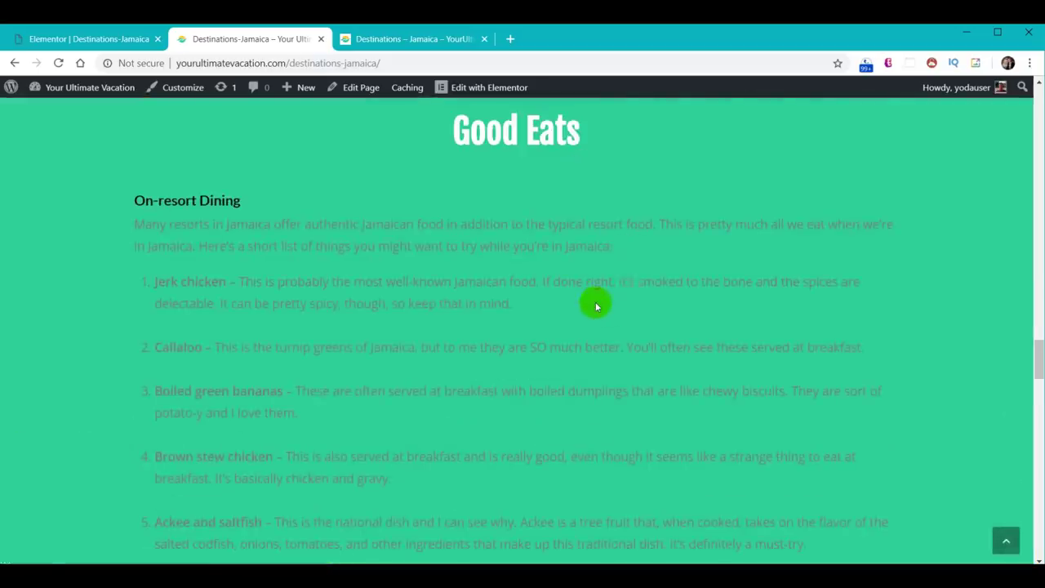
scroll(596, 318, "up", 20)
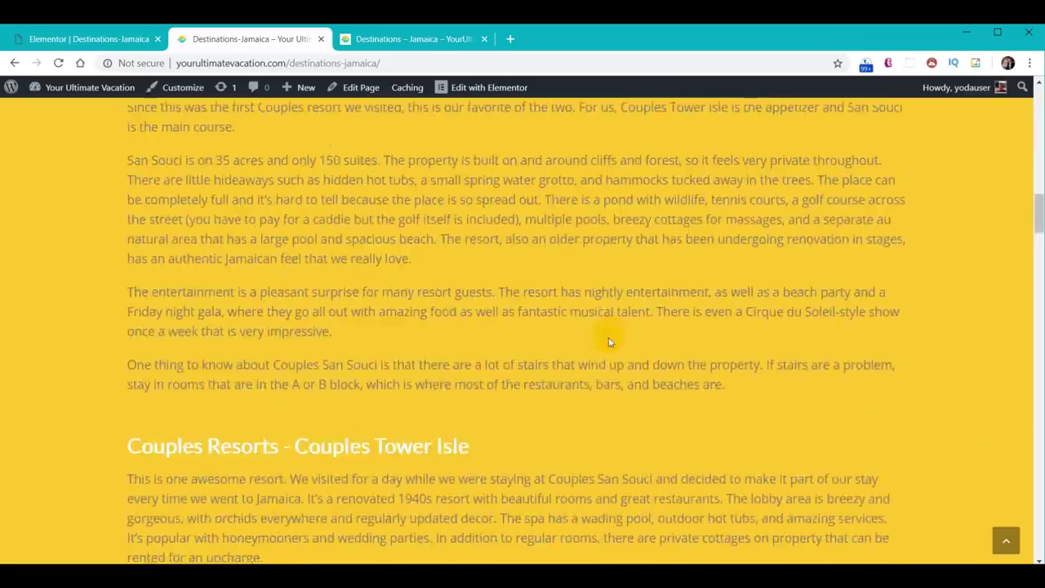
scroll(609, 341, "up", 15)
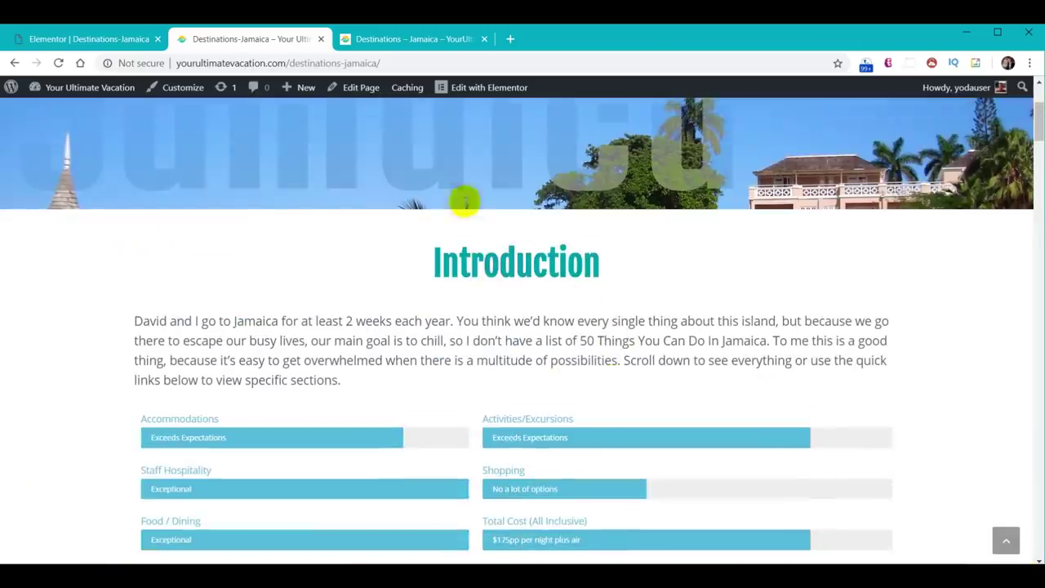
scroll(442, 289, "up", 3)
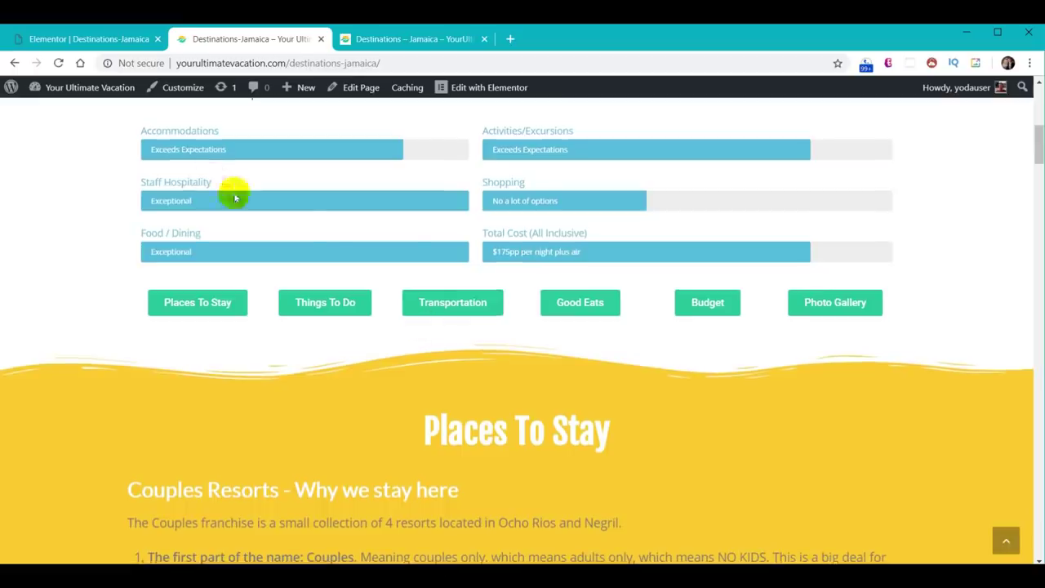
scroll(490, 326, "up", 5)
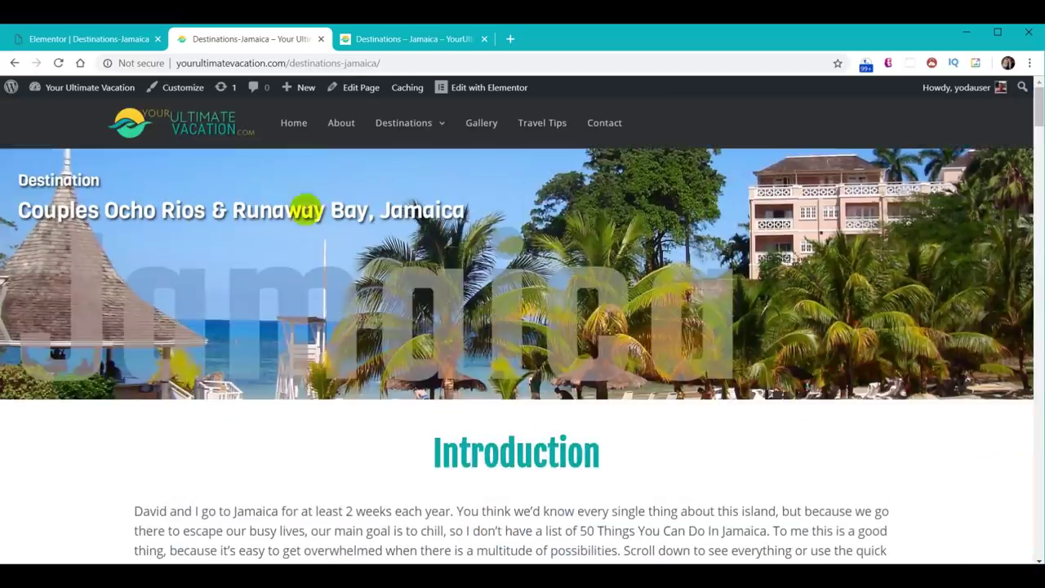
left_click(92, 38)
Set the empty Things To Do row to Stretch Section, Full Width, No Gap, and duplicate it
scroll(562, 302, "down", 20)
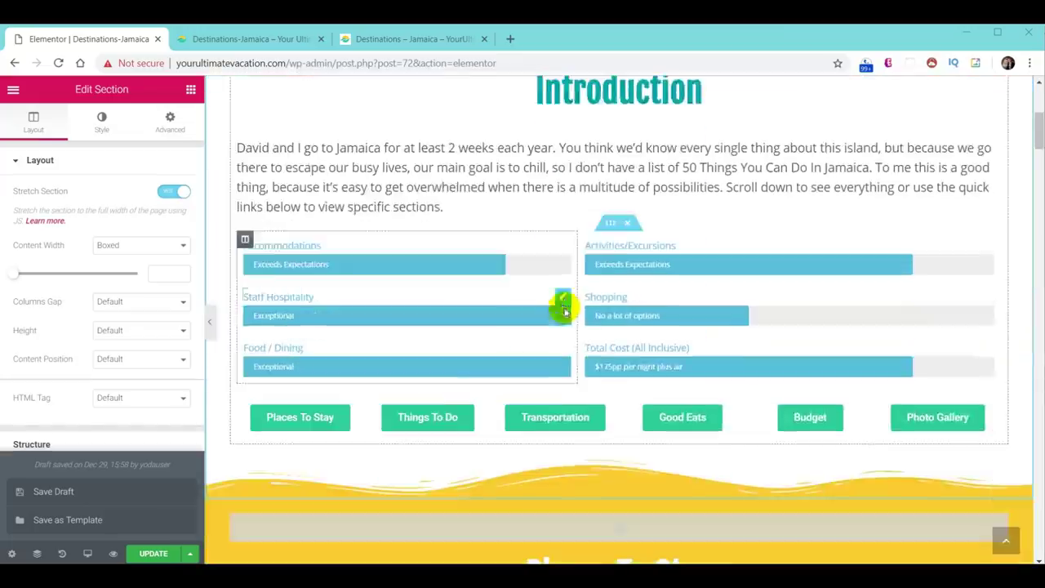
scroll(564, 302, "down", 15)
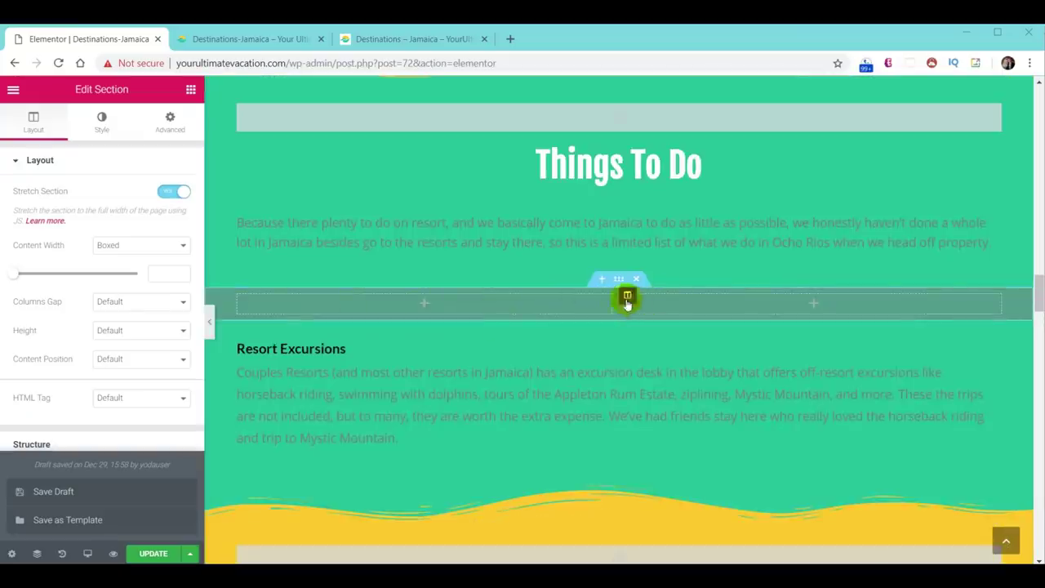
left_click(619, 282)
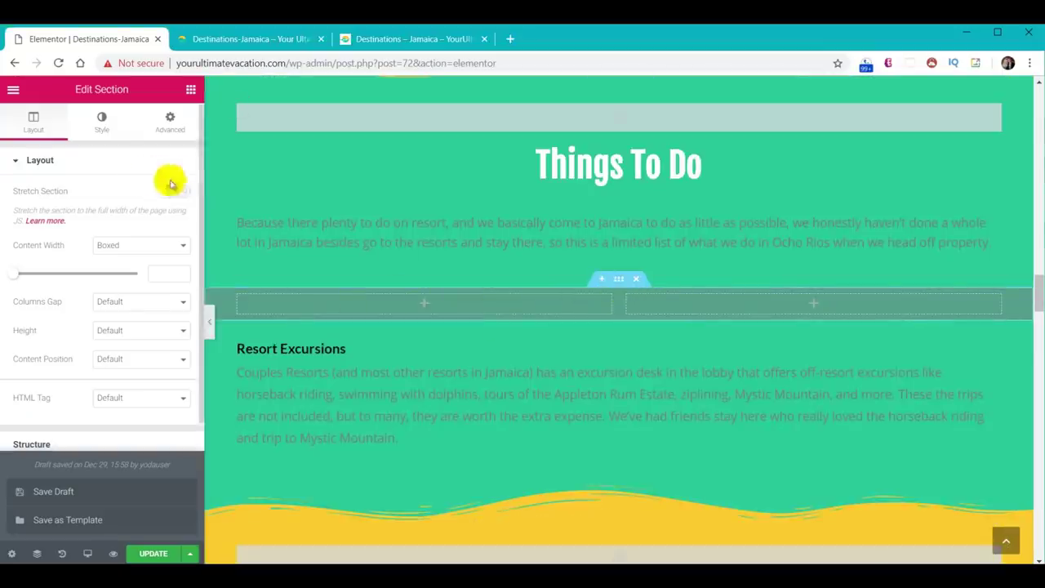
left_click(171, 247)
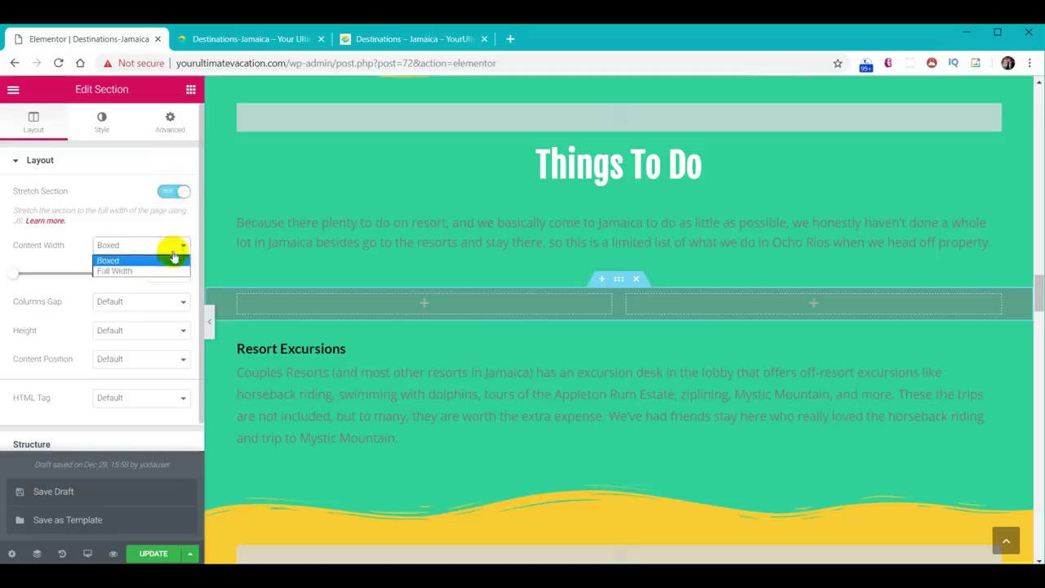
left_click(170, 270)
left_click(154, 278)
left_click(151, 300)
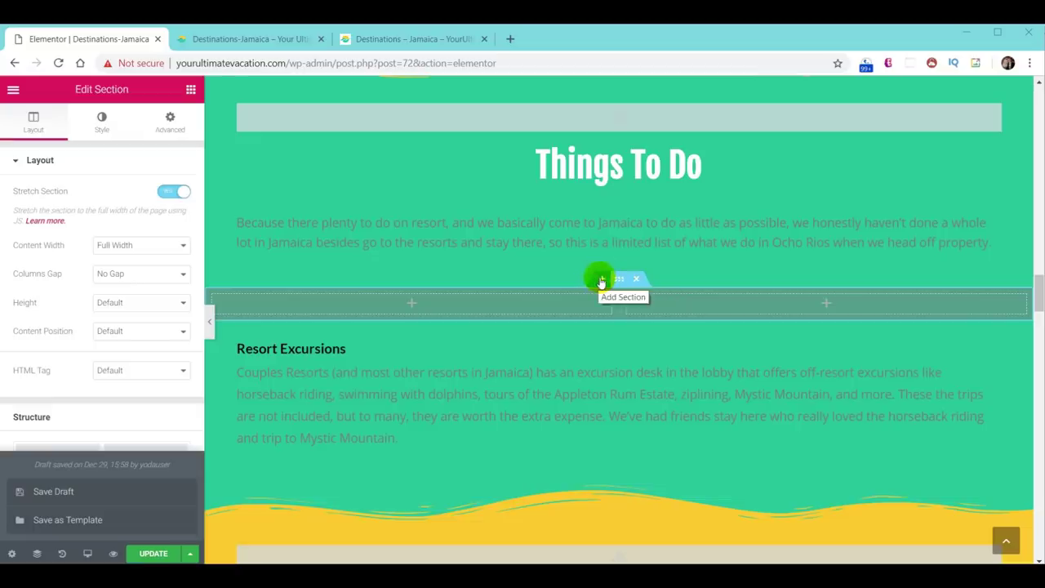
right_click(616, 279)
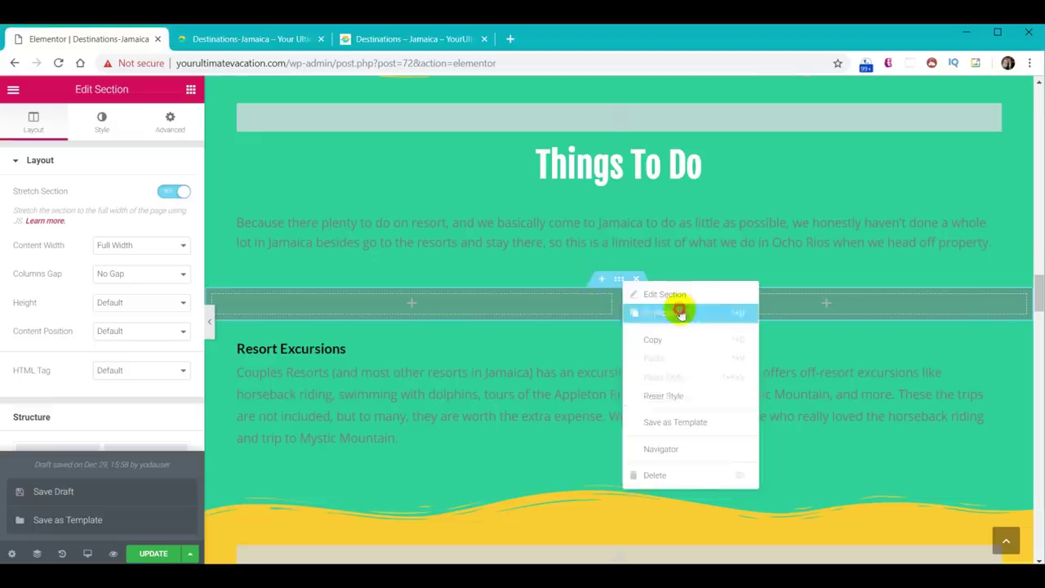
left_click(680, 313)
Add Image widgets to the upper row's left column and the lower row's right column
left_click(191, 90)
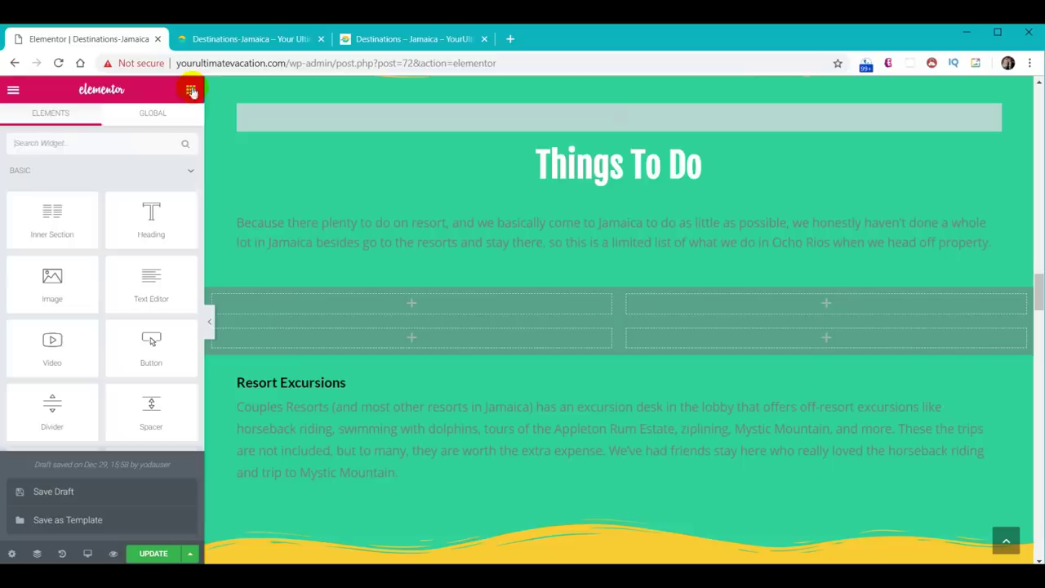
left_click_drag(51, 274, 453, 304)
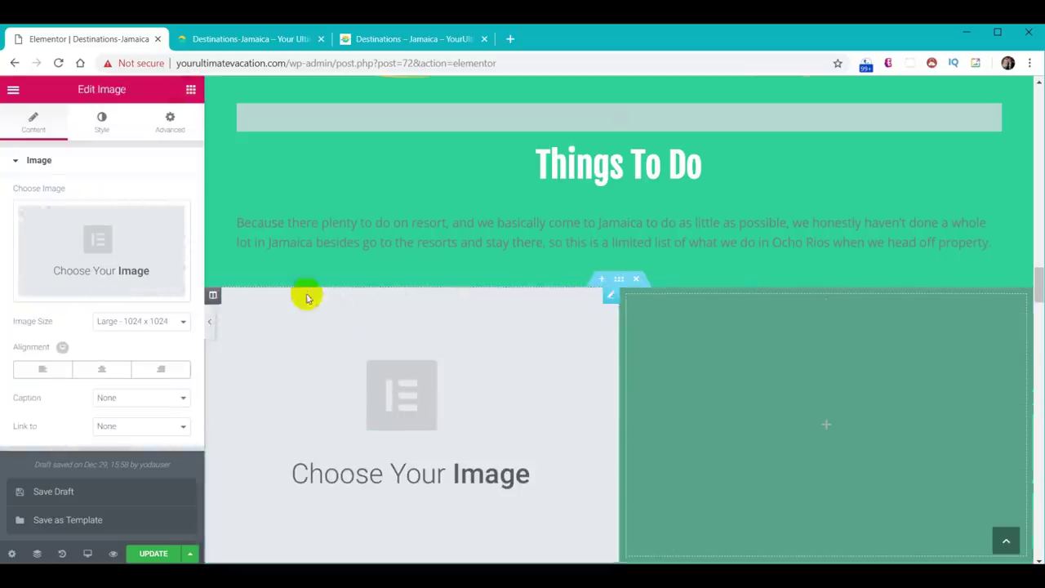
scroll(688, 342, "down", 4)
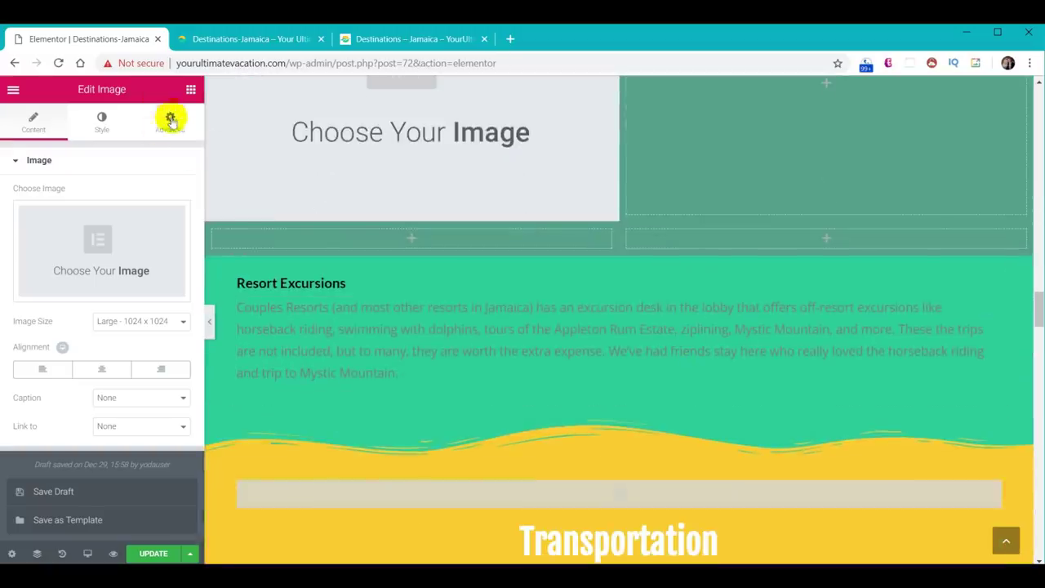
left_click(192, 91)
left_click_drag(54, 277, 872, 238)
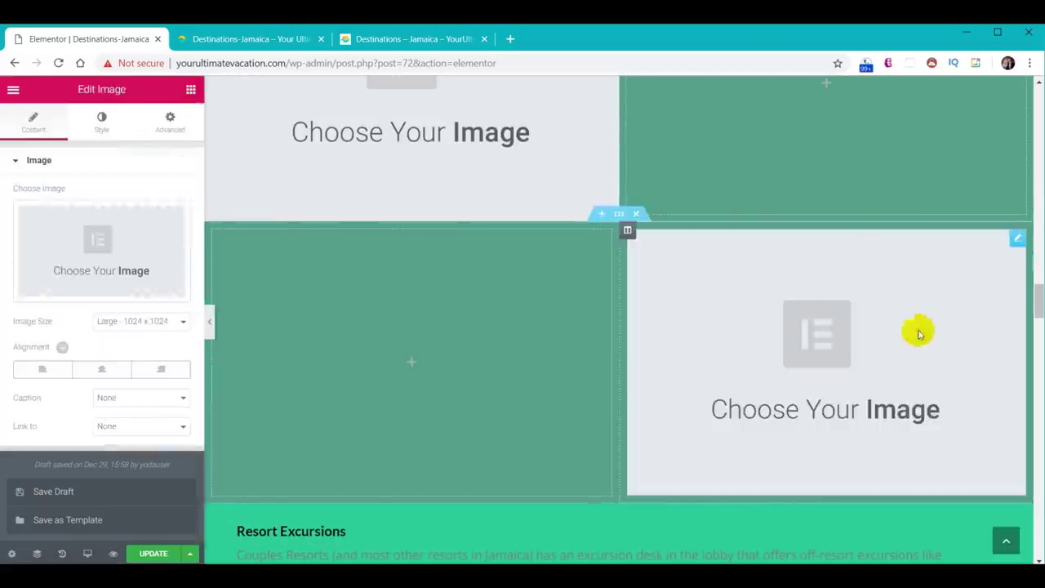
scroll(572, 326, "up", 2)
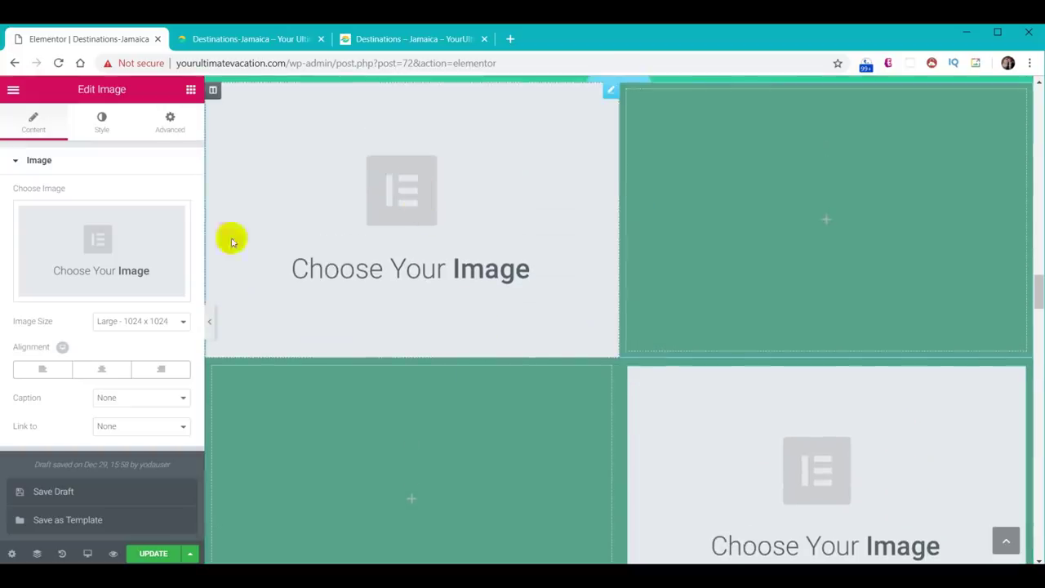
Upload the dunns-river-falls waterfall photo and insert it into the upper-left image
left_click(98, 250)
left_click(56, 142)
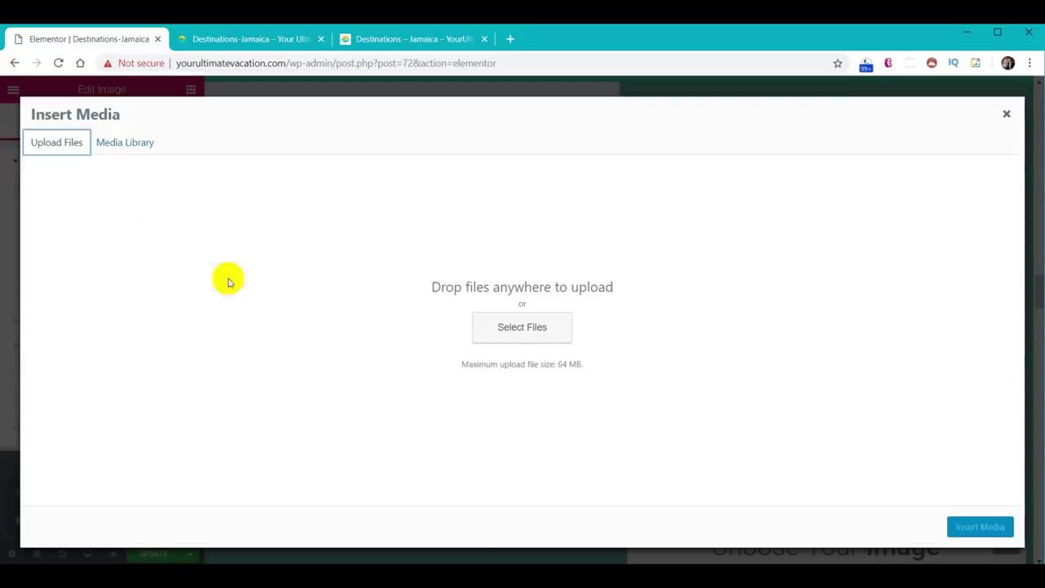
key("alt+Tab")
left_click_drag(710, 276, 464, 340)
left_click(946, 522)
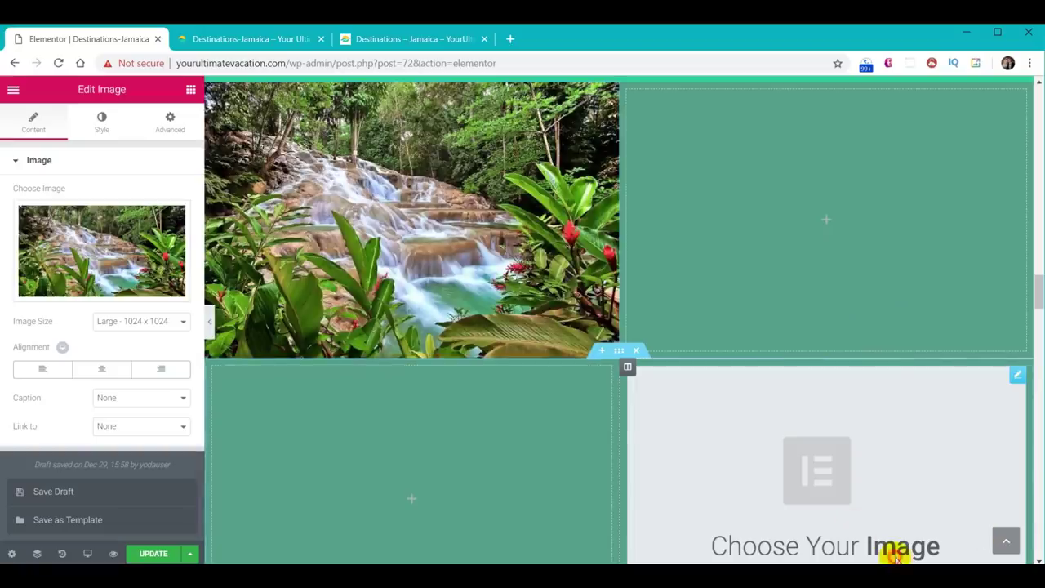
Upload activities-mystic-mountain-jamaica.jpg into the lower-right image, and add a text block in the upper-right column
left_click(890, 543)
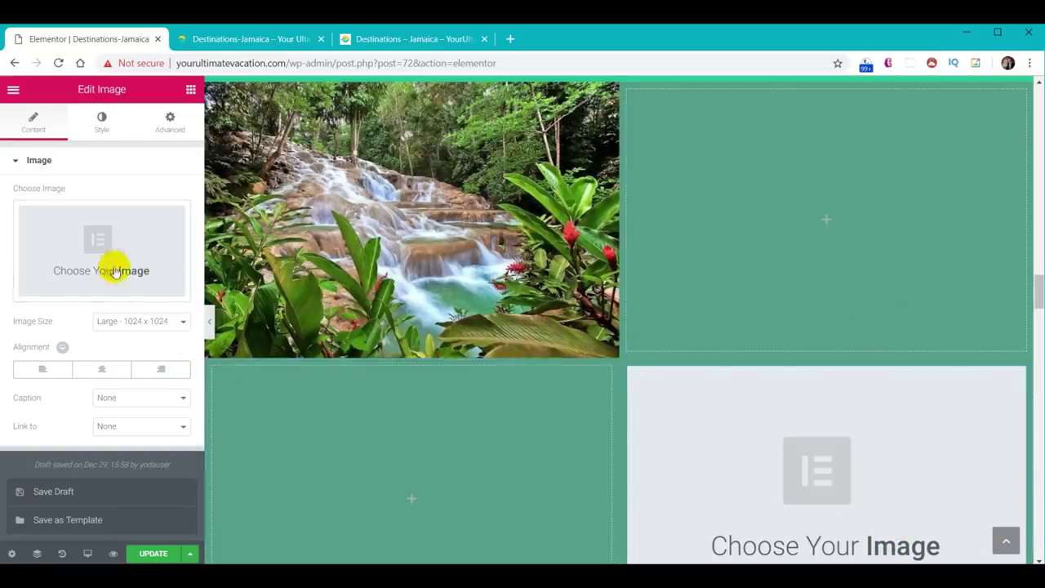
left_click(106, 269)
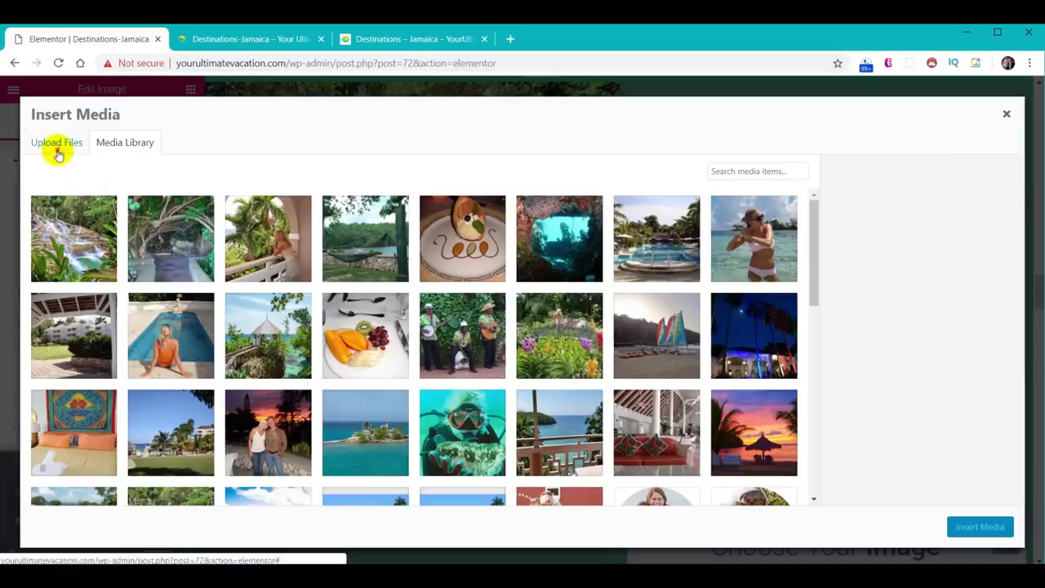
left_click(58, 145)
key("alt+Tab")
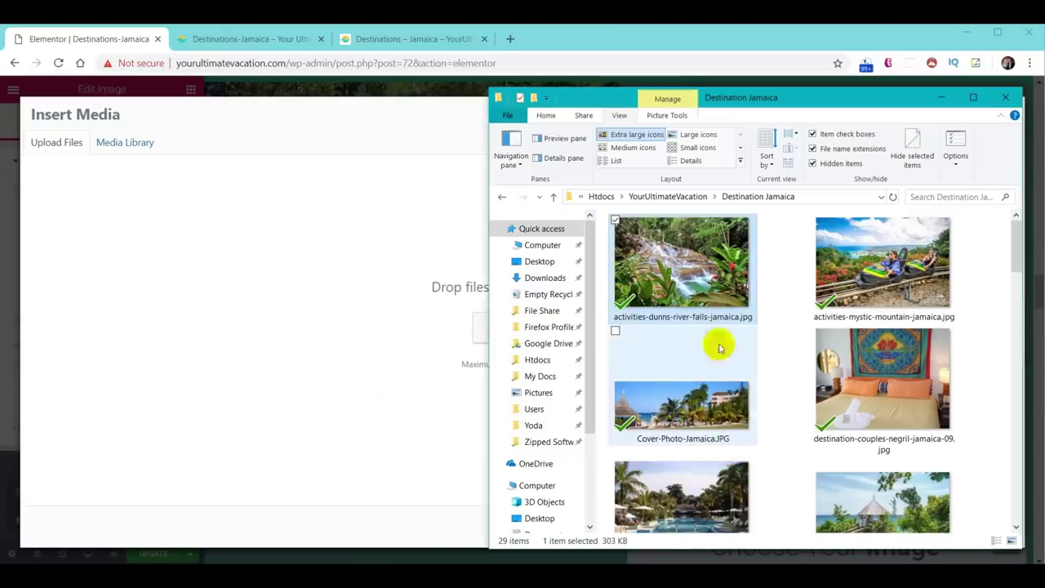
left_click_drag(882, 269, 269, 351)
left_click(982, 528)
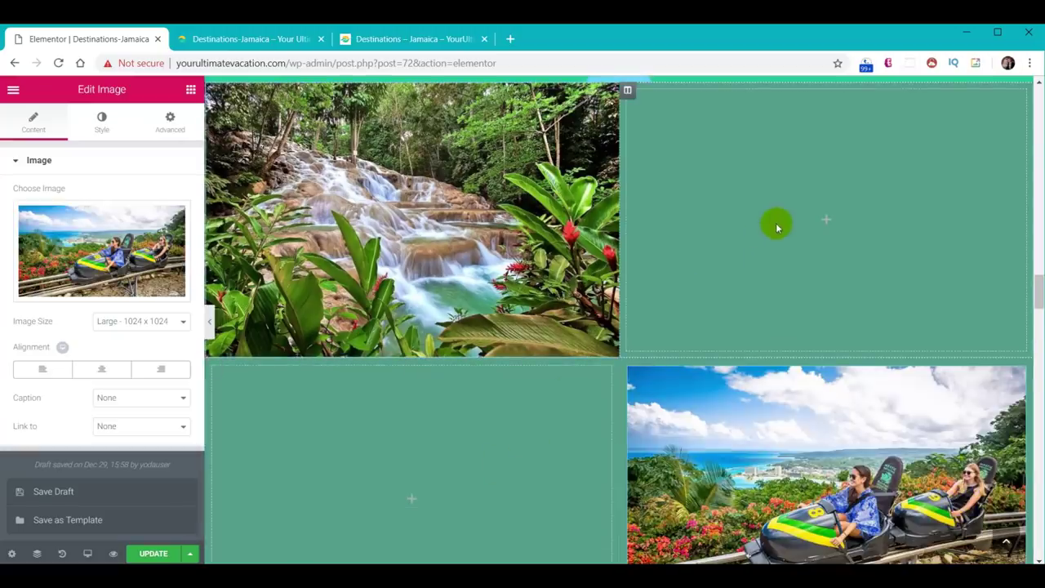
left_click(190, 92)
left_click_drag(151, 282, 759, 202)
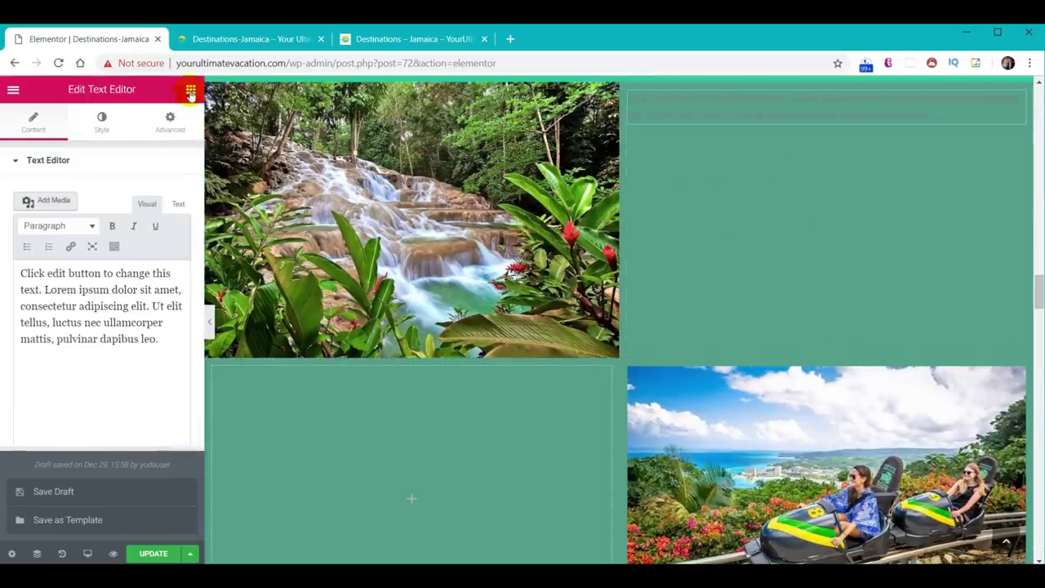
Add a text block to the lower-left column with white text at size 18
left_click(190, 90)
left_click_drag(152, 270, 367, 473)
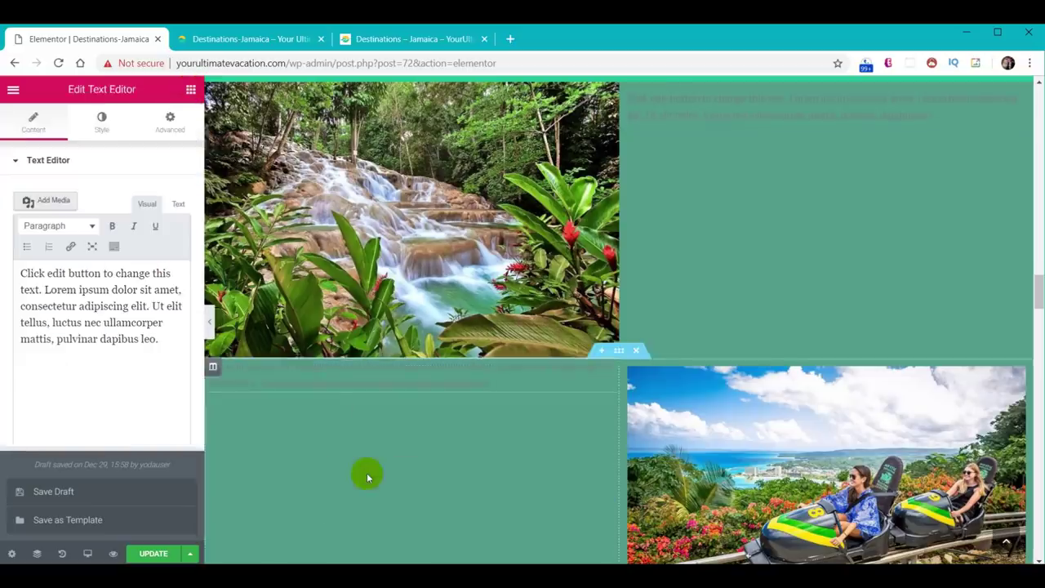
left_click(101, 118)
left_click(173, 241)
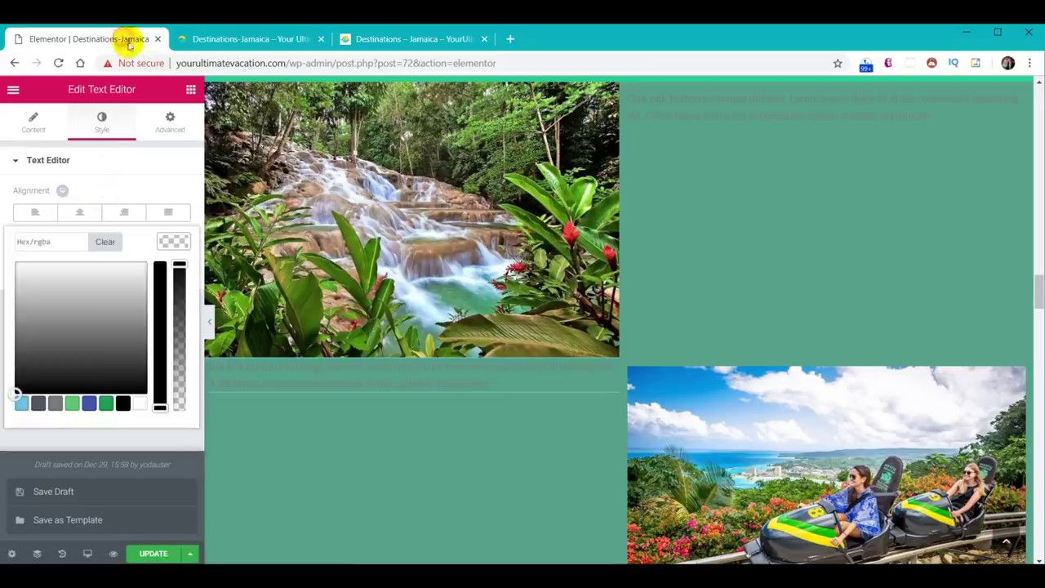
left_click(138, 405)
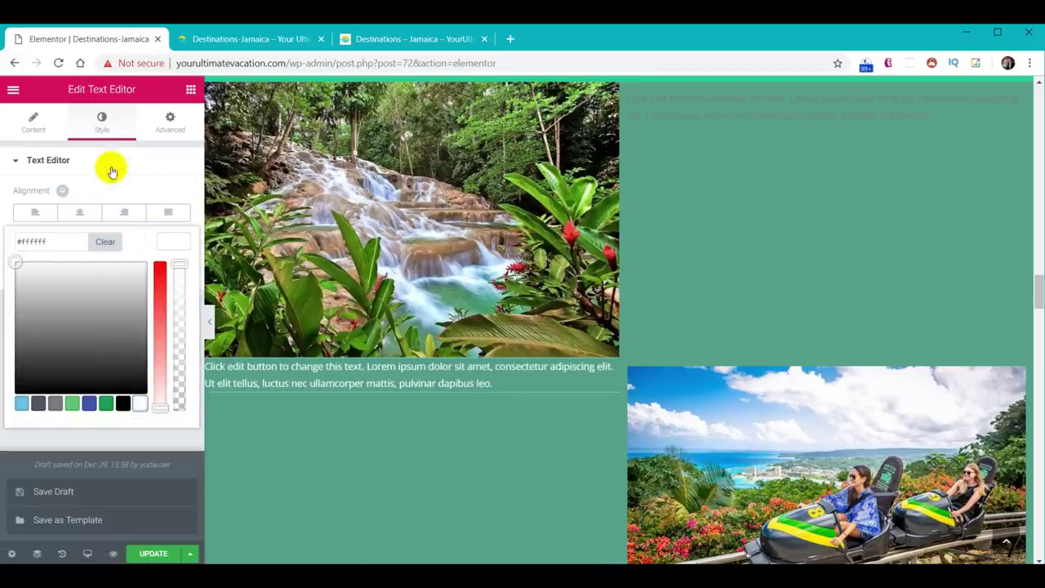
left_click(164, 241)
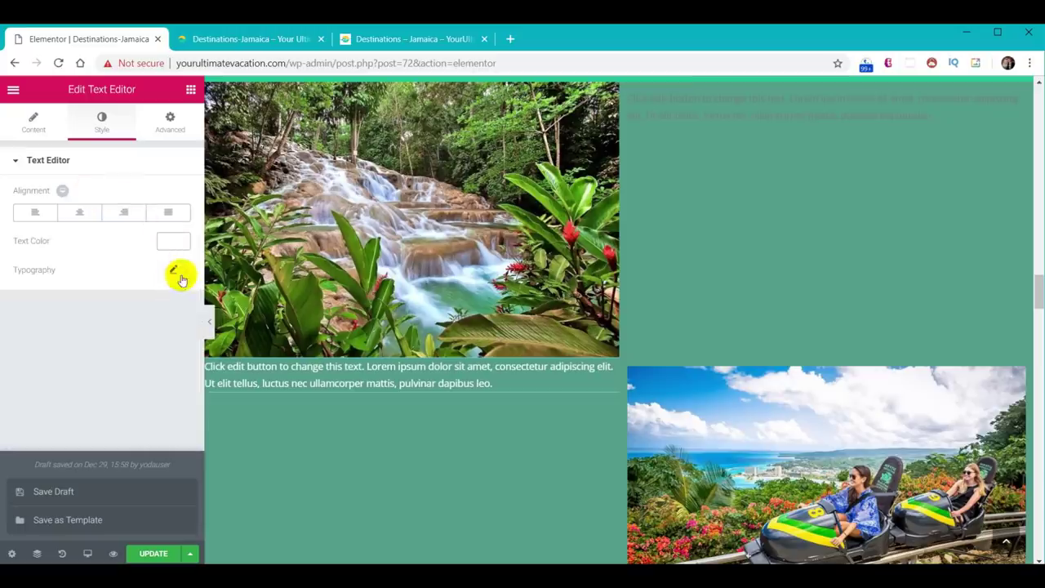
left_click(173, 271)
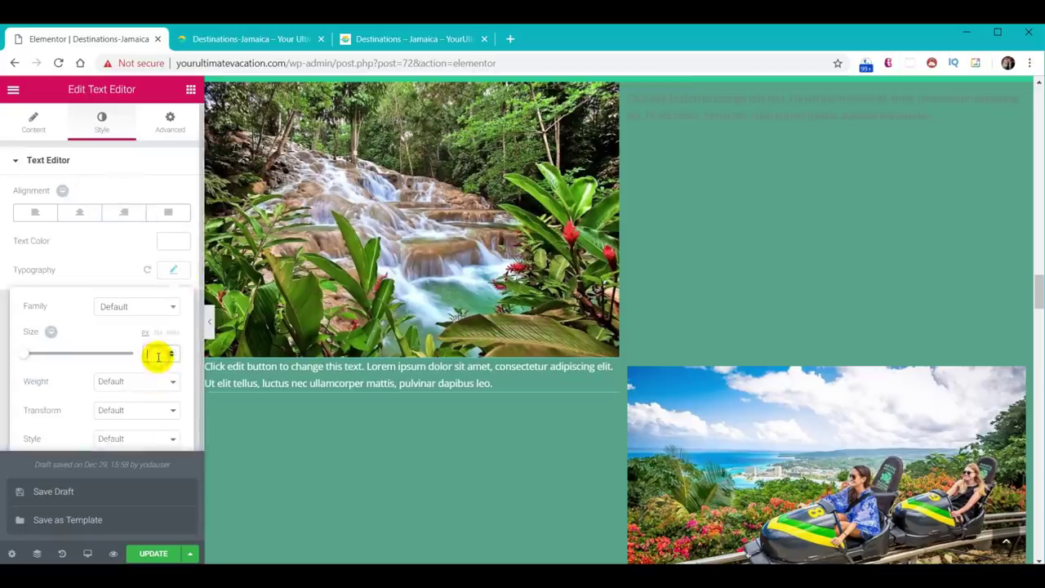
type("18")
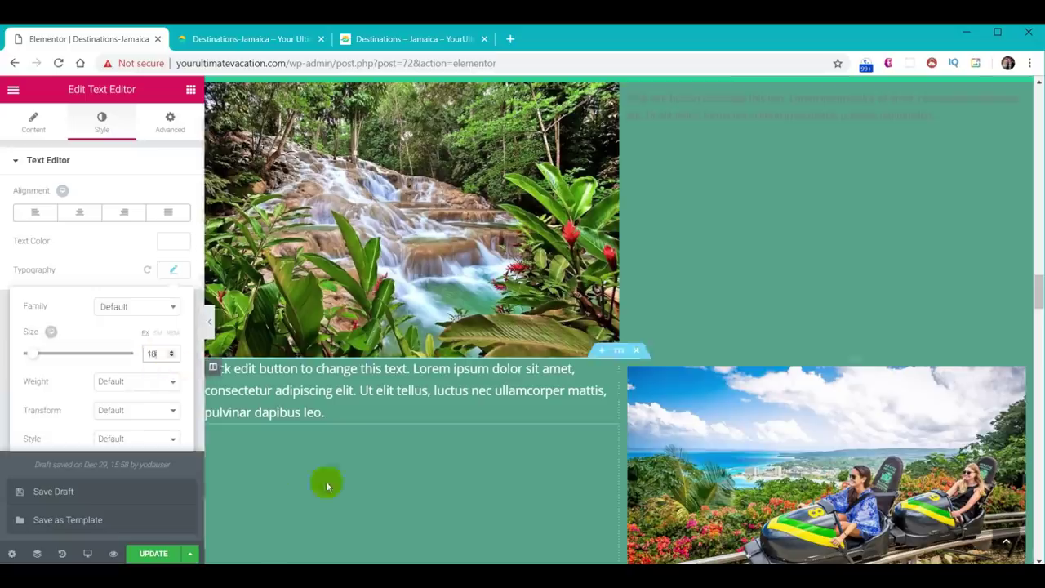
Make the upper-right paragraph's text white with typography size 16
left_click(725, 111)
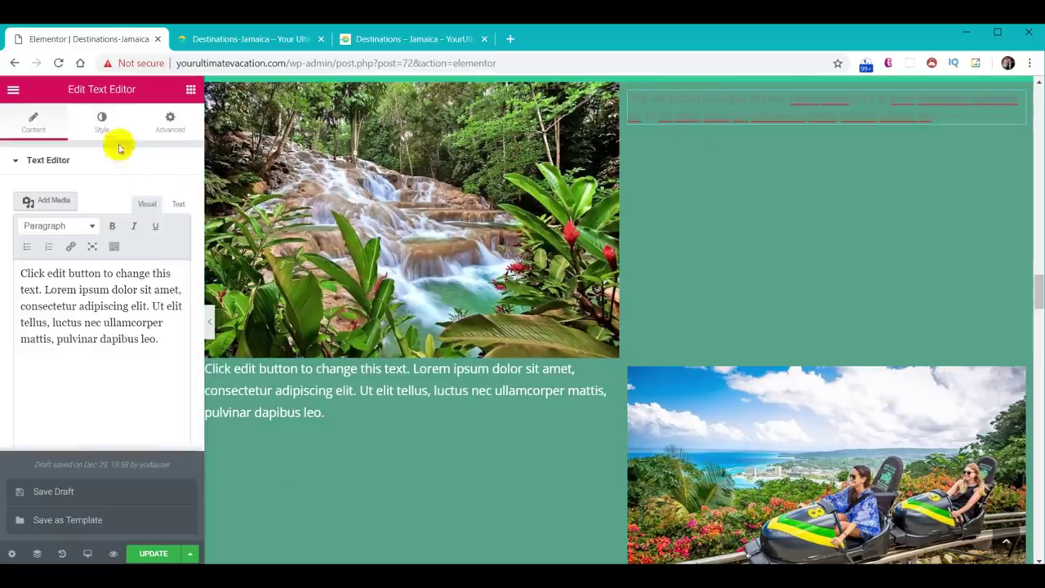
left_click(102, 123)
left_click(168, 239)
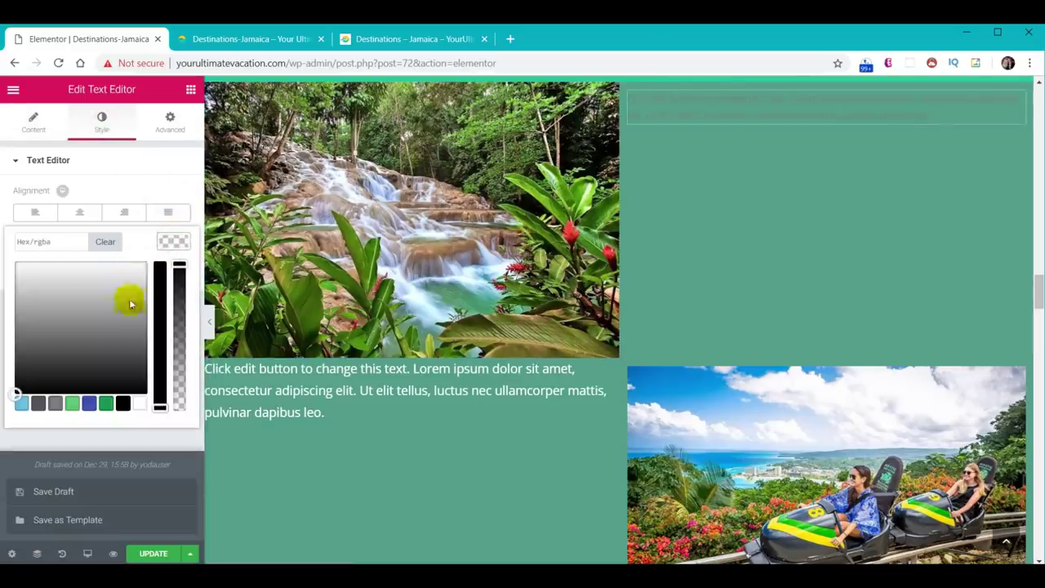
left_click(138, 404)
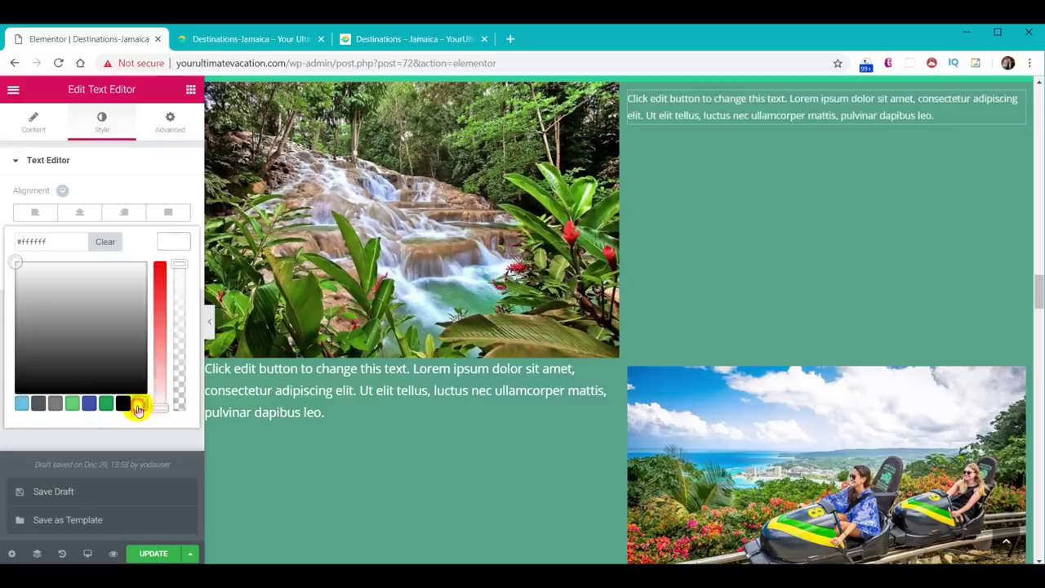
left_click(170, 242)
left_click(171, 270)
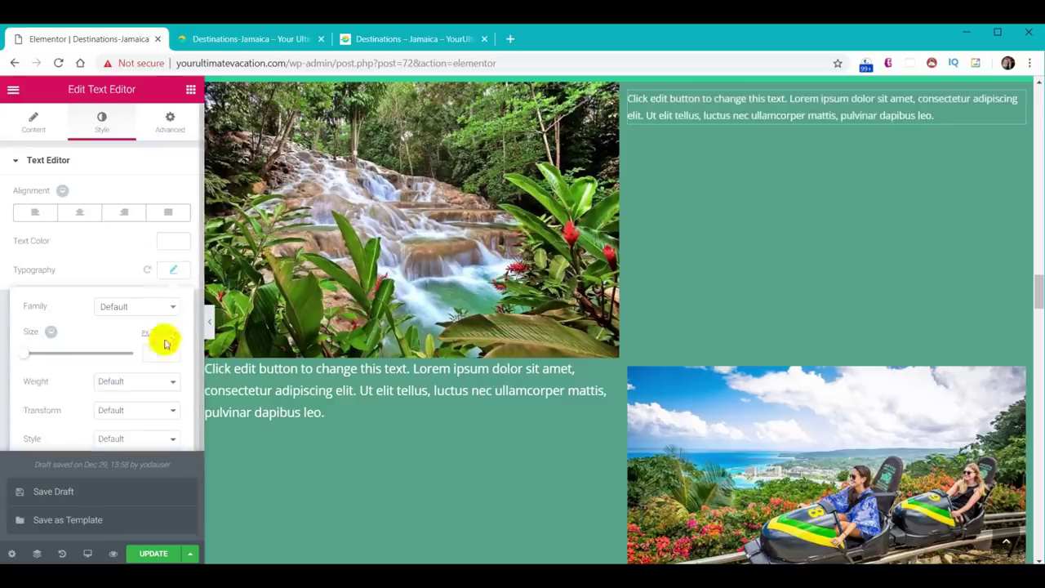
type("16")
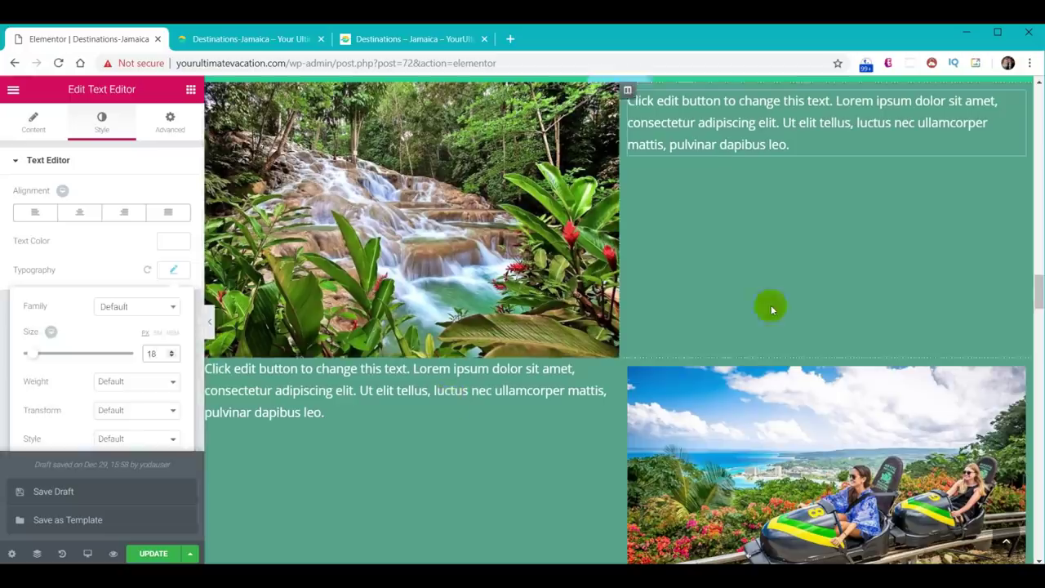
left_click(780, 253)
scroll(758, 252, "up", 1)
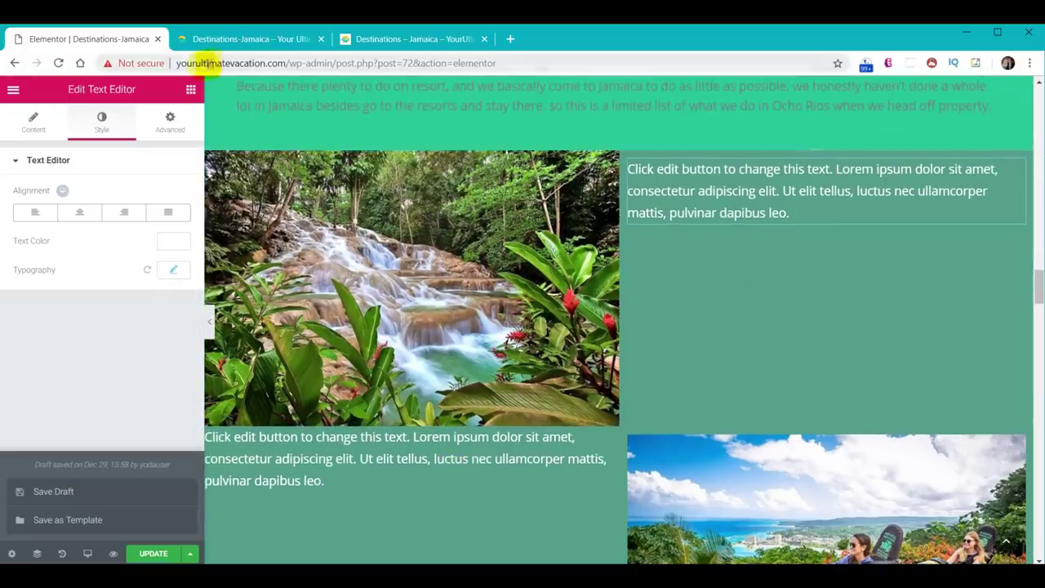
left_click(190, 89)
Add Heading widgets above the upper-right and lower-left paragraphs
left_click_drag(155, 218, 712, 172)
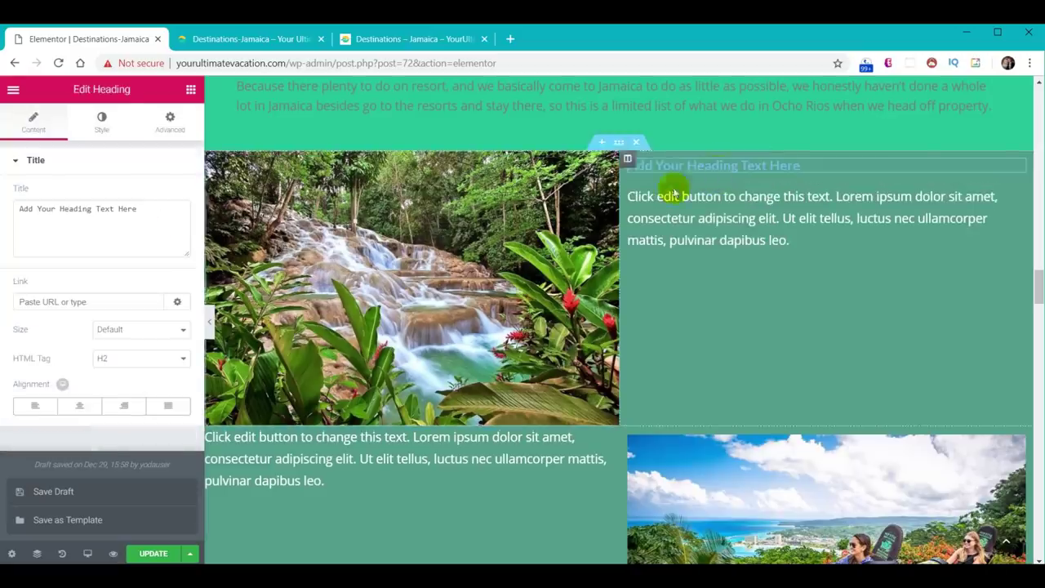
left_click(190, 89)
left_click_drag(155, 217, 334, 460)
left_click(707, 182)
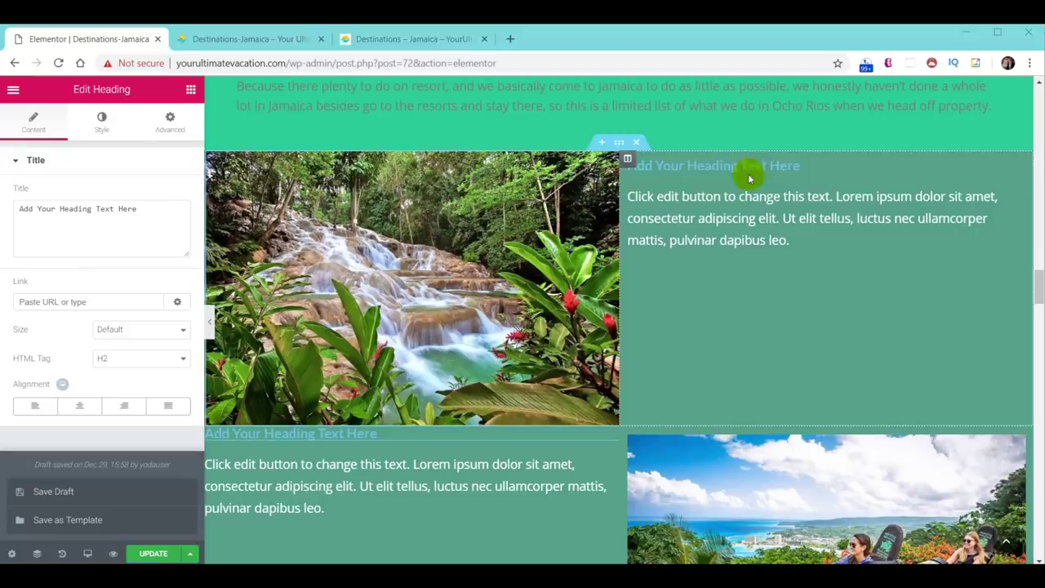
Set the text colour of both new headings to white
left_click(752, 167)
left_click(102, 122)
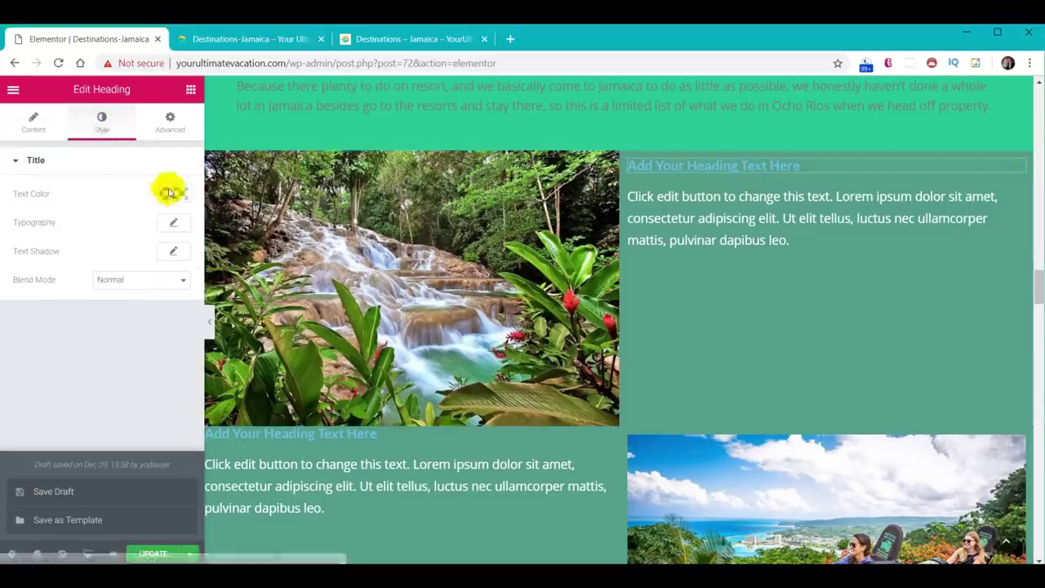
left_click(173, 196)
left_click(141, 359)
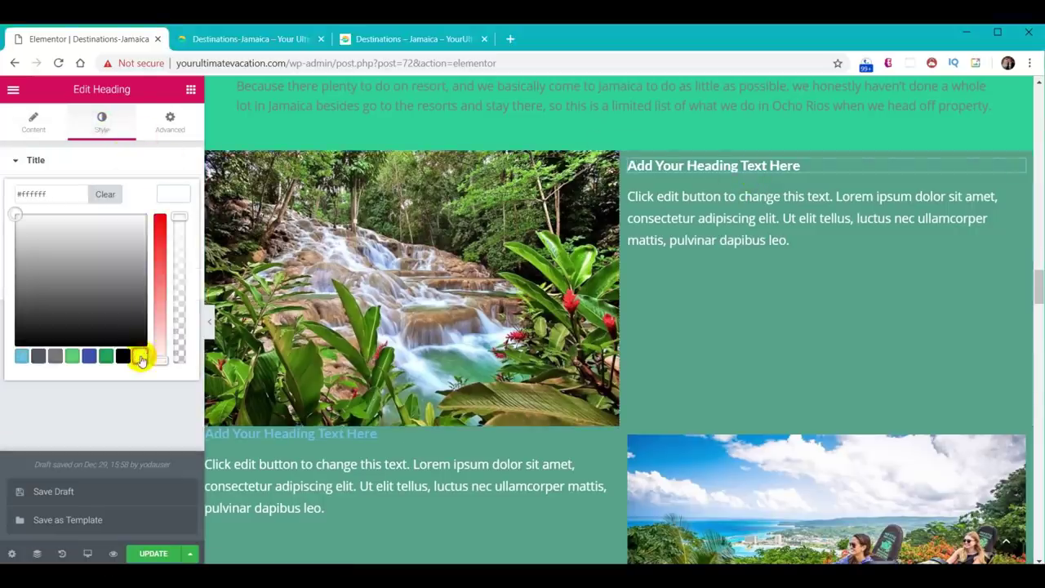
left_click(311, 434)
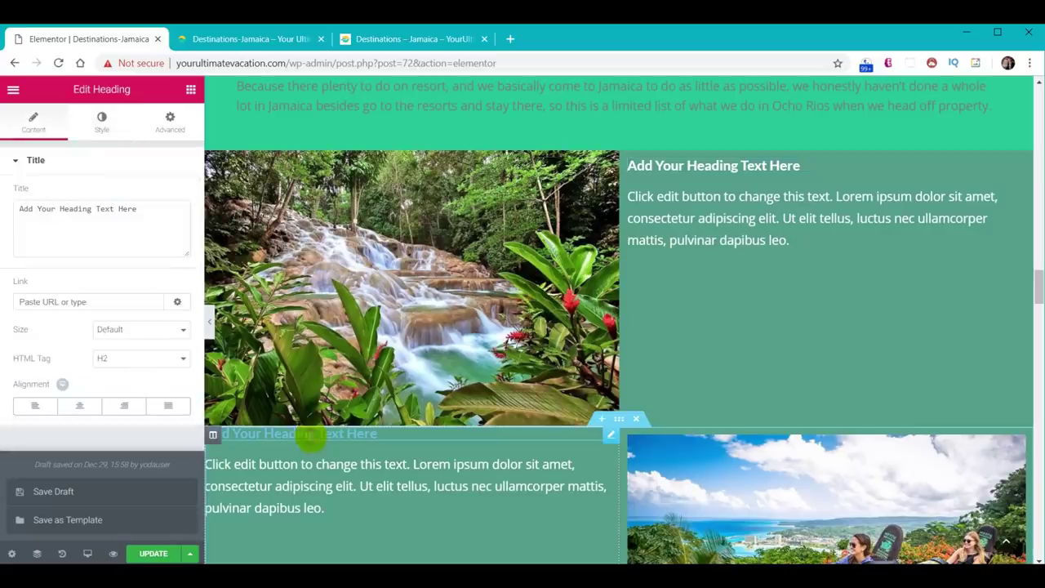
left_click(102, 120)
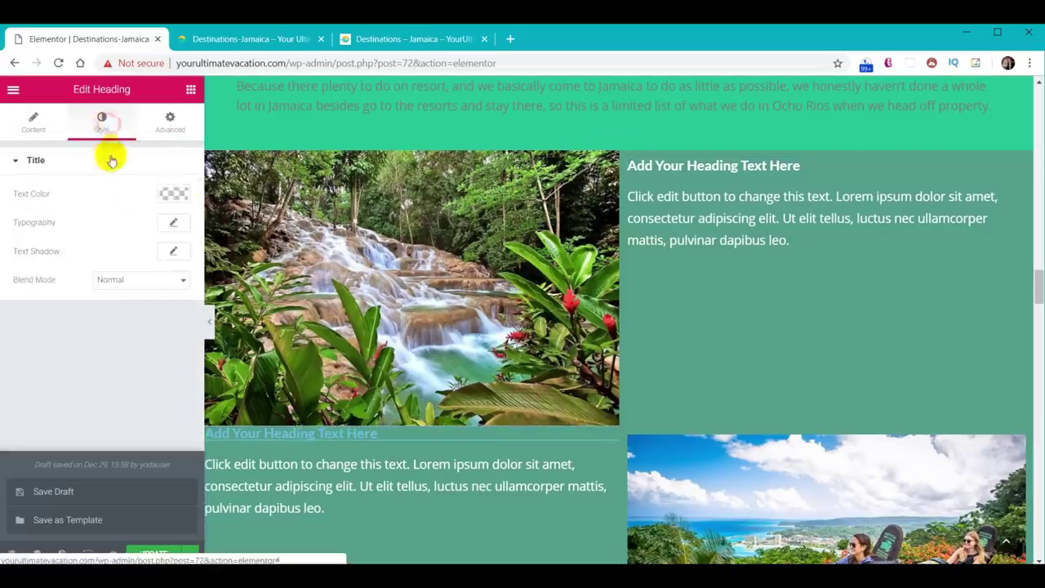
left_click(172, 194)
left_click(140, 357)
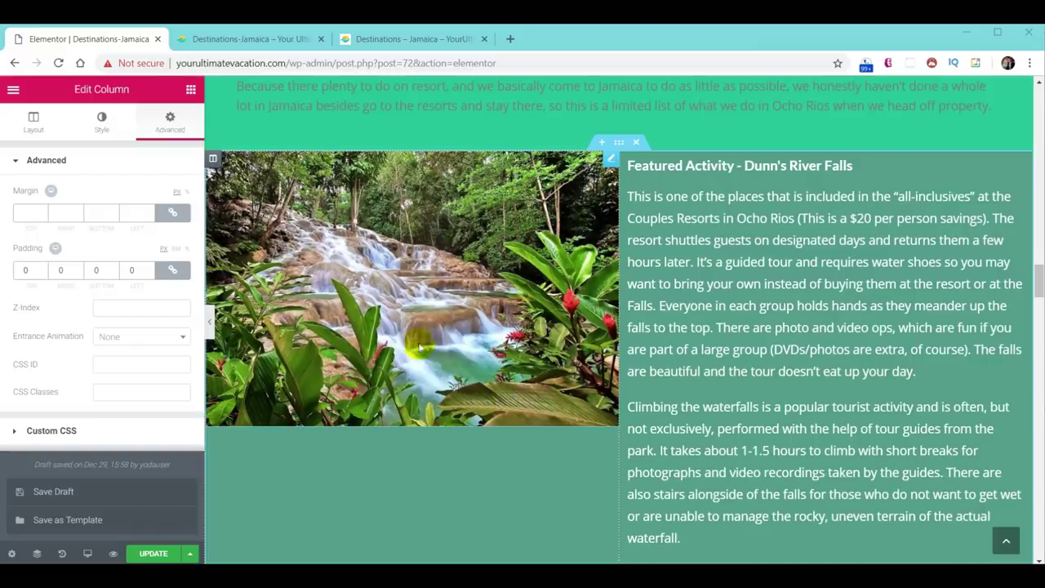
scroll(572, 351, "down", 5)
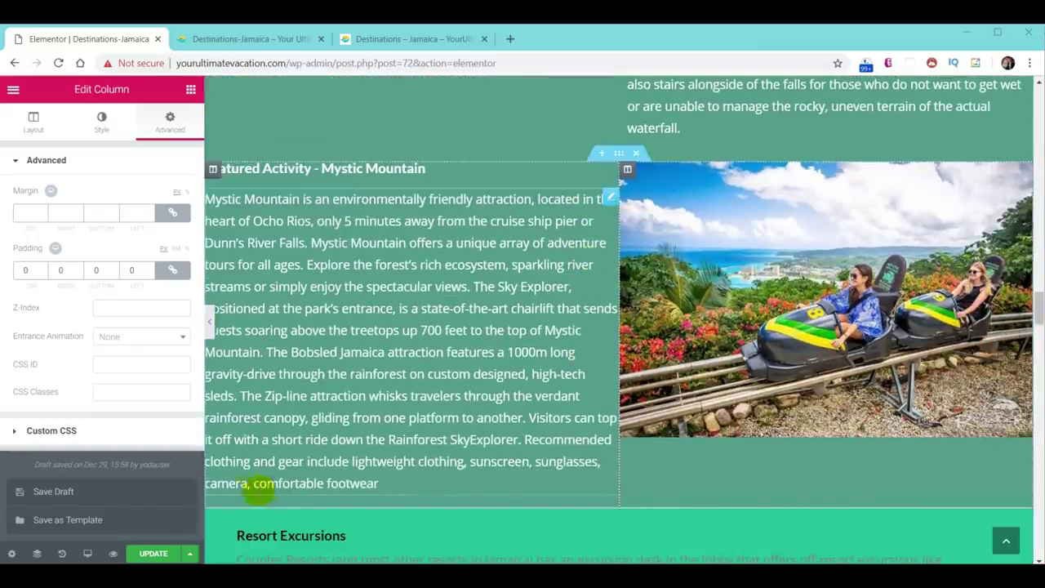
Update the page and review the changes on the live Destinations-Jamaica page
left_click(153, 555)
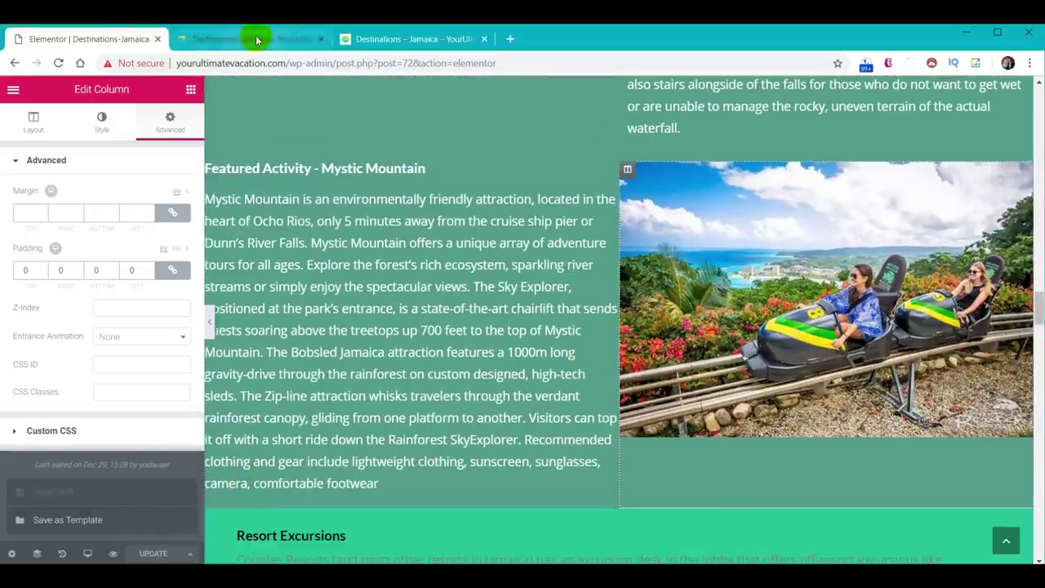
left_click(253, 41)
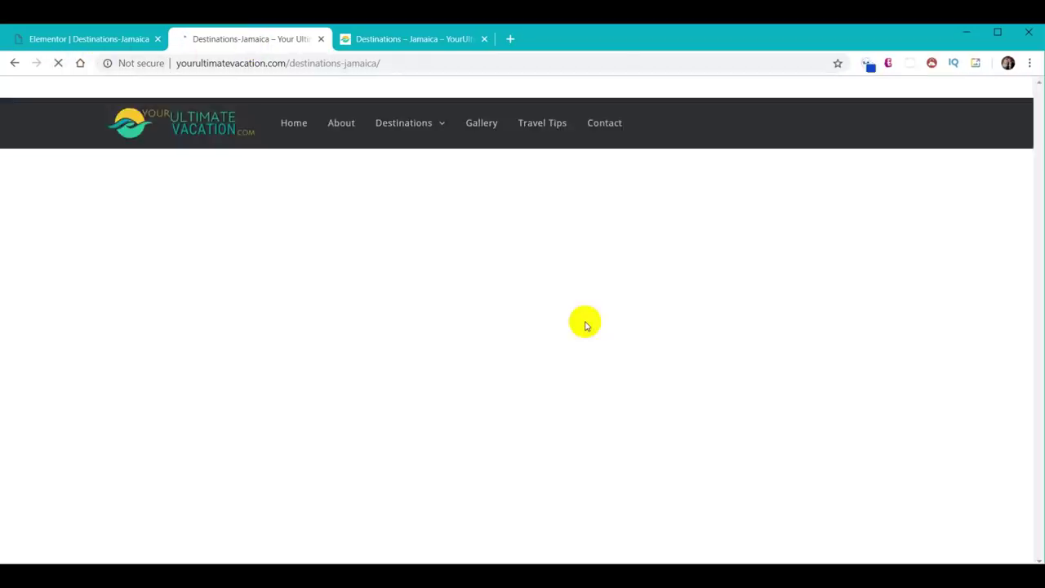
scroll(481, 331, "up", 6)
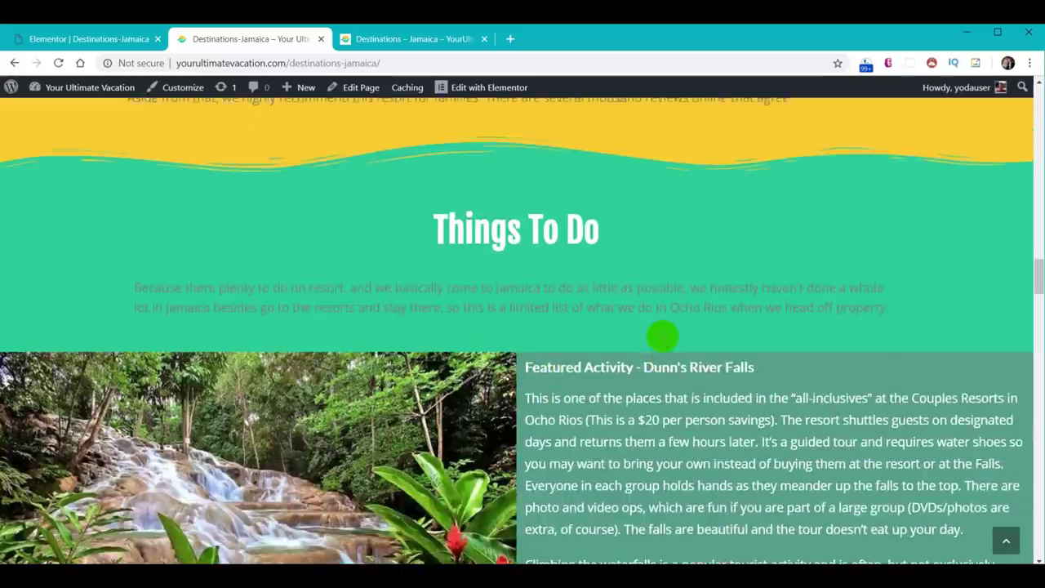
scroll(666, 341, "down", 5)
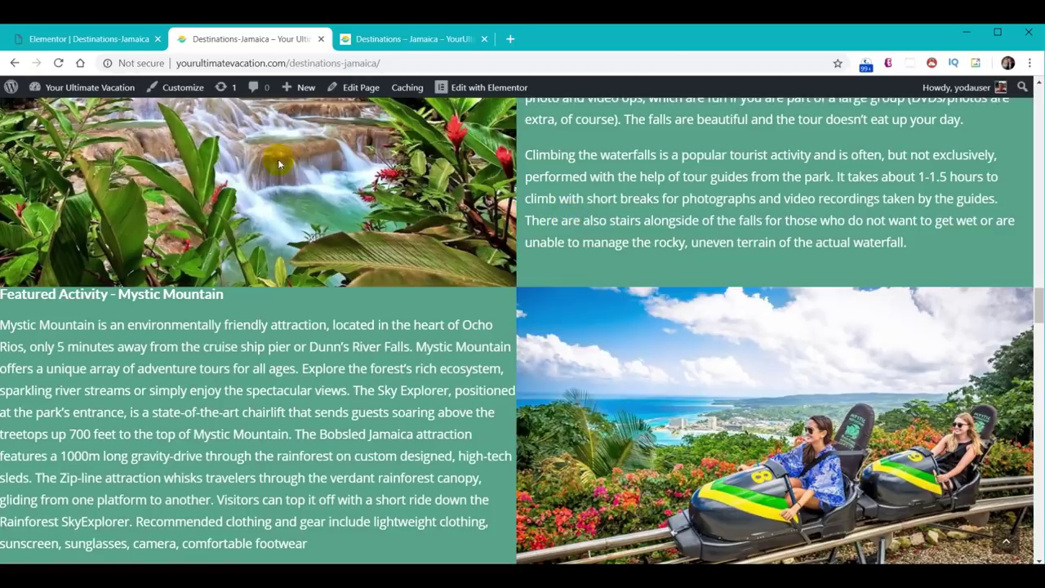
Give the Mystic Mountain text column 12 px padding on all sides
left_click(88, 39)
left_click(212, 168)
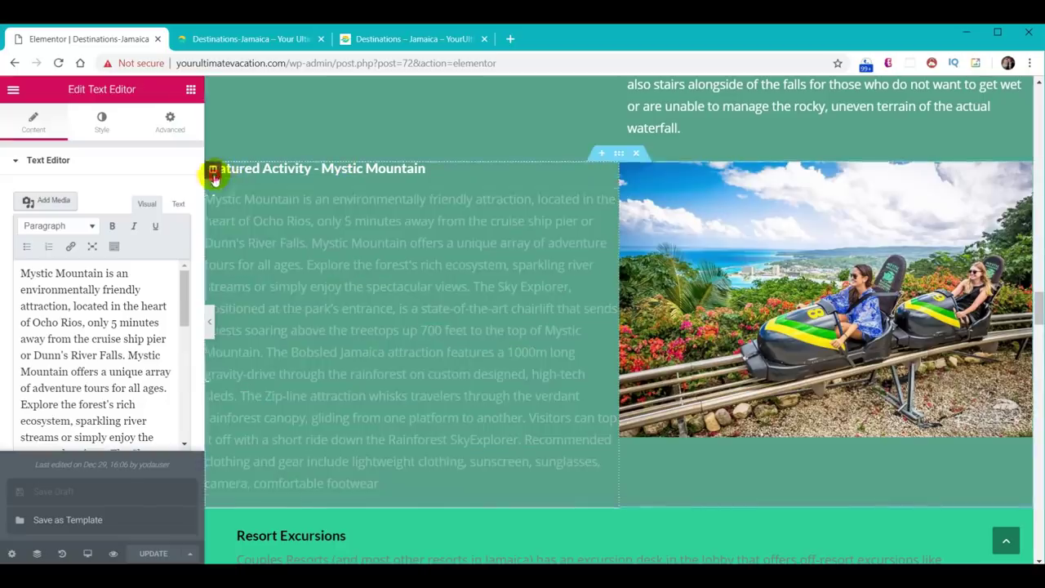
left_click(170, 122)
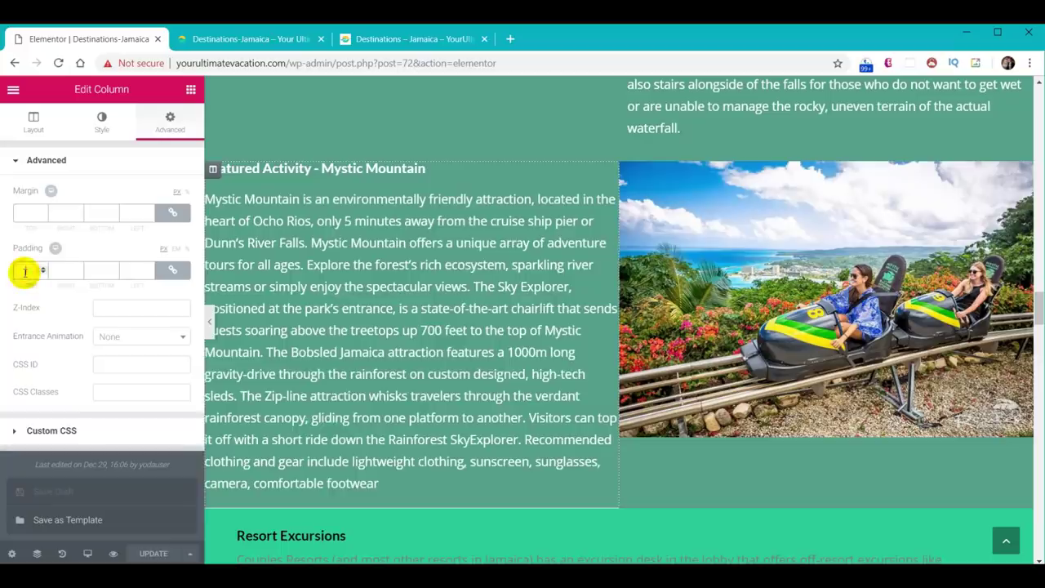
left_click(25, 272)
type("12")
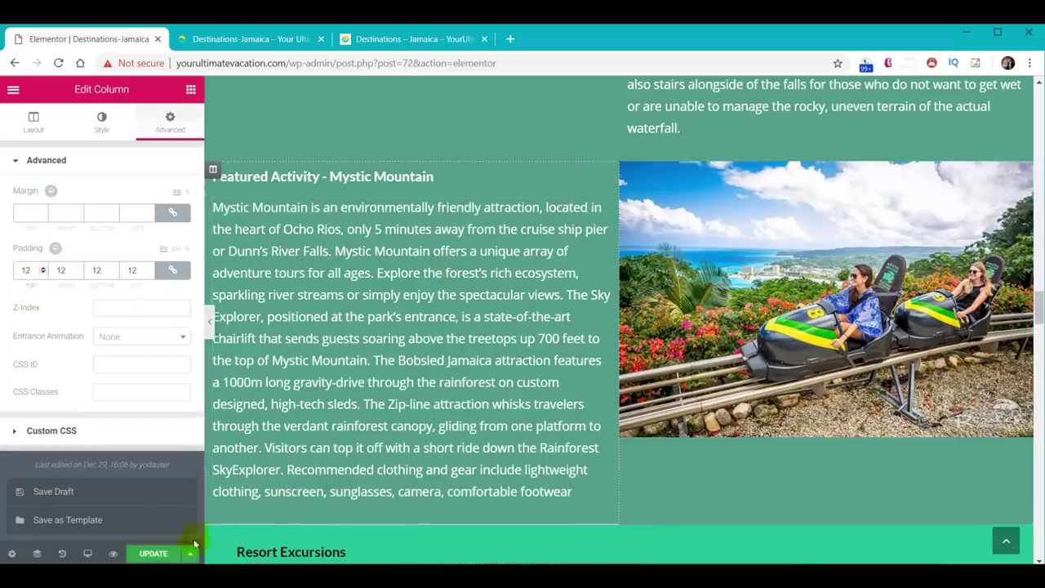
Reload and review the live page, then scroll the editor to the Jamaica Photo Gallery banner
left_click(245, 41)
left_click(58, 63)
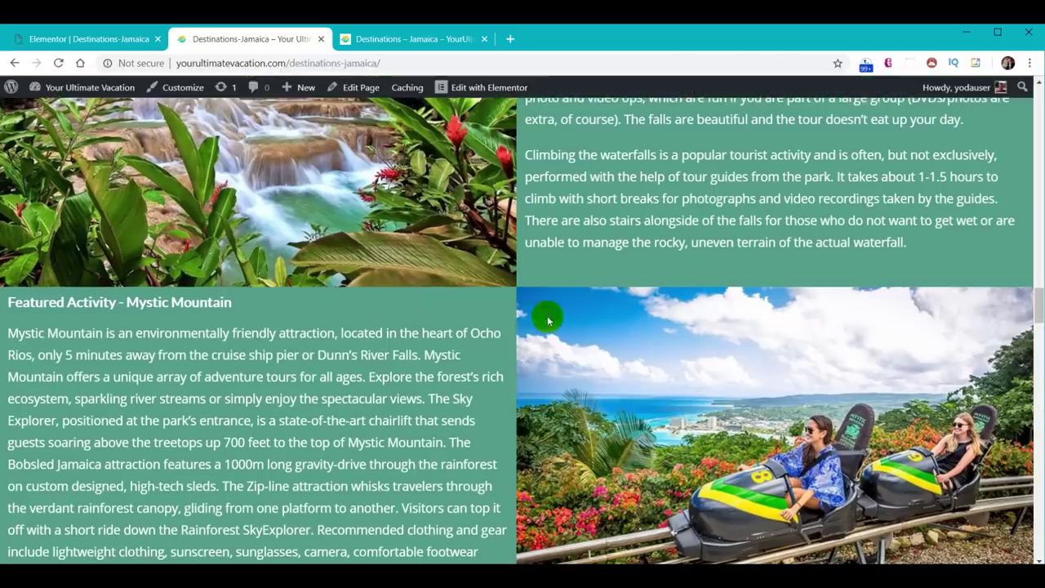
left_click_drag(1038, 298, 1039, 484)
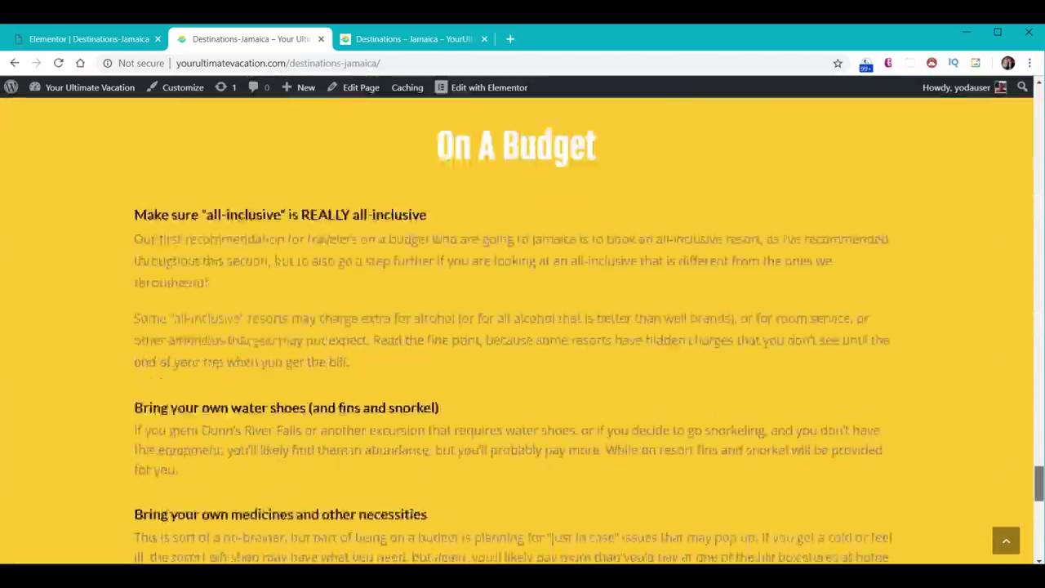
scroll(460, 258, "down", 10)
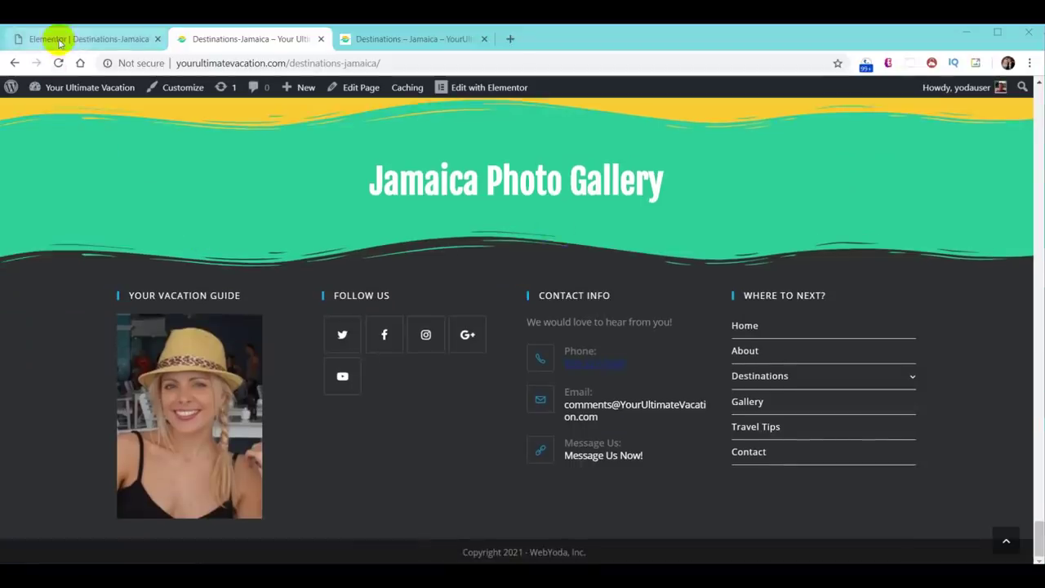
left_click(62, 40)
left_click_drag(1038, 309, 1033, 458)
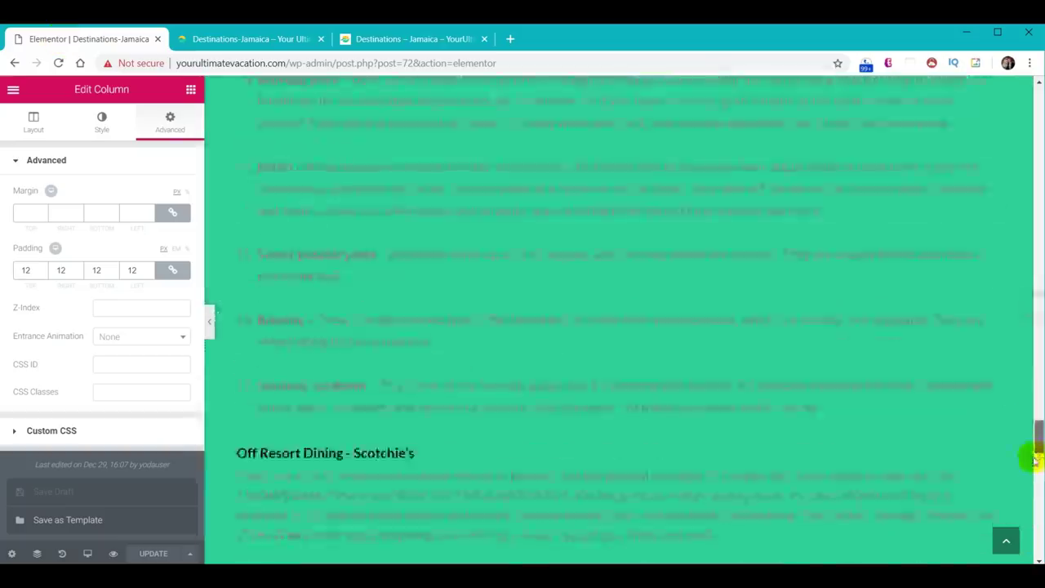
scroll(716, 354, "down", 8)
scroll(716, 355, "up", 3)
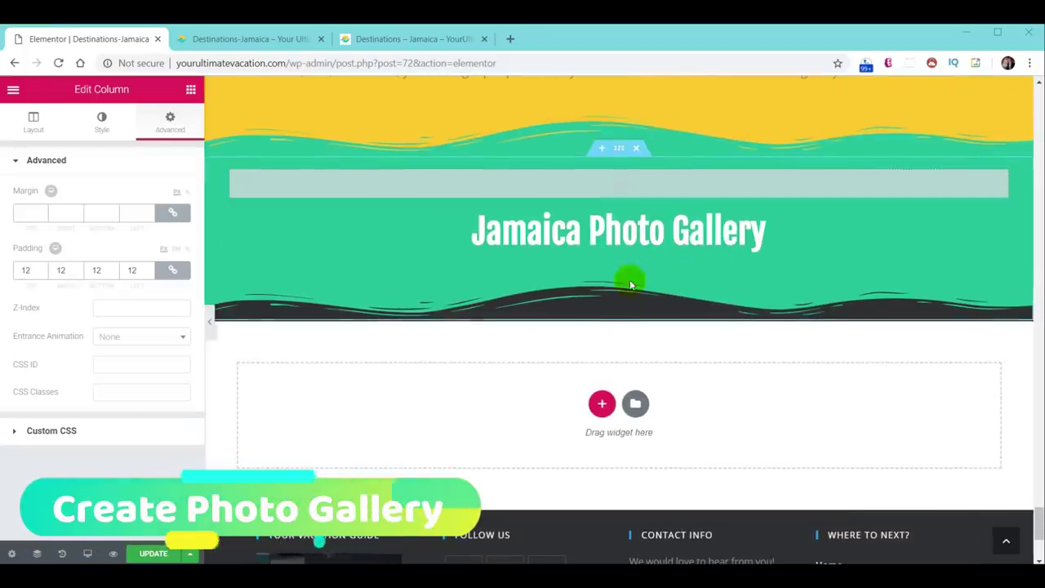
Add an Image Gallery widget inside the Jamaica Photo Gallery banner section
left_click(190, 90)
scroll(168, 257, "down", 3)
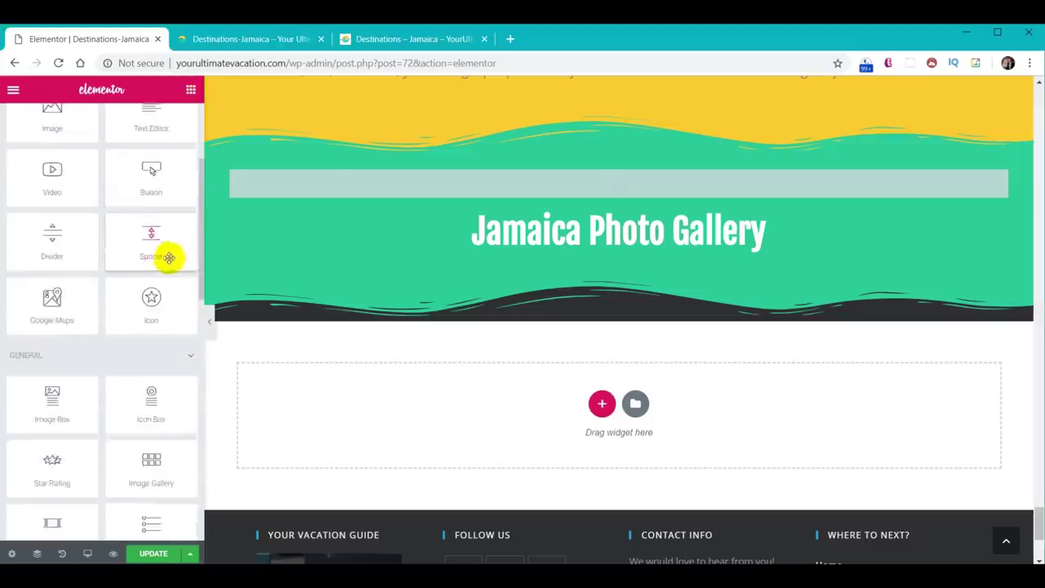
left_click_drag(152, 377, 642, 259)
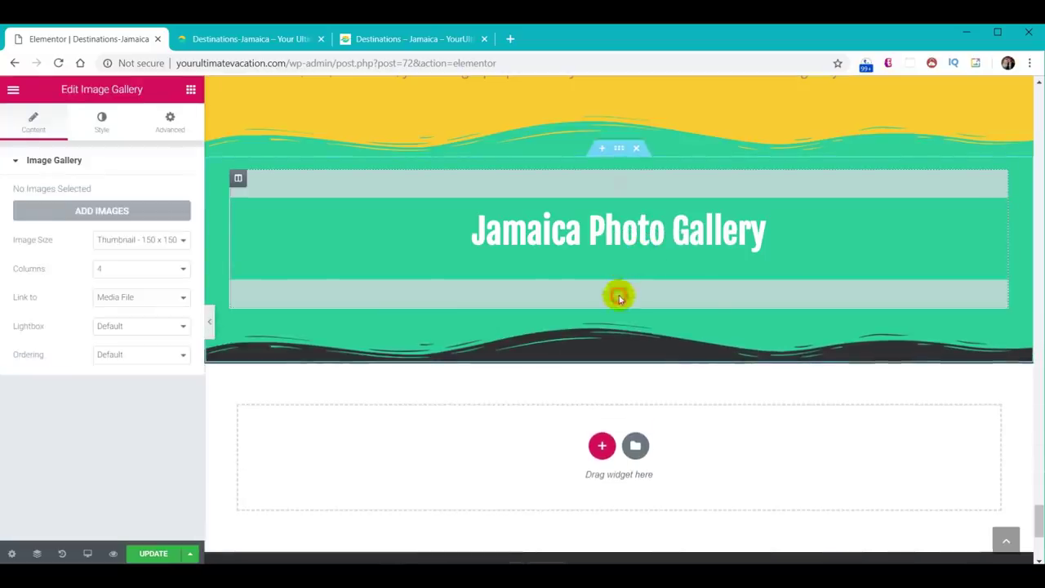
Upload all 24 Jamaica photos, create a new gallery from them, and insert it
left_click(117, 214)
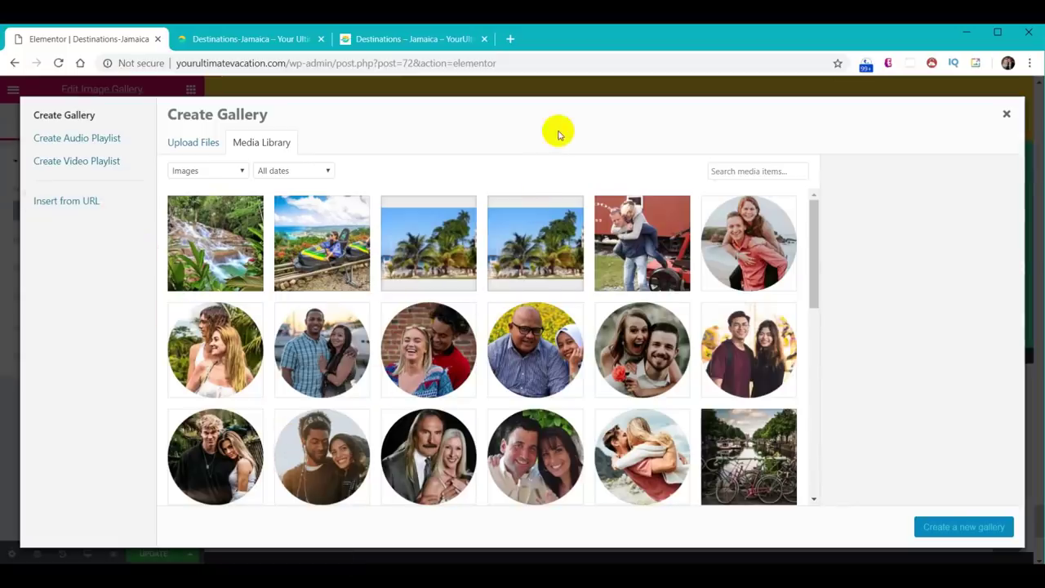
key("alt+Tab")
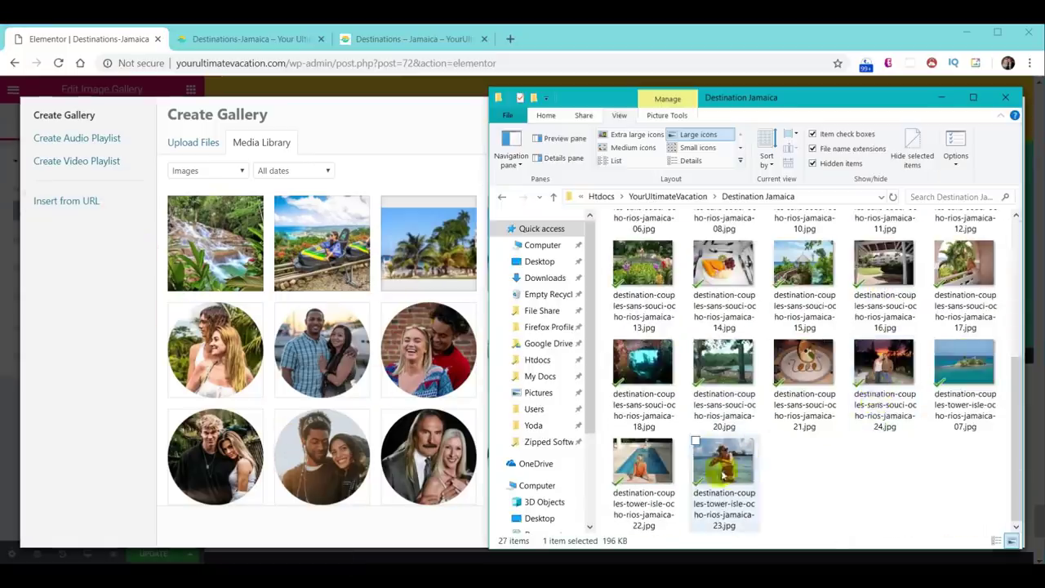
left_click(719, 477, "shift")
left_click_drag(729, 272, 242, 273)
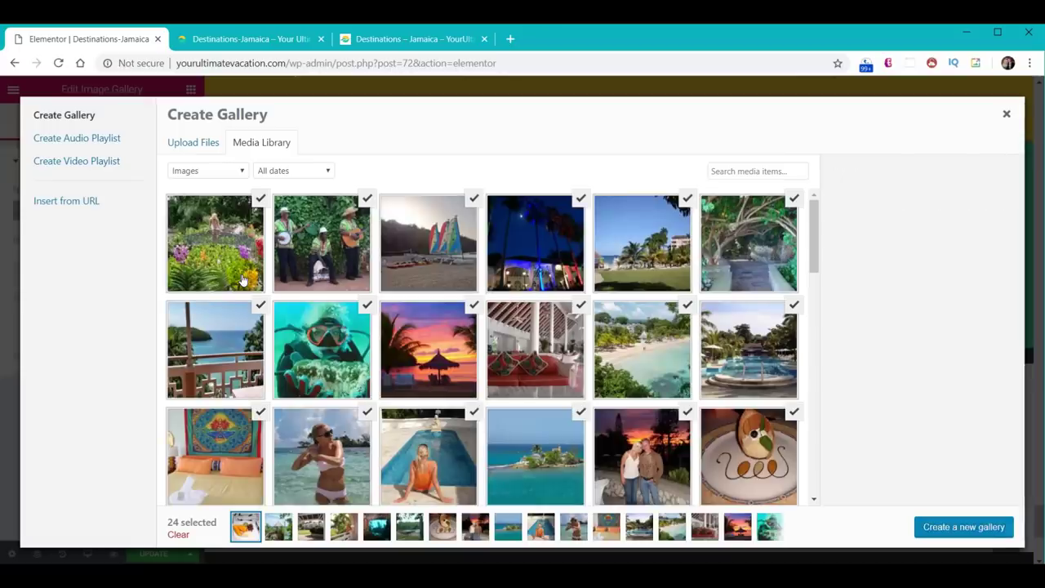
left_click(968, 529)
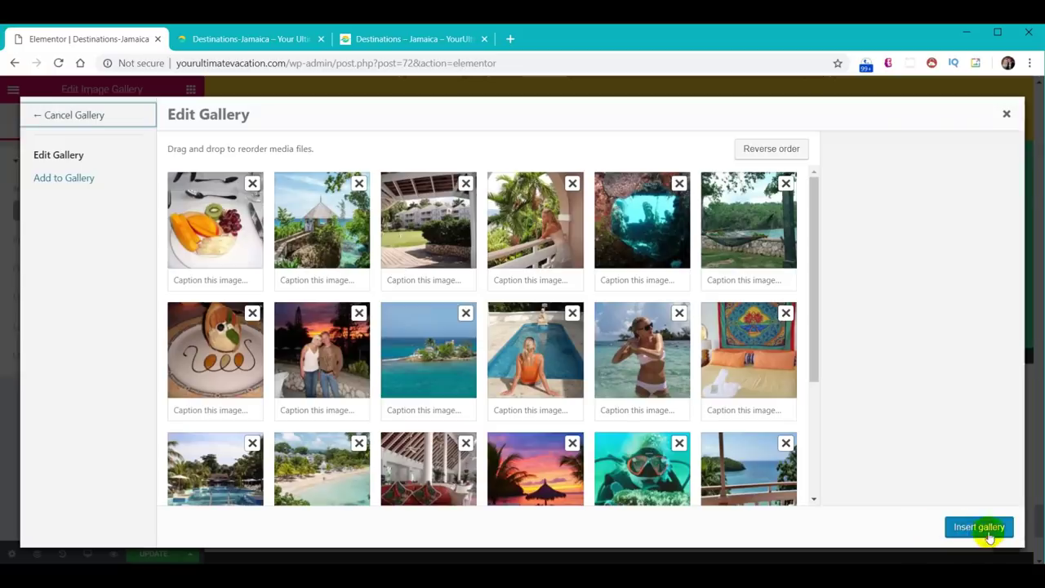
left_click(983, 527)
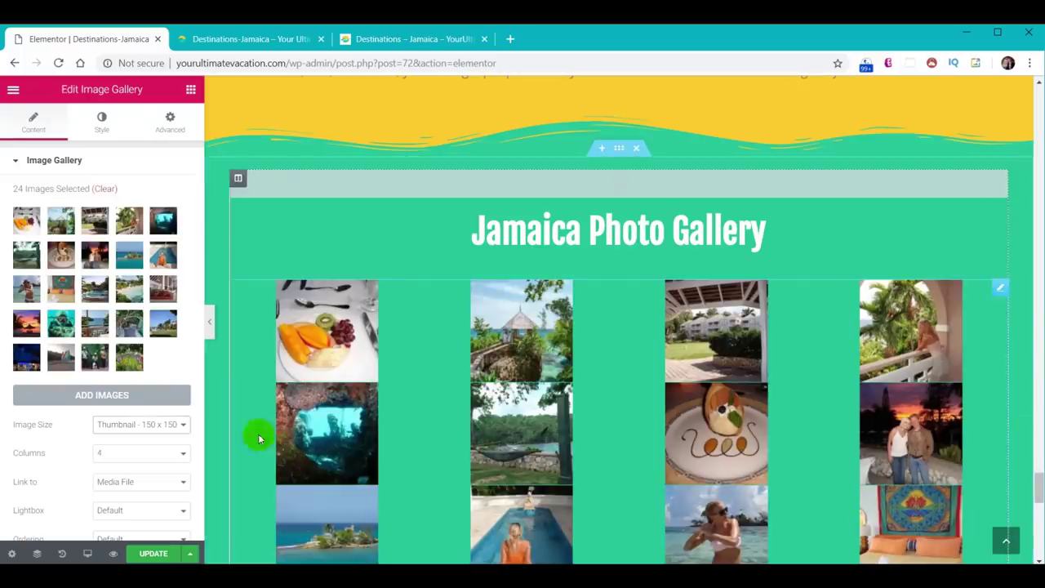
Set the gallery's image size to Medium - 300 x 300 and custom spacing to 10
left_click(168, 423)
left_click(156, 451)
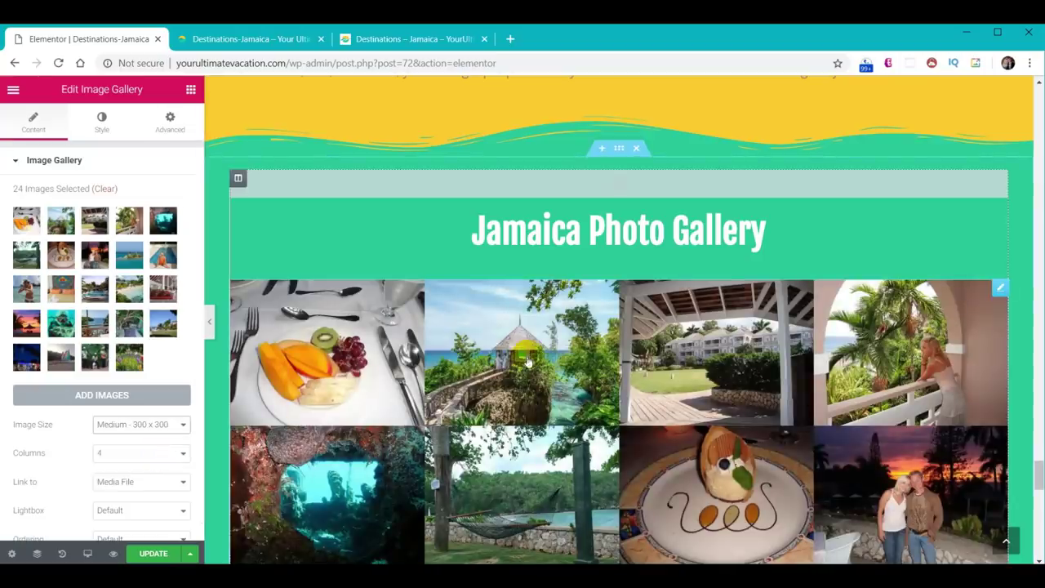
left_click(98, 123)
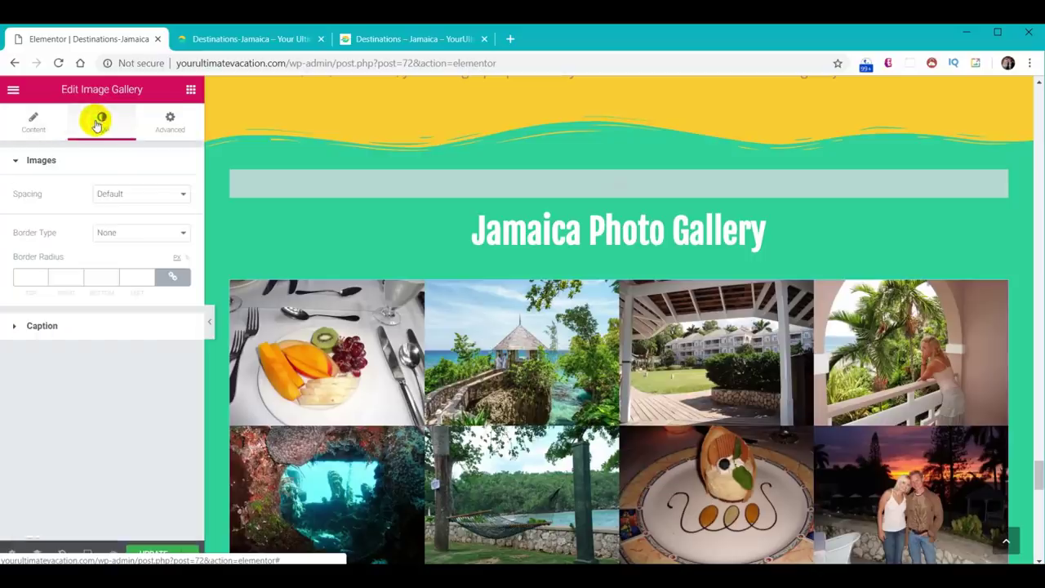
left_click(134, 193)
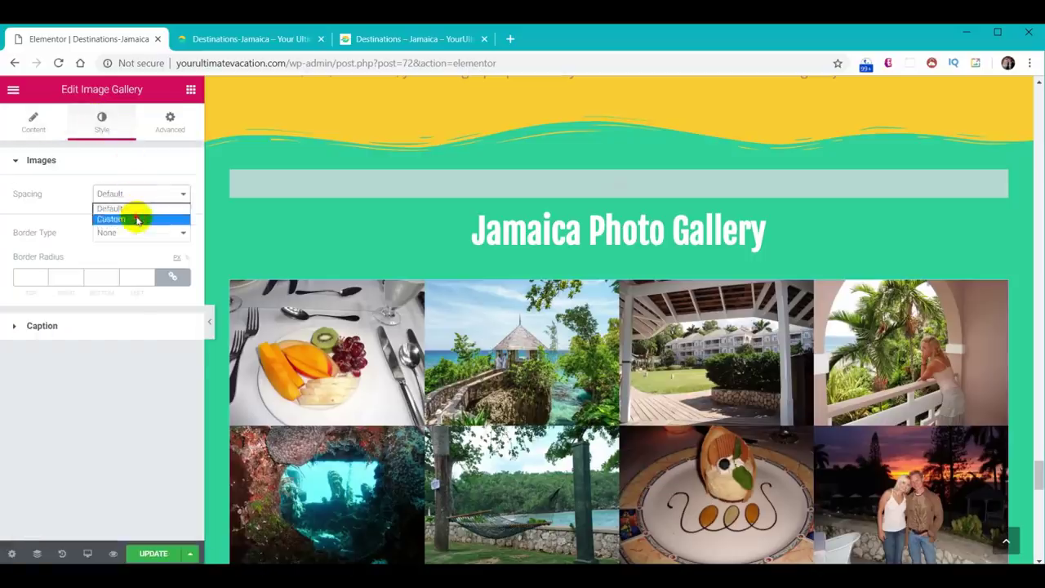
left_click(136, 217)
left_click(154, 222)
type("10")
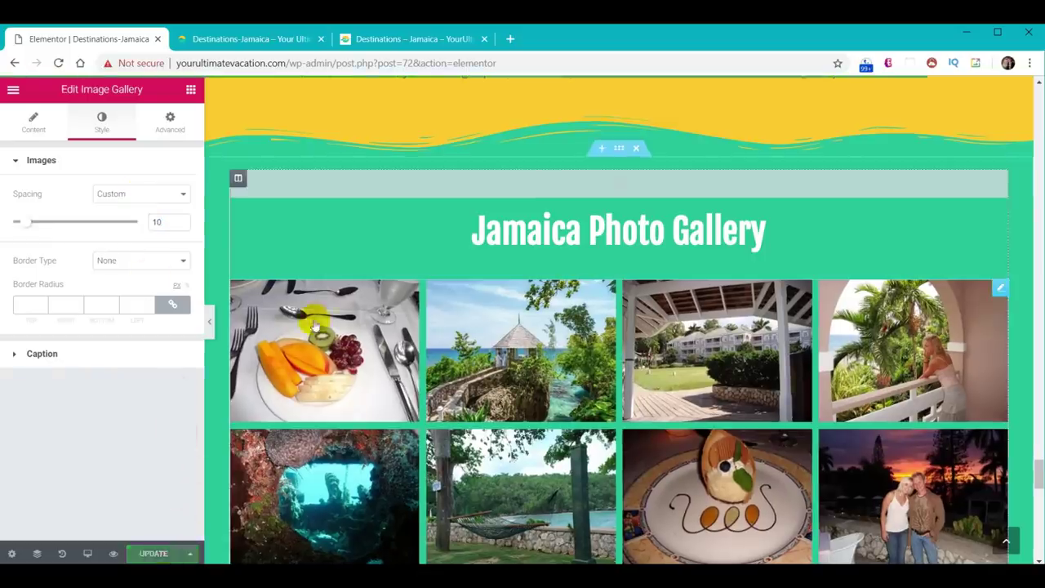
left_click(264, 36)
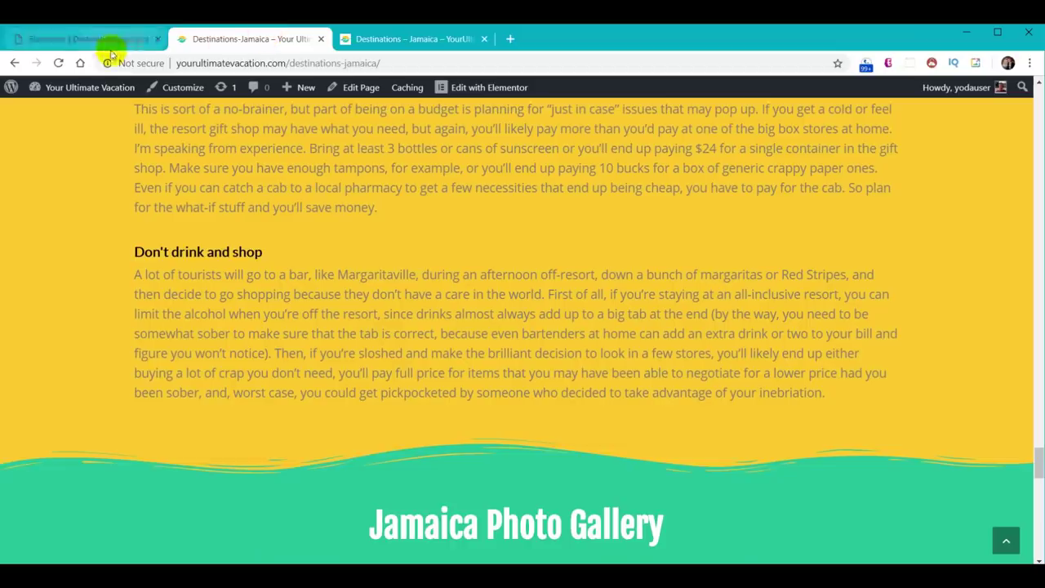
Scroll the live page to check the photo grid and grey text, then return to the editor
scroll(642, 345, "down", 5)
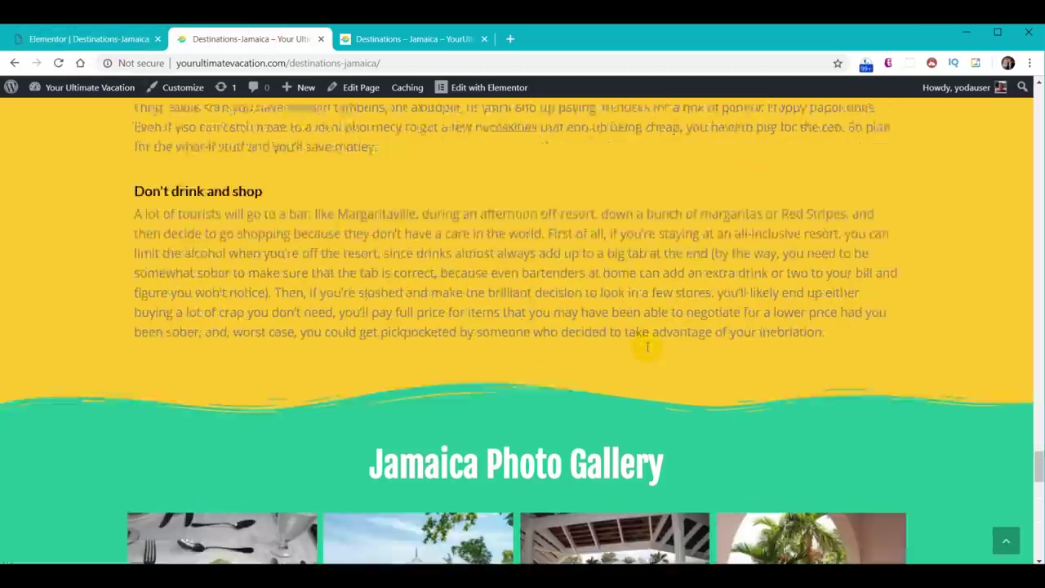
scroll(729, 305, "down", 5)
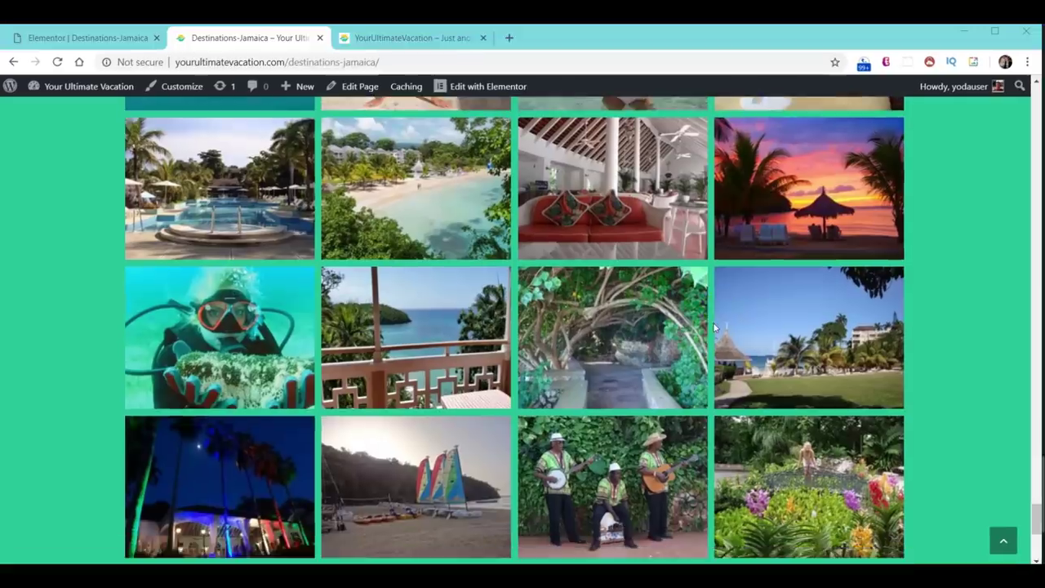
scroll(715, 321, "up", 1)
scroll(715, 321, "up", 9)
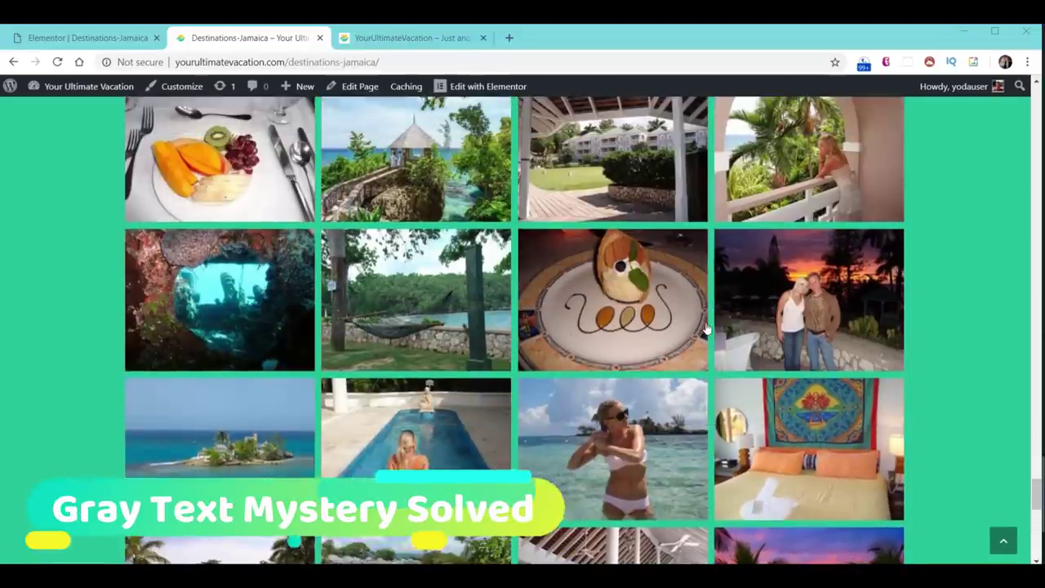
scroll(701, 327, "up", 3)
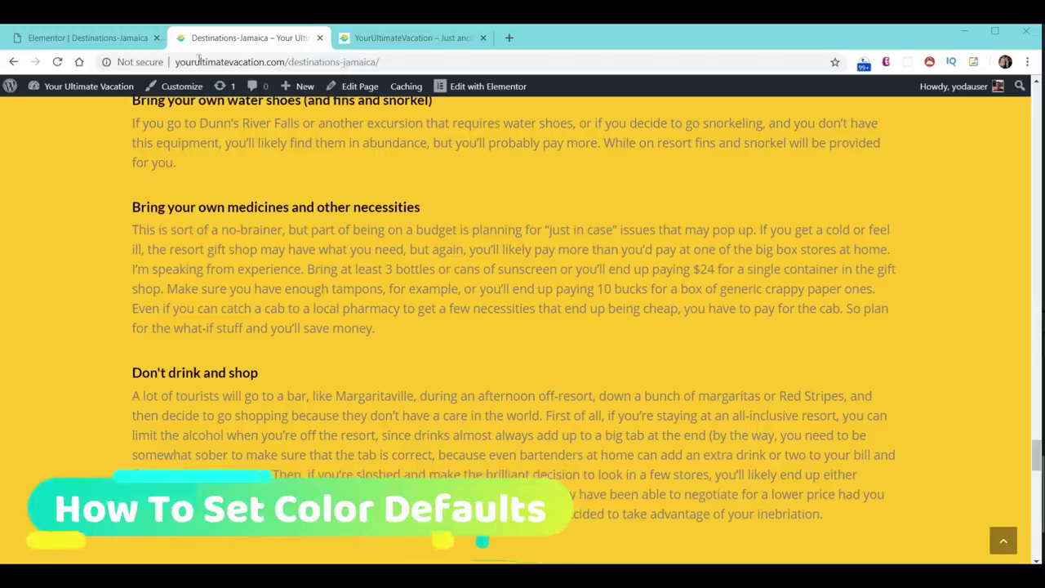
left_click(94, 38)
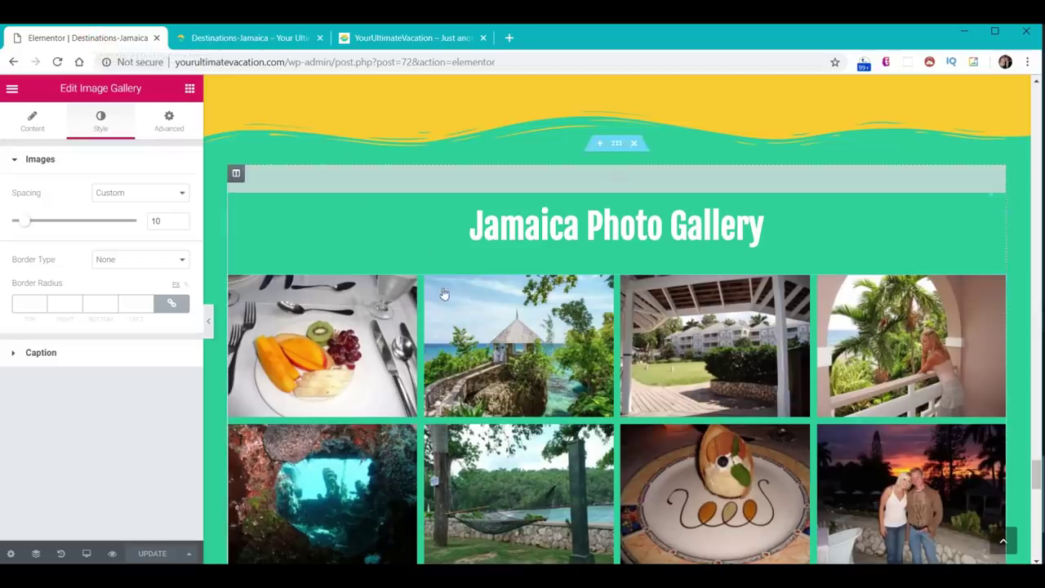
Change the site's default text colour from grey #7a7a7a to black, then reload the live page to check
scroll(684, 343, "up", 4)
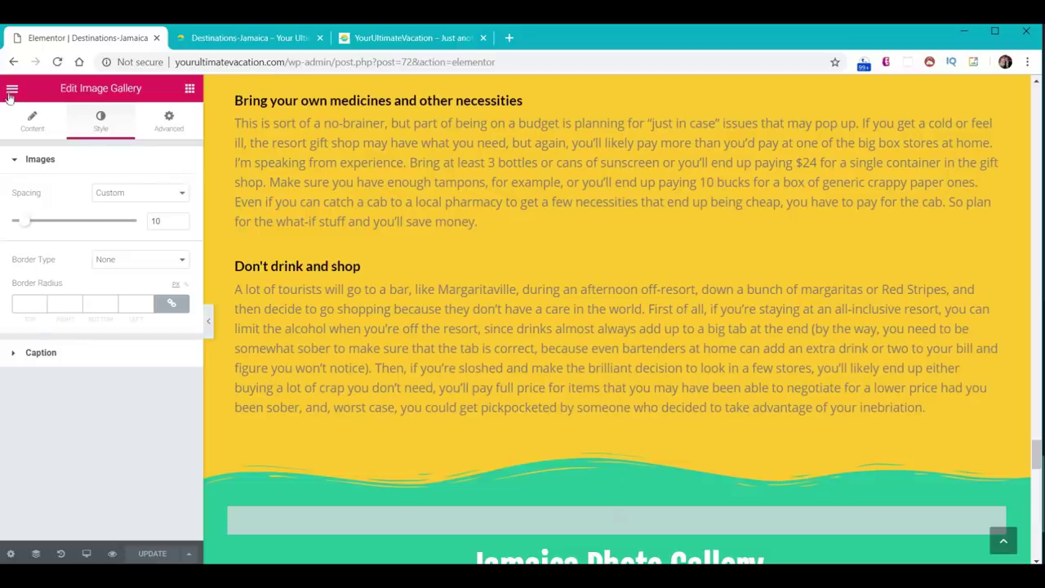
left_click(11, 89)
left_click(72, 152)
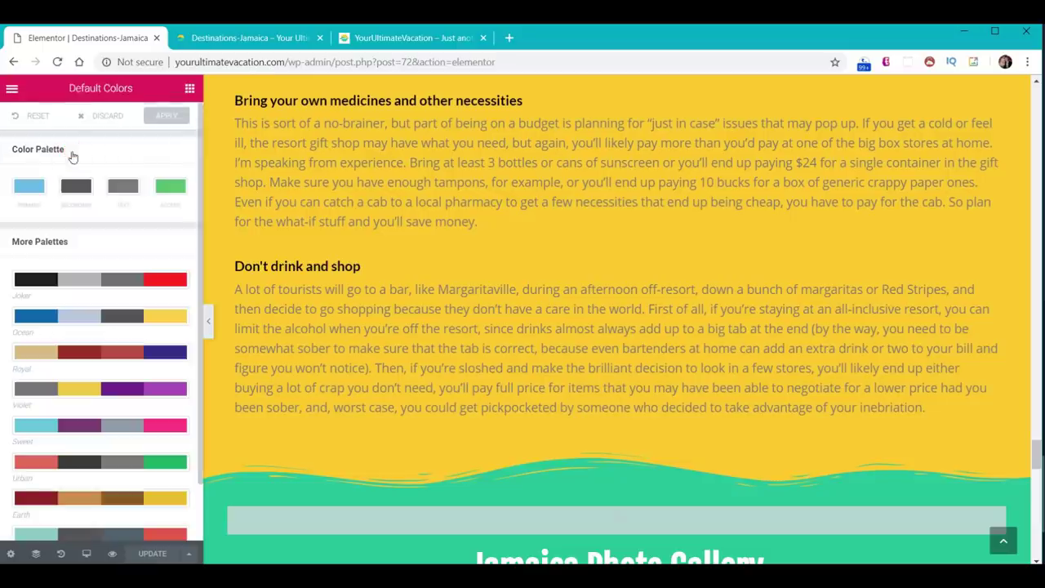
left_click(121, 187)
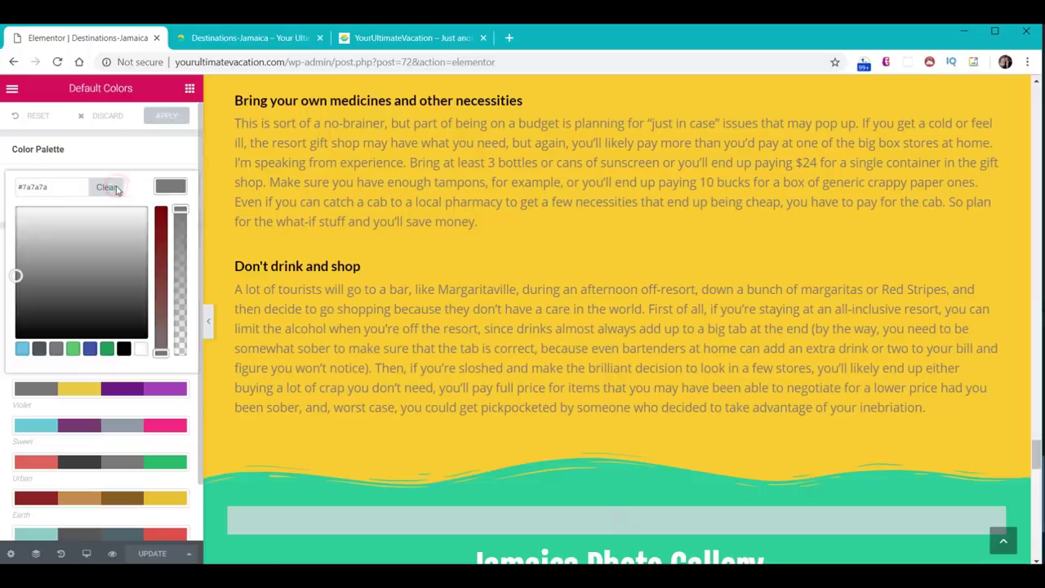
left_click(123, 349)
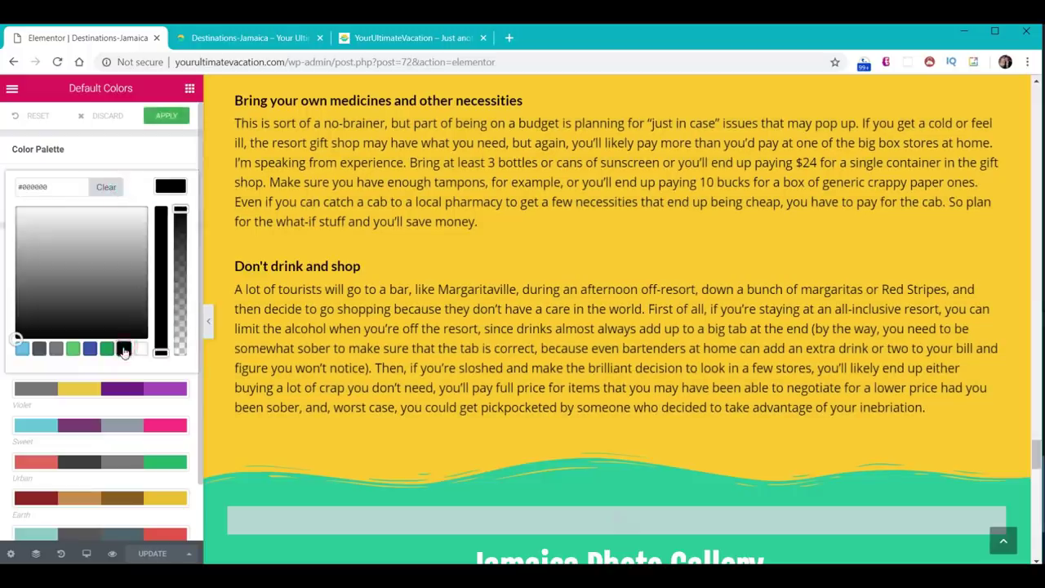
left_click(165, 118)
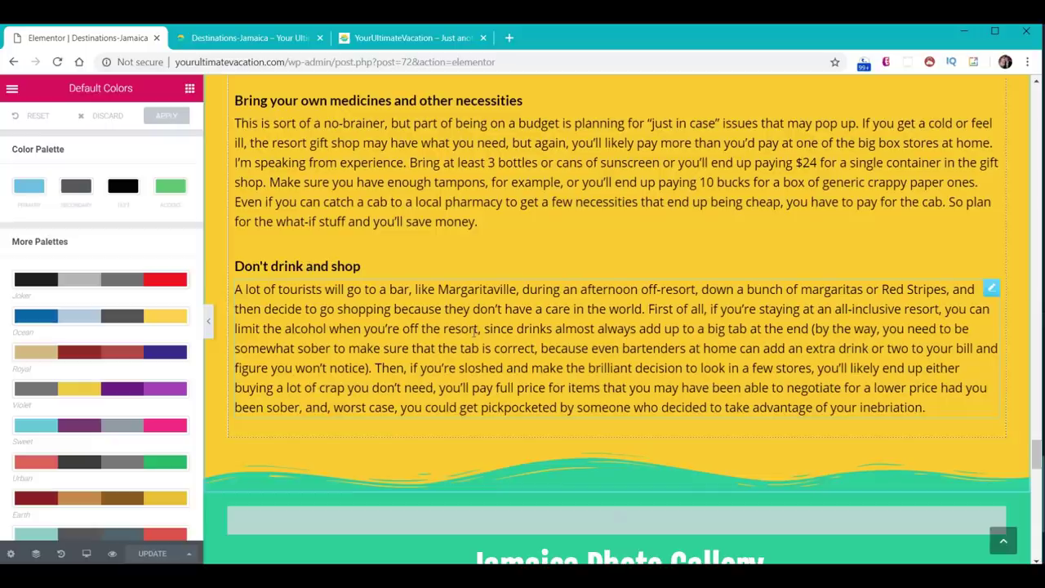
left_click(245, 38)
left_click(57, 62)
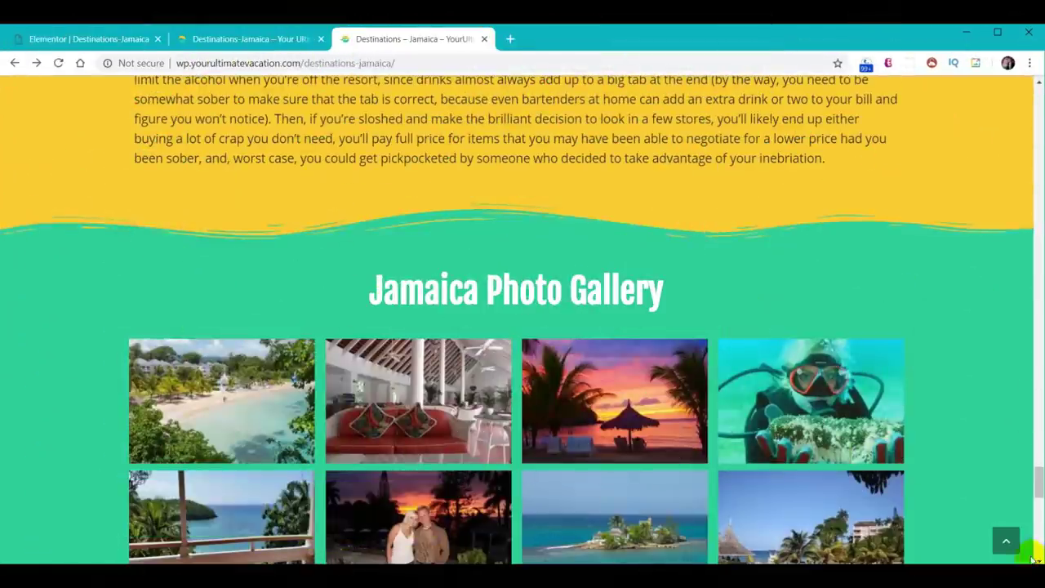
Scroll the live page back to the top, return to the Jamaica editor and open its main menu
left_click(1007, 541)
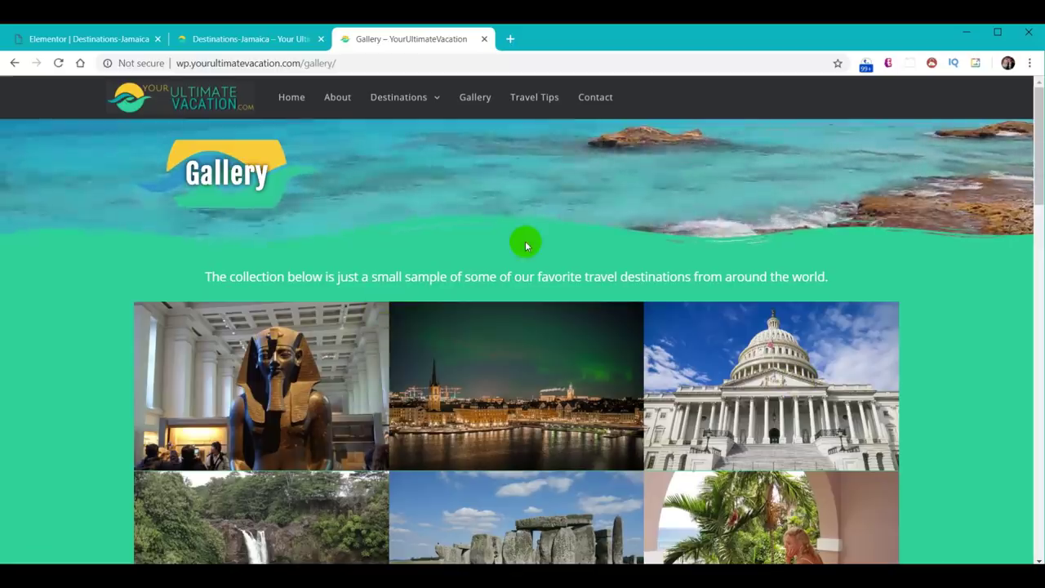
left_click(61, 39)
left_click(12, 91)
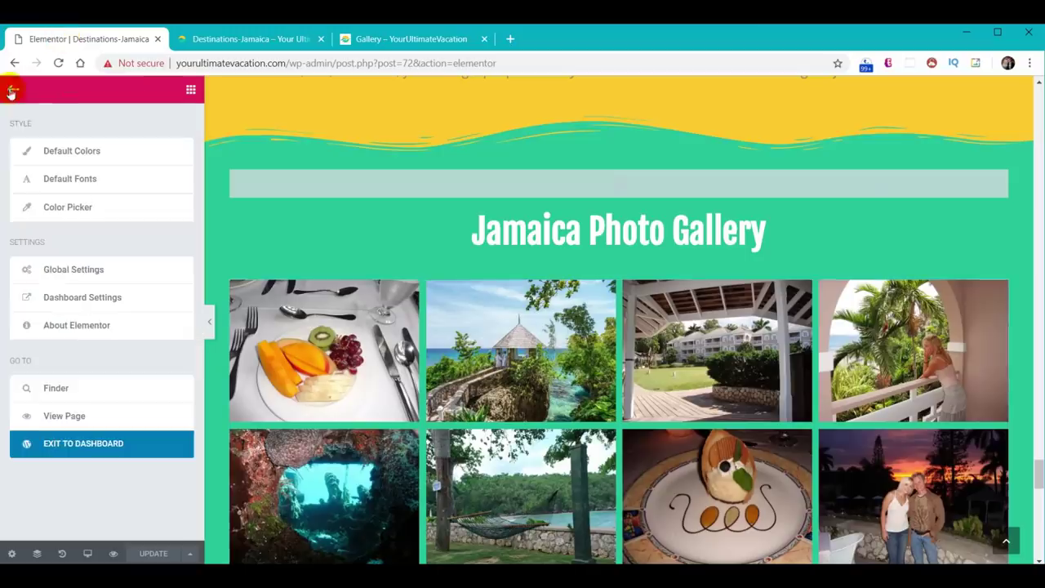
Go to the WordPress dashboard's page list and open the Gallery page in Elementor
left_click(76, 443)
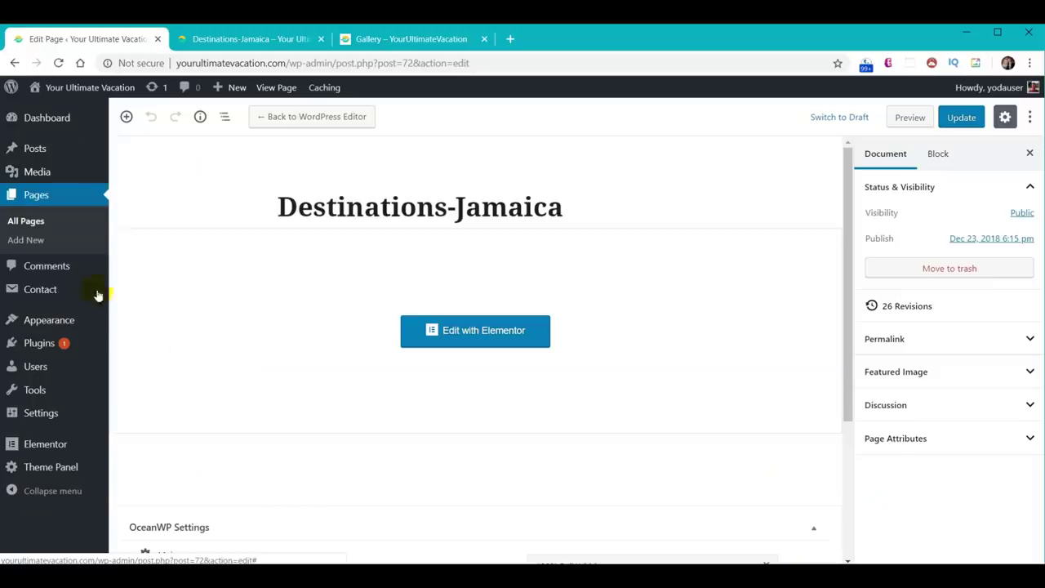
left_click(43, 197)
scroll(450, 323, "down", 3)
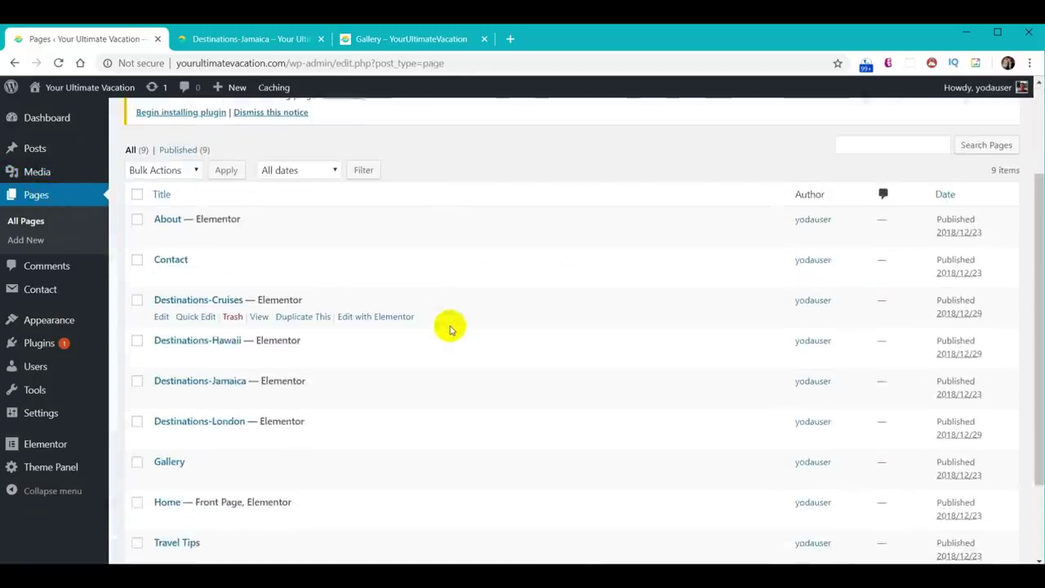
left_click(173, 394)
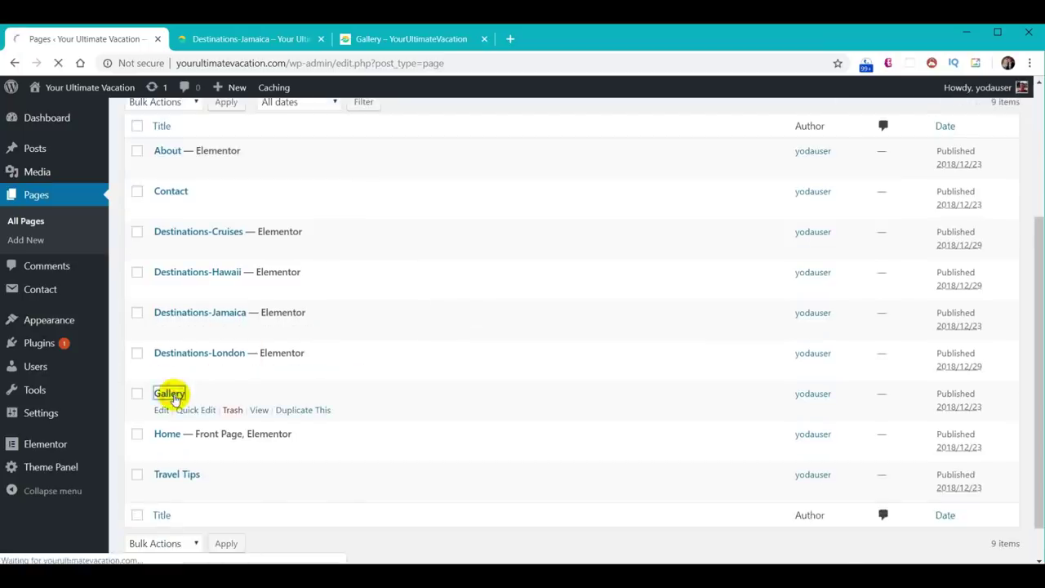
left_click(299, 120)
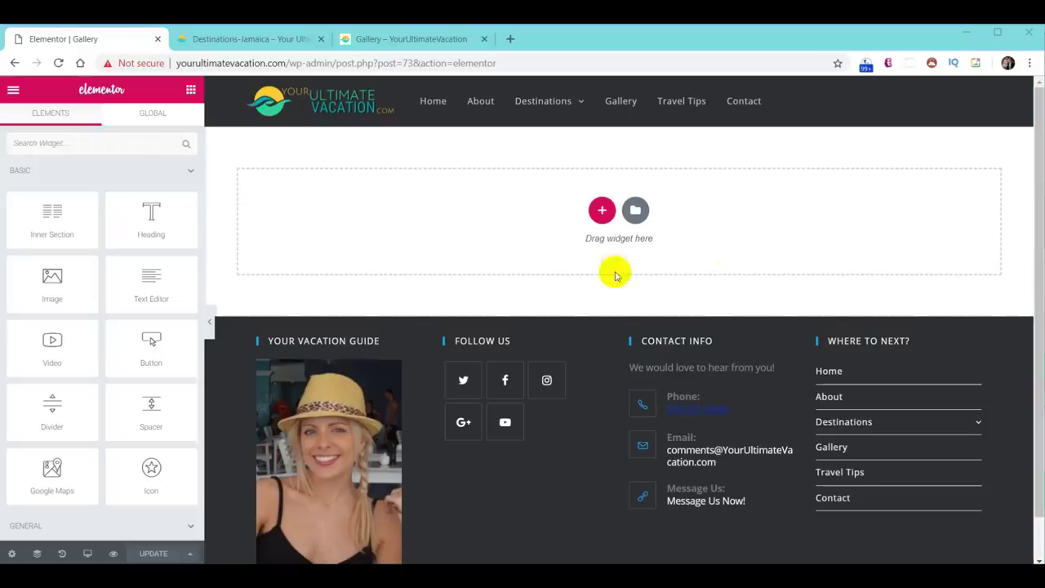
Insert the YUV - About Us Header template from My Templates and confirm the import
left_click(636, 213)
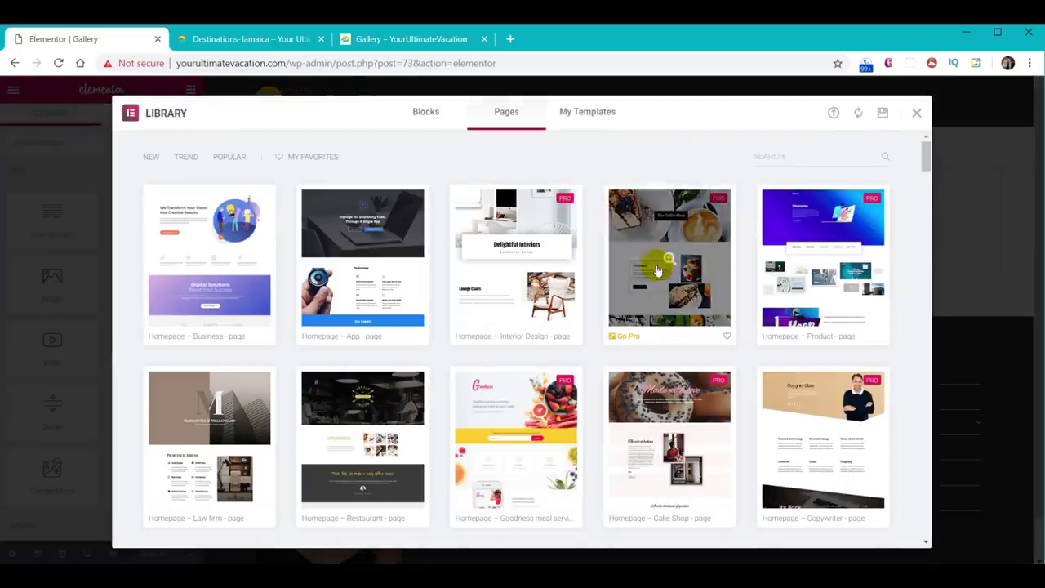
left_click(595, 112)
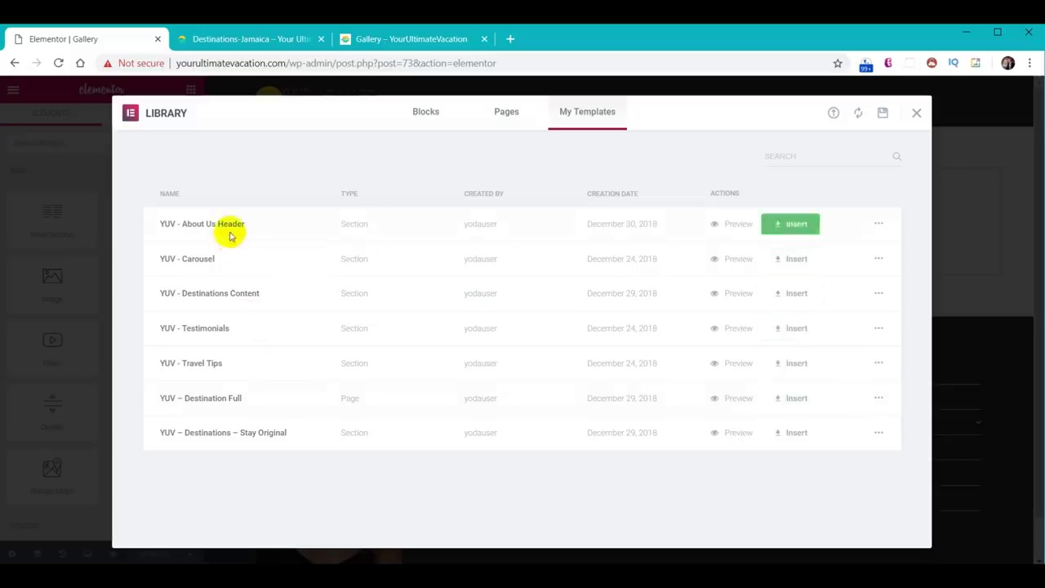
left_click(800, 224)
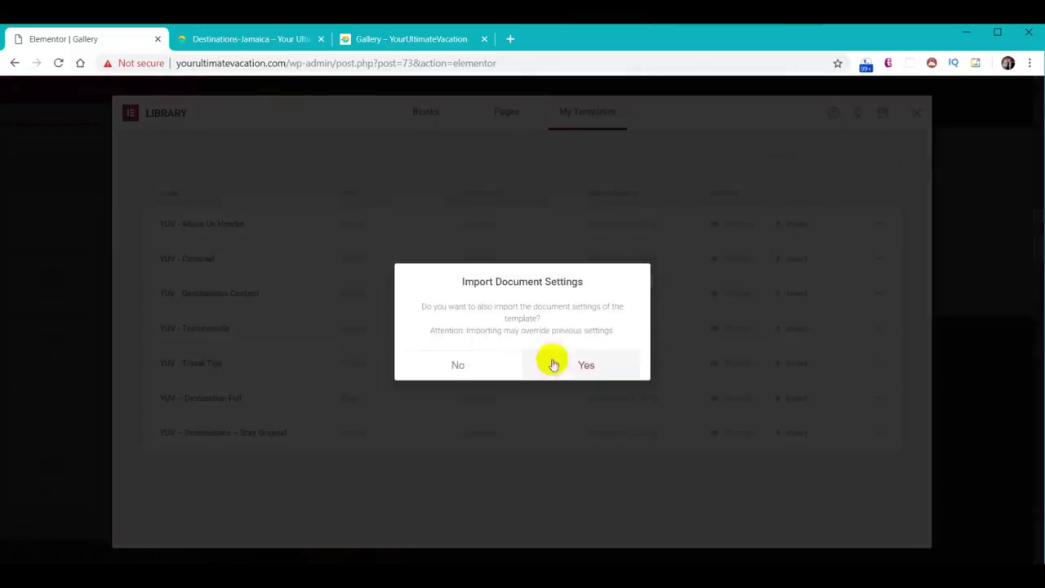
left_click(458, 367)
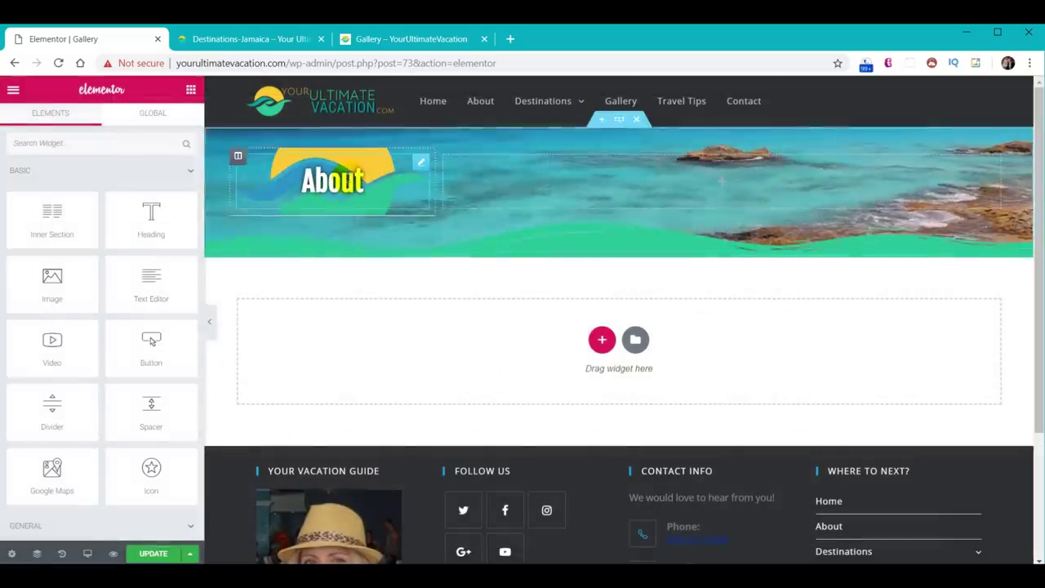
Change the header heading from About to Gallery and add a one-column section below it
left_click(348, 176)
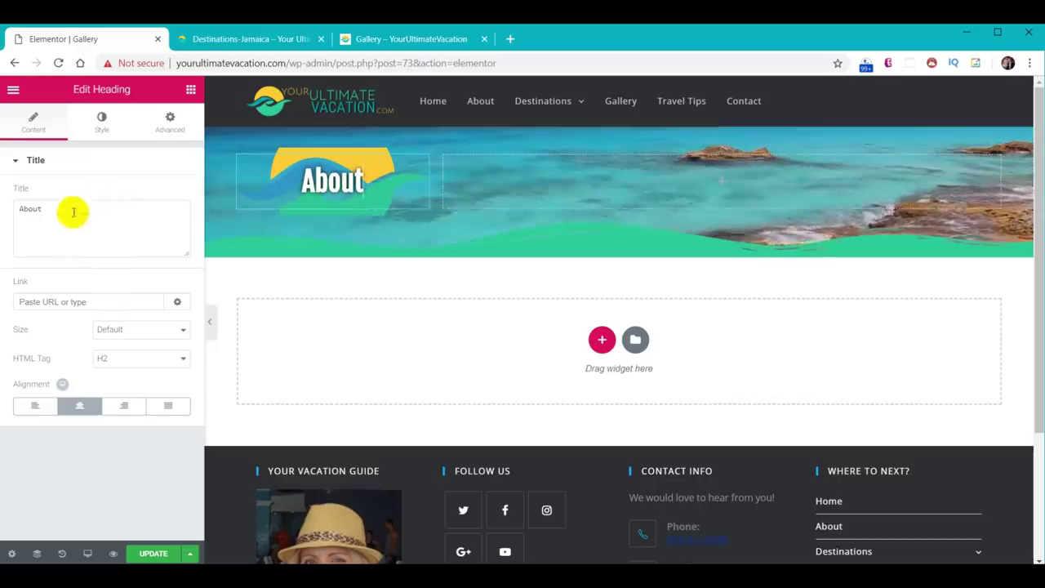
left_click_drag(73, 212, 3, 204)
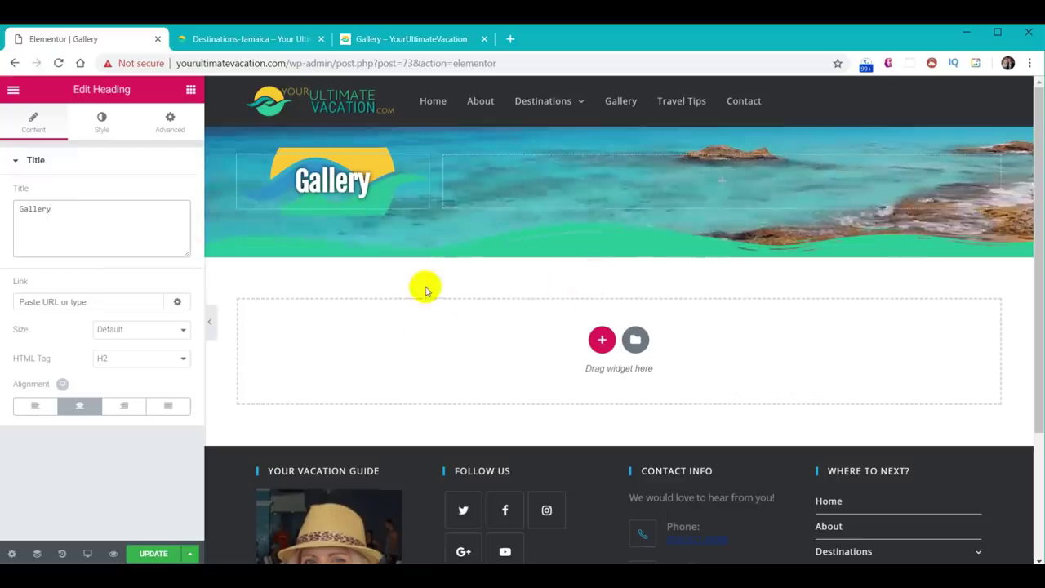
left_click(602, 340)
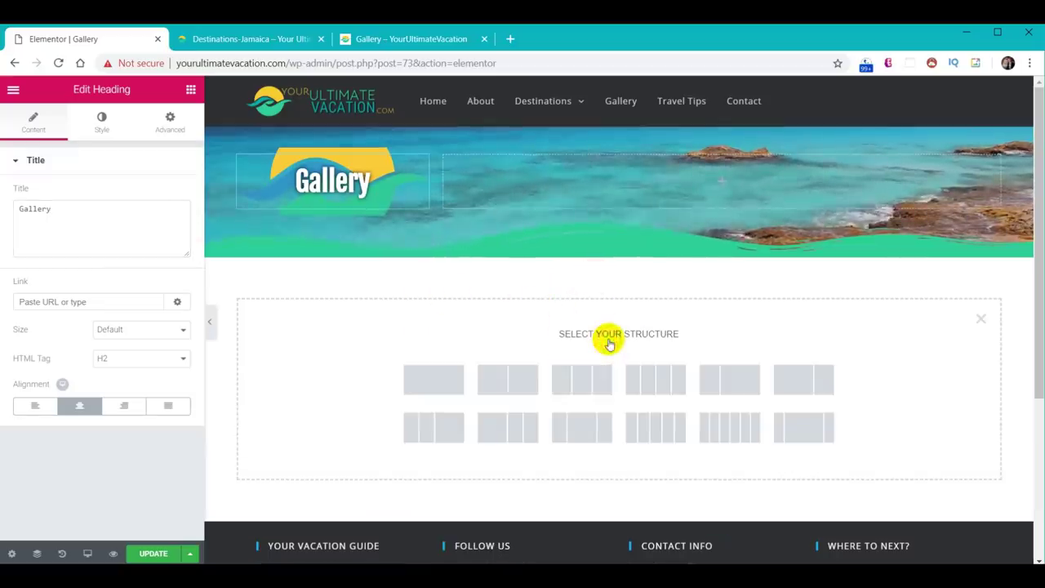
left_click(425, 389)
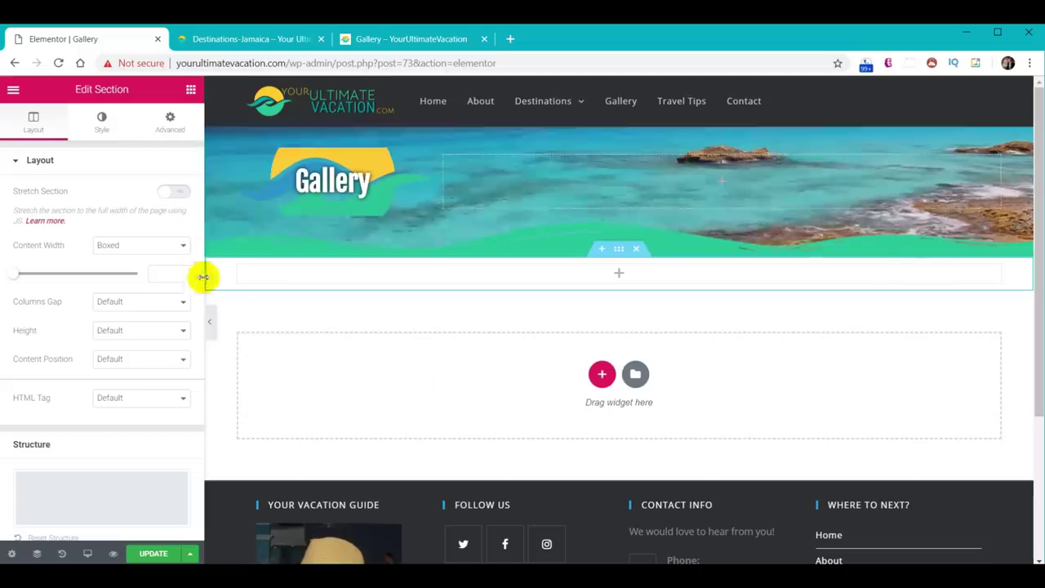
Drag an Image Gallery widget into the new single-column section
left_click(190, 89)
scroll(153, 358, "down", 2)
scroll(153, 358, "down", 2)
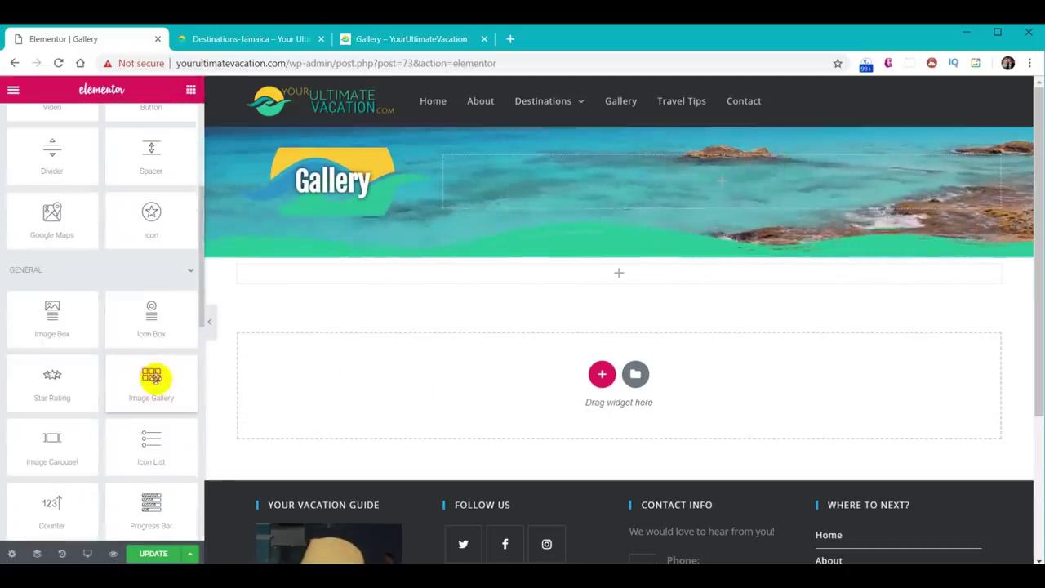
left_click_drag(153, 377, 621, 273)
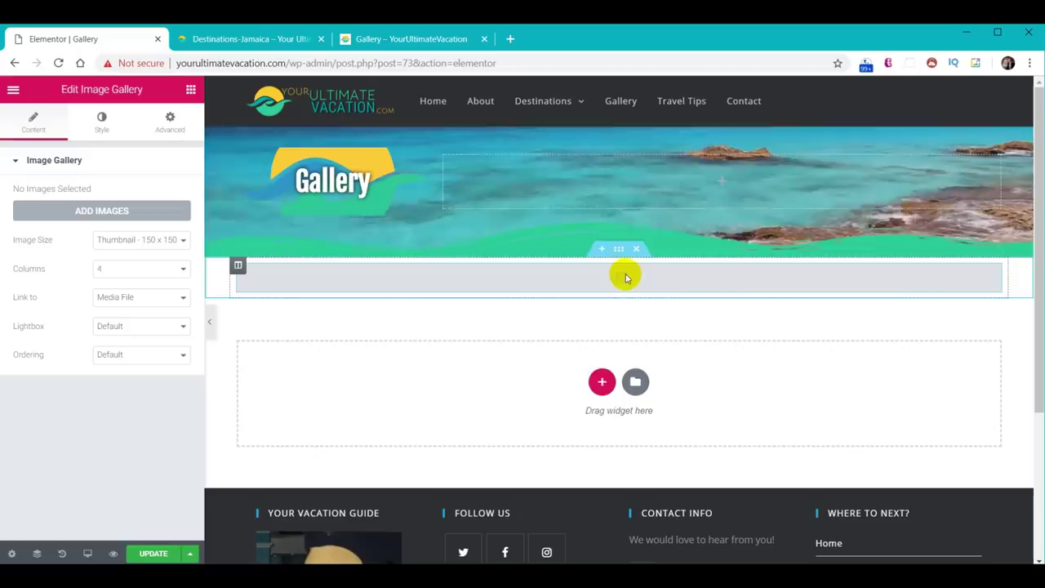
Select 24 landmark and travel photos, excluding the portrait one, and insert them as a gallery
left_click(104, 210)
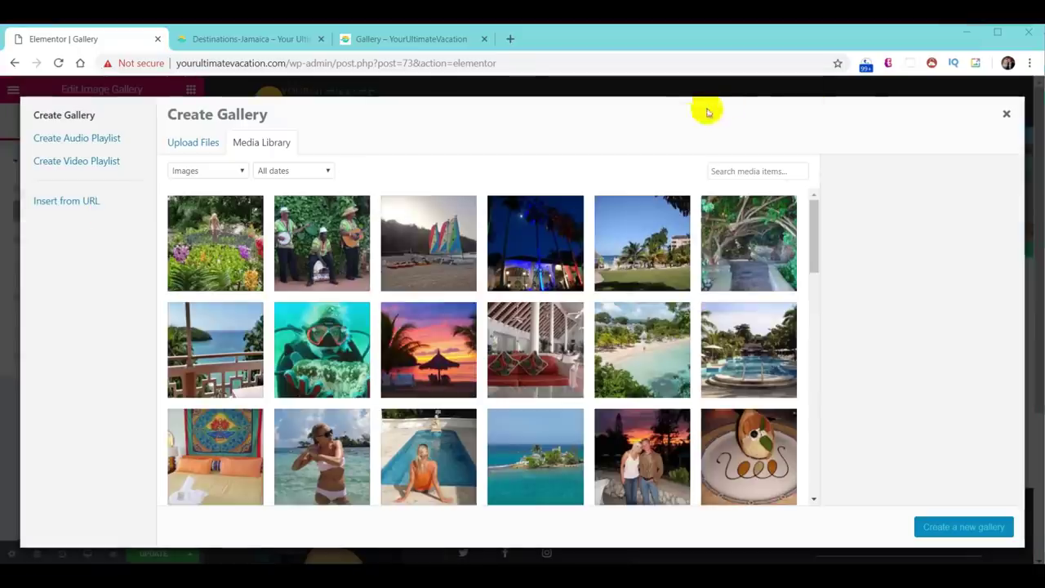
scroll(566, 216, "down", 2)
scroll(566, 216, "down", 10)
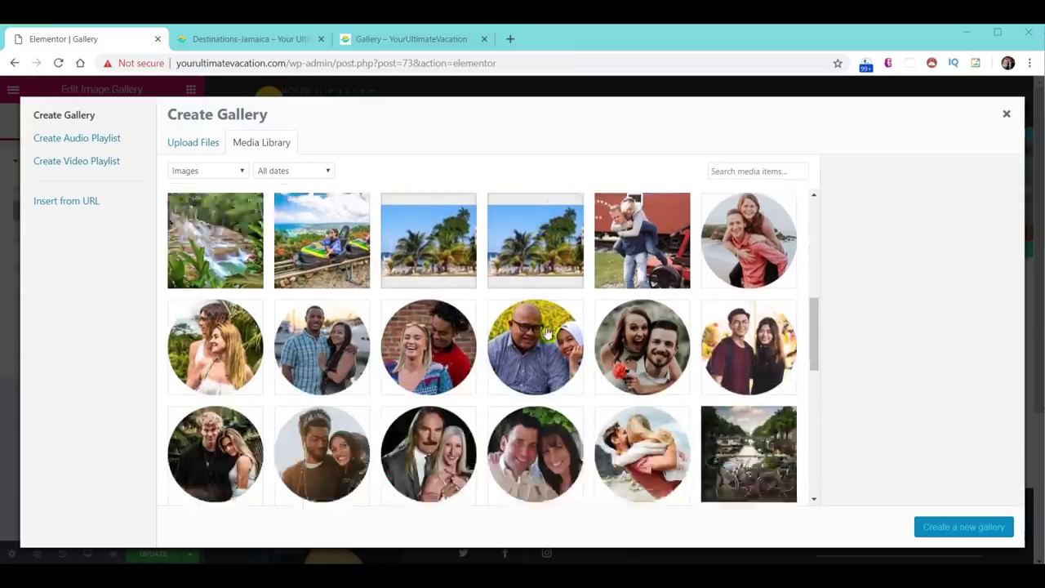
left_click(215, 307)
left_click(321, 307)
left_click(642, 307)
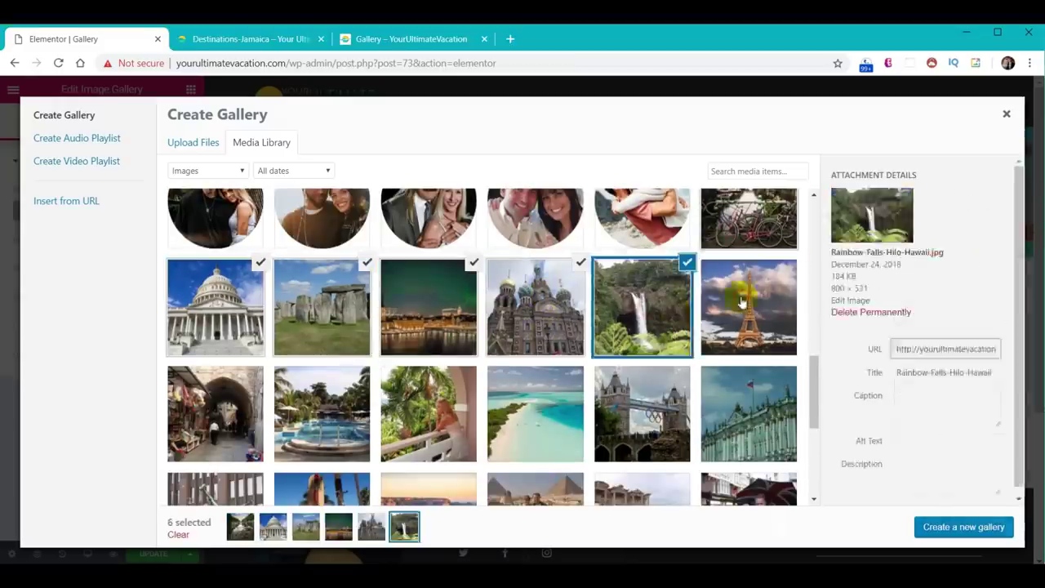
left_click(748, 307)
left_click(429, 413)
left_click(322, 414)
scroll(490, 343, "down", 2)
left_click(215, 315)
left_click(322, 315)
left_click(429, 315)
left_click(535, 315)
left_click(642, 315)
left_click(748, 315)
left_click(429, 421)
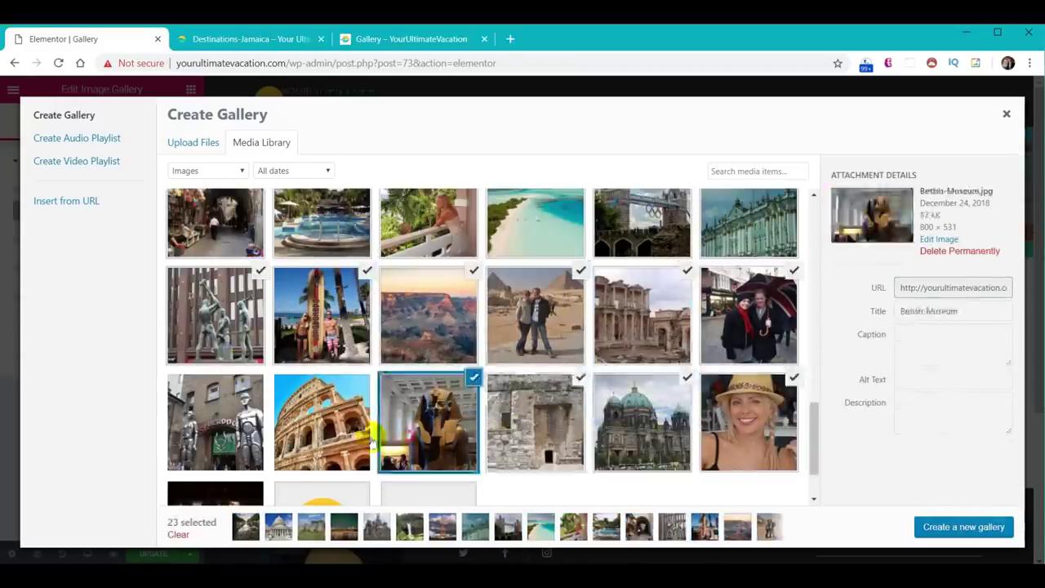
left_click(215, 421)
scroll(268, 408, "down", 2)
left_click(776, 324)
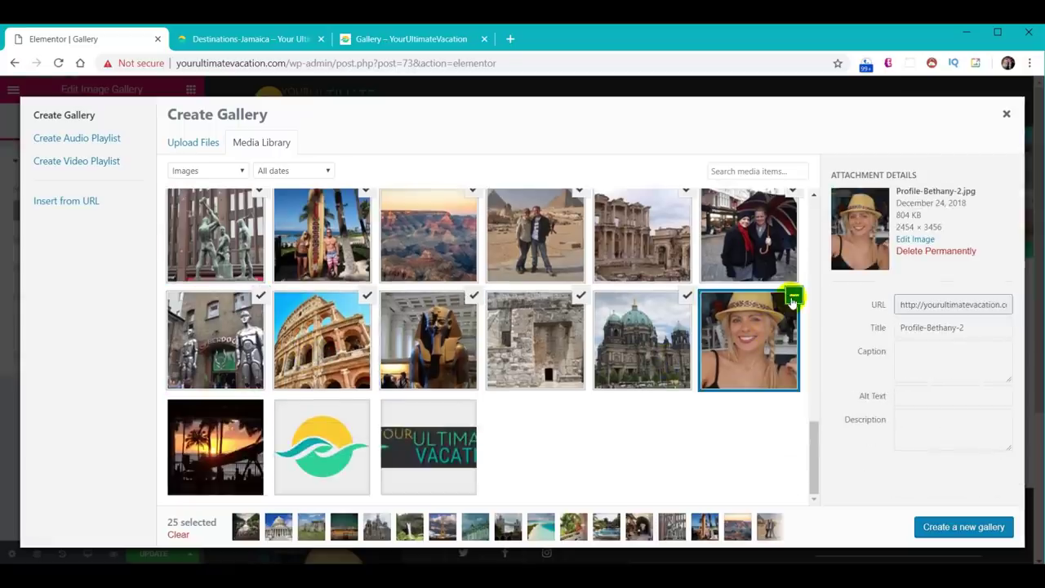
left_click(793, 298)
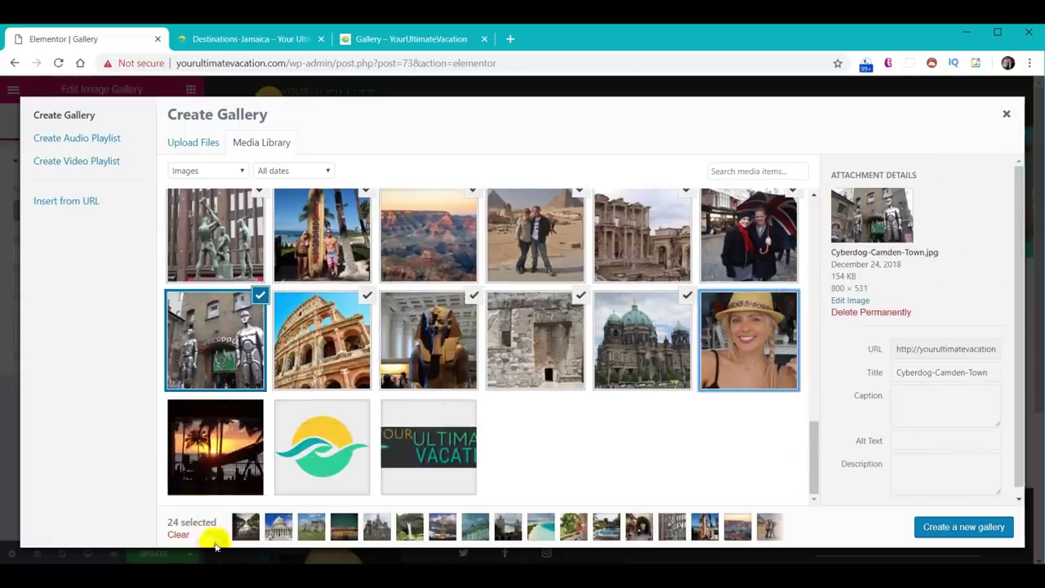
left_click(949, 525)
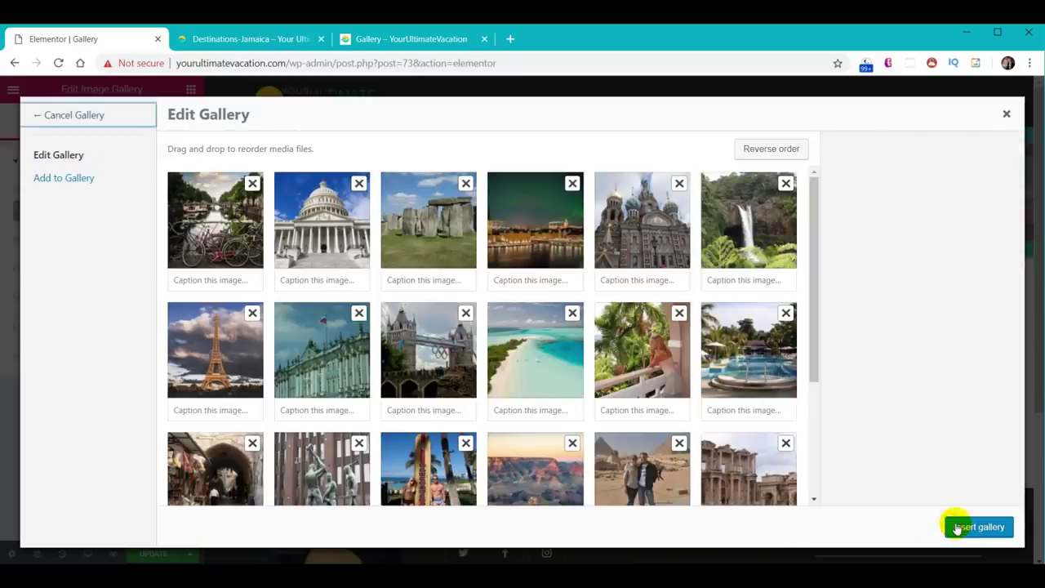
left_click(979, 526)
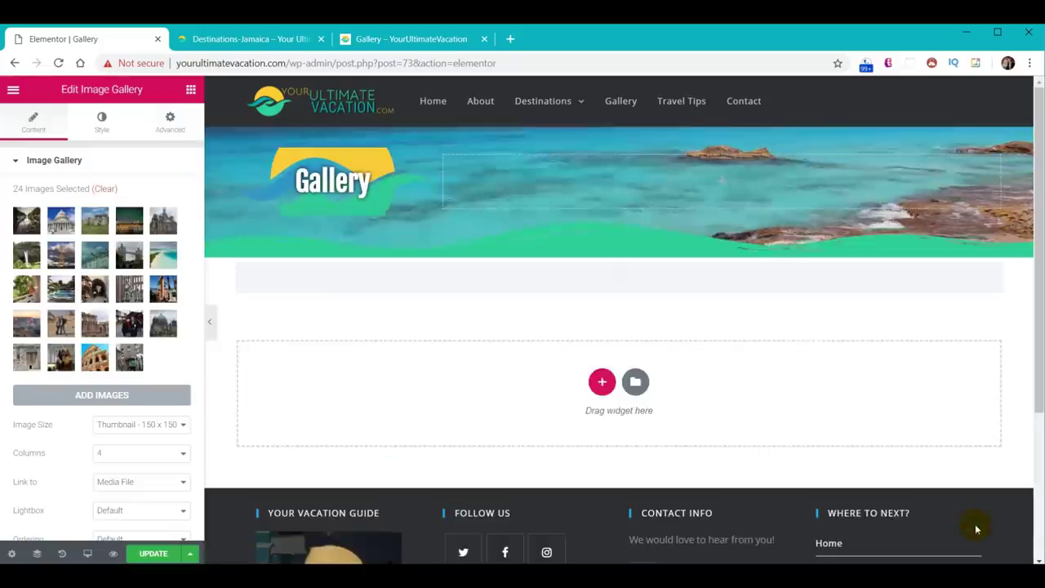
Set the gallery's image size to Medium Large and its layout to 3 columns
left_click(181, 425)
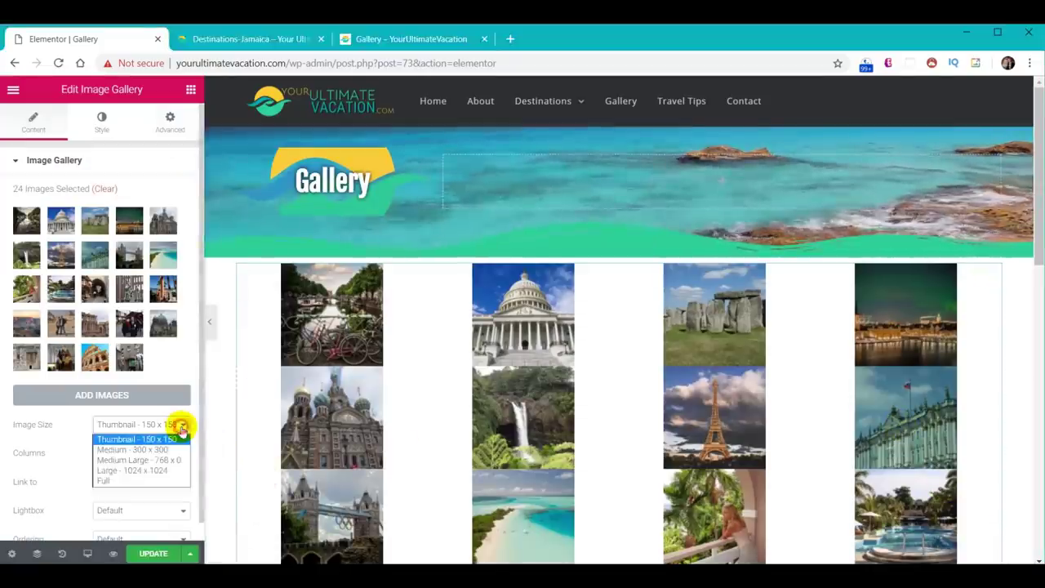
left_click(172, 461)
left_click(160, 455)
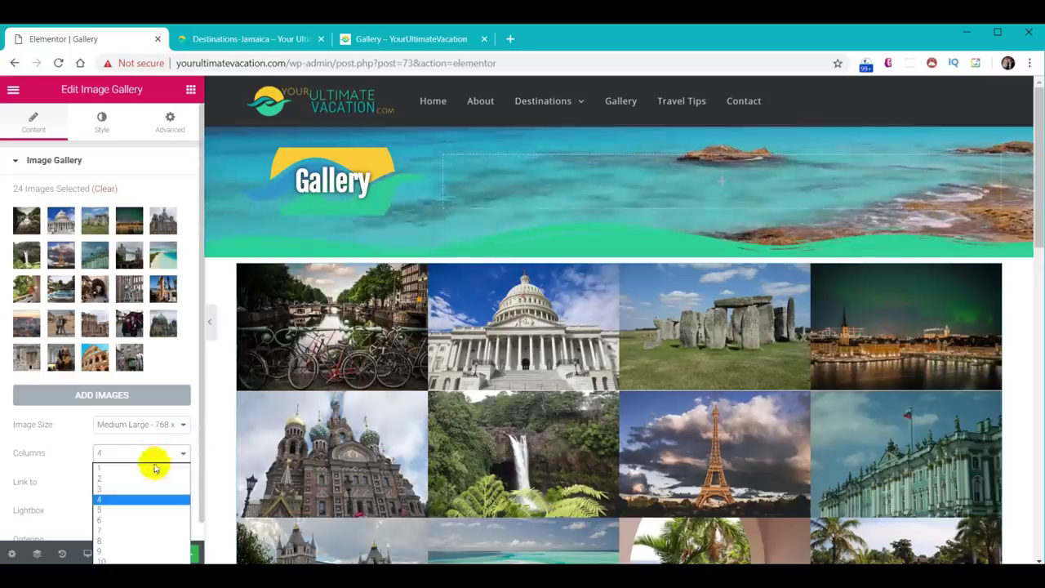
left_click(150, 489)
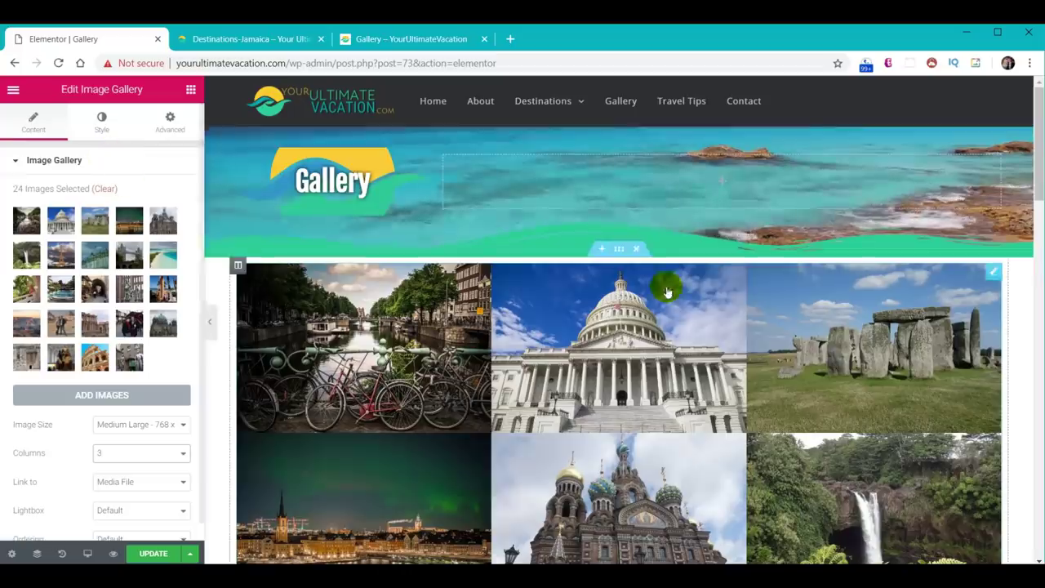
left_click(619, 249)
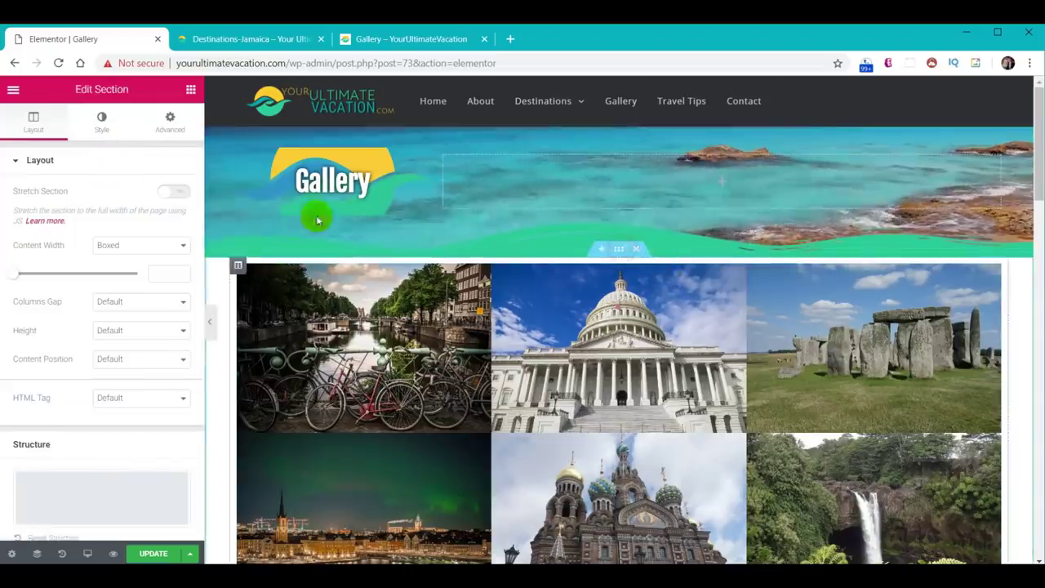
Give the gallery section a Classic background with colour #30d198
left_click(103, 124)
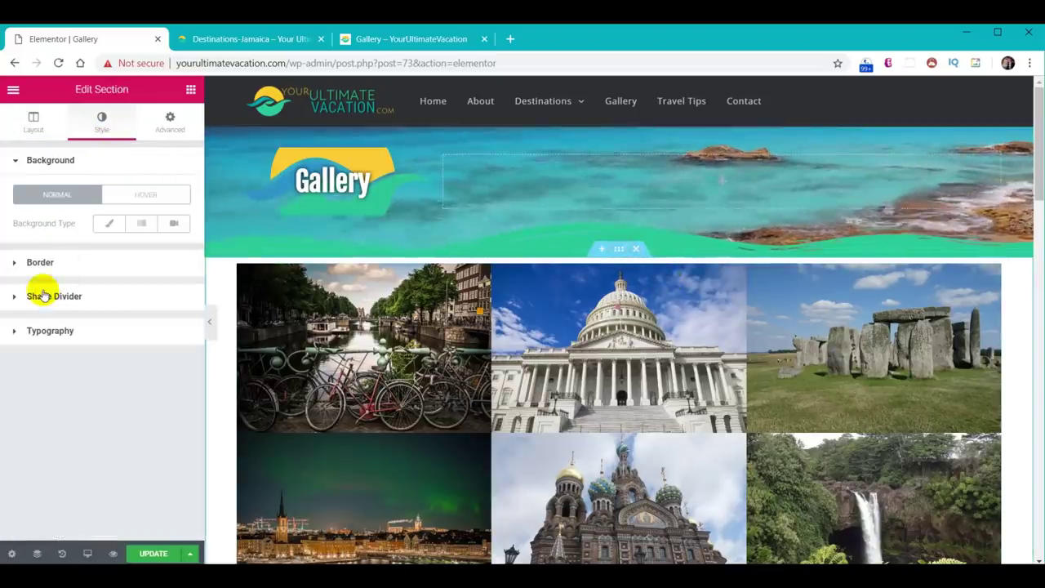
left_click(108, 223)
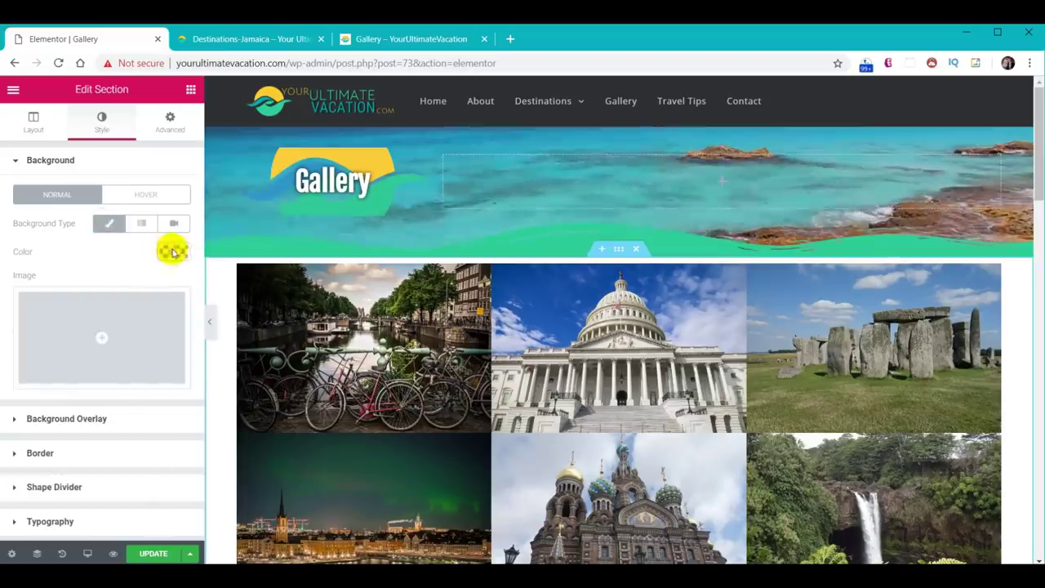
left_click(171, 251)
left_click(72, 252)
type("#30d198")
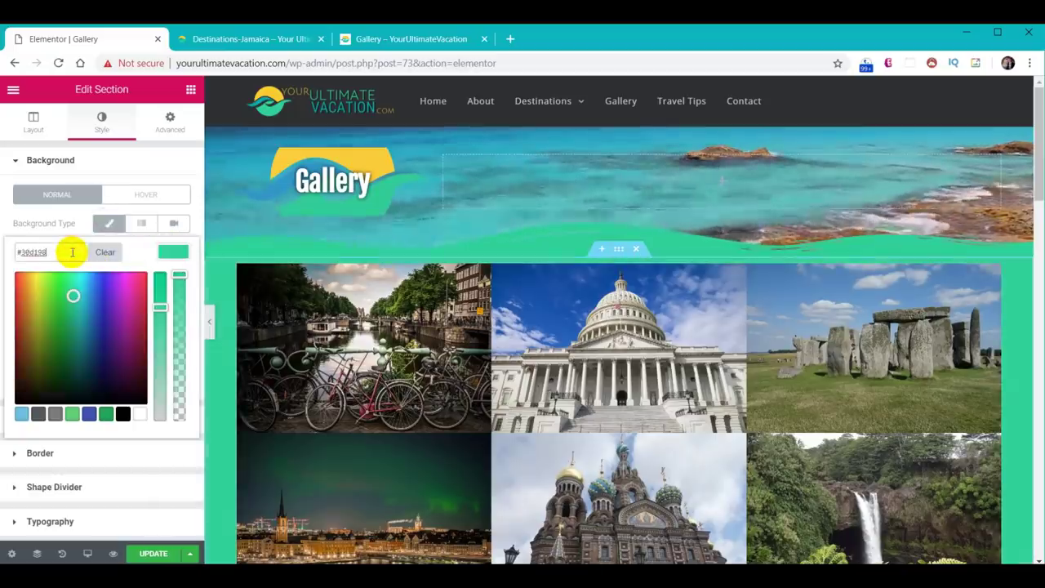
left_click(169, 253)
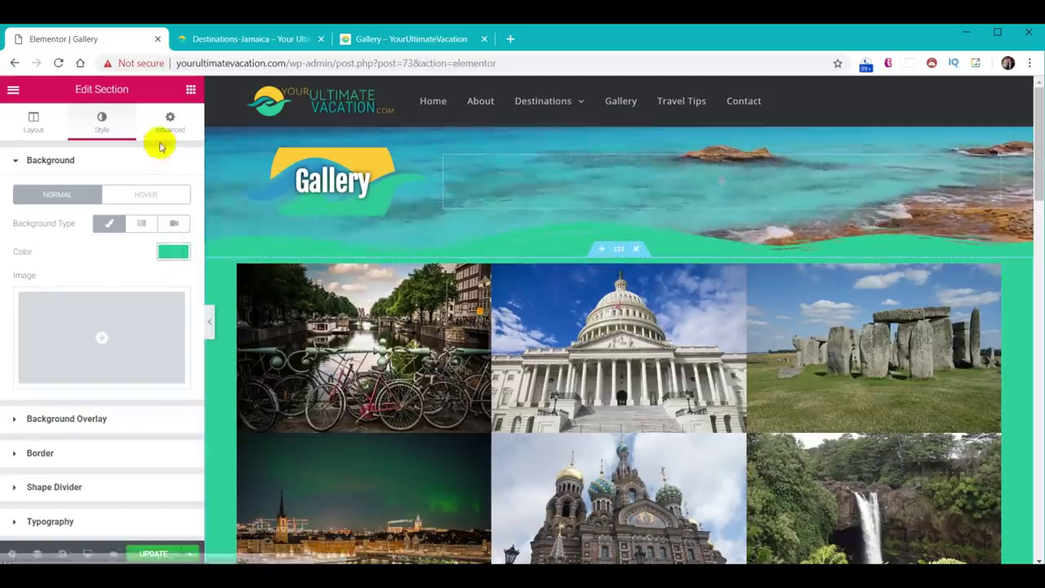
left_click(191, 90)
Add a Text Editor block above the gallery containing the pasted intro sentence
left_click_drag(149, 277, 629, 265)
left_click_drag(158, 340, 3, 273)
type("The collection below is just a small sample of some of our favorite travel destinations from around the world.")
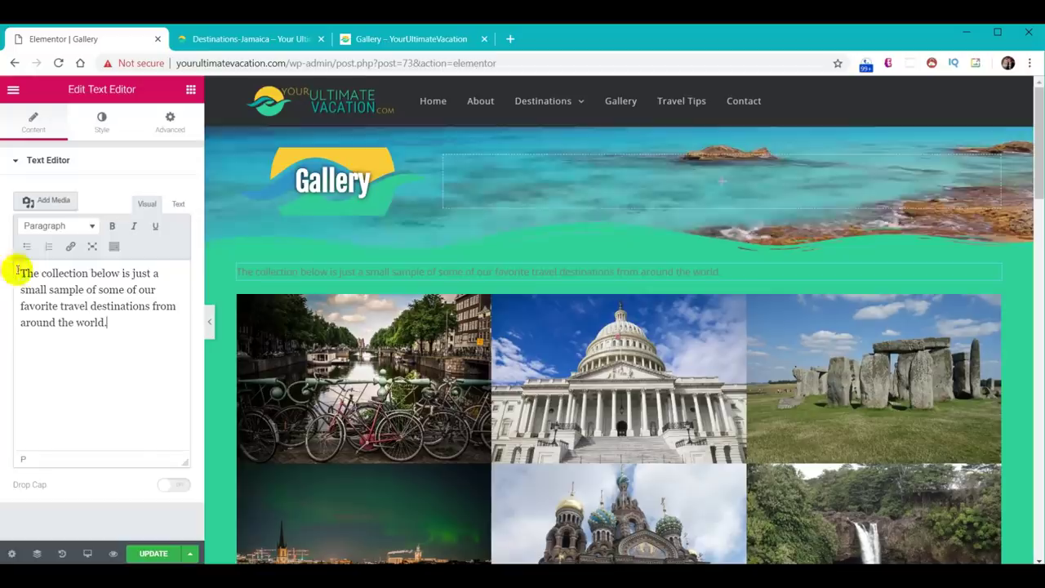
Style the intro sentence white, font size 18, and centre-aligned
left_click(101, 123)
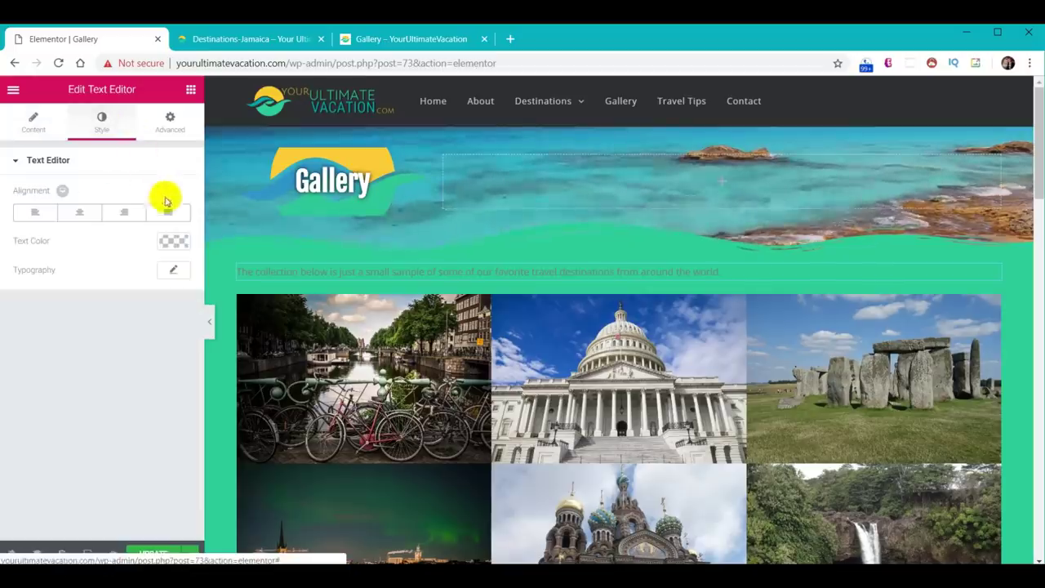
left_click(173, 240)
left_click(140, 405)
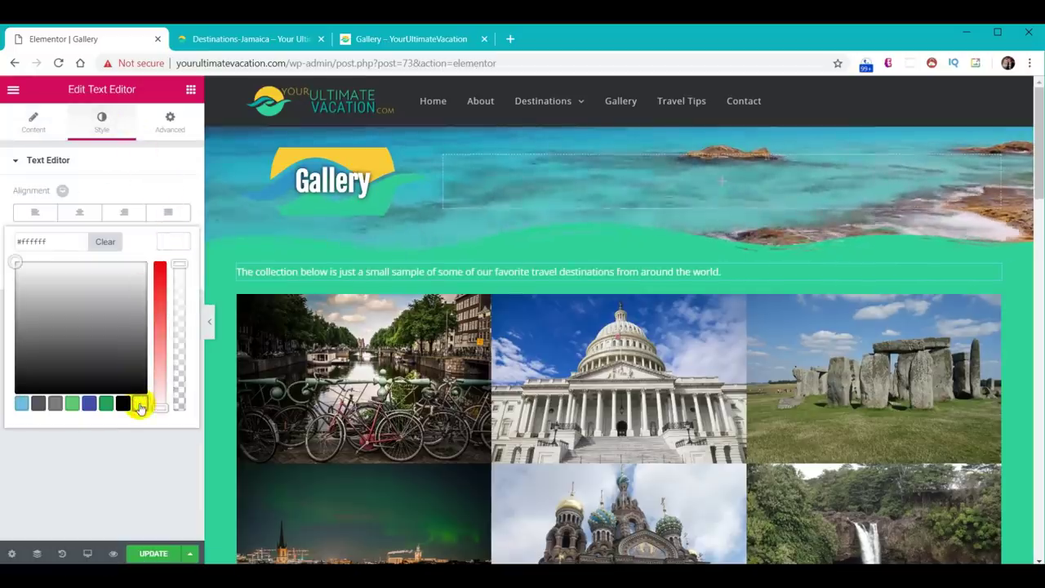
left_click(173, 240)
left_click(171, 269)
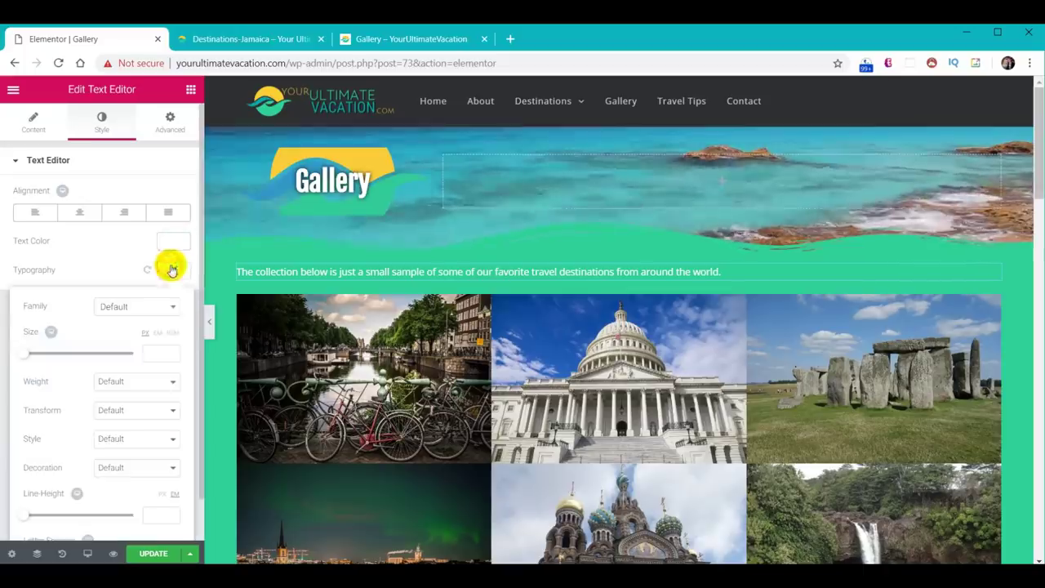
type("18")
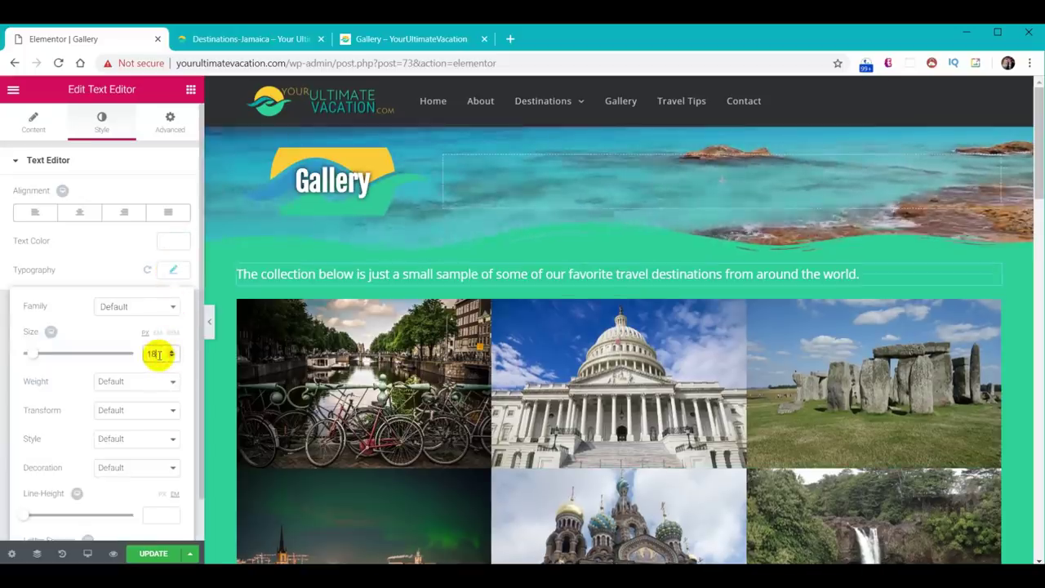
left_click(80, 211)
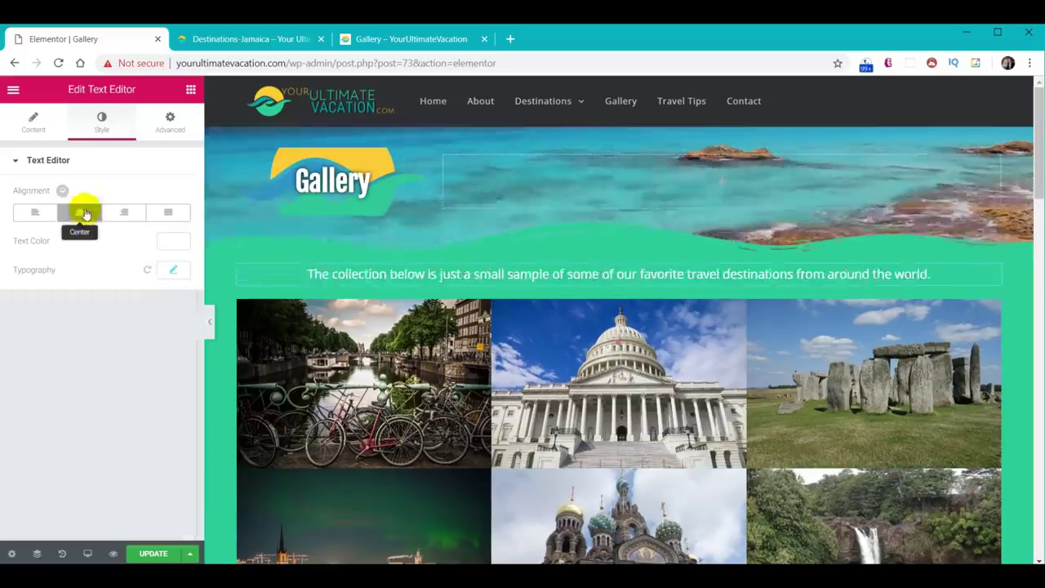
left_click(865, 315)
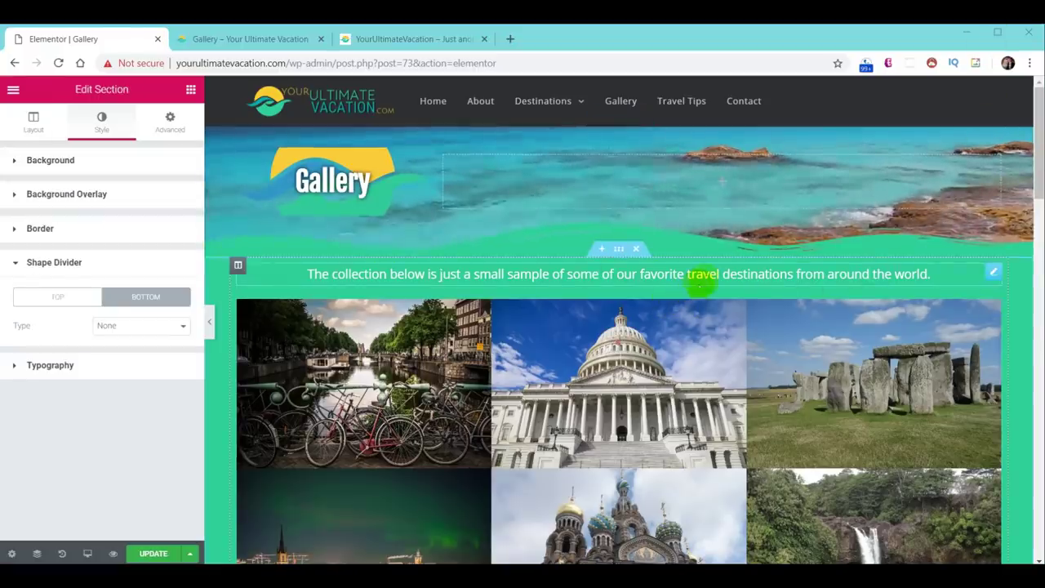
Unlink the green section's padding and set its bottom padding to 80
left_click(621, 250)
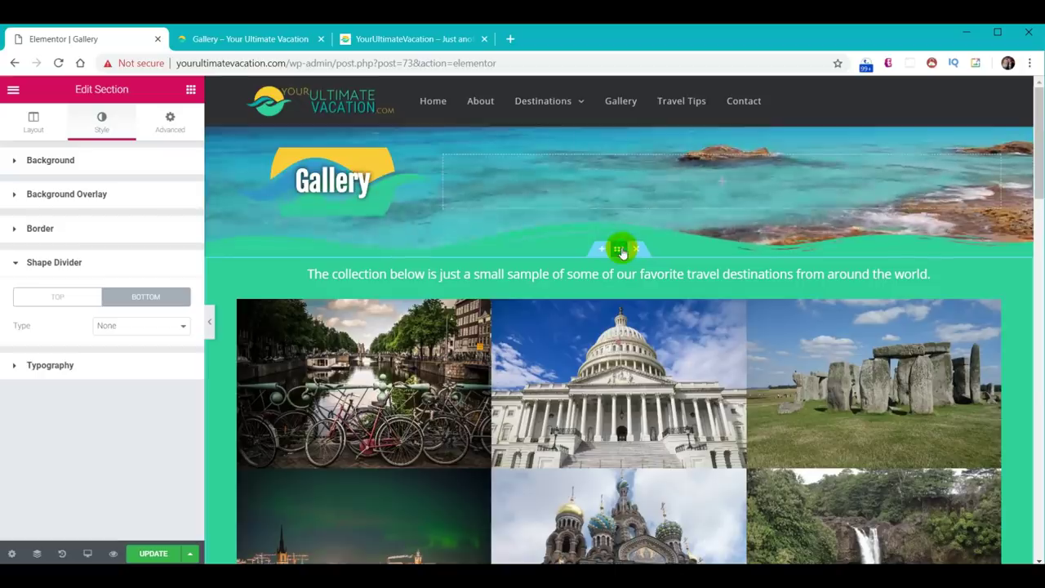
scroll(621, 250, "down", 14)
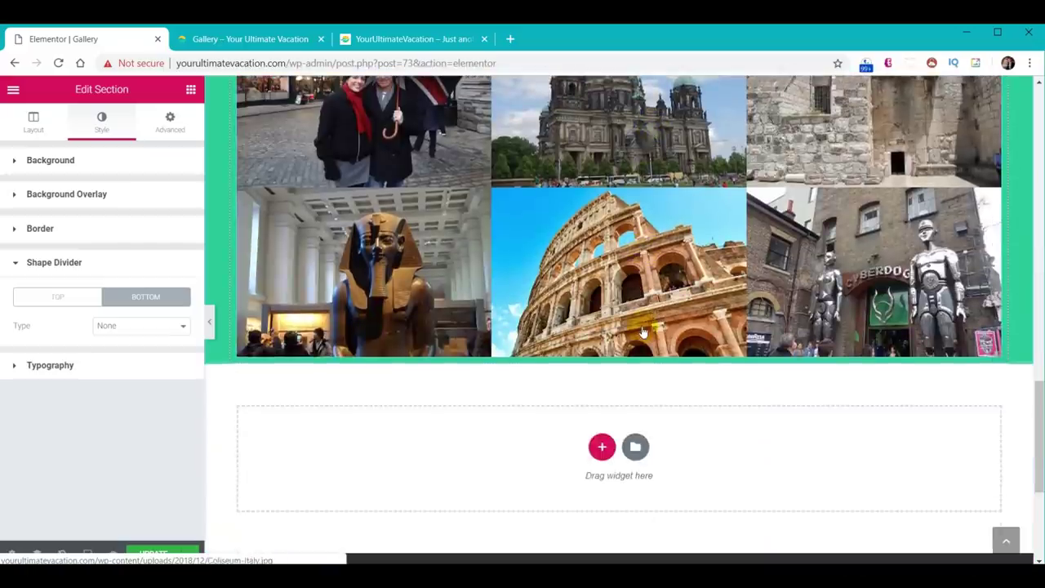
left_click(170, 121)
left_click(175, 269)
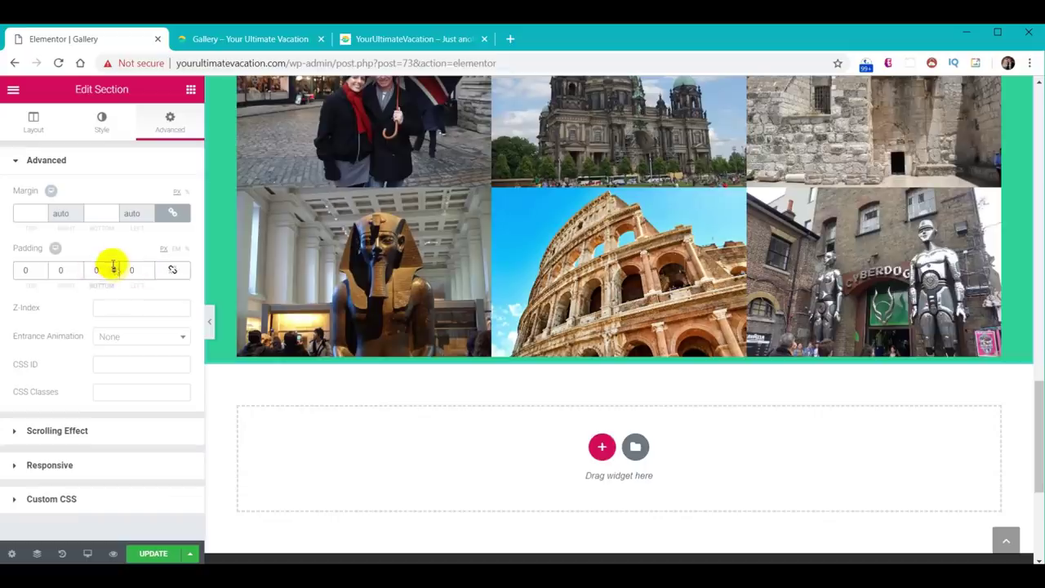
type("80")
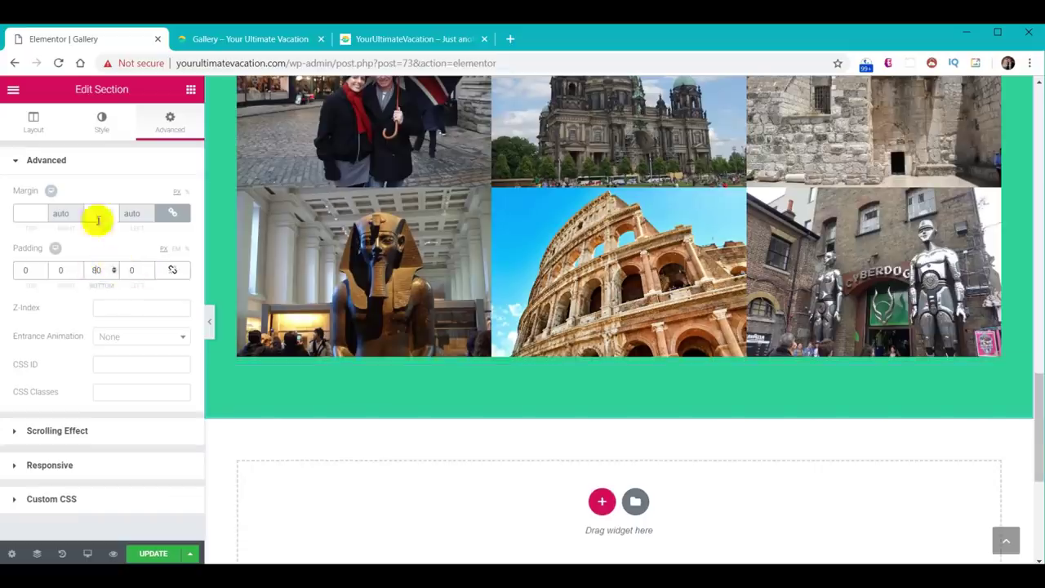
Add a dark Waves Brush bottom shape divider with height 60
left_click(102, 120)
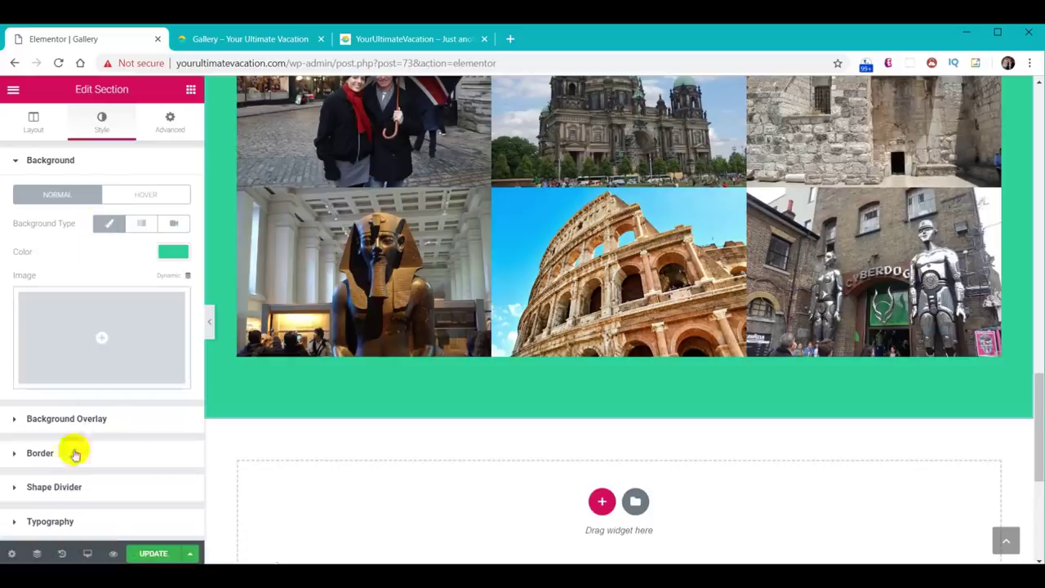
left_click(62, 488)
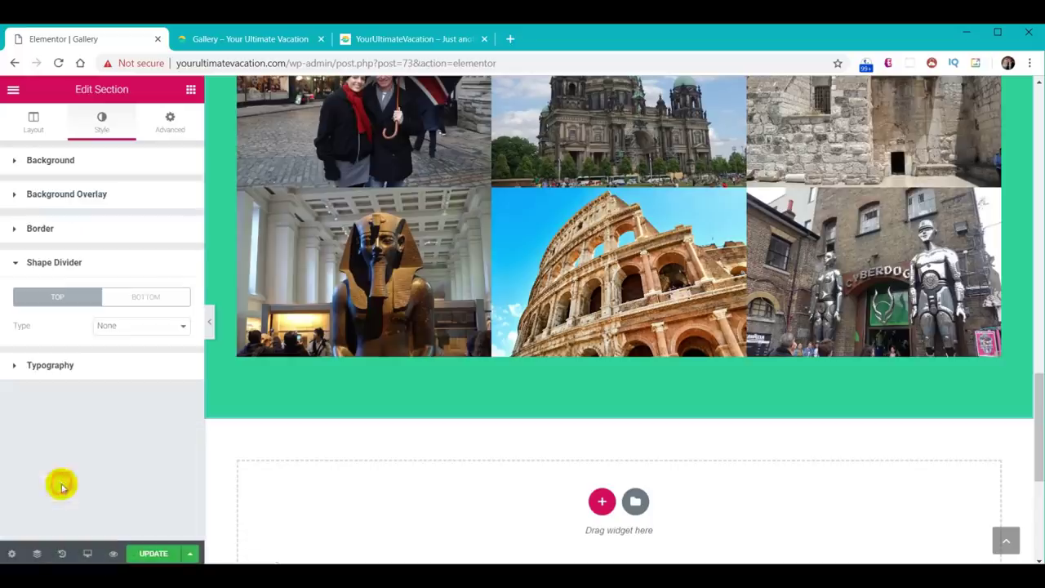
left_click(146, 298)
left_click(147, 327)
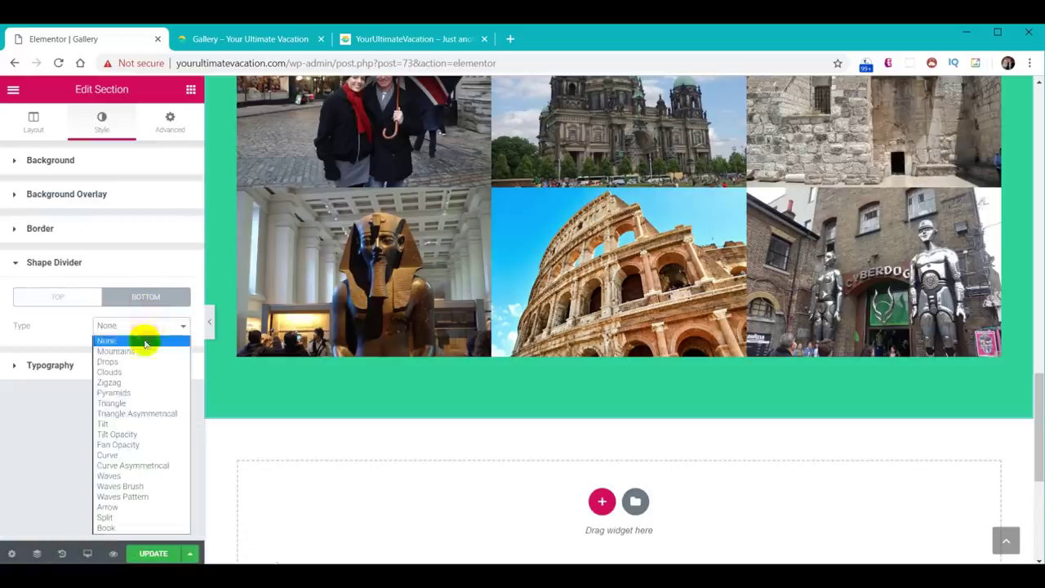
left_click(134, 485)
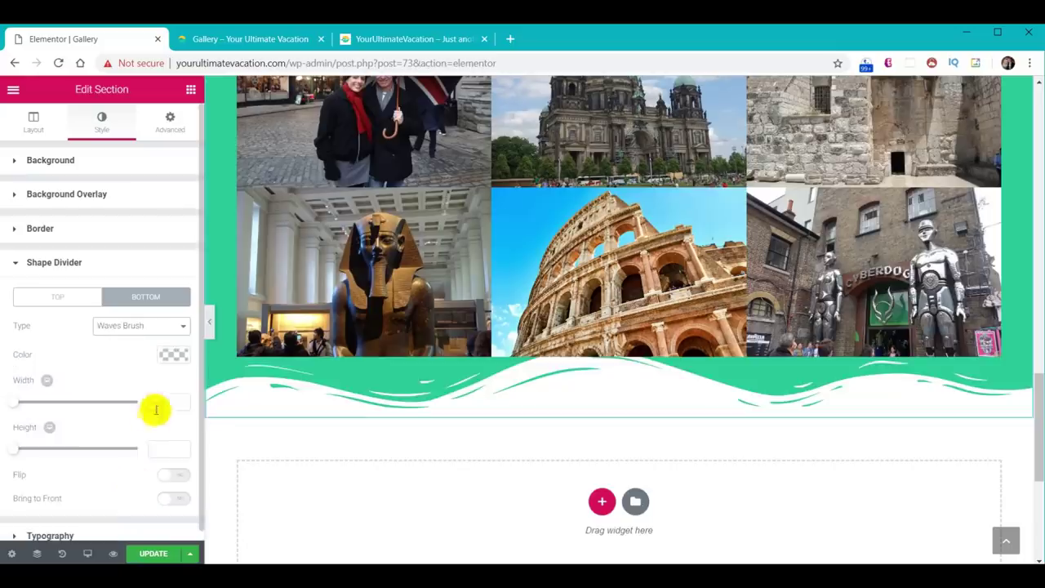
left_click(169, 353)
left_click(57, 355)
type("#2f3033")
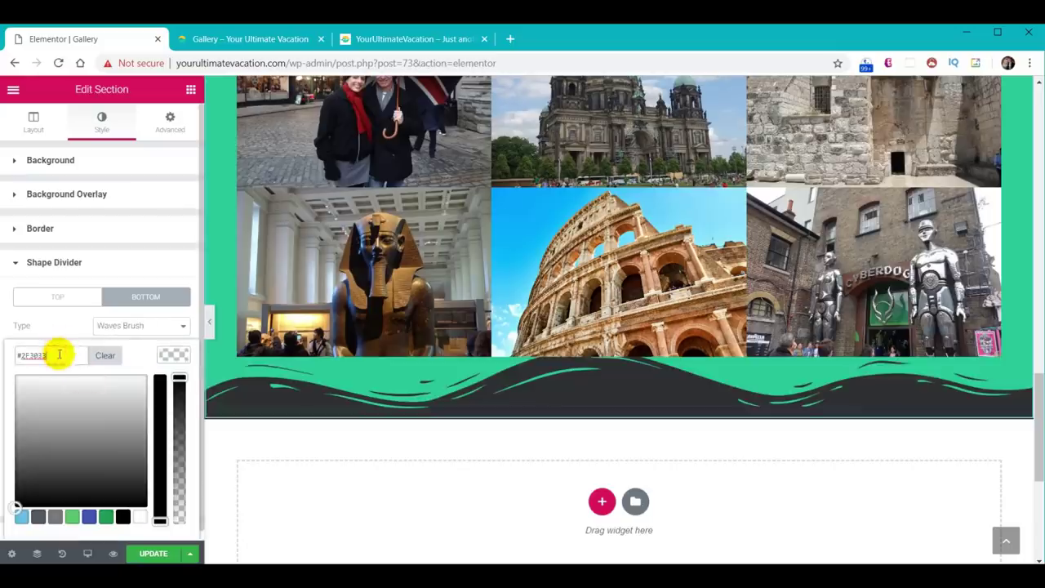
left_click(165, 359)
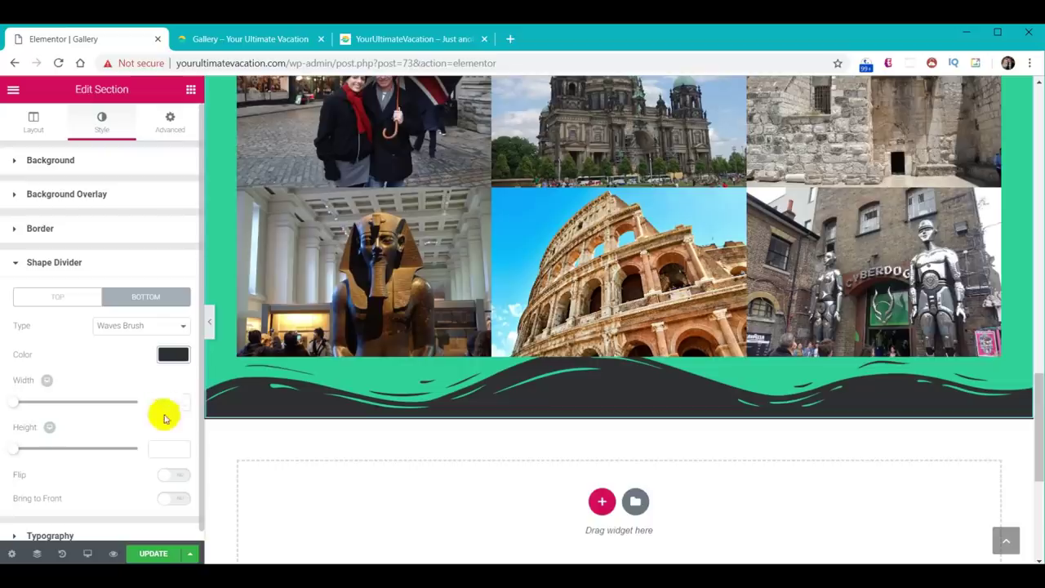
left_click(162, 448)
type("60")
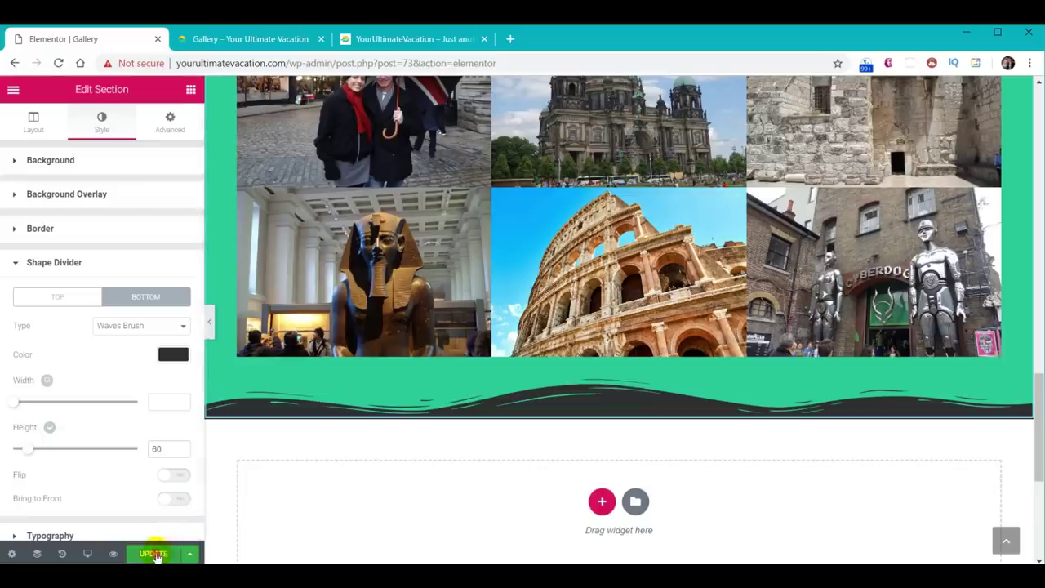
Open the live Gallery page and scroll through it to compare with the editor
left_click(274, 38)
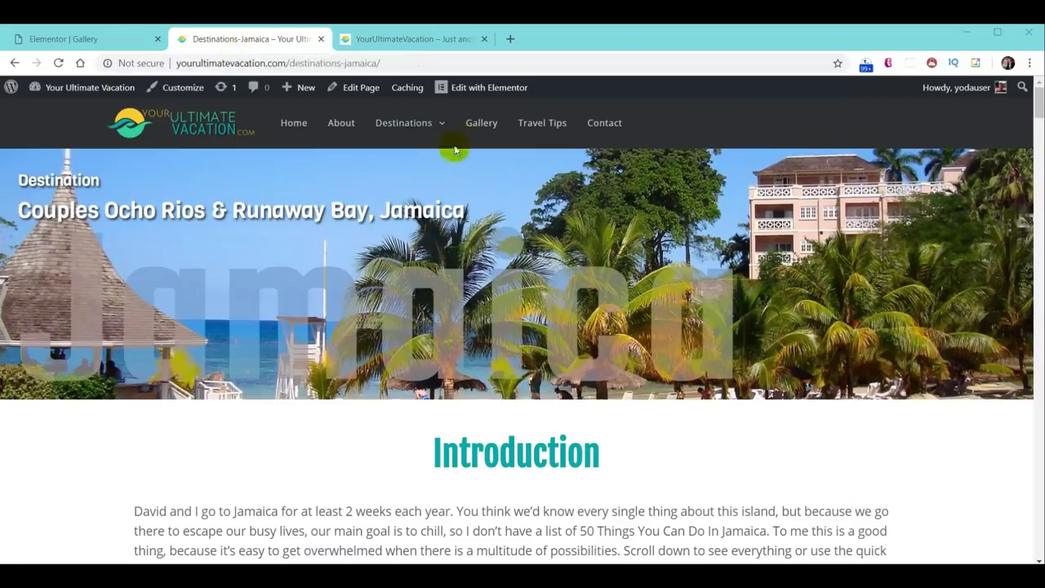
left_click(481, 125)
scroll(683, 269, "down", 15)
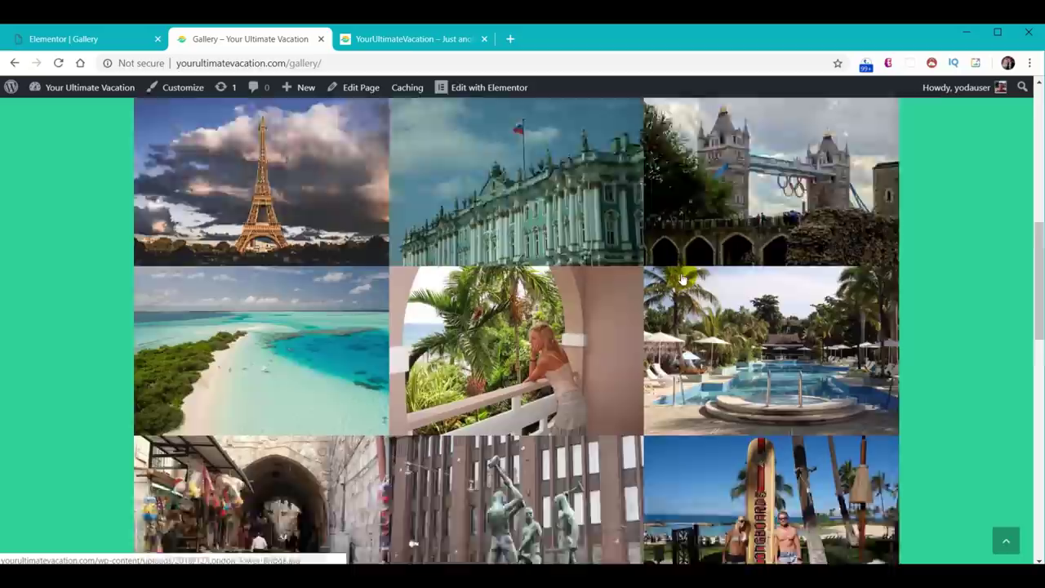
scroll(682, 270, "down", 3)
scroll(675, 267, "up", 20)
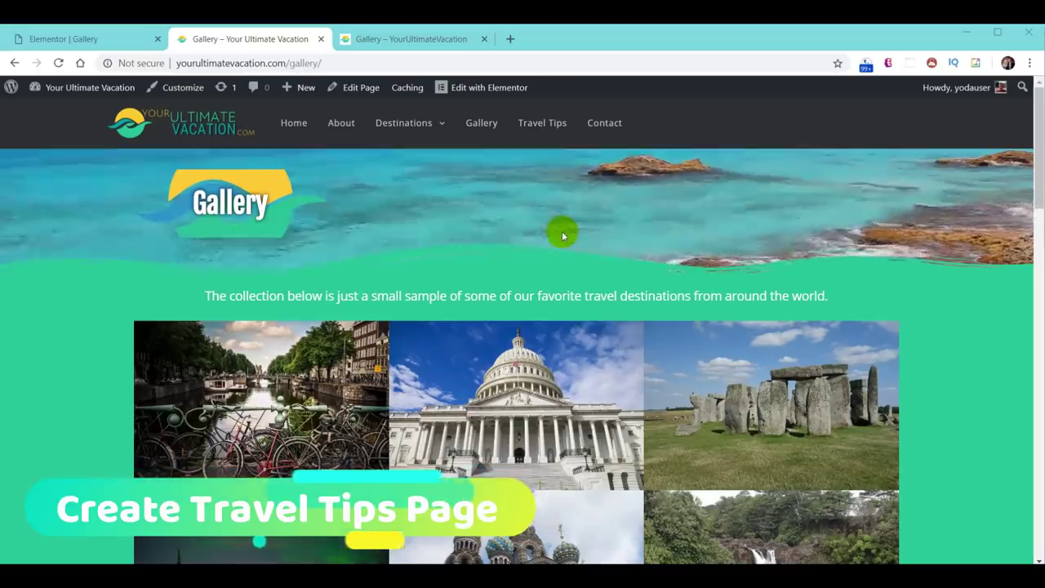
Browse the reference site's Travel Tips page from top to bottom
left_click(402, 41)
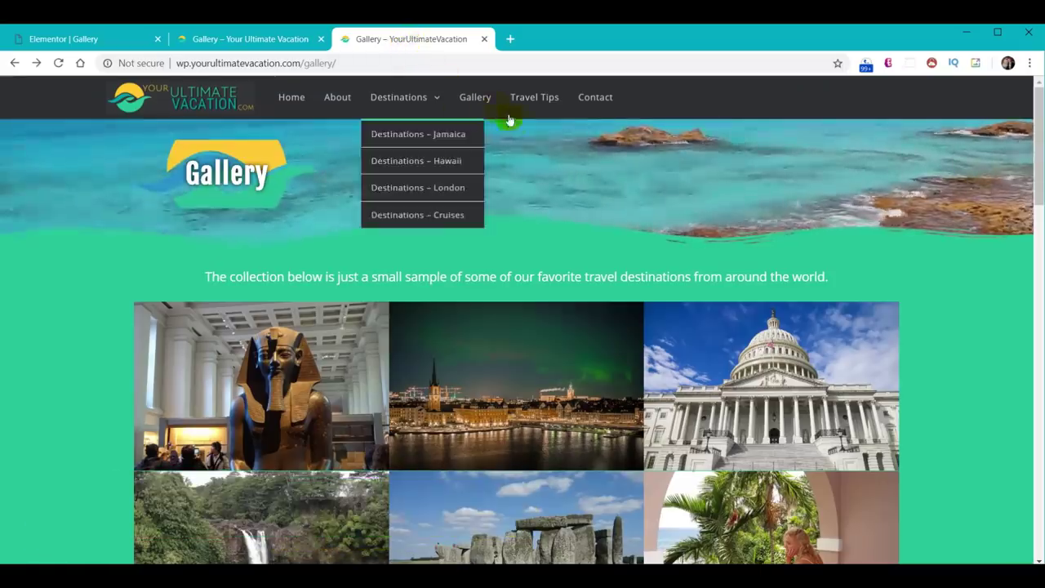
left_click(535, 100)
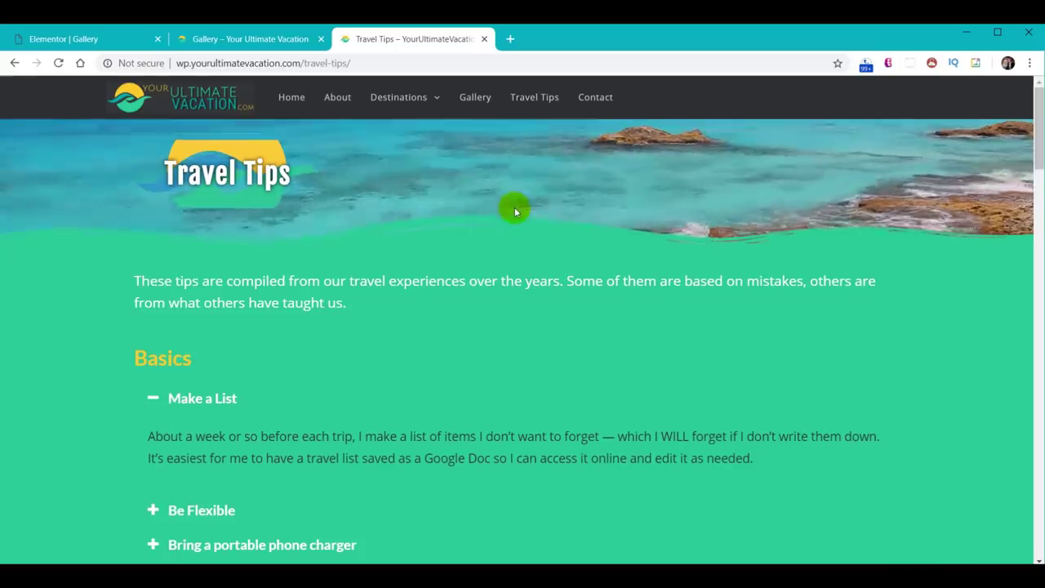
scroll(490, 278, "down", 2)
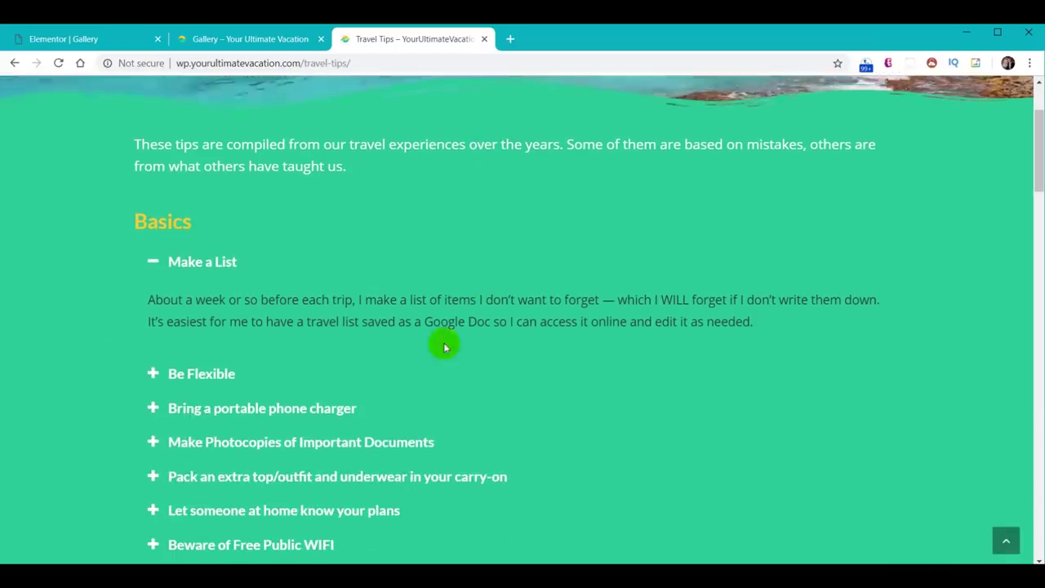
scroll(628, 278, "down", 6)
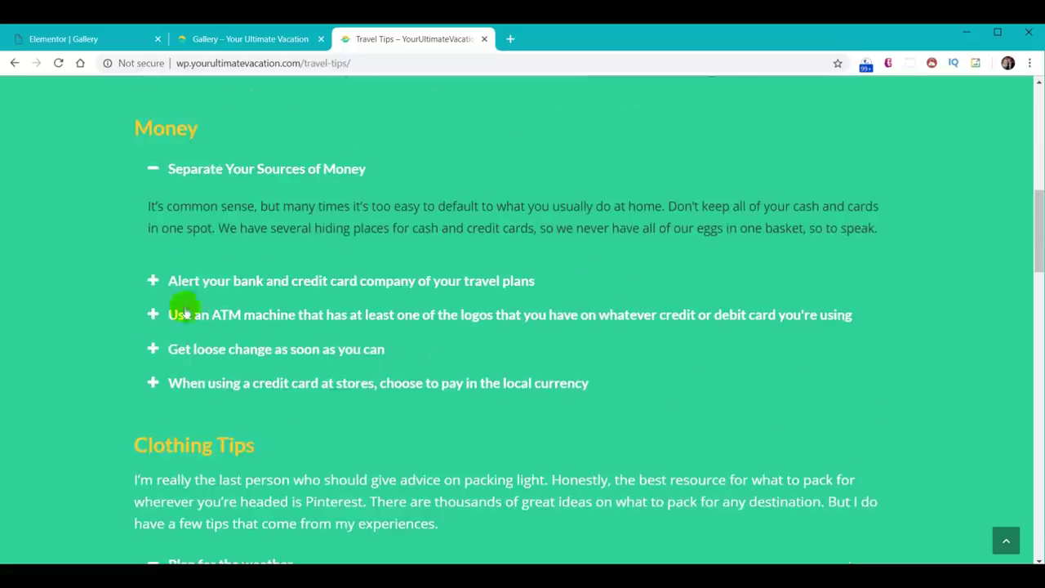
scroll(653, 220, "down", 10)
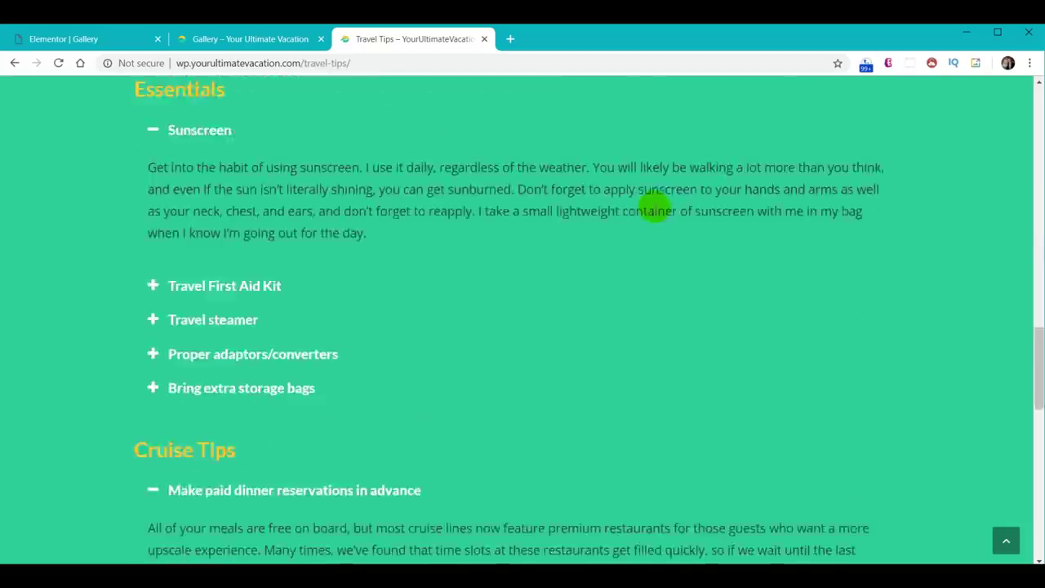
scroll(645, 211, "down", 5)
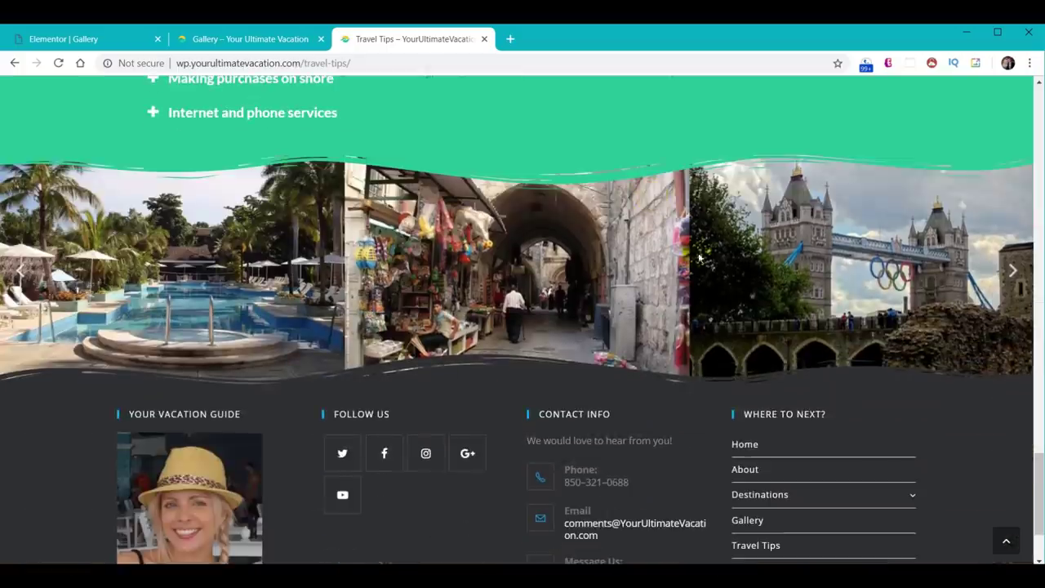
scroll(661, 291, "up", 1)
left_click_drag(1039, 478, 1038, 163)
scroll(514, 273, "up", 3)
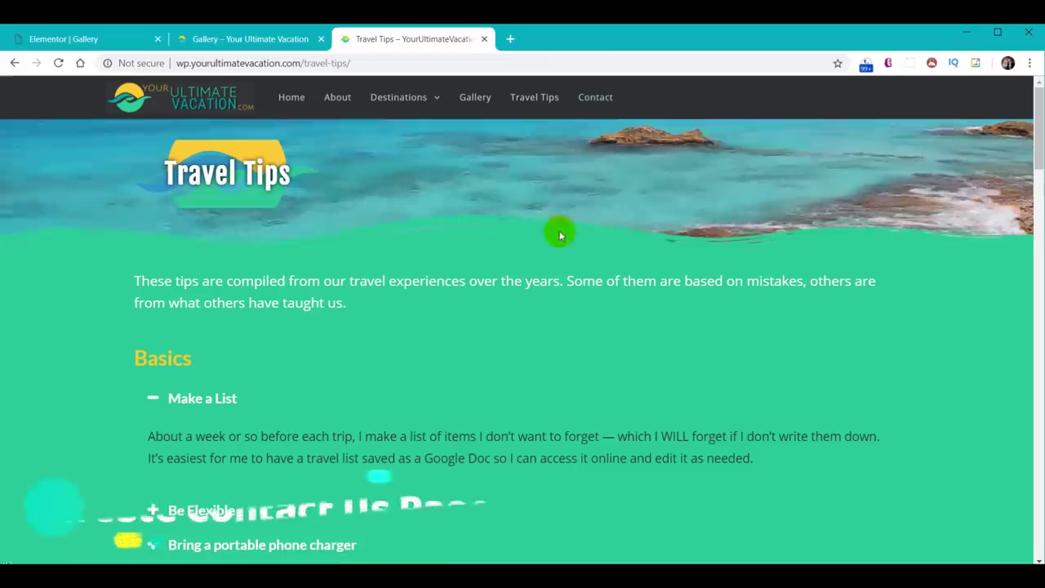
Open the reference Contact page and scroll down through its contact details, form and map
left_click(591, 103)
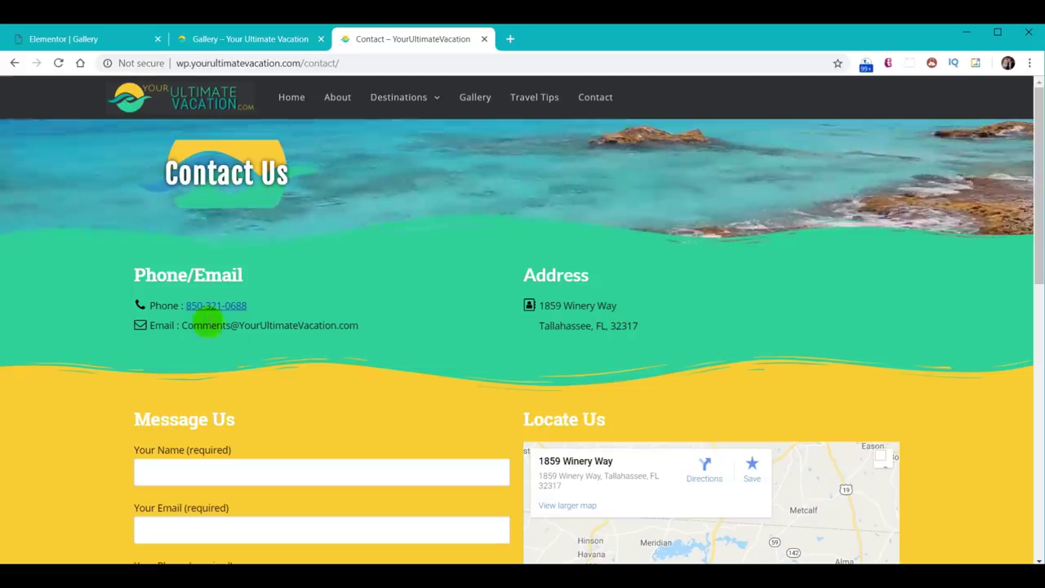
scroll(617, 321, "down", 1)
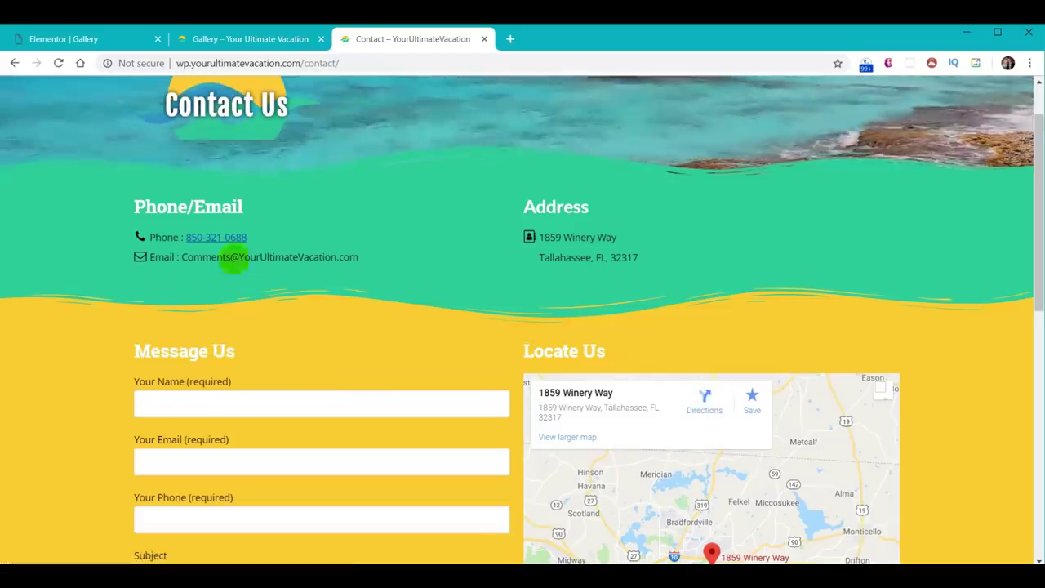
scroll(204, 306, "down", 2)
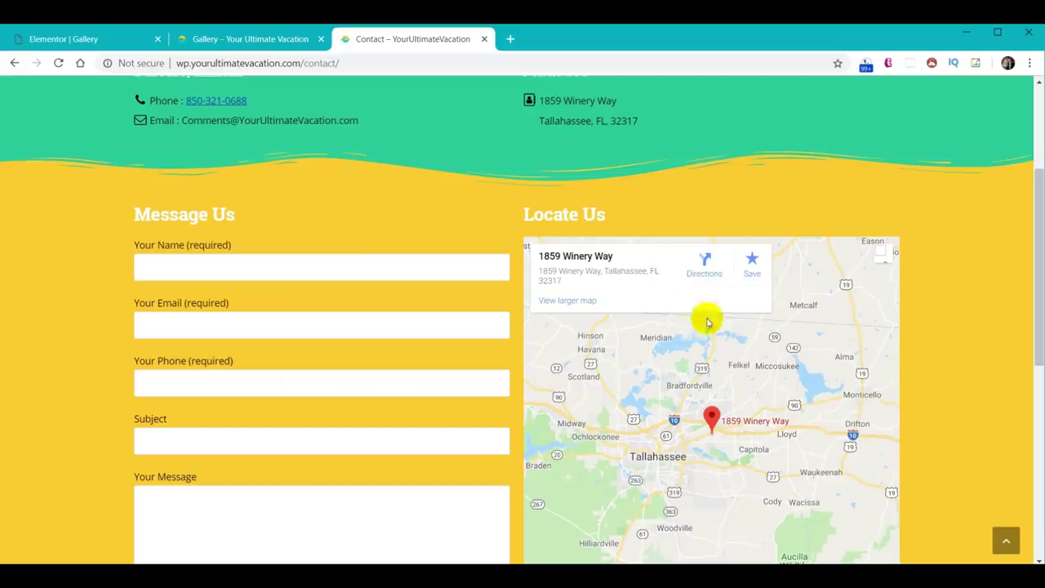
Leave the Gallery editor and open the Contact page in Elementor
left_click(74, 41)
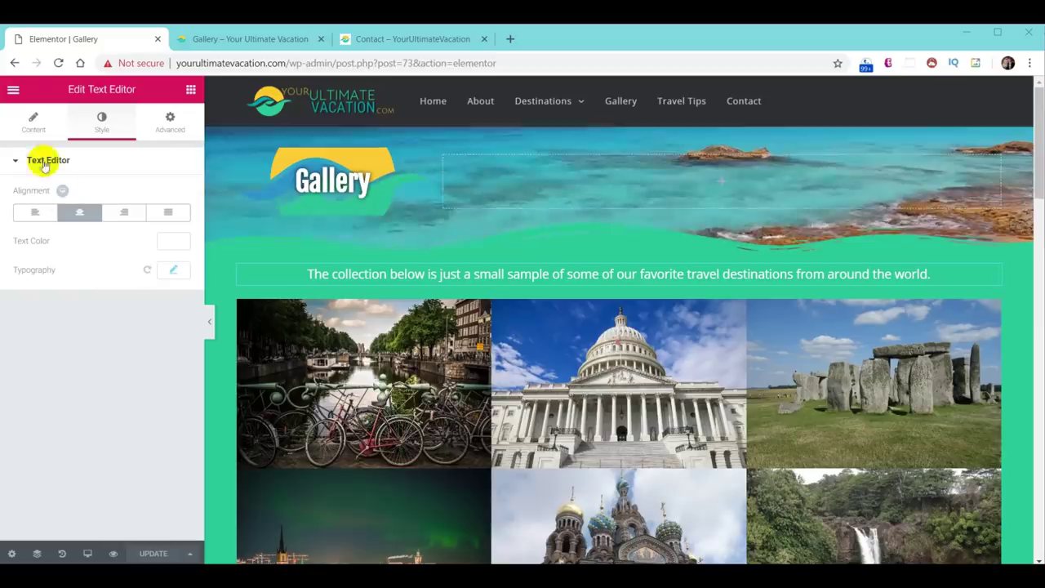
left_click(12, 90)
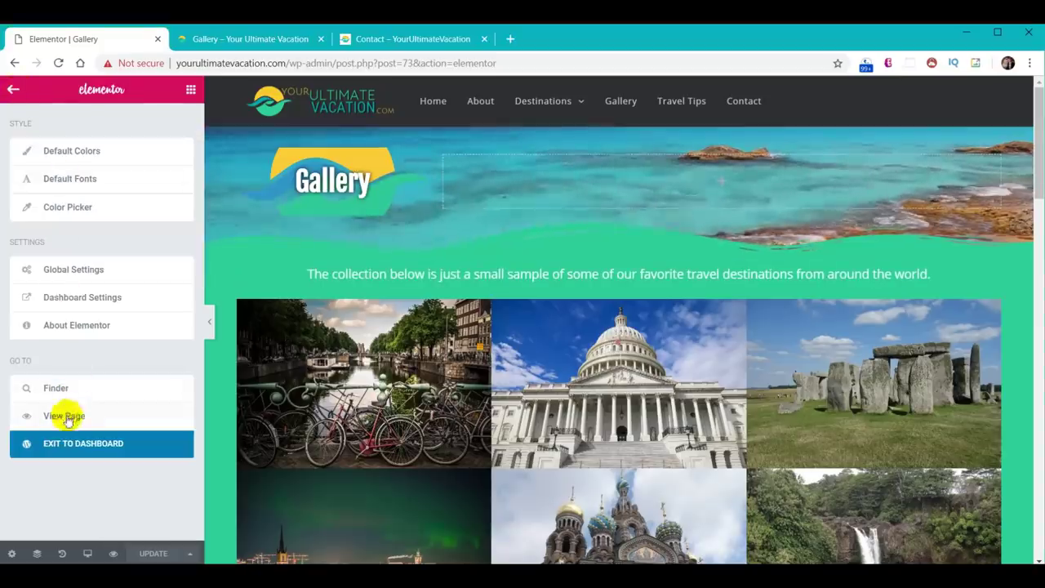
left_click(77, 443)
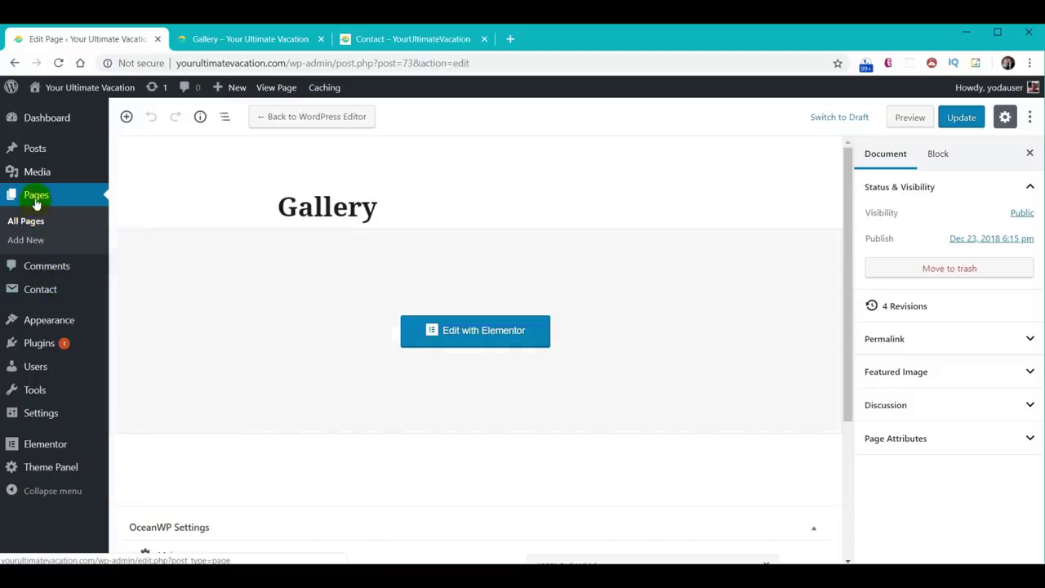
left_click(36, 196)
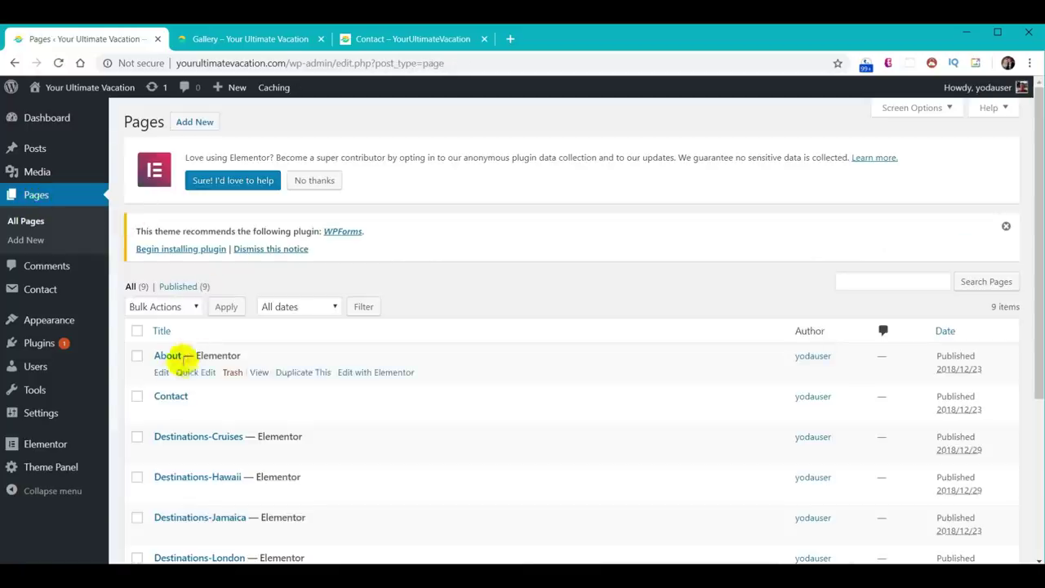
left_click(169, 396)
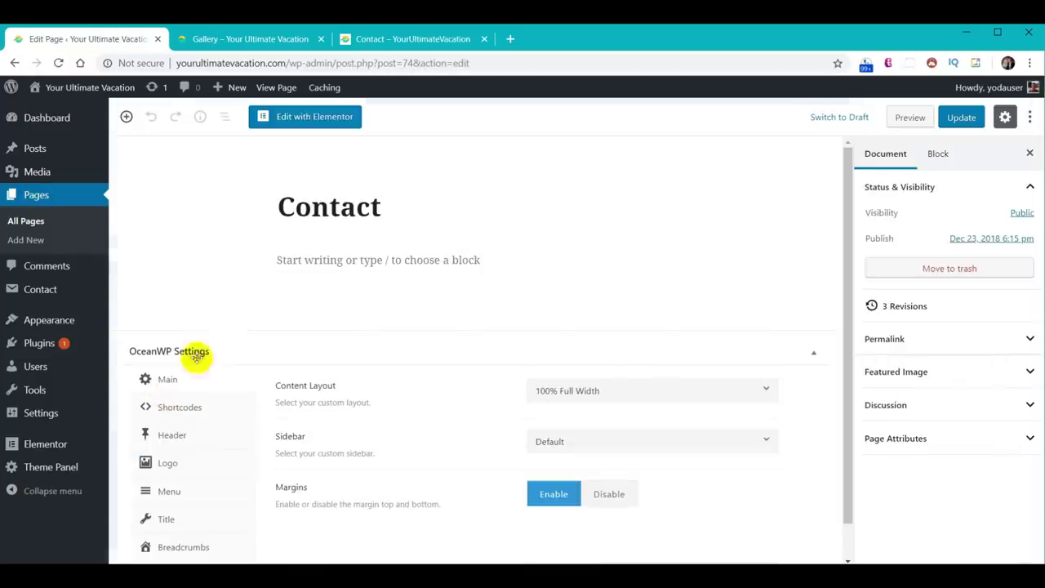
left_click(331, 123)
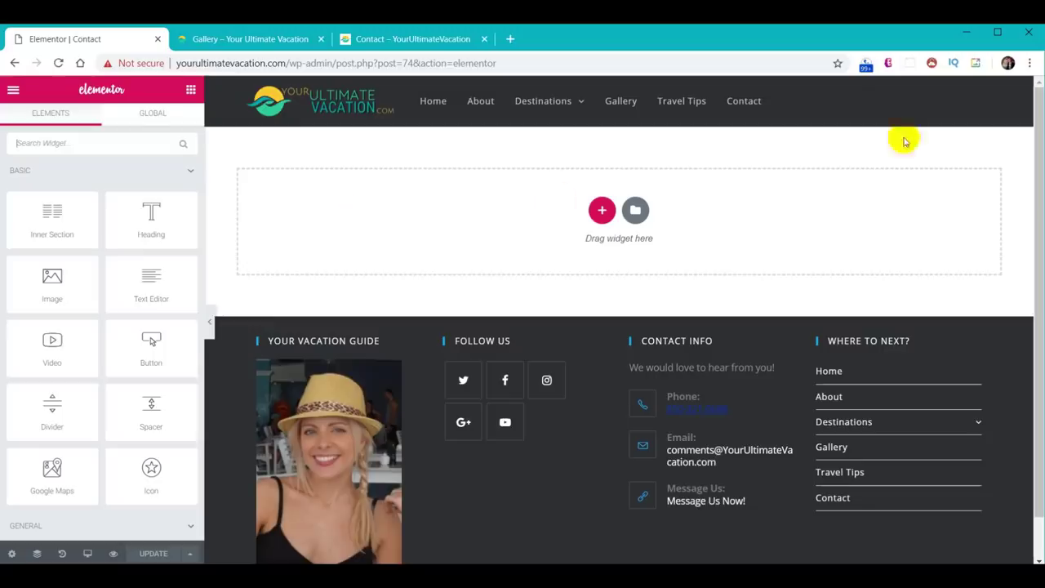
Insert the YUV - About Us Header template from My Templates without its page settings
key("ctrl+h")
left_click(610, 270)
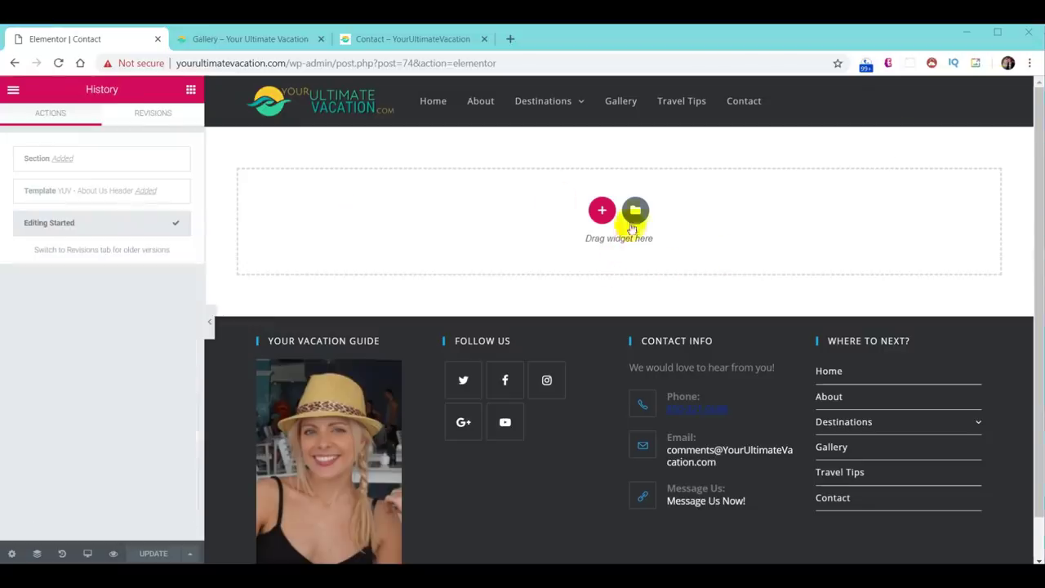
left_click(634, 214)
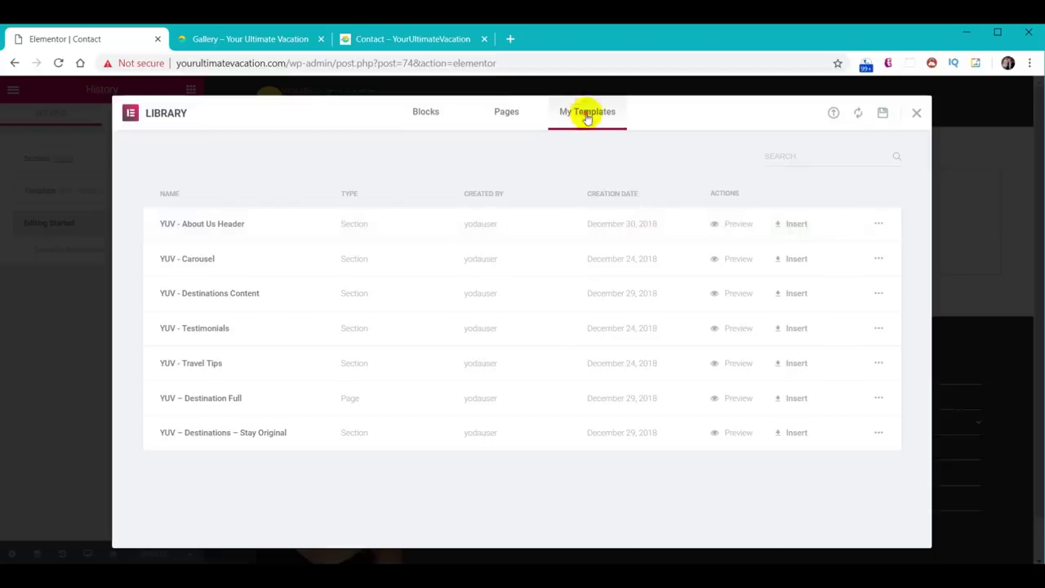
left_click(781, 225)
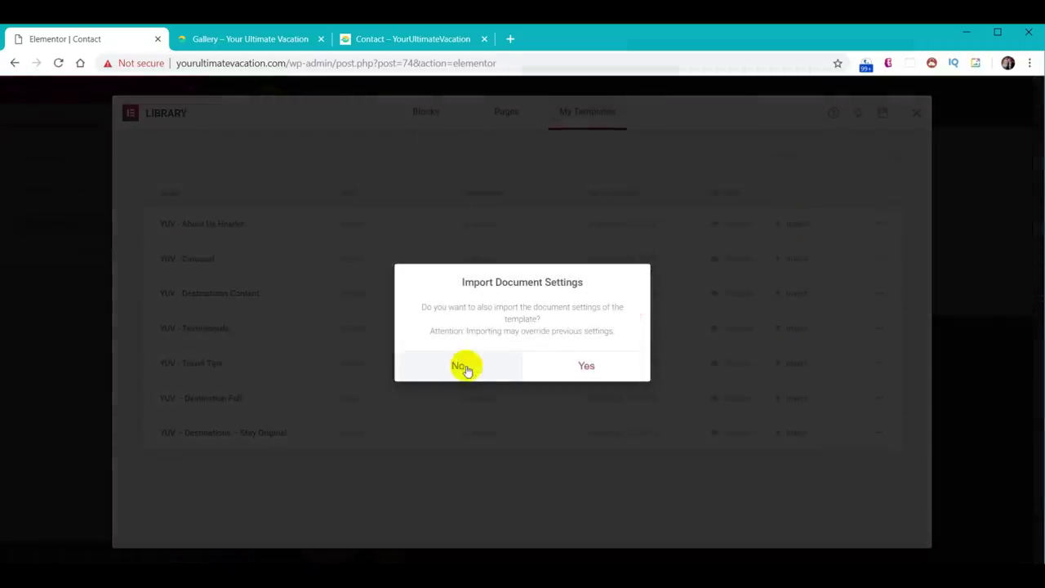
left_click(462, 367)
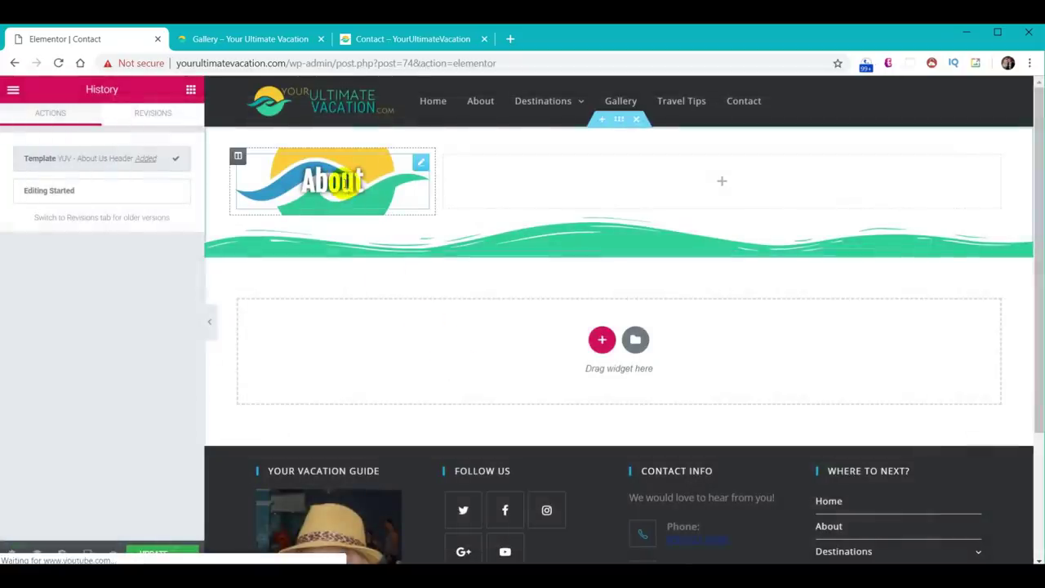
Retitle the header's About heading to 'Contact Us'
left_click(359, 183)
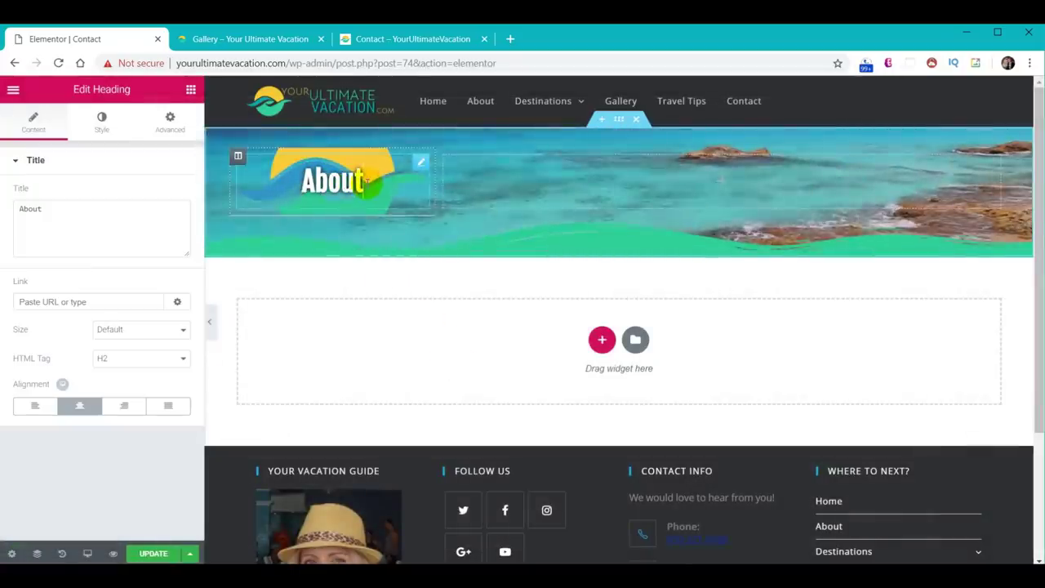
double_click(366, 181)
type("Contact Us")
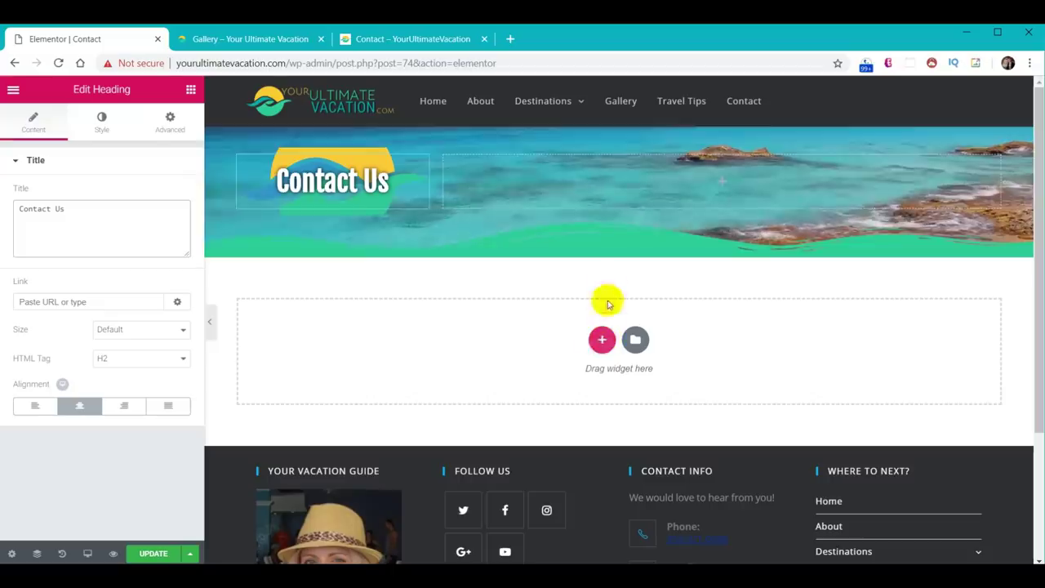
Add two two-column sections below the header
left_click(602, 339)
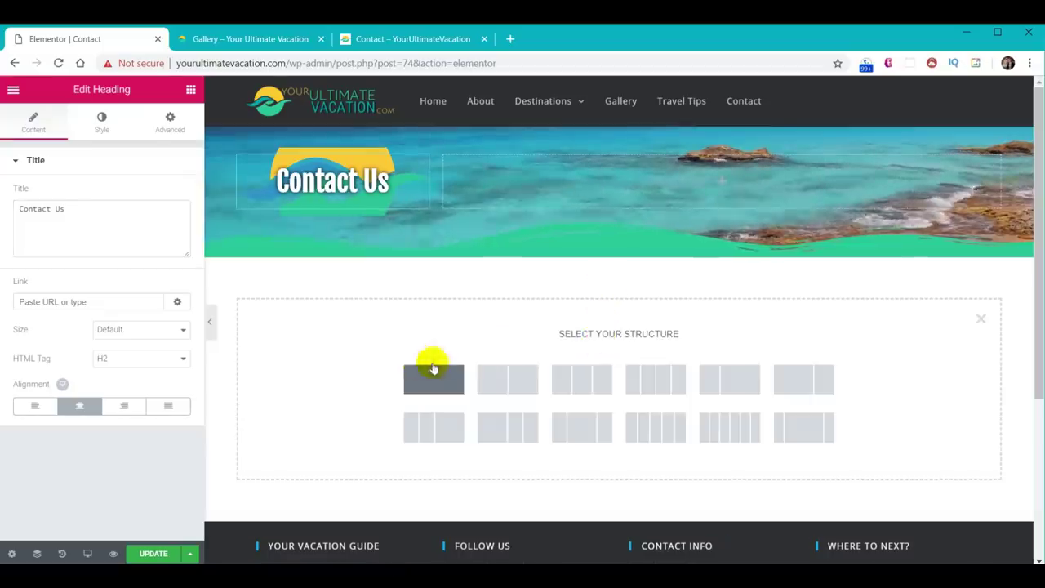
left_click(498, 375)
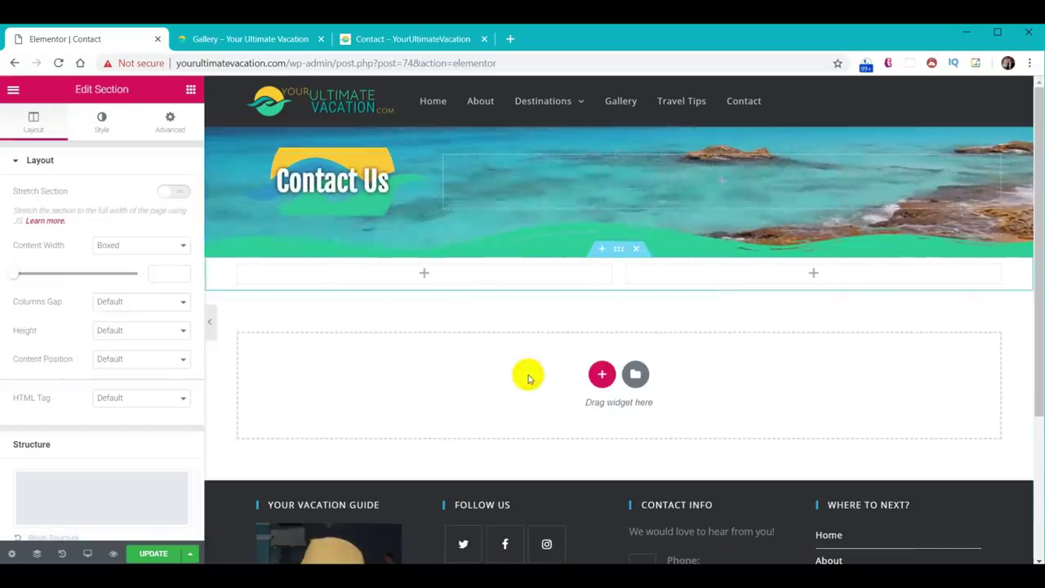
left_click(601, 375)
left_click(522, 413)
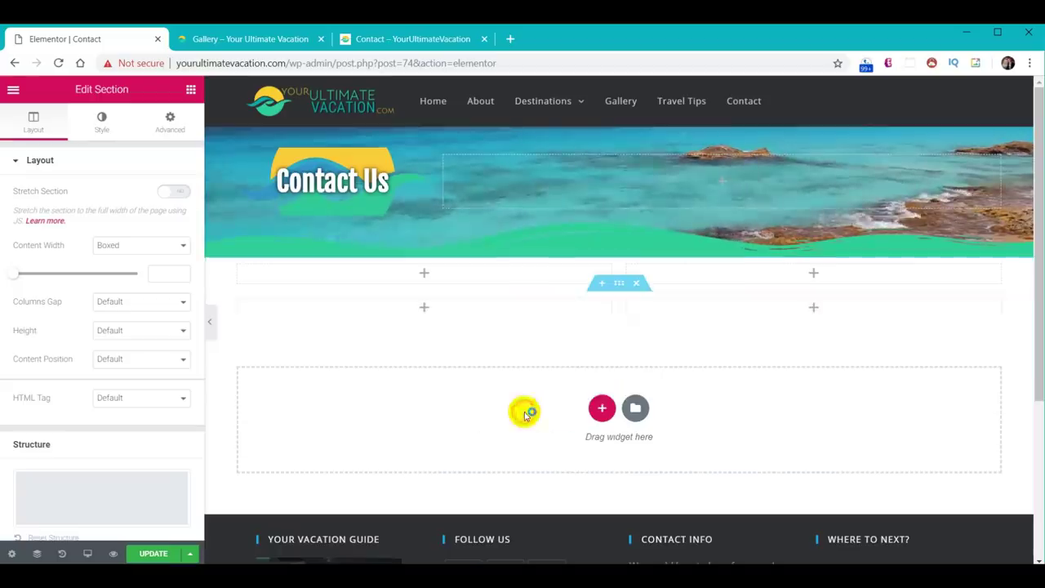
Give the first two-column section a green classic background
left_click(619, 248)
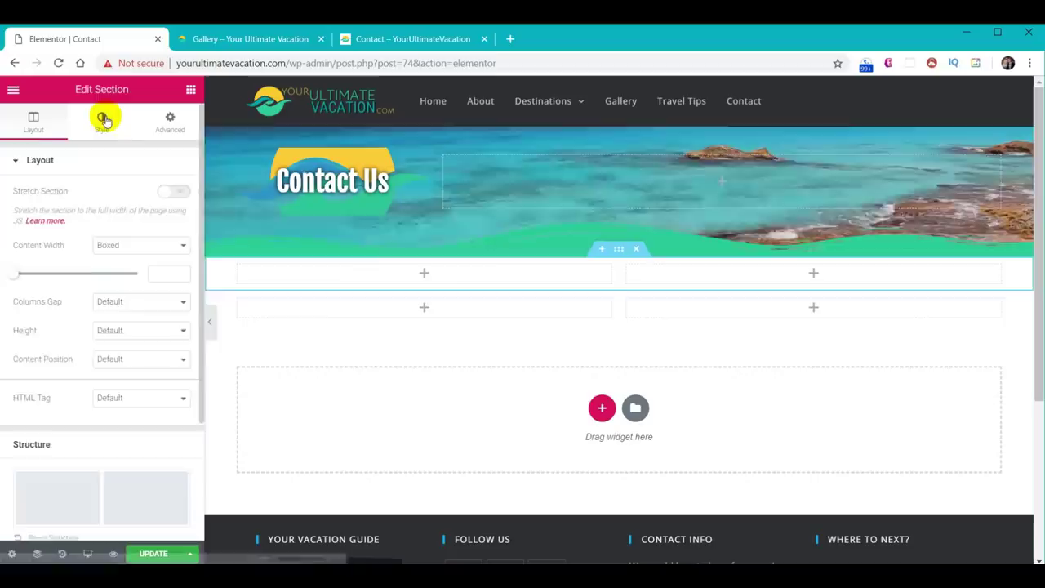
left_click(101, 121)
left_click(109, 223)
left_click(173, 253)
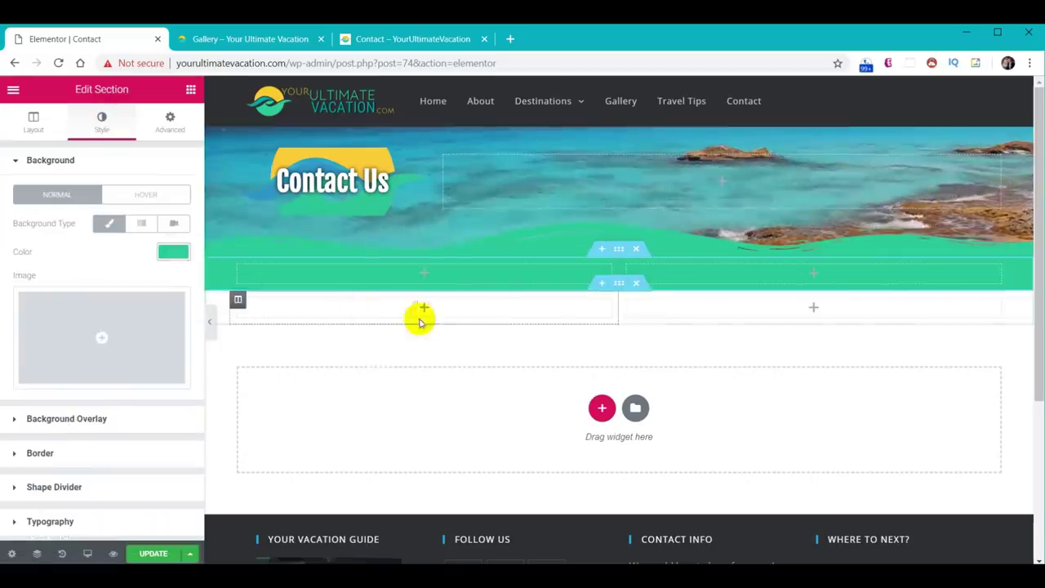
Give the second two-column section a yellow #f9cc29 background
left_click(620, 286)
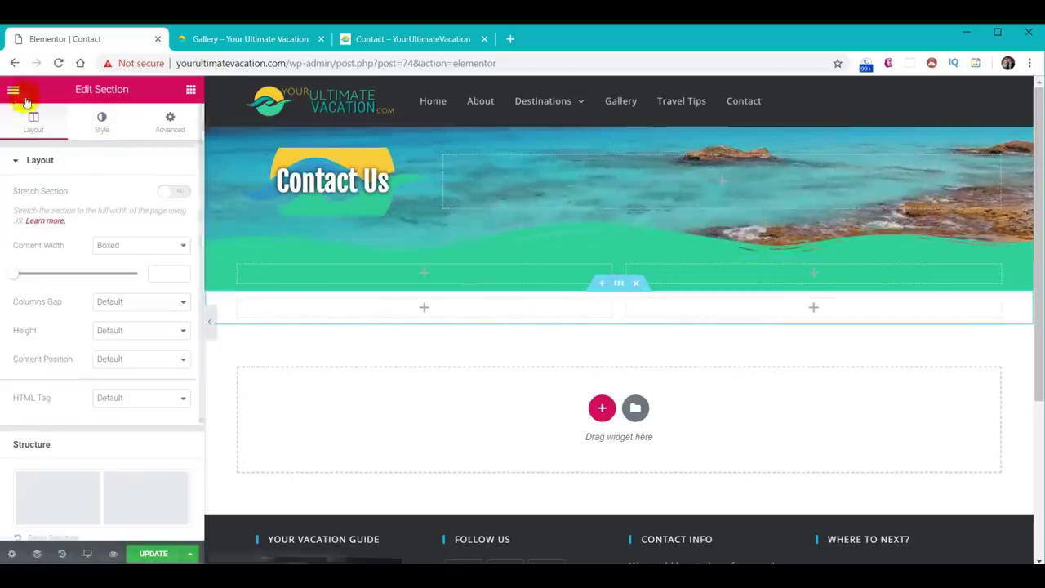
left_click(99, 122)
left_click(109, 223)
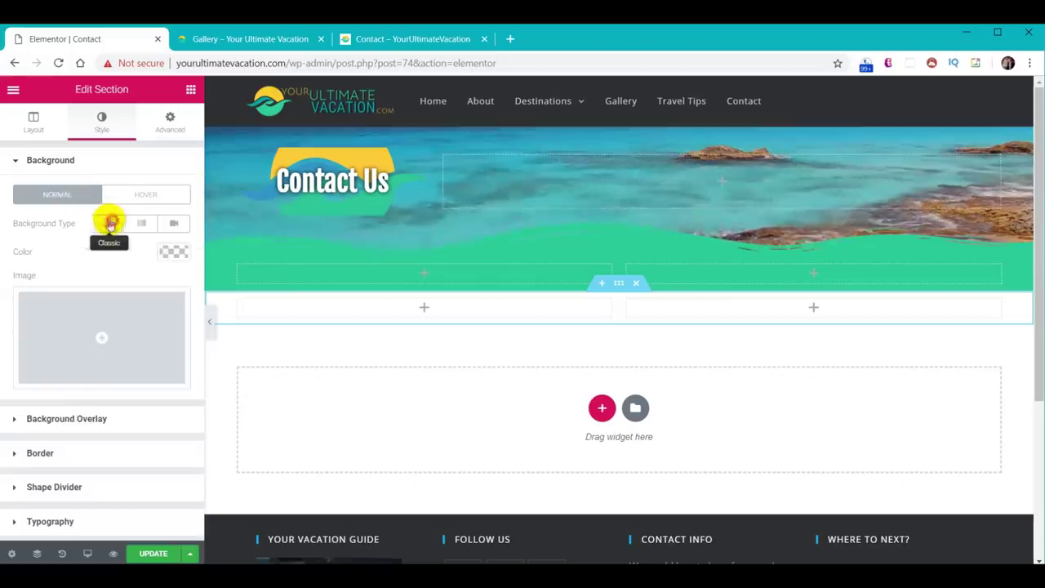
left_click(160, 253)
left_click(61, 251)
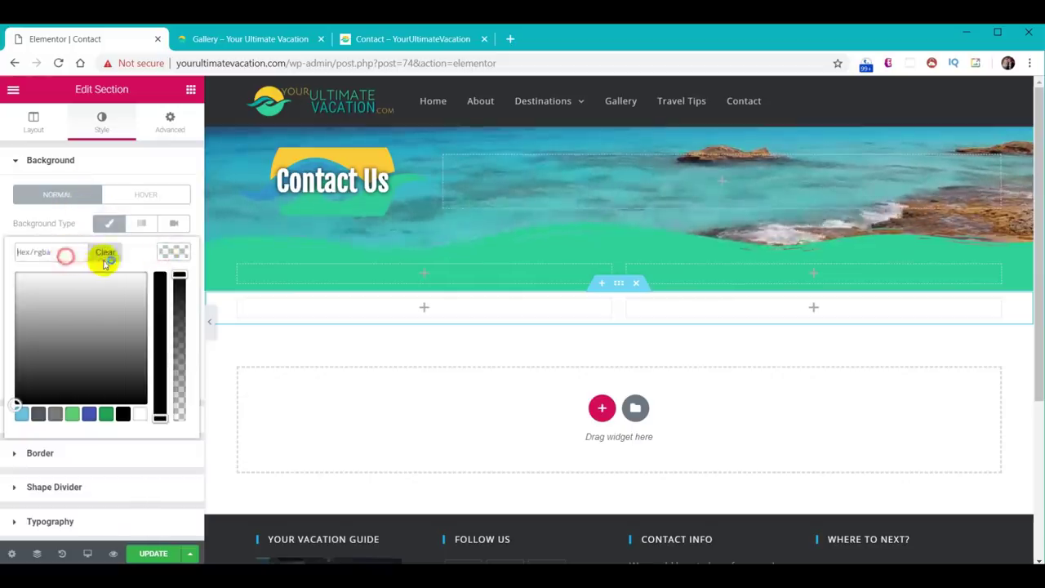
type("#f9cc29")
left_click(173, 254)
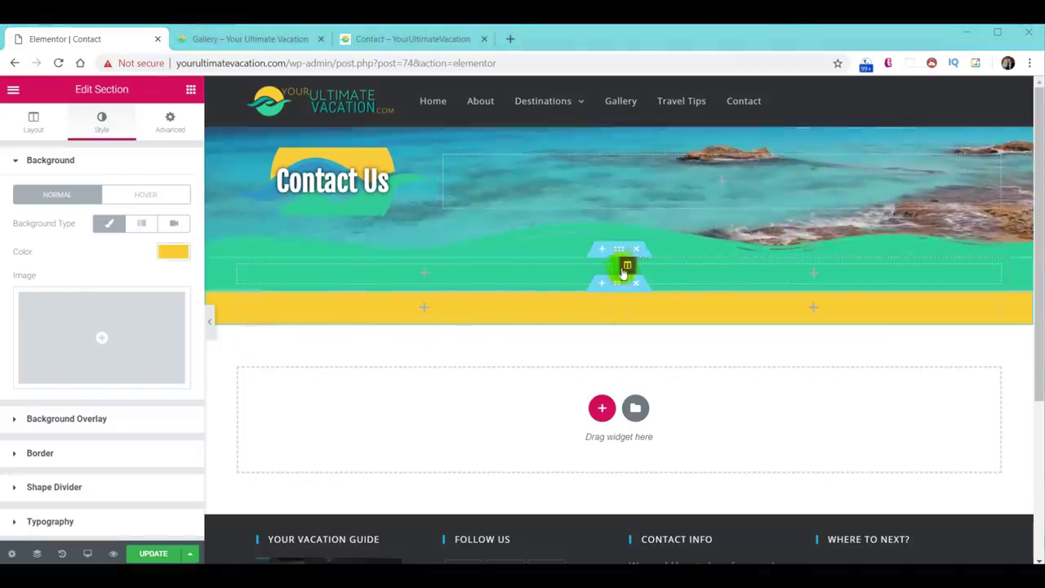
Add top padding of 26 to the green section
left_click(618, 254)
left_click(172, 121)
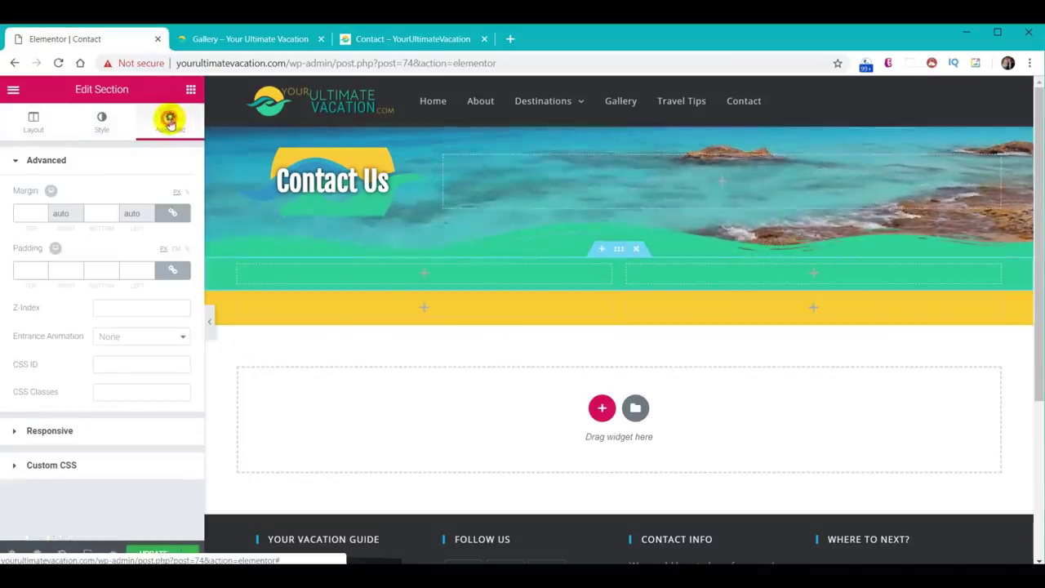
left_click(172, 270)
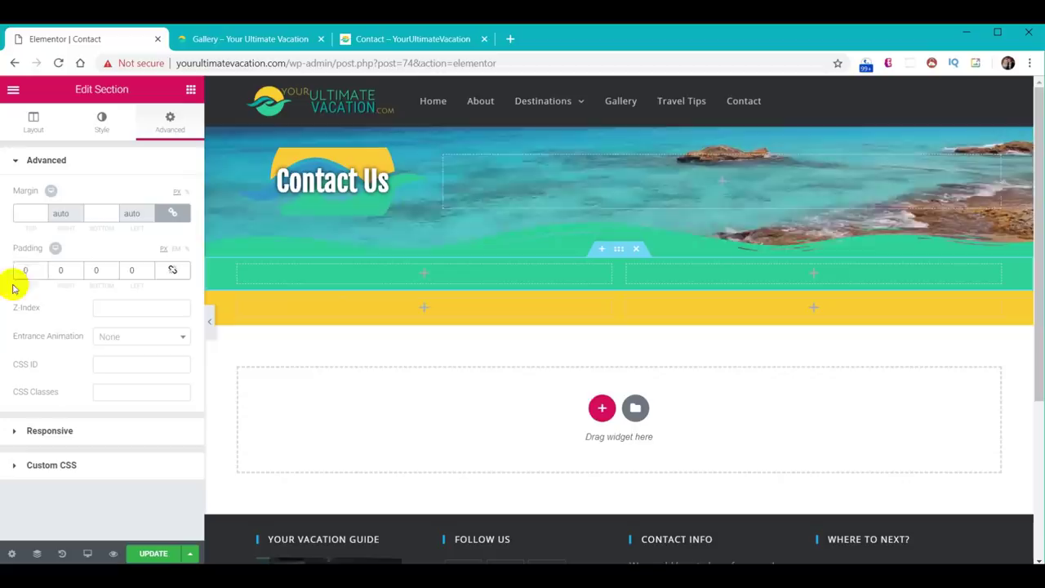
type("2")
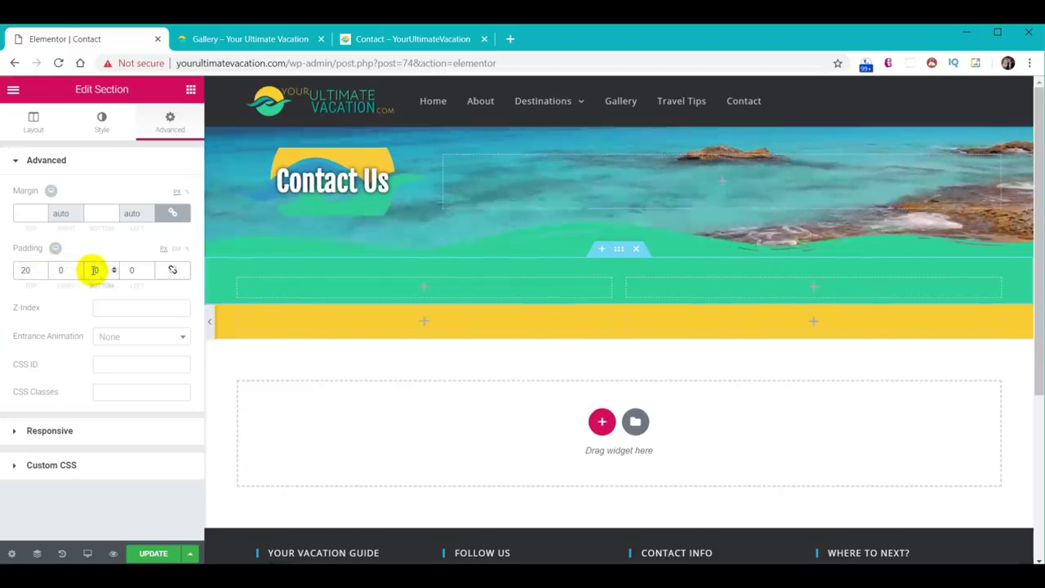
type("6")
Add a yellow #f9cc29 Waves Brush bottom shape divider, height 60, to the green section
left_click(96, 129)
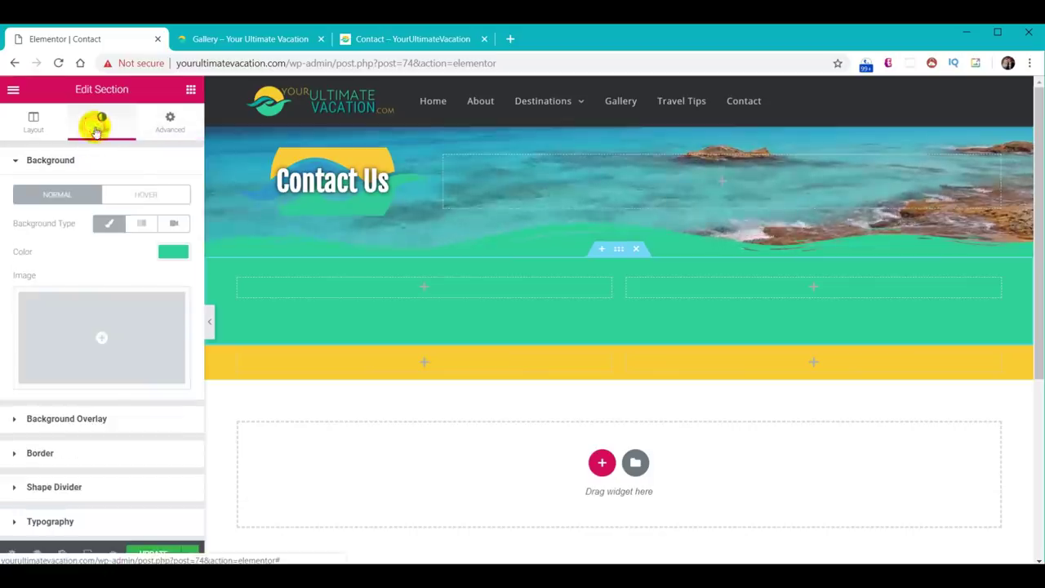
left_click(71, 487)
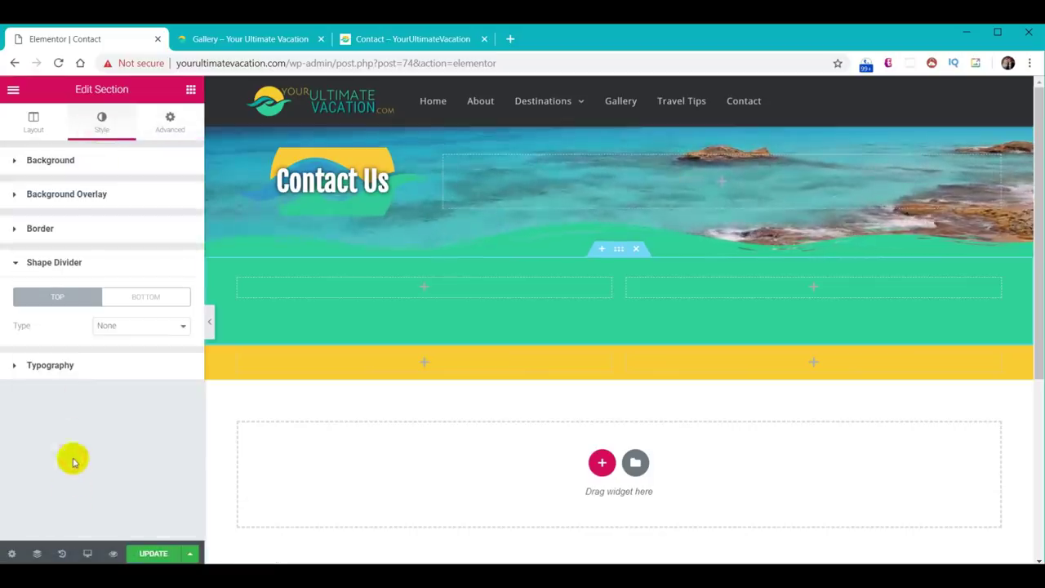
left_click(141, 327)
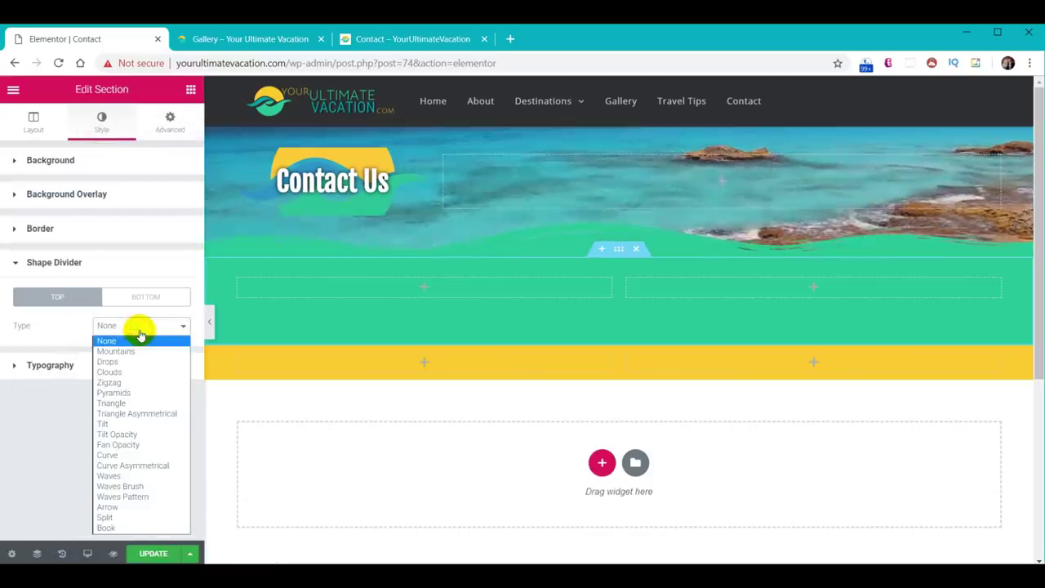
left_click(141, 298)
left_click(136, 327)
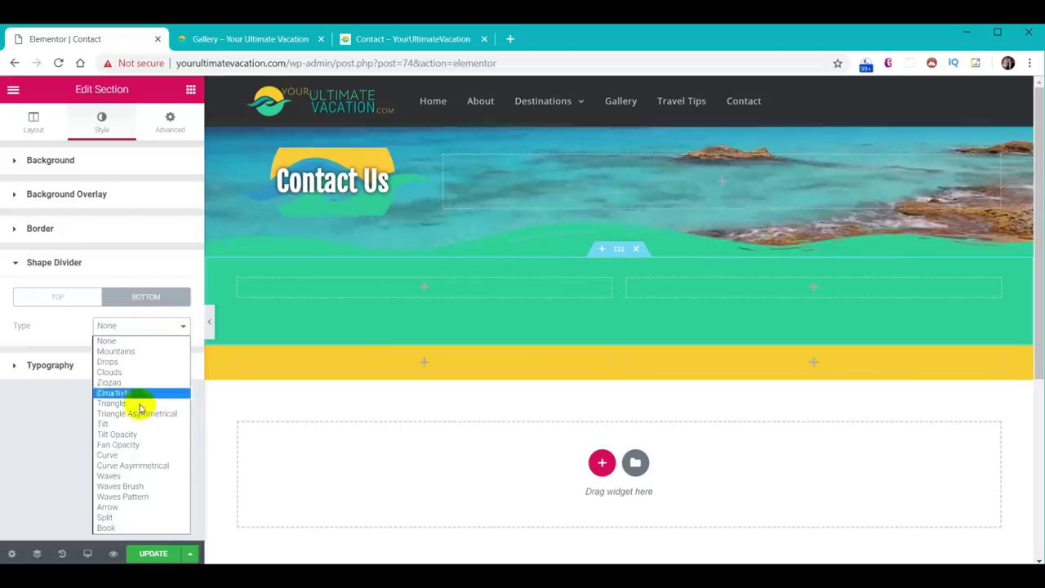
left_click(141, 484)
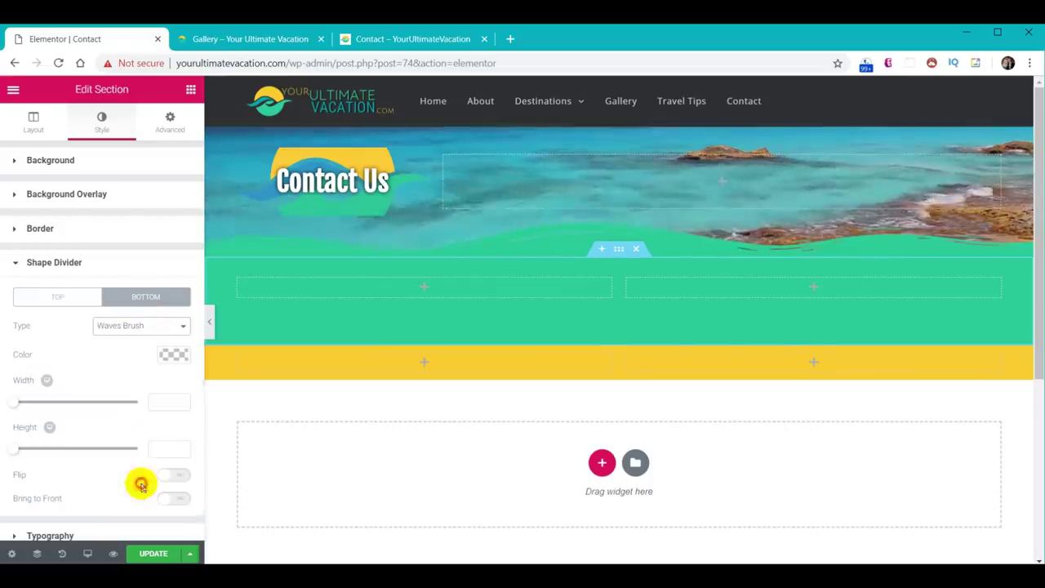
left_click(169, 354)
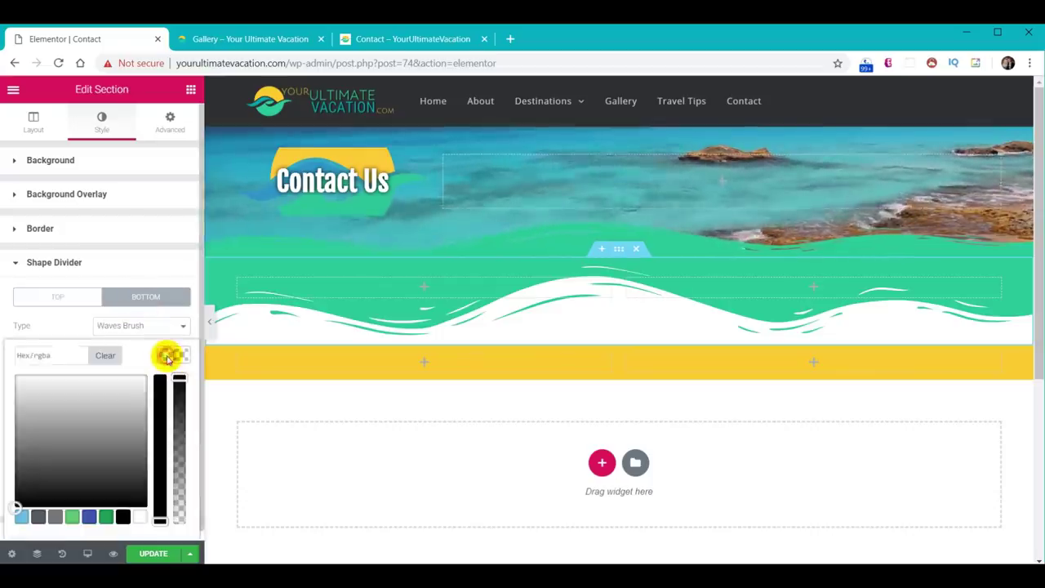
left_click(70, 358)
type("#f9cc29")
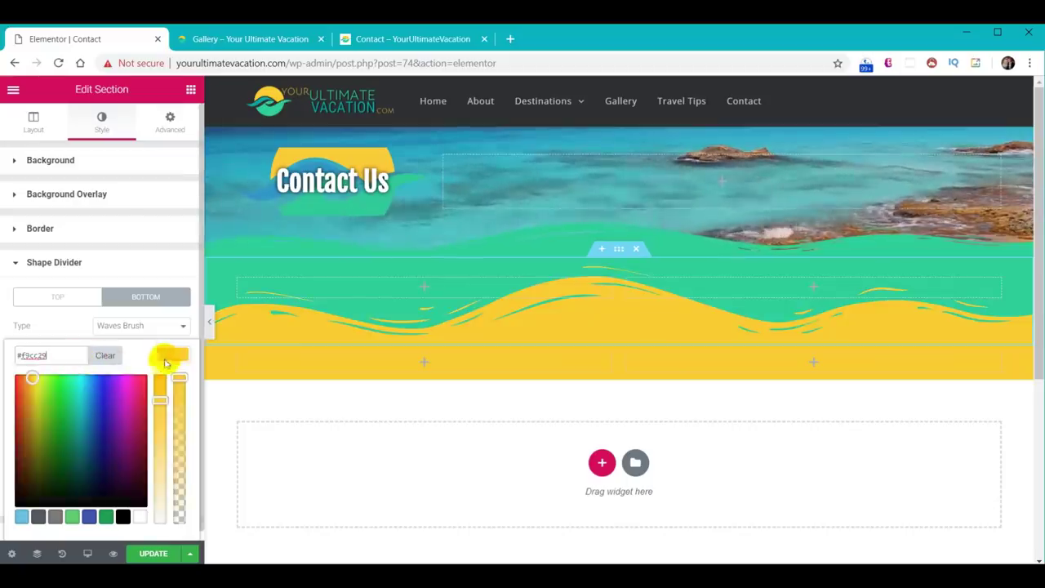
left_click(170, 361)
type("60")
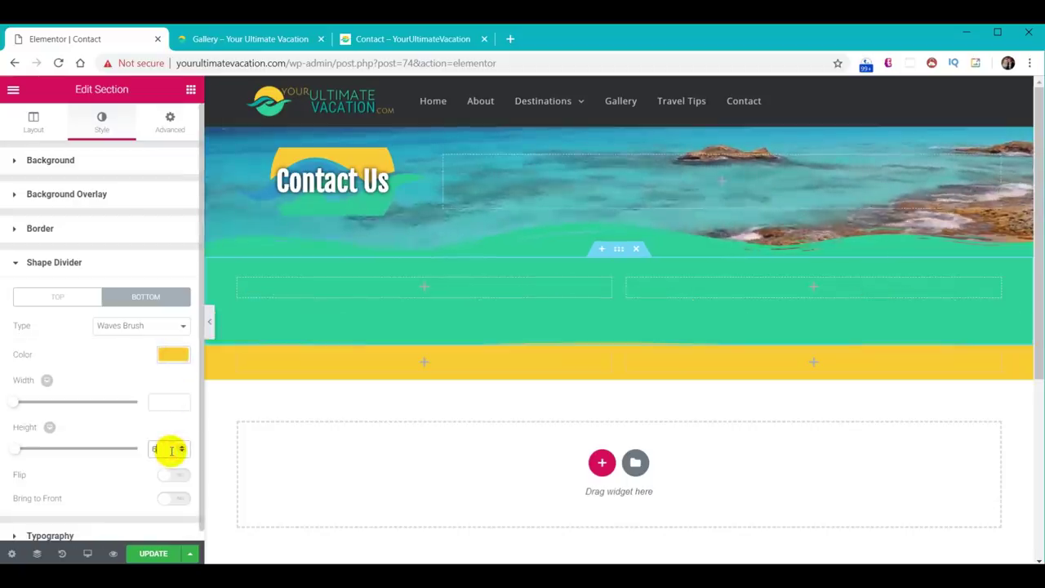
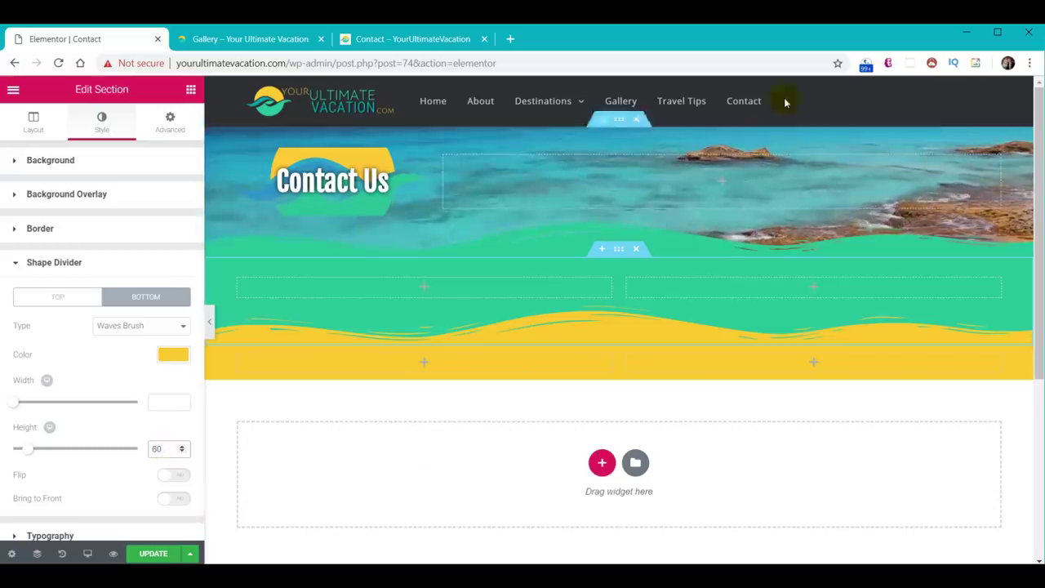
Unlink the lower yellow section's padding and set its top padding to 20 px
left_click(618, 338)
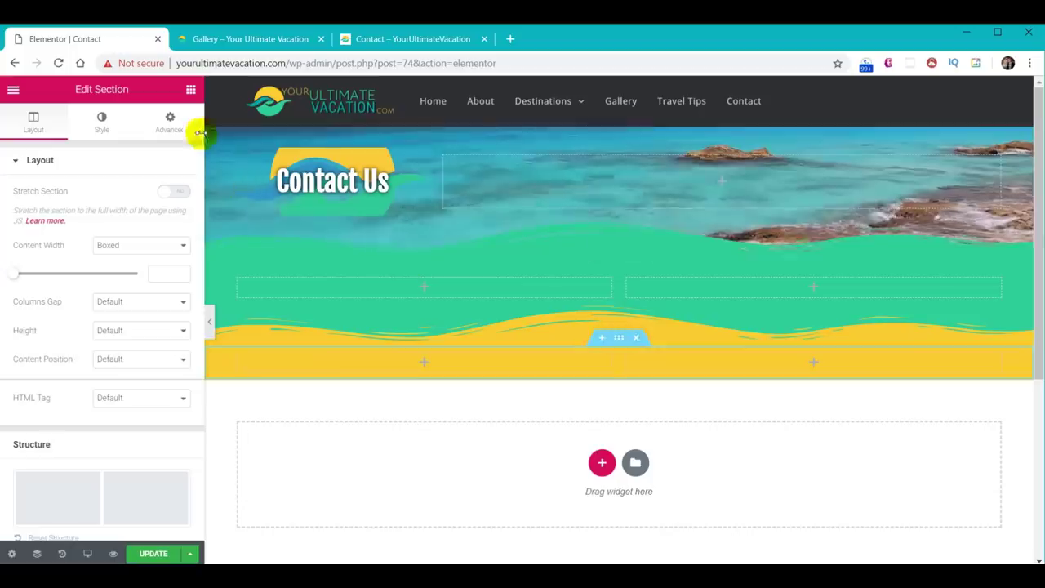
left_click(170, 123)
left_click(171, 269)
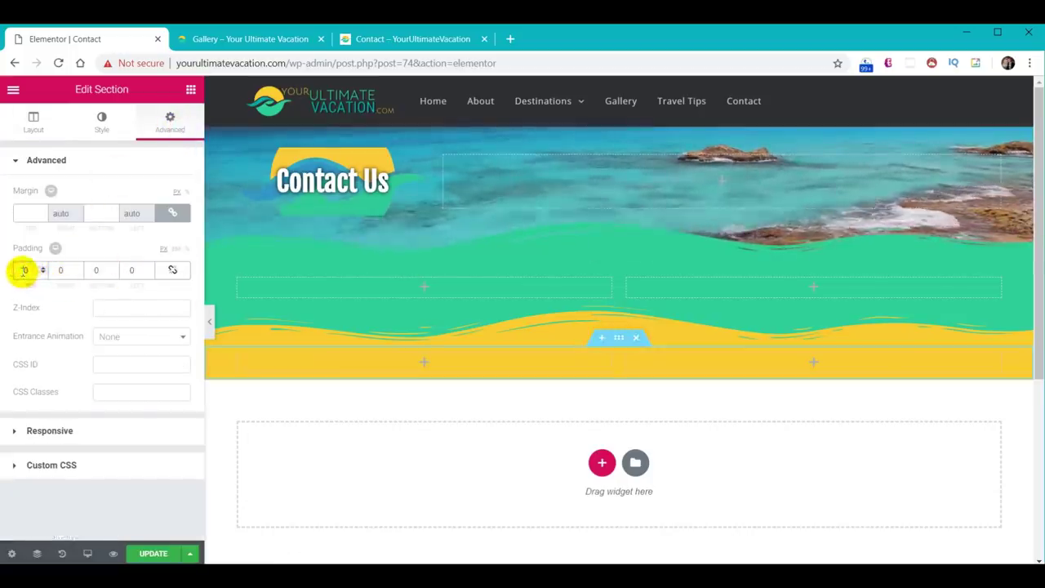
type("20")
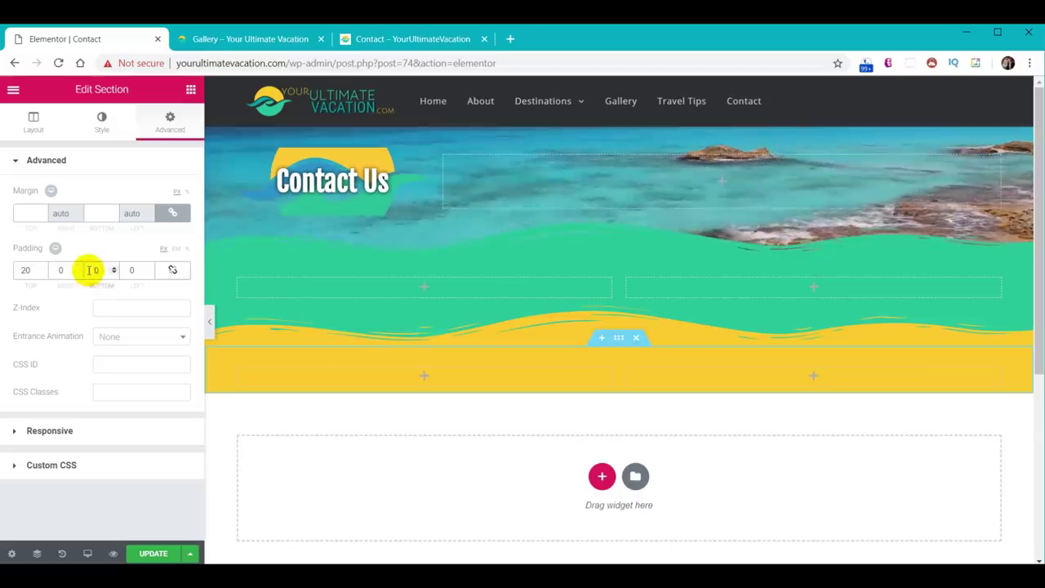
Add a bottom Waves Brush shape divider in charcoal #2f3033 with height 60
left_click(101, 123)
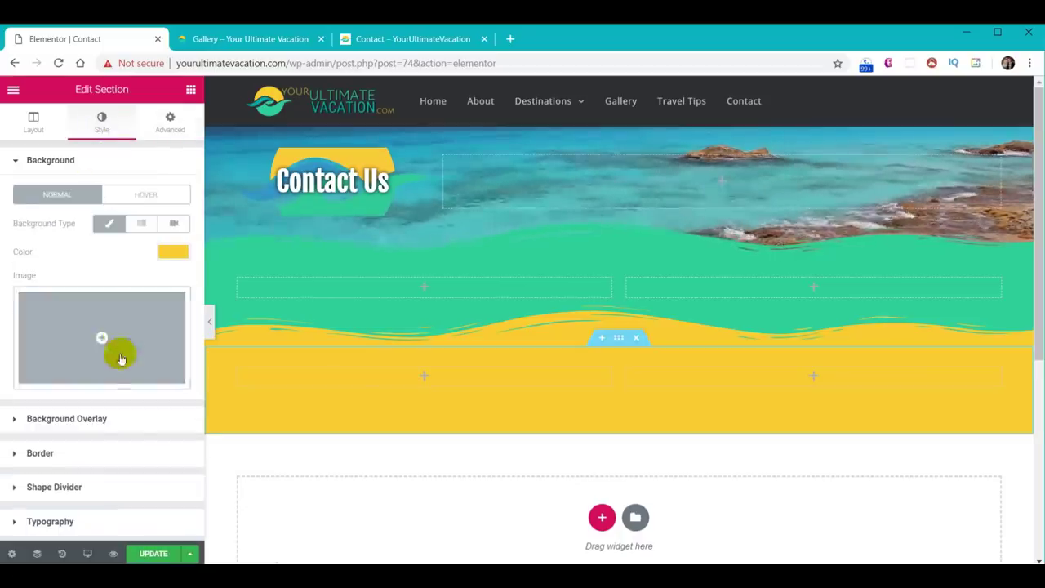
left_click(82, 489)
left_click(157, 299)
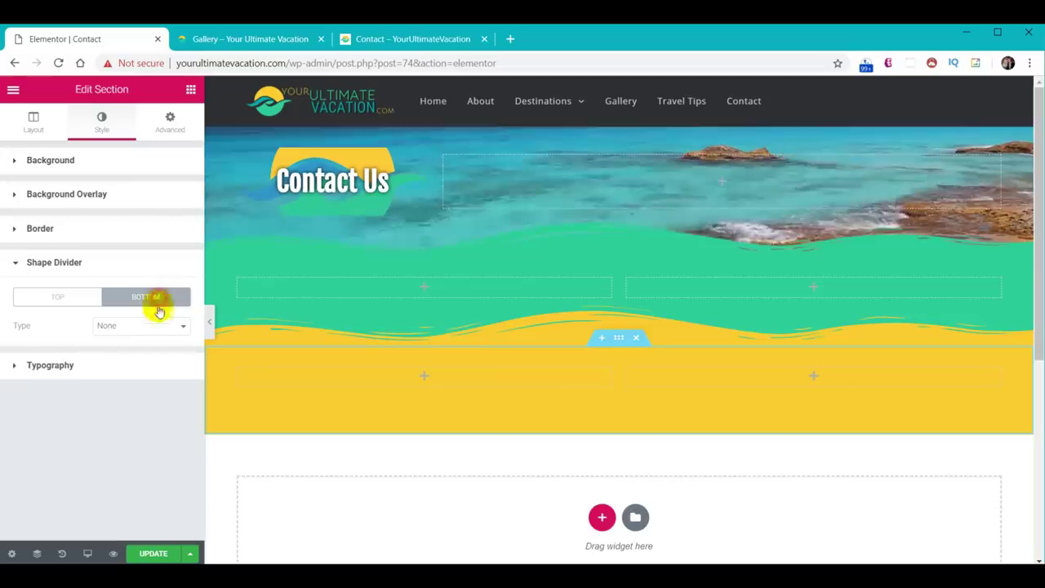
left_click(155, 325)
left_click(139, 487)
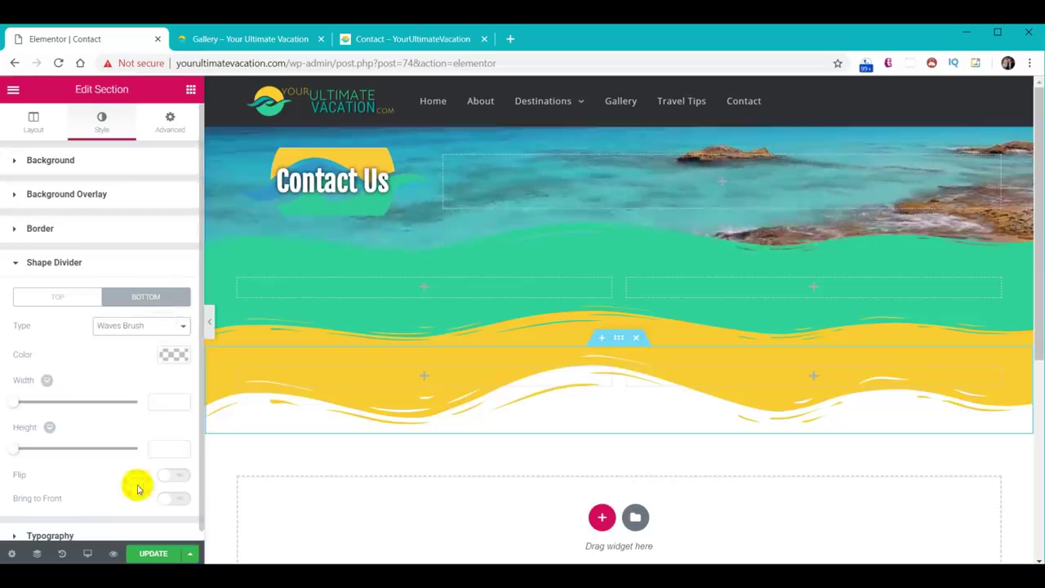
left_click(172, 356)
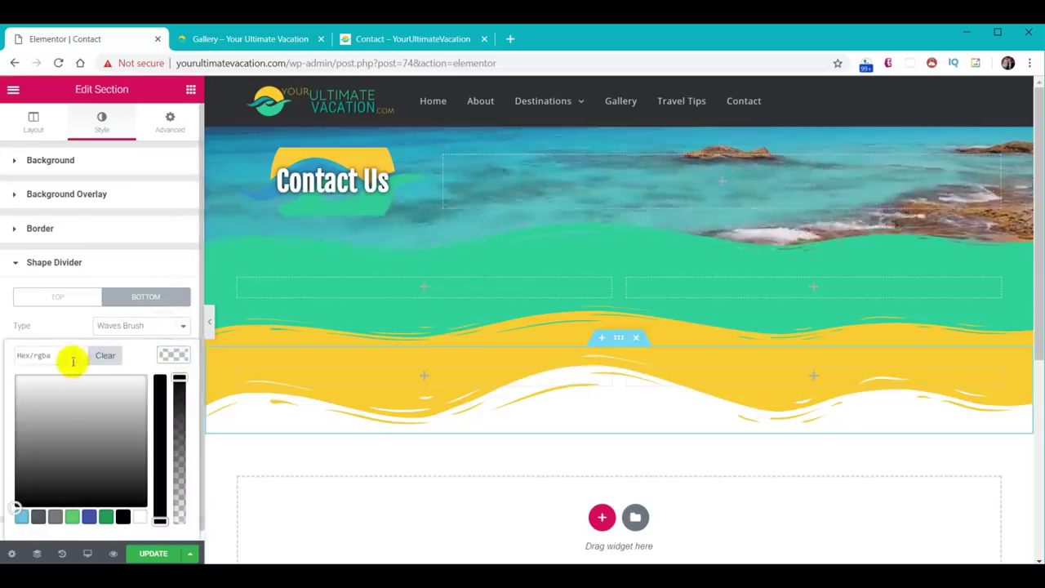
type("#2f3033")
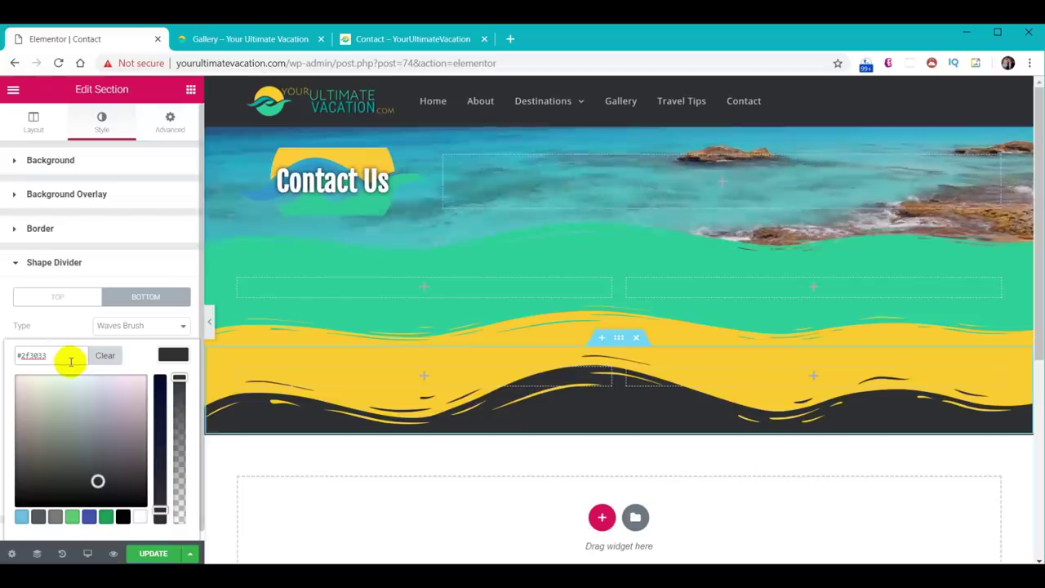
left_click(167, 356)
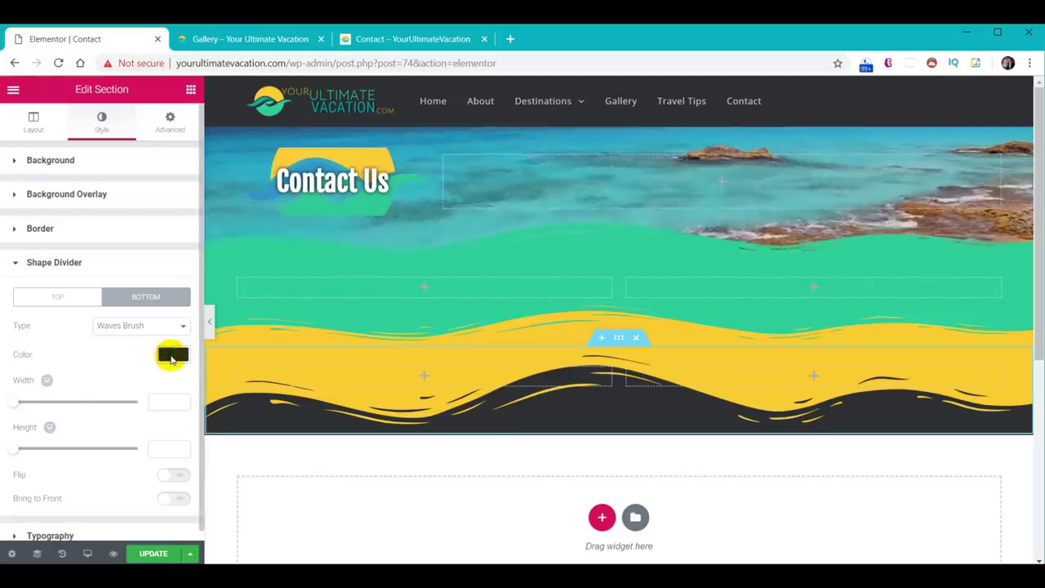
type("60")
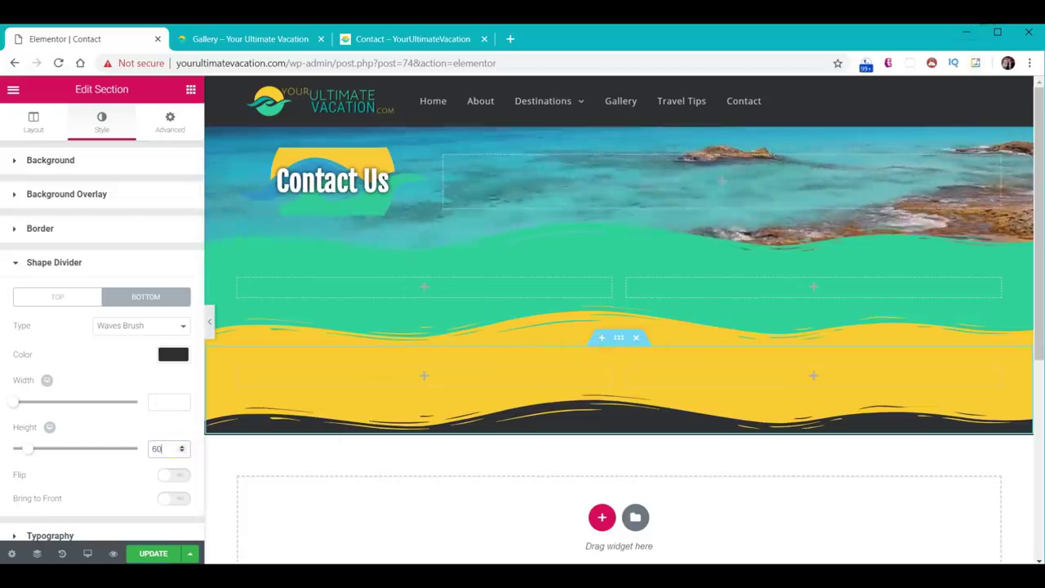
left_click(190, 90)
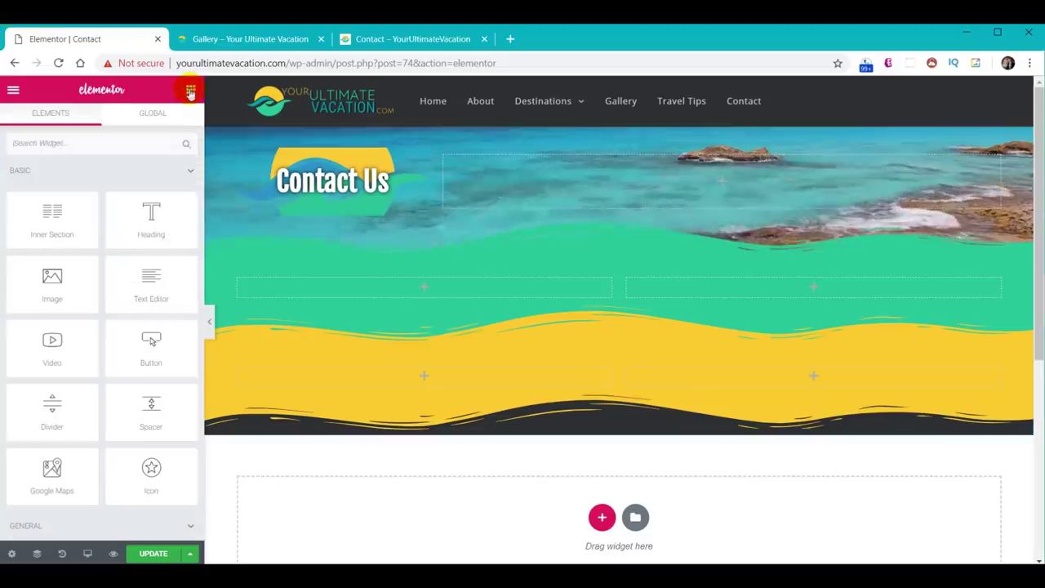
Place a heading in the green section's left column with white Roboto Slab text at size 26
left_click_drag(155, 214, 435, 302)
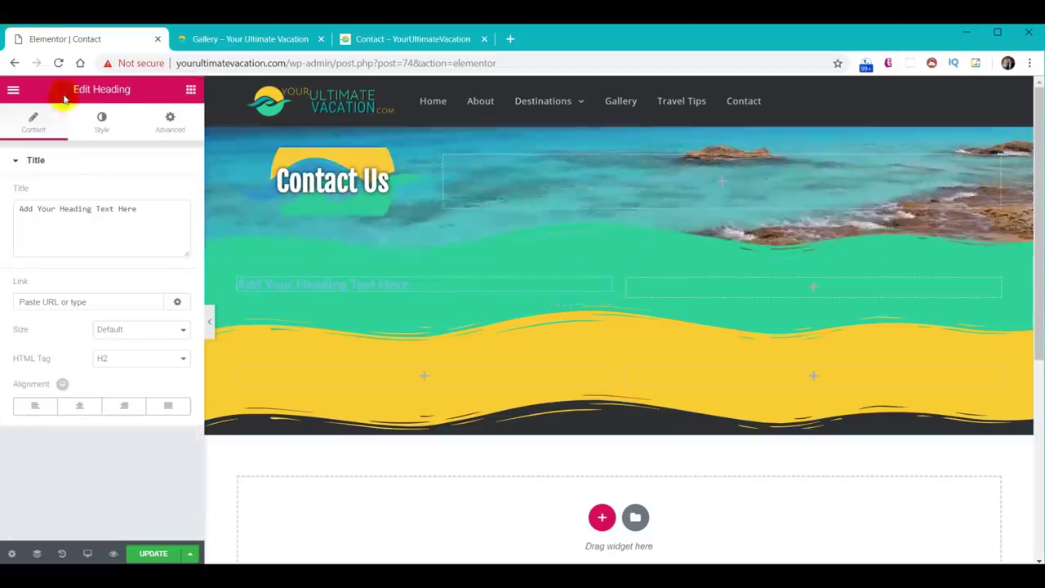
left_click(98, 123)
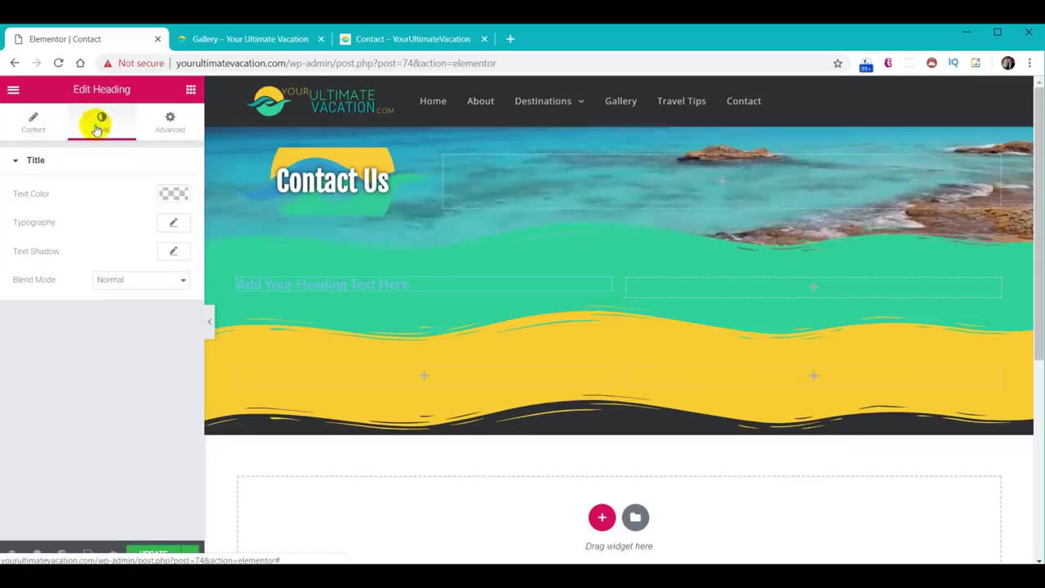
left_click(173, 193)
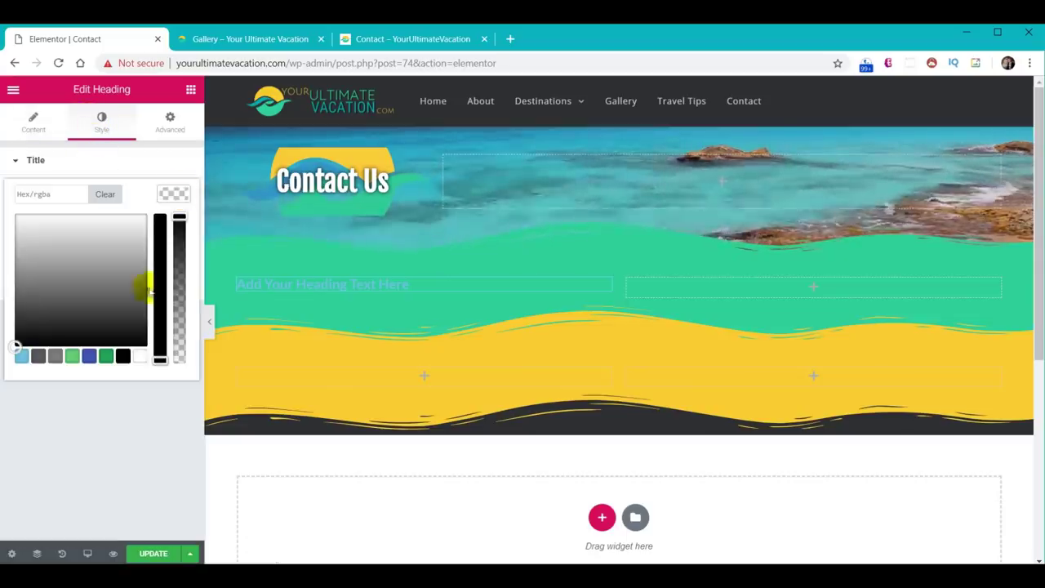
left_click(138, 358)
left_click(175, 197)
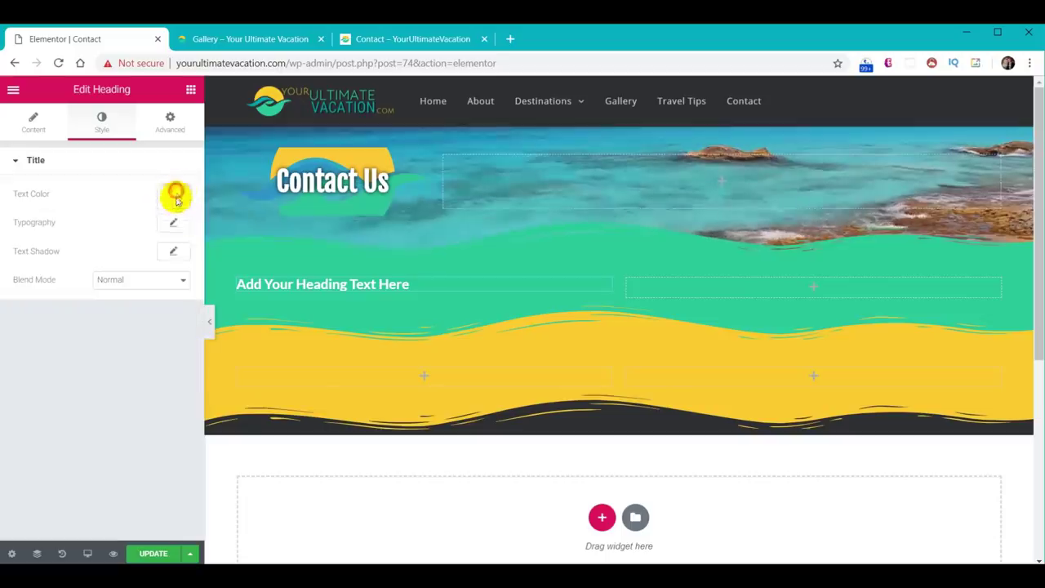
left_click(173, 223)
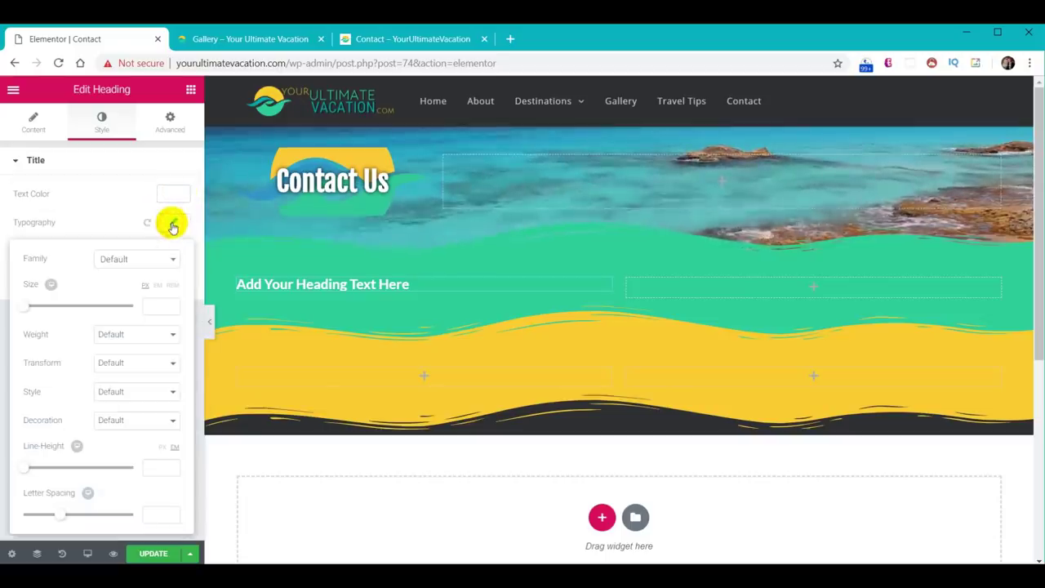
left_click(130, 259)
type("robo")
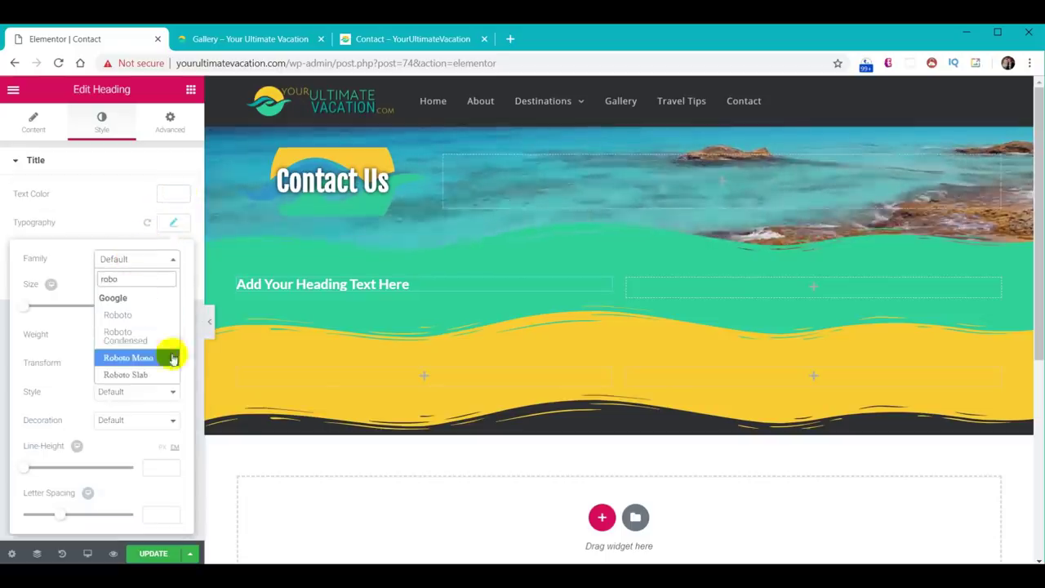
left_click(147, 373)
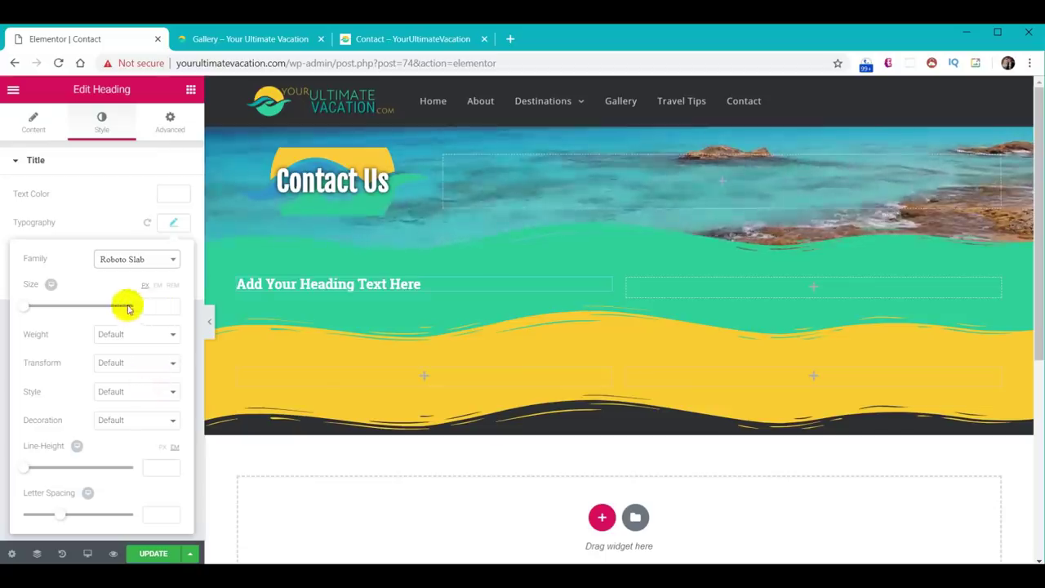
left_click(158, 307)
type("26")
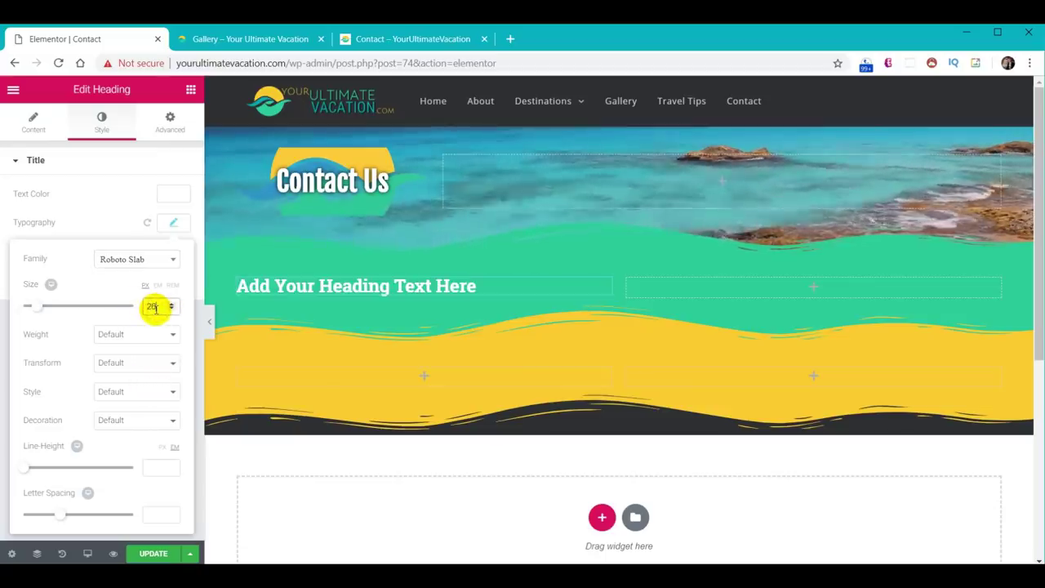
Change the heading text to 'Phone/Email'
left_click(33, 122)
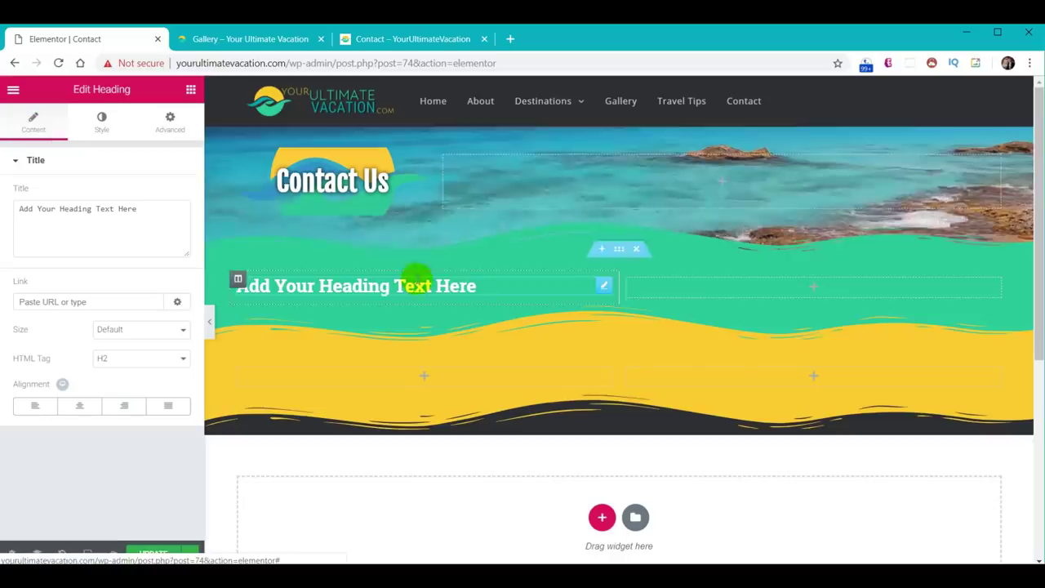
triple_click(147, 217)
type("Phone/Email")
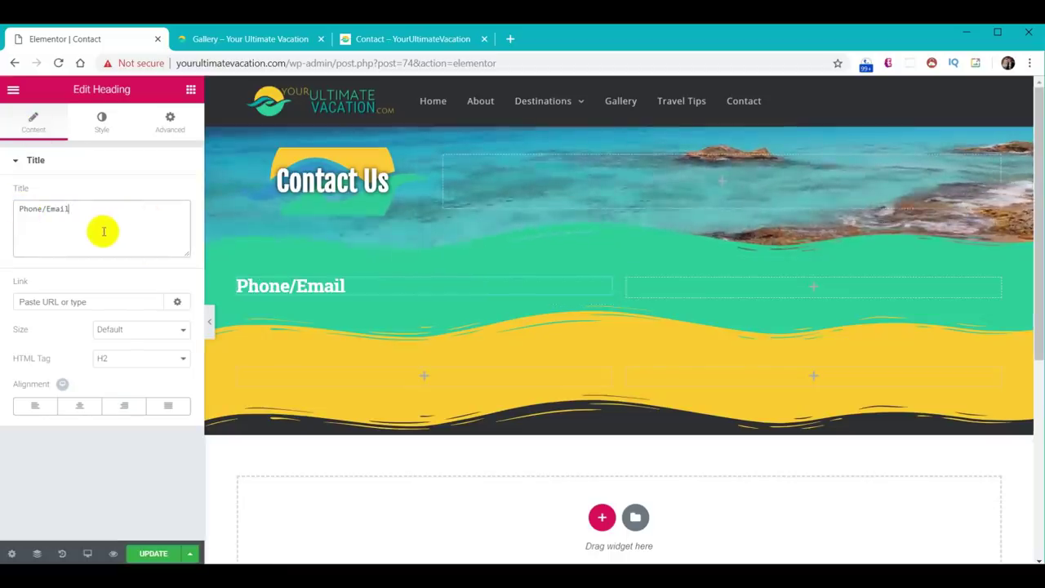
Duplicate the heading into the yellow section, the green right column and the yellow right column
right_click(606, 286)
left_click(648, 310)
left_click_drag(627, 309, 514, 394)
right_click(602, 286)
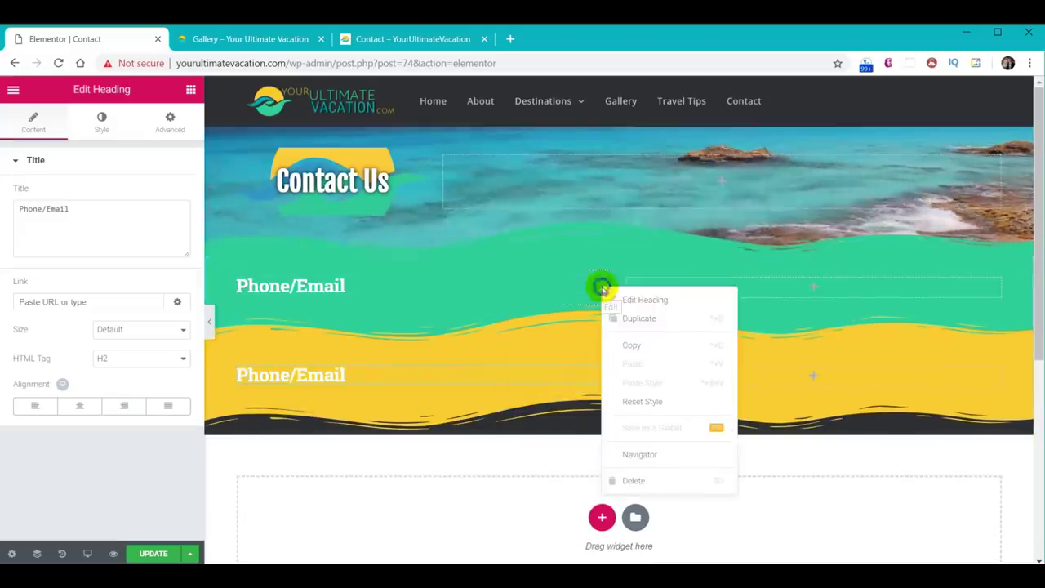
left_click(620, 319)
left_click_drag(602, 324, 927, 302)
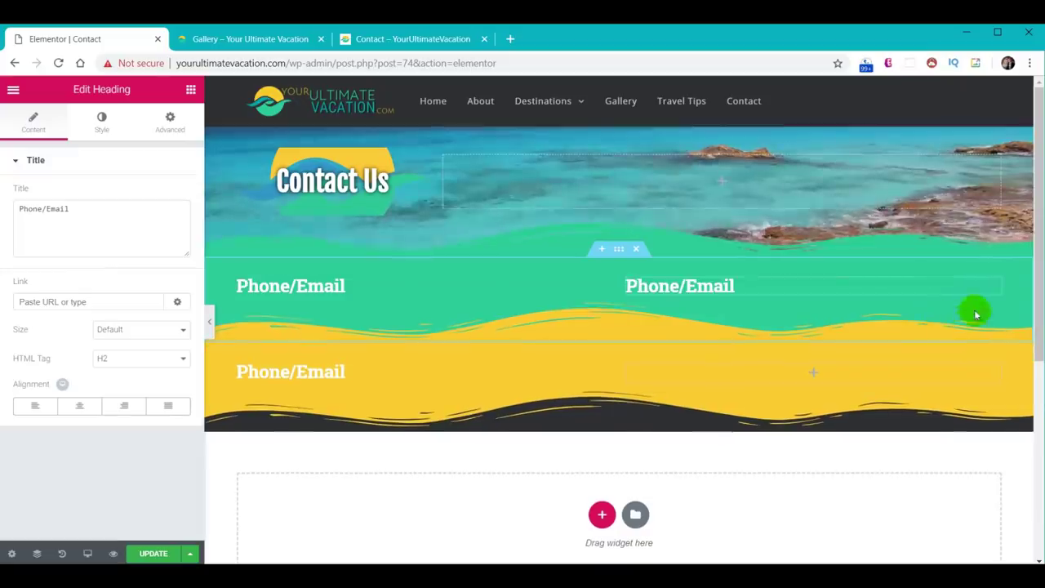
right_click(992, 284)
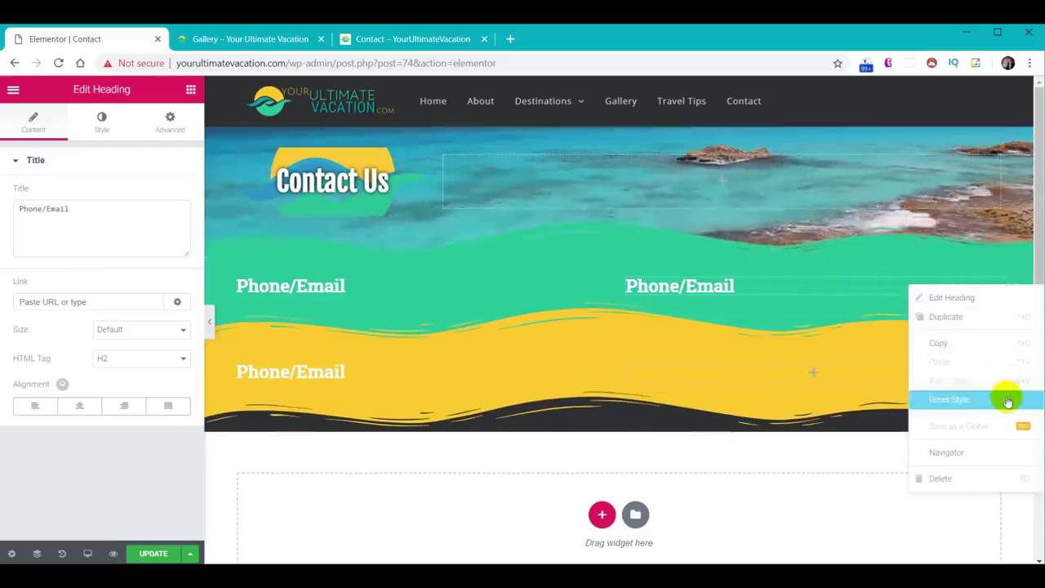
left_click(1018, 317)
left_click_drag(1008, 343, 956, 380)
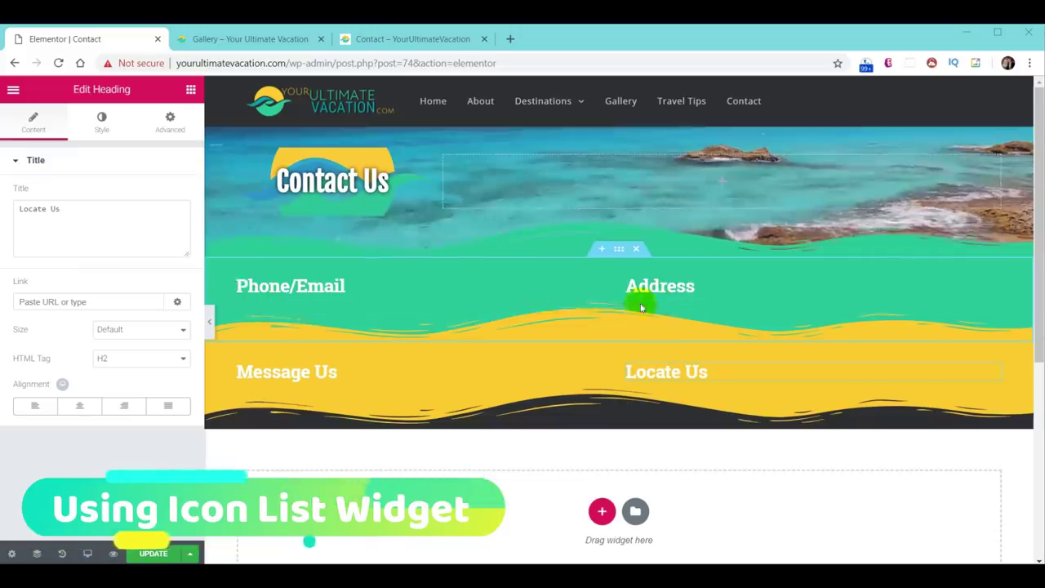
Place an icon list under the Phone/Email heading and remove its third item
left_click(191, 89)
scroll(126, 315, "down", 5)
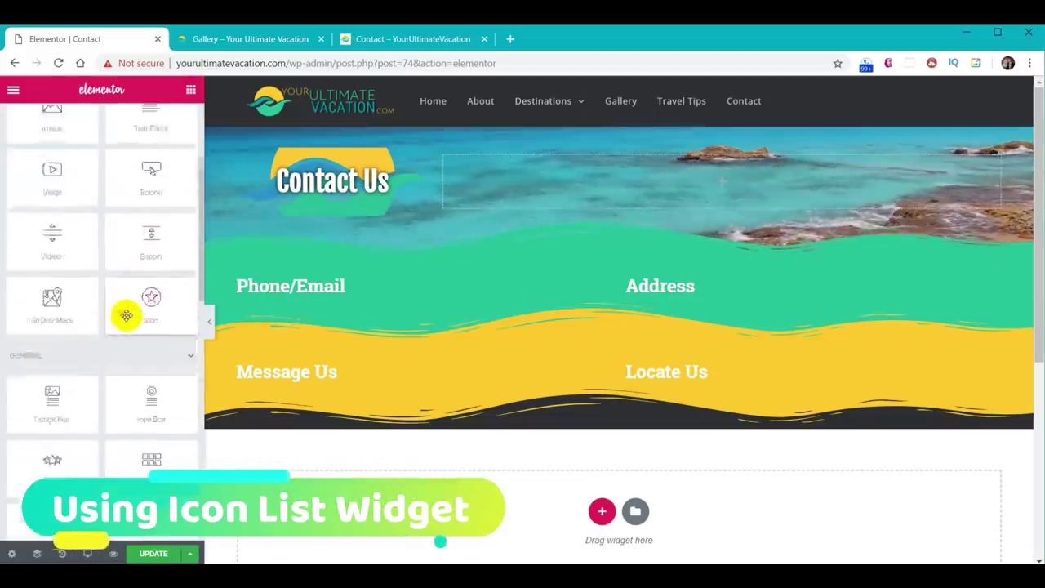
scroll(126, 315, "down", 5)
scroll(117, 313, "up", 2)
left_click_drag(146, 222, 340, 298)
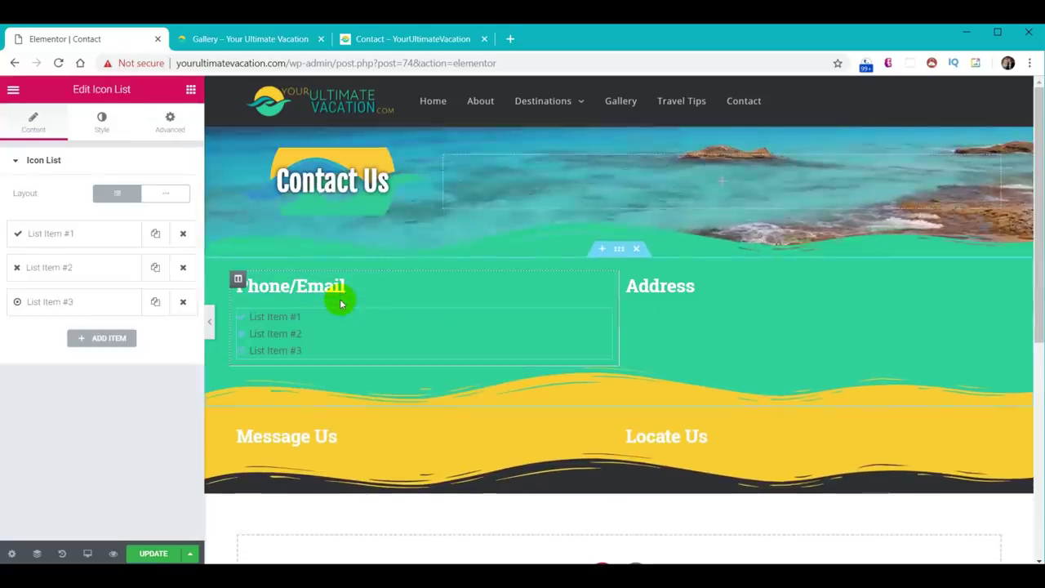
left_click(182, 301)
Style the icon list with item spacing 4, black icons and dark text
left_click(102, 123)
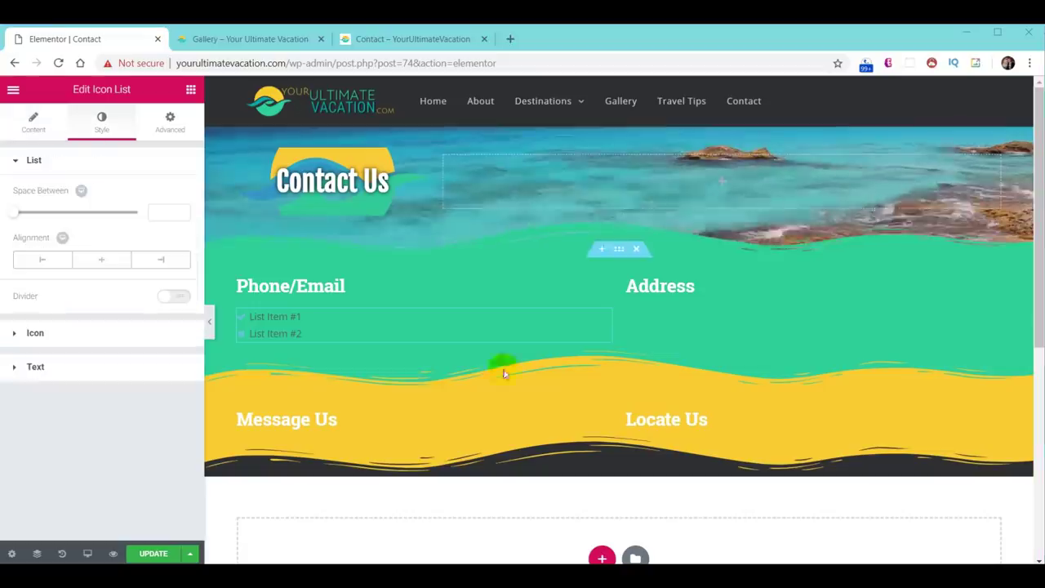
left_click(157, 212)
type("4")
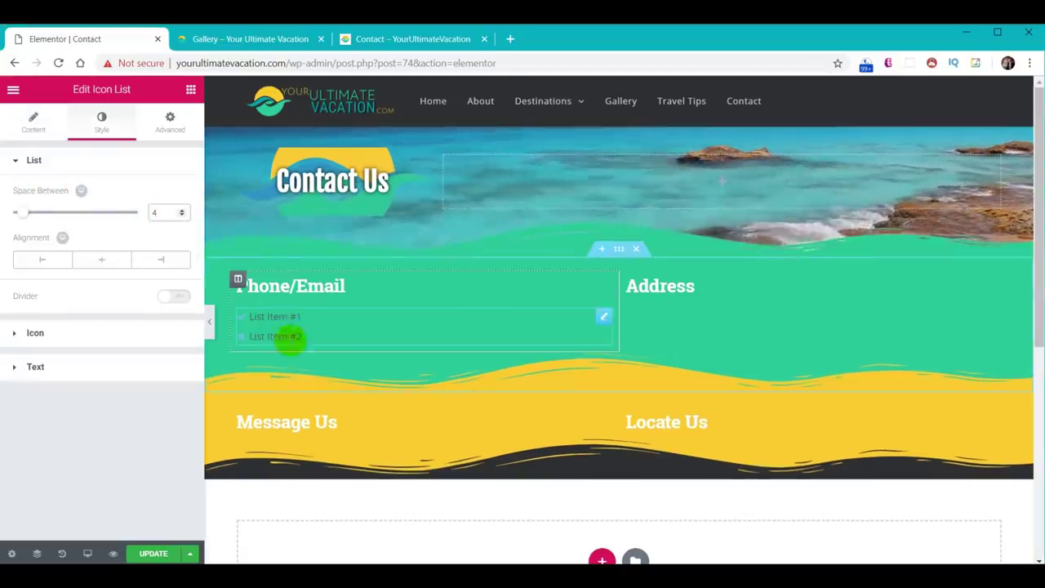
left_click(16, 338)
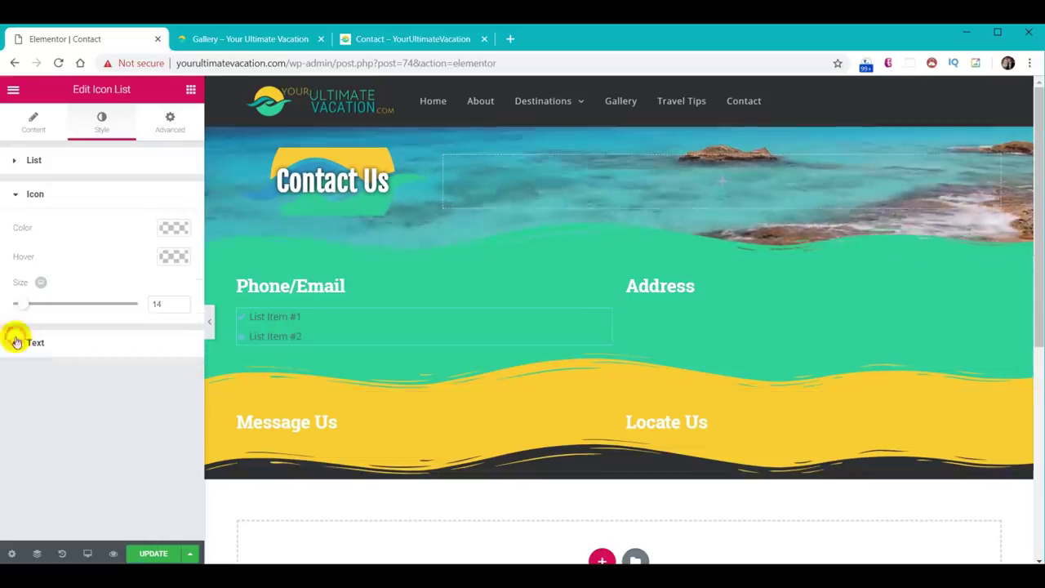
left_click(173, 226)
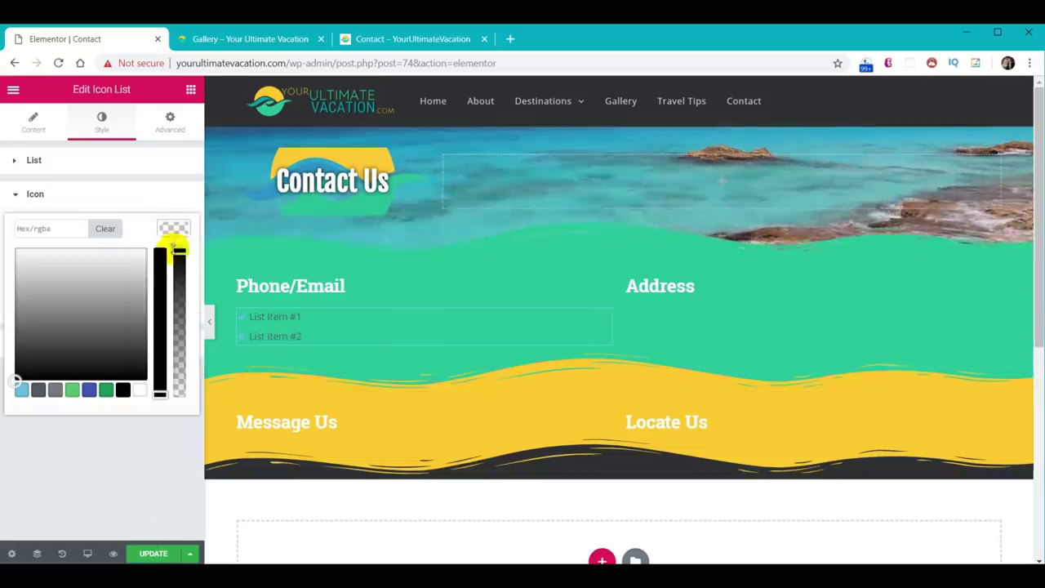
left_click(175, 237)
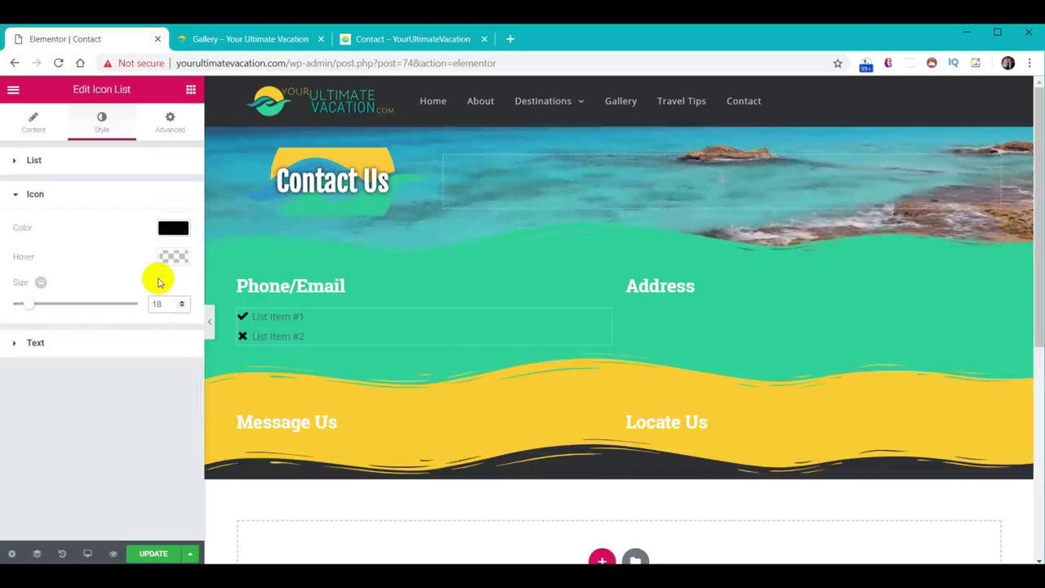
left_click(59, 347)
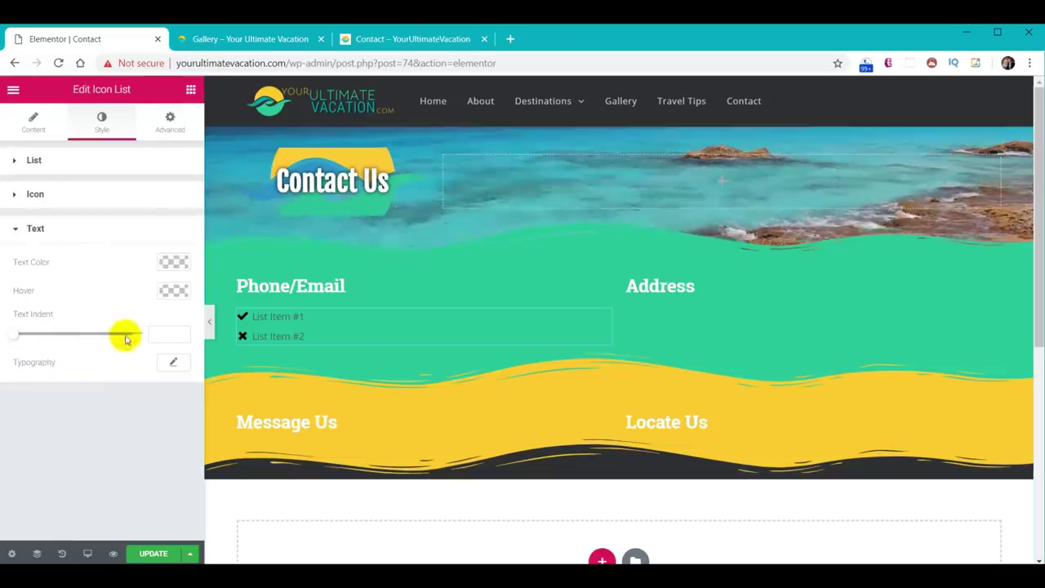
left_click(173, 262)
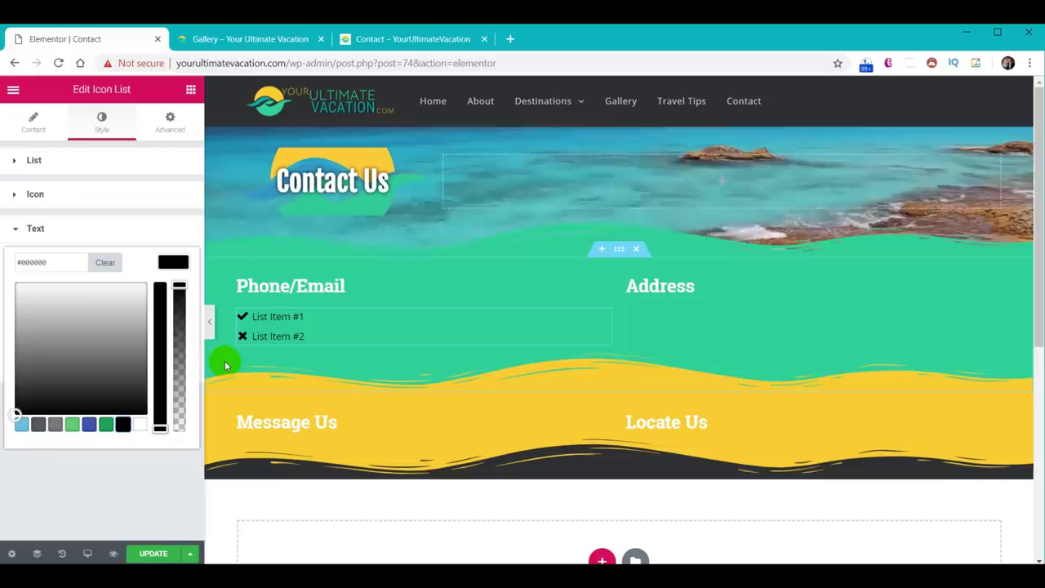
key("ctrl+shift+h")
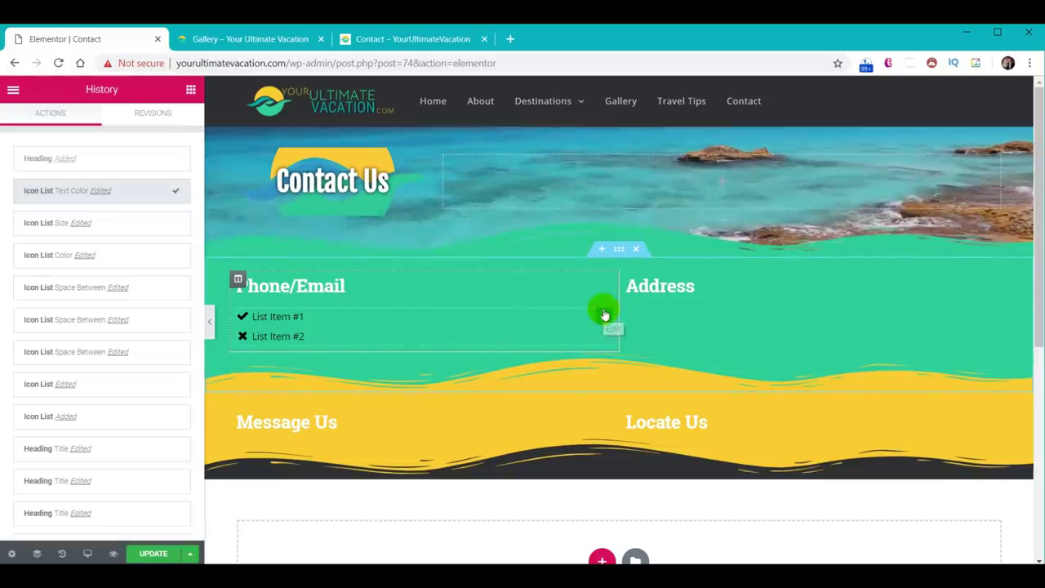
Duplicate the icon list and move the copy into the Address column
right_click(605, 319)
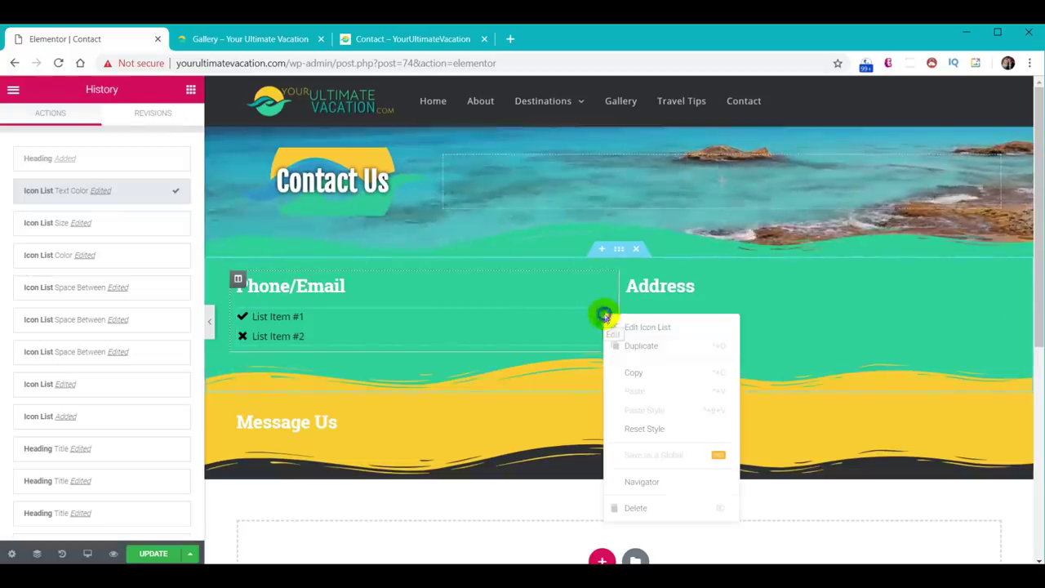
left_click(639, 350)
left_click_drag(608, 371, 835, 323)
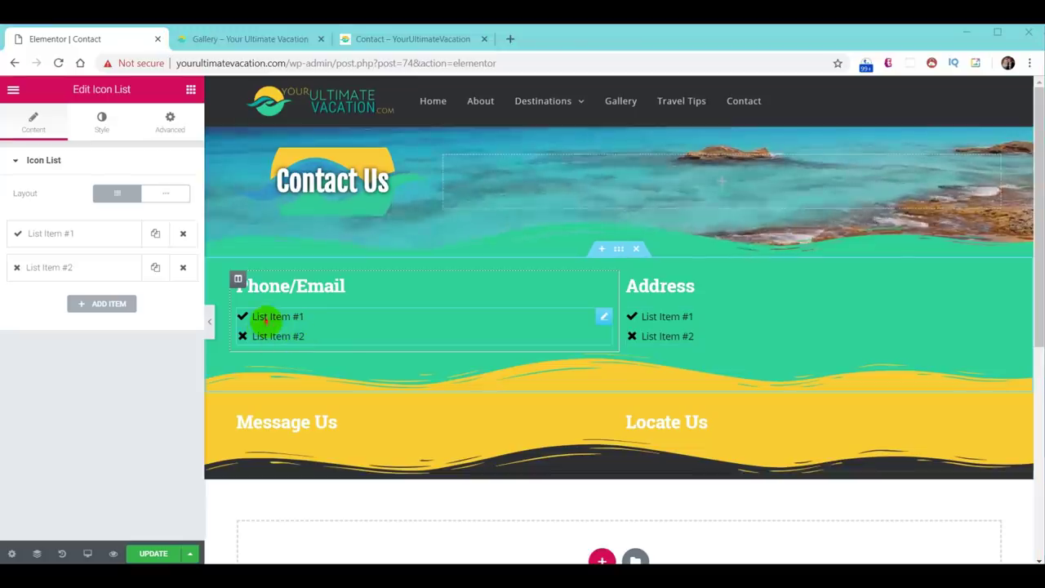
Replace the first list item with the business phone number and a phone icon
left_click(265, 321)
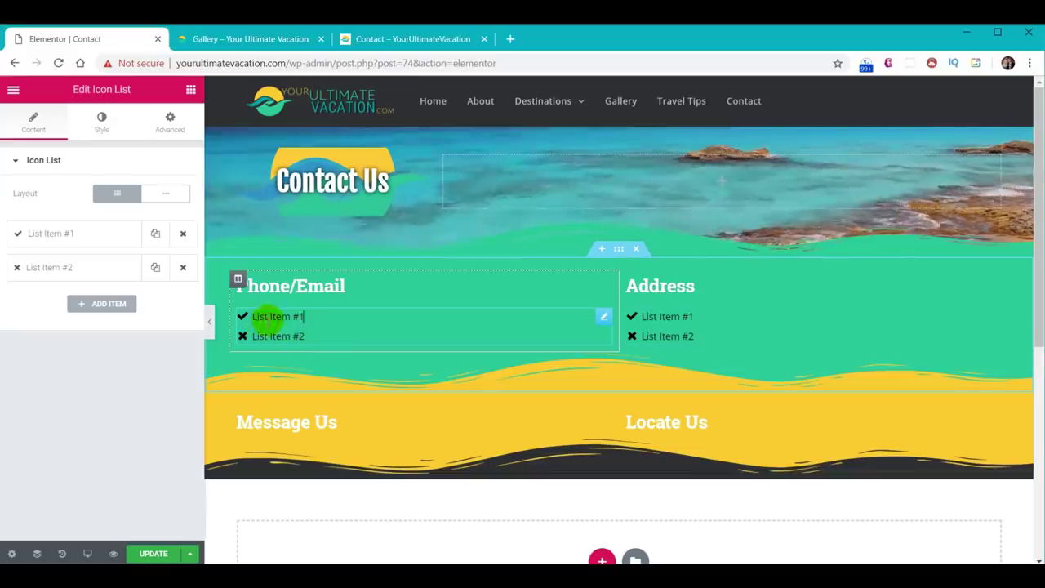
left_click(55, 237)
left_click_drag(79, 280, 2, 278)
key("ctrl+v")
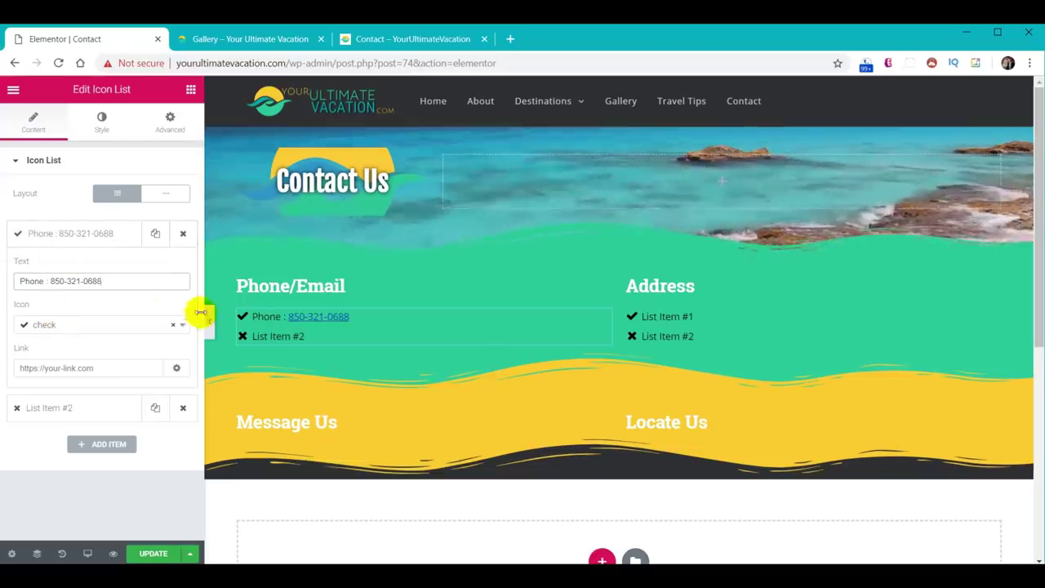
left_click(88, 325)
type("pho")
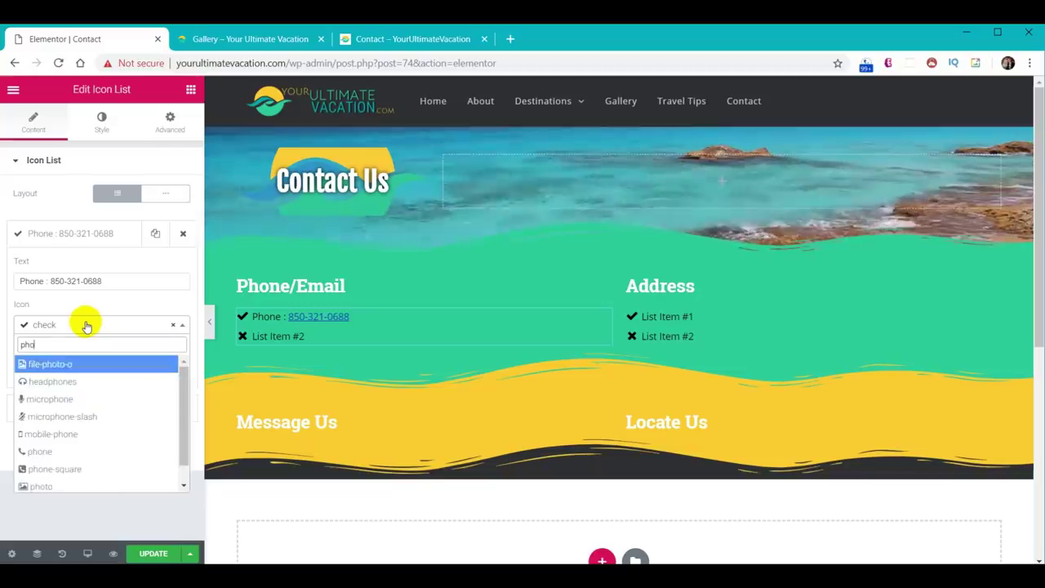
left_click(39, 451)
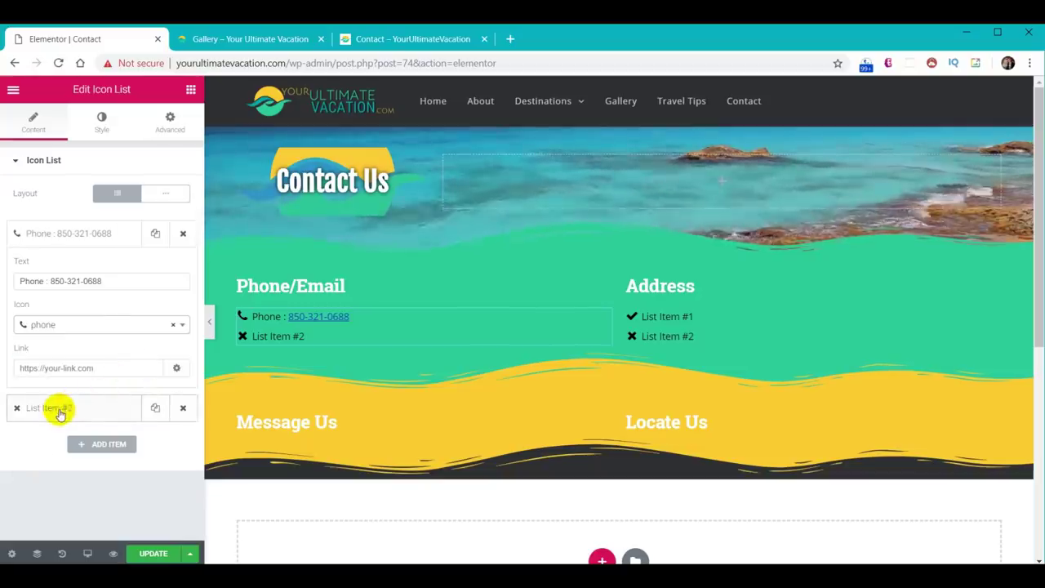
Replace the second list item with the business email address and an envelope outline icon
left_click(59, 408)
left_click_drag(75, 316, 2, 319)
key("ctrl+v")
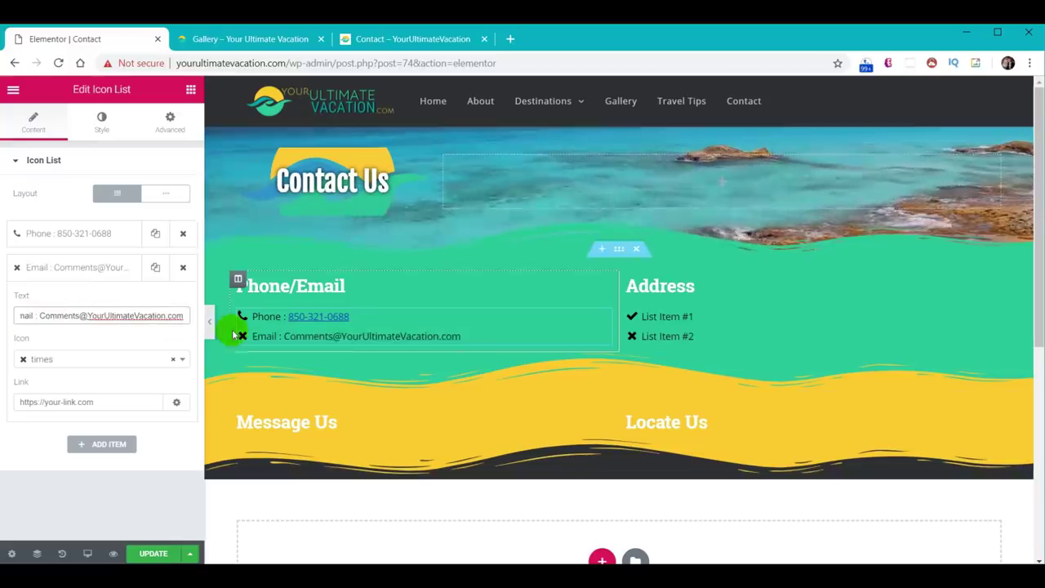
left_click(74, 366)
type("env")
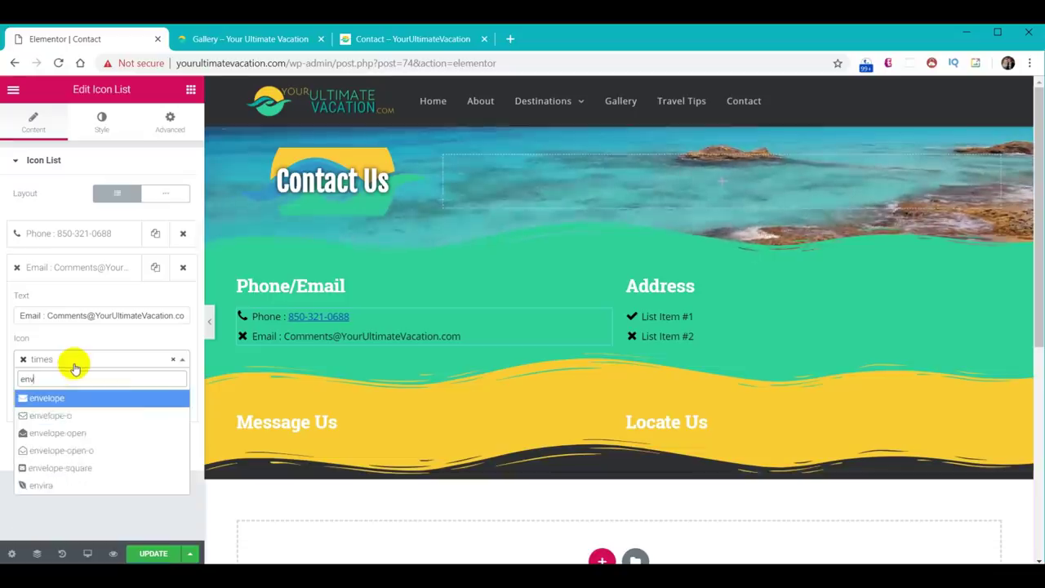
left_click(51, 415)
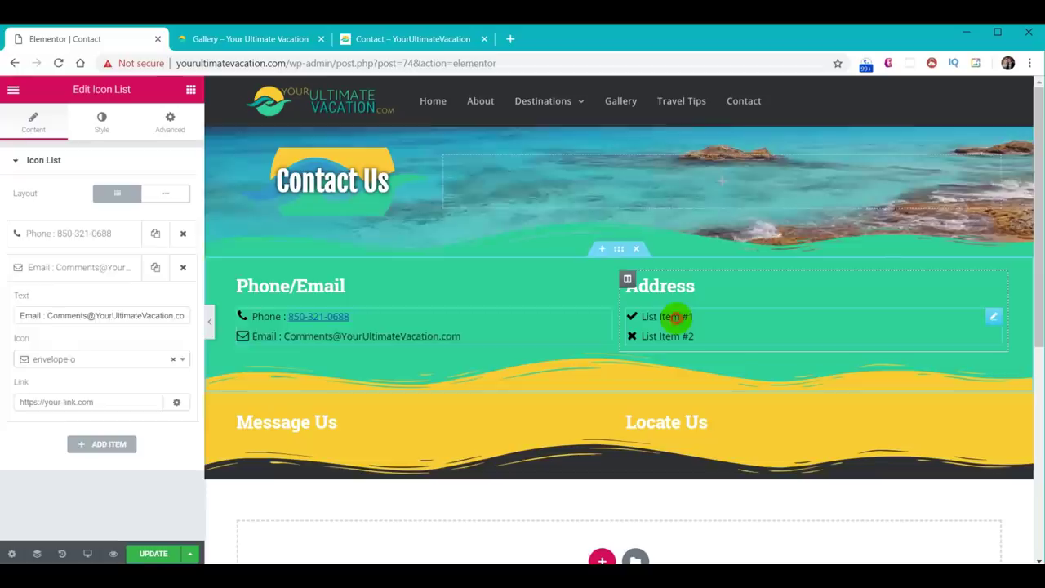
Make the Address list's first item the street line with an address-book icon
left_click(676, 318)
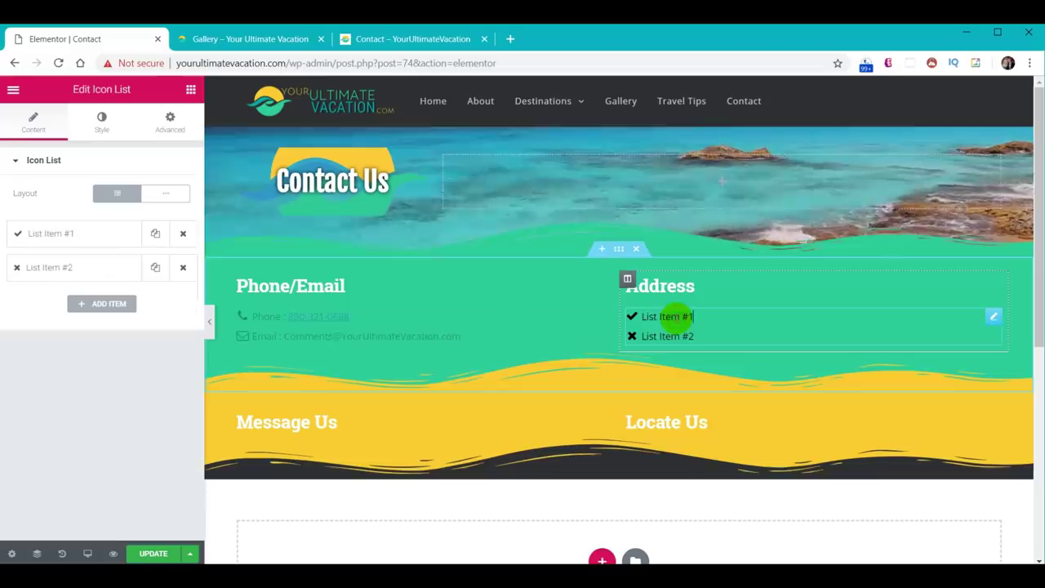
left_click(55, 237)
left_click_drag(81, 280, 3, 279)
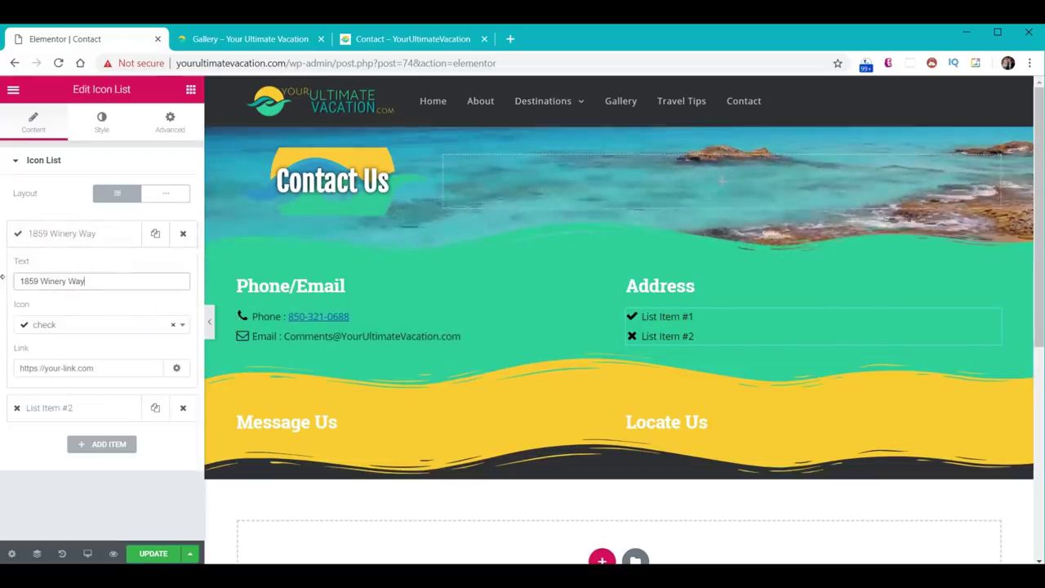
left_click(54, 325)
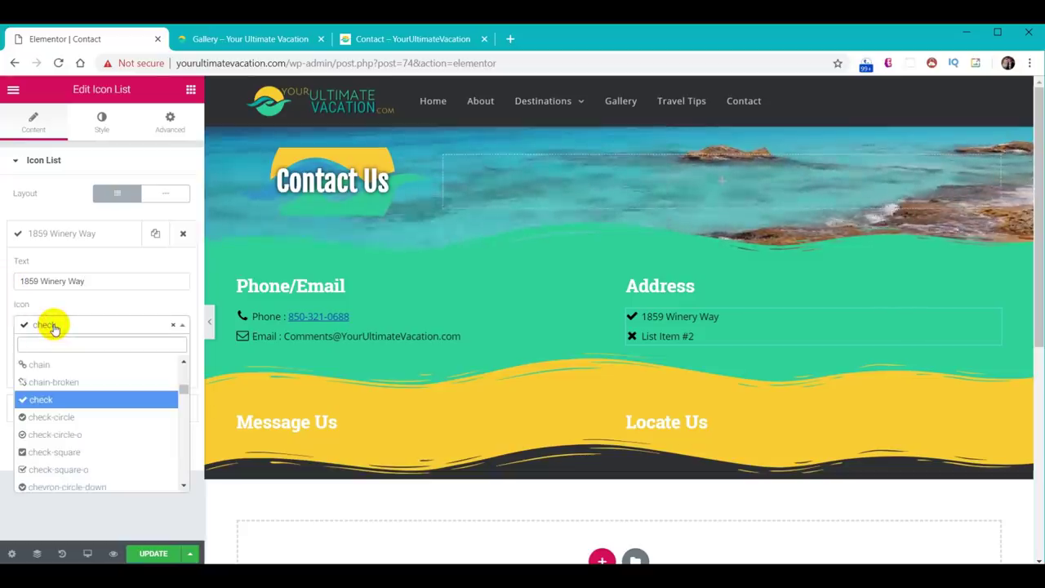
type("add")
left_click(59, 381)
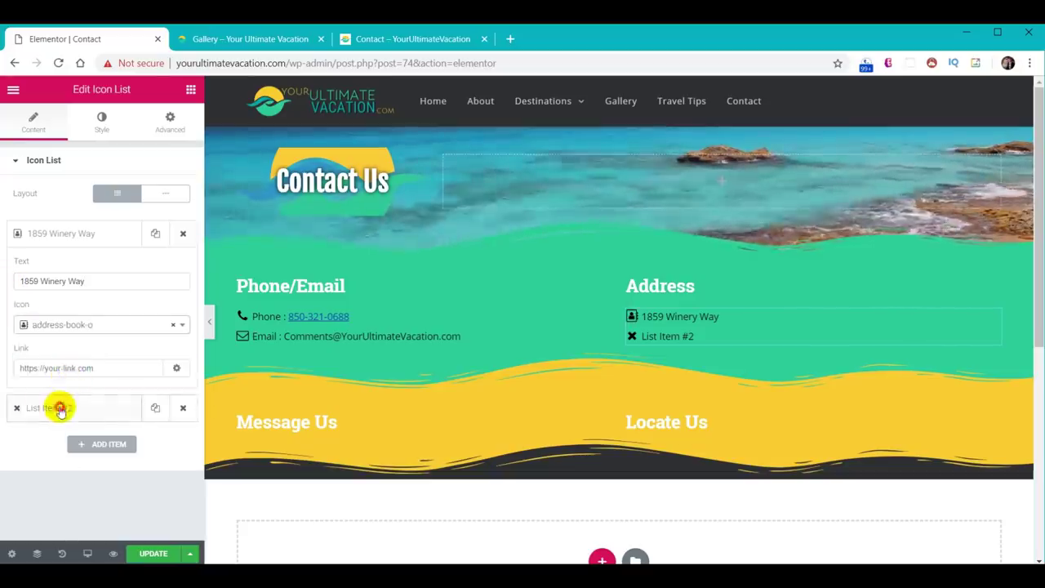
Set the second item to the city, state and ZIP line with no icon
left_click(60, 408)
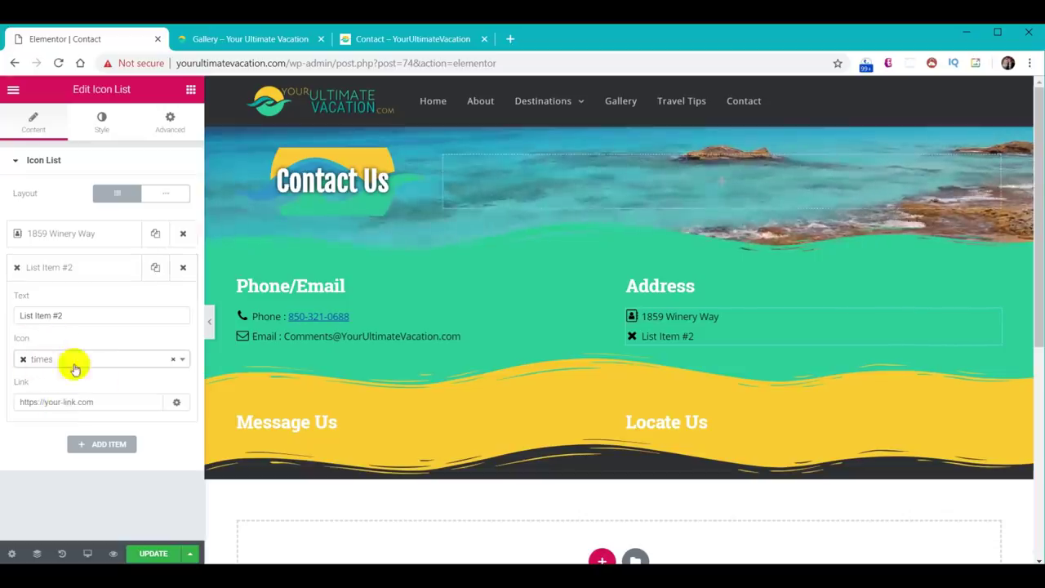
left_click(174, 362)
left_click(171, 363)
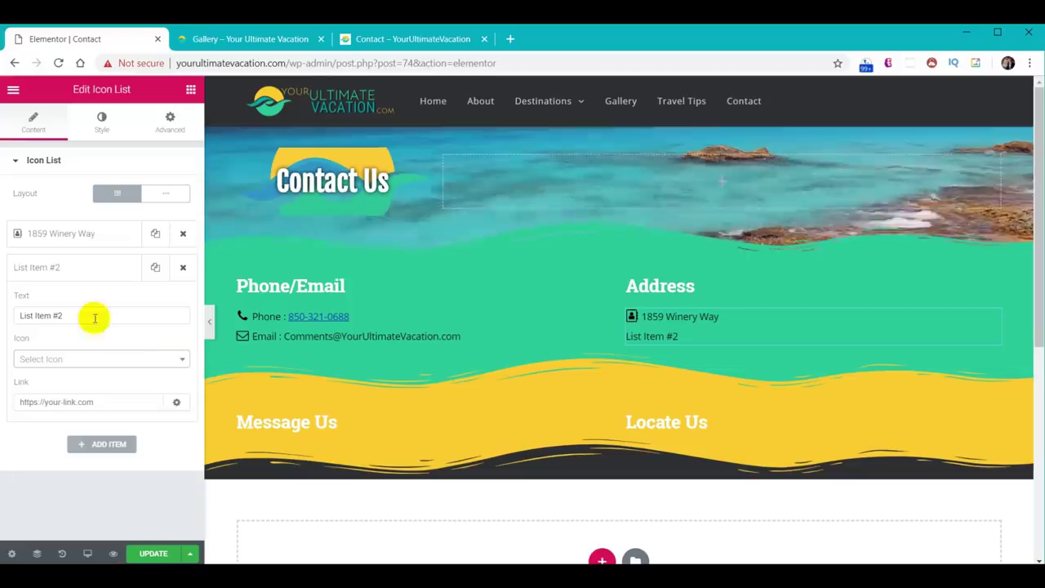
left_click(94, 316)
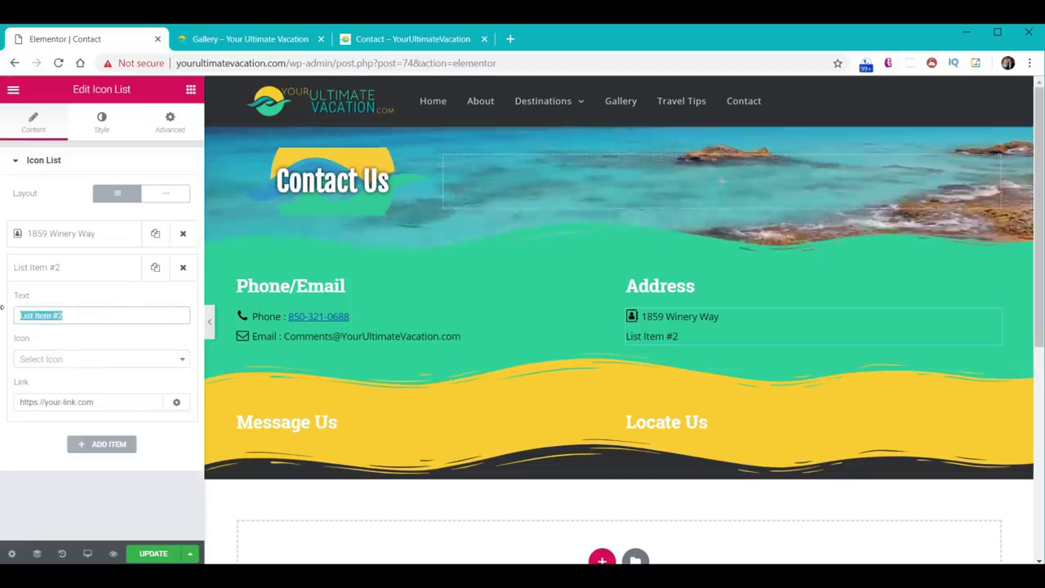
type("Tallahassee, FL, 32317")
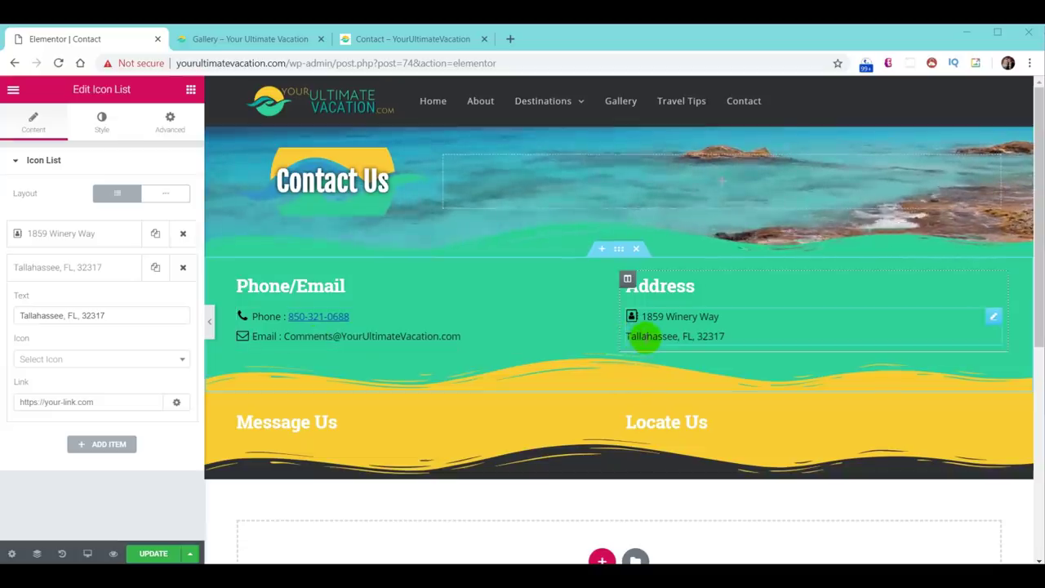
left_click(23, 316)
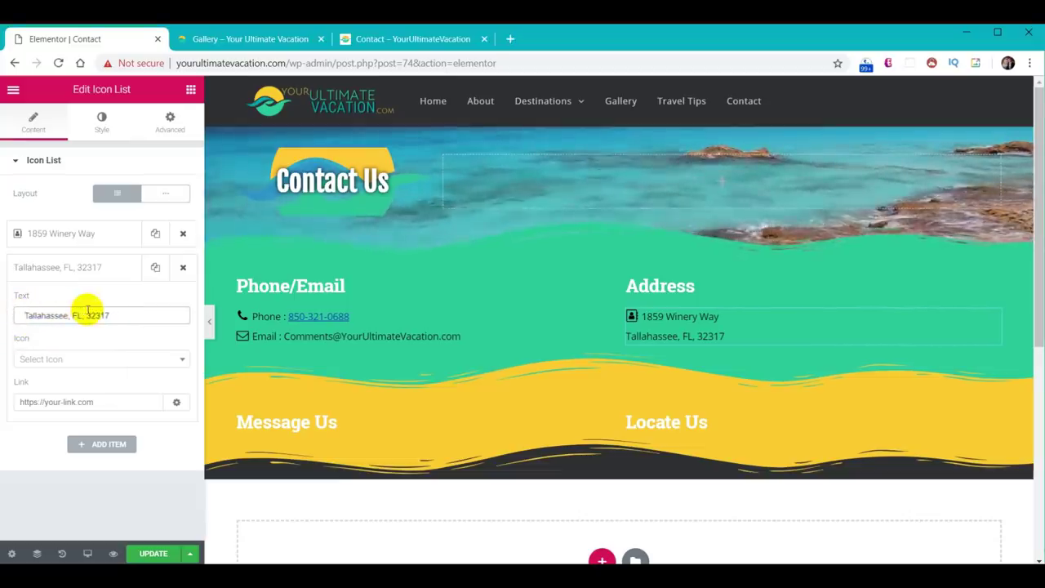
left_click(668, 285)
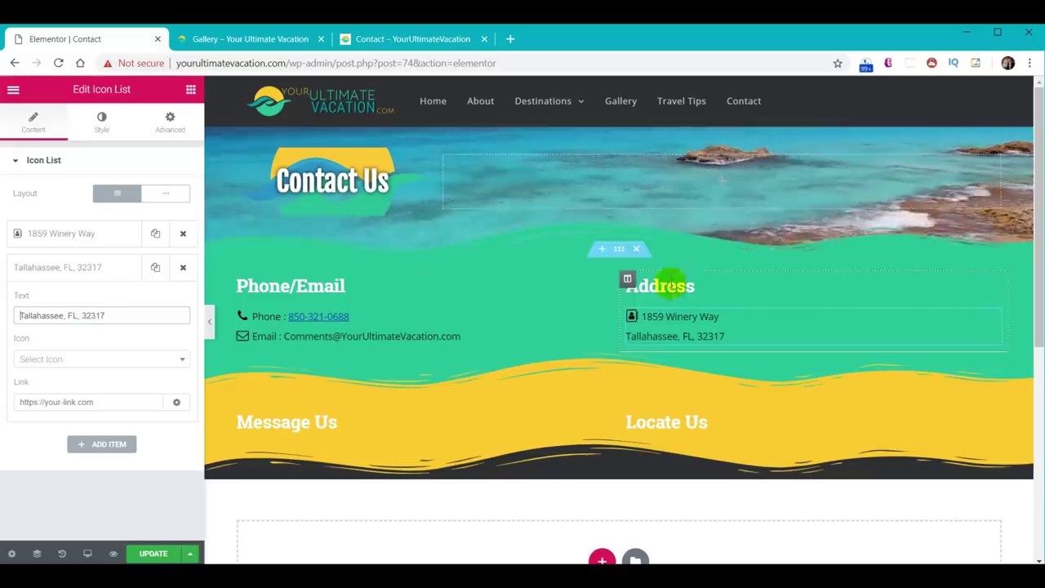
Duplicate the Address list, keeping only the street line in one and the city line in the other
right_click(996, 317)
left_click(953, 350)
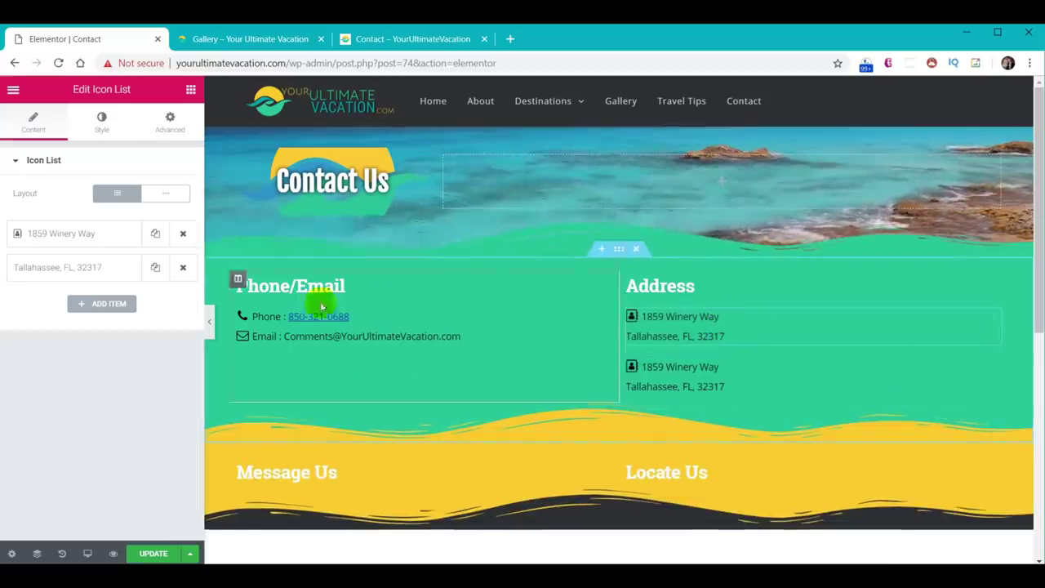
left_click(184, 270)
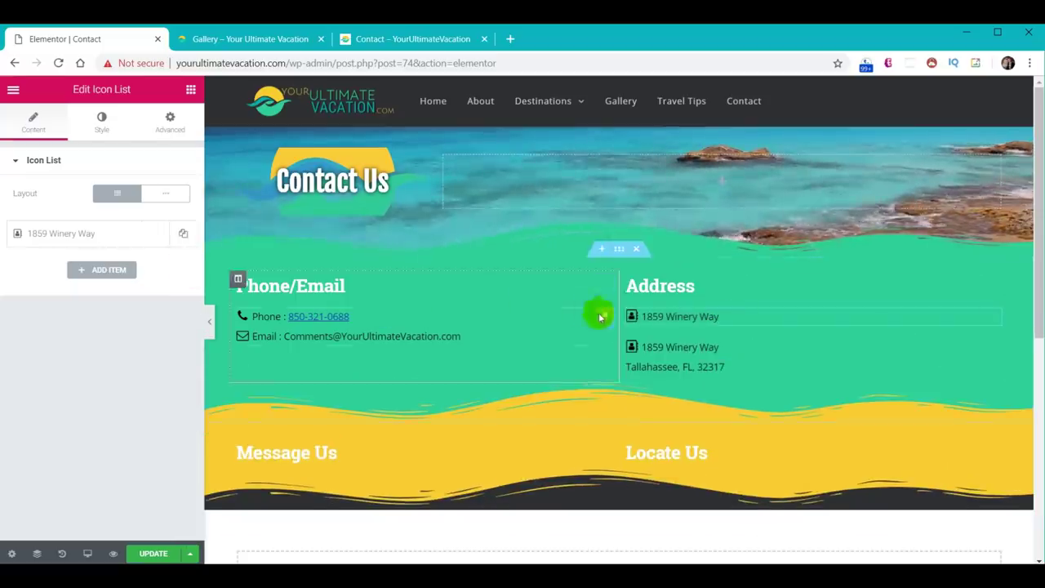
left_click(718, 347)
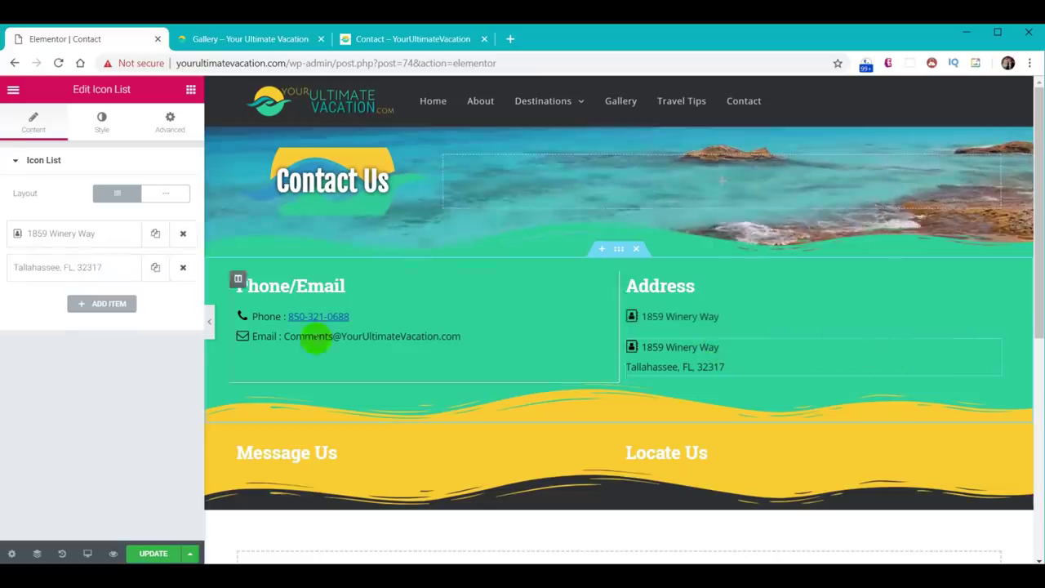
left_click(182, 236)
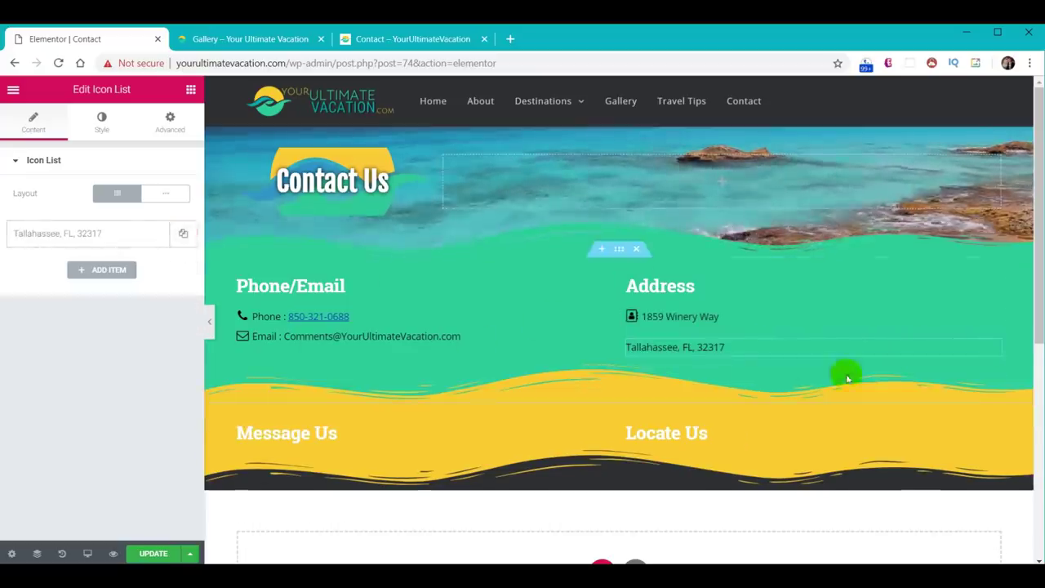
Unlink padding and margin on the city-line list and set its top margin to -15
left_click(170, 118)
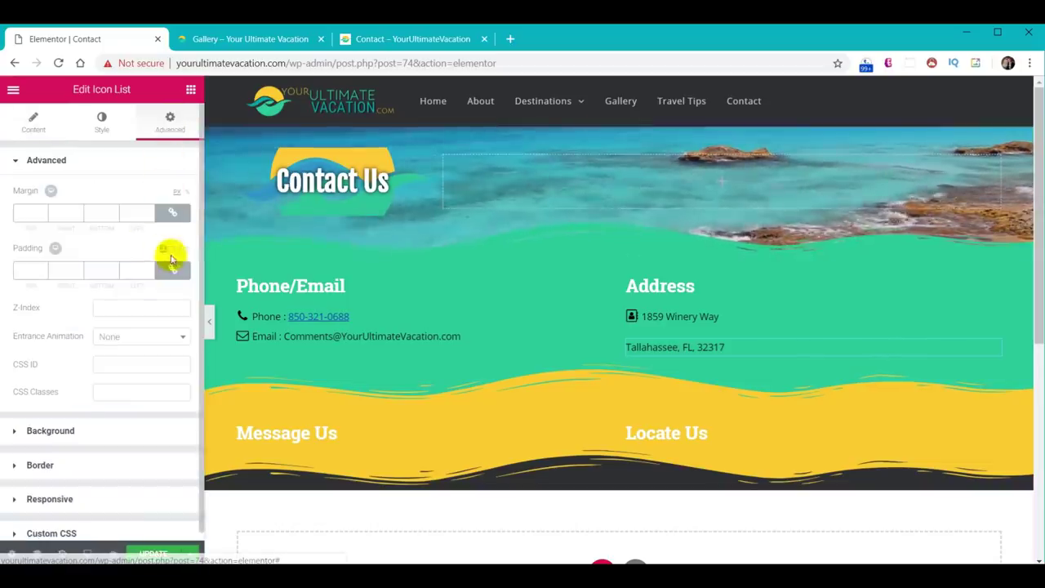
left_click(172, 270)
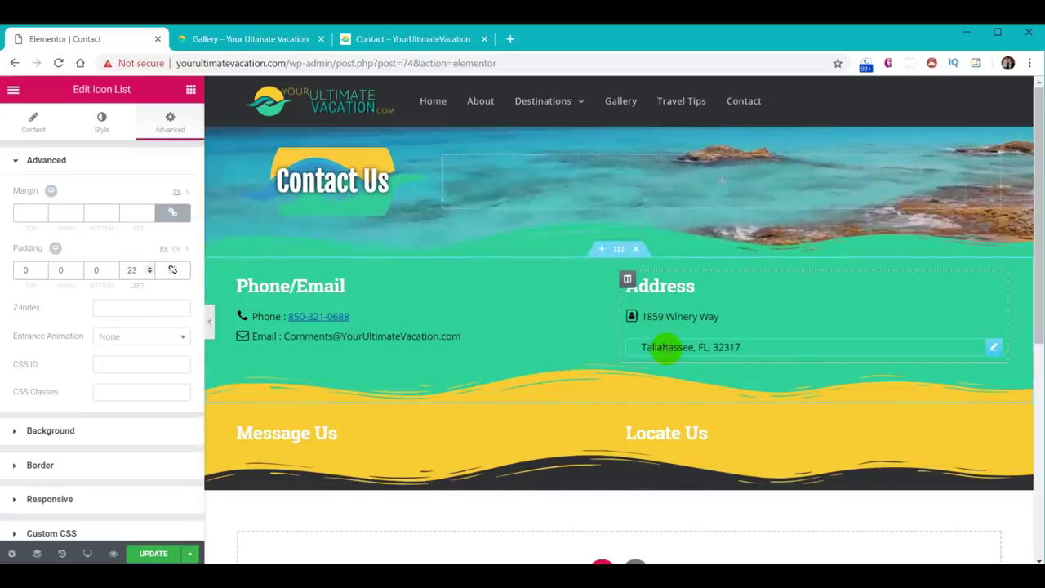
left_click(173, 212)
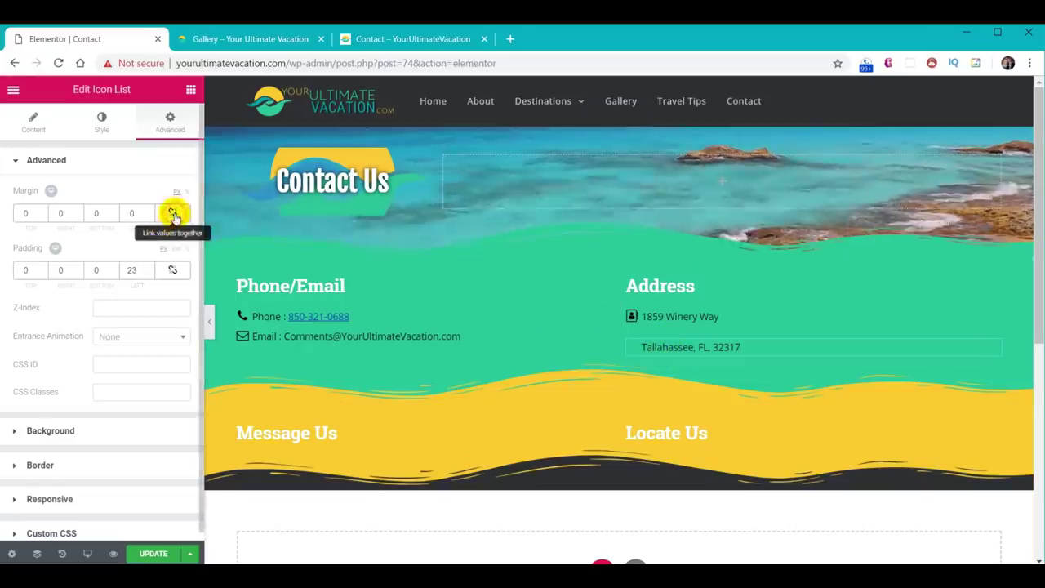
left_click(25, 213)
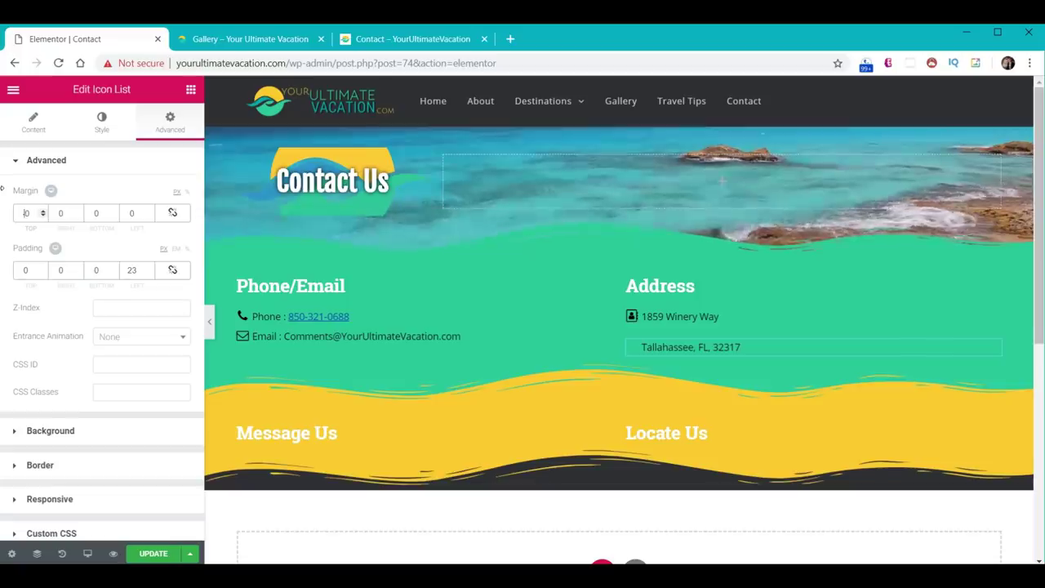
type("-15")
key("BackSpace")
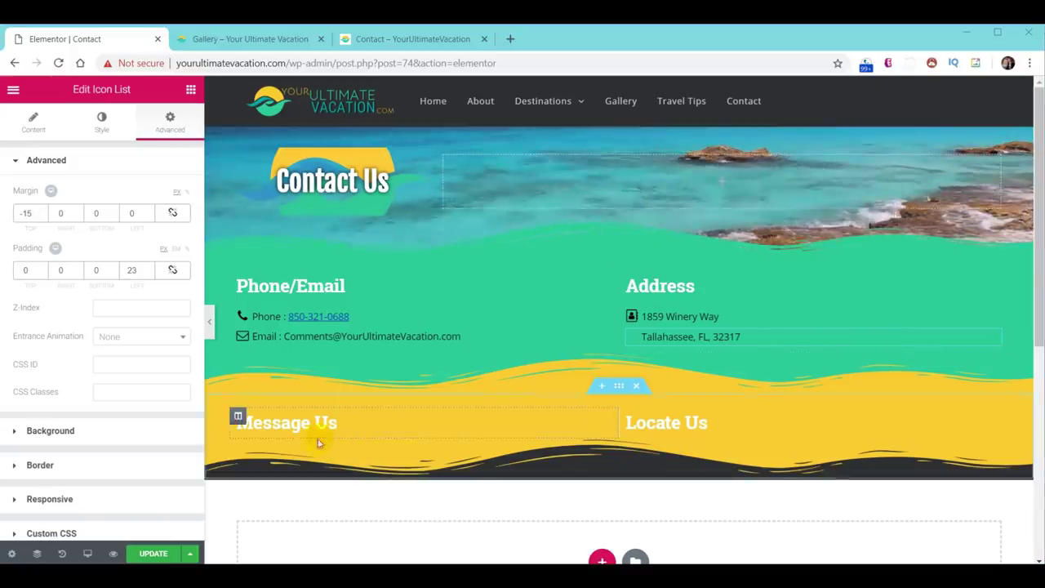
Add a Void Contact Form 7 widget under Message Us using the Contact Us form
left_click(190, 89)
scroll(122, 366, "down", 10)
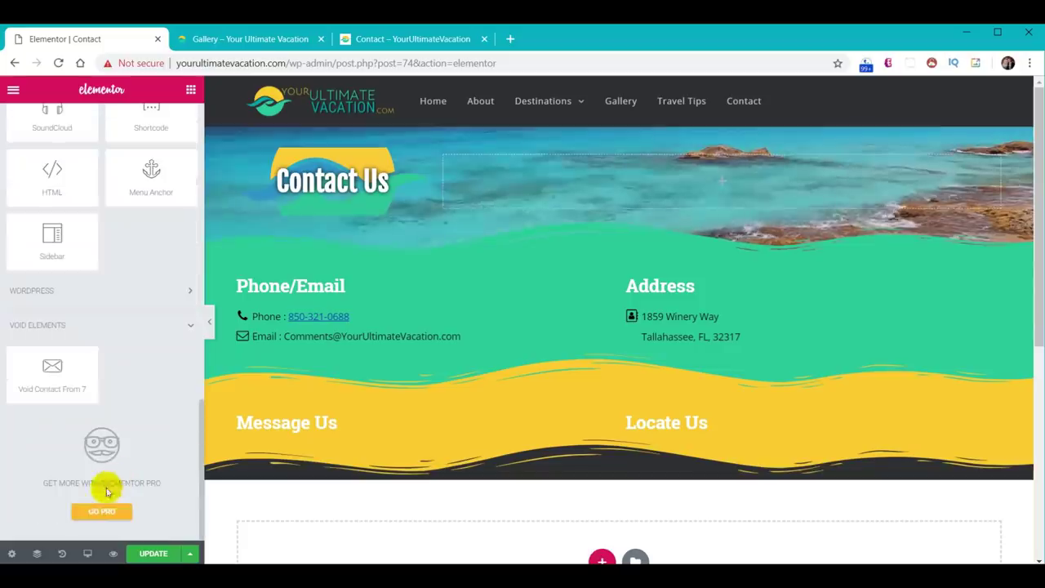
left_click_drag(39, 384, 333, 427)
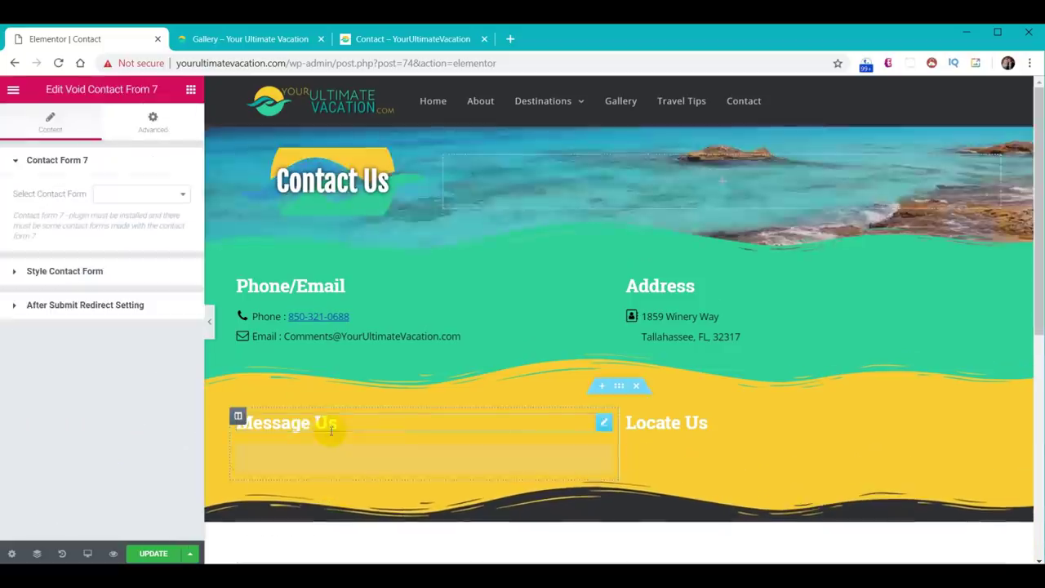
left_click(139, 195)
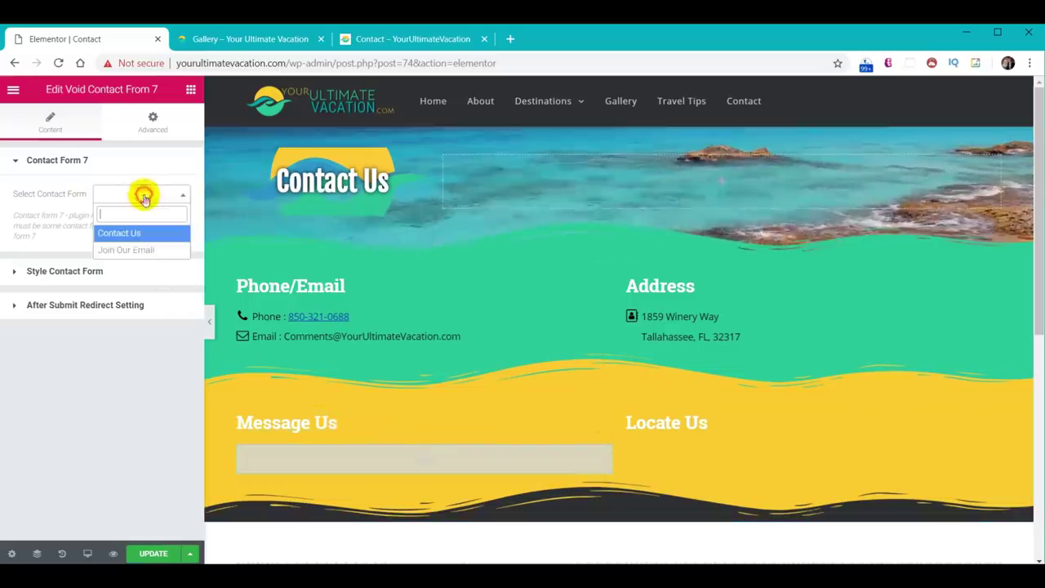
left_click(139, 234)
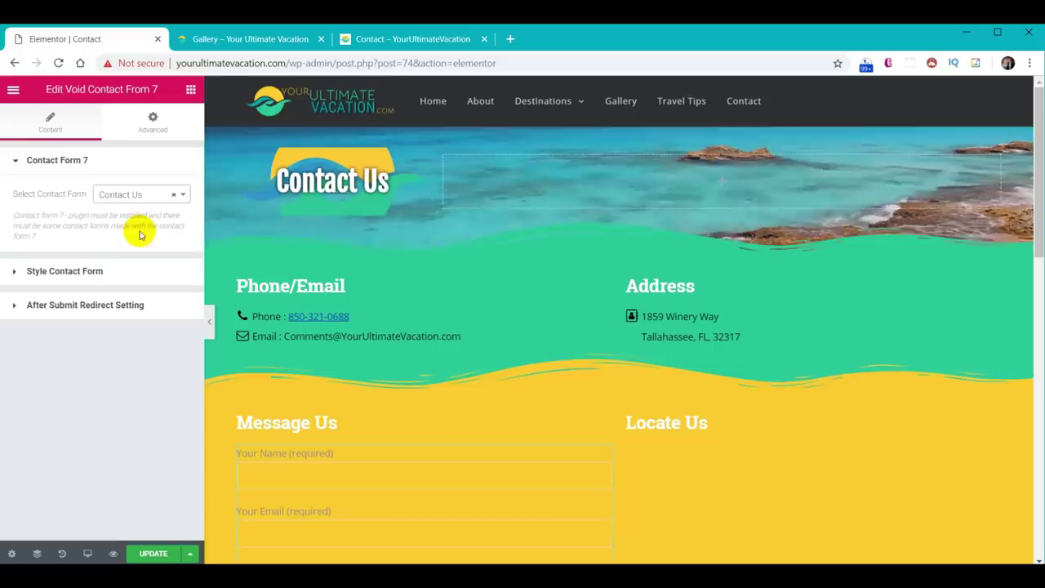
Set the form's global CSS to color:black; so labels turn dark
scroll(496, 389, "down", 3)
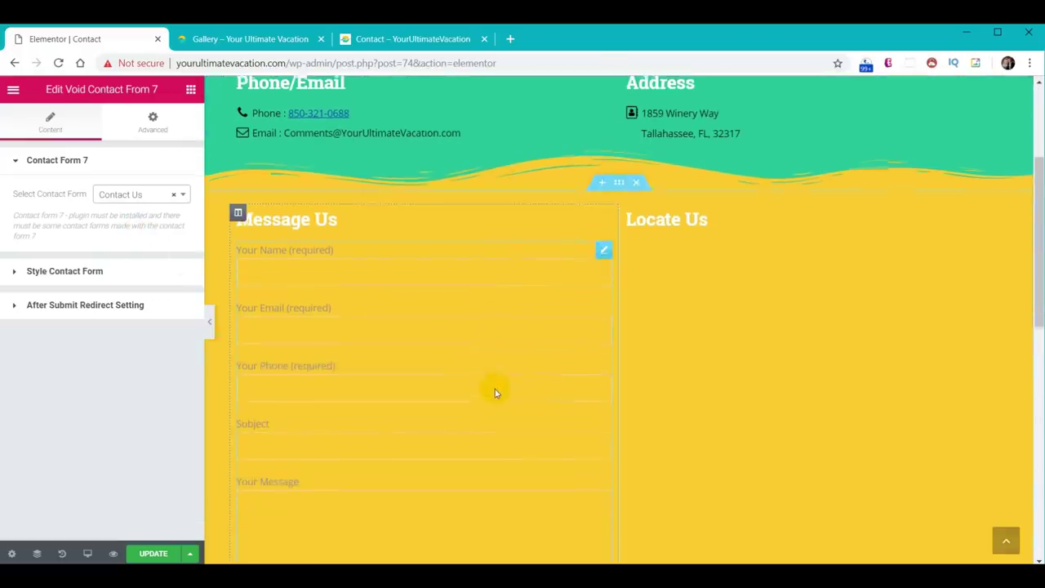
left_click(16, 276)
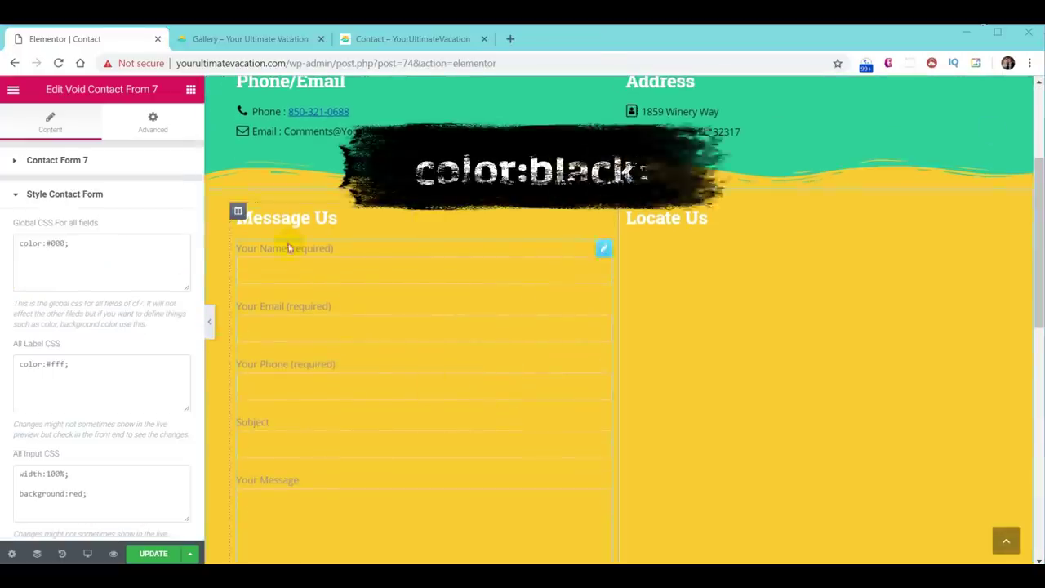
left_click(104, 253)
key("ctrl+a")
type("color:black;")
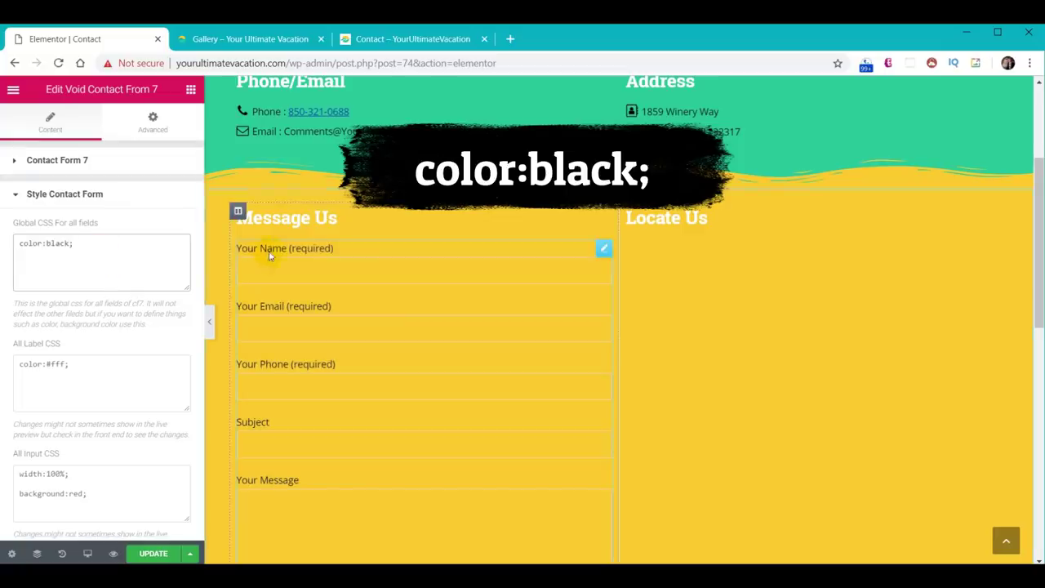
Give the input and message-box CSS black text on a white background
scroll(107, 231, "down", 2)
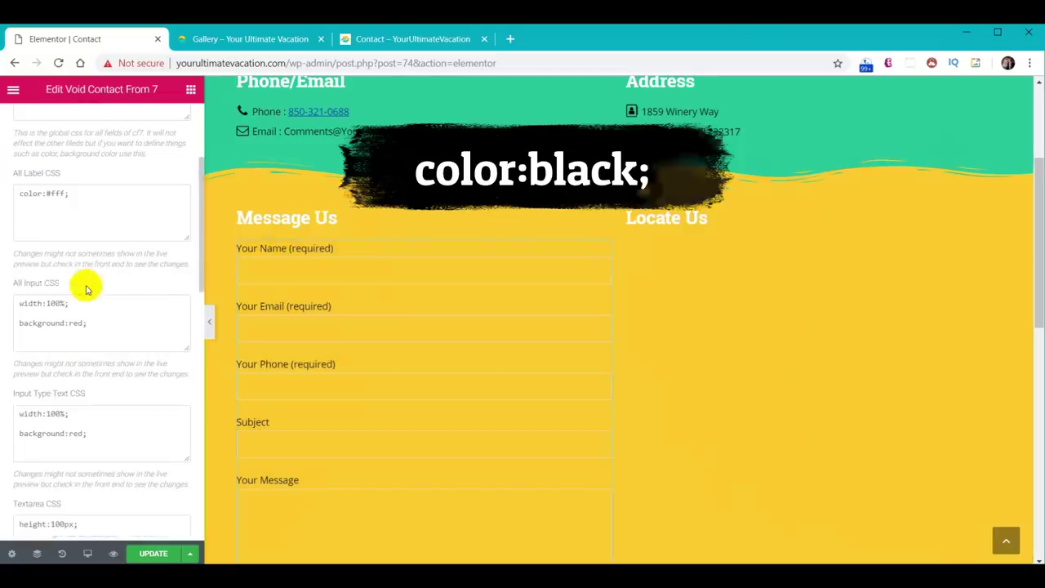
left_click(105, 329)
key("ctrl+a")
type("color:black; background-color : white;")
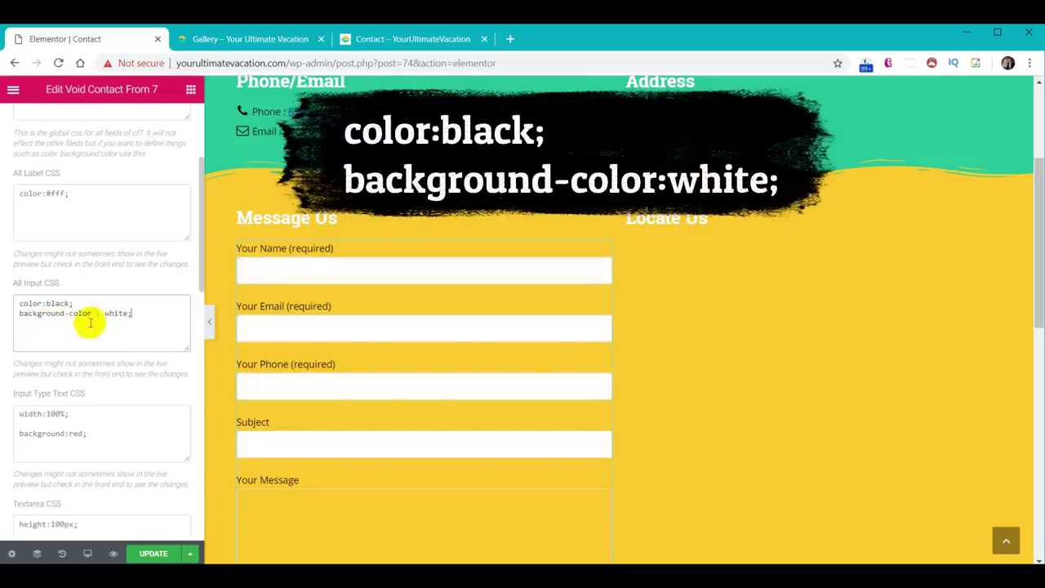
left_click(260, 270)
type("s")
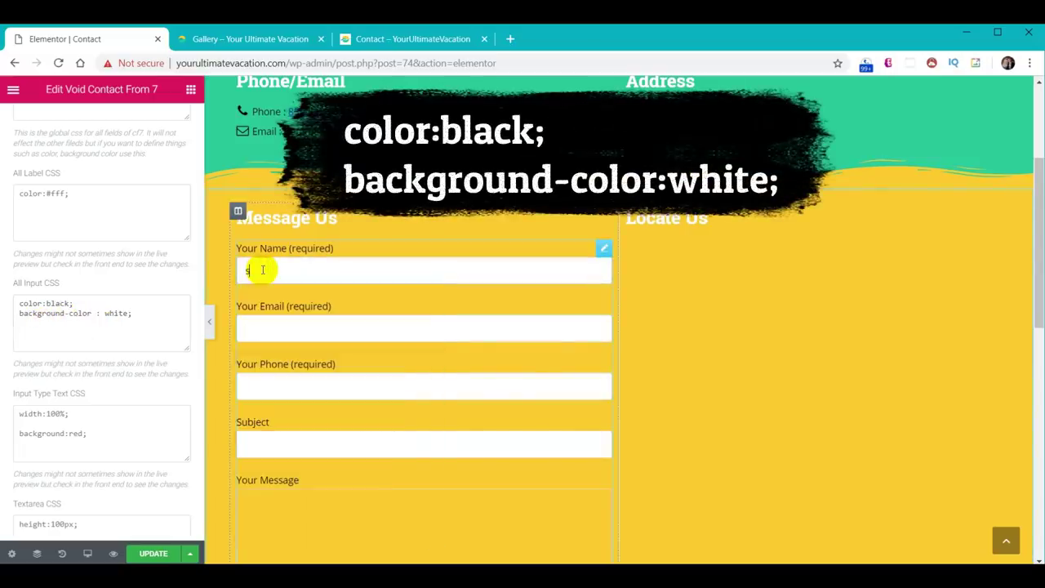
scroll(125, 307, "down", 3)
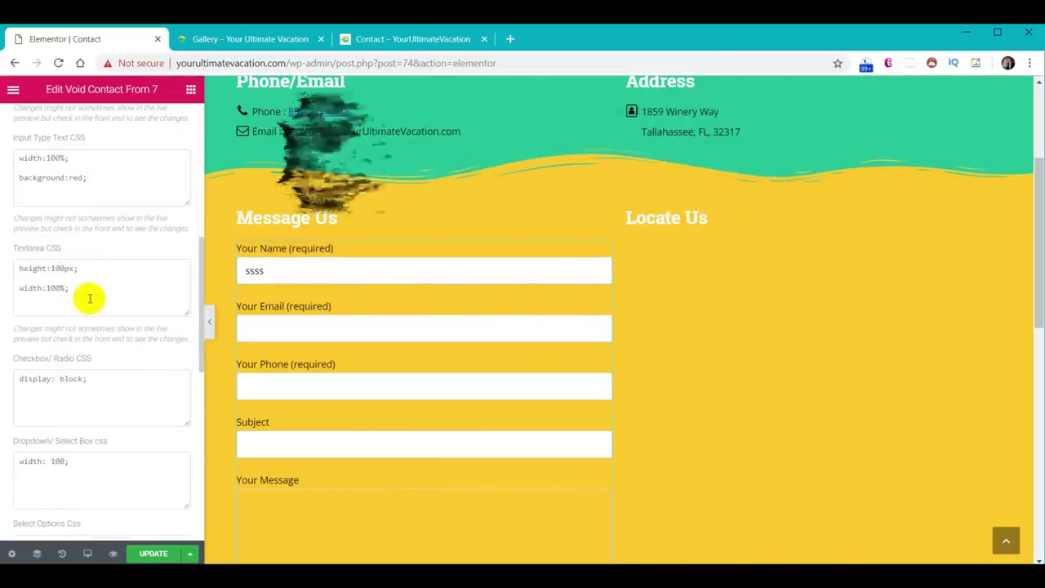
left_click(90, 298)
key("ctrl+a")
type("color:black; background-color : white;")
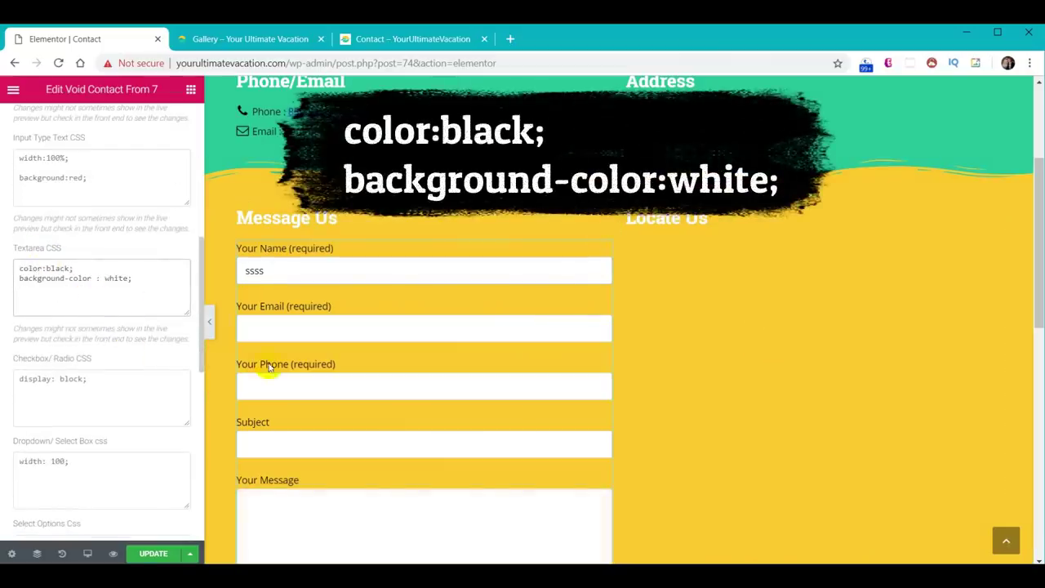
scroll(273, 367, "down", 3)
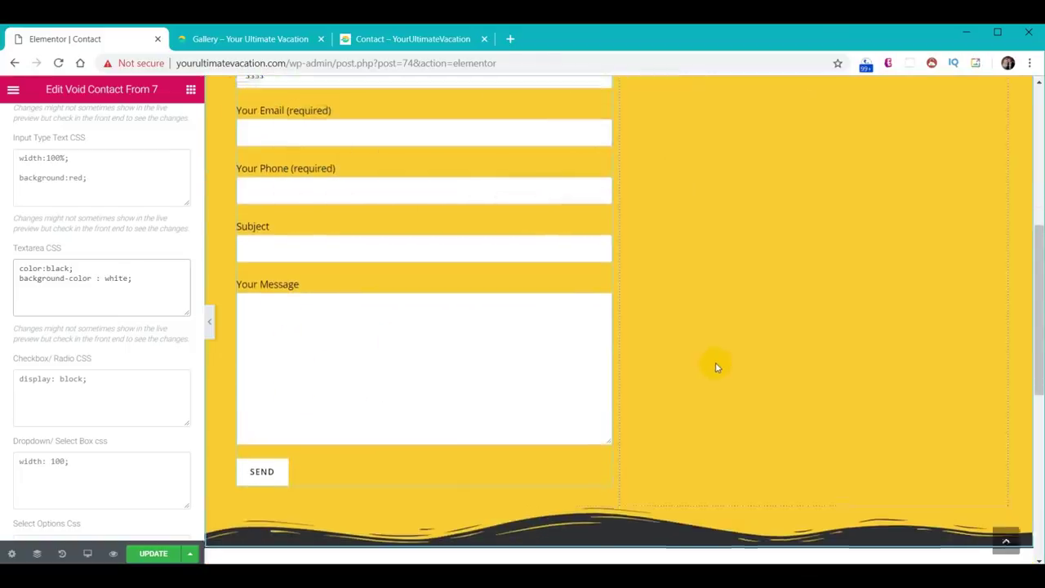
scroll(716, 367, "up", 3)
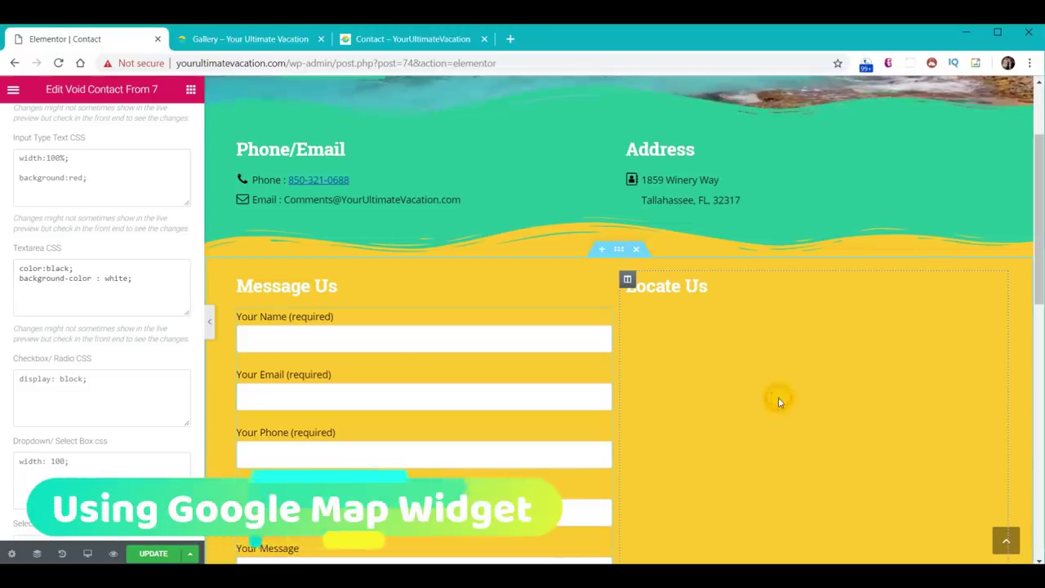
Add a Google Maps widget under Locate Us showing the business address at height 586
left_click(190, 89)
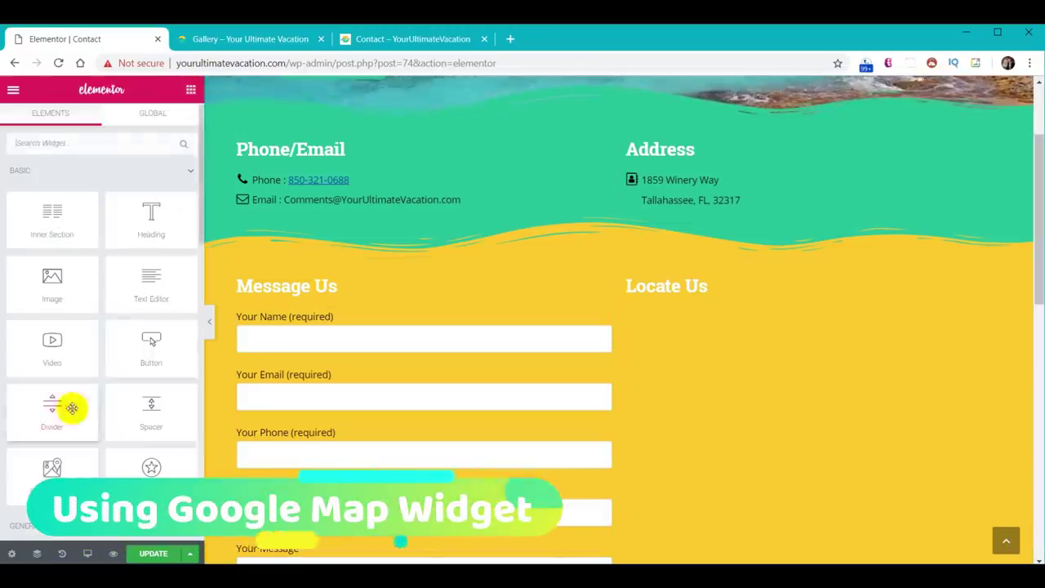
left_click_drag(51, 469, 739, 301)
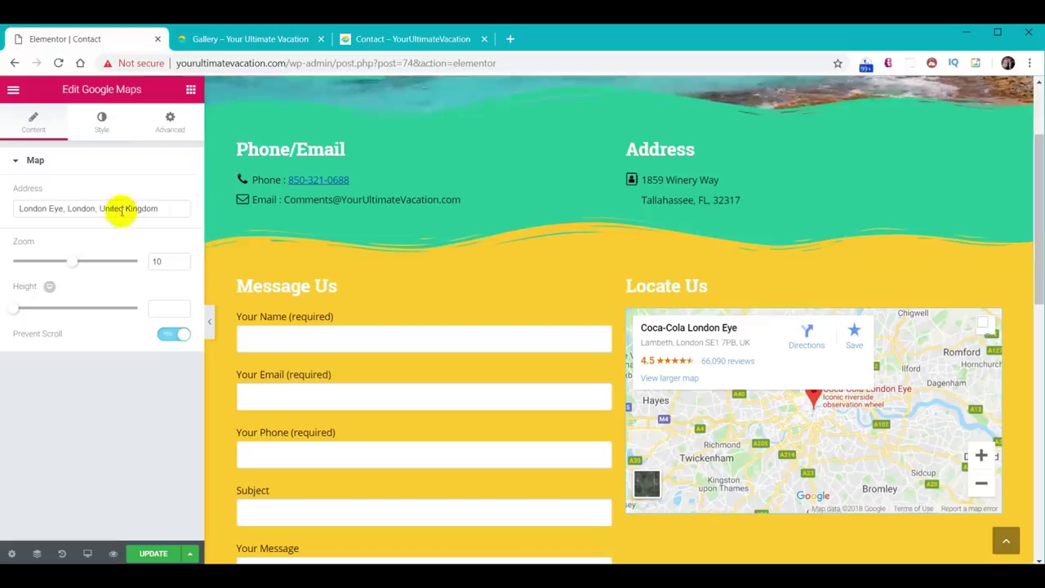
left_click_drag(167, 208, 3, 214)
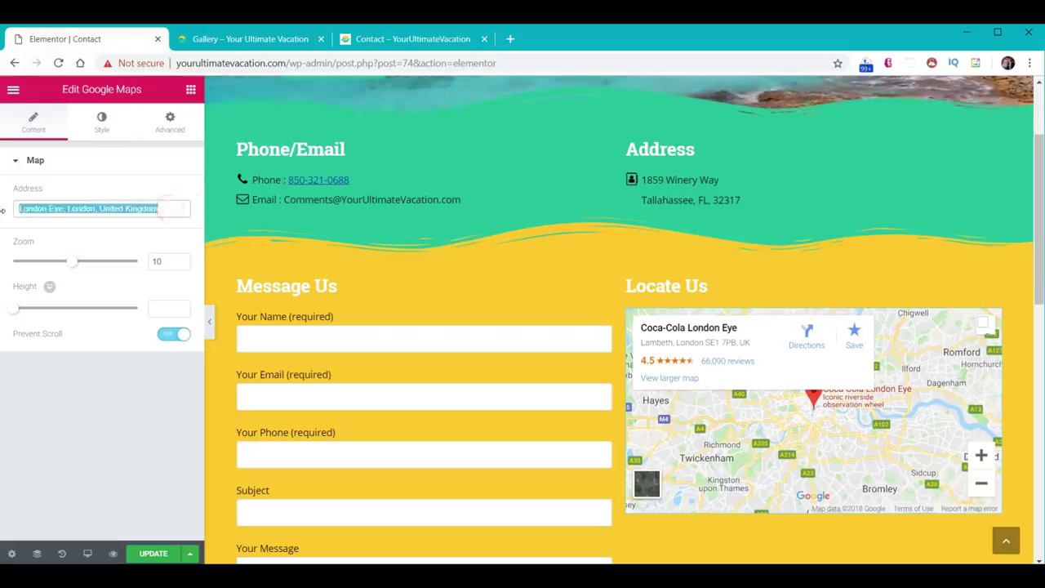
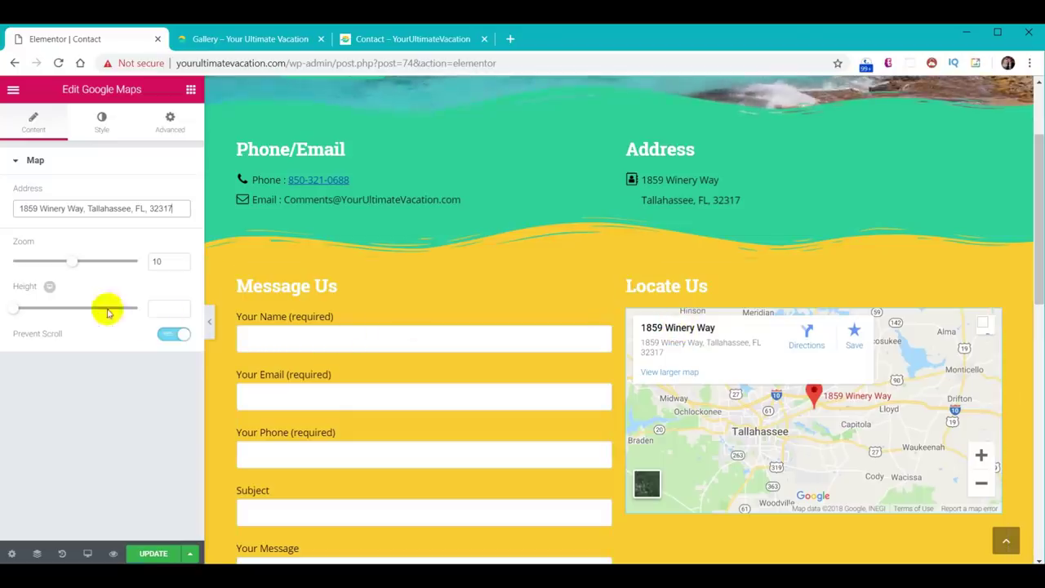
left_click(164, 308)
left_click_drag(1040, 245, 1037, 331)
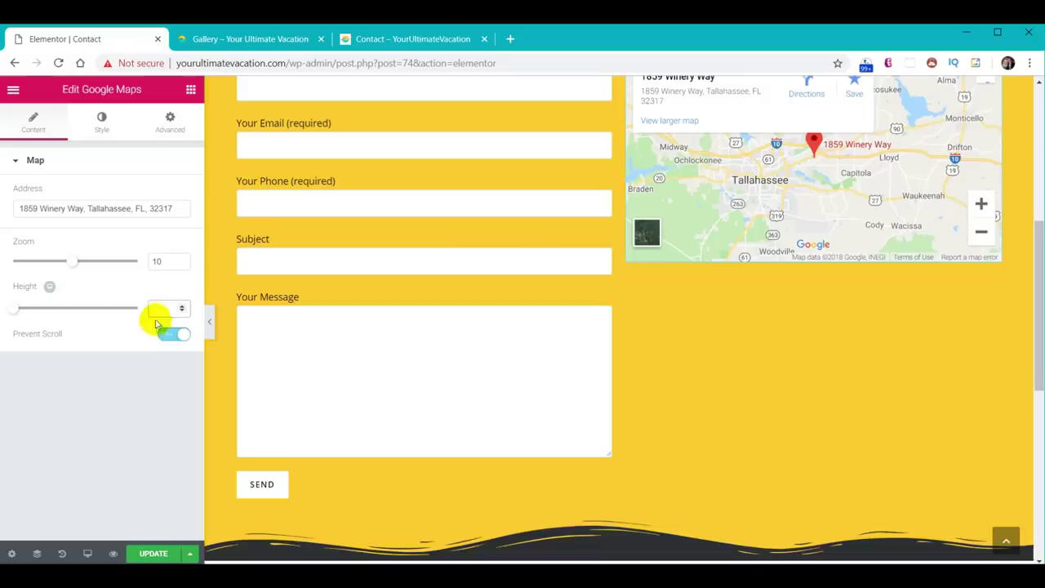
type("586")
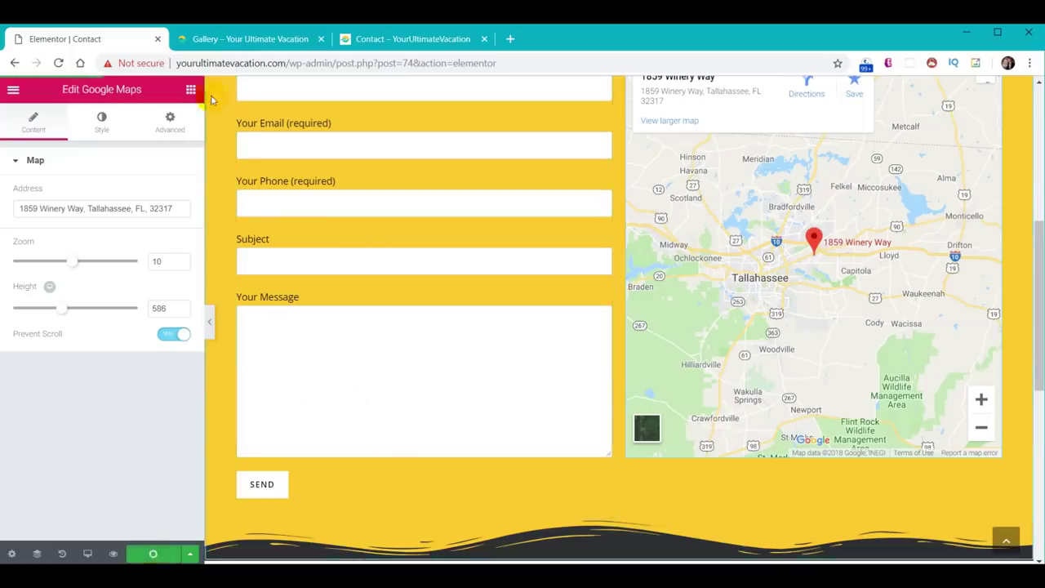
On the live site, open the Contact page and scroll through its form and map
left_click(251, 40)
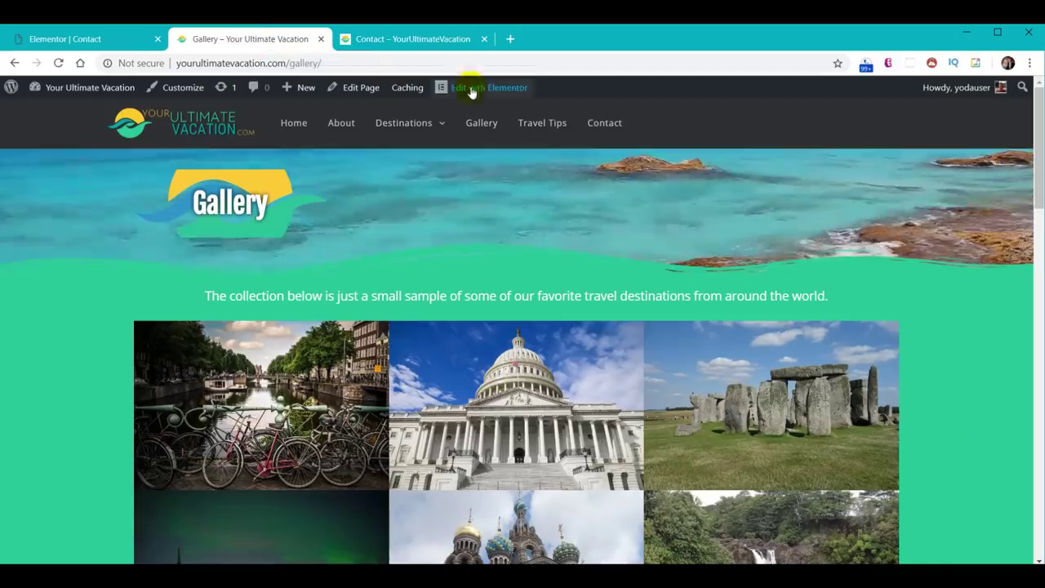
left_click(602, 124)
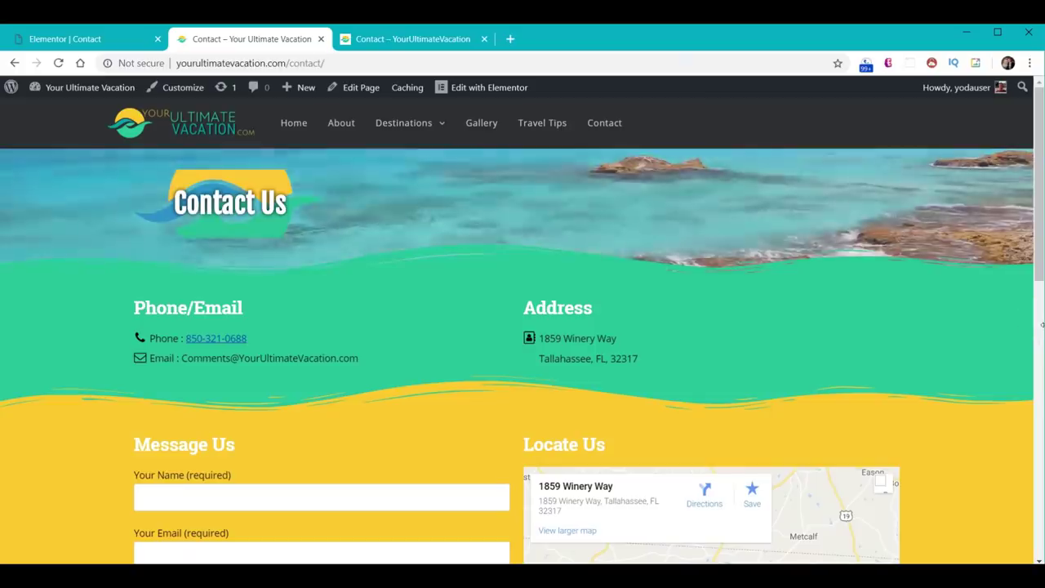
scroll(1001, 337, "down", 5)
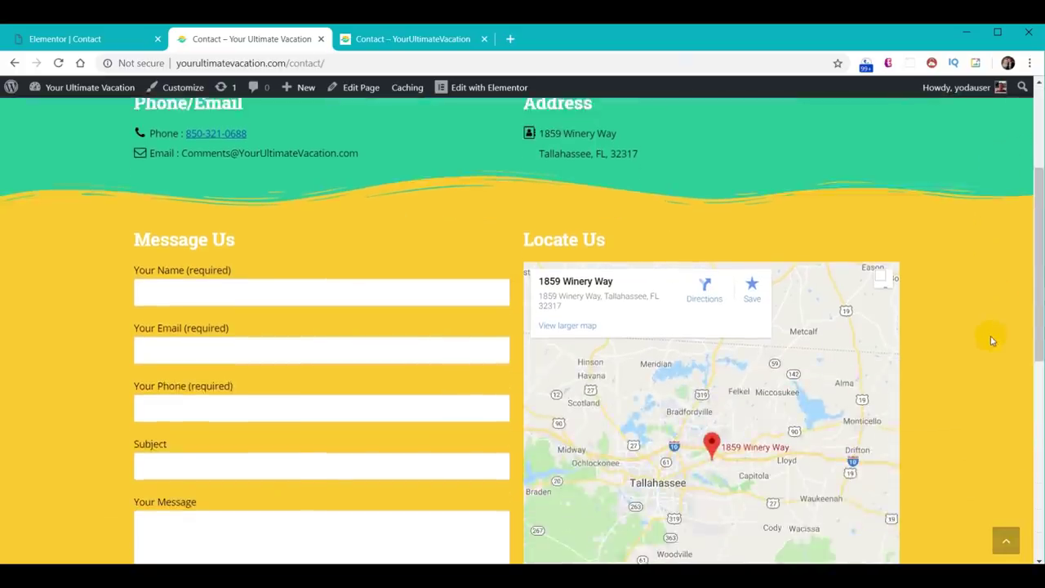
scroll(993, 359, "down", 3)
scroll(985, 390, "up", 5)
scroll(996, 283, "up", 3)
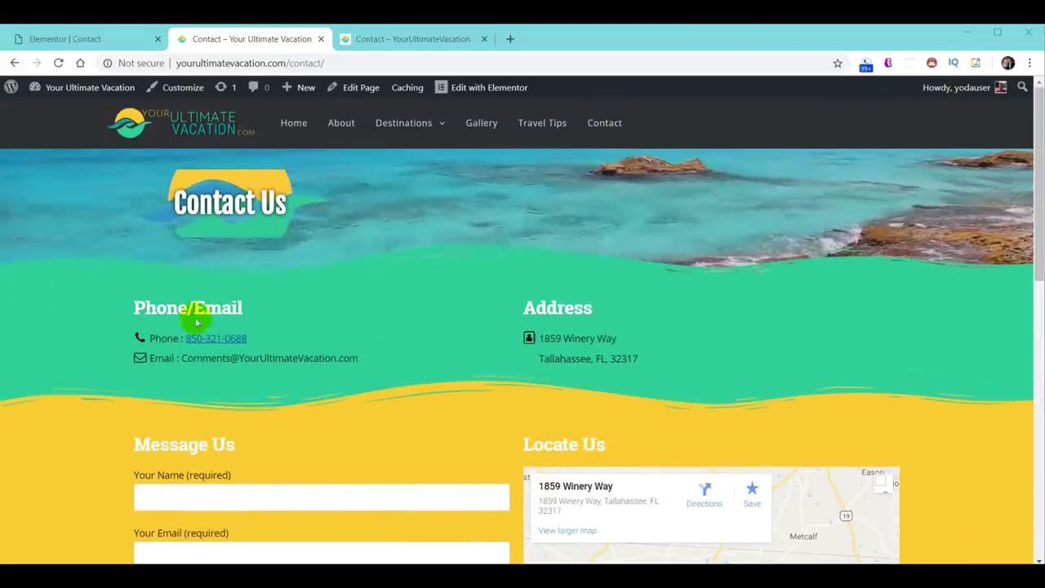
left_click(377, 38)
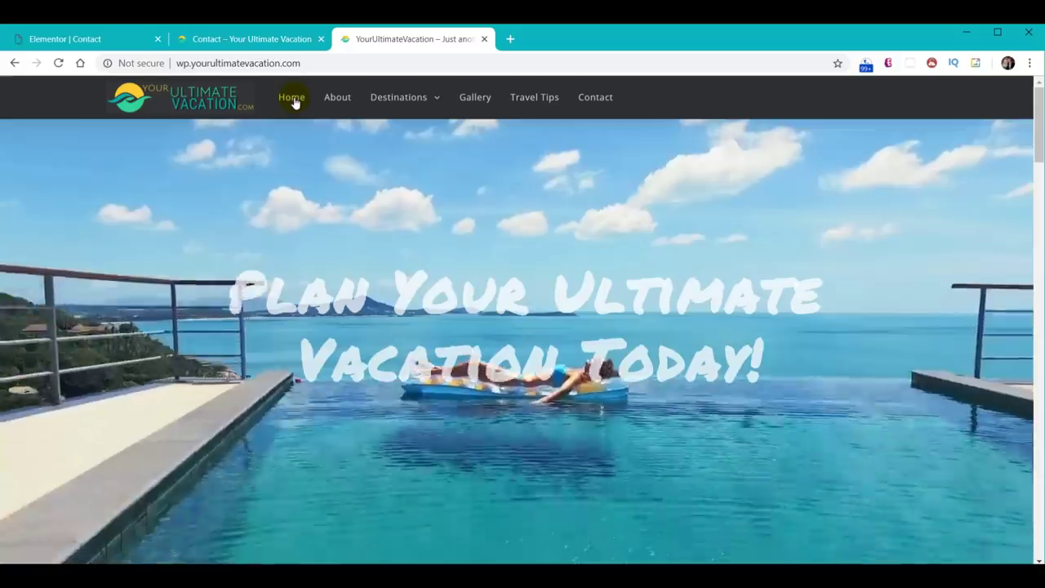
Scroll through the reference site's travel tips, testimonials and video hero, then return to the Contact editor
scroll(526, 360, "down", 10)
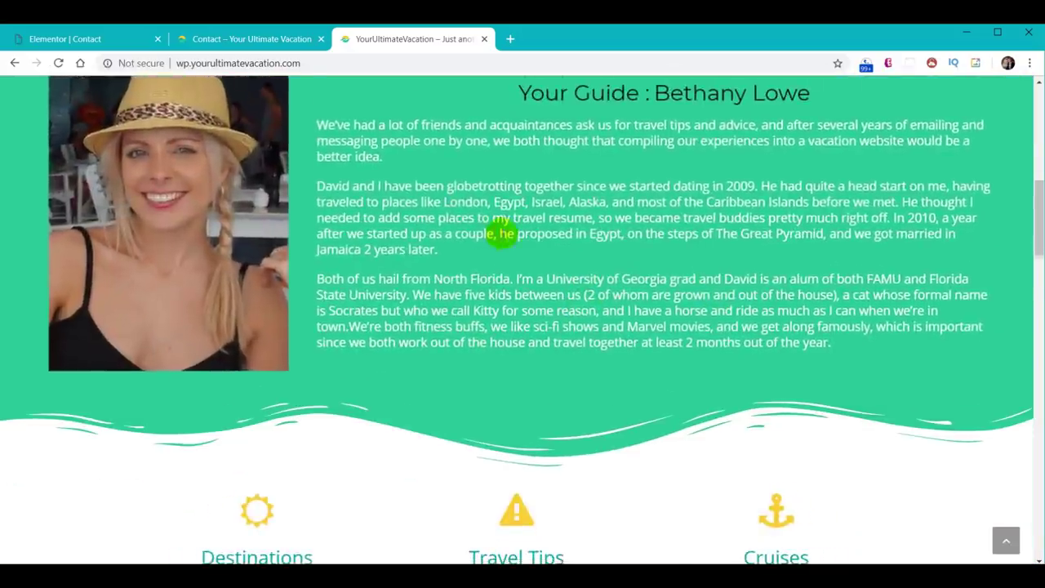
scroll(443, 289, "down", 8)
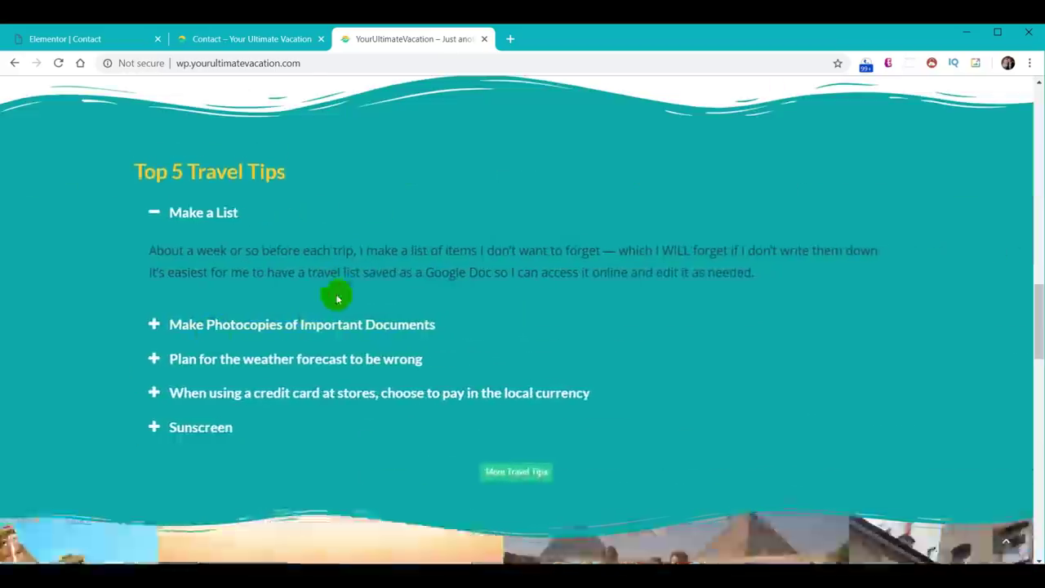
scroll(599, 271, "down", 10)
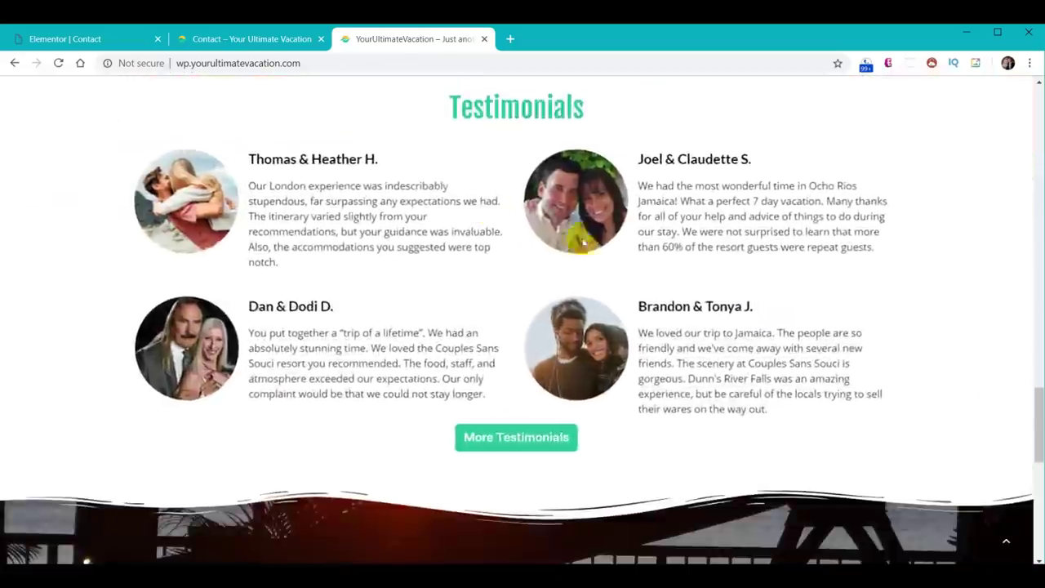
scroll(936, 291, "up", 10)
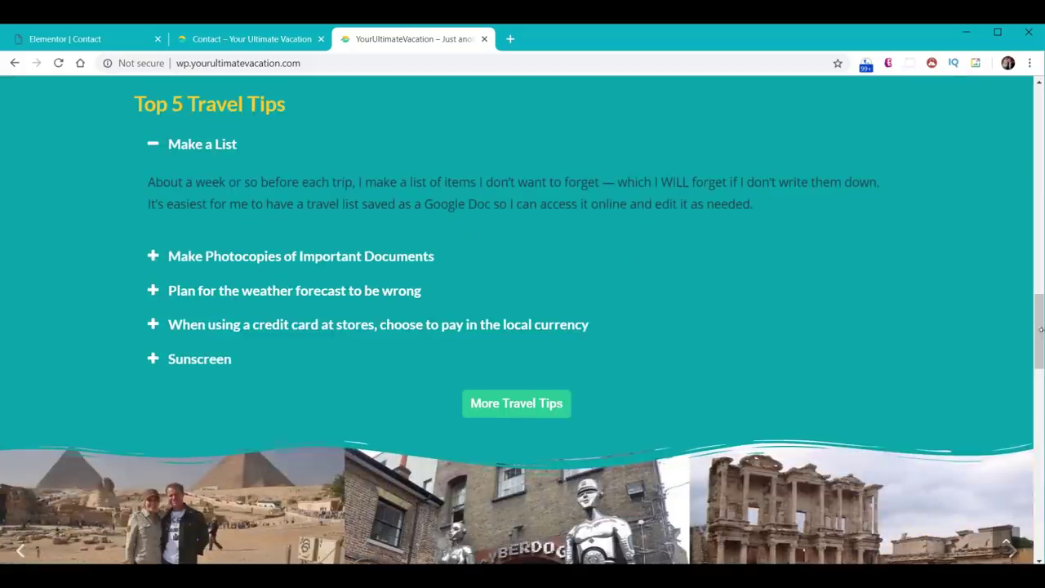
left_click_drag(1040, 334, 1038, 102)
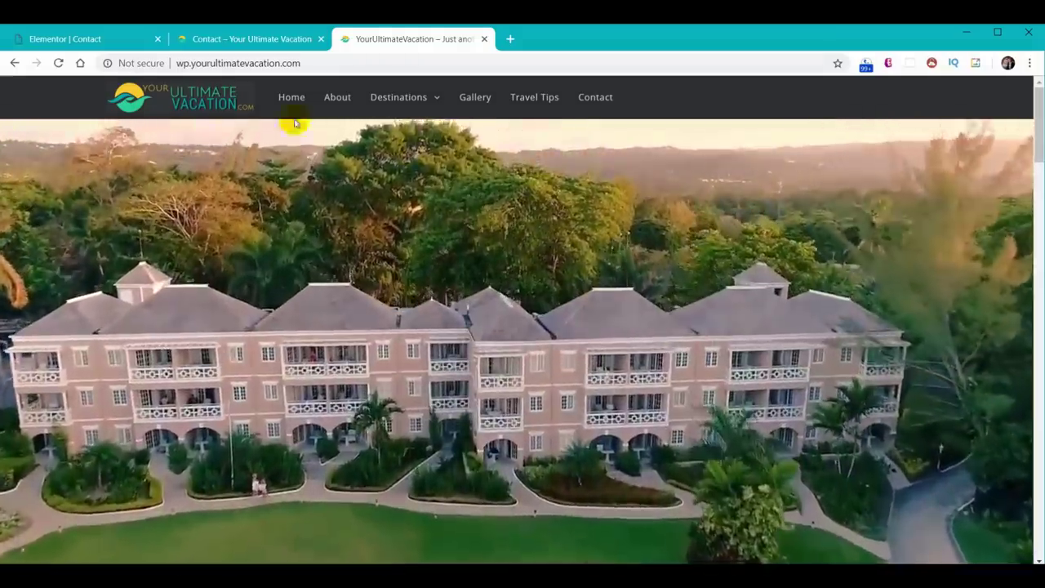
left_click(86, 39)
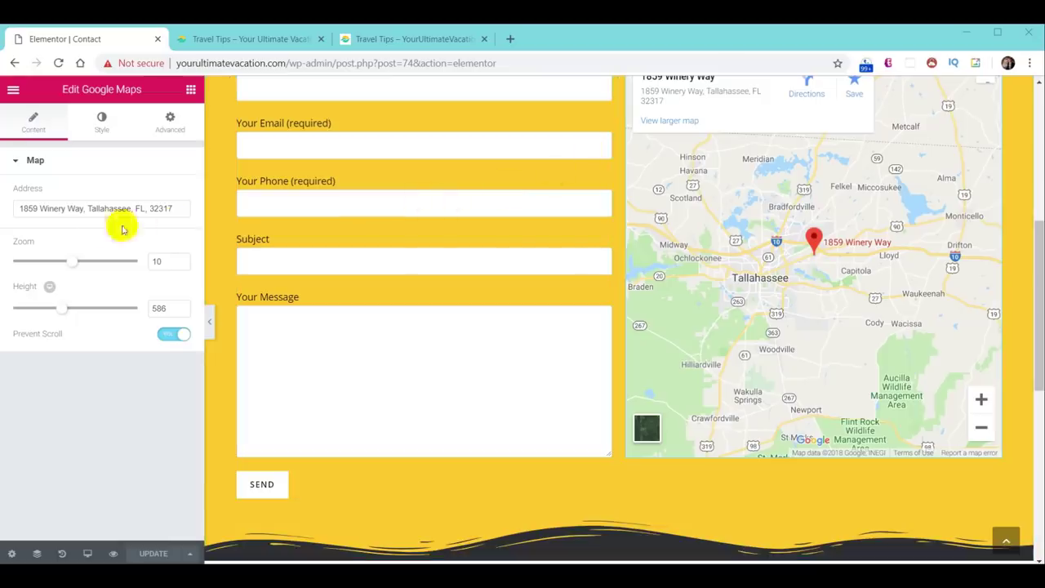
Exit the Contact page editor to the dashboard, then open Home from Pages in Elementor
left_click(12, 89)
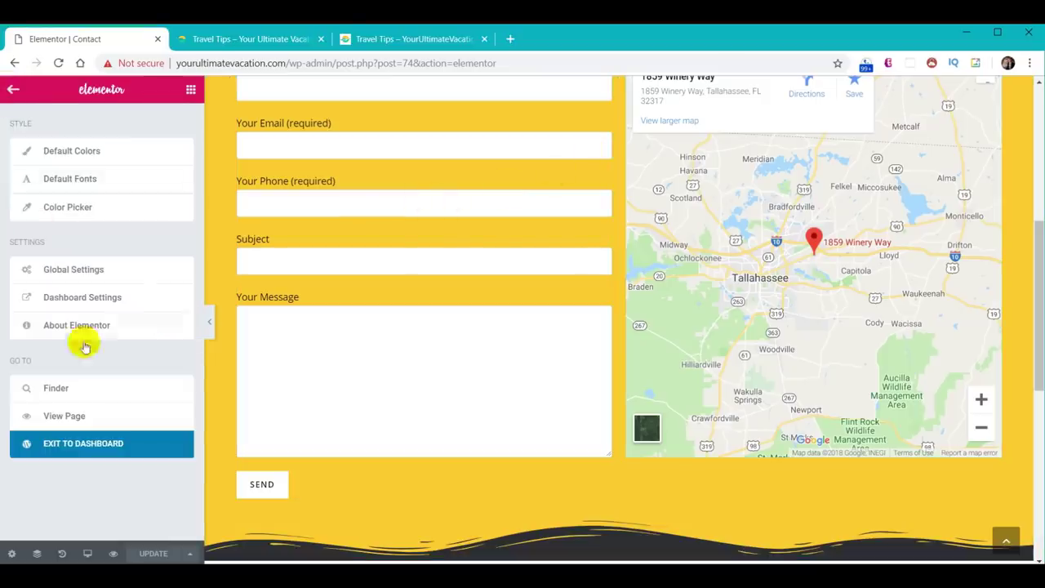
left_click(103, 442)
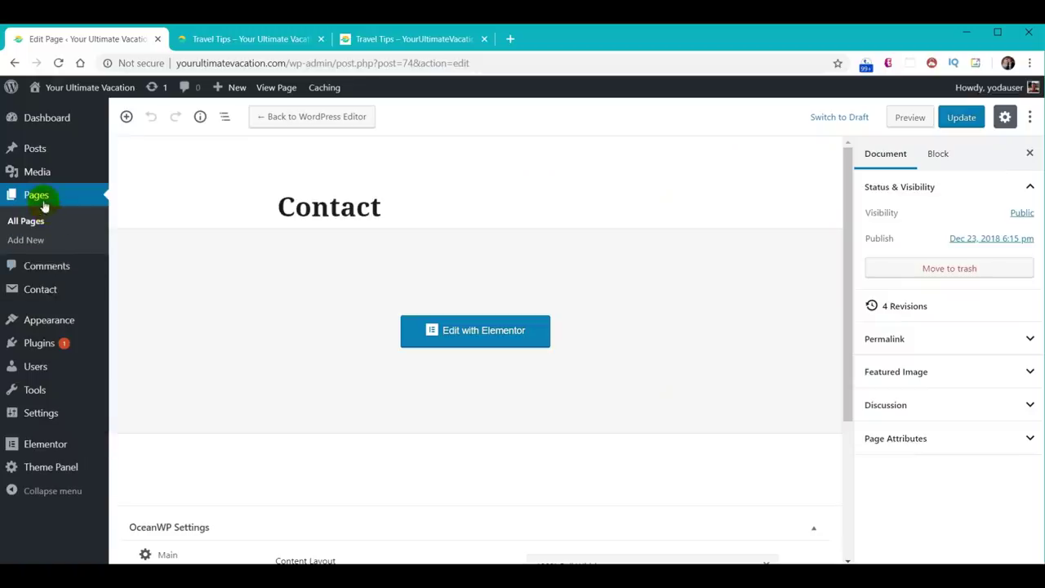
left_click(37, 196)
scroll(323, 376, "down", 5)
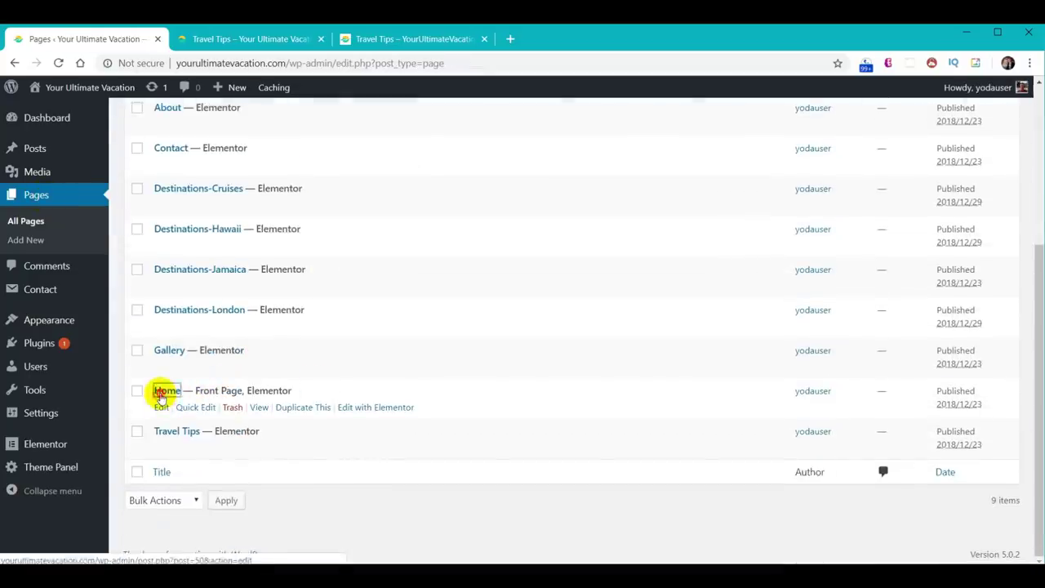
left_click(453, 335)
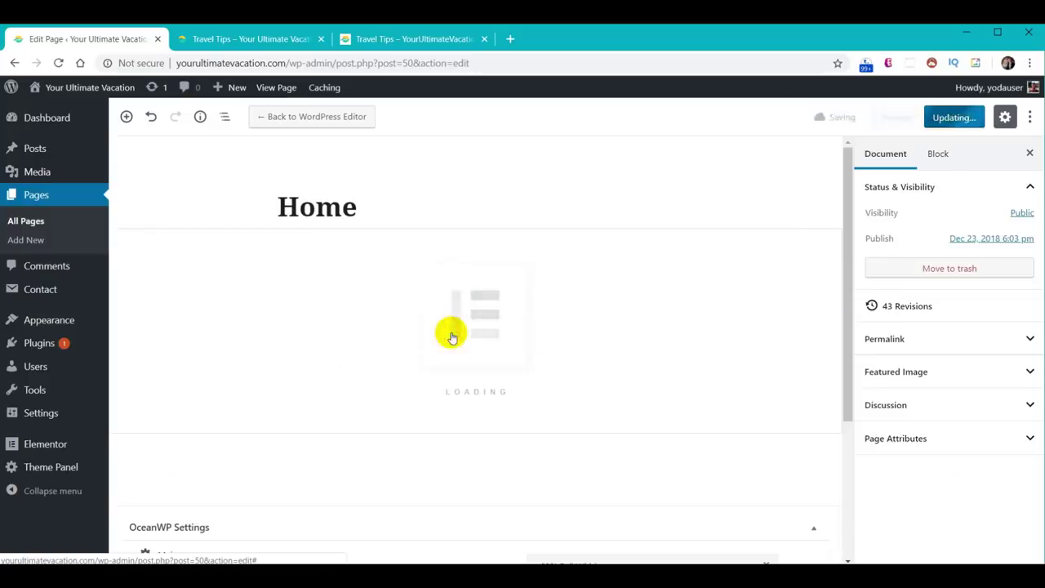
scroll(544, 286, "down", 4)
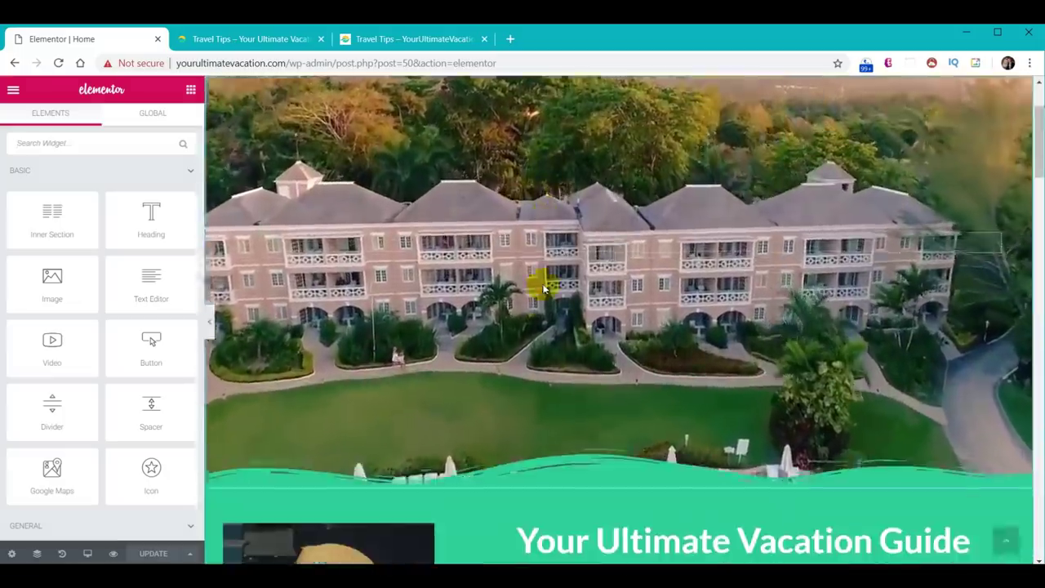
Give the guide's photo a Zoom In entrance animation
scroll(543, 289, "down", 3)
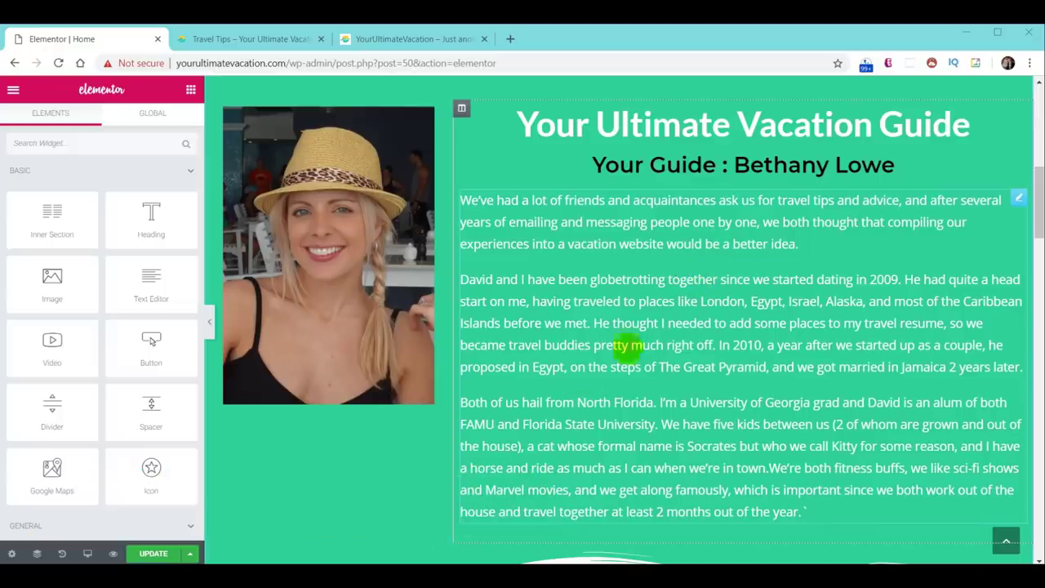
left_click(318, 233)
left_click(173, 124)
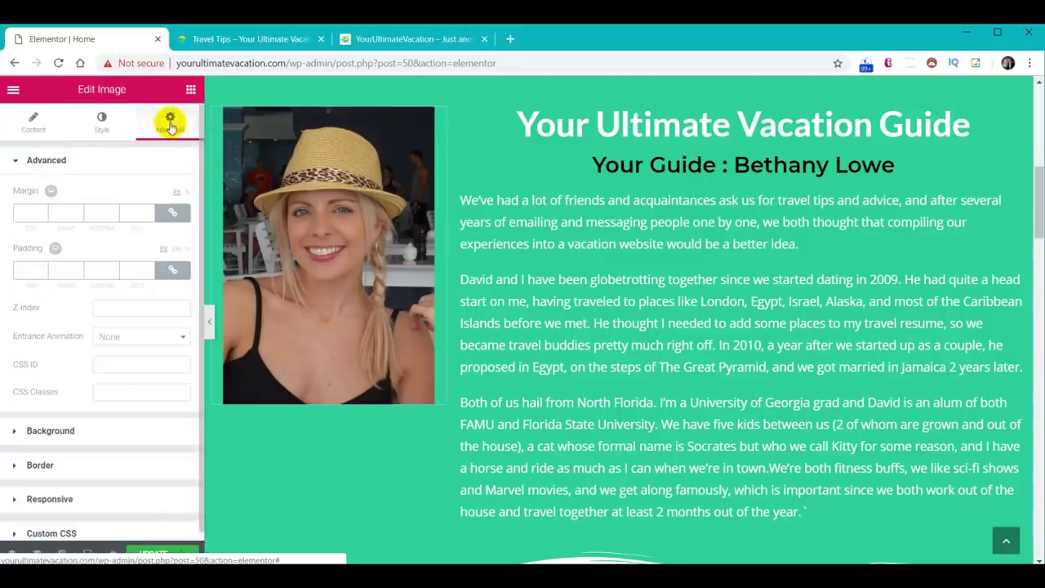
left_click(183, 338)
scroll(149, 426, "down", 1)
left_click(133, 426)
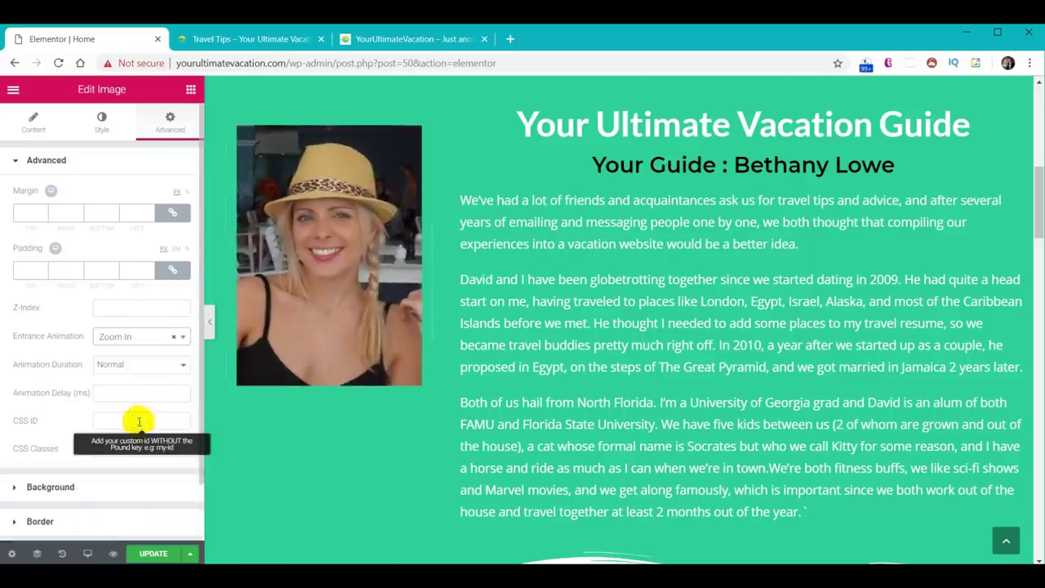
Give the Your Ultimate Vacation Guide heading a Fade In Down entrance animation
left_click(759, 129)
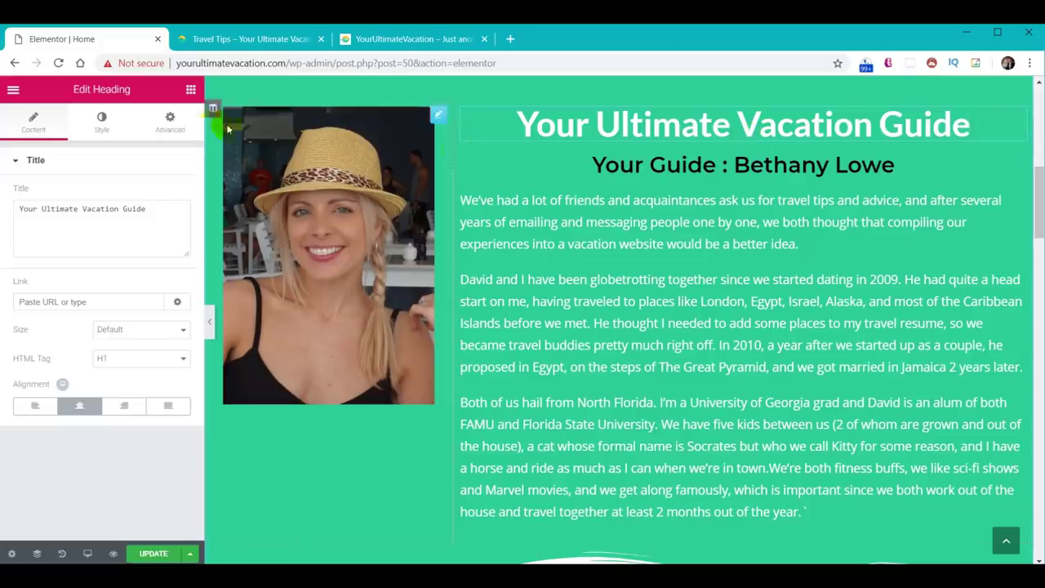
left_click(170, 120)
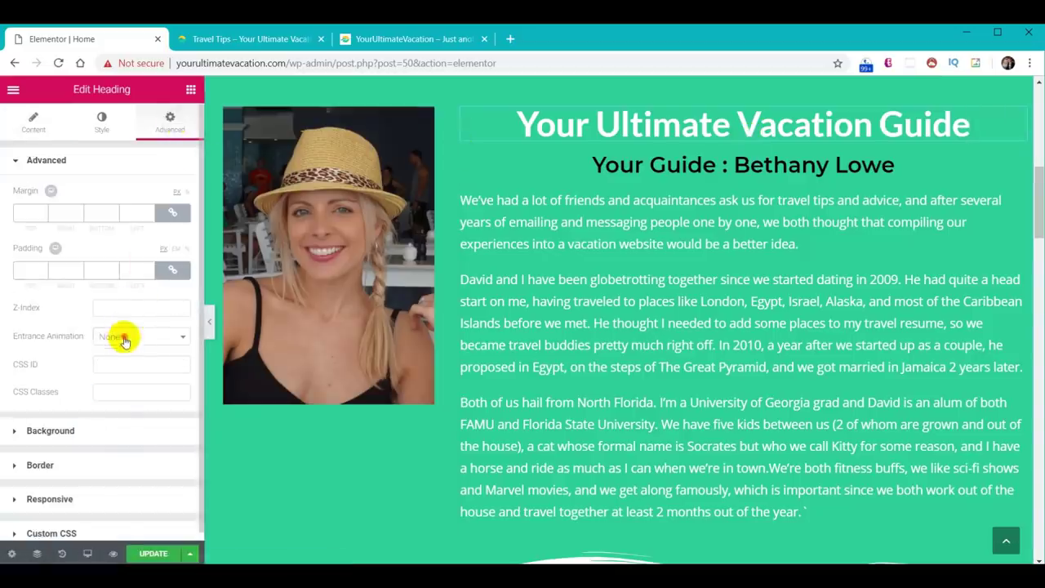
left_click(124, 340)
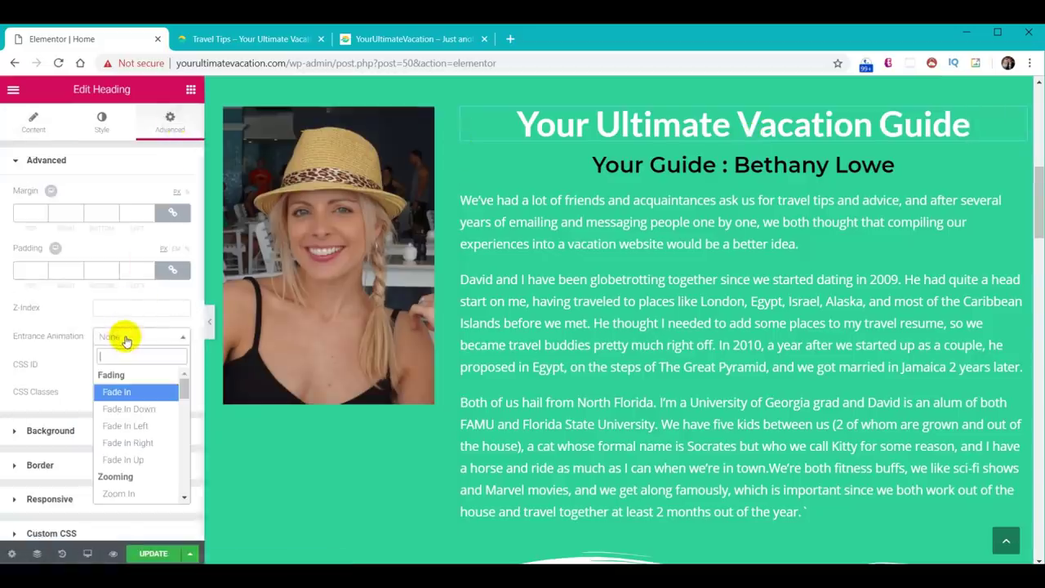
left_click(135, 410)
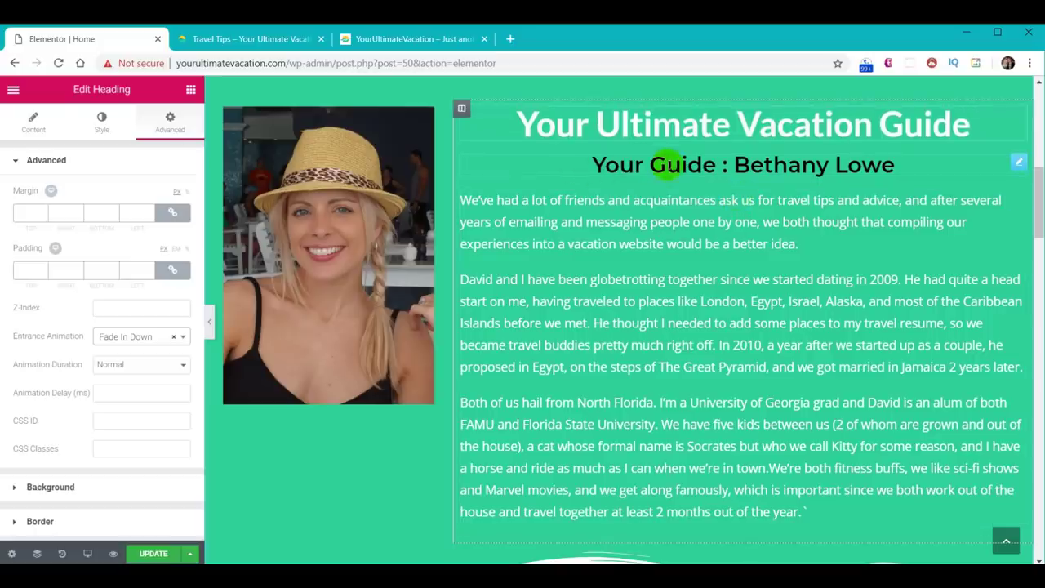
Give the guide-name subheading a Fade In Left entrance animation
left_click(663, 164)
key("ctrl+z")
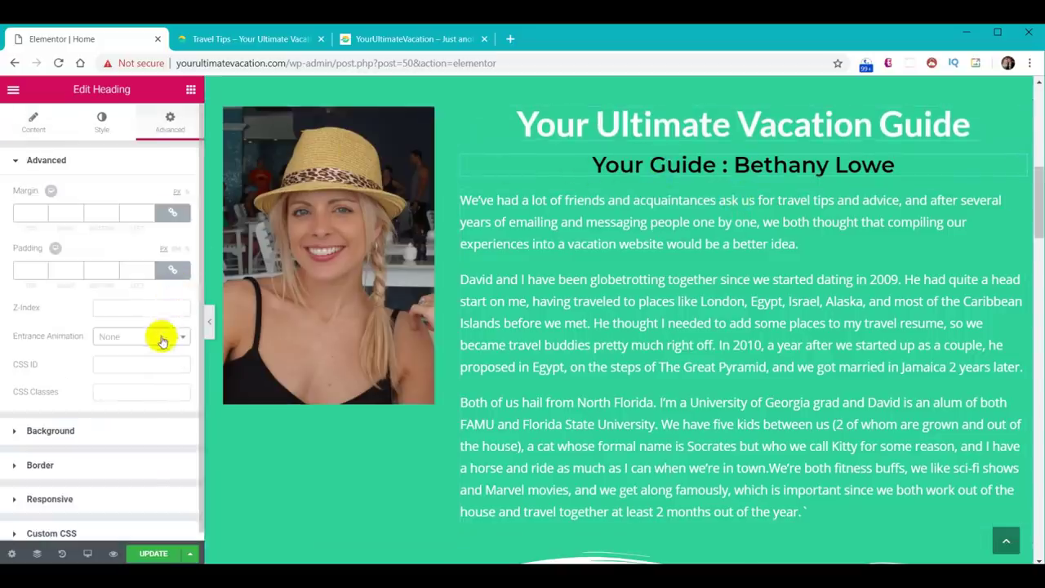
left_click(163, 341)
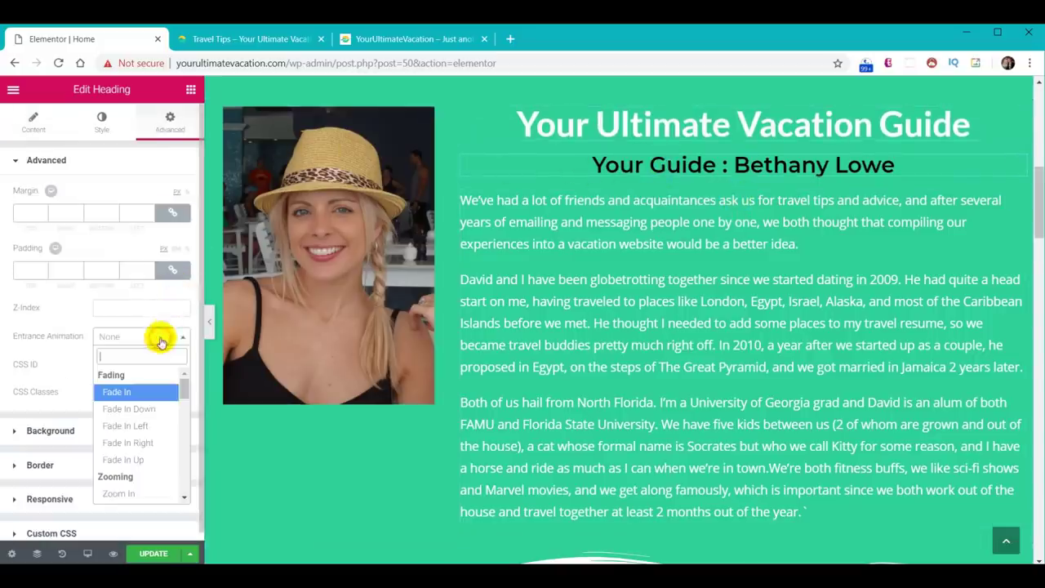
left_click(136, 426)
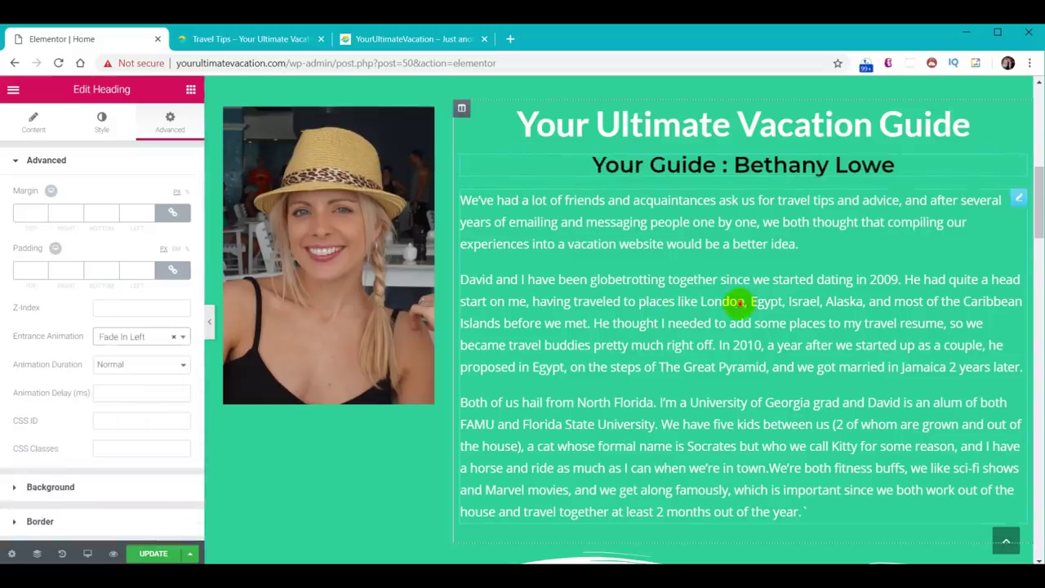
Give the guide's body text block a Zoom In entrance animation
left_click(737, 302)
left_click(170, 119)
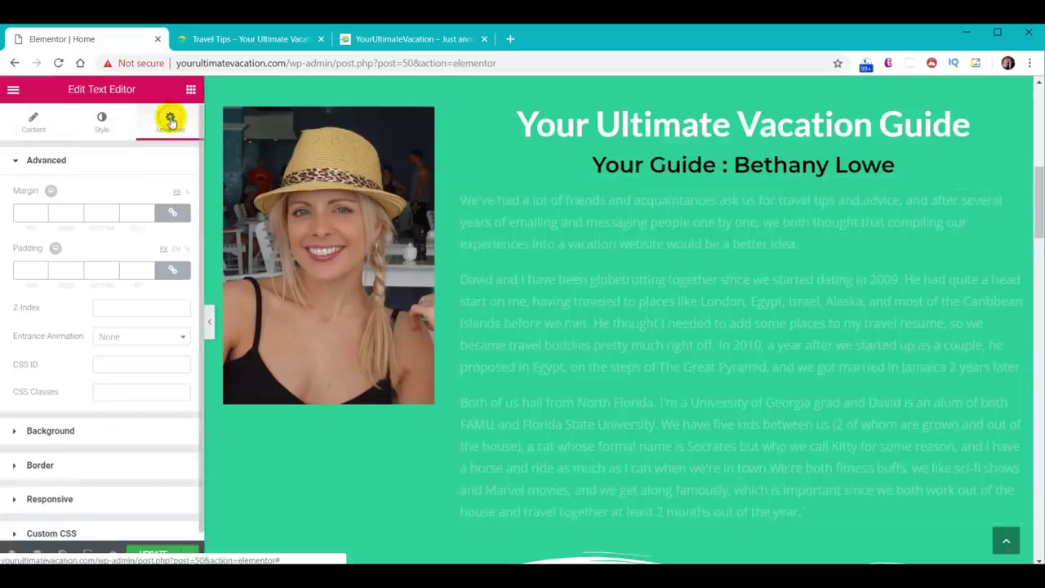
left_click(128, 336)
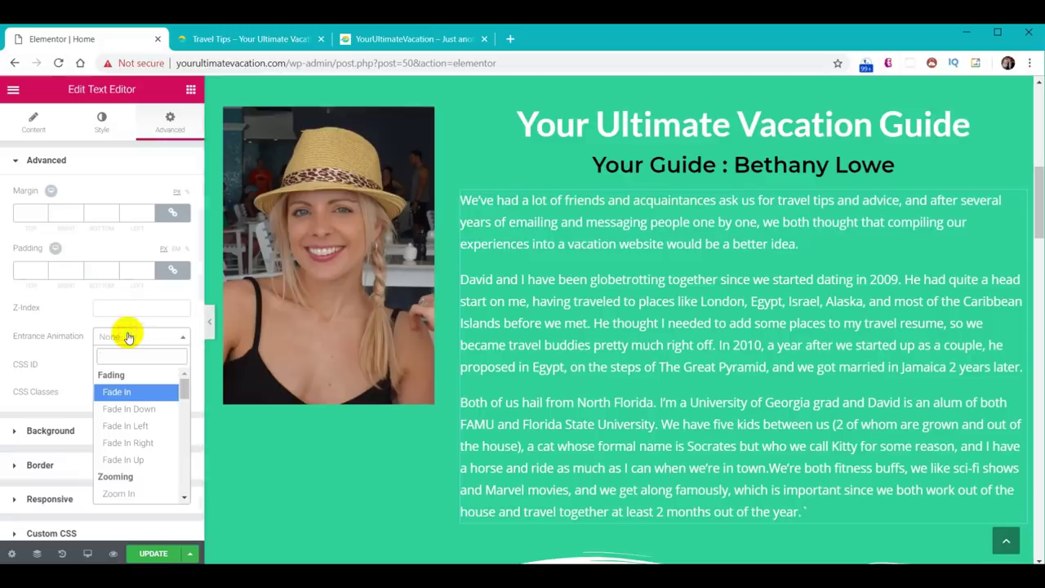
left_click(116, 492)
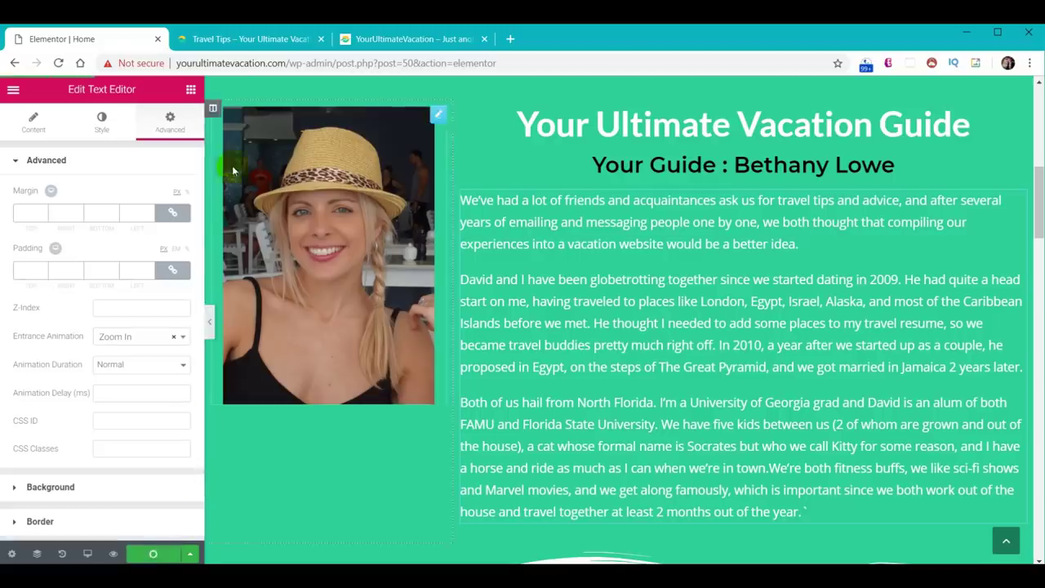
left_click(237, 41)
Load the live Home page, scroll to the guide section, then return to the editor
left_click(282, 126)
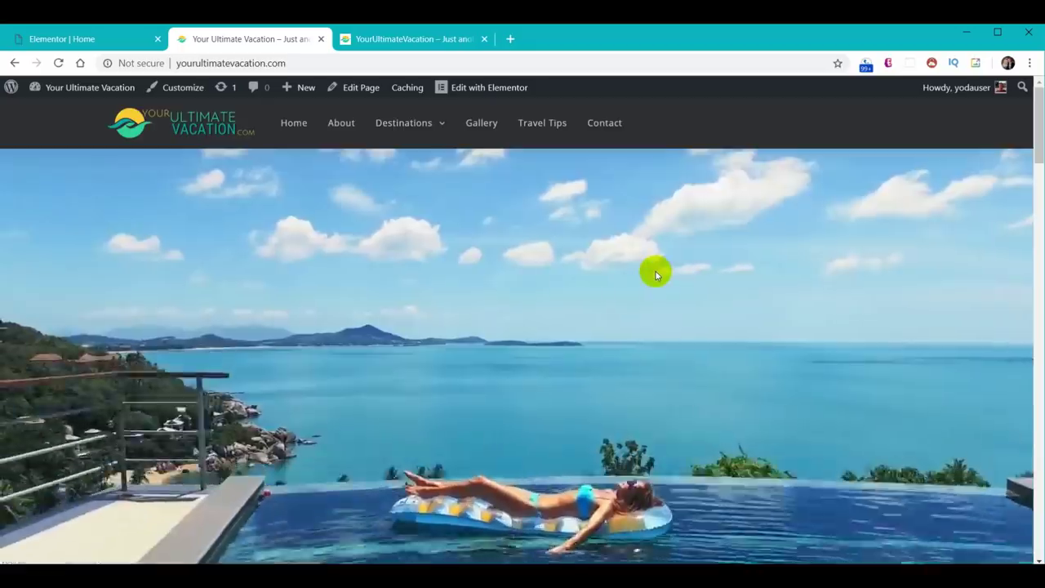
scroll(654, 268, "down", 5)
scroll(649, 269, "down", 2)
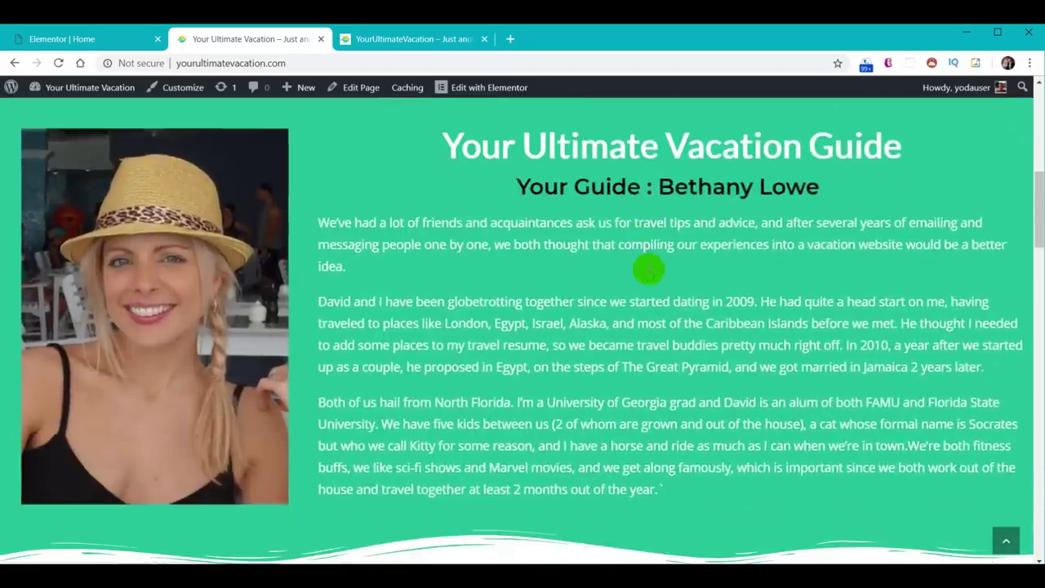
key("ctrl+1")
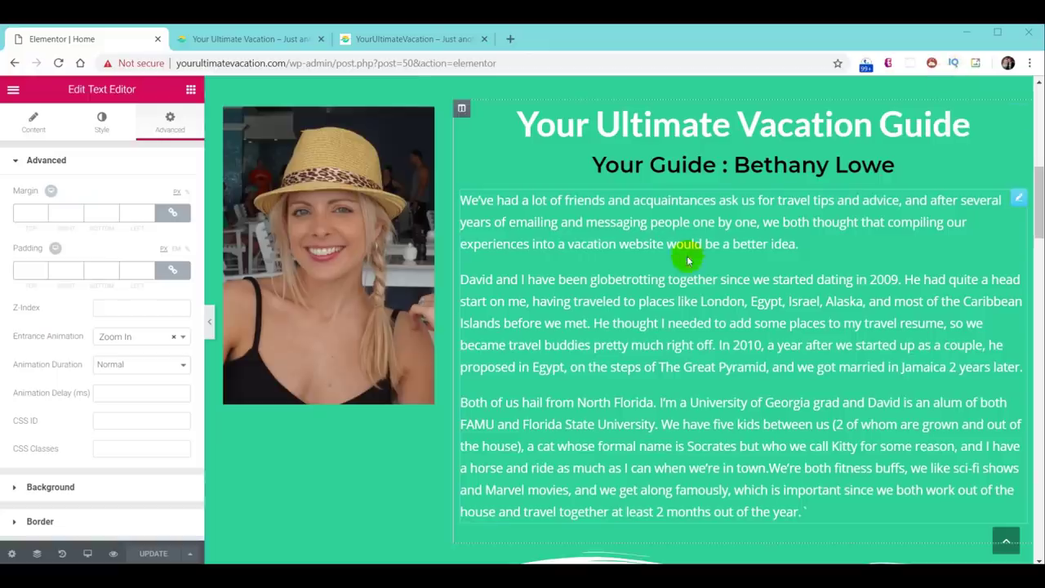
scroll(688, 261, "down", 5)
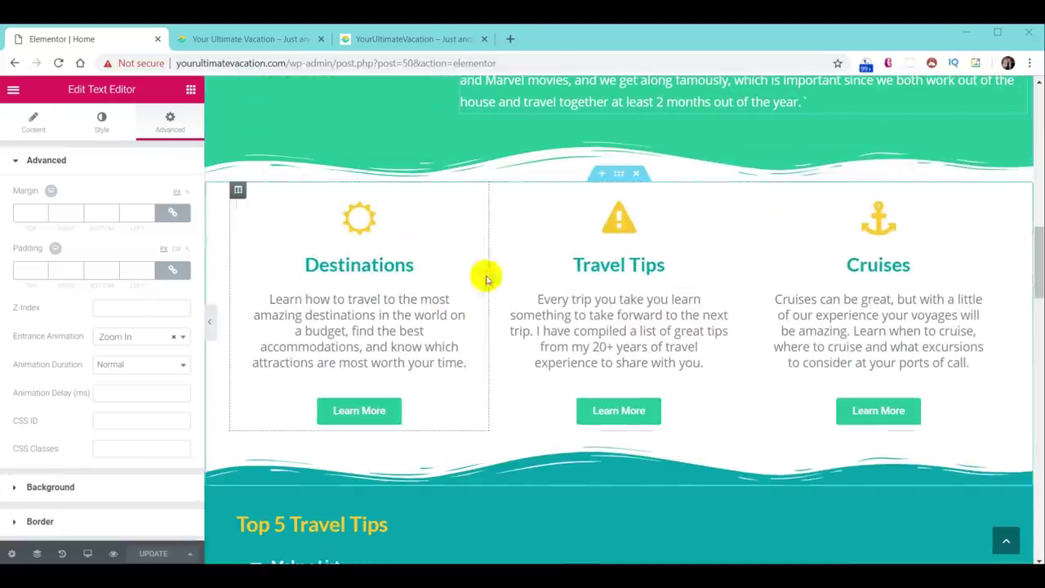
Make the Destinations column Fade In Left and the Travel Tips column Fade In Down
left_click(238, 190)
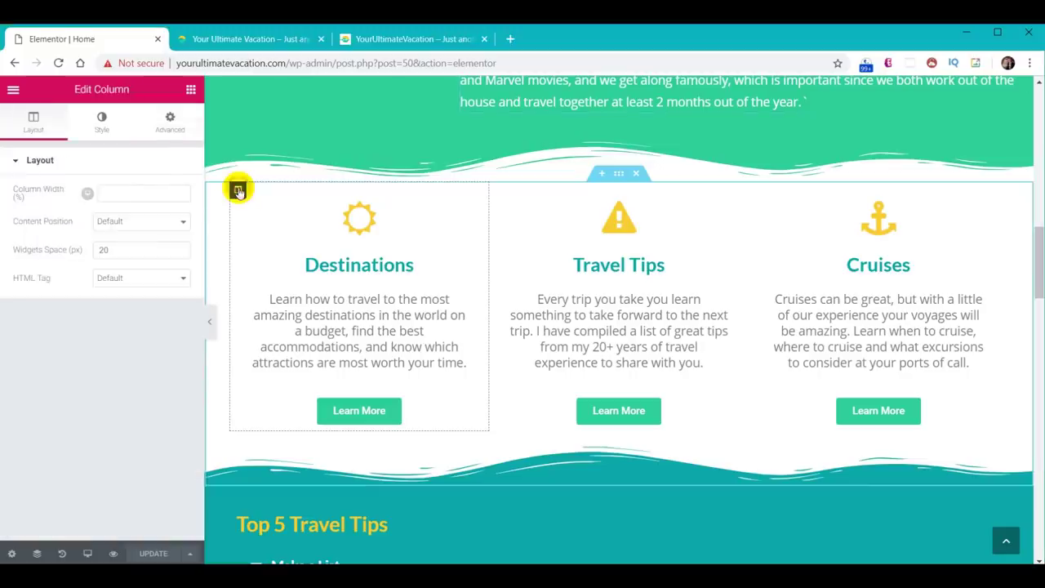
left_click(166, 119)
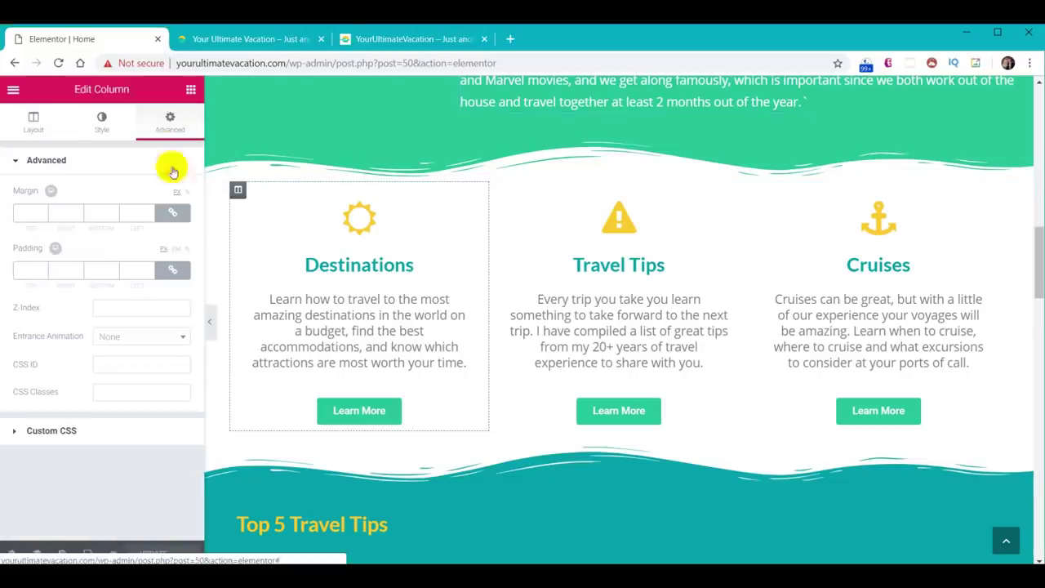
left_click(148, 342)
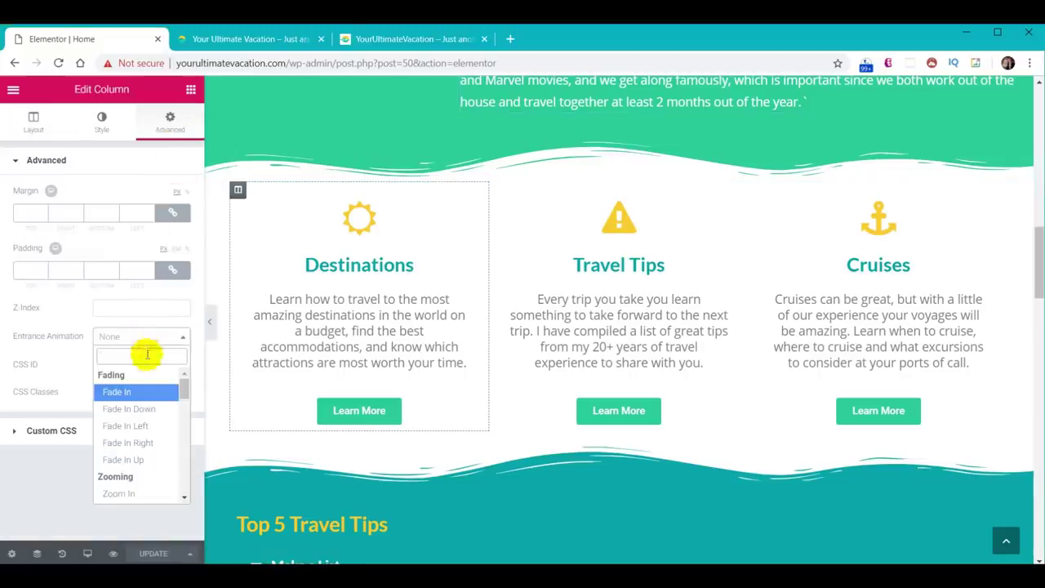
left_click(136, 426)
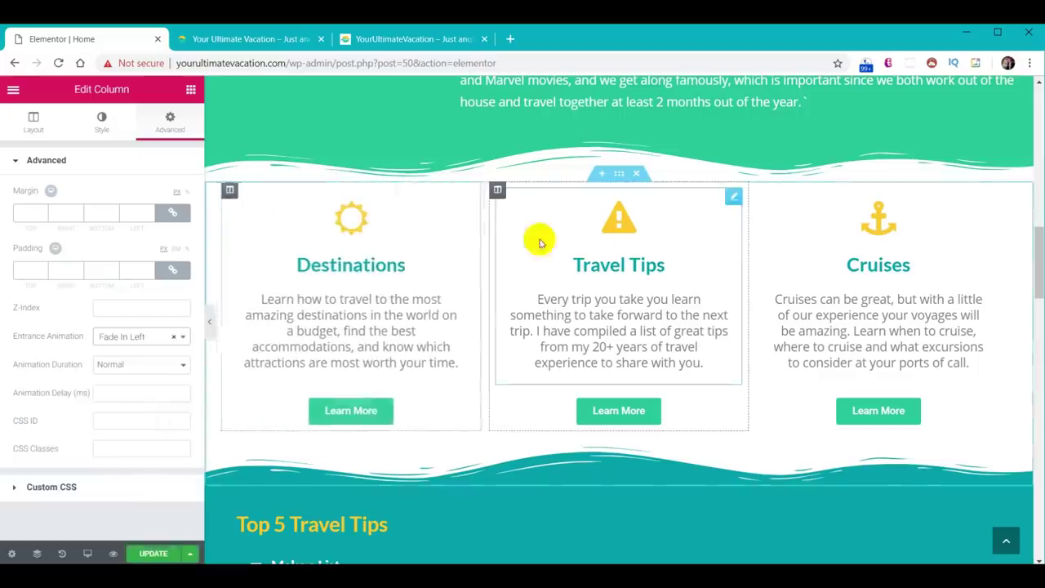
left_click(497, 191)
left_click(175, 131)
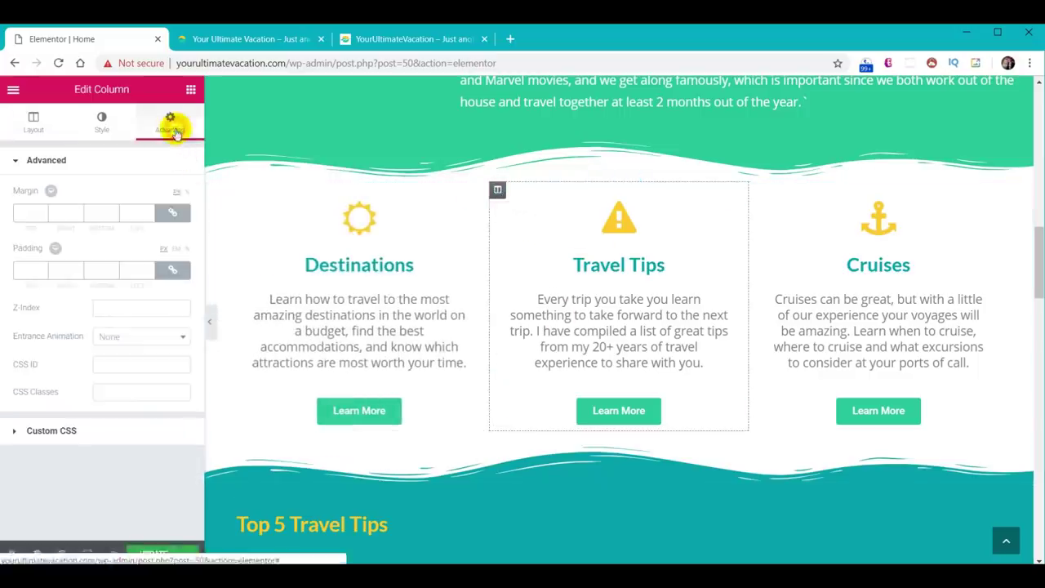
left_click(122, 337)
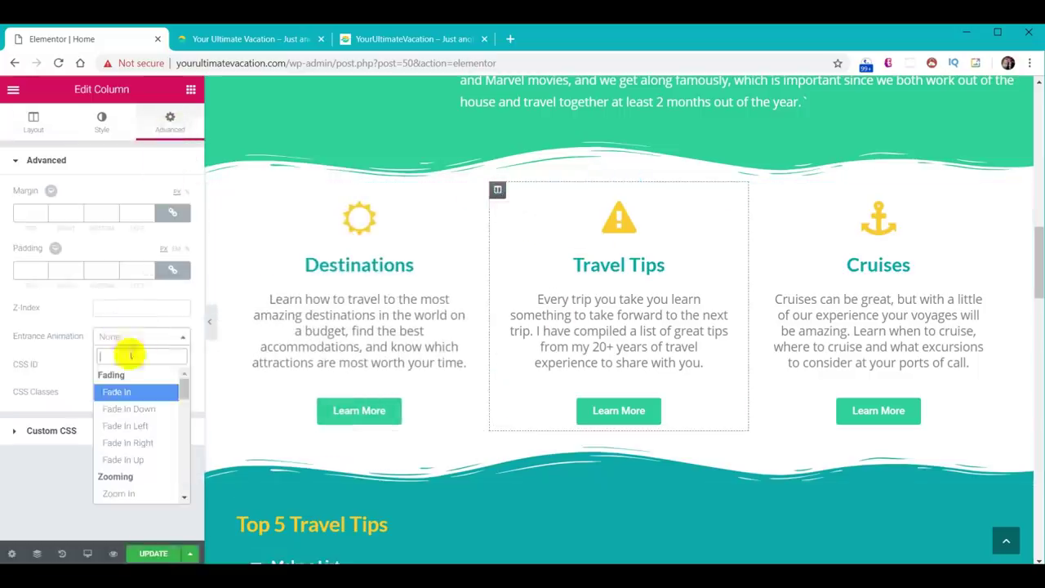
left_click(129, 411)
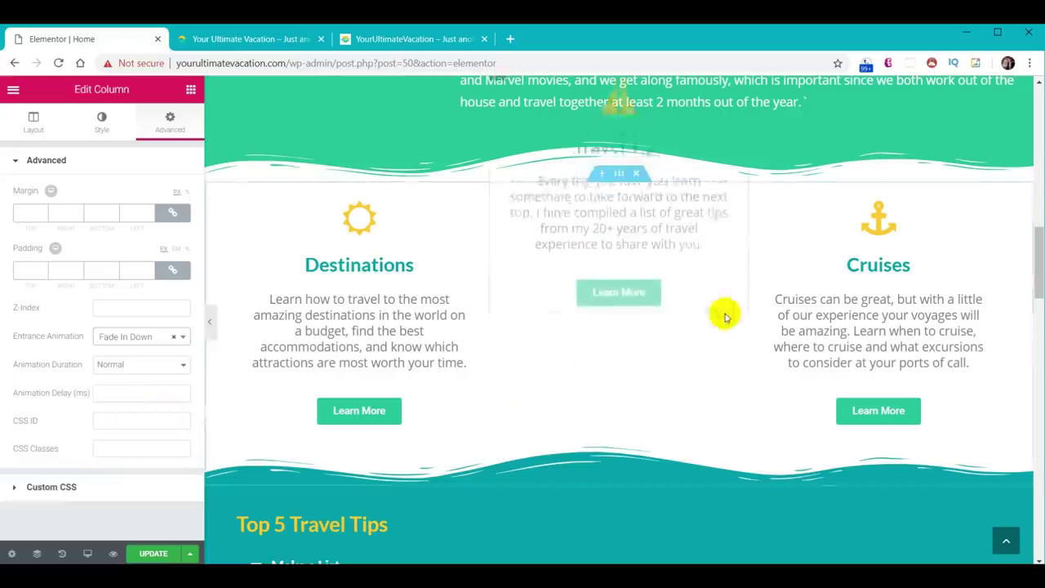
Make the Cruises column Fade In Right
left_click(758, 192)
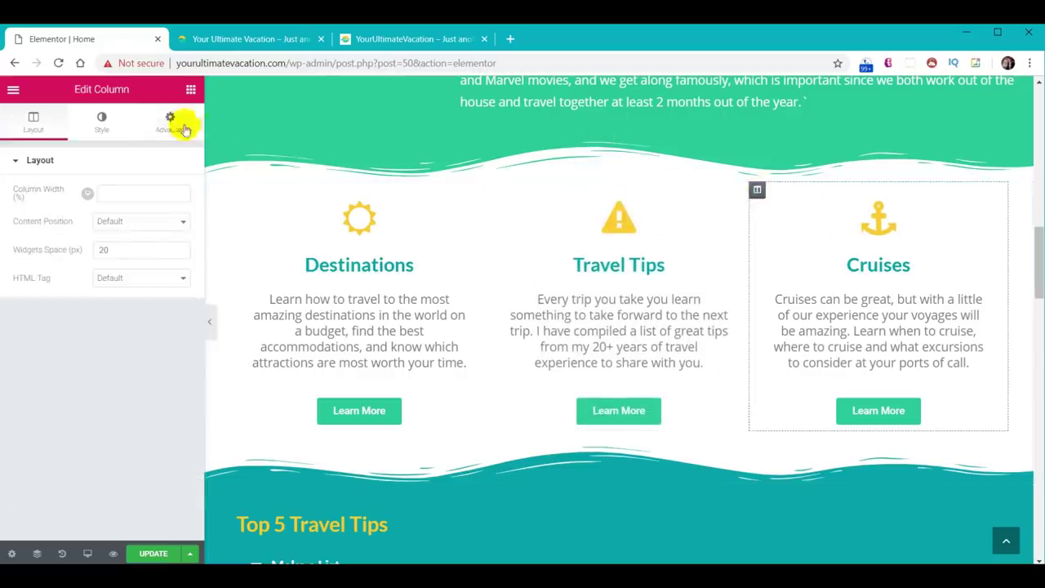
left_click(170, 123)
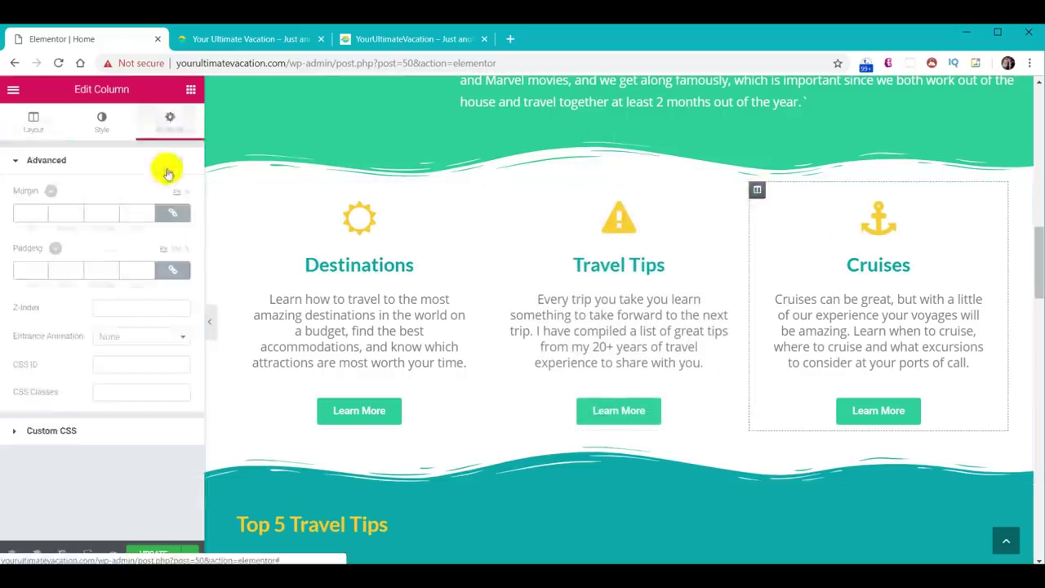
left_click(117, 339)
left_click(131, 442)
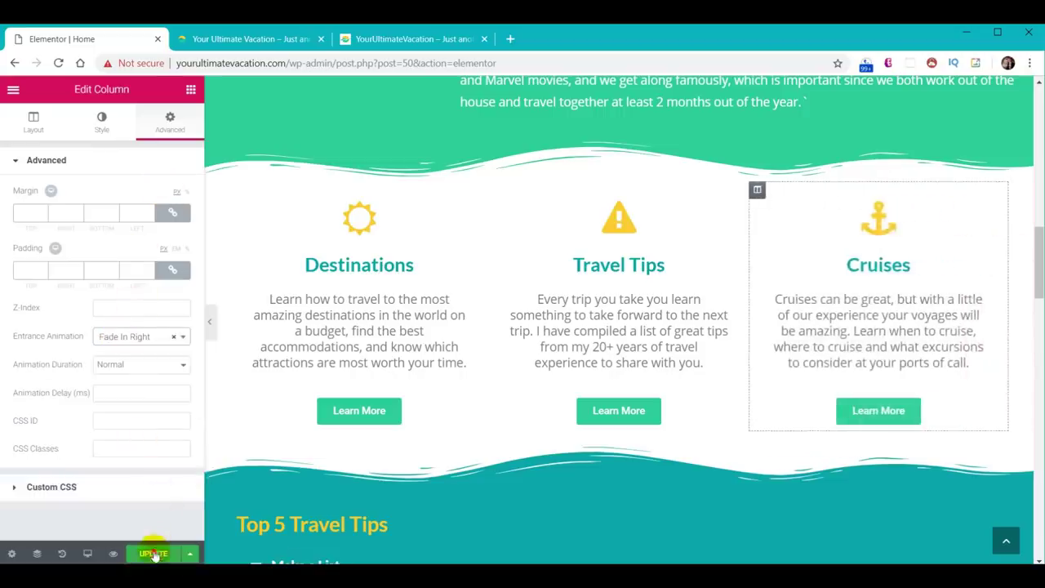
left_click(253, 40)
Scroll down the live home page to watch the icon boxes fade in
scroll(420, 229, "down", 6)
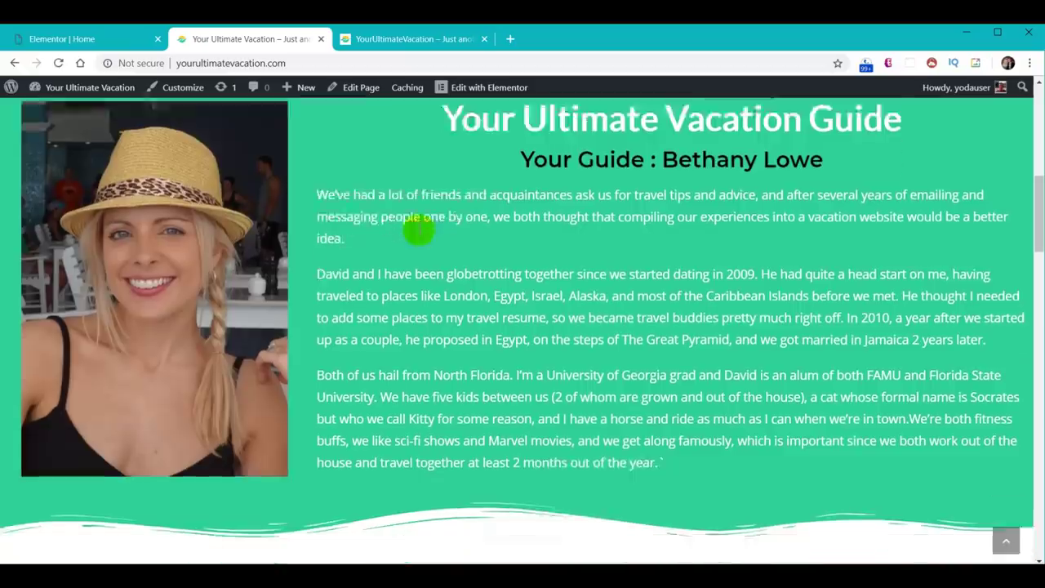
scroll(419, 234, "down", 4)
scroll(418, 232, "down", 1)
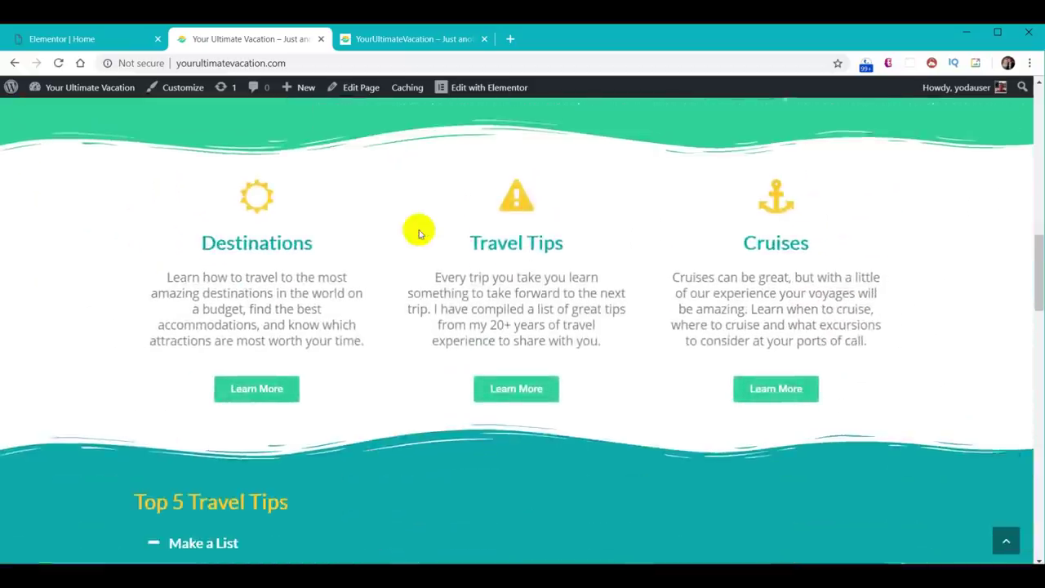
scroll(418, 232, "down", 3)
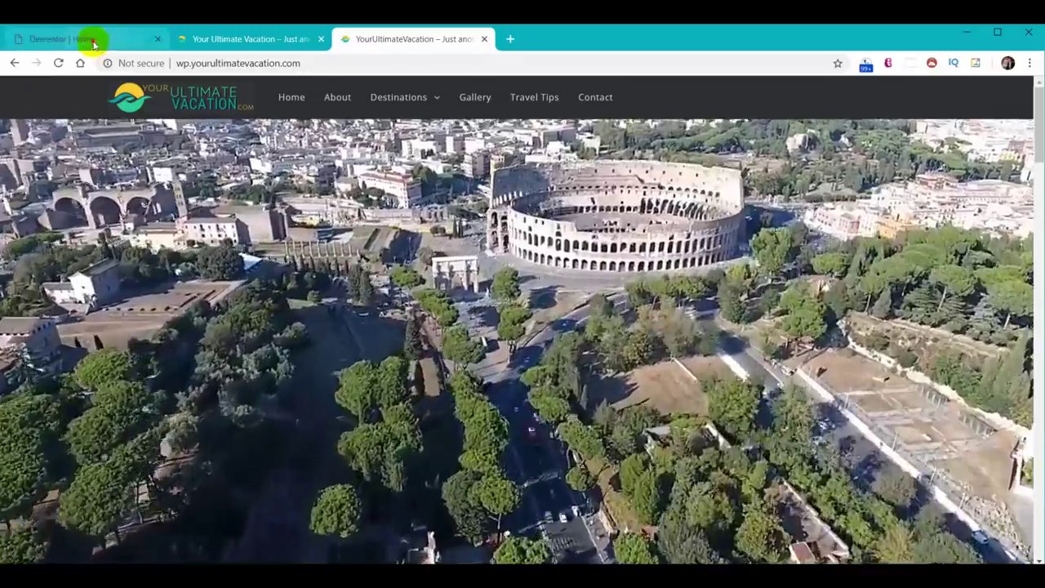
Add a Heading widget to the video hero and colour its text white
left_click(93, 43)
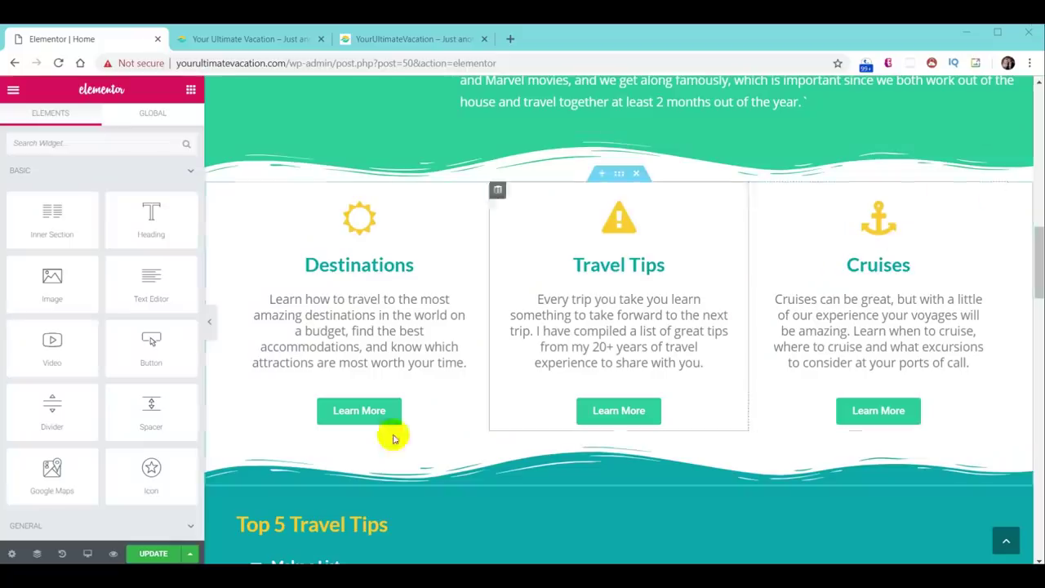
scroll(602, 376, "up", 15)
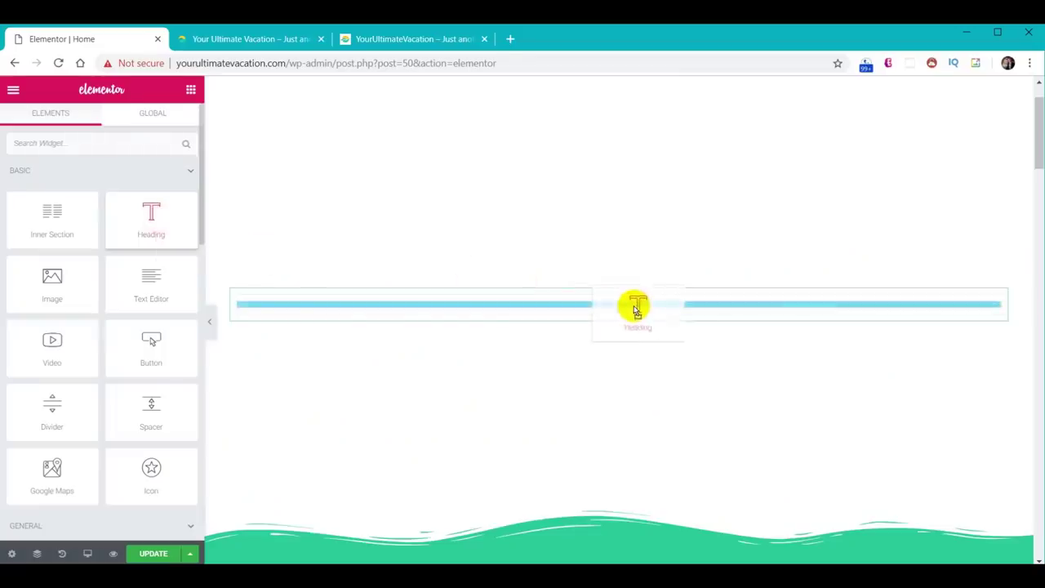
left_click_drag(637, 310, 635, 311)
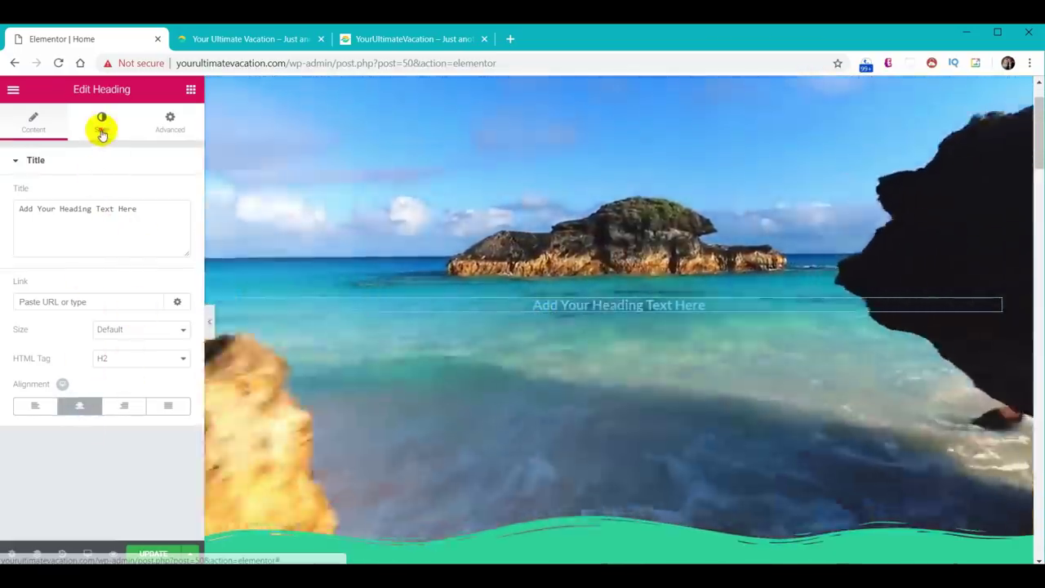
left_click(101, 127)
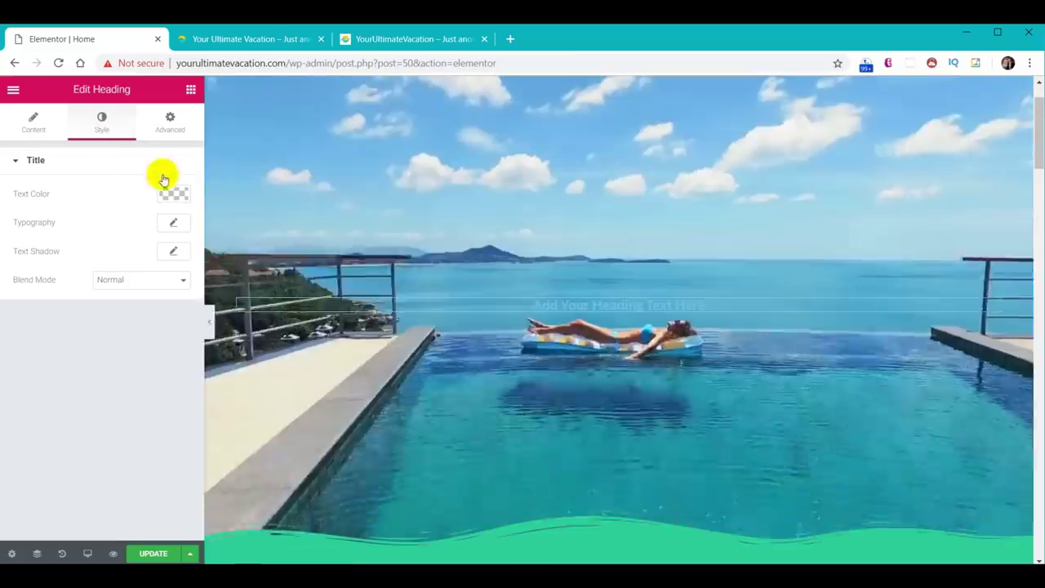
left_click(168, 195)
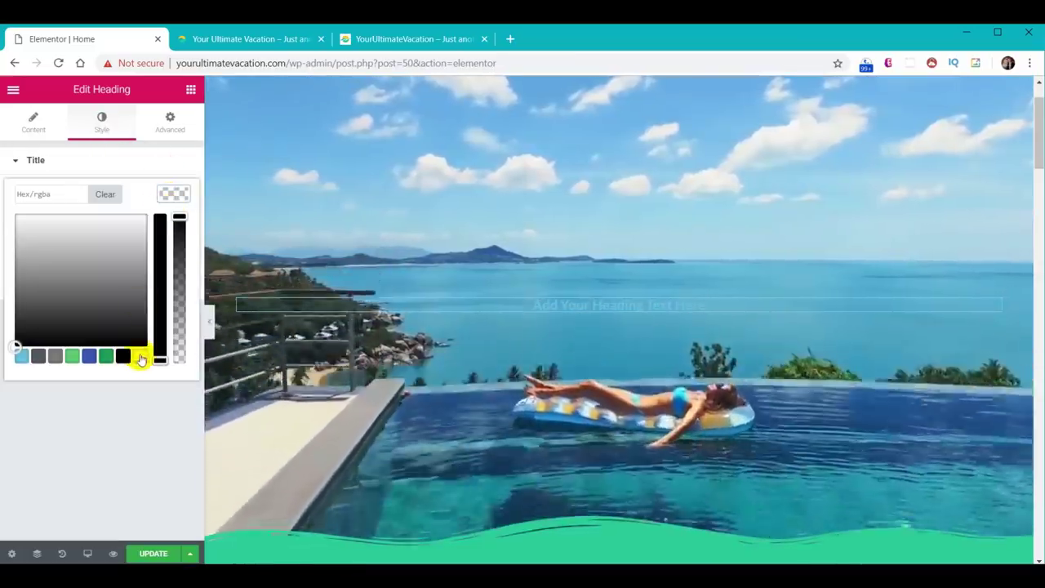
left_click(172, 192)
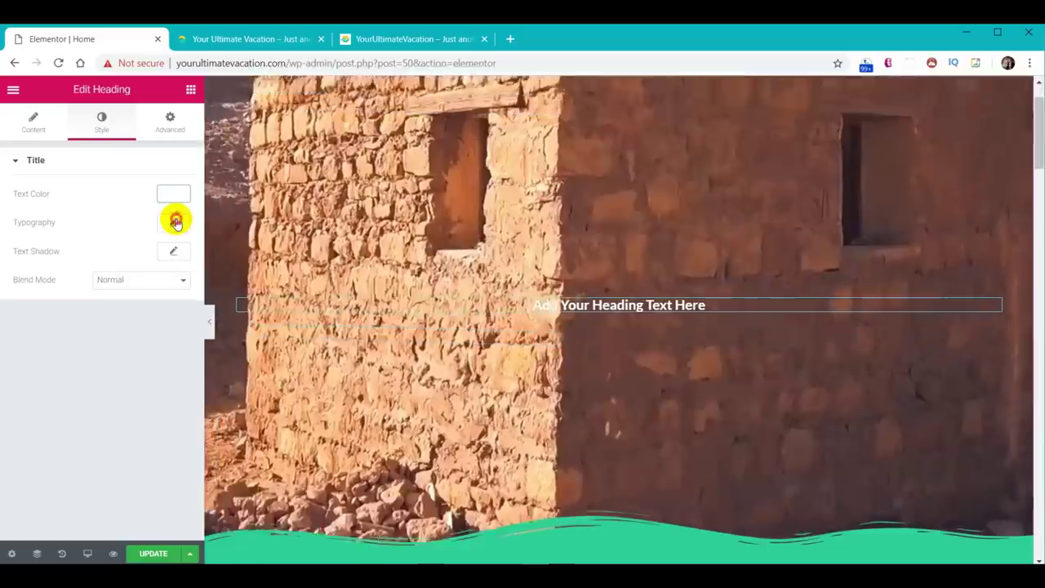
Set the heading to Permanent Marker at size 70 and make the white semi-transparent
left_click(174, 222)
left_click(148, 262)
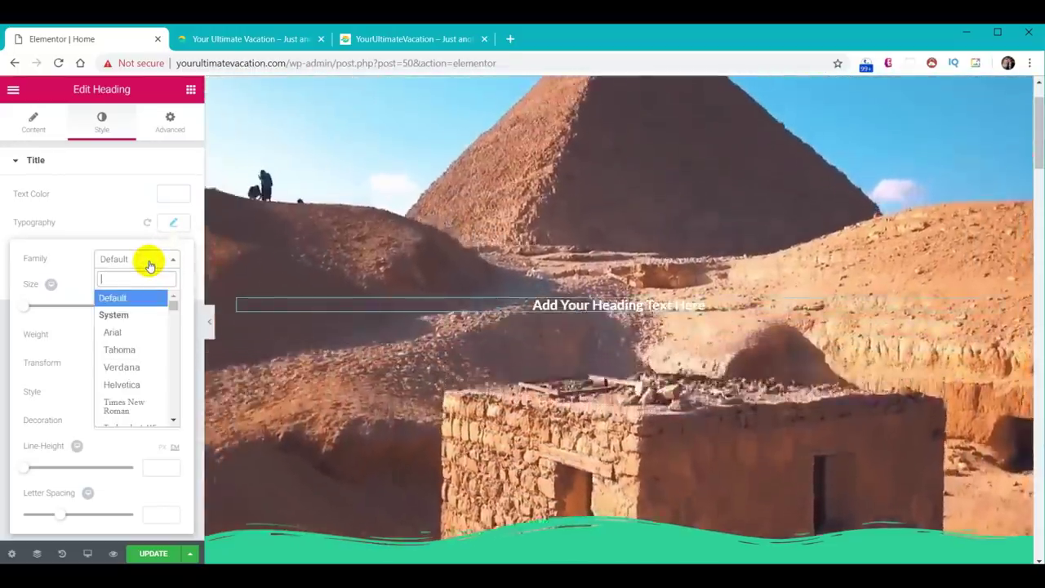
type("perm")
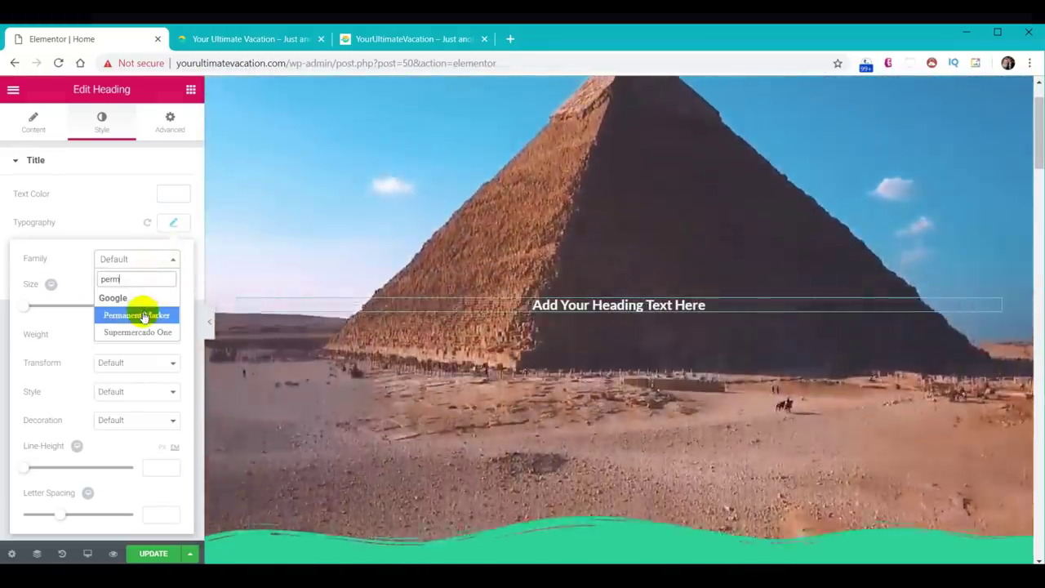
left_click(144, 313)
left_click(150, 308)
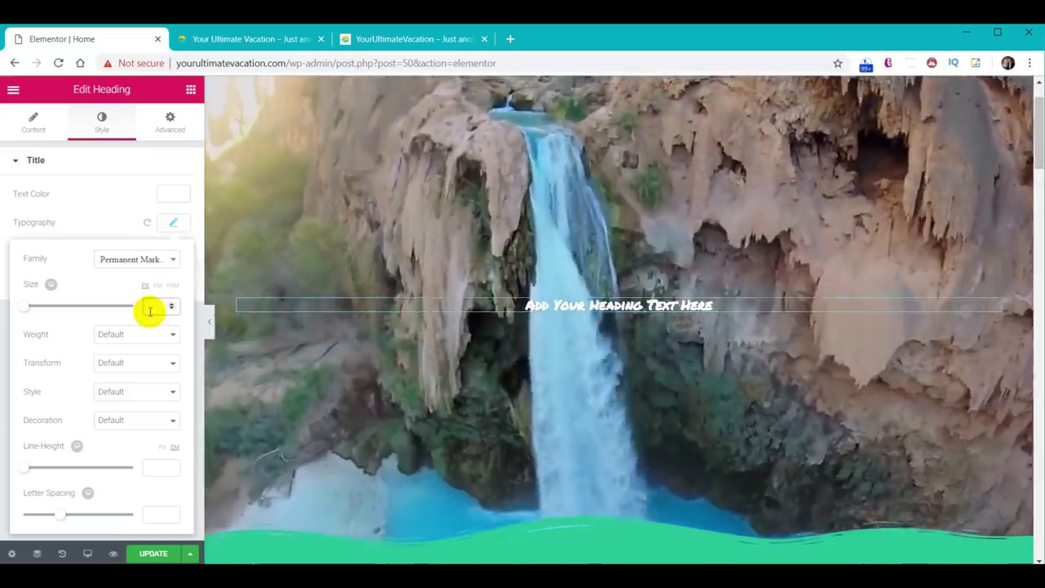
type("70")
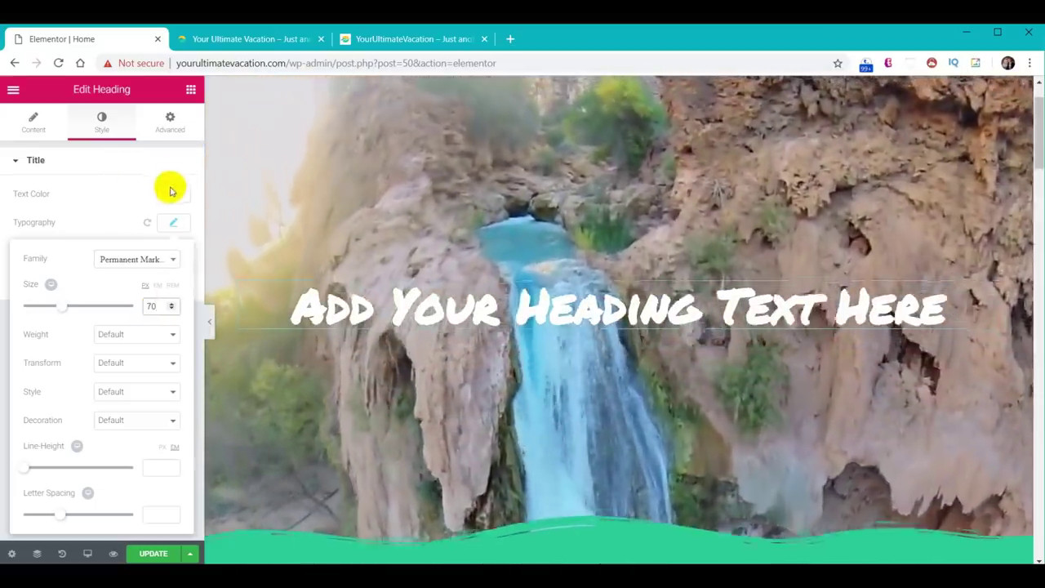
left_click(170, 191)
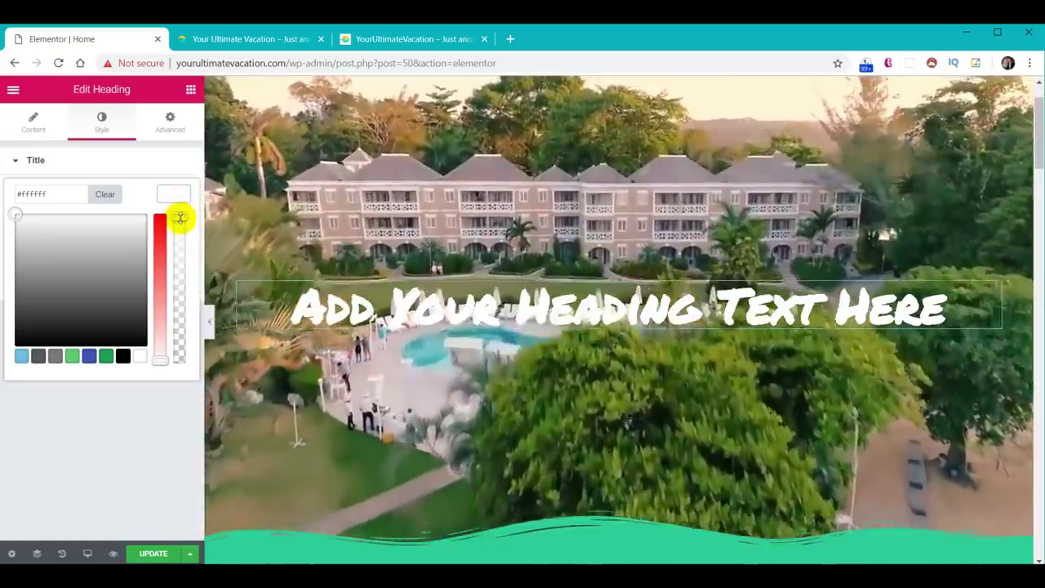
left_click_drag(180, 215, 180, 256)
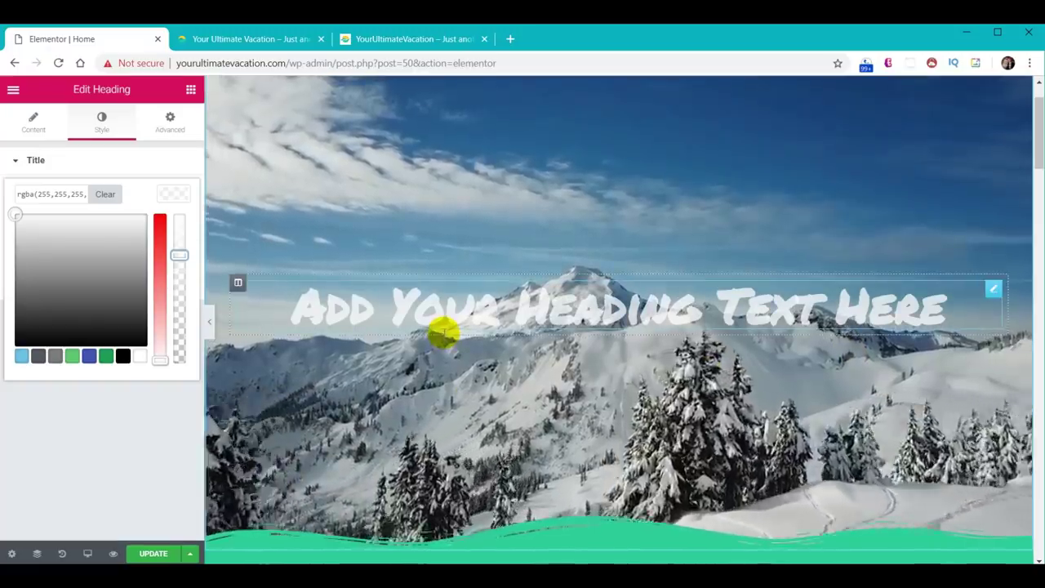
scroll(553, 320, "up", 2)
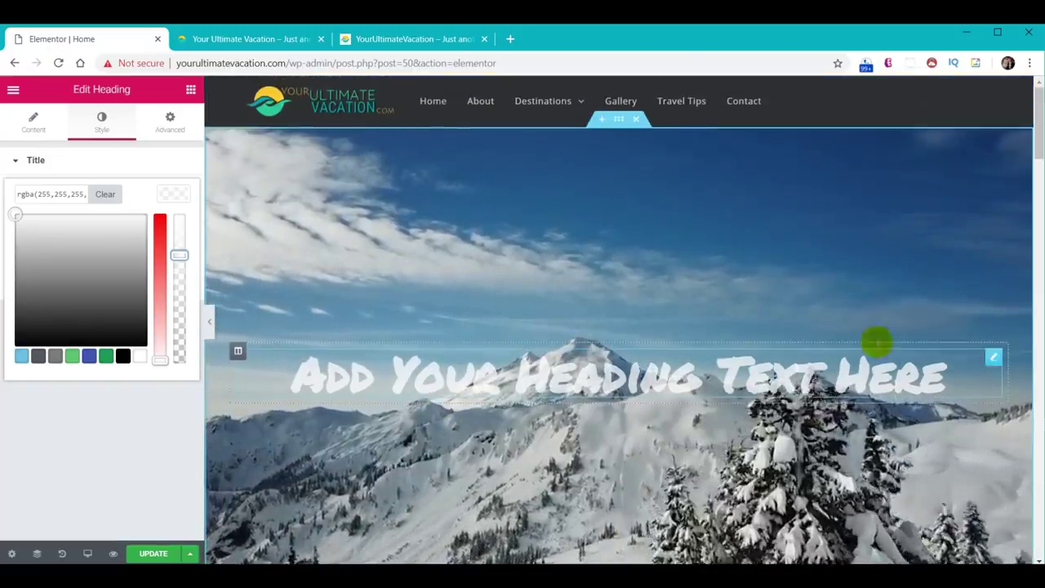
right_click(997, 365)
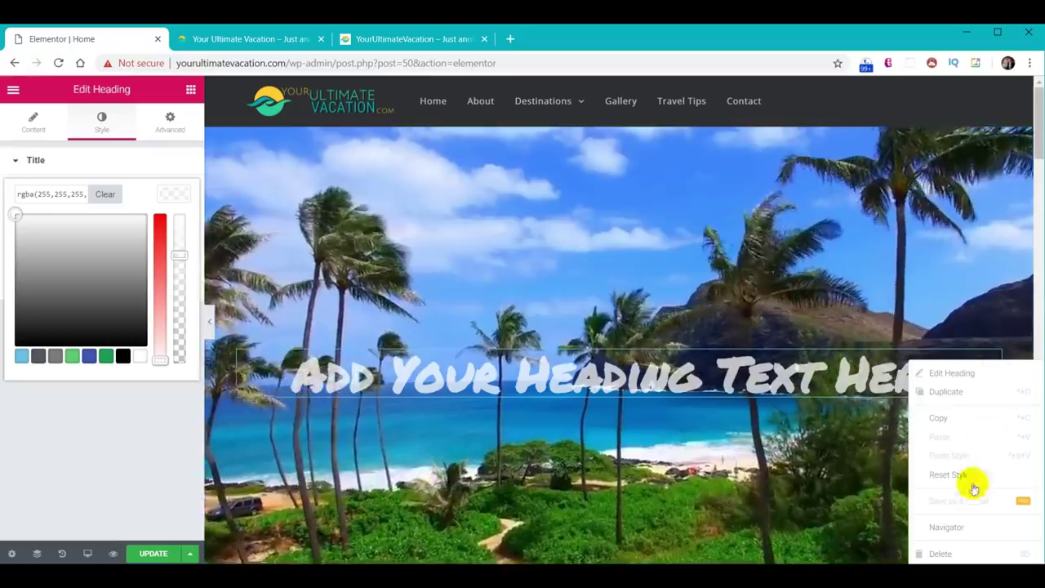
Delete the heading and drag an Animated Headline widget into the hero section
left_click(941, 554)
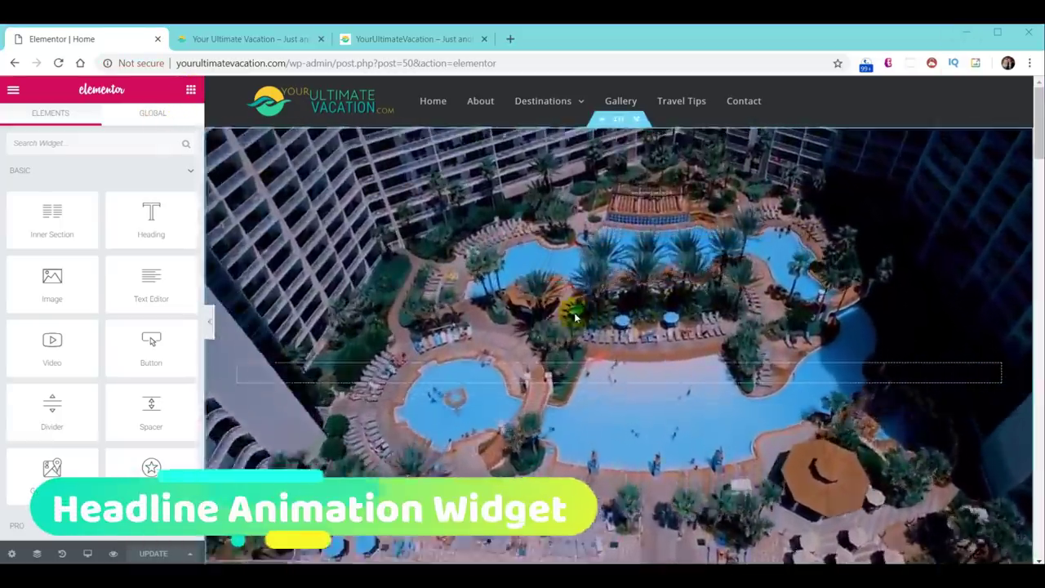
scroll(91, 386, "down", 2)
scroll(93, 383, "down", 1)
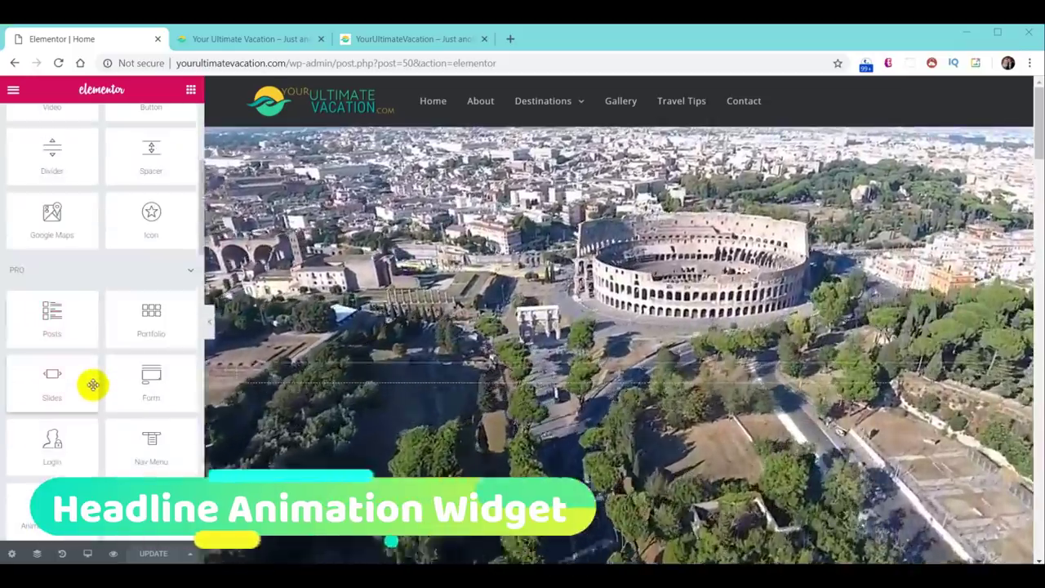
scroll(90, 380, "down", 1)
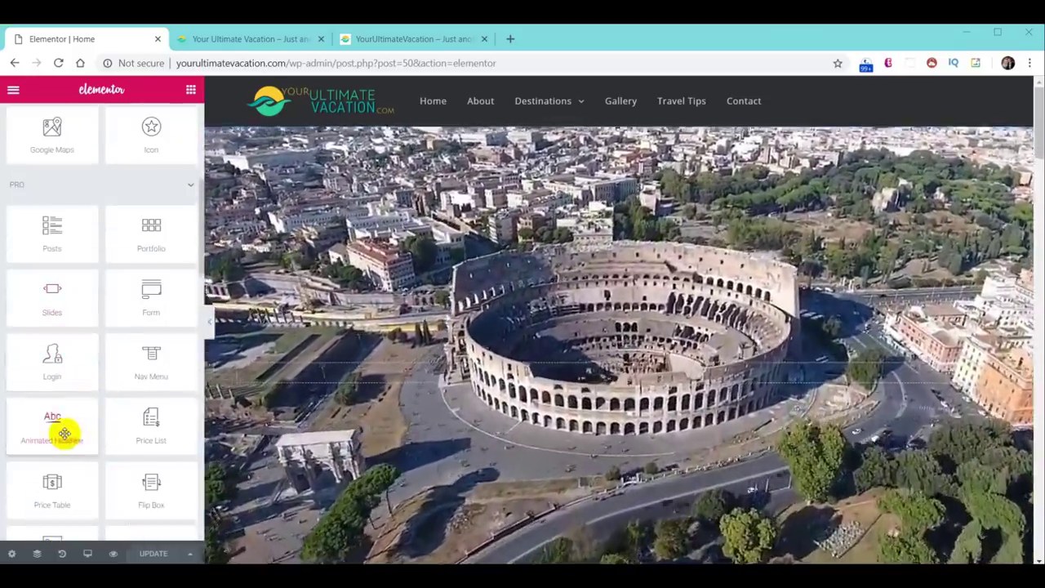
left_click_drag(65, 429, 287, 394)
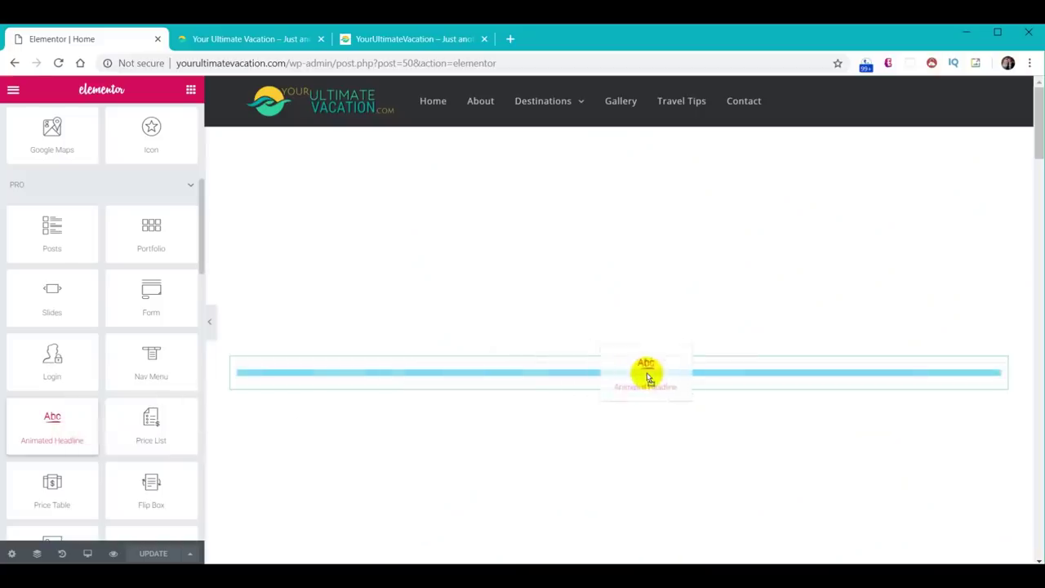
left_click_drag(649, 378, 649, 380)
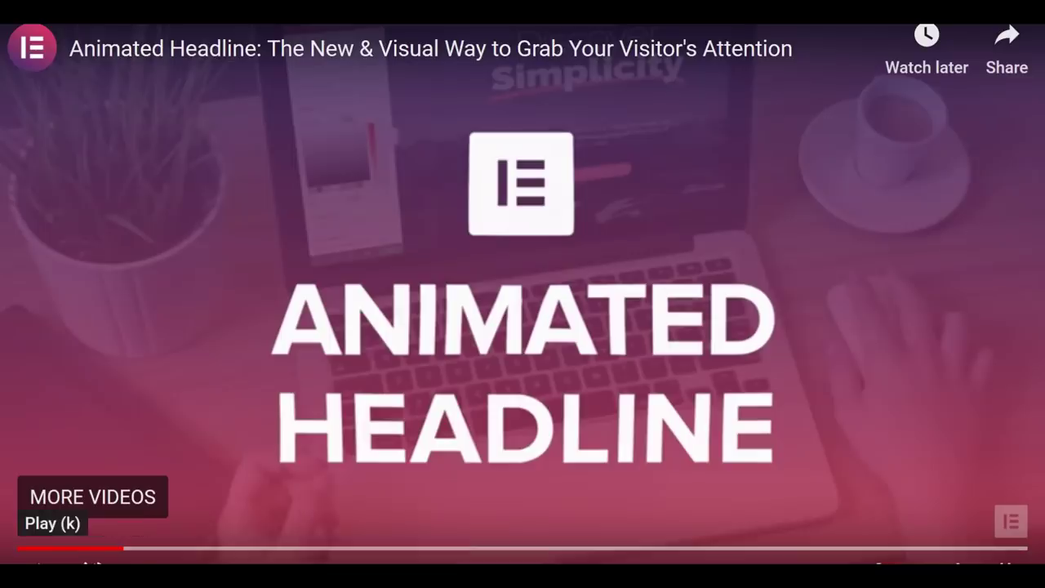
Use the Drop-in animation and replace the rotating text with Plan Your Ultimate, You Only Live Once, Explore The World
key("k")
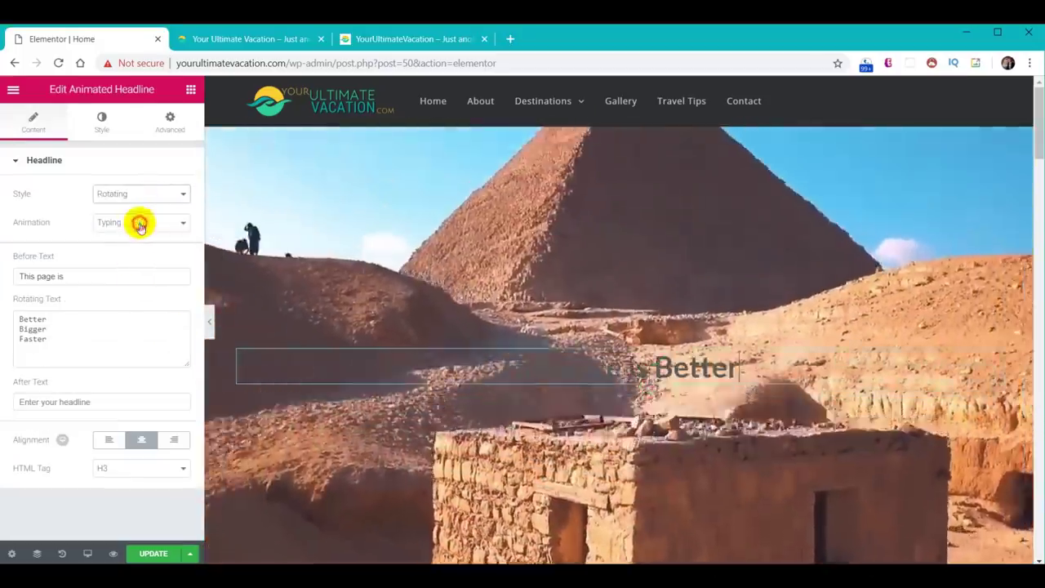
left_click(139, 225)
left_click(128, 289)
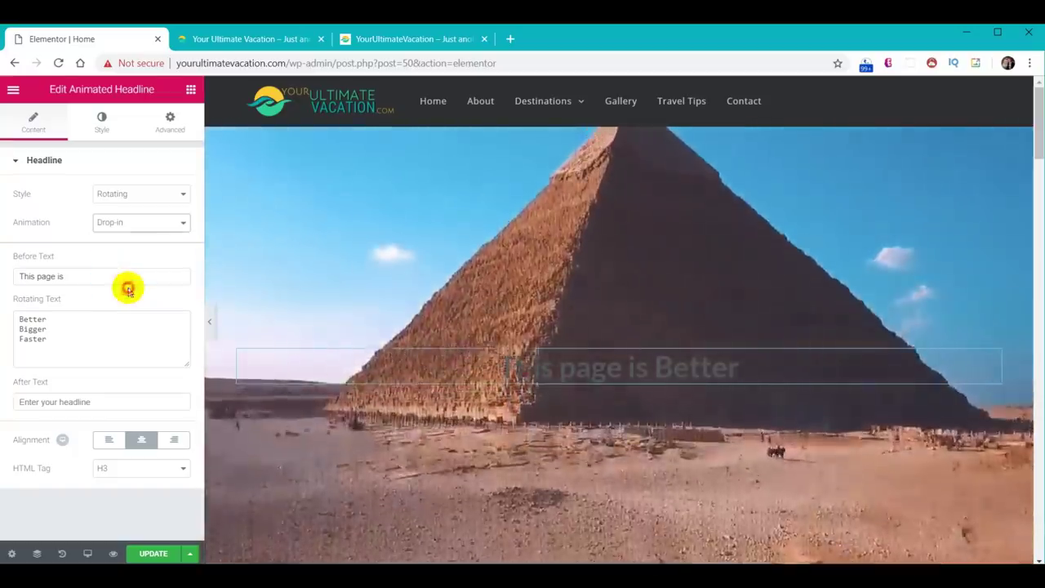
left_click(67, 350)
key("ctrl+a")
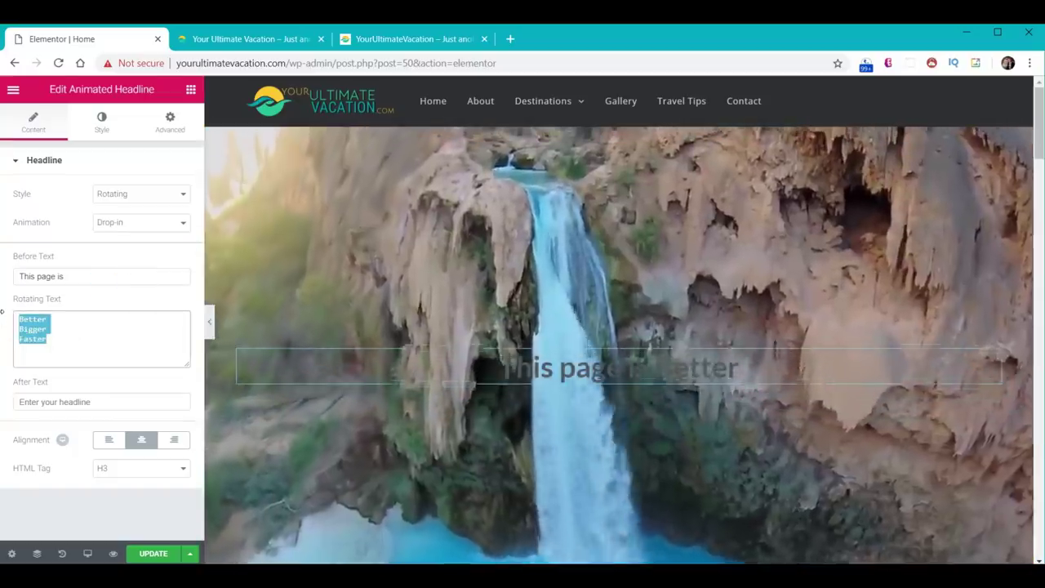
type("Plan Your Ultimate You Only Live Once Explore The World")
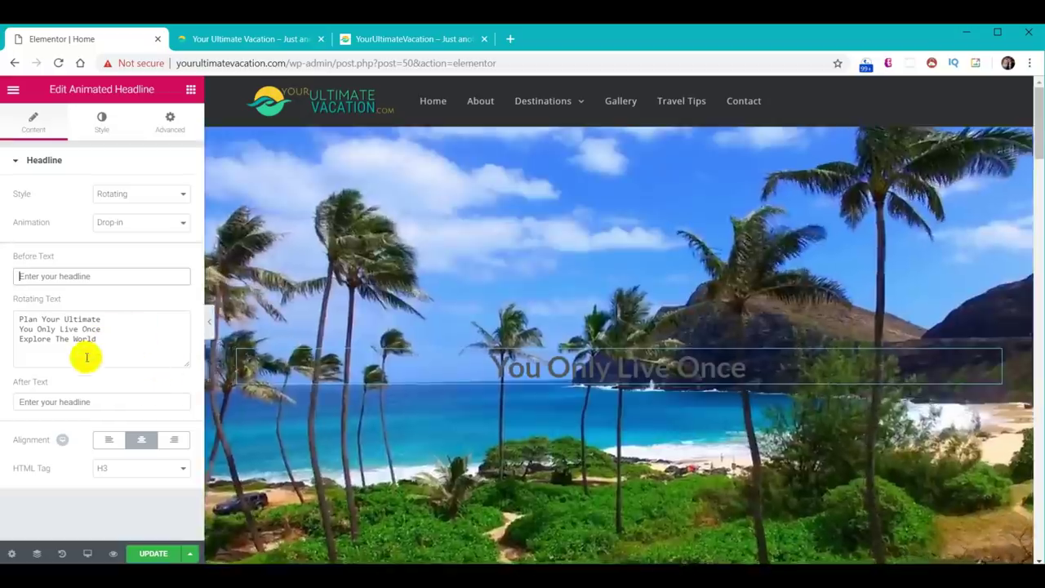
Style the headline at size 80 with white Permanent Marker animated text, and update the page
left_click(101, 125)
left_click(169, 223)
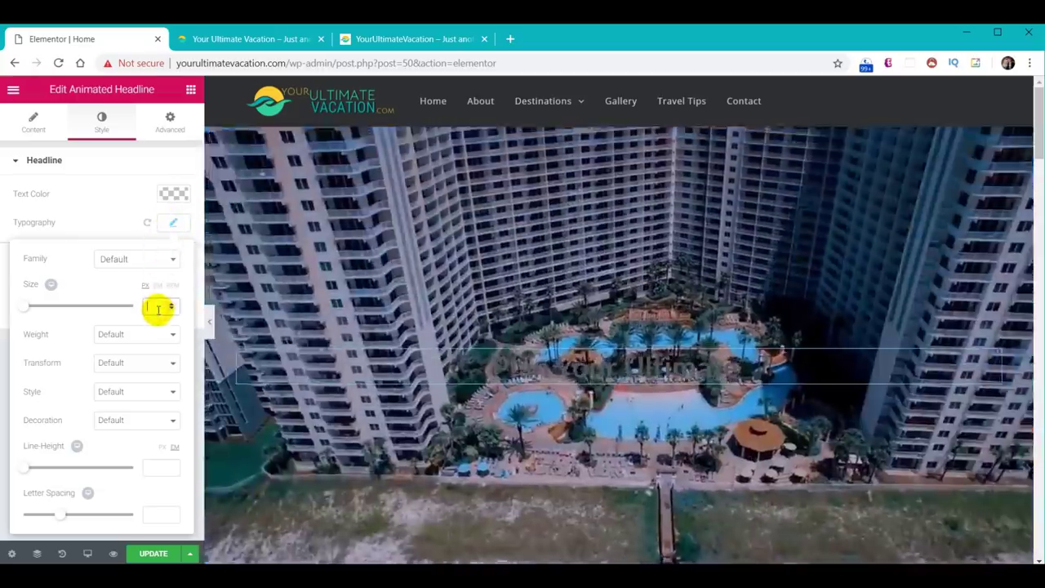
type("80")
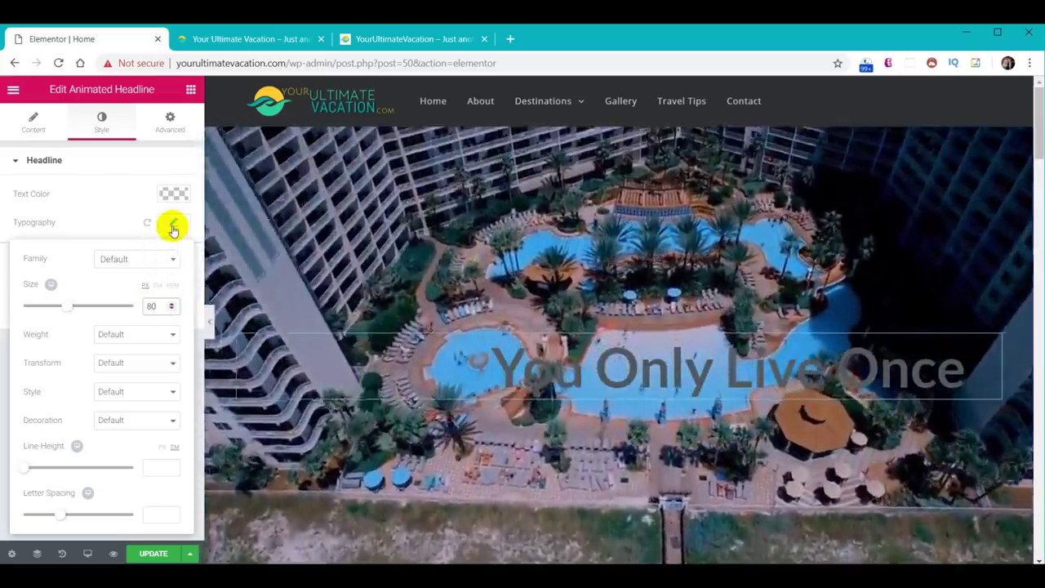
left_click(171, 223)
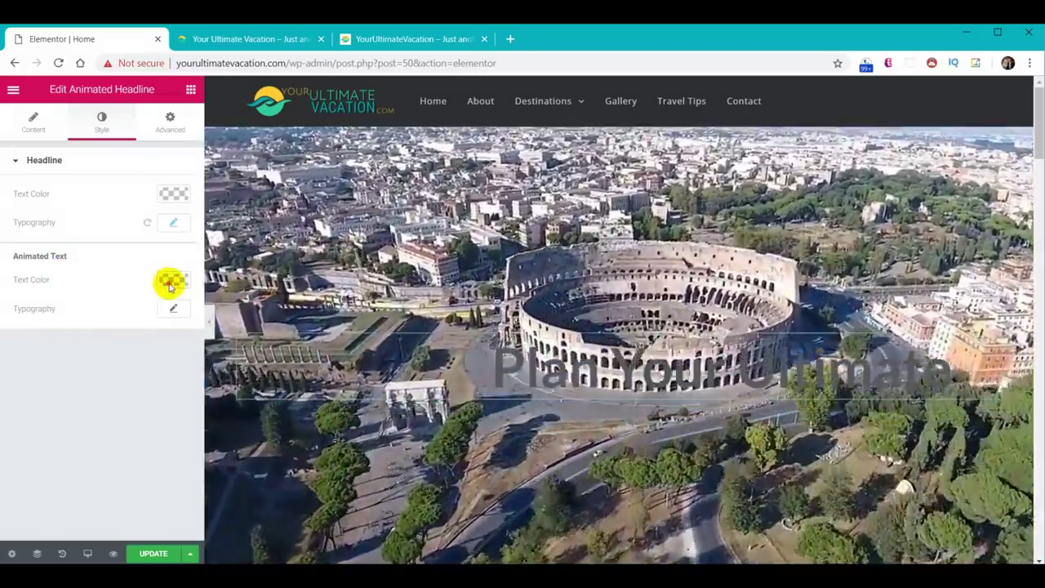
left_click(171, 282)
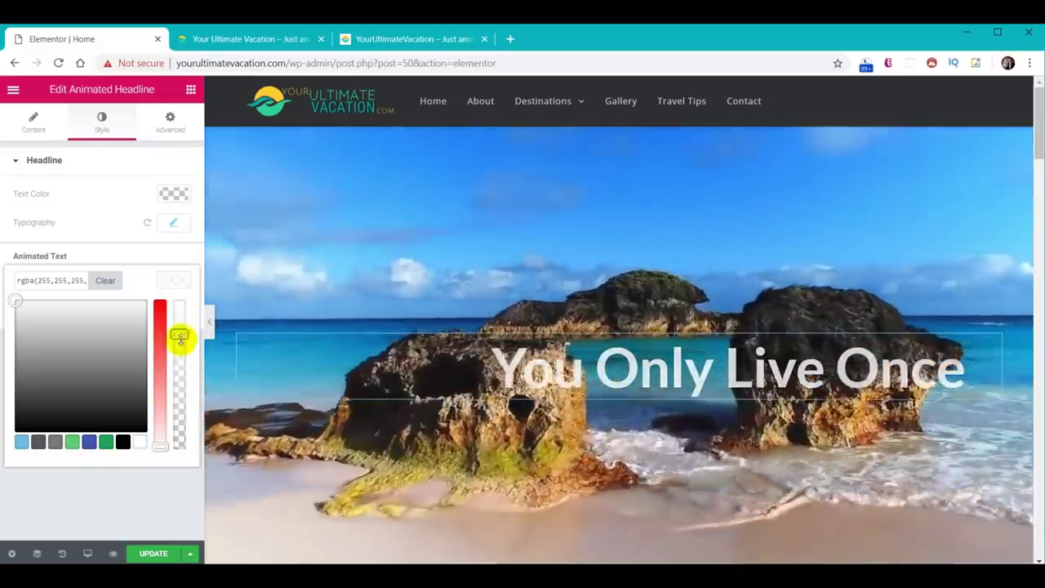
left_click(175, 285)
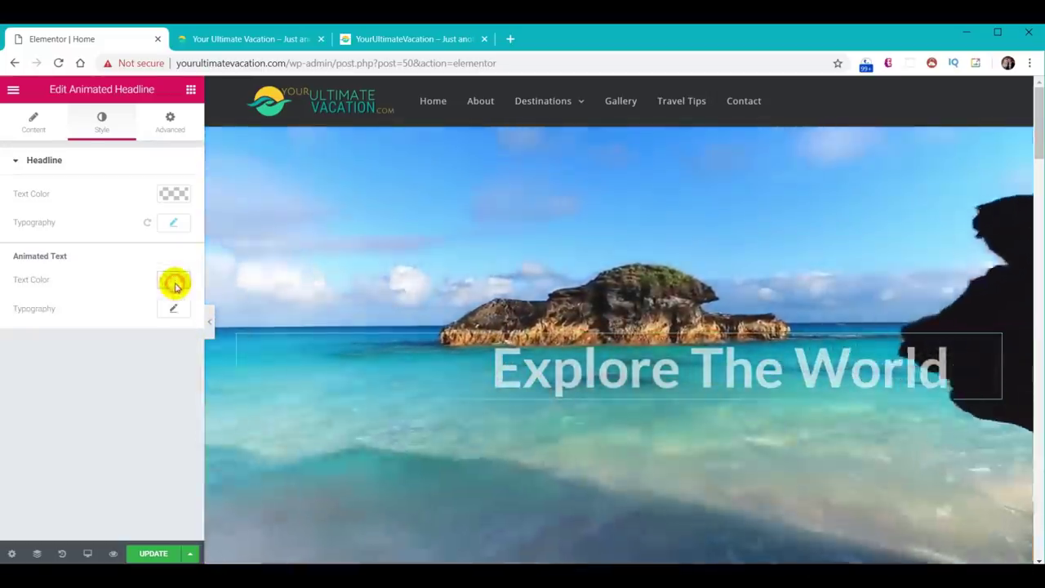
left_click(175, 310)
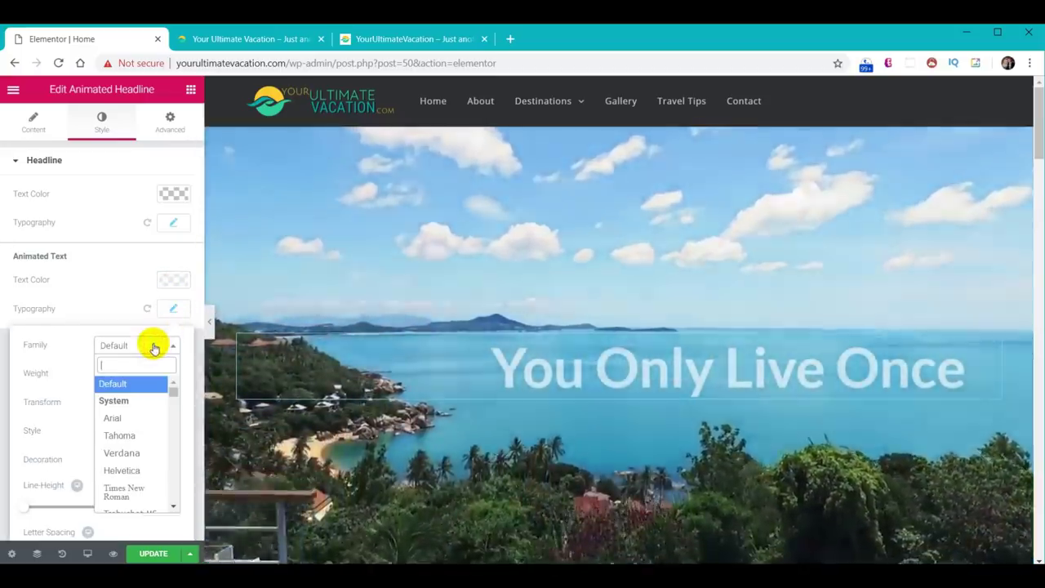
type("perm")
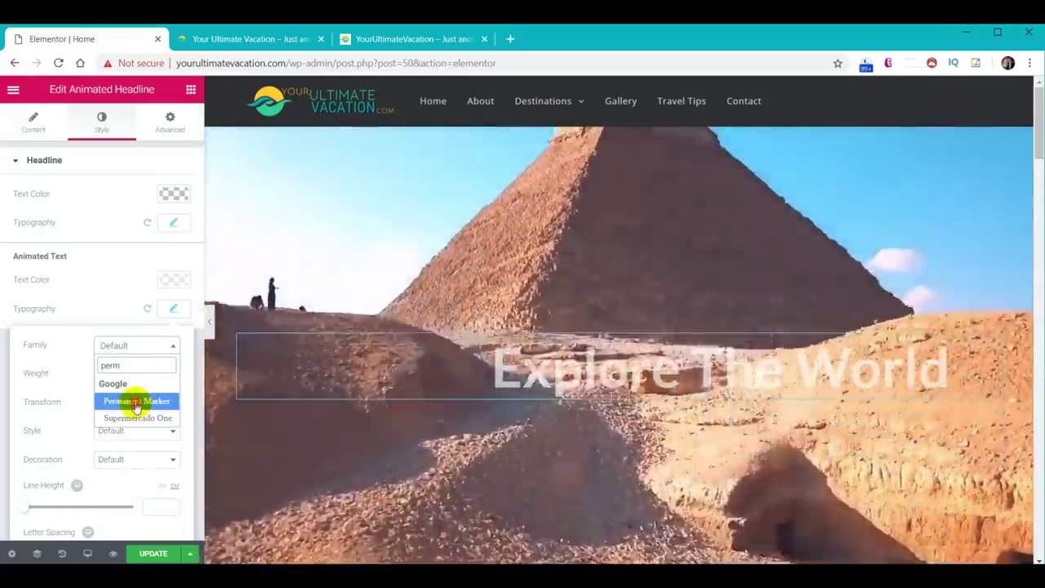
left_click(137, 403)
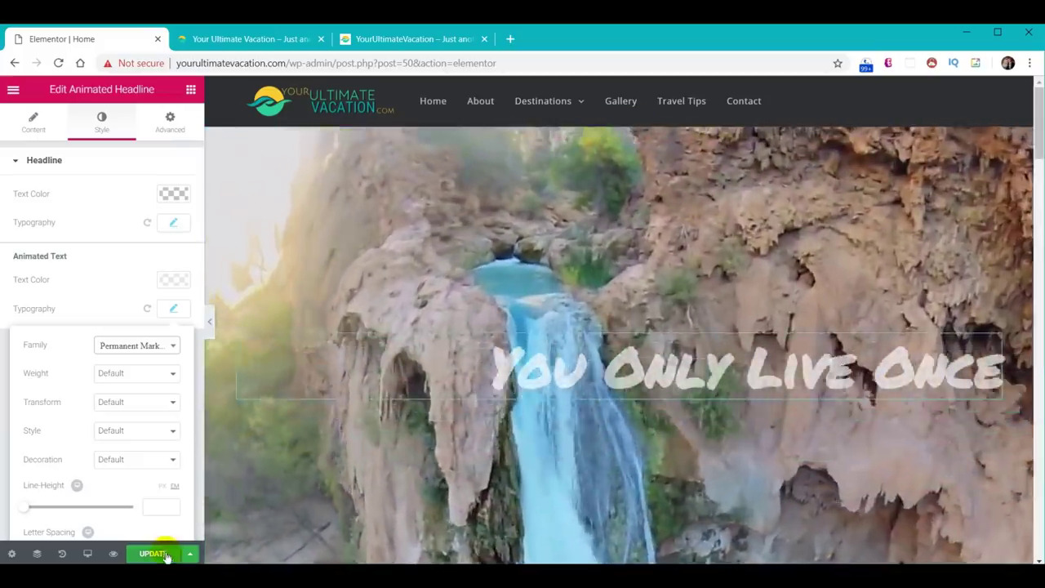
left_click(161, 554)
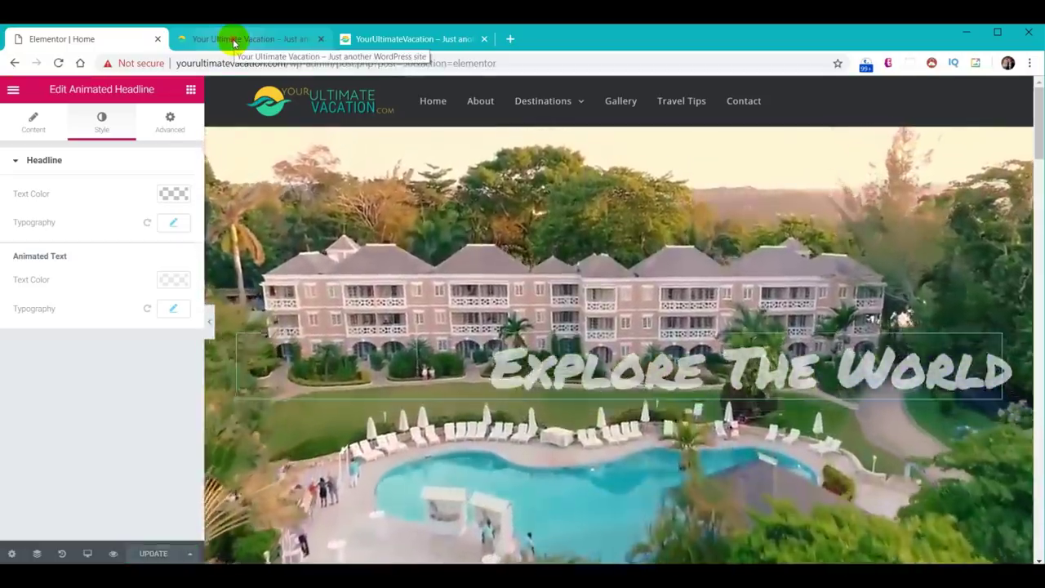
left_click(235, 41)
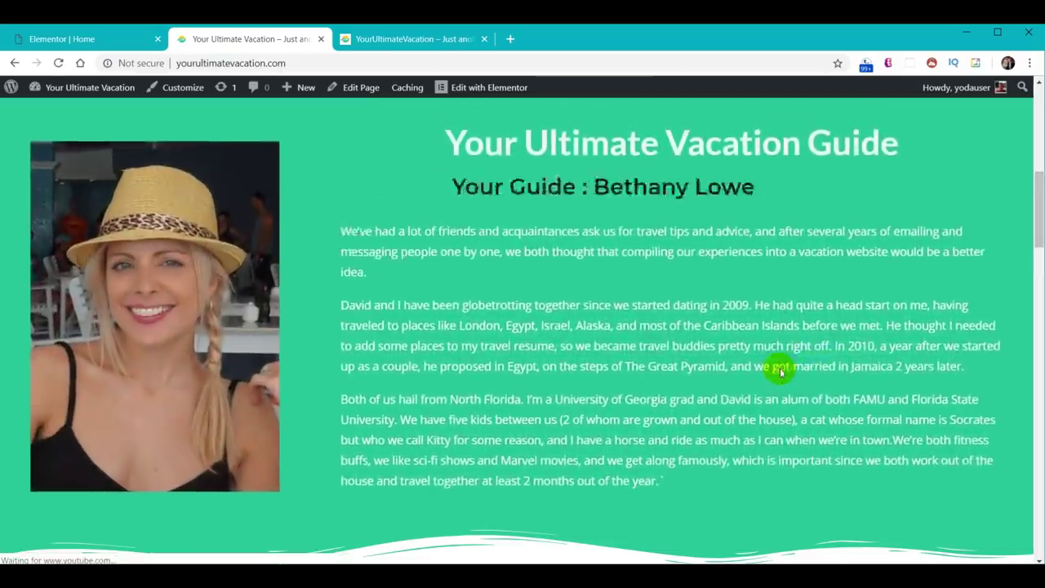
scroll(772, 371, "up", 10)
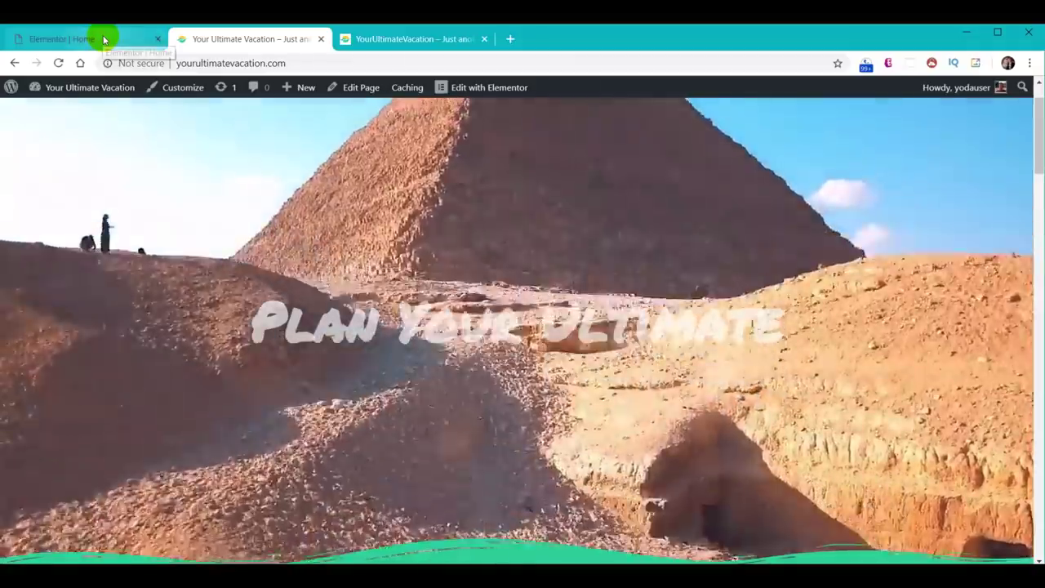
left_click(105, 39)
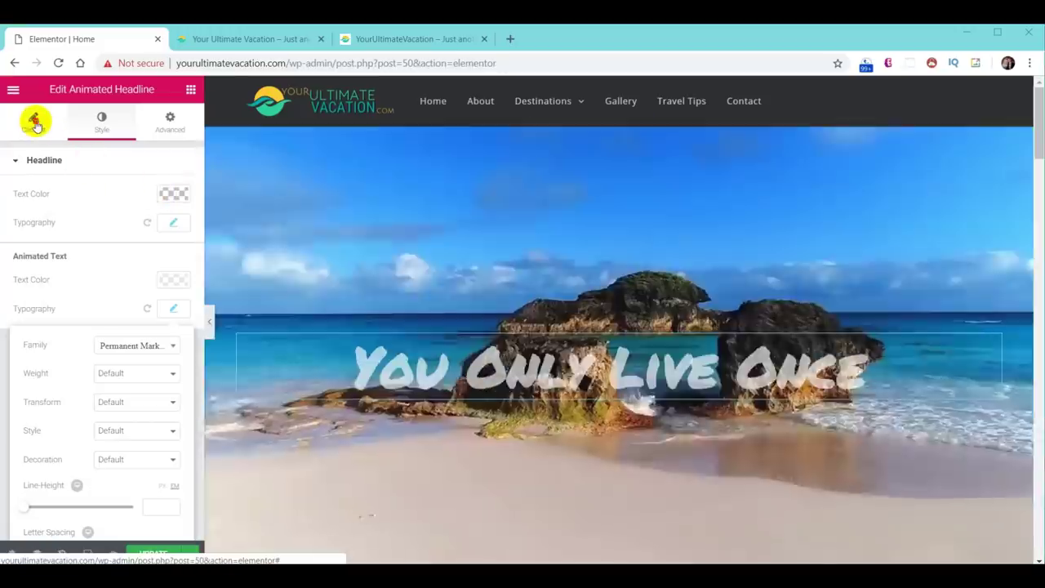
Insert a line break after Plan Your Ultimate in the rotating text, then reload the live site
left_click(34, 123)
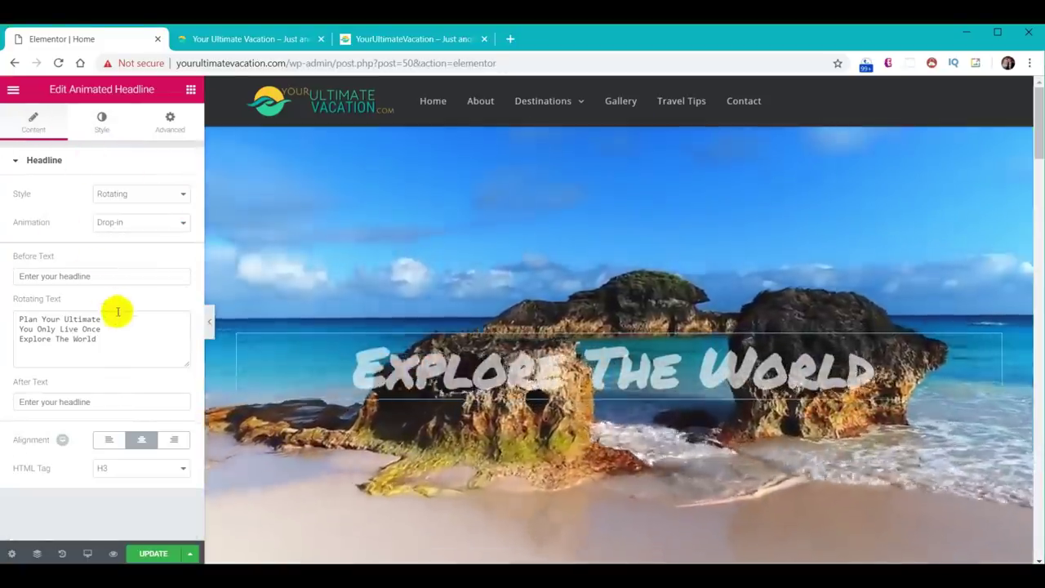
left_click(119, 321)
key("Return")
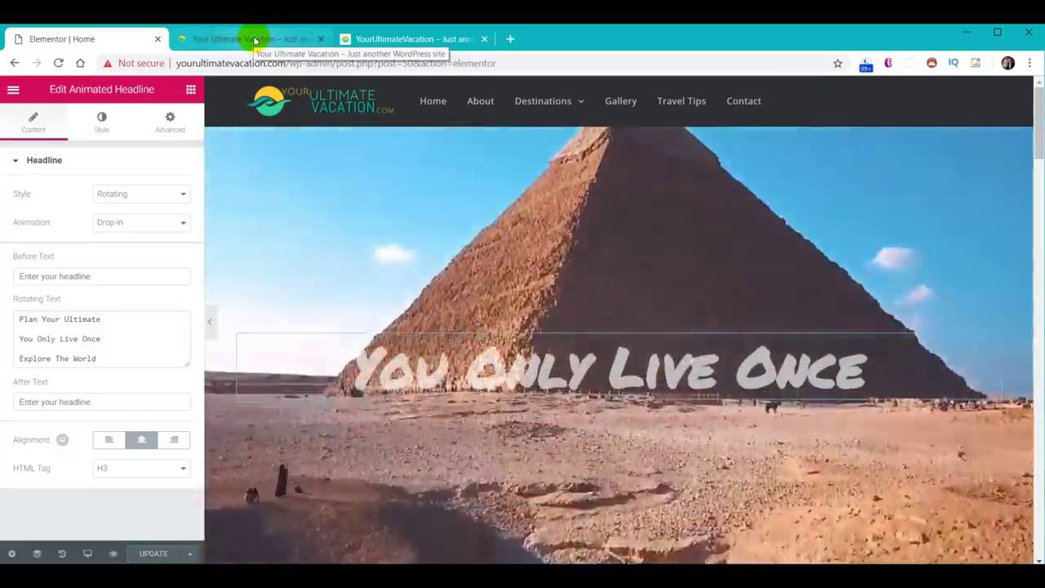
left_click(254, 40)
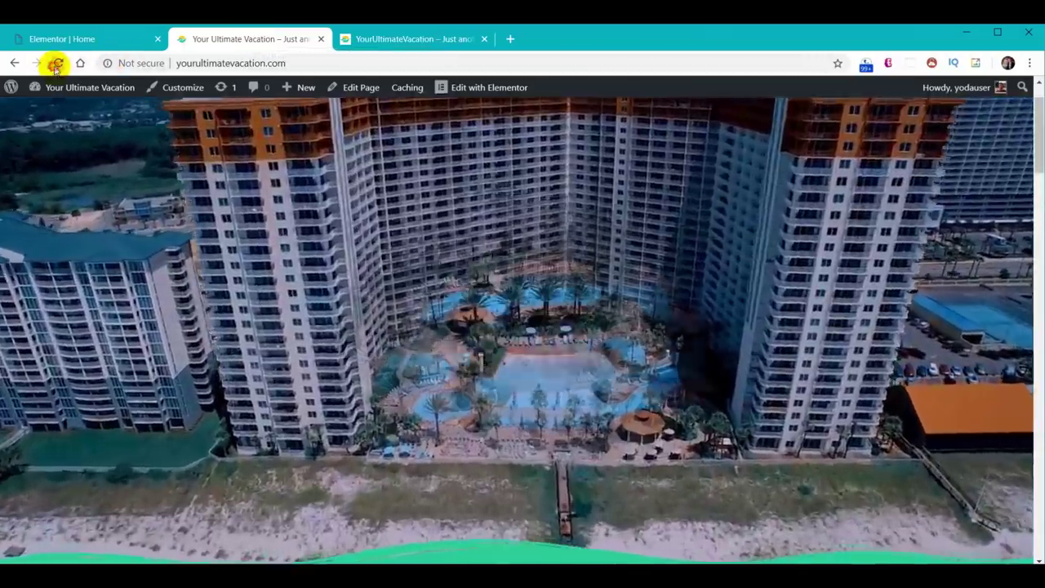
left_click(58, 63)
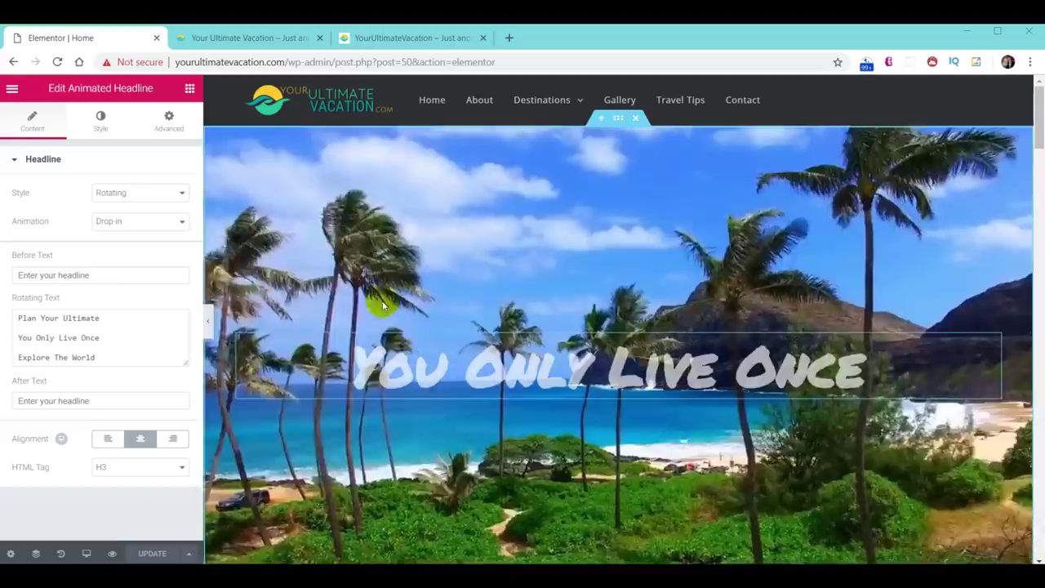
Preview the home page full-width, then at tablet width, scrolling down through it
left_click_drag(205, 325, 208, 322)
left_click(207, 322)
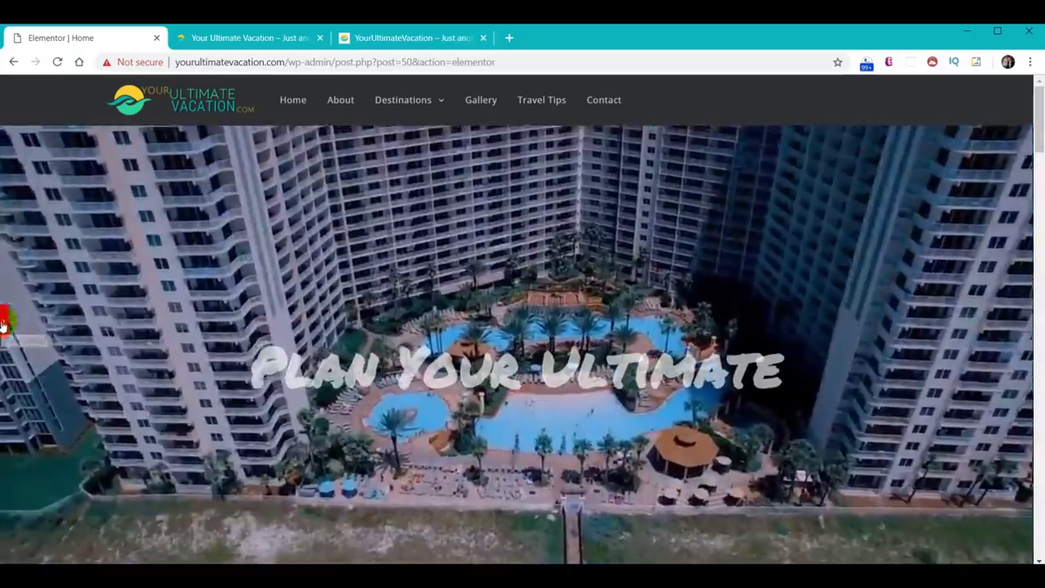
left_click(3, 323)
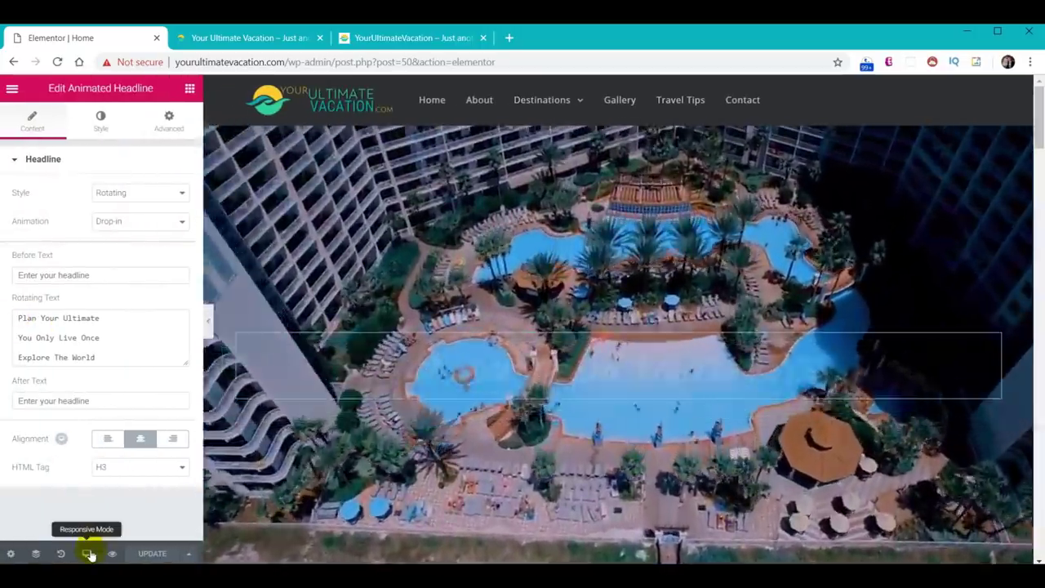
mouse_move(86, 553)
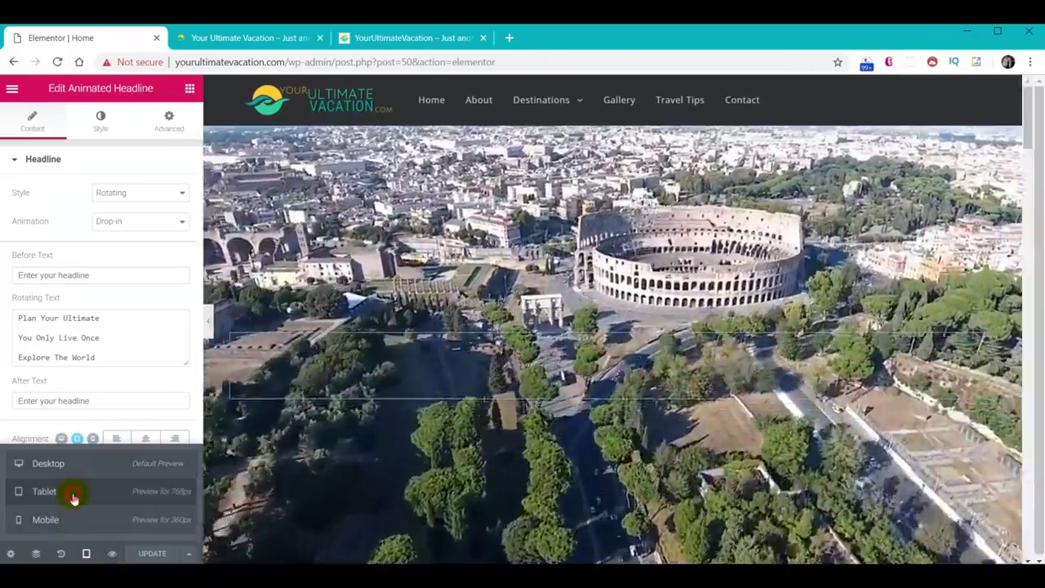
left_click(73, 497)
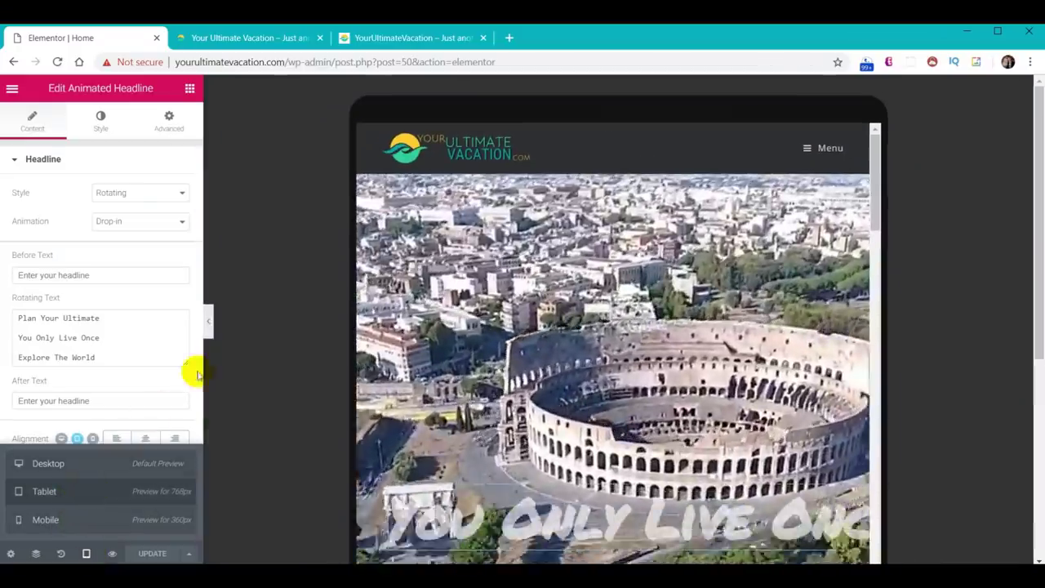
left_click(208, 325)
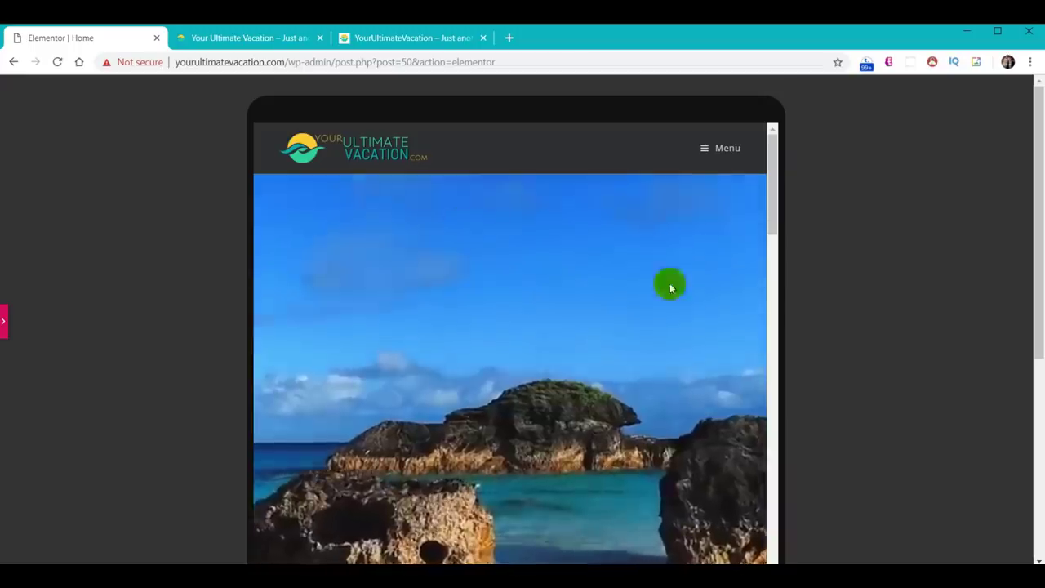
scroll(592, 351, "down", 5)
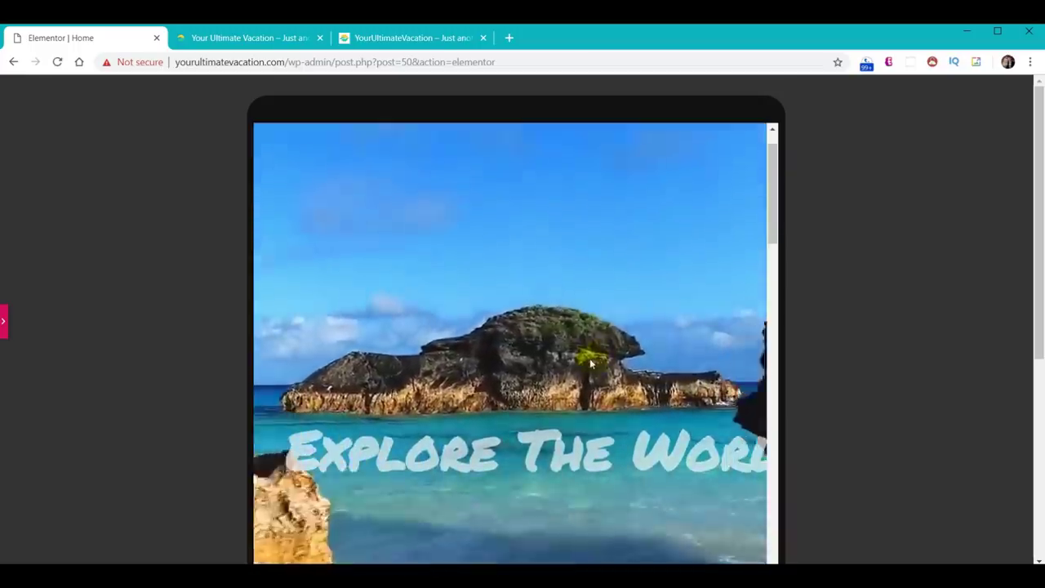
scroll(589, 356, "down", 5)
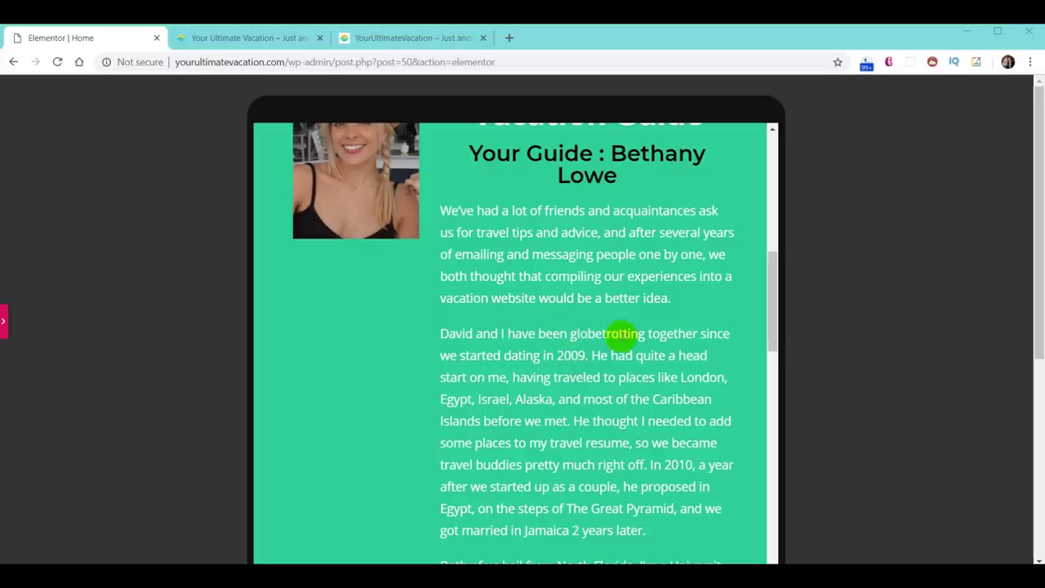
Switch the preview to mobile width, where the headline overflows to 'YOU ONL'
left_click(4, 323)
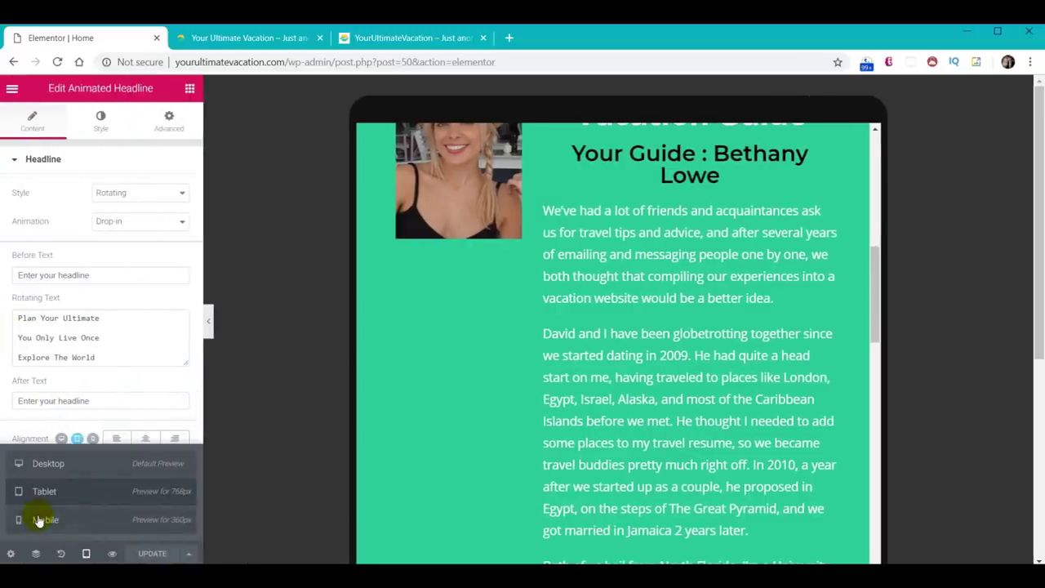
left_click(41, 519)
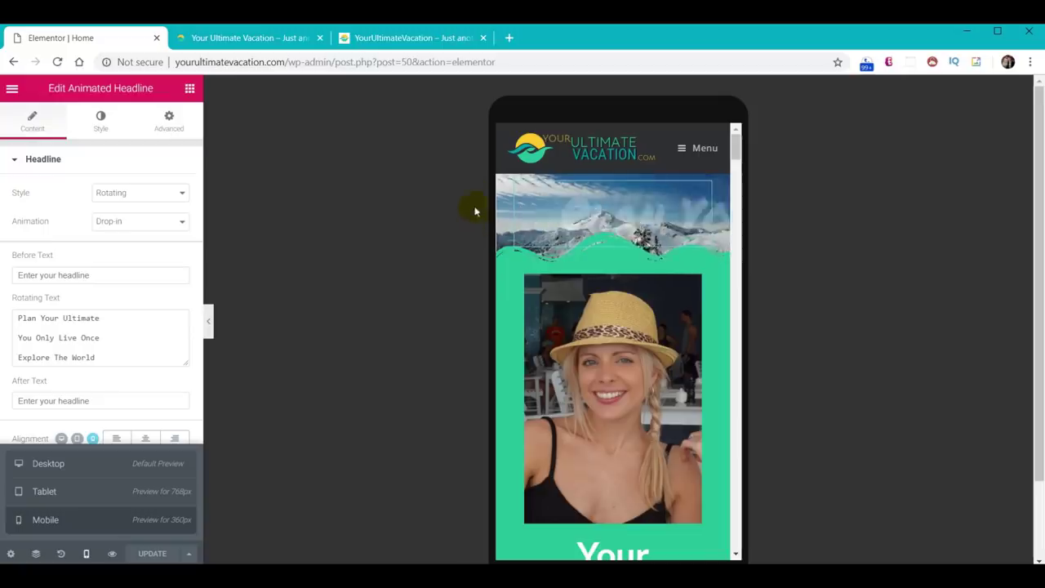
left_click(208, 323)
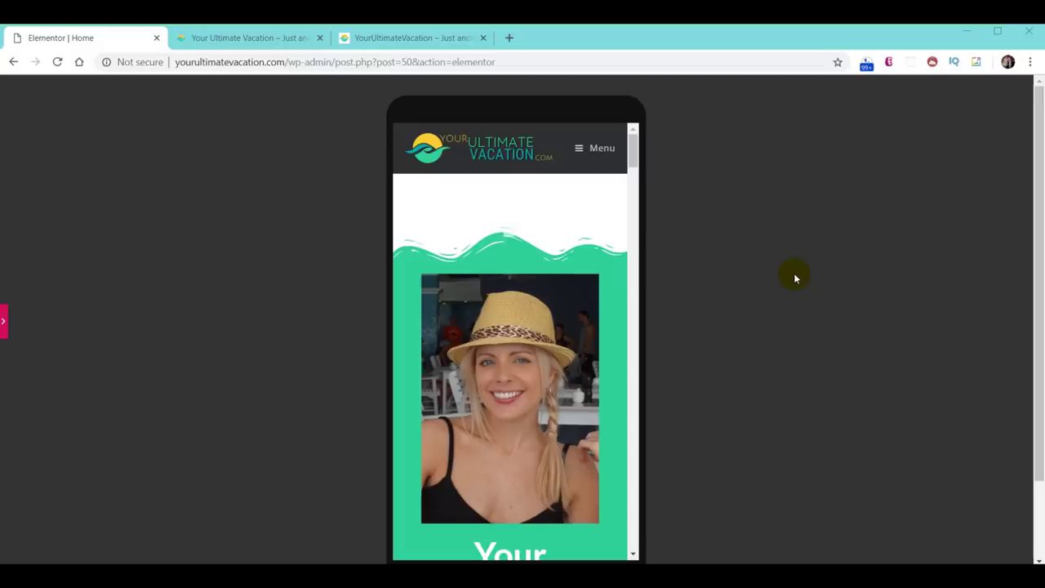
left_click(3, 324)
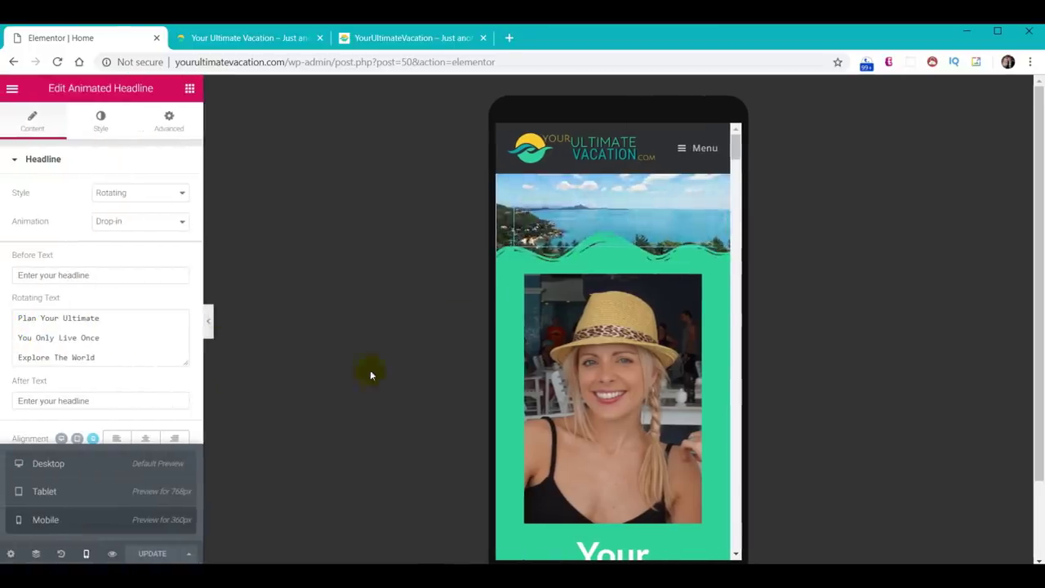
Open the hero section's Advanced > Responsive options and scroll the panel-free mobile preview
left_click(614, 169)
left_click(614, 169)
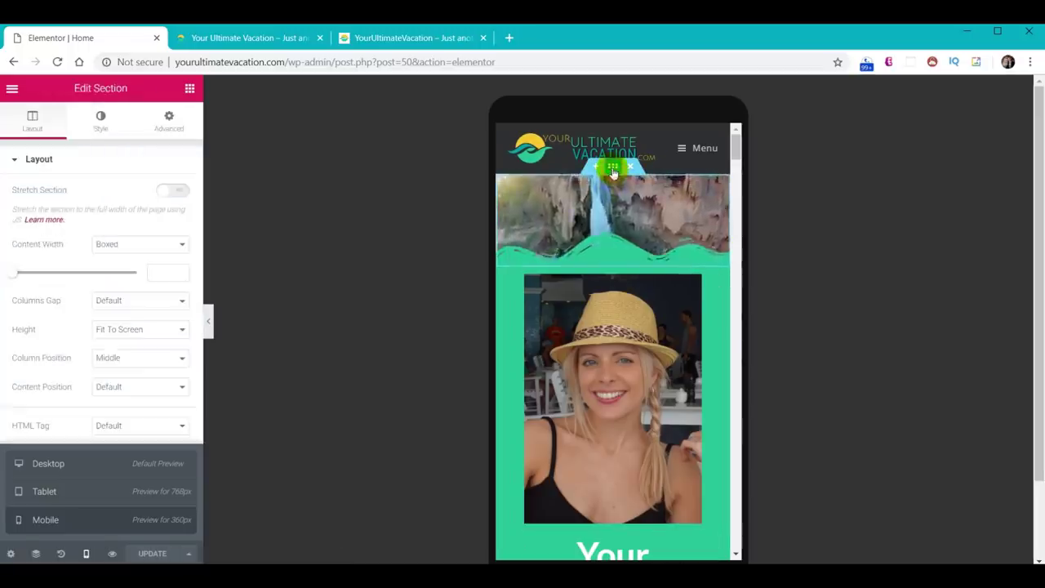
left_click(169, 121)
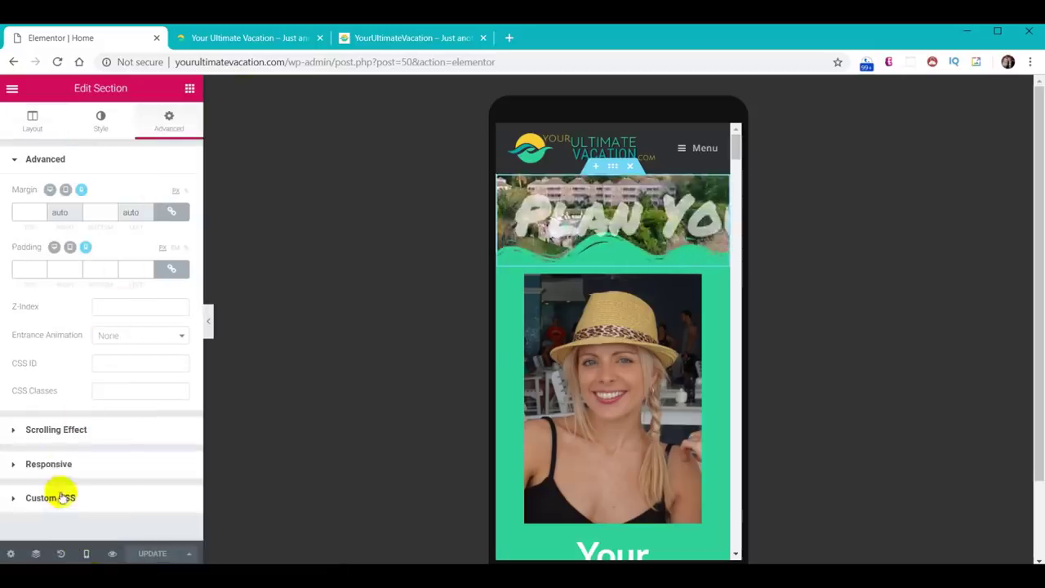
left_click(47, 462)
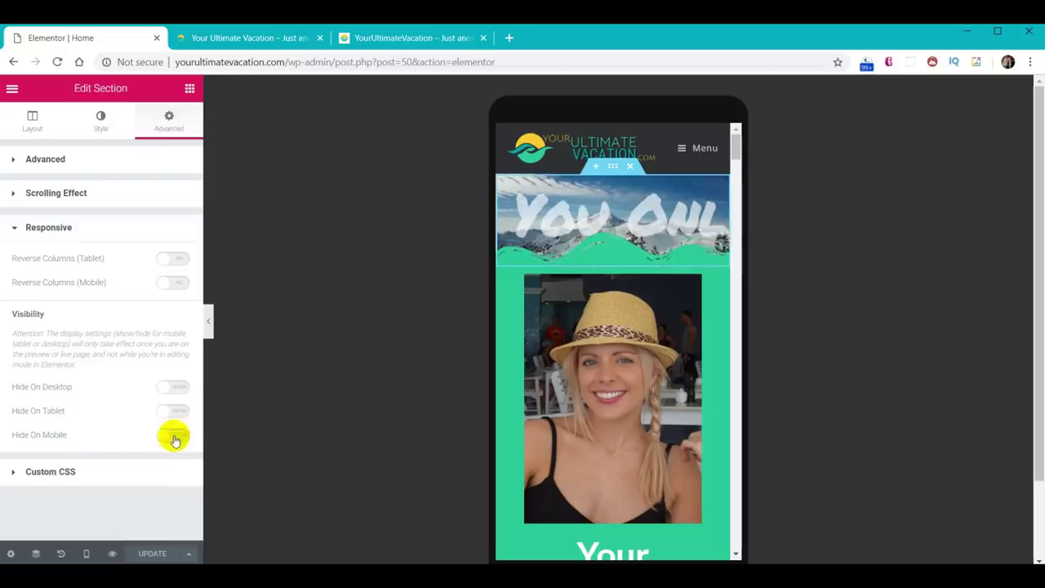
left_click(209, 326)
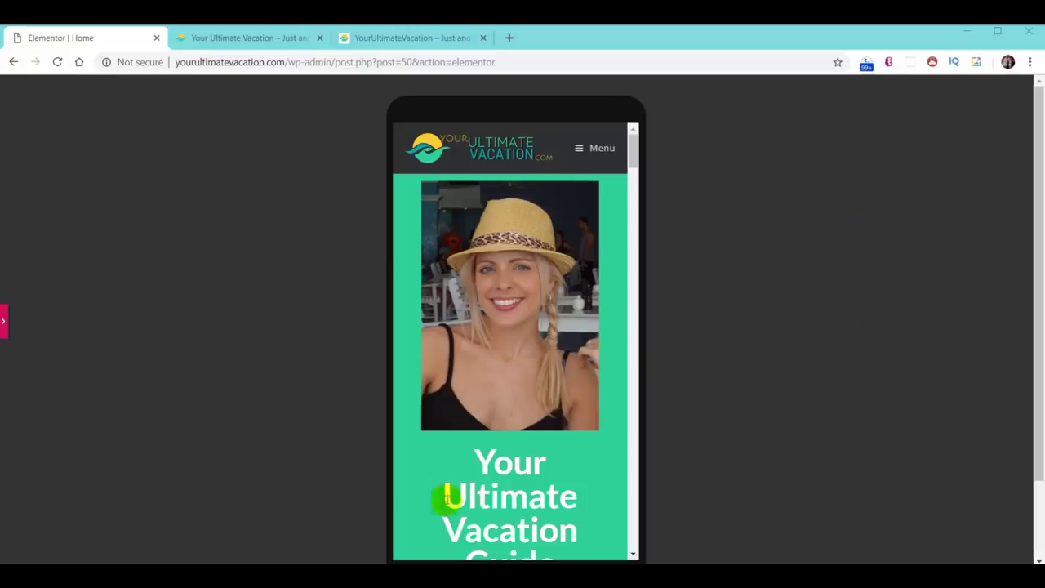
scroll(511, 434, "down", 2)
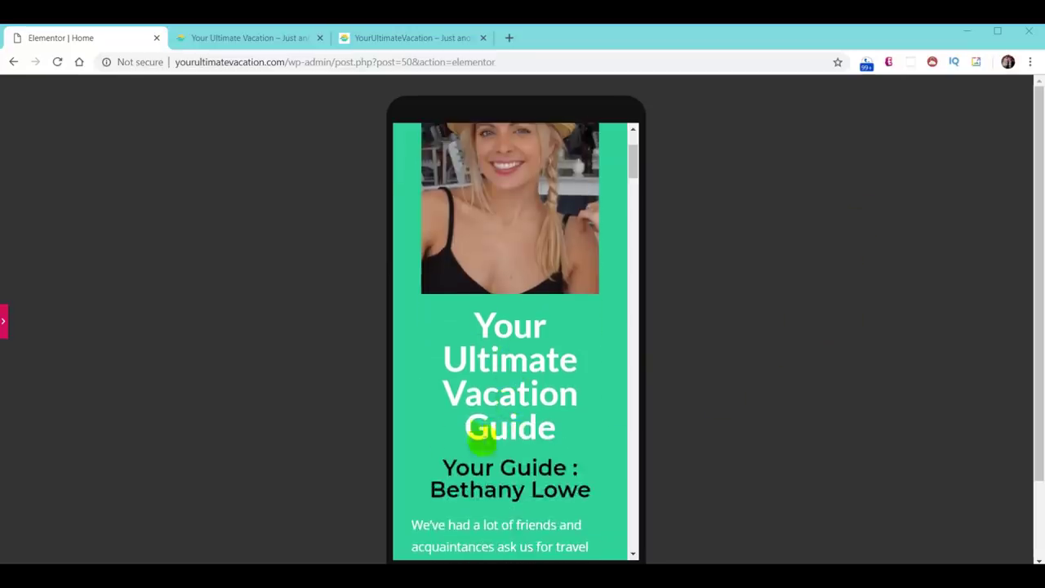
scroll(501, 433, "up", 2)
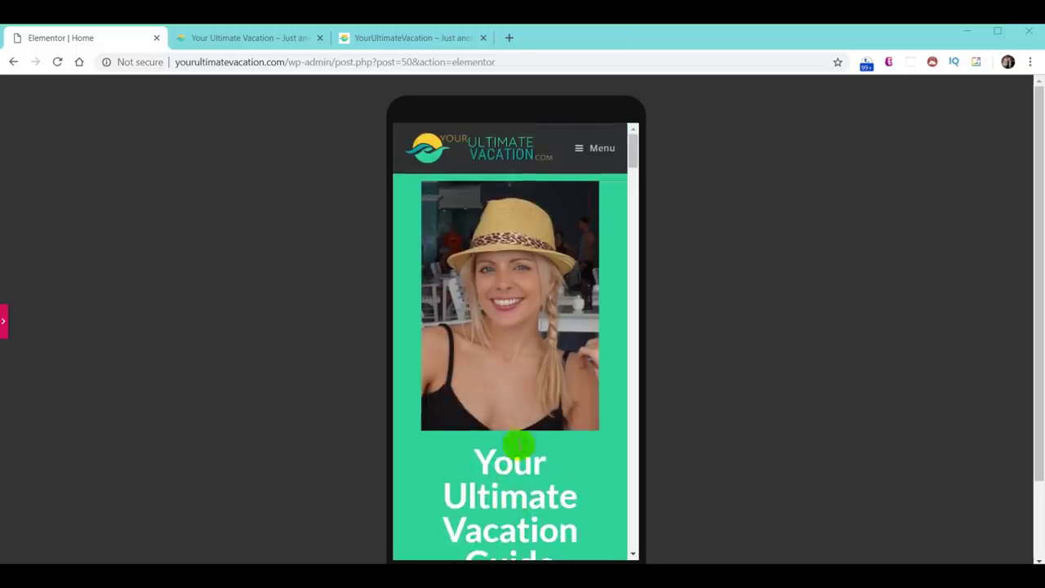
scroll(518, 444, "down", 2)
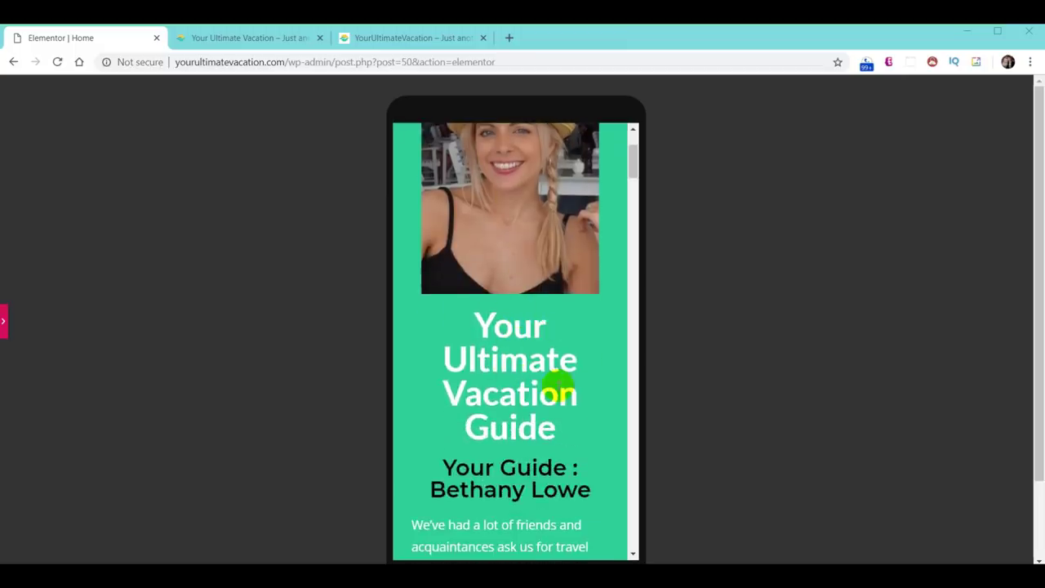
Open the Your Ultimate Vacation Guide heading's Advanced > Responsive visibility options
left_click(6, 325)
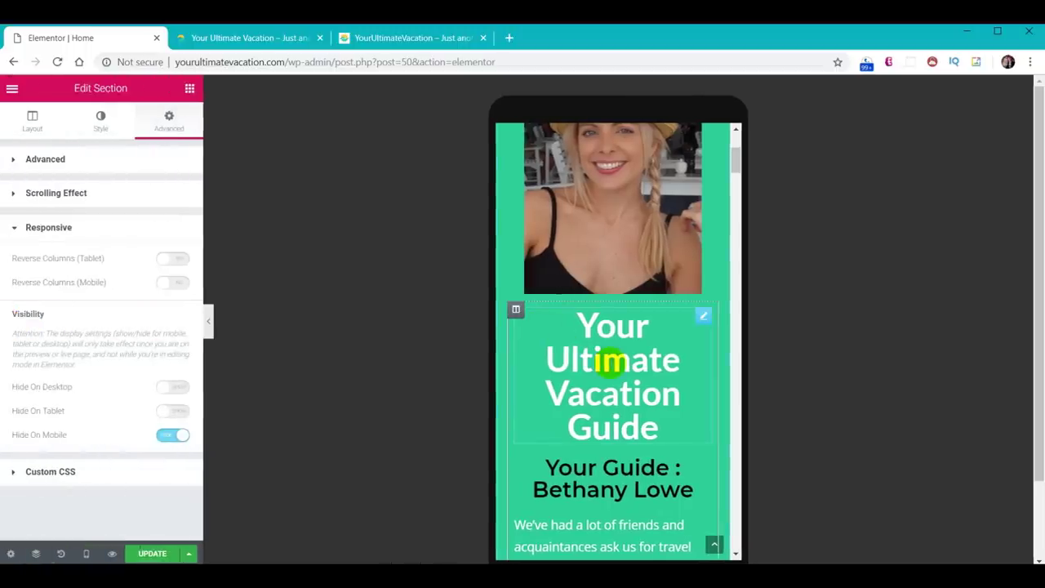
left_click(610, 361)
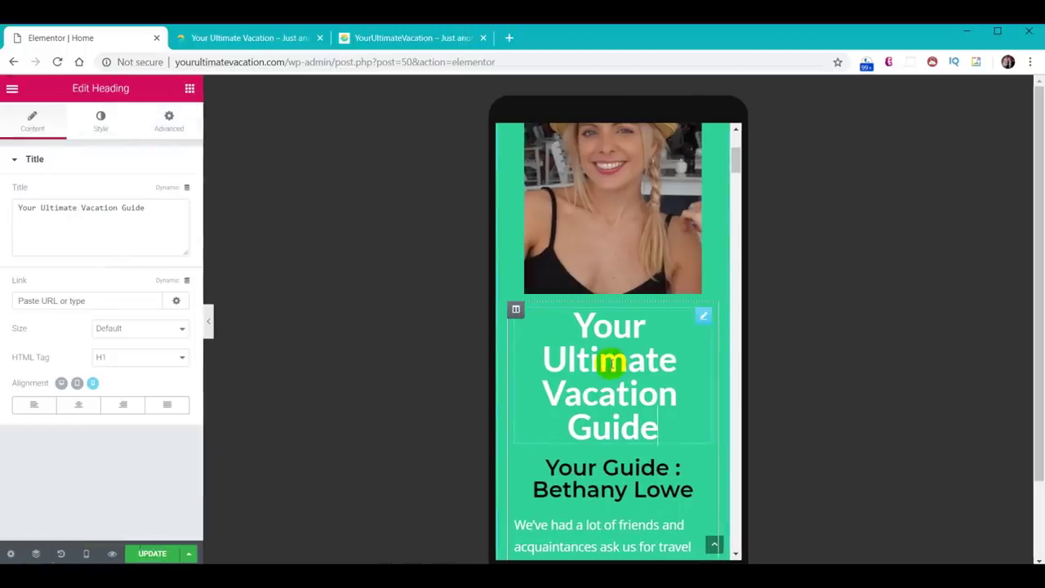
left_click(170, 121)
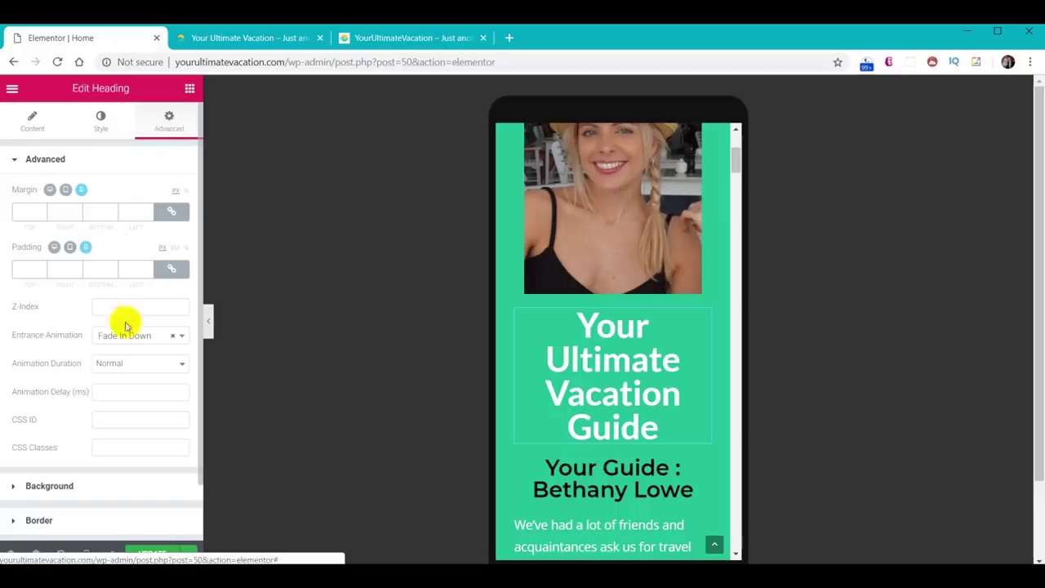
scroll(69, 494, "down", 1)
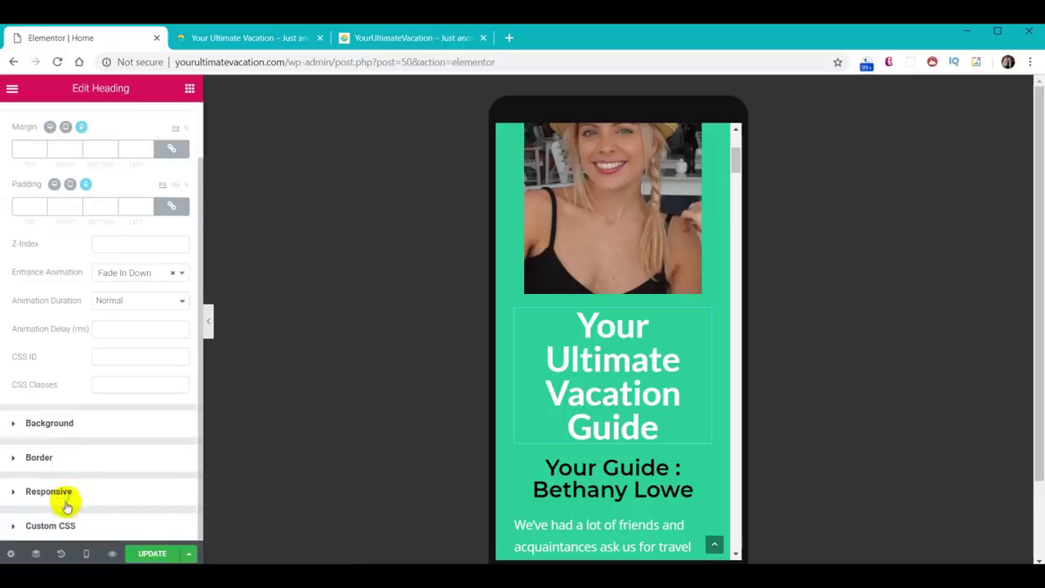
left_click(49, 491)
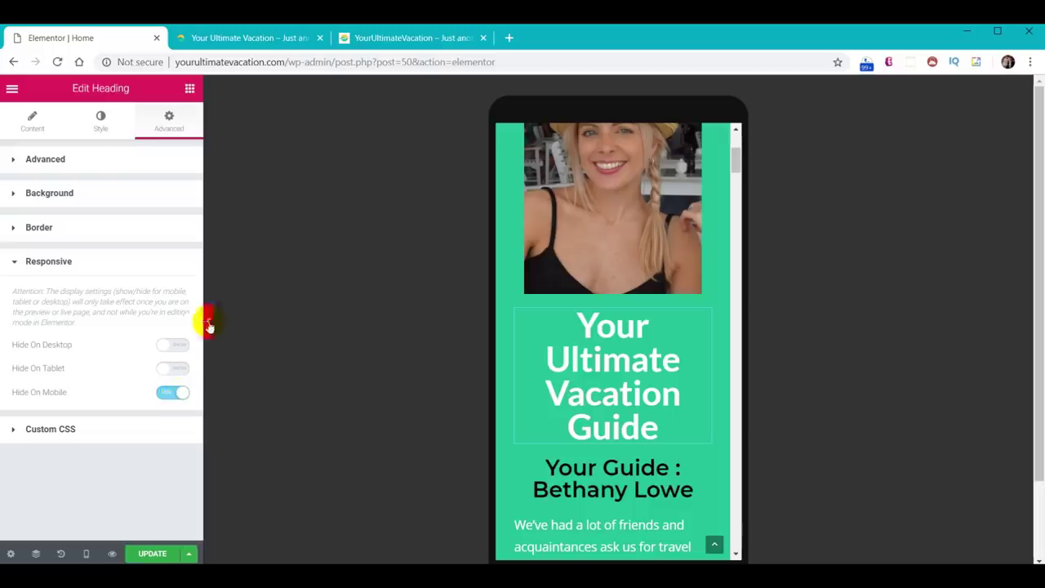
Scroll the panel-free mobile preview down through travel tips and testimonials
left_click(208, 323)
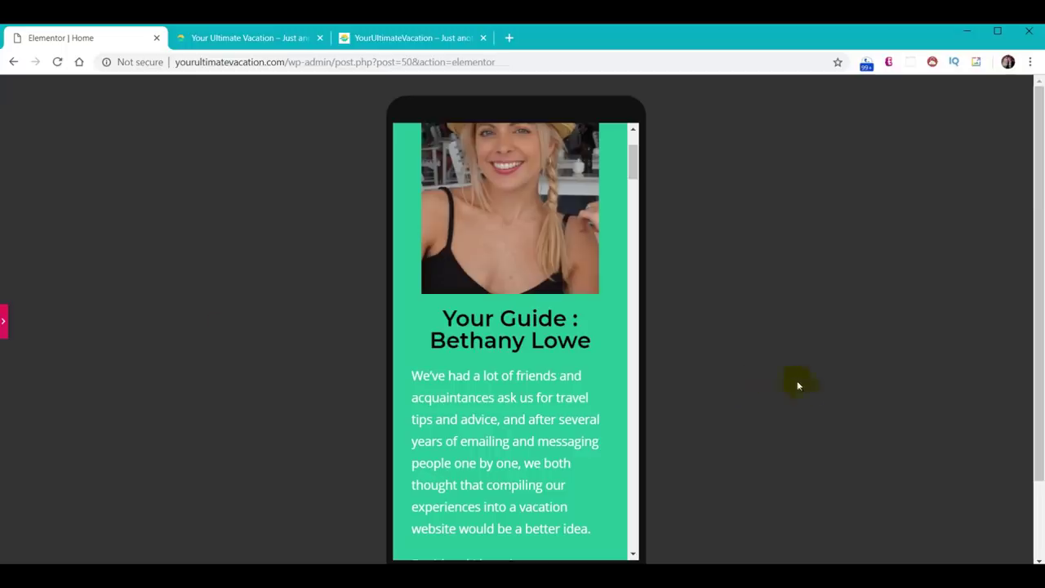
scroll(510, 304, "up", 3)
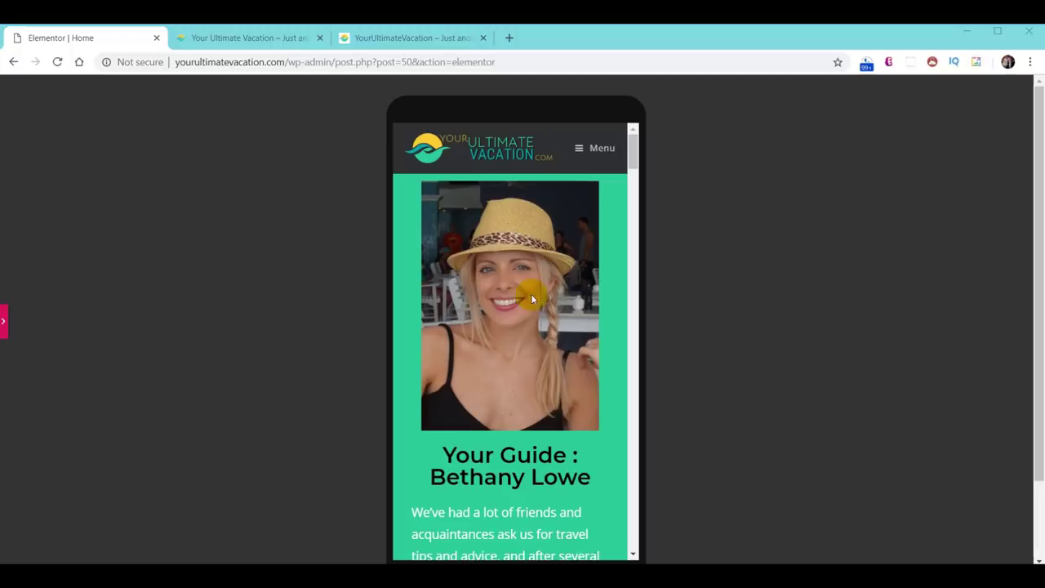
scroll(532, 294, "down", 6)
scroll(522, 296, "down", 10)
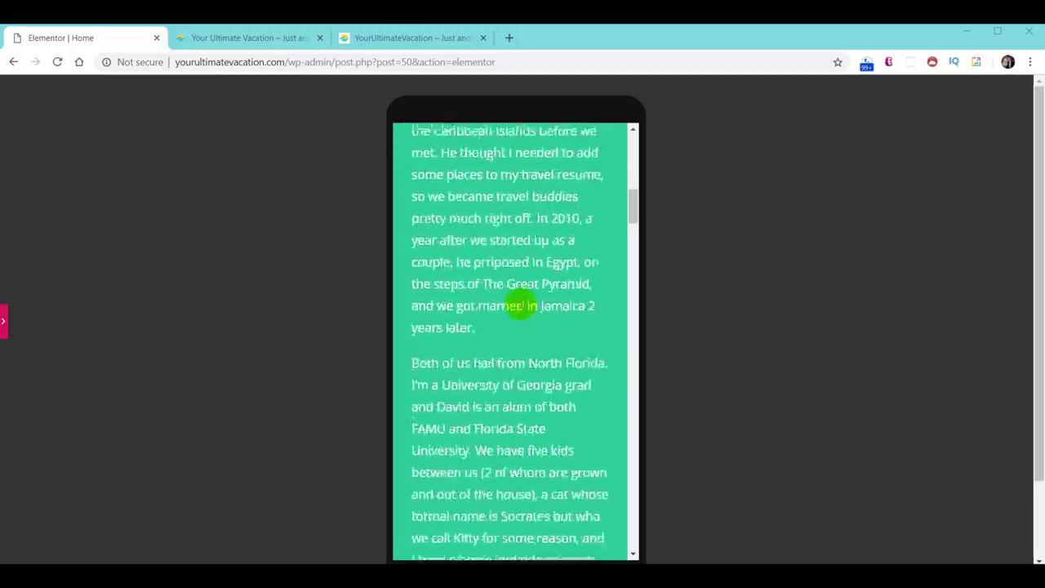
scroll(508, 303, "down", 10)
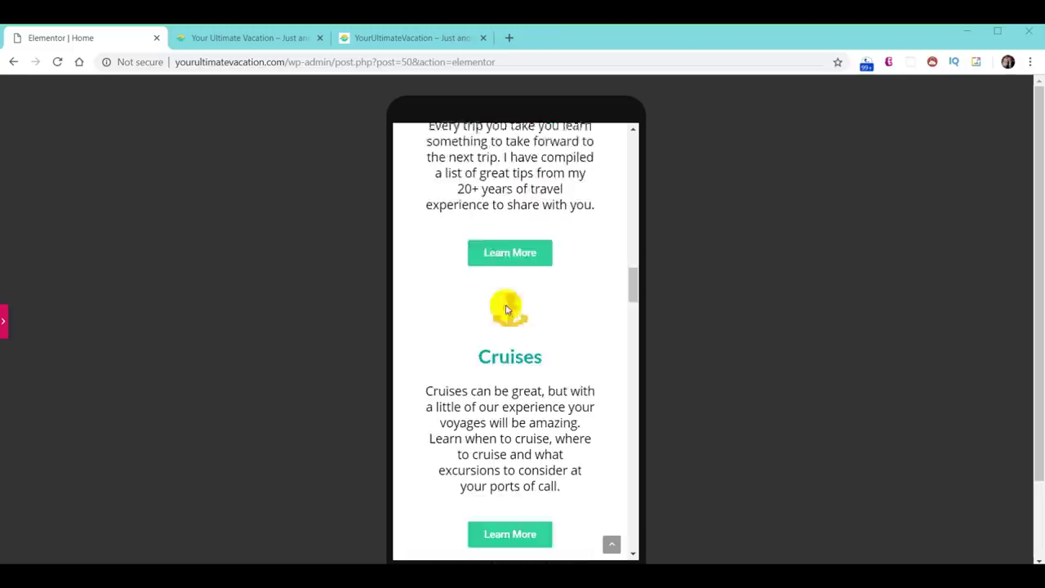
scroll(502, 313, "down", 10)
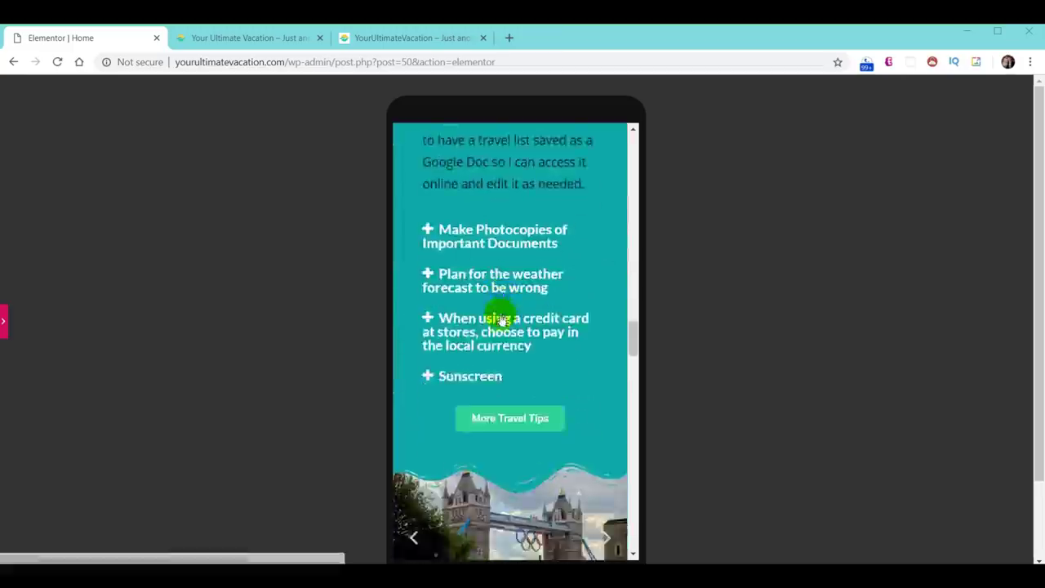
scroll(494, 327, "down", 10)
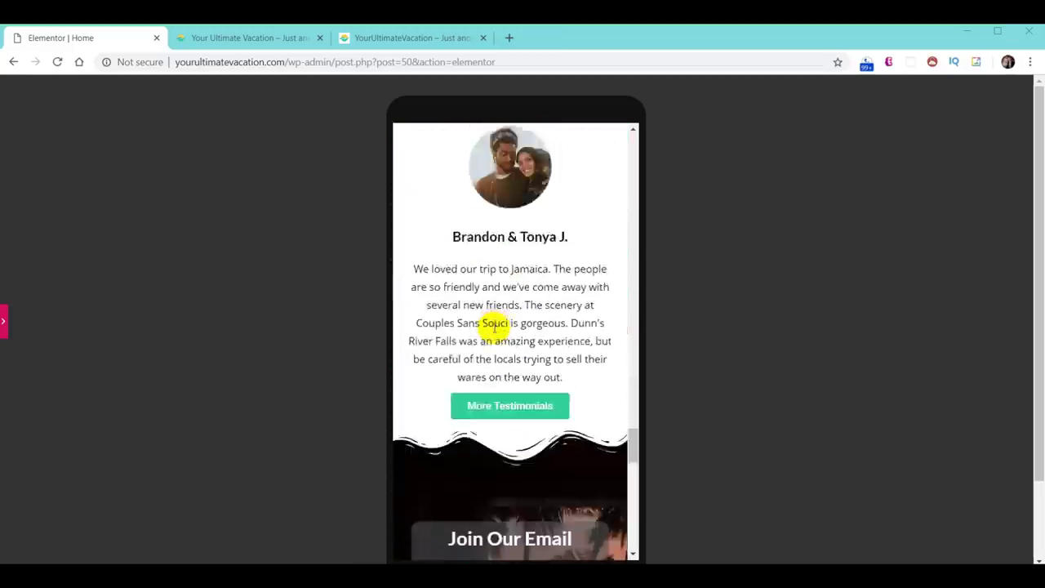
scroll(494, 339, "up", 10)
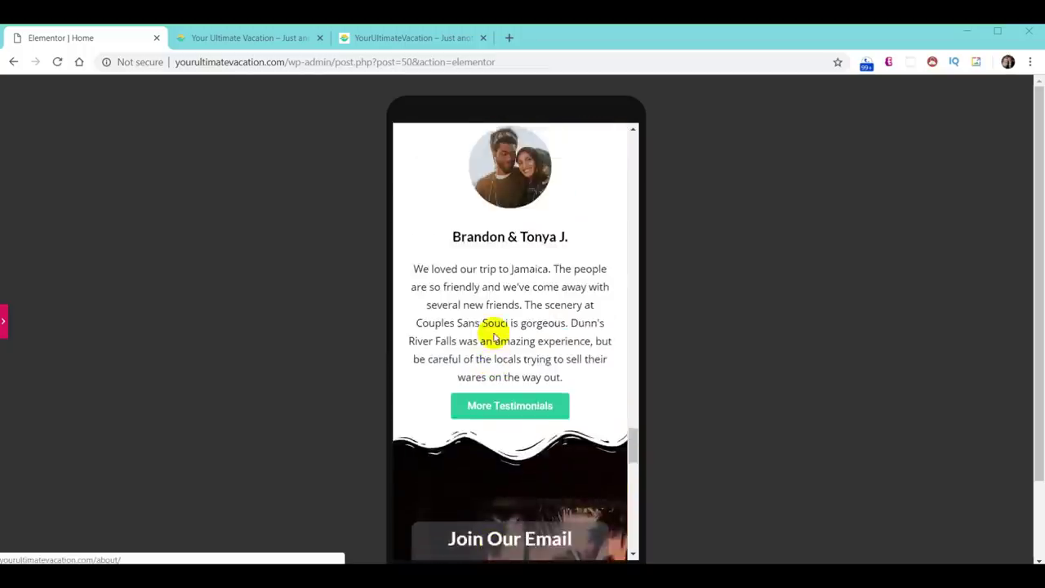
left_click_drag(633, 413, 628, 150)
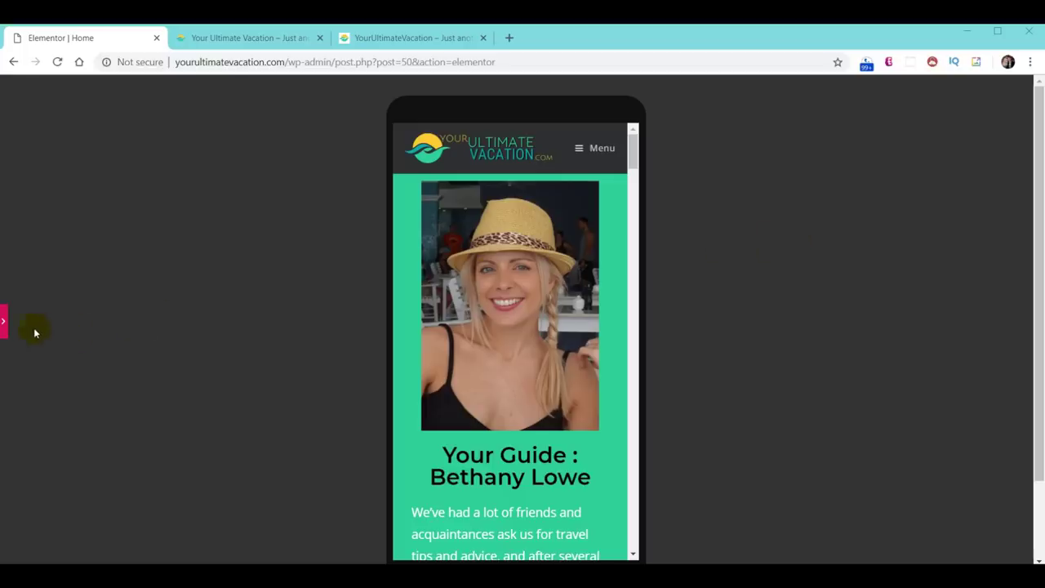
left_click(4, 325)
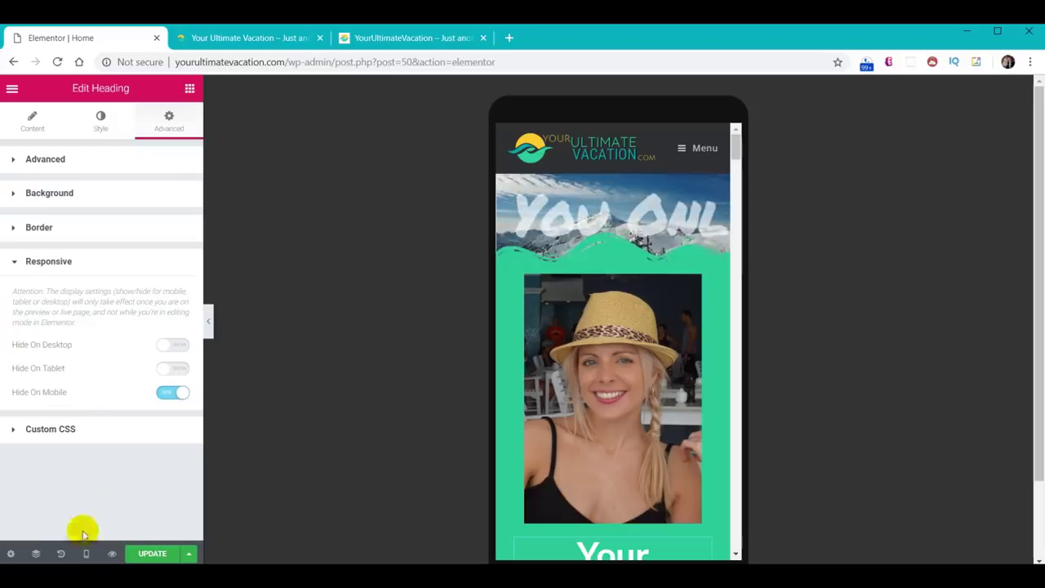
Switch the preview to Tablet and scroll back to the top of the page
left_click(83, 555)
left_click(63, 492)
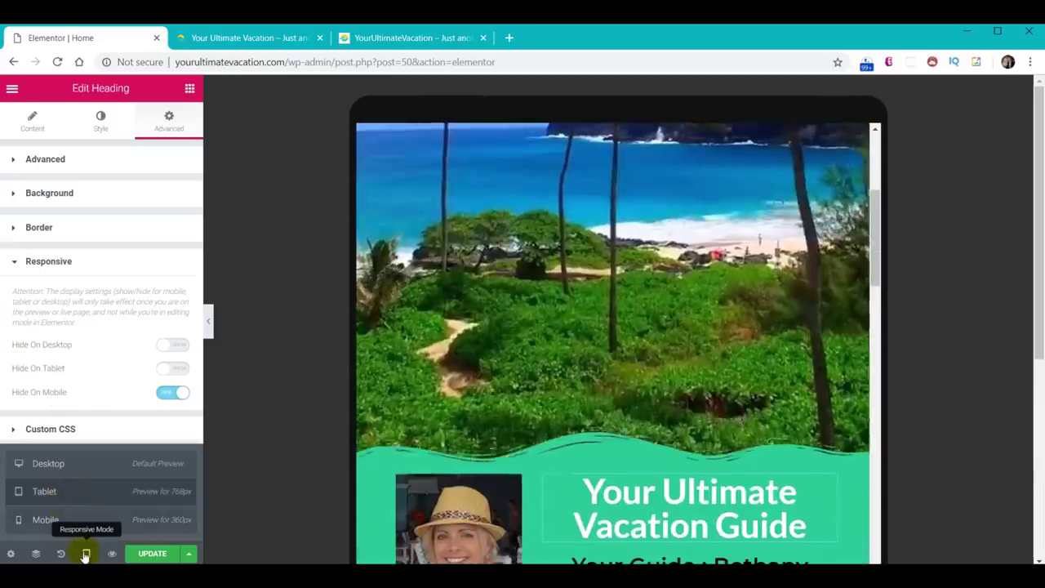
left_click(85, 555)
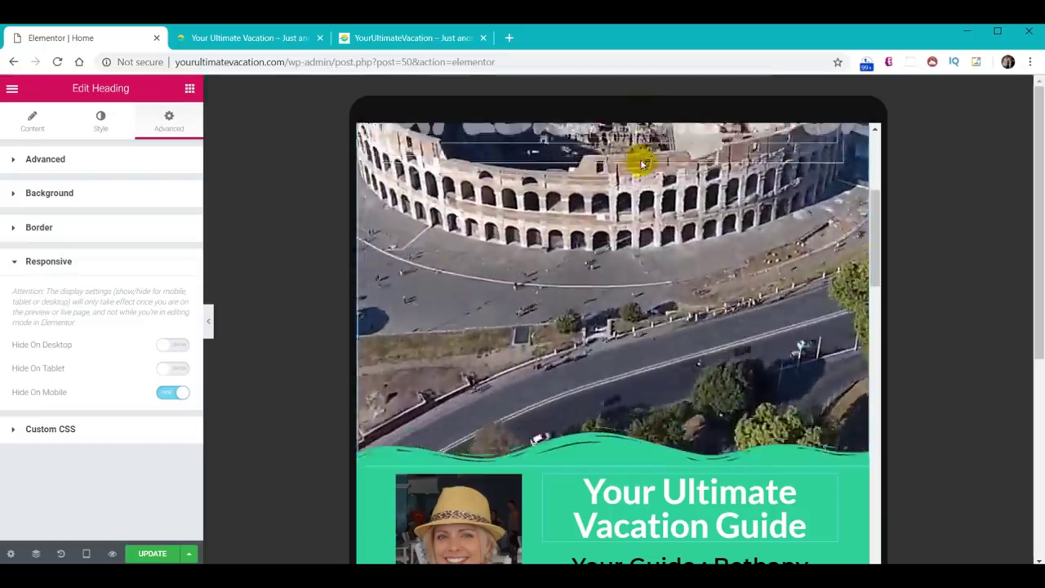
scroll(629, 188, "up", 2)
scroll(626, 196, "up", 3)
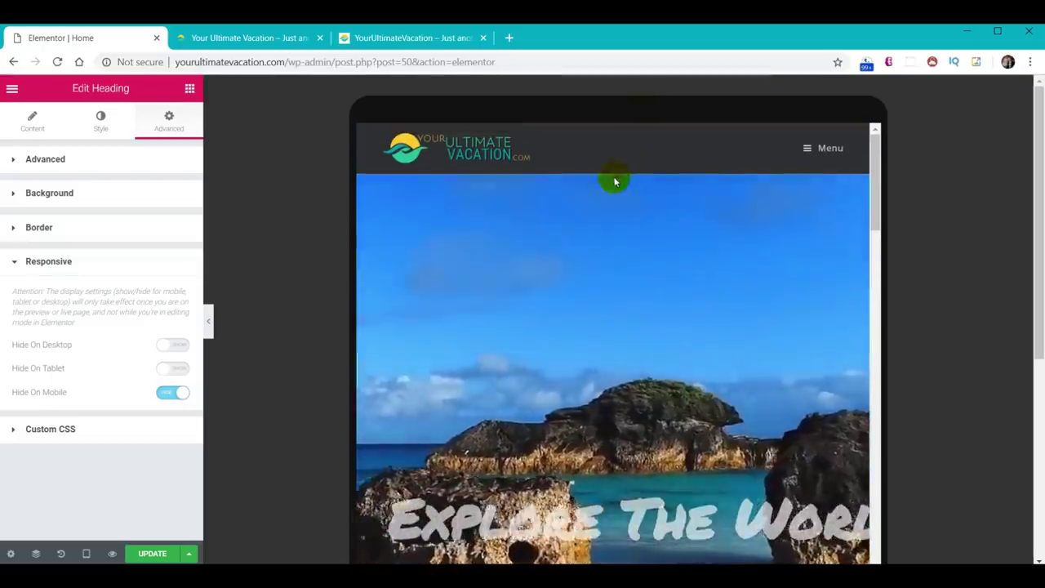
Turn on Hide On Tablet for the video hero section and check the tablet preview
left_click(613, 168)
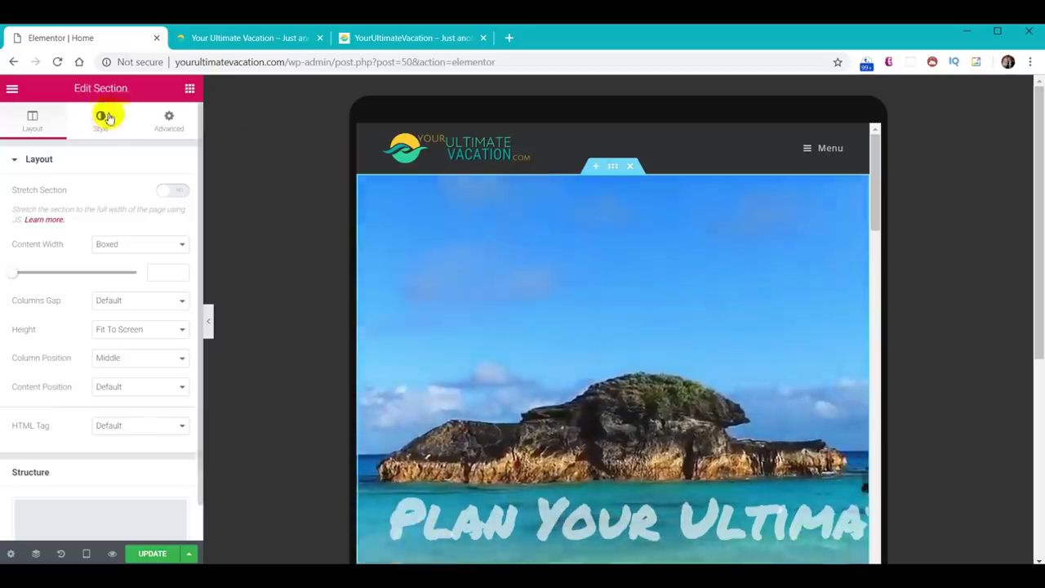
left_click(173, 121)
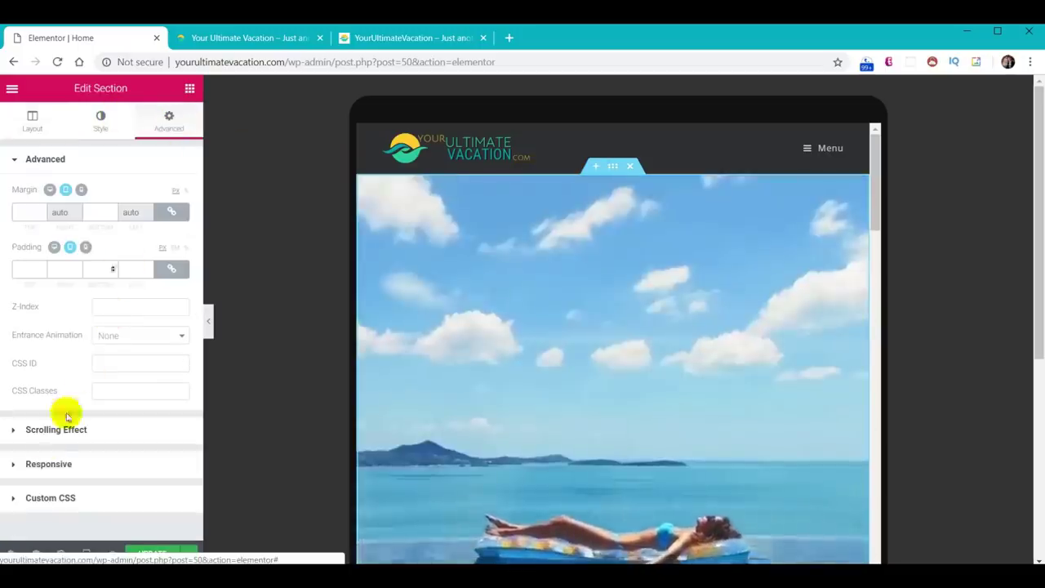
left_click(42, 470)
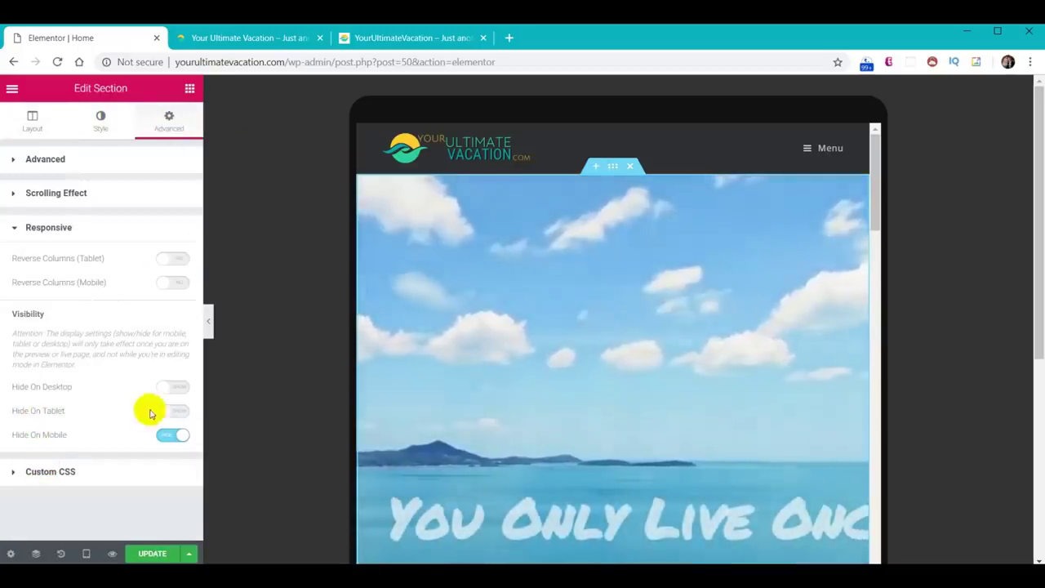
left_click(175, 414)
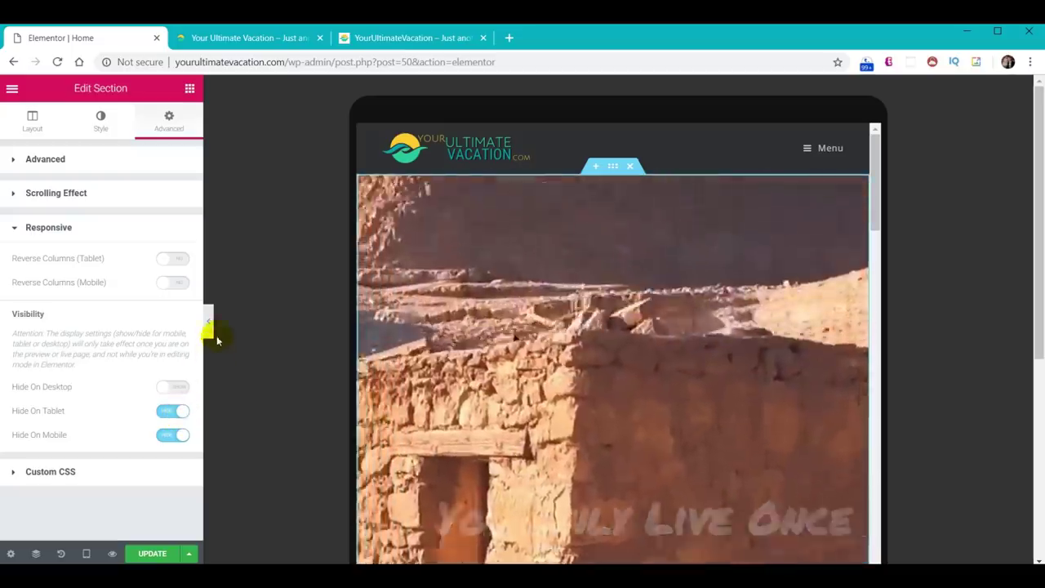
left_click(206, 323)
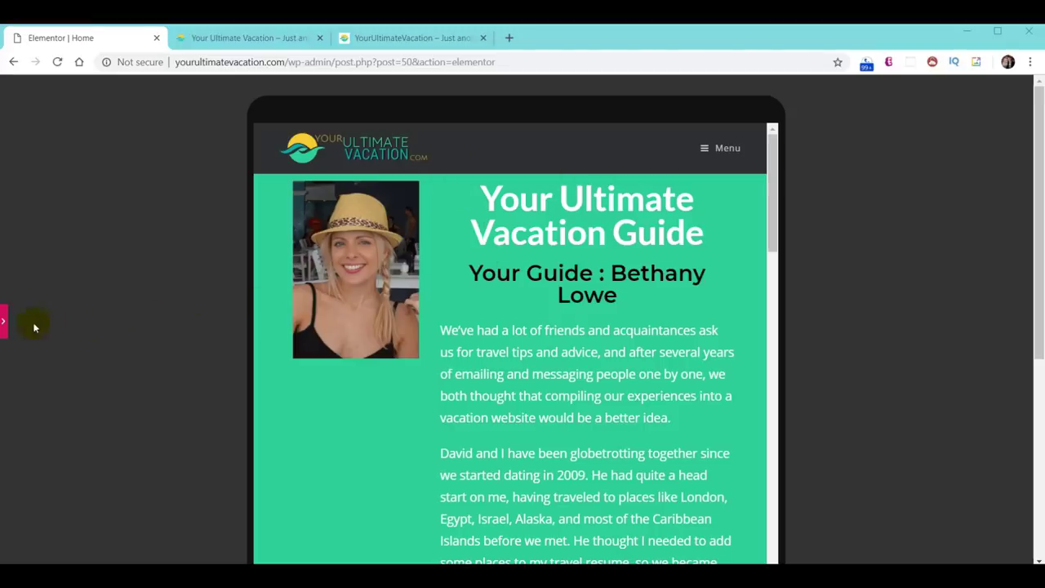
left_click(4, 325)
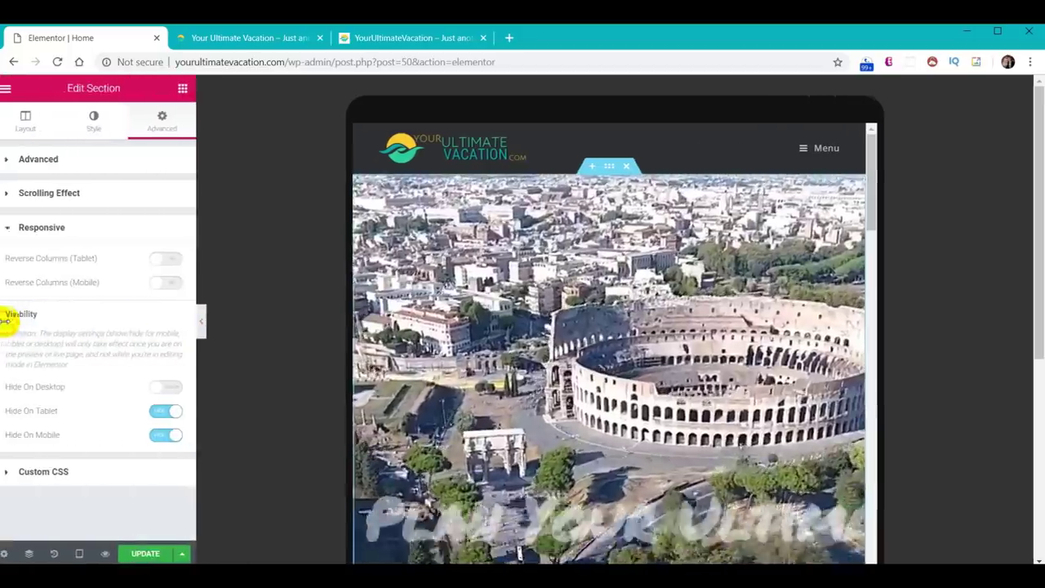
Add a one-column stretched section with Full Width content above the video hero
left_click(595, 166)
left_click(596, 226)
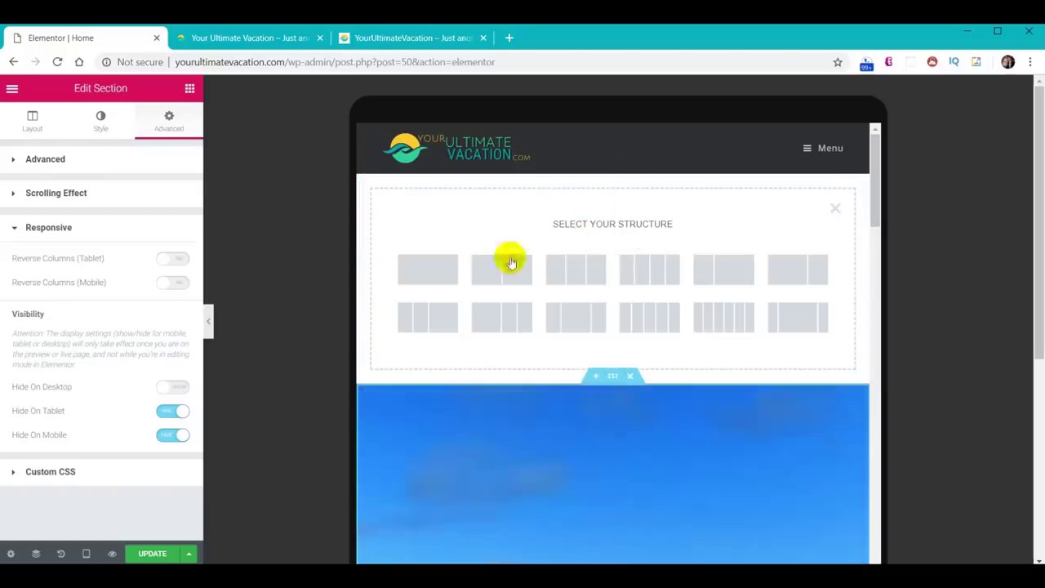
left_click(416, 264)
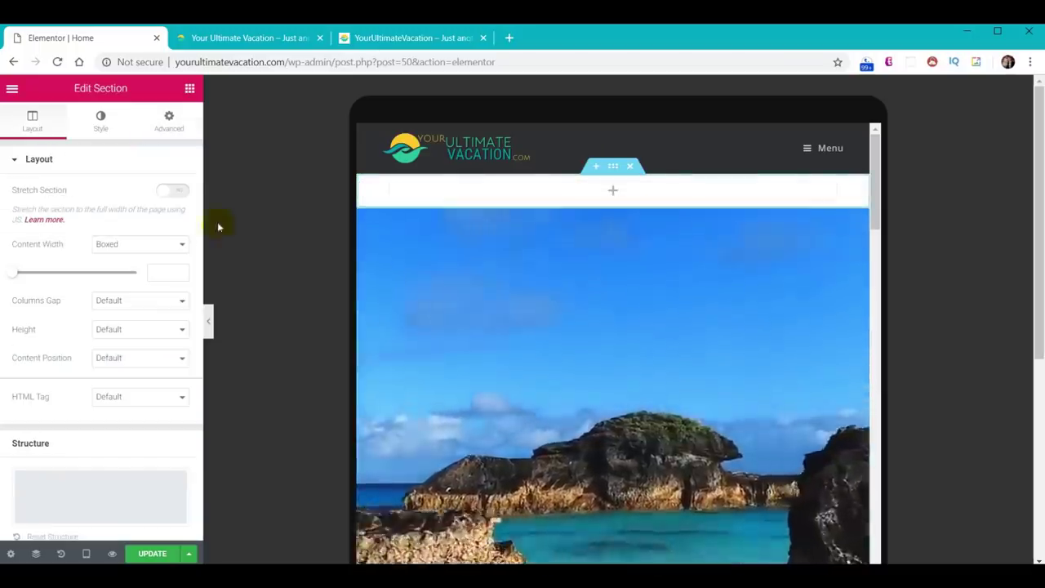
left_click(175, 192)
left_click(180, 245)
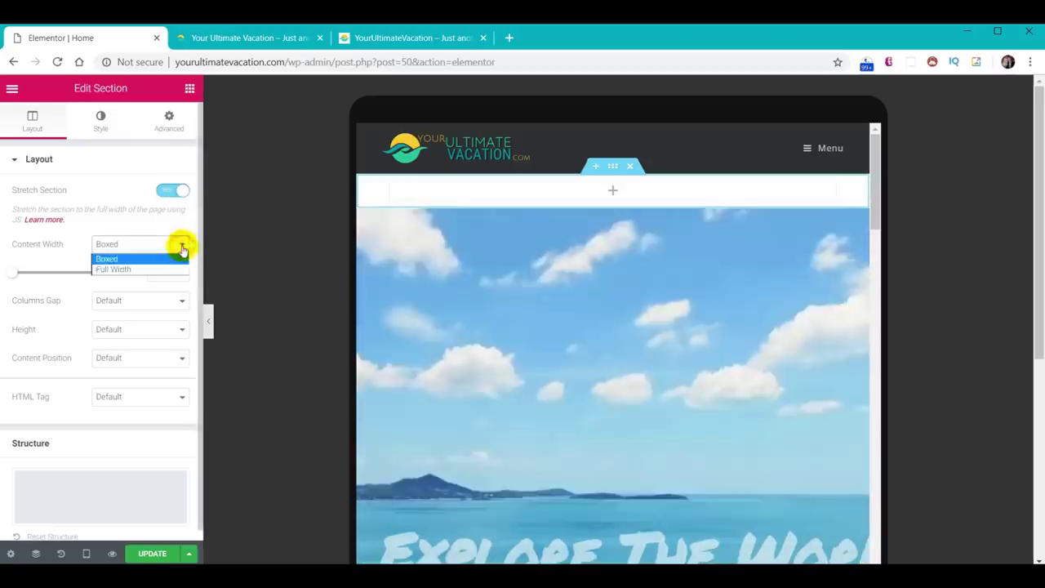
left_click(168, 269)
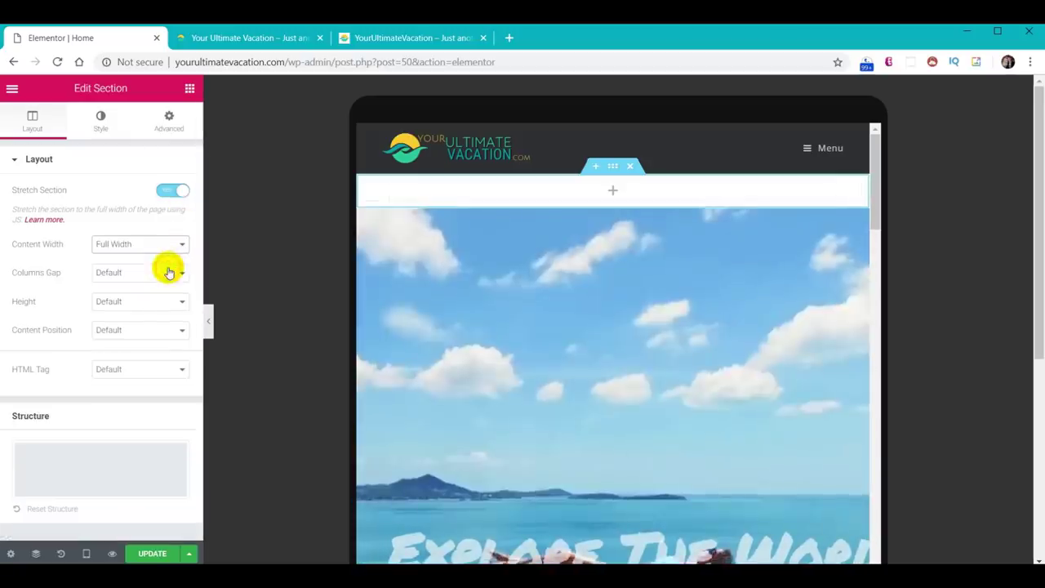
Give the section a Classic background using the uploaded Cover-Video-Replacement.jpg pool photo
left_click(99, 121)
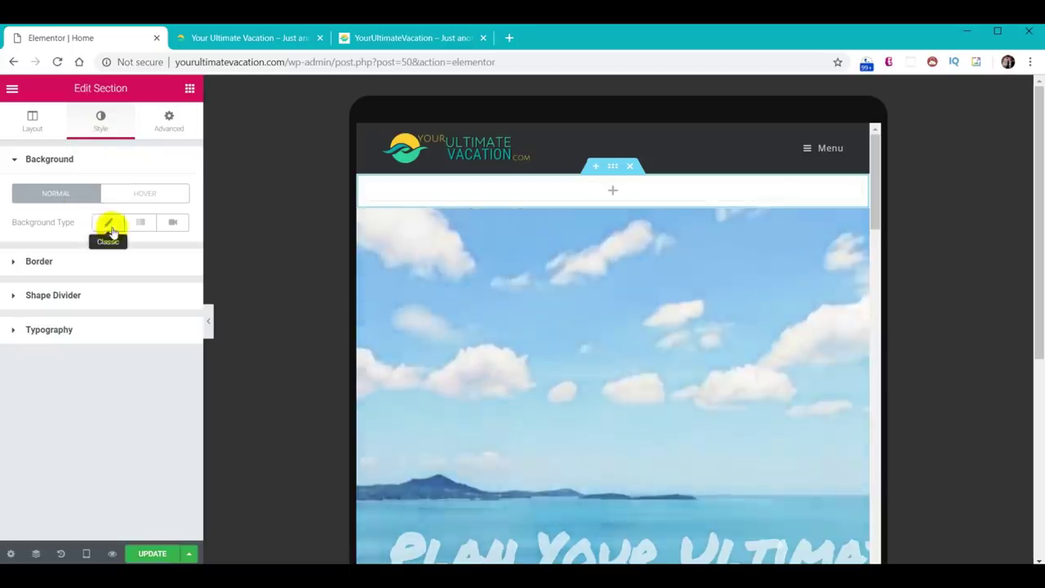
left_click(109, 222)
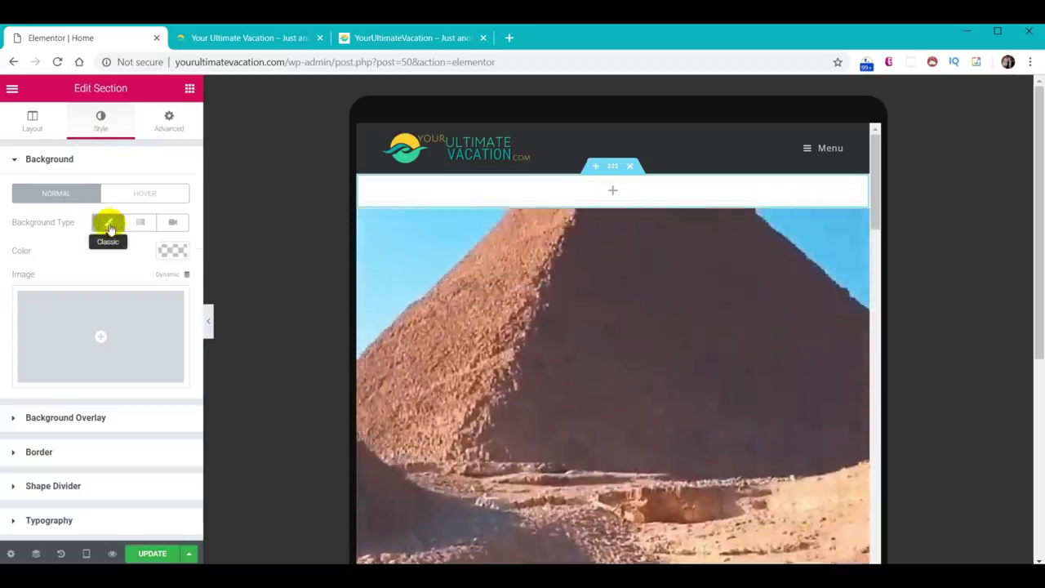
left_click(103, 337)
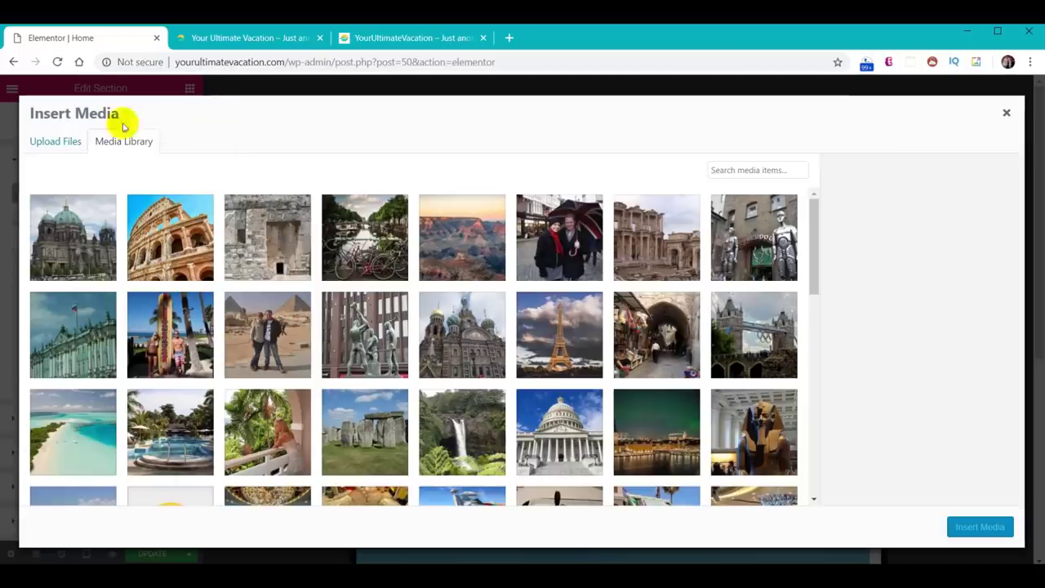
left_click(55, 144)
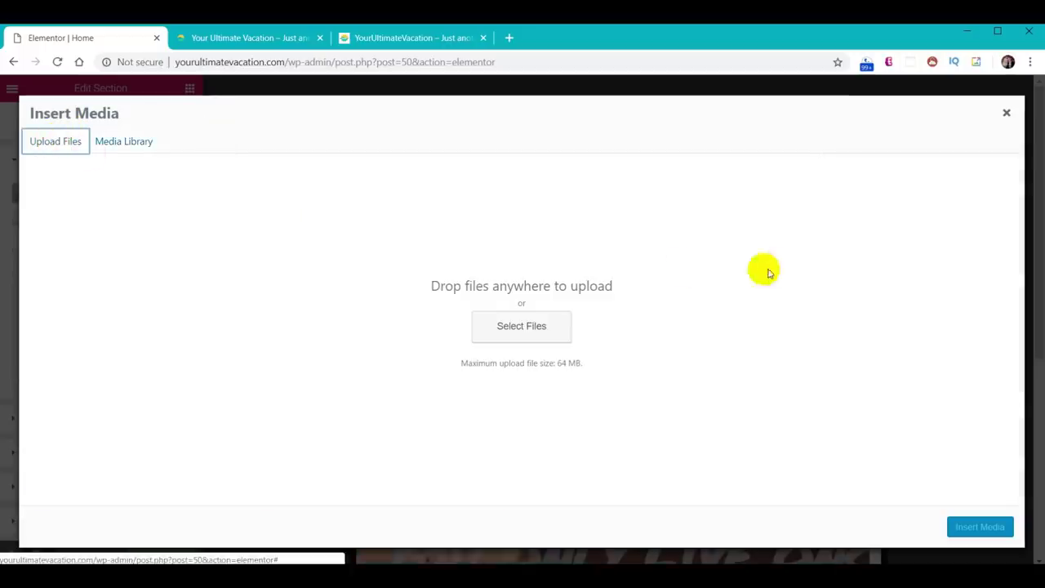
key("alt+Tab")
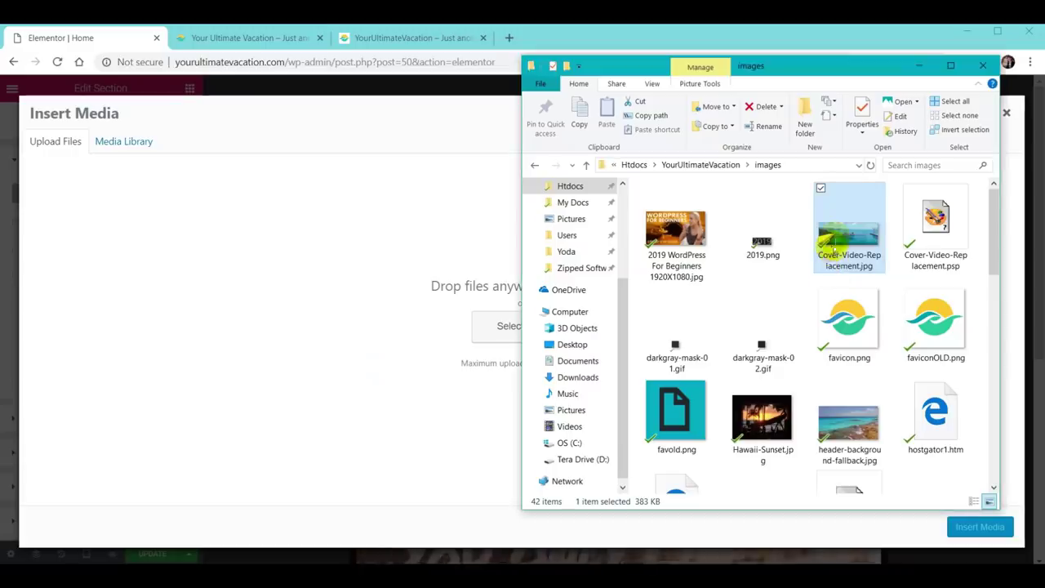
left_click_drag(847, 235, 400, 339)
left_click(86, 245)
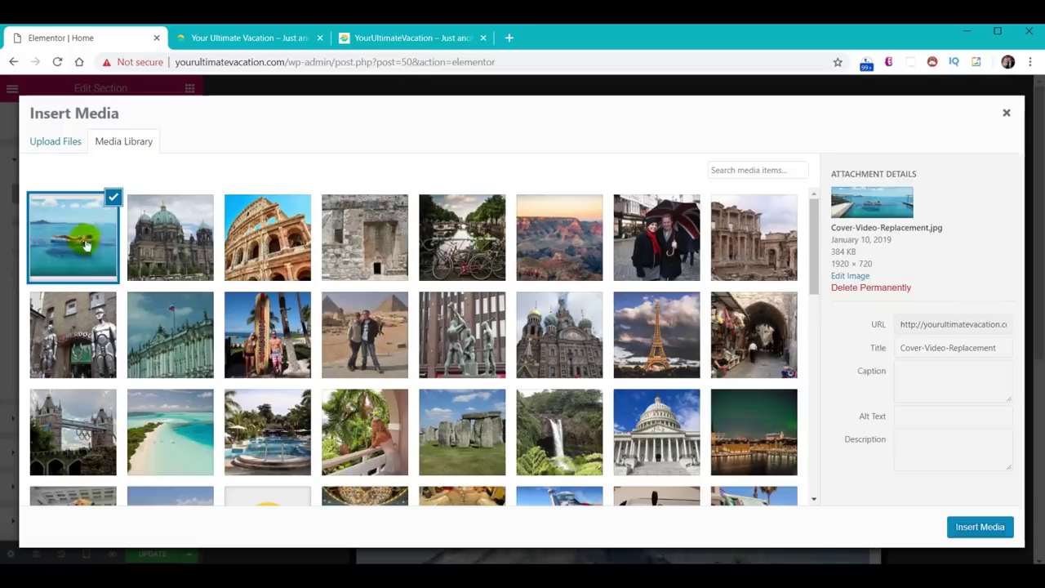
left_click(979, 528)
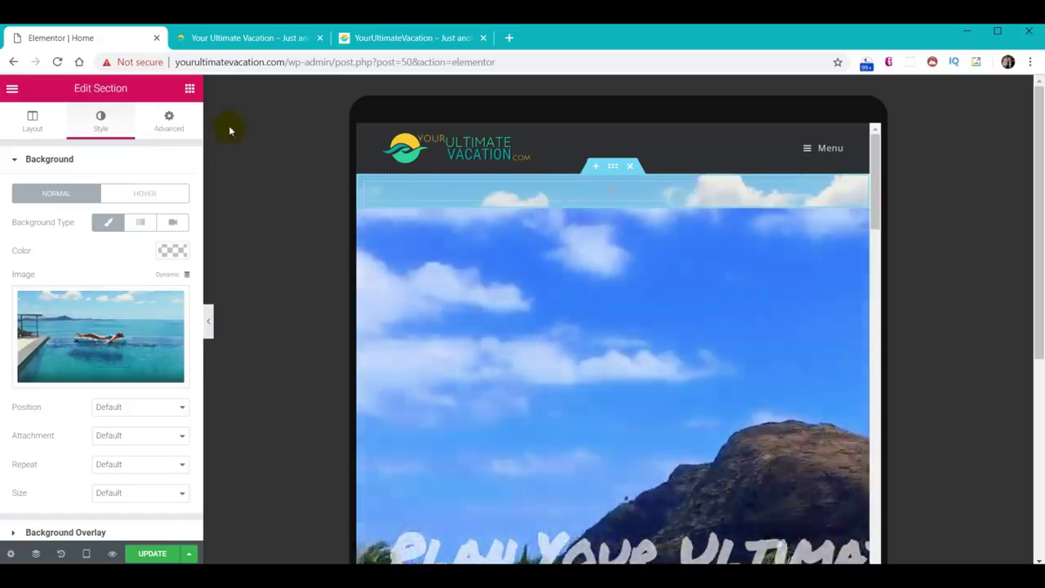
left_click(170, 121)
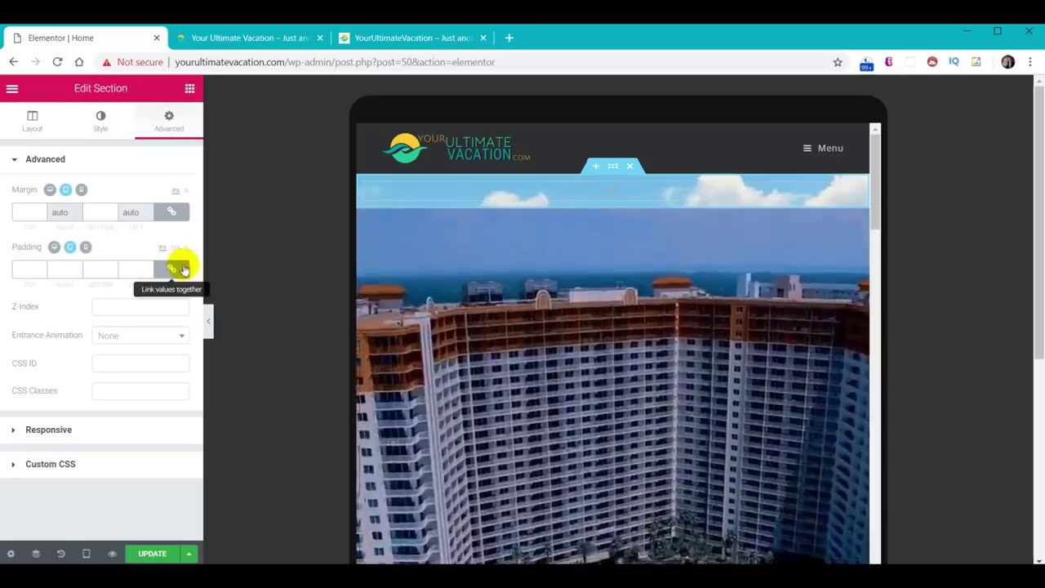
Unlink the padding values, enter 400 px top padding, and preview the tall section
left_click(172, 269)
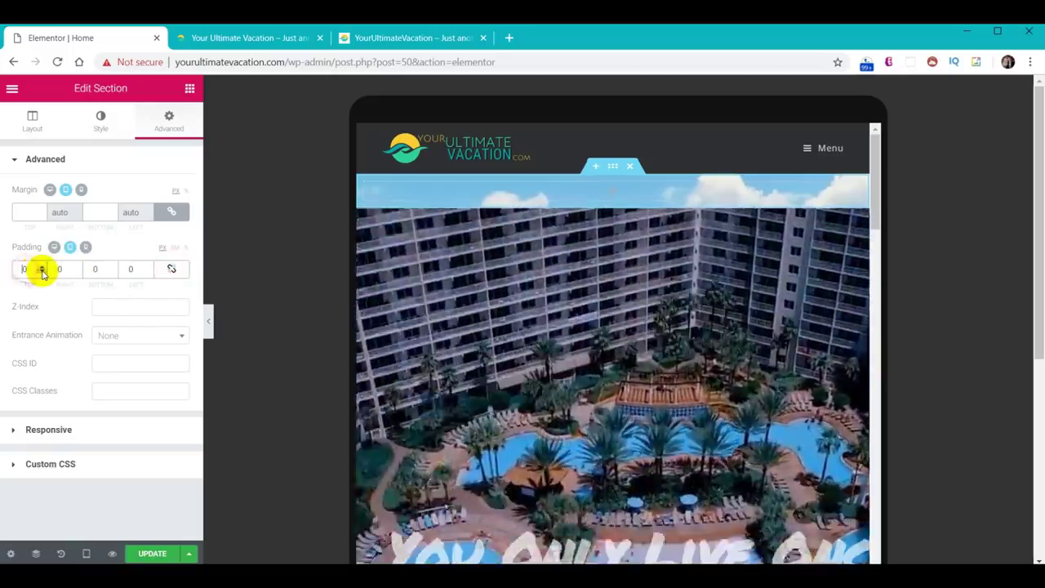
type("400")
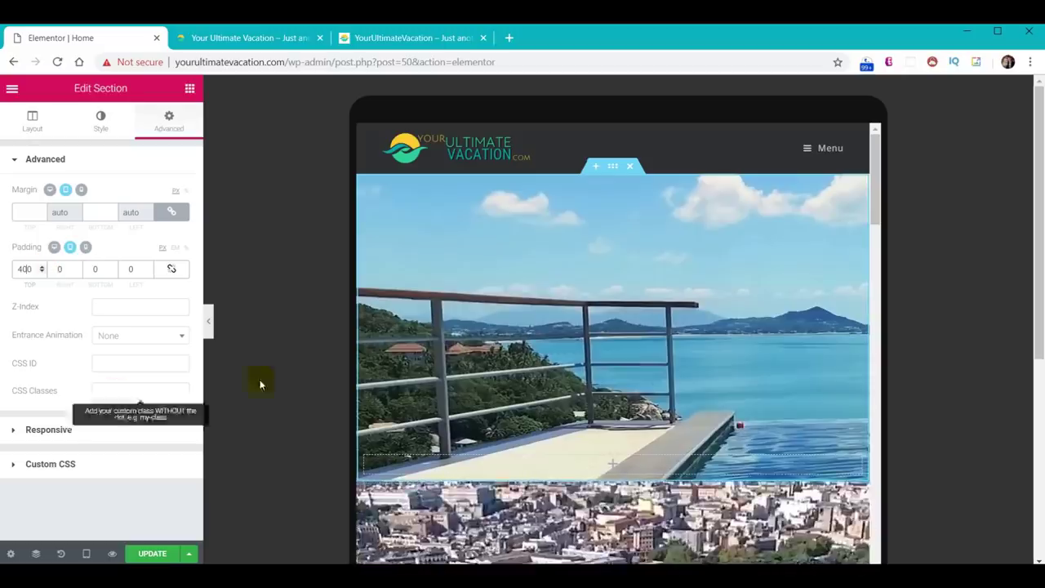
left_click(207, 330)
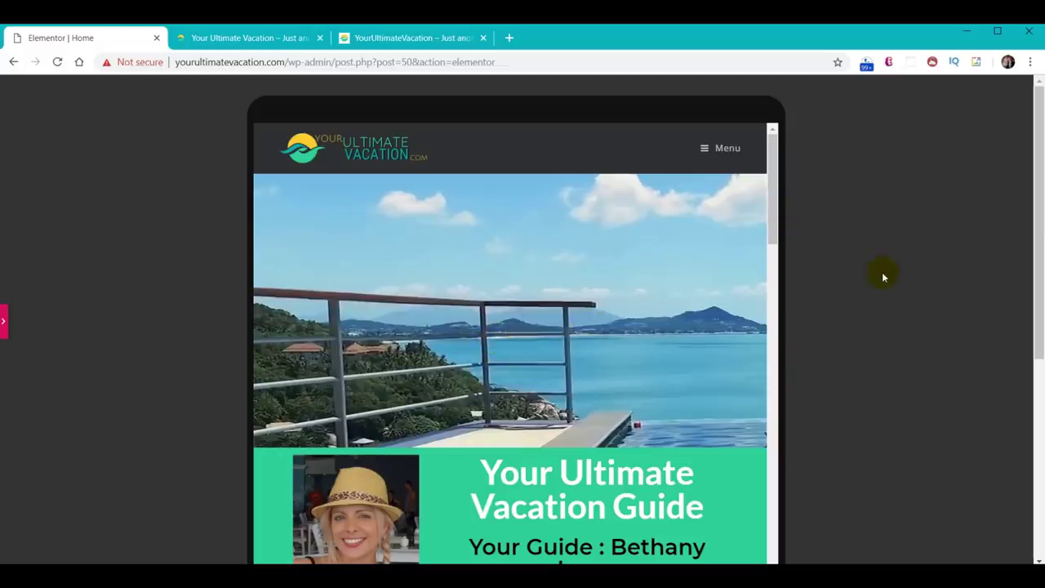
left_click(6, 321)
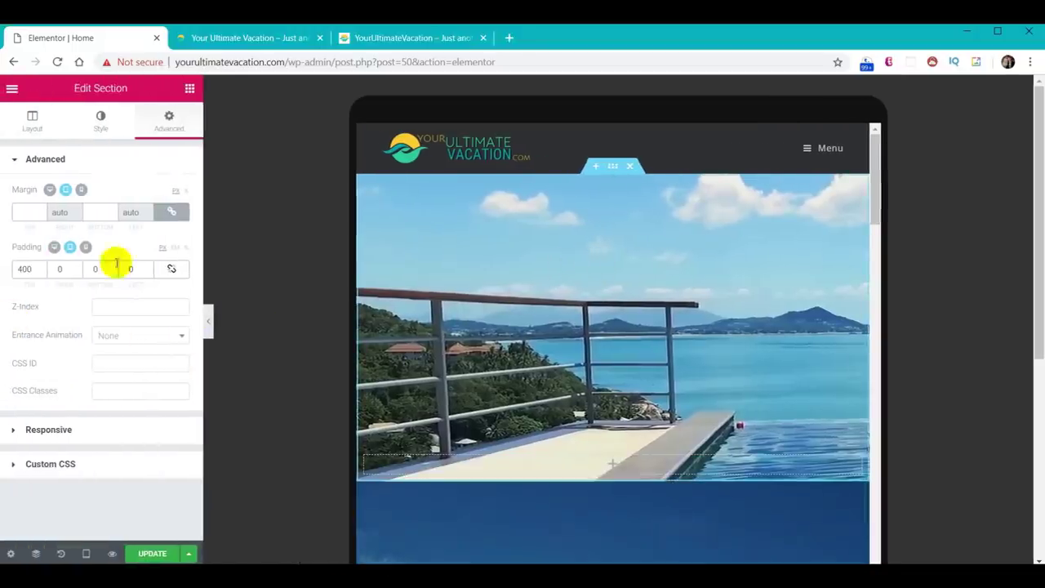
Set the pool background Position to Top Center and Size to Cover, then preview it
left_click(100, 122)
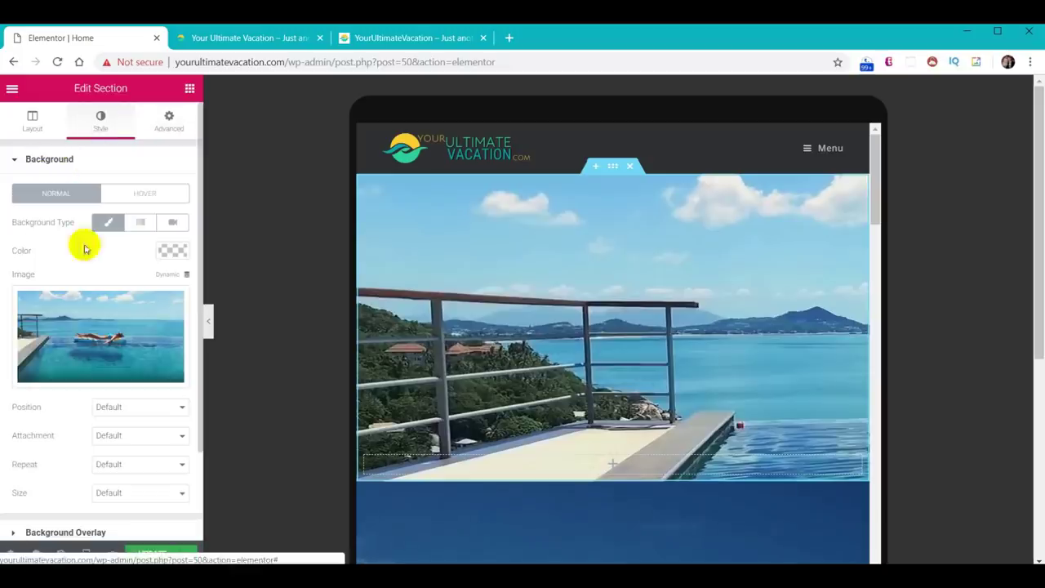
left_click(147, 407)
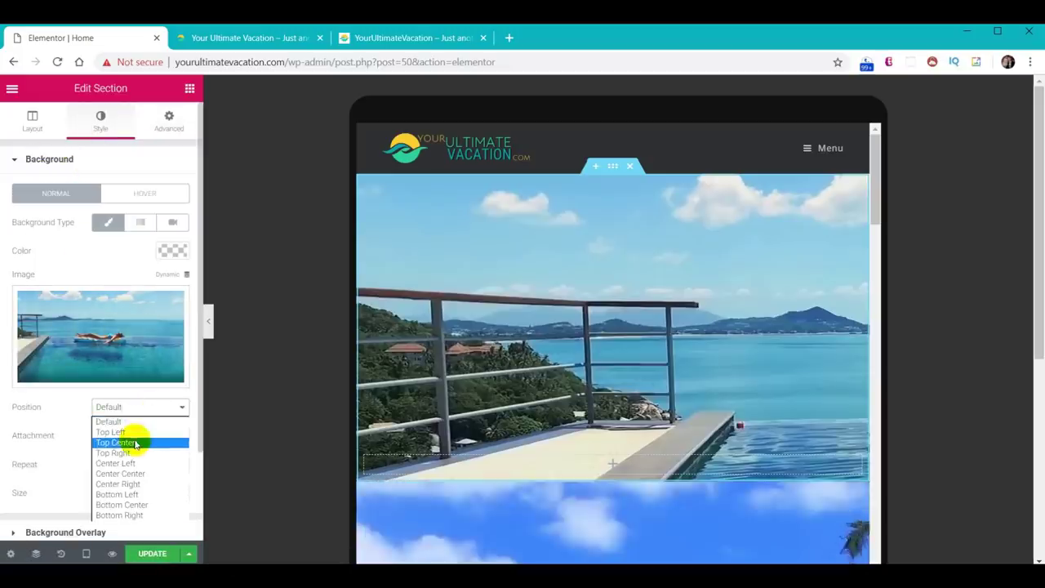
left_click(135, 443)
left_click(140, 493)
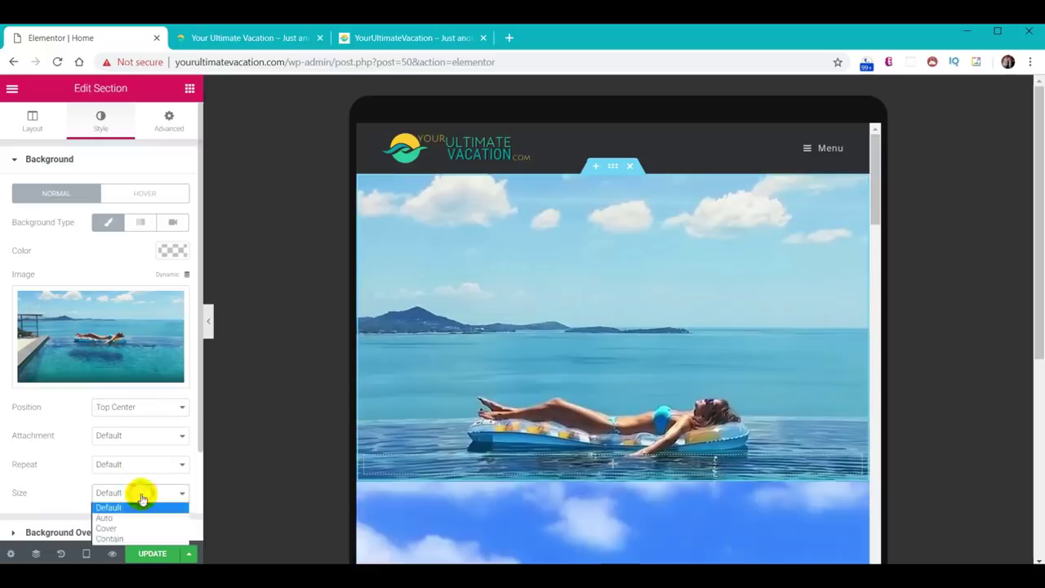
left_click(133, 528)
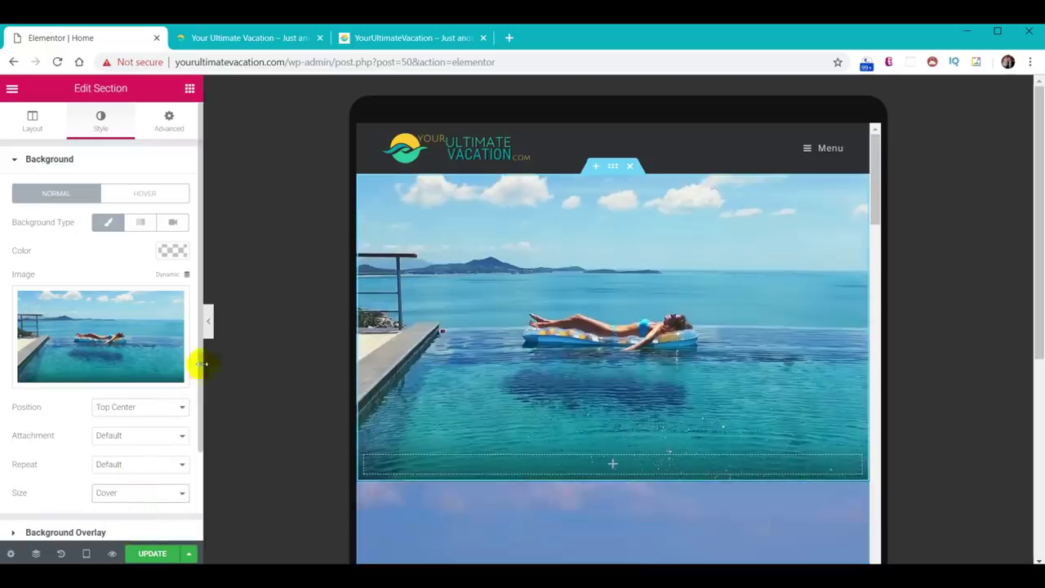
left_click(209, 322)
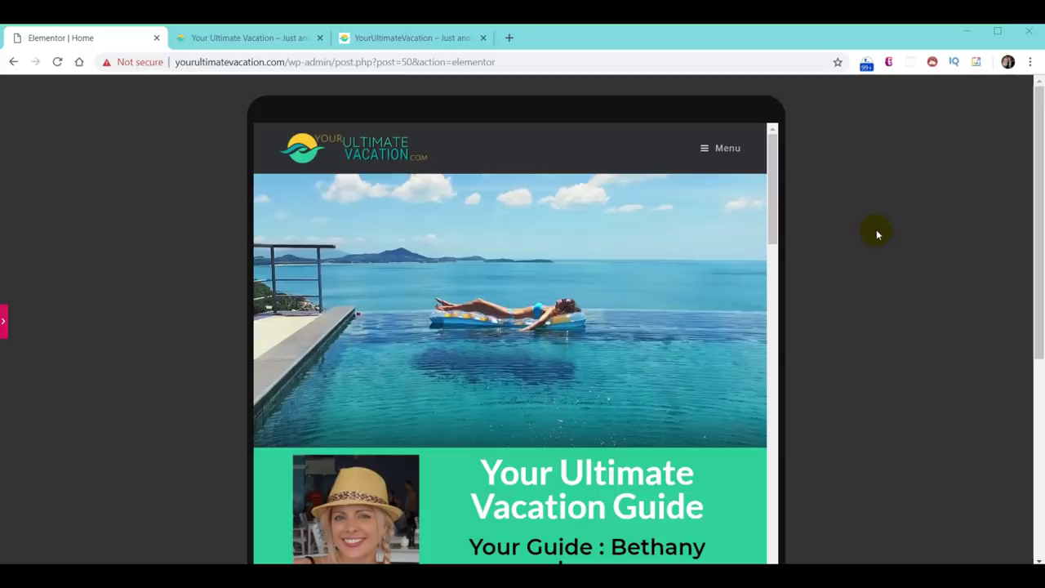
left_click(4, 325)
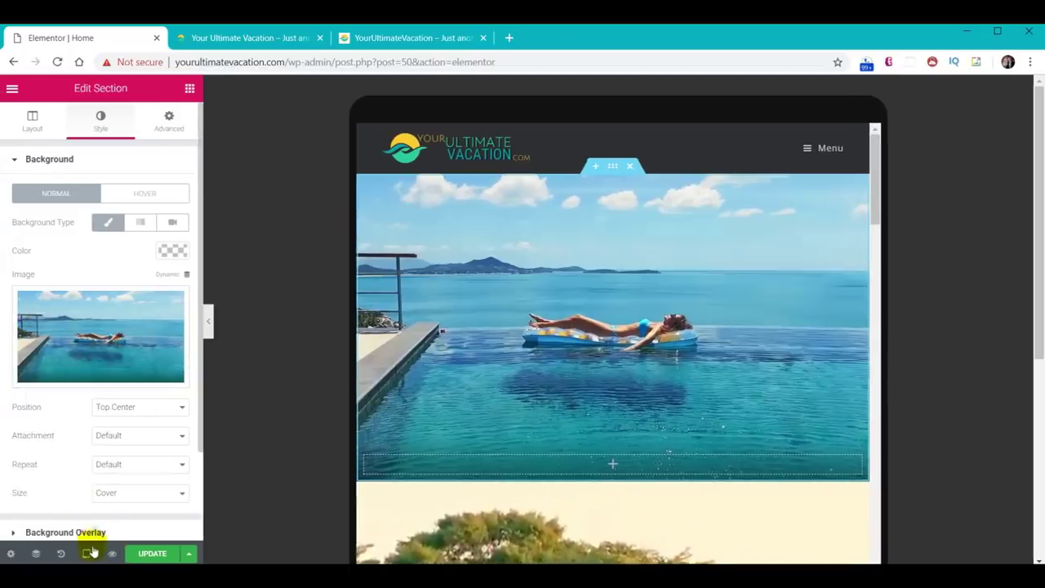
Preview the page at mobile width with the pool photo as a tall banner
left_click(87, 553)
left_click(76, 521)
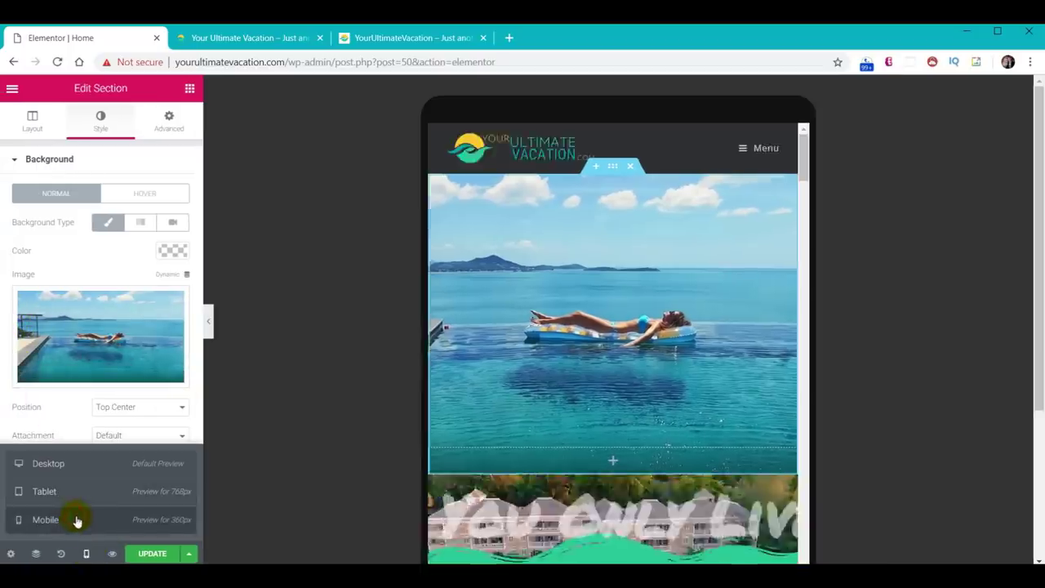
left_click(209, 323)
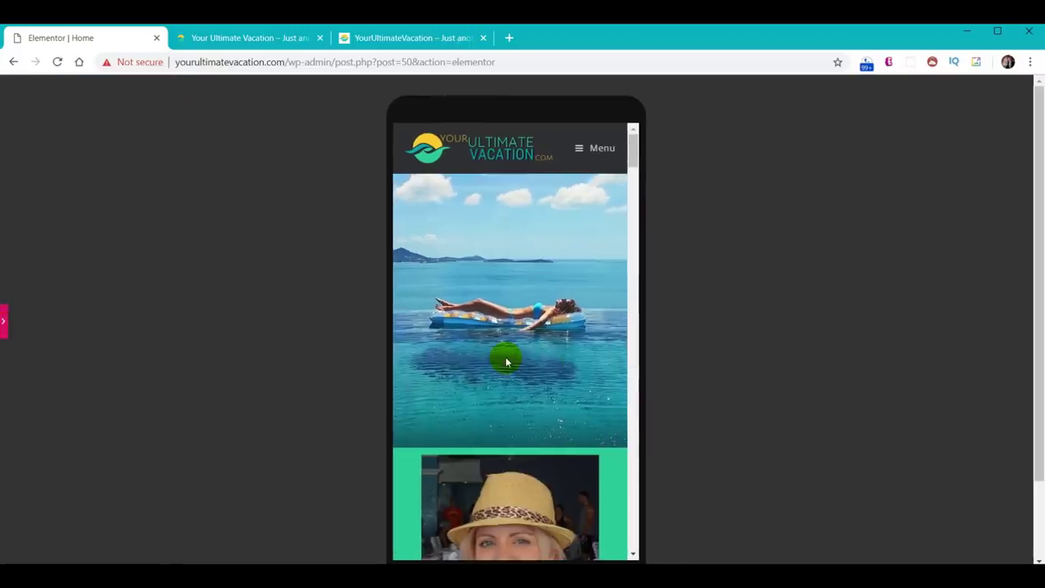
left_click(4, 323)
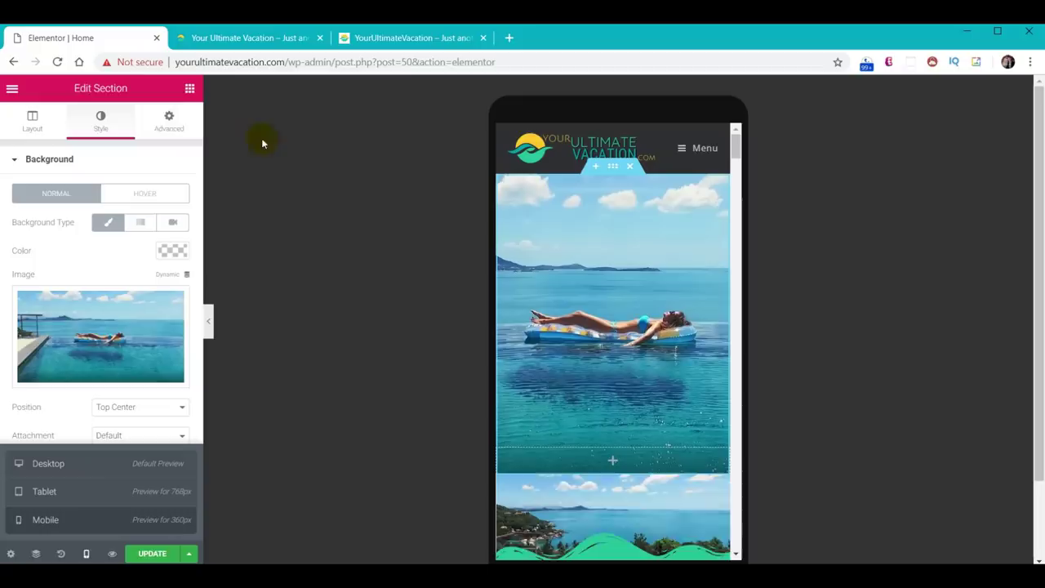
Switch on Hide On Desktop and Hide On Mobile for the pool-photo section, then preview
left_click(169, 121)
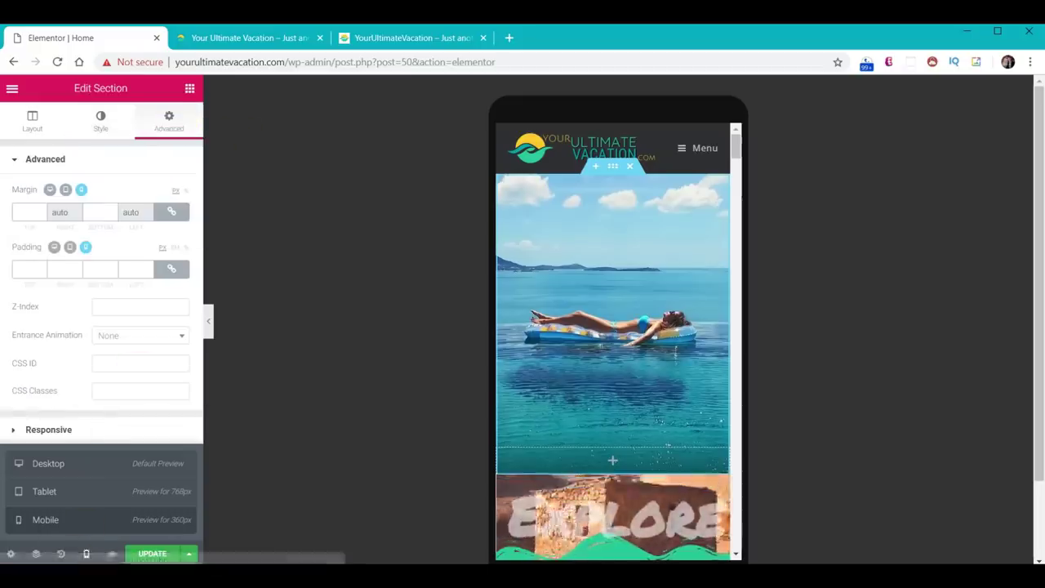
left_click(86, 554)
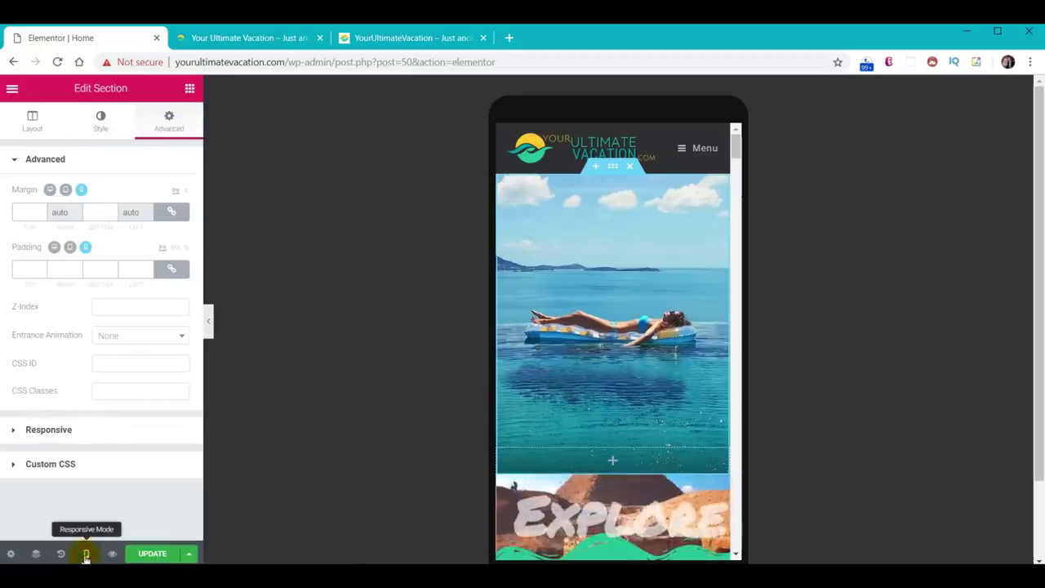
left_click(48, 431)
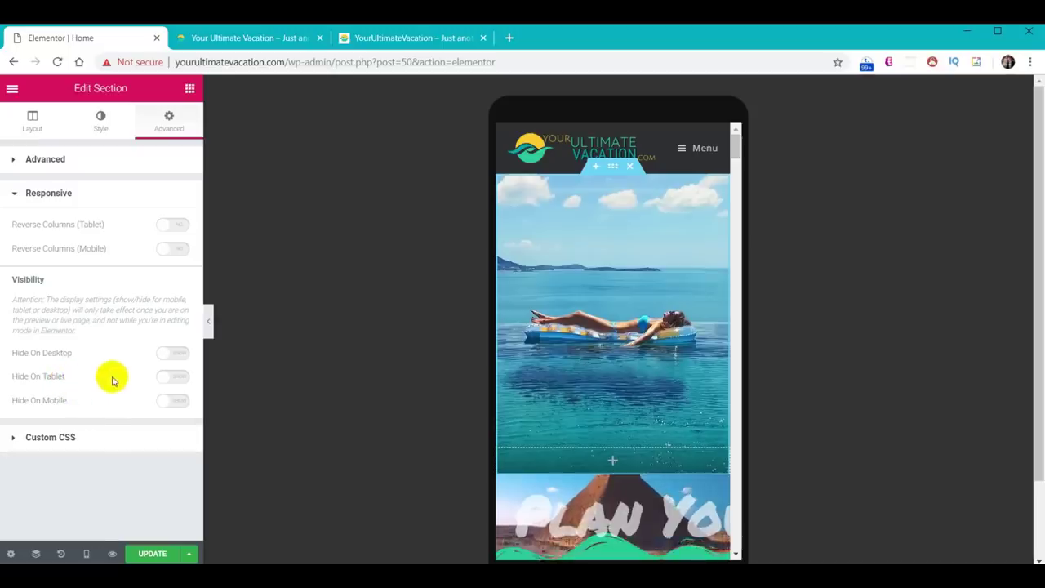
left_click(172, 353)
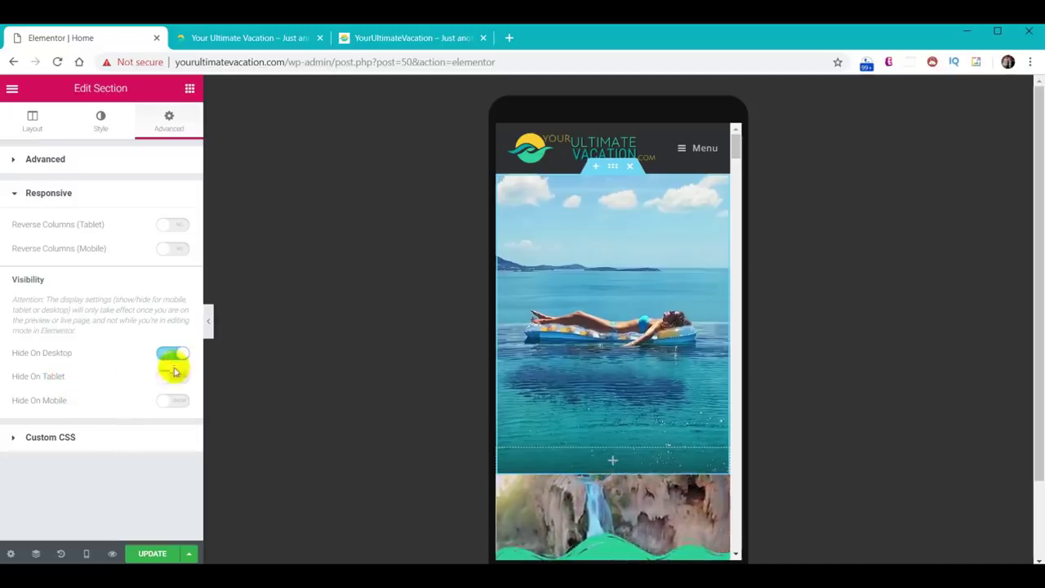
left_click(174, 402)
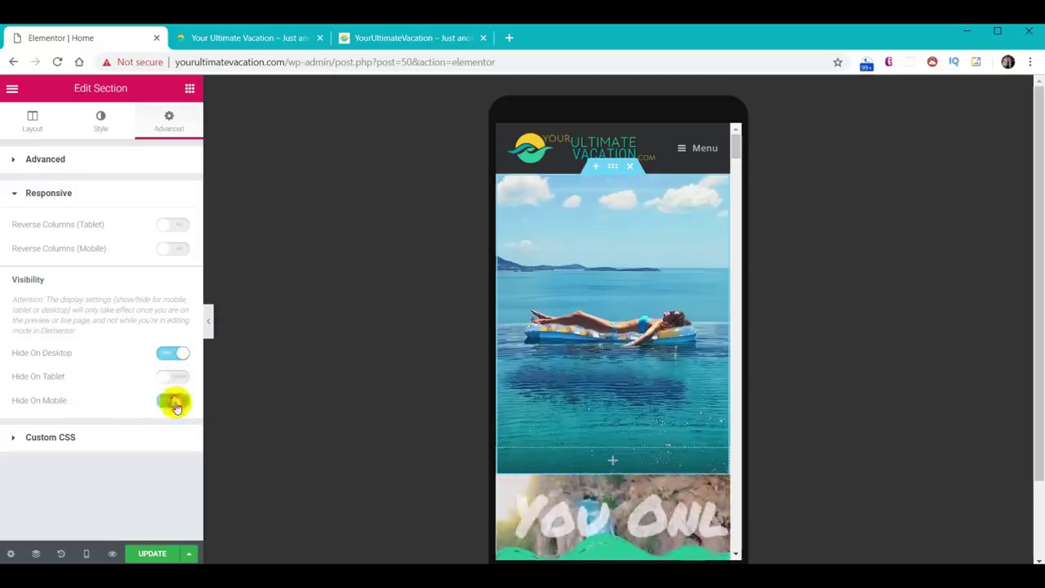
left_click(88, 555)
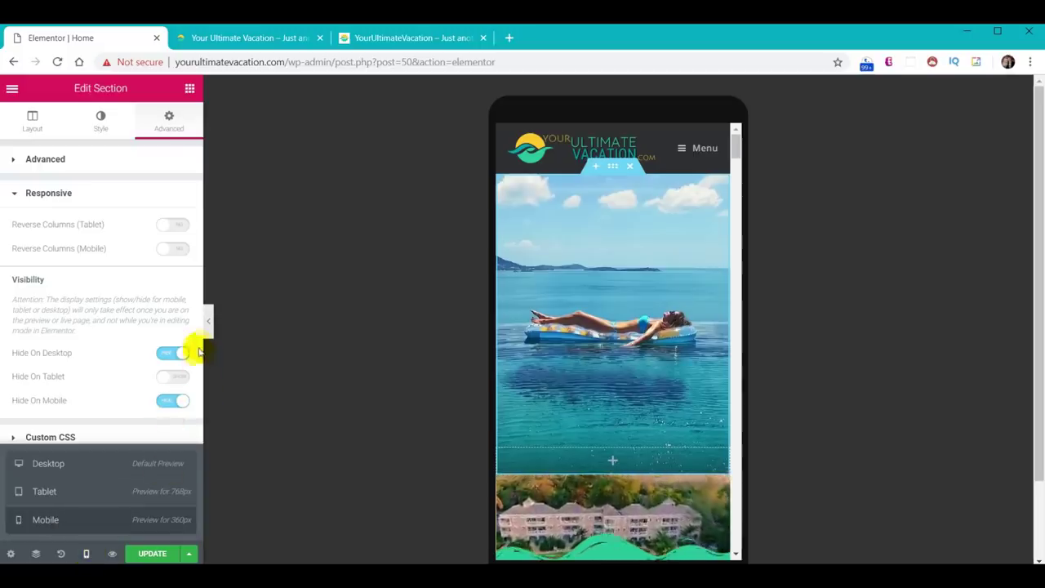
left_click(211, 321)
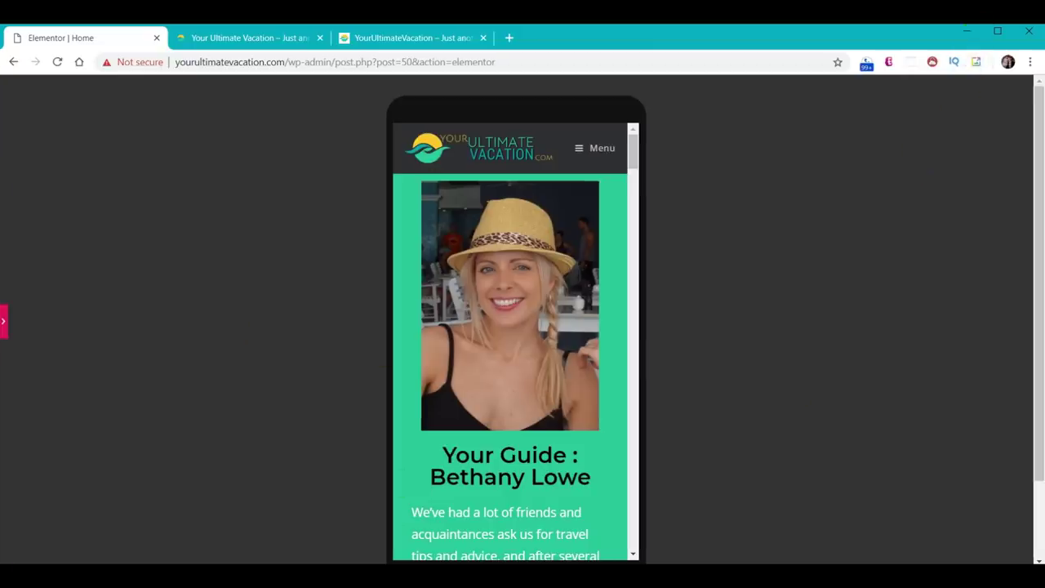
left_click(5, 323)
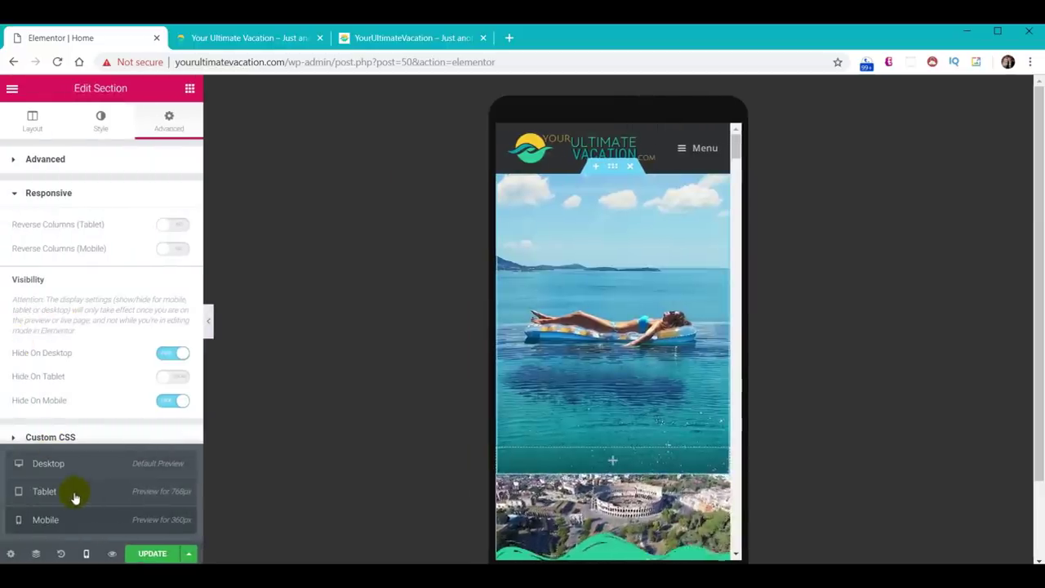
Preview the tablet layout down to the icon-box row and select the Destinations icon box
left_click(74, 494)
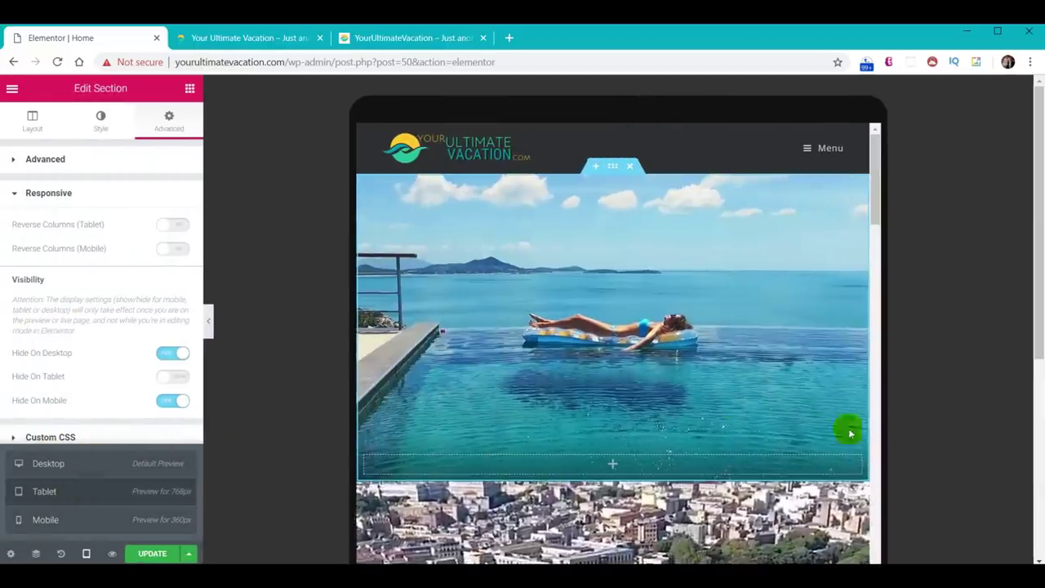
scroll(952, 399, "down", 5)
scroll(950, 400, "down", 5)
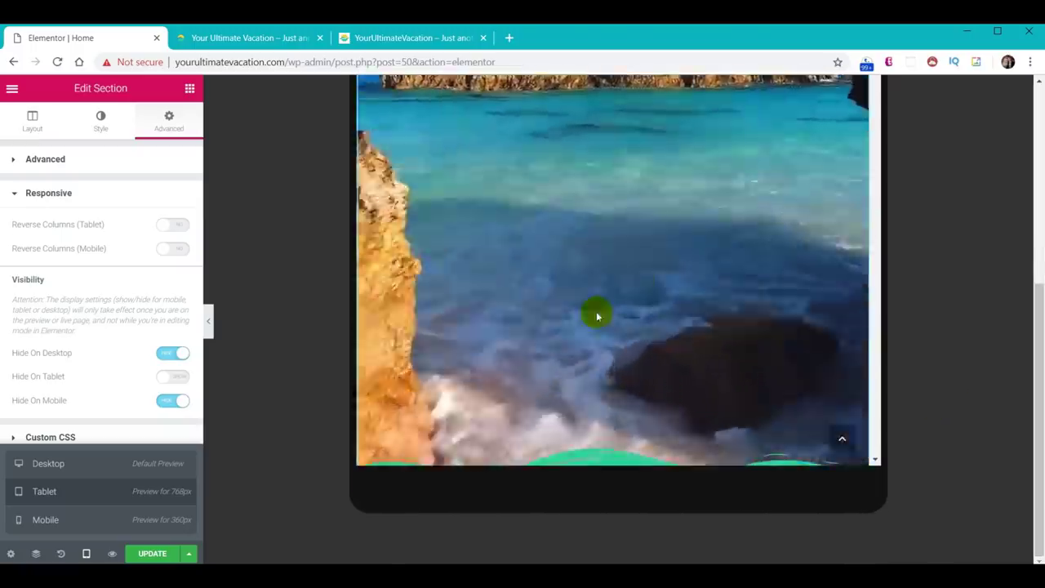
scroll(596, 316, "down", 10)
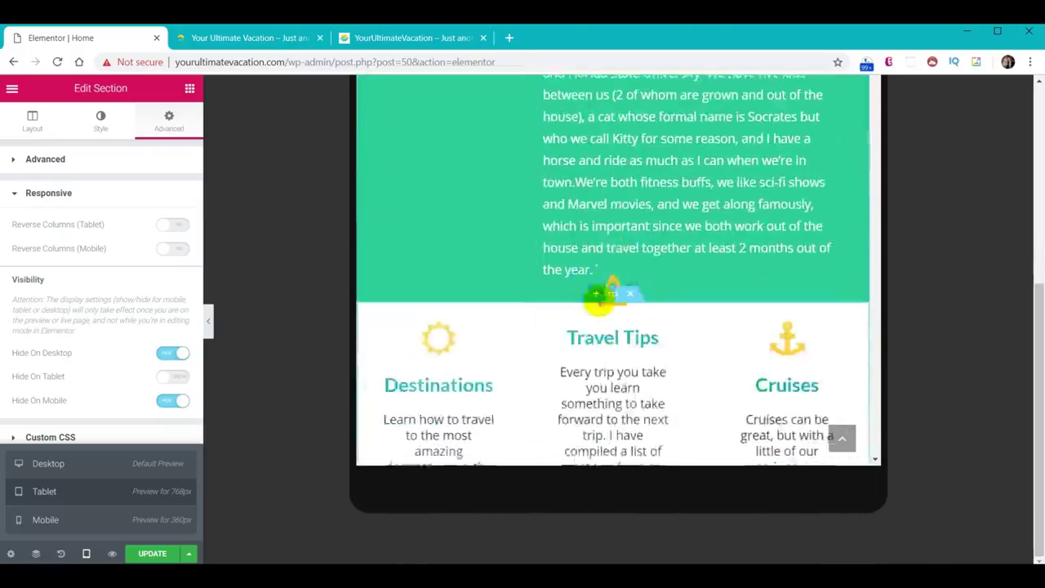
scroll(596, 298, "down", 3)
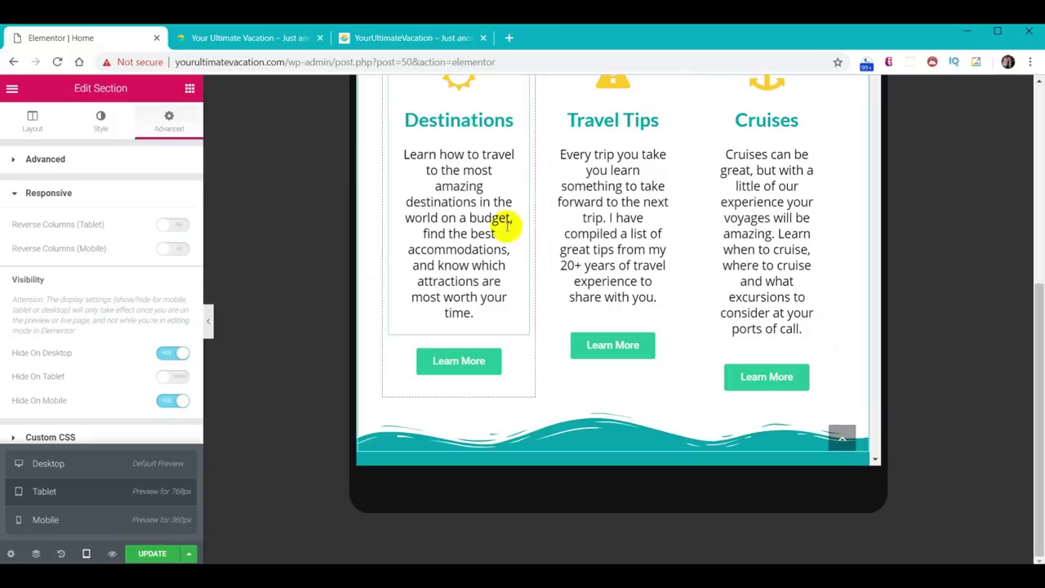
left_click(208, 321)
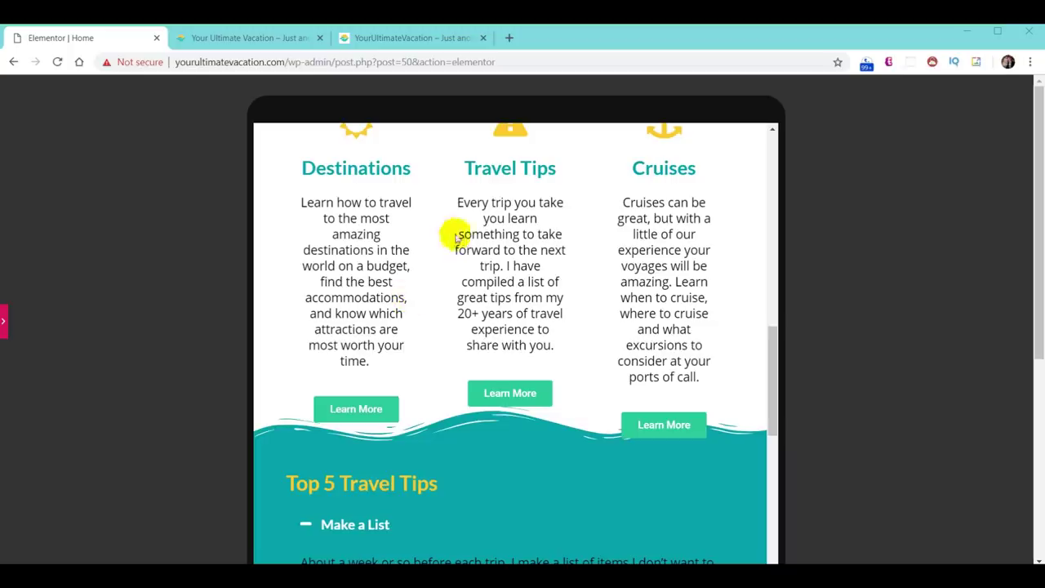
left_click(3, 323)
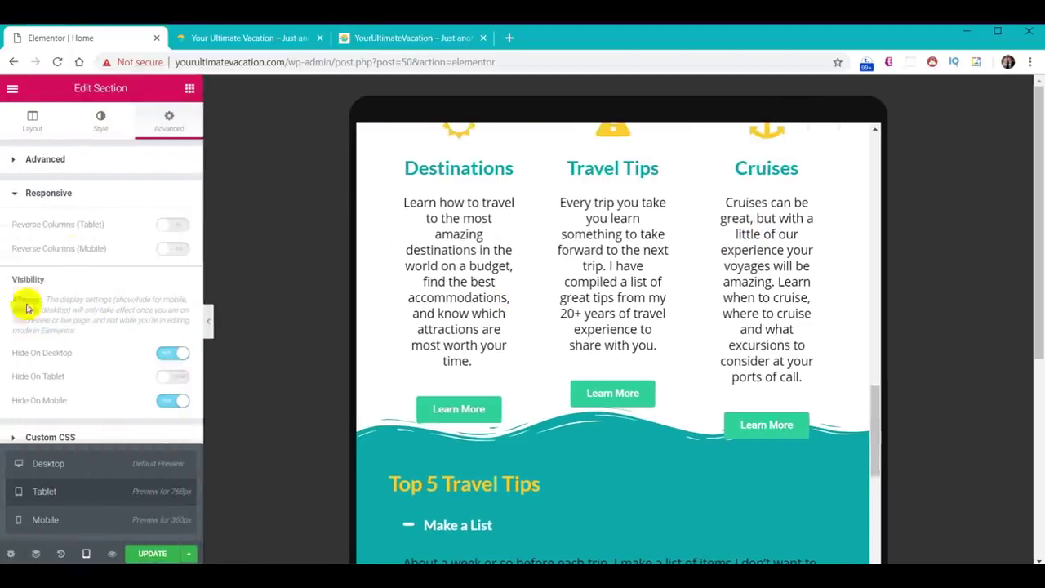
left_click(473, 270)
Enter 5 in the linked Advanced padding of Destinations, Travel Tips and Cruises icon boxes
left_click(166, 121)
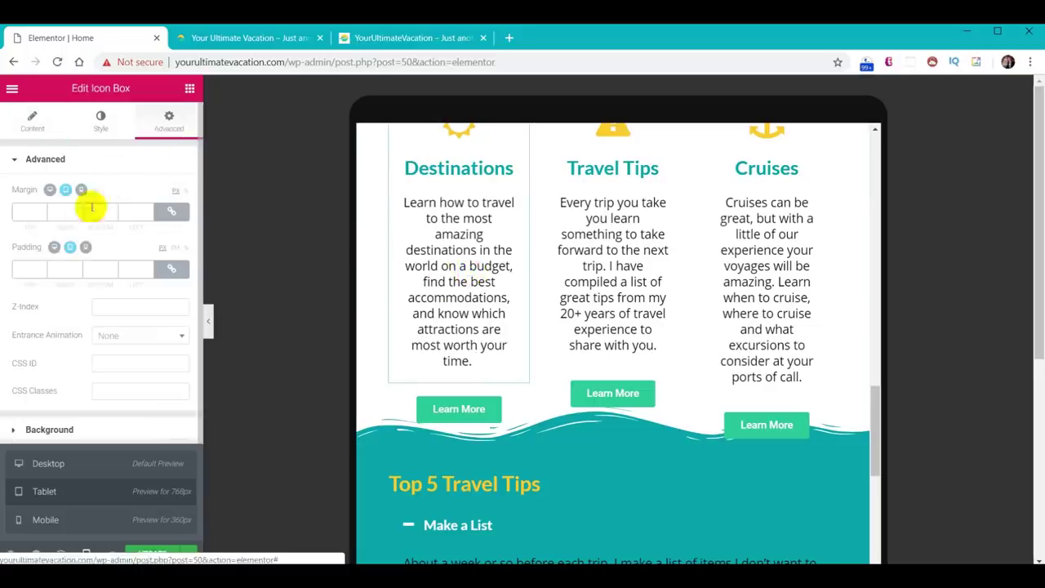
left_click(31, 268)
type("5")
left_click(595, 235)
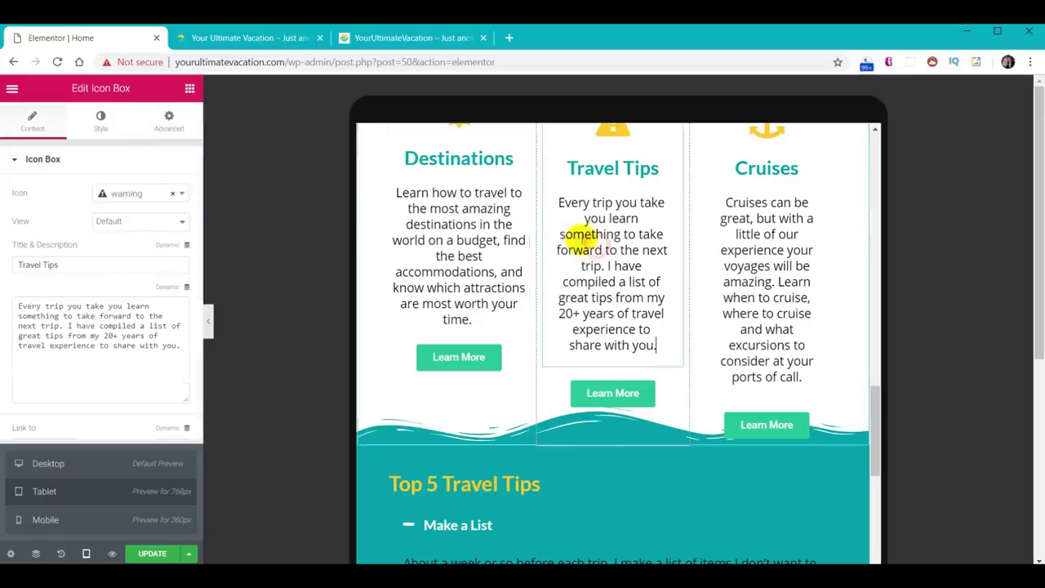
left_click(165, 121)
left_click(33, 268)
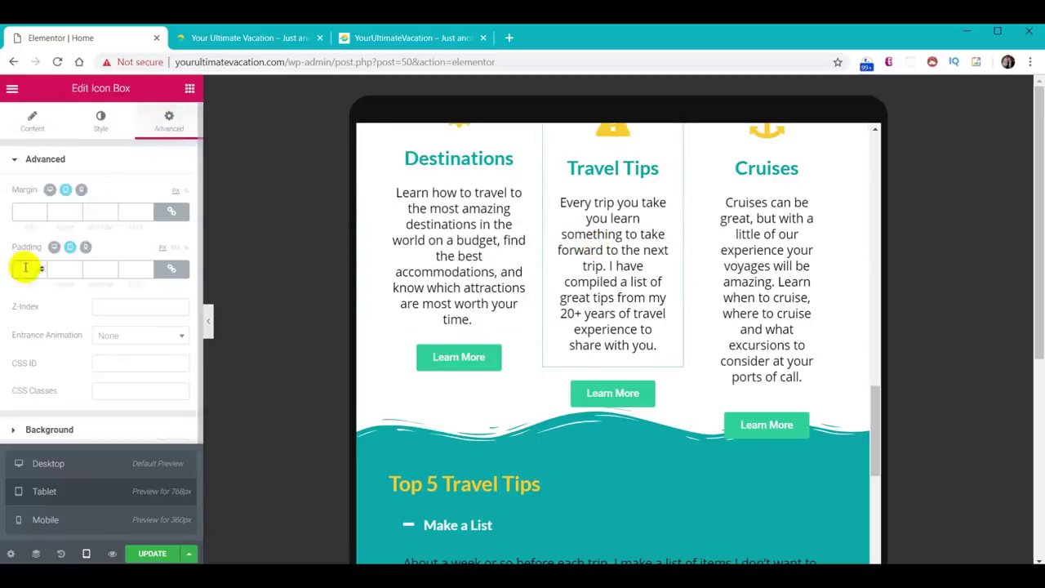
type("5")
left_click(757, 234)
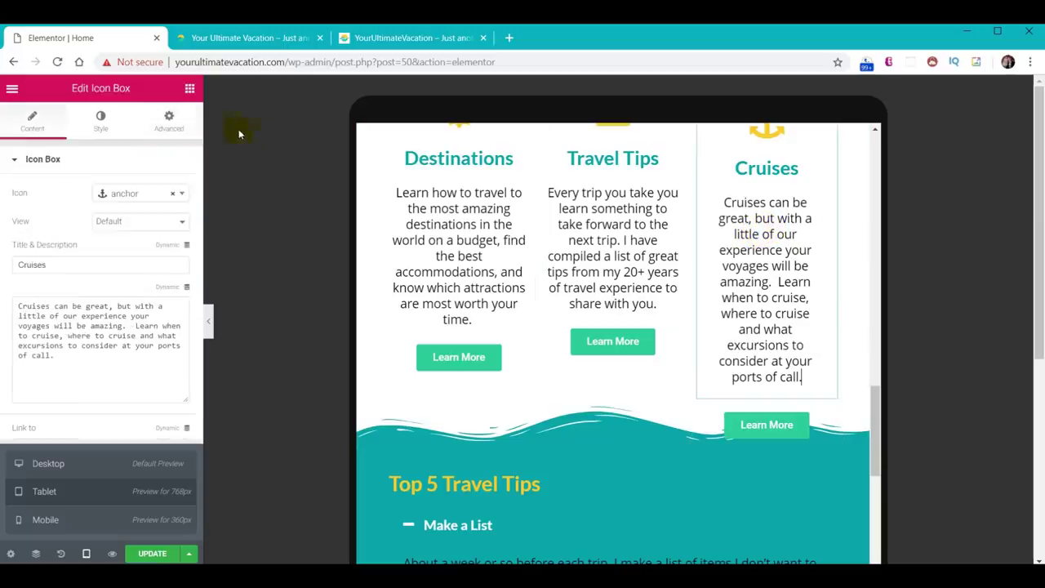
left_click(169, 123)
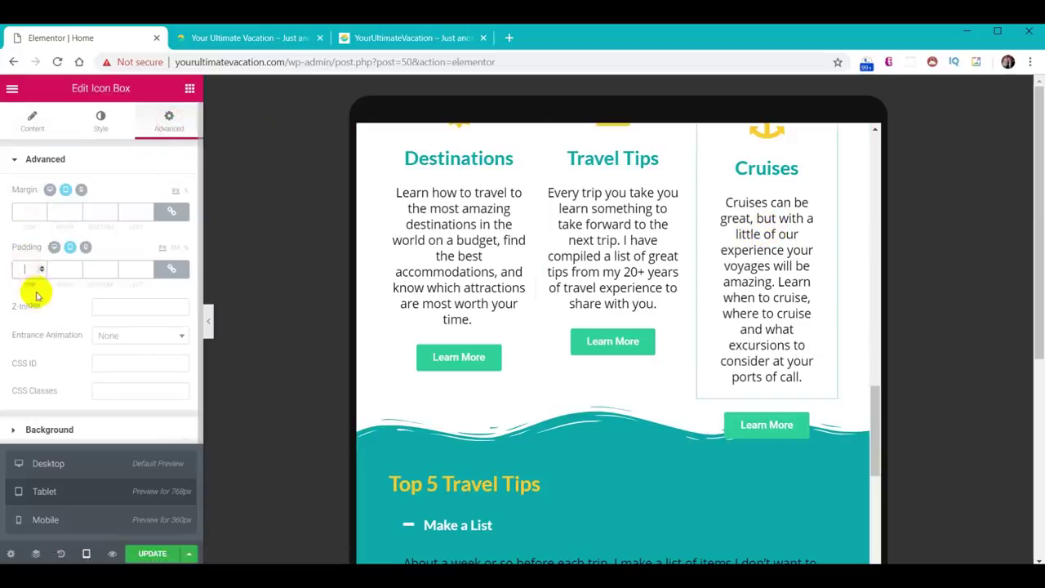
type("5")
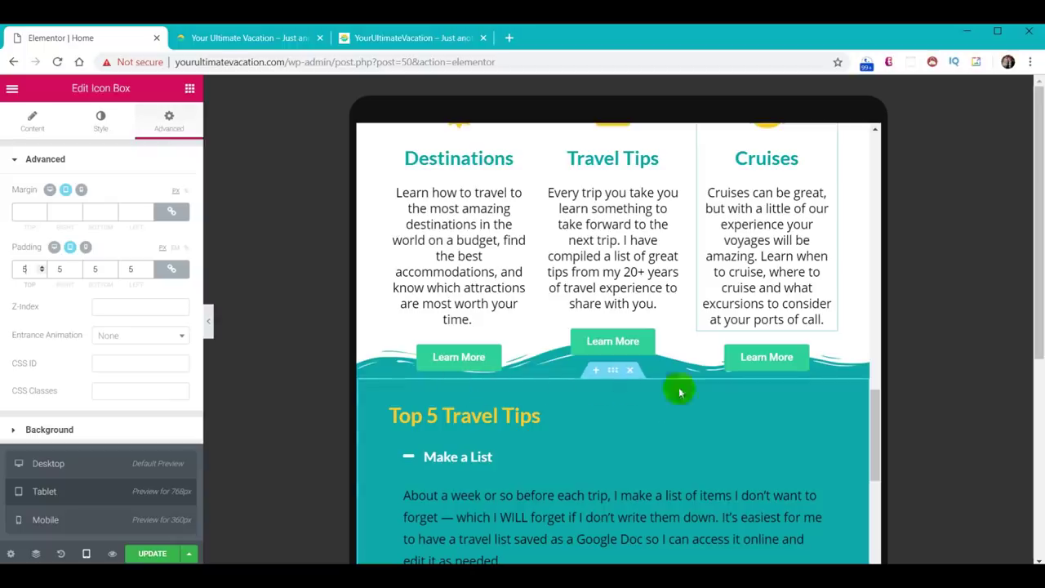
scroll(688, 344, "up", 2)
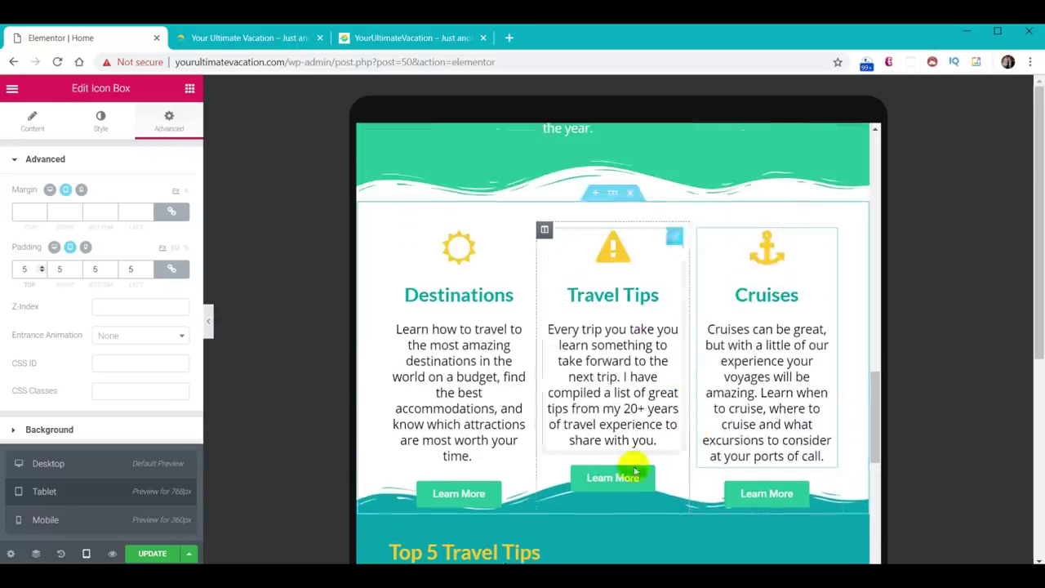
Give the icon-box section 60 px bottom padding on tablet and update the page
left_click(612, 194)
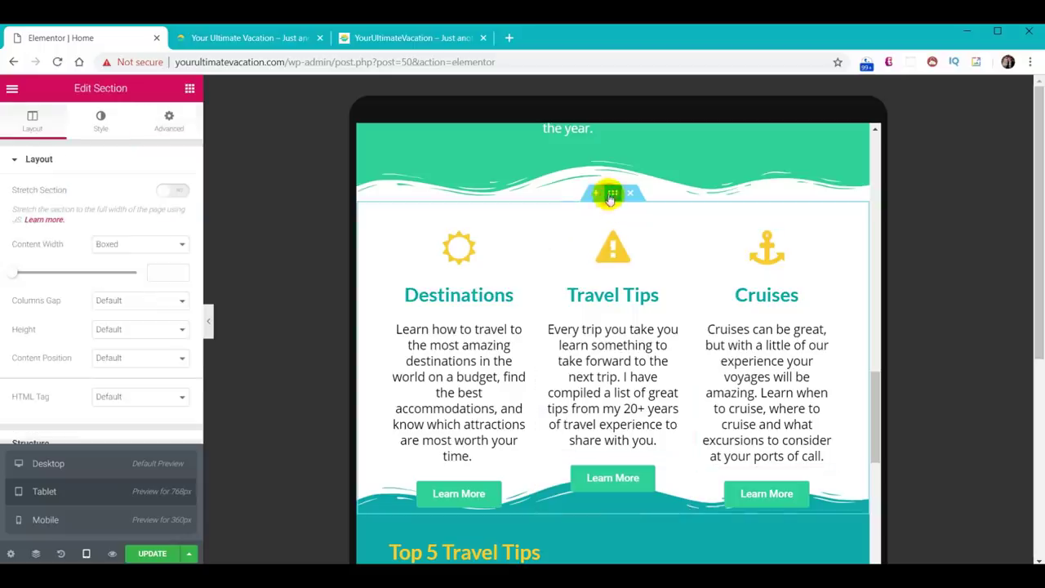
left_click(171, 120)
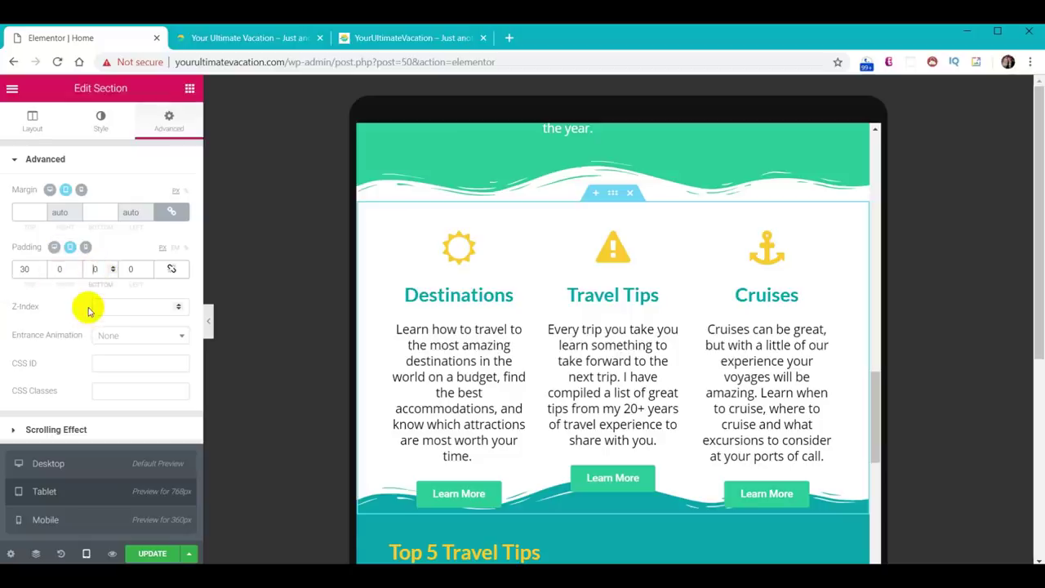
type("6")
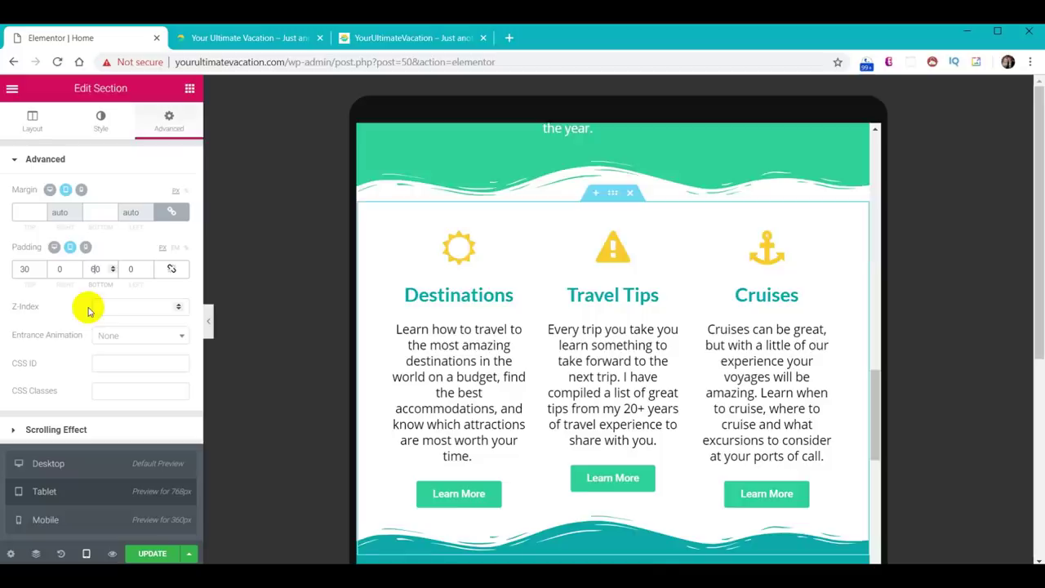
scroll(727, 396, "up", 1)
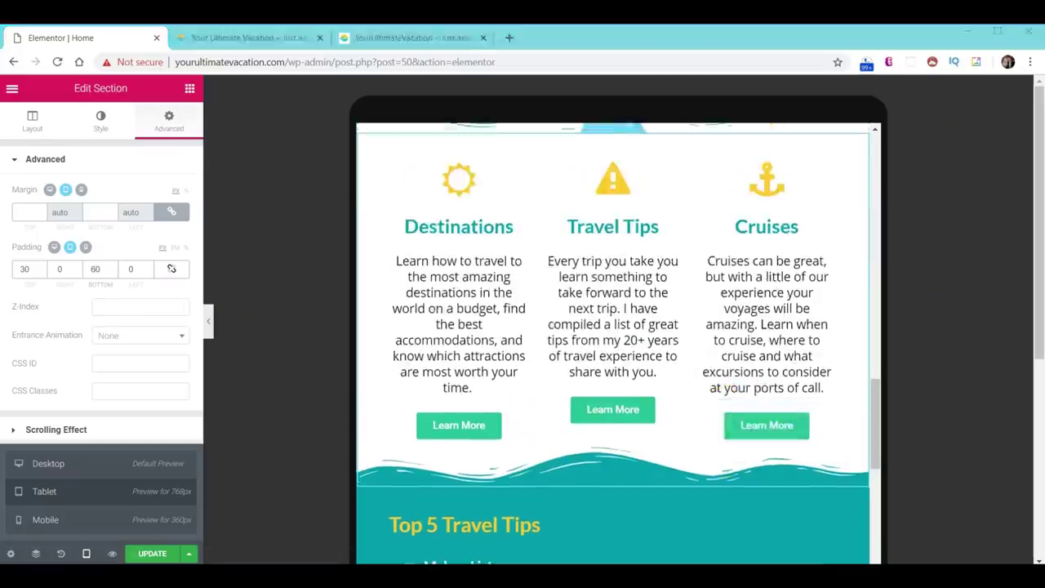
left_click(150, 555)
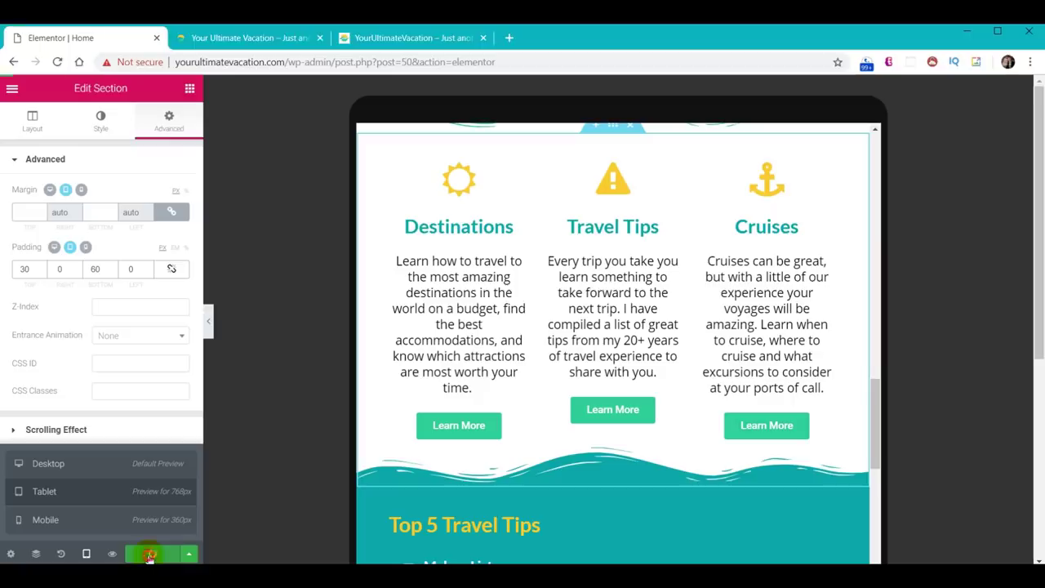
Scroll the live homepage from the video hero down to the guide bio and back to the top
left_click(237, 37)
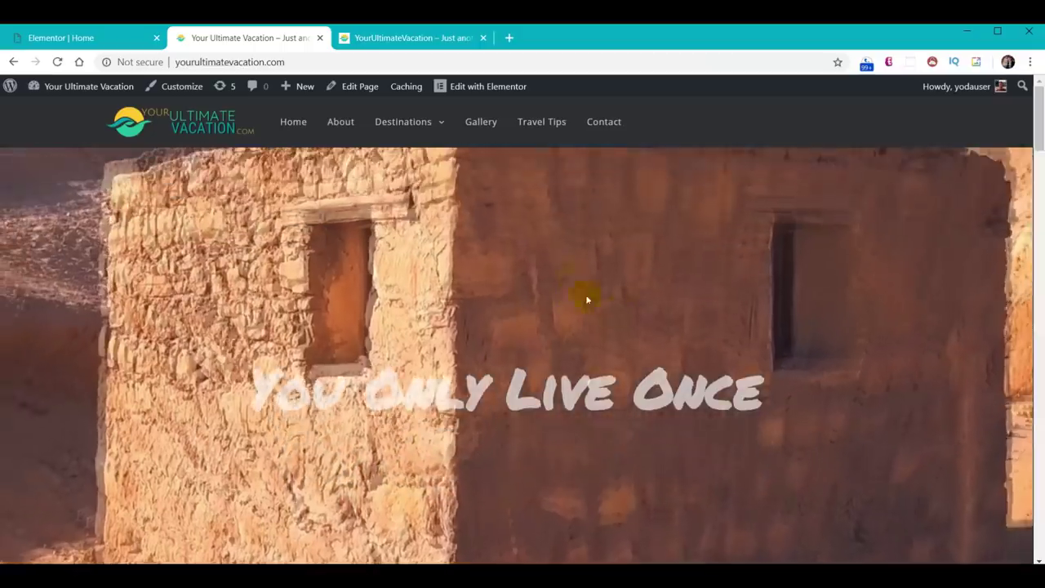
scroll(704, 339, "down", 7)
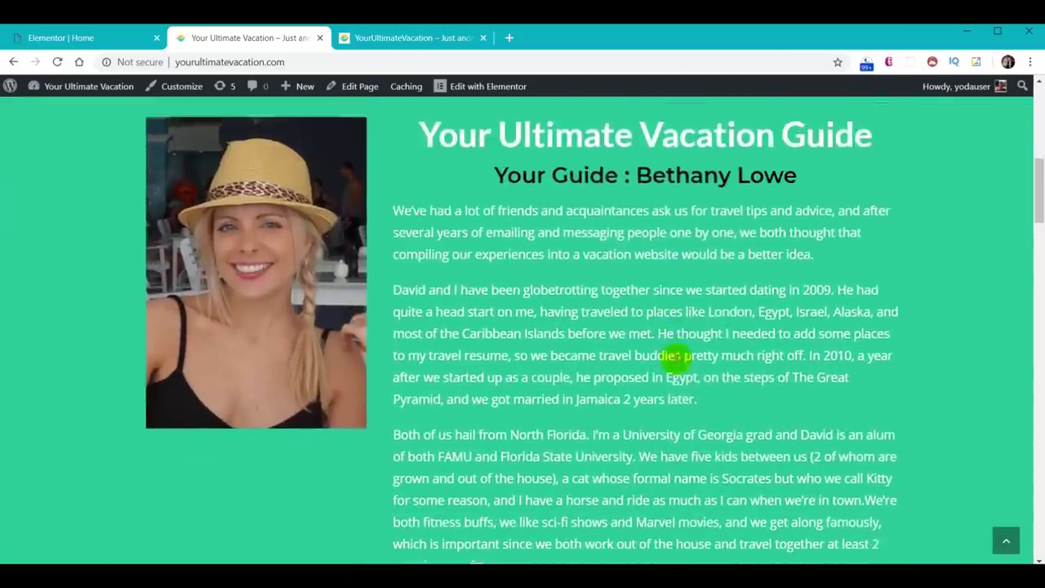
scroll(675, 360, "down", 9)
scroll(673, 375, "up", 2)
scroll(673, 378, "up", 9)
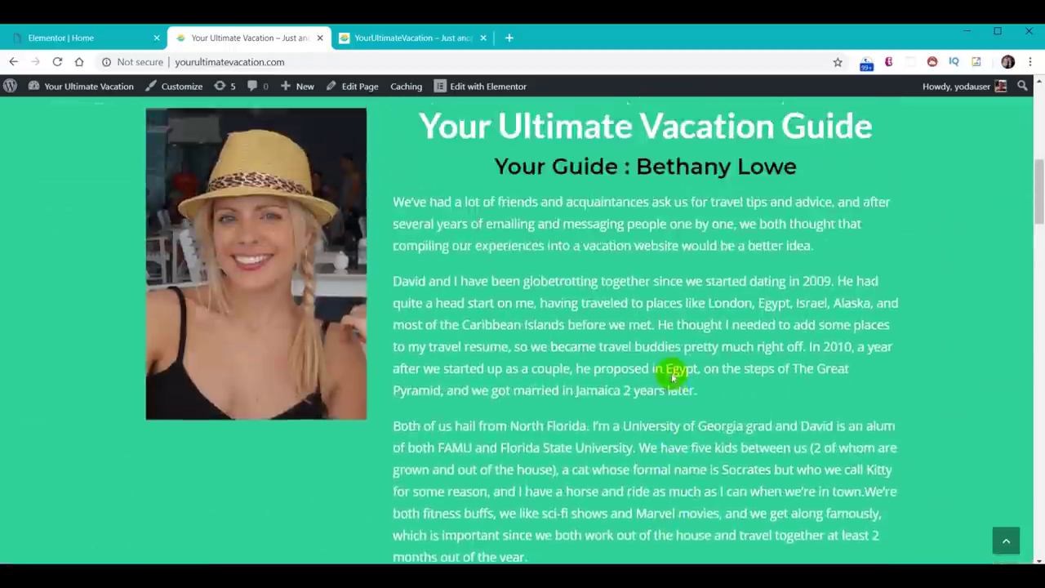
scroll(671, 377, "up", 6)
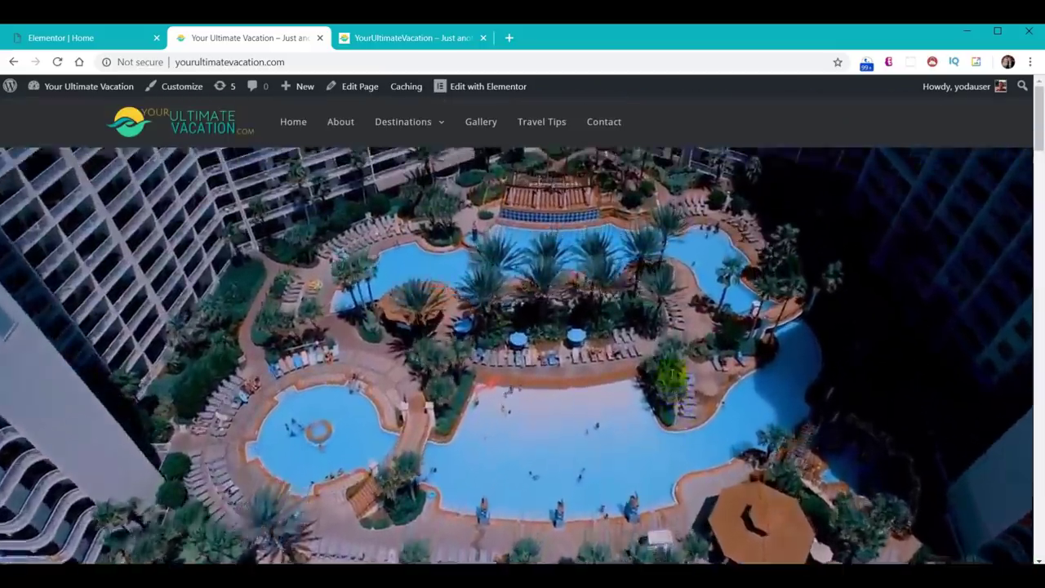